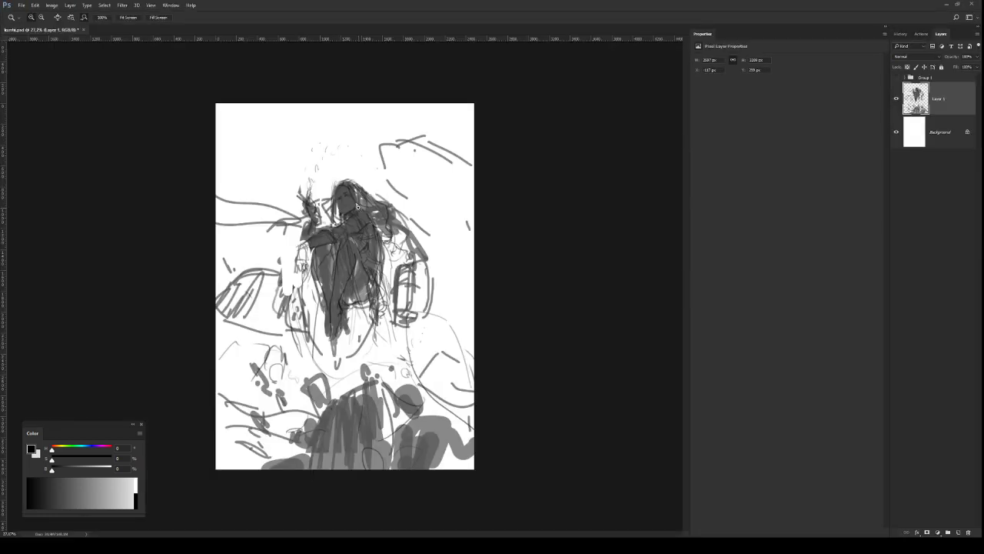
Step: Turn the white Background layer behind the sketch into a flat mid grey
key("ctrl+plus")
left_click_drag(352, 195, 438, 239)
left_click(925, 141)
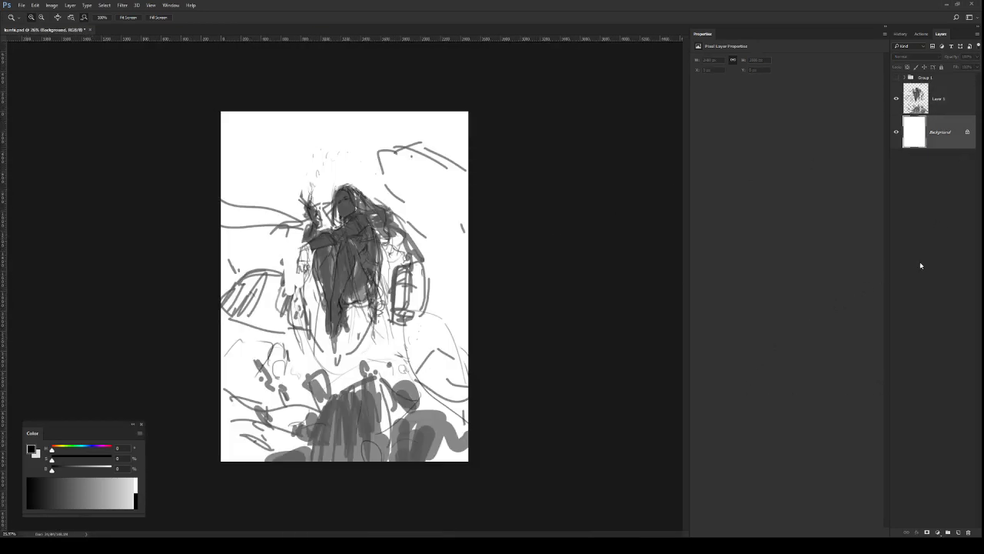
key("i")
left_click_drag(861, 326, 817, 323)
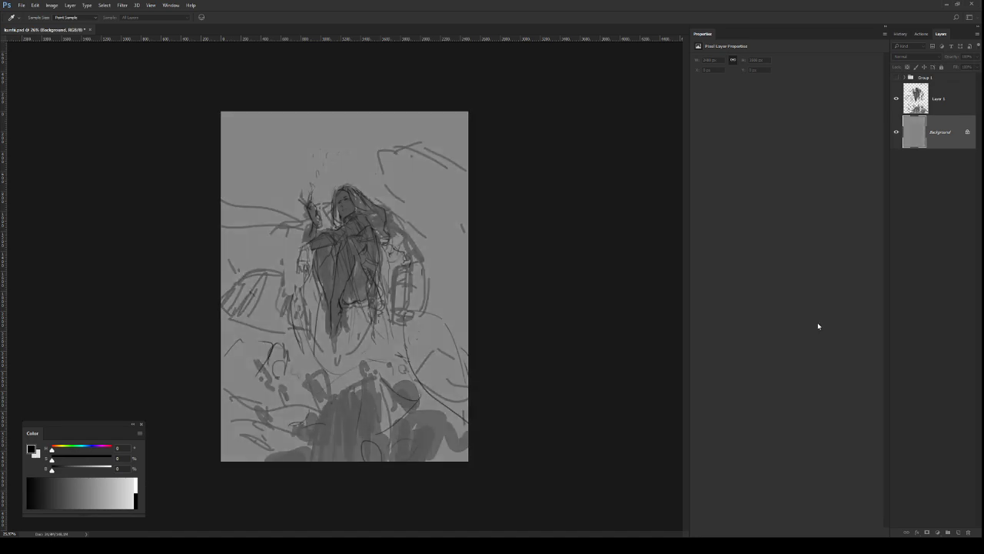
key("z")
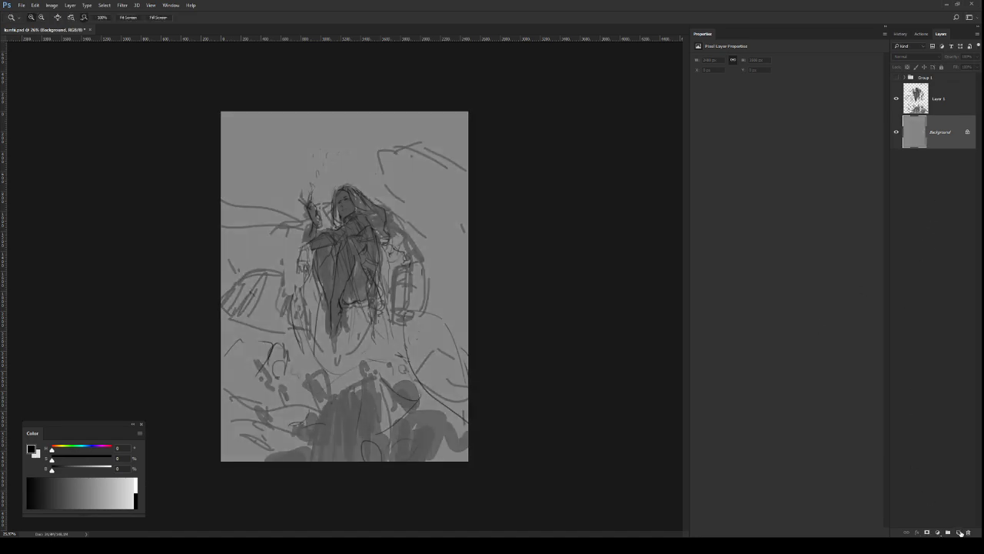
Step: Create a new layer directly above the Background and ready a smaller brush for painting on it
left_click(959, 532)
key("b")
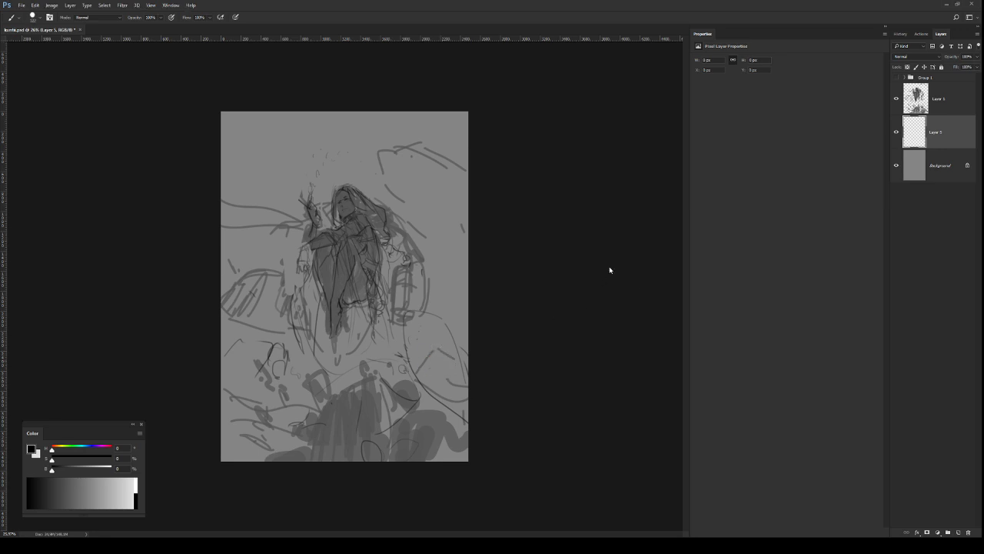
mouse_move(461, 273)
left_mouse_down()
mouse_move(442, 315)
mouse_move(470, 244)
left_mouse_up()
key("ctrl+z")
key("bracketleft")
key("bracketleft")
key("bracketleft")
Step: Paint broad near-white diagonal light bands down the left and right sides of the canvas on the new layer
left_click_drag(363, 105, 350, 361)
key("ctrl+z")
mouse_move(479, 145)
left_mouse_down()
mouse_move(381, 444)
mouse_move(415, 249)
left_mouse_up()
mouse_move(321, 108)
left_mouse_down()
mouse_move(274, 271)
mouse_move(293, 175)
mouse_move(269, 215)
mouse_move(257, 454)
left_mouse_up()
key("ctrl+z")
mouse_move(464, 296)
left_mouse_down()
mouse_move(435, 435)
mouse_move(466, 299)
left_mouse_up()
mouse_move(263, 110)
left_mouse_down()
mouse_move(243, 460)
mouse_move(273, 128)
mouse_move(223, 423)
left_mouse_up()
key("ctrl+z")
key("bracketright")
key("bracketright")
key("bracketright")
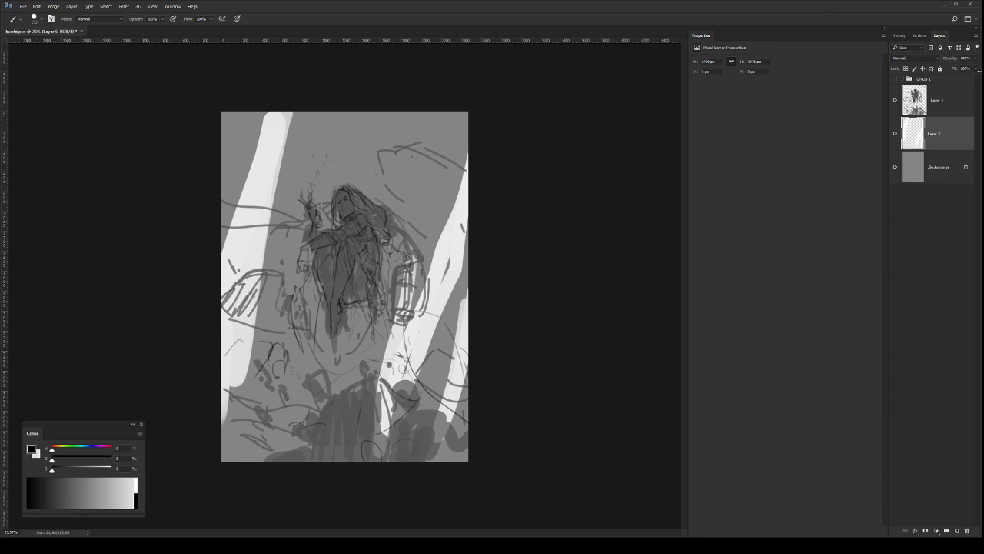
left_click_drag(980, 71, 872, 75)
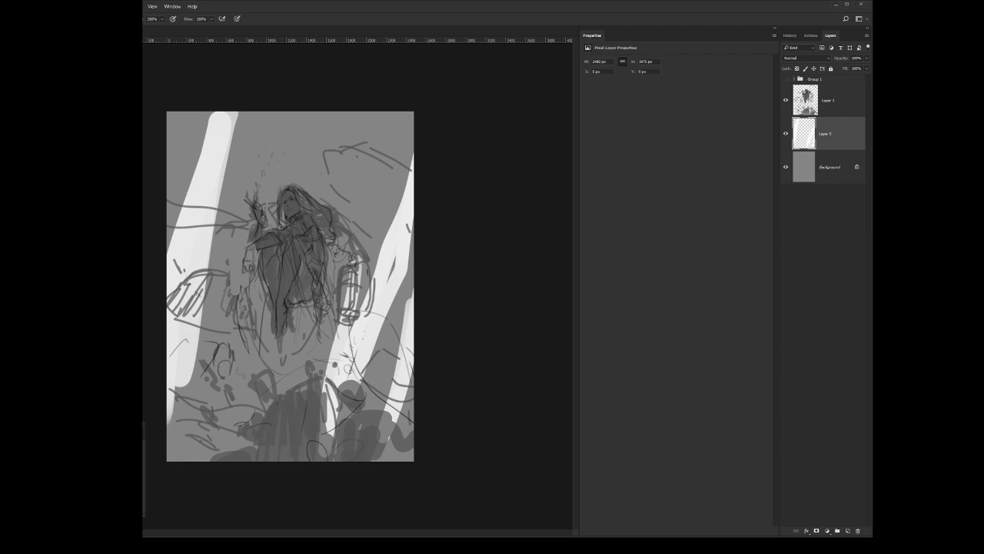
left_click_drag(871, 208, 982, 210)
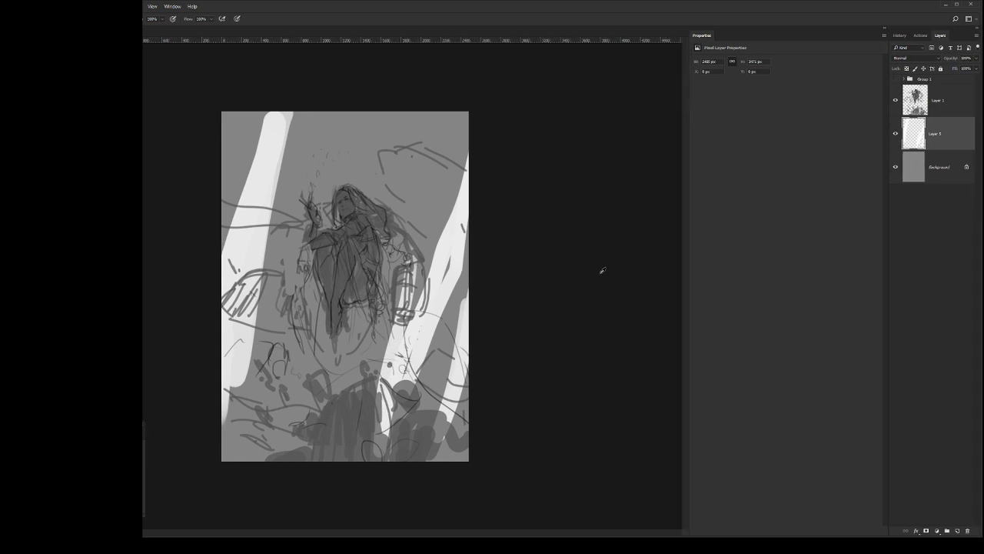
Step: Paint a slanted light band from the canvas's upper right towards the figure's hair and collapse the Properties panel
left_click_drag(416, 113, 401, 243)
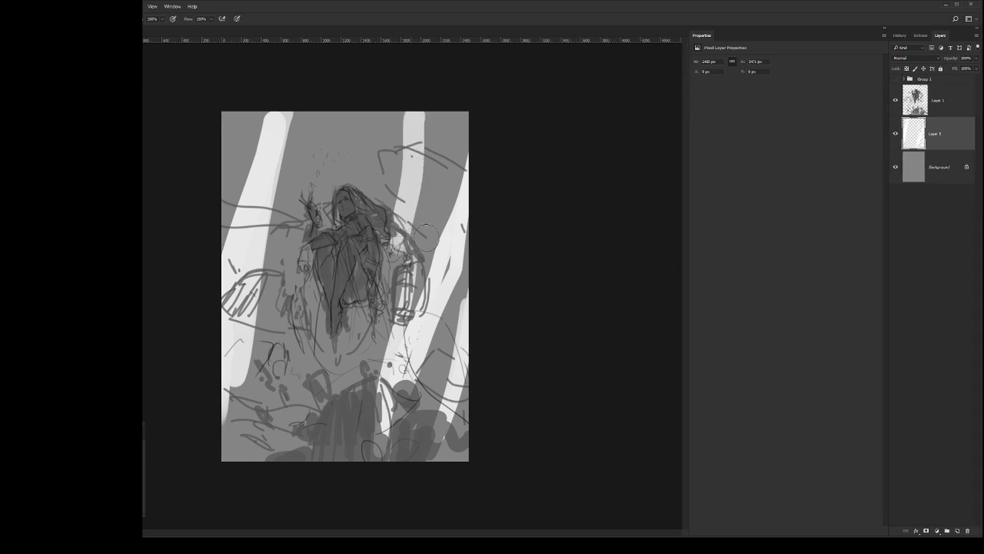
key("ctrl+z")
left_click_drag(419, 112, 382, 229)
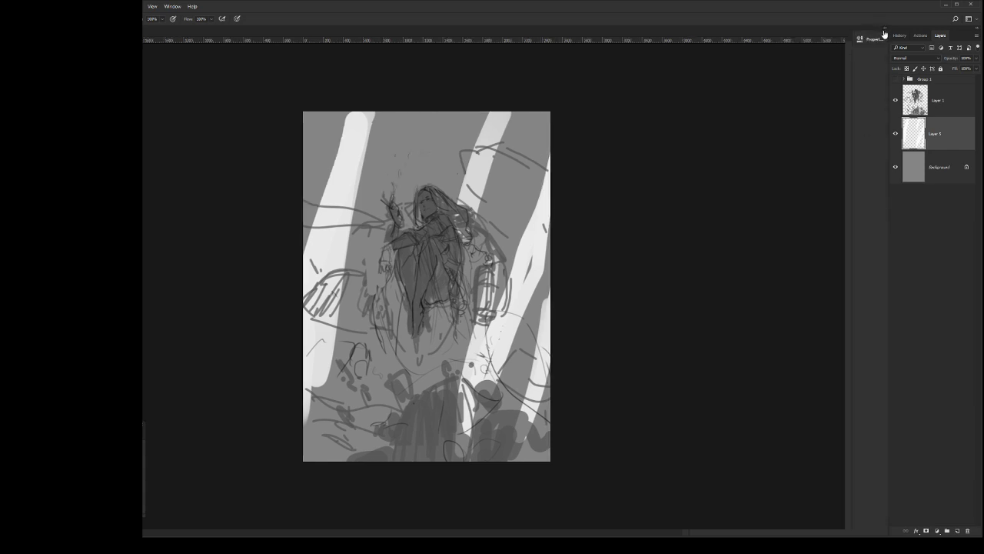
left_click(884, 28)
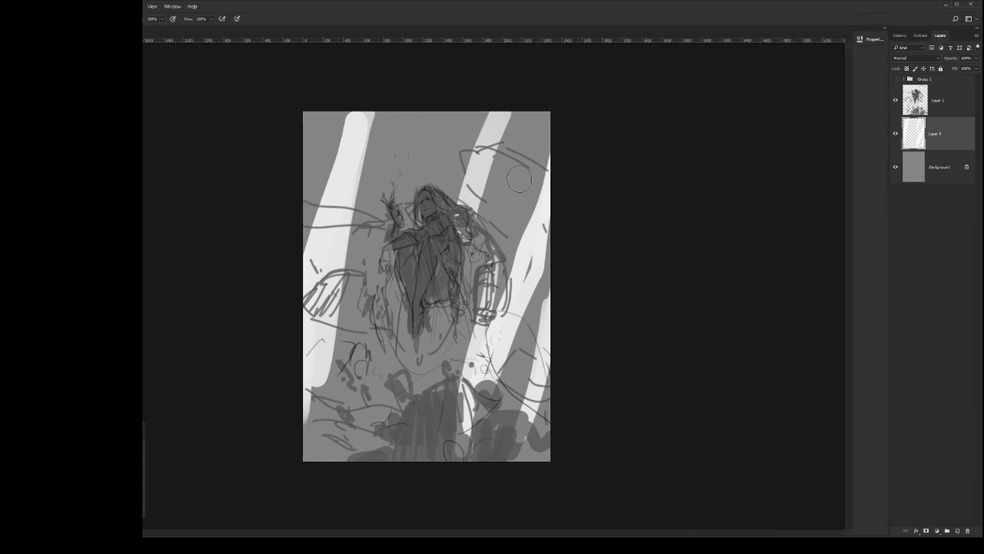
Step: Enlarge the brush and widen the upper-right light band, extending it down behind the figure
left_click_drag(504, 121, 435, 307)
key("ctrl+z")
key("bracketright")
key("bracketright")
key("bracketright")
mouse_move(496, 122)
left_mouse_down()
mouse_move(471, 335)
mouse_move(467, 310)
left_mouse_up()
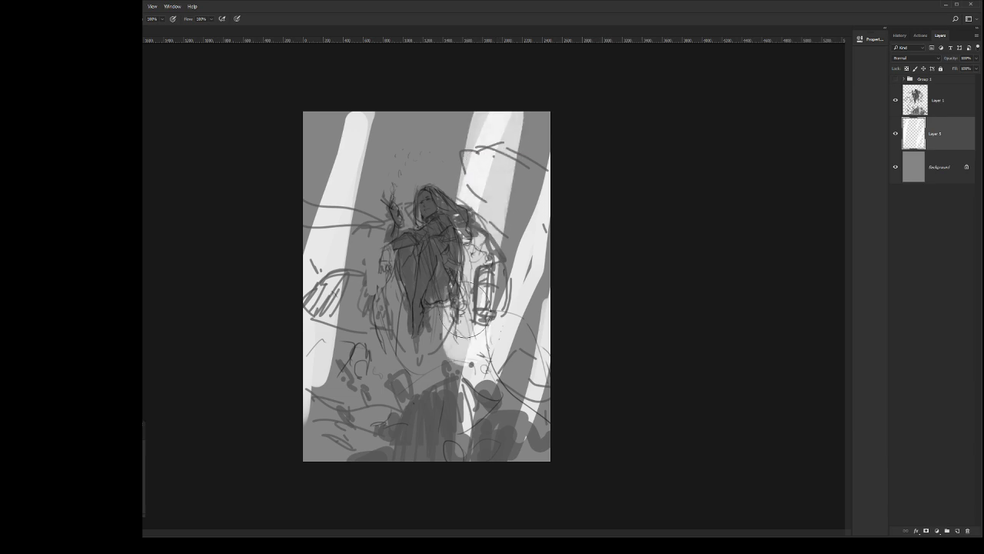
Step: Paint further pale light bands along the left edge, the lower left, the right edge and down the centre behind the figure
left_click_drag(329, 92, 312, 231)
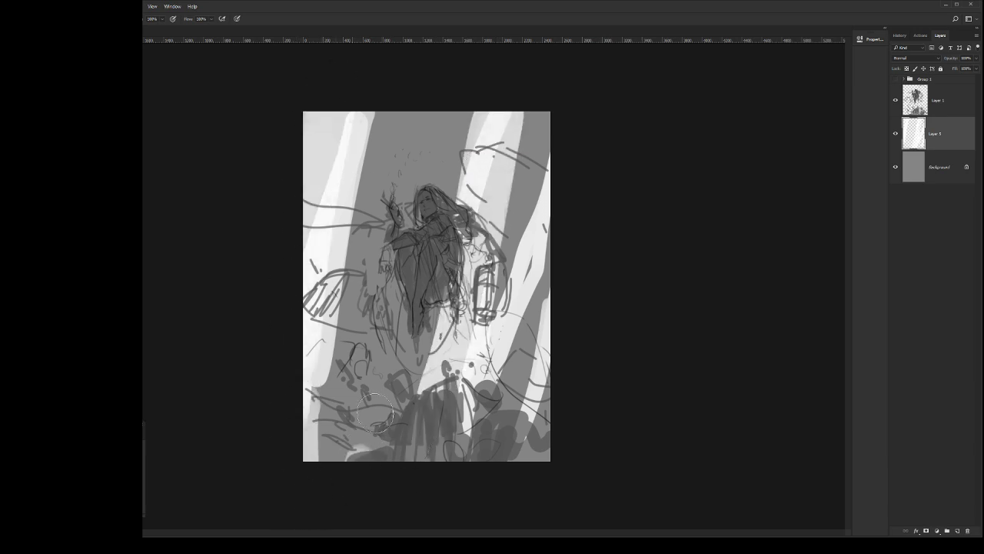
left_click_drag(375, 413, 410, 353)
left_click_drag(345, 504, 415, 350)
left_click_drag(552, 143, 533, 206)
left_click_drag(422, 101, 395, 451)
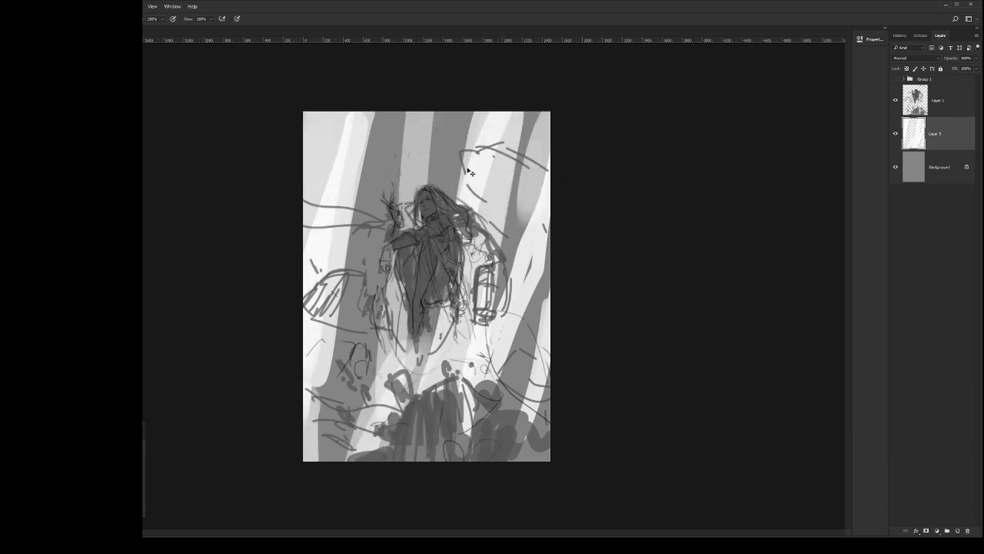
key("ctrl+z")
left_click_drag(418, 106, 396, 460)
Step: Lasso the figure on the sketch layer, copy it to a new layer and duplicate that copy three times to darken it
left_click(946, 107)
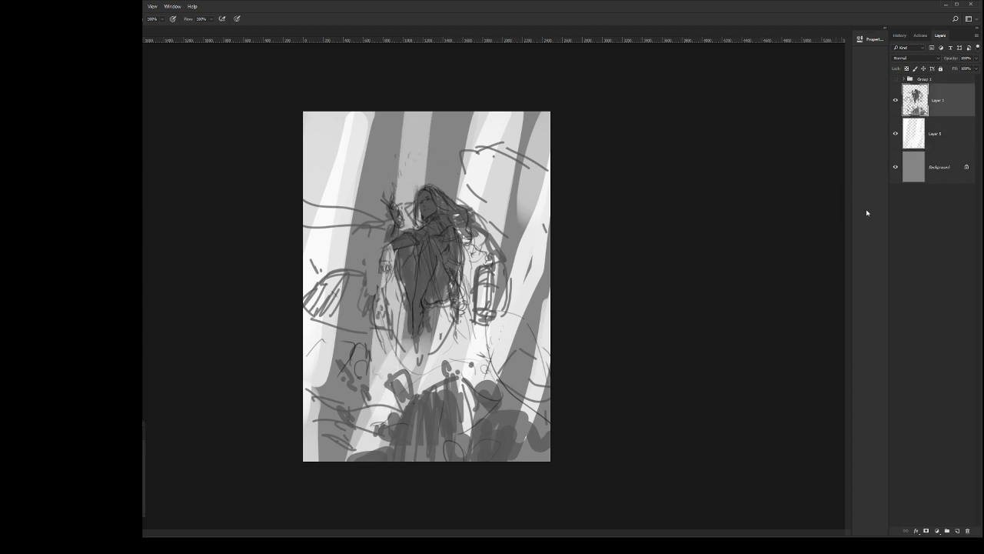
key("l")
mouse_move(535, 207)
left_mouse_down()
mouse_move(366, 292)
mouse_move(508, 369)
mouse_move(538, 211)
left_mouse_up()
key("ctrl+j")
key("ctrl+j")
key("ctrl+j")
key("ctrl+j")
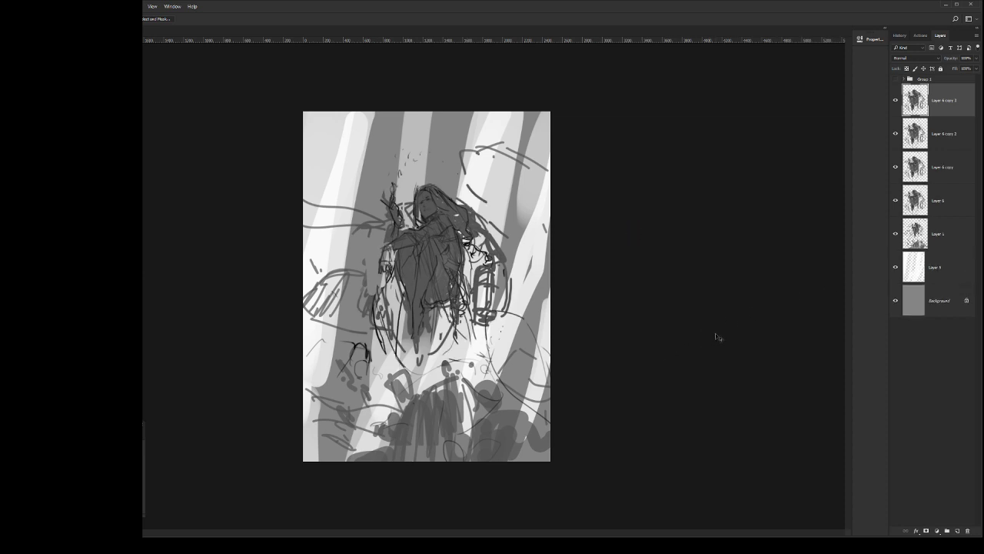
Step: Merge the figure copies, the sketch layer and the light-band layer into a single layer above the Background
key("ctrl+e")
key("ctrl+e")
key("ctrl+e")
key("ctrl+e")
key("ctrl+e")
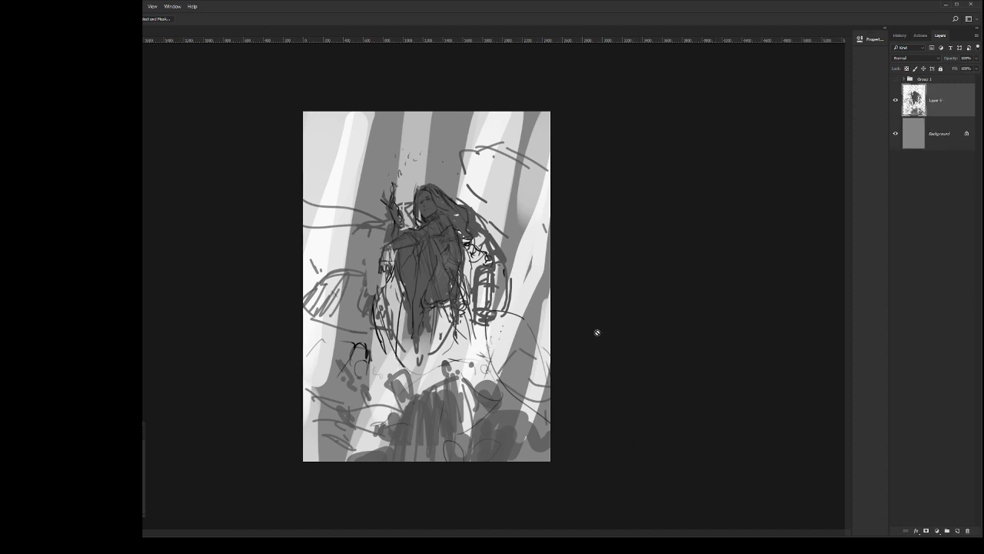
Step: Lasso the foreground area around and below the figure, cut it to its own layer and place that beneath the figure layer
mouse_move(552, 333)
left_mouse_down()
mouse_move(406, 369)
mouse_move(306, 246)
mouse_move(273, 491)
mouse_move(624, 499)
left_mouse_up()
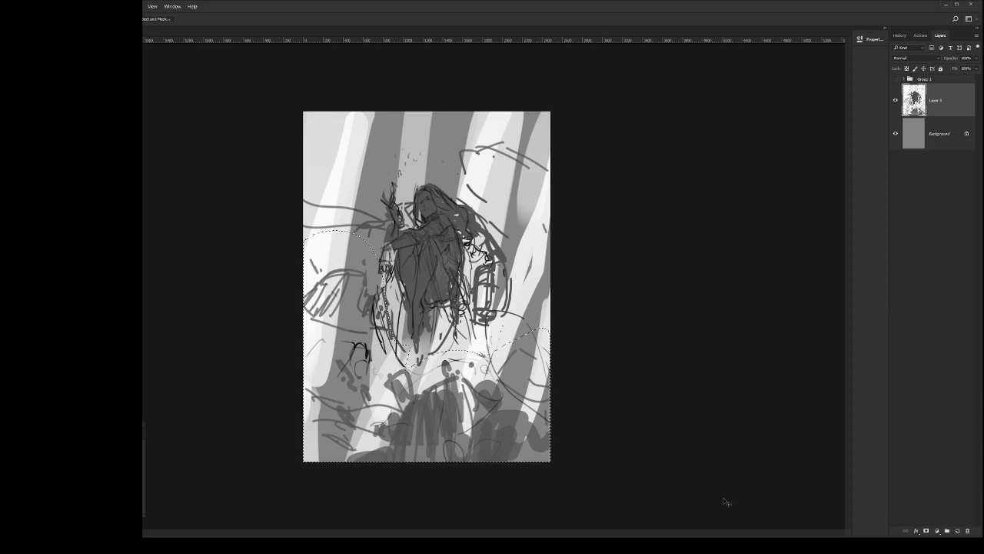
key("ctrl+shift+j")
key("ctrl+bracketleft")
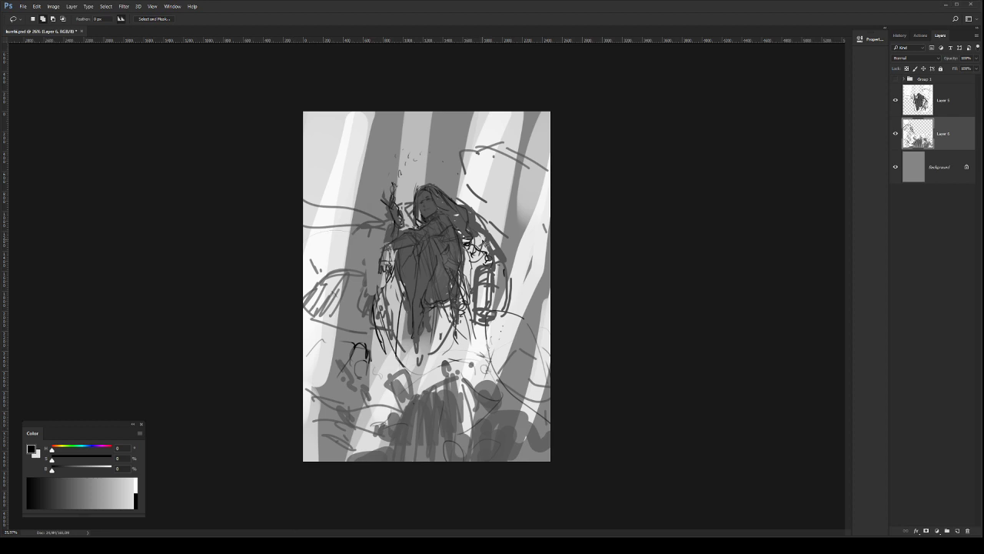
Step: Select the figure layer and block in lighter grey tones on the woman's face with a much smaller brush
key("z")
left_click_drag(437, 197, 492, 201)
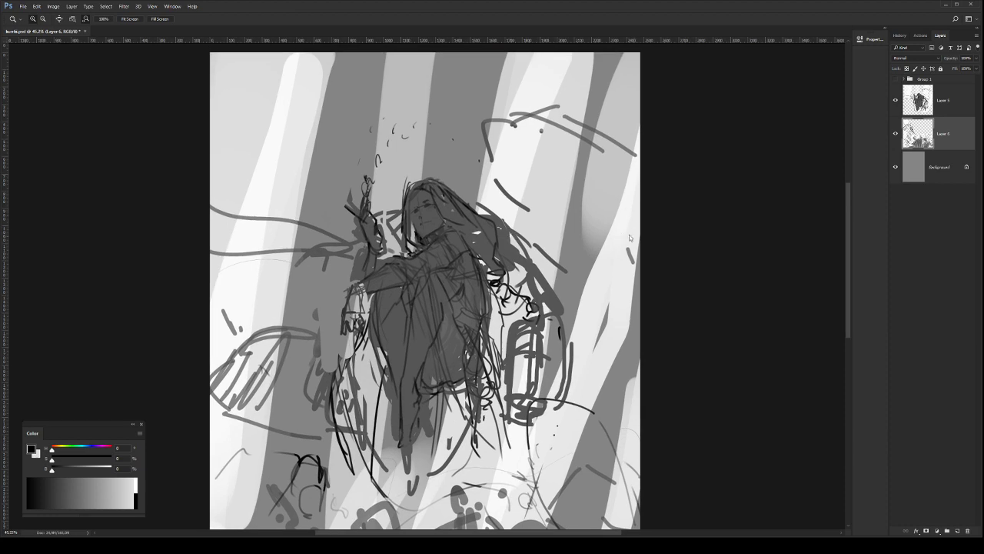
left_click(941, 103)
mouse_move(428, 208)
left_mouse_down()
mouse_move(518, 259)
mouse_move(517, 248)
mouse_move(482, 232)
mouse_move(497, 258)
mouse_move(499, 250)
mouse_move(486, 257)
mouse_move(480, 235)
mouse_move(471, 256)
mouse_move(481, 243)
mouse_move(460, 247)
mouse_move(453, 226)
mouse_move(439, 251)
left_mouse_up()
key("b")
key("bracketleft")
key("bracketleft")
key("bracketleft")
key("bracketleft")
key("bracketleft")
key("bracketleft")
key("bracketleft")
key("bracketleft")
key("bracketleft")
key("bracketleft")
key("bracketleft")
key("ctrl+z")
key("ctrl+z")
key("shift+bracketleft")
key("ctrl+z")
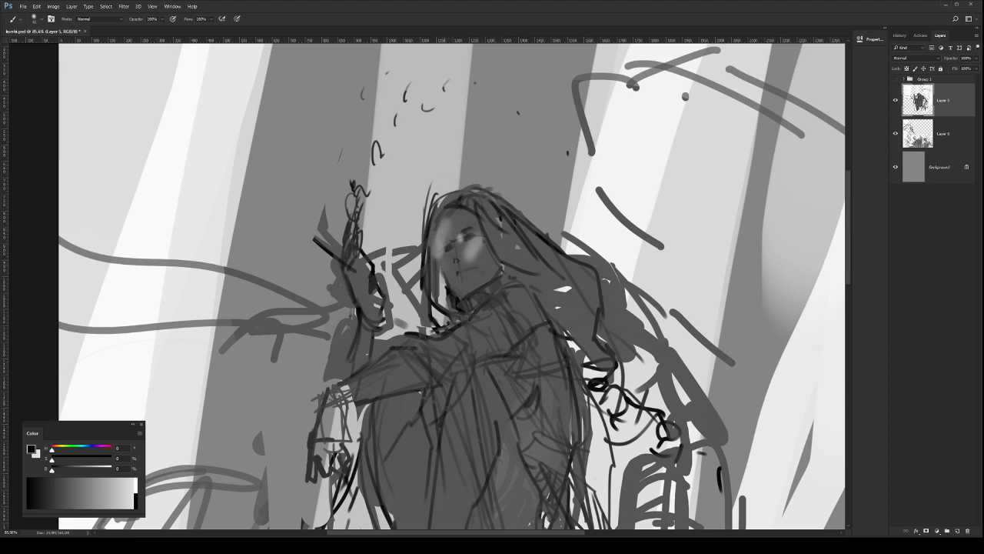
Step: Blend the face's light and shadow with greys sampled from it, using progressively smaller brush sizes
left_click(471, 244, "alt")
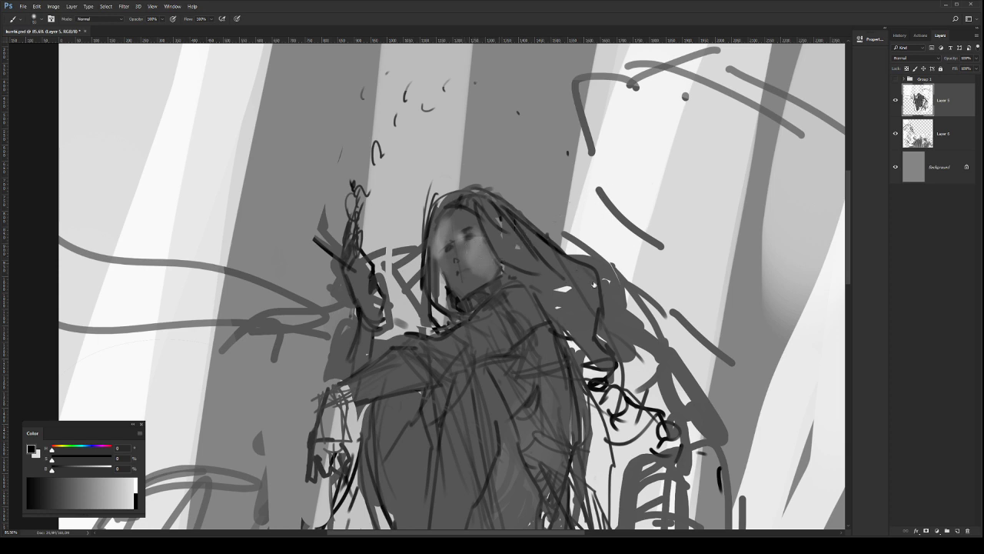
key("bracketright")
left_click(471, 250, "alt")
key("bracketleft")
key("bracketleft")
key("bracketleft")
key("bracketleft")
key("bracketleft")
left_click(469, 237, "alt")
key("bracketleft")
key("bracketleft")
key("bracketleft")
key("bracketleft")
key("bracketleft")
left_click(451, 246, "alt")
Step: Lasso the woman's head, rotate it clockwise about 9 degrees, apply the transform and deselect
key("l")
mouse_move(478, 172)
left_mouse_down()
mouse_move(455, 319)
mouse_move(521, 259)
mouse_move(481, 172)
left_mouse_up()
key("ctrl+t")
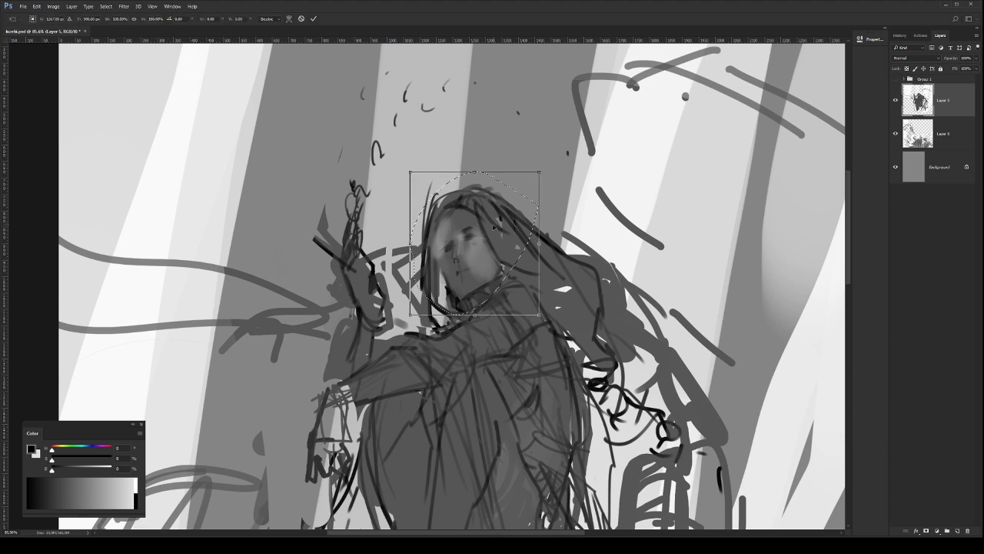
left_click_drag(475, 215, 490, 244)
key("ctrl+z")
left_click_drag(525, 151, 539, 160)
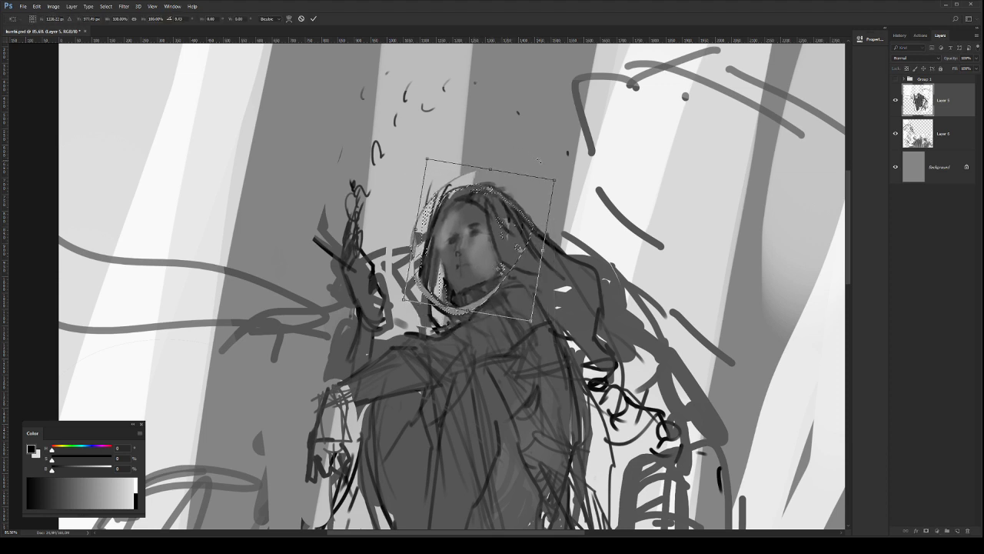
key("Return")
key("ctrl+d")
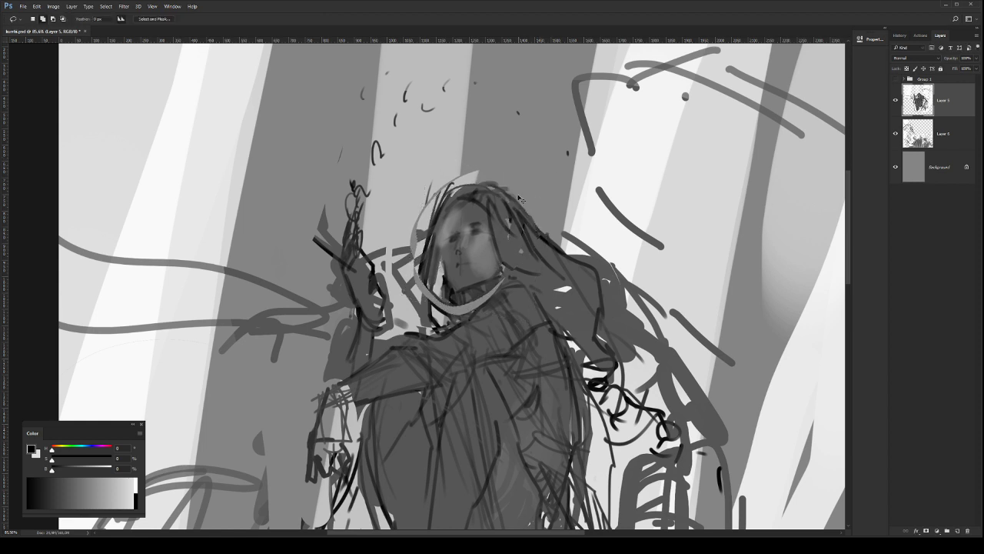
Step: Paint over the light gap beneath the chin and shade the jaw and neck with sampled dark grey
key("b")
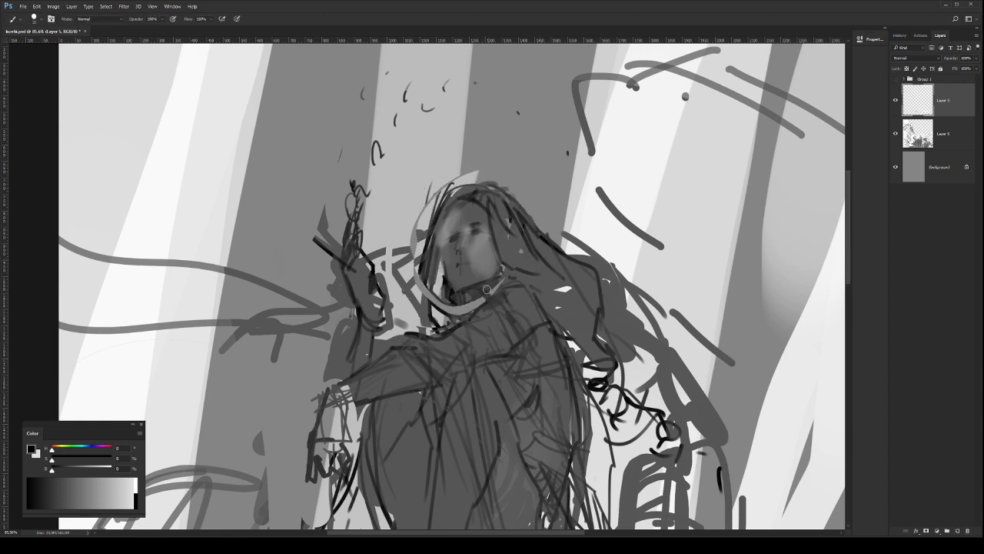
left_click_drag(498, 280, 493, 292)
left_click(442, 267, "alt")
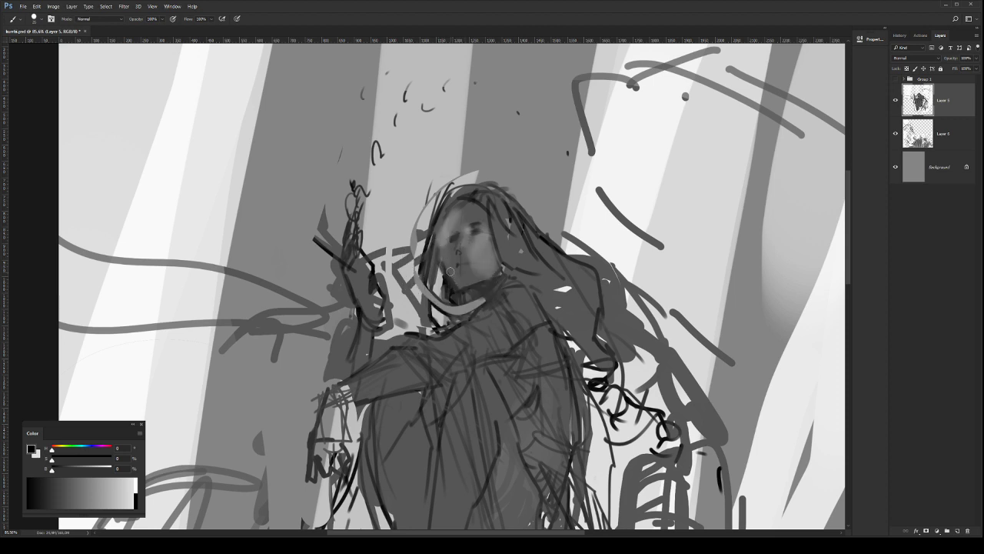
left_click_drag(454, 294, 472, 288)
Step: Define the mouth, eyes and eyebrow on the face with a smaller brush and sampled dark greys
key("bracketleft")
key("bracketleft")
key("bracketleft")
key("bracketleft")
left_click_drag(460, 263, 473, 262)
left_click_drag(476, 223, 468, 226)
left_click_drag(455, 232, 457, 235)
left_click(480, 225, "alt")
left_click(472, 223, "alt")
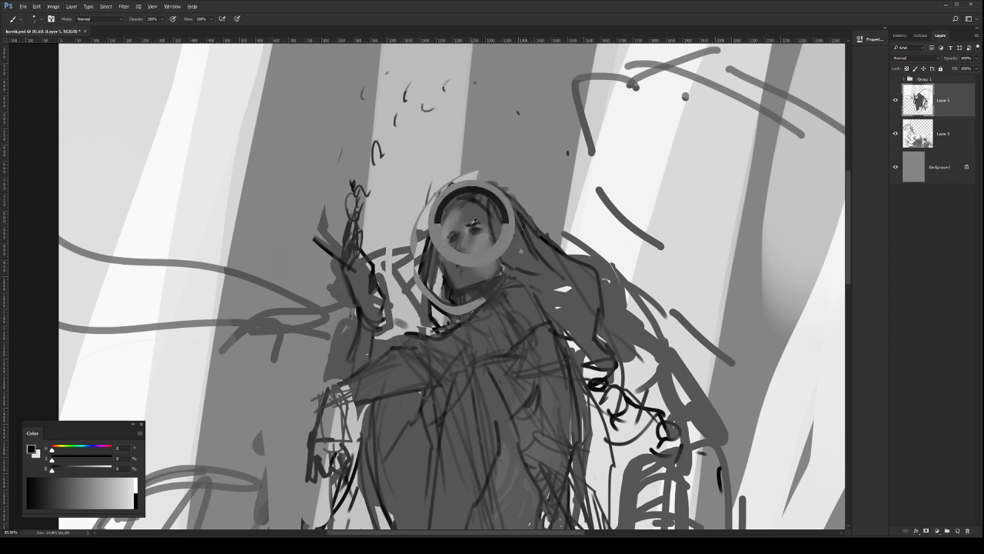
left_click_drag(469, 224, 477, 221)
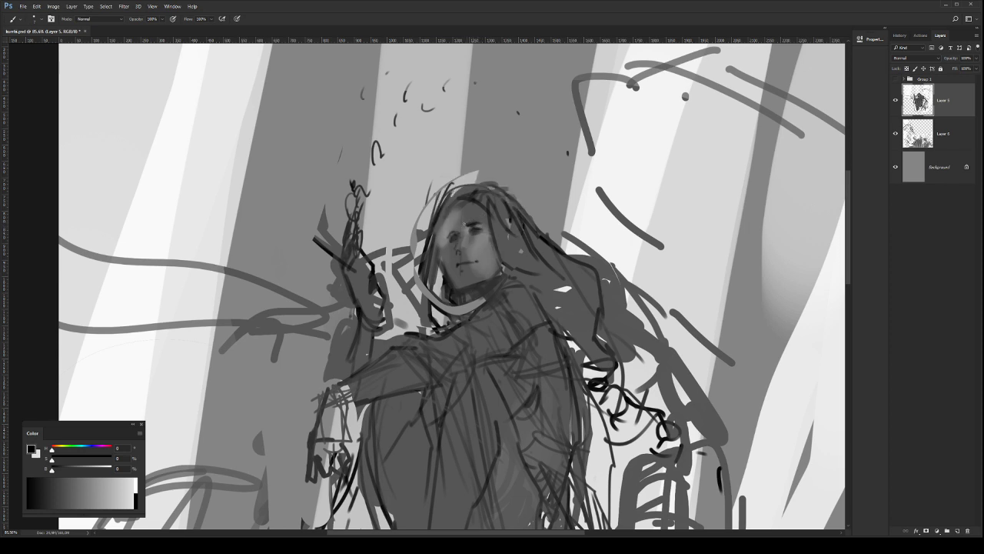
Step: Enlarge the brush and paint lighter grey strands through the hair beside the face towards the shoulder
key("bracketright")
key("bracketright")
key("bracketright")
mouse_move(485, 206)
left_mouse_down()
mouse_move(520, 245)
mouse_move(511, 269)
left_mouse_up()
left_click_drag(508, 234, 551, 267)
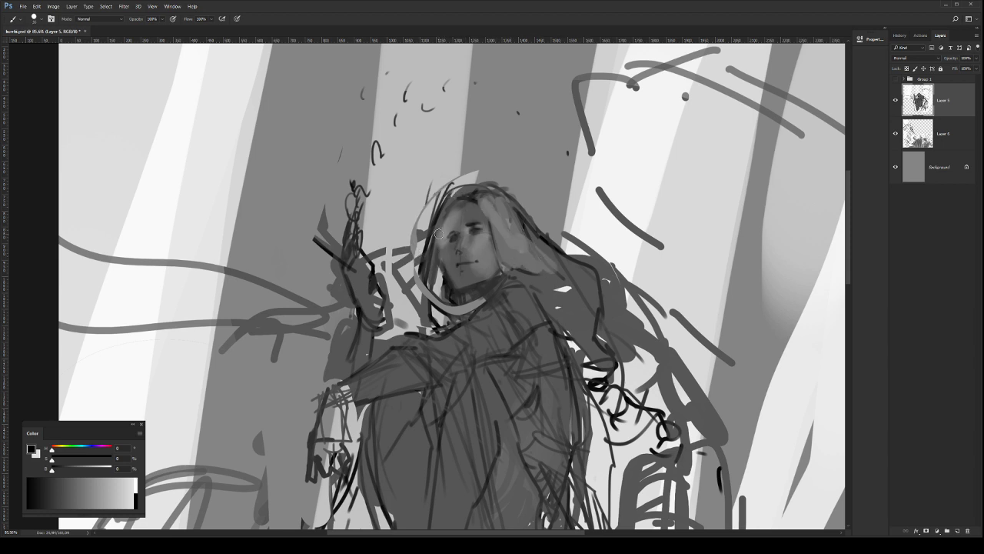
Step: Shade the shadowed cheek and jawline of the face with greys sampled from the surrounding area
left_click(436, 252, "alt")
mouse_move(439, 242)
left_mouse_down()
mouse_move(444, 270)
mouse_move(448, 248)
mouse_move(451, 278)
mouse_move(448, 250)
left_mouse_up()
left_click(446, 254, "alt")
left_click(443, 239, "alt")
left_click(446, 255, "alt")
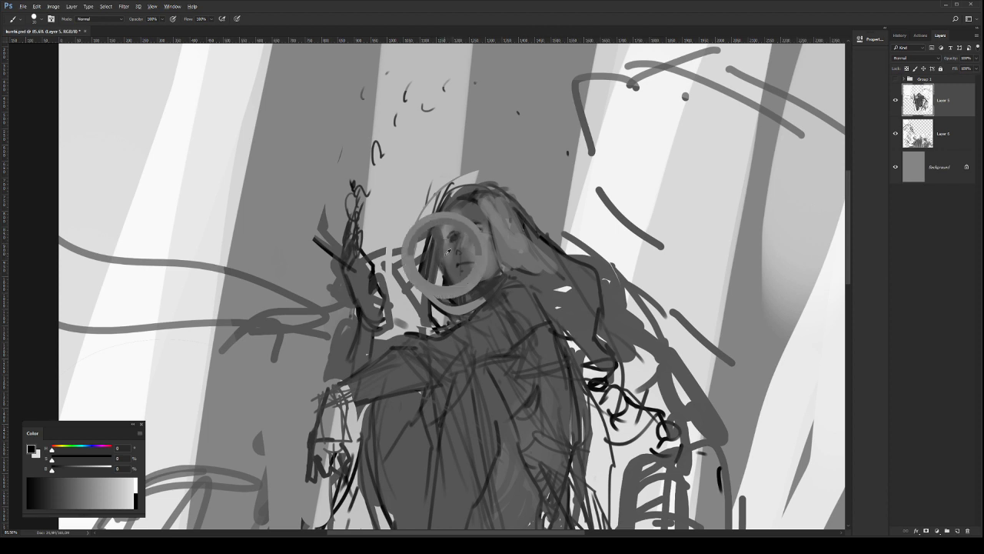
left_click(451, 280, "alt")
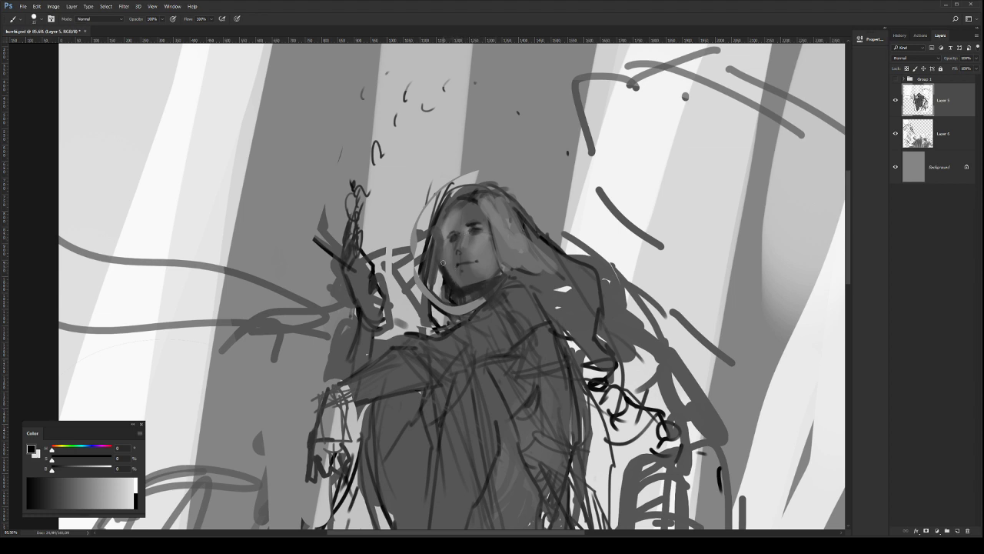
left_click(466, 287, "alt")
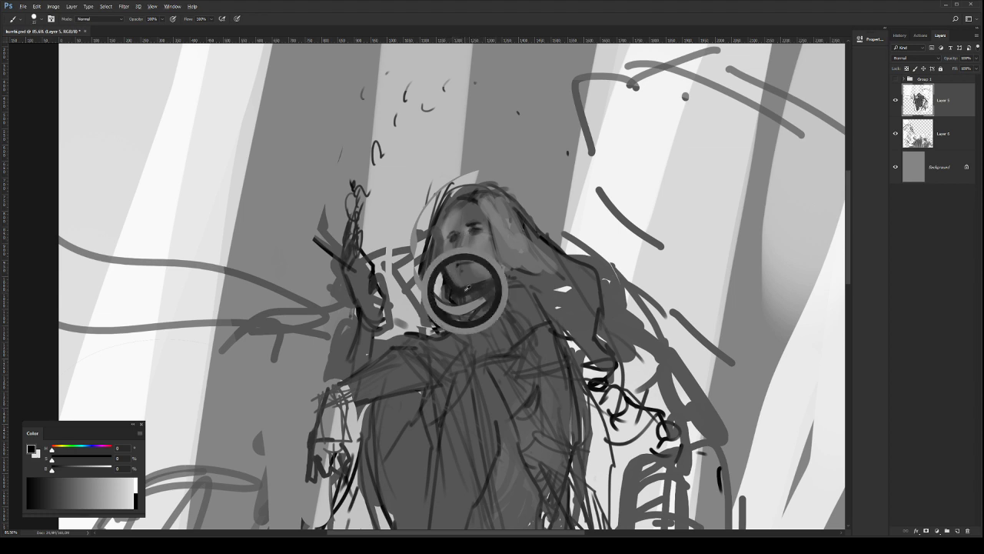
Step: Refine the shading on the face's forehead with a smaller brush and a sampled grey
key("bracketleft")
key("bracketleft")
key("bracketleft")
right_click(460, 213, "alt")
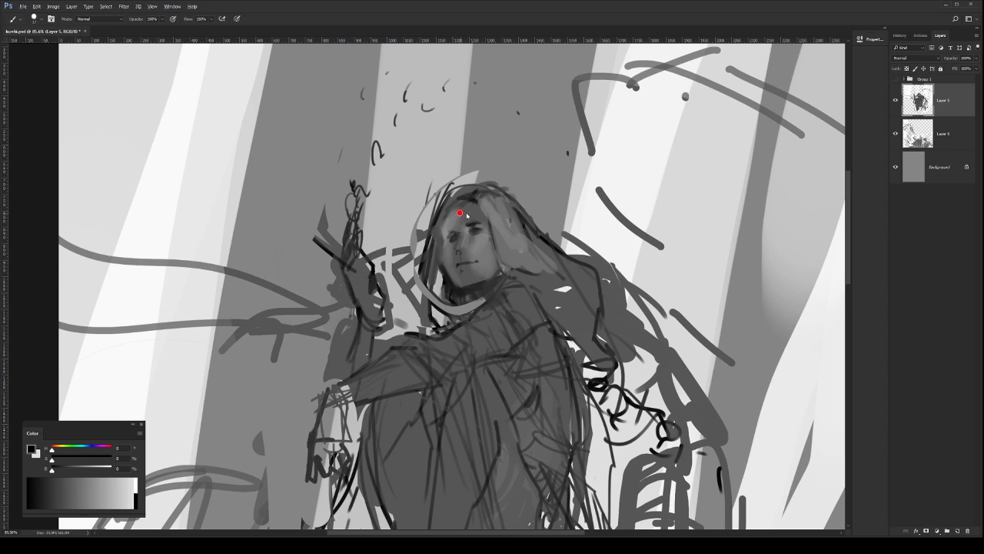
left_click_drag(508, 229, 479, 229)
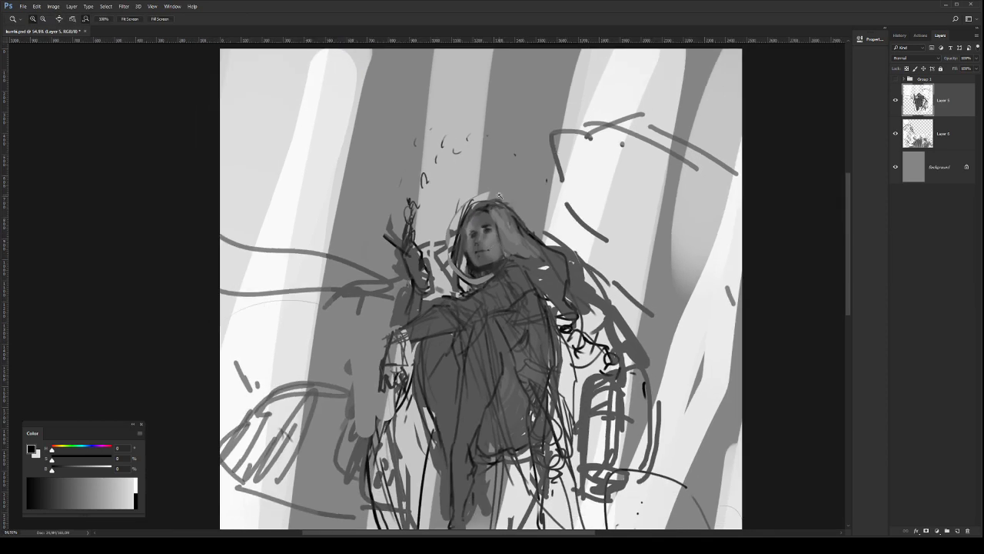
left_click(485, 234)
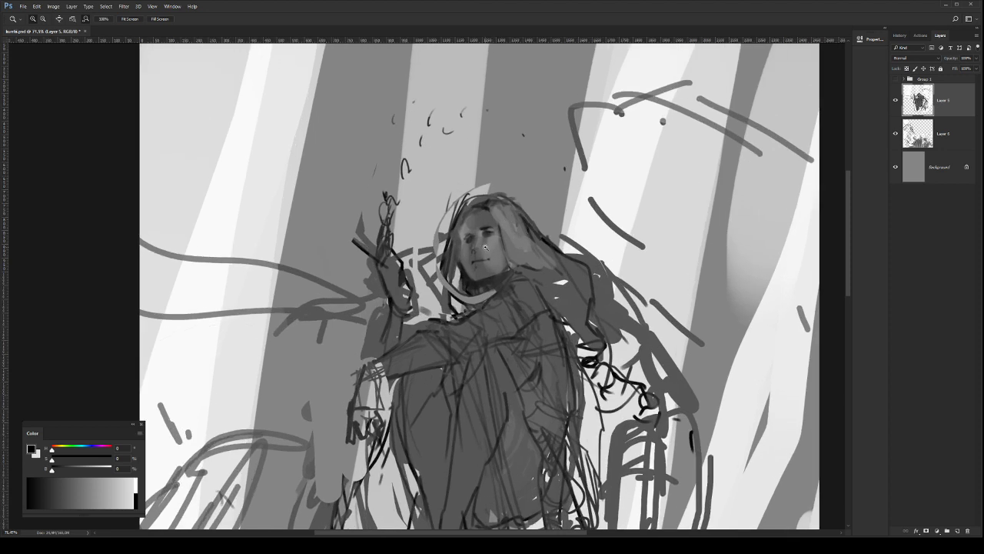
Step: Lasso the facial features and warp them slightly to adjust their shape
key("l")
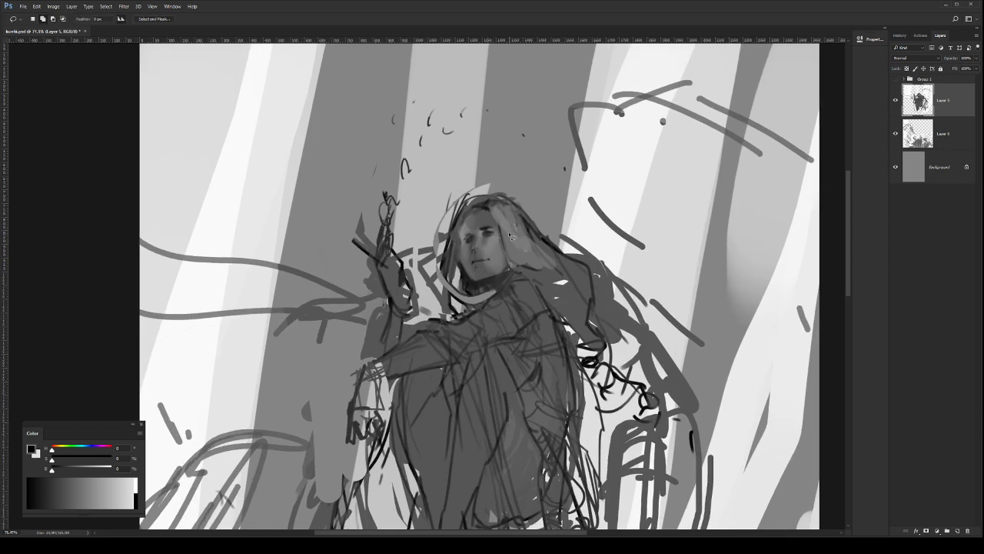
mouse_move(500, 256)
left_mouse_down()
mouse_move(468, 220)
mouse_move(483, 282)
mouse_move(501, 259)
mouse_move(478, 242)
mouse_move(493, 234)
left_mouse_up()
key("ctrl+t")
left_click(290, 19)
key("ctrl+h")
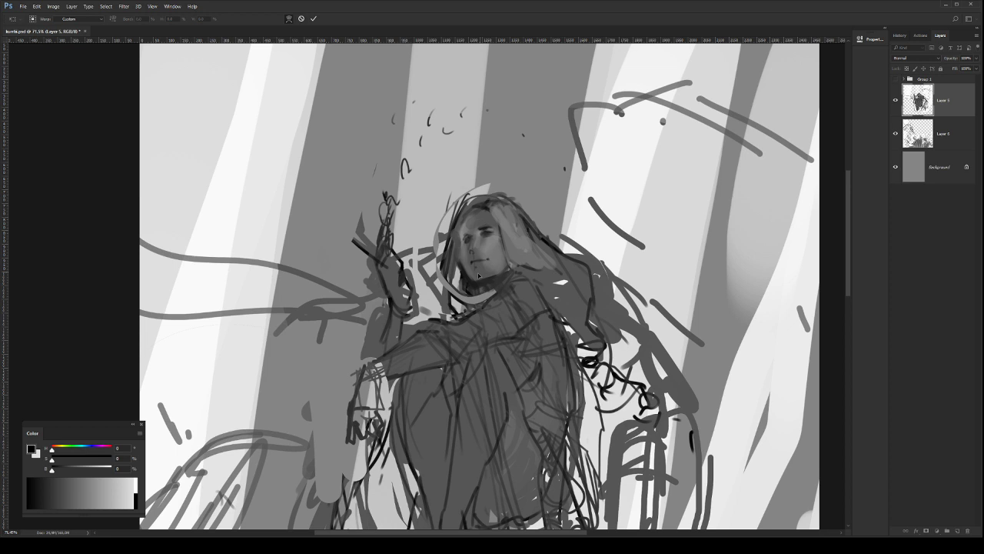
left_click_drag(476, 244, 475, 241)
key("Return")
Step: Retouch the eyes, nose and cheek with a smaller brush and greys sampled from the face
key("b")
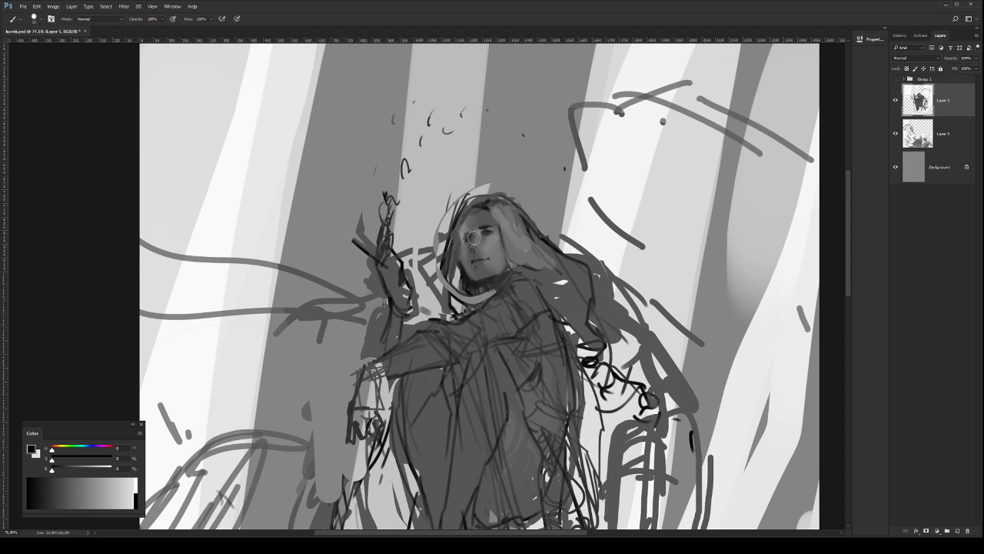
key("bracketleft")
key("bracketleft")
key("bracketleft")
left_click(495, 228, "alt")
mouse_move(502, 241)
left_mouse_down()
mouse_move(475, 242)
mouse_move(496, 243)
left_mouse_up()
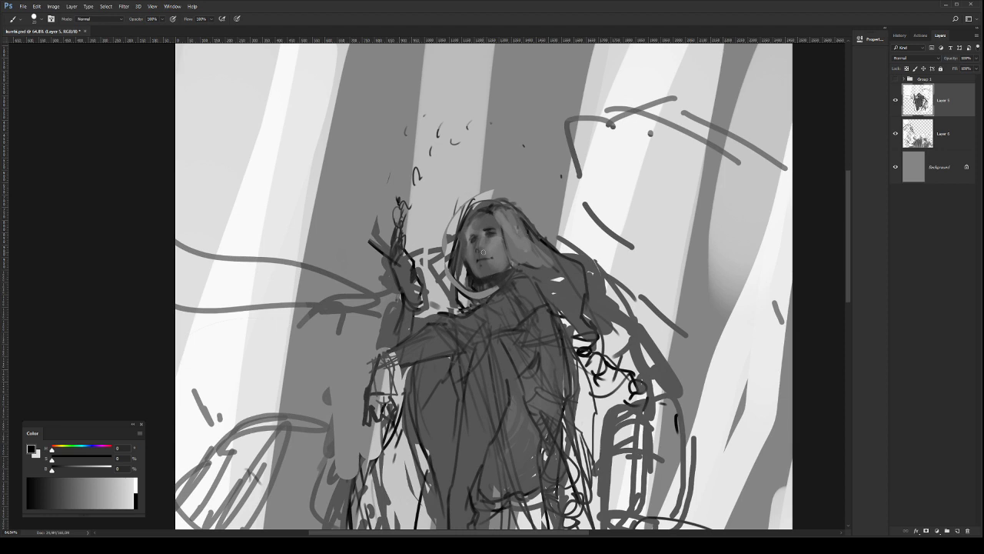
key("bracketleft")
left_click(482, 248, "alt")
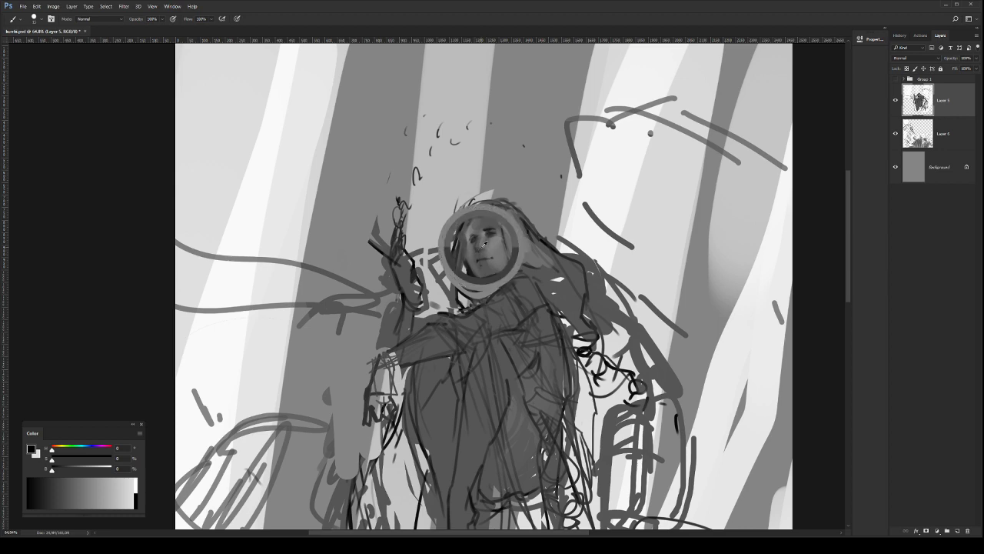
Step: Sharpen the details around the eyes with a finer brush and a sampled dark grey
key("ctrl+space")
left_click_drag(496, 261, 473, 290)
left_click(473, 290)
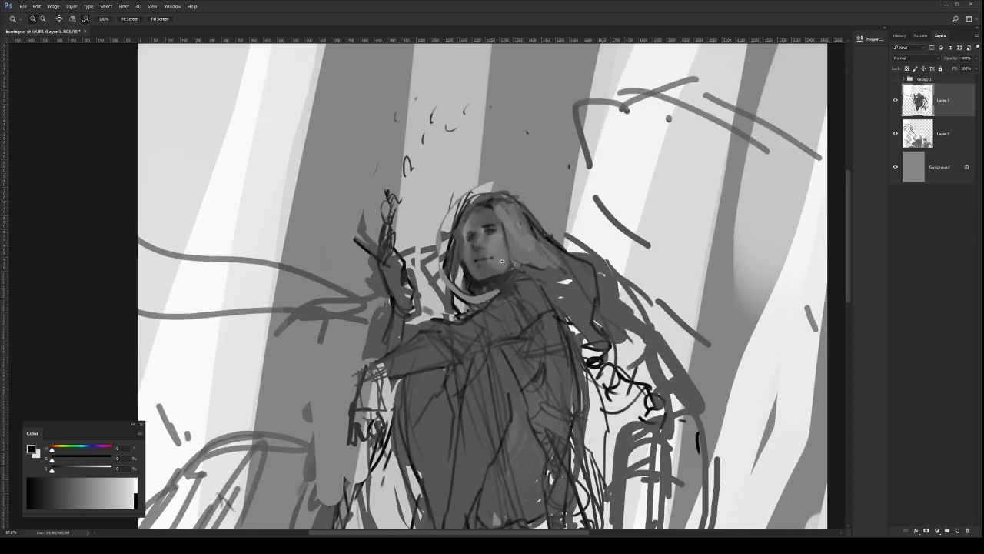
key("b")
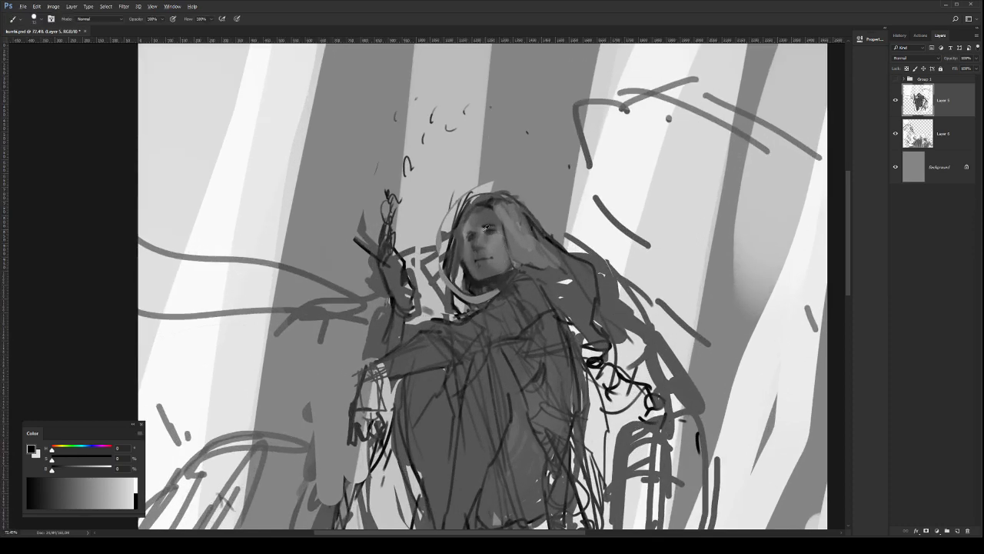
left_click(472, 233, "alt")
key("bracketleft")
key("z")
left_click(504, 263, "alt")
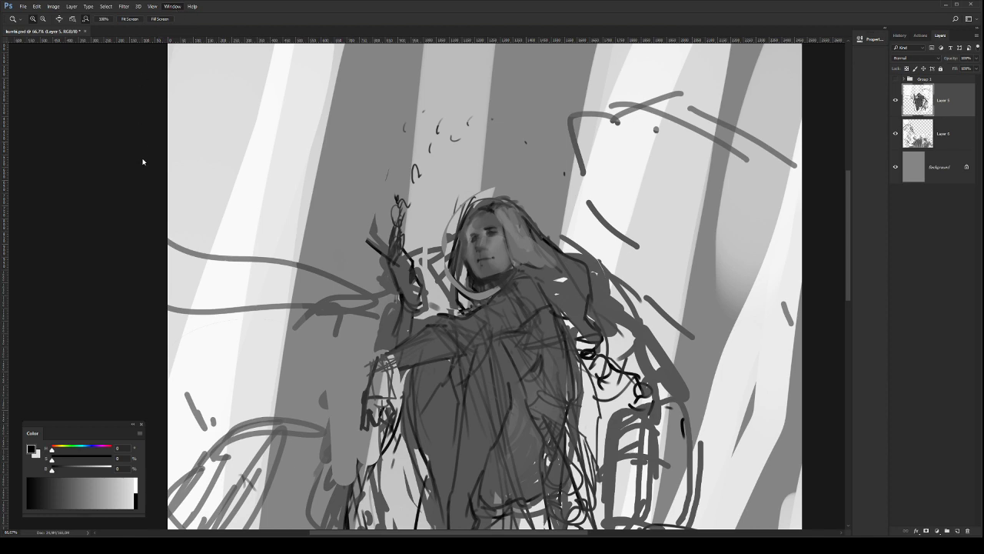
Step: Paint light grey highlights through the hair from the crown down to the shoulder with a textured brush
left_click_drag(151, 31, 184, 100)
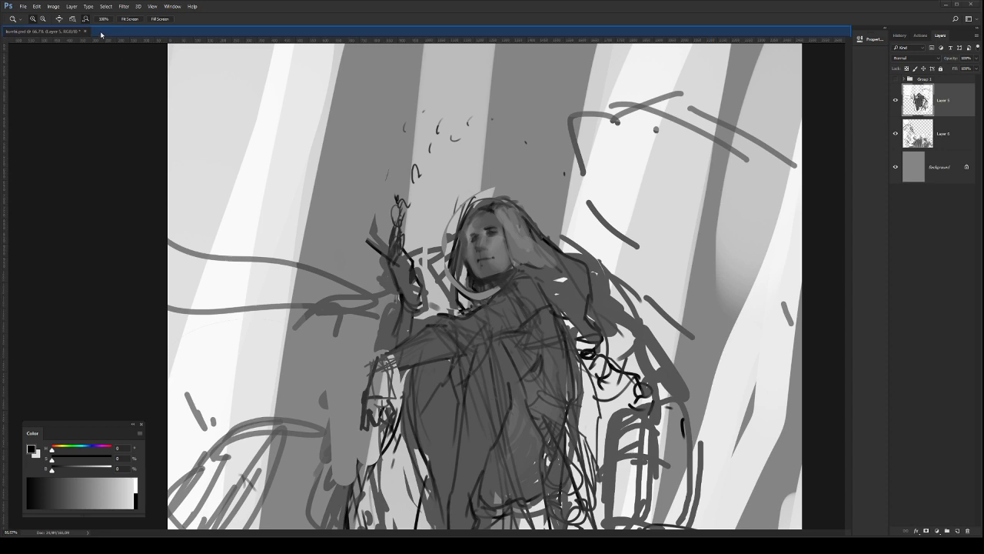
left_click_drag(575, 284, 515, 289)
key("b")
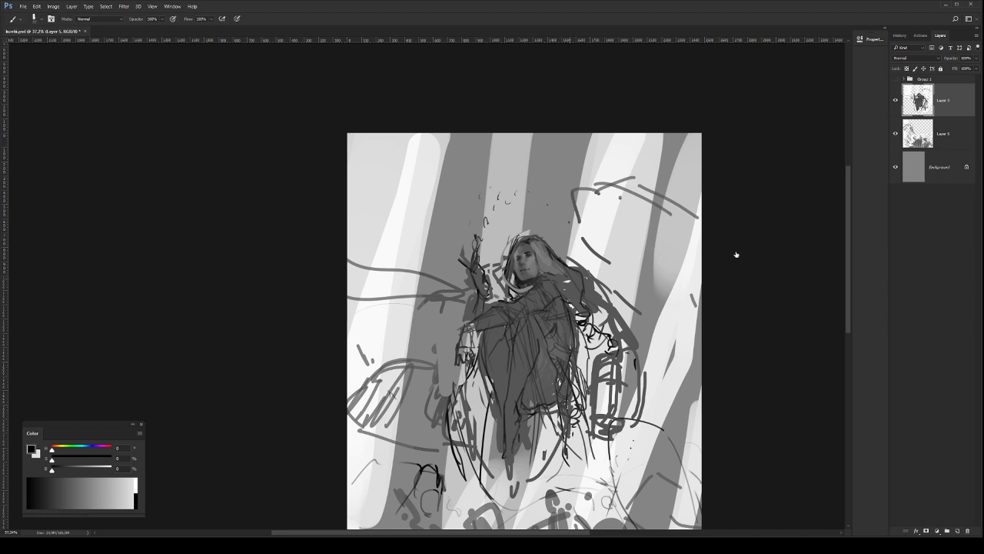
left_click(754, 314)
left_click_drag(547, 245, 572, 284)
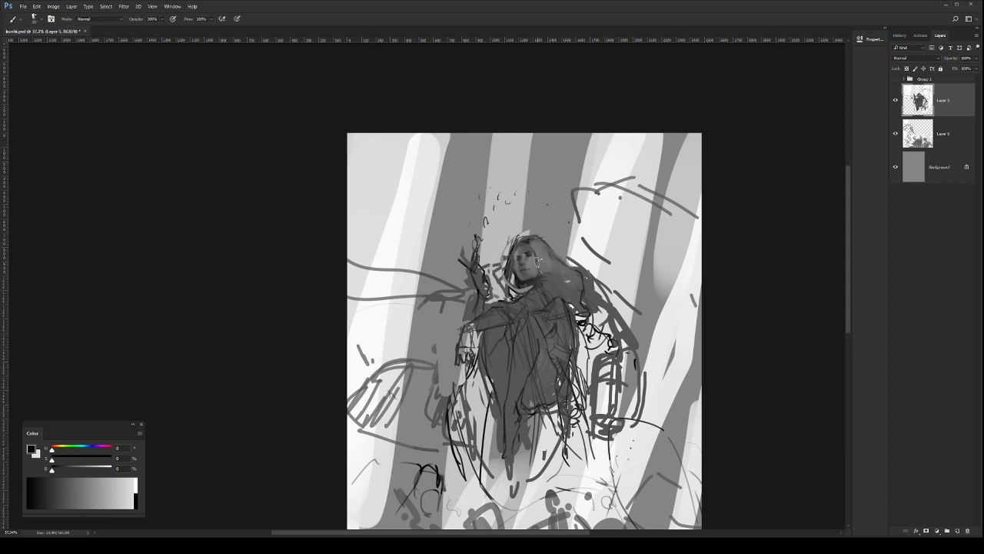
mouse_move(533, 243)
left_mouse_down()
mouse_move(551, 267)
mouse_move(552, 254)
mouse_move(572, 286)
mouse_move(535, 247)
mouse_move(565, 294)
mouse_move(549, 266)
mouse_move(583, 300)
mouse_move(565, 274)
left_mouse_up()
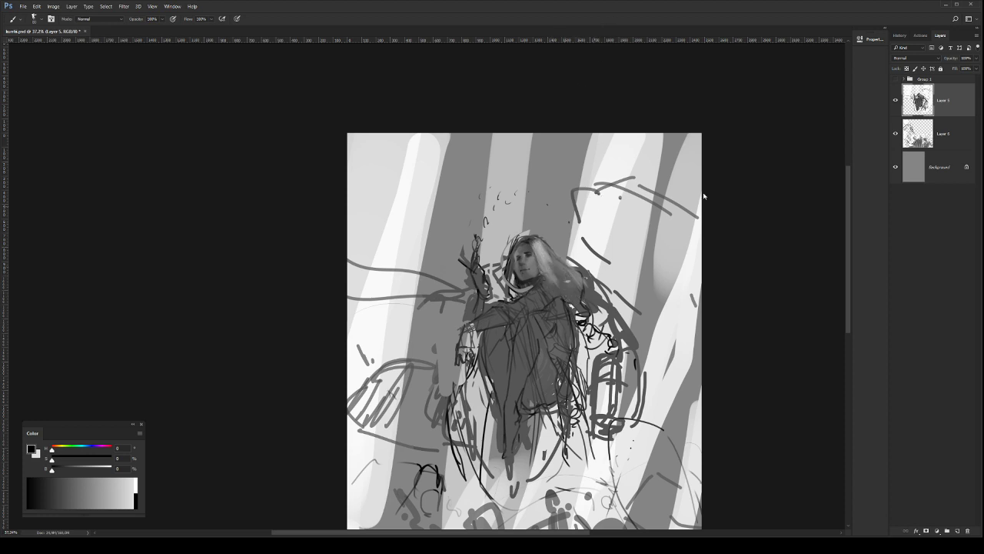
mouse_move(545, 257)
left_mouse_down()
mouse_move(572, 288)
mouse_move(537, 243)
mouse_move(522, 241)
left_mouse_up()
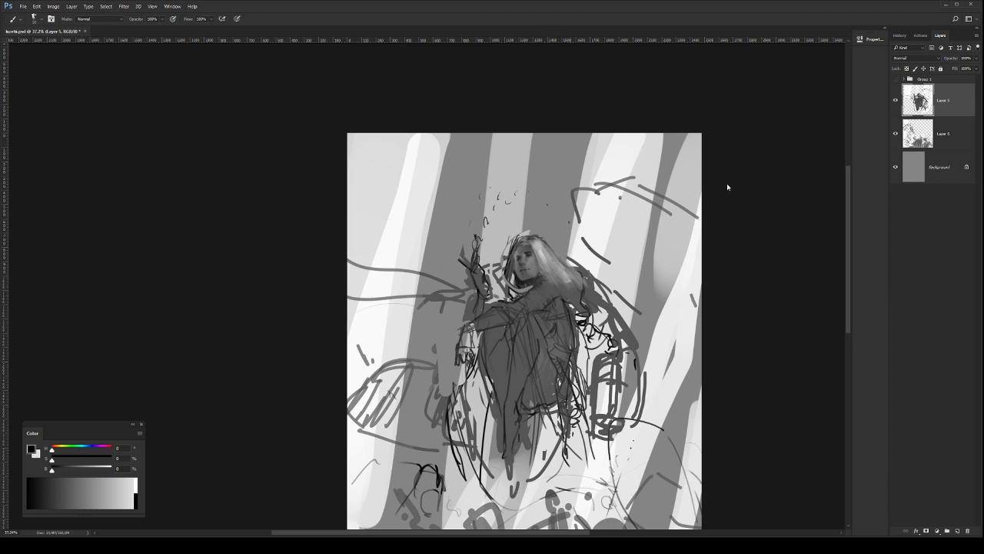
Step: Define the eye on the shadowed far side of the face with a fine dark brush
left_click(539, 289, "alt")
key("z")
left_click_drag(528, 252, 559, 237)
key("b")
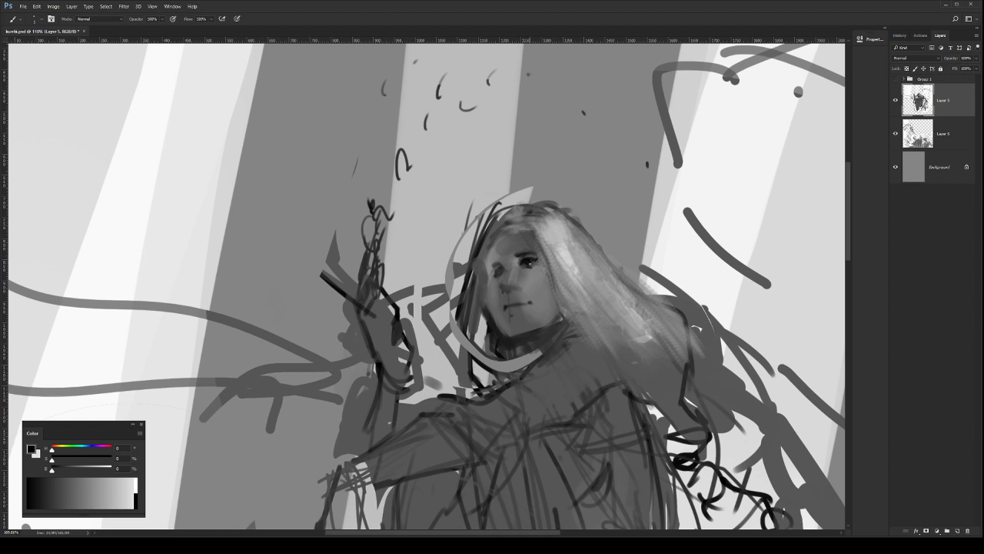
left_click_drag(494, 264, 500, 268)
key("ctrl+space")
left_click_drag(560, 300, 480, 303)
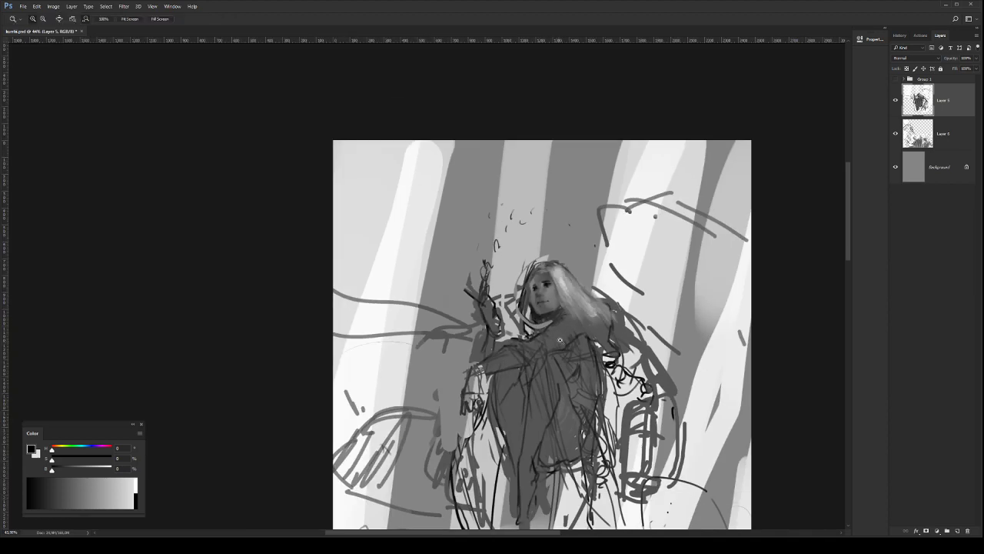
Step: Refine the eyelid and lower edge of the near eye beside the light hair
left_click_drag(569, 296, 531, 284)
key("b")
scroll(555, 300, "up", 3)
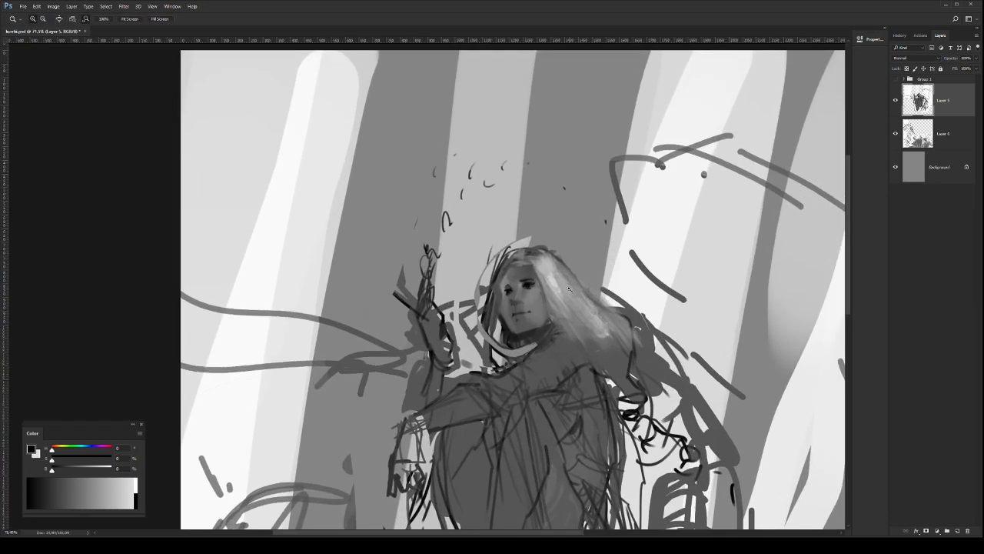
scroll(538, 296, "up", 2)
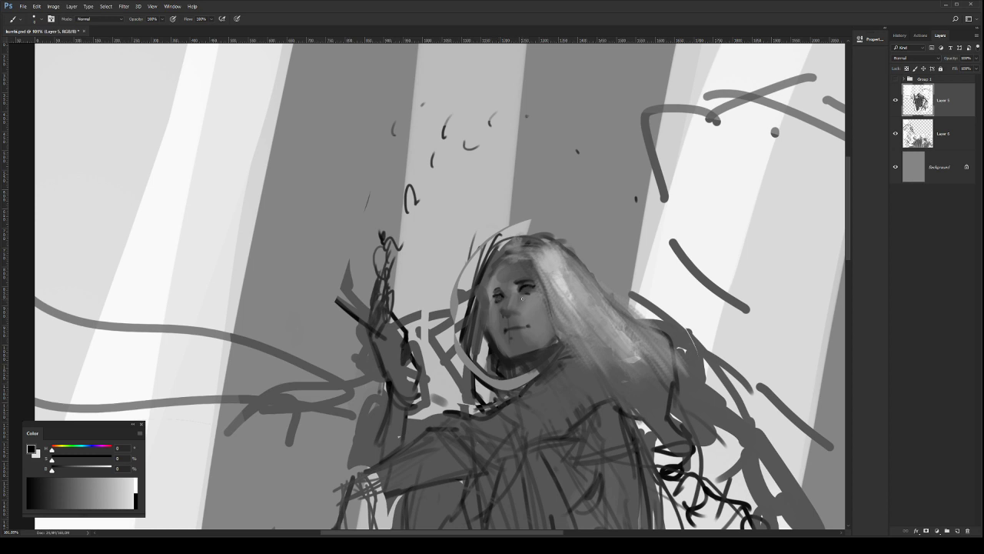
left_click(525, 288)
key("ctrl+space")
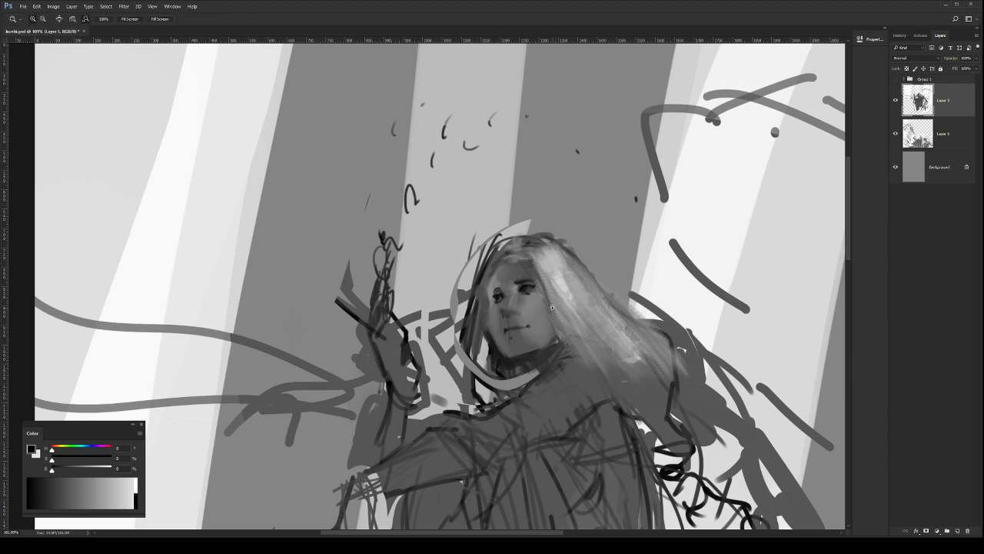
left_click_drag(559, 311, 500, 317)
left_click_drag(559, 286, 528, 285)
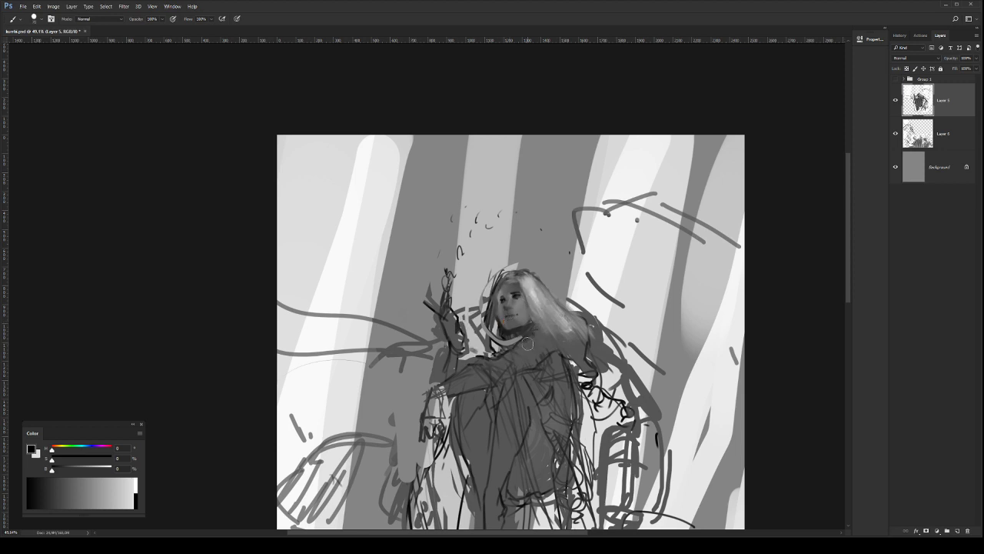
Step: Paint smooth grey tones over the sketch lines of the folded arm and the near lower leg
key("ctrl+space")
left_click_drag(542, 345, 492, 345)
left_click_drag(643, 426, 542, 312)
left_click_drag(440, 202, 481, 202)
mouse_move(426, 242)
left_mouse_down()
mouse_move(525, 287)
mouse_move(525, 277)
left_mouse_up()
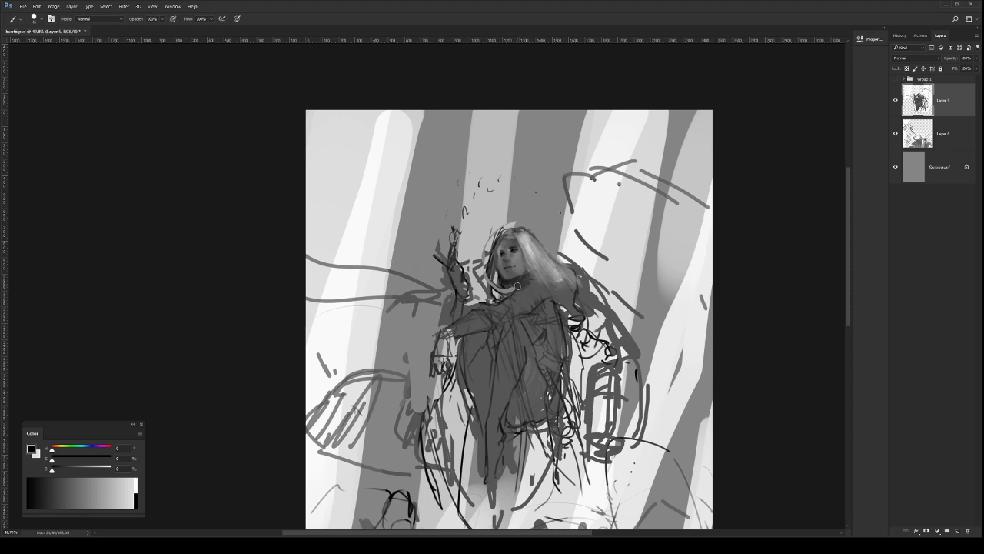
mouse_move(524, 288)
left_mouse_down()
mouse_move(547, 287)
mouse_move(529, 295)
mouse_move(532, 281)
mouse_move(508, 302)
mouse_move(523, 298)
mouse_move(449, 330)
mouse_move(542, 292)
mouse_move(507, 314)
mouse_move(480, 320)
mouse_move(542, 290)
mouse_move(528, 318)
mouse_move(544, 321)
mouse_move(520, 316)
mouse_move(497, 403)
mouse_move(519, 358)
mouse_move(501, 397)
left_mouse_up()
left_click(508, 344, "alt")
left_click_drag(506, 359, 496, 416)
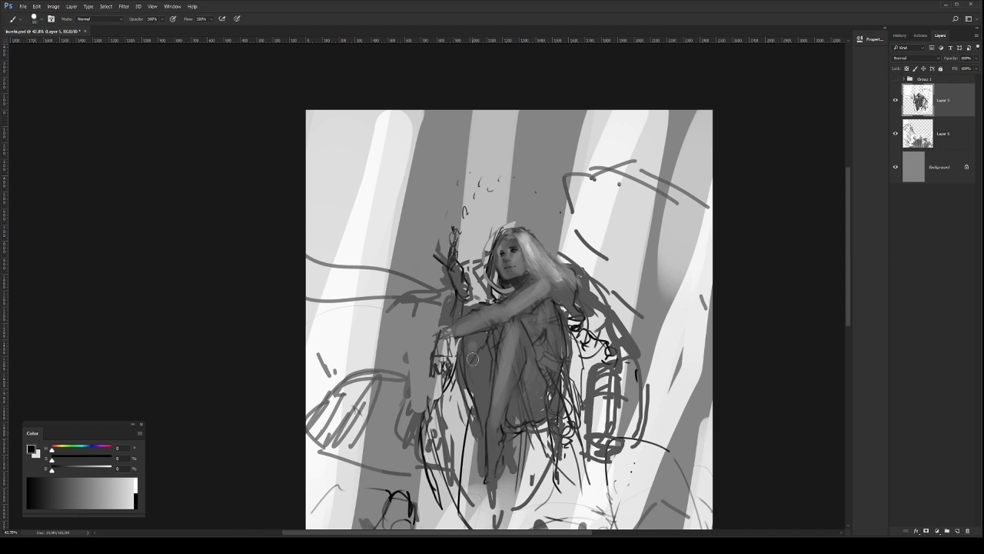
Step: Block in the far leg with grey and darken the gap between the legs using a smaller brush
mouse_move(472, 358)
left_mouse_down()
mouse_move(525, 379)
mouse_move(526, 369)
mouse_move(526, 385)
mouse_move(523, 371)
left_mouse_up()
key("bracketleft")
key("bracketleft")
key("bracketleft")
key("bracketleft")
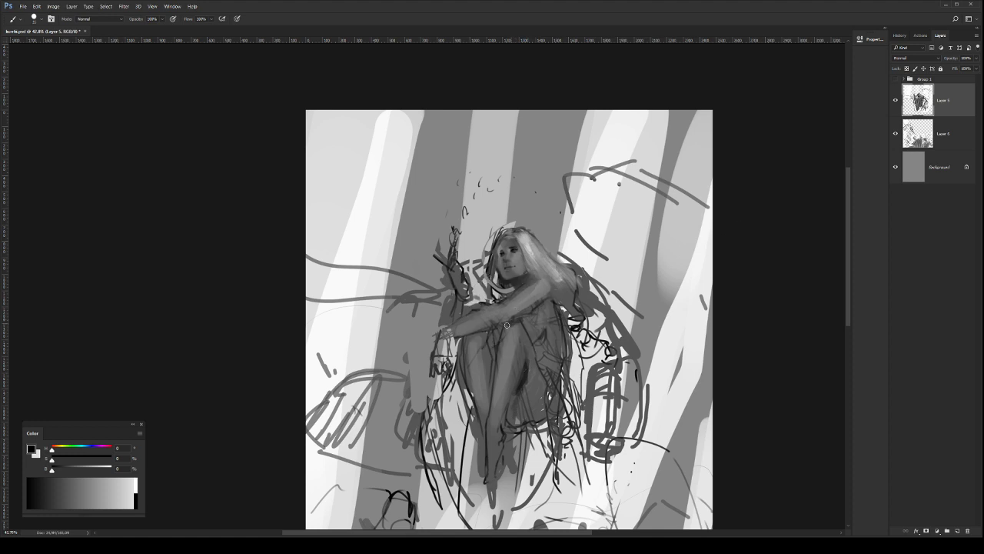
left_click_drag(489, 334, 492, 384)
Step: Model the shoulder and upper arm and cover the torso lines beneath the arm with sampled greys
key("z")
left_click_drag(540, 244, 522, 241)
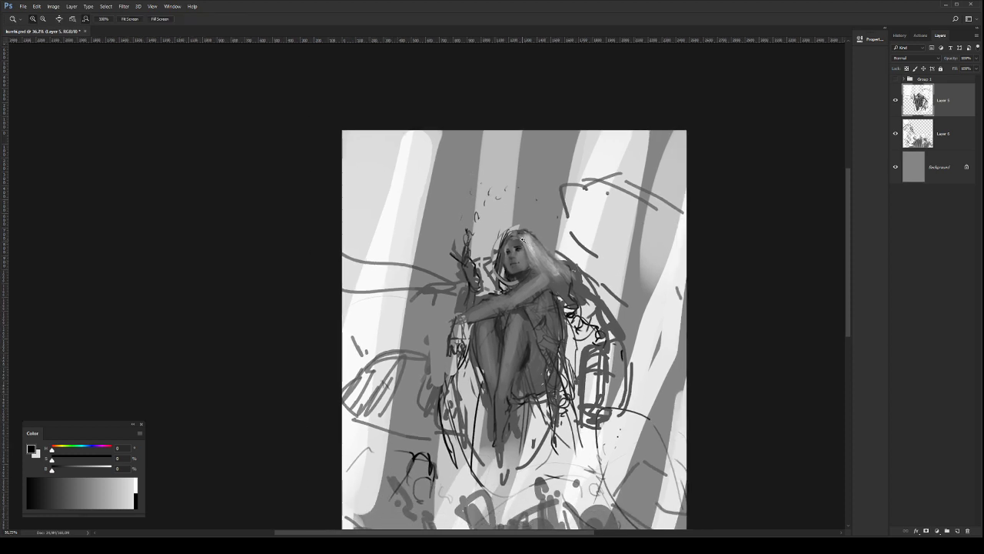
left_click_drag(550, 275, 553, 309)
key("b")
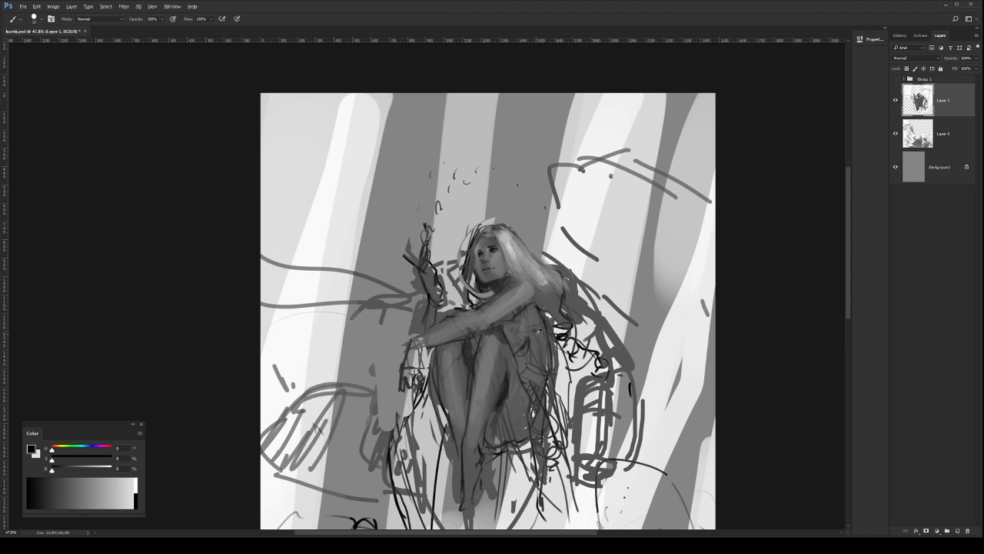
left_click(533, 326, "alt")
left_click(509, 248, "alt")
mouse_move(525, 315)
left_mouse_down()
mouse_move(561, 126)
mouse_move(551, 211)
left_mouse_up()
left_click(518, 285, "alt")
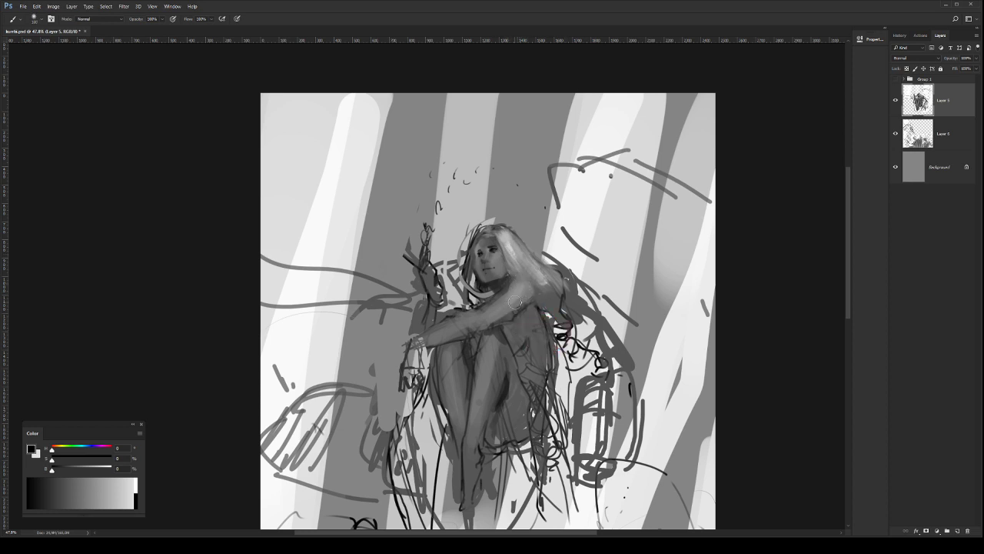
mouse_move(520, 282)
left_mouse_down()
mouse_move(514, 307)
mouse_move(500, 309)
left_mouse_up()
left_click(520, 292, "alt")
mouse_move(503, 305)
left_mouse_down()
mouse_move(510, 297)
mouse_move(484, 303)
mouse_move(520, 285)
mouse_move(498, 313)
mouse_move(513, 319)
mouse_move(504, 327)
left_mouse_up()
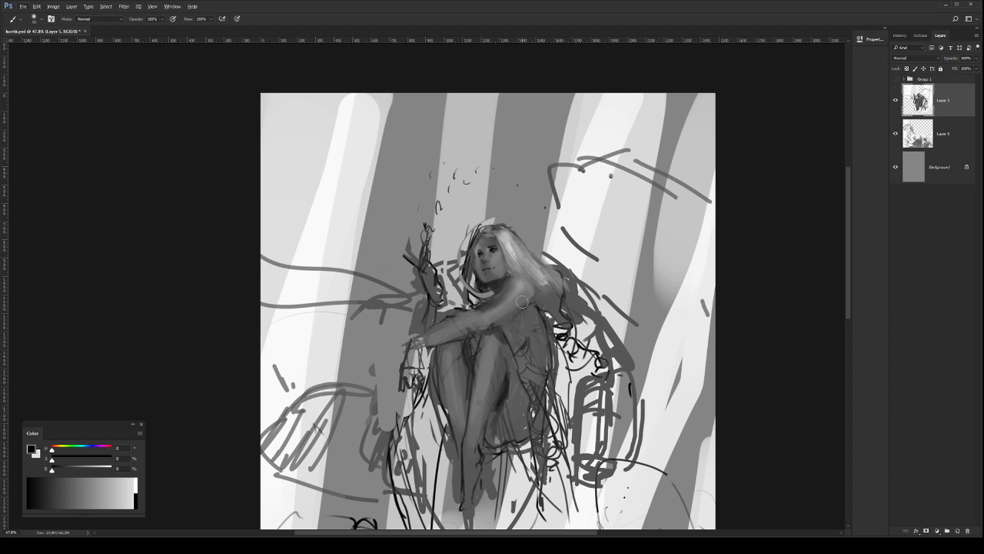
Step: Paint the hand hanging at the end of the folded arm with a smaller brush and a sampled grey
left_click(420, 343, "alt")
key("bracketleft")
key("bracketleft")
key("bracketleft")
mouse_move(414, 341)
left_mouse_down()
mouse_move(414, 371)
mouse_move(422, 338)
left_mouse_up()
scroll(538, 314, "down", 2)
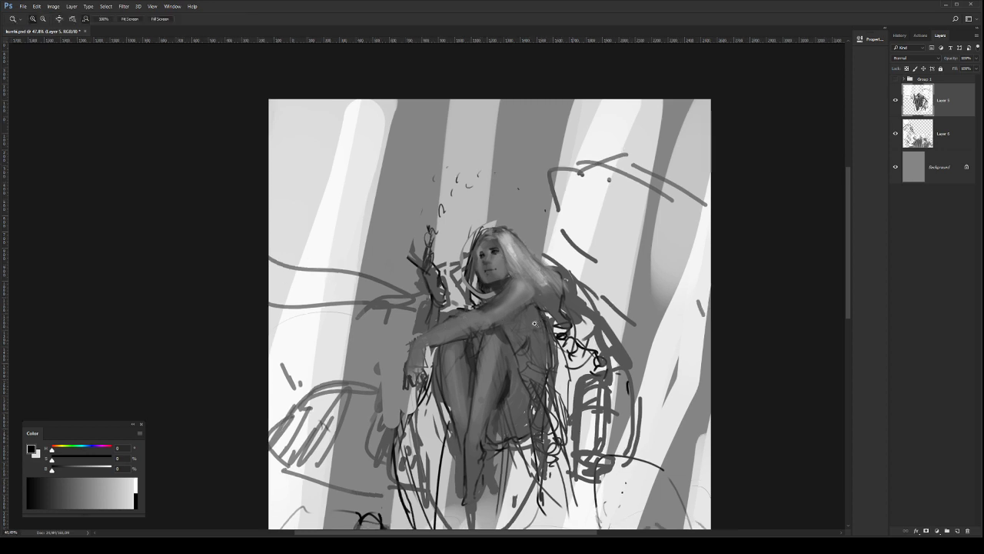
Step: Shade the side of the torso and model the near leg with darker greys along its underside
left_click(537, 334, "alt")
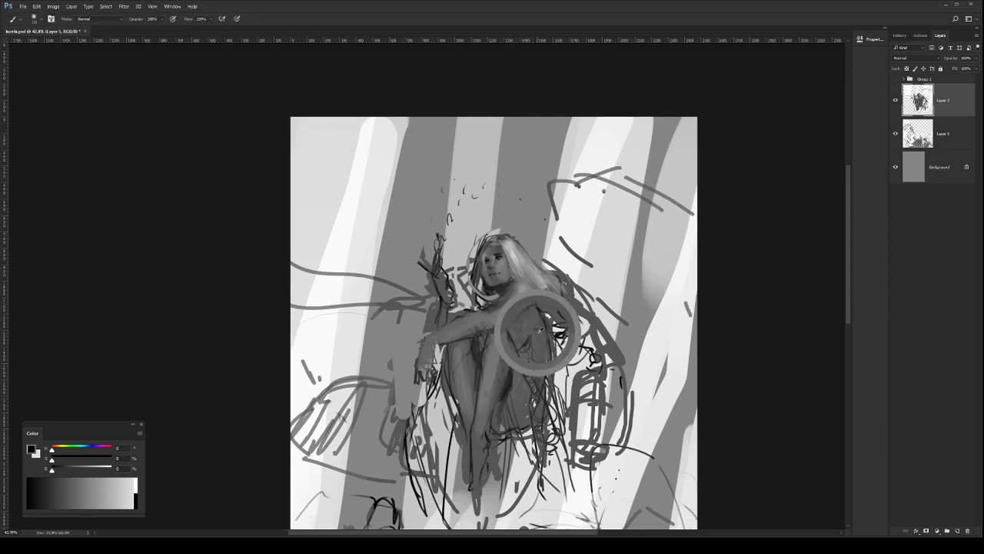
mouse_move(542, 352)
left_mouse_down()
mouse_move(528, 332)
mouse_move(531, 380)
left_mouse_up()
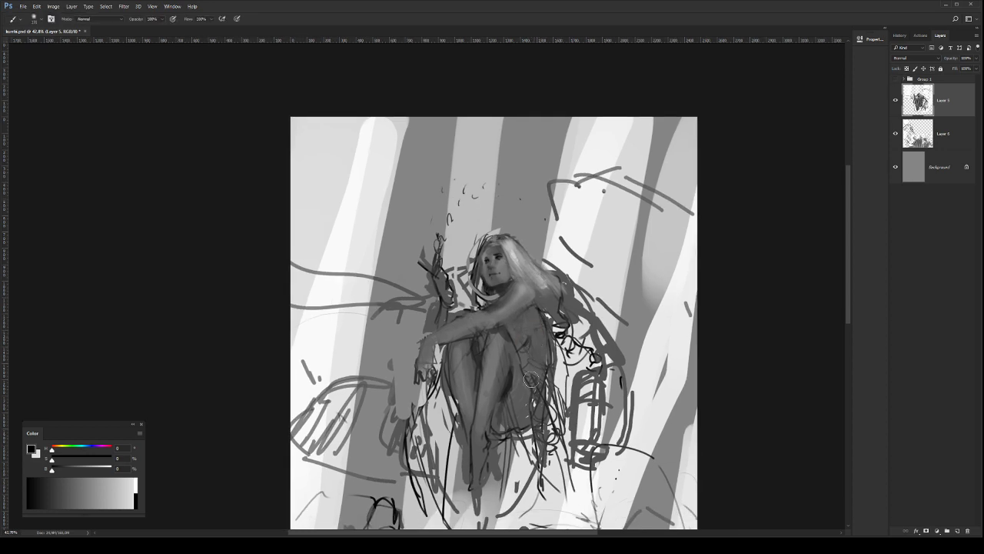
left_click_drag(488, 409, 483, 429)
left_click(509, 382, "alt")
key("bracketleft")
mouse_move(505, 363)
left_mouse_down()
mouse_move(489, 418)
mouse_move(506, 359)
mouse_move(485, 400)
mouse_move(497, 361)
mouse_move(483, 425)
mouse_move(499, 357)
mouse_move(487, 388)
mouse_move(489, 350)
mouse_move(475, 453)
mouse_move(506, 401)
left_mouse_up()
left_click(507, 416, "alt")
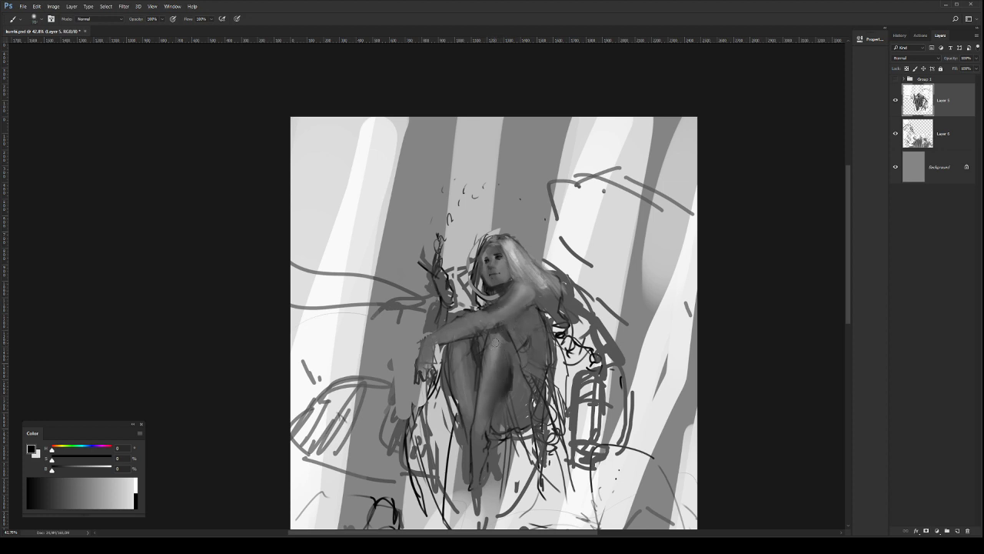
Step: Smooth the shading on the far knee and shin with a grey sampled between the legs
left_click(481, 346, "alt")
left_click_drag(465, 353, 459, 367)
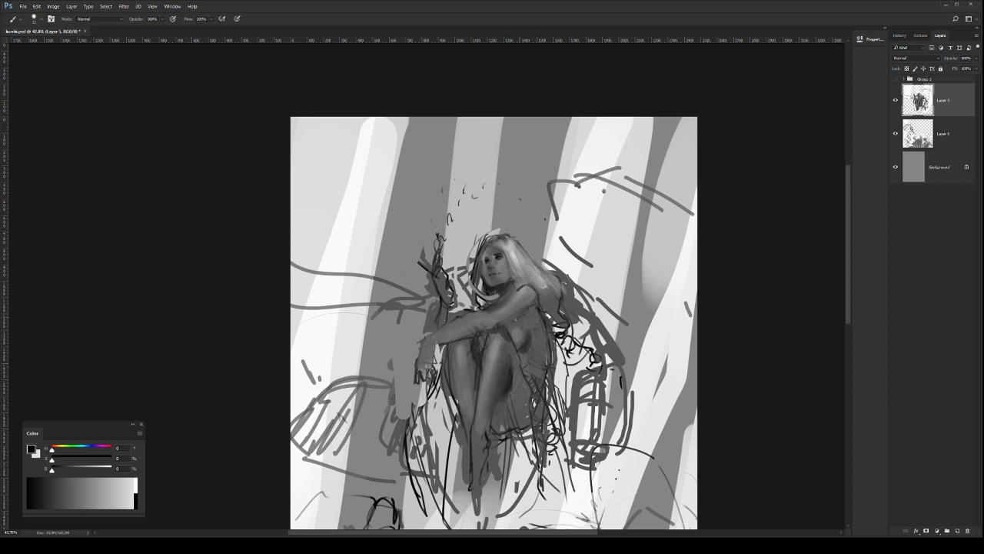
left_click_drag(582, 290, 555, 286)
left_click_drag(452, 173, 532, 230)
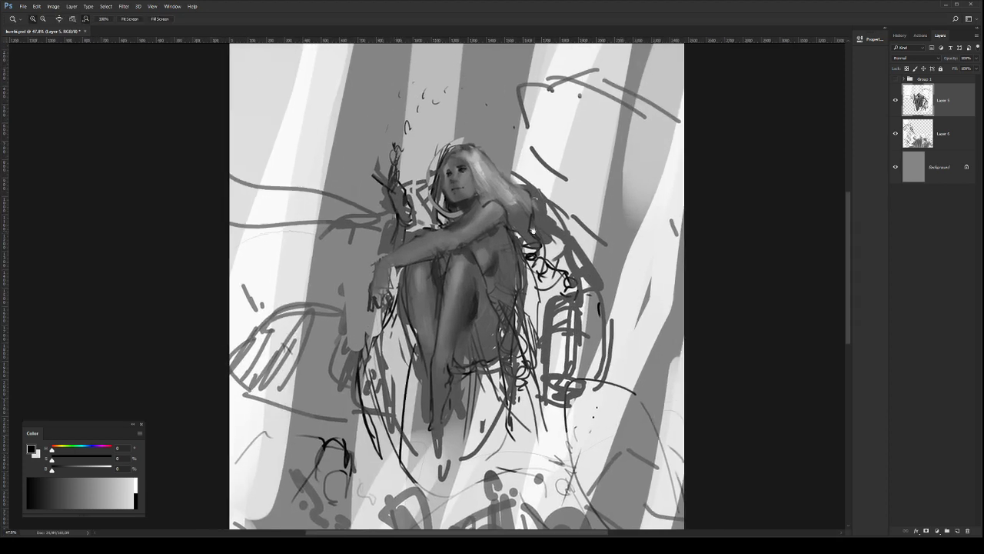
Step: Lasso the seated woman and cut her out of the sketch layer onto a separate layer
scroll(538, 296, "down", 2)
key("l")
mouse_move(587, 401)
left_mouse_down()
mouse_move(558, 212)
mouse_move(430, 183)
mouse_move(396, 269)
mouse_move(402, 365)
mouse_move(489, 444)
mouse_move(621, 373)
mouse_move(655, 383)
left_mouse_up()
key("ctrl+shift+j")
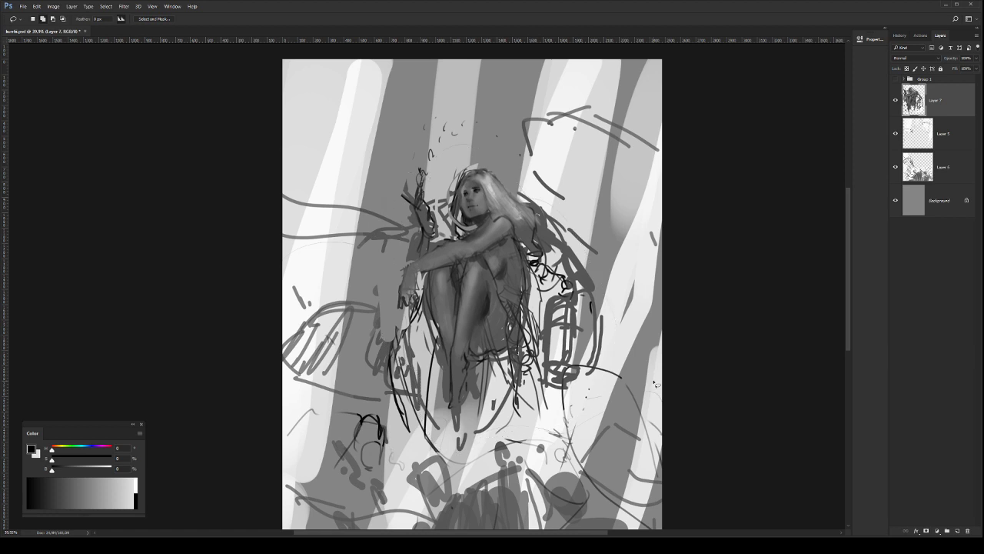
Step: Check the leftover sketch layer by toggling its visibility and merge both layers below the figure into the Background
left_click(904, 133)
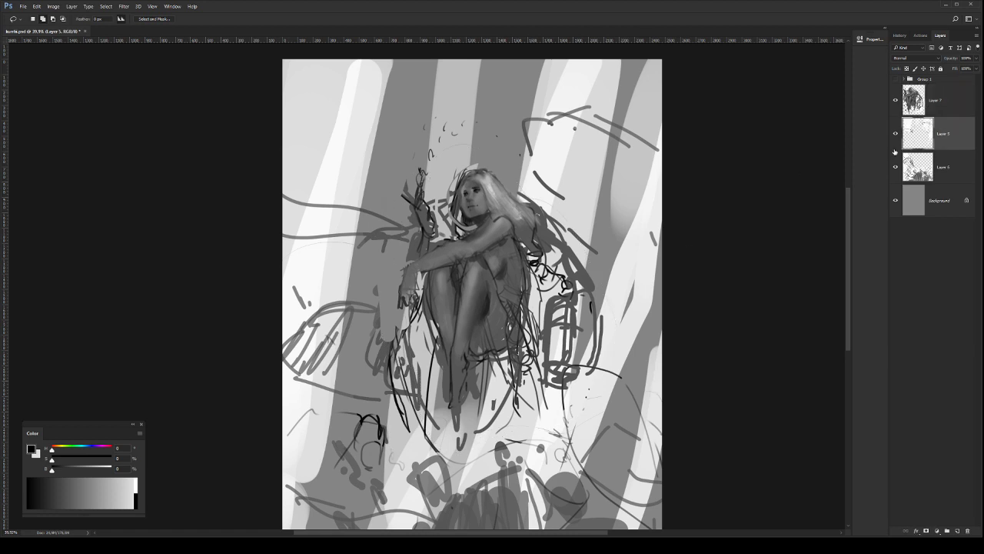
left_click(895, 133)
left_click(895, 133)
left_click(951, 163)
key("ctrl+e")
key("ctrl+e")
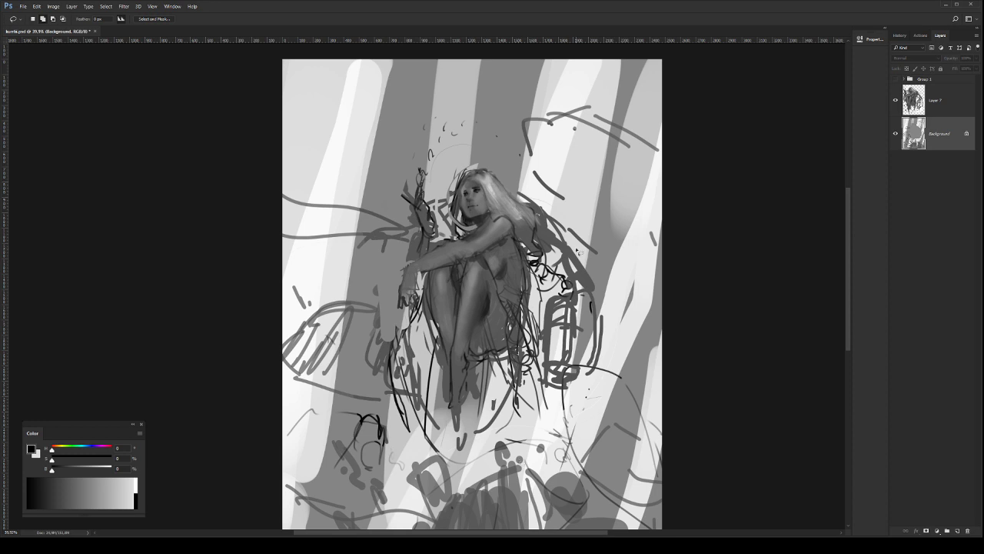
Step: Lighten the cut-out figure layer to a mid-light grey range with a tonal adjustment
key("z")
mouse_move(567, 279)
left_mouse_down()
mouse_move(525, 279)
mouse_move(536, 279)
left_mouse_up()
left_click(936, 100)
key("i")
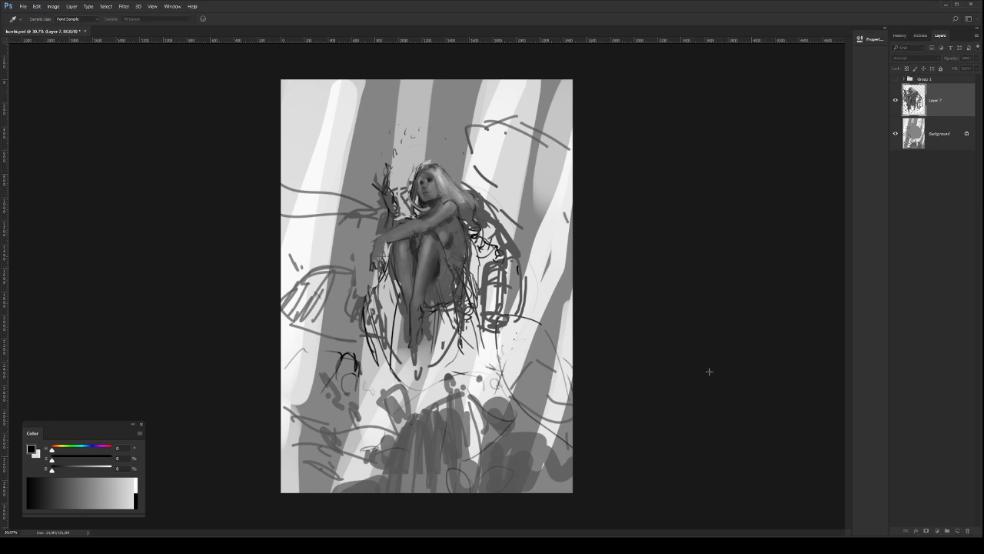
left_click(692, 361)
key("ctrl+alt+z")
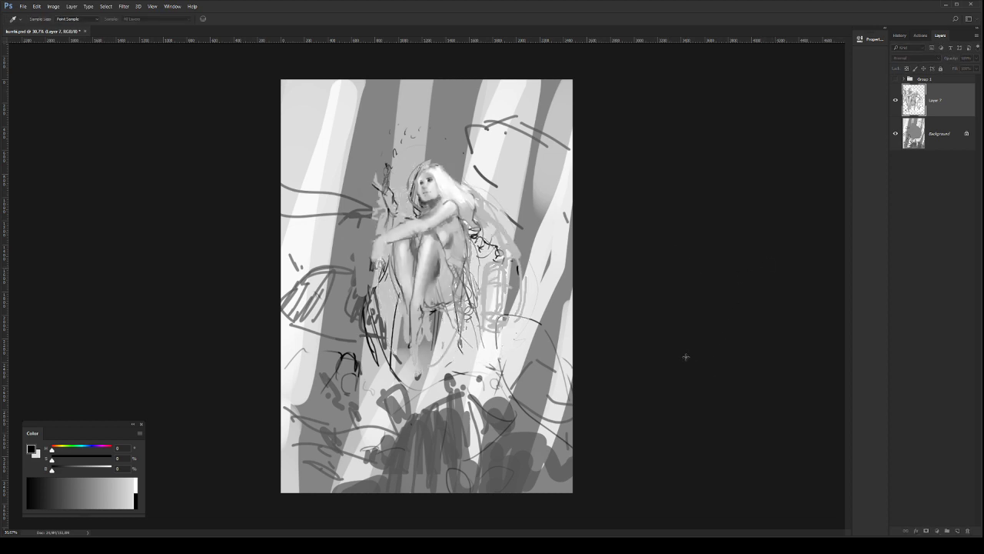
key("ctrl+shift+z")
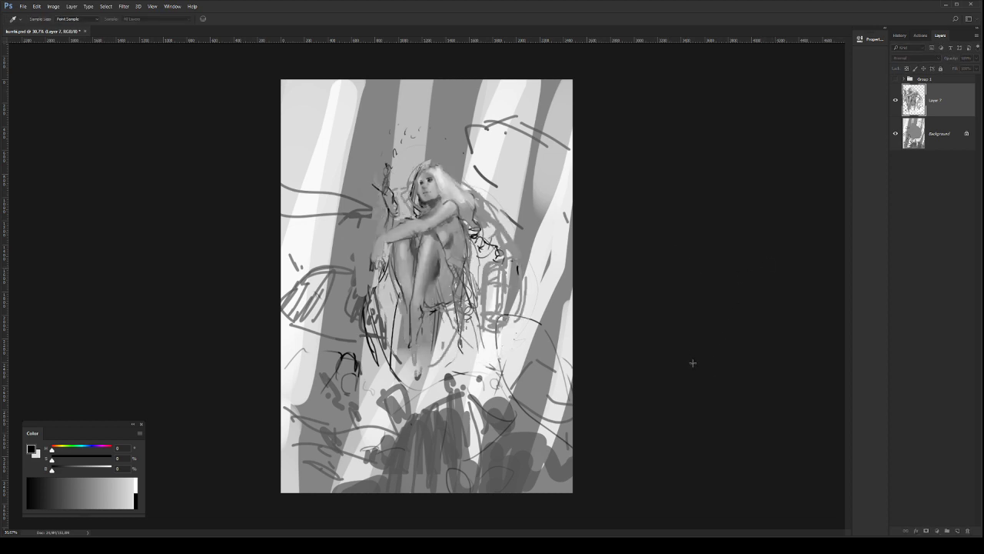
left_click(808, 304)
scroll(575, 335, "down", 1)
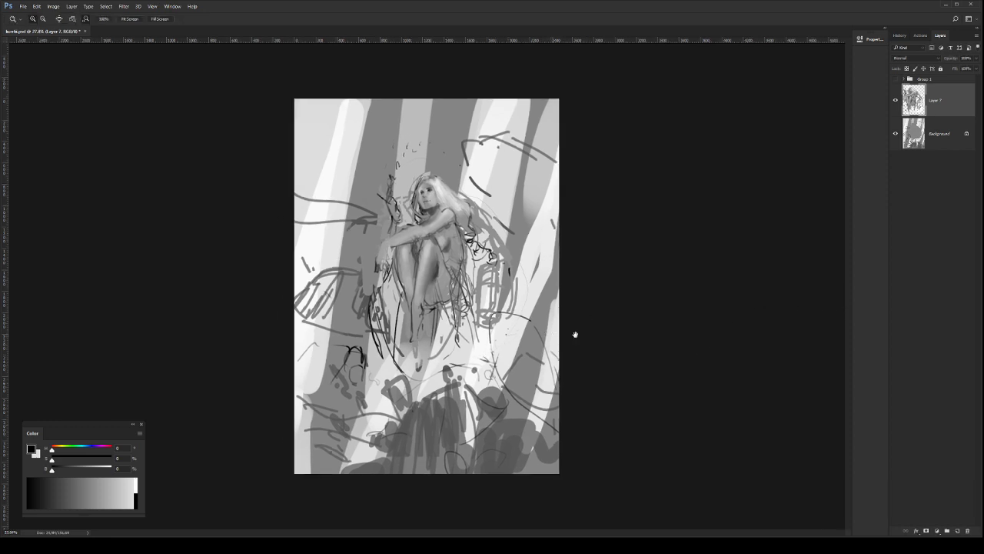
Step: Paint rounded dark grey masses over the foreground mound at the base of the Background layer
left_click_drag(493, 195, 610, 278)
scroll(609, 277, "down", 1)
left_click(926, 142)
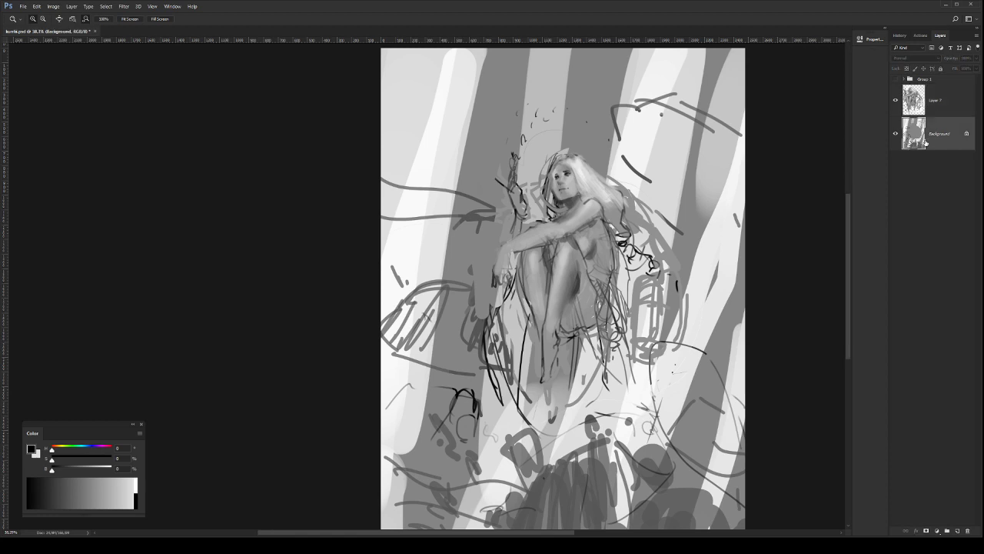
left_click_drag(584, 316, 582, 316)
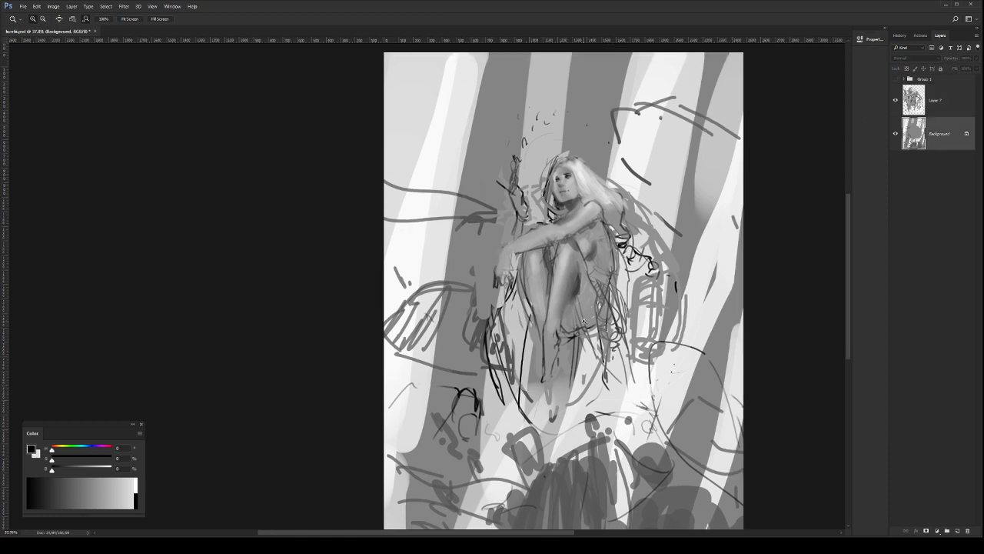
mouse_move(621, 411)
left_mouse_down()
mouse_move(602, 373)
mouse_move(470, 385)
left_mouse_up()
mouse_move(577, 383)
left_mouse_down()
mouse_move(527, 422)
mouse_move(526, 441)
mouse_move(584, 374)
mouse_move(553, 382)
left_mouse_up()
key("ctrl+z")
mouse_move(505, 427)
left_mouse_down()
mouse_move(507, 440)
mouse_move(465, 500)
mouse_move(450, 461)
mouse_move(396, 469)
mouse_move(362, 504)
mouse_move(341, 505)
left_mouse_up()
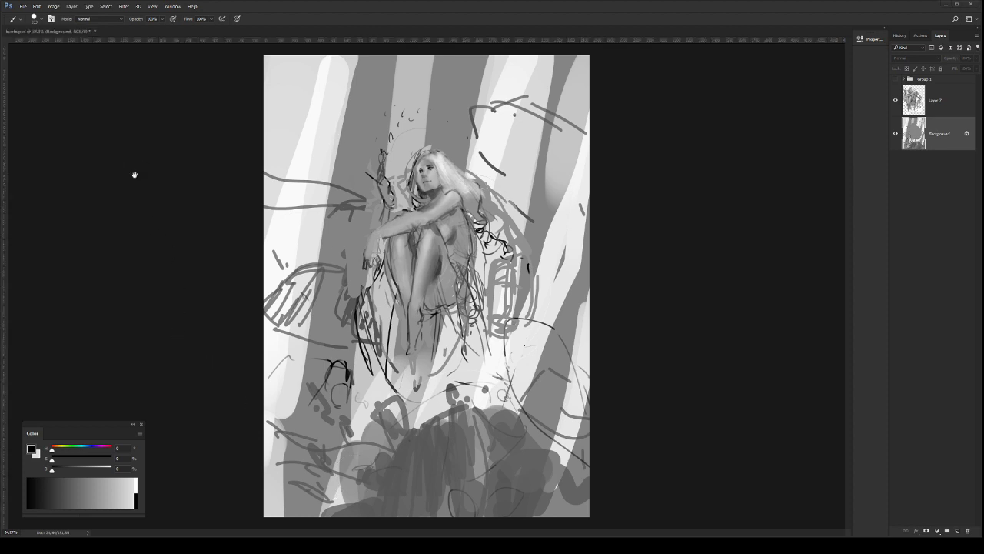
key("z")
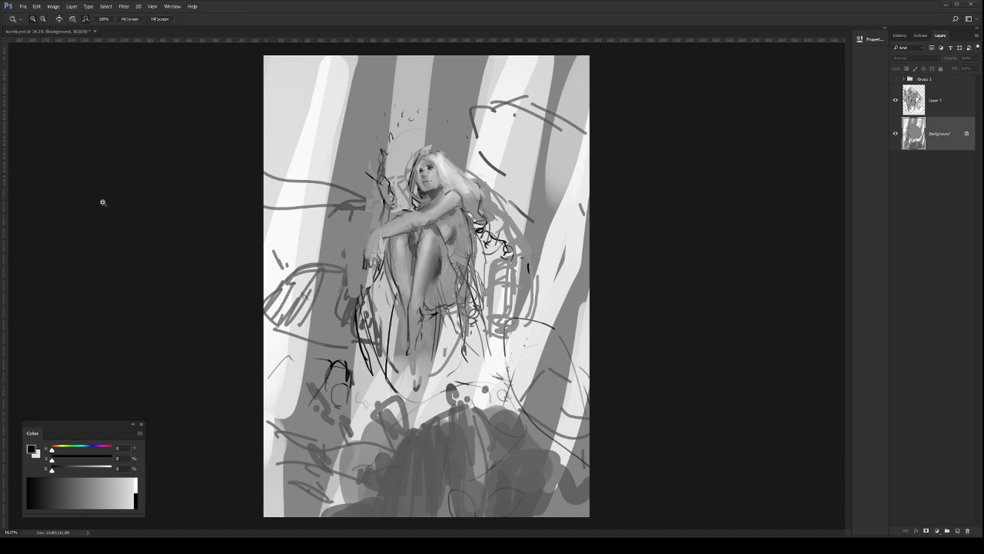
key("b")
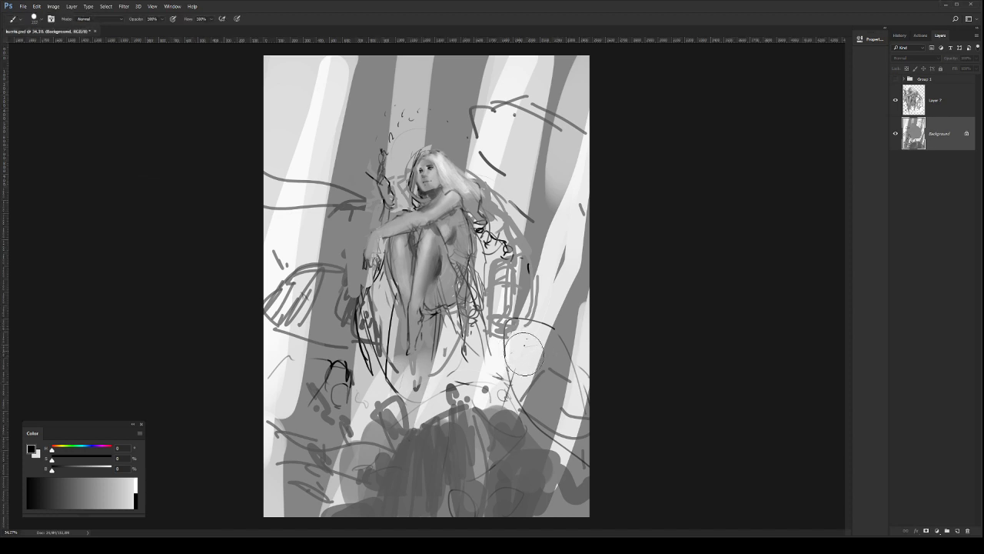
key(".")
left_click_drag(496, 163, 508, 156)
key("ctrl+z")
Step: Add a layer in Color blend mode beneath the figure and brush green over the whole background
left_click(958, 530)
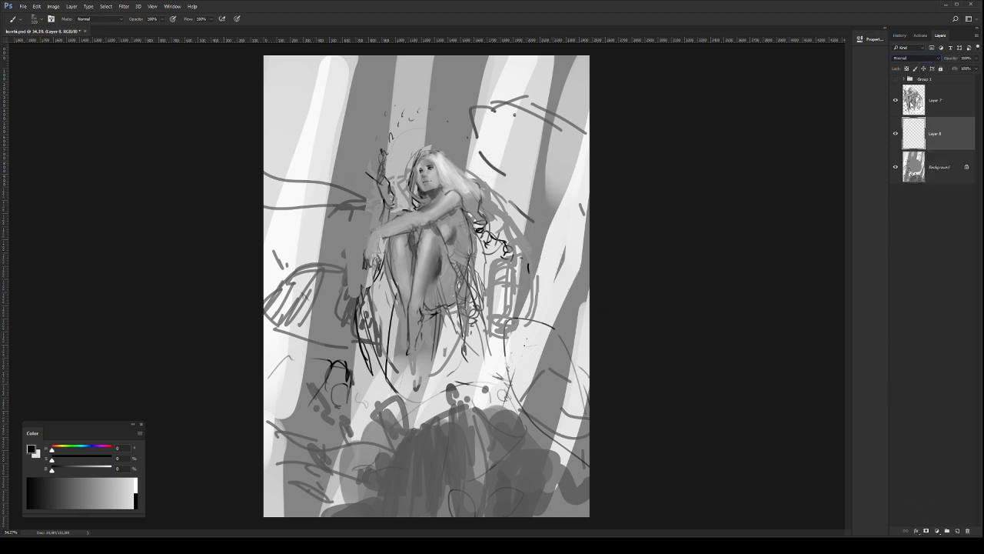
key("shift+alt+c")
mouse_move(602, 228)
left_mouse_down()
mouse_move(566, 369)
mouse_move(526, 376)
mouse_move(459, 306)
left_mouse_up()
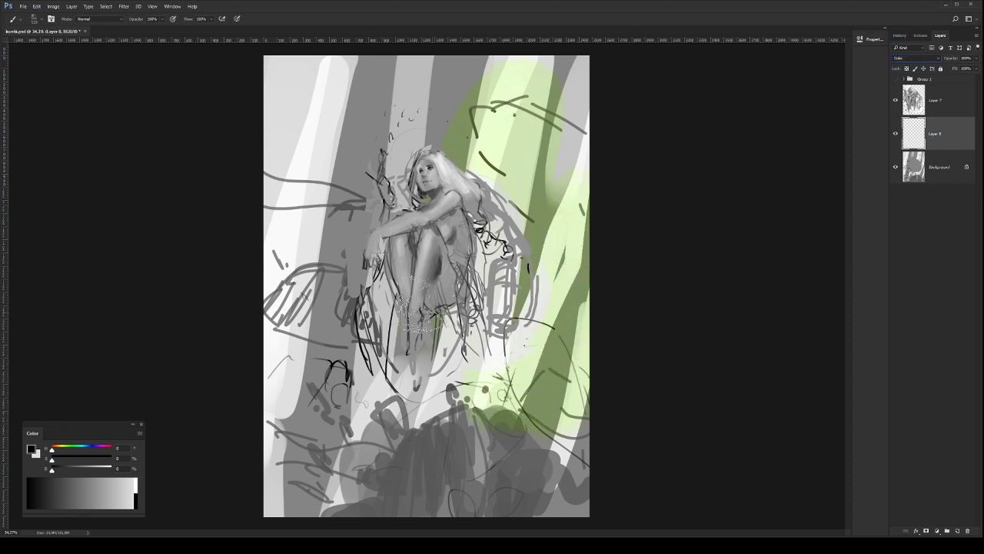
mouse_move(430, 169)
left_mouse_down()
mouse_move(284, 162)
mouse_move(300, 434)
mouse_move(346, 485)
mouse_move(427, 284)
mouse_move(566, 73)
mouse_move(542, 319)
mouse_move(473, 473)
mouse_move(588, 473)
mouse_move(576, 262)
mouse_move(666, 88)
left_mouse_up()
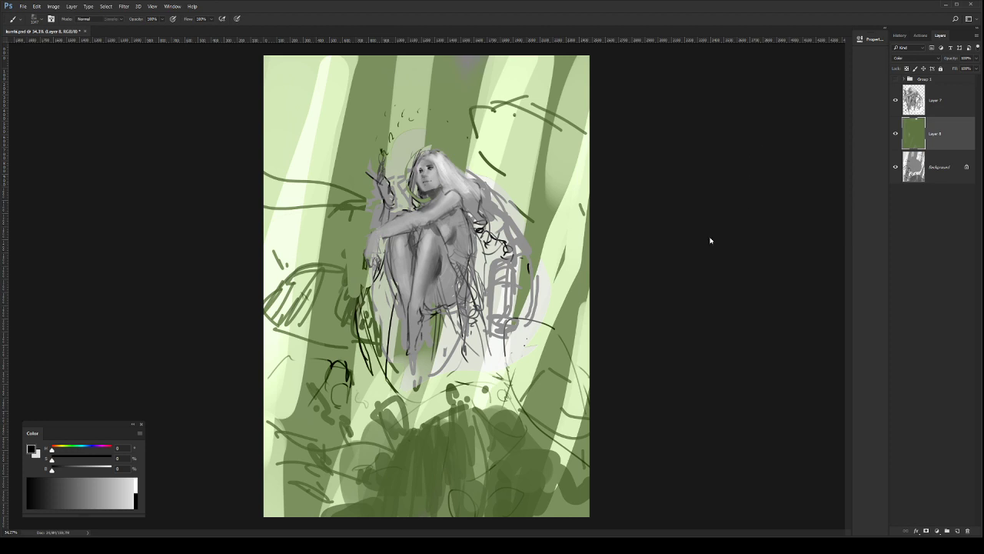
Step: Darken the Background layer's values and shift the green colour layer's hue to a muted teal
key("i")
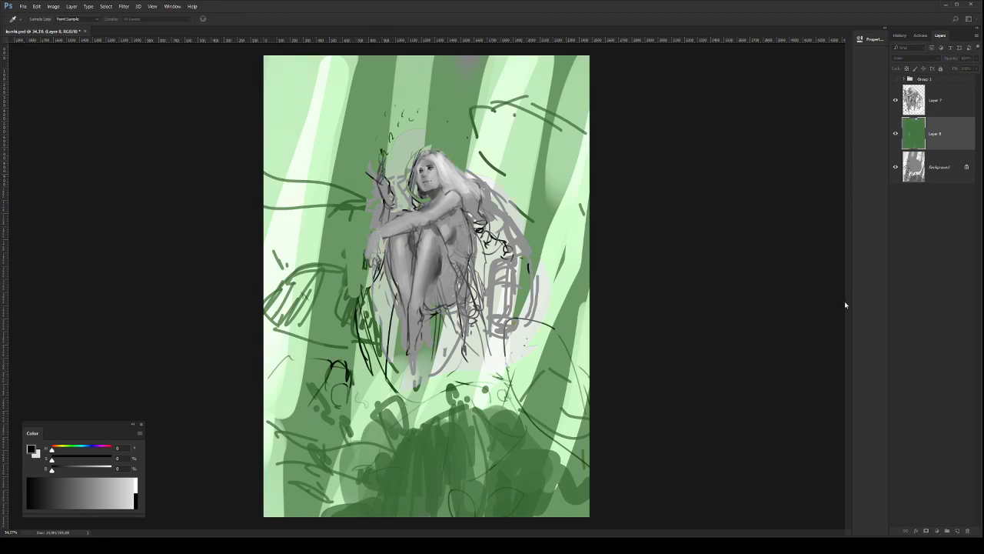
key("b")
left_click(942, 169)
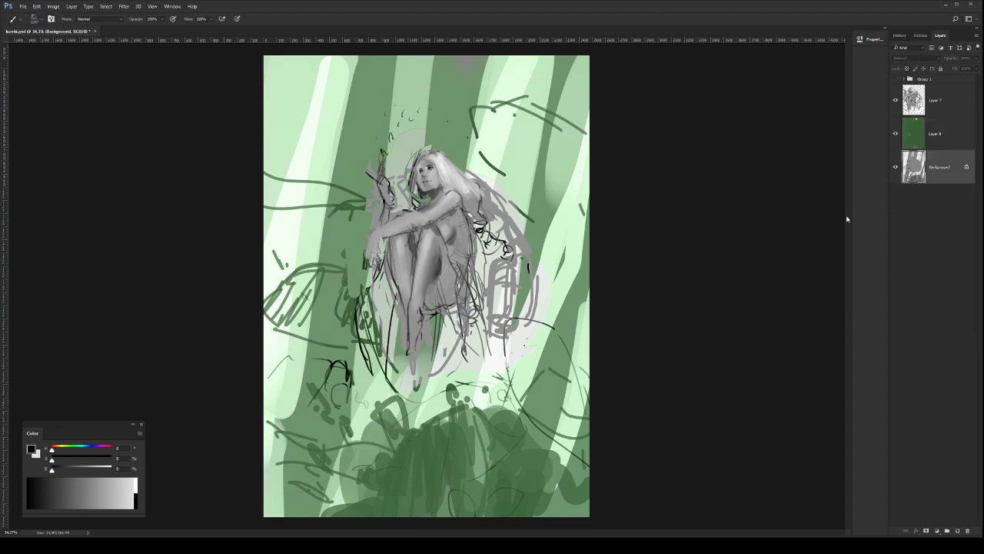
key("i")
left_click_drag(852, 316, 825, 326)
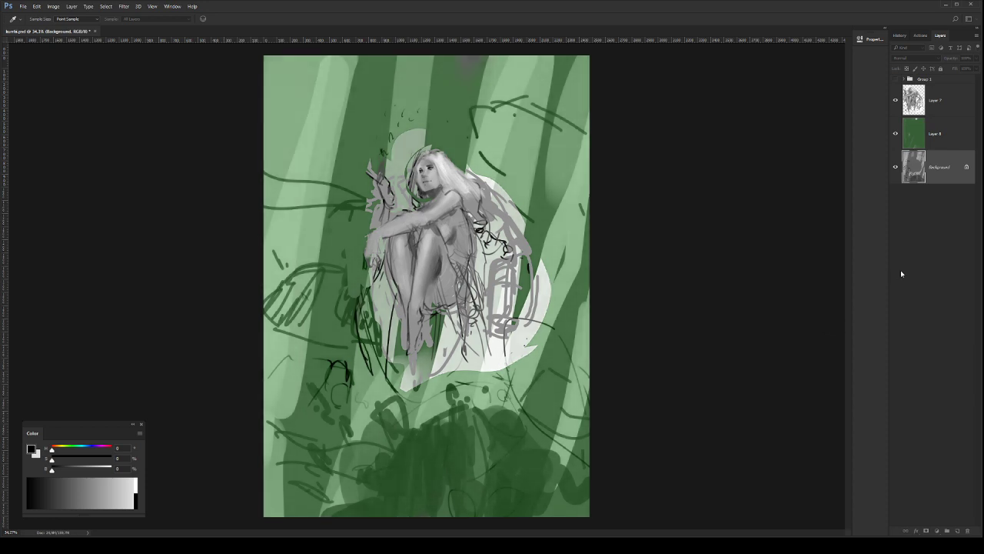
left_click(942, 134)
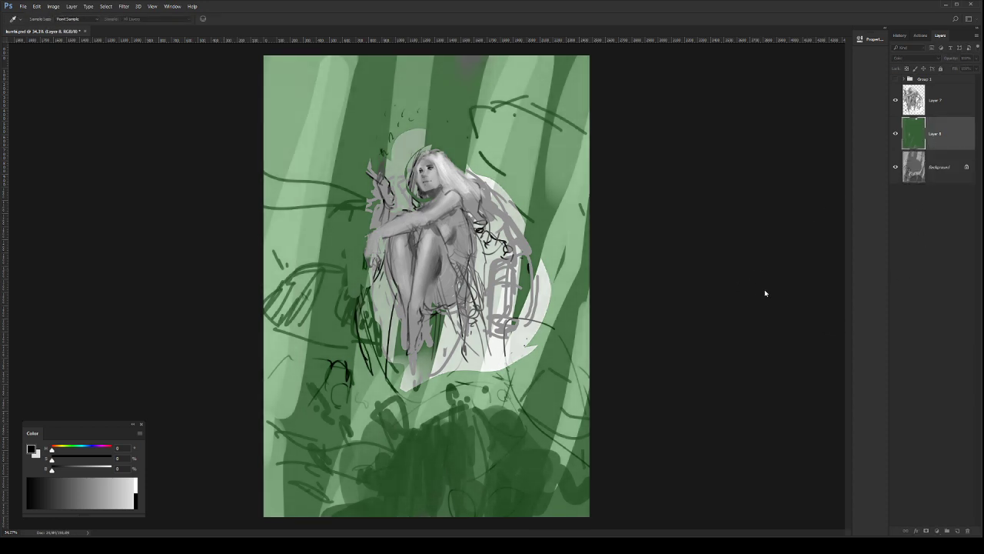
mouse_move(857, 290)
left_mouse_down()
mouse_move(865, 290)
mouse_move(854, 292)
left_mouse_up()
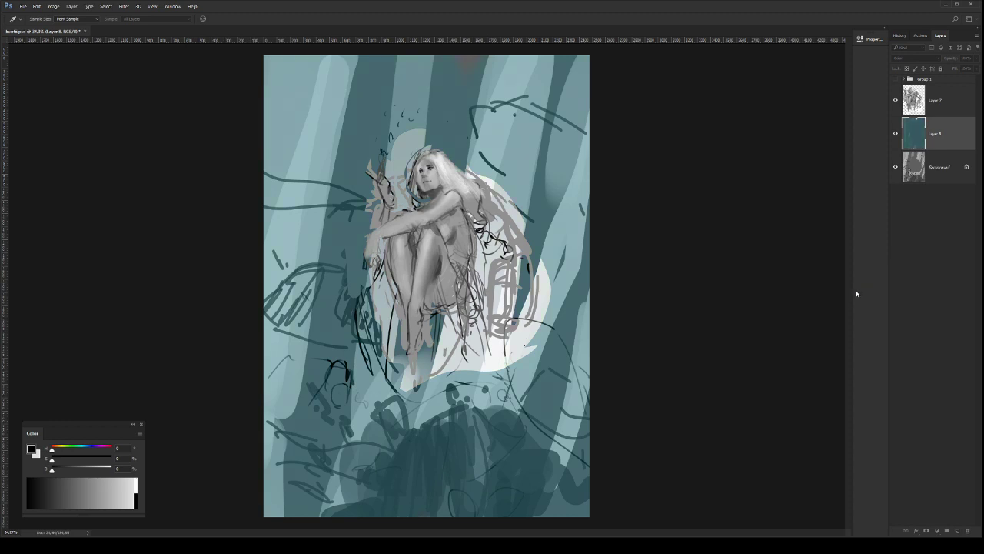
Step: Lasso the lower part of the colour layer, shift it to a desaturated red and deselect
key("l")
mouse_move(617, 325)
left_mouse_down()
mouse_move(530, 283)
mouse_move(521, 384)
mouse_move(502, 406)
mouse_move(450, 333)
mouse_move(401, 410)
mouse_move(331, 323)
mouse_move(345, 275)
mouse_move(286, 262)
mouse_move(276, 437)
mouse_move(303, 441)
mouse_move(233, 518)
mouse_move(417, 517)
mouse_move(675, 467)
left_mouse_up()
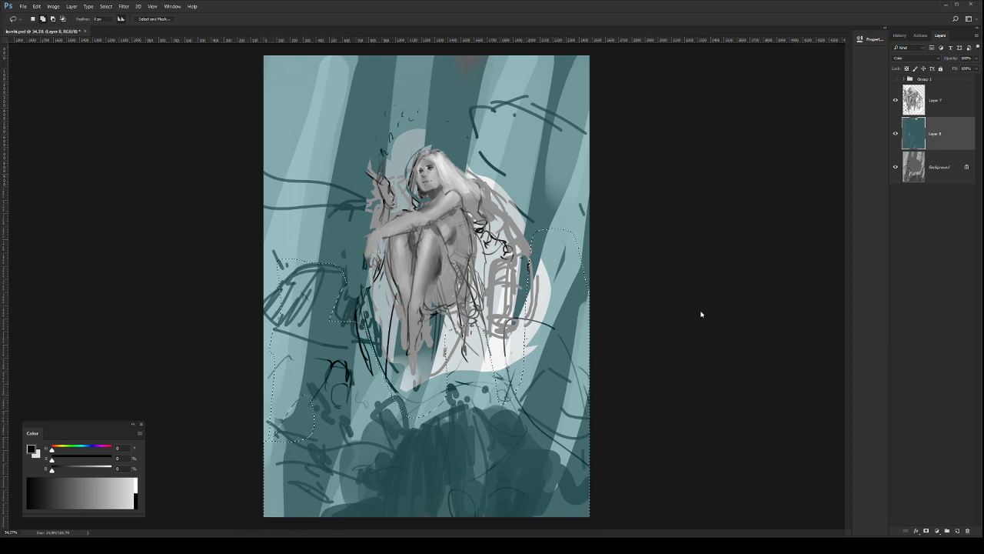
key("i")
left_click_drag(837, 288, 787, 291)
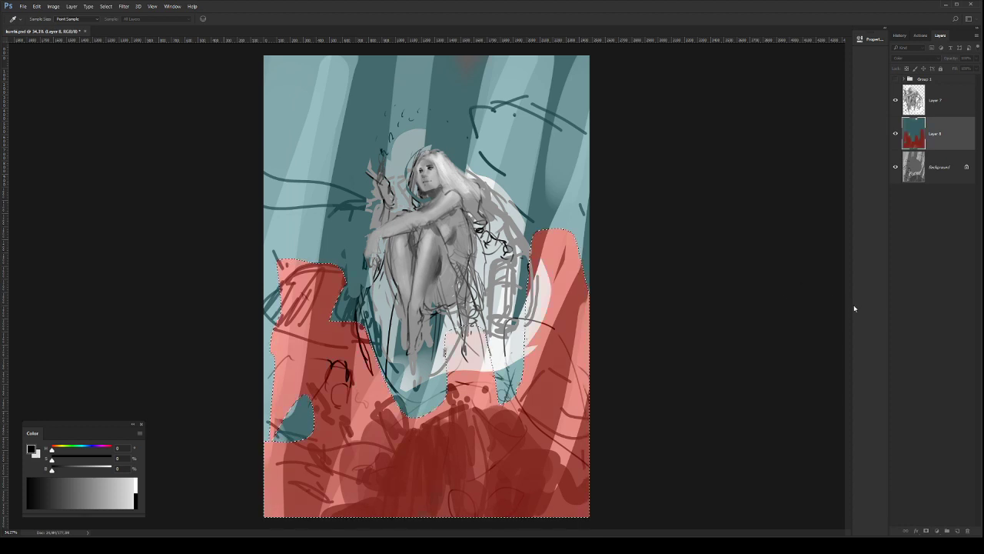
left_click_drag(854, 306, 839, 306)
left_click(923, 253)
key("ctrl+d")
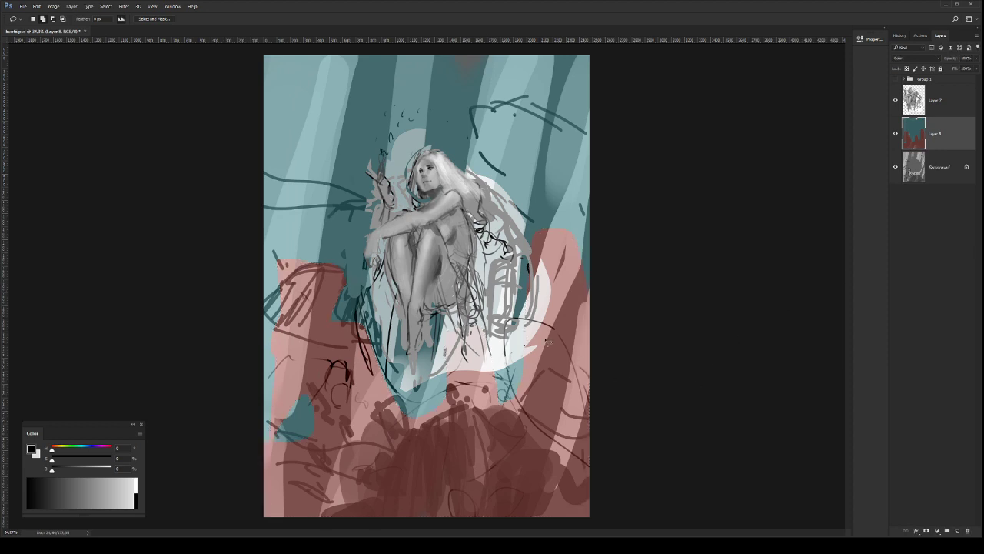
Step: Lasso irregular patches across the colour layer, invert their teal and red colours and deselect
mouse_move(592, 276)
left_mouse_down()
mouse_move(584, 252)
mouse_move(546, 299)
mouse_move(528, 175)
mouse_move(348, 163)
mouse_move(259, 129)
mouse_move(362, 254)
mouse_move(309, 321)
mouse_move(330, 295)
mouse_move(372, 378)
mouse_move(409, 390)
mouse_move(263, 368)
mouse_move(303, 431)
mouse_move(303, 355)
mouse_move(433, 123)
mouse_move(497, 137)
mouse_move(514, 90)
mouse_move(518, 115)
mouse_move(557, 106)
left_mouse_up()
left_click_drag(365, 179, 373, 200)
left_click_drag(380, 86, 390, 90)
key("i")
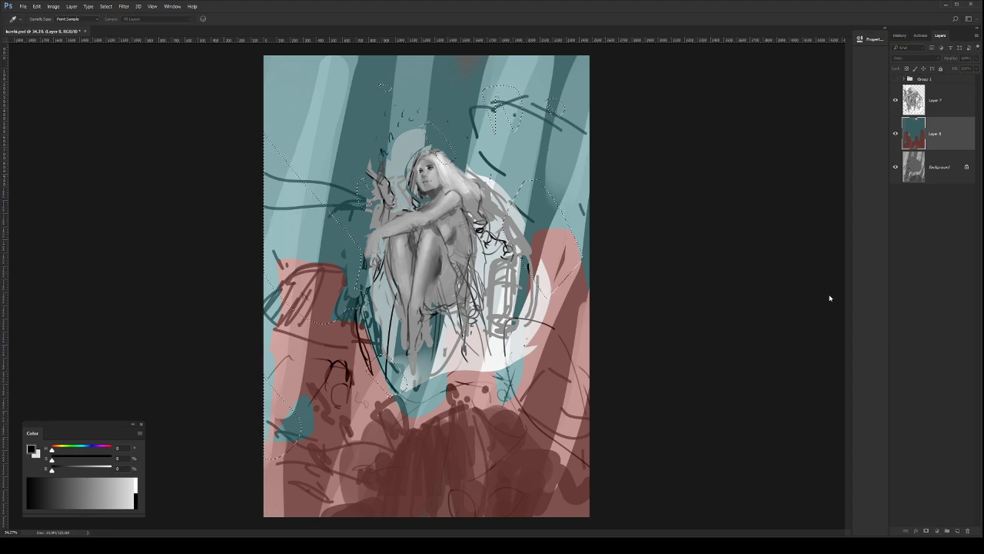
key("ctrl+i")
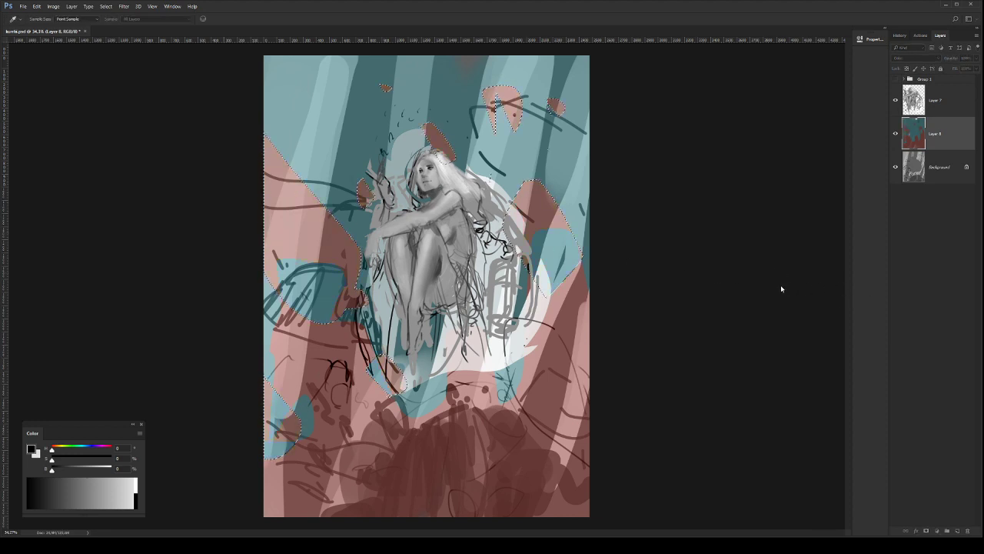
key("l")
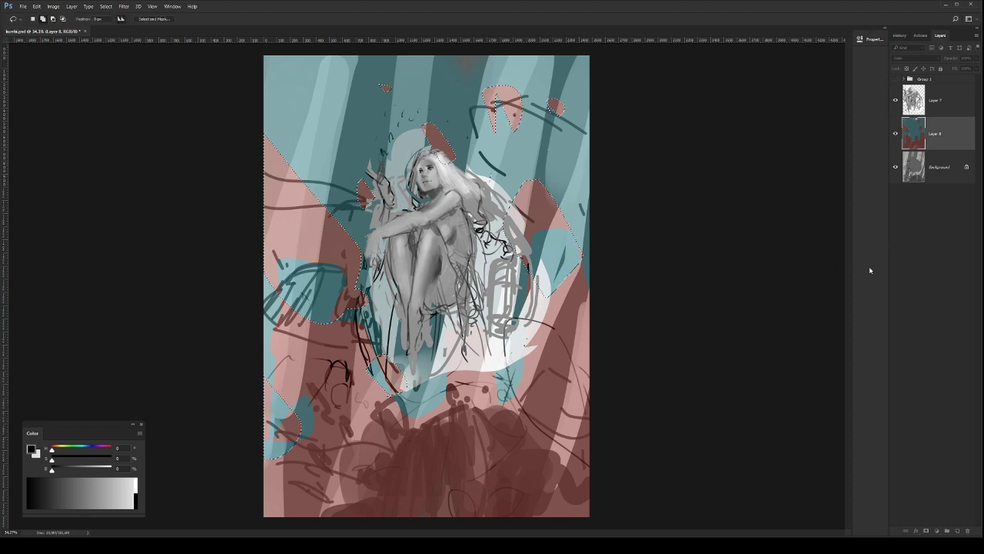
key("ctrl+d")
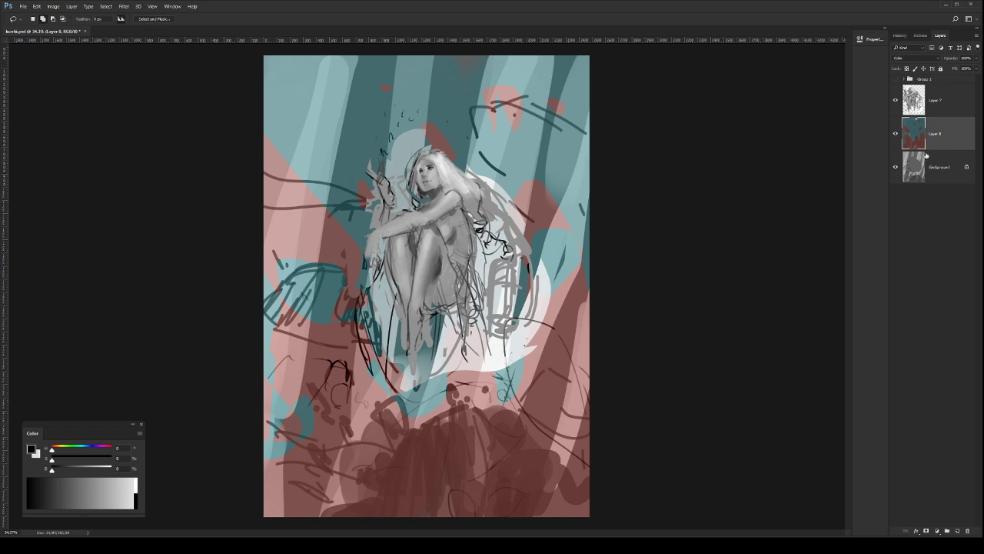
Step: Merge the colour layer into the Background and smudge the red and teal edge beside the lantern shape
key("ctrl+e")
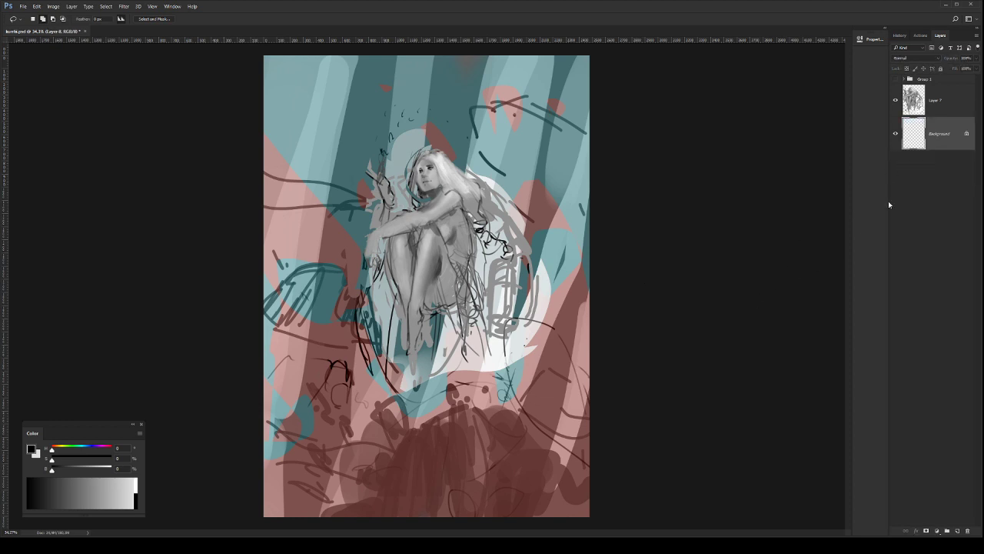
key("r")
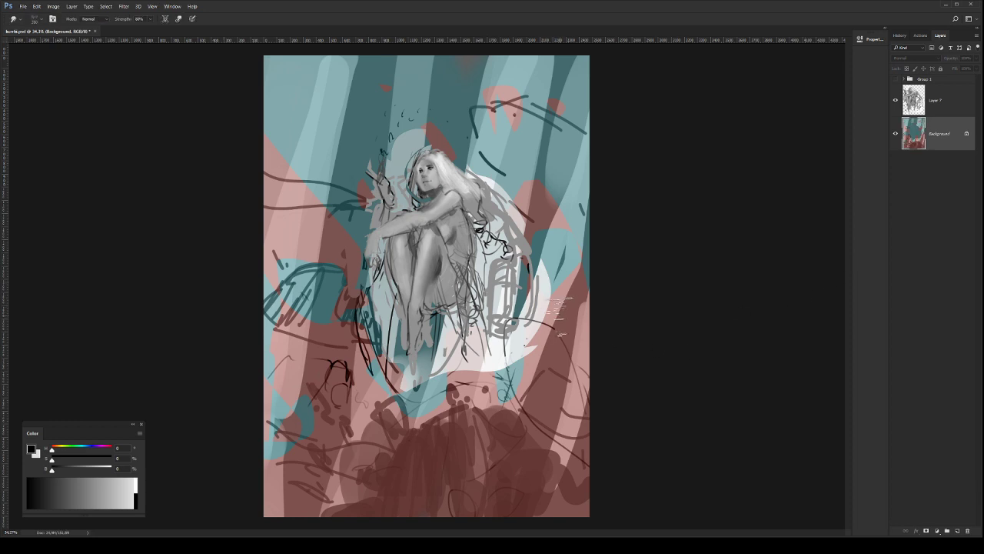
mouse_move(559, 315)
left_mouse_down()
mouse_move(553, 382)
mouse_move(594, 251)
mouse_move(590, 275)
left_mouse_up()
mouse_move(538, 326)
left_mouse_down()
mouse_move(552, 384)
mouse_move(580, 252)
mouse_move(570, 303)
mouse_move(613, 280)
left_mouse_up()
Step: Paint diagonal streaks of muted pinkish brown and dark red along the tree trunk to the right of the lantern
key("b")
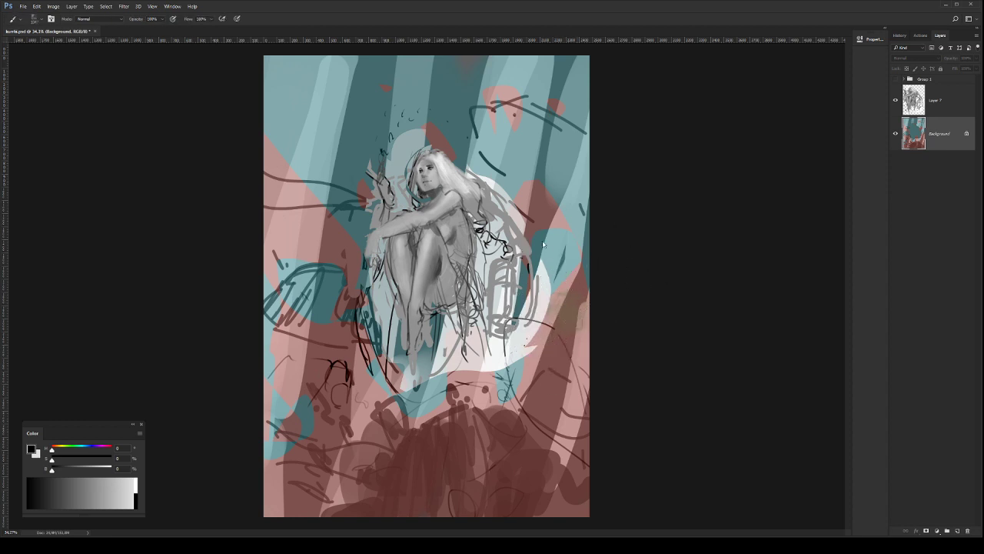
mouse_move(528, 406)
left_mouse_down()
mouse_move(607, 211)
mouse_move(559, 326)
left_mouse_up()
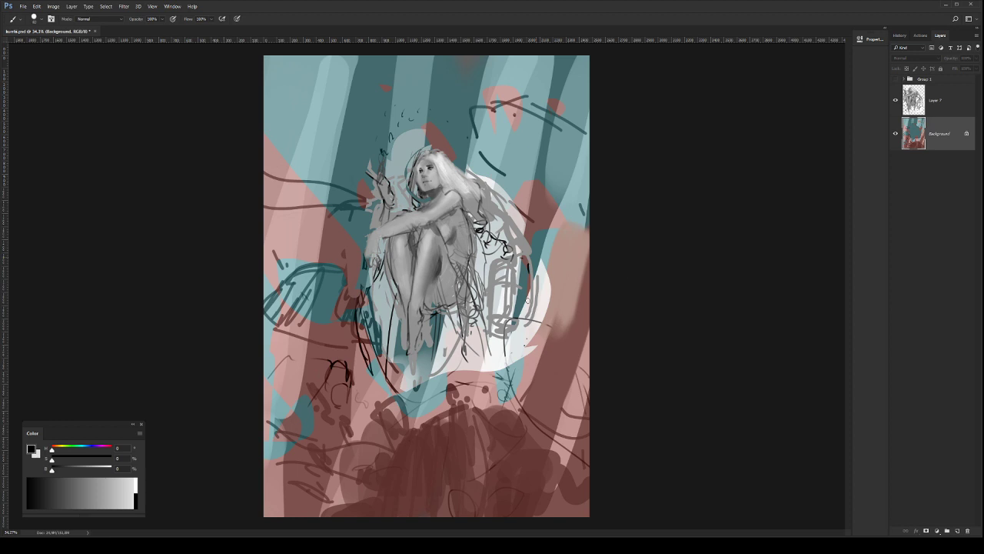
left_click_drag(569, 331, 581, 275)
left_click_drag(557, 352, 583, 246)
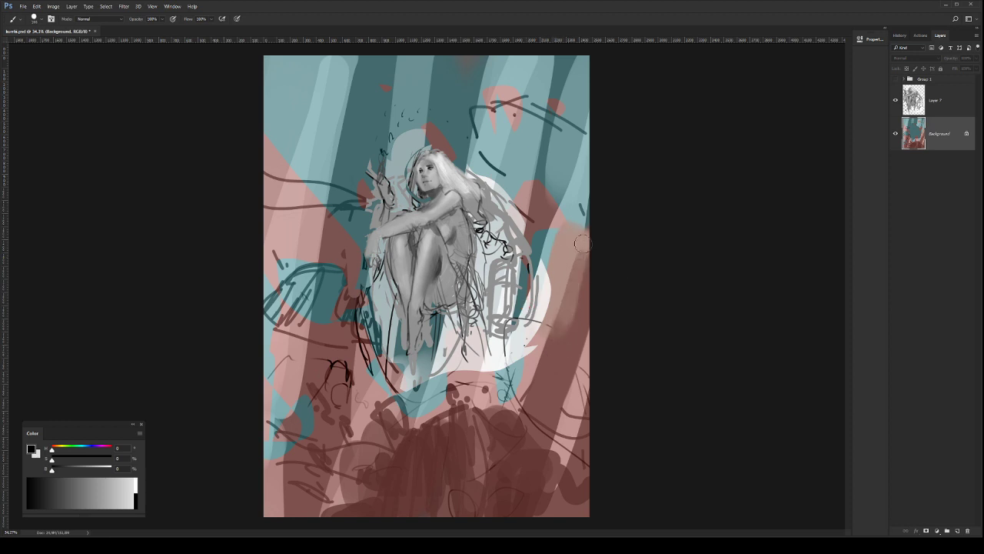
mouse_move(589, 314)
left_mouse_down()
mouse_move(566, 411)
mouse_move(582, 310)
left_mouse_up()
left_click_drag(558, 408, 568, 335)
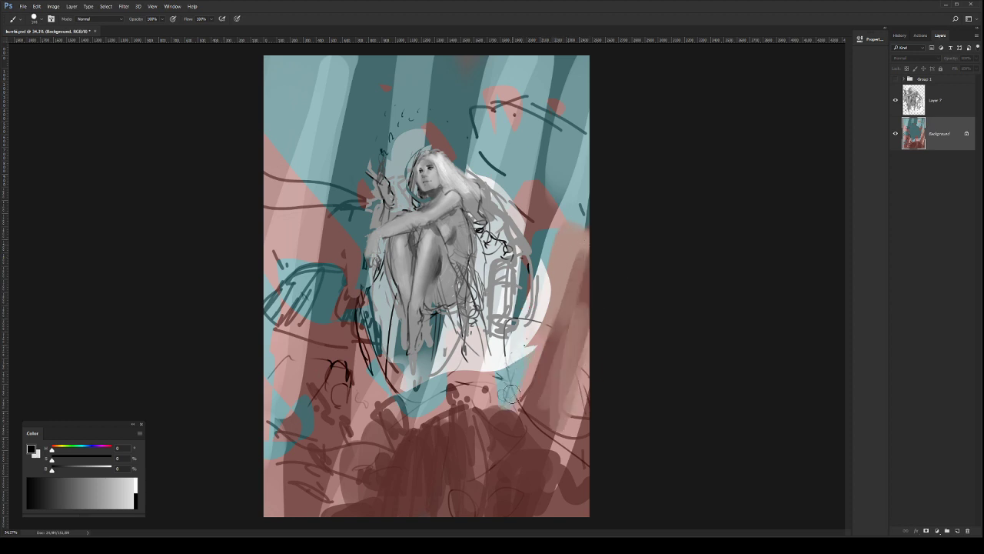
Step: Paint muted red and teal strokes over the upper-right tree trunks, softening the bright red patches there
mouse_move(555, 204)
left_mouse_down()
mouse_move(556, 140)
mouse_move(542, 183)
mouse_move(556, 186)
mouse_move(546, 206)
mouse_move(583, 113)
left_mouse_up()
right_click(543, 184, "alt")
left_click(536, 89, "alt")
mouse_move(513, 154)
left_mouse_down()
mouse_move(509, 132)
mouse_move(487, 128)
left_mouse_up()
left_click(467, 84, "alt")
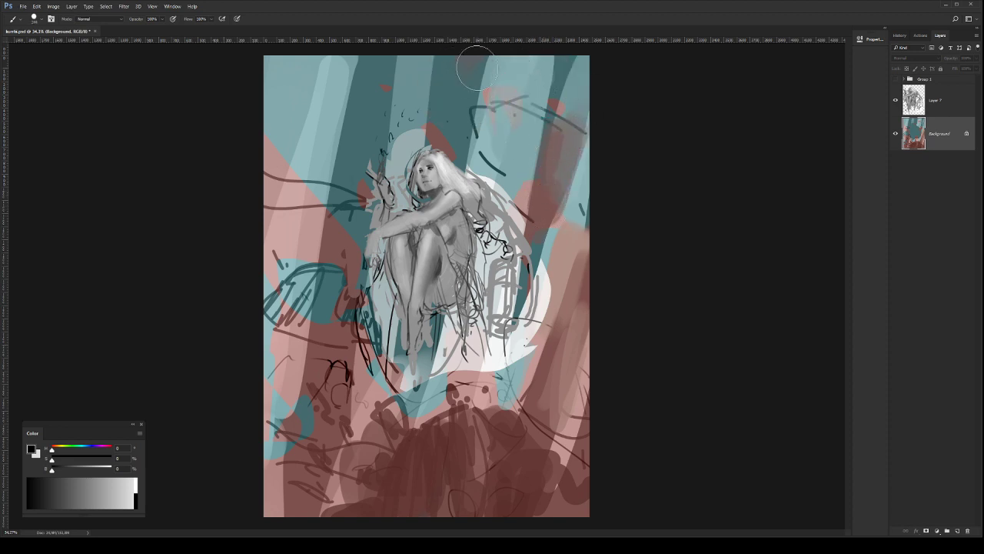
Step: Paint long streaks in sampled teal tones down the tree trunks above and beside the figure's head
left_click_drag(475, 68, 470, 163)
left_click(464, 110, "alt")
left_click_drag(481, 103, 473, 154)
left_click(415, 73, "alt")
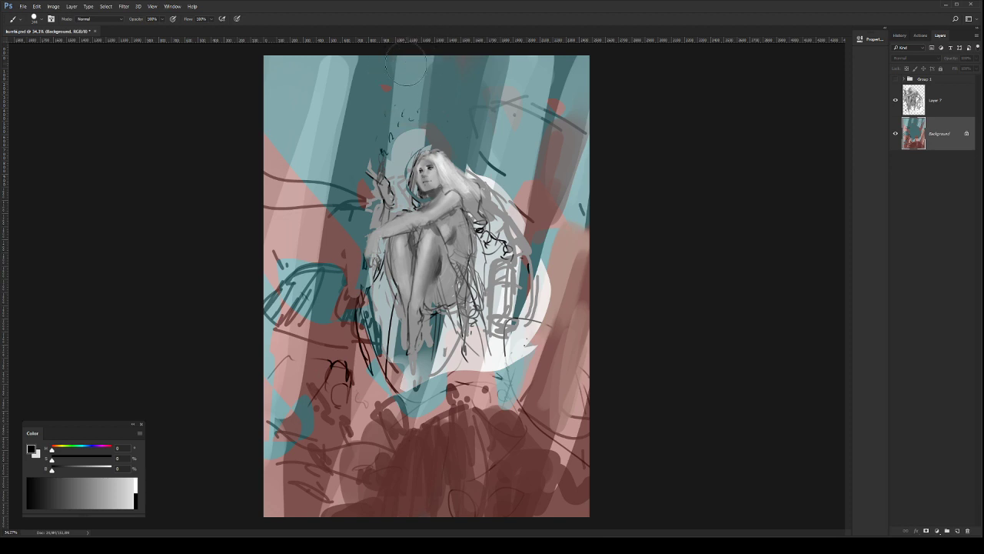
left_click_drag(395, 63, 377, 158)
left_click(355, 108, "alt")
left_click_drag(372, 77, 364, 173)
Step: Cover the left side of the background with translucent teal, grey and muted red strokes, and touch up the tones around the figure
mouse_move(382, 52)
left_mouse_down()
mouse_move(356, 76)
mouse_move(332, 228)
mouse_move(351, 56)
mouse_move(299, 77)
mouse_move(294, 242)
mouse_move(347, 131)
mouse_move(343, 118)
mouse_move(357, 125)
mouse_move(323, 72)
mouse_move(275, 118)
mouse_move(285, 236)
mouse_move(307, 234)
mouse_move(304, 330)
left_mouse_up()
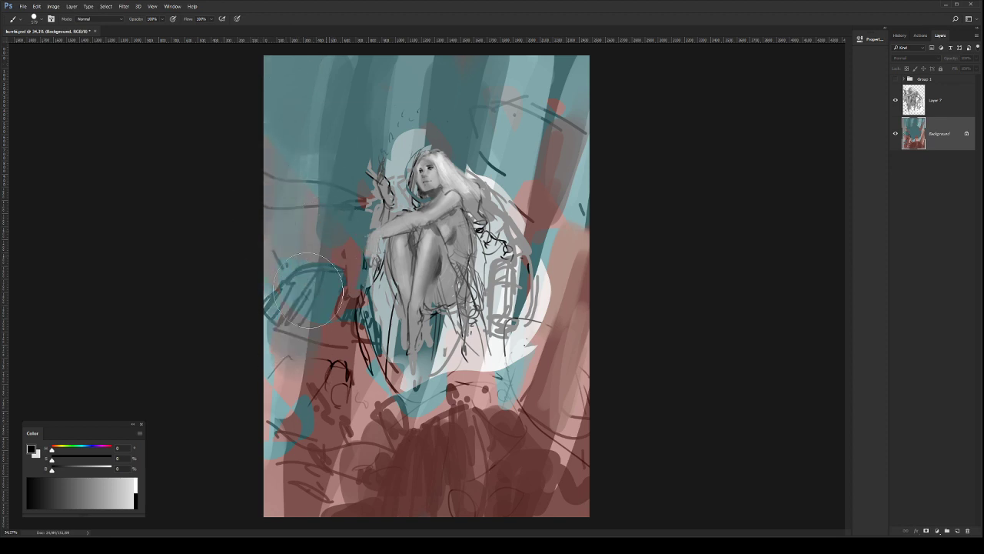
mouse_move(308, 291)
left_mouse_down()
mouse_move(280, 280)
mouse_move(270, 365)
left_mouse_up()
left_click(341, 267, "alt")
mouse_move(343, 263)
left_mouse_down()
mouse_move(337, 374)
mouse_move(308, 384)
mouse_move(358, 395)
mouse_move(331, 438)
mouse_move(318, 351)
mouse_move(300, 460)
left_mouse_up()
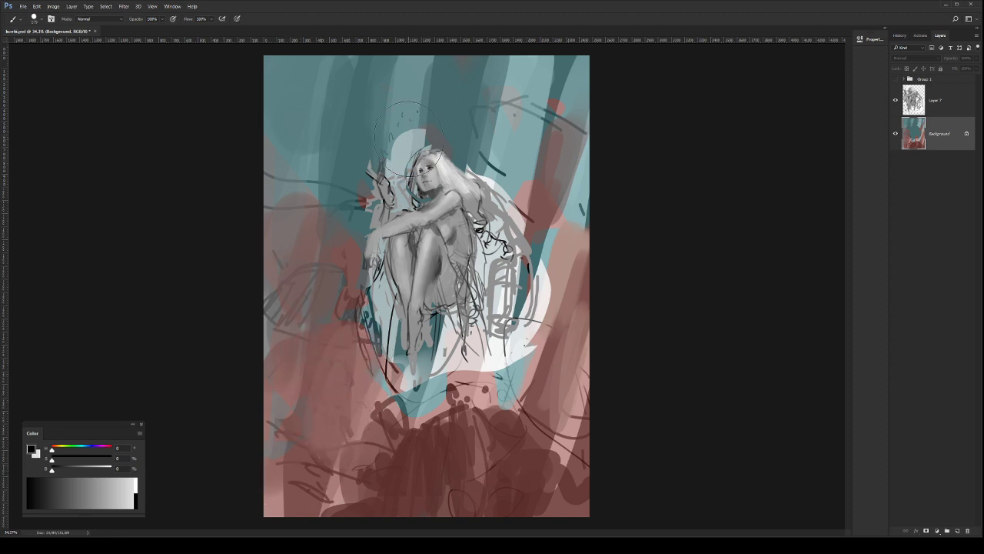
mouse_move(407, 147)
left_mouse_down()
mouse_move(414, 57)
mouse_move(408, 136)
left_mouse_up()
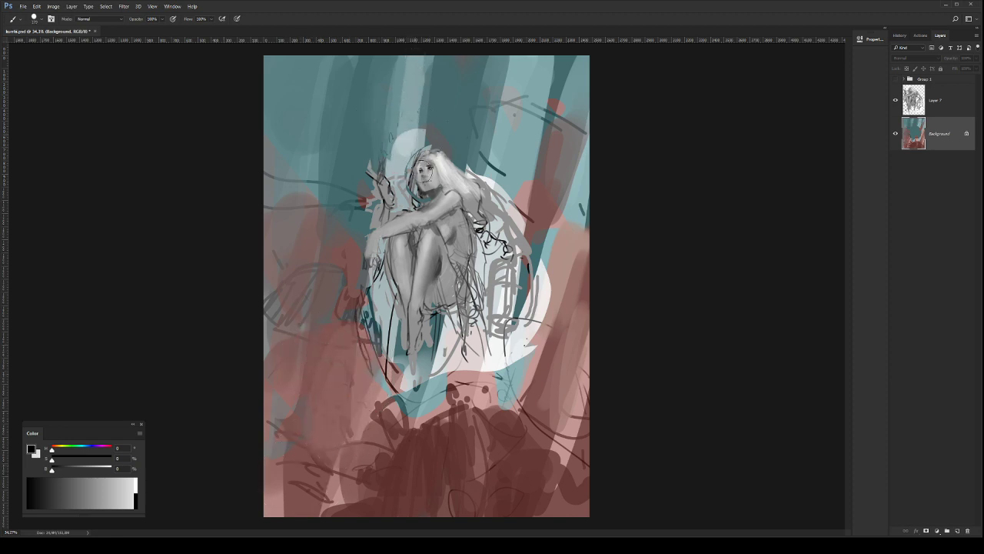
left_click_drag(546, 212, 536, 269)
Step: Dab dark red and mossy green patches along the upper edge of the ground below the figure
mouse_move(482, 396)
left_mouse_down()
mouse_move(500, 420)
mouse_move(484, 421)
mouse_move(478, 441)
mouse_move(407, 414)
mouse_move(366, 430)
mouse_move(379, 447)
mouse_move(349, 434)
mouse_move(317, 462)
left_mouse_up()
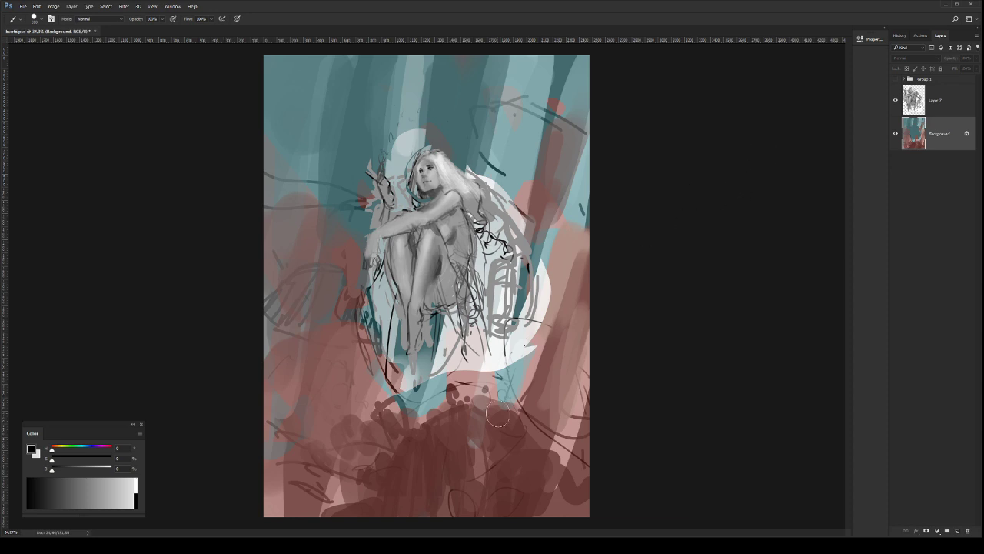
mouse_move(511, 423)
left_mouse_down()
mouse_move(462, 412)
mouse_move(470, 421)
mouse_move(430, 435)
mouse_move(394, 424)
left_mouse_up()
key("bracketleft")
key("bracketleft")
mouse_move(352, 390)
left_mouse_down()
mouse_move(322, 419)
mouse_move(352, 447)
left_mouse_up()
left_click_drag(524, 378, 538, 403)
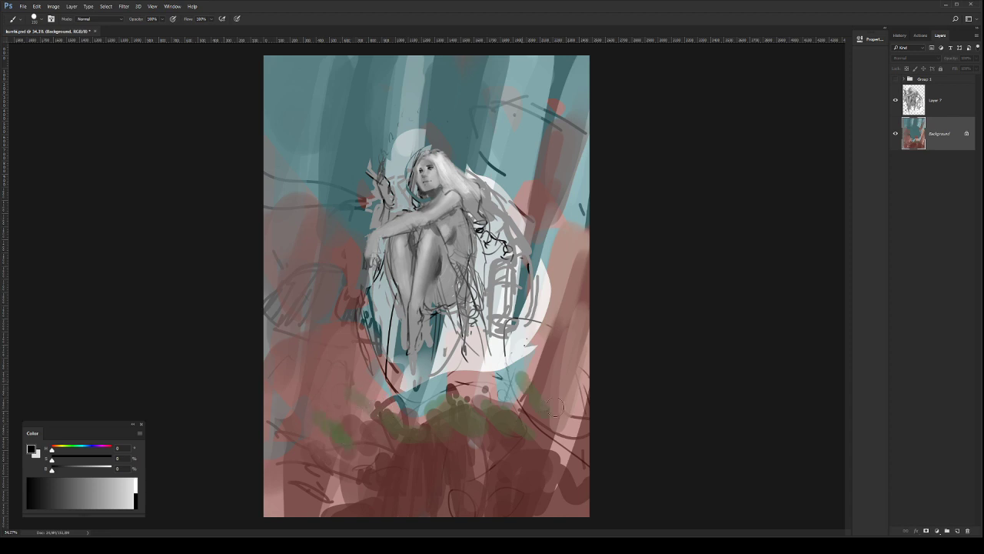
Step: Add green foliage patches on the red slopes at both sides of the figure
left_click_drag(550, 364, 572, 381)
left_click_drag(582, 330, 581, 341)
mouse_move(278, 316)
left_mouse_down()
mouse_move(301, 354)
mouse_move(320, 350)
mouse_move(351, 357)
left_mouse_up()
mouse_move(352, 371)
left_mouse_down()
mouse_move(291, 386)
mouse_move(356, 389)
left_mouse_up()
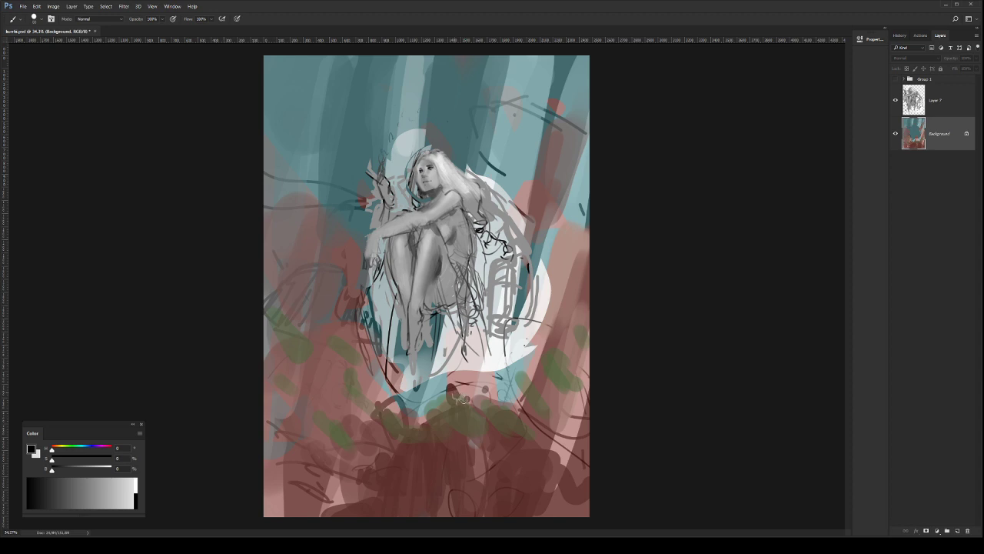
Step: Block in the lower ground with overlapping dark red and olive brown strokes reaching both bottom corners
left_click_drag(420, 460, 442, 462)
left_click_drag(359, 488, 366, 513)
mouse_move(542, 489)
left_mouse_down()
mouse_move(552, 500)
mouse_move(569, 488)
mouse_move(564, 477)
left_mouse_up()
left_click_drag(294, 482, 277, 468)
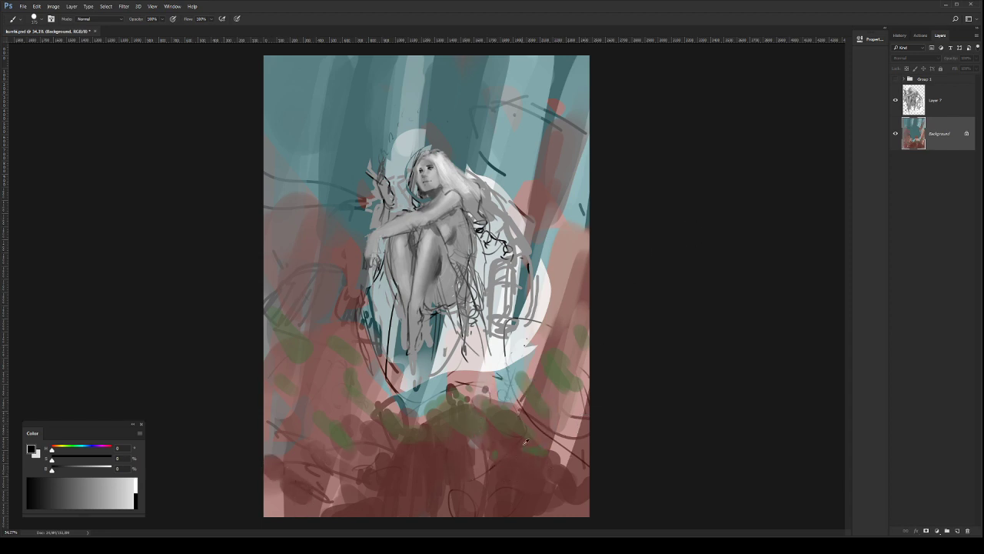
mouse_move(526, 441)
left_mouse_down()
mouse_move(545, 491)
mouse_move(526, 492)
mouse_move(580, 487)
mouse_move(472, 518)
left_mouse_up()
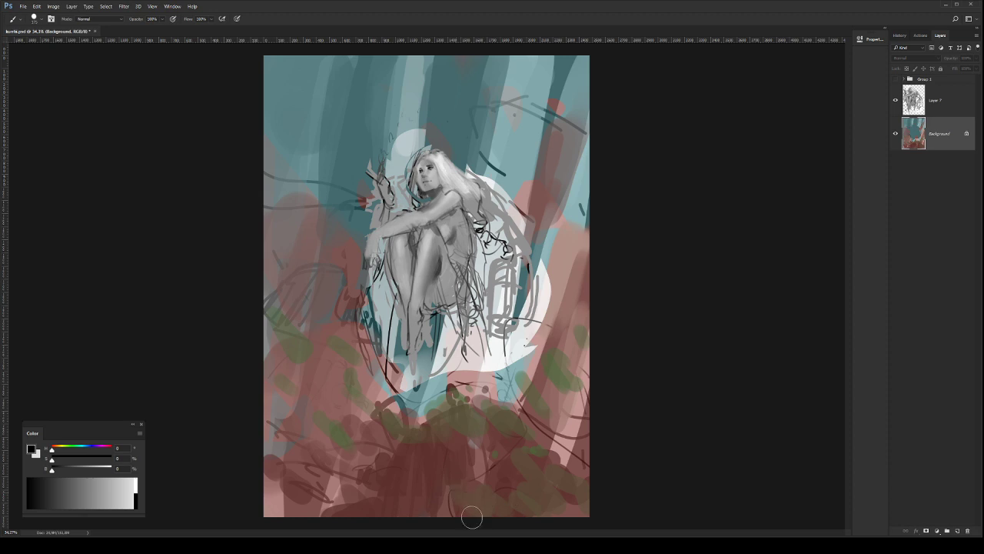
mouse_move(331, 476)
left_mouse_down()
mouse_move(348, 506)
mouse_move(333, 516)
mouse_move(307, 509)
mouse_move(276, 509)
left_mouse_up()
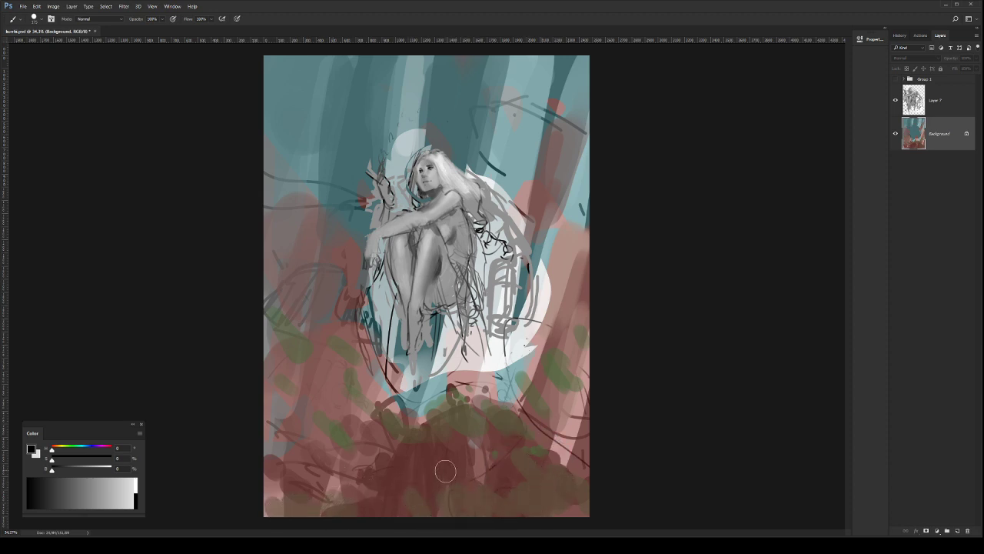
Step: Break up the dark red centre of the ground with small brown and green leaf-like dabs
key("bracketleft")
key("bracketleft")
key("bracketleft")
key("bracketleft")
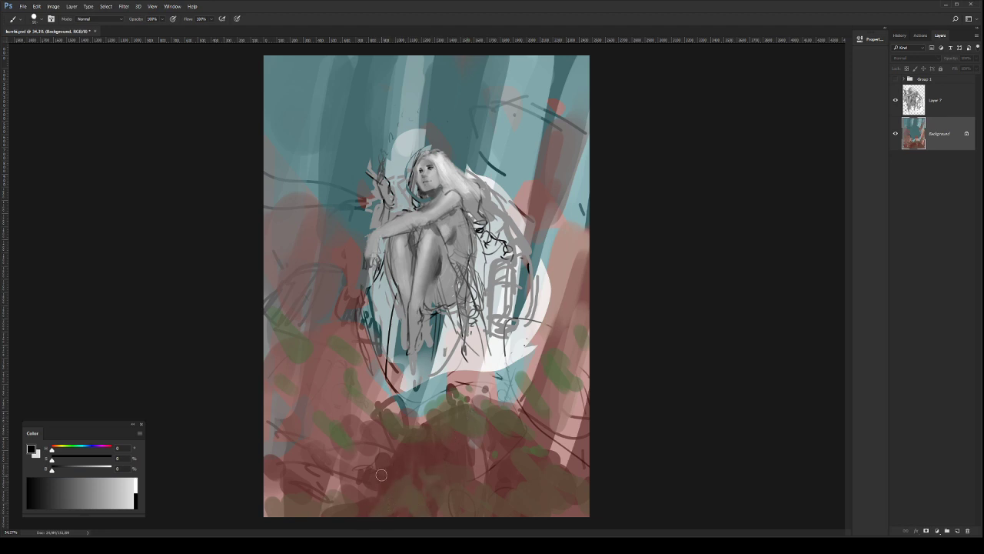
key("bracketright")
mouse_move(425, 450)
left_mouse_down()
mouse_move(387, 470)
mouse_move(407, 474)
left_mouse_up()
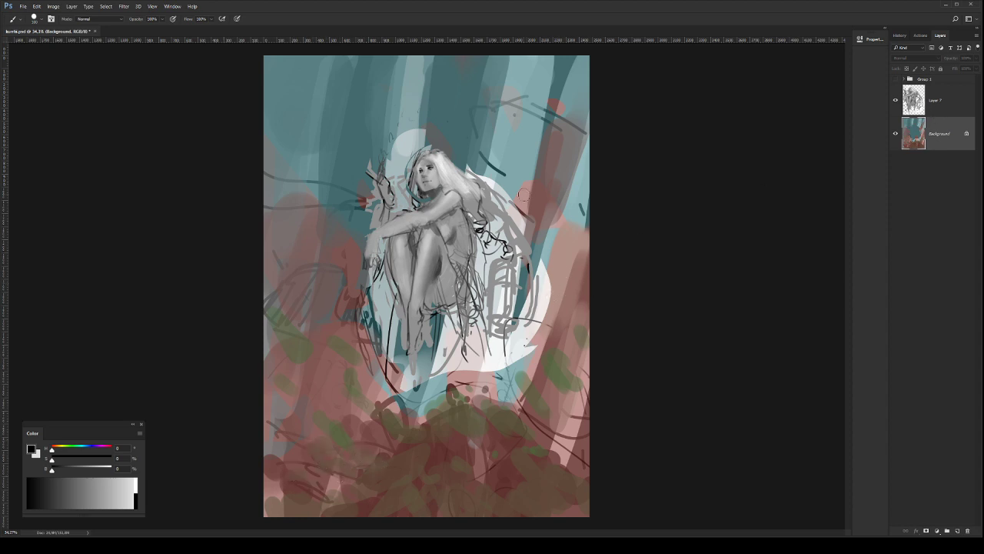
Step: Brush soft blue-violet colour over the tree trunks in the upper and middle background with a large soft brush
left_click_drag(569, 215, 542, 75)
left_click_drag(551, 190, 582, 193)
left_click_drag(552, 146, 492, 107)
mouse_move(582, 195)
left_mouse_down()
mouse_move(446, 107)
mouse_move(346, 154)
mouse_move(338, 207)
mouse_move(349, 323)
left_mouse_up()
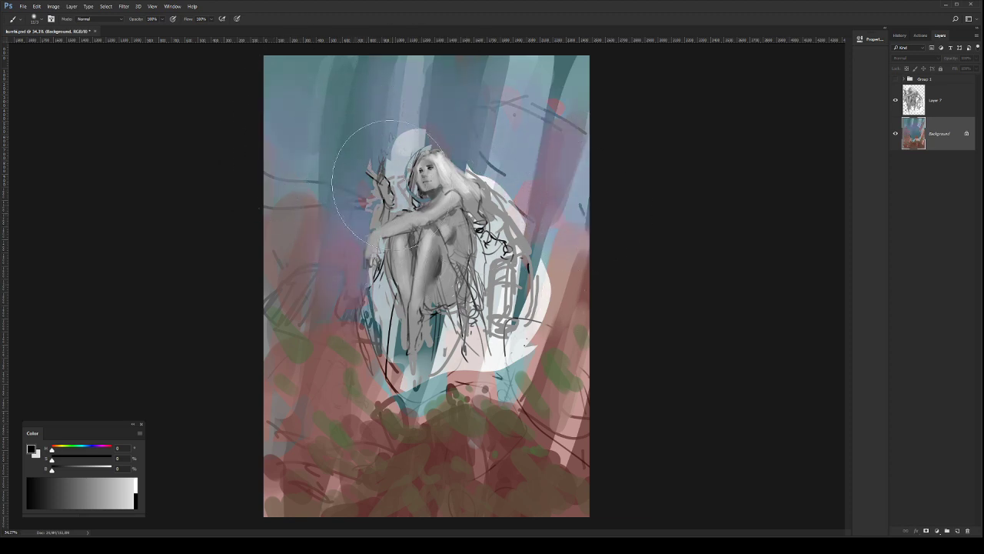
Step: Blend sampled blue and lavender tones over the upper background to soften the remaining teal and red streaks
left_click(351, 188, "alt")
left_click_drag(346, 176, 326, 67)
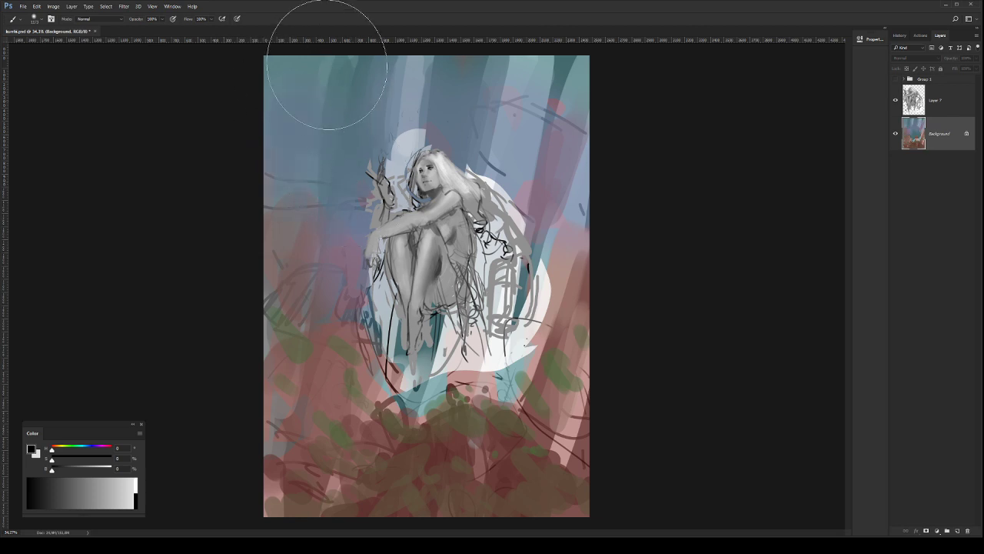
left_click(518, 172, "alt")
left_click_drag(507, 142, 479, 83)
left_click_drag(565, 146, 579, 212)
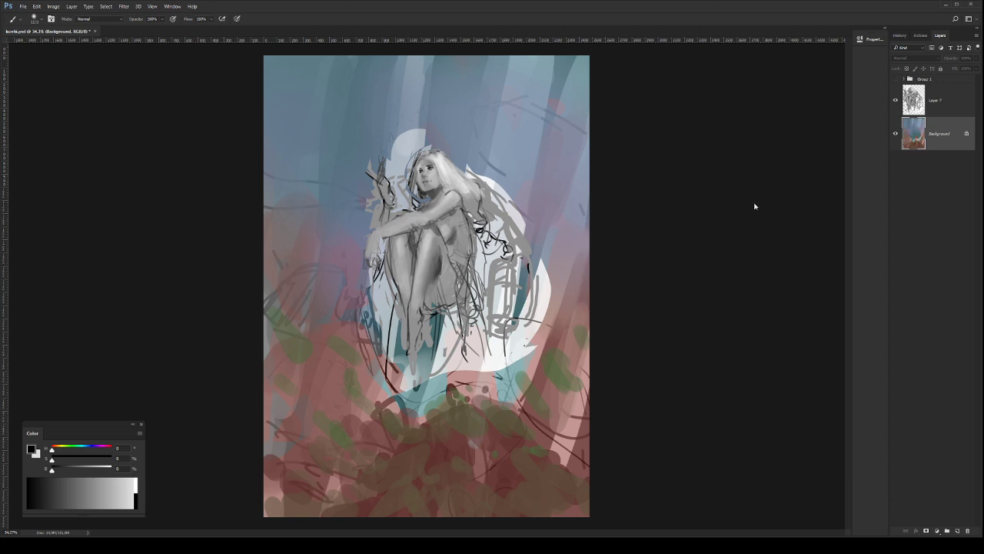
Step: Spread a soft violet-pink haze over the middle background on both sides of the figure
left_click(536, 196, "alt")
left_click_drag(554, 323, 555, 238)
mouse_move(345, 231)
left_mouse_down()
mouse_move(350, 269)
mouse_move(355, 242)
left_mouse_up()
left_click_drag(241, 176, 296, 223)
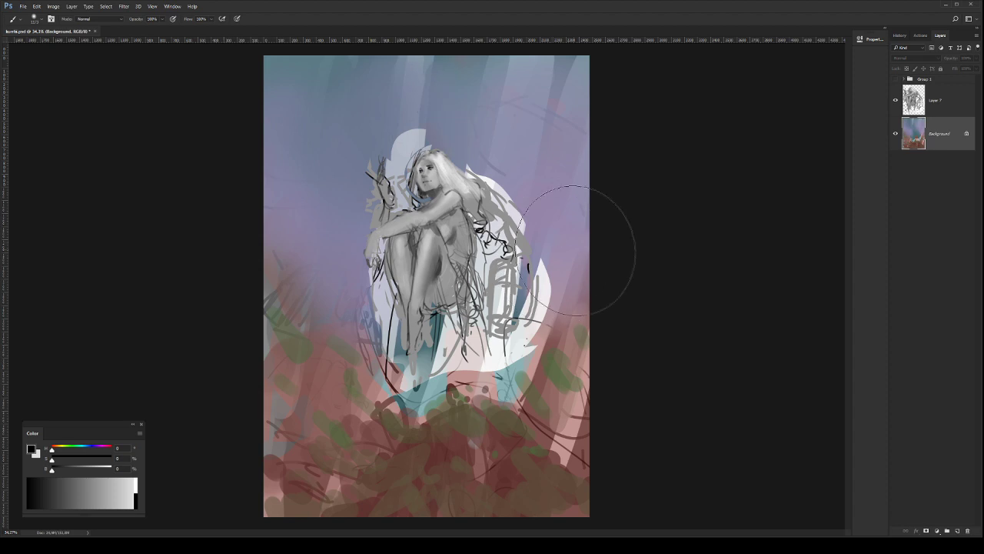
Step: Dab soft haze onto the top of the ground and the slopes beside the figure
left_click(491, 378)
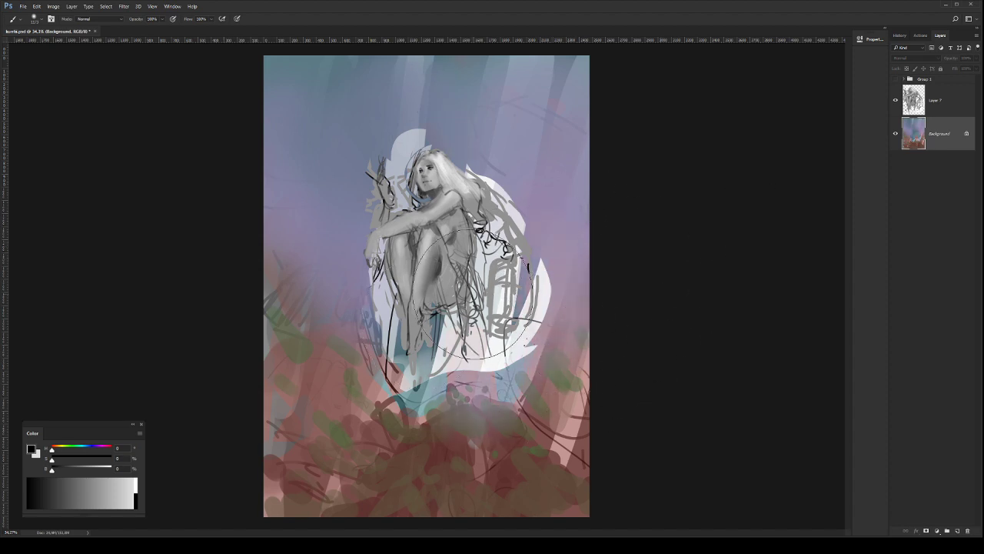
left_click(323, 306)
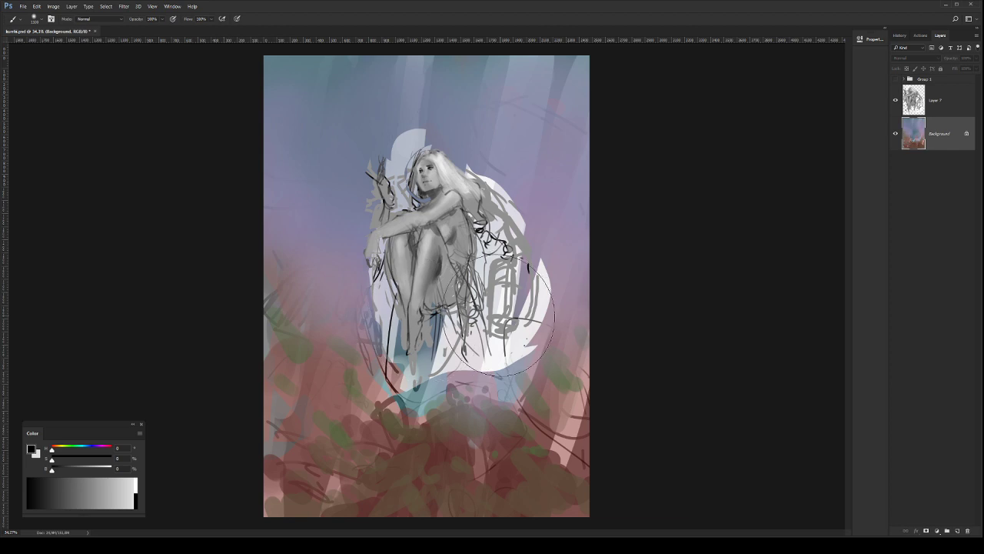
left_click(564, 287)
Step: Paint solid mauve and olive brown rounded shapes left of the figure and mauve blobs on the ground below
left_click_drag(336, 286, 355, 350)
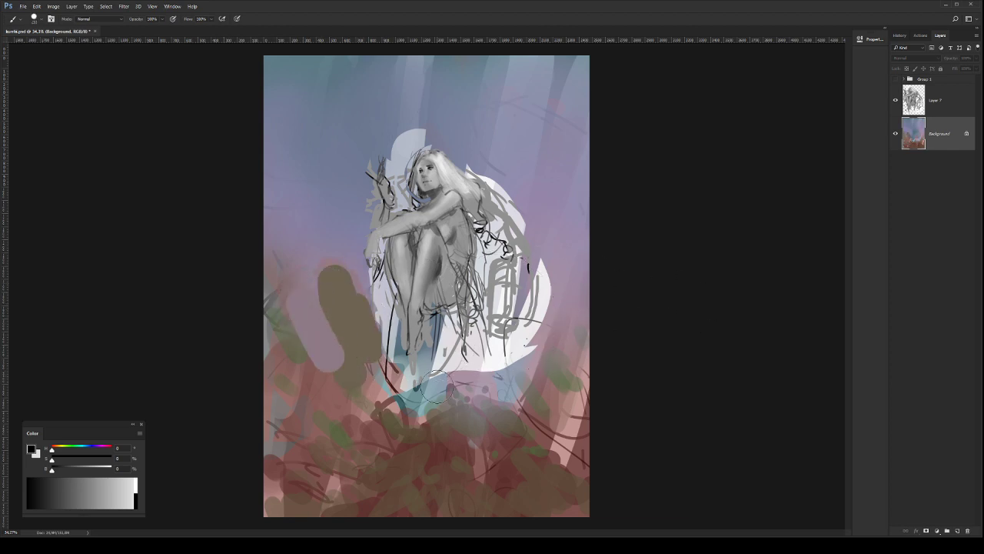
key("bracketleft")
key("bracketleft")
mouse_move(520, 373)
left_mouse_down()
mouse_move(518, 398)
mouse_move(537, 435)
mouse_move(559, 433)
left_mouse_up()
left_click(396, 409)
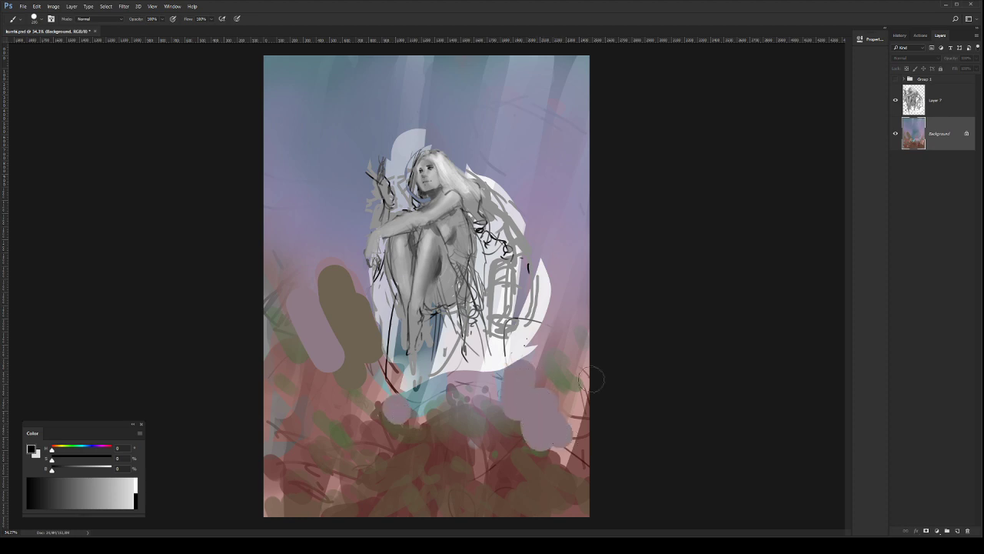
Step: Make Layer 7 active and save the document
left_click(920, 107)
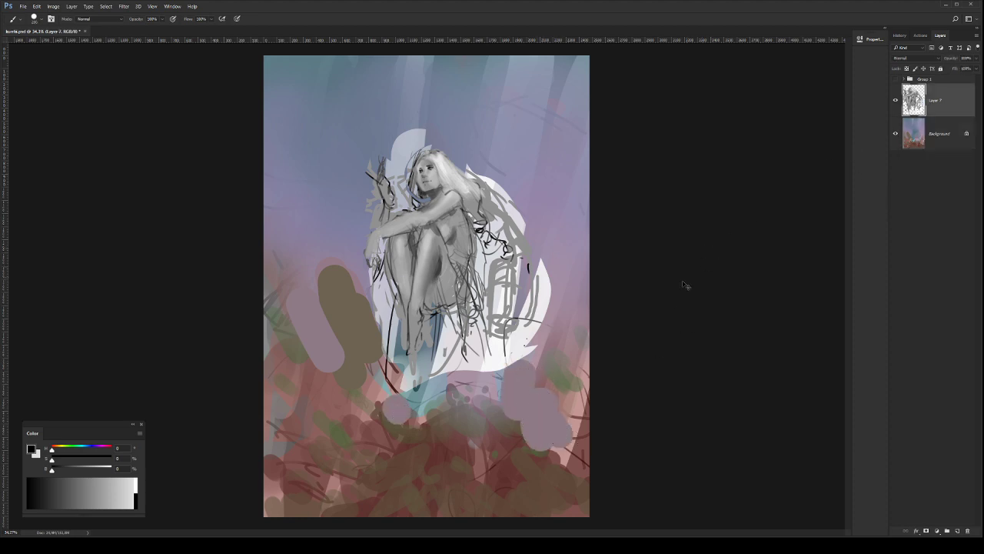
key("ctrl+s")
key("z")
left_click(462, 205)
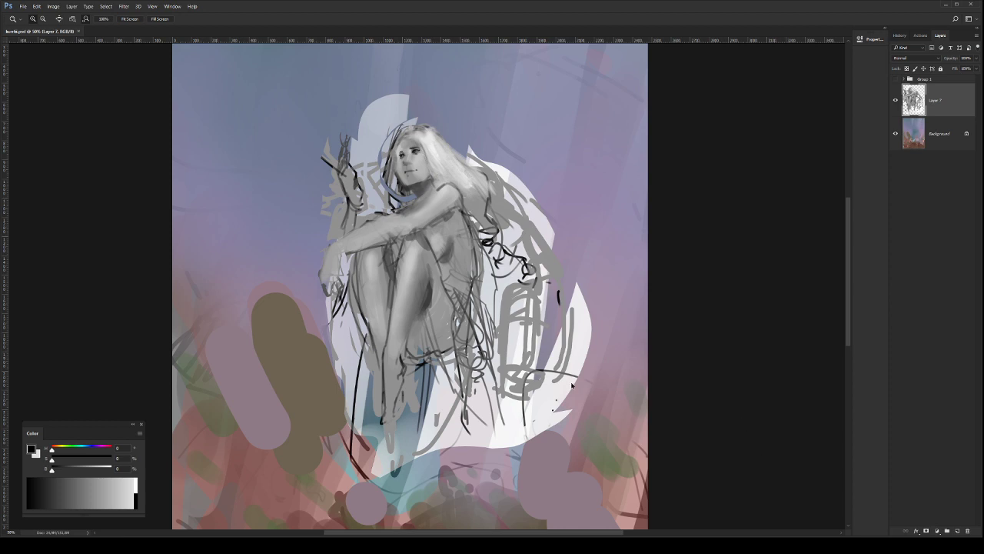
key("ctrl+z")
mouse_move(520, 288)
left_mouse_down()
mouse_move(488, 287)
mouse_move(491, 300)
left_mouse_up()
left_click(492, 300)
Step: Make the Background layer active and set up a large soft brush in Linear Dodge (Add) mode
left_click(939, 134)
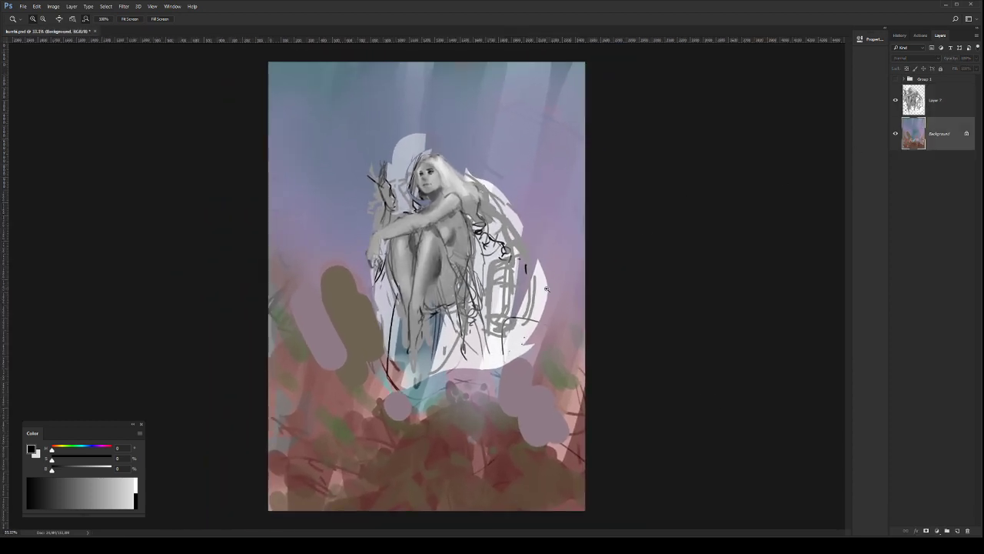
left_click_drag(480, 243, 461, 242)
key("b")
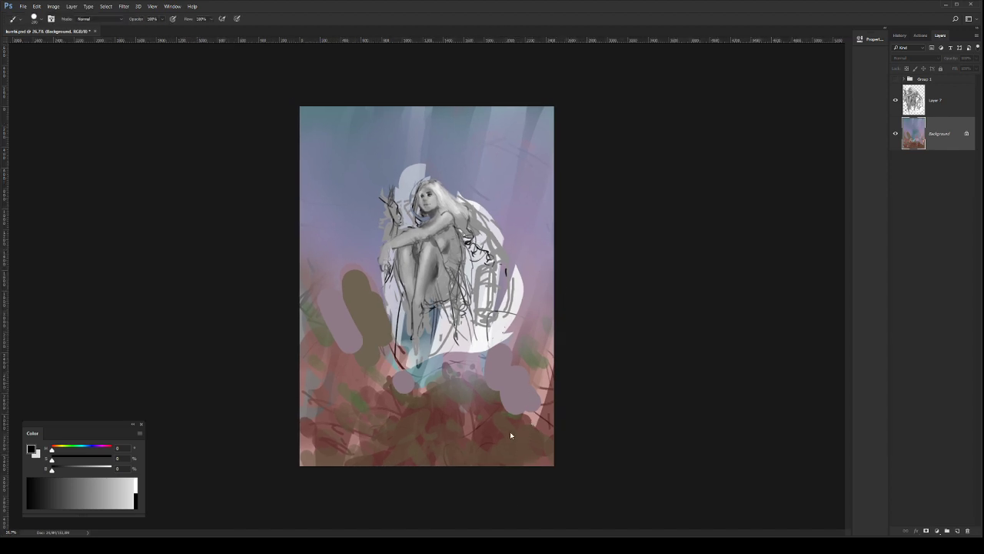
left_click(522, 378)
left_click_drag(486, 303, 556, 309)
left_click(540, 351, "alt")
left_click_drag(534, 116, 521, 224)
key("ctrl+z")
left_click(695, 228)
left_click_drag(531, 343, 528, 70)
left_click(543, 349)
Step: Try a strong pinkish-white glow across the upper-right background, and undo it
left_click_drag(543, 138, 543, 261)
key("ctrl+z")
left_click_drag(532, 227, 595, 218)
mouse_move(582, 143)
left_mouse_down()
mouse_move(445, 350)
mouse_move(456, 381)
left_mouse_up()
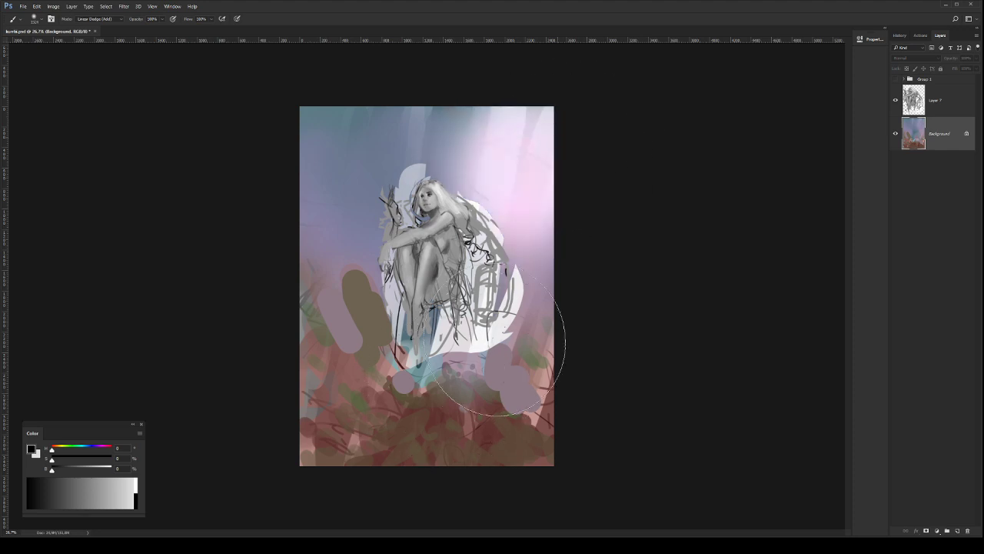
key("ctrl+z")
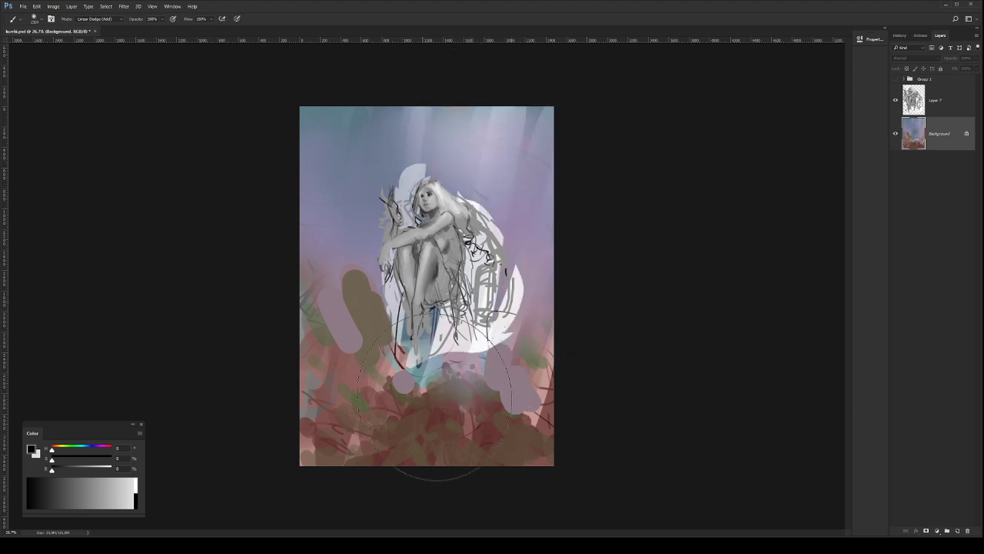
key("ctrl+z")
Step: Brush a soft pinkish-white glow down the right side of the background, undoing the last over-wide stroke
left_click_drag(536, 162, 499, 302)
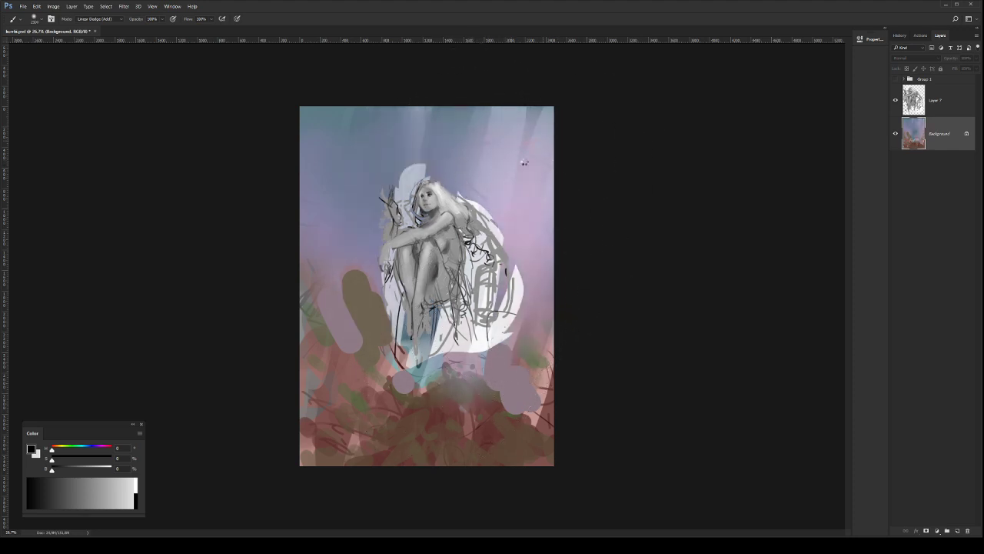
left_click_drag(549, 126, 494, 229)
mouse_move(541, 314)
left_mouse_down()
mouse_move(480, 395)
mouse_move(523, 369)
left_mouse_up()
mouse_move(329, 359)
left_mouse_down()
mouse_move(320, 366)
mouse_move(382, 338)
left_mouse_up()
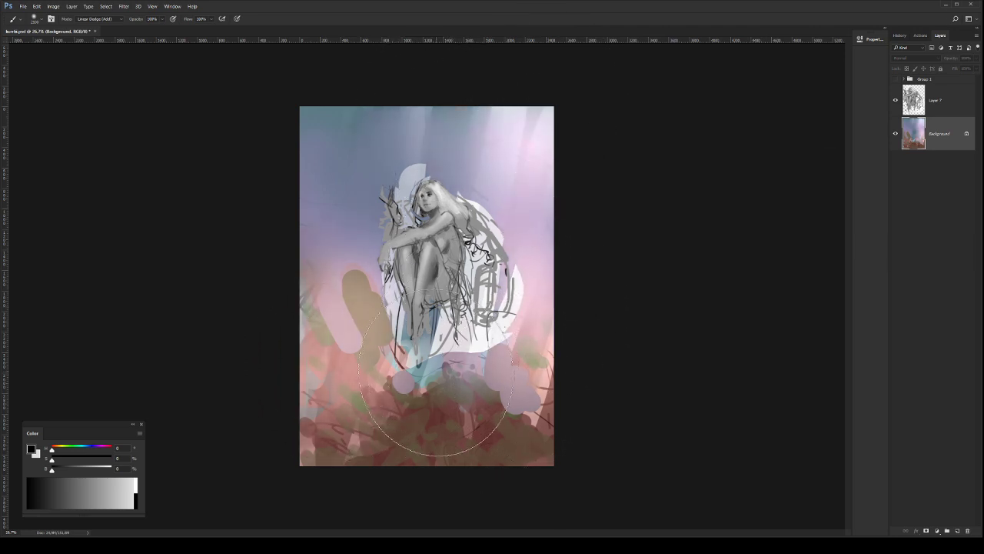
key("ctrl+z")
Step: Lighten the area below the figure and the lower-right slope with a smaller glow brush, undoing the stroke in the upper-left corner
key("bracketleft")
key("bracketleft")
left_click_drag(426, 423, 399, 307)
left_click_drag(520, 332, 527, 391)
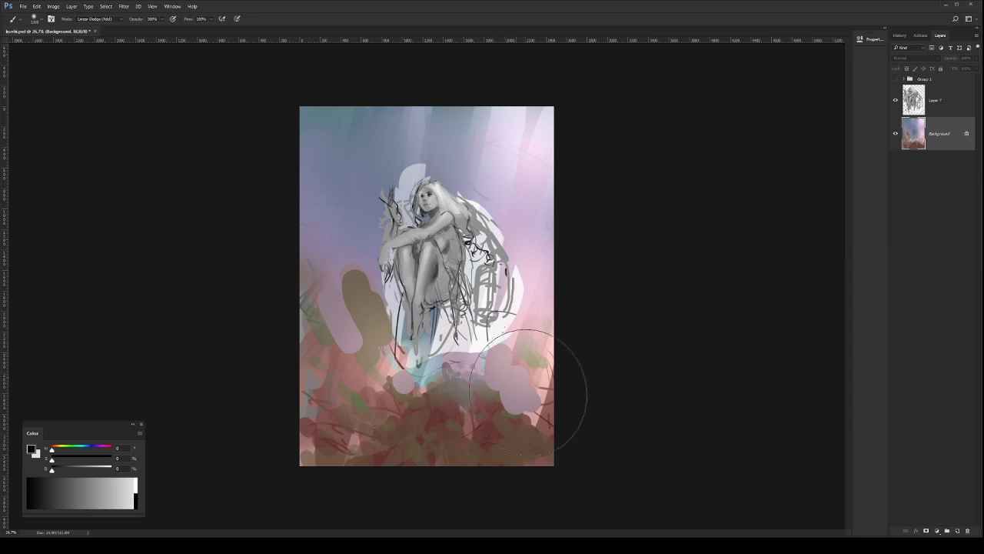
left_click_drag(328, 137, 327, 160)
key("ctrl+z")
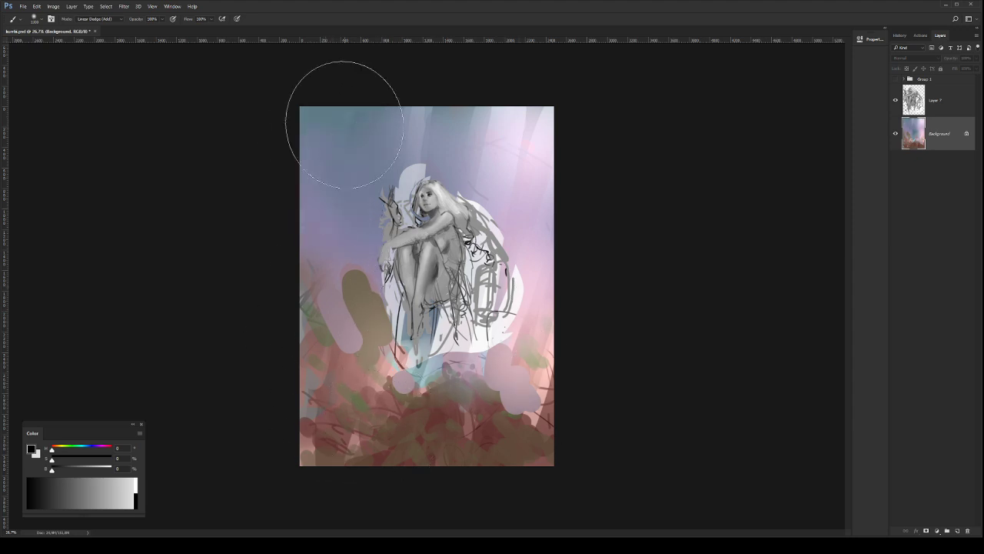
Step: Make Layer 7 active, set the brush to Normal mode, and shade the gap between the raised knees with sampled greys
left_click(942, 103)
left_click_drag(445, 231, 492, 260)
left_click_drag(492, 260, 617, 278)
key("b")
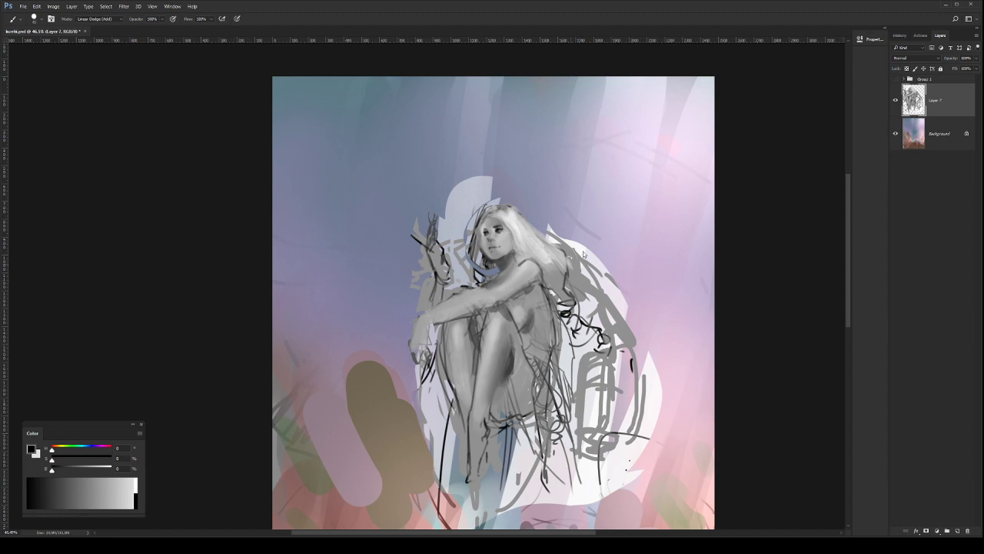
key("shift+alt+n")
key("l")
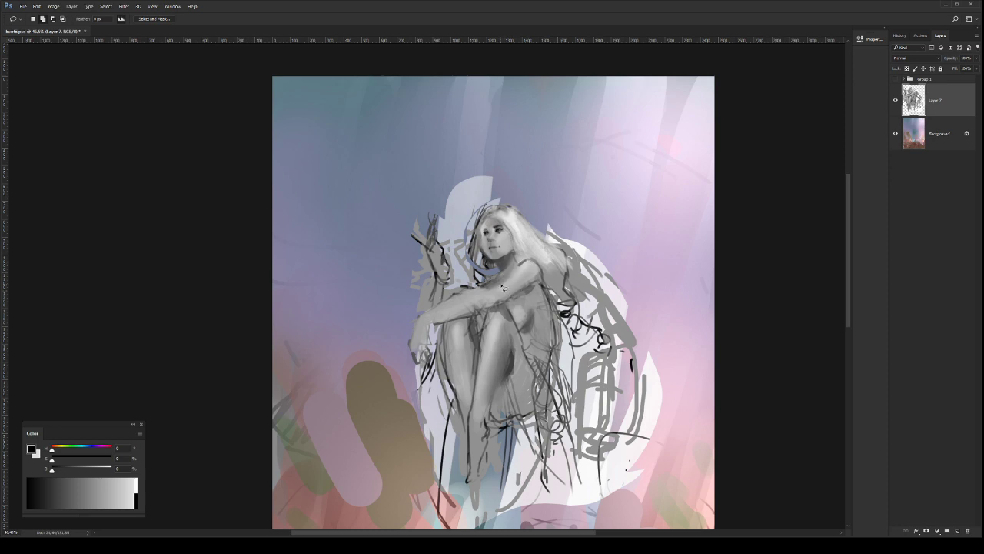
key("b")
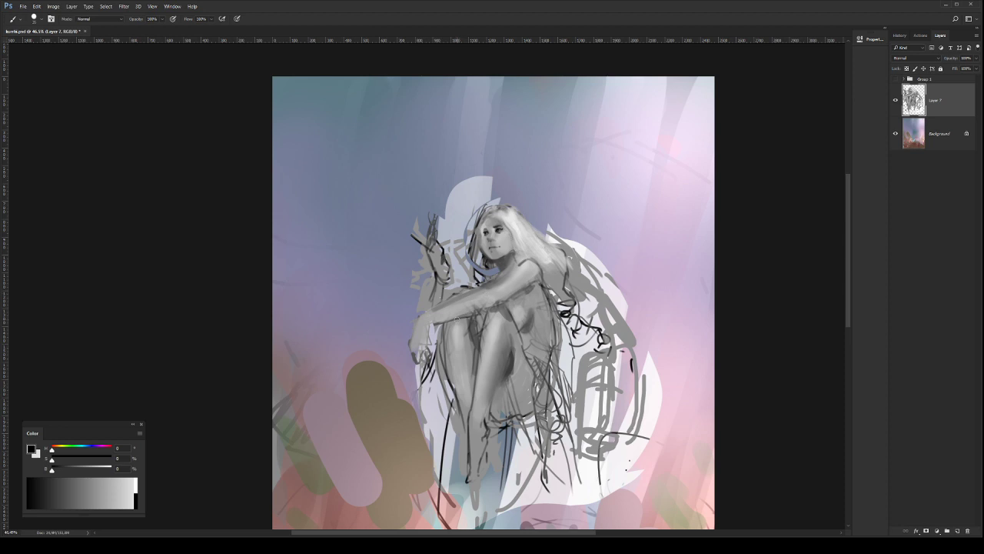
mouse_move(477, 290)
left_mouse_down()
mouse_move(454, 316)
mouse_move(495, 303)
mouse_move(476, 388)
left_mouse_up()
left_click(465, 309, "alt")
left_click(499, 280, "alt")
left_click(513, 292, "alt")
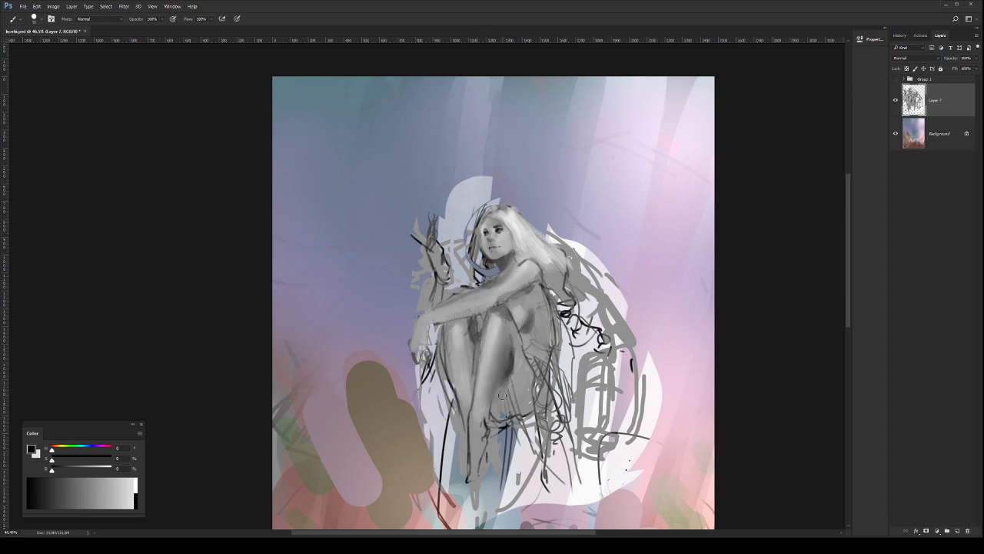
Step: Paint over the sketch lines on the thigh's underside with sampled mid and dark greys to model its shadow
left_click(513, 375, "alt")
left_click(511, 369, "alt")
mouse_move(514, 325)
left_mouse_down()
mouse_move(536, 388)
mouse_move(502, 413)
mouse_move(499, 390)
mouse_move(496, 404)
mouse_move(505, 402)
mouse_move(500, 396)
mouse_move(519, 412)
mouse_move(521, 404)
left_mouse_up()
left_click(510, 367, "alt")
left_click(507, 391, "alt")
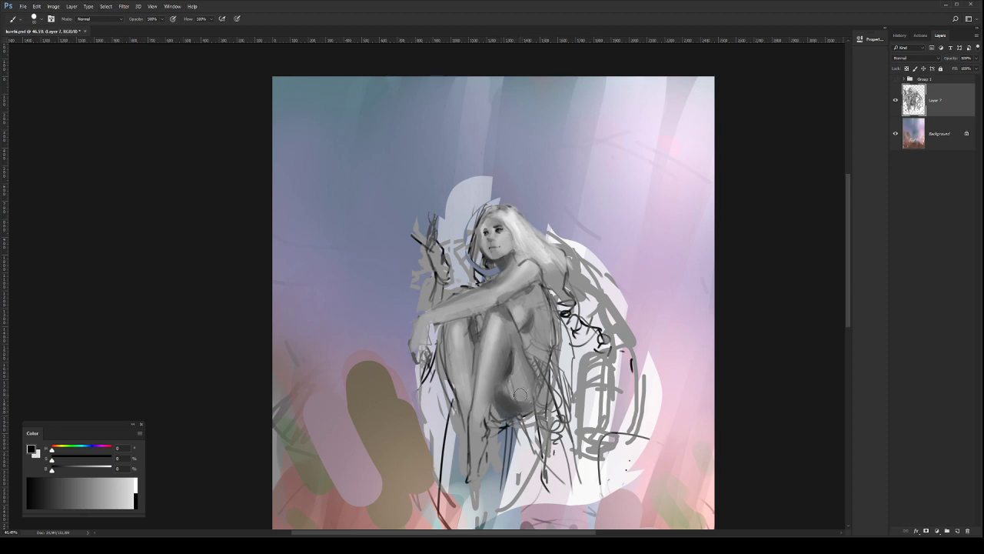
Step: Refine the light hair at the crown and fill the hair behind the face with darker sampled grey
left_click(499, 254, "alt")
mouse_move(506, 216)
left_mouse_down()
mouse_move(515, 210)
mouse_move(537, 233)
left_mouse_up()
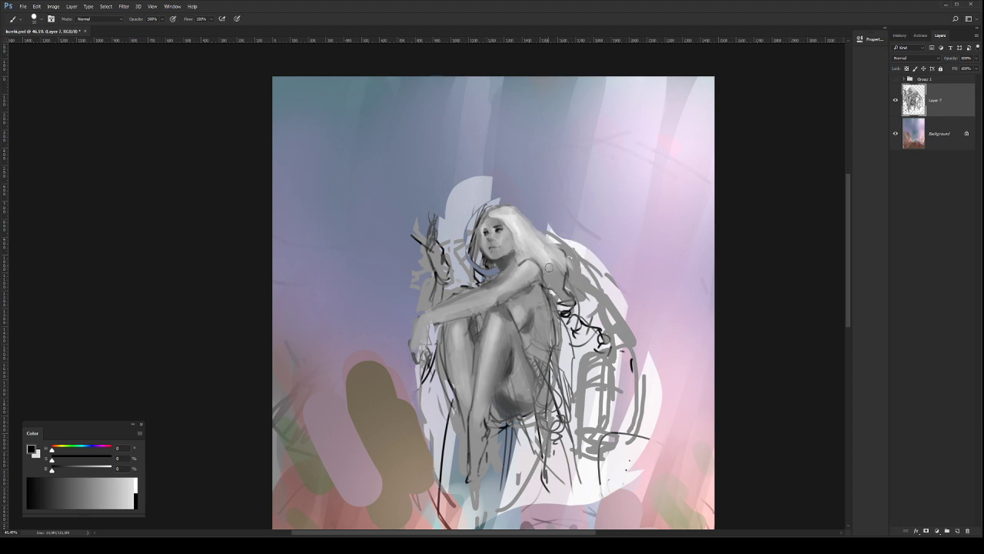
left_click(505, 260, "alt")
left_click(510, 219, "alt")
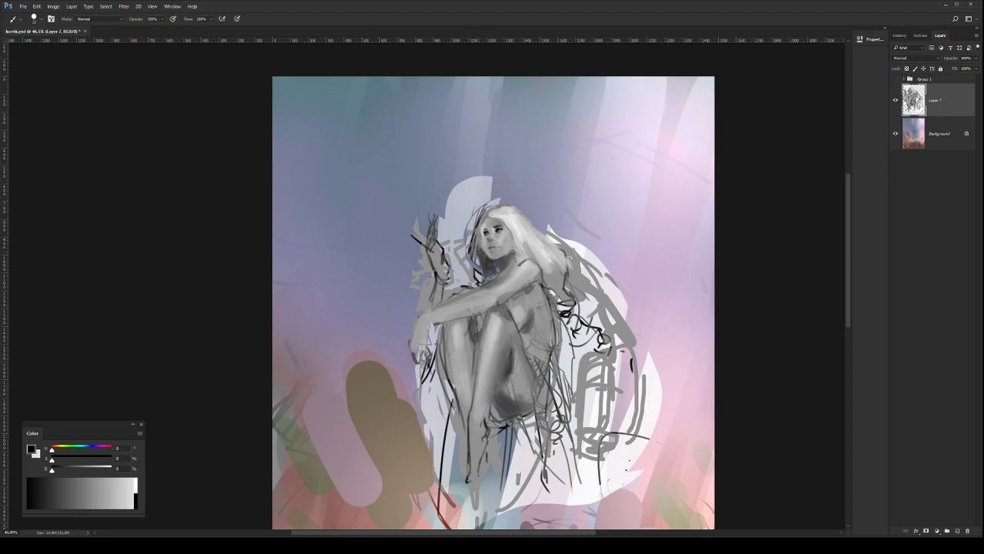
left_click_drag(478, 251, 484, 279)
Step: Erase the stray sketch marks and pale patches around the raised hand, behind the face and in front of the shins
key("e")
mouse_move(491, 198)
left_mouse_down()
mouse_move(465, 238)
mouse_move(493, 175)
mouse_move(471, 173)
mouse_move(446, 207)
mouse_move(489, 193)
mouse_move(446, 219)
mouse_move(465, 279)
mouse_move(416, 210)
mouse_move(420, 300)
mouse_move(425, 273)
left_mouse_up()
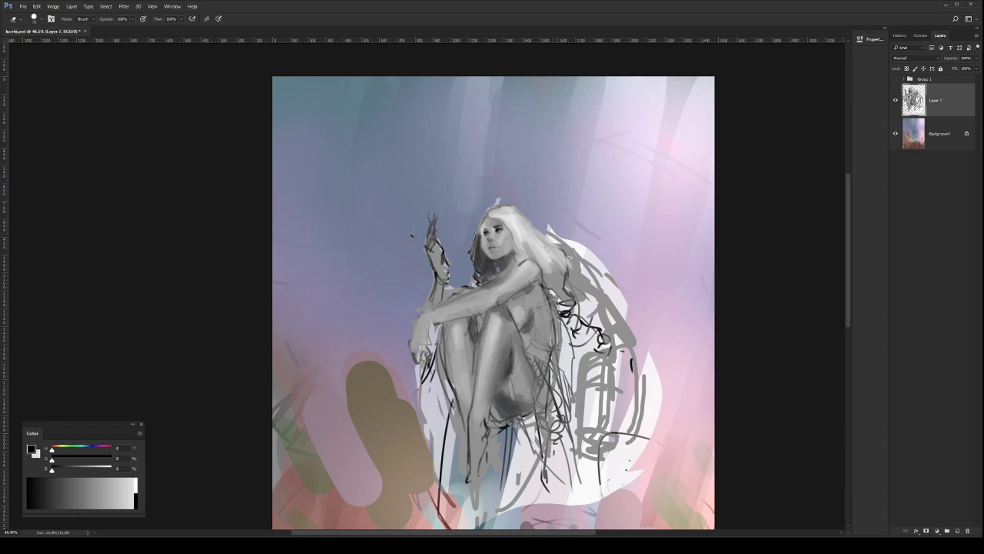
key("b")
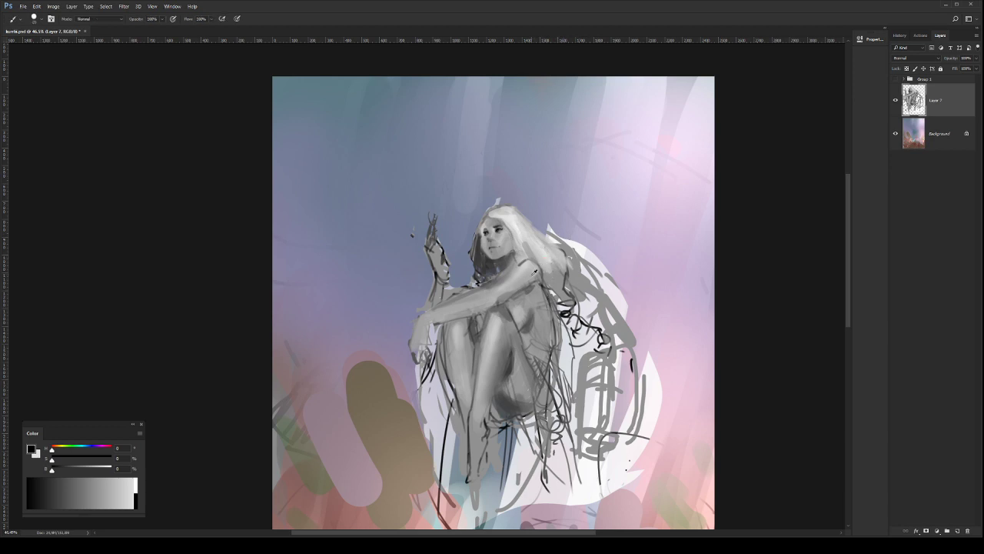
key("e")
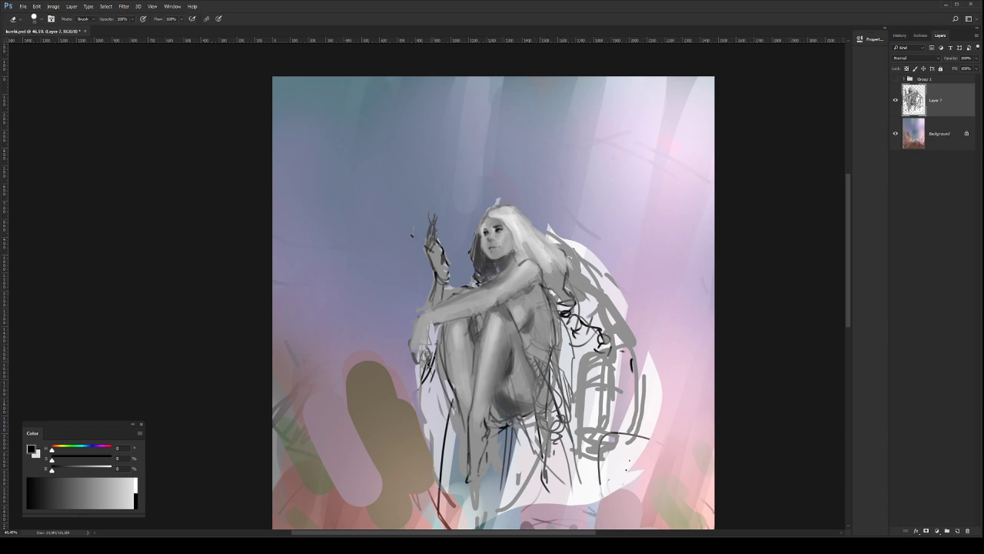
mouse_move(431, 355)
left_mouse_down()
mouse_move(432, 403)
mouse_move(434, 350)
mouse_move(449, 408)
mouse_move(430, 423)
mouse_move(422, 370)
mouse_move(452, 495)
left_mouse_up()
right_click(429, 403, "alt")
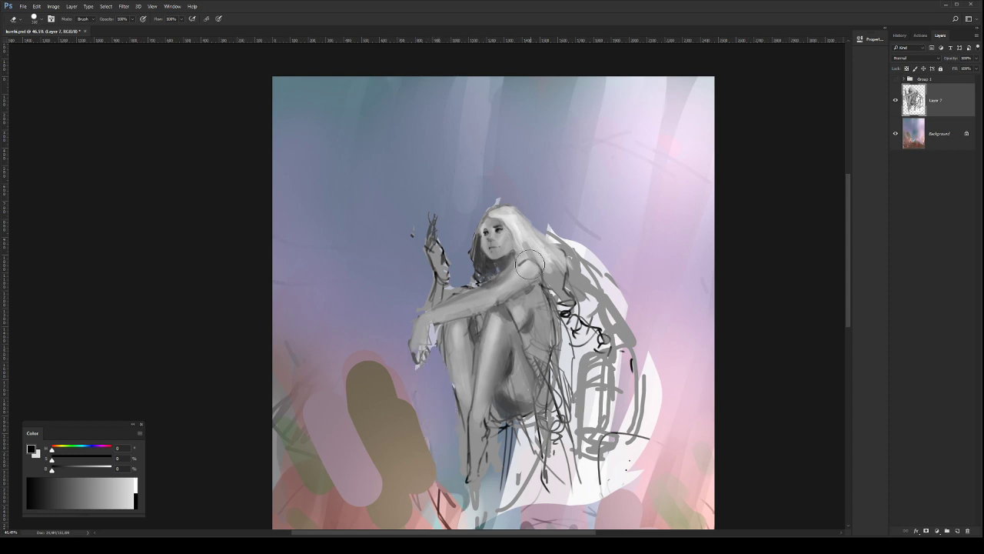
Step: Smooth the torso's sketch lines, select the torso with the Lasso and darken it with a large soft Multiply brush
key("b")
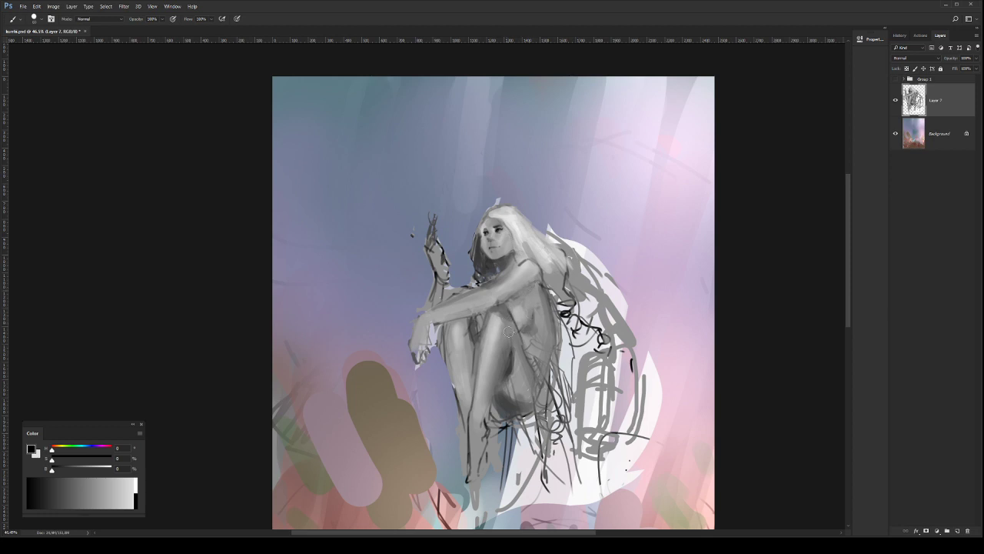
key("l")
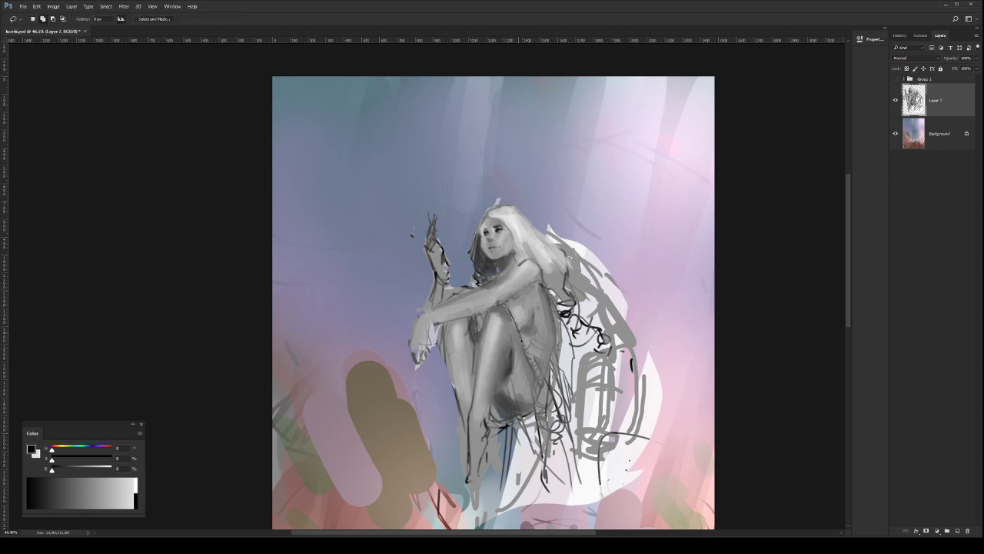
mouse_move(523, 343)
left_mouse_down()
mouse_move(547, 381)
mouse_move(562, 341)
mouse_move(549, 302)
mouse_move(532, 288)
mouse_move(509, 315)
left_mouse_up()
key("b")
right_click(567, 363, "alt")
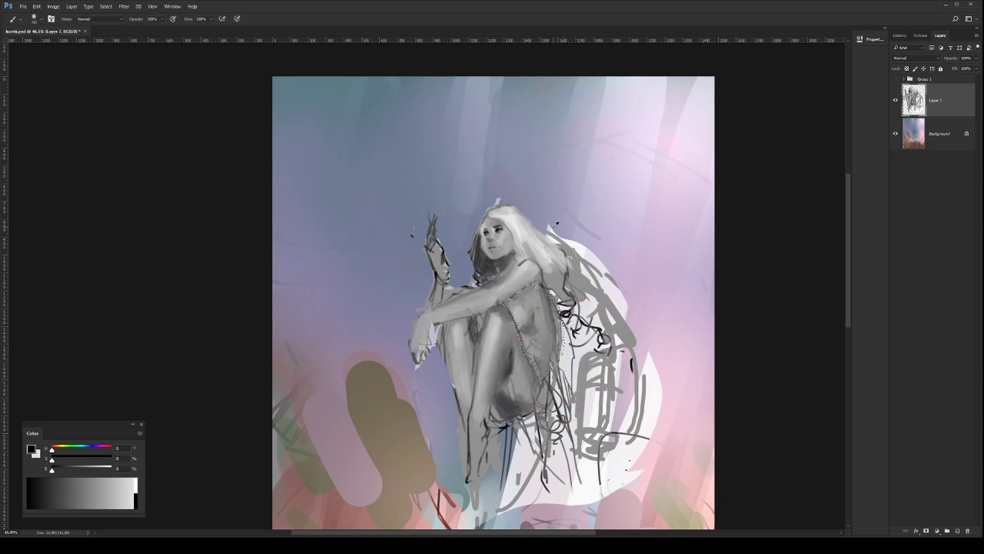
left_click(578, 85)
right_click(531, 251, "alt")
mouse_move(520, 288)
left_mouse_down()
mouse_move(537, 354)
mouse_move(522, 359)
mouse_move(530, 357)
left_mouse_up()
right_click(523, 288, "alt")
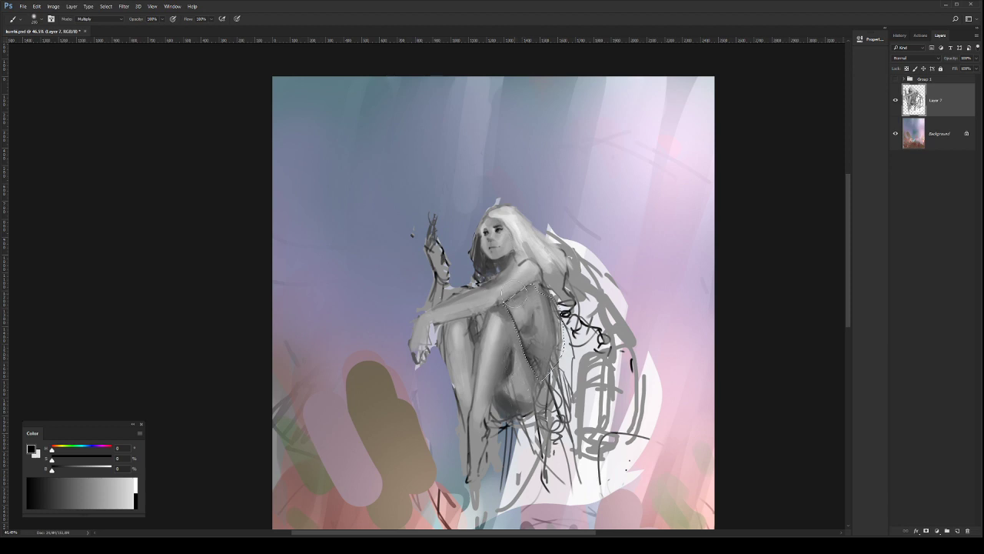
left_click_drag(514, 296, 524, 302)
key("ctrl+d")
Step: Select the gap between the knees below the forearm with the Lasso and deepen its shadow
key("l")
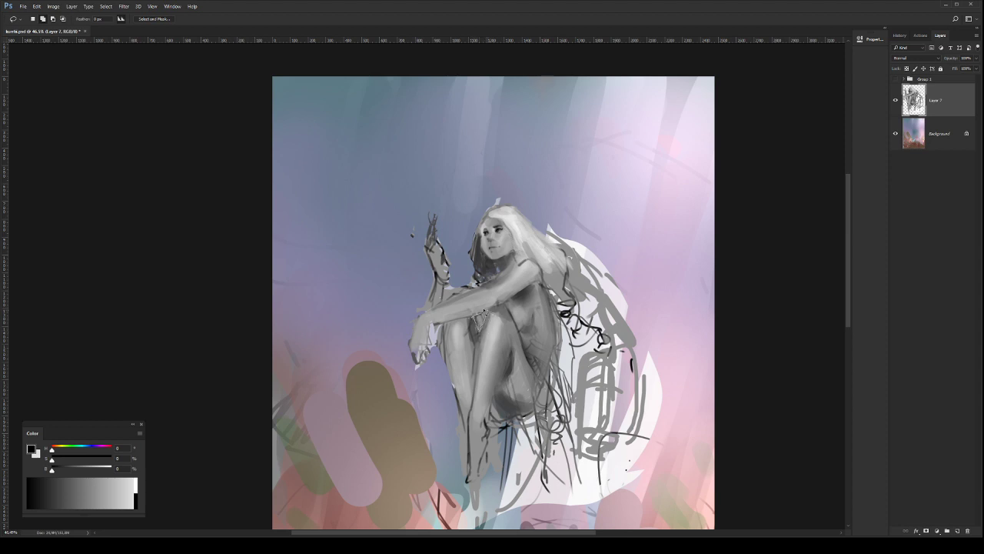
key("r")
left_click_drag(488, 332, 499, 332)
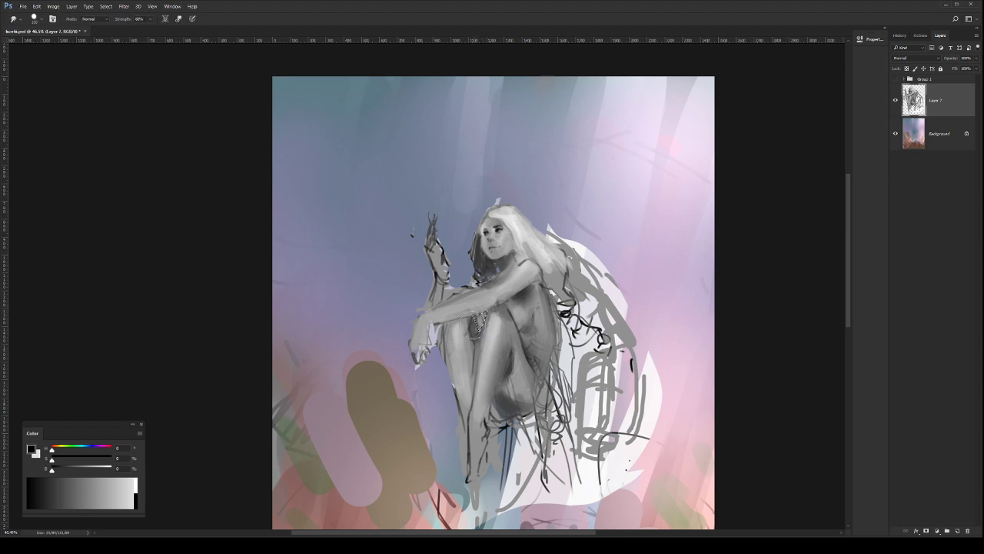
key("b")
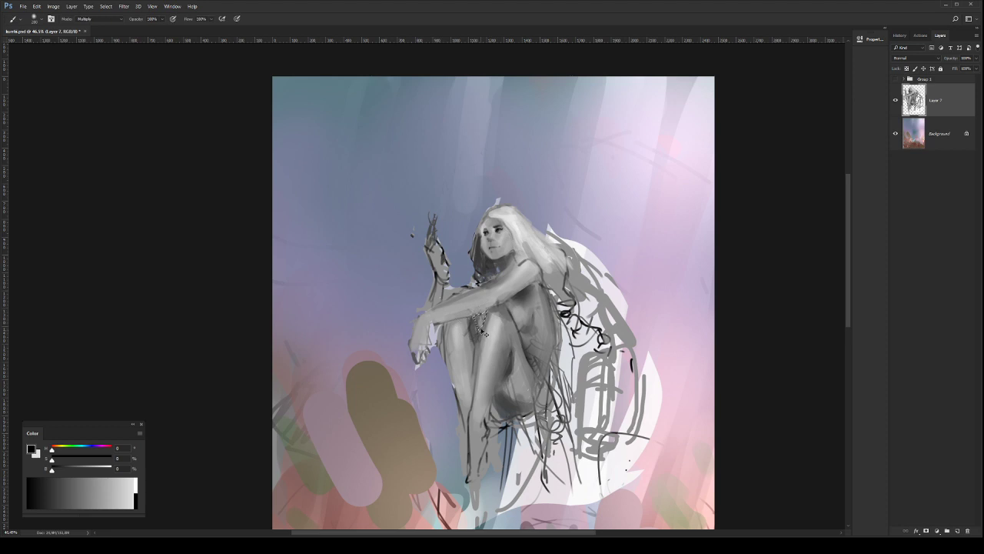
Step: Select the area around the shoulder and folded arm with the Lasso, shade it with the Multiply brush, and deselect
key("z")
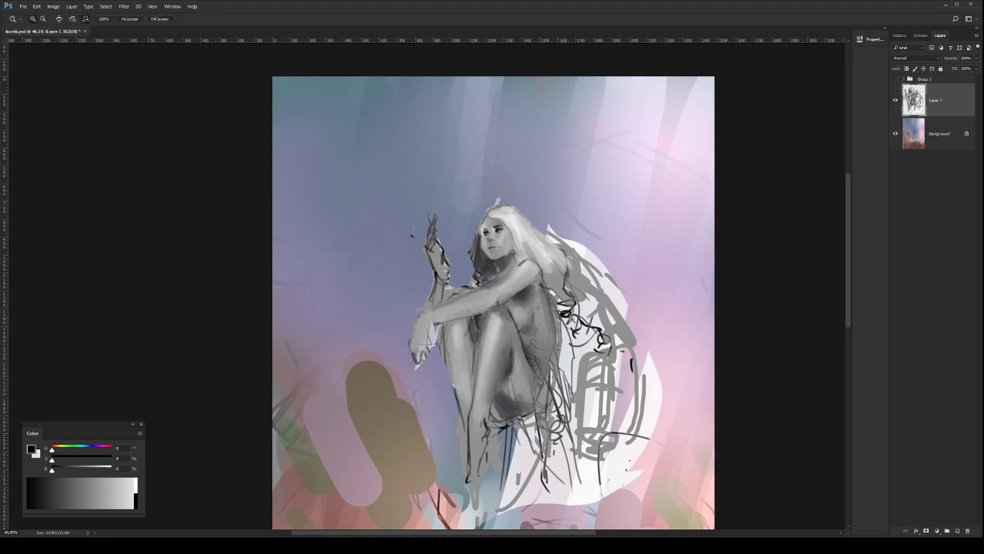
scroll(574, 322, "down", 1)
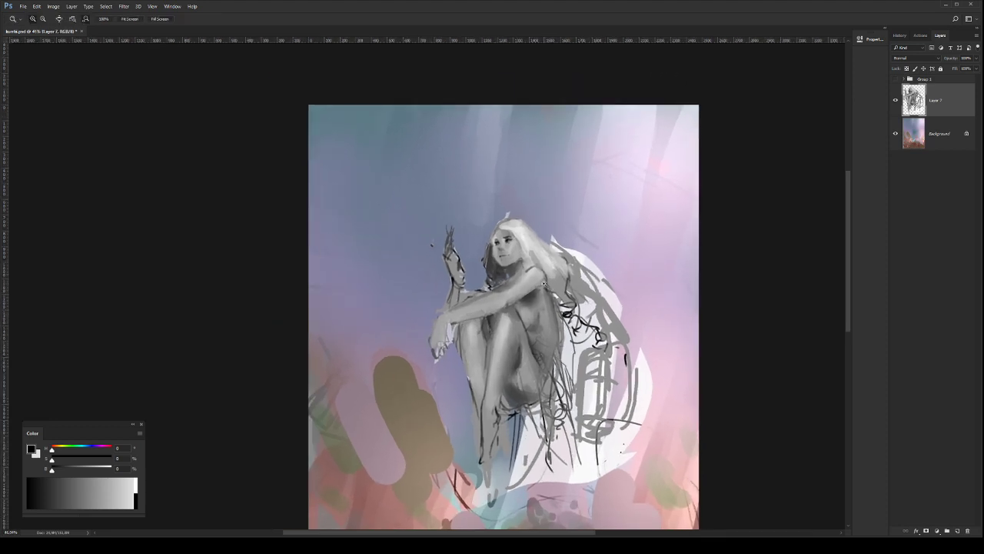
scroll(543, 283, "up", 2)
key("l")
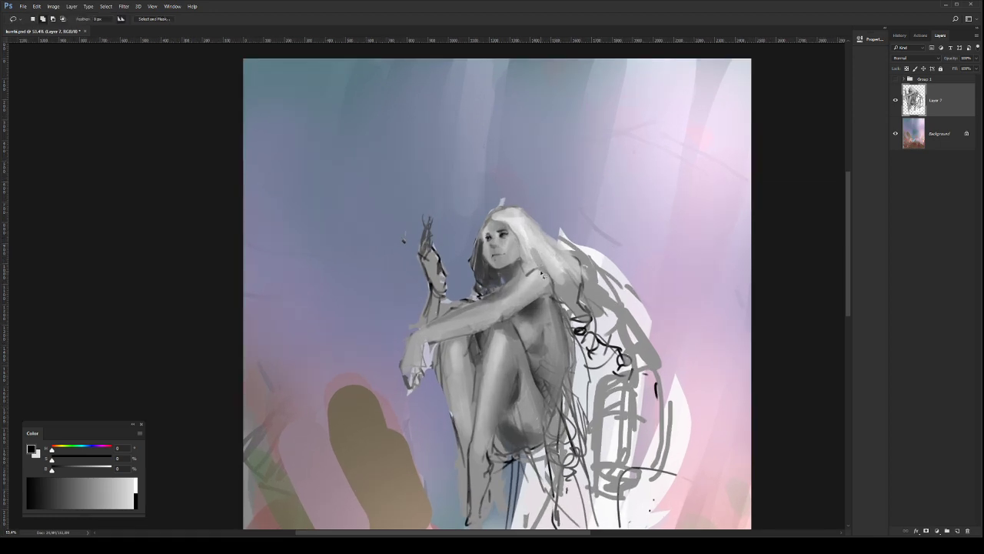
mouse_move(545, 272)
left_mouse_down()
mouse_move(497, 301)
mouse_move(460, 303)
mouse_move(549, 251)
mouse_move(520, 299)
mouse_move(508, 301)
mouse_move(532, 292)
mouse_move(483, 319)
left_mouse_up()
key("b")
key("ctrl+d")
Step: Flip the canvas horizontally to check the figure's proportions, and flip it back
key("z")
left_click_drag(551, 315, 530, 316)
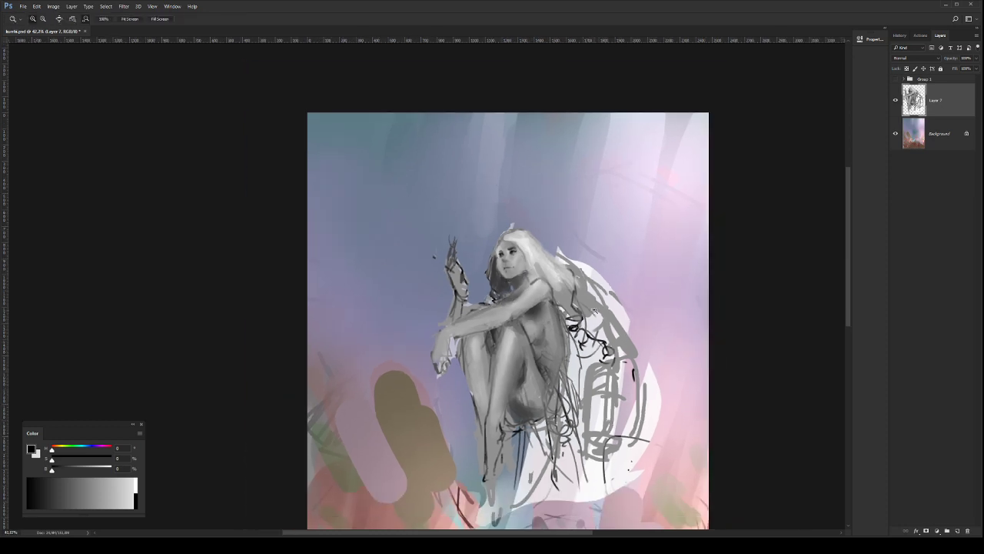
key("ctrl+shift+h")
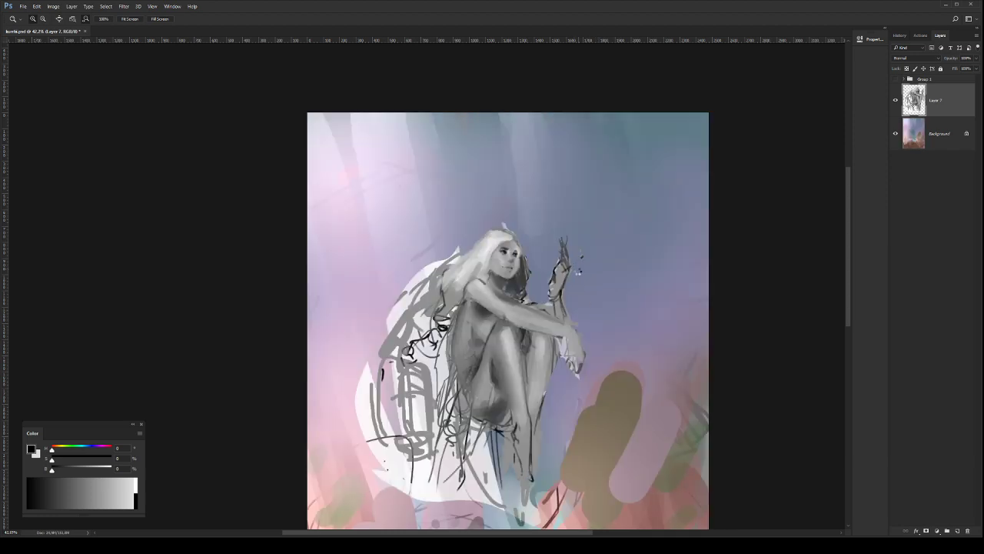
key("ctrl+shift+h")
Step: Shade the cheek, jaw and shadow side of the woman's face with soft Multiply strokes
left_click_drag(514, 236, 566, 238)
key("b")
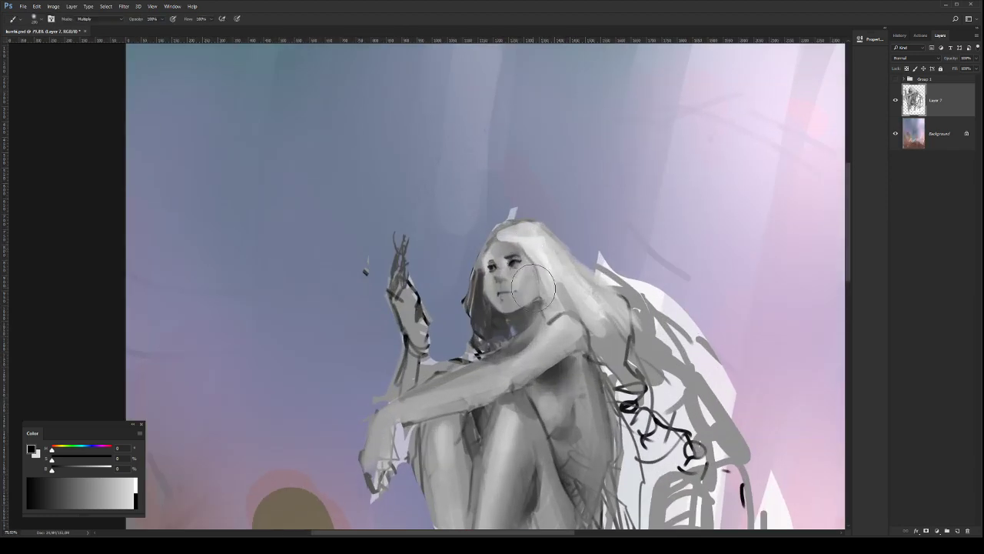
mouse_move(530, 291)
left_mouse_down()
mouse_move(515, 295)
mouse_move(532, 272)
mouse_move(496, 265)
left_mouse_up()
mouse_move(479, 270)
left_mouse_down()
mouse_move(486, 248)
mouse_move(485, 261)
left_mouse_up()
left_click(484, 278, "alt")
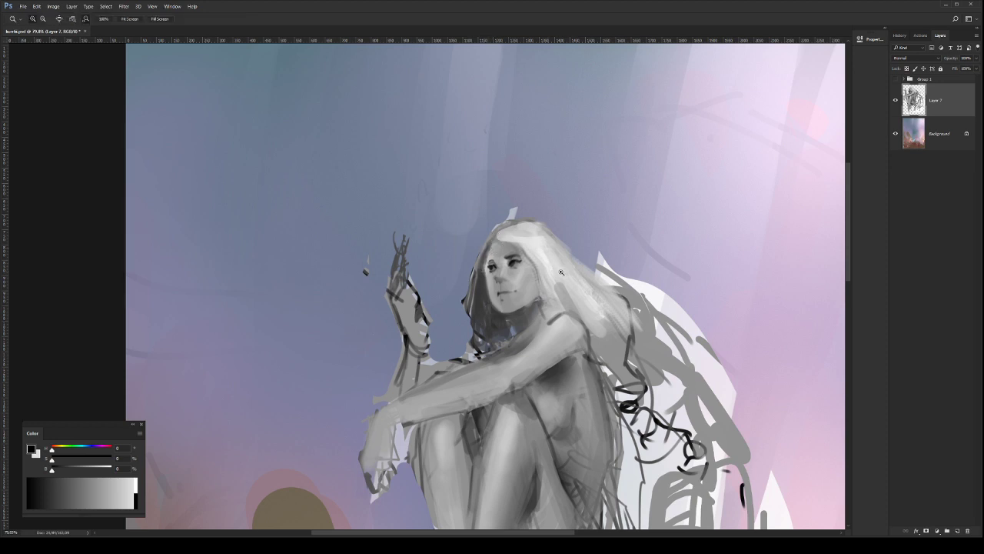
Step: Paint the far knee and upper shin with a smaller brush using greys sampled from the leg
left_click_drag(564, 272, 518, 308)
left_click_drag(526, 360, 508, 339)
key("b")
left_click(481, 339)
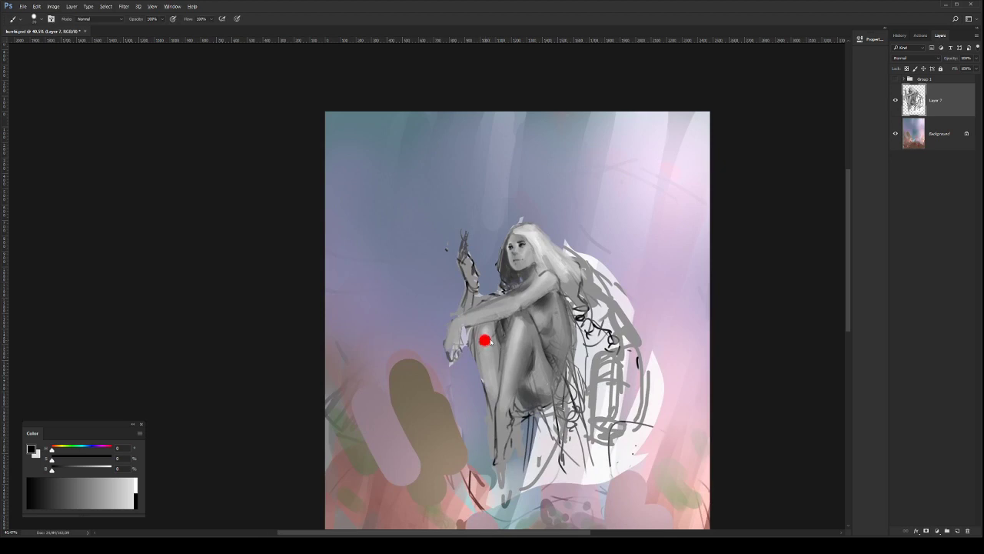
left_click(496, 337, "alt")
mouse_move(491, 329)
left_mouse_down()
mouse_move(495, 361)
mouse_move(476, 343)
left_mouse_up()
left_click(478, 338, "alt")
Step: Select the near shin with the Lasso and shade its shadow edge in Multiply mode, undoing the first stroke
key("l")
mouse_move(533, 342)
left_mouse_down()
mouse_move(519, 392)
mouse_move(502, 349)
mouse_move(509, 332)
left_mouse_up()
key("m")
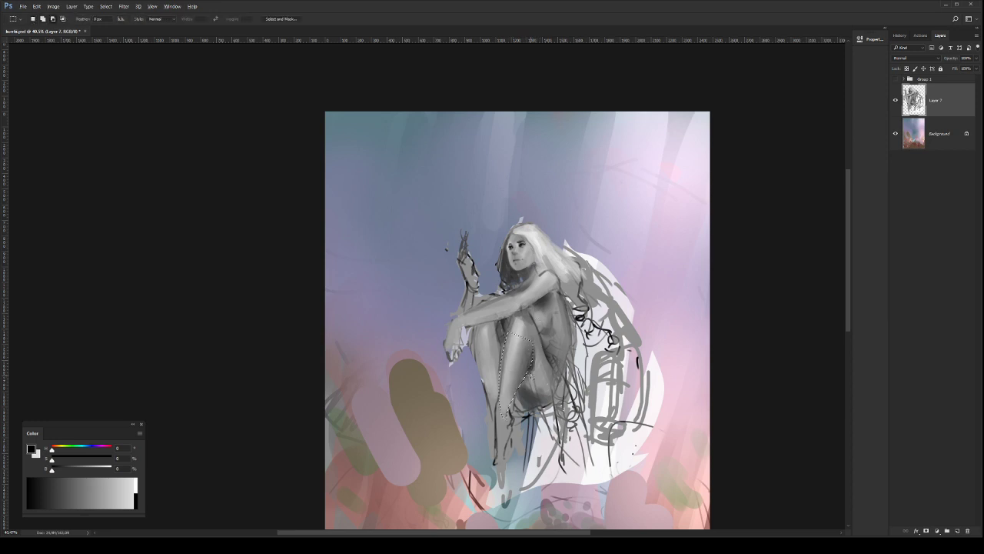
key("b")
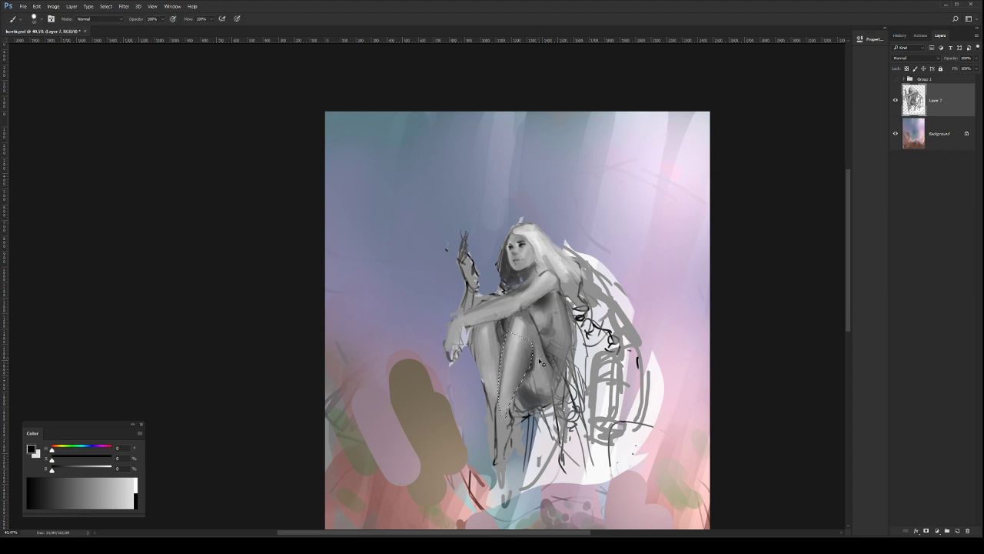
key("shift+alt+m")
mouse_move(523, 354)
left_mouse_down()
mouse_move(539, 352)
mouse_move(518, 394)
mouse_move(557, 391)
left_mouse_up()
key("ctrl+z")
mouse_move(544, 361)
left_mouse_down()
mouse_move(546, 348)
mouse_move(517, 413)
left_mouse_up()
key("ctrl+d")
Step: Return the brush to Normal mode and smooth the lower shins with a small brush and sampled grey
key("shift+alt+n")
left_click(525, 374)
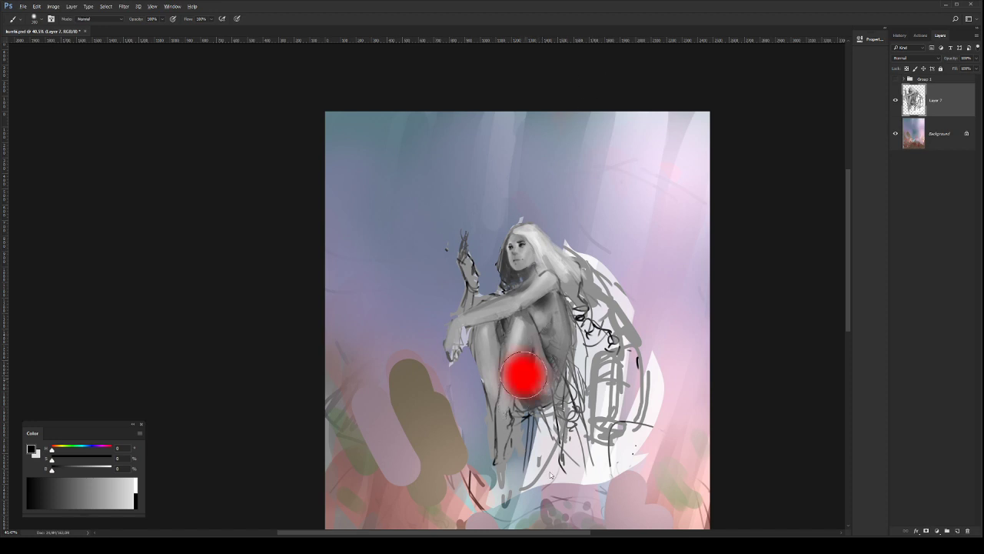
left_click_drag(551, 476, 551, 479)
left_click_drag(504, 409, 486, 410)
left_click(502, 402, "alt")
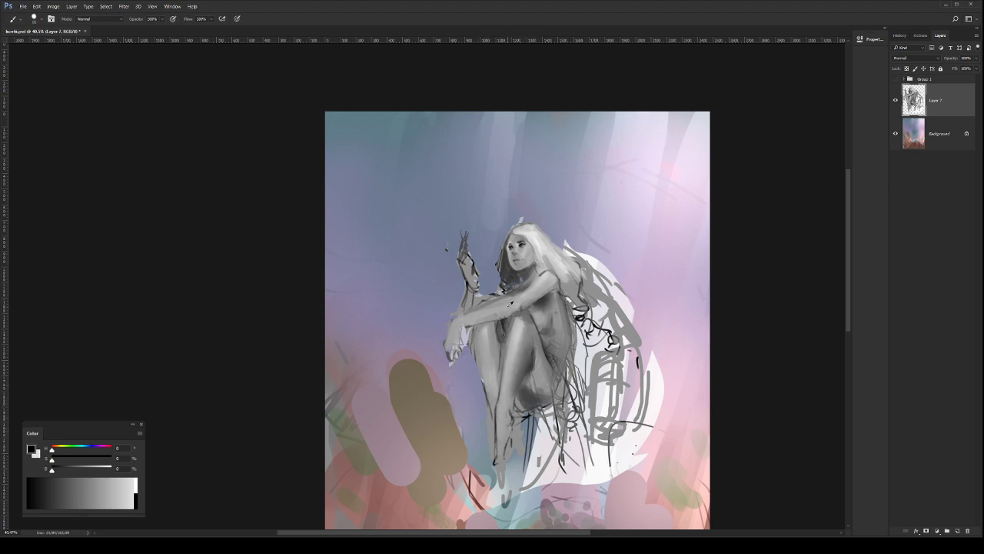
Step: Try shading a lassoed selection around the folded arm with a smaller Multiply brush, undo the stroke and deselect
key("l")
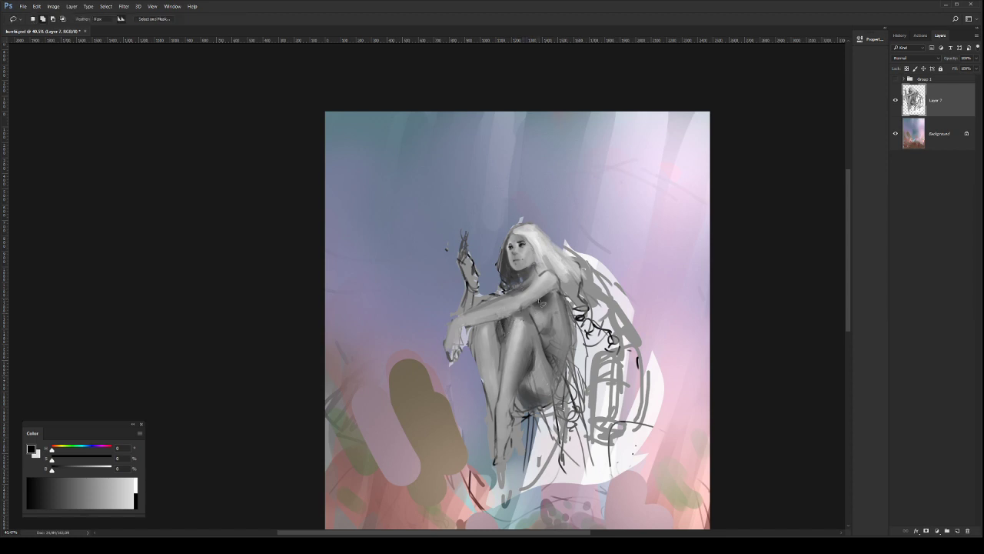
mouse_move(460, 328)
left_mouse_down()
mouse_move(509, 317)
mouse_move(461, 327)
left_mouse_up()
key("b")
left_click_drag(576, 356, 575, 147)
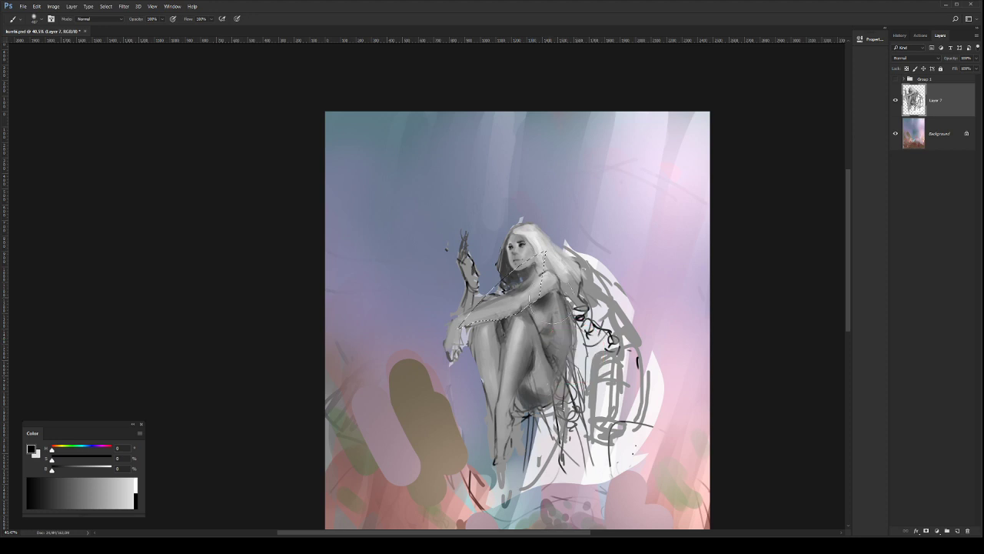
key("alt+shift+m")
key("bracketleft")
key("bracketleft")
key("bracketleft")
mouse_move(514, 330)
left_mouse_down()
mouse_move(484, 340)
mouse_move(529, 321)
mouse_move(508, 329)
mouse_move(524, 319)
mouse_move(517, 324)
left_mouse_up()
key("ctrl+z")
key("ctrl+d")
Step: Paint over the scribbled curls behind the back in Normal mode, extending the long hair in soft light and mid greys
key("z")
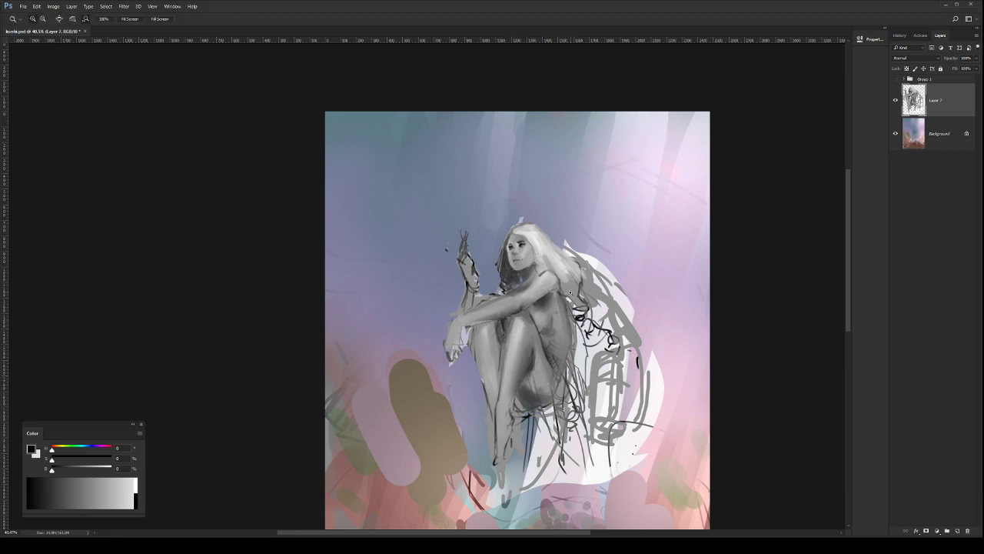
key("b")
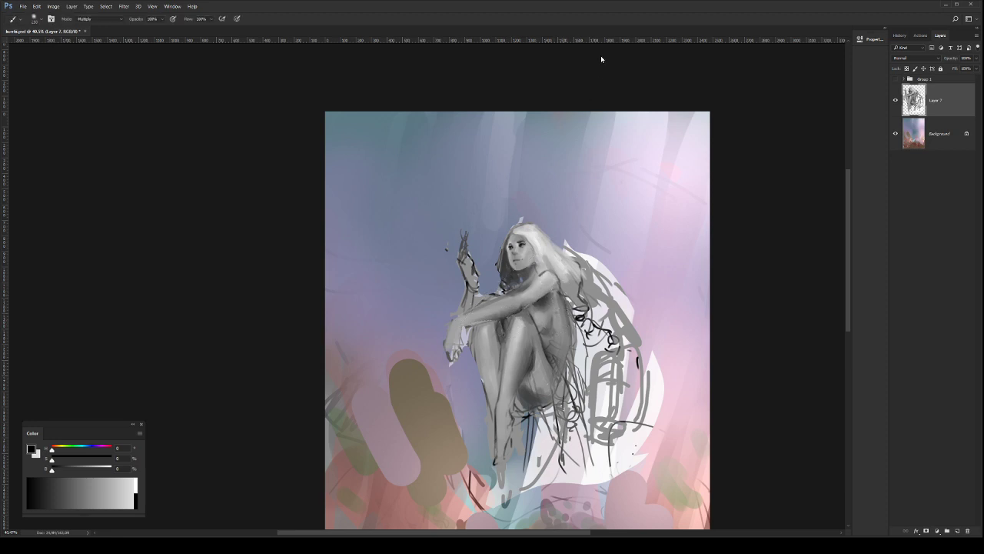
key("shift+alt+n")
key("bracketright")
mouse_move(587, 262)
left_mouse_down()
mouse_move(599, 292)
mouse_move(586, 304)
mouse_move(590, 293)
mouse_move(566, 263)
mouse_move(590, 304)
mouse_move(572, 284)
mouse_move(592, 338)
mouse_move(608, 329)
mouse_move(603, 307)
mouse_move(579, 313)
mouse_move(552, 233)
mouse_move(524, 226)
mouse_move(581, 255)
left_mouse_up()
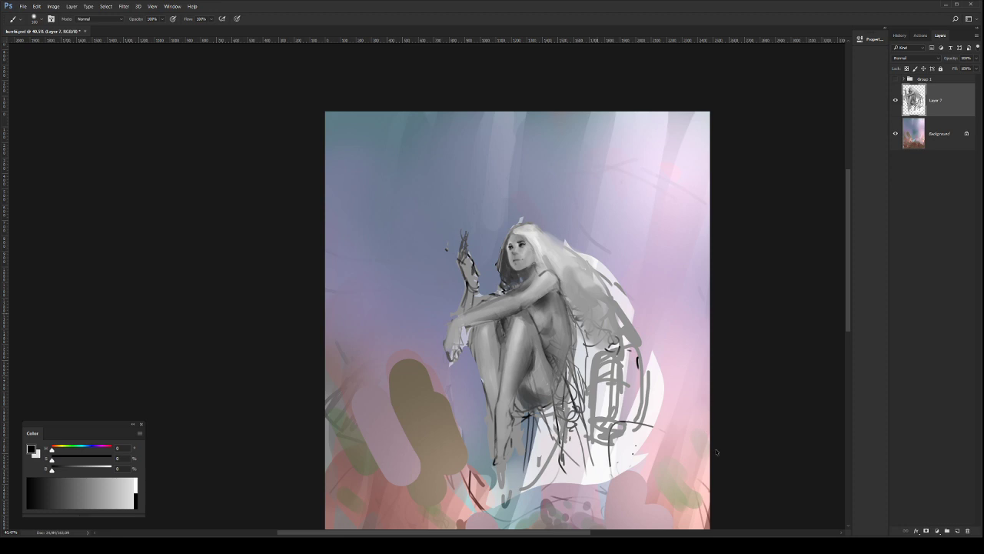
Step: Check the figure in a mirrored view and refine the shading under the chin with a much smaller brush and sampled grey
key("z")
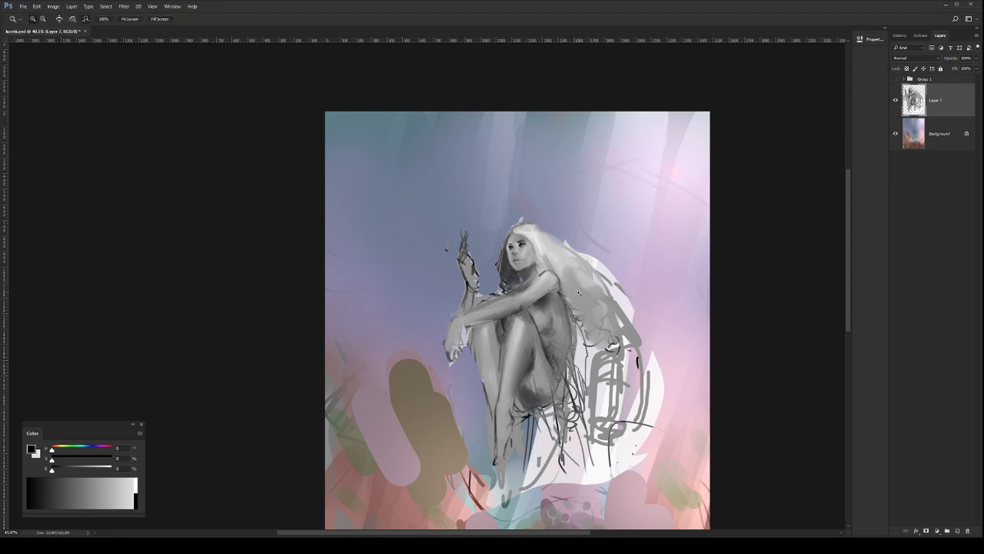
left_click_drag(582, 294, 579, 293)
key("ctrl+shift+h")
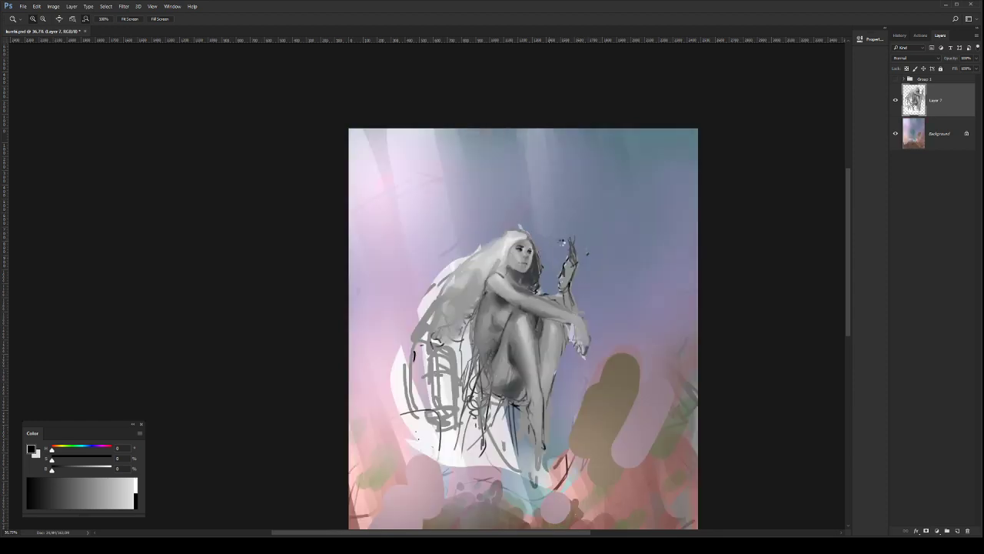
key("ctrl+shift+h")
left_click(544, 231)
key("b")
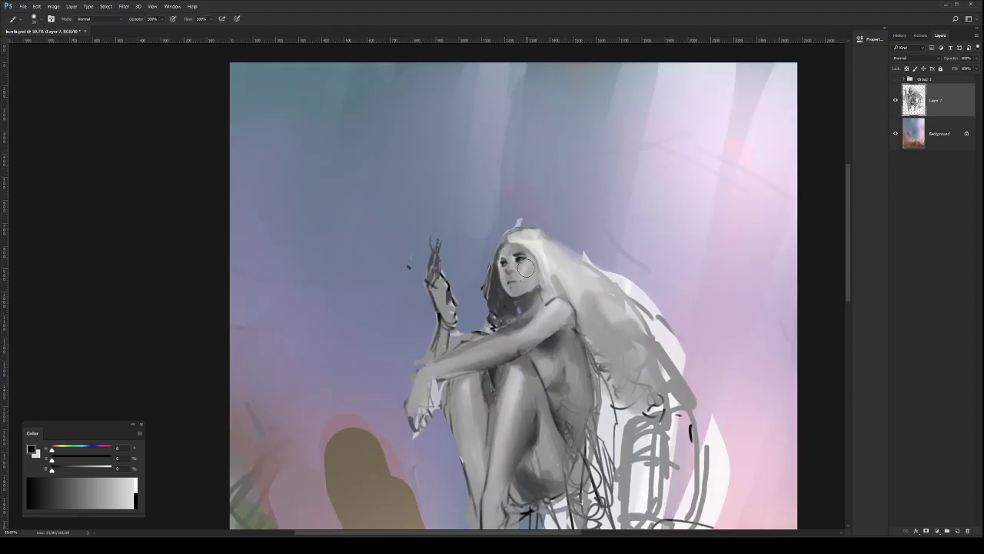
key("[")
key("[")
key("[")
key("[")
left_click(532, 295, "alt")
key("[")
left_click_drag(530, 298, 534, 299)
left_click_drag(523, 299, 526, 305)
Step: Lasso the scribbled lines and white shape below the hair and behind the legs, delete them and deselect
left_click_drag(619, 329, 569, 328)
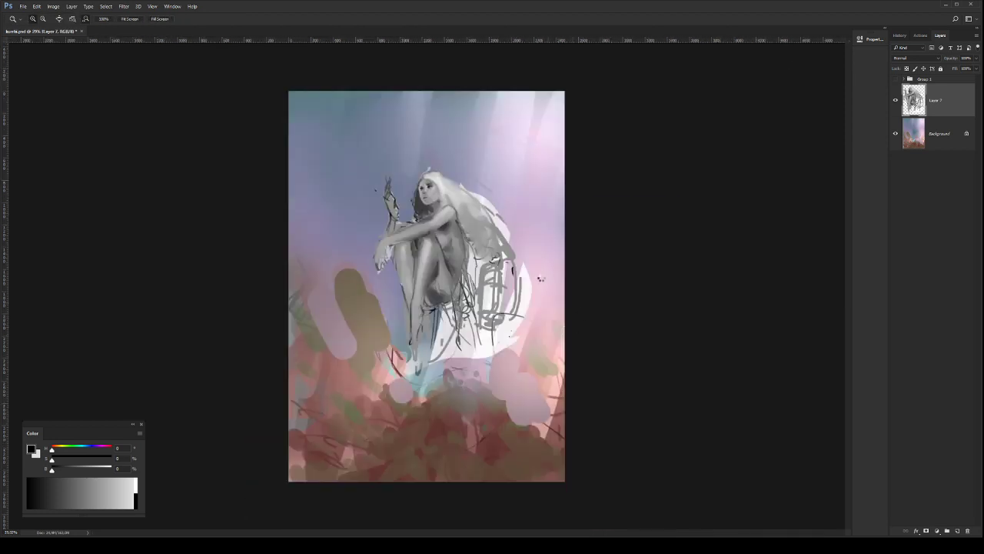
key("ctrl+shift+h")
key("ctrl+shift+h")
left_click(492, 191)
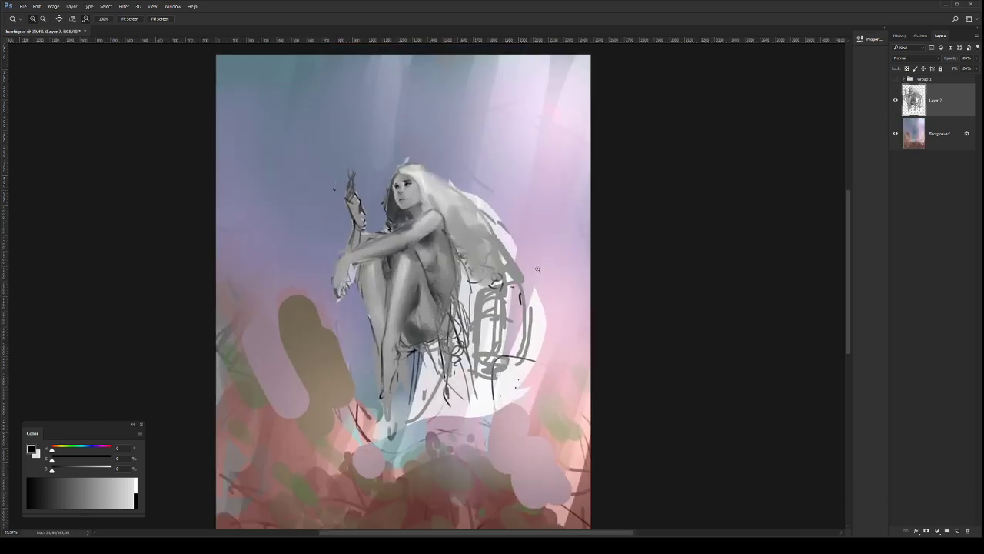
key("l")
mouse_move(558, 319)
left_mouse_down()
mouse_move(559, 304)
mouse_move(479, 287)
mouse_move(466, 346)
mouse_move(412, 403)
mouse_move(517, 470)
mouse_move(560, 322)
left_mouse_up()
key("Delete")
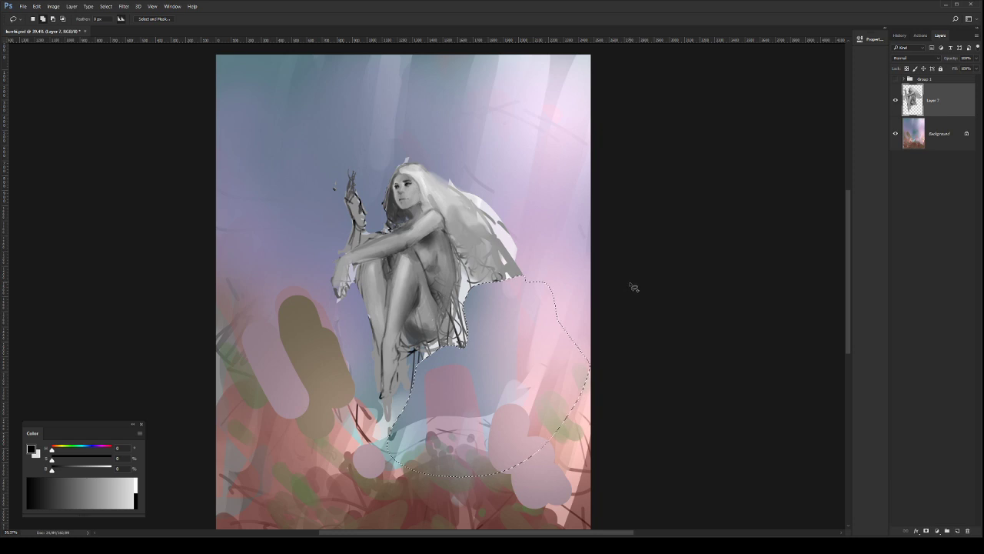
key("ctrl+d")
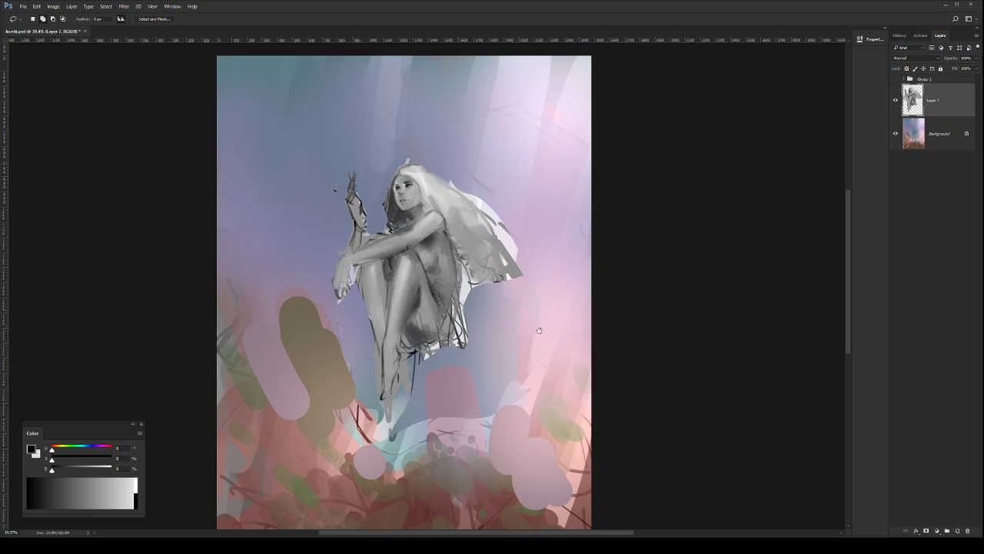
Step: Brush soft light strands over the crown and the upper part of the long hair
left_click_drag(539, 330, 594, 371)
key("b")
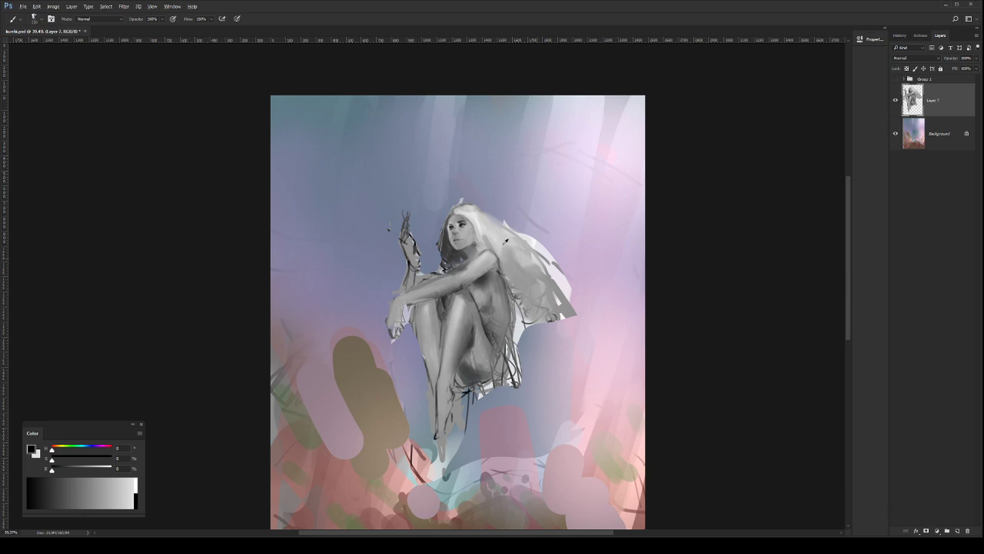
key("bracketleft")
mouse_move(465, 208)
left_mouse_down()
mouse_move(510, 231)
mouse_move(459, 208)
mouse_move(503, 257)
mouse_move(490, 229)
mouse_move(511, 260)
mouse_move(490, 223)
left_mouse_up()
key("bracketright")
mouse_move(513, 254)
left_mouse_down()
mouse_move(524, 281)
mouse_move(512, 240)
left_mouse_up()
Step: Paint the lower hair with sampled mid greys, pulling the strands down into soft, darker tips over the sketch lines
left_click(529, 277, "alt")
left_click(531, 279, "alt")
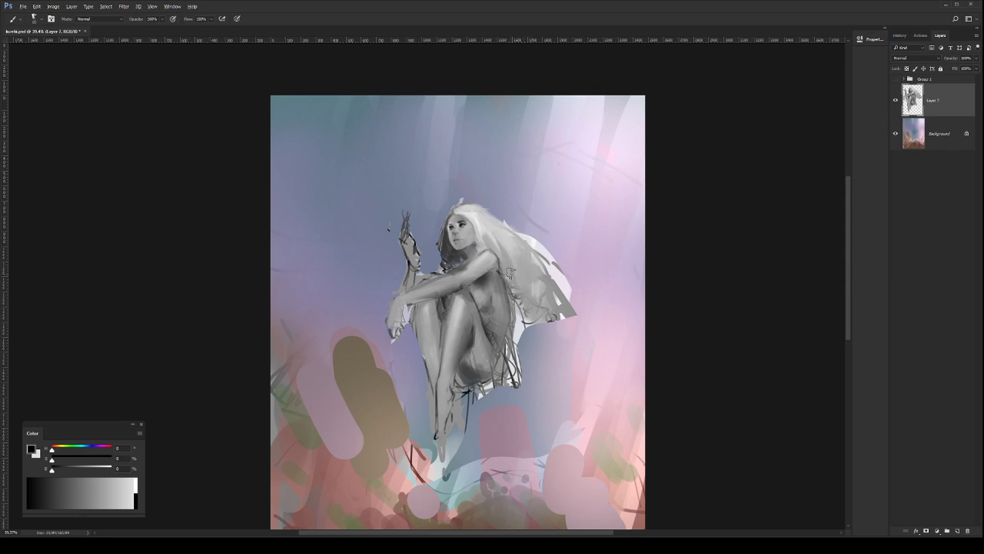
mouse_move(511, 274)
left_mouse_down()
mouse_move(522, 302)
mouse_move(515, 298)
mouse_move(534, 301)
mouse_move(525, 297)
mouse_move(535, 284)
mouse_move(524, 257)
mouse_move(543, 280)
mouse_move(559, 318)
mouse_move(549, 333)
mouse_move(537, 313)
mouse_move(542, 337)
left_mouse_up()
left_click(530, 302, "alt")
mouse_move(520, 303)
left_mouse_down()
mouse_move(515, 279)
mouse_move(534, 325)
mouse_move(542, 321)
mouse_move(517, 259)
mouse_move(517, 291)
mouse_move(533, 278)
mouse_move(530, 338)
mouse_move(538, 297)
mouse_move(547, 350)
mouse_move(536, 323)
left_mouse_up()
Step: Touch up the shins with a smaller brush and grey sampled from the lower leg
key("bracketleft")
key("bracketleft")
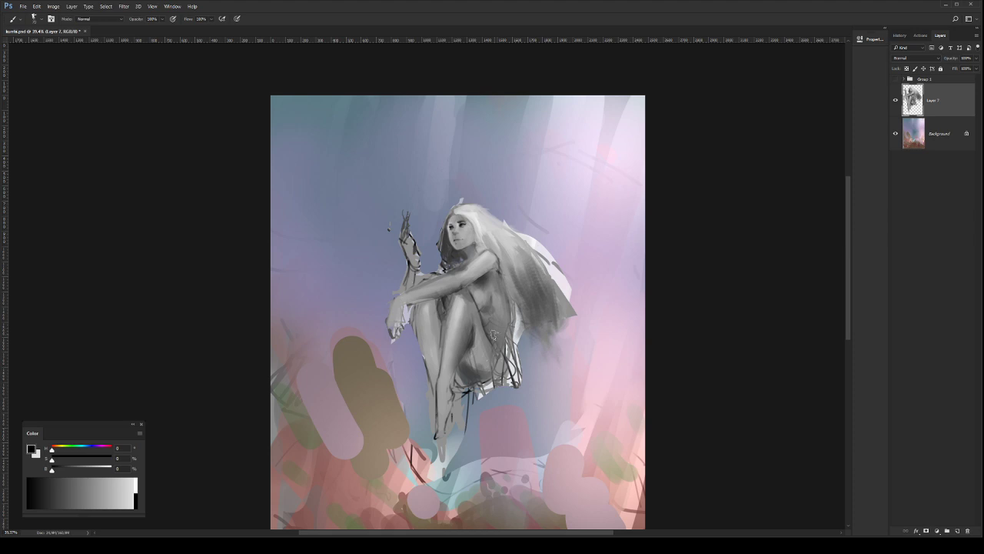
left_click(444, 384, "alt")
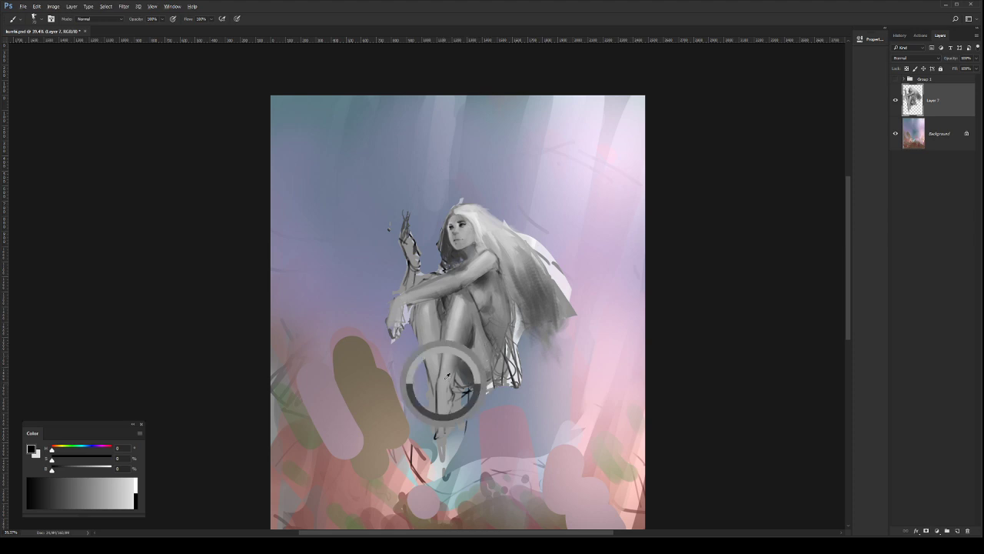
left_click_drag(431, 354, 432, 362)
Step: Shift the Background layer's violet, pink and red tones towards teal, blue and green
key("ctrl+space")
left_click_drag(509, 301, 499, 316)
left_click(498, 317)
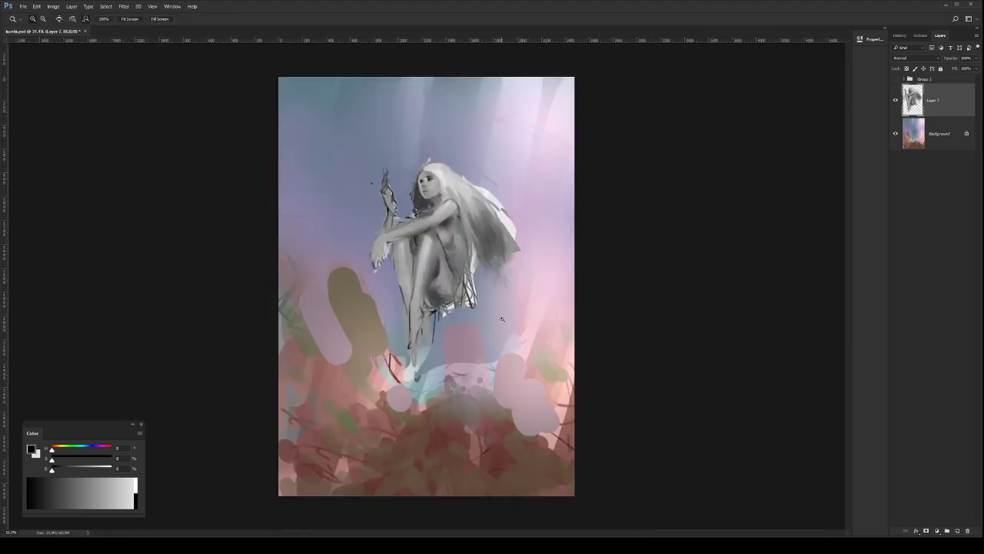
left_click_drag(488, 260, 512, 271)
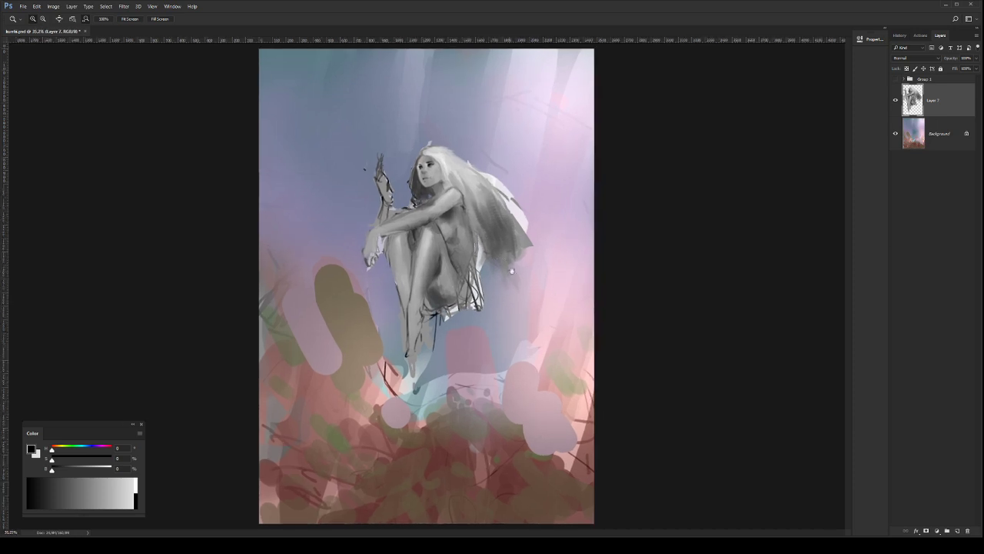
left_click(919, 134)
key("i")
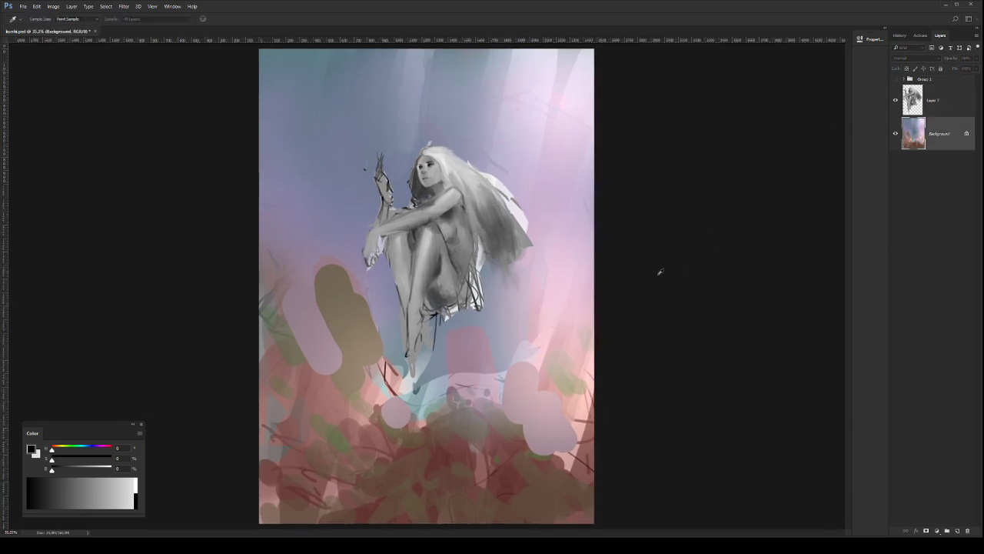
mouse_move(824, 257)
left_mouse_down()
mouse_move(834, 255)
mouse_move(803, 256)
mouse_move(833, 250)
mouse_move(818, 252)
left_mouse_up()
key("ctrl+z")
key("ctrl+z")
key("ctrl+z")
key("ctrl+z")
Step: Add a new layer above the figure layer, lasso a top with a cape sweeping behind the back and fill it dark grey
key("z")
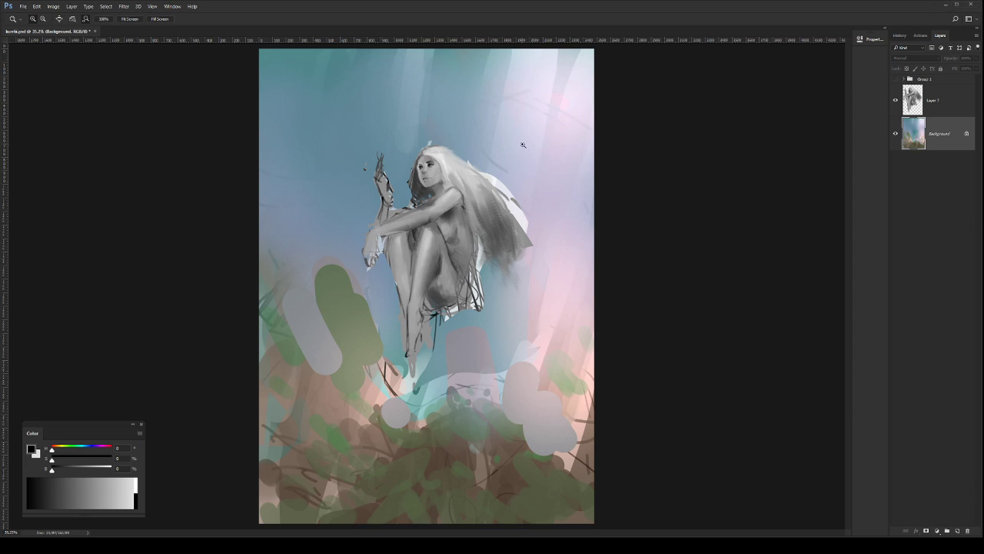
left_click(457, 202)
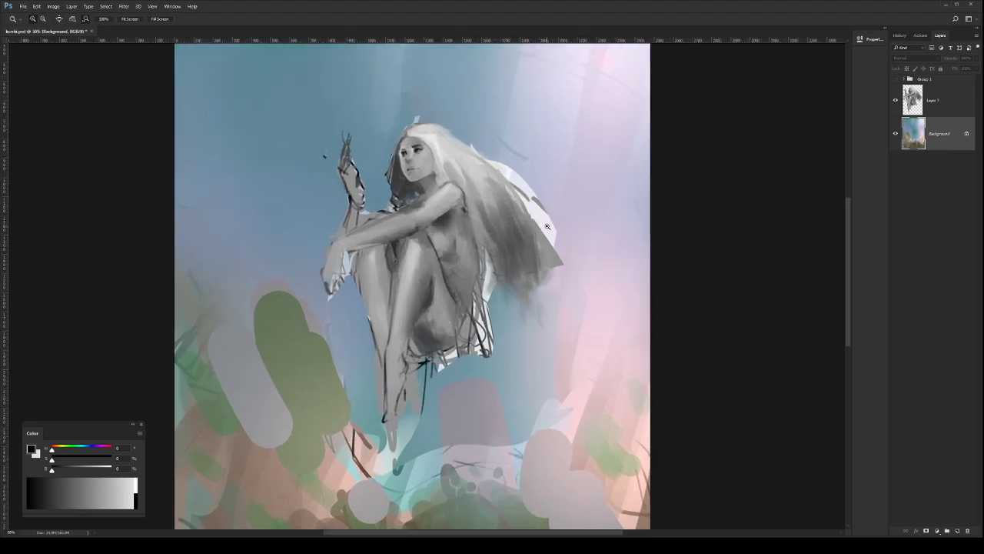
left_click_drag(587, 331, 667, 352)
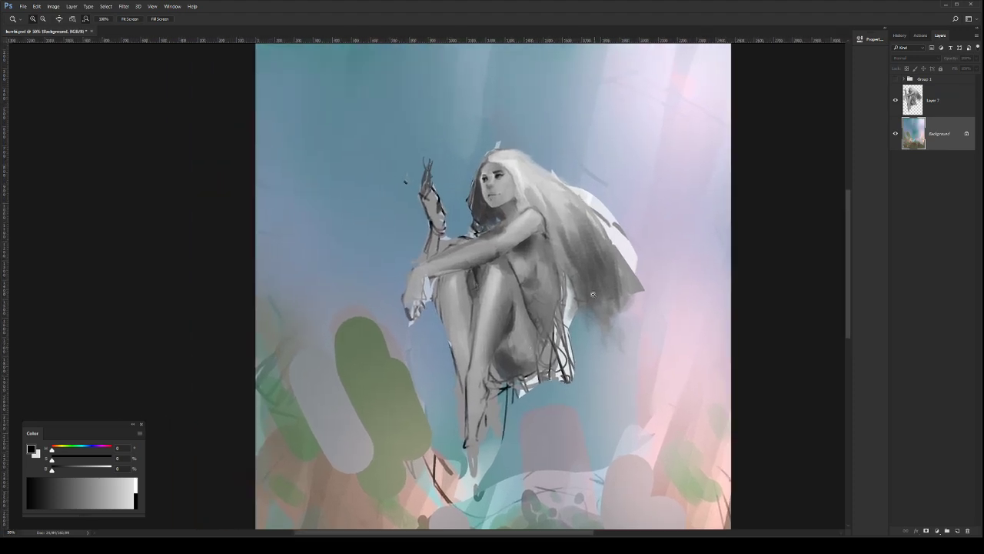
mouse_move(596, 311)
left_mouse_down()
mouse_move(587, 297)
mouse_move(587, 333)
mouse_move(573, 339)
left_mouse_up()
key("b")
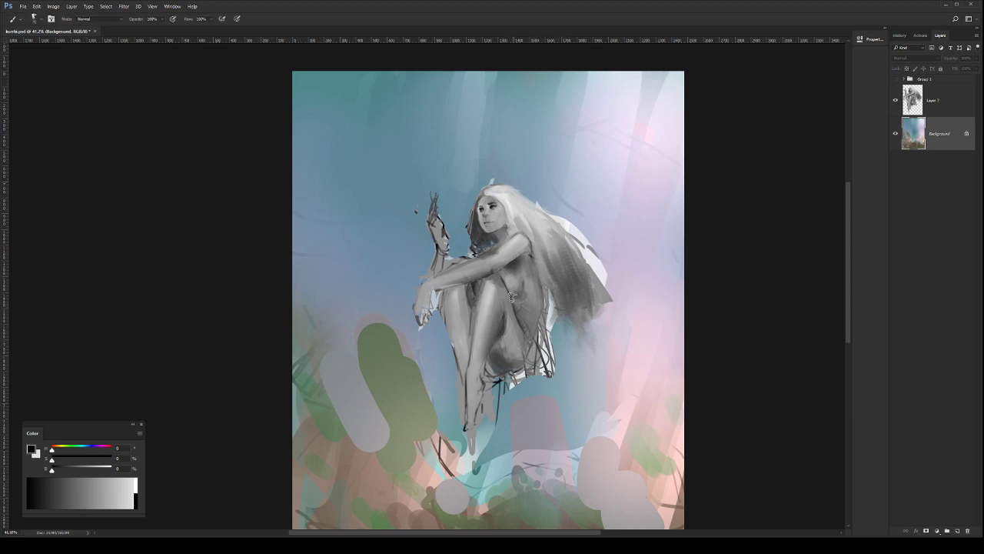
left_click(934, 104)
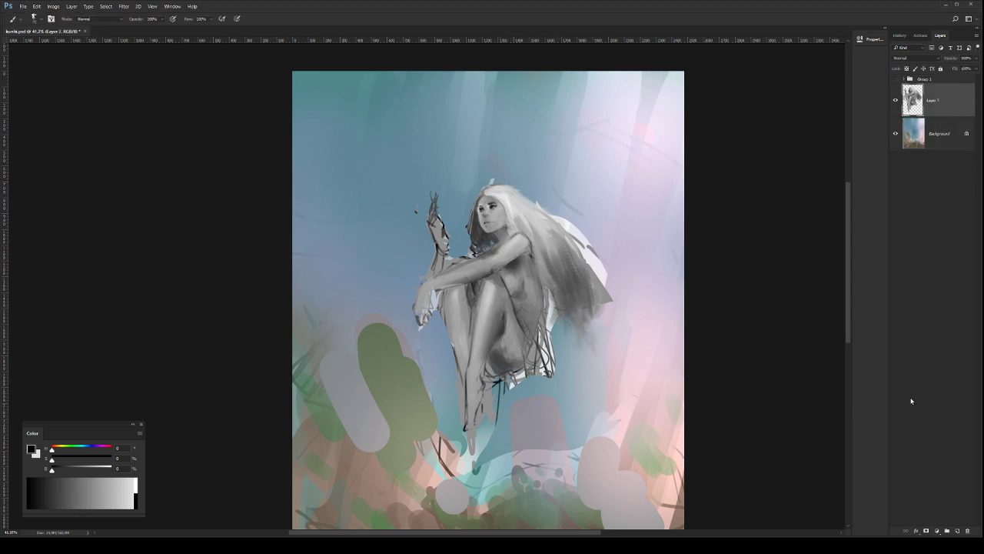
left_click(957, 531)
key("l")
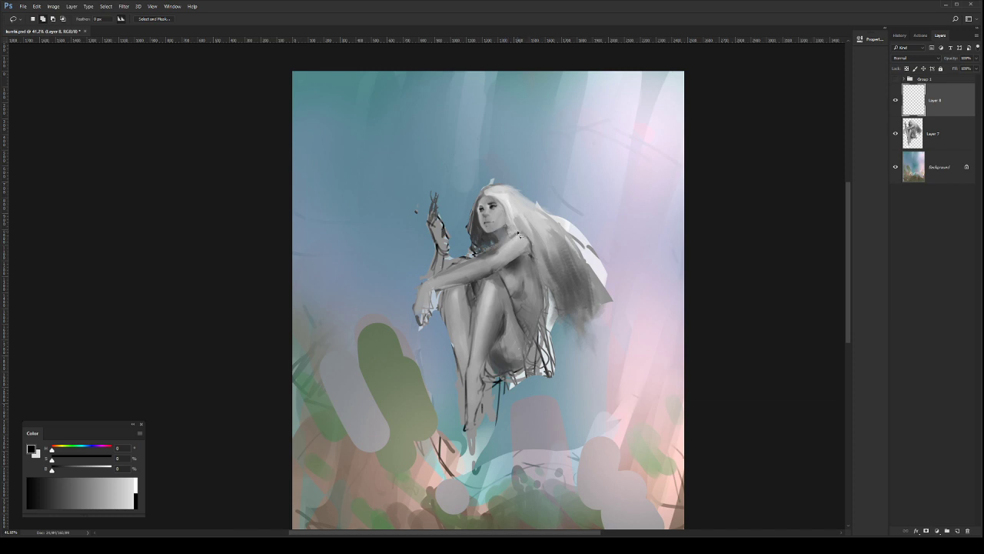
mouse_move(510, 235)
left_mouse_down()
mouse_move(494, 252)
mouse_move(537, 294)
left_mouse_up()
mouse_move(537, 293)
left_mouse_down()
mouse_move(615, 377)
mouse_move(604, 296)
mouse_move(538, 240)
mouse_move(532, 251)
mouse_move(608, 306)
left_mouse_up()
mouse_move(543, 250)
left_mouse_down()
mouse_move(615, 283)
mouse_move(598, 270)
left_mouse_up()
mouse_move(546, 302)
left_mouse_down()
mouse_move(583, 386)
mouse_move(589, 368)
mouse_move(546, 275)
left_mouse_up()
key("ctrl+z")
Step: Block in lighter grey planes over the shoulder and along the cape inside the selection
key("b")
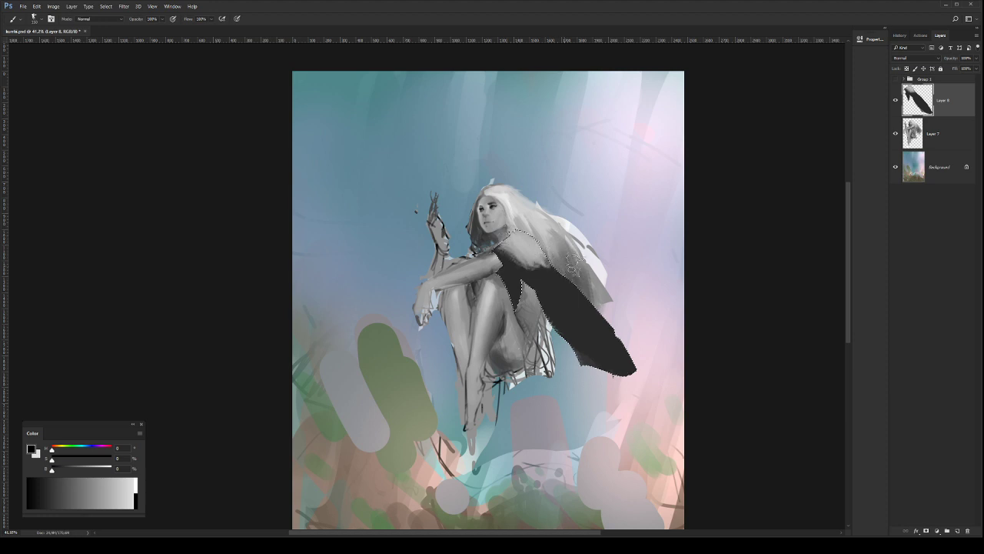
left_click(765, 288)
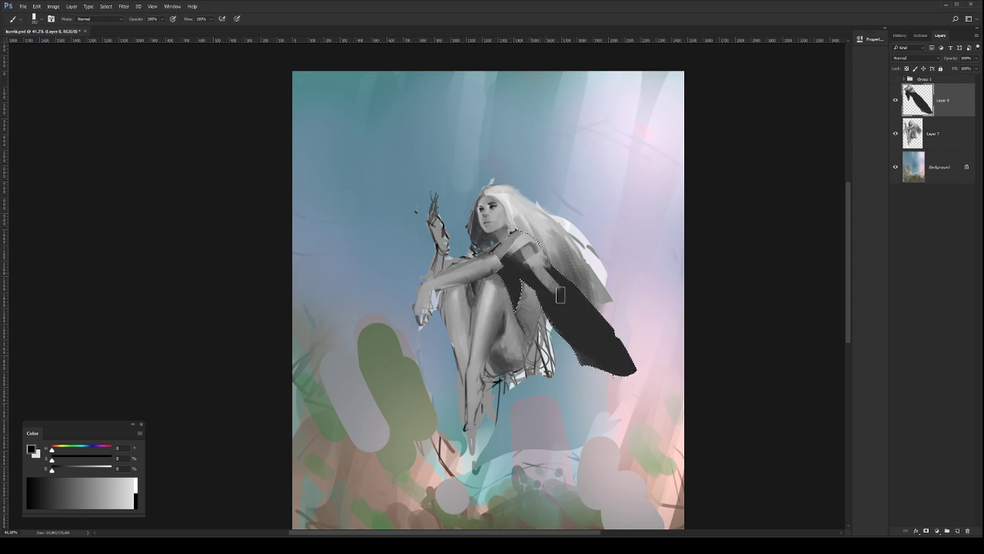
left_click_drag(568, 306, 544, 275)
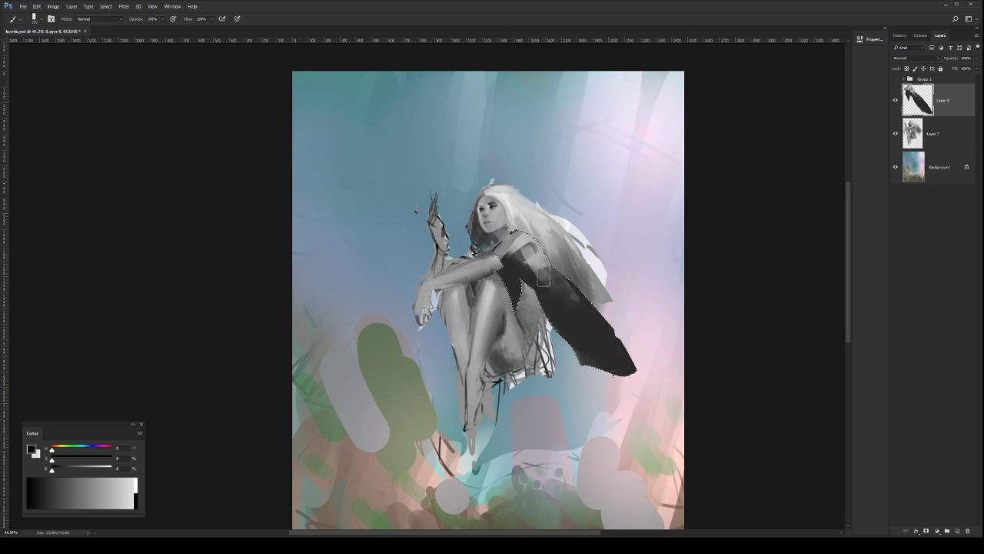
left_click_drag(624, 313, 552, 307)
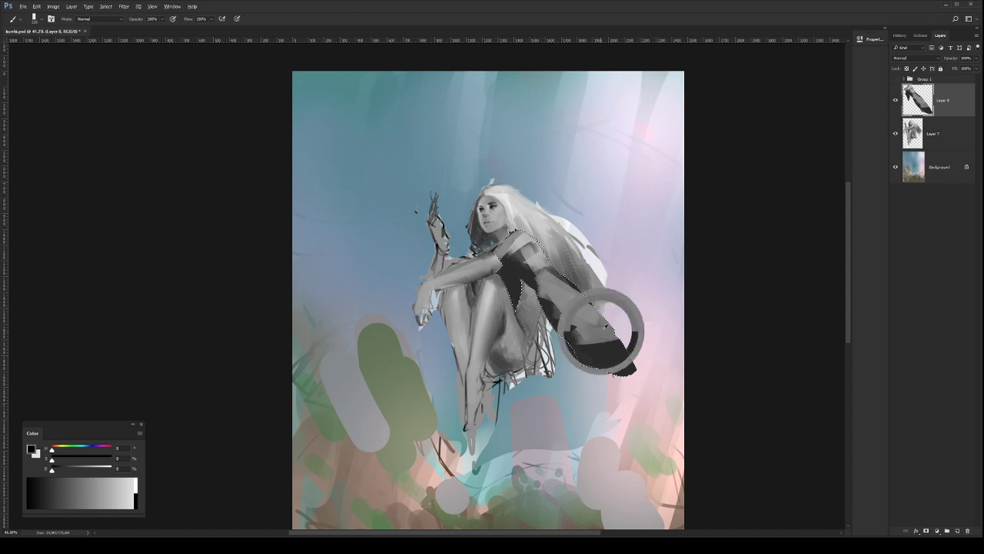
left_click_drag(599, 373, 590, 332)
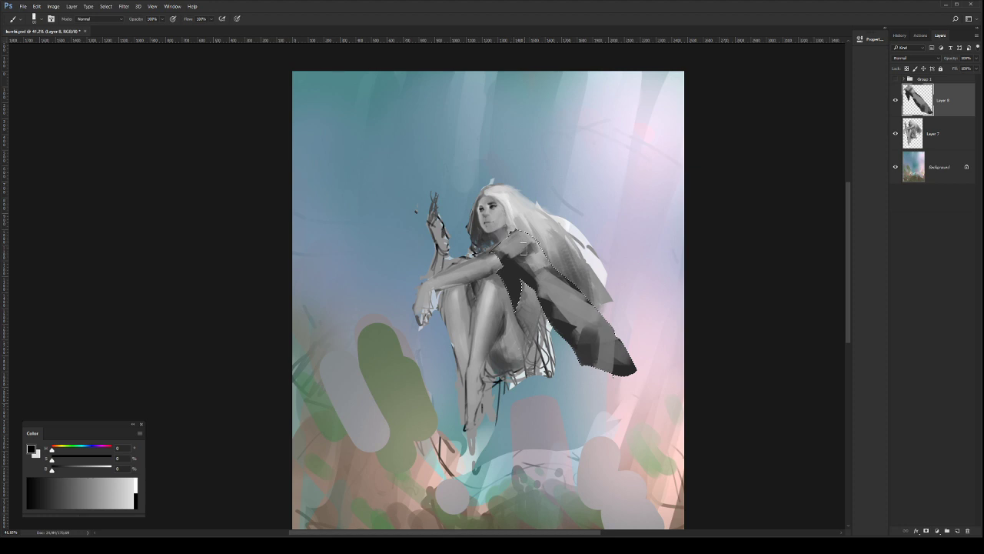
Step: Shade the shoulder and darken the cape's folds with a larger brush and greys sampled from the garment
key("]")
key("]")
left_click(526, 250, "alt")
left_click_drag(529, 234, 539, 265)
left_click(531, 256, "alt")
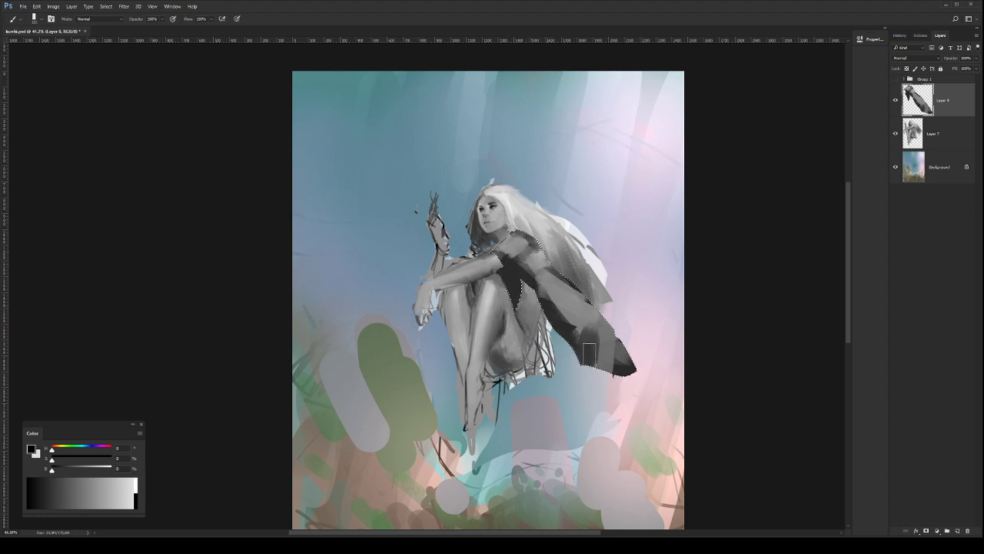
mouse_move(575, 313)
left_mouse_down()
mouse_move(579, 305)
mouse_move(550, 283)
left_mouse_up()
left_click(575, 315, "alt")
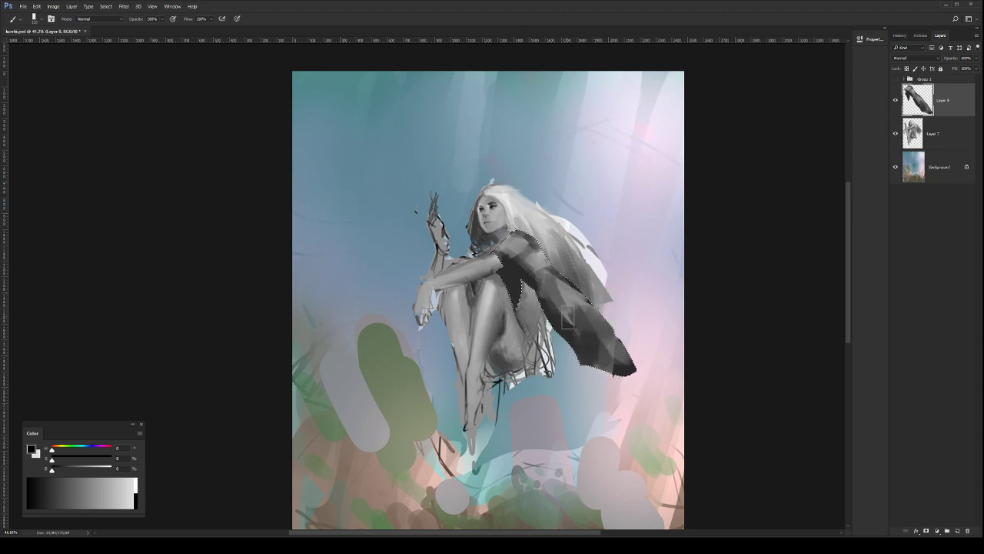
Step: Deselect, lock the garment layer's transparent pixels and deepen the shadow under the arm in Multiply mode, returning the brush to Normal
key("l")
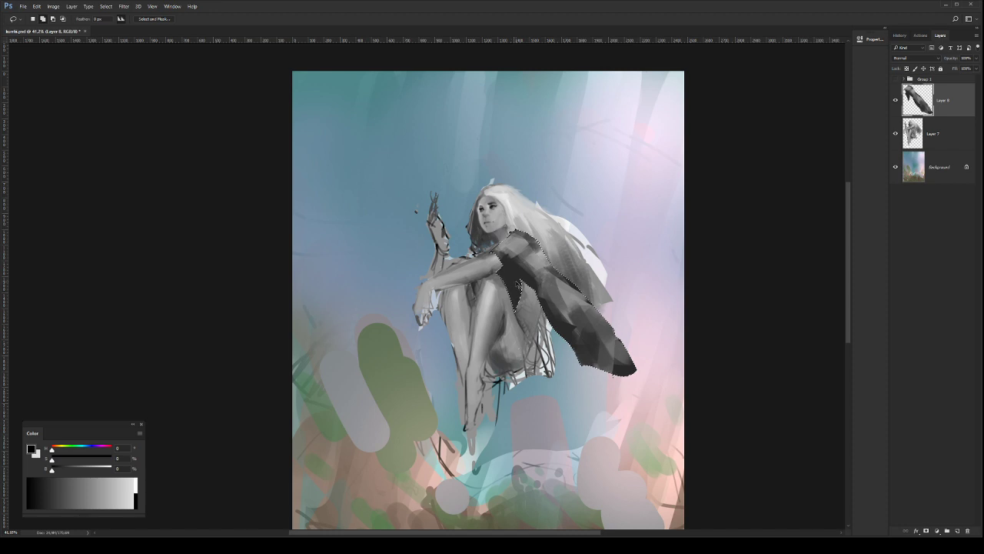
key("slash")
key("b")
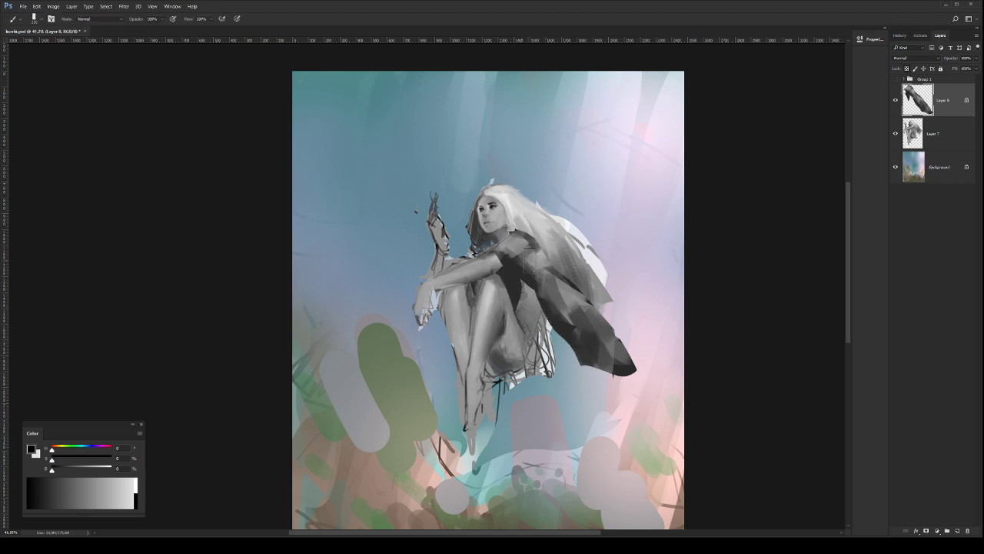
left_click(494, 204, "alt")
key("alt+shift+m")
mouse_move(500, 276)
left_mouse_down()
mouse_move(519, 295)
mouse_move(520, 286)
left_mouse_up()
key("shift+alt+n")
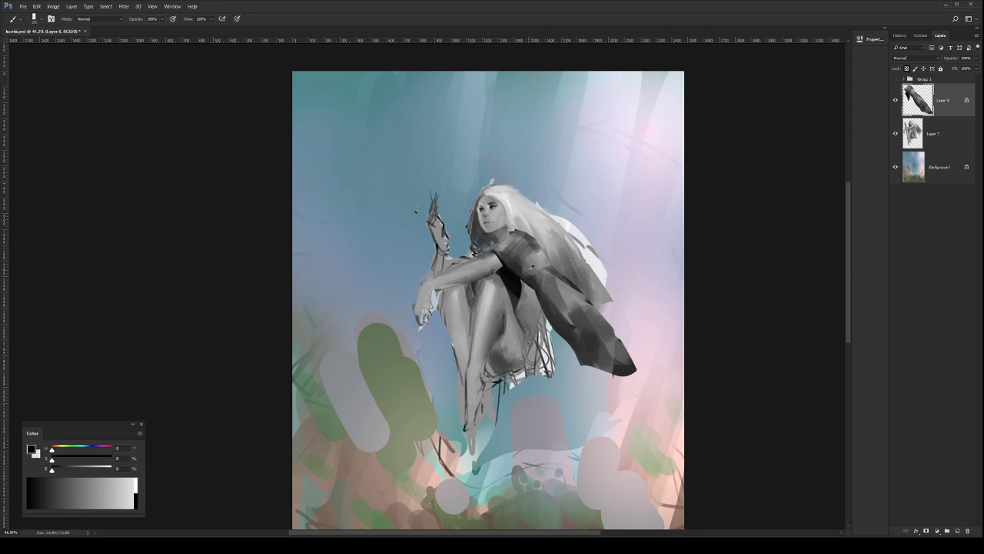
Step: Unify the top and cape with long strokes of sampled dark grey from the shoulder down to the hem
left_click(519, 267, "alt")
mouse_move(526, 270)
left_mouse_down()
mouse_move(566, 323)
mouse_move(543, 288)
mouse_move(584, 346)
left_mouse_up()
mouse_move(558, 283)
left_mouse_down()
mouse_move(602, 326)
mouse_move(591, 349)
mouse_move(589, 323)
mouse_move(627, 367)
left_mouse_up()
left_click_drag(545, 260, 539, 264)
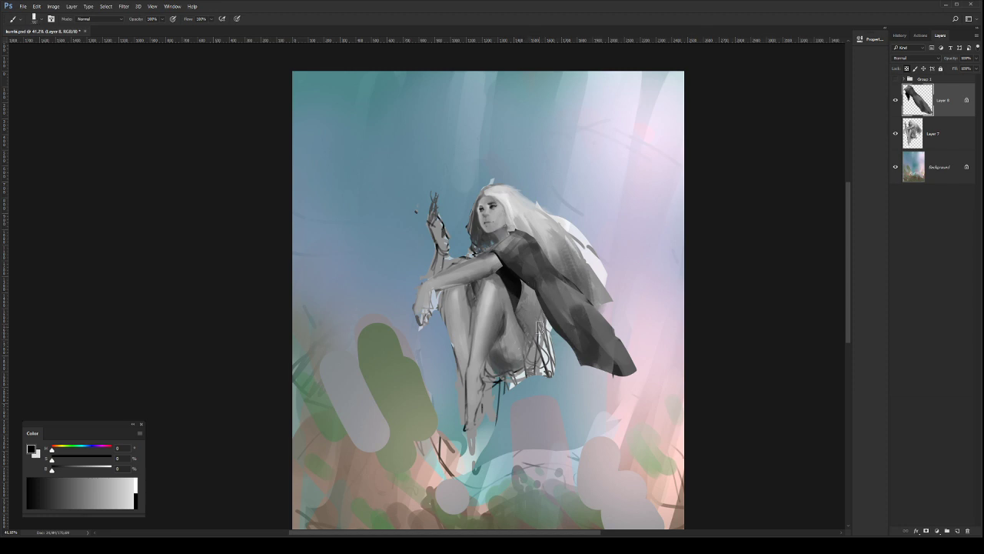
Step: Unlock the layer's transparency and paint a dark belt band around the waist and a dark cuff on the folded arm's wrist
key("slash")
left_click_drag(524, 329, 551, 345)
key("bracketright")
key("bracketright")
key("bracketright")
key("bracketright")
key("bracketright")
key("bracketright")
key("bracketright")
mouse_move(528, 289)
left_mouse_down()
mouse_move(523, 304)
mouse_move(536, 316)
left_mouse_up()
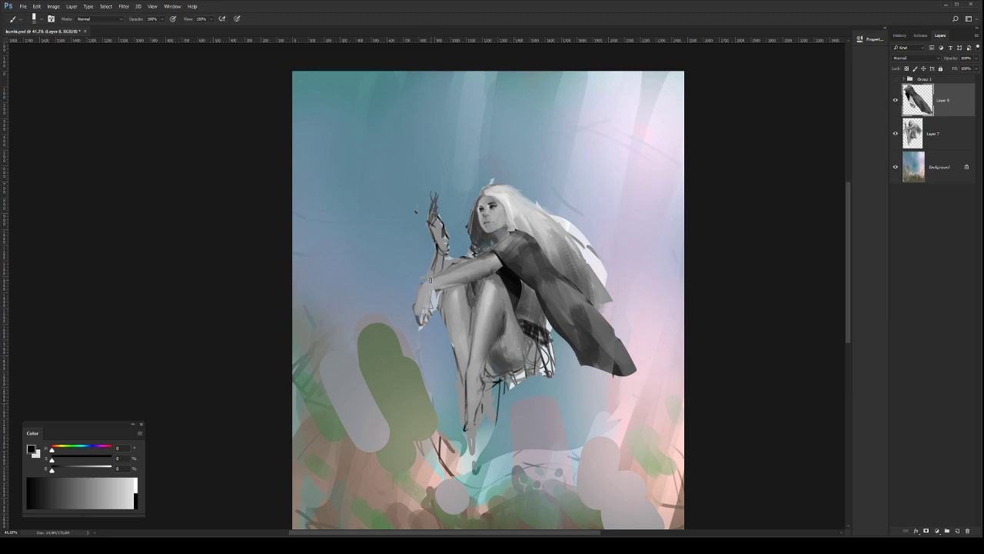
mouse_move(430, 276)
left_mouse_down()
mouse_move(439, 289)
mouse_move(451, 288)
left_mouse_up()
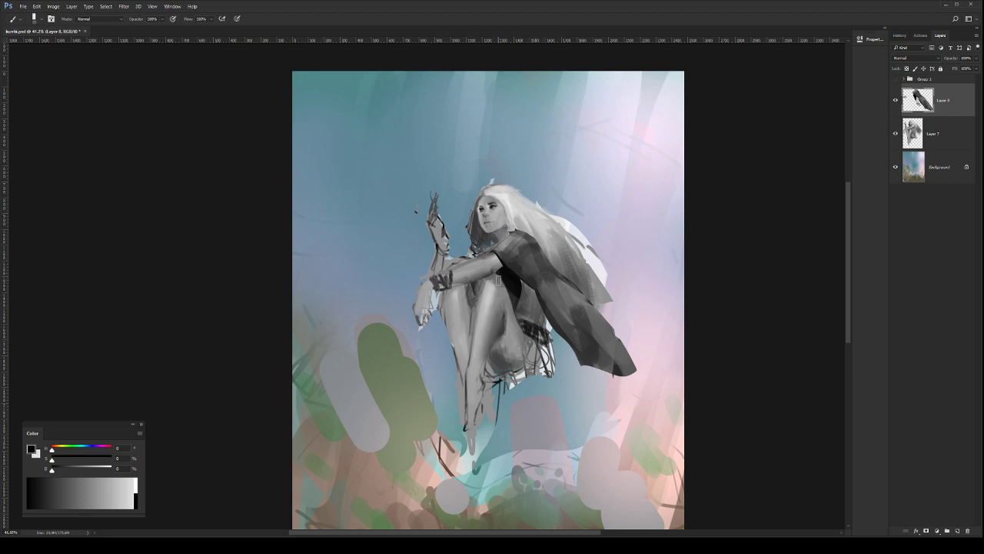
Step: Brush translucent dark cloth over the thighs and along the underside of the raised legs
mouse_move(507, 294)
left_mouse_down()
mouse_move(521, 358)
mouse_move(540, 366)
left_mouse_up()
left_click_drag(507, 320, 511, 359)
mouse_move(508, 283)
left_mouse_down()
mouse_move(496, 314)
mouse_move(521, 358)
left_mouse_up()
Step: Paint dark skirt fabric hanging in long folds from the hip down below the seat
left_click_drag(526, 372, 570, 398)
mouse_move(550, 346)
left_mouse_down()
mouse_move(569, 399)
mouse_move(547, 379)
mouse_move(585, 432)
left_mouse_up()
mouse_move(532, 368)
left_mouse_down()
mouse_move(564, 407)
mouse_move(548, 415)
left_mouse_up()
left_click_drag(538, 338, 530, 423)
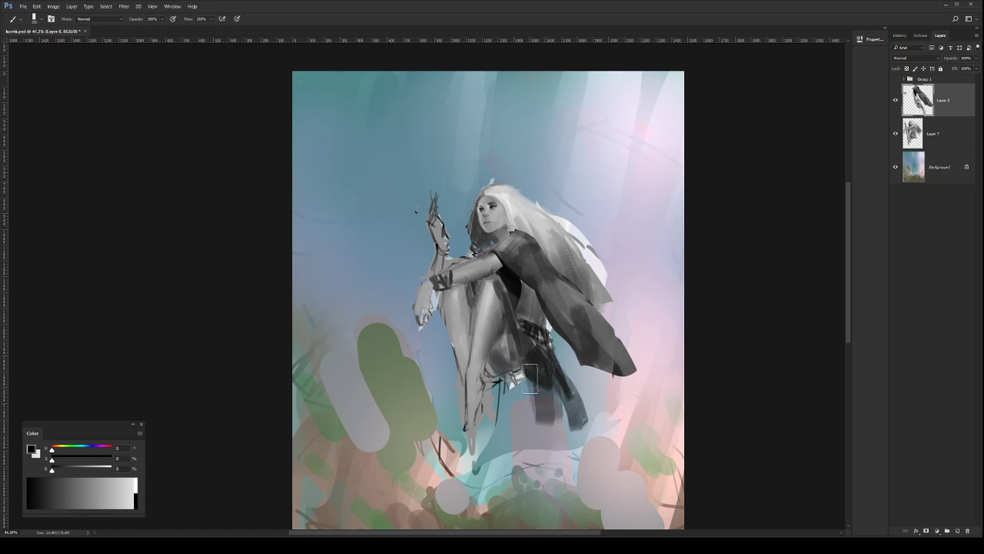
left_click_drag(523, 353, 569, 443)
left_click_drag(559, 393, 575, 466)
left_click_drag(507, 386, 509, 398)
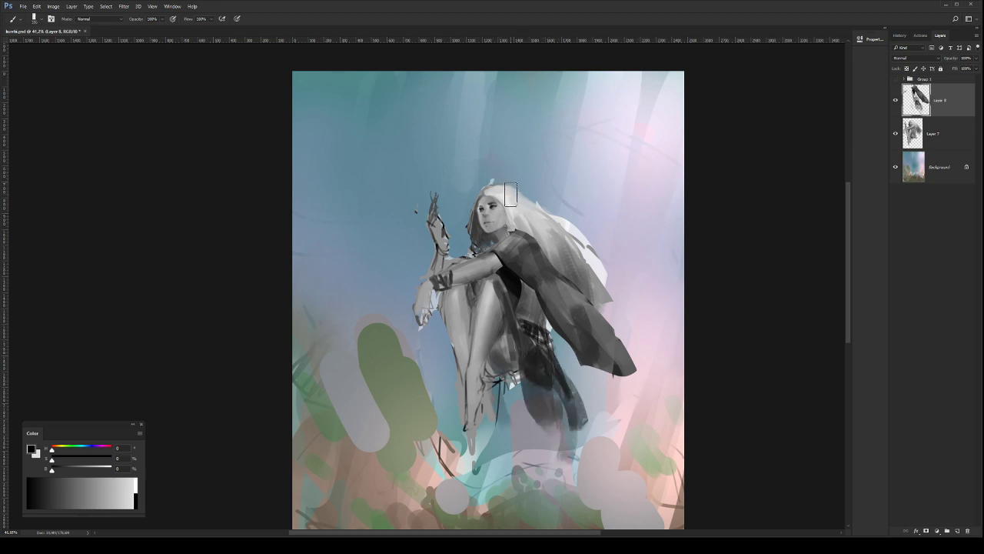
Step: Select Layer 7 and redefine both of the woman's eyes with small strokes of sampled dark grey
key("z")
left_click(536, 199)
left_click_drag(536, 199, 577, 202)
mouse_move(462, 216)
left_mouse_down()
mouse_move(543, 227)
mouse_move(588, 249)
left_mouse_up()
left_click(932, 135)
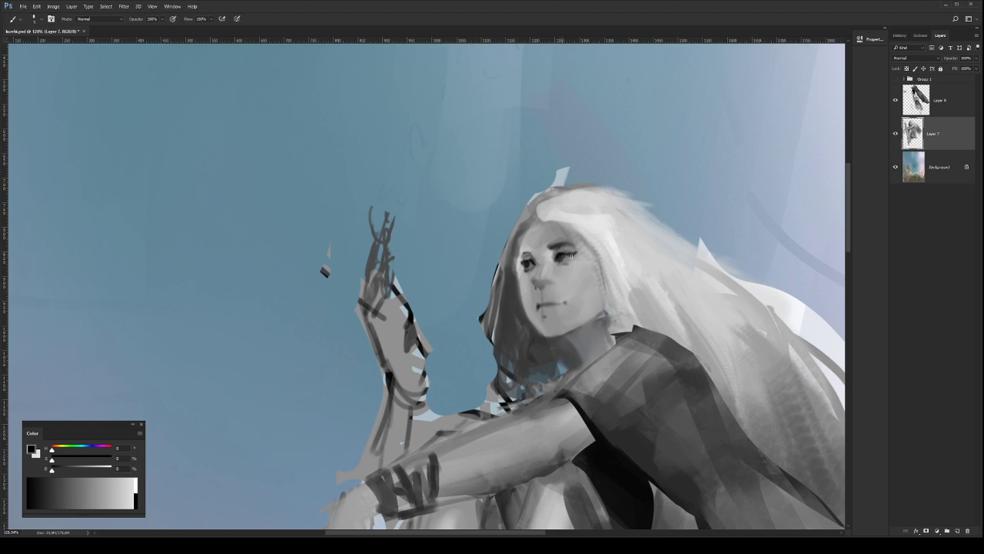
left_click(576, 253, "alt")
left_click(567, 258, "alt")
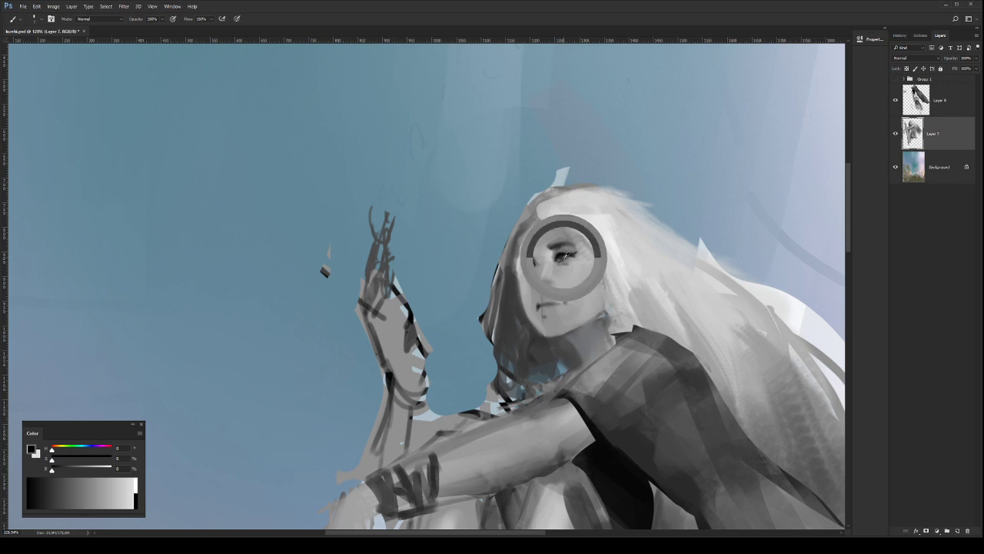
left_click_drag(562, 260, 570, 259)
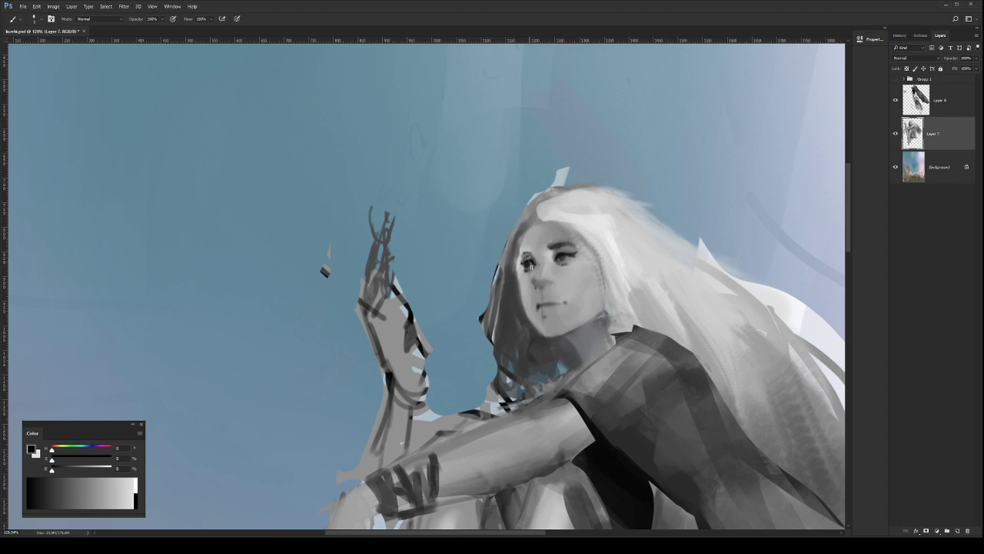
Step: Shade the lips, nose and edge of the forehead with tones sampled from the face
key("bracketright")
key("bracketright")
key("bracketright")
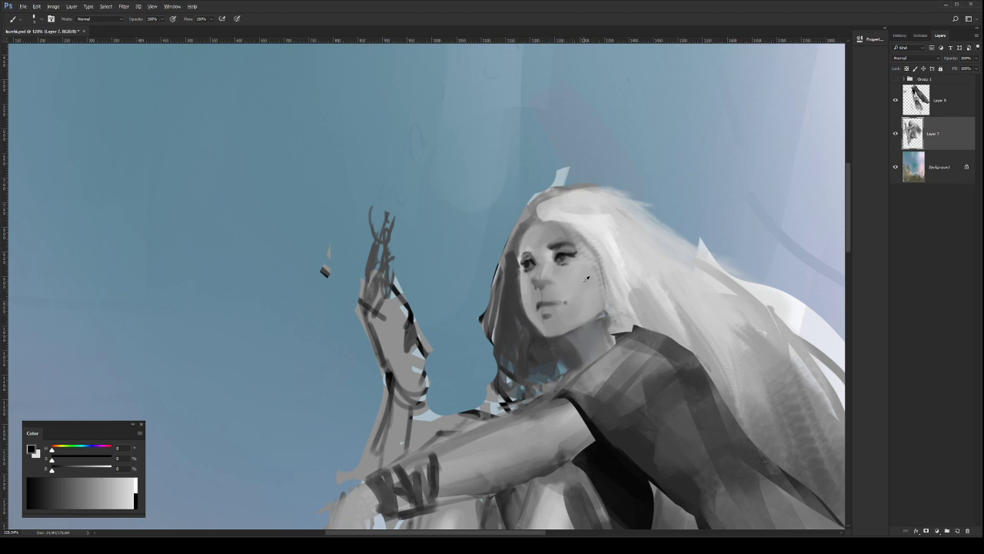
left_click(569, 254, "alt")
left_click(554, 254, "alt")
mouse_move(523, 221)
left_mouse_down()
mouse_move(518, 269)
mouse_move(519, 240)
left_mouse_up()
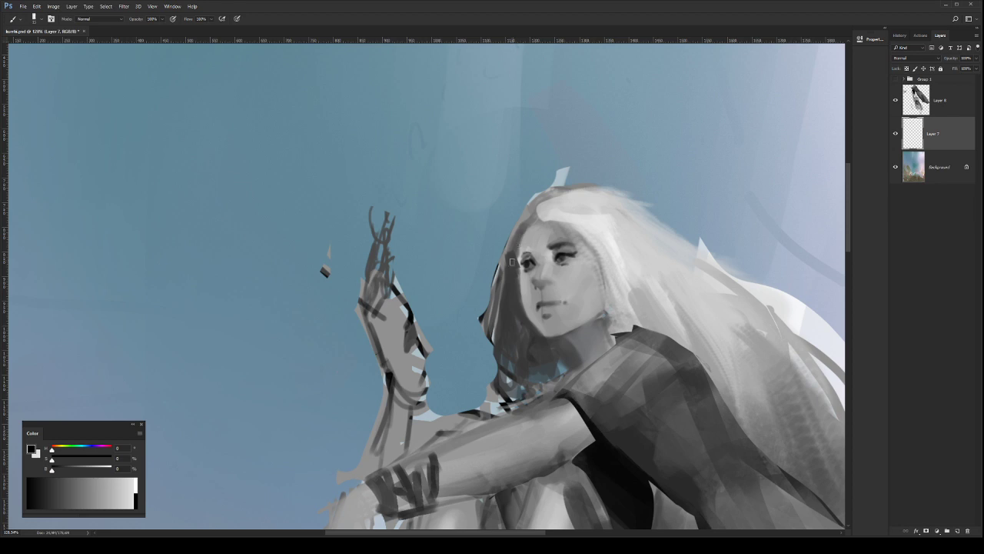
left_click(545, 295, "alt")
left_click_drag(543, 303, 545, 311)
Step: Paint a pointed elf ear poking through the light hair beside the face, with a dark inner shadow
left_click(566, 253, "alt")
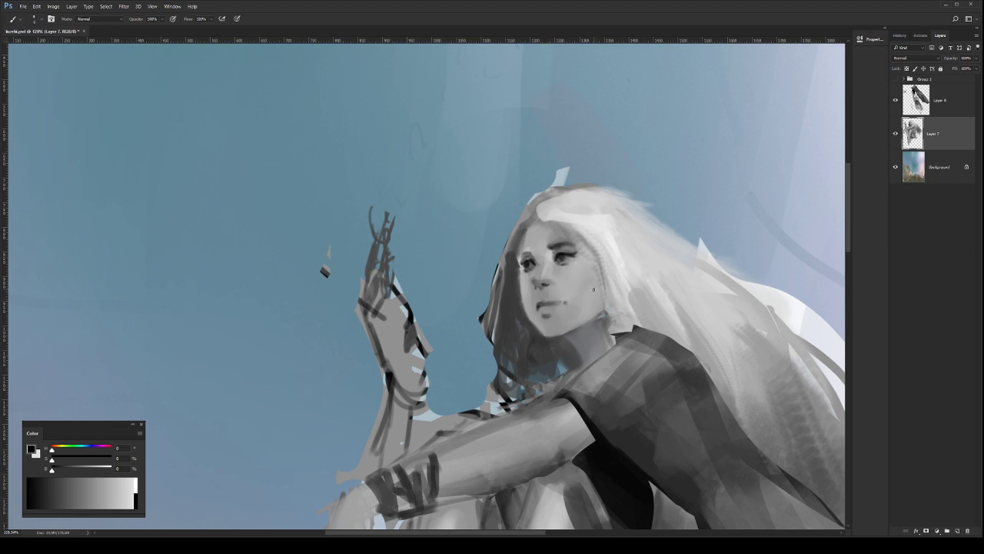
mouse_move(594, 289)
left_mouse_down()
mouse_move(552, 270)
mouse_move(610, 268)
mouse_move(597, 275)
left_mouse_up()
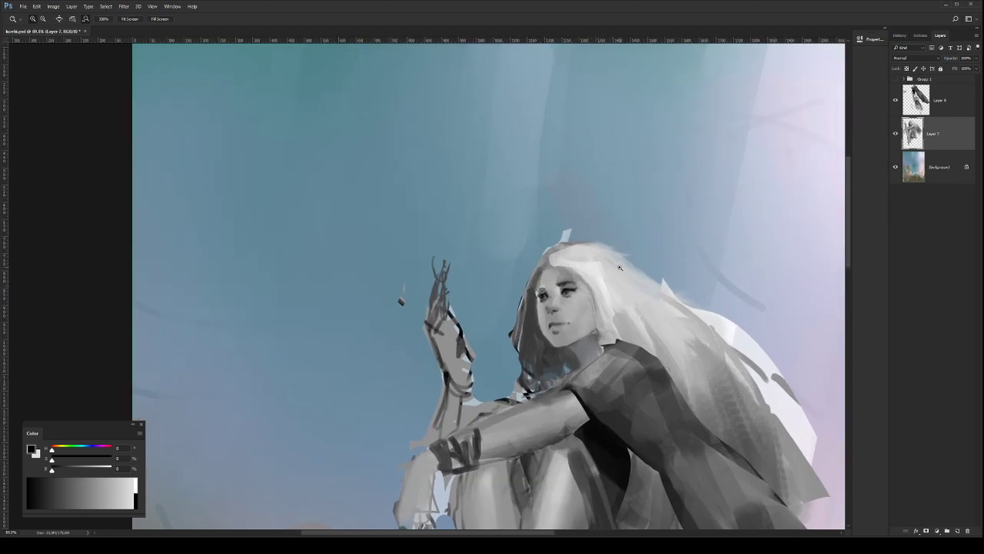
mouse_move(597, 300)
left_mouse_down()
mouse_move(570, 308)
mouse_move(608, 290)
mouse_move(597, 310)
left_mouse_up()
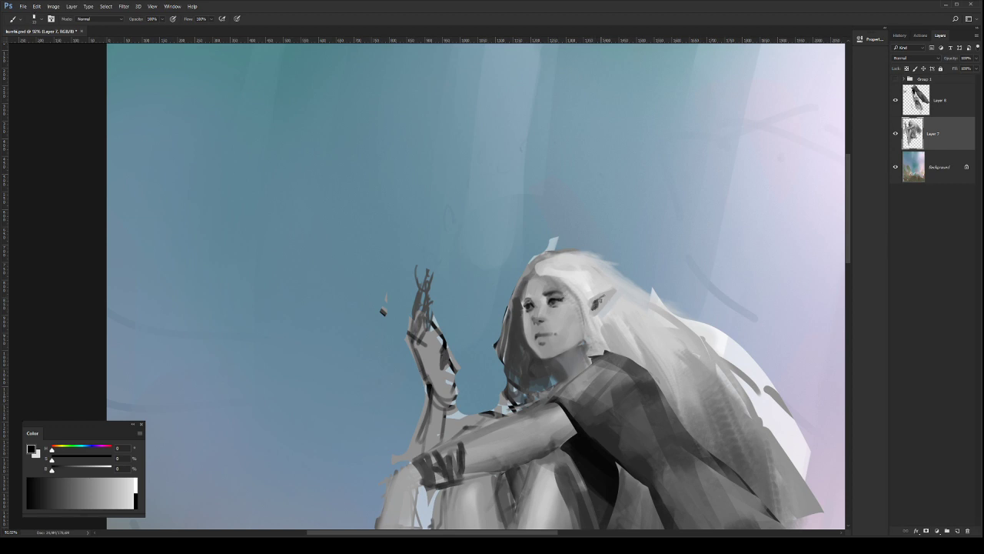
left_click(603, 299, "alt")
left_click(599, 298, "alt")
key("z")
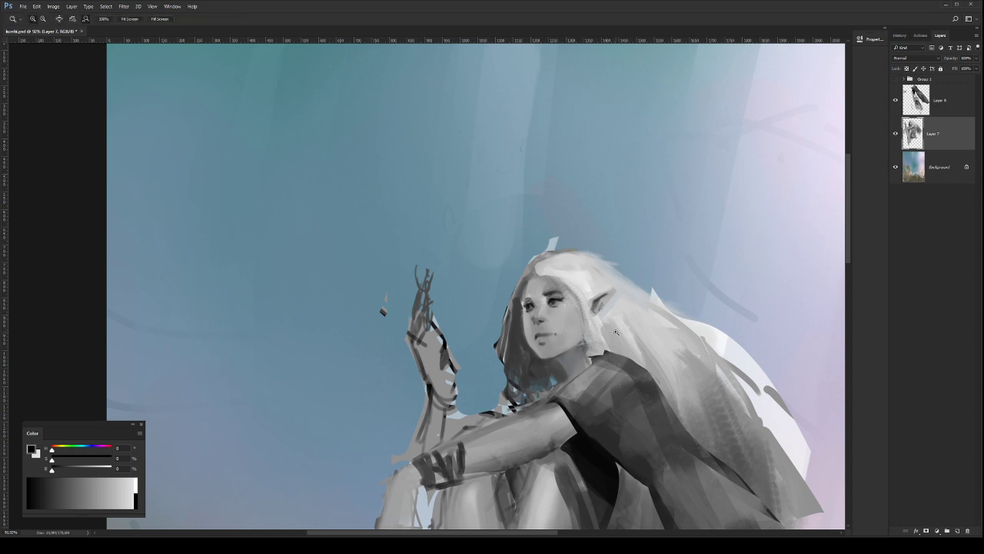
left_click_drag(615, 336, 577, 337)
left_click_drag(628, 299, 620, 297)
Step: Flip the canvas horizontally and paint a small dark square earring below the pointed ear
key("F2")
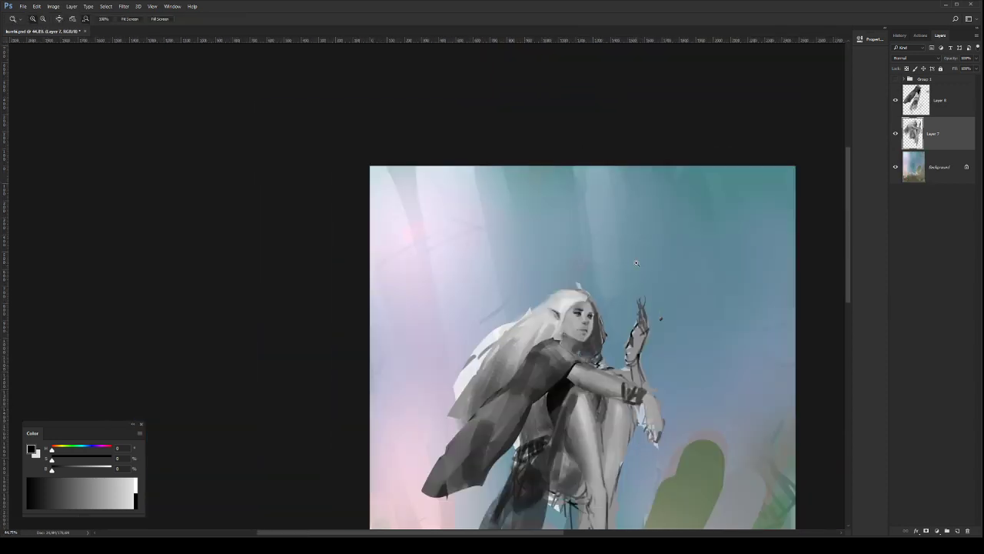
scroll(588, 304, "up", 3)
key("b")
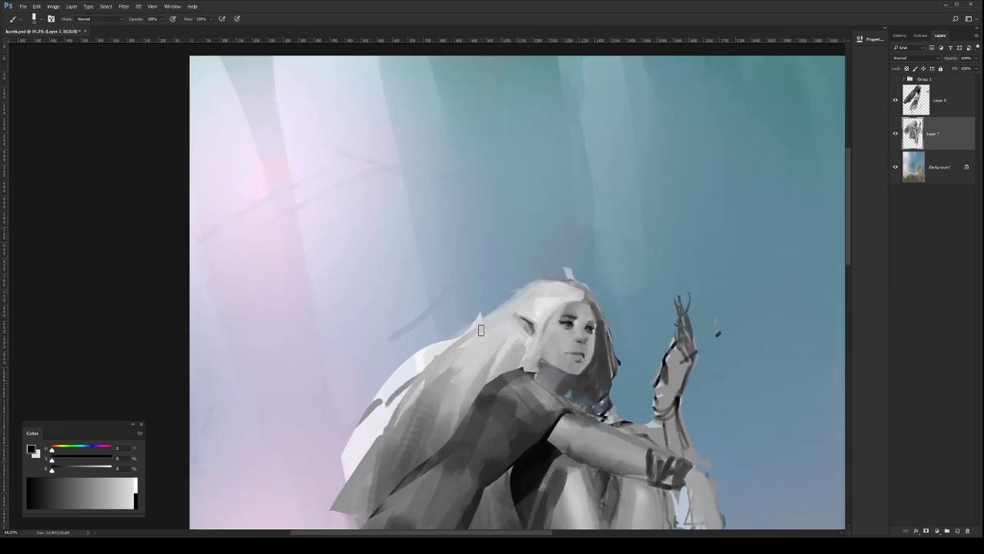
key("z")
scroll(546, 303, "down", 1)
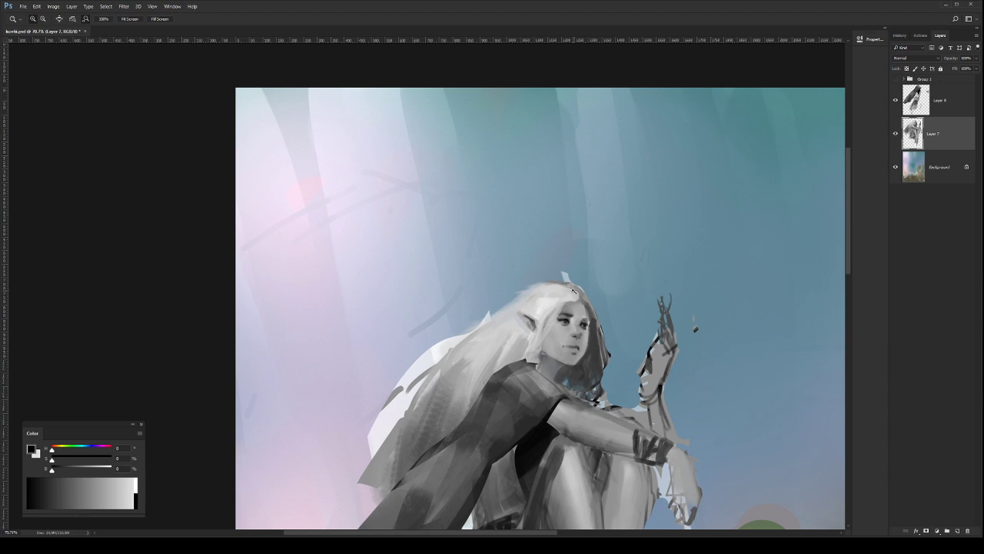
scroll(581, 339, "down", 2)
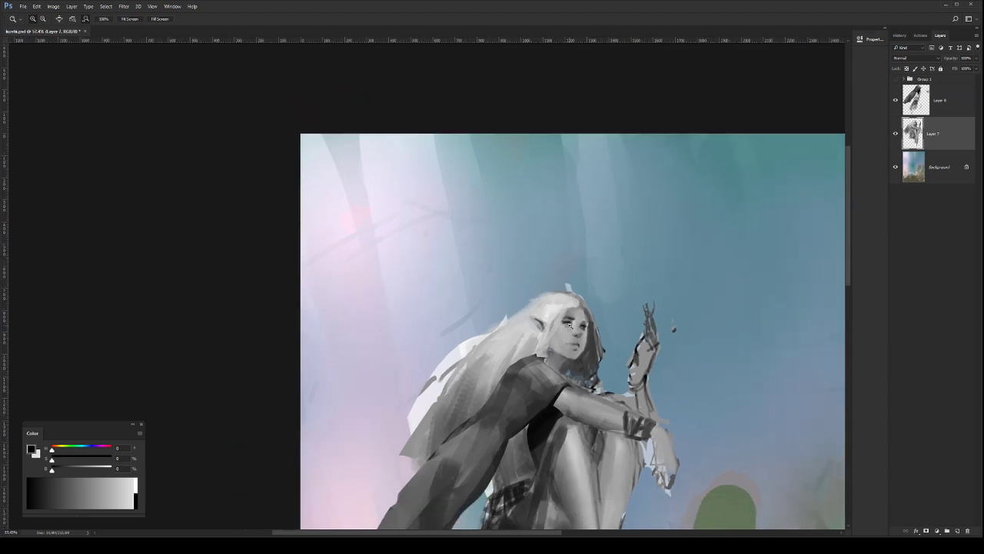
scroll(579, 326, "up", 1)
scroll(577, 301, "up", 1)
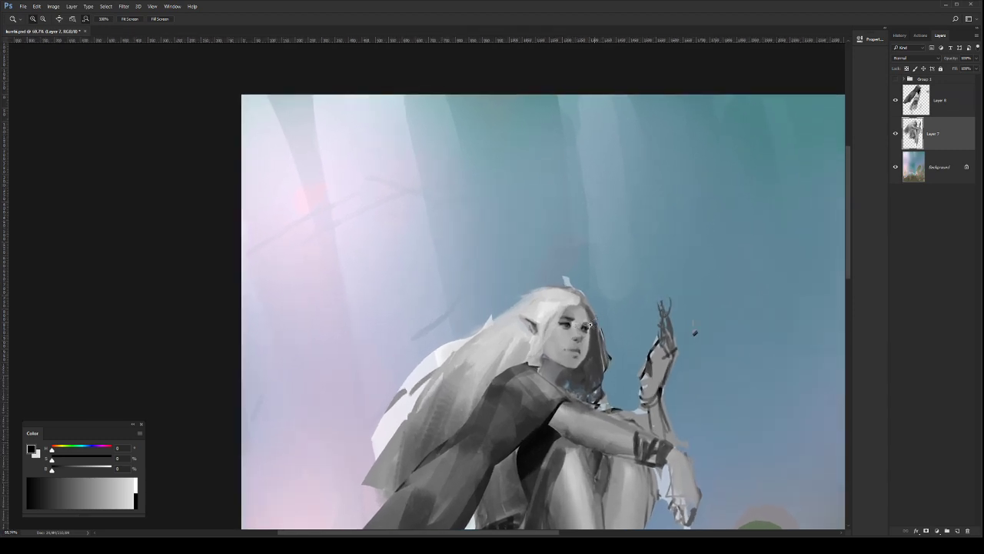
key("b")
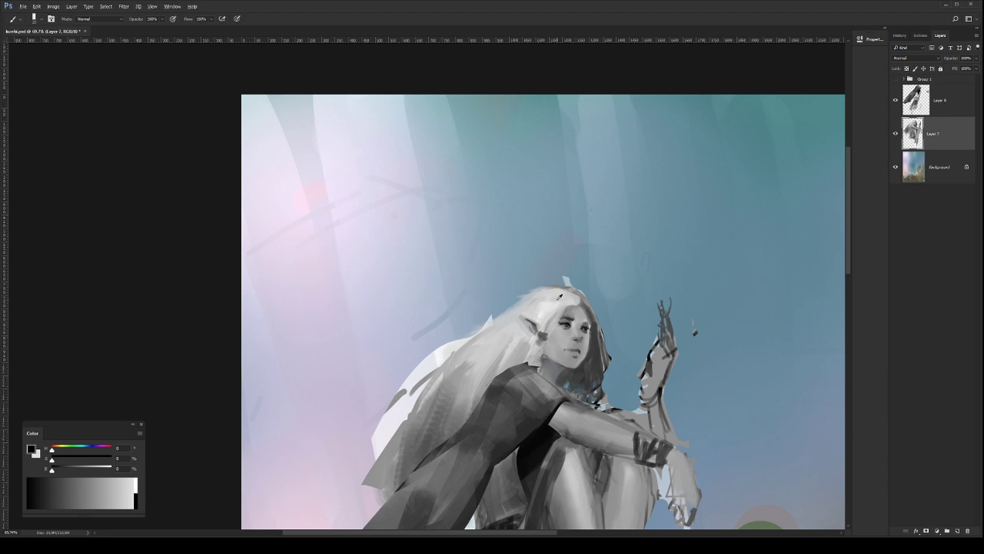
key("bracketright")
scroll(575, 309, "up", 2)
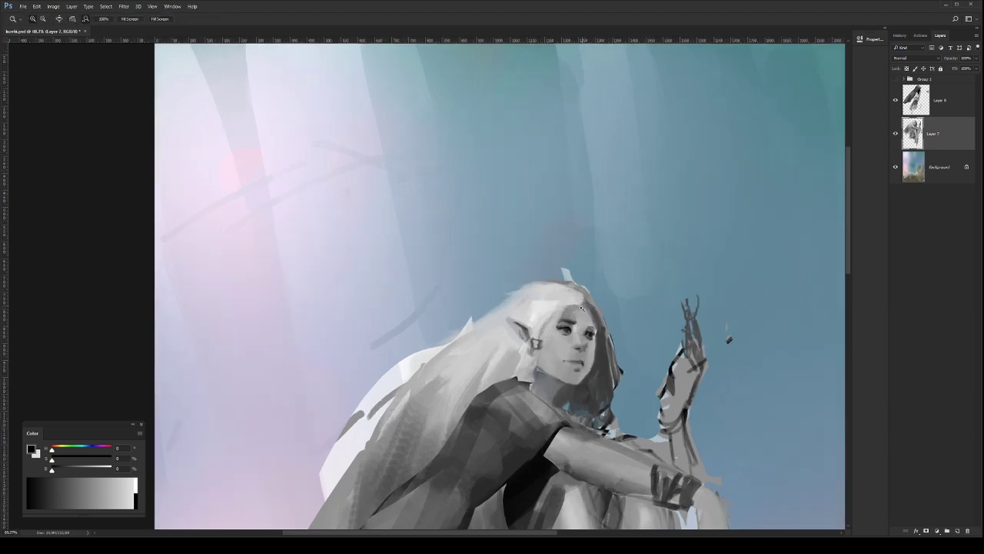
Step: Touch up the eyebrows and eyes with small strokes of grey sampled from the face
left_click(575, 320, "alt")
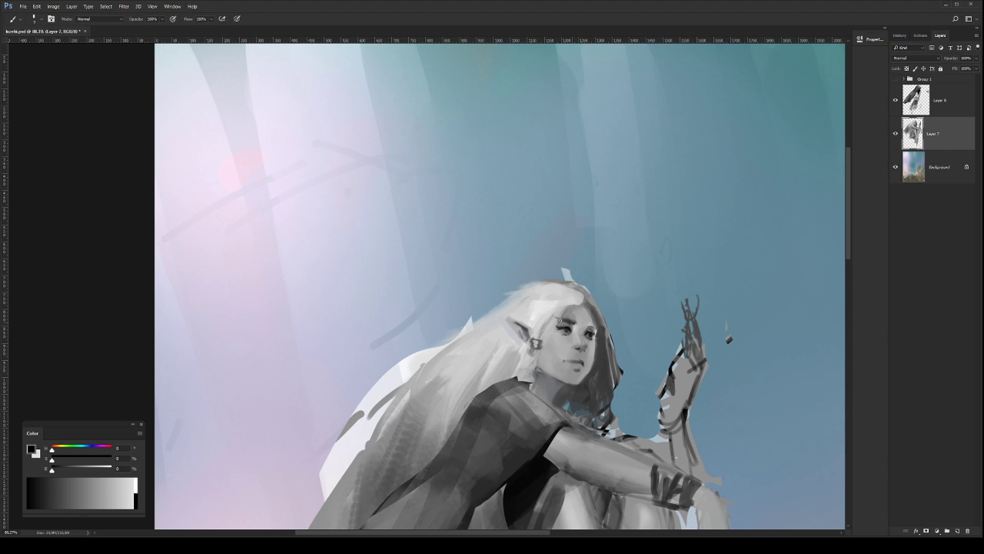
key("z")
key("b")
key("z")
left_click(594, 351, "alt")
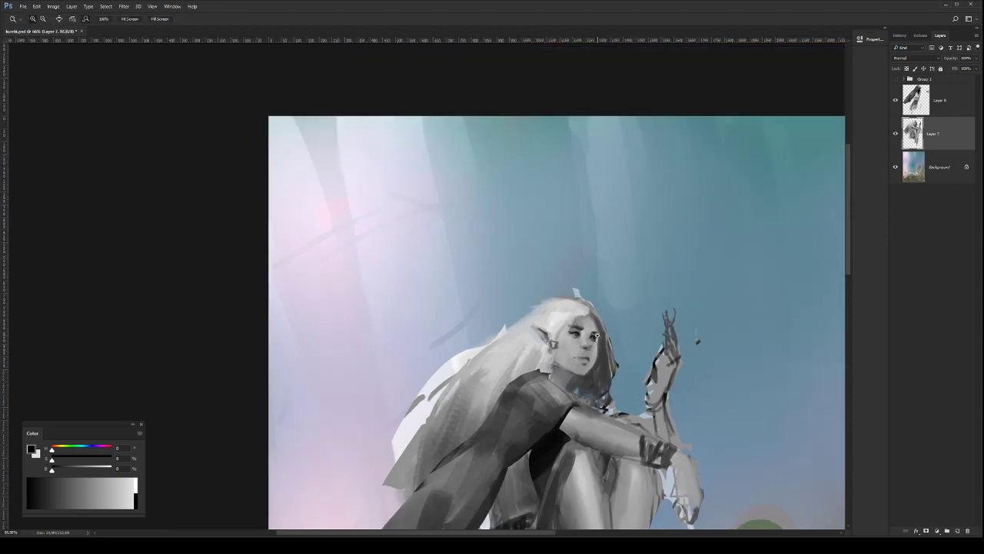
left_click(619, 334, "alt")
left_click(613, 291, "alt")
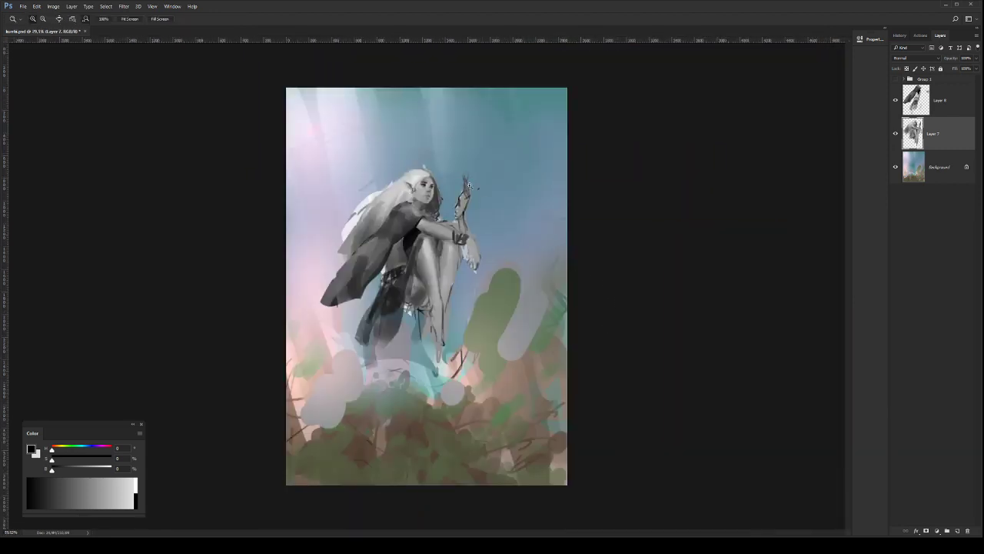
Step: Check the whole mirrored figure and flip the canvas back horizontally
left_click_drag(469, 186, 538, 233)
left_click_drag(527, 293, 507, 301)
left_click_drag(526, 334, 574, 362)
key("ctrl+shift+h")
left_click_drag(500, 256, 517, 258)
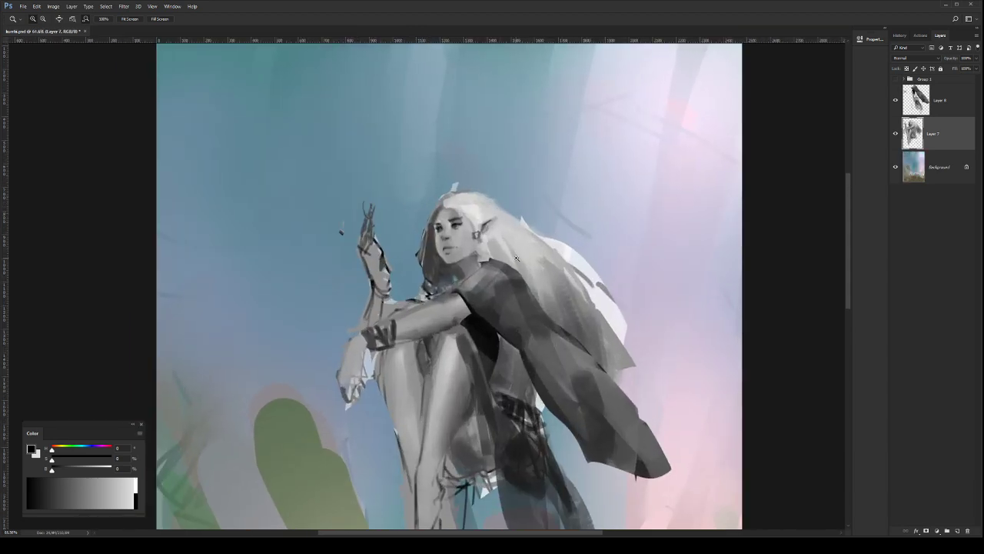
Step: Lasso the neck below the jaw, brush a dark cast shadow inside it and clear the selection
scroll(482, 255, "up", 2)
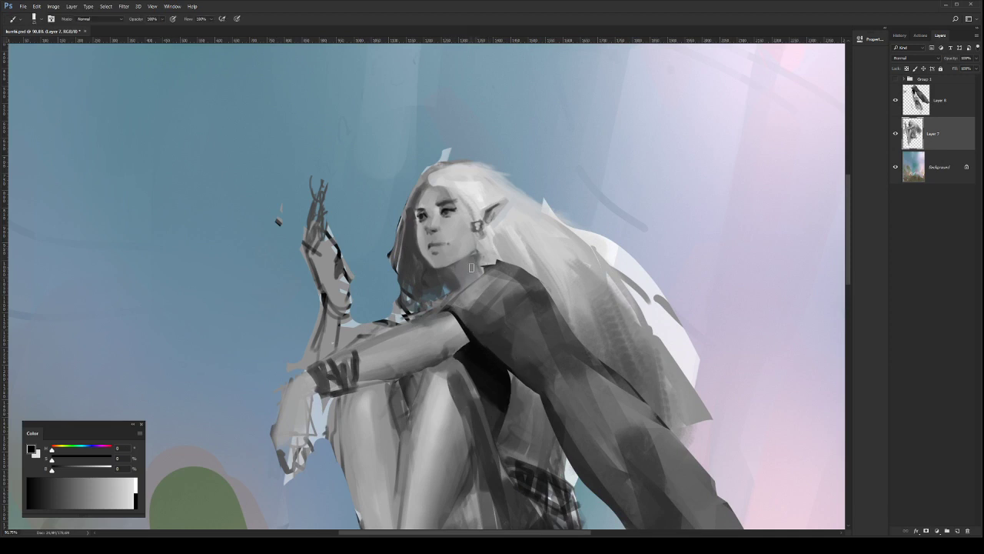
key("l")
mouse_move(449, 263)
left_mouse_down()
mouse_move(455, 275)
mouse_move(475, 250)
mouse_move(451, 264)
mouse_move(468, 250)
left_mouse_up()
key("b")
key("ctrl+d")
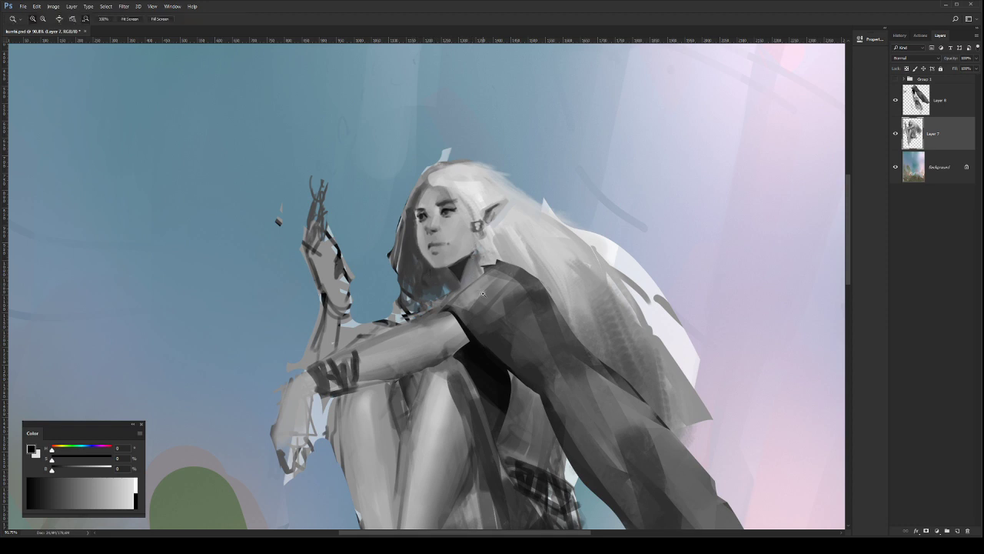
left_click_drag(535, 285, 469, 231)
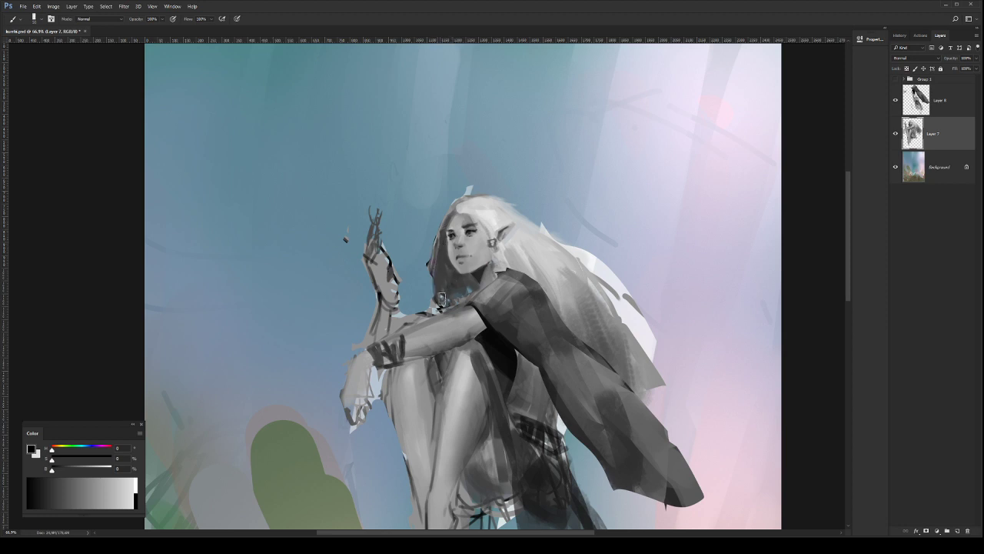
Step: Fill the gaps in the hair between chin and shoulder with sampled dark grey
left_click(495, 345, "alt")
left_click_drag(471, 278, 462, 295)
key("bracketleft")
key("bracketleft")
left_click_drag(452, 261, 452, 296)
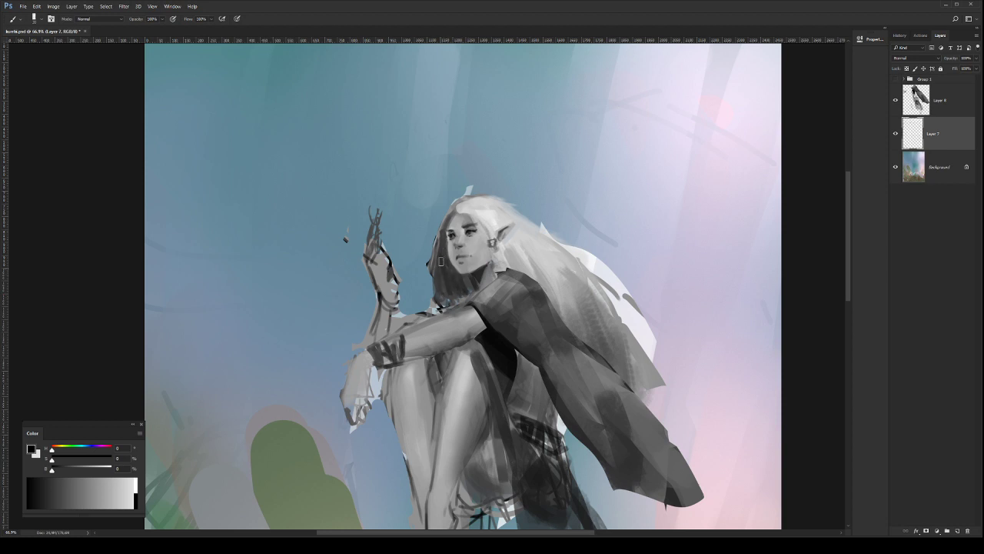
Step: Erase the rough dark outline along the outer edge of the hair on the raised hand's side
key("e")
left_click_drag(437, 223, 426, 299)
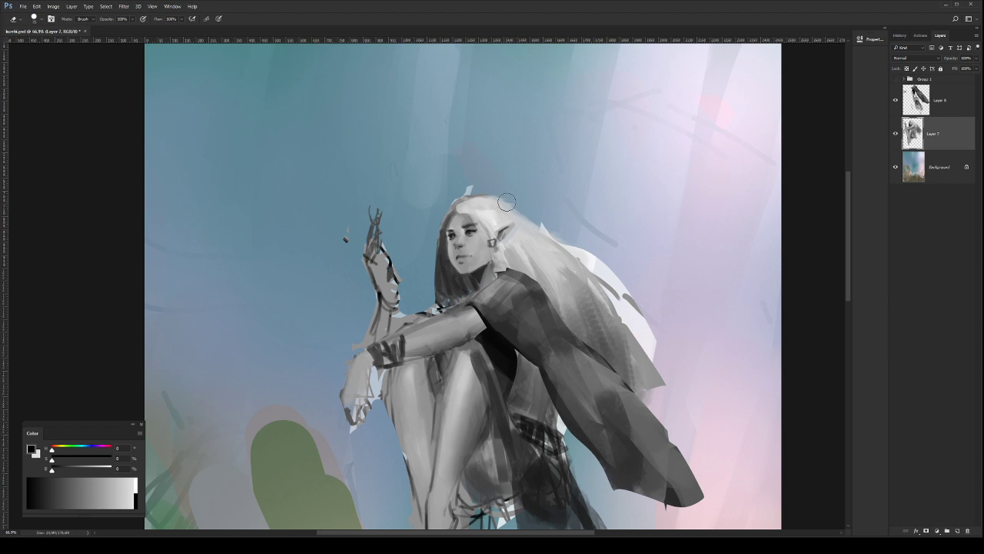
key("b")
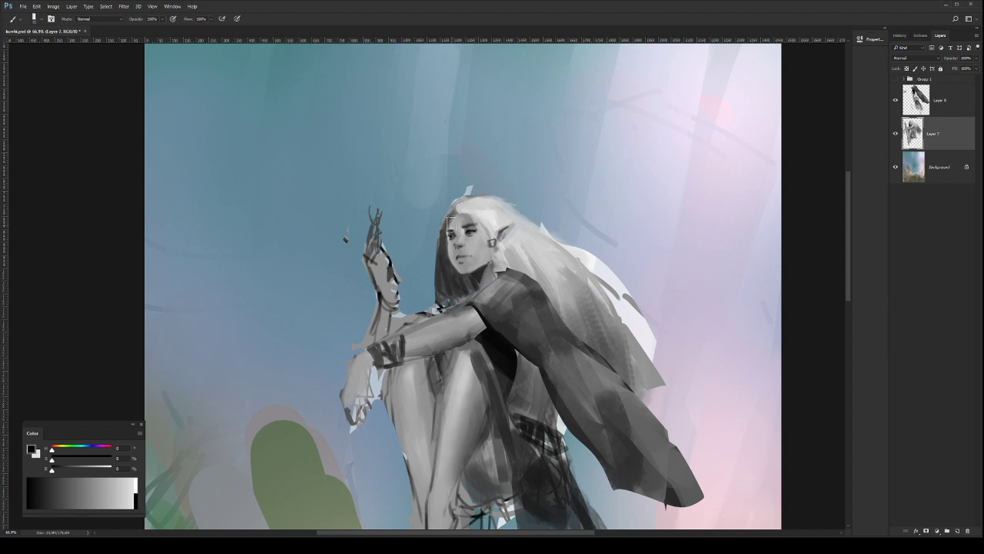
Step: Lasso the dark hair on the far side of the face, lighten it to match the rest, and deselect
key("l")
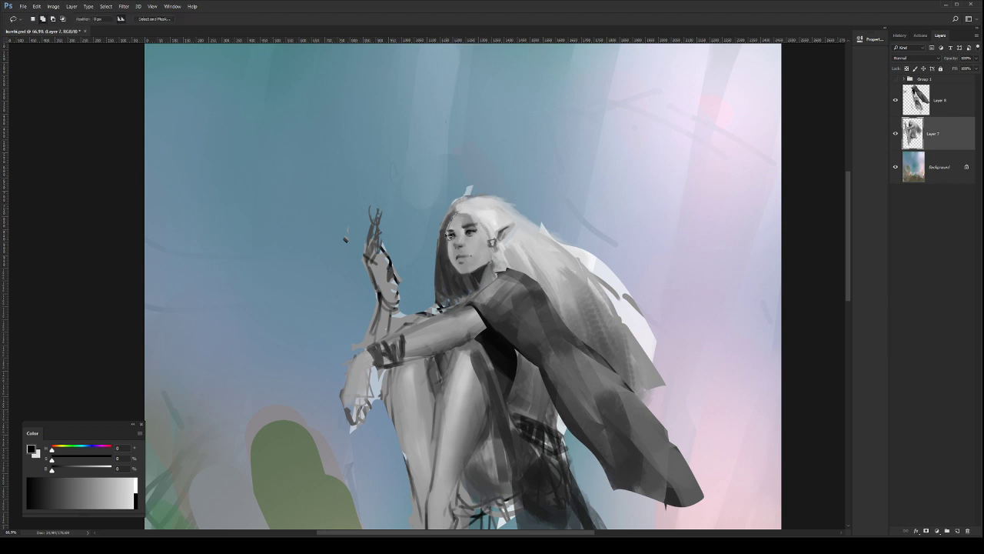
mouse_move(459, 273)
left_mouse_down()
mouse_move(480, 292)
mouse_move(436, 303)
mouse_move(436, 231)
mouse_move(457, 194)
mouse_move(496, 197)
left_mouse_up()
key("i")
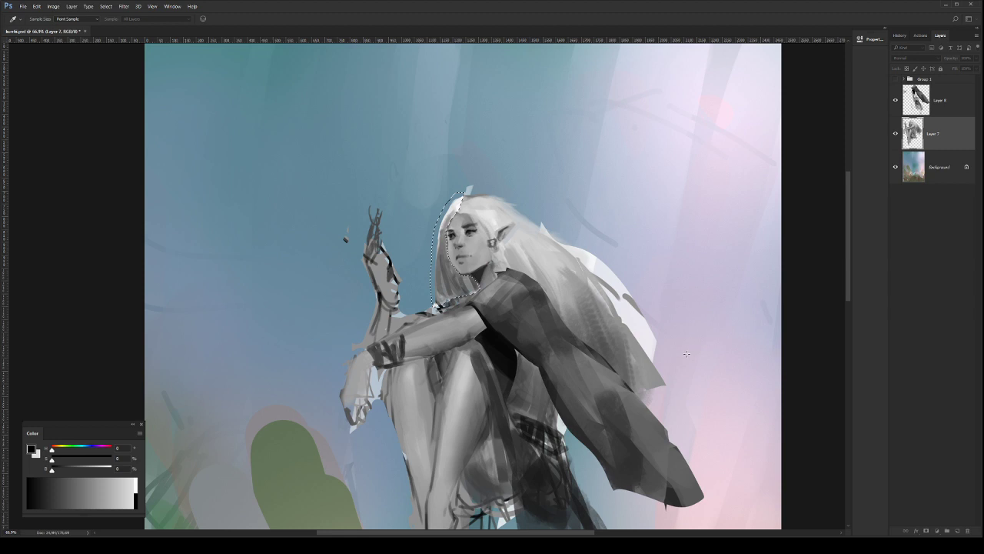
left_click(847, 310)
key("ctrl+d")
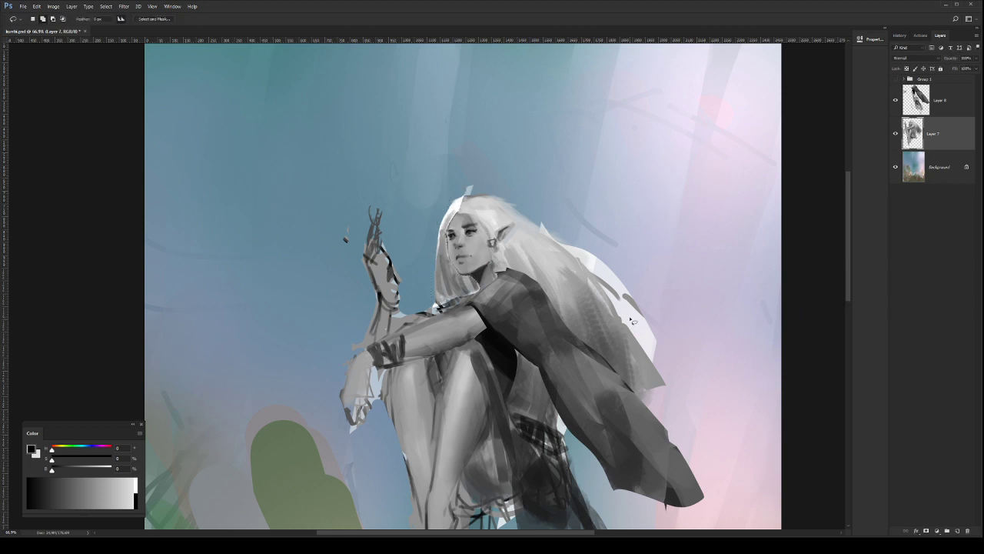
Step: Flip the canvas horizontally and paint light hair at the parting, beside the neck and along the outer edge
key("ctrl+shift+h")
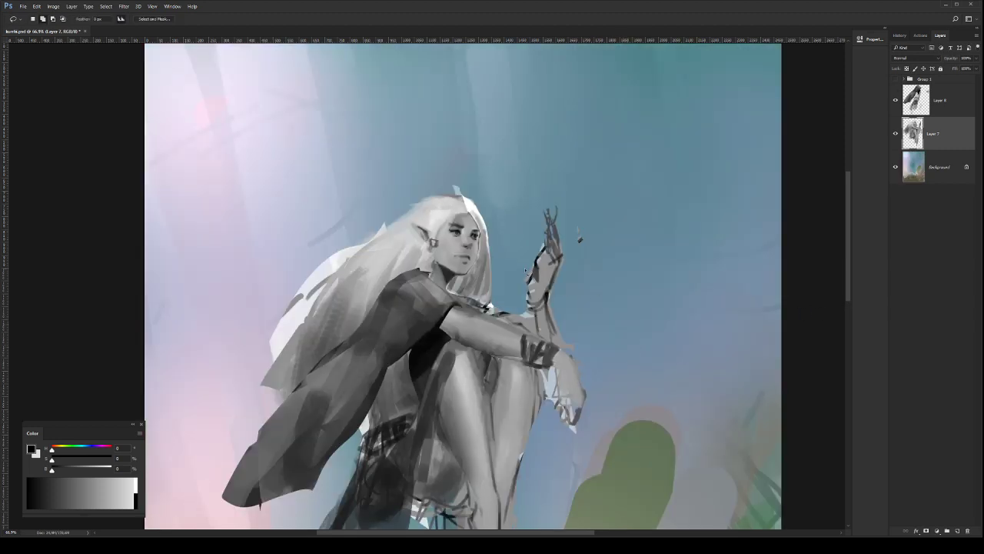
key("b")
left_click(468, 208)
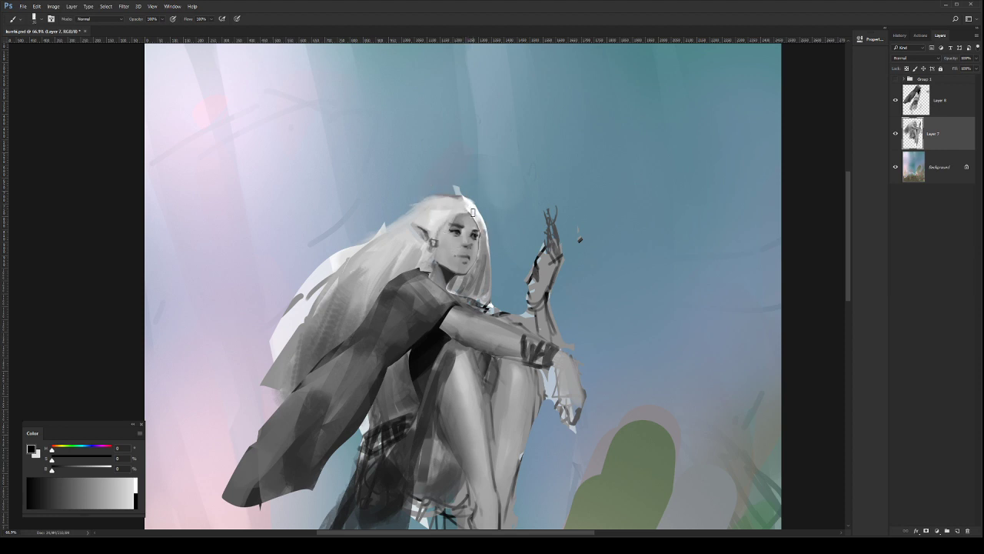
left_click(463, 208)
mouse_move(450, 286)
left_mouse_down()
mouse_move(458, 278)
mouse_move(467, 290)
mouse_move(471, 273)
mouse_move(464, 287)
left_mouse_up()
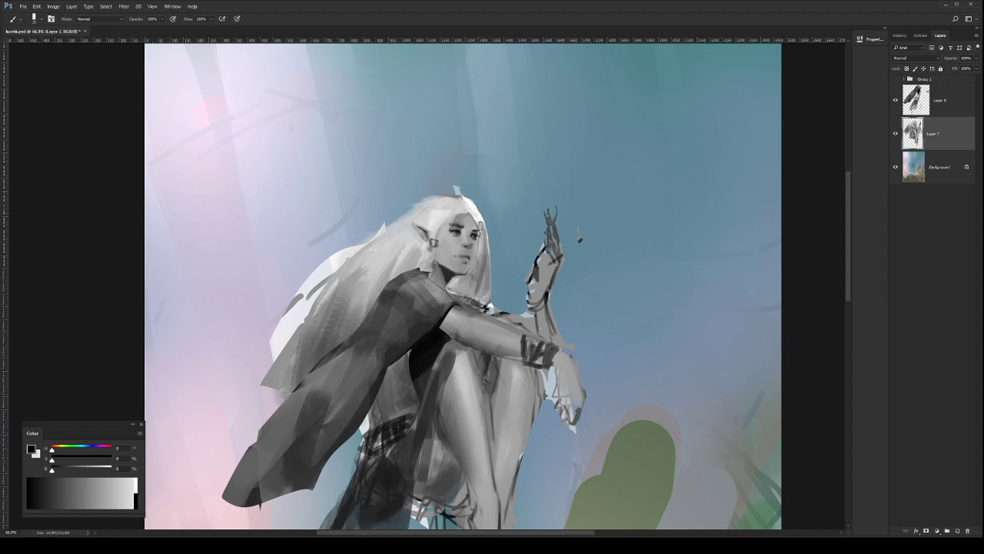
left_click_drag(494, 266, 483, 294)
Step: Enlarge the brush and blend a soft light stroke into the hair above the ear
key("bracketright")
key("bracketright")
key("bracketright")
key("bracketright")
key("bracketright")
left_click_drag(431, 211, 416, 213)
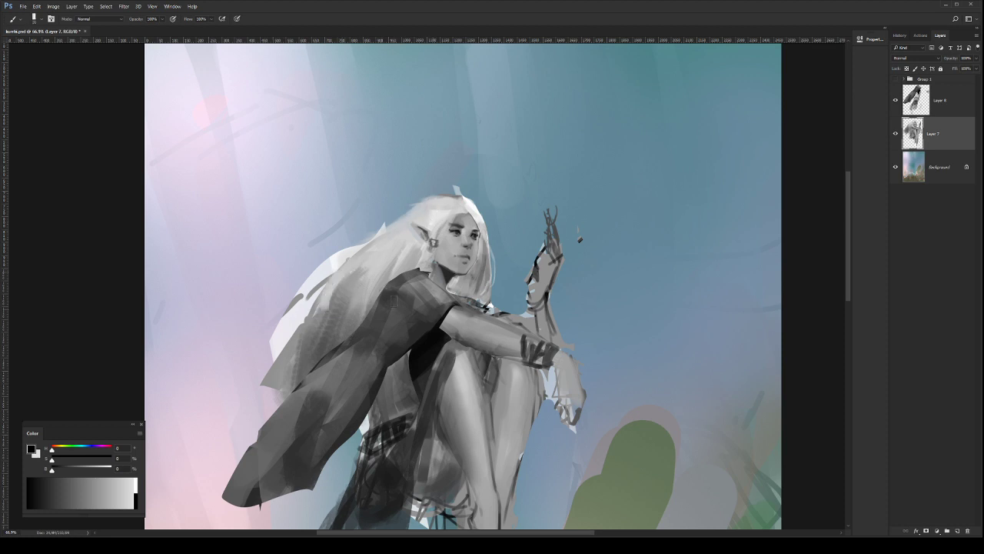
Step: Flip the canvas back horizontally and review the lightened hair on the whole figure
key("z")
left_click_drag(507, 231, 485, 247)
key("ctrl+shift+h")
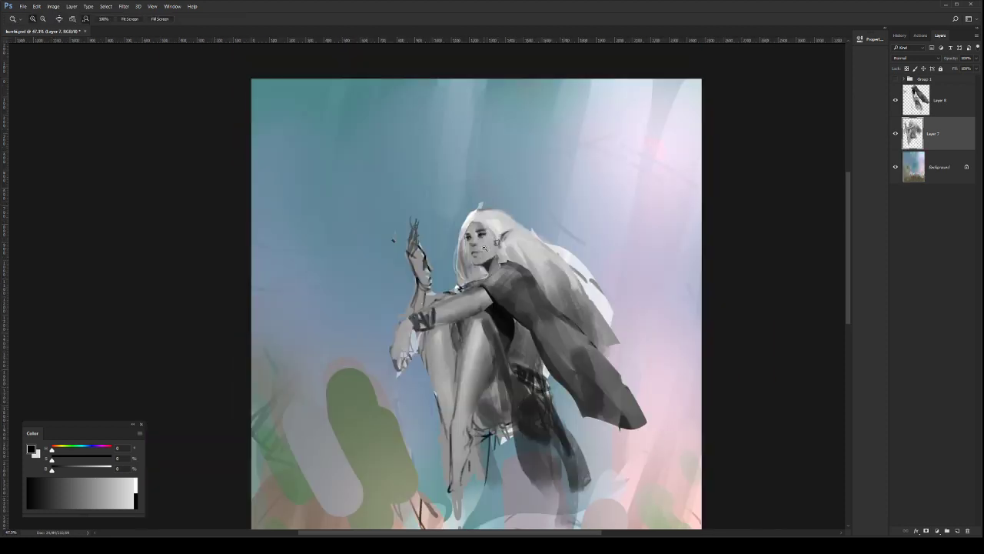
mouse_move(569, 265)
left_mouse_down()
mouse_move(506, 272)
mouse_move(534, 279)
left_mouse_up()
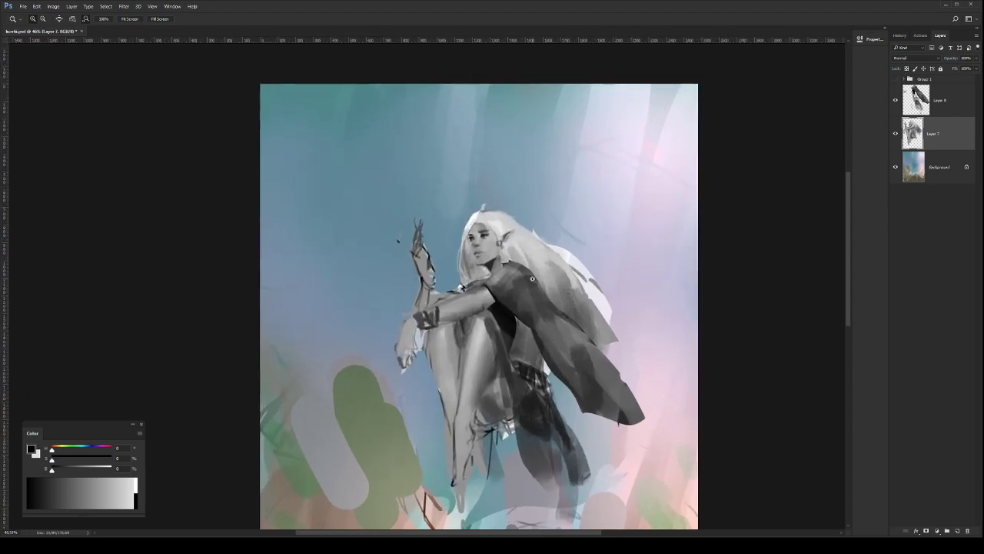
Step: Sample a grey from the flowing hair and paint larger soft strokes over its dark strands and outer edge
key("b")
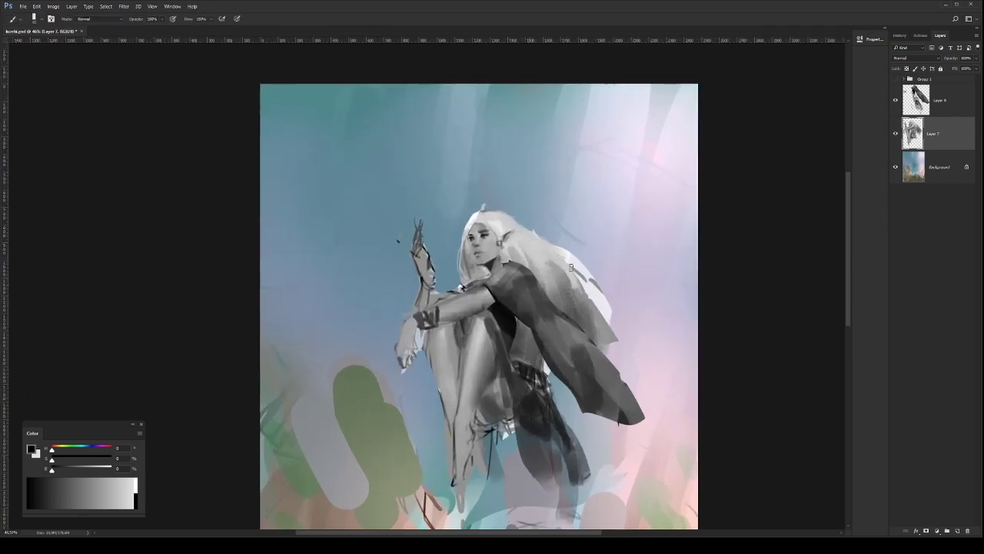
left_click(574, 287, "alt")
key("bracketright")
key("bracketright")
key("bracketright")
left_click_drag(564, 277, 574, 300)
mouse_move(555, 254)
left_mouse_down()
mouse_move(617, 336)
mouse_move(553, 267)
mouse_move(583, 303)
left_mouse_up()
left_click_drag(561, 263, 600, 325)
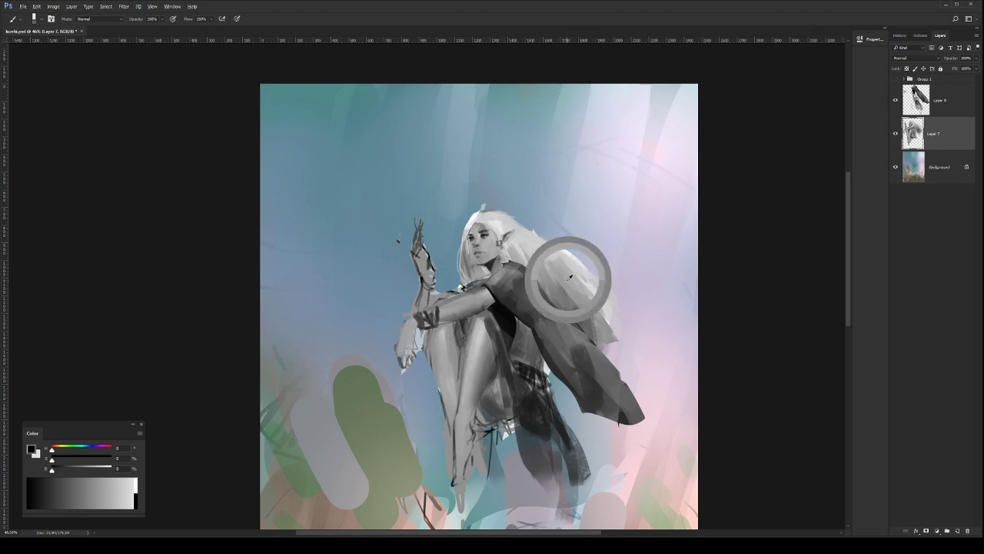
mouse_move(546, 257)
left_mouse_down()
mouse_move(581, 297)
mouse_move(566, 303)
mouse_move(599, 331)
left_mouse_up()
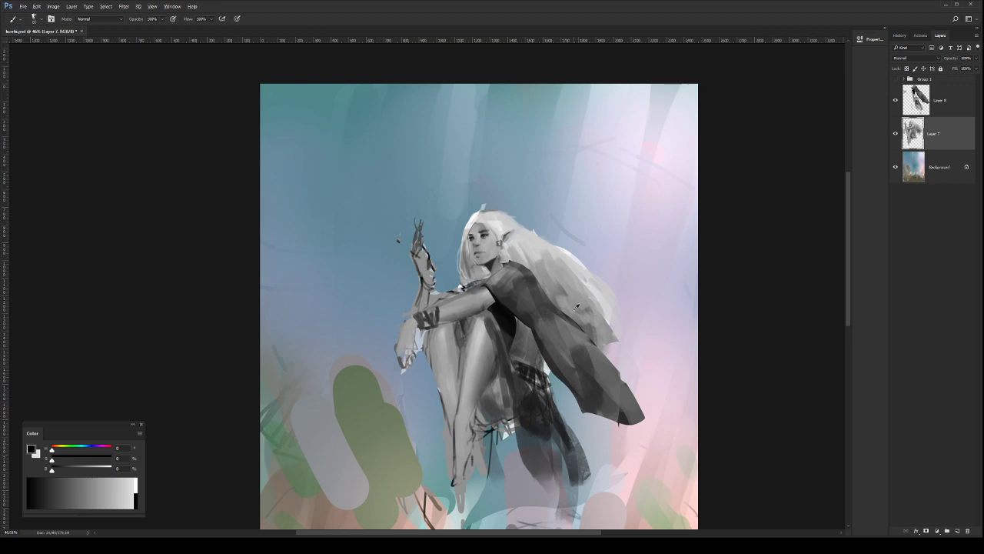
Step: Blend the strands behind the ear and shoulder with sampled hair greys, and pick up the light tone above the forehead
left_click(552, 277, "alt")
mouse_move(525, 252)
left_mouse_down()
mouse_move(537, 272)
mouse_move(555, 272)
left_mouse_up()
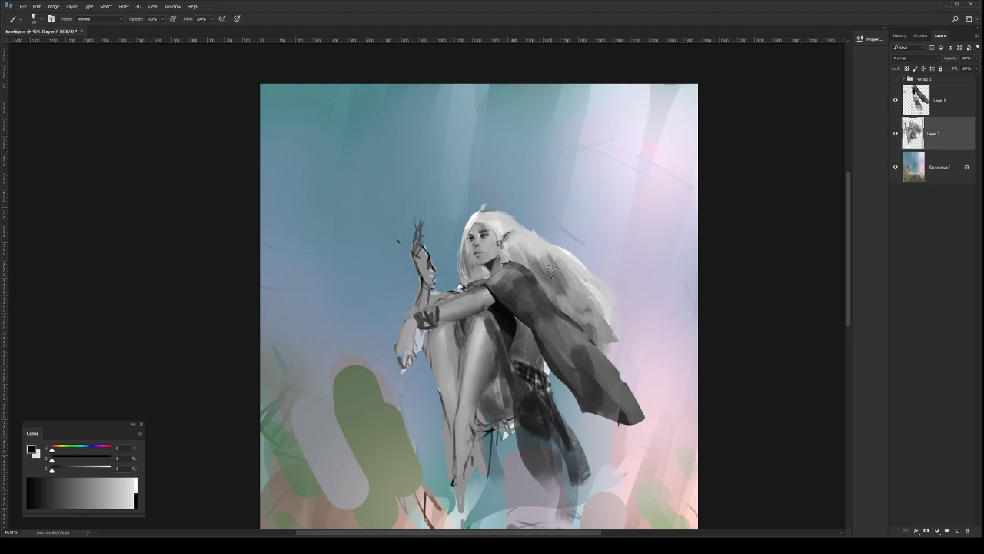
left_click(564, 291, "alt")
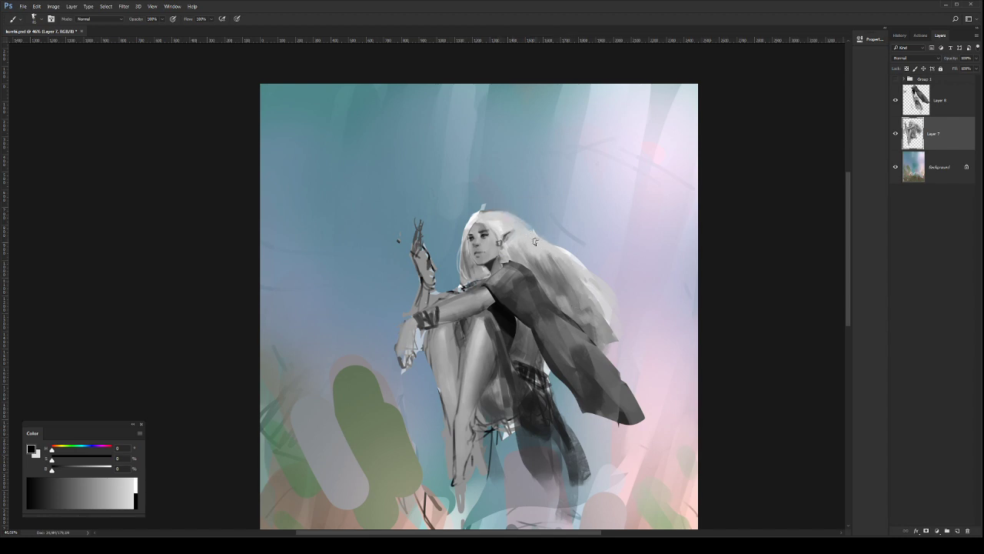
left_click(477, 224, "alt")
key("z")
key("b")
scroll(490, 226, "up", 2)
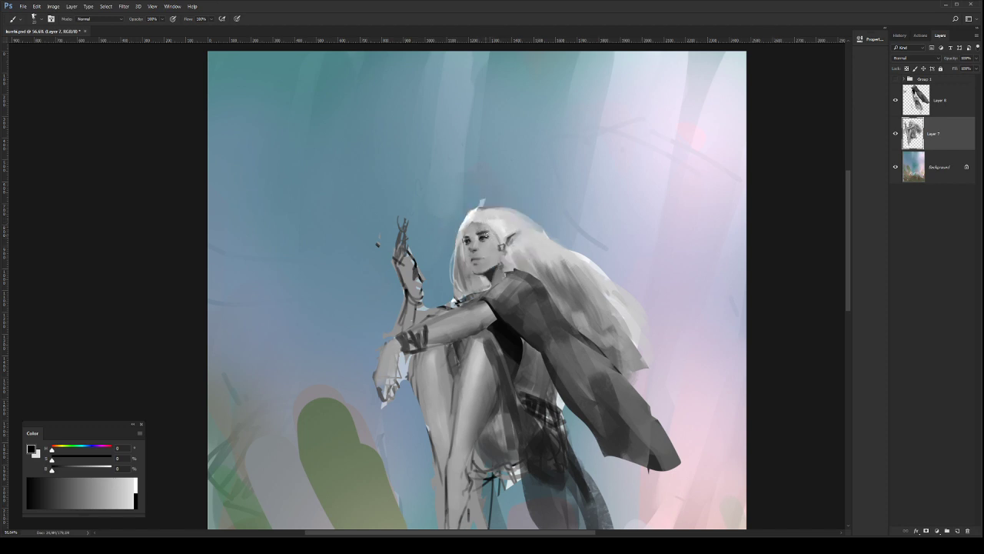
Step: Undo the last change and paint sampled greys with a smaller brush along the collar below the neck
left_click(498, 214, "alt")
key("ctrl+z")
key("[")
left_click(466, 249, "alt")
left_click(495, 276, "alt")
left_click_drag(491, 285, 467, 299)
mouse_move(485, 289)
left_mouse_down()
mouse_move(467, 294)
mouse_move(509, 289)
left_mouse_up()
key("z")
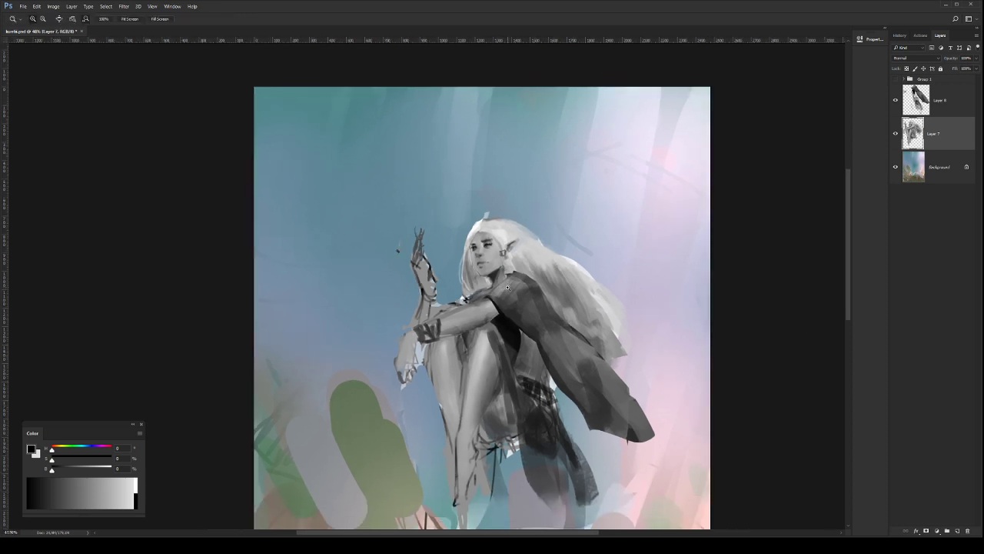
Step: Flip the canvas horizontally and refine the eyes and the far edge of the face and hair with a small brush
key("ctrl+shift+h")
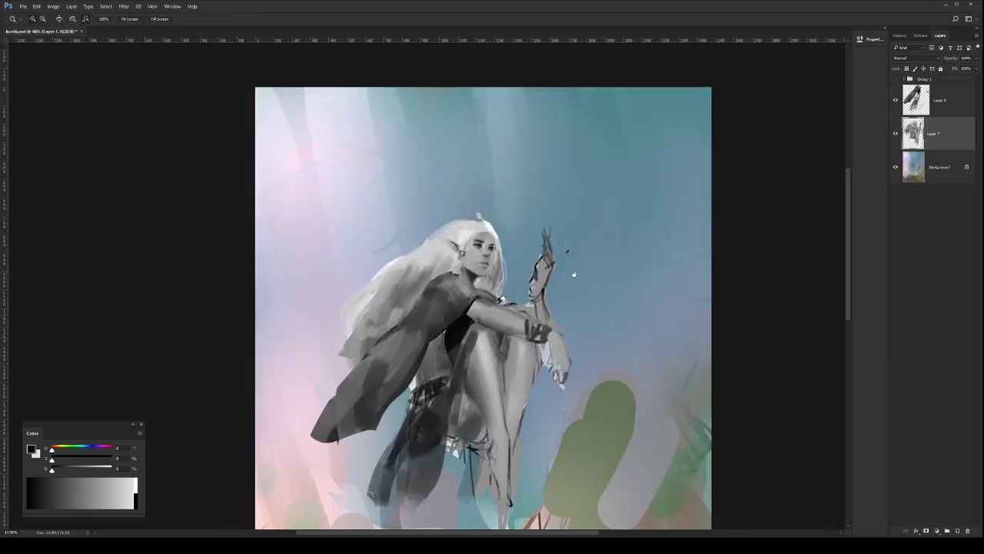
left_click_drag(575, 274, 645, 281)
left_click(564, 262)
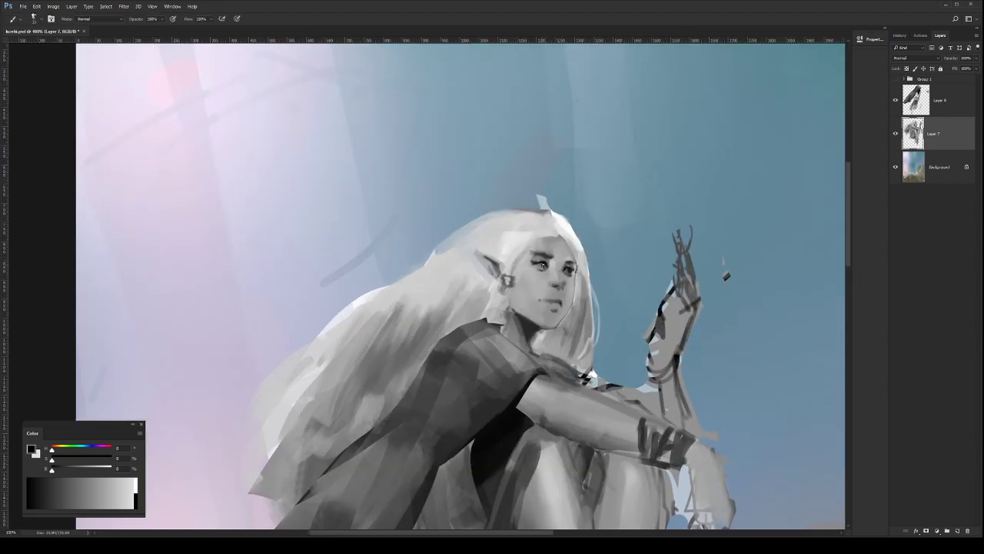
key("b")
mouse_move(590, 290)
left_mouse_down()
mouse_move(580, 304)
mouse_move(594, 290)
left_mouse_up()
left_click(537, 262, "alt")
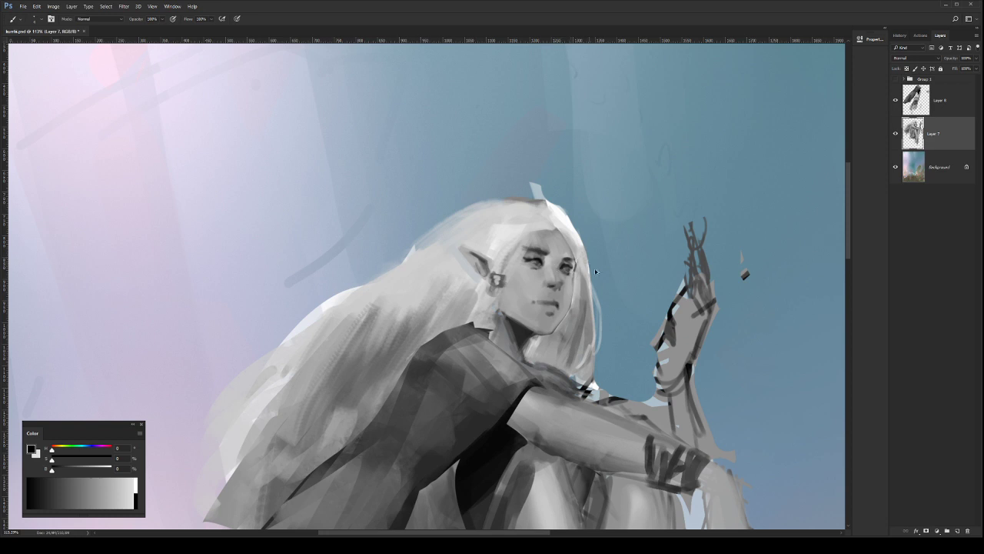
left_click_drag(575, 264, 651, 266)
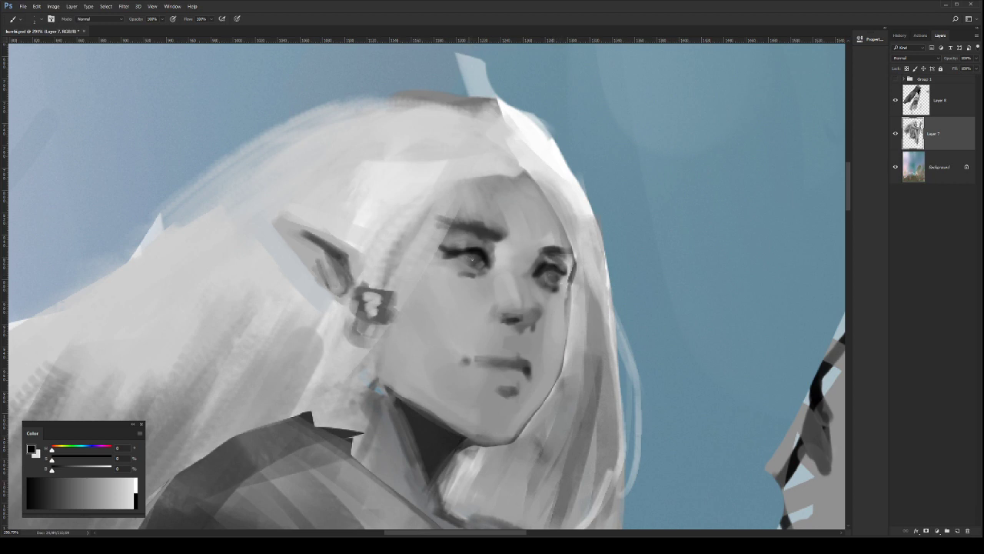
key("ctrl+space")
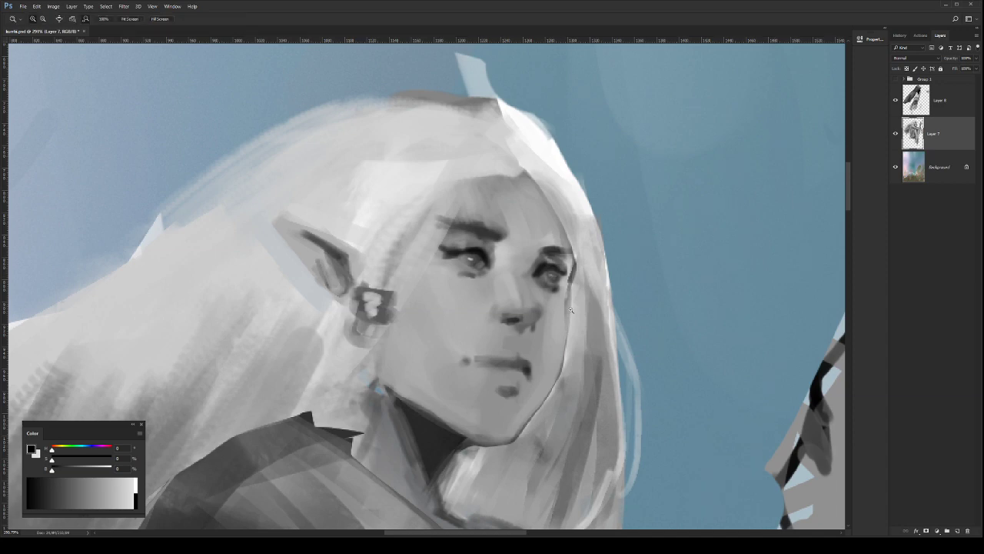
mouse_move(575, 314)
left_mouse_down()
mouse_move(492, 316)
mouse_move(614, 320)
left_mouse_up()
Step: Flip the canvas back horizontally and touch up the lips with a smaller brush
key("ctrl+shift+h")
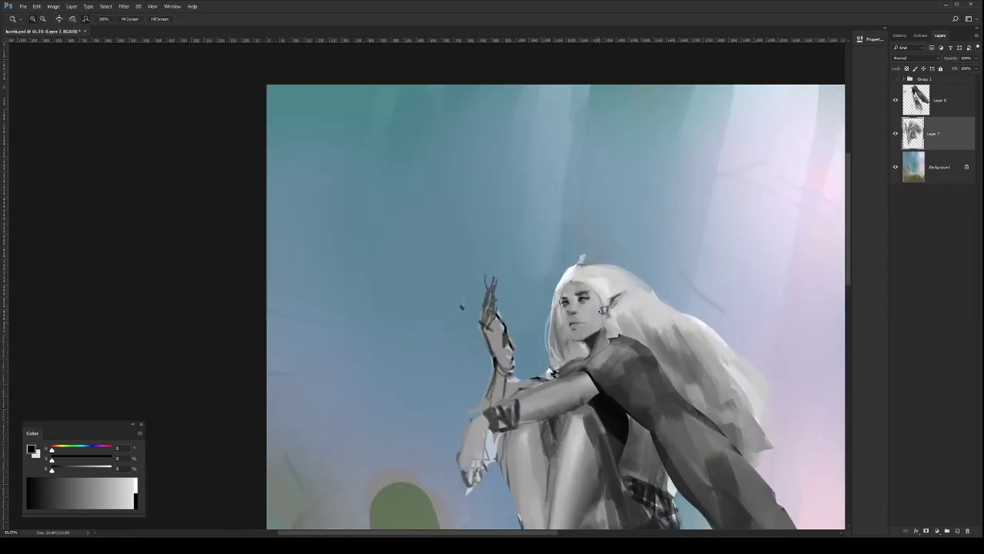
left_click(612, 318)
key("b")
key("[")
key("[")
key("[")
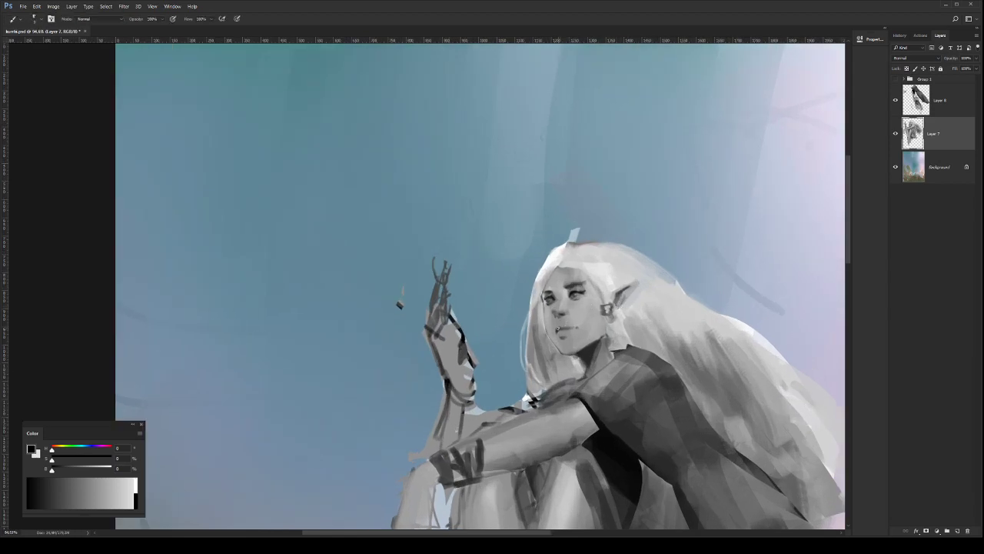
left_click_drag(560, 328, 565, 327)
left_click(568, 338, "alt")
key("z")
left_click_drag(588, 331, 519, 341)
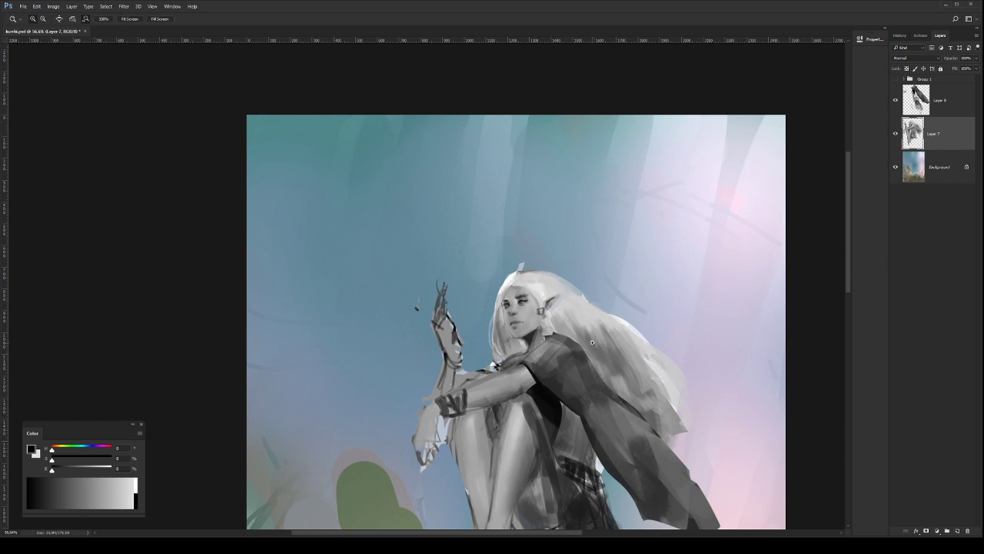
left_click_drag(599, 343, 603, 343)
left_click_drag(616, 348, 579, 315)
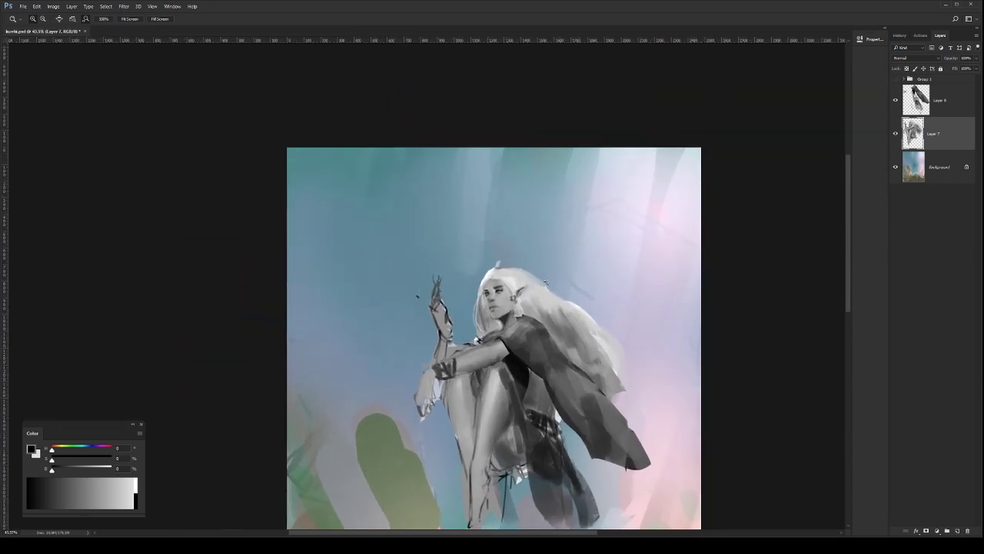
left_click_drag(508, 261, 529, 260)
key("b")
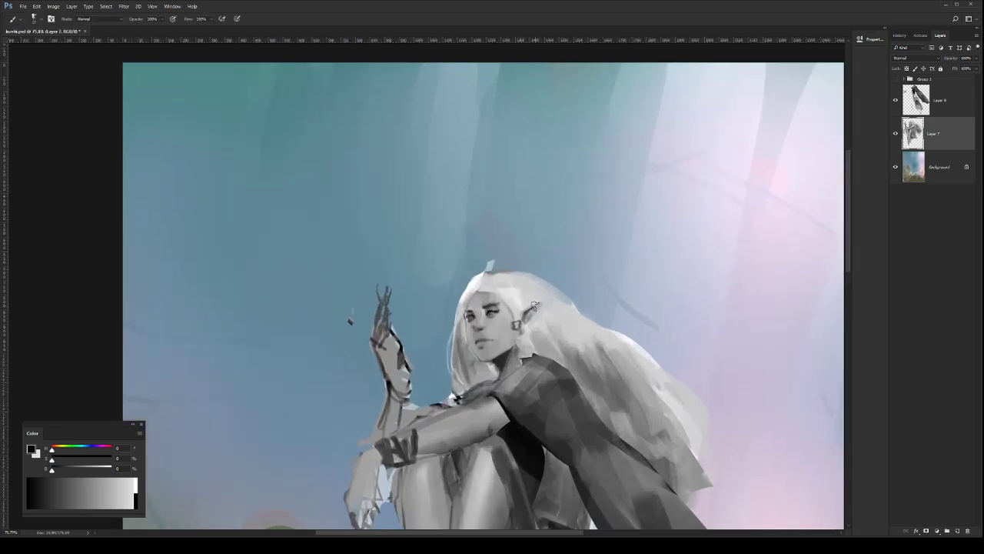
scroll(579, 331, "down", 3)
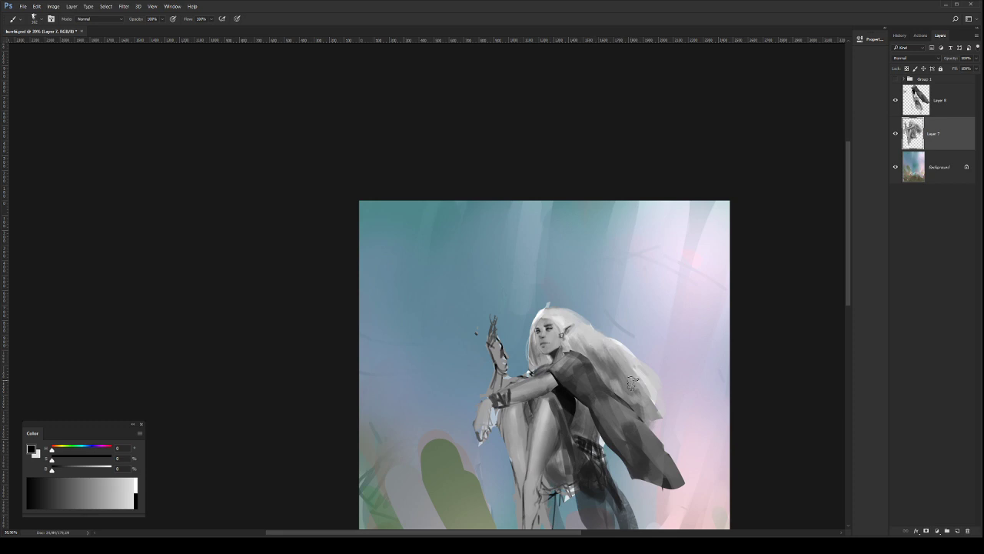
Step: Add a new layer above the figure and handwrite "MAGRIB DULU GAN:P" in light grey across the upper sky
left_click(947, 530)
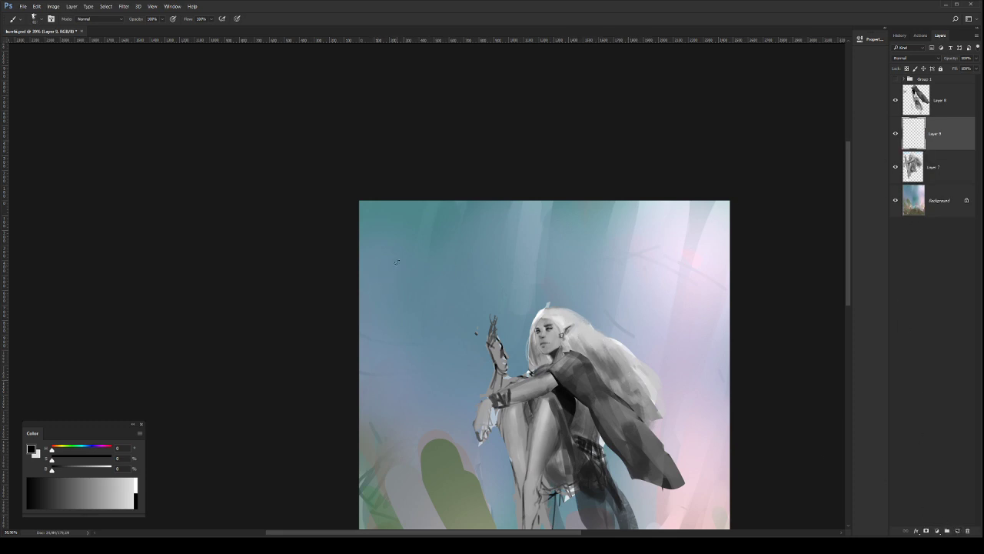
mouse_move(395, 261)
left_mouse_down()
mouse_move(397, 253)
mouse_move(476, 251)
mouse_move(496, 233)
left_mouse_up()
mouse_move(500, 234)
left_mouse_down()
mouse_move(506, 244)
mouse_move(518, 228)
left_mouse_up()
left_click_drag(428, 274, 430, 286)
key("ctrl+z")
key("ctrl+z")
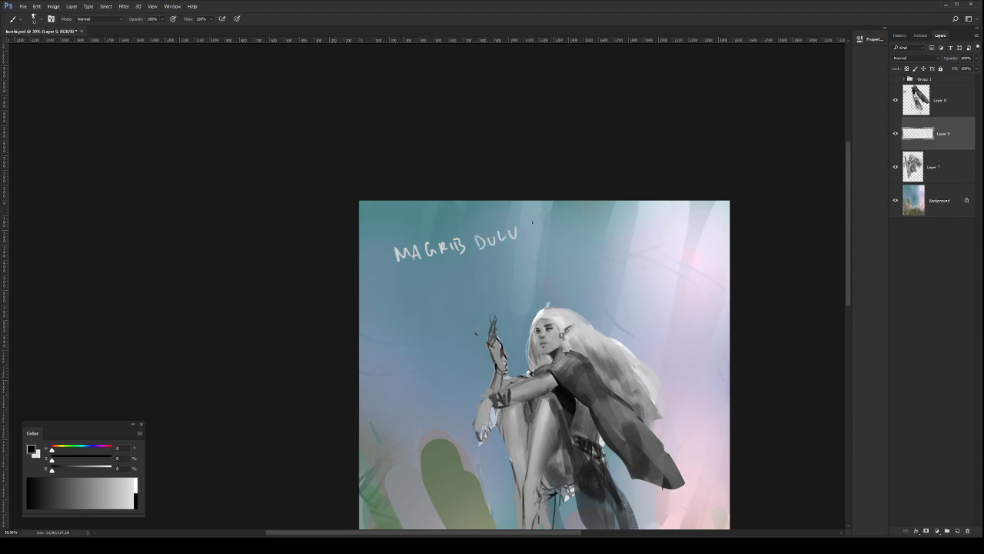
left_click_drag(532, 224, 532, 238)
left_click_drag(530, 230, 547, 233)
left_click_drag(540, 230, 576, 226)
left_click(567, 222)
left_click(568, 227)
Step: Handwrite "BE RIGHT BACK!" as a second line beneath the first message
left_click_drag(435, 271, 436, 288)
left_click_drag(436, 270, 438, 289)
mouse_move(453, 271)
left_mouse_down()
mouse_move(453, 289)
mouse_move(460, 272)
left_mouse_up()
key("ctrl+z")
left_click_drag(455, 280, 468, 287)
mouse_move(477, 266)
left_mouse_down()
mouse_move(477, 279)
mouse_move(484, 273)
left_mouse_up()
left_click_drag(490, 268, 507, 272)
left_click_drag(513, 260, 514, 266)
left_click_drag(521, 259, 524, 257)
left_click_drag(538, 254, 542, 267)
left_click_drag(548, 266, 558, 258)
mouse_move(566, 251)
left_mouse_down()
mouse_move(561, 261)
mouse_move(569, 260)
left_mouse_up()
left_click_drag(577, 246, 577, 258)
left_click_drag(582, 246, 581, 256)
left_click(585, 258)
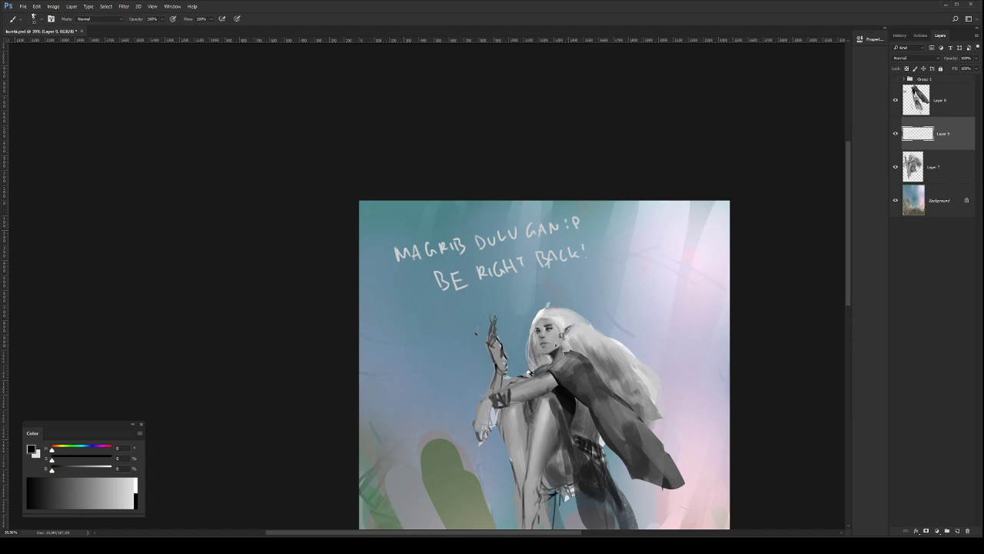
Step: Hide the handwritten message layer and make Layer 7 with the figure active
key("z")
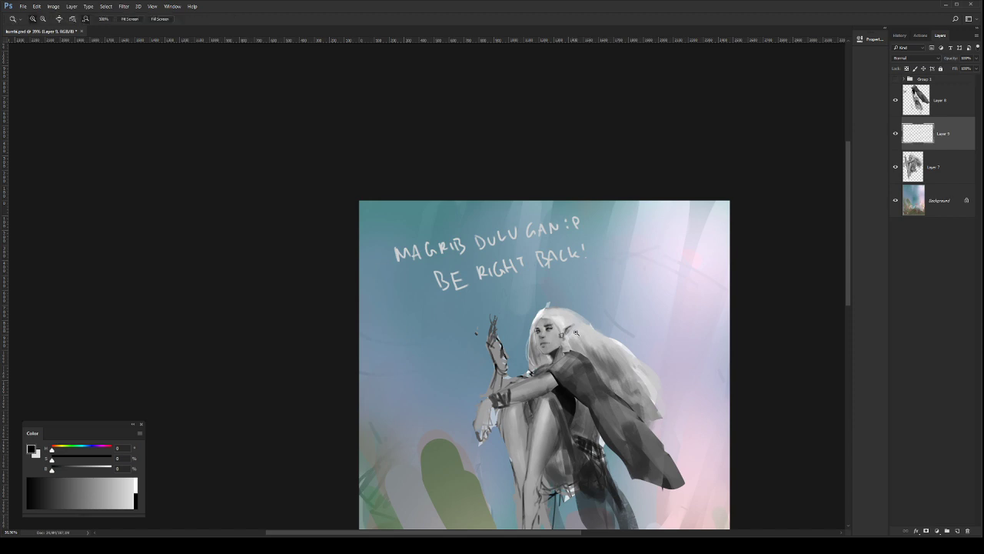
left_click_drag(573, 329, 560, 337)
left_click_drag(526, 272, 493, 233)
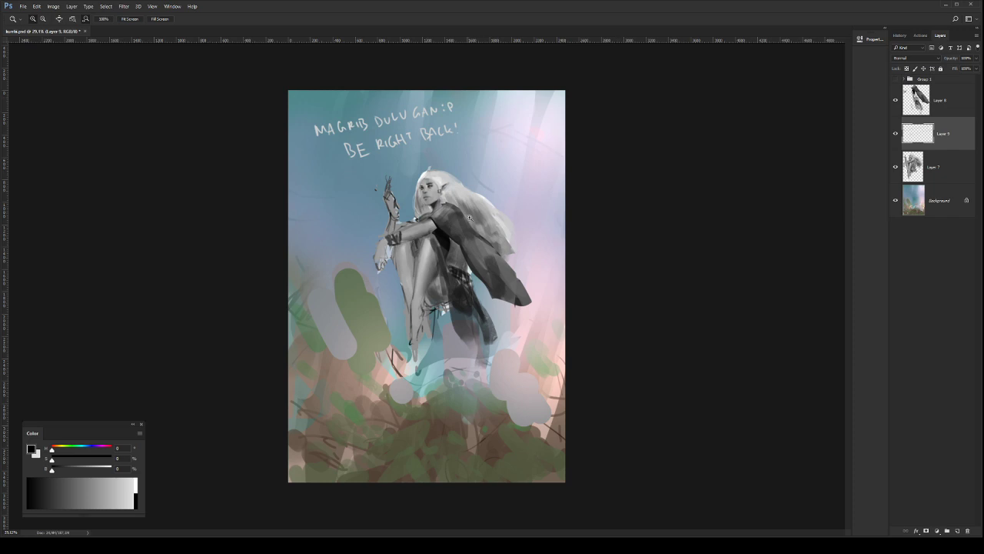
left_click_drag(485, 221, 579, 347)
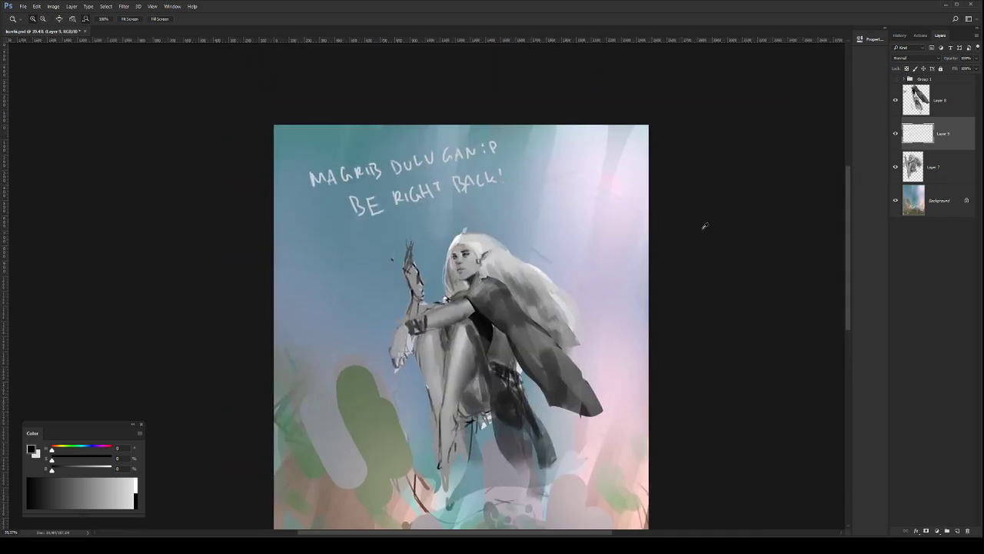
left_click(896, 134)
left_click(915, 166)
mouse_move(461, 236)
left_mouse_down()
mouse_move(489, 239)
mouse_move(480, 240)
left_mouse_up()
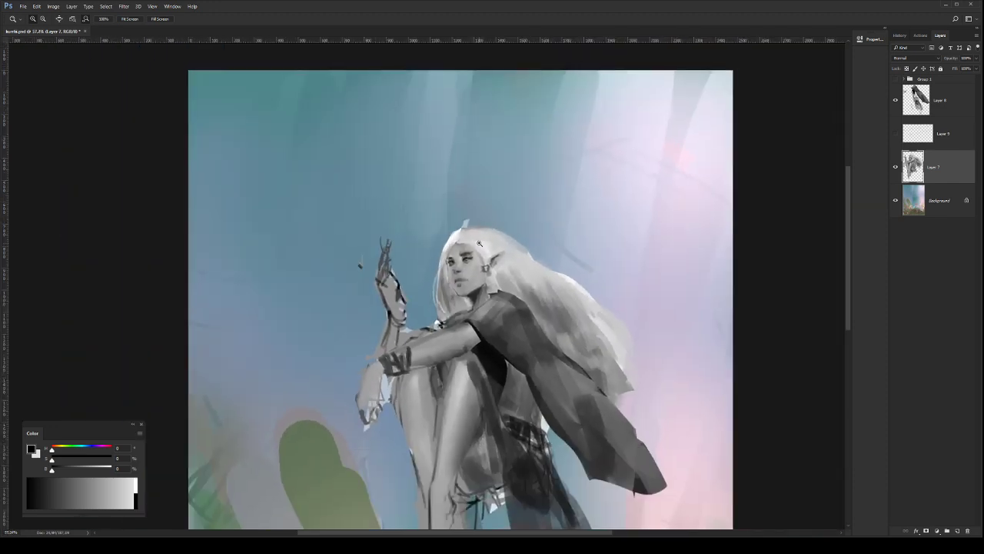
Step: Lasso the sketchy fingers of the raised hand, delete them and deselect
key("b")
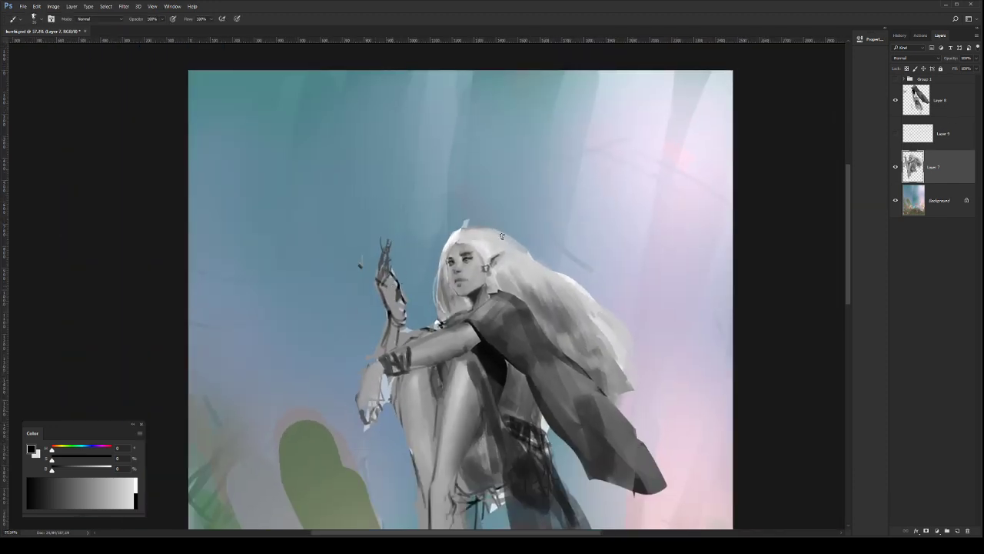
left_click(463, 122)
key("l")
mouse_move(398, 231)
left_mouse_down()
mouse_move(385, 245)
mouse_move(380, 293)
mouse_move(415, 241)
left_mouse_up()
key("Delete")
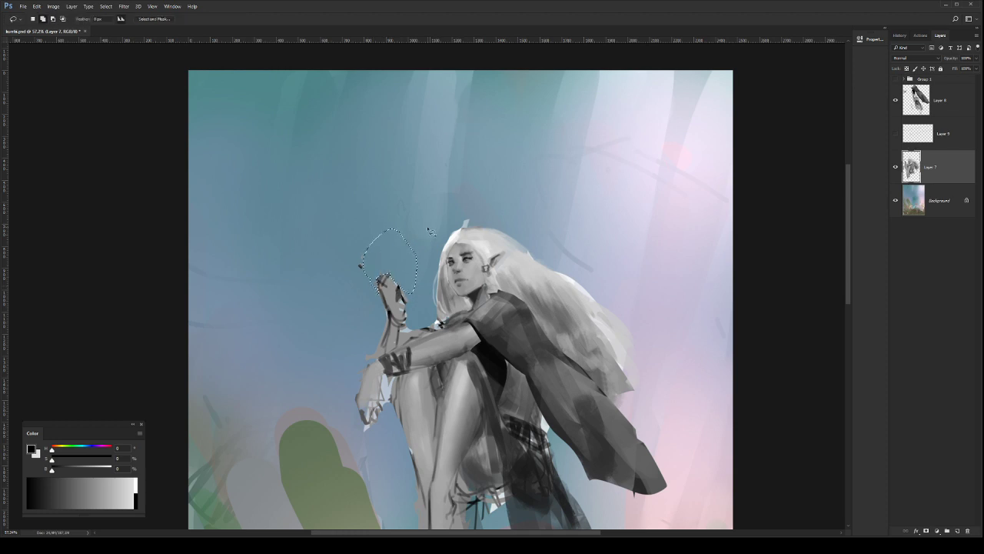
key("ctrl+d")
Step: Change to a round brush and try a first finger stroke above the raised hand, then undo it
key("z")
left_click_drag(393, 273, 404, 273)
key("b")
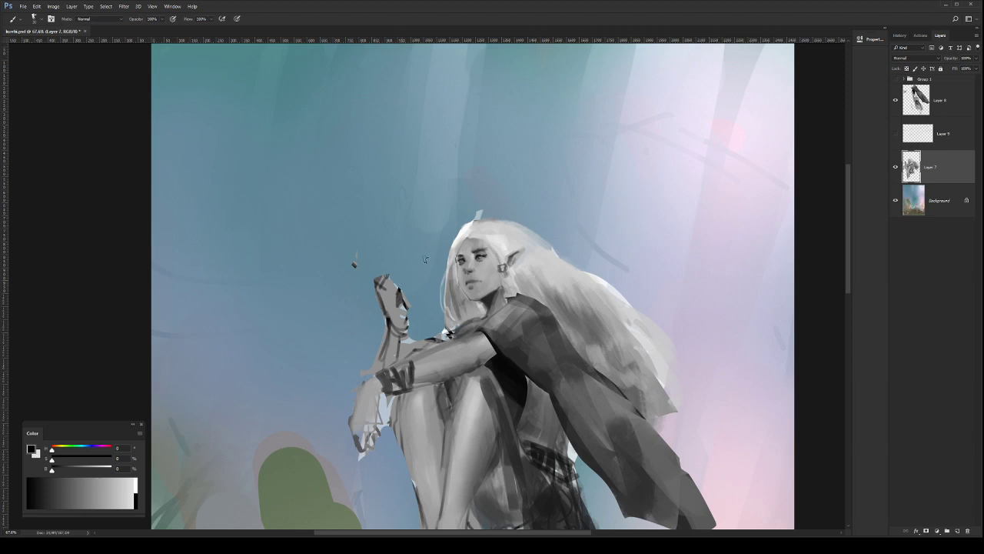
key("comma")
left_click_drag(384, 266, 382, 267)
key("bracketleft")
key("bracketleft")
key("comma")
key("period")
left_click_drag(382, 252, 384, 273)
key("ctrl+z")
Step: Enlarge the brush and block in grey fingers and a palm on the raised hand
key("bracketright")
key("bracketright")
key("bracketright")
key("bracketright")
left_click_drag(376, 270, 377, 296)
mouse_move(383, 293)
left_mouse_down()
mouse_move(390, 321)
mouse_move(404, 322)
left_mouse_up()
left_click(396, 308, "alt")
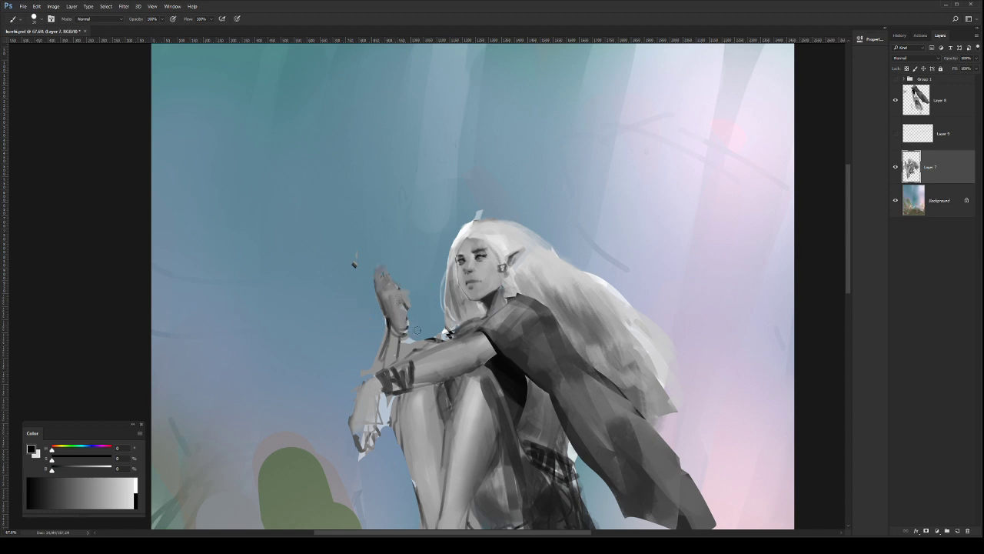
Step: Erase the excess paint along the inner edge of the raised hand to clean up its silhouette
key("[")
key("]")
key("e")
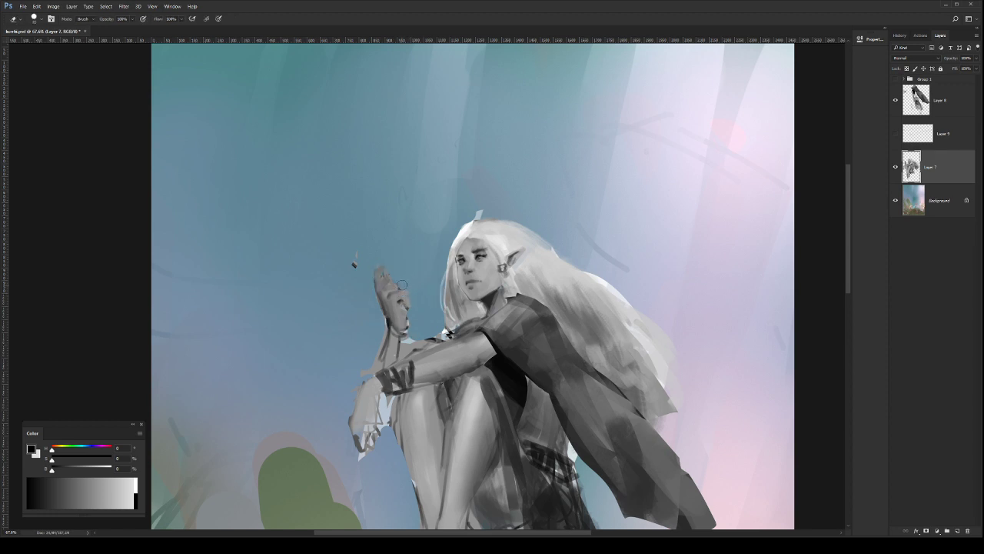
left_click_drag(402, 285, 413, 304)
Step: Sample greys from the raised hand and paint over the line work at its palm, wrist and forearm
key("b")
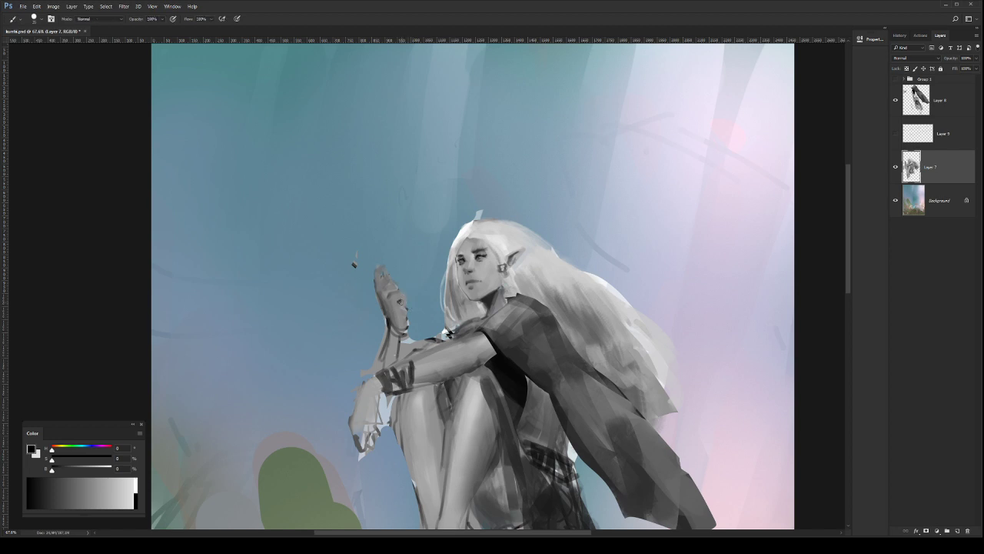
left_click(409, 312, "alt")
left_click_drag(403, 311, 401, 326)
left_click(387, 300, "alt")
mouse_move(390, 331)
left_mouse_down()
mouse_move(382, 366)
mouse_move(393, 323)
mouse_move(382, 366)
mouse_move(394, 327)
mouse_move(400, 356)
mouse_move(390, 325)
left_mouse_up()
Step: Sample the forehead's skin tone and dab it above the brow with a smaller brush
left_click_drag(488, 241, 530, 240)
key("bracketleft")
key("bracketleft")
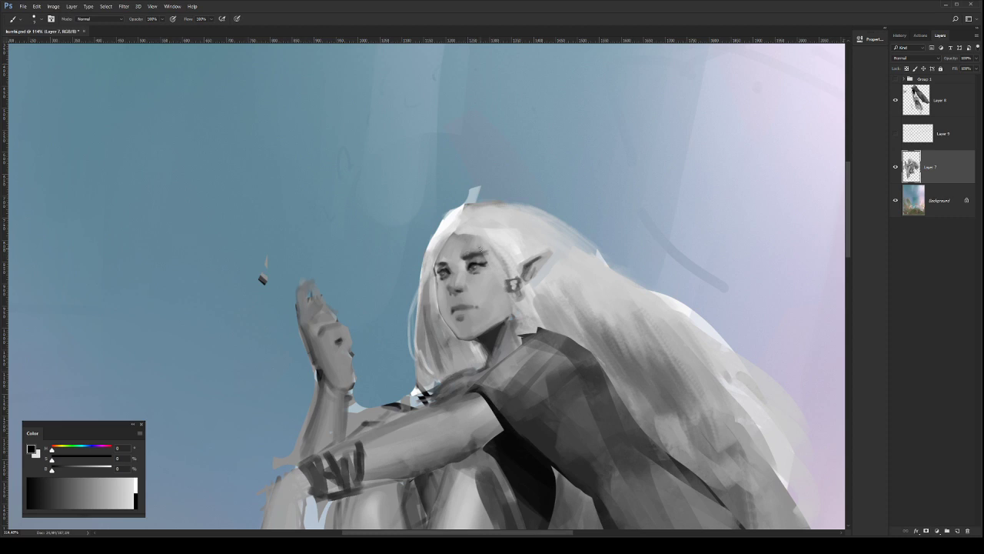
left_click(471, 250, "alt")
key("bracketright")
key("bracketright")
key("bracketleft")
key("bracketleft")
key("bracketleft")
left_click(466, 241)
key("ctrl+space")
left_click_drag(514, 257, 506, 261)
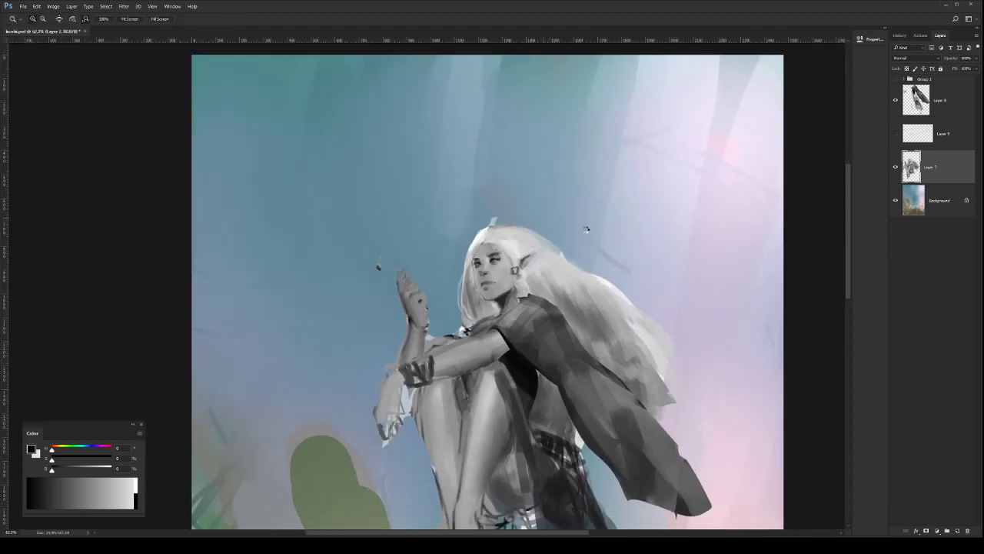
Step: Flip the canvas horizontally and retouch the near eye and the cheek
key("ctrl+shift+h")
left_click(503, 247)
key("b")
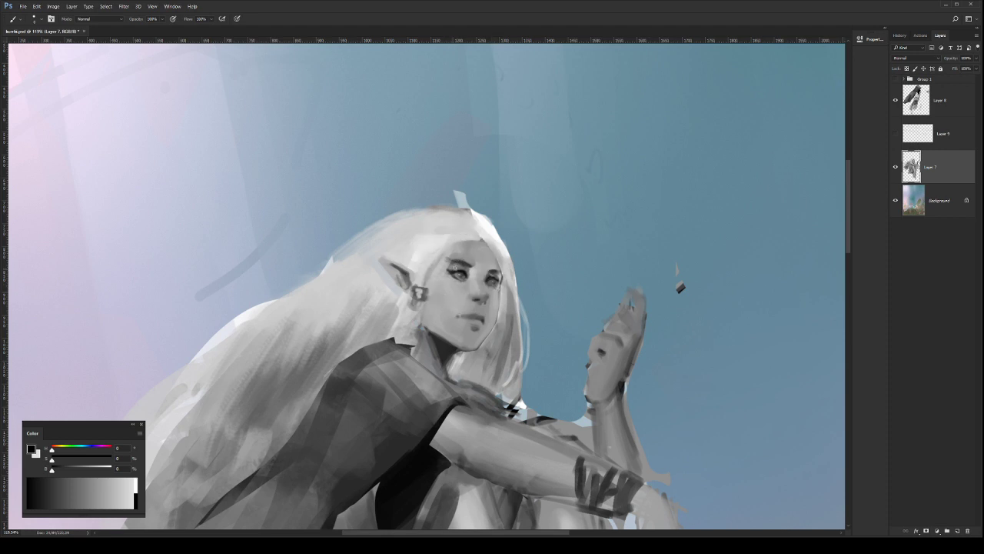
left_click_drag(457, 270, 451, 269)
left_click_drag(455, 310, 463, 309)
Step: Refine the jaw below the ear with sampled skin greys and a smaller brush, then flip the canvas back horizontally
left_click(457, 305, "alt")
key("bracketleft")
key("bracketleft")
left_click_drag(426, 316, 434, 326)
key("bracketleft")
key("bracketleft")
left_click(481, 318, "alt")
left_click(486, 317, "alt")
key("ctrl+space")
left_click_drag(530, 283, 500, 270)
left_click_drag(556, 242, 541, 218)
key("ctrl+shift+h")
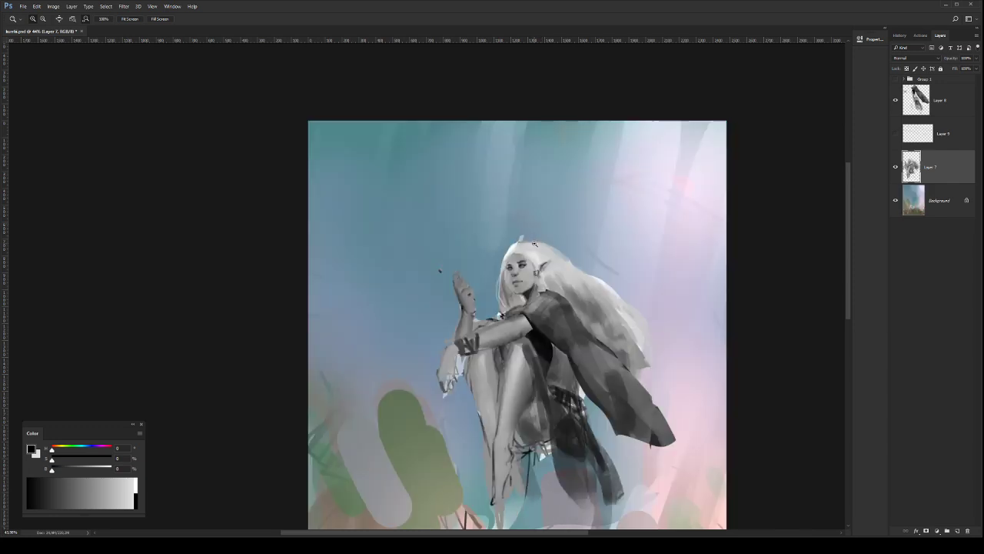
Step: Erase the stray pale tuft sticking up above the crown of the elf's hair
left_click(544, 256)
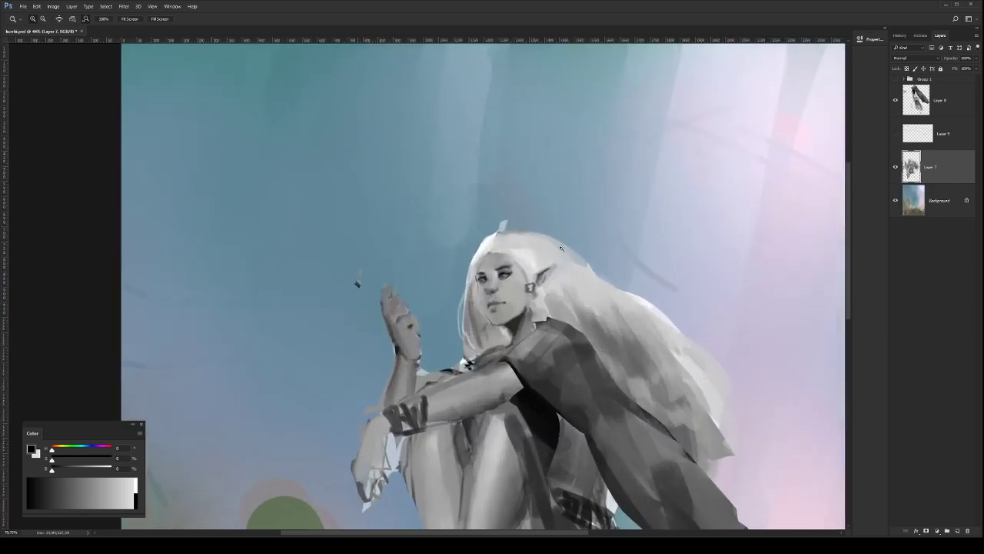
key("ctrl+space")
left_click_drag(558, 260, 546, 258)
key("e")
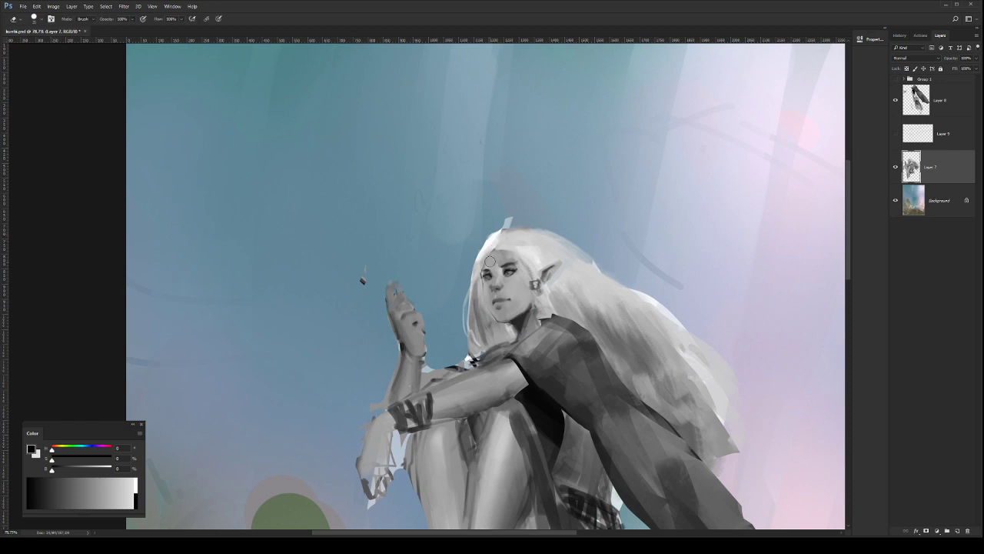
key("b")
key("bracketright")
key("bracketright")
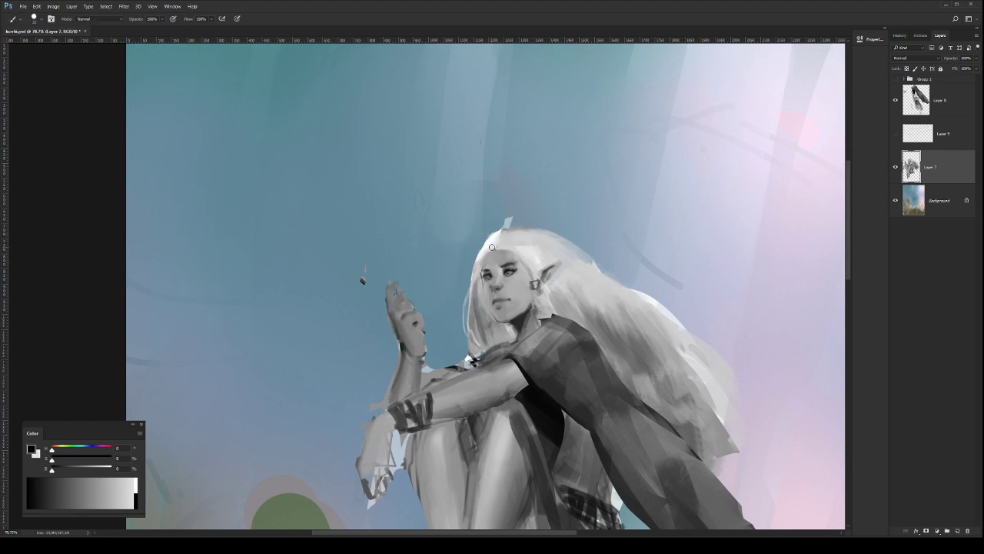
key("e")
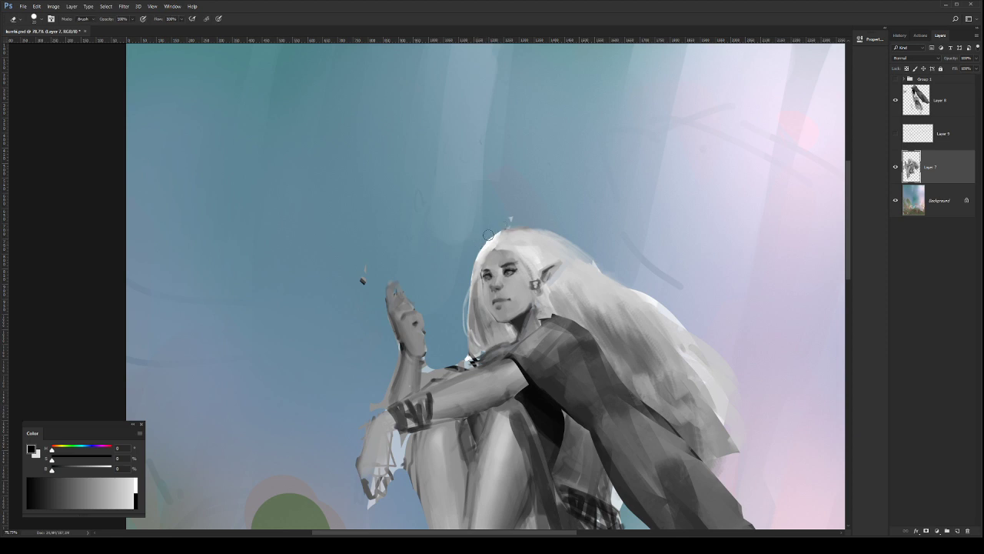
left_click_drag(489, 236, 519, 222)
Step: Lasso the narrow front hair section beside the face, retouch it with a sampled light grey, and clear the selection
key("l")
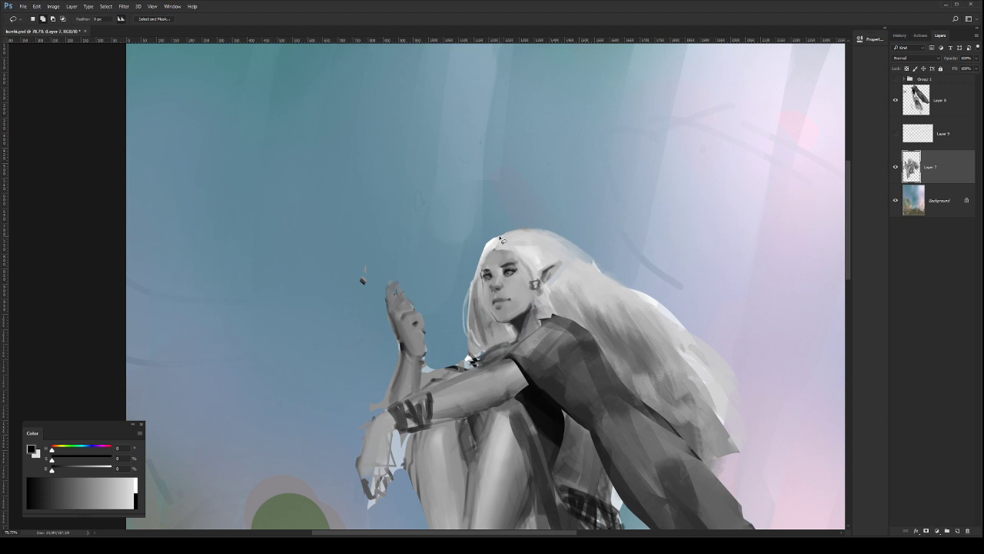
mouse_move(500, 237)
left_mouse_down()
mouse_move(462, 292)
mouse_move(472, 315)
mouse_move(493, 245)
left_mouse_up()
key("v")
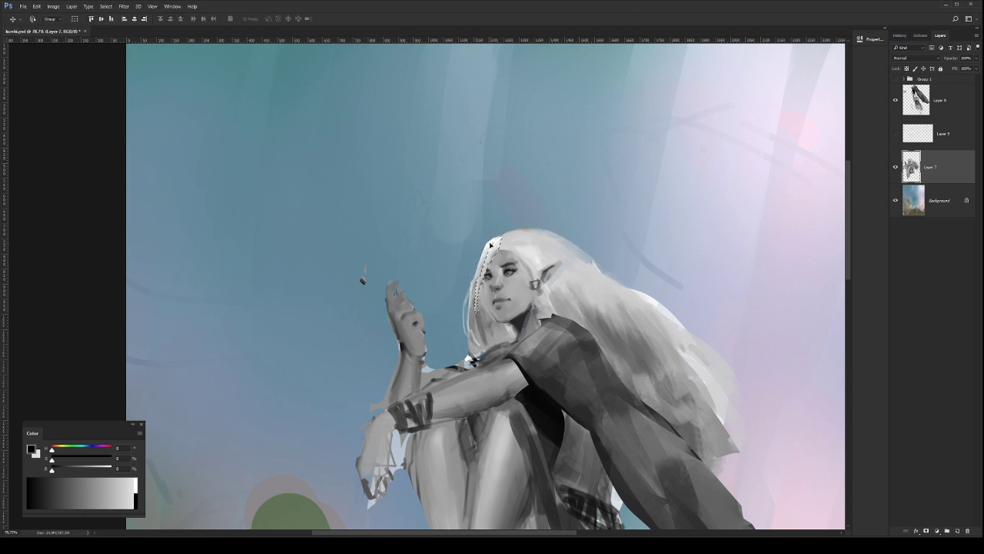
key("b")
left_click(492, 248, "alt")
mouse_move(475, 277)
left_mouse_down()
mouse_move(463, 288)
mouse_move(479, 253)
mouse_move(467, 307)
mouse_move(470, 286)
mouse_move(489, 318)
mouse_move(477, 283)
left_mouse_up()
key("ctrl+d")
key("[")
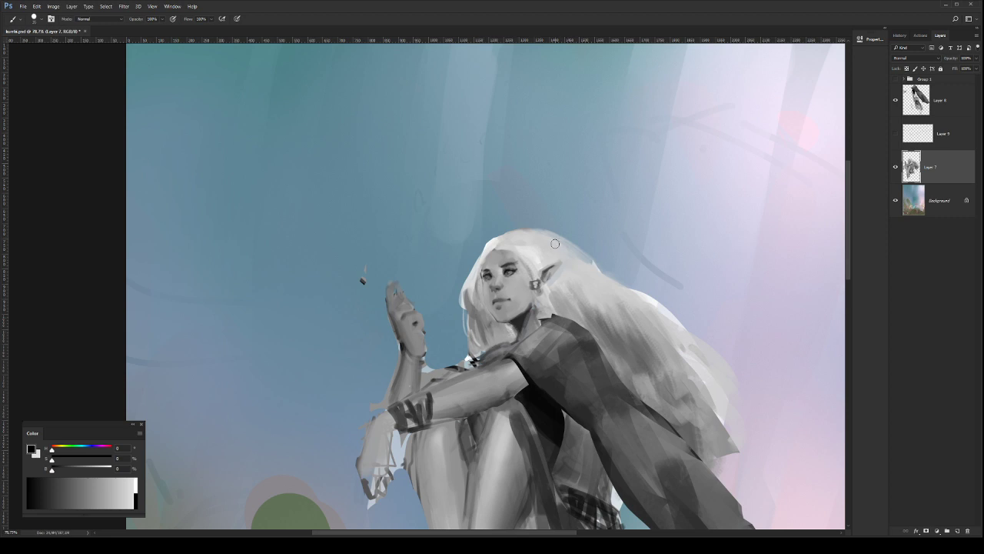
Step: Trim the outer contour of the flowing hair from the crown to its tips with a larger eraser, redoing the first stroke
key("z")
left_click(609, 275, "alt")
left_click_drag(612, 279, 544, 290)
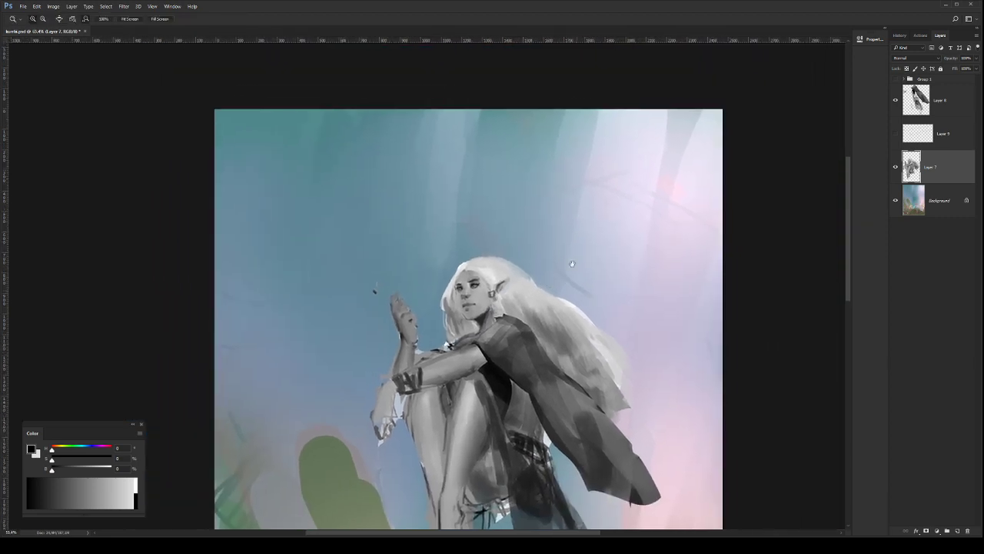
key("e")
left_click_drag(485, 253, 539, 278)
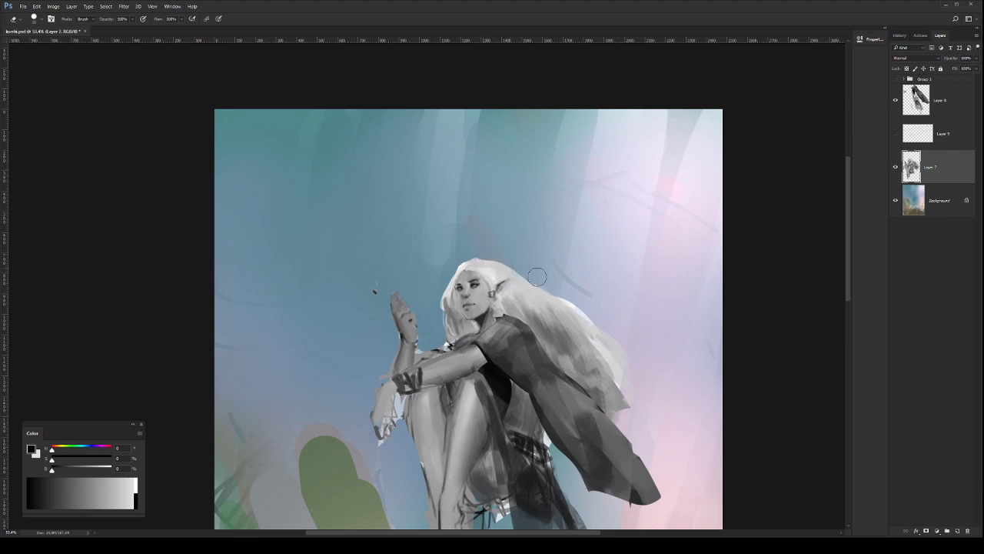
key("ctrl+z")
mouse_move(489, 248)
left_mouse_down()
mouse_move(573, 300)
mouse_move(538, 267)
mouse_move(596, 317)
mouse_move(619, 396)
mouse_move(637, 410)
mouse_move(614, 358)
mouse_move(635, 410)
left_mouse_up()
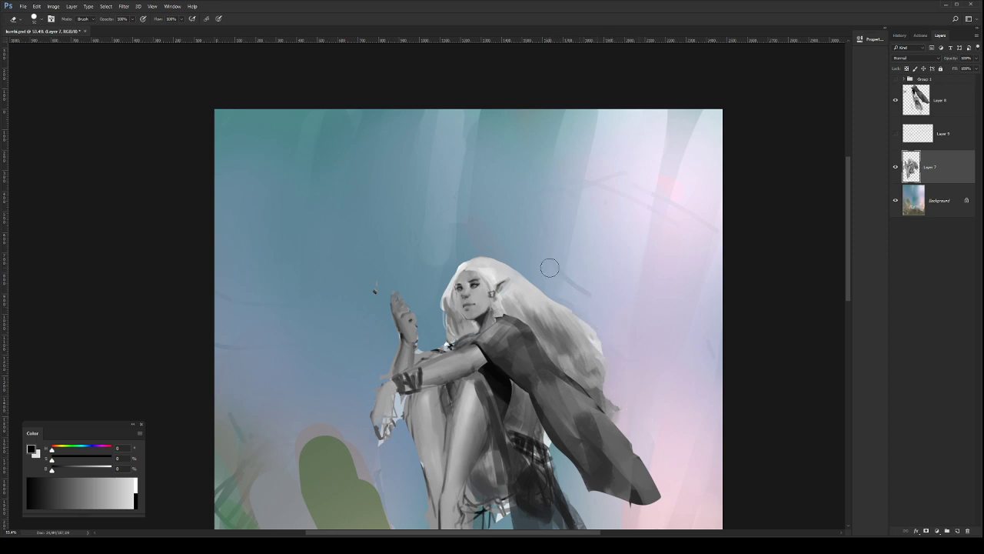
Step: Flip the canvas horizontally, lasso the raised hand, then shrink it slightly and rotate it outward from the face
key("ctrl+shift+h")
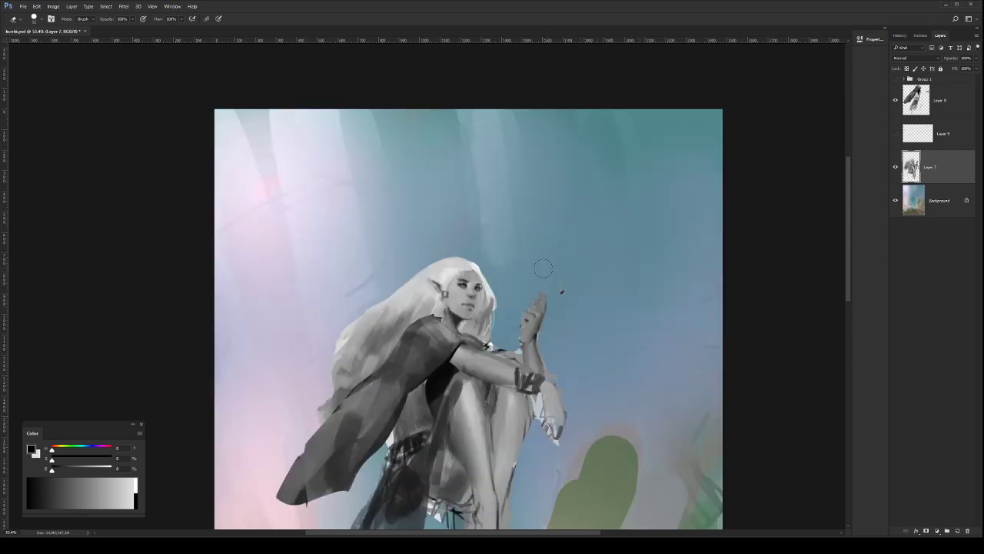
key("z")
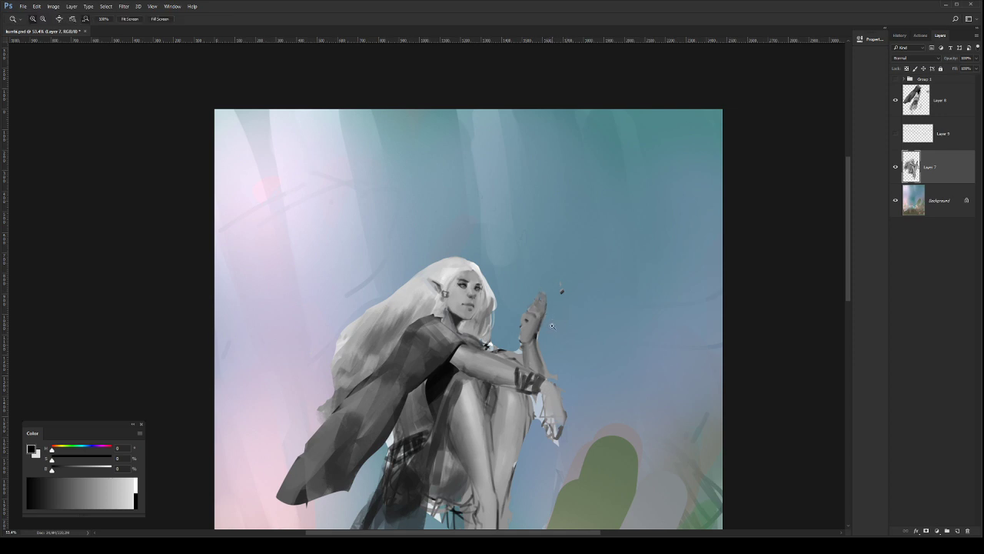
left_click(551, 326)
key("l")
mouse_move(555, 327)
left_mouse_down()
mouse_move(510, 299)
mouse_move(505, 338)
mouse_move(516, 377)
mouse_move(544, 267)
mouse_move(503, 340)
mouse_move(515, 350)
mouse_move(554, 329)
left_mouse_up()
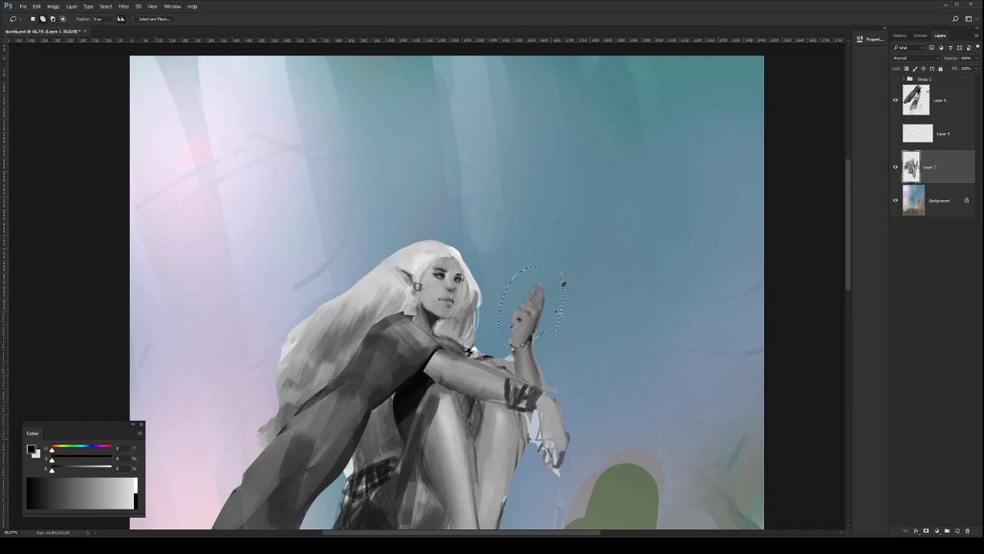
key("ctrl+t")
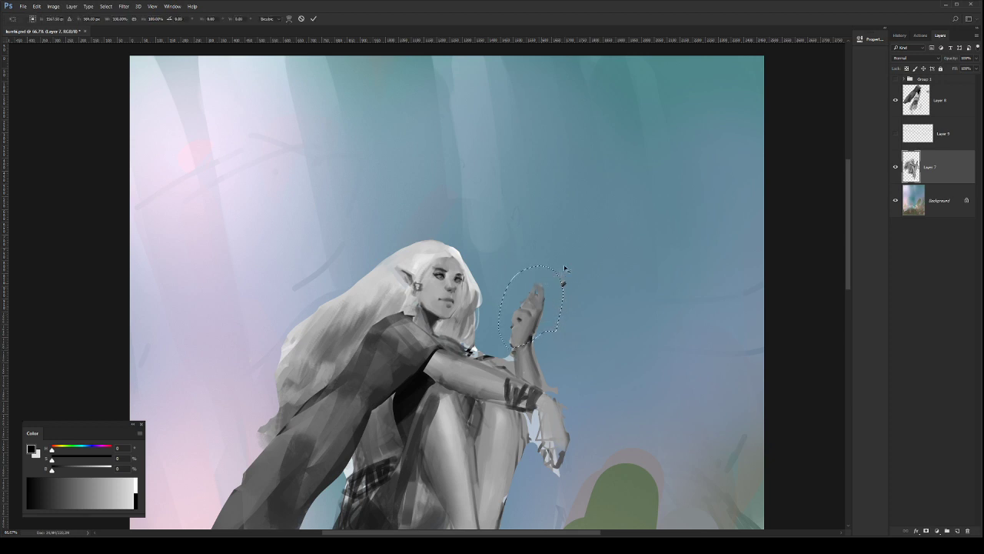
left_click_drag(565, 269, 553, 289)
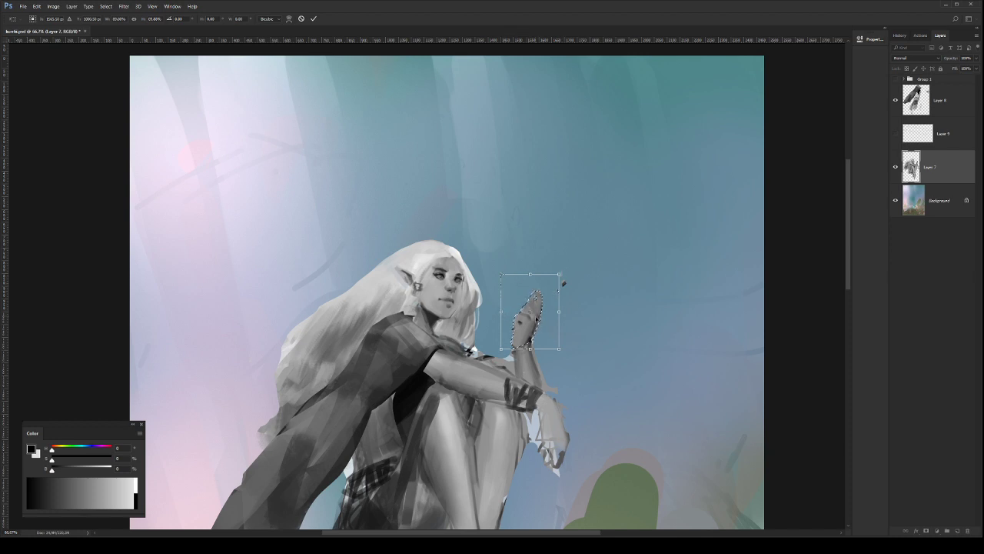
left_click_drag(582, 247, 567, 283)
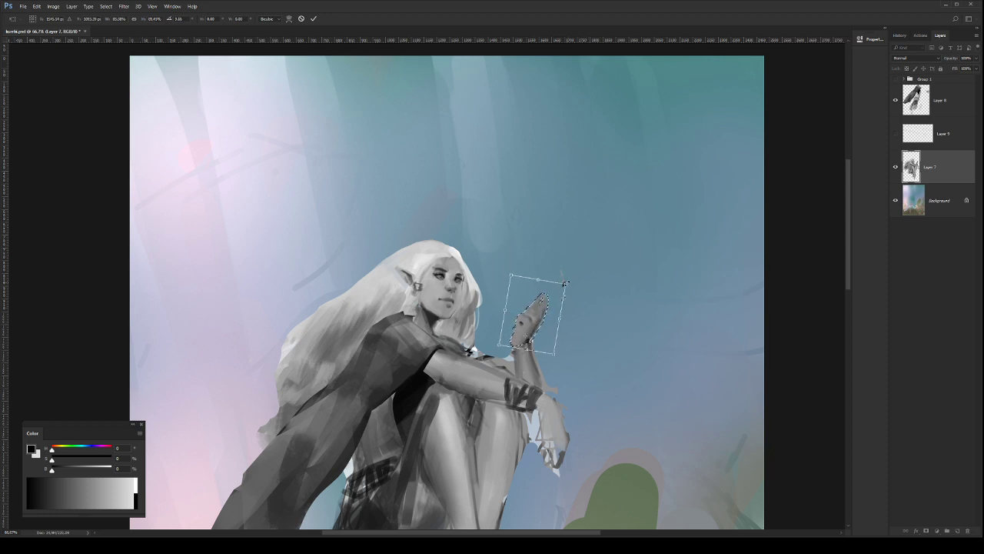
key("Return")
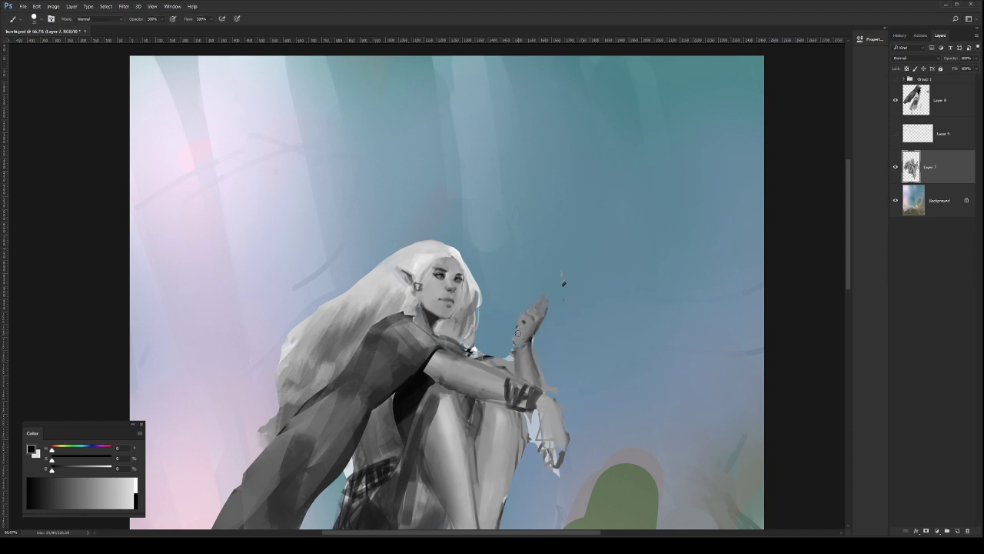
Step: Lasso the raised hand and forearm, lighten their grey tones with an adjustment, and clear the selection
key("l")
mouse_move(562, 311)
left_mouse_down()
mouse_move(514, 285)
mouse_move(486, 365)
mouse_move(546, 396)
mouse_move(582, 307)
left_mouse_up()
key("i")
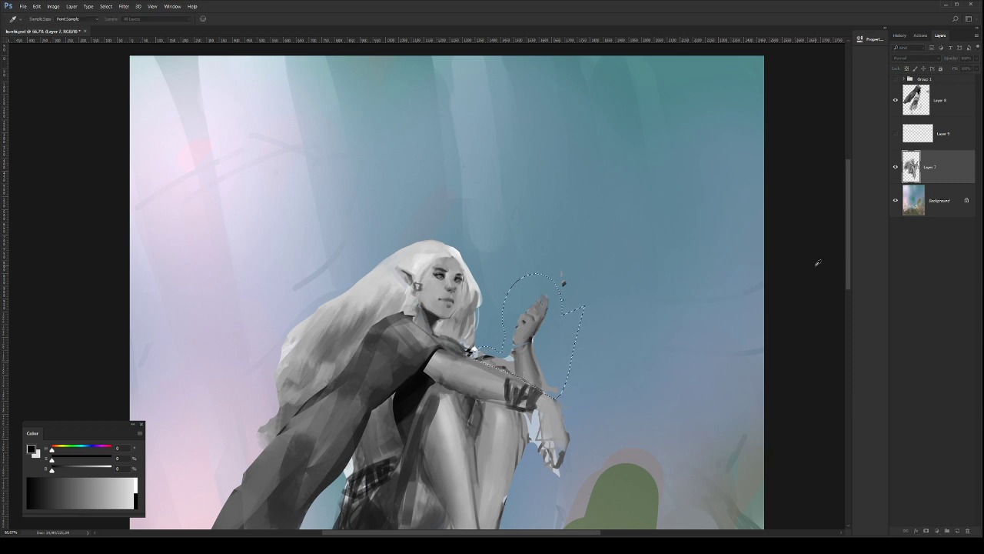
left_click_drag(716, 376, 695, 363)
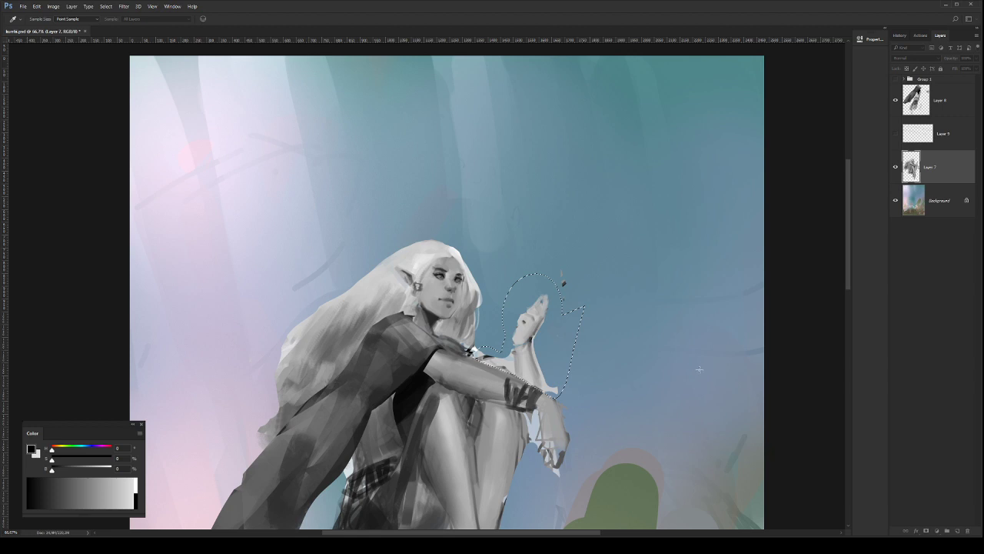
key("ctrl+d")
key("l")
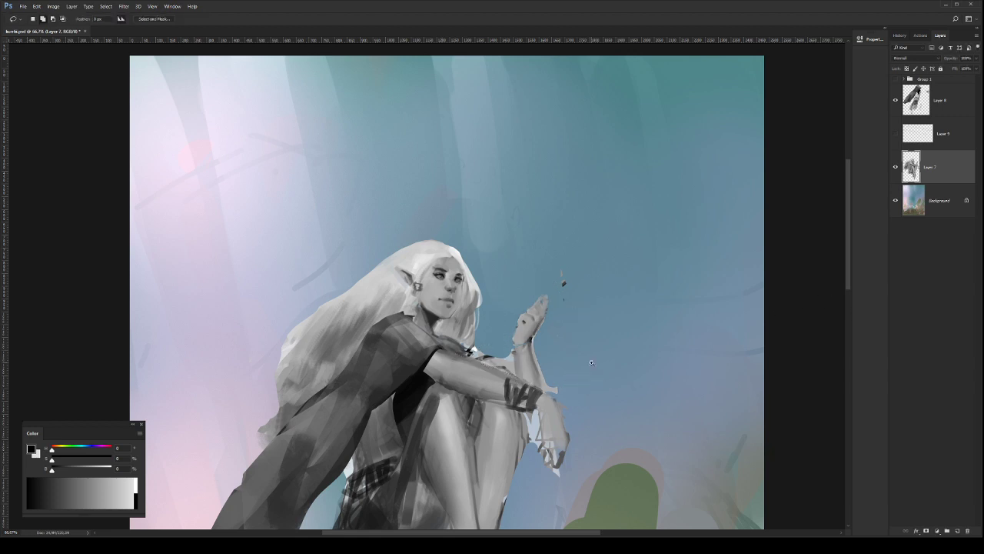
Step: Lasso the hands, forearms and legs, lighten them with an adjustment, then deselect and flip the canvas back horizontally
scroll(592, 363, "down", 3)
mouse_move(588, 375)
left_mouse_down()
mouse_move(565, 262)
mouse_move(527, 307)
mouse_move(480, 310)
mouse_move(429, 350)
mouse_move(424, 370)
mouse_move(586, 374)
left_mouse_up()
key("ctrl+d")
mouse_move(595, 323)
left_mouse_down()
mouse_move(534, 305)
mouse_move(472, 329)
mouse_move(439, 454)
mouse_move(561, 492)
mouse_move(607, 381)
left_mouse_up()
key("i")
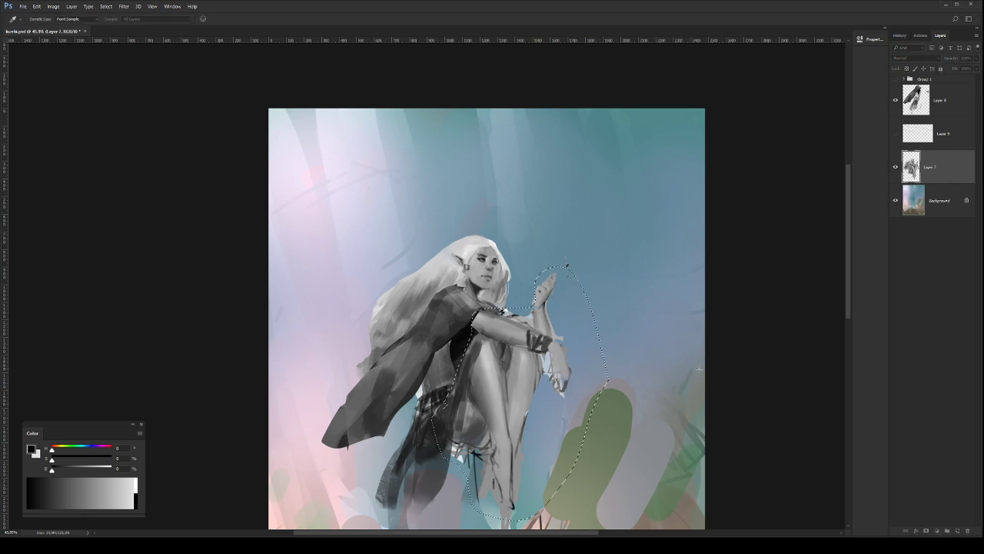
left_click_drag(699, 370, 699, 369)
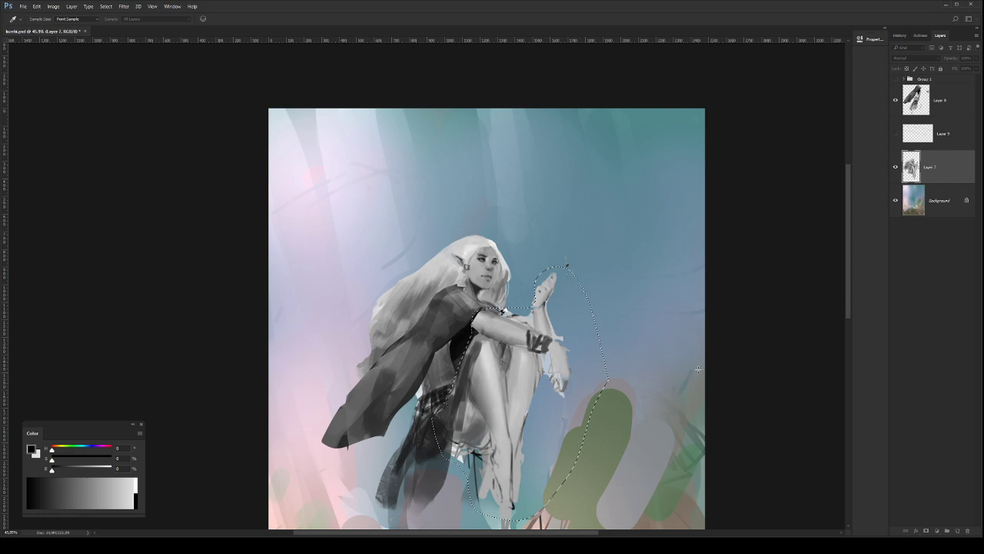
key("l")
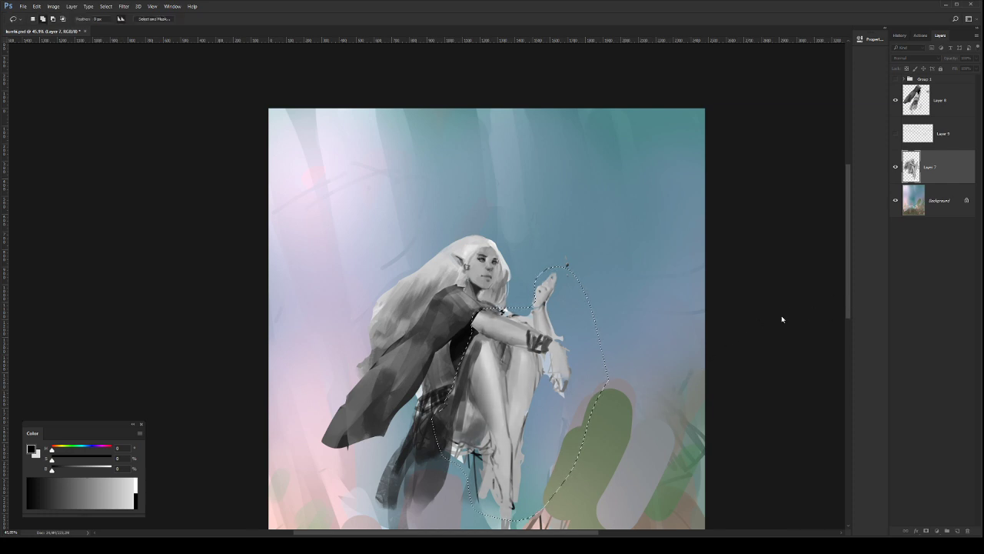
key("ctrl+d")
key("ctrl+shift+h")
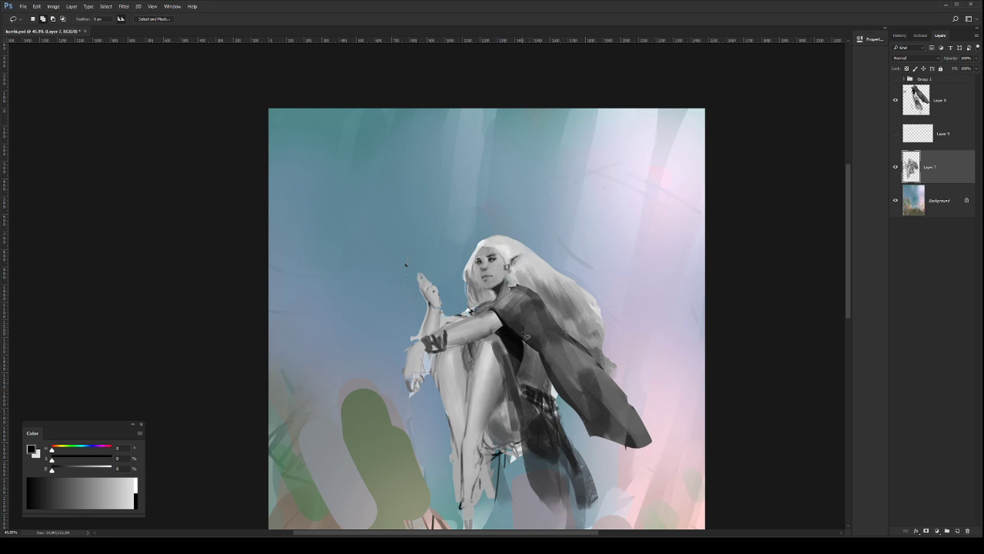
Step: Lasso and delete the stray paint between the hanging hand and the shin, and the rough marks below the garment hem
key("z")
left_click_drag(465, 300, 481, 300)
key("b")
left_click_drag(522, 325, 572, 295)
key("l")
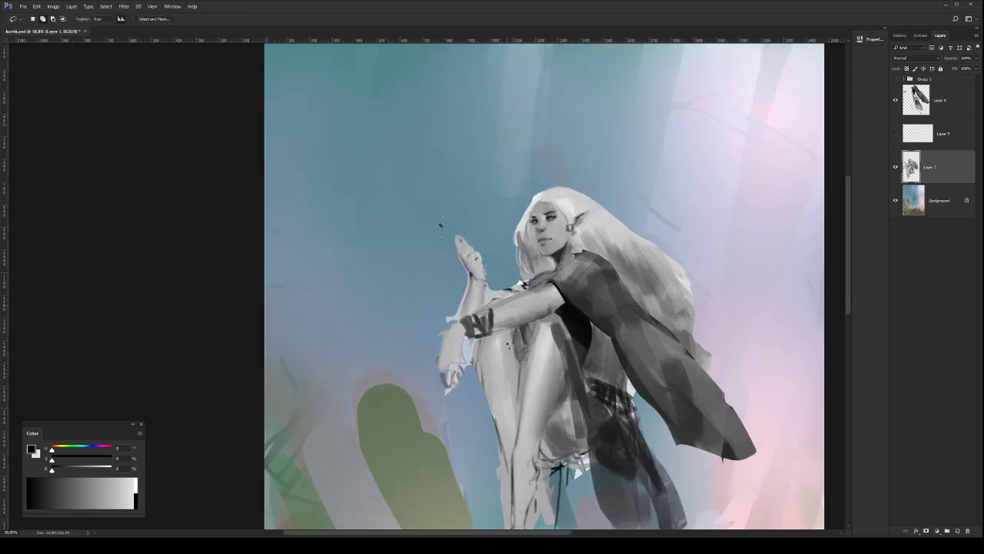
mouse_move(470, 364)
left_mouse_down()
mouse_move(470, 307)
mouse_move(477, 346)
left_mouse_up()
mouse_move(486, 387)
left_mouse_down()
mouse_move(509, 479)
mouse_move(503, 506)
mouse_move(492, 509)
mouse_move(466, 442)
mouse_move(459, 379)
mouse_move(442, 364)
mouse_move(472, 311)
left_mouse_up()
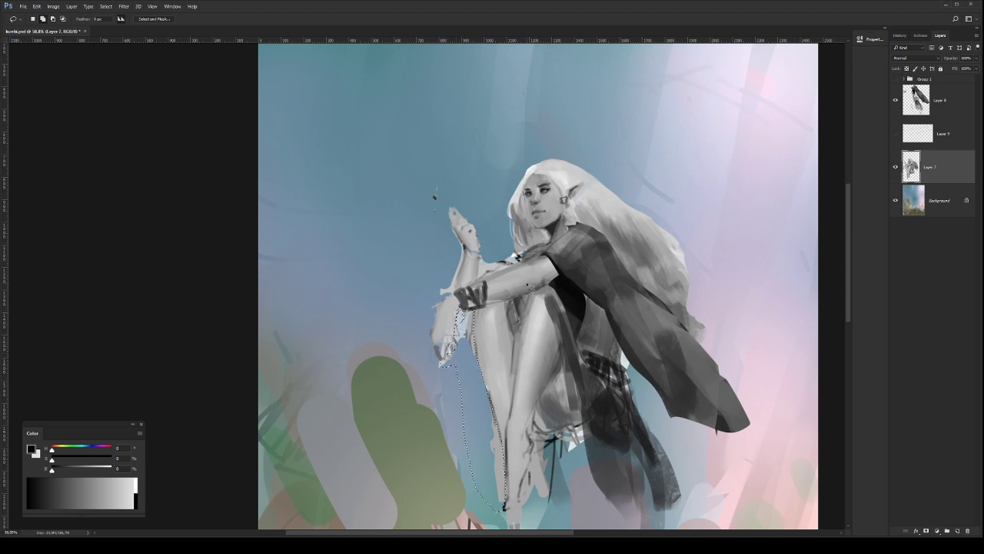
key("Delete")
key("ctrl+d")
mouse_move(555, 422)
left_mouse_down()
mouse_move(547, 403)
mouse_move(527, 512)
mouse_move(577, 419)
left_mouse_up()
key("ctrl+d")
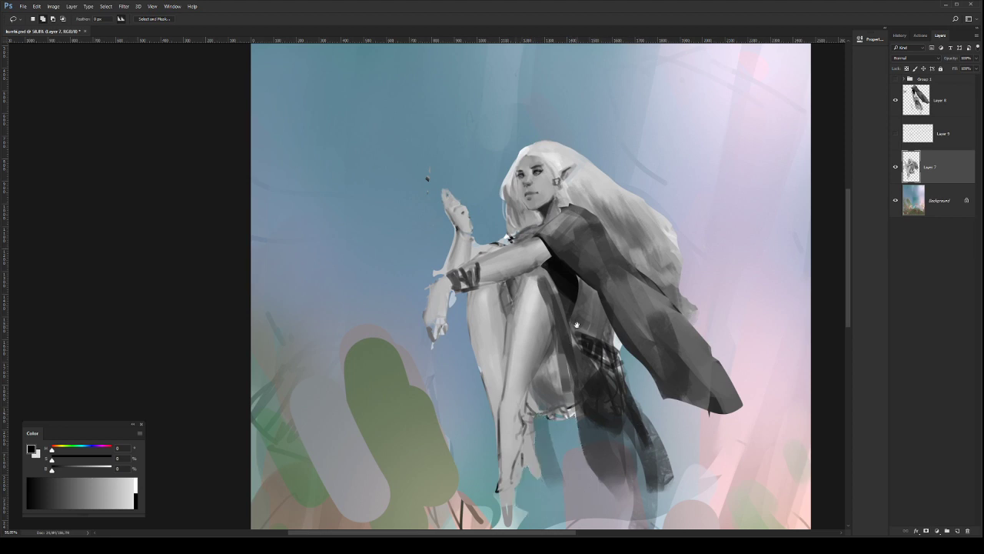
Step: Examine the face, raised hand and whole figure at close and distant magnifications
left_click_drag(577, 326, 619, 429)
left_click_drag(568, 260, 586, 282)
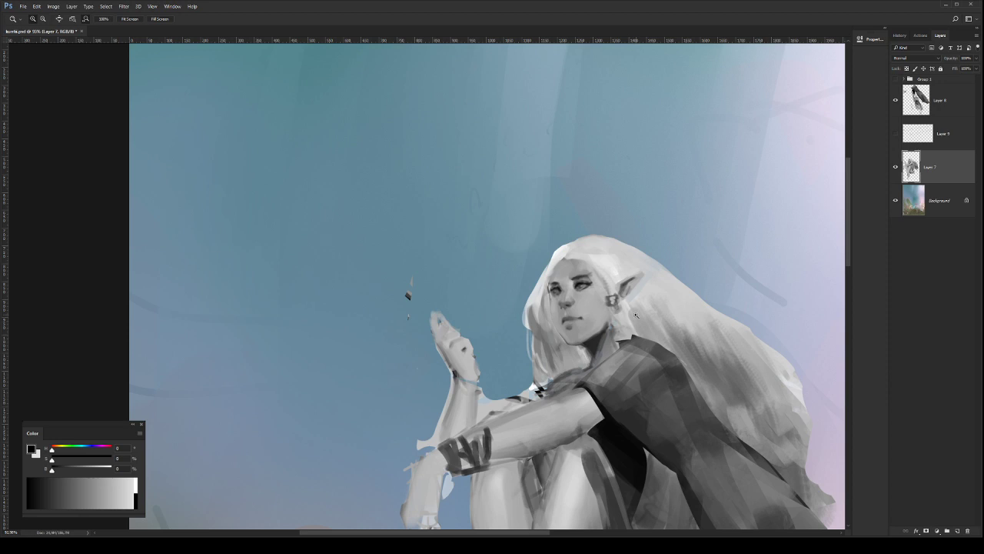
scroll(658, 317, "down", 1)
scroll(658, 317, "down", 2)
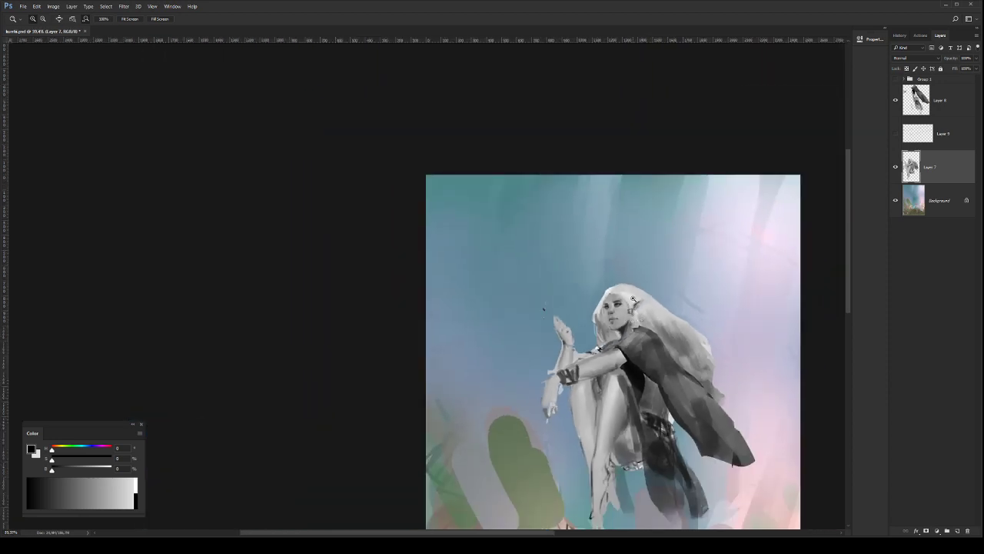
scroll(633, 299, "up", 3)
scroll(670, 285, "up", 2)
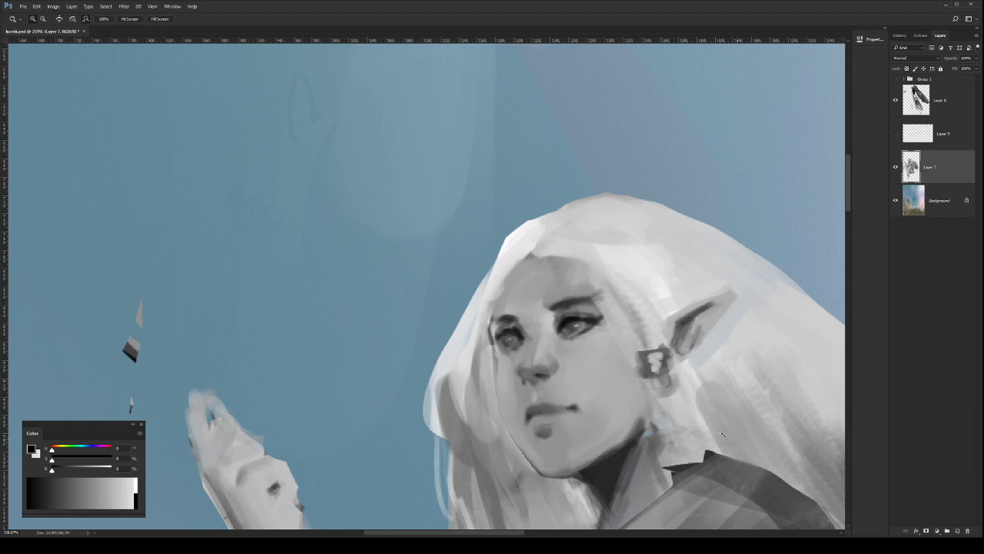
left_click_drag(612, 343, 479, 339)
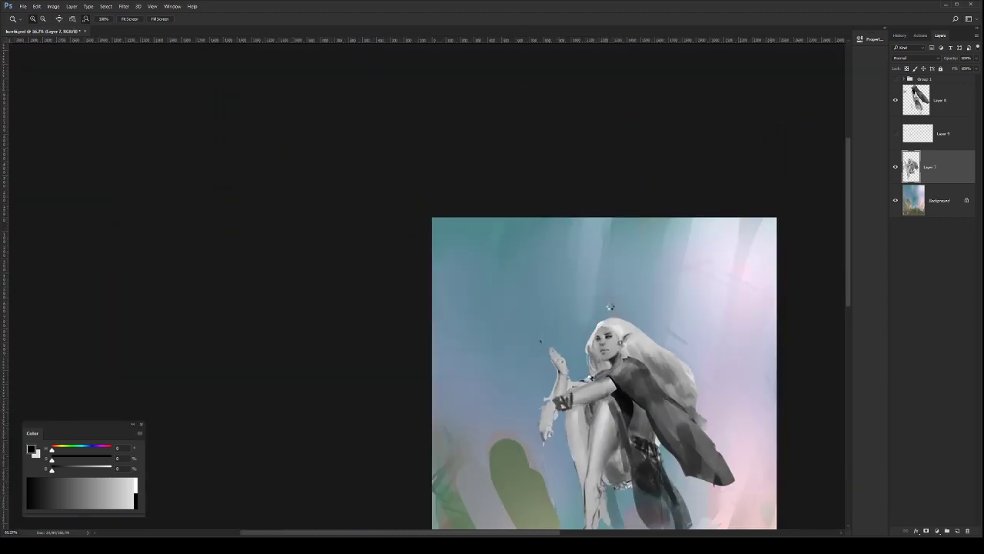
Step: Flip the canvas horizontally, sample a grey at the eye to retouch the face, then flip the canvas back
key("ctrl+shift+h")
left_click_drag(623, 343, 638, 343)
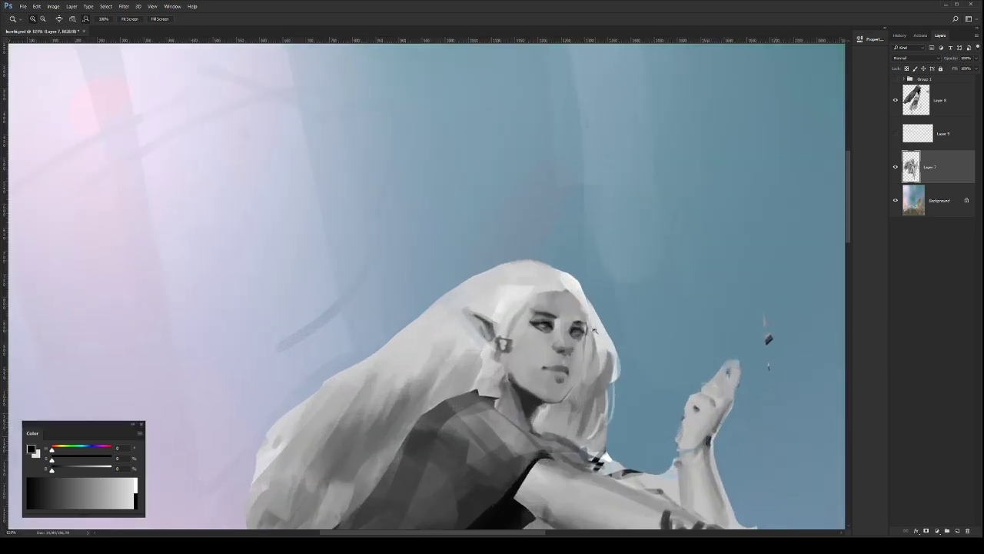
key("b")
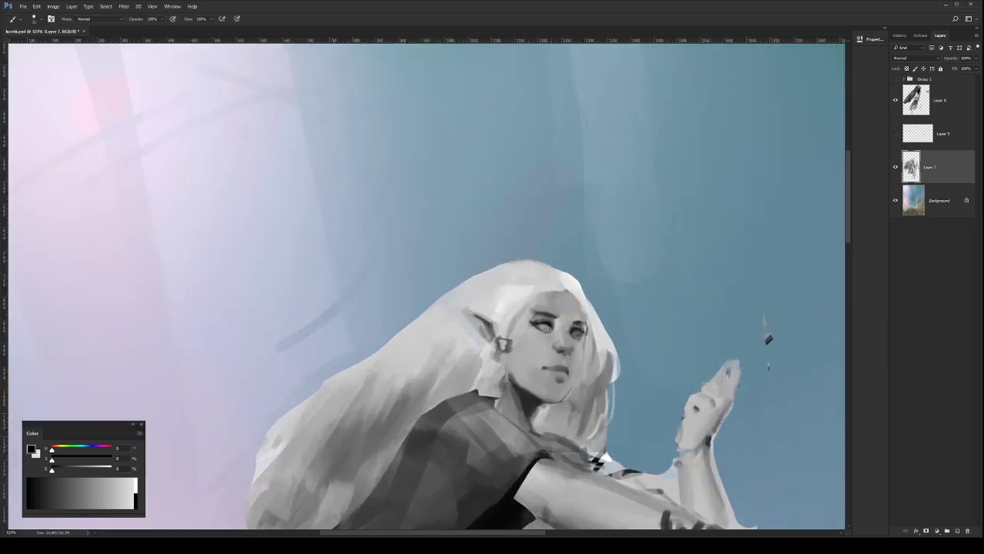
left_click(550, 325, "alt")
left_click_drag(607, 342, 553, 342)
left_click_drag(637, 338, 619, 331)
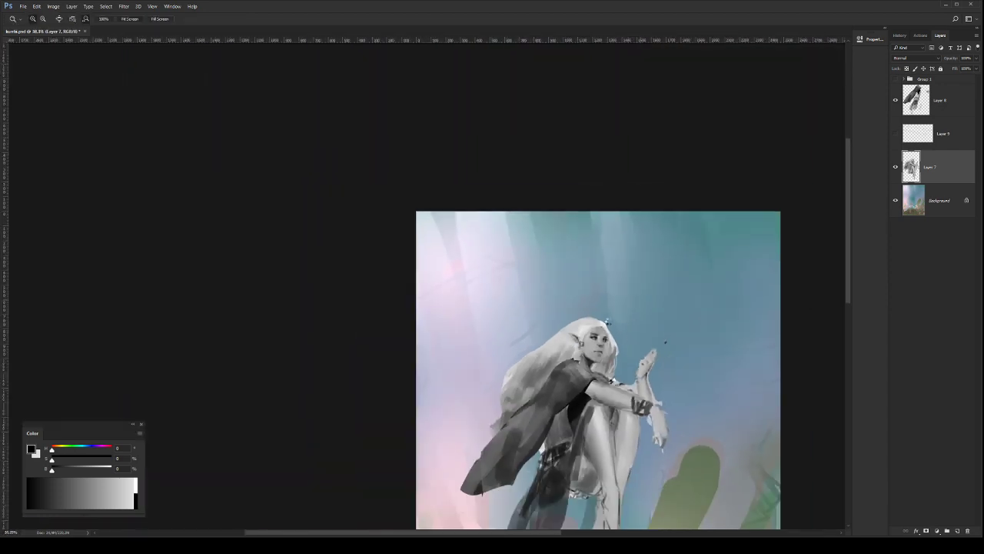
key("ctrl+shift+h")
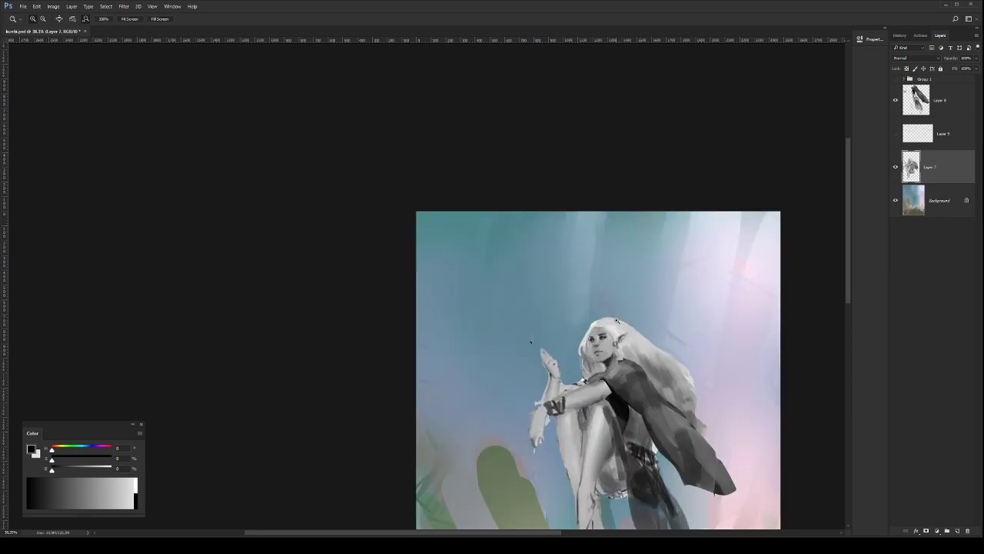
Step: Retouch the thigh and garment between the legs with sampled greys, then lasso the raised forearm's outer edge and deselect
mouse_move(613, 331)
left_mouse_down()
mouse_move(627, 329)
mouse_move(597, 313)
mouse_move(572, 242)
left_mouse_up()
key("b")
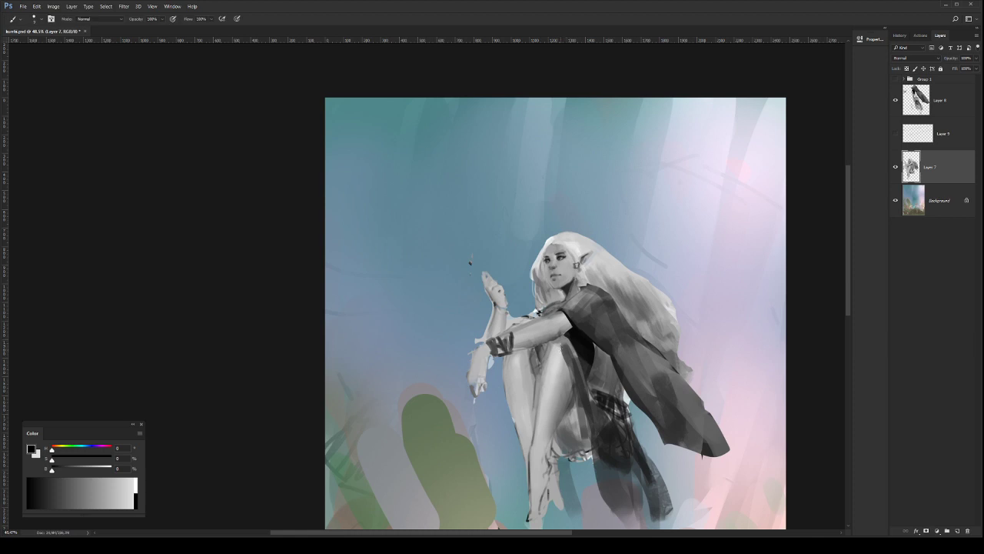
left_click_drag(551, 363, 537, 446)
left_click(554, 358, "alt")
left_click(568, 405, "alt")
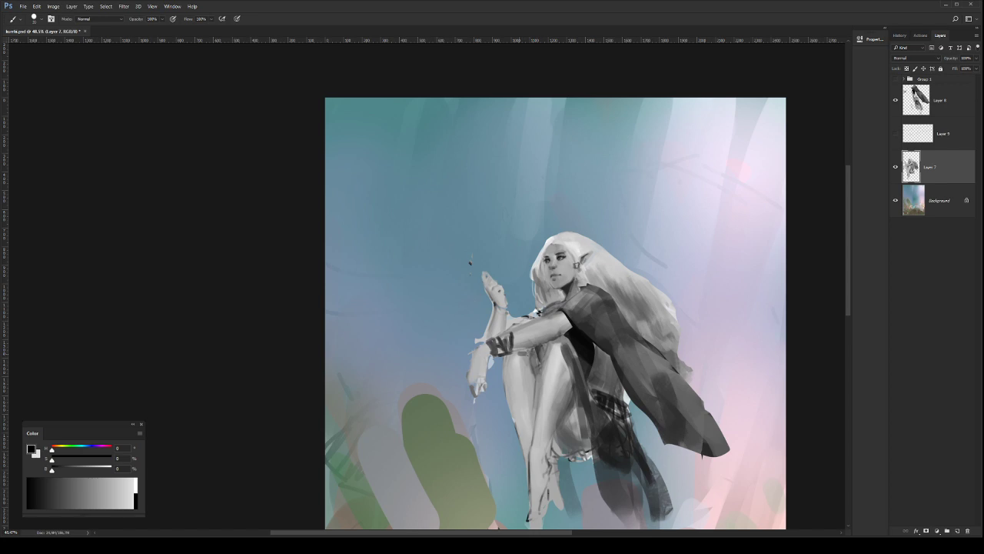
key("l")
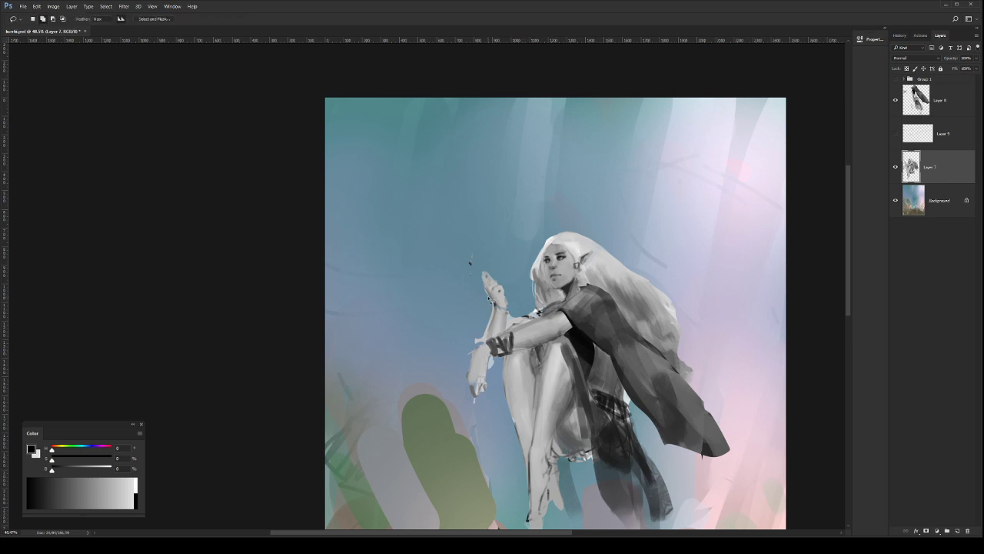
mouse_move(497, 315)
left_mouse_down()
mouse_move(488, 344)
mouse_move(468, 327)
mouse_move(483, 287)
left_mouse_up()
key("ctrl+d")
Step: Add a layer directly beneath the figure and fill the gap between the hanging hand and knee with an enlarged brush
left_click(925, 196)
left_click(957, 531)
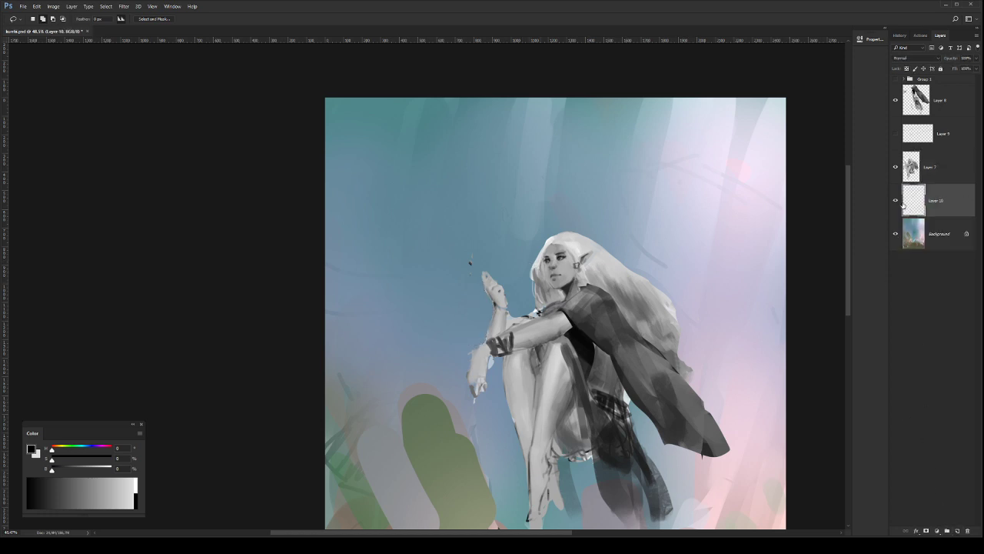
key("b")
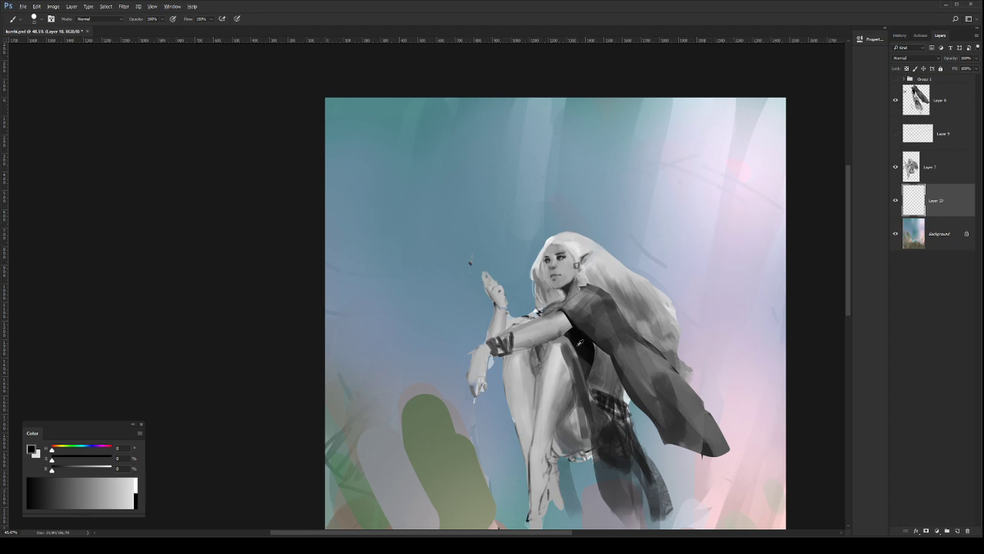
key("bracketright")
key("bracketright")
key("bracketright")
key("bracketright")
key("bracketright")
key("bracketright")
mouse_move(495, 357)
left_mouse_down()
mouse_move(492, 376)
mouse_move(497, 349)
mouse_move(504, 370)
mouse_move(490, 371)
left_mouse_up()
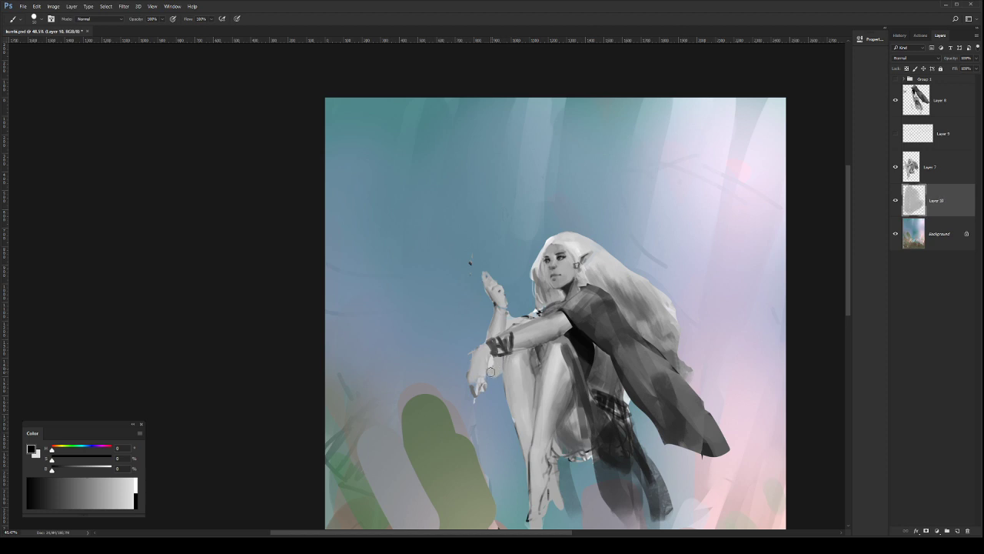
Step: Merge the grey fill layer with the figure layer above it
key("e")
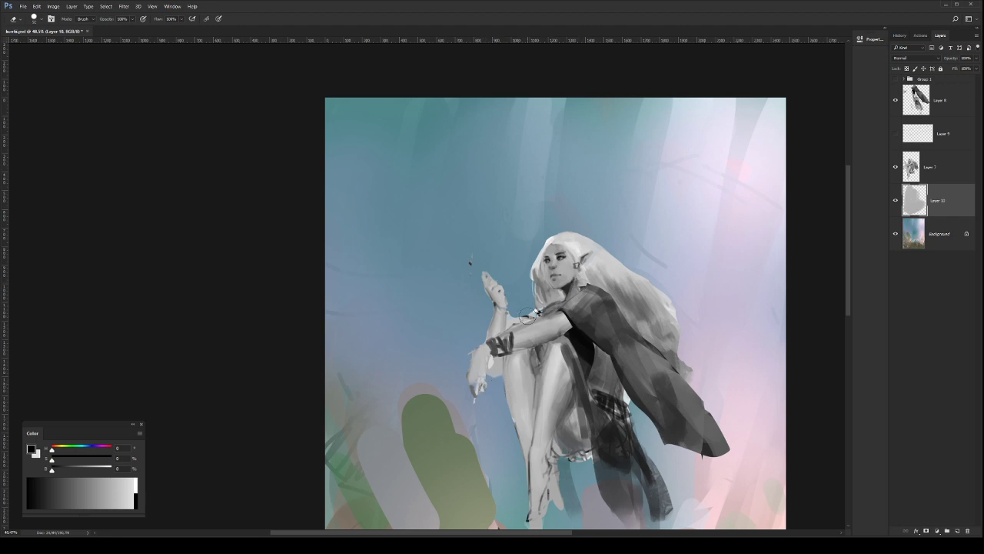
key("l")
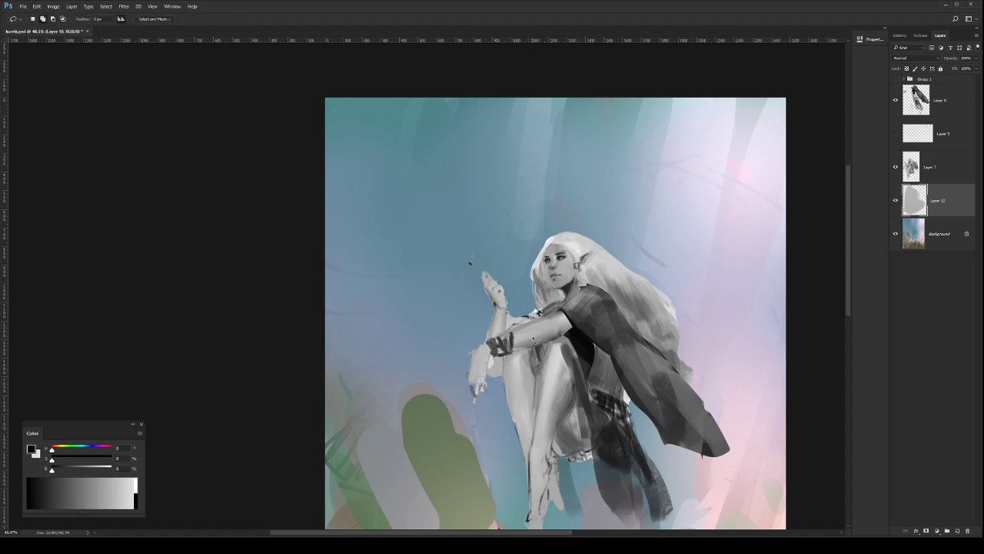
key("alt+bracketright")
key("ctrl+e")
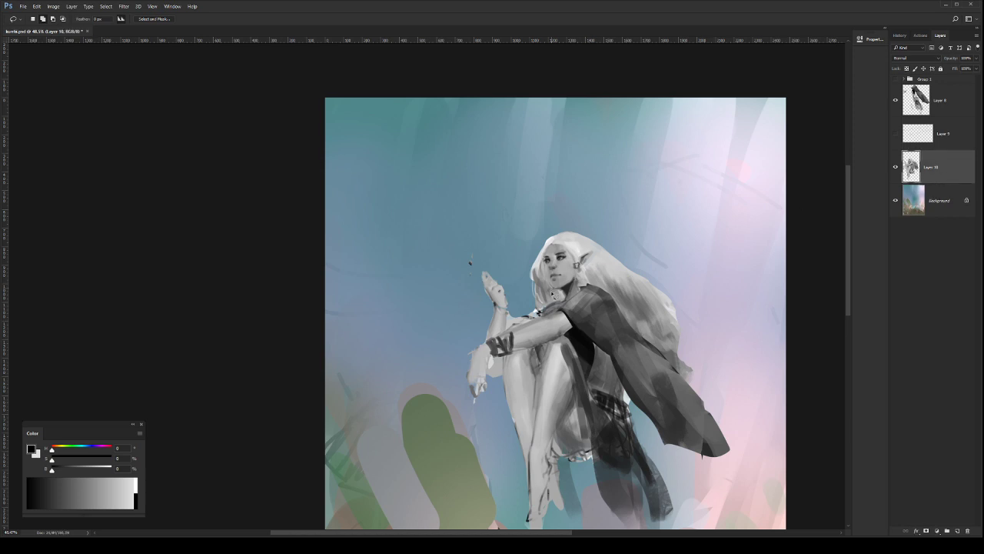
Step: Lasso the head, flip the canvas horizontally, rotate the head by about 4 degrees with Free Transform, and deselect
mouse_move(540, 303)
left_mouse_down()
mouse_move(539, 318)
mouse_move(507, 336)
mouse_move(517, 308)
left_mouse_up()
key("ctrl+shift+h")
mouse_move(590, 223)
left_mouse_down()
mouse_move(511, 272)
mouse_move(546, 305)
mouse_move(599, 307)
mouse_move(600, 225)
mouse_move(635, 181)
left_mouse_up()
key("ctrl+t")
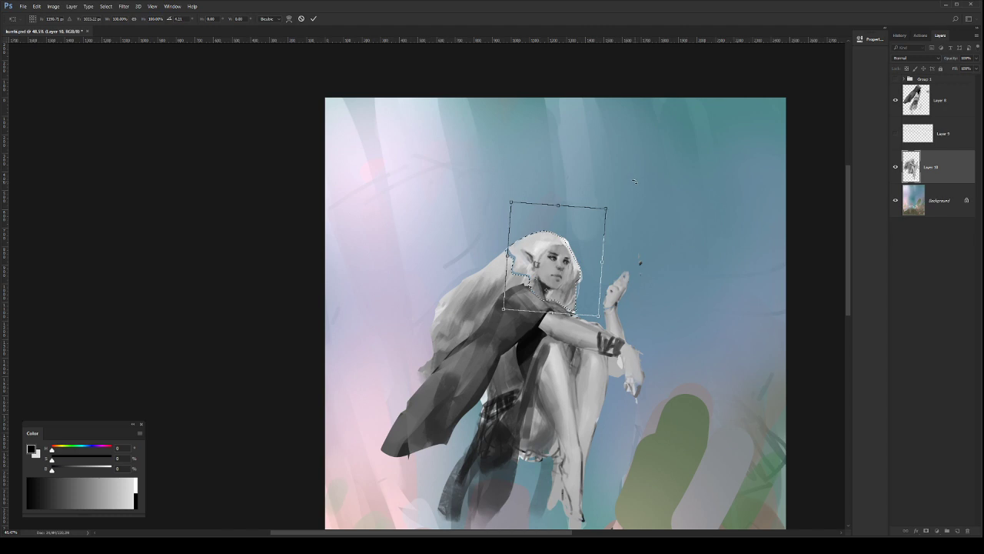
key("Return")
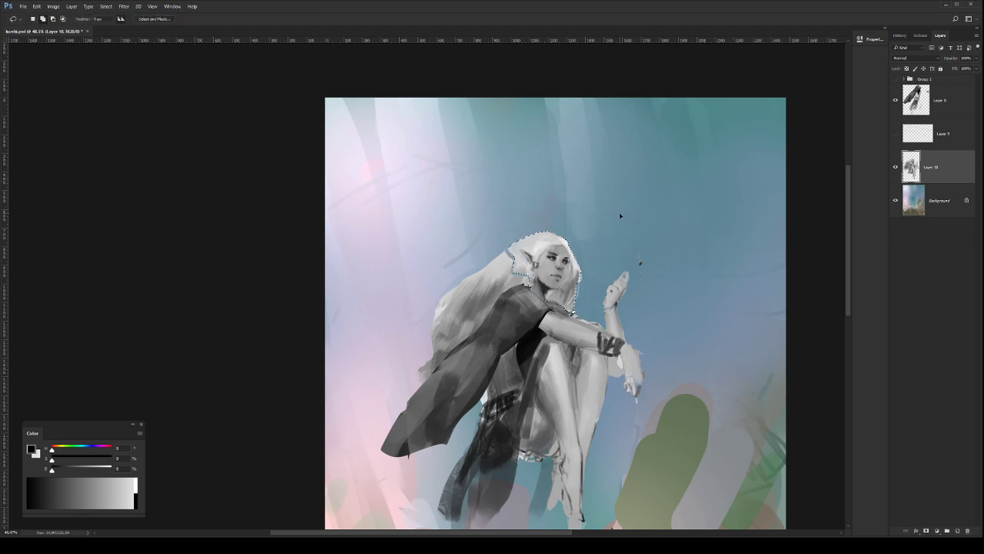
key("ctrl+d")
Step: Paint sampled hair tones over the seam behind the ear and along the upper hair, then flip the canvas back
key("b")
left_click(512, 253, "alt")
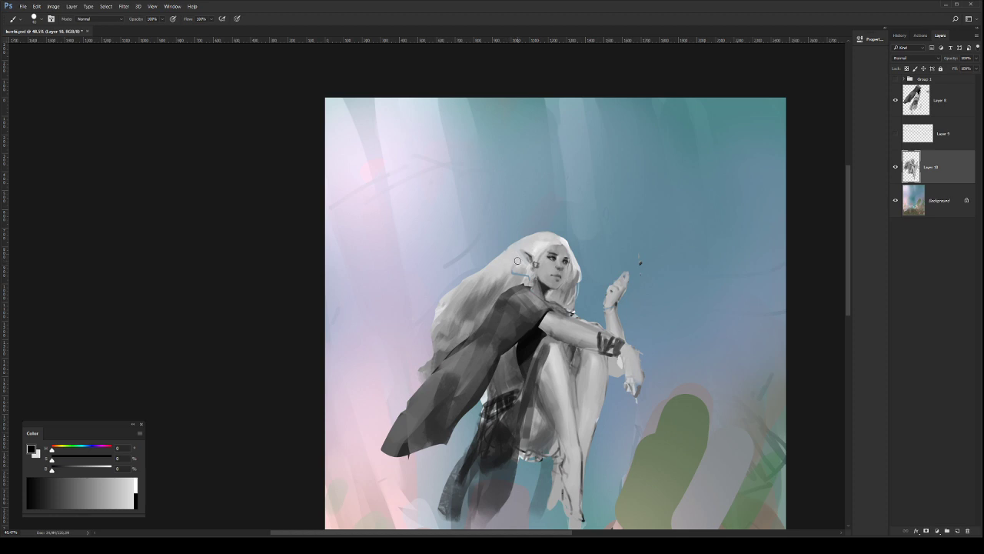
left_click(516, 276, "alt")
mouse_move(511, 275)
left_mouse_down()
mouse_move(519, 263)
mouse_move(520, 275)
left_mouse_up()
left_click_drag(514, 245, 472, 273)
key("ctrl+shift+h")
Step: Sample a light grey from the flowing hair and smooth the strands above the cape with it
mouse_move(608, 318)
left_mouse_down()
mouse_move(540, 303)
mouse_move(624, 347)
mouse_move(608, 339)
left_mouse_up()
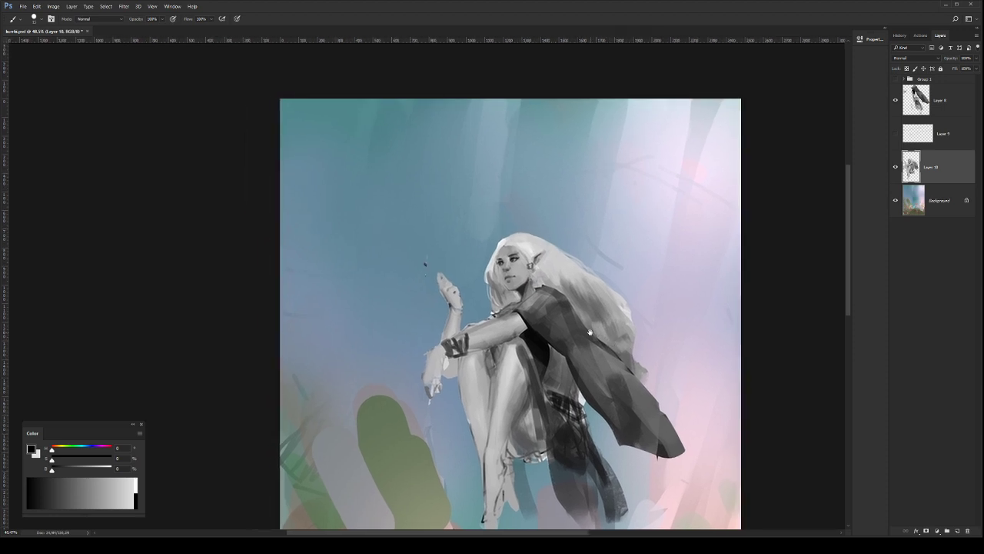
left_click(577, 280, "alt")
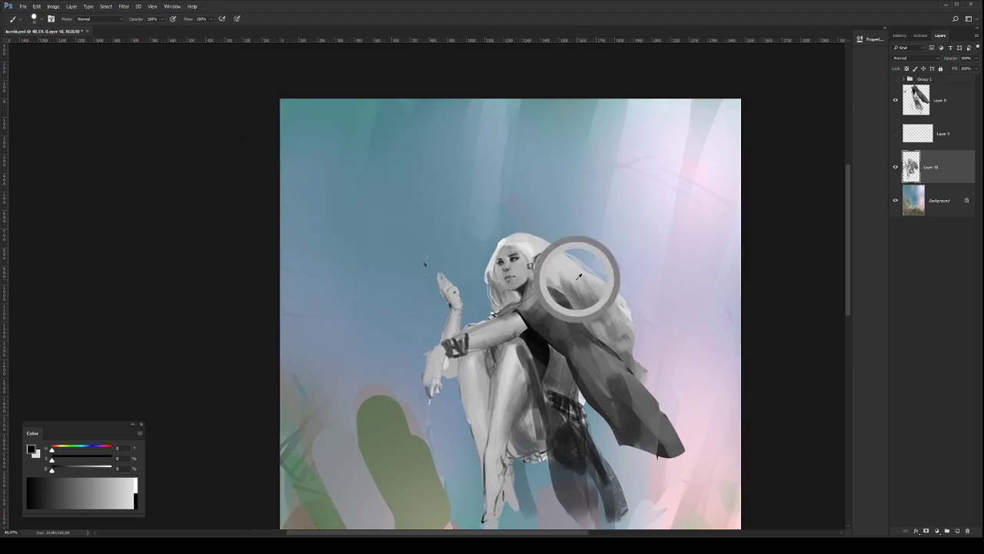
left_click_drag(575, 276, 593, 299)
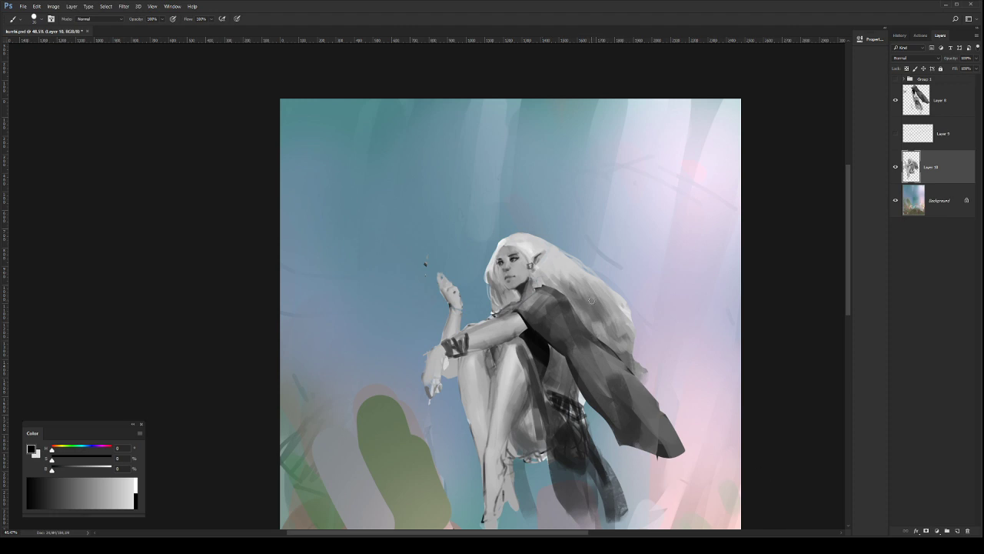
Step: Set a large soft brush to Multiply on the Background layer, try darkening the sky, and undo the stroke
key("z")
left_click_drag(575, 284, 499, 278)
left_click_drag(486, 214, 498, 238)
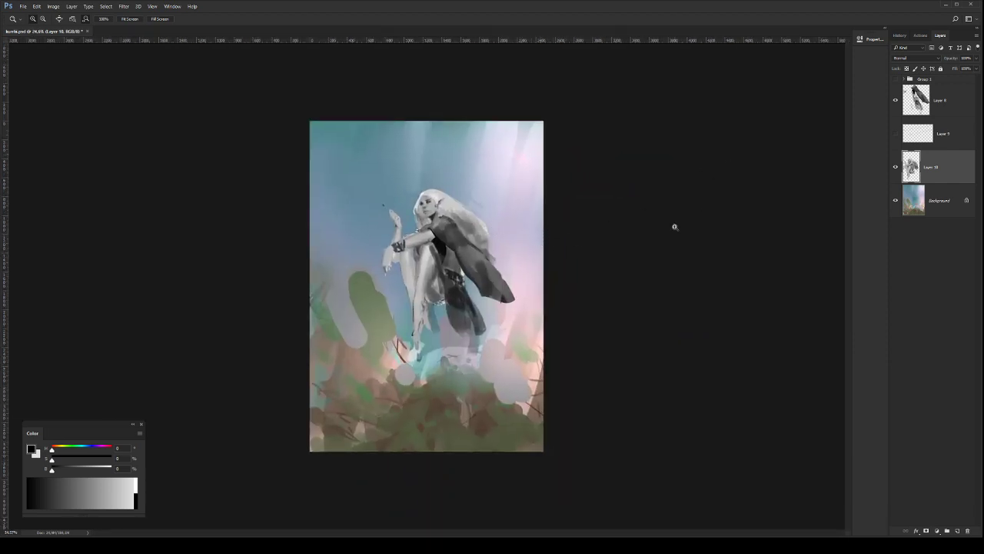
left_click(940, 203)
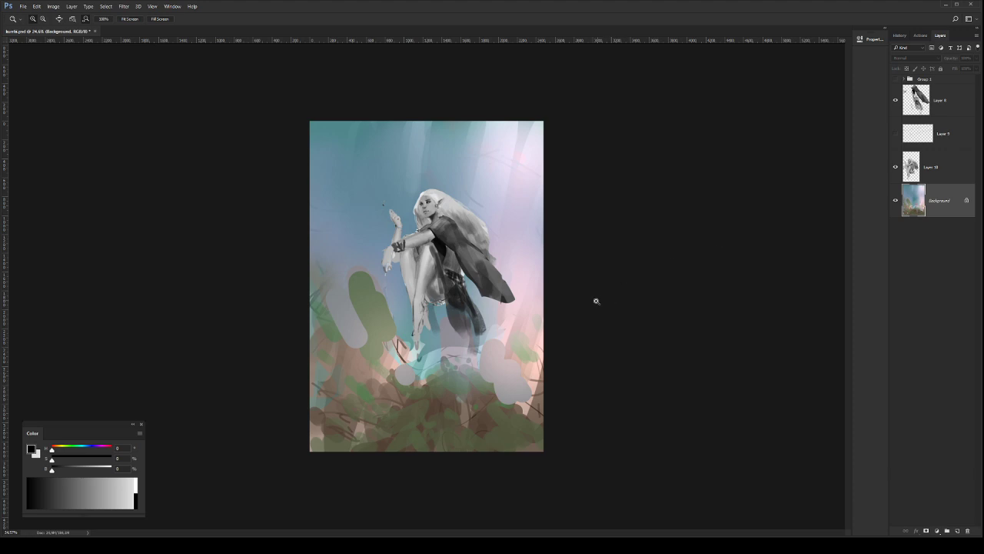
key("b")
left_click_drag(473, 334, 523, 336)
left_click_drag(482, 228, 477, 216)
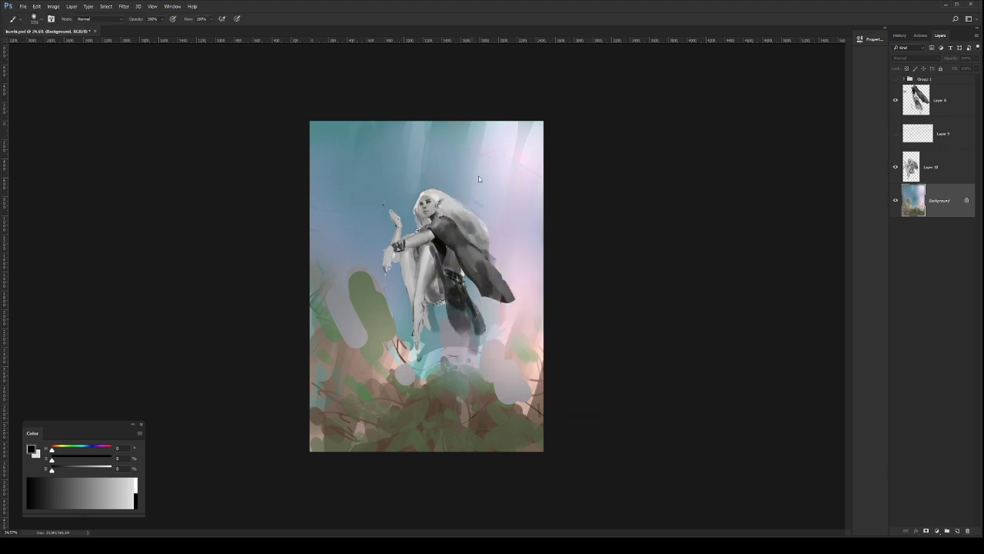
key("shift+alt+m")
left_click_drag(360, 160, 397, 160)
left_click_drag(314, 116, 376, 127)
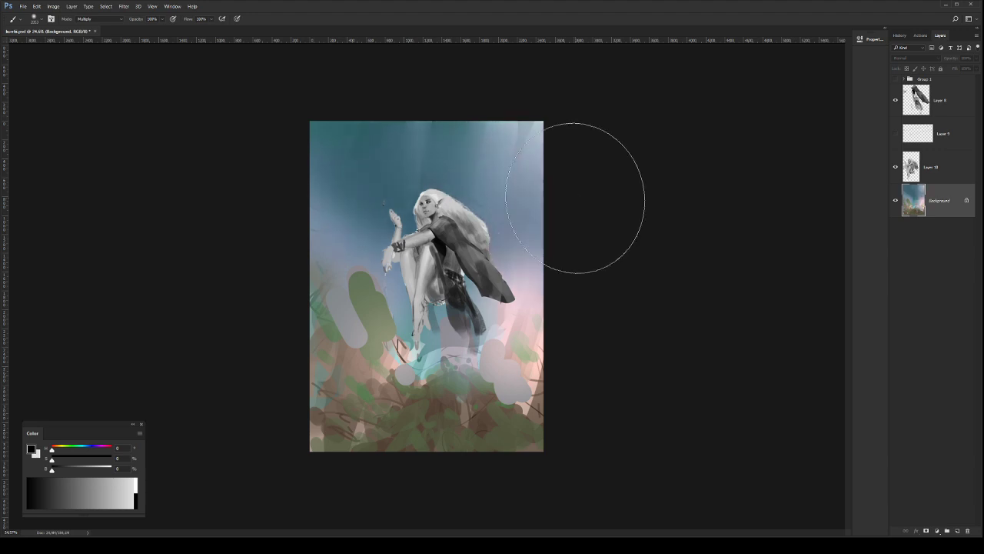
key("ctrl+z")
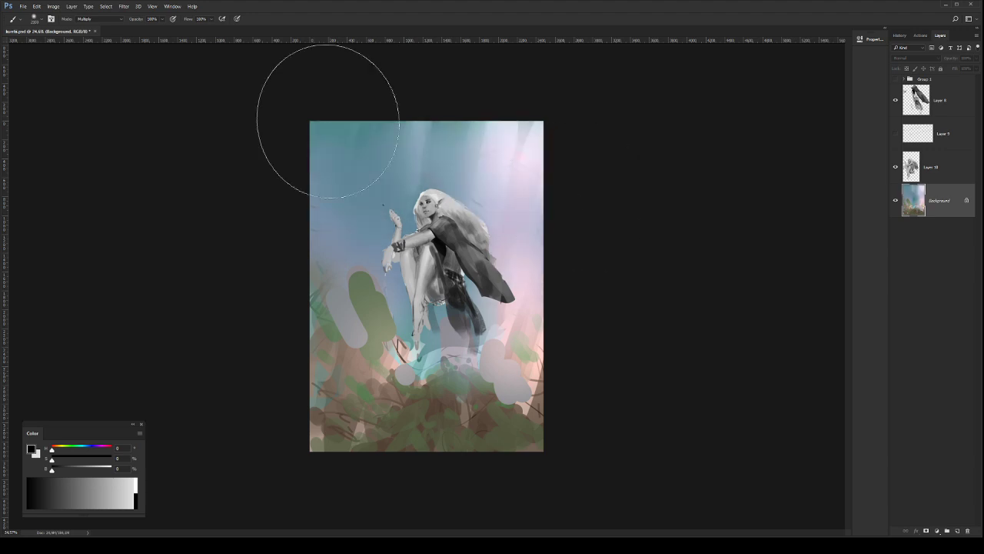
Step: Enlarge the Multiply brush and darken the upper sky and lower foliage on the Background layer
key("bracketright")
key("bracketright")
key("bracketright")
mouse_move(296, 126)
left_mouse_down()
mouse_move(482, 165)
mouse_move(620, 171)
left_mouse_up()
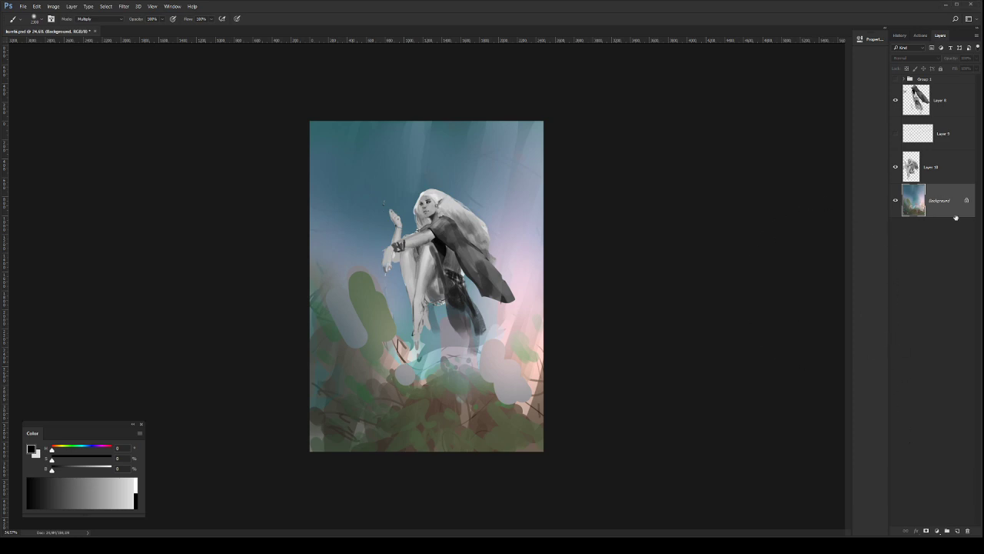
Step: Lasso the sky and glow around the figure on the Background layer, shift its colour towards blue with an adjustment, and deselect
key("i")
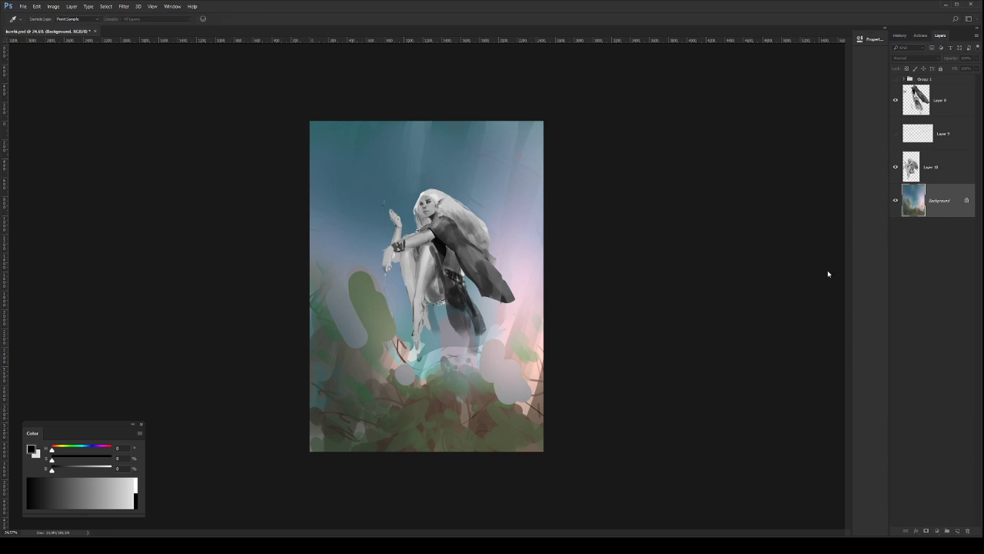
left_click_drag(834, 290, 838, 288)
key("Return")
key("l")
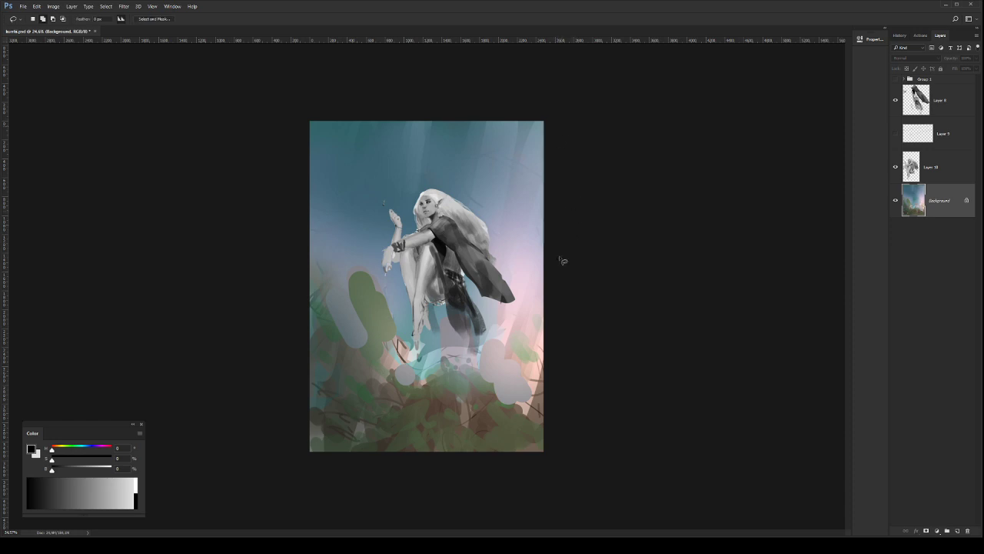
mouse_move(543, 243)
left_mouse_down()
mouse_move(497, 319)
mouse_move(521, 350)
mouse_move(499, 377)
mouse_move(446, 378)
mouse_move(363, 282)
mouse_move(371, 349)
mouse_move(329, 367)
mouse_move(263, 202)
mouse_move(390, 53)
mouse_move(670, 159)
left_mouse_up()
key("i")
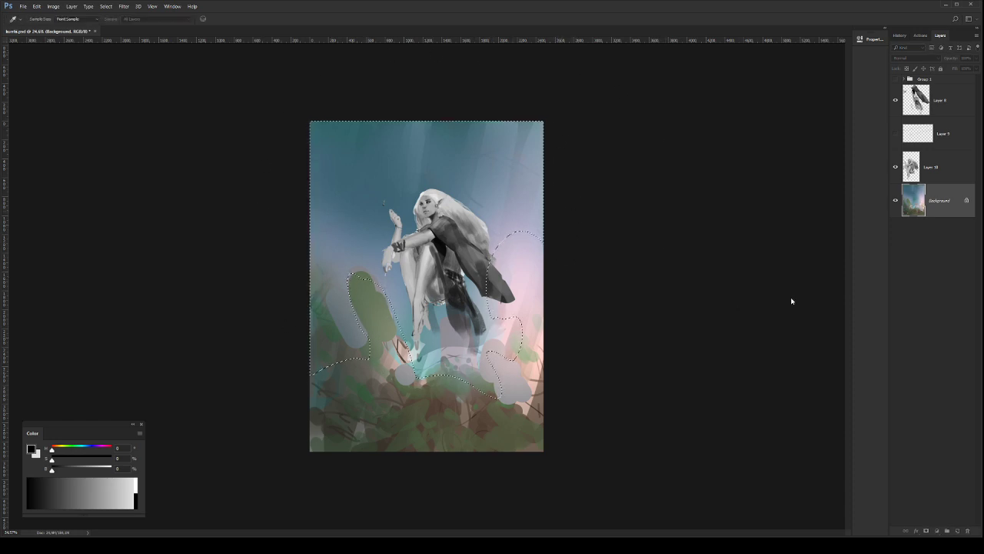
mouse_move(836, 291)
left_mouse_down()
mouse_move(850, 287)
mouse_move(841, 289)
left_mouse_up()
key("l")
key("ctrl+d")
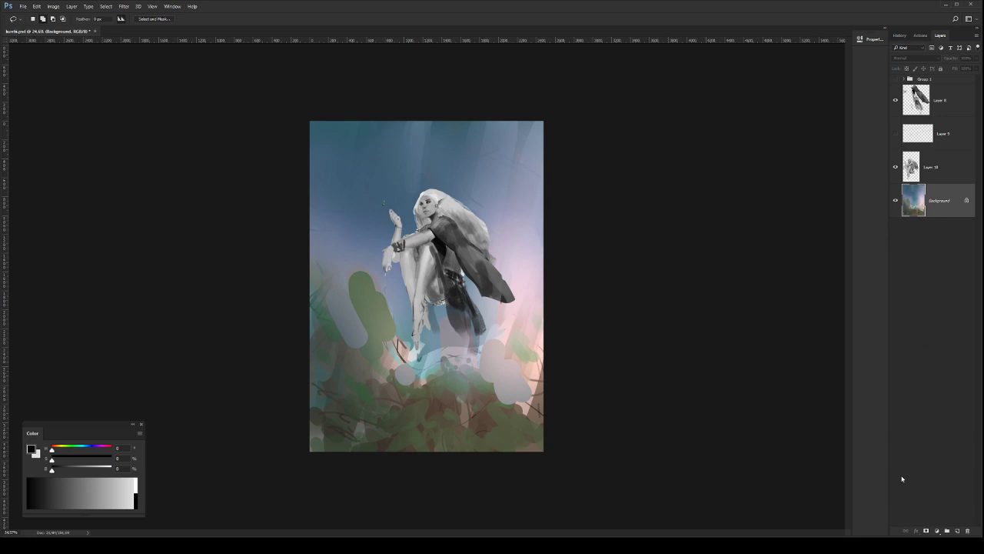
Step: Add two empty layers above the Background layer and switch to a small, hard brush on the lower one
left_click(958, 532)
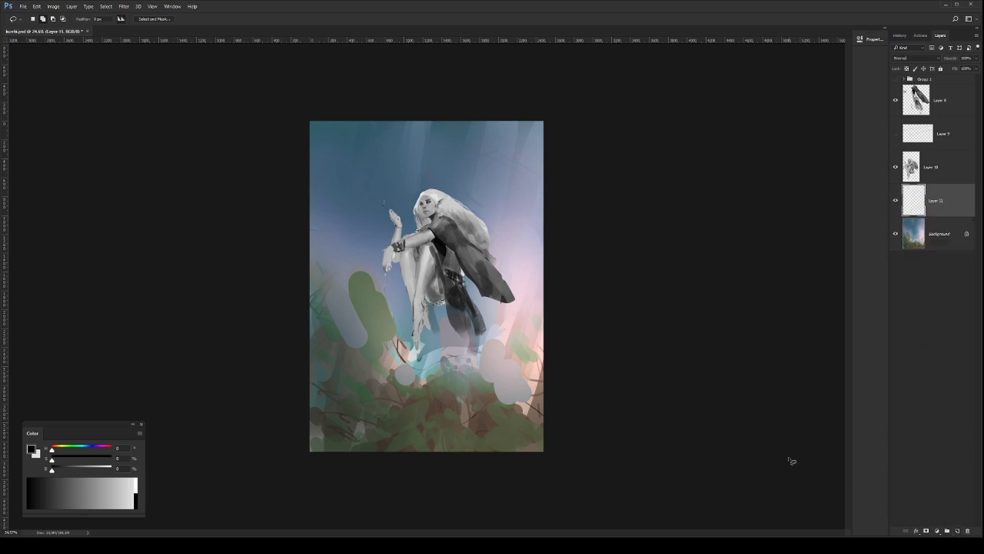
key("v")
left_click(514, 404)
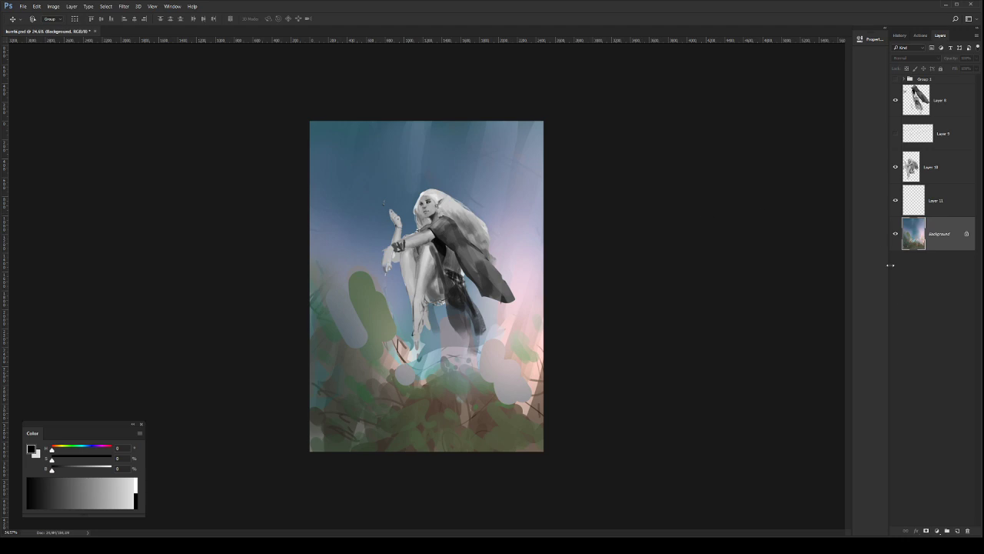
left_click(958, 529)
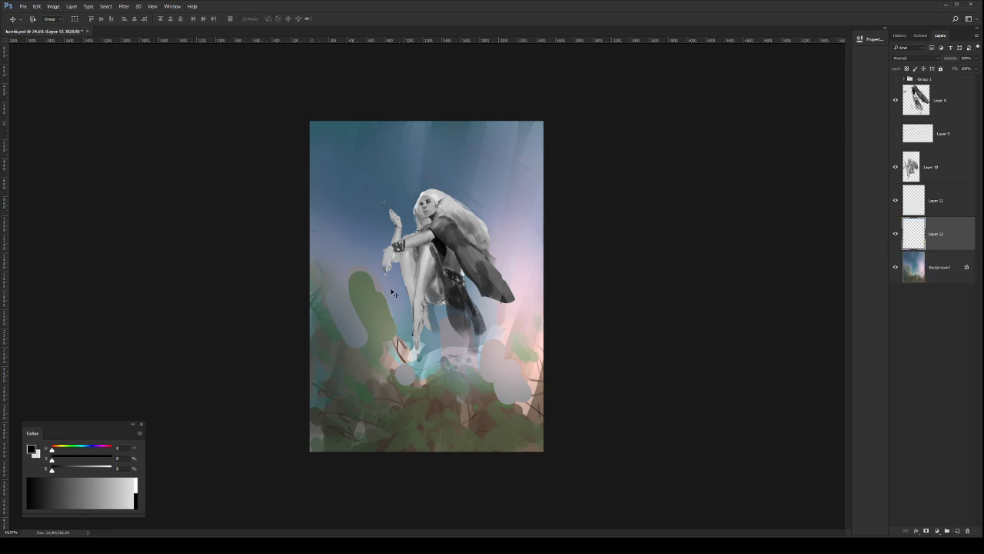
key("b")
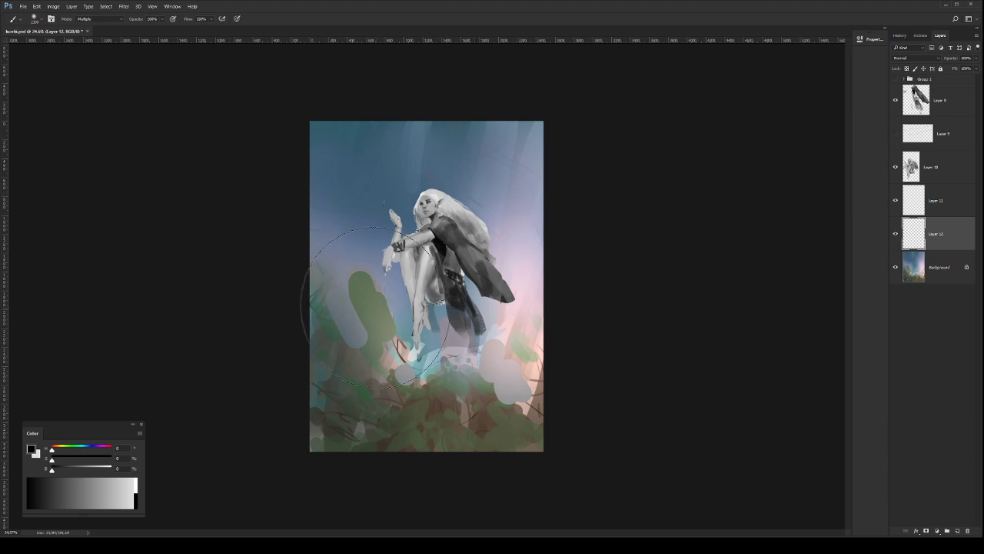
right_click(343, 228, "alt")
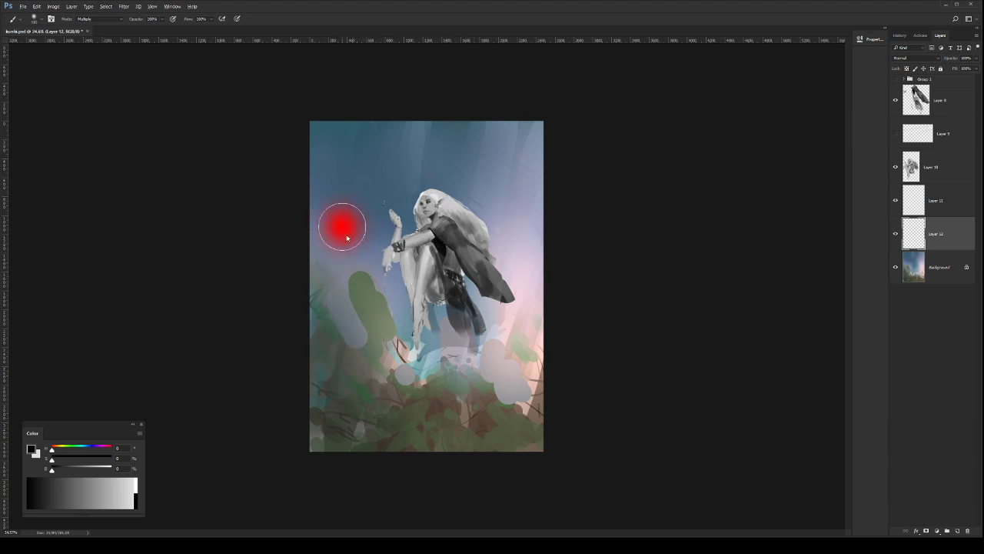
right_click(341, 235, "alt")
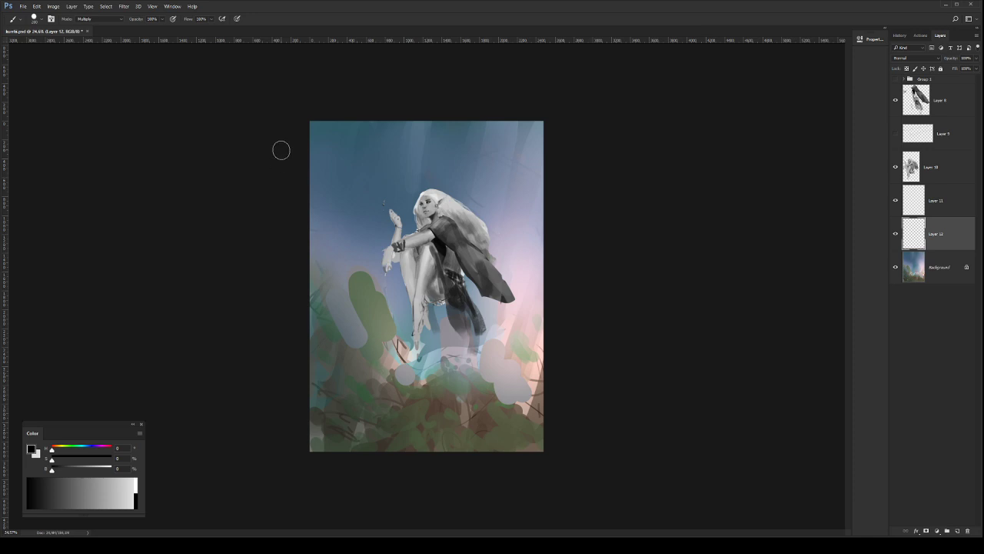
Step: Try painting broad diagonal trunk strokes from the upper sky down towards the foliage beside the figure, then undo them
left_click_drag(312, 214, 348, 306)
key("ctrl+z")
mouse_move(311, 186)
left_mouse_down()
mouse_move(344, 292)
mouse_move(365, 319)
left_mouse_up()
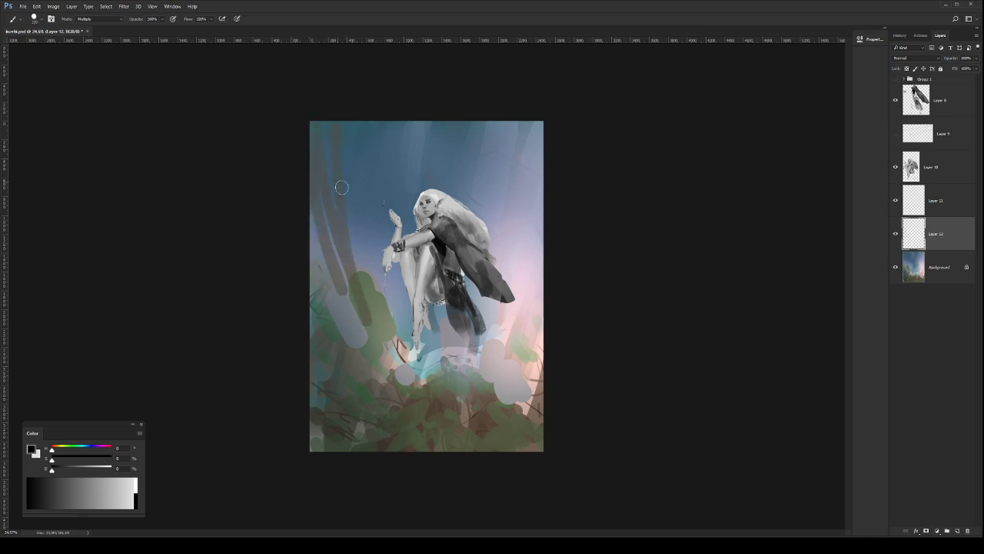
left_click_drag(341, 189, 415, 390)
left_click_drag(367, 297, 387, 347)
left_click_drag(335, 243, 390, 376)
key("ctrl+z")
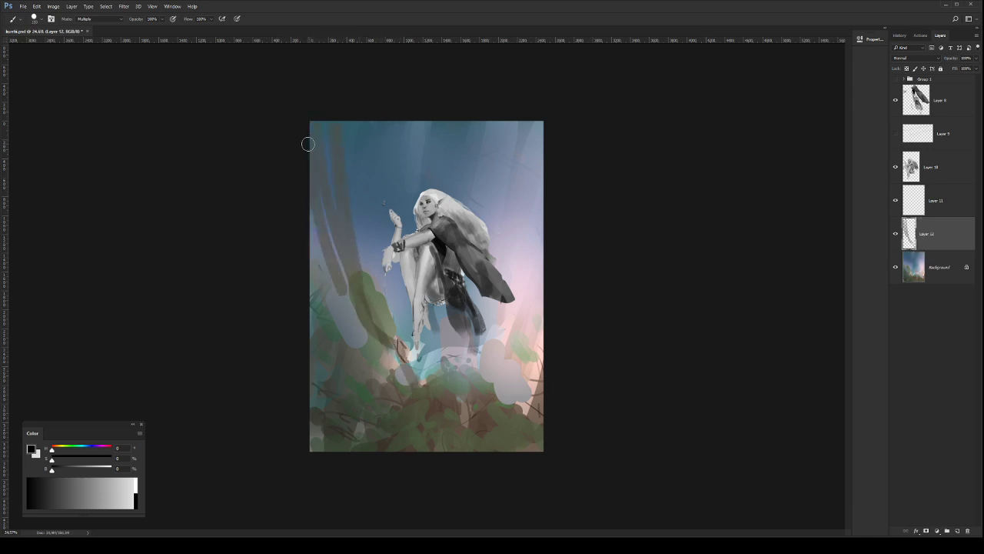
left_click_drag(321, 155, 343, 295)
key("ctrl+alt+z")
key("ctrl+alt+z")
key("ctrl+alt+z")
key("ctrl+alt+z")
key("ctrl+alt+z")
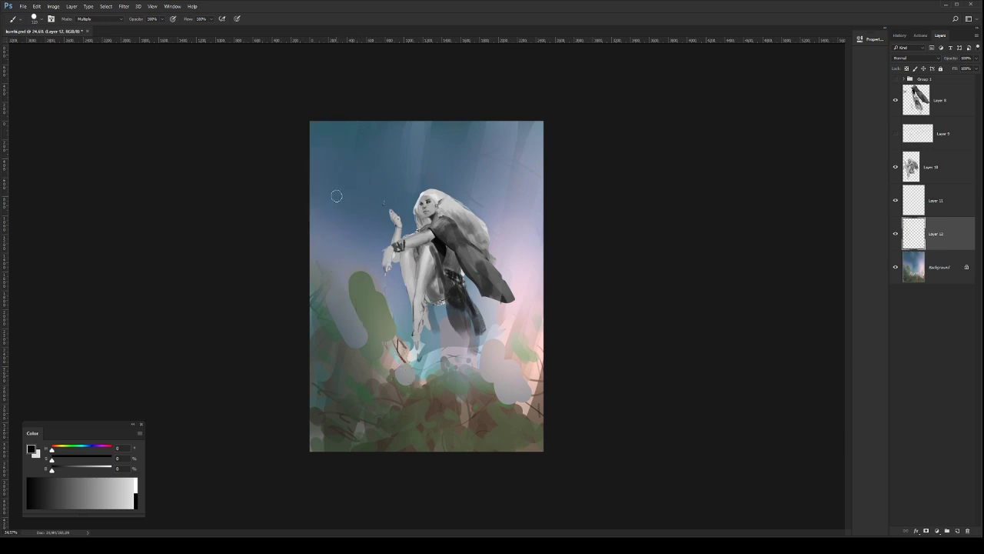
Step: Paint thin translucent trunks beside and behind the figure on the lower new layer, and darken the left-edge foliage with a larger brush
key("bracketleft")
key("bracketleft")
key("bracketleft")
key("bracketleft")
key("bracketleft")
left_click_drag(312, 189, 343, 285)
left_click_drag(308, 155, 406, 370)
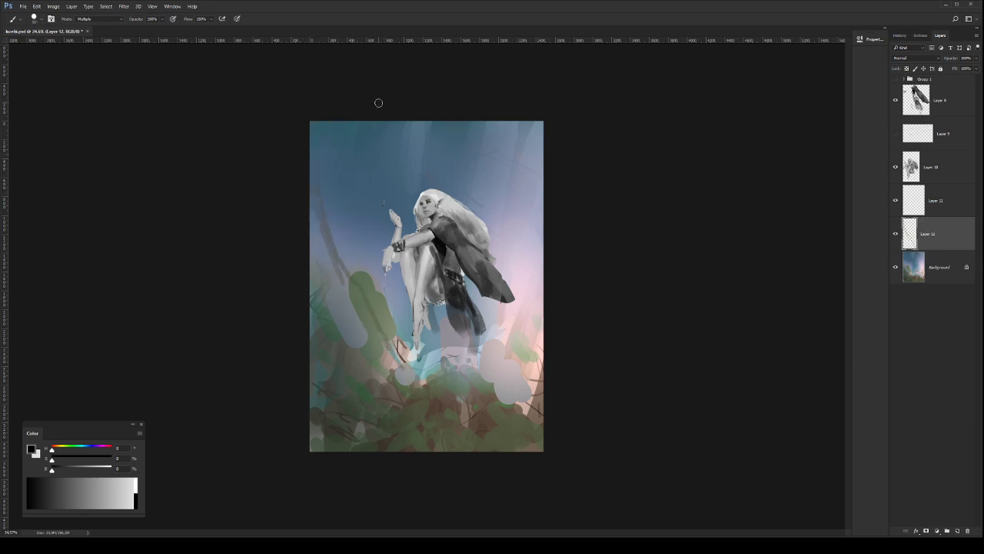
left_click_drag(393, 112, 421, 382)
left_click_drag(377, 335, 380, 383)
left_click_drag(350, 269, 389, 397)
mouse_move(507, 137)
left_mouse_down()
mouse_move(515, 321)
mouse_move(500, 123)
left_mouse_up()
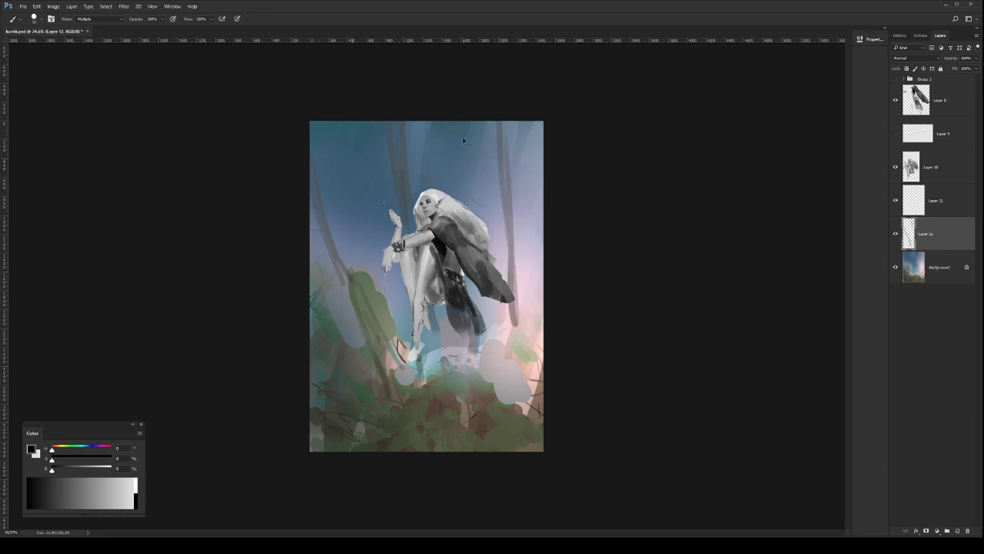
key("ctrl+z")
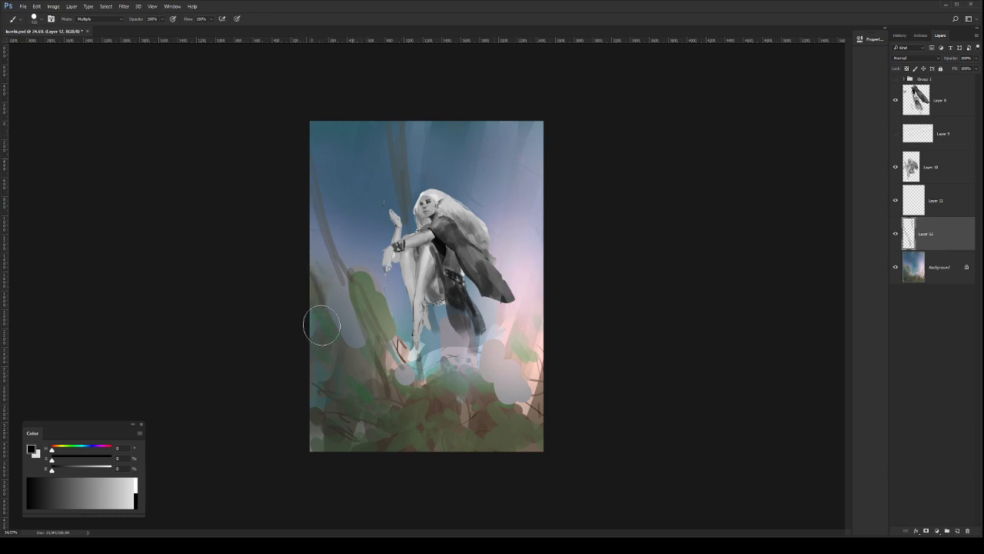
left_click_drag(305, 288, 342, 420)
left_click_drag(307, 289, 318, 351)
Step: Add a layer above the cloak layer and block in a thick dark trunk slanting across the painting's upper right corner
left_click(956, 95)
left_click(951, 79)
left_click(952, 104)
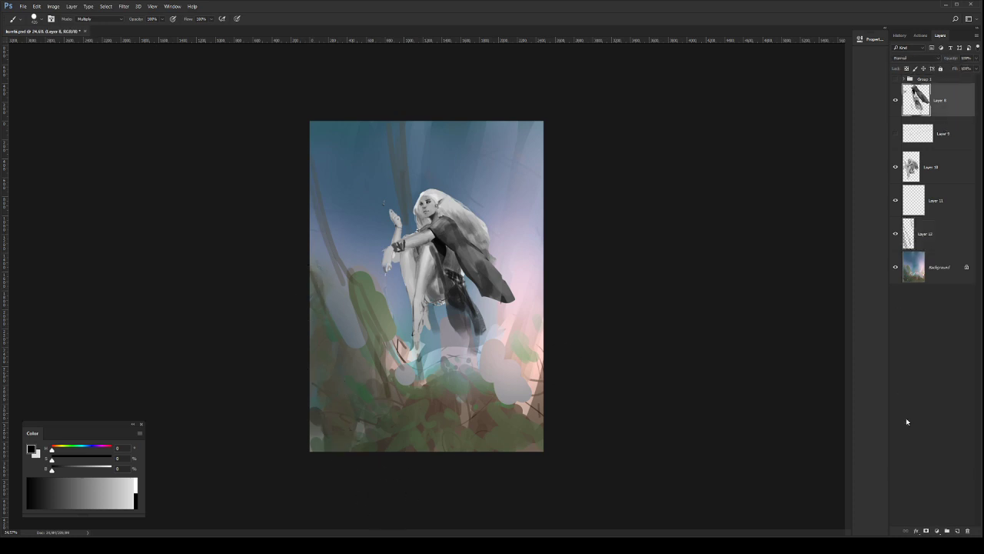
left_click(958, 530)
mouse_move(492, 100)
left_mouse_down()
mouse_move(552, 308)
mouse_move(516, 223)
left_mouse_up()
key("ctrl+z")
key("bracketleft")
mouse_move(499, 130)
left_mouse_down()
mouse_move(545, 228)
mouse_move(527, 112)
mouse_move(561, 297)
mouse_move(495, 102)
mouse_move(550, 275)
mouse_move(496, 116)
mouse_move(526, 228)
left_mouse_up()
key("ctrl+z")
key("ctrl+z")
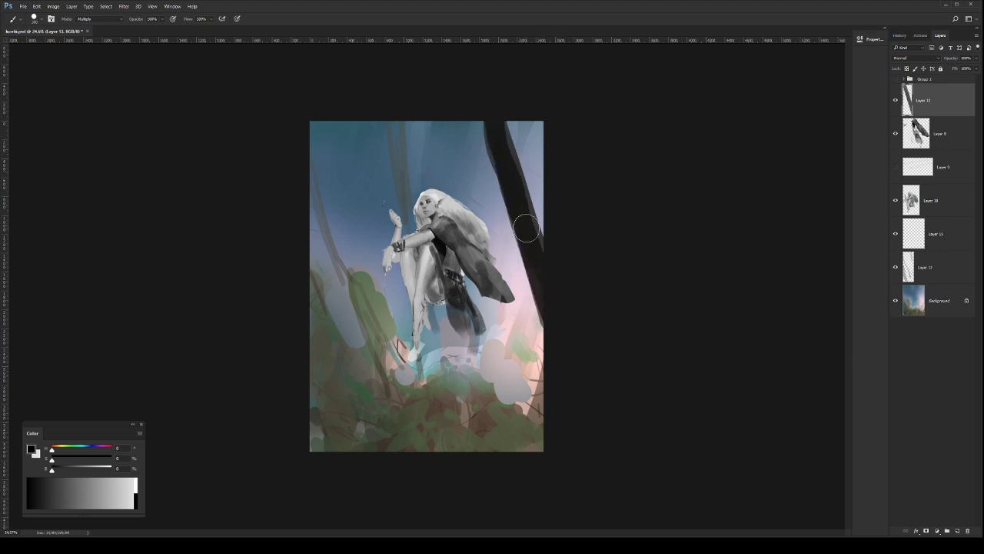
Step: Paint a thinner dark branch splitting off the right side of the thick trunk with a smaller brush
key("bracketleft")
key("bracketleft")
key("bracketleft")
left_click_drag(514, 116, 526, 213)
key("bracketleft")
key("bracketleft")
key("bracketleft")
key("bracketleft")
left_click_drag(515, 112, 532, 254)
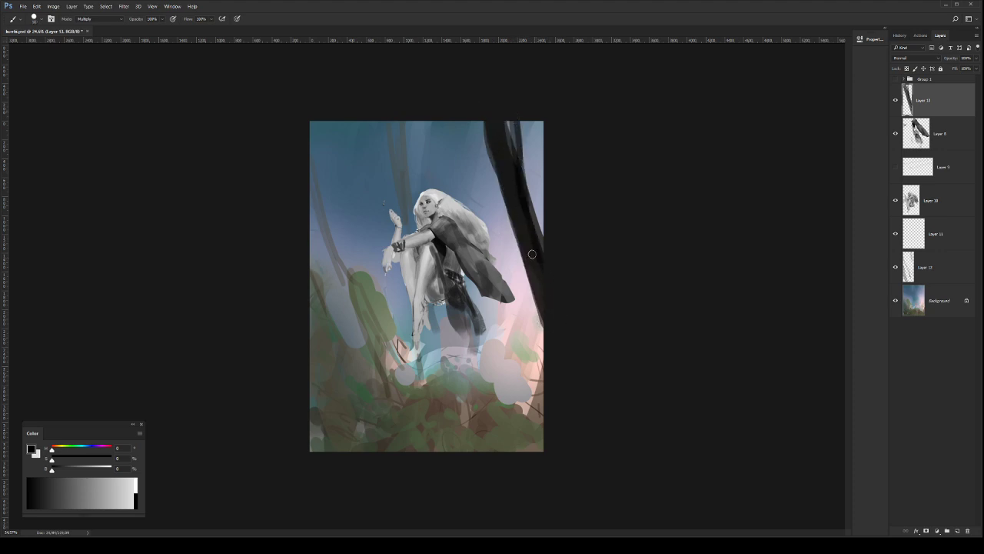
Step: Roughen the thick trunk's left edge, add dark strokes down the painting's right edge, and paint a dark trunk in the lower left corner
left_click_drag(477, 123, 545, 292)
mouse_move(514, 223)
left_mouse_down()
mouse_move(559, 321)
mouse_move(561, 347)
mouse_move(539, 319)
mouse_move(543, 440)
left_mouse_up()
mouse_move(319, 449)
left_mouse_down()
mouse_move(304, 407)
mouse_move(327, 450)
left_mouse_up()
mouse_move(311, 381)
left_mouse_down()
mouse_move(325, 451)
mouse_move(305, 402)
mouse_move(320, 452)
left_mouse_up()
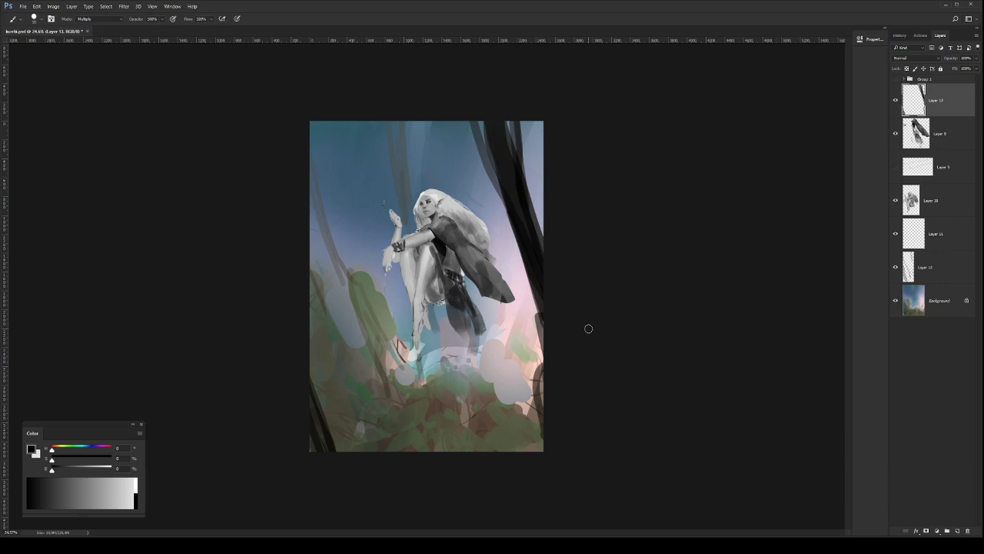
left_click_drag(472, 122, 497, 170)
left_click_drag(308, 154, 332, 239)
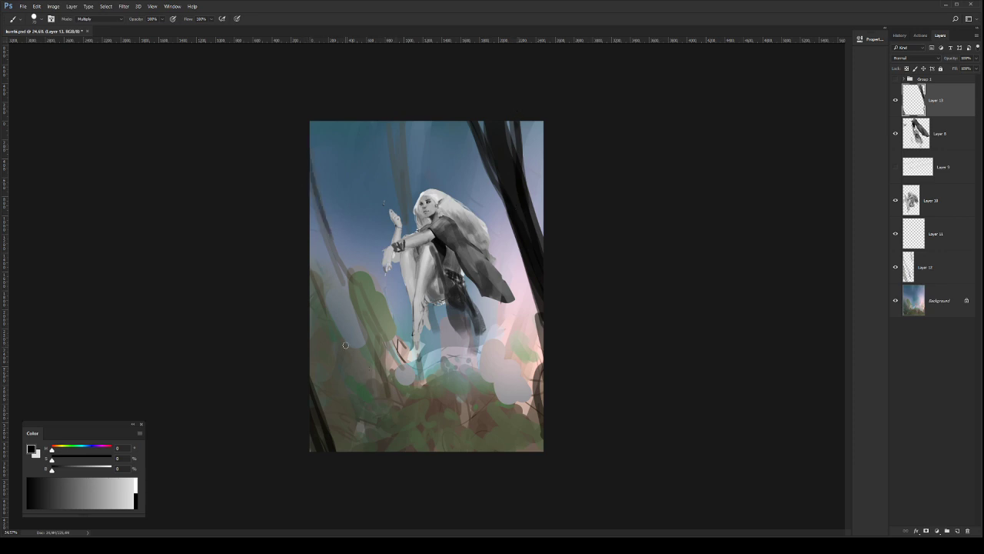
Step: Return to the faint trunk layer, darken the slanting trunk on the painting's left side, and paint more stems through the foliage below
left_click(938, 270)
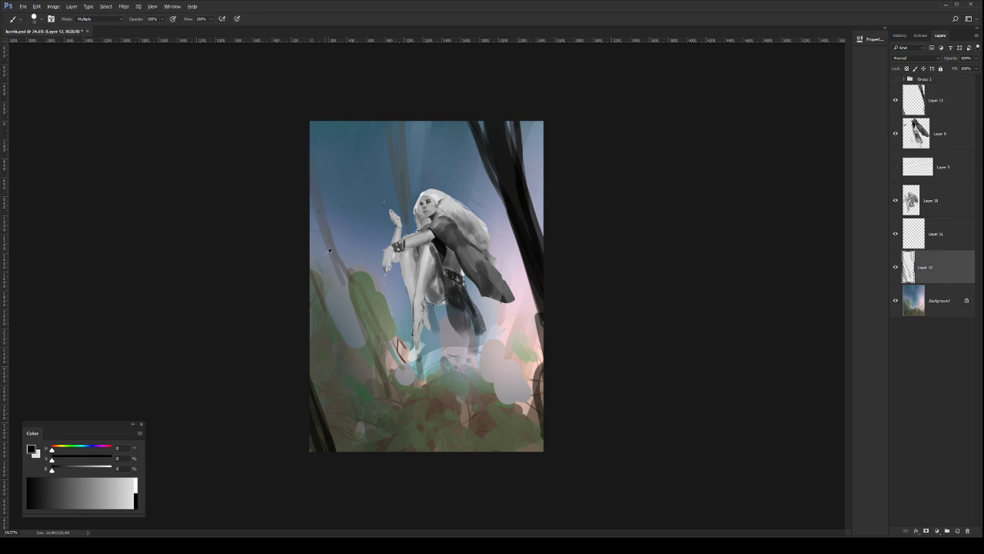
left_click_drag(313, 184, 341, 279)
key("ctrl+z")
left_click_drag(319, 222, 341, 279)
mouse_move(313, 201)
left_mouse_down()
mouse_move(390, 382)
mouse_move(355, 394)
left_mouse_up()
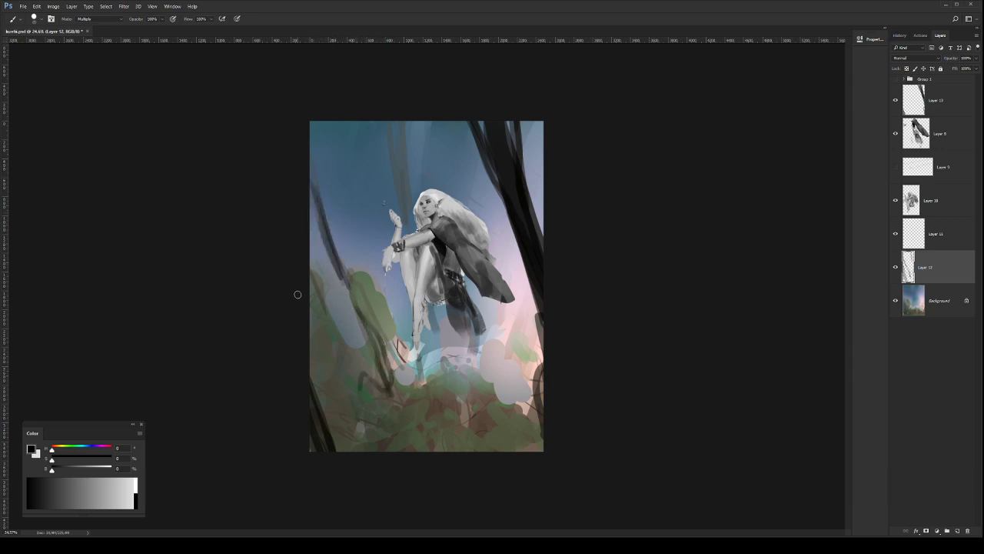
left_click_drag(310, 329, 343, 408)
left_click_drag(337, 369, 362, 424)
left_click_drag(339, 357, 356, 374)
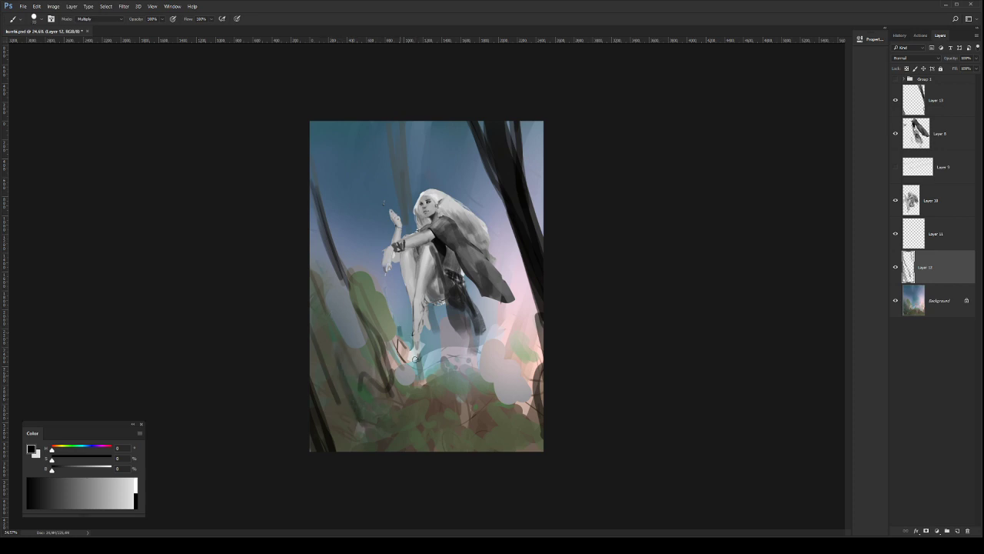
mouse_move(399, 329)
left_mouse_down()
mouse_move(413, 357)
mouse_move(375, 392)
left_mouse_up()
left_click_drag(318, 328, 350, 424)
Step: Erase the excess trunk strokes in the foliage between the left trunks and the figure's feet, and return to the brush
key("e")
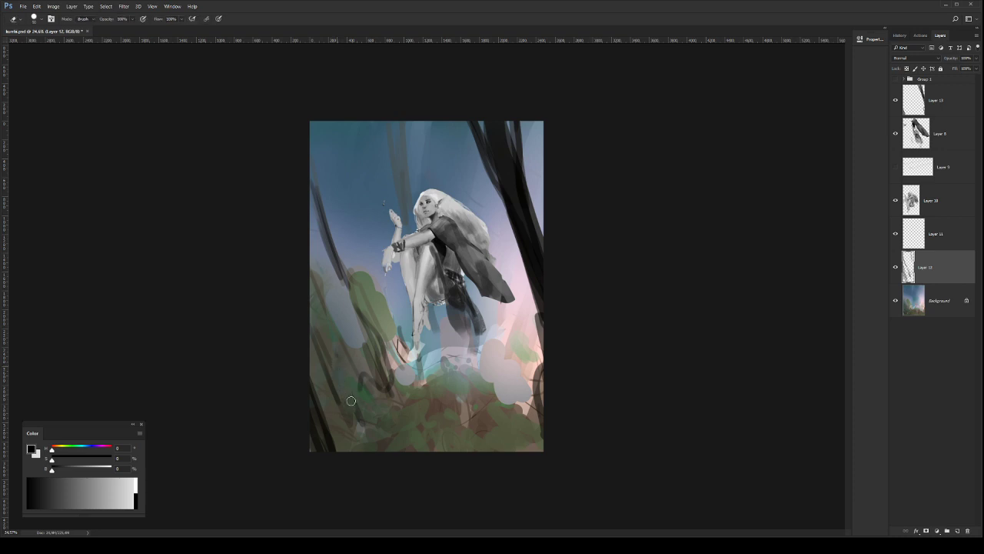
left_click_drag(376, 386, 385, 373)
left_click_drag(383, 324, 395, 401)
left_click_drag(372, 309, 374, 366)
key("b")
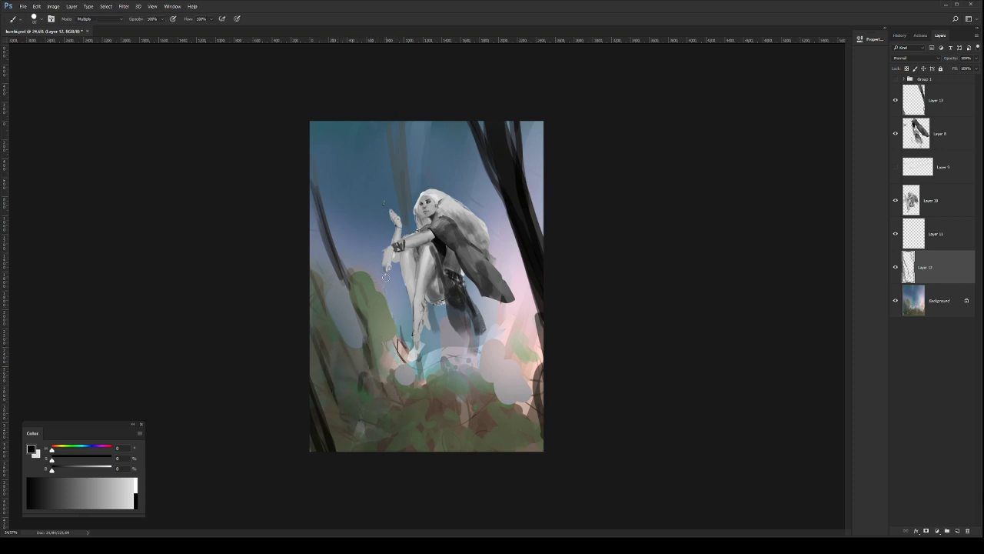
Step: Darken a fold near the shoulder of the cloak on its layer with a short Multiply stroke, and switch the brush to Normal mode
key("z")
left_click_drag(457, 156, 477, 133)
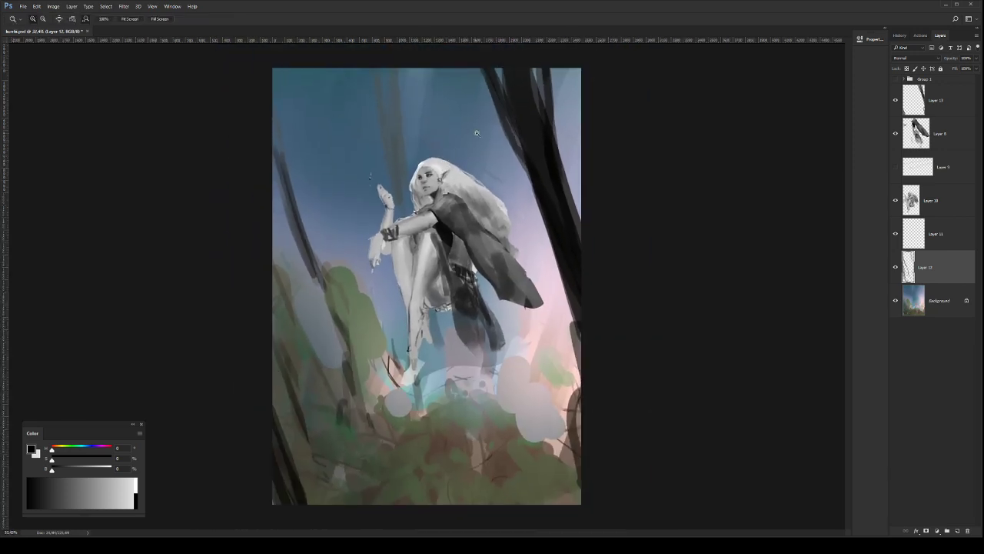
left_click_drag(471, 186, 512, 216)
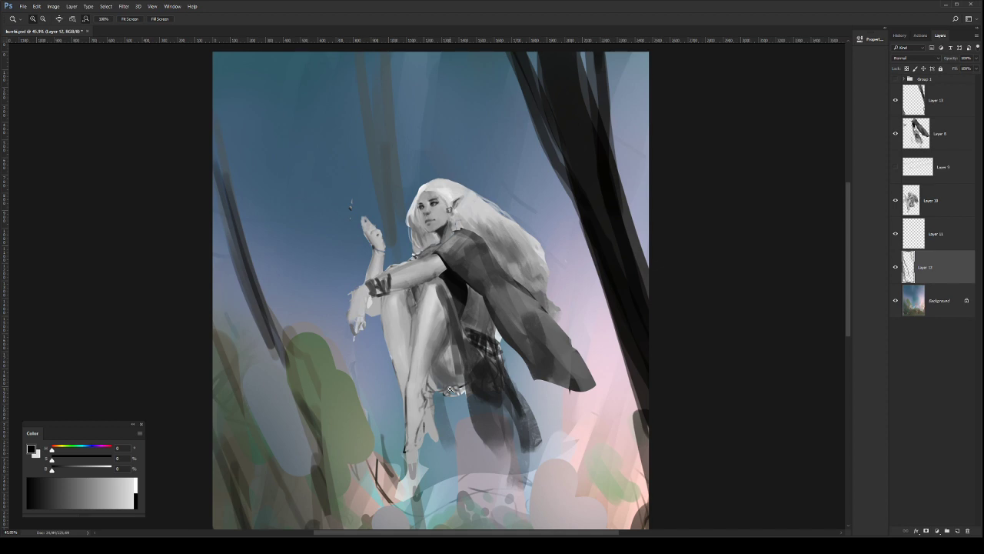
left_click_drag(581, 282, 542, 298)
left_click_drag(492, 241, 582, 210)
left_click(937, 132)
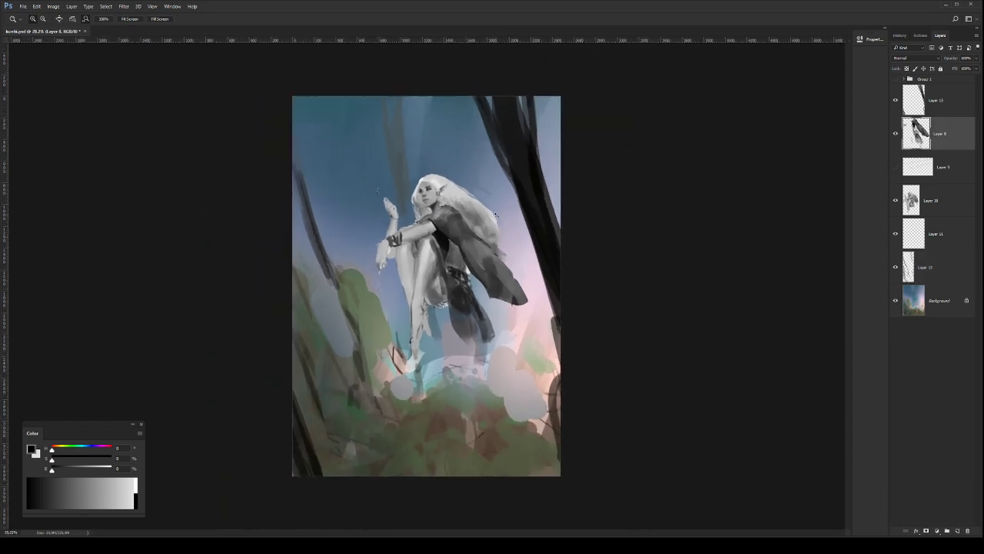
key("b")
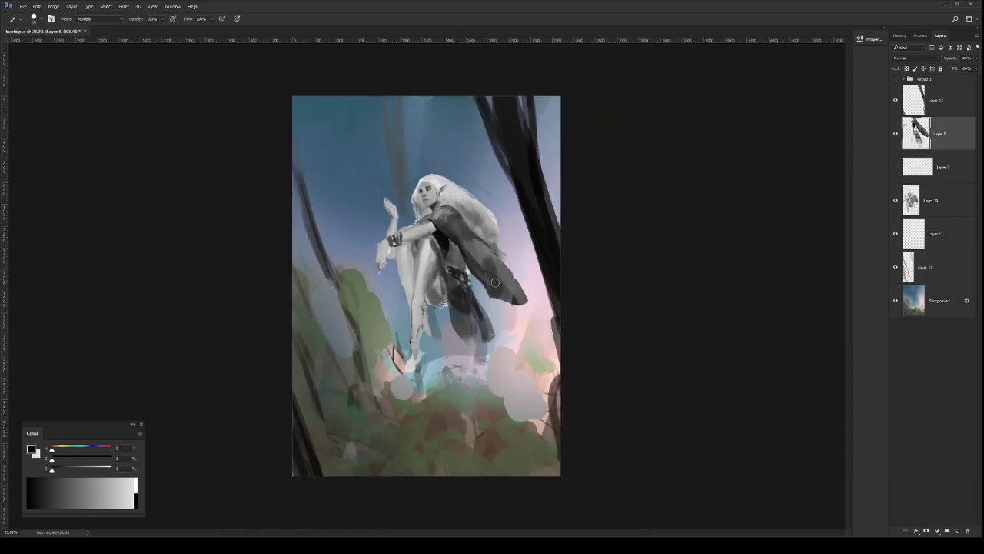
mouse_move(449, 238)
left_mouse_down()
mouse_move(476, 266)
mouse_move(457, 245)
left_mouse_up()
left_click(460, 240, "alt")
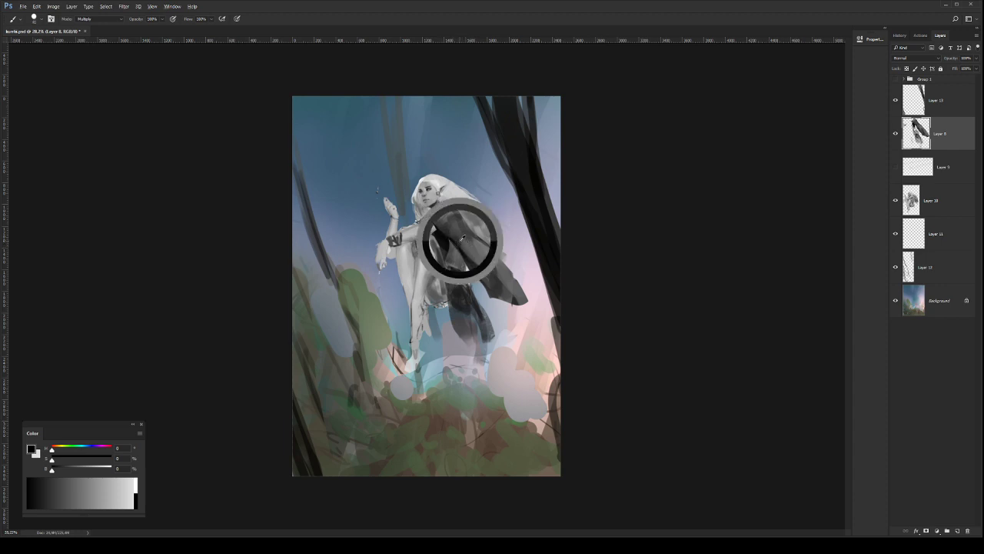
left_click(460, 237, "alt")
key("shift+alt+n")
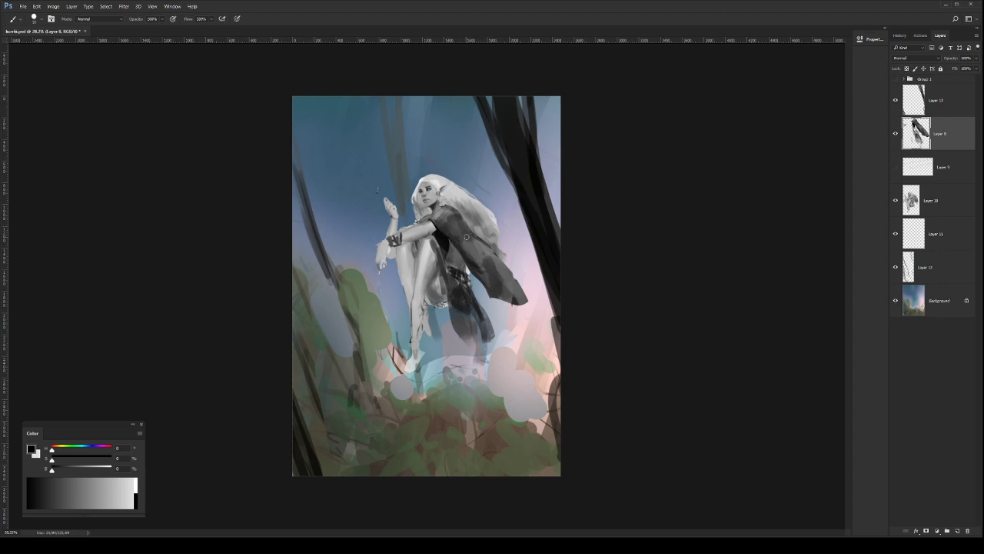
Step: Extend the cloak's trailing end outwards towards the dark trunk with a grey sampled from the cloak, and flip the canvas horizontally
left_click(478, 252, "alt")
mouse_move(471, 250)
left_mouse_down()
mouse_move(493, 286)
mouse_move(479, 248)
mouse_move(503, 277)
mouse_move(517, 283)
mouse_move(487, 253)
mouse_move(533, 275)
mouse_move(547, 297)
mouse_move(464, 256)
mouse_move(494, 296)
mouse_move(501, 284)
mouse_move(528, 303)
left_mouse_up()
key("ctrl+z")
mouse_move(519, 279)
left_mouse_down()
mouse_move(531, 300)
mouse_move(508, 264)
mouse_move(469, 241)
left_mouse_up()
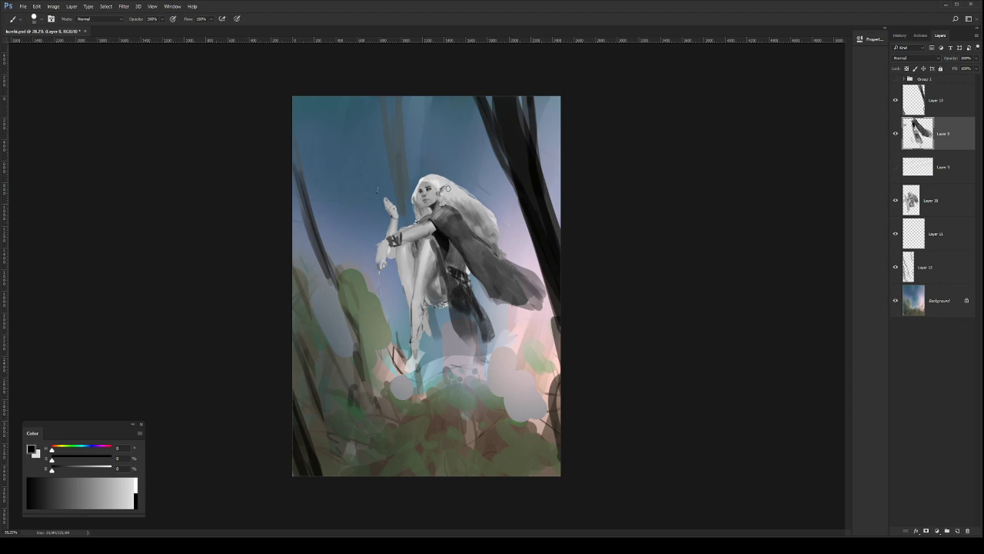
key("ctrl+shift+h")
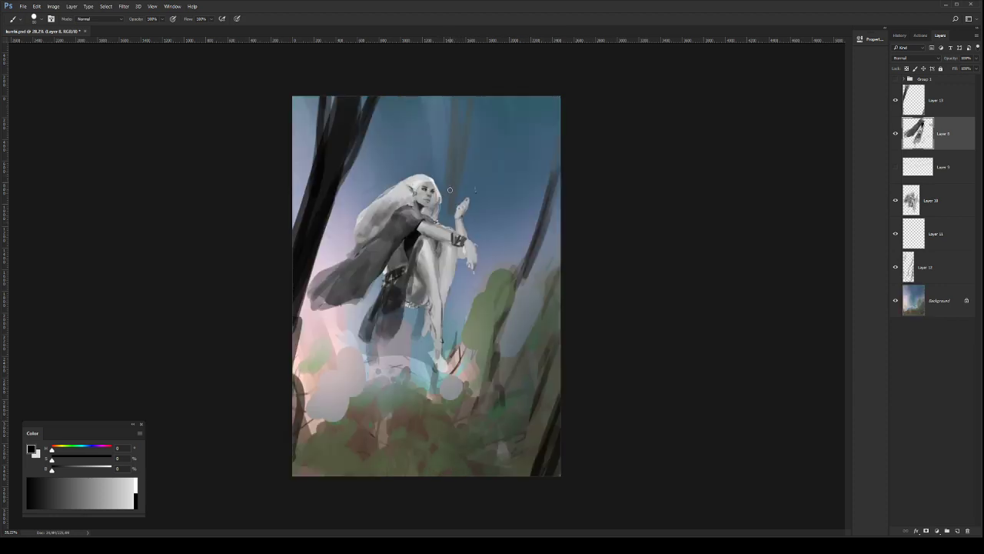
Step: Flip the whole canvas horizontally to check the composition mirrored
key("z")
left_click(448, 185)
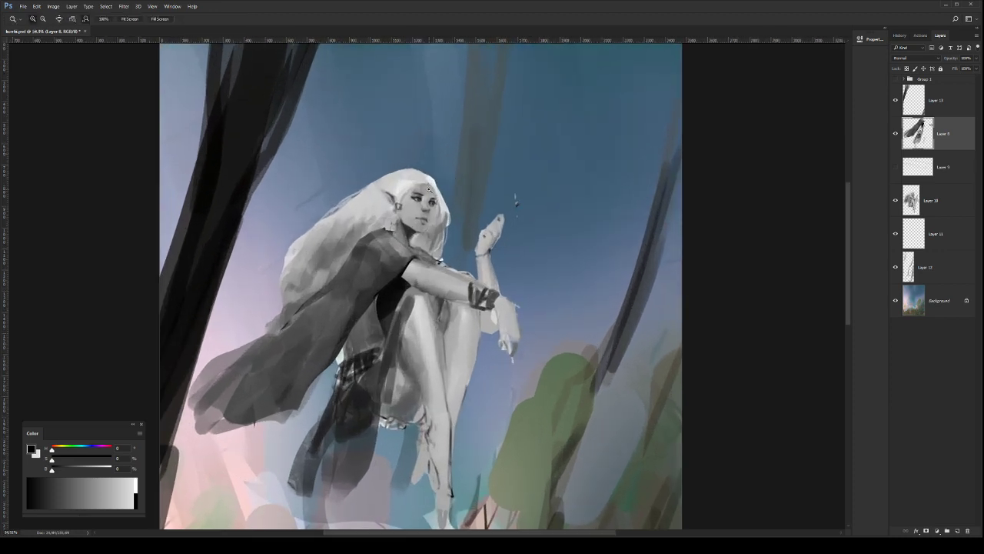
left_click(451, 185)
left_click(452, 185, "alt")
left_click(451, 187, "alt")
left_click(437, 191, "alt")
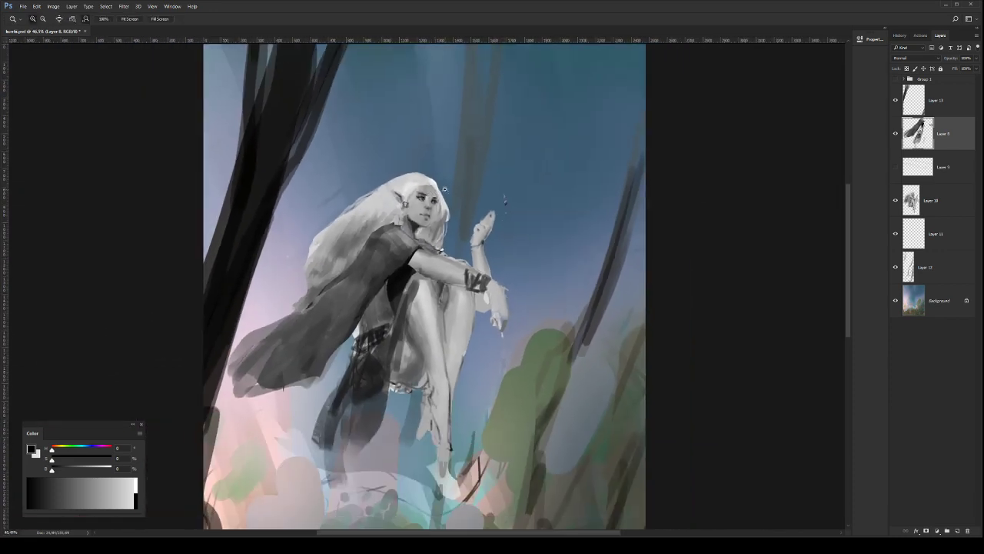
left_click(415, 199, "alt")
left_click(413, 199, "alt")
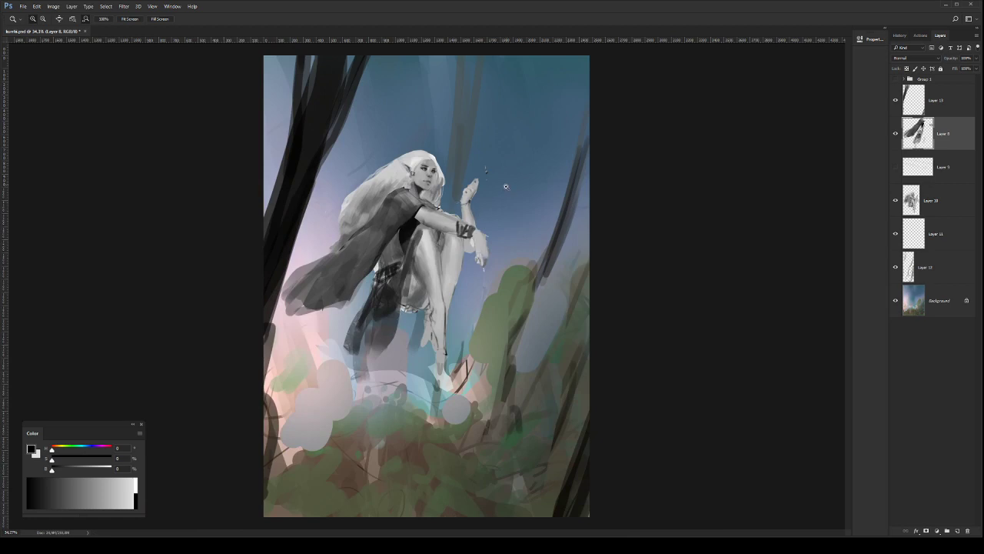
key("ctrl+shift+h")
Step: Compare the figure with and without the cloak layer by toggling that layer's visibility
left_click(895, 135)
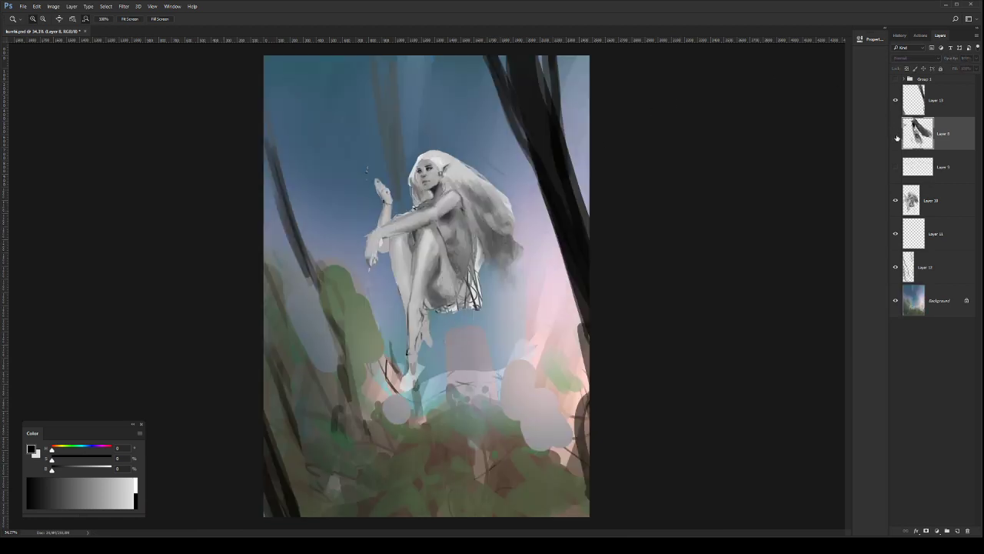
left_click(895, 134)
left_click(895, 134)
left_click(895, 135)
left_click(895, 135)
left_click(895, 135)
key("e")
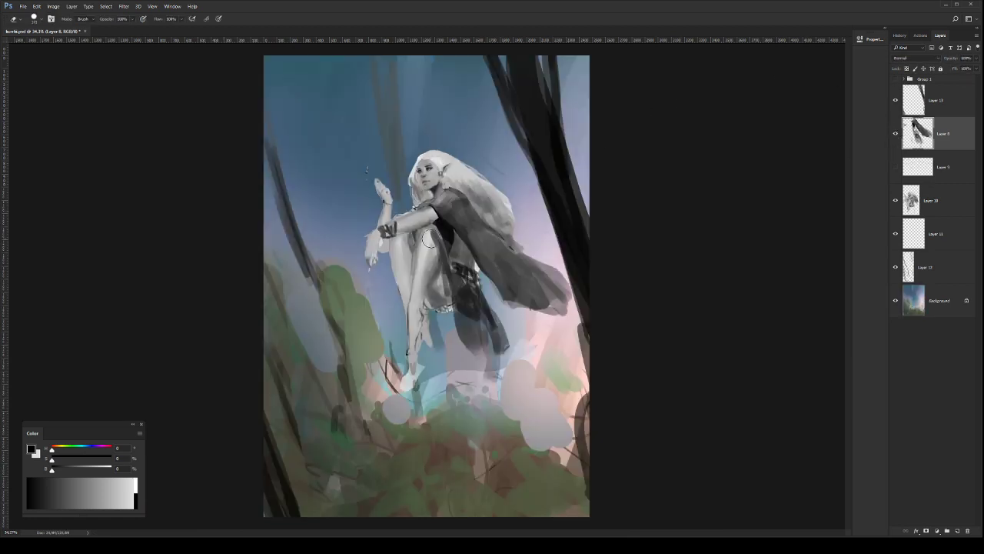
Step: Touch up the figure's legs on Layer 10 with small brush strokes
key("b")
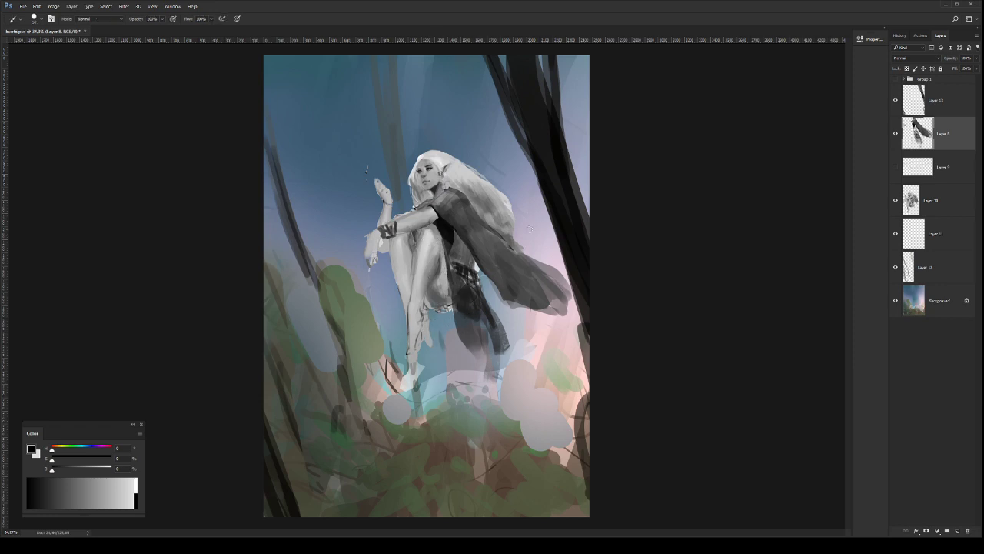
left_click(939, 196)
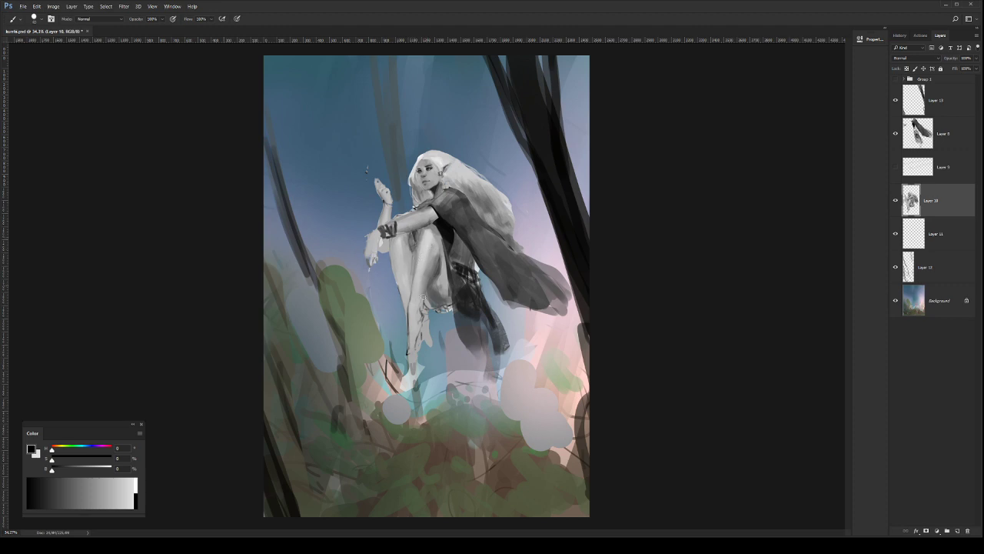
left_click_drag(423, 295, 411, 340)
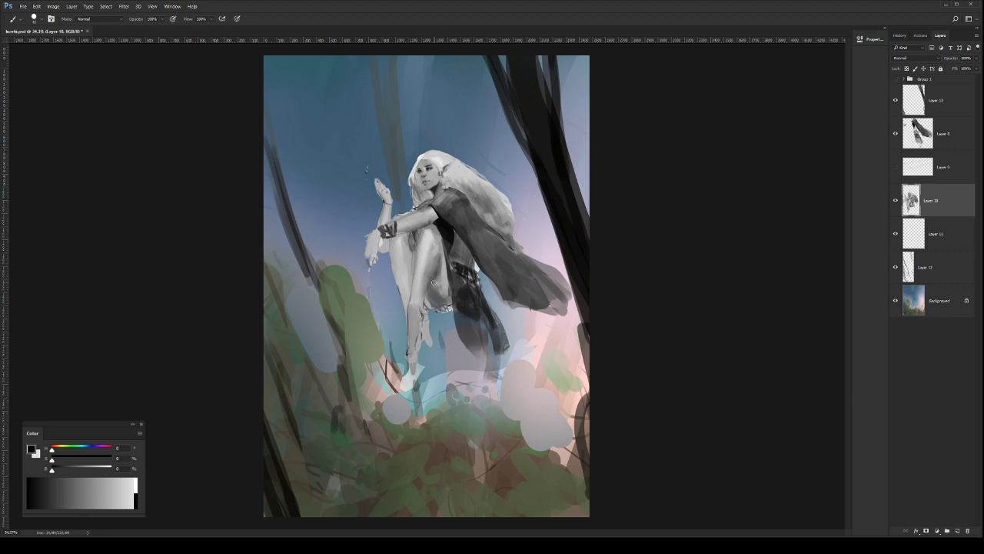
left_click_drag(434, 283, 450, 284)
Step: Lock Layer 10's transparent pixels and darken the figure's lower legs with a very large soft black brush in Multiply mode
key("slash")
mouse_move(436, 321)
left_mouse_down()
mouse_move(479, 328)
mouse_move(486, 106)
left_mouse_up()
key("shift+alt+m")
left_click_drag(432, 376, 503, 377)
left_click_drag(422, 346, 425, 307)
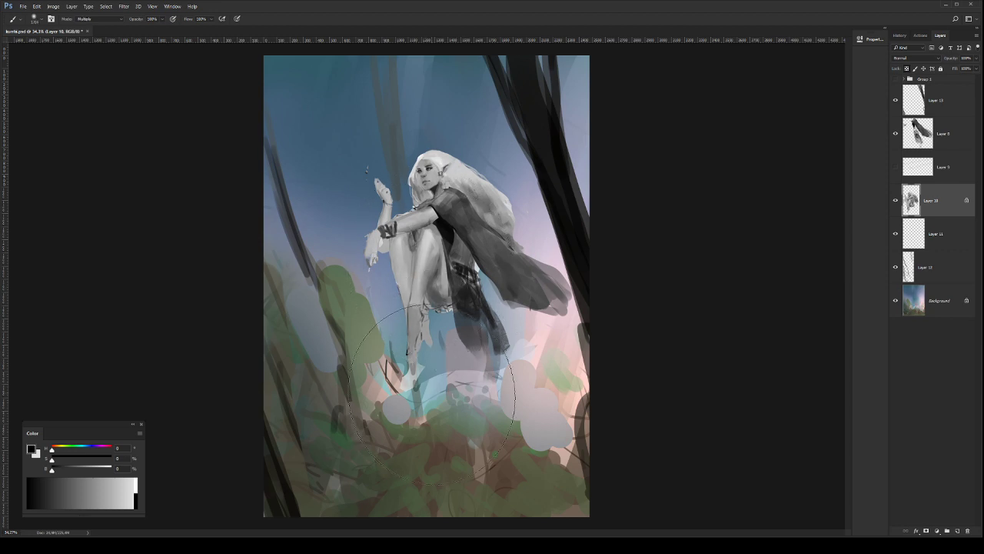
mouse_move(432, 362)
left_mouse_down()
mouse_move(427, 308)
mouse_move(435, 323)
left_mouse_up()
key("ctrl+z")
mouse_move(416, 382)
left_mouse_down()
mouse_move(461, 400)
mouse_move(444, 350)
left_mouse_up()
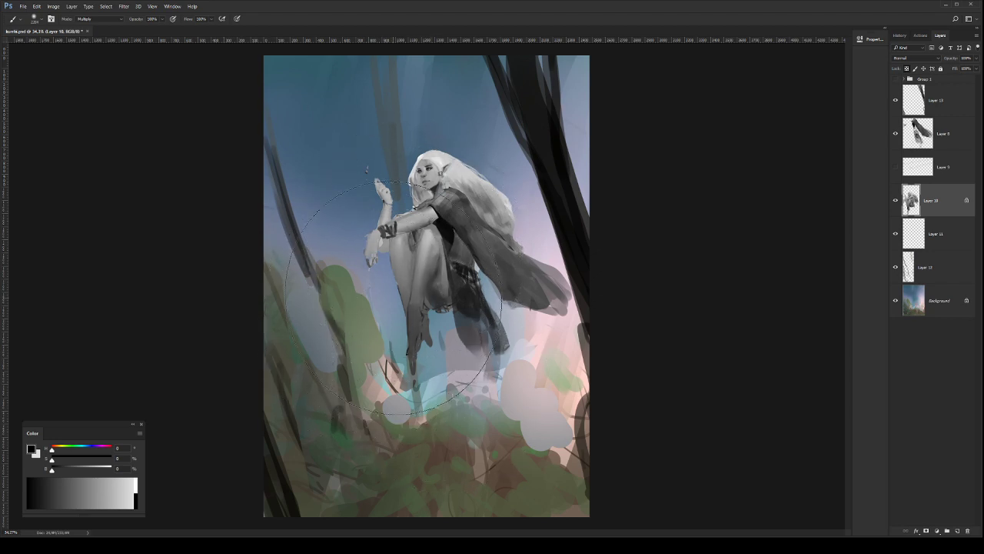
Step: Flip the canvas horizontally to examine the darkened figure from both sides, and flip it back
key("z")
left_click_drag(448, 292, 433, 295)
left_click(434, 296)
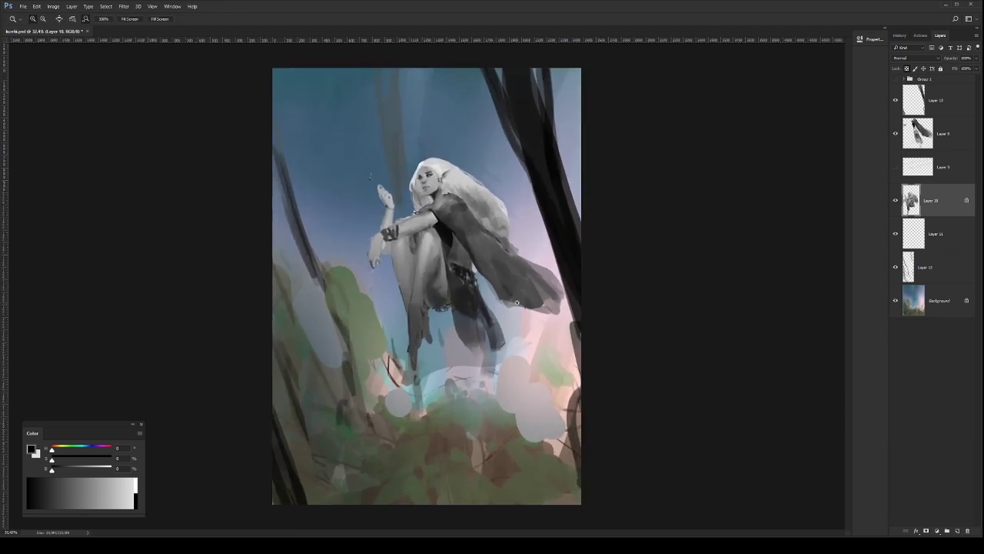
key("ctrl+shift+h")
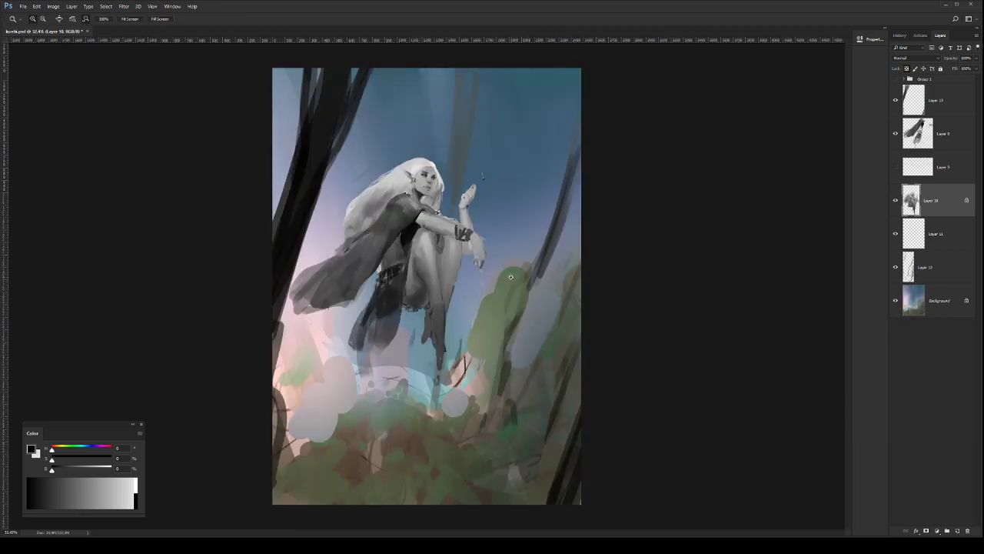
left_click_drag(464, 198, 474, 198)
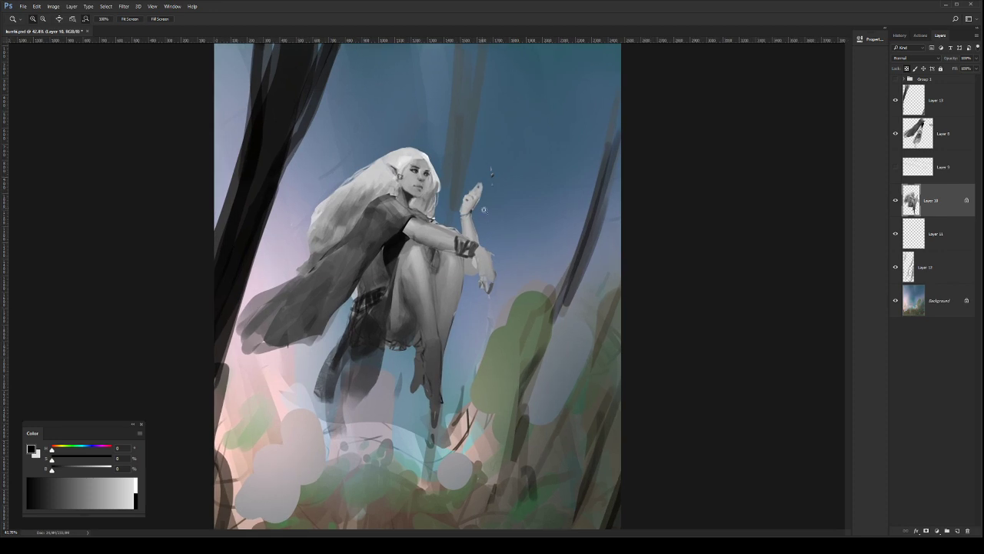
left_click_drag(528, 261, 553, 300)
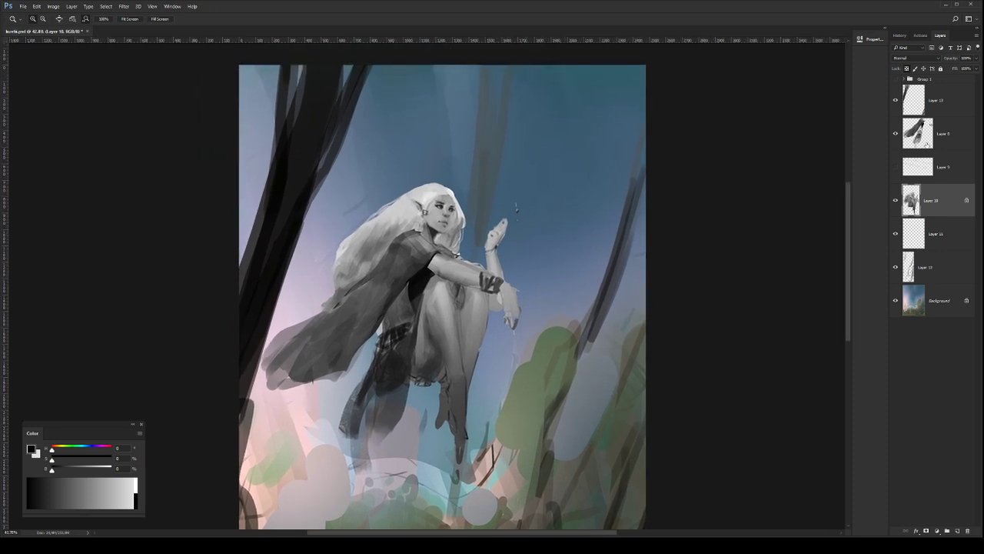
left_click(607, 264, "alt")
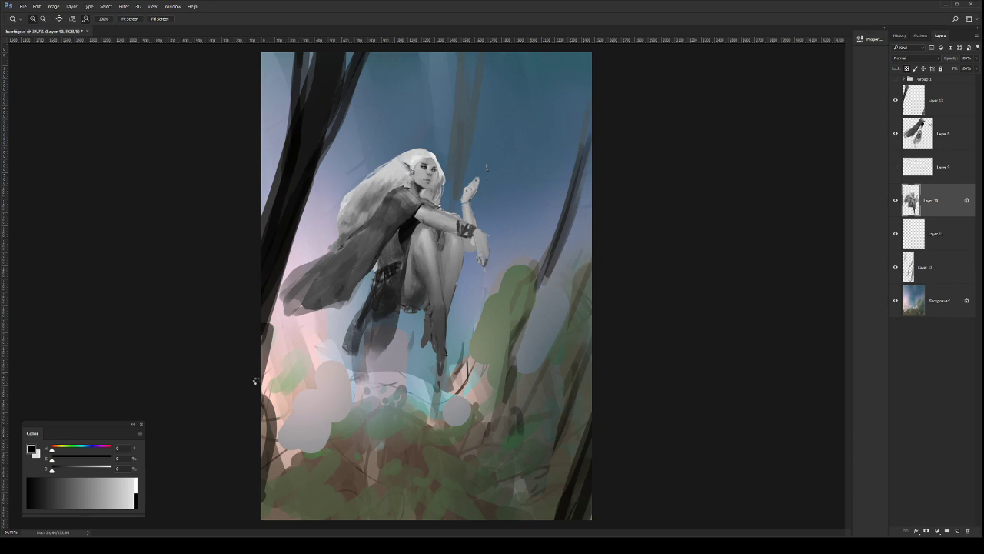
key("ctrl+shift+h")
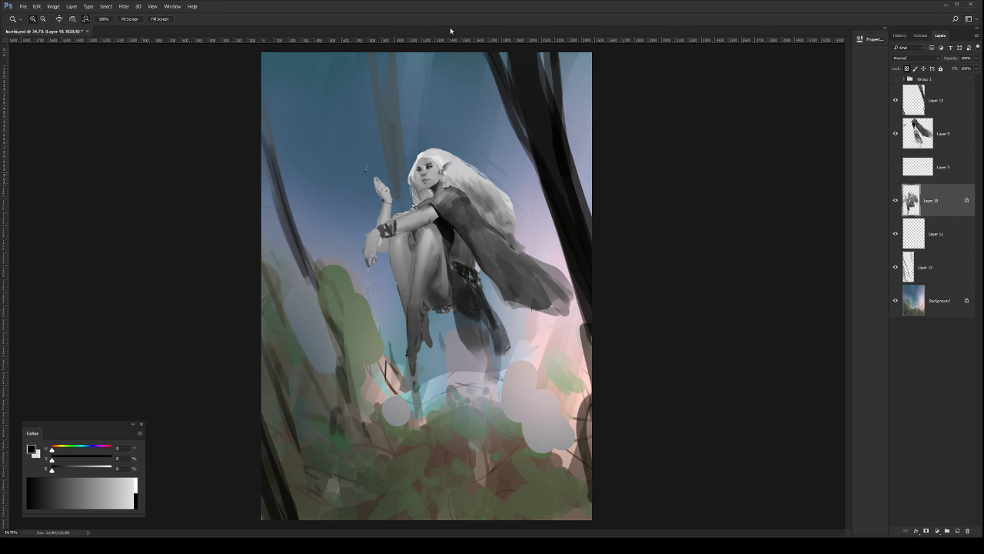
Step: Delete the hidden layer between the cloak layer and the figure layer
left_click(948, 136)
left_click(951, 198, "shift")
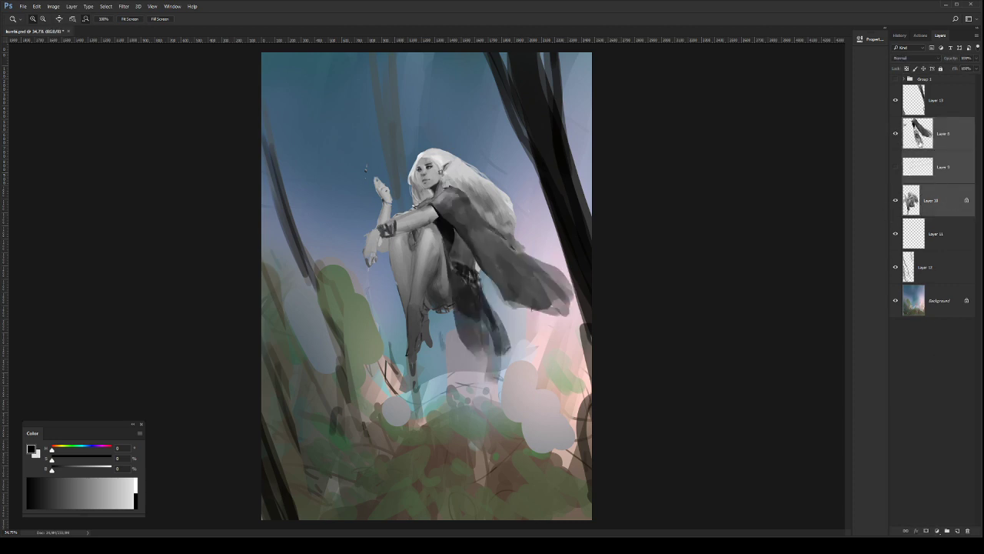
left_click(934, 138)
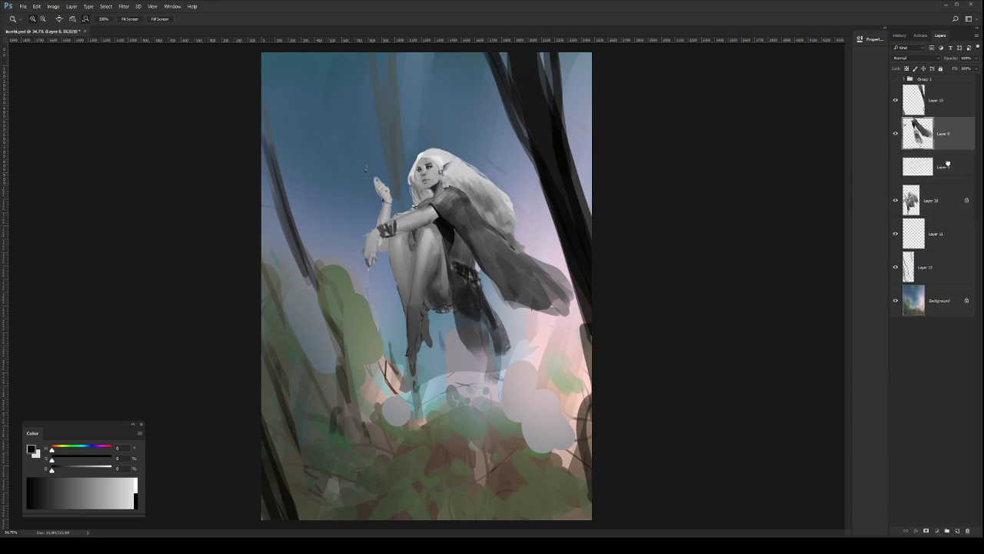
left_click(927, 167)
key("Delete")
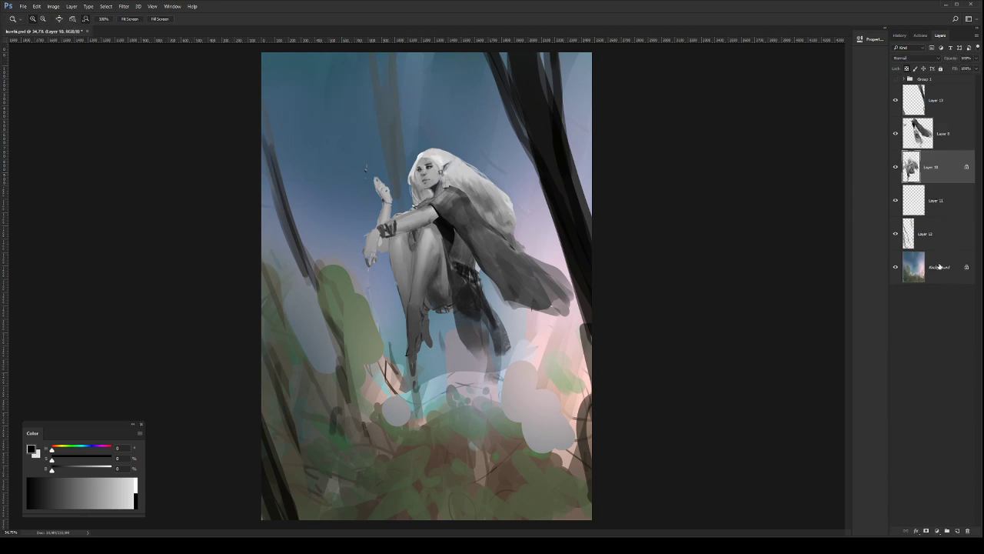
Step: Shift the Background layer's colours to a muted purple sky and warm orange-brown foliage
left_click(939, 267)
left_click_drag(565, 336, 560, 340)
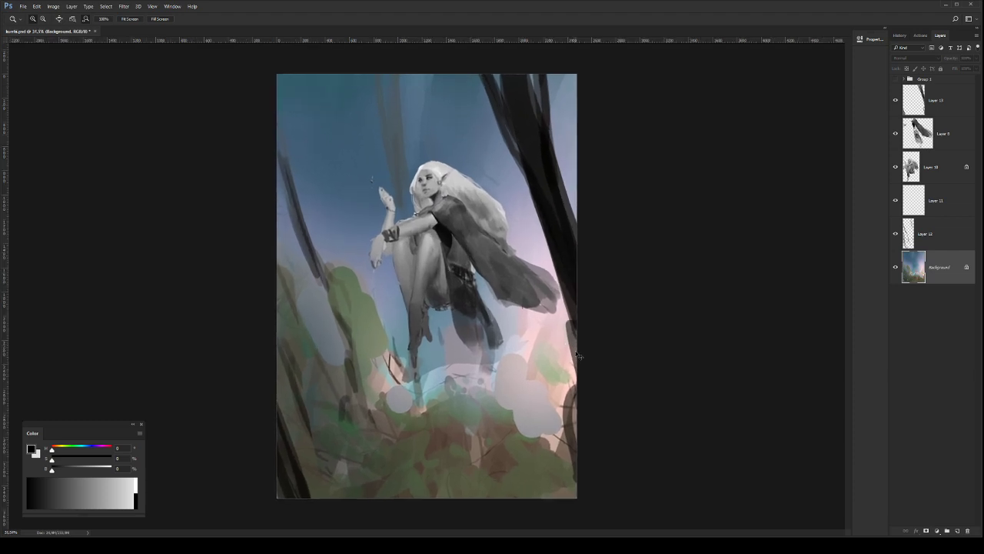
key("i")
left_click_drag(823, 259, 811, 279)
key("z")
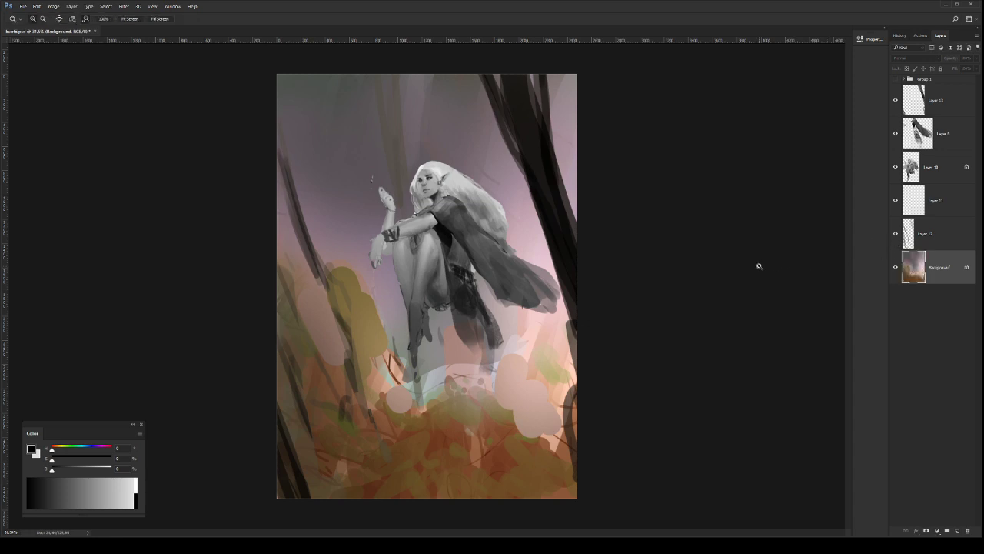
Step: Tint the grayscale figure on Layer 10 with warm beige-brown skin tones and compare it with the earlier colouring
left_click_drag(485, 193, 537, 255)
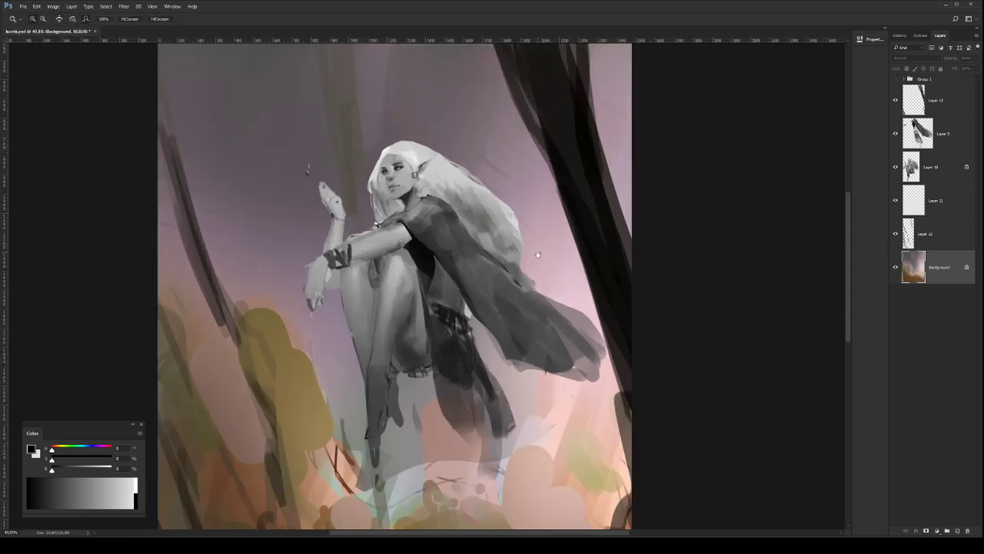
left_click_drag(570, 310, 597, 345)
left_click(936, 179)
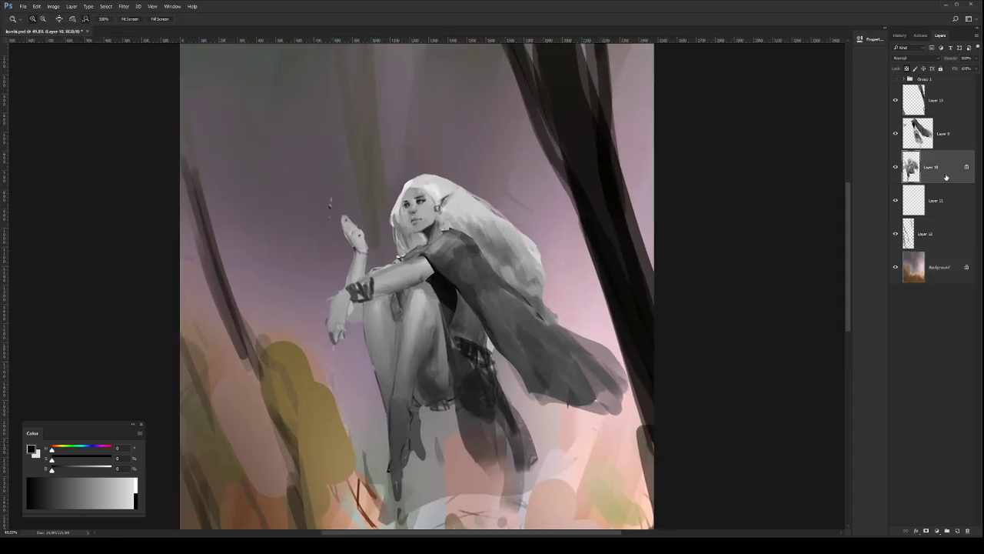
left_click(946, 135)
left_click(942, 167)
key("i")
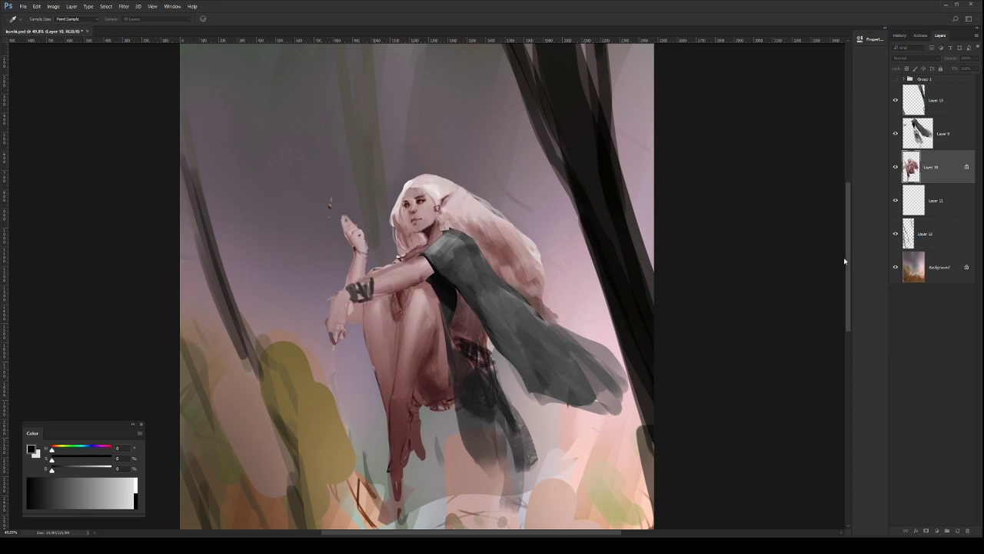
left_click_drag(844, 259, 804, 276)
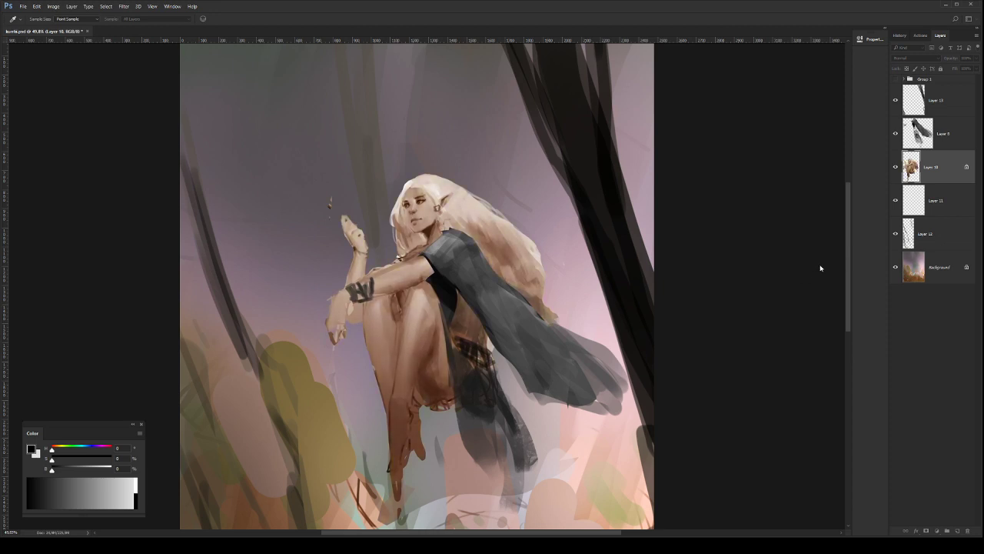
key("ctrl+z")
key("ctrl+z")
key("ctrl+z")
key("ctrl+z")
Step: Mirror the canvas horizontally to check the tinted figure against the background
key("z")
left_click(561, 325, "alt")
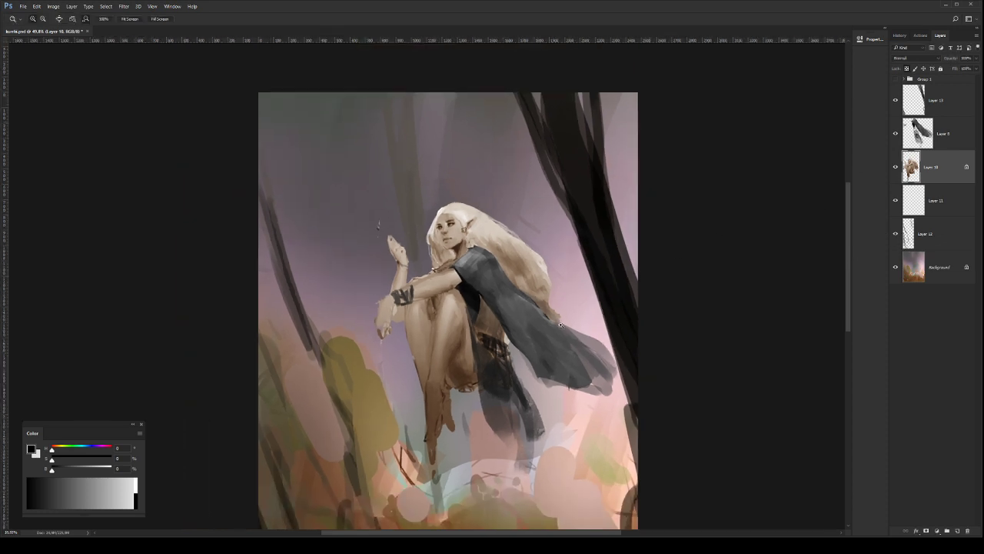
left_click_drag(561, 325, 563, 326)
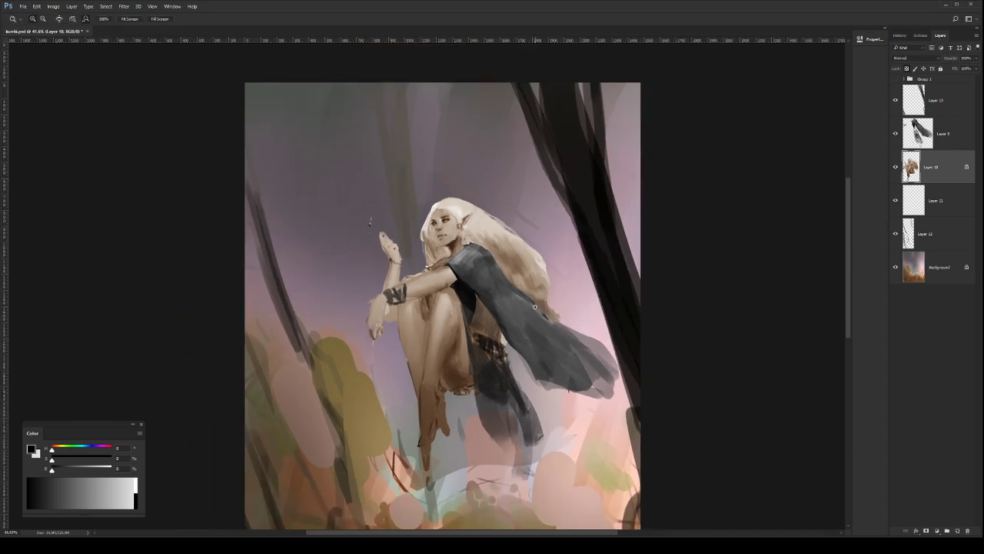
key("ctrl+shift+h")
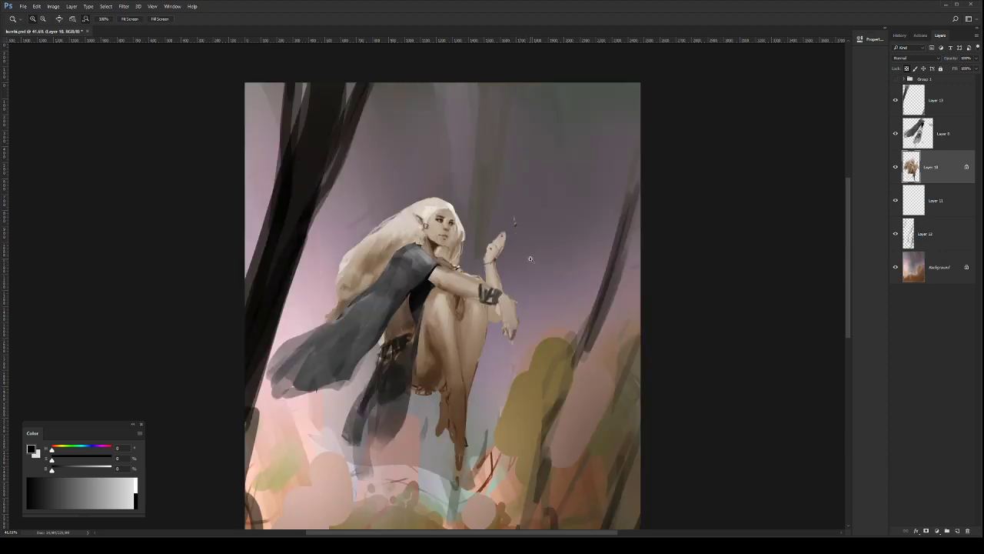
left_click_drag(539, 278, 583, 280)
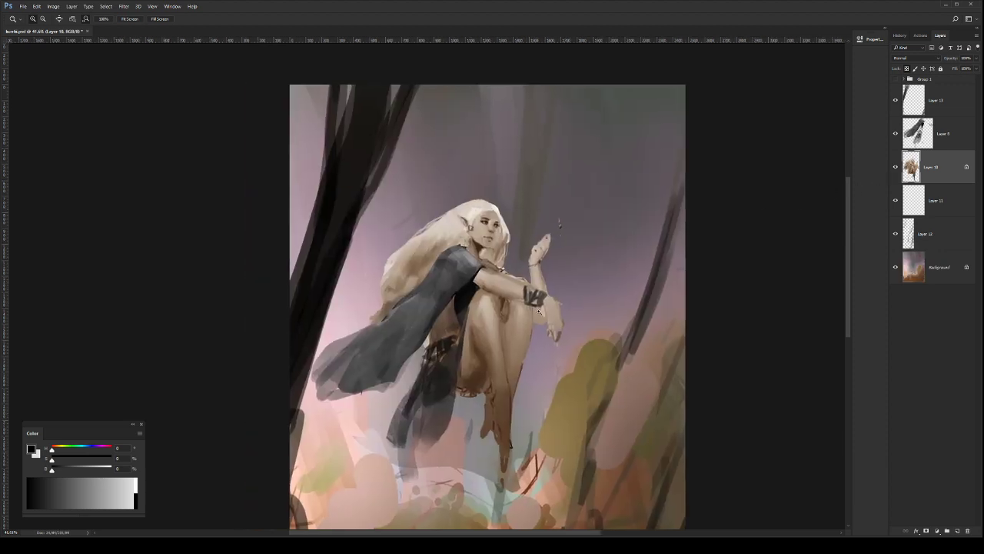
Step: Select the figure's hair with a freehand lasso around it, excluding the face, and recolour it pale mint green
key("b")
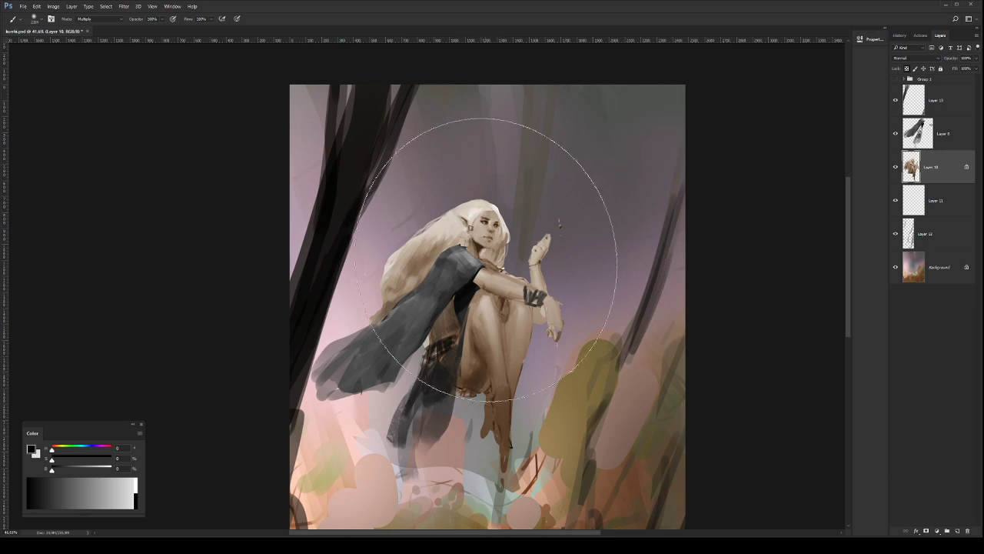
key("l")
mouse_move(487, 183)
left_mouse_down()
mouse_move(368, 309)
mouse_move(381, 327)
mouse_move(463, 242)
mouse_move(475, 243)
mouse_move(471, 234)
mouse_move(489, 210)
mouse_move(502, 226)
mouse_move(484, 259)
mouse_move(498, 270)
mouse_move(526, 224)
mouse_move(493, 163)
left_mouse_up()
key("i")
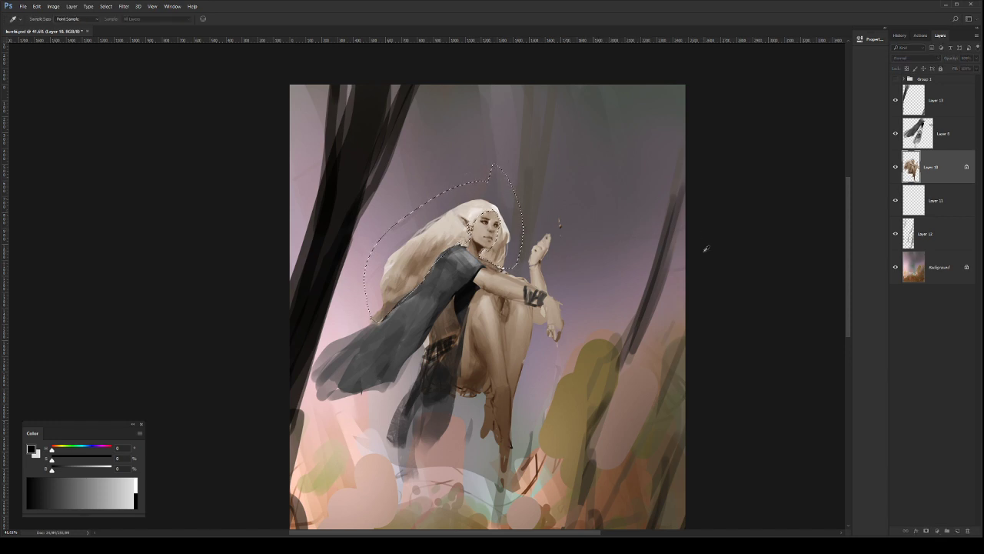
mouse_move(817, 259)
left_mouse_down()
mouse_move(790, 260)
mouse_move(872, 260)
mouse_move(785, 266)
mouse_move(850, 277)
mouse_move(805, 274)
mouse_move(835, 275)
mouse_move(832, 267)
mouse_move(824, 269)
mouse_move(841, 274)
mouse_move(790, 276)
mouse_move(813, 266)
mouse_move(799, 261)
mouse_move(831, 261)
left_mouse_up()
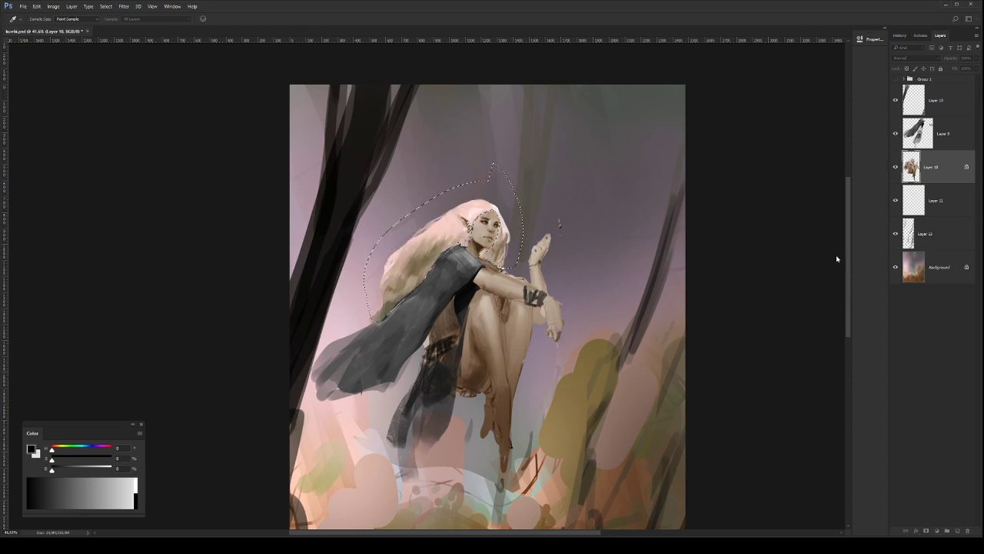
left_click_drag(836, 256, 812, 256)
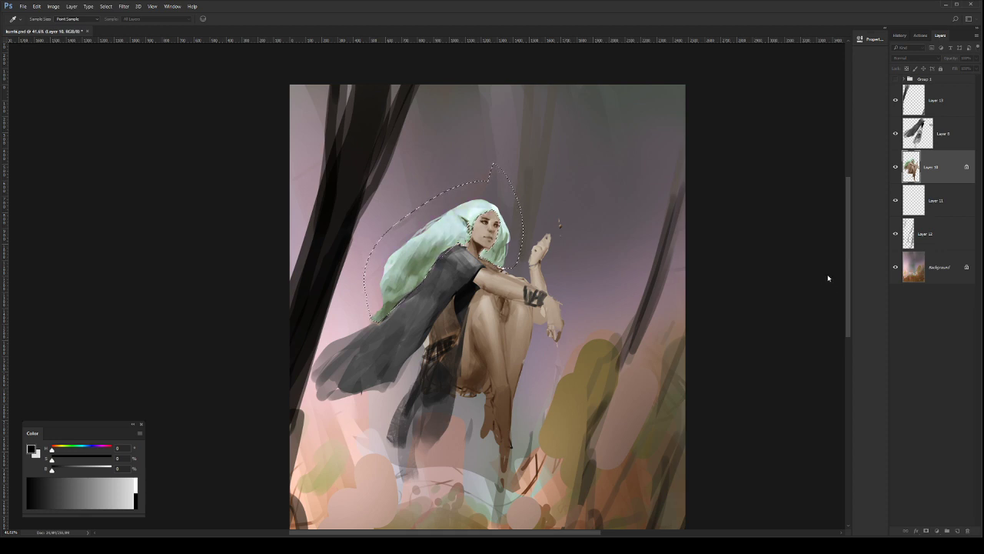
Step: Flip the canvas horizontally with the whole painting in view to check the recoloured hair
key("z")
left_click(579, 315, "alt")
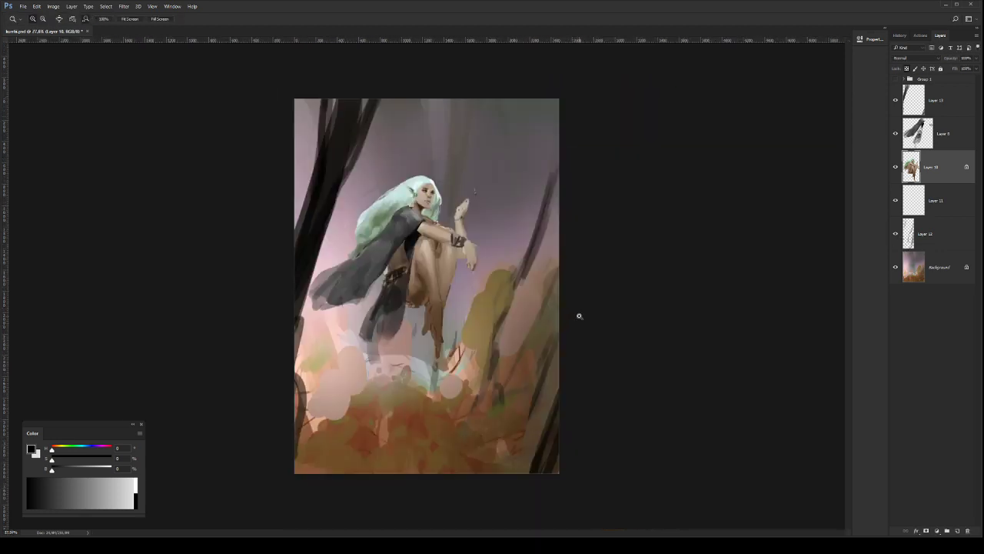
key("ctrl+shift+h")
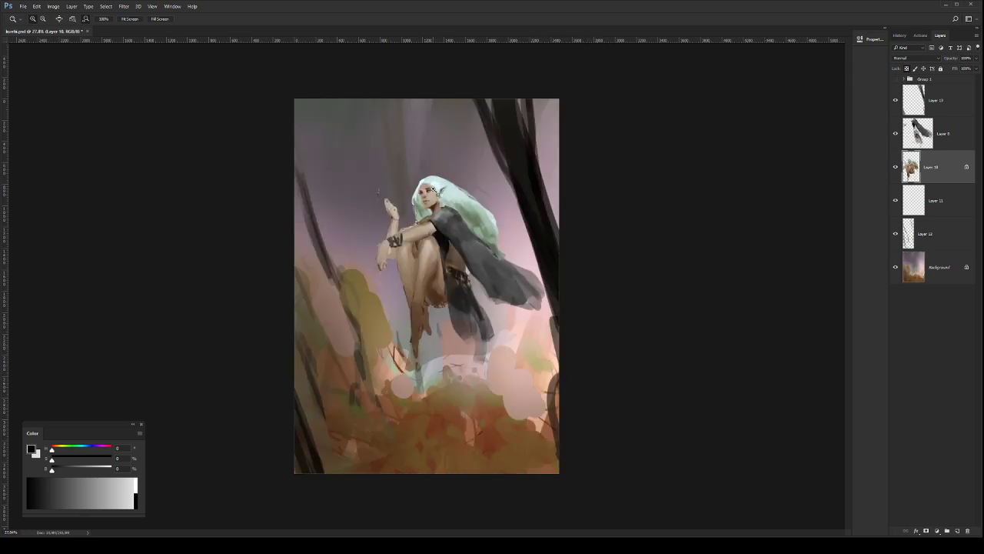
Step: Recolour the grey cloak and clothing layer to a plum-red tone, keeping its light and dark shading
left_click_drag(433, 188, 496, 220)
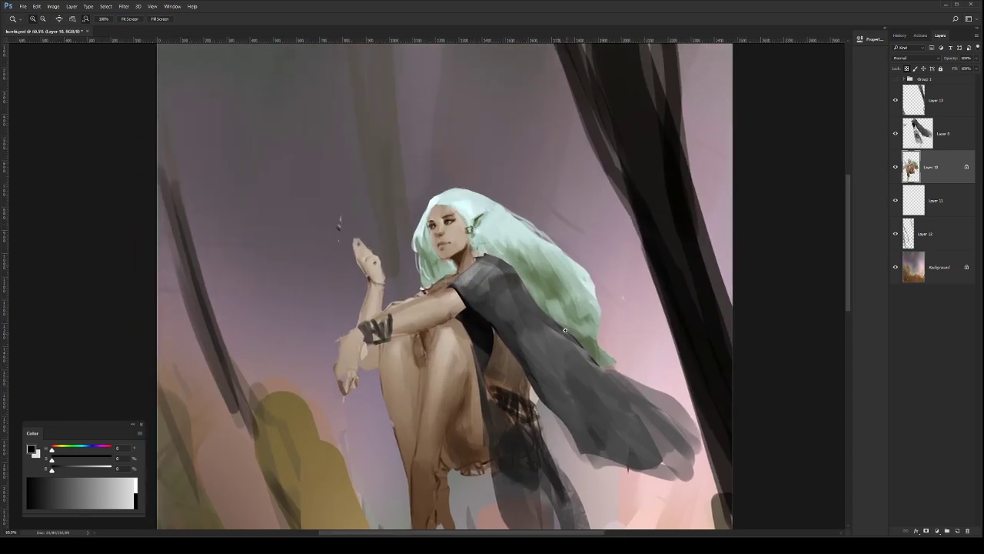
left_click_drag(565, 330, 562, 330)
left_click(924, 146)
key("b")
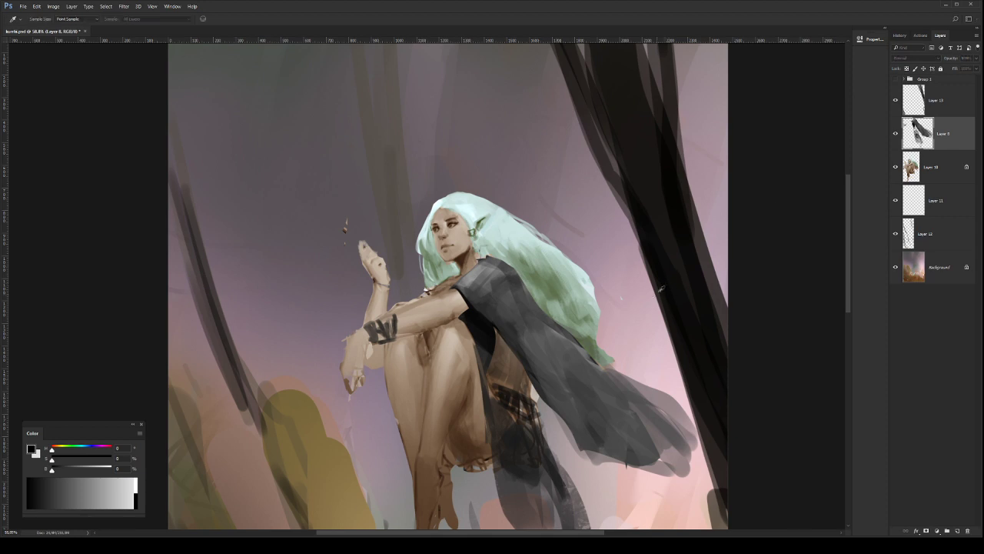
mouse_move(829, 257)
left_mouse_down()
mouse_move(851, 255)
mouse_move(793, 260)
mouse_move(847, 258)
mouse_move(841, 272)
mouse_move(803, 272)
mouse_move(830, 273)
left_mouse_up()
left_click(890, 247)
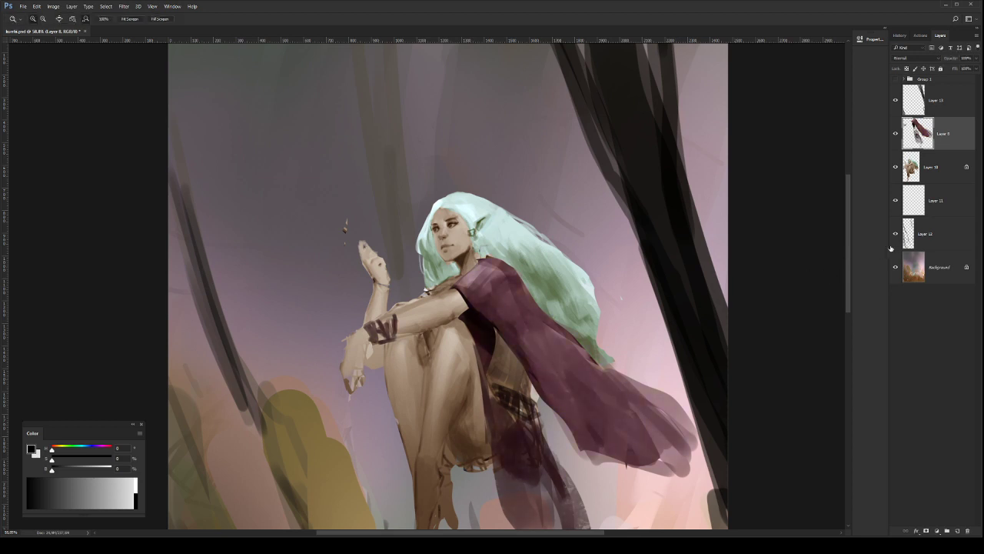
Step: Try a darker version of the plum cloak and settle it on a muted maroon brown
key("ctrl+u")
left_click_drag(832, 318, 815, 322)
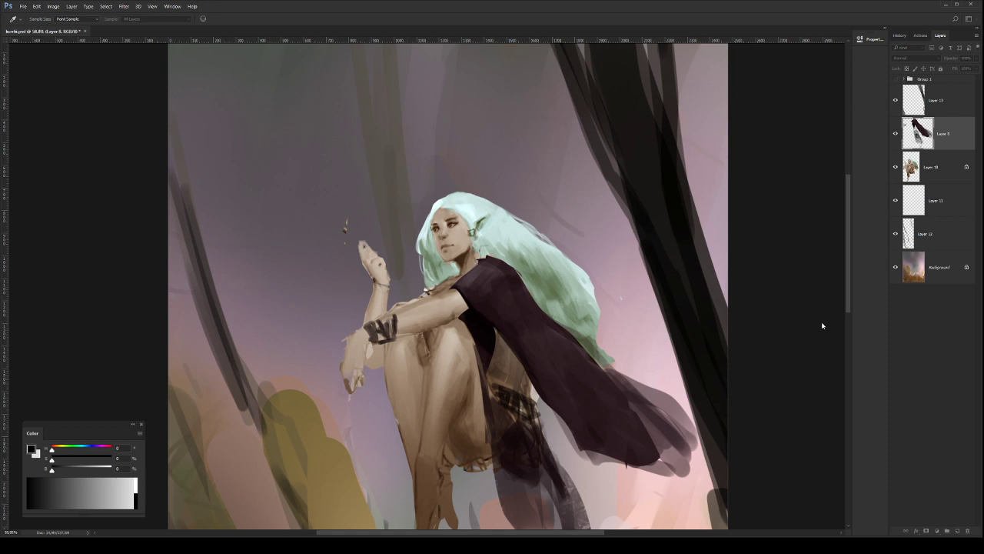
key("ctrl+z")
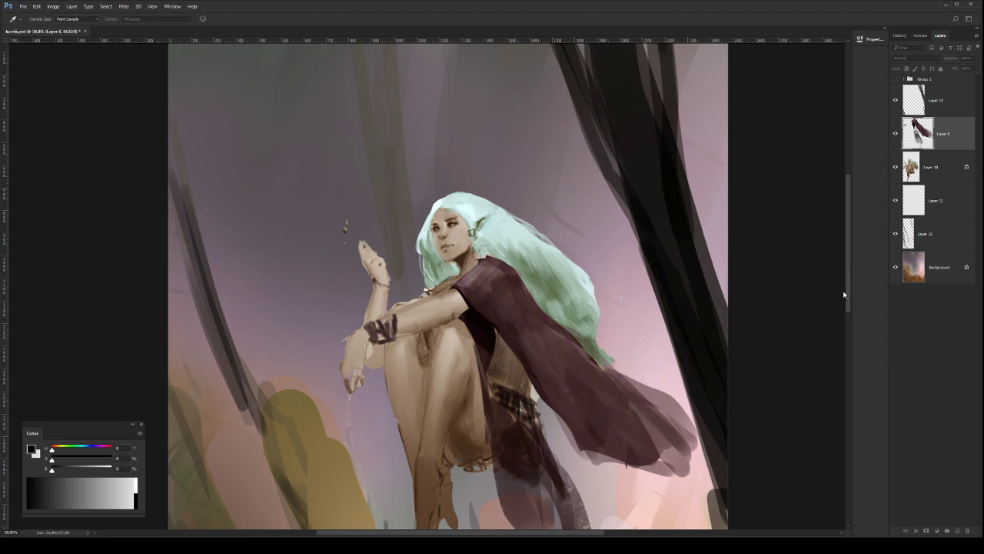
key("z")
Step: Enlarge the pixel dimensions of the whole painting to work at a higher resolution
left_click(935, 176)
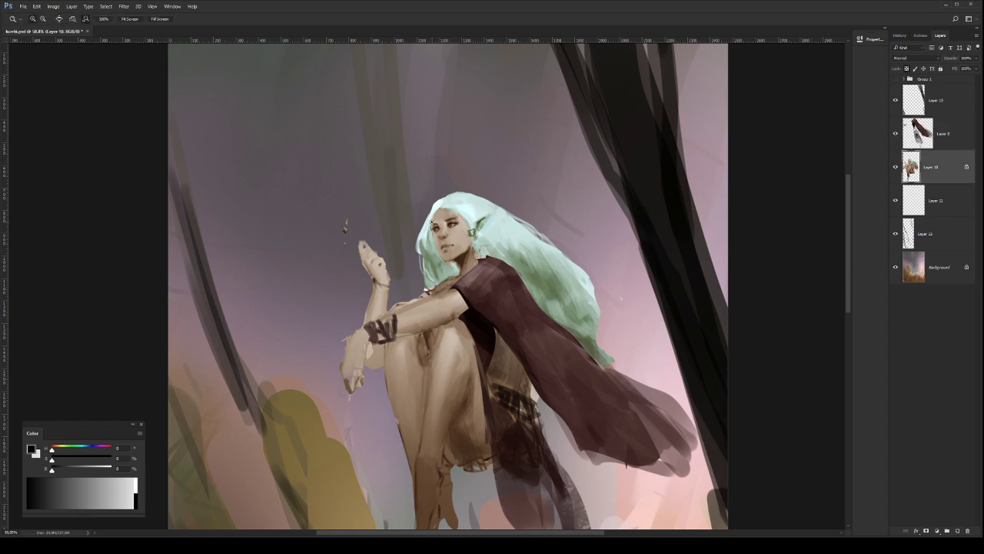
left_click_drag(431, 222, 521, 269)
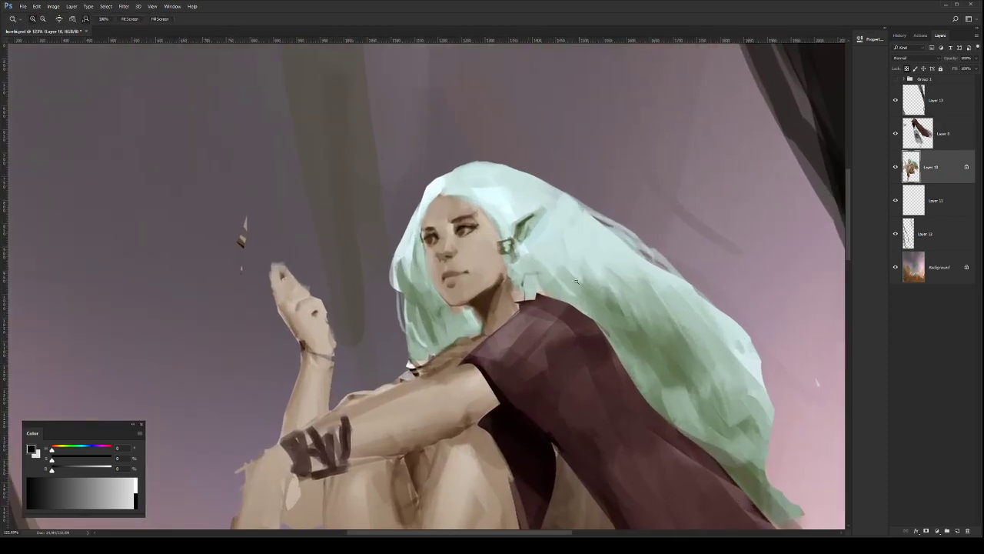
left_click_drag(576, 281, 515, 276)
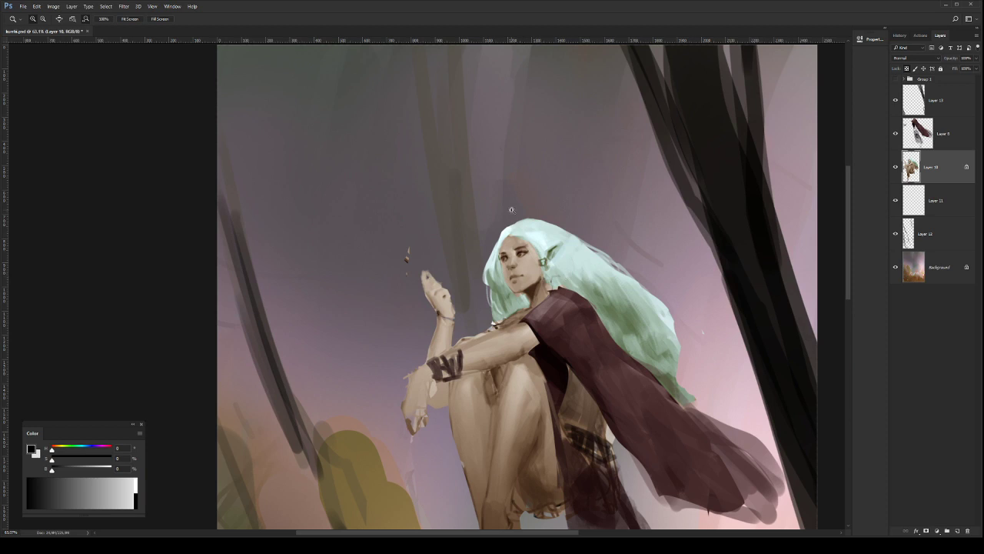
scroll(512, 209, "up", 4)
key("b")
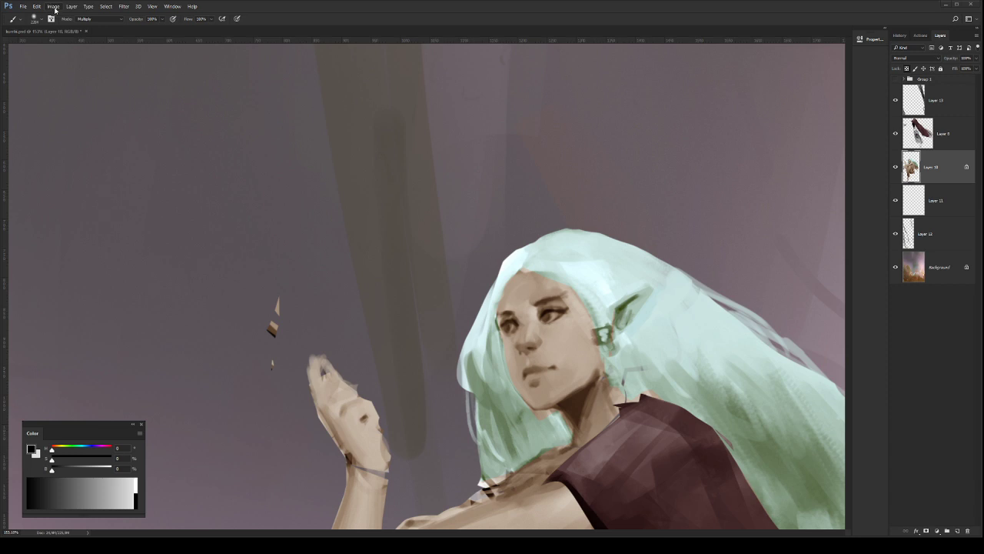
key("h")
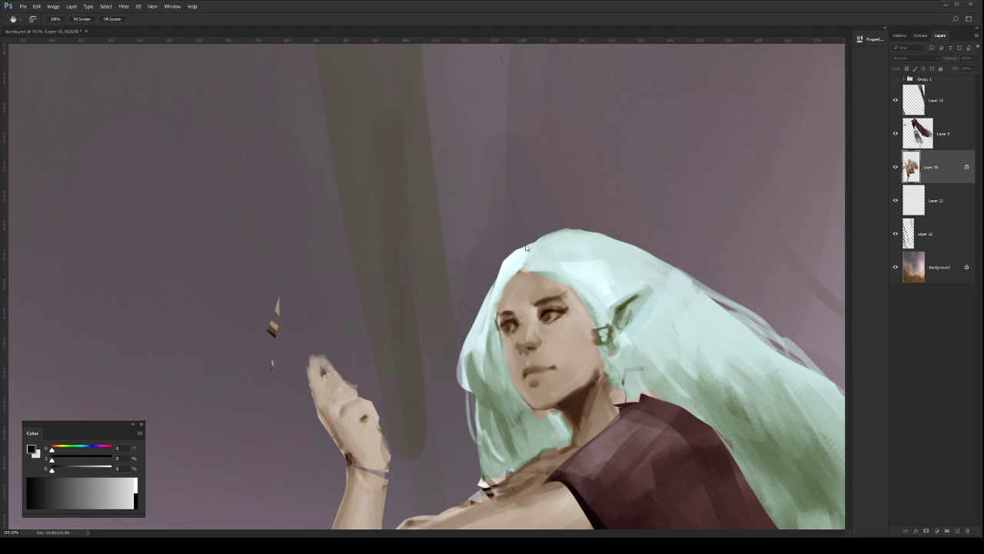
key("b")
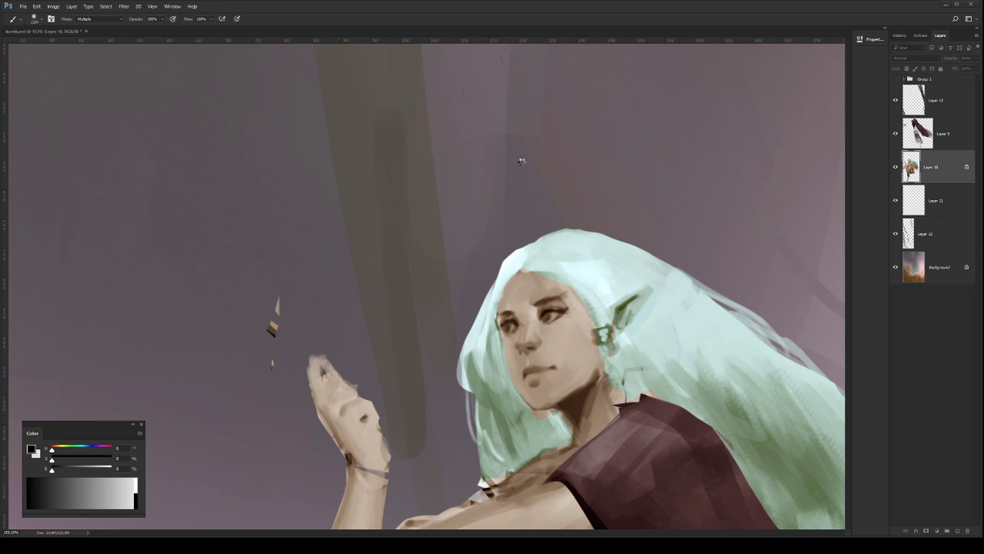
key("ctrl+space")
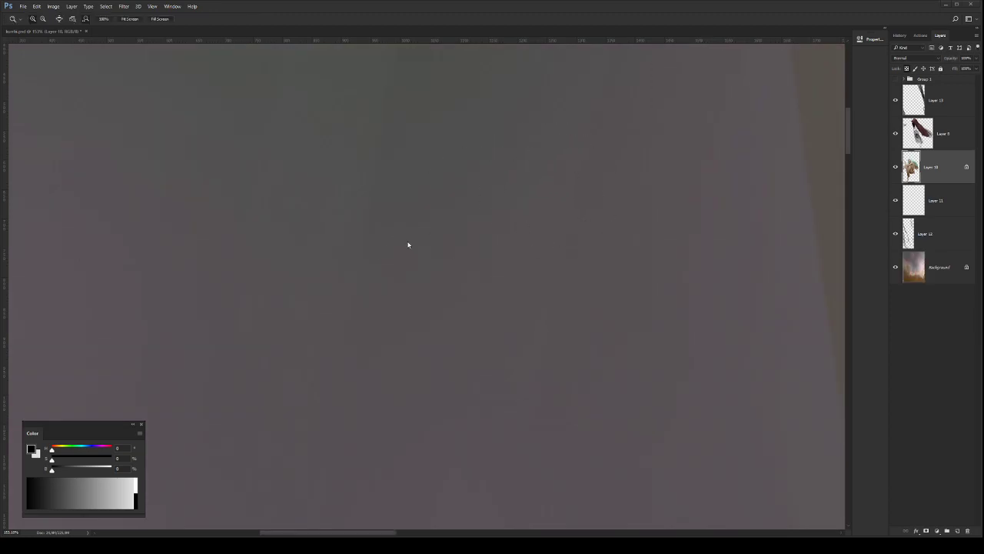
left_click_drag(426, 230, 356, 268)
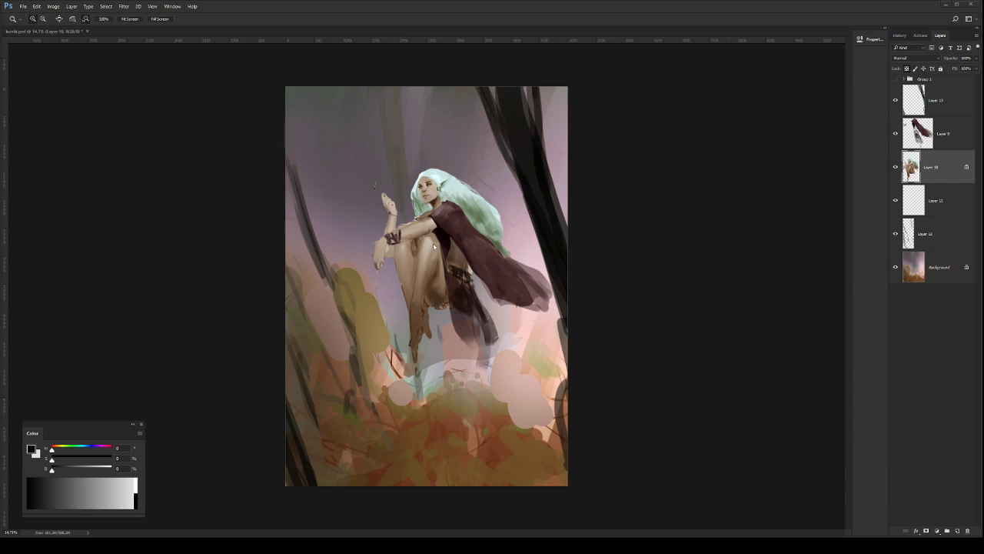
Step: Add a new layer above the figure and fill a thin curved lasso selection with black as a stem above the raised hand
left_click_drag(433, 243, 571, 372)
left_click_drag(555, 328, 615, 373)
left_click_drag(556, 309, 617, 360)
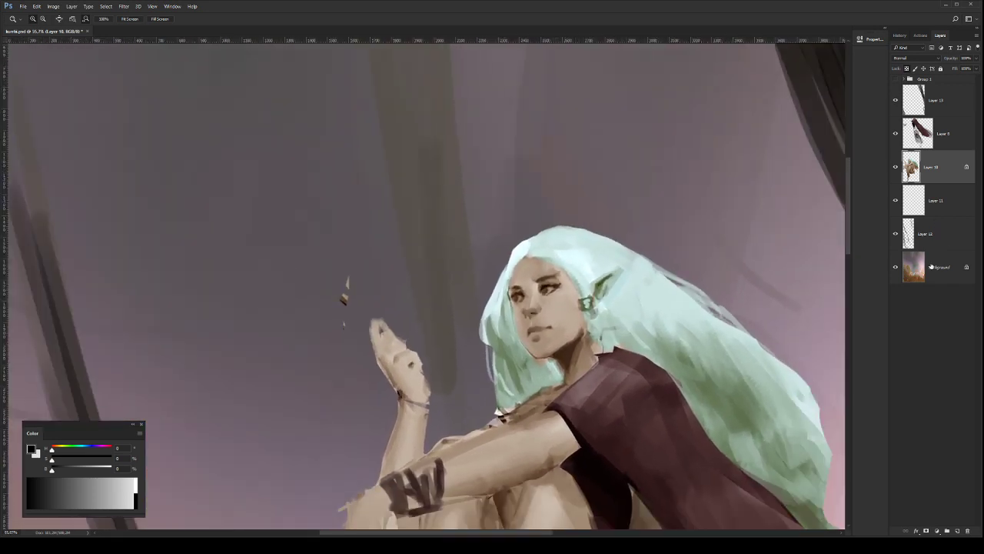
left_click(956, 530)
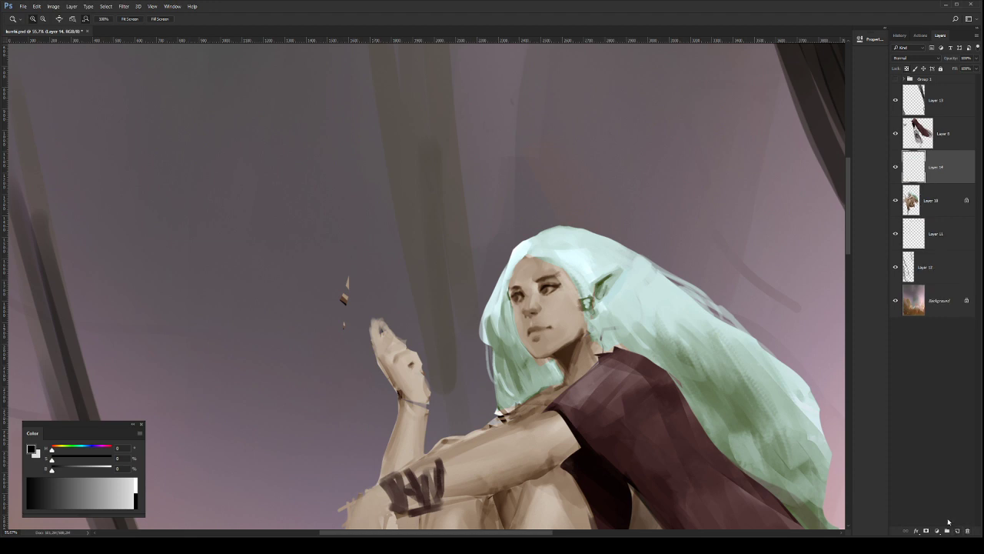
key("l")
mouse_move(384, 330)
left_mouse_down()
mouse_move(372, 281)
mouse_move(389, 336)
left_mouse_up()
key("b")
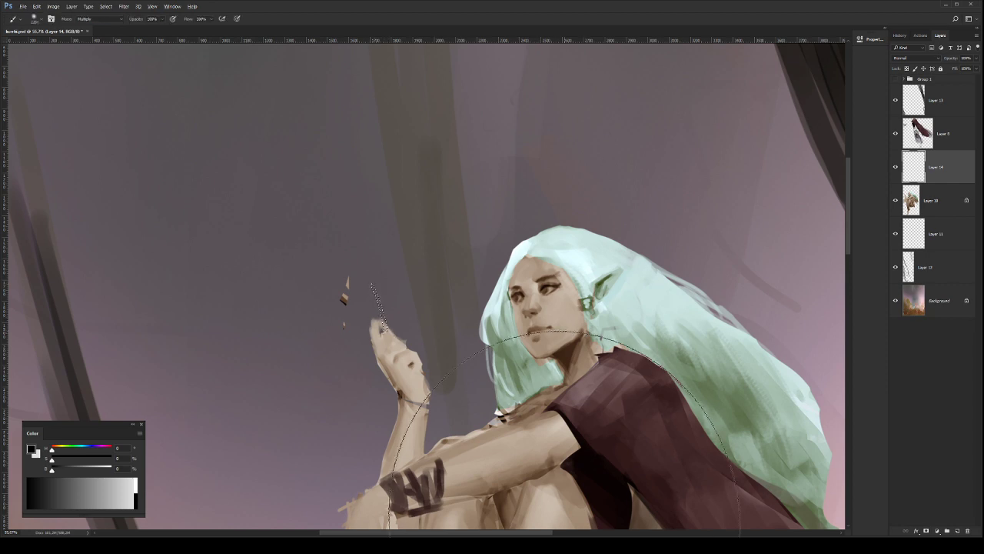
key("alt+BackSpace")
key("ctrl+d")
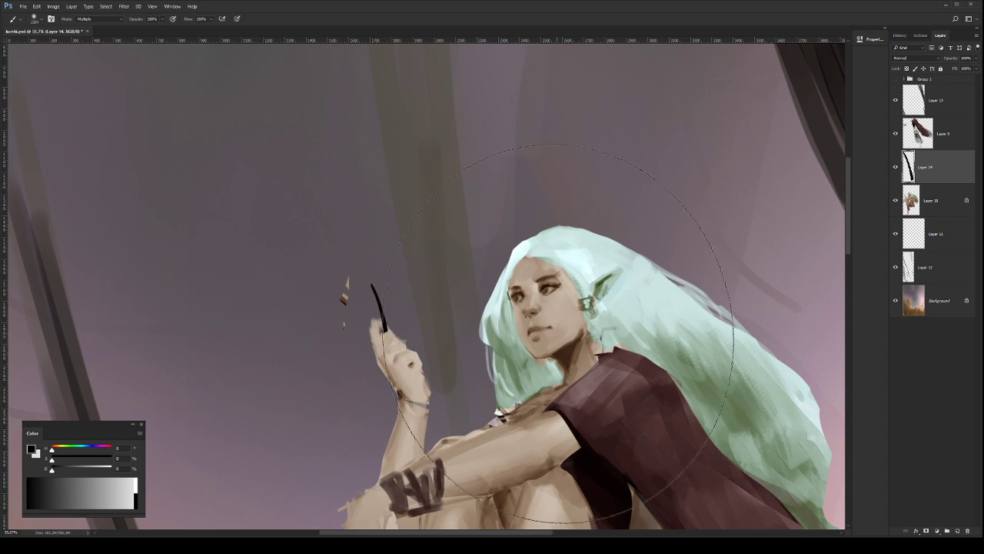
Step: Outline a flower head on the stem and small petals drifting above it with the lasso, and fill them with white
key("l")
mouse_move(371, 297)
left_mouse_down()
mouse_move(360, 278)
mouse_move(373, 290)
left_mouse_up()
left_click_drag(380, 257, 381, 239)
left_click_drag(364, 245, 366, 247)
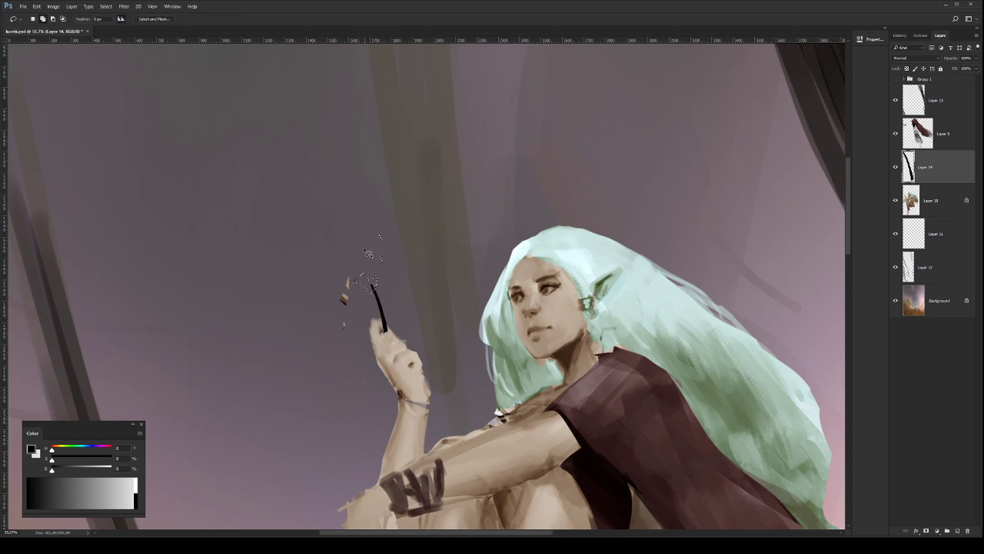
left_click_drag(374, 214, 399, 200)
left_click_drag(409, 223, 428, 211)
left_click_drag(425, 245, 400, 256)
key("q")
key("q")
key("ctrl+BackSpace")
key("ctrl+d")
Step: Tint the elf's eyes blue-grey and the nose pinkish on the figure layer using Color and Multiply brush modes
key("z")
mouse_move(612, 313)
left_mouse_down()
mouse_move(593, 323)
mouse_move(600, 315)
mouse_move(567, 314)
mouse_move(554, 331)
mouse_move(579, 334)
left_mouse_up()
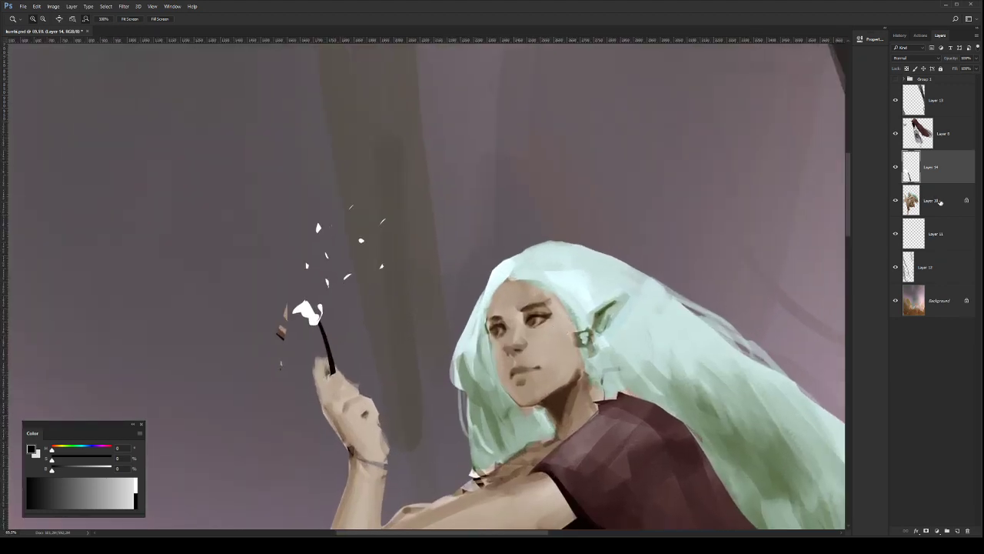
left_click(941, 202)
key("b")
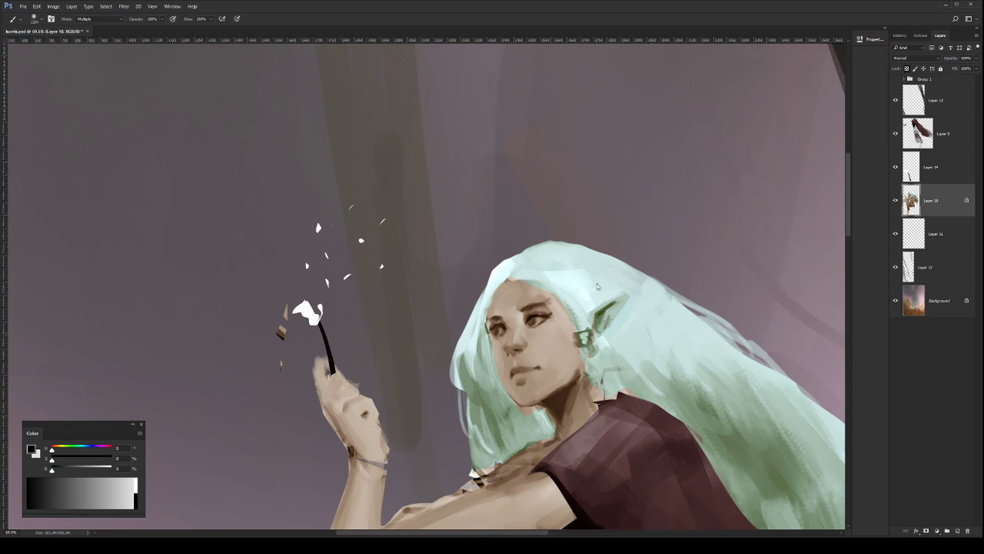
left_click(655, 288)
key("shift+alt+c")
key("bracketleft")
left_click_drag(537, 318, 498, 329)
key("shift+alt+m")
mouse_move(512, 336)
left_mouse_down()
mouse_move(518, 346)
mouse_move(587, 359)
mouse_move(532, 359)
mouse_move(518, 348)
left_mouse_up()
key("ctrl+z")
key("ctrl+z")
Step: Select the lips with a freehand lasso and recolour them a muted reddish pink
key("l")
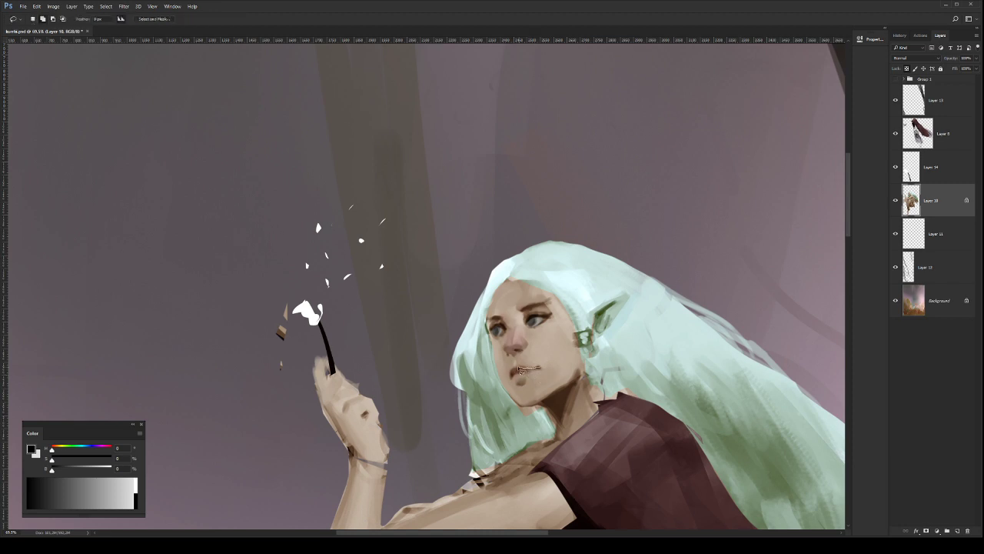
mouse_move(519, 370)
left_mouse_down()
mouse_move(519, 382)
mouse_move(541, 370)
mouse_move(526, 389)
mouse_move(539, 373)
left_mouse_up()
key("i")
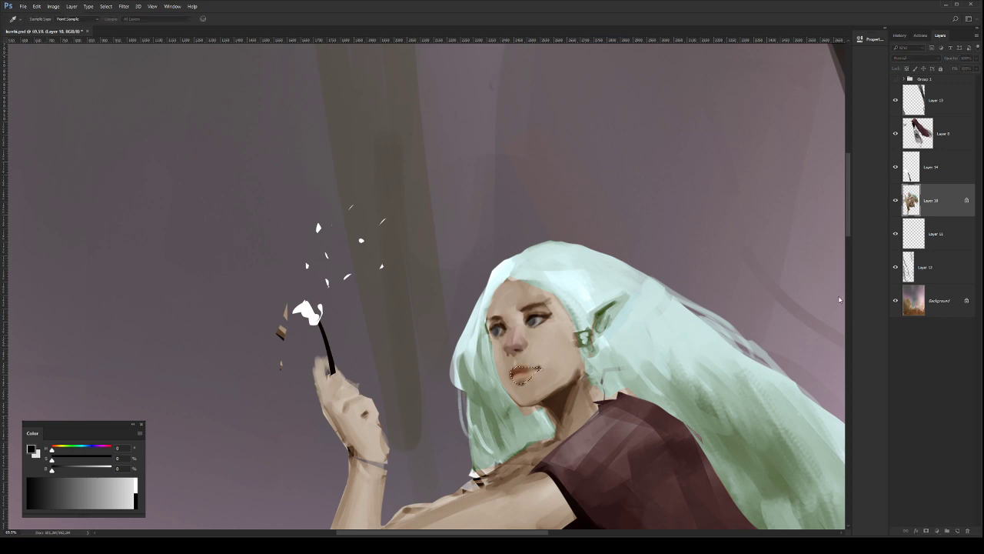
mouse_move(838, 297)
left_mouse_down()
mouse_move(846, 288)
mouse_move(829, 290)
left_mouse_up()
key("ctrl+d")
key("l")
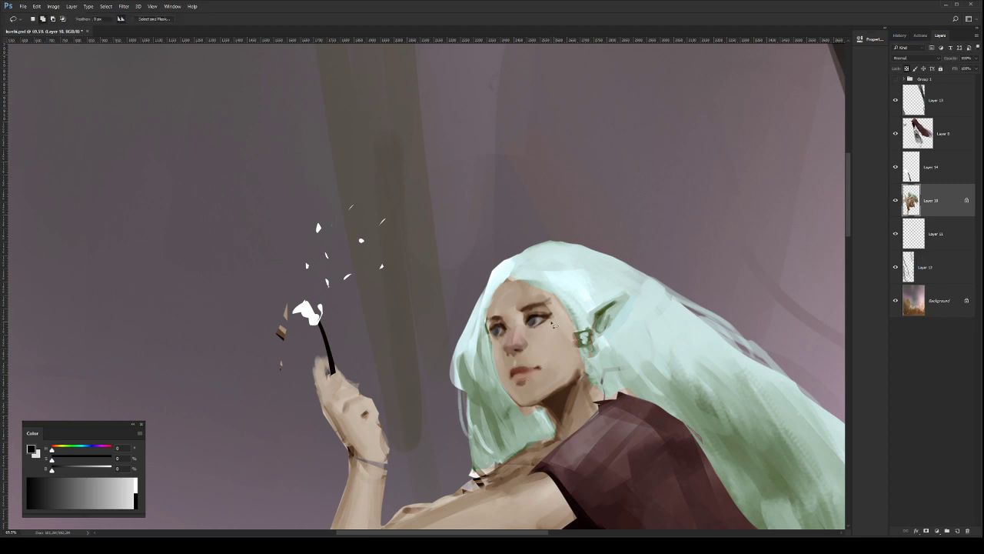
Step: Set the brush to Normal blending and refine the elf's eye nearest the ear with a tone sampled from the face
key("b")
scroll(552, 324, "up", 2)
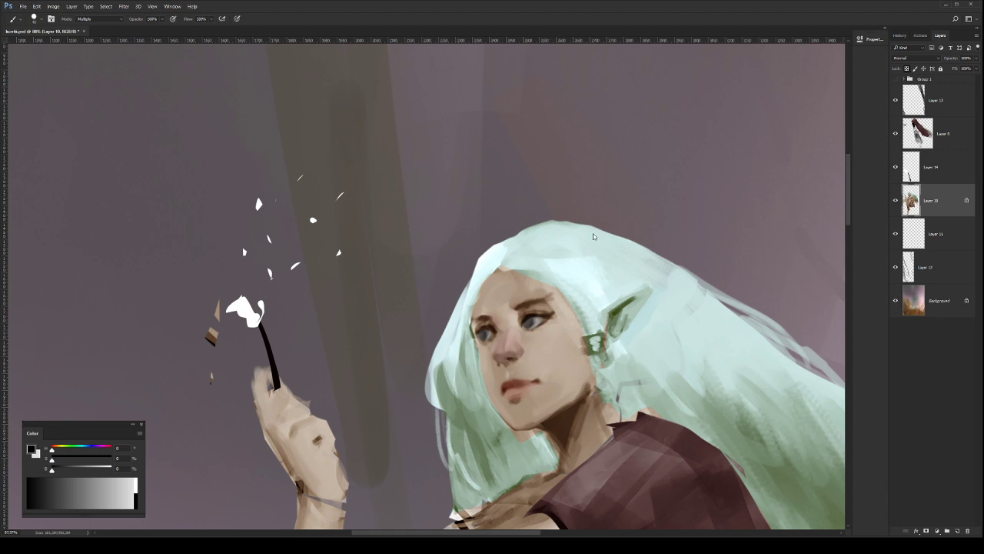
left_click(594, 79)
left_click_drag(569, 346, 551, 299)
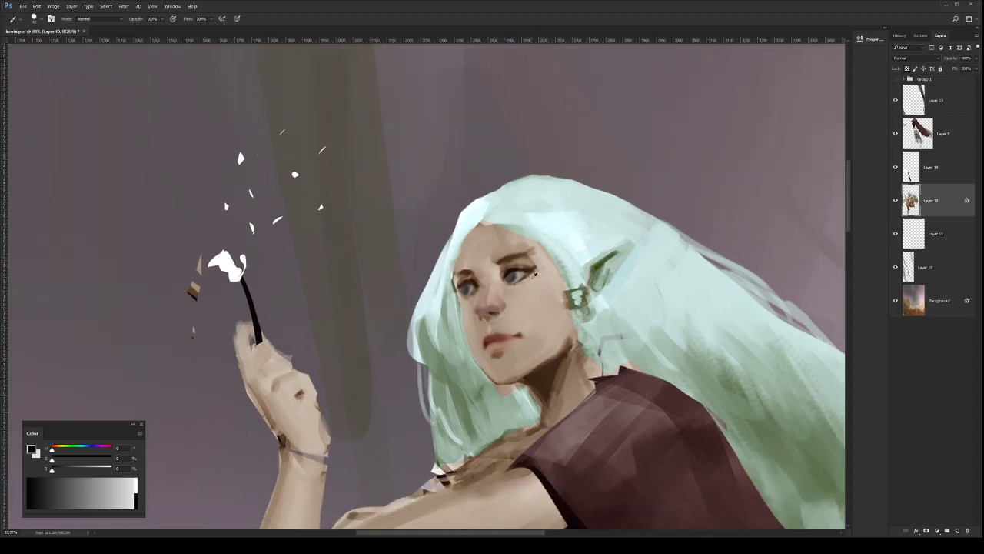
left_click(545, 265, "alt")
key("]")
left_click_drag(515, 275, 511, 279)
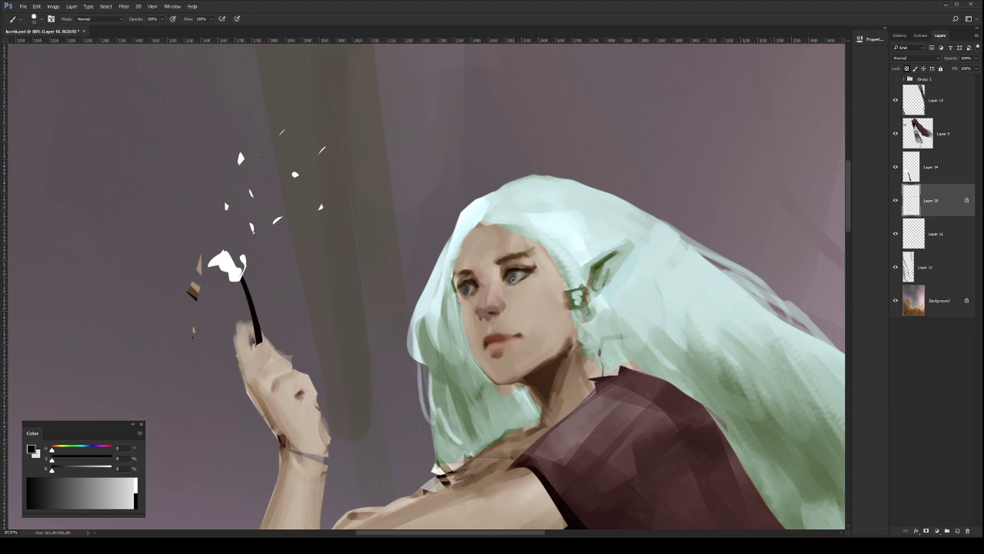
Step: Soften the nose with sampled skin tones, then paint a pale highlight on the cheek and smudge it into the skin
key("]")
left_click(488, 288, "alt")
left_click(503, 296, "alt")
left_click_drag(488, 289, 499, 301)
left_click(533, 289)
left_click_drag(541, 278, 541, 297)
key("r")
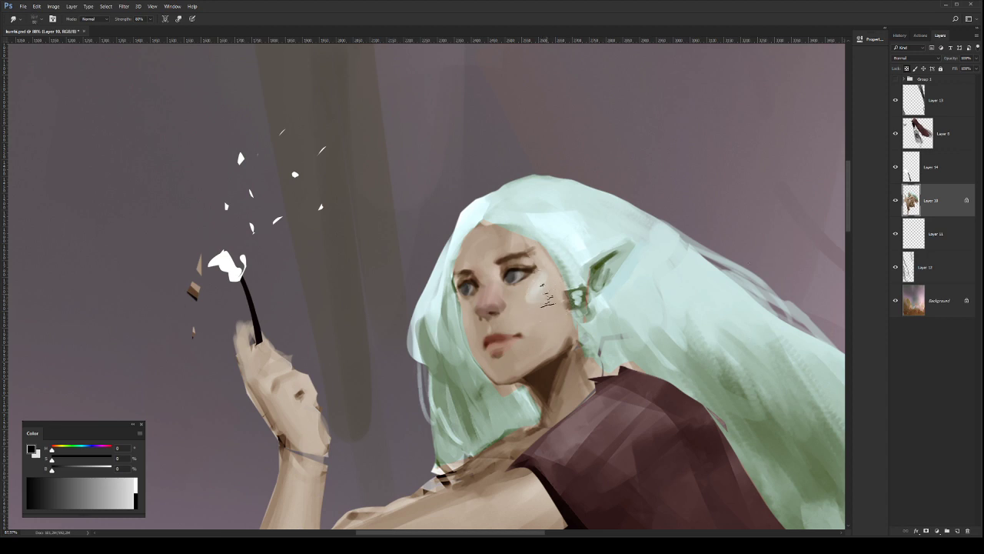
key("b")
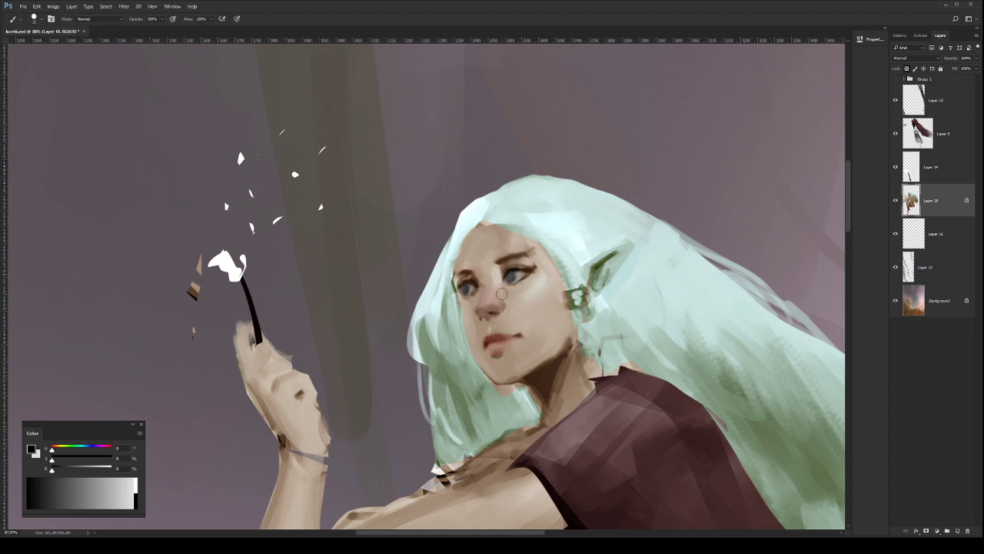
Step: Refine the bridge and side of the nose with small strokes in sampled colour, varying the brush size
left_click(515, 275, "alt")
key("bracketleft")
key("bracketleft")
key("bracketleft")
key("bracketright")
key("bracketright")
key("bracketright")
key("bracketright")
key("bracketleft")
key("bracketleft")
key("bracketright")
key("bracketright")
left_click_drag(494, 285, 489, 295)
key("bracketleft")
left_click_drag(476, 305, 477, 309)
Step: Shade the far side of the nose with sampled skin tones and add small light highlights to the lips
left_click(473, 286, "alt")
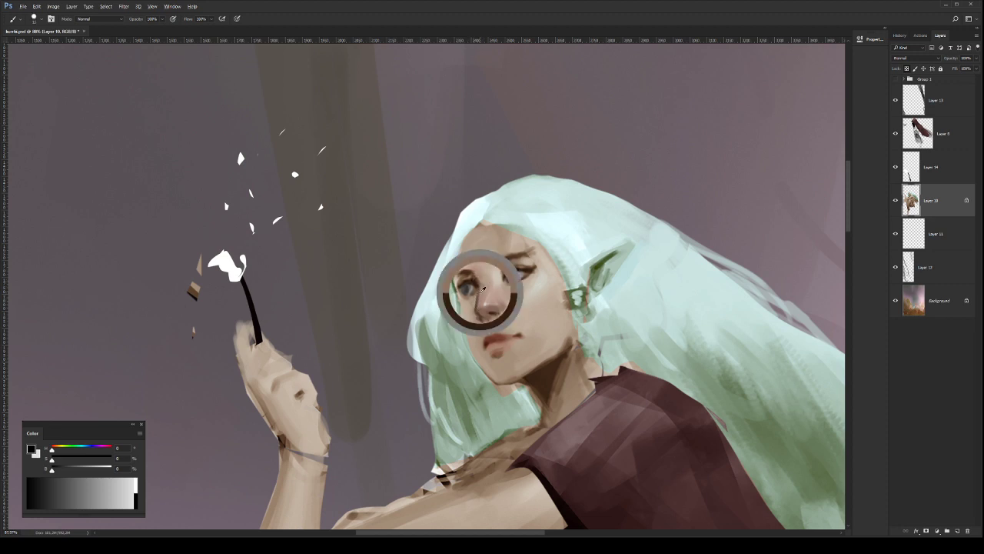
left_click(473, 313, "alt")
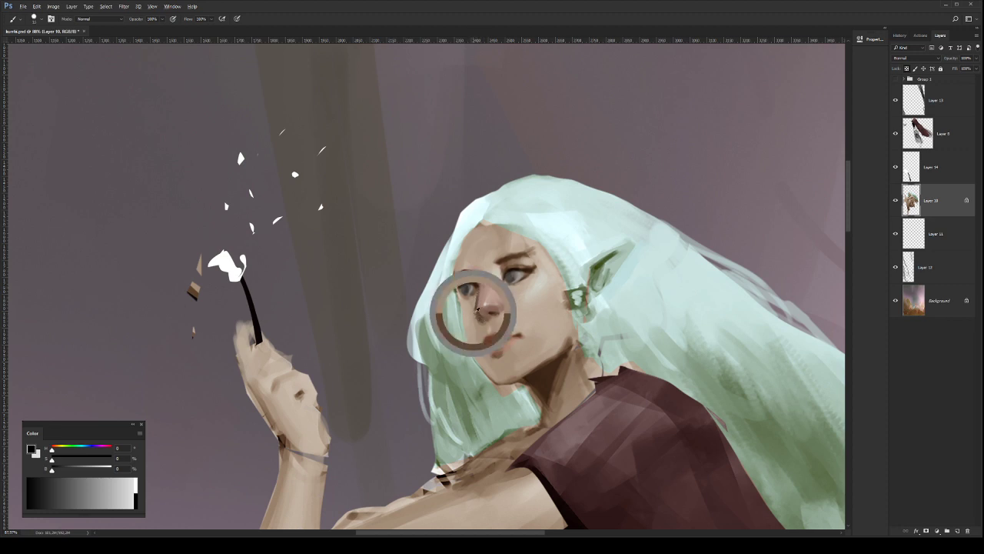
left_click_drag(474, 299, 478, 317)
left_click(480, 323, "alt")
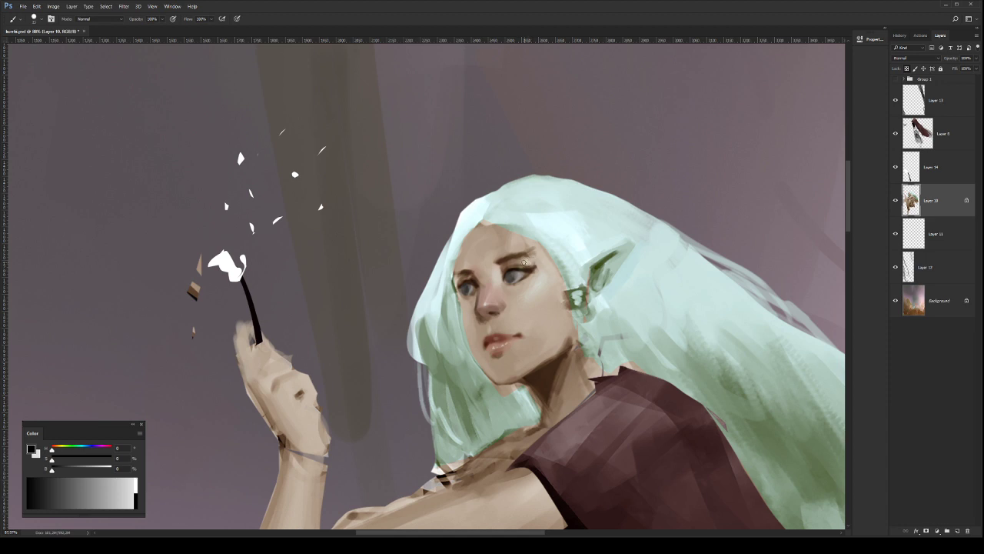
Step: Touch up the brow, far cheek, chin and near eye with colours sampled from the face and hair
left_click(523, 259, "alt")
left_click(520, 240, "alt")
left_click(478, 280, "alt")
left_click(466, 324, "alt")
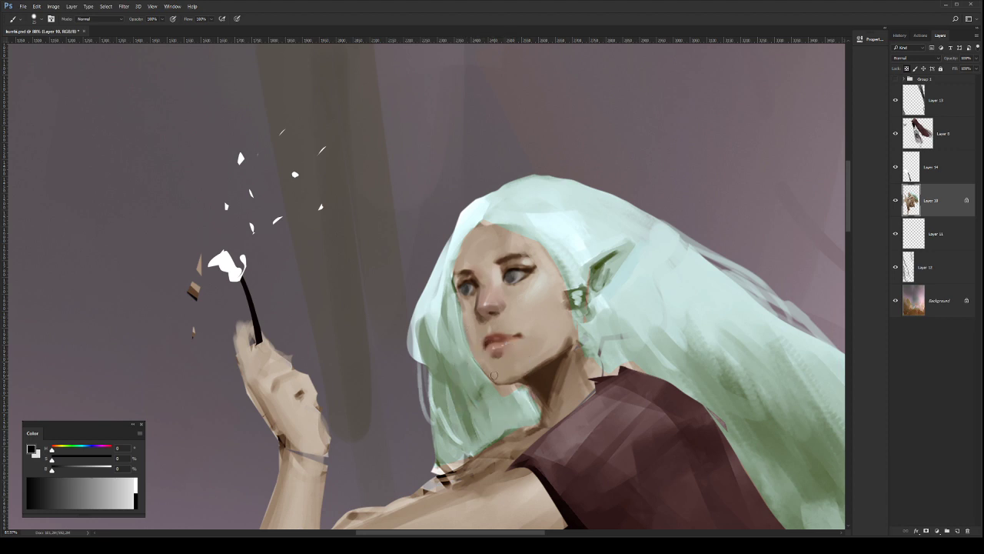
left_click(487, 365, "alt")
left_click(550, 204, "alt")
mouse_move(513, 273)
left_mouse_down()
mouse_move(525, 271)
mouse_move(511, 276)
left_mouse_up()
key("z")
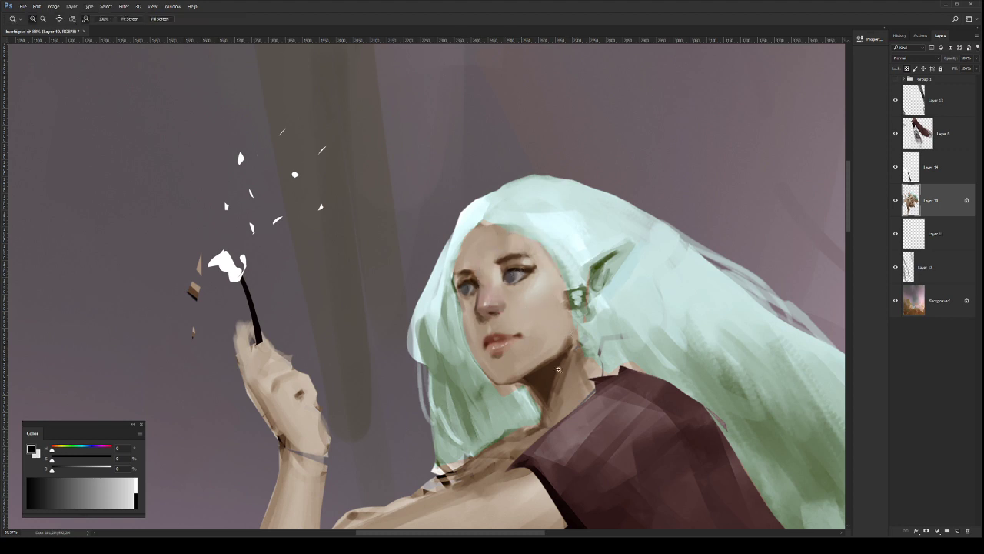
mouse_move(584, 345)
left_mouse_down()
mouse_move(501, 414)
mouse_move(581, 344)
left_mouse_up()
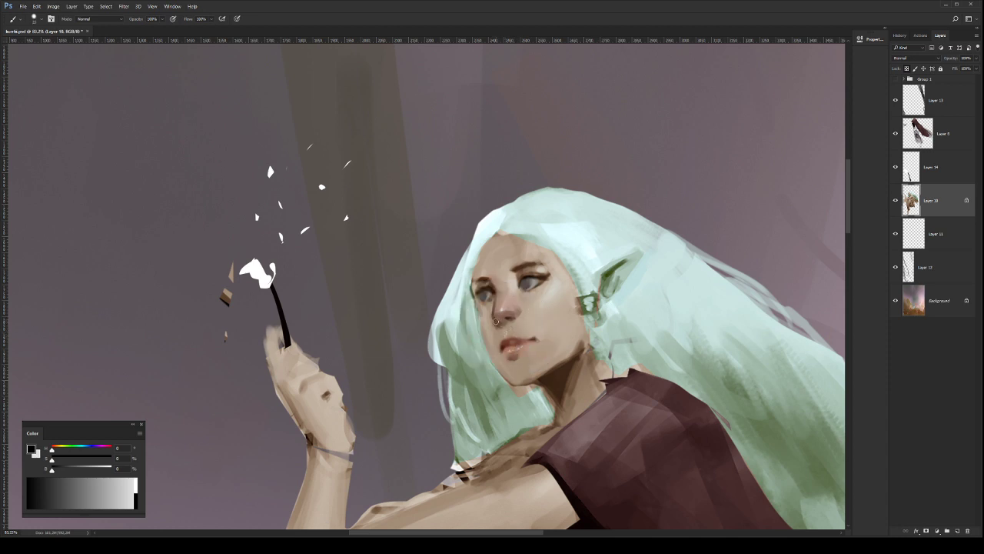
Step: Refine the nose shading with sampled skin tones and brighten both irises with a light blue-grey
left_click(510, 305, "alt")
left_click_drag(511, 308, 507, 310)
left_click(519, 307, "alt")
left_click_drag(481, 280, 486, 279)
left_click(530, 276, "alt")
key("bracketleft")
left_click_drag(530, 274, 536, 273)
key("z")
mouse_move(604, 320)
left_mouse_down()
mouse_move(566, 308)
mouse_move(598, 285)
left_mouse_up()
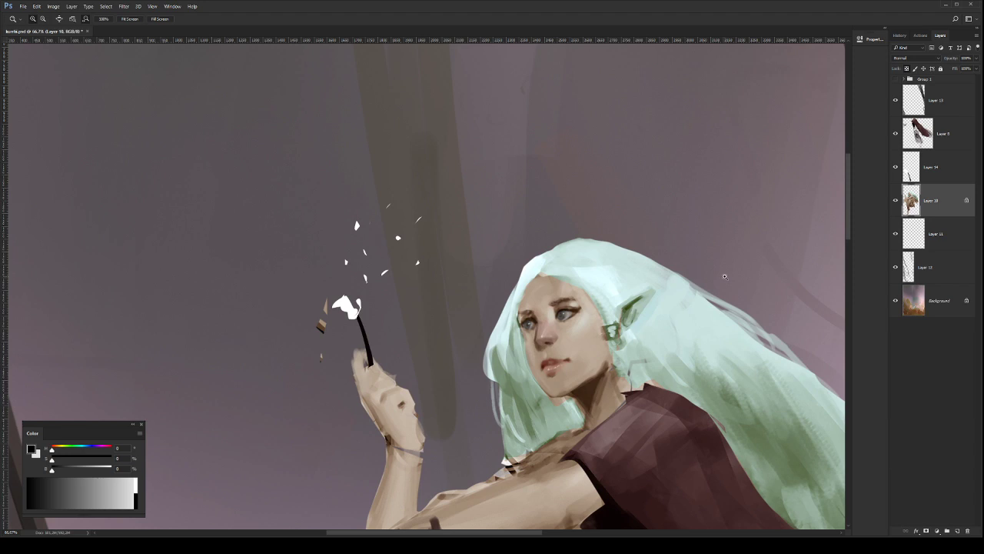
Step: Unlock the figure layer's transparent pixels and paint over the pointed ear with pale mint strokes sampled from the hair
key("slash")
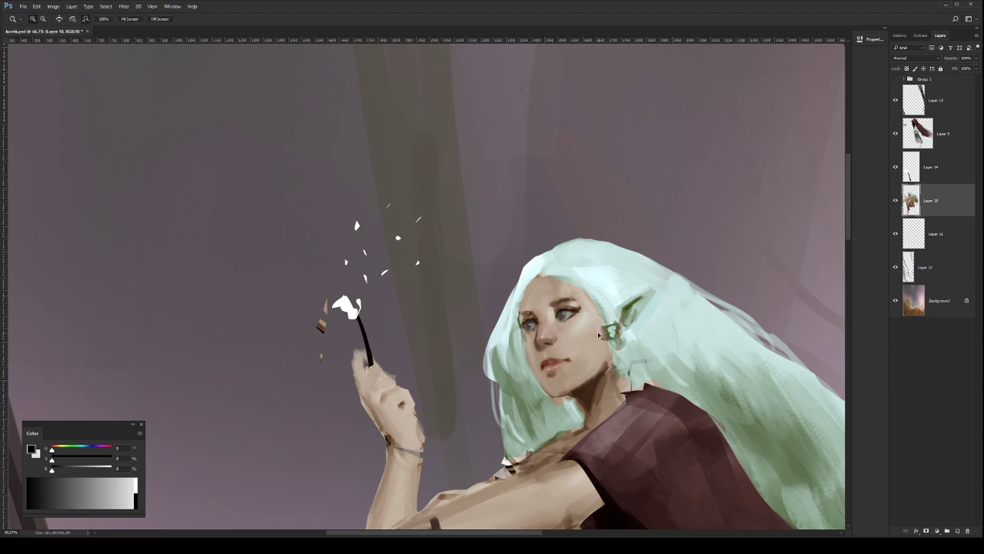
mouse_move(565, 304)
left_mouse_down()
mouse_move(584, 305)
mouse_move(531, 296)
left_mouse_up()
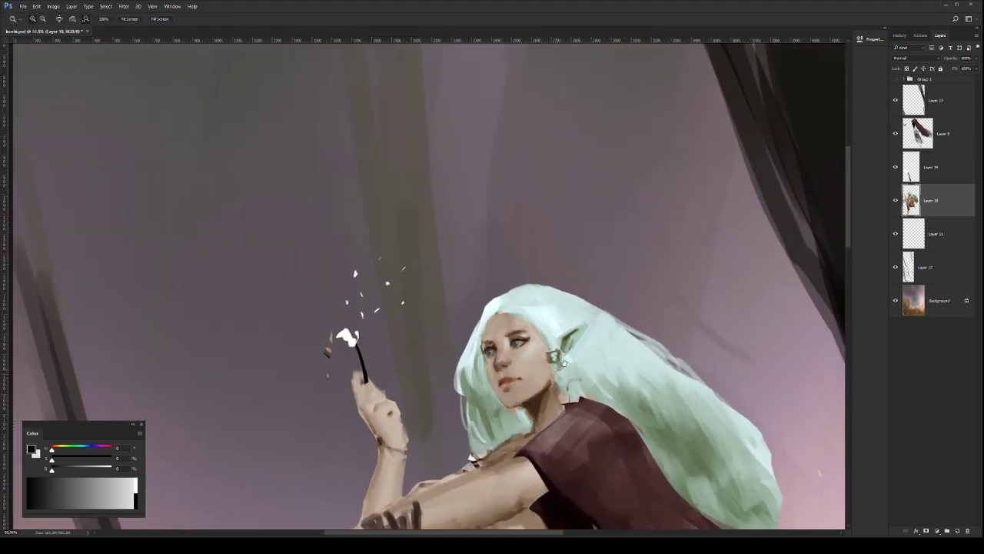
key("b")
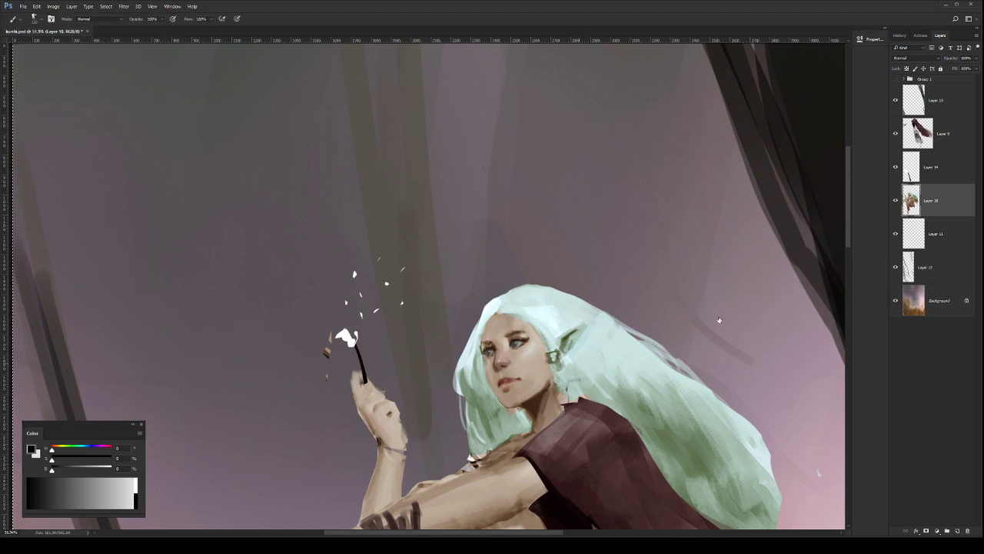
mouse_move(542, 315)
left_mouse_down()
mouse_move(572, 345)
mouse_move(582, 333)
mouse_move(659, 383)
left_mouse_up()
key("ctrl+z")
left_click_drag(558, 337, 601, 378)
left_click(534, 305, "alt")
left_click_drag(534, 309, 604, 383)
key("]")
left_click(587, 363, "alt")
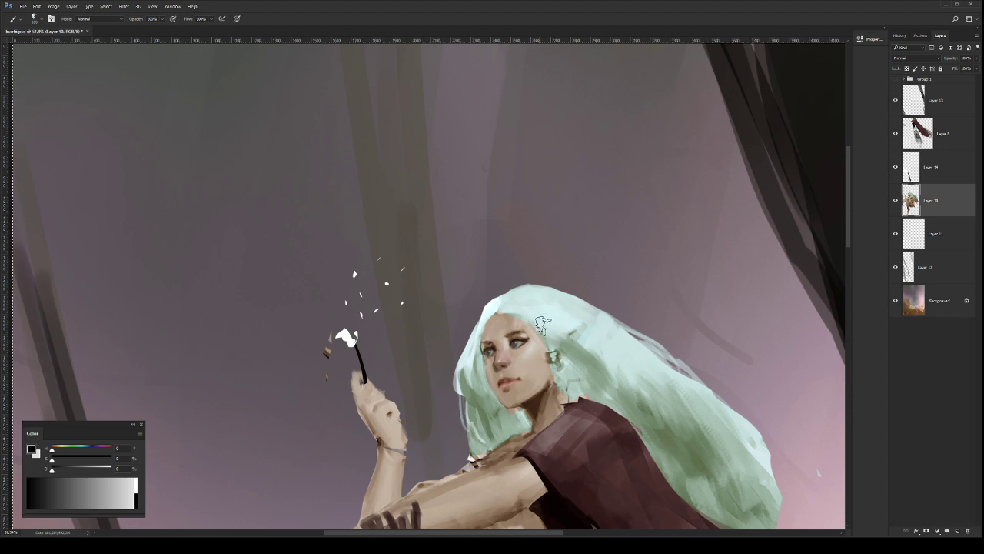
mouse_move(570, 324)
left_mouse_down()
mouse_move(597, 331)
mouse_move(618, 383)
left_mouse_up()
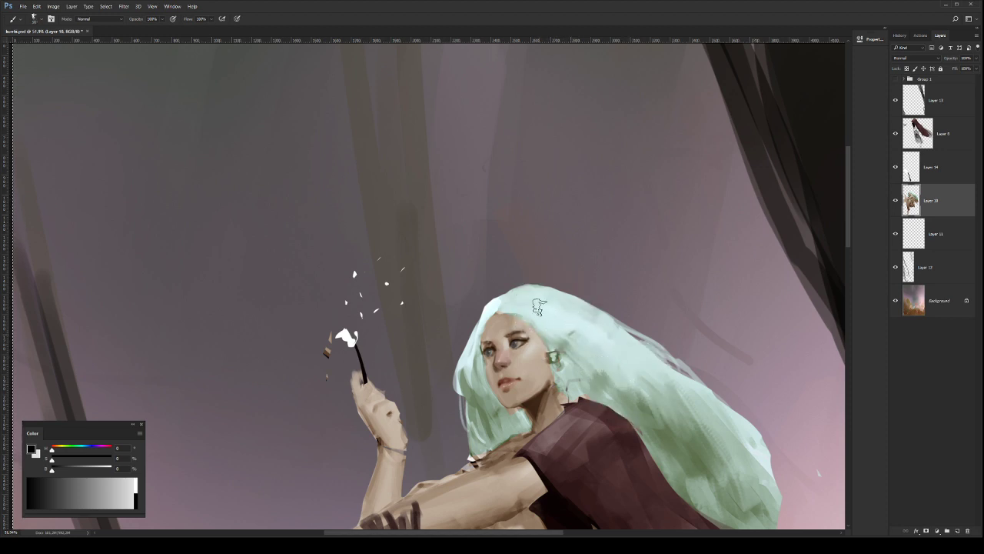
Step: Shade the crown and back of the hair with sampled mid-green strokes, reducing the brush size for the crown
left_click(493, 322, "alt")
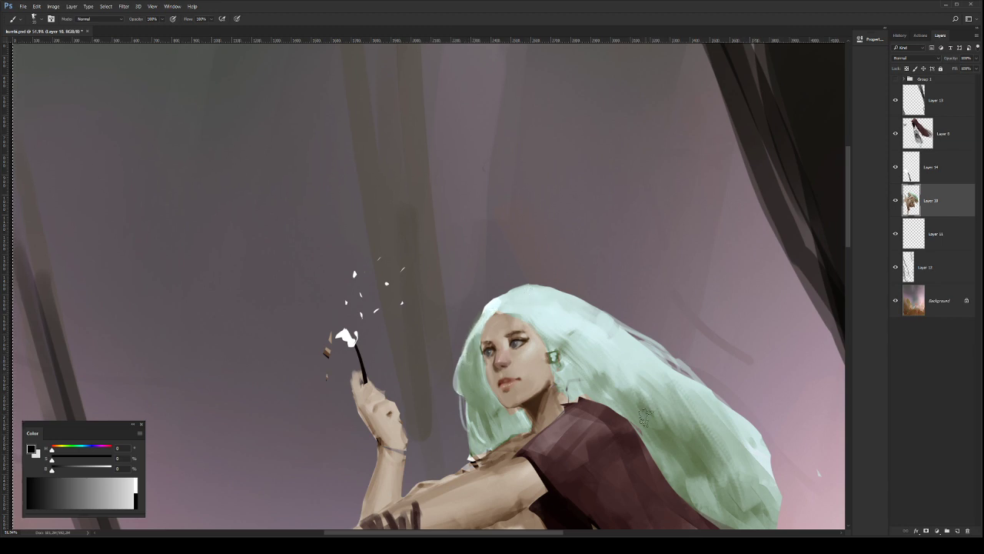
mouse_move(590, 335)
left_mouse_down()
mouse_move(647, 396)
mouse_move(667, 387)
left_mouse_up()
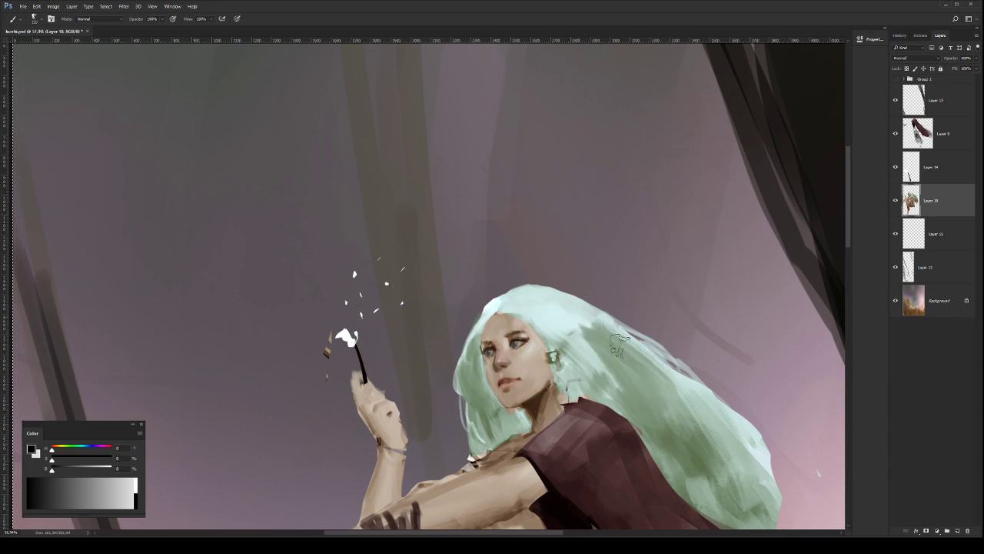
left_click_drag(587, 329, 622, 349)
mouse_move(651, 395)
left_mouse_down()
mouse_move(671, 419)
mouse_move(575, 332)
left_mouse_up()
left_click_drag(546, 303, 588, 330)
key("bracketleft")
key("bracketleft")
key("bracketleft")
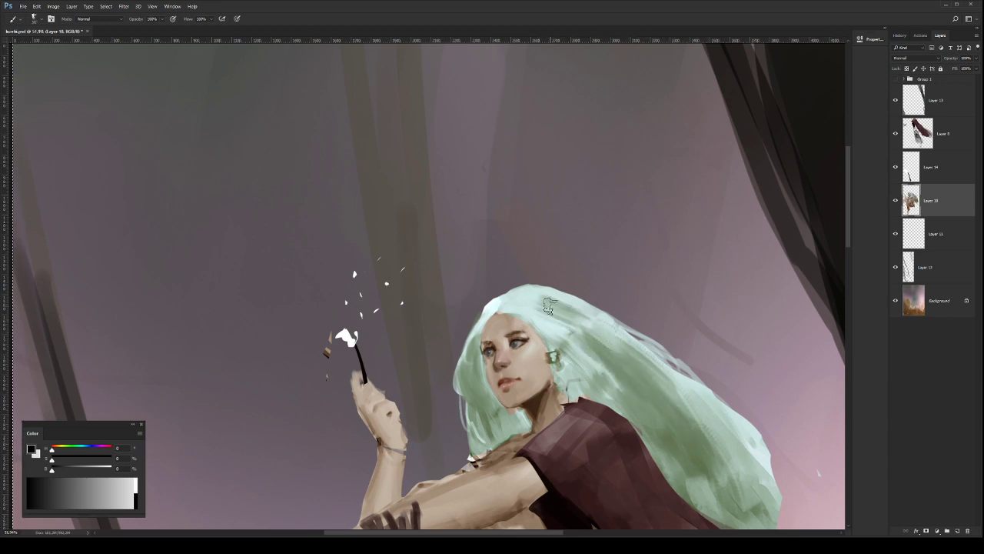
mouse_move(547, 302)
left_mouse_down()
mouse_move(572, 316)
mouse_move(561, 313)
left_mouse_up()
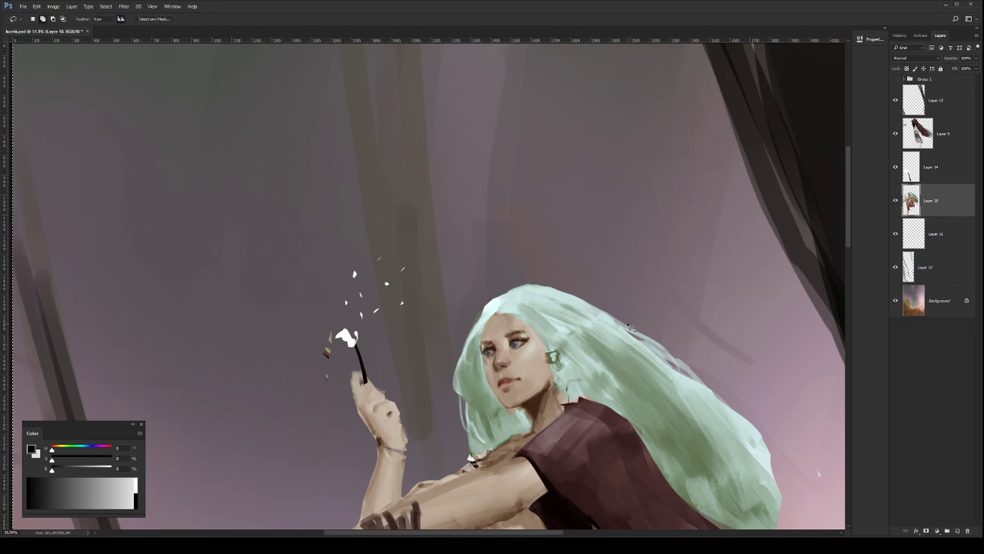
key("l")
left_click_drag(620, 293, 554, 277)
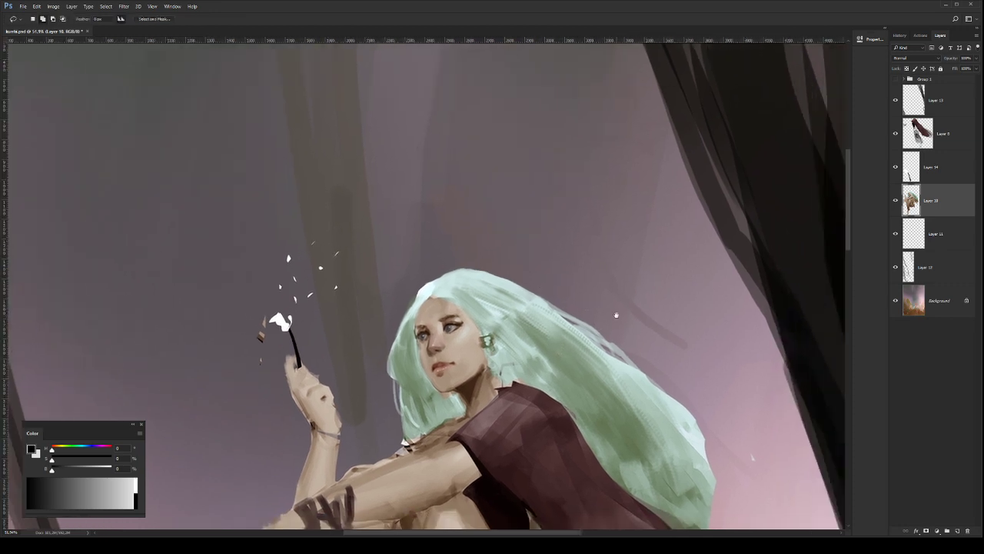
mouse_move(640, 309)
left_mouse_down()
mouse_move(487, 248)
mouse_move(451, 259)
mouse_move(463, 326)
mouse_move(516, 404)
mouse_move(469, 244)
mouse_move(462, 275)
mouse_move(444, 279)
mouse_move(441, 313)
mouse_move(457, 282)
mouse_move(437, 282)
mouse_move(438, 296)
mouse_move(485, 336)
mouse_move(481, 325)
mouse_move(507, 340)
mouse_move(488, 330)
mouse_move(484, 343)
mouse_move(502, 382)
mouse_move(566, 406)
mouse_move(622, 492)
mouse_move(672, 527)
mouse_move(705, 535)
mouse_move(755, 520)
mouse_move(781, 439)
mouse_move(795, 326)
left_mouse_up()
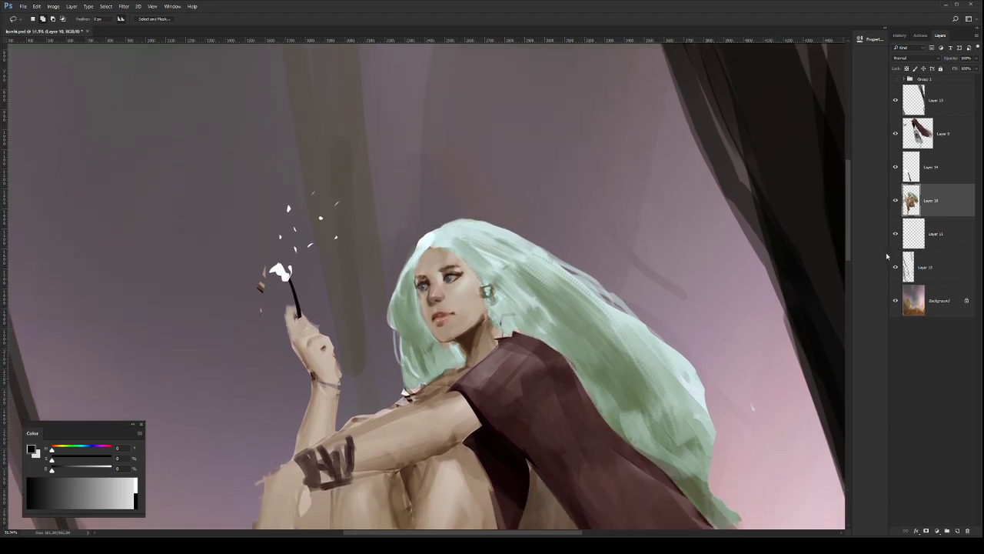
key("ctrl+j")
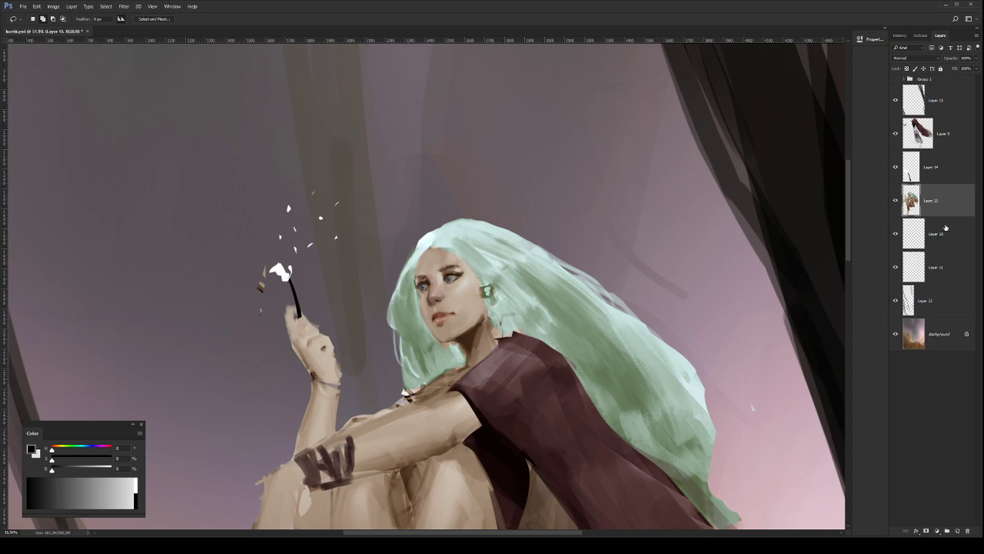
key("ctrl+e")
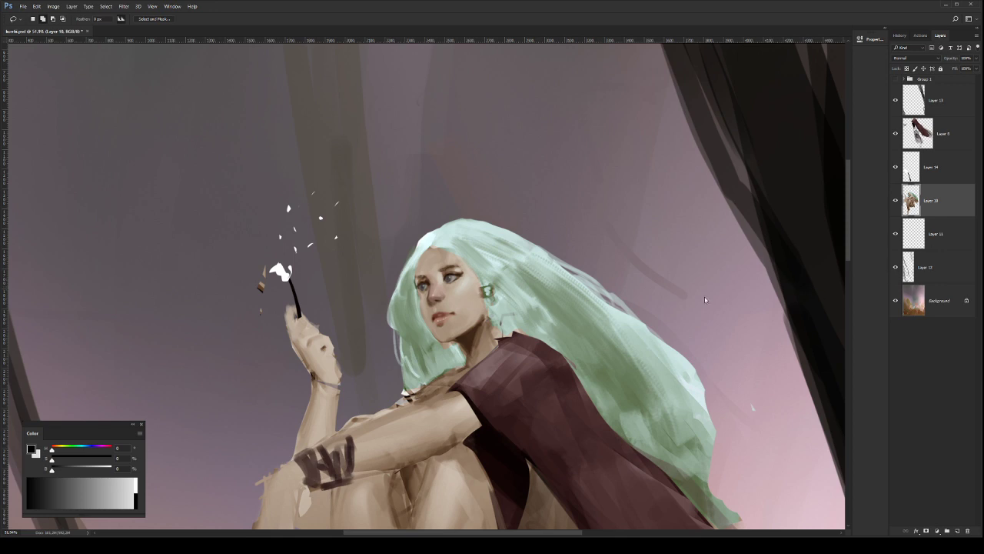
Step: Lasso the long swept-back hair, separate it onto its own layer, and place that layer above the cloak layer
mouse_move(642, 290)
left_mouse_down()
mouse_move(454, 189)
mouse_move(436, 223)
mouse_move(431, 249)
mouse_move(471, 270)
mouse_move(496, 323)
mouse_move(512, 339)
mouse_move(551, 347)
mouse_move(606, 429)
mouse_move(713, 530)
mouse_move(740, 536)
left_mouse_up()
left_click_drag(757, 356, 742, 263)
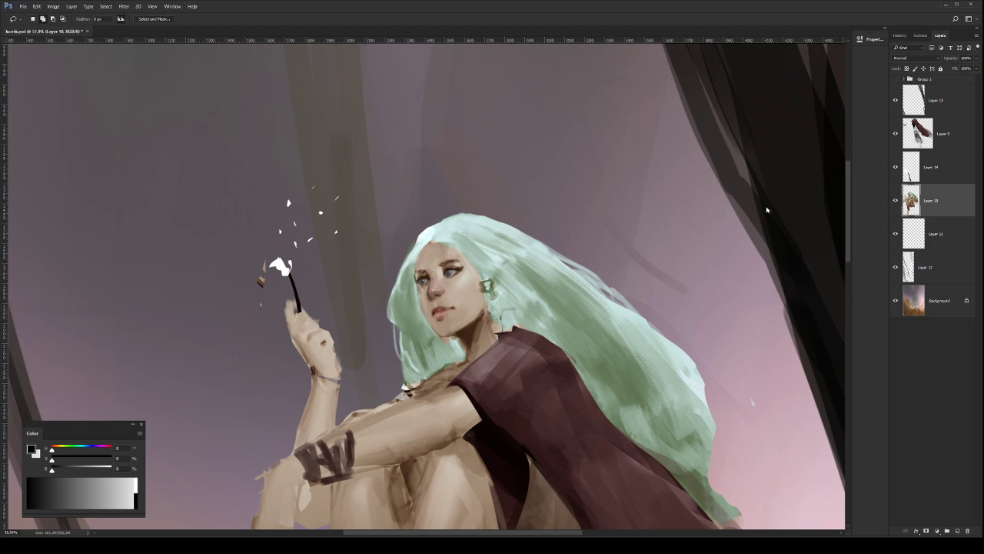
mouse_move(648, 275)
left_mouse_down()
mouse_move(609, 243)
mouse_move(454, 197)
mouse_move(433, 242)
mouse_move(467, 263)
mouse_move(494, 314)
mouse_move(559, 366)
mouse_move(605, 430)
mouse_move(665, 484)
mouse_move(741, 530)
mouse_move(784, 400)
left_mouse_up()
key("ctrl+j")
left_click_drag(934, 201, 941, 119)
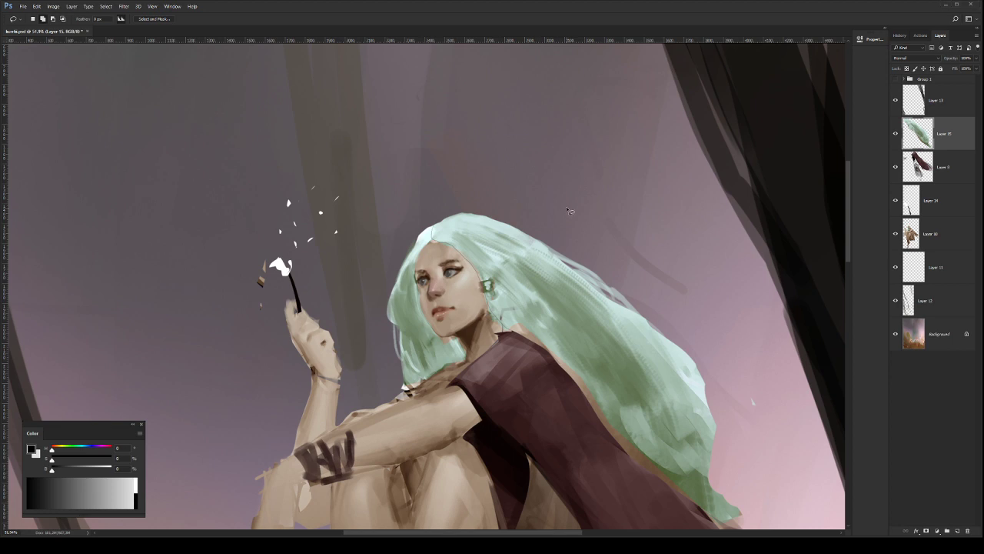
Step: Paint hair strands over the temple and the remains of the ear with a rectangular brush in sampled mint tones
key("b")
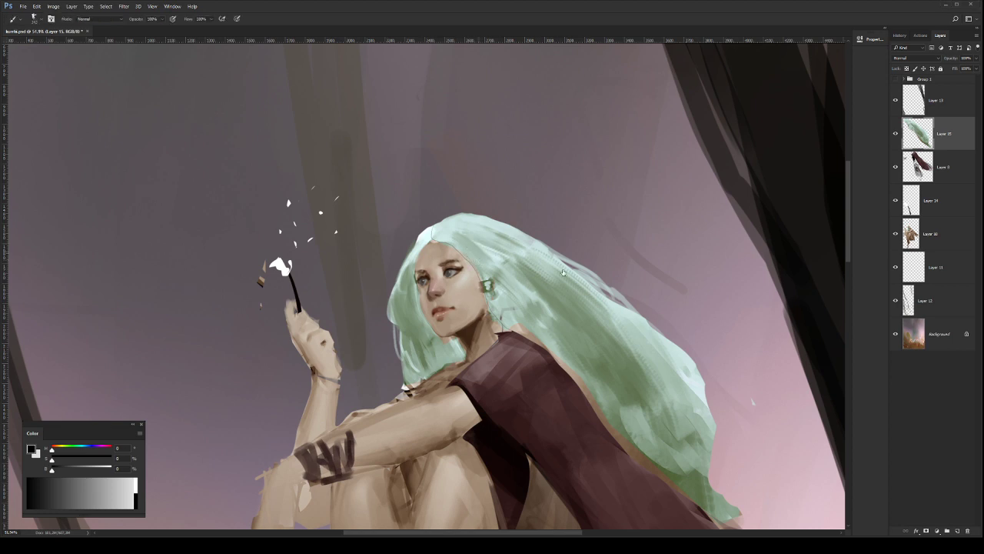
key(".")
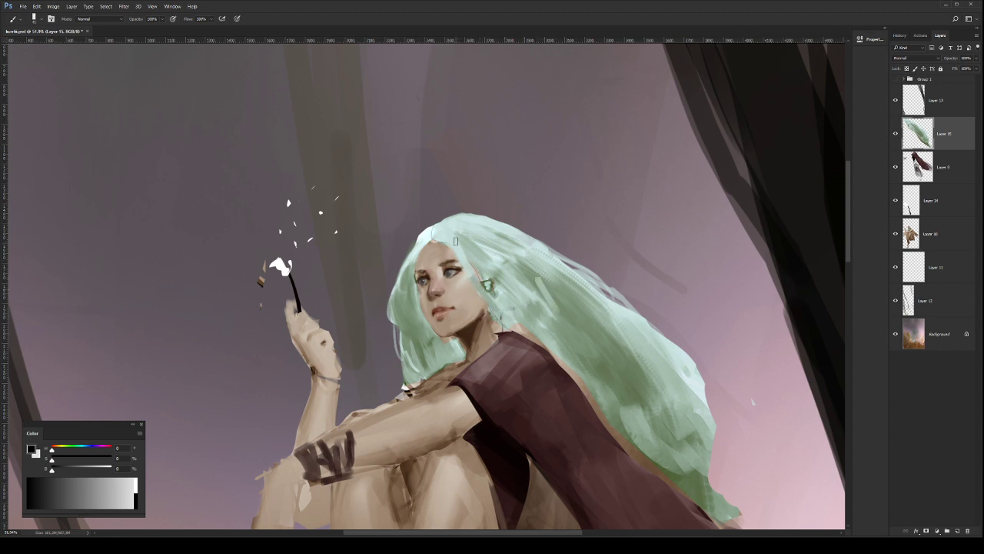
left_click(466, 239, "alt")
left_click(473, 223, "alt")
left_click(498, 281, "alt")
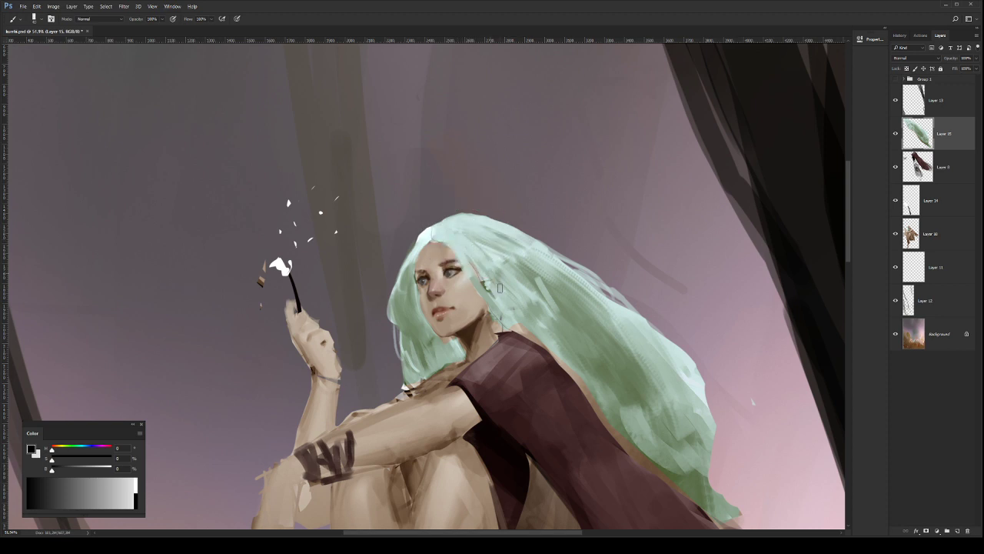
left_click_drag(478, 247, 527, 286)
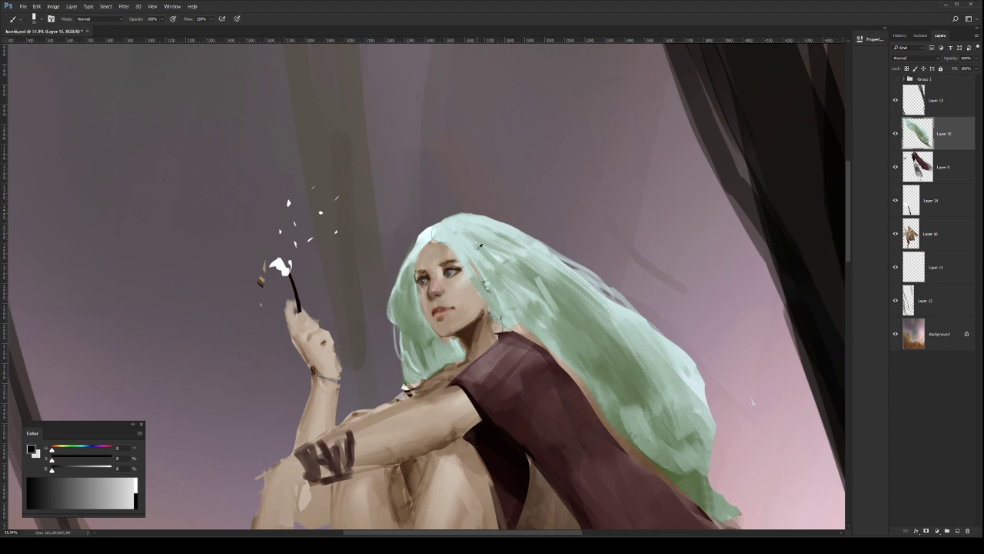
left_click(449, 228, "alt")
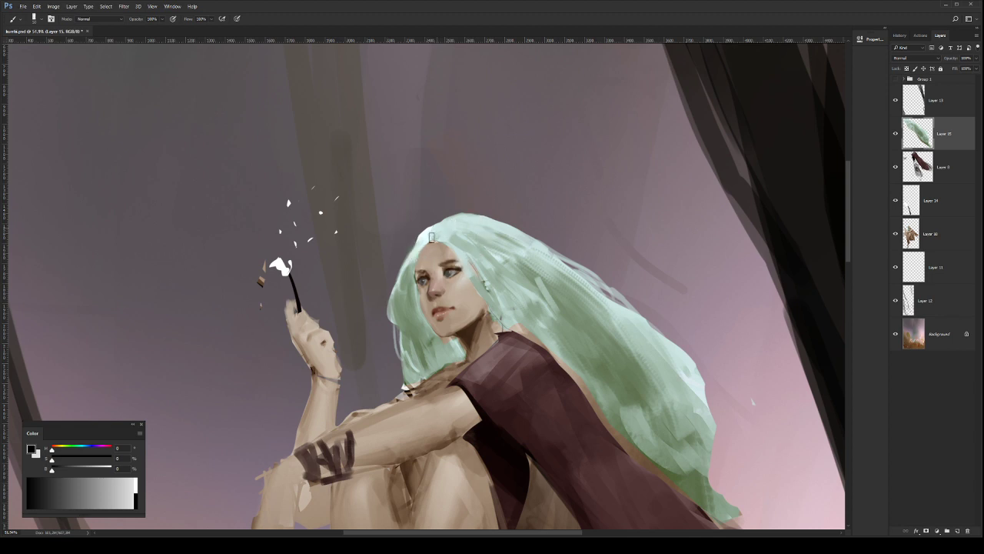
Step: Warp the hair layer to reshape the flowing mass and pull its tip downward over the cloak, and compare before and after
key("z")
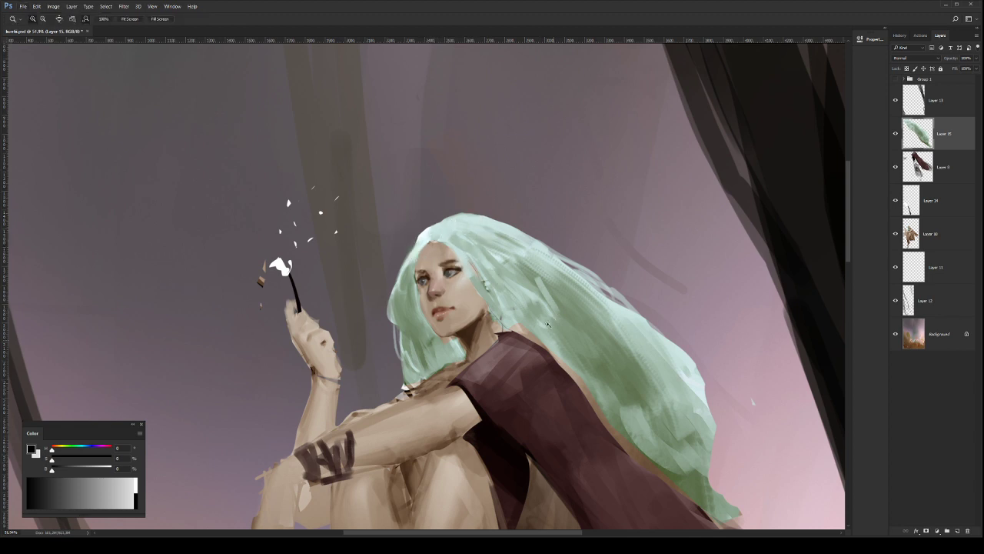
left_click_drag(558, 315, 539, 337)
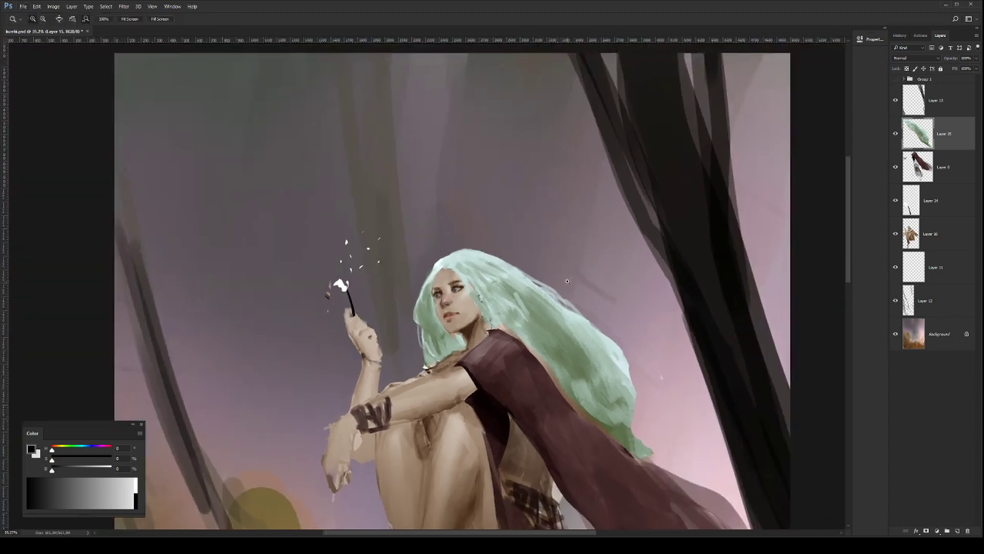
key("ctrl+t")
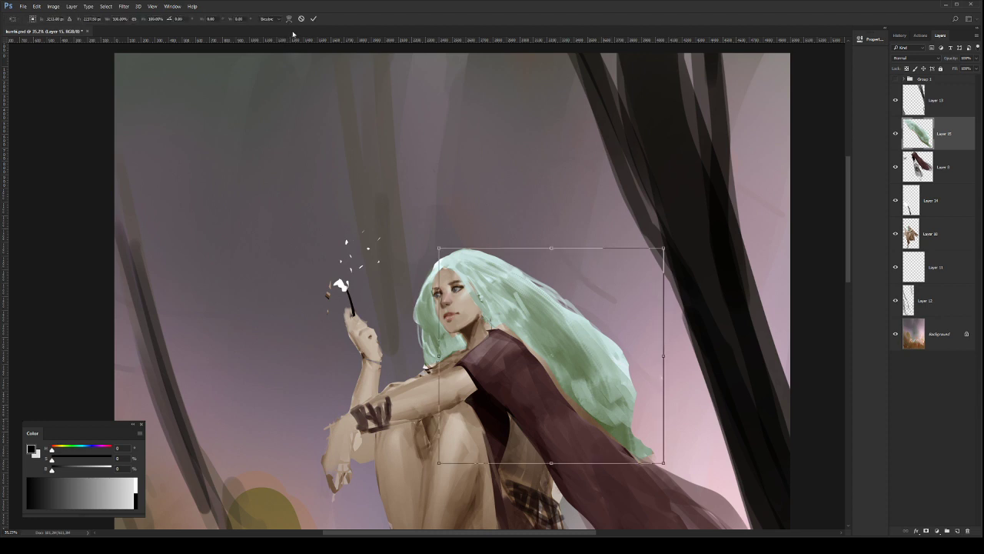
left_click(289, 19)
left_click_drag(577, 327, 562, 353)
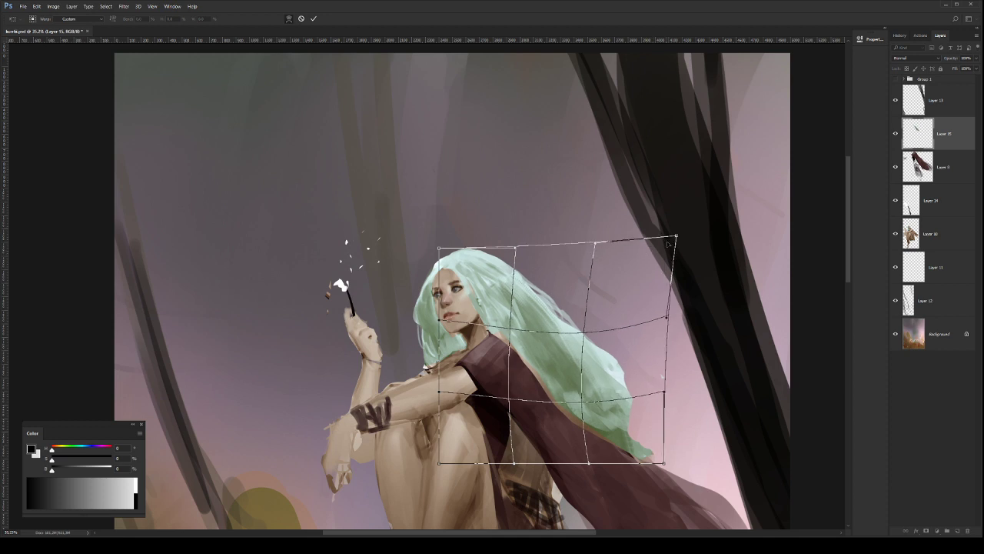
left_click_drag(658, 252, 699, 229)
left_click_drag(607, 416, 617, 401)
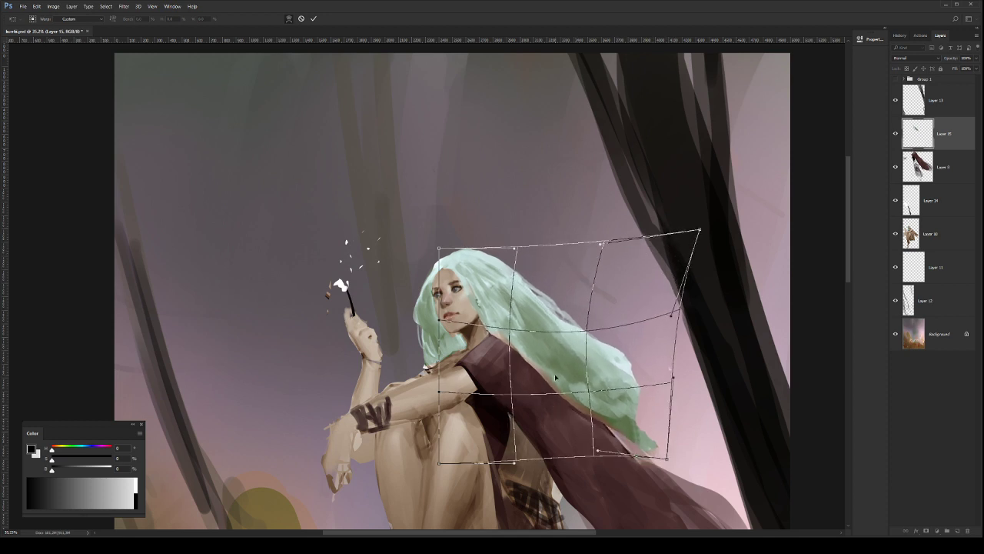
left_click_drag(559, 377, 609, 351)
left_click_drag(668, 459, 627, 480)
left_click_drag(629, 400, 624, 371)
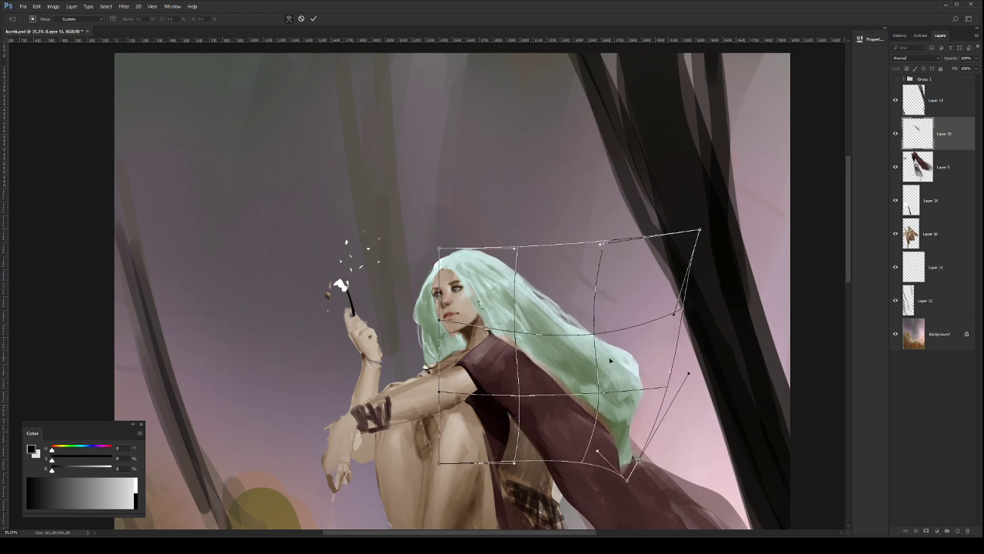
key("Return")
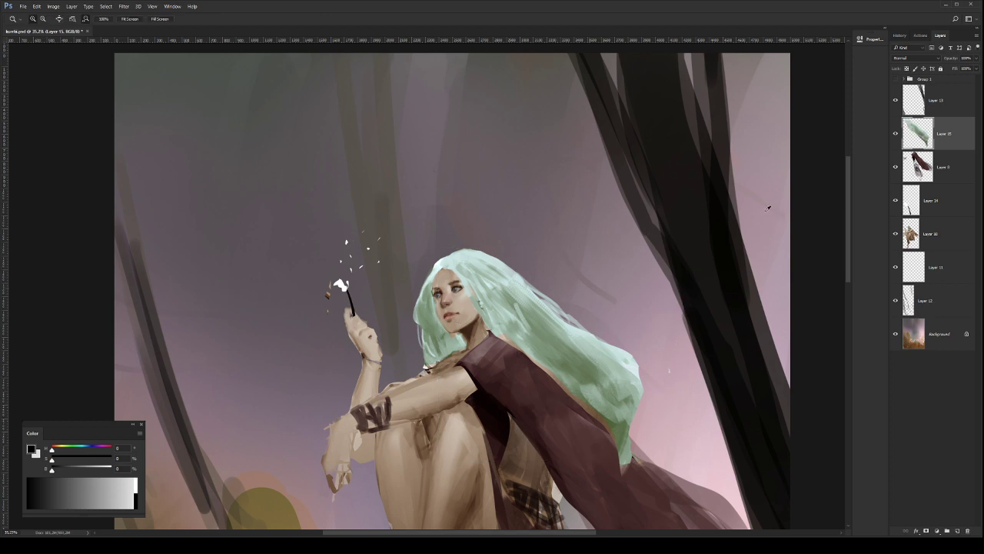
key("ctrl+z")
key("ctrl+z")
Step: Touch up the hair beside the cheek and paint a dark green shadow inside a lassoed lock behind it, clearing the selection
left_click_drag(524, 299, 544, 297)
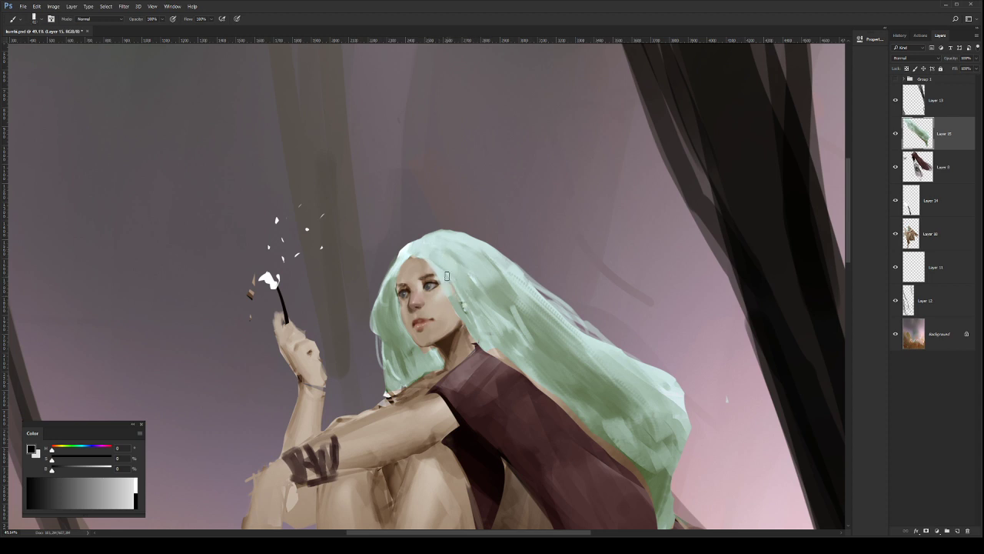
mouse_move(447, 277)
left_mouse_down()
mouse_move(474, 326)
mouse_move(467, 311)
left_mouse_up()
left_click(504, 298, "alt")
key("bracketright")
key("bracketright")
key("bracketright")
key("bracketright")
key("bracketright")
key("bracketright")
key("bracketright")
key("l")
mouse_move(431, 264)
left_mouse_down()
mouse_move(458, 290)
mouse_move(545, 328)
mouse_move(488, 343)
left_mouse_up()
key("b")
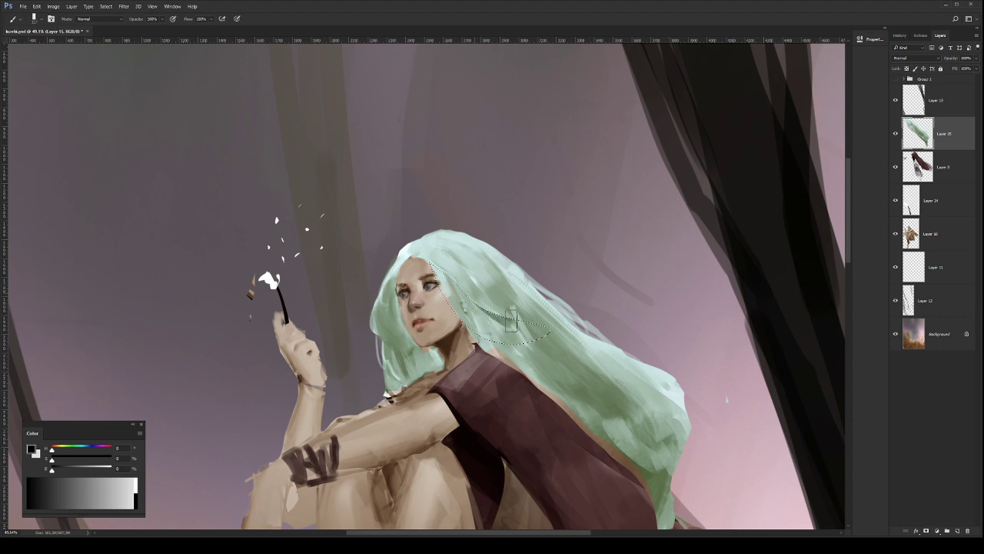
left_click_drag(511, 321, 540, 327)
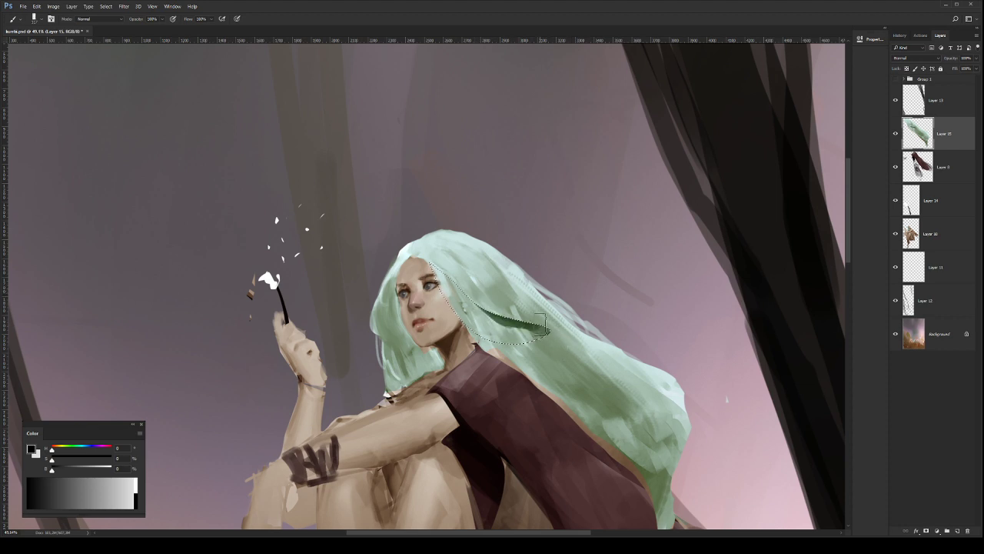
key("bracketleft")
mouse_move(477, 297)
left_mouse_down()
mouse_move(525, 351)
mouse_move(479, 303)
mouse_move(510, 340)
mouse_move(486, 317)
mouse_move(548, 350)
left_mouse_up()
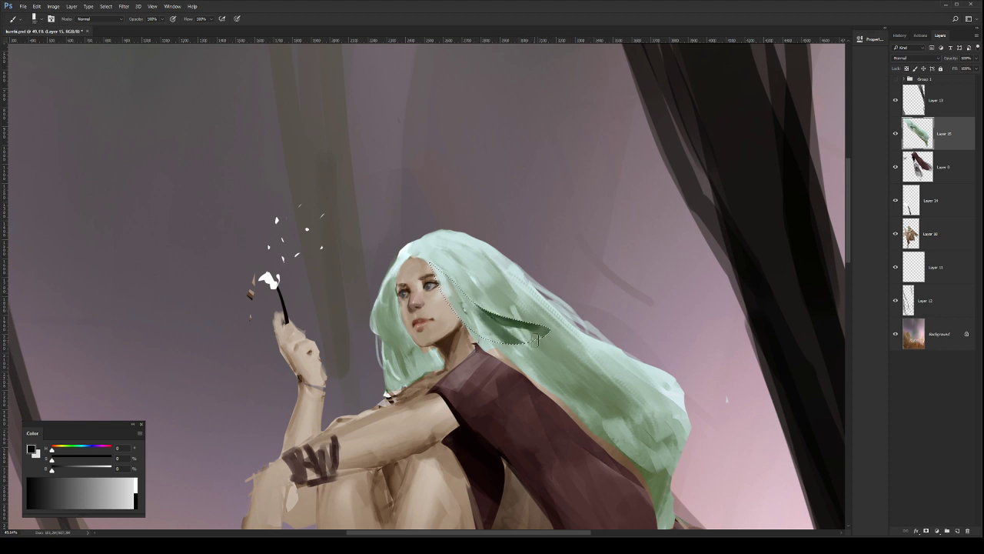
key("ctrl+d")
Step: Paint small strands around the end of the new shadow above the shoulder, alternating sampled dark and light greens
left_click(485, 300, "alt")
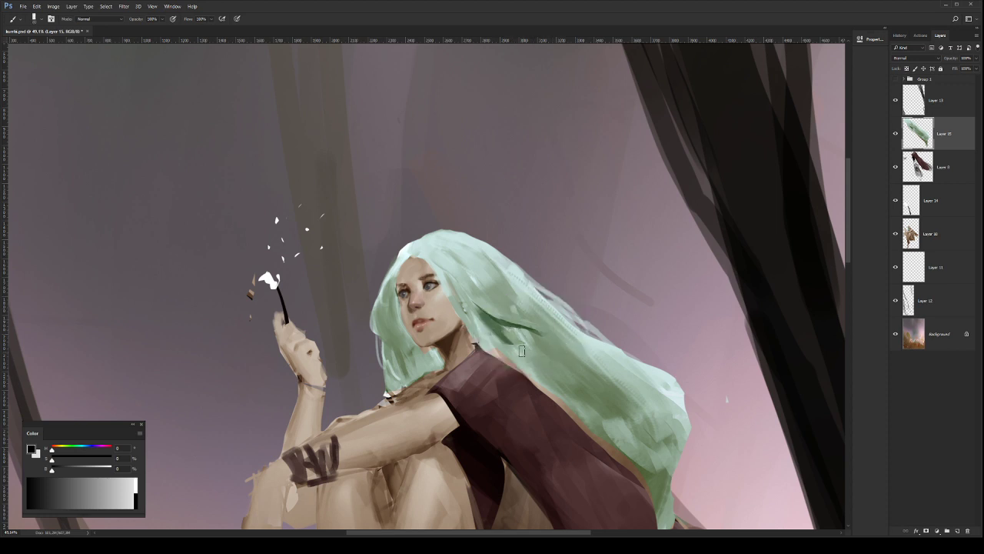
left_click(521, 333, "alt")
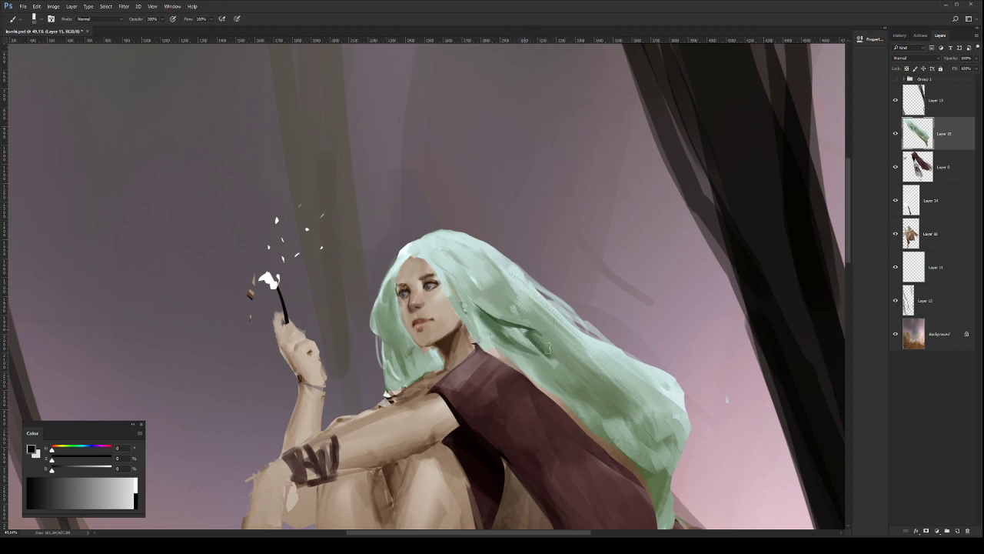
left_click(541, 339, "alt")
left_click_drag(547, 343, 559, 354)
left_click(555, 338, "alt")
left_click(547, 346, "alt")
mouse_move(535, 342)
left_mouse_down()
mouse_move(475, 305)
mouse_move(512, 331)
mouse_move(479, 307)
mouse_move(511, 344)
mouse_move(510, 318)
mouse_move(469, 297)
mouse_move(523, 316)
mouse_move(538, 335)
mouse_move(510, 290)
mouse_move(525, 322)
left_mouse_up()
Step: Add further strands above and below the dark lock with greens sampled from the surrounding hair
left_click(523, 340, "alt")
left_click(479, 316, "alt")
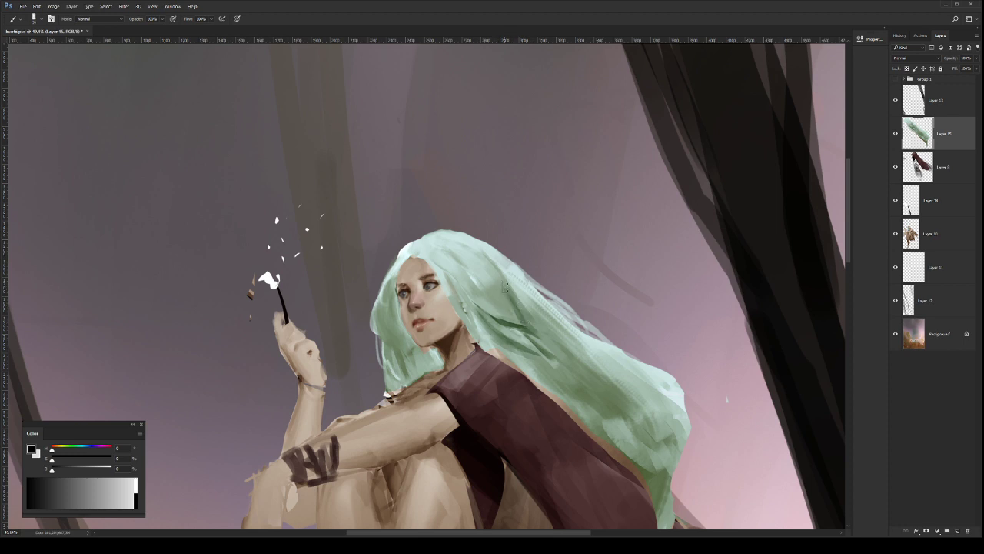
left_click_drag(504, 282, 531, 318)
left_click(546, 350, "alt")
left_click_drag(542, 351, 569, 375)
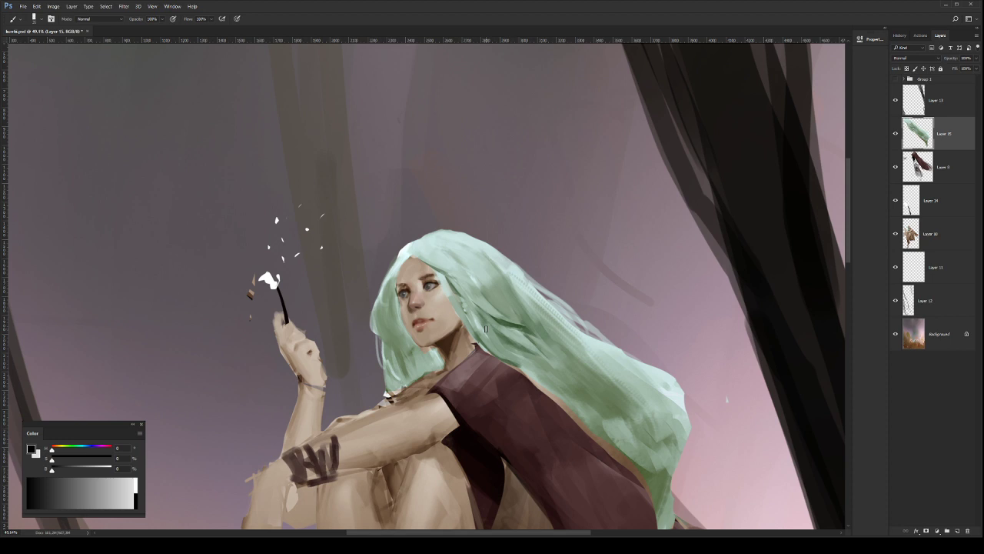
Step: Lasso the lower part of the hair above the cloak and transform it, shortening and skewing it into a tip that hangs over the back
key("l")
mouse_move(476, 346)
left_mouse_down()
mouse_move(540, 386)
mouse_move(573, 375)
mouse_move(639, 380)
mouse_move(676, 407)
left_mouse_up()
key("ctrl+z")
mouse_move(474, 342)
left_mouse_down()
mouse_move(679, 439)
mouse_move(517, 477)
mouse_move(475, 345)
left_mouse_up()
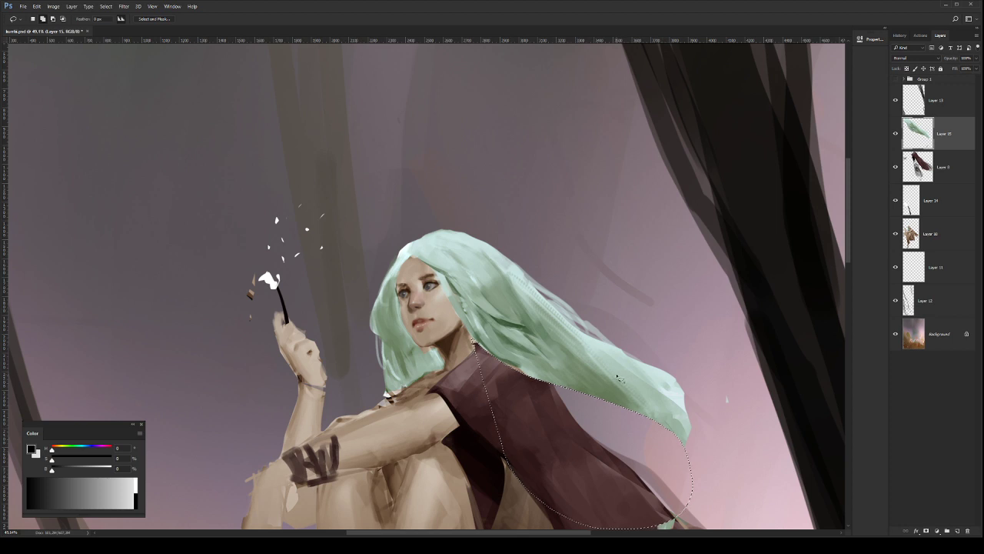
key("ctrl+z")
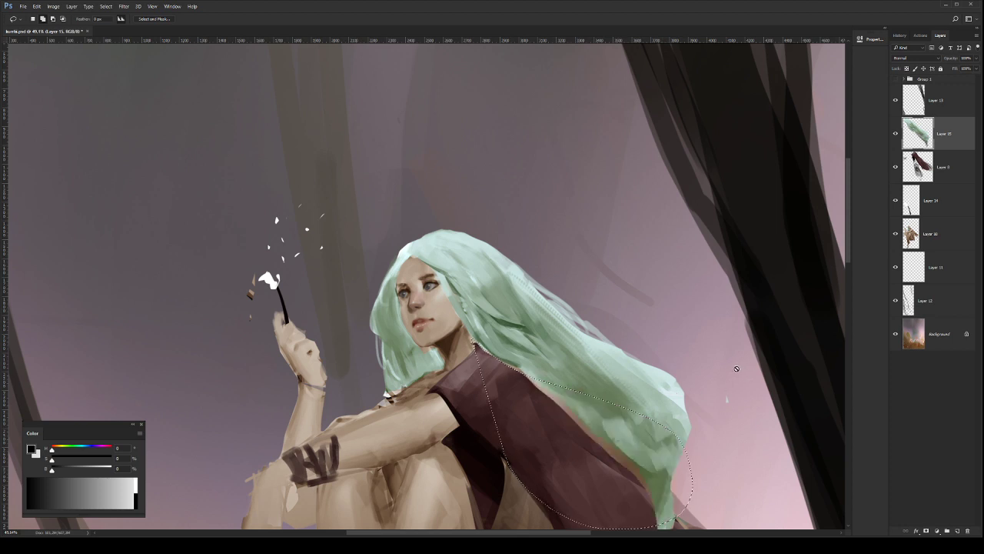
key("ctrl+t")
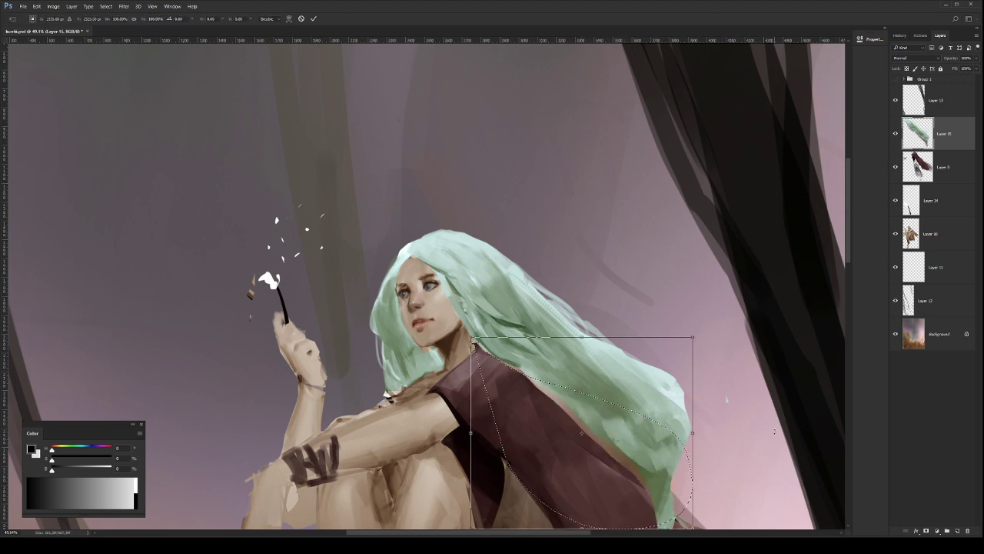
scroll(615, 461, "down", 1)
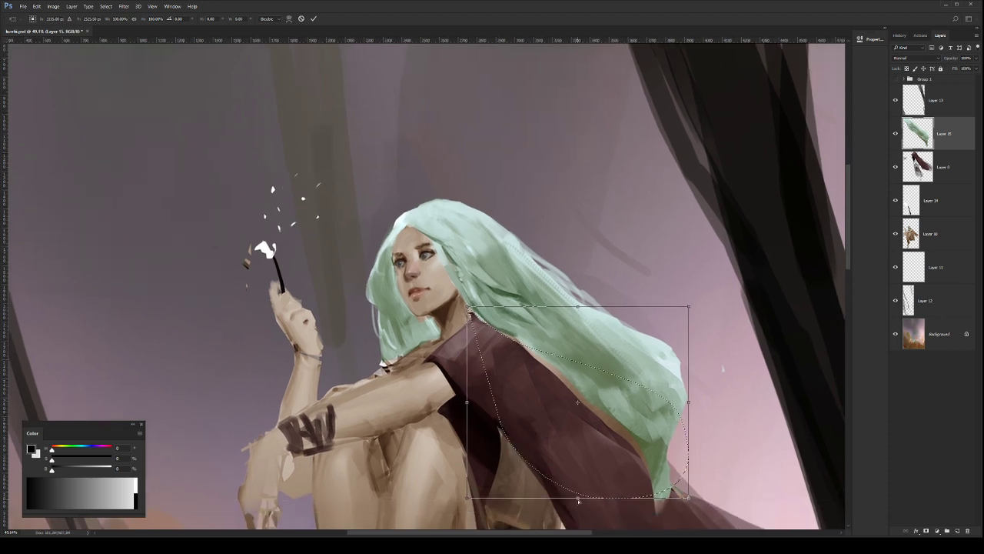
left_click_drag(578, 501, 574, 415)
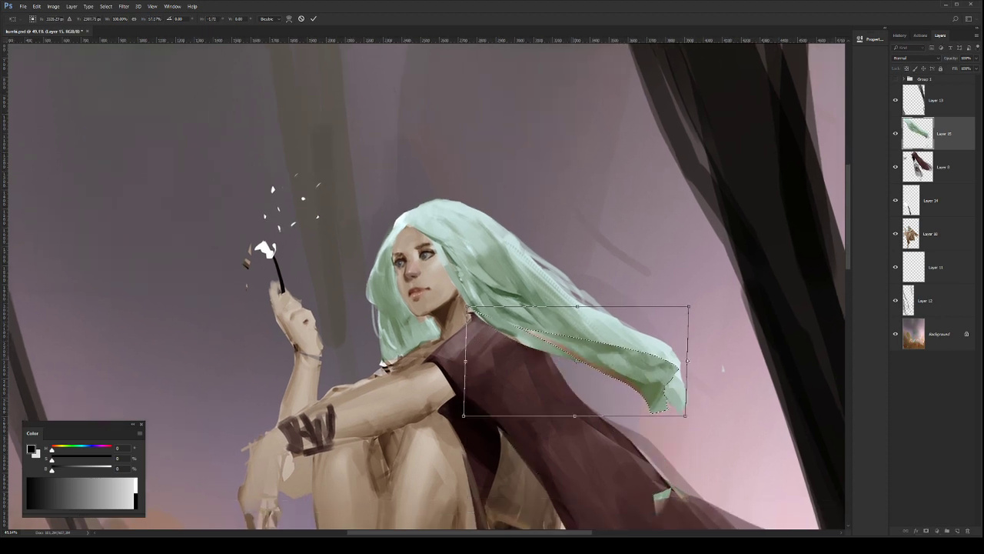
left_click_drag(687, 360, 658, 383)
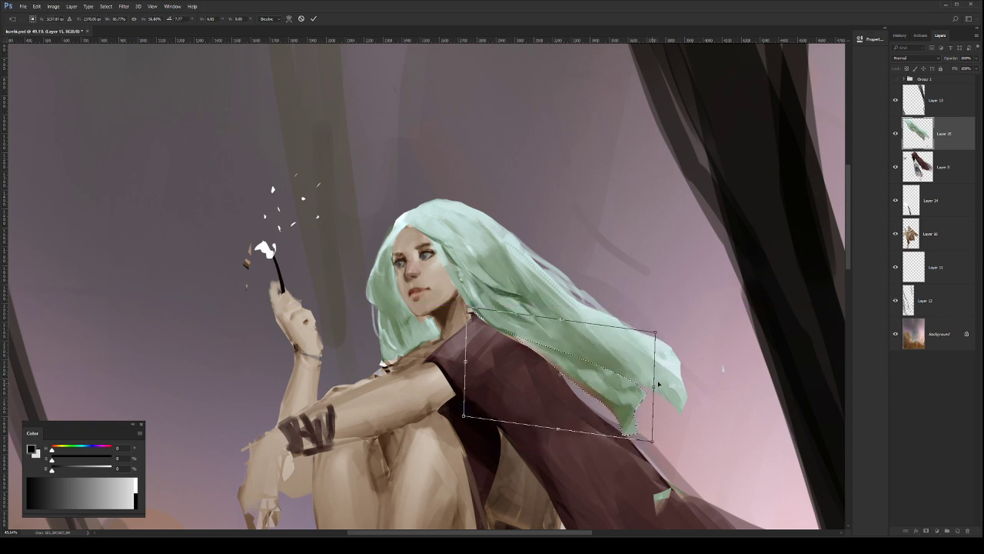
key("Return")
Step: Paint over the lower edge of the hair along the cloak to blend the reshaped part, and flip the canvas horizontally
key("b")
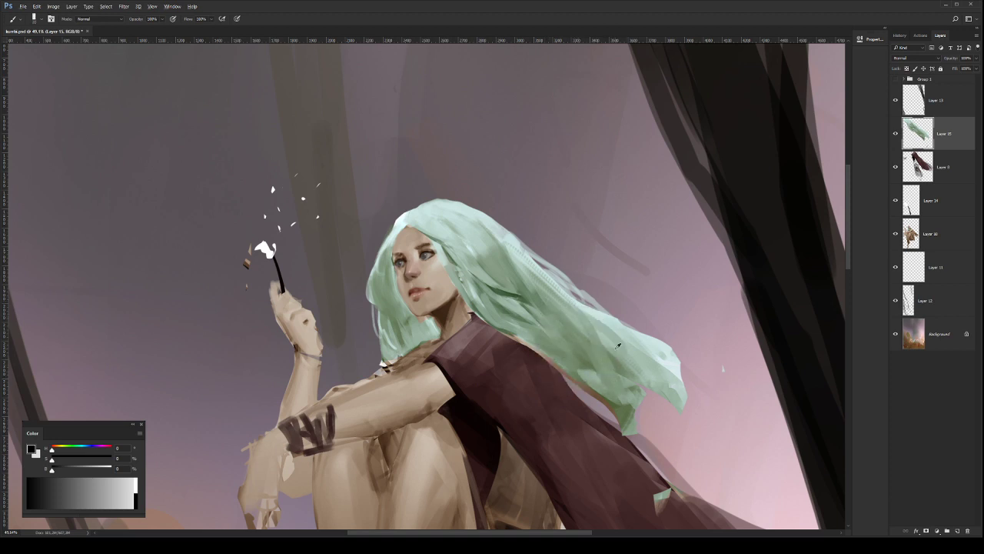
left_click_drag(566, 366, 613, 406)
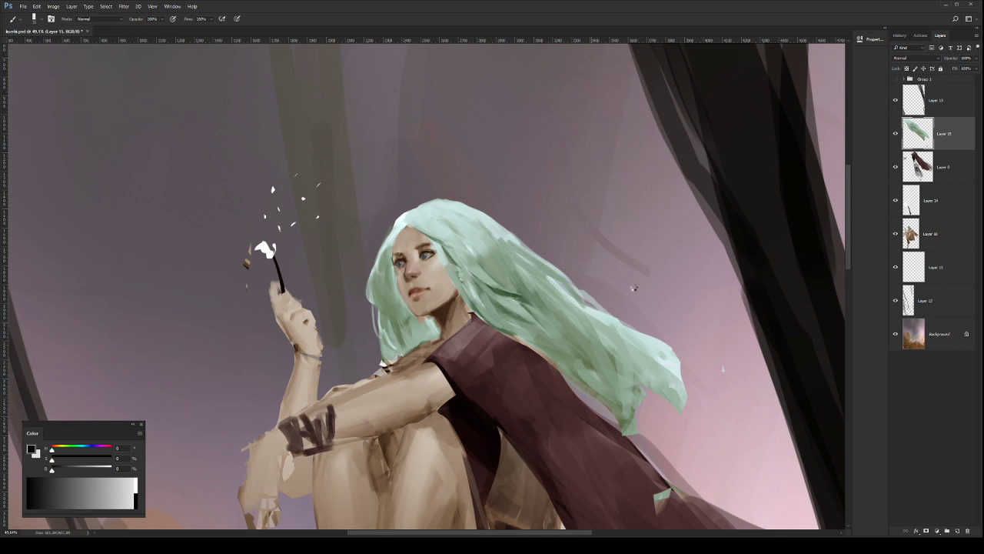
key("ctrl+shift+h")
left_click_drag(516, 317, 677, 325)
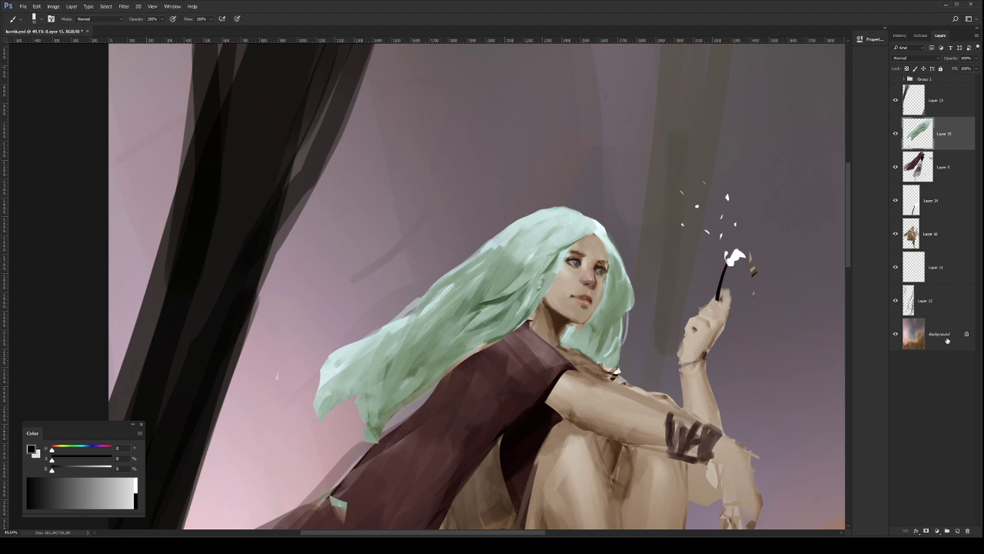
Step: On a new layer above the hair, lasso a small pointed ear shape, fill it with skin tone, deselect, and shift it towards the face
left_click(958, 530)
key("l")
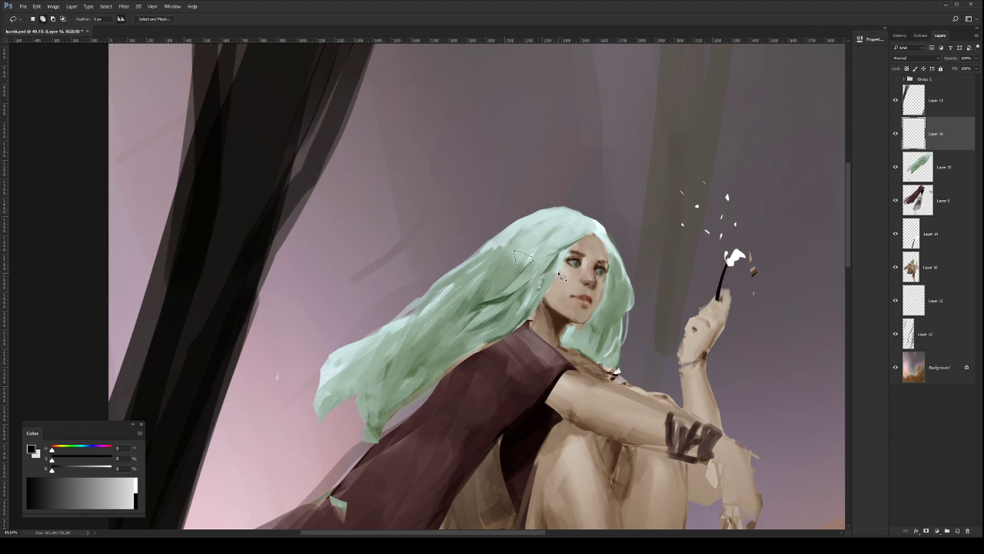
key("b")
left_click_drag(528, 269, 523, 244)
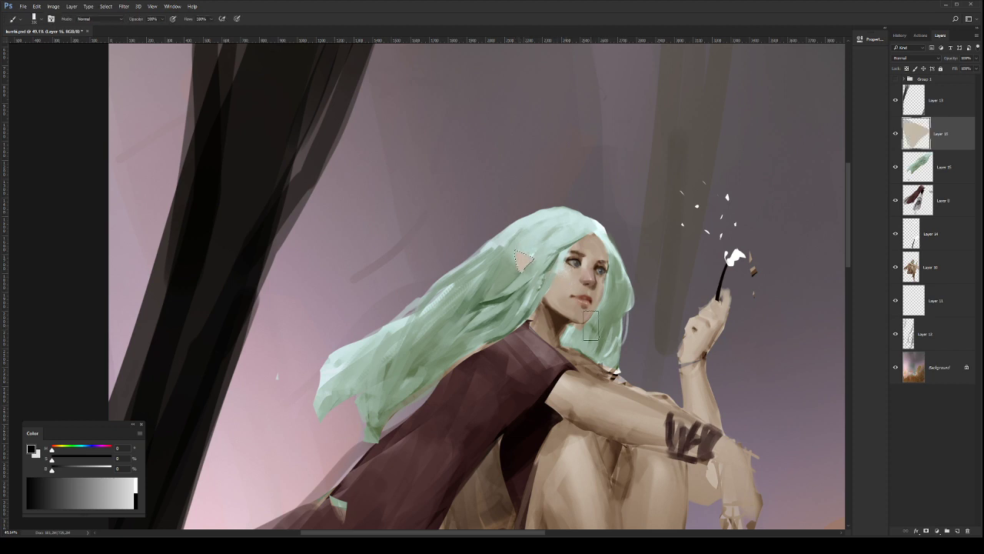
key("ctrl+d")
key("v")
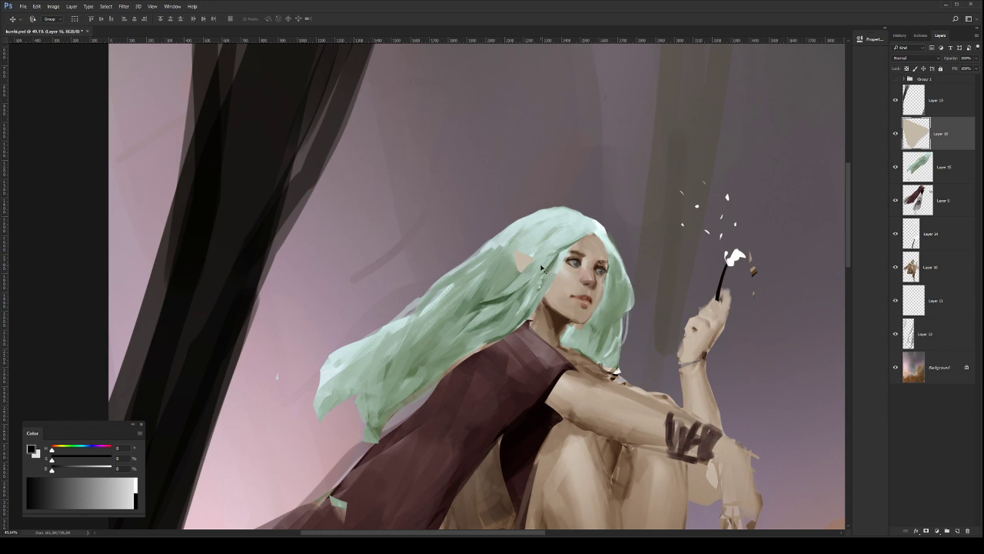
Step: Lock the ear layer's transparency and shade the inner ear with a small brush, using darker skin tones sampled from the neck and ear
key("b")
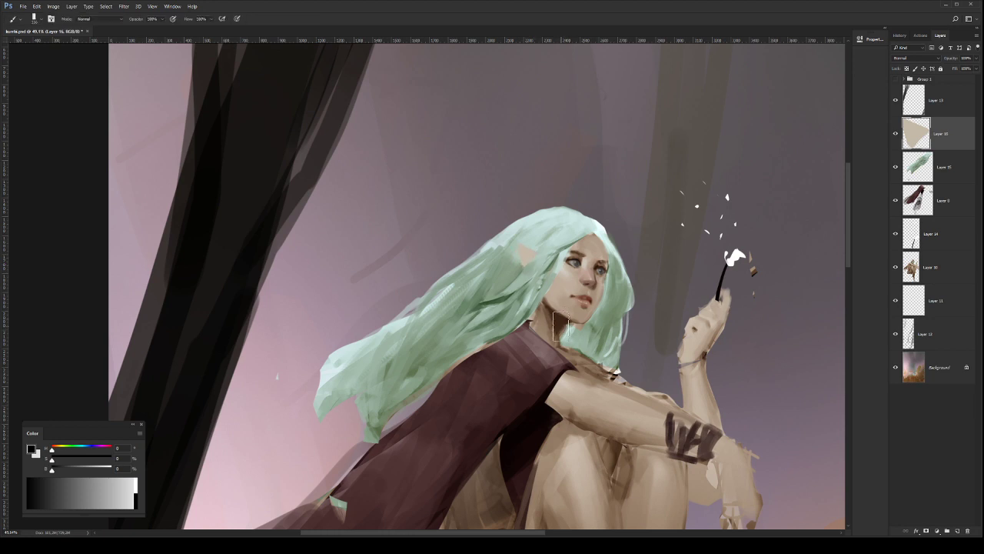
key("slash")
left_click(555, 325, "alt")
key("bracketleft")
key("bracketleft")
key("bracketleft")
key("bracketleft")
key("bracketleft")
key("bracketleft")
key("bracketleft")
key("bracketleft")
key("bracketleft")
left_click_drag(525, 250, 528, 253)
key("ctrl+z")
left_click(527, 255, "alt")
left_click_drag(524, 248, 529, 256)
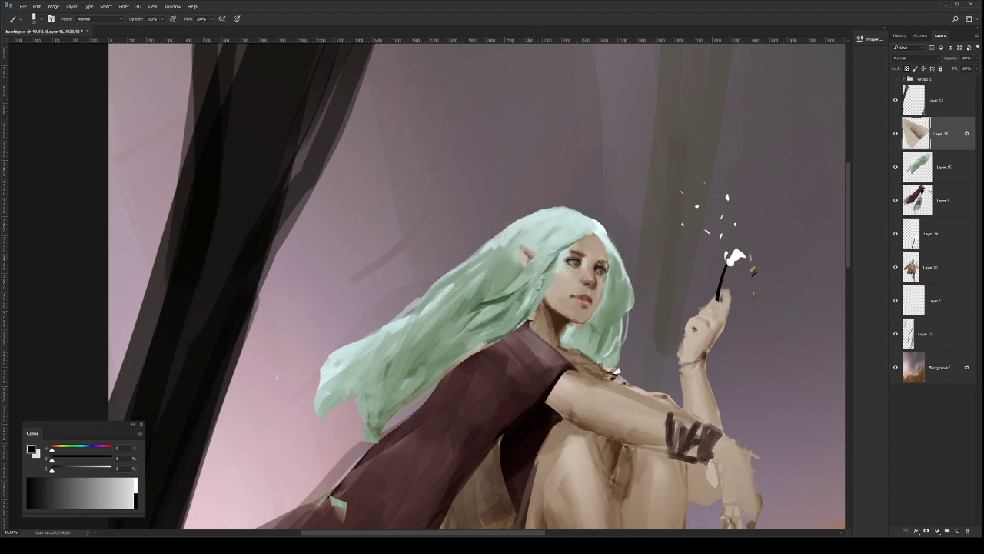
Step: Refine the pointed ear's inner fold and lower edge with small strokes of sampled skin tones
right_click(528, 259, "alt")
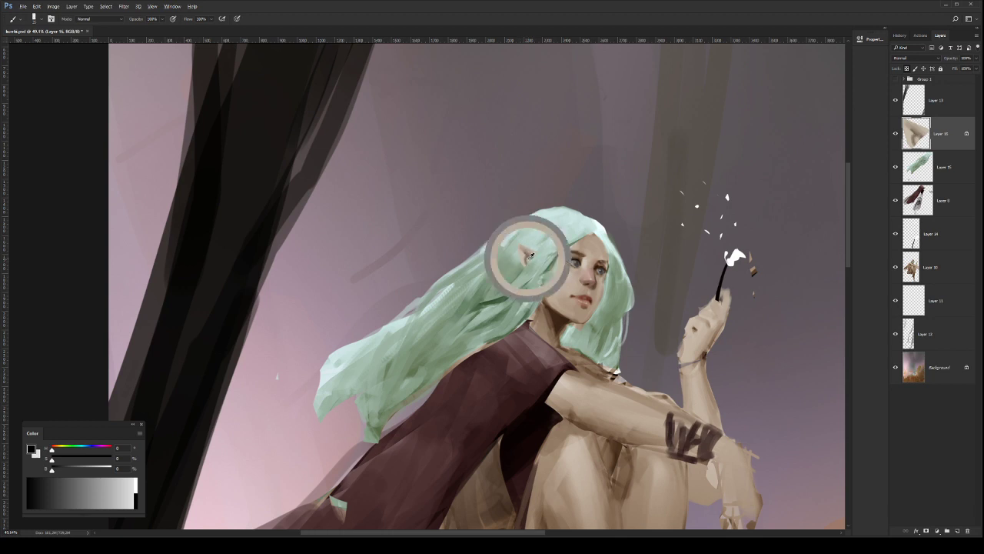
left_click_drag(522, 258, 527, 254)
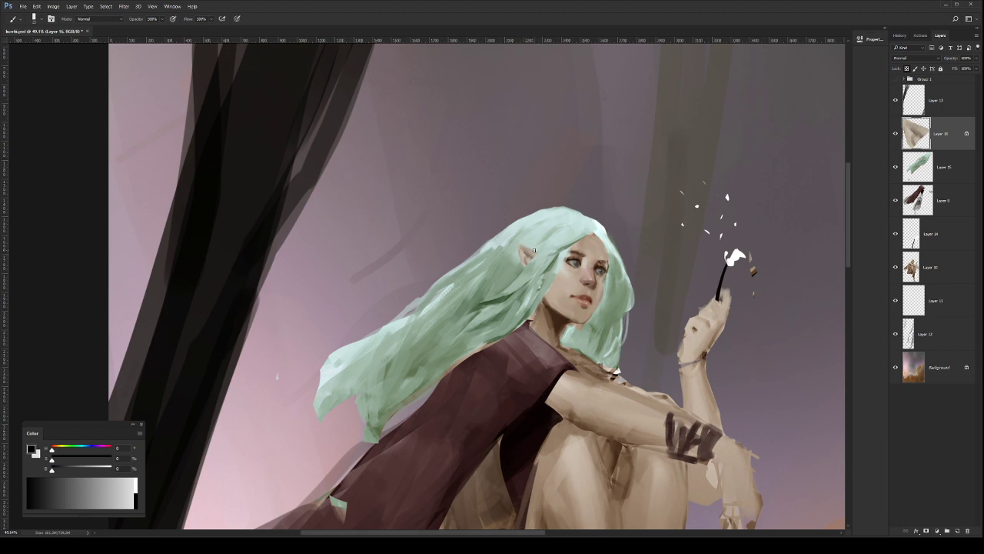
right_click(533, 249, "alt")
right_click(538, 254, "alt")
left_click(522, 253, "alt")
left_click_drag(523, 255, 526, 267)
Step: Flip the canvas back and erase the trailing outer part of the hair layer into a narrower, rounded mass tapering to a point
key("ctrl+shift+h")
left_click_drag(639, 317, 564, 357)
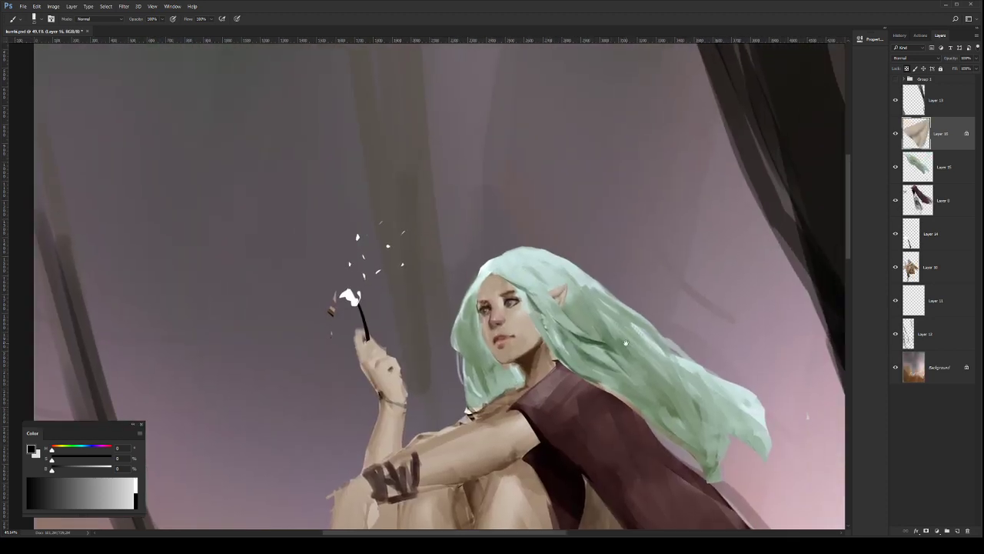
left_click_drag(626, 343, 559, 325)
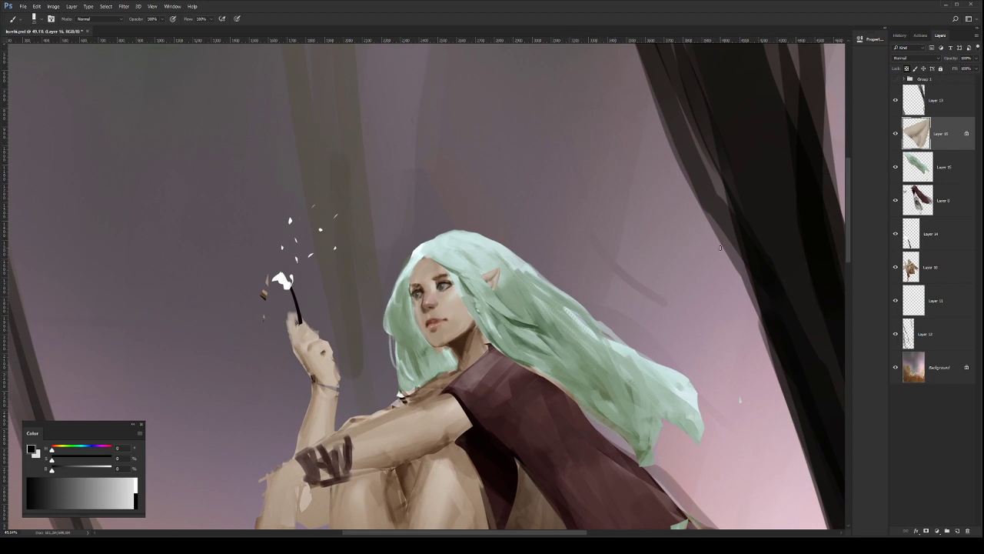
left_click(940, 171)
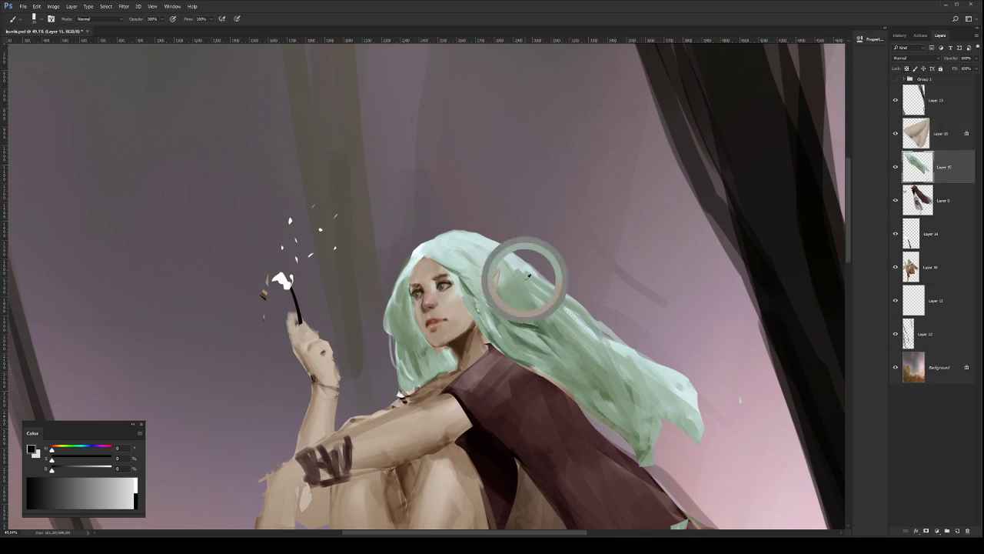
key("e")
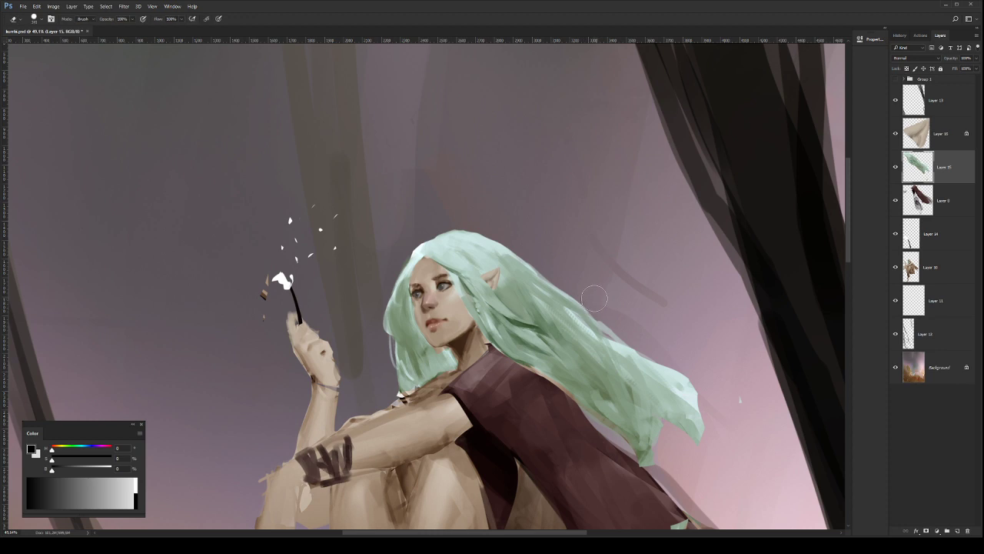
left_click_drag(594, 287, 661, 431)
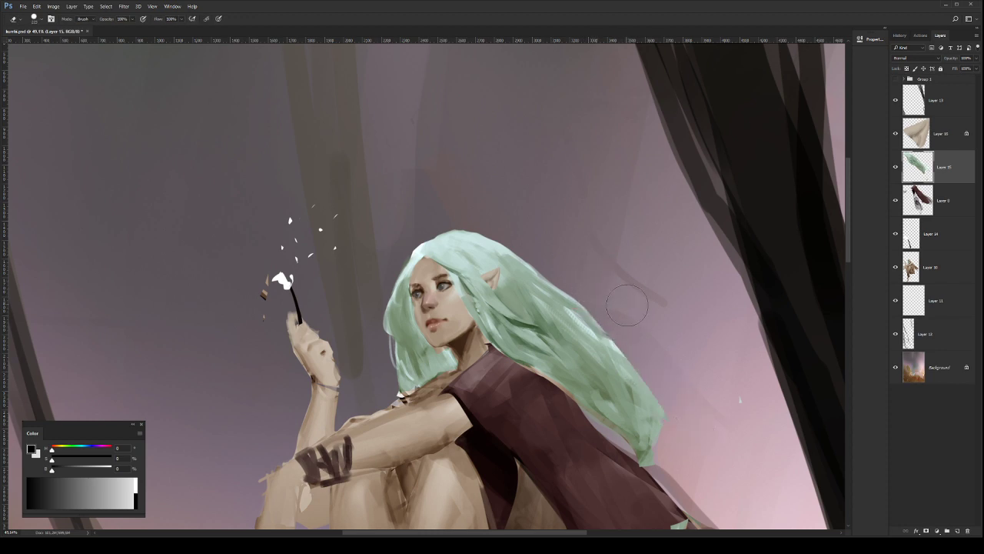
key("b")
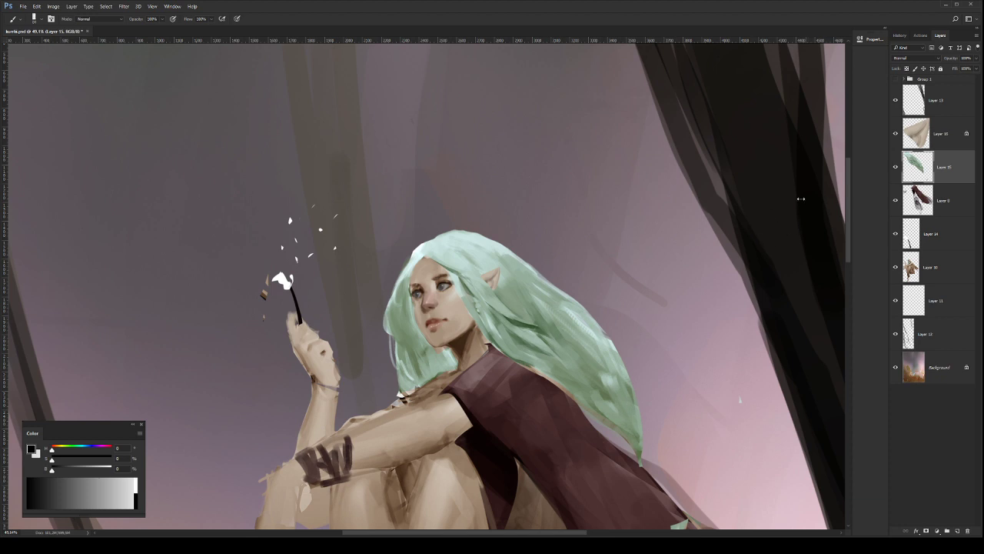
Step: Trim the excess along the top of the hair on the figure layer by lassoing it and deleting it, clearing the selection
left_click(936, 268)
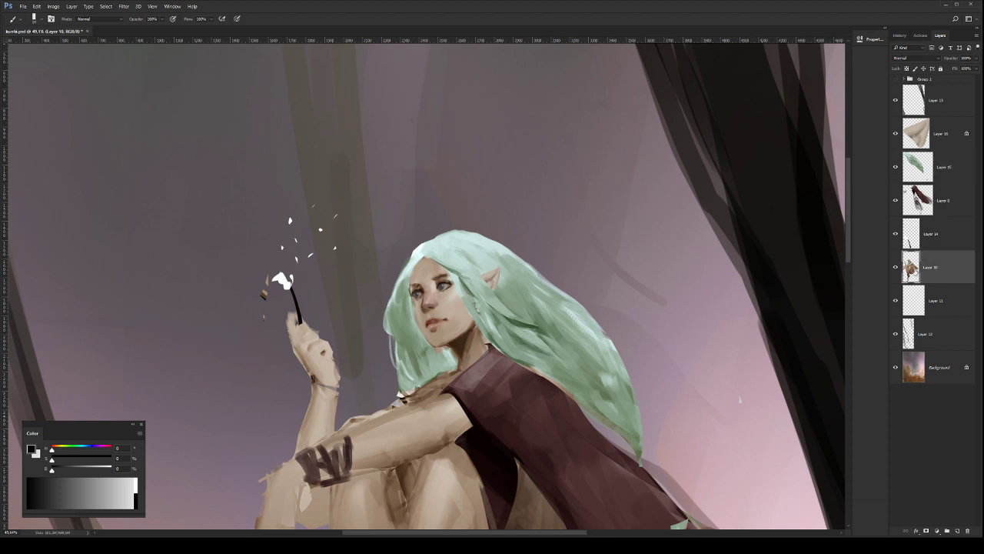
key("l")
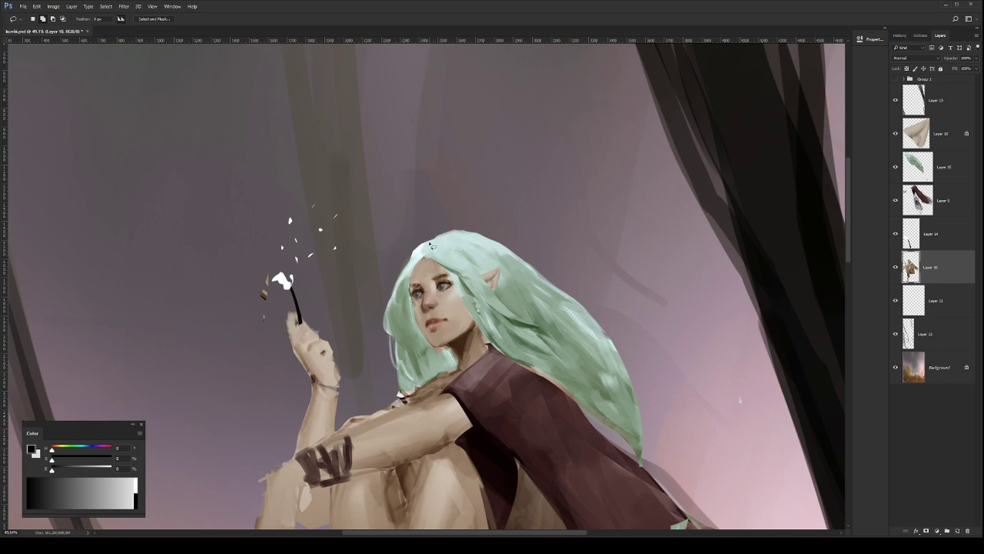
mouse_move(431, 245)
left_mouse_down()
mouse_move(399, 278)
mouse_move(475, 180)
left_mouse_up()
key("Delete")
key("ctrl+d")
key("b")
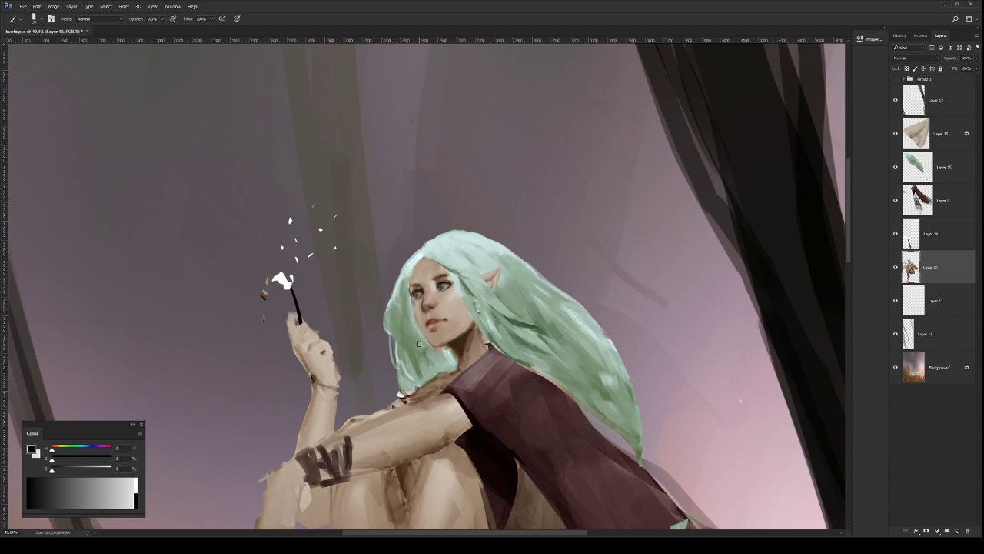
Step: Lasso the hair on the far side of the face, copy it to a new layer, and place that layer beneath the figure layer
key("l")
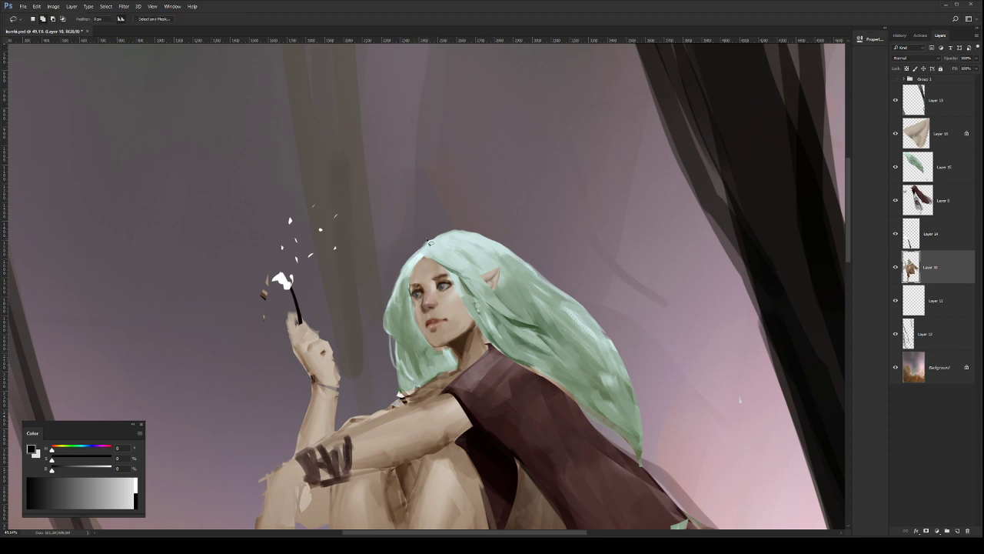
mouse_move(424, 260)
left_mouse_down()
mouse_move(410, 293)
mouse_move(415, 316)
left_mouse_up()
mouse_move(450, 350)
left_mouse_down()
mouse_move(459, 361)
mouse_move(452, 375)
mouse_move(392, 402)
mouse_move(396, 219)
left_mouse_up()
key("ctrl+j")
left_click_drag(943, 269, 924, 341)
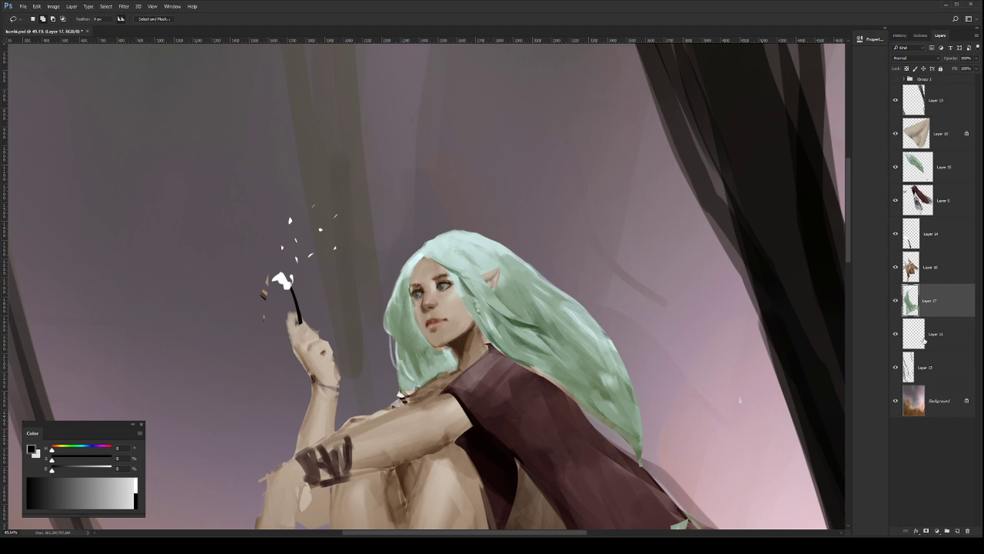
Step: Darken the far-side hair below the chin and beside the neck with broad strokes of sampled greens
key("b")
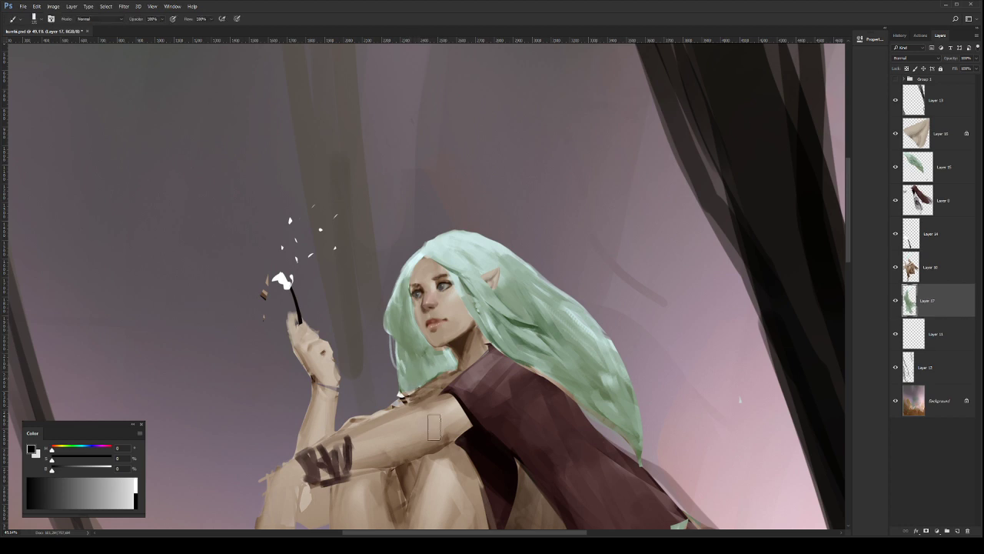
left_click(523, 324, "alt")
mouse_move(451, 362)
left_mouse_down()
mouse_move(414, 335)
mouse_move(452, 375)
mouse_move(450, 358)
mouse_move(420, 372)
left_mouse_up()
left_click(450, 364, "alt")
left_click(412, 340, "alt")
left_click(413, 352, "alt")
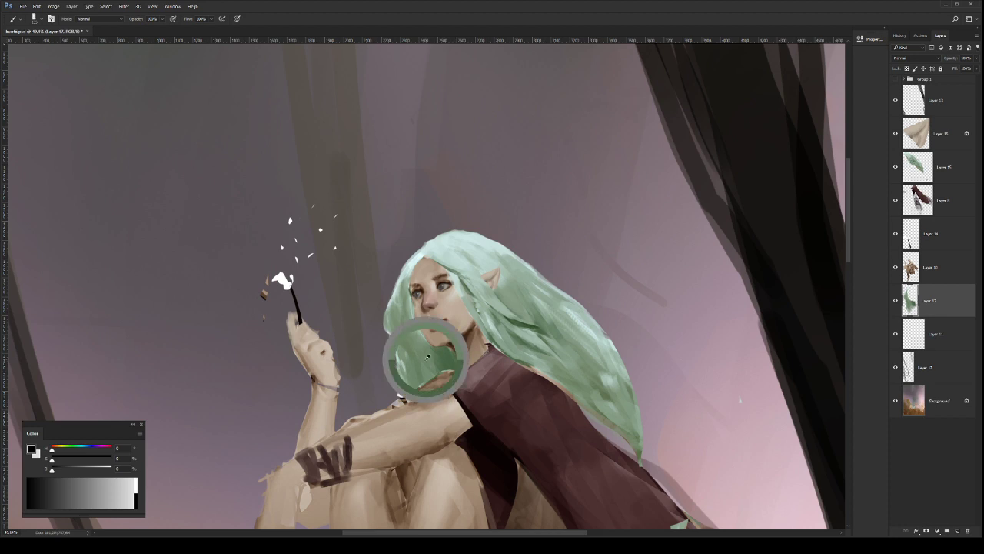
key("]")
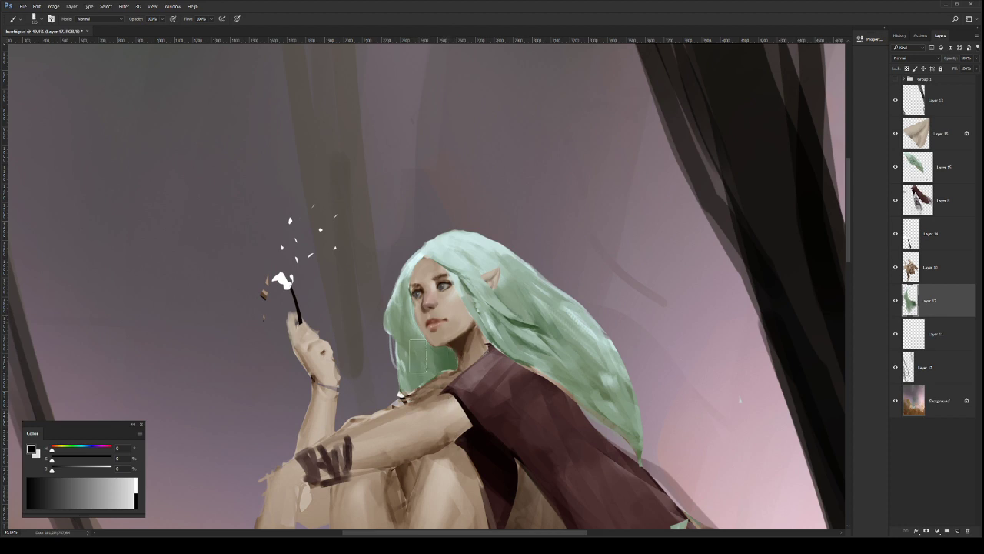
mouse_move(429, 366)
left_mouse_down()
mouse_move(415, 327)
mouse_move(405, 327)
mouse_move(432, 392)
mouse_move(407, 342)
mouse_move(410, 367)
mouse_move(397, 340)
left_mouse_up()
Step: Paint thinner strands through the far-side hair beside the cheek with a smaller brush
key("[")
key("[")
key("[")
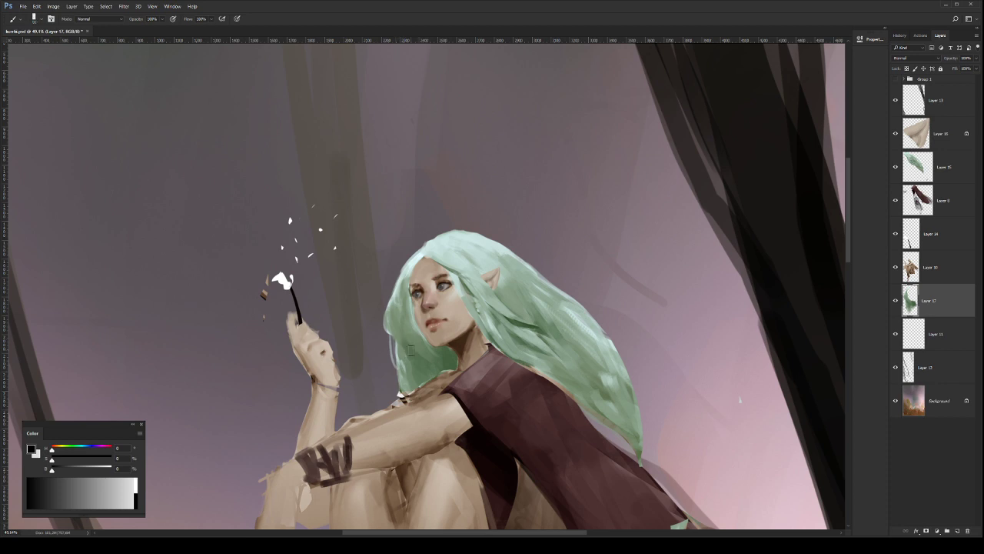
key("[")
mouse_move(396, 304)
left_mouse_down()
mouse_move(401, 342)
mouse_move(426, 365)
left_mouse_up()
key("]")
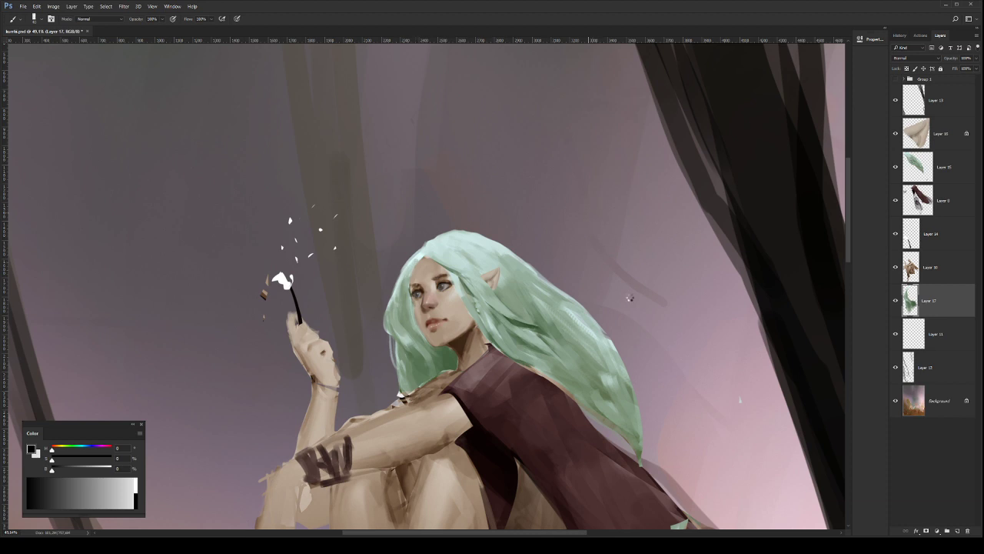
Step: Lock the far-side hair layer's transparency and darken the hair beside the neck with a large soft brush in Multiply mode
key("ctrl+shift+h")
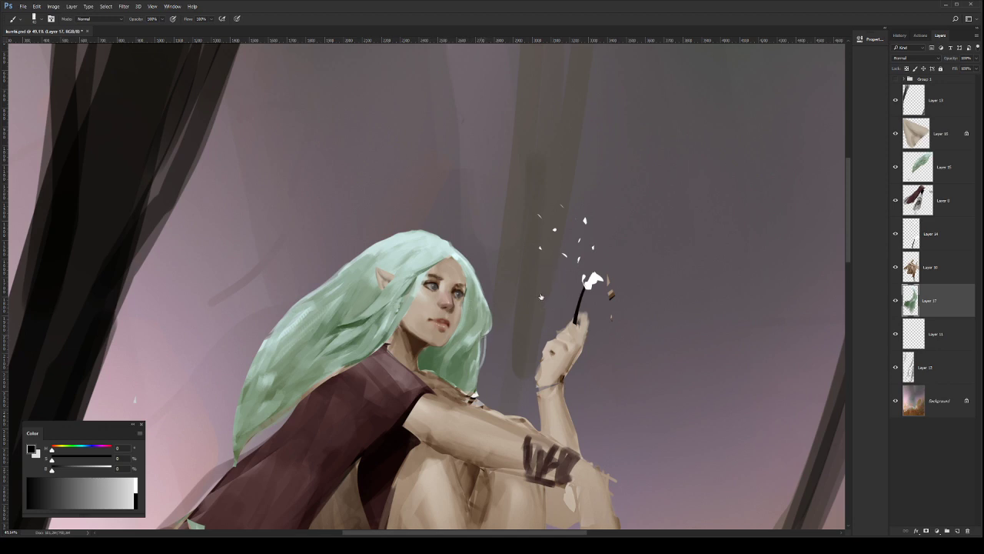
left_click(661, 275)
key("slash")
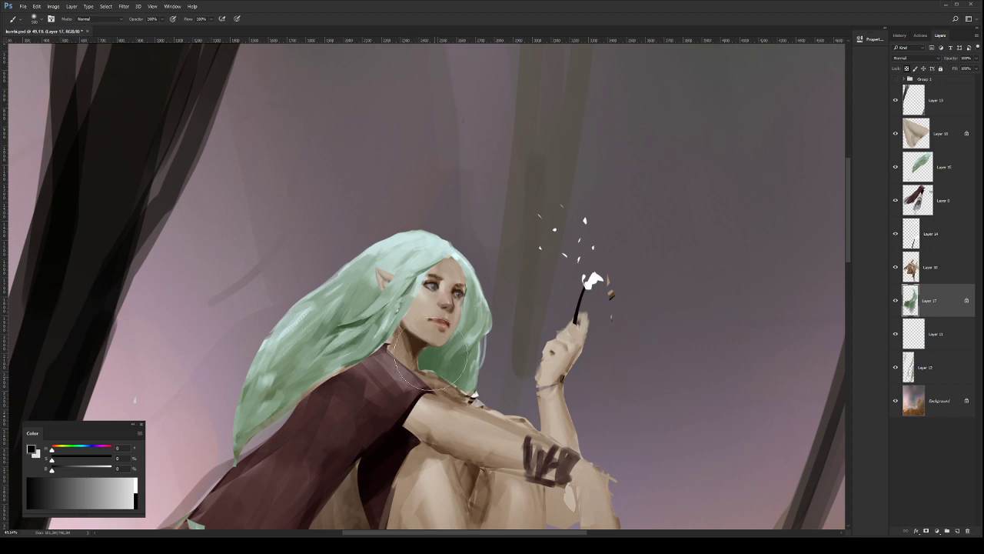
left_click_drag(431, 359, 458, 393)
key("ctrl+z")
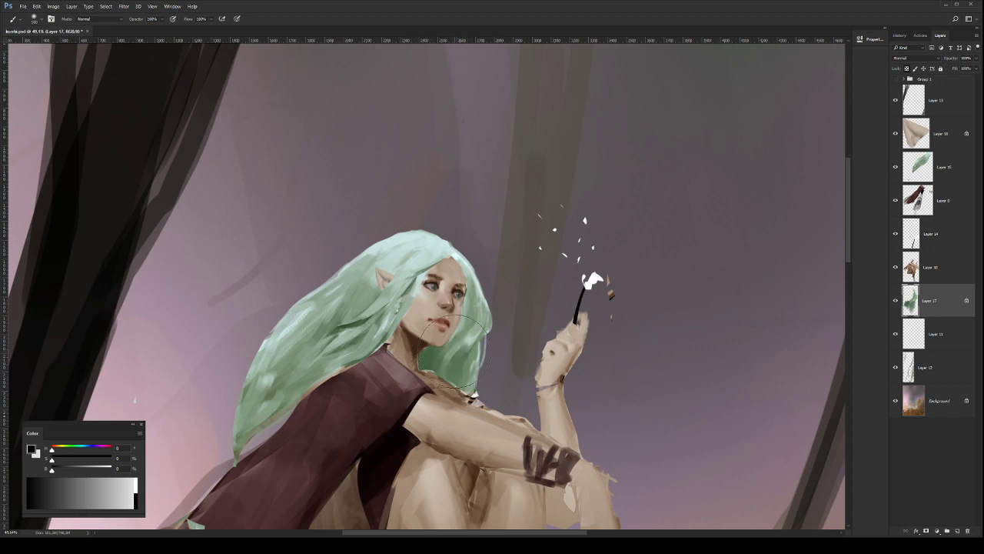
key("shift+alt+m")
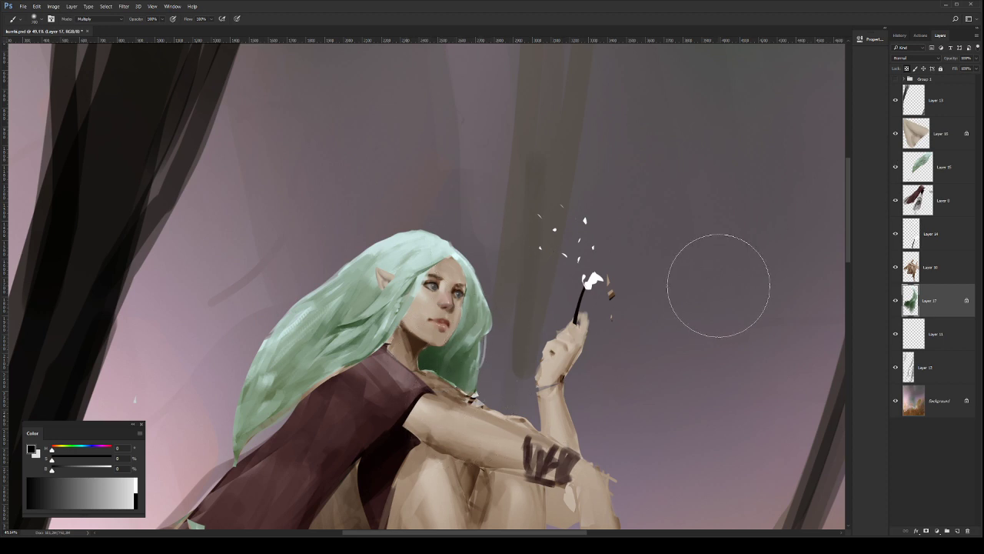
left_click(547, 315)
key("ctrl+shift+h")
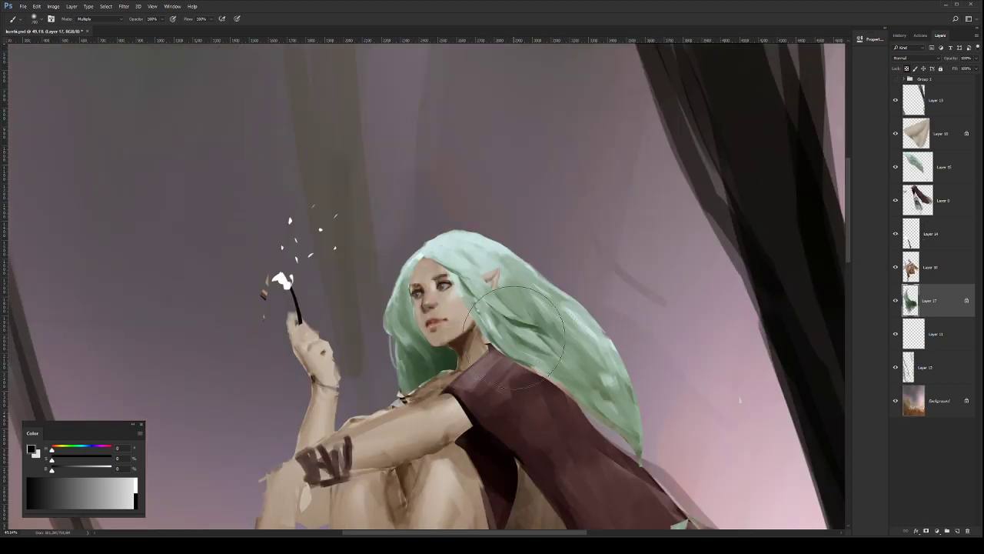
left_click_drag(620, 245, 588, 282)
key("period")
key("shift+alt+n")
Step: Refine the neck and upper chest on the figure layer with strokes of sampled shadow and skin tones
left_click(438, 360, "alt")
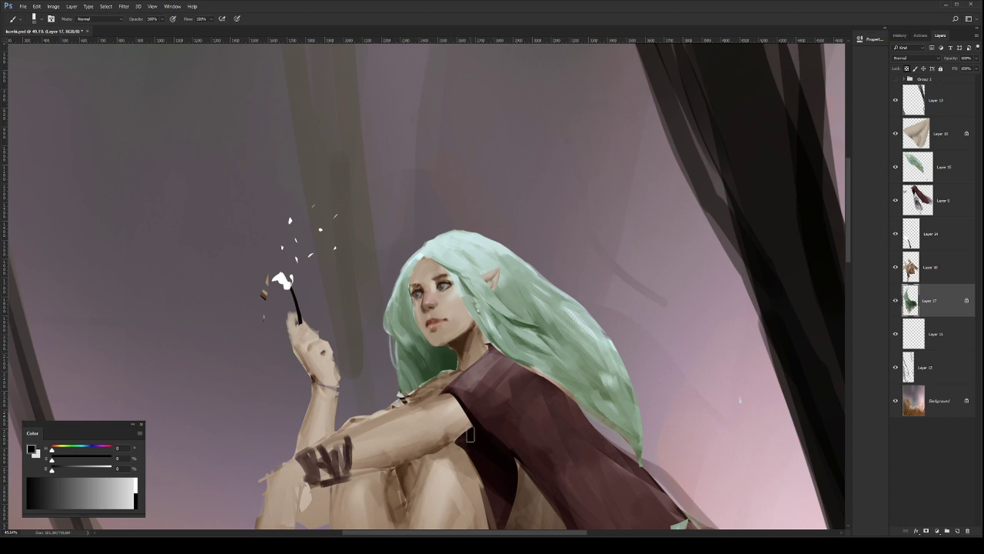
left_click(933, 262)
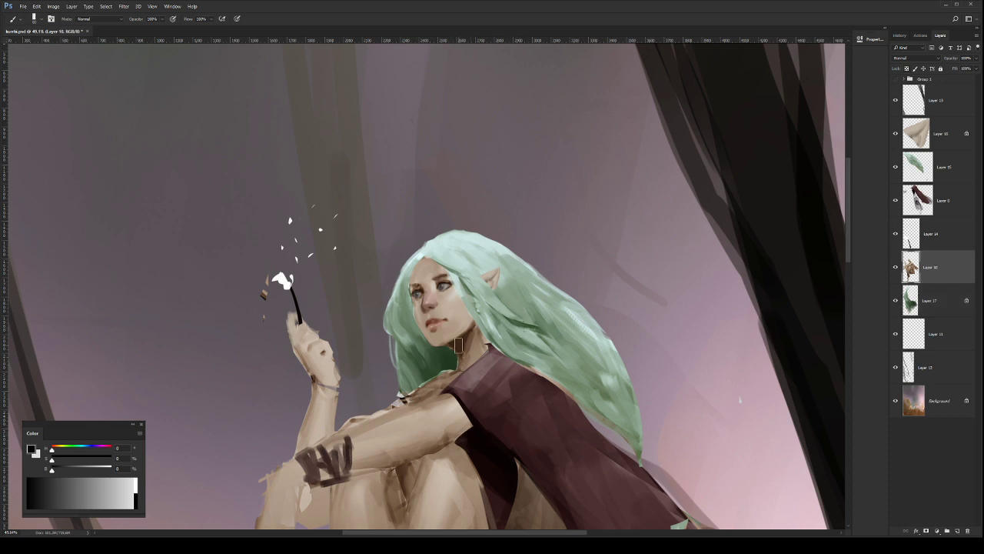
left_click(453, 344, "alt")
left_click_drag(474, 391, 550, 289)
left_click_drag(516, 255, 499, 268)
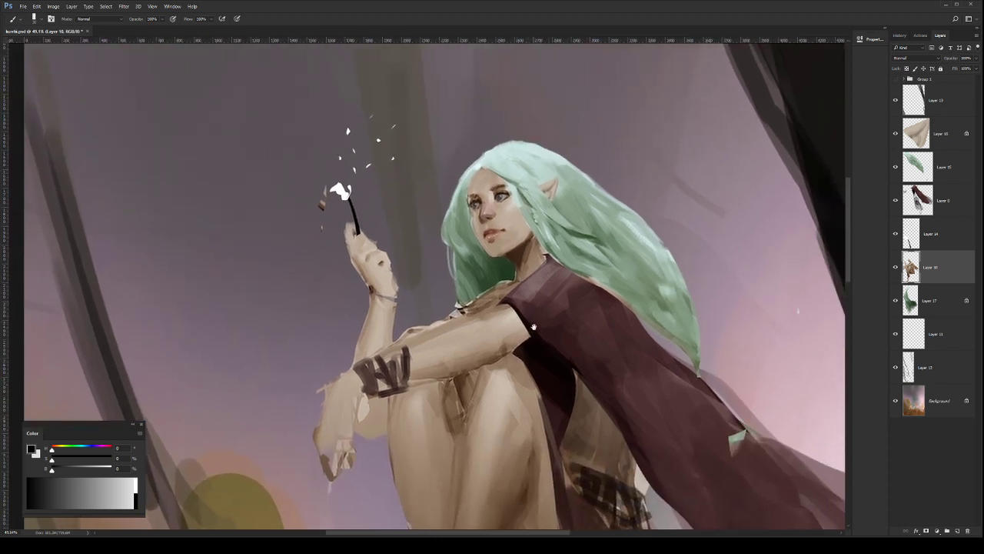
left_click_drag(545, 299, 501, 314)
left_click(465, 293, "alt")
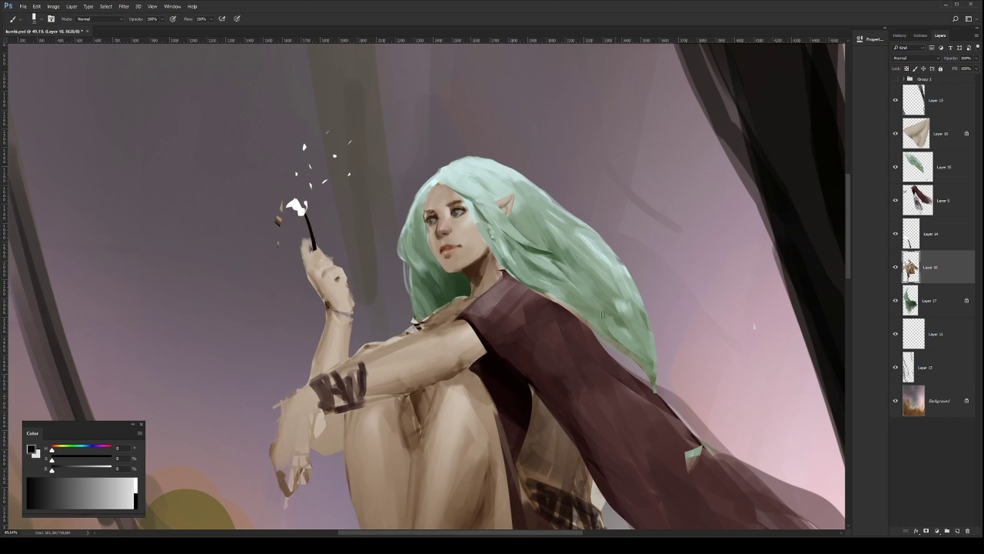
Step: Flip the canvas, then lasso and delete the stray paint along the chest edge and the bump above the forearm
key("ctrl+shift+h")
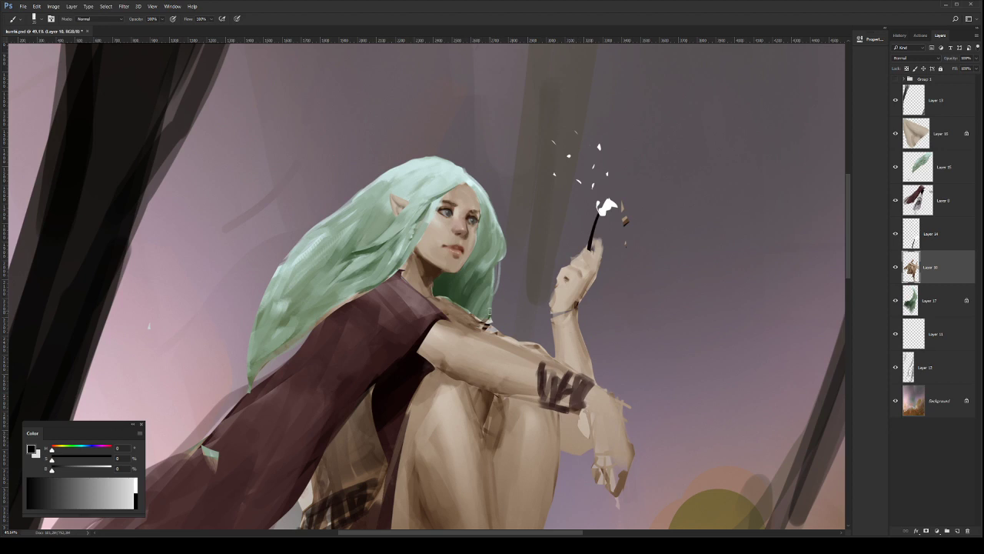
key("l")
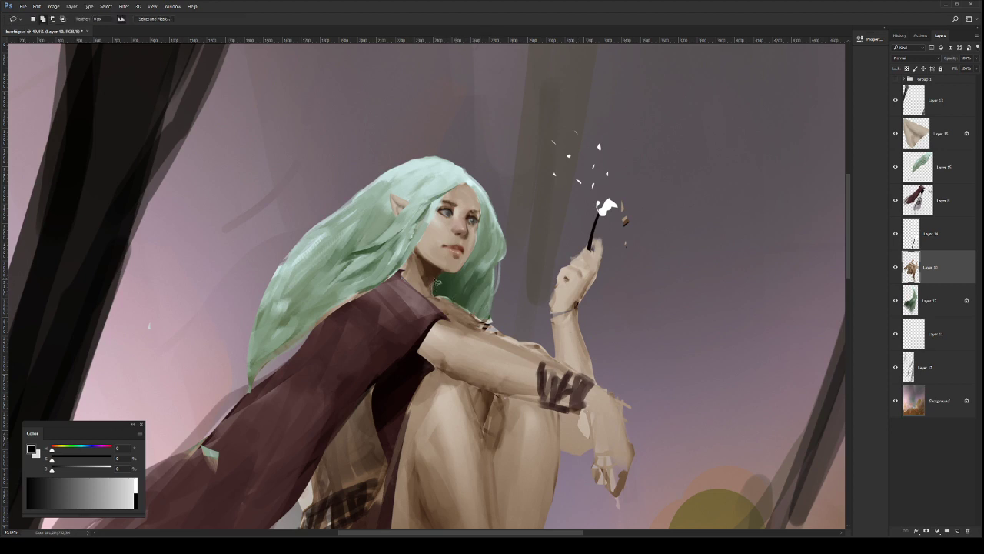
mouse_move(438, 282)
left_mouse_down()
mouse_move(435, 301)
mouse_move(509, 347)
mouse_move(504, 308)
mouse_move(483, 292)
left_mouse_up()
key("b")
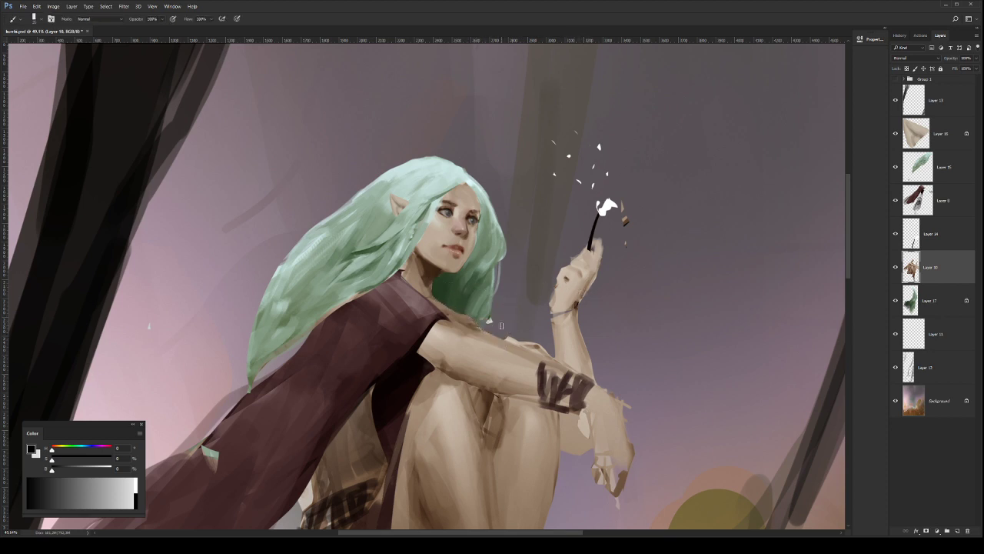
key("l")
mouse_move(531, 316)
left_mouse_down()
mouse_move(504, 323)
mouse_move(503, 340)
mouse_move(555, 360)
left_mouse_up()
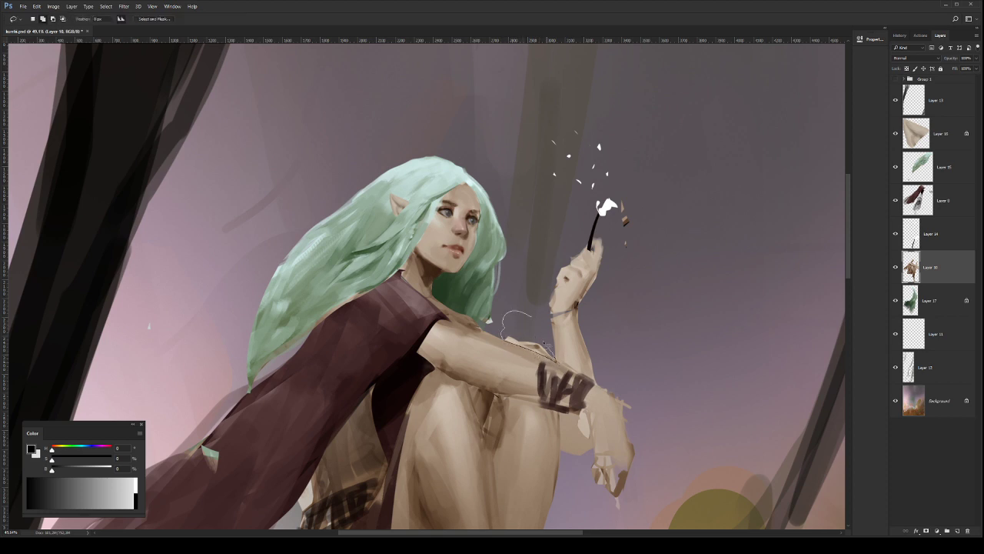
key("ctrl+d")
mouse_move(574, 341)
left_mouse_down()
mouse_move(540, 334)
mouse_move(549, 332)
left_mouse_up()
Step: Move the cloak layer above the hair layer and touch up the cloak's shoulder and back edge with sampled maroon
key("z")
left_click_drag(547, 291, 604, 337)
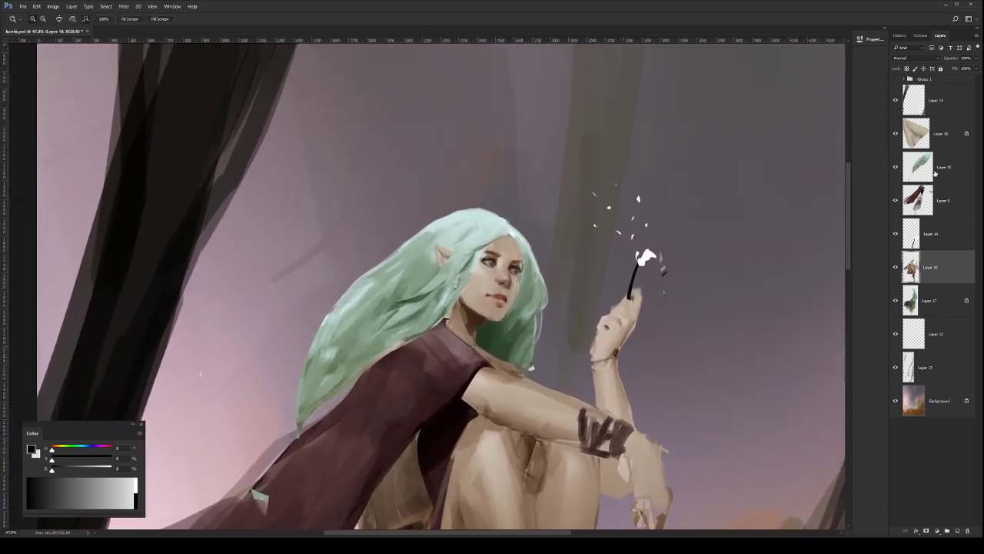
left_click_drag(942, 199, 940, 152)
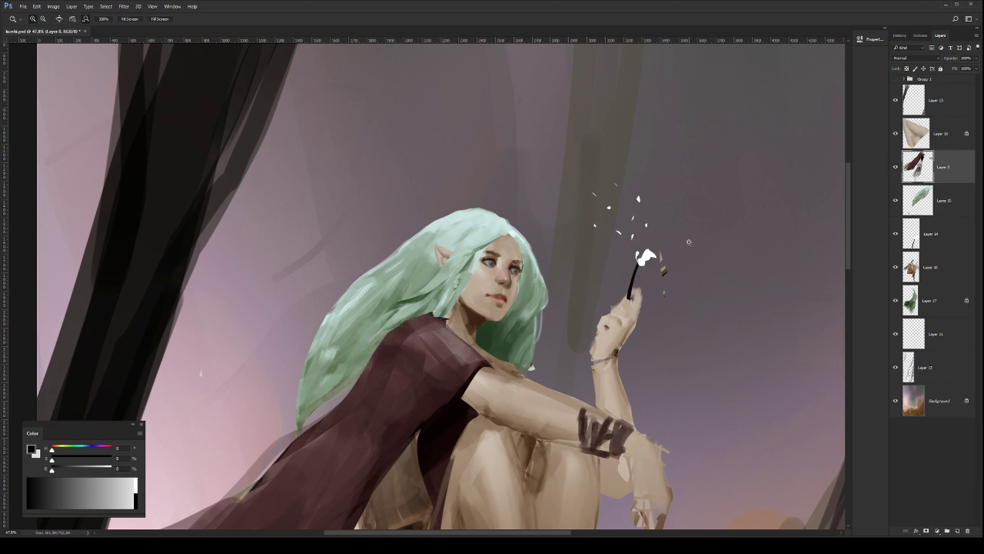
left_click(596, 315, "alt")
left_click_drag(584, 320, 528, 318)
key("b")
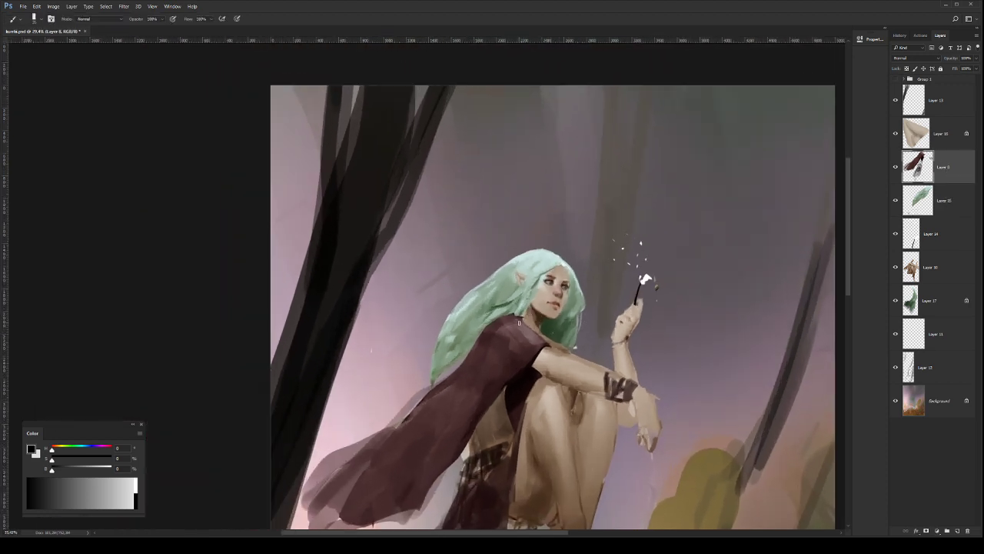
left_click(516, 317, "alt")
left_click_drag(482, 341, 419, 401)
Step: Flip the canvas back, lasso the trailing part of the cloak, and warp it so it hangs steeper and closer to the body
key("z")
left_click_drag(582, 311, 549, 311)
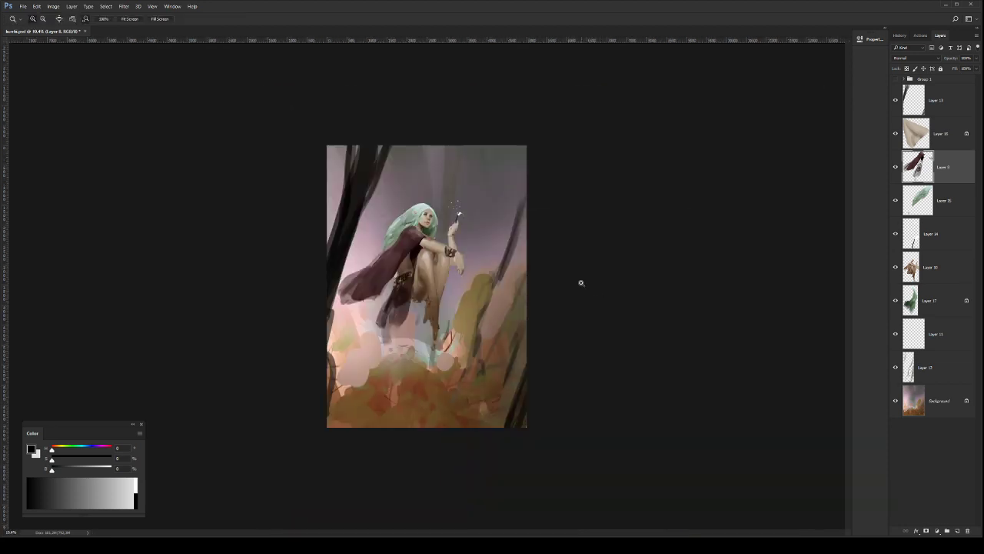
left_click(490, 263)
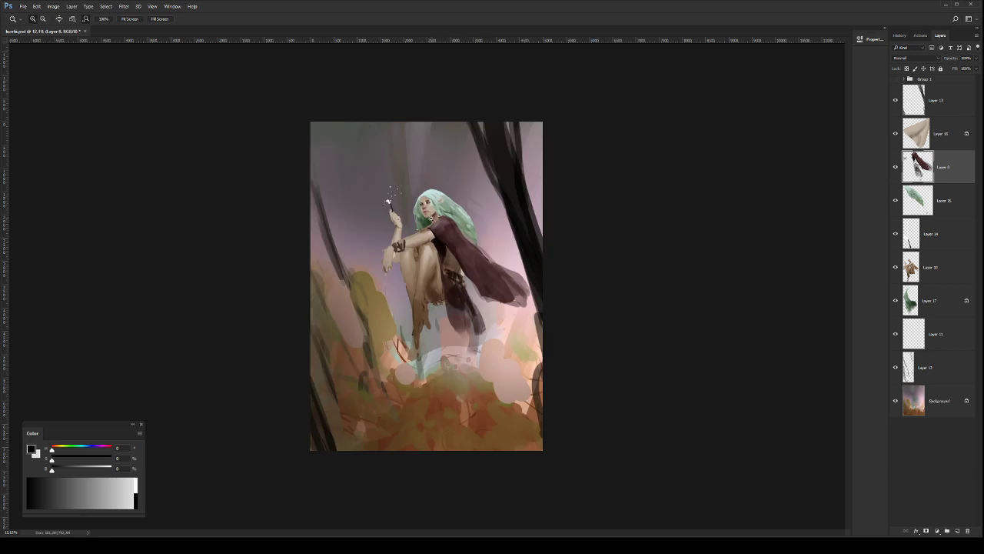
left_click_drag(432, 223, 481, 237)
left_click(500, 243)
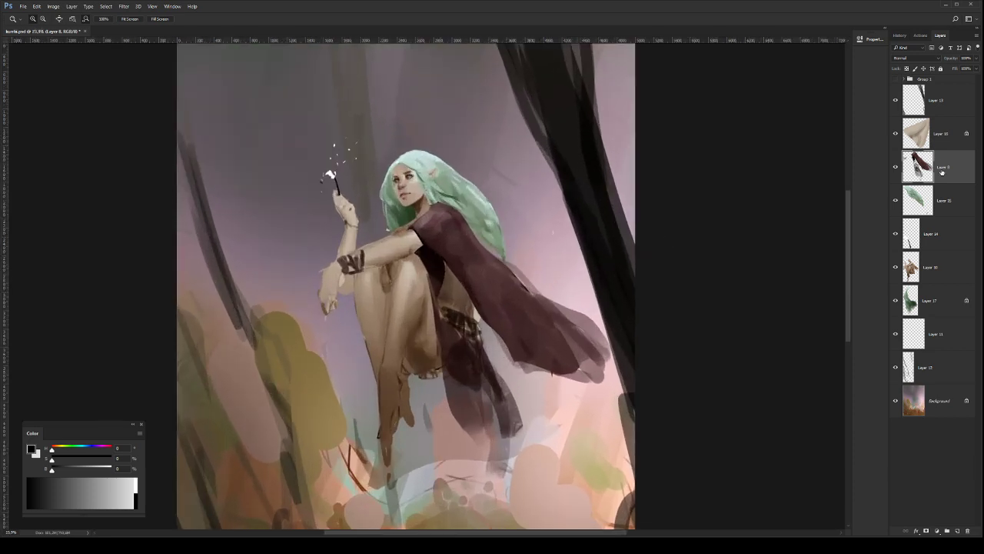
key("ctrl+t")
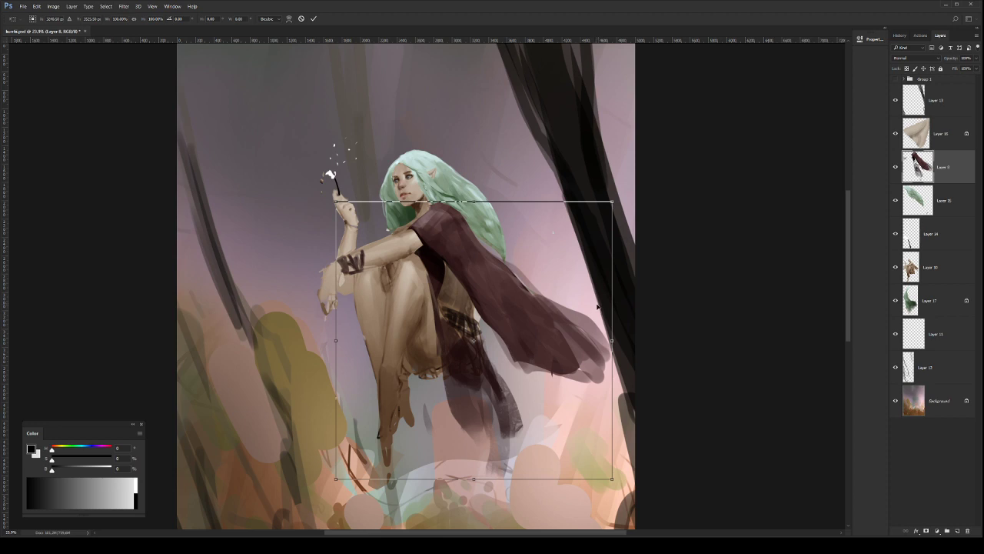
key("Return")
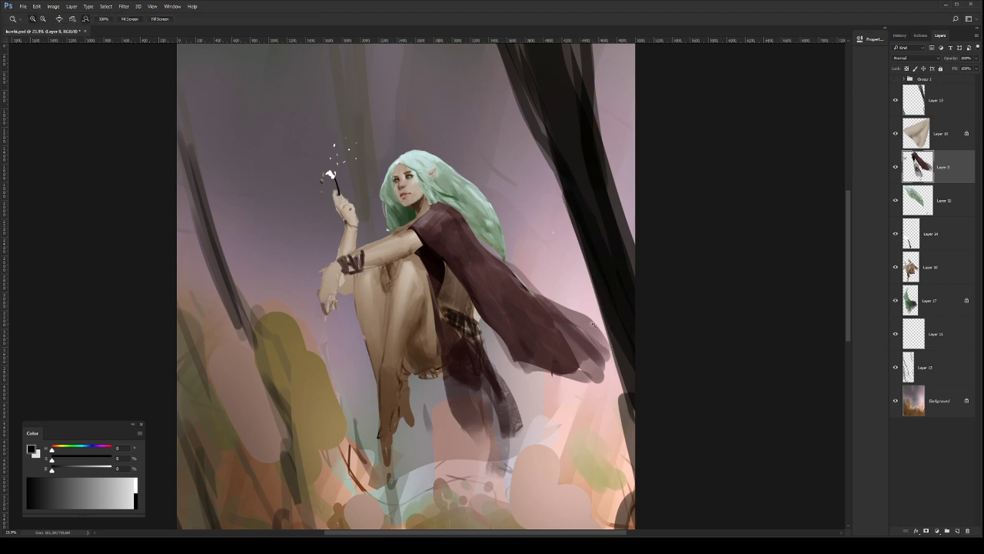
key("l")
mouse_move(600, 322)
left_mouse_down()
mouse_move(574, 251)
mouse_move(409, 225)
mouse_move(450, 265)
mouse_move(473, 319)
mouse_move(659, 305)
mouse_move(625, 286)
left_mouse_up()
key("ctrl+t")
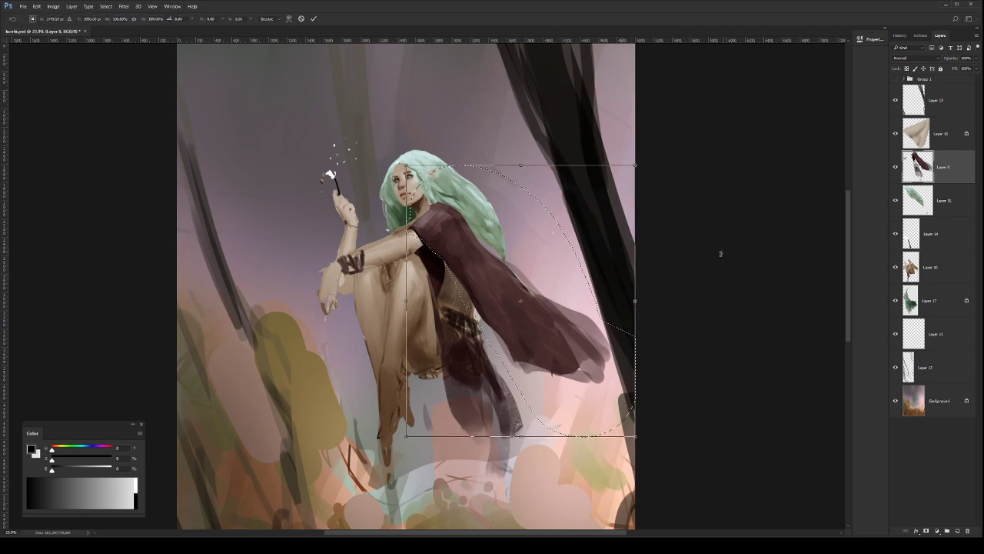
left_click(289, 19)
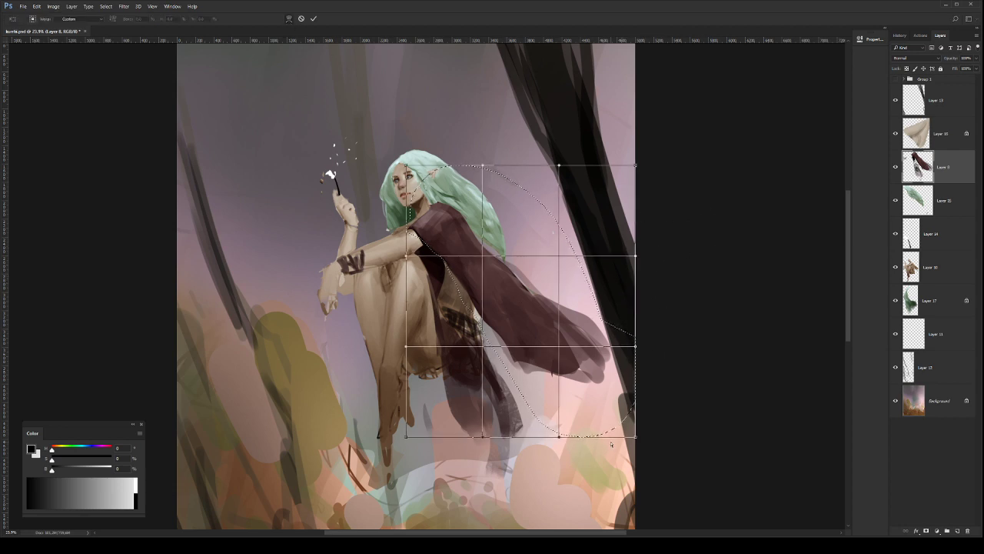
left_click_drag(559, 437, 550, 348)
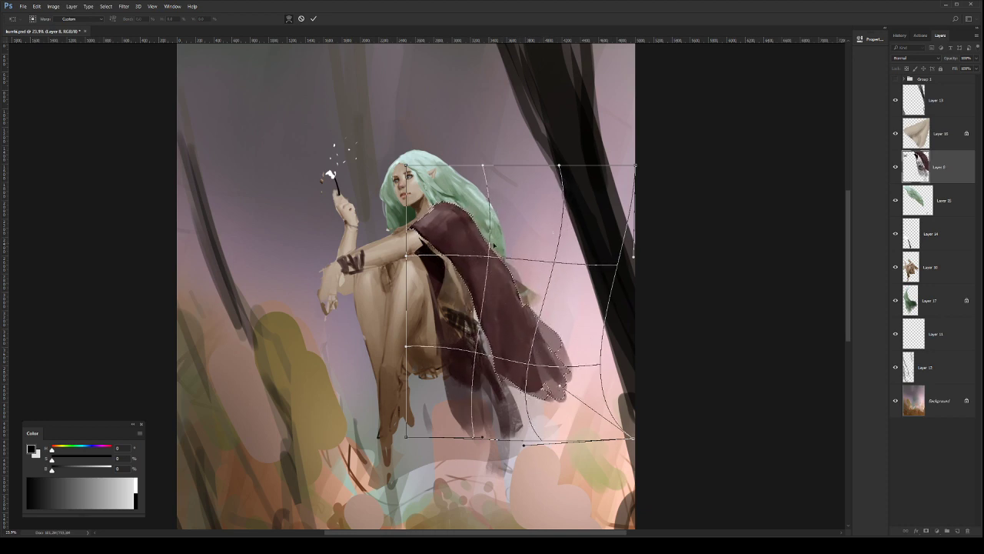
key("Return")
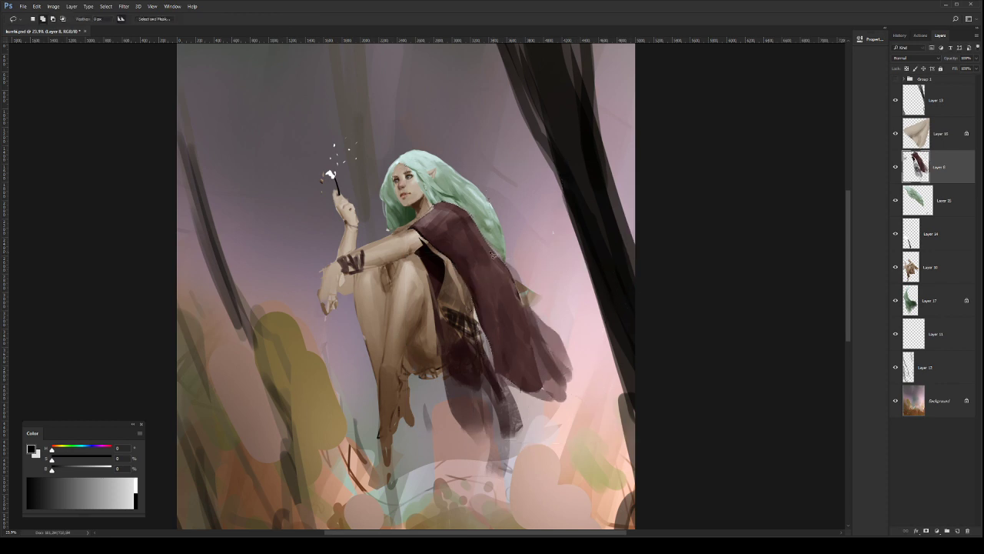
Step: Select the far-side hair layer and nudge it inward so less hair extends past the cheek
key("e")
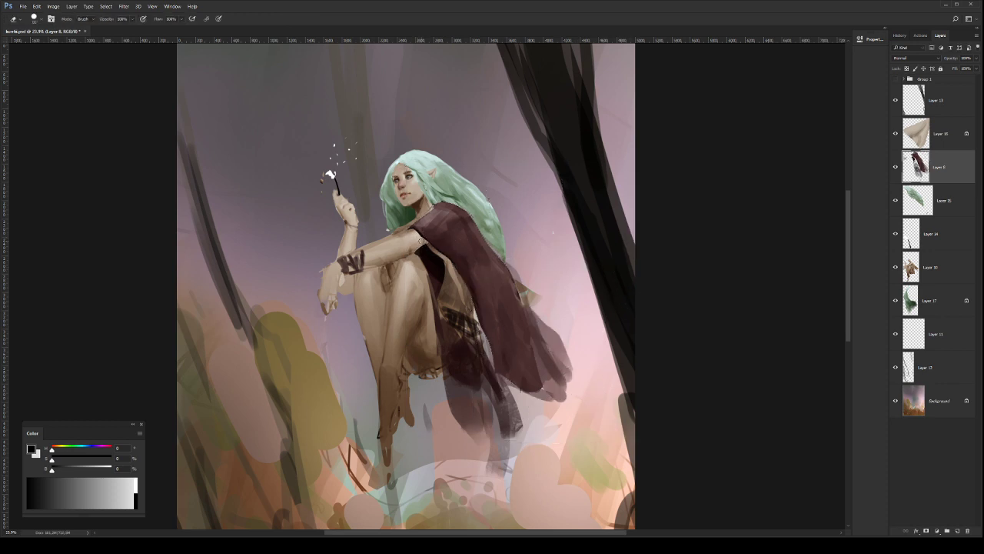
key("b")
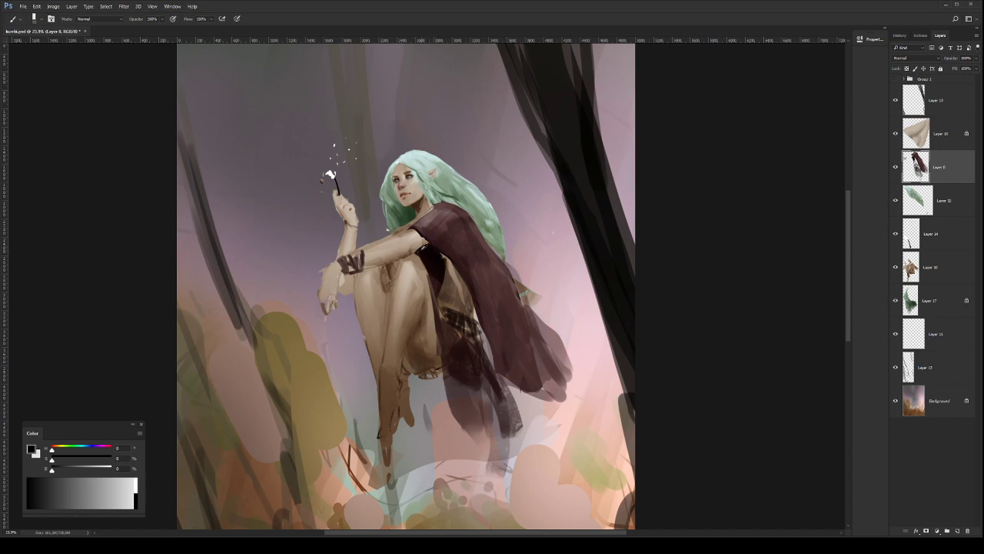
key("e")
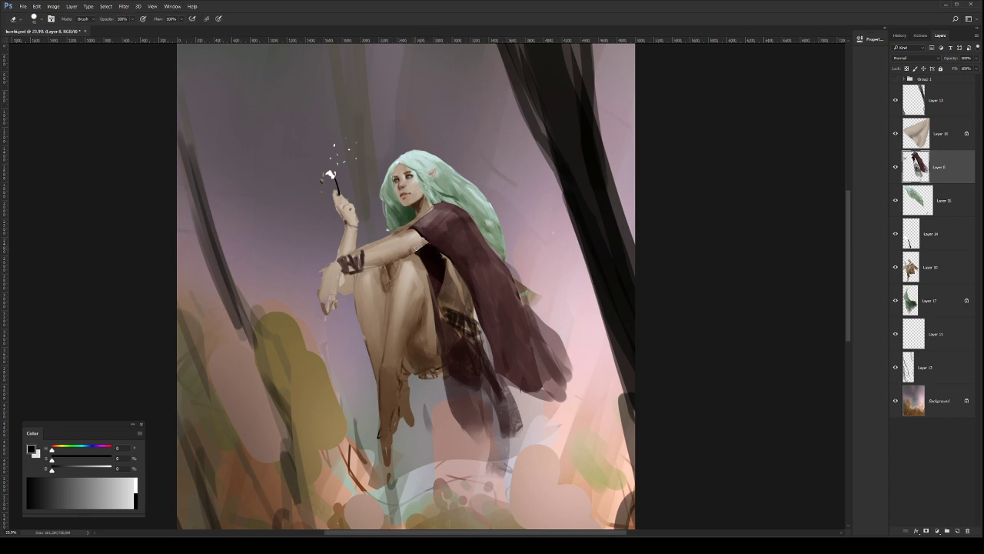
key("z")
left_click_drag(433, 176, 507, 239)
key("space")
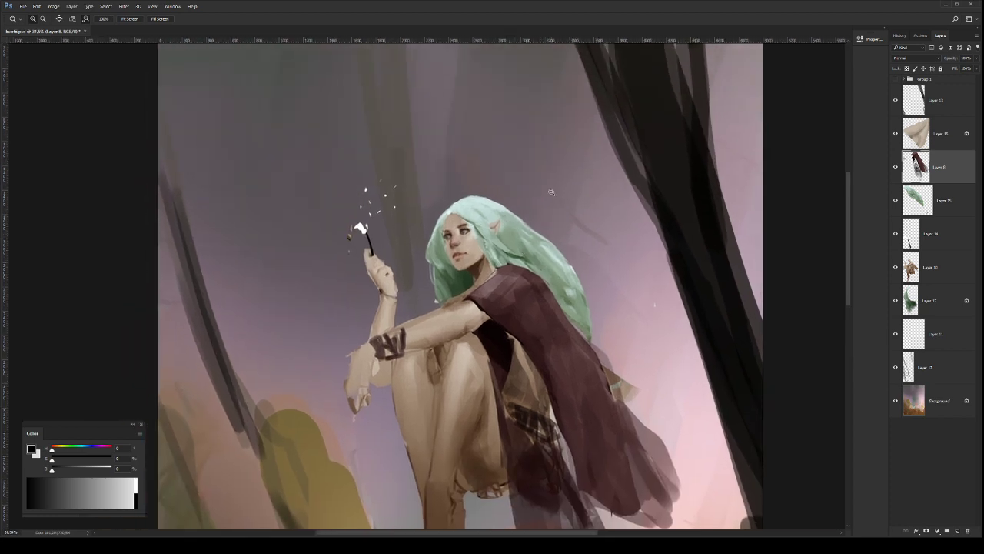
left_click(939, 201)
left_click(926, 301)
key("v")
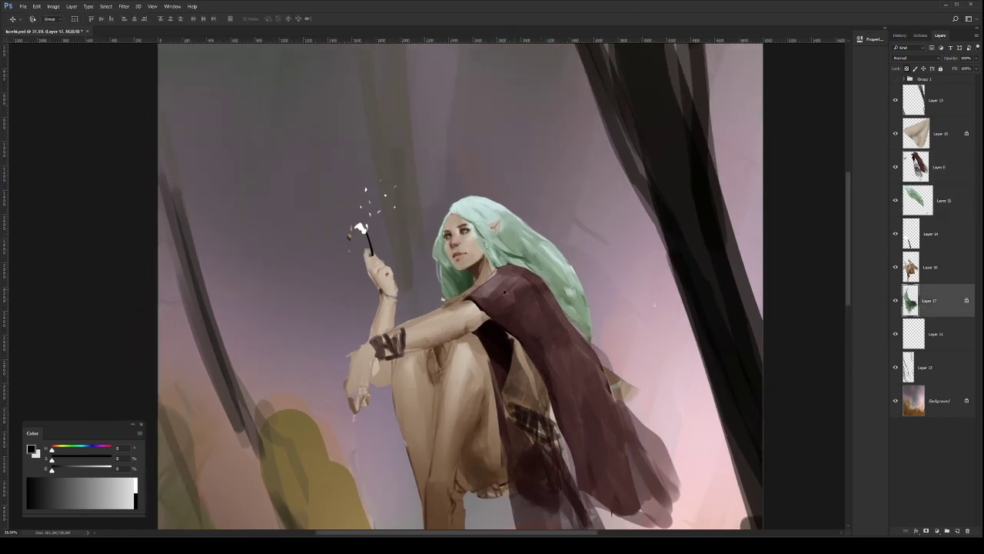
left_click_drag(504, 292, 504, 297)
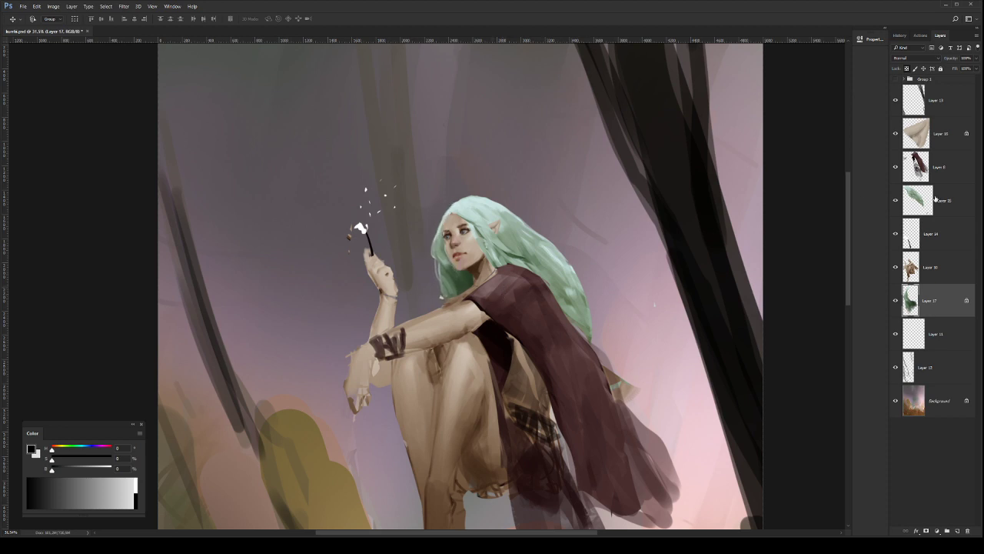
Step: Lock the figure layer's transparency and refine the eyes and far side of the face with a much smaller brush
left_click(473, 244, "ctrl")
key("z")
mouse_move(457, 250)
left_mouse_down()
mouse_move(490, 248)
mouse_move(458, 241)
left_mouse_up()
key("slash")
key("ctrl+space")
key("b")
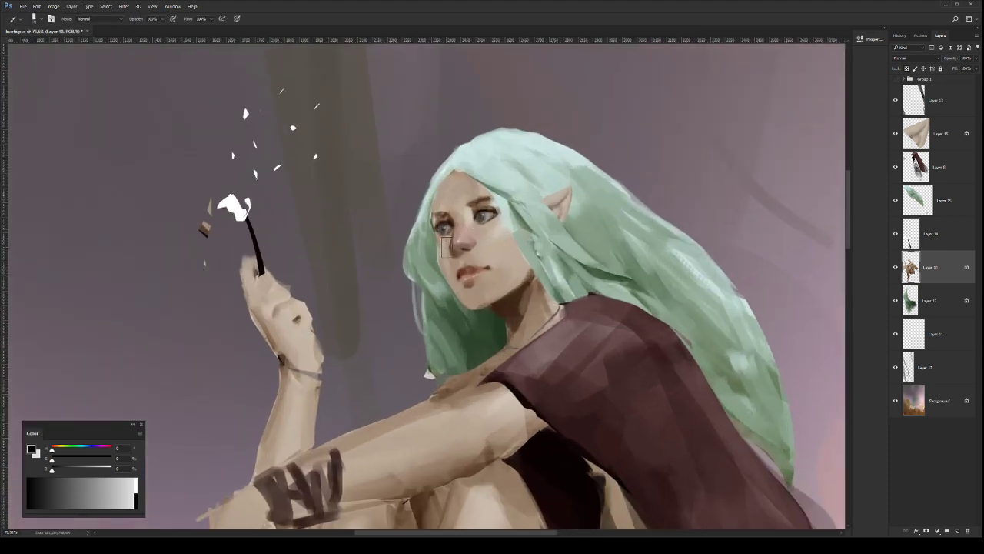
key("bracketleft")
key("bracketleft")
key("bracketleft")
key("bracketleft")
key("bracketleft")
key("bracketleft")
Step: Flip the canvas and refine the nose and far cheek with small brush strokes
key("z")
left_click_drag(582, 216, 552, 200)
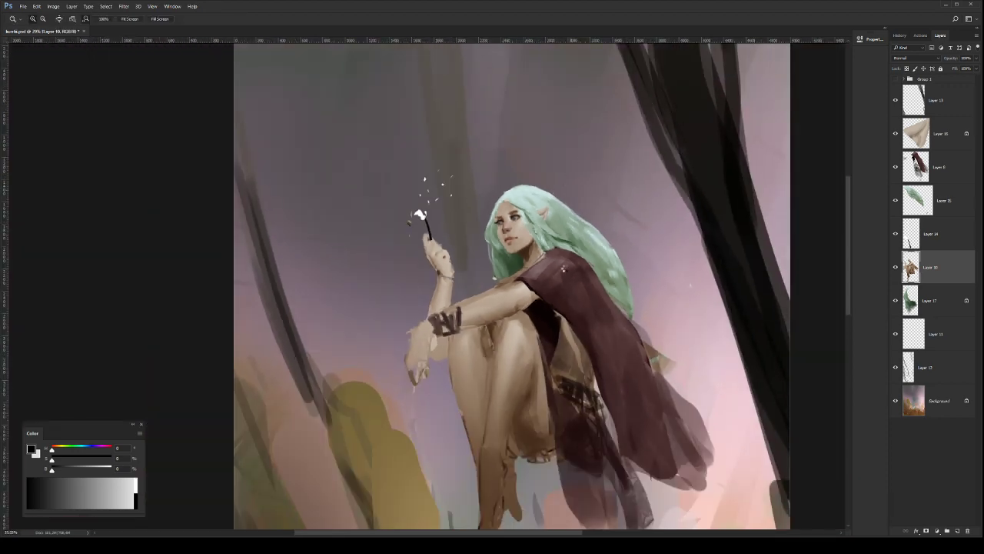
key("F2")
scroll(526, 219, "up", 4)
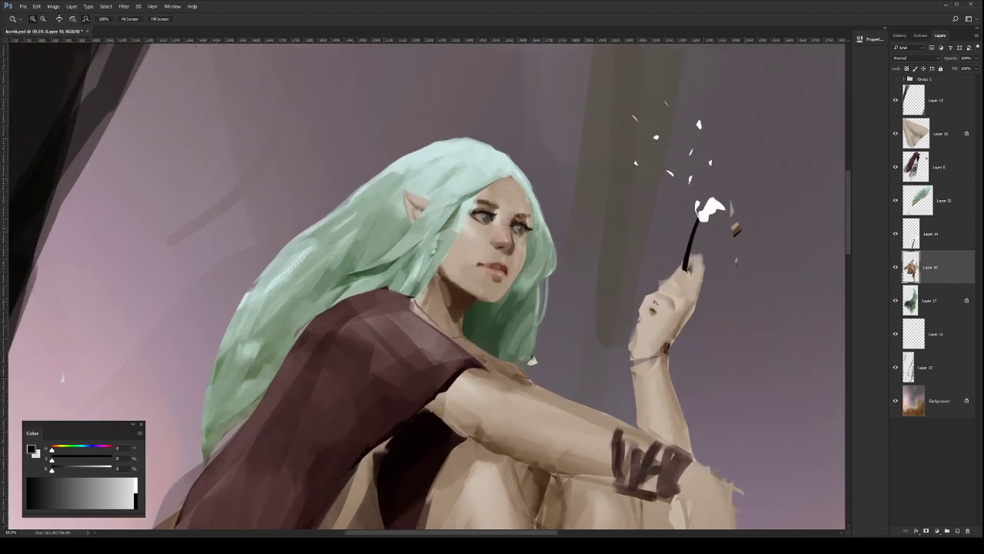
key("b")
left_click_drag(508, 252, 520, 253)
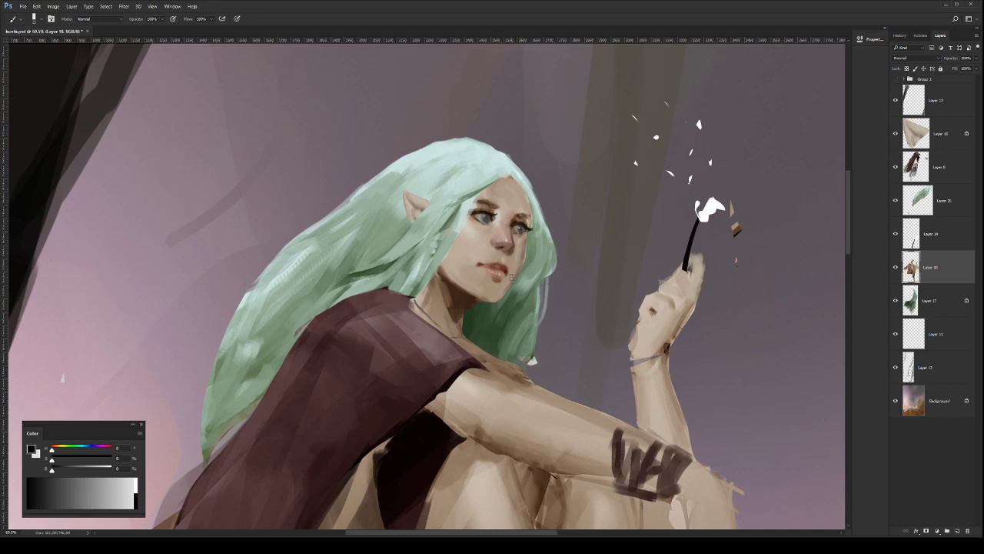
Step: Sample the skin tone near the chin and refine the mouth, chin and jaw with small brush strokes
key("z")
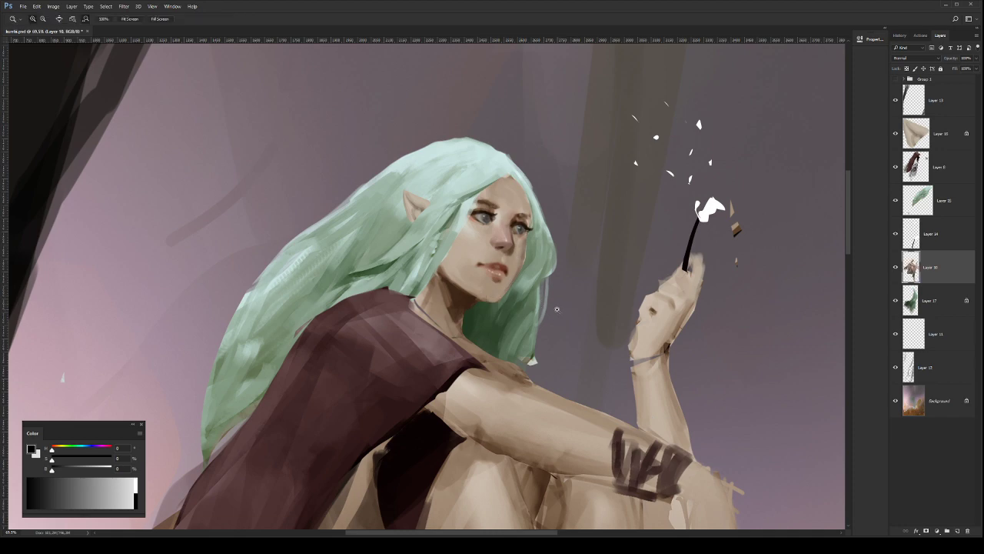
mouse_move(558, 310)
left_mouse_down()
mouse_move(508, 310)
mouse_move(553, 310)
left_mouse_up()
key("b")
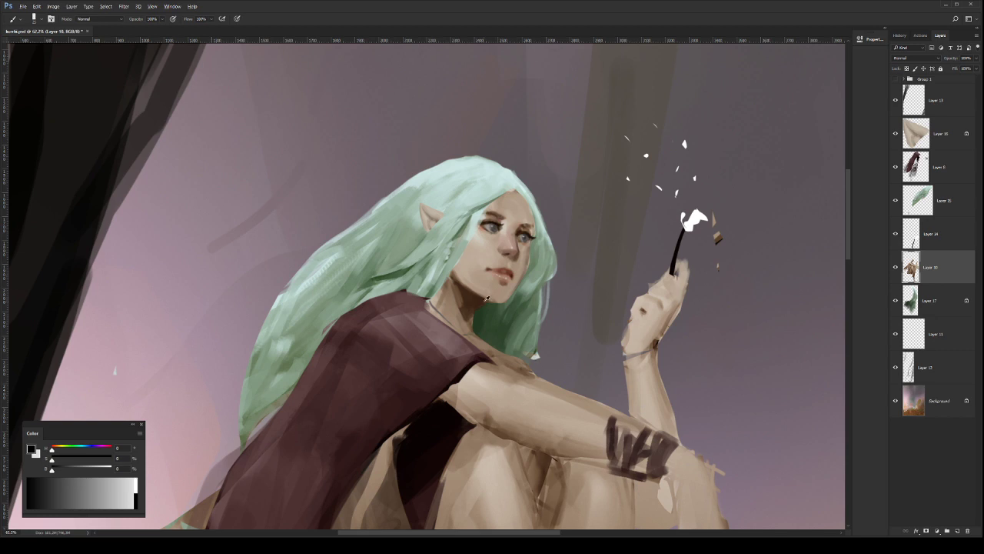
left_click(490, 289, "alt")
key("z")
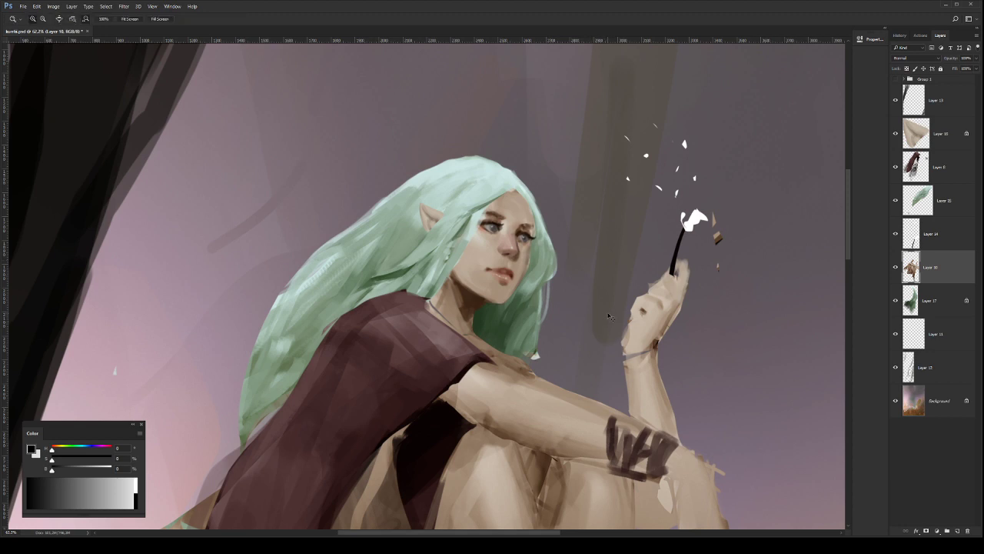
left_click(607, 316, "alt")
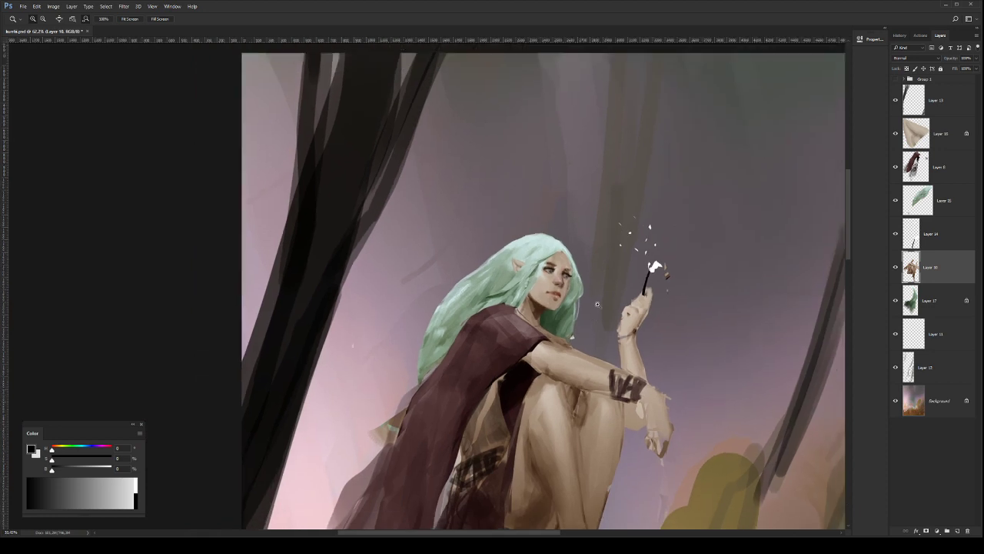
left_click(607, 233)
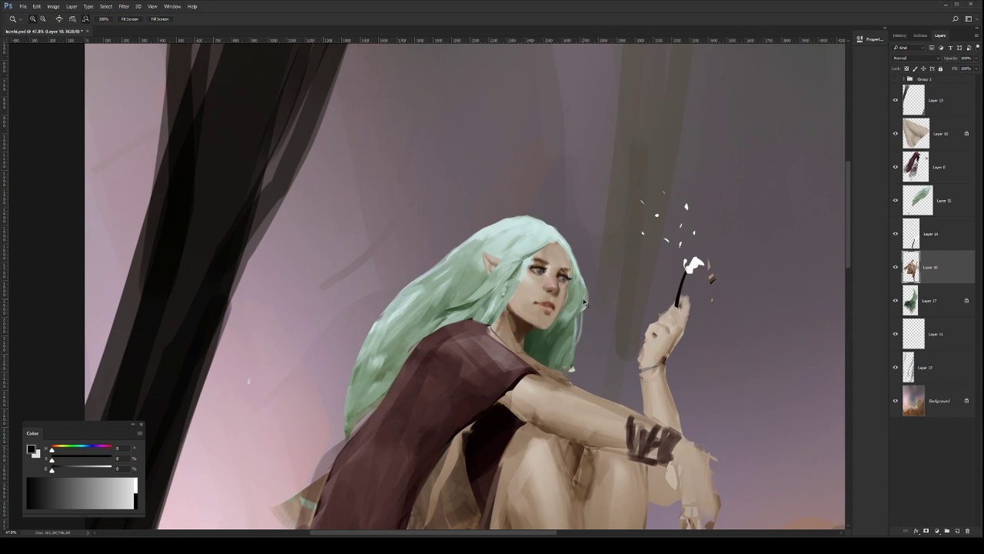
scroll(584, 304, "down", 2)
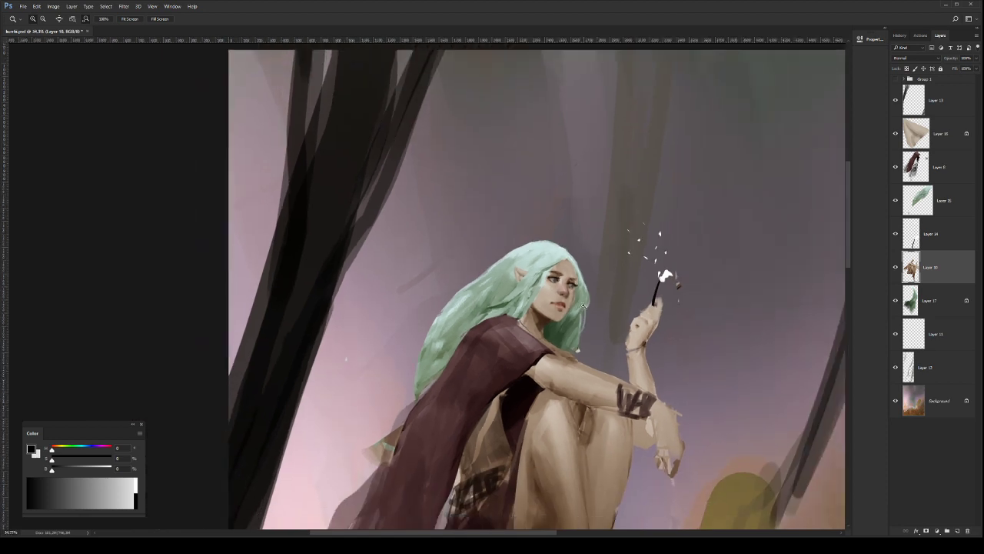
scroll(583, 305, "down", 1)
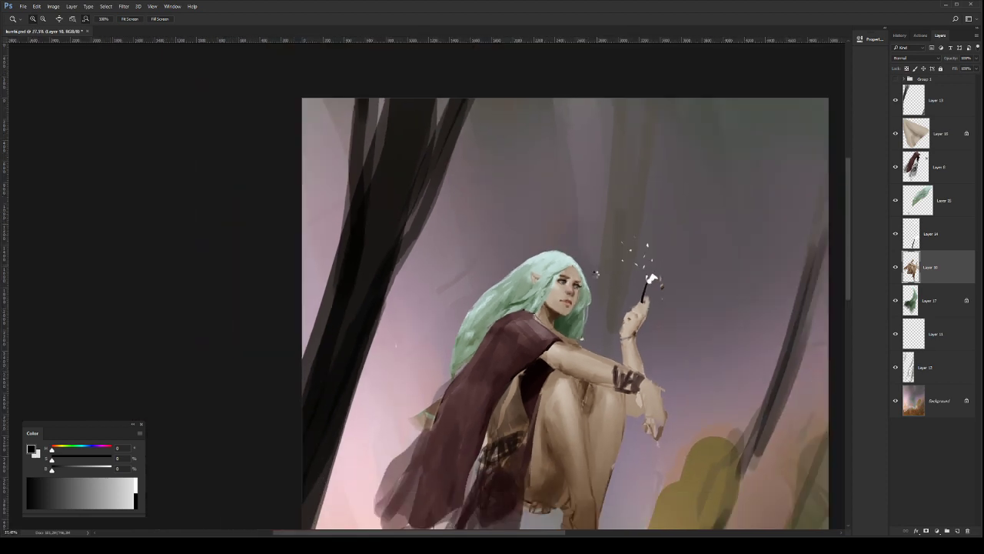
Step: Flip the canvas, lock the figure layer's transparency, and refine the neck and shoulder with sampled skin tones
key("ctrl+shift+h")
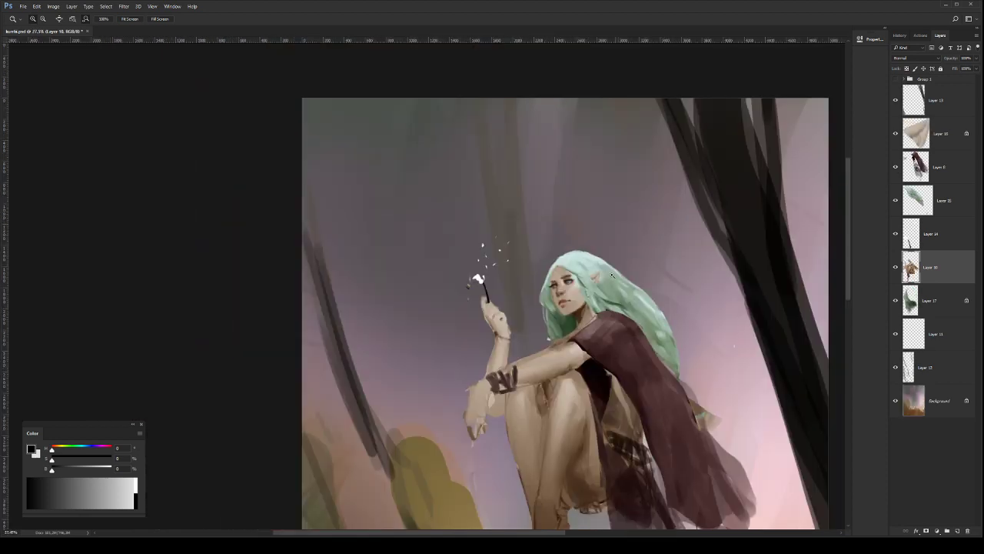
left_click_drag(612, 275, 598, 253)
left_click_drag(441, 161, 456, 150)
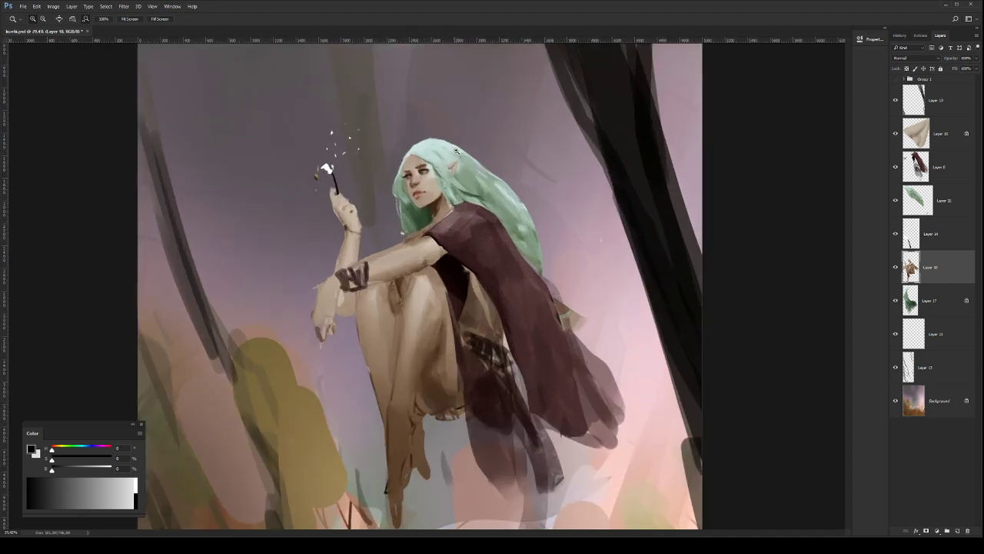
left_click_drag(476, 191, 491, 192)
mouse_move(528, 281)
left_mouse_down()
mouse_move(612, 359)
mouse_move(530, 281)
left_mouse_up()
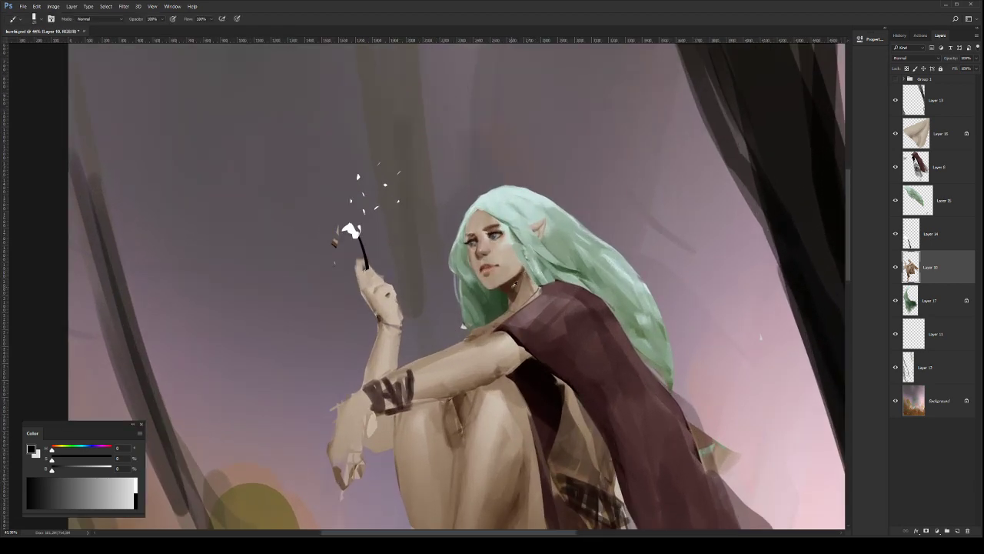
left_click(523, 289, "alt")
key("l")
key("slash")
key("b")
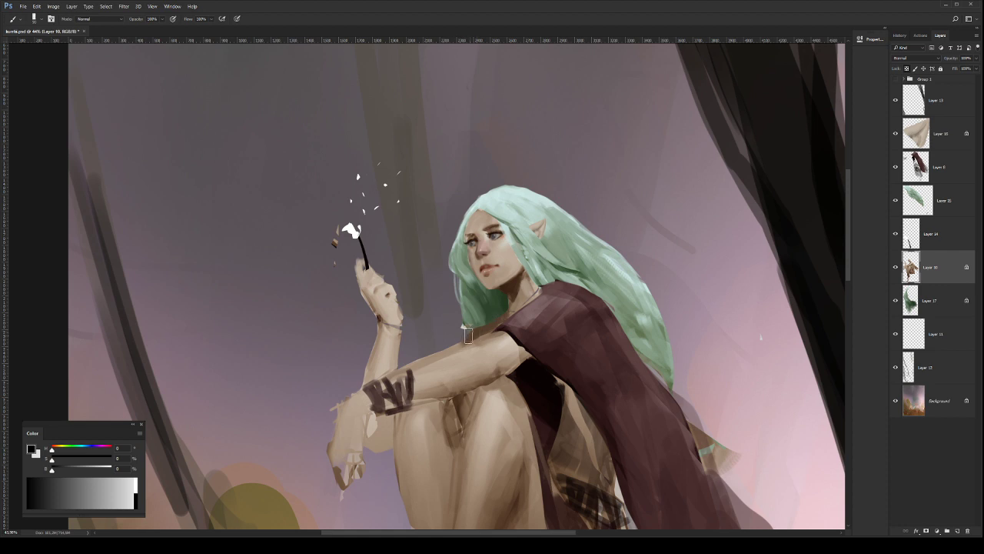
left_click_drag(451, 353, 476, 346)
left_click(507, 319, "alt")
mouse_move(528, 301)
left_mouse_down()
mouse_move(501, 329)
mouse_move(507, 349)
mouse_move(562, 319)
left_mouse_up()
Step: Select the cloak layer, paint darker folds over the shoulder with a sampled cloak colour, and blend them with the Smudge tool
key("z")
left_click(529, 312, "alt")
left_click(927, 172)
key("b")
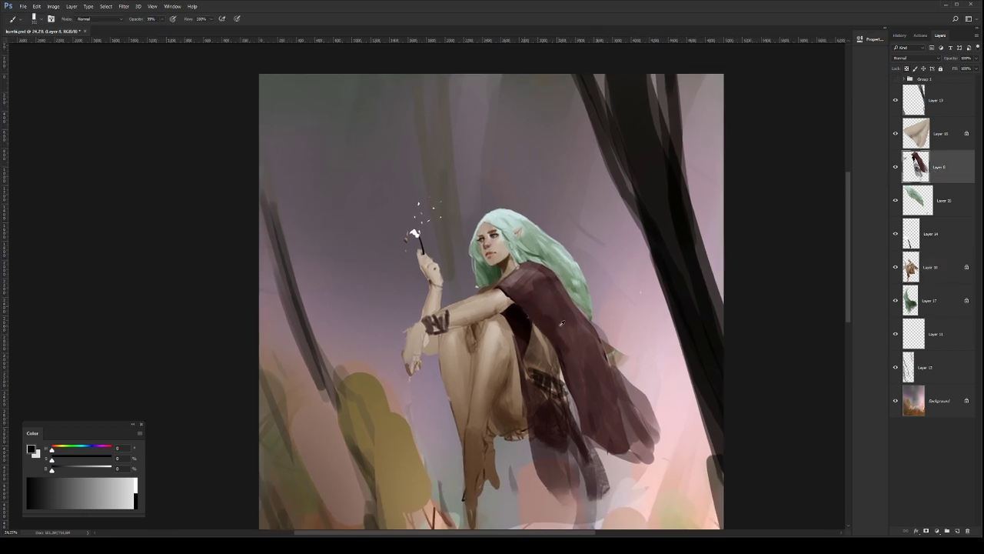
left_click(542, 322, "alt")
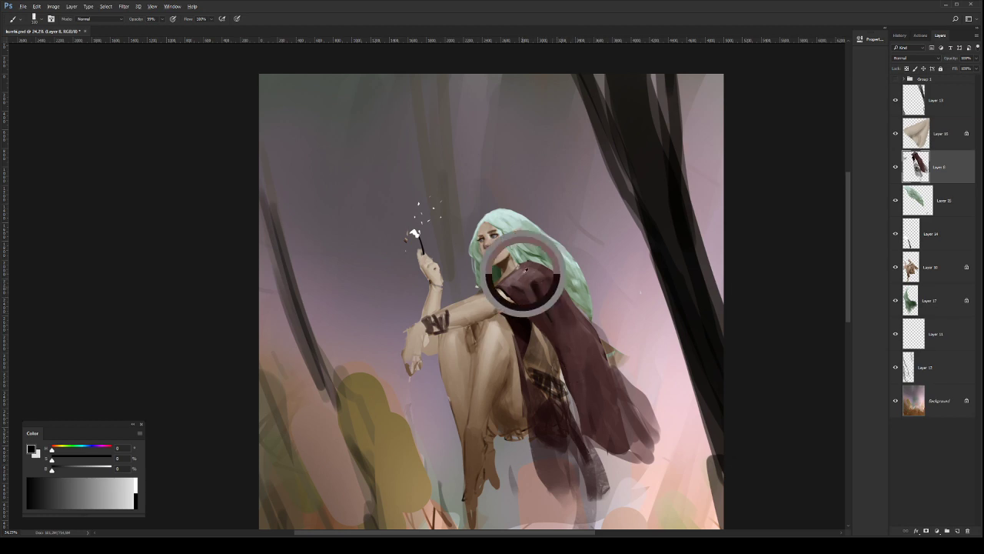
key("r")
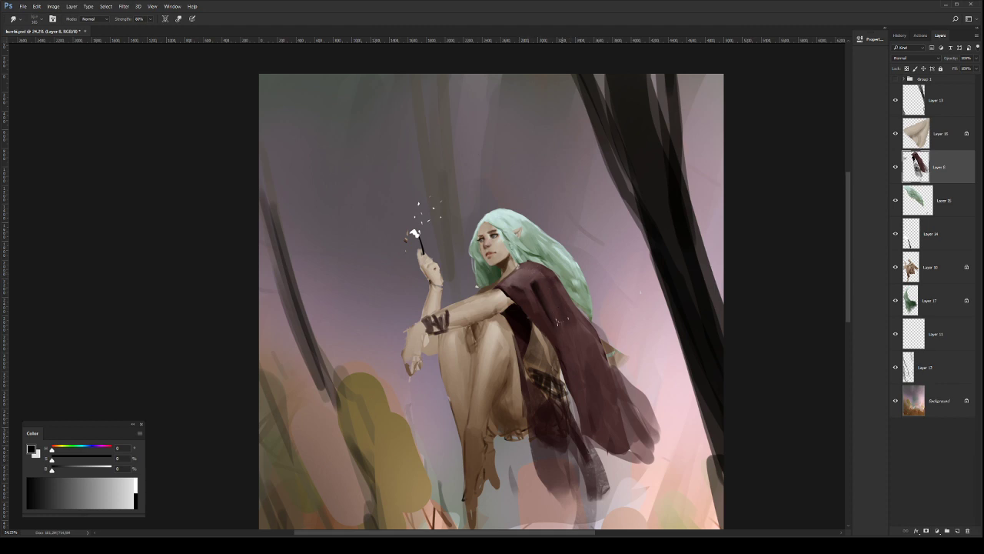
key("b")
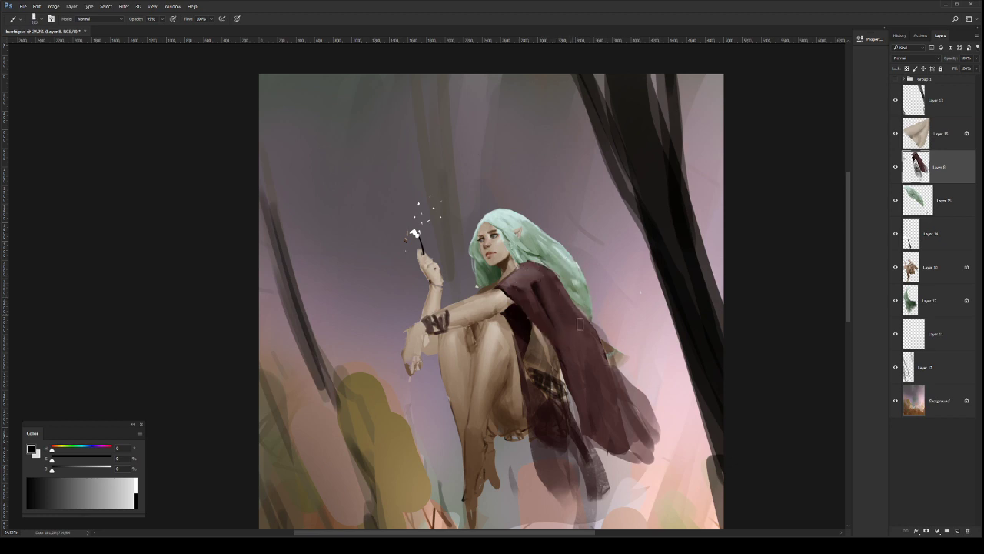
Step: Paint a thin curved band trailing behind the cloak and sharpen and smudge the folds around the shoulder
left_click_drag(610, 346, 651, 384)
mouse_move(578, 317)
left_mouse_down()
mouse_move(600, 343)
mouse_move(591, 303)
left_mouse_up()
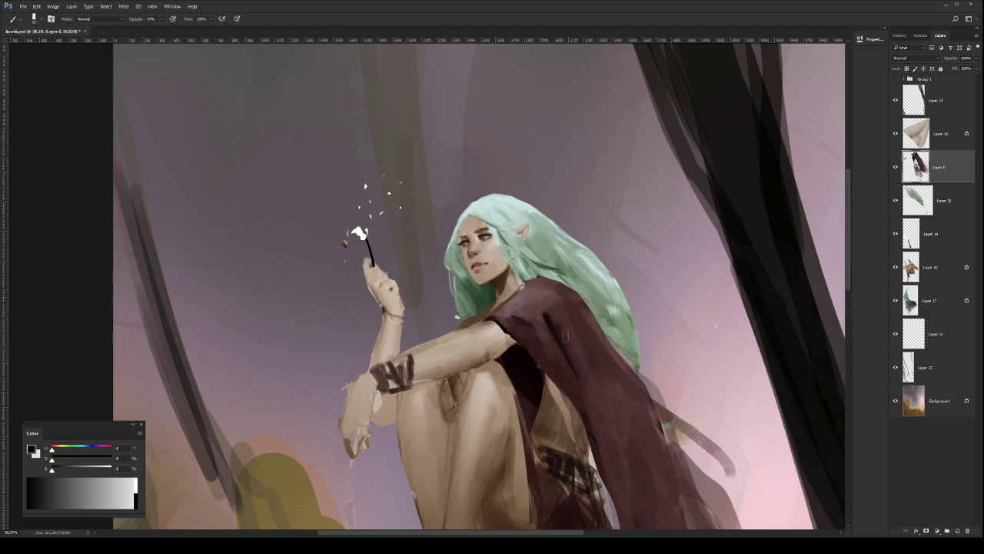
key("b")
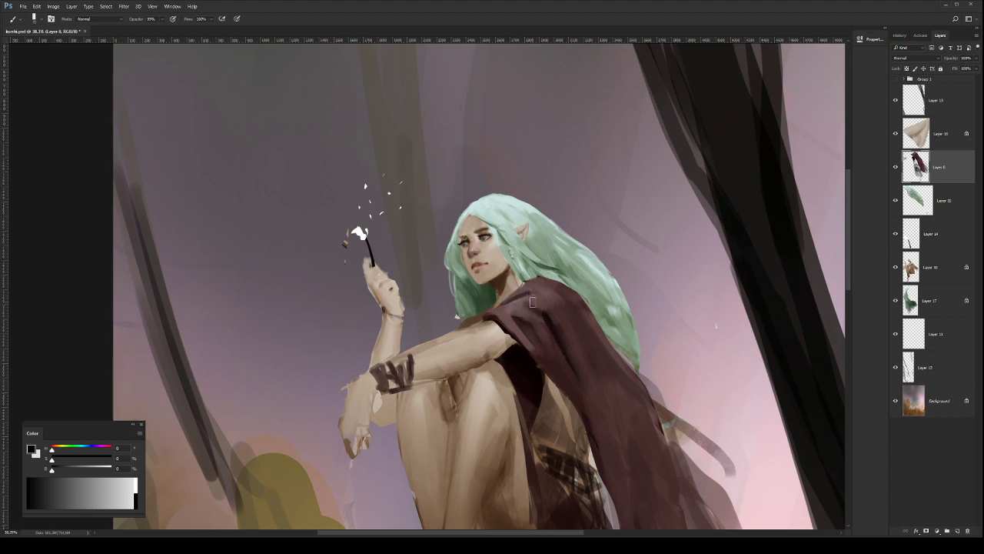
key("r")
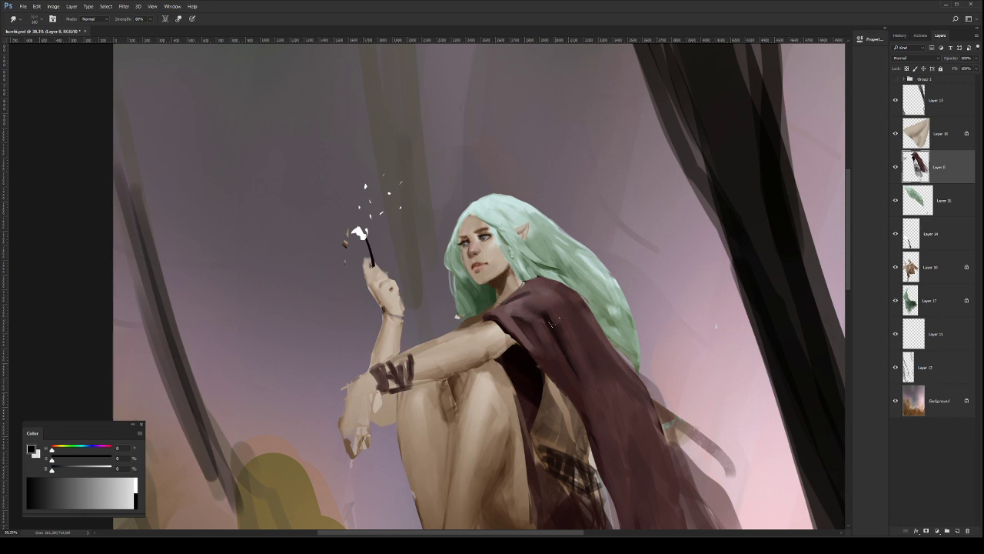
key("z")
left_click_drag(608, 326, 574, 323)
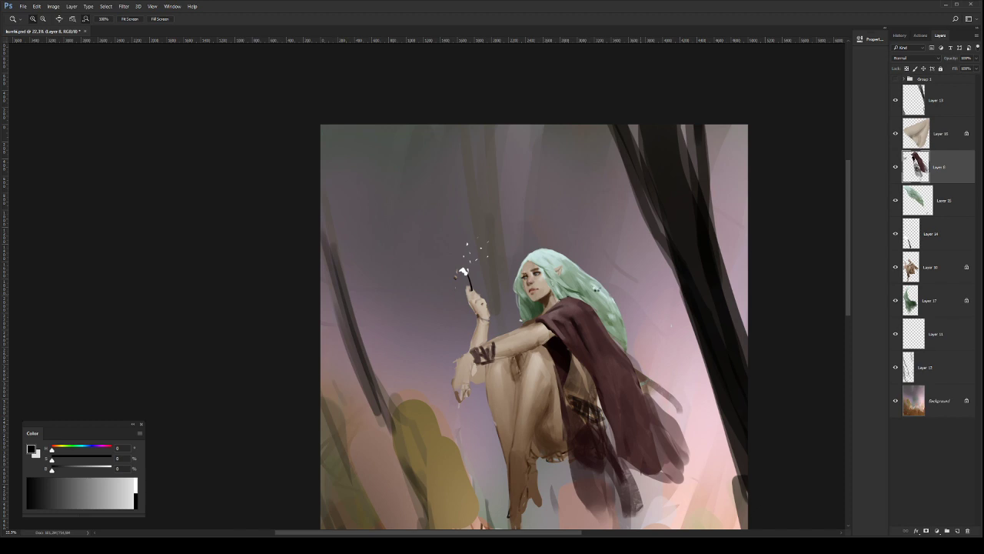
Step: Flip the canvas back, save the painting, and refine the face on the figure layer
key("ctrl+shift+h")
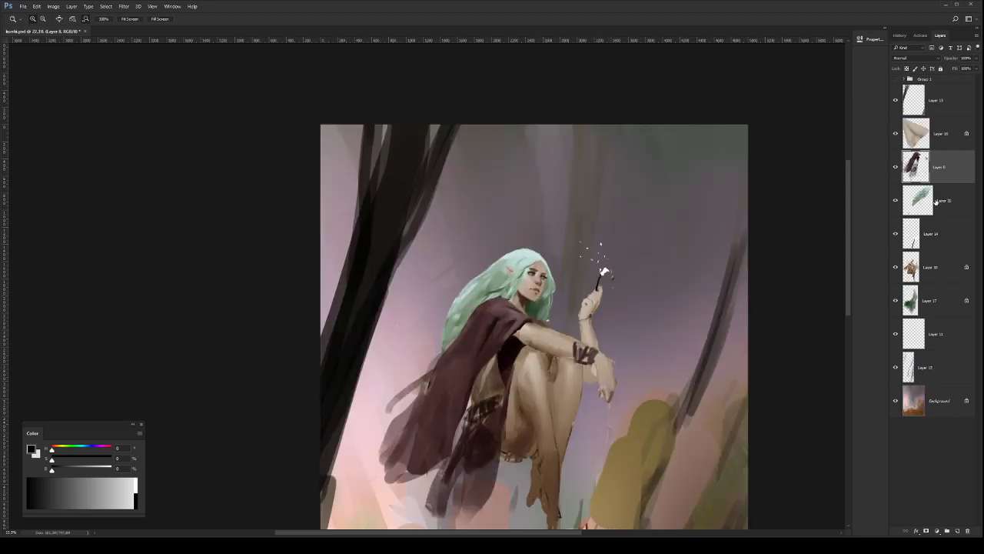
left_click(941, 270)
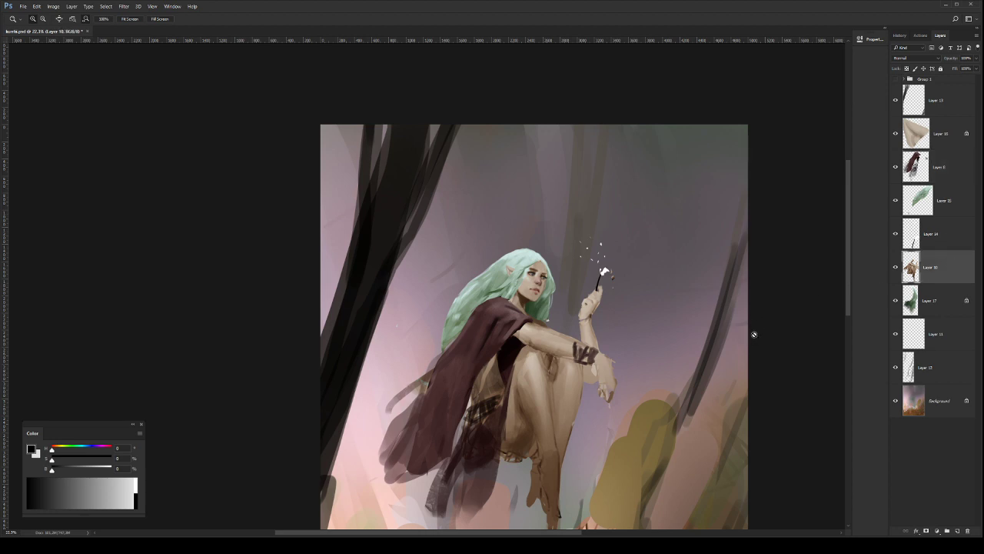
key("ctrl+s")
left_click_drag(552, 257, 580, 256)
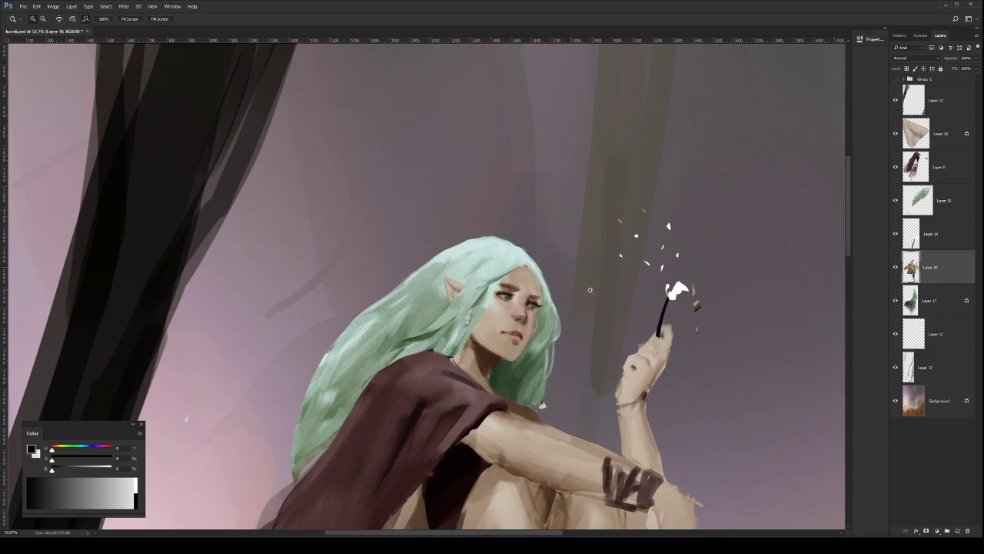
left_click_drag(590, 290, 565, 291)
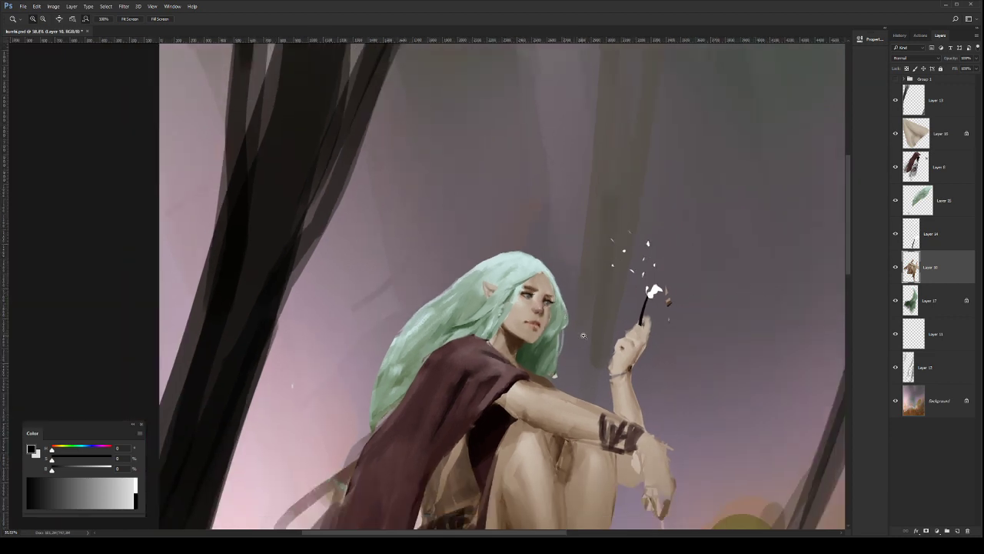
left_click(572, 311)
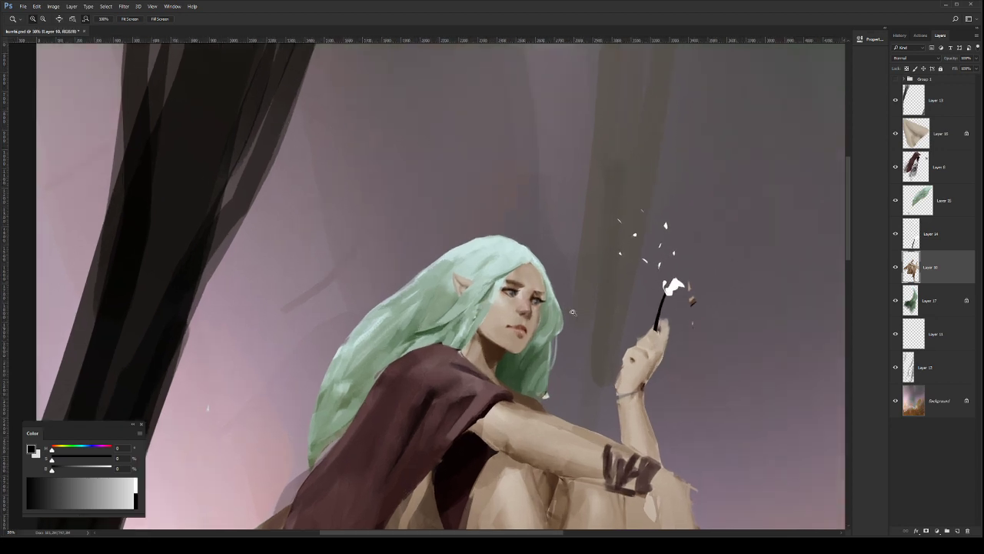
left_click_drag(572, 312, 563, 322)
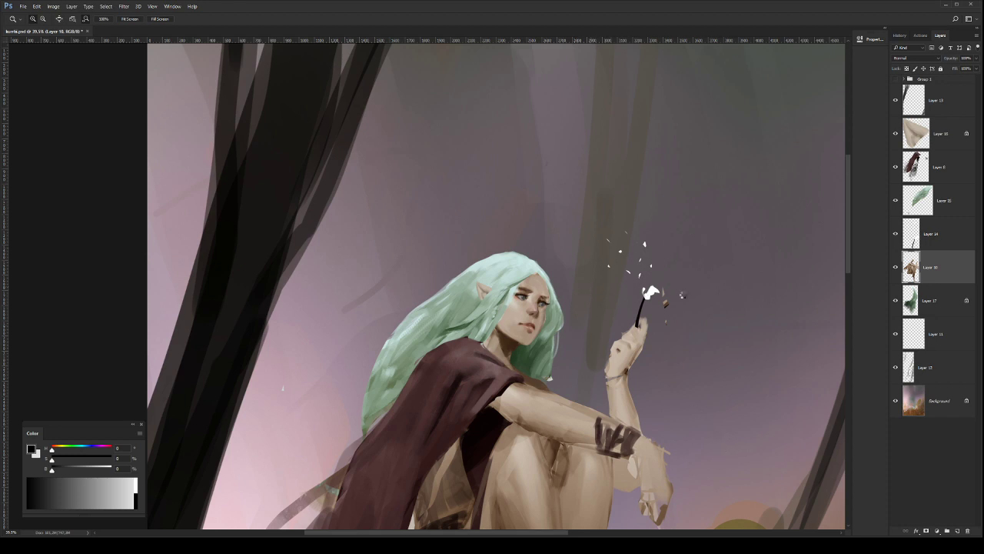
Step: Flip the canvas and toggle the figure layer's visibility to compare the painting with and without it
key("ctrl+shift+h")
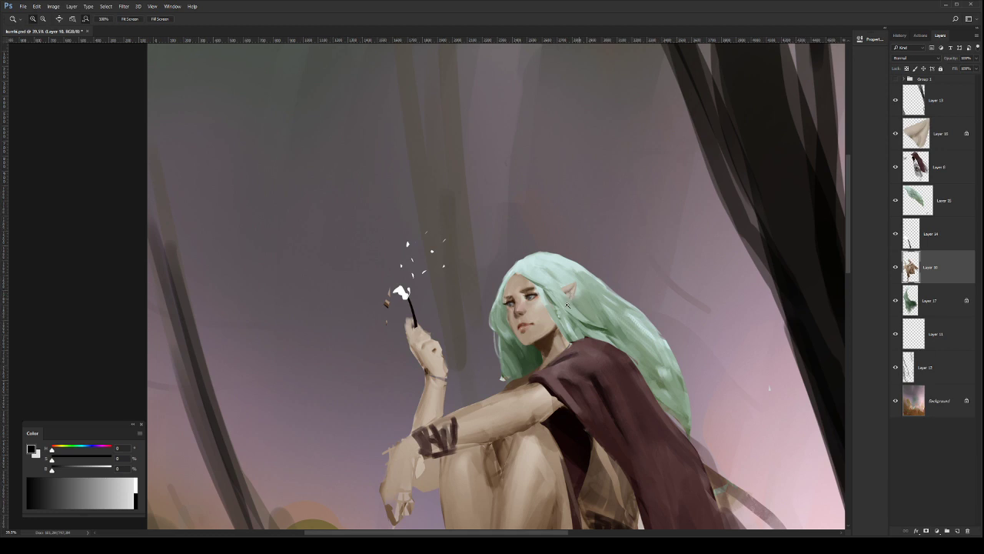
left_click_drag(575, 290, 549, 290)
left_click(895, 267)
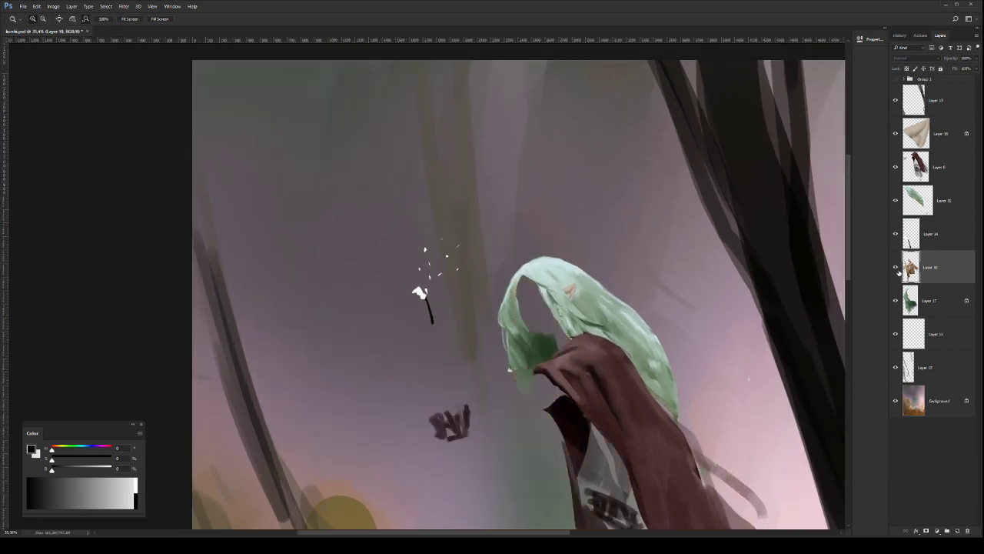
left_click(895, 267)
left_click(895, 267)
left_click(895, 267)
key("b")
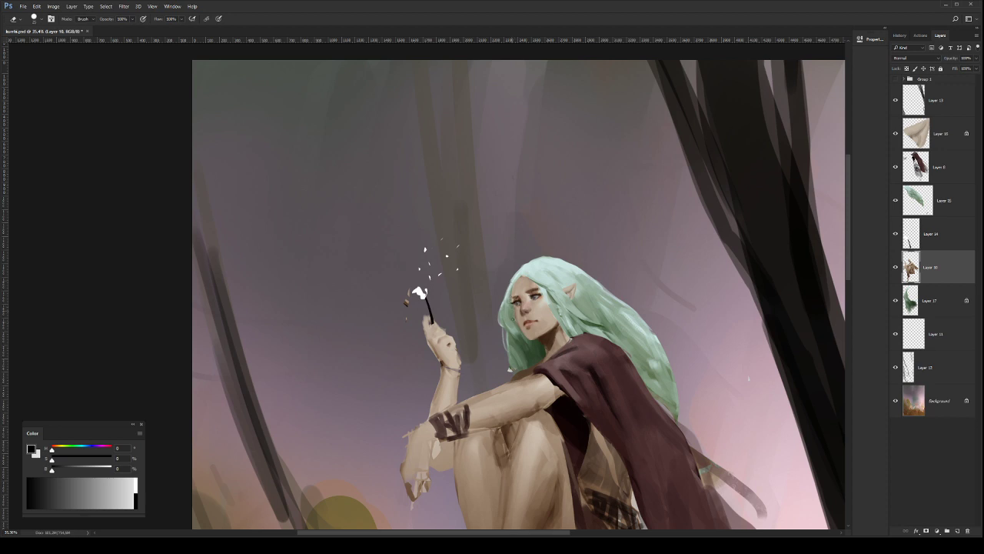
key("b")
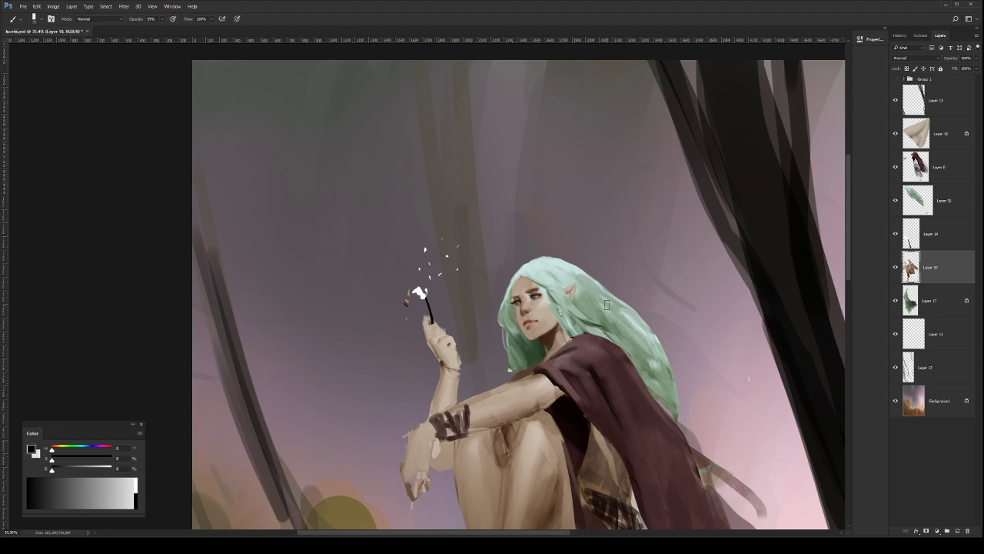
Step: Lasso the mouth and chin area and copy it to a new layer
key("z")
key("l")
mouse_move(538, 313)
left_mouse_down()
mouse_move(561, 317)
mouse_move(513, 326)
mouse_move(541, 348)
mouse_move(549, 329)
left_mouse_up()
key("ctrl+j")
key("v")
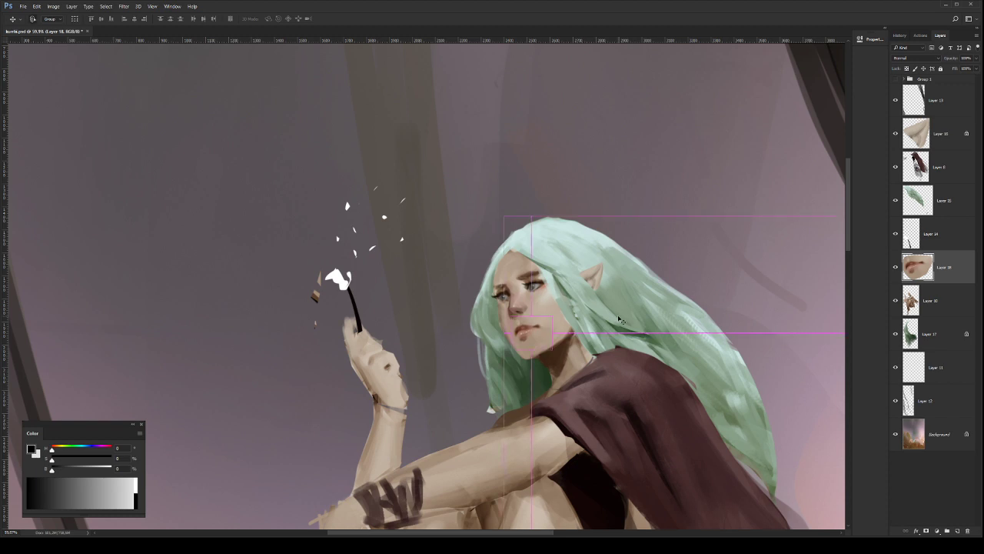
Step: Warp the copied mouth slightly upward to reshape the lips and merge it down into the figure layer
key("ctrl+t")
left_click(289, 18)
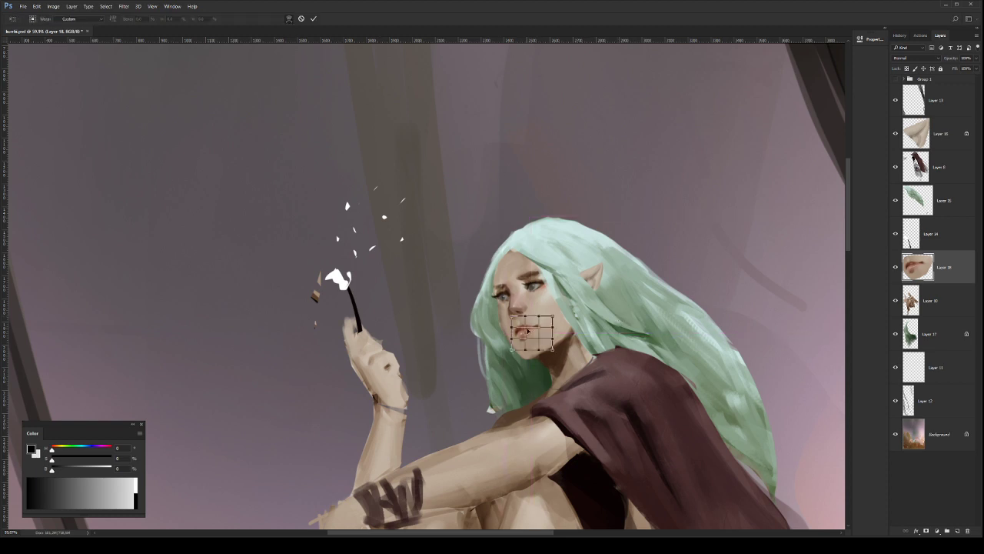
left_click_drag(526, 332, 525, 328)
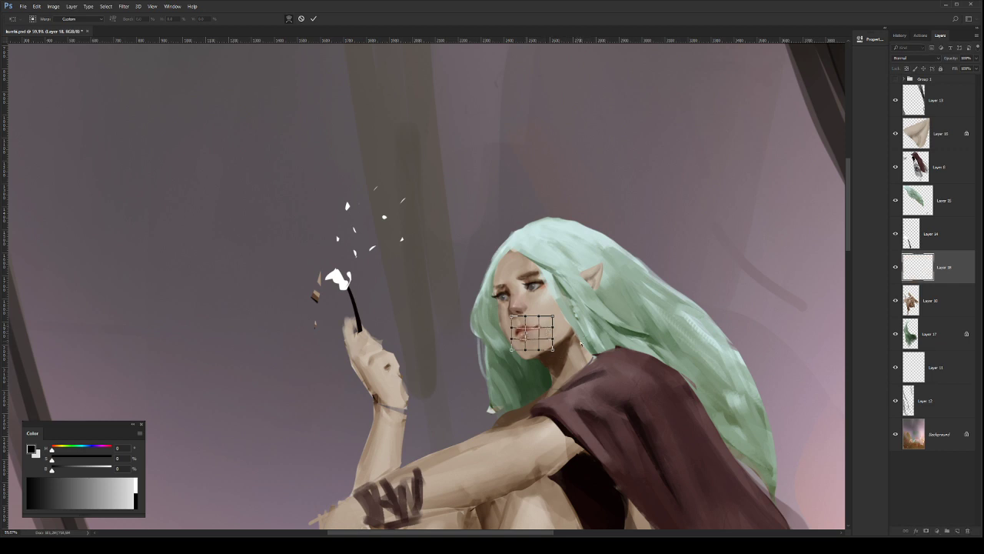
key("Return")
key("ctrl+h")
key("Return")
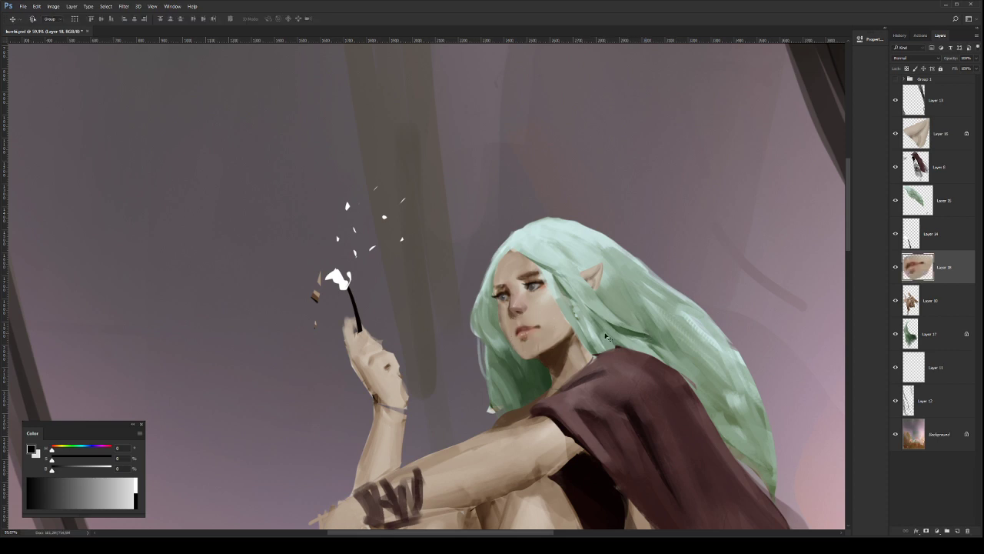
key("ctrl+e")
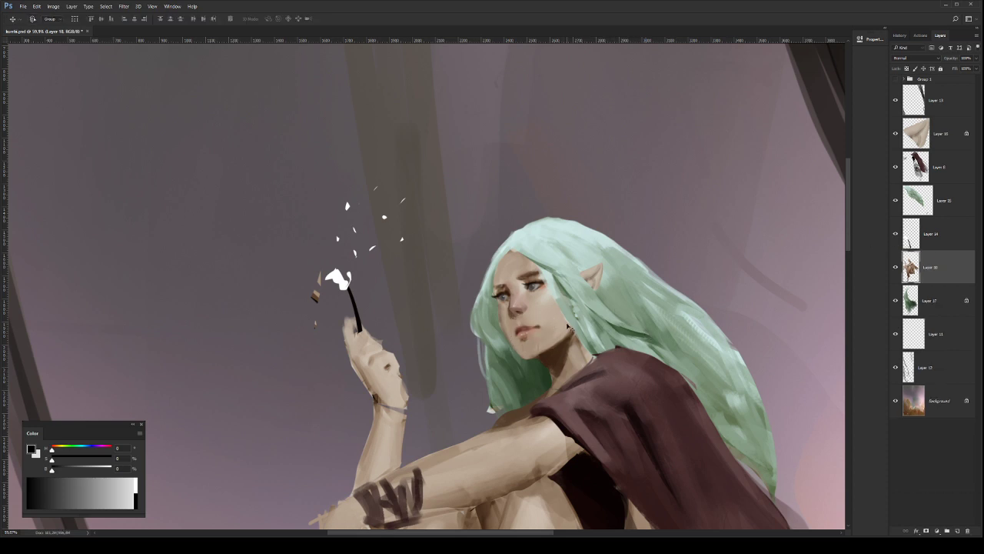
Step: Lasso the far side of the face and warp it slightly to reshape its contour
key("l")
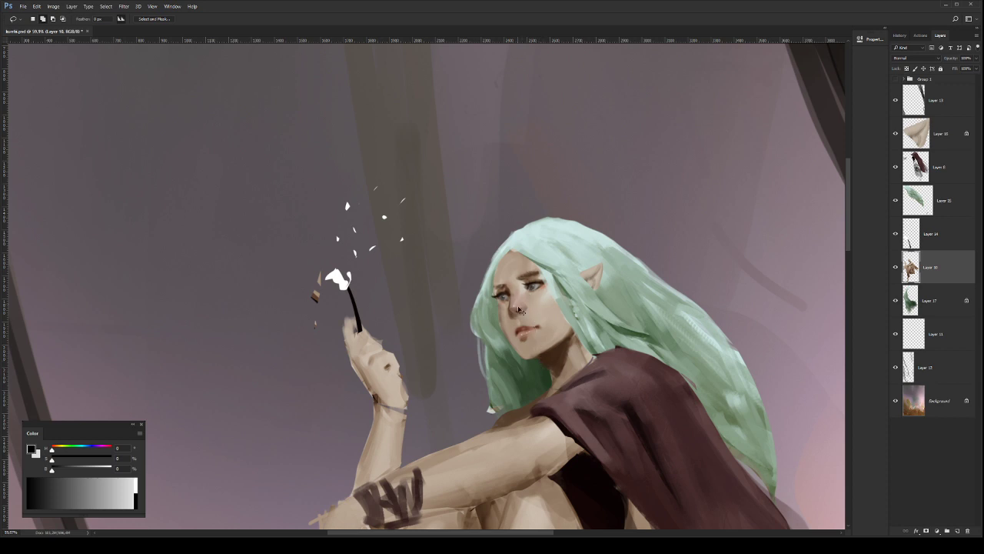
mouse_move(543, 373)
left_mouse_down()
mouse_move(514, 316)
mouse_move(509, 269)
mouse_move(487, 257)
mouse_move(482, 323)
mouse_move(540, 385)
left_mouse_up()
key("ctrl+t")
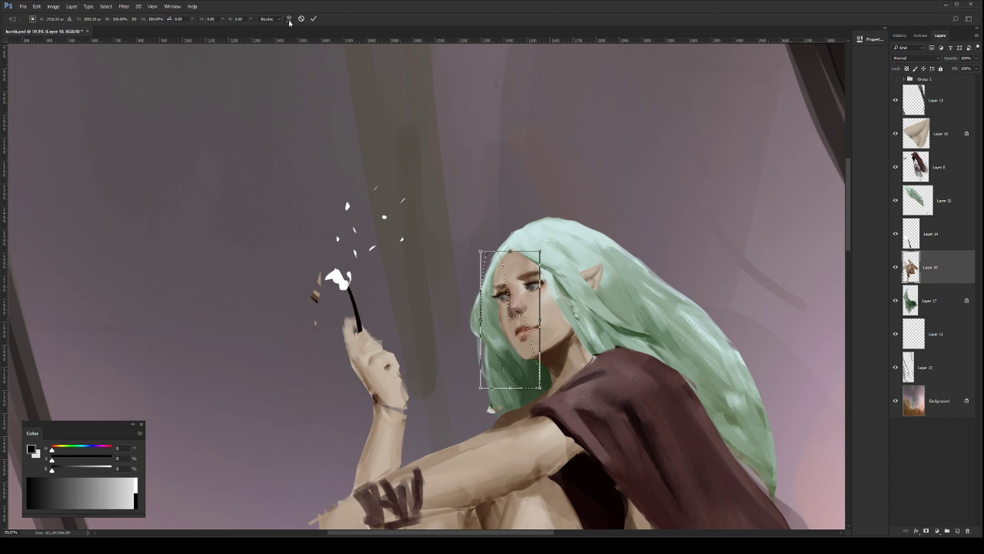
left_click(289, 19)
key("ctrl+h")
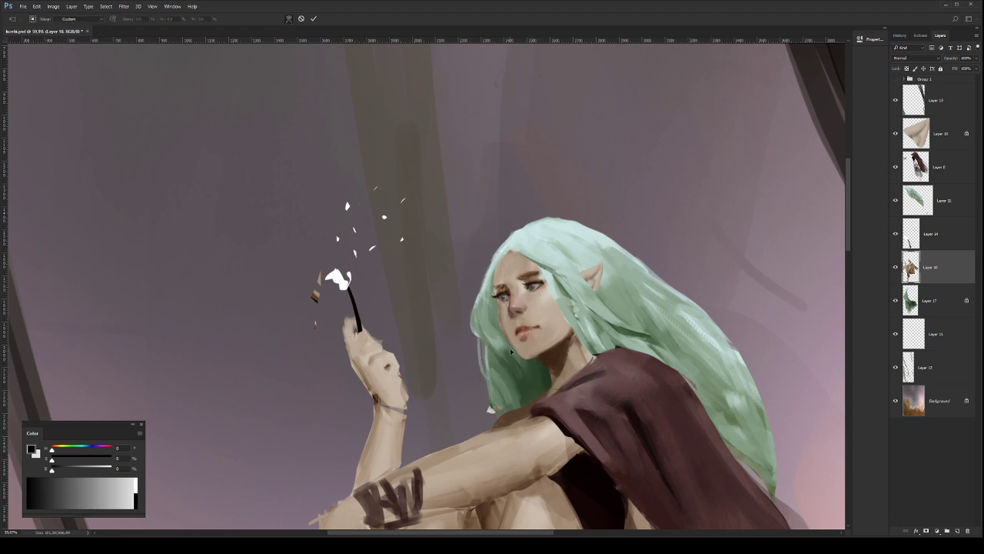
left_click_drag(512, 351, 513, 349)
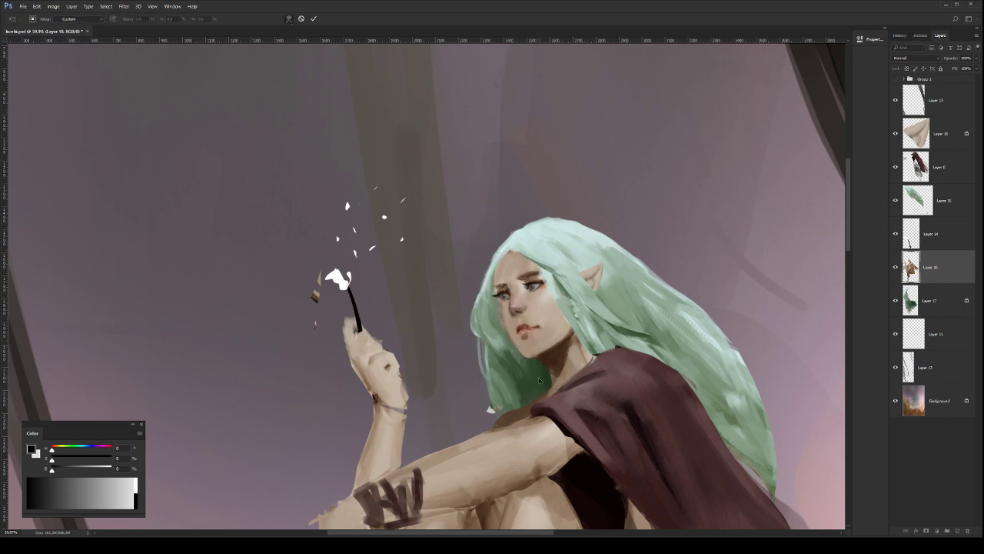
key("Return")
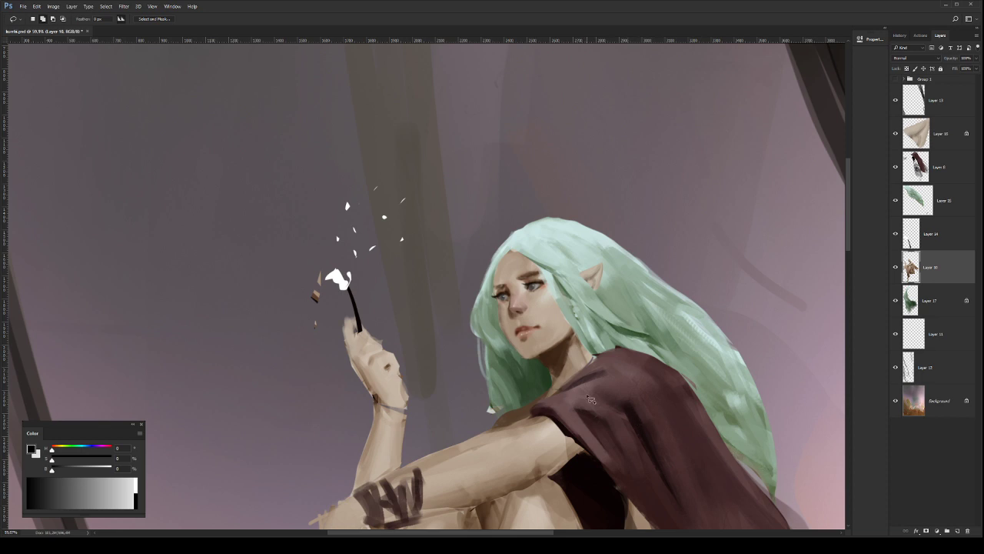
Step: Lasso the nearer lower leg from the knee down to the foot on the figure layer
key("z")
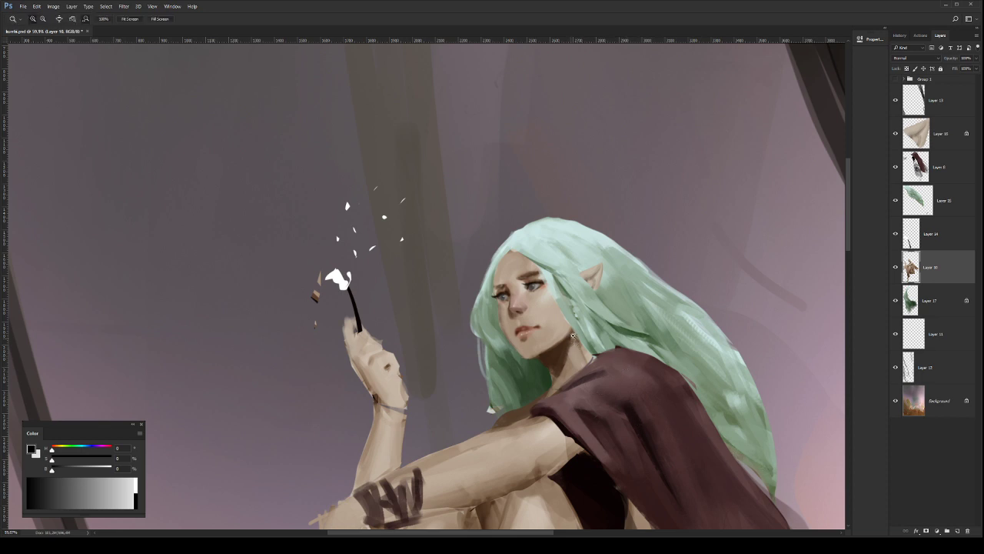
left_click(568, 340, "alt")
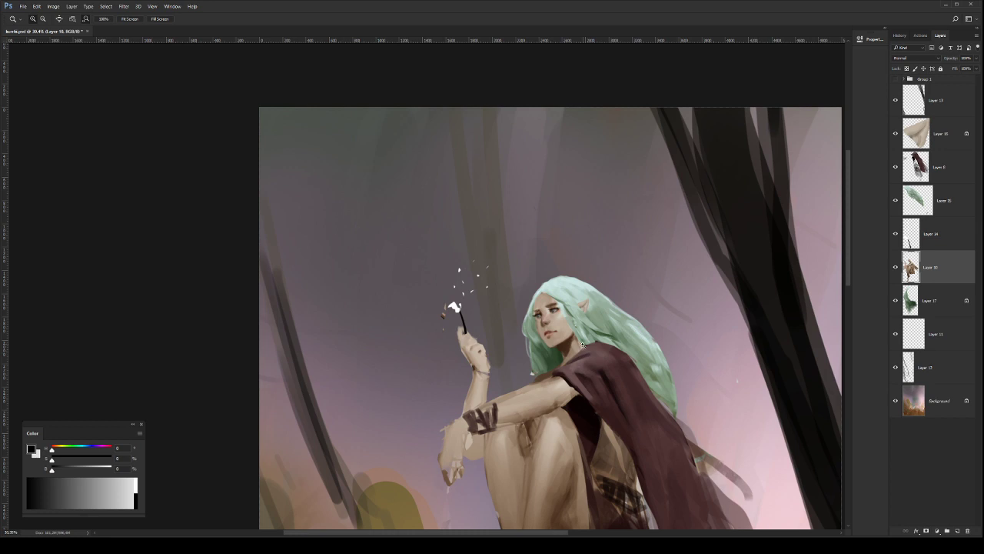
left_click(585, 342, "alt")
left_click_drag(599, 322, 574, 256)
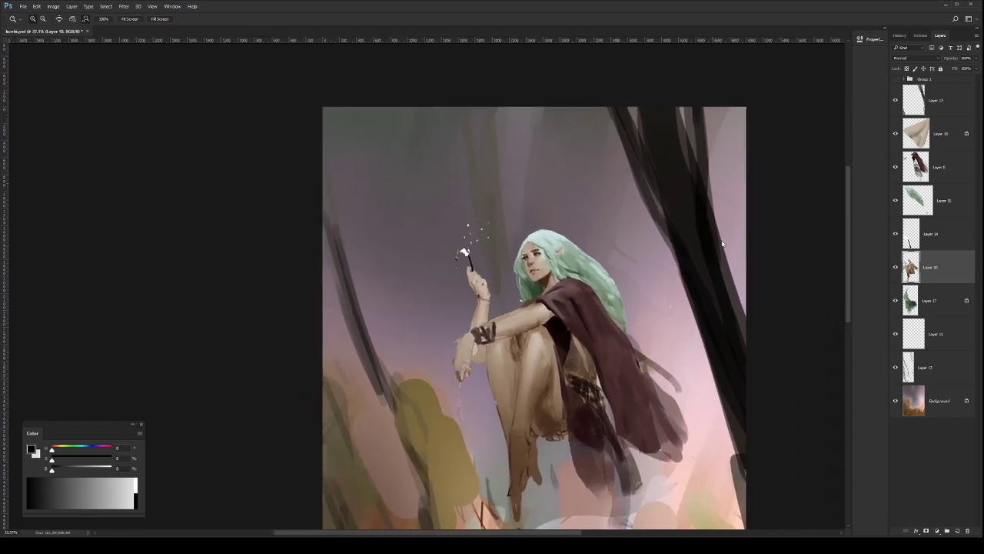
left_click(541, 345)
key("l")
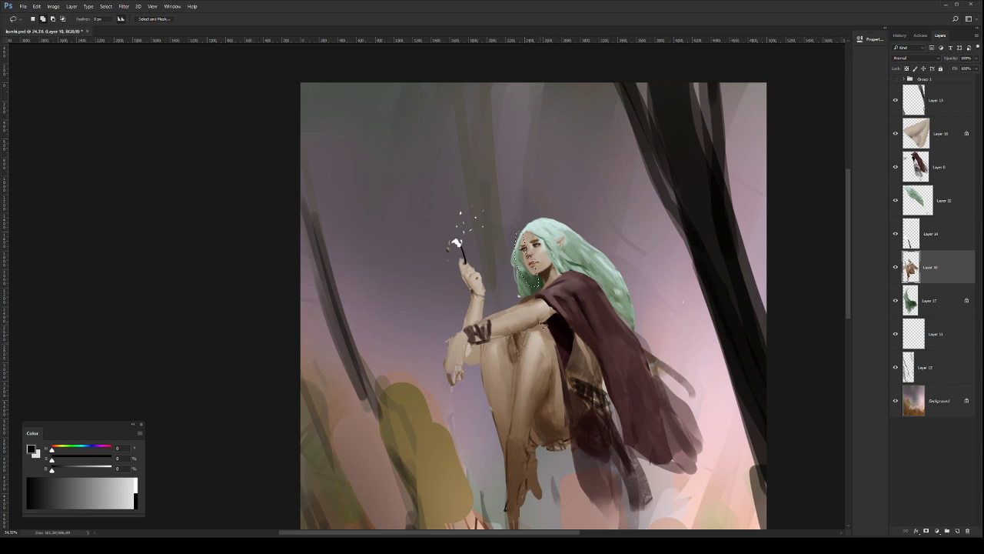
mouse_move(540, 324)
left_mouse_down()
mouse_move(519, 378)
mouse_move(510, 514)
mouse_move(555, 371)
mouse_move(559, 320)
left_mouse_up()
Step: Brush sampled skin tones over the knee and shin inside the leg selection
key("b")
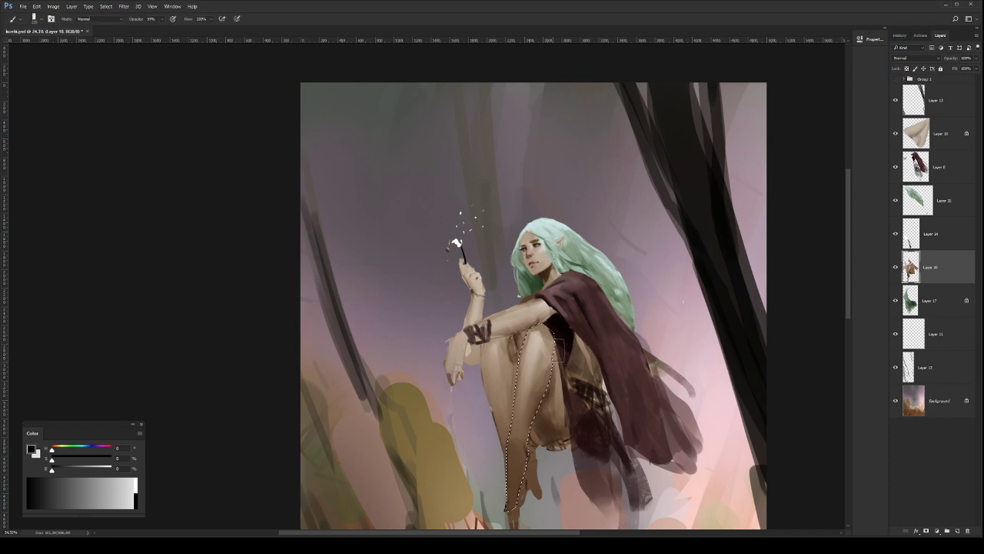
left_click(643, 284)
left_click(525, 346, "alt")
left_click_drag(550, 334, 543, 362)
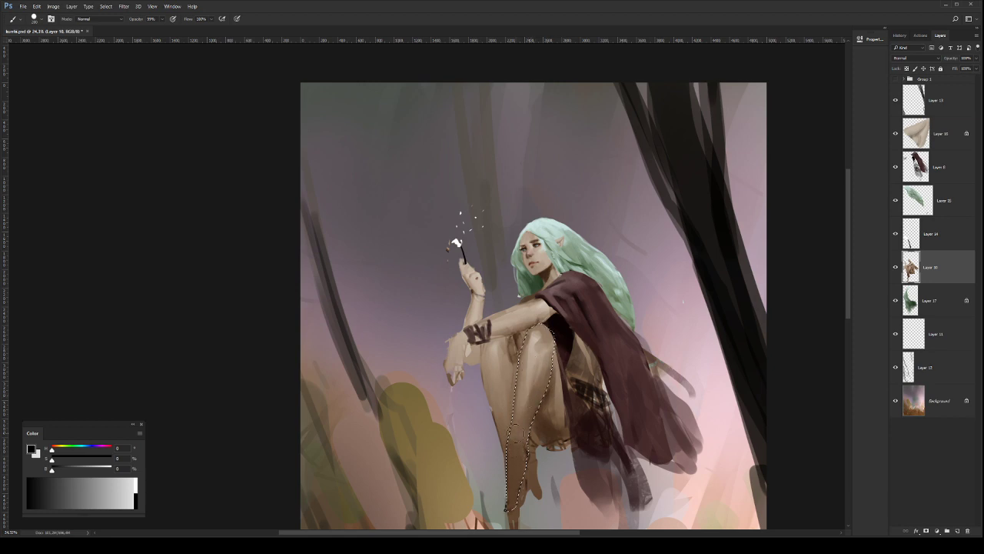
left_click_drag(613, 420, 609, 342)
Step: Set the brush to Multiply mode, adjust its size, and shade the selected leg with soft strokes
right_click(549, 384, "shift")
left_click(600, 174)
left_click_drag(604, 358, 613, 358)
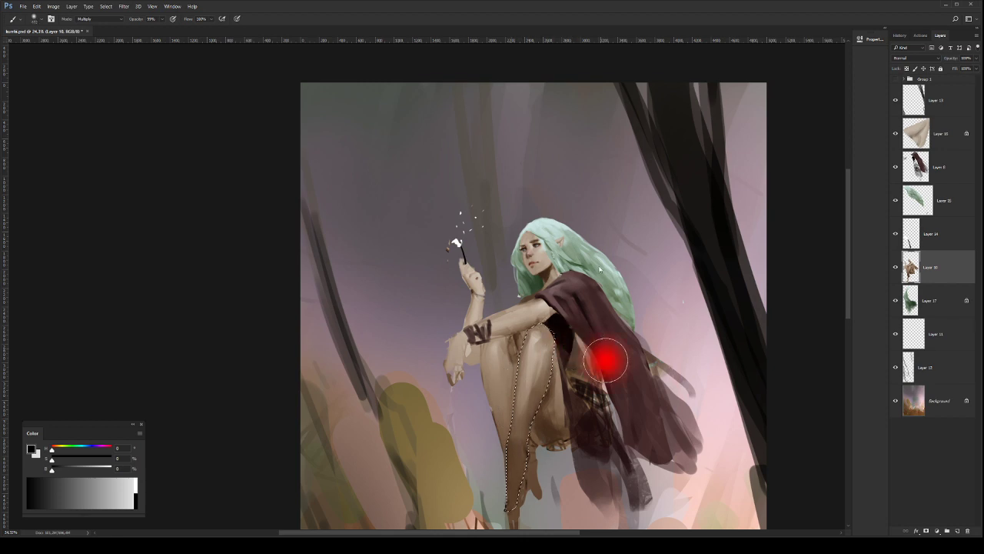
left_click_drag(565, 308, 584, 311)
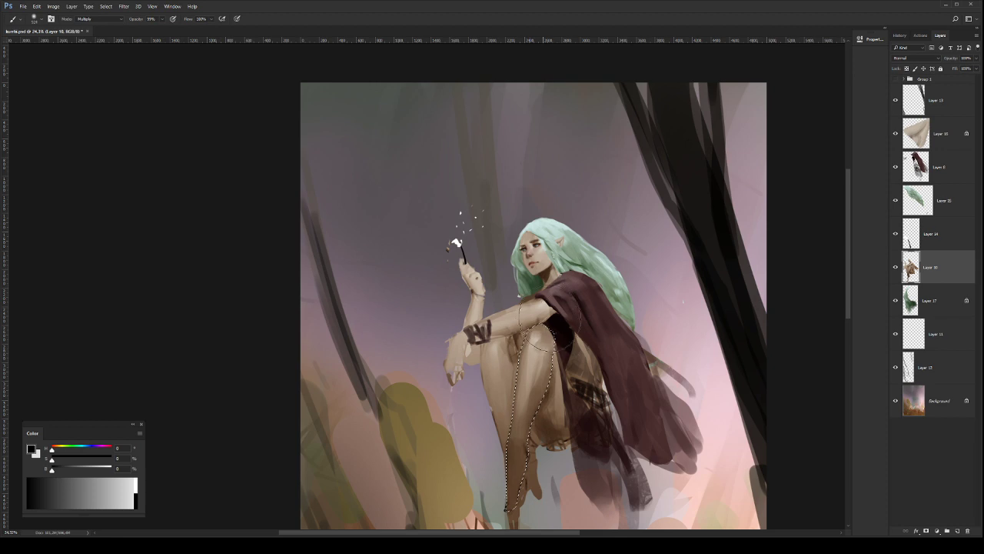
left_click_drag(589, 354, 597, 504)
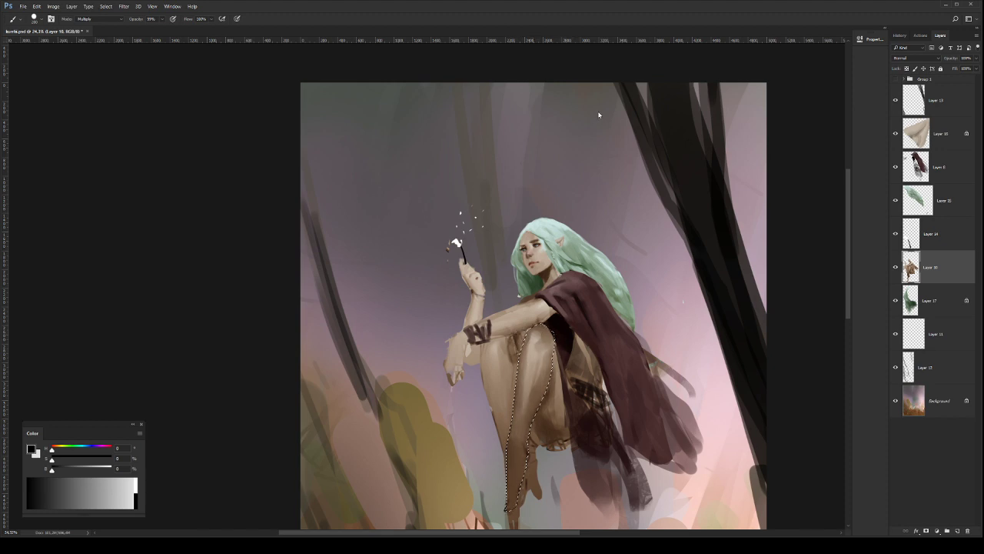
Step: Return the brush to Normal mode and model the selected leg with sampled skin tone, smudging the transitions
key("shift+alt+n")
left_click(530, 350, "alt")
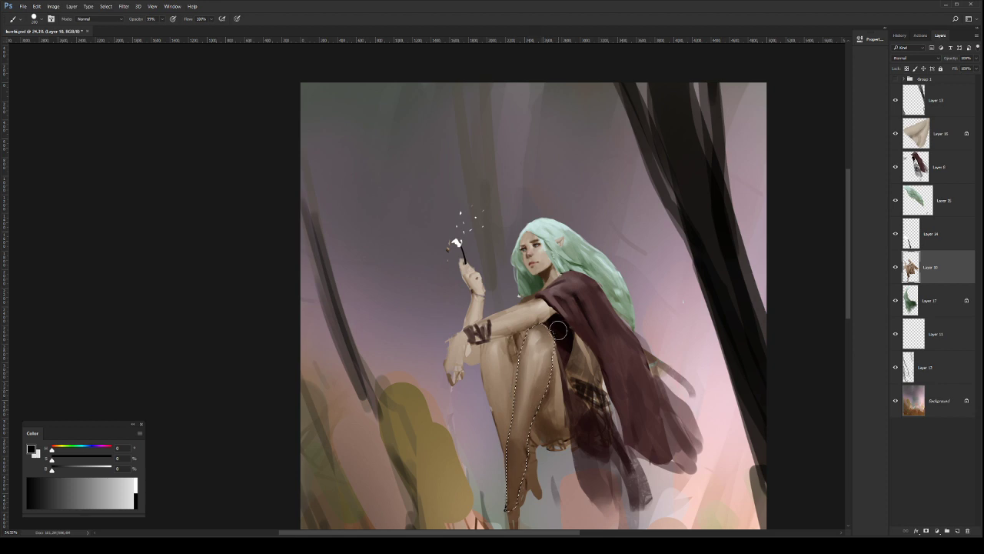
key("r")
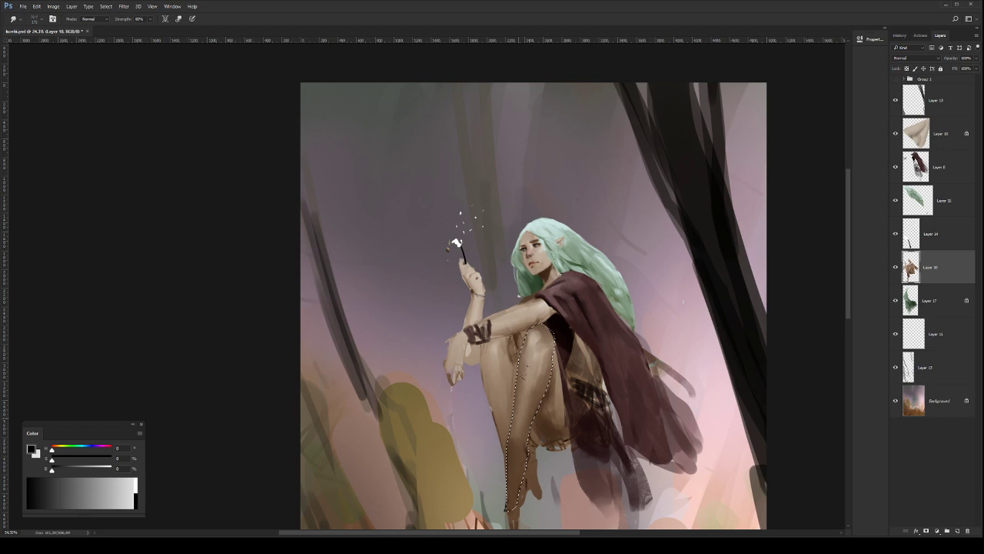
key("b")
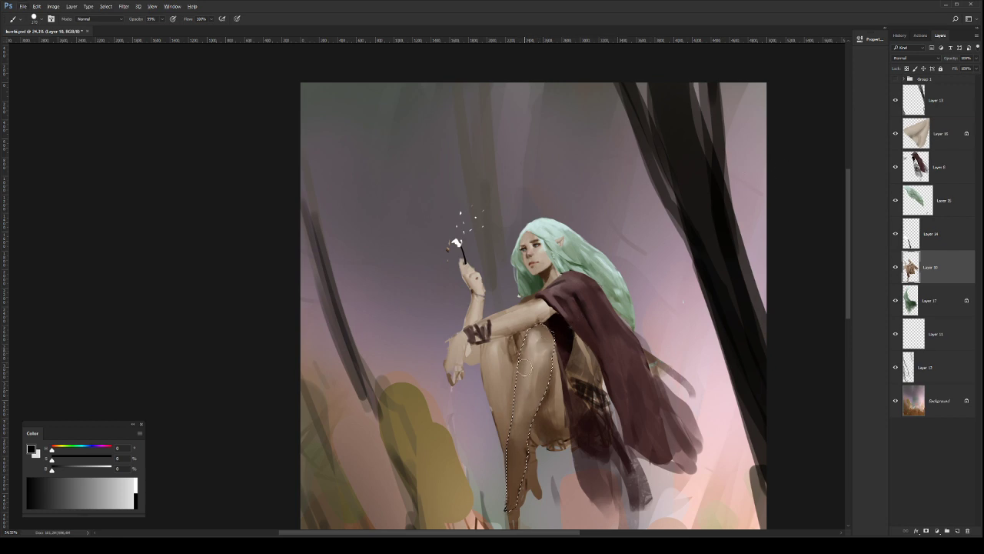
left_click_drag(571, 415, 589, 402)
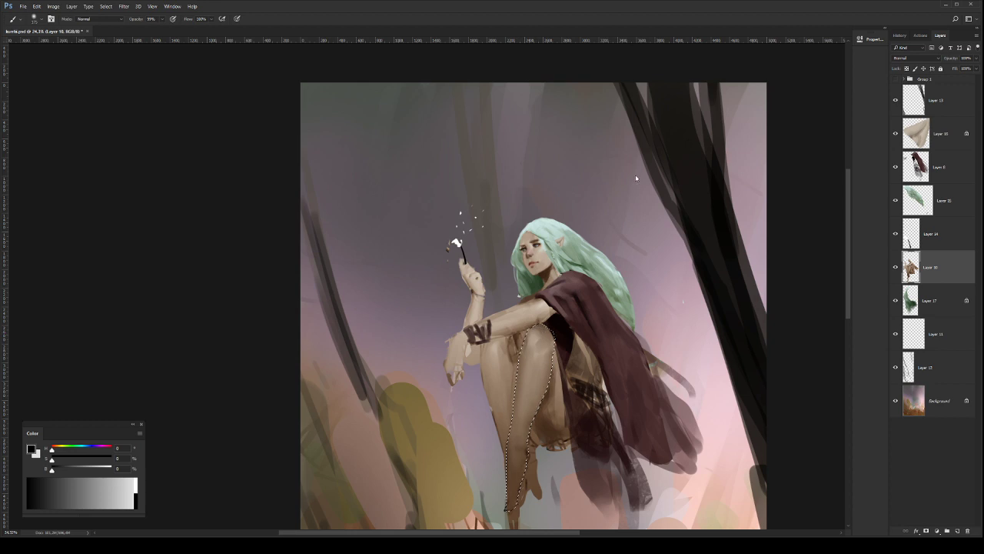
Step: Glaze reddish-brown shading over the knee and lower shin with a large soft brush in Multiply mode
left_click_drag(606, 394, 667, 394)
key("bracketleft")
key("bracketleft")
key("bracketleft")
key("bracketleft")
key("bracketleft")
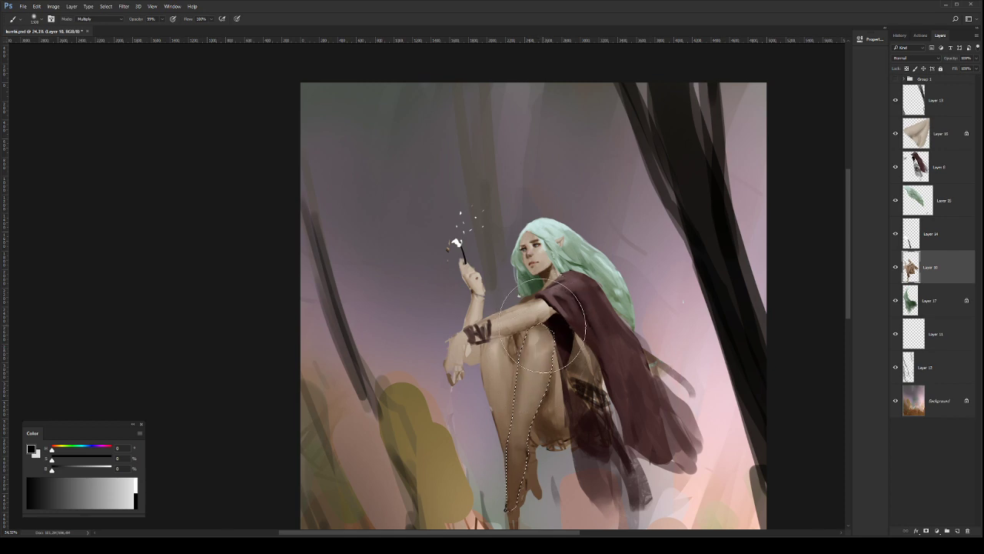
left_click_drag(548, 311, 529, 368)
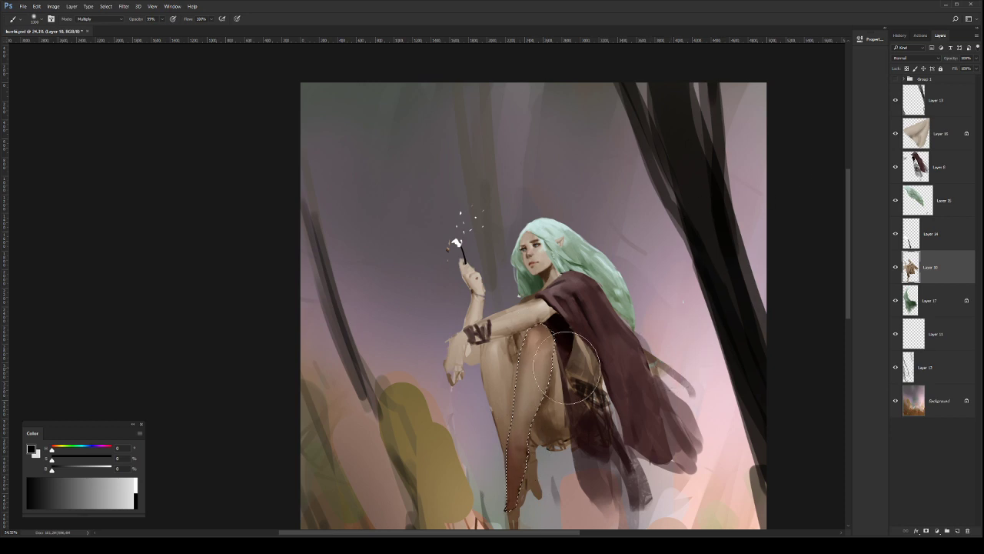
Step: Set the brush back to Normal mode and soften the reddish shading on the selected knee and shin
key("shift+alt+n")
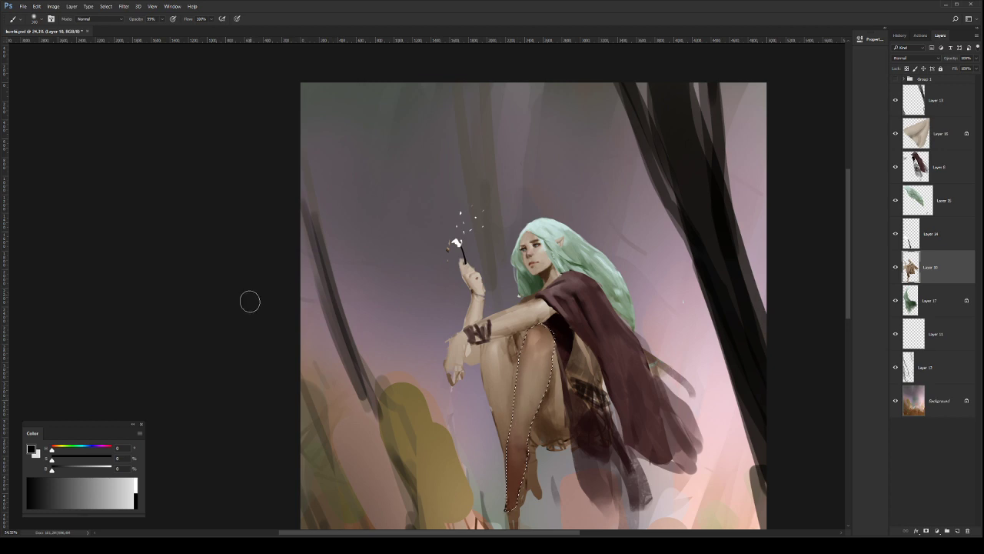
key("ctrl+d")
key("ctrl+shift+d")
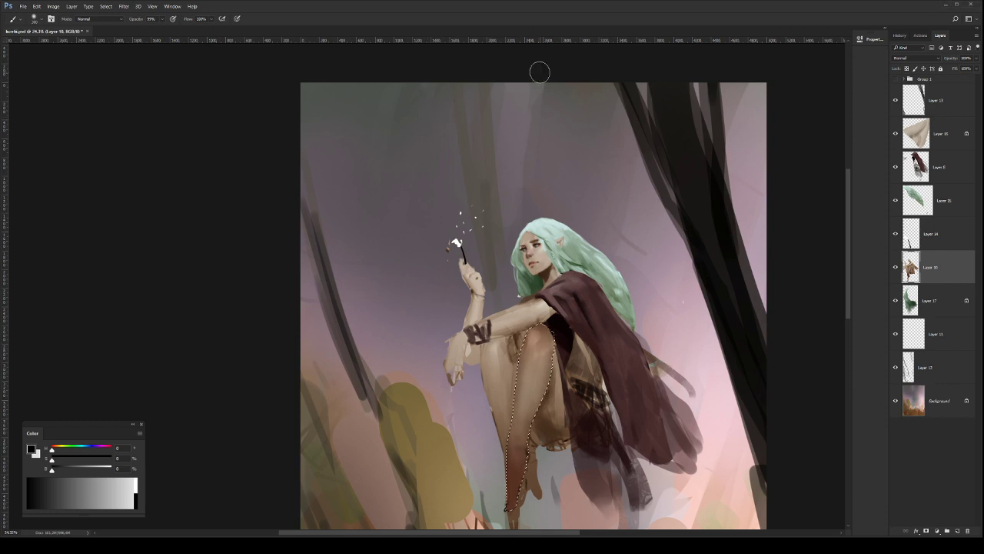
key("ctrl+space")
left_click(565, 356)
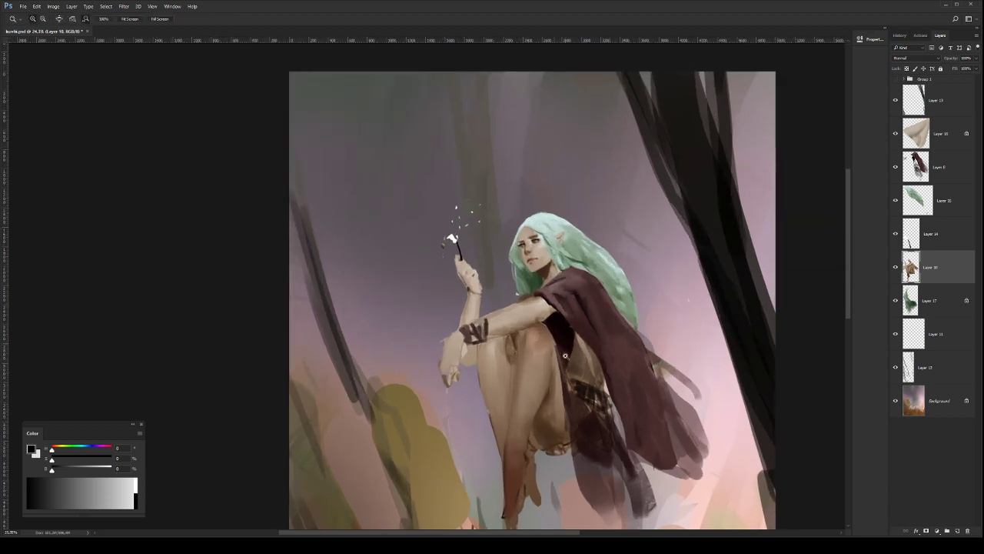
Step: Invert the leg selection, paint the thigh behind the shin with sampled brown skin tones, and deselect
key("ctrl+shift+i")
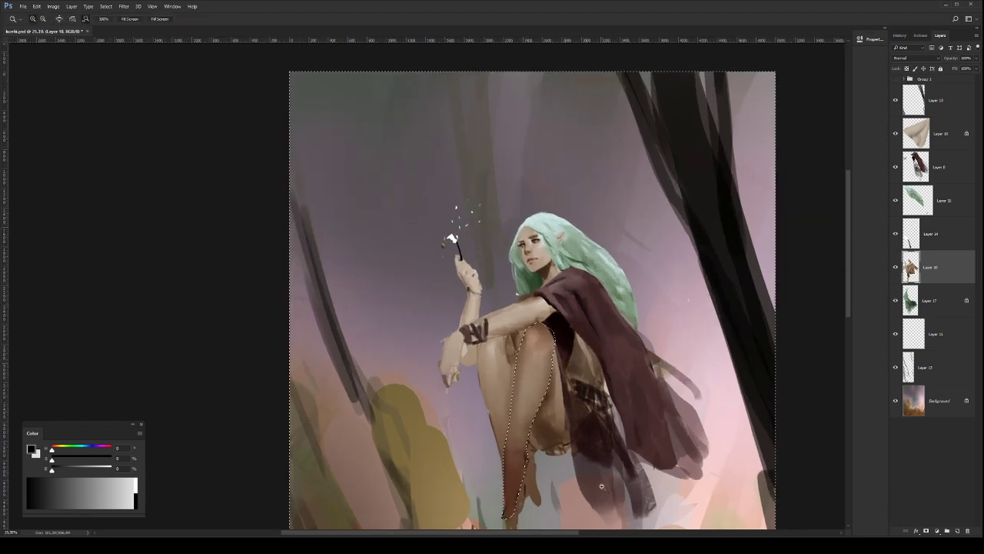
key("b")
left_click(554, 404, "alt")
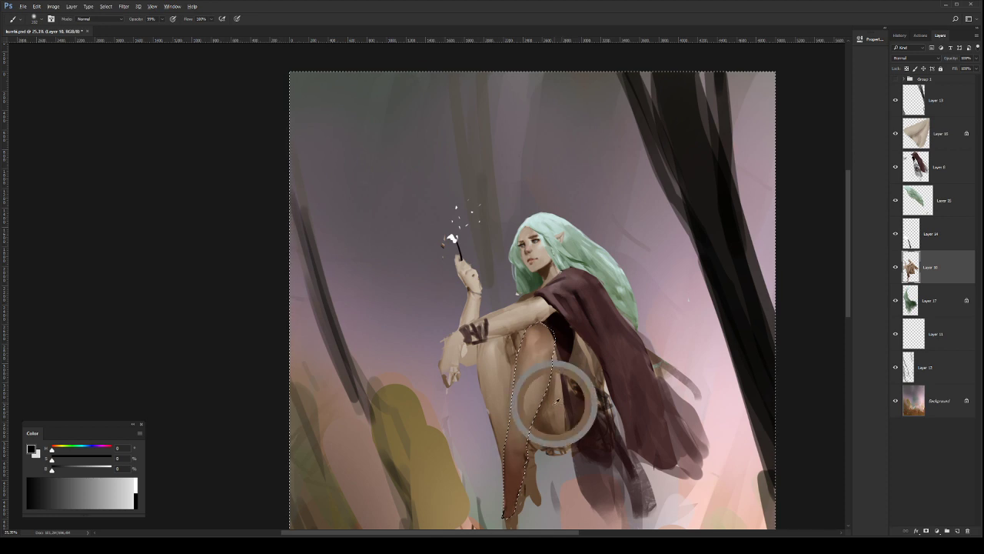
left_click_drag(559, 419, 569, 445)
left_click(559, 422, "alt")
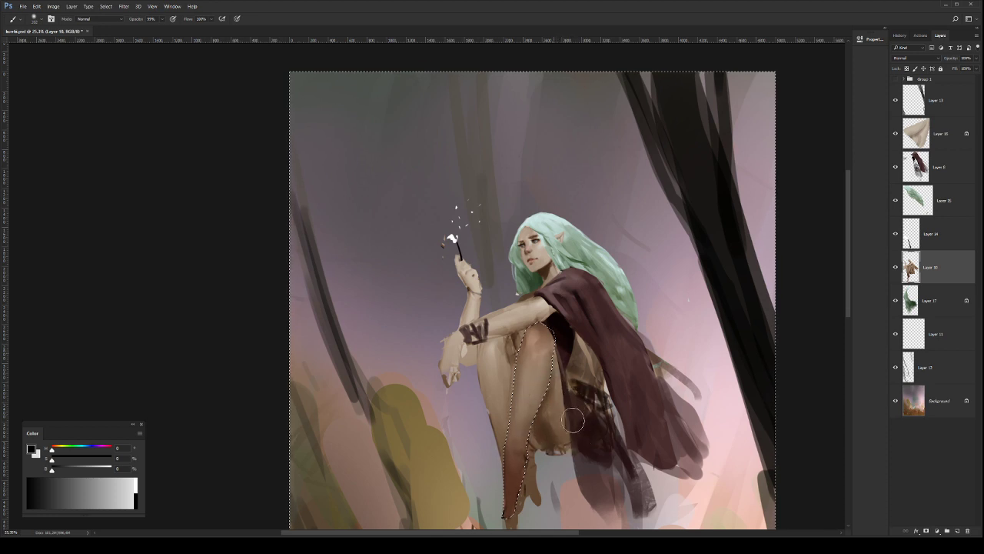
left_click(560, 400, "alt")
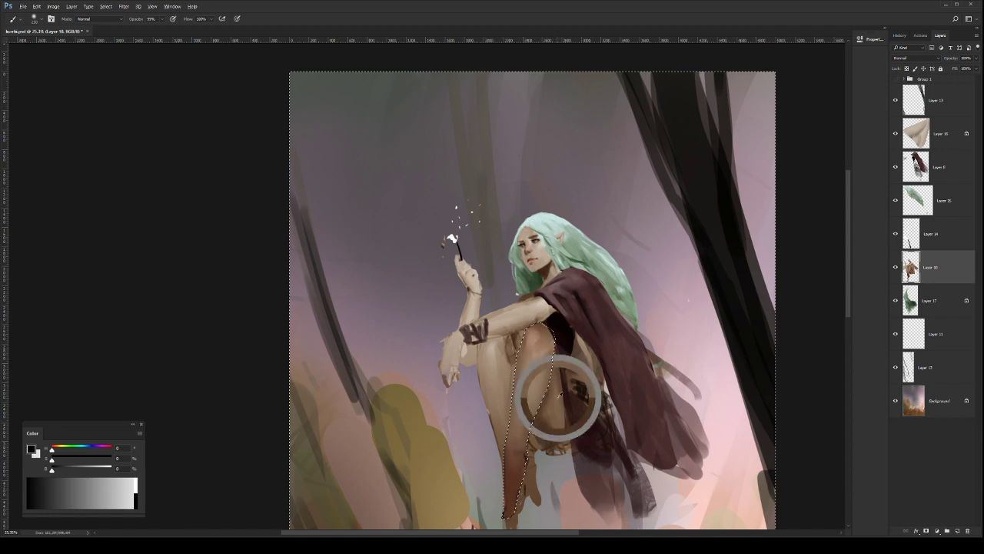
left_click_drag(563, 385, 567, 427)
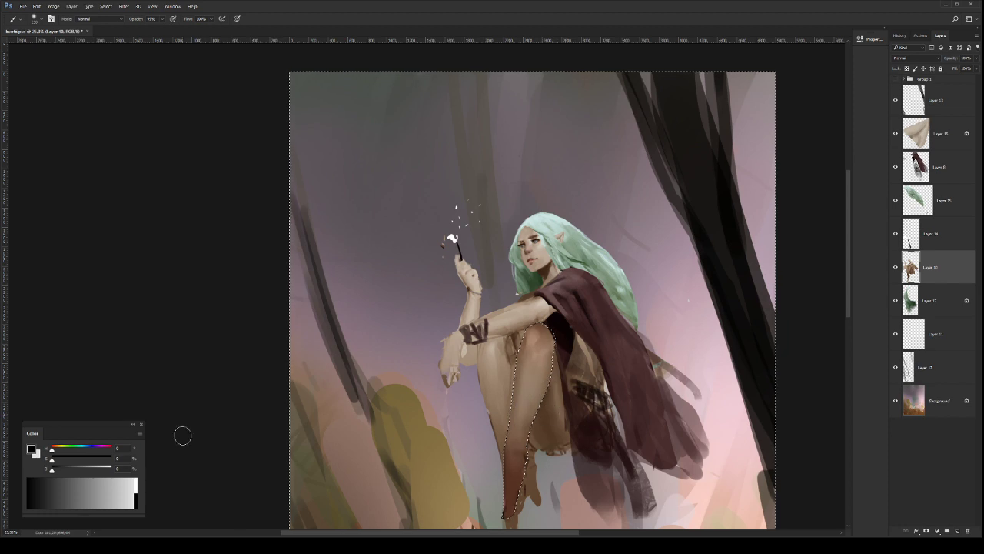
key("ctrl+d")
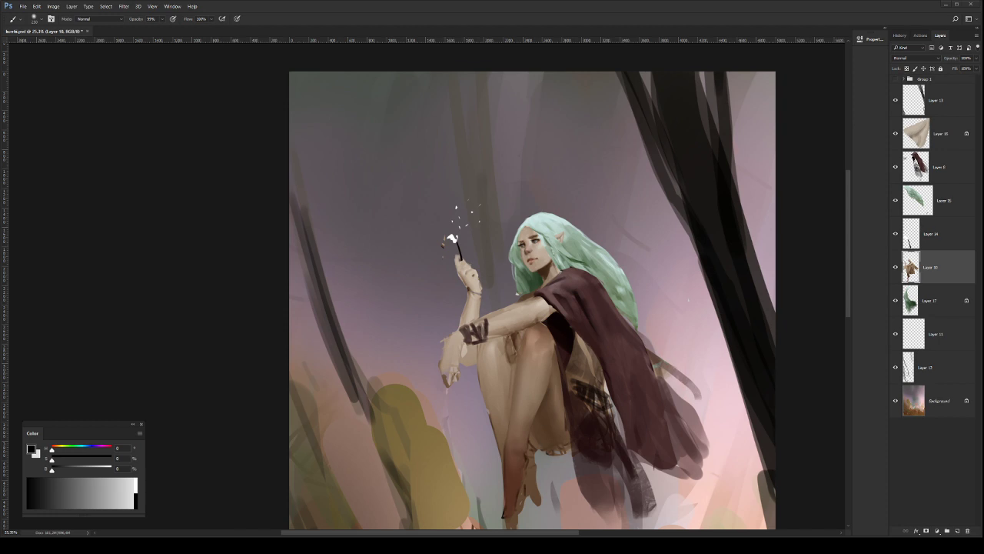
Step: Restore the leg selection, refine the skin tones along both sides of the leg's edge, and deselect
key("ctrl+shift+i")
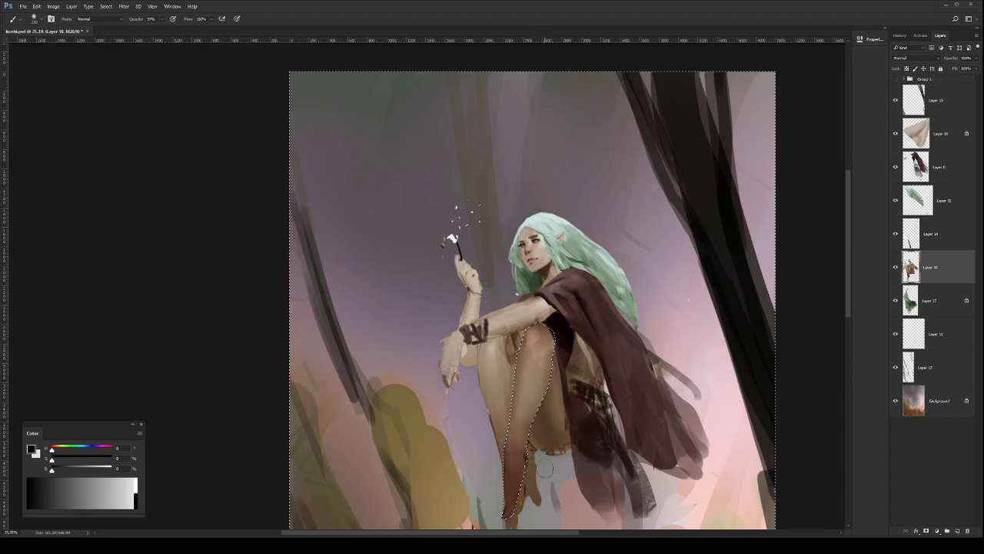
key("ctrl+shift+i")
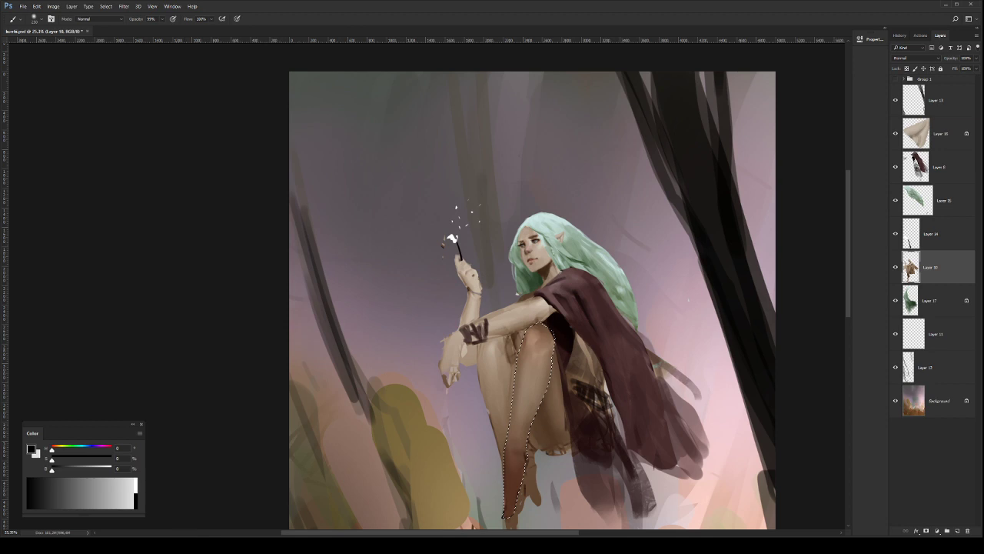
key("ctrl+d")
key("ctrl+z")
left_click(554, 369, "alt")
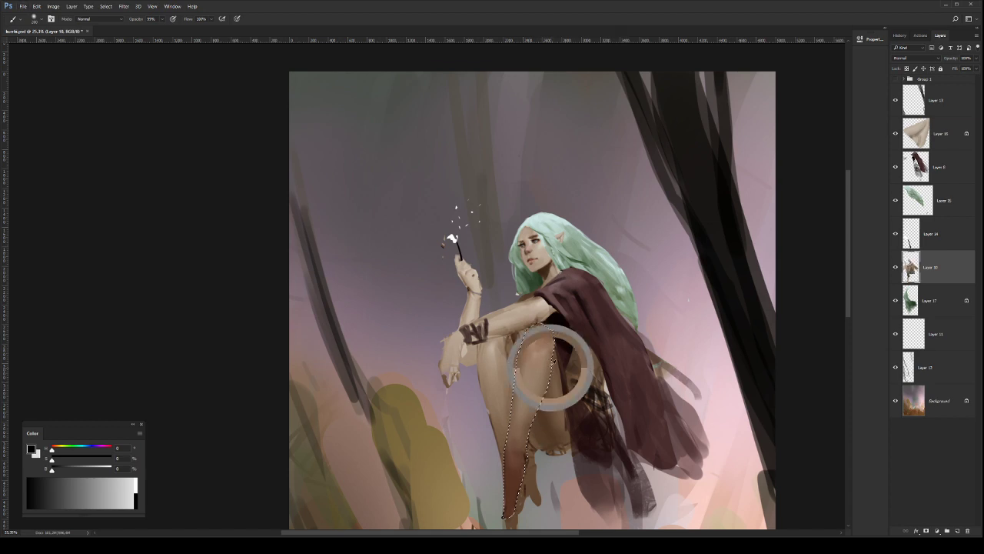
left_click(552, 414, "alt")
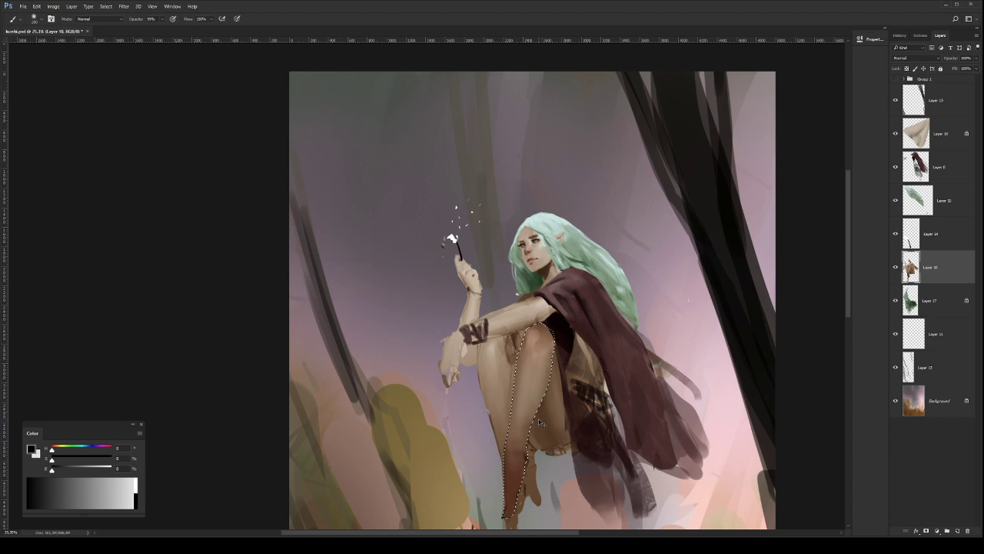
key("ctrl+shift+i")
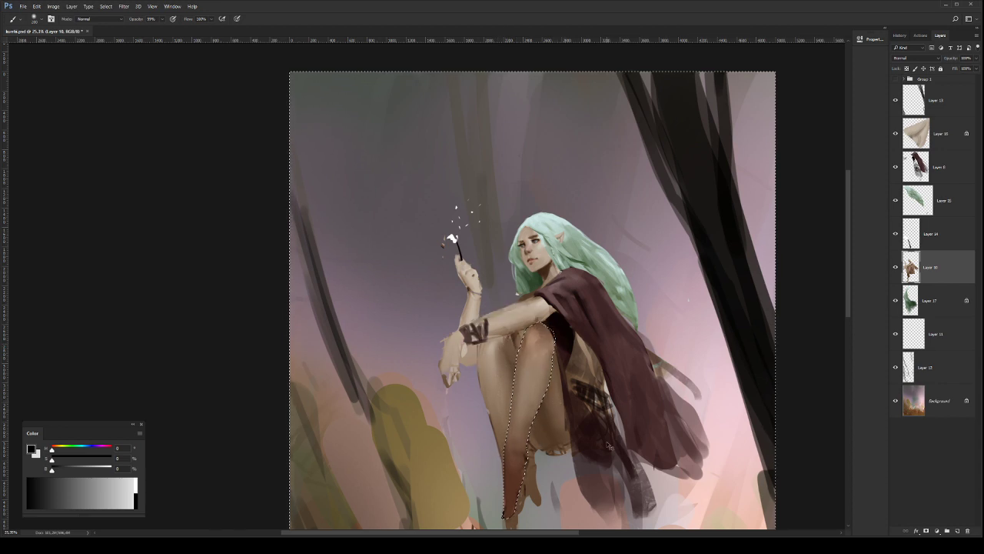
key("ctrl+d")
Step: Make the dark cloak's layer active for editing
key("z")
left_click(616, 342, "alt")
left_click(615, 342)
key("r")
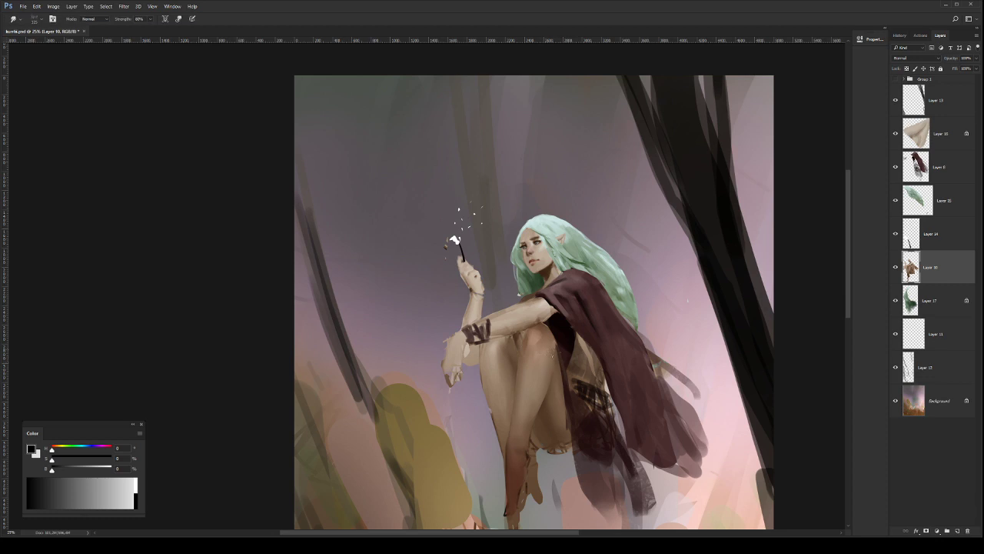
left_click(944, 157)
Step: Try to erase the dark cloth along the back of the thigh, and undo the erasing
key("e")
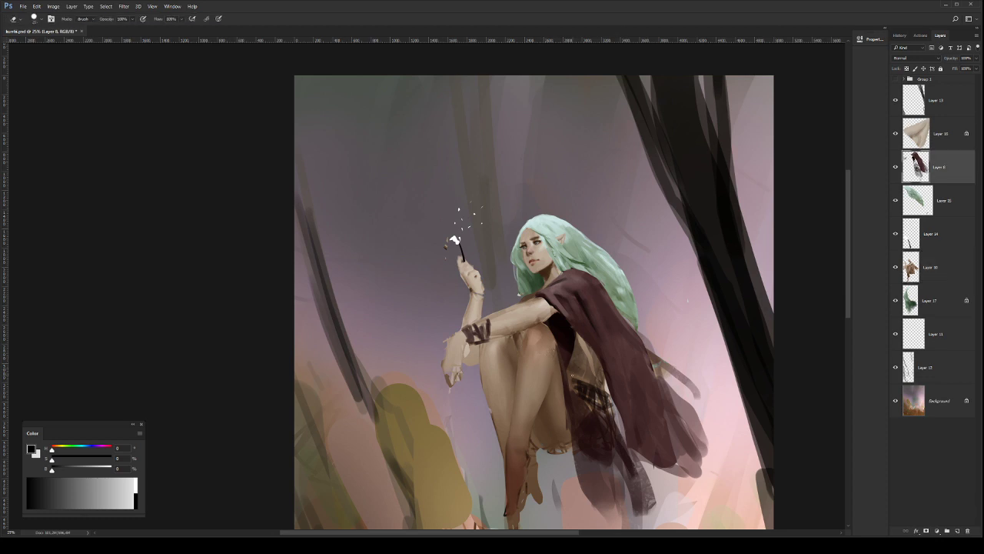
left_click_drag(562, 373, 582, 490)
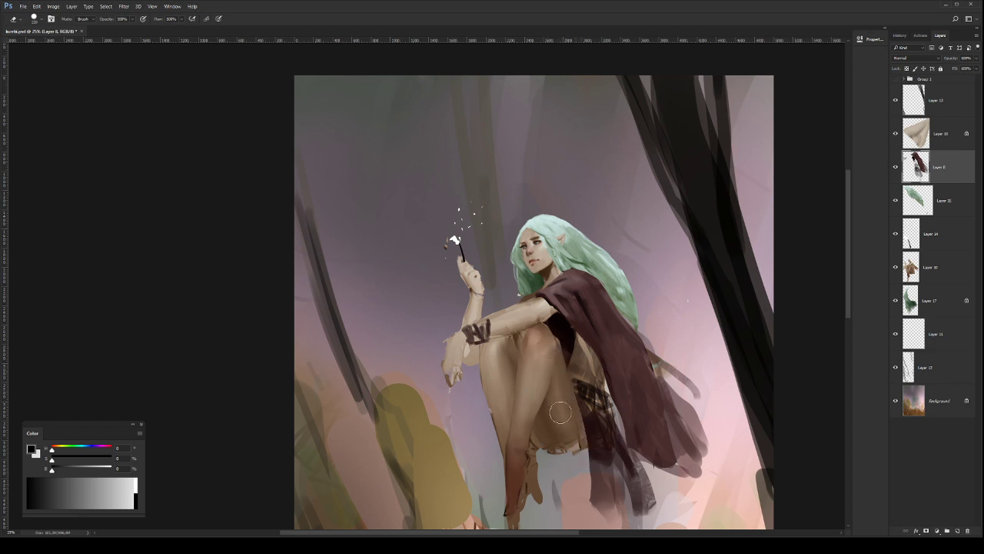
key("ctrl+z")
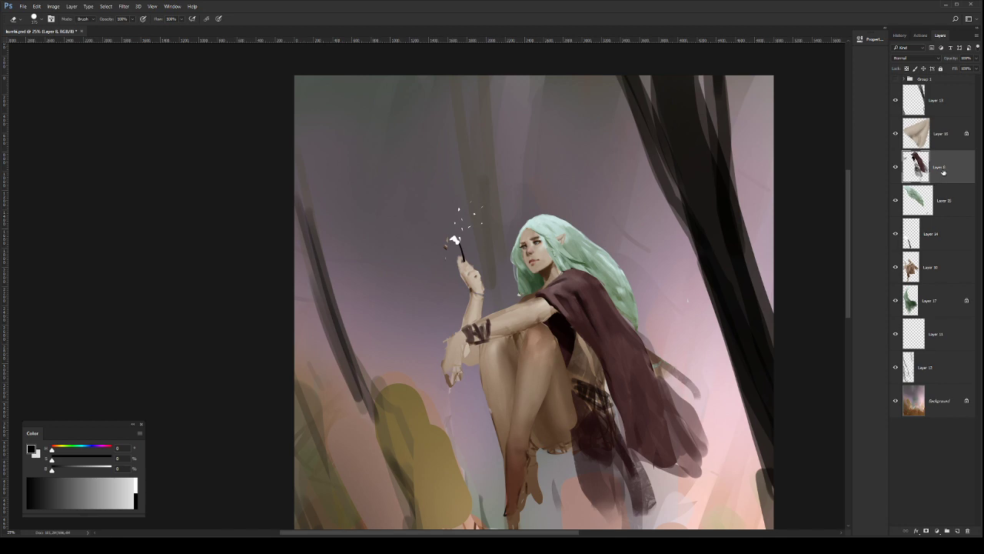
Step: Lasso a ragged hanging cloth shape behind the shin, fill it with dark maroon using a smaller brush, and deselect
key("b")
right_click(559, 327, "alt")
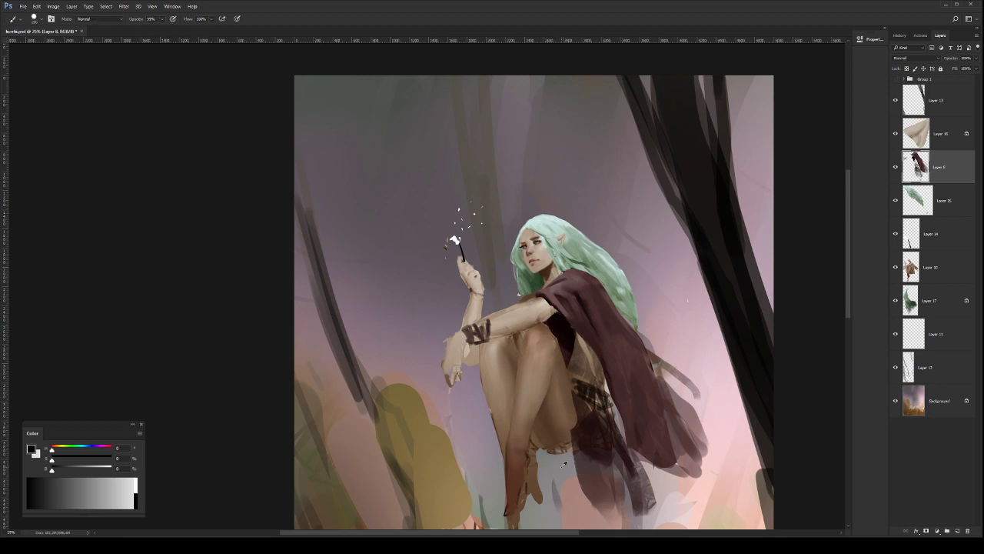
key("bracketleft")
key("bracketleft")
key("bracketleft")
key("bracketleft")
key("bracketleft")
key("bracketleft")
key("bracketleft")
left_click(567, 357, "alt")
key("l")
left_click_drag(614, 378, 605, 330)
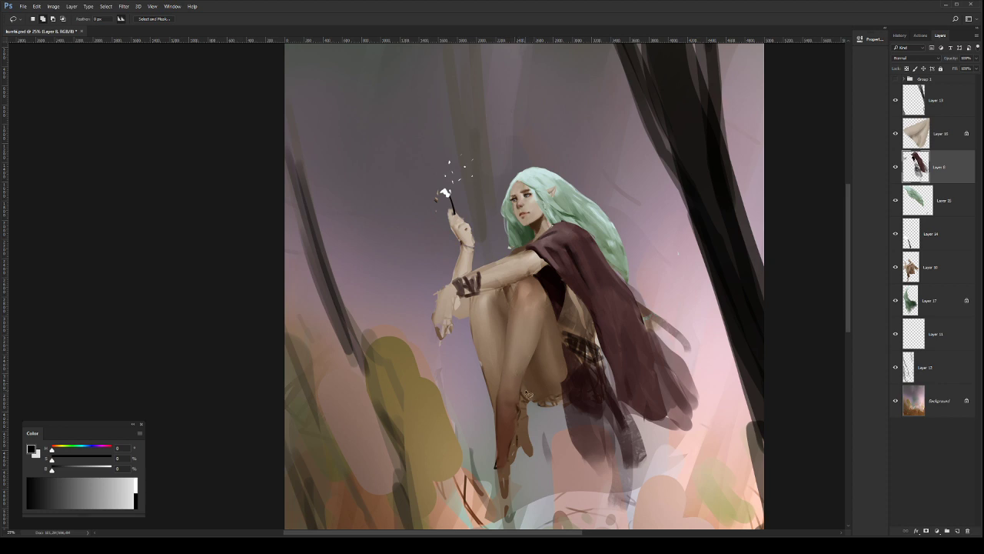
left_click(523, 384)
mouse_move(537, 416)
left_mouse_down()
mouse_move(542, 491)
mouse_move(499, 512)
mouse_move(502, 463)
mouse_move(520, 445)
mouse_move(523, 379)
mouse_move(551, 397)
left_mouse_up()
key("b")
mouse_move(526, 415)
left_mouse_down()
mouse_move(547, 475)
mouse_move(517, 406)
mouse_move(526, 396)
mouse_move(519, 499)
mouse_move(547, 363)
mouse_move(559, 393)
mouse_move(541, 400)
mouse_move(516, 383)
left_mouse_up()
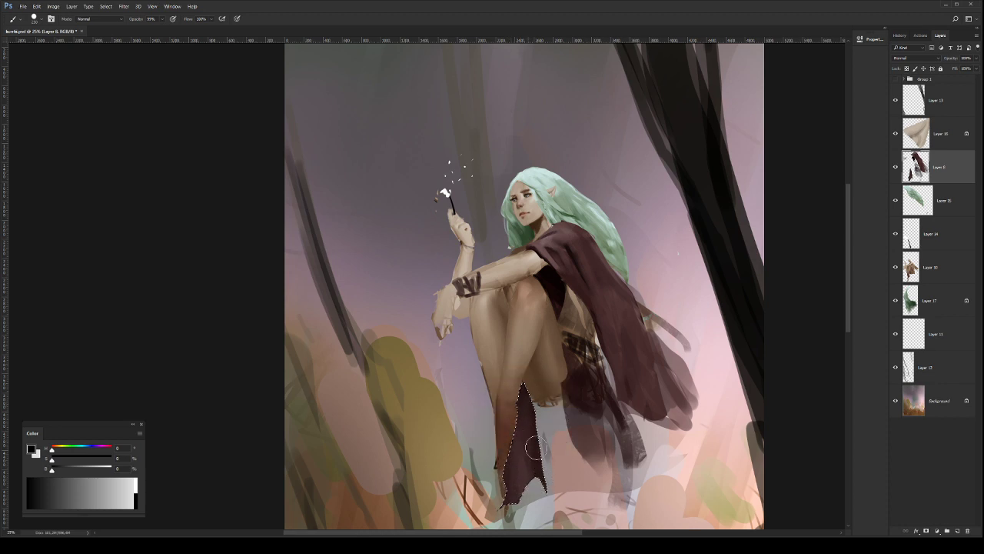
key("ctrl+d")
Step: Try to erase part of the cloth at the hip with an enlarged eraser, and undo the erasing
key("z")
left_click_drag(570, 418, 510, 417)
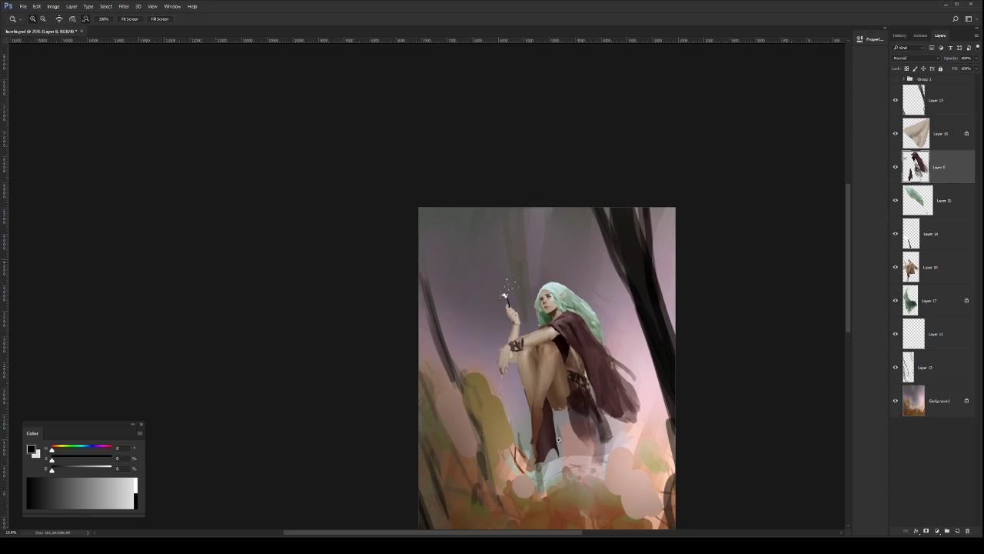
mouse_move(480, 269)
left_mouse_down()
mouse_move(499, 267)
mouse_move(493, 292)
mouse_move(519, 300)
mouse_move(554, 358)
left_mouse_up()
key("b")
key("z")
key("e")
key("bracketright")
key("bracketright")
key("bracketright")
key("bracketright")
mouse_move(492, 349)
left_mouse_down()
mouse_move(500, 409)
mouse_move(482, 339)
mouse_move(516, 405)
mouse_move(500, 356)
mouse_move(496, 376)
mouse_move(475, 355)
mouse_move(499, 447)
mouse_move(504, 374)
left_mouse_up()
key("ctrl+z")
Step: Paint a solid dark band over the belt at the hip and erase along the hanging cloth's inner edge
key("b")
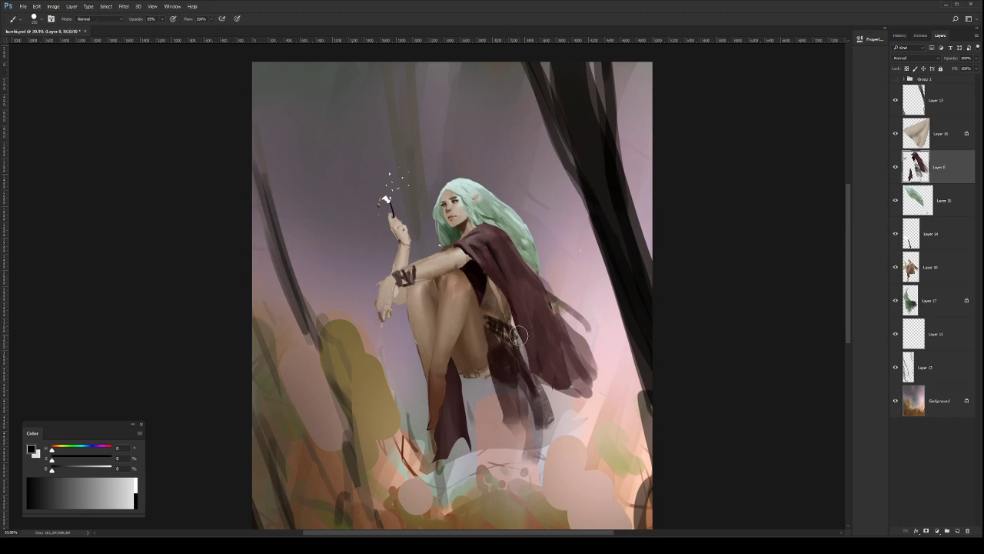
key("bracketleft")
key("bracketleft")
left_click_drag(489, 320, 512, 336)
key("e")
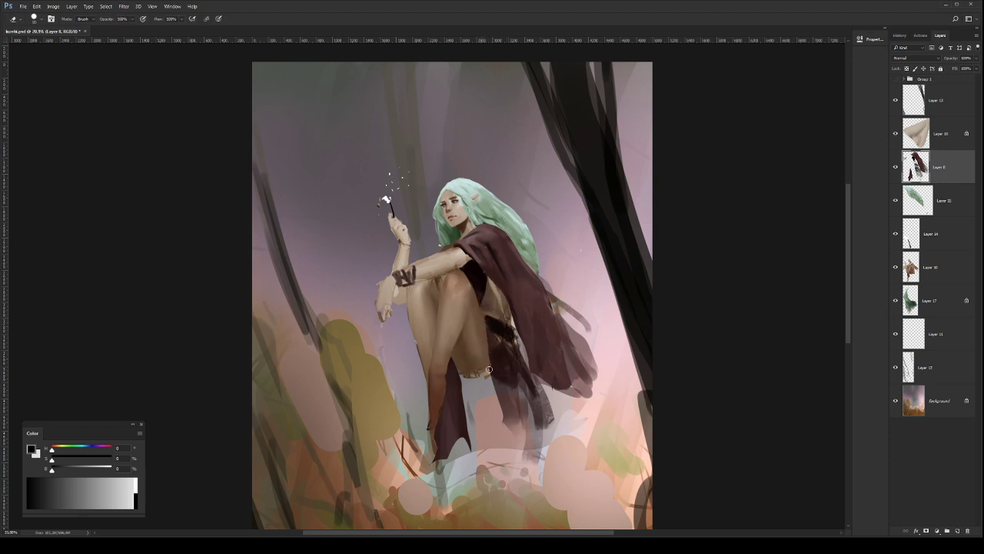
left_click_drag(484, 336, 494, 409)
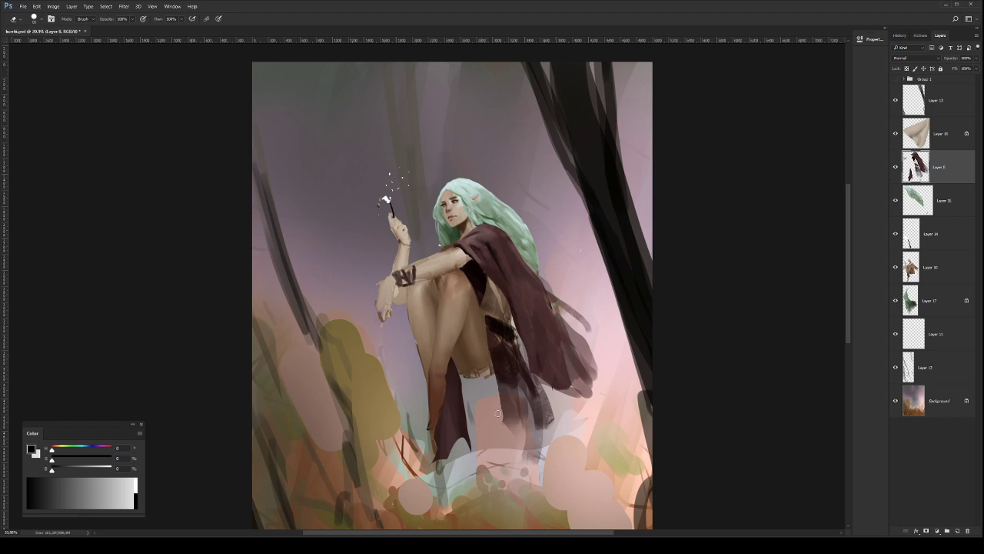
Step: On the skin layer, paint over the ragged underside of the thigh with a sampled brown skin tone
left_click(930, 267)
key("b")
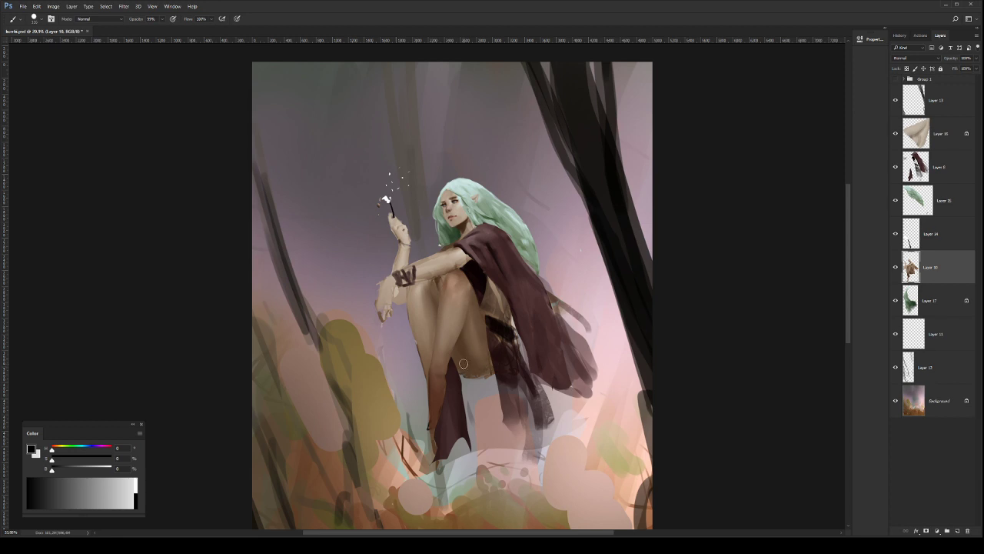
left_click(468, 369, "alt")
left_click_drag(469, 366, 471, 369)
key("z")
left_click(559, 331)
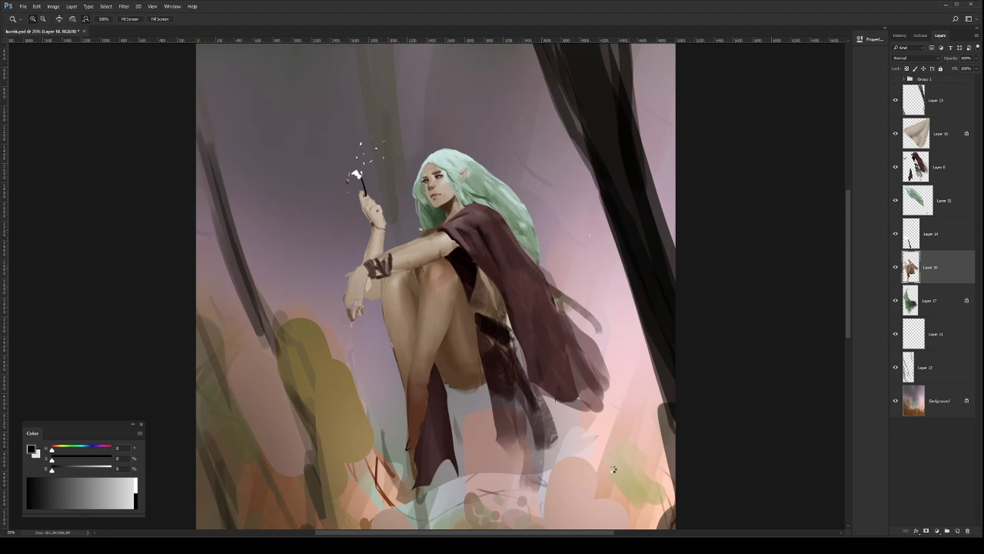
Step: Flip the canvas horizontally, touch up the skin at the hip, and check it with the cloak layer hidden
key("ctrl+shift+h")
scroll(500, 316, "left", 3)
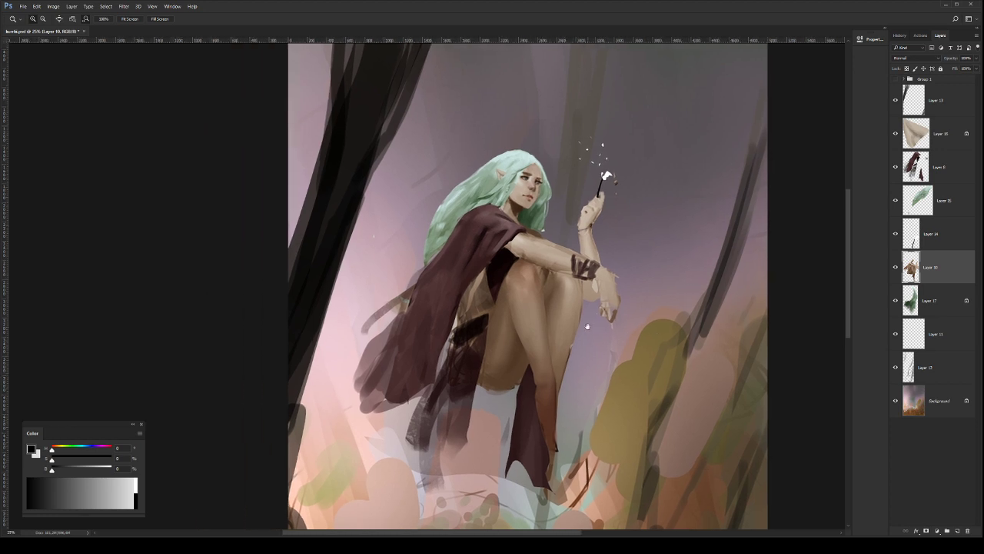
key("b")
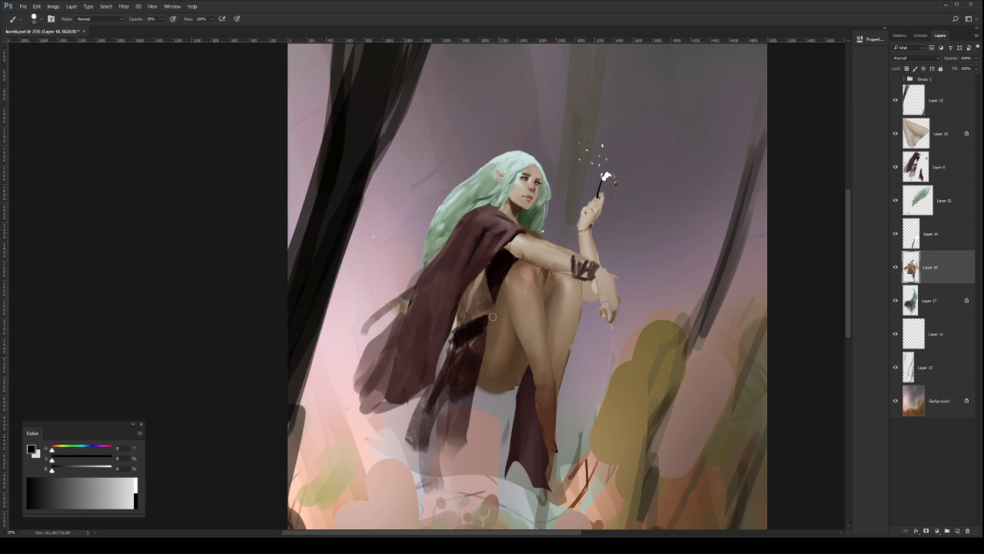
left_click_drag(509, 273, 502, 332)
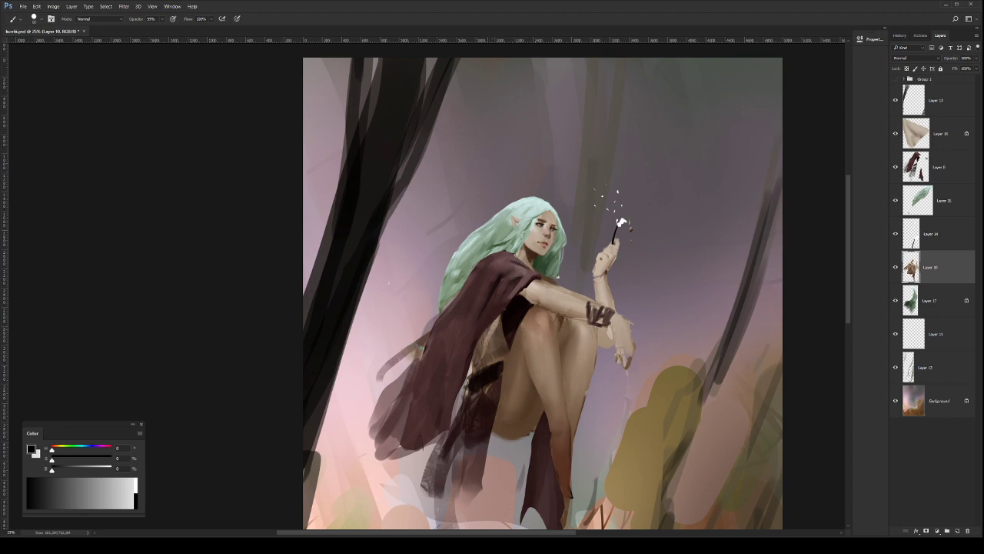
left_click(895, 167)
left_click(895, 167)
Step: Lasso the dark patch beside the waist, delete it from the cloak layer, and deselect
key("l")
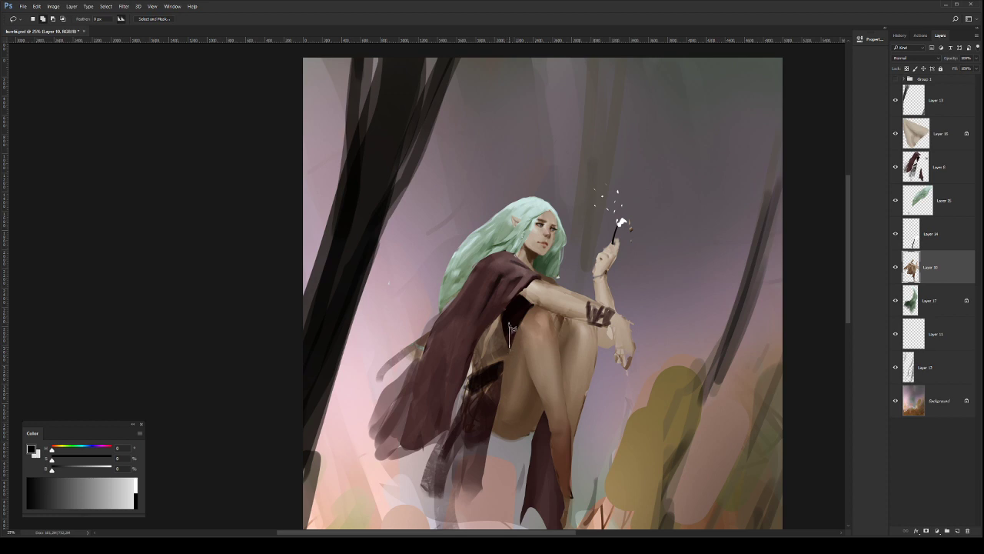
mouse_move(506, 315)
left_mouse_down()
mouse_move(471, 369)
mouse_move(478, 379)
mouse_move(512, 360)
left_mouse_up()
key("Delete")
key("ctrl+z")
left_click(938, 166)
key("Delete")
key("ctrl+d")
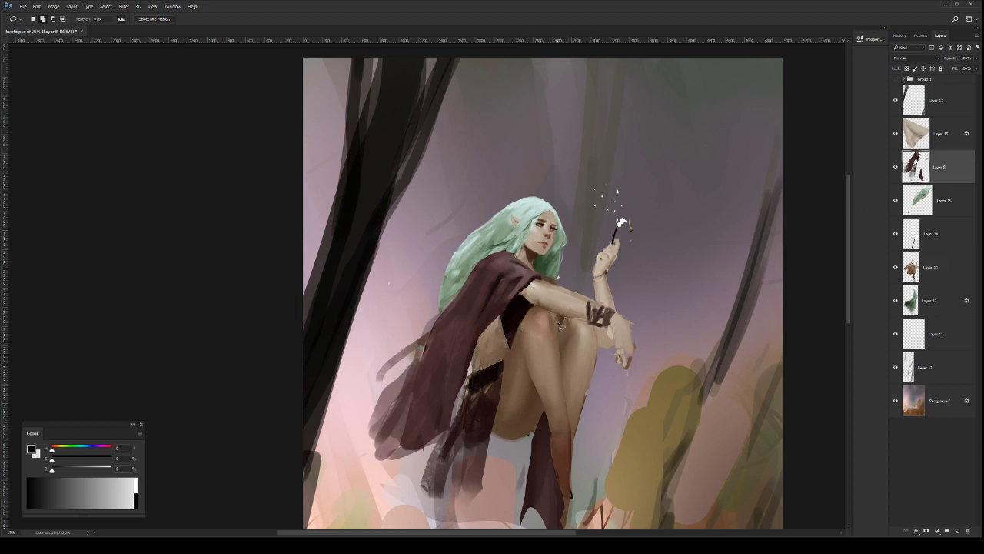
Step: Touch up the cloth edge at the hip and paint the exposed waist on the skin layer with sampled skin tones
key("b")
mouse_move(498, 366)
left_mouse_down()
mouse_move(488, 370)
mouse_move(503, 355)
mouse_move(498, 368)
left_mouse_up()
left_click(939, 268)
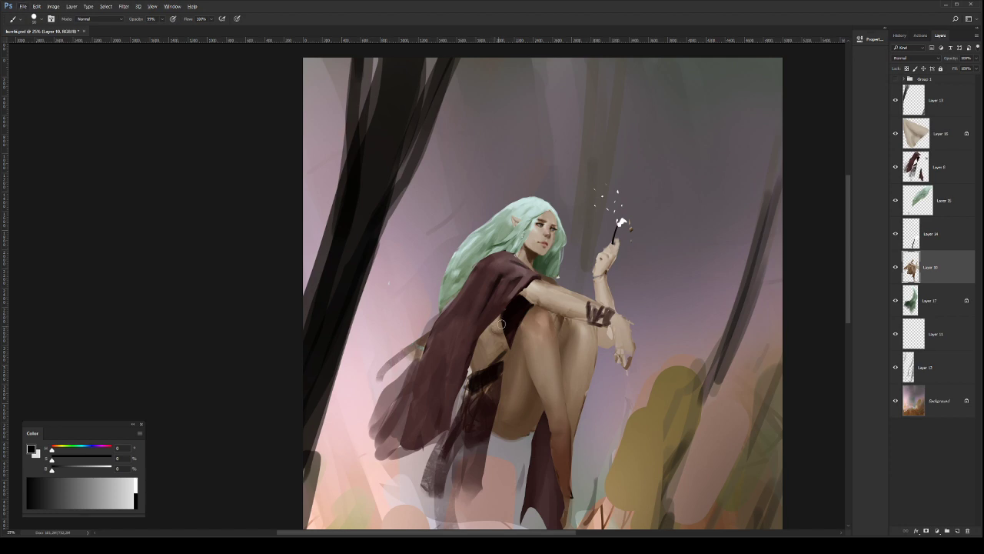
left_click(496, 325, "alt")
left_click(497, 333, "alt")
left_click(496, 329, "alt")
Step: Flip the canvas back horizontally and refine the skin of the waist between the dark top and the cloak
key("ctrl+shift+h")
key("z")
left_click_drag(609, 314, 591, 287)
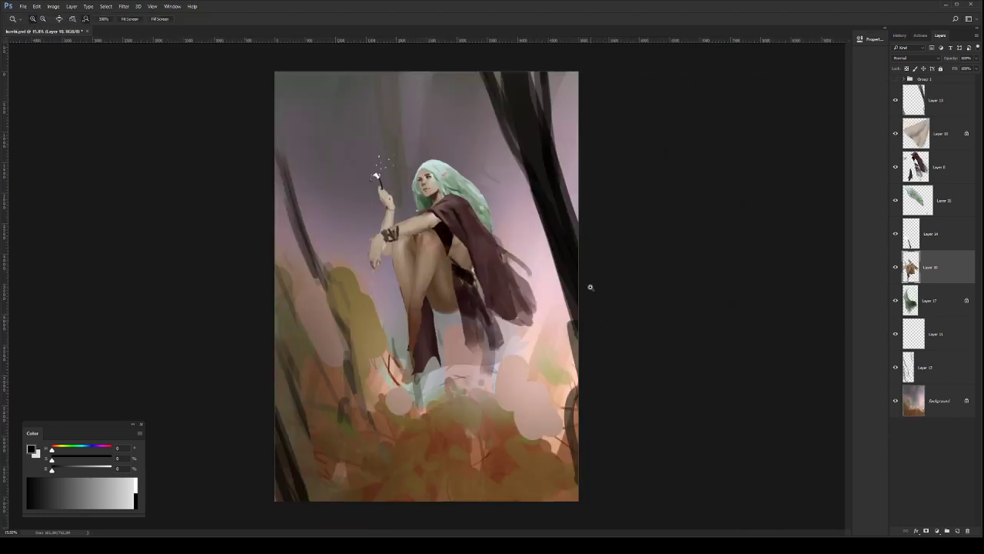
left_click_drag(470, 225, 508, 249)
left_click_drag(532, 286, 594, 365)
key("b")
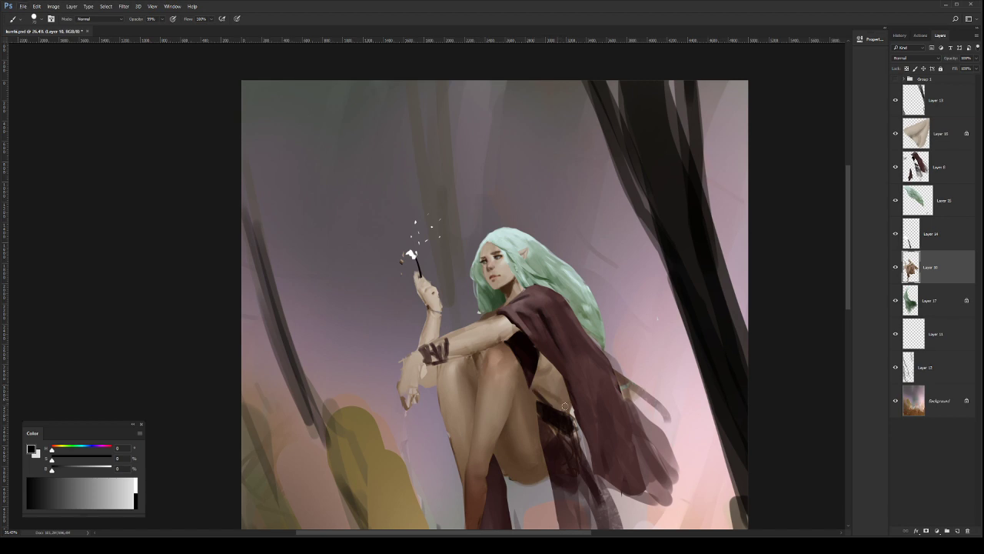
left_click(540, 365)
left_click(542, 358)
left_click(539, 365)
left_click_drag(546, 372, 542, 360)
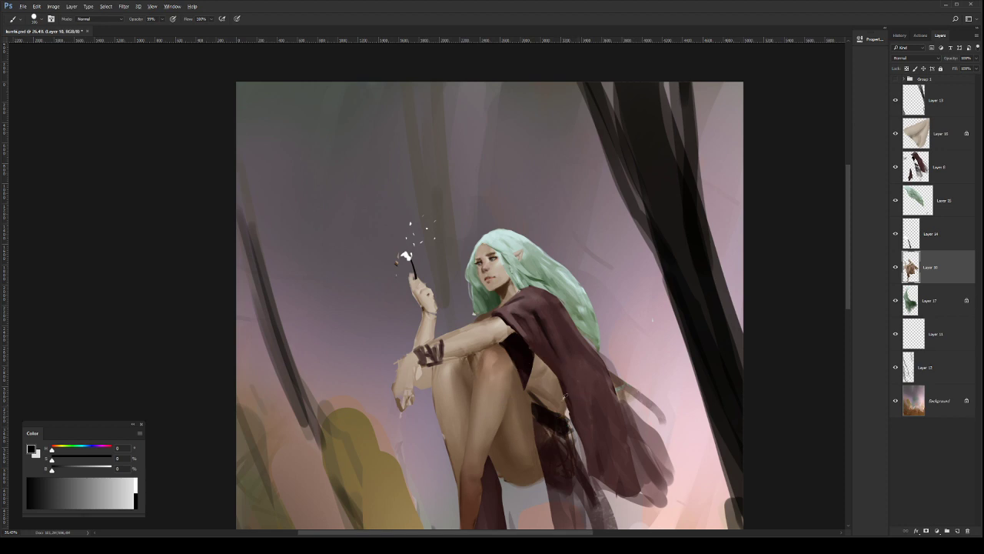
Step: Lock the skin layer's transparent pixels and shade the waist with a soft brush and sampled brown tones
mouse_move(575, 422)
left_mouse_down()
mouse_move(611, 433)
mouse_move(615, 464)
left_mouse_up()
key("slash")
mouse_move(537, 347)
left_mouse_down()
mouse_move(578, 368)
mouse_move(533, 363)
left_mouse_up()
key("bracketleft")
key("bracketleft")
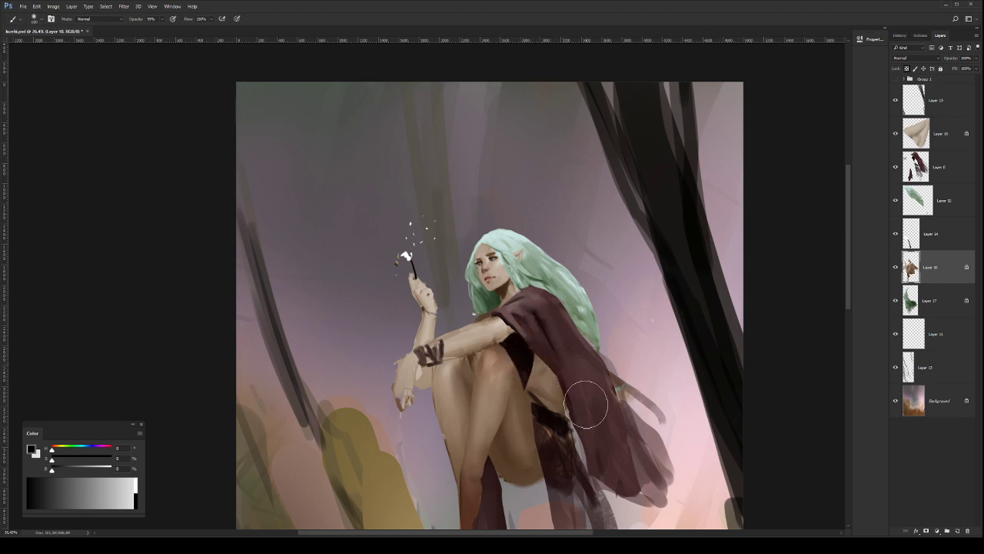
left_click_drag(559, 394, 538, 387)
left_click(538, 390)
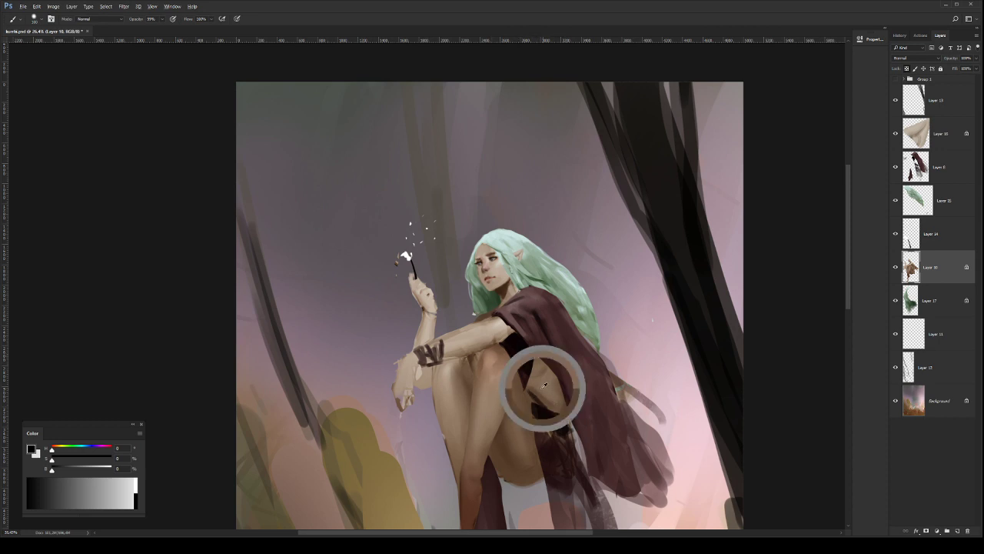
left_click(544, 370, "alt")
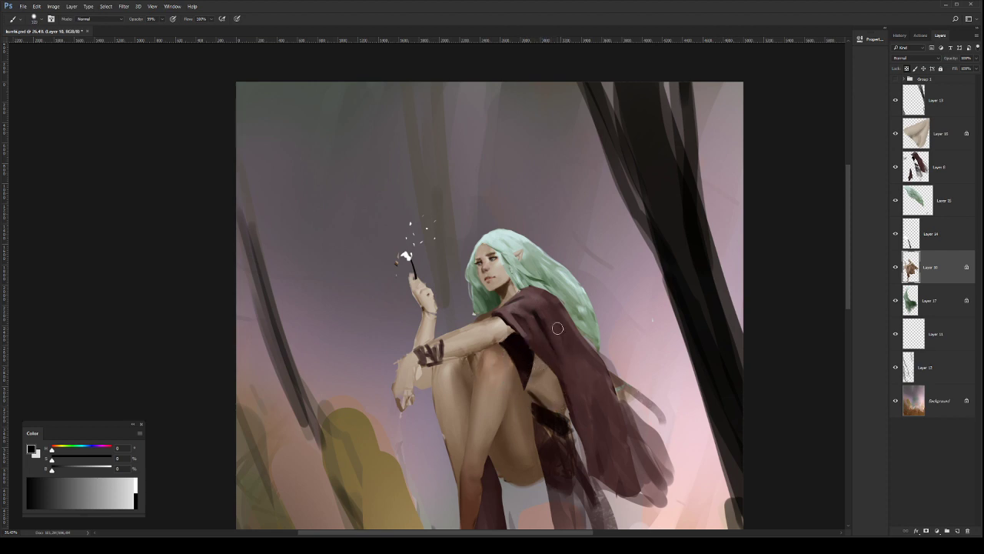
left_click(566, 404, "alt")
Step: Unlock the skin layer's transparent pixels and refine the underside of the thigh with a sampled skin tone
key("z")
left_click_drag(625, 408, 584, 403)
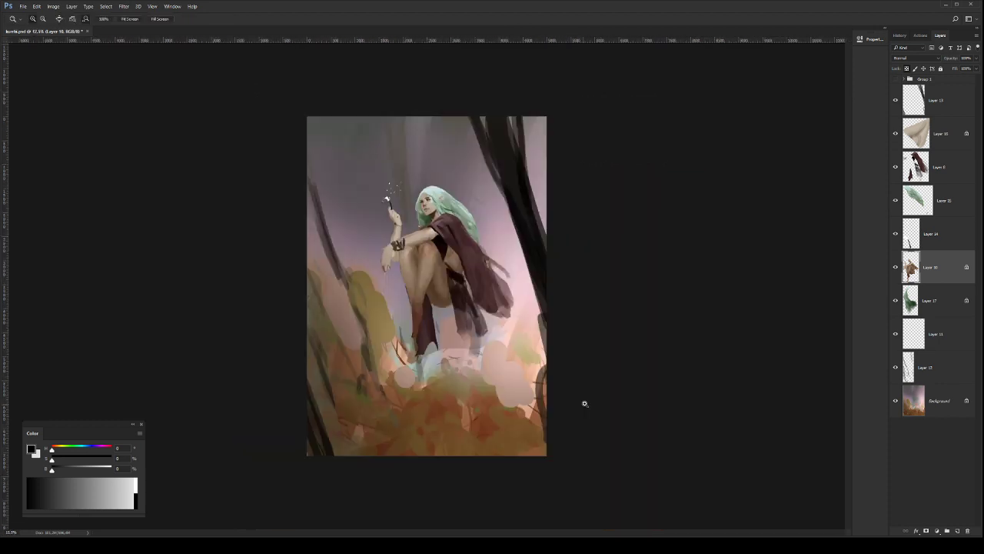
left_click_drag(424, 198, 471, 260)
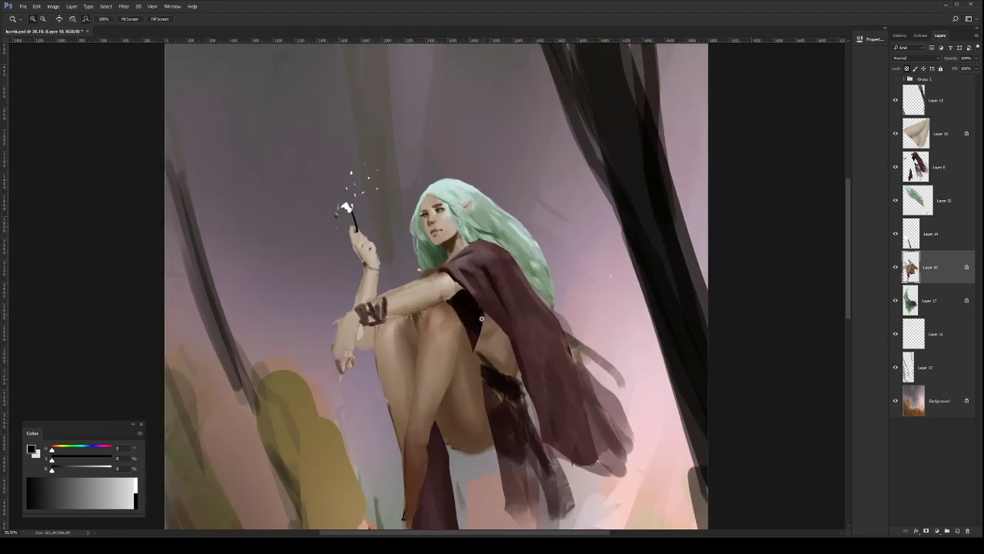
left_click_drag(480, 317, 475, 329)
left_click_drag(528, 378, 564, 389)
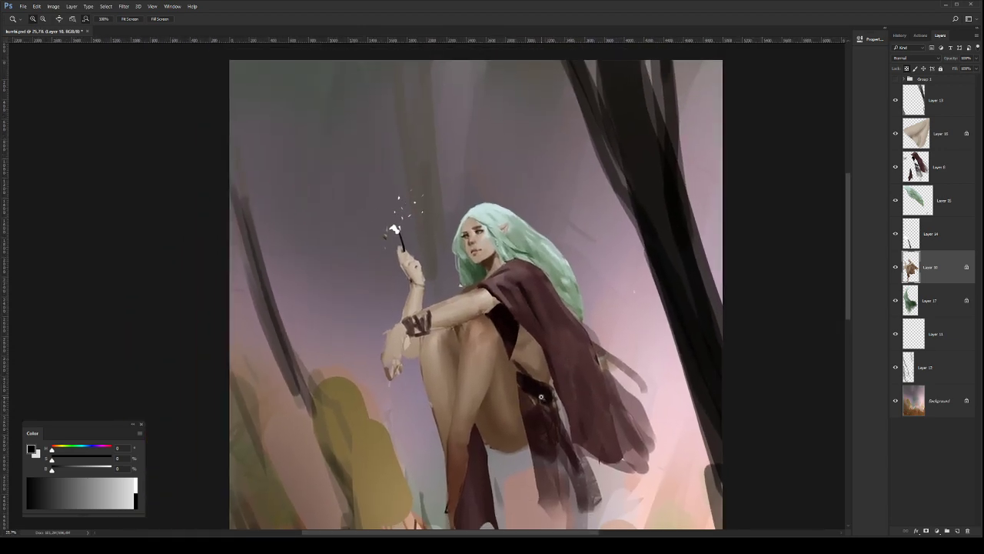
key("b")
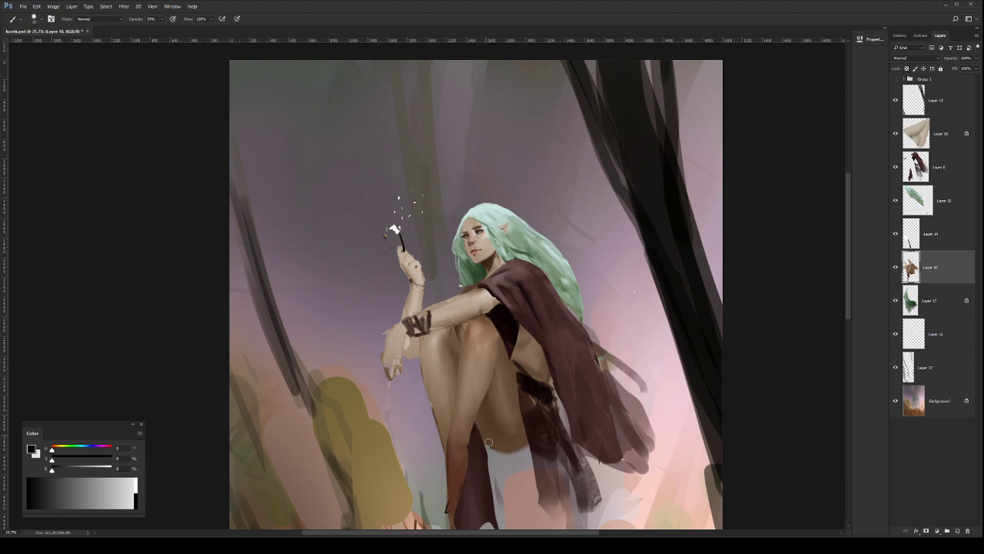
left_click(501, 356, "alt")
Step: Try shifting the cloak layer's hue to teal and reddish brown, and discard the colour adjustment
key("i")
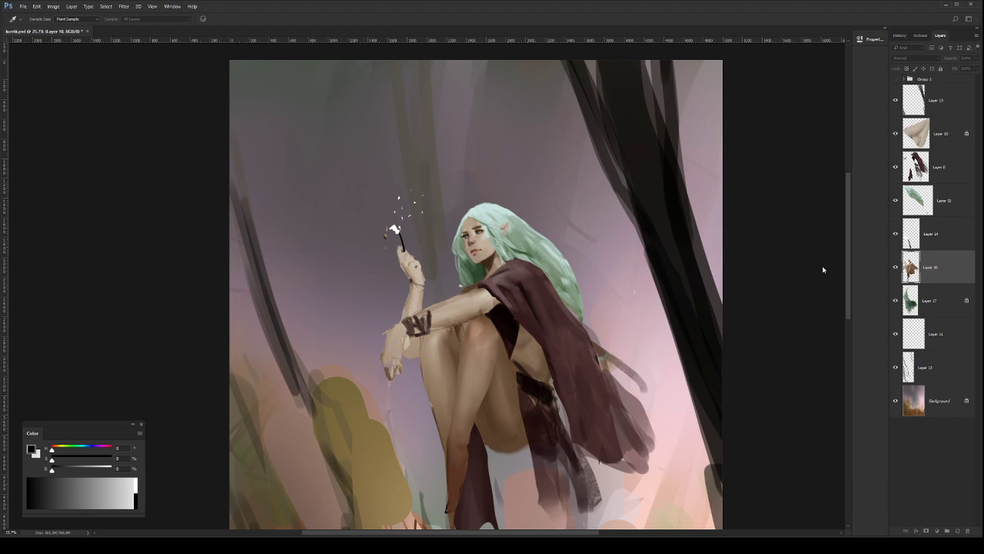
key("b")
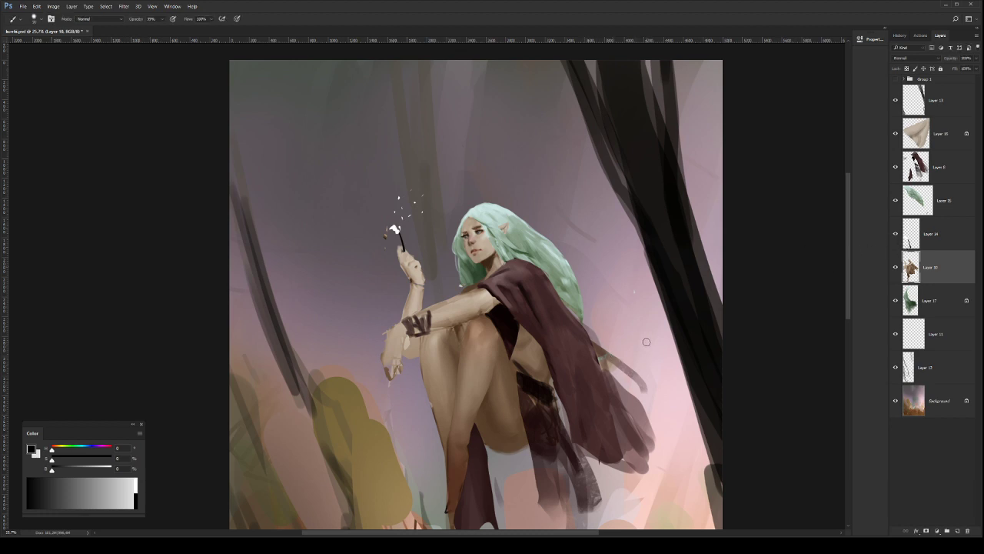
left_click(943, 171)
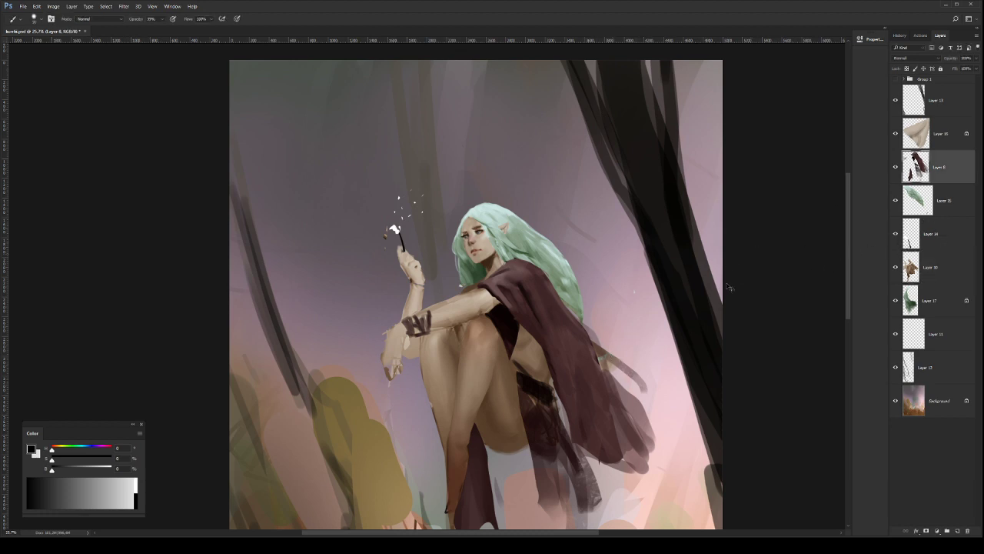
key("i")
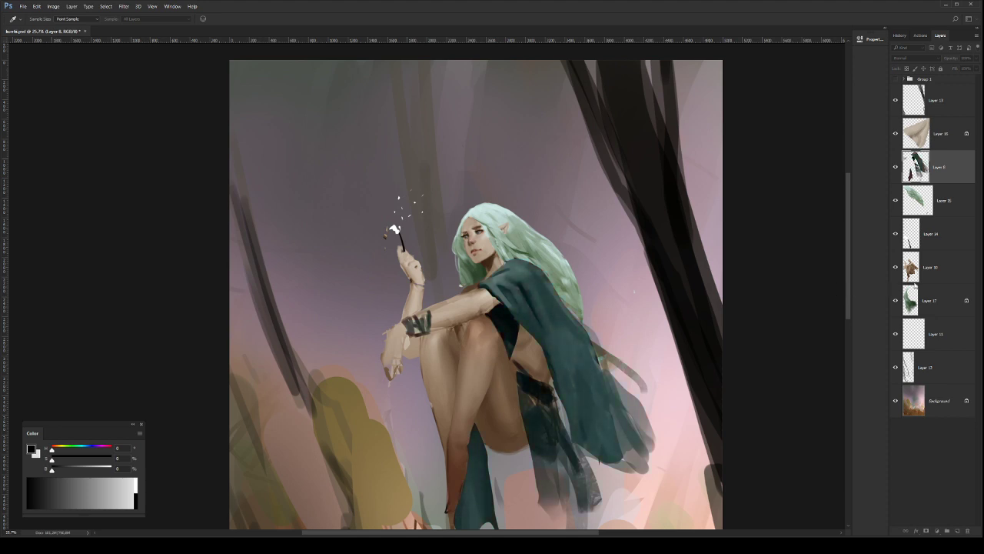
left_click_drag(915, 286, 839, 283)
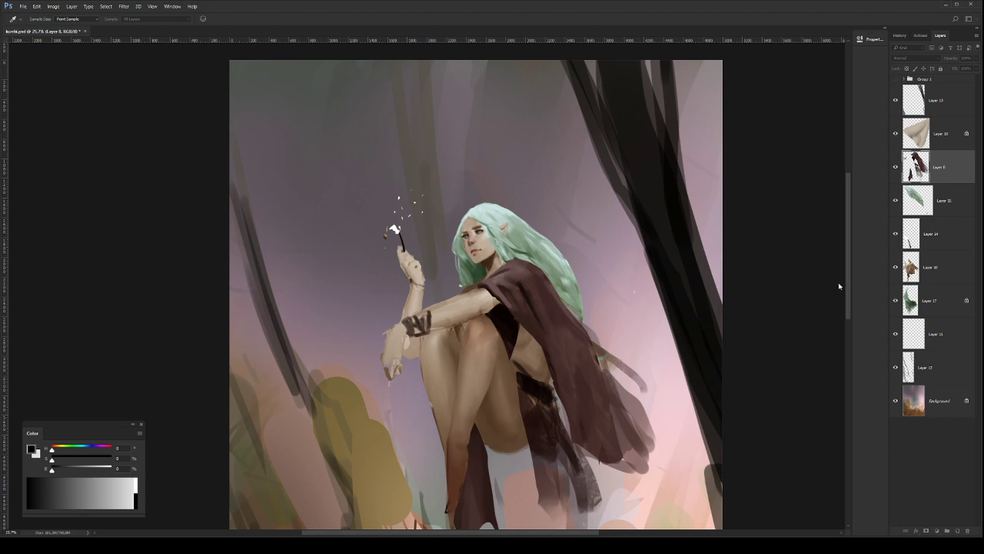
key("b")
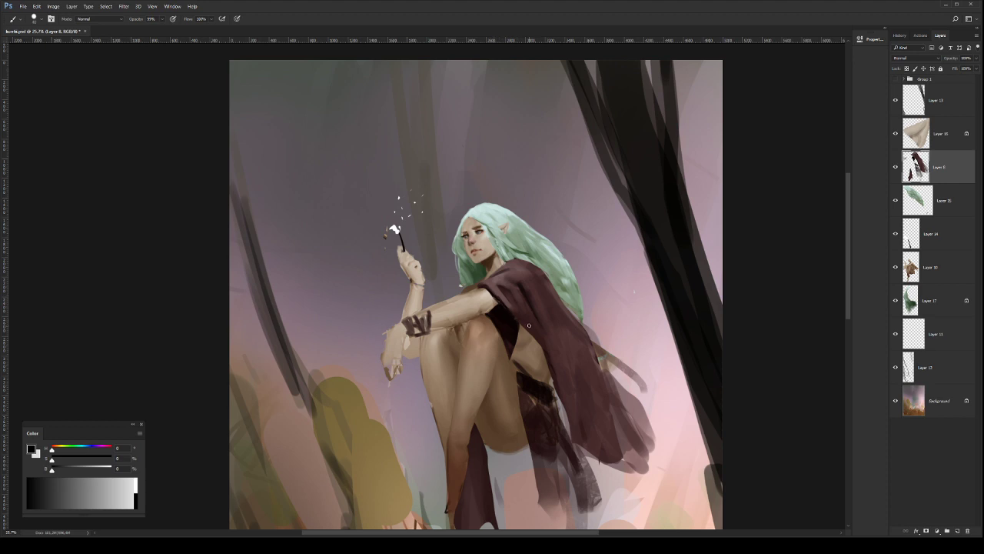
Step: Flip the canvas horizontally and frame the elf's face and outstretched arm
left_click(503, 299, "alt")
key("z")
left_click_drag(586, 323, 456, 330)
left_click_drag(448, 226, 452, 223)
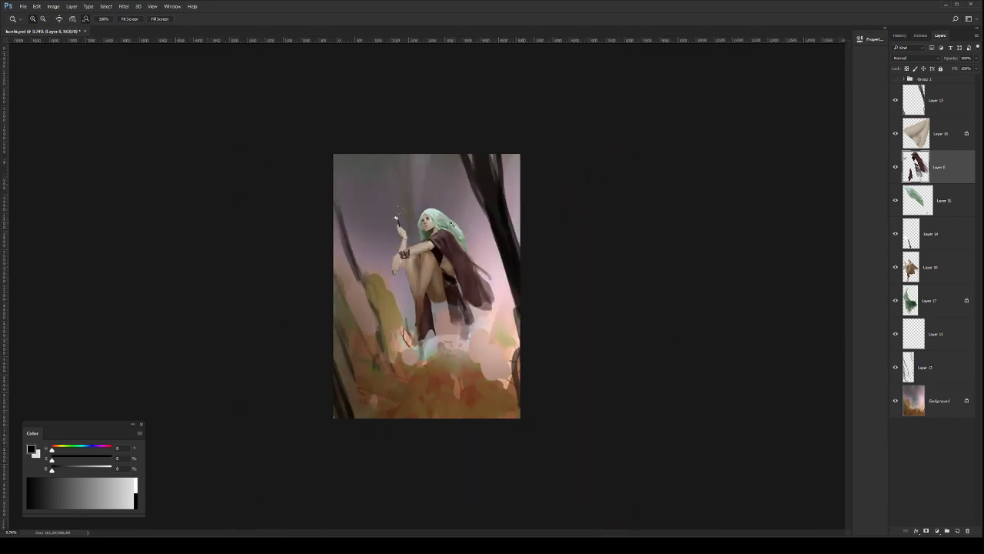
key("ctrl+shift+h")
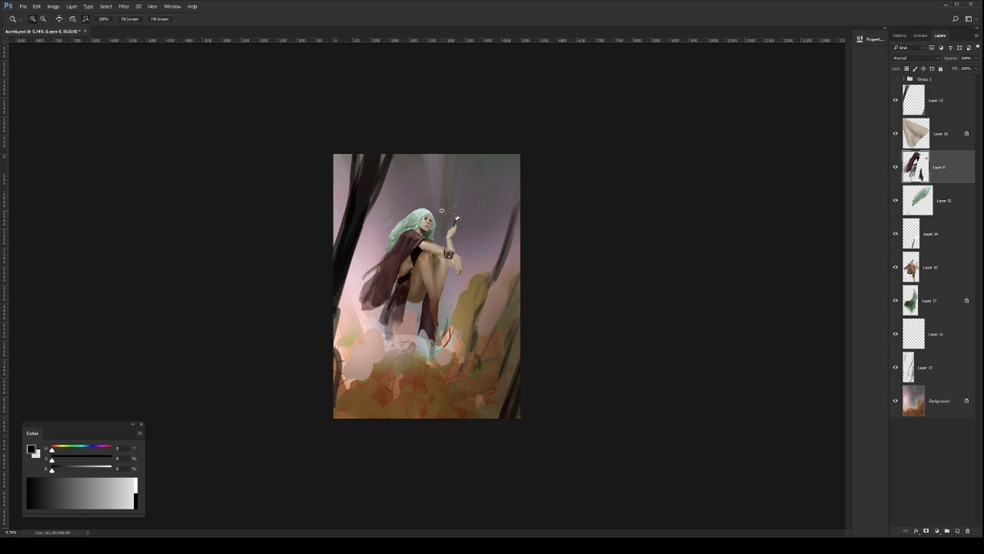
left_click_drag(415, 257, 442, 278)
left_click_drag(482, 229, 543, 307)
Step: Outline the elf's outstretched arm with a lasso selection and make the skin layer active for brushing
key("l")
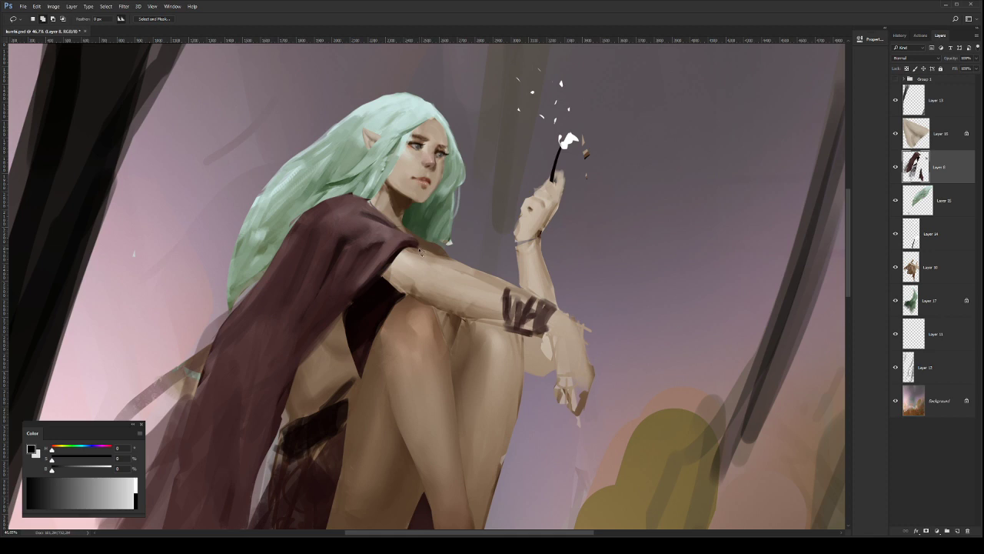
left_click_drag(419, 250, 452, 264)
mouse_move(524, 295)
left_mouse_down()
mouse_move(588, 341)
mouse_move(592, 376)
mouse_move(570, 357)
mouse_move(583, 375)
mouse_move(556, 374)
mouse_move(482, 307)
mouse_move(500, 323)
left_mouse_up()
left_click(945, 275)
key("b")
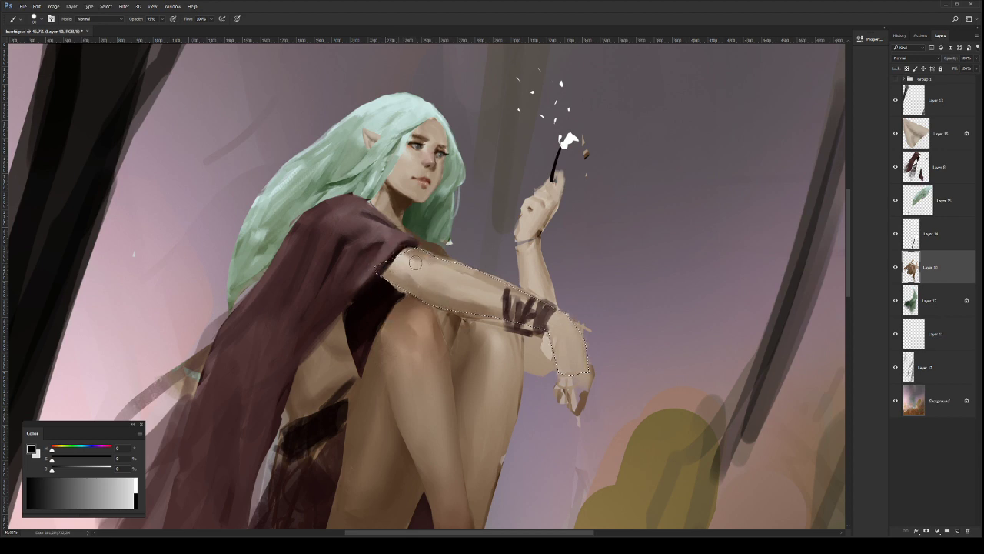
Step: Smooth the shading of the selected arm with a soft brush and a sampled skin tone
left_click(485, 283)
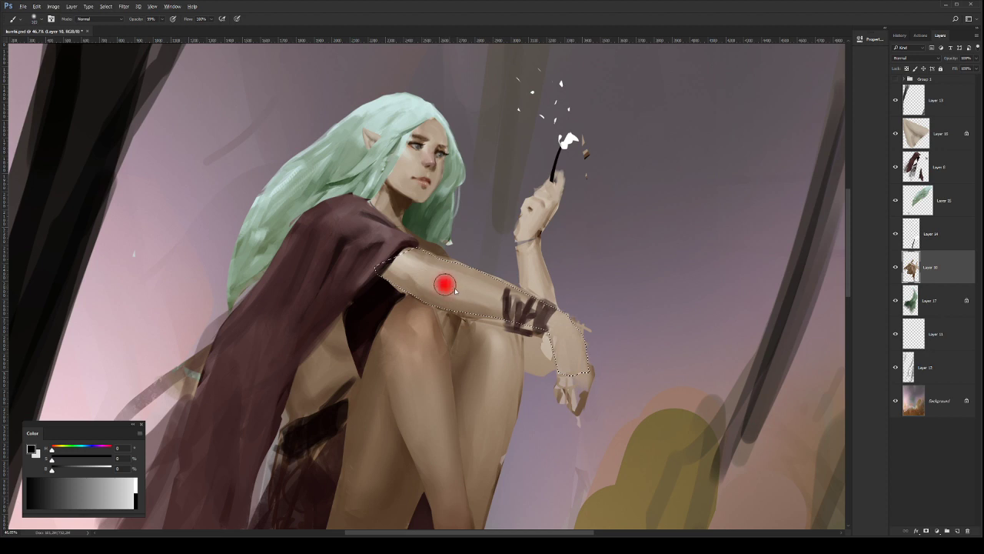
left_click(407, 283, "alt")
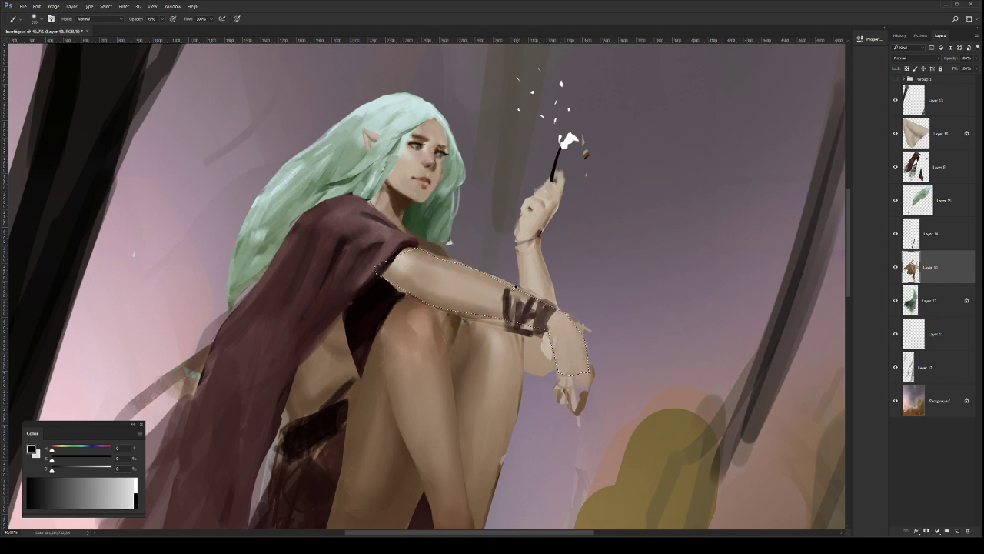
left_click_drag(437, 306, 494, 317)
key("z")
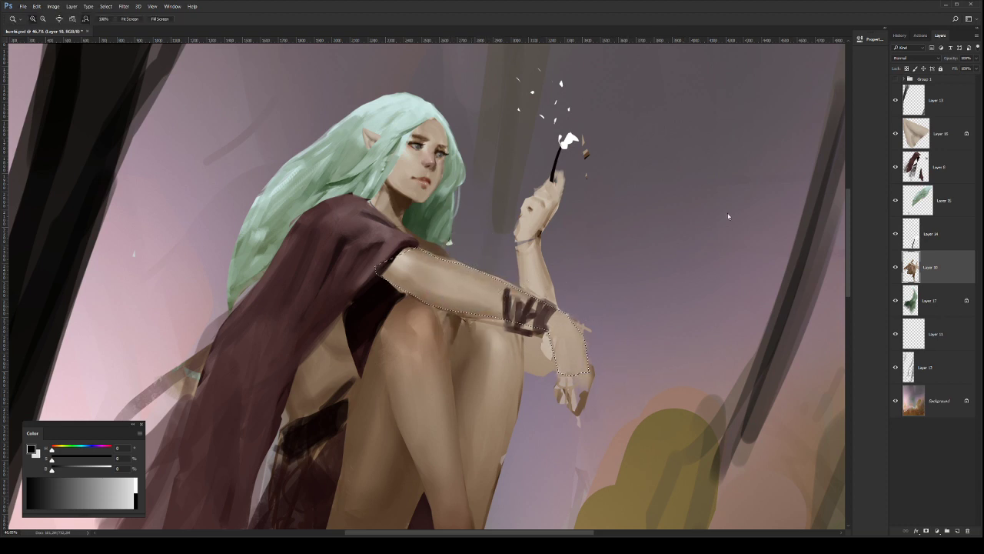
left_click_drag(513, 295, 470, 285)
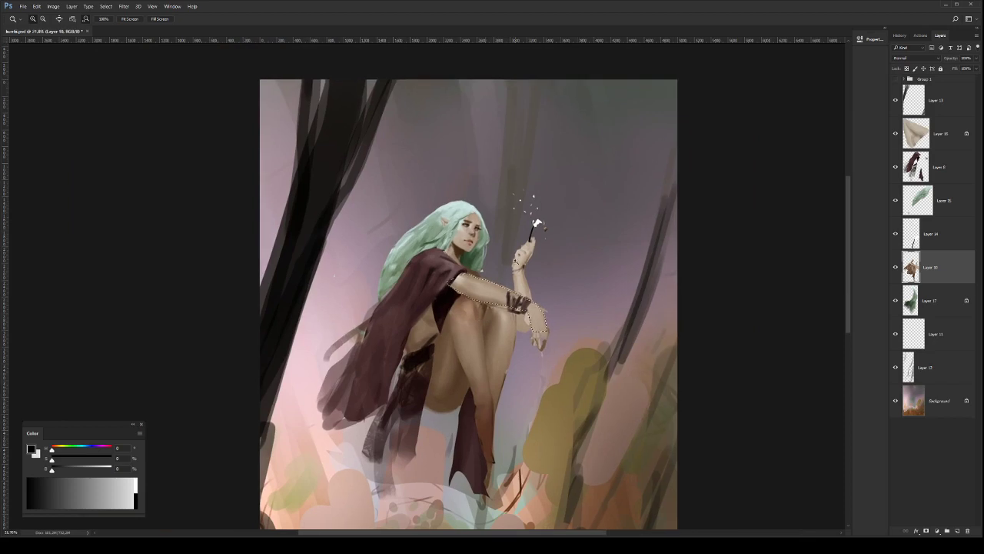
mouse_move(516, 261)
left_mouse_down()
mouse_move(530, 259)
mouse_move(524, 266)
left_mouse_up()
key("b")
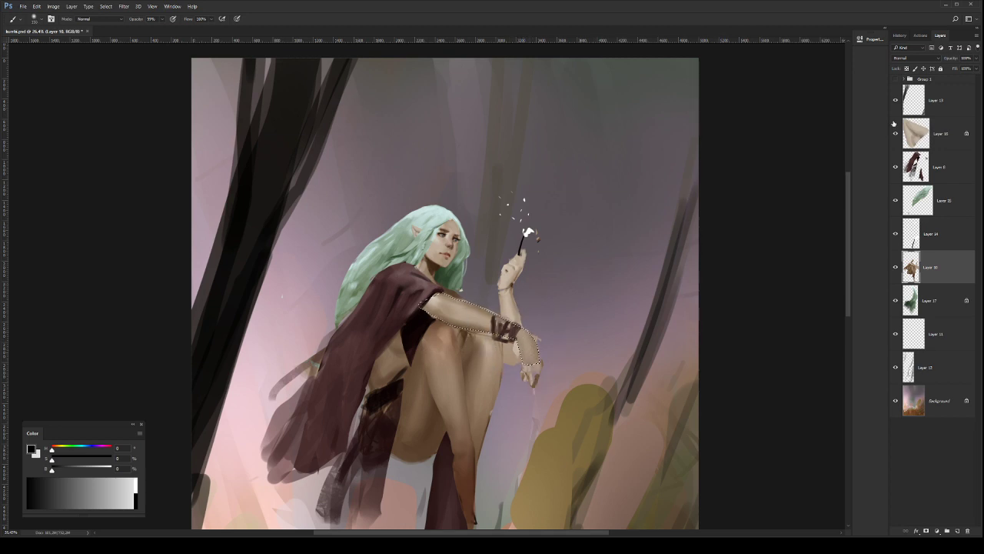
key("ctrl+d")
key("z")
left_click_drag(542, 310, 543, 309)
key("ctrl+z")
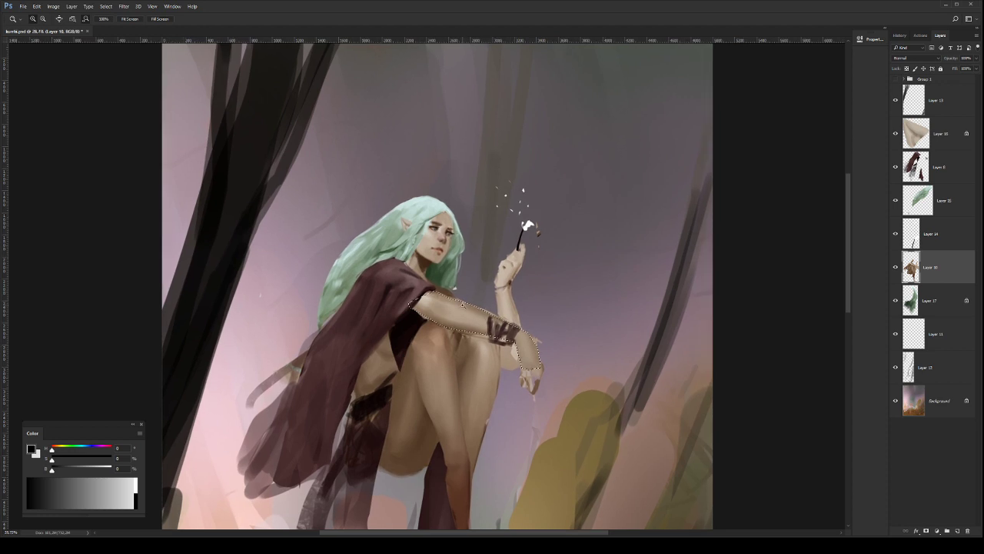
Step: Invert the arm selection, shade the far knee and shin with sampled skin tones, and lock the skin layer's transparent pixels
key("ctrl+shift+i")
key("b")
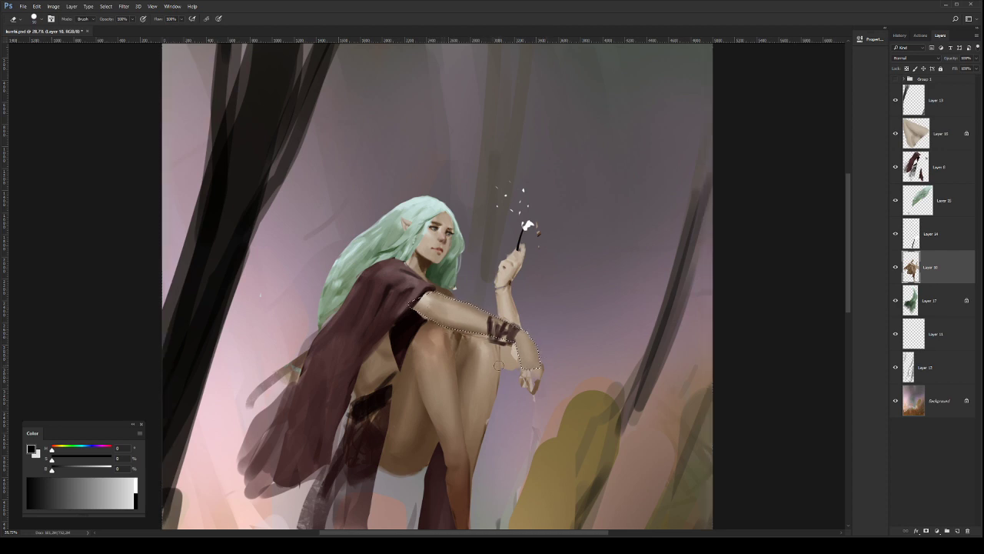
key("b")
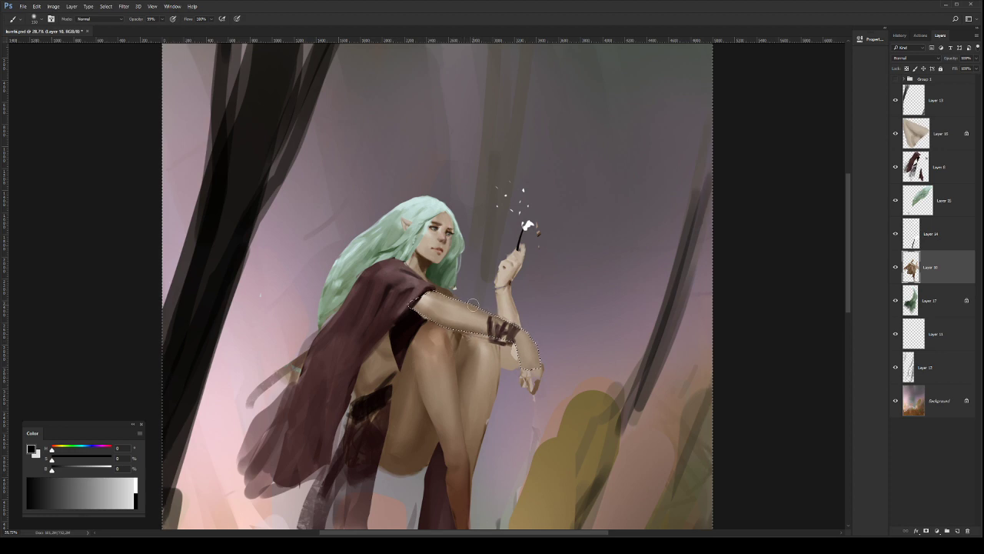
left_click_drag(470, 344, 481, 515)
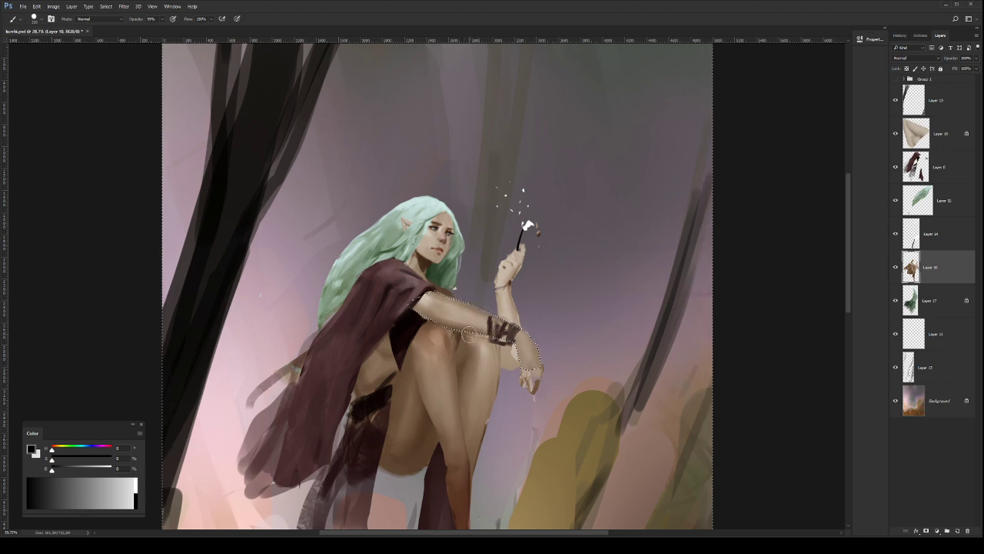
left_click(464, 347, "alt")
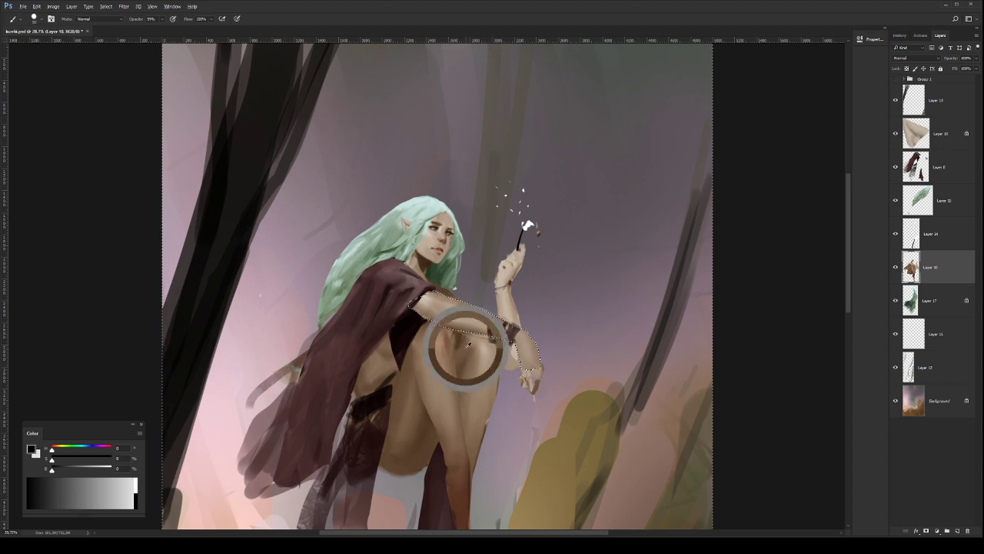
left_click_drag(457, 335, 459, 348)
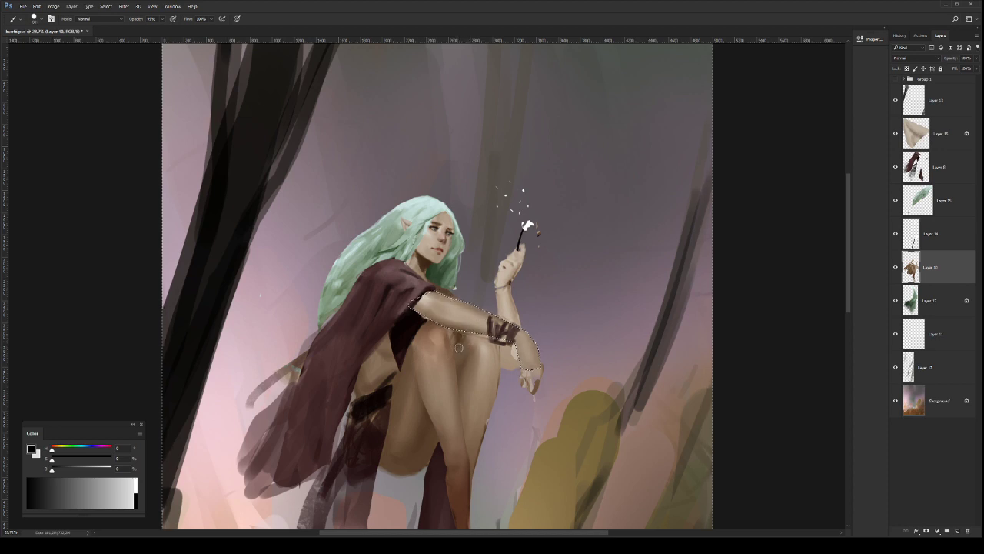
left_click(482, 413, "alt")
left_click_drag(481, 446, 484, 427)
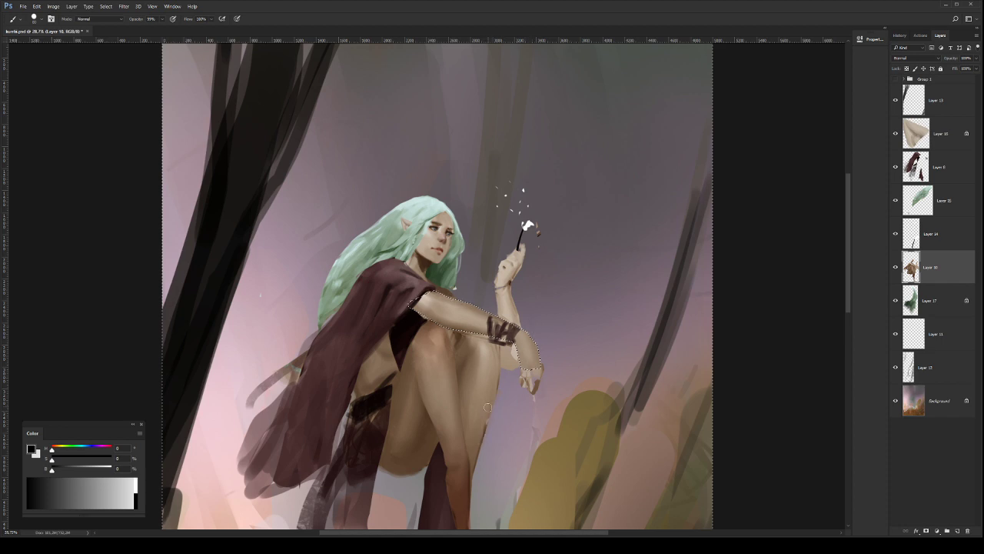
key("slash")
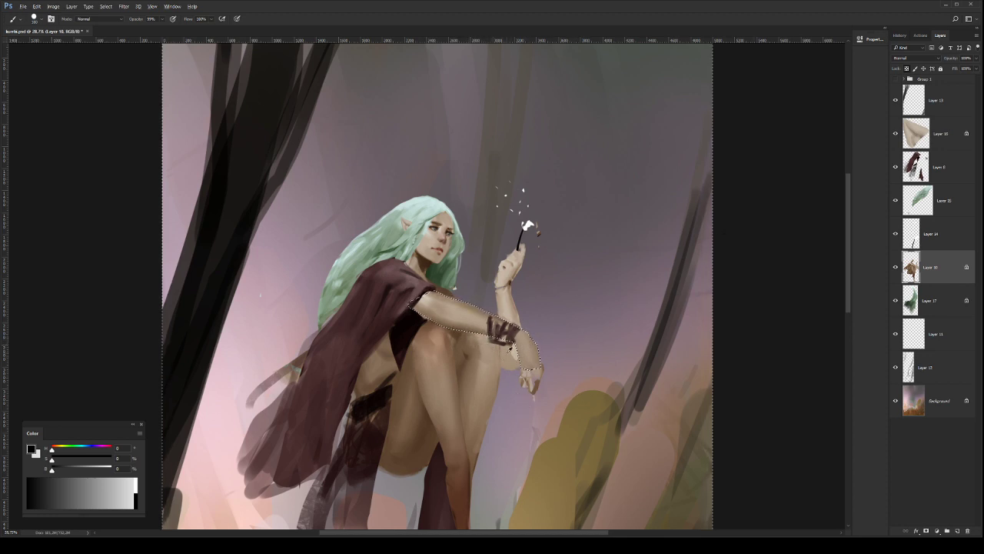
Step: Clear the selection and flip the canvas horizontally
key("ctrl+d")
key("ctrl+space")
left_click_drag(553, 329, 512, 327)
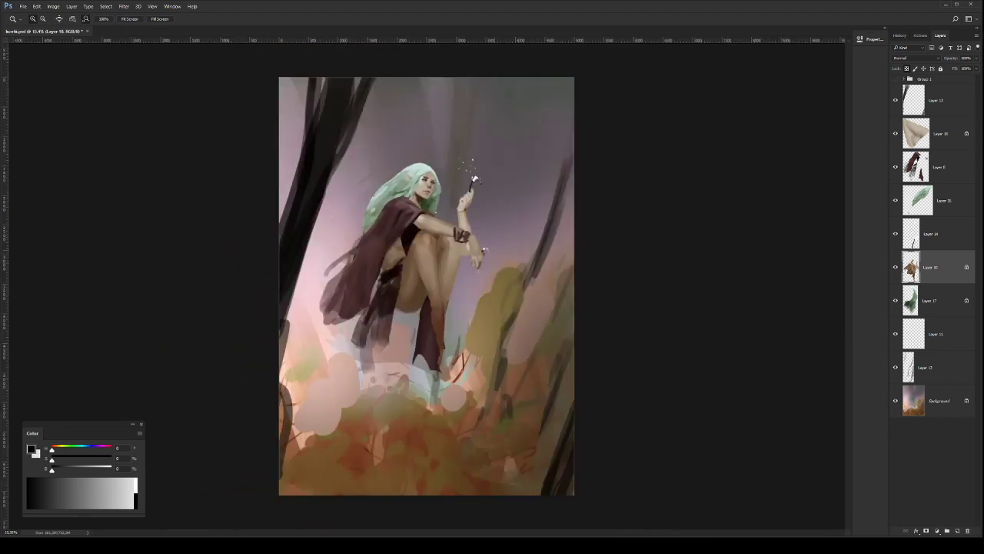
key("ctrl+shift+h")
left_click_drag(447, 218, 577, 262)
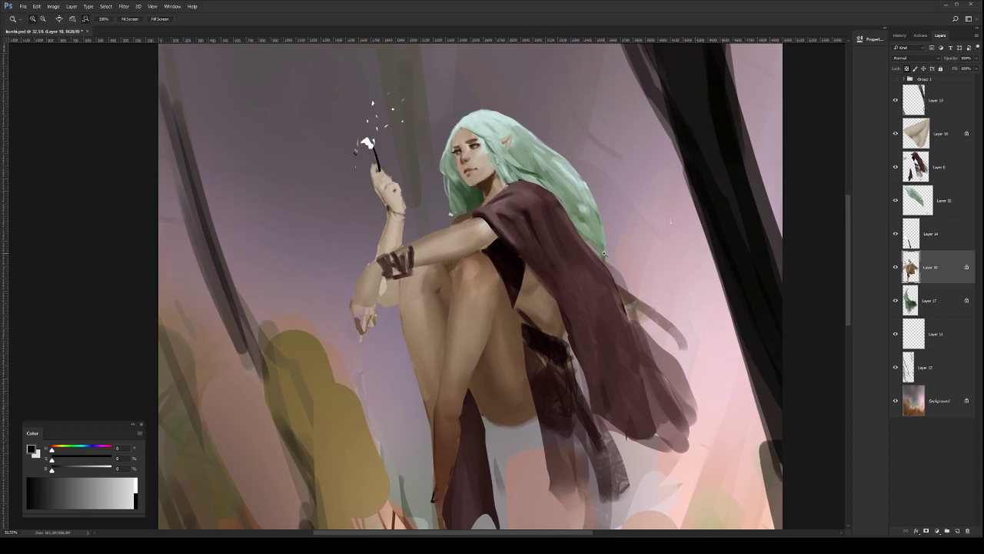
Step: Add a Color Burn layer clipped to the skin layer, with a narrow lasso selection on the far leg for a cast shadow
left_click(957, 531)
key("l")
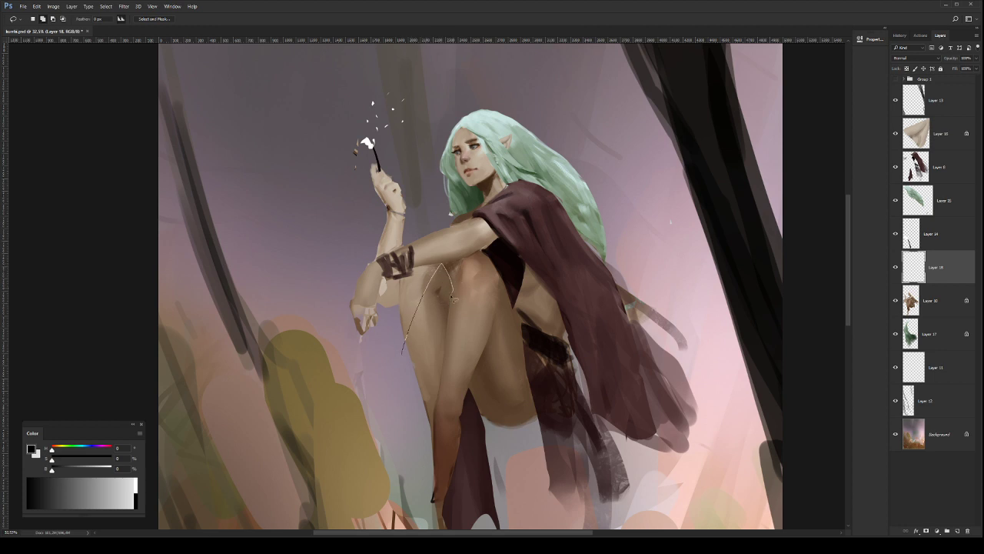
left_click_drag(411, 388, 410, 384)
left_click(922, 60)
left_click(915, 88)
key("ctrl+alt+g")
key("b")
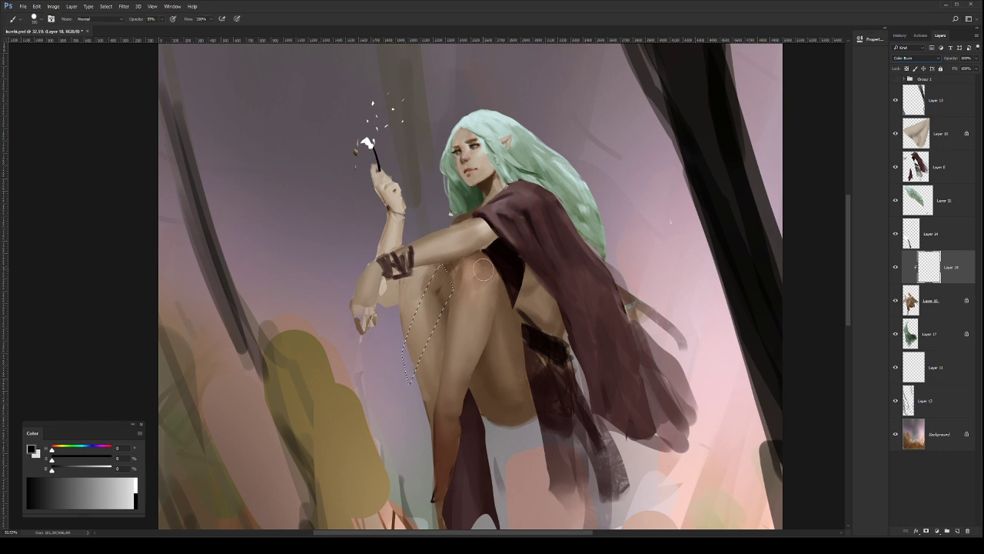
Step: Brush a dark cast shadow inside the selection on the far leg, undoing the strokes that do not fit
mouse_move(445, 277)
left_mouse_down()
mouse_move(424, 313)
mouse_move(430, 272)
left_mouse_up()
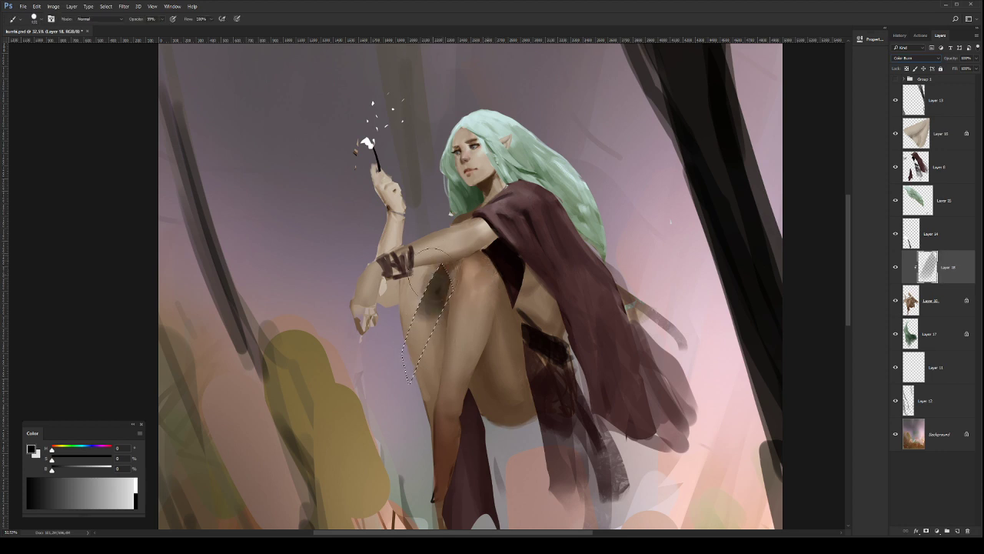
key("ctrl+z")
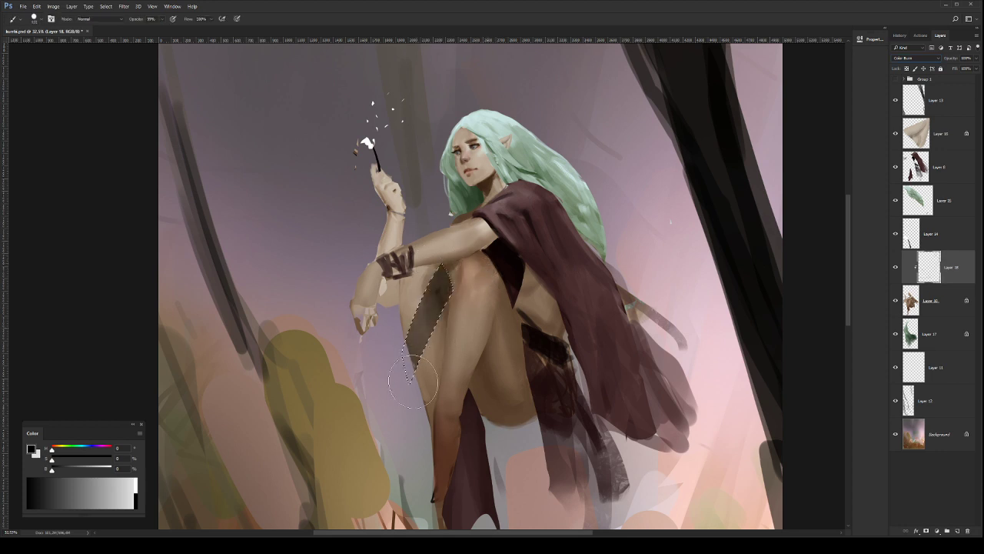
left_click_drag(413, 381, 421, 354)
left_click_drag(436, 285, 416, 408)
key("ctrl+z")
left_click_drag(434, 259, 417, 362)
mouse_move(435, 292)
left_mouse_down()
mouse_move(426, 330)
mouse_move(442, 261)
left_mouse_up()
key("ctrl+z")
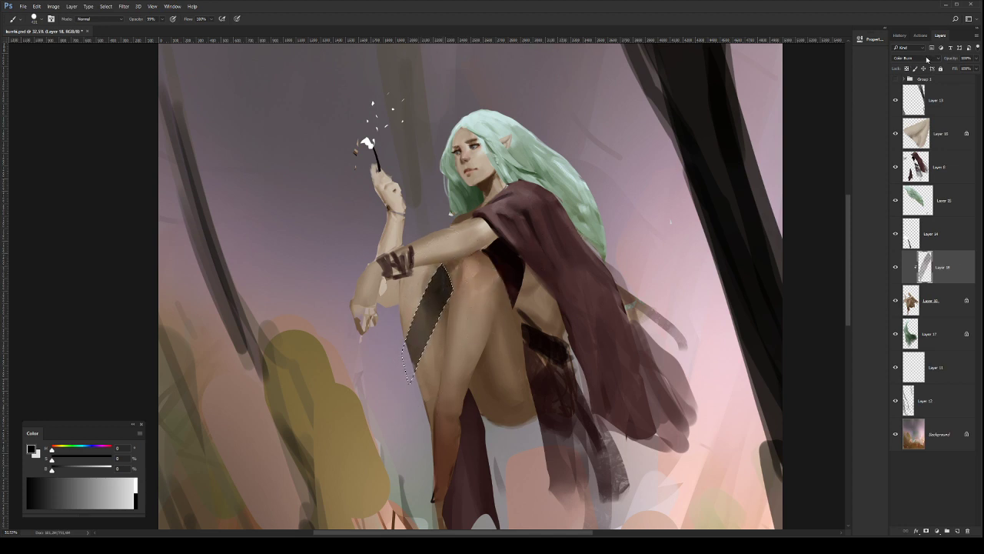
Step: Change the shadow layer's blend mode to Multiply, finish the shadow on the far leg, and clear the selection
left_click(927, 59)
left_click(913, 86)
mouse_move(437, 286)
left_mouse_down()
mouse_move(427, 321)
mouse_move(435, 266)
mouse_move(432, 372)
left_mouse_up()
key("ctrl+d")
Step: Soften the cast shadow on the far leg with a reduced Smudge tool tip
key("r")
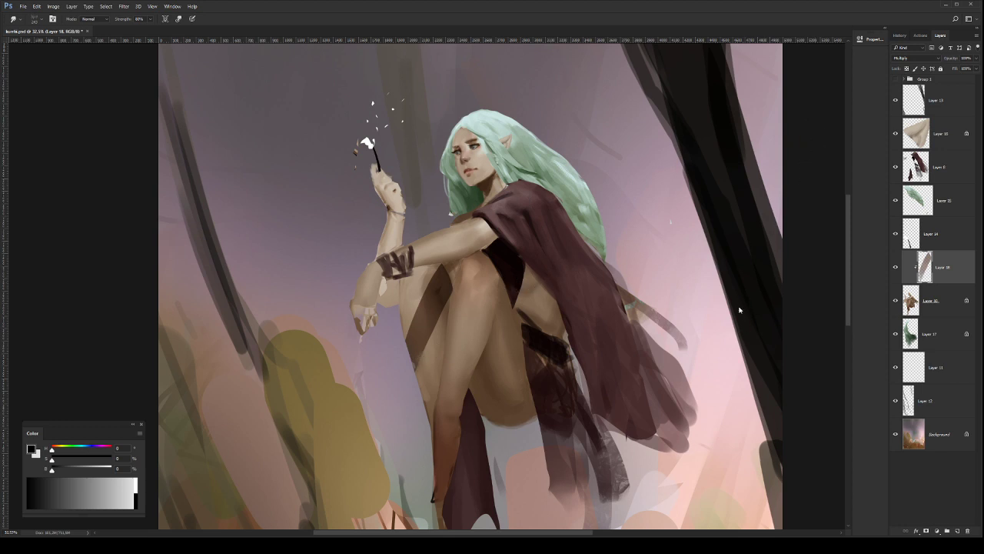
key("bracketleft")
key("bracketleft")
key("bracketleft")
key("0")
key("period")
left_click(752, 361)
key("comma")
key("0")
key("bracketleft")
mouse_move(424, 358)
left_mouse_down()
mouse_move(423, 341)
mouse_move(405, 333)
mouse_move(412, 296)
mouse_move(444, 265)
mouse_move(434, 274)
mouse_move(444, 307)
mouse_move(430, 340)
mouse_move(424, 331)
mouse_move(421, 361)
mouse_move(454, 292)
mouse_move(449, 266)
mouse_move(447, 293)
mouse_move(469, 308)
mouse_move(419, 312)
mouse_move(443, 307)
left_mouse_up()
Step: Compare the mirrored figure with and without the cast shadow, leaving the shadow layer hidden and the skin layer active
key("z")
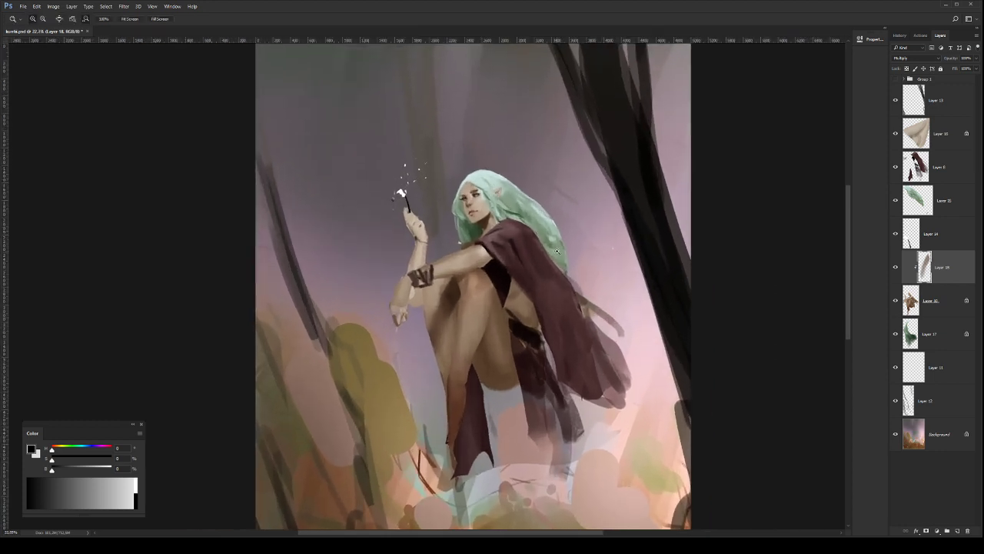
key("ctrl+shift+h")
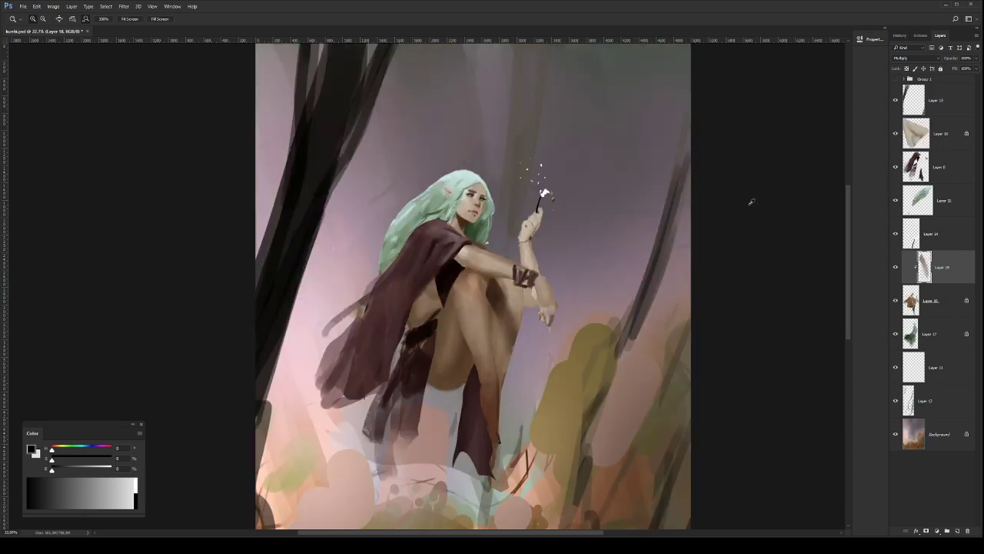
left_click(895, 267)
left_click(894, 267)
left_click(894, 267)
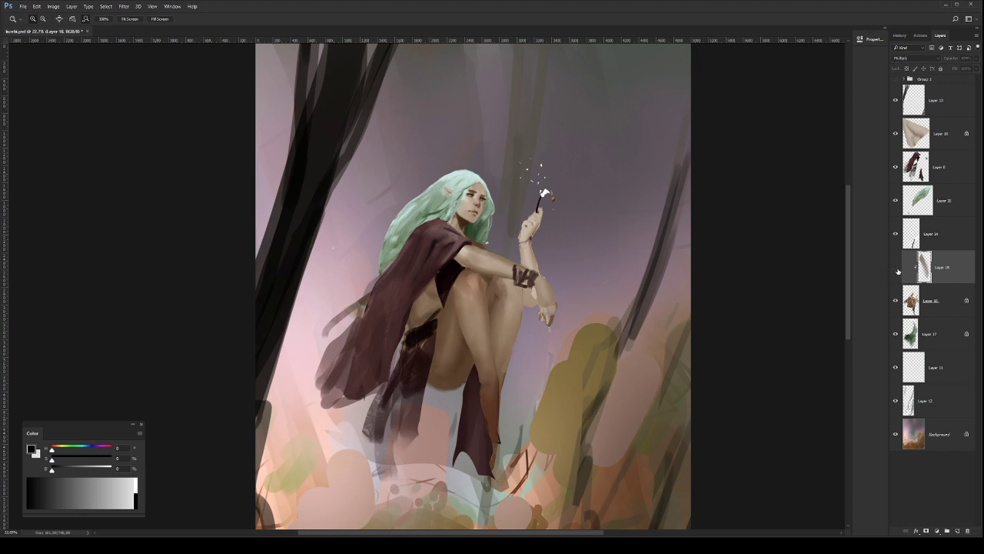
left_click(519, 311)
left_click(938, 300)
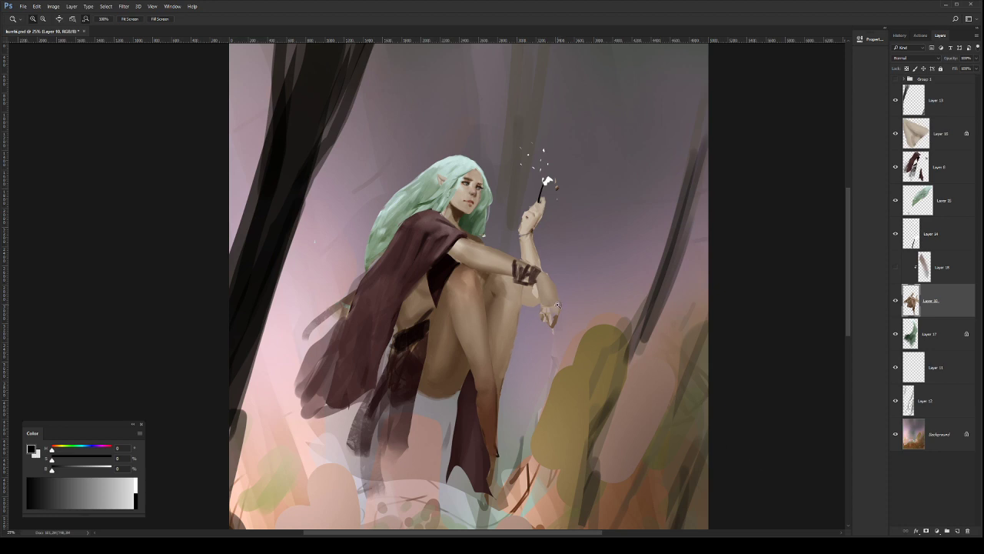
Step: Flip the canvas horizontally again and ready the brush for more painting on the skin layer
left_click_drag(549, 312, 528, 333)
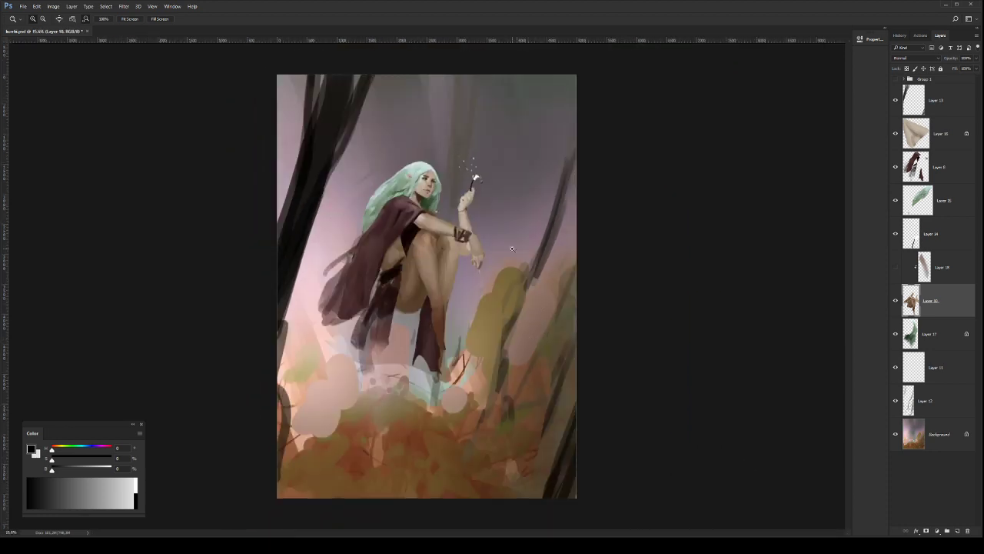
left_click_drag(440, 195, 483, 213)
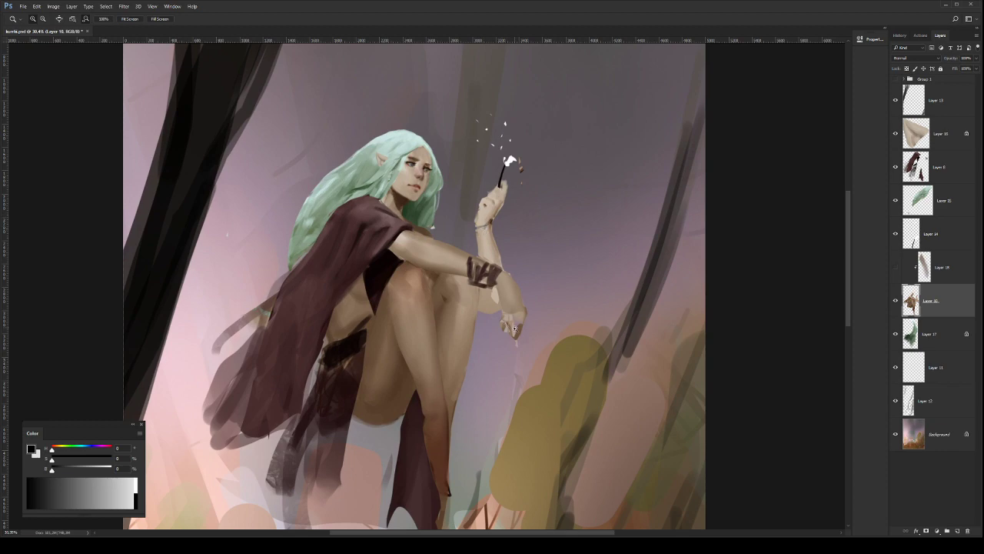
mouse_move(515, 328)
left_mouse_down()
mouse_move(501, 331)
mouse_move(513, 350)
left_mouse_up()
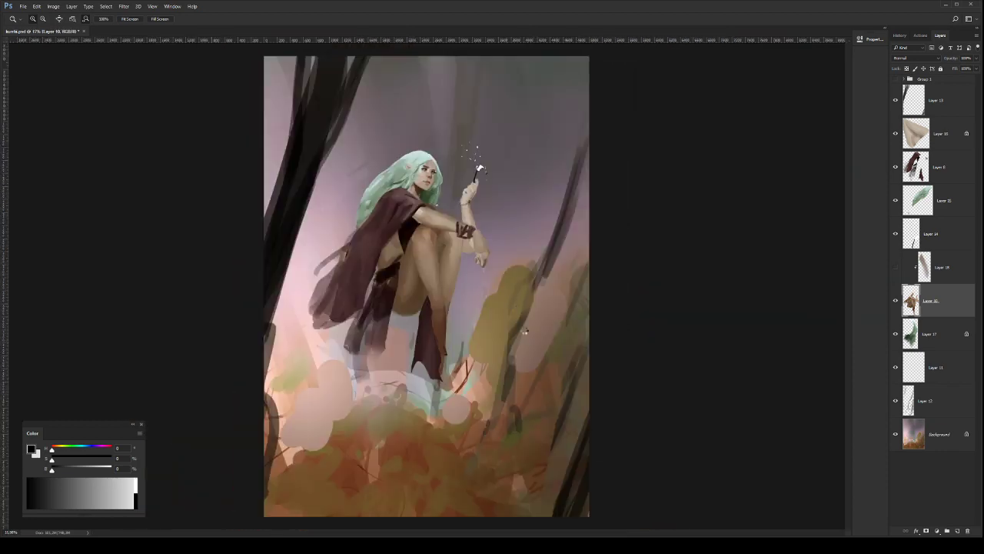
key("ctrl+shift+h")
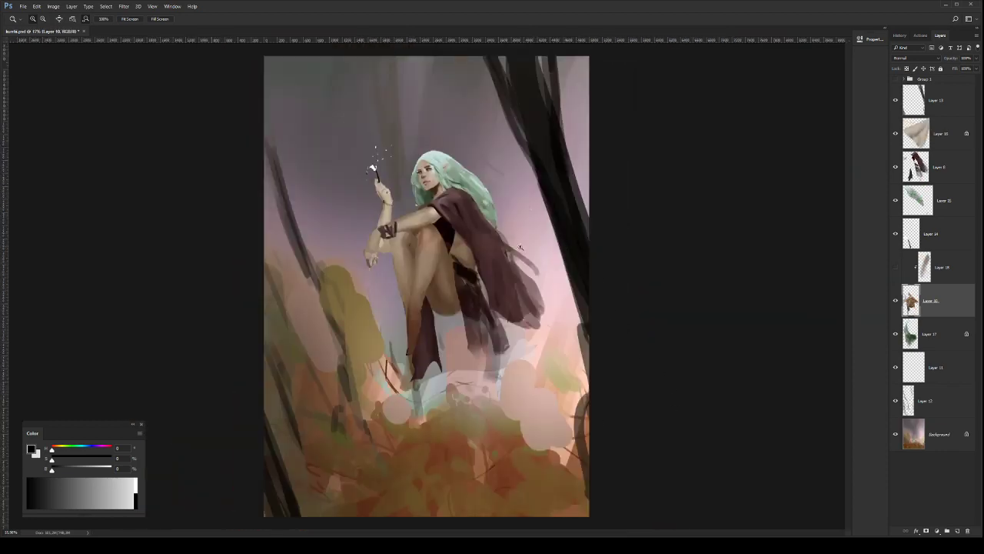
left_click_drag(465, 238, 560, 329)
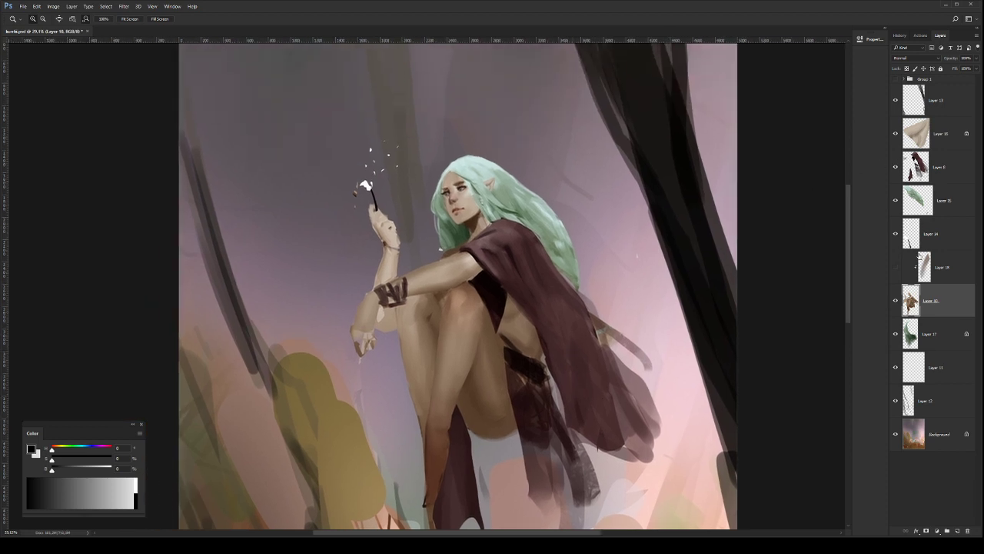
key("b")
left_click_drag(503, 380, 572, 430)
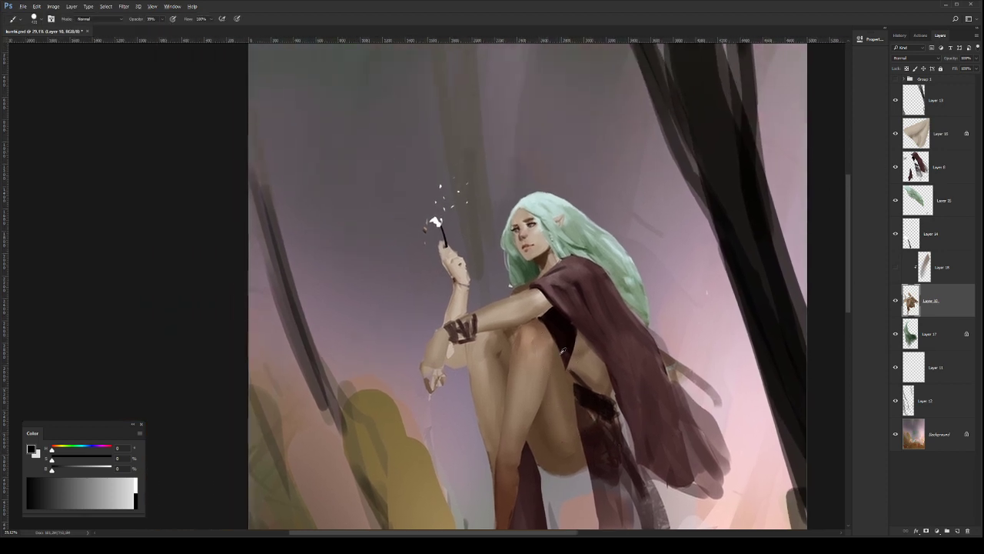
Step: Lasso the sketched dark bracer on the forearm, delete it from the cloak layer, and clear the selection
left_click_drag(566, 369, 567, 385)
left_click(895, 166)
left_click(895, 166)
key("l")
mouse_move(484, 308)
left_mouse_down()
mouse_move(481, 351)
mouse_move(487, 309)
left_mouse_up()
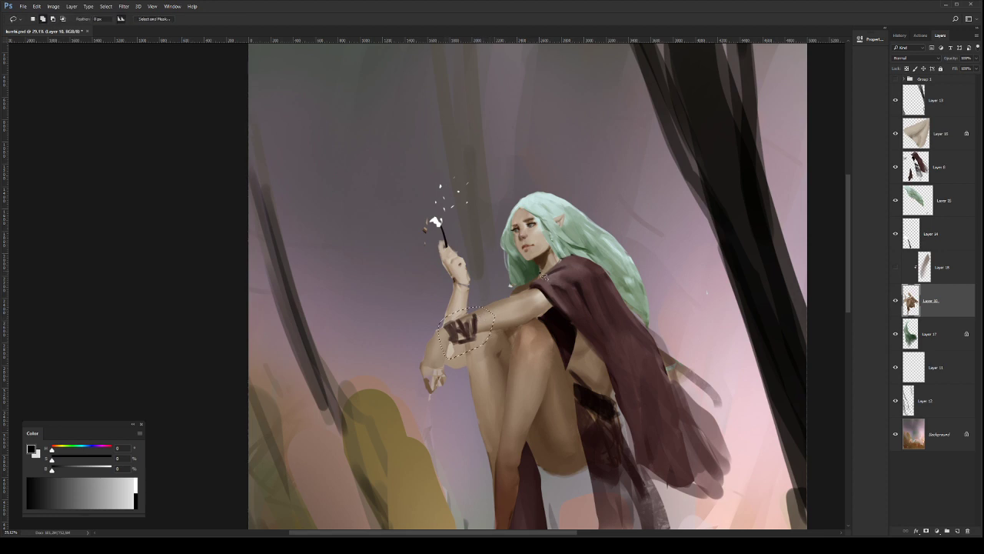
left_click(958, 167)
key("Delete")
key("ctrl+d")
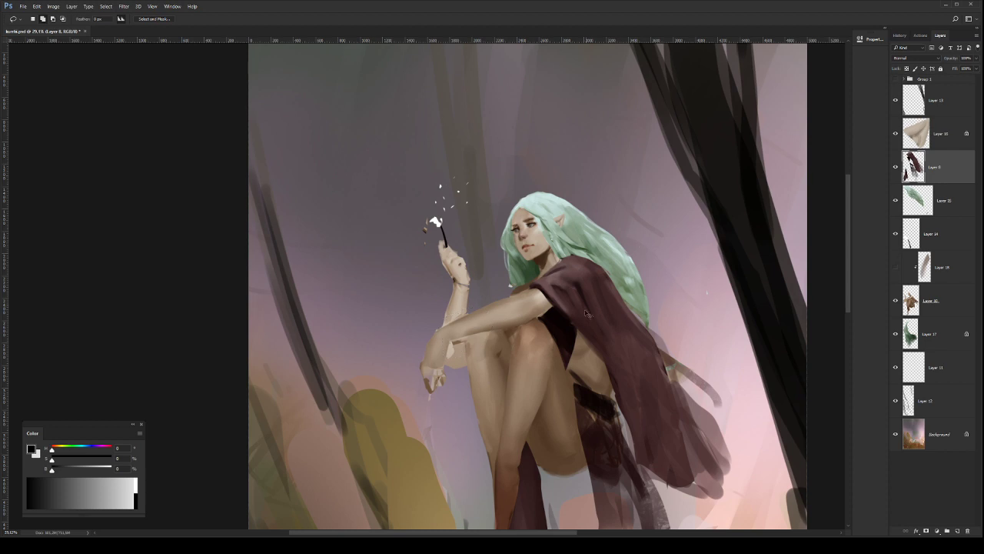
Step: Paint and clean up the dark cloth behind the lower leg and around the waist on the cloak layer
mouse_move(581, 356)
left_mouse_down()
mouse_move(577, 349)
mouse_move(562, 372)
left_mouse_up()
key("b")
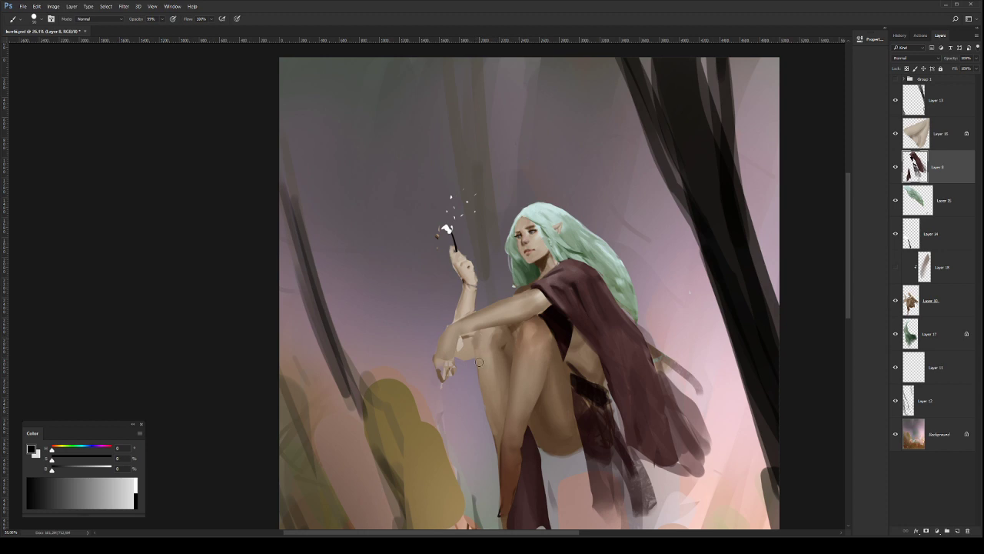
left_click(506, 334, "alt")
left_click_drag(668, 317, 659, 308)
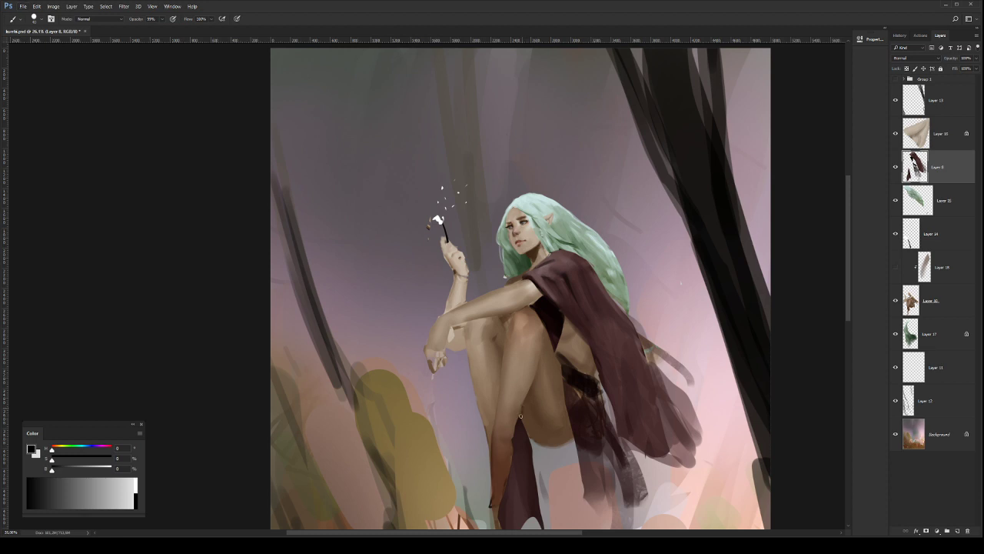
left_click_drag(521, 409, 527, 433)
key("e")
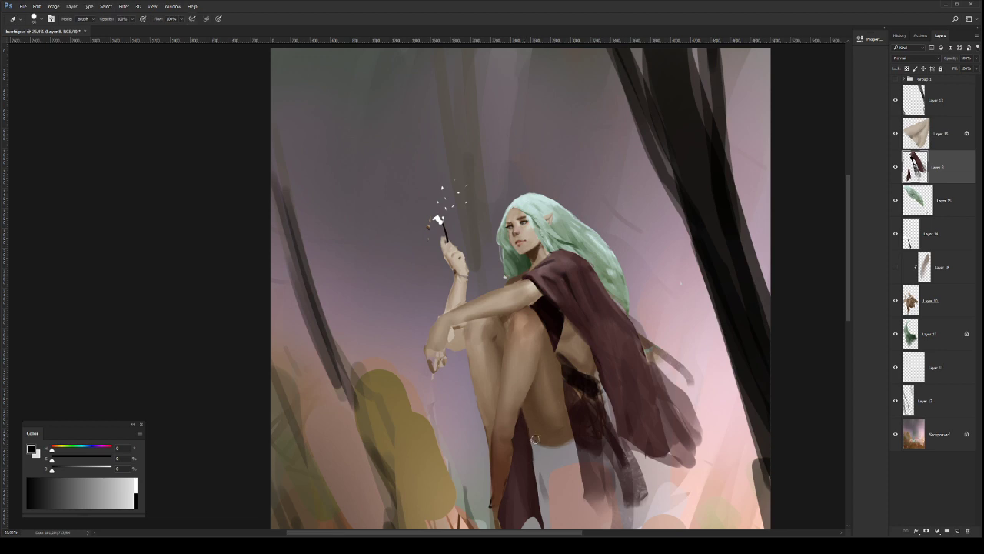
key("b")
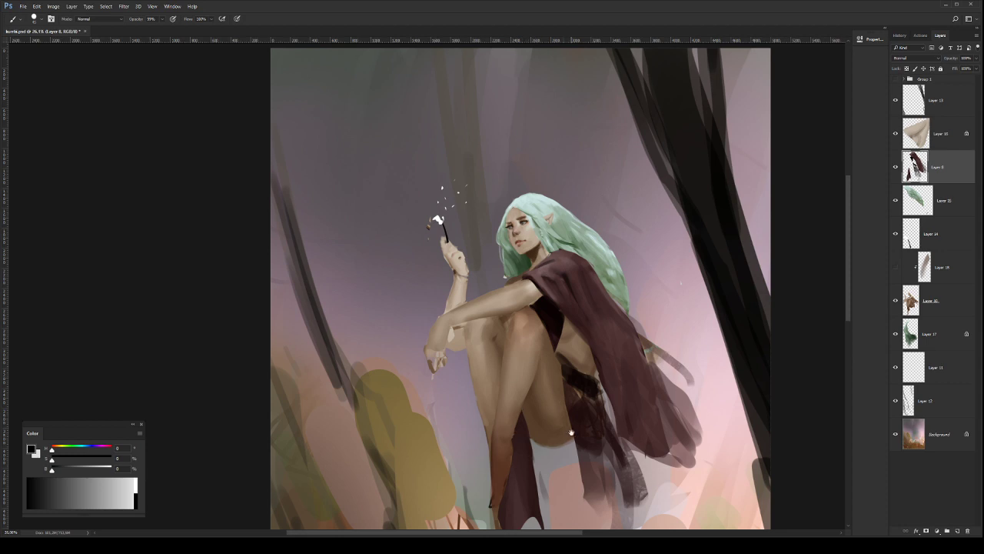
left_click_drag(572, 433, 568, 427)
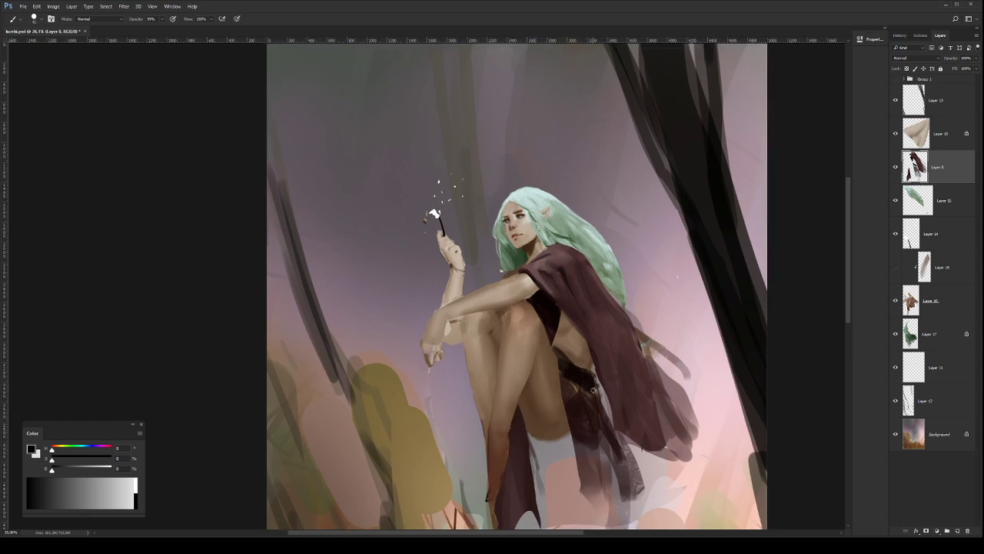
left_click_drag(612, 331, 605, 362)
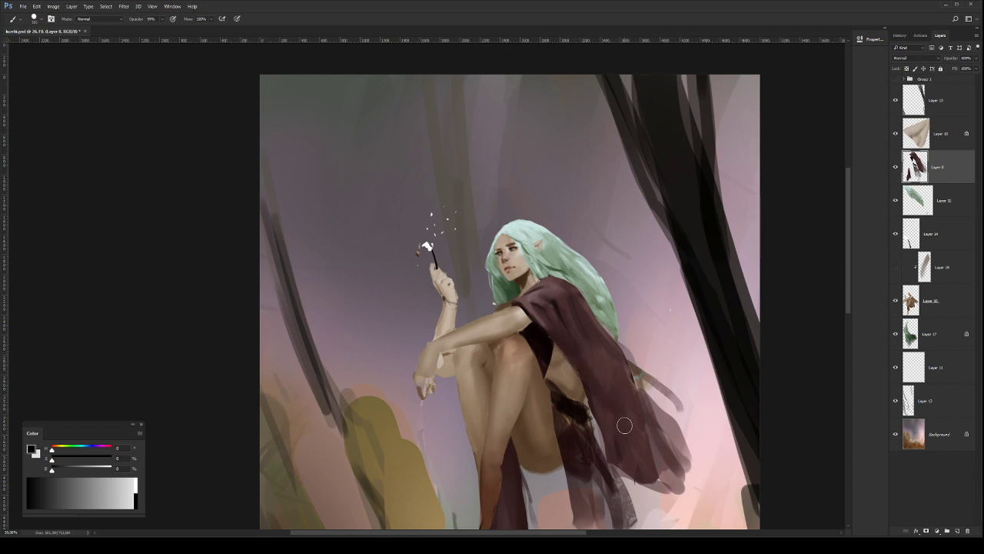
left_click_drag(603, 391, 593, 384)
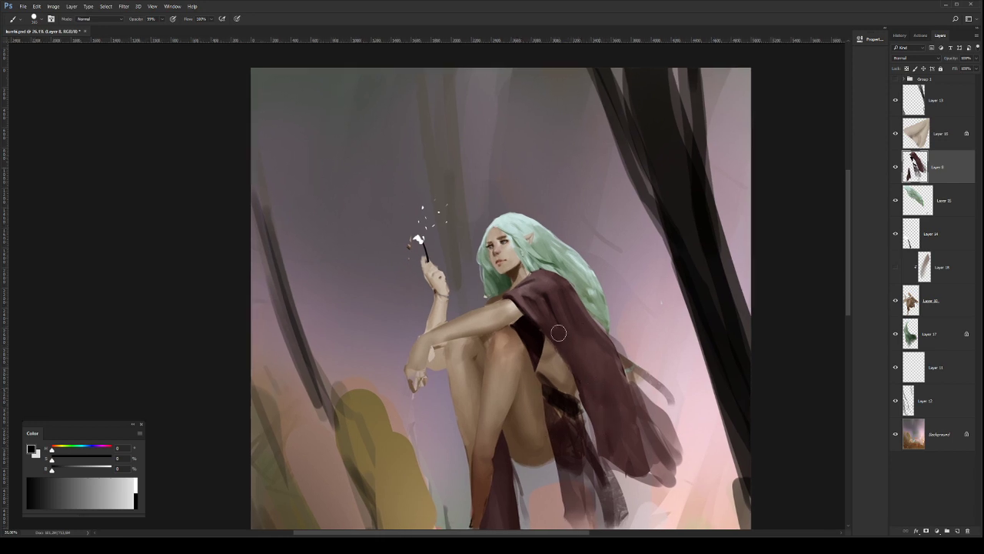
left_click_drag(554, 329, 608, 379)
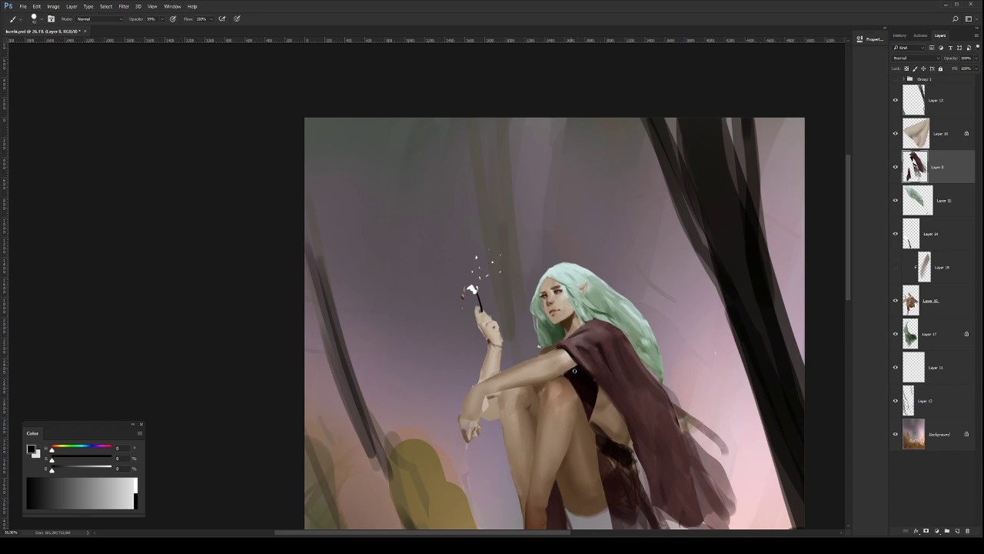
left_click_drag(662, 342, 648, 305)
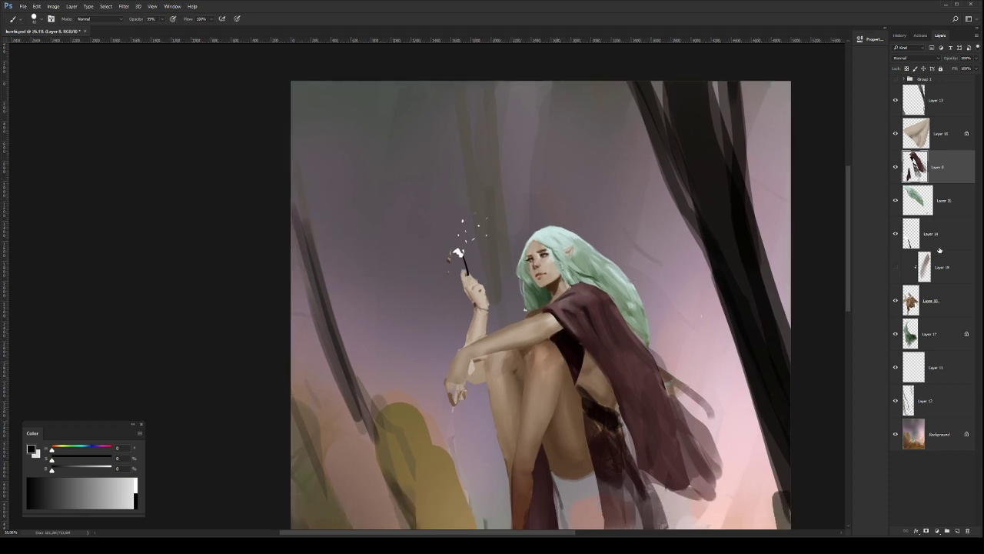
Step: Switch to the skin layer and touch up the near knee's highlight with a smaller brush and sampled skin tones
left_click(938, 302)
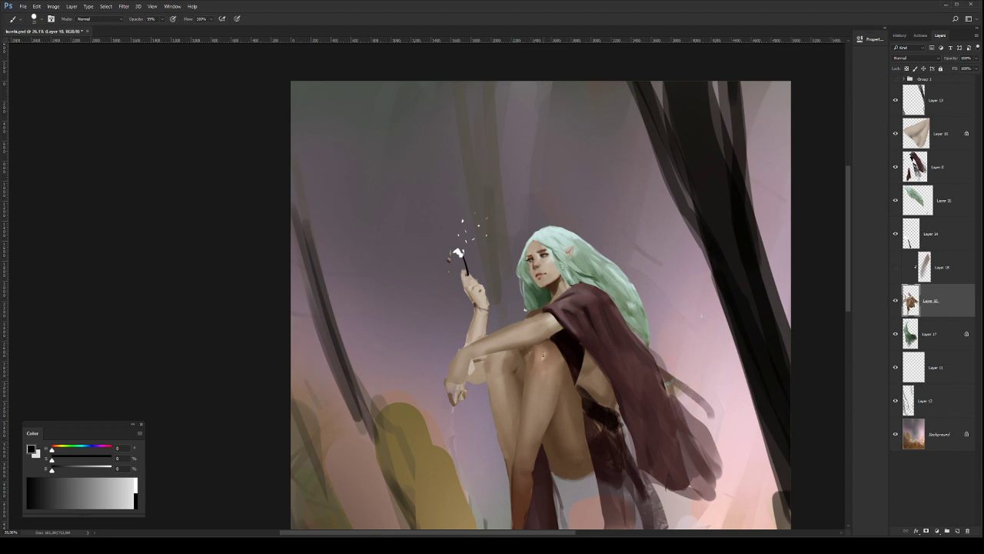
key("bracketleft")
key("bracketleft")
key("bracketleft")
key("bracketleft")
key("bracketleft")
left_click(540, 350, "alt")
left_click_drag(542, 354, 539, 361)
left_click(545, 351, "alt")
Step: Smooth the skin shading down the near shin with a soft, reduced brush, undoing and repainting the first stroke
left_click_drag(544, 400, 573, 426)
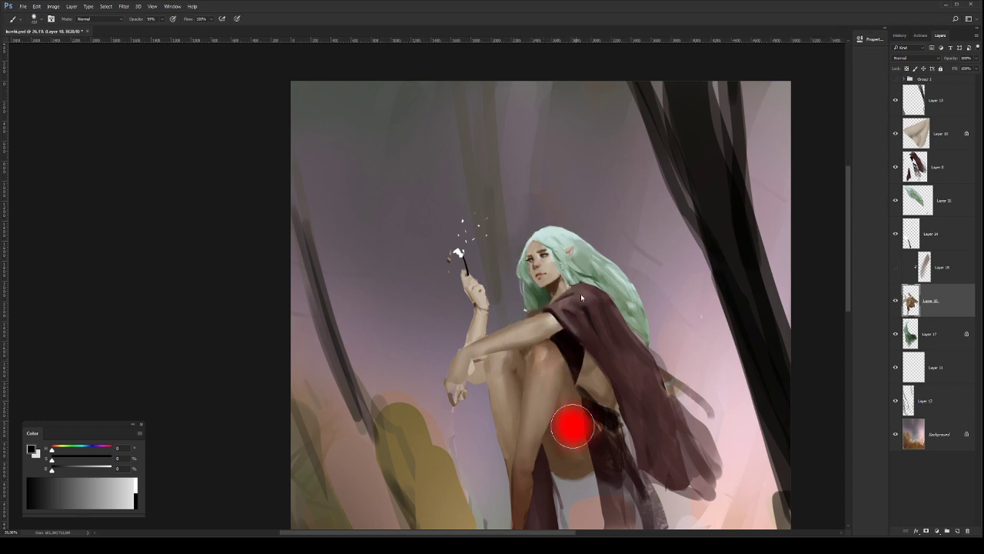
key("bracketleft")
key("bracketleft")
key("bracketleft")
key("bracketleft")
key("bracketleft")
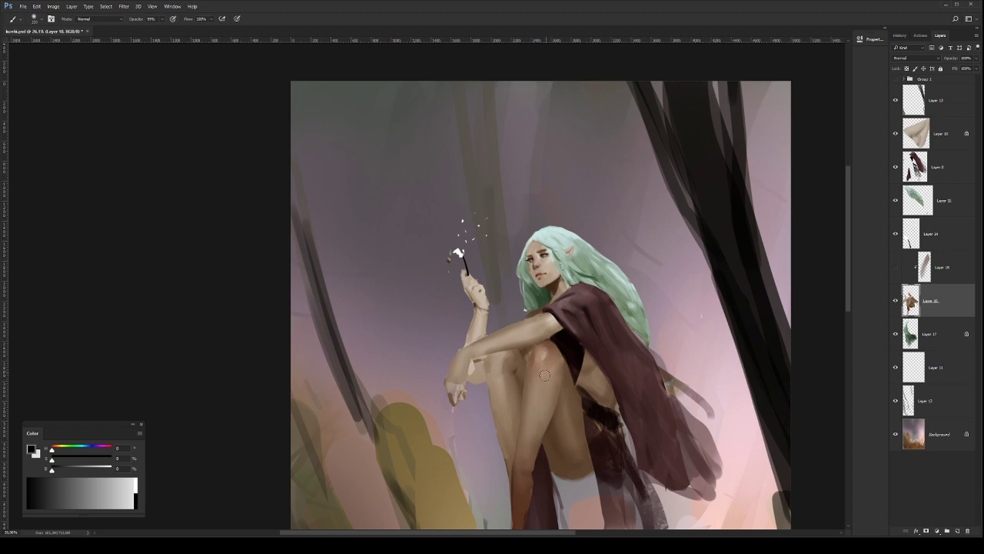
left_click_drag(544, 375, 529, 442)
key("ctrl+z")
key("ctrl+z")
left_click_drag(543, 382, 529, 437)
left_click(553, 376, "alt")
Step: Lasso the area behind the near calf, deepen its shadow with a Multiply brush, and clear the selection
left_click_drag(577, 262, 597, 333)
key("l")
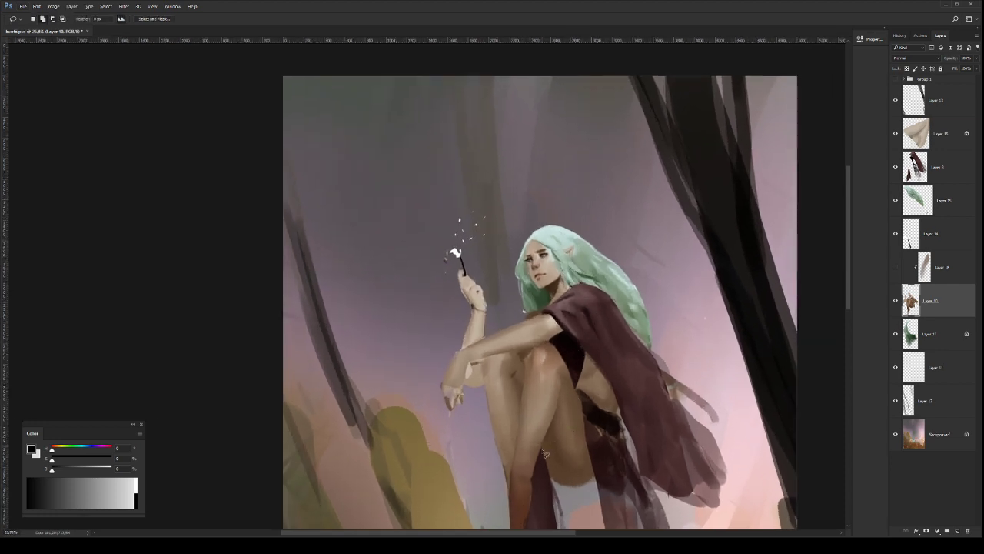
scroll(577, 396, "down", 1)
mouse_move(559, 387)
left_mouse_down()
mouse_move(560, 422)
mouse_move(543, 454)
mouse_move(559, 387)
left_mouse_up()
key("b")
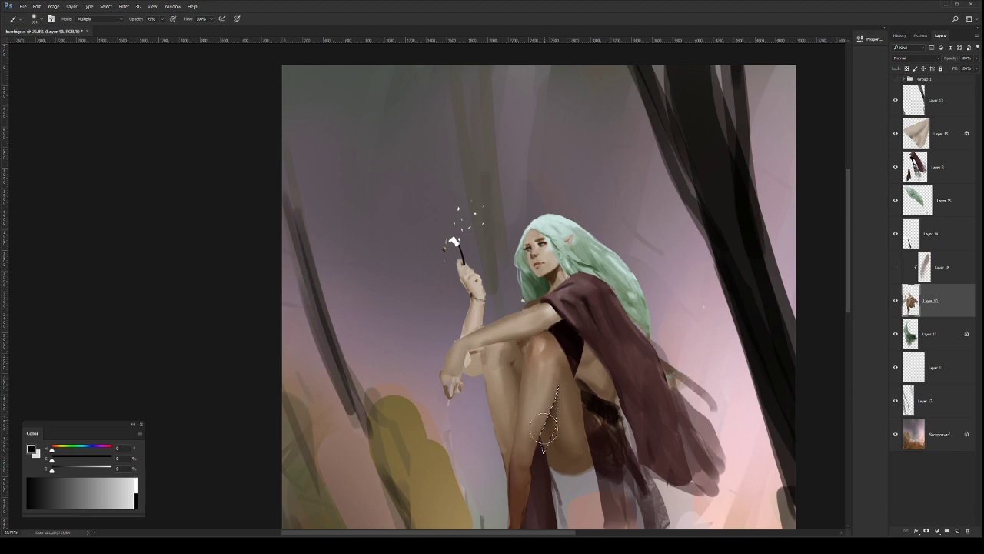
key("ctrl+d")
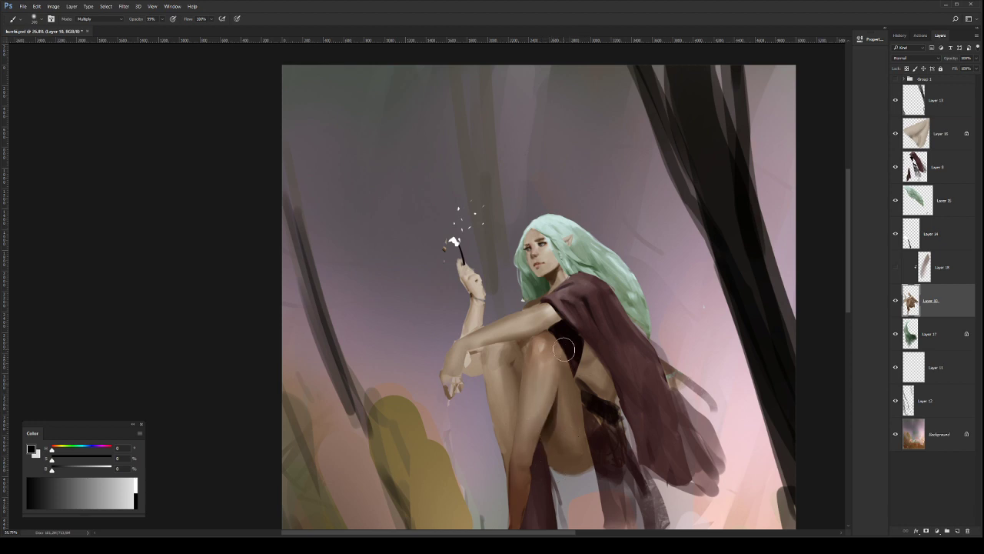
Step: Lasso the far leg from knee to shin, darken it with a soft Multiply brush, and clear the selection
key("l")
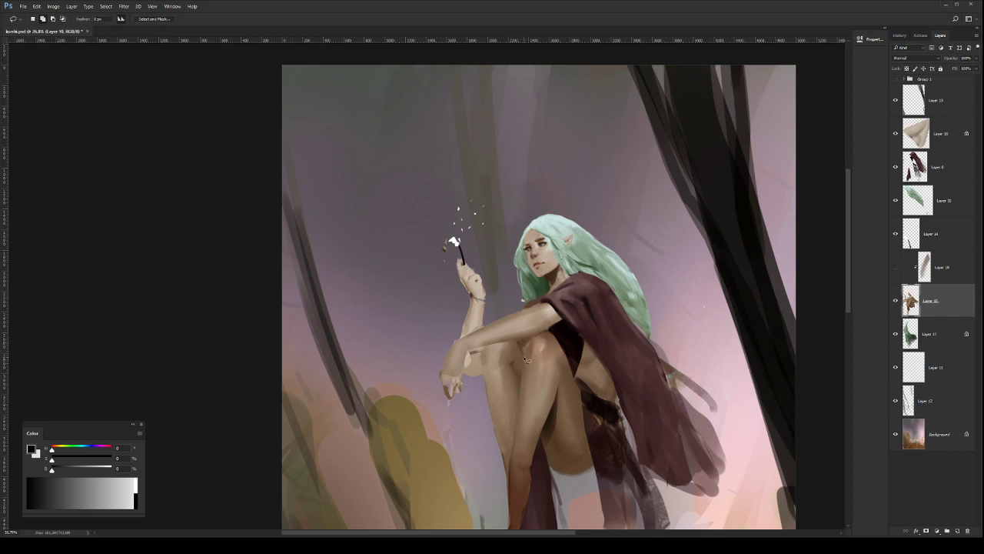
mouse_move(525, 358)
left_mouse_down()
mouse_move(516, 446)
mouse_move(489, 377)
mouse_move(513, 343)
mouse_move(525, 358)
mouse_move(527, 432)
mouse_move(518, 444)
mouse_move(520, 376)
mouse_move(513, 432)
left_mouse_up()
key("b")
key("bracketleft")
key("bracketleft")
key("bracketleft")
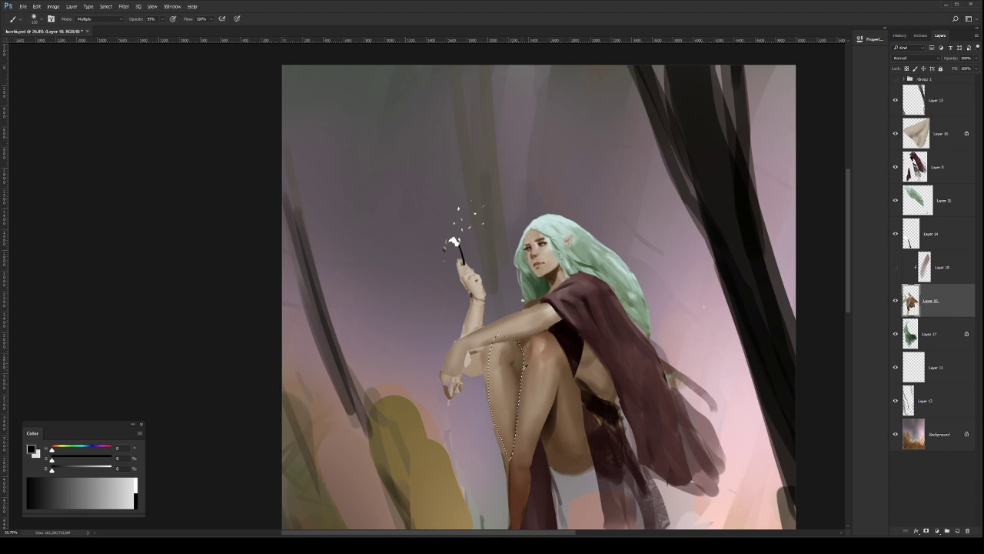
key("bracketright")
key("bracketright")
left_click_drag(526, 376, 509, 342)
key("ctrl+d")
Step: Lasso the top of the near knee and shade around it with the Multiply brush
key("l")
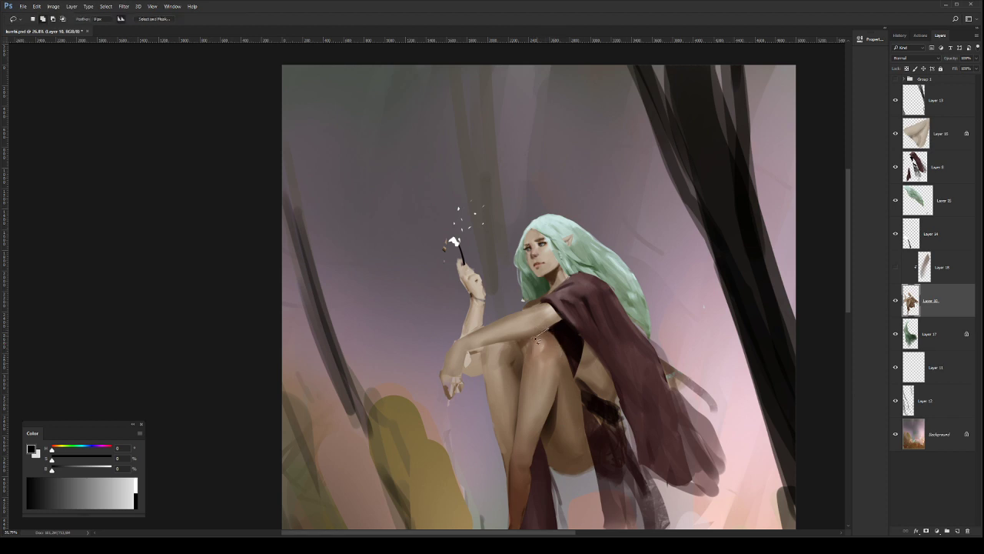
left_click_drag(549, 368, 552, 328)
key("b")
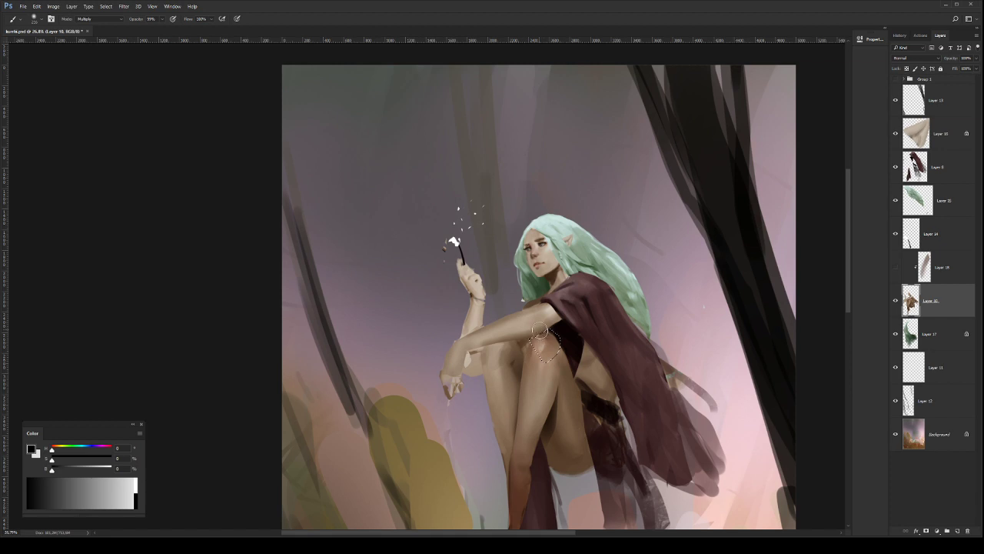
key("z")
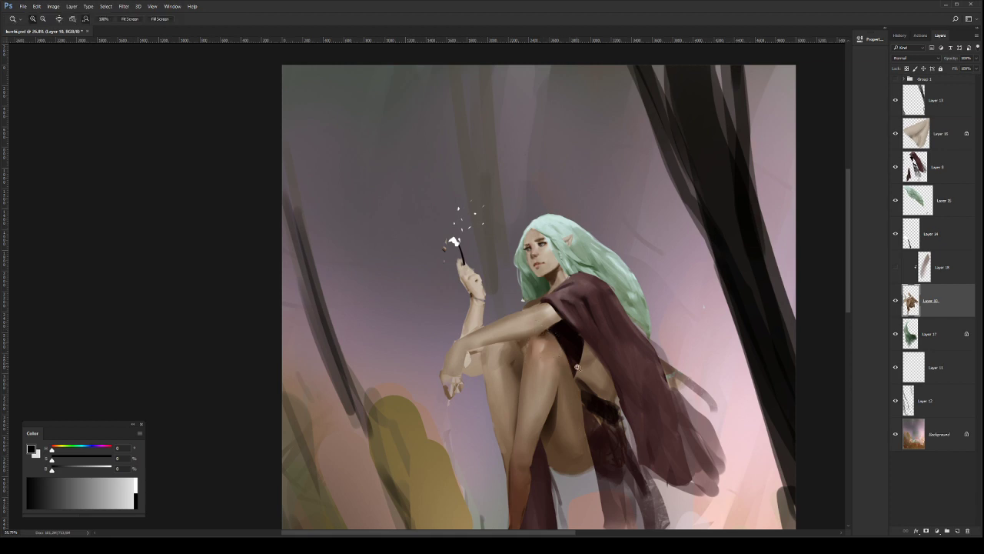
Step: Flip the canvas horizontally and refine the shading of the knees with the brush in Normal mode
left_click(573, 378, "alt")
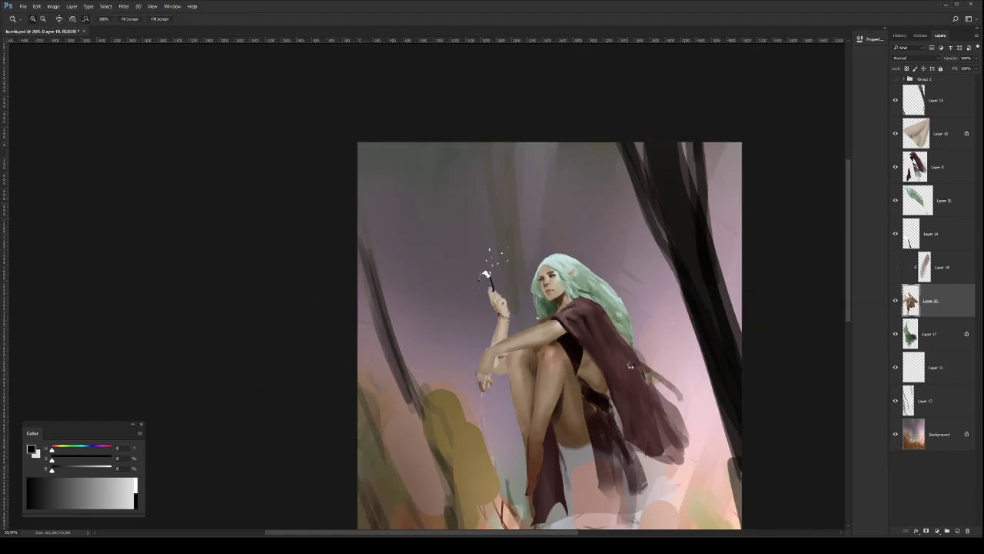
key("ctrl+shift+h")
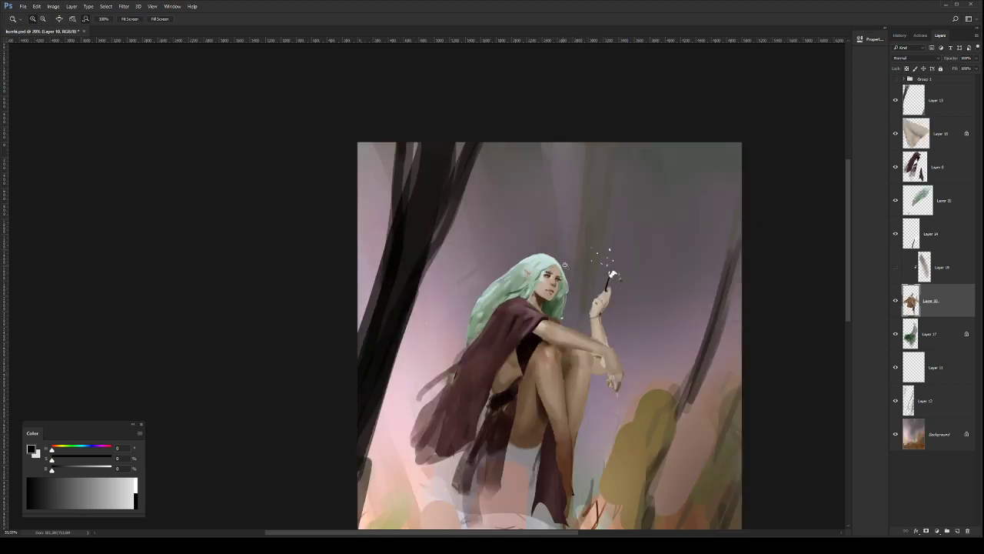
left_click_drag(564, 264, 586, 261)
mouse_move(628, 301)
left_mouse_down()
mouse_move(611, 325)
mouse_move(615, 315)
left_mouse_up()
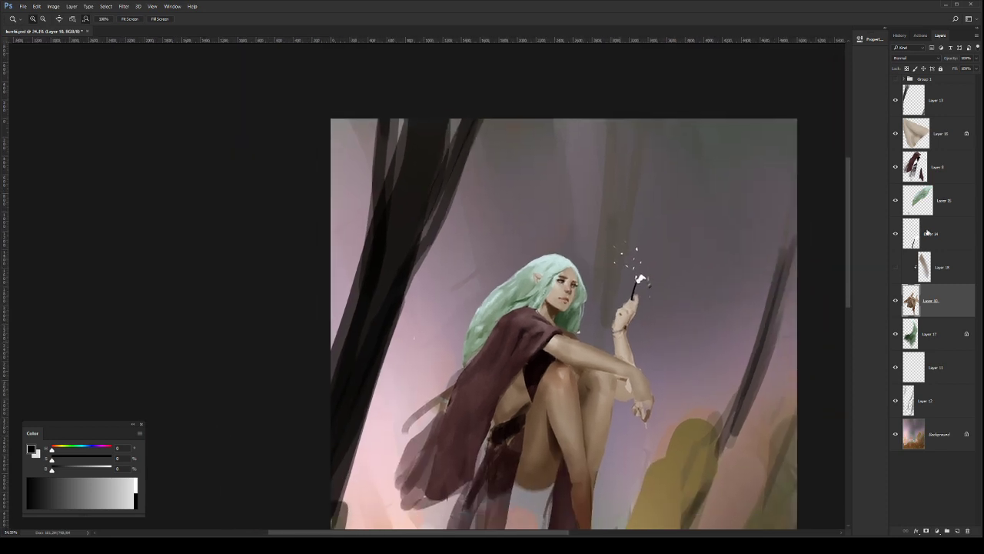
mouse_move(577, 379)
left_mouse_down()
mouse_move(560, 367)
mouse_move(592, 371)
left_mouse_up()
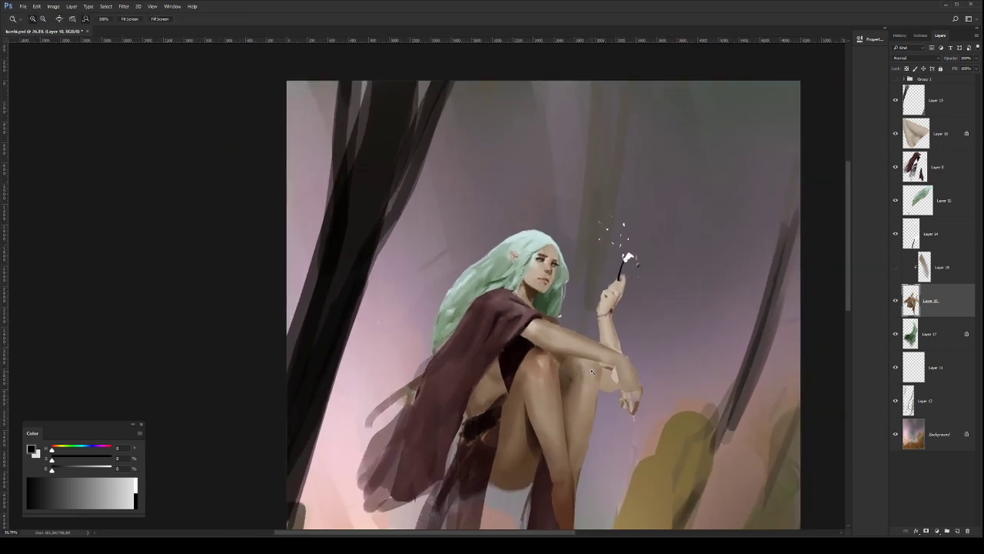
key("b")
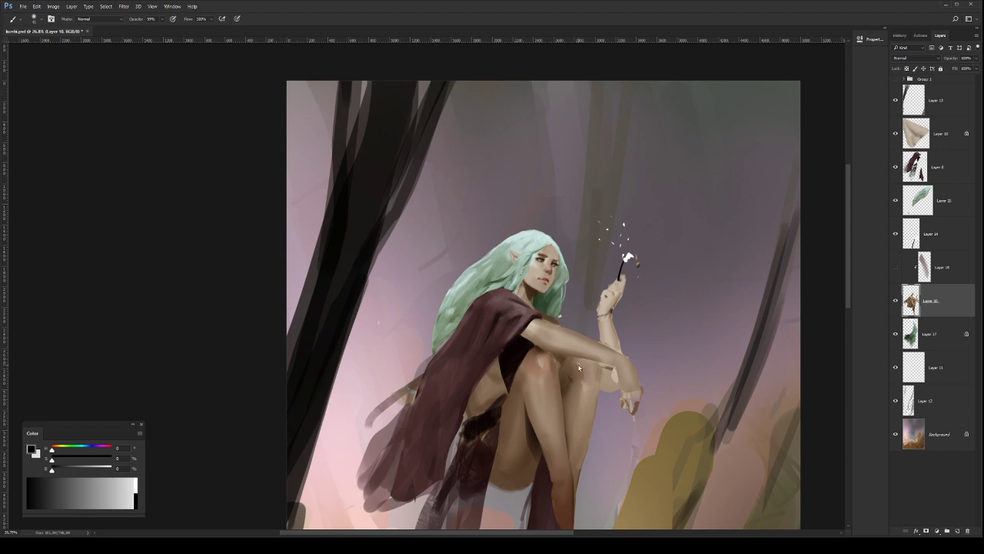
Step: Select the hair layer and save the painting
key("z")
left_click_drag(603, 357, 567, 358)
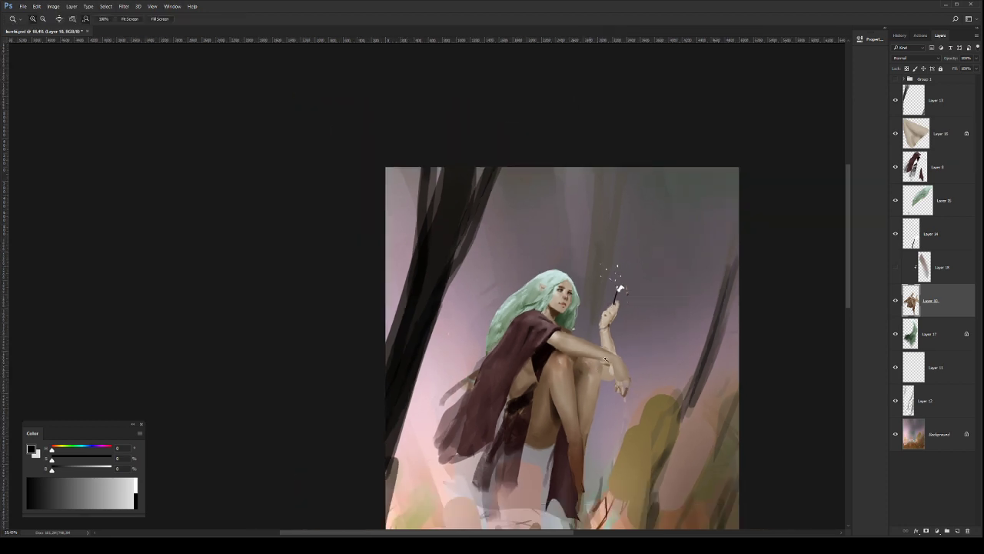
left_click(945, 199)
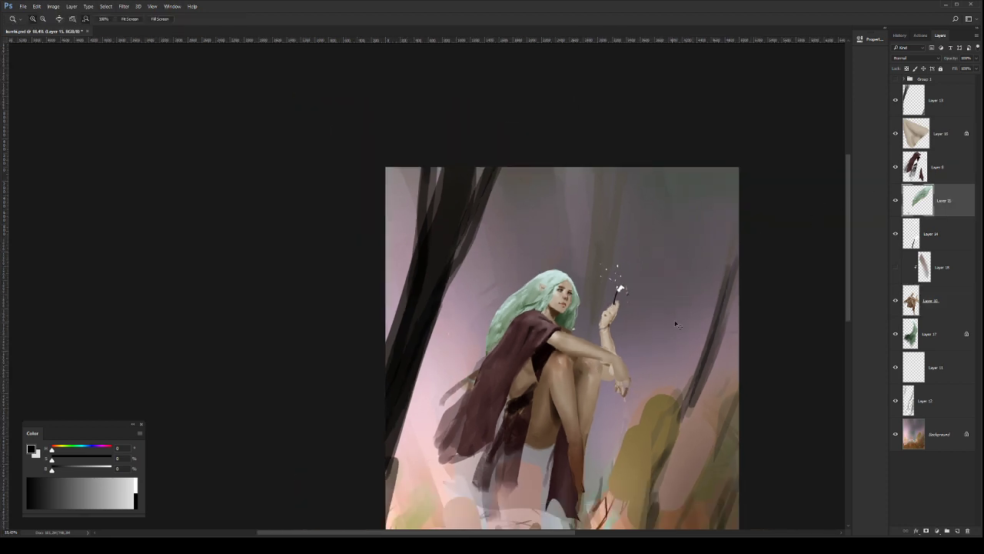
key("ctrl+s")
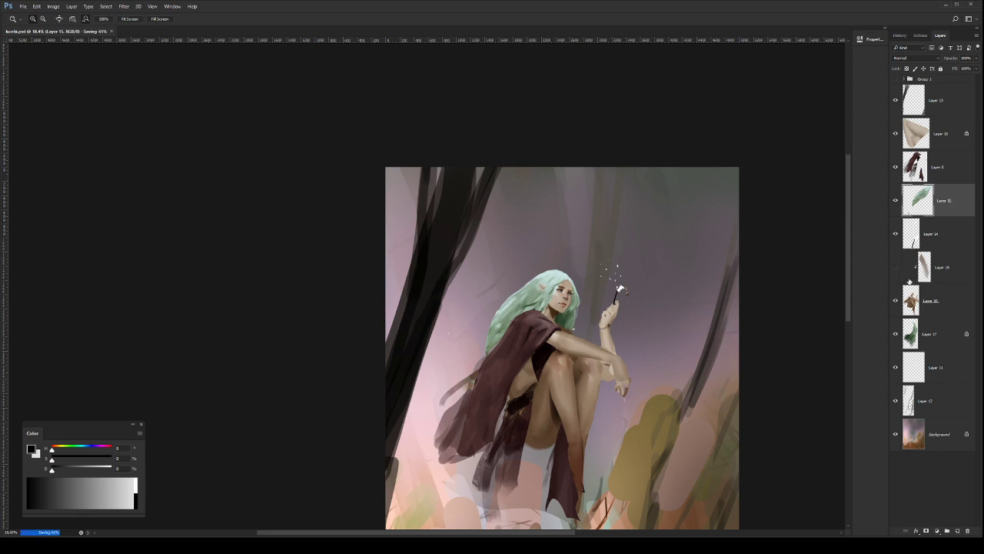
Step: Try pink-lilac and blue-violet hues on the hair layer and return the hair to its green tone
key("i")
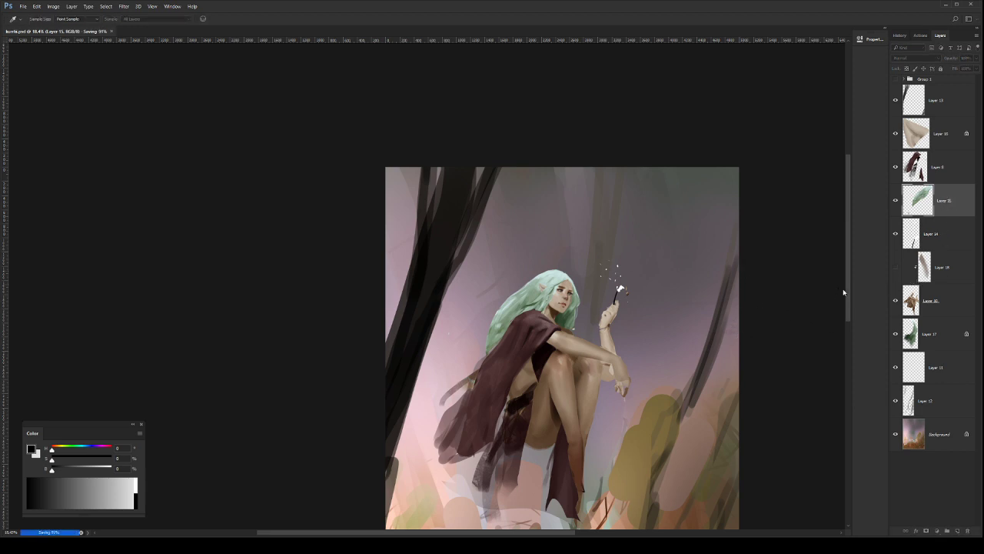
left_click_drag(797, 293, 893, 280)
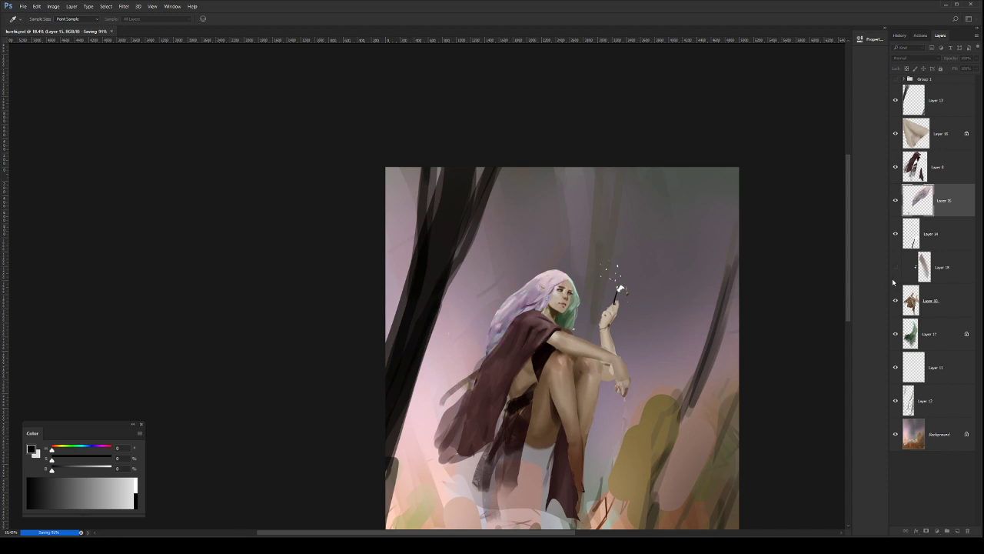
key("ctrl+z")
key("ctrl+shift+z")
key("ctrl+shift+z")
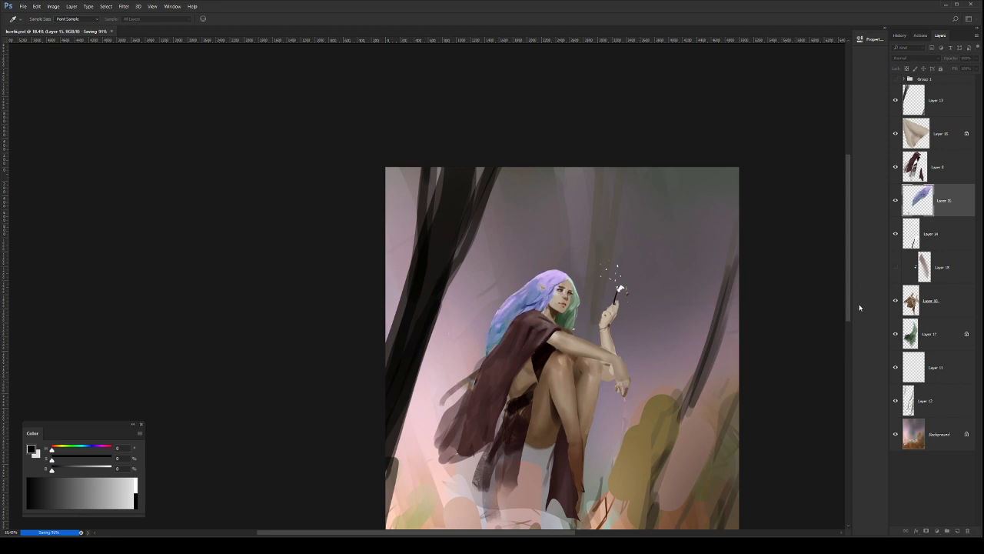
key("ctrl+z")
key("ctrl+z")
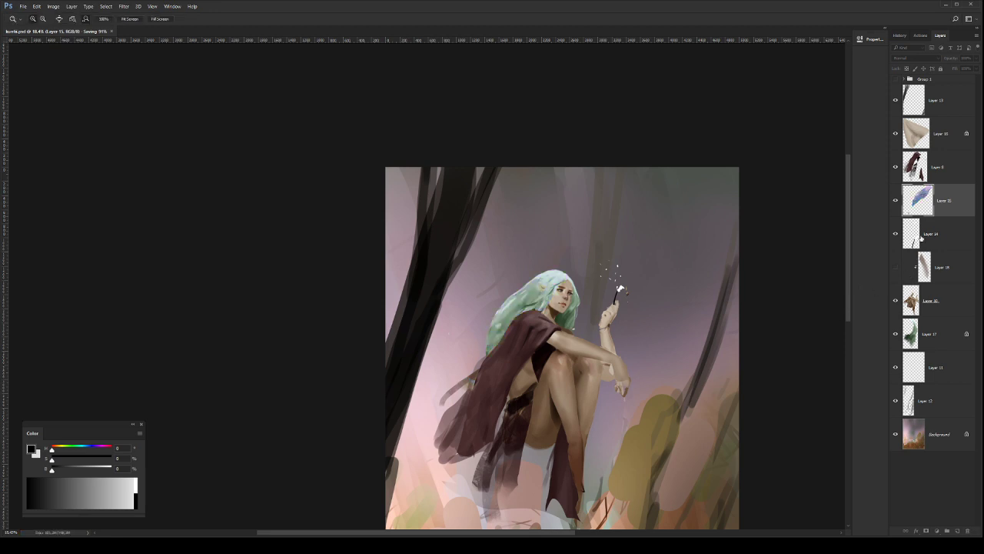
key("z")
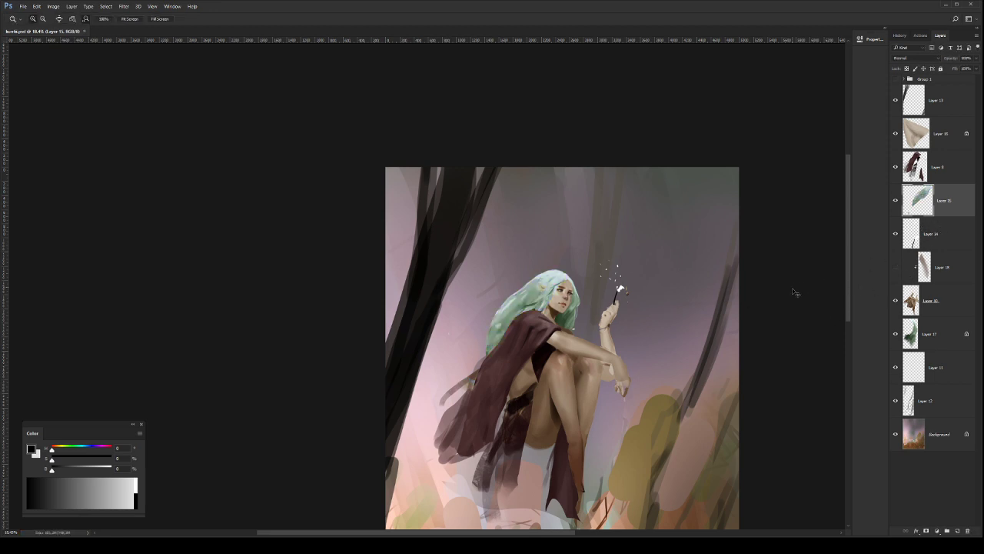
Step: Shift the colour of the two hair layers to a softer, more muted green
key("i")
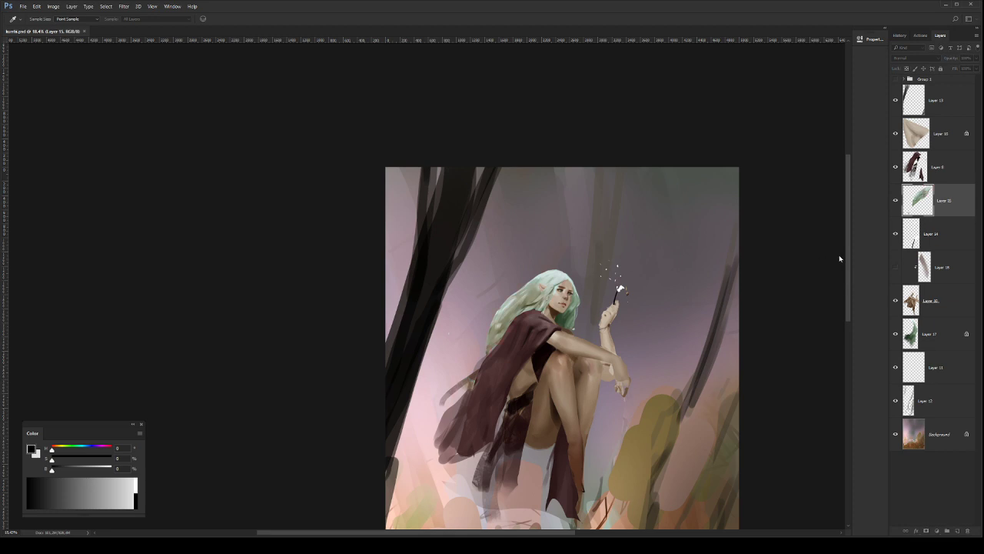
left_click_drag(839, 255, 815, 260)
key("z")
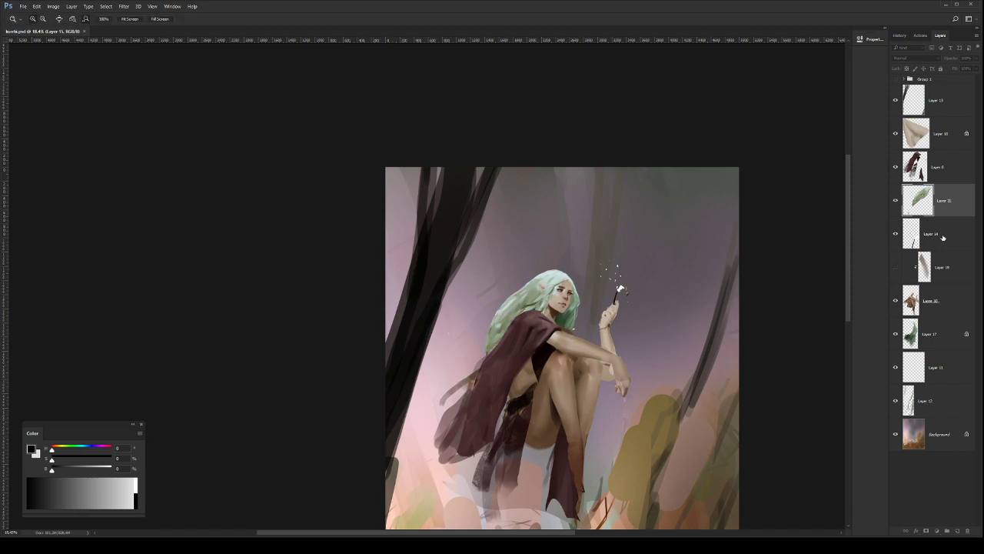
left_click(938, 337)
key("i")
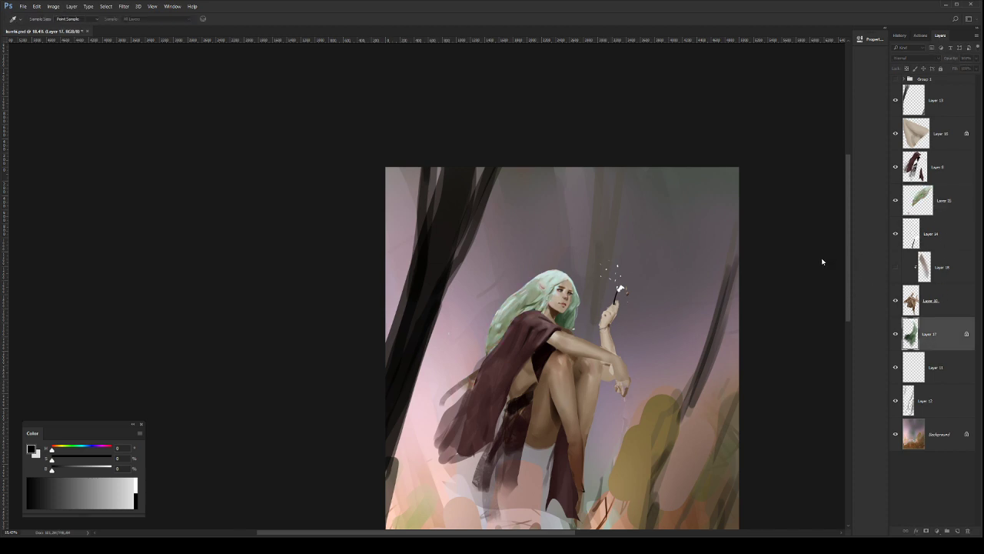
key("z")
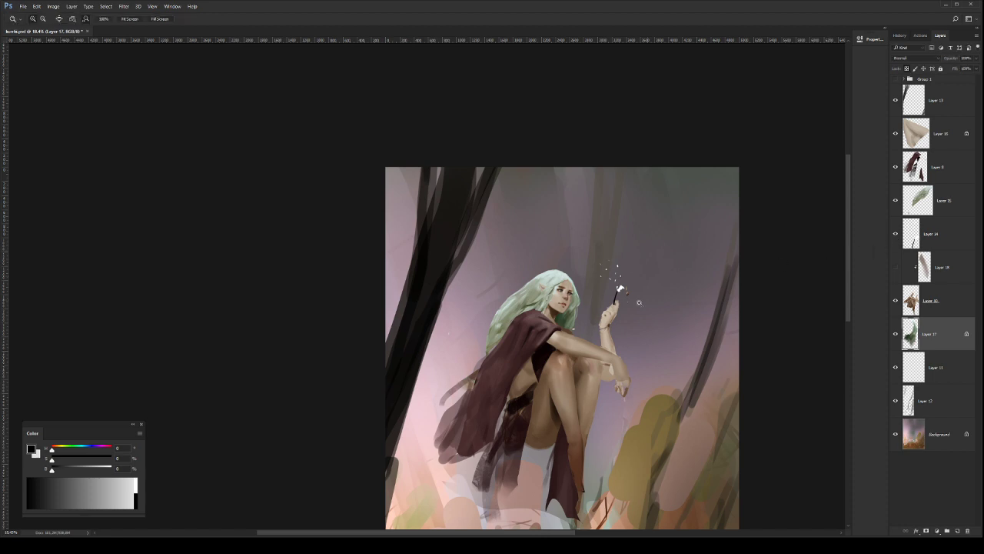
Step: Select the skin layer, lock its transparent pixels and shade the edge of the face with the Multiply brush
mouse_move(624, 281)
left_mouse_down()
mouse_move(636, 280)
mouse_move(575, 301)
left_mouse_up()
left_click(939, 307)
key("slash")
key("b")
left_click_drag(570, 343, 602, 358)
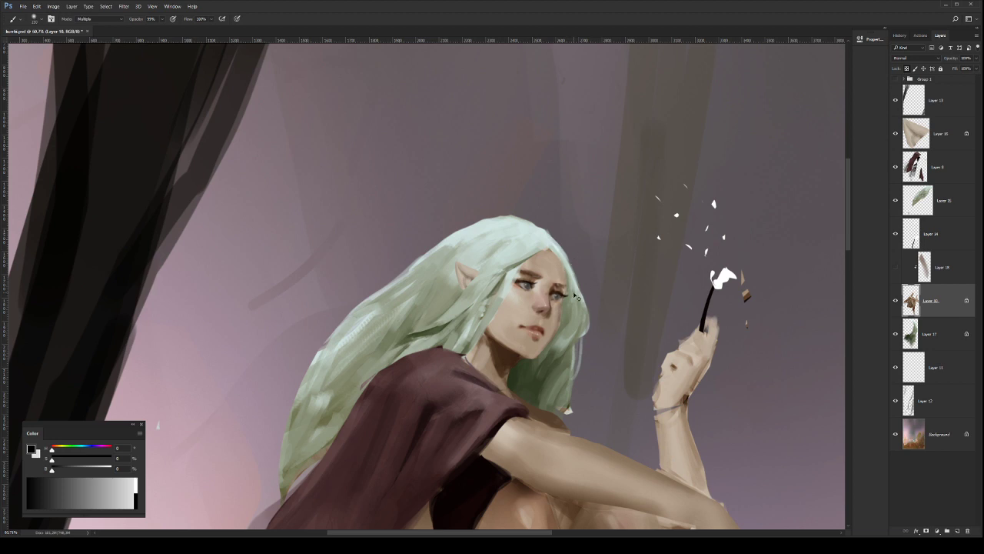
key("bracketleft")
left_click_drag(566, 261, 573, 301)
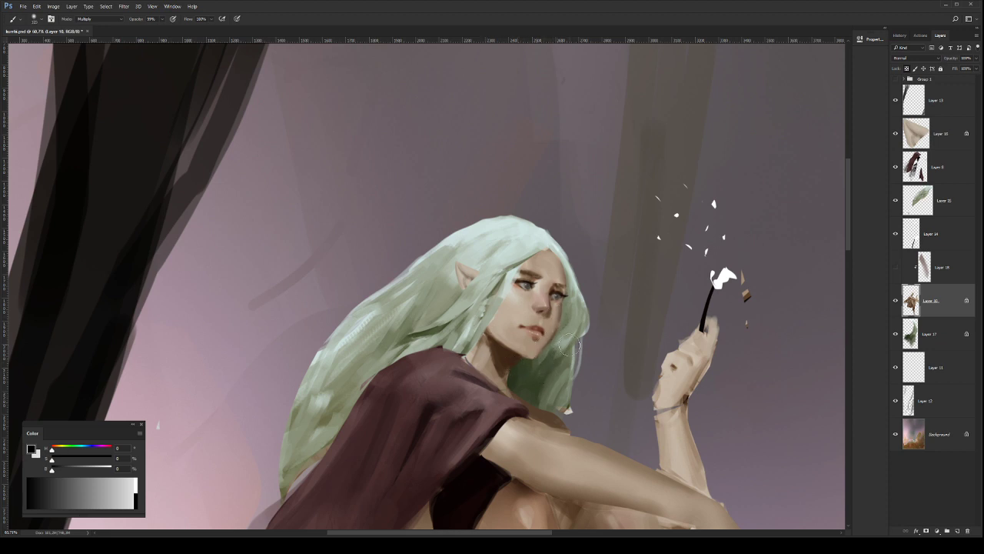
Step: Switch the brush to Normal mode and refine the mouth area with a smaller tip and sampled skin tones
key("alt+shift+n")
left_click_drag(576, 273, 568, 281)
key("bracketleft")
key("bracketleft")
key("bracketleft")
key("bracketleft")
left_click(536, 326, "alt")
key("bracketright")
left_click(542, 329)
Step: Refine the shading of the nose with colours sampled from the surrounding skin
key("z")
left_click_drag(601, 321, 562, 299)
scroll(562, 299, "up", 5)
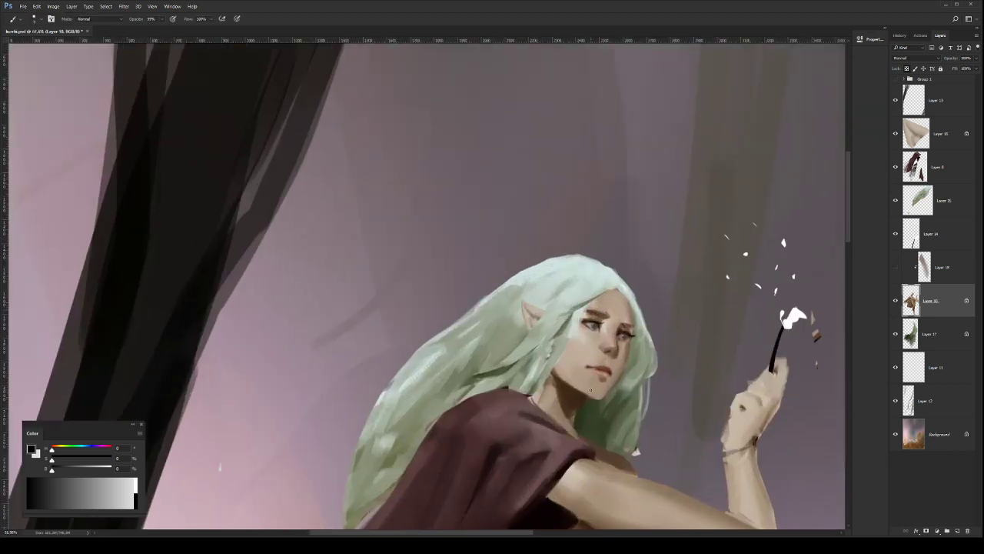
key("b")
left_click_drag(603, 350, 596, 347)
left_click(600, 338, "alt")
left_click(597, 349, "alt")
Step: Lasso both irises and recolour them from grey to a bright turquoise blue
key("z")
mouse_move(659, 318)
left_mouse_down()
mouse_move(653, 289)
mouse_move(688, 305)
left_mouse_up()
mouse_move(580, 337)
left_mouse_down()
mouse_move(611, 339)
mouse_move(592, 342)
left_mouse_up()
key("l")
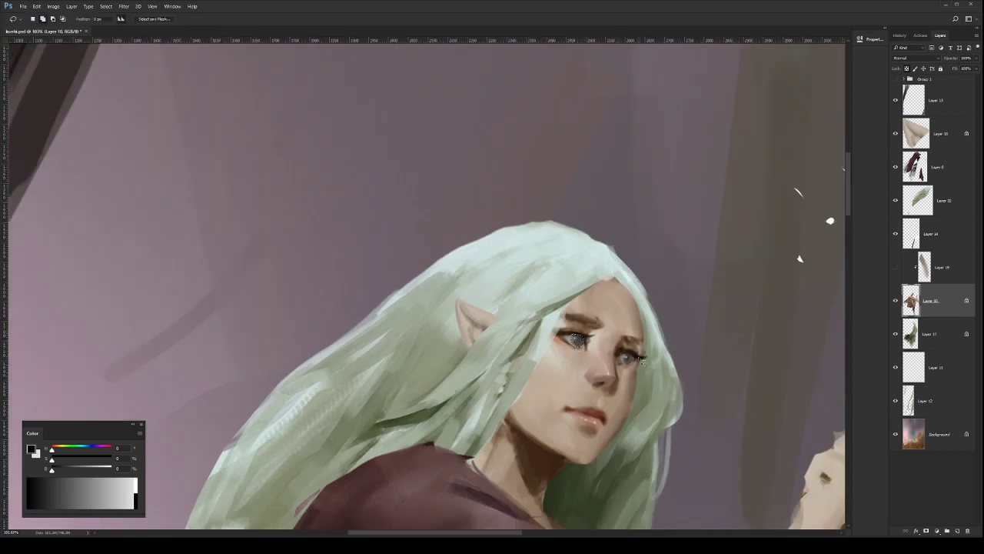
key("z")
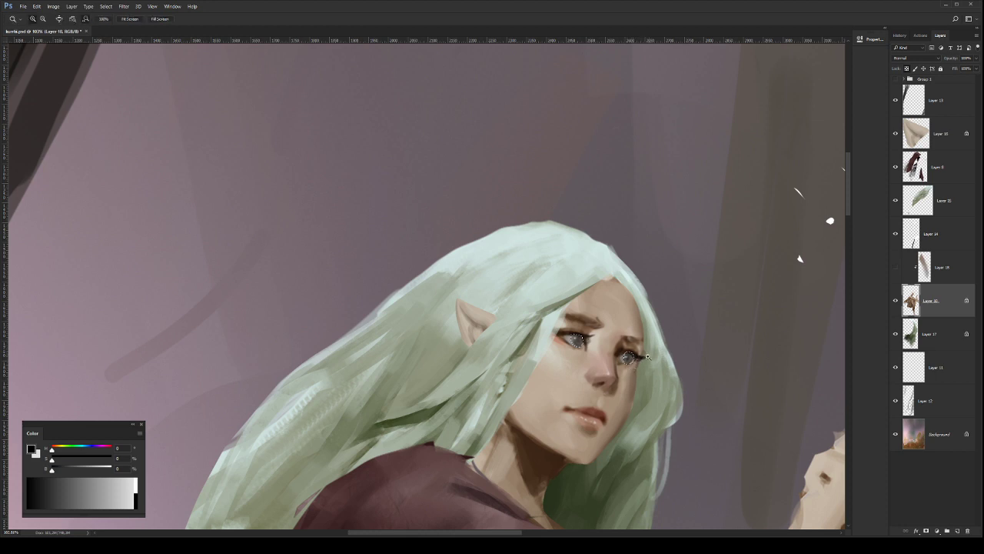
left_click_drag(631, 366, 593, 395)
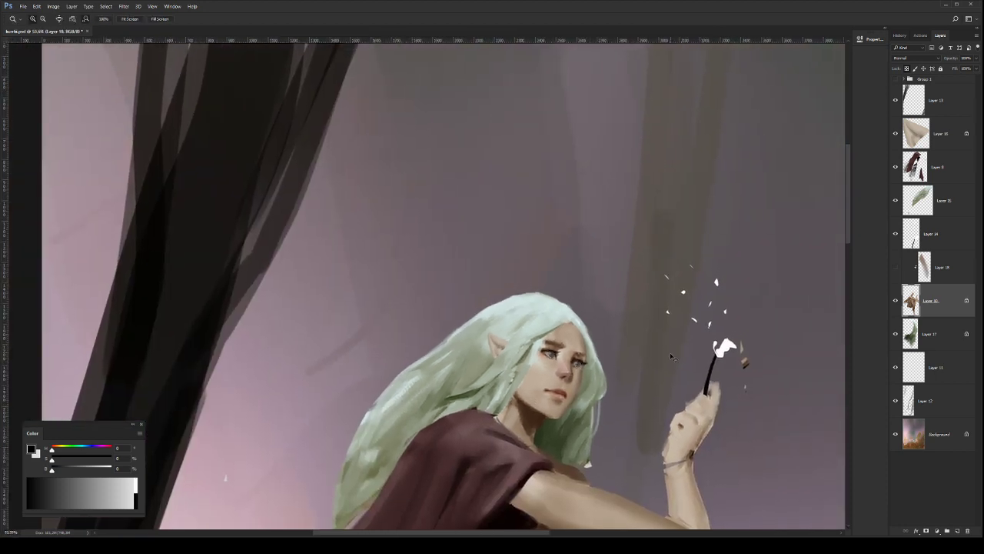
key("i")
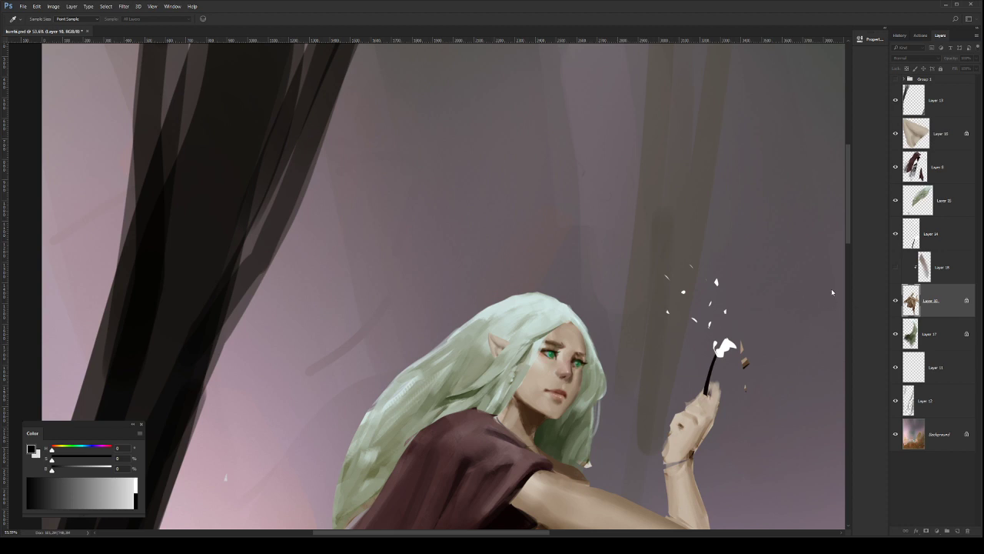
left_click_drag(832, 290, 863, 290)
key("ctrl+z")
key("z")
Step: Flip the canvas horizontally and blend the face around the eyes with the Smudge tool at 80% strength
mouse_move(623, 359)
left_mouse_down()
mouse_move(612, 370)
mouse_move(647, 352)
mouse_move(634, 367)
mouse_move(663, 405)
left_mouse_up()
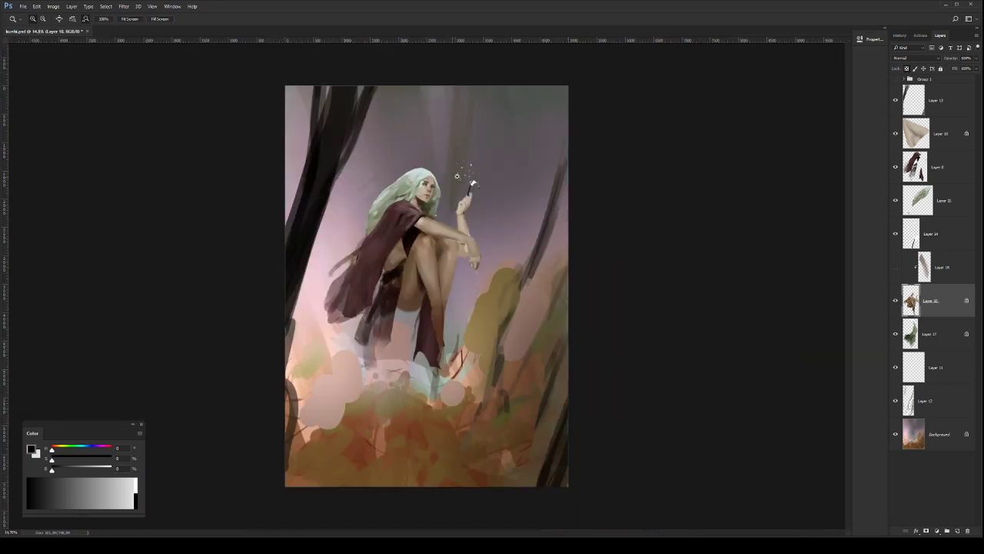
left_click_drag(457, 178, 459, 204)
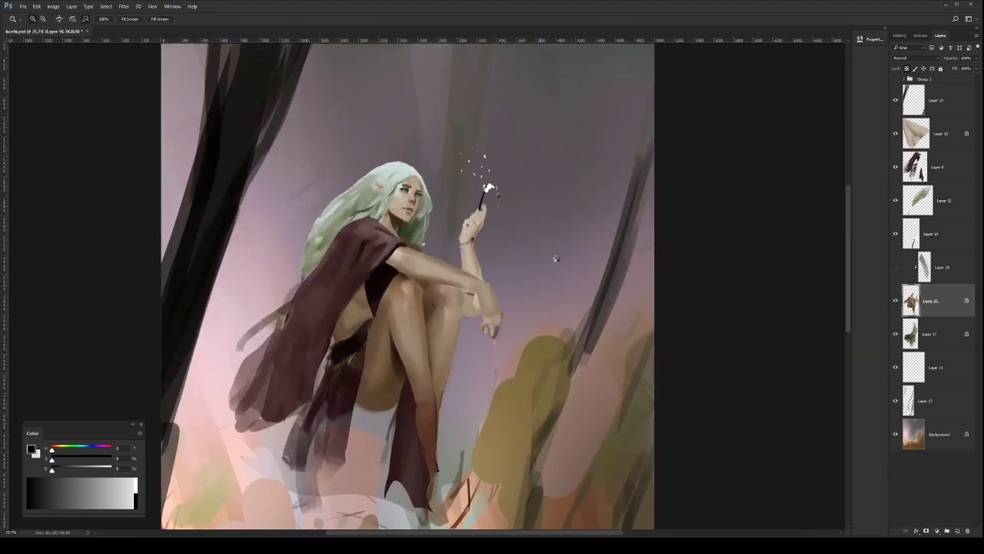
key("F2")
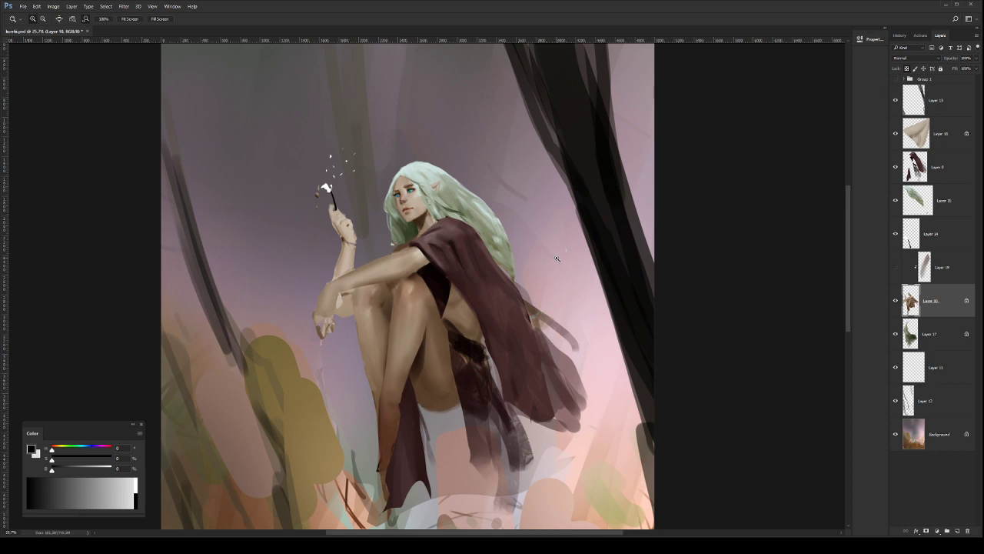
left_click_drag(409, 181, 467, 242)
key("r")
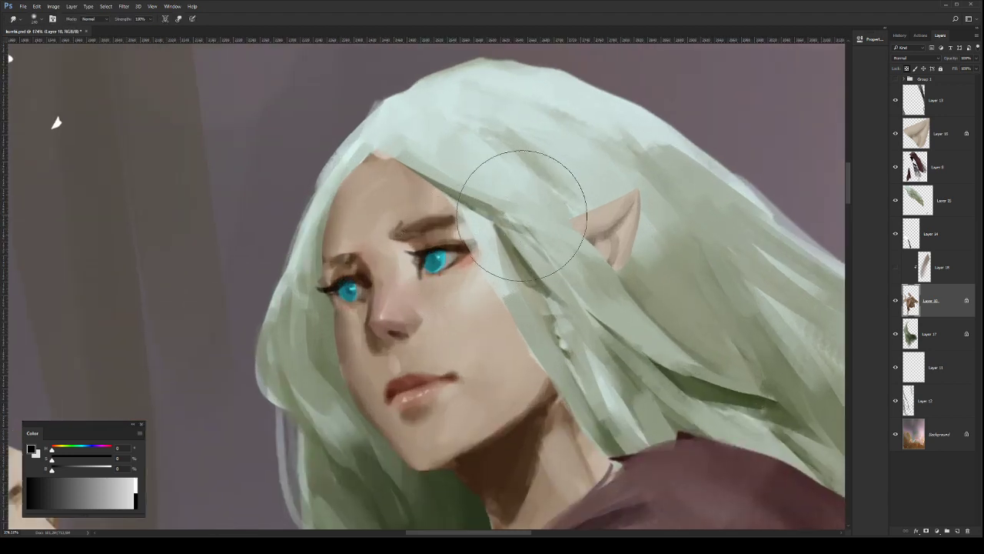
key("8")
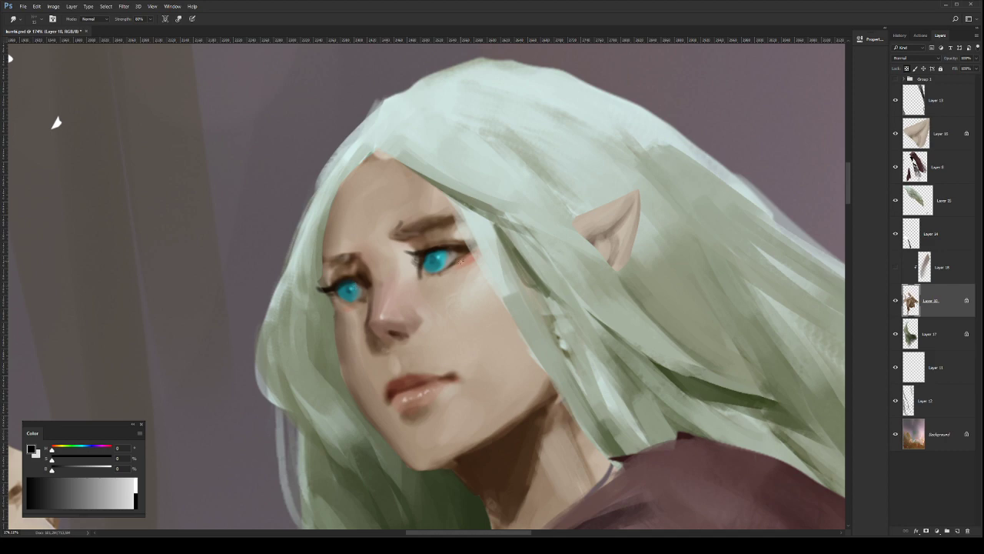
Step: Touch up the elf's eyes with small brush strokes, using a color sampled beside her near eye
key("z")
left_click_drag(507, 271, 489, 263)
mouse_move(560, 250)
left_mouse_down()
mouse_move(542, 228)
mouse_move(570, 244)
left_mouse_up()
left_click_drag(511, 304, 545, 308)
key("b")
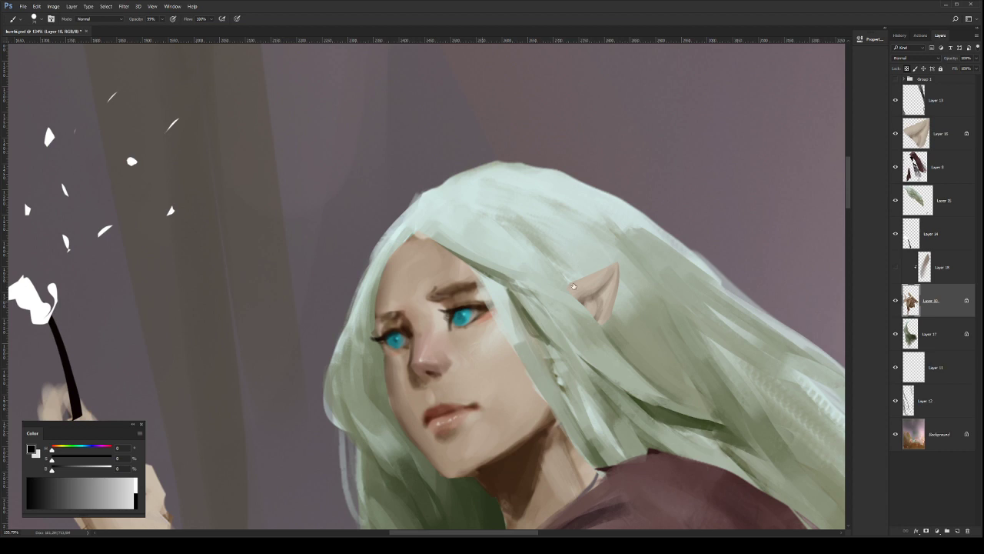
left_click(481, 294, "alt")
key("shift+alt+w")
key("z")
mouse_move(488, 317)
left_mouse_down()
mouse_move(430, 317)
mouse_move(526, 311)
left_mouse_up()
scroll(525, 312, "down", 1)
scroll(500, 317, "up", 5)
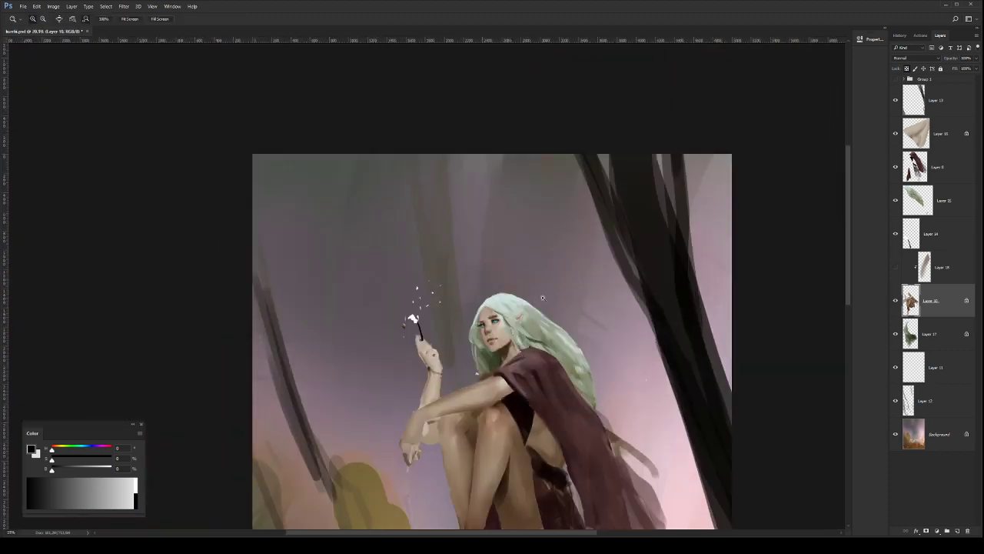
scroll(478, 325, "up", 2)
key("b")
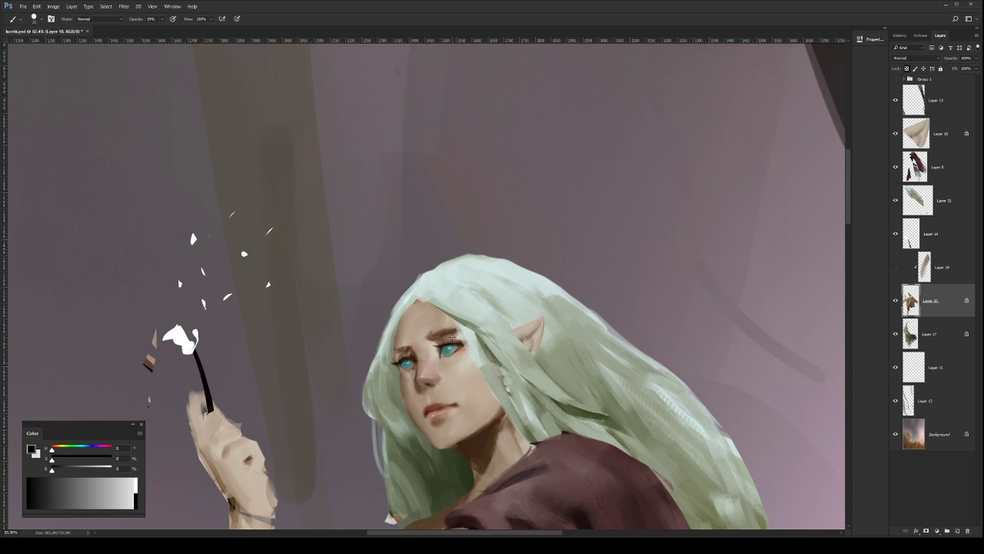
left_click_drag(405, 361, 407, 370)
Step: Examine the retouched face both close up and within the whole painting
key("z")
left_click_drag(501, 356, 422, 347)
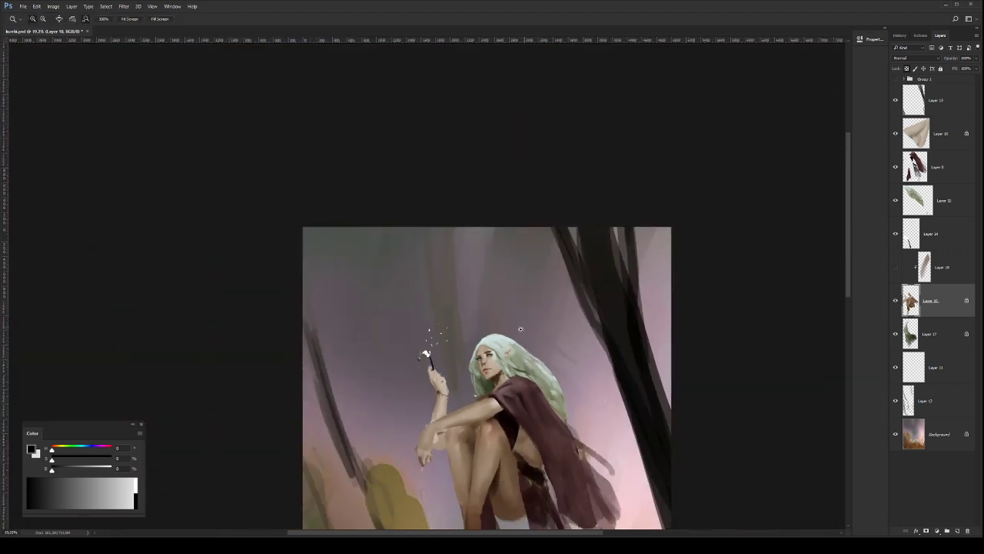
left_click_drag(520, 329, 527, 326)
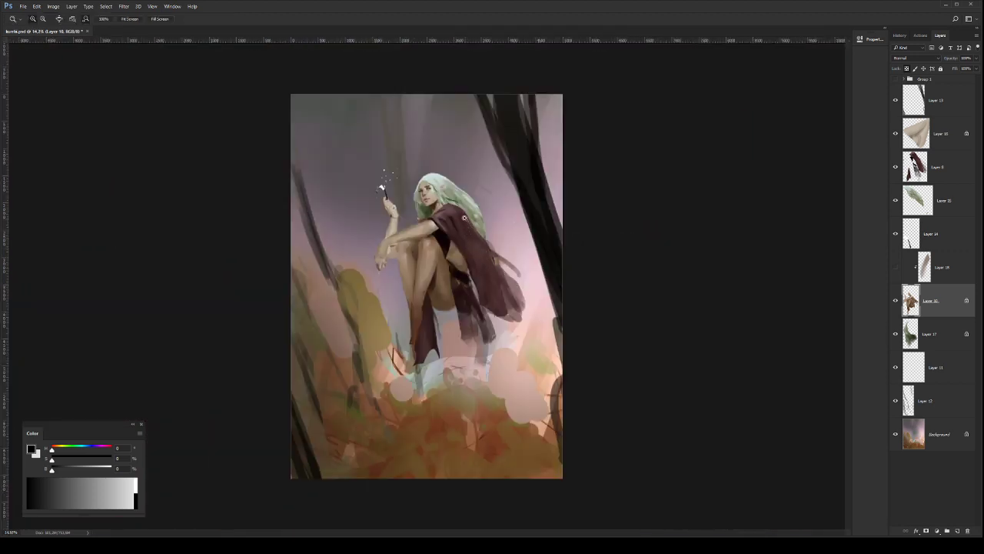
left_click_drag(447, 189, 507, 261)
left_click_drag(540, 360, 580, 411)
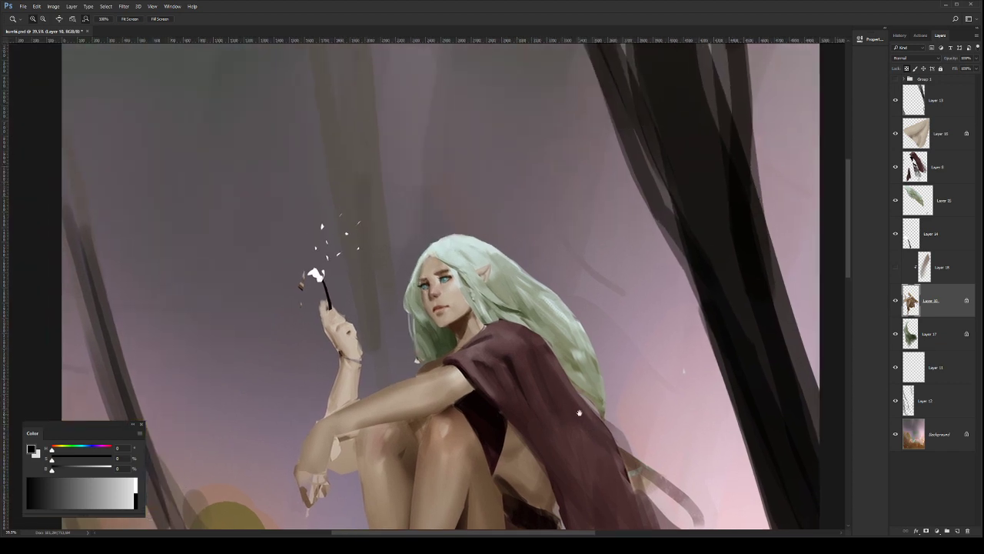
left_click(451, 283)
key("b")
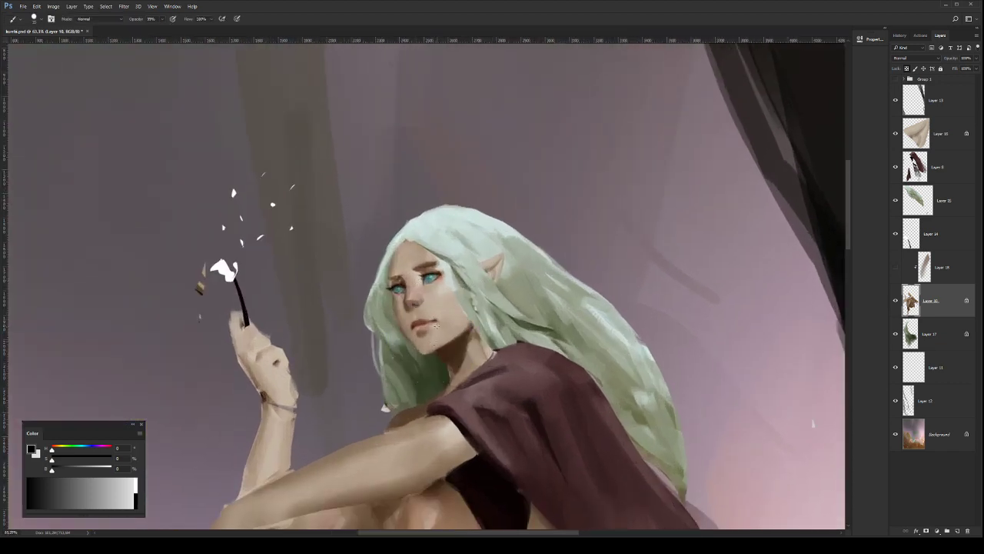
key("z")
mouse_move(470, 348)
left_mouse_down()
mouse_move(447, 352)
mouse_move(543, 331)
left_mouse_up()
key("b")
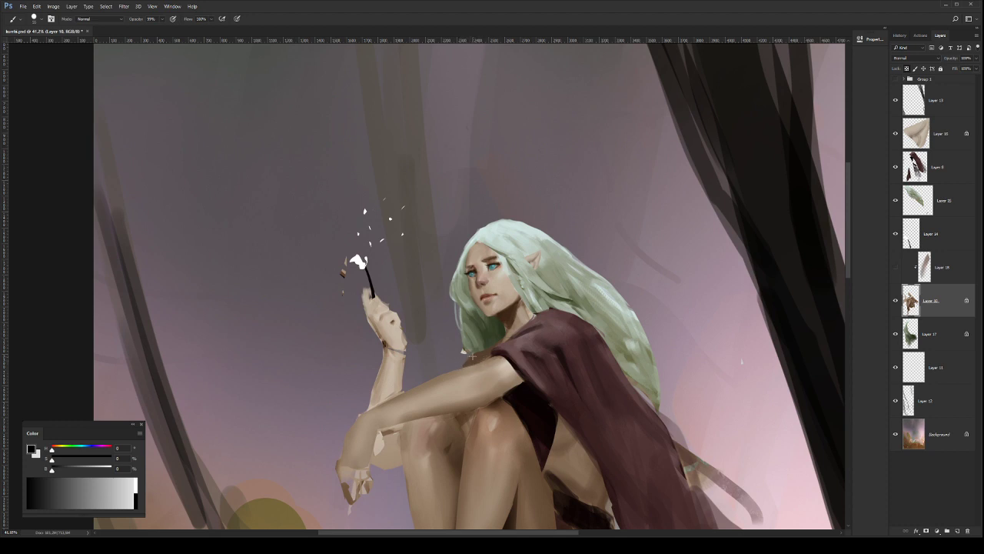
Step: Lasso the far shoulder's edge, unlock the body layer's transparency, paint inside the selection and deselect
key("l")
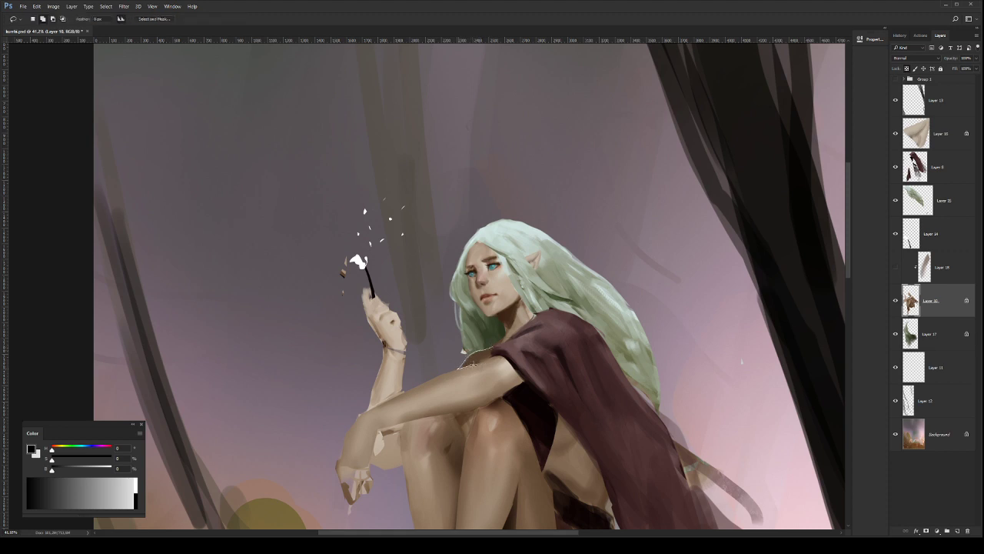
key("slash")
key("b")
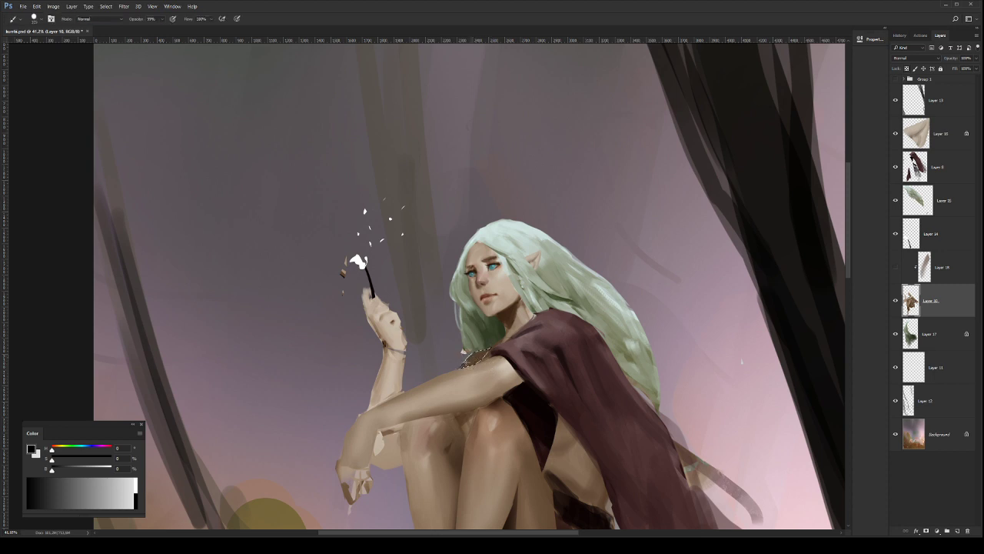
key("ctrl+d")
Step: Flip the canvas horizontally, then separate the raised forearm onto its own layer placed beneath the body layer
key("z")
left_click_drag(540, 307, 500, 307)
mouse_move(568, 300)
left_mouse_down()
mouse_move(558, 301)
mouse_move(615, 311)
mouse_move(636, 341)
mouse_move(612, 352)
mouse_move(629, 285)
mouse_move(519, 322)
mouse_move(530, 373)
mouse_move(548, 394)
left_mouse_up()
key("ctrl+shift+h")
key("l")
mouse_move(624, 355)
left_mouse_down()
mouse_move(628, 280)
mouse_move(545, 238)
mouse_move(516, 342)
mouse_move(535, 384)
mouse_move(599, 424)
mouse_move(653, 373)
left_mouse_up()
mouse_move(562, 462)
left_mouse_down()
mouse_move(561, 421)
mouse_move(541, 418)
mouse_move(561, 425)
mouse_move(541, 424)
mouse_move(539, 459)
mouse_move(567, 466)
left_mouse_up()
key("ctrl+j")
left_click_drag(947, 307, 949, 352)
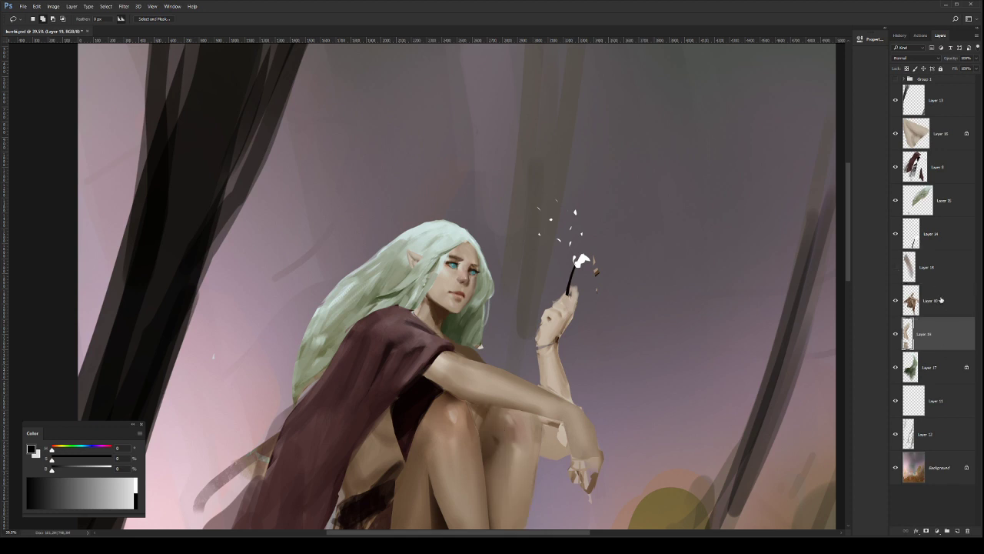
Step: Hide Layer 18 and move the raised forearm and flower layers together closer to the elf's body
left_click(896, 268)
left_click(895, 268)
key("v")
mouse_move(581, 395)
left_mouse_down()
mouse_move(542, 399)
mouse_move(579, 397)
left_mouse_up()
left_click(933, 235)
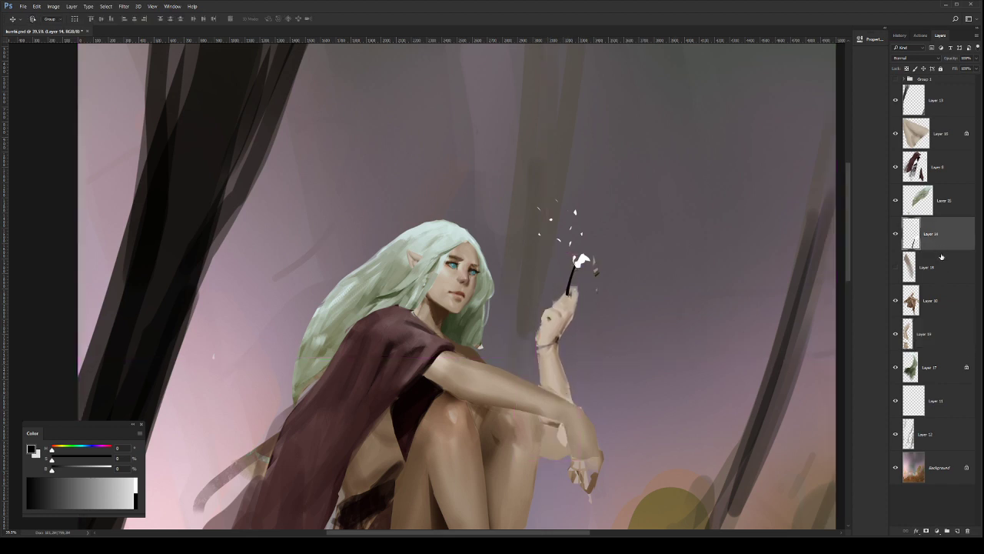
left_click(943, 333, "ctrl")
left_click_drag(576, 357, 555, 356)
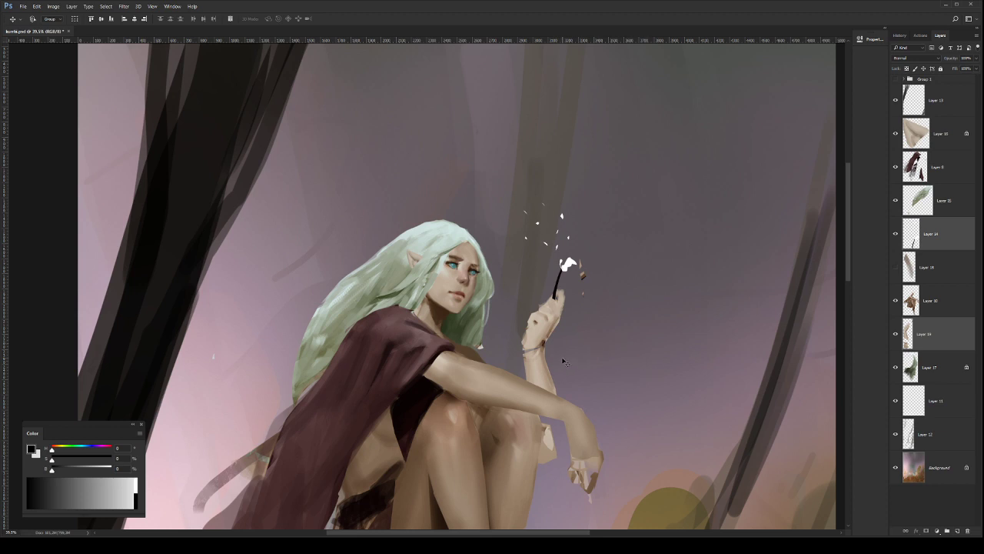
Step: Scale the forearm and flower down to about 89%, adjust their position, and flip the canvas back horizontally
key("ctrl+t")
left_click_drag(587, 204, 579, 230)
left_click_drag(563, 318, 562, 296)
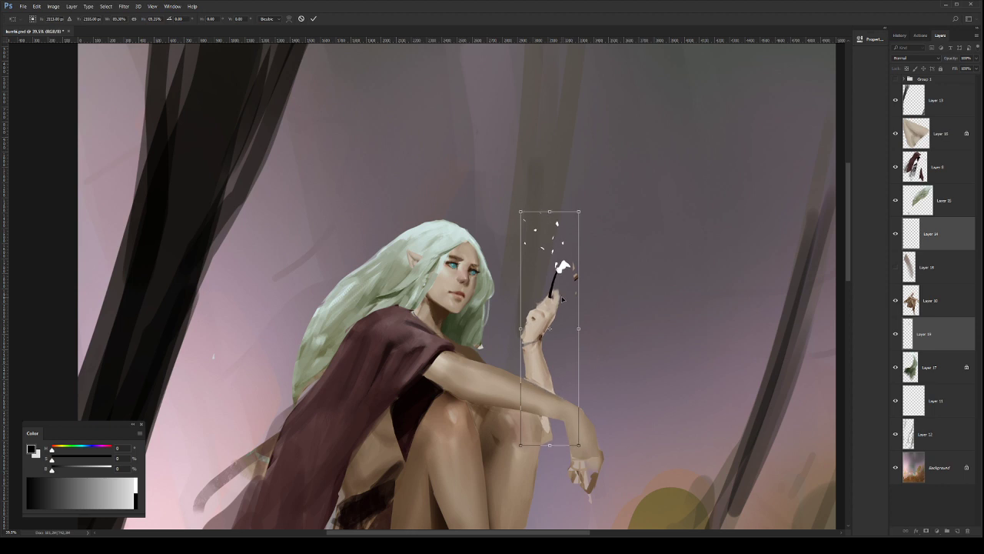
key("Return")
key("z")
left_click(595, 326, "alt")
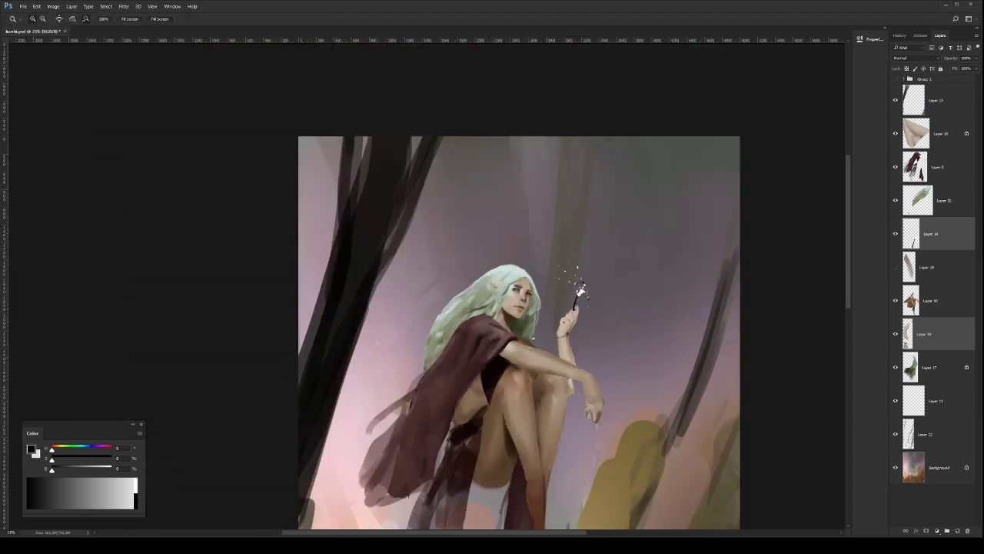
key("ctrl+shift+h")
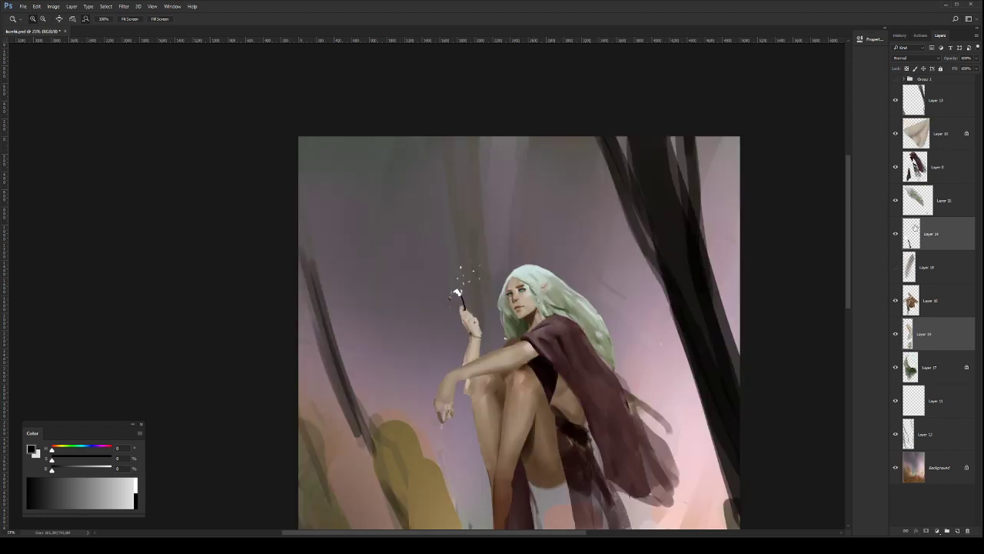
Step: Examine the resized raised arm against the whole figure at several zoom levels
left_click(932, 308)
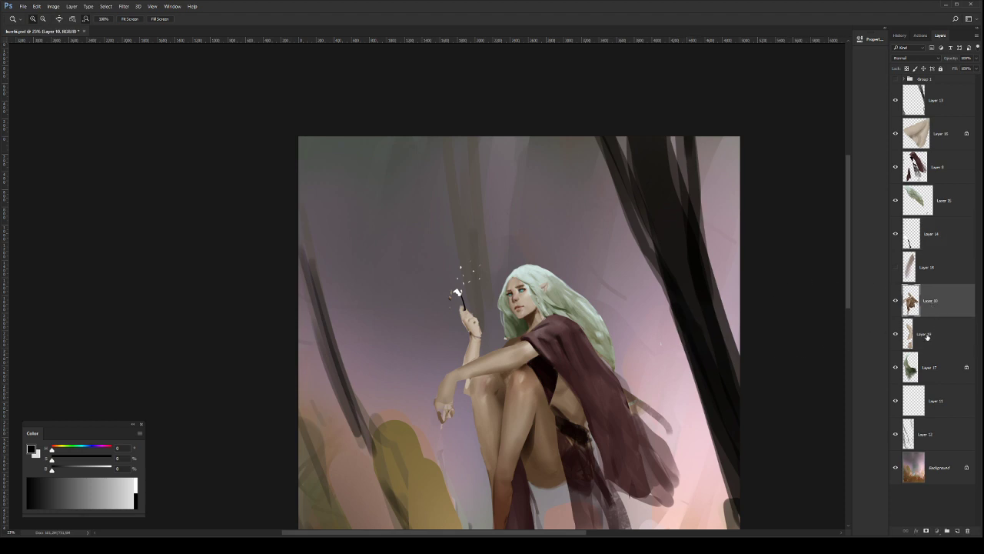
left_click(928, 336)
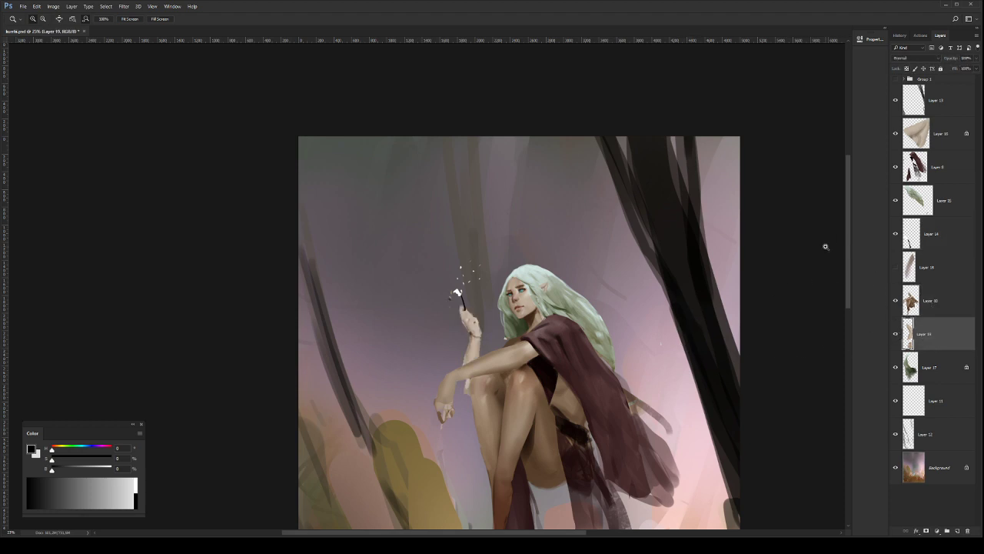
left_click_drag(523, 289, 605, 241)
left_click(929, 297)
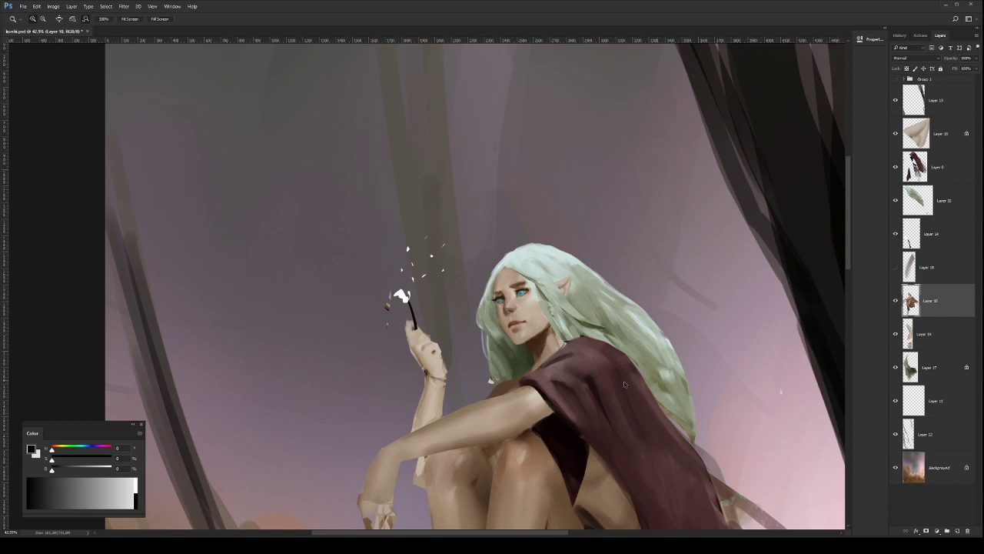
left_click_drag(618, 379, 524, 326)
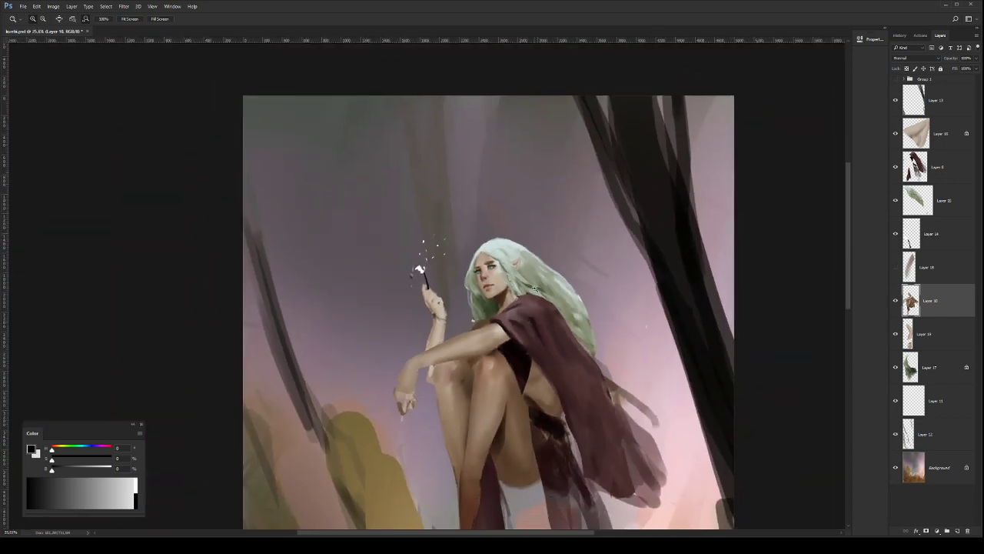
left_click(535, 288, "alt")
left_click(538, 290, "alt")
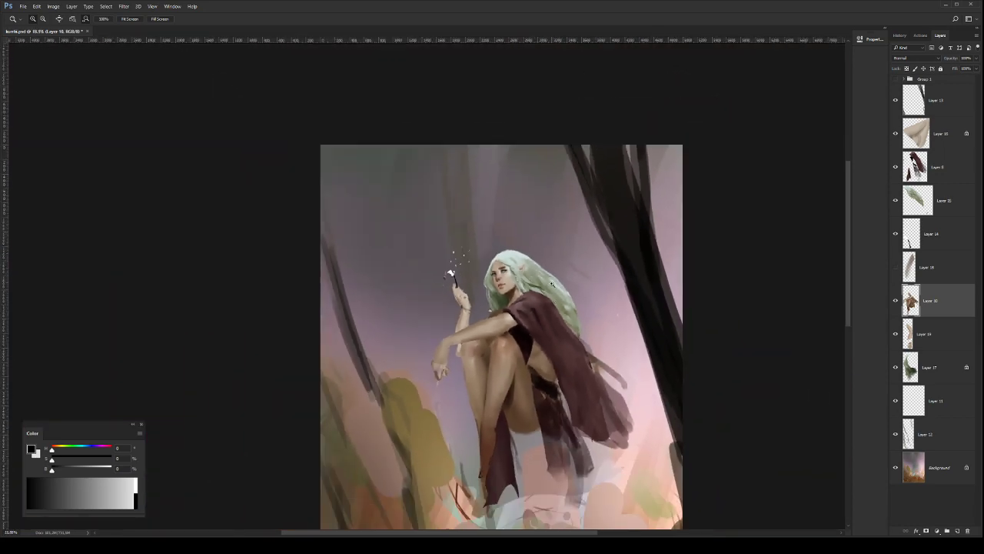
left_click_drag(520, 265, 532, 264)
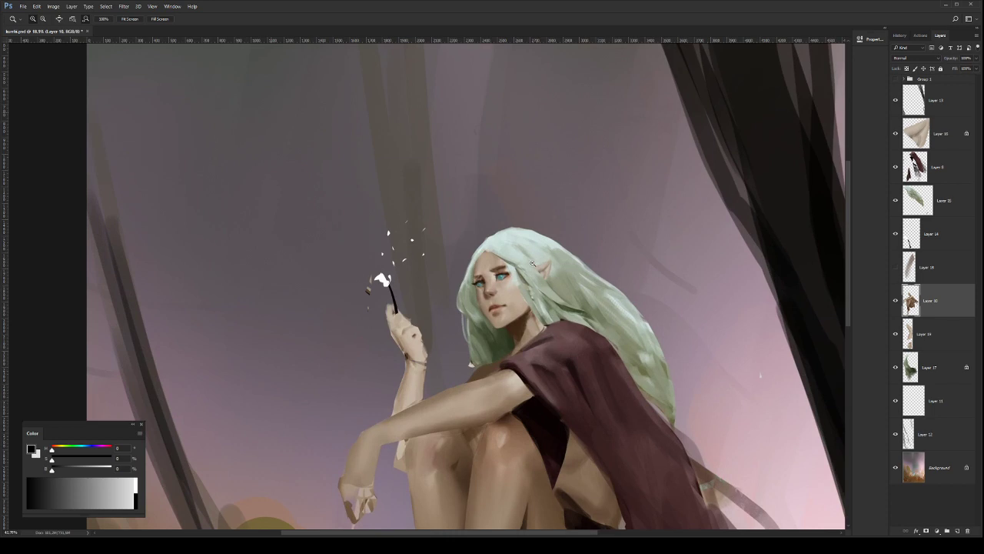
left_click(531, 263, "alt")
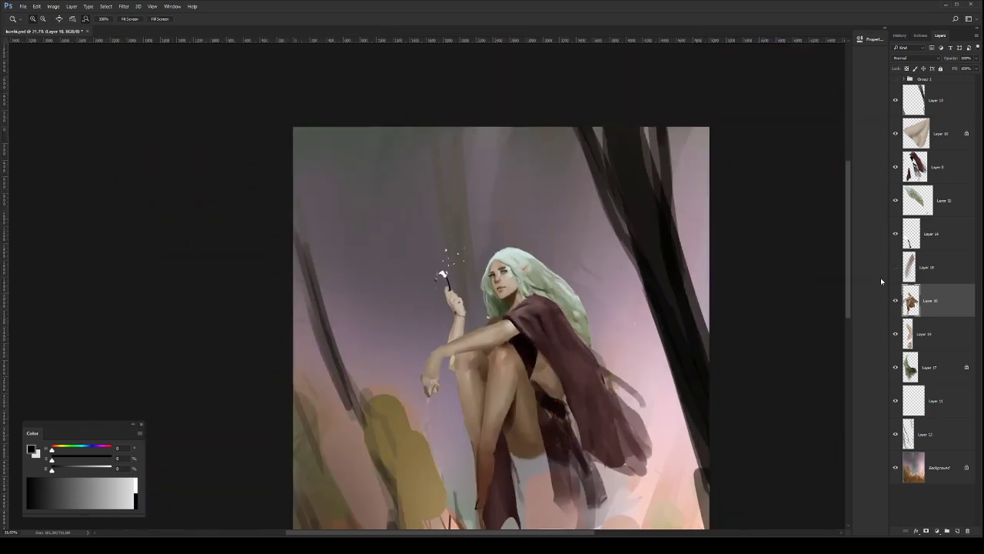
left_click_drag(571, 353, 572, 349)
Step: Add a new empty layer directly above the long hair layer for painting with the brush
left_click(941, 336)
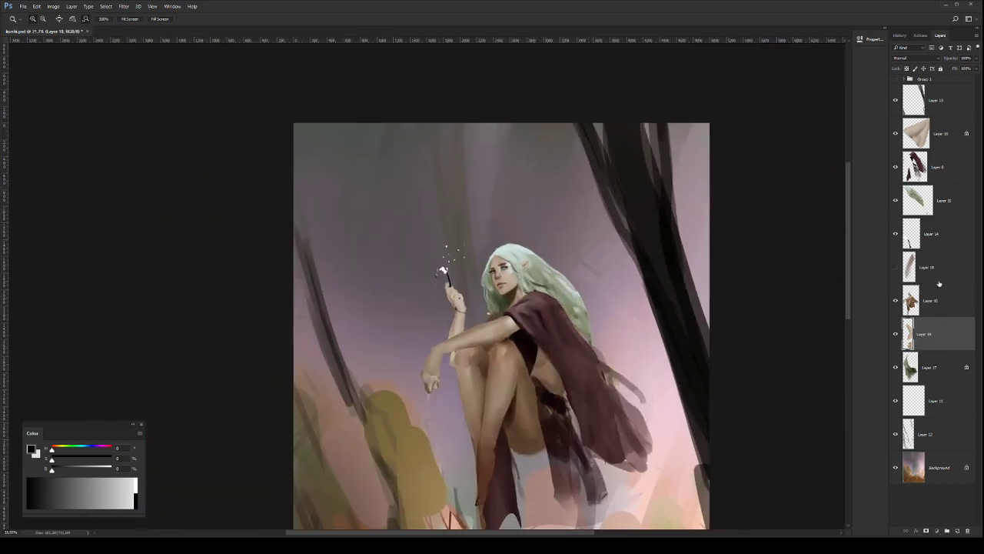
left_click(940, 296)
left_click(941, 179)
left_click(942, 200)
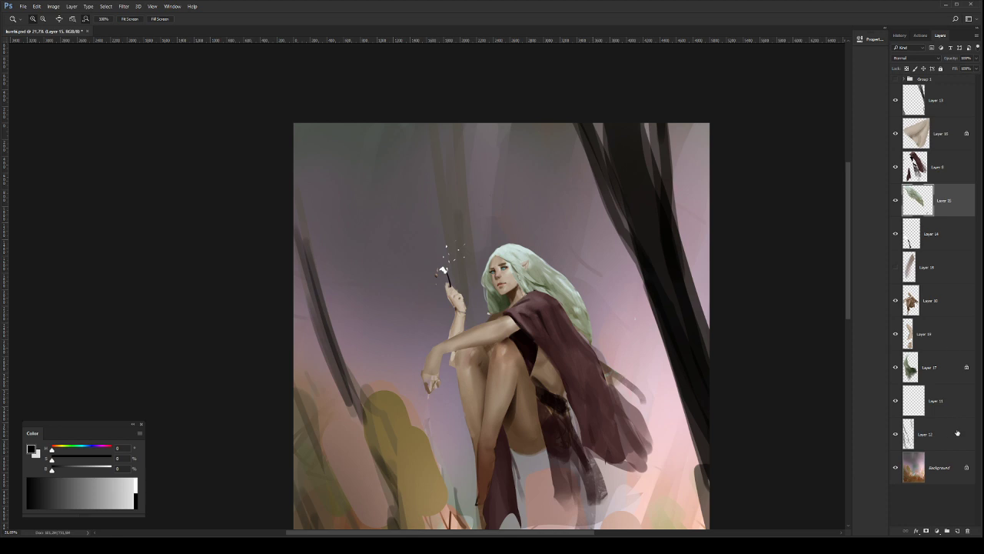
left_click(957, 530)
key("b")
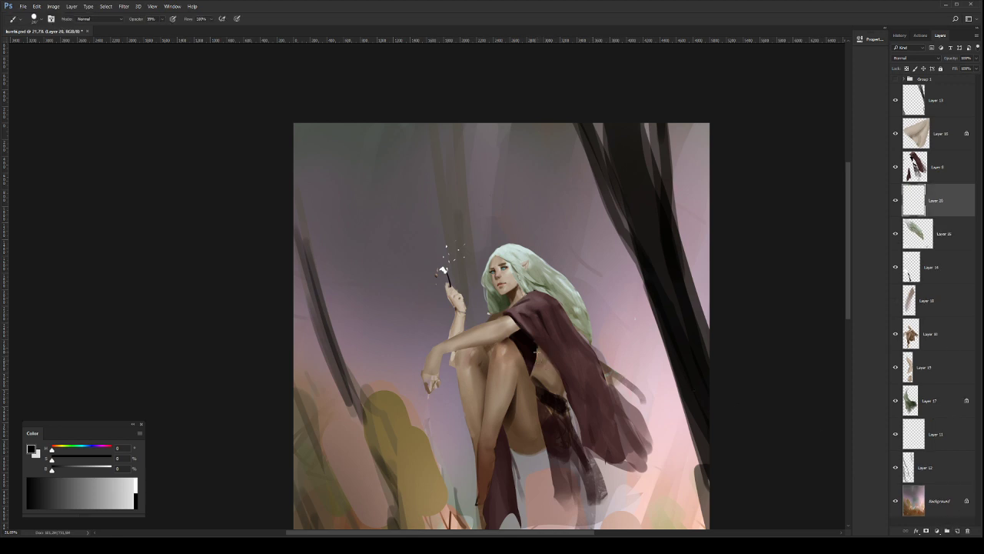
key("ctrl+z")
mouse_move(536, 352)
left_mouse_down()
mouse_move(560, 382)
mouse_move(536, 370)
mouse_move(559, 389)
left_mouse_up()
key("bracketleft")
key("bracketleft")
key("bracketleft")
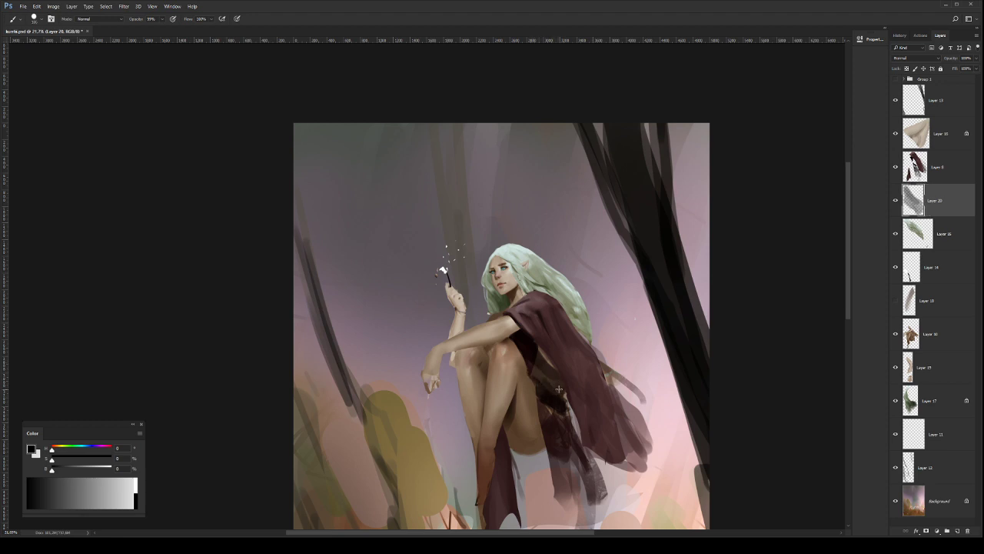
key("ctrl+alt+z")
key("ctrl+alt+z")
key("ctrl+alt+z")
key("ctrl+alt+z")
key("ctrl+alt+z")
Step: Paint over the bare torso area beneath the cloak on the new layer and recolor it muted teal-blue
mouse_move(536, 354)
left_mouse_down()
mouse_move(557, 379)
mouse_move(540, 353)
mouse_move(545, 387)
mouse_move(552, 376)
mouse_move(544, 391)
mouse_move(545, 367)
mouse_move(536, 364)
mouse_move(544, 385)
mouse_move(547, 368)
mouse_move(565, 389)
mouse_move(541, 354)
left_mouse_up()
key("[")
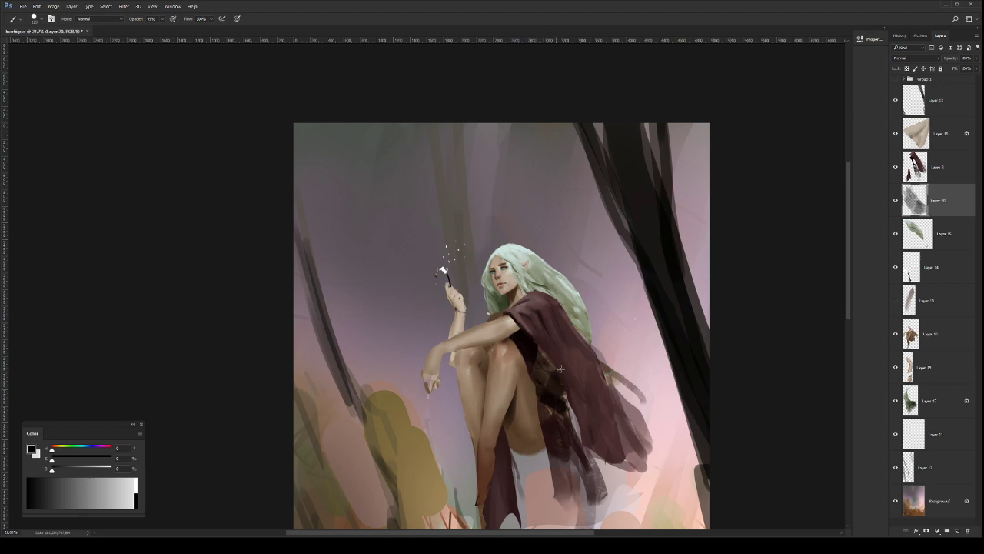
key("i")
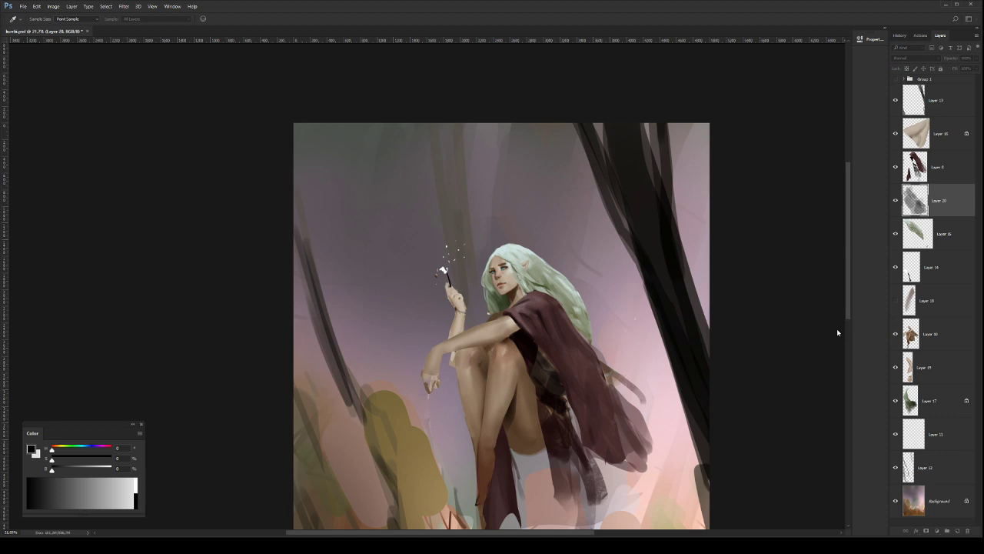
mouse_move(836, 328)
left_mouse_down()
mouse_move(861, 321)
mouse_move(851, 321)
left_mouse_up()
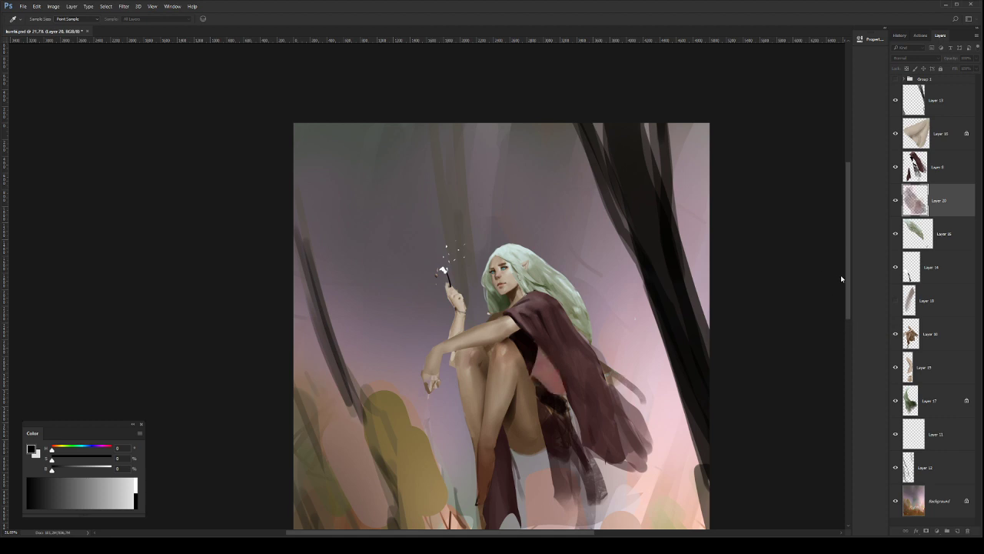
mouse_move(801, 290)
left_mouse_down()
mouse_move(851, 285)
mouse_move(837, 284)
left_mouse_up()
key("ctrl+z")
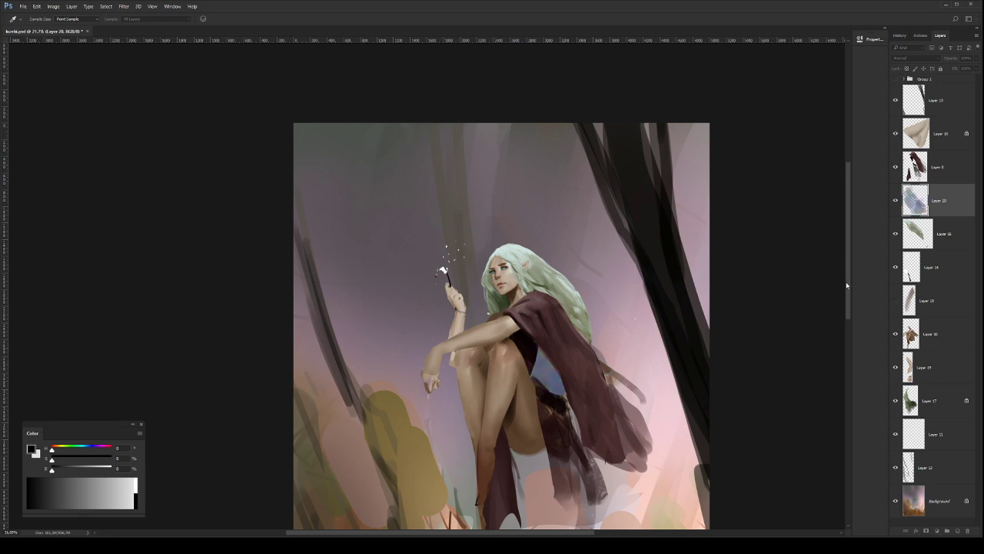
key("b")
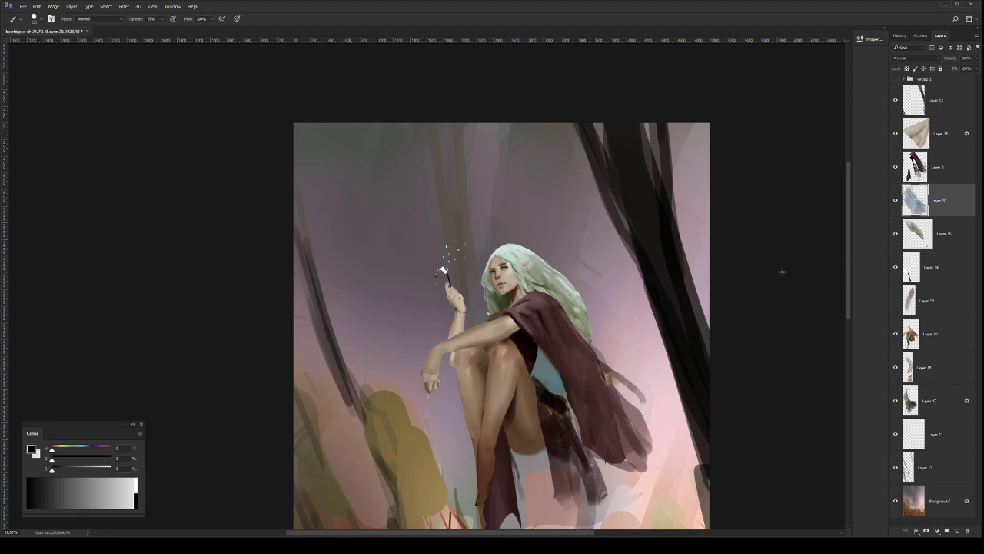
Step: Lock the new layer's transparency and shade the teal-blue garment with a smaller brush
key("slash")
key("v")
key("b")
key("bracketleft")
mouse_move(567, 382)
left_mouse_down()
mouse_move(576, 395)
mouse_move(573, 379)
left_mouse_up()
key("ctrl+z")
key("bracketleft")
key("bracketleft")
key("bracketleft")
key("bracketleft")
mouse_move(538, 341)
left_mouse_down()
mouse_move(538, 379)
mouse_move(553, 405)
left_mouse_up()
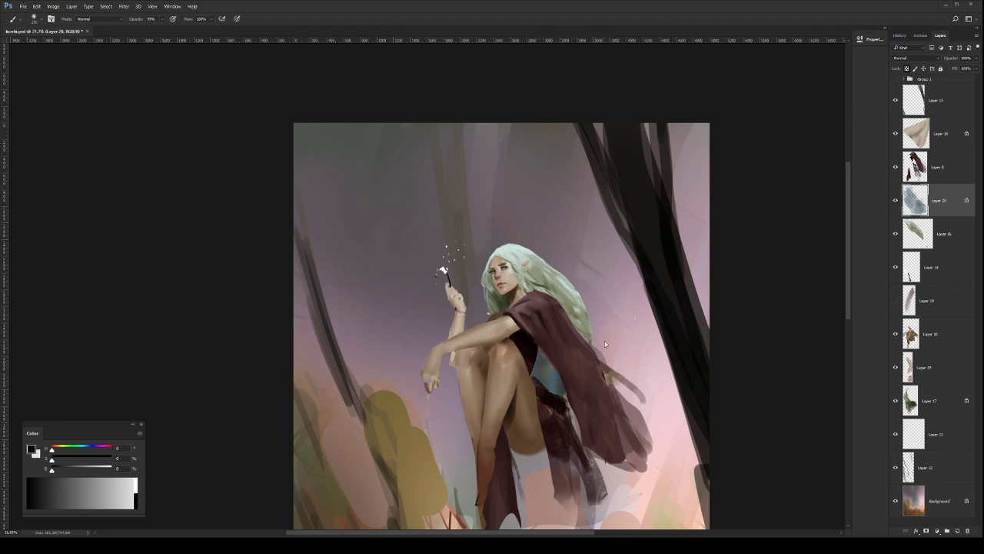
Step: Refine the teal-blue garment's shading with short strokes of a harder brush along its inner and lower edges
key("shift+bracketright")
key("shift+bracketright")
key("shift+bracketright")
key("shift+bracketright")
left_click_drag(544, 377, 557, 388)
left_click_drag(546, 359, 551, 363)
left_click_drag(539, 368, 537, 354)
left_click(537, 373)
left_click_drag(539, 377, 537, 384)
Step: Flip the canvas horizontally to check the figure with the new blue garment
key("ctrl+shift+h")
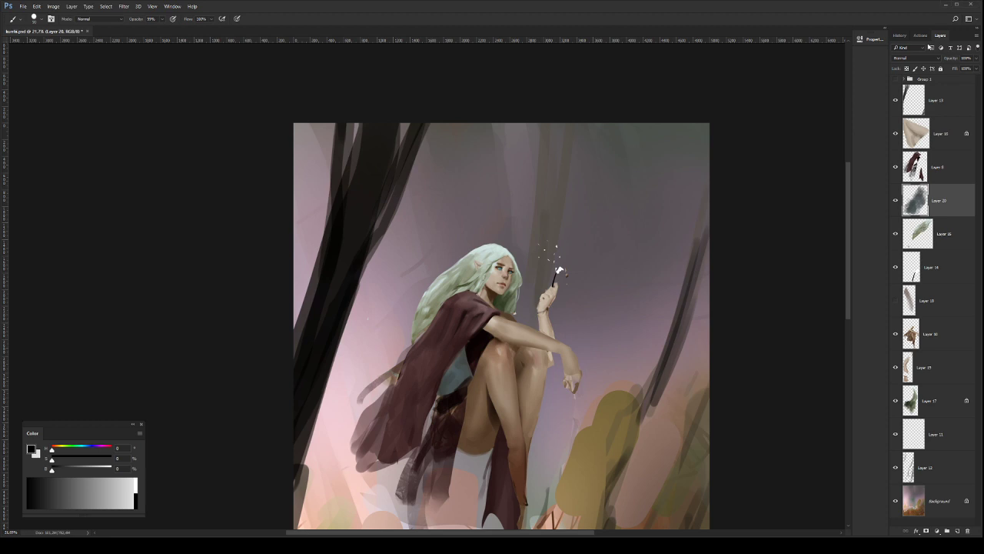
key("z")
left_click_drag(519, 267, 573, 290)
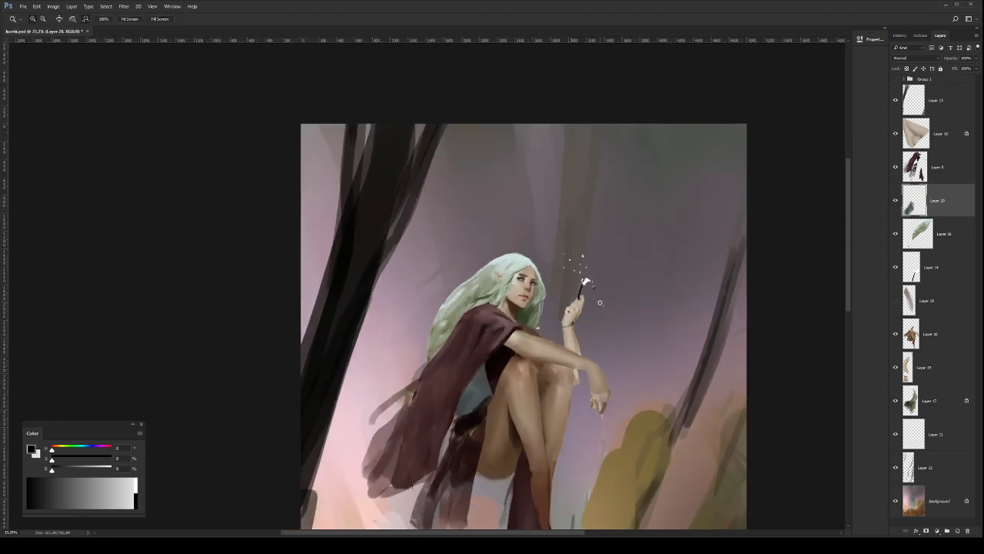
Step: Select the layer holding the figure's skin and lock its transparent pixels
left_click_drag(641, 323, 628, 299)
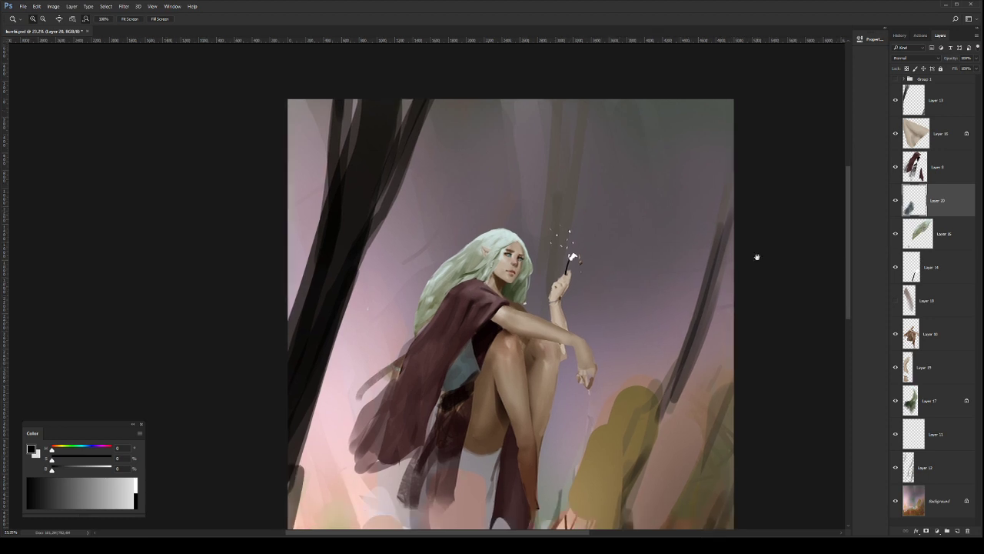
left_click(946, 330)
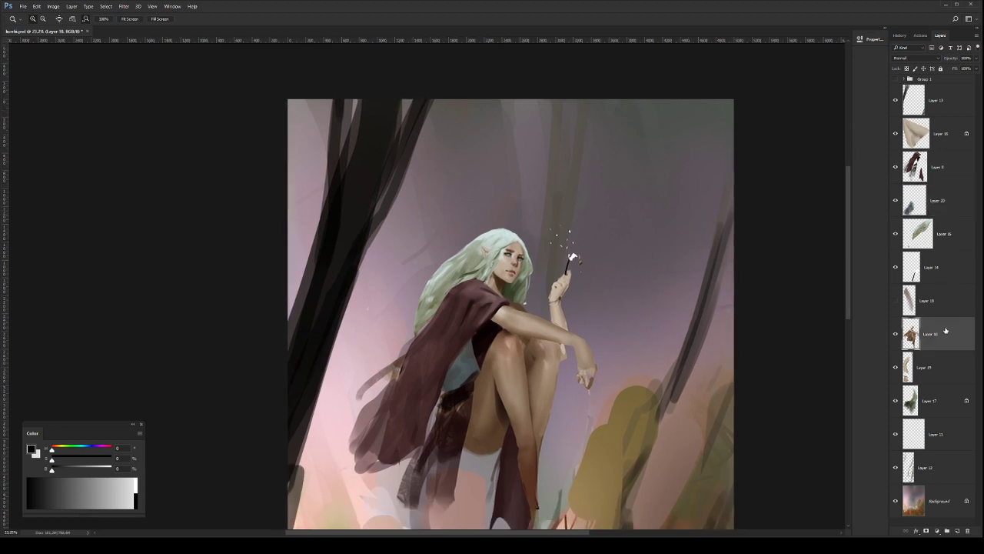
mouse_move(512, 306)
left_mouse_down()
mouse_move(523, 307)
mouse_move(505, 321)
left_mouse_up()
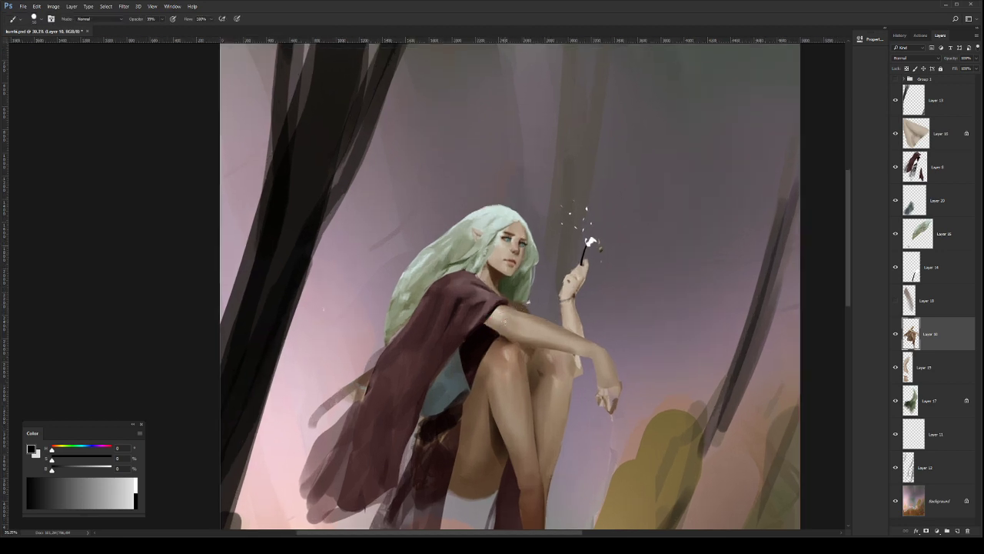
key("slash")
Step: Flip the canvas horizontally and inspect the whole figure, then the elf's head and raised hand
key("z")
mouse_move(555, 271)
left_mouse_down()
mouse_move(520, 264)
mouse_move(545, 283)
mouse_move(521, 274)
mouse_move(501, 243)
left_mouse_up()
key("ctrl+plus")
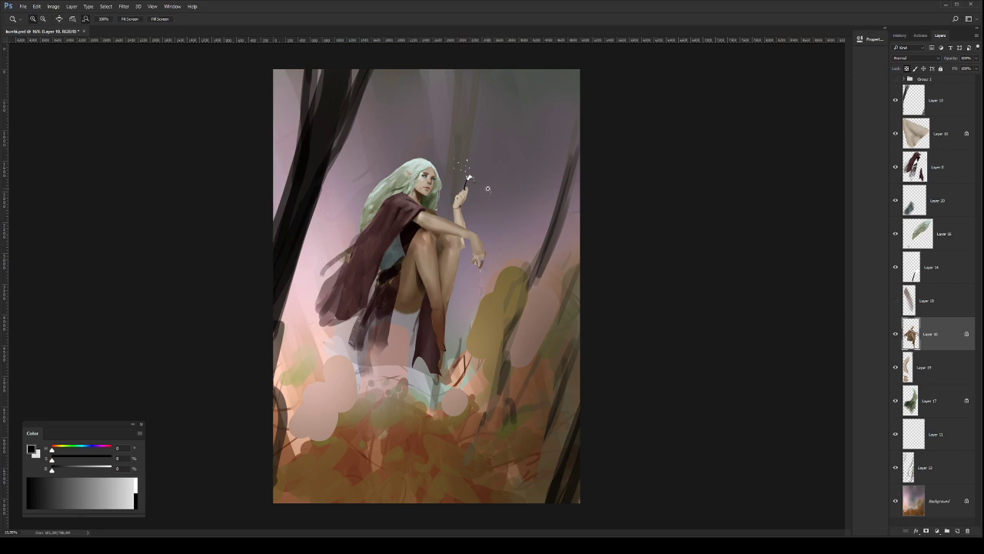
key("ctrl+plus")
key("ctrl+plus")
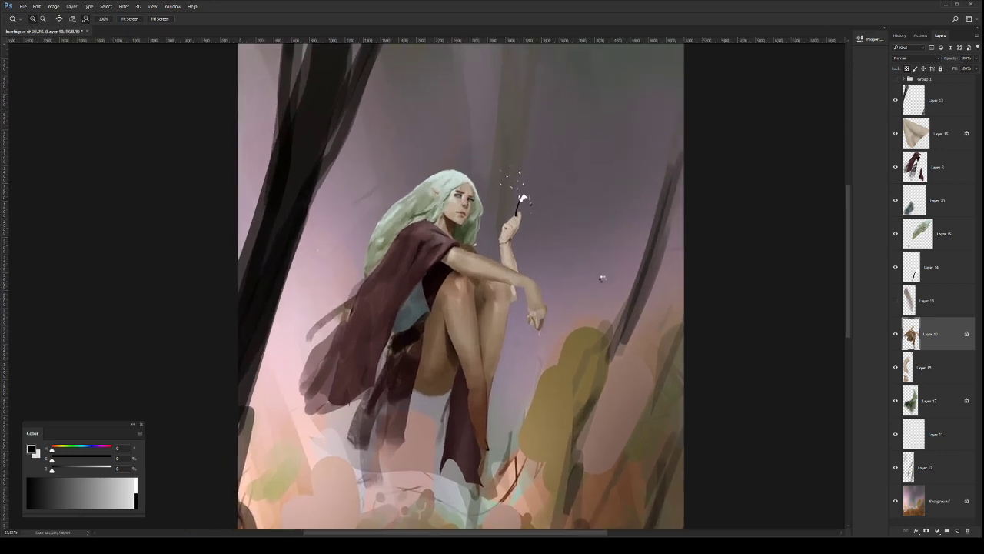
key("ctrl+shift+h")
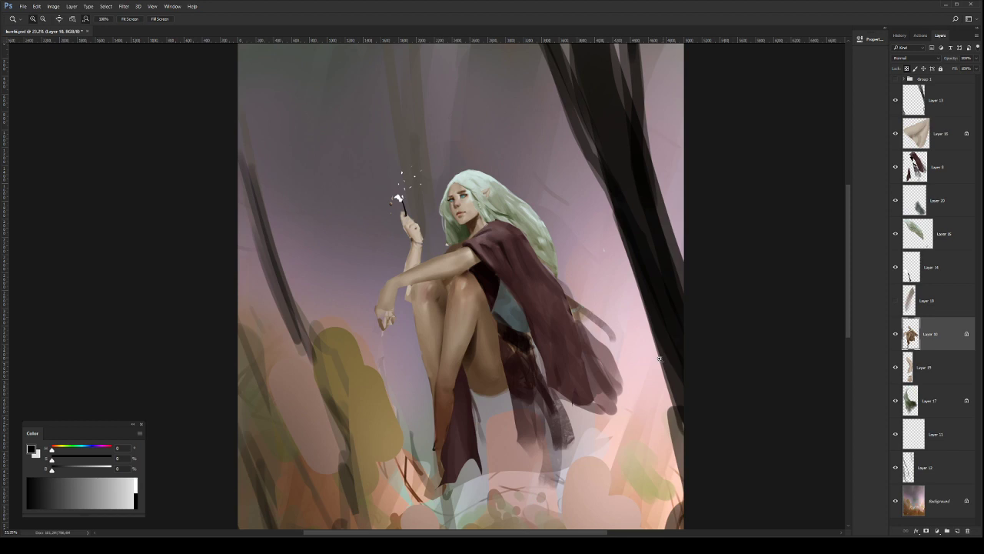
left_click_drag(471, 181, 688, 172)
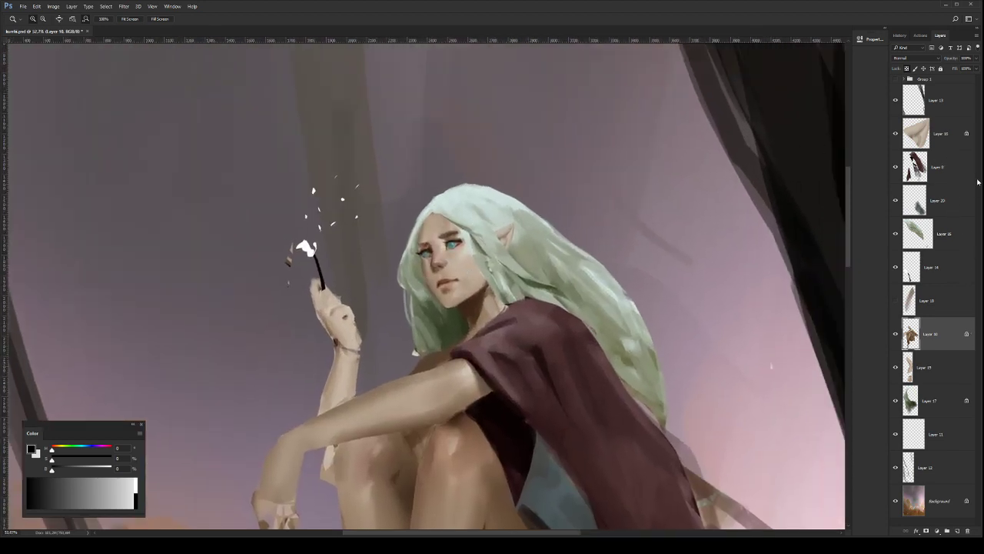
Step: Try to erase part of the hair around the forehead on the hair layer
left_click(952, 236)
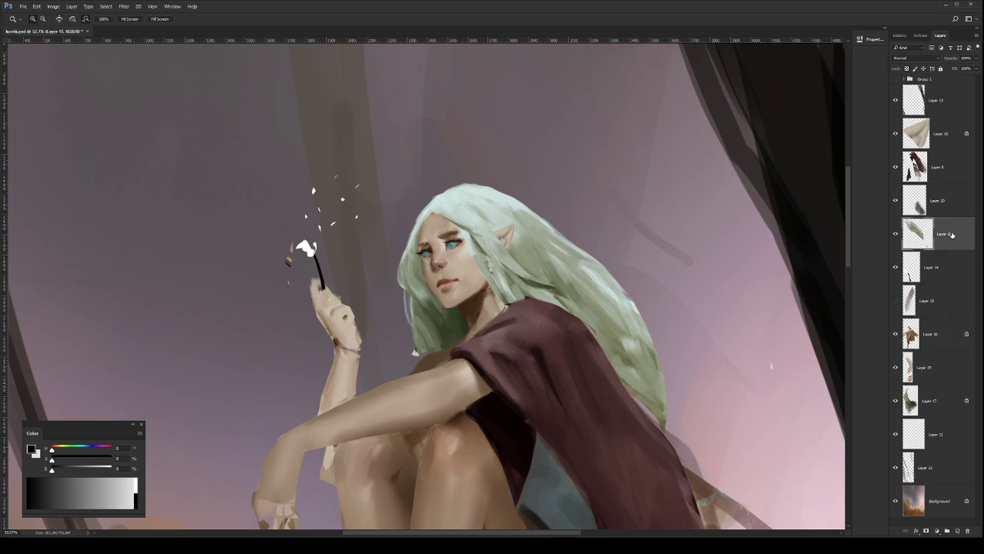
mouse_move(478, 203)
left_mouse_down()
mouse_move(443, 179)
mouse_move(436, 226)
left_mouse_up()
key("e")
key("ctrl+z")
key("ctrl+z")
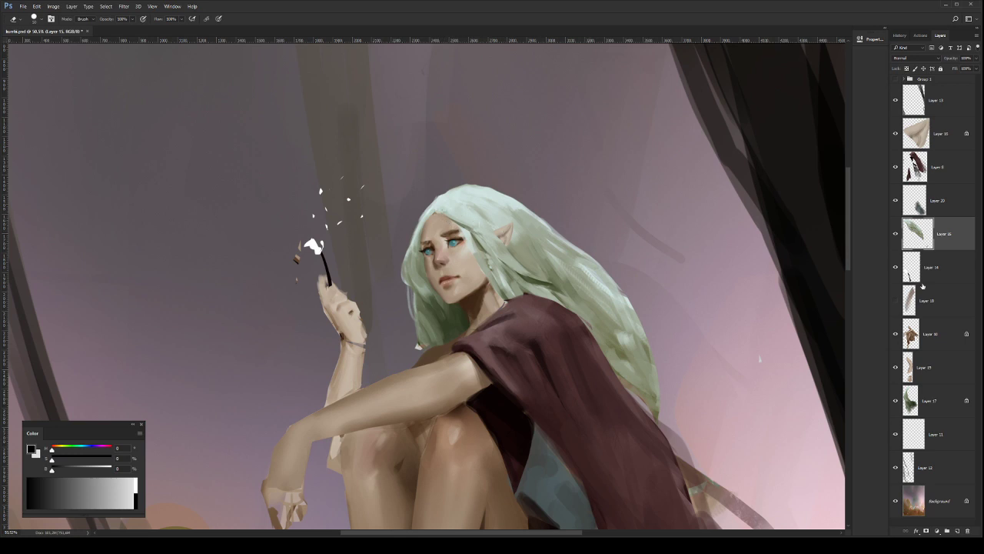
Step: Hide the hair layer and lasso a narrow strip along the back edge of the face on the skin layer
left_click(895, 233)
left_click(895, 233)
left_click(895, 233)
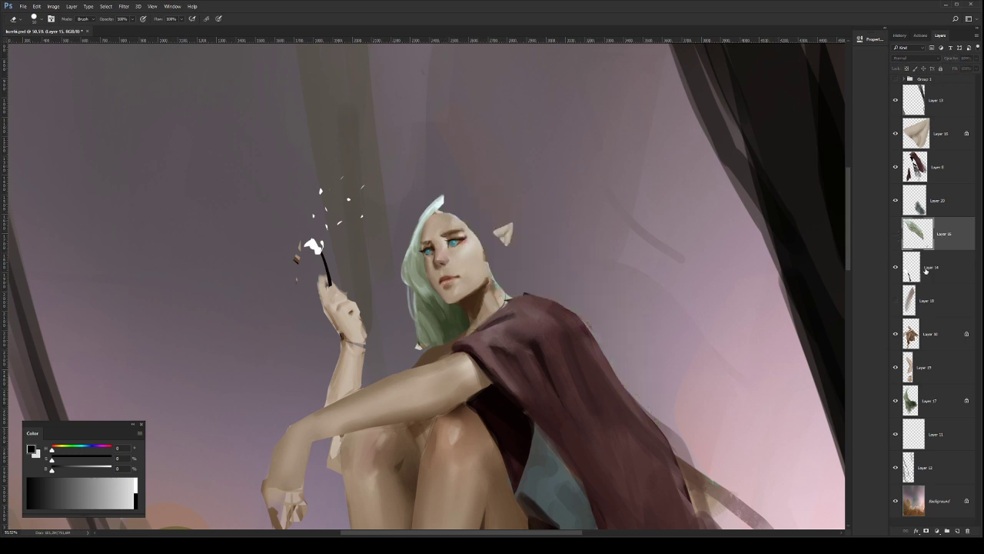
left_click(952, 333)
key("b")
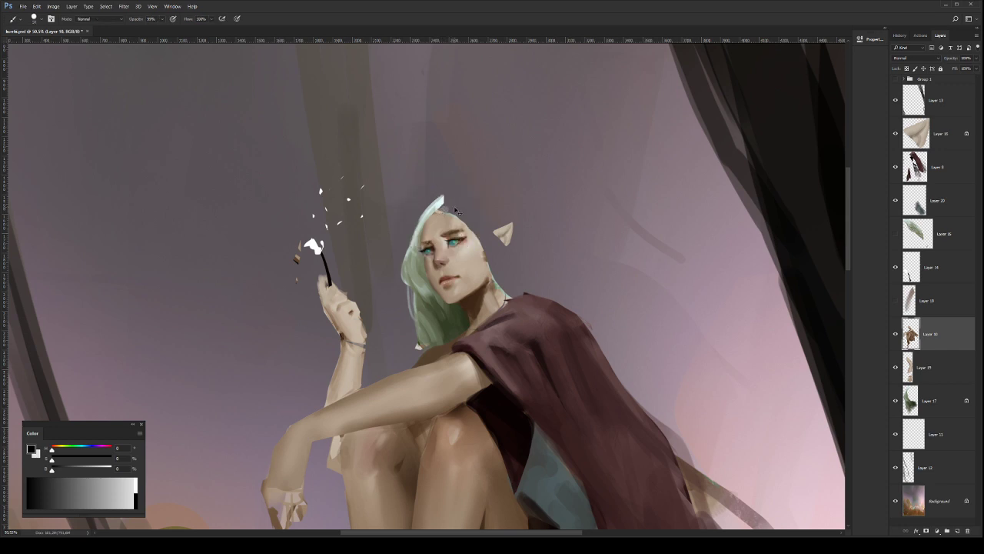
key("l")
mouse_move(463, 213)
left_mouse_down()
mouse_move(439, 208)
mouse_move(450, 207)
mouse_move(497, 276)
left_mouse_up()
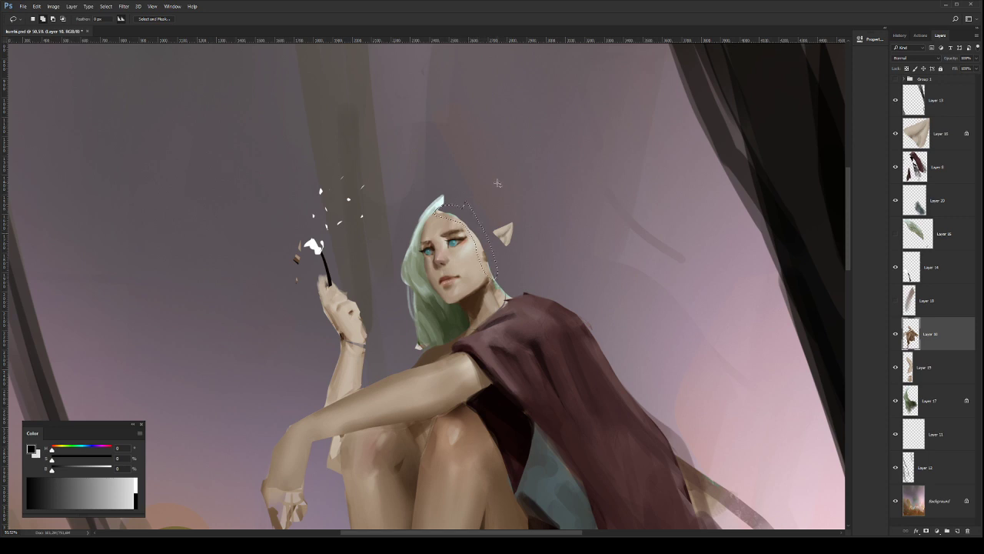
Step: Copy the lassoed skin strip to a new layer, duplicate it repeatedly towards the ear and merge the copies
key("ctrl+j")
key("v")
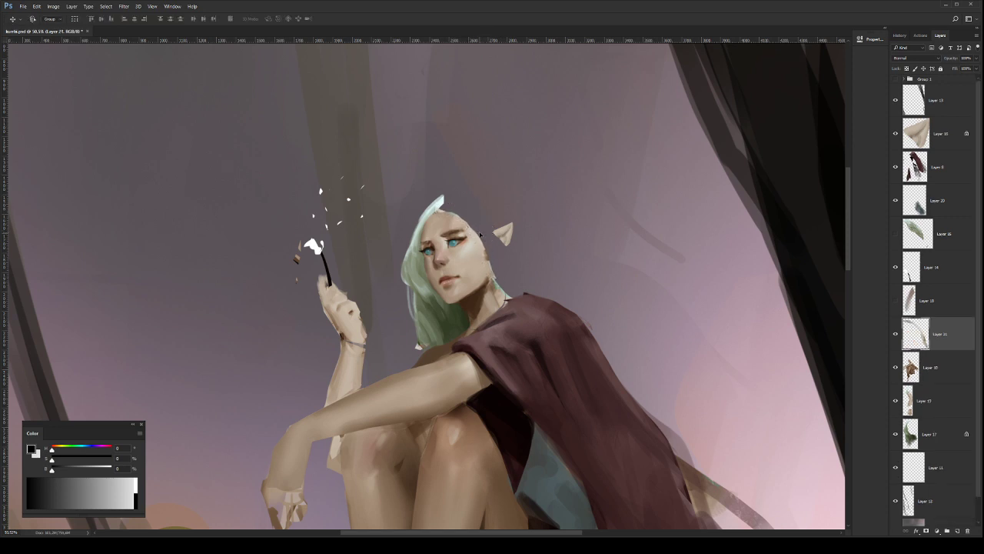
left_click_drag(481, 235, 488, 236, "alt")
left_click_drag(488, 236, 488, 235, "alt")
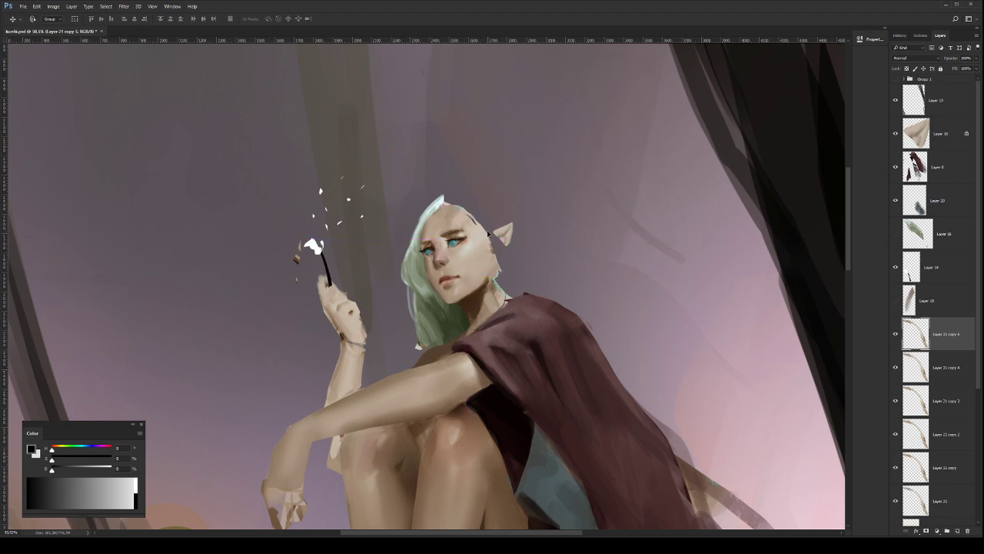
key("ctrl+e")
key("ctrl+e")
key("ctrl+e")
key("ctrl+e")
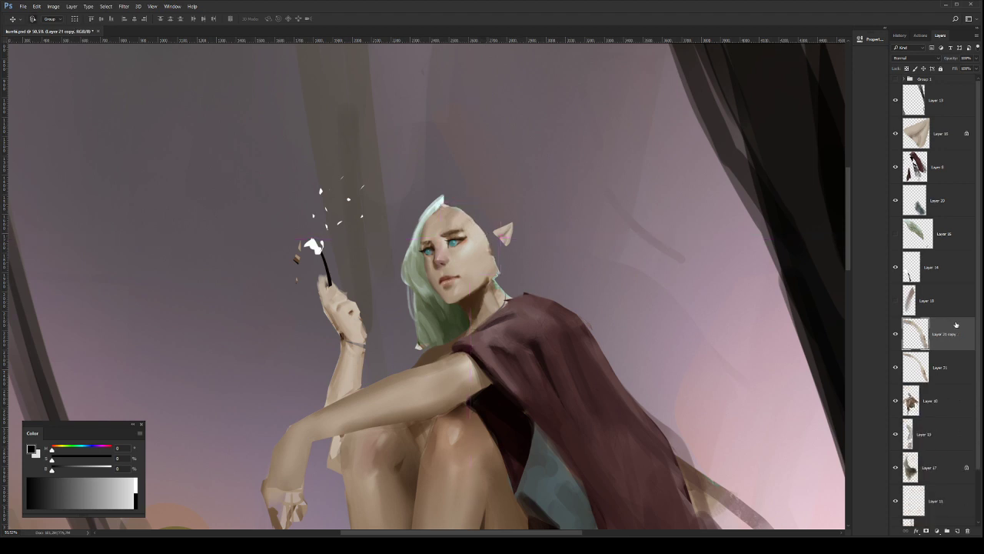
Step: Undo the duplicated skin strips and show the hair layer again
key("ctrl+alt+z")
key("ctrl+alt+z")
left_click(896, 234)
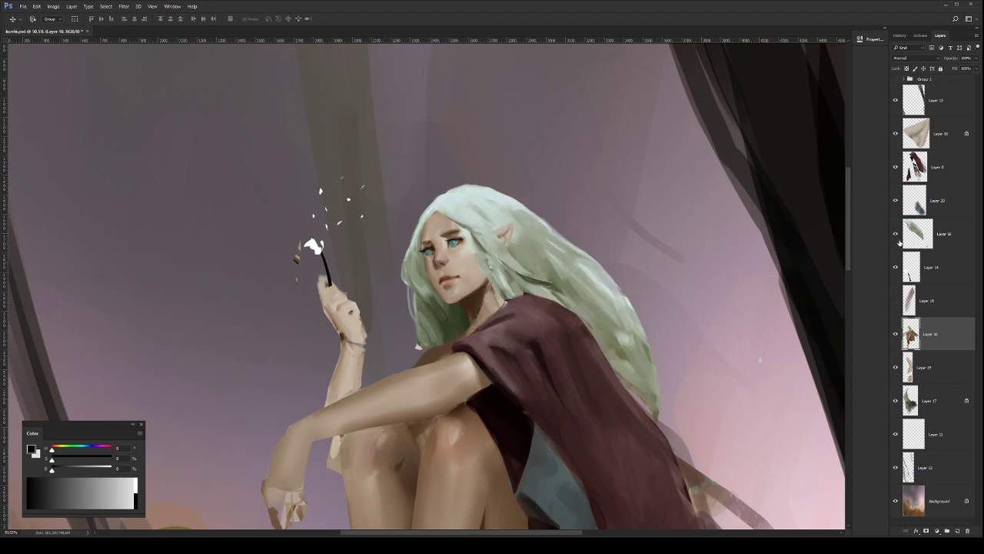
Step: Try to erase the hairline above the forehead on the hair layer with a resized eraser
left_click(922, 233)
key("b")
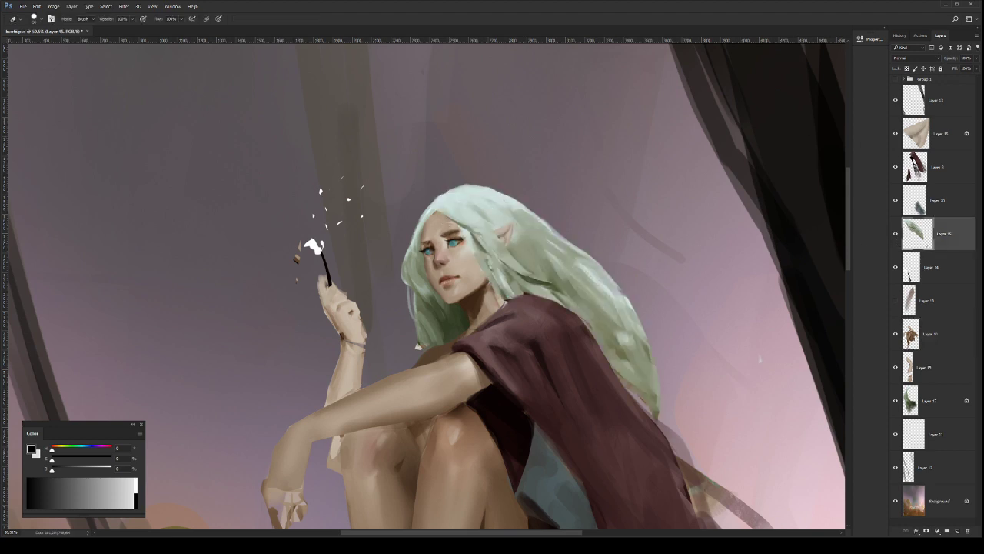
right_click(442, 218, "alt")
left_click_drag(440, 210, 453, 220)
key("ctrl+z")
Step: Sample the pale hair color and brush over the hairline beside the forehead
key("b")
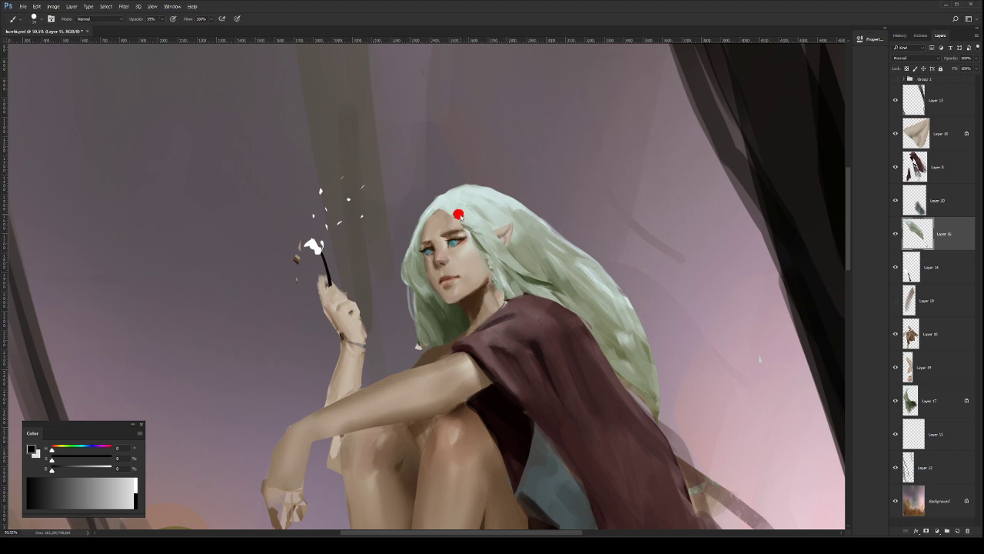
left_click(460, 214, "alt")
left_click_drag(460, 222, 473, 229)
Step: Choose a different brush and paint bright highlights across the crown of the hair in Linear Dodge (Add) mode, then restore Normal mode
right_click(462, 212, "alt")
right_click(560, 313)
left_click(689, 275)
left_click(789, 282)
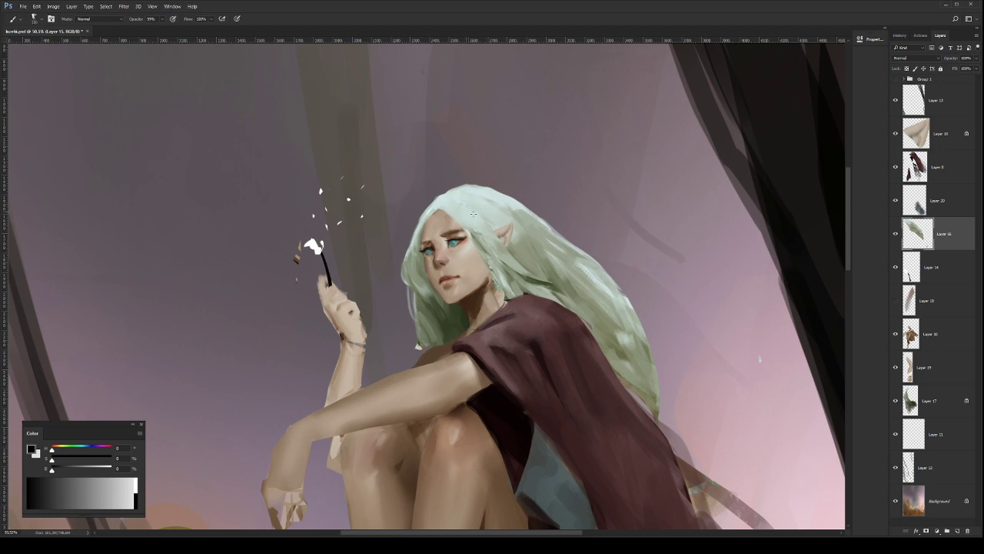
key("shift+alt+a")
mouse_move(464, 212)
left_mouse_down()
mouse_move(485, 230)
mouse_move(495, 216)
left_mouse_up()
mouse_move(488, 197)
left_mouse_down()
mouse_move(507, 217)
mouse_move(535, 222)
left_mouse_up()
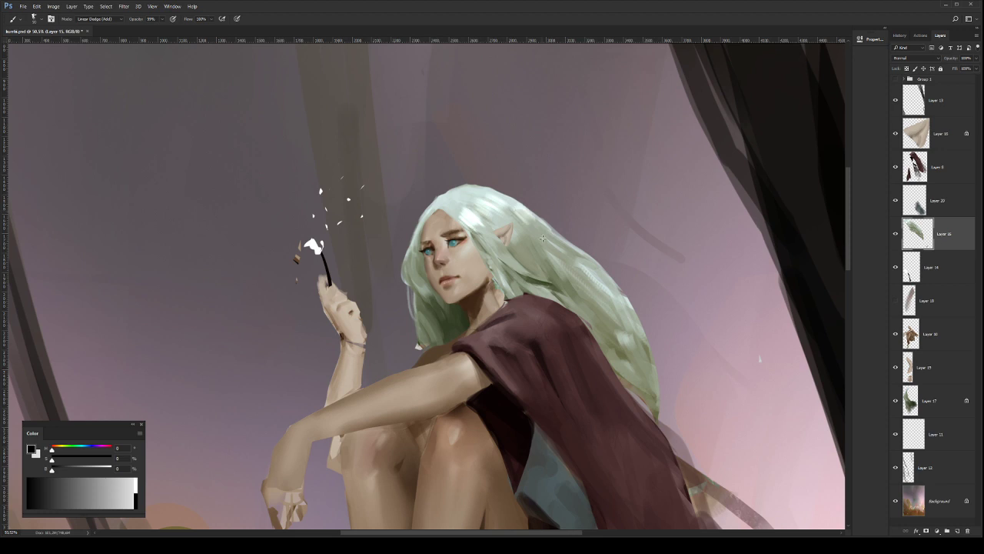
key("shift+alt+n")
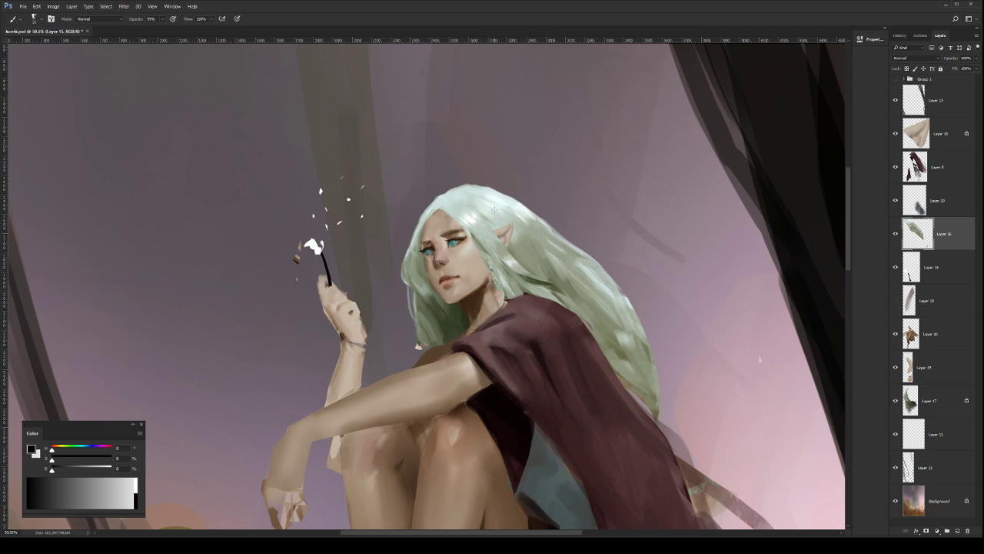
Step: Sample the light hair tone and refine the strands framing the face and falling behind the ear
left_click(462, 211, "alt")
left_click_drag(425, 223, 416, 287)
key("ctrl+z")
left_click_drag(421, 248, 418, 274)
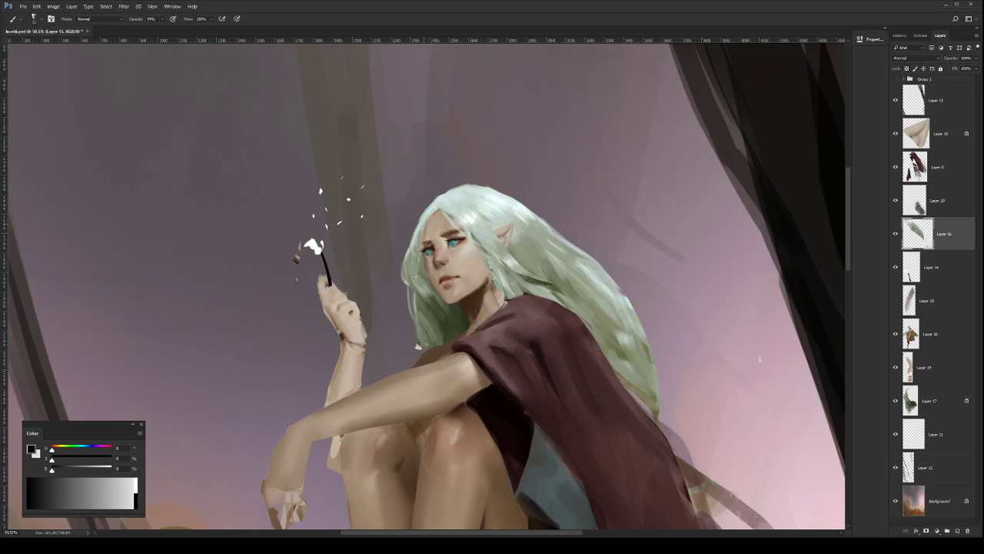
key("ctrl+z")
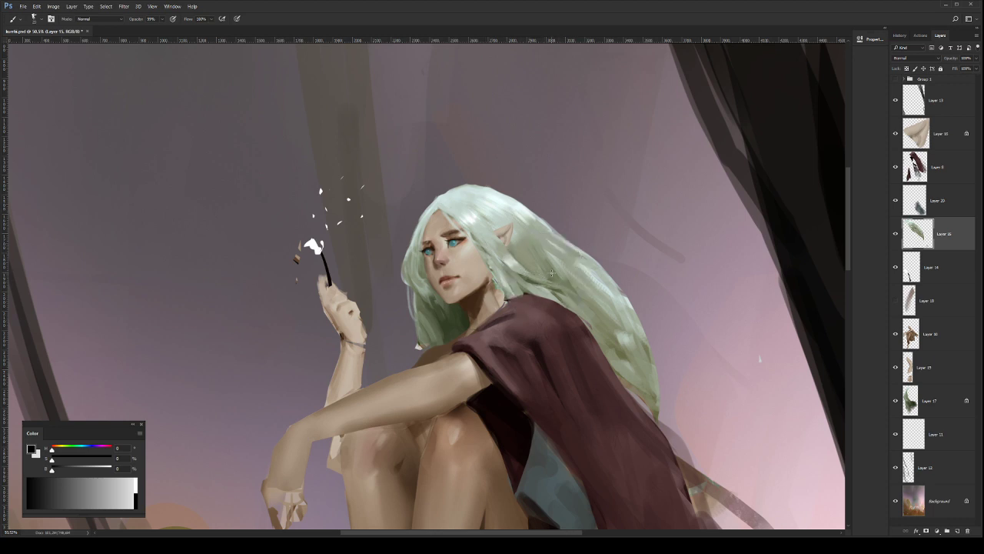
mouse_move(549, 253)
left_mouse_down()
mouse_move(567, 289)
mouse_move(538, 289)
left_mouse_up()
Step: Warp the hair layer slightly to reshape the hair around the face and over the shoulder
key("z")
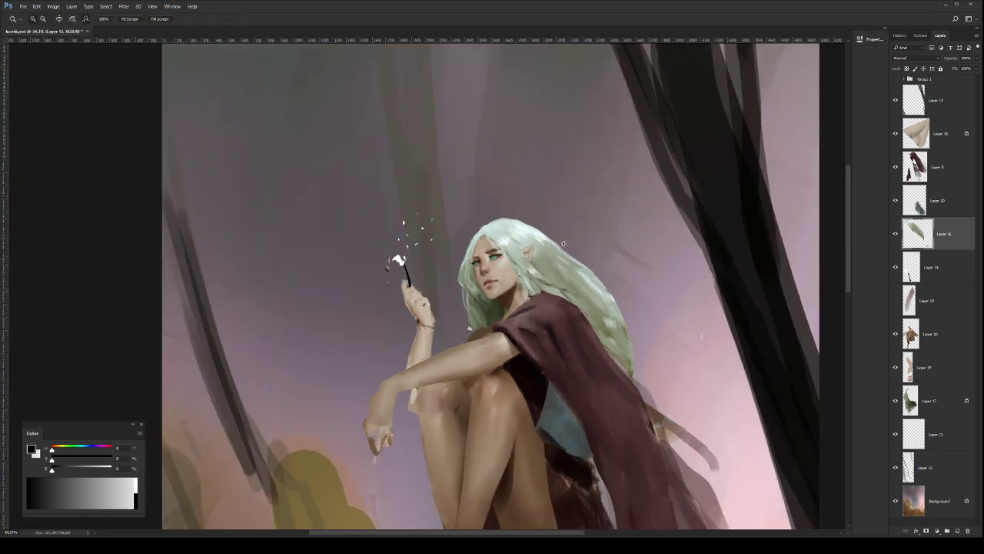
scroll(564, 244, "up", 1)
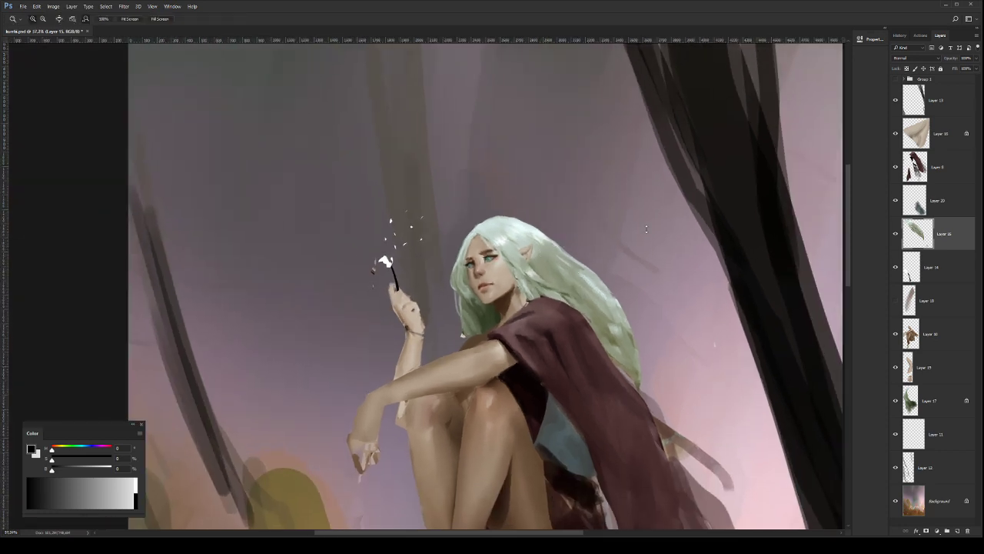
key("ctrl+t")
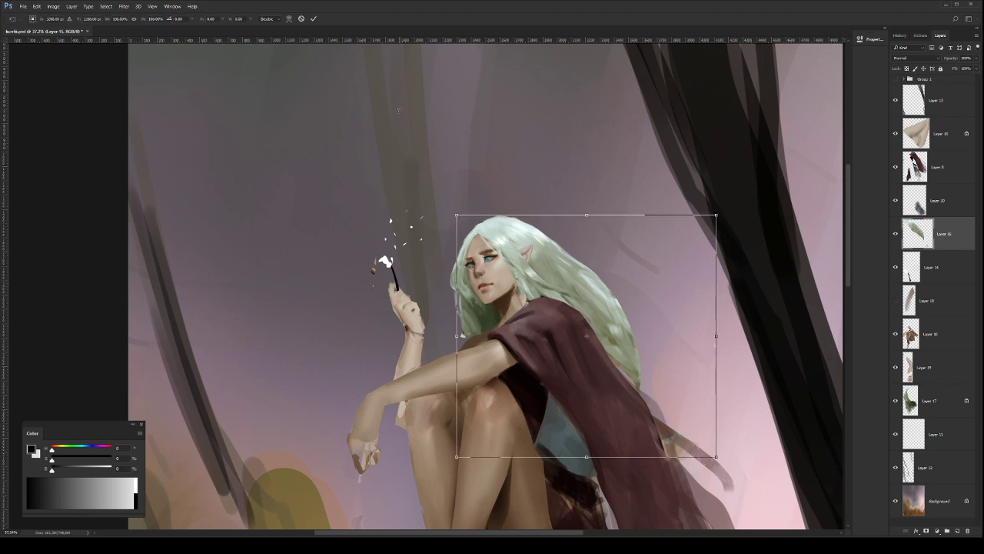
left_click(289, 19)
left_click_drag(559, 330, 565, 328)
left_click_drag(492, 239, 487, 238)
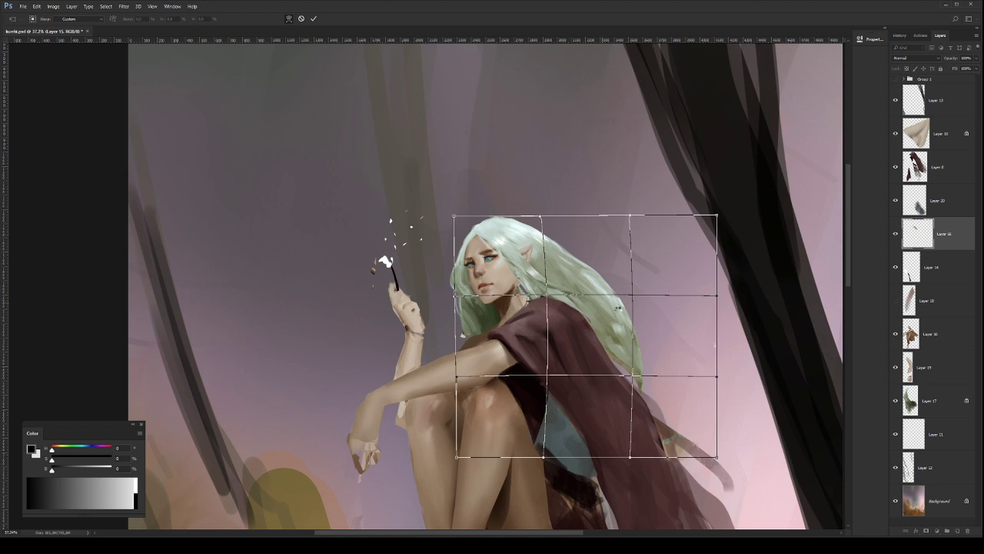
key("Return")
Step: Sample hair tones and paint strands along the upper outline of the hair, from the crown to behind the ear
scroll(611, 319, "down", 2)
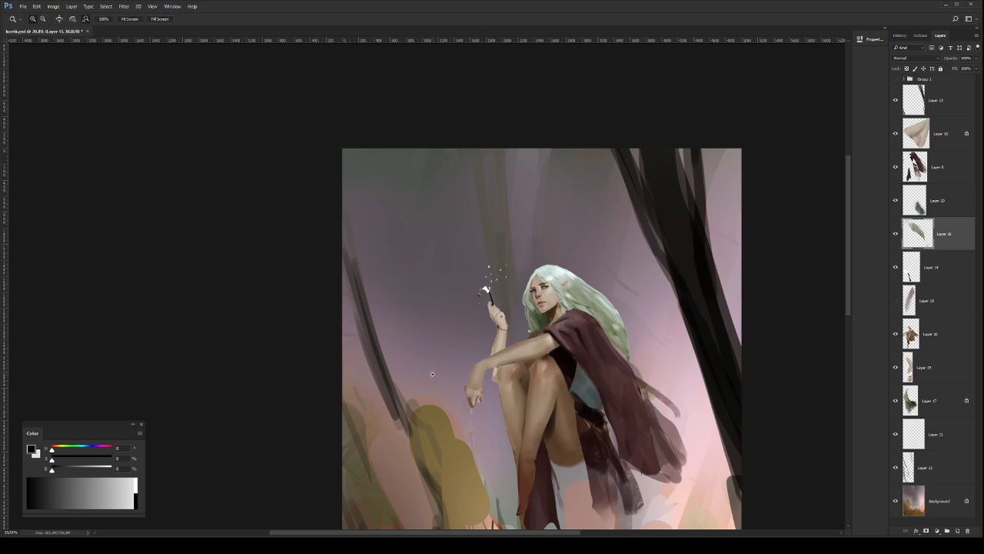
left_click_drag(586, 269, 609, 300)
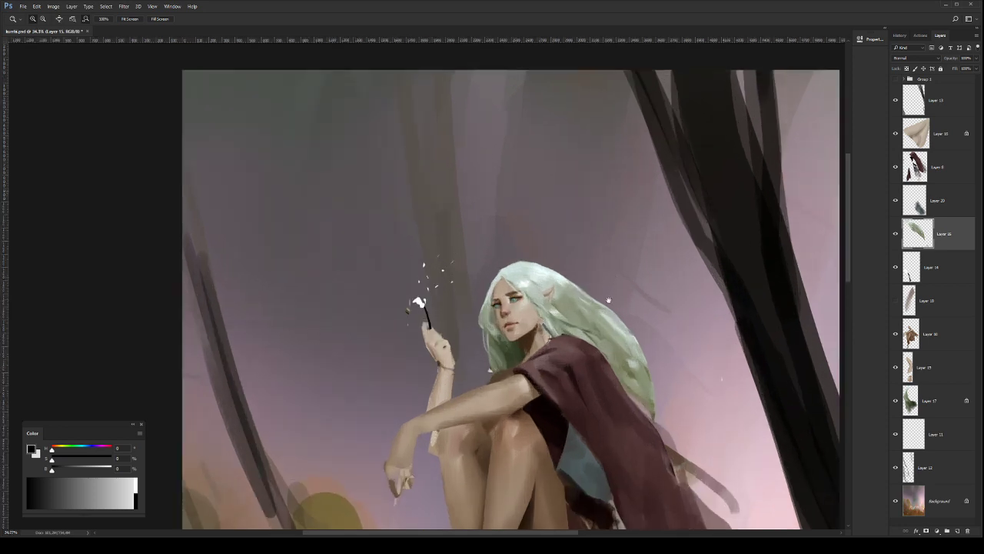
left_click_drag(524, 275, 521, 277)
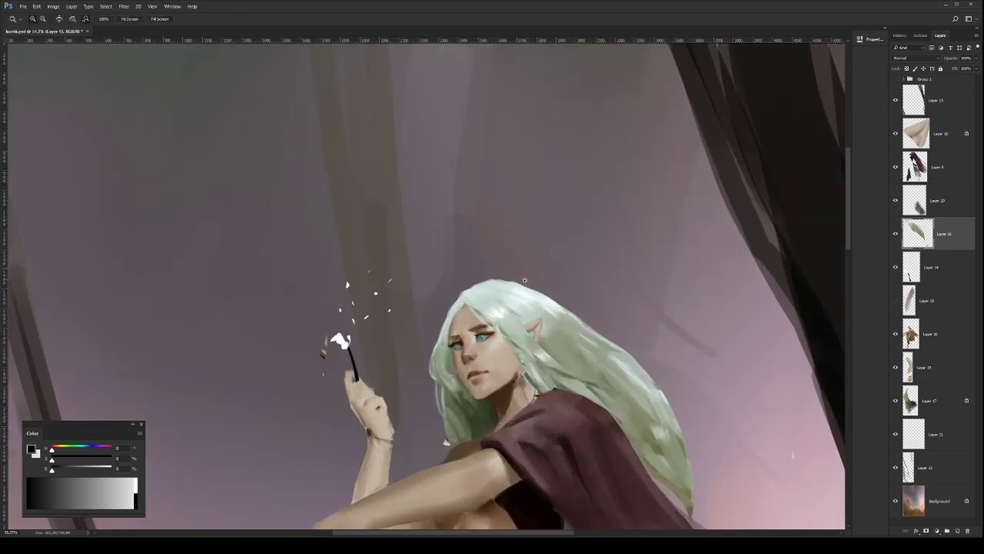
key("b")
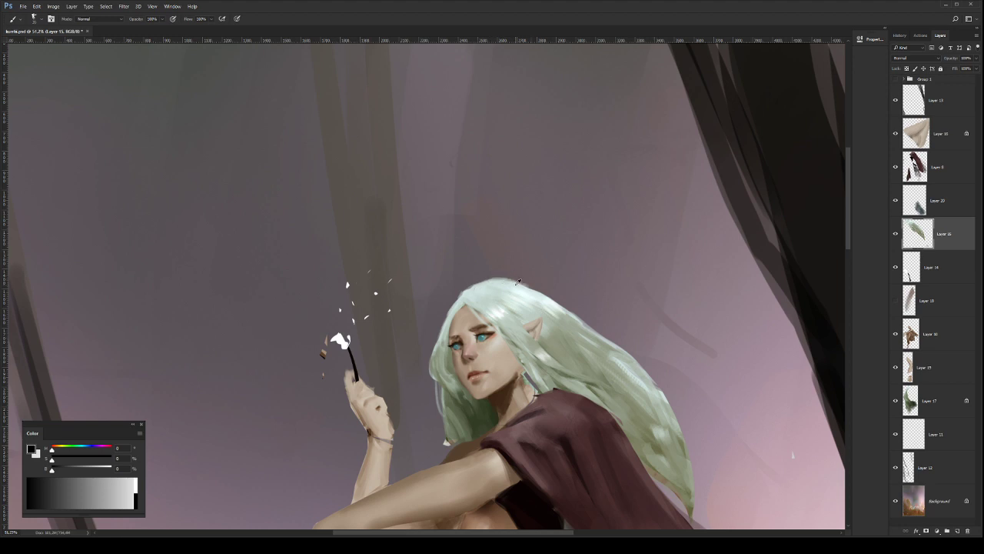
key("bracketright")
key("bracketright")
left_click(553, 312, "alt")
left_click_drag(556, 309, 567, 324)
left_click(570, 324, "alt")
left_click_drag(541, 293, 575, 313)
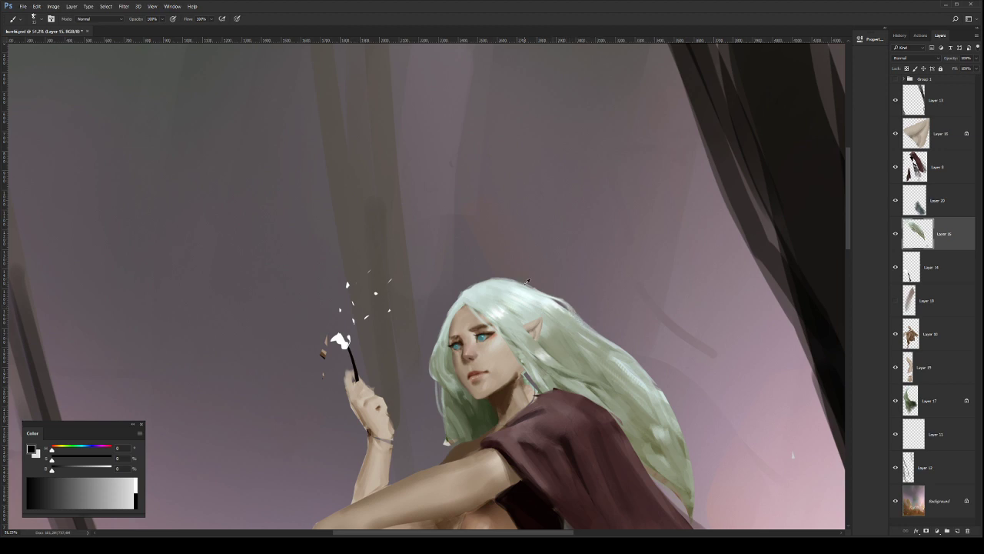
left_click_drag(526, 285, 560, 297)
Step: Refine the hair behind the ear with a much smaller brush and a sampled green-grey hair tone
key("bracketleft")
key("bracketleft")
key("bracketleft")
key("bracketleft")
key("bracketleft")
key("bracketleft")
key("bracketleft")
key("bracketleft")
left_click(594, 364, "alt")
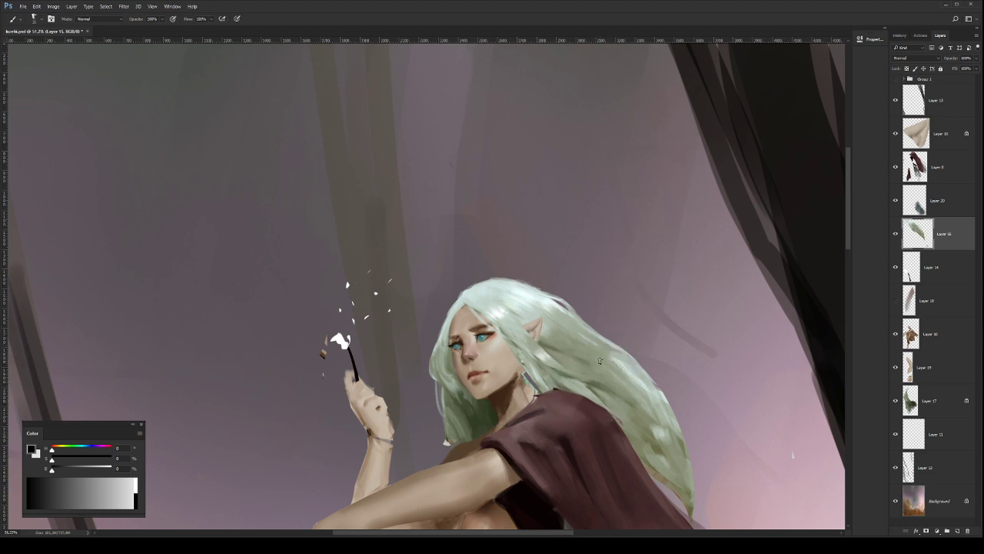
key("z")
mouse_move(635, 344)
left_mouse_down()
mouse_move(611, 305)
mouse_move(615, 316)
mouse_move(592, 310)
left_mouse_up()
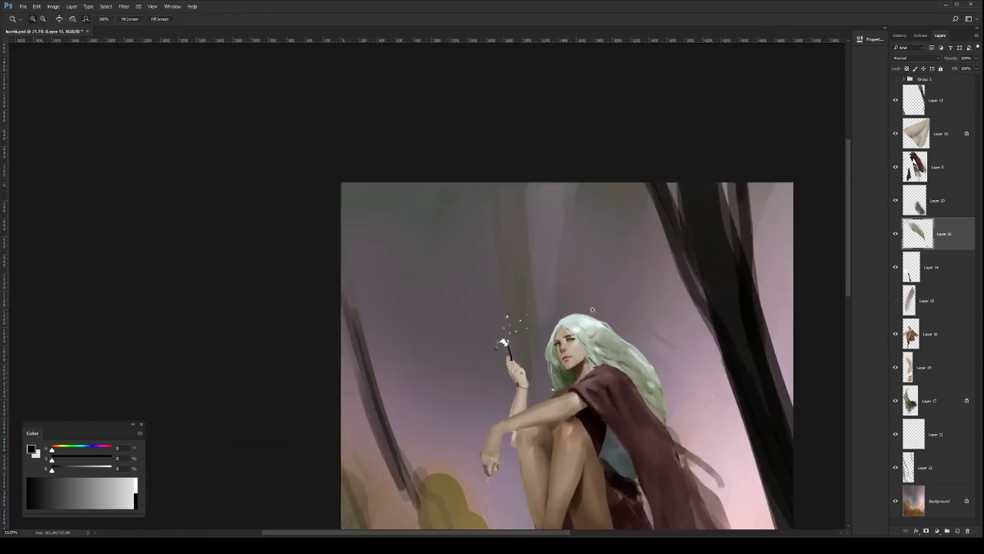
scroll(592, 310, "up", 7)
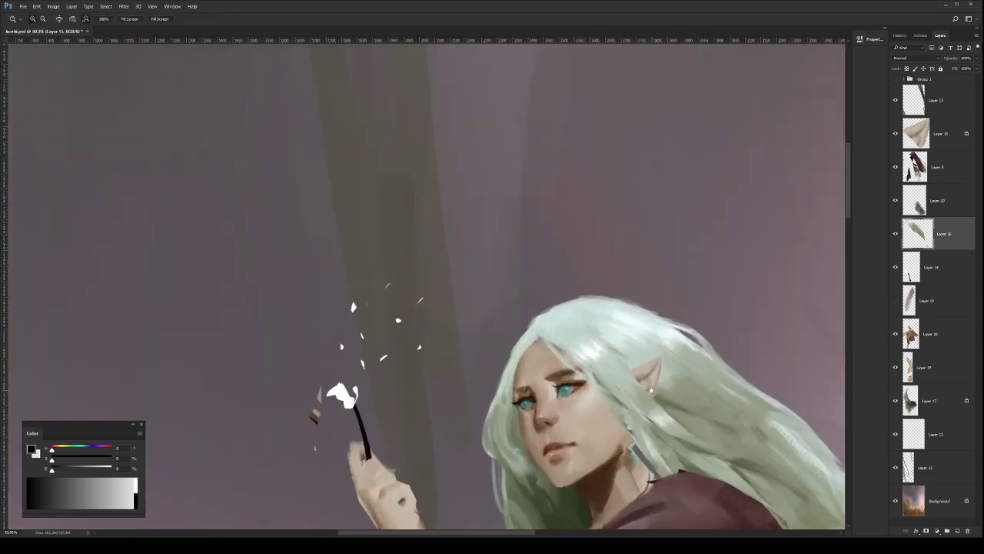
Step: Sample green hair tones and paint strands through the hair behind the ear and beside the neck
scroll(651, 391, "down", 4)
key("b")
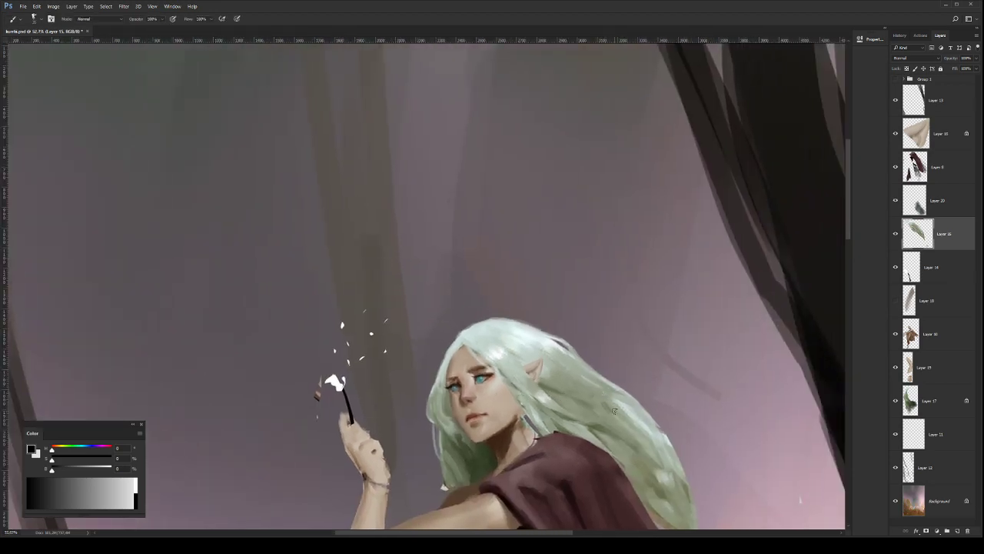
left_click(612, 419, "alt")
left_click_drag(589, 390, 630, 413)
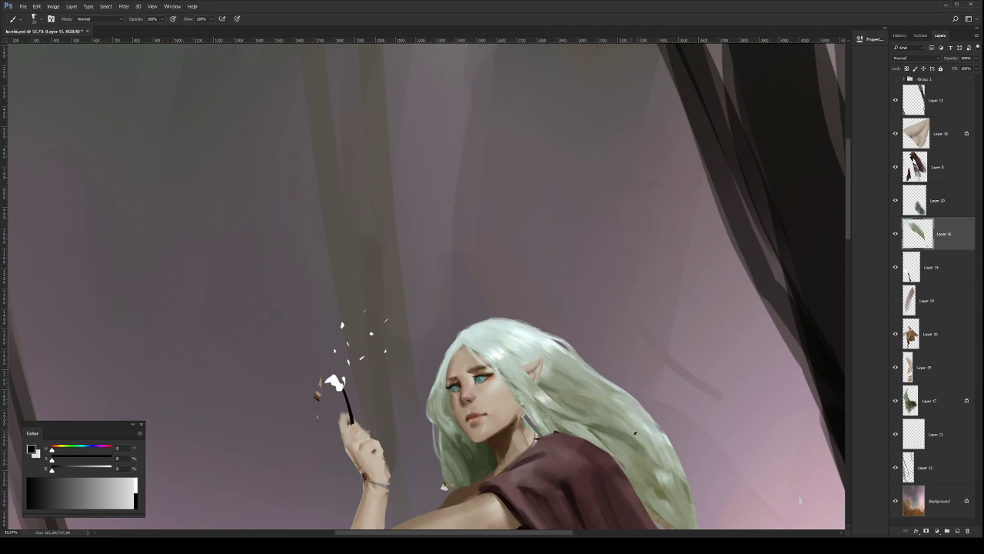
left_click(533, 415, "alt")
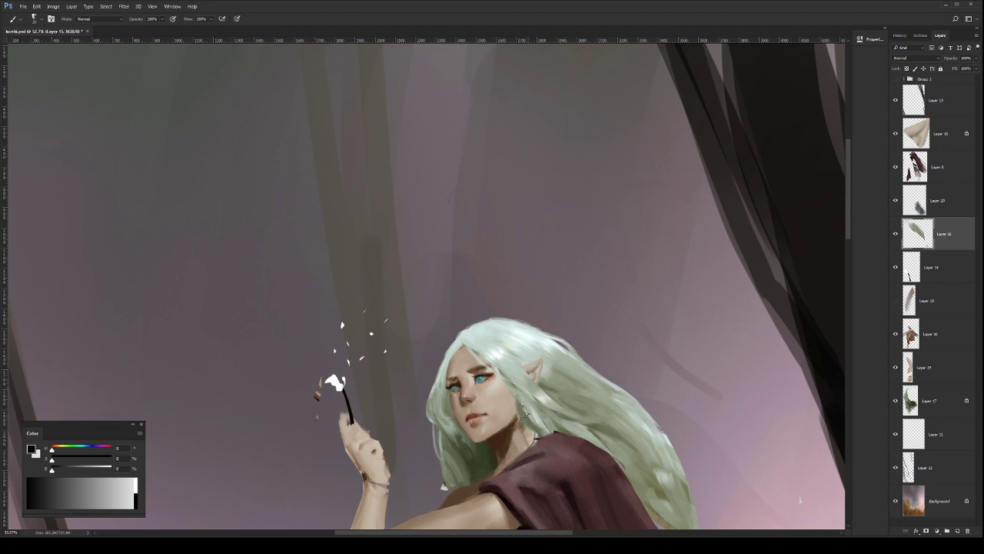
left_click_drag(526, 414, 529, 423)
Step: Sample a light hair tone and paint strands along the outer edge of the hair behind the shoulder
left_click(629, 398, "alt")
left_click_drag(628, 384, 605, 366)
left_click(601, 387, "ctrl")
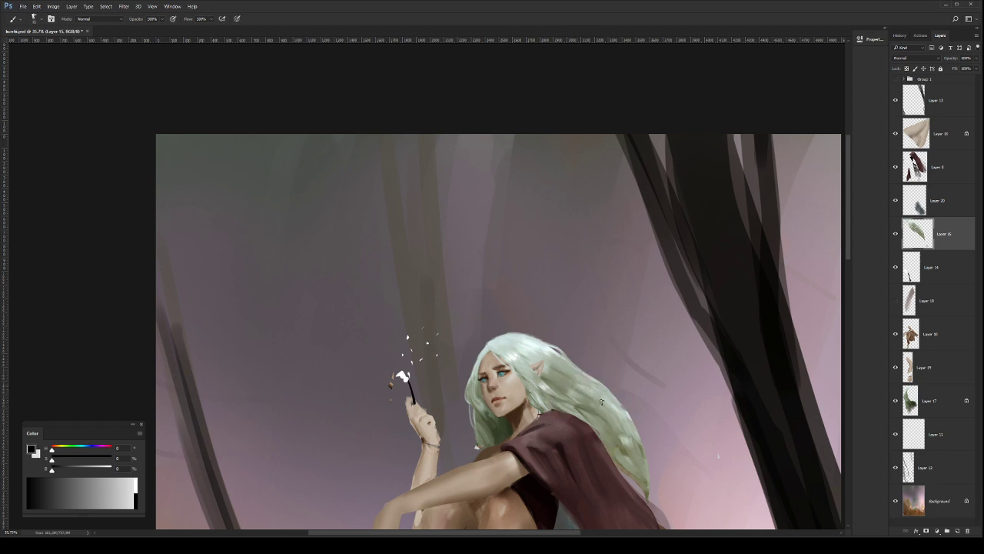
left_click(614, 420, "alt")
Step: Sample a darker green and reshape the lower ends of the hair beside the cloak with a larger brush
key("z")
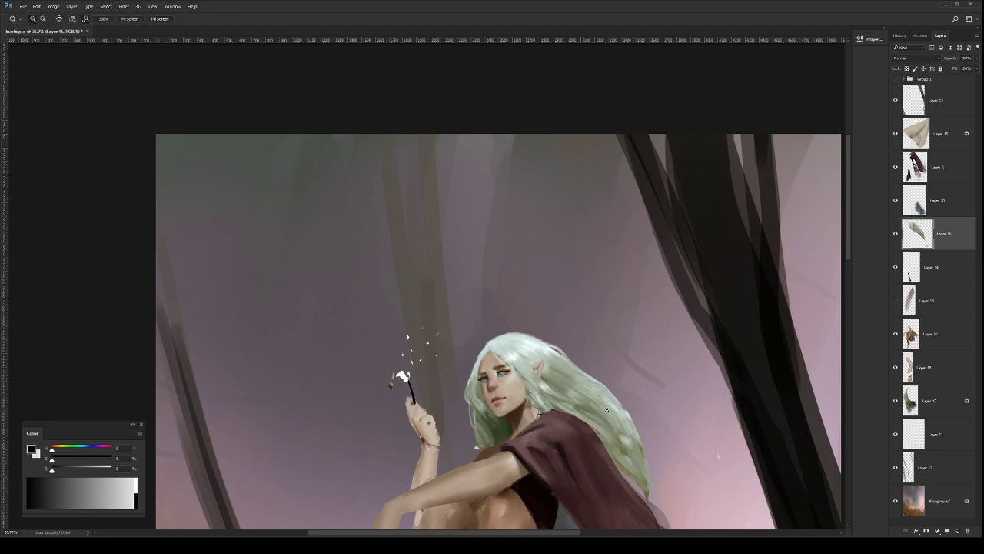
left_click(627, 446, "alt")
left_click(626, 447, "alt")
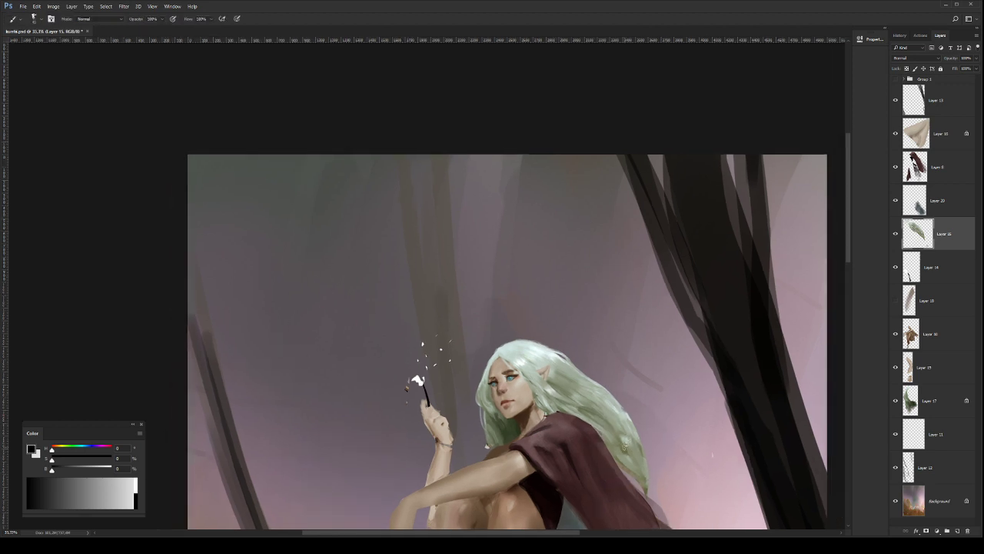
left_click_drag(613, 424, 595, 410)
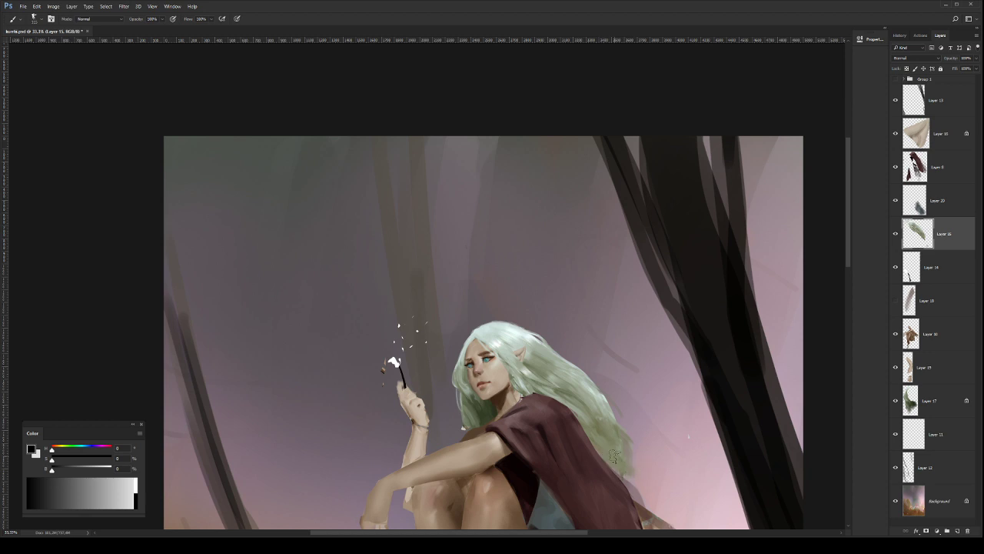
mouse_move(615, 449)
left_mouse_down()
mouse_move(630, 472)
mouse_move(632, 449)
mouse_move(565, 386)
mouse_move(526, 381)
mouse_move(627, 462)
mouse_move(599, 440)
left_mouse_up()
left_click(494, 407, "alt")
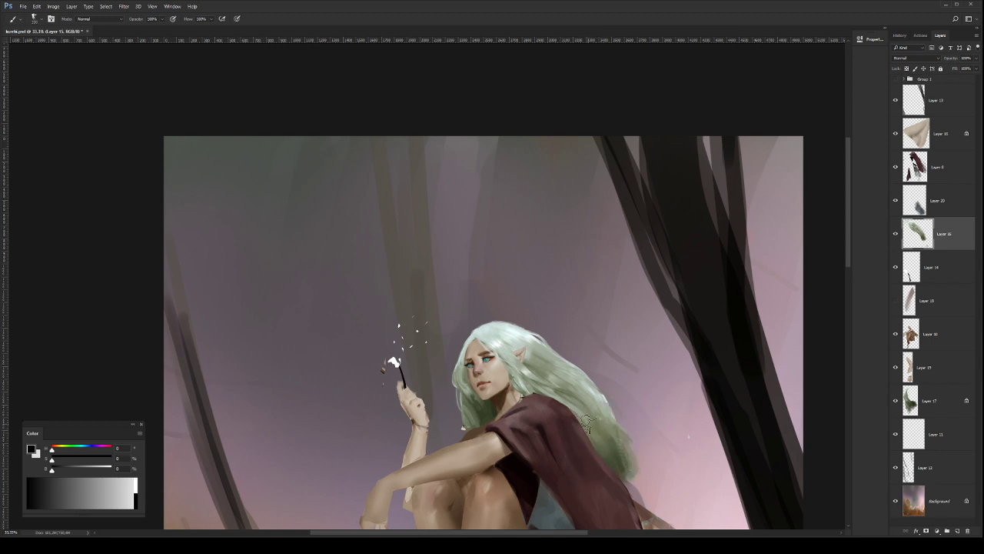
Step: Shrink the brush and paint fine strands through the lower hair ends with sampled green tones
key("[")
key("[")
key("[")
key("[")
key("[")
key("[")
key("[")
left_click(609, 432, "alt")
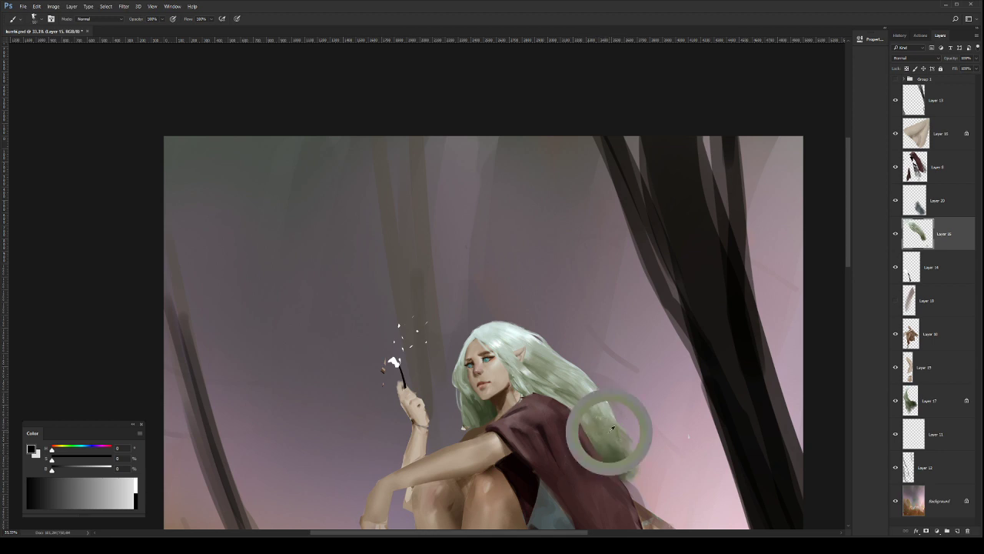
key("bracketleft")
key("bracketleft")
key("bracketleft")
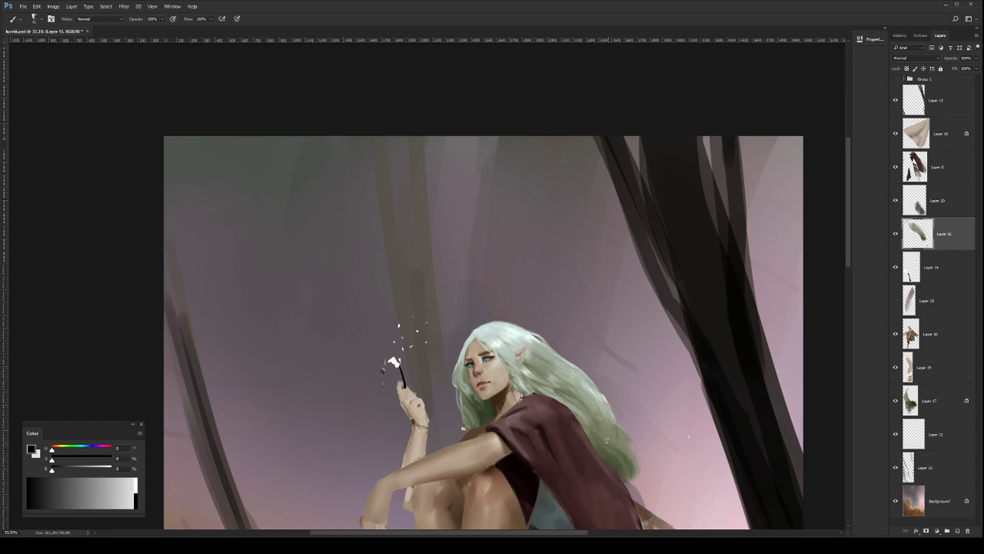
left_click(631, 468, "alt")
left_click_drag(612, 435, 632, 459)
Step: Reduce the brush opacity and blend sampled lighter greens into the outer locks of the lower hair
left_click(602, 426, "alt")
left_click(605, 402)
left_click(610, 416, "alt")
key("3")
left_click(527, 334, "alt")
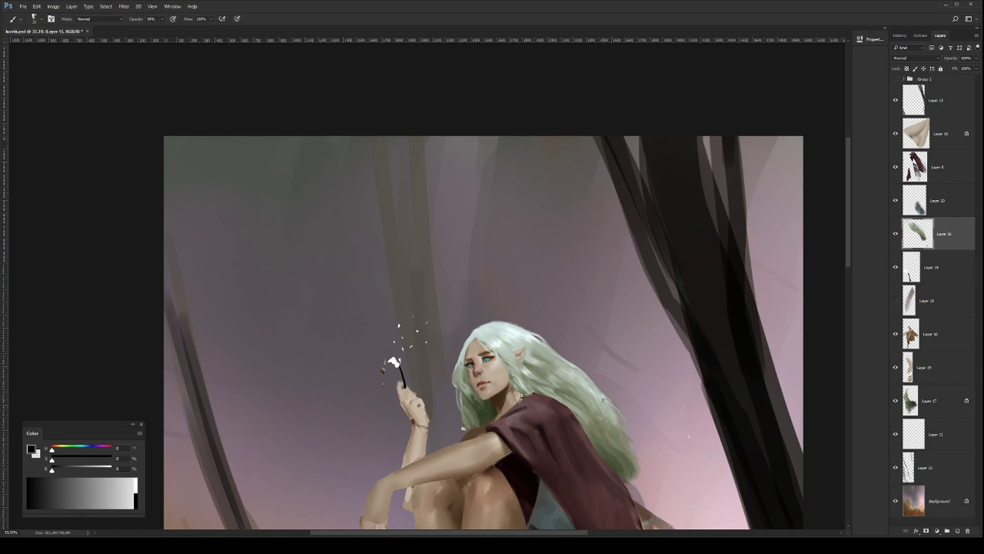
left_click(497, 345, "alt")
left_click(569, 402, "alt")
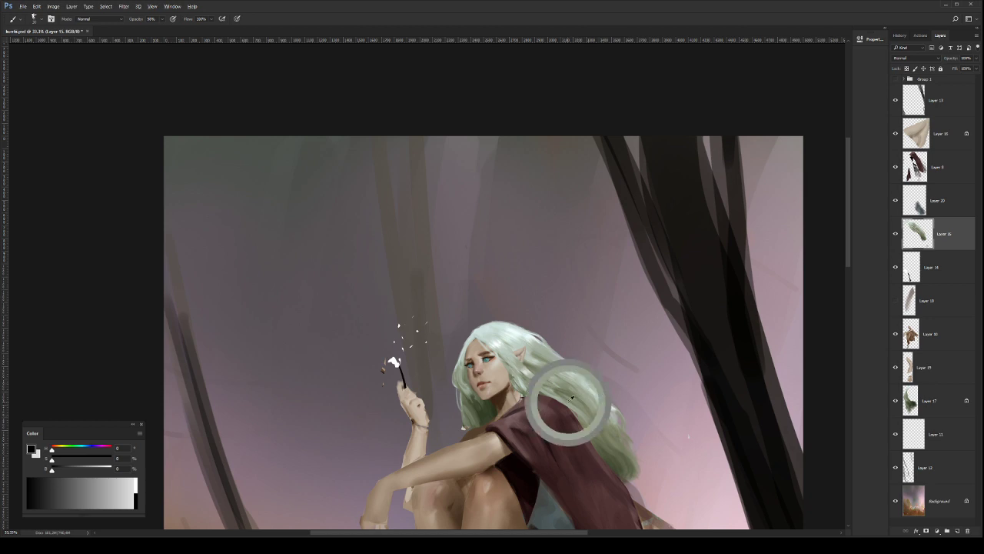
Step: Select the maroon cloak layer and flip the whole canvas horizontally
left_click(936, 170)
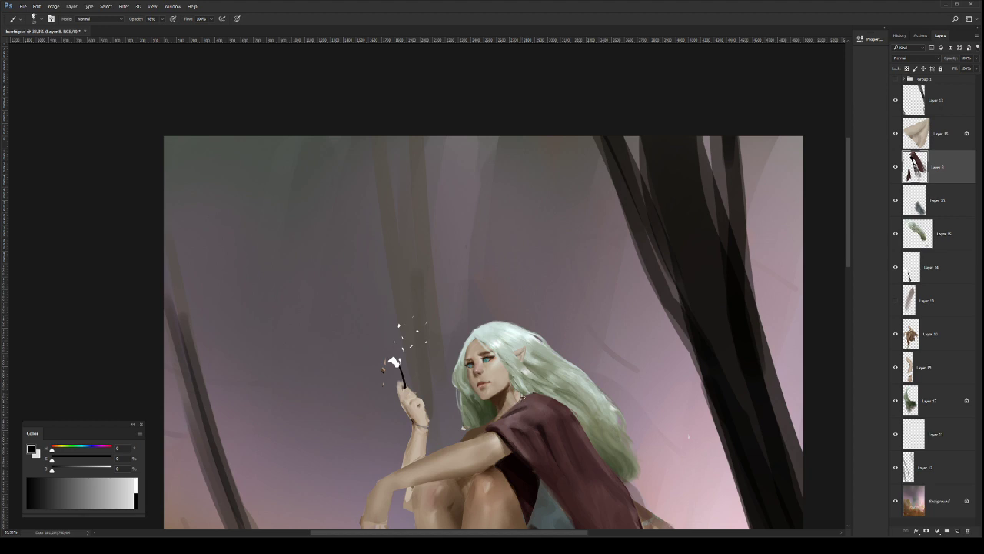
key("z")
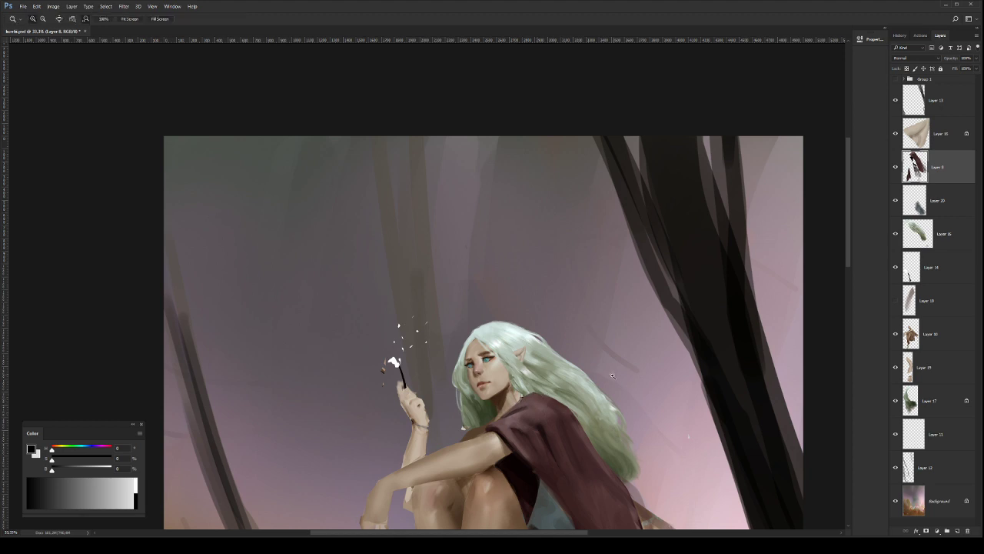
key("ctrl+0")
left_click_drag(512, 240, 553, 294)
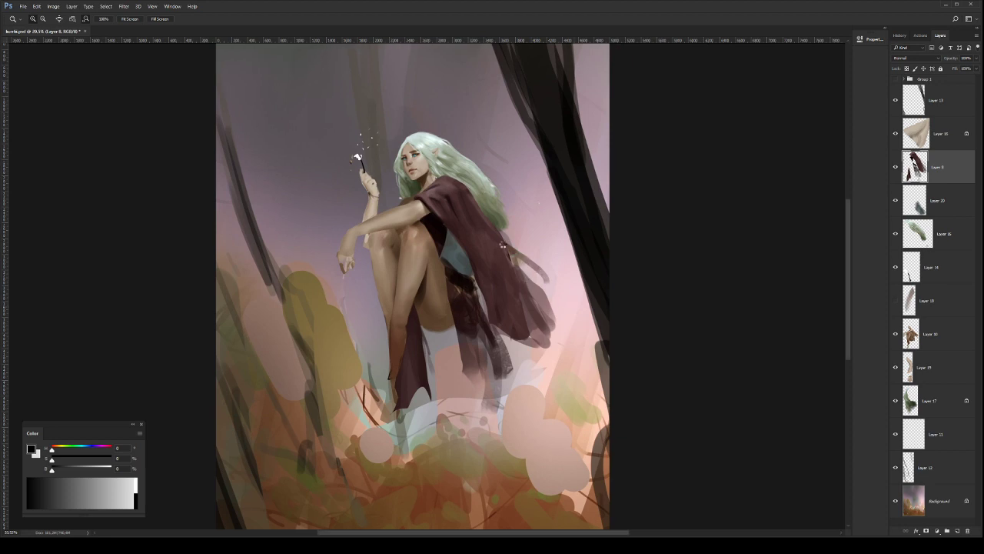
key("ctrl+shift+h")
left_click_drag(461, 191, 521, 242)
left_click_drag(521, 242, 626, 310)
left_click_drag(497, 285, 565, 316)
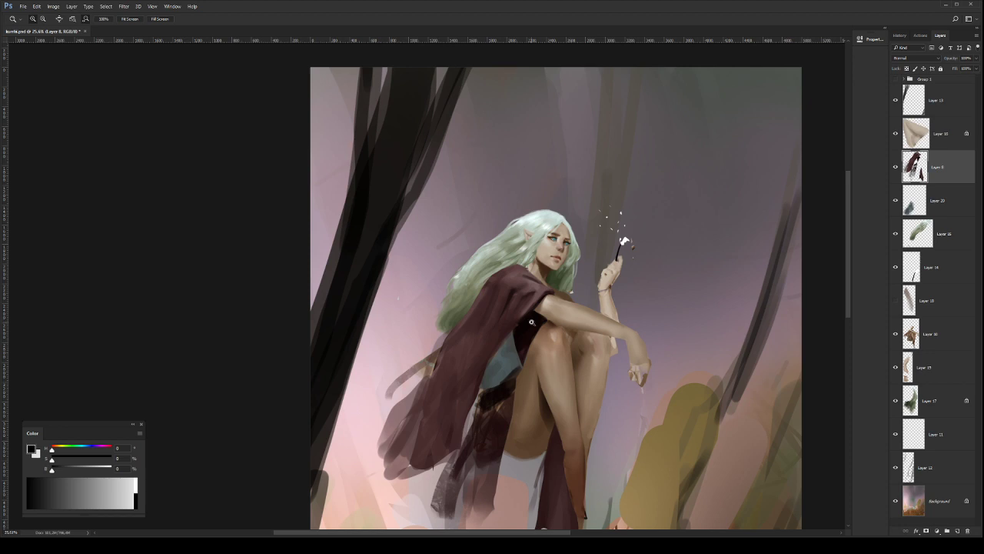
Step: Enlarge the brush and paint the cloak's outer edge below the hair, covering the strap-like strokes behind it
key("b")
left_click_drag(539, 339, 557, 346)
key("bracketright")
key("bracketright")
key("bracketright")
key("bracketright")
key("bracketright")
key("bracketright")
key("bracketright")
key("bracketright")
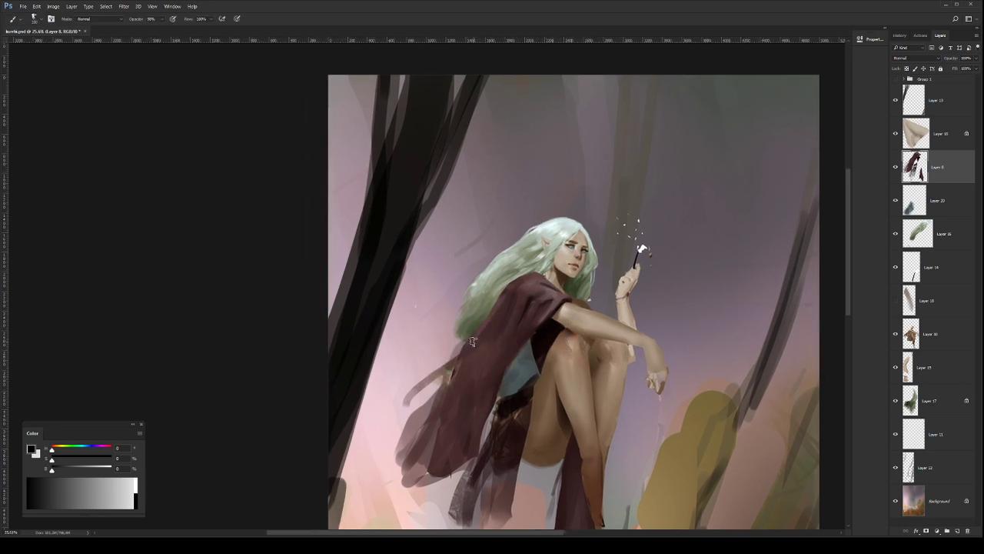
left_click_drag(452, 363, 428, 406)
mouse_move(471, 370)
left_mouse_down()
mouse_move(435, 411)
mouse_move(419, 453)
left_mouse_up()
left_click_drag(507, 329, 506, 295)
Step: Refine the cloak's shoulder edge and inner folds with a smaller brush and a sampled maroon tone
key("bracketleft")
key("bracketleft")
key("bracketleft")
key("bracketleft")
key("bracketleft")
key("bracketleft")
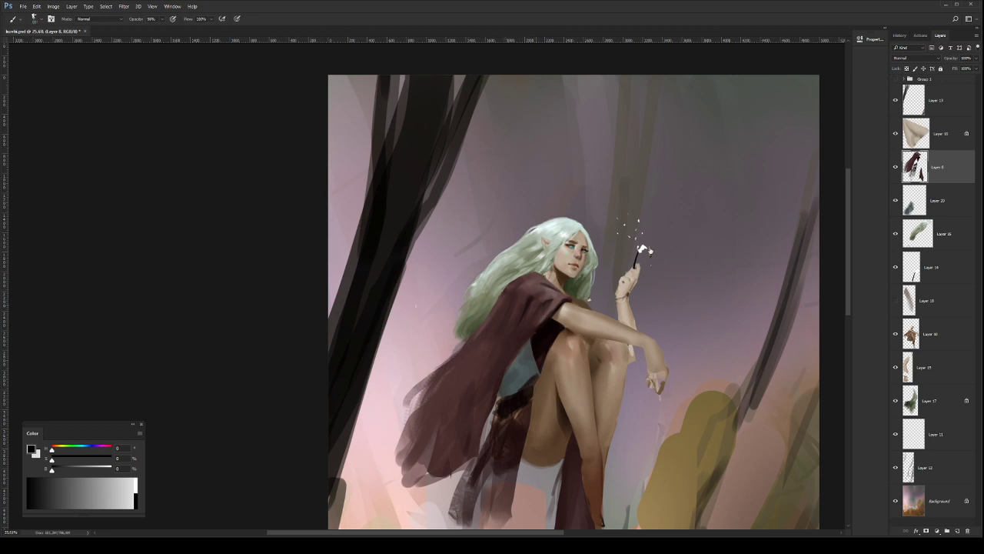
key("period")
left_click(525, 302, "alt")
left_click_drag(521, 278, 531, 276)
key("bracketright")
key("bracketright")
left_click_drag(485, 420, 479, 437)
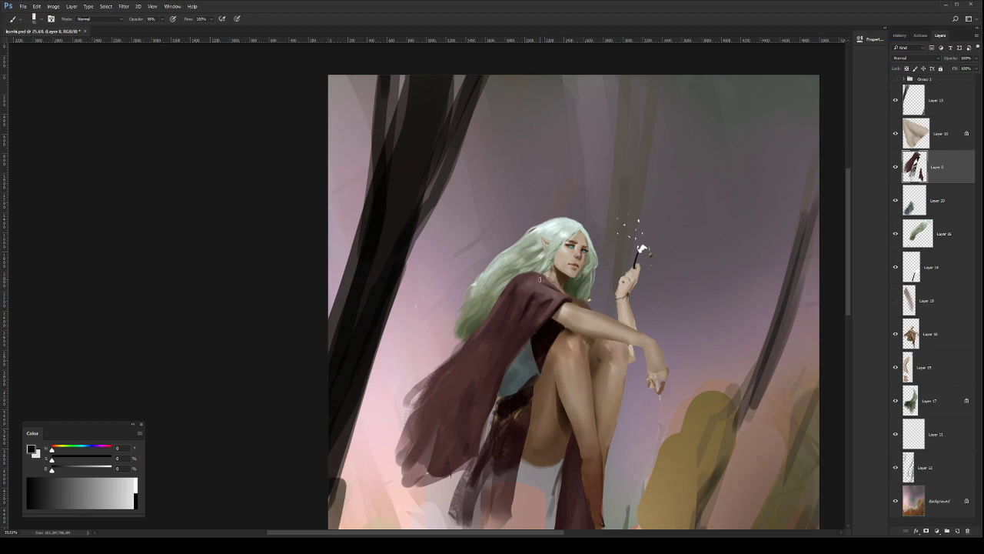
left_click(559, 295, "alt")
Step: Save the painting and check the mirrored composition as a whole
key("z")
left_click_drag(663, 313, 616, 312)
key("ctrl+s")
left_click_drag(463, 260, 469, 259)
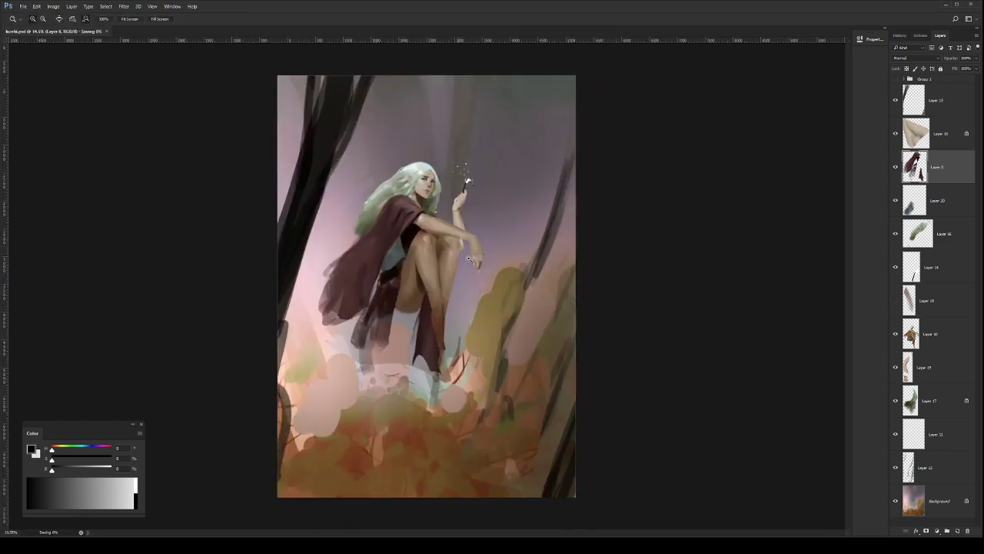
left_click(468, 258)
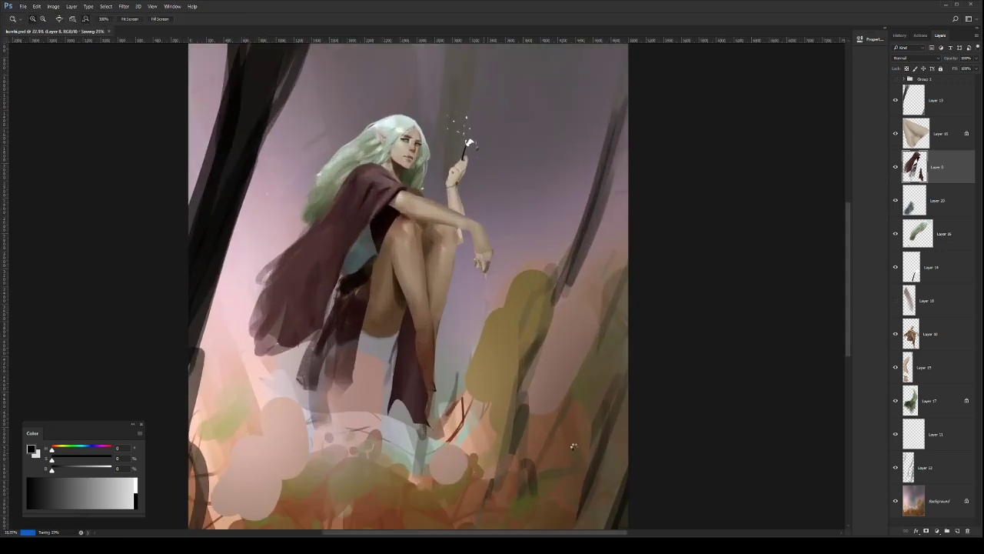
Step: Flip the canvas back horizontally, select the brown clothing layer and save the painting again
key("ctrl+shift+h")
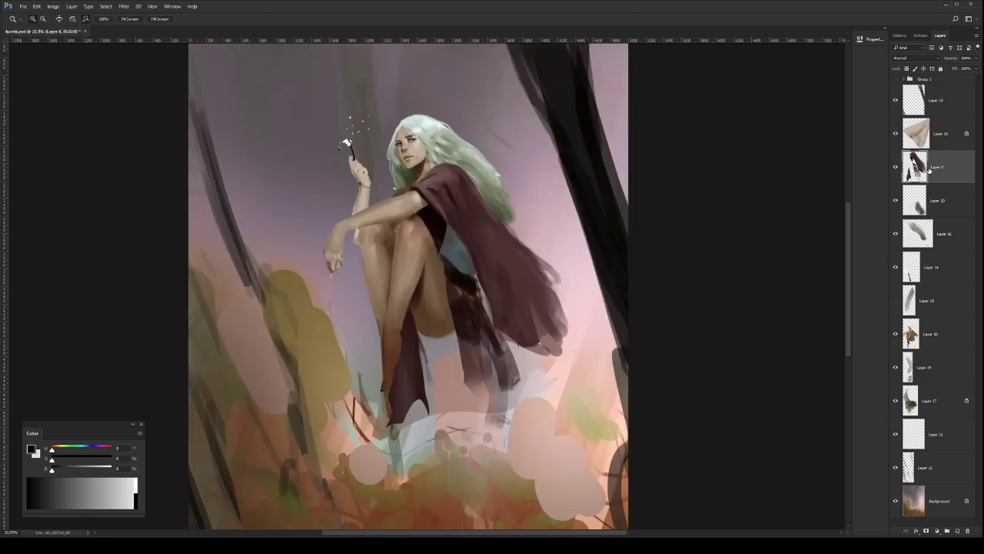
left_click(937, 339)
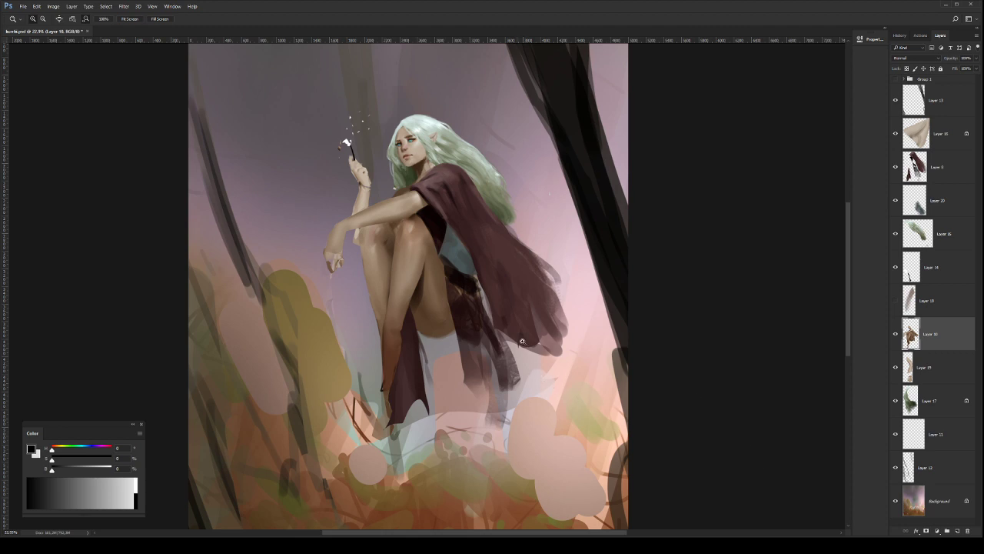
left_click(509, 286, "alt")
key("ctrl+s")
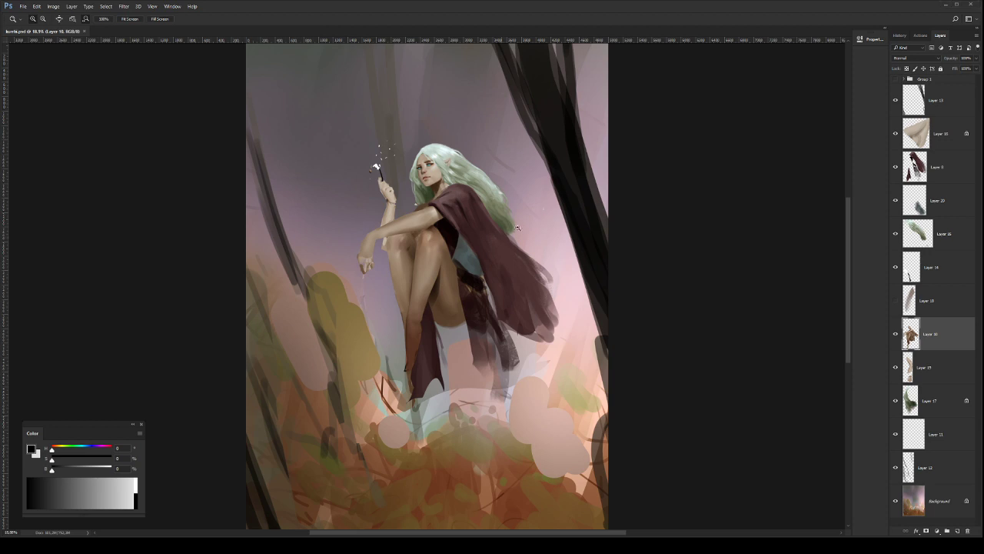
Step: Nudge the skin-toned layer directly above the cloak layer slightly upward and save the painting
left_click_drag(453, 166, 516, 261)
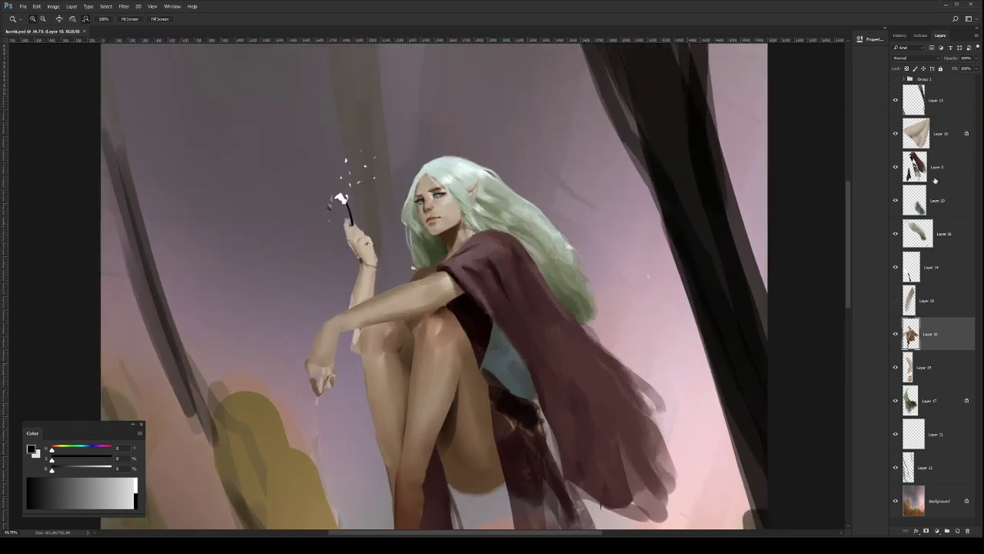
left_click(948, 142)
key("v")
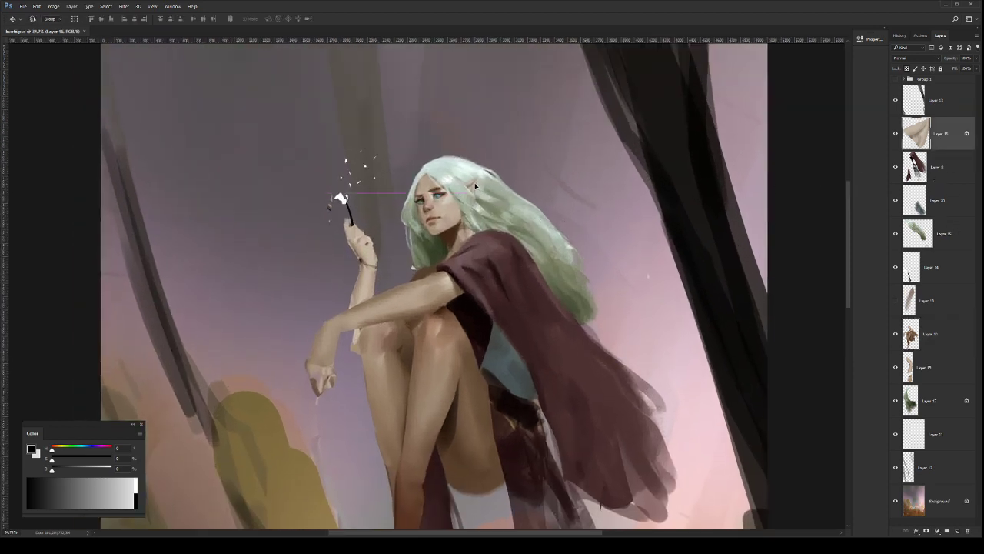
left_click_drag(474, 186, 474, 183)
key("z")
left_click_drag(529, 234, 508, 257)
mouse_move(482, 226)
left_mouse_down()
mouse_move(492, 225)
mouse_move(470, 215)
left_mouse_up()
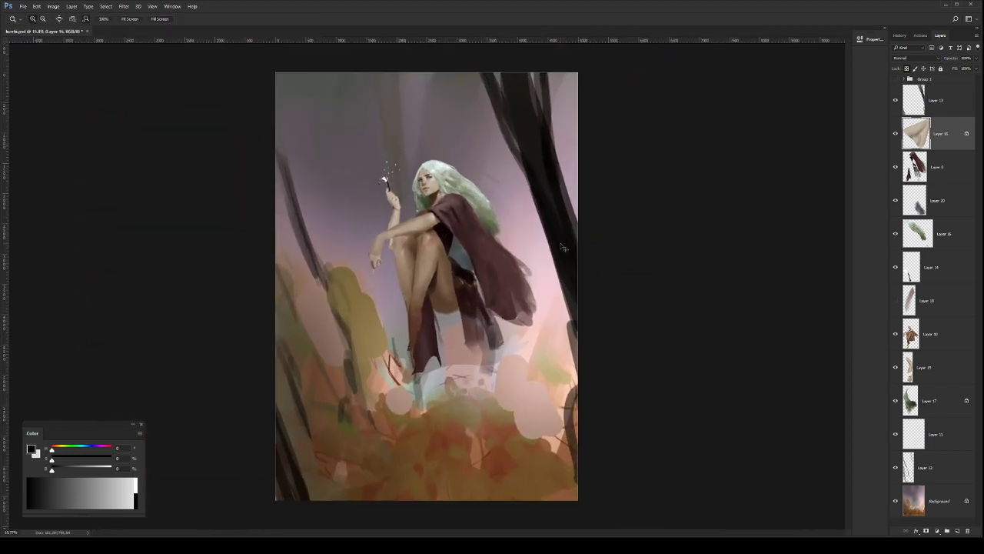
key("ctrl+s")
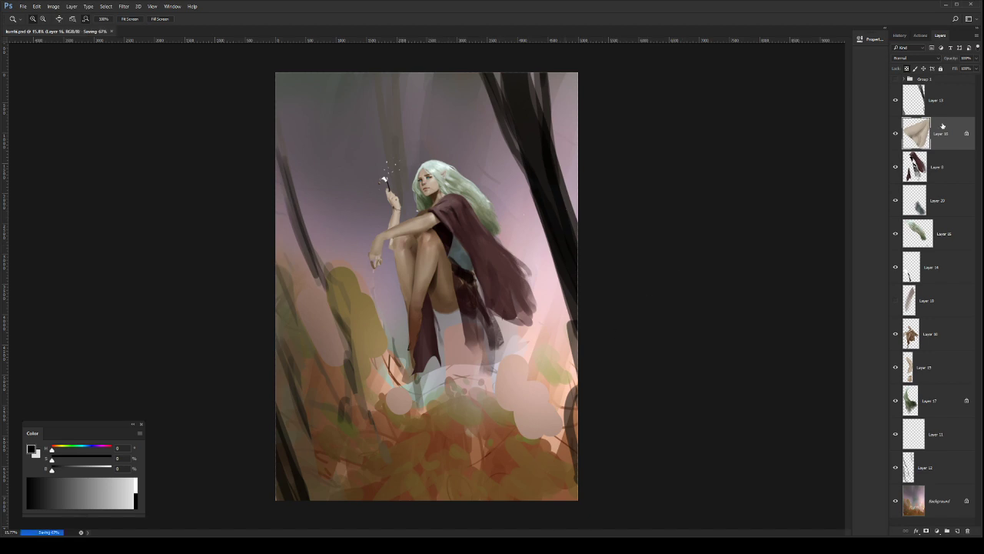
Step: Add a new layer above the dark tree layer and hand-letter "BE RIGHT BACK! :)" in a pale tone across the foliage
left_click(946, 101)
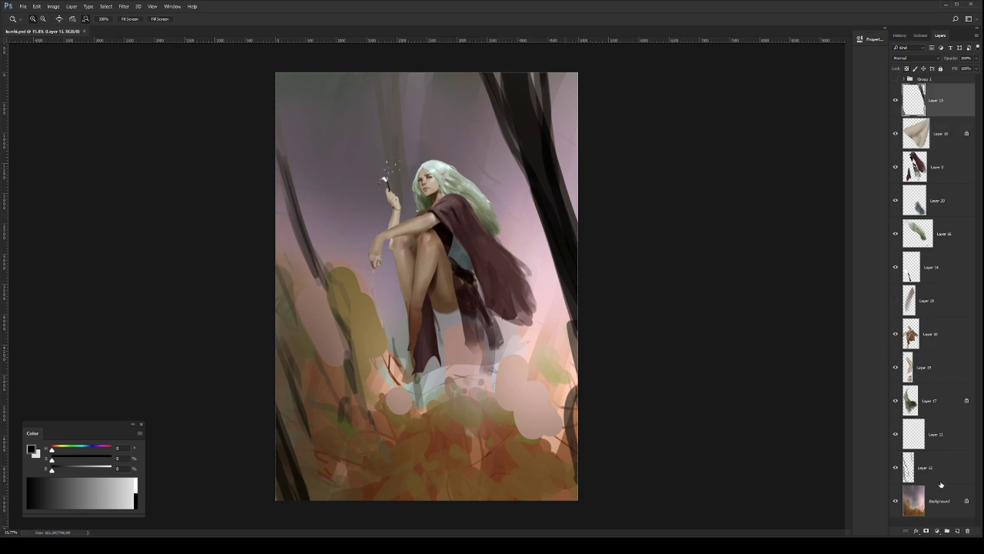
left_click(956, 531)
key("b")
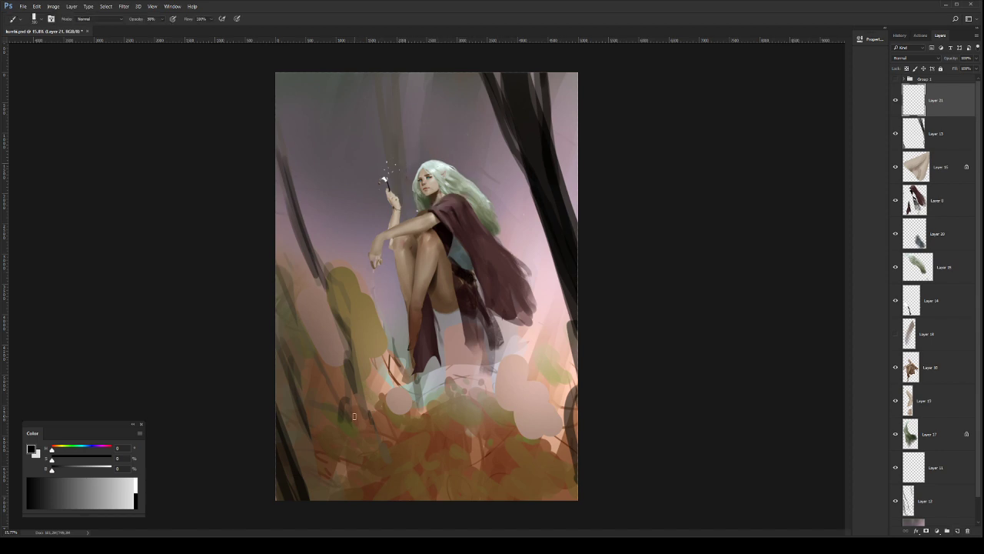
left_click_drag(339, 413, 346, 422)
left_click_drag(366, 412, 380, 406)
left_click_drag(369, 423, 386, 426)
mouse_move(406, 398)
left_mouse_down()
mouse_move(414, 422)
mouse_move(414, 407)
mouse_move(441, 412)
left_mouse_up()
left_click_drag(460, 389, 472, 408)
mouse_move(486, 384)
left_mouse_down()
mouse_move(484, 407)
mouse_move(484, 395)
left_mouse_up()
mouse_move(494, 384)
left_mouse_down()
mouse_move(508, 377)
mouse_move(503, 405)
left_mouse_up()
mouse_move(393, 452)
left_mouse_down()
mouse_move(399, 476)
mouse_move(409, 477)
mouse_move(433, 457)
left_mouse_up()
mouse_move(456, 435)
left_mouse_down()
mouse_move(453, 458)
mouse_move(462, 452)
left_mouse_up()
left_click_drag(474, 431, 482, 448)
left_click_drag(485, 412, 487, 431)
left_click_drag(496, 450, 496, 453)
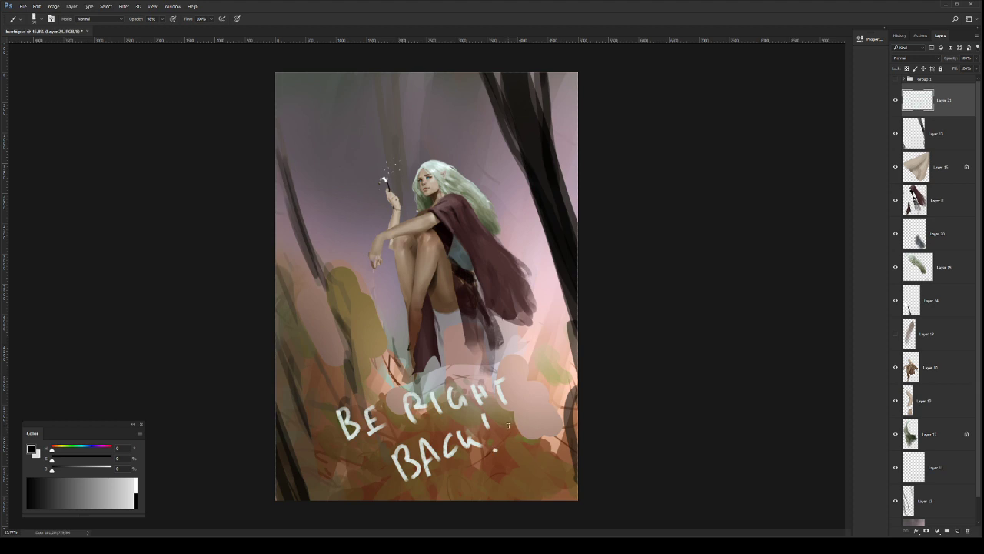
left_click(509, 426)
left_click(512, 434)
left_click_drag(521, 417, 527, 437)
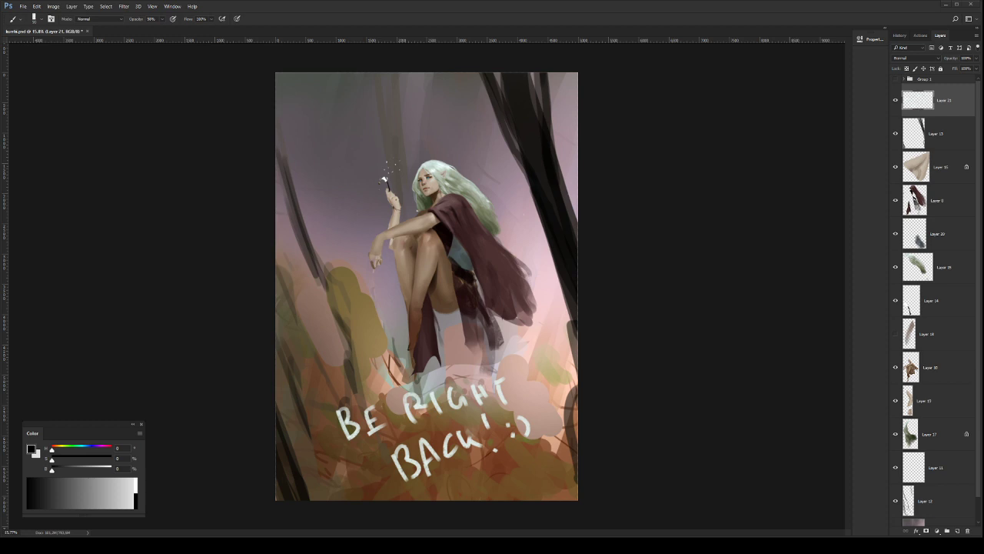
Step: Select the brown clothing layer, outline the rough fingers of the lowered hand with the Lasso, delete them and deselect
left_click(931, 365)
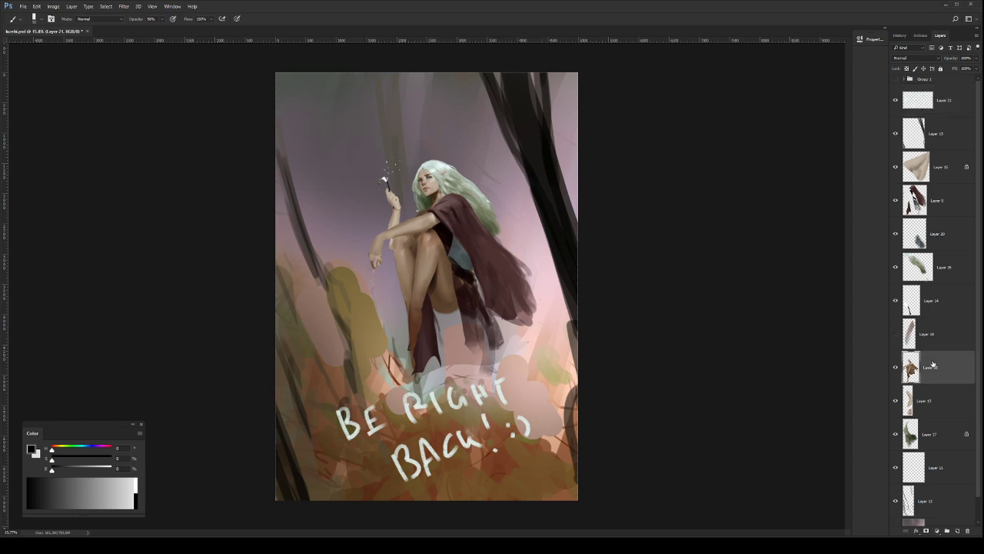
left_click_drag(487, 264, 504, 296)
left_click_drag(451, 278, 510, 331)
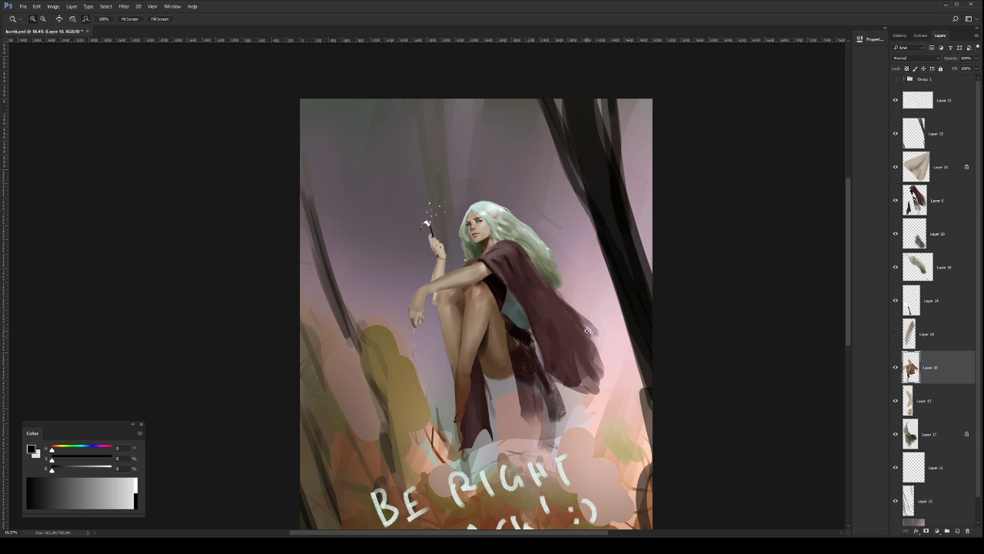
left_click_drag(430, 302, 532, 336)
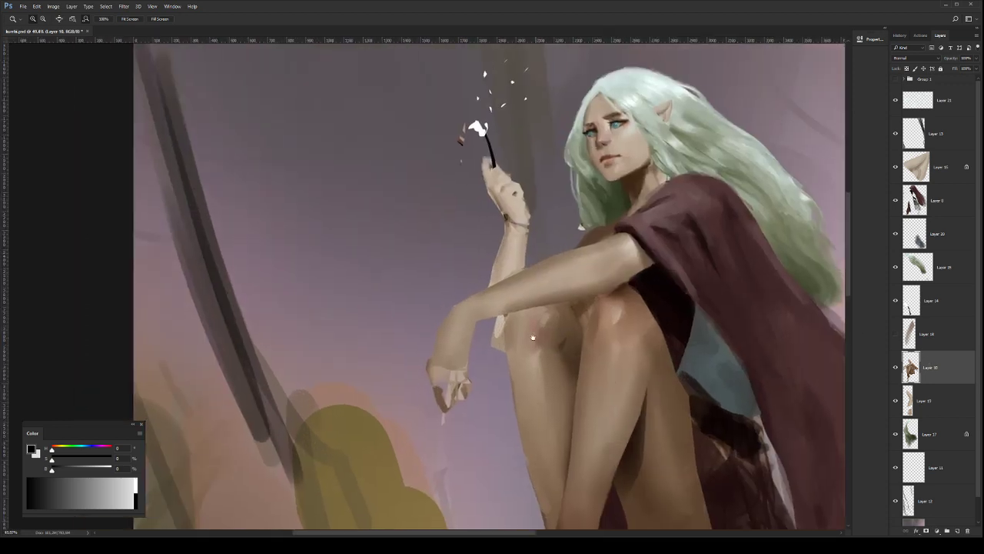
key("b")
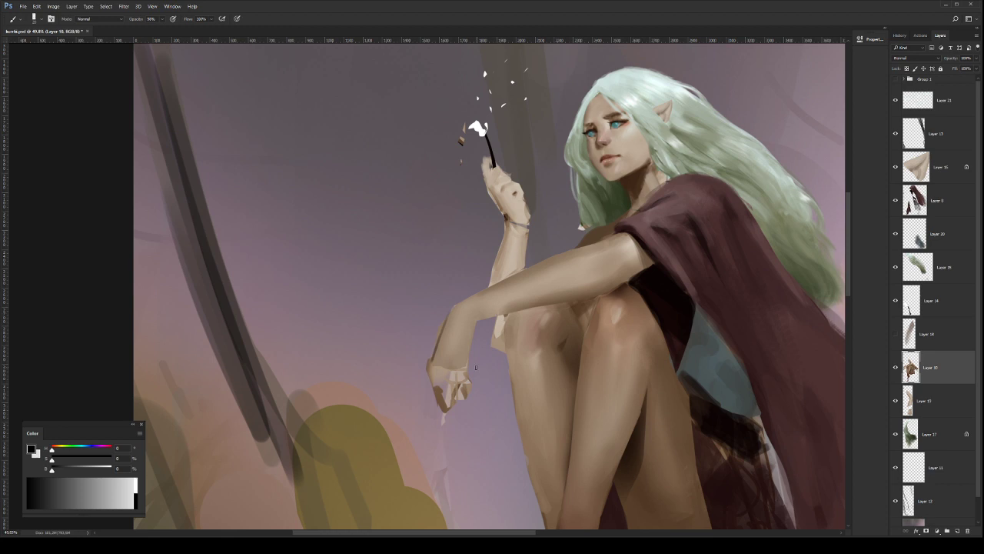
key("l")
mouse_move(478, 325)
left_mouse_down()
mouse_move(465, 368)
mouse_move(429, 366)
mouse_move(486, 397)
mouse_move(486, 350)
left_mouse_up()
key("Delete")
key("ctrl+d")
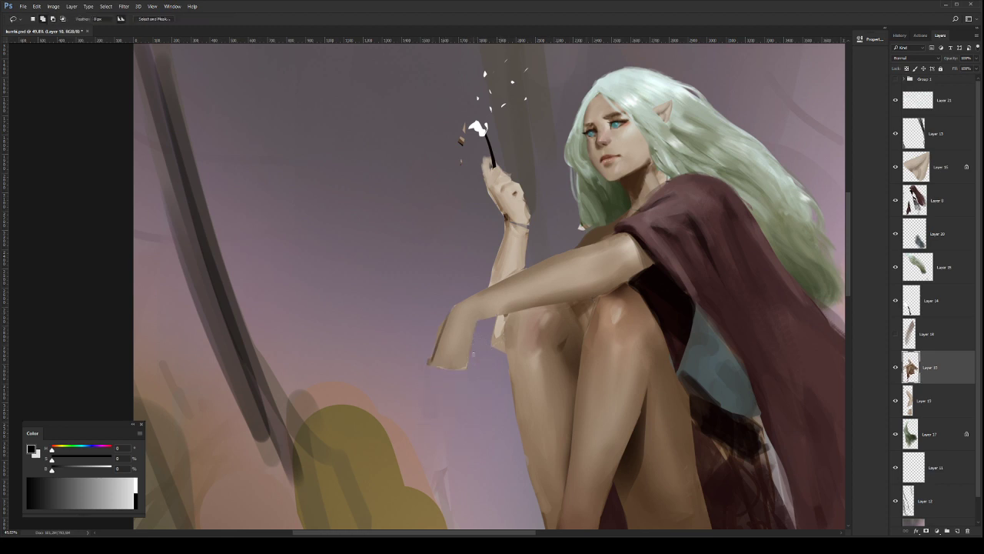
Step: Sketch new drooping fingers in thin dark lines on the lowered hand, undoing and redrawing strokes that miss the shape
key("b")
mouse_move(429, 362)
left_mouse_down()
mouse_move(437, 402)
mouse_move(451, 393)
left_mouse_up()
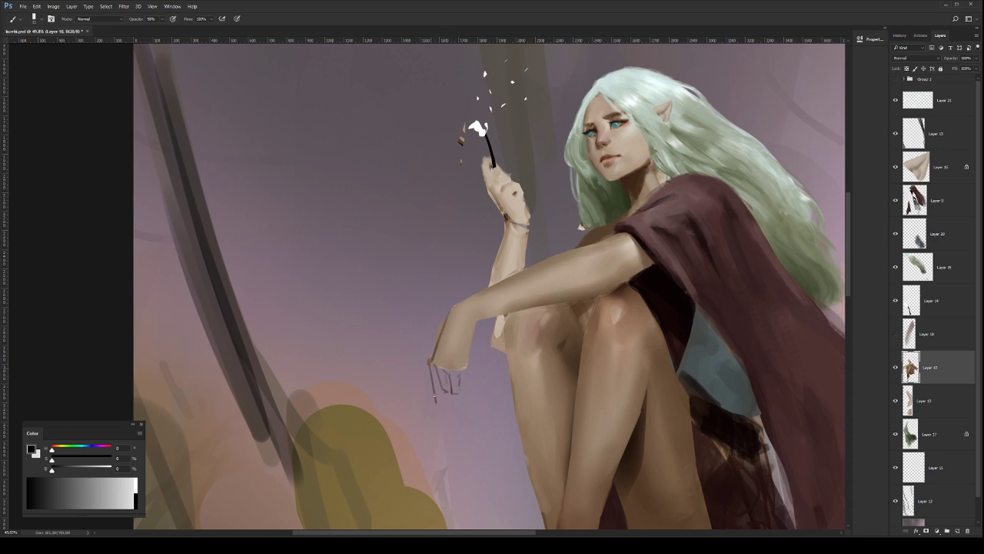
left_click_drag(435, 392, 448, 409)
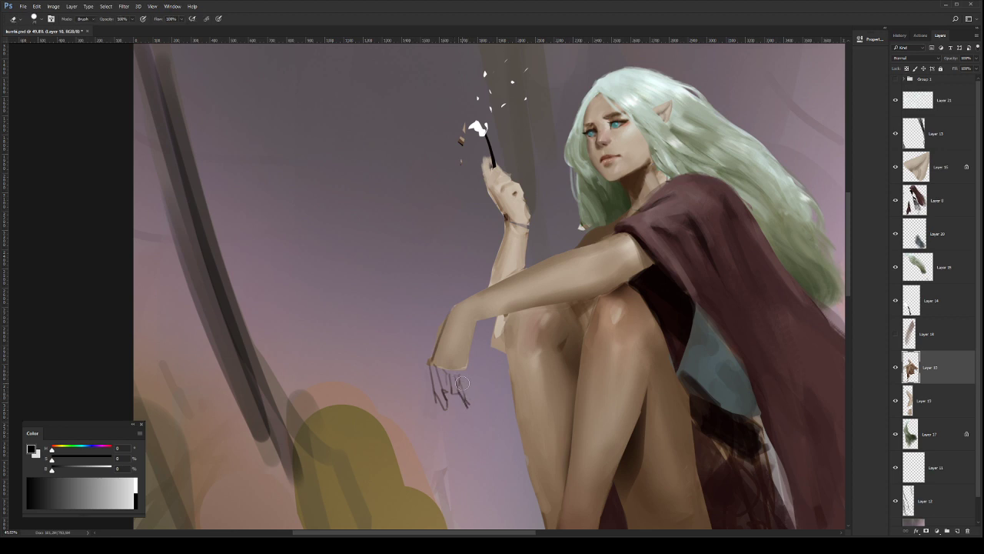
key("ctrl+alt+z")
key("ctrl+alt+z")
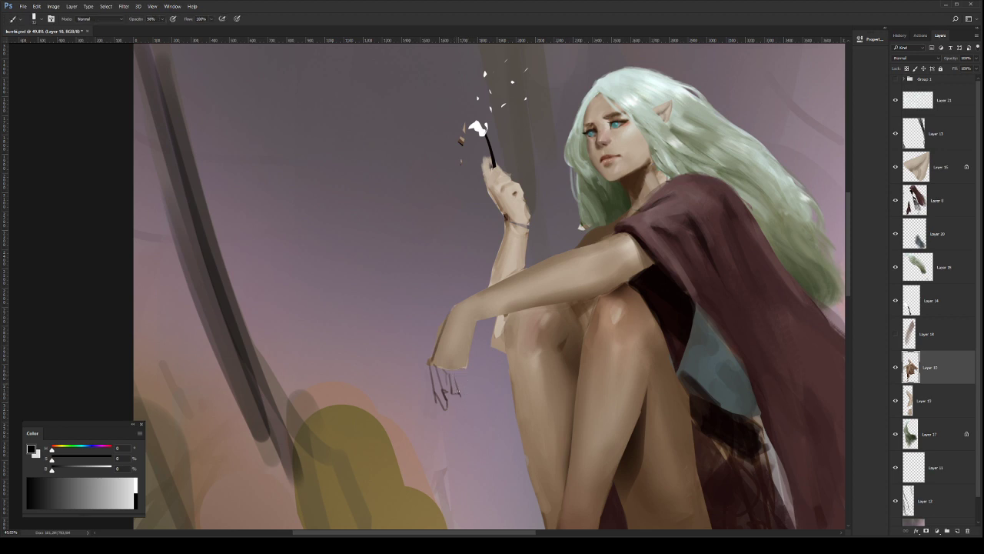
mouse_move(459, 390)
left_mouse_down()
mouse_move(463, 400)
mouse_move(470, 342)
mouse_move(435, 393)
mouse_move(446, 407)
left_mouse_up()
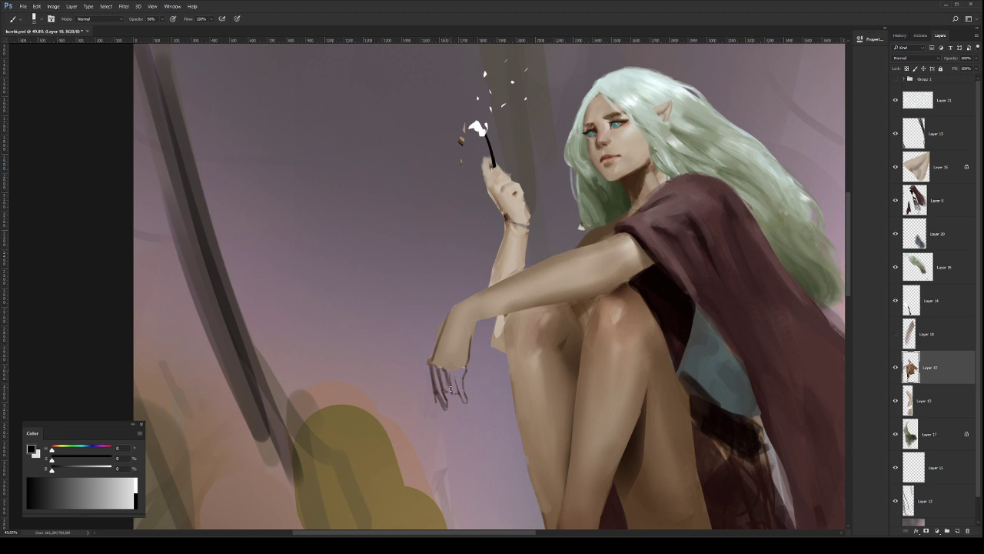
mouse_move(452, 374)
left_mouse_down()
mouse_move(455, 359)
mouse_move(465, 397)
left_mouse_up()
key("bracketleft")
key("bracketright")
key("e")
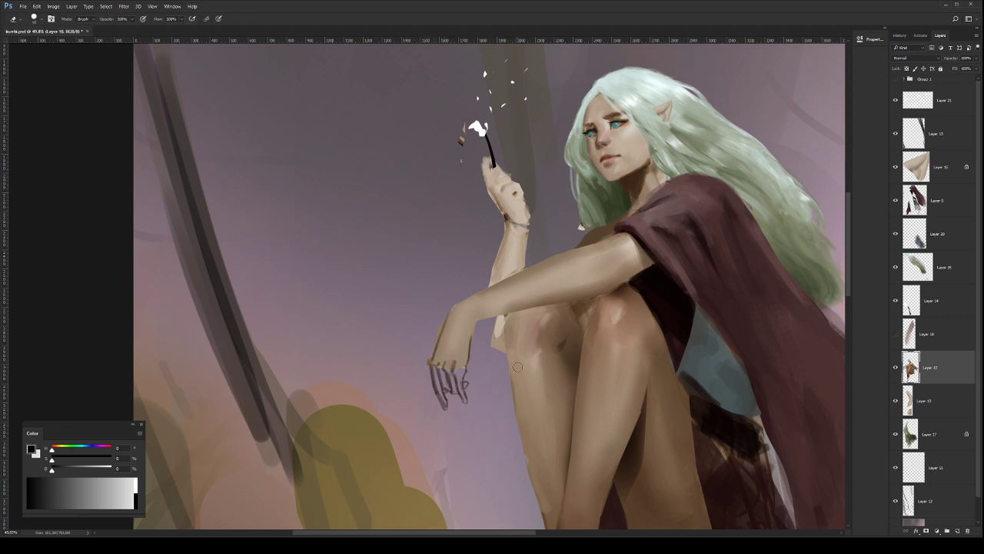
Step: Add a layer beneath the clothing layer and fill a lassoed outline of the lowered hand with skin tone
left_click(957, 531)
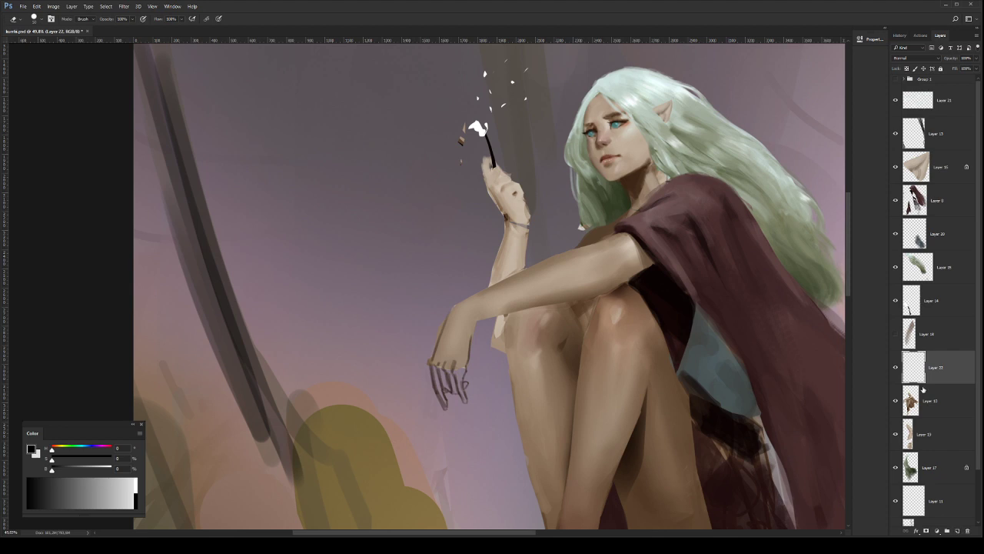
left_click_drag(926, 369, 941, 416)
key("l")
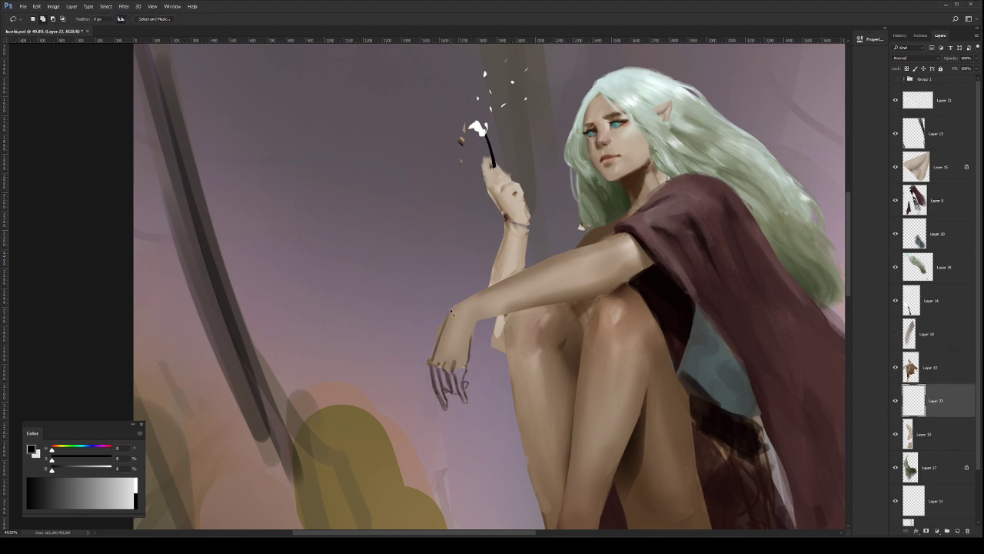
mouse_move(452, 310)
left_mouse_down()
mouse_move(433, 373)
mouse_move(446, 413)
mouse_move(449, 386)
mouse_move(450, 399)
mouse_move(456, 393)
mouse_move(469, 409)
mouse_move(470, 321)
left_mouse_up()
key("b")
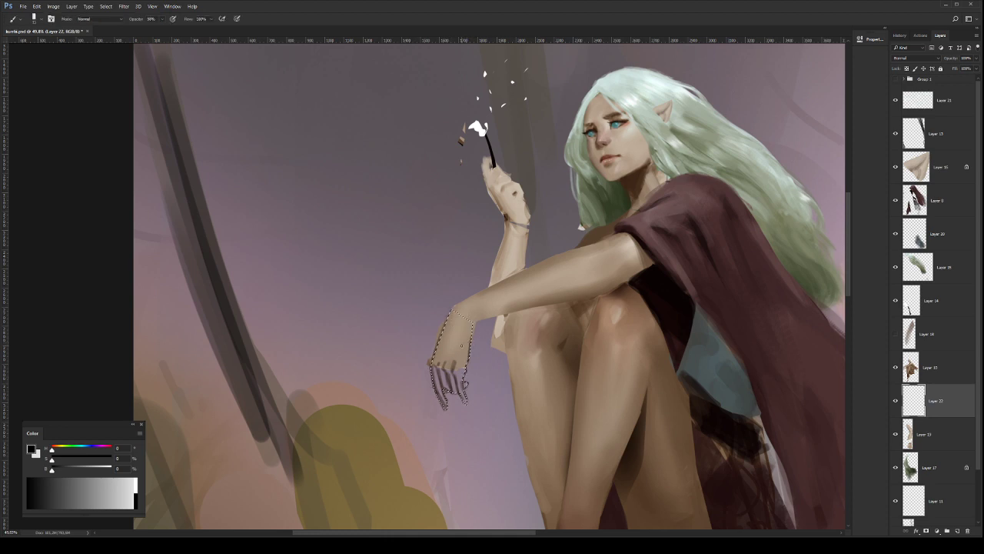
left_click_drag(460, 367, 479, 441)
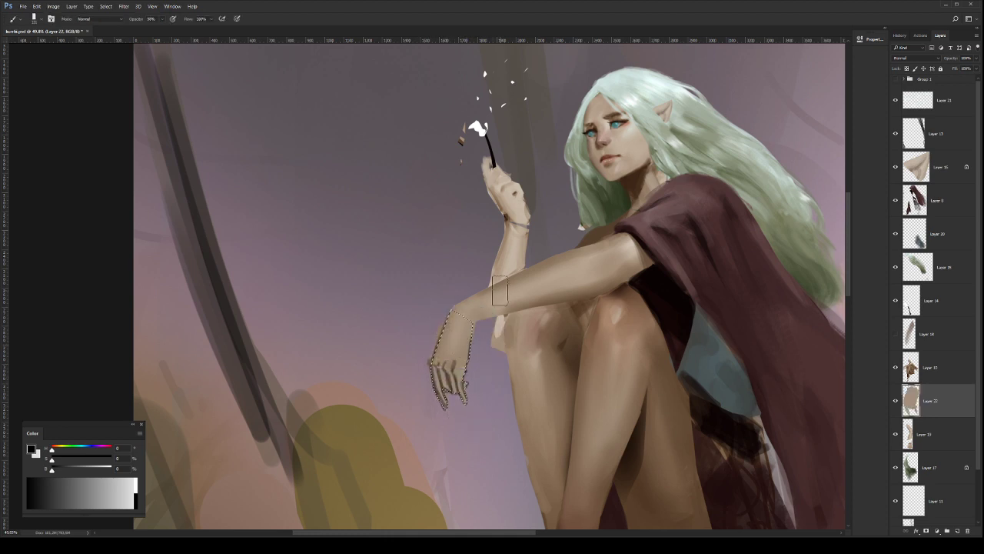
left_click_drag(459, 344, 458, 381)
left_click_drag(493, 300, 459, 360)
key("ctrl+d")
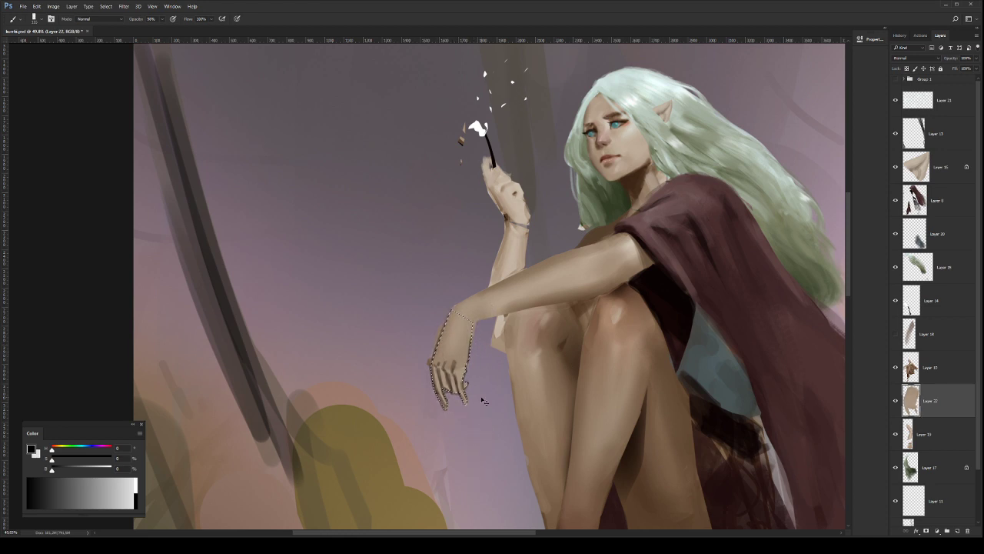
Step: Merge the hand fill with the clothing layer above it and trim the outer edge of the lowered hand
left_click(944, 373, "ctrl")
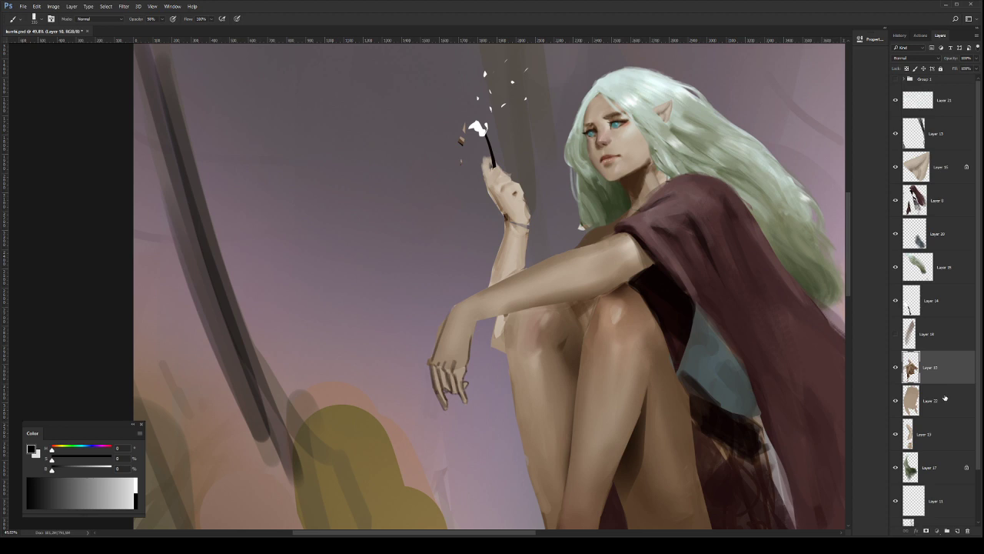
key("ctrl+e")
key("l")
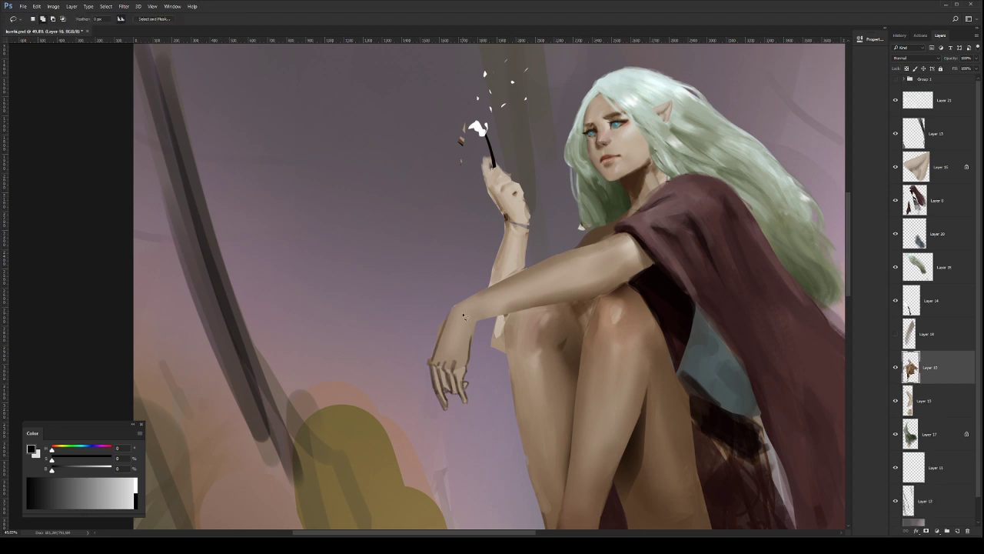
mouse_move(454, 306)
left_mouse_down()
mouse_move(433, 368)
mouse_move(446, 412)
mouse_move(430, 415)
mouse_move(431, 288)
left_mouse_up()
key("b")
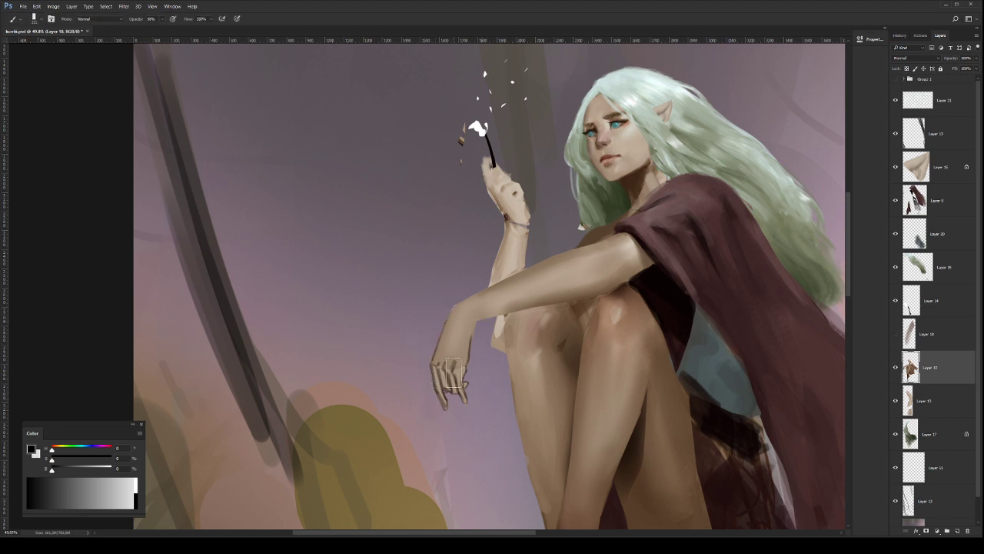
Step: Lock the layer's transparent pixels and paint over the finger lines with sampled skin tones to model the lowered hand
key("slash")
left_click(453, 368, "alt")
left_click(444, 368, "alt")
left_click(449, 355, "alt")
left_click(440, 364, "alt")
left_click_drag(441, 363, 441, 372)
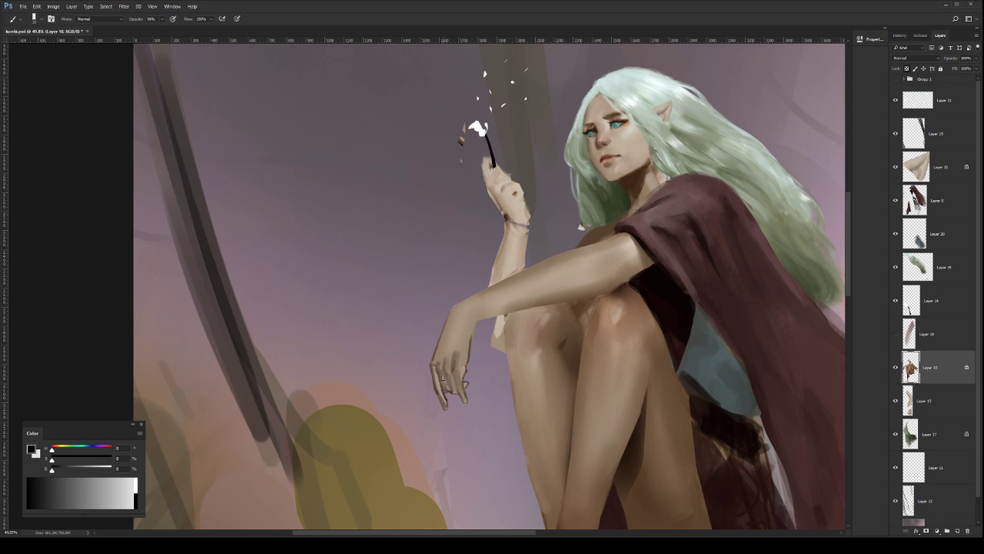
left_click(436, 368, "alt")
left_click(434, 364, "alt")
left_click(443, 394, "alt")
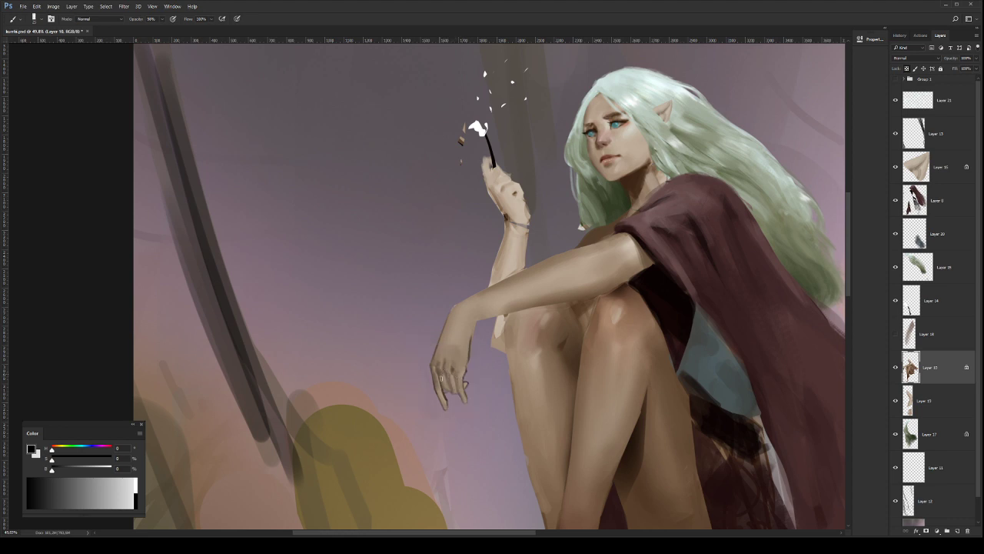
mouse_move(442, 374)
left_mouse_down()
mouse_move(446, 407)
mouse_move(438, 402)
left_mouse_up()
left_click(466, 362, "alt")
left_click_drag(512, 354, 499, 375)
left_click(498, 374, "alt")
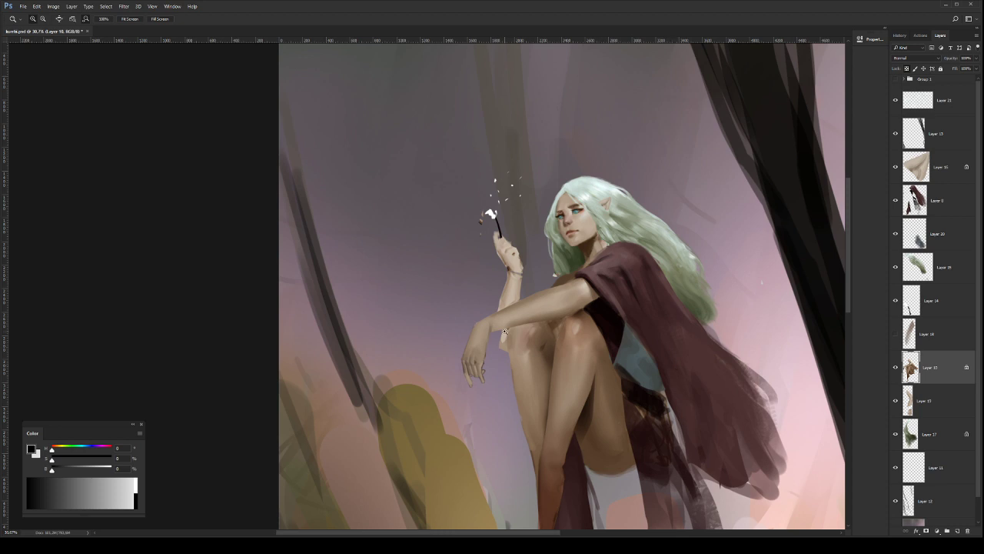
Step: Copy the outermost finger of the lowered hand to a new layer and place it beneath the clothing layer
left_click_drag(492, 335, 515, 341)
left_click_drag(515, 341, 528, 362)
key("b")
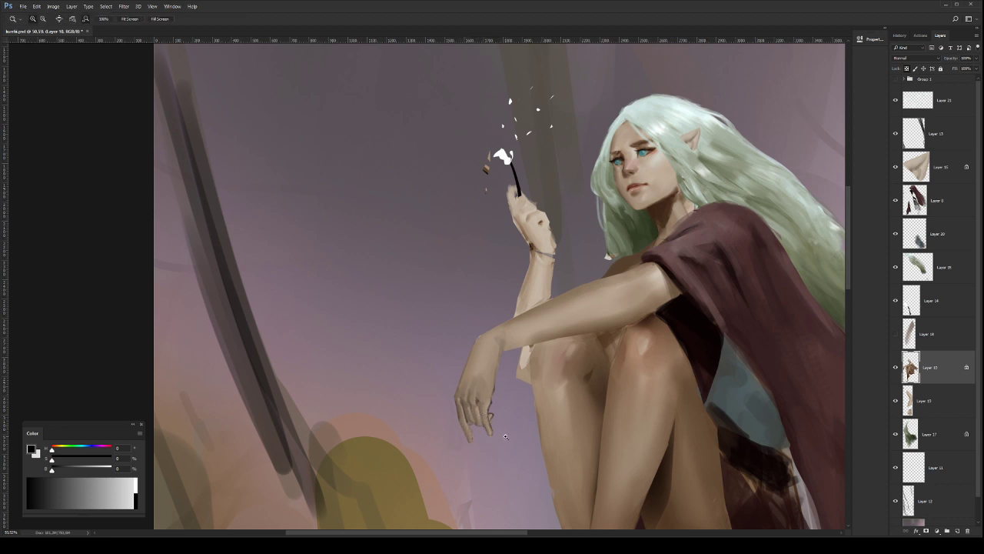
key("l")
mouse_move(476, 427)
left_mouse_down()
mouse_move(483, 448)
mouse_move(464, 412)
mouse_move(453, 416)
mouse_move(455, 399)
left_mouse_up()
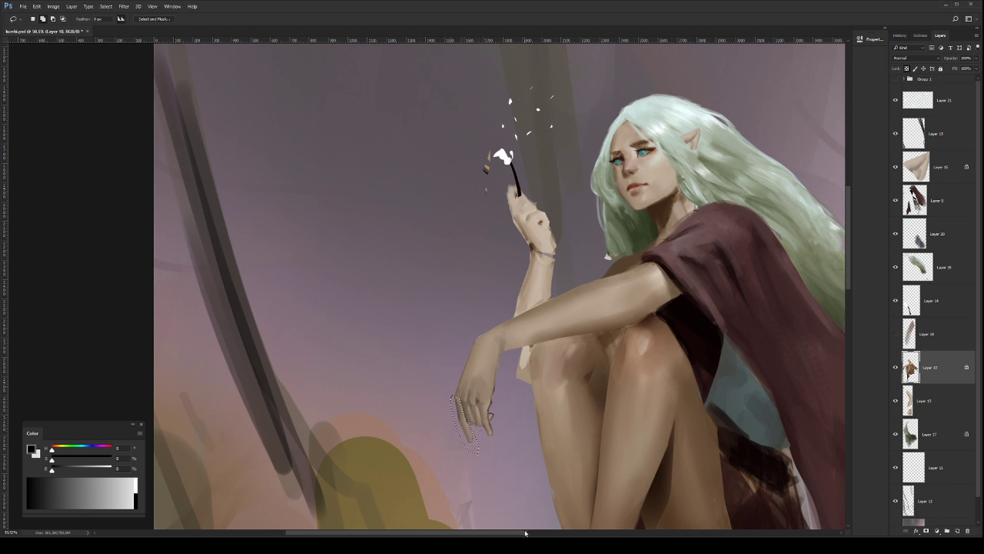
key("ctrl+j")
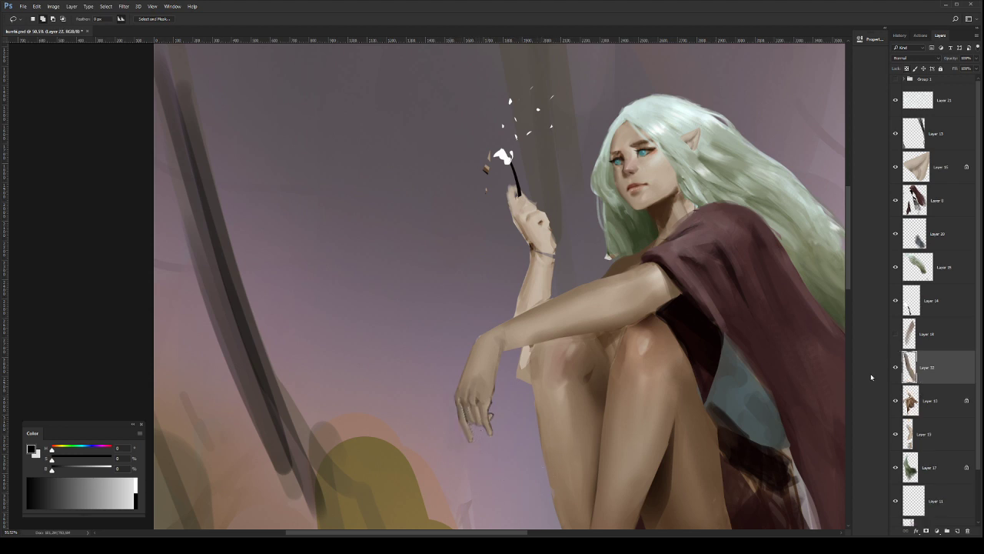
left_click_drag(952, 369, 952, 413)
Step: Rotate the copied finger slightly inward with Free Transform and merge it with the clothing layer
key("ctrl+t")
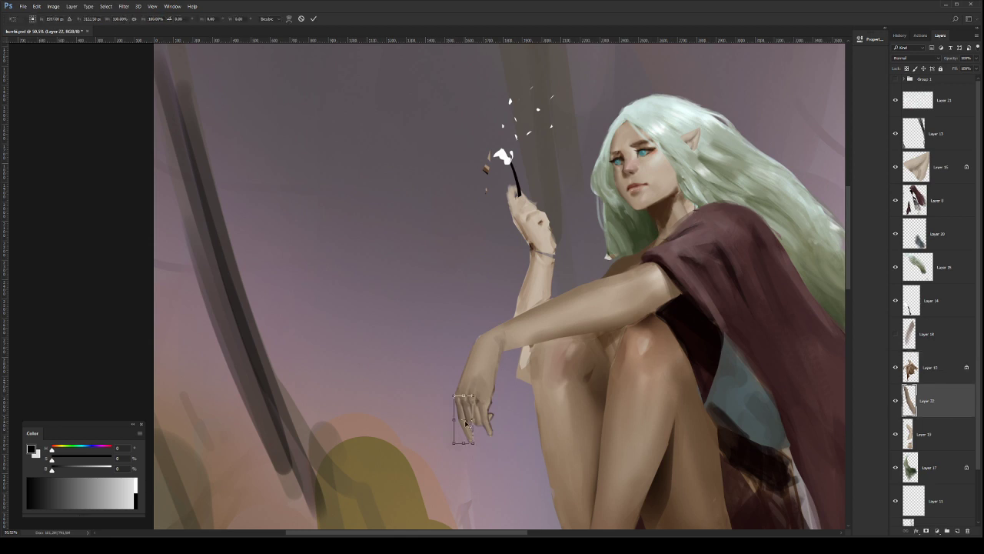
left_click_drag(463, 419, 458, 400)
left_click_drag(496, 453, 500, 448)
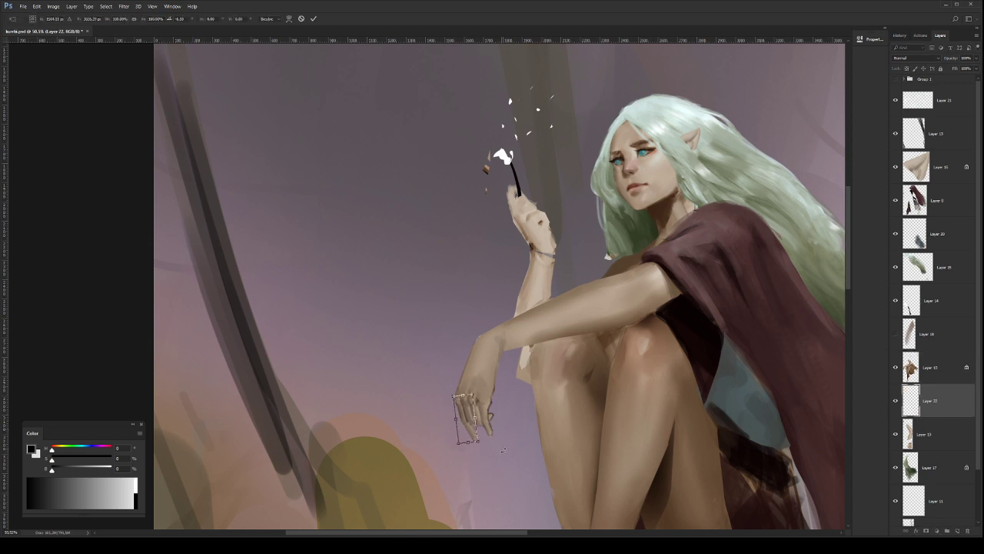
key("Return")
left_click(938, 371, "ctrl")
key("ctrl+e")
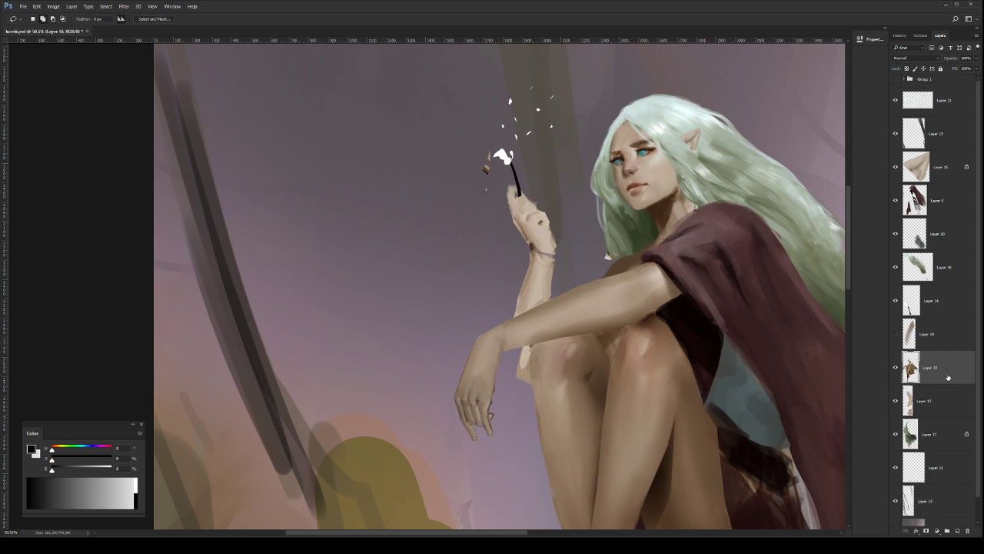
Step: Lock the layer's transparent pixels and tint the lowered hand a warmer red with a large soft Overlay brush
left_click_drag(514, 442, 505, 430)
key("b")
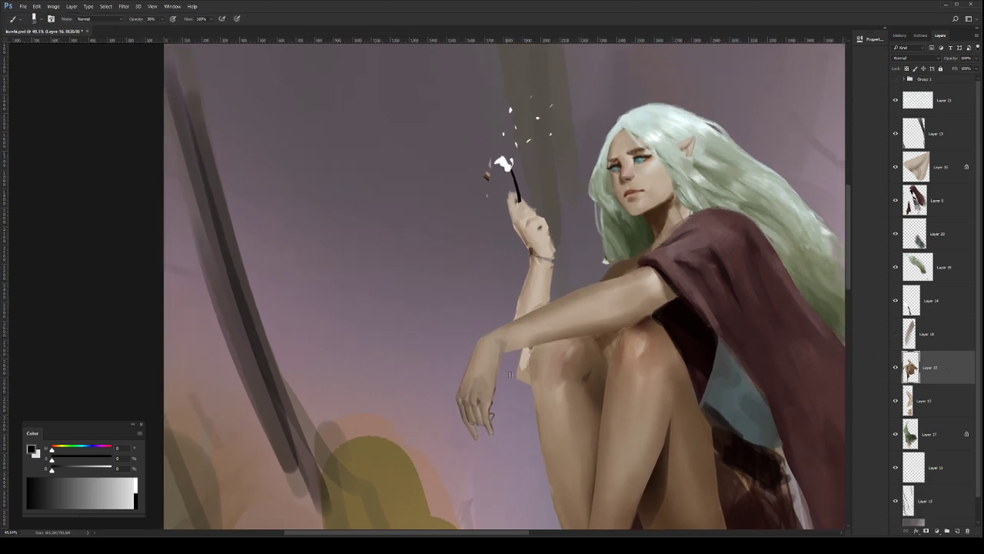
left_click(815, 259)
key("shift+alt+o")
key("slash")
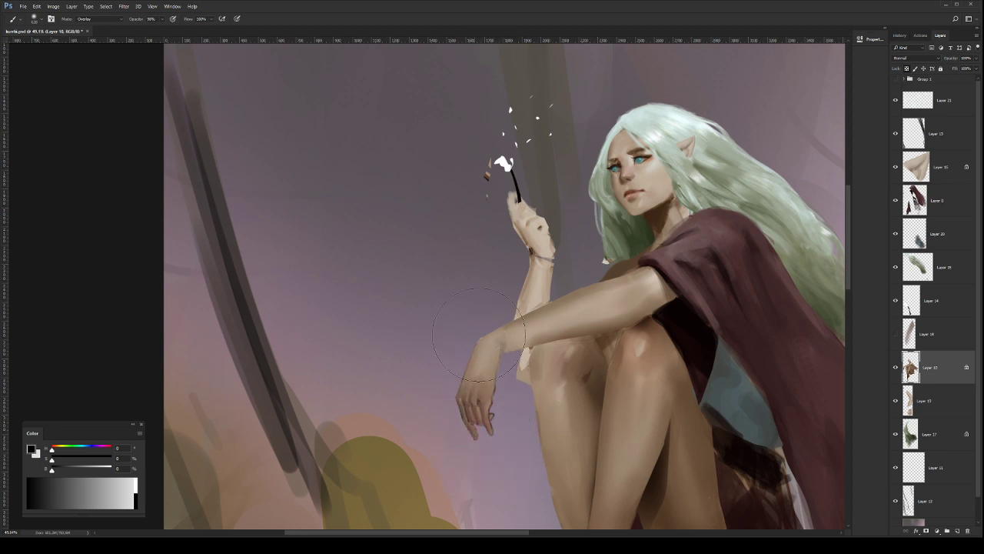
Step: Reduce the Overlay brush size for fine work on the elf's face
key("z")
left_click_drag(567, 318, 511, 314)
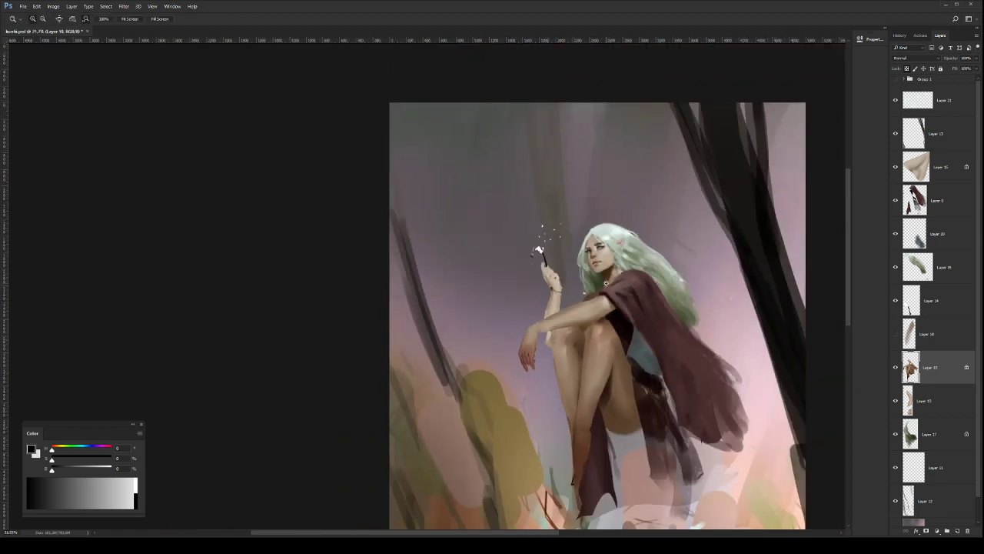
left_click_drag(588, 248, 638, 299)
left_click_drag(631, 336, 555, 331)
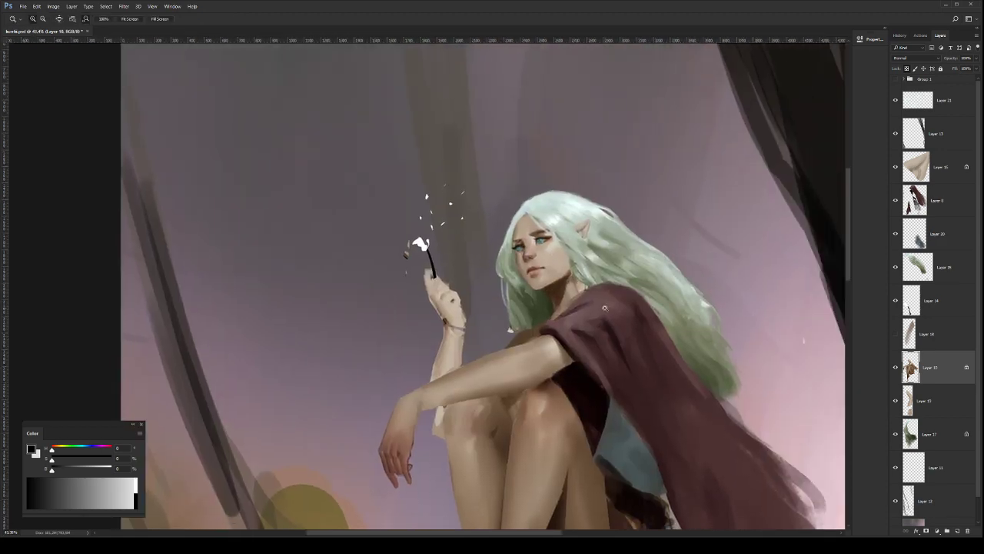
left_click_drag(633, 309, 605, 319)
left_click(571, 258)
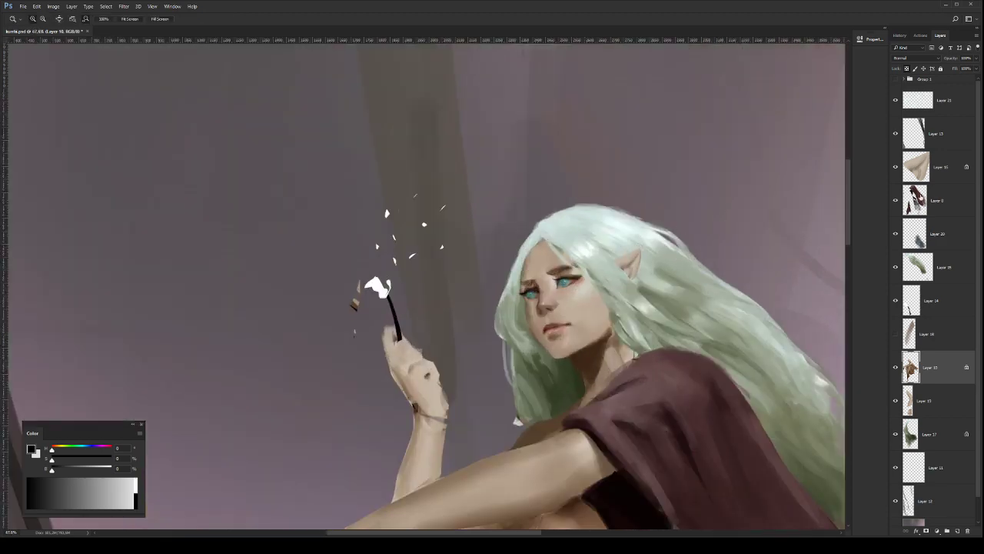
key("b")
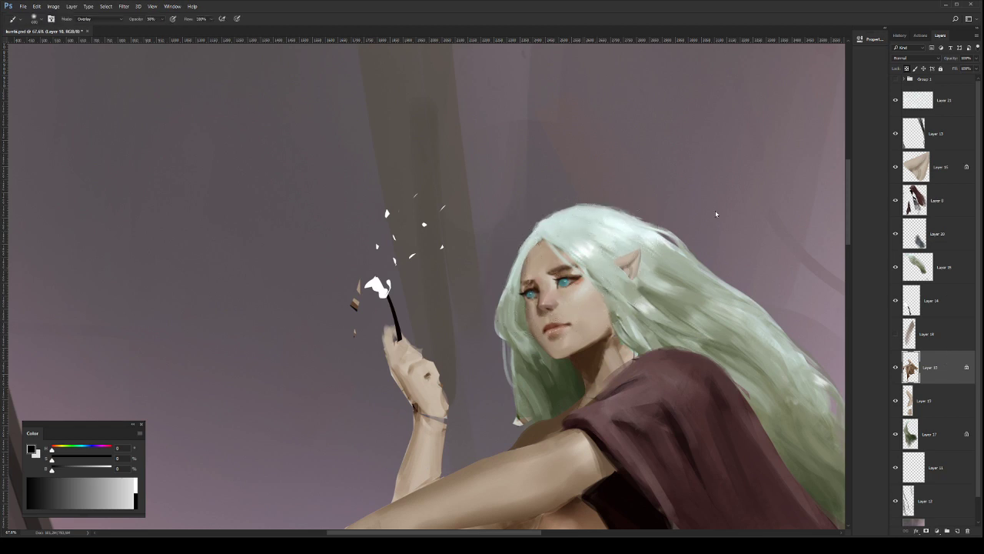
key("bracketleft")
key("bracketleft")
key("bracketleft")
key("bracketleft")
key("bracketleft")
key("bracketleft")
key("bracketleft")
Step: Flip the canvas horizontally and inspect the elf's face up close
key("z")
left_click_drag(624, 317, 607, 315)
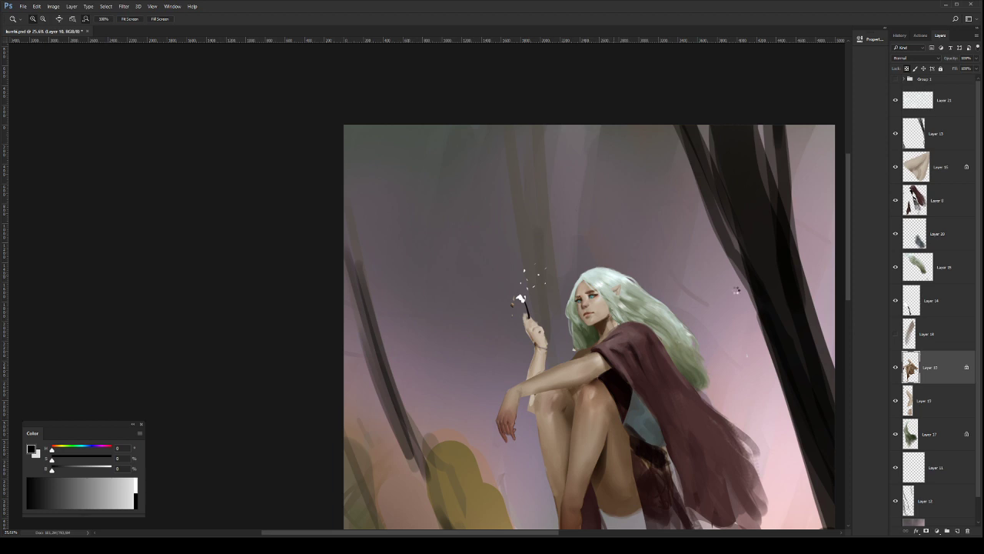
key("ctrl+shift+h")
left_click_drag(593, 283, 634, 296)
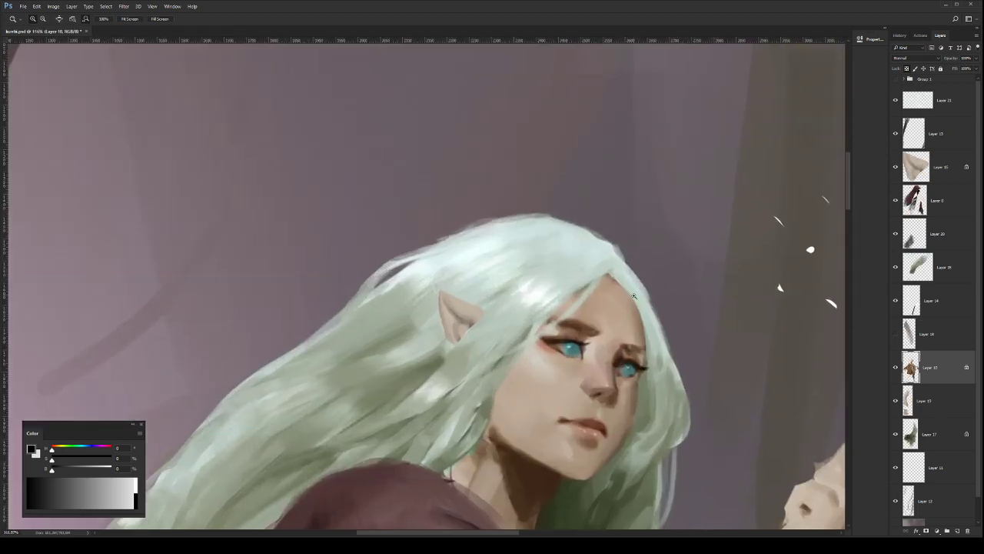
Step: Lasso the nearer eyebrow and repaint it darker and crisper with a Normal-mode brush, using tones sampled around the eye and brow
key("l")
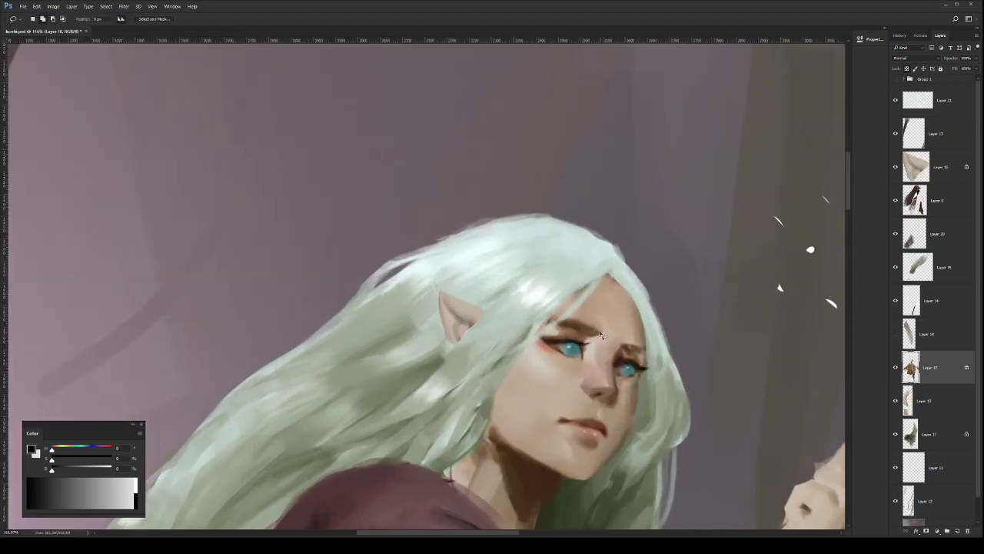
mouse_move(582, 324)
left_mouse_down()
mouse_move(547, 318)
mouse_move(604, 337)
mouse_move(549, 317)
left_mouse_up()
left_click_drag(599, 338, 599, 335)
key("b")
key("shift+alt+n")
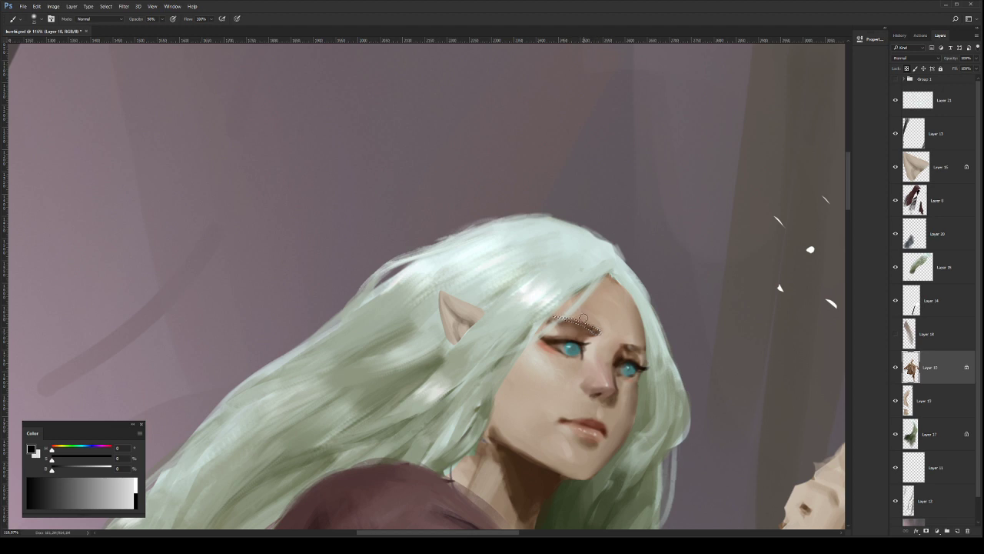
key("ctrl+space")
left_click_drag(646, 357, 646, 375)
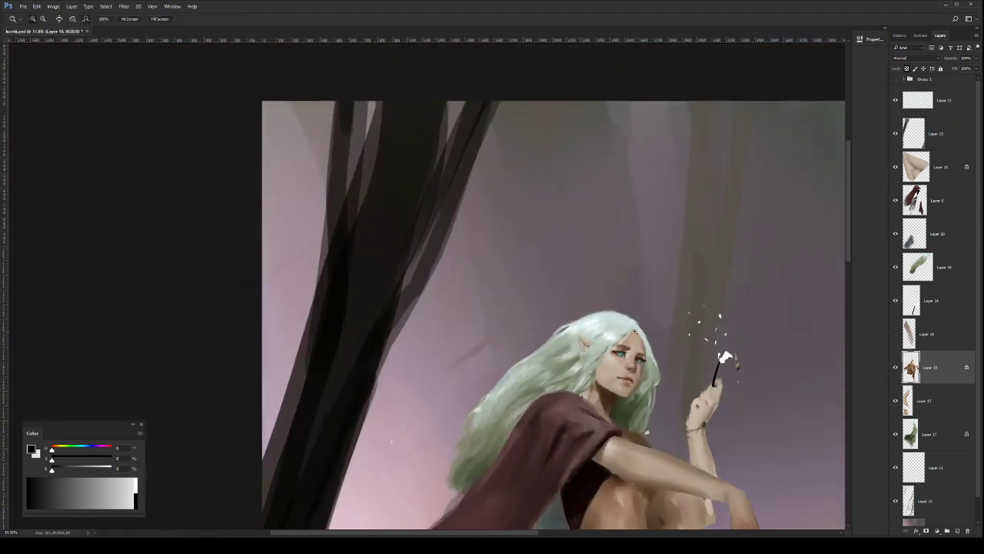
left_click(644, 376)
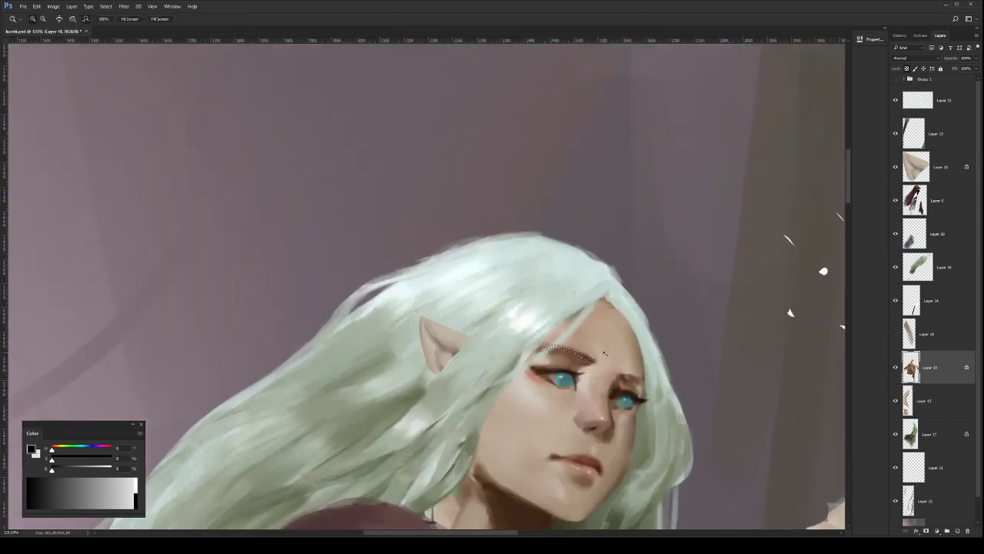
key("b")
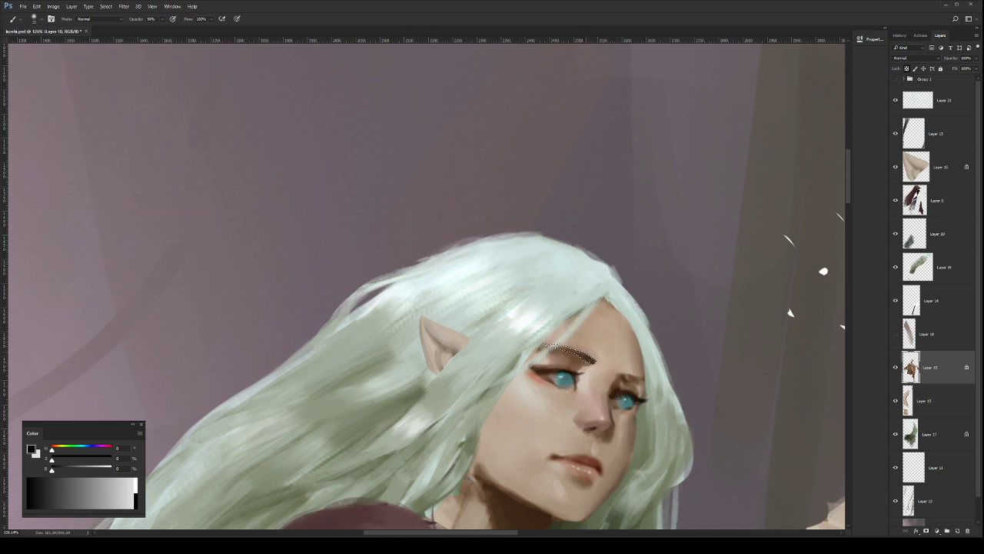
left_click(583, 378, "alt")
left_click(583, 368, "alt")
left_click(592, 359, "alt")
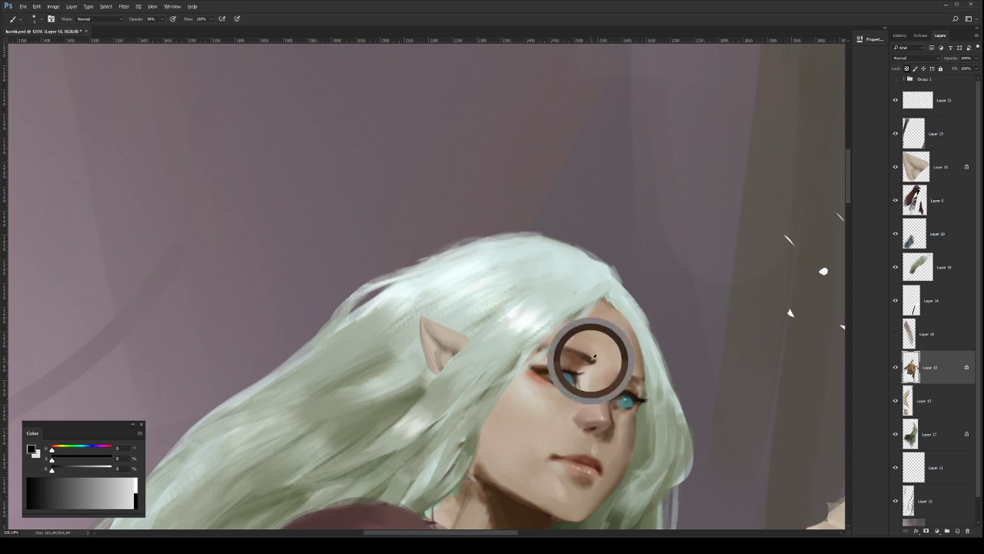
Step: Retouch the inner end of the farther eyebrow with tones sampled from the brow and surrounding skin
left_click(622, 385, "alt")
mouse_move(621, 376)
left_mouse_down()
mouse_move(663, 385)
mouse_move(563, 343)
left_mouse_up()
left_click(630, 373, "alt")
key("z")
scroll(662, 384, "down", 1)
scroll(615, 383, "up", 5)
key("b")
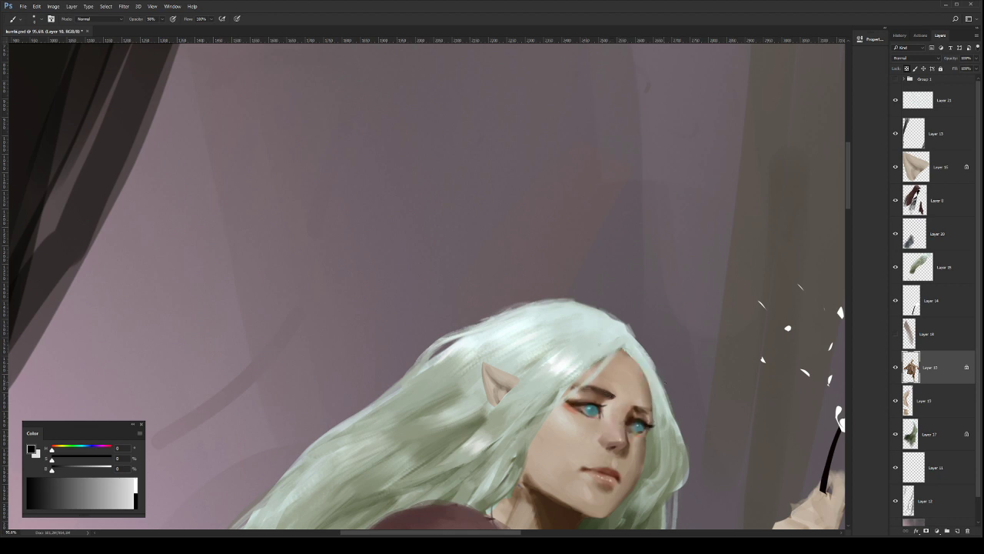
Step: Sharpen the shape of the farther eyebrow above the eye with freshly sampled brow and skin colors
key("z")
scroll(602, 355, "down", 4)
scroll(602, 355, "up", 2)
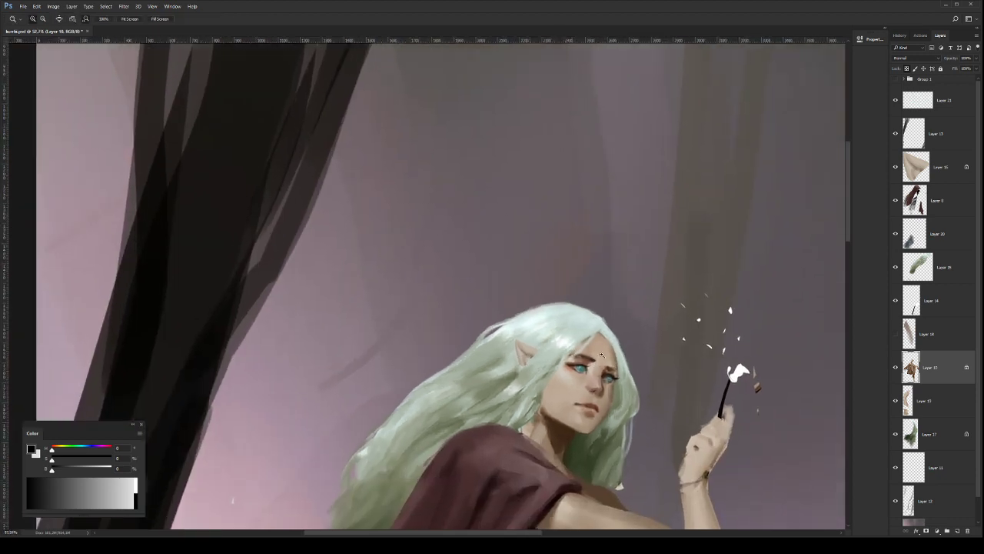
scroll(602, 354, "up", 3)
key("b")
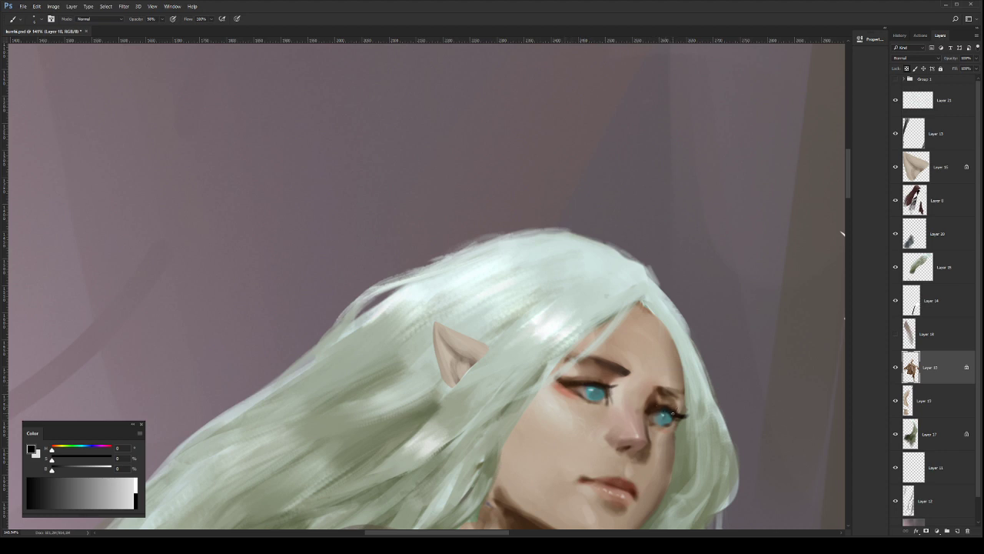
left_click(663, 390, "alt")
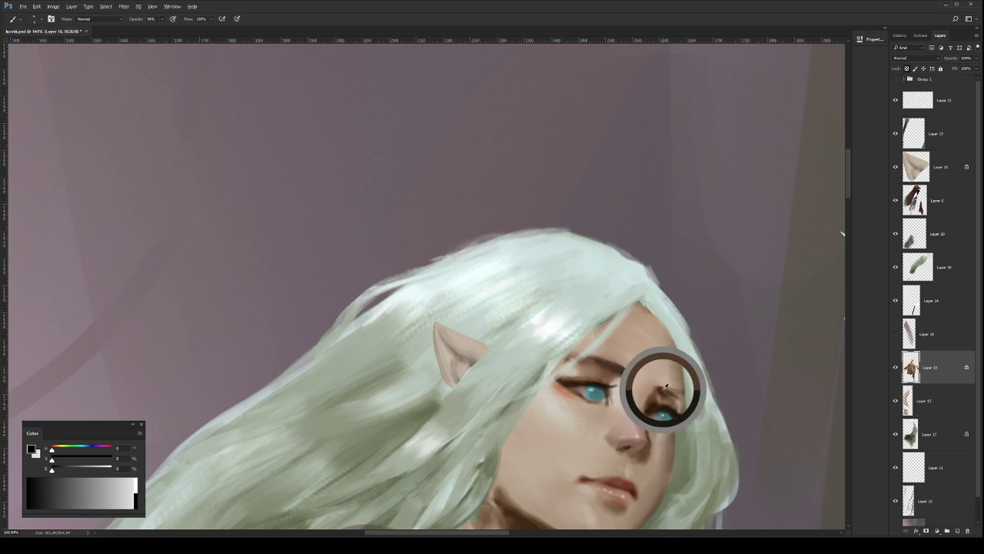
left_click_drag(671, 373, 611, 328)
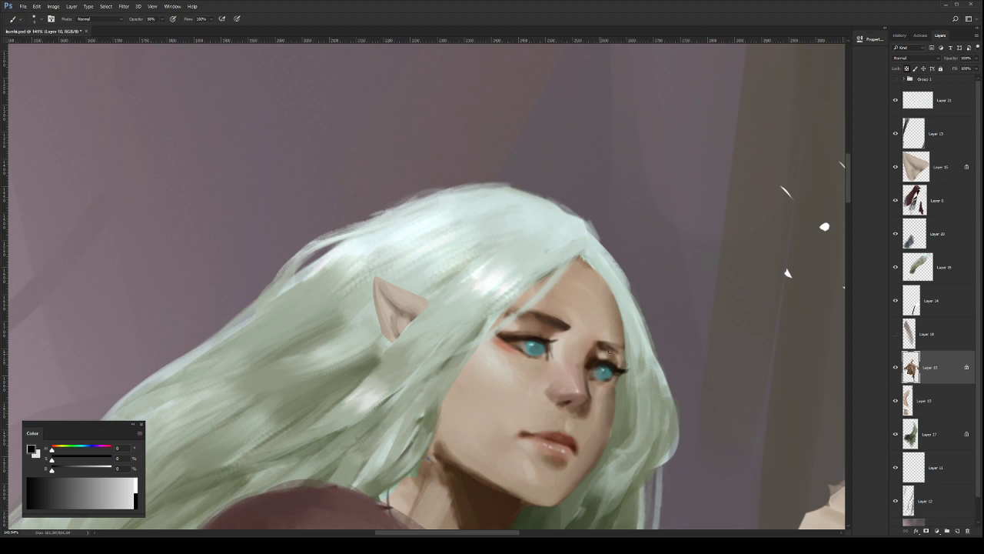
left_click(632, 360, "alt")
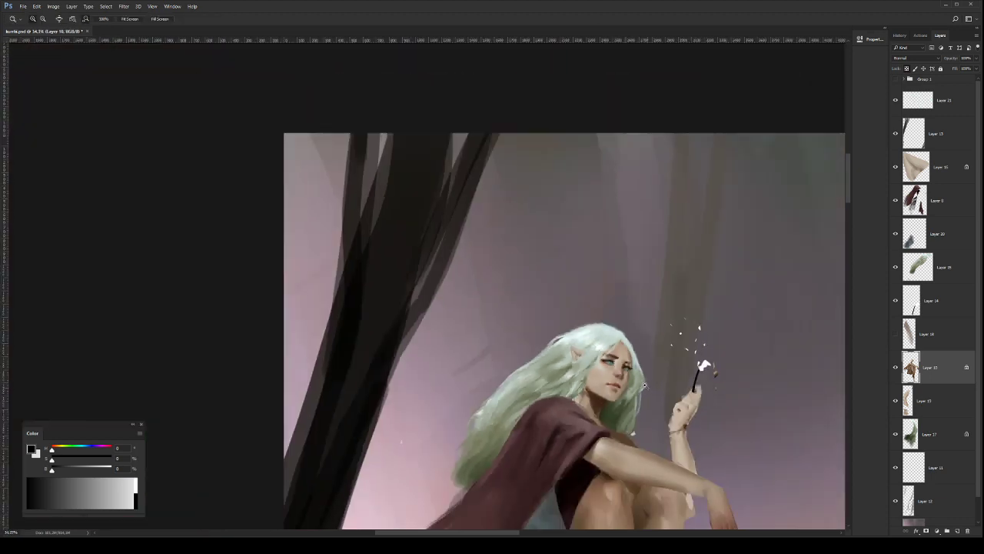
Step: Flip the canvas horizontally, check a lower layer by toggling it, and hide the layer directly below Group 1
left_click(649, 360, "alt")
scroll(652, 356, "up", 1)
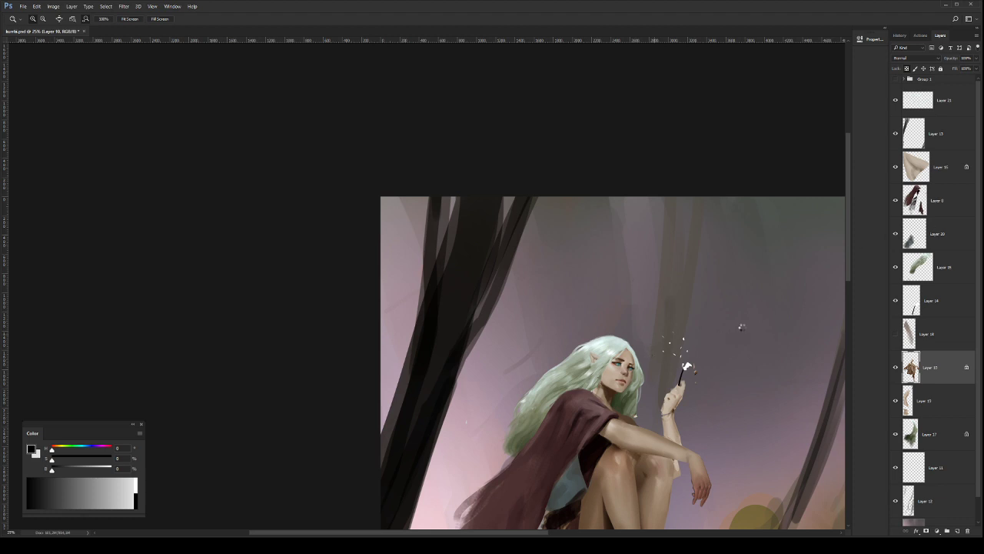
key("ctrl+shift+h")
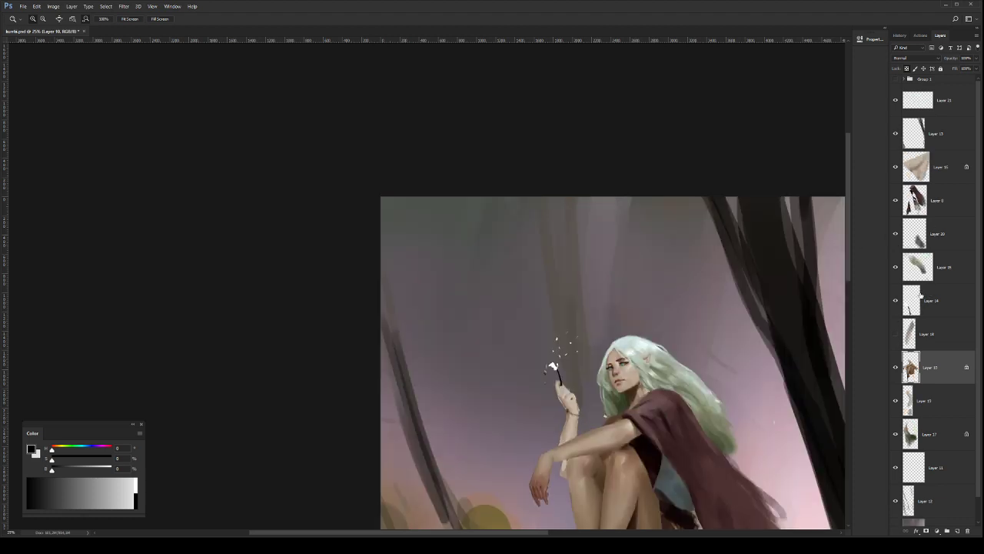
scroll(931, 384, "down", 1)
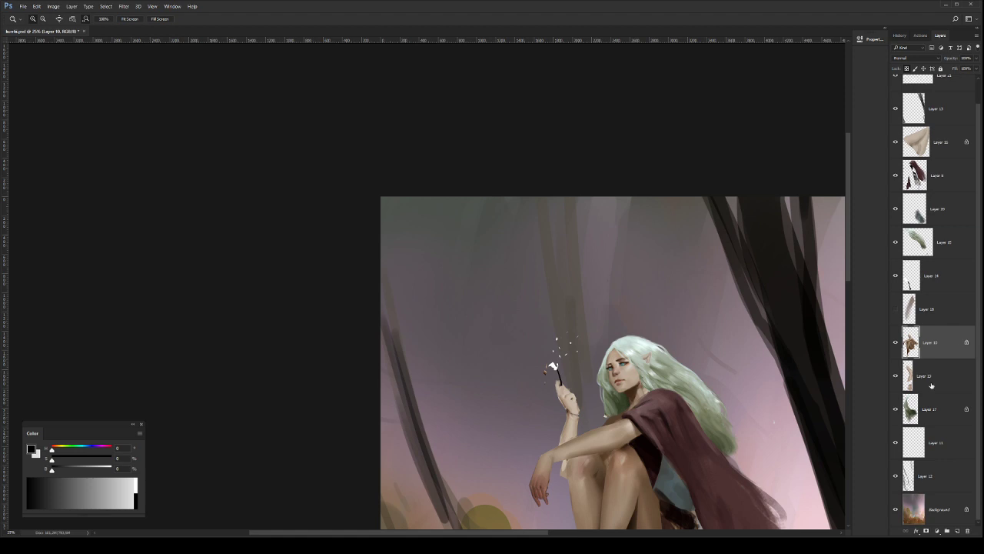
left_click(895, 443)
left_click(896, 444)
left_click(895, 444)
scroll(945, 139, "up", 1)
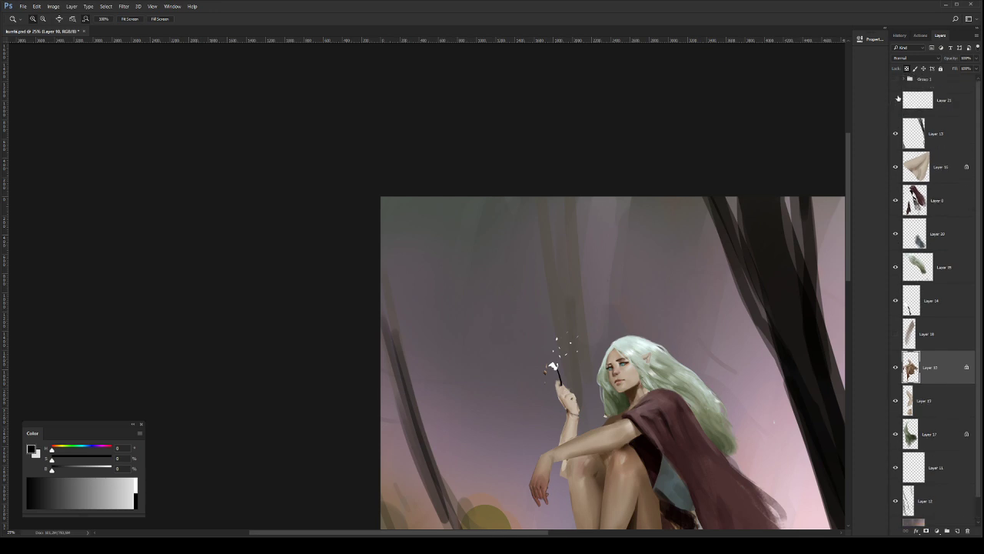
left_click_drag(635, 322, 609, 349)
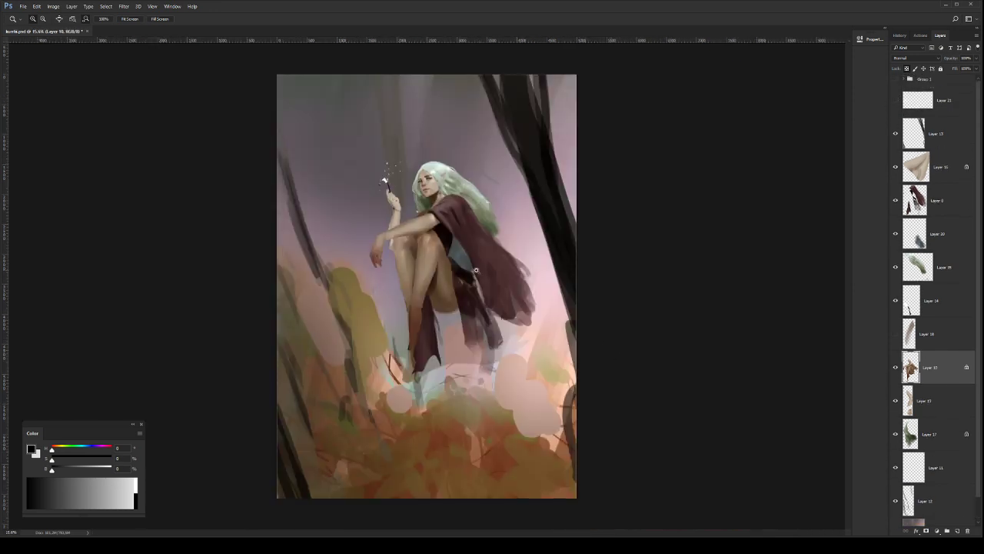
Step: On Layer 20, paint muted blue skirt fabric behind the thigh and hanging down below the raised legs
left_click_drag(468, 255, 510, 325)
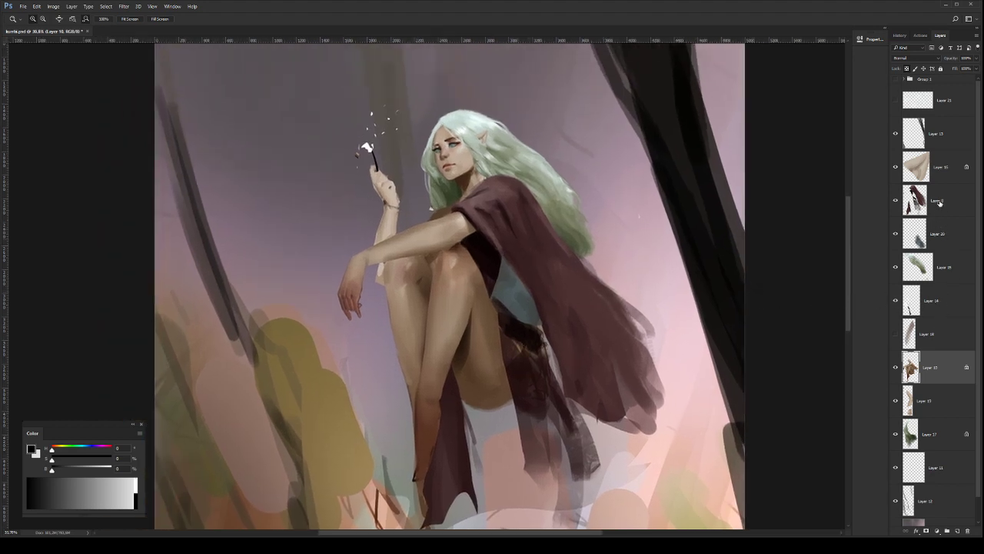
left_click(939, 202)
left_click(946, 235)
key("b")
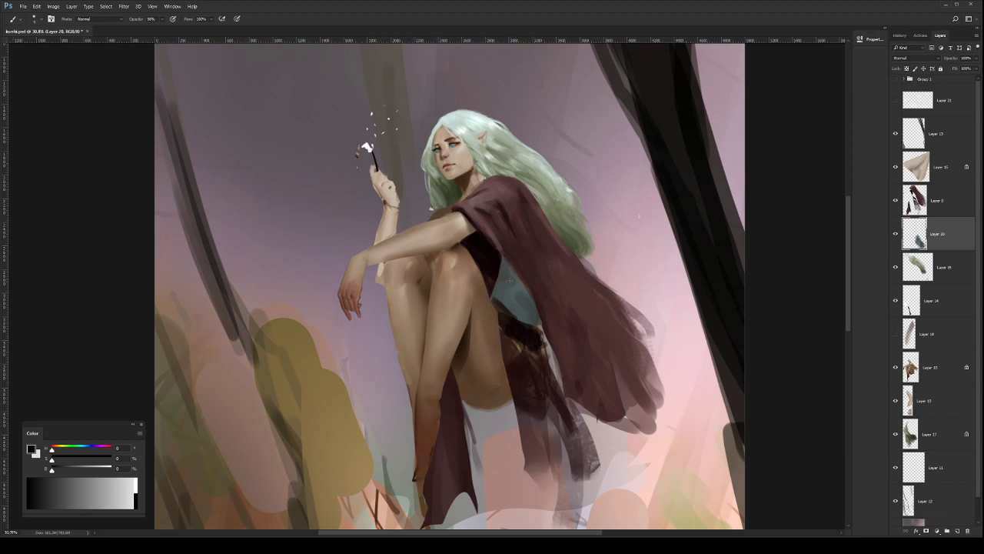
left_click_drag(500, 321, 512, 426)
key("bracketleft")
key("bracketleft")
key("bracketleft")
mouse_move(495, 308)
left_mouse_down()
mouse_move(495, 397)
mouse_move(495, 313)
mouse_move(498, 384)
mouse_move(499, 364)
mouse_move(522, 438)
mouse_move(506, 368)
mouse_move(521, 433)
mouse_move(545, 452)
left_mouse_up()
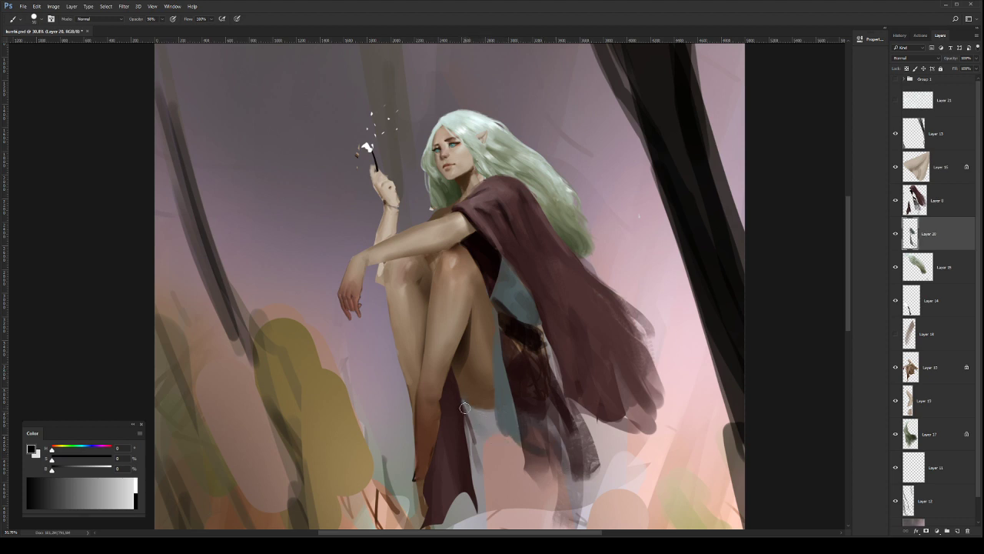
mouse_move(464, 408)
left_mouse_down()
mouse_move(519, 449)
mouse_move(508, 427)
mouse_move(512, 400)
mouse_move(505, 460)
left_mouse_up()
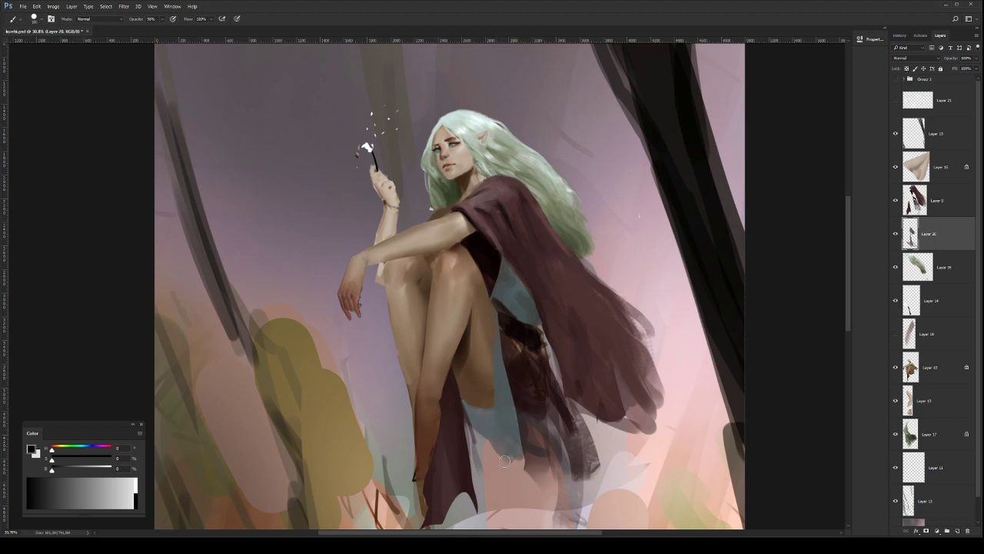
Step: Clean up the blue fabric's edge along the thigh and extend its lower folds with sampled tones
key("e")
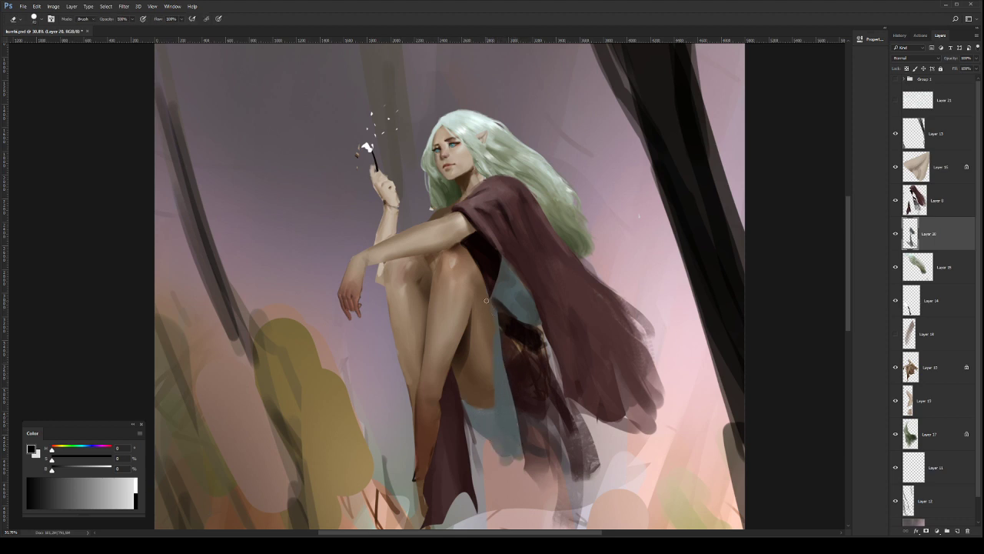
key("b")
key("e")
key("b")
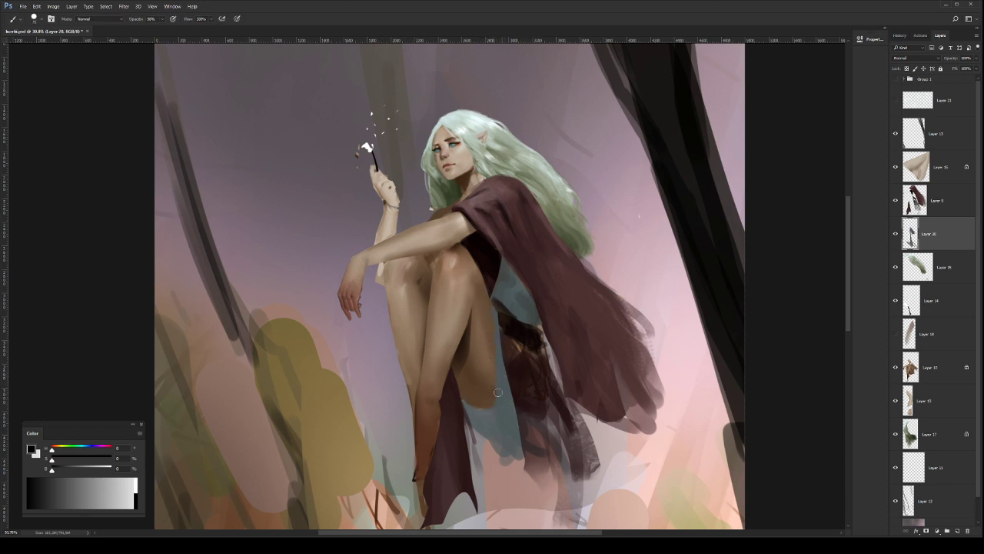
left_click_drag(497, 401, 517, 461)
right_click(504, 421, "alt")
mouse_move(510, 420)
left_mouse_down()
mouse_move(522, 471)
mouse_move(533, 476)
left_mouse_up()
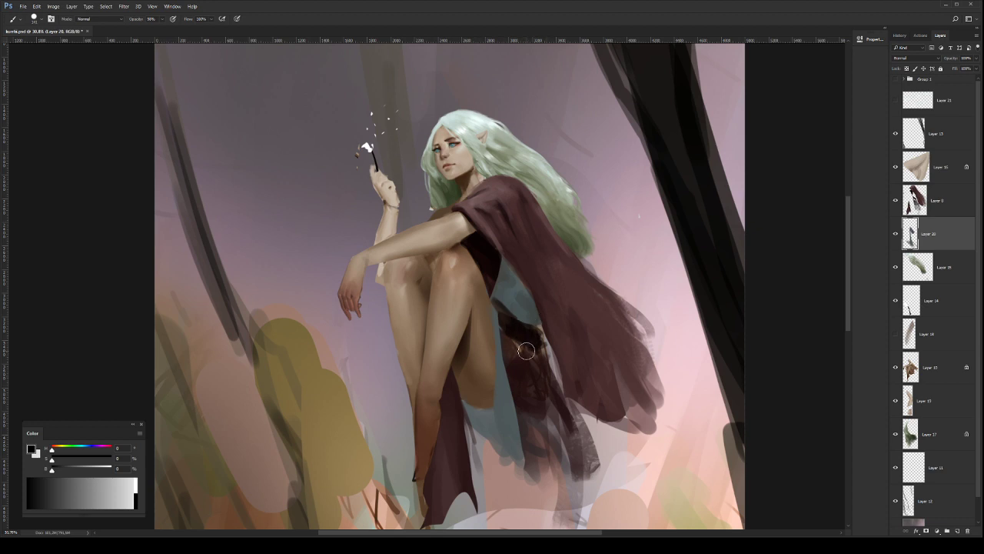
mouse_move(503, 393)
left_mouse_down()
mouse_move(510, 423)
mouse_move(505, 389)
left_mouse_up()
left_click(502, 391, "alt")
left_click(508, 423, "alt")
Step: Check the whole figure and toggle the cloak layer's visibility to compare it with the blue skirt
key("z")
left_click(539, 283, "alt")
left_click(539, 283, "alt")
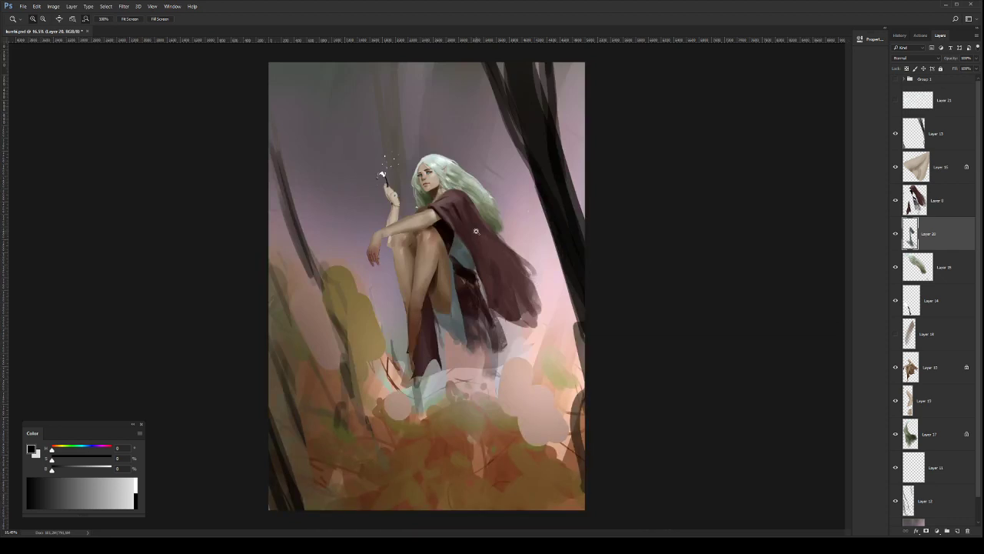
left_click(462, 251)
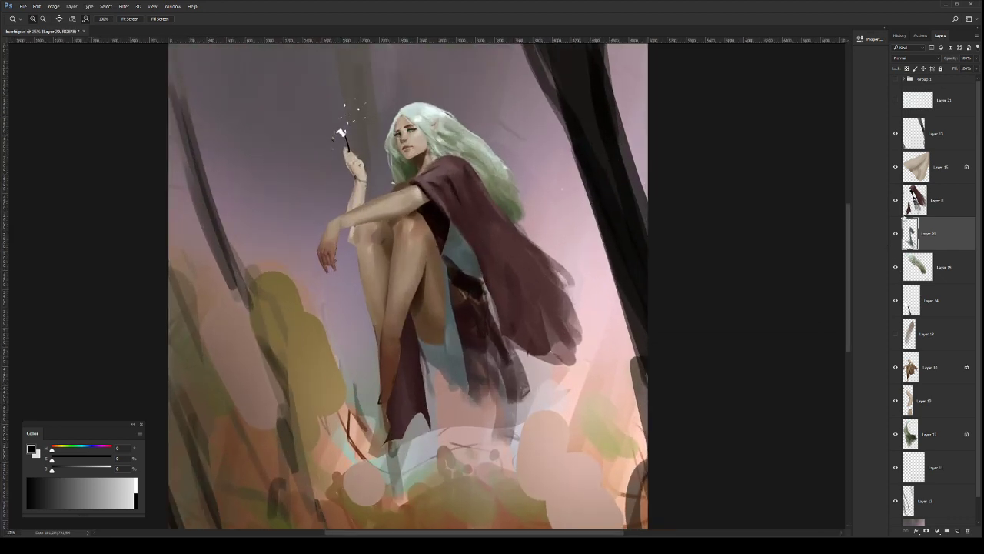
left_click(895, 201)
left_click(895, 200)
Step: On the cloak layer, paint over the dark fabric below the hip to even out its patchy folds
left_click(901, 202)
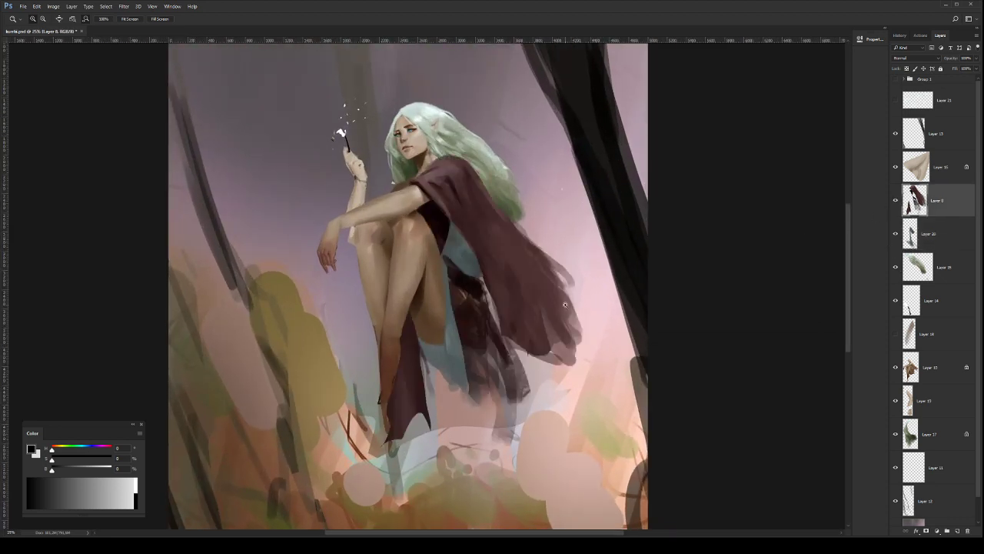
key("b")
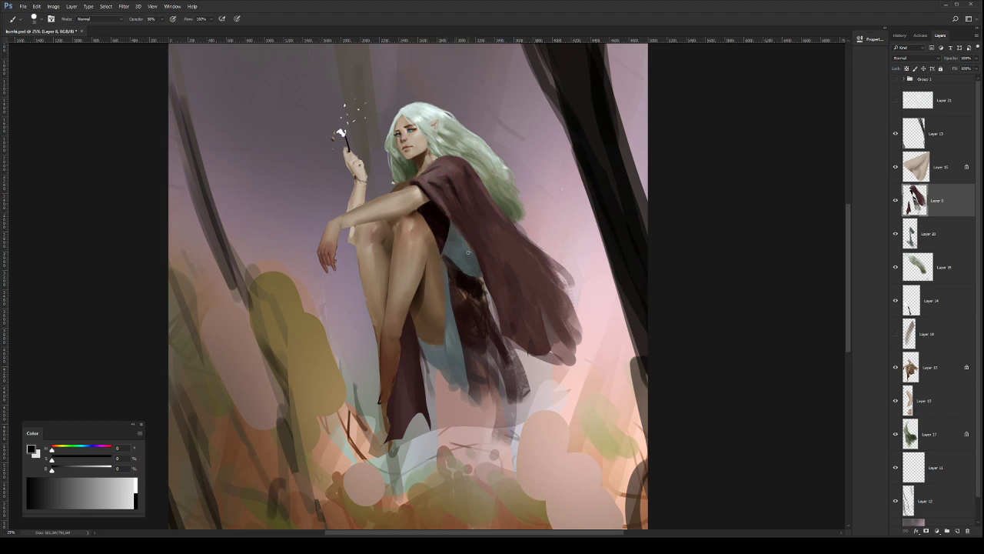
left_click_drag(453, 290, 456, 291)
key("e")
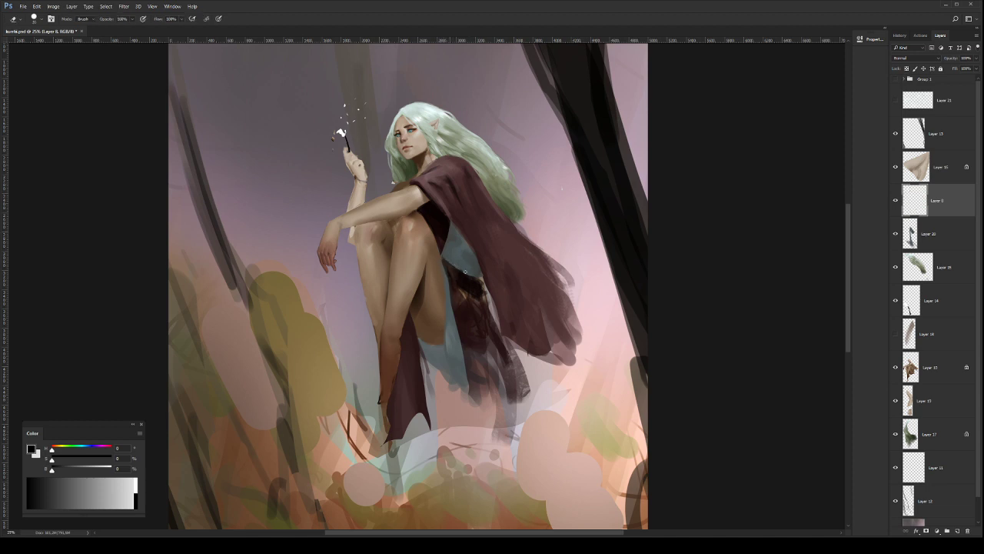
key("b")
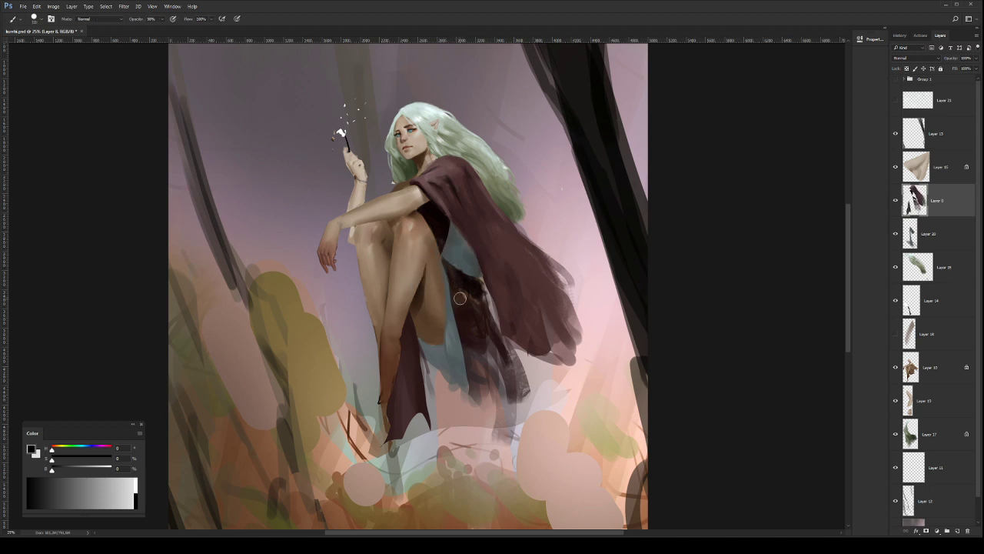
left_click_drag(462, 314, 466, 288)
mouse_move(470, 326)
left_mouse_down()
mouse_move(464, 292)
mouse_move(469, 312)
mouse_move(471, 299)
left_mouse_up()
Step: Lasso and remove the ragged lower part of the dark fabric behind the legs, and clear the selection
key("l")
mouse_move(451, 290)
left_mouse_down()
mouse_move(466, 335)
mouse_move(504, 363)
mouse_move(499, 429)
mouse_move(458, 407)
mouse_move(450, 290)
left_mouse_up()
key("ctrl+d")
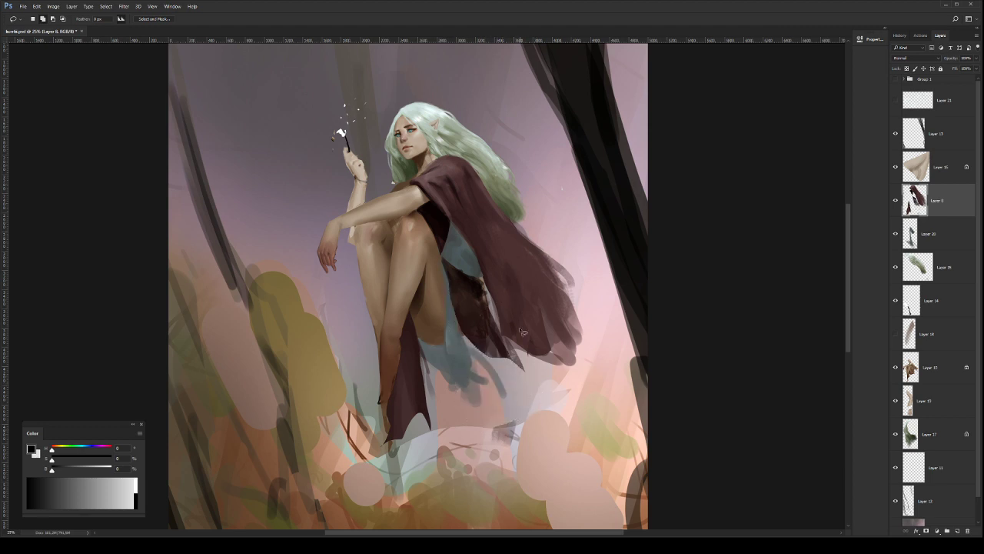
Step: Retouch the trimmed dark fabric panel with tones sampled from its folds
key("b")
left_click(483, 322, "alt")
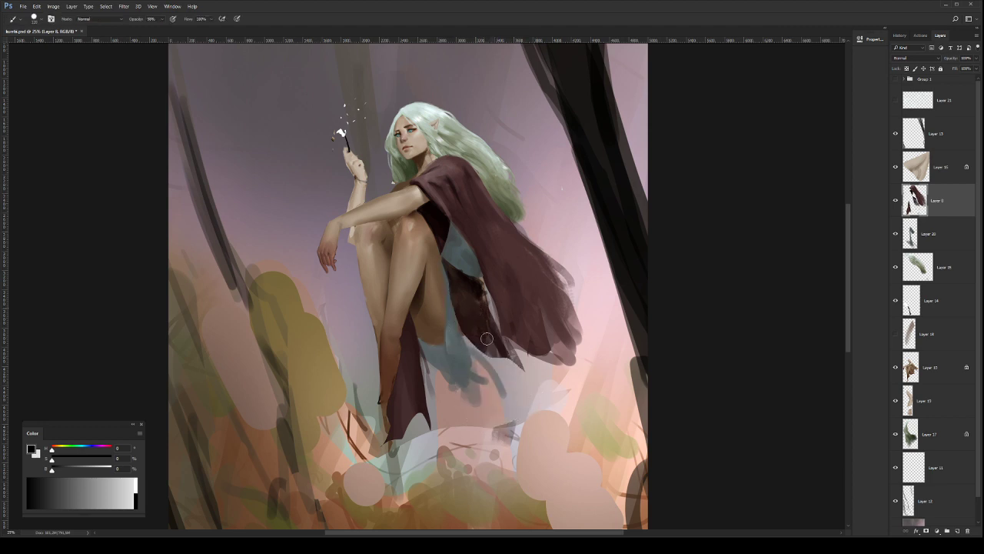
left_click(473, 298, "alt")
Step: On Layer 20, fill out the blue skirt fabric beneath the thigh and under the trimmed dark panel
left_click(919, 247)
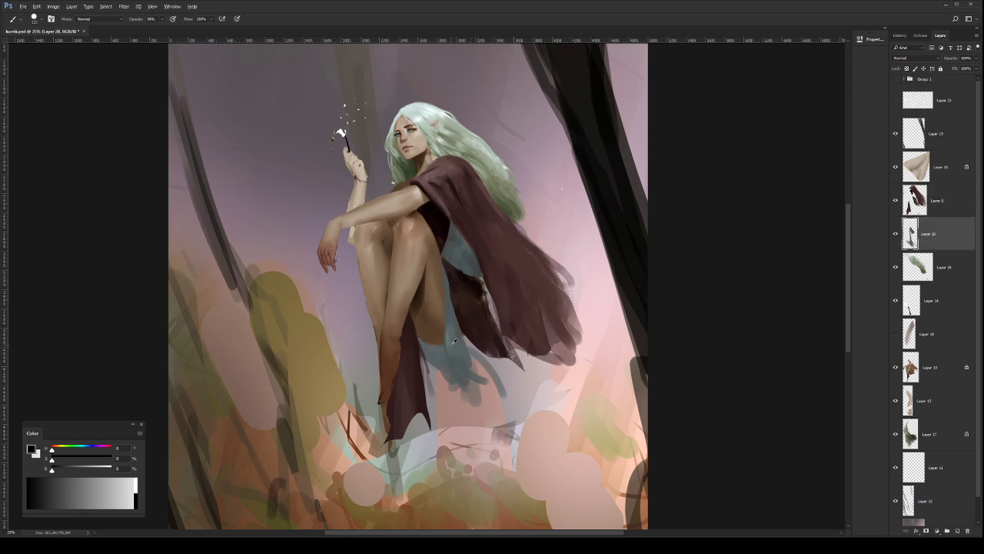
mouse_move(461, 342)
left_mouse_down()
mouse_move(471, 361)
mouse_move(476, 355)
left_mouse_up()
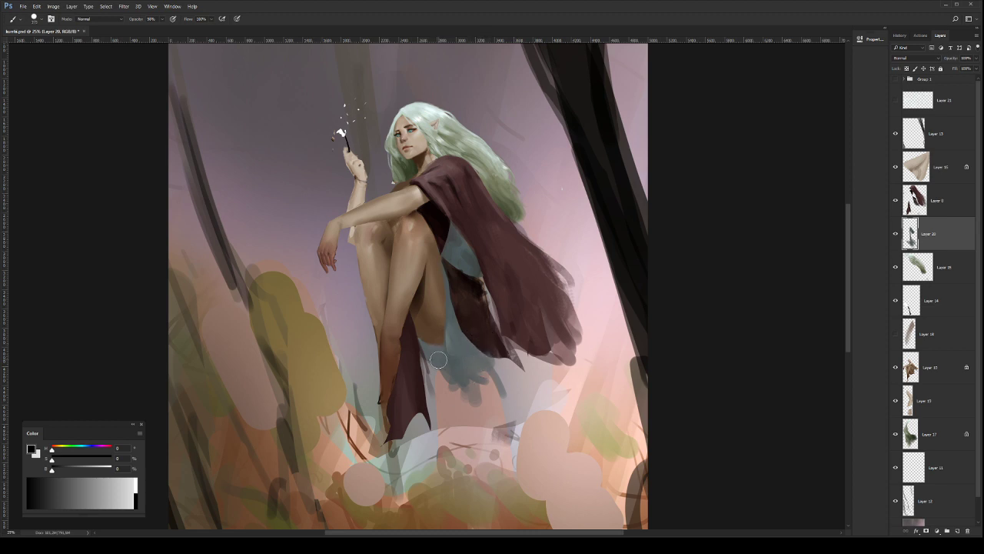
left_click_drag(486, 368, 496, 356)
left_click_drag(516, 301, 536, 356)
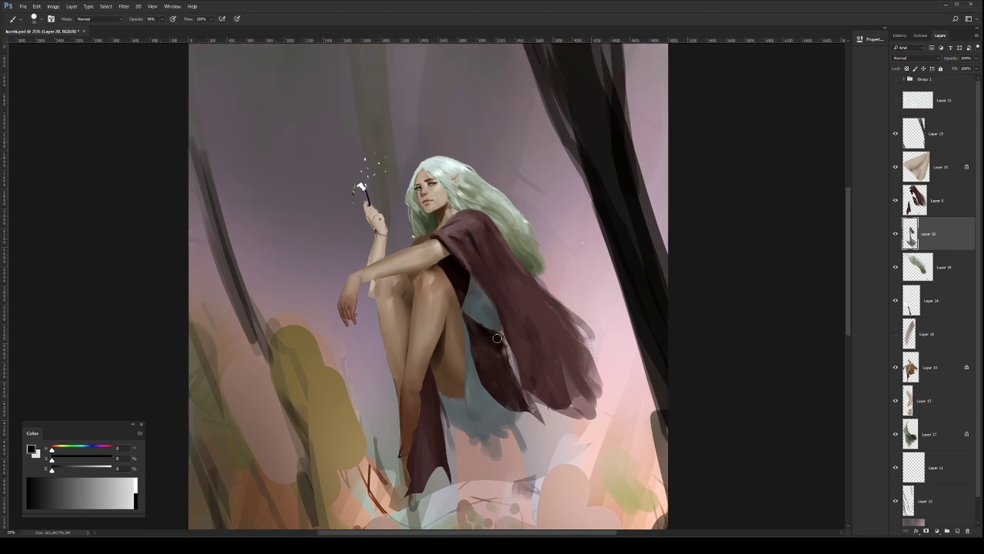
Step: On the cloak layer, tidy the upper edge of the dark fabric panel below the hip with a sampled dark tone
left_click(933, 206)
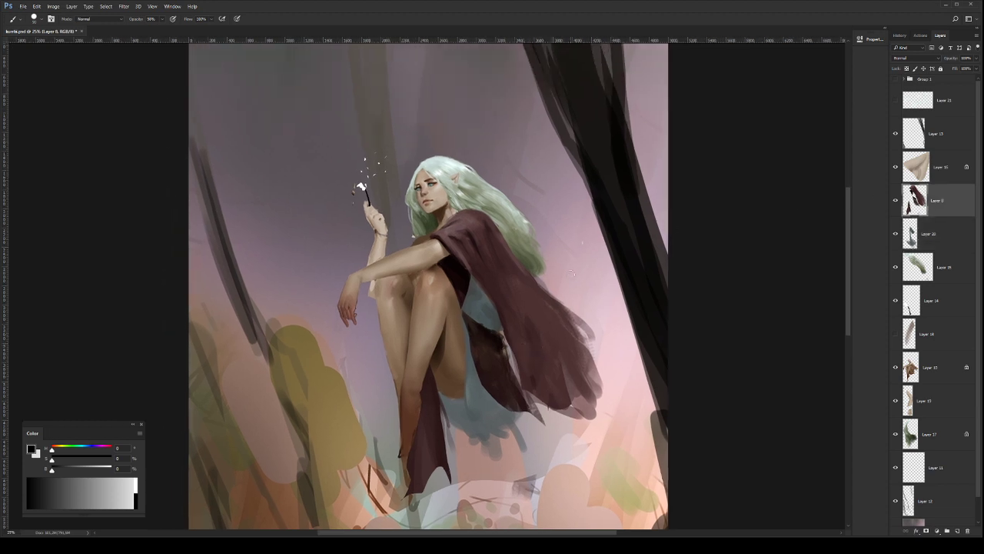
left_click(484, 341, "alt")
left_click_drag(465, 315, 499, 332)
key("e")
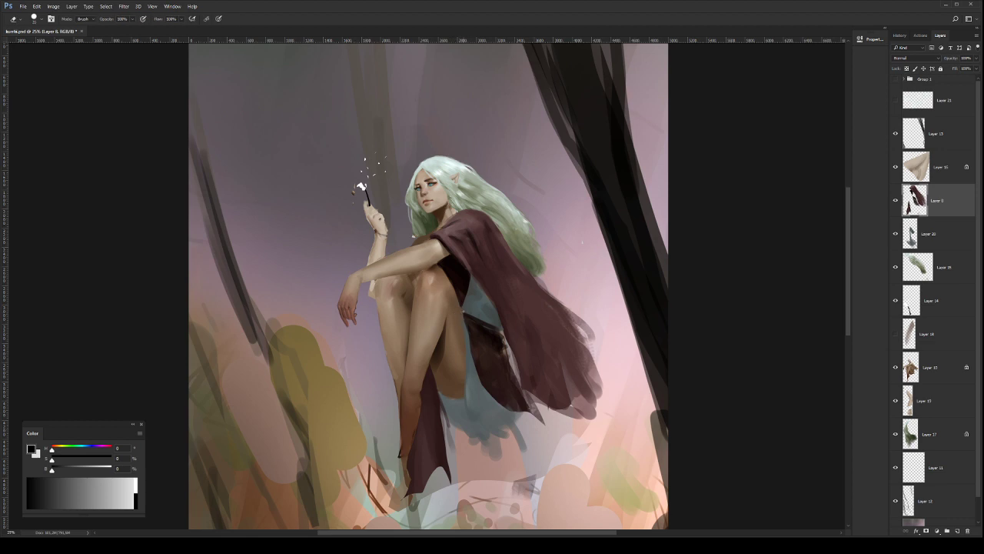
key("z")
left_click_drag(504, 329, 496, 328)
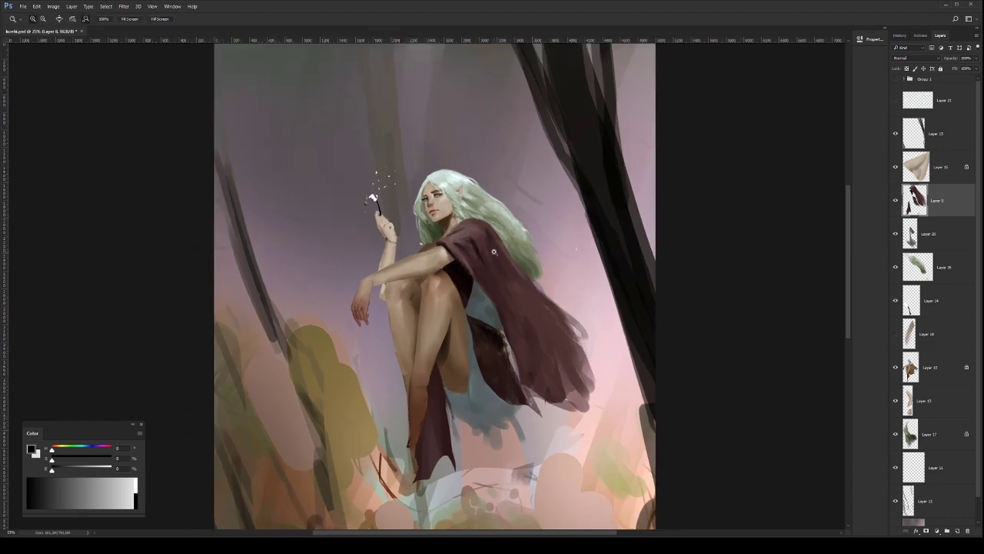
key("b")
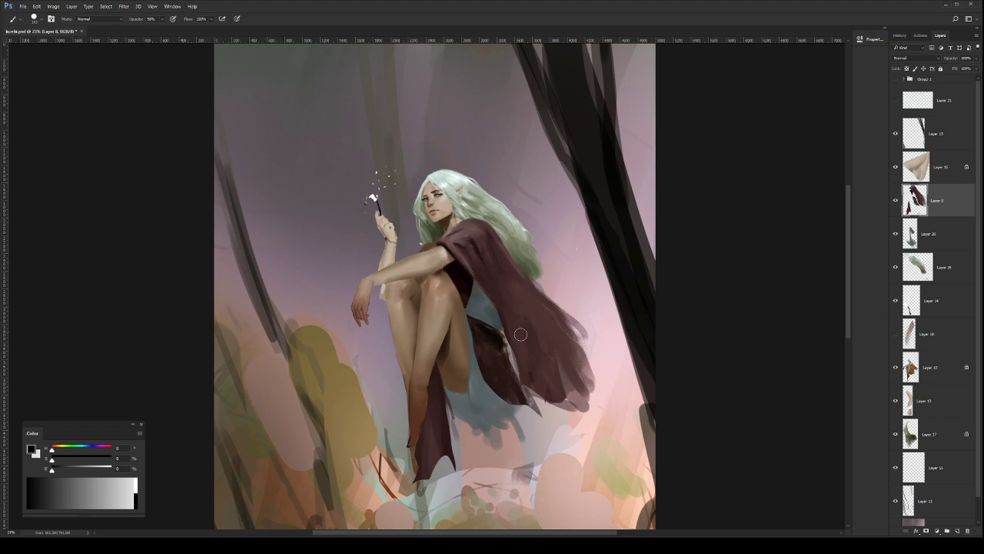
left_click_drag(510, 265, 508, 291)
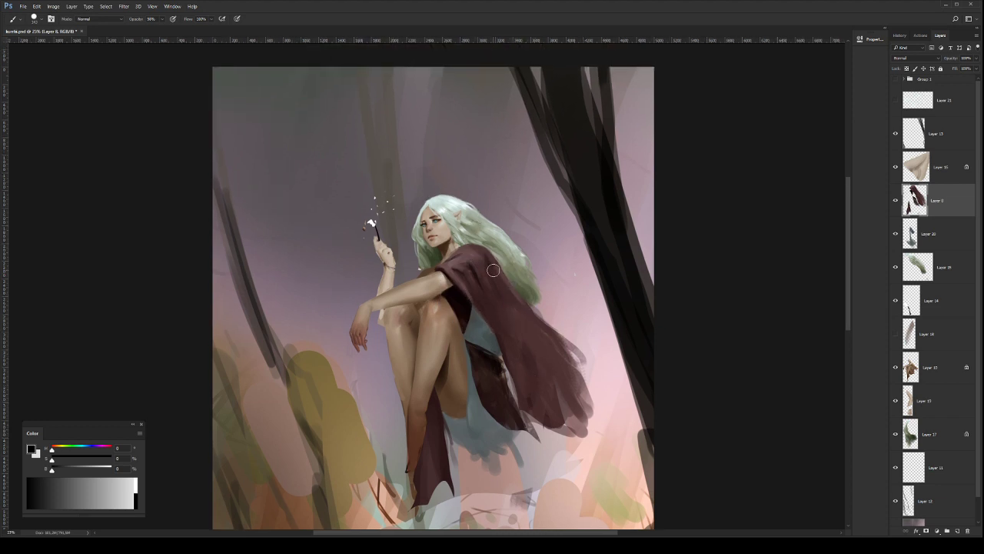
Step: Lasso an angular trim band along the cloak's shoulder edge and copy it to a new layer
scroll(486, 247, "up", 1)
key("l")
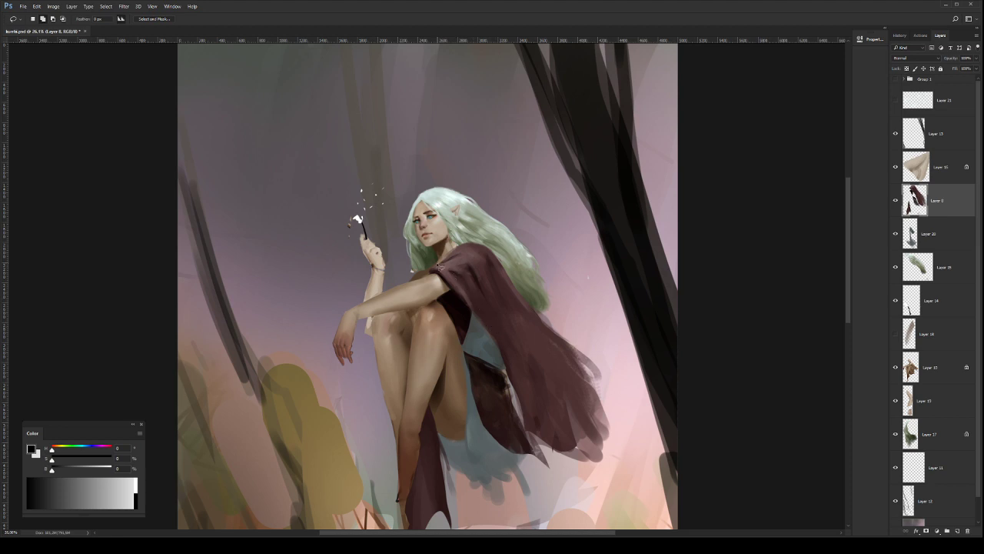
mouse_move(441, 265)
left_mouse_down()
mouse_move(501, 329)
mouse_move(526, 307)
mouse_move(513, 281)
left_mouse_up()
left_click_drag(477, 244, 442, 266)
mouse_move(444, 260)
left_mouse_down()
mouse_move(501, 315)
mouse_move(527, 296)
mouse_move(492, 231)
mouse_move(453, 246)
left_mouse_up()
key("ctrl+j")
Step: Recolour the copied shoulder band to a muted salmon pink and lock its transparent pixels
key("i")
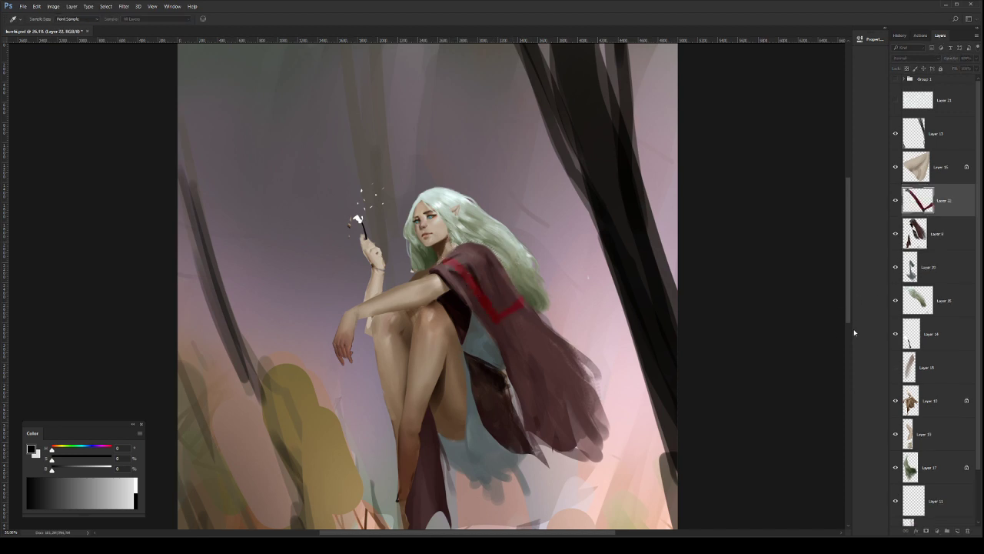
left_click_drag(834, 324, 844, 293)
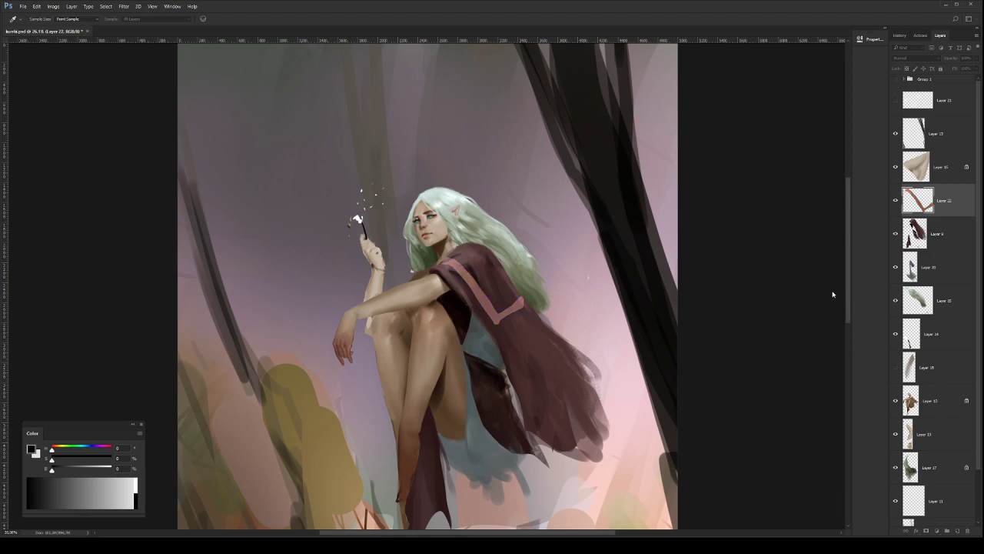
key("l")
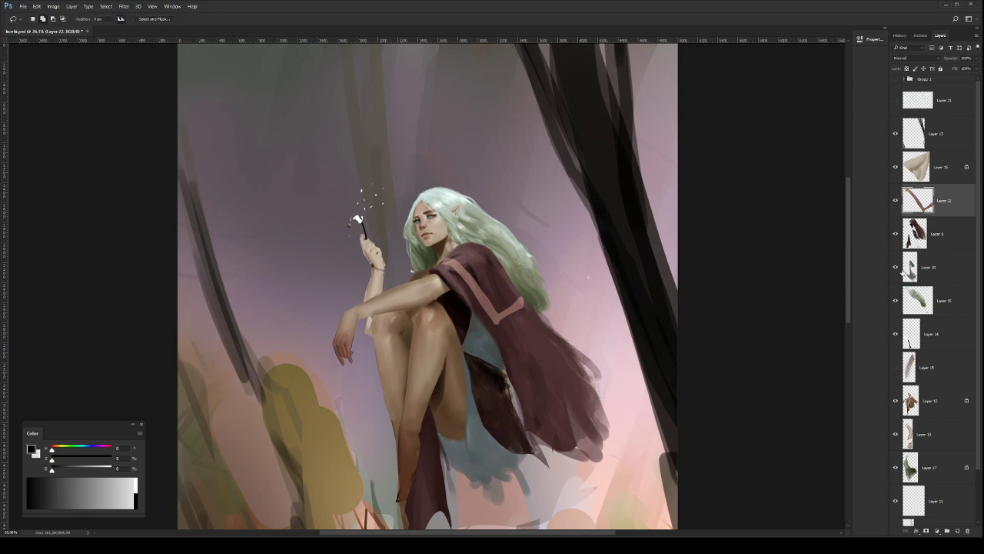
key("slash")
Step: Paint light highlights along the shoulder band and shade its short lower arm using a lasso selection
key("b")
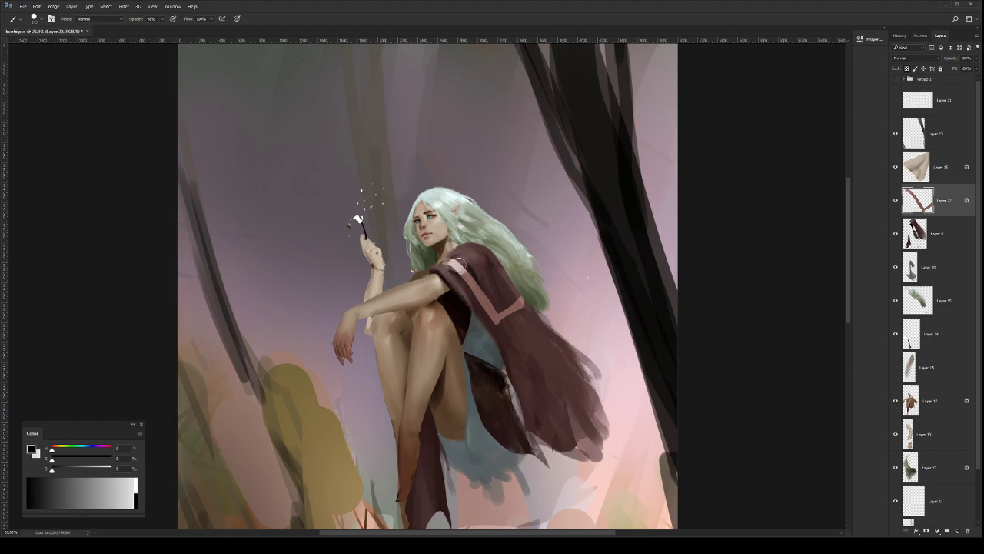
left_click_drag(446, 264, 474, 281)
left_click(458, 266, "alt")
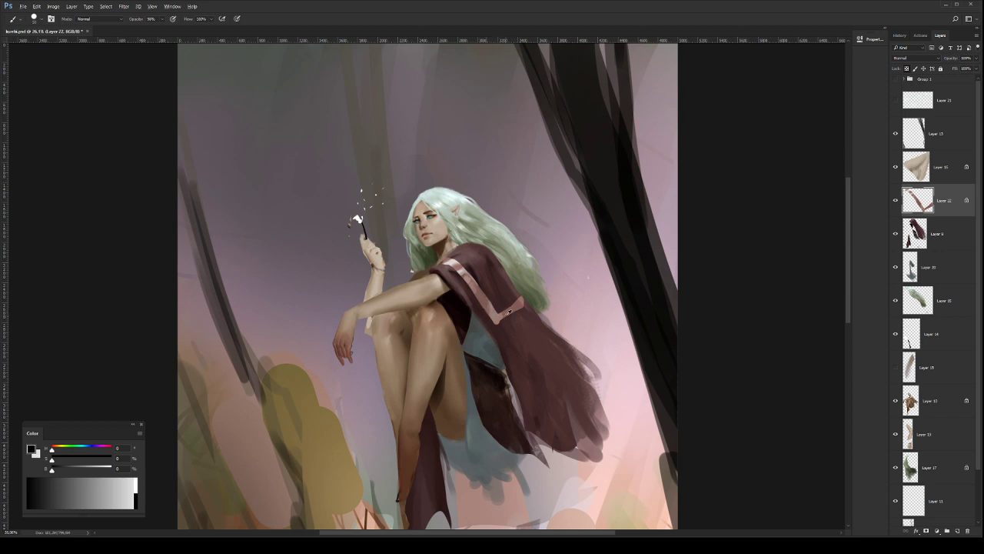
key("l")
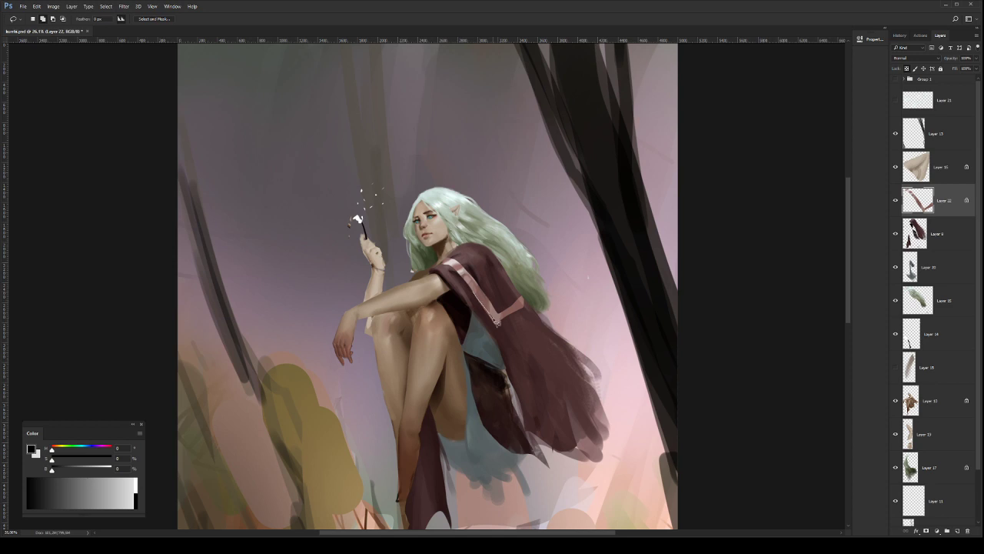
mouse_move(496, 322)
left_mouse_down()
mouse_move(533, 307)
mouse_move(496, 339)
left_mouse_up()
key("ctrl+d")
key("b")
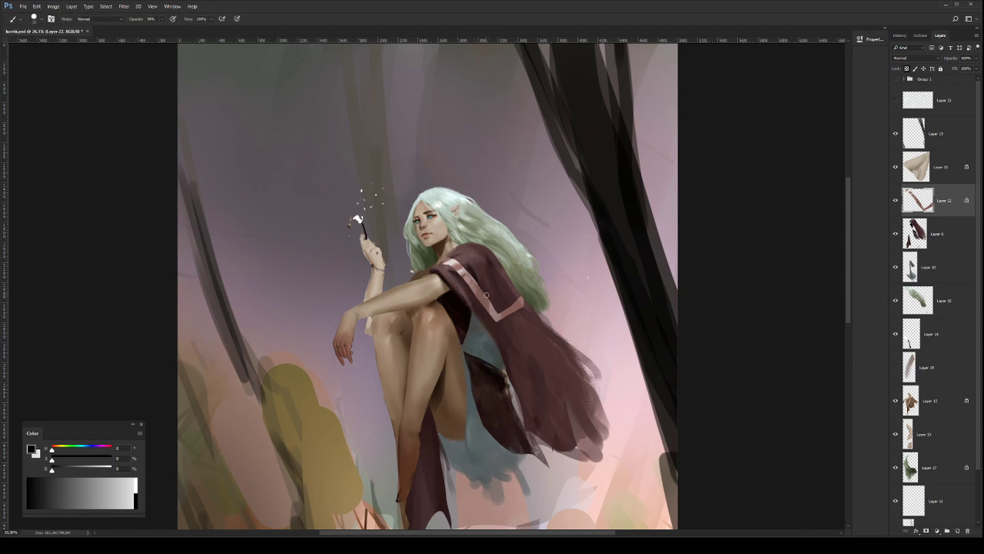
Step: Shade the long arm of the shoulder band toward its corner with tones sampled from the band
left_click(462, 273, "alt")
left_click(463, 273, "alt")
mouse_move(488, 307)
left_mouse_down()
mouse_move(482, 300)
mouse_move(494, 317)
left_mouse_up()
left_click(483, 303, "alt")
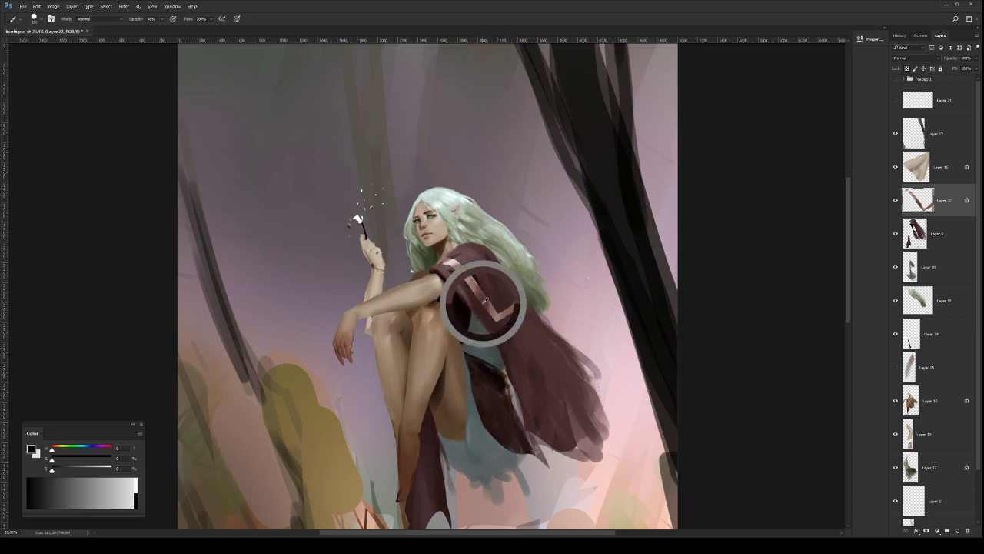
left_click_drag(481, 307, 495, 320)
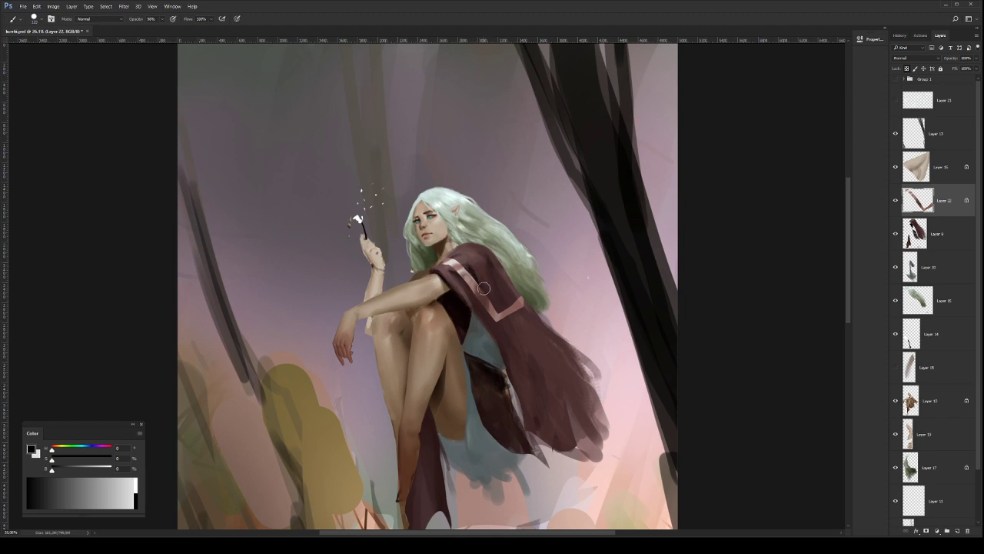
Step: With a smaller brush, refine the light and dark accents around the band's corner and along its short arm
key("bracketleft")
key("bracketleft")
key("bracketleft")
key("bracketleft")
key("bracketleft")
mouse_move(481, 284)
left_mouse_down()
mouse_move(494, 309)
mouse_move(519, 310)
left_mouse_up()
left_click(517, 304, "alt")
left_click_drag(520, 304, 521, 310)
Step: Recolour the shoulder band to metallic gold and touch up the end of its short arm within a lasso selection
key("i")
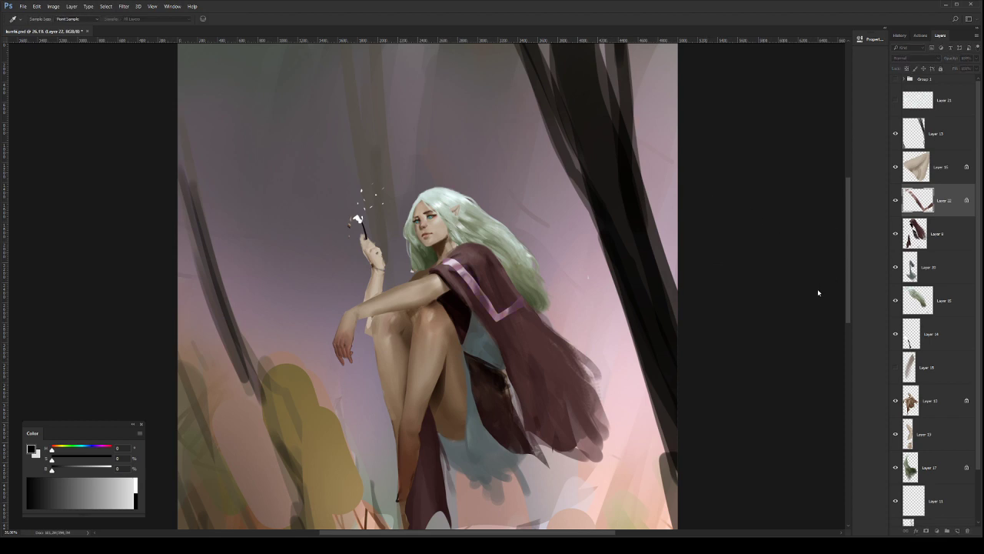
mouse_move(817, 289)
left_mouse_down()
mouse_move(852, 286)
mouse_move(834, 287)
left_mouse_up()
key("ctrl+alt+z")
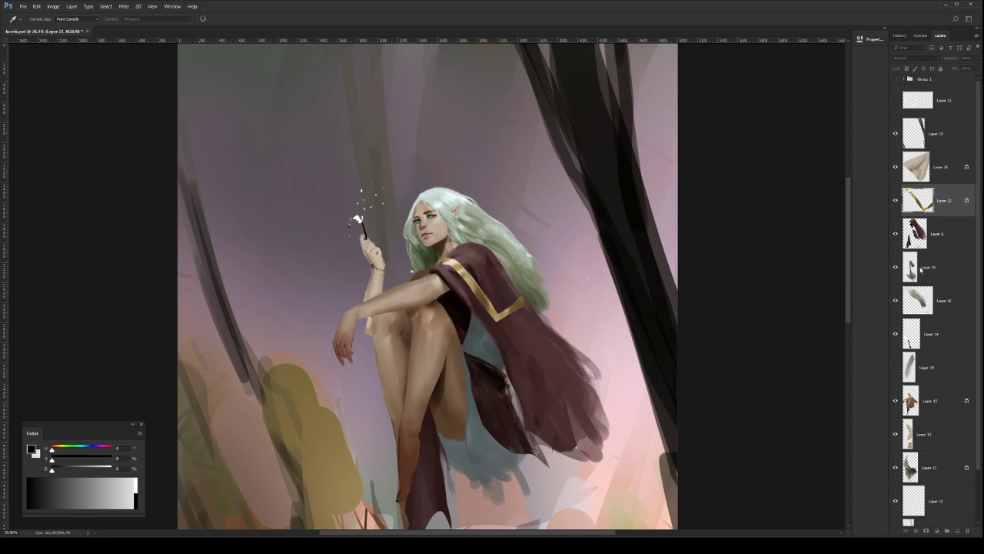
key("l")
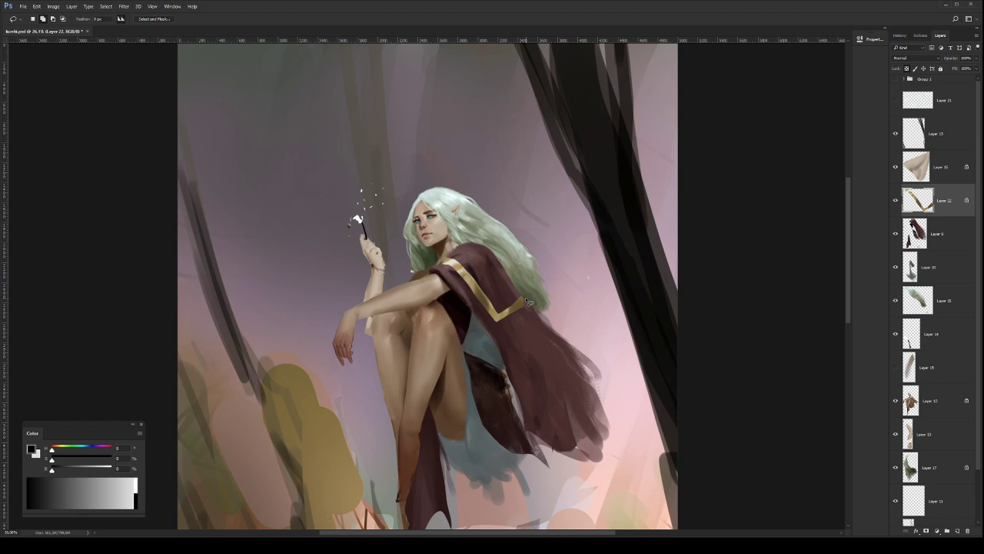
mouse_move(528, 302)
left_mouse_down()
mouse_move(521, 295)
mouse_move(498, 332)
mouse_move(540, 317)
left_mouse_up()
key("ctrl+d")
key("b")
left_click(463, 261, "alt")
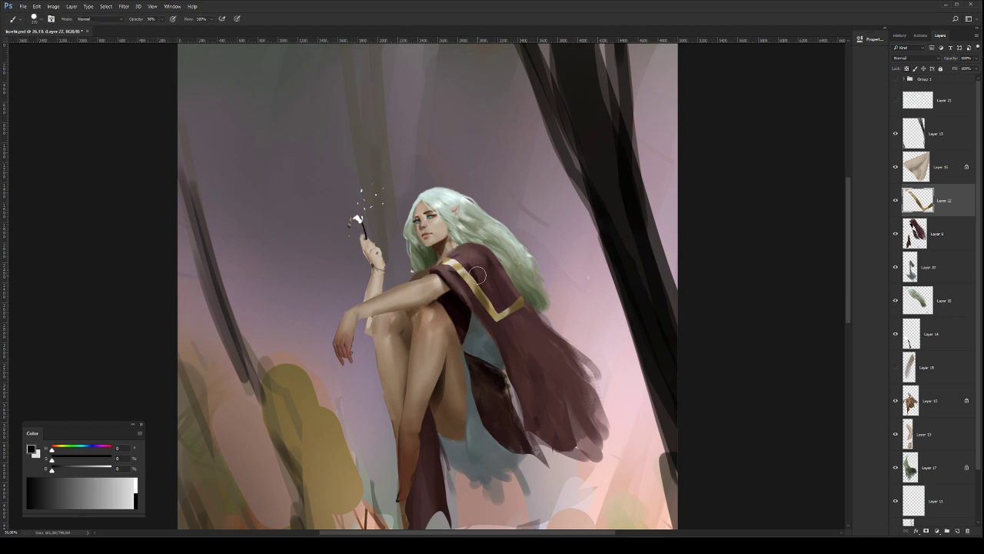
Step: On the cloak layer, lasso curved ornaments and an inner border on the shoulder and copy them to a new layer
left_click(951, 234)
key("l")
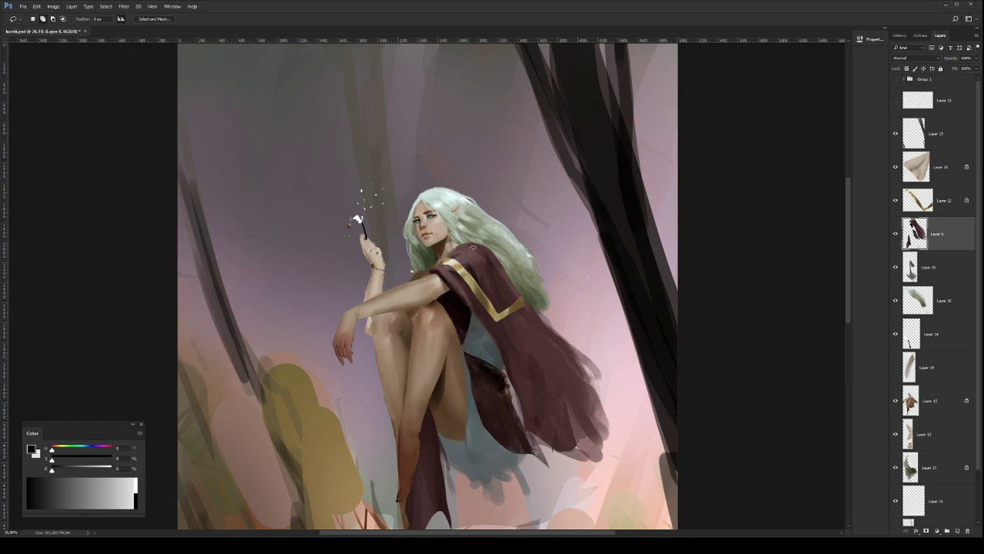
mouse_move(472, 247)
left_mouse_down()
mouse_move(461, 257)
mouse_move(506, 270)
mouse_move(473, 245)
left_mouse_up()
mouse_move(501, 263)
left_mouse_down()
mouse_move(508, 275)
mouse_move(490, 267)
mouse_move(496, 278)
mouse_move(481, 266)
mouse_move(519, 299)
mouse_move(484, 286)
mouse_move(498, 293)
mouse_move(483, 265)
mouse_move(474, 280)
mouse_move(501, 310)
mouse_move(519, 306)
mouse_move(506, 315)
mouse_move(474, 280)
left_mouse_up()
mouse_move(494, 295)
left_mouse_down()
mouse_move(505, 311)
mouse_move(522, 303)
mouse_move(505, 313)
mouse_move(468, 280)
left_mouse_up()
key("ctrl+j")
Step: Recolour the copied shoulder ornaments to gold to match the band
key("i")
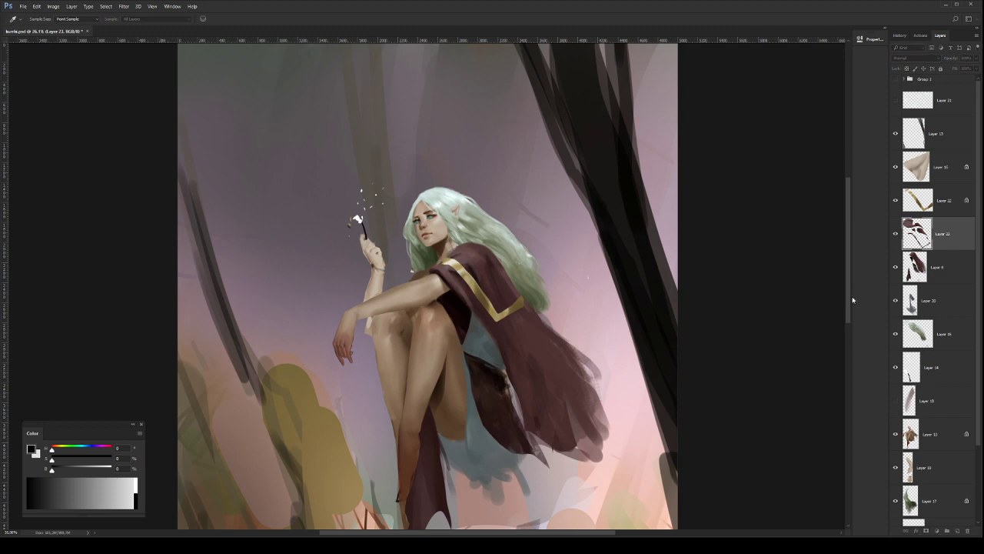
left_click_drag(836, 328, 849, 323)
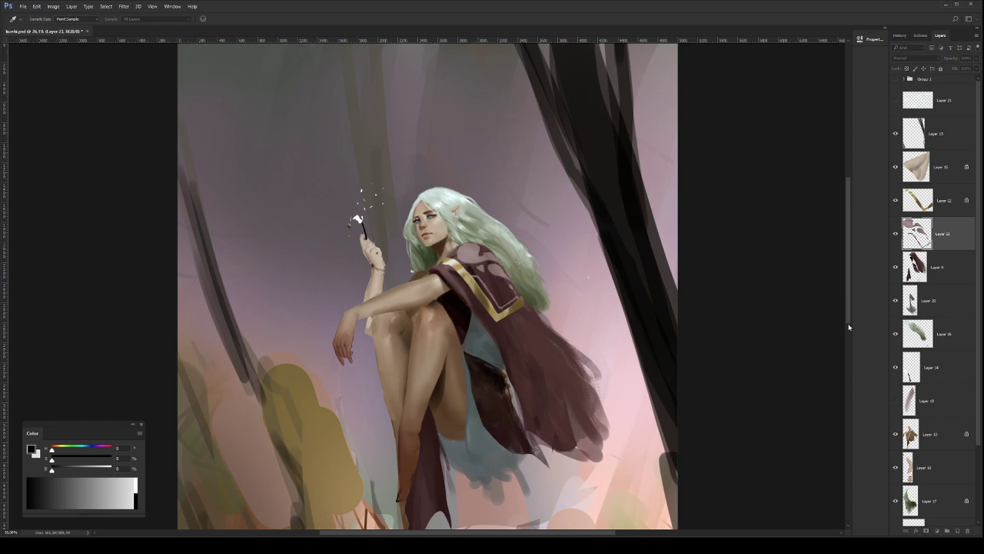
key("ctrl+z")
key("ctrl+z")
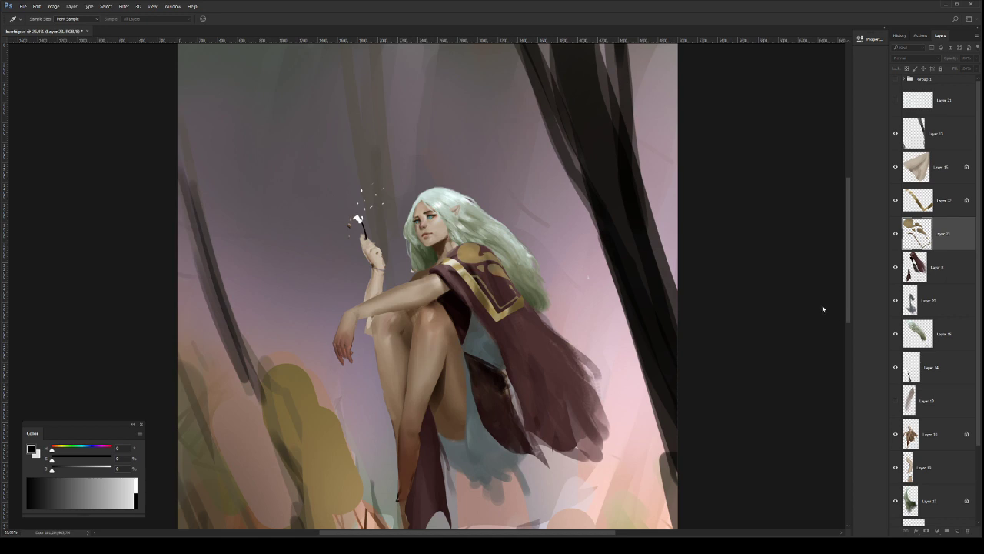
Step: Merge the ornament layer with the gold band layer and lock the merged layer's transparent pixels
key("l")
key("ctrl+e")
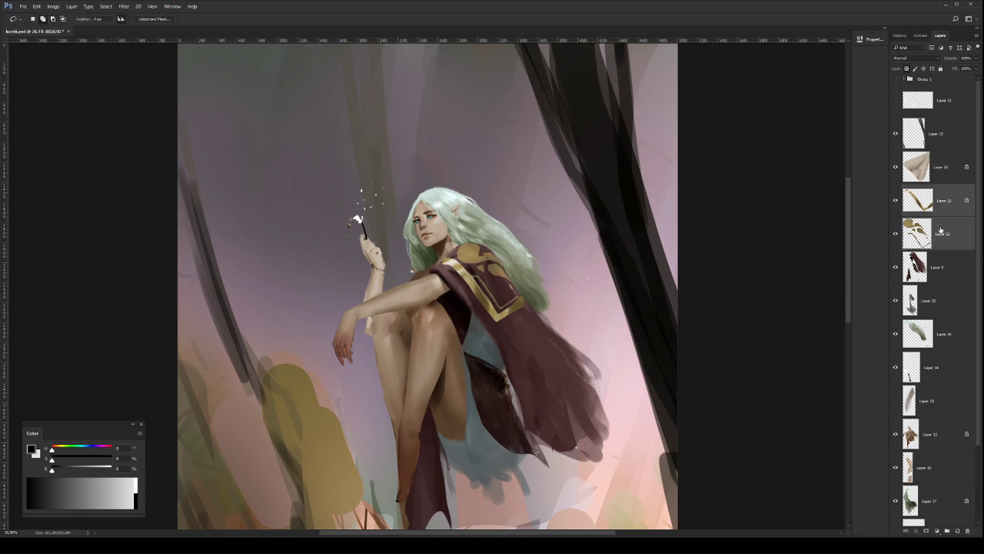
key("slash")
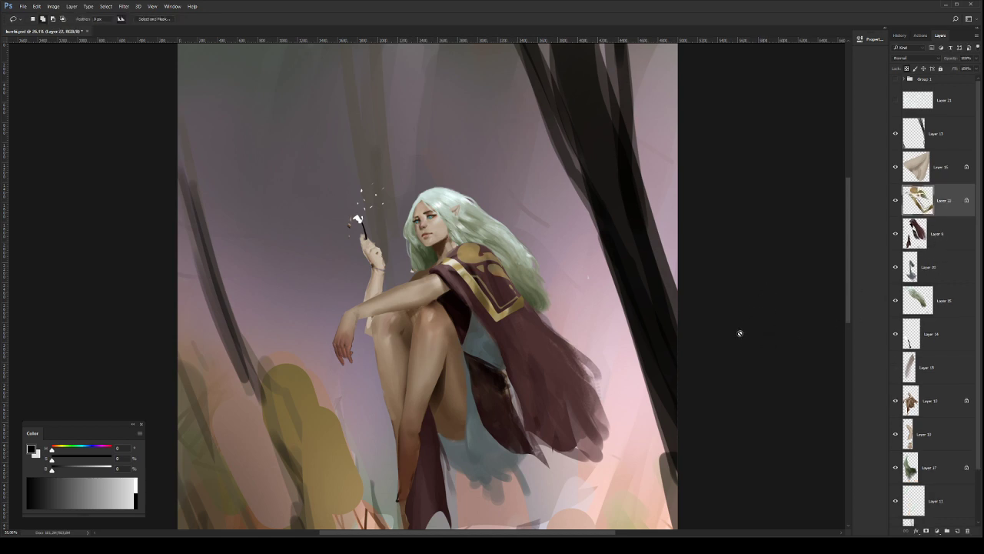
Step: Brighten the gold shoulder ornaments with sampled tones and add shiny highlights with the brush in Linear Dodge (Add) mode
key("b")
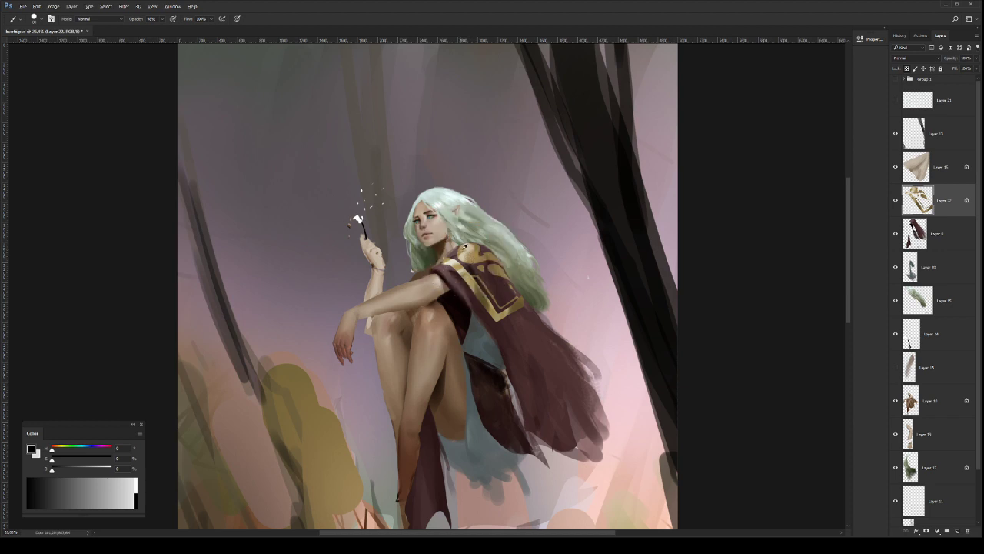
left_click(464, 256, "alt")
left_click(468, 258)
left_click(489, 264)
left_click(473, 255)
left_click(470, 248)
key("shift+alt+w")
left_click(468, 247)
left_click(470, 248)
left_click(463, 256)
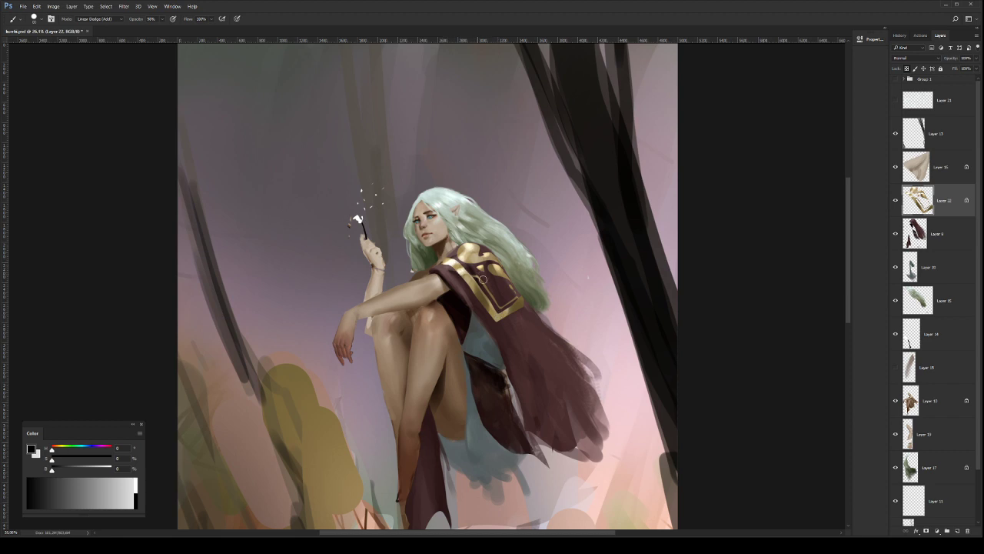
Step: Set the brush back to Normal mode and shade the rear shoulder ornaments with sampled gold tones
key("shift+alt+n")
left_click(497, 268, "alt")
left_click(507, 276, "alt")
left_click_drag(498, 269, 495, 275)
Step: Paint sculpted shading on the large round shoulder ornament with gold tones sampled around the cloak trim
key("ctrl+space")
left_click_drag(549, 233, 528, 230)
left_click_drag(452, 178, 492, 171)
left_click_drag(504, 184, 461, 186)
key("b")
scroll(470, 259, "down", 1)
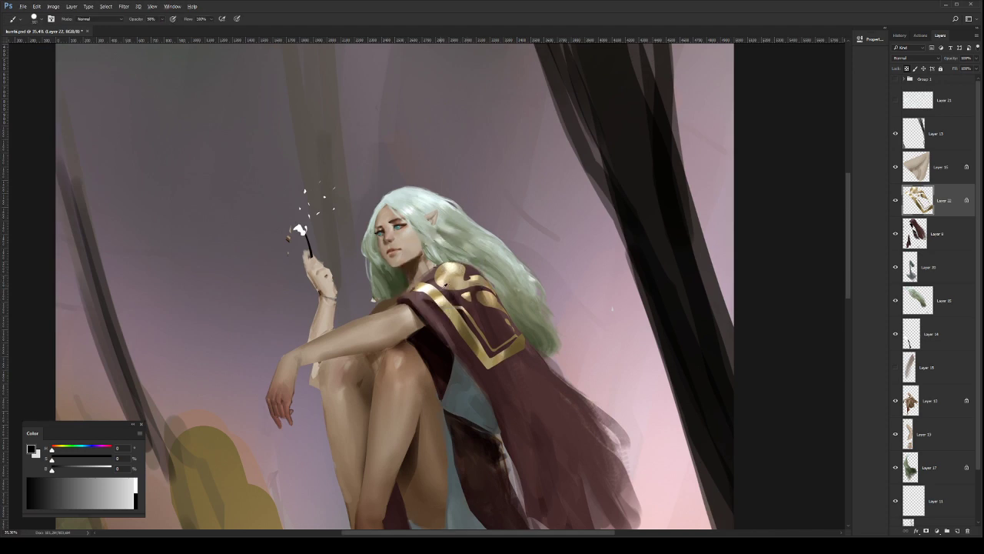
left_click(435, 296, "alt")
left_click(484, 312, "alt")
left_click(459, 263, "alt")
left_click_drag(440, 283, 455, 286)
left_click(464, 263, "alt")
Step: Vary the brush size and paint fine relief details into the round and small oval gold ornaments
key("bracketleft")
key("bracketleft")
key("bracketright")
key("bracketright")
key("bracketright")
left_click(425, 288, "alt")
key("bracketleft")
key("bracketleft")
key("bracketleft")
left_click(481, 284)
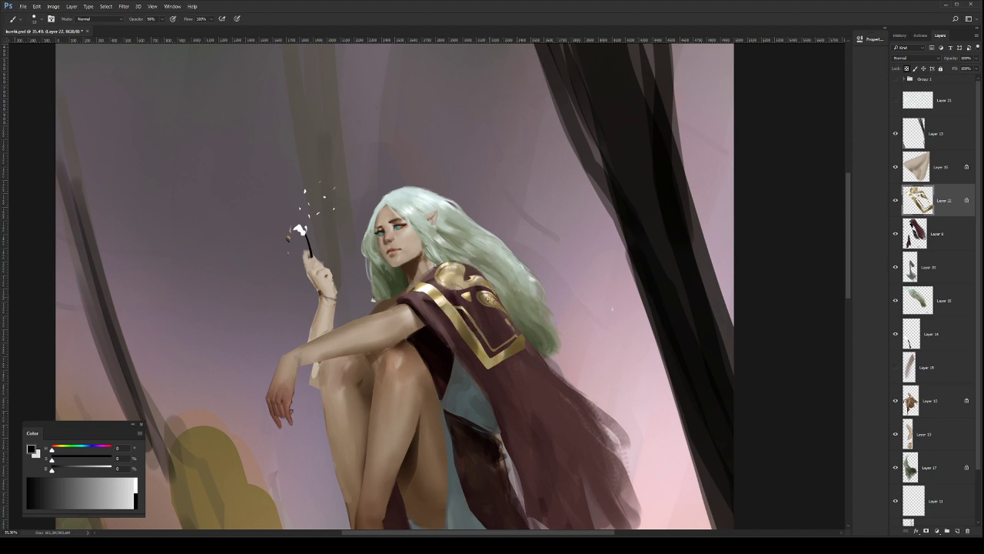
Step: Refine the scroll detail inside the small oval ornament with sampled golds, and save the document
key("bracketright")
key("bracketright")
left_click(481, 297, "alt")
left_click(486, 295, "alt")
key("bracketleft")
left_click(484, 297)
key("ctrl+space")
left_click_drag(518, 293, 478, 300)
left_click_drag(548, 345, 544, 343)
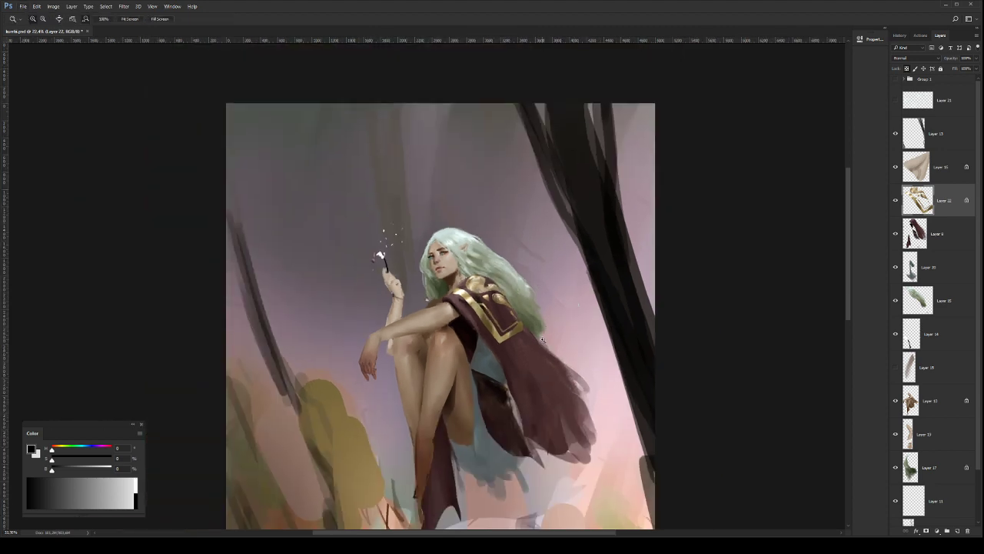
key("ctrl+s")
Step: Flip the whole painting horizontally
left_click_drag(452, 255, 486, 278)
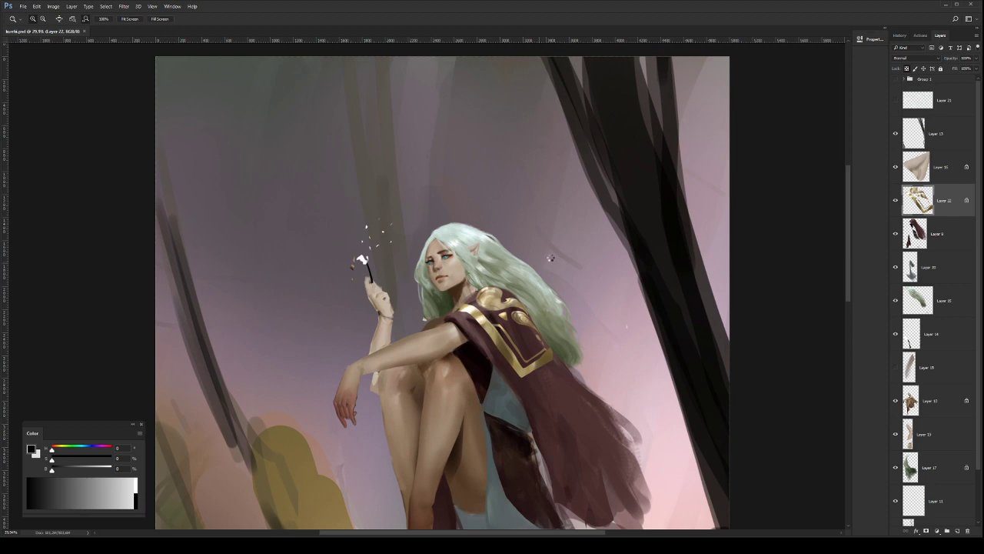
key("ctrl+shift+h")
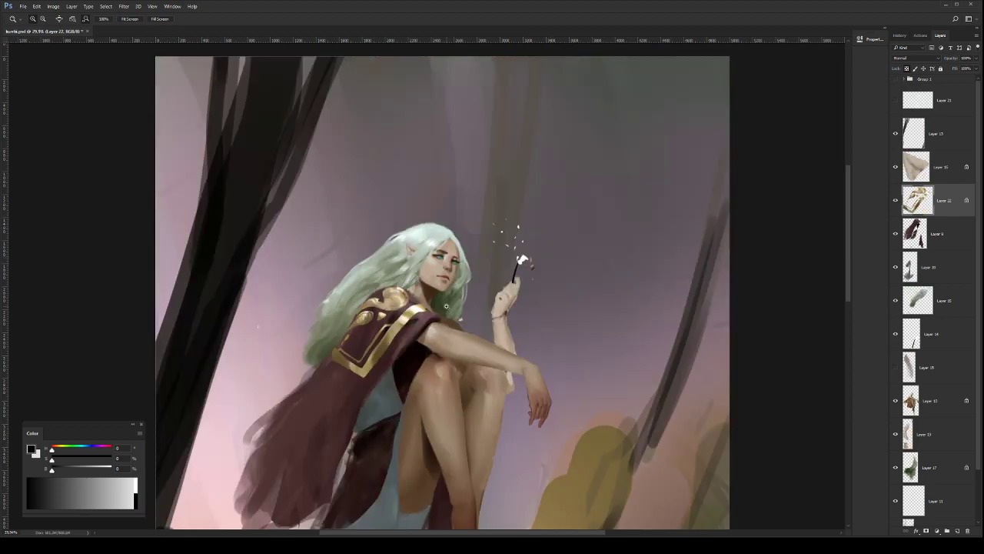
mouse_move(447, 302)
left_mouse_down()
mouse_move(527, 309)
mouse_move(489, 304)
left_mouse_up()
Step: With a much finer brush, paint thin curling gold lines linking the small ornaments on the cloak's shoulder
key("b")
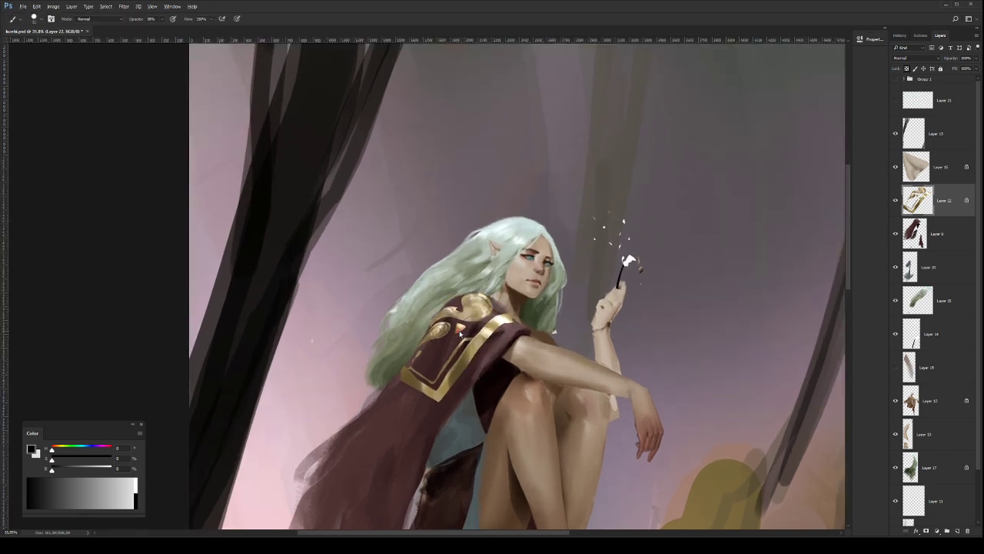
left_click_drag(447, 332, 482, 334)
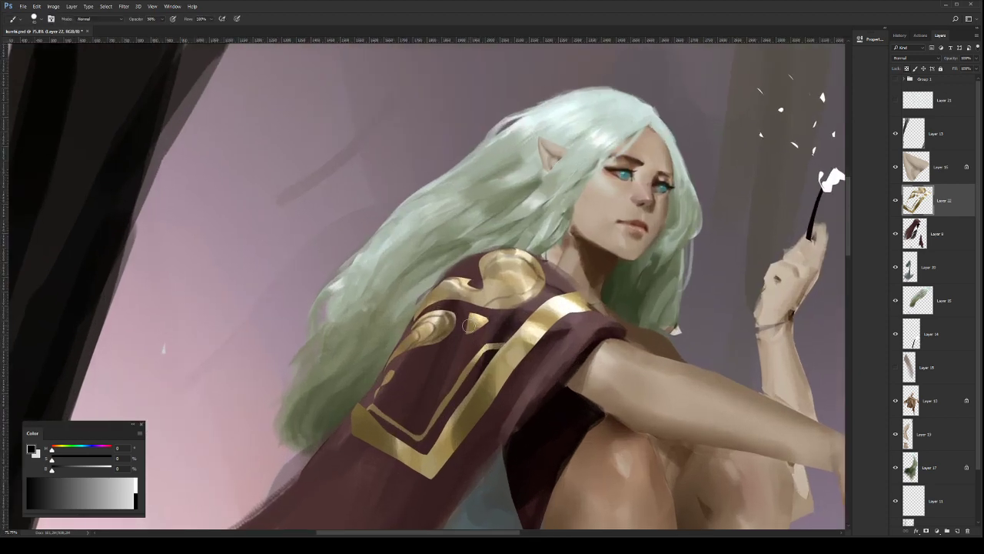
key("bracketleft")
key("bracketleft")
key("bracketleft")
key("bracketleft")
key("bracketleft")
key("bracketleft")
key("bracketleft")
key("]")
key("[")
mouse_move(456, 316)
left_mouse_down()
mouse_move(449, 387)
mouse_move(450, 335)
mouse_move(492, 326)
mouse_move(508, 309)
left_mouse_up()
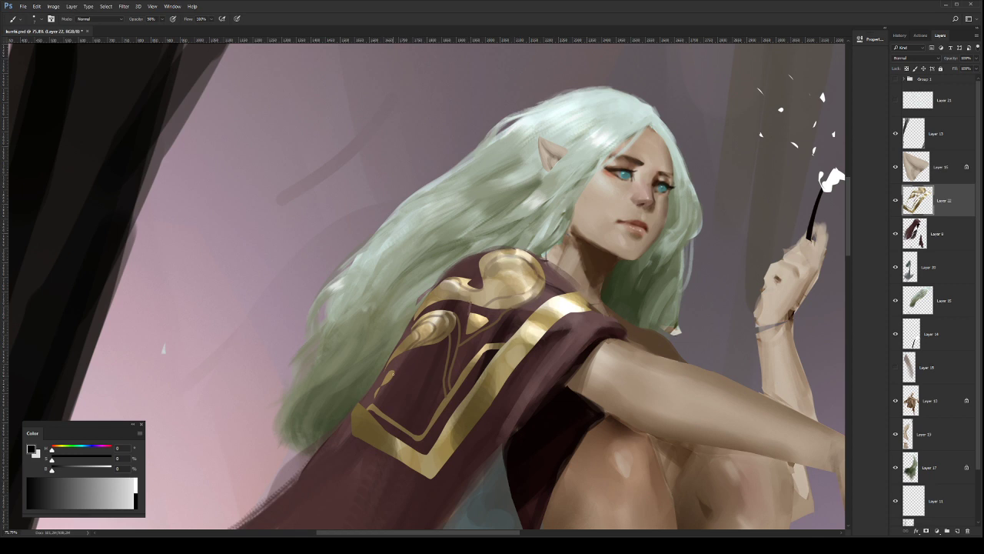
Step: Paint fine curling gold filigree inside the angular gold trim on the cloak's shoulder
mouse_move(401, 363)
left_mouse_down()
mouse_move(405, 416)
mouse_move(419, 435)
mouse_move(439, 409)
left_mouse_up()
left_click_drag(556, 310, 503, 352)
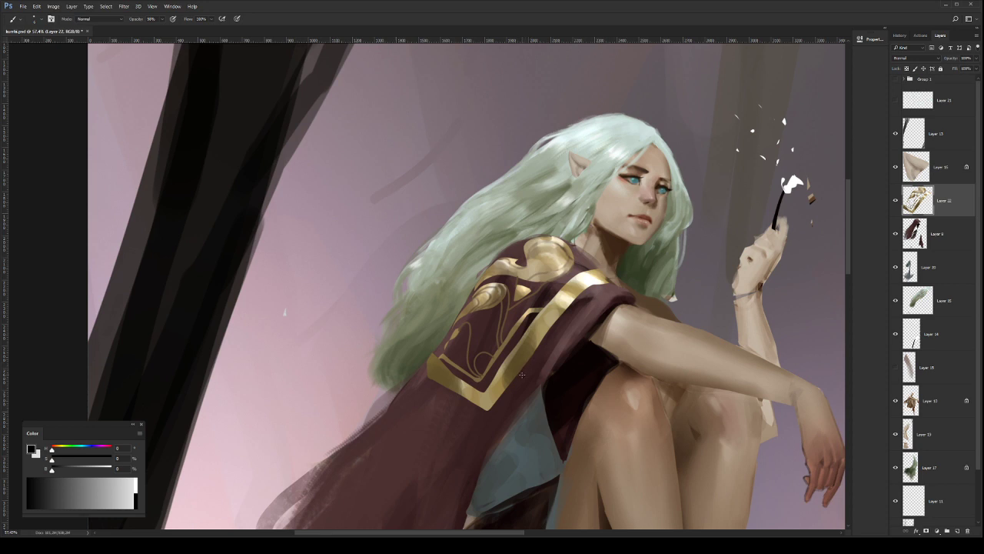
scroll(522, 375, "down", 3)
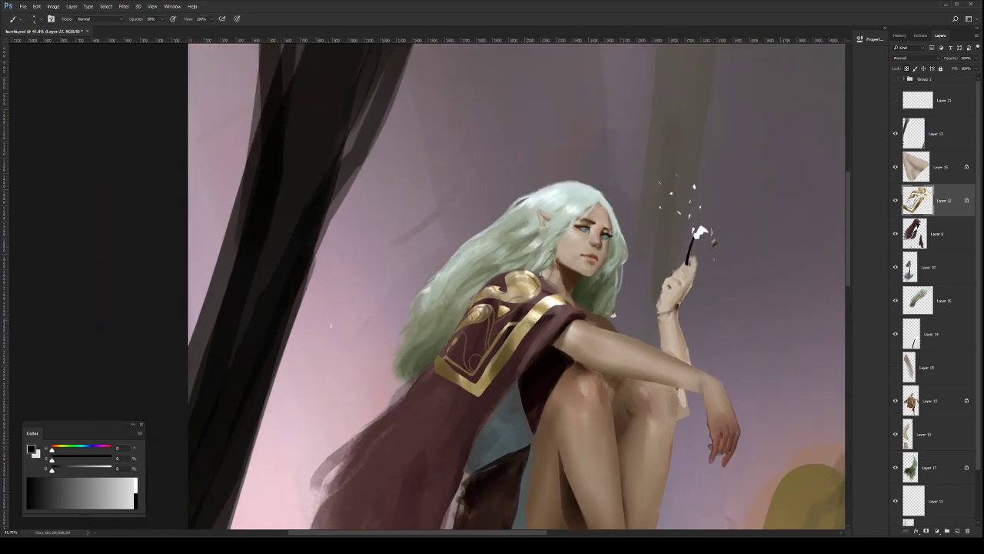
Step: Lock the gold layer's transparency and shade the trim's lower corner and upper end with a large brush in Multiply mode
key("bracketright")
key("shift+alt+m")
key("bracketright")
key("bracketright")
key("bracketright")
key("bracketright")
key("bracketright")
left_click_drag(502, 365, 497, 380)
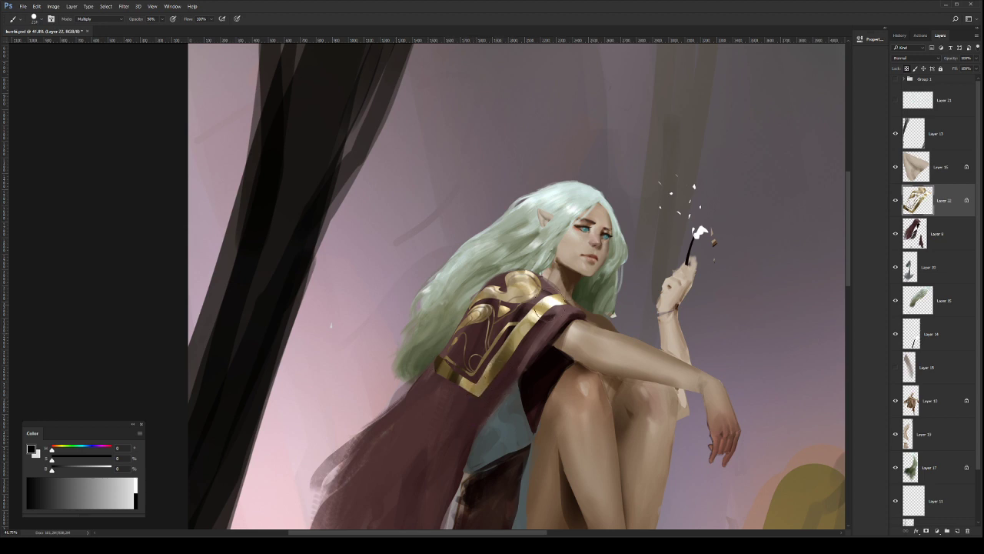
key("bracketleft")
key("bracketleft")
key("bracketleft")
mouse_move(548, 319)
left_mouse_down()
mouse_move(528, 284)
mouse_move(556, 285)
mouse_move(572, 311)
mouse_move(563, 328)
mouse_move(587, 323)
mouse_move(574, 283)
mouse_move(602, 284)
left_mouse_up()
key("ctrl+space")
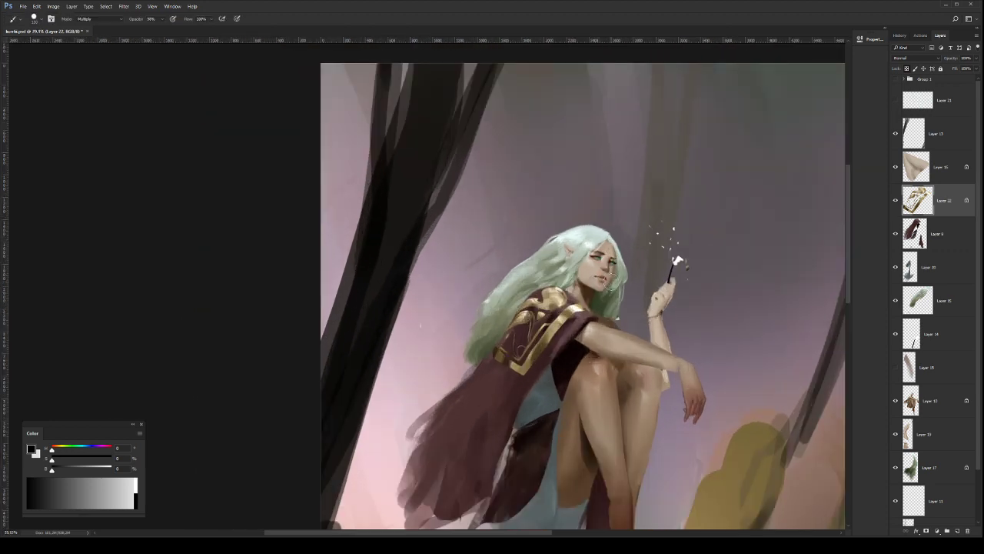
Step: Return the brush to Normal mode, shrink it, and touch up the trim's lower corner with a sampled gold
key("shift+alt+n")
key("bracketleft")
key("bracketleft")
key("bracketleft")
key("bracketleft")
key("bracketleft")
key("bracketleft")
key("bracketleft")
left_click(514, 367, "alt")
left_click_drag(499, 356, 498, 362)
Step: Unlock the layer's transparency and dab a row of small gold beads along the cloak's front edge, from the shoulder downward
key("z")
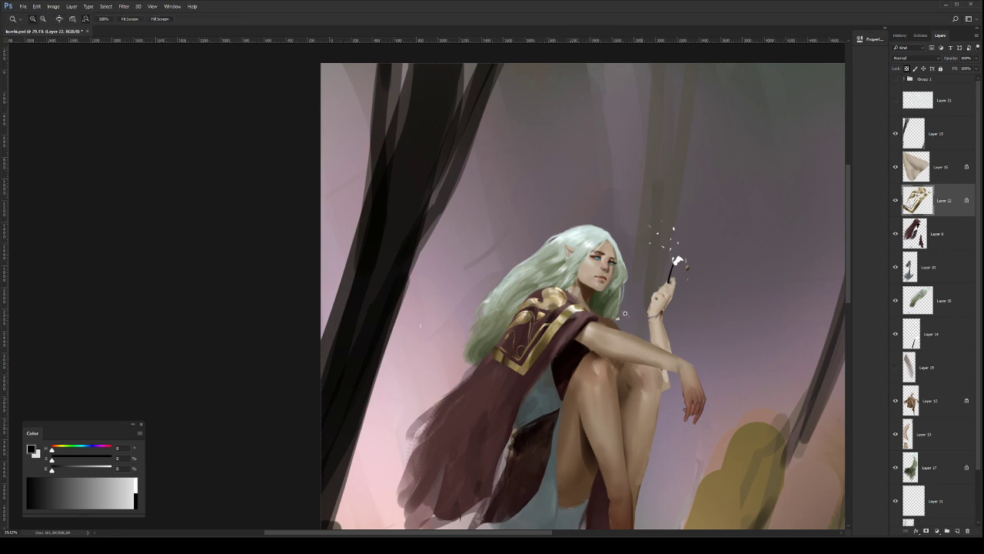
mouse_move(625, 314)
left_mouse_down()
mouse_move(613, 252)
mouse_move(594, 275)
mouse_move(618, 319)
mouse_move(615, 295)
mouse_move(595, 332)
mouse_move(607, 295)
left_mouse_up()
key("slash")
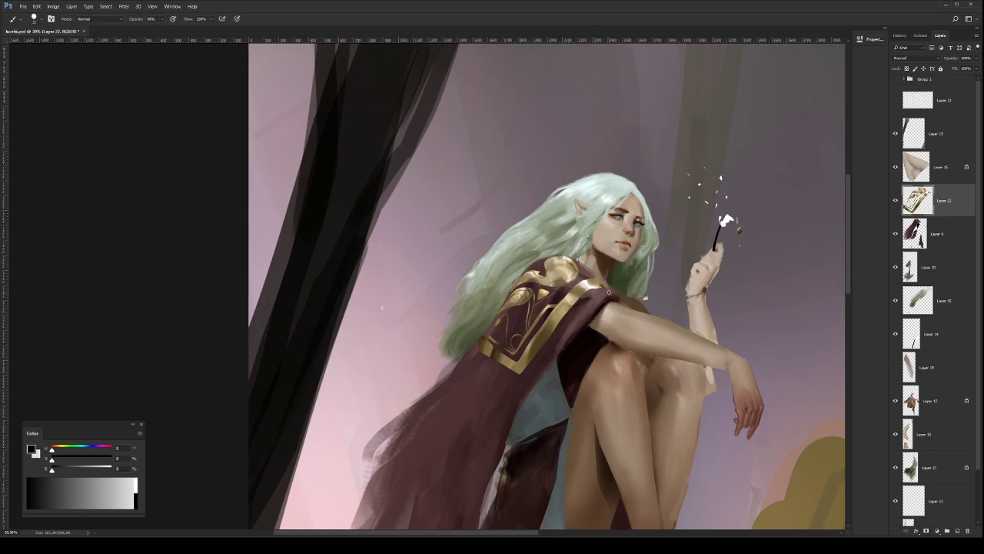
left_click_drag(614, 294, 587, 314)
left_click(589, 313)
left_click(580, 319)
left_click(579, 323)
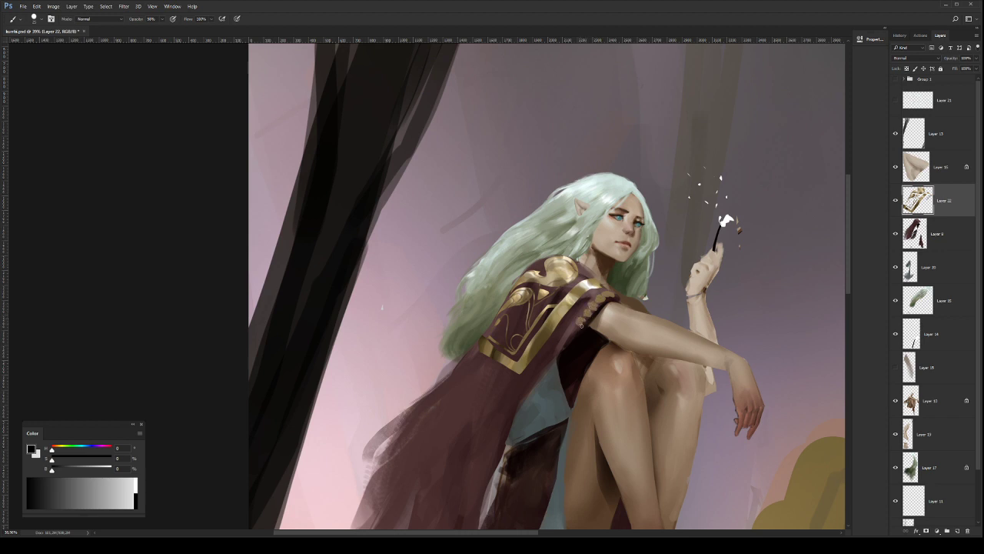
left_click(573, 329)
left_click_drag(569, 332, 560, 341)
left_click(561, 345)
left_click(556, 350)
left_click(553, 352)
left_click(549, 358)
left_click(548, 362)
left_click(544, 364)
left_click(541, 367)
left_click(537, 372)
left_click(529, 383)
left_click(532, 380)
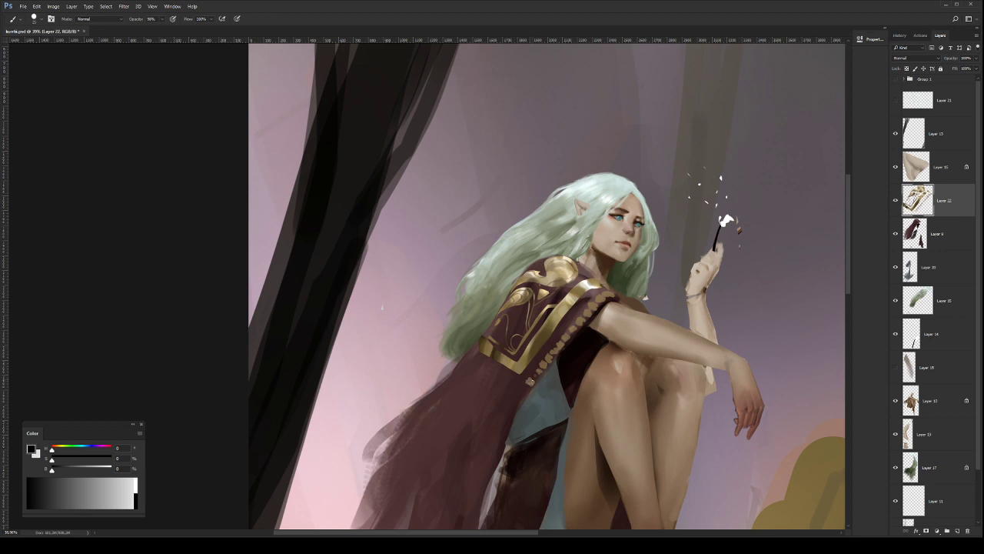
left_click(528, 388)
Step: Clean up the bead shapes with the Eraser and extend the gold bead row further down the cloak's edge
key("z")
left_click_drag(606, 352, 548, 348)
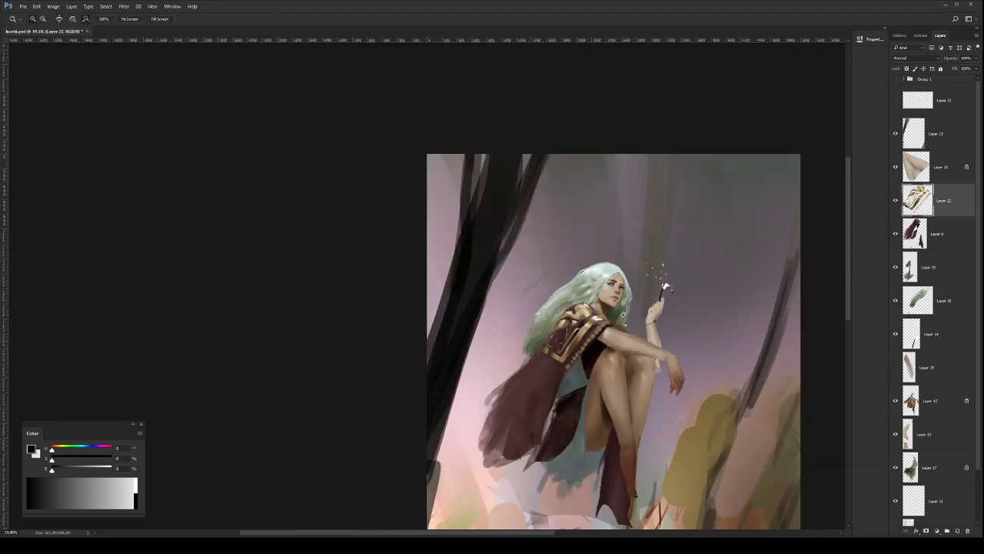
mouse_move(623, 314)
left_mouse_down()
mouse_move(638, 315)
mouse_move(629, 327)
left_mouse_up()
key("b")
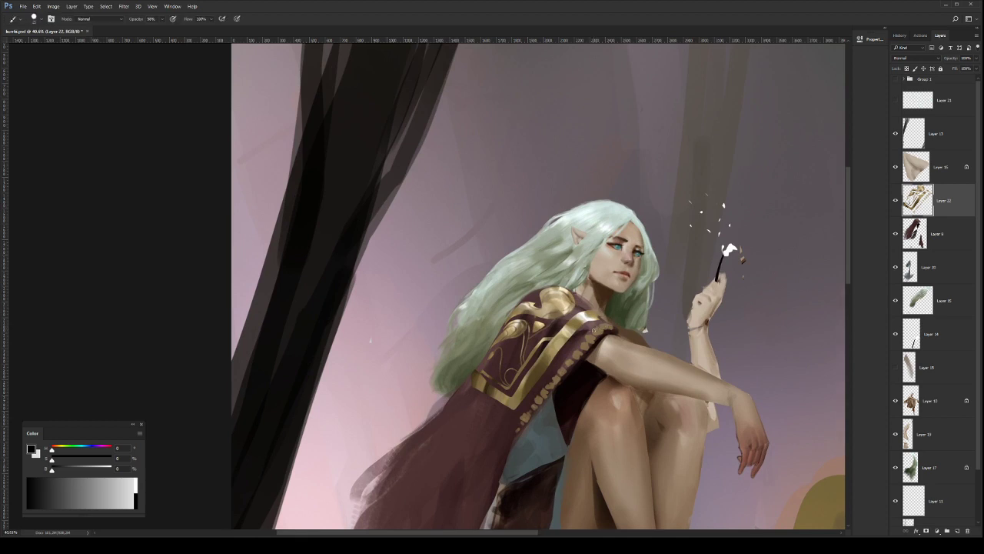
key("e")
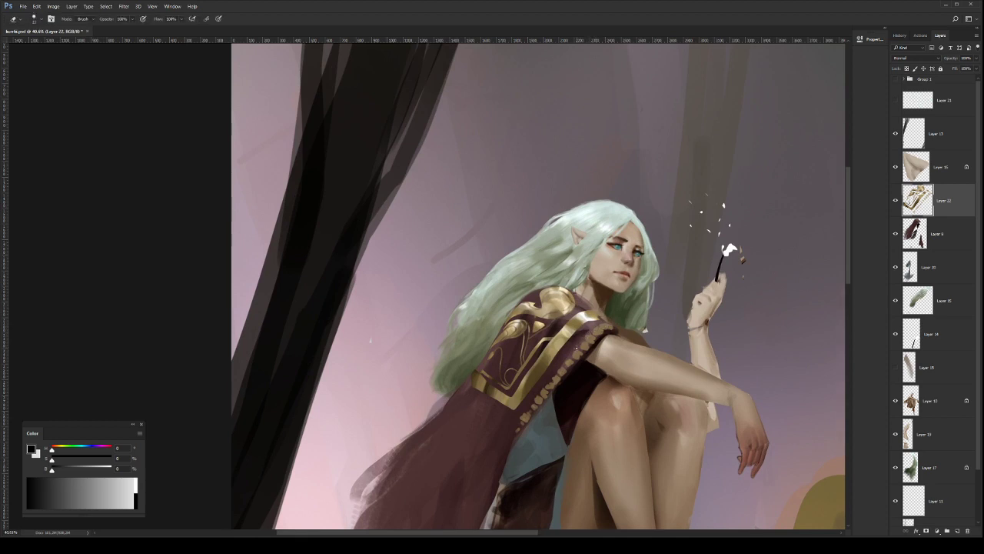
key("bracketright")
key("b")
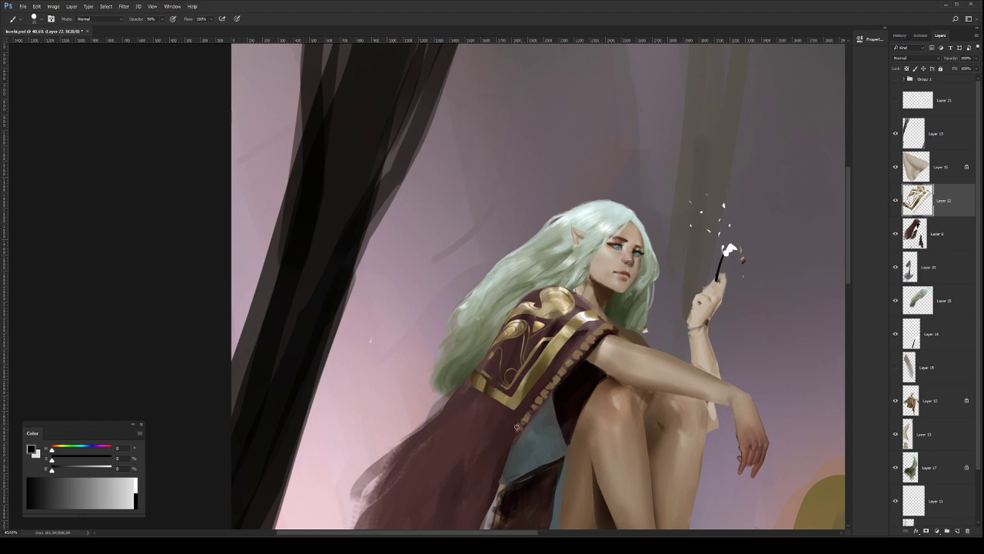
left_click_drag(517, 426, 504, 450)
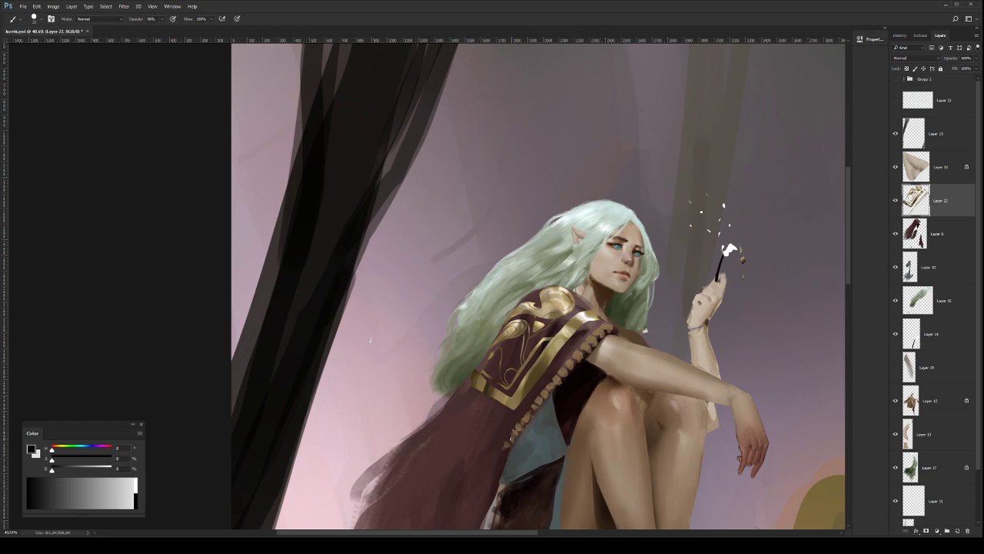
Step: Lasso the bead row and warp it to follow the curve of the cloak's front edge
key("z")
mouse_move(635, 332)
left_mouse_down()
mouse_move(635, 341)
mouse_move(624, 335)
left_mouse_up()
key("l")
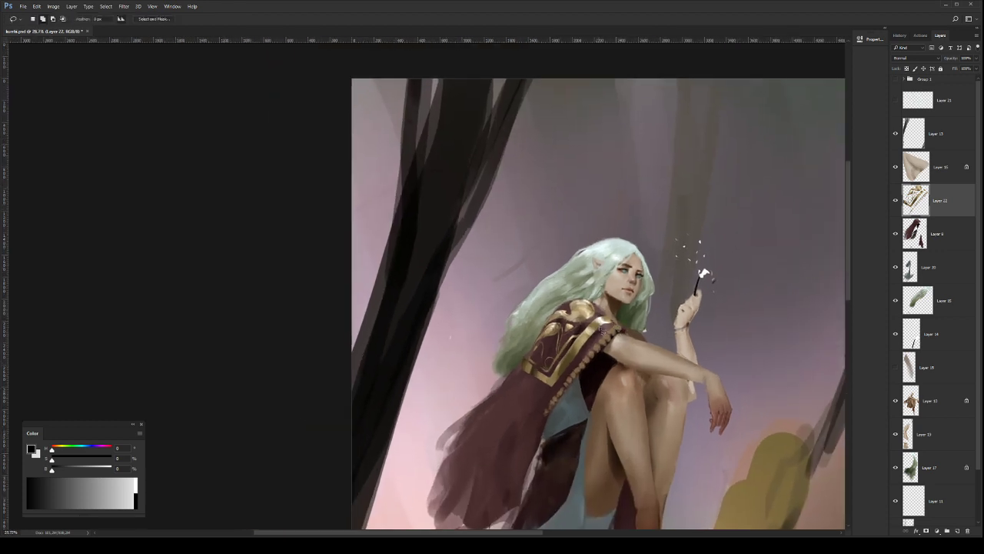
mouse_move(570, 378)
left_mouse_down()
mouse_move(544, 410)
mouse_move(573, 425)
left_mouse_up()
key("ctrl+t")
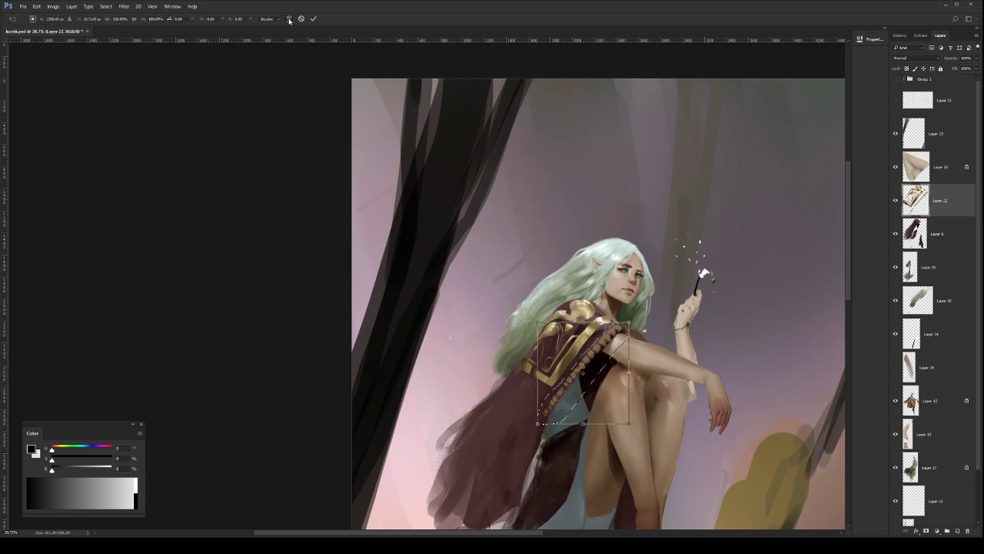
left_click(289, 18)
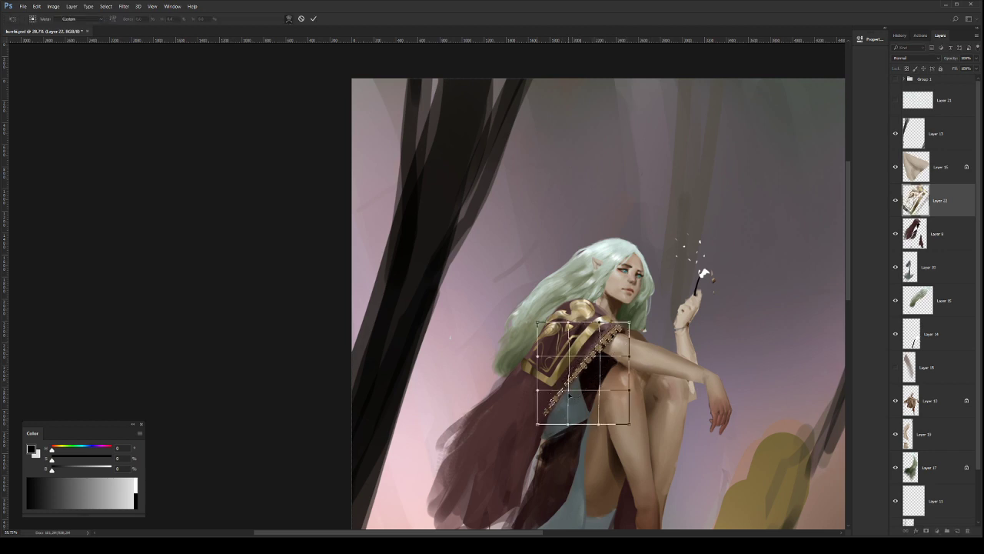
left_click_drag(574, 376, 570, 379)
left_click_drag(537, 424, 543, 429)
left_click_drag(573, 380, 569, 377)
left_click_drag(612, 346, 615, 342)
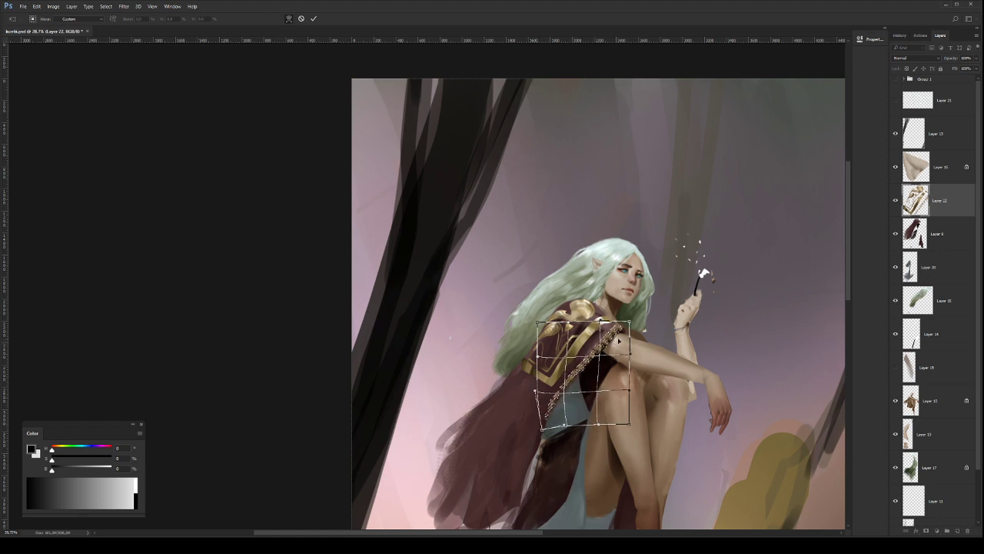
key("Return")
Step: Lock the gold layer's transparency and paint light and dark accents on the upper beads with sampled colours
key("z")
left_click(627, 347, "alt")
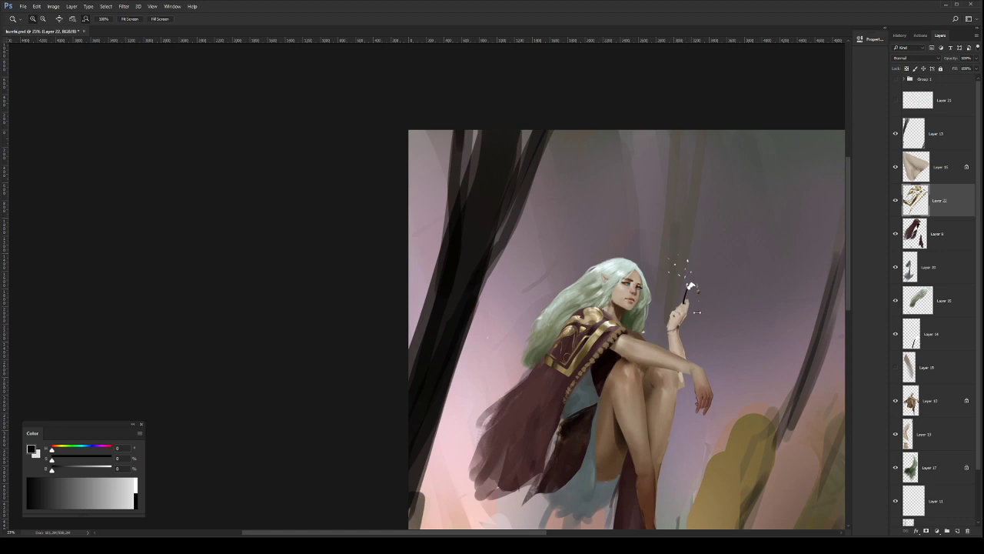
left_click_drag(597, 353, 608, 359)
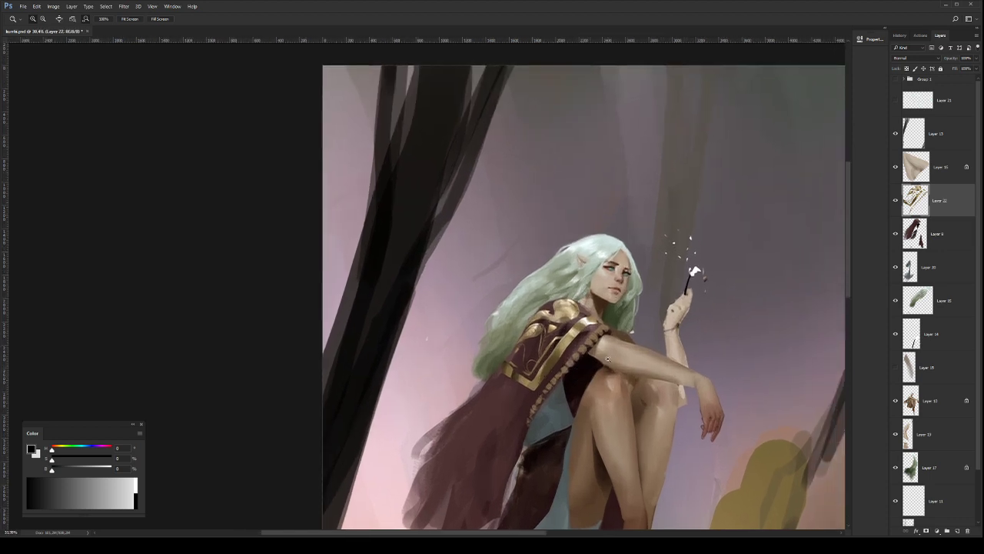
key("b")
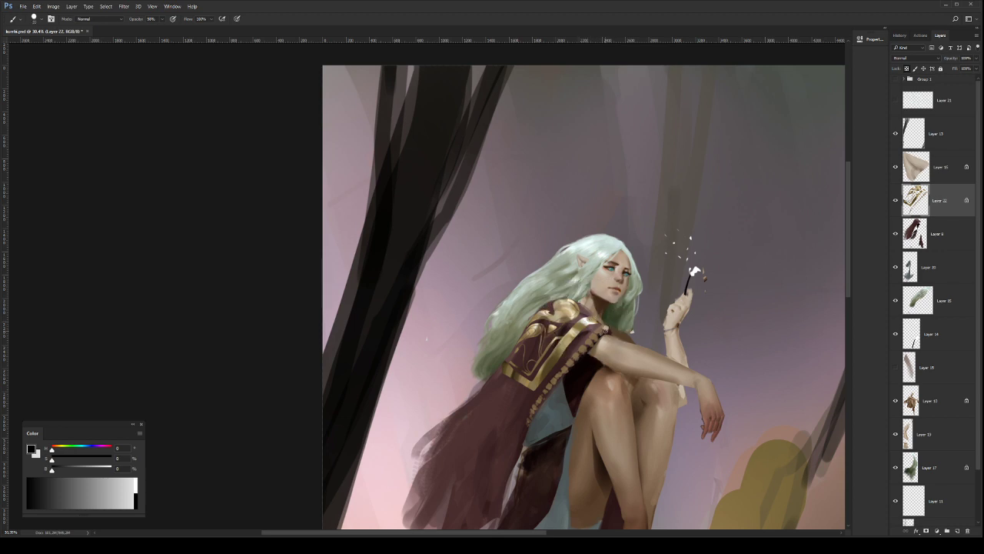
left_click_drag(595, 336, 593, 339)
left_click(590, 334, "alt")
left_click_drag(600, 390, 636, 169)
Step: Change the brush size and softly darken the beads at the lower end of the row
key("[")
key("[")
key("[")
key("[")
key("[")
mouse_move(529, 429)
left_mouse_down()
mouse_move(547, 405)
mouse_move(528, 431)
left_mouse_up()
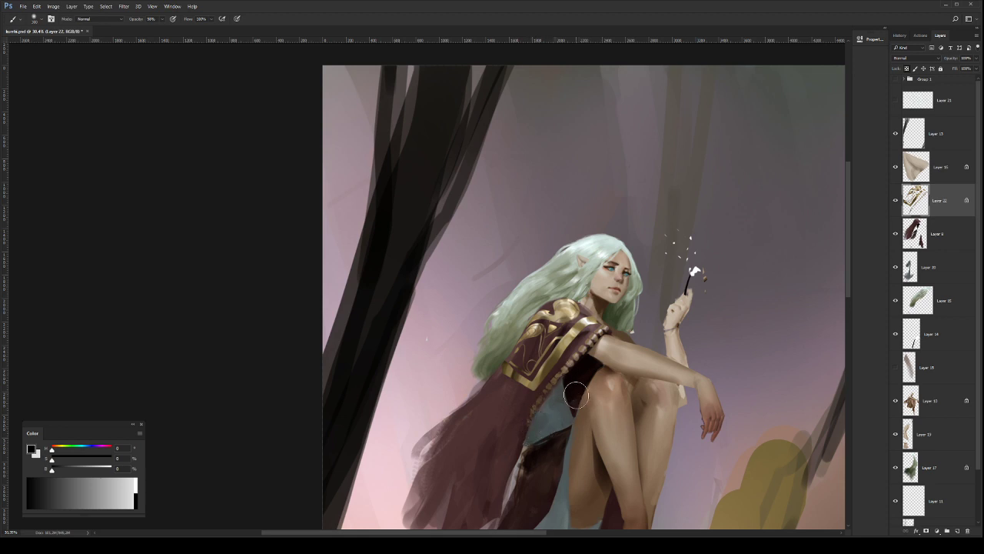
Step: Save the document and flip the whole painting horizontally
left_click_drag(638, 342, 625, 344)
key("ctrl+s")
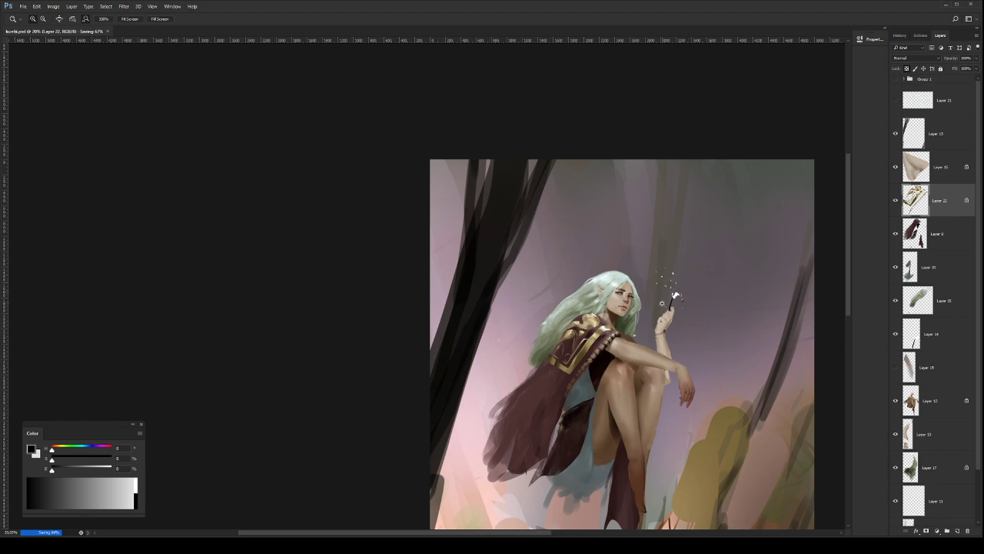
key("ctrl+shift+h")
Step: Refine the shadows on the beads and gold ornaments with a much smaller Multiply brush, and save the document
left_click_drag(668, 293, 631, 334)
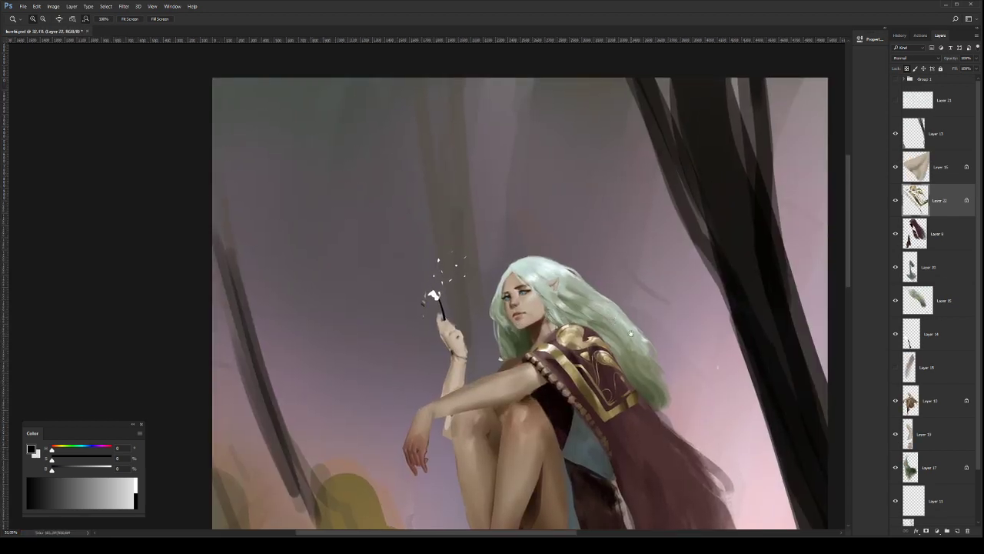
scroll(630, 334, "up", 2)
key("b")
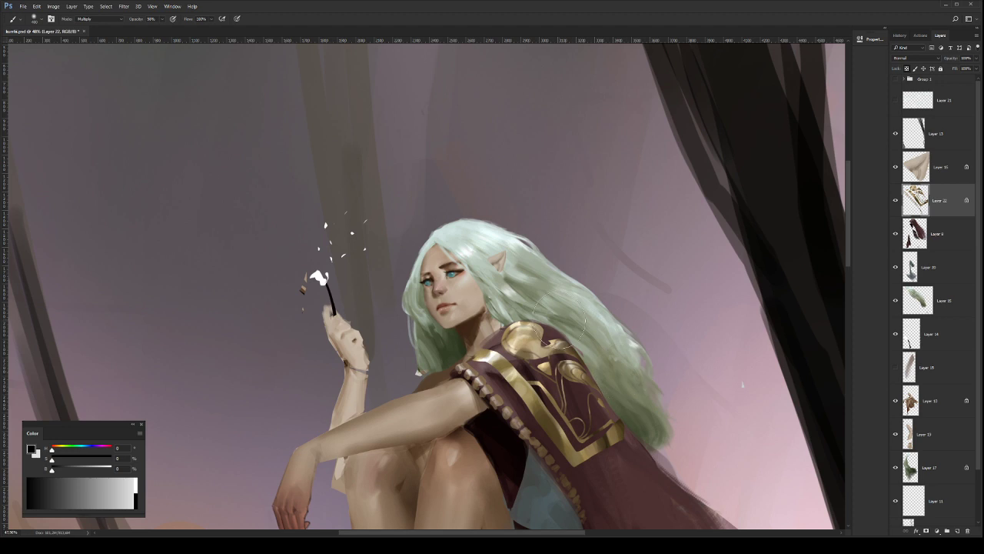
key("bracketleft")
key("bracketleft")
key("bracketleft")
key("bracketleft")
key("bracketleft")
key("bracketleft")
key("bracketleft")
key("bracketleft")
key("bracketleft")
key("bracketleft")
key("bracketleft")
key("bracketleft")
key("ctrl+space")
mouse_move(632, 303)
left_mouse_down()
mouse_move(575, 303)
mouse_move(606, 324)
left_mouse_up()
key("ctrl+s")
Step: Deepen the shading on the gold trim and round shoulder ornament with the Multiply brush, undoing a misplaced stroke
left_click_drag(626, 369, 648, 369)
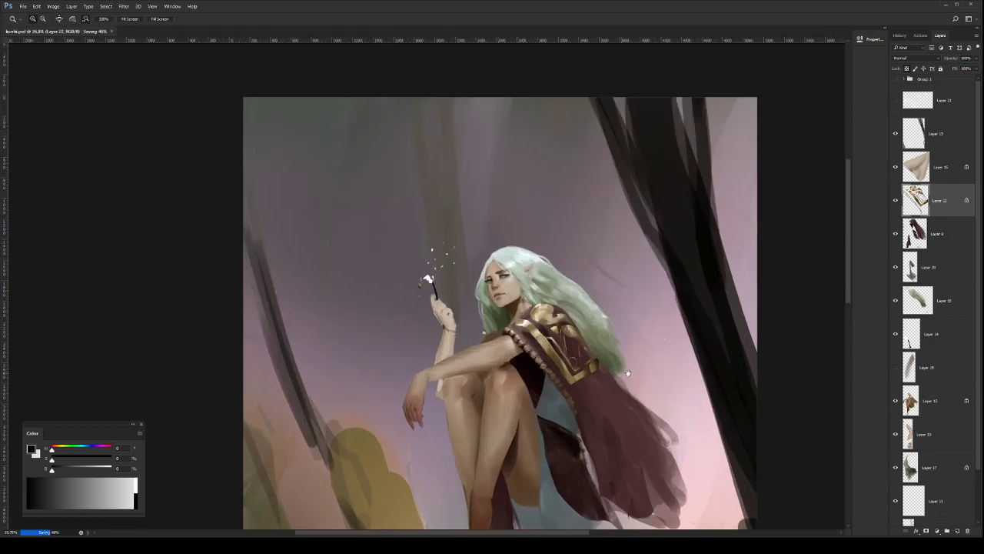
left_click_drag(596, 344, 578, 346)
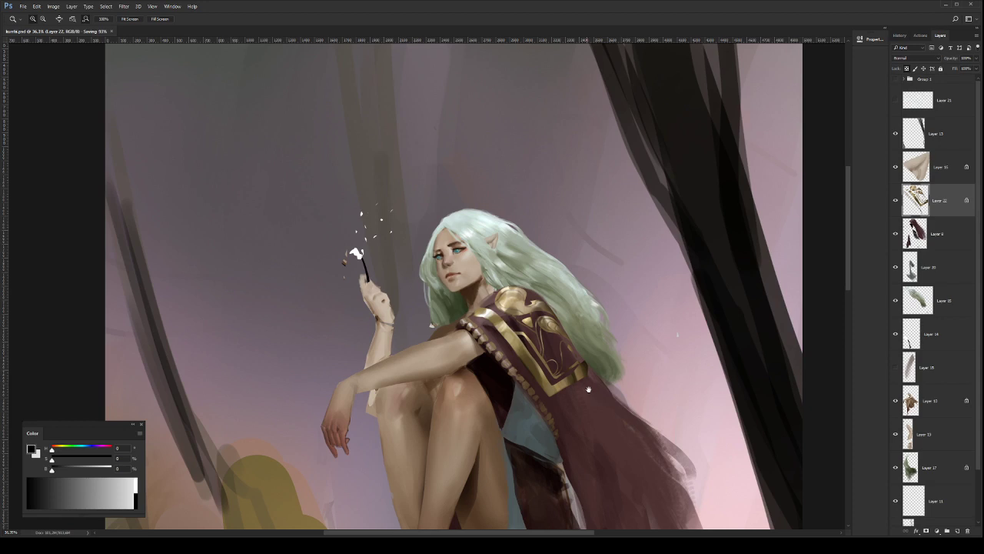
left_click(585, 368)
key("ctrl+z")
left_click_drag(549, 328, 526, 329)
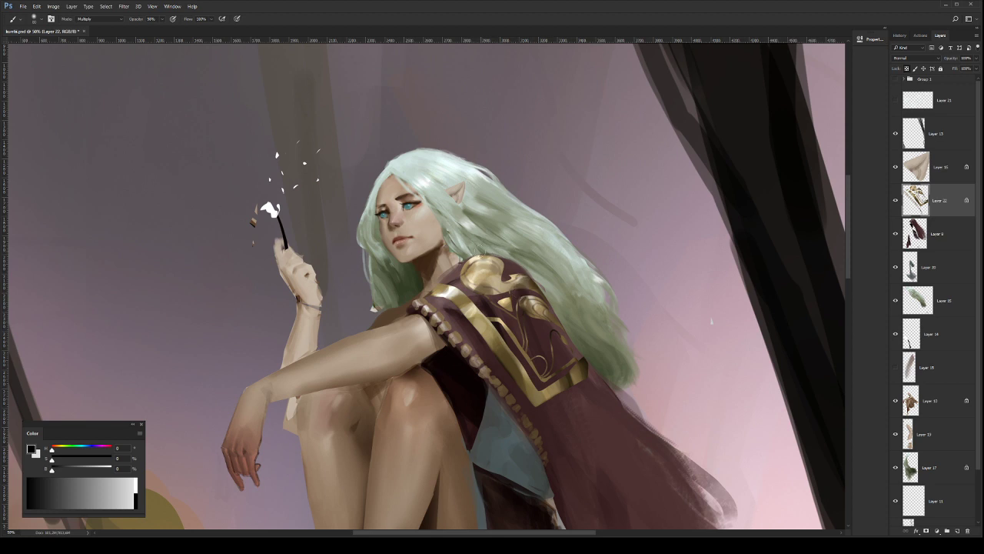
mouse_move(481, 251)
left_mouse_down()
mouse_move(502, 243)
mouse_move(489, 245)
mouse_move(520, 252)
left_mouse_up()
key("z")
left_click_drag(608, 382, 555, 378)
left_click(562, 316)
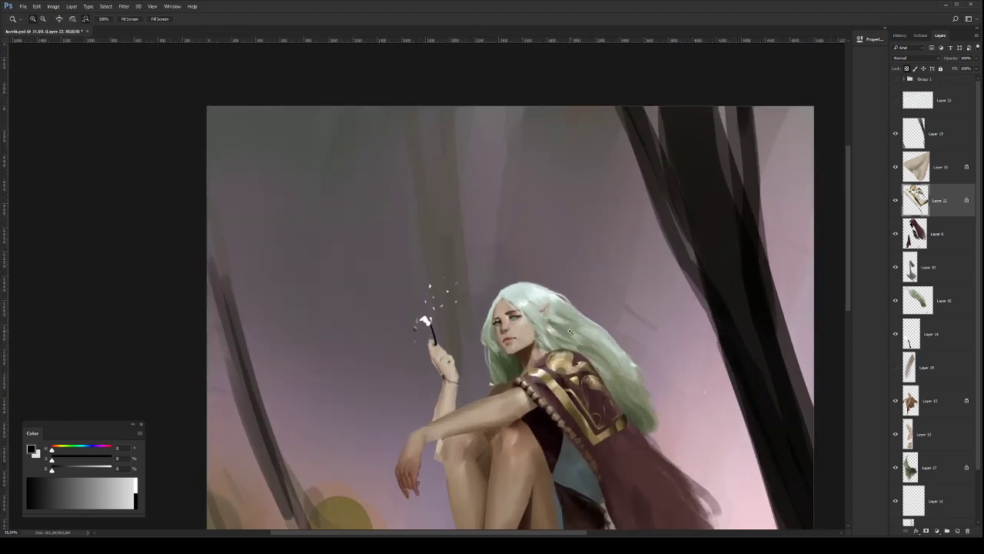
Step: Return the brush to Normal mode, adjust its size, and refine the round gold ornament on the shoulder
key("b")
key("shift+alt+n")
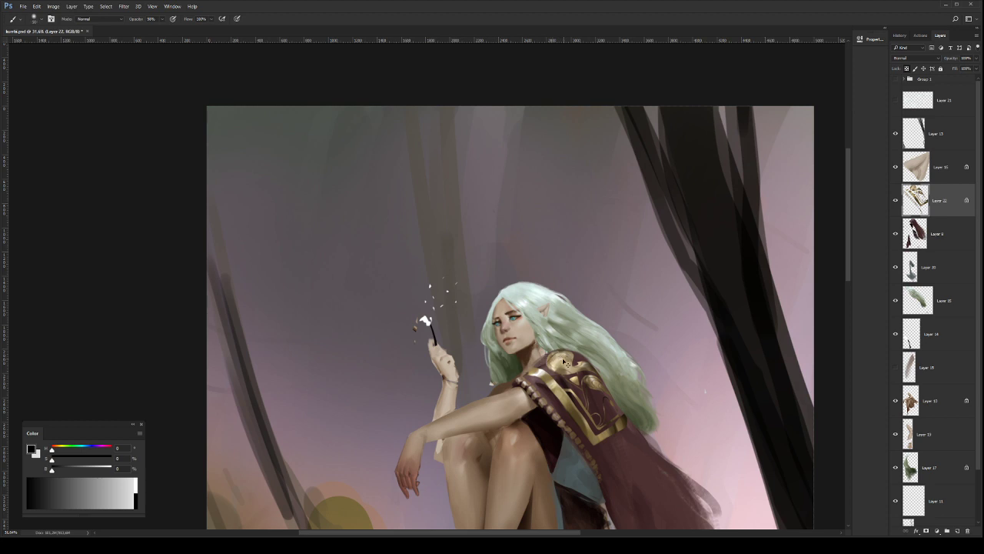
right_click(568, 352, "alt")
key("z")
left_click_drag(668, 375, 639, 374)
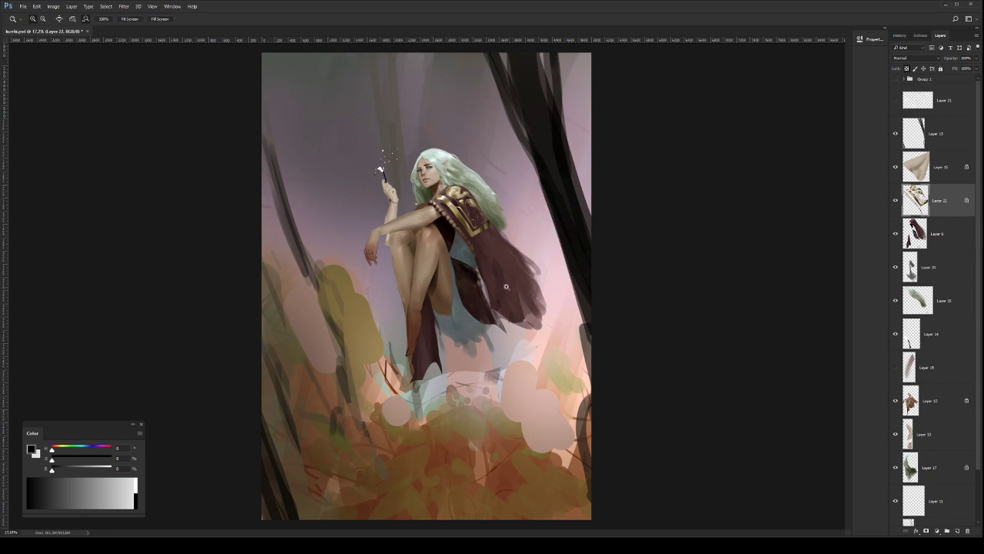
Step: Sample a dark gold and softly darken the lower part of the shoulder trim with a large brush
left_click_drag(497, 229, 518, 285)
left_click_drag(473, 242, 481, 266)
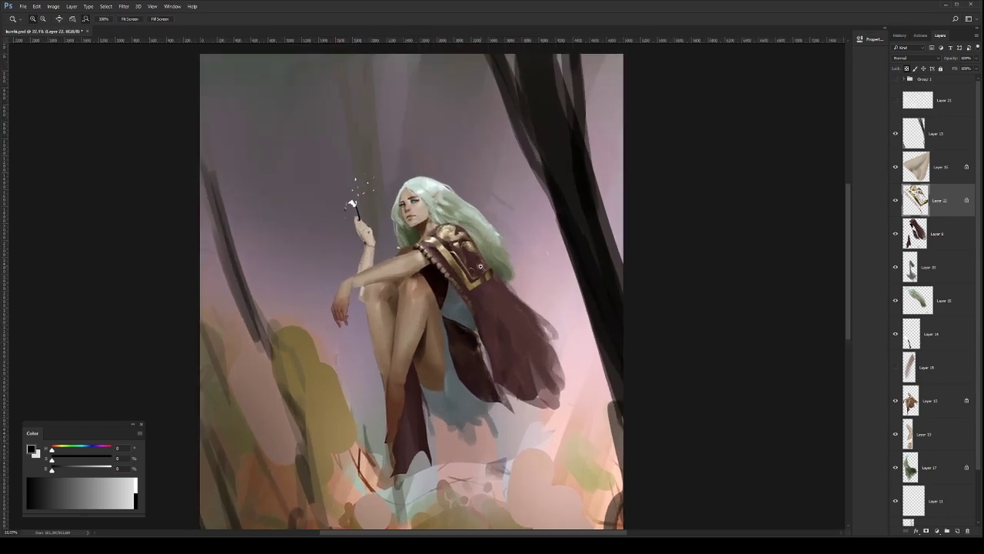
key("b")
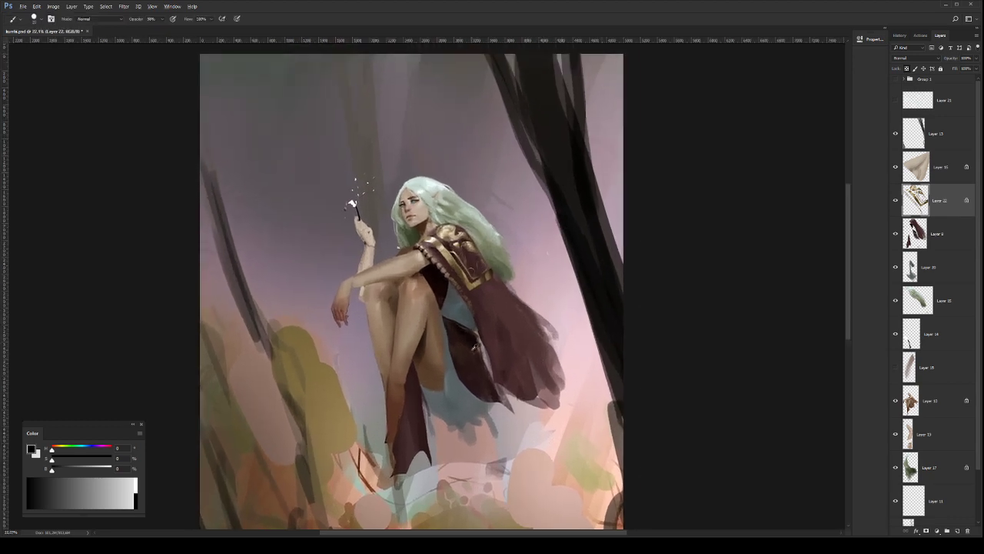
right_click(521, 354, "alt")
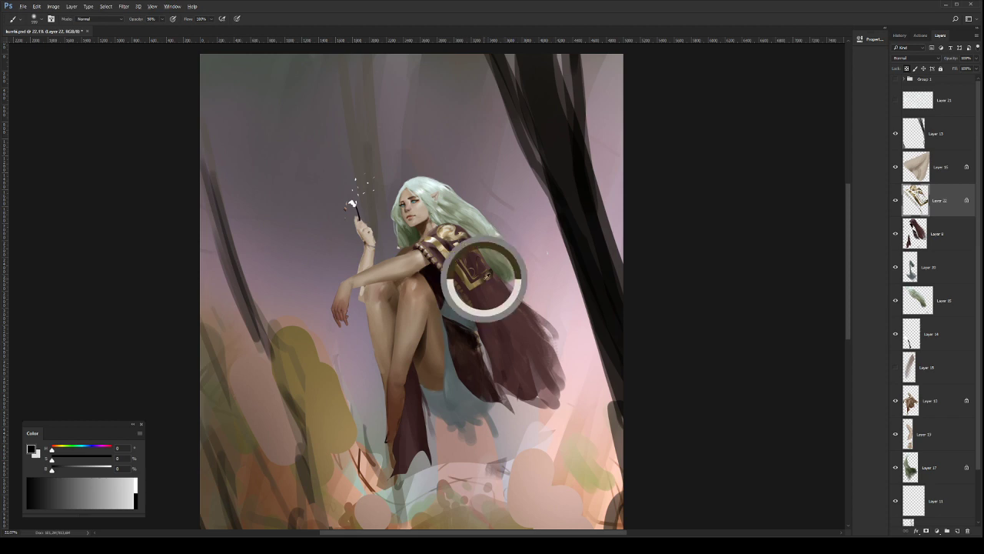
mouse_move(464, 230)
left_mouse_down()
mouse_move(503, 299)
mouse_move(481, 301)
mouse_move(491, 270)
mouse_move(480, 288)
mouse_move(509, 291)
left_mouse_up()
left_click(527, 321)
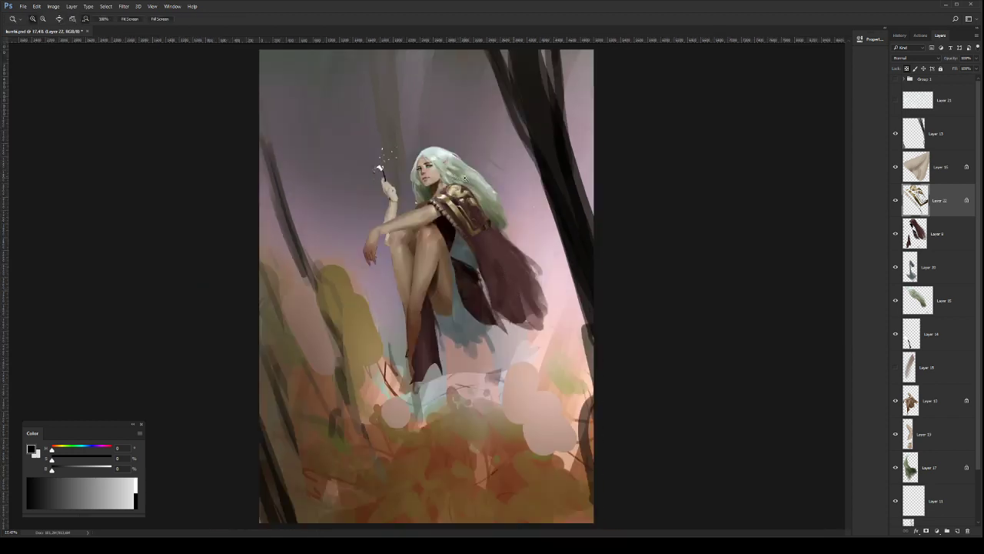
Step: Select the maroon cloak layer, lock its transparent pixels, and sample a cloak color for the brush
left_click(462, 183)
left_click(934, 245)
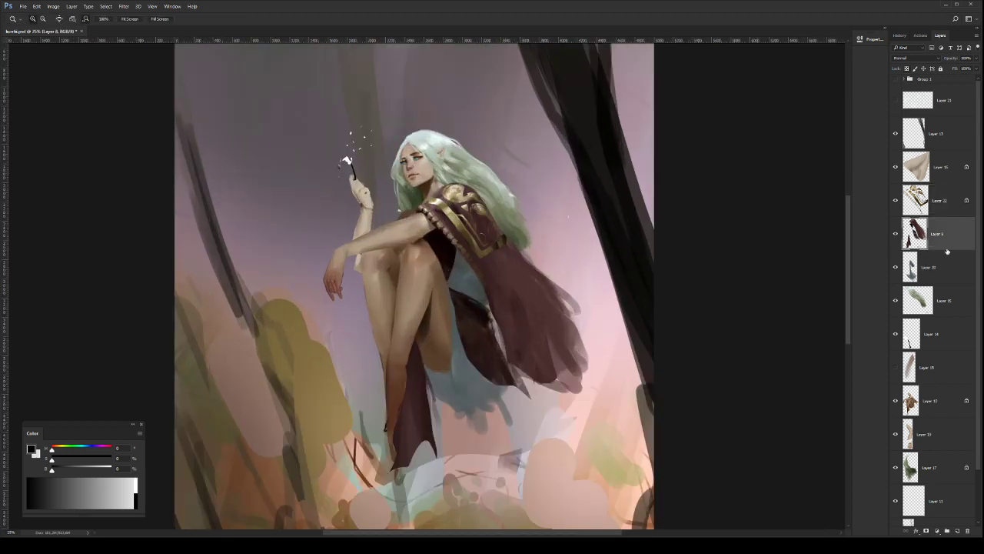
key("b")
left_click_drag(477, 212, 500, 259)
left_click(496, 244, "alt")
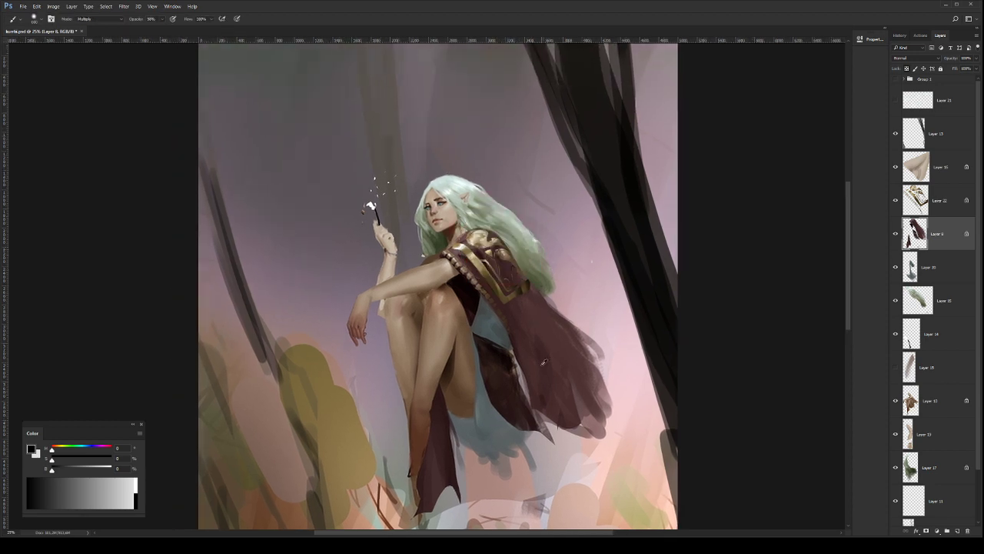
left_click(459, 249, "alt")
Step: Switch to the gold ornament layer and outline the whole shoulder decoration with a freehand lasso selection
left_click(927, 199)
key("ctrl+t")
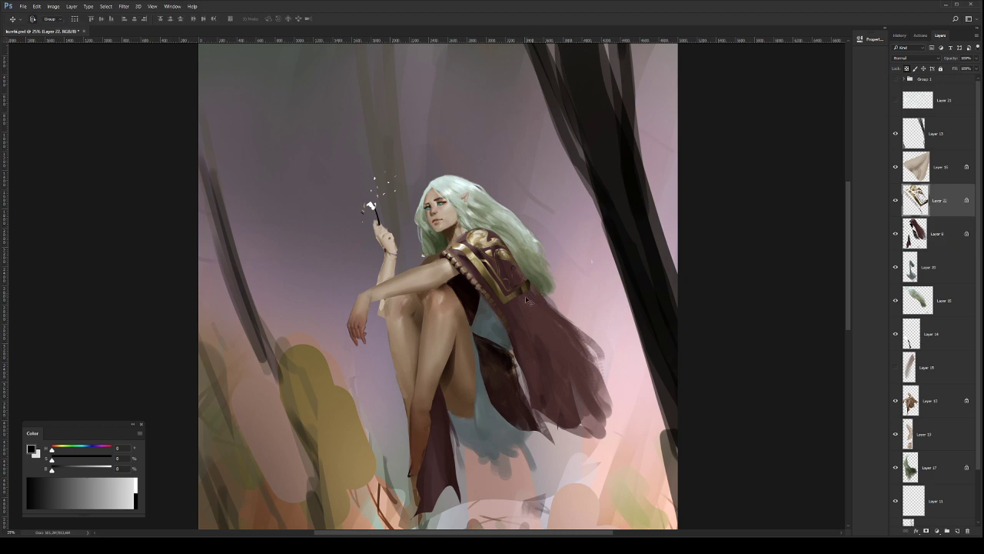
key("Return")
key("l")
mouse_move(561, 298)
left_mouse_down()
mouse_move(556, 268)
mouse_move(464, 209)
left_mouse_up()
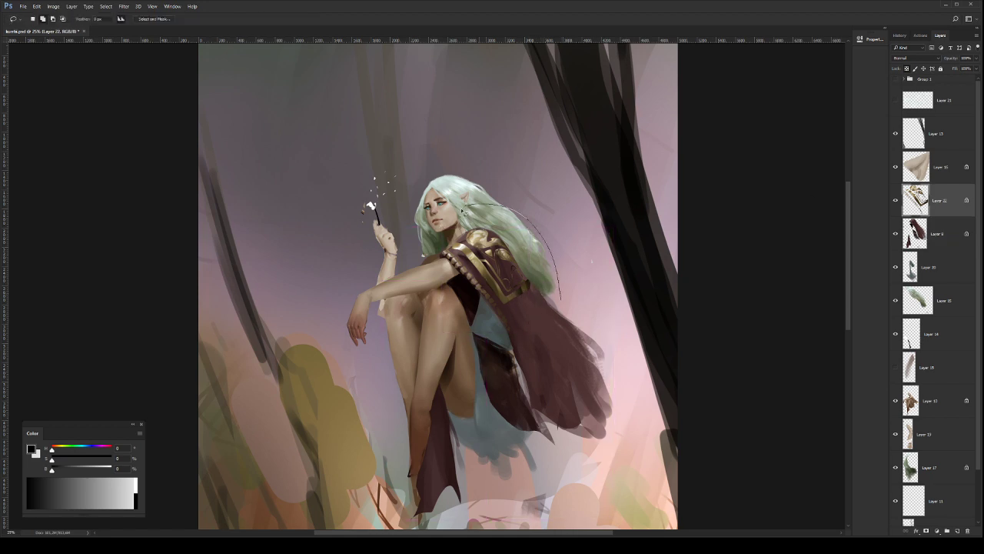
left_click_drag(447, 247, 536, 321)
key("ctrl+t")
left_click(289, 20)
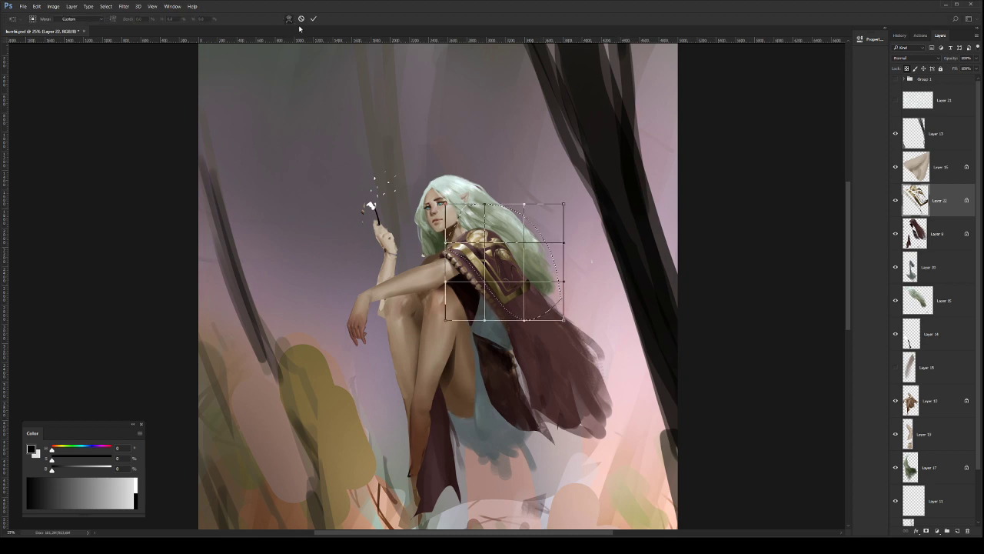
key("Escape")
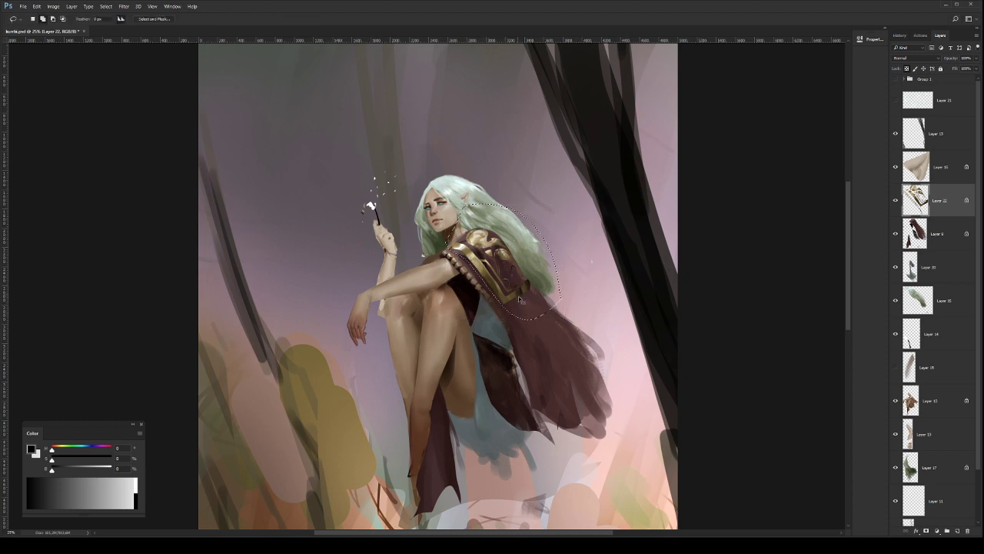
Step: Widen the selected shoulder ornaments slightly on both sides, skew their upper edge a little, and deselect
key("ctrl+t")
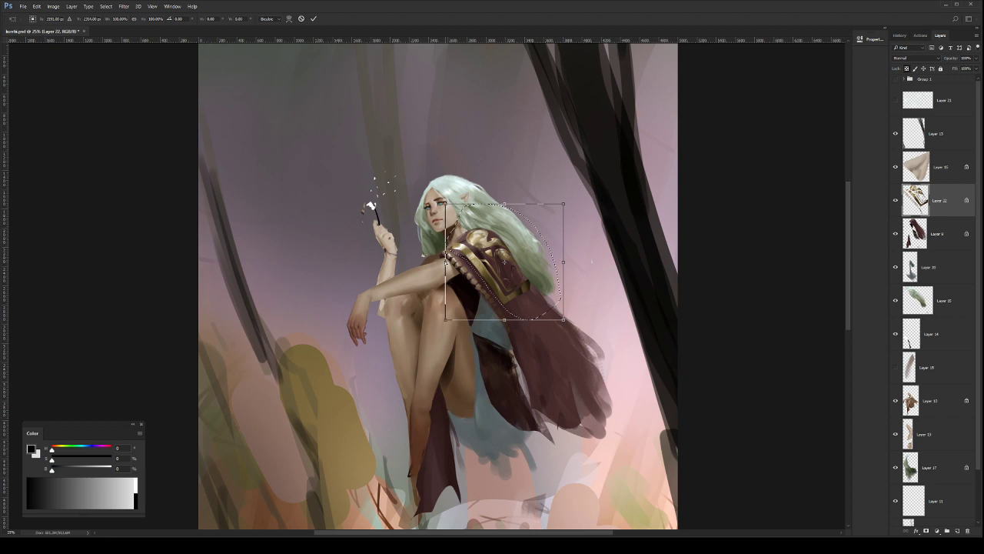
left_click_drag(446, 262, 438, 262)
left_click_drag(565, 263, 569, 263)
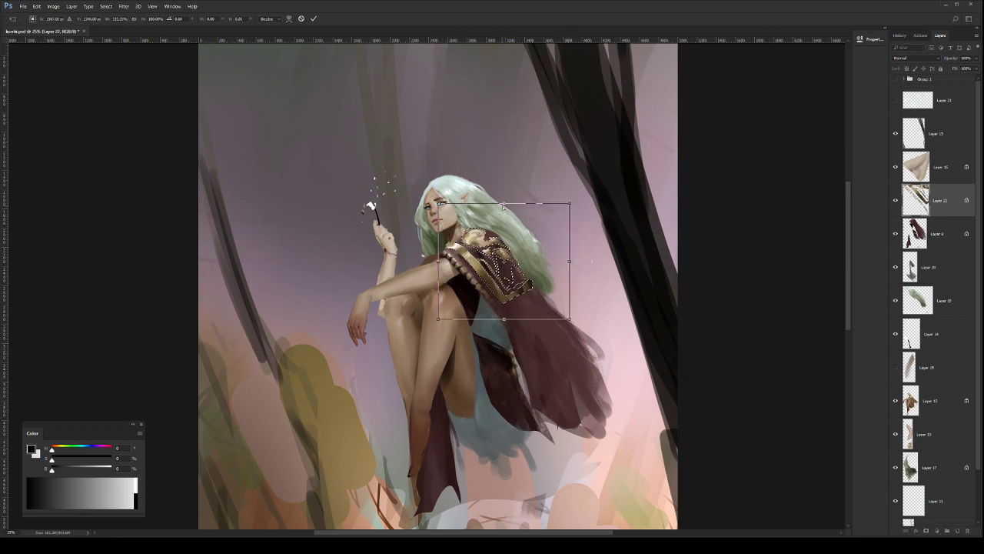
left_click_drag(502, 206, 506, 204)
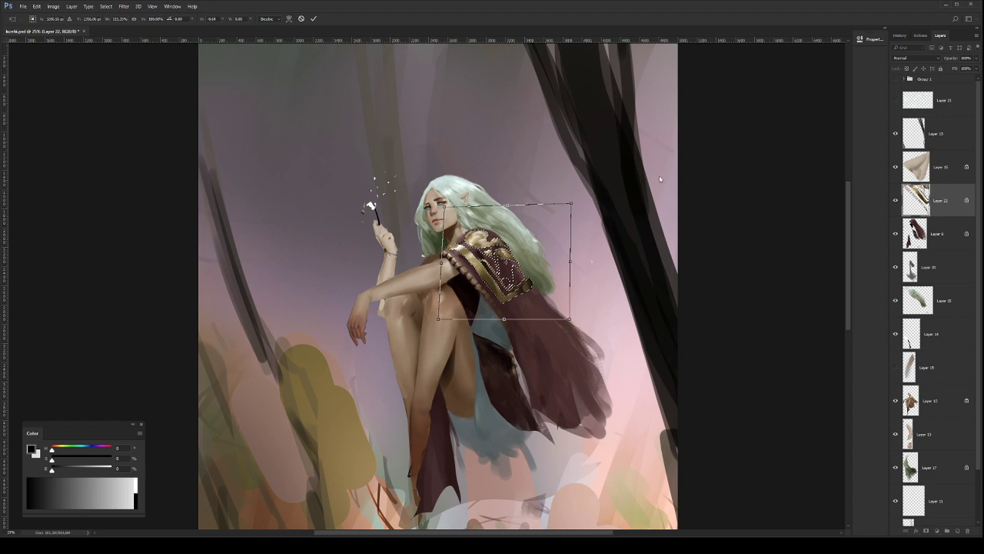
key("Return")
key("ctrl+d")
Step: Paint over the maroon fabric around the shoulder ornaments on the cloak layer with the Normal brush
key("z")
mouse_move(561, 270)
left_mouse_down()
mouse_move(543, 284)
mouse_move(556, 282)
left_mouse_up()
left_click_drag(533, 248, 548, 293)
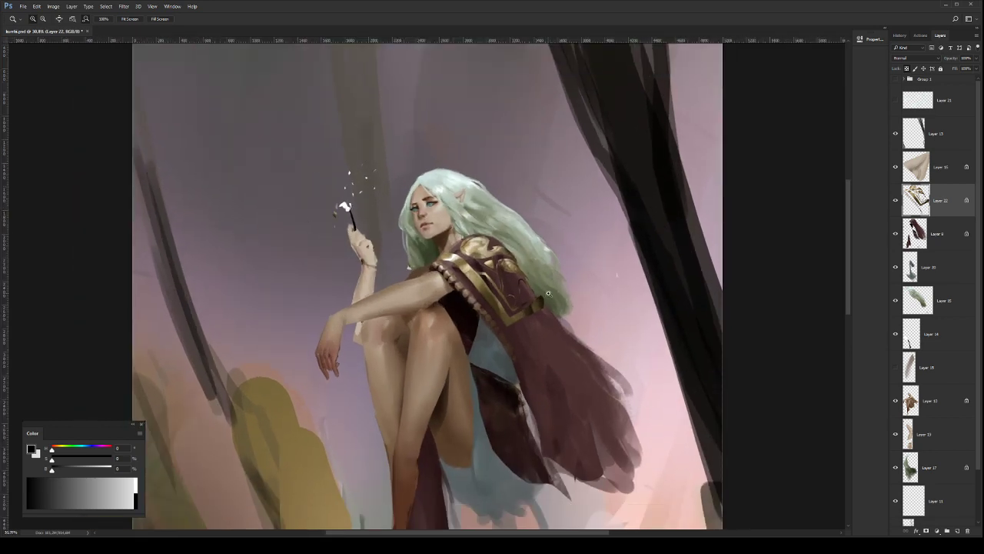
left_click(922, 240)
key("b")
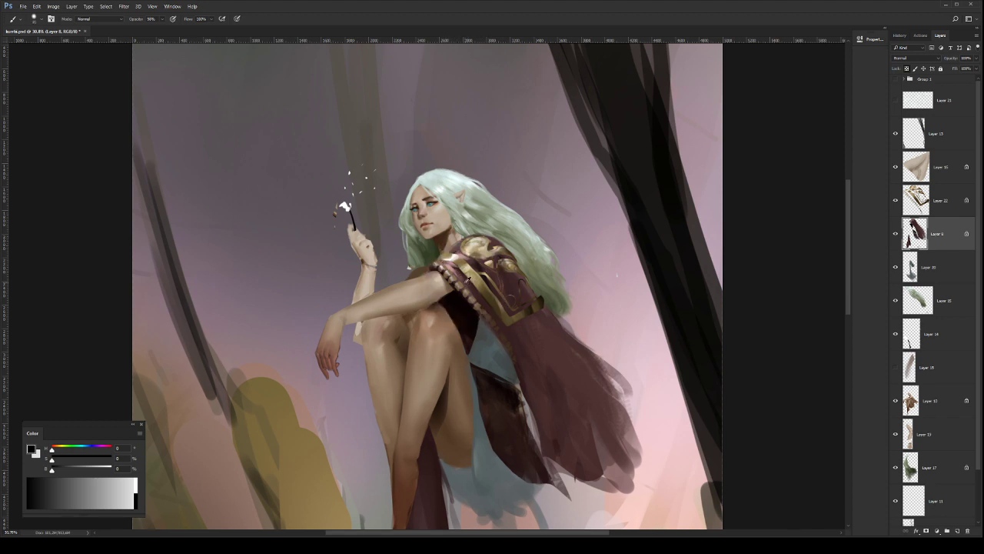
left_click_drag(517, 285, 471, 262)
mouse_move(534, 284)
left_mouse_down()
mouse_move(560, 296)
mouse_move(552, 292)
mouse_move(588, 286)
mouse_move(536, 284)
mouse_move(504, 311)
mouse_move(511, 323)
mouse_move(583, 292)
left_mouse_up()
Step: Lasso the lower gold band on the ornament layer, then stretch, skew and warp it to follow the cloak's drape
left_click(936, 206)
key("l")
key("ctrl+t")
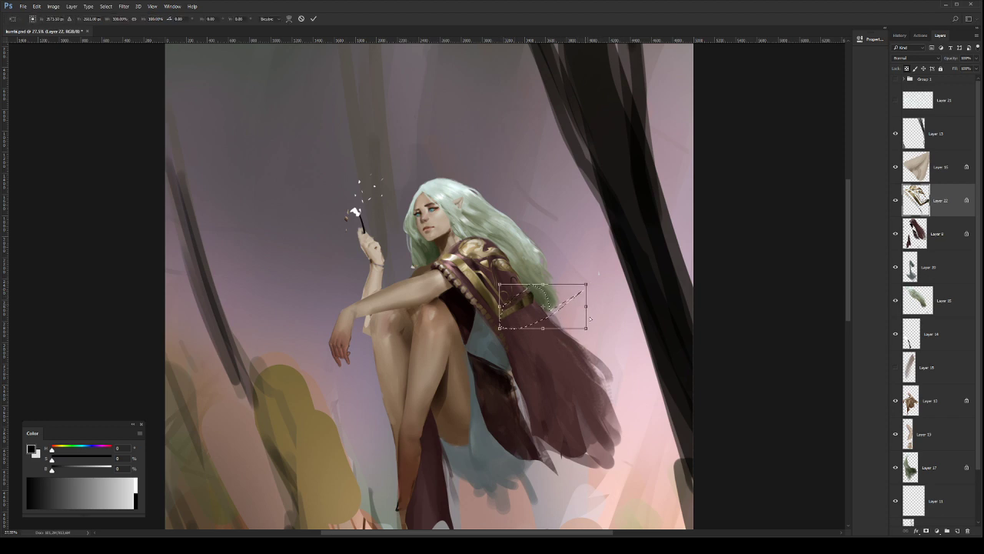
left_click_drag(584, 314, 656, 390)
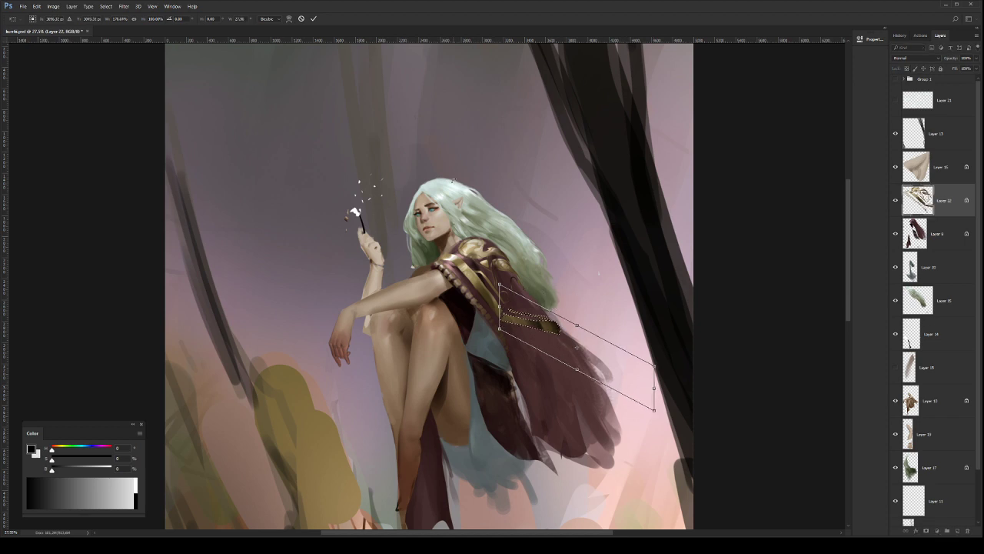
left_click(290, 18)
left_click_drag(542, 321, 541, 329)
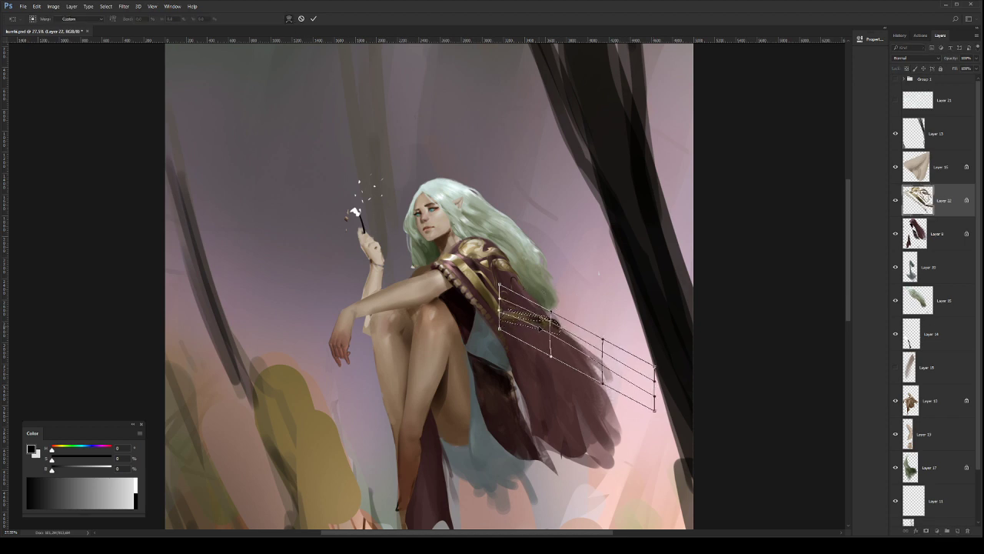
key("Return")
Step: Touch up the reshaped gold band with the brush and erase excess paint from the nearby shoulder ornaments
key("b")
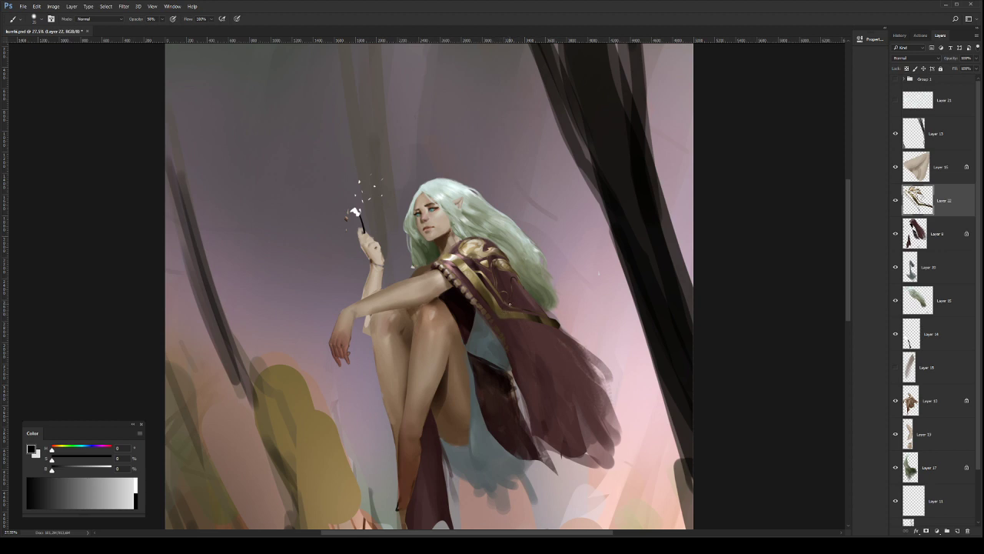
key("e")
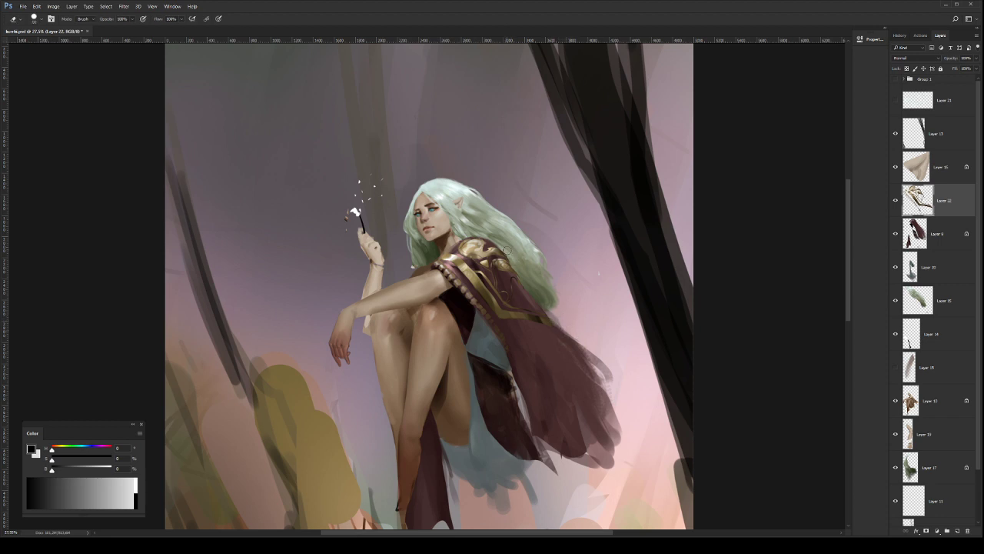
mouse_move(519, 268)
left_mouse_down()
mouse_move(525, 282)
mouse_move(496, 295)
left_mouse_up()
key("b")
key("z")
left_click(455, 194)
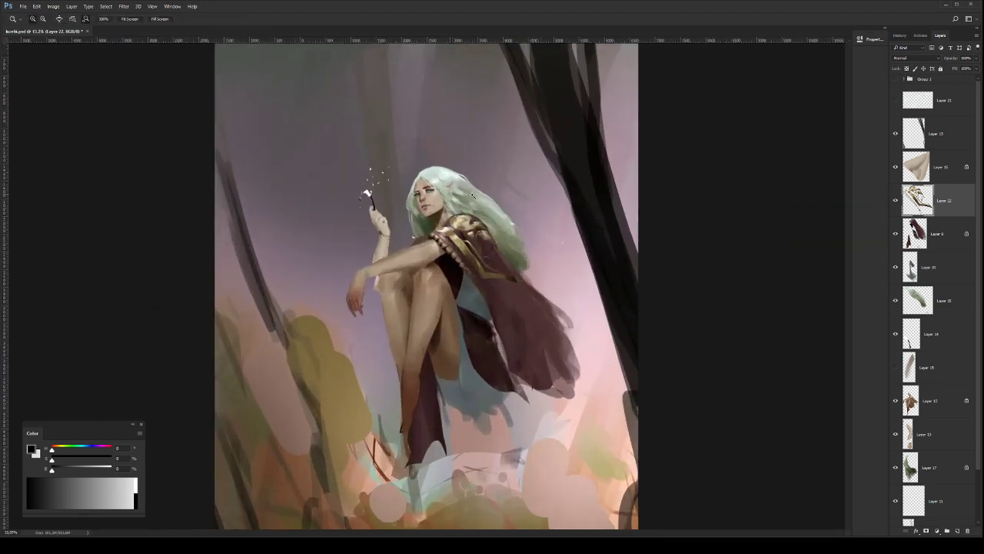
Step: Add more gold detail to the lower shoulder trim with a slightly larger brush
key("b")
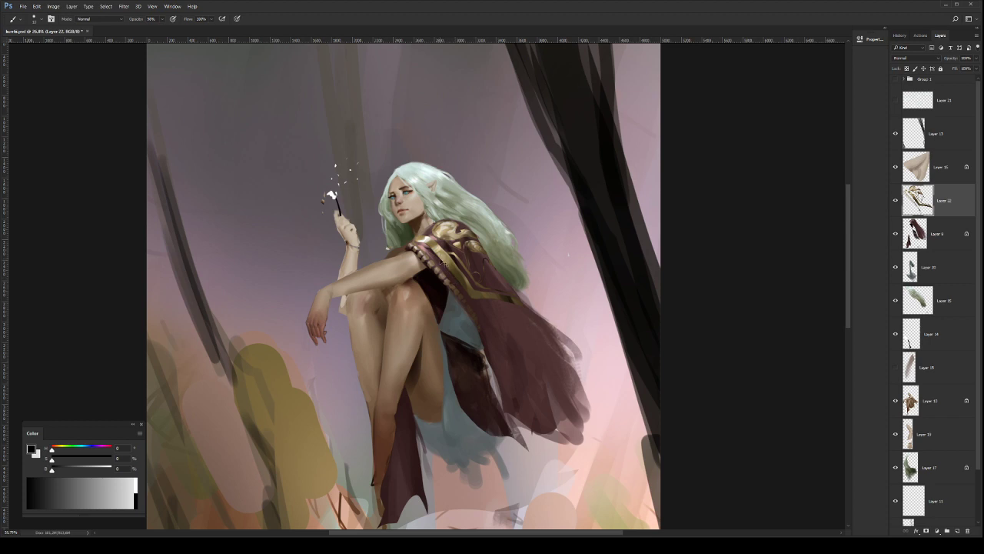
key("bracketright")
key("z")
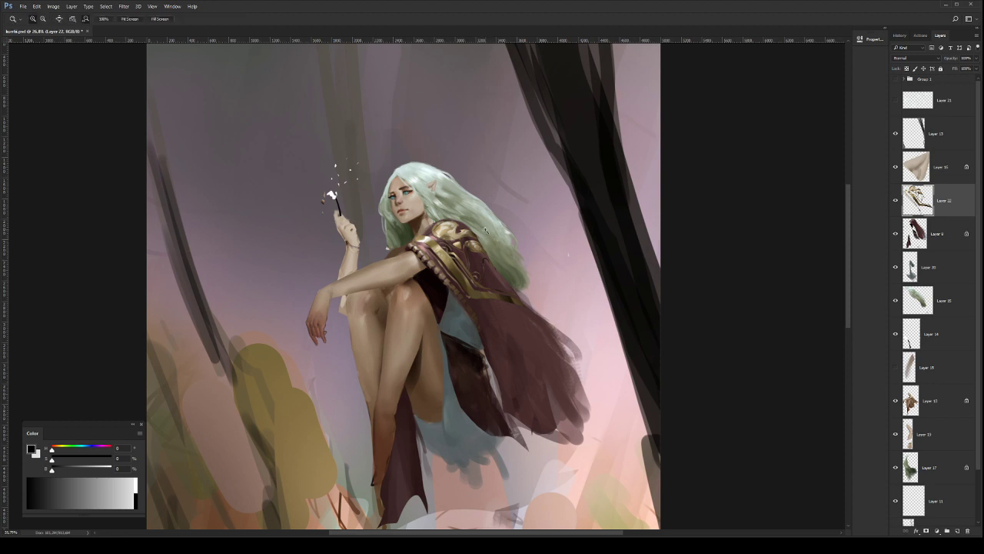
left_click(496, 234, "alt")
left_click(504, 227, "alt")
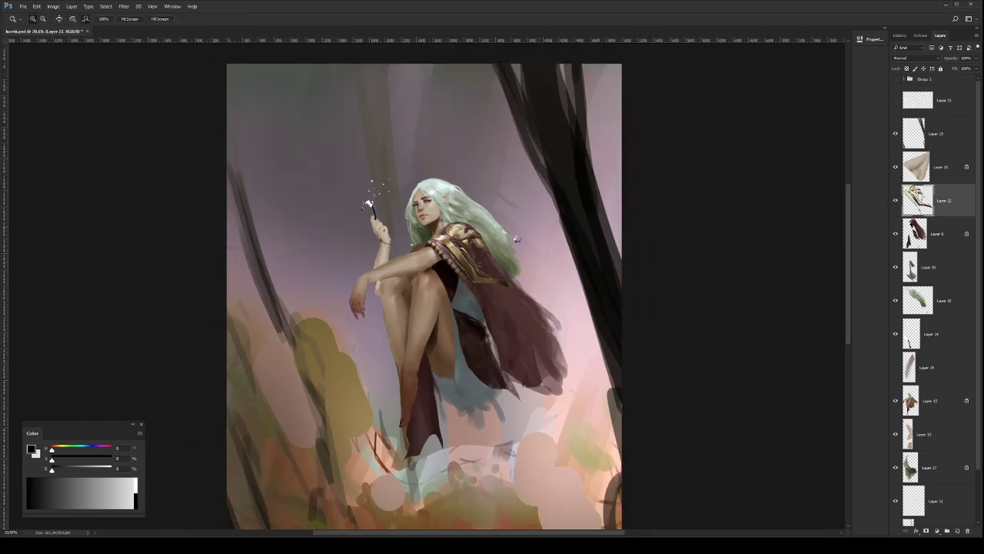
Step: Flip the canvas horizontally and refine the gold scrollwork and trim on the shoulder with the brush
key("ctrl+shift+h")
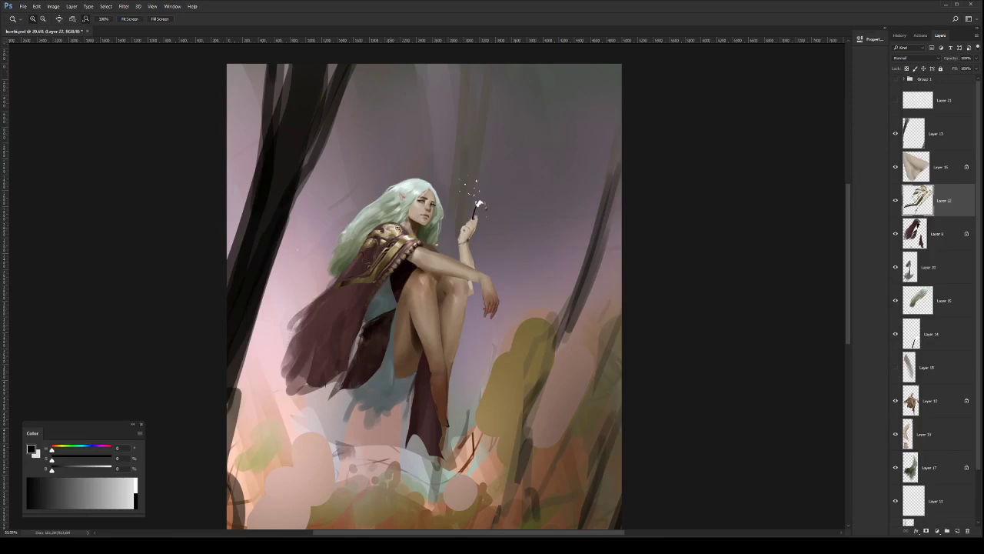
mouse_move(387, 225)
left_mouse_down()
mouse_move(427, 226)
mouse_move(494, 292)
left_mouse_up()
key("b")
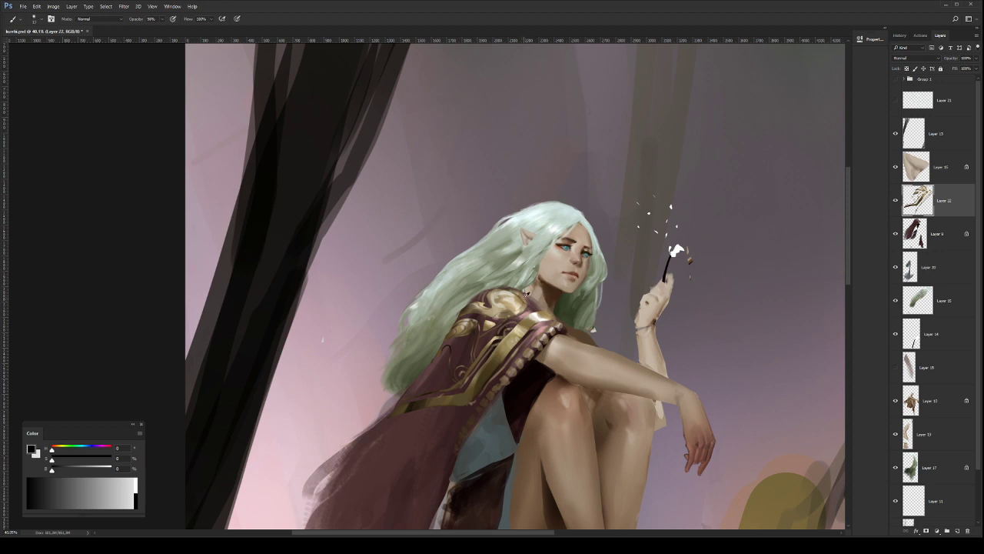
Step: Unlock the cloak layer's transparent pixels and touch up the cloak's edge below the neck
left_click(947, 229)
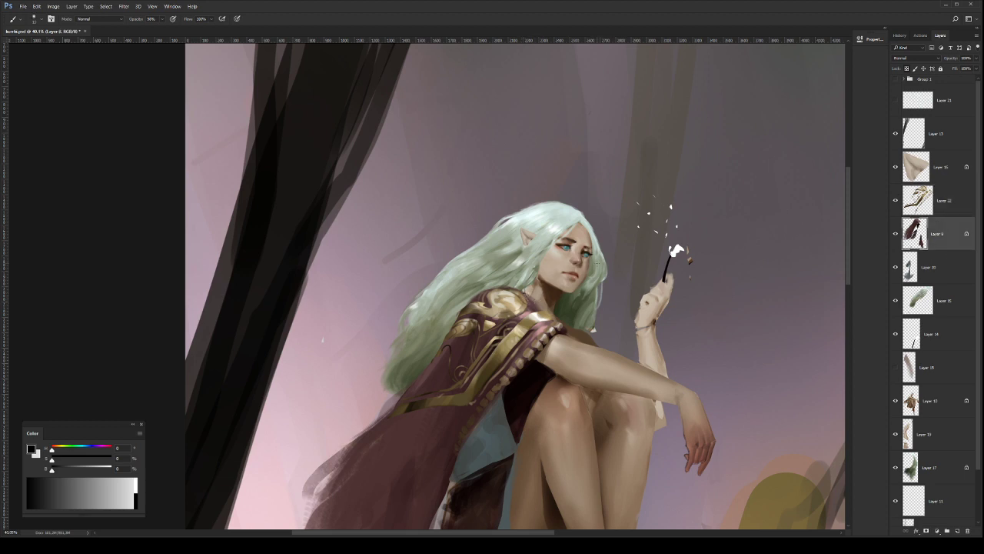
key("slash")
mouse_move(540, 306)
left_mouse_down()
mouse_move(547, 314)
mouse_move(531, 310)
left_mouse_up()
key("z")
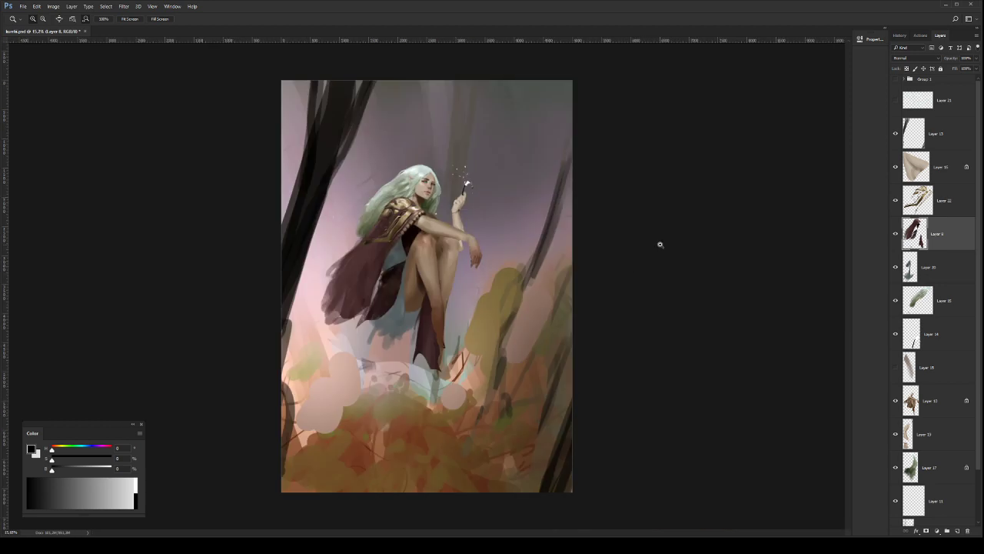
Step: Flip the canvas back and recolor the cloak to a dark teal with color adjustments
scroll(621, 287, "down", 1)
key("F2")
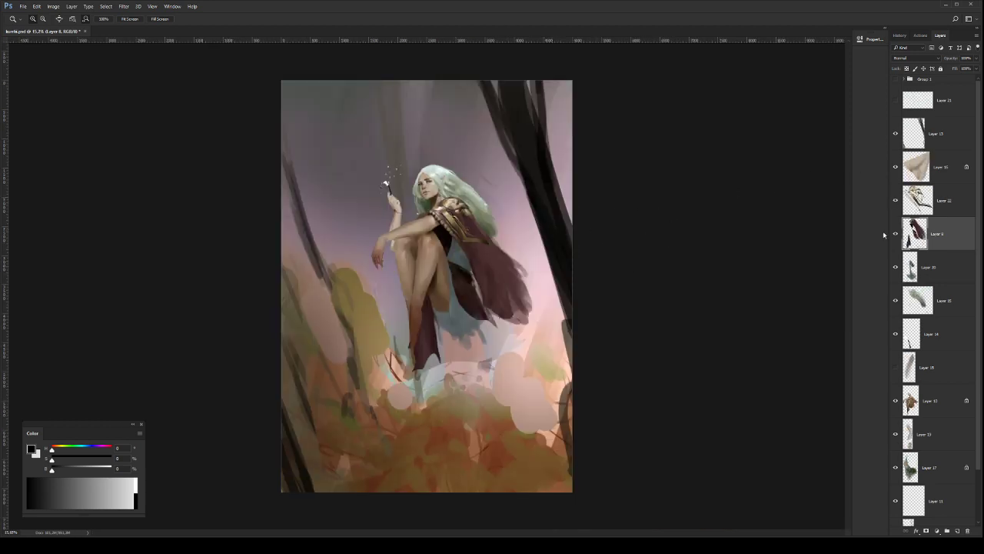
key("i")
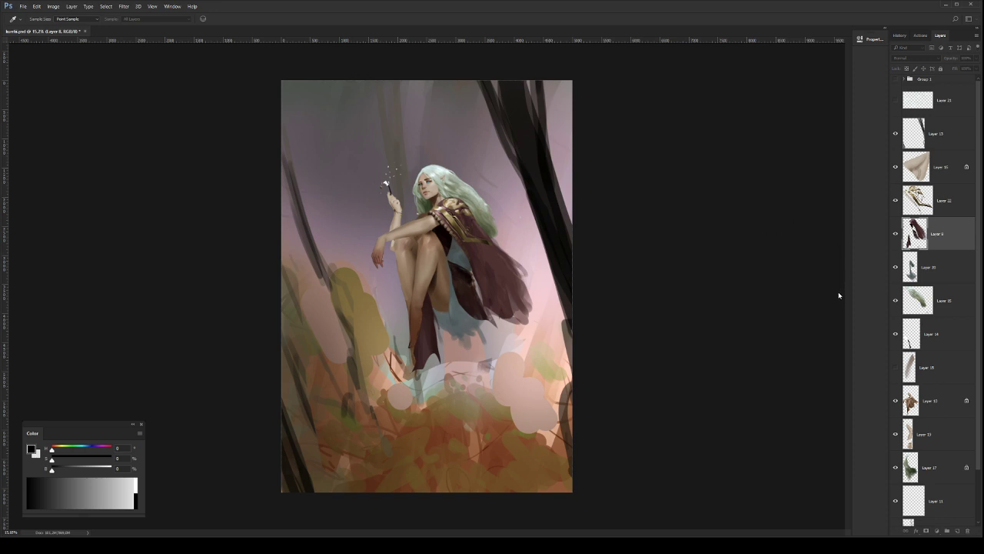
mouse_move(838, 292)
left_mouse_down()
mouse_move(855, 292)
mouse_move(824, 286)
left_mouse_up()
key("ctrl+alt+z")
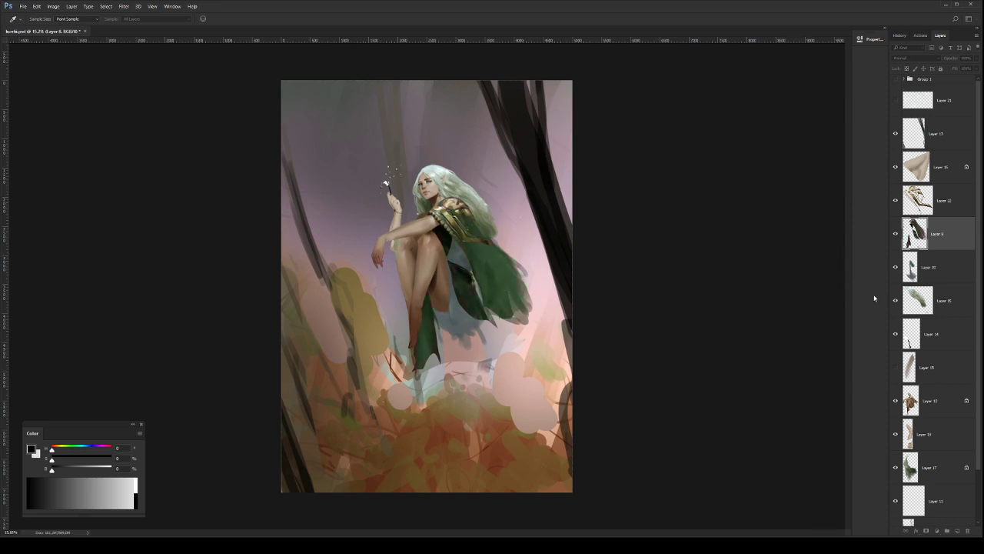
left_click_drag(904, 304, 864, 300)
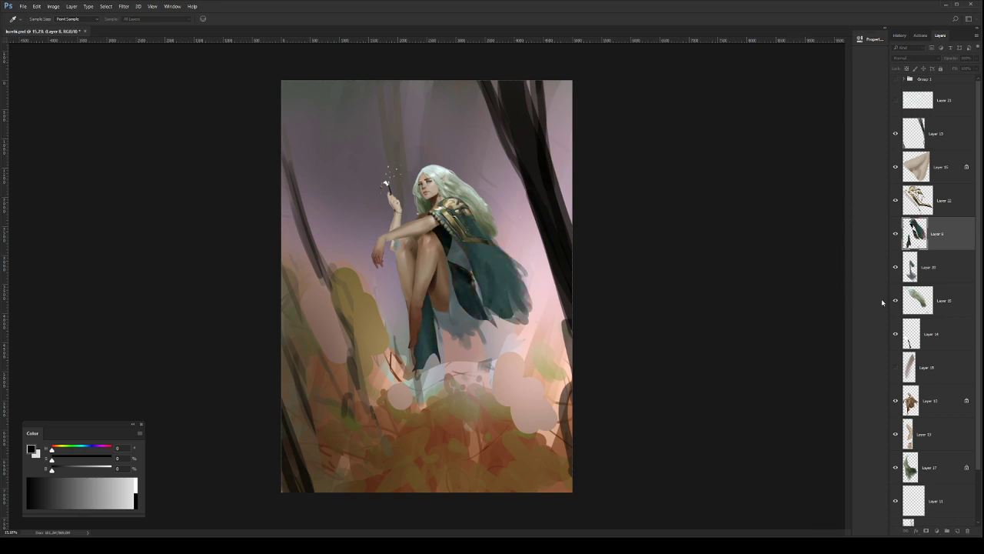
mouse_move(833, 329)
left_mouse_down()
mouse_move(814, 329)
mouse_move(830, 328)
left_mouse_up()
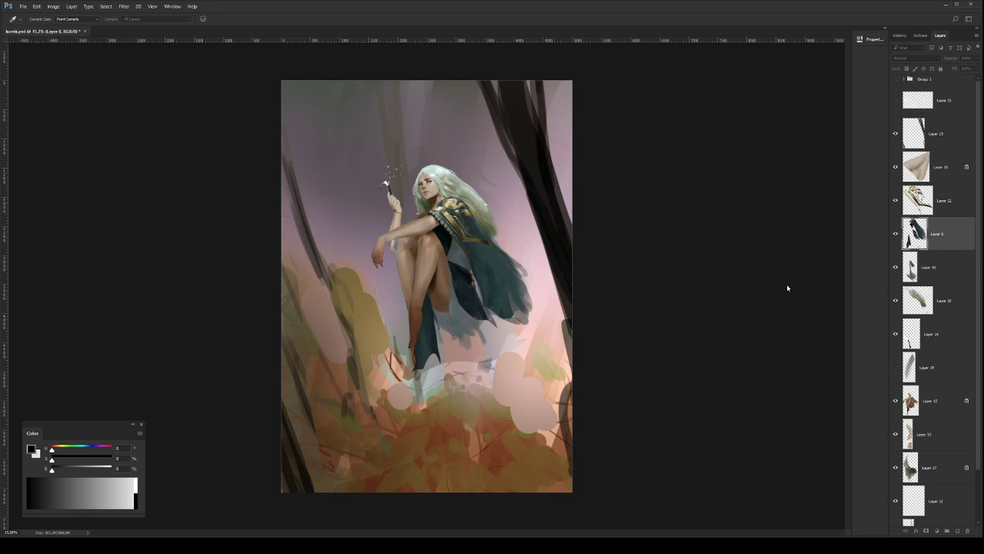
key("ctrl+z")
key("ctrl+z")
key("ctrl+z")
key("z")
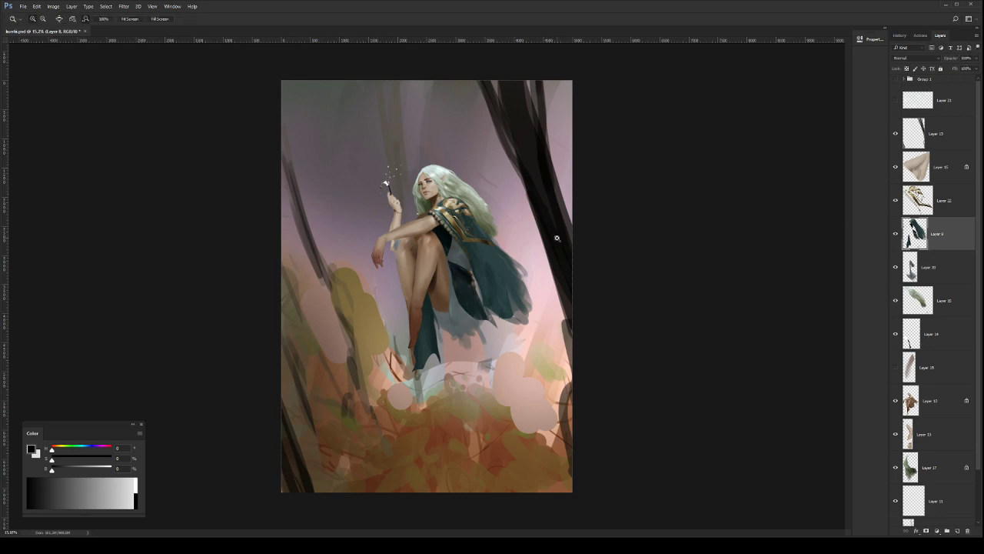
Step: Adjust the color of the gold shoulder ornaments on their layer to suit the teal cloak
left_click_drag(430, 200, 519, 239)
left_click_drag(519, 239, 504, 289)
left_click_drag(467, 260, 519, 264)
left_click(935, 205)
key("i")
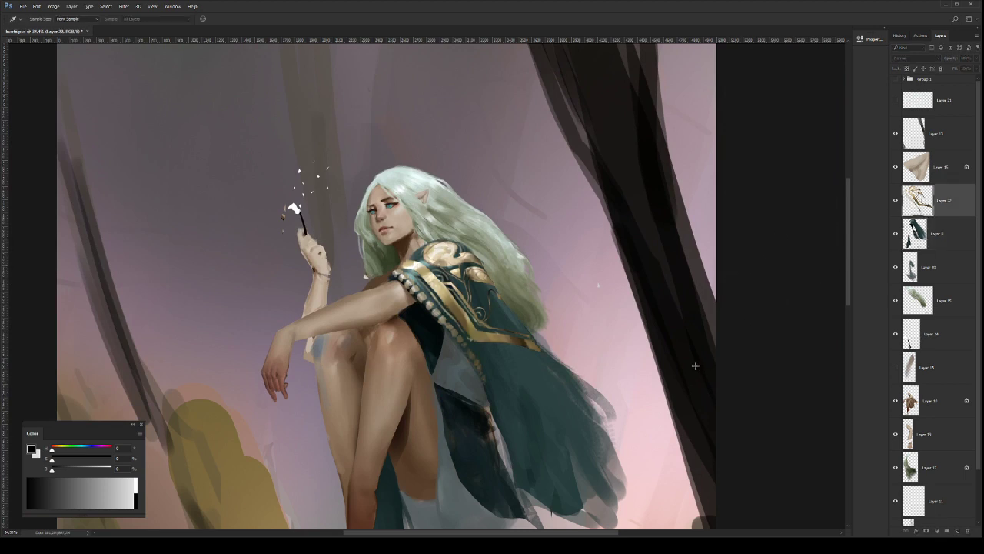
mouse_move(699, 368)
left_mouse_down()
mouse_move(709, 376)
mouse_move(699, 369)
left_mouse_up()
key("ctrl+z")
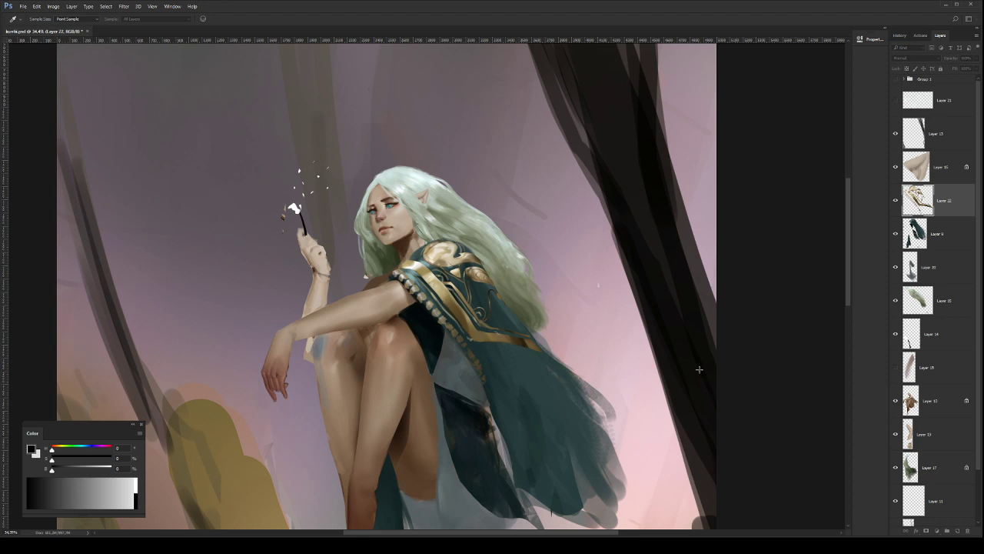
key("ctrl+z")
key("ctrl+z")
key("ctrl+z")
key("ctrl+z")
key("z")
Step: Save the document and flip the canvas horizontally to continue on the shoulder
left_click_drag(597, 314, 547, 309)
key("ctrl+s")
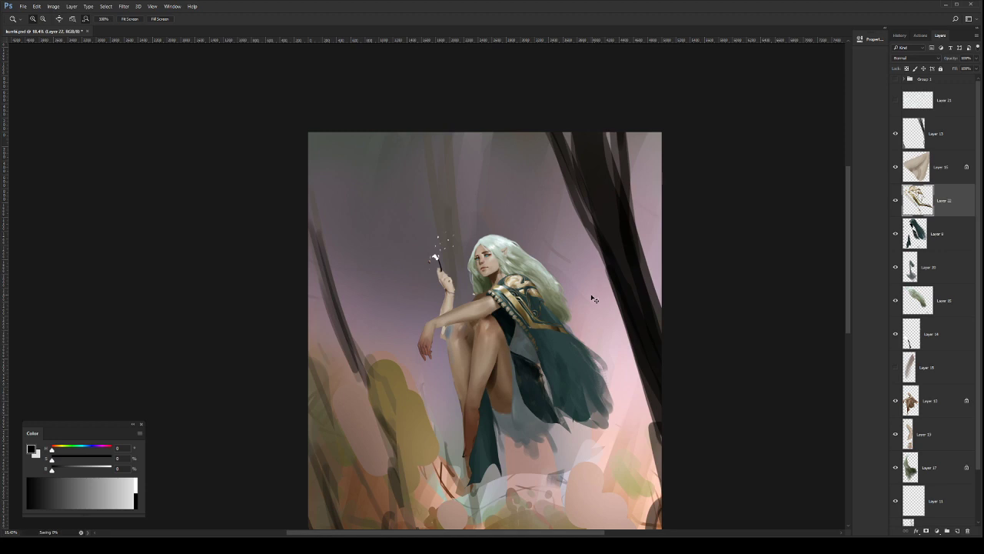
scroll(595, 300, "down", 2)
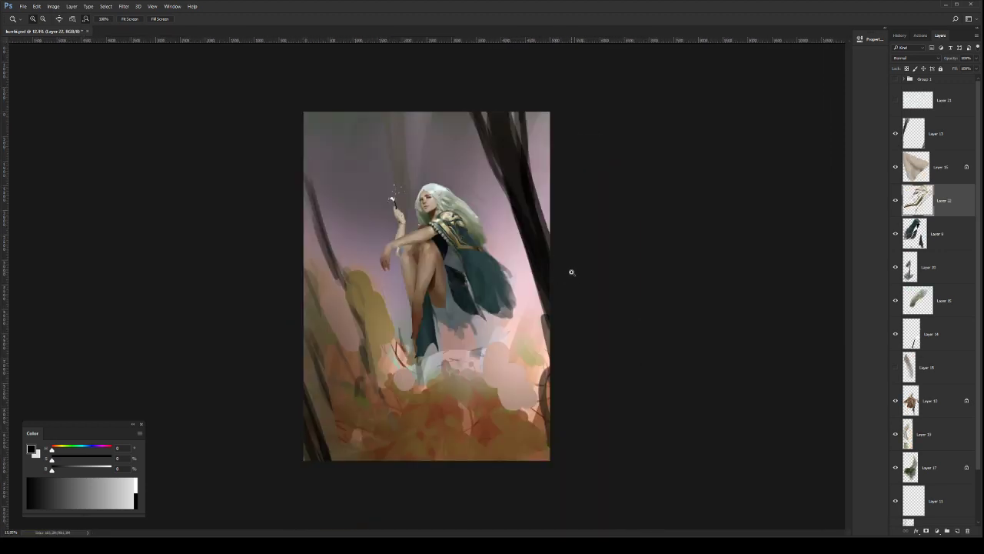
key("ctrl+shift+h")
left_click_drag(416, 230, 486, 230)
left_click_drag(415, 223, 557, 288)
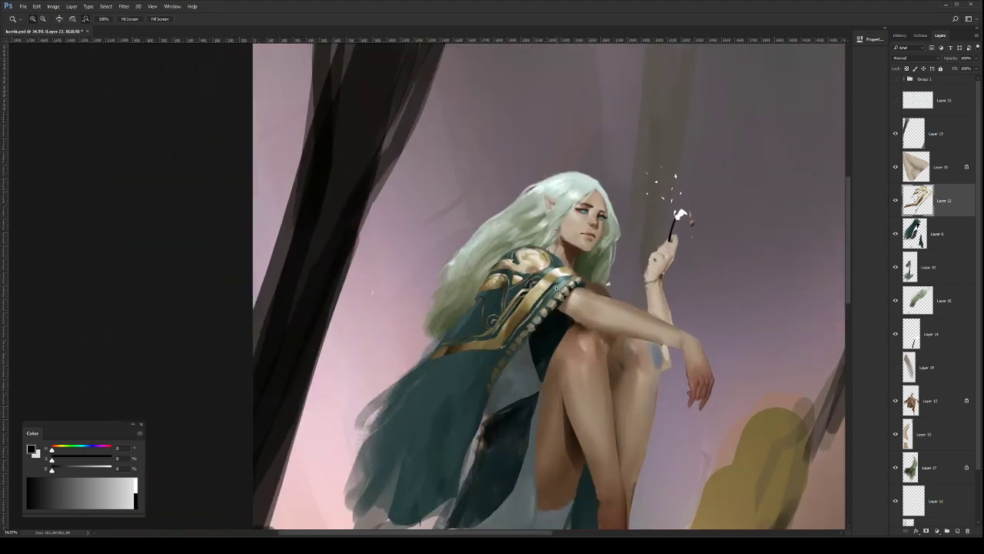
Step: Recolor the cloak to a dark navy blue with a color adjustment on the cloak's layer
key("b")
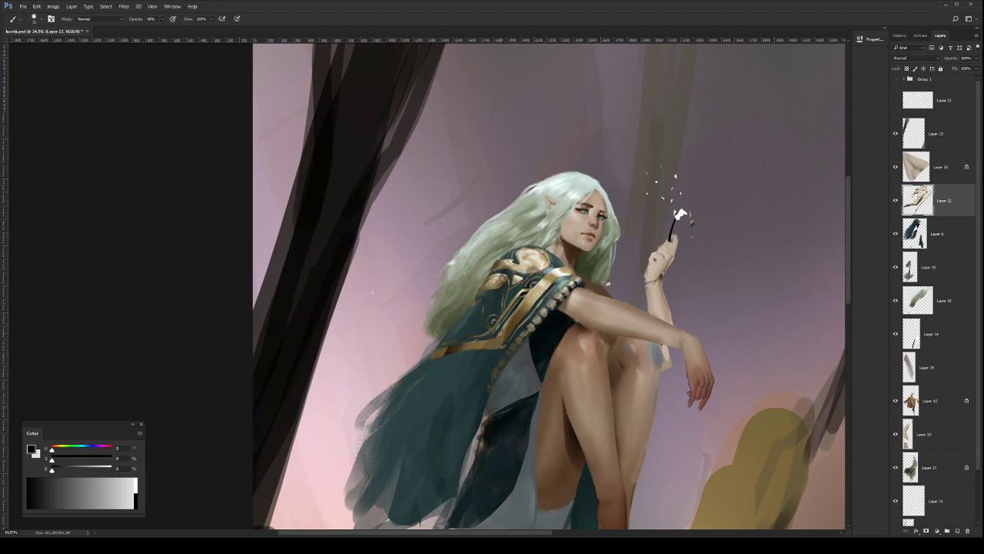
key("z")
left_click_drag(544, 303, 454, 303)
left_click(940, 230)
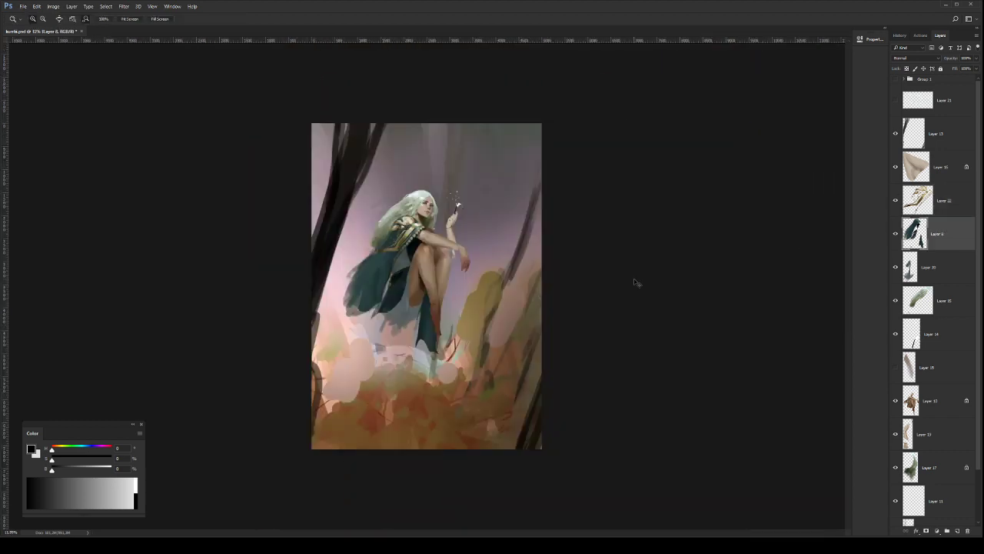
key("i")
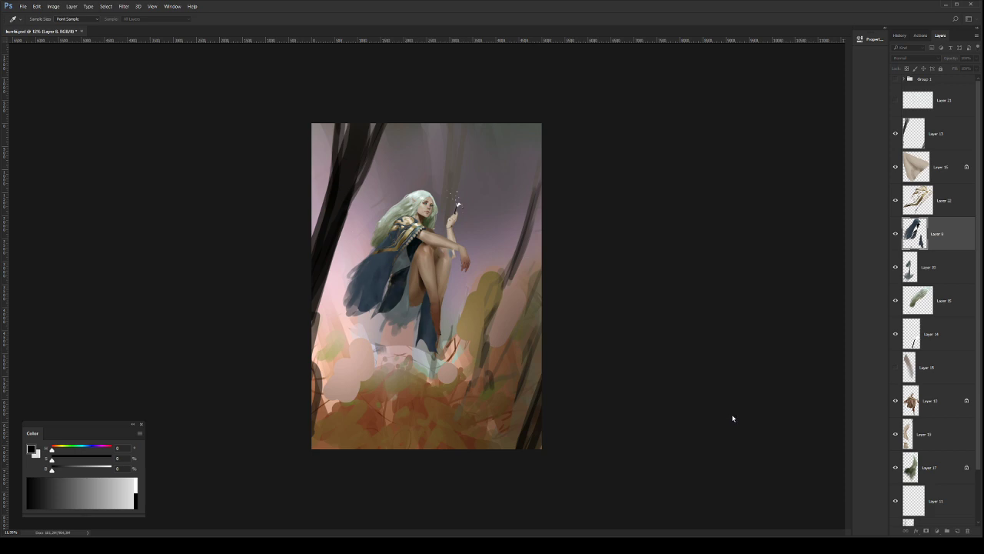
key("z")
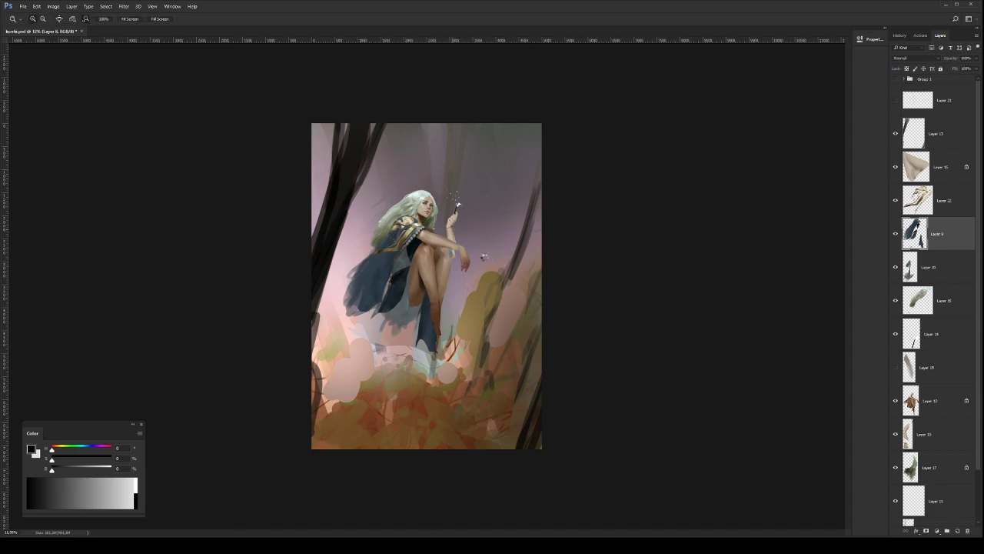
Step: Flip the canvas horizontally to check the navy cloak in the mirrored composition
key("F2")
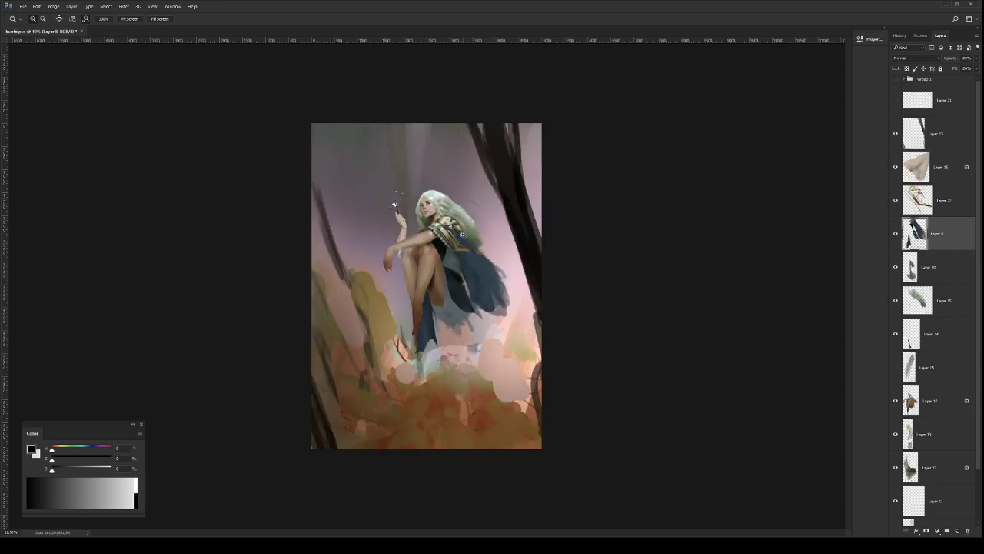
left_click_drag(453, 237, 532, 300)
key("b")
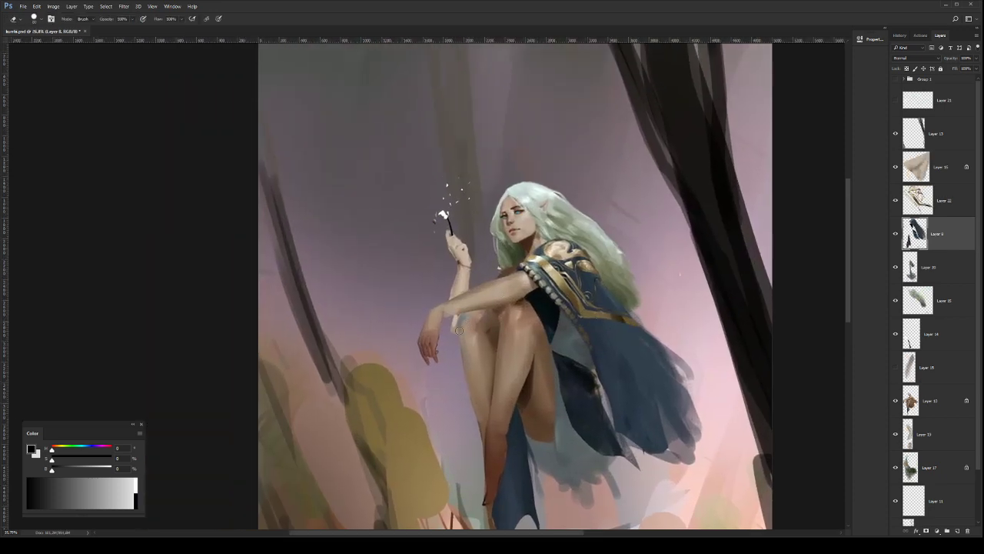
key("z")
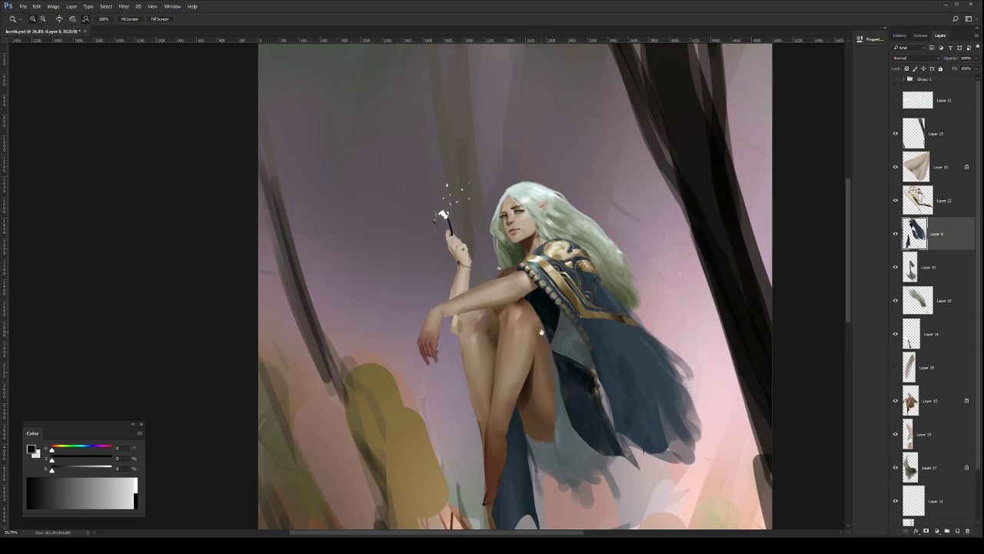
left_click_drag(564, 329, 532, 316)
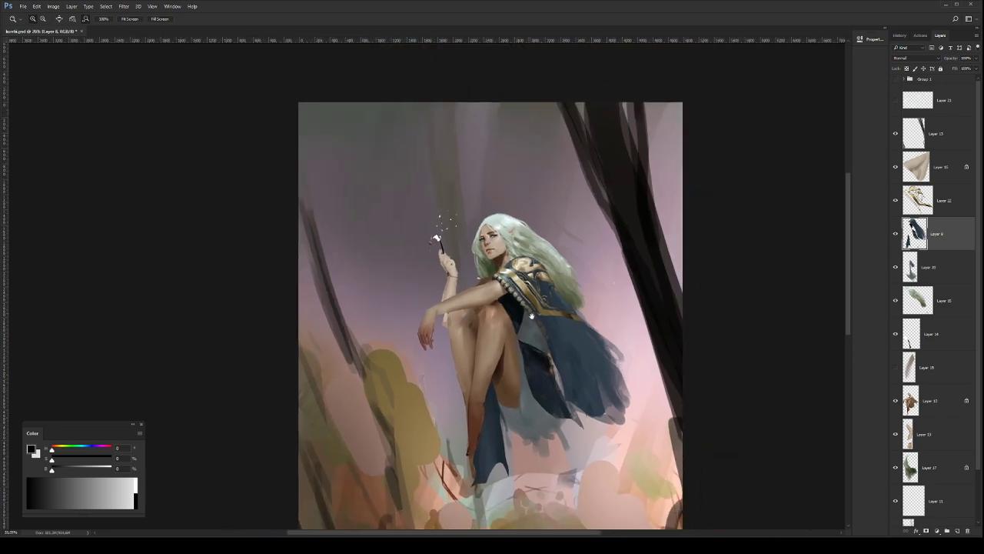
key("b")
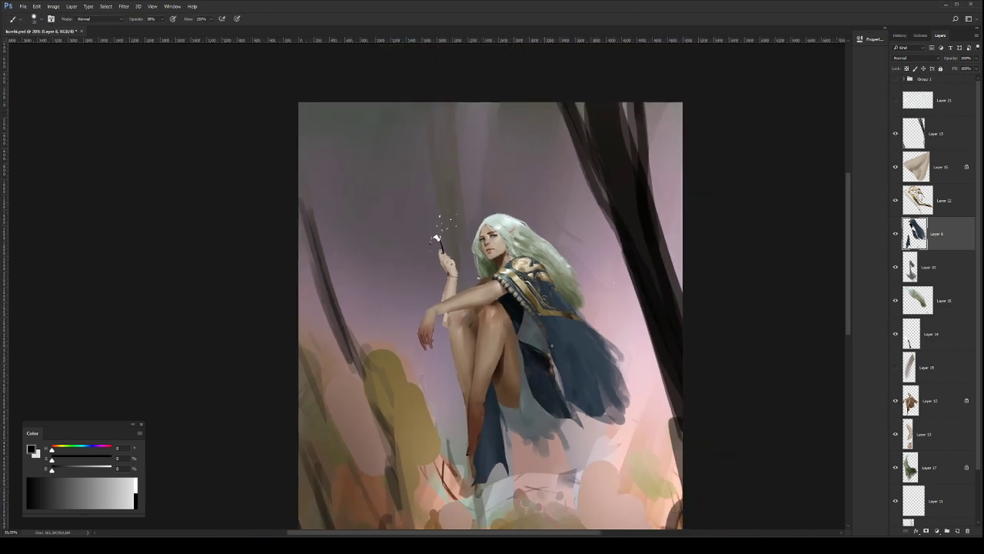
left_click(932, 211)
left_click(948, 272)
left_click(933, 398)
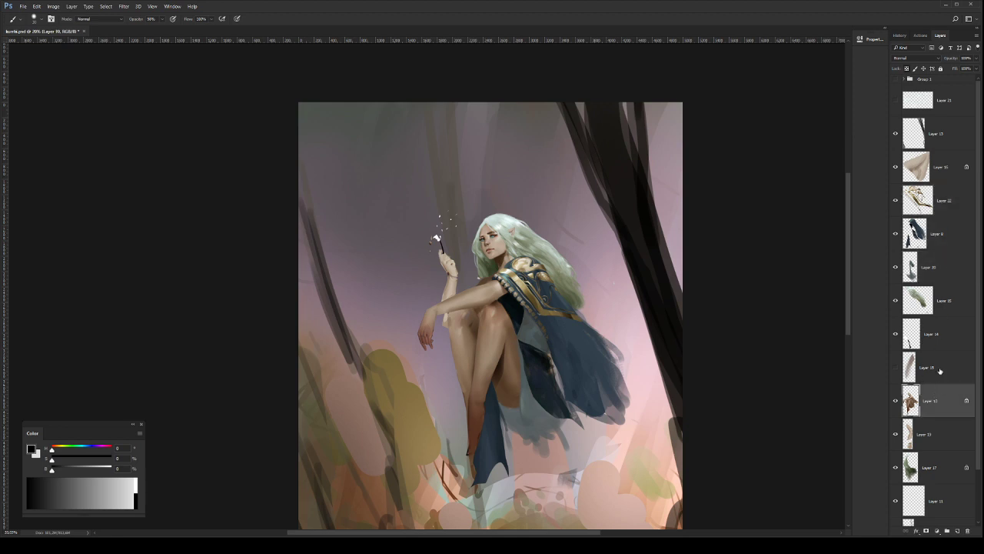
left_click(938, 259)
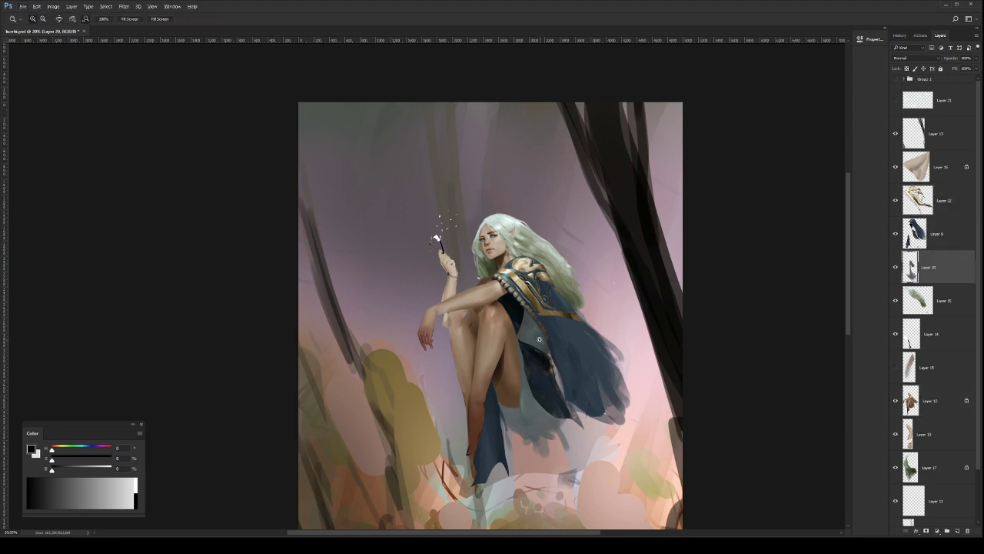
mouse_move(538, 332)
left_mouse_down()
mouse_move(549, 346)
mouse_move(538, 352)
left_mouse_up()
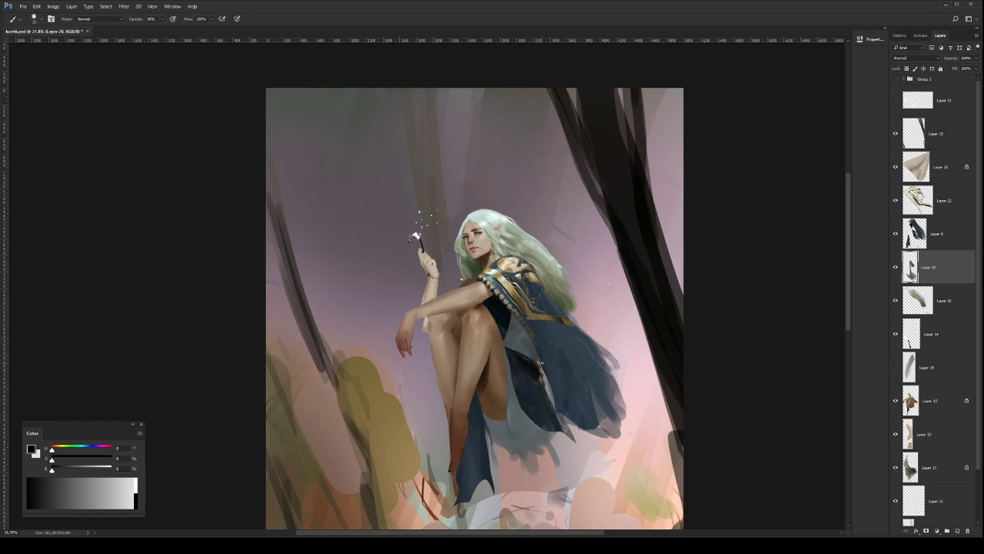
scroll(538, 335, "up", 1)
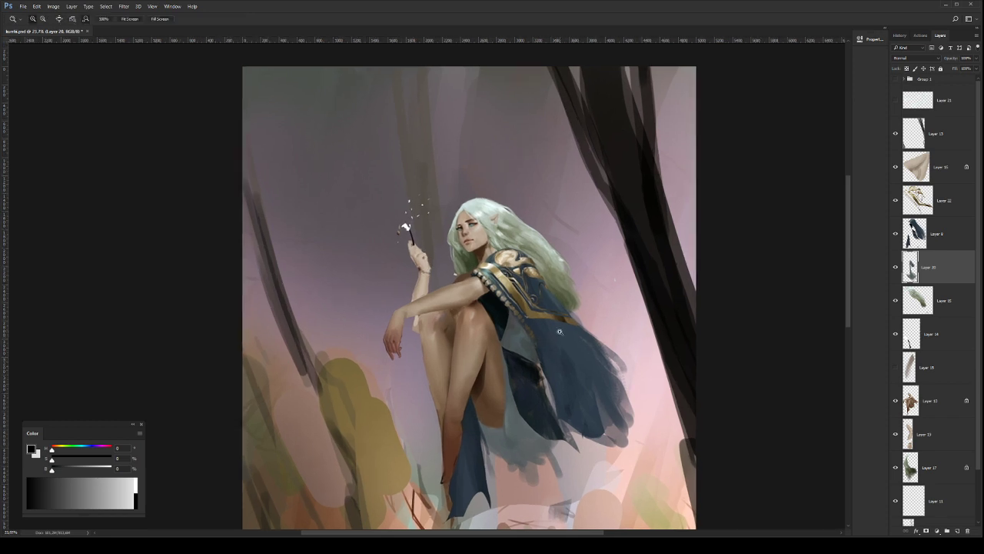
left_click_drag(543, 271, 564, 284)
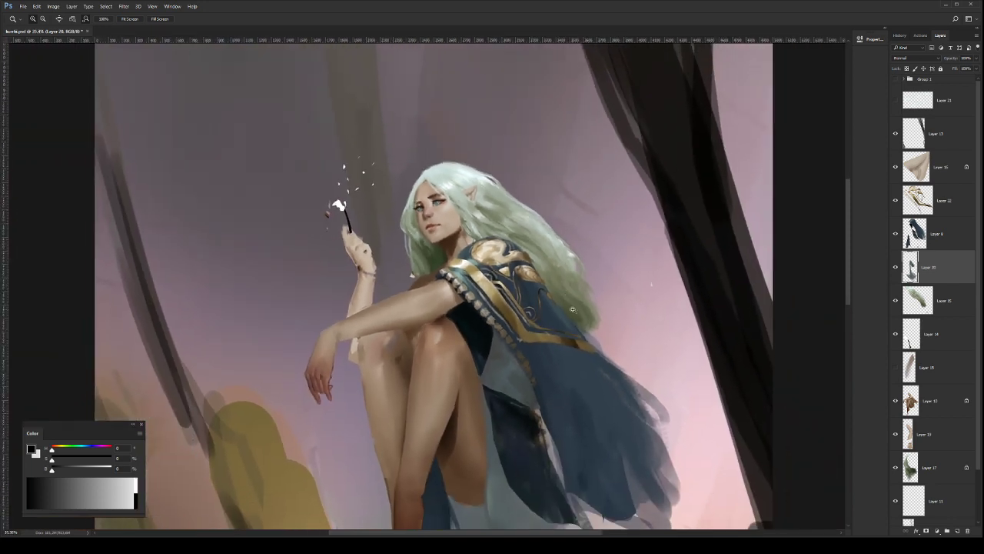
Step: Paint thin gold filigree lines over the cloak's upper back on the ornament layer and clean them up with the Eraser
left_click(936, 201)
key("b")
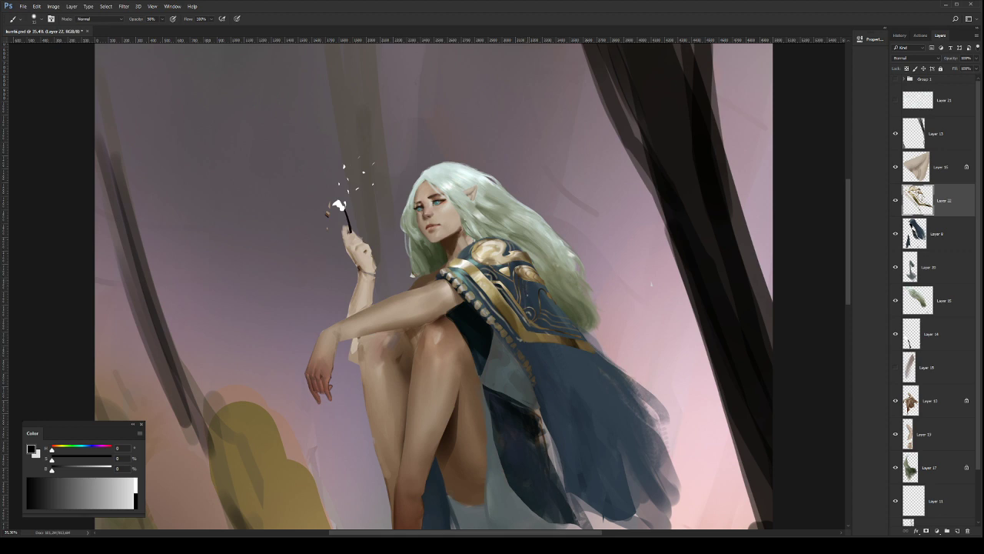
left_click(523, 273, "alt")
key("e")
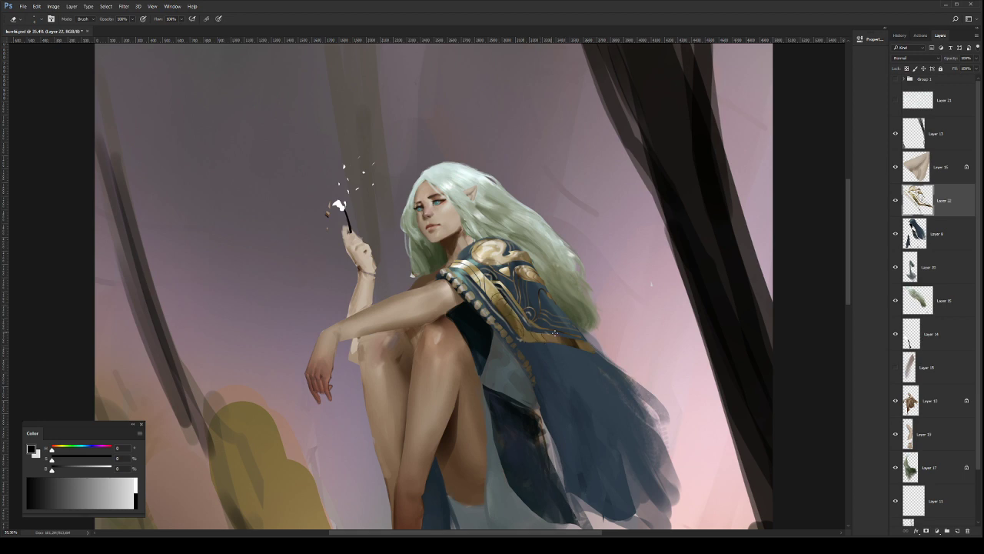
left_click_drag(602, 325, 588, 330)
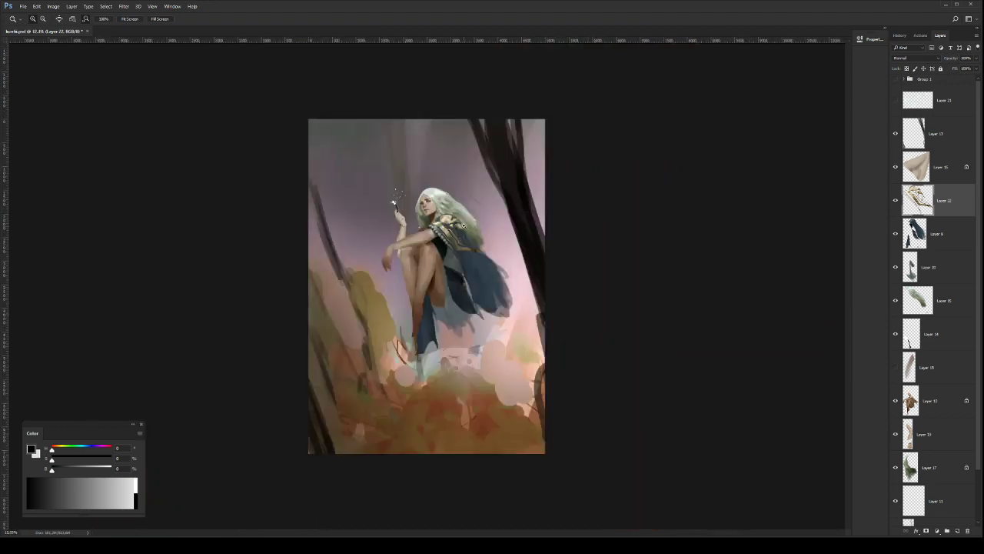
Step: Touch up the gold shoulder ornaments with sampled color, and save the document
left_click_drag(459, 218, 538, 292)
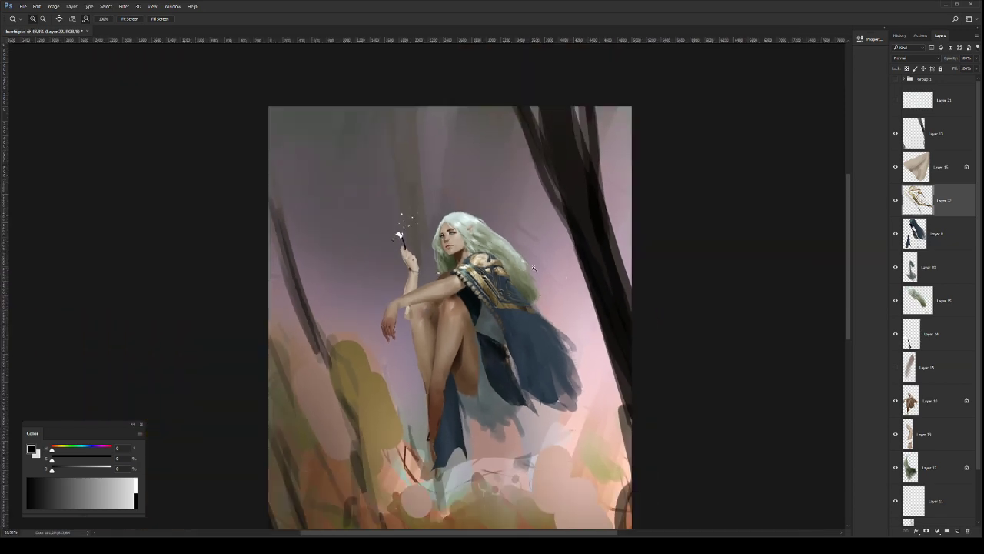
left_click_drag(502, 259, 567, 265)
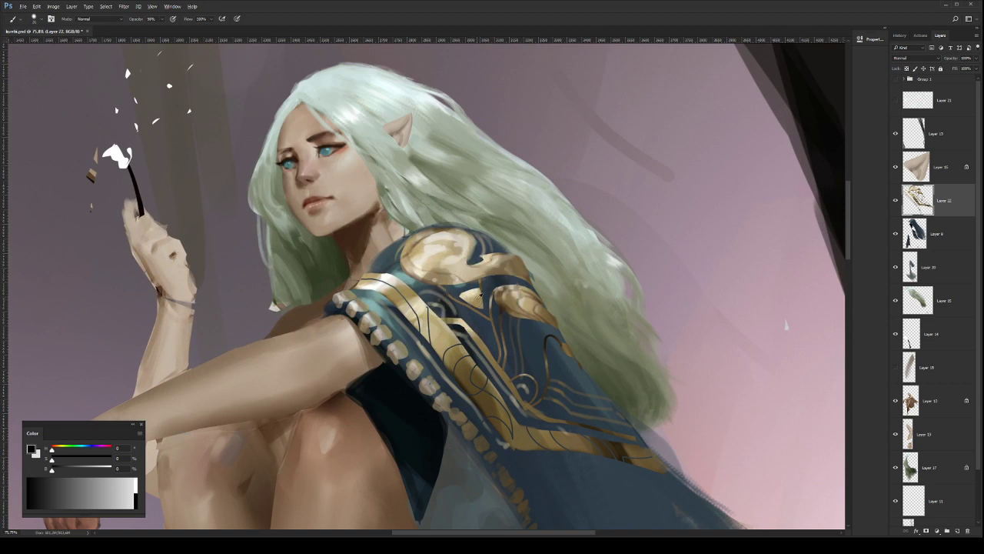
left_click_drag(476, 298, 465, 293)
left_click(475, 297, "alt")
left_click_drag(490, 317, 423, 317)
left_click_drag(572, 319, 538, 294)
key("ctrl+0")
key("ctrl+s")
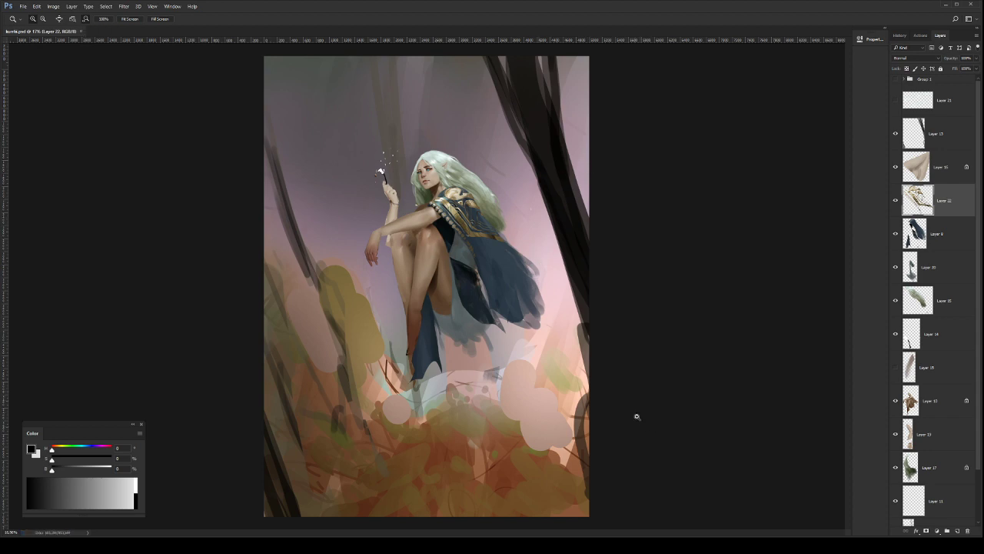
Step: Flip the canvas back and darken the cloak with a large Multiply brush, keeping its layer's transparent pixels locked
key("ctrl+shift+h")
left_click_drag(386, 216, 421, 230)
left_click_drag(423, 232, 483, 273)
left_click(938, 233)
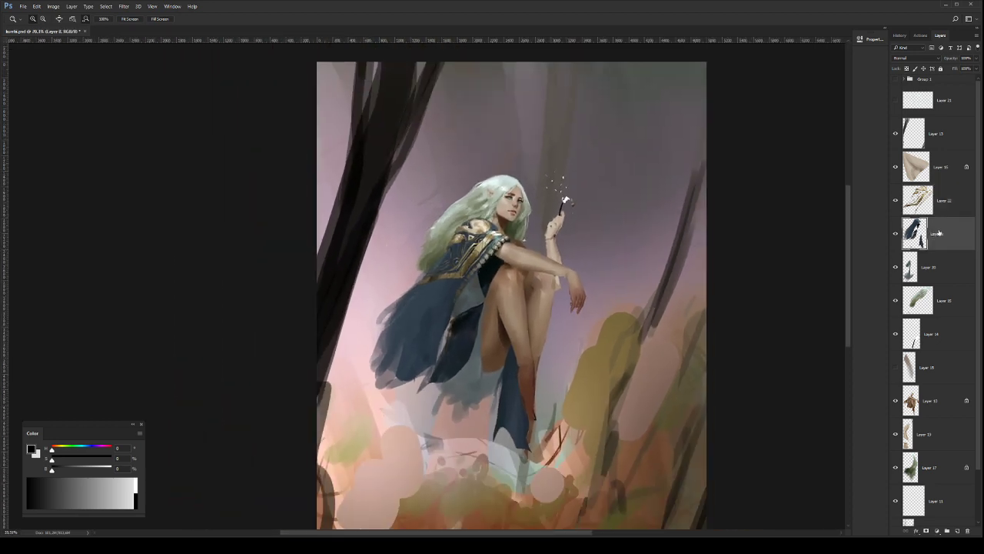
key("b")
left_click_drag(452, 331, 485, 328)
left_click(525, 70)
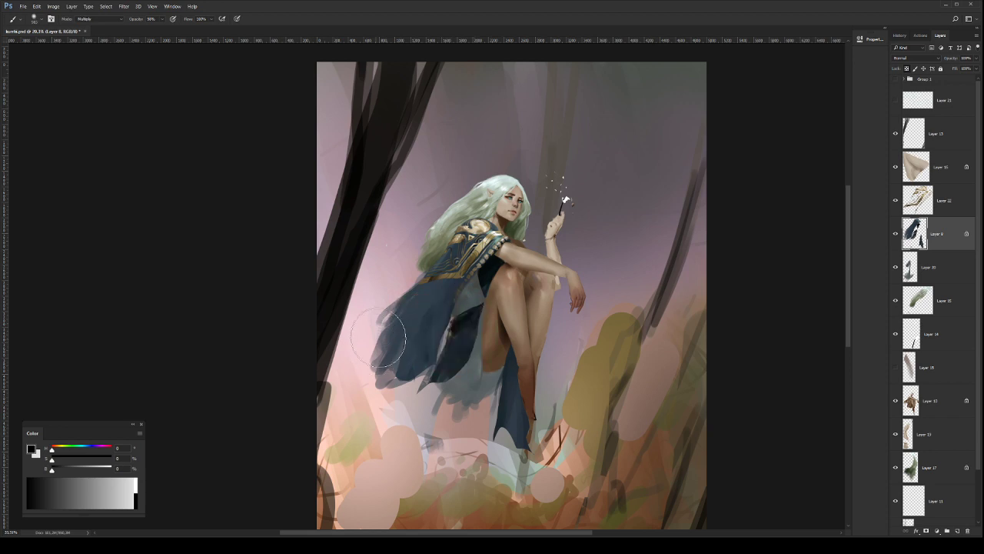
left_click_drag(391, 339, 488, 171)
key("ctrl+z")
key("ctrl+z")
key("bracketleft")
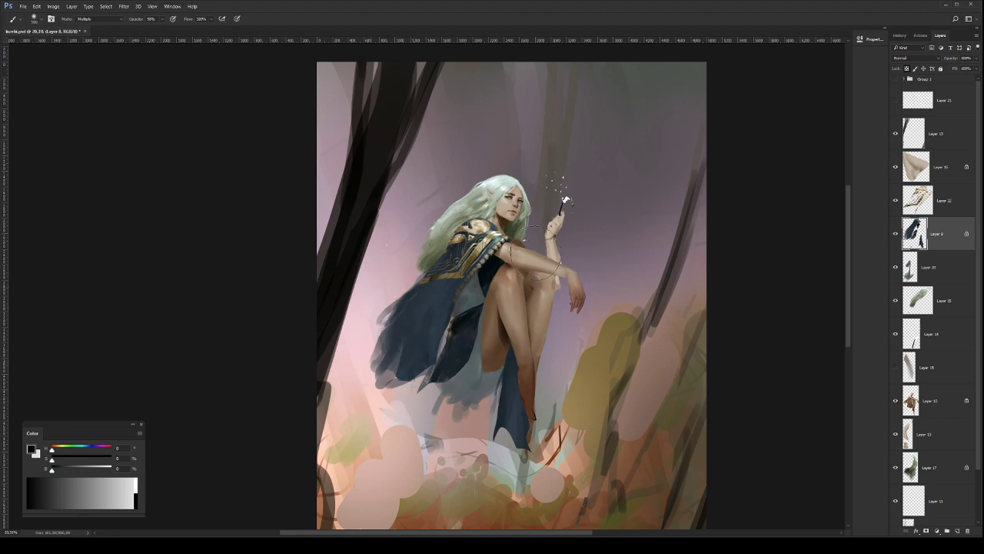
Step: Lock the ornament layer's transparent pixels and deepen the gold ornaments' light and shadow with an Overlay brush
left_click(944, 196)
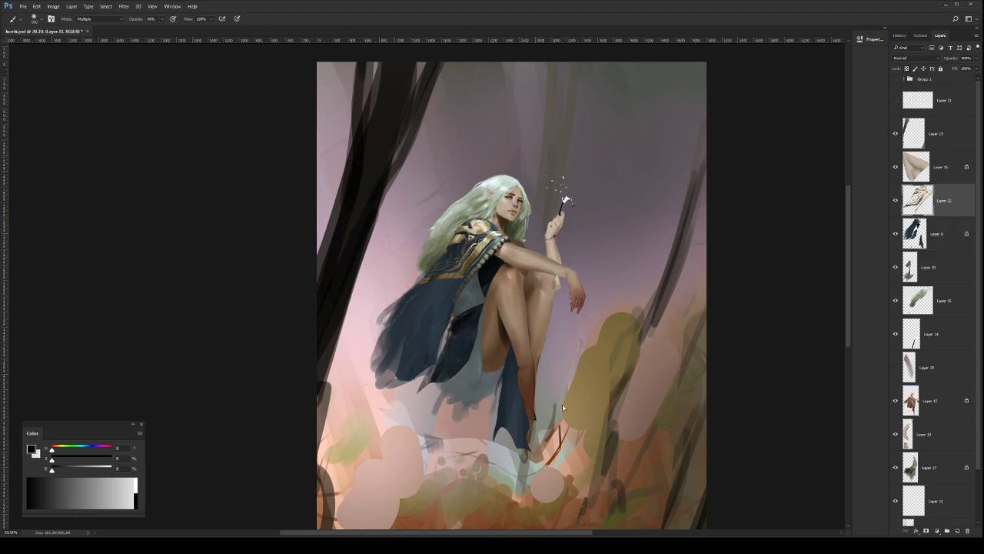
key("shift+alt+o")
left_click(490, 265, "alt")
left_click_drag(464, 276, 463, 265)
key("ctrl+z")
key("bracketleft")
mouse_move(459, 229)
left_mouse_down()
mouse_move(466, 288)
mouse_move(479, 282)
mouse_move(446, 280)
mouse_move(427, 257)
mouse_move(451, 312)
mouse_move(442, 253)
mouse_move(471, 327)
mouse_move(444, 309)
mouse_move(420, 312)
mouse_move(464, 272)
mouse_move(496, 286)
mouse_move(503, 245)
mouse_move(500, 269)
left_mouse_up()
key("bracketright")
key("bracketleft")
key("bracketleft")
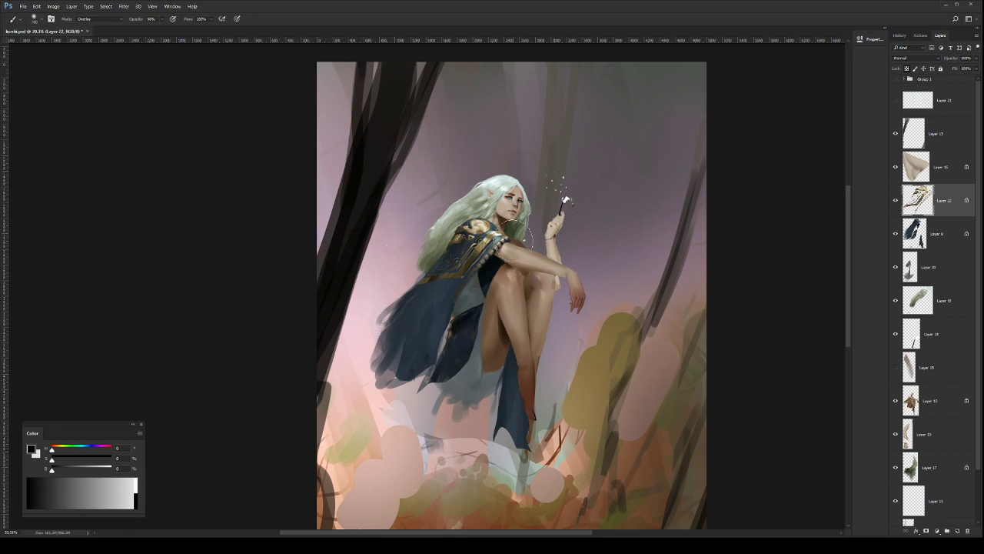
Step: Flip the canvas horizontally, lasso the cloak's ornamented upper part, and shift its color to dark teal on the cloak layer
key("z")
key("ctrl+0")
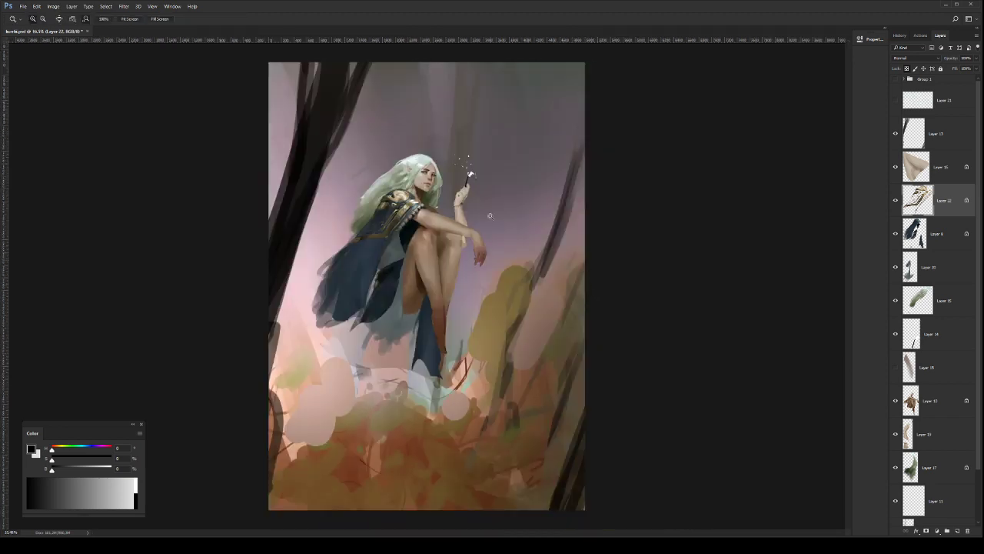
key("h")
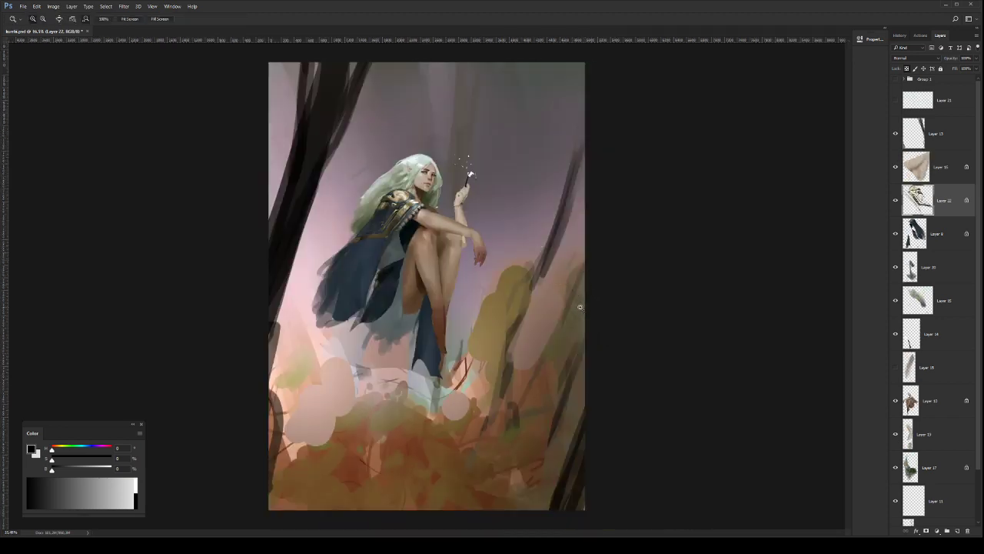
left_click_drag(470, 192, 542, 208)
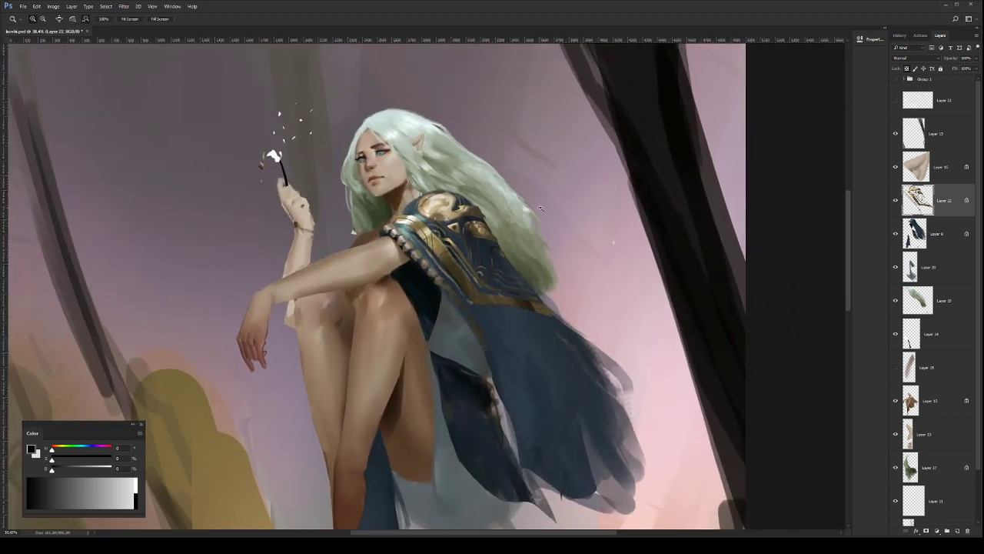
left_click(940, 240)
key("l")
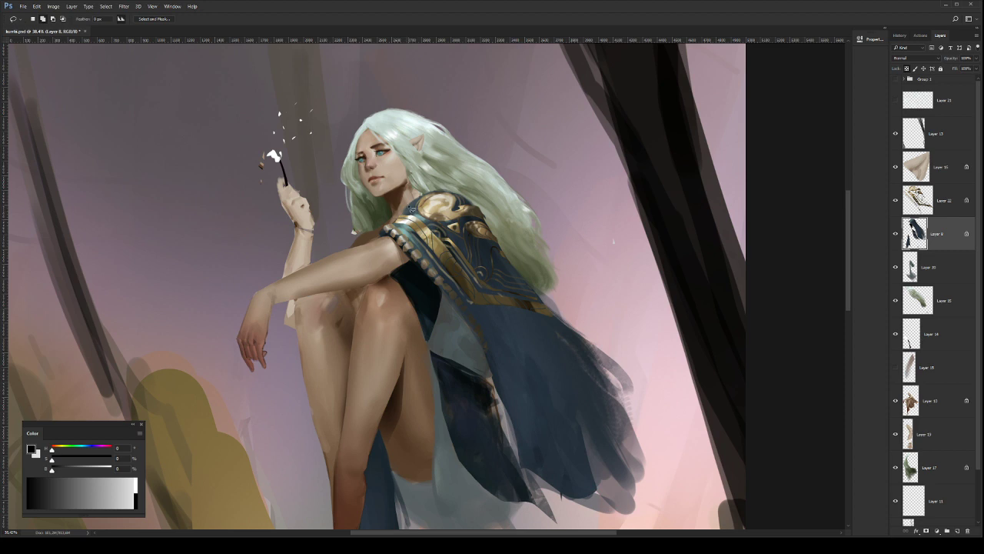
mouse_move(400, 222)
left_mouse_down()
mouse_move(450, 261)
mouse_move(482, 305)
mouse_move(542, 314)
mouse_move(522, 216)
mouse_move(415, 193)
left_mouse_up()
key("i")
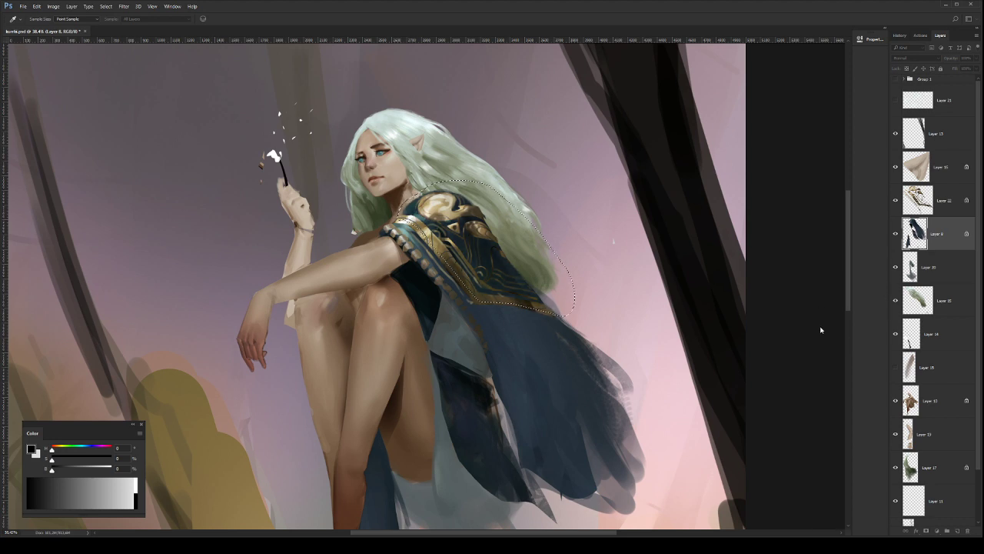
left_click_drag(822, 330, 828, 330)
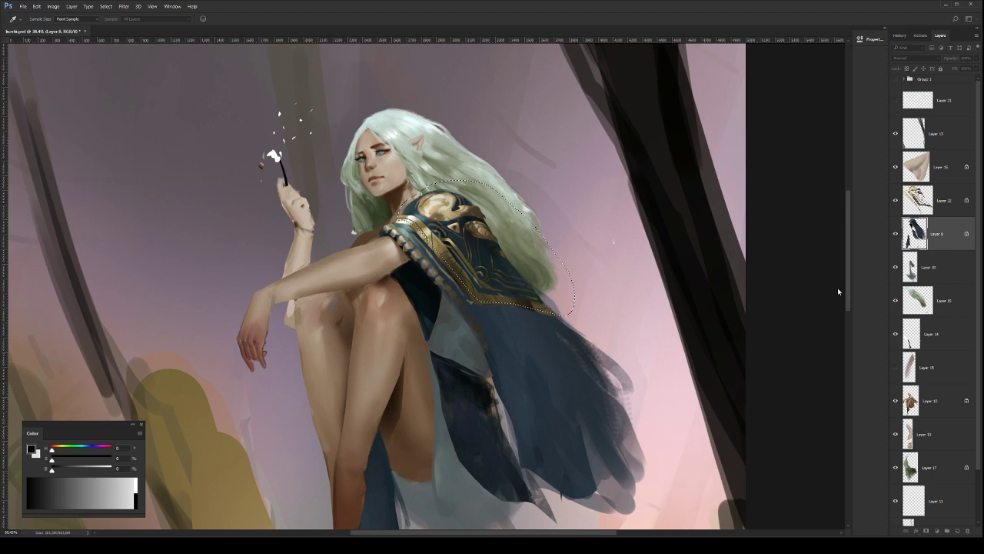
left_click(923, 258)
left_click_drag(617, 347, 589, 364)
left_click(588, 365, "alt")
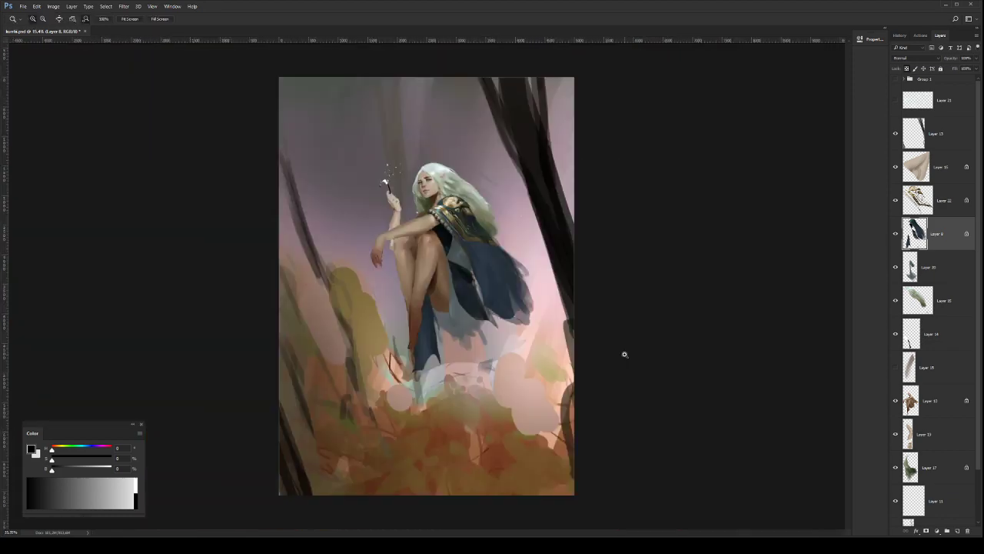
Step: Lasso the rounded gold shoulder ornament on the ornament layer, reshape it with Free Transform by shifting one corner inward, and deselect
left_click(447, 199)
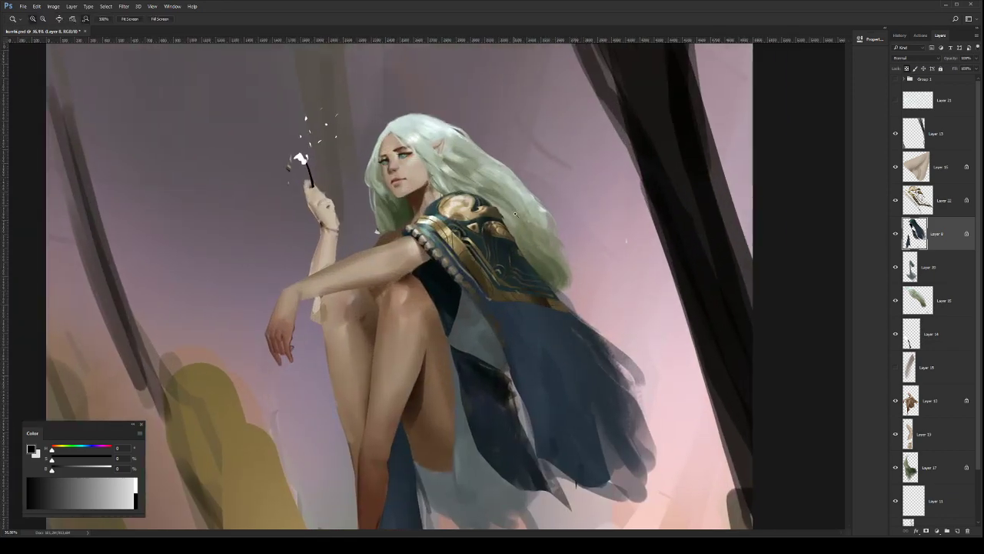
left_click(471, 202)
mouse_move(472, 203)
left_mouse_down()
mouse_move(500, 201)
mouse_move(415, 217)
mouse_move(485, 161)
left_mouse_up()
left_click(939, 196)
key("ctrl+t")
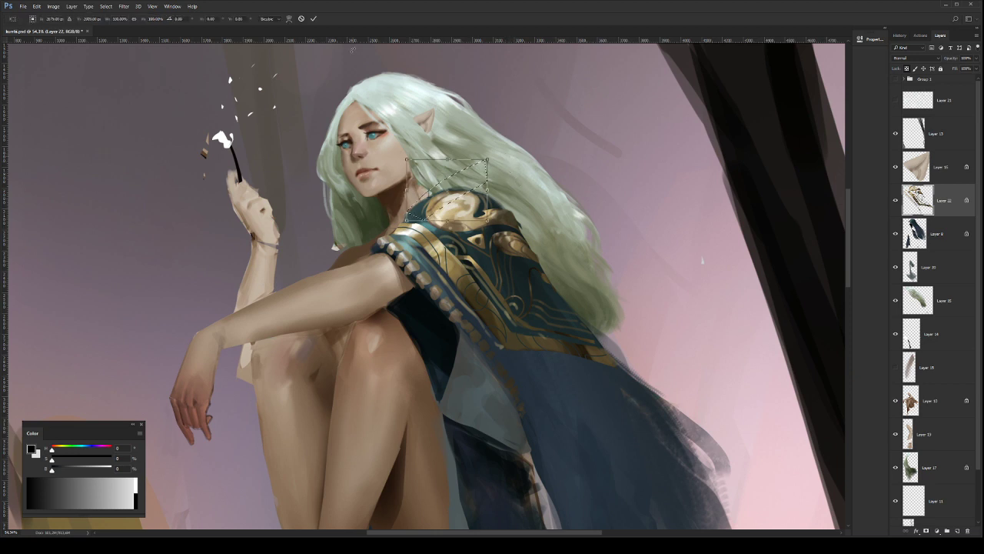
left_click_drag(406, 158, 415, 174)
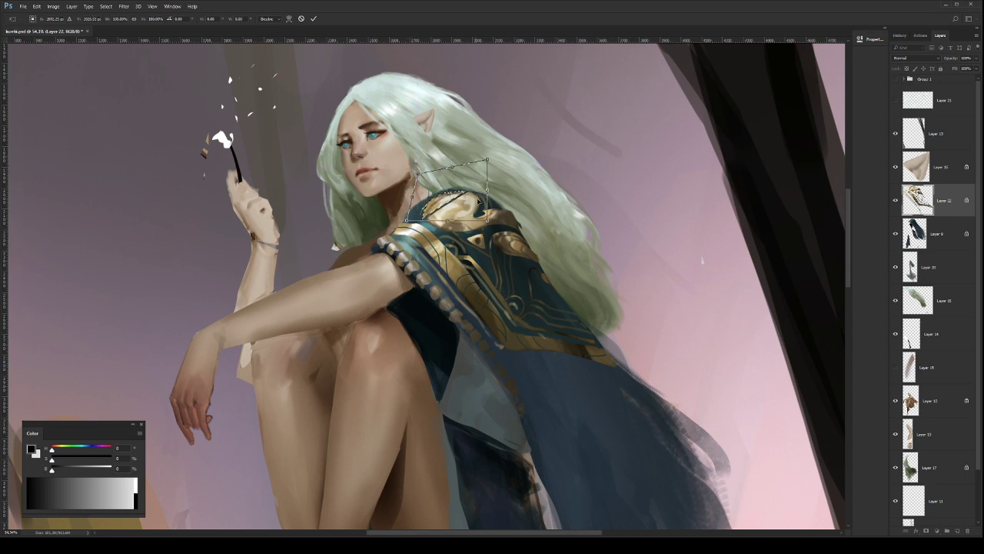
key("Return")
key("l")
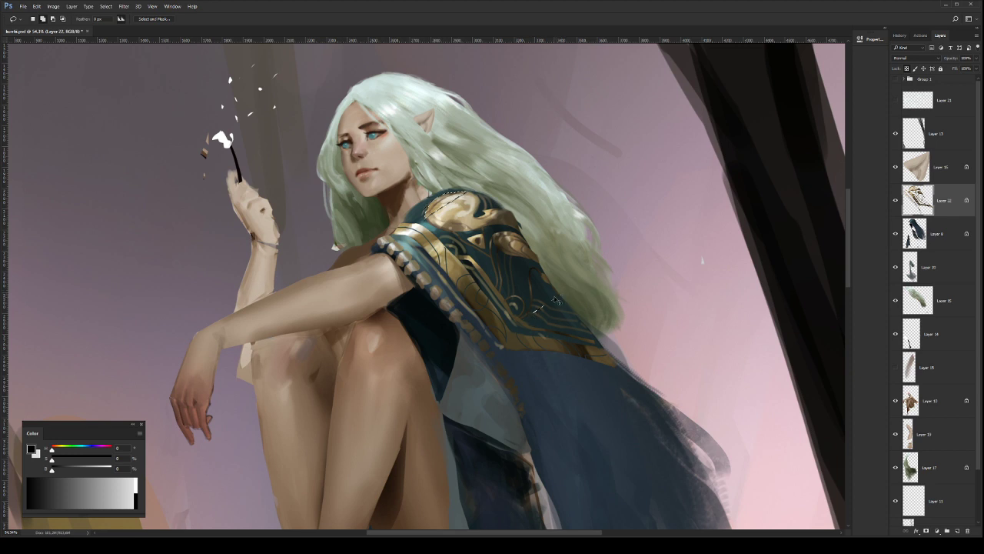
key("ctrl+d")
Step: Smudge the gold shoulder ornament's shapes, flip the canvas horizontally, and save the document
key("z")
mouse_move(572, 299)
left_mouse_down()
mouse_move(545, 304)
mouse_move(576, 307)
left_mouse_up()
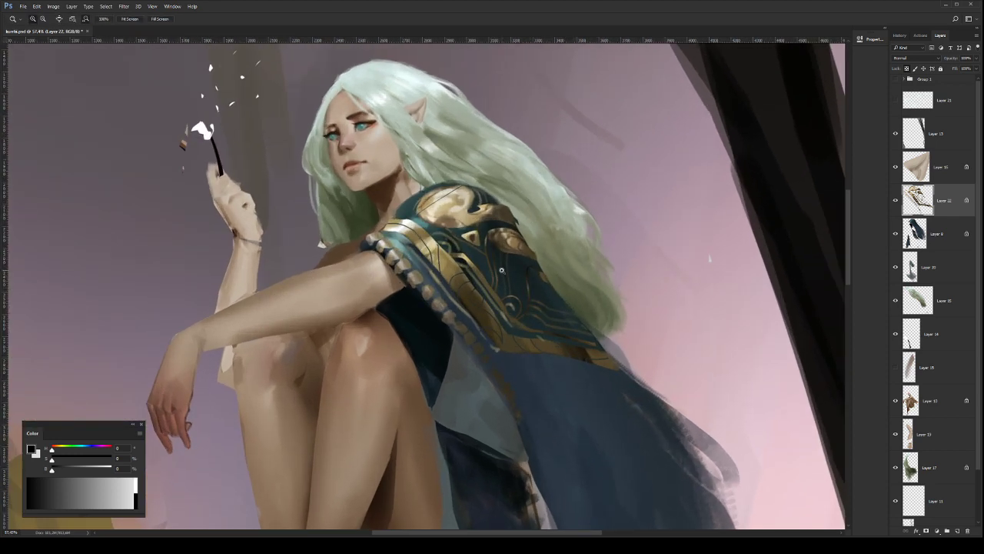
key("r")
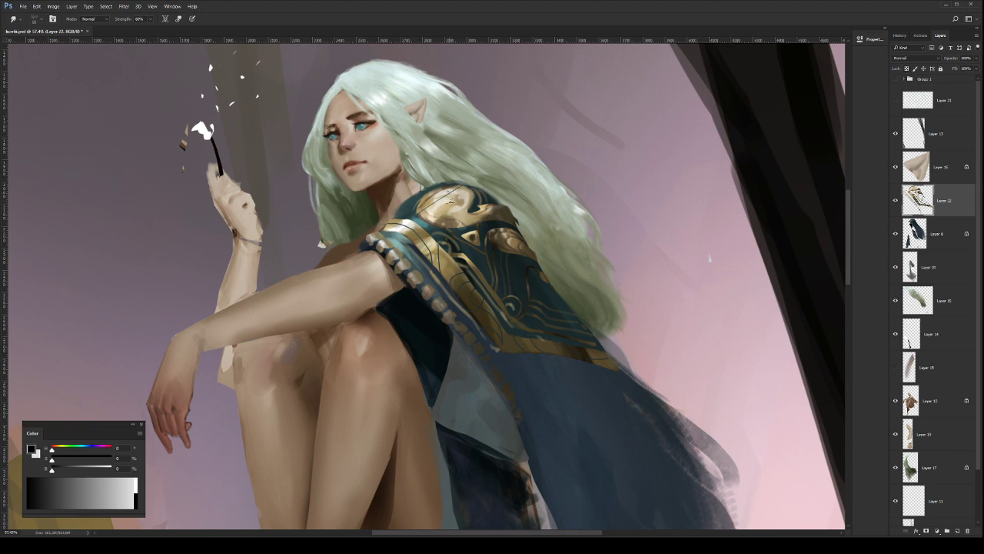
left_click_drag(452, 201, 451, 188)
left_click_drag(494, 207, 454, 206)
left_click_drag(505, 183, 492, 183)
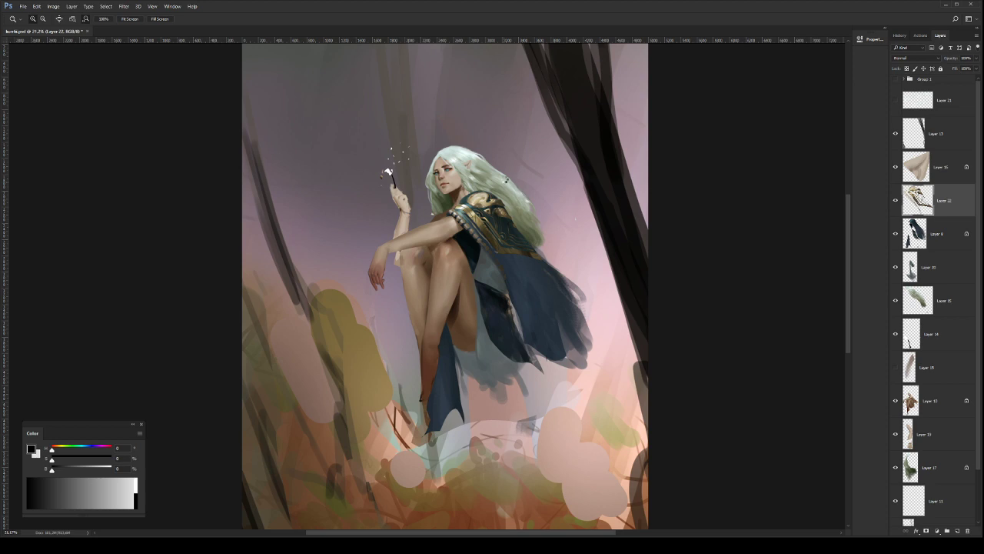
key("ctrl+shift+h")
scroll(478, 191, "down", 3)
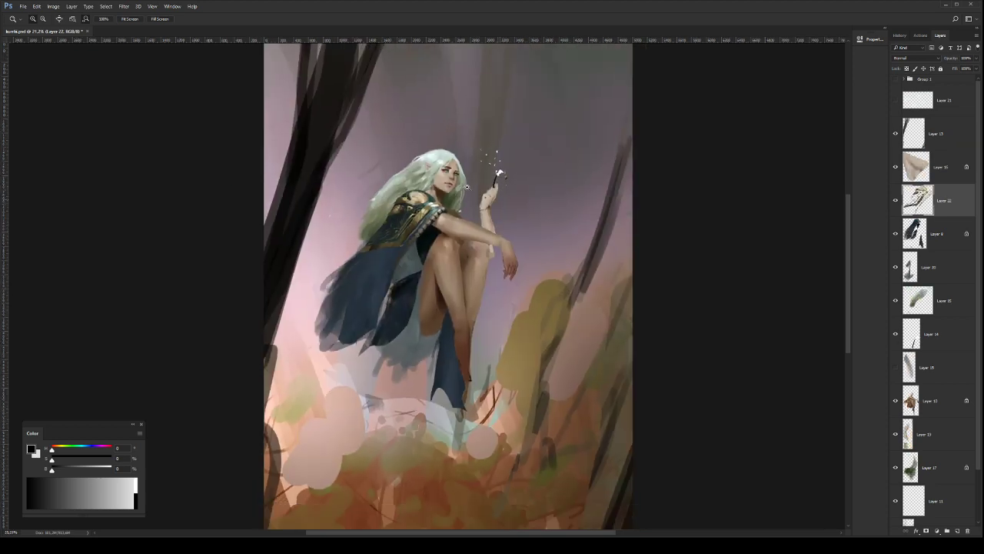
key("ctrl+s")
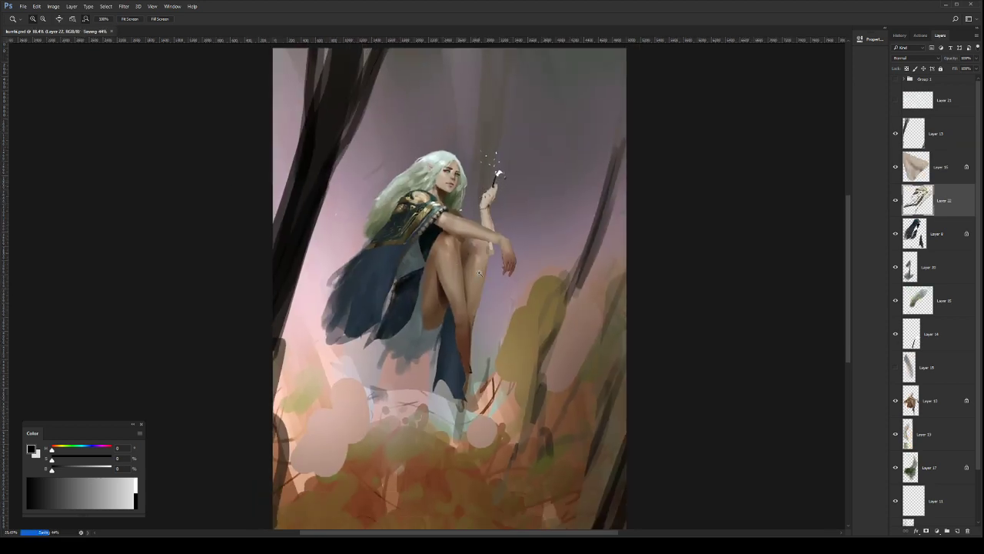
Step: Deepen the cloak's hanging panel with a larger black Overlay brush on the cloak layer, and return the brush to Normal mode
left_click(399, 246, "ctrl")
key("b")
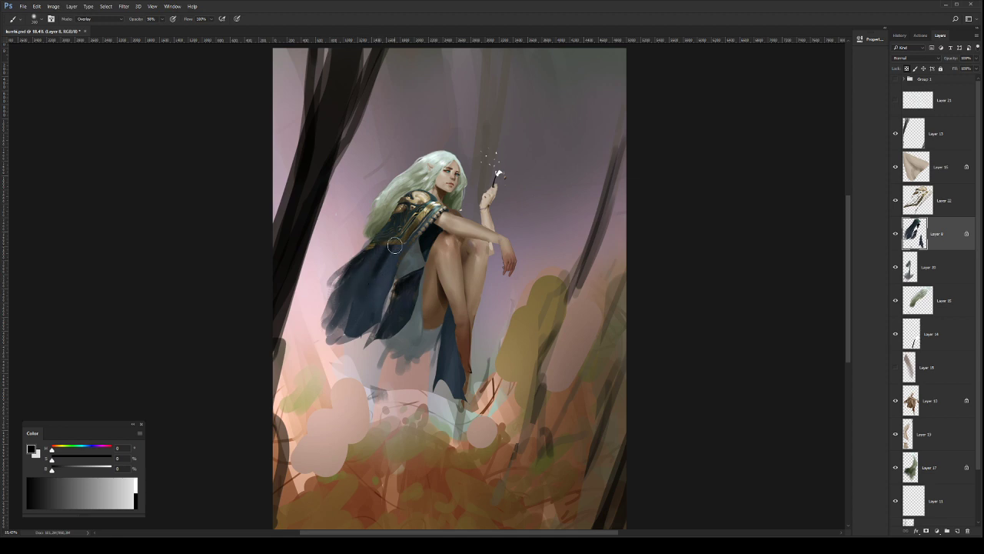
key("bracketright")
left_click_drag(381, 248, 342, 332)
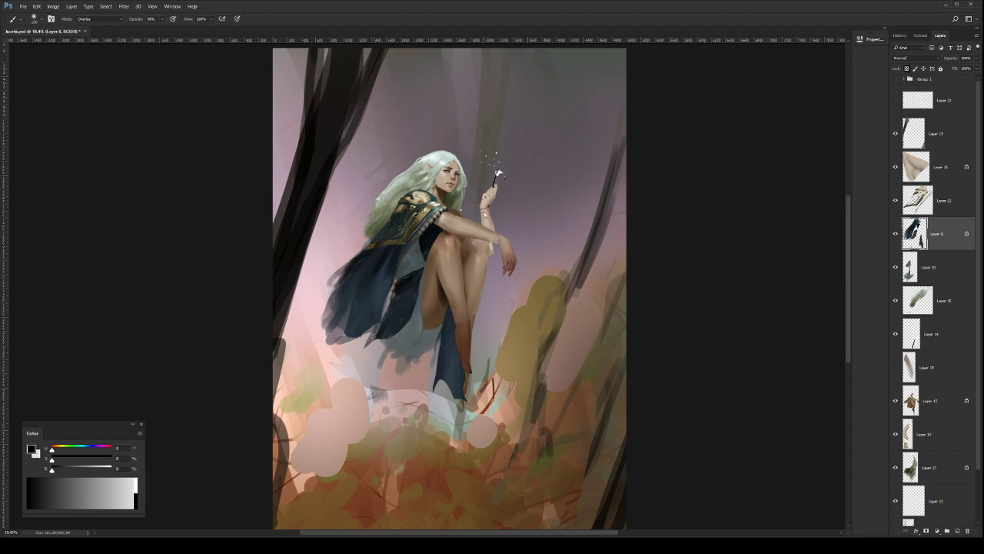
key("shift+alt+n")
key("l")
mouse_move(353, 260)
left_mouse_down()
mouse_move(332, 286)
mouse_move(355, 327)
mouse_move(377, 329)
mouse_move(356, 363)
mouse_move(347, 256)
left_mouse_up()
key("Delete")
key("ctrl+d")
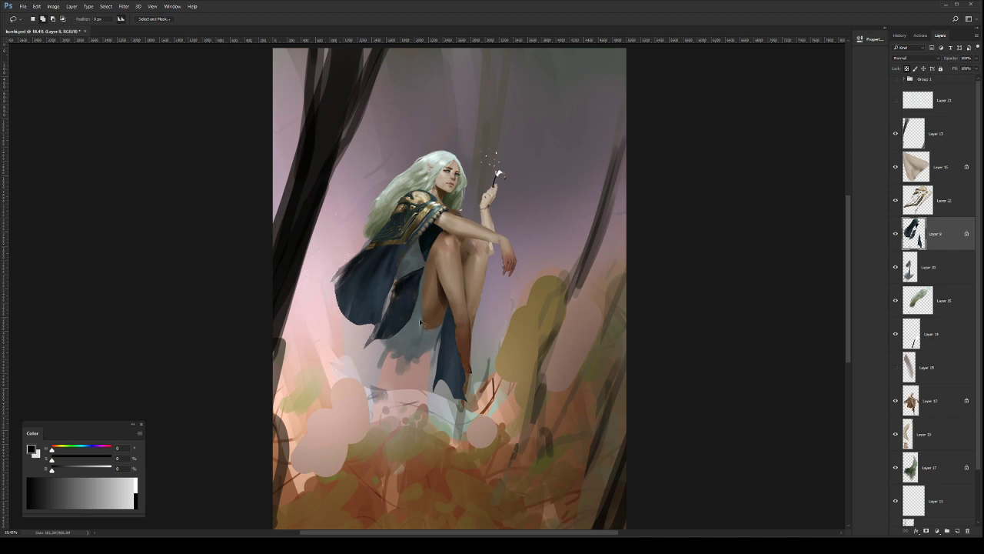
key("ctrl+z")
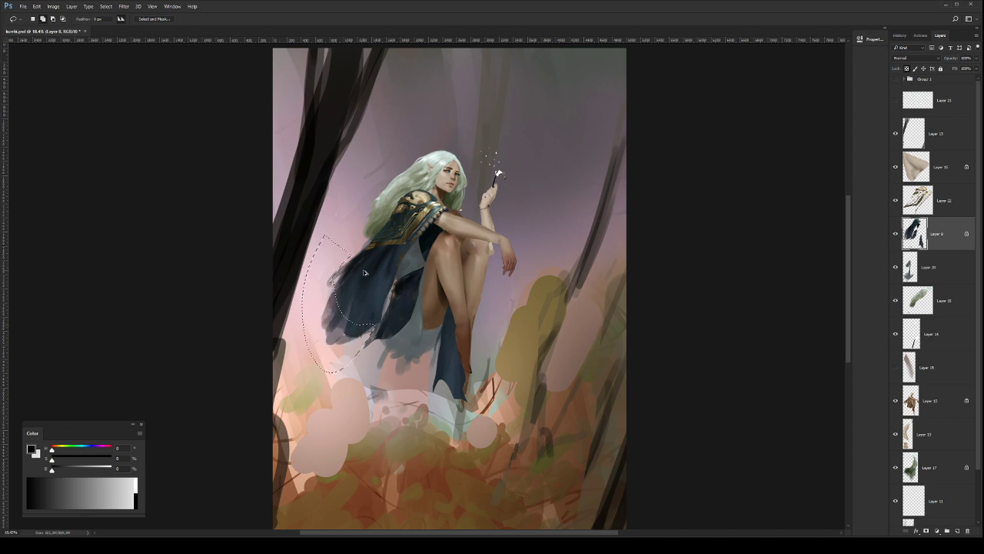
Step: Lasso the cloak's ragged outer edge, cutting a wavy lower hem, delete the selected area, and deselect
mouse_move(366, 246)
left_mouse_down()
mouse_move(327, 304)
mouse_move(350, 320)
mouse_move(380, 311)
mouse_move(379, 334)
mouse_move(346, 232)
mouse_move(363, 247)
left_mouse_up()
key("Delete")
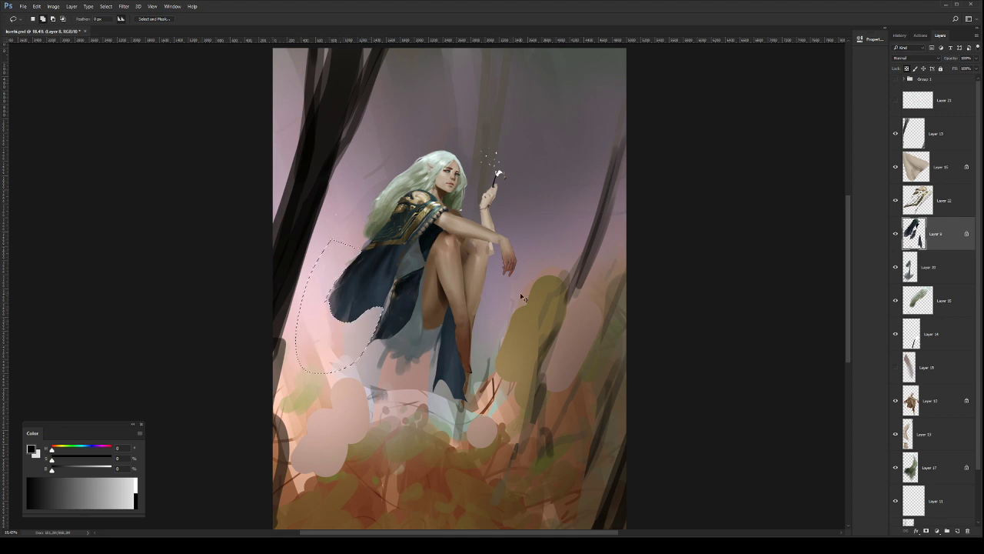
key("ctrl+d")
Step: Flip the canvas, unlock the cloak layer's transparent pixels, and extend the cloak's outer corner with navy sampled from the cloak
key("F2")
key("b")
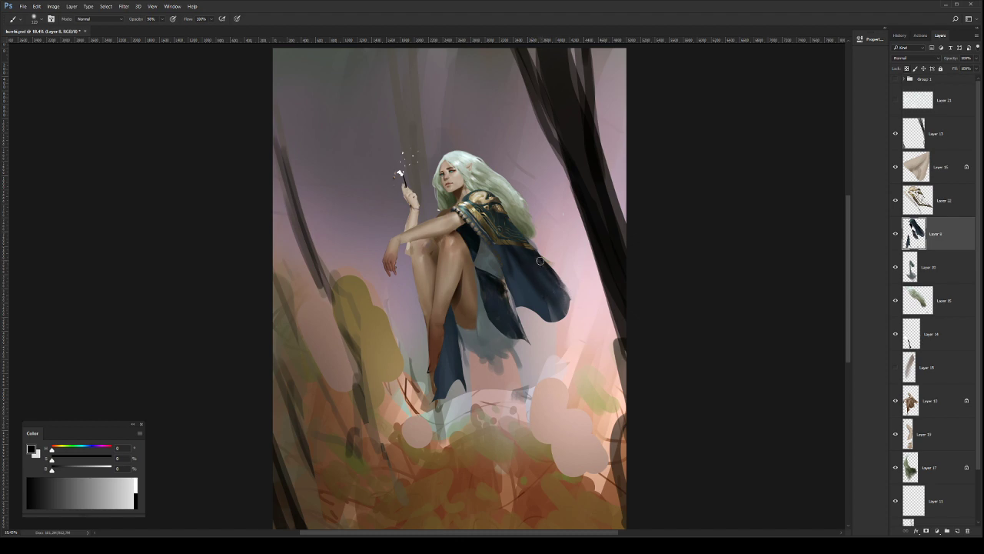
left_click_drag(557, 281, 571, 294)
left_click(528, 273, "alt")
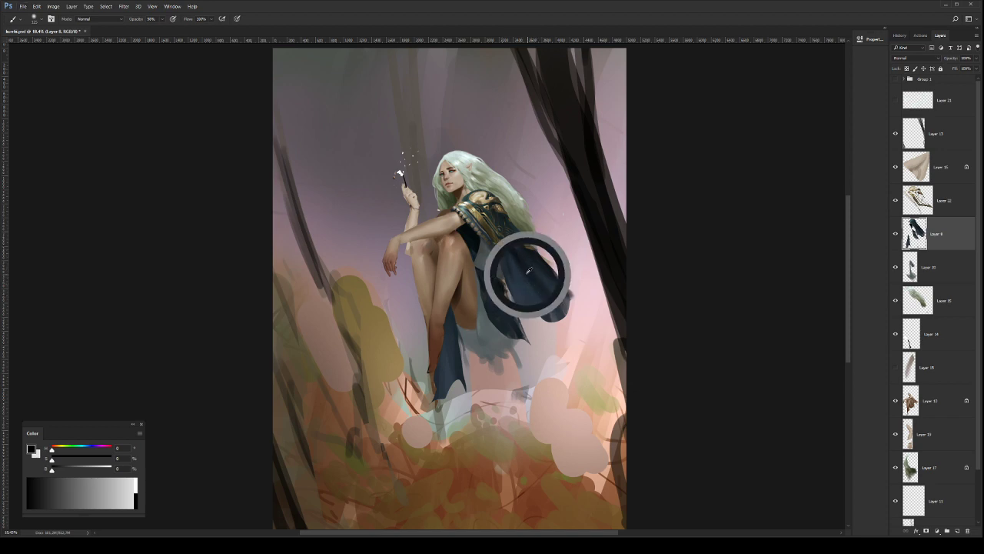
key("bracketright")
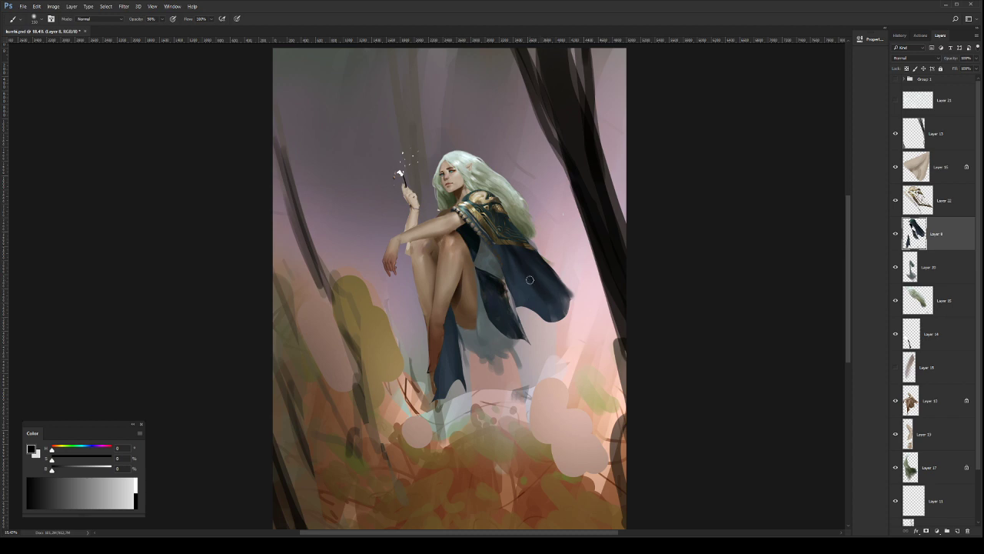
left_click(550, 289, "alt")
Step: Clean up the cloak's outer edge, lock the cloak layer's transparent pixels again, and save the document
key("e")
key("bracketright")
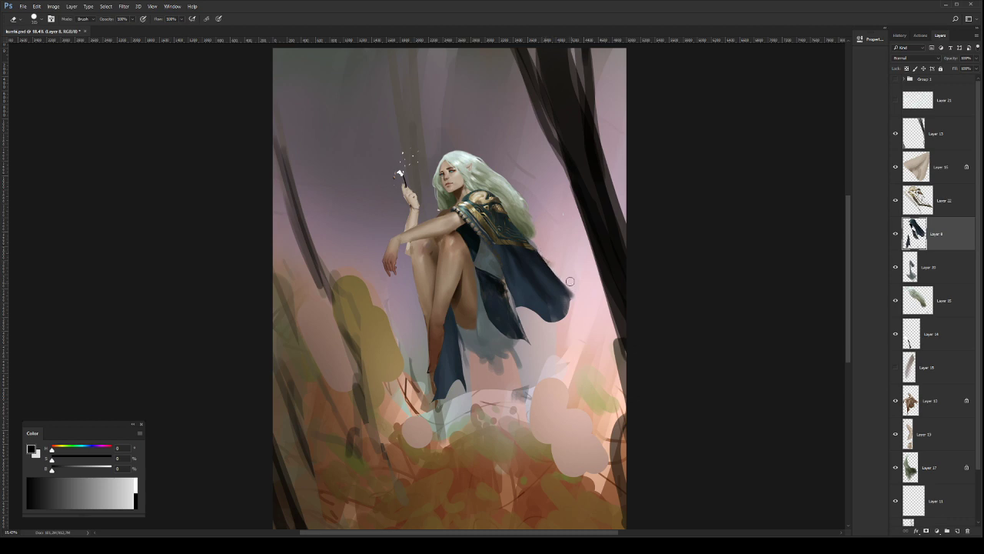
key("l")
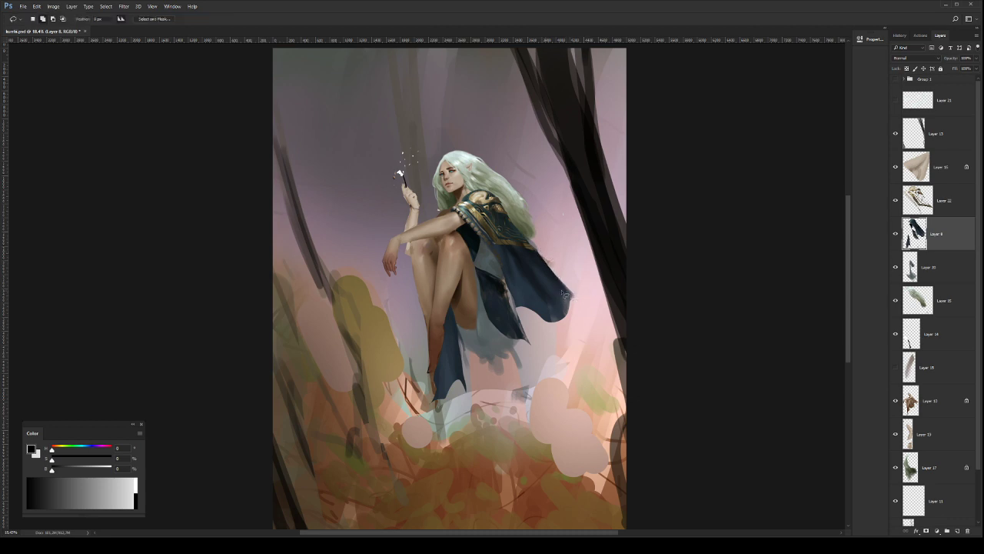
key("b")
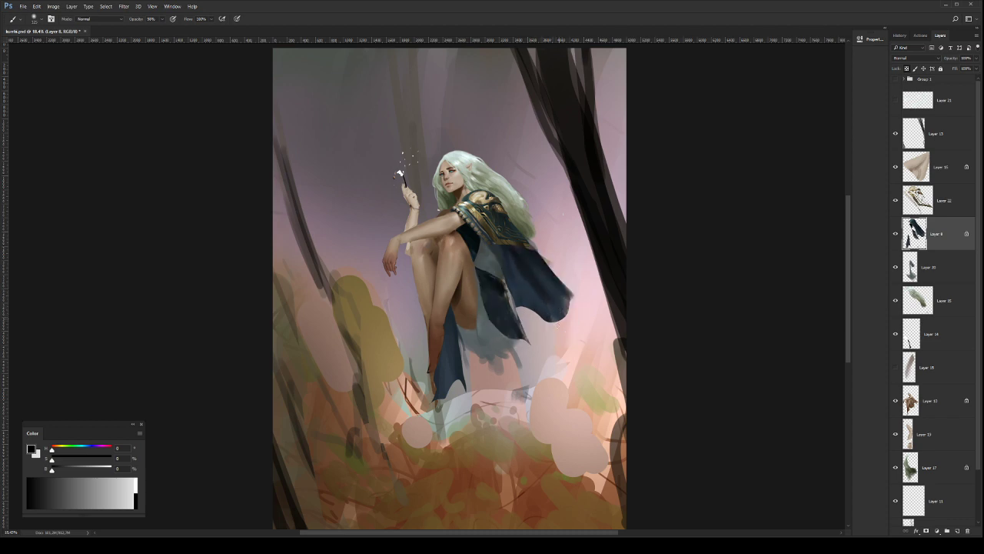
key("z")
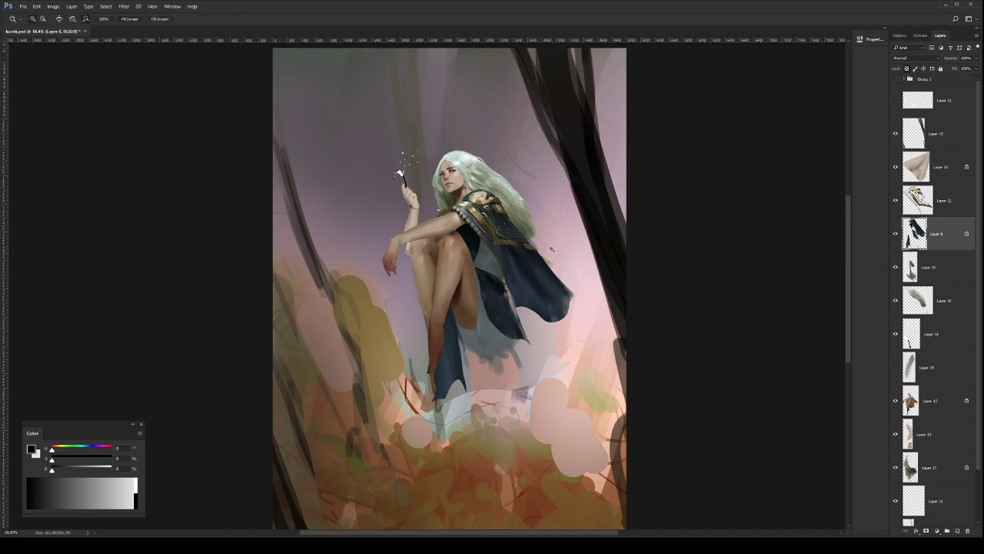
left_click_drag(552, 250, 542, 255)
key("ctrl+s")
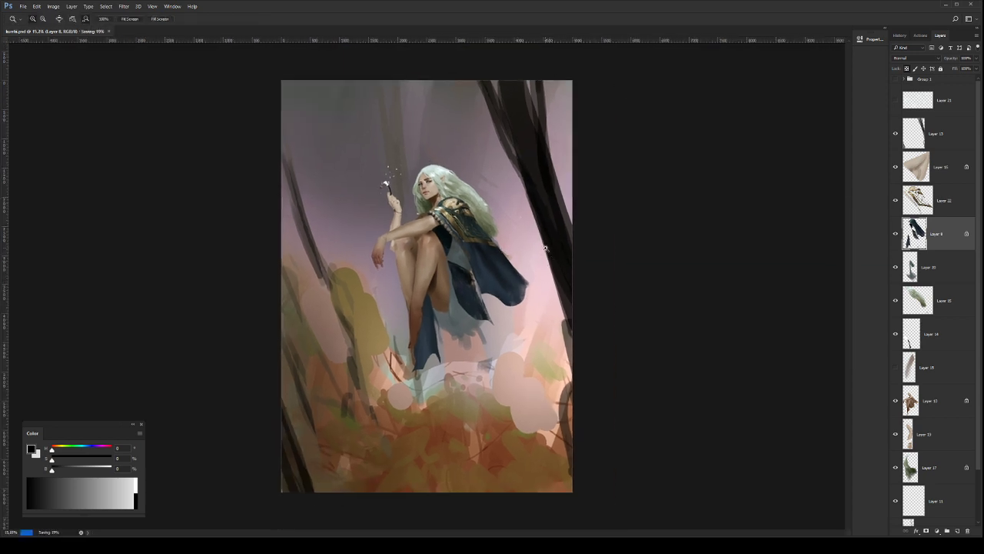
Step: Paint the dark inner part of the cloak beneath the forearm with the Normal brush, and flip the canvas horizontally
scroll(470, 255, "up", 2)
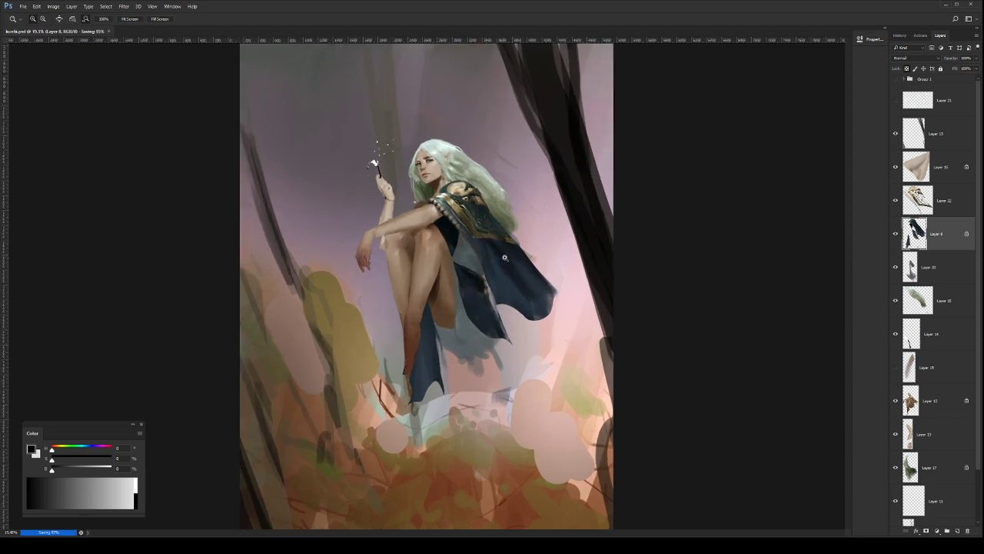
scroll(470, 229, "up", 2)
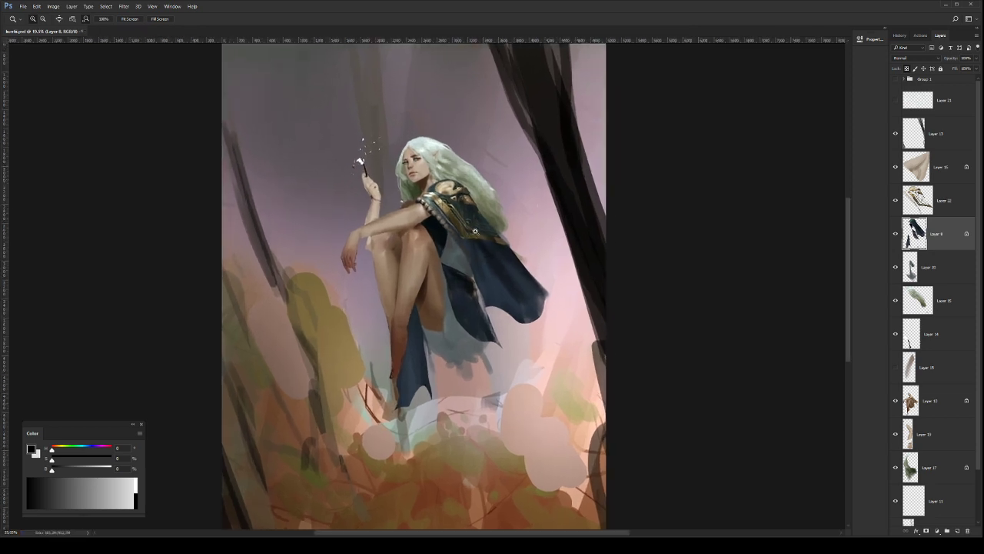
scroll(454, 229, "up", 2)
left_click_drag(471, 246, 560, 329)
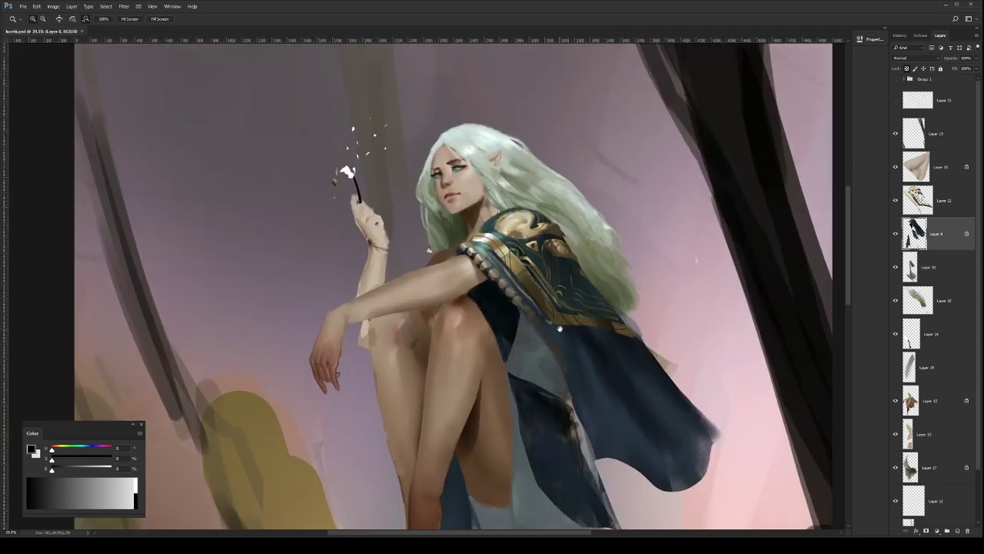
key("b")
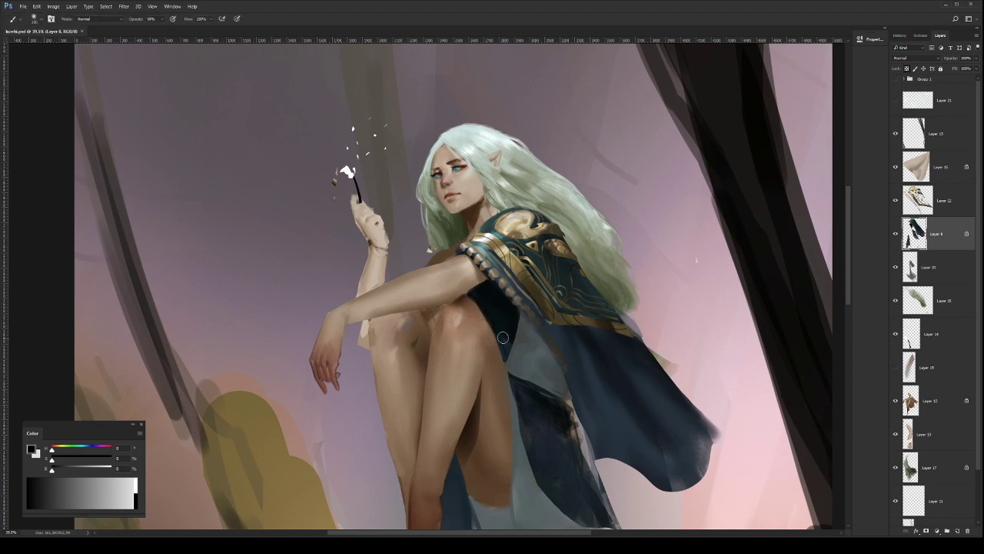
left_click_drag(503, 326, 495, 310)
key("z")
scroll(629, 316, "down", 2)
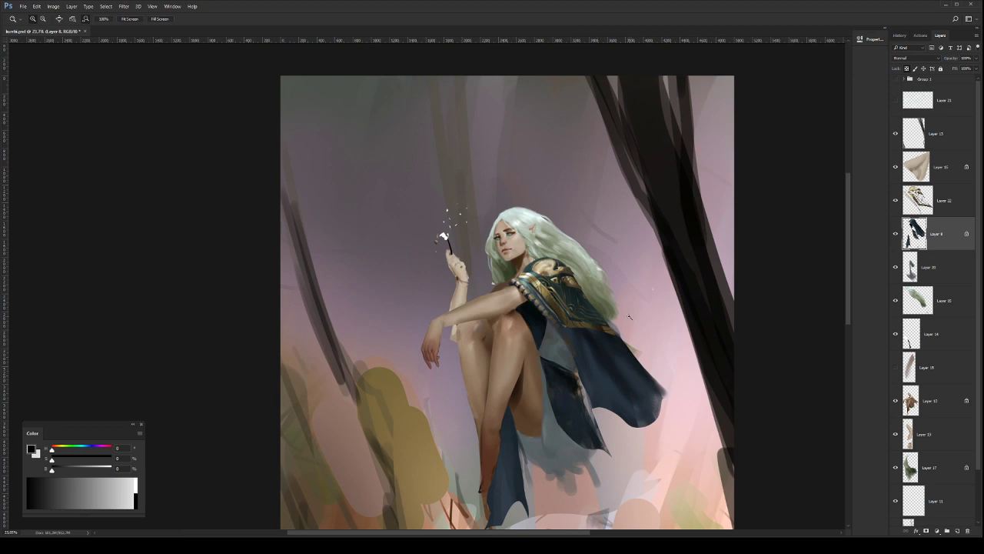
scroll(646, 346, "down", 1)
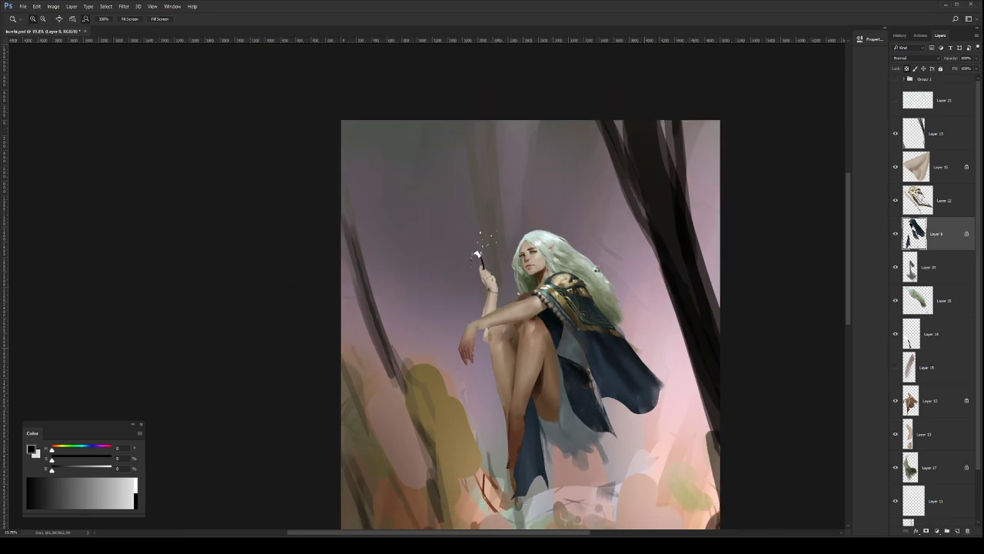
key("ctrl+shift+h")
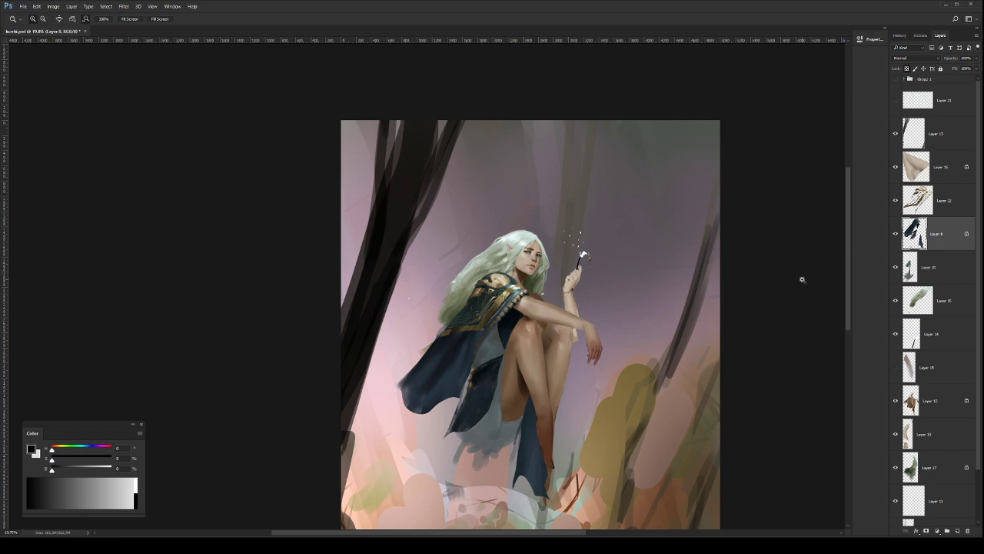
scroll(491, 369, "up", 1)
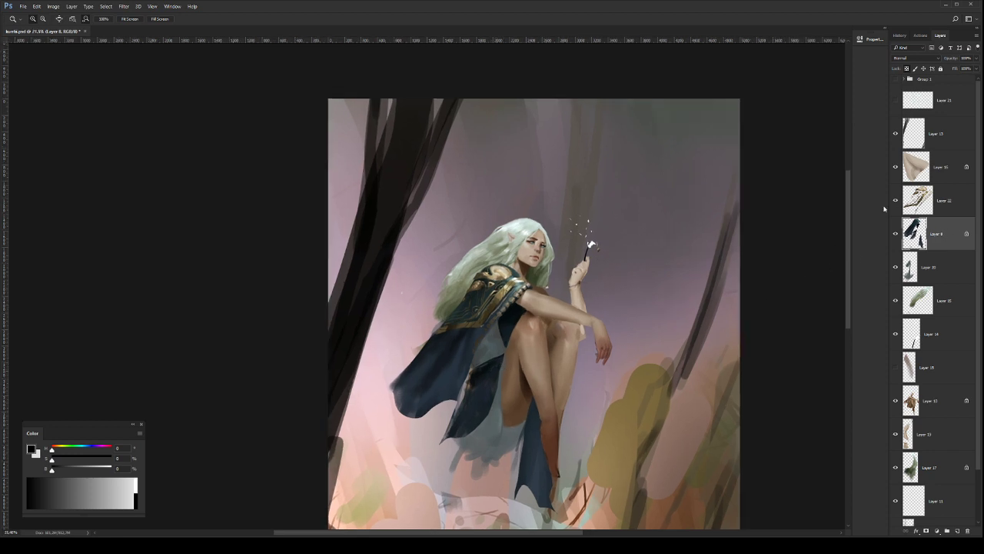
Step: Sample navy from the cloak for touch-ups on the cloak layer, and unlock that layer's transparent pixels
left_click(925, 205)
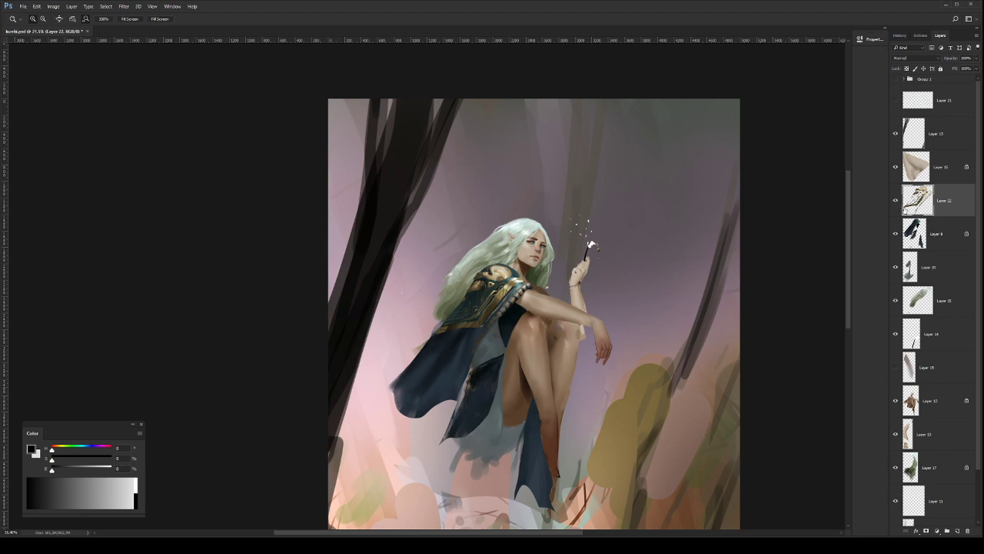
left_click(944, 239)
key("b")
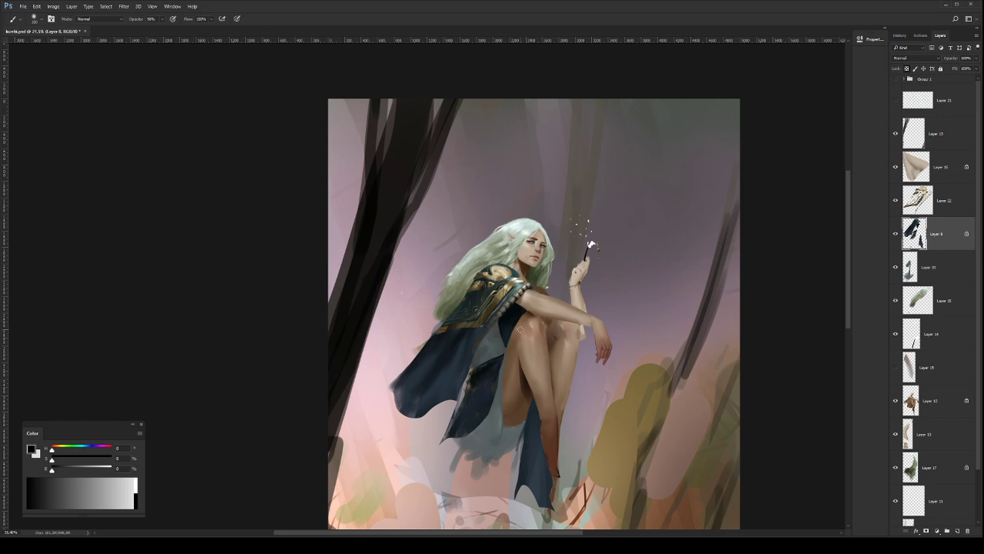
left_click(470, 344, "alt")
Step: Lasso a curved band along the cloak's lower hem and copy it to a new layer
key("l")
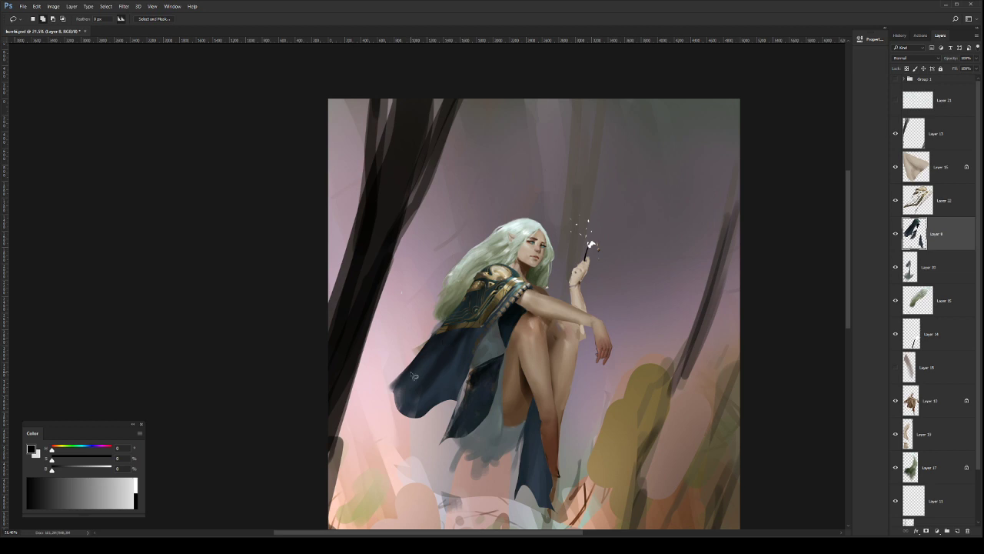
mouse_move(401, 379)
left_mouse_down()
mouse_move(430, 405)
mouse_move(463, 384)
mouse_move(453, 421)
mouse_move(373, 415)
mouse_move(389, 374)
left_mouse_up()
key("ctrl+j")
Step: Recolor the copied hem band along the cloak's lower edge from navy to a golden brown
key("i")
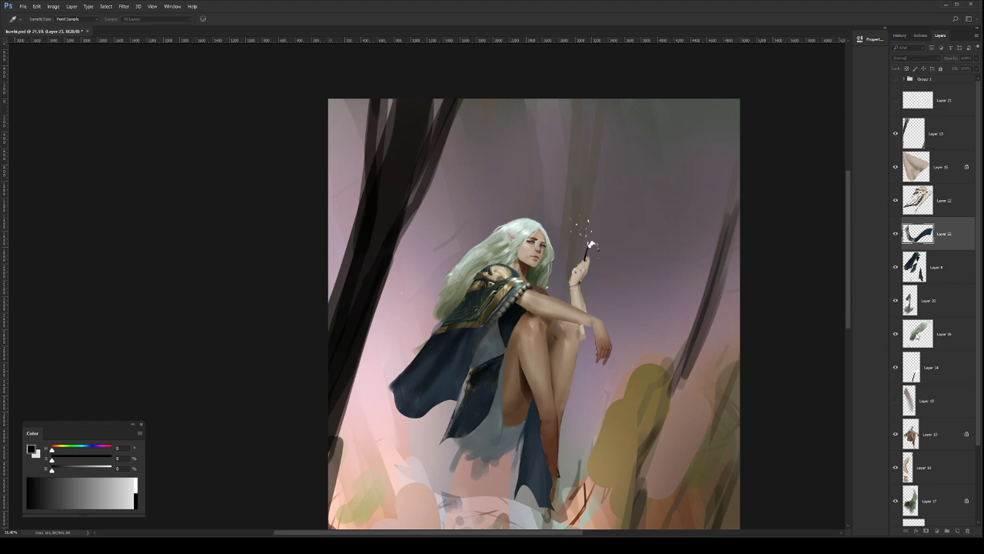
mouse_move(836, 324)
left_mouse_down()
mouse_move(855, 325)
mouse_move(844, 326)
left_mouse_up()
key("ctrl+z")
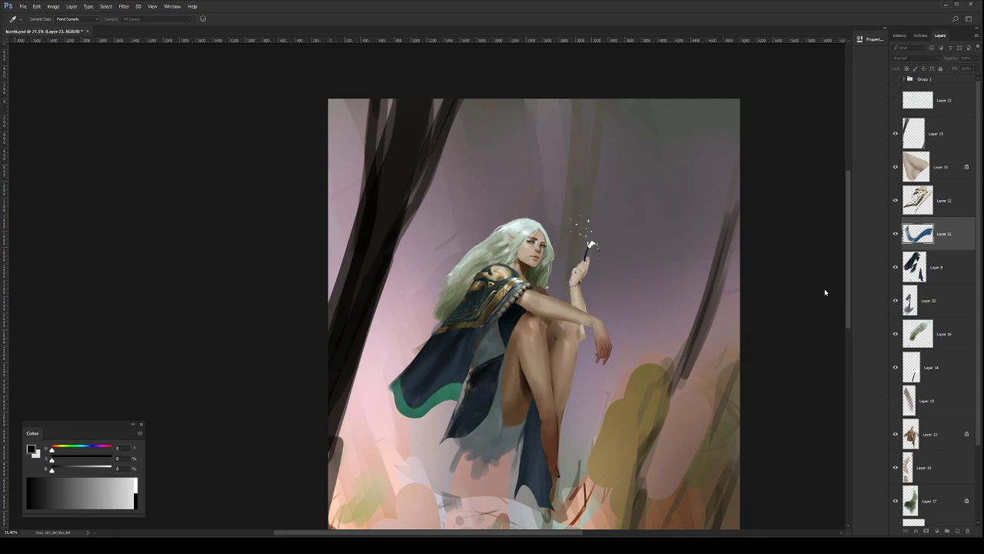
key("ctrl+z")
key("ctrl+z")
key("ctrl+z")
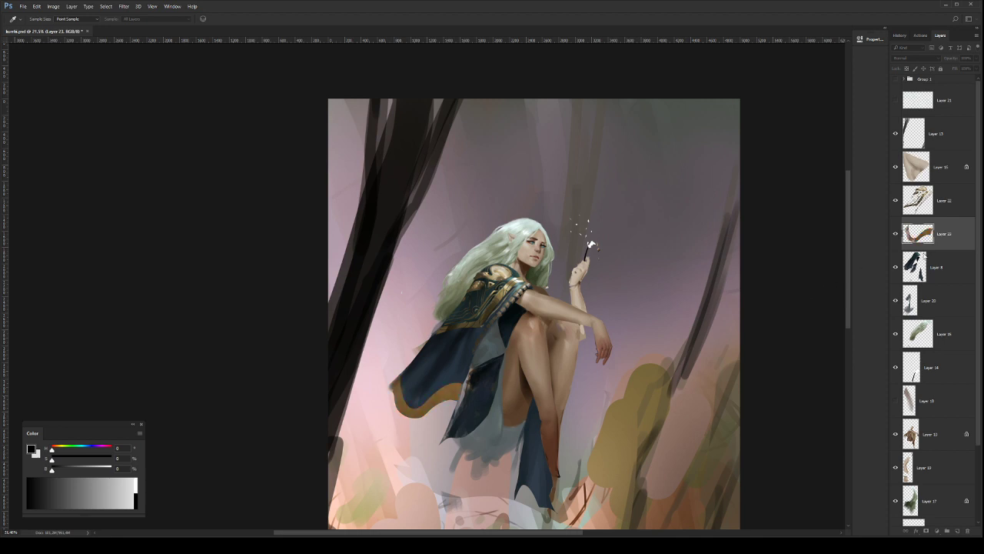
Step: Shade the hem band with muted gold tones, keeping its transparent pixels locked, and flip the canvas horizontally
key("l")
key("b")
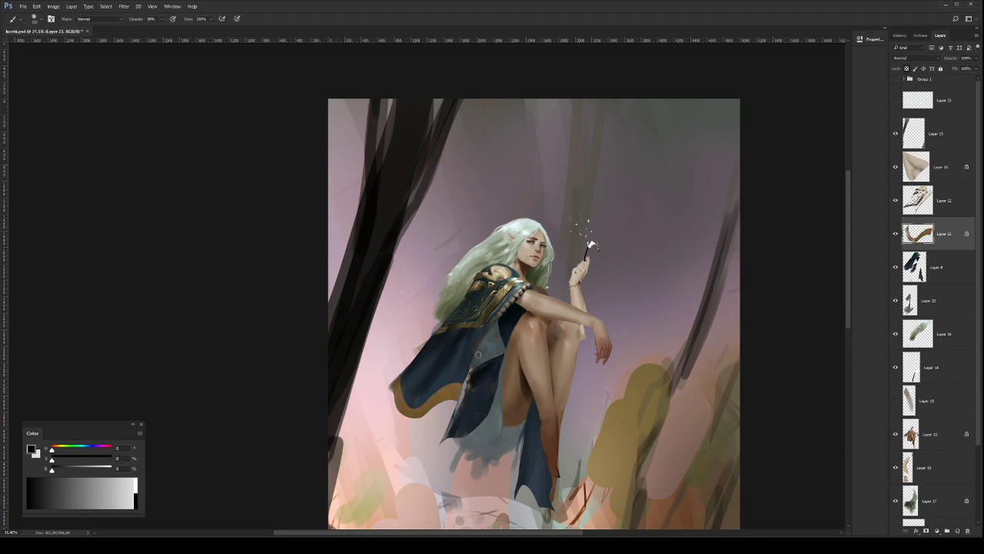
mouse_move(455, 384)
left_mouse_down()
mouse_move(445, 400)
mouse_move(437, 403)
mouse_move(438, 391)
mouse_move(428, 408)
mouse_move(456, 384)
mouse_move(448, 397)
mouse_move(394, 413)
mouse_move(427, 410)
mouse_move(405, 413)
mouse_move(434, 397)
mouse_move(408, 395)
mouse_move(404, 408)
left_mouse_up()
left_click(442, 392, "alt")
left_click(409, 408, "alt")
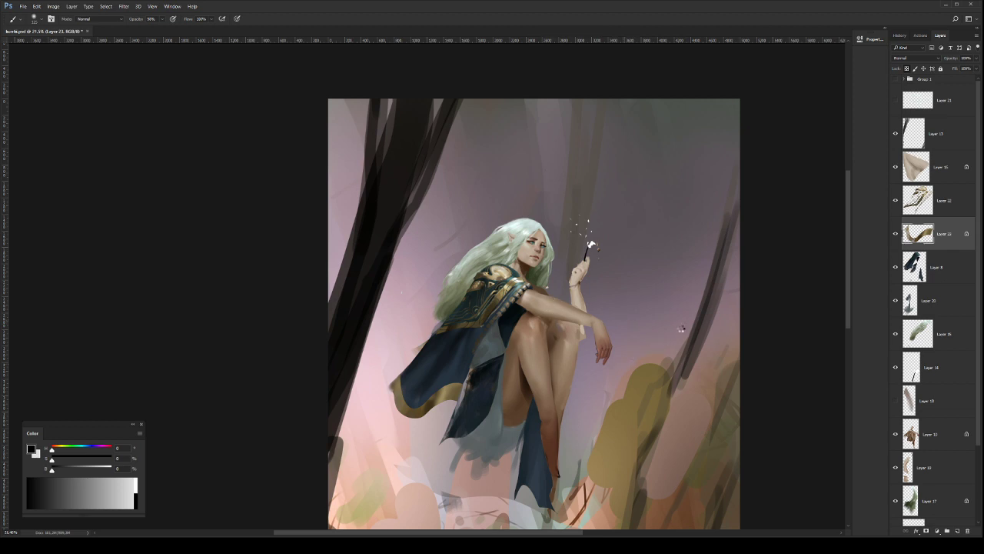
key("ctrl+shift+h")
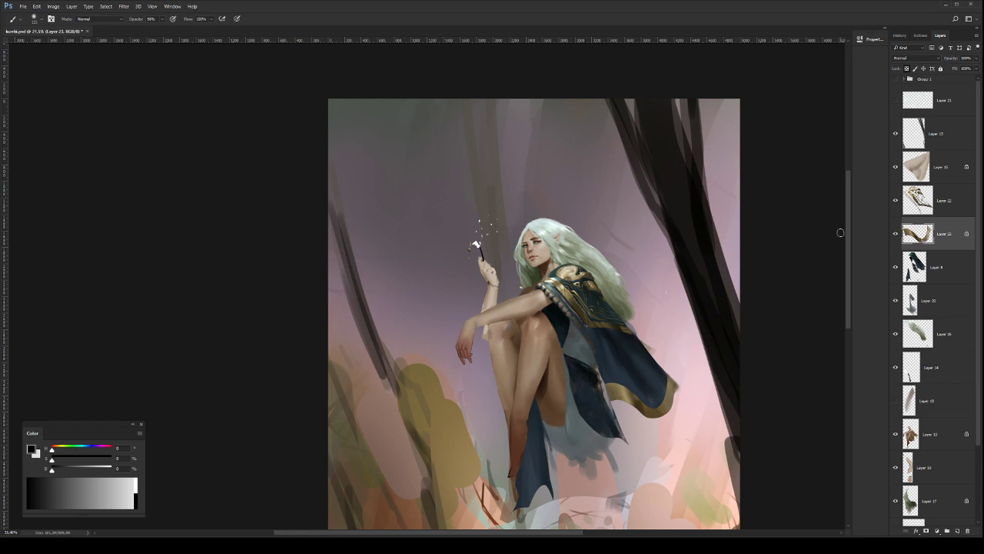
Step: Lasso the beaded trim beside the upper arm on the gold ornament layer and warp it slightly to follow the cloak's edge
left_click(934, 200)
key("l")
mouse_move(573, 319)
left_mouse_down()
mouse_move(609, 360)
mouse_move(541, 289)
mouse_move(608, 373)
left_mouse_up()
key("ctrl+t")
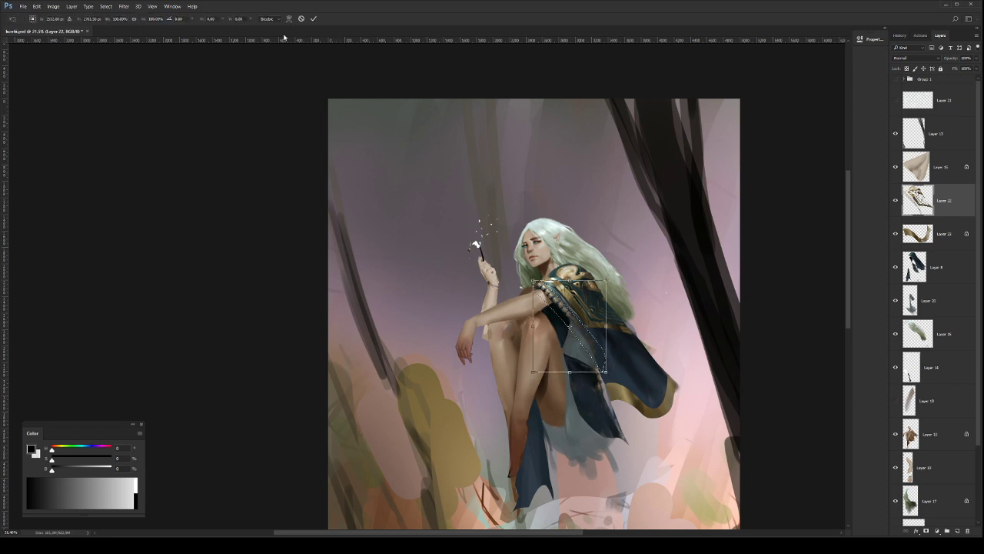
left_click(289, 18)
left_click_drag(589, 334, 581, 337)
left_click_drag(549, 293, 542, 289)
left_click_drag(583, 334, 587, 332)
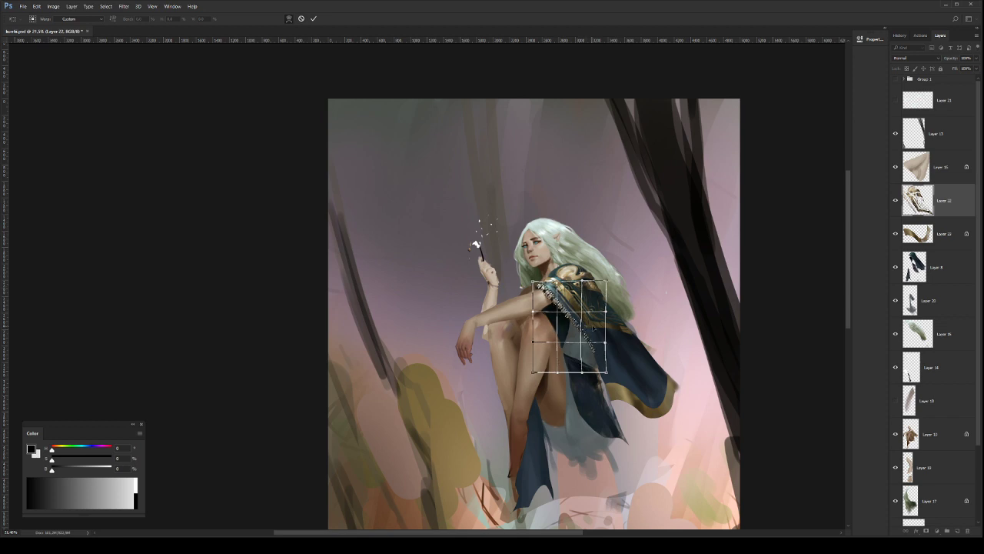
key("Return")
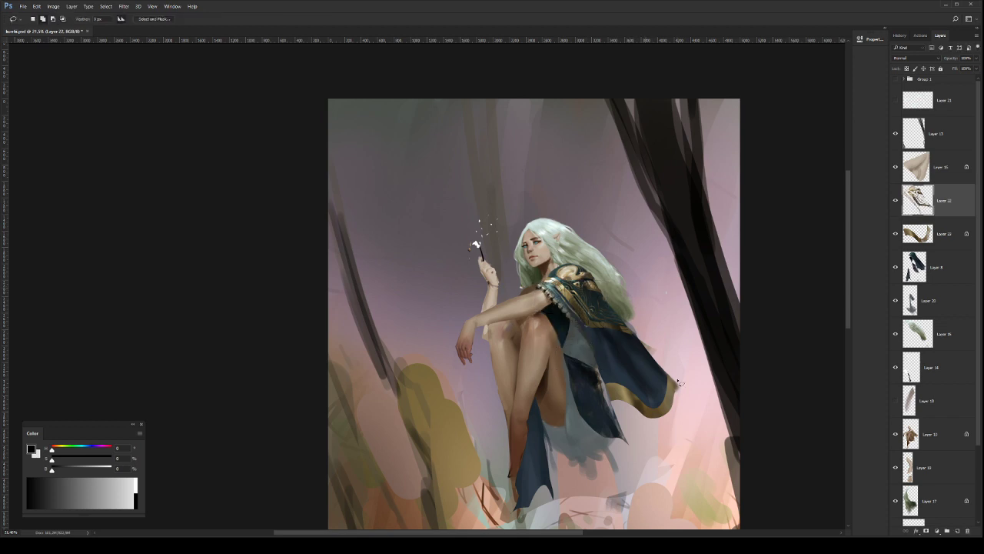
Step: Merge the gold hem band layer with the gold ornament layer
left_click(954, 265)
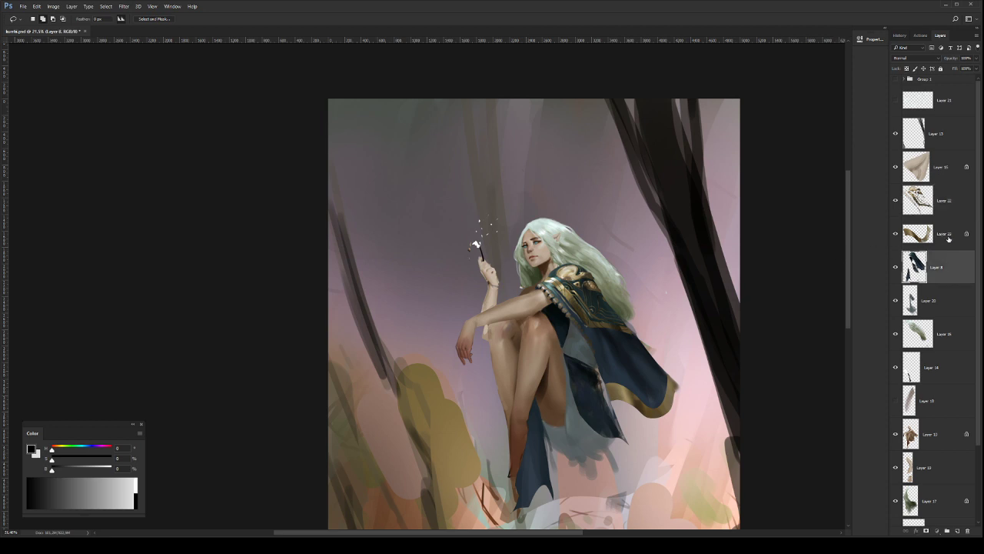
left_click(950, 238)
left_click(952, 205, "ctrl")
key("ctrl+e")
key("z")
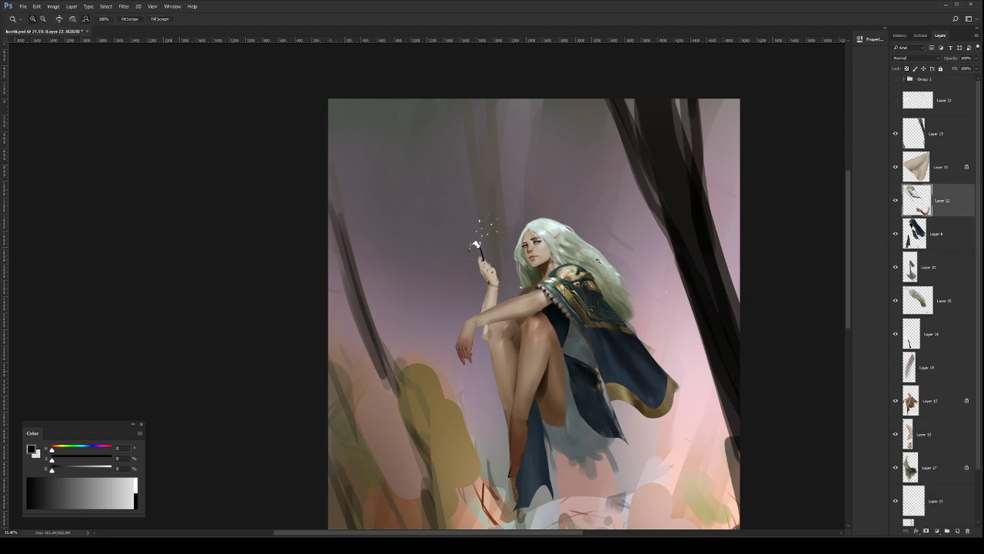
left_click(572, 231)
left_click_drag(531, 239, 543, 259)
left_click(543, 260, "alt")
left_click(545, 286, "alt")
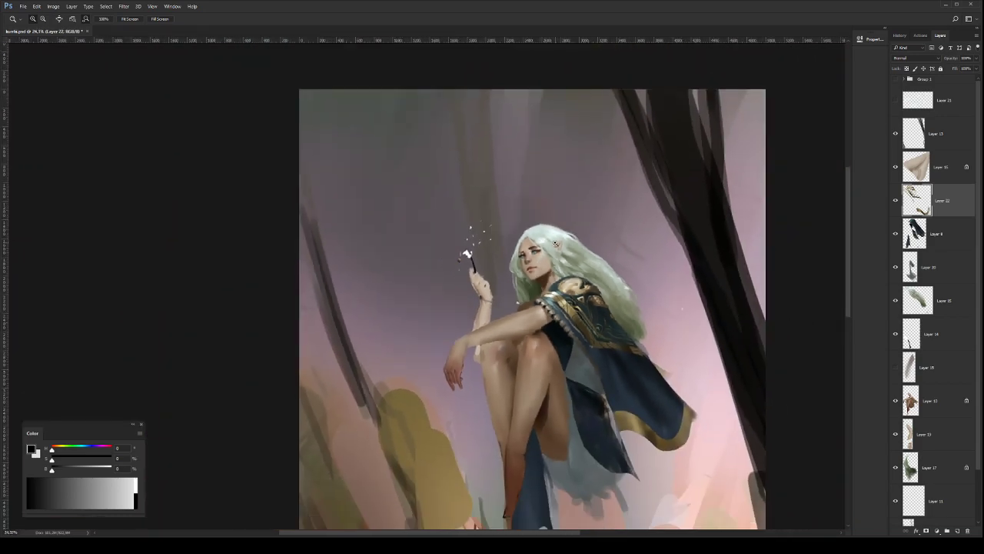
left_click_drag(564, 326, 557, 320)
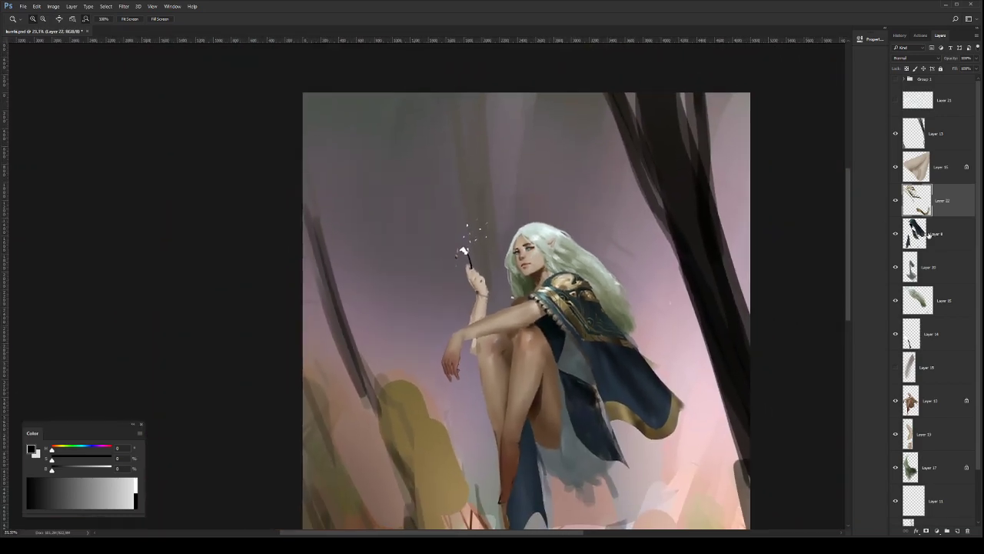
Step: Make the navy cloak layer active, lock its transparent pixels, and enlarge the brush considerably
left_click(939, 400)
key("b")
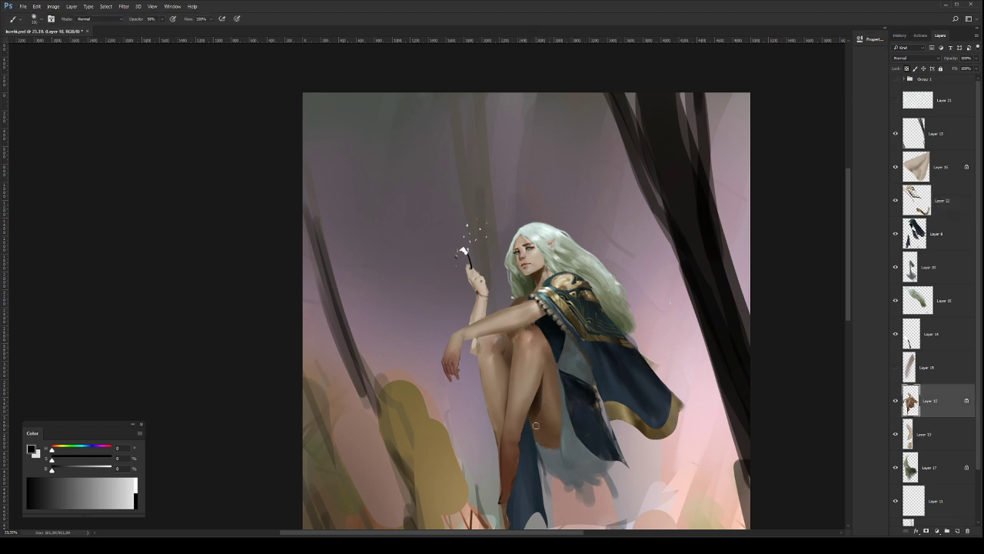
left_click(951, 233)
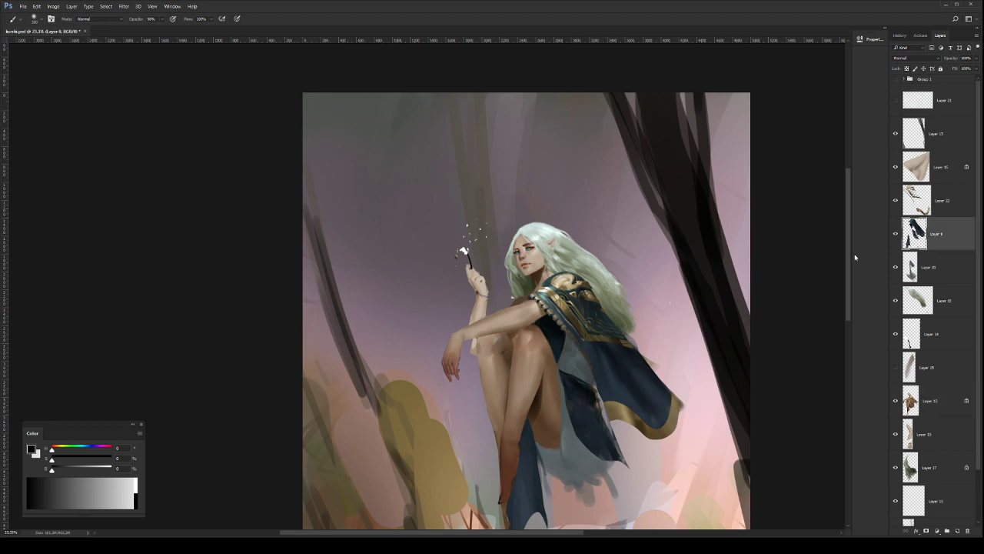
left_click_drag(545, 377, 559, 364)
key("bracketright")
key("bracketright")
key("bracketright")
key("bracketright")
key("bracketright")
key("bracketright")
key("bracketright")
key("bracketright")
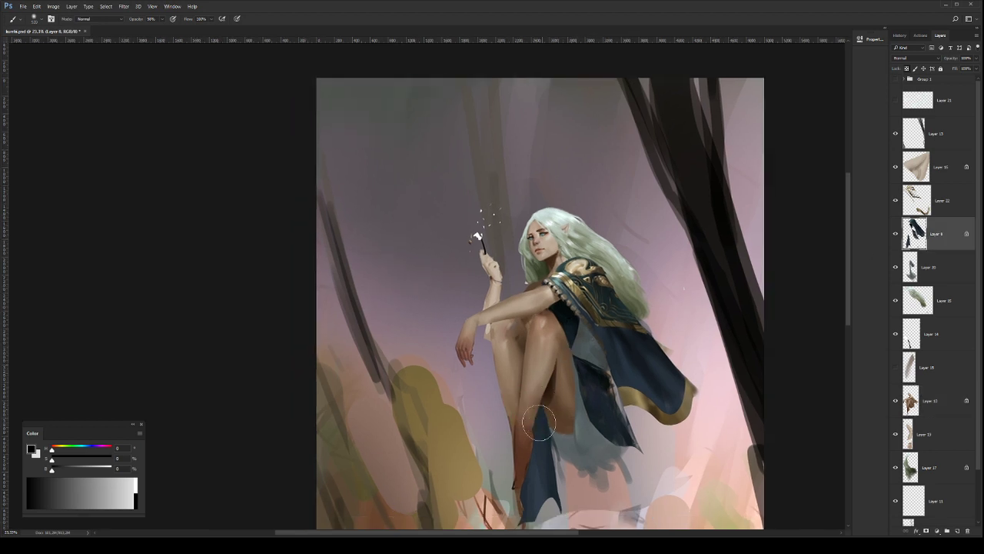
Step: Try soft shading on the navy cloth hanging behind the lower leg with the large brush, and undo it
mouse_move(539, 420)
left_mouse_down()
mouse_move(536, 478)
mouse_move(547, 450)
mouse_move(537, 404)
mouse_move(528, 487)
left_mouse_up()
left_click(545, 453, "alt")
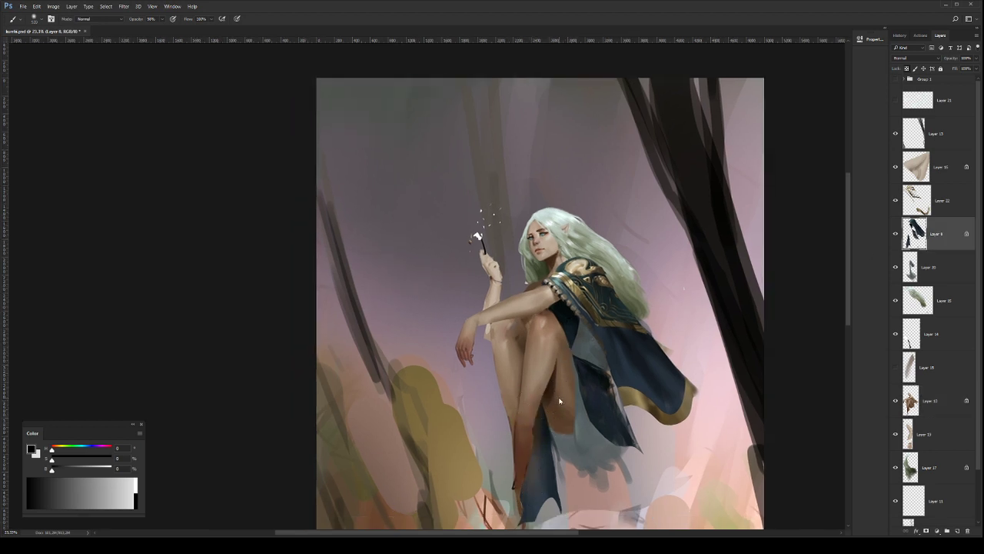
key("ctrl+z")
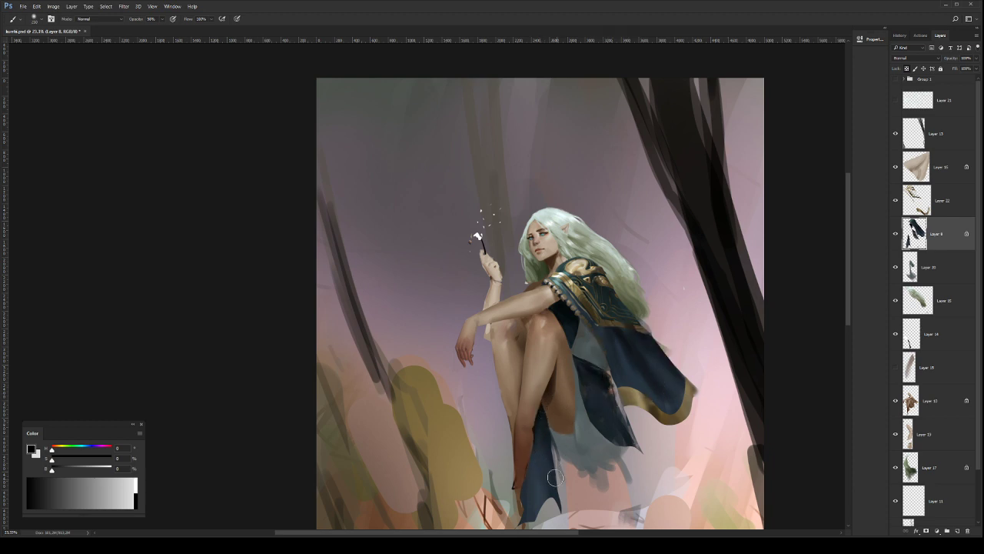
Step: Darken the navy cloth hanging behind the lower leg with sampled navy tones and a smaller brush
left_click(542, 440, "alt")
left_click_drag(543, 519, 532, 452)
left_click(537, 445, "alt")
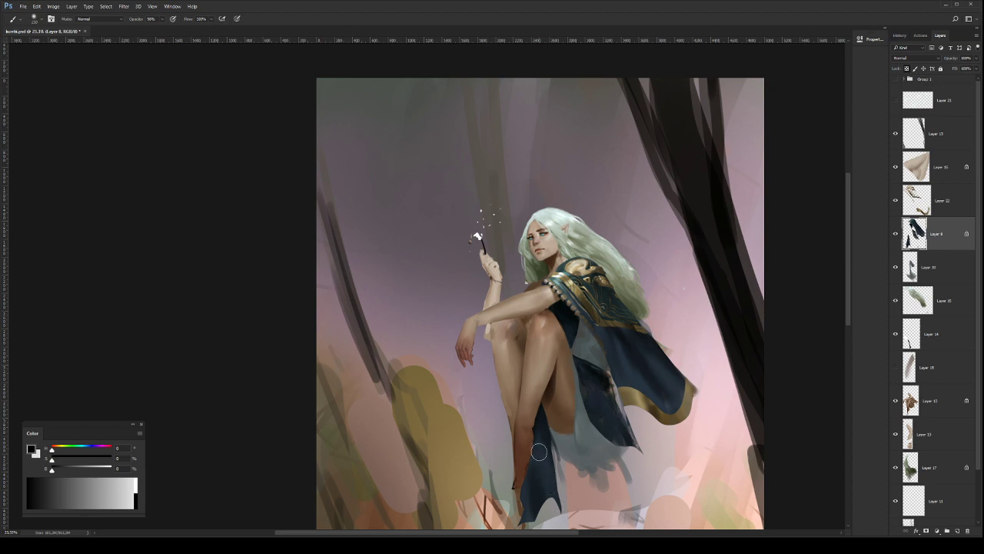
left_click_drag(546, 470, 533, 510)
left_click_drag(540, 409, 560, 504)
left_click_drag(547, 425, 559, 499)
key("ctrl+space")
left_click_drag(637, 320, 631, 323)
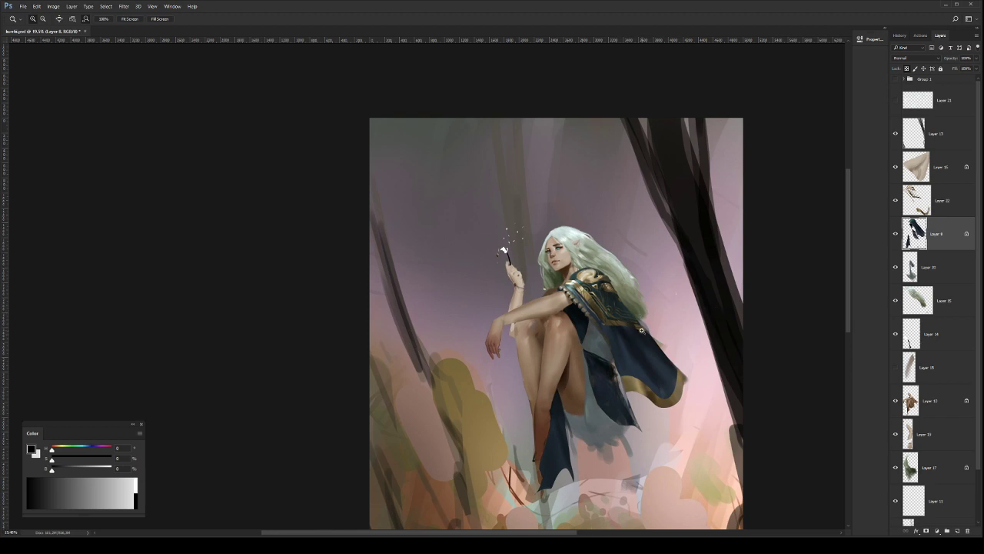
Step: Mirror the canvas horizontally, select the layer directly below the dark blue cape layer, and toggle that layer's visibility off and on
left_click(630, 325)
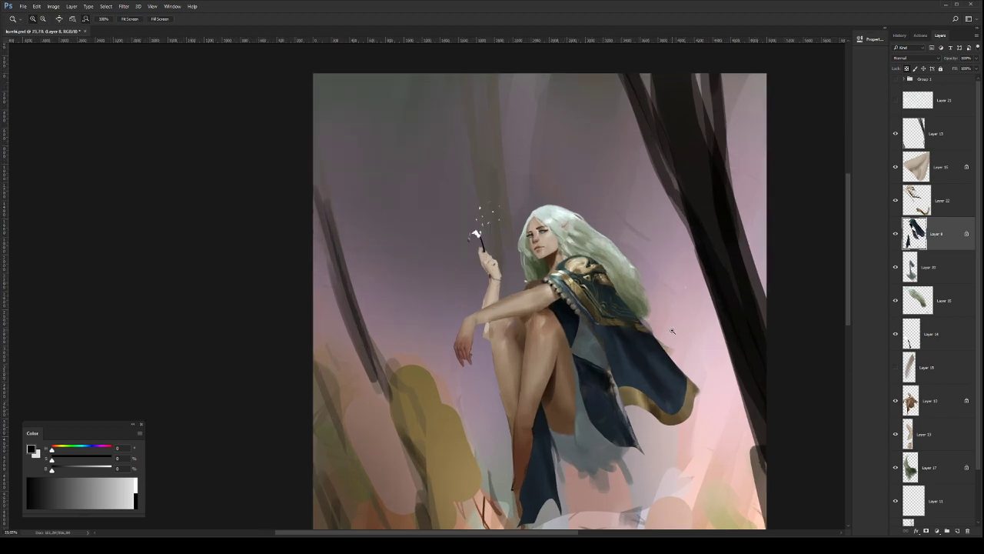
key("h")
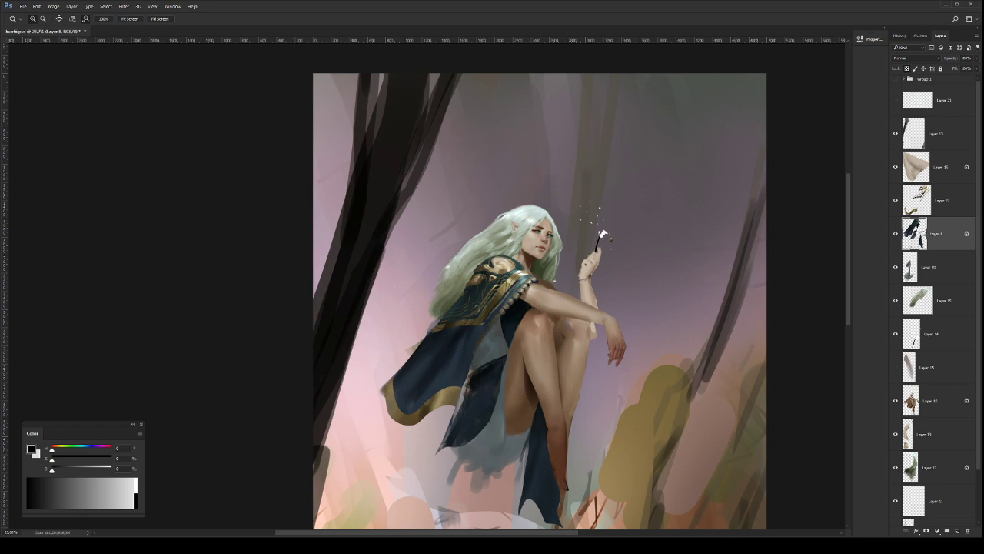
scroll(977, 226, "down", 1)
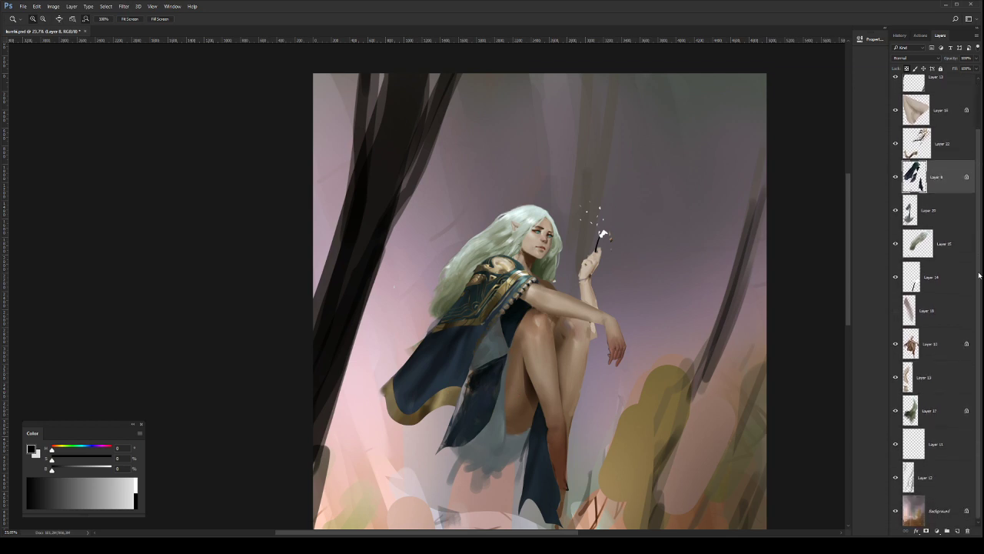
left_click(935, 263)
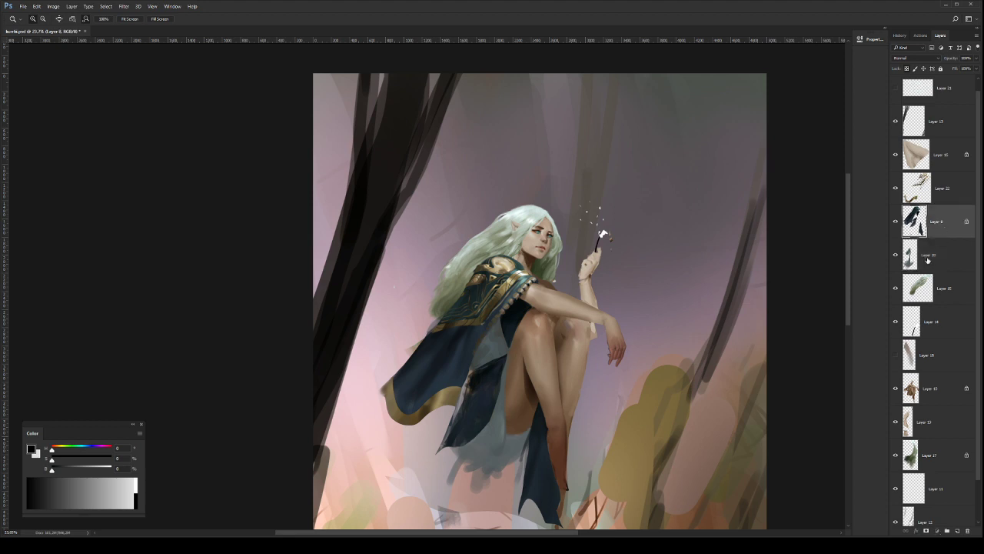
left_click(895, 254)
left_click(895, 255)
Step: Brush over the grey-blue lining beneath the cape's beaded edge on the selected layer and reduce the brush size
key("b")
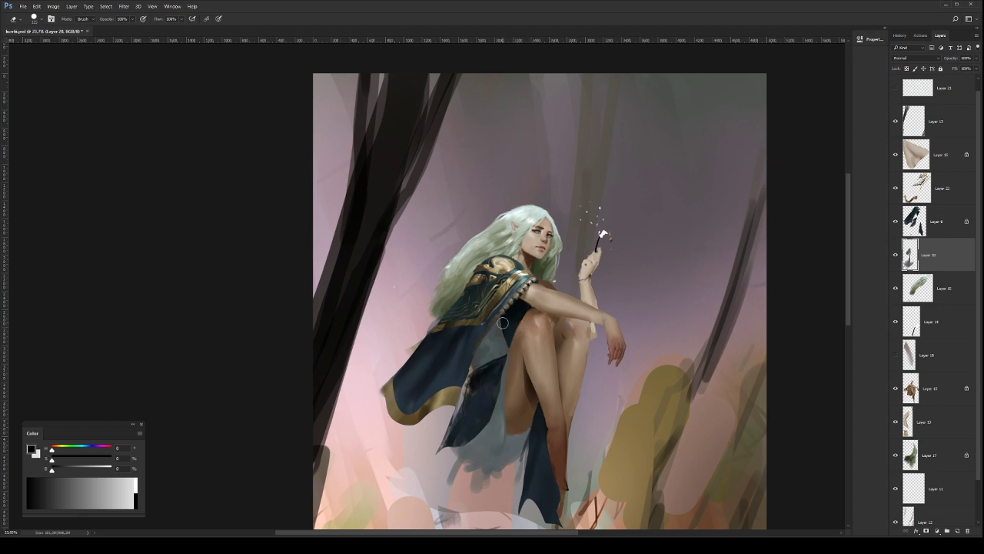
key("b")
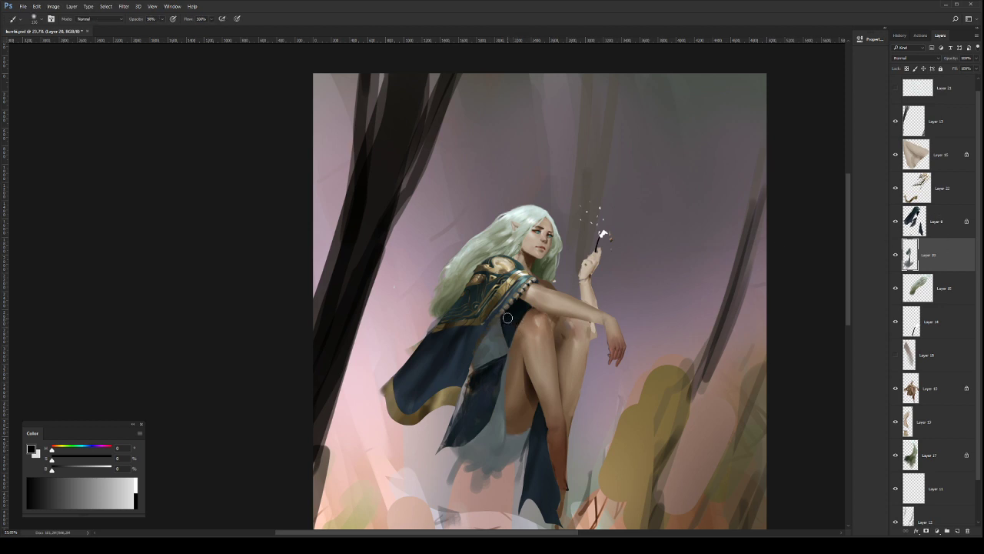
mouse_move(502, 325)
left_mouse_down()
mouse_move(492, 324)
mouse_move(503, 350)
left_mouse_up()
key("bracketleft")
key("bracketleft")
key("bracketleft")
key("bracketleft")
Step: Fit the whole painting in view and save the document
key("z")
left_click_drag(556, 349, 531, 349)
key("ctrl+0")
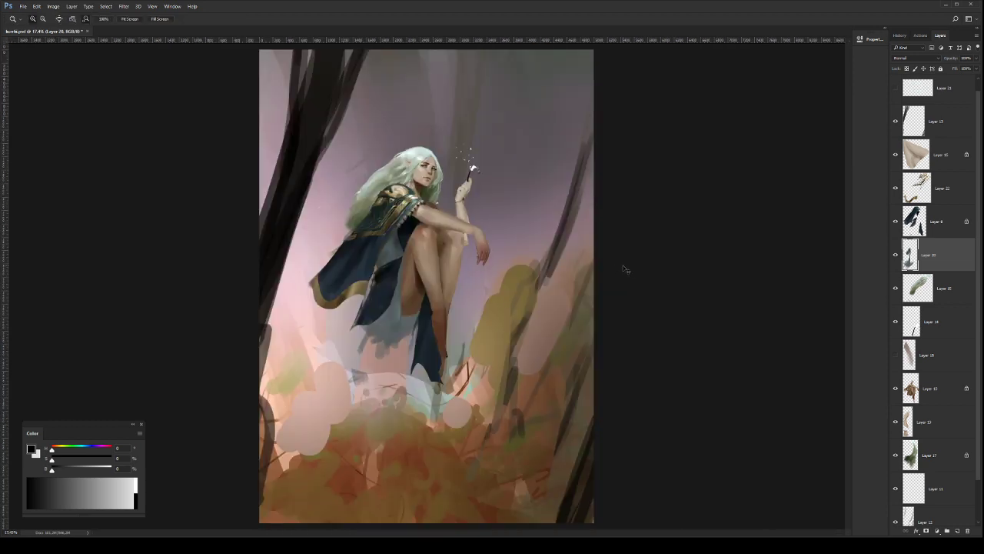
key("ctrl+s")
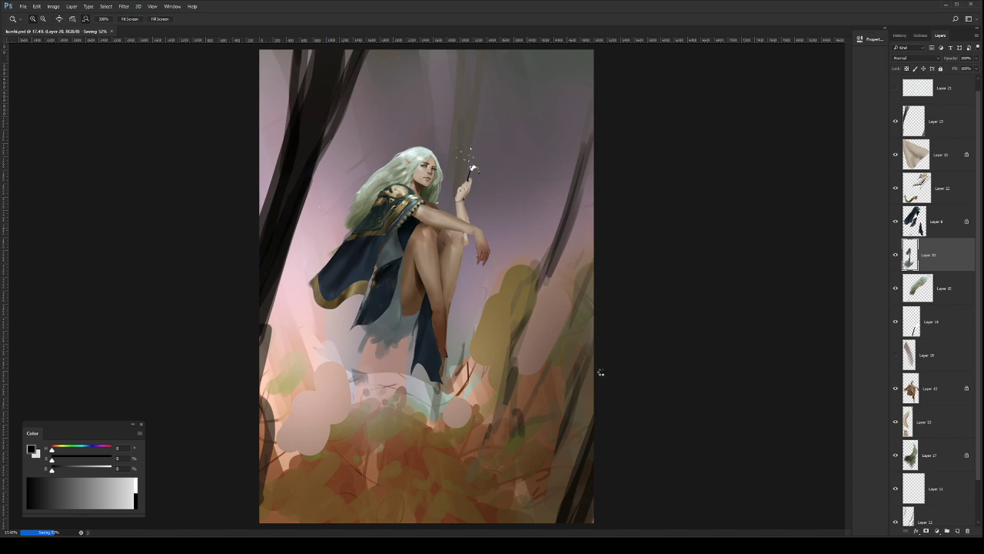
Step: Flip the canvas horizontally and back to check the figure's composition
key("ctrl+shift+h")
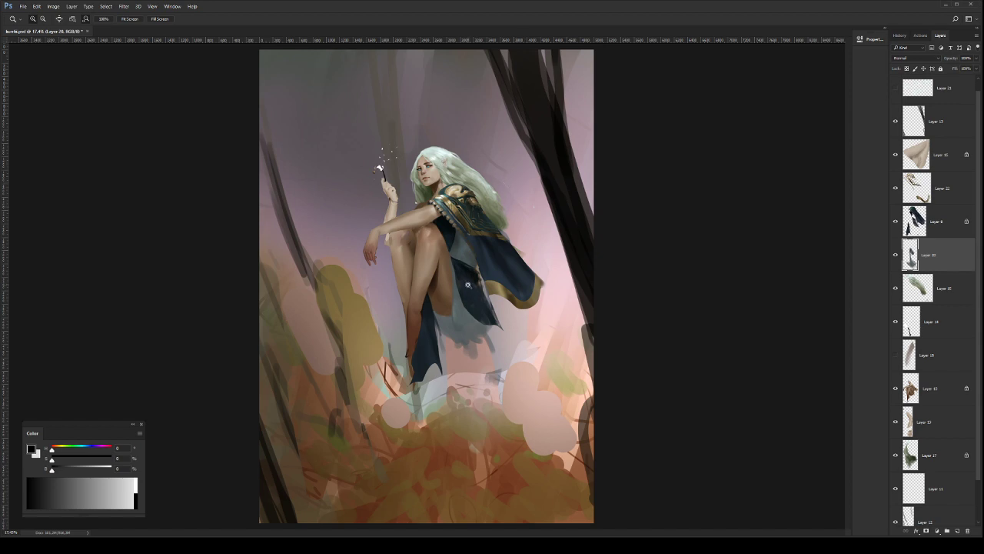
left_click_drag(467, 295, 556, 381)
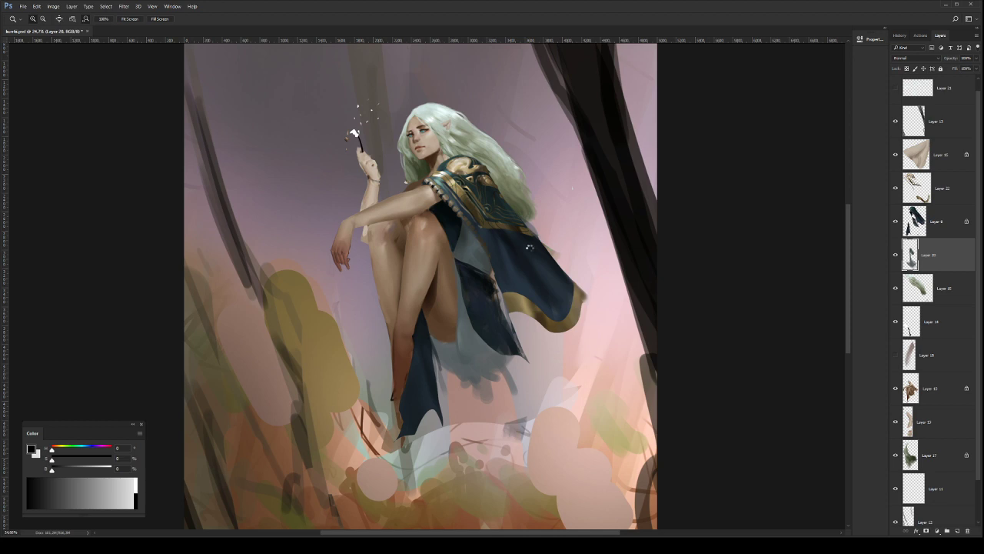
key("ctrl+shift+h")
left_click_drag(507, 229, 549, 269)
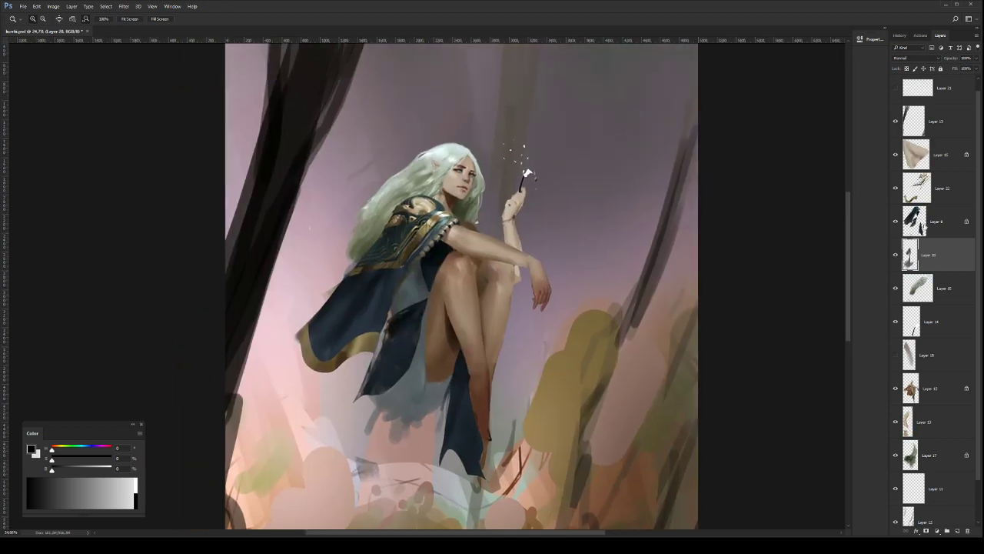
Step: Select the dark blue cape layer, release its transparency lock, and mirror the canvas horizontally
left_click(924, 226)
key("b")
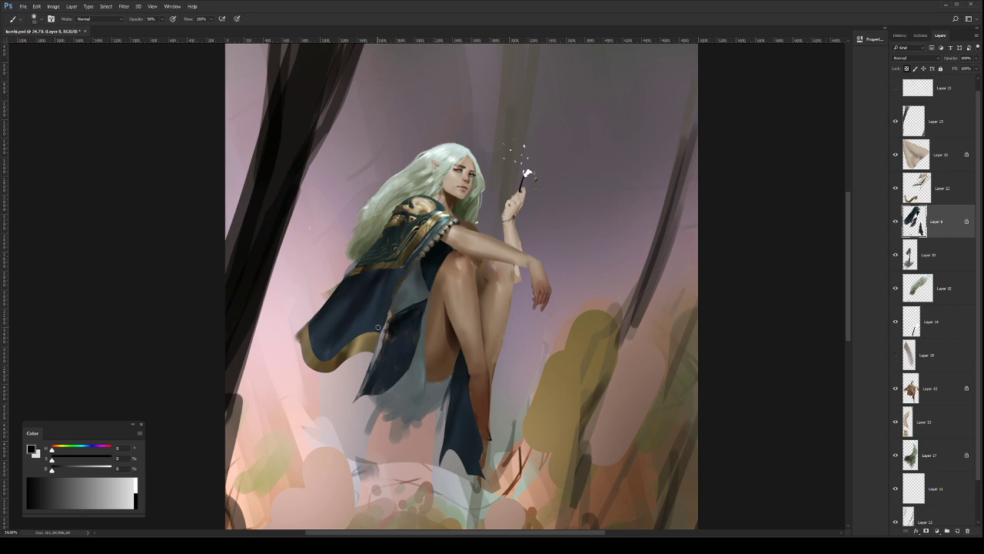
key("h")
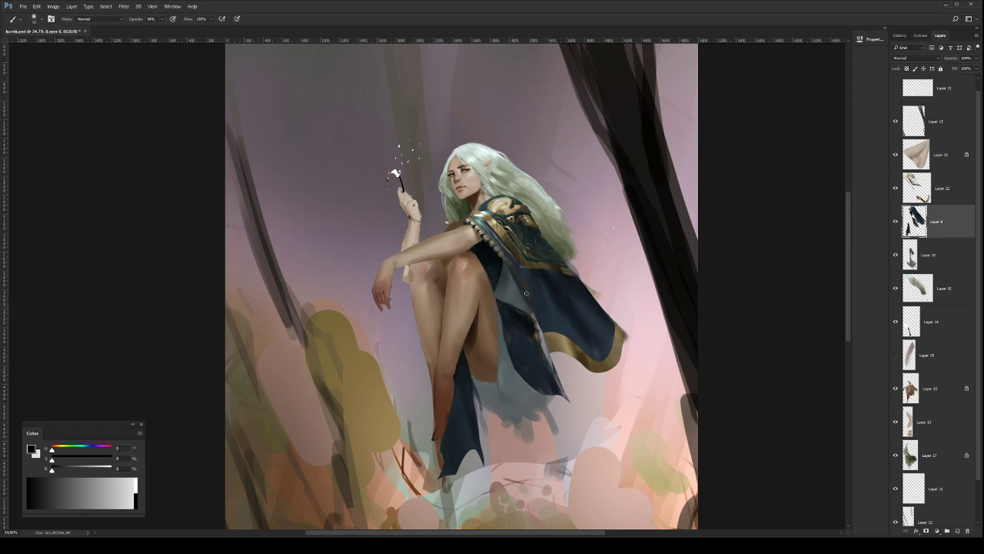
Step: Add a new empty layer directly above the gold trim layer
key("z")
left_click_drag(532, 293, 477, 281)
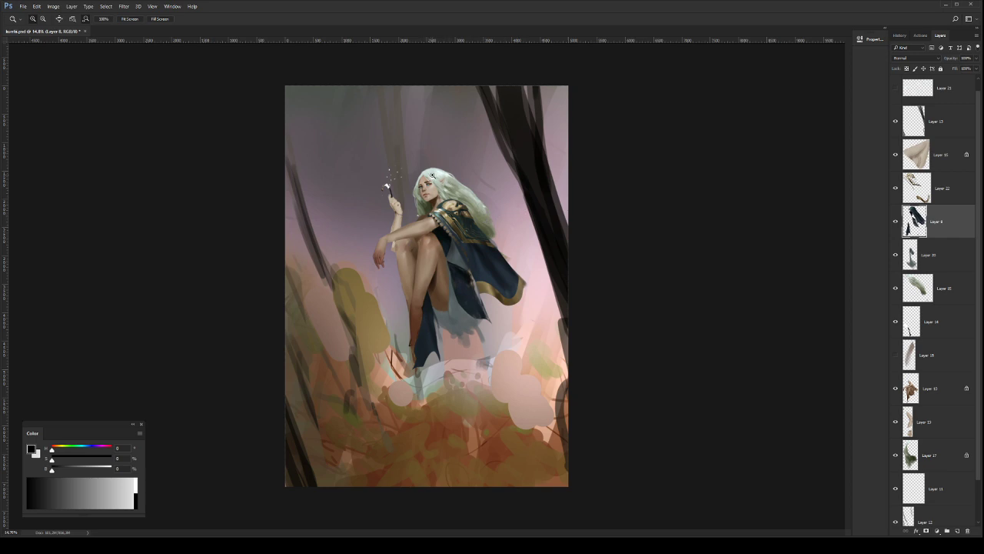
left_click(449, 175)
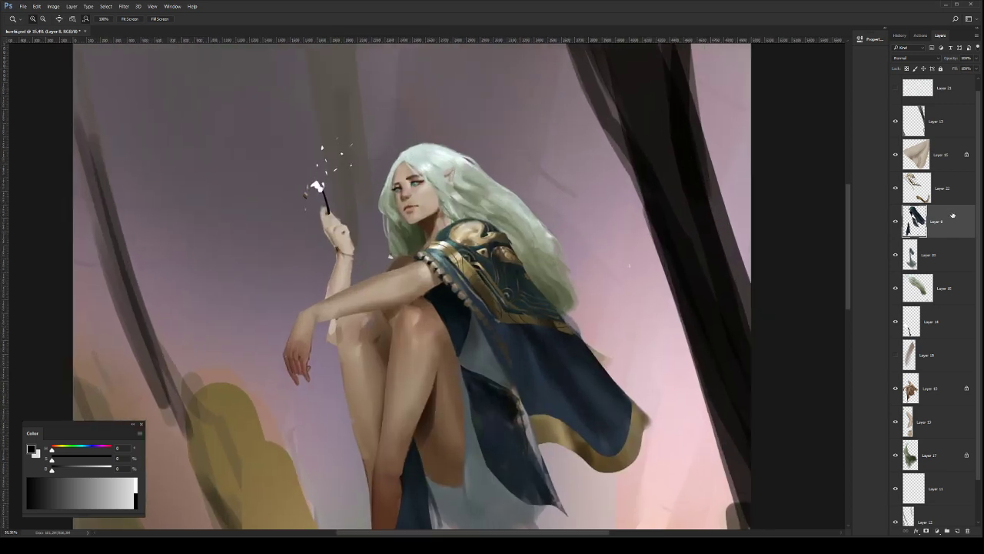
left_click(929, 196)
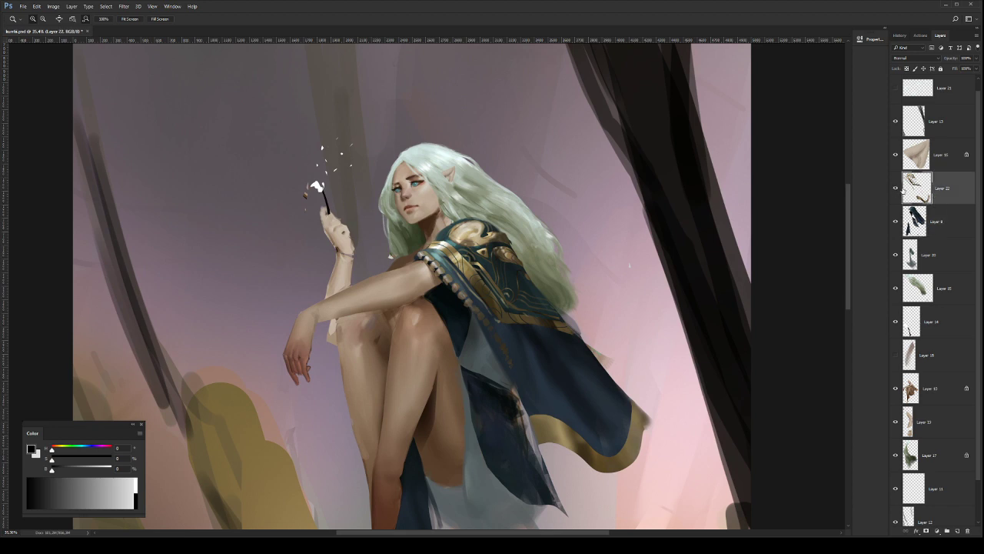
left_click(955, 531)
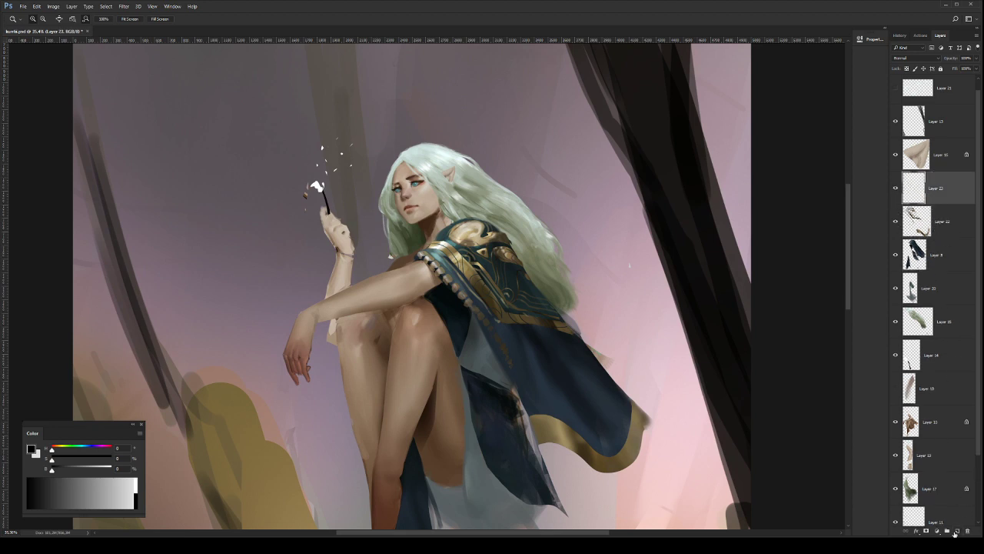
Step: Paint dark bands across the elf's neck on the new layer with a small brush to start a choker
left_click(435, 224)
key("b")
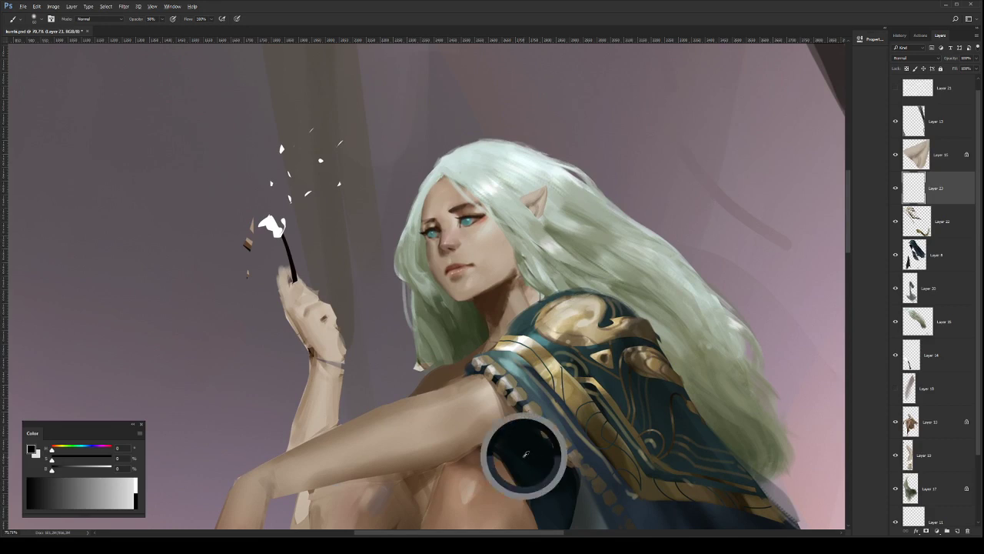
key("bracketleft")
key("bracketleft")
mouse_move(524, 283)
left_mouse_down()
mouse_move(482, 317)
mouse_move(525, 285)
left_mouse_up()
key("ctrl+z")
key("ctrl+z")
mouse_move(524, 285)
left_mouse_down()
mouse_move(477, 322)
mouse_move(522, 281)
left_mouse_up()
mouse_move(475, 315)
left_mouse_down()
mouse_move(526, 281)
mouse_move(485, 333)
left_mouse_up()
left_click_drag(526, 291, 482, 332)
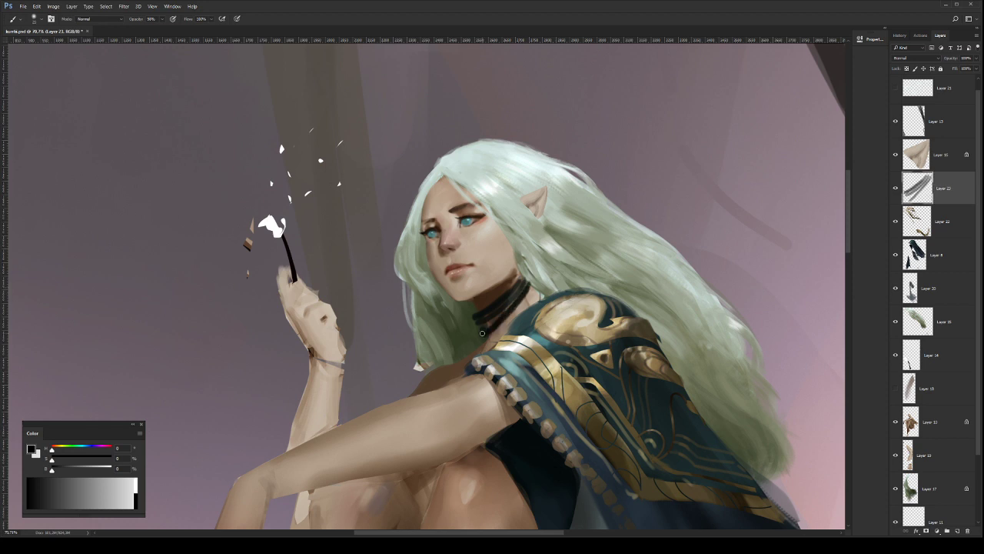
Step: Extend the choker toward the cape collar with thinner black strokes that follow the curve of the neck
left_click_drag(536, 291, 485, 336)
key("bracketleft")
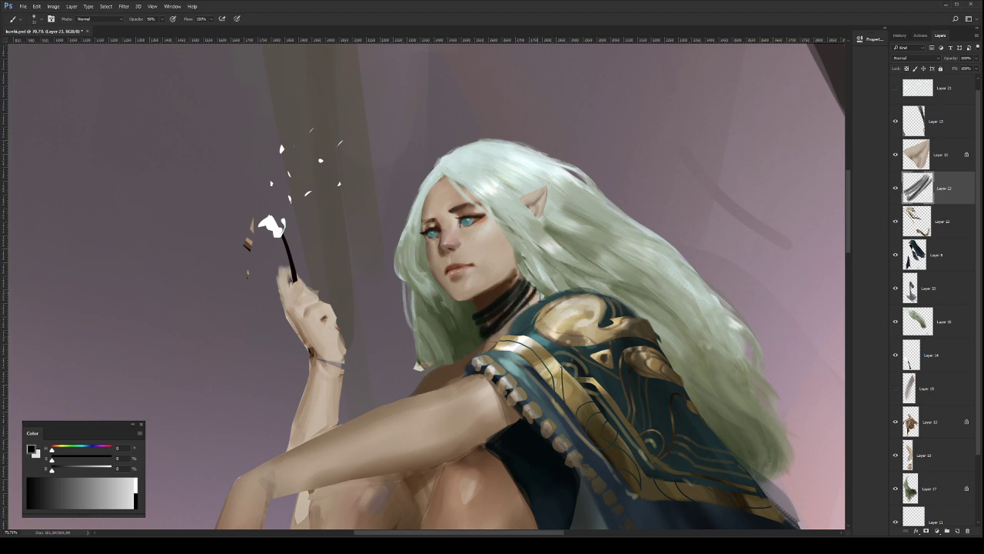
left_click_drag(541, 295, 486, 343)
mouse_move(478, 309)
left_mouse_down()
mouse_move(509, 293)
mouse_move(473, 308)
mouse_move(509, 290)
mouse_move(475, 307)
left_mouse_up()
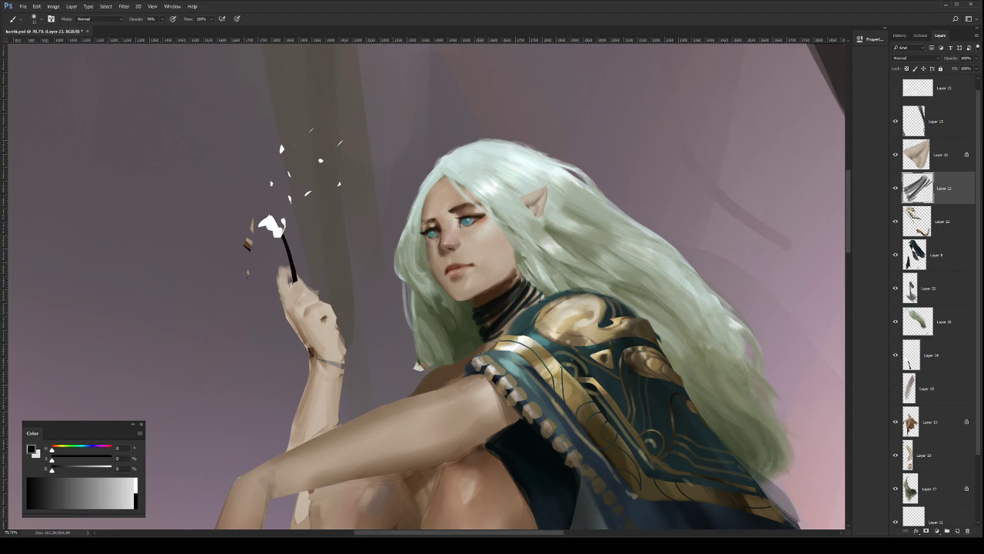
mouse_move(524, 280)
left_mouse_down()
mouse_move(505, 304)
mouse_move(512, 312)
left_mouse_up()
mouse_move(512, 315)
left_mouse_down()
mouse_move(505, 326)
mouse_move(352, 319)
left_mouse_up()
Step: Rework the choker's strokes and paint bright red accents across its black bands
key("z")
left_click_drag(549, 289, 684, 277)
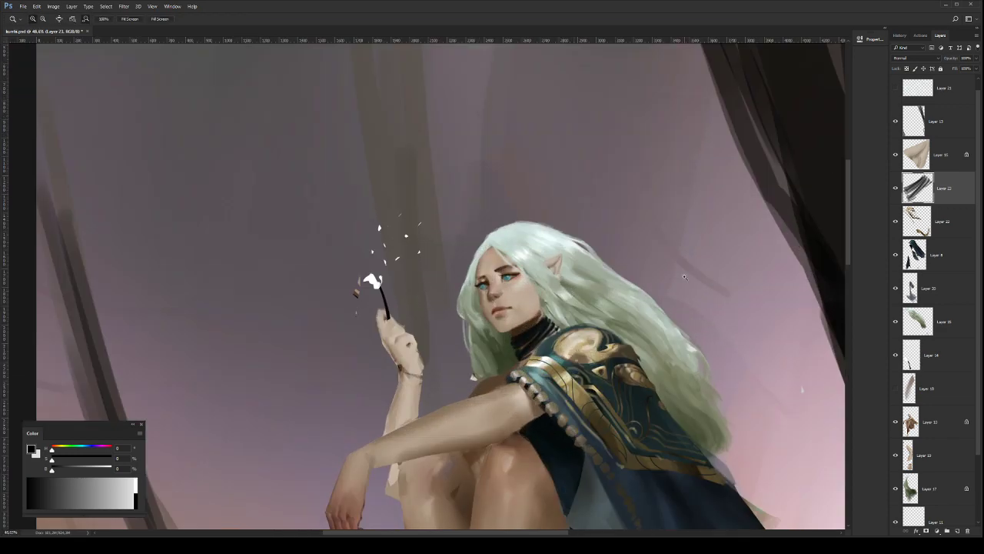
key("b")
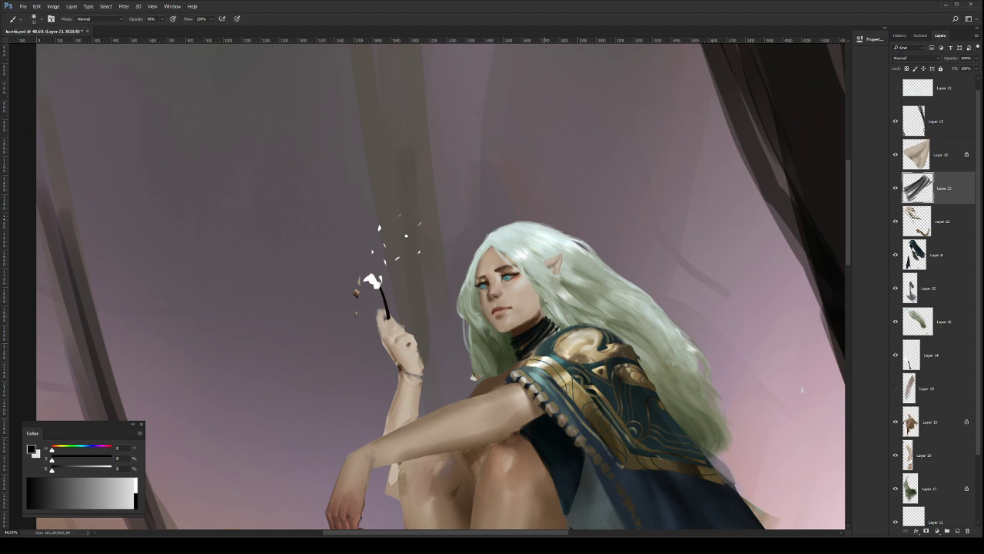
key("z")
left_click_drag(549, 319, 643, 317)
key("b")
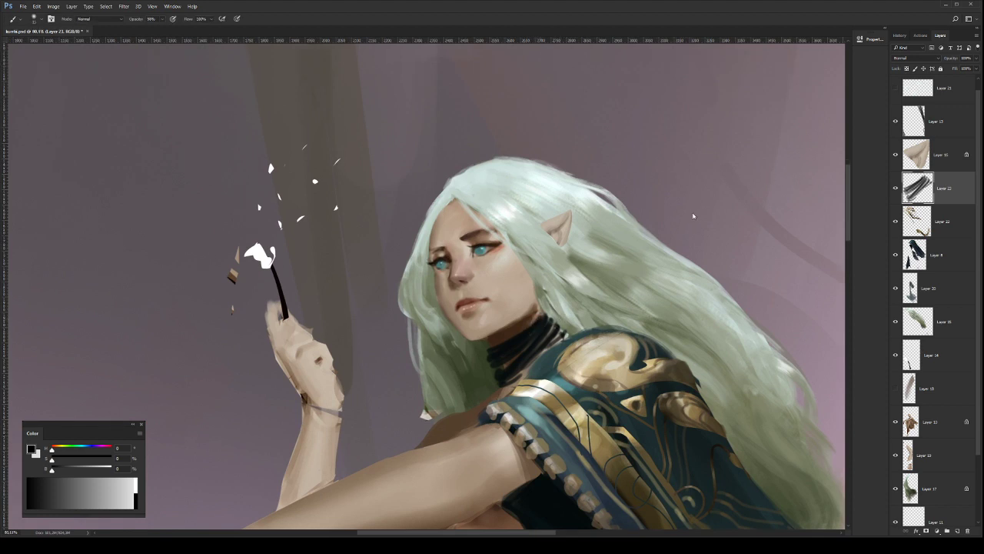
key("ctrl+z")
mouse_move(516, 340)
left_mouse_down()
mouse_move(541, 319)
mouse_move(516, 341)
mouse_move(548, 323)
mouse_move(521, 357)
mouse_move(547, 325)
mouse_move(529, 359)
left_mouse_up()
key("ctrl+z")
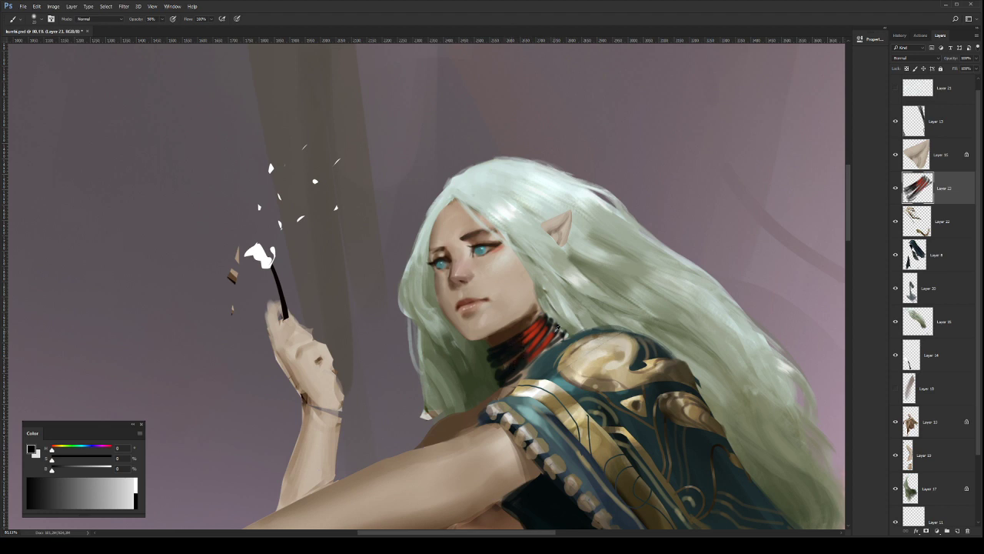
Step: Sample colours from the choker and refine the red accents near its back edge
left_click(548, 326, "alt")
left_click_drag(559, 326, 550, 336)
left_click(526, 361, "alt")
Step: Mirror the canvas horizontally to check the choker against the whole figure
key("ctrl+space")
left_click_drag(572, 338, 503, 339)
left_click_drag(603, 306, 589, 306)
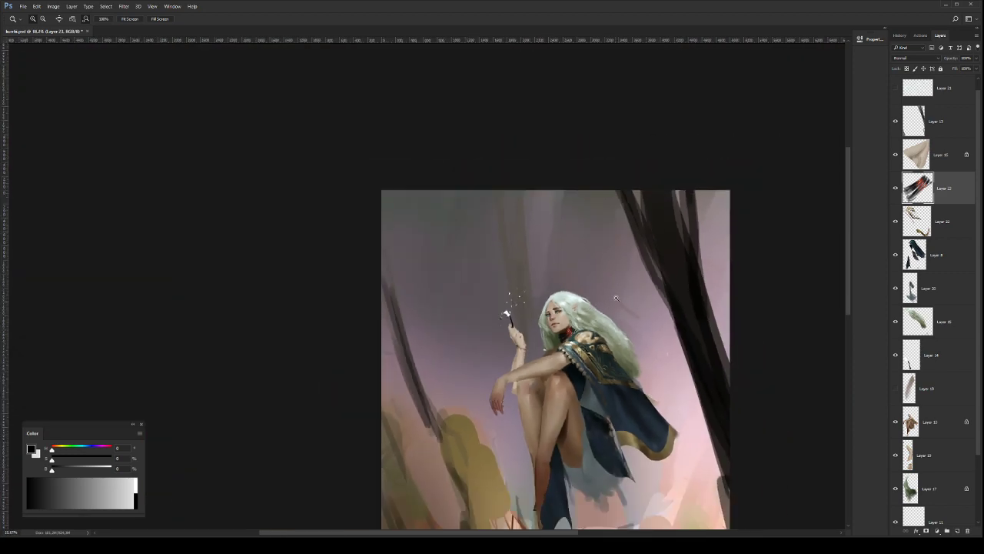
key("ctrl+shift+h")
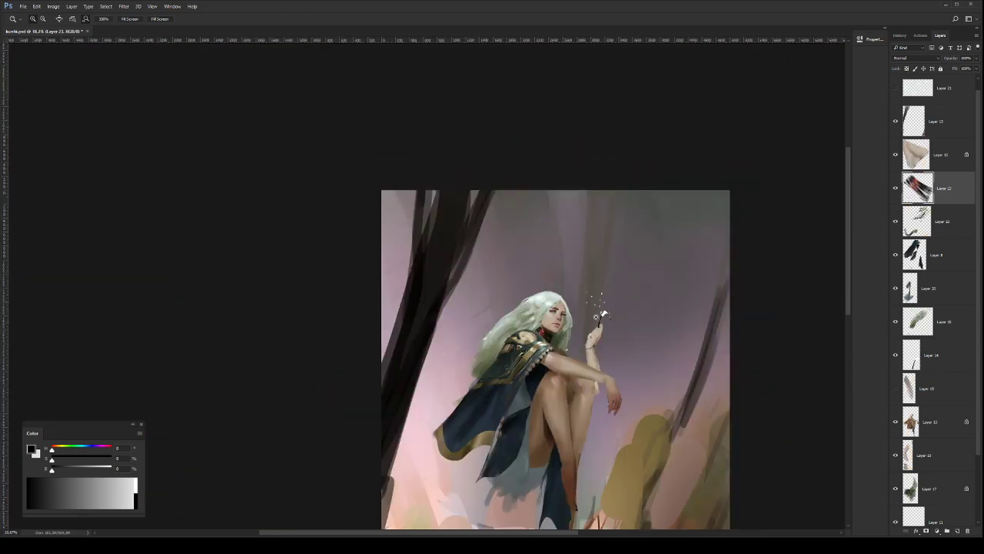
Step: Warp the choker layer, pulling its chin-side corner downward to fit the neck, and apply the transform
scroll(560, 317, "up", 3)
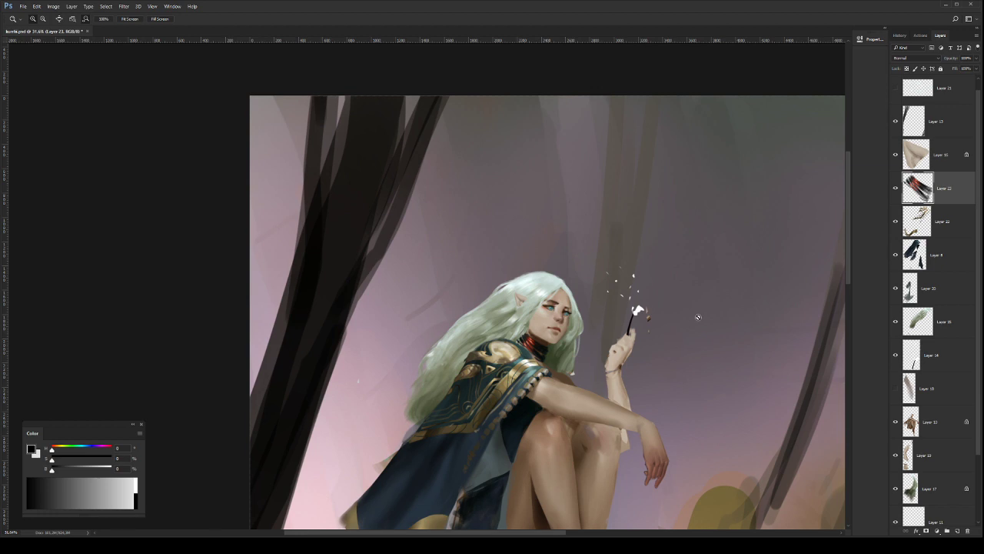
key("i")
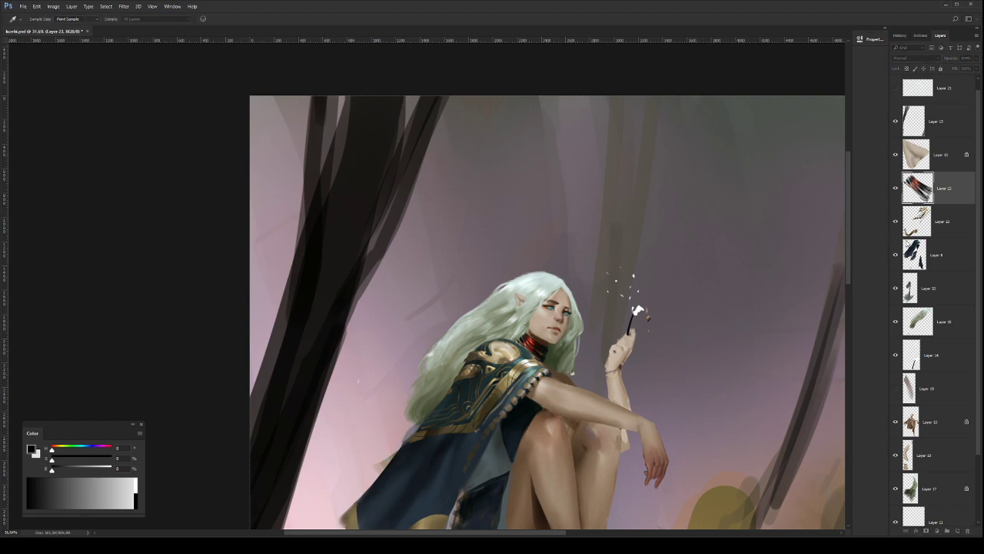
key("z")
left_click(560, 342)
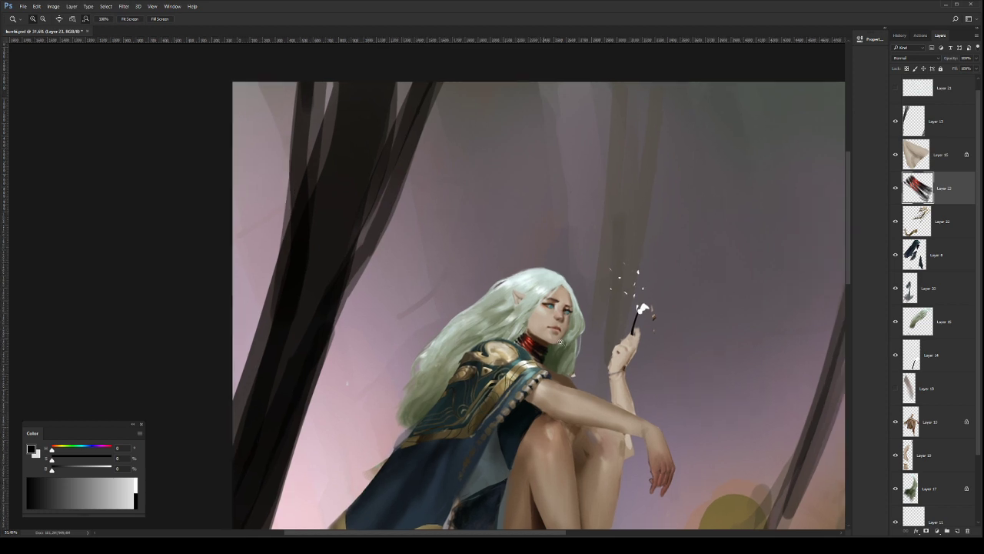
scroll(560, 343, "down", 1)
key("ctrl+t")
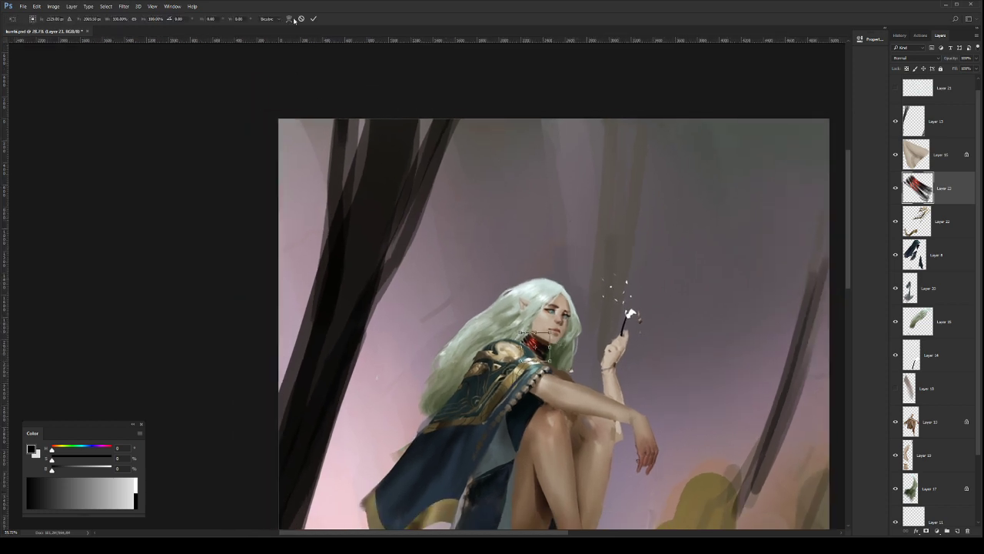
left_click(290, 18)
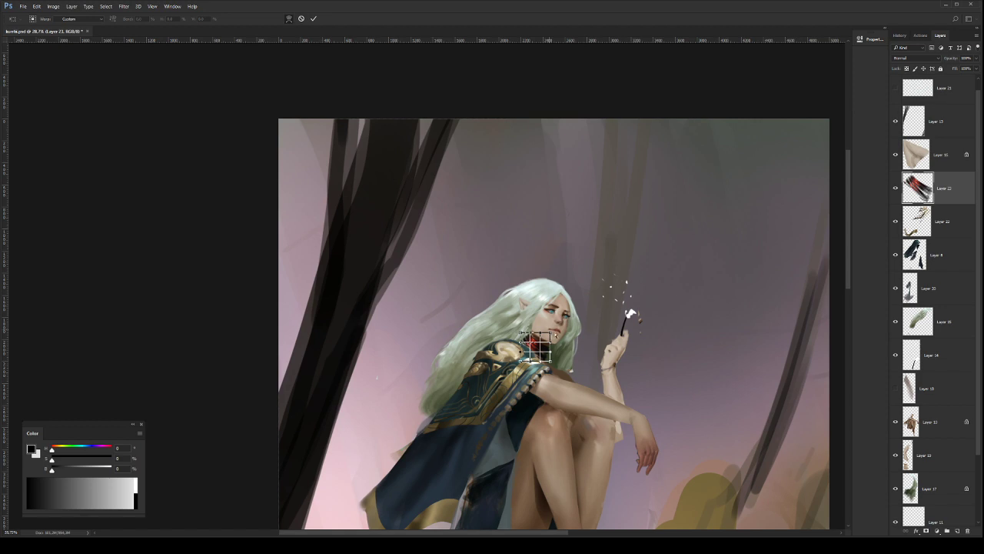
left_click_drag(551, 333, 555, 370)
key("Return")
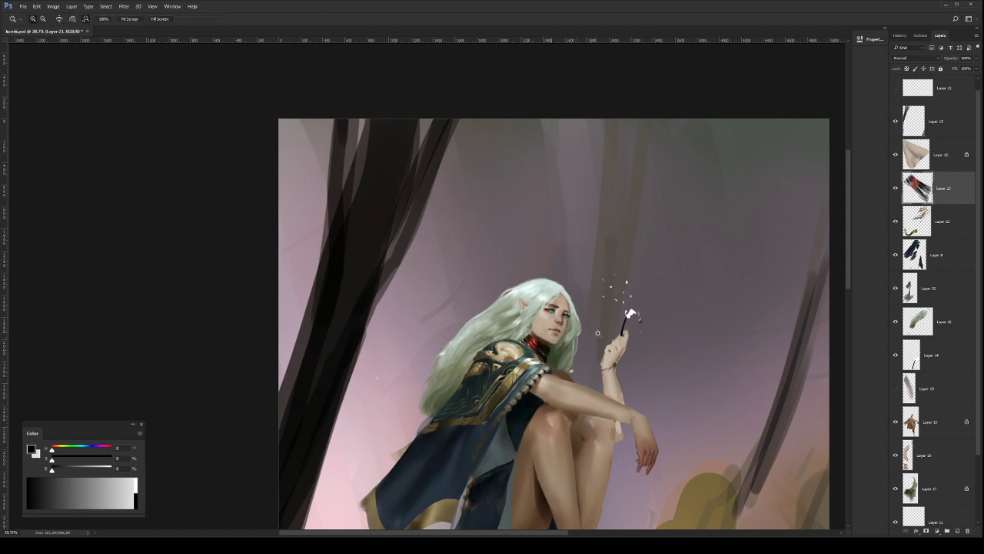
Step: Flip the canvas horizontally to review the reshaped choker on the full figure
key("z")
left_click_drag(600, 323, 589, 303)
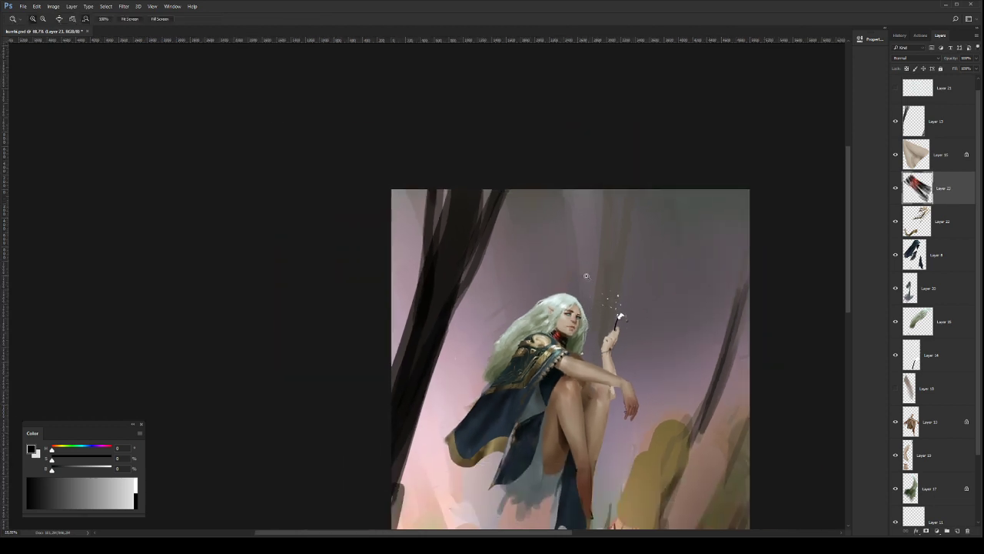
key("ctrl+shift+h")
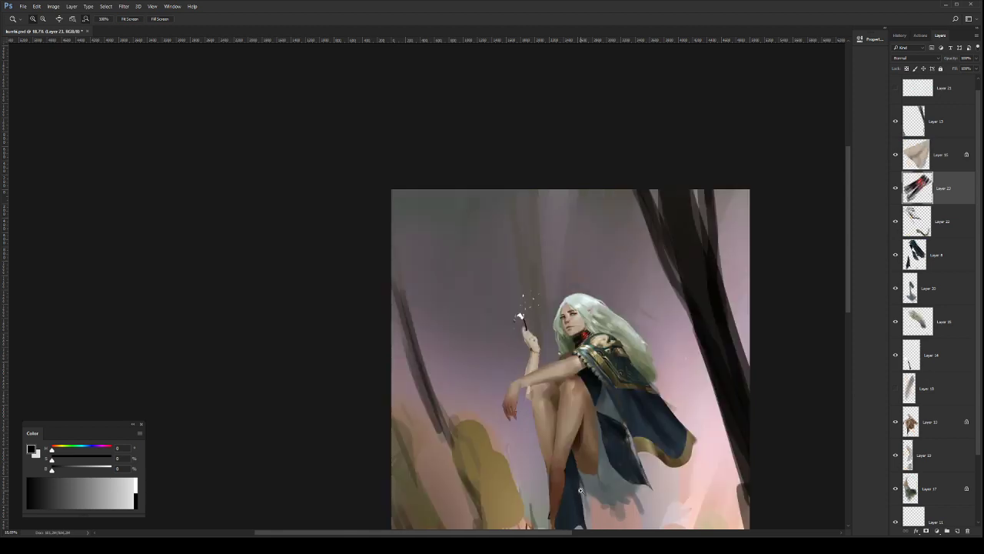
Step: Add a new empty layer directly above the gold trim layer
left_click_drag(596, 346, 563, 317)
scroll(645, 377, "down", 2)
mouse_move(602, 378)
left_mouse_down()
mouse_move(578, 360)
mouse_move(593, 379)
left_mouse_up()
left_click(948, 221)
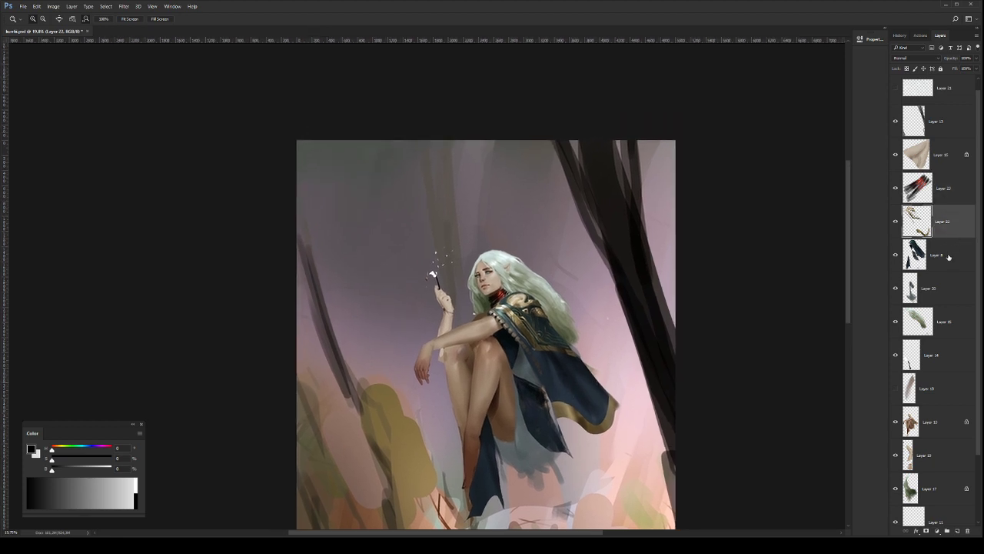
left_click(958, 530)
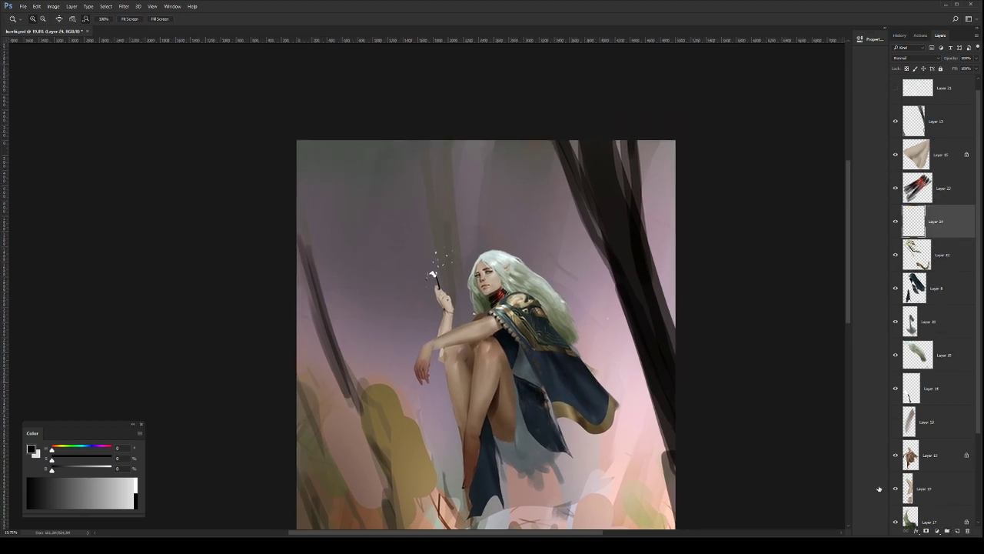
left_click(533, 373)
left_click(529, 369)
key("b")
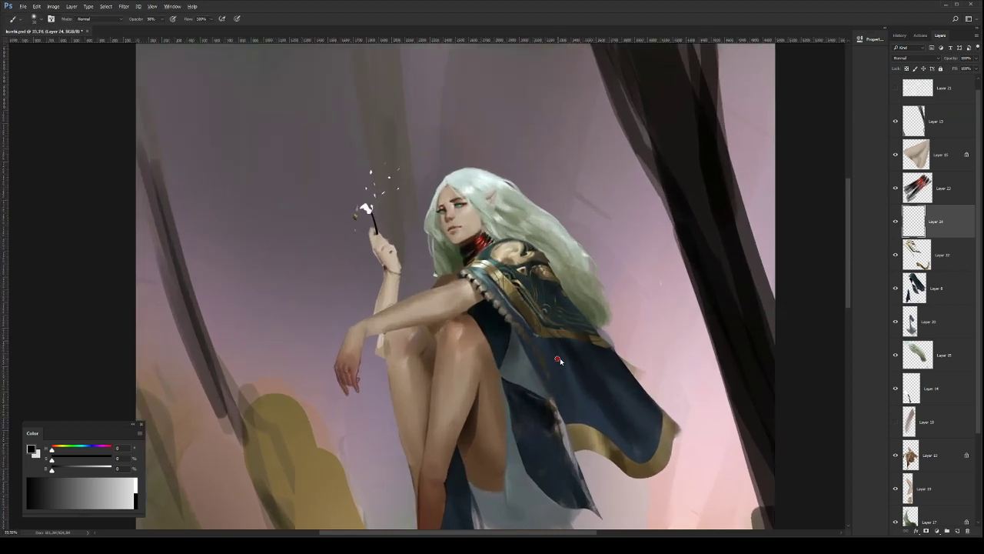
Step: Lasso the bead trim along the cape's inner edge on the gold trim layer and shift it slightly downward with Free Transform
left_click(938, 256)
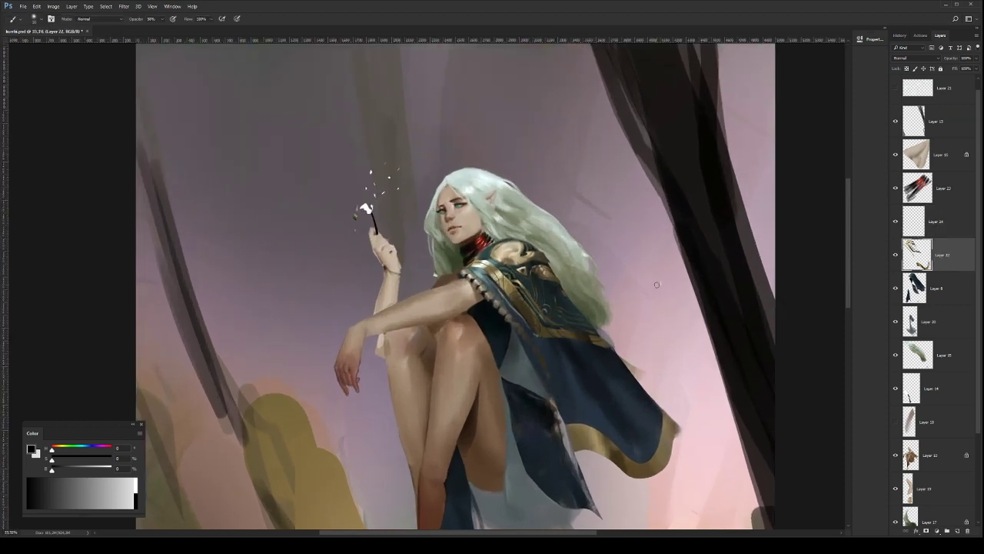
key("l")
mouse_move(554, 366)
left_mouse_down()
mouse_move(518, 320)
mouse_move(522, 359)
mouse_move(571, 400)
mouse_move(512, 319)
left_mouse_up()
key("ctrl+t")
mouse_move(586, 317)
left_mouse_down()
mouse_move(584, 337)
mouse_move(586, 326)
left_mouse_up()
key("Return")
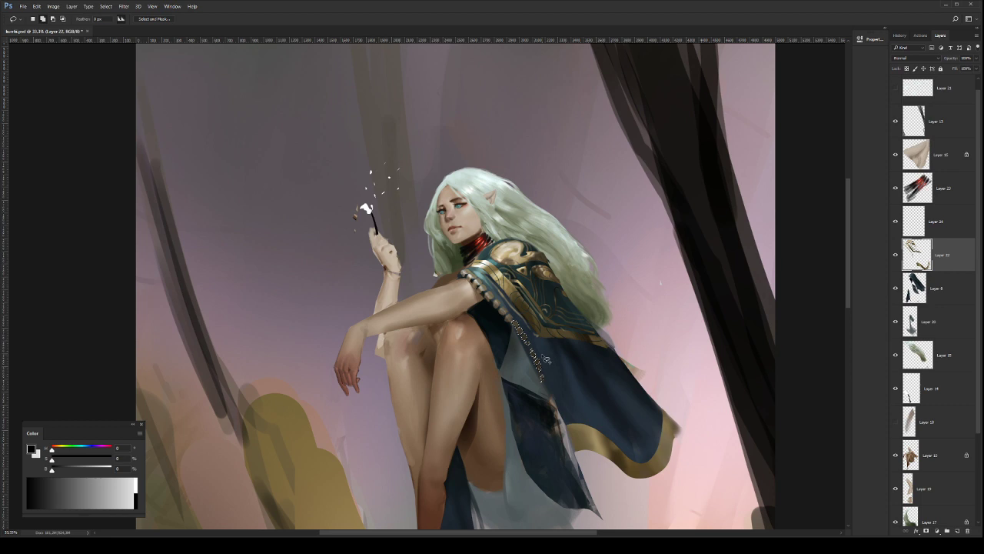
Step: Lock the gold trim layer's transparent pixels and paint dark pattern strokes across the gold hem of the cape
key("z")
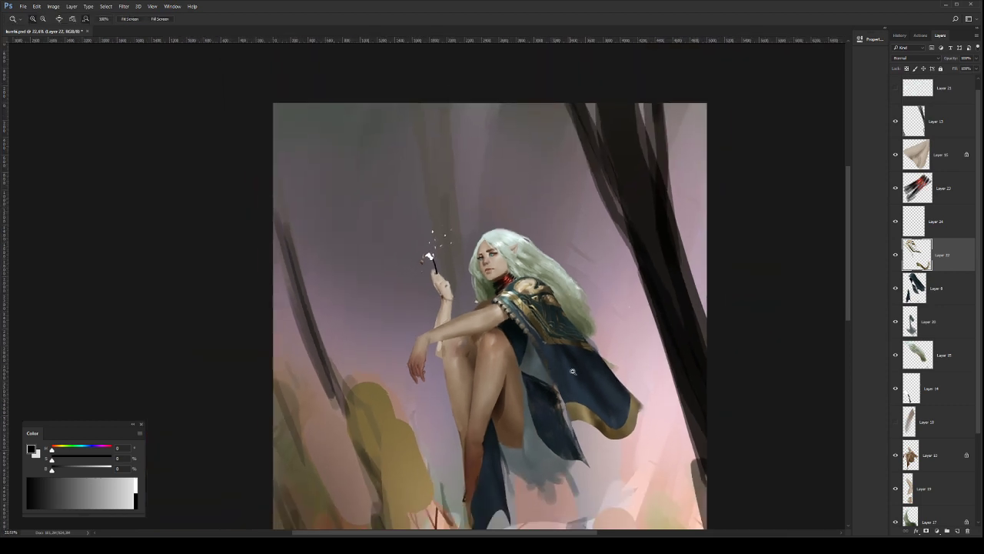
scroll(592, 361, "down", 3)
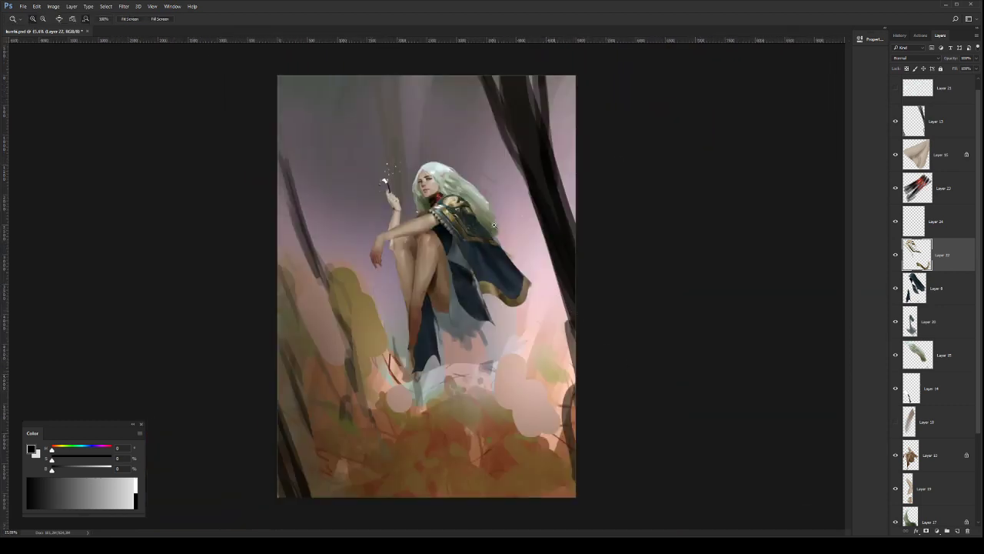
left_click(493, 225)
left_click_drag(485, 208, 494, 212)
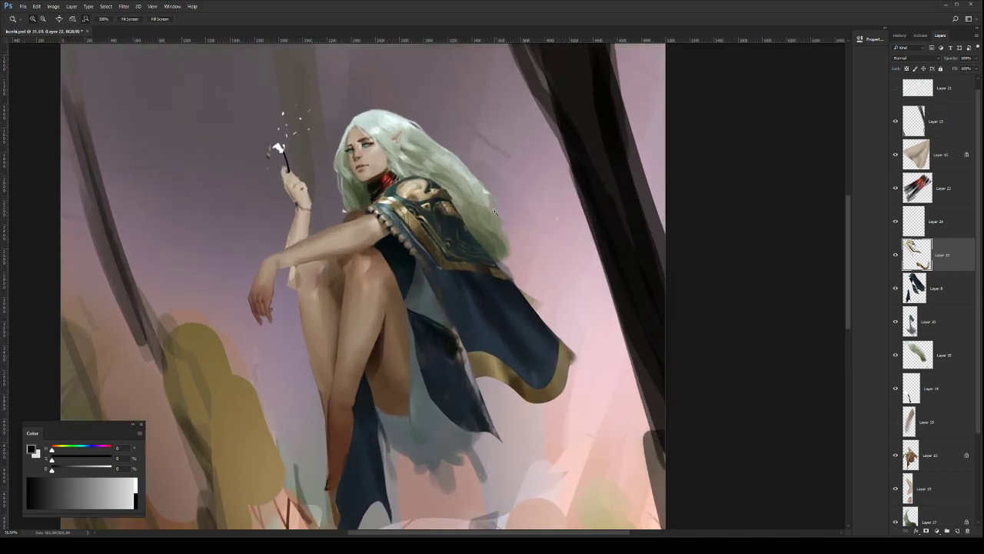
mouse_move(502, 244)
left_mouse_down()
mouse_move(525, 269)
mouse_move(498, 283)
left_mouse_up()
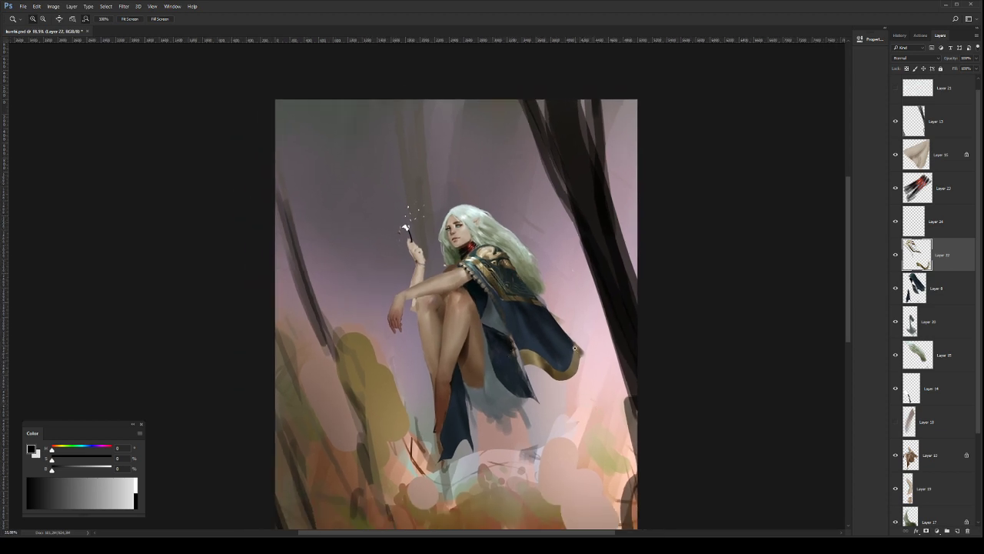
key("b")
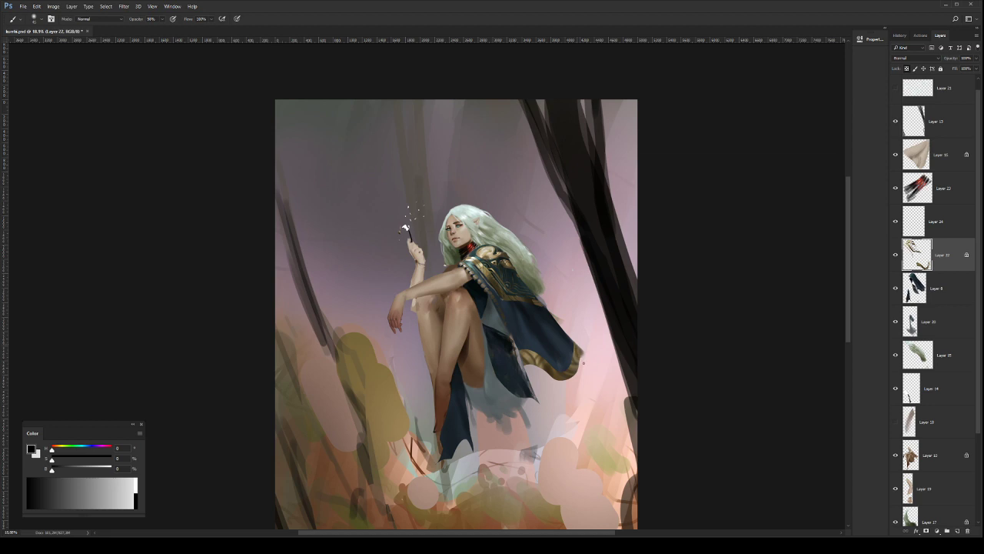
Step: View the whole composition with the patterned hem and save the painting
key("z")
left_click_drag(588, 358, 589, 339)
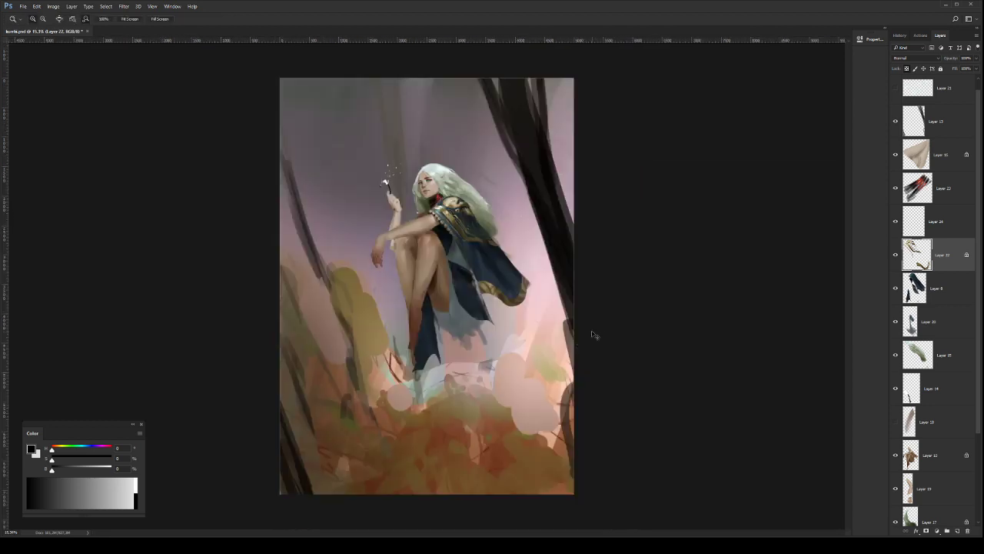
key("ctrl+s")
Step: Lasso the dark blue cloth flap hanging behind the thigh on the cape layer, delete it and deselect
scroll(505, 264, "up", 2)
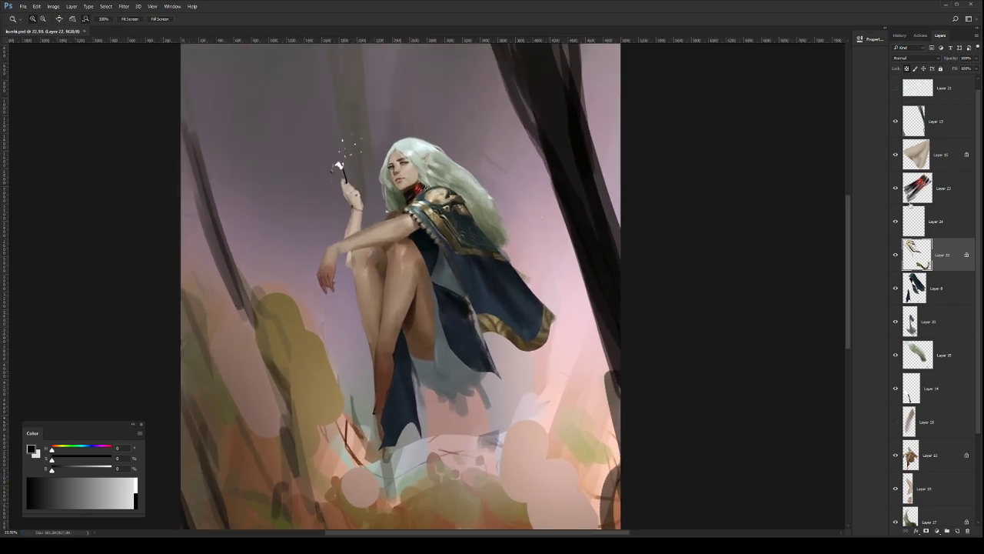
left_click(894, 288)
left_click(894, 289)
left_click(939, 295)
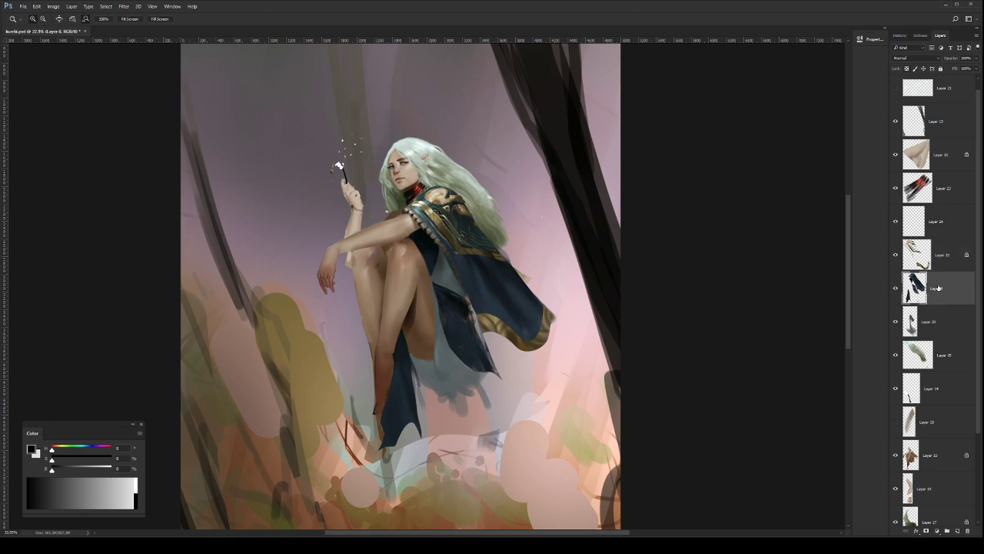
key("l")
left_click_drag(493, 348, 512, 382)
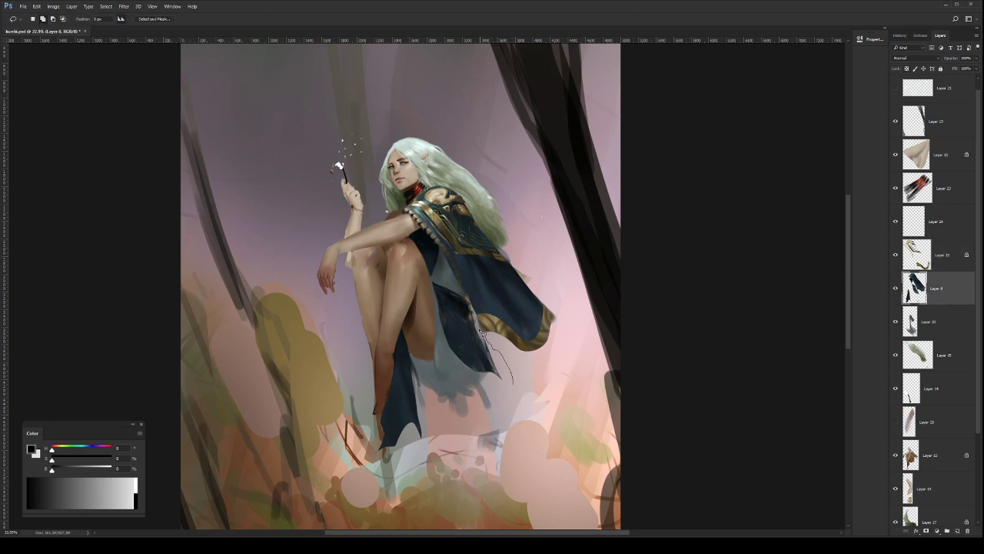
mouse_move(481, 332)
left_mouse_down()
mouse_move(440, 281)
mouse_move(438, 317)
mouse_move(475, 394)
mouse_move(510, 386)
left_mouse_up()
key("Delete")
key("ctrl+d")
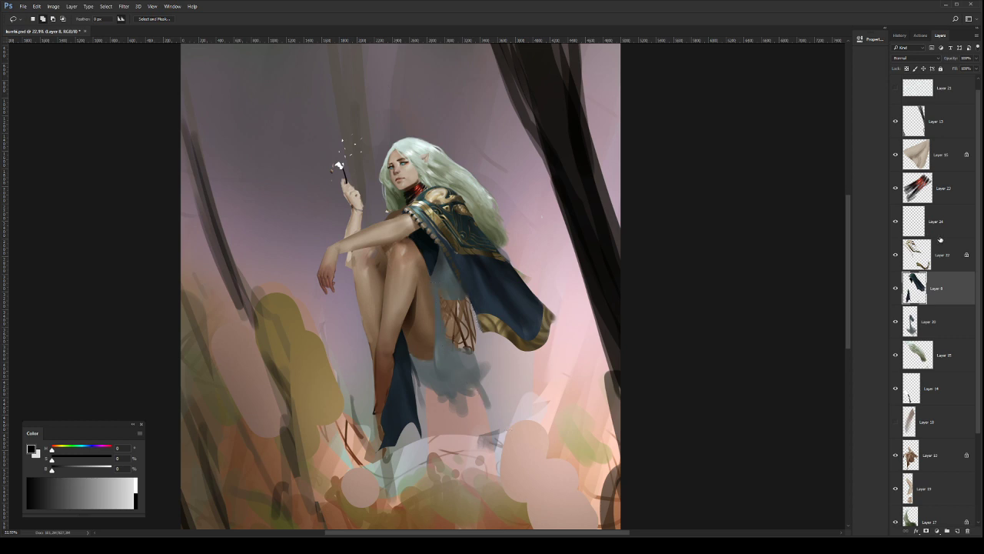
Step: Paint grey-blue cloth over the exposed brown fringe behind the thigh on the underskirt layer, using sampled colours
left_click(933, 328)
key("b")
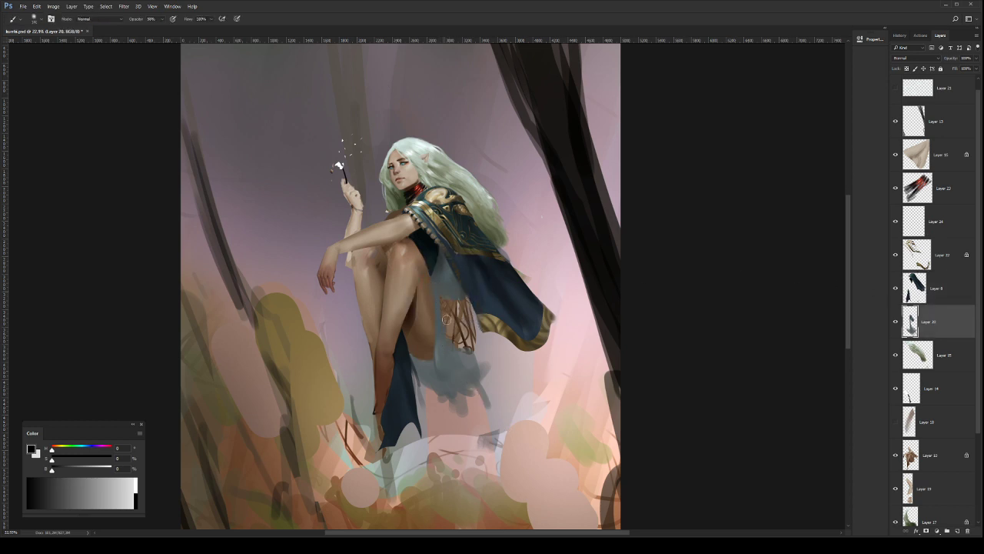
left_click_drag(447, 319, 448, 331)
mouse_move(447, 293)
left_mouse_down()
mouse_move(452, 331)
mouse_move(462, 358)
mouse_move(472, 354)
left_mouse_up()
left_click(451, 291, "alt")
mouse_move(467, 313)
left_mouse_down()
mouse_move(477, 324)
mouse_move(454, 301)
left_mouse_up()
right_click(459, 312, "alt")
mouse_move(471, 369)
left_mouse_down()
mouse_move(500, 352)
mouse_move(493, 332)
mouse_move(471, 351)
mouse_move(460, 302)
mouse_move(483, 323)
mouse_move(472, 317)
mouse_move(488, 356)
mouse_move(464, 311)
mouse_move(500, 383)
left_mouse_up()
right_click(493, 332, "alt")
right_click(464, 312, "alt")
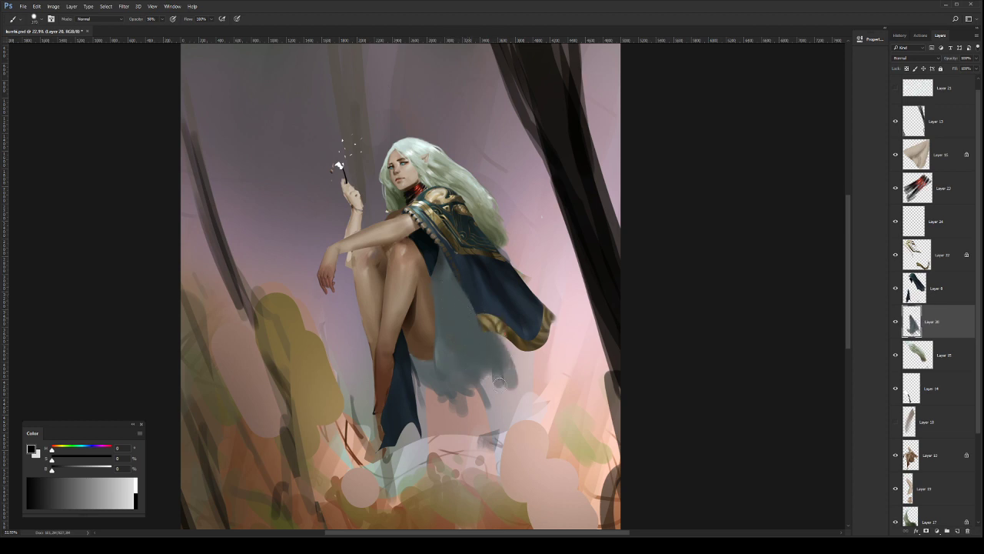
Step: Extend the grey-blue underskirt's ragged lower edge downward below the cape's gold hem
left_click_drag(491, 330, 513, 385)
mouse_move(504, 366)
left_mouse_down()
mouse_move(469, 347)
mouse_move(519, 394)
left_mouse_up()
key("[")
left_click_drag(510, 383, 515, 392)
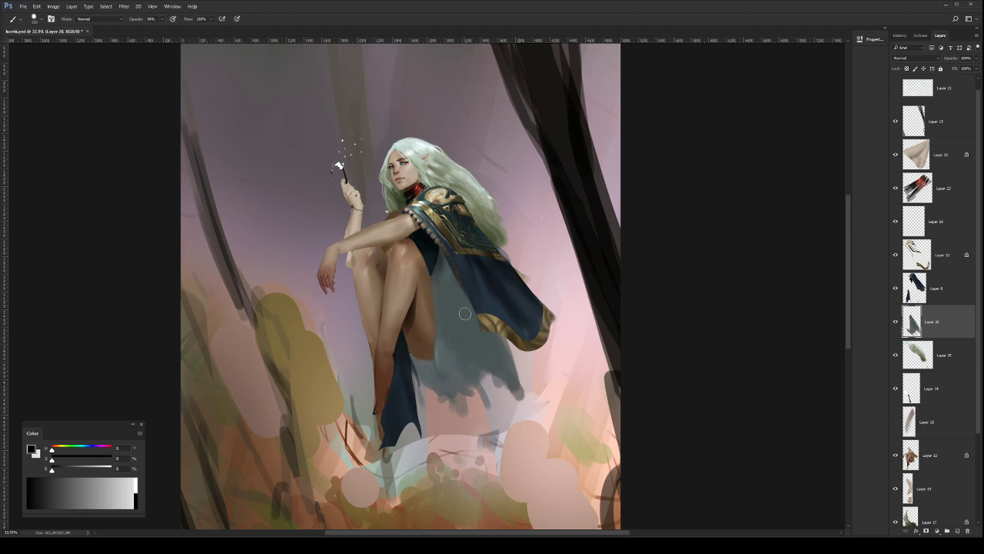
Step: Lasso a narrow wedge of underskirt beneath the cape's inner edge, paint a dark shadow inside it and deselect
key("l")
left_click(432, 277)
double_click(472, 332)
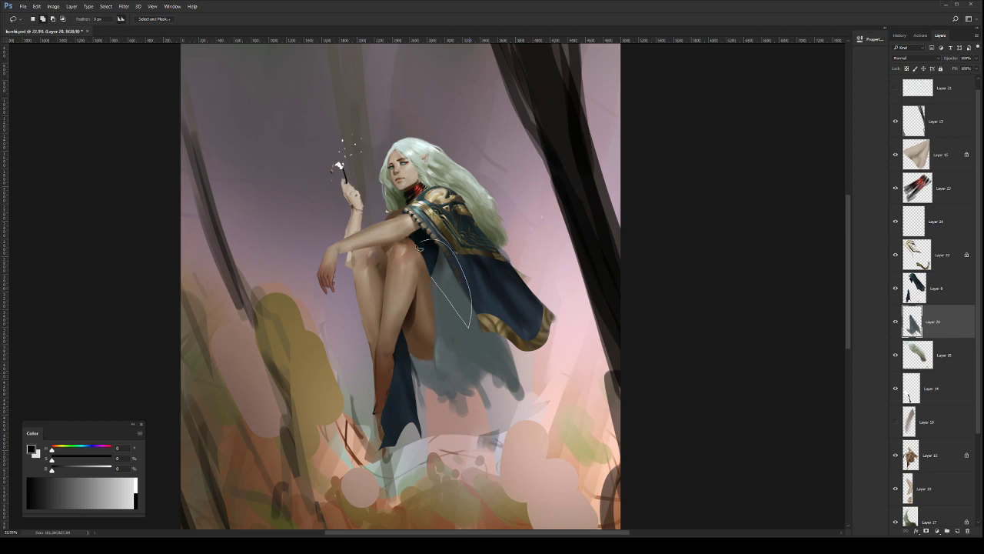
key("b")
key("ctrl+z")
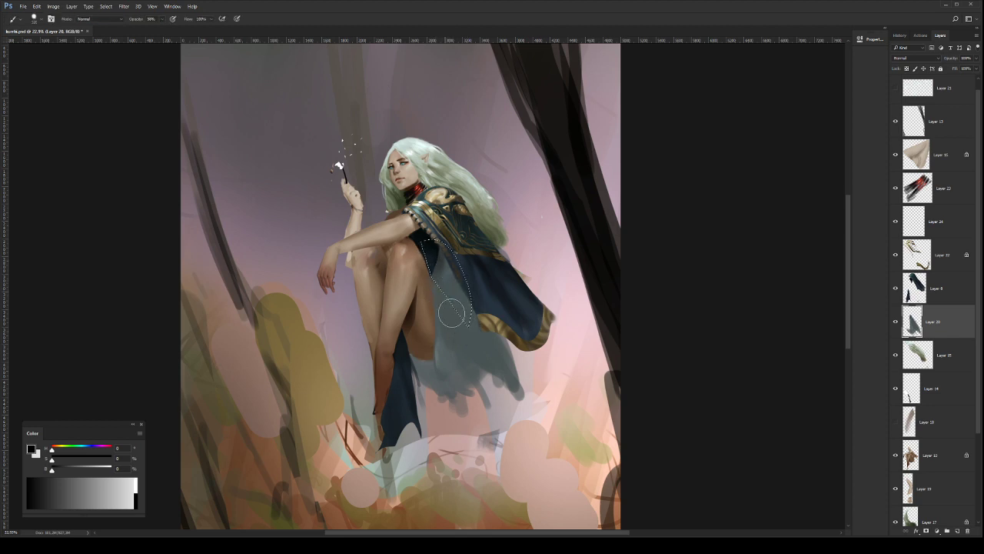
mouse_move(451, 318)
left_mouse_down()
mouse_move(472, 332)
mouse_move(460, 279)
mouse_move(475, 156)
left_mouse_up()
mouse_move(437, 300)
left_mouse_down()
mouse_move(457, 331)
mouse_move(447, 292)
mouse_move(454, 302)
left_mouse_up()
key("ctrl+d")
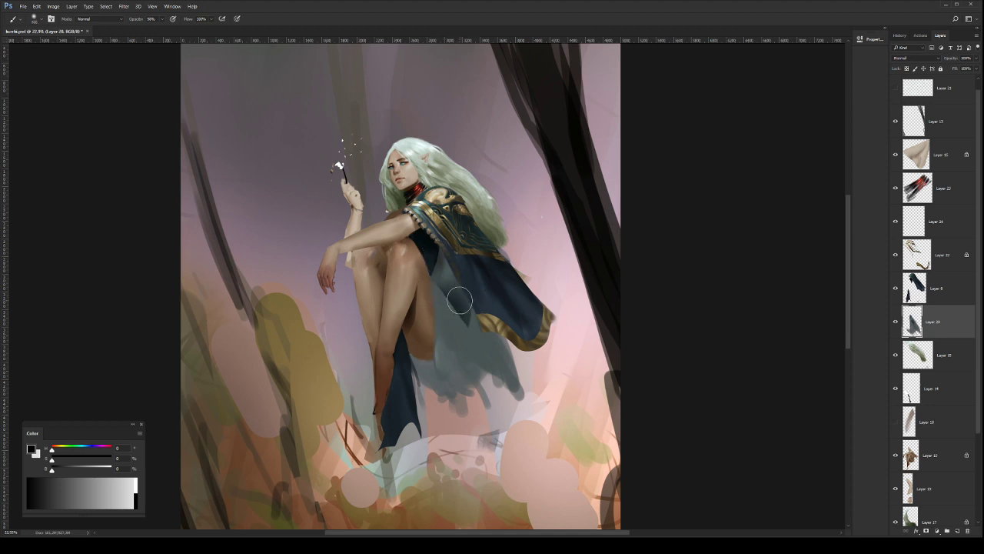
Step: Blend the tip of the cape's shadow into the underskirt with a smaller brush and sampled grey-blue tones
key("bracketleft")
key("bracketleft")
key("bracketleft")
key("bracketleft")
left_click(476, 340, "alt")
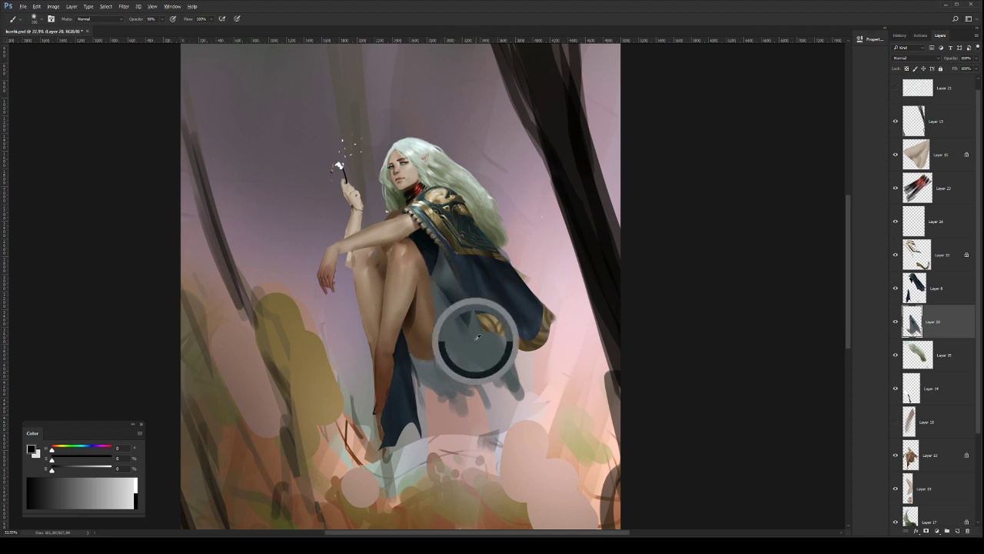
key("bracketleft")
mouse_move(474, 329)
left_mouse_down()
mouse_move(440, 272)
mouse_move(460, 305)
left_mouse_up()
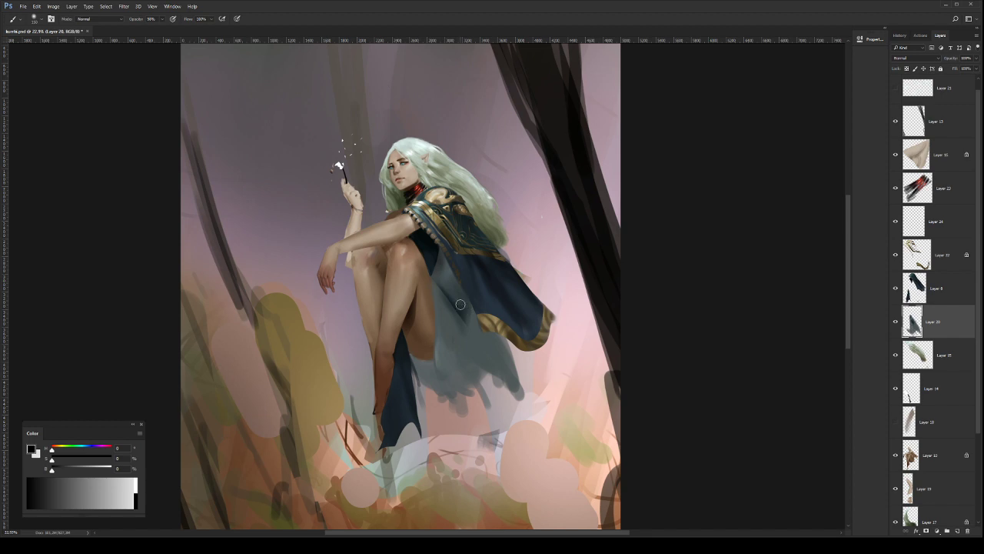
left_click(461, 315, "alt")
key("bracketleft")
left_click_drag(455, 332, 455, 342)
Step: Sample light and dark cloth tones and paint narrow vertical folds in the underskirt beside the thigh
left_click(460, 337, "alt")
left_click(679, 295)
left_click(454, 339, "alt")
key("bracketright")
left_click(440, 296, "alt")
key("bracketleft")
key("bracketleft")
left_click(442, 291)
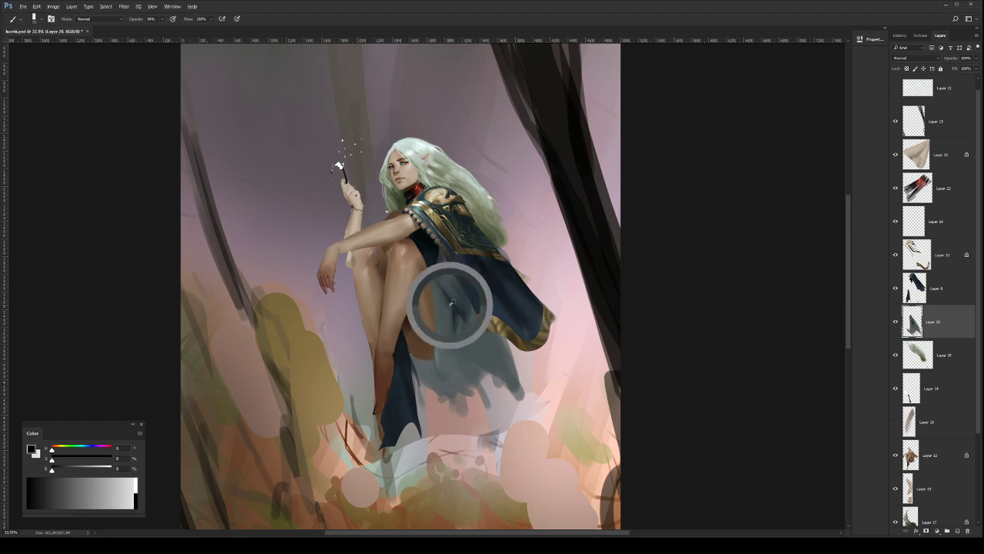
left_click(448, 313, "alt")
left_click(439, 296, "alt")
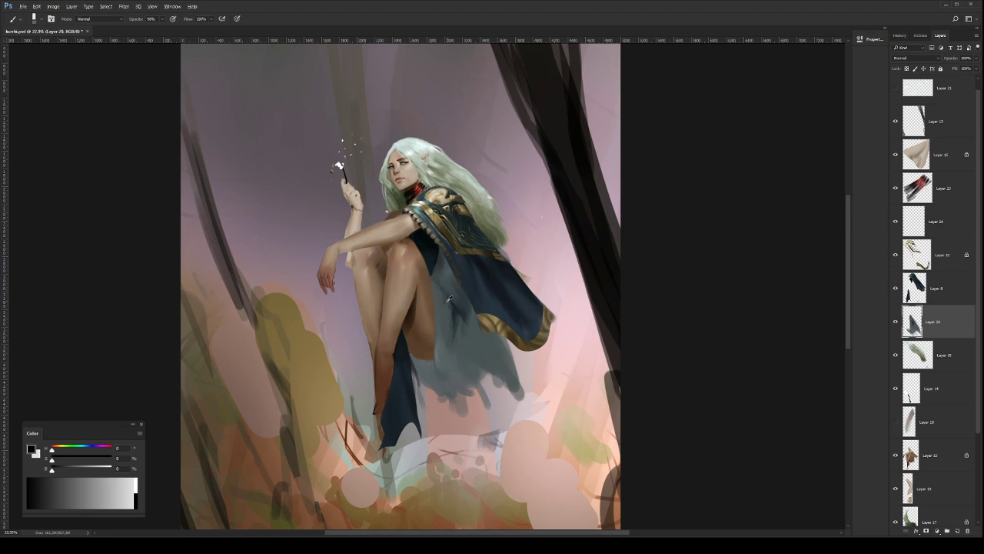
Step: Soften the transitions between the underskirt's upper folds with a slightly larger brush and sampled mid-tones
left_click(454, 322, "alt")
key("bracketright")
left_click(445, 297)
left_click(463, 312, "alt")
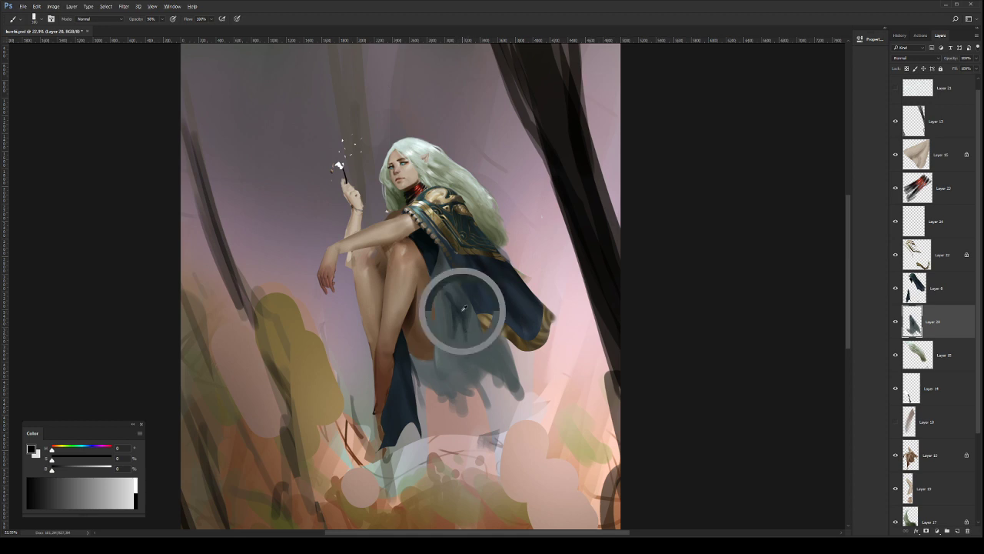
left_click(440, 295, "alt")
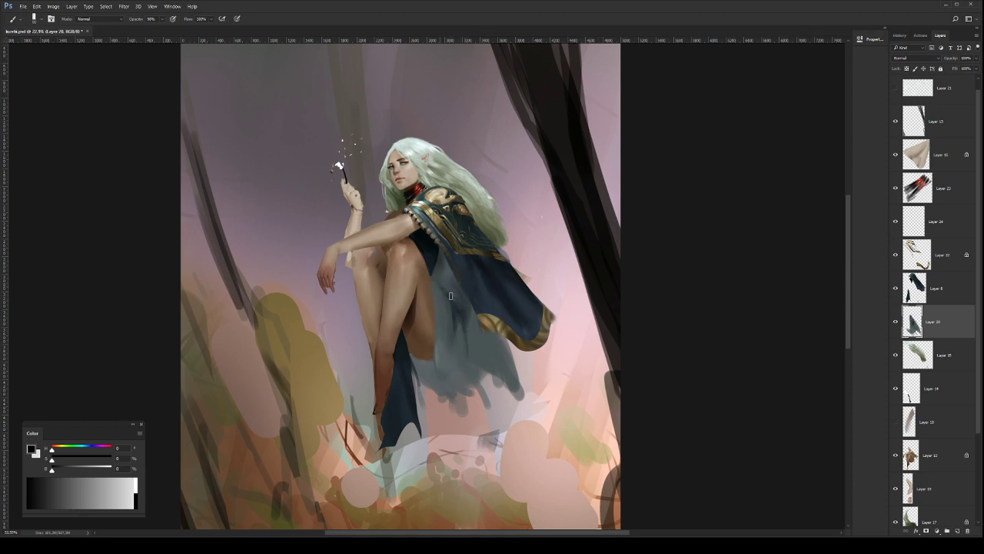
left_click(451, 297, "alt")
Step: Sweep the underskirt's ragged hem outward into a long point beneath the cape's gold corner
left_click(477, 318)
mouse_move(483, 349)
left_mouse_down()
mouse_move(448, 353)
mouse_move(490, 344)
mouse_move(519, 353)
mouse_move(548, 390)
left_mouse_up()
left_click_drag(519, 355, 553, 393)
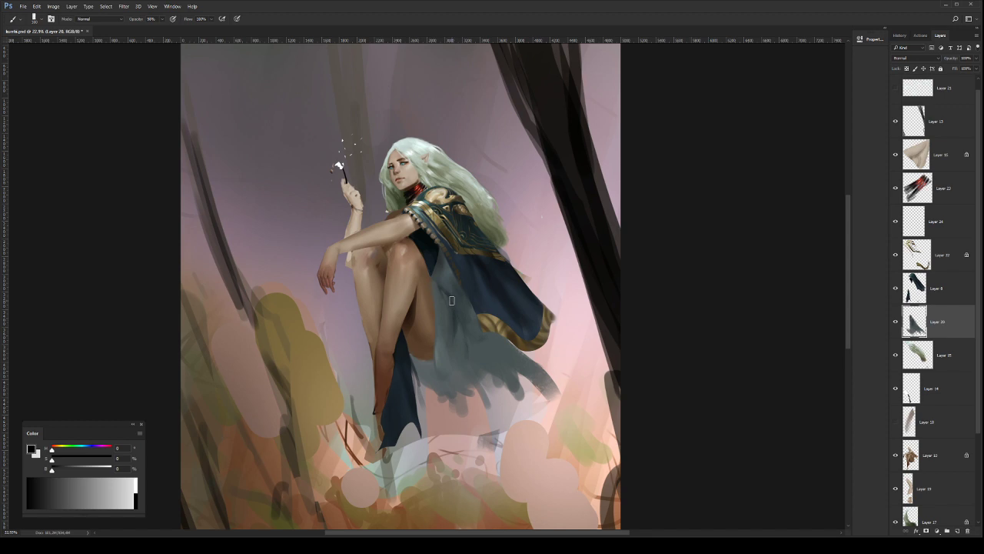
Step: Sample nearby cloth colours and paint long soft folds down the middle of the underskirt
left_click(452, 324, "alt")
mouse_move(451, 309)
left_mouse_down()
mouse_move(449, 339)
mouse_move(450, 318)
mouse_move(468, 353)
left_mouse_up()
left_click(453, 326, "alt")
left_click_drag(458, 320, 463, 358)
left_click(459, 333, "alt")
left_click(460, 358)
left_click(457, 317)
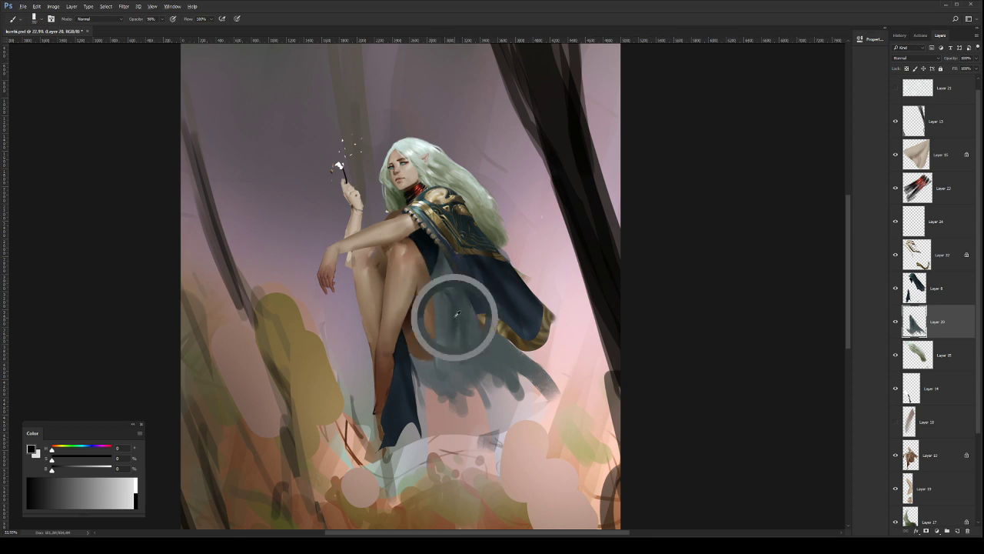
left_click(437, 288)
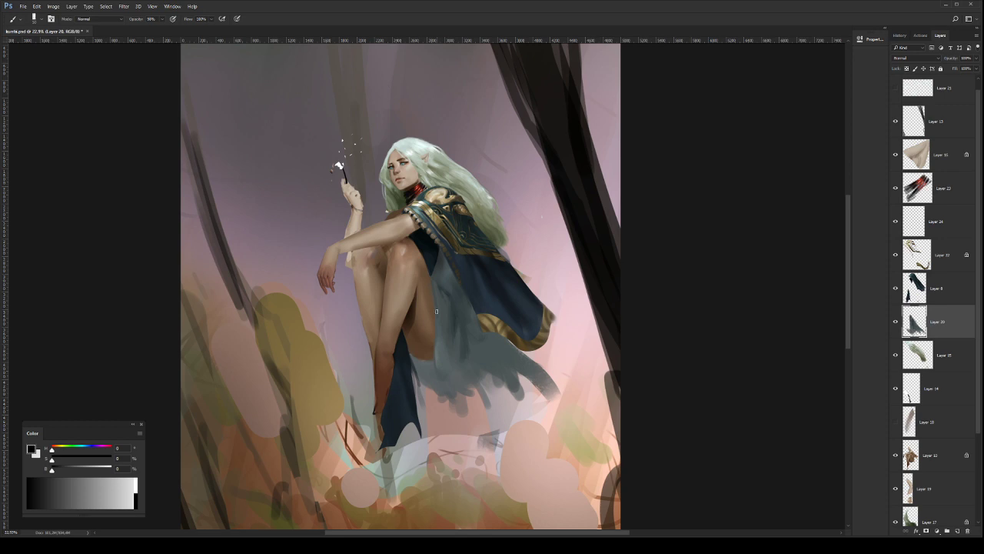
left_click(438, 291)
left_click(487, 359)
Step: Flip the canvas horizontally and look closer at the reworked underskirt
key("ctrl+shift+h")
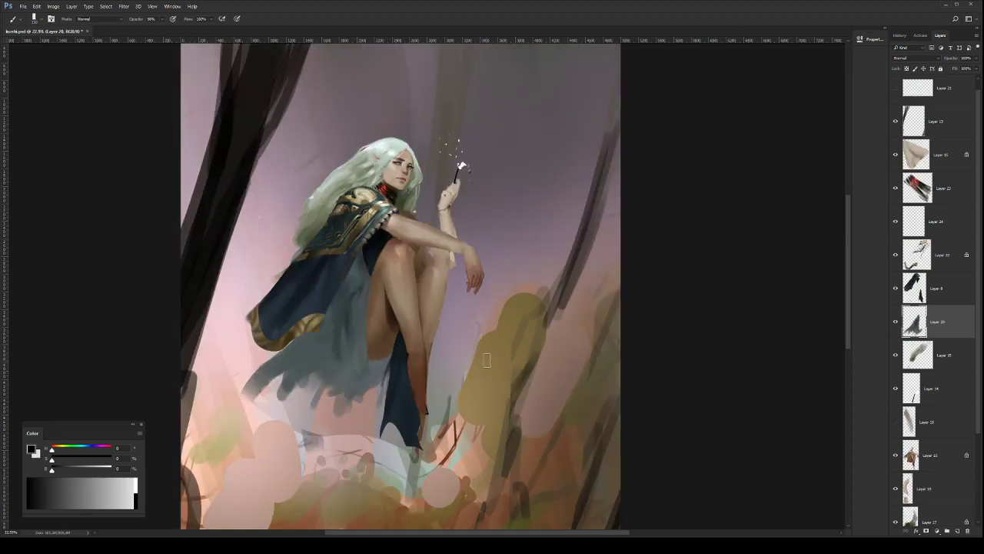
key("ctrl+space")
mouse_move(377, 298)
left_mouse_down()
mouse_move(479, 316)
mouse_move(522, 312)
mouse_move(512, 317)
mouse_move(539, 337)
left_mouse_up()
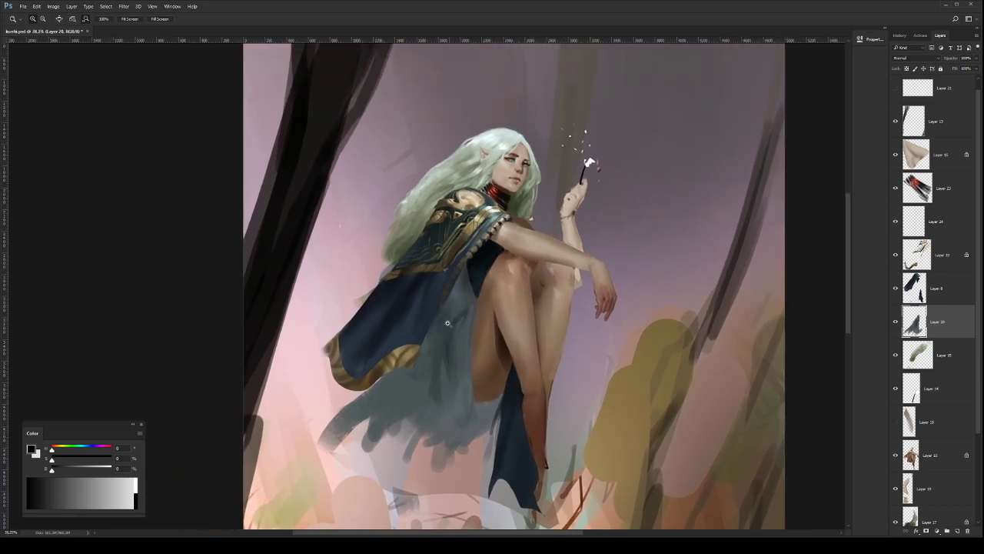
Step: Refine the underskirt's folds from the cape's shadow toward the ragged hem with sampled grey-blue tones and a smaller brush
key("b")
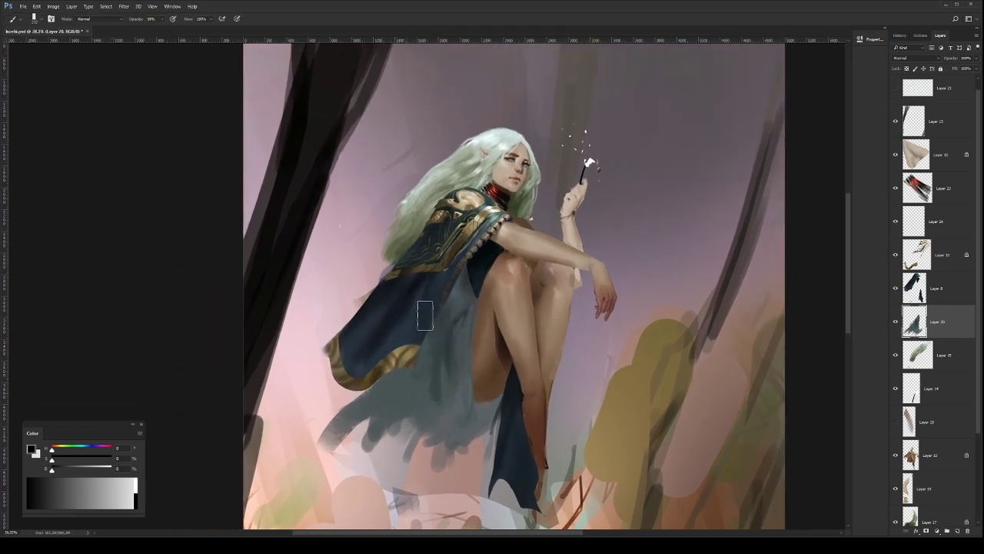
left_click(450, 331, "alt")
left_click(446, 348, "alt")
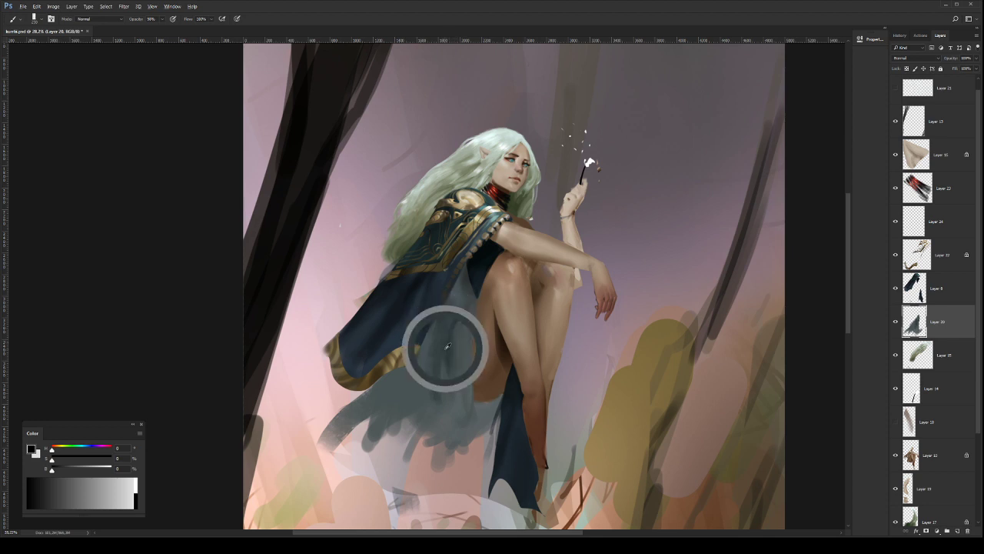
key("bracketleft")
key("bracketleft")
key("bracketleft")
key("bracketleft")
left_click_drag(448, 346, 458, 387)
left_click(455, 350, "alt")
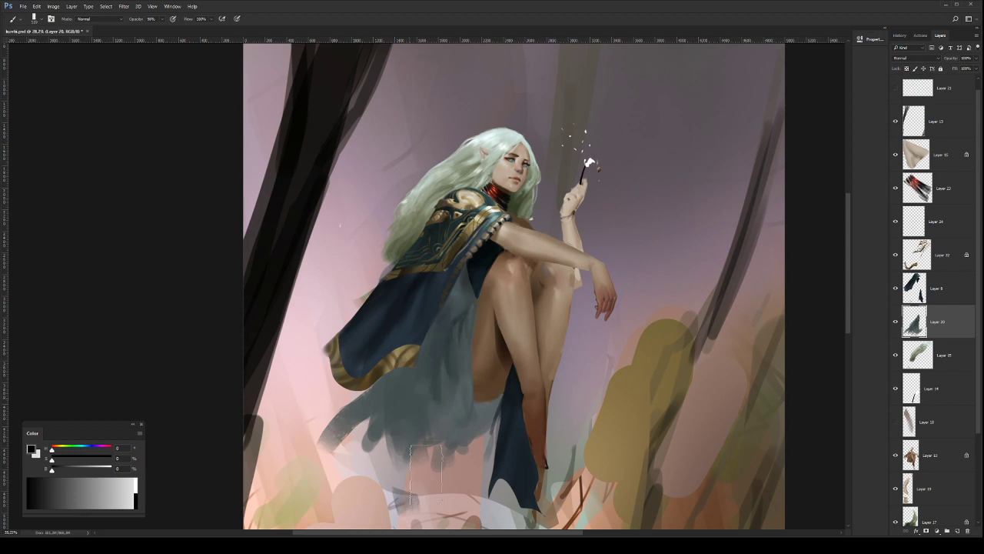
Step: Shrink the brush and mirror the canvas horizontally to check the whole figure with the finished underskirt
key("bracketleft")
key("bracketleft")
key("bracketleft")
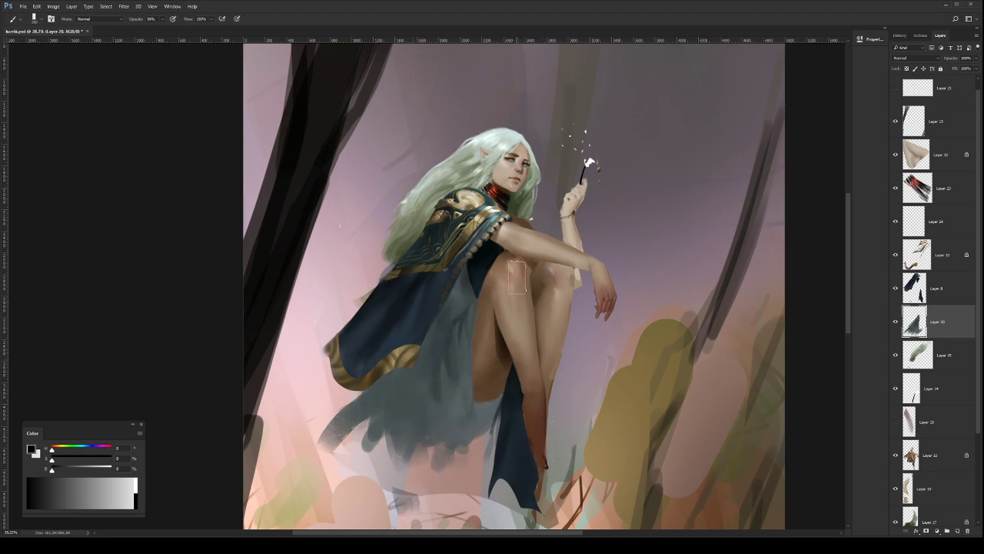
key("bracketleft")
key("bracketleft")
key("bracketleft")
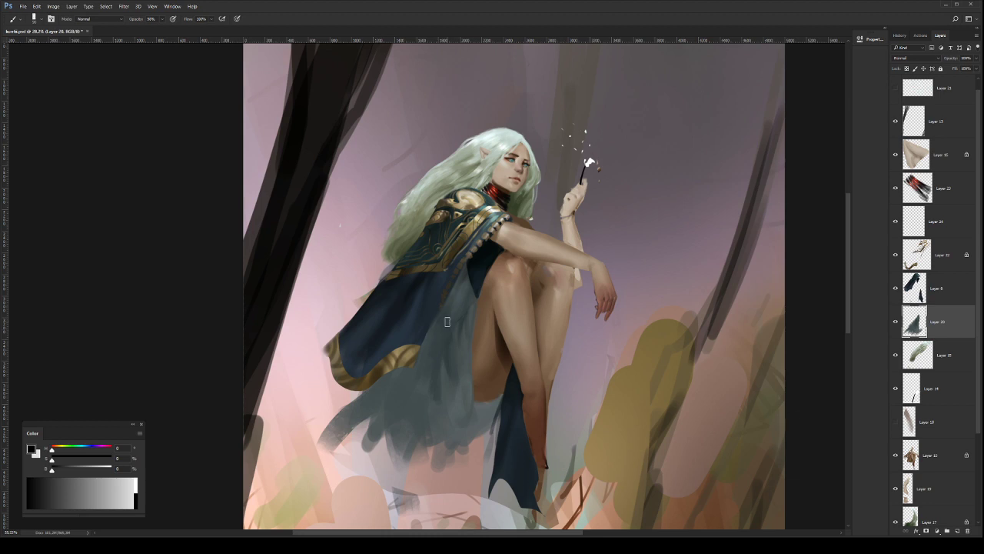
left_click_drag(502, 314, 522, 344)
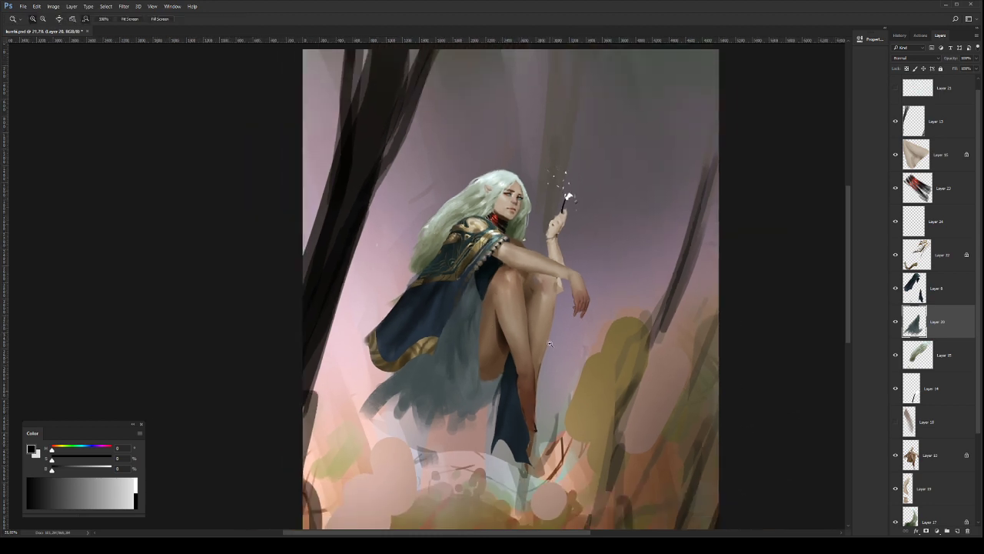
key("ctrl+shift+h")
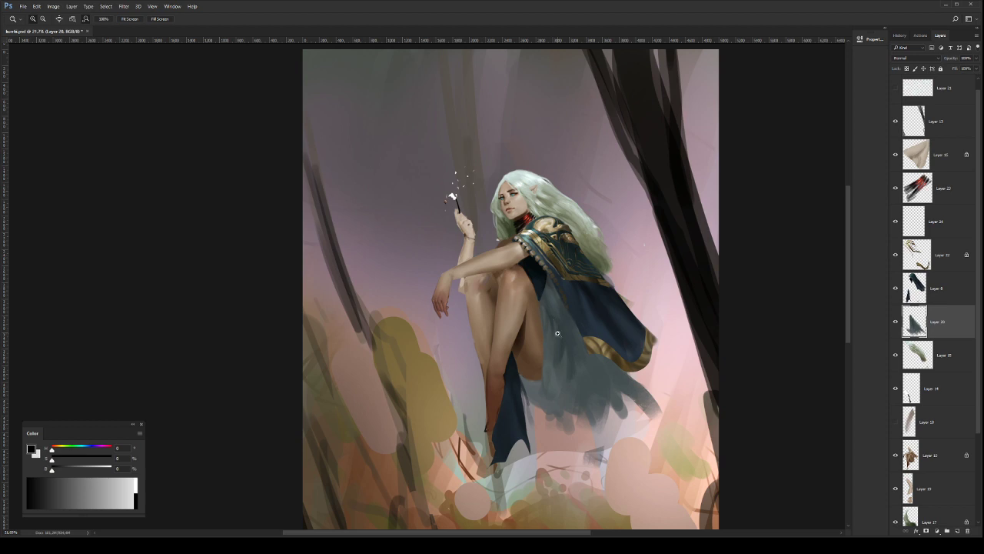
Step: Clean up the gold ornament on the cape's shoulder with the eraser on the gold trim layer
key("b")
key("bracketleft")
key("bracketleft")
key("bracketleft")
key("bracketleft")
key("bracketleft")
key("bracketleft")
left_click_drag(563, 263, 600, 403)
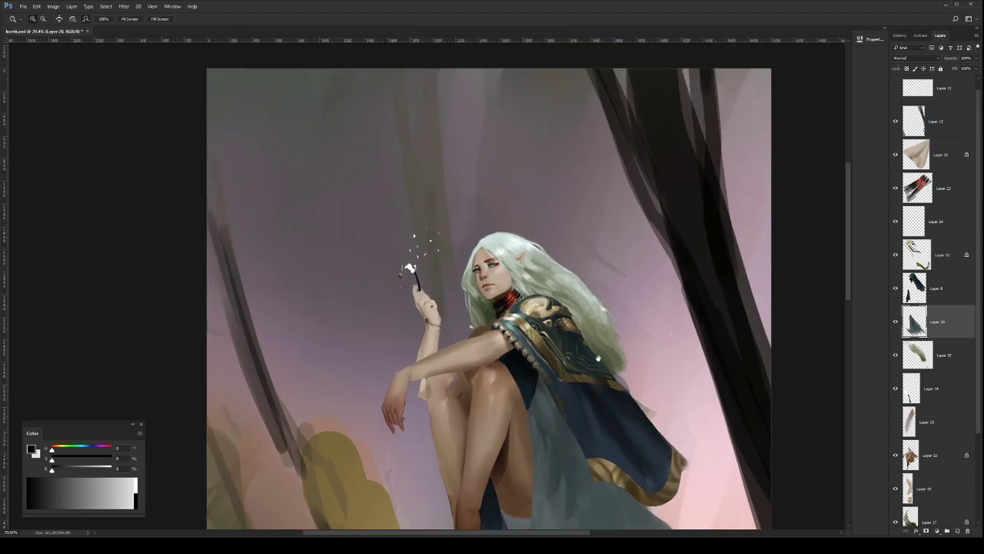
left_click(941, 262)
key("e")
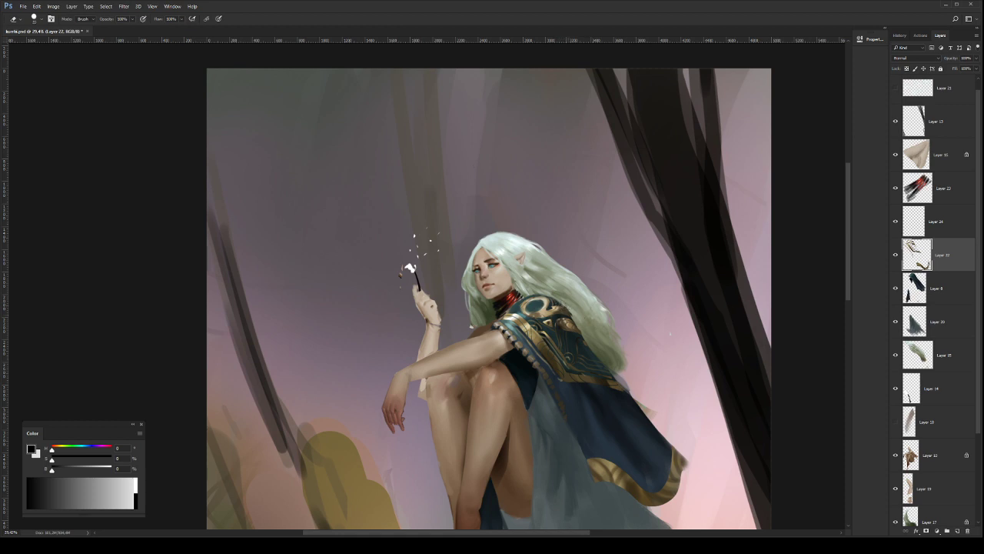
key("z")
mouse_move(582, 318)
left_mouse_down()
mouse_move(573, 317)
mouse_move(584, 318)
left_mouse_up()
key("ctrl+0")
left_click_drag(503, 247, 531, 356)
key("e")
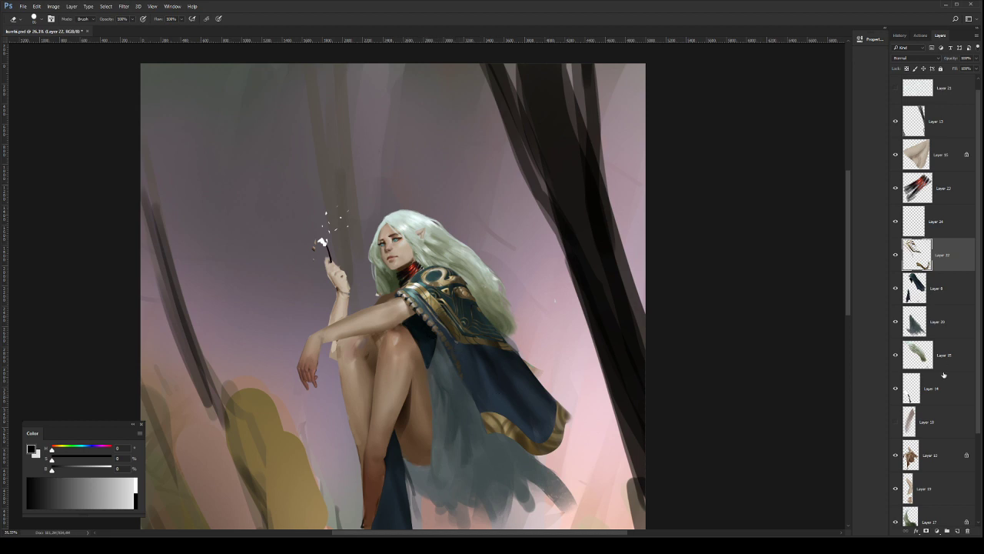
Step: Hide the layer holding the wand and white sparks above the elf's raised hand
left_click(933, 455)
key("z")
mouse_move(345, 267)
left_mouse_down()
mouse_move(525, 309)
mouse_move(420, 308)
left_mouse_up()
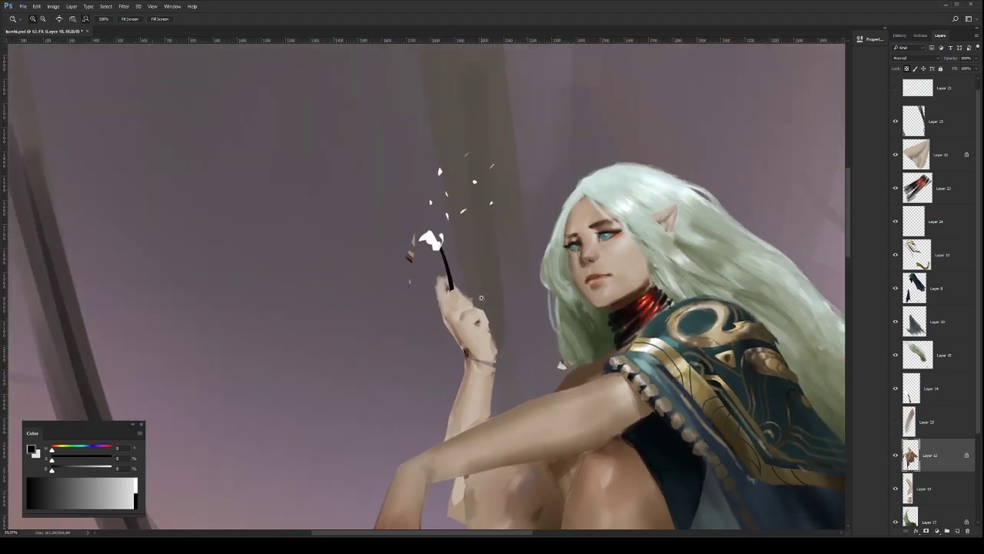
key("l")
left_click(895, 389)
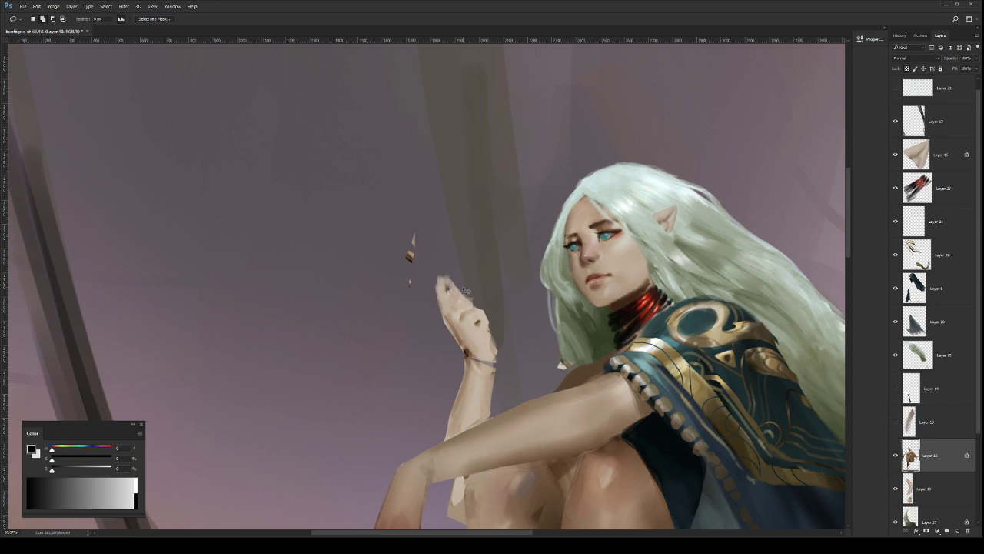
key("b")
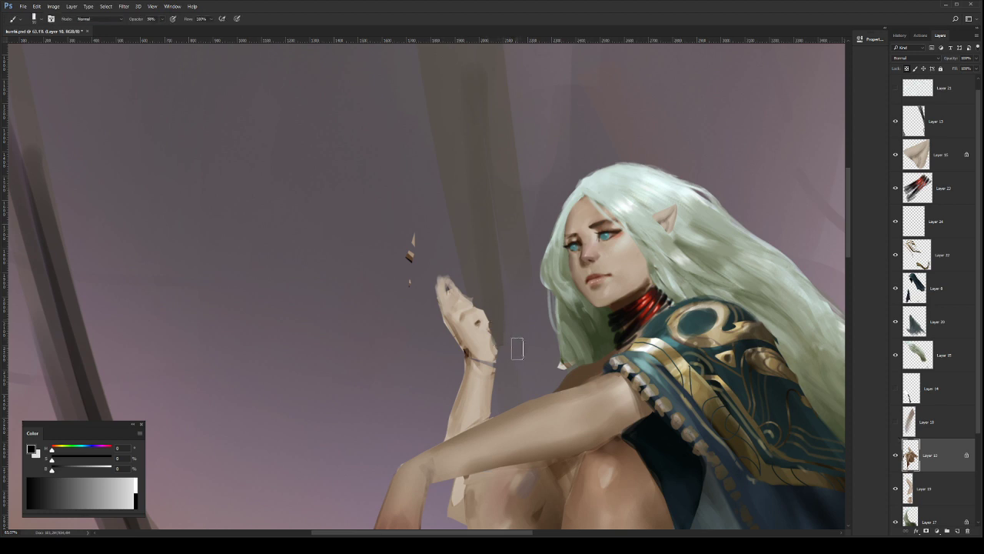
Step: Lasso the raised hand's fingers, copy them to a new layer and try widening them with Free Transform
key("l")
mouse_move(476, 286)
left_mouse_down()
mouse_move(449, 314)
mouse_move(504, 317)
mouse_move(483, 285)
left_mouse_up()
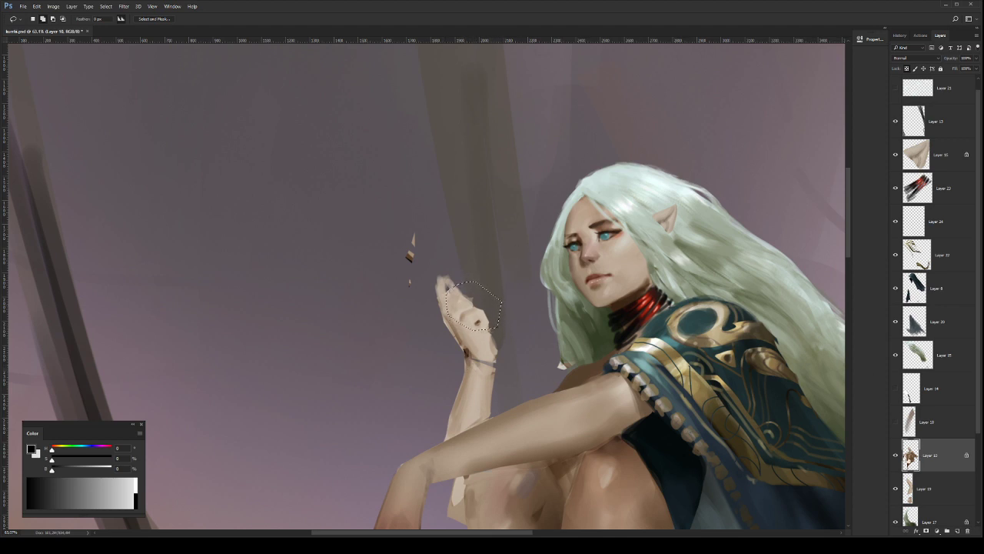
key("ctrl+j")
key("ctrl+t")
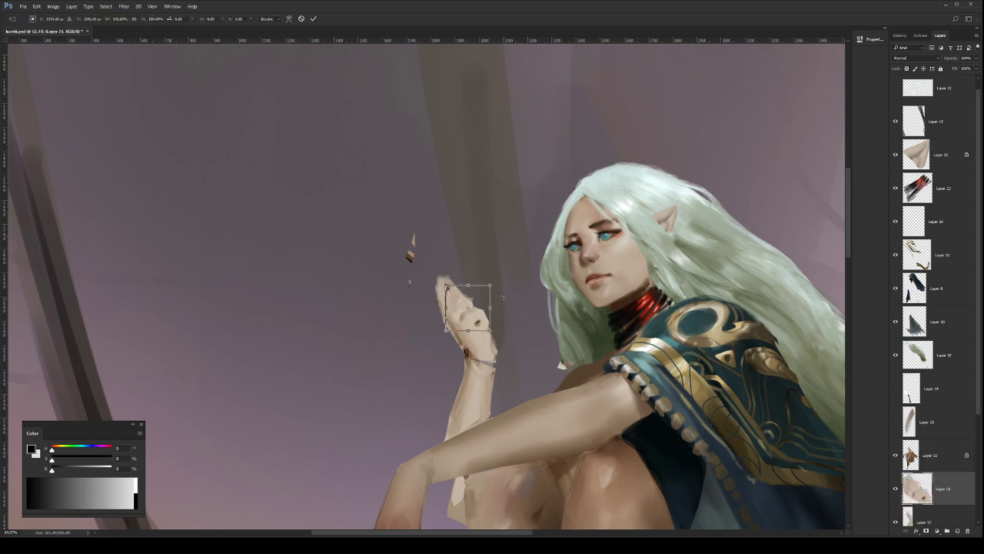
mouse_move(490, 309)
left_mouse_down()
mouse_move(526, 298)
mouse_move(517, 283)
mouse_move(509, 307)
left_mouse_up()
key("Escape")
Step: Adjust the copied fingers slightly with Free Transform and merge them down into the arm layer
key("ctrl+t")
left_click_drag(455, 276, 456, 274)
left_click_drag(470, 327, 465, 338)
left_click_drag(509, 307, 498, 326)
key("Return")
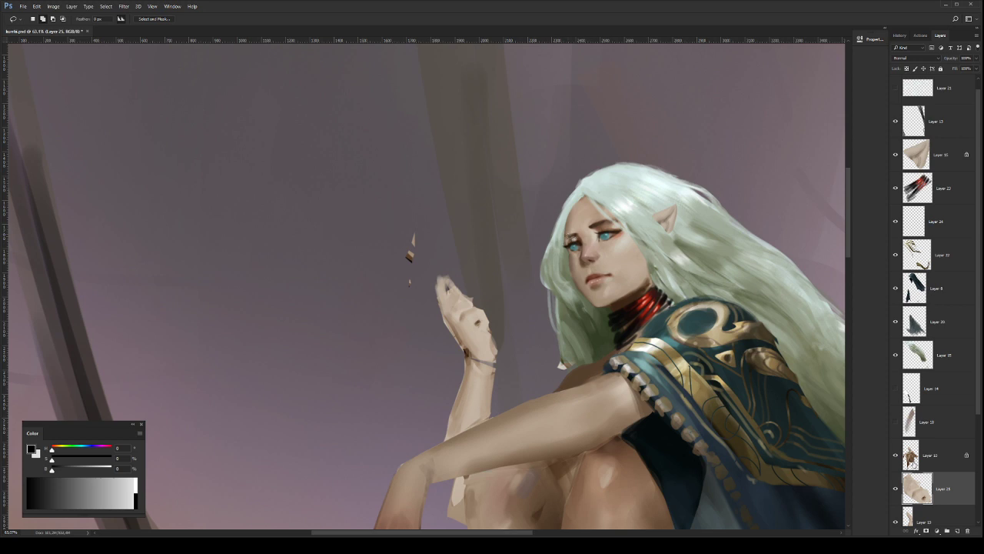
key("ctrl+e")
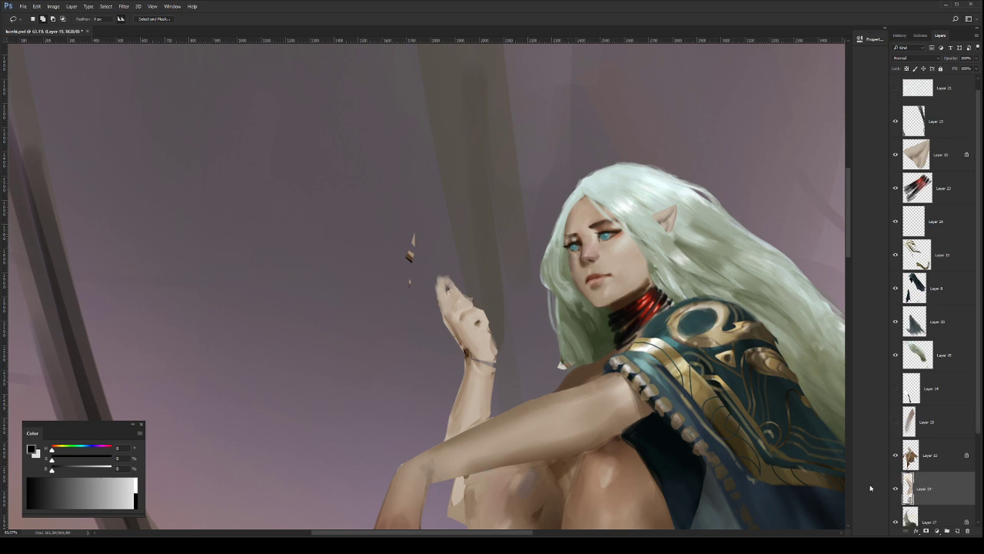
Step: Add a new layer above the arm and sketch a thin dark line along the raised hand's outer edge
key("b")
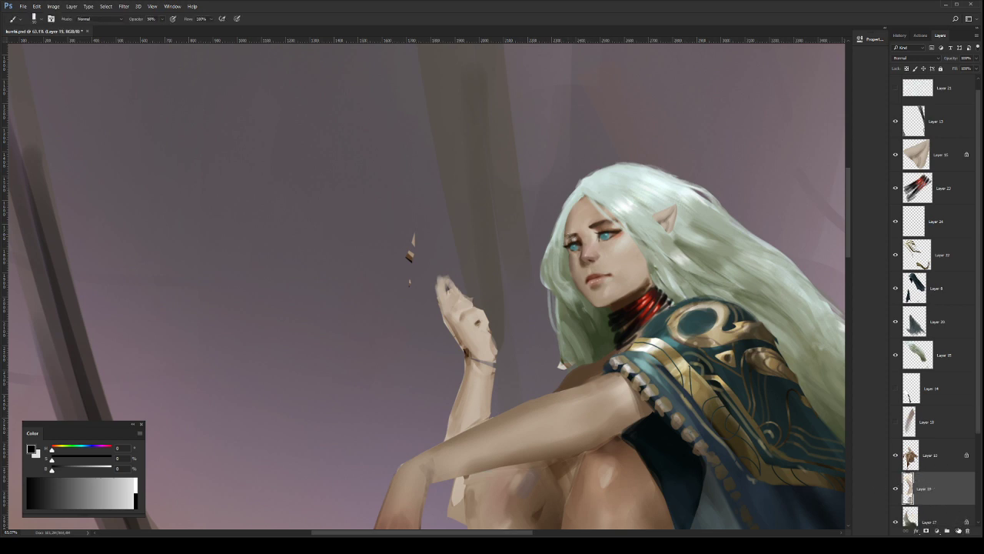
left_click(958, 531)
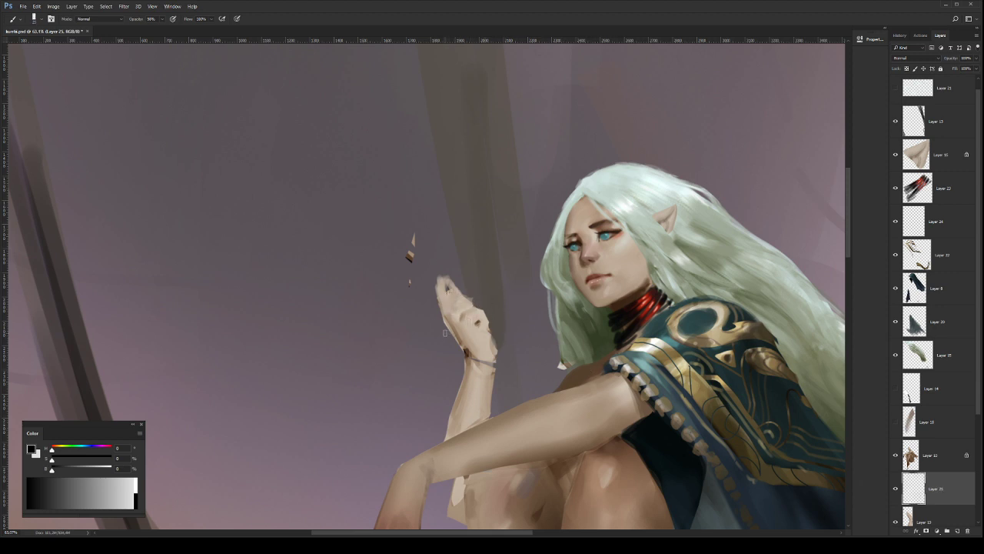
key("bracketleft")
key("bracketleft")
key("bracketleft")
key("bracketleft")
left_click_drag(437, 325, 463, 350)
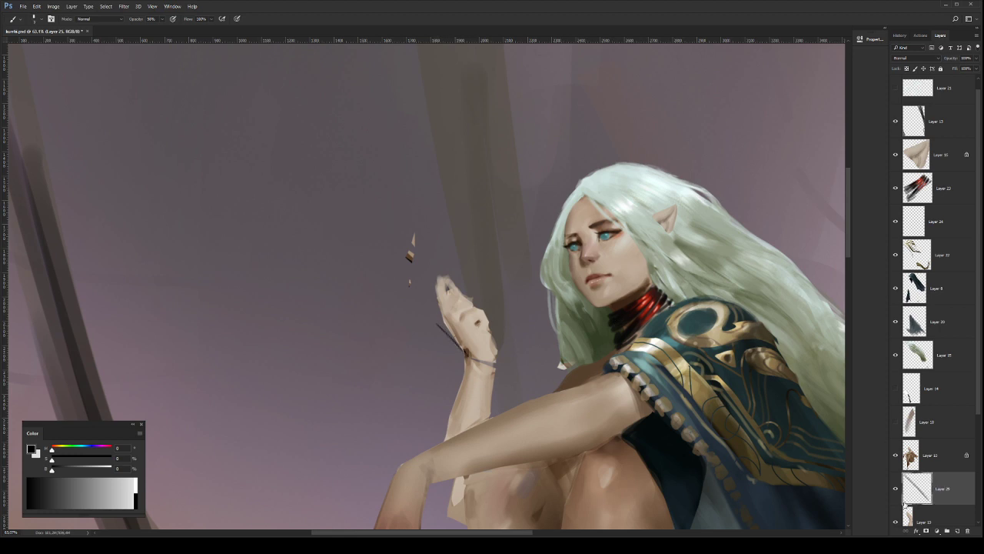
Step: Lower the opacity of the raised arm's layer as a faint guide and return to the sketch layer
key("alt+bracketleft")
left_click(977, 59)
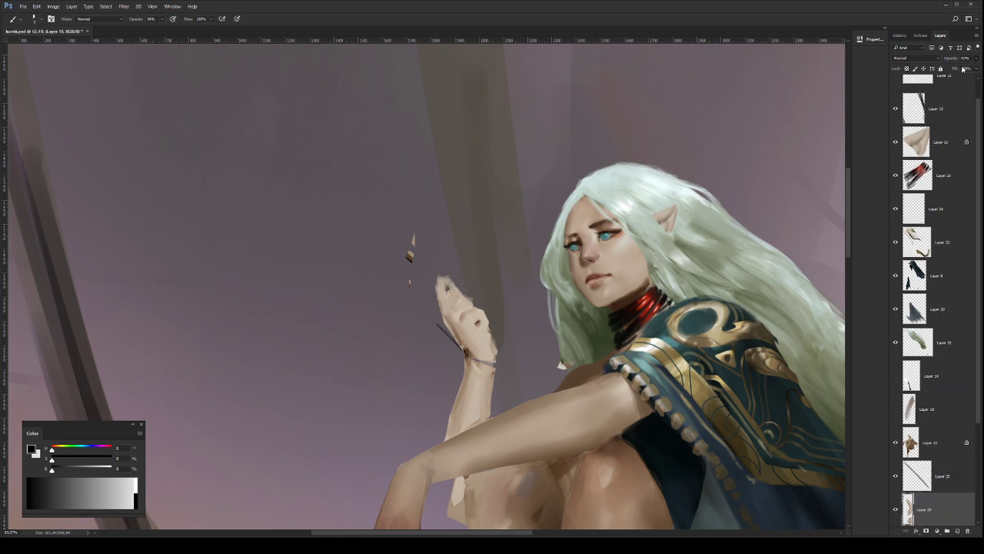
left_click_drag(974, 68, 945, 68)
left_click(938, 471)
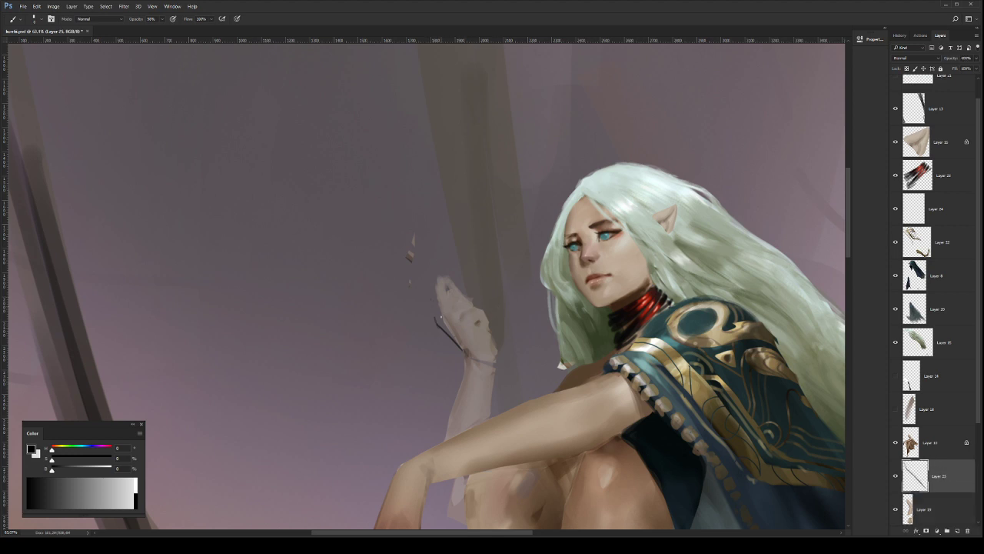
Step: Sketch the raised hand's outline, knuckles and curled fingers with thin dark lines over the faded arm
left_click_drag(437, 325, 451, 299)
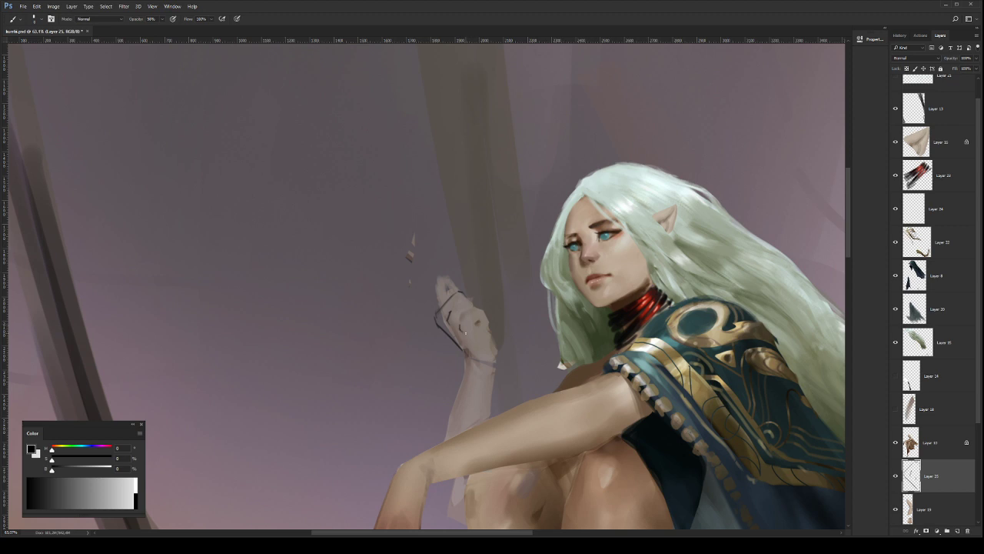
left_click_drag(489, 322, 497, 350)
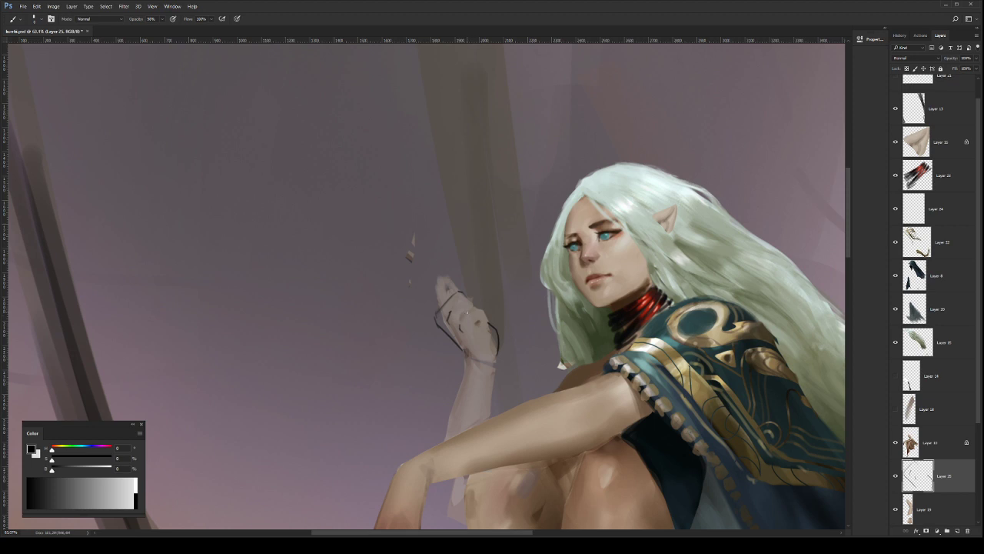
left_click_drag(467, 316, 480, 310)
left_click_drag(489, 337, 496, 352)
left_click_drag(453, 313, 466, 302)
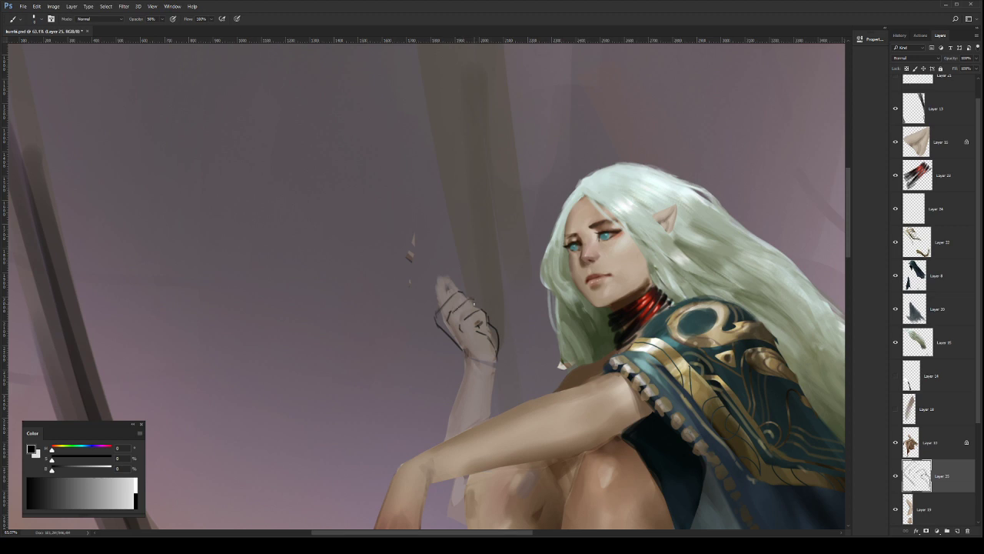
left_click_drag(472, 298, 482, 309)
left_click_drag(437, 310, 444, 288)
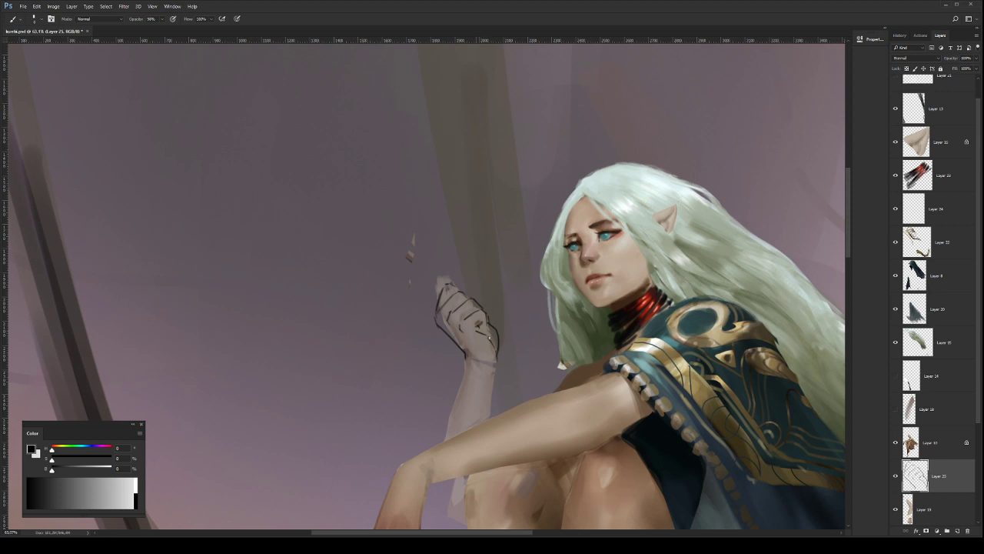
Step: Restore the arm layer to 100% opacity, unlock it, and paint skin tone out to the sketched hand outline
left_click(931, 508)
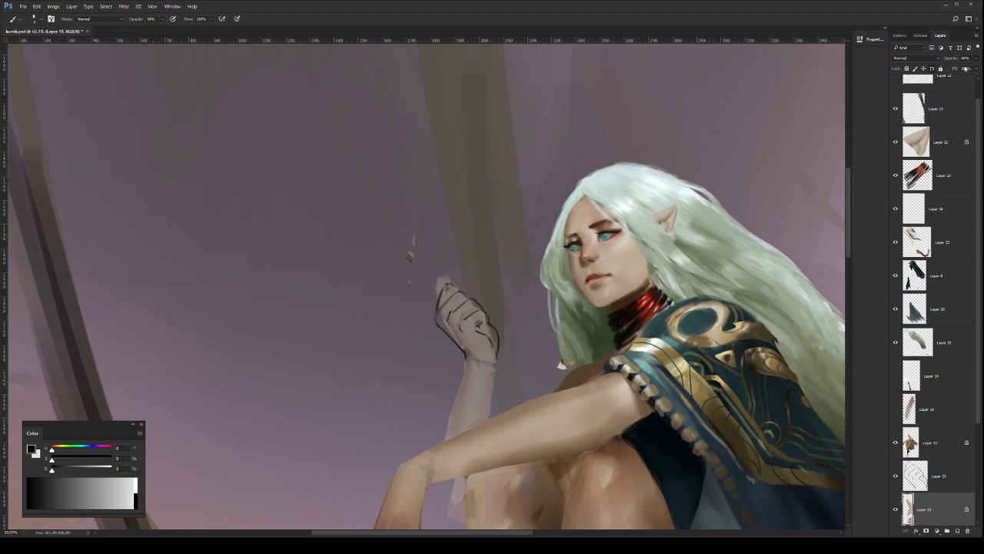
left_click_drag(966, 69, 983, 70)
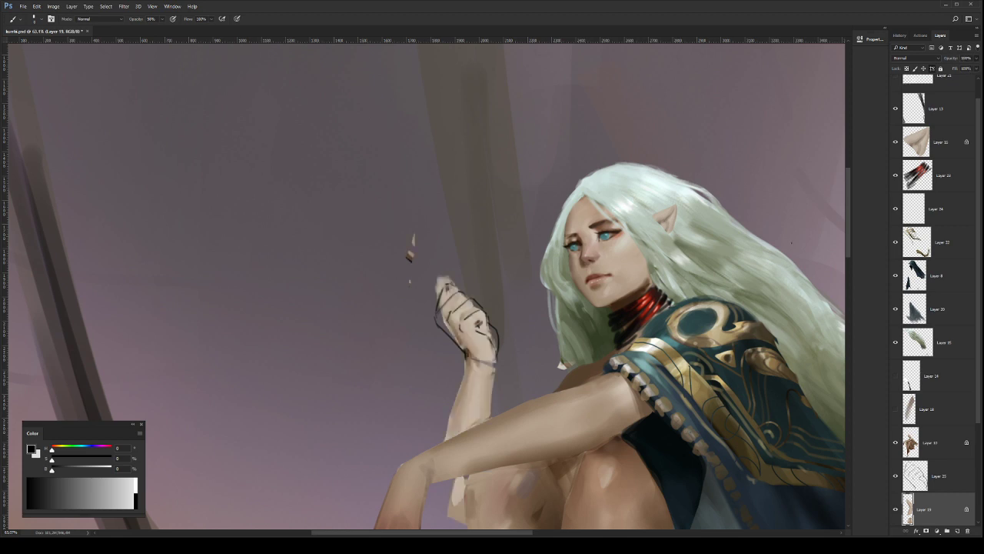
left_click(966, 508)
left_click_drag(438, 315, 464, 346)
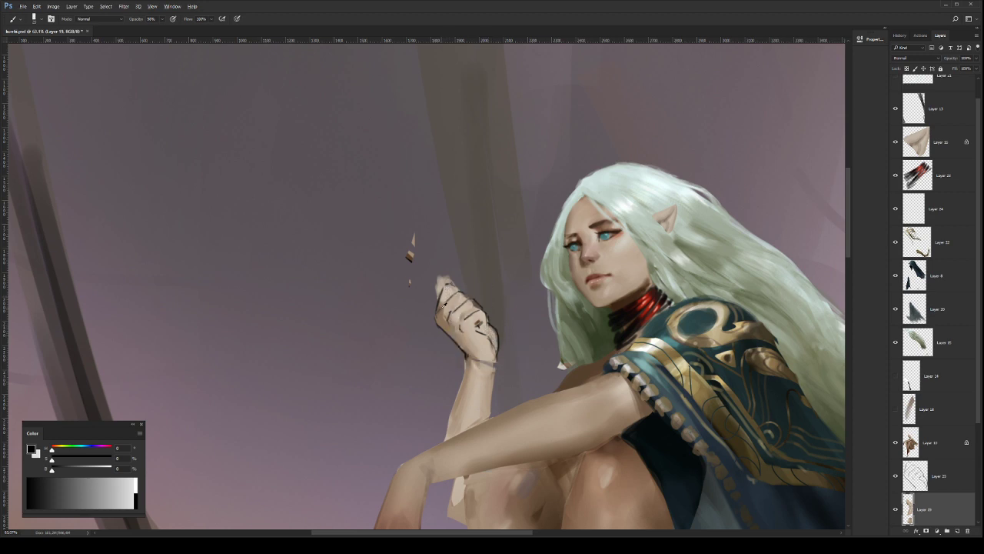
left_click_drag(439, 302, 446, 287)
Step: Warp the hand's line sketch so the upper finger contours bulge upward and the fingertip corner shifts inward
left_click(940, 477)
key("ctrl+t")
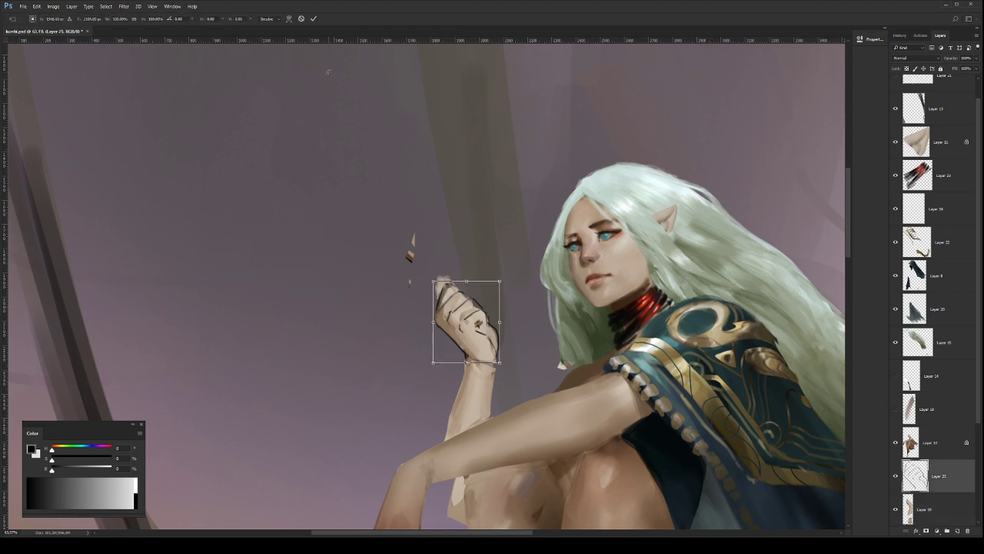
left_click(289, 18)
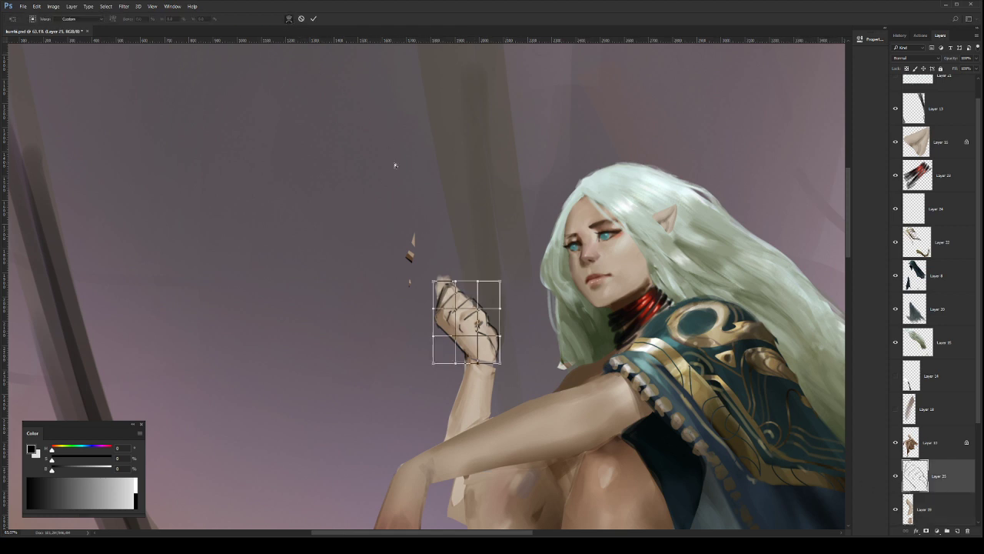
left_click_drag(475, 303, 459, 275)
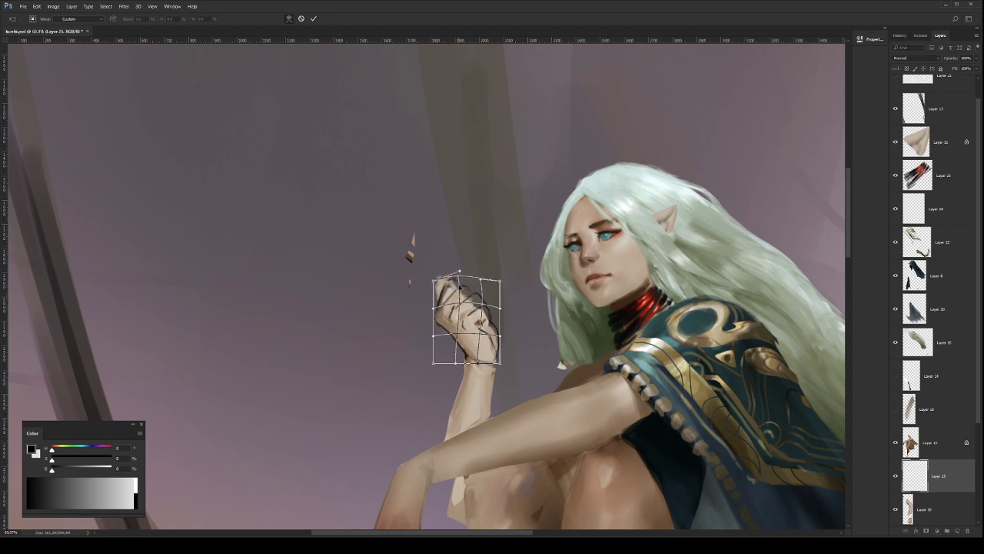
mouse_move(490, 331)
left_mouse_down()
mouse_move(491, 322)
mouse_move(490, 331)
left_mouse_up()
left_click_drag(469, 290, 437, 278)
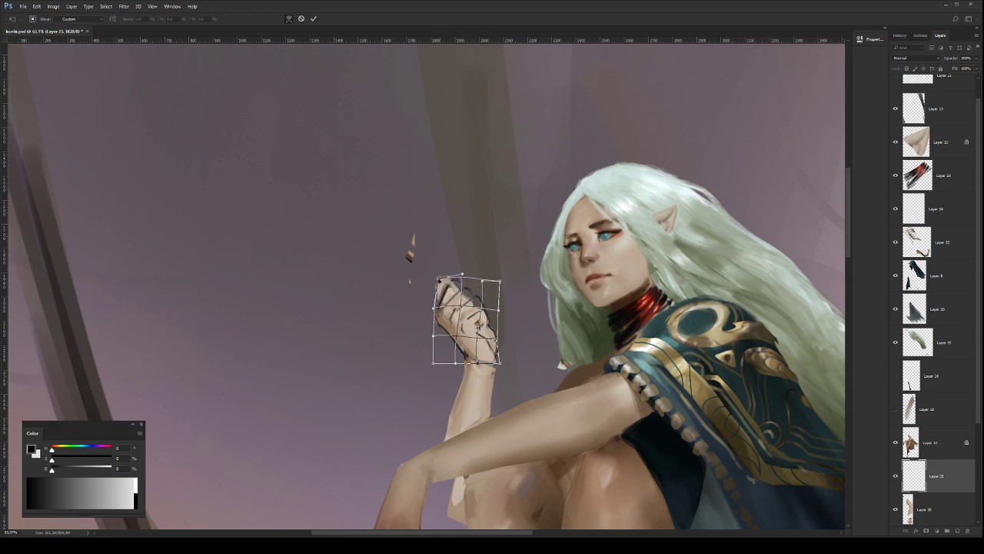
left_click_drag(439, 280, 437, 279)
key("Return")
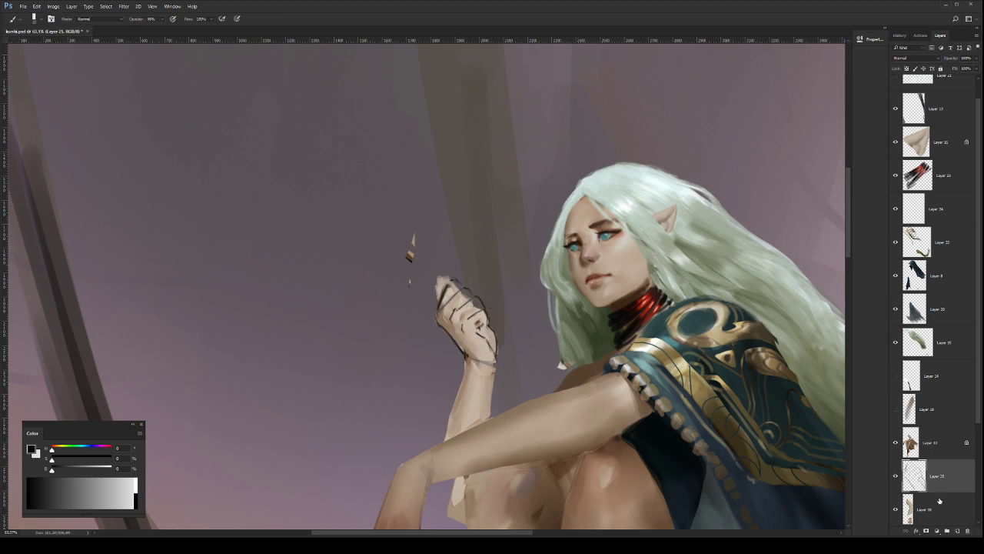
Step: Erase the skin paint outside the warped fingertips and fill the fingers and palm edge with skin tone on the arm layer
left_click(946, 518)
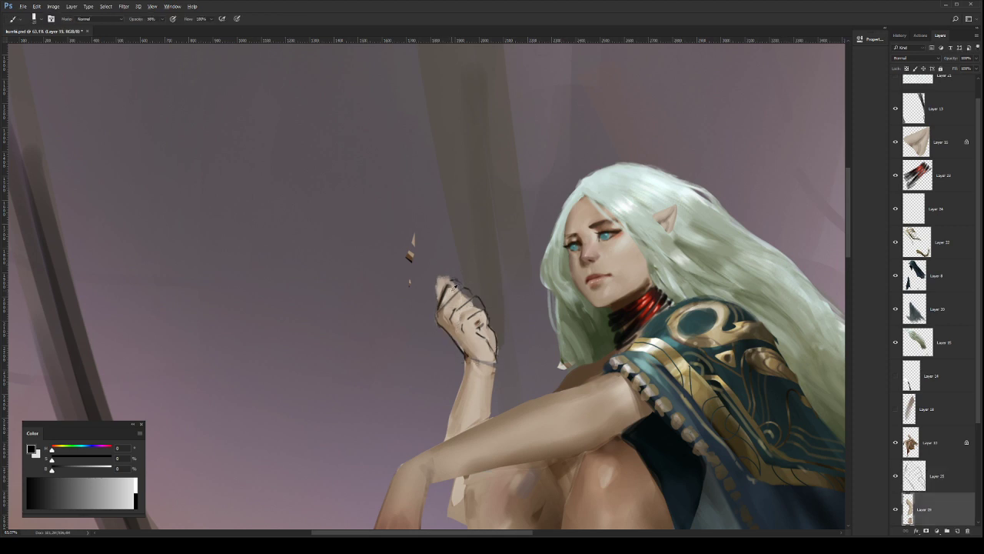
key("e")
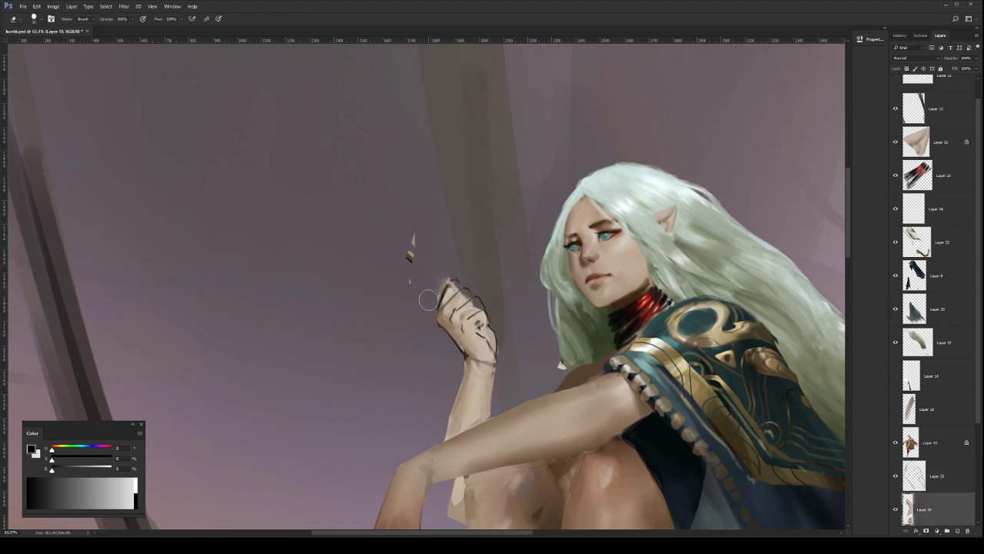
key("b")
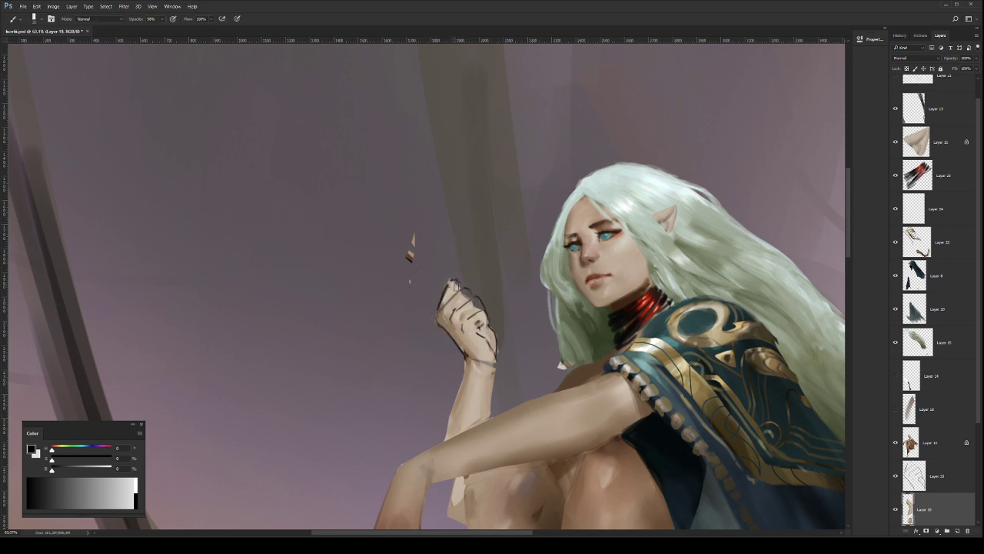
left_click_drag(454, 284, 476, 303)
left_click_drag(477, 329, 489, 344)
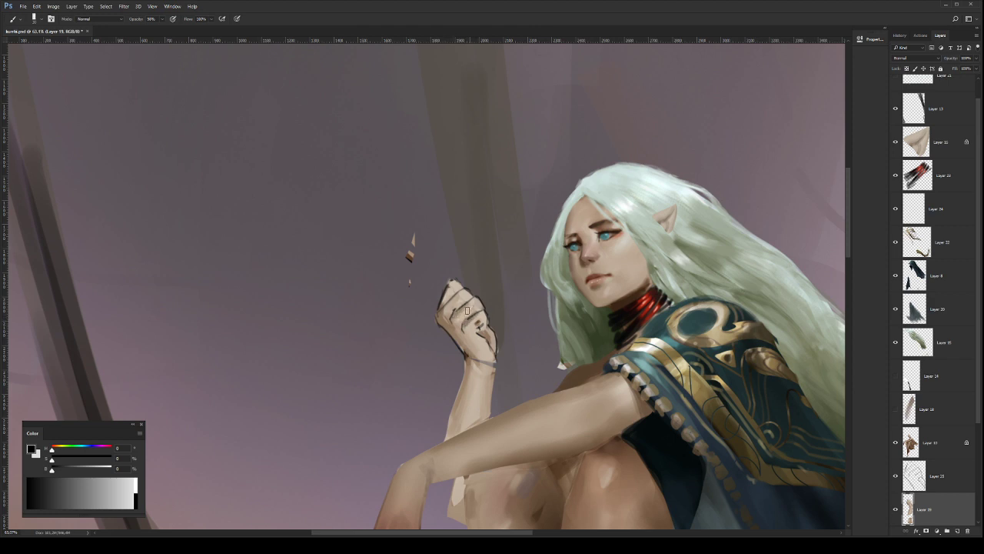
Step: Shade the gaps between the curled fingers of the raised hand on the arm layer, using a smaller brush for the details
left_click_drag(456, 317, 451, 309)
left_click_drag(469, 316, 465, 330)
left_click_drag(473, 323, 471, 338)
key("bracketleft")
key("bracketleft")
left_click_drag(496, 305, 460, 307)
left_click_drag(521, 327, 563, 273)
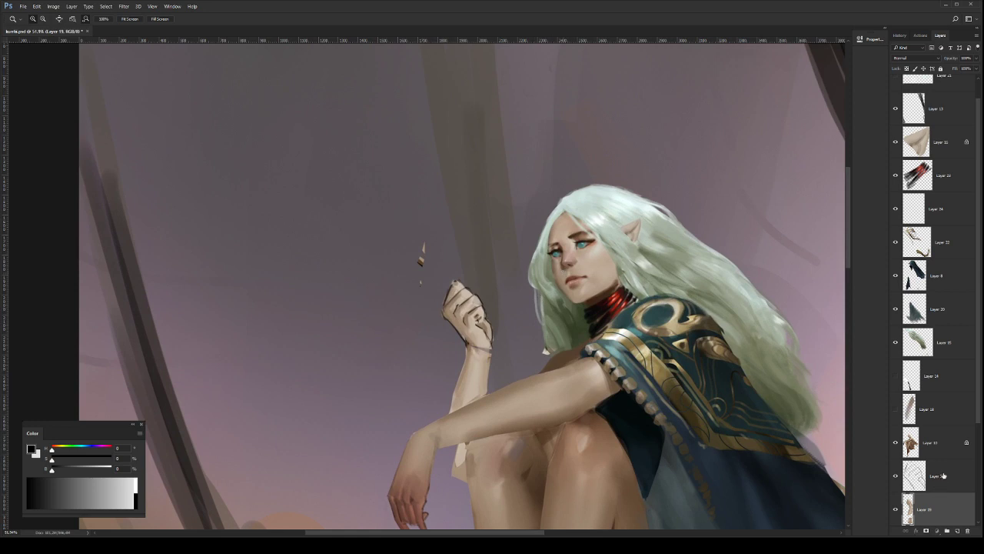
Step: Select the hand's line-sketch layer and recolour its dark lines to a soft brown that blends with the skin
left_click(937, 483)
key("i")
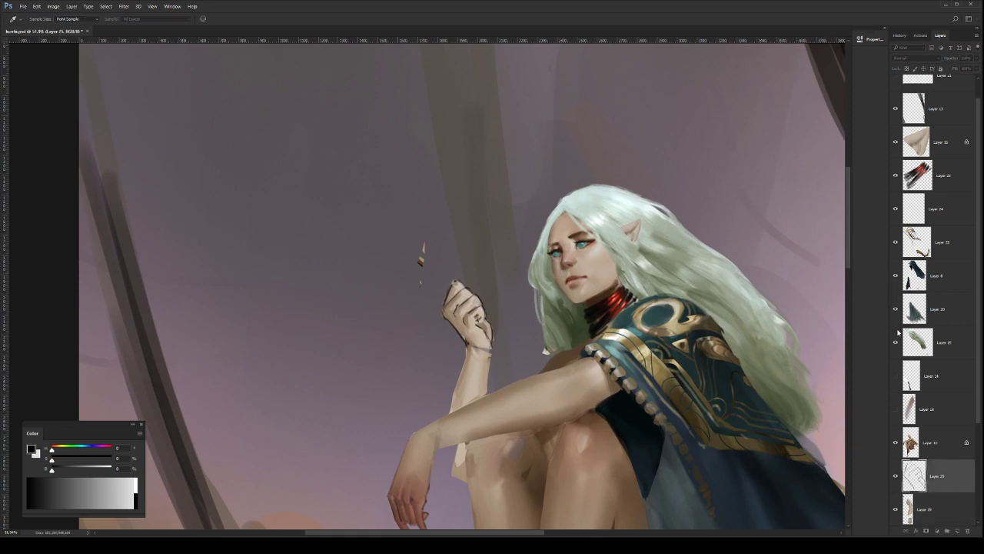
left_click_drag(828, 326, 858, 329)
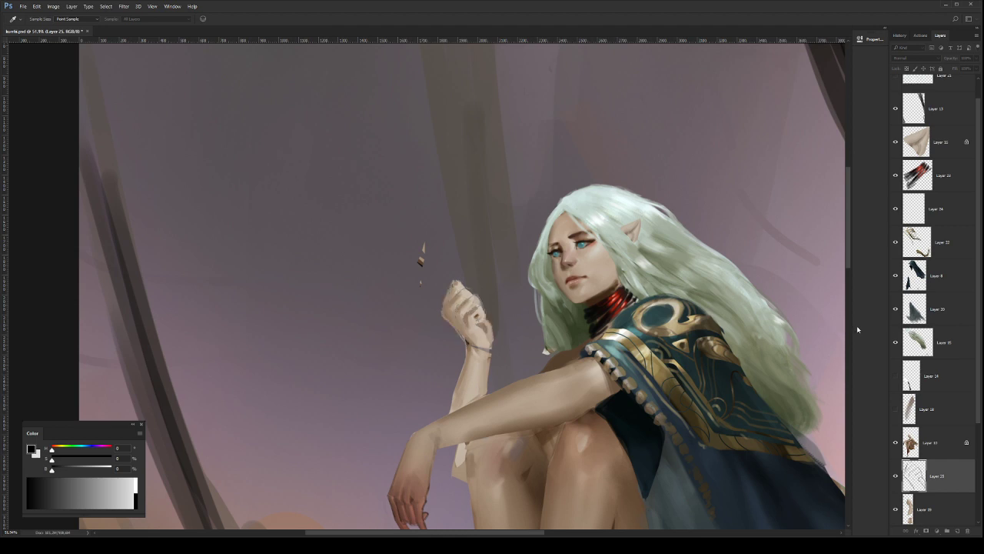
key("ctrl+z")
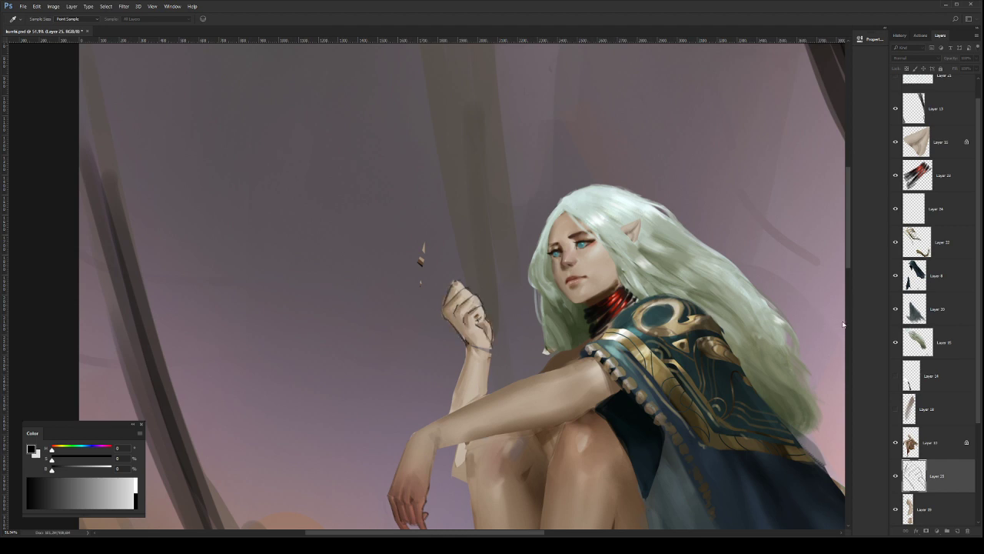
key("z")
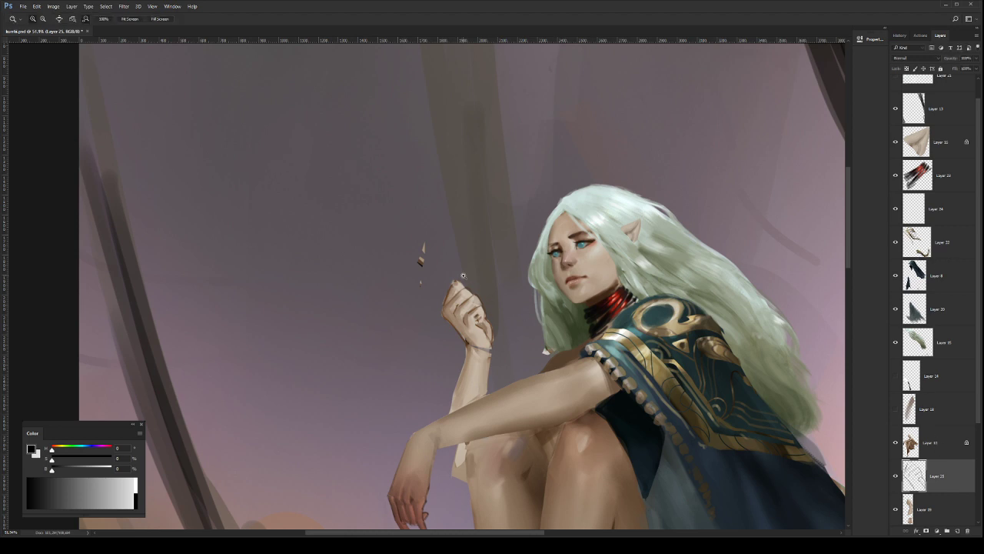
left_click(463, 275)
key("b")
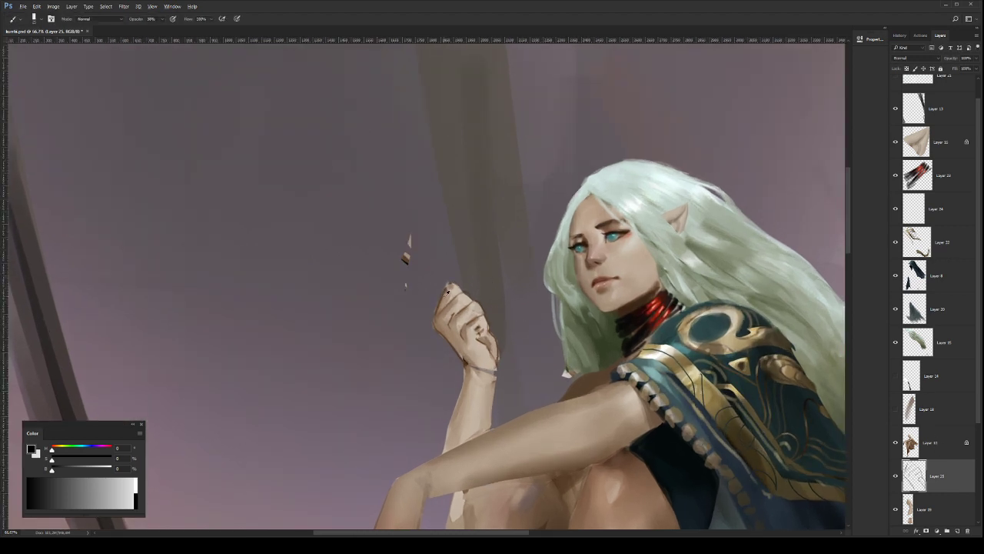
Step: Paint skin tone on the line-sketch layer over the outline along the back of the raised hand
key("z")
mouse_move(483, 301)
left_mouse_down()
mouse_move(442, 300)
mouse_move(460, 299)
left_mouse_up()
left_click_drag(494, 270, 517, 280)
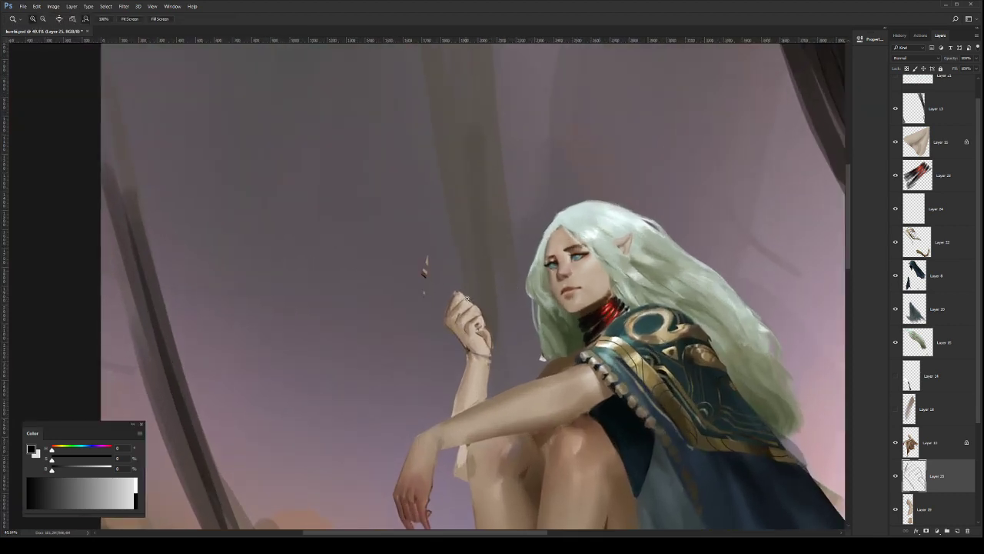
left_click(512, 304)
left_click(937, 505)
key("b")
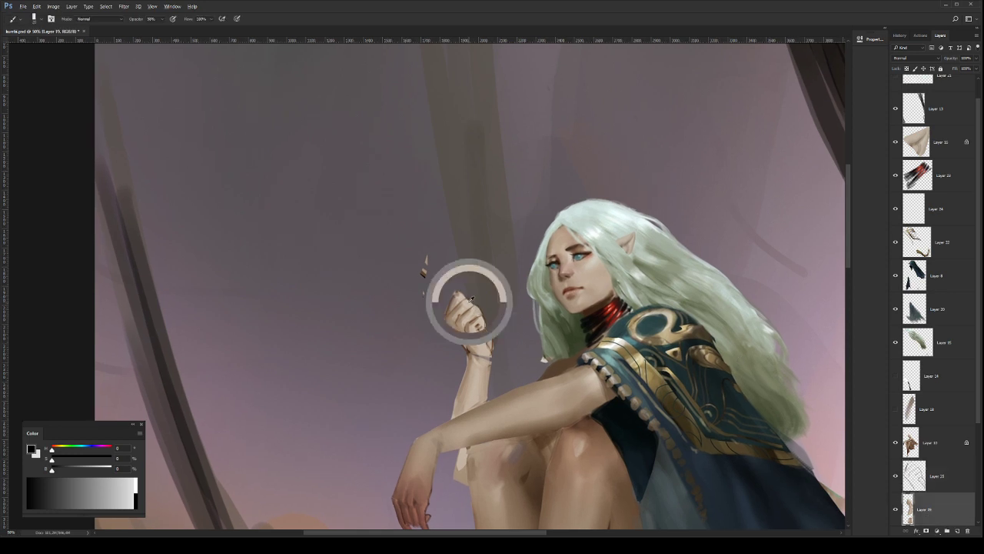
left_click(922, 476)
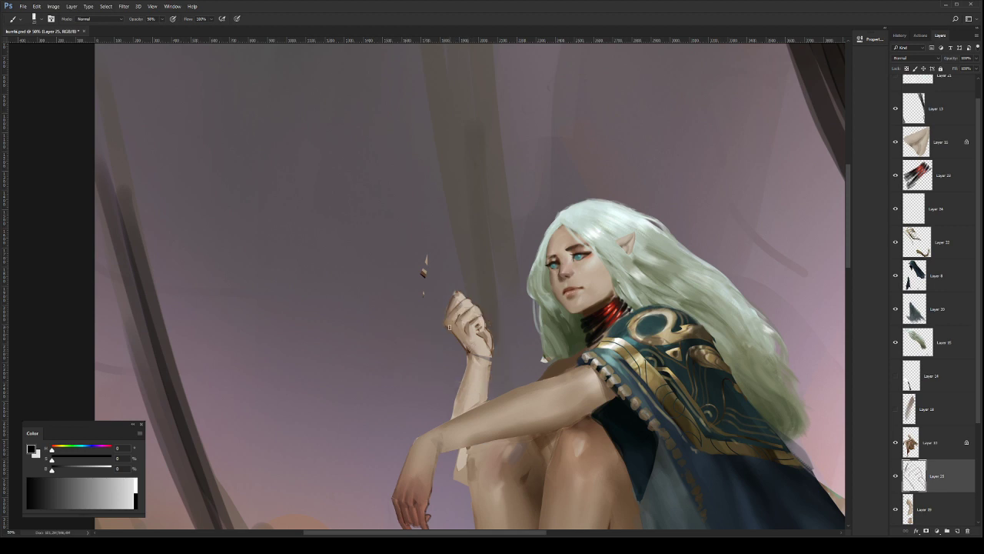
left_click_drag(444, 321, 464, 343)
left_click_drag(457, 329, 469, 350)
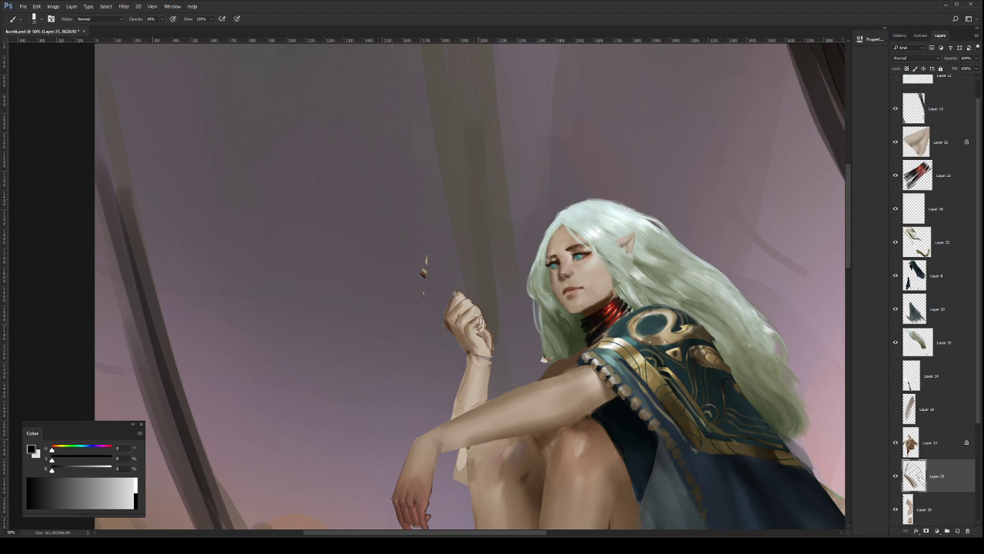
Step: Sample skin tones and cover the sketch lines around the lower fingers, the thumb and the wrist
left_click_drag(481, 322, 484, 316)
left_click(476, 325, "alt")
left_click(477, 327, "alt")
left_click(486, 335, "alt")
left_click(484, 351, "alt")
mouse_move(484, 355)
left_mouse_down()
mouse_move(480, 375)
mouse_move(486, 371)
left_mouse_up()
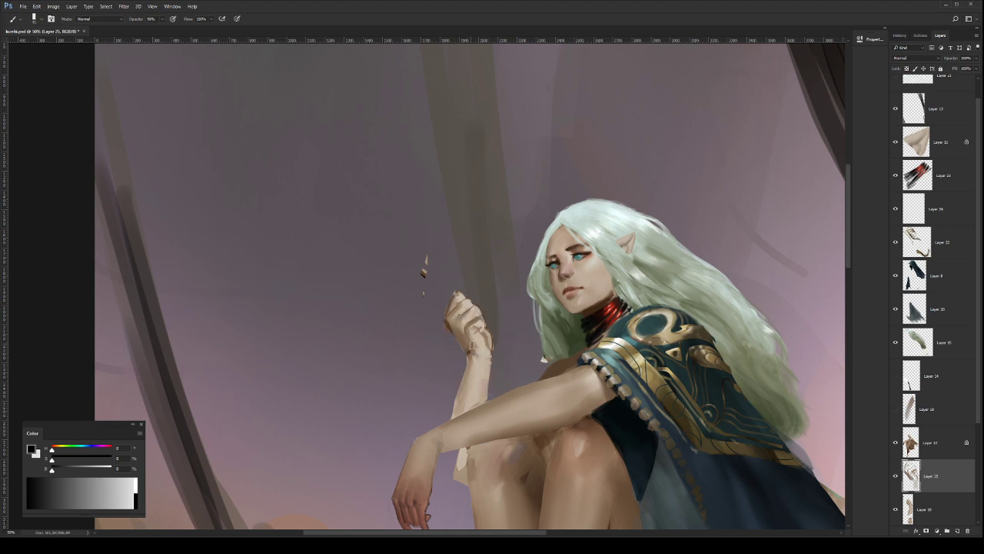
Step: Blend the base of the palm and the thumb with sampled skin tones and repaint the tip of the index finger
left_click(471, 348)
left_click(484, 337)
left_click(471, 349)
key("z")
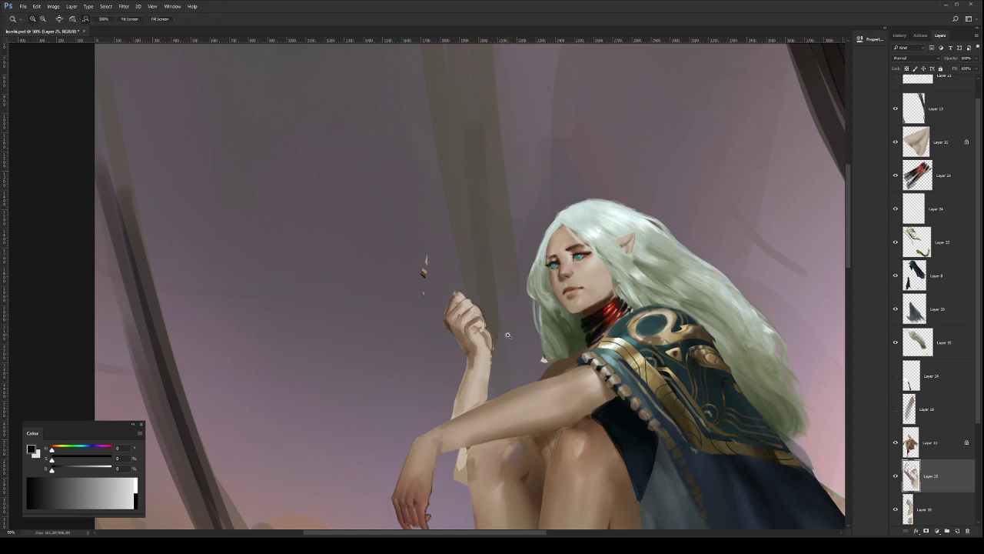
key("b")
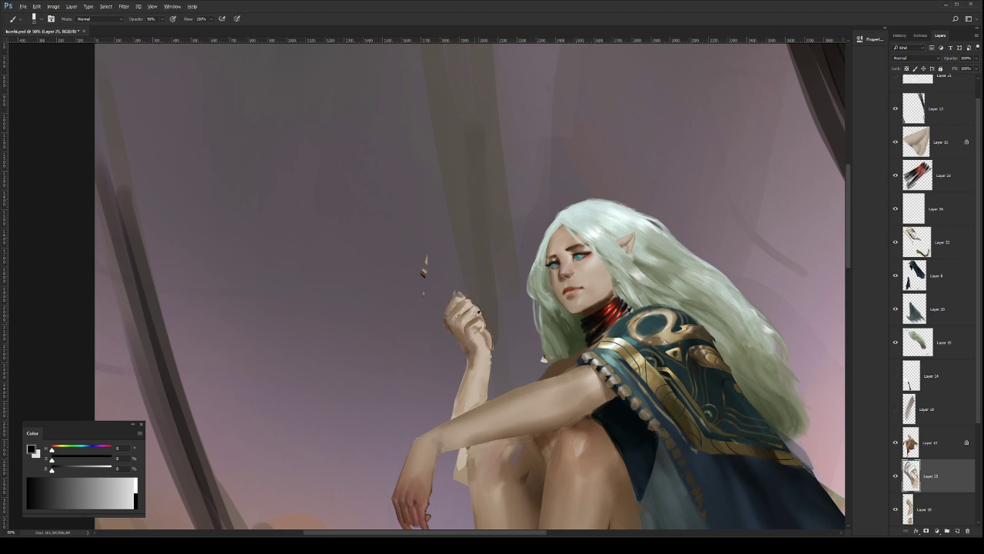
left_click_drag(458, 293, 464, 302)
left_click(470, 335, "alt")
left_click(480, 341, "alt")
Step: Merge the hand's line-sketch layer down into the arm layer
key("z")
left_click_drag(533, 337, 552, 317)
key("ctrl+e")
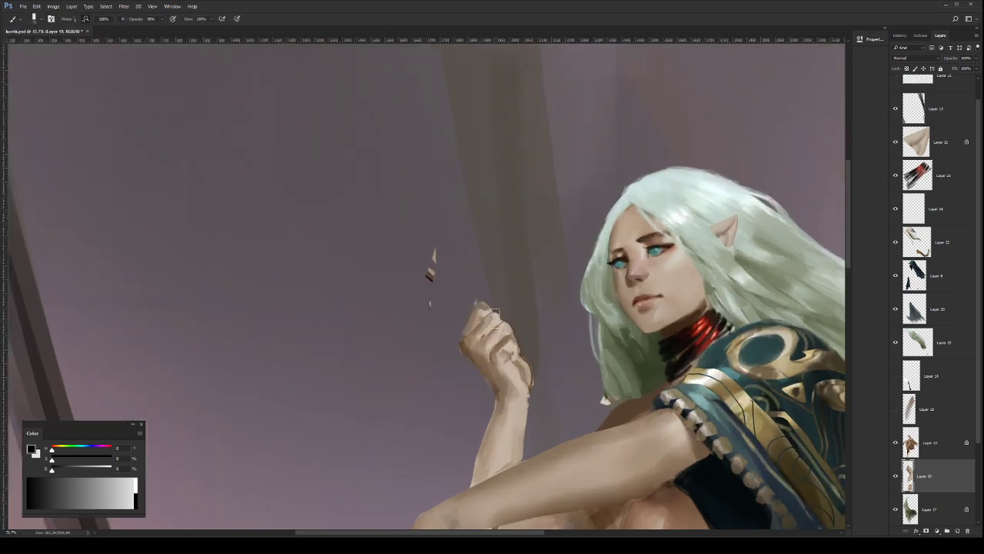
left_click(482, 320)
key("b")
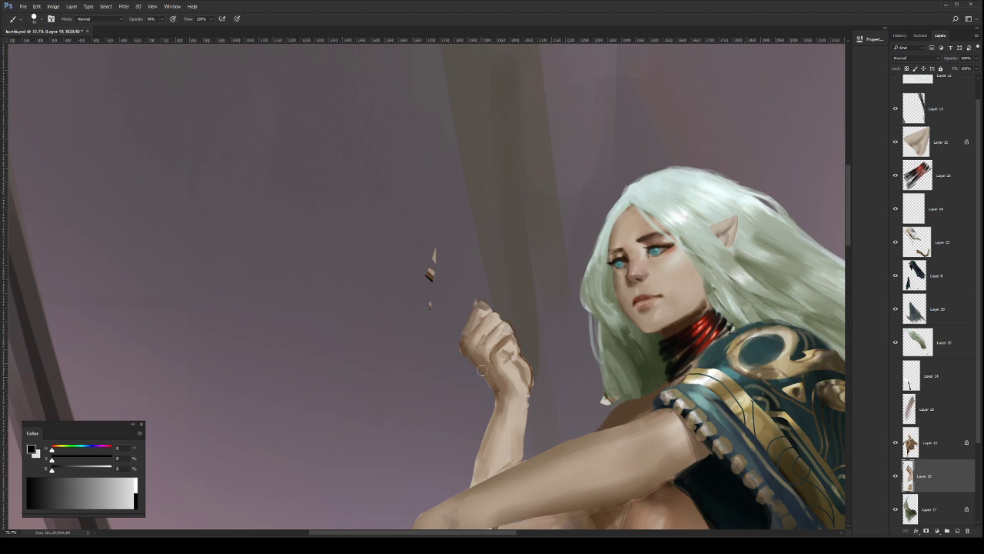
Step: Smooth and shade the fingers, knuckles and back of the raised hand with sampled skin tones at varying small brush sizes
left_click(497, 330, "alt")
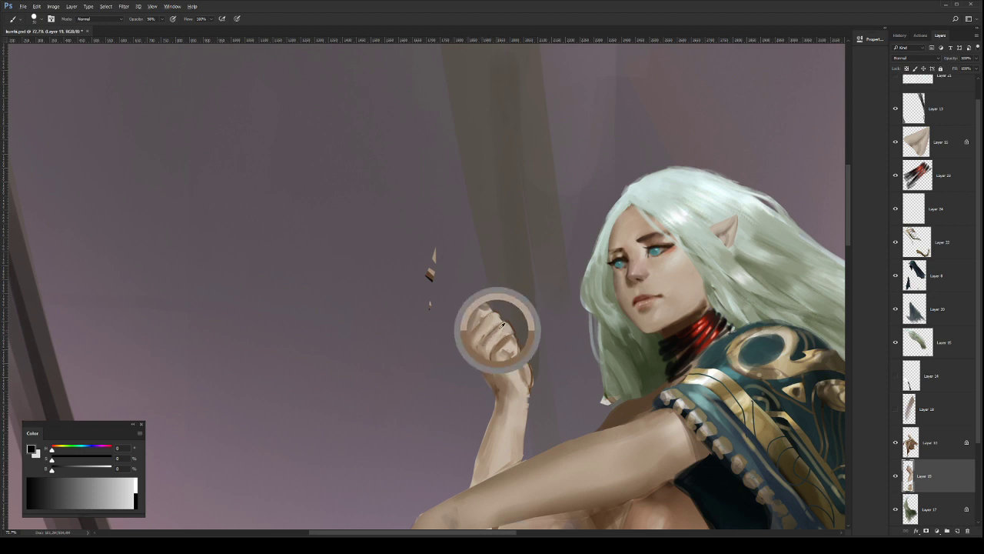
left_click(490, 336, "alt")
key("bracketleft")
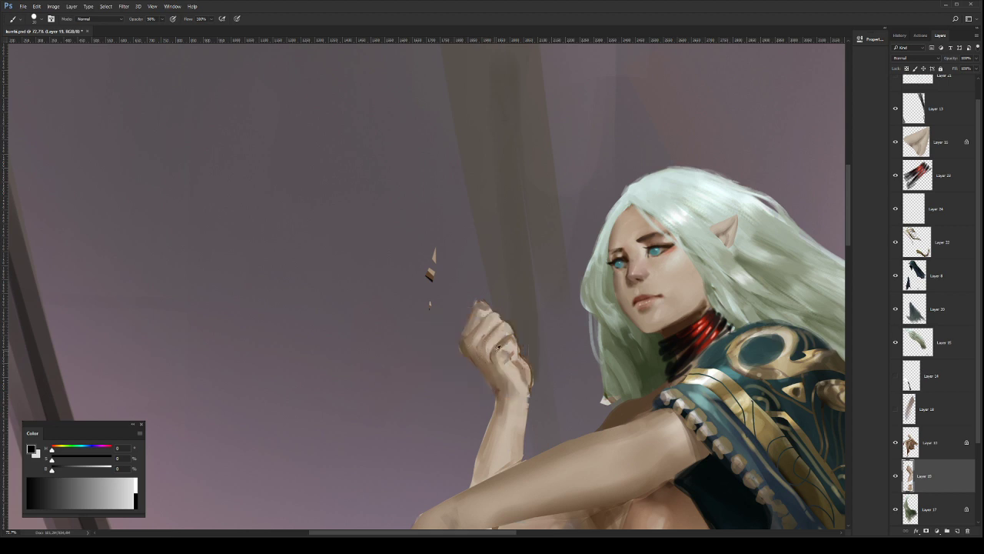
key("bracketright")
key("bracketleft")
left_click_drag(510, 345, 509, 337)
left_click(511, 347, "alt")
left_click(483, 336, "alt")
key("bracketright")
key("bracketleft")
key("bracketright")
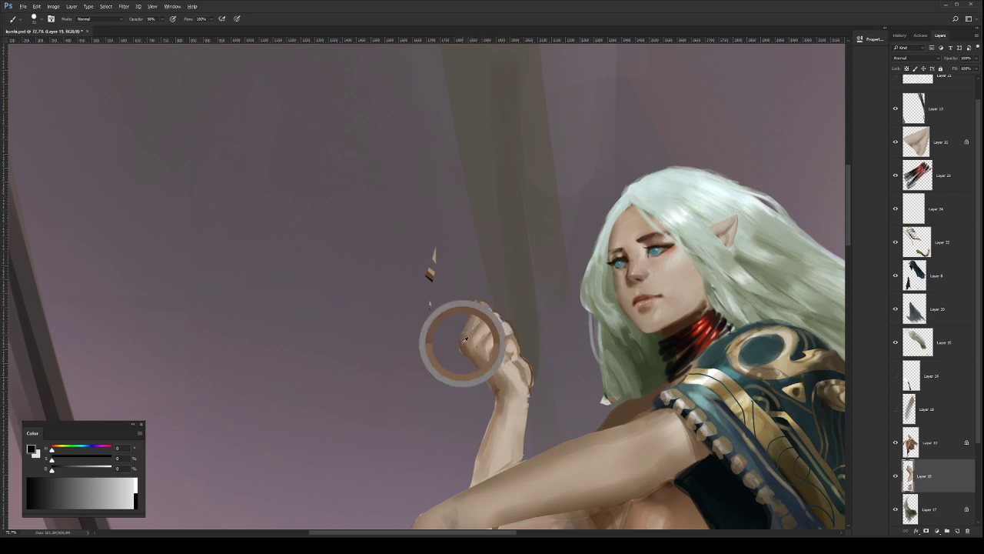
key("bracketleft")
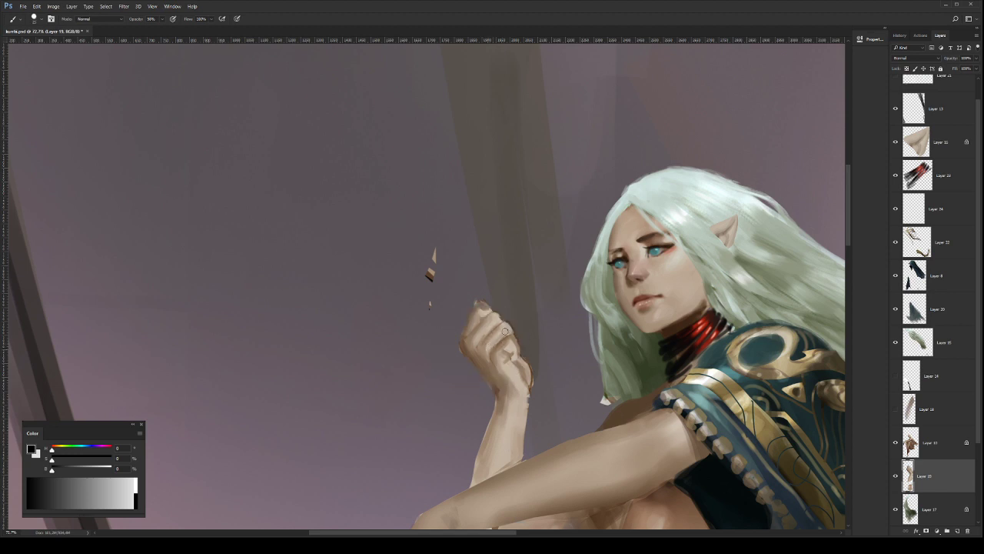
Step: Flip the canvas horizontally to judge the raised hand within the whole figure
key("z")
left_click_drag(516, 357, 455, 359)
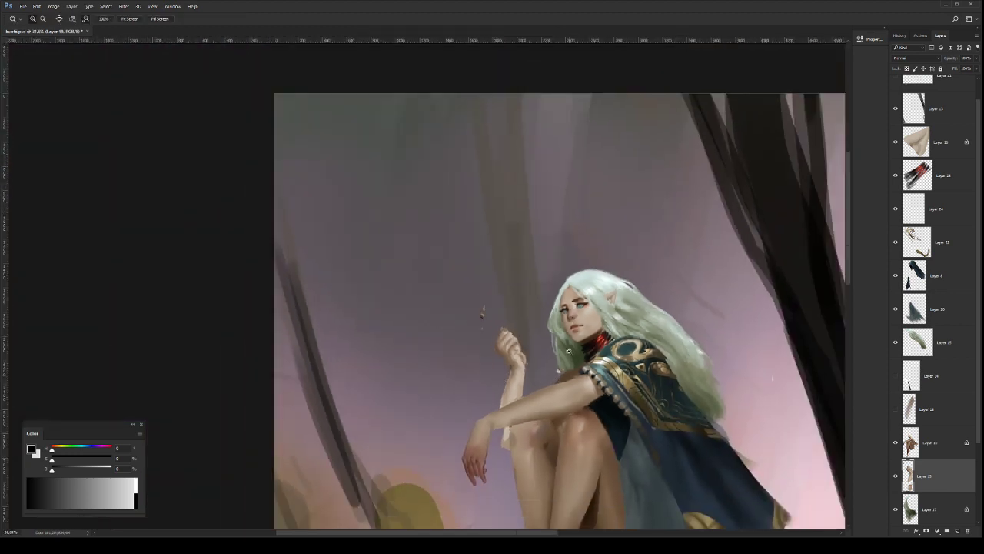
left_click_drag(569, 351, 559, 351)
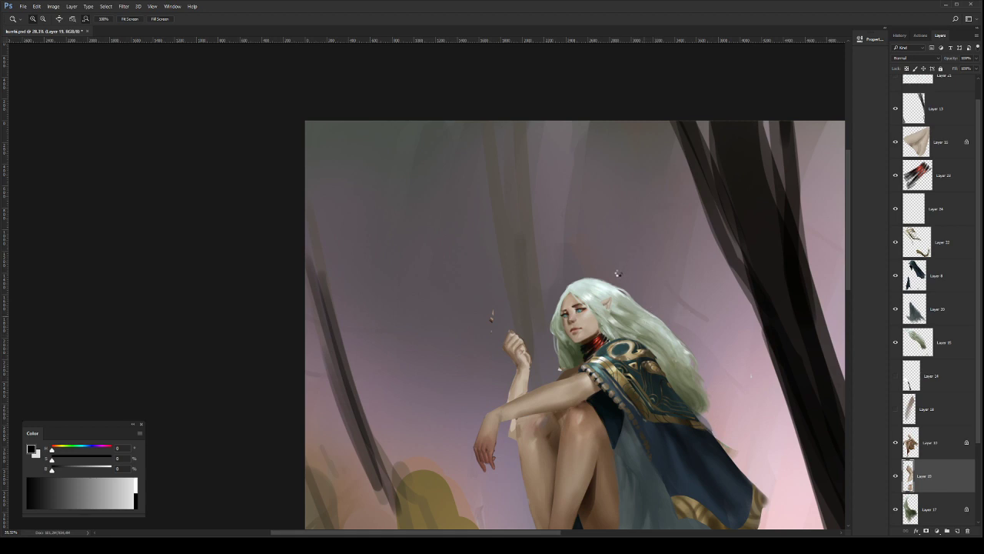
key("ctrl+shift+h")
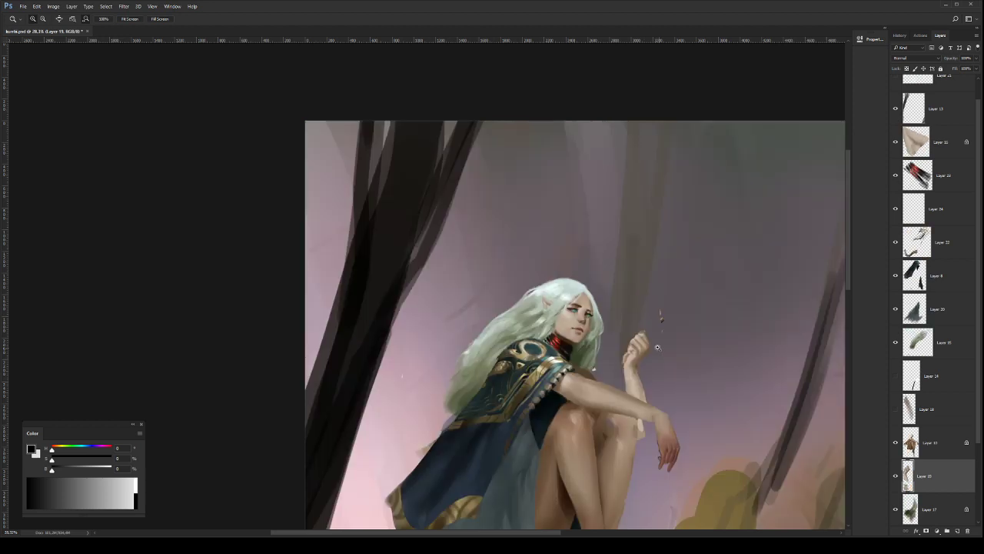
left_click_drag(659, 349, 606, 314)
left_click(607, 315)
key("b")
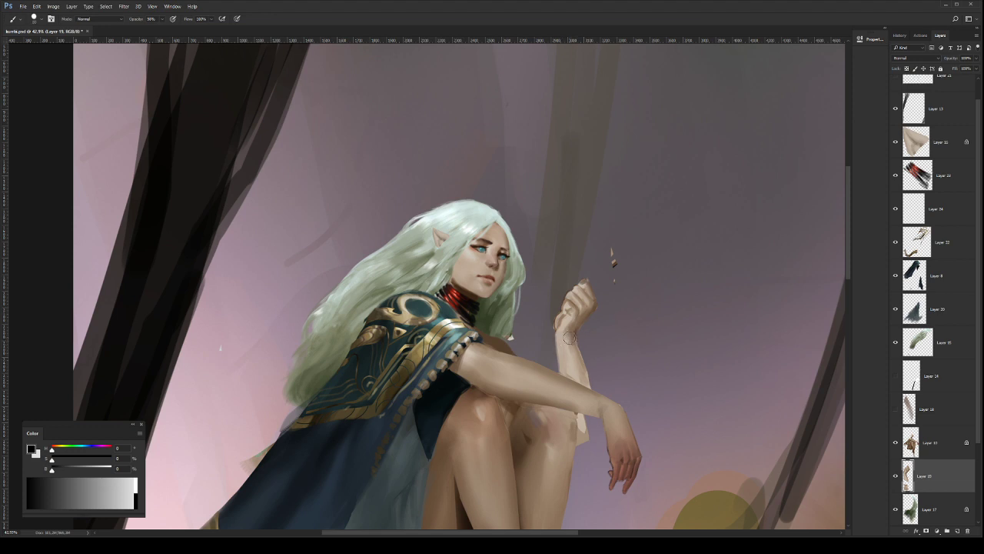
Step: Paint skin tone along the wrist and forearm of the raised arm, blending them into the hand
left_click_drag(571, 339, 584, 382)
key("bracketright")
key("bracketright")
key("bracketright")
left_click(557, 321, "alt")
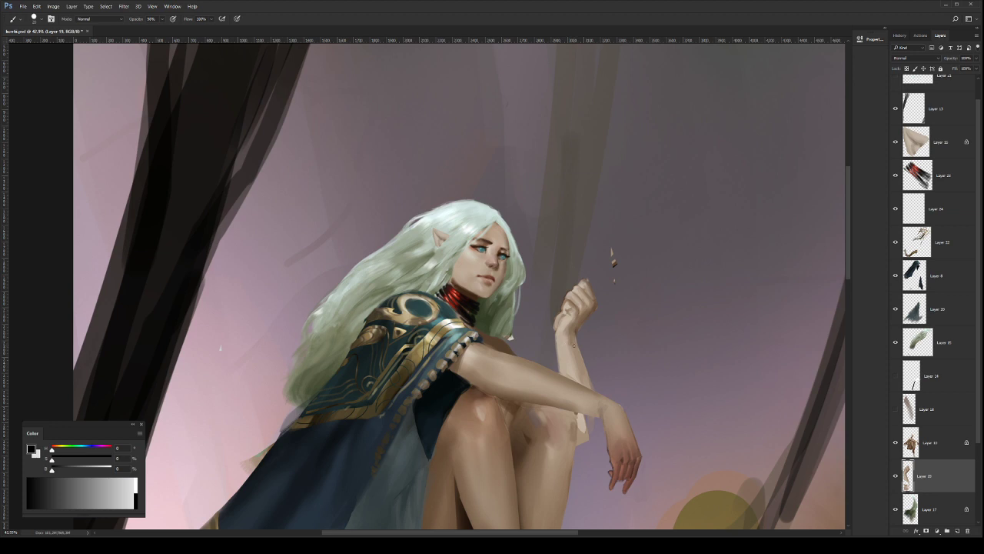
mouse_move(604, 354)
left_mouse_down()
mouse_move(596, 326)
mouse_move(612, 271)
left_mouse_up()
left_click_drag(592, 270, 600, 341)
key("slash")
left_click_drag(583, 279, 597, 305)
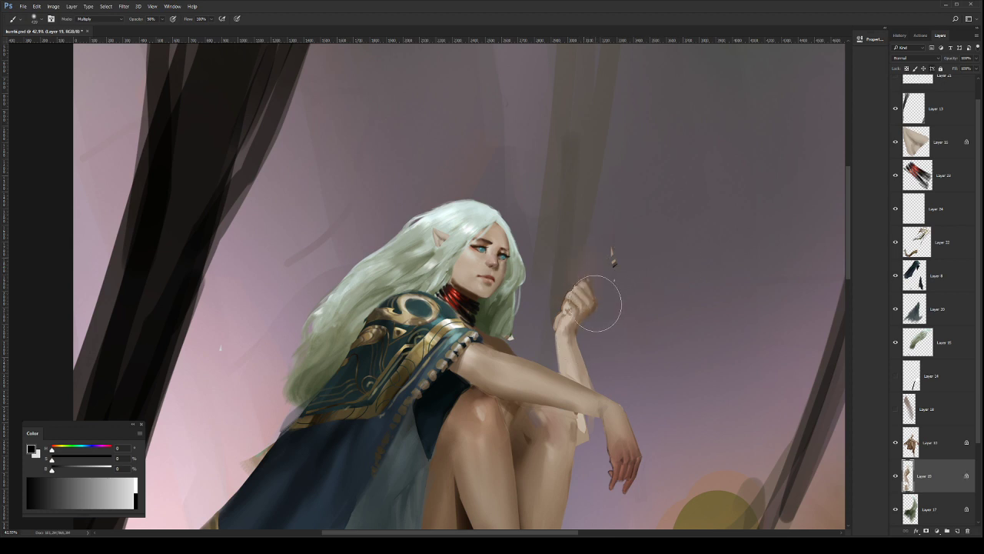
key("ctrl+z")
left_click_drag(574, 268, 596, 340)
key("ctrl+z")
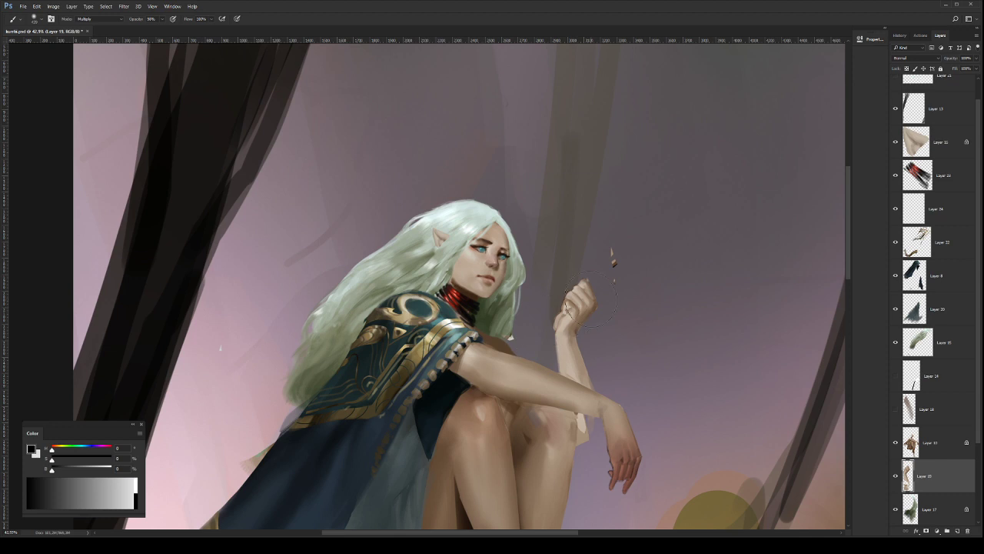
key("slash")
mouse_move(577, 265)
left_mouse_down()
mouse_move(588, 326)
mouse_move(582, 307)
mouse_move(582, 319)
left_mouse_up()
key("ctrl+z")
key("ctrl+z")
mouse_move(591, 274)
left_mouse_down()
mouse_move(577, 304)
mouse_move(587, 244)
mouse_move(659, 308)
mouse_move(539, 323)
left_mouse_up()
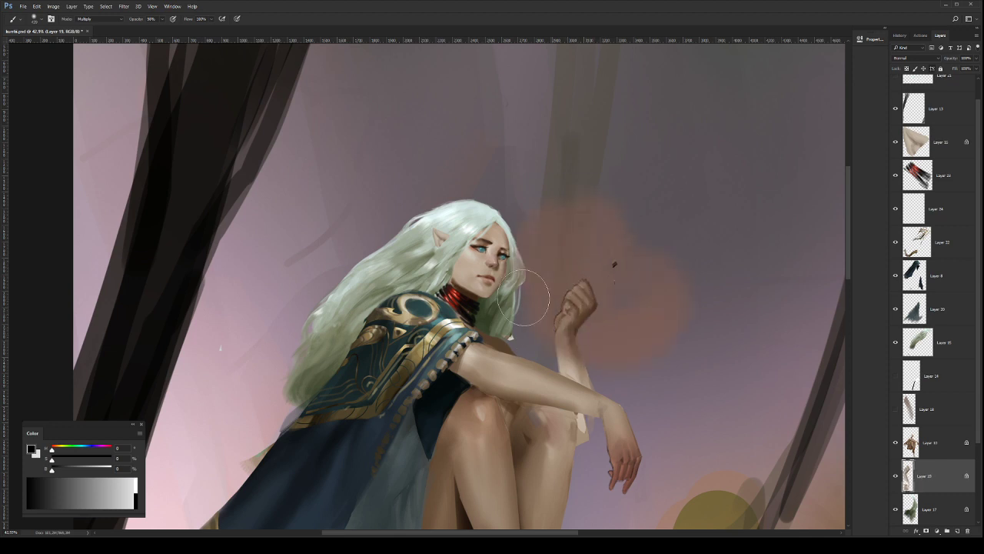
key("ctrl+z")
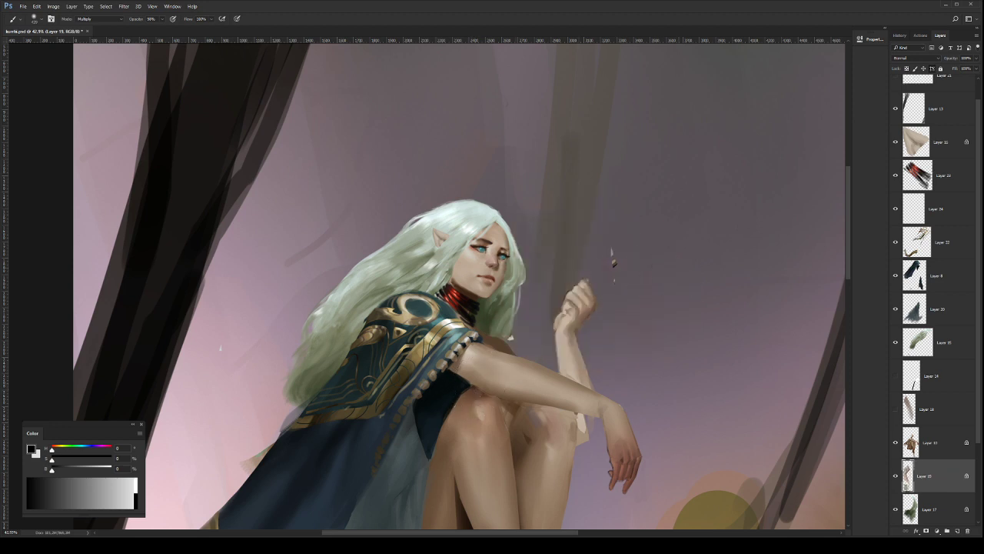
key("slash")
left_click_drag(591, 270, 573, 338)
key("ctrl+z")
key("slash")
key("ctrl+alt+z")
Step: Load the arm layer's outline as a selection, tint the raised hand red with a soft Multiply then Overlay brush, and deselect
left_click(909, 475, "ctrl")
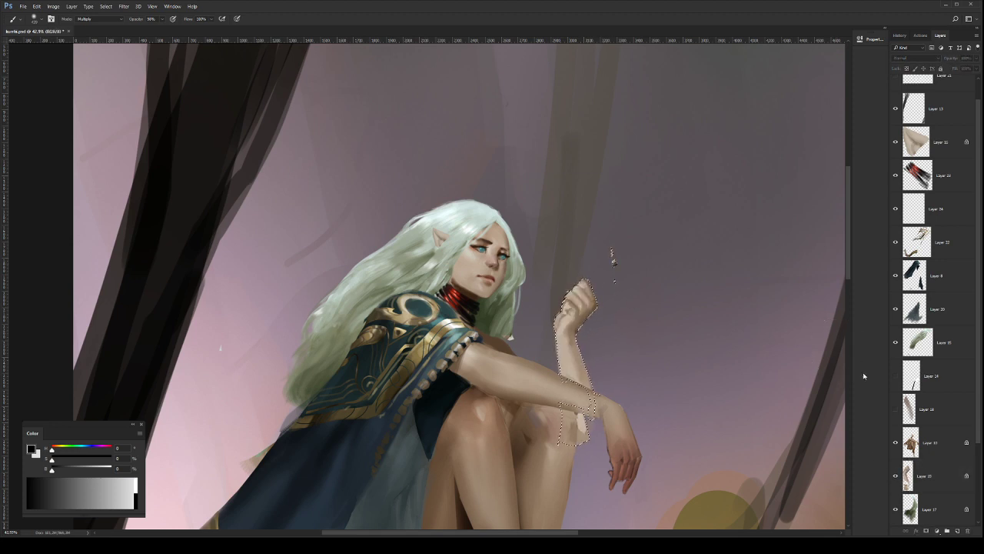
left_click(940, 471)
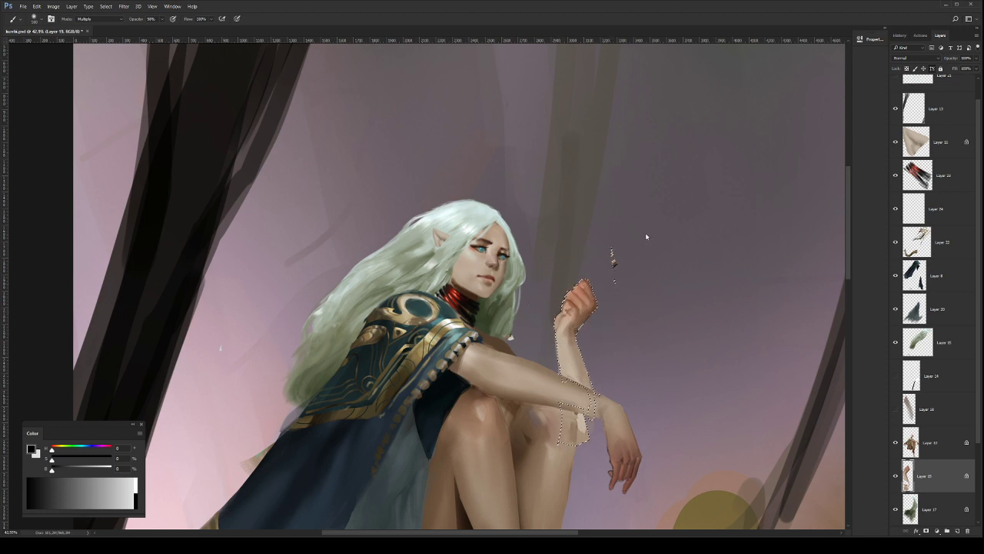
key("shift+alt+o")
left_click_drag(567, 296, 568, 313)
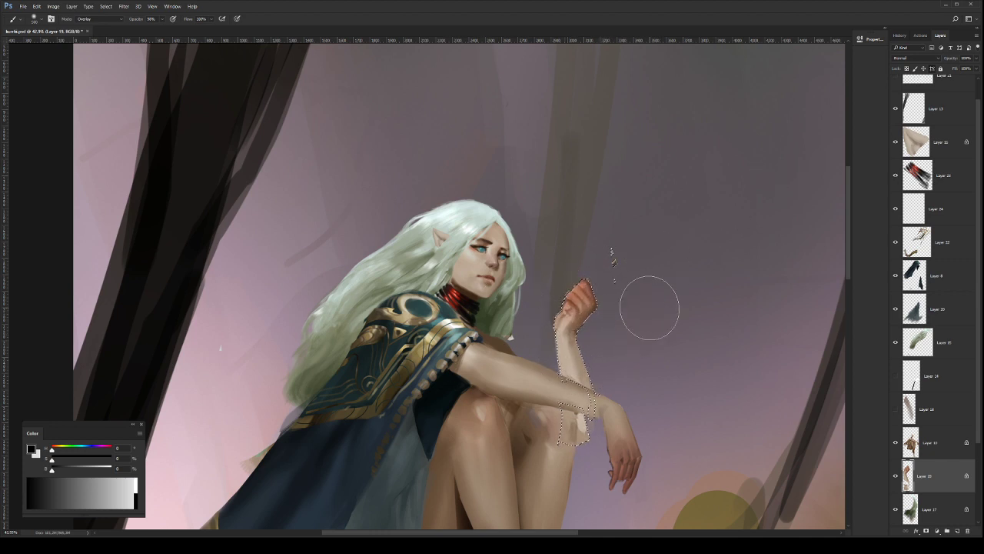
key("ctrl+d")
key("z")
left_click_drag(628, 306, 600, 317)
left_click_drag(629, 270, 664, 262)
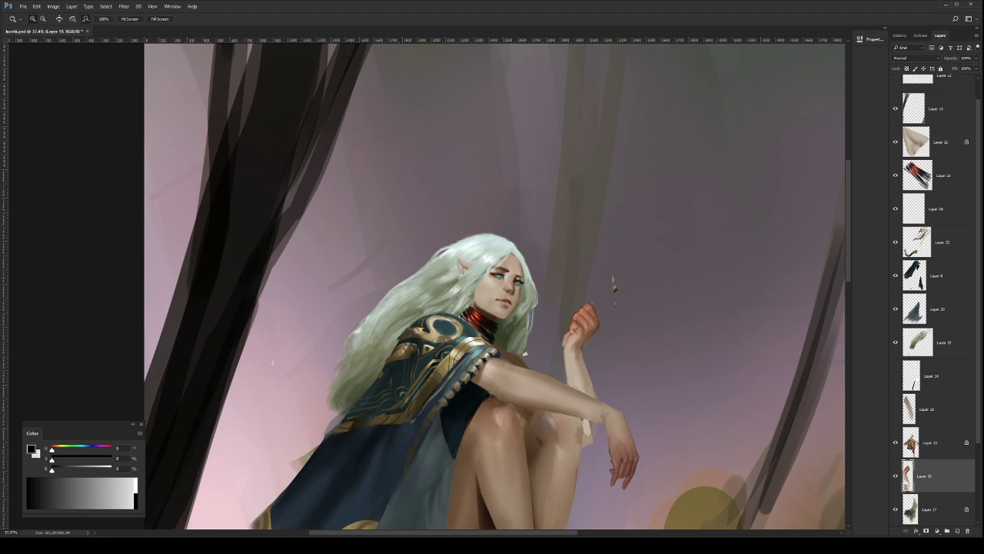
key("ctrl+z")
Step: Refine the reddened fingers with a much smaller Normal-mode brush and sampled hand colours
scroll(619, 326, "down", 3)
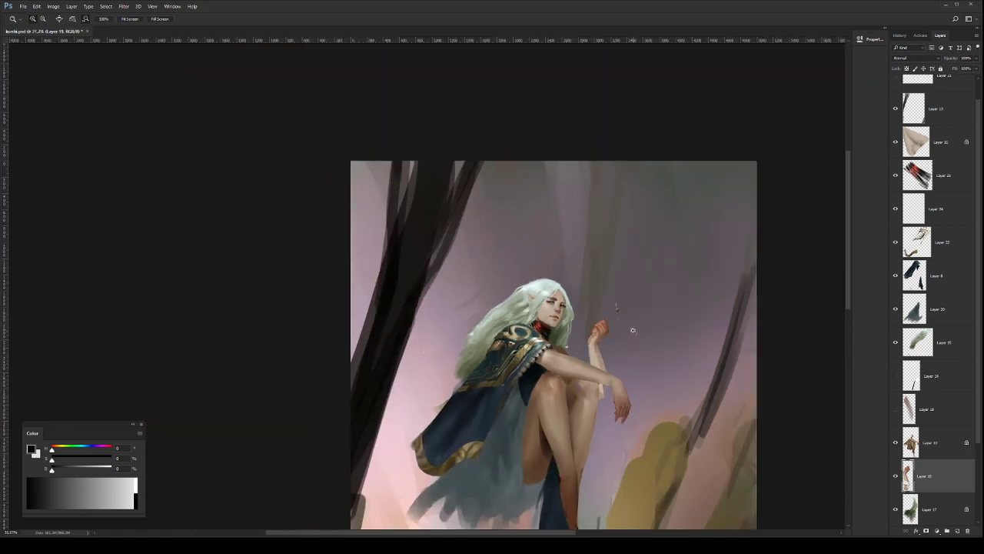
scroll(611, 317, "up", 3)
scroll(619, 308, "up", 3)
key("b")
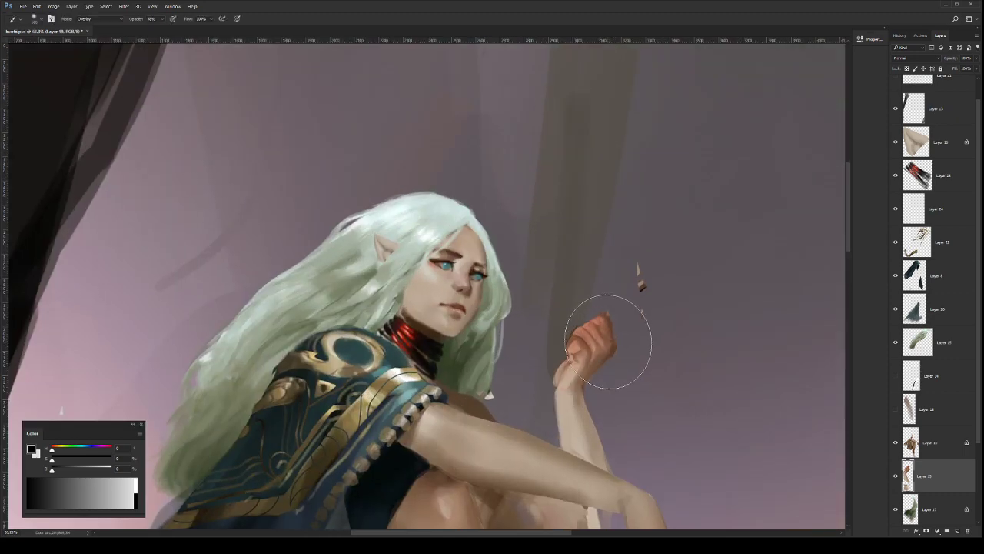
key("bracketleft")
key("bracketleft")
key("bracketleft")
key("bracketleft")
key("bracketleft")
key("bracketleft")
key("bracketleft")
key("bracketleft")
key("bracketleft")
key("bracketleft")
key("bracketleft")
key("bracketleft")
key("bracketleft")
key("bracketleft")
key("bracketleft")
key("shift+alt+n")
left_click(588, 341, "alt")
key("z")
left_click_drag(614, 341, 539, 341)
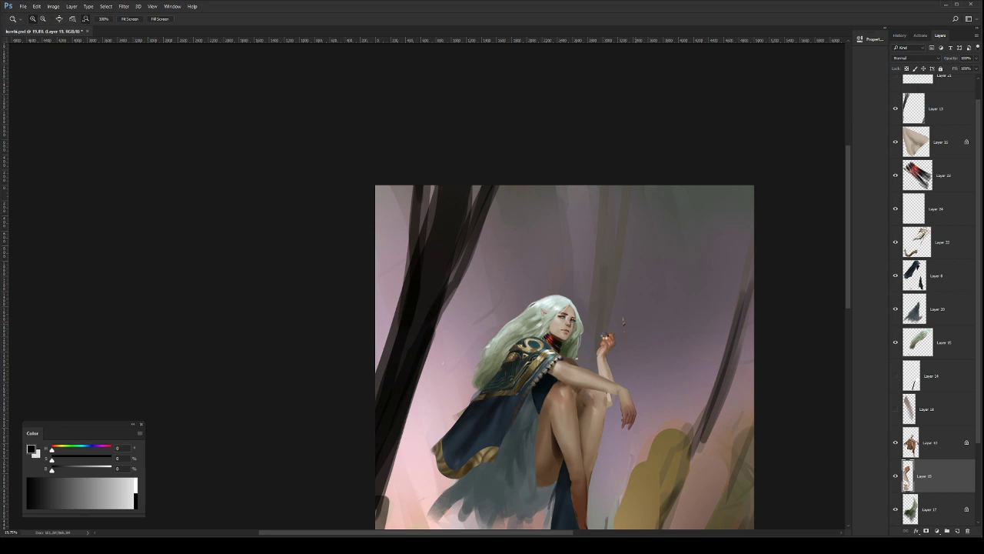
Step: Flip the canvas horizontally and blend the skin tones of the raised hand and wrist with Brush and Smudge
key("ctrl+shift+h")
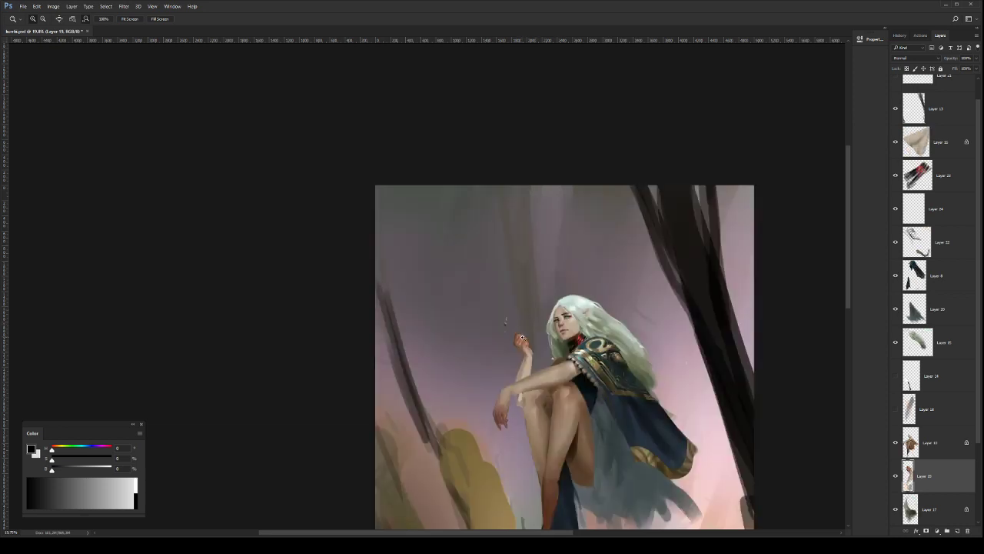
left_click_drag(523, 334, 562, 330)
key("b")
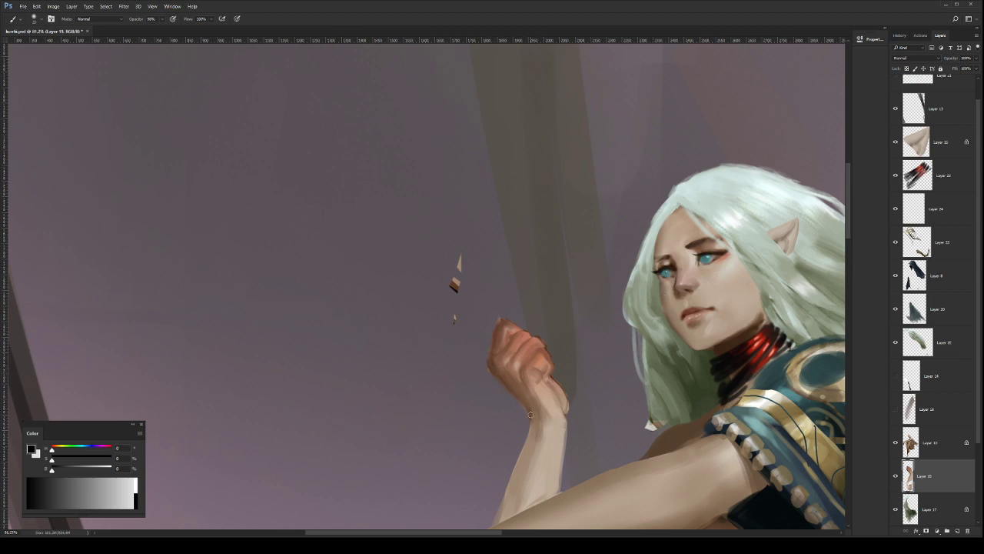
left_click_drag(547, 390, 536, 396)
key("r")
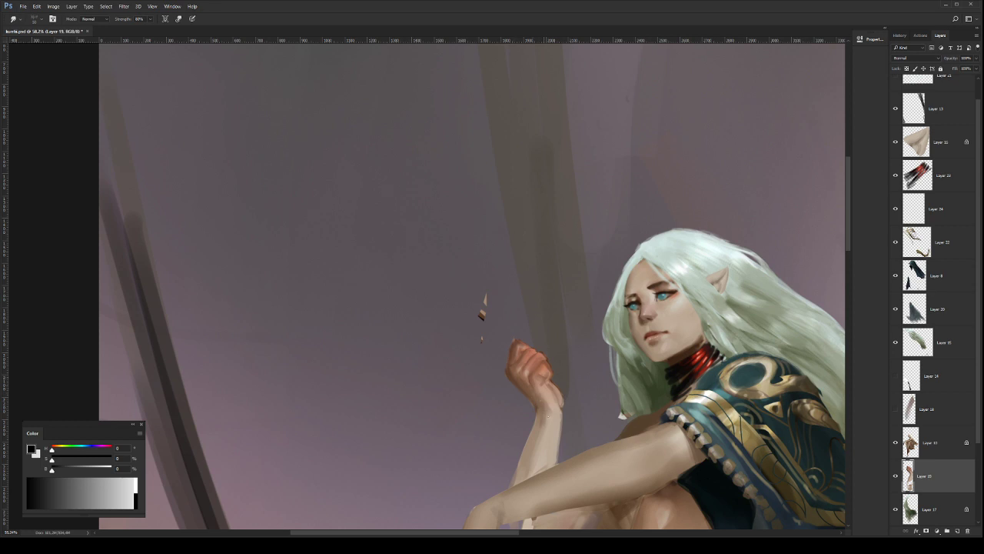
mouse_move(563, 383)
left_mouse_down()
mouse_move(552, 384)
mouse_move(562, 316)
mouse_move(547, 320)
left_mouse_up()
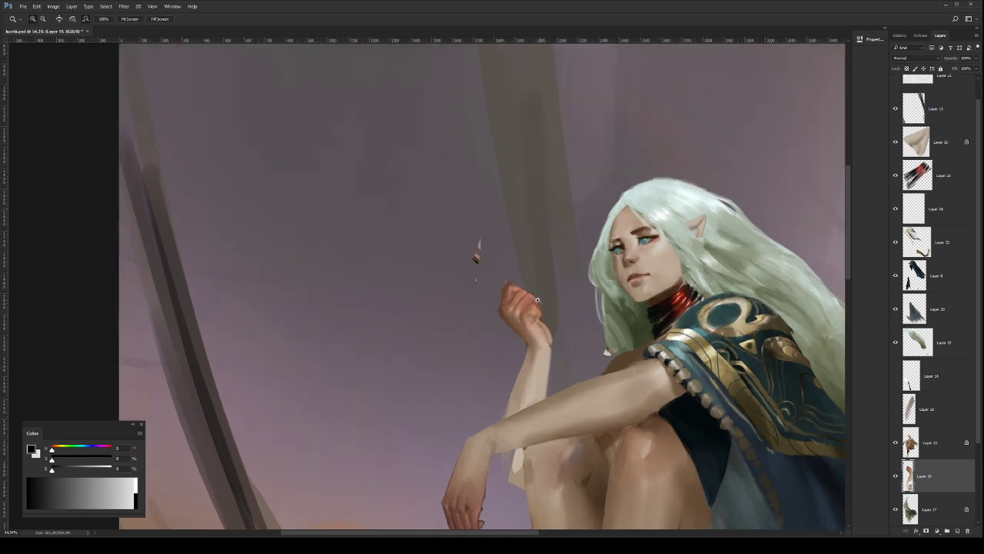
Step: Touch up the wrist and forearm of the raised arm with a skin tone sampled from the wrist
key("b")
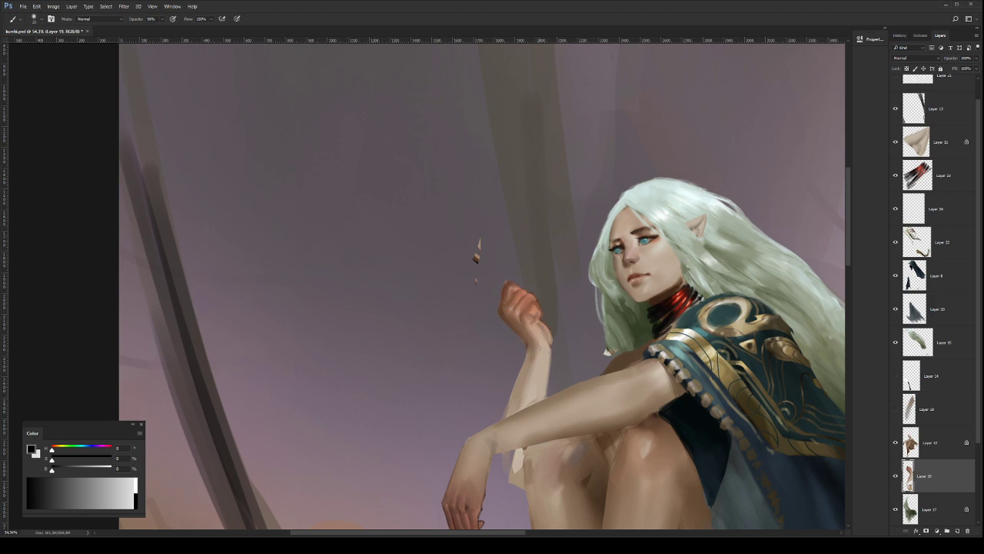
key("ctrl+space")
mouse_move(552, 353)
left_mouse_down()
mouse_move(499, 351)
mouse_move(540, 349)
left_mouse_up()
right_click(526, 339, "alt")
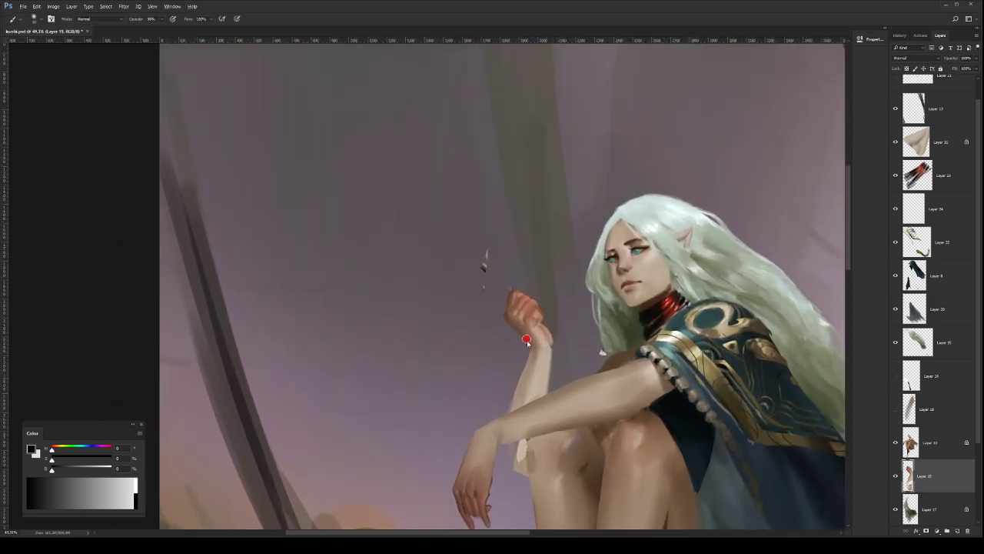
scroll(547, 369, "down", 2)
left_click(550, 390)
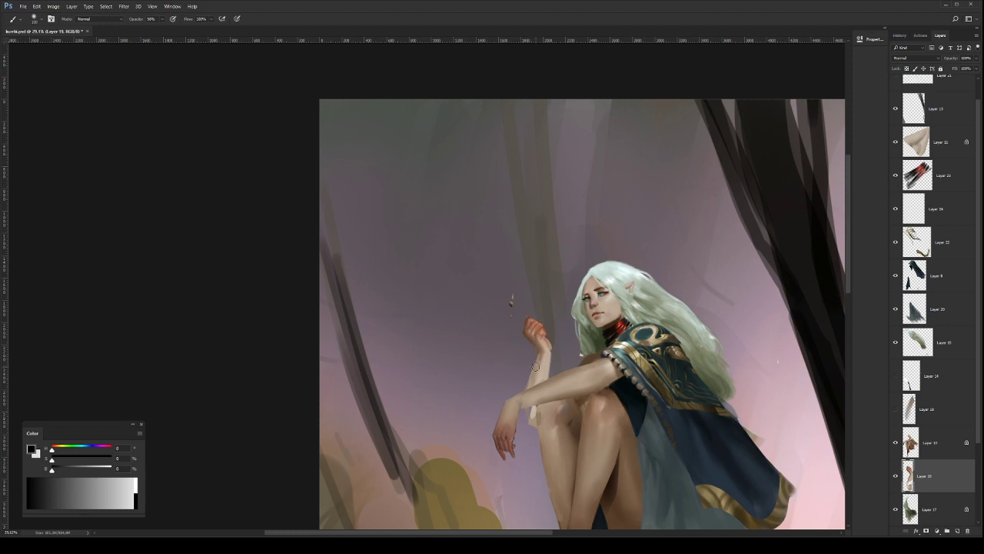
Step: Try broad brown strokes over the raised arm with the layer's transparent pixels locked, undo them and unlock the layer
key("/")
left_click_drag(535, 366, 523, 393)
left_click_drag(531, 342, 498, 409)
key("ctrl+z")
mouse_move(507, 356)
left_mouse_down()
mouse_move(517, 402)
mouse_move(554, 367)
mouse_move(456, 339)
mouse_move(331, 446)
left_mouse_up()
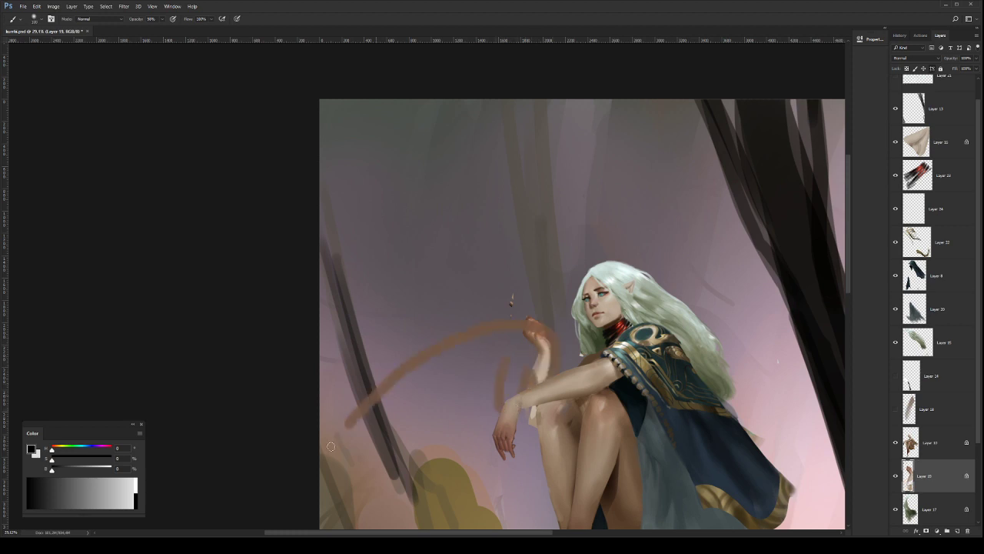
key("ctrl+alt+z")
key("ctrl+alt+z")
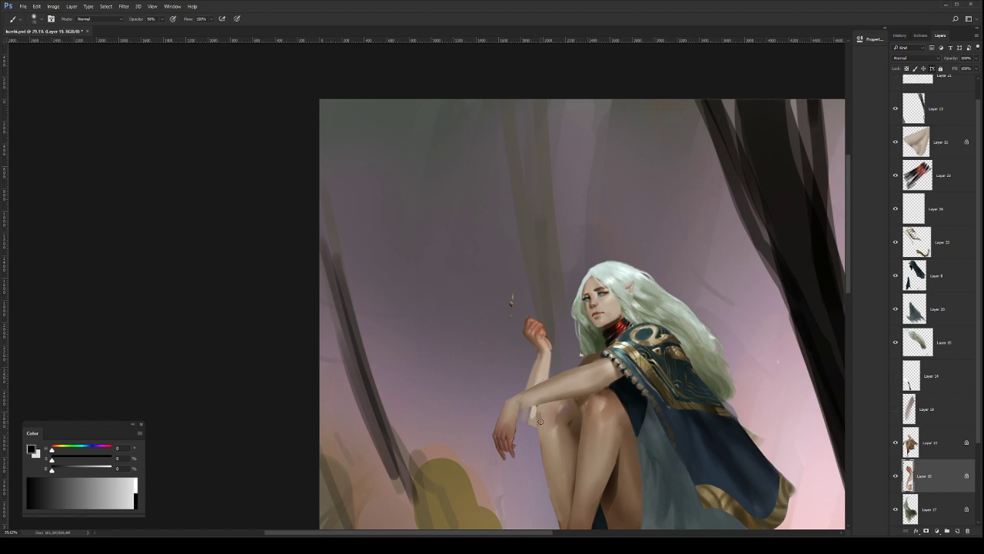
left_click(941, 68)
Step: Sample the forearm's skin colour and paint it along the raised forearm down to the elbow
left_click(539, 353, "alt")
mouse_move(537, 365)
left_mouse_down()
mouse_move(527, 389)
mouse_move(539, 363)
left_mouse_up()
left_click_drag(529, 404, 530, 399)
key("z")
left_click_drag(637, 359, 617, 359)
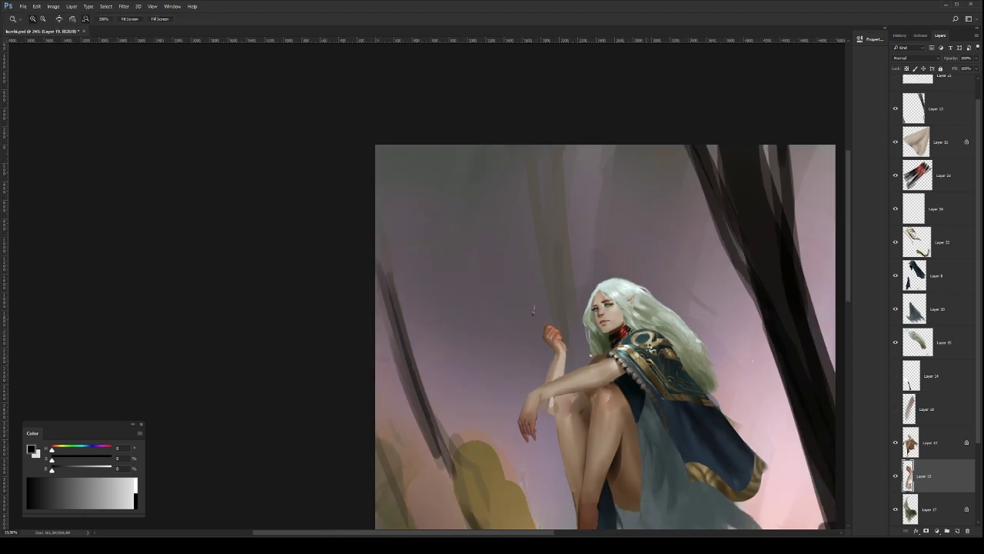
Step: Flip the canvas horizontally and shift the raised arm layer slightly upward
key("ctrl+shift+h")
left_click_drag(668, 340, 624, 323)
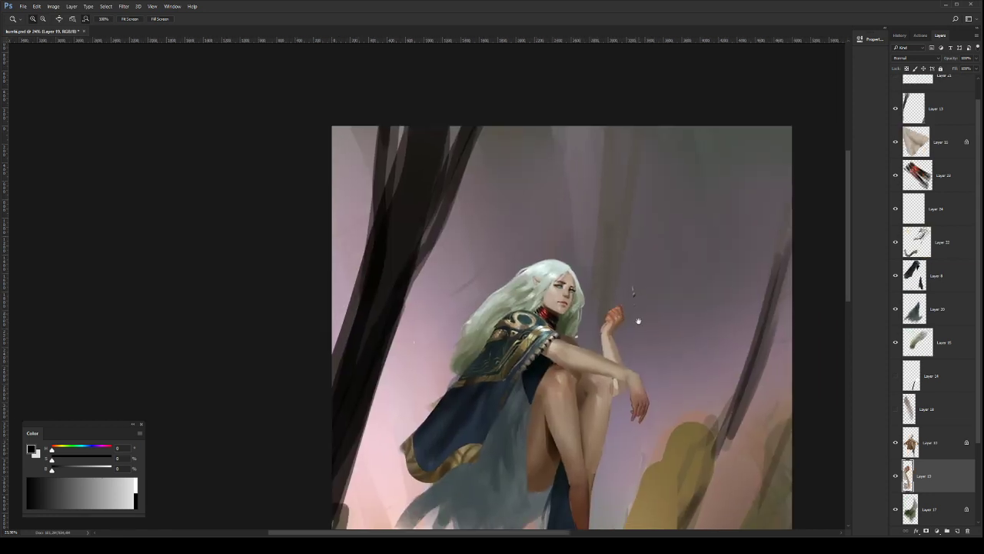
key("v")
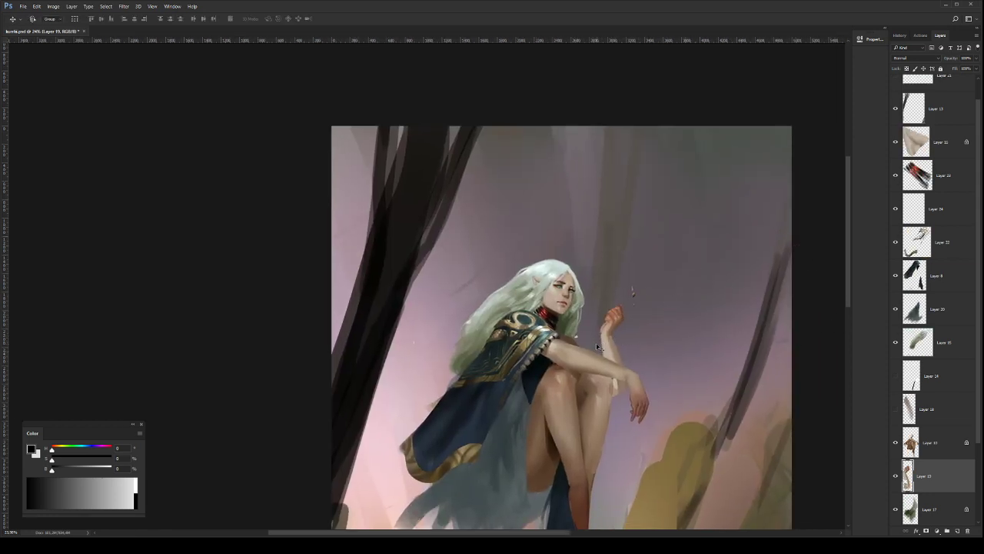
left_click_drag(619, 343, 620, 332)
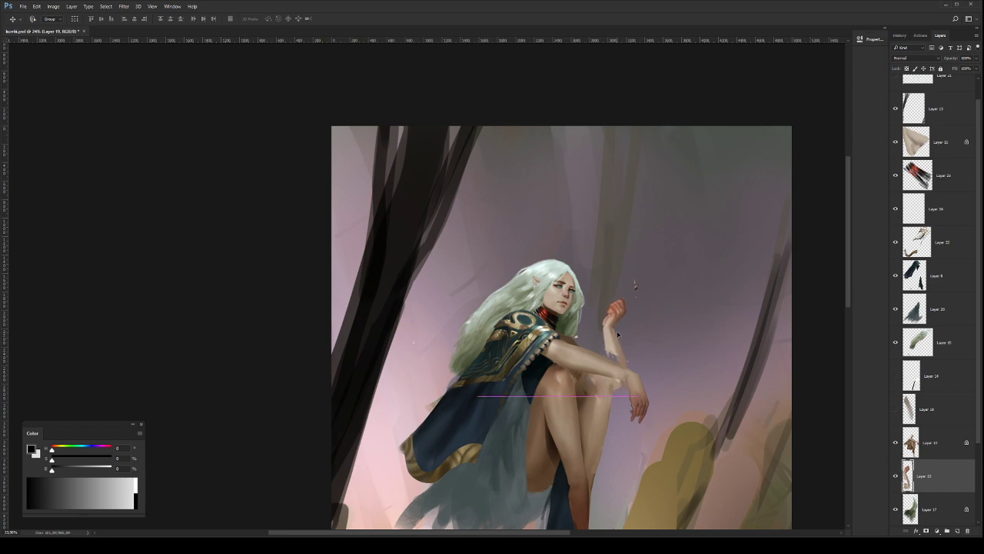
Step: Erase the stray specks beside the raised hand, then paint, smudge and trim the forearm where it passes behind the front arm
key("e")
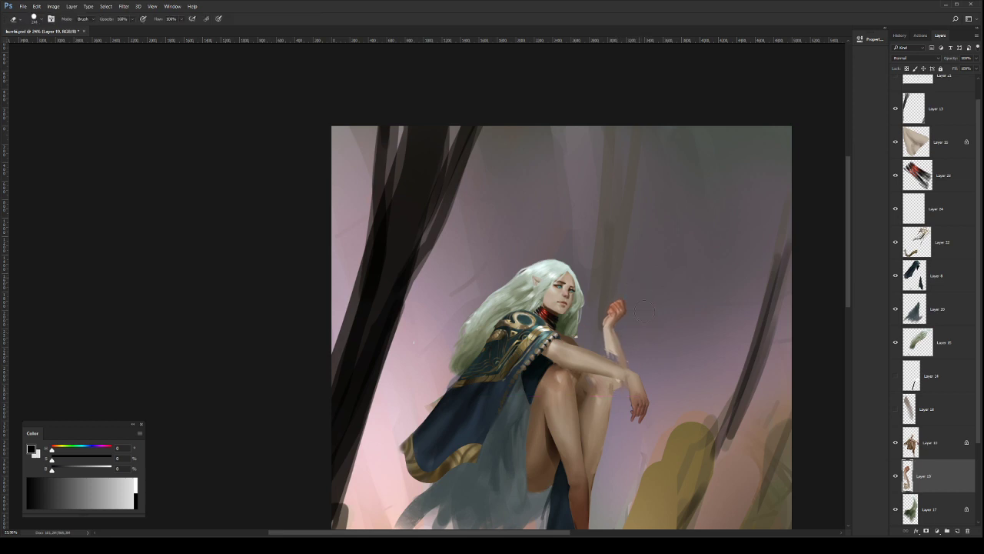
key("b")
left_click_drag(618, 354, 616, 359)
left_click(610, 347, "alt")
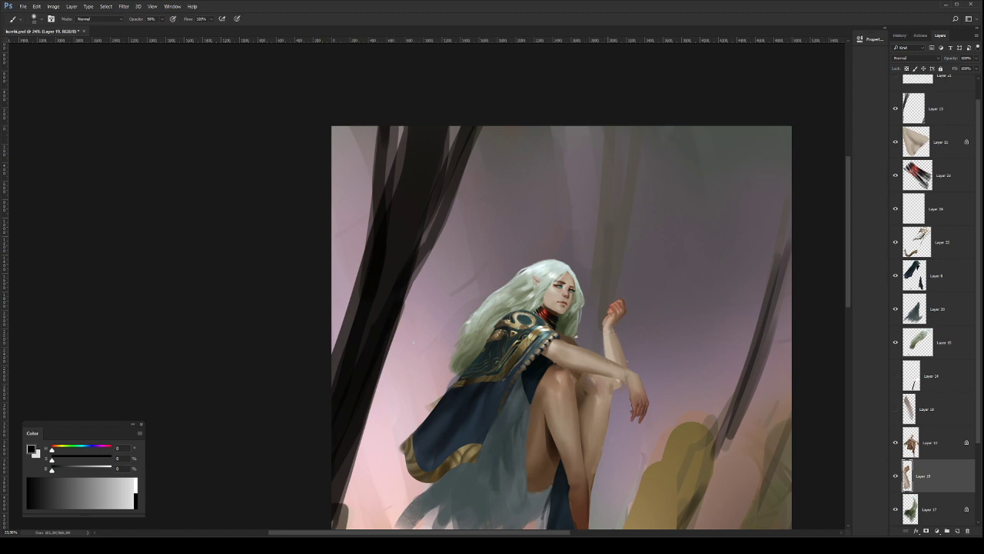
key("r")
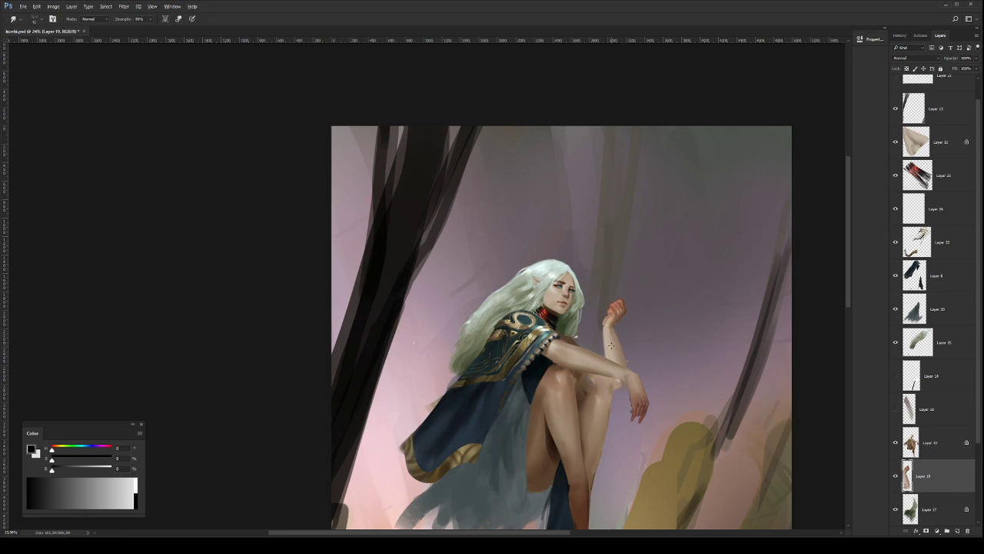
key("e")
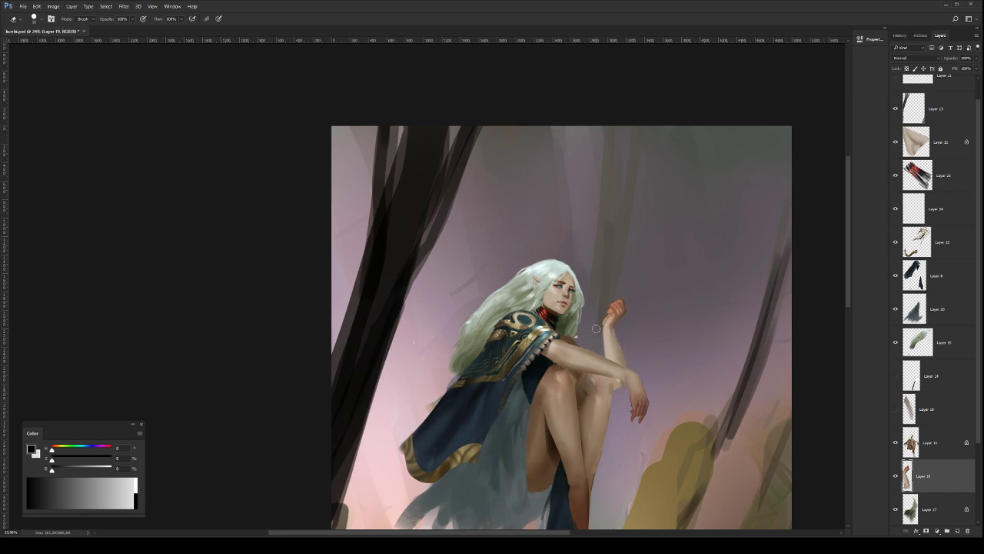
Step: Select the hair layer, lasso a section of hair around the ear and cheek, and copy it to a new layer
key("z")
left_click(629, 369, "alt")
left_click(637, 277, "alt")
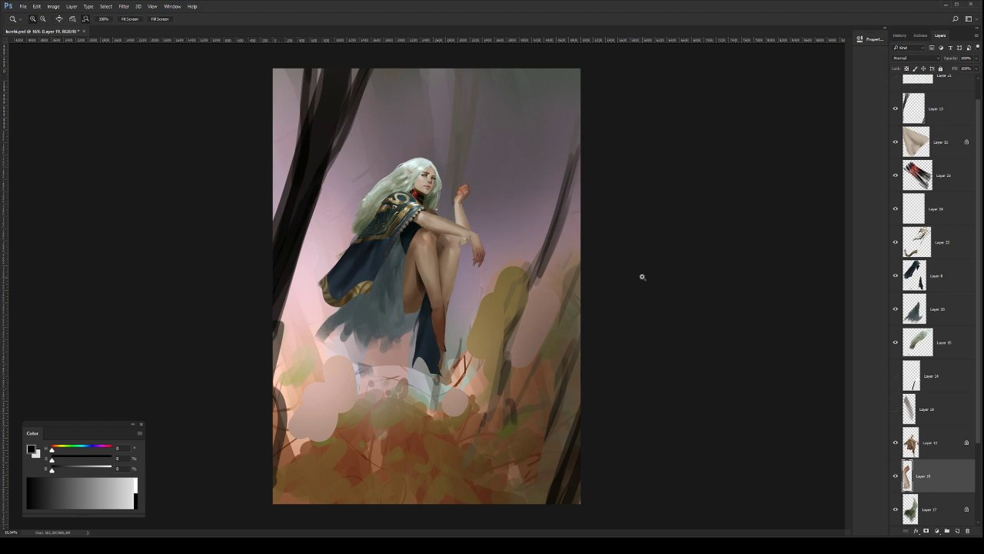
left_click_drag(447, 190, 538, 331)
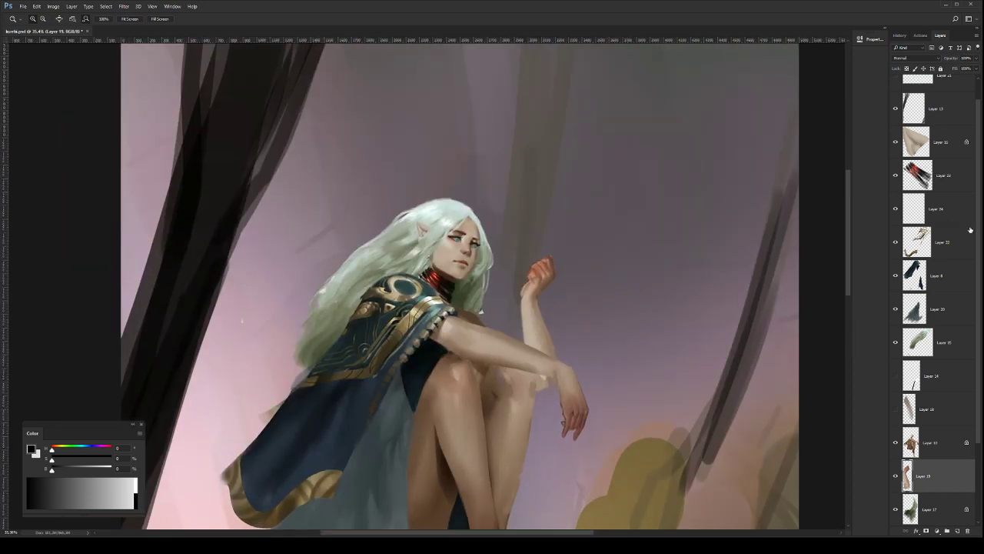
left_click(953, 338)
key("b")
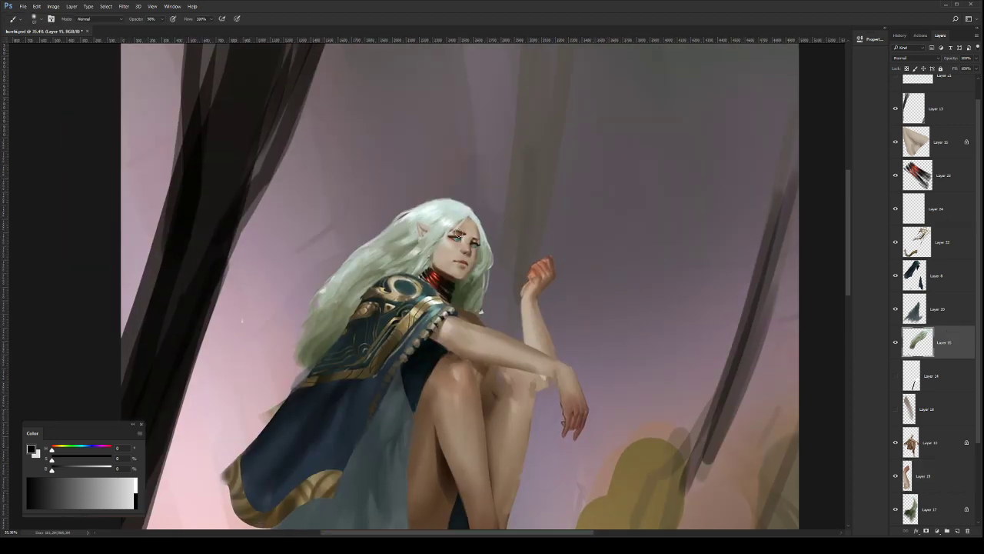
left_click_drag(498, 259, 551, 298)
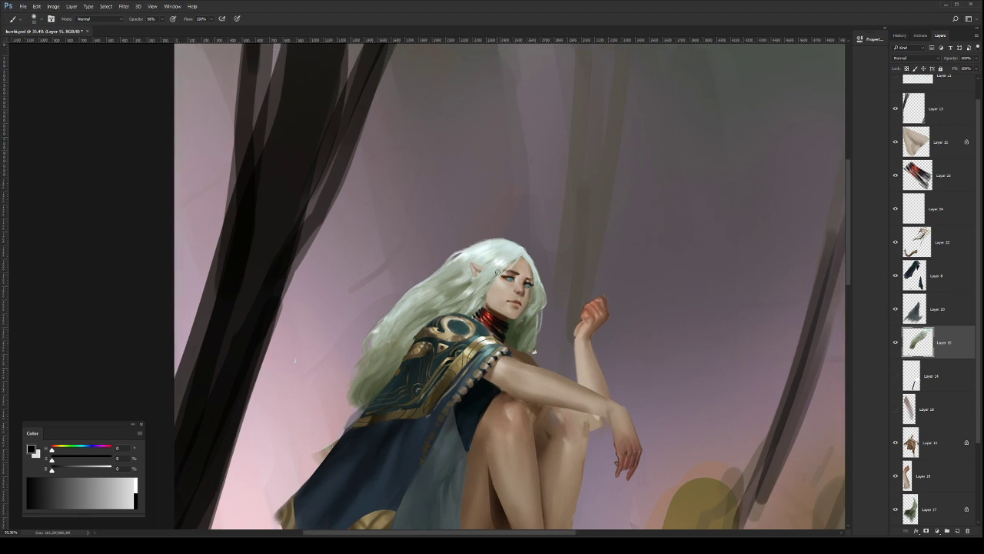
key("l")
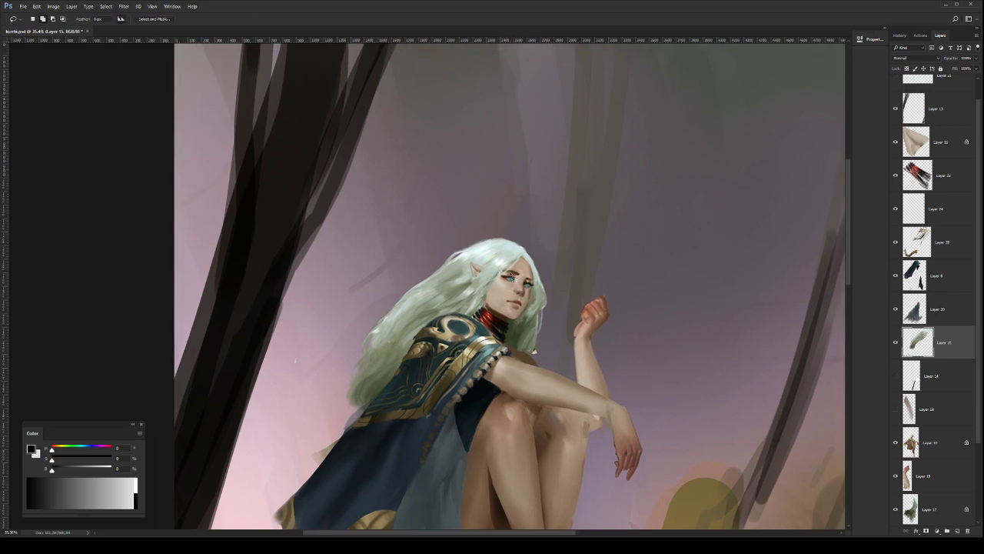
mouse_move(523, 278)
left_mouse_down()
mouse_move(519, 255)
mouse_move(481, 292)
mouse_move(514, 296)
left_mouse_up()
key("ctrl+j")
Step: Warp the copied hair section so it hangs down over the collar and shoulder
key("ctrl+t")
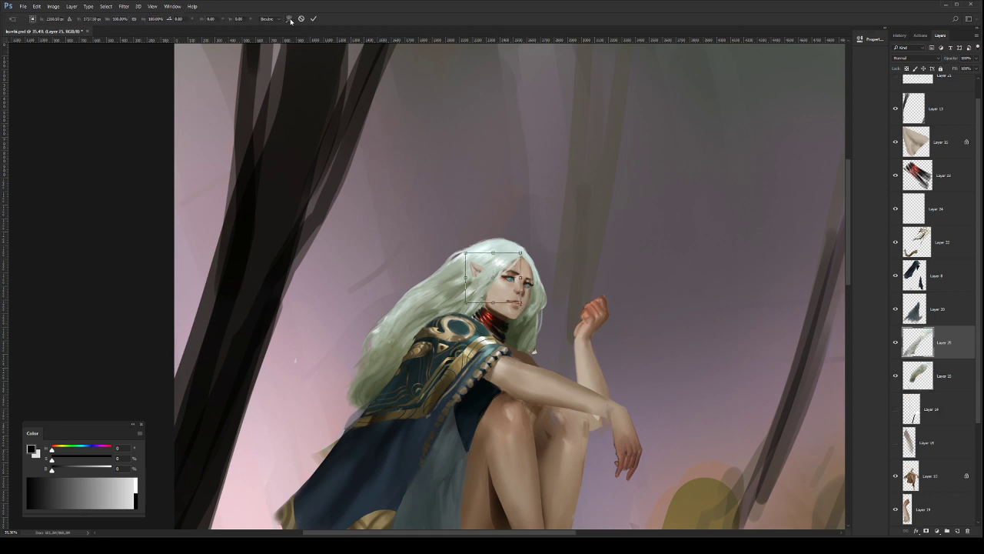
left_click(290, 19)
left_click_drag(501, 299, 450, 322)
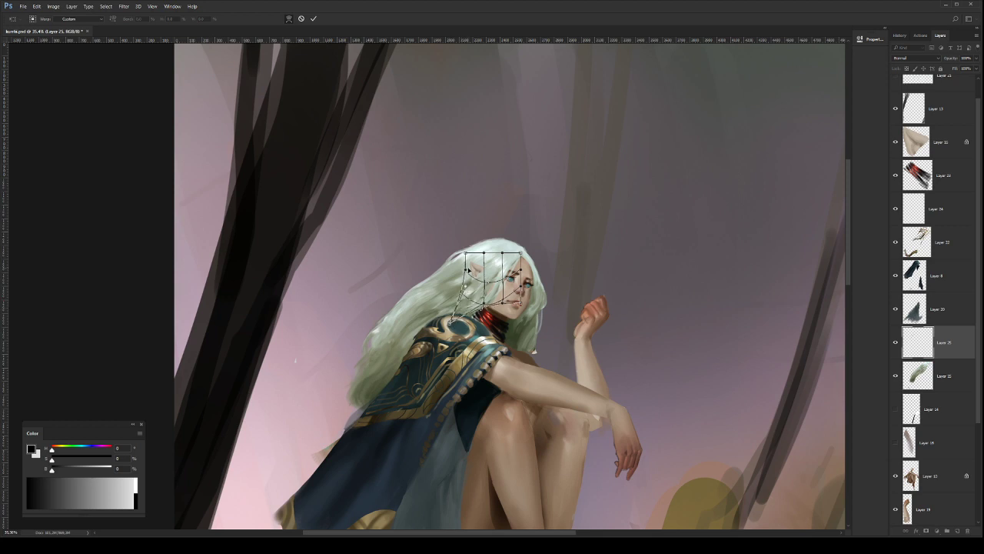
mouse_move(465, 269)
left_mouse_down()
mouse_move(448, 285)
mouse_move(461, 260)
left_mouse_up()
left_click_drag(483, 303, 460, 290)
left_click_drag(510, 266, 506, 269)
left_click_drag(502, 304, 502, 315)
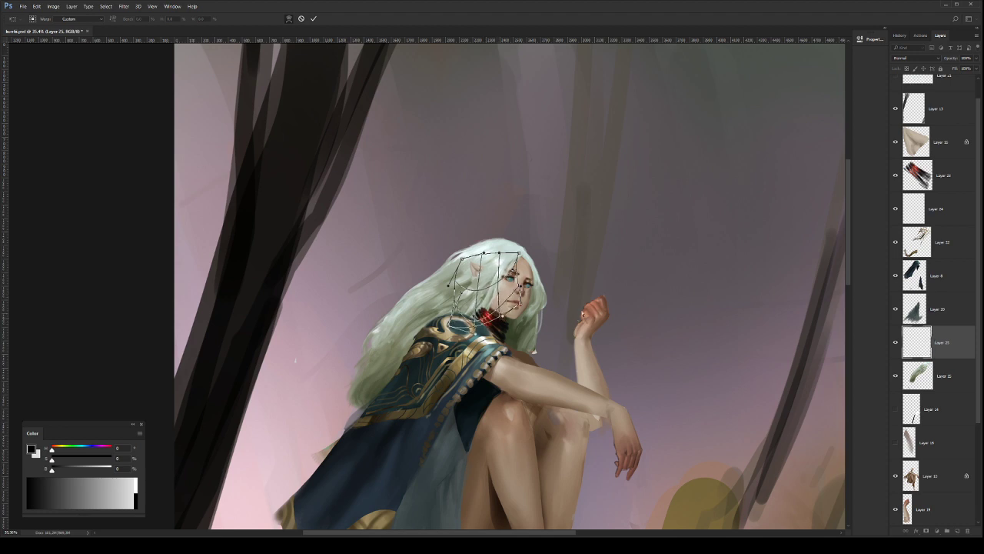
key("Return")
Step: Move the warped hair layer above the red collar layer and paint sampled hair colour over the cloak's shoulder
left_click_drag(949, 351, 944, 162)
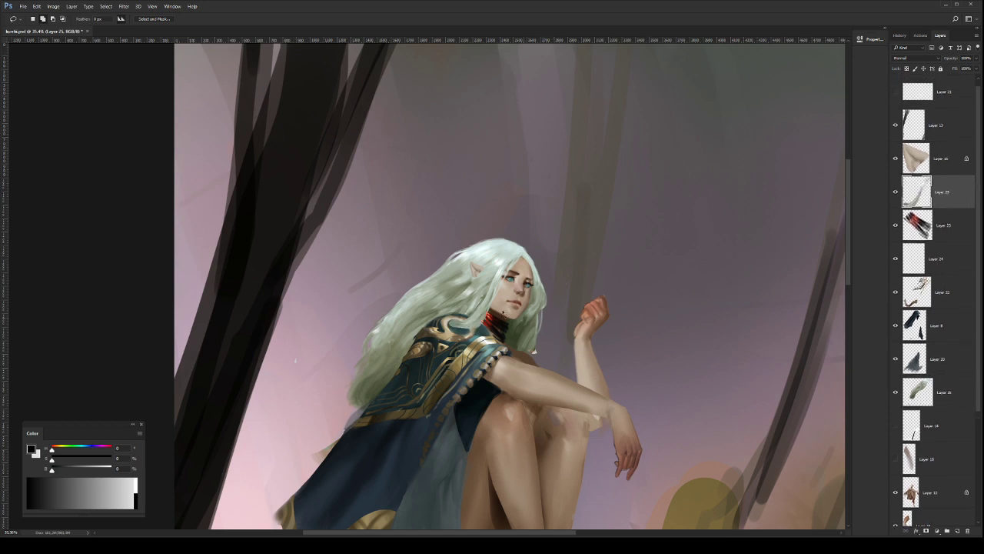
key("b")
left_click(475, 320, "alt")
mouse_move(438, 329)
left_mouse_down()
mouse_move(469, 315)
mouse_move(463, 323)
left_mouse_up()
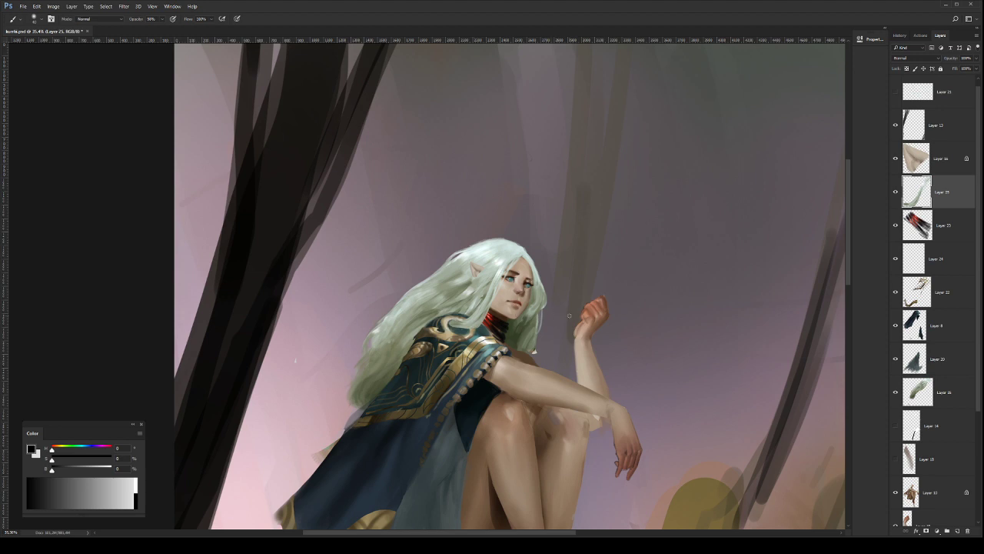
key("z")
mouse_move(585, 314)
left_mouse_down()
mouse_move(559, 331)
mouse_move(575, 331)
left_mouse_up()
mouse_move(562, 343)
left_mouse_down()
mouse_move(796, 380)
mouse_move(565, 311)
mouse_move(590, 324)
left_mouse_up()
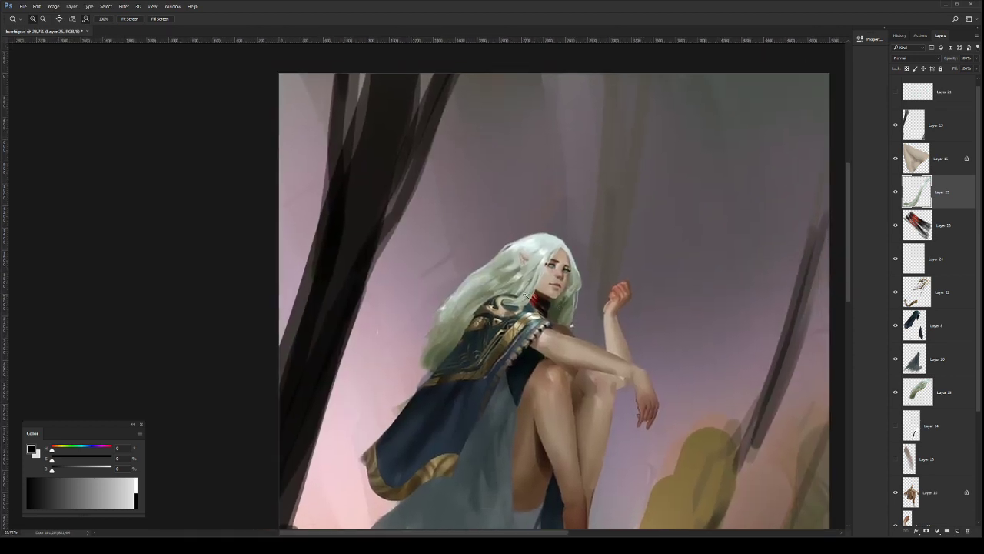
Step: Paint finer locks of hair falling over the cloak's shoulder with a different, smaller brush tip, cleaning up with the eraser
key("b")
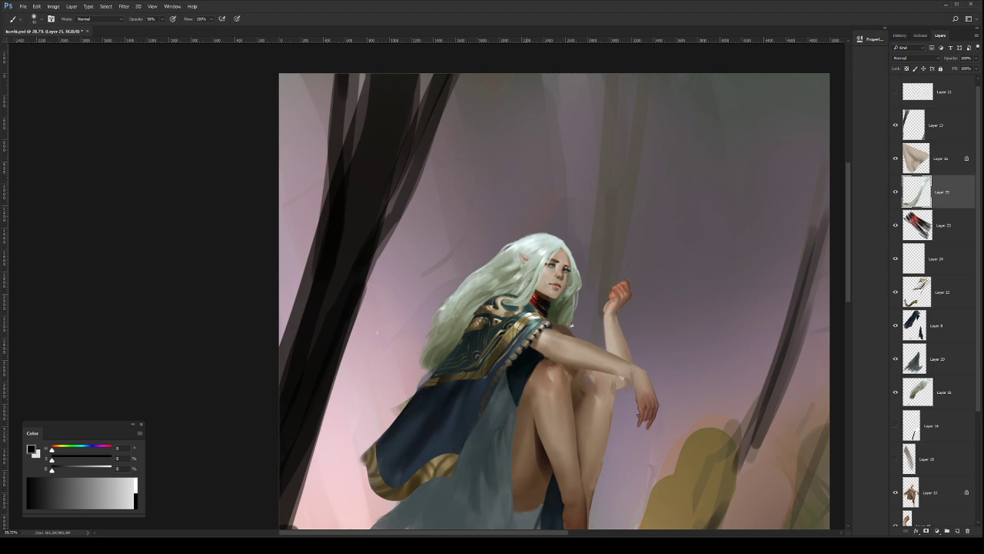
key("period")
key("bracketleft")
mouse_move(525, 297)
left_mouse_down()
mouse_move(493, 293)
mouse_move(520, 298)
left_mouse_up()
key("ctrl+z")
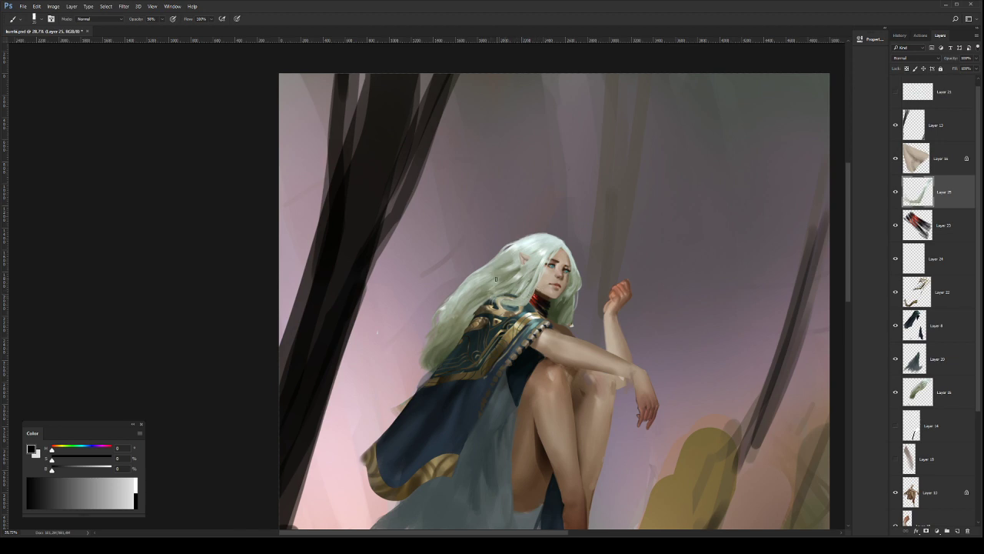
left_click_drag(493, 287, 513, 314)
left_click(501, 286, "alt")
key("ctrl+z")
left_click_drag(489, 289, 505, 300)
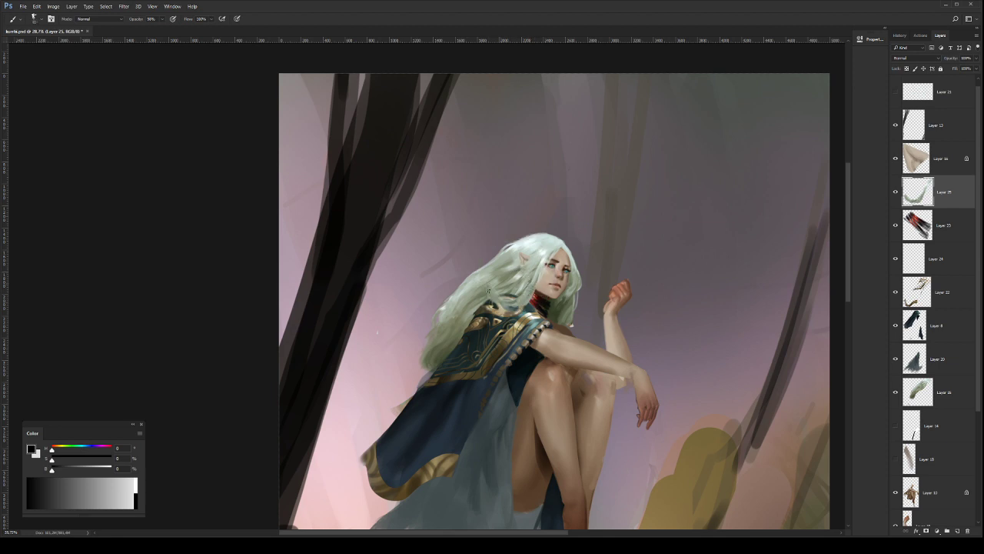
key("e")
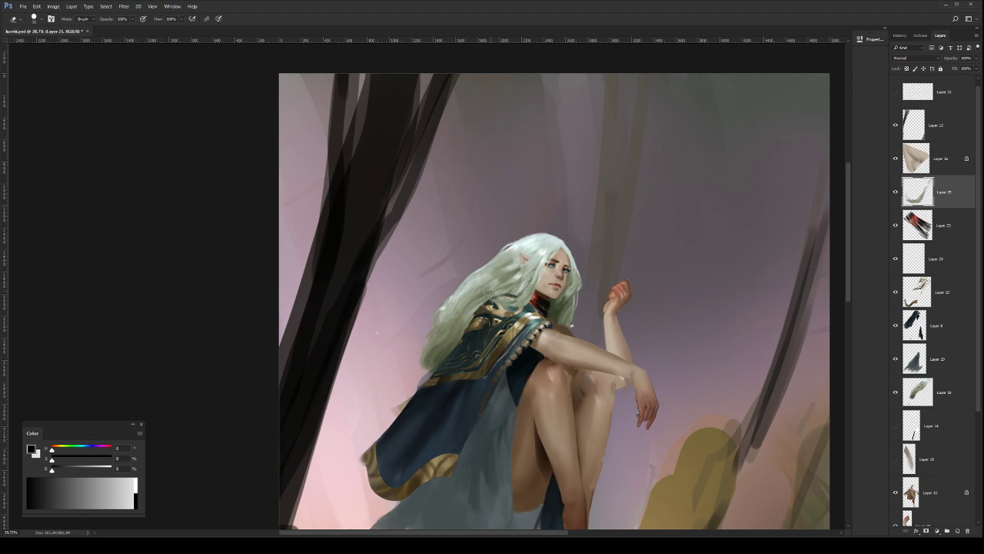
key("b")
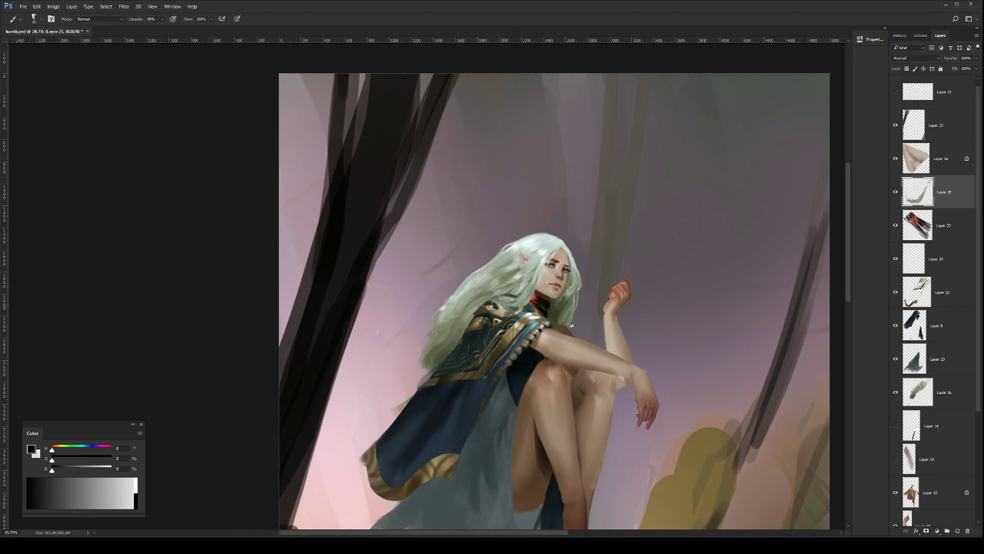
left_click_drag(495, 299, 477, 309)
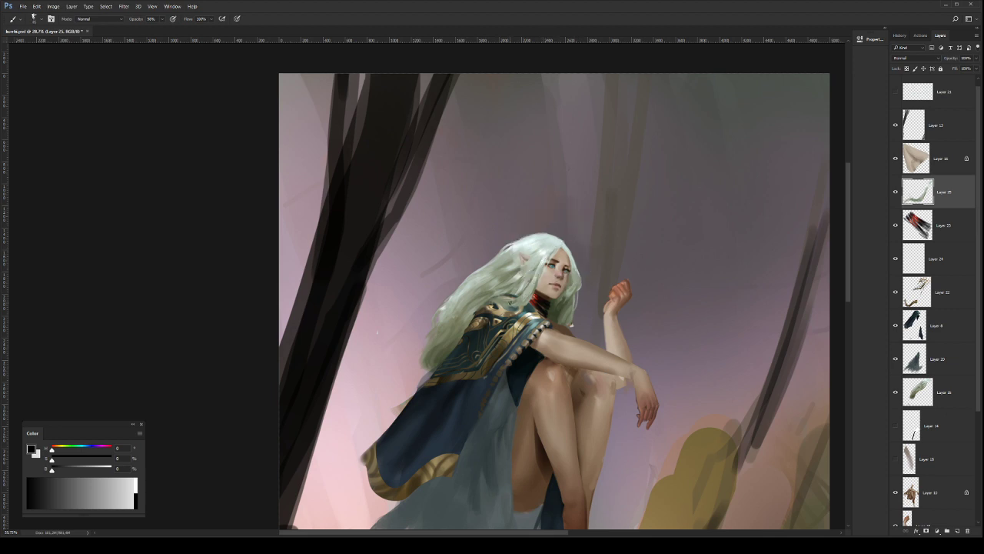
Step: Select the layer of hair behind the face and paint sampled hair colour down the strands on the far side of the face
left_click(572, 288, "alt")
left_click(930, 383)
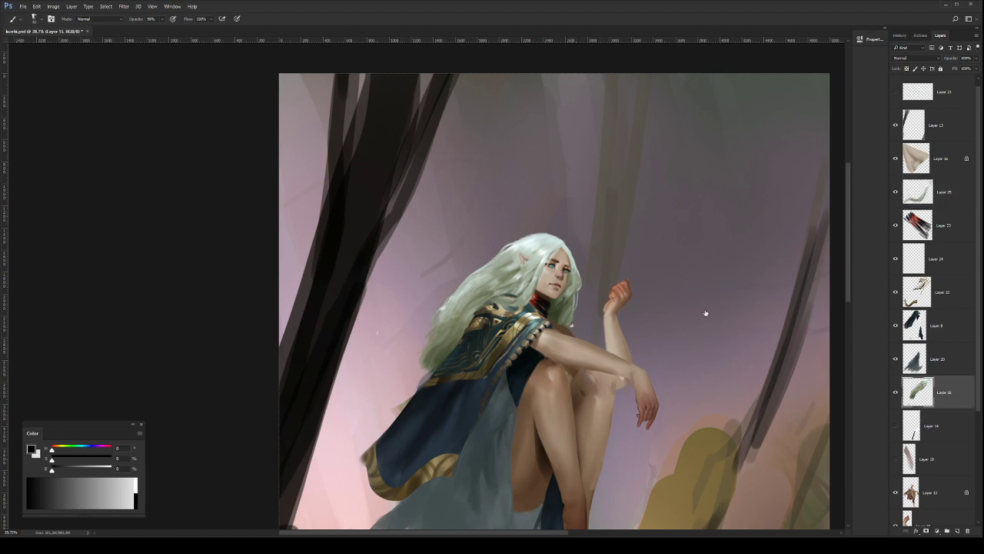
left_click(564, 299, "alt")
left_click_drag(923, 382, 962, 449)
left_click(956, 458)
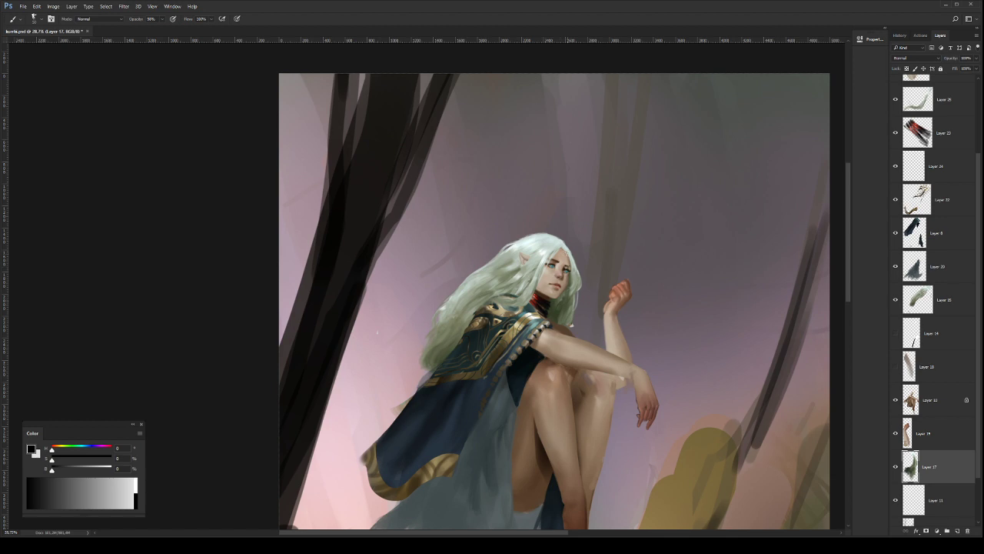
left_click_drag(575, 263, 573, 326)
left_click(548, 248, "alt")
left_click_drag(566, 306, 560, 324)
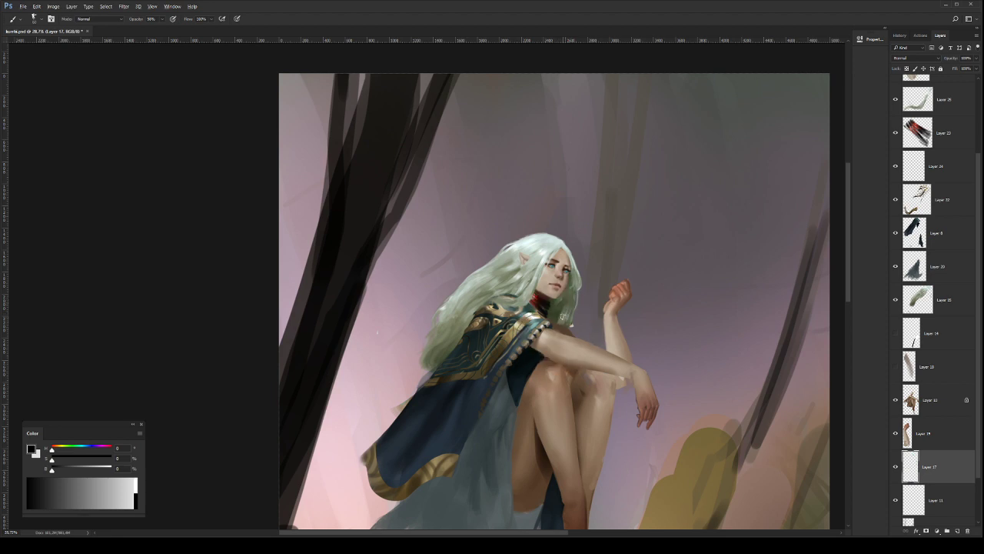
Step: Identify the main hair layer by toggling layer visibility, and erase along its edge beside the forehead and far cheek
left_click(896, 402)
left_click(896, 401)
left_click(896, 394)
left_click(896, 393)
left_click(896, 301)
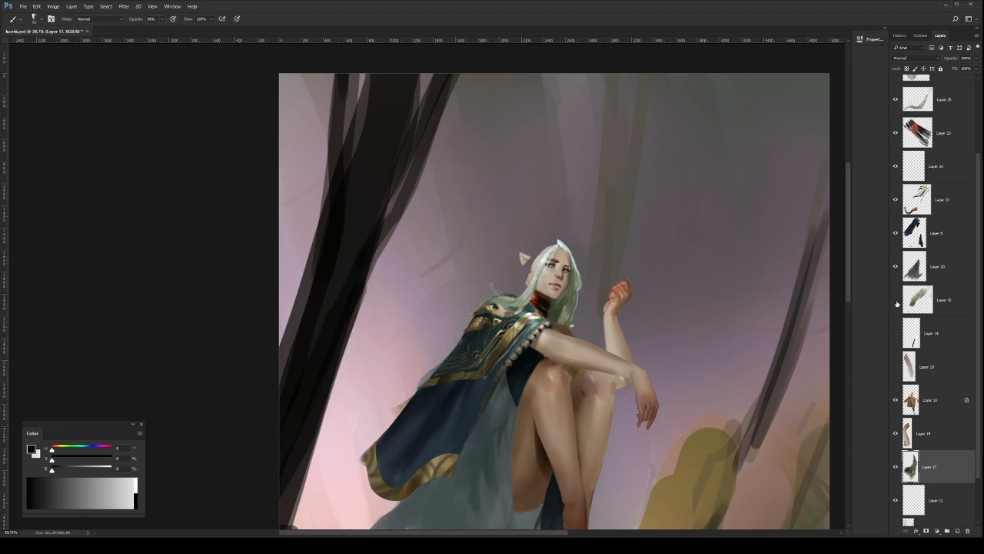
left_click(895, 301)
left_click(895, 301)
left_click(896, 300)
left_click(915, 301)
key("e")
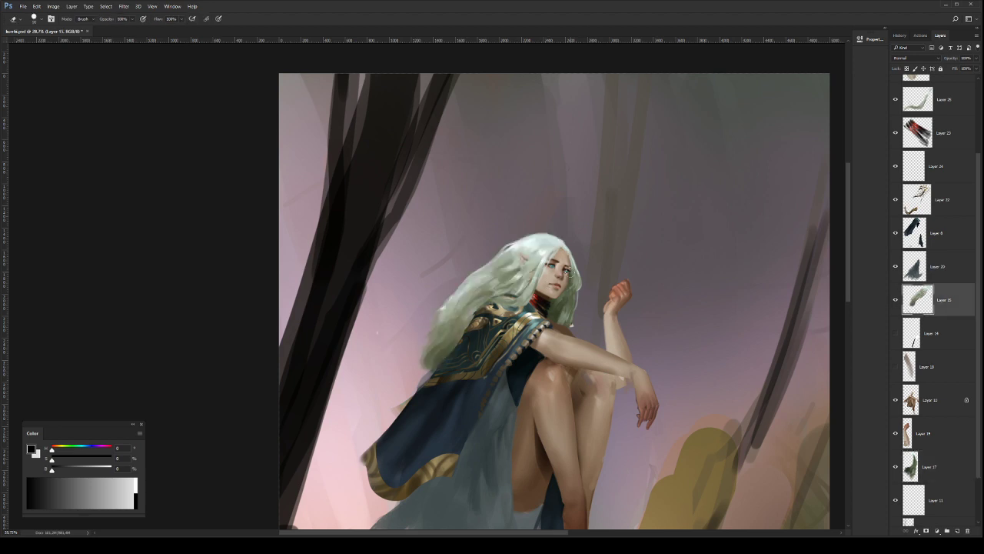
left_click_drag(568, 250, 577, 293)
Step: Return to the layer of hair behind the face and touch up the far-side strands with a sampled hair colour
left_click(932, 469)
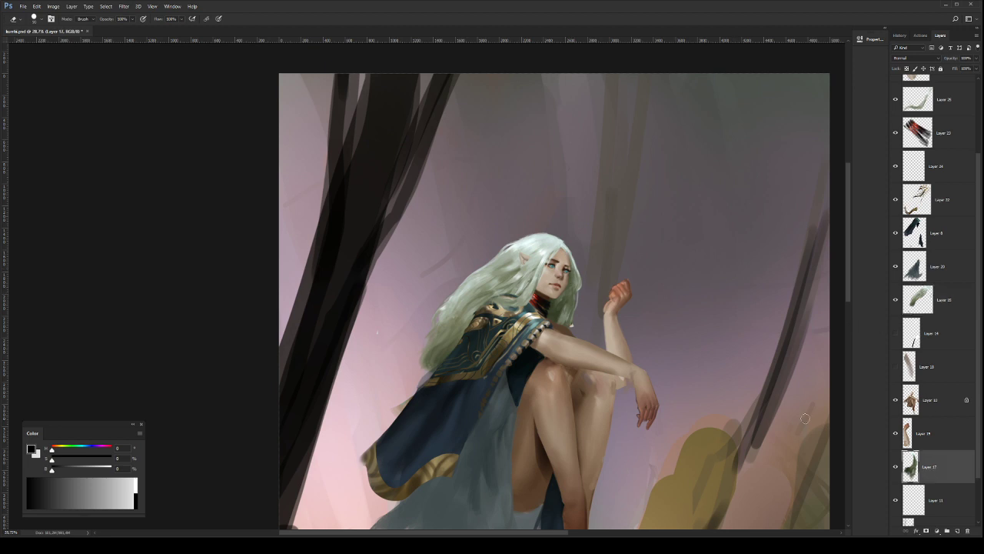
key("b")
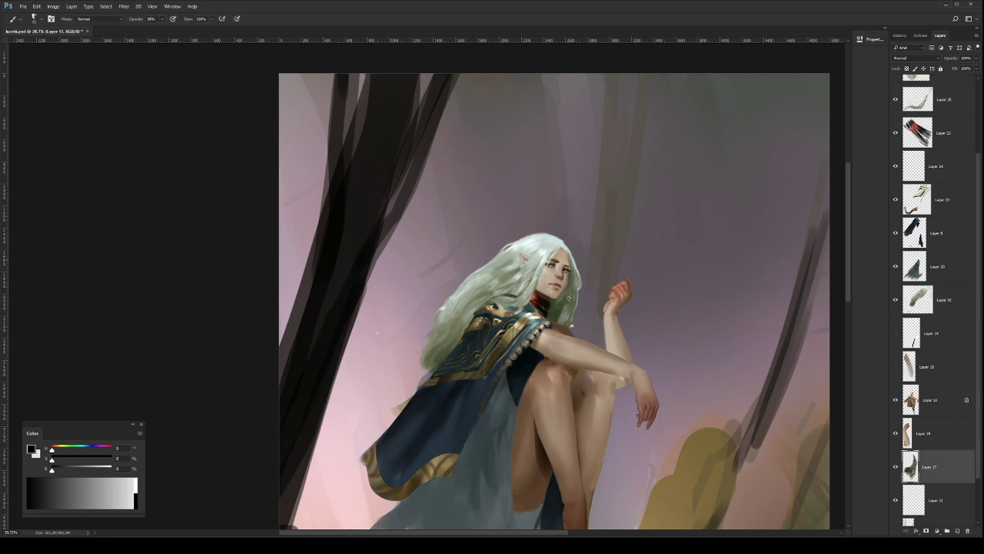
left_click(570, 291, "alt")
key("]")
Step: Select the raised arm's layer, clean up the fist's outline with a smaller eraser, and save the painting
key("z")
left_click_drag(635, 332, 610, 344)
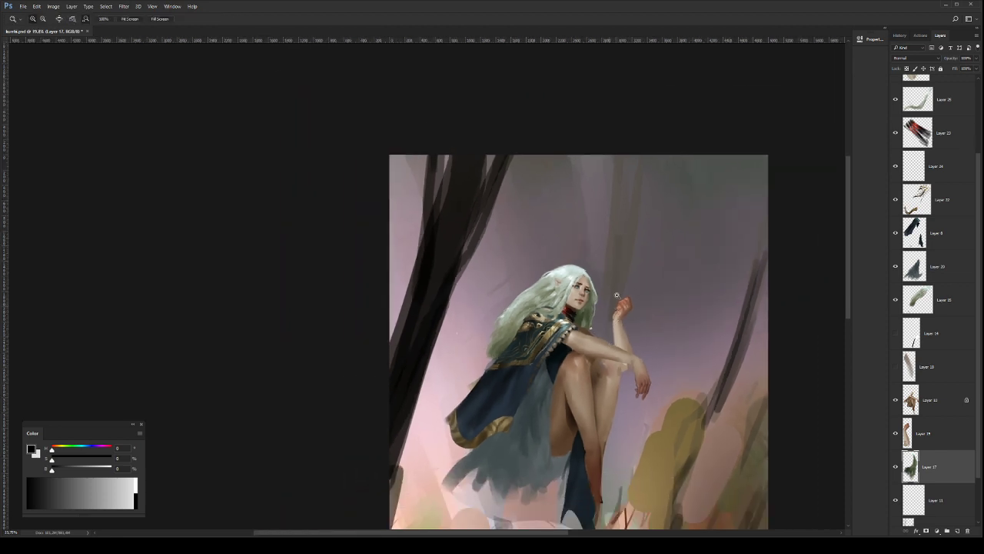
mouse_move(625, 295)
left_mouse_down()
mouse_move(606, 294)
mouse_move(602, 275)
left_mouse_up()
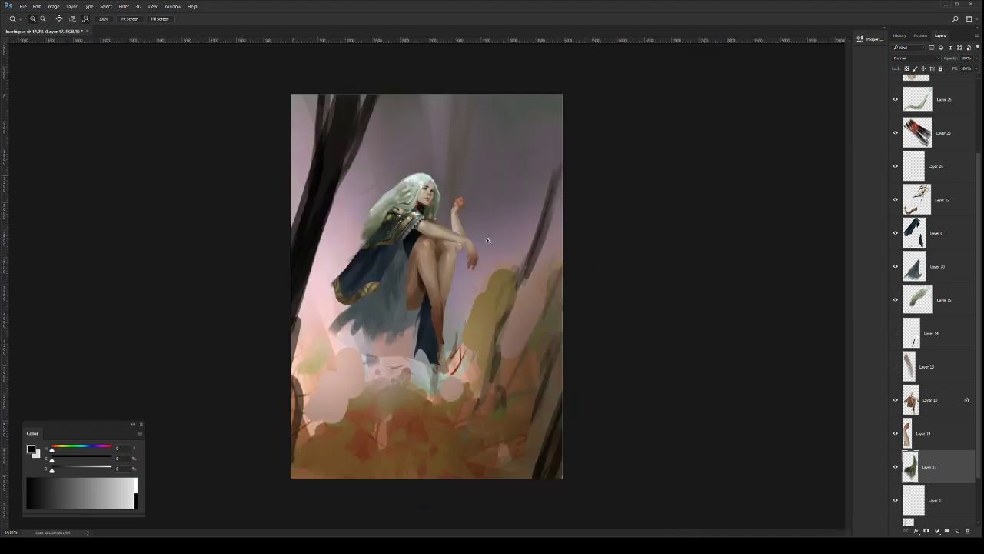
left_click_drag(465, 244, 528, 257)
left_click_drag(503, 298, 616, 391)
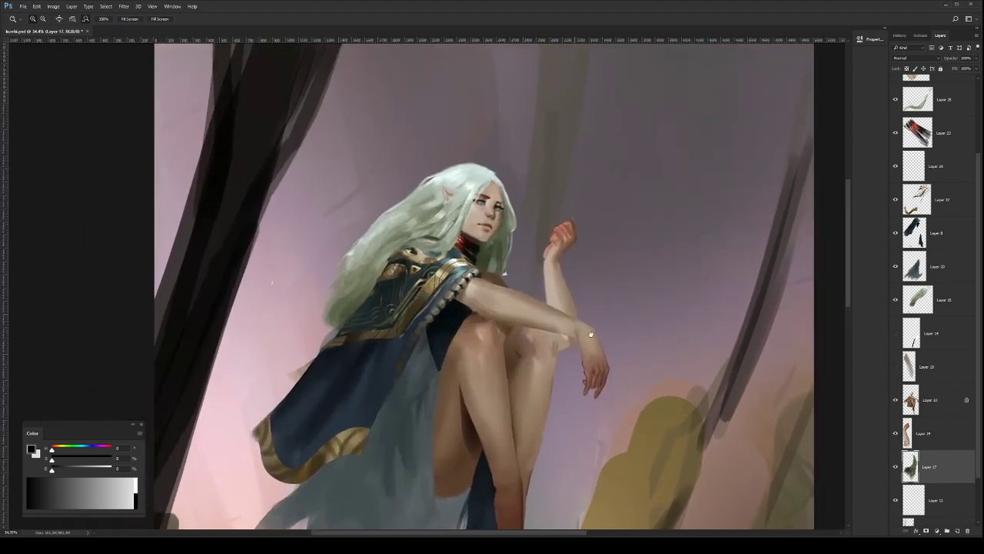
mouse_move(562, 326)
left_mouse_down()
mouse_move(578, 336)
mouse_move(560, 331)
left_mouse_up()
left_click_drag(579, 250, 613, 262)
left_click(947, 441)
key("b")
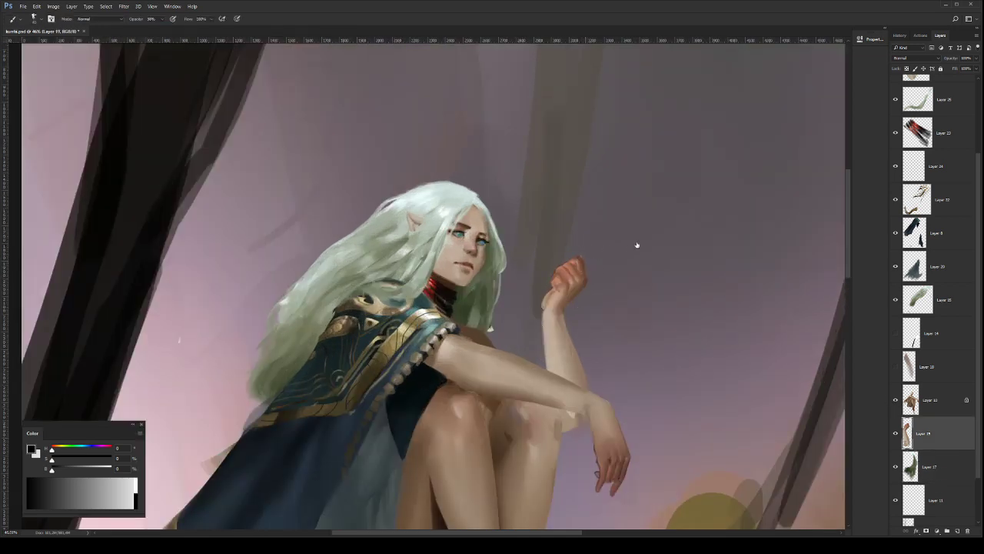
left_click(800, 284)
left_click(574, 281, "alt")
key("e")
key("bracketleft")
key("bracketleft")
key("bracketleft")
key("bracketleft")
key("bracketleft")
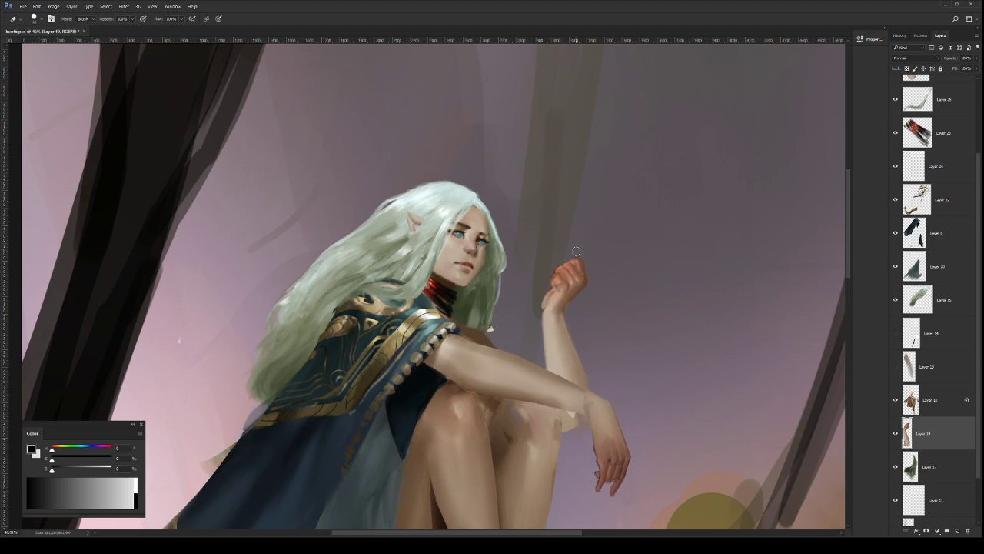
key("ctrl+s")
Step: Select the figure's skin layer and retouch the edge of the far cheek with the brush and eraser
key("z")
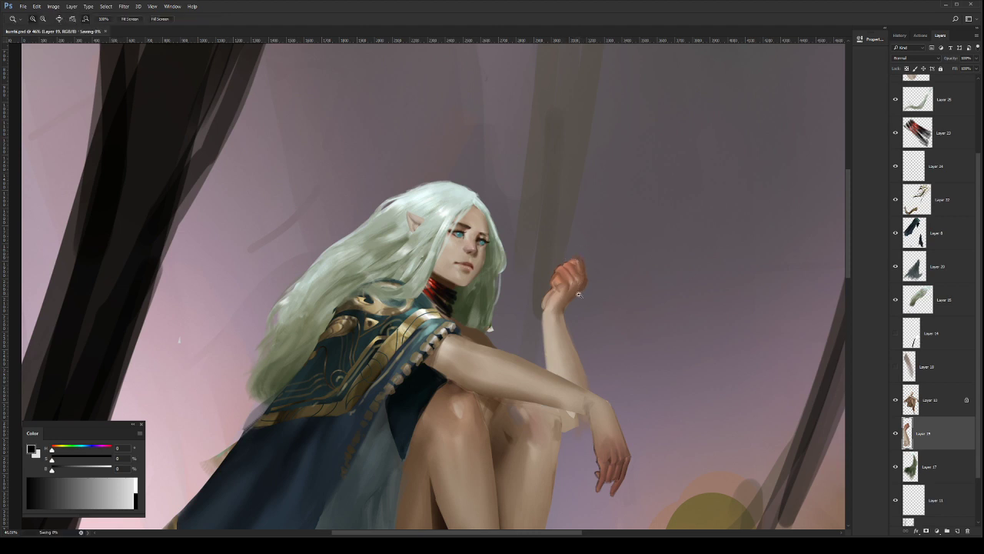
left_click_drag(577, 298, 564, 299)
left_click(944, 399)
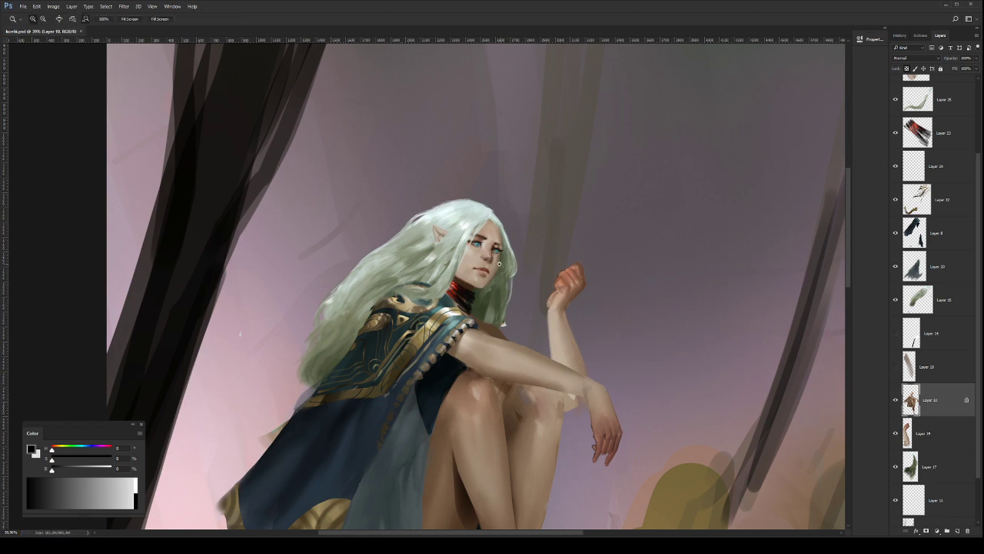
scroll(514, 256, "up", 1)
scroll(514, 257, "up", 2)
key("b")
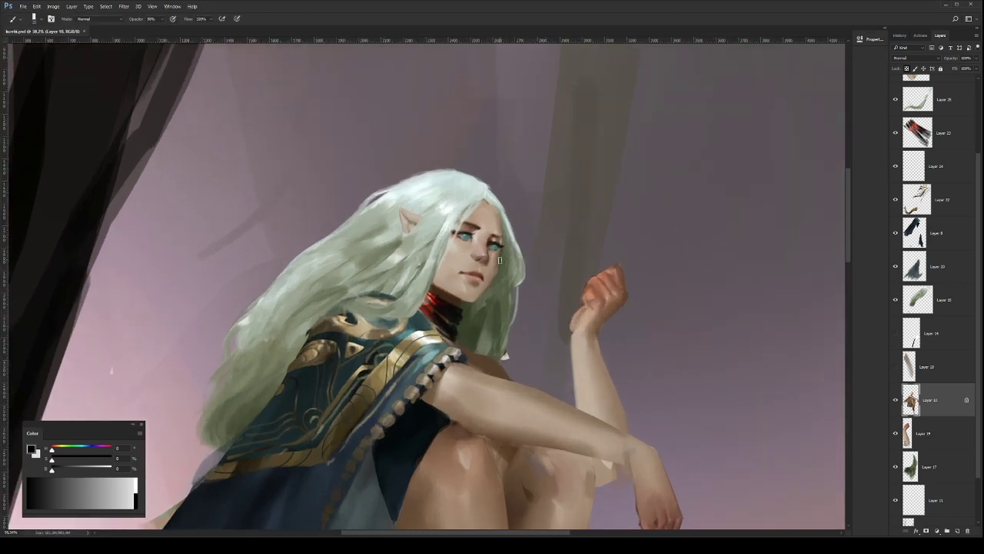
left_click_drag(496, 263, 492, 276)
key("e")
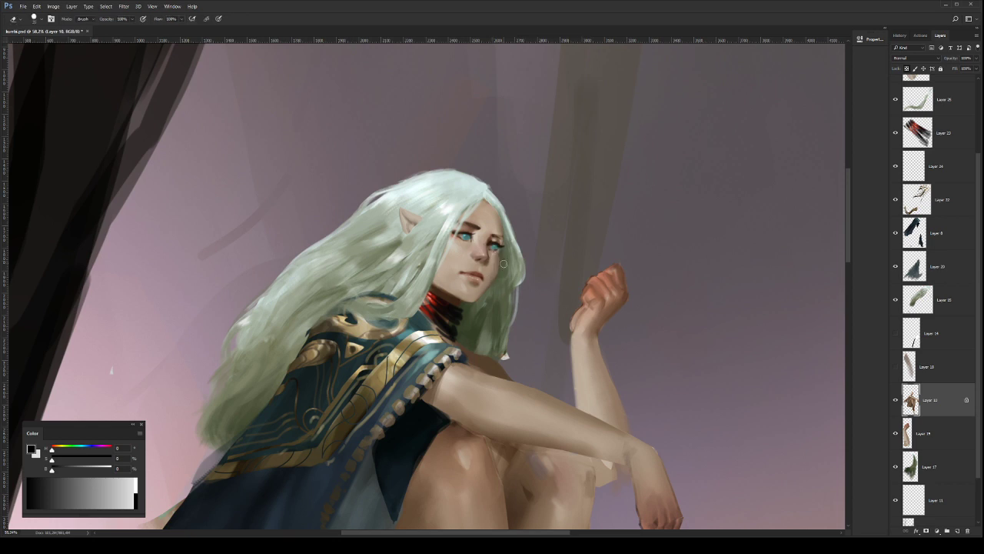
key("slash")
Step: Fit the whole painting in view, save it, and flip the canvas horizontally
key("z")
key("ctrl+0")
key("ctrl+s")
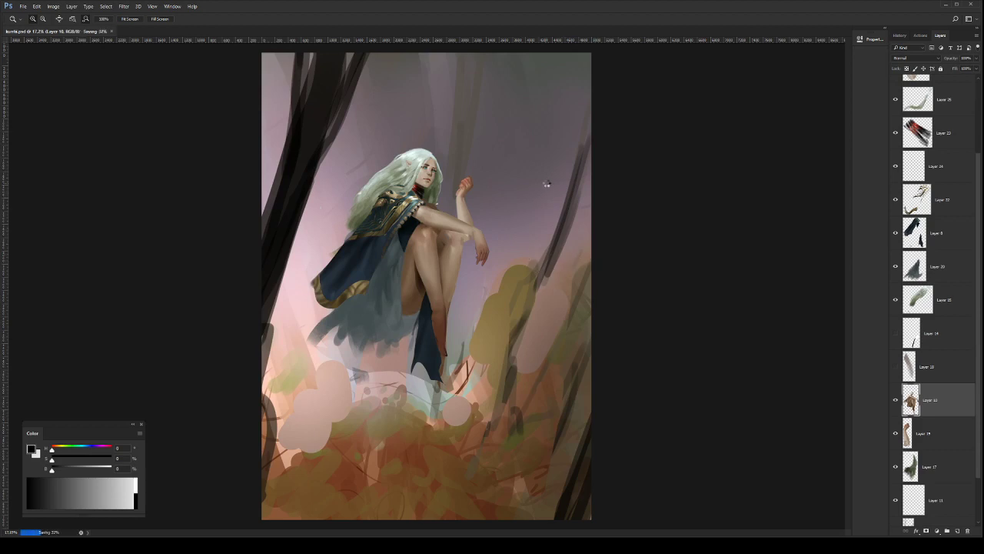
key("ctrl+shift+h")
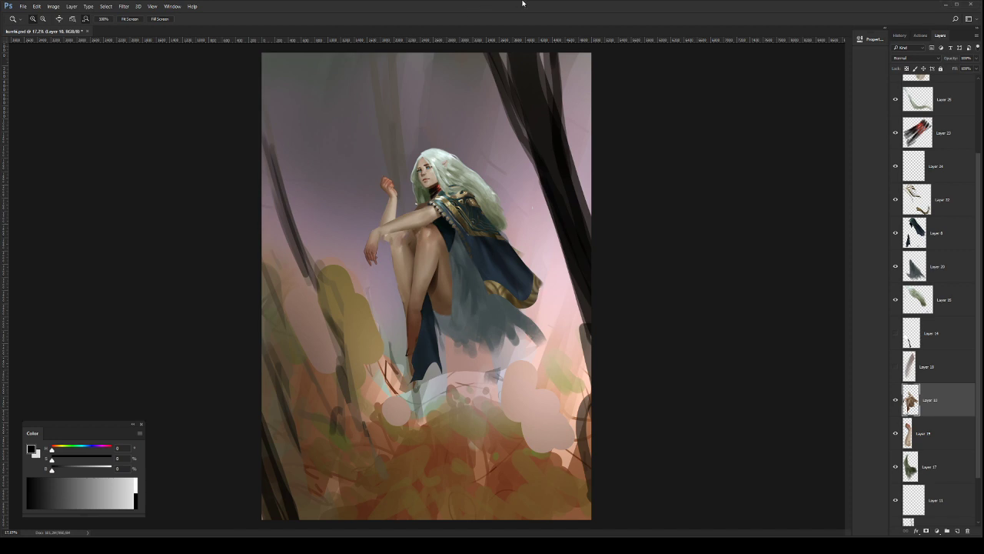
Step: Lasso the raised hand on the arm layer and free-transform it to be slightly larger and tilted
left_click_drag(425, 233, 598, 279)
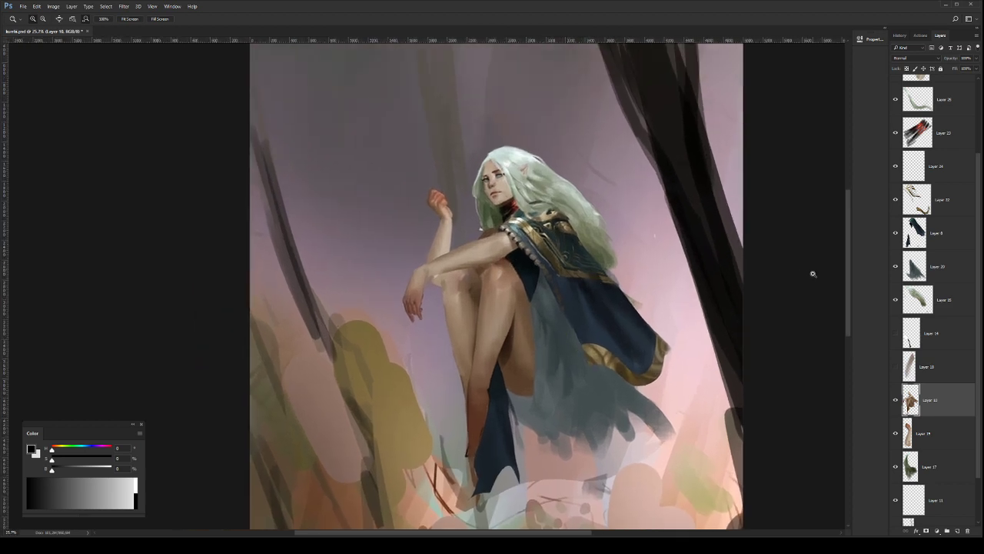
left_click(932, 377)
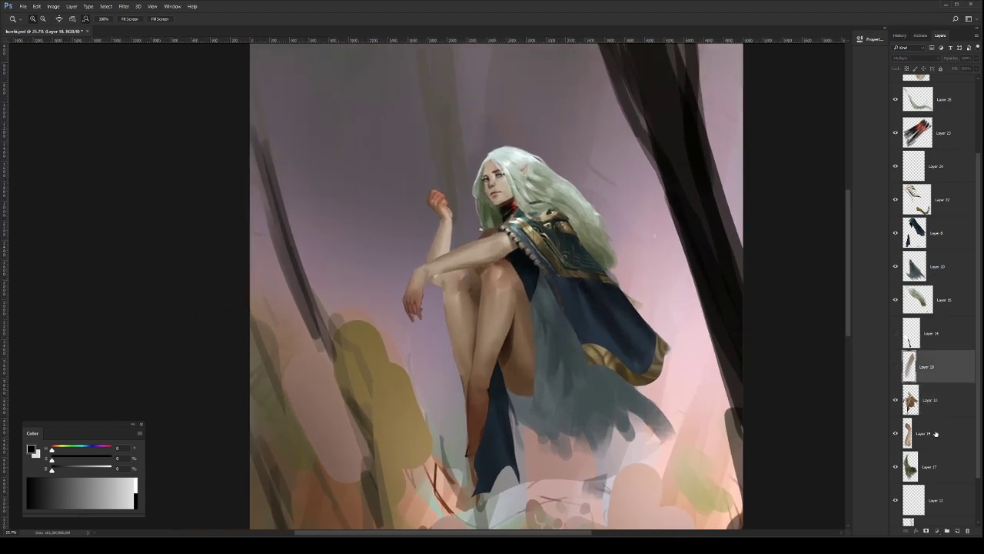
left_click(936, 434)
key("l")
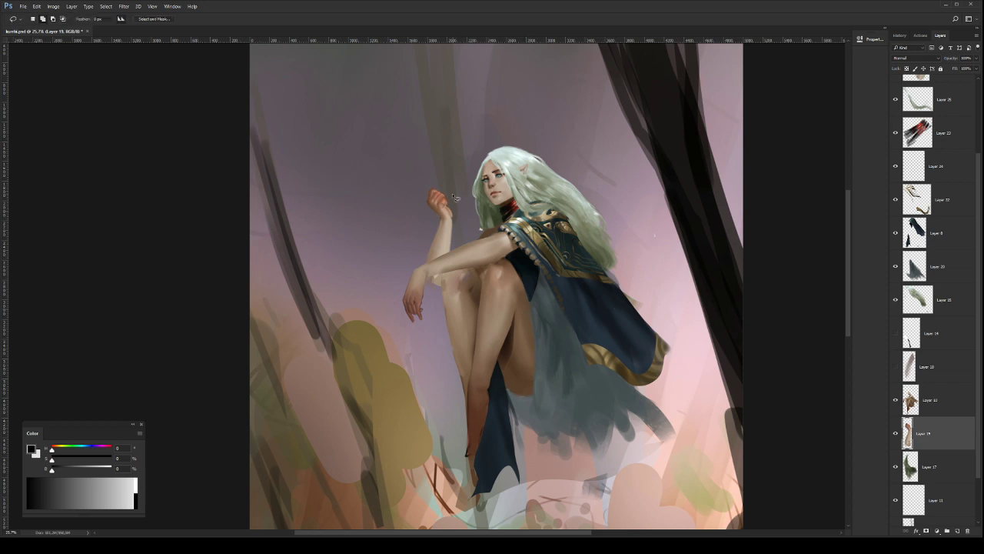
mouse_move(457, 191)
left_mouse_down()
mouse_move(419, 194)
mouse_move(430, 217)
mouse_move(472, 222)
mouse_move(460, 223)
left_mouse_up()
key("ctrl+t")
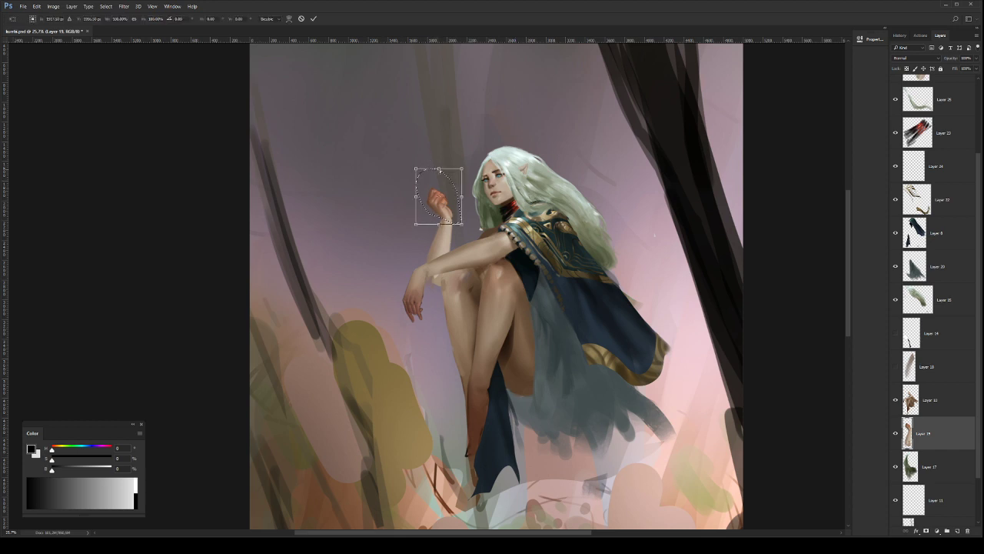
left_click_drag(439, 170, 441, 192)
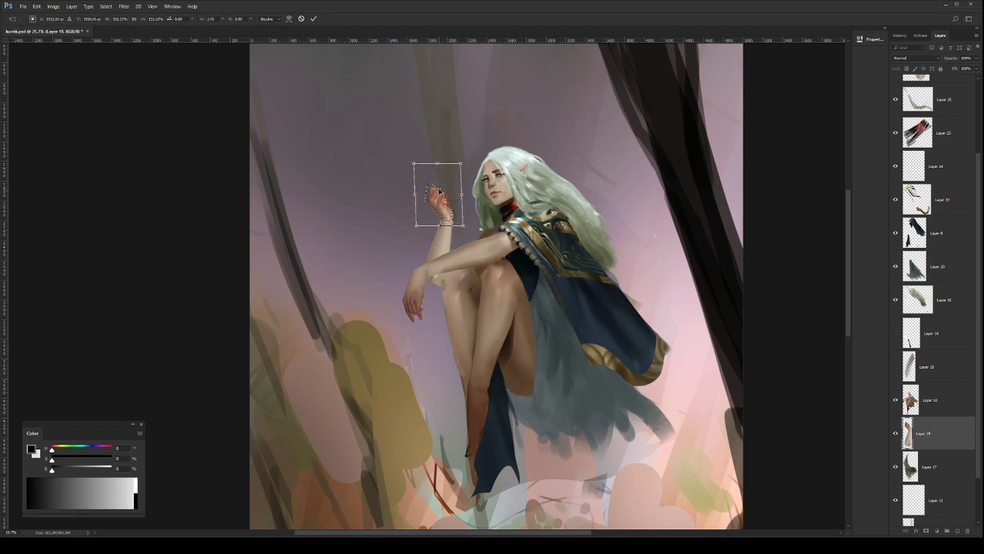
key("Return")
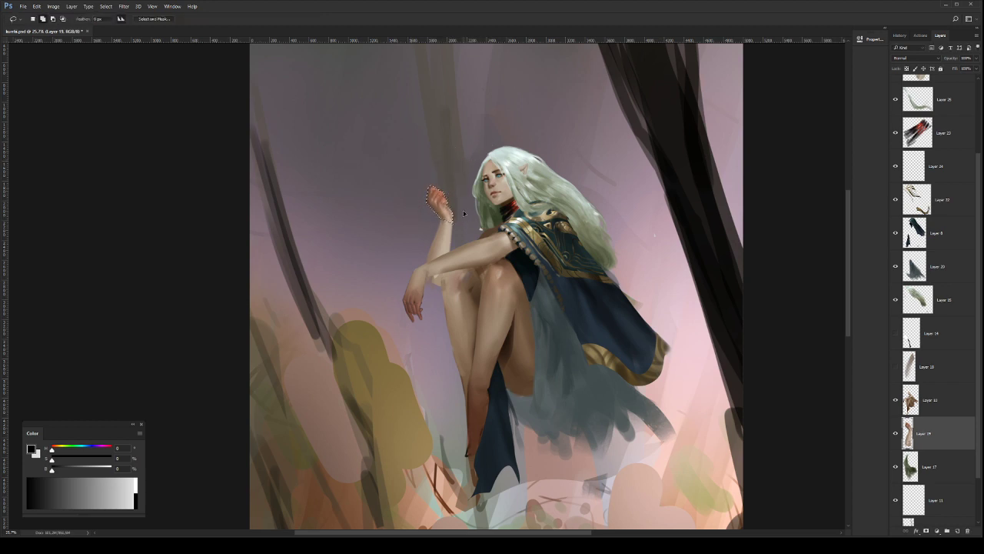
key("b")
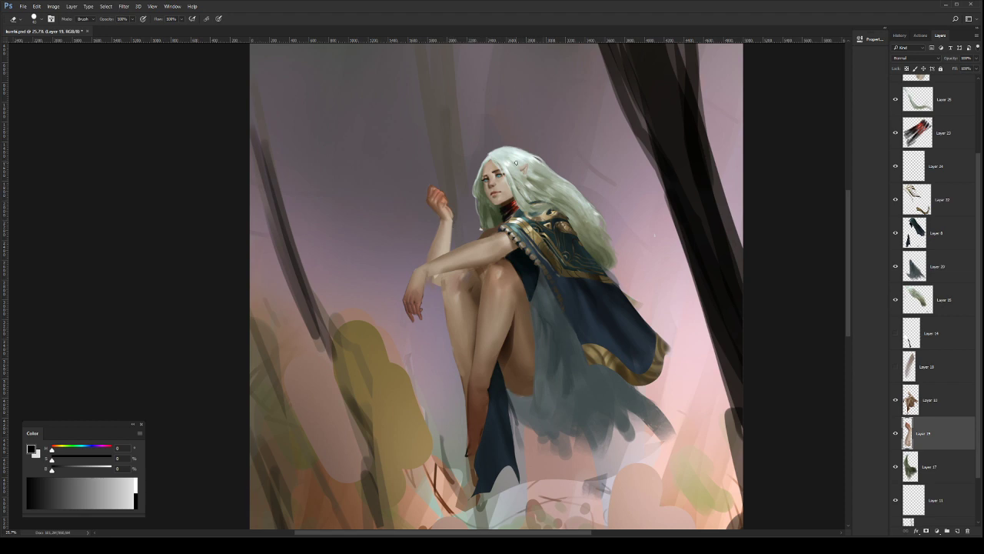
Step: Refine the raised forearm and elbow, painting sampled skin tone behind the front wrist and erasing the outer edge
key("z")
left_click_drag(499, 166, 402, 176)
left_click_drag(433, 177, 551, 189)
left_click_drag(492, 247, 544, 273)
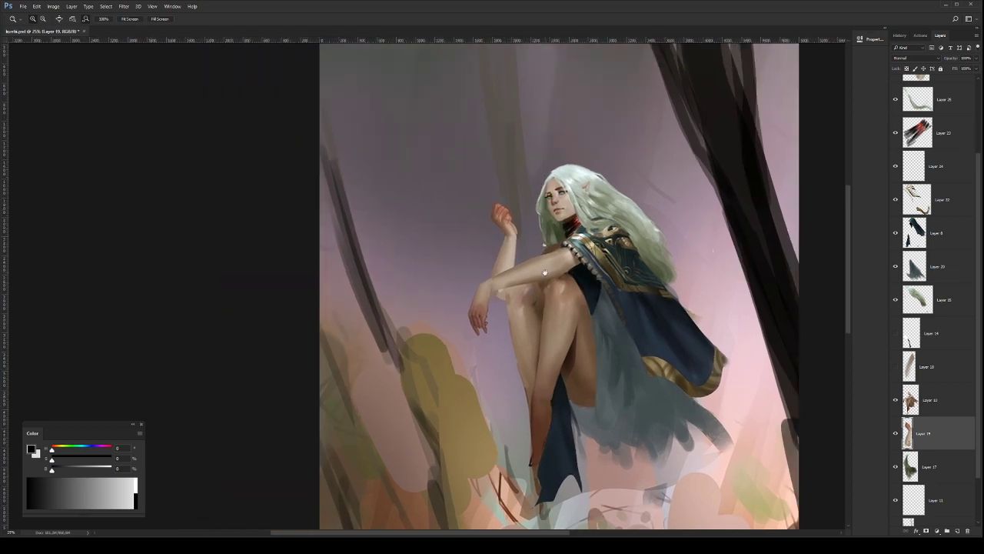
key("b")
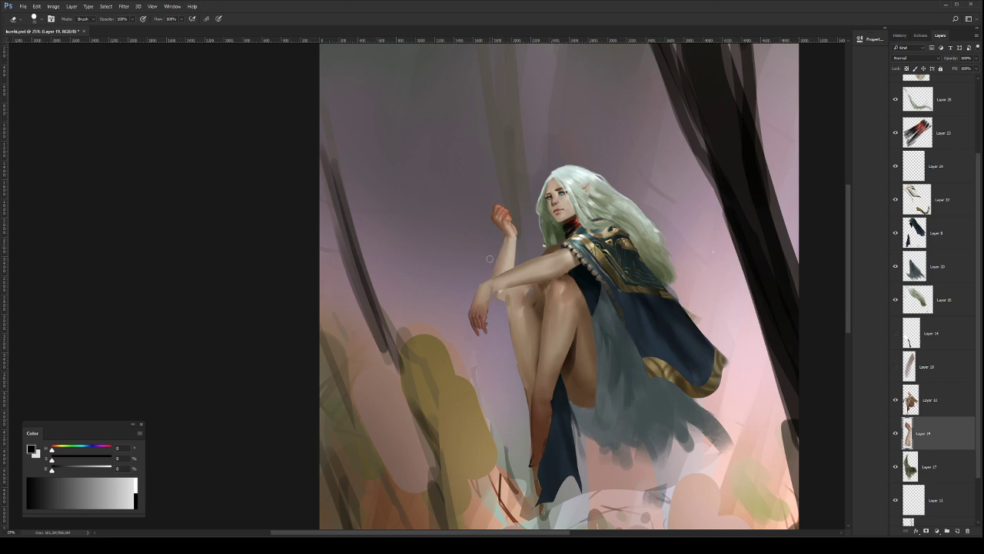
key("b")
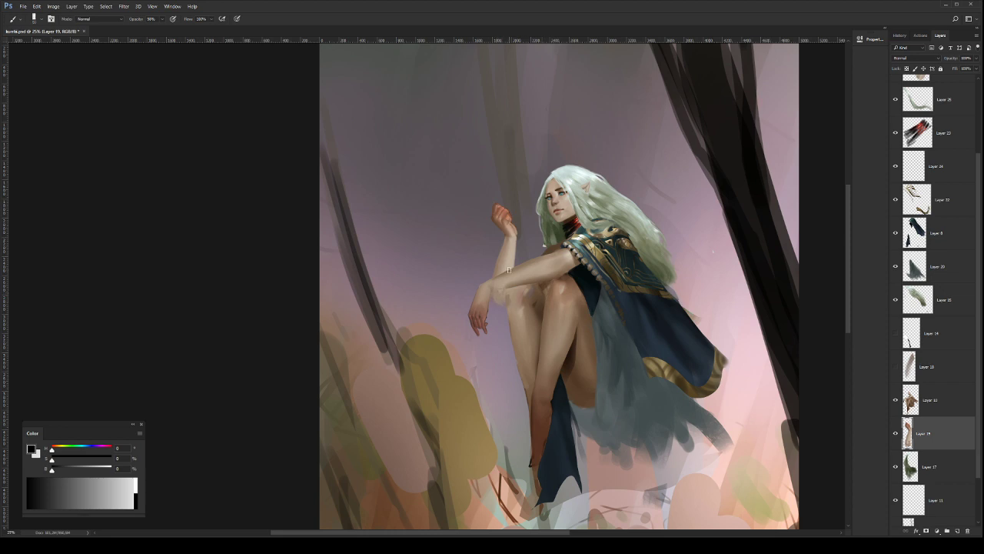
left_click_drag(494, 289, 505, 307)
left_click(494, 295, "alt")
key("e")
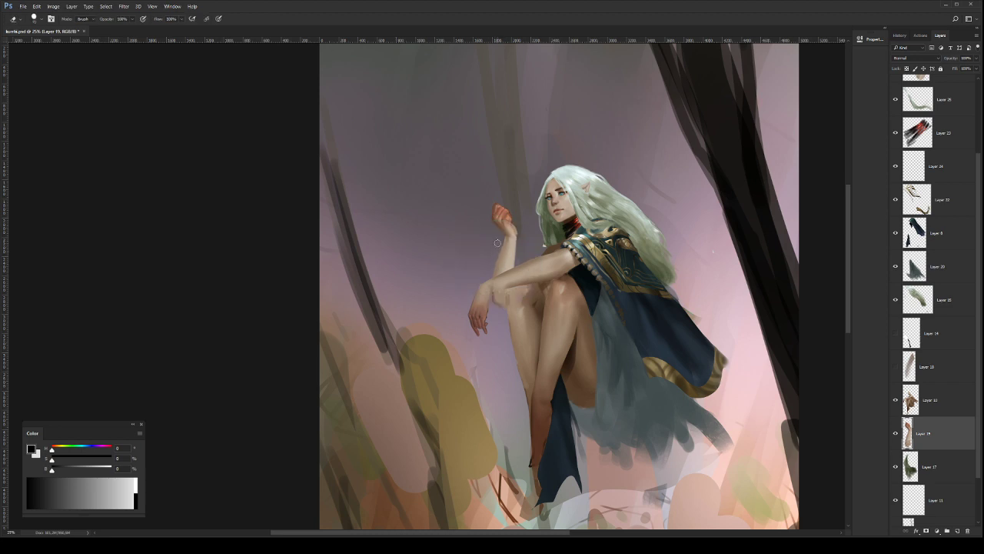
mouse_move(490, 275)
left_mouse_down()
mouse_move(500, 242)
mouse_move(494, 258)
left_mouse_up()
key("b")
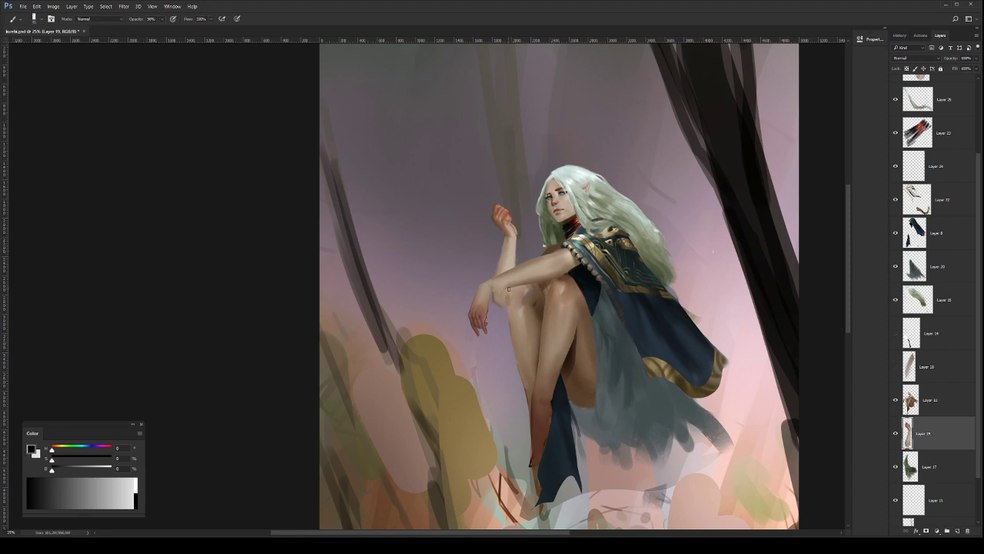
Step: Flip the canvas horizontally back to its original orientation
key("z")
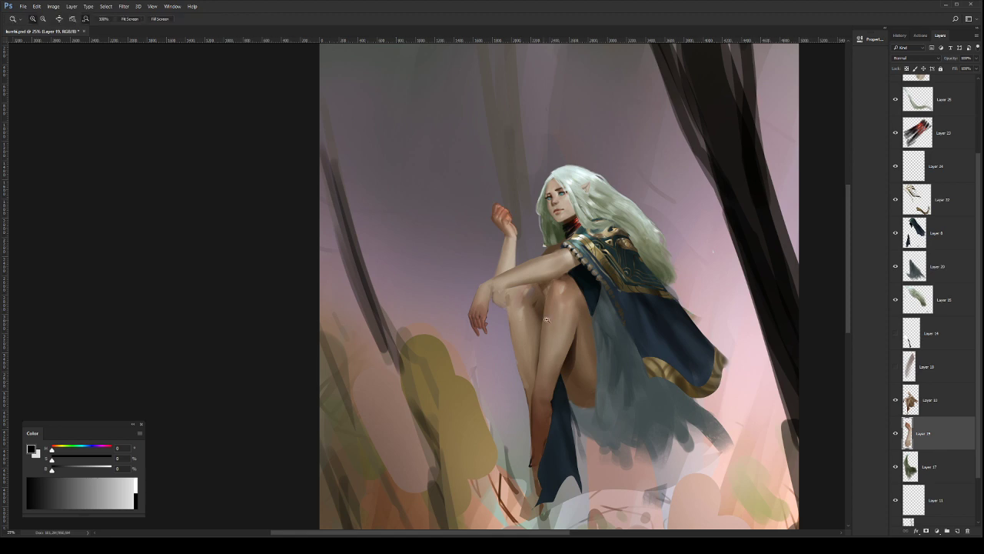
left_click_drag(506, 310, 485, 317)
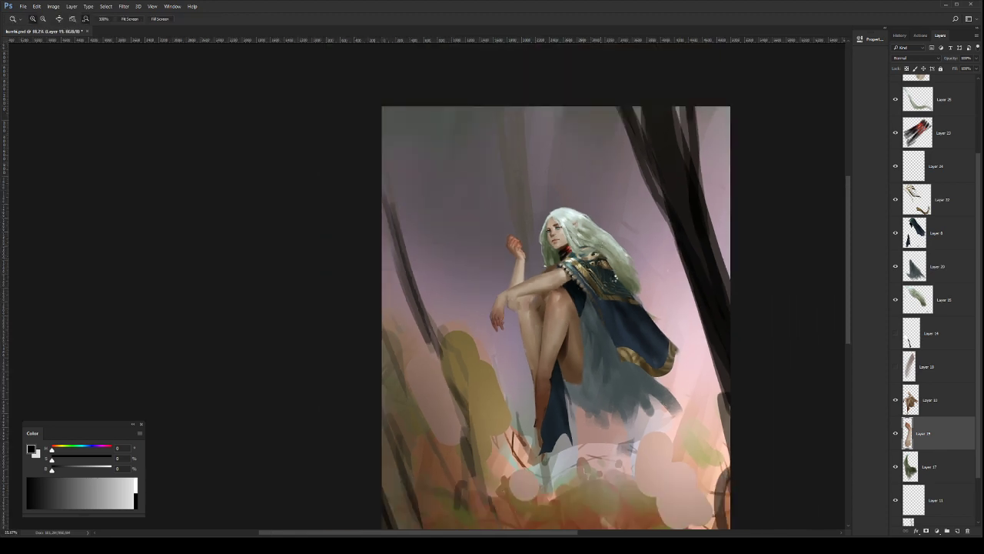
key("ctrl+shift+h")
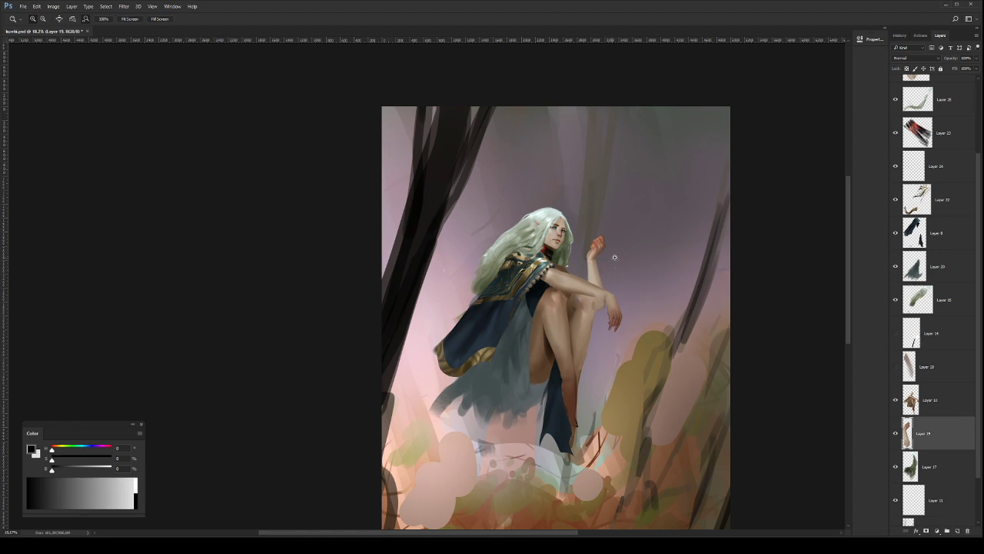
Step: Examine the figure's face, arms and legs on the main figure layer at close and distant views
left_click(615, 257)
key("b")
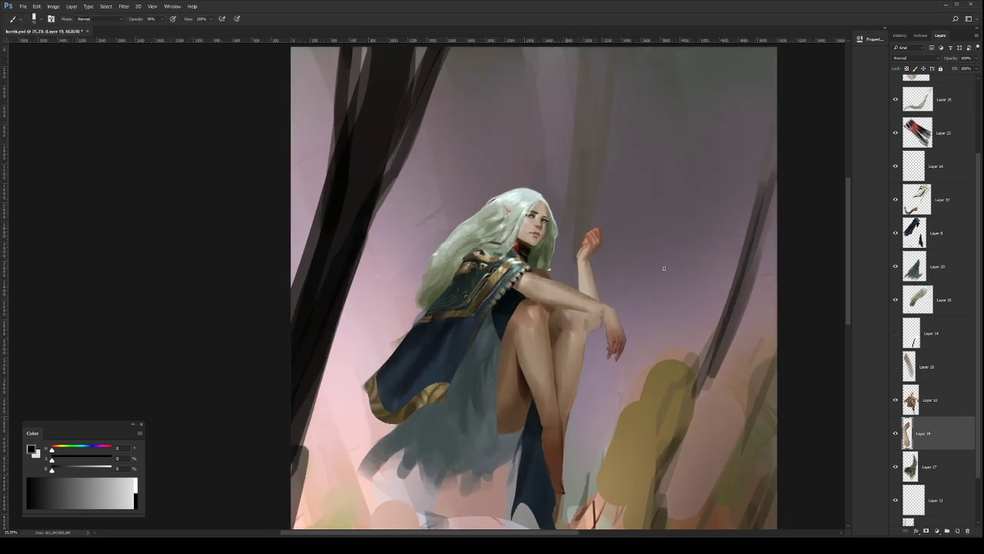
left_click(950, 396)
scroll(525, 233, "up", 2)
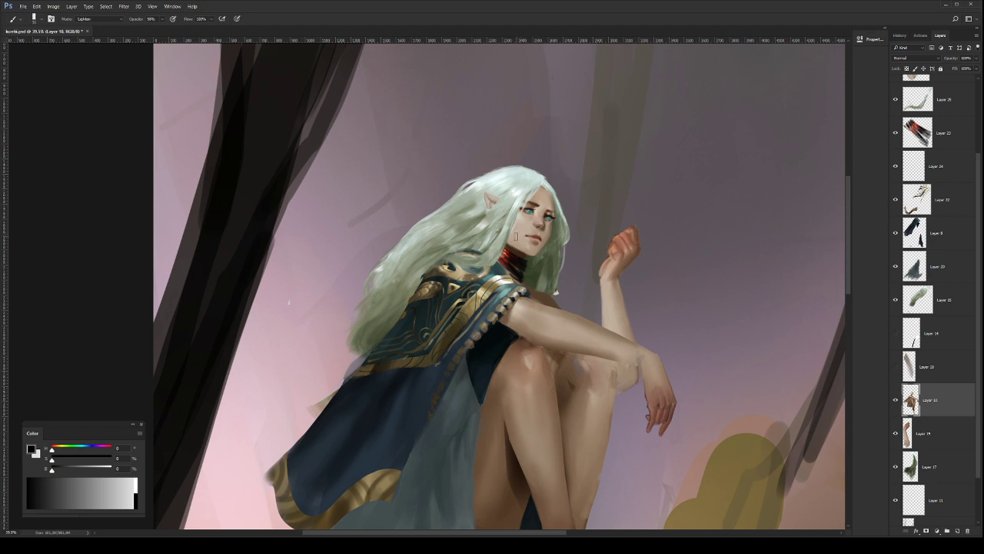
key("z")
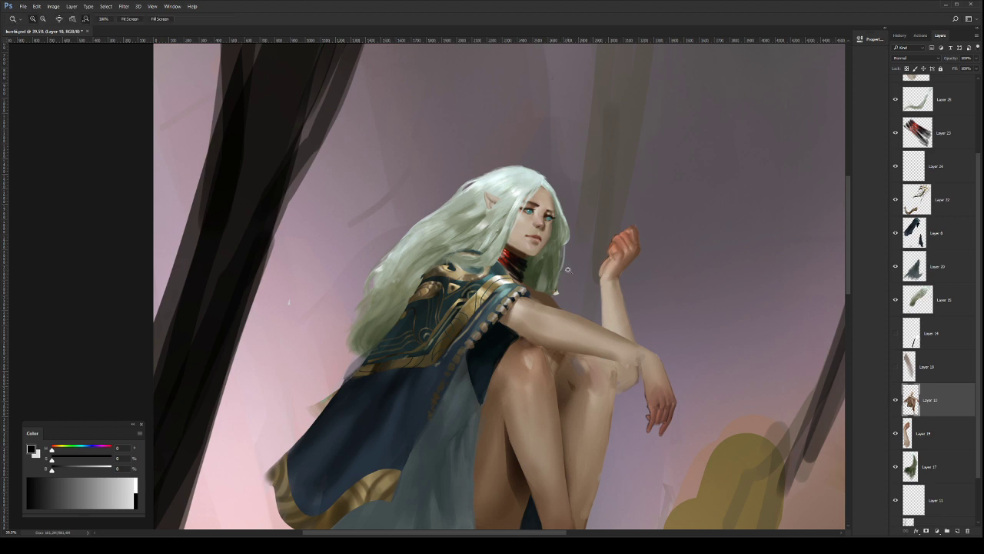
left_click(541, 269, "alt")
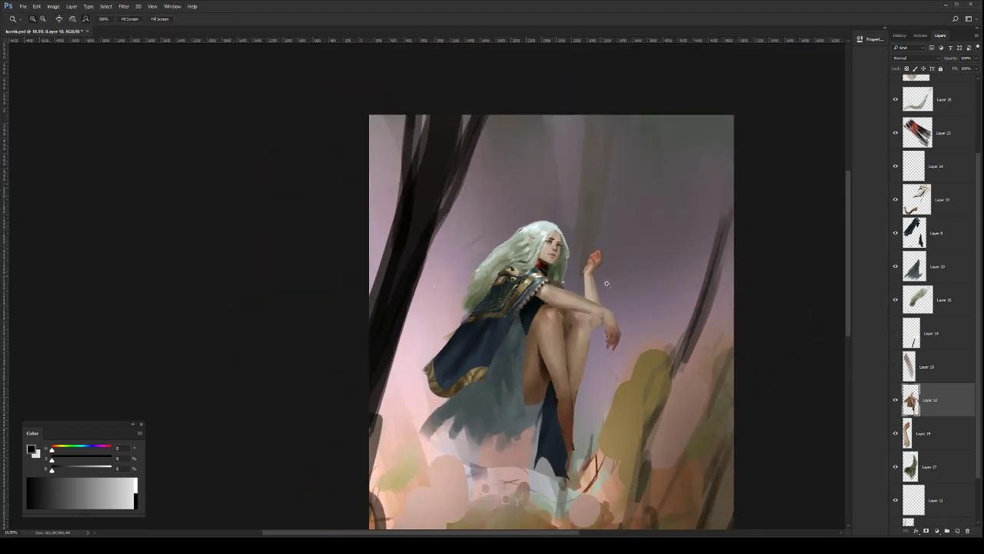
left_click(614, 285)
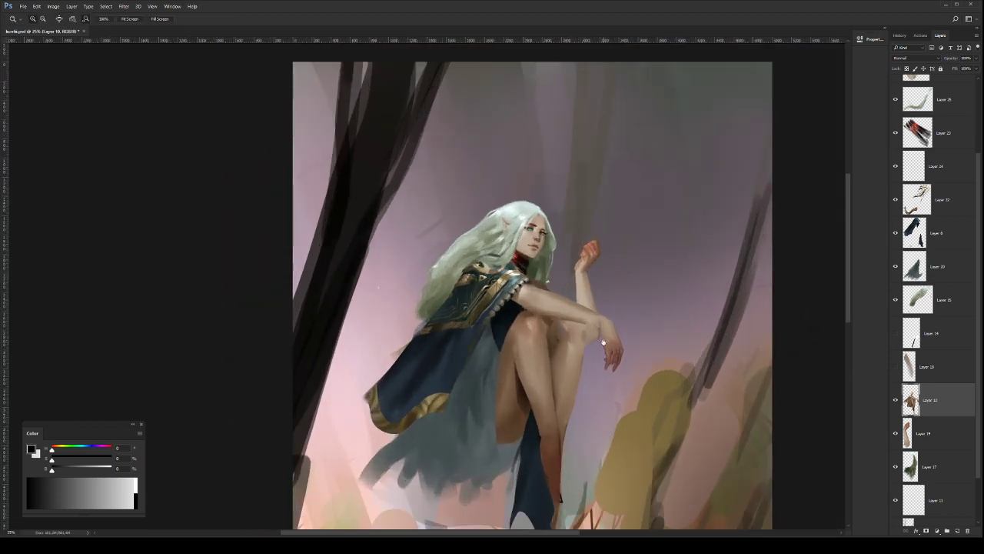
left_click_drag(604, 343, 591, 333)
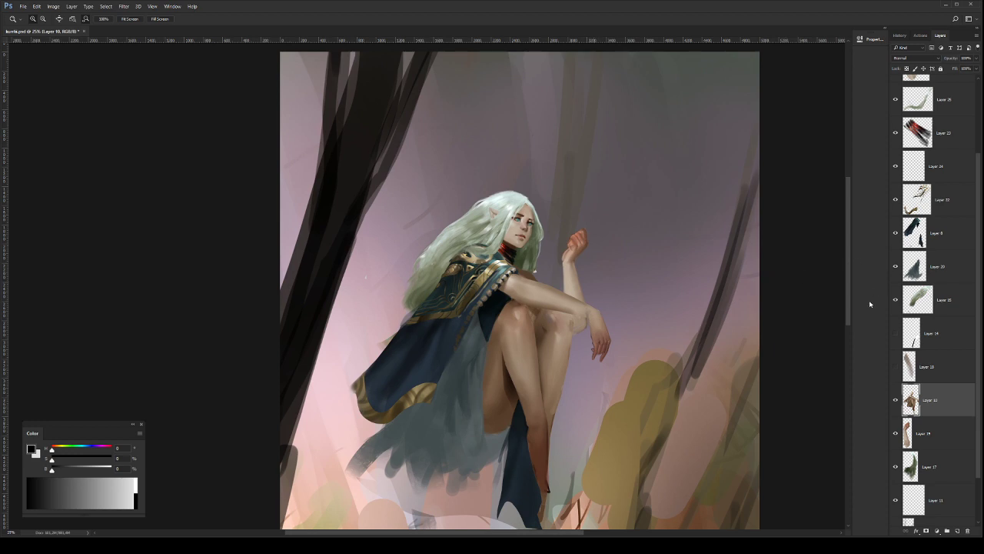
left_click(640, 380, "alt")
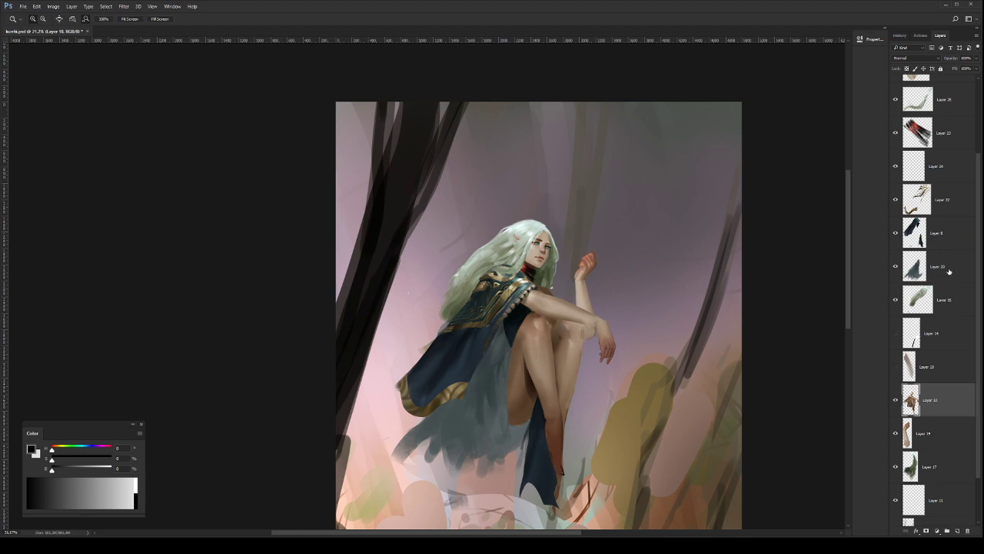
Step: Activate the grey-blue skirt layer and examine the skirt and its relation to the whole composition
left_click(950, 243)
scroll(973, 282, "down", 1)
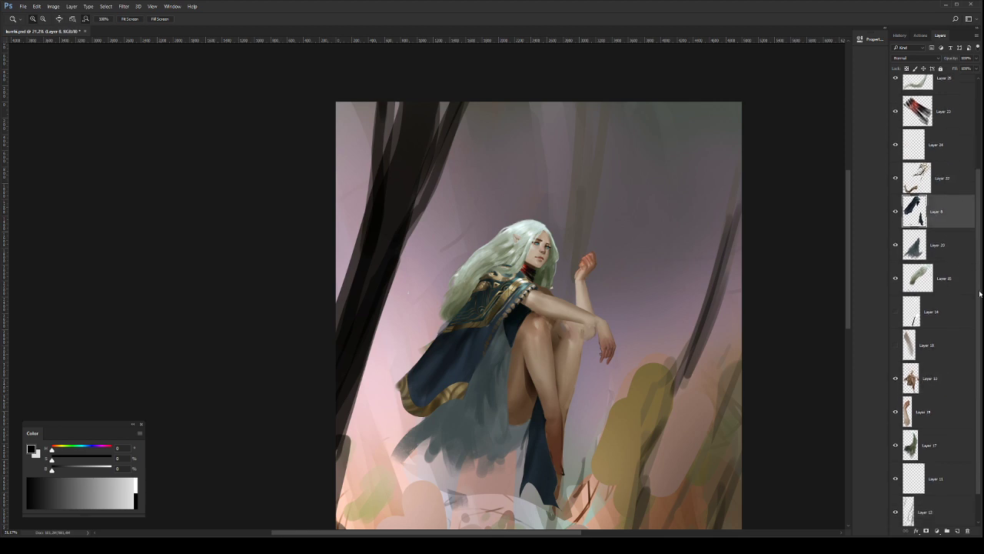
scroll(980, 293, "up", 1)
left_click(946, 277)
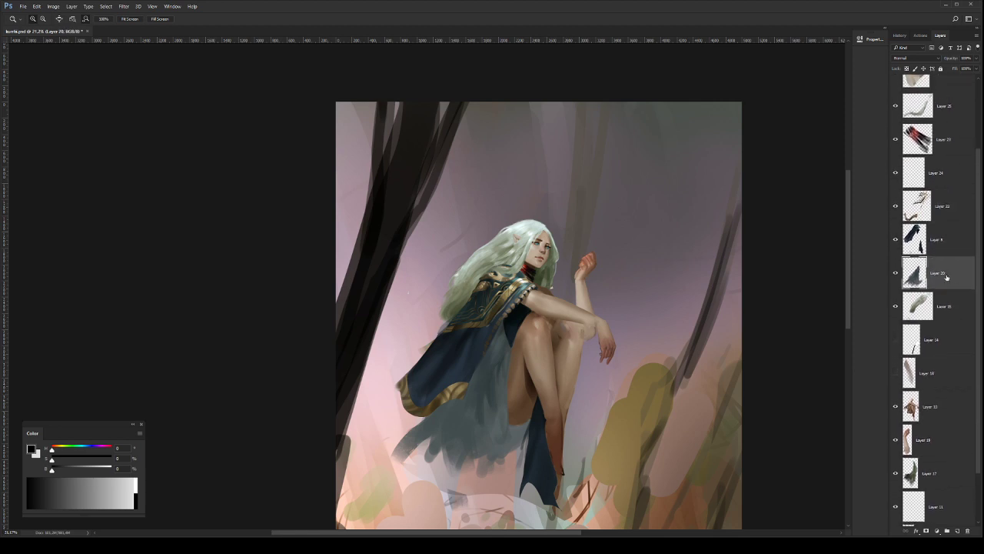
left_click(504, 352)
key("b")
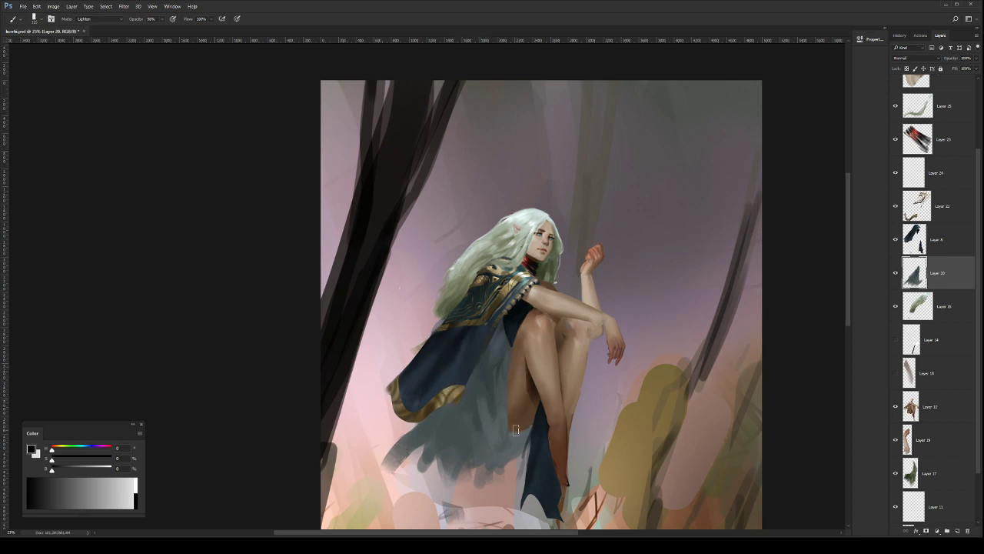
key("z")
left_click_drag(525, 397, 498, 399)
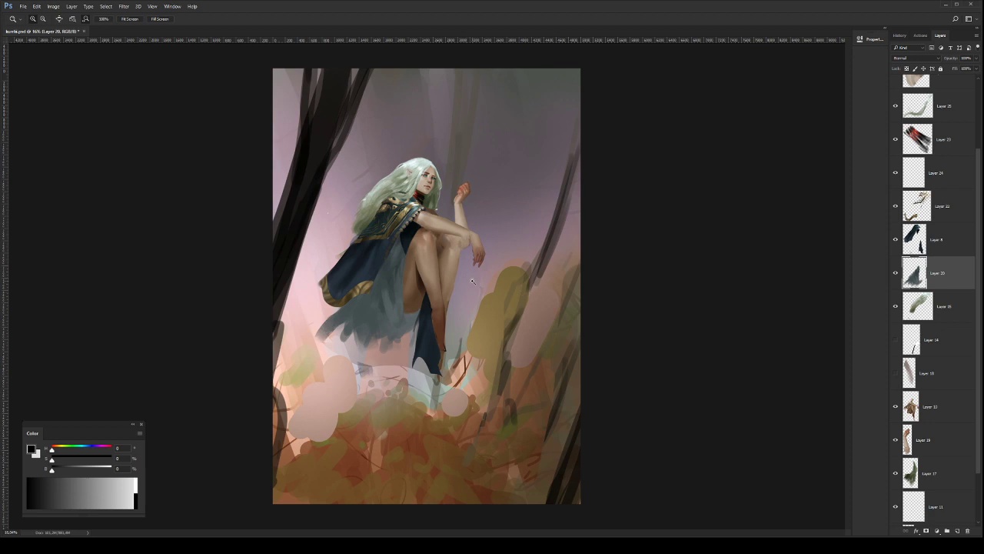
left_click_drag(472, 281, 538, 361)
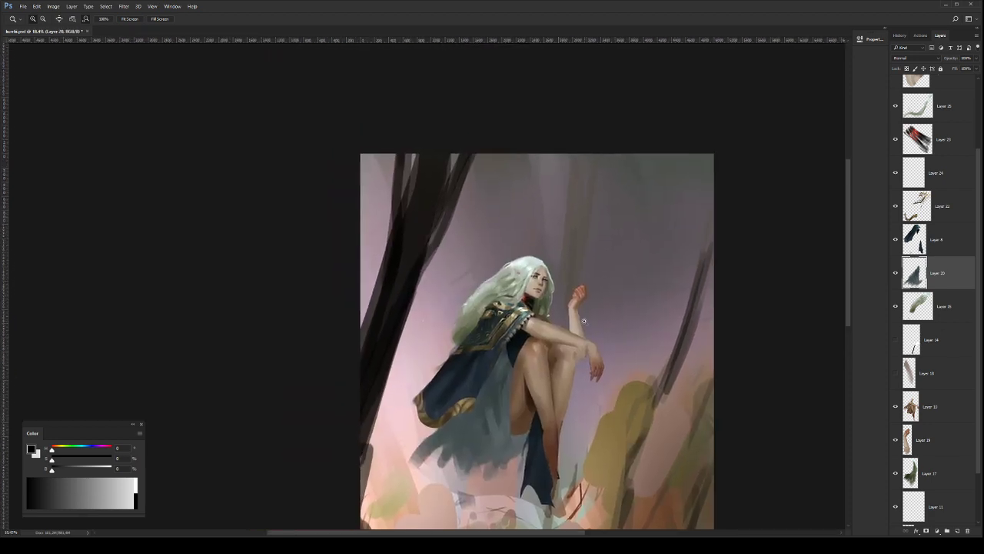
left_click(585, 320)
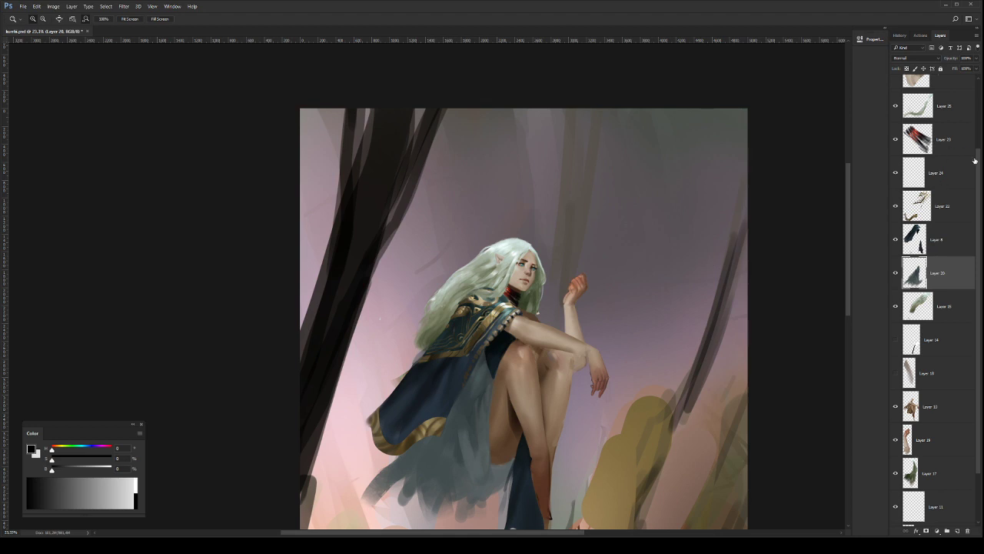
scroll(928, 323, "down", 3)
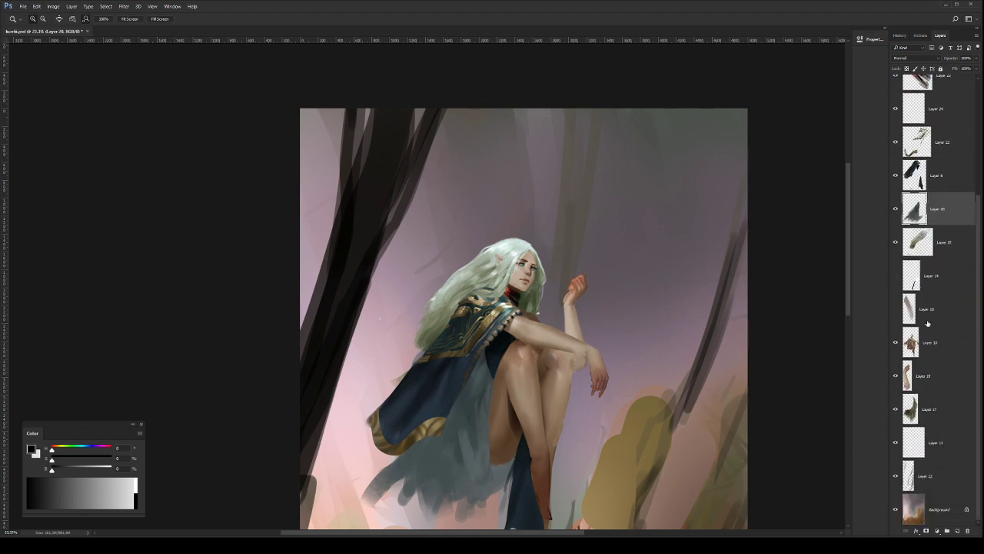
Step: Paint over the blotchy far knee with sampled skin tone on the figure layer and compare with that layer hidden
left_click(931, 338)
key("b")
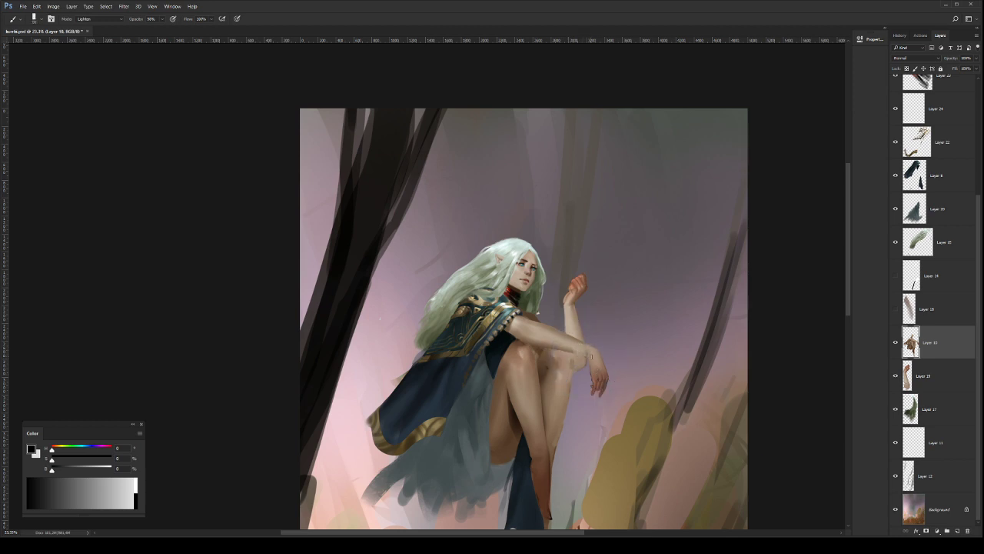
left_click(592, 372, "alt")
left_click(896, 343)
left_click(896, 343)
Step: Activate the gold trim layer and examine the cape's trim and shoulder area close up and from afar
key("z")
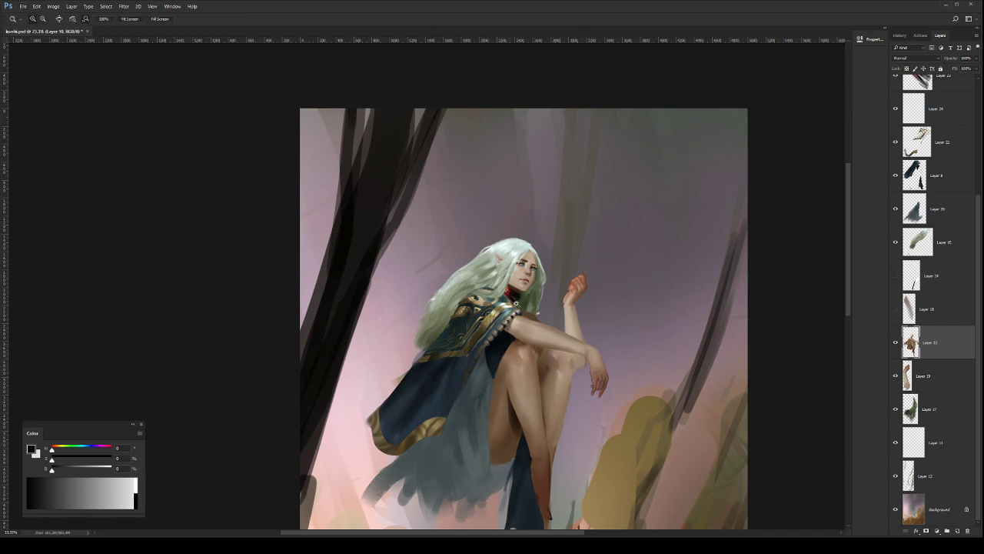
left_click(516, 303, "alt")
left_click(517, 304)
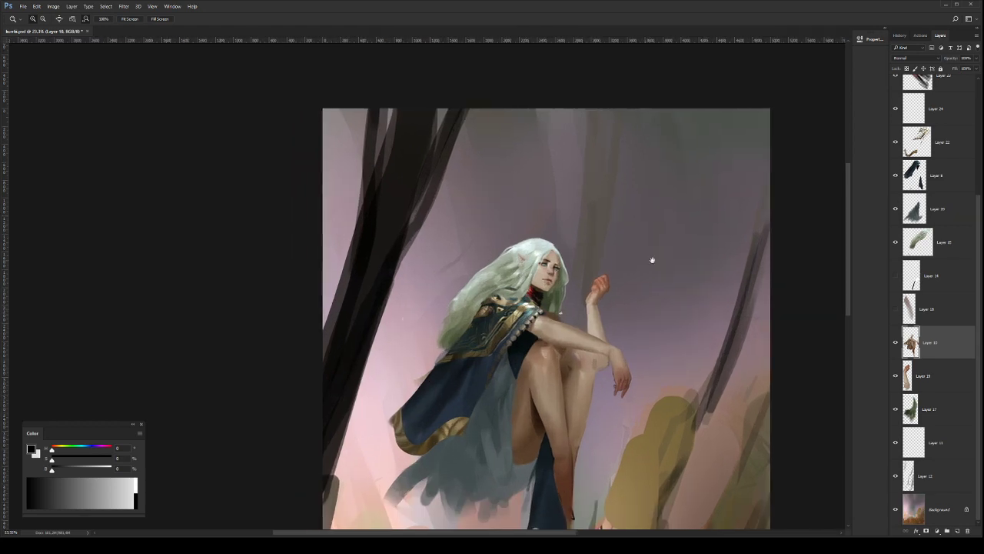
left_click(943, 151)
left_click(512, 307)
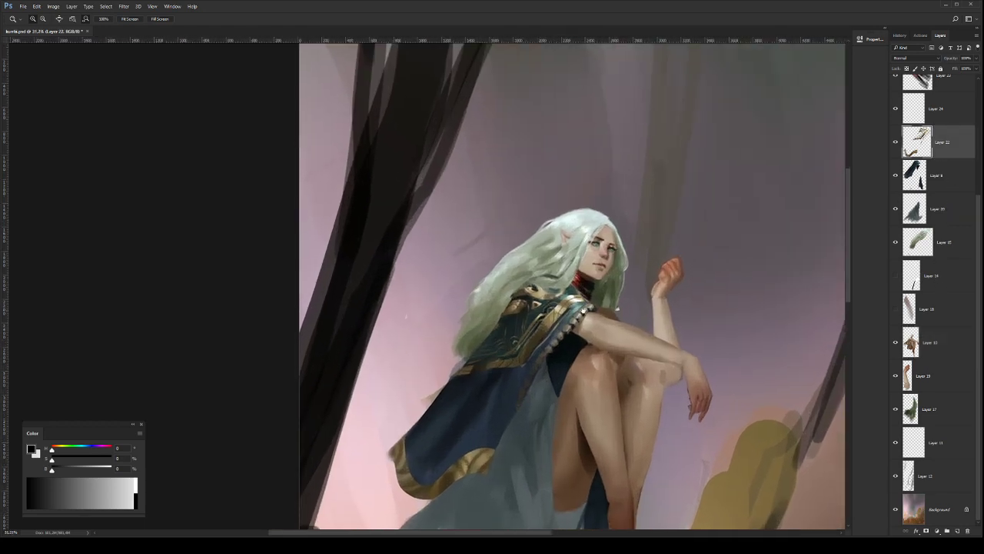
key("b")
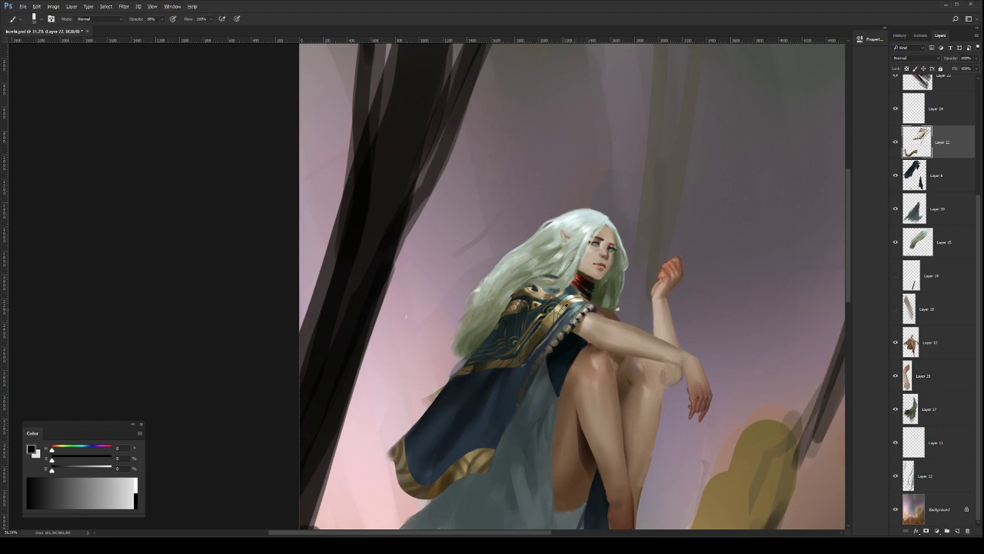
left_click_drag(618, 346, 596, 370)
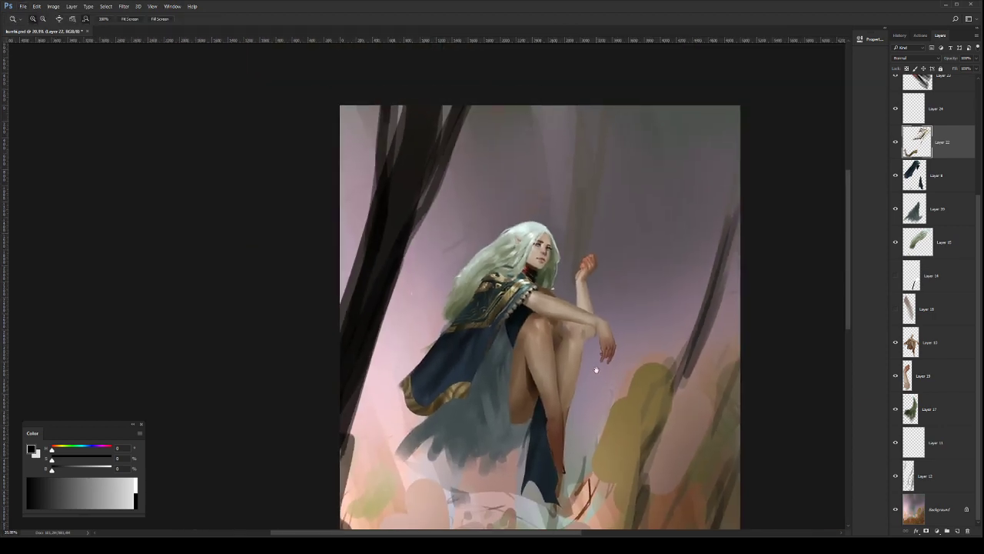
Step: Show the hidden wand-and-sparks layer and place it directly below the raised arm's layer
left_click(945, 342)
left_click(932, 385)
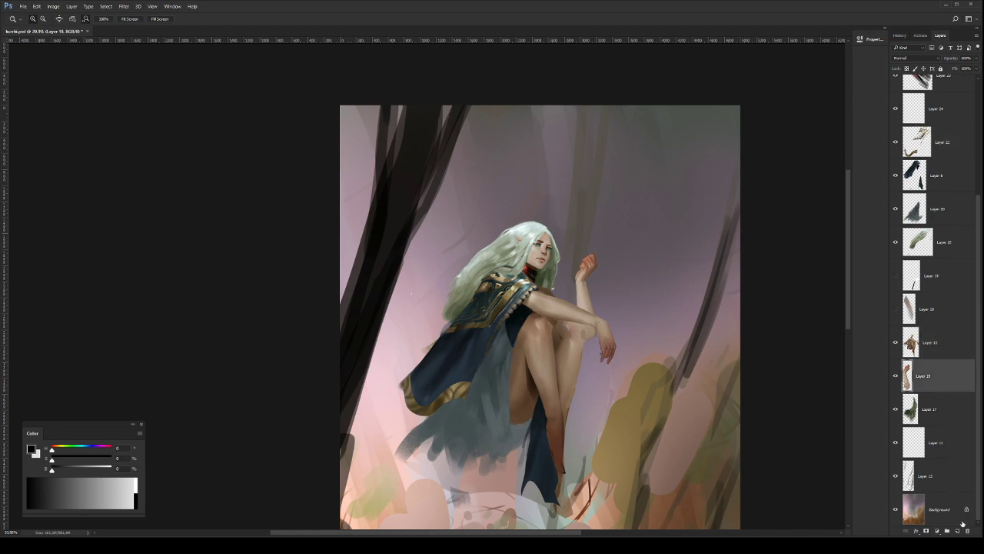
left_click(895, 276)
left_click(945, 289)
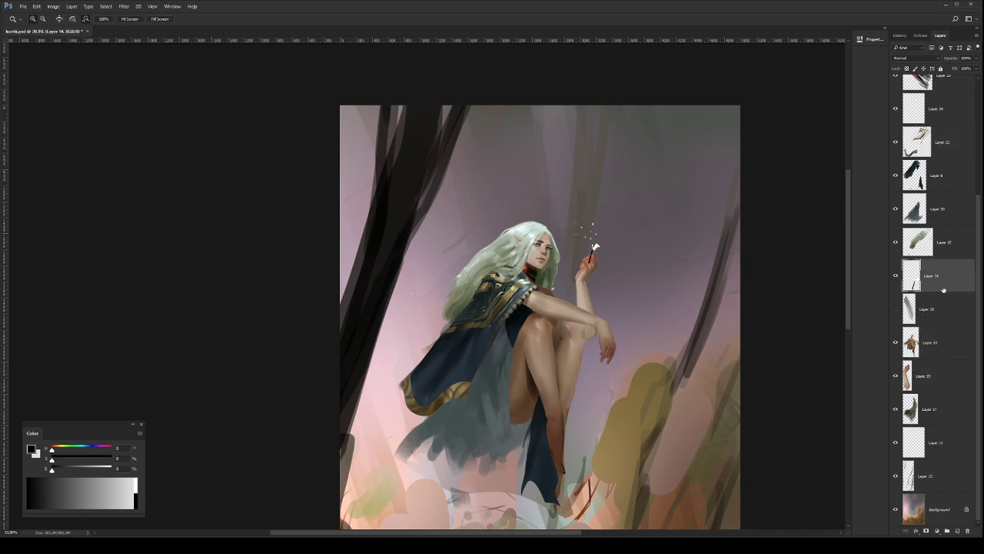
left_click_drag(943, 290, 942, 362)
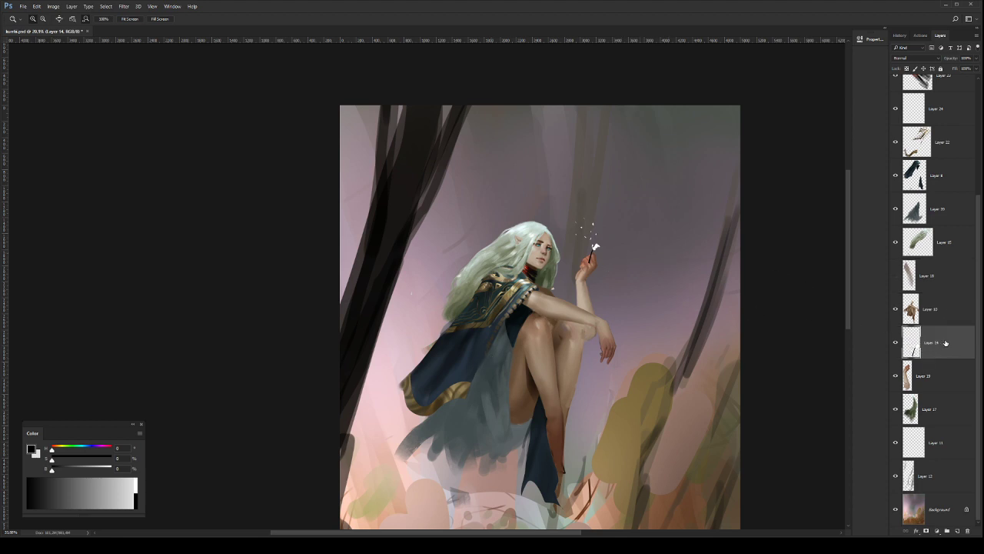
left_click_drag(945, 342, 946, 385)
key("ctrl+t")
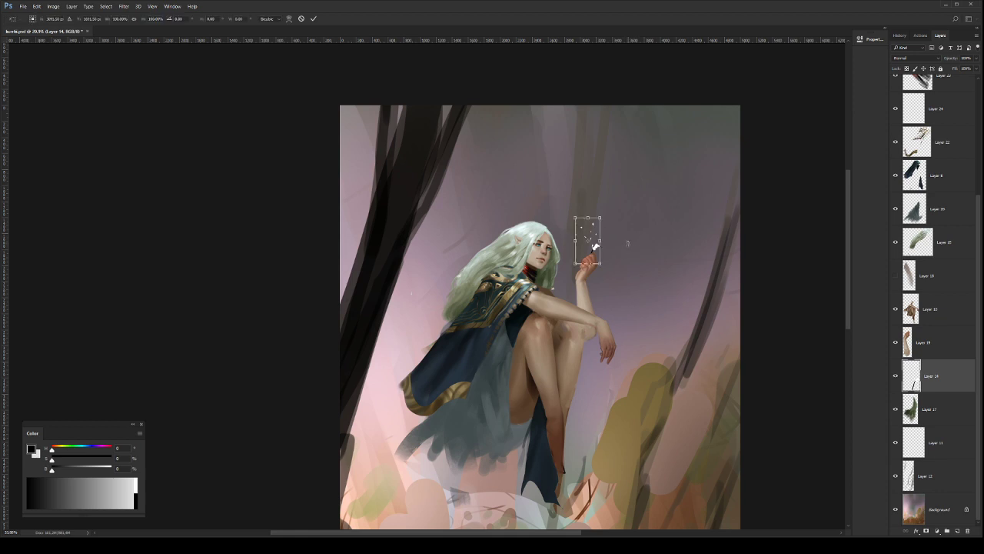
left_click_drag(629, 242, 600, 249)
key("Return")
key("Return")
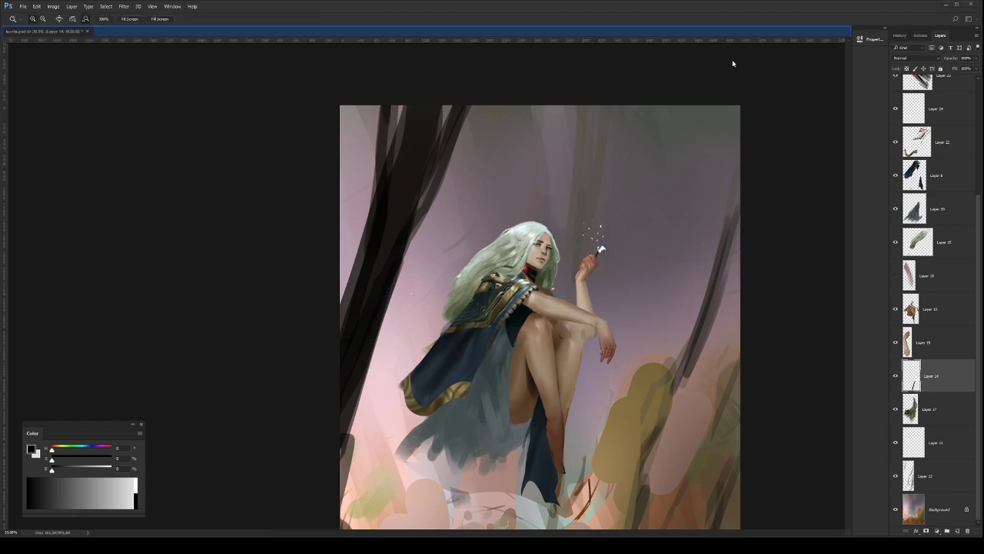
key("z")
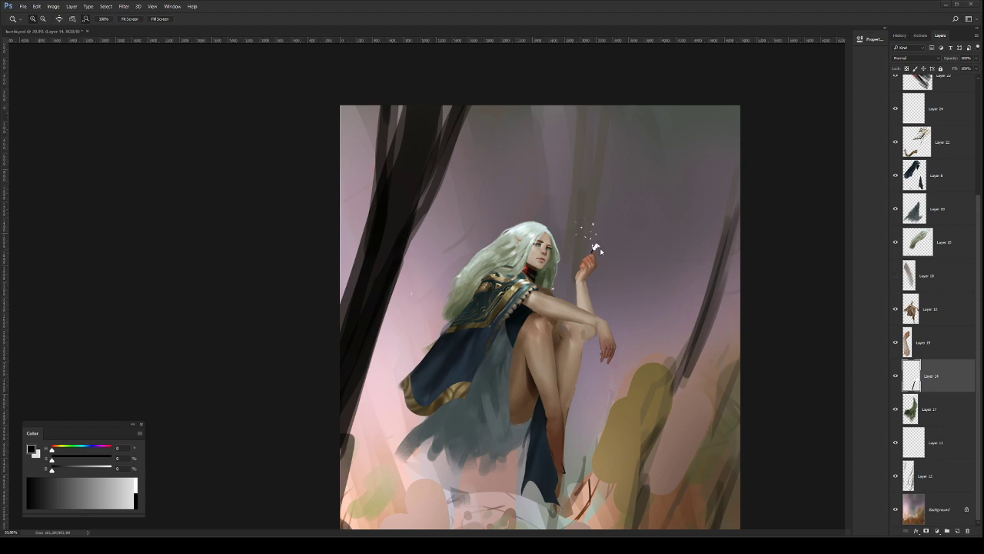
Step: Shift the wand and sparks slightly outward from the face and rotate them clockwise to fit the raised hand
key("v")
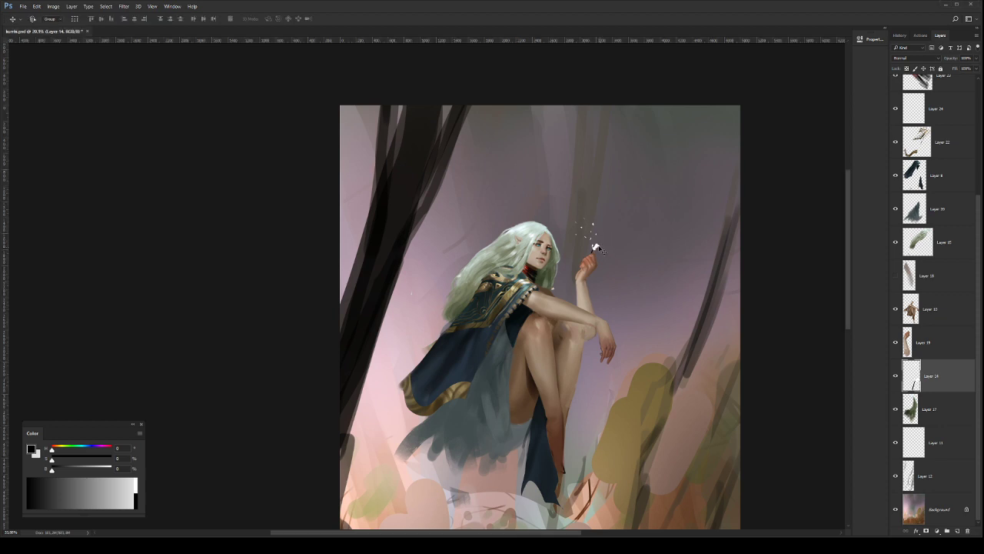
key("ctrl+t")
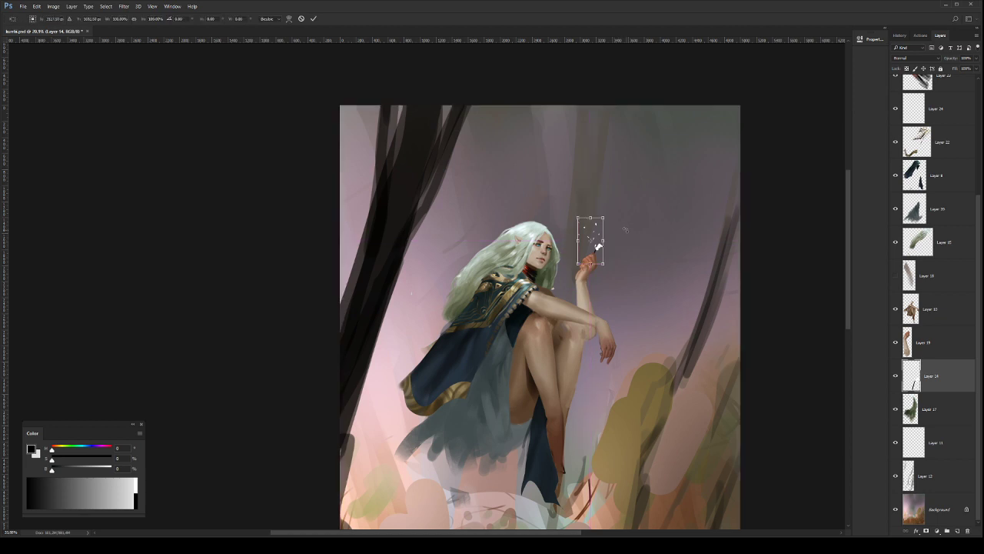
left_click_drag(622, 213, 599, 236)
key("Return")
Step: Flip the canvas horizontally and examine the mirrored composition with the wand from close and far
key("z")
mouse_move(615, 278)
left_mouse_down()
mouse_move(593, 285)
mouse_move(606, 289)
left_mouse_up()
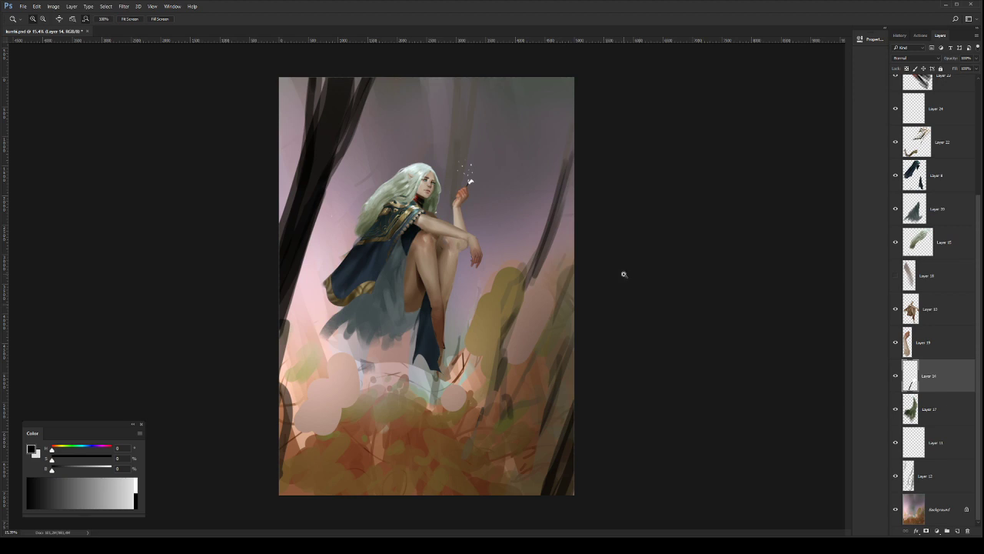
key("ctrl+shift+h")
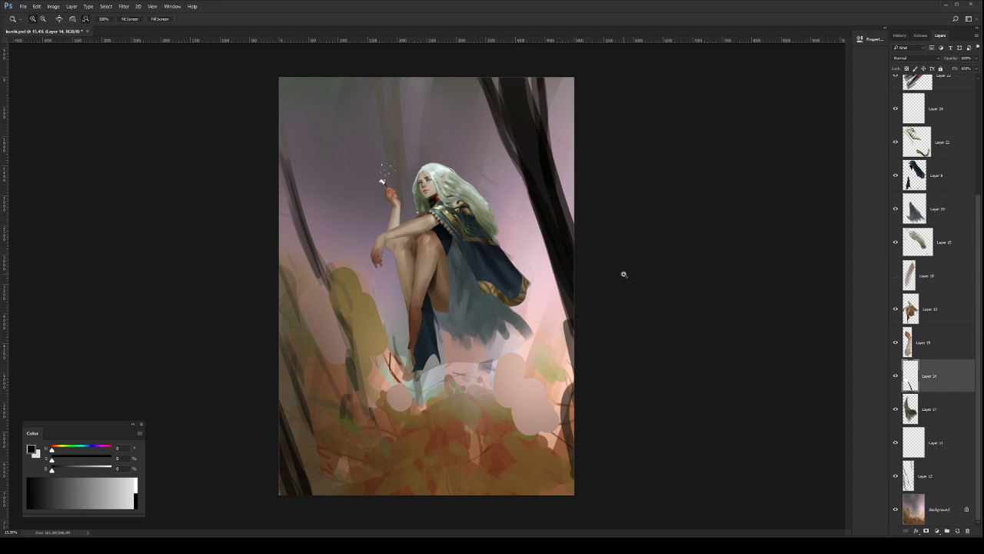
left_click_drag(458, 265, 542, 307)
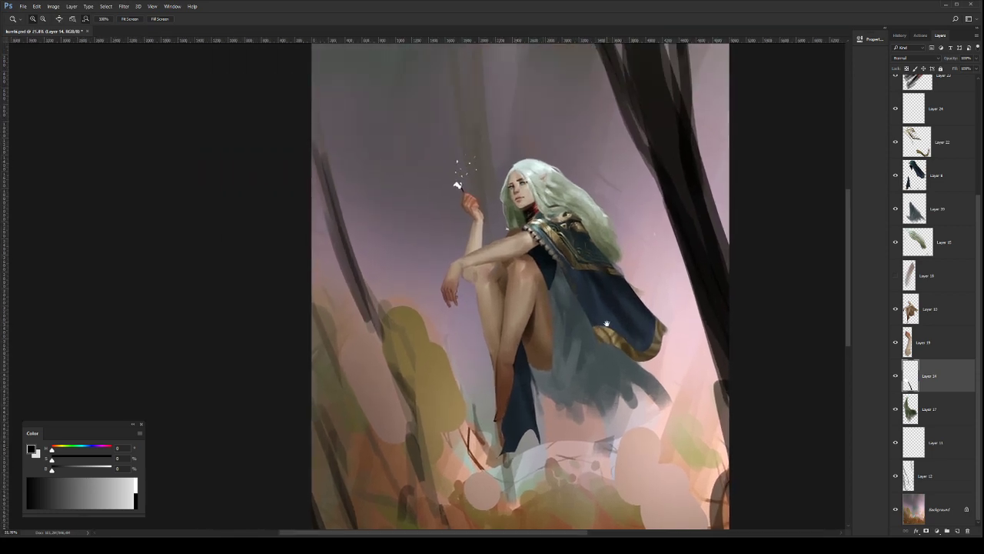
left_click_drag(606, 324, 615, 284)
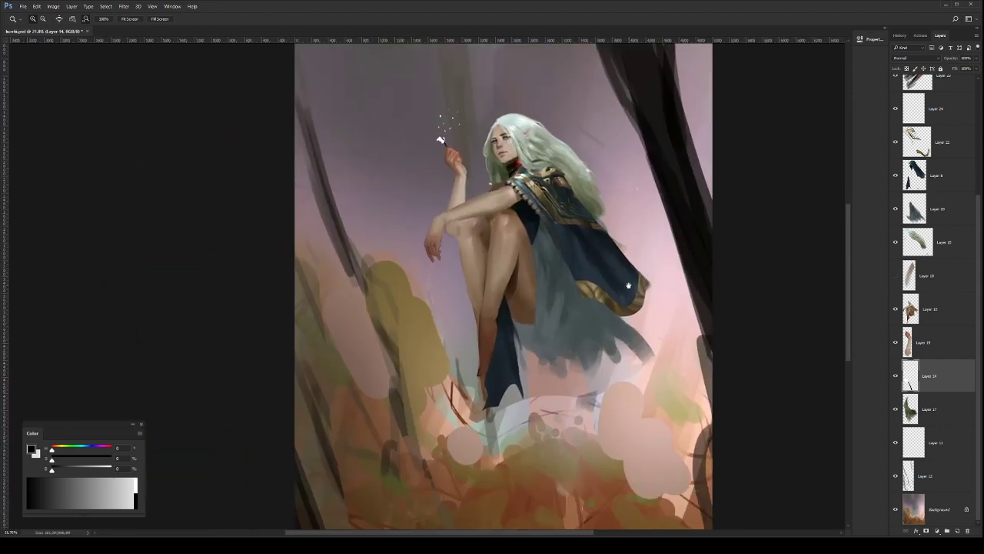
left_click_drag(601, 327, 566, 386)
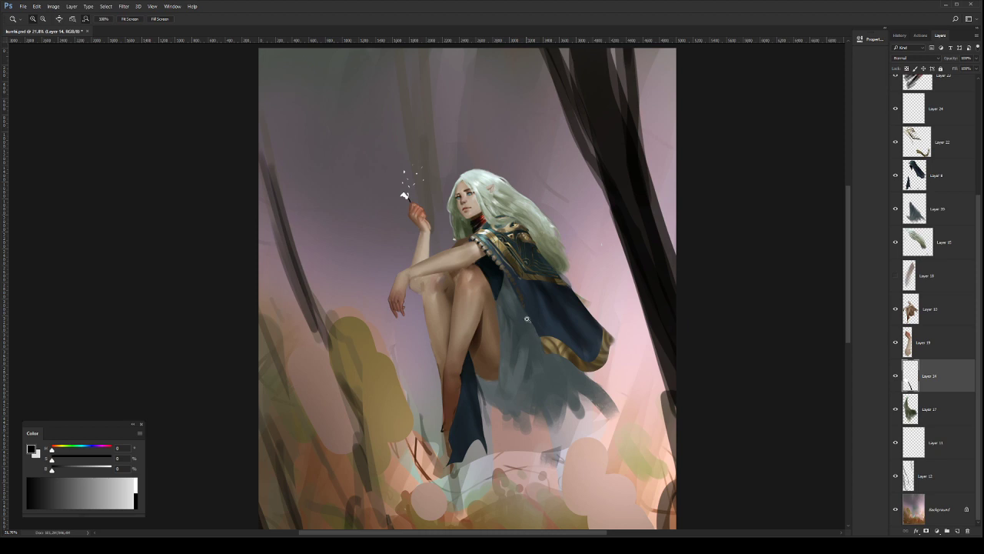
left_click_drag(518, 331, 494, 332)
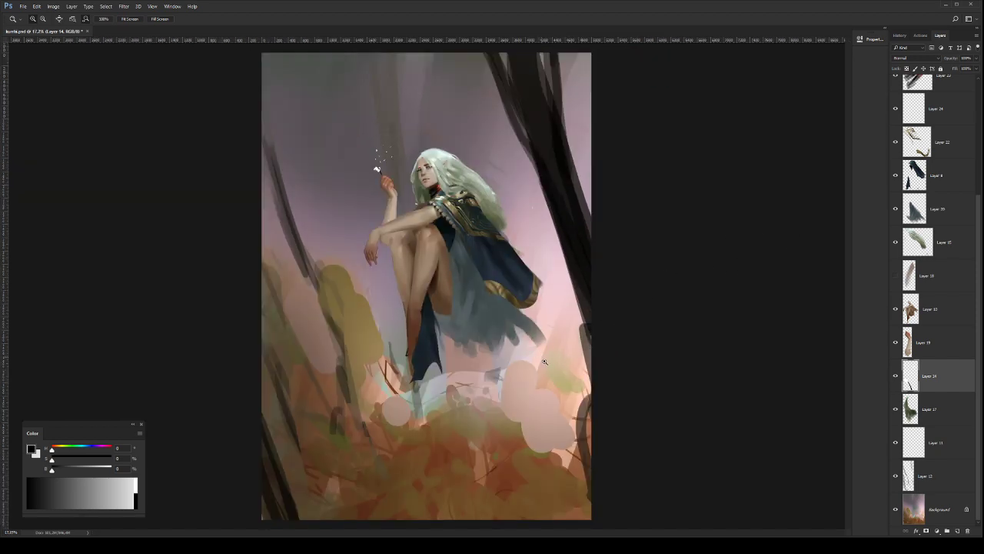
scroll(544, 363, "down", 2)
scroll(554, 377, "up", 1)
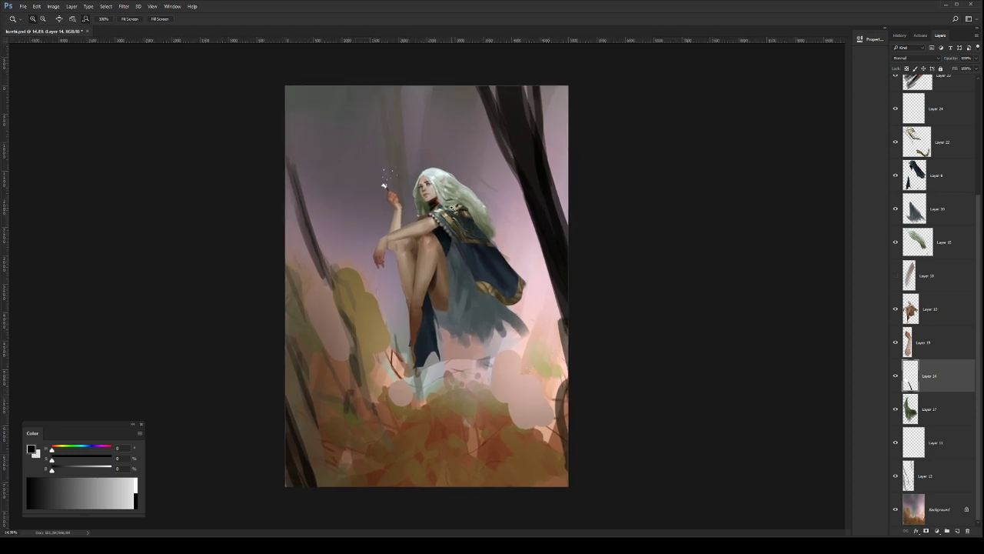
Step: Add a new empty layer directly above Layer 17, the green hair behind the neck
scroll(452, 208, "up", 4)
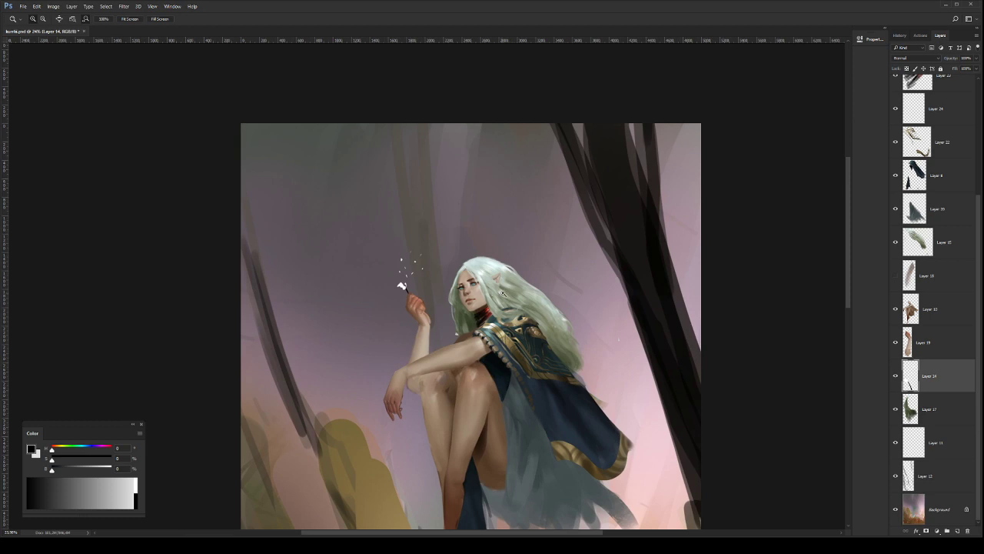
scroll(503, 292, "up", 2)
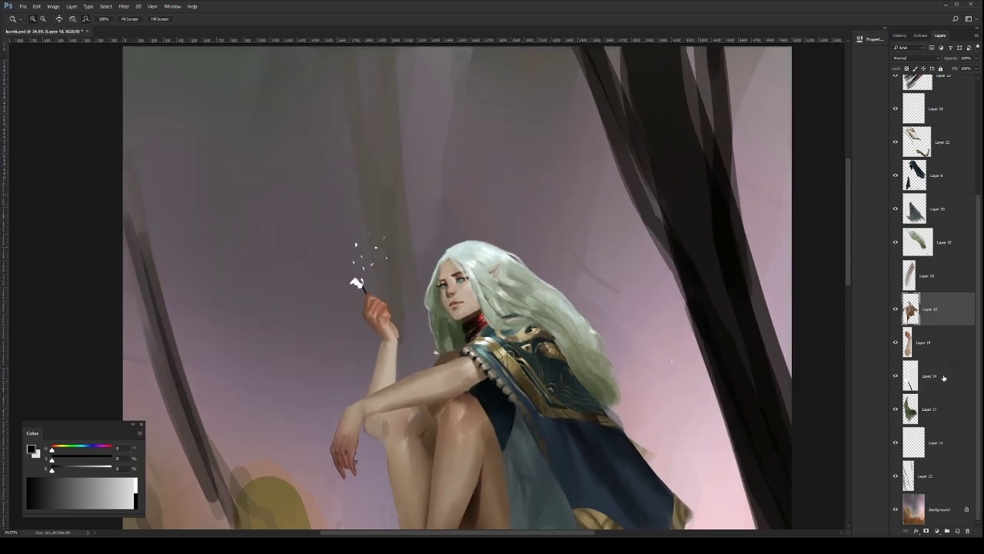
left_click(941, 409)
left_click(957, 531)
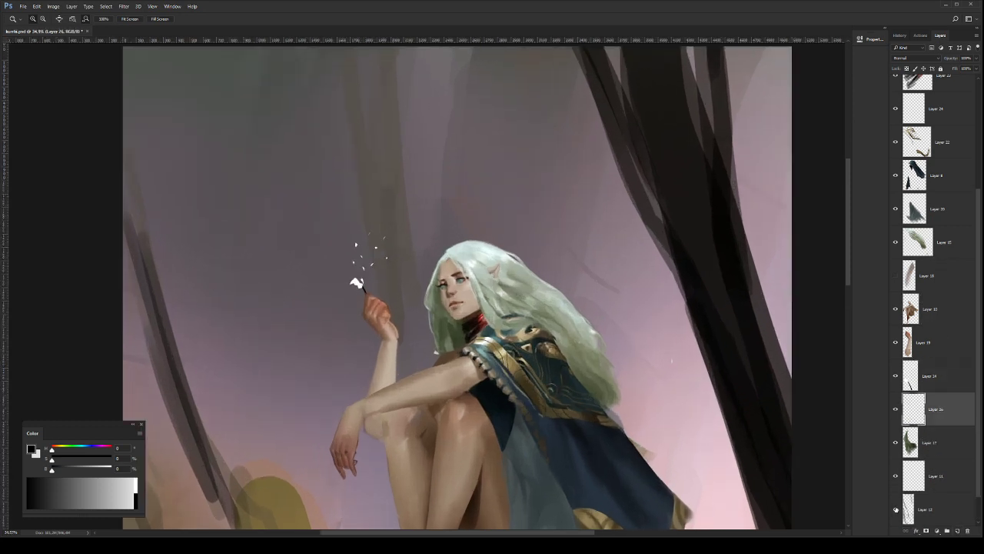
scroll(469, 336, "up", 1)
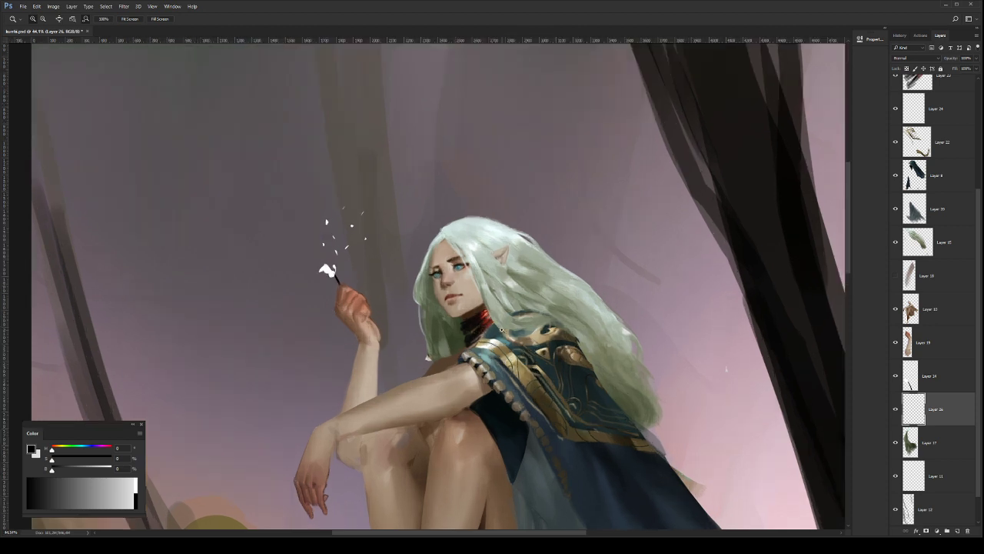
Step: Paint a thin gold V-shaped earring hanging beside the jaw and erase its excess edges
key("b")
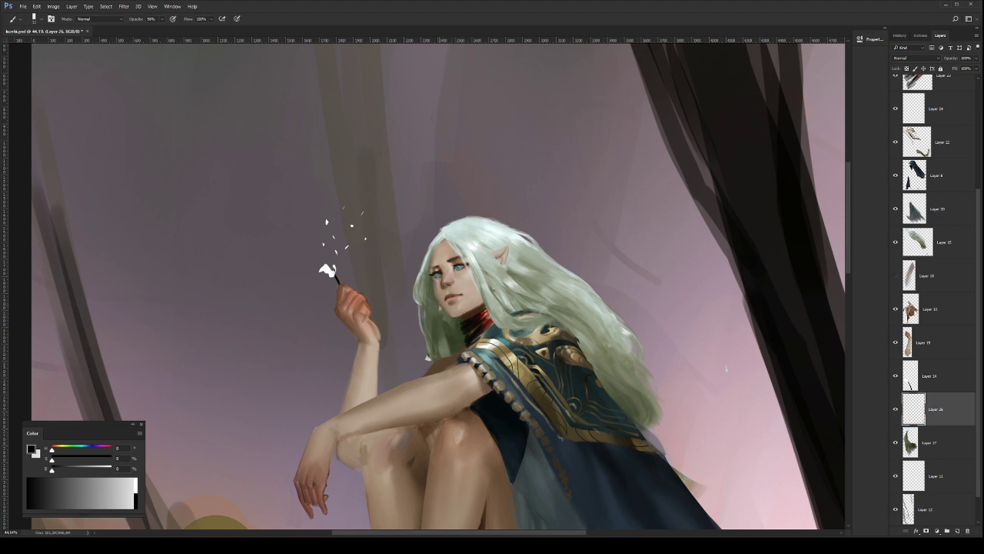
key("ctrl+z")
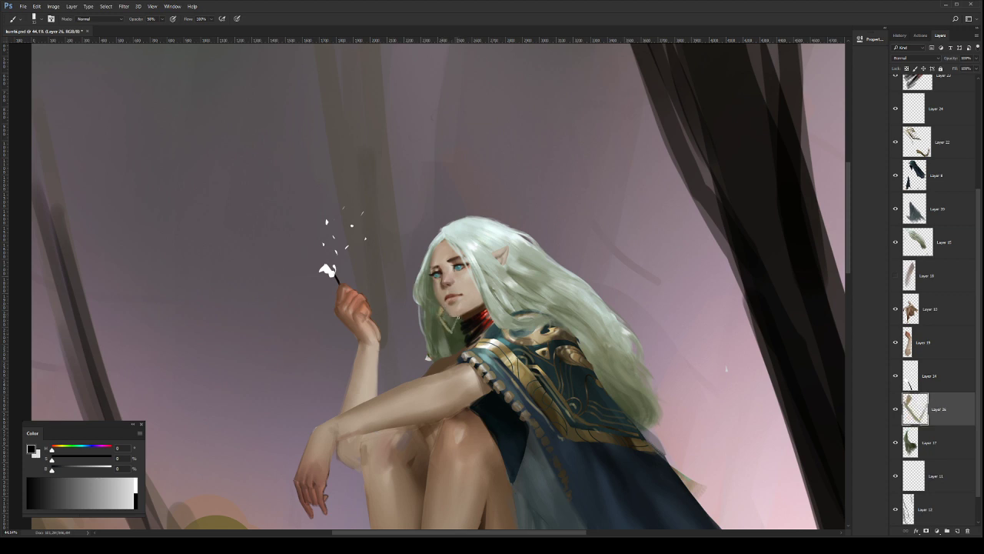
left_click_drag(459, 317, 451, 332)
key("e")
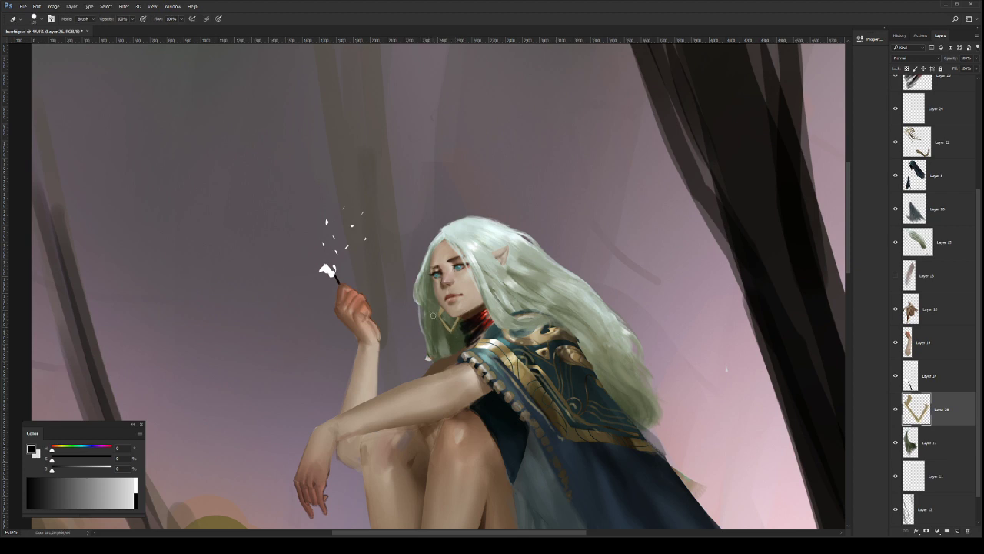
left_click_drag(439, 300, 438, 308)
left_click(433, 315)
key("b")
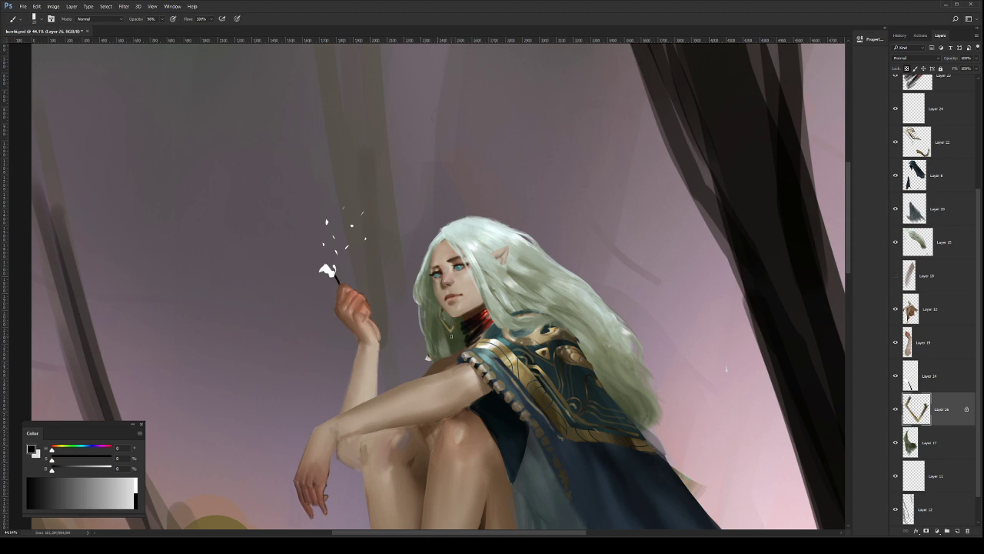
Step: Activate Layer 22, sample gold from the cape's hem, and lock the layer's transparent pixels for refining the trim
key("z")
left_click_drag(534, 294, 508, 308)
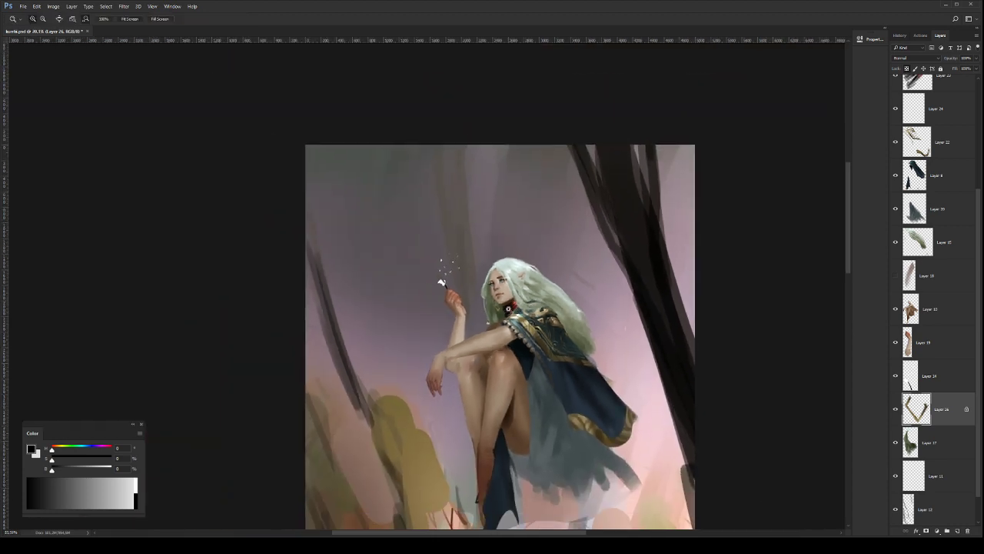
left_click(508, 251, "alt")
left_click(547, 312)
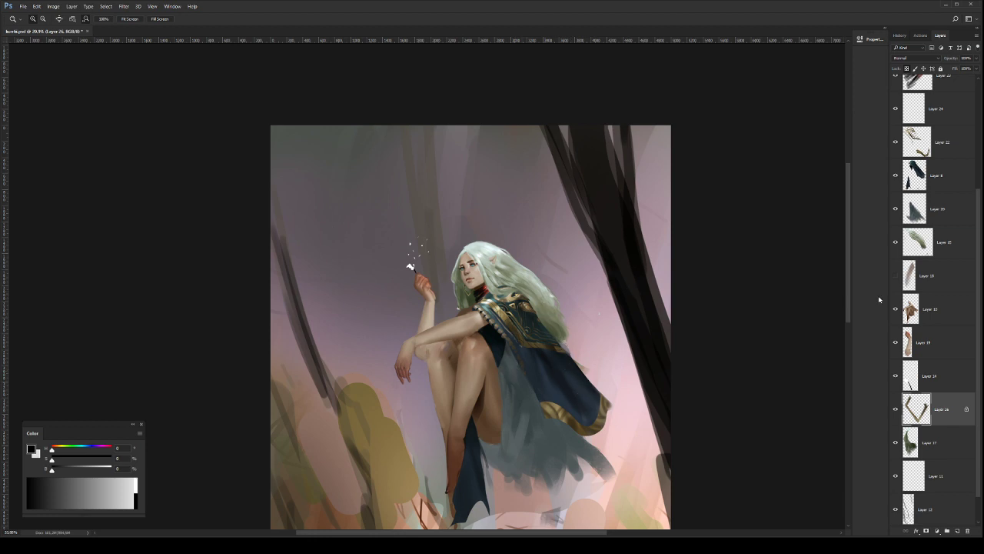
left_click(938, 150)
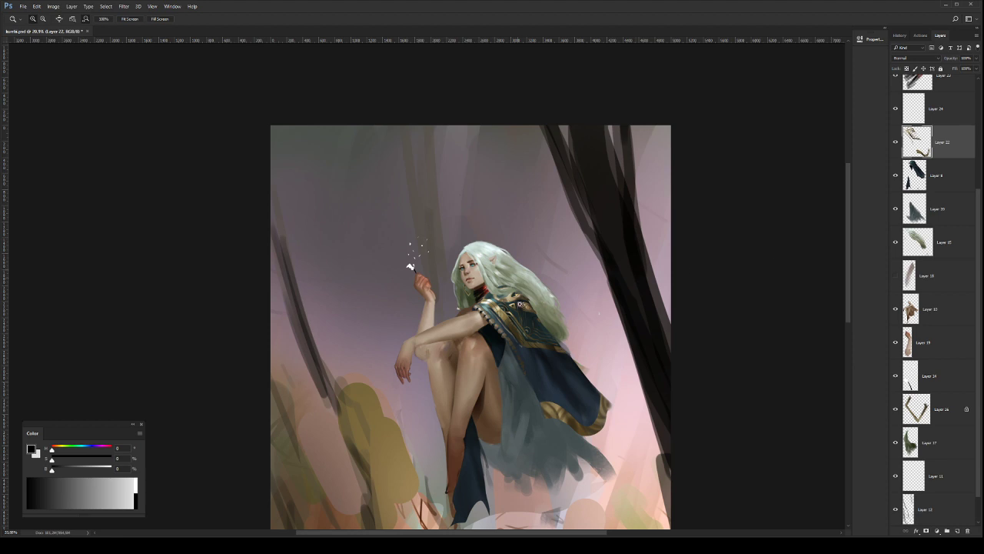
key("b")
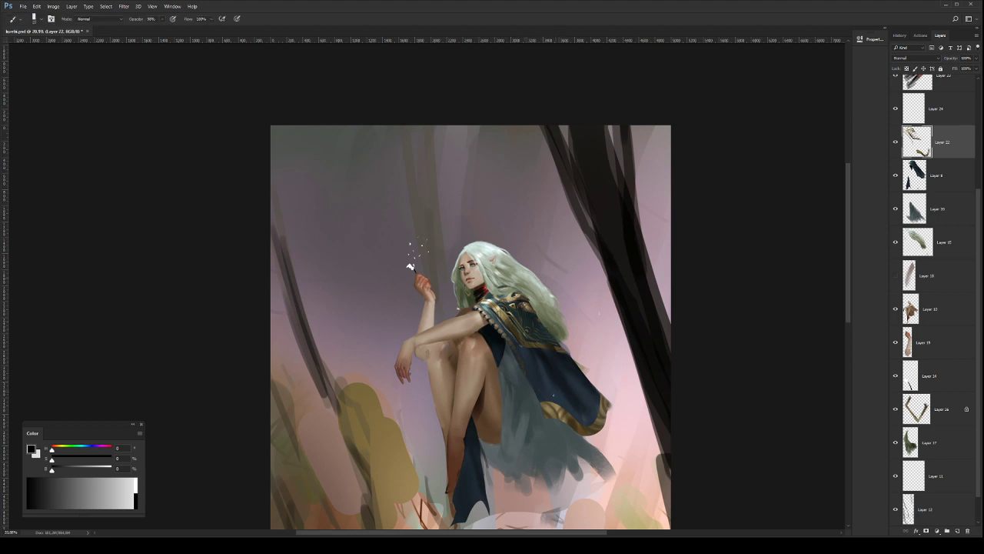
left_click(557, 406, "alt")
key("slash")
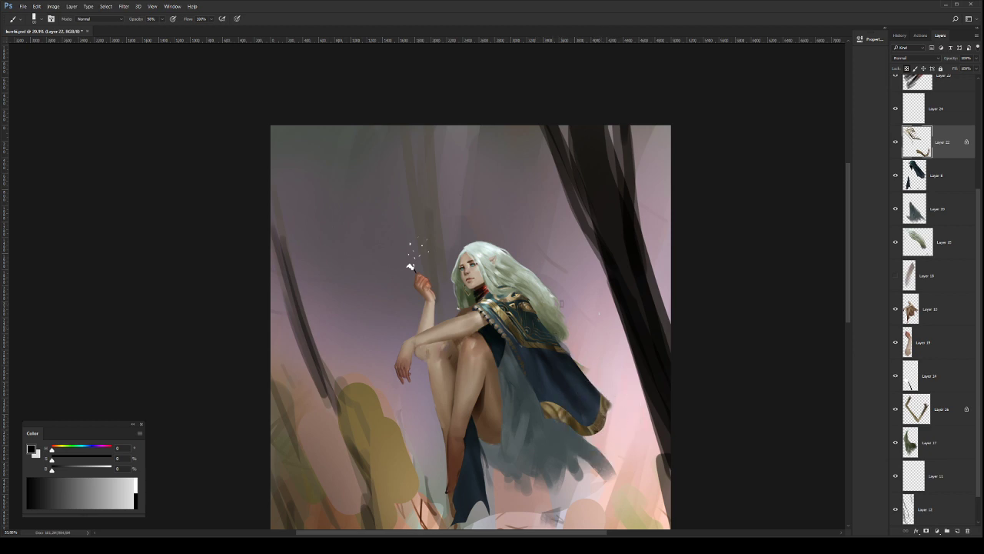
Step: Lock the transparent pixels of Layer 19 and shade the far leg below the knee with a smaller brush and sampled skin tone
key("z")
mouse_move(575, 335)
left_mouse_down()
mouse_move(559, 335)
mouse_move(566, 331)
left_mouse_up()
key("ctrl+0")
left_click_drag(496, 250, 504, 251)
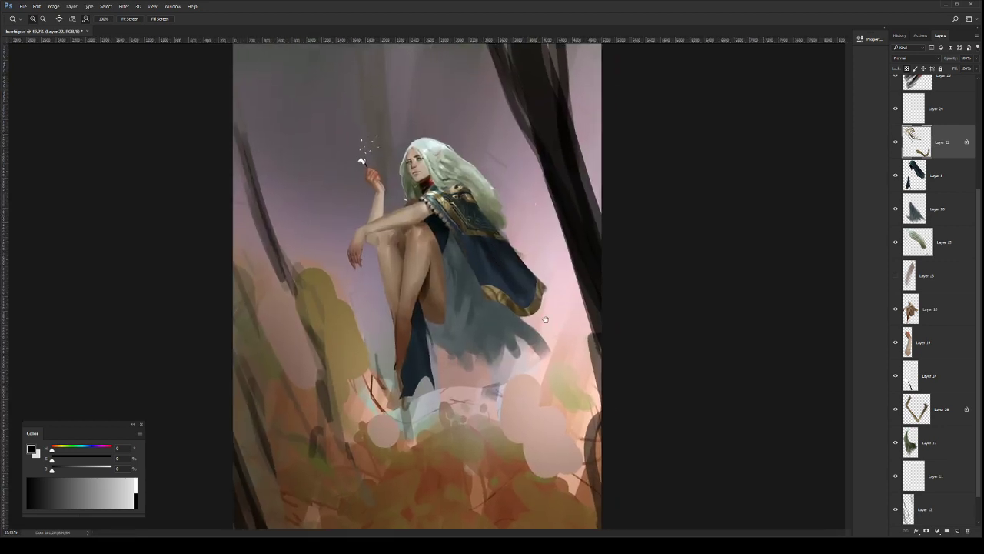
left_click_drag(534, 306, 578, 371)
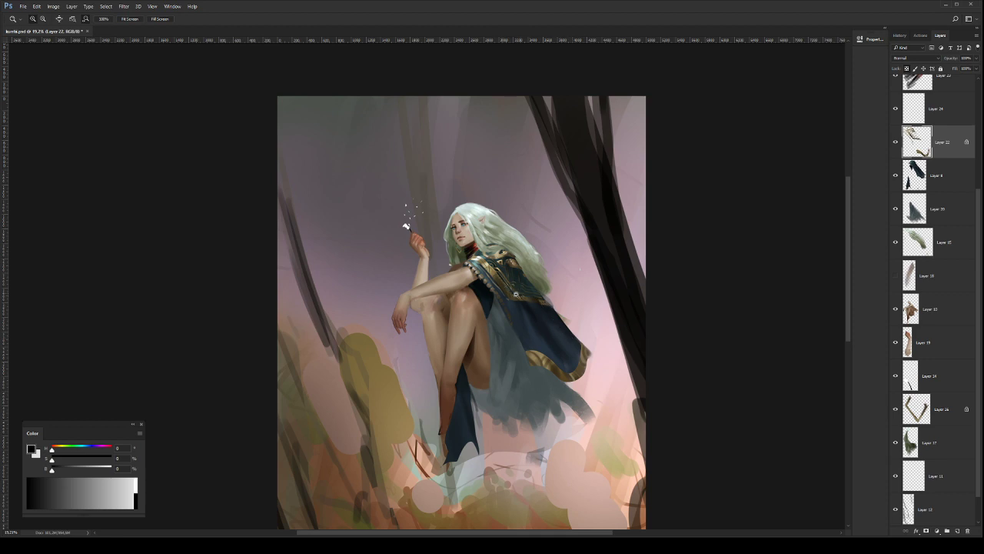
left_click_drag(517, 295, 516, 308)
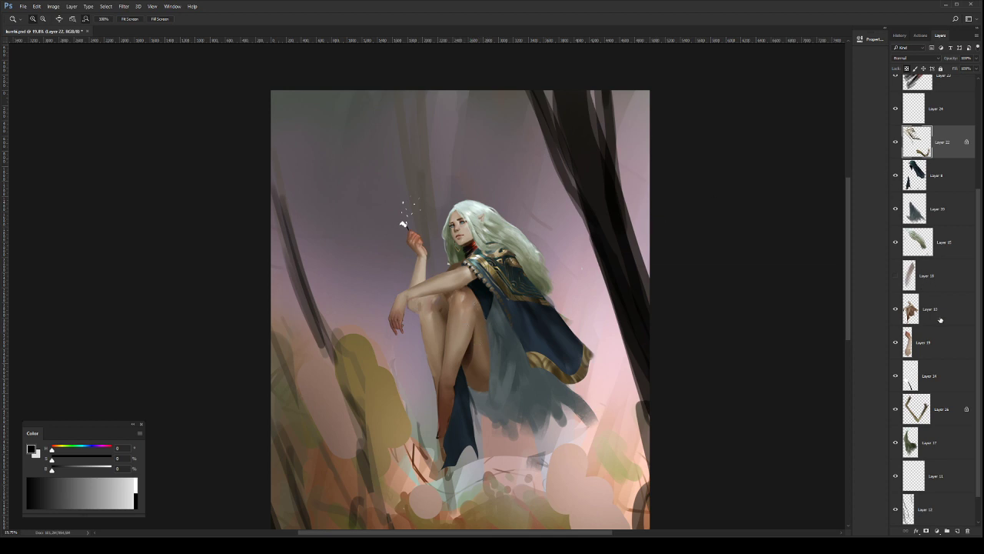
left_click(942, 343)
key("b")
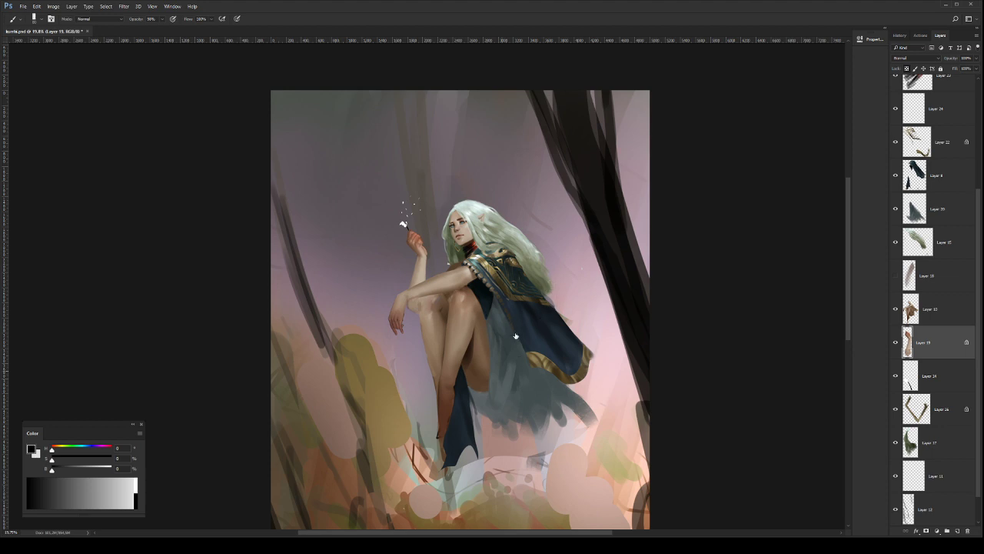
left_click(812, 258)
left_click(471, 352, "alt")
key("bracketleft")
key("bracketleft")
key("bracketleft")
left_click_drag(425, 315, 424, 307)
Step: Make the Background layer active for painting, with the whole canvas in view
key("z")
left_click_drag(550, 322, 517, 336)
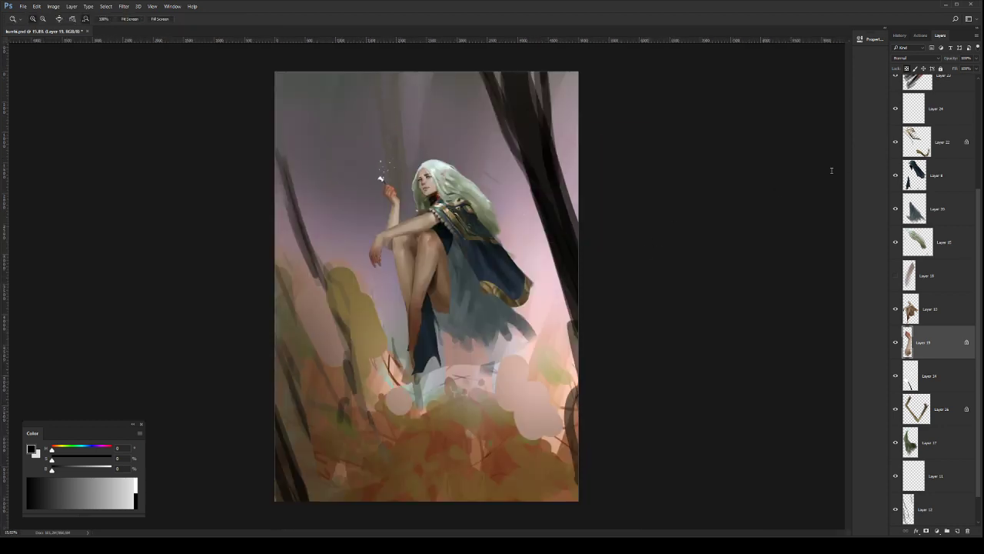
left_click(931, 316)
key("b")
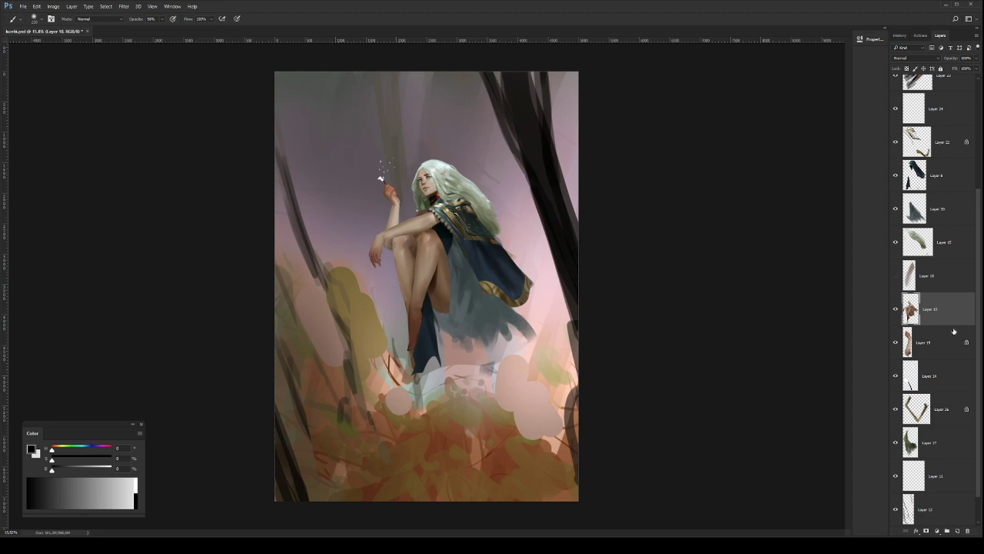
scroll(971, 335, "down", 1)
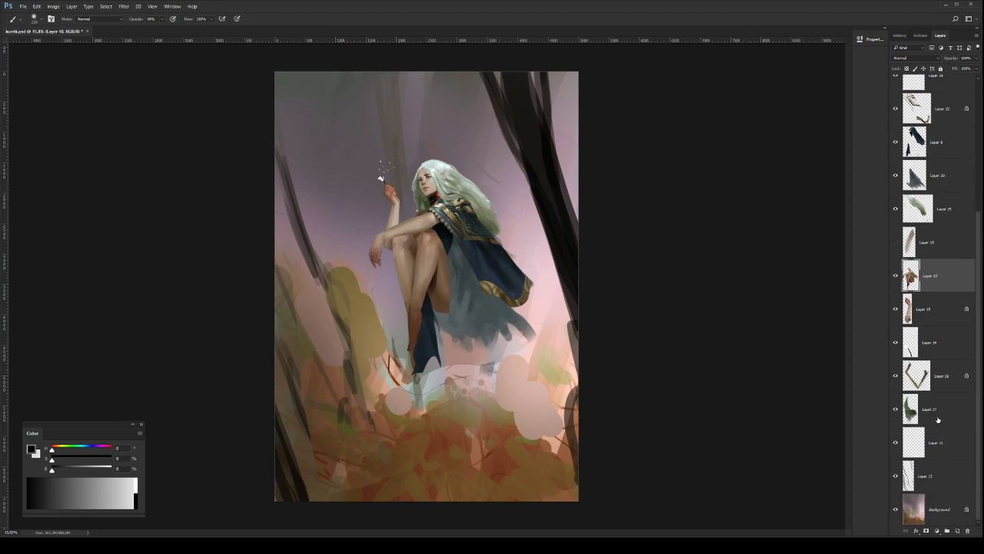
left_click(927, 441)
left_click(935, 409)
left_click(943, 507)
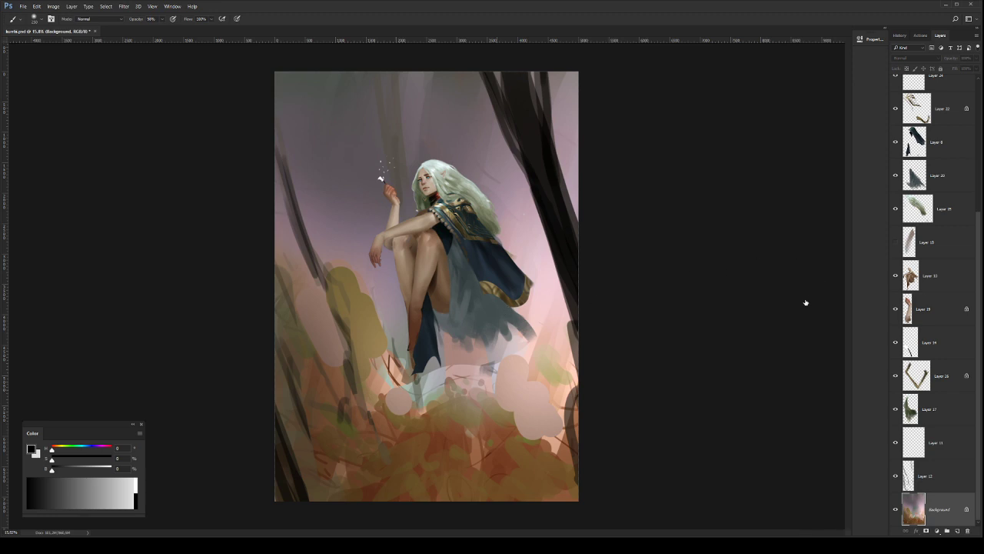
Step: Switch to a textured foliage brush and paint dark leafy clusters over the pink shapes and orange ground below the cape
key("period")
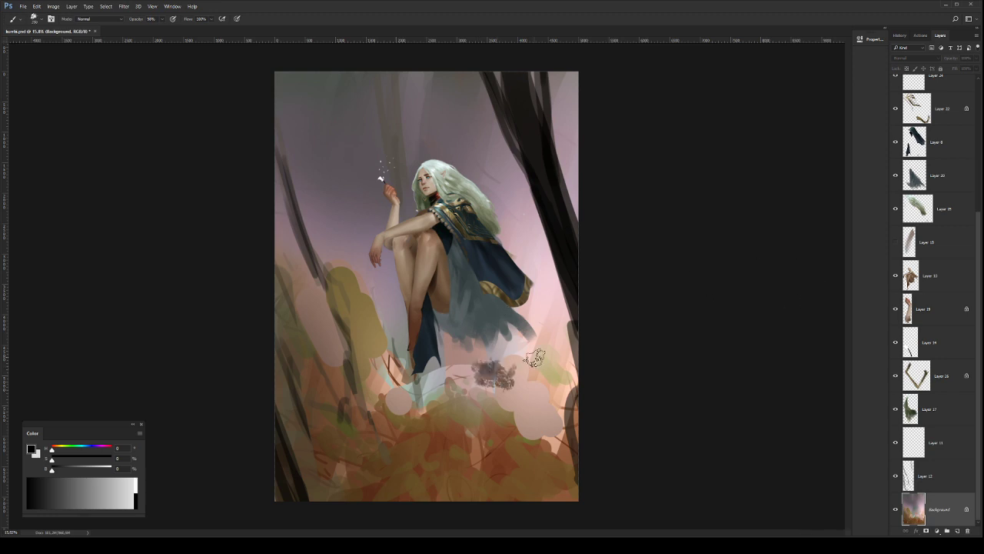
key("period")
key("period")
key("period")
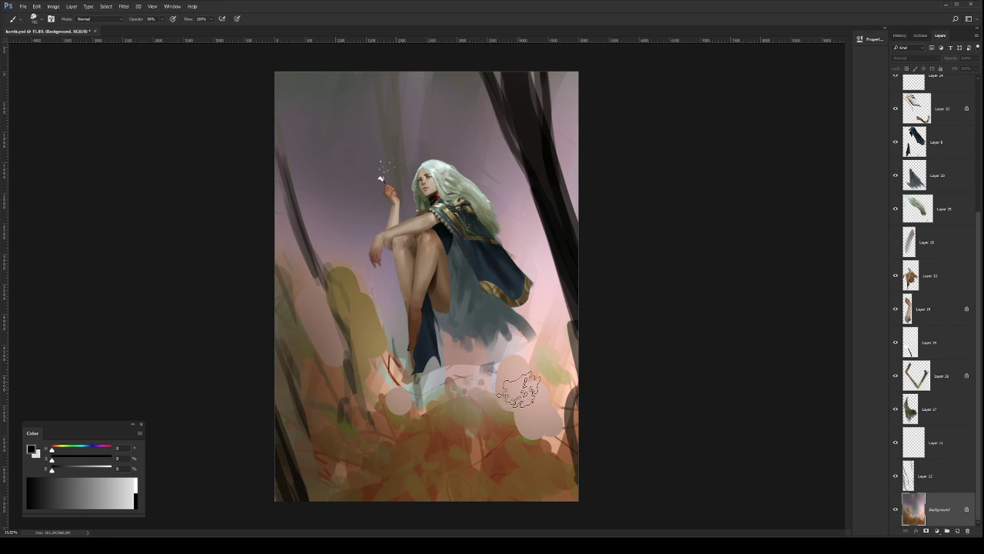
mouse_move(528, 391)
left_mouse_down()
mouse_move(539, 381)
mouse_move(515, 401)
mouse_move(523, 412)
left_mouse_up()
key("ctrl+z")
mouse_move(555, 414)
left_mouse_down()
mouse_move(523, 424)
mouse_move(514, 450)
left_mouse_up()
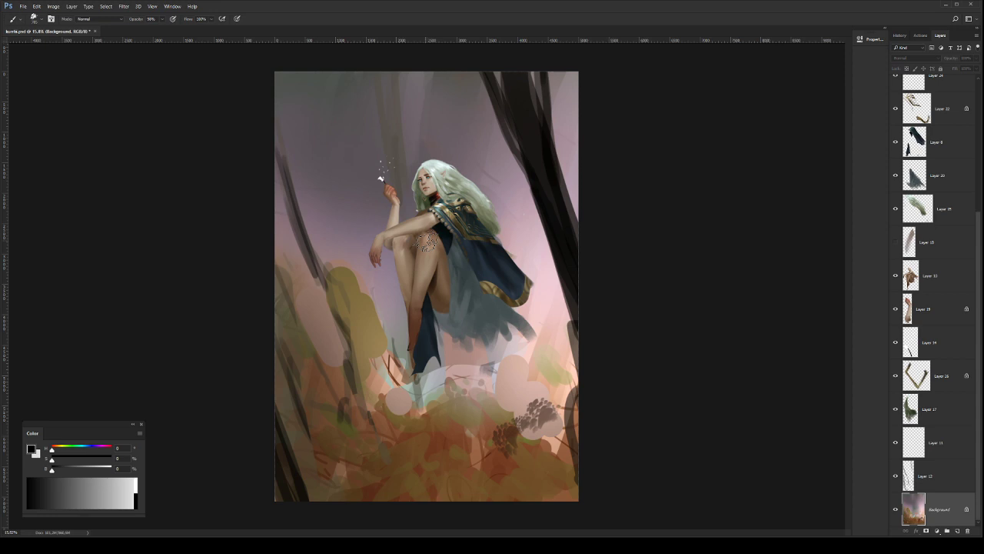
mouse_move(539, 410)
left_mouse_down()
mouse_move(551, 431)
mouse_move(537, 477)
mouse_move(555, 446)
mouse_move(552, 430)
mouse_move(506, 420)
mouse_move(473, 440)
mouse_move(499, 439)
mouse_move(503, 450)
mouse_move(539, 439)
mouse_move(557, 449)
mouse_move(541, 490)
mouse_move(516, 501)
mouse_move(555, 435)
mouse_move(537, 413)
mouse_move(437, 469)
mouse_move(454, 487)
left_mouse_up()
Step: Add lighter grey-brown foliage texture over the dark clusters and around the ground beside the feet using sampled colours
left_click(519, 414, "alt")
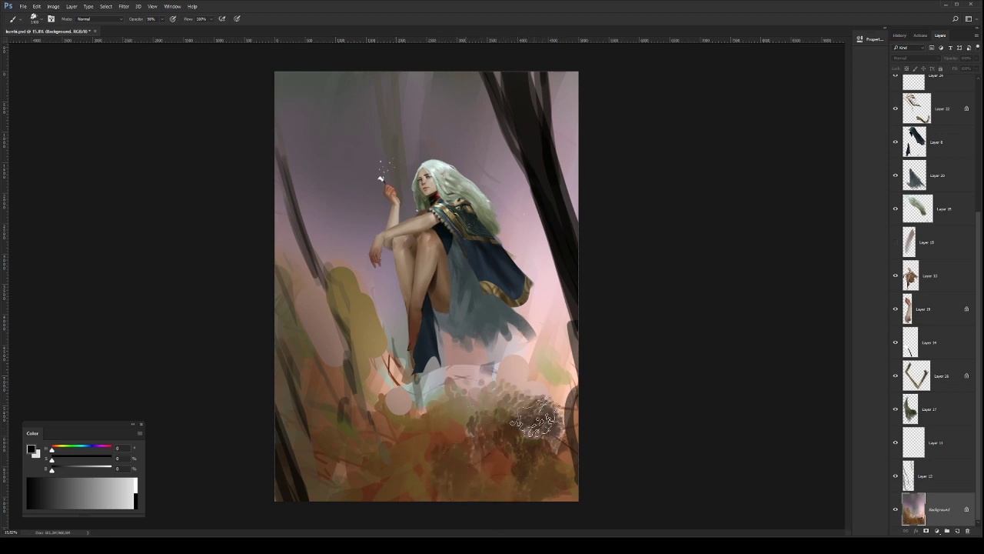
left_click(573, 403, "alt")
mouse_move(542, 417)
left_mouse_down()
mouse_move(540, 465)
mouse_move(493, 462)
mouse_move(447, 486)
left_mouse_up()
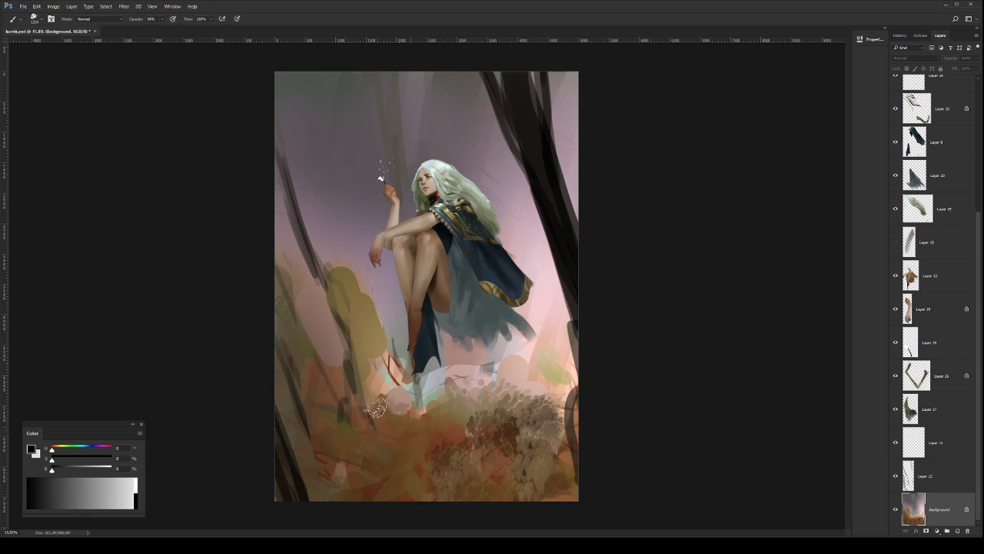
left_click(371, 459, "alt")
left_click_drag(368, 405, 354, 416)
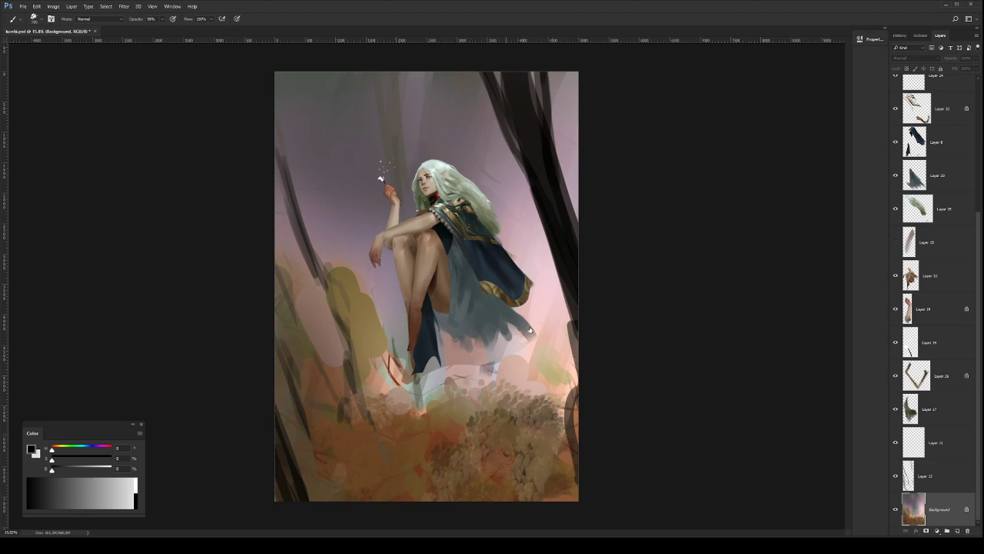
Step: Switch to a broader brush preset and smooth the upper part of the dark foliage with olive-brown ground strokes
key("period")
key("period")
mouse_move(492, 426)
left_mouse_down()
mouse_move(512, 415)
mouse_move(545, 439)
left_mouse_up()
left_click_drag(485, 414, 492, 415)
left_click(445, 430, "alt")
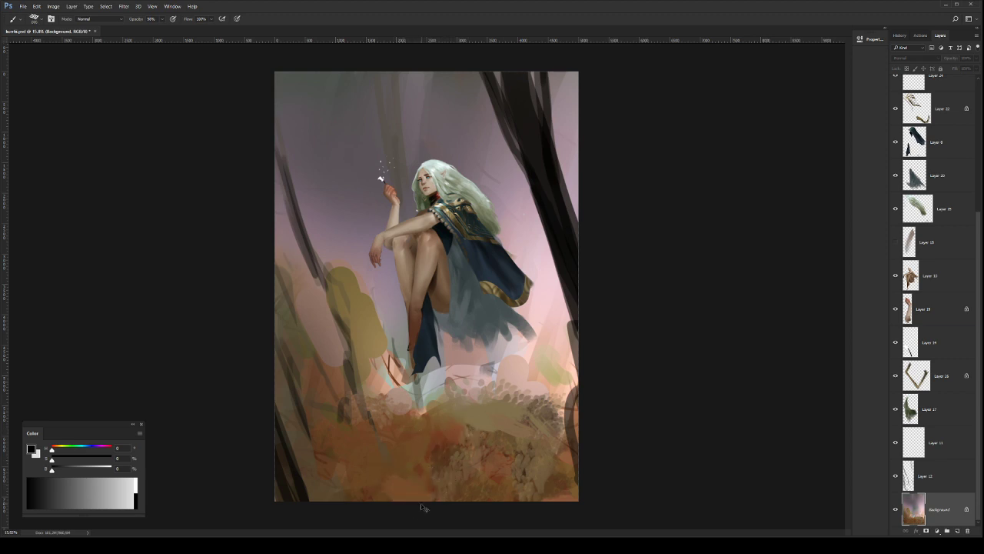
Step: Paint dark, angular strokes across the orange ground along the painting's lower edge using sampled colours
mouse_move(335, 484)
left_mouse_down()
mouse_move(428, 507)
mouse_move(384, 453)
mouse_move(361, 478)
mouse_move(443, 492)
mouse_move(424, 470)
mouse_move(457, 492)
mouse_move(422, 469)
left_mouse_up()
left_click(362, 494, "alt")
left_click(404, 463, "alt")
left_click(372, 462, "alt")
mouse_move(361, 469)
left_mouse_down()
mouse_move(398, 483)
mouse_move(398, 451)
left_mouse_up()
left_click(409, 499, "alt")
left_click(435, 495, "alt")
left_click_drag(411, 493, 473, 503)
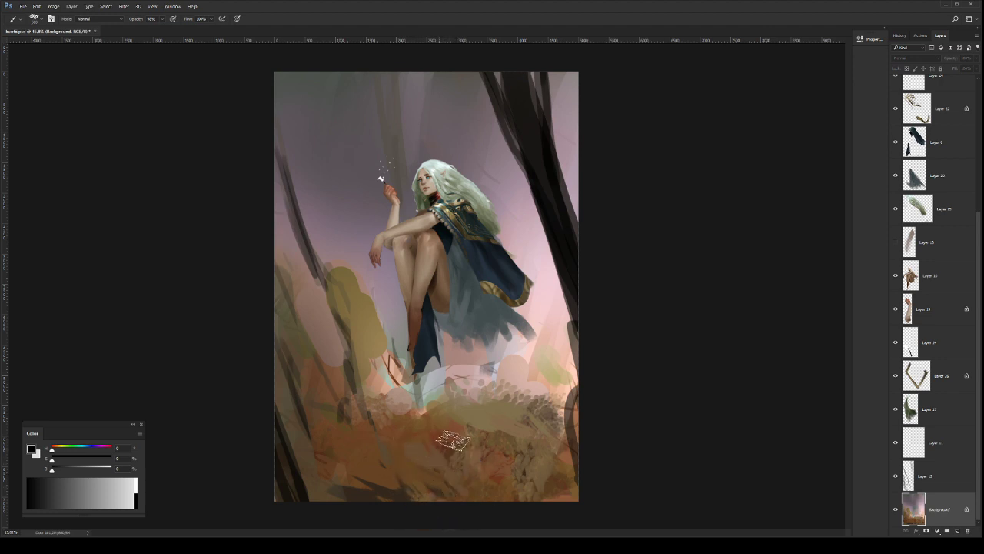
left_click(431, 388, "alt")
mouse_move(433, 391)
left_mouse_down()
mouse_move(442, 415)
mouse_move(455, 412)
left_mouse_up()
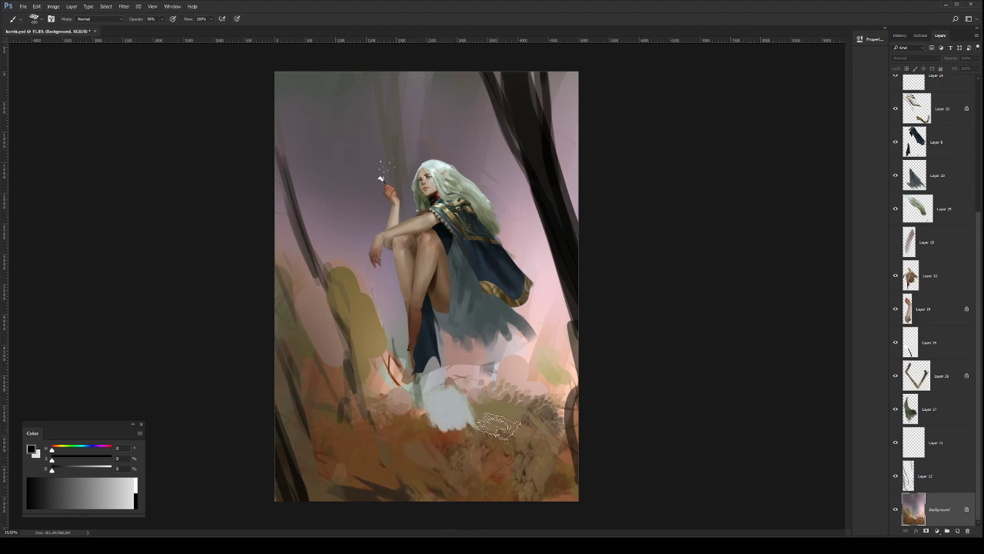
key("ctrl+z")
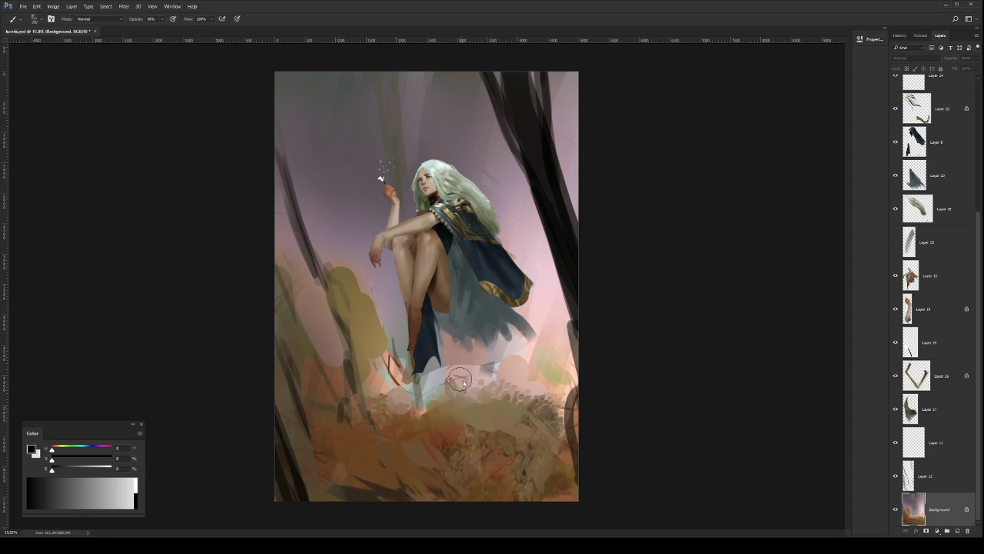
key("ctrl+z")
key("ctrl+z")
Step: Block in broad pale pink and tan patches over the ground below the feet and cape using sampled colours
mouse_move(477, 444)
left_mouse_down()
mouse_move(475, 397)
mouse_move(521, 436)
mouse_move(494, 394)
left_mouse_up()
left_click(521, 433, "alt")
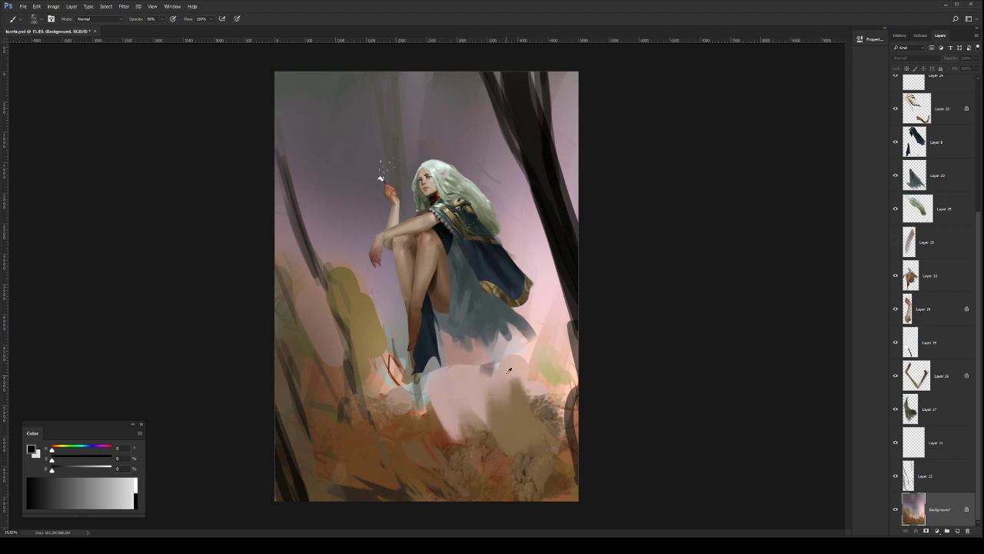
left_click(509, 370, "alt")
mouse_move(510, 359)
left_mouse_down()
mouse_move(551, 426)
mouse_move(549, 362)
mouse_move(547, 403)
left_mouse_up()
Step: Paint a pale yellow patch below the feet and cover the yellow-green bush beside the legs with light blue-grey strokes
mouse_move(442, 409)
left_mouse_down()
mouse_move(390, 350)
mouse_move(403, 402)
mouse_move(384, 340)
left_mouse_up()
left_click(393, 348, "alt")
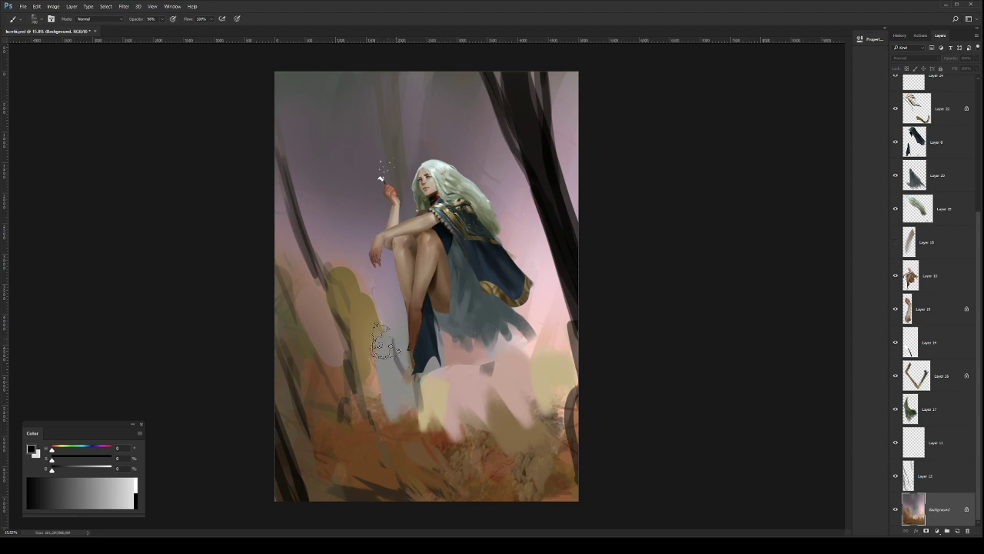
key("bracketright")
key("bracketright")
left_click_drag(366, 306, 391, 377)
Step: Cover the lower part of the pink and yellow patches with a band of tan ground strokes
mouse_move(444, 435)
left_mouse_down()
mouse_move(511, 402)
mouse_move(512, 374)
mouse_move(489, 421)
left_mouse_up()
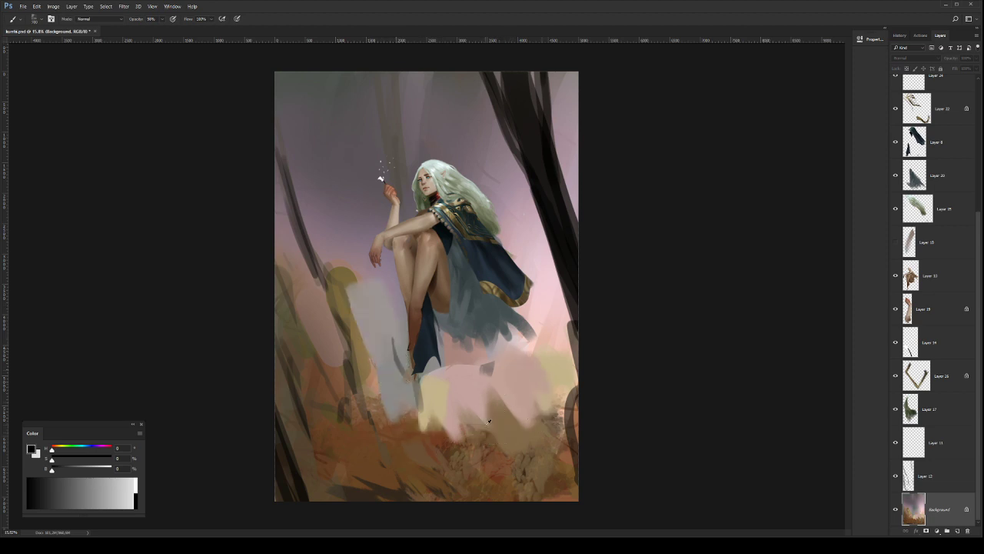
mouse_move(537, 387)
left_mouse_down()
mouse_move(517, 435)
mouse_move(495, 408)
mouse_move(472, 446)
mouse_move(436, 399)
mouse_move(442, 445)
mouse_move(496, 408)
left_mouse_up()
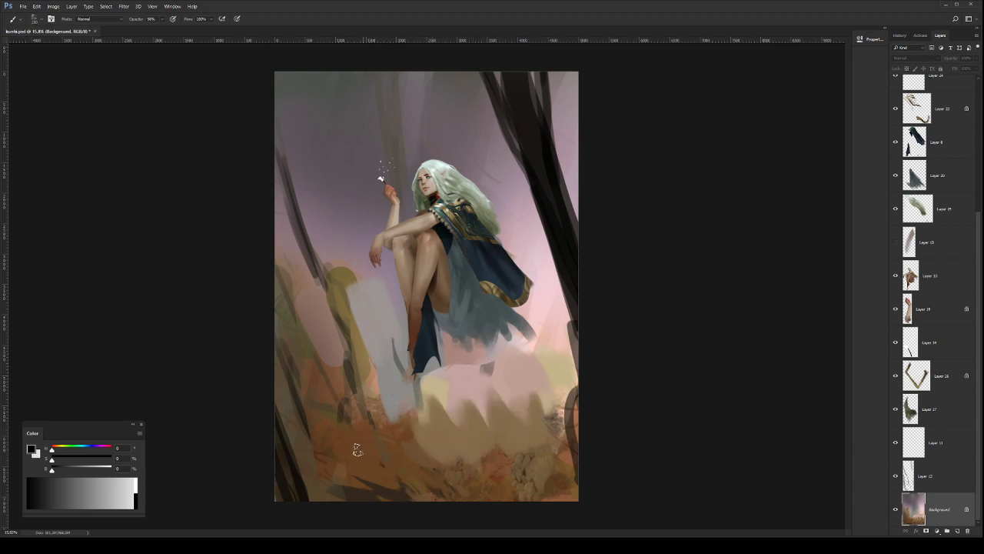
Step: Paint dark brown and rust strokes over the orange ground in the painting's lower left and along its lower edge
left_click_drag(360, 419, 363, 475)
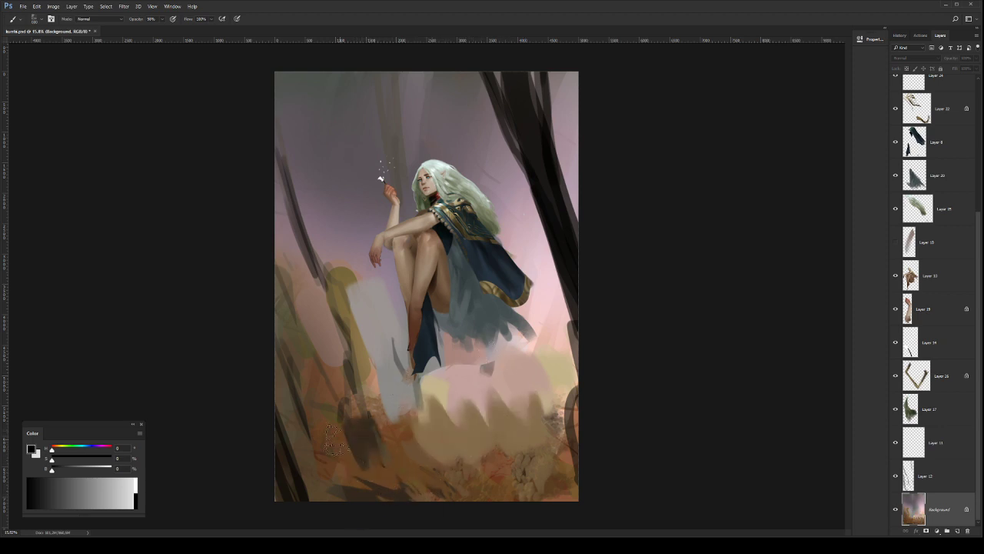
left_click_drag(344, 439, 333, 459)
left_click_drag(306, 426, 316, 455)
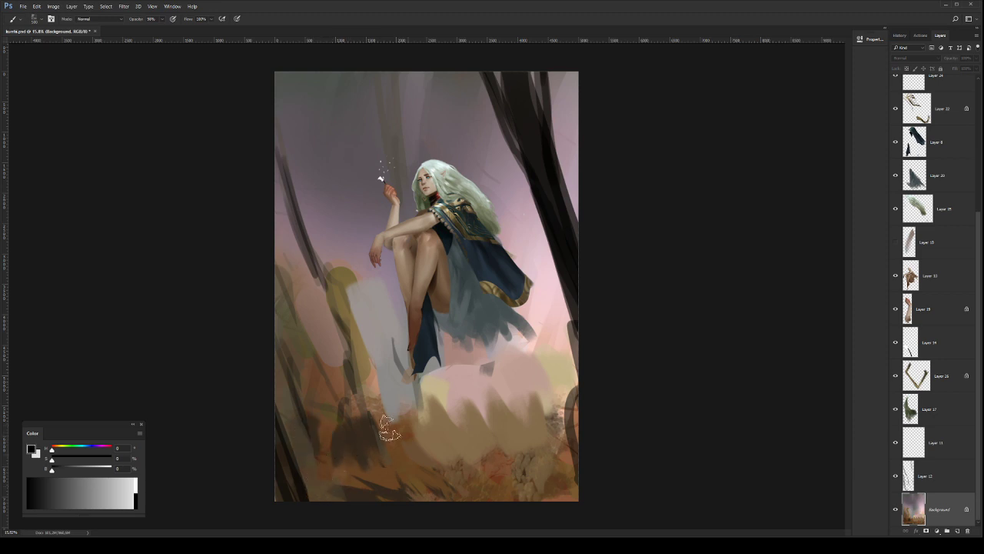
left_click_drag(302, 415, 312, 439)
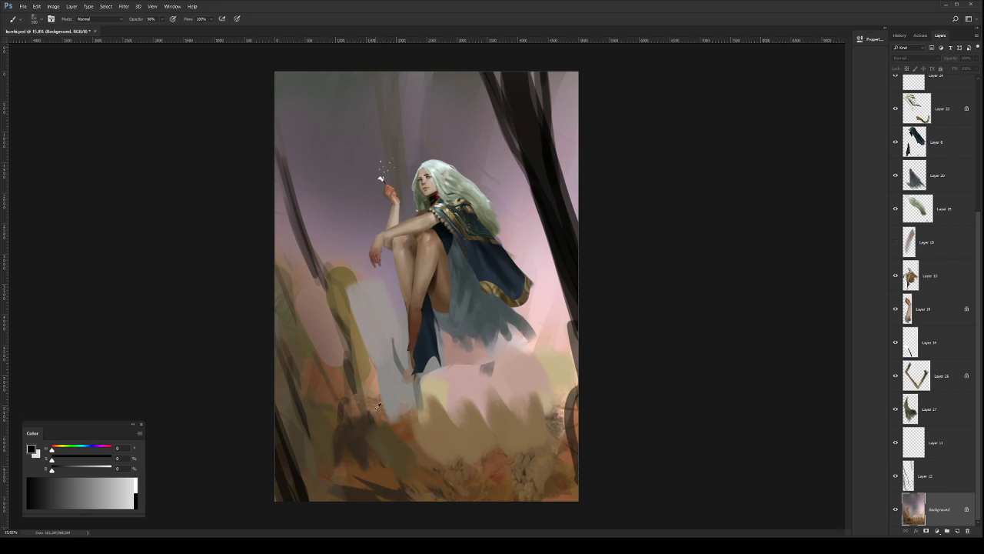
left_click_drag(456, 479, 470, 484)
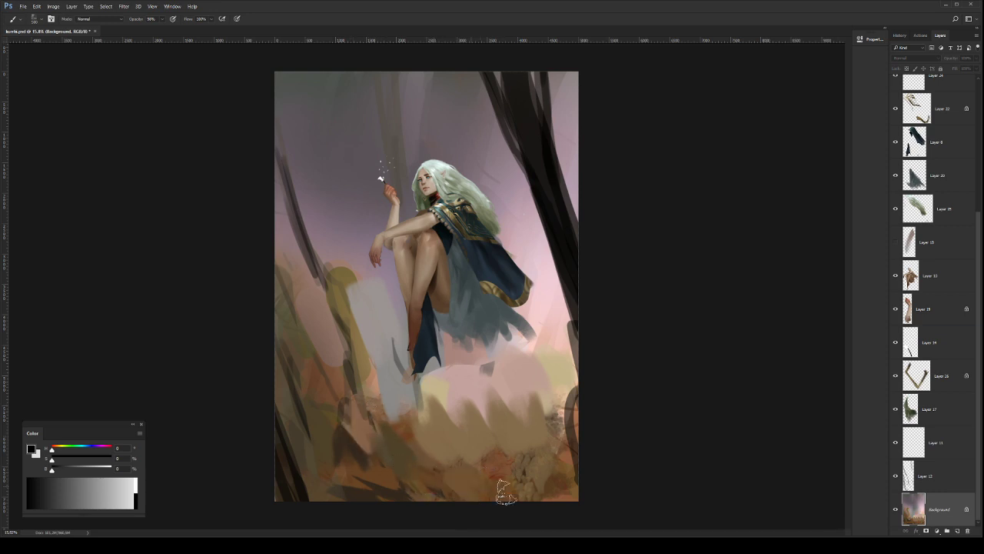
Step: Cover the rocky texture in the lower-right ground with brown and pale tan strokes using sampled colours
left_click(521, 413, "alt")
left_click_drag(532, 417, 567, 496)
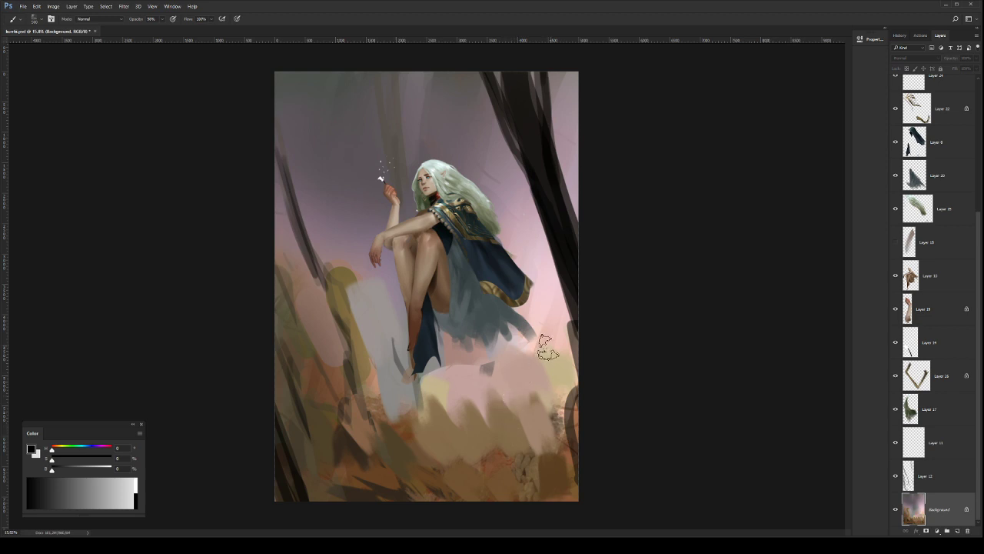
left_click(546, 397, "alt")
left_click_drag(544, 402, 554, 455)
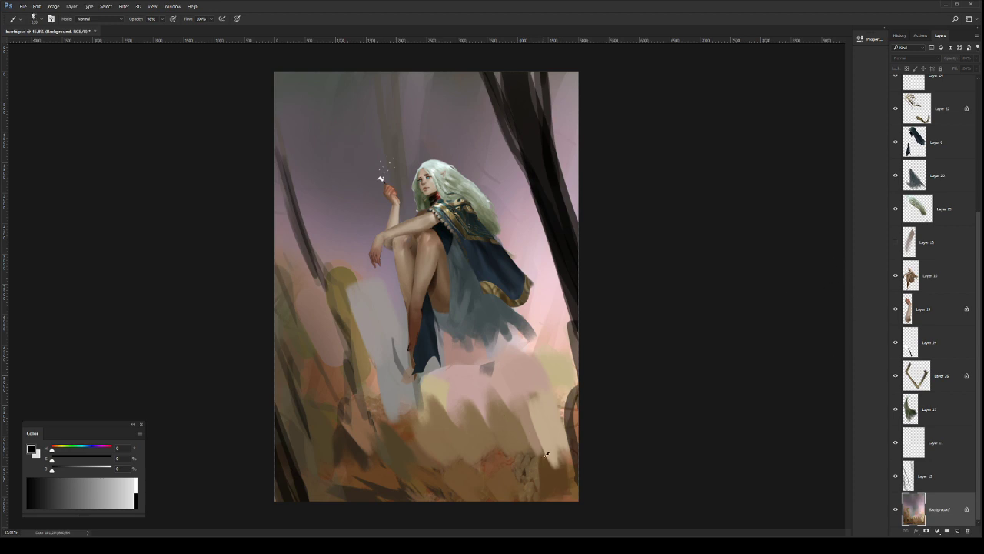
mouse_move(551, 466)
left_mouse_down()
mouse_move(572, 492)
mouse_move(550, 440)
mouse_move(576, 466)
left_mouse_up()
mouse_move(547, 422)
left_mouse_down()
mouse_move(579, 470)
mouse_move(532, 422)
mouse_move(567, 458)
mouse_move(563, 484)
left_mouse_up()
Step: Paint smaller diagonal tan and brown grass-like strokes across the lower-right ground with a reduced brush and sampled colours
left_click(545, 408, "alt")
key("[")
key("[")
left_click(550, 424, "alt")
left_click_drag(530, 455, 577, 501)
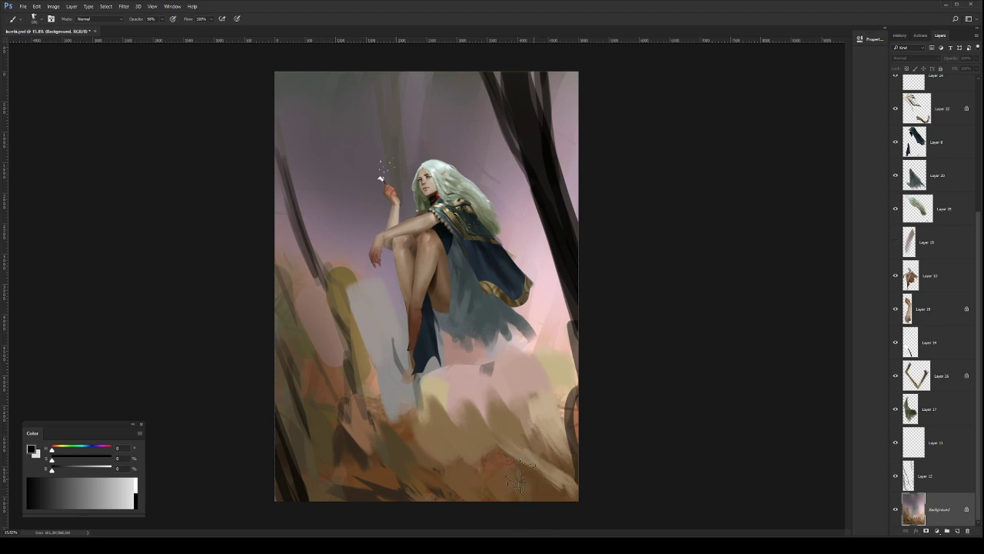
Step: Break up the tan band with textured strokes and soften the pink patches below the feet and cape into the background
left_click(461, 440, "alt")
mouse_move(437, 408)
left_mouse_down()
mouse_move(430, 428)
mouse_move(400, 415)
mouse_move(419, 433)
left_mouse_up()
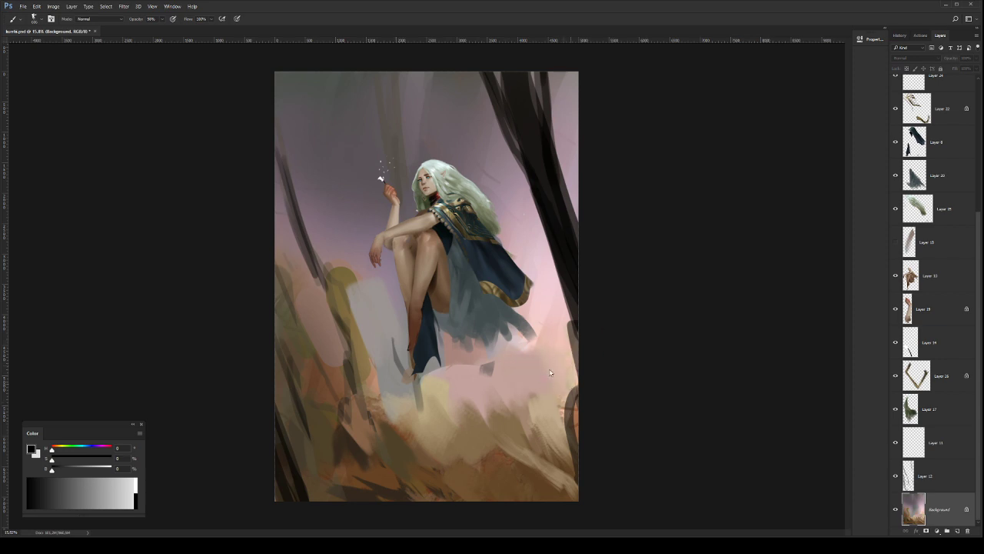
mouse_move(547, 363)
left_mouse_down()
mouse_move(519, 350)
mouse_move(531, 400)
mouse_move(498, 349)
left_mouse_up()
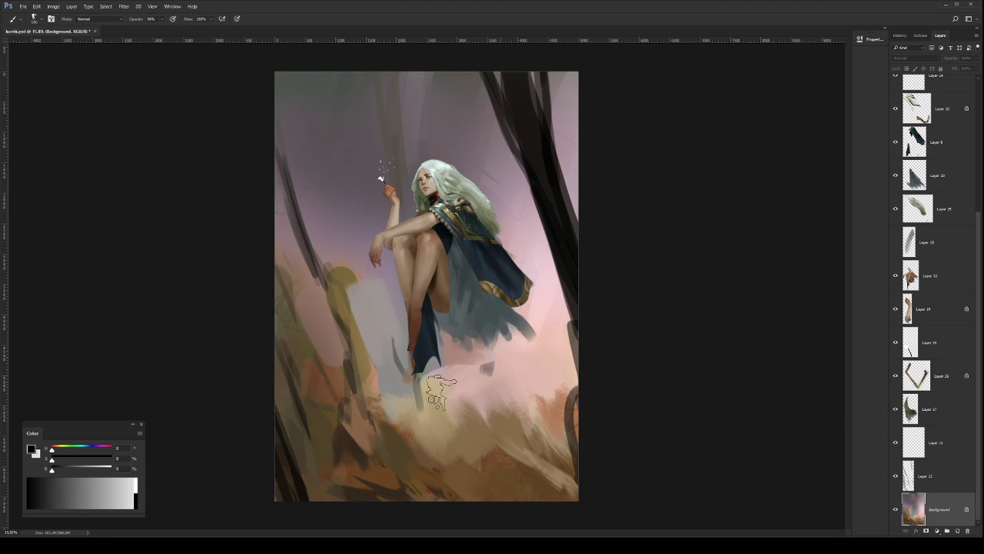
Step: Paint sampled olive strokes over the blue-grey patch beside the legs and down into the ground below it
left_click(344, 277, "alt")
mouse_move(357, 300)
left_mouse_down()
mouse_move(385, 415)
mouse_move(380, 449)
mouse_move(369, 422)
left_mouse_up()
key("bracketleft")
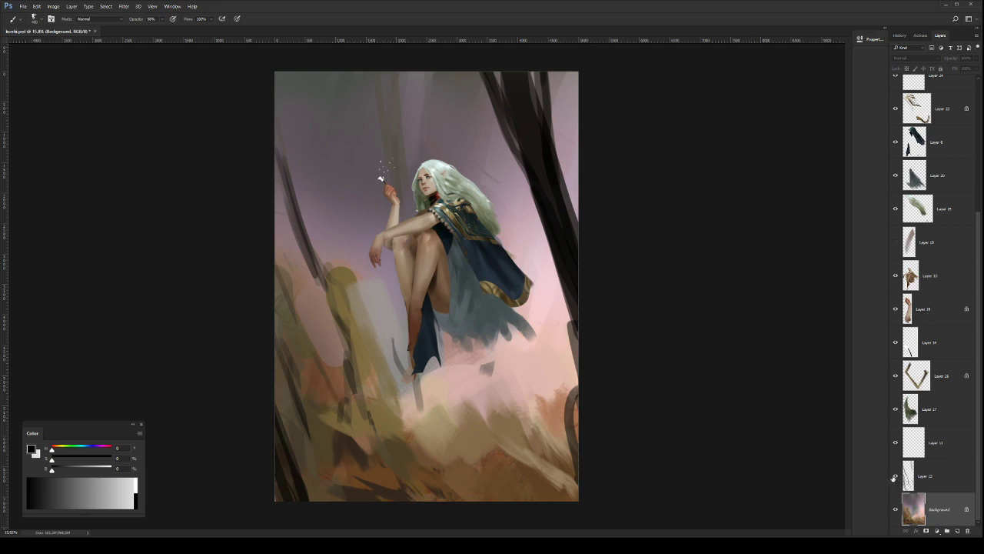
Step: Toggle the visibility of Layer 12 to check what the background tree trunks contribute to the painting
left_click(895, 477)
left_click(895, 477)
left_click(895, 477)
left_click(897, 479)
left_click(898, 481)
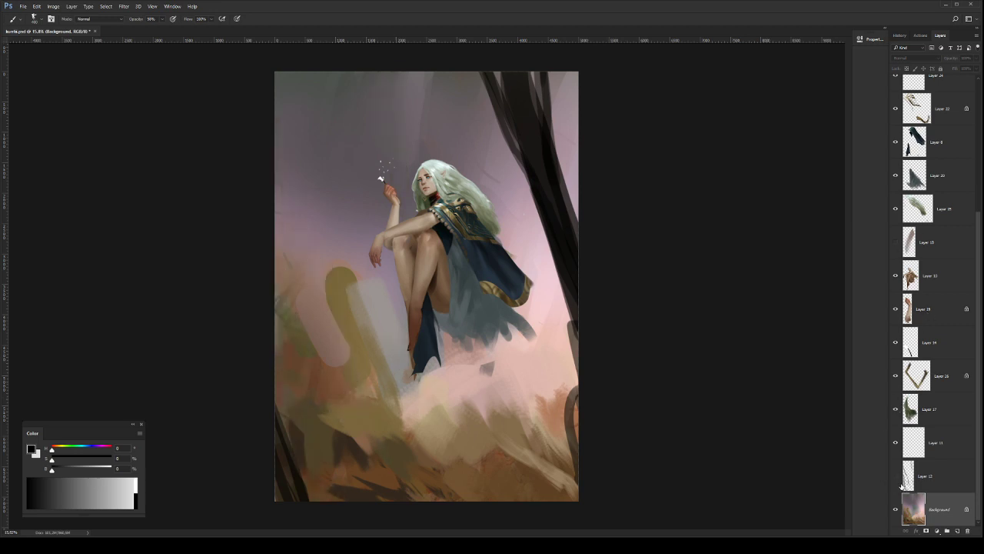
left_click(898, 480)
left_click(896, 478)
left_click(896, 482)
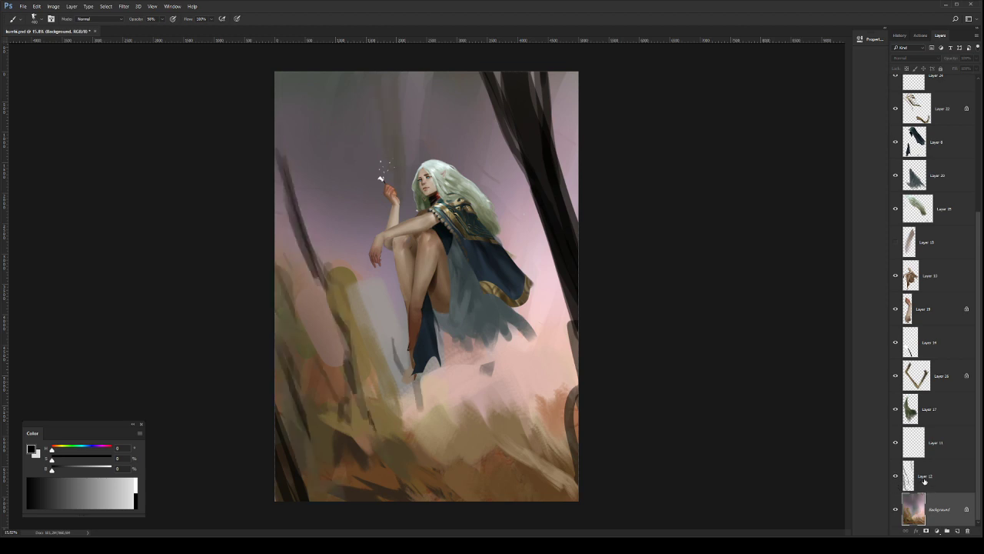
left_click(924, 481)
key("Delete")
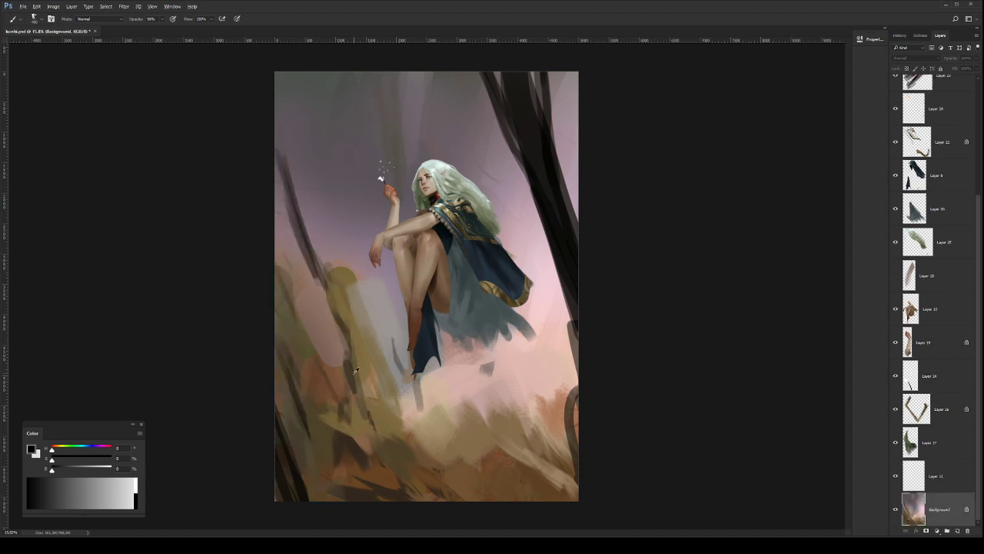
left_click(948, 482)
key("ctrl+z")
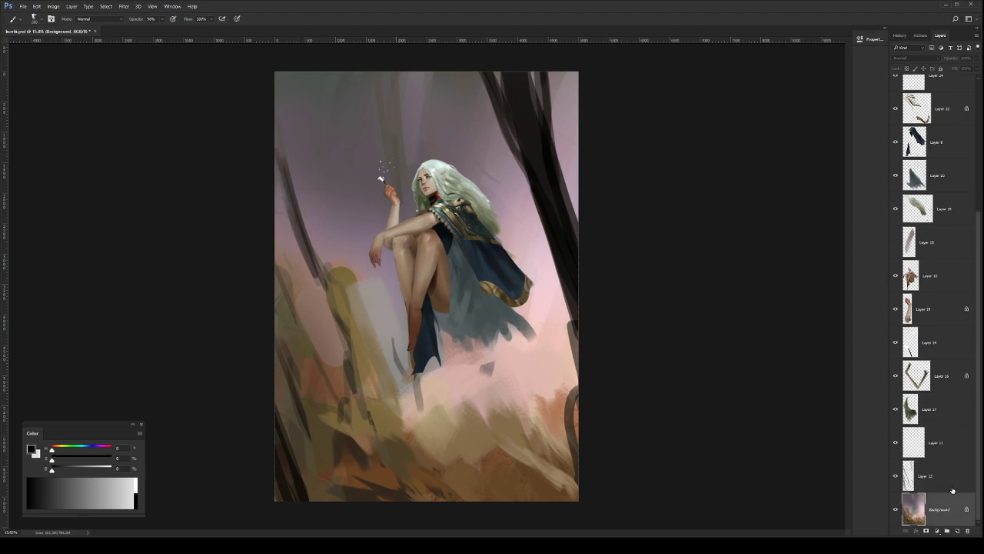
Step: On Layer 12, paint a thicker, longer dark grey-purple leaning trunk and slimmer trunks beside it on the painting's left
left_click(933, 486)
mouse_move(279, 161)
left_mouse_down()
mouse_move(303, 229)
mouse_move(273, 134)
mouse_move(319, 281)
left_mouse_up()
mouse_move(305, 241)
left_mouse_down()
mouse_move(323, 284)
mouse_move(303, 230)
mouse_move(318, 290)
mouse_move(356, 353)
mouse_move(319, 268)
mouse_move(361, 358)
mouse_move(376, 431)
left_mouse_up()
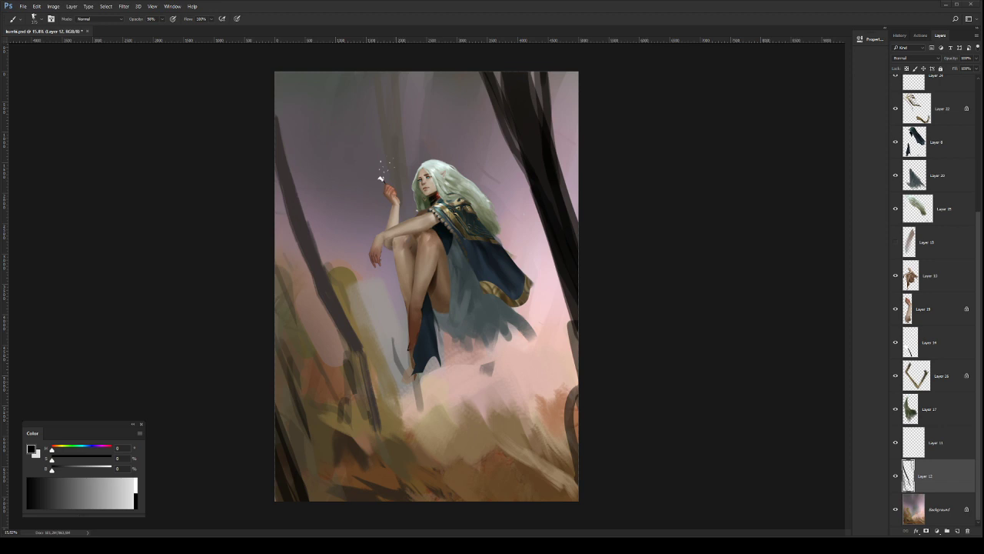
mouse_move(358, 369)
left_mouse_down()
mouse_move(369, 409)
mouse_move(352, 329)
mouse_move(368, 432)
mouse_move(350, 382)
mouse_move(347, 360)
mouse_move(370, 467)
mouse_move(360, 388)
mouse_move(392, 480)
mouse_move(292, 293)
mouse_move(316, 307)
mouse_move(284, 282)
mouse_move(300, 334)
left_mouse_up()
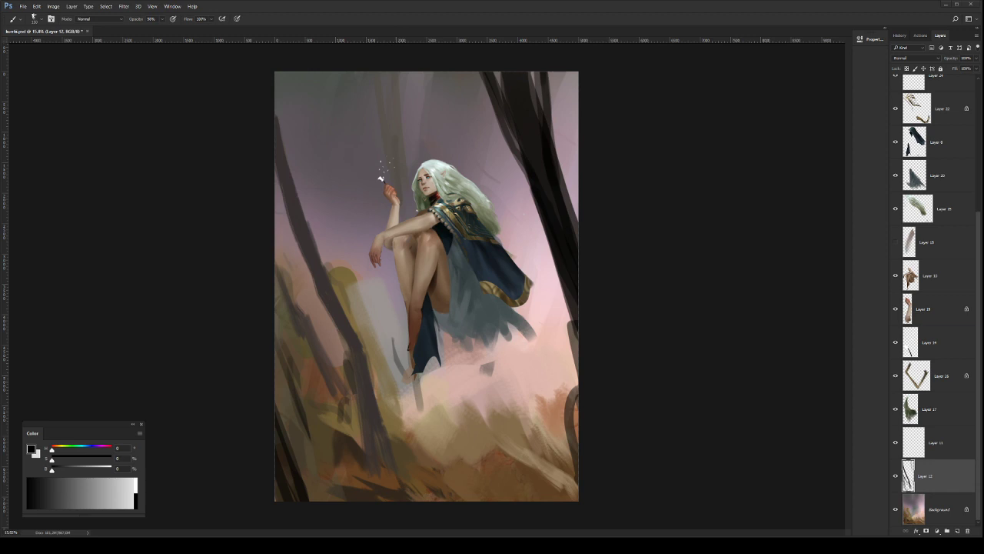
left_click_drag(369, 295, 353, 294)
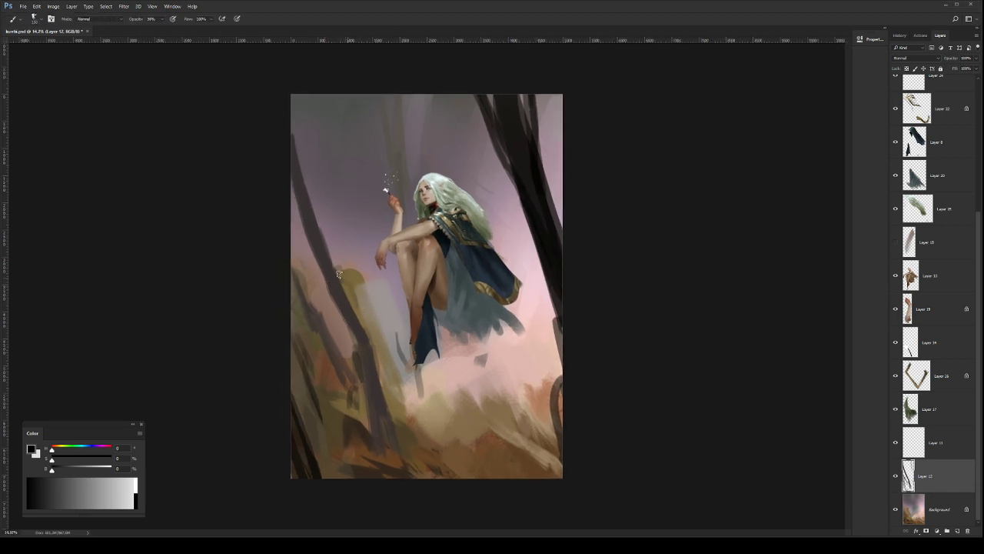
left_click_drag(293, 269, 301, 303)
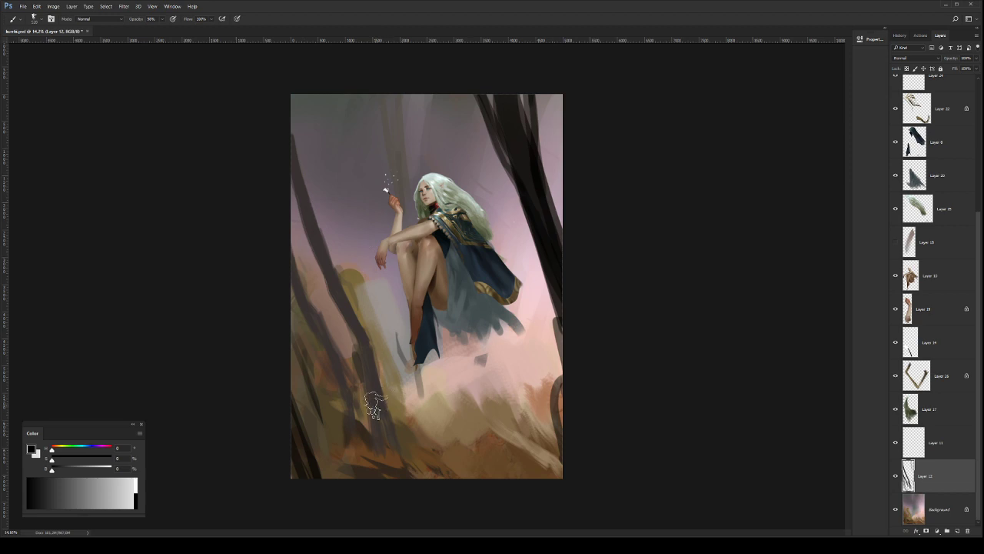
Step: Erase the lower ends of the left tree trunks where they meet the ground
key("e")
mouse_move(389, 419)
left_mouse_down()
mouse_move(361, 446)
mouse_move(347, 436)
mouse_move(388, 382)
mouse_move(373, 377)
mouse_move(351, 390)
mouse_move(387, 427)
mouse_move(380, 381)
left_mouse_up()
key("b")
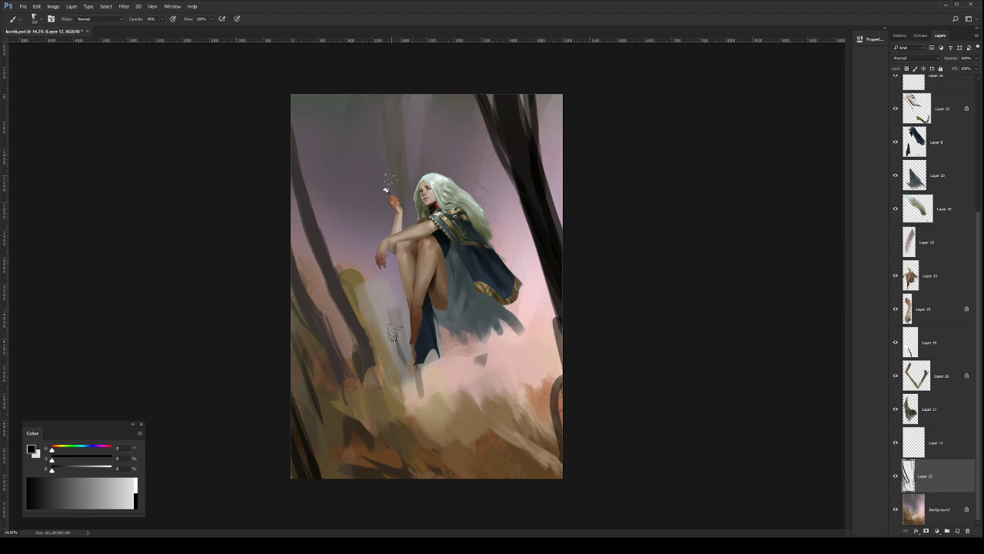
Step: Paint a slim grey trunk beside the lower legs, reducing the brush size for its finer strokes
key("[")
left_click_drag(397, 314, 415, 387)
key("[")
key("[")
key("[")
key("[")
key("[")
key("[")
key("[")
left_click_drag(395, 319, 415, 385)
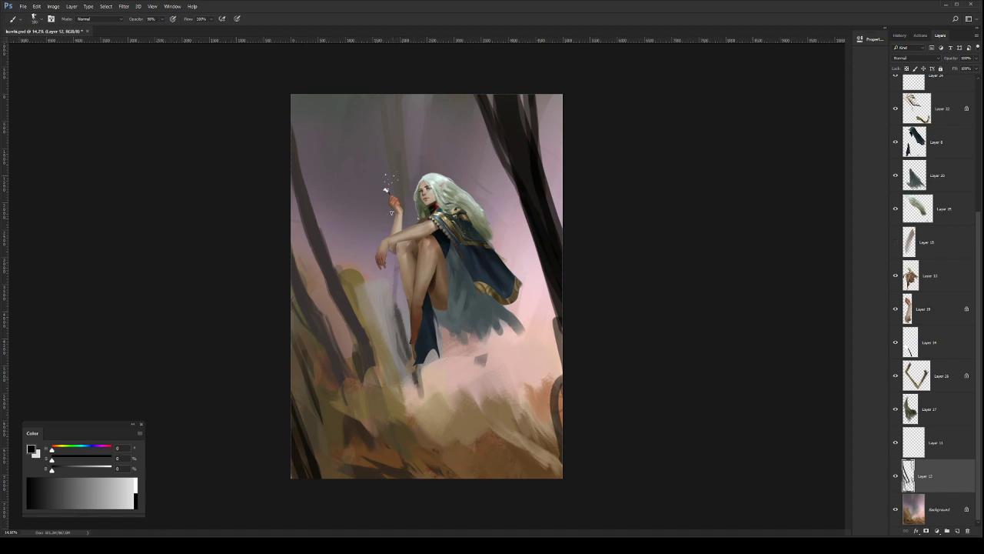
Step: Add thin diagonal and upright branches between the left trunk and the hand, plus slim leaning trunks below the cape
left_click_drag(308, 190, 397, 297)
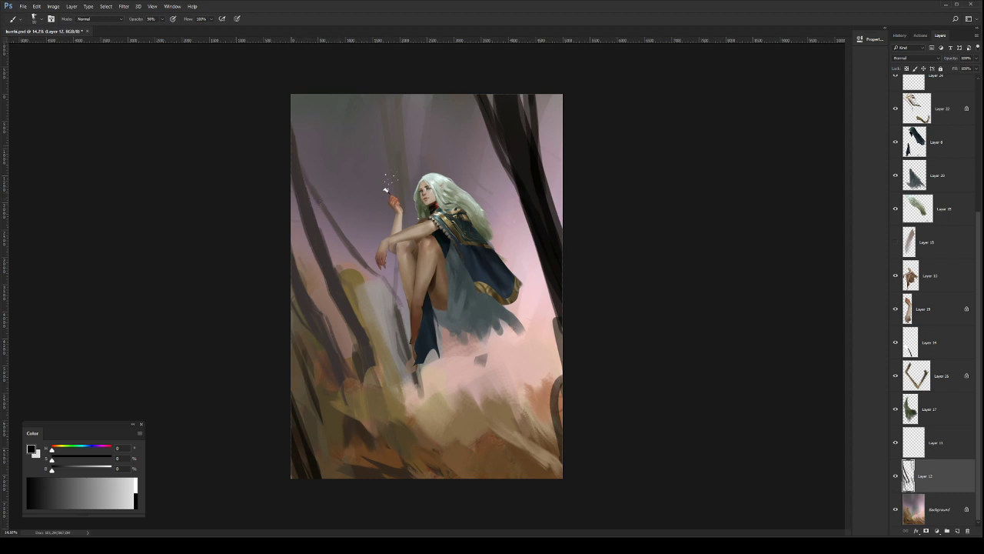
left_click(333, 281, "alt")
left_click_drag(339, 131, 367, 250)
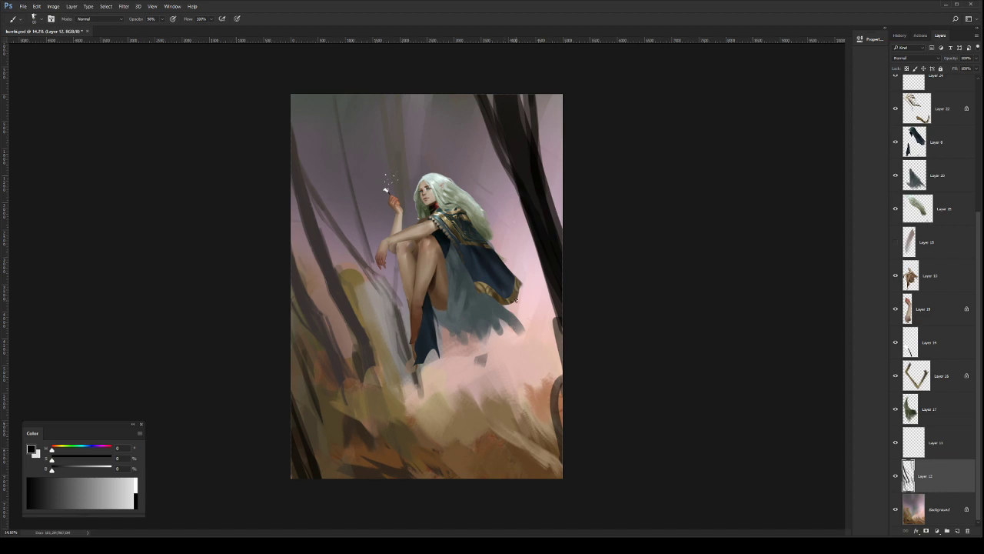
left_click_drag(517, 309, 532, 355)
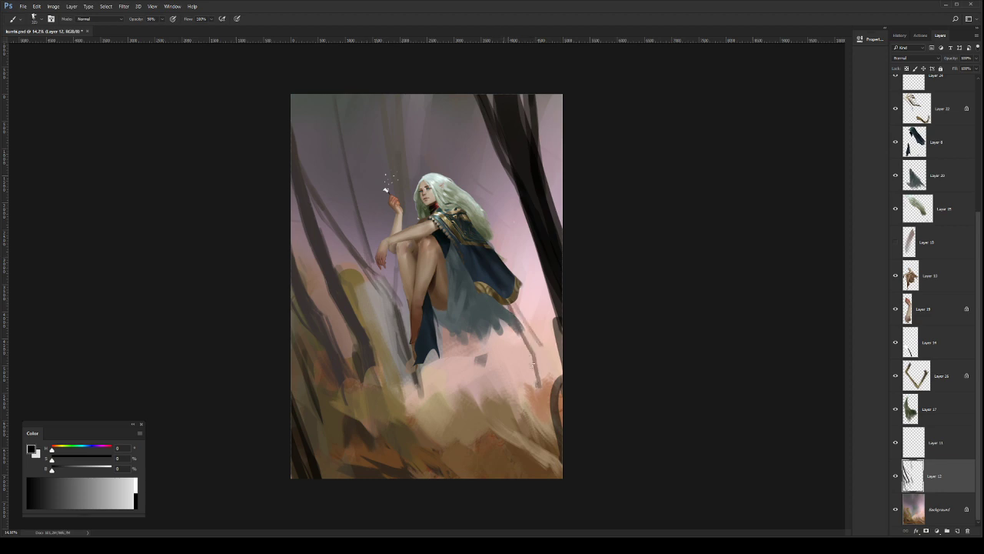
left_click_drag(512, 302, 538, 368)
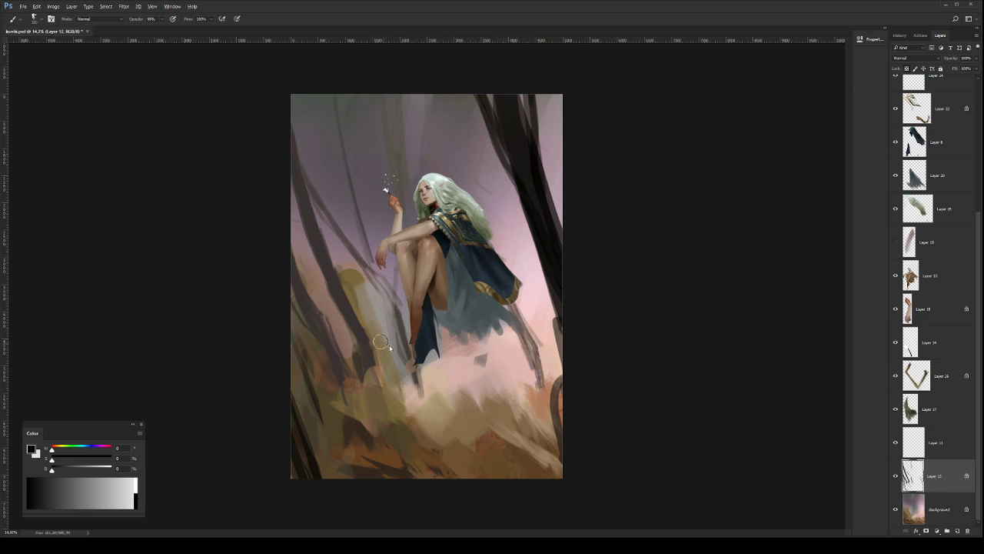
Step: Shade the left trunks on Layer 12 with transparency locked, adding pale warm tones near their bases and darker upper sections
mouse_move(375, 360)
left_mouse_down()
mouse_move(361, 324)
mouse_move(352, 360)
mouse_move(344, 315)
mouse_move(330, 325)
mouse_move(337, 349)
mouse_move(308, 310)
mouse_move(339, 350)
mouse_move(327, 326)
mouse_move(359, 326)
mouse_move(353, 309)
mouse_move(344, 325)
mouse_move(344, 313)
mouse_move(356, 330)
left_mouse_up()
left_click(336, 279, "alt")
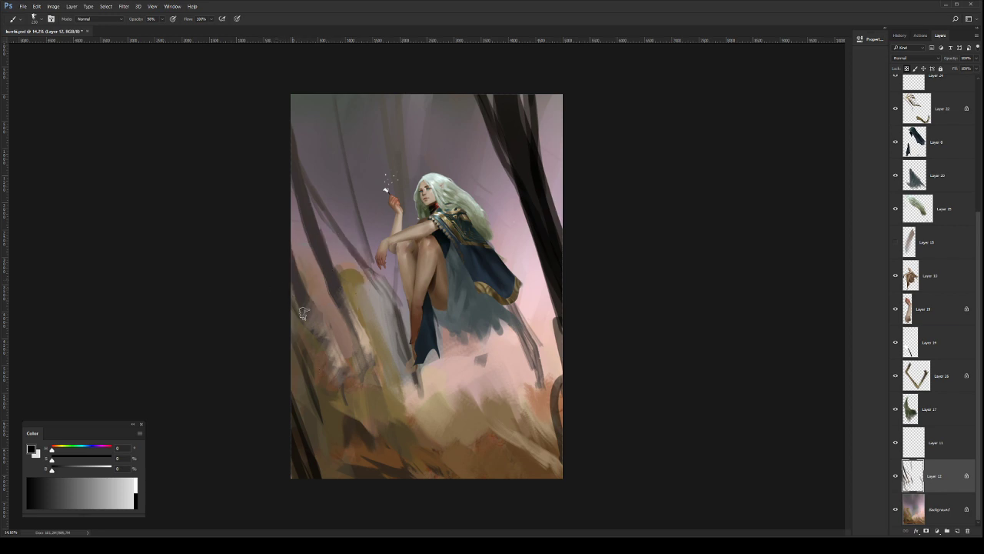
left_click_drag(304, 313, 351, 393)
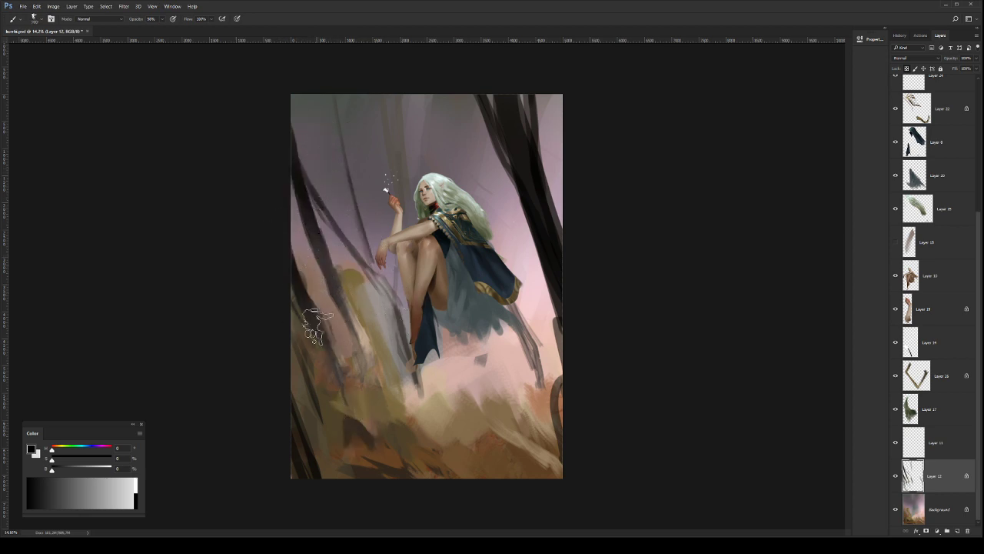
Step: Duplicate Layer 13, which holds the dark foreground trees, five times to make them more opaque
scroll(965, 200, "up", 5)
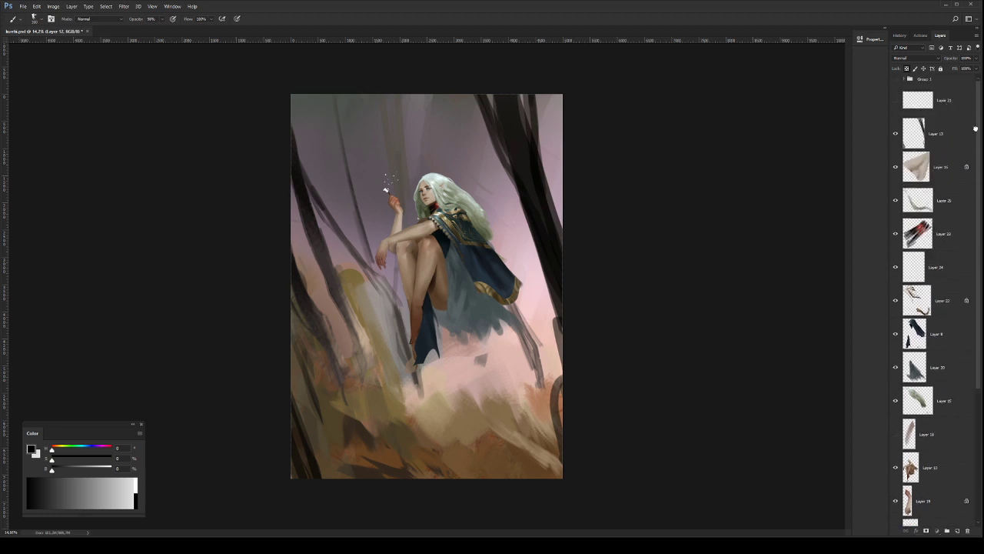
left_click(944, 146)
left_click(895, 134)
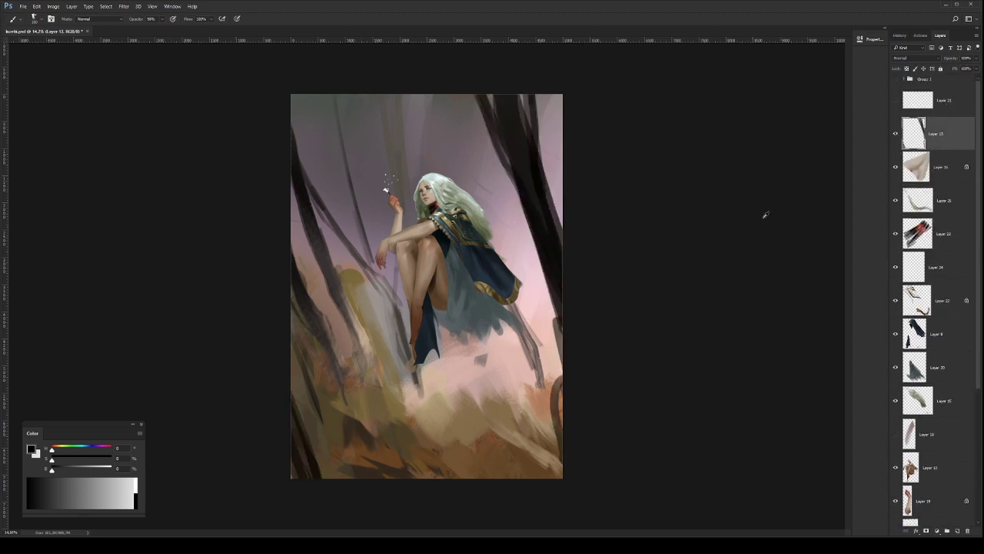
key("ctrl+j")
key("ctrl+j")
key("ctrl+j")
key("ctrl+j")
key("ctrl+j")
key("ctrl+j")
key("ctrl+j")
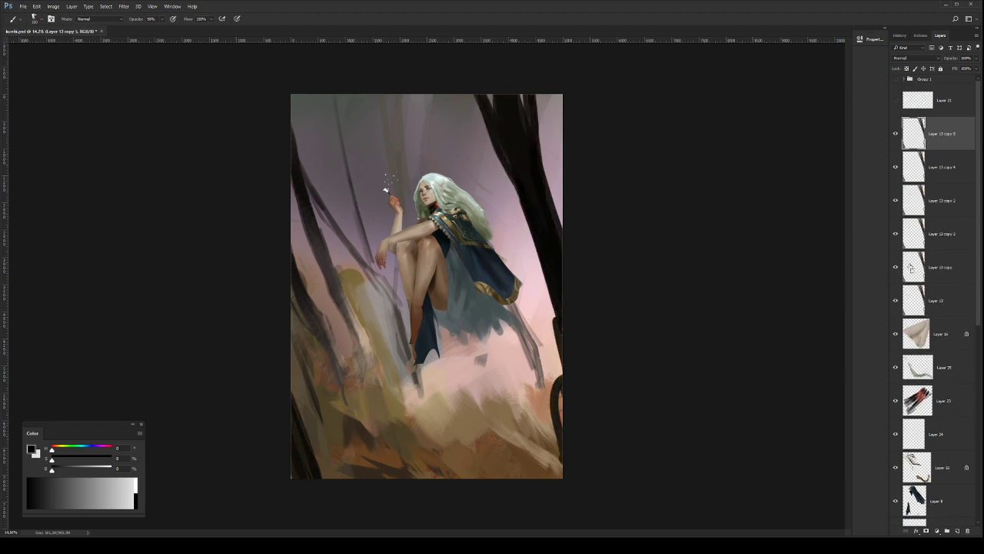
Step: Merge the stacked copies of Layer 13 back into a single layer
key("Delete")
key("Delete")
key("Delete")
key("Delete")
key("Delete")
key("Delete")
key("Delete")
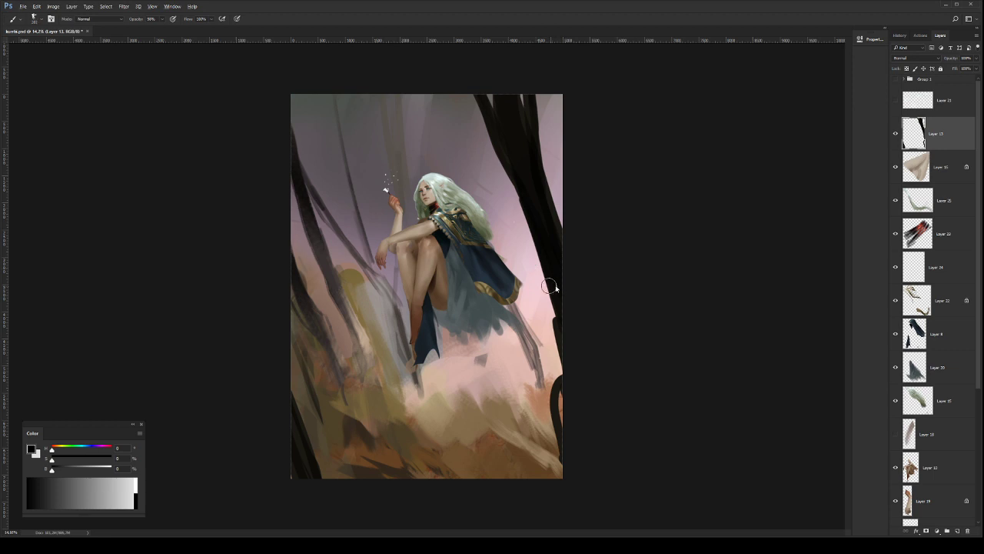
Step: Thicken the lower part of the dark right-hand tree and fill the dark loop beneath it along the canvas edge
key("[")
left_click_drag(551, 289, 574, 461)
left_click_drag(555, 404, 566, 449)
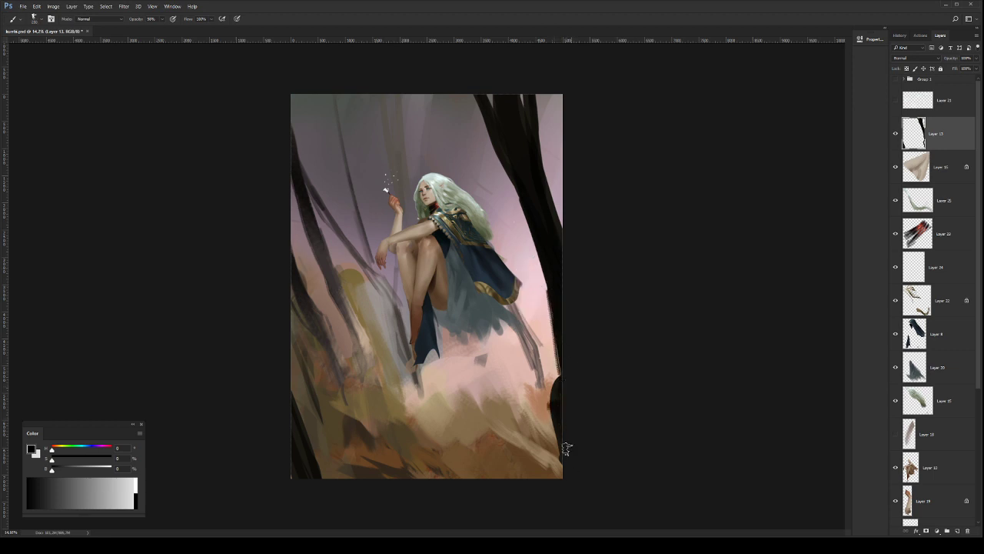
Step: Paint a near-black sloping foreground mass across the painting's lower-left corner using the sampled trunk colour
left_click(302, 449, "alt")
left_click_drag(303, 451, 315, 478)
mouse_move(302, 421)
left_mouse_down()
mouse_move(330, 478)
mouse_move(296, 397)
left_mouse_up()
key(".")
mouse_move(295, 396)
left_mouse_down()
mouse_move(341, 453)
mouse_move(408, 479)
left_mouse_up()
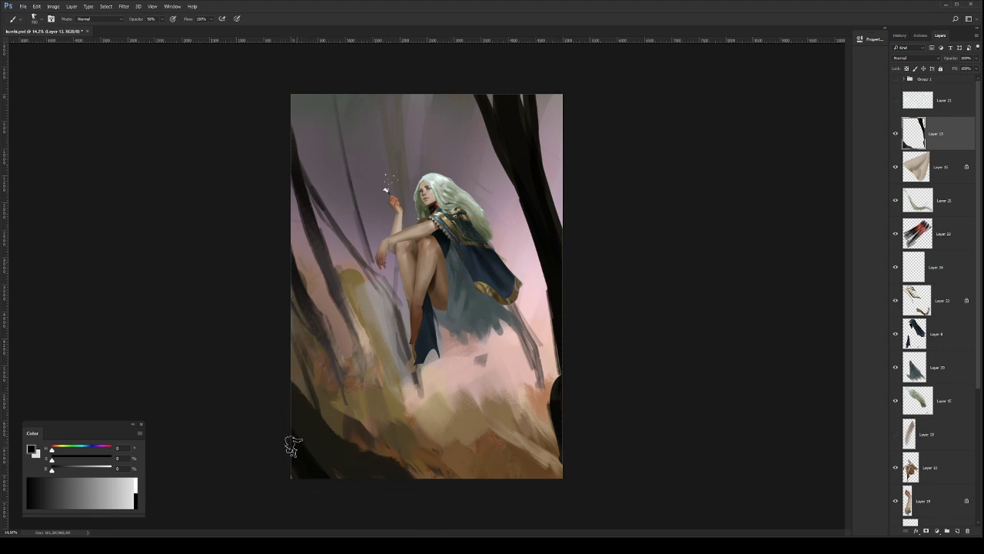
left_click_drag(299, 414, 362, 461)
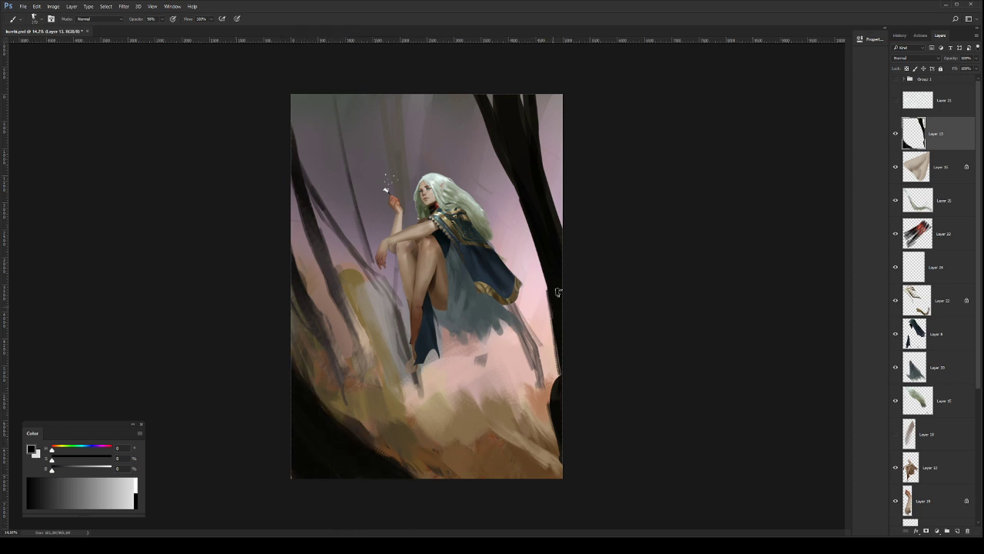
Step: Add dark branches to the right-hand tree and, with Layer 13's transparency locked, brush dim brown tones into the lower-left mass
left_click_drag(492, 129, 466, 98)
left_click_drag(544, 196, 560, 217)
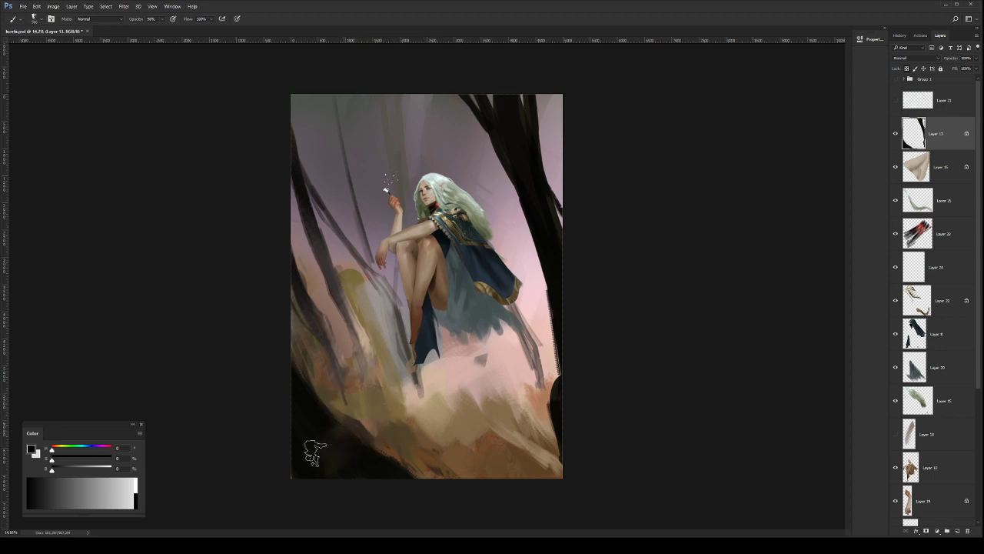
left_click_drag(313, 423, 307, 406)
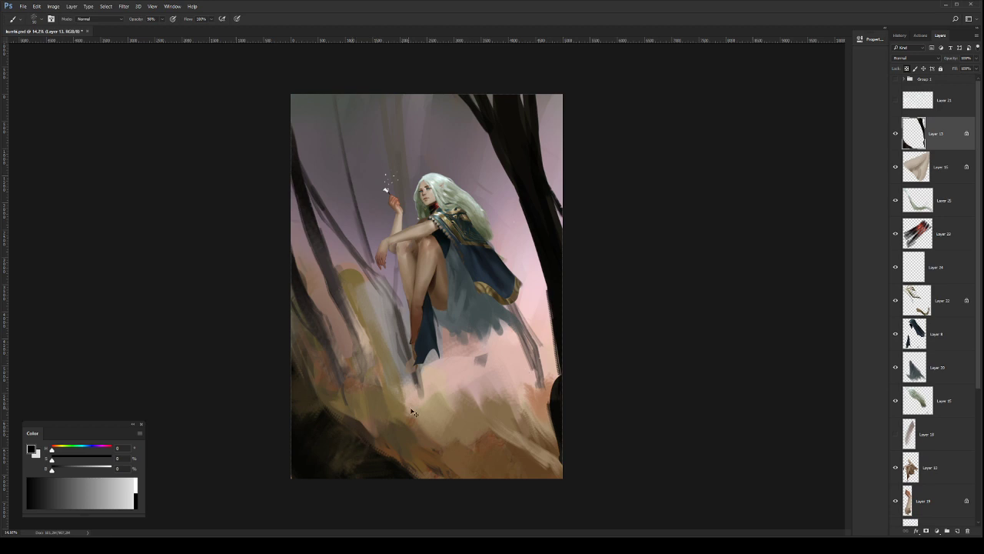
Step: Refine the sloping upper edge of the dark lower-left foreground mass using a freehand selection, with Layer 13's transparency locked again for painting
key("l")
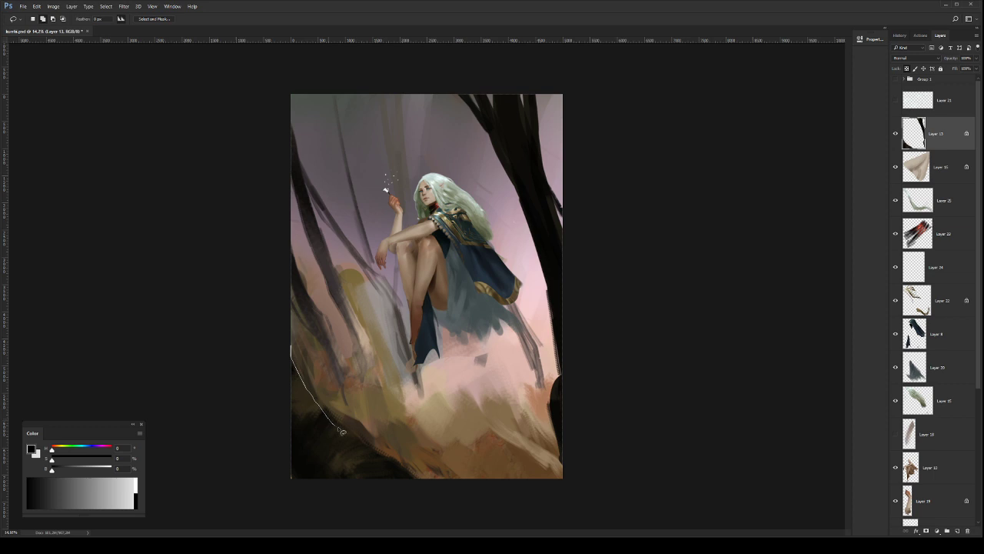
mouse_move(370, 452)
left_mouse_down()
mouse_move(424, 484)
mouse_move(297, 314)
left_mouse_up()
key("ctrl+d")
key("b")
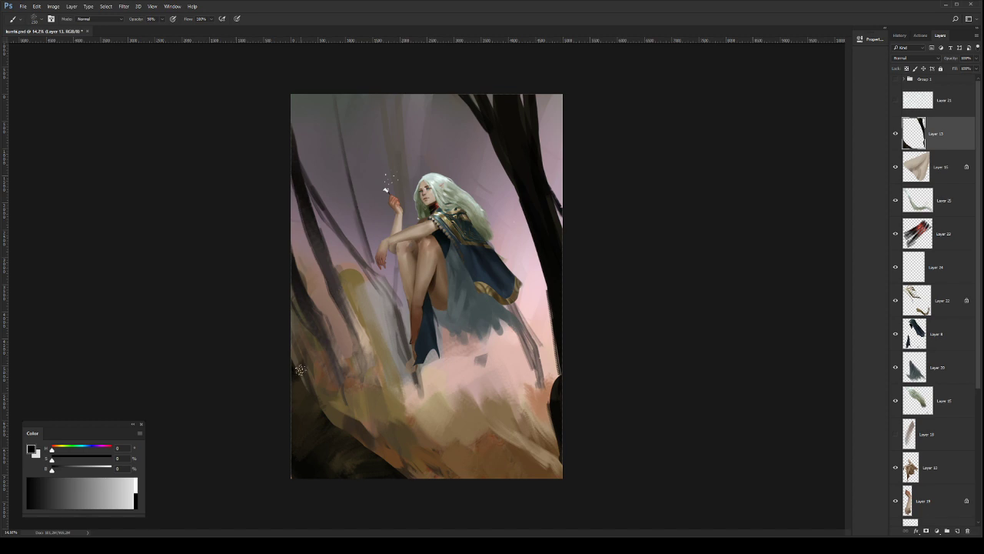
key("ctrl+z")
key("slash")
Step: Brush a sampled dark tone over the lower-left mass and clean up its contour with a freehand selection and the Eraser
left_click(295, 374, "alt")
key("bracketright")
key("bracketright")
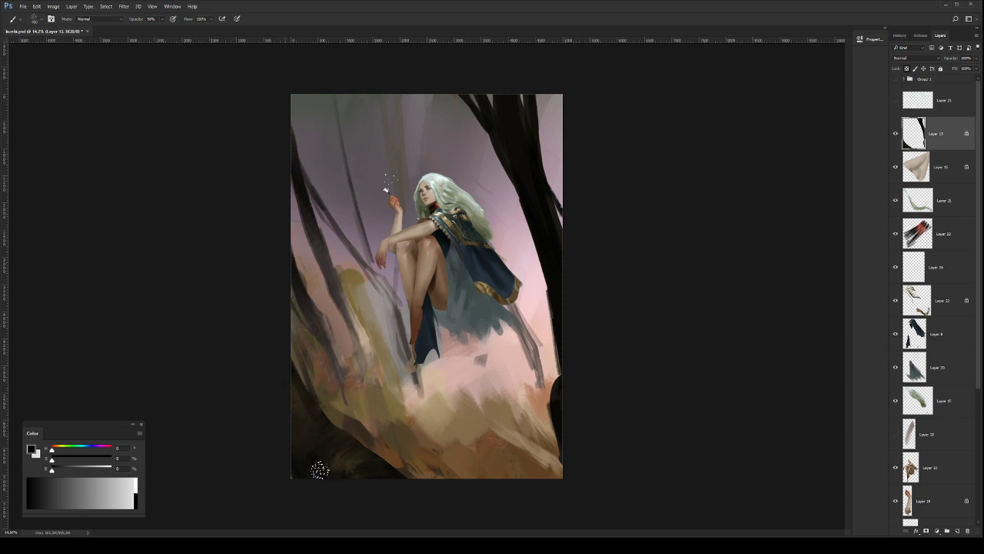
left_click_drag(320, 469, 297, 448)
key("l")
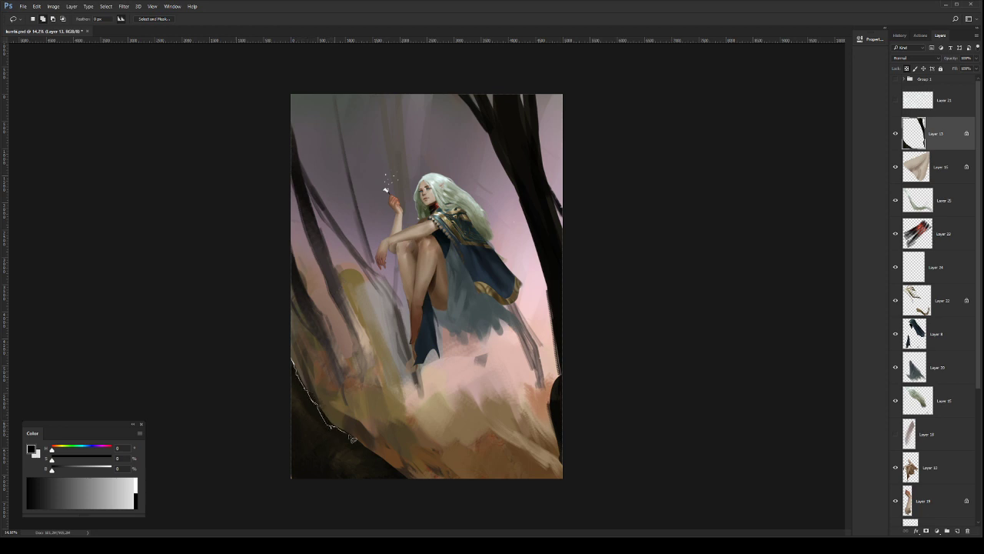
key("e")
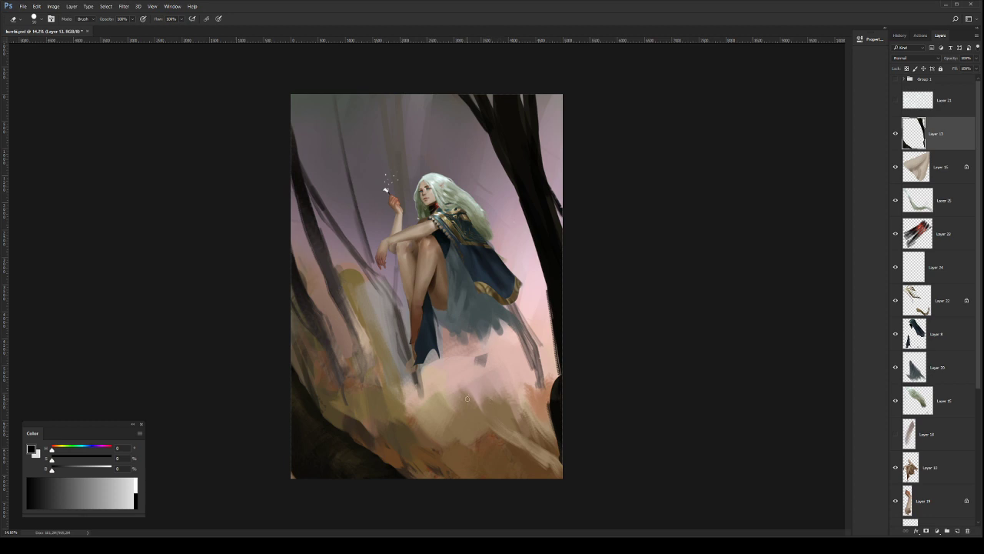
key("b")
key("slash")
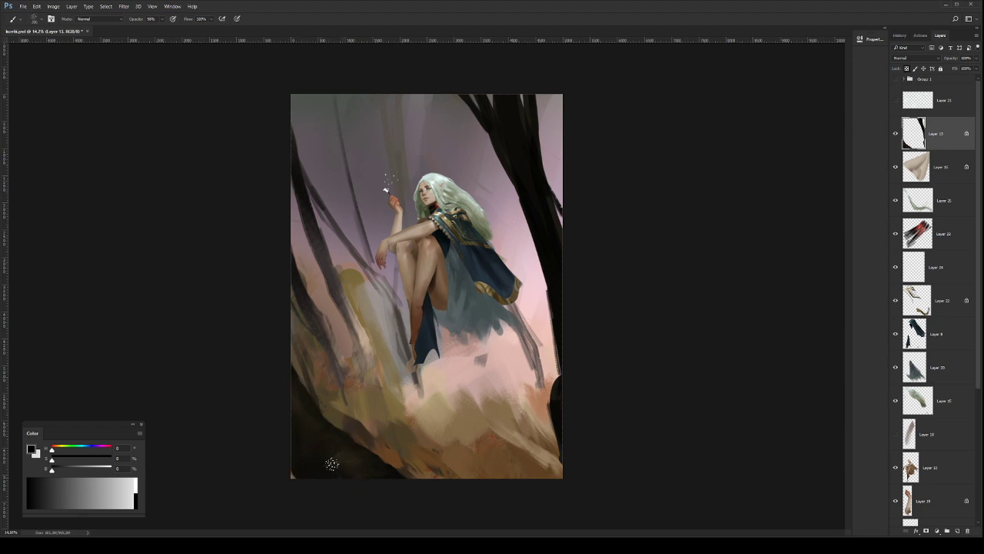
Step: Enlarge the brush and model the lower-left mass with dim brown tones sampled from it
key("bracketright")
key("bracketright")
key("bracketright")
key("bracketright")
key("bracketright")
key("bracketleft")
key("bracketleft")
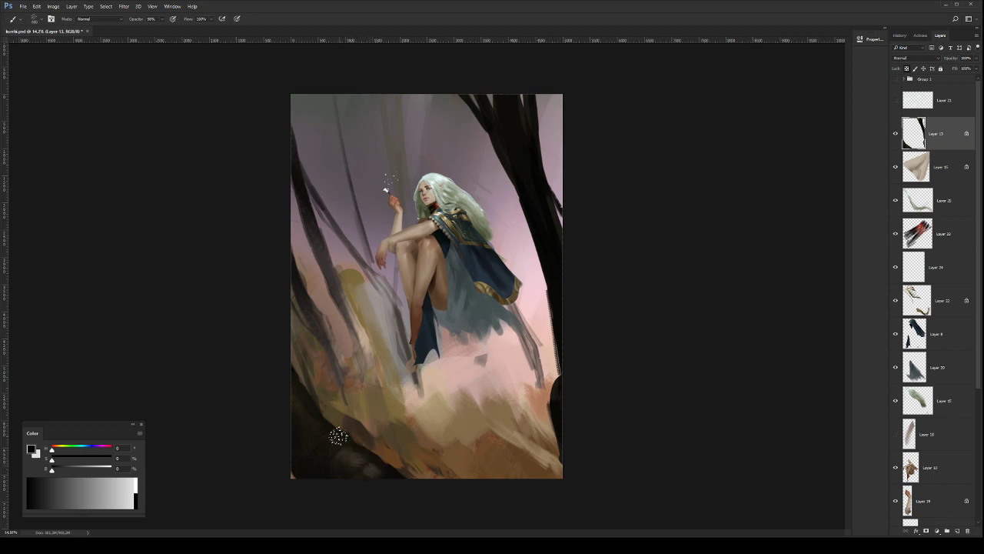
left_click(358, 452, "alt")
left_click(352, 460, "alt")
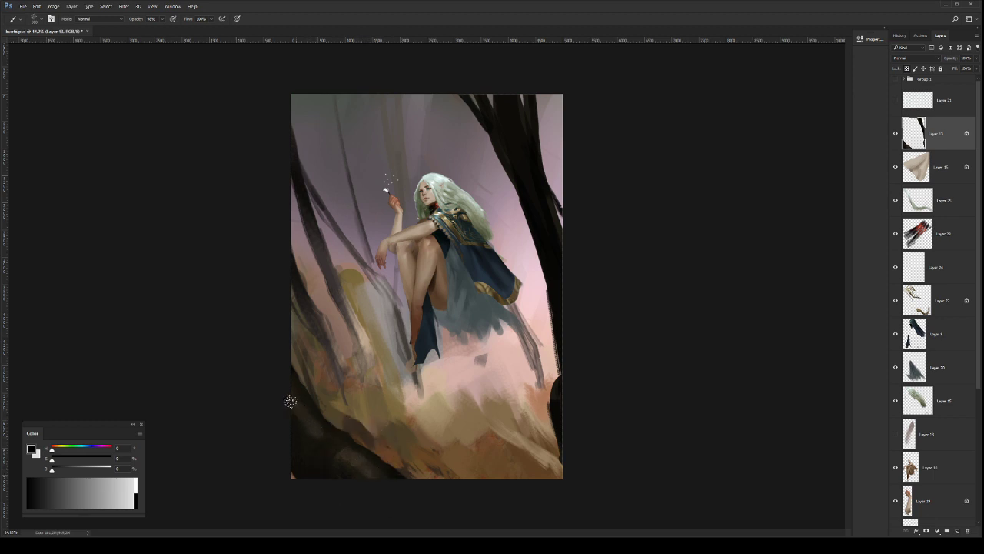
left_click(297, 423, "alt")
Step: Blend warm brown over the lower-left mass with a large soft brush, undoing the strokes that do not fit
left_click_drag(280, 444, 339, 516)
key("ctrl+alt+z")
left_click_drag(291, 455, 297, 463)
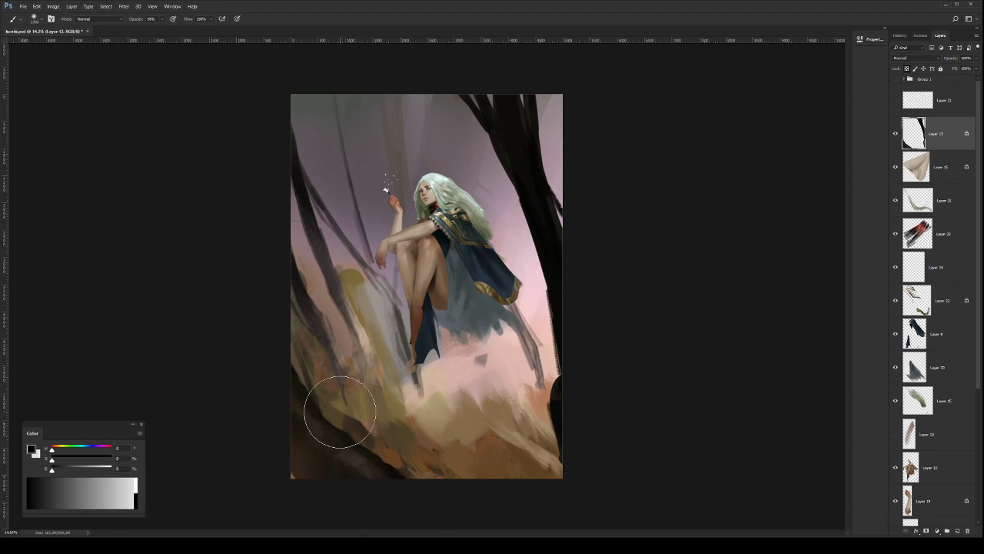
key("bracketleft")
key("bracketleft")
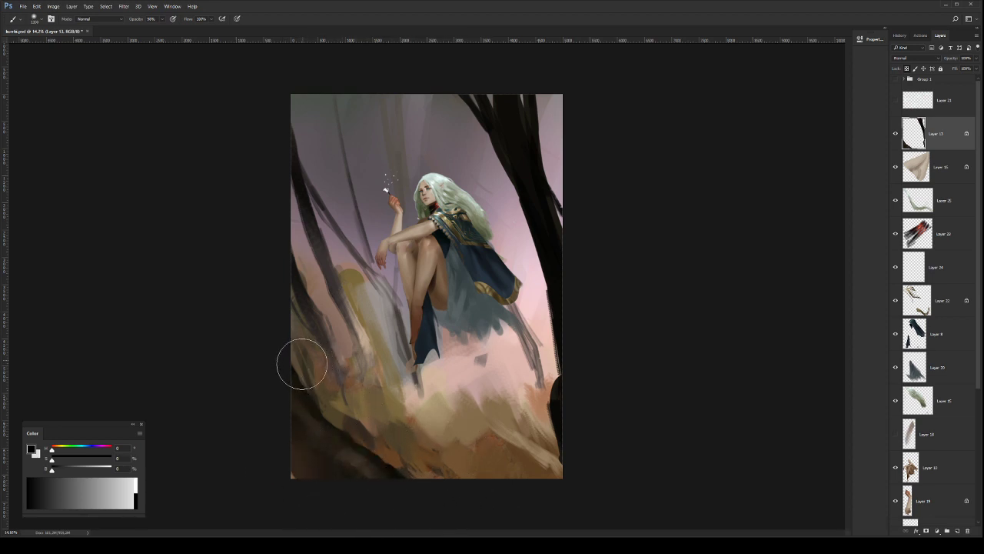
mouse_move(301, 365)
left_mouse_down()
mouse_move(347, 418)
mouse_move(390, 447)
mouse_move(305, 362)
mouse_move(411, 458)
left_mouse_up()
key("z")
left_click_drag(485, 322, 465, 325)
key("ctrl+alt+z")
key("ctrl+alt+z")
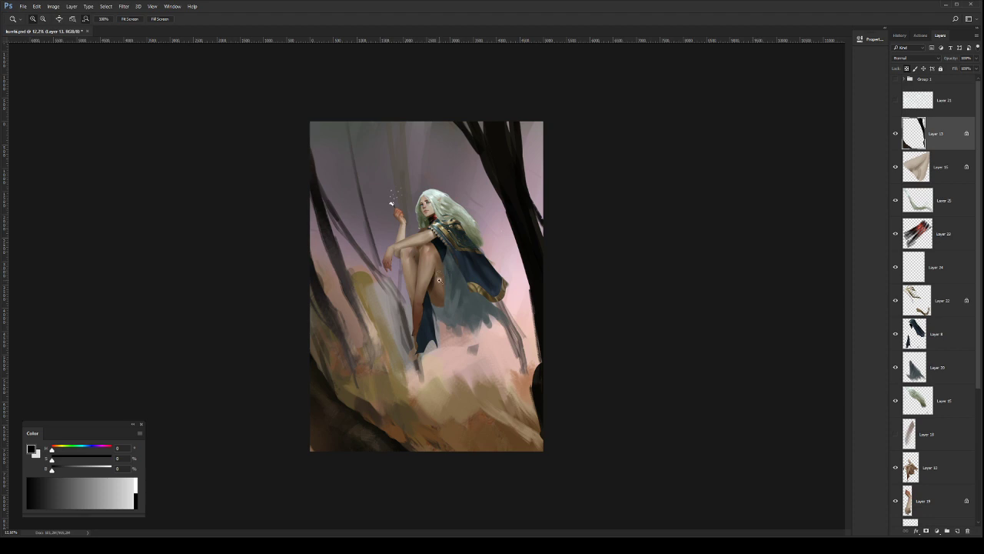
key("b")
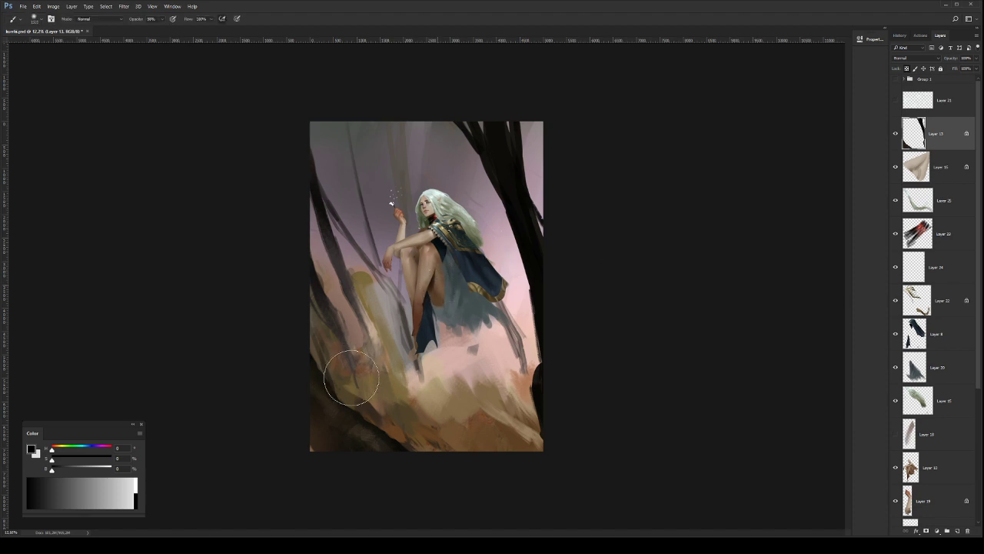
mouse_move(340, 374)
left_mouse_down()
mouse_move(383, 428)
mouse_move(316, 340)
mouse_move(362, 399)
mouse_move(413, 433)
mouse_move(362, 418)
mouse_move(364, 376)
left_mouse_up()
Step: Brush dim brown bark tones down the right-hand tree trunk with a textured brush, resampling colours from the trunk
key("period")
key("period")
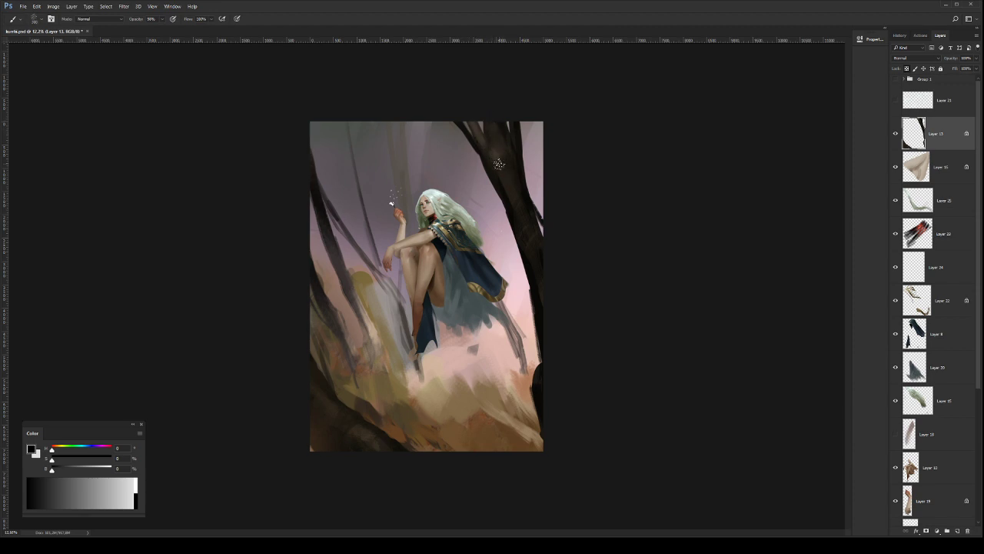
left_click_drag(499, 174, 536, 243)
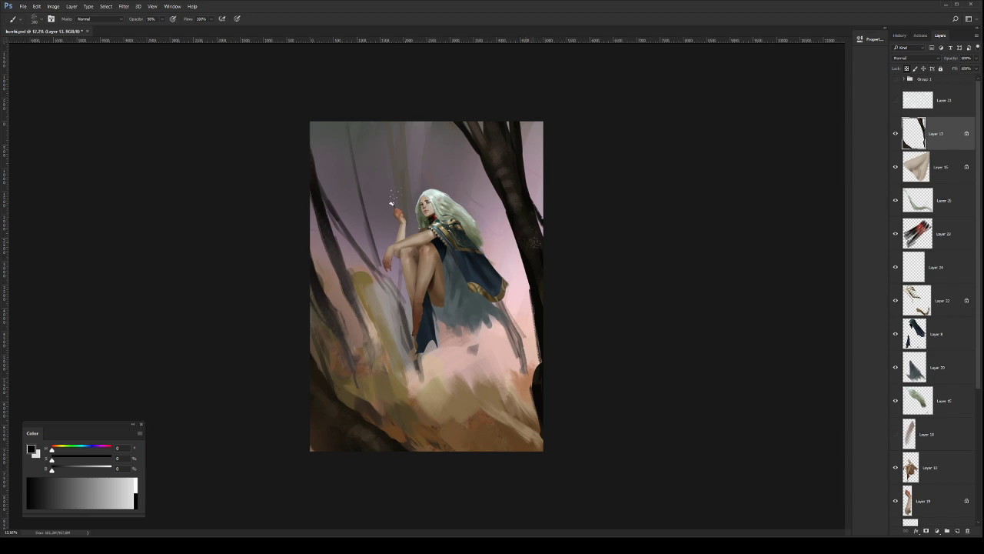
left_click(494, 176, "alt")
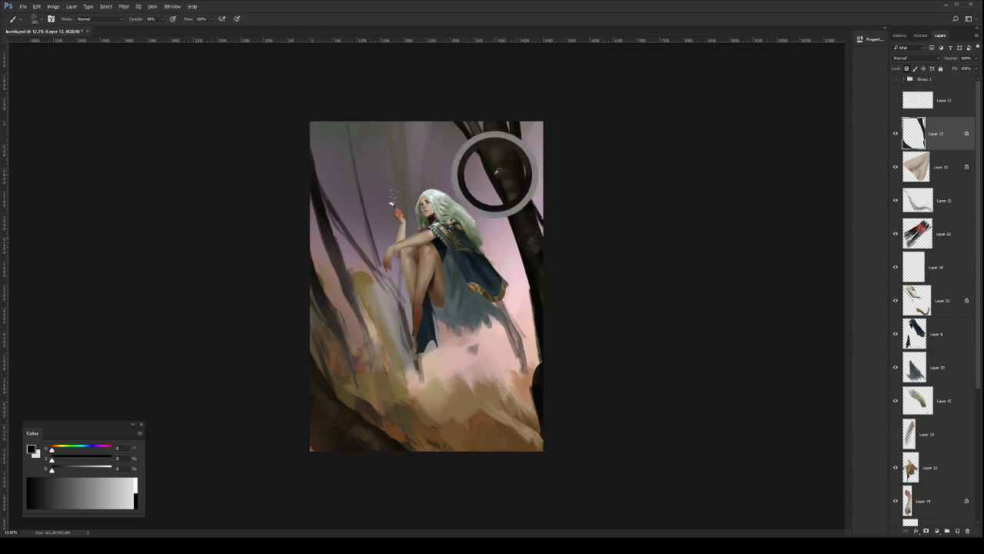
left_click_drag(507, 188, 519, 203)
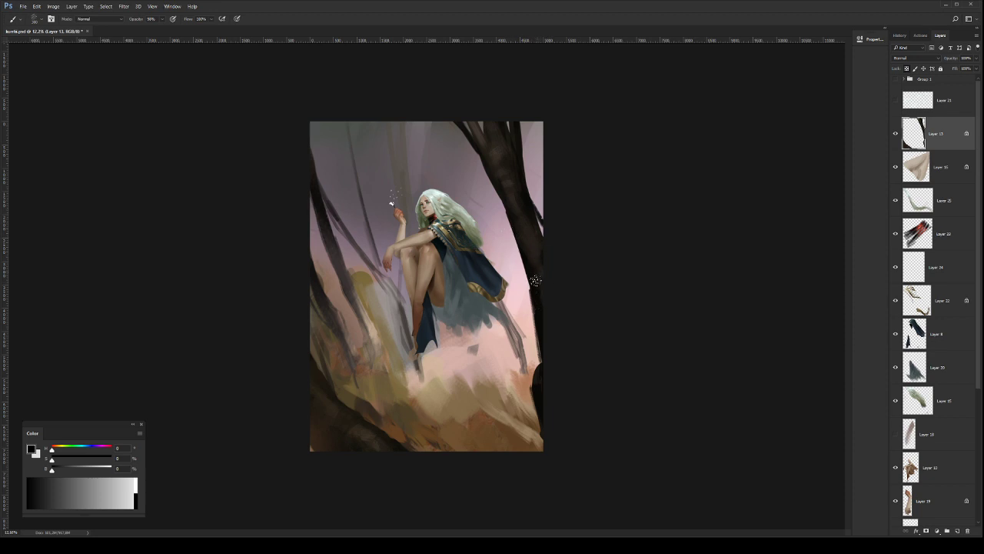
left_click(508, 175, "alt")
Step: Glaze the upper right-hand trunk with a soft sampled brown and paint a dark branch reaching inward from the right edge near its base
left_click(804, 259)
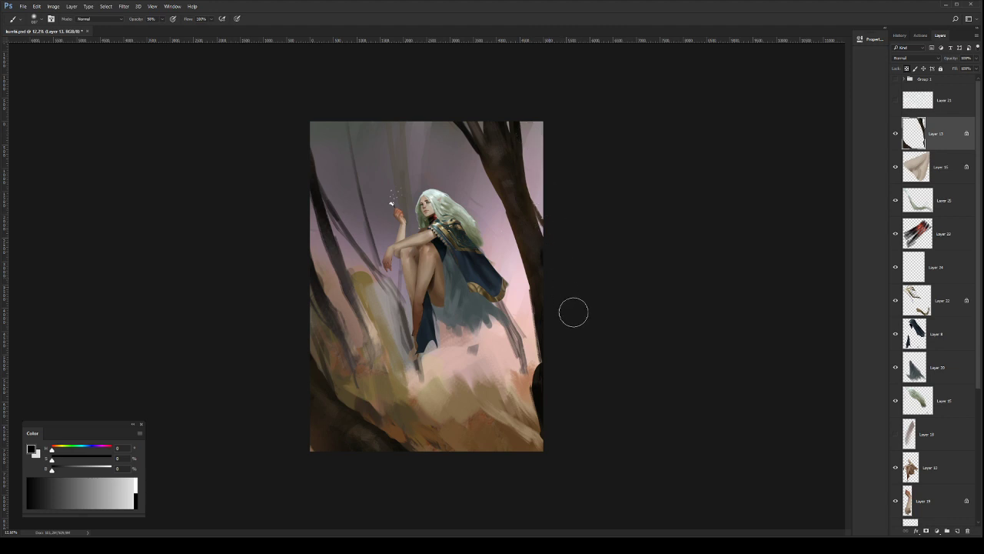
left_click(715, 276)
left_click(498, 150, "alt")
mouse_move(499, 147)
left_mouse_down()
mouse_move(509, 162)
mouse_move(496, 165)
left_mouse_up()
mouse_move(523, 361)
left_mouse_down()
mouse_move(542, 401)
mouse_move(520, 366)
mouse_move(496, 357)
mouse_move(529, 373)
mouse_move(471, 347)
left_mouse_up()
key("ctrl+z")
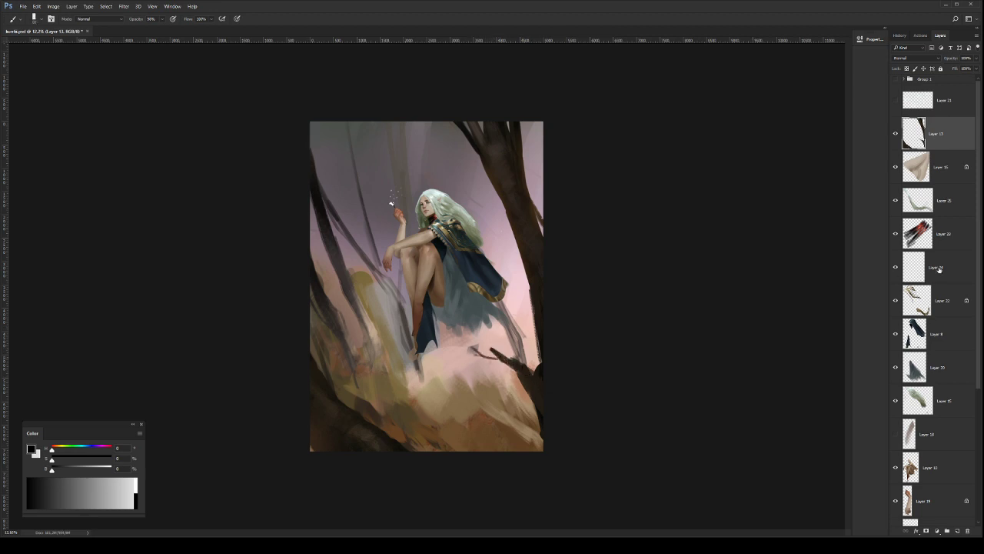
Step: Create a new layer directly below Layer 13 and paint thin, bare, forked twigs over the ground in the lower-right corner
left_click(954, 167)
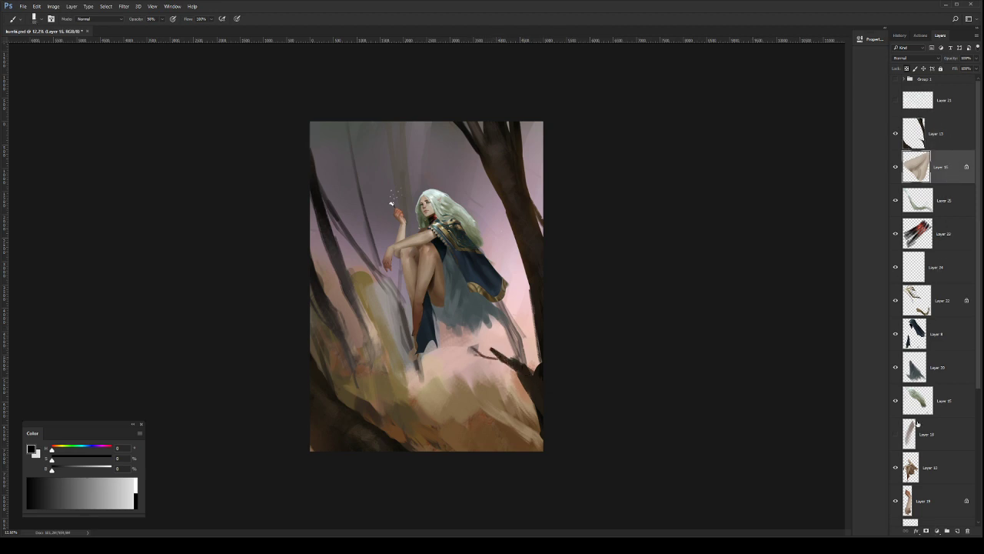
left_click(954, 529)
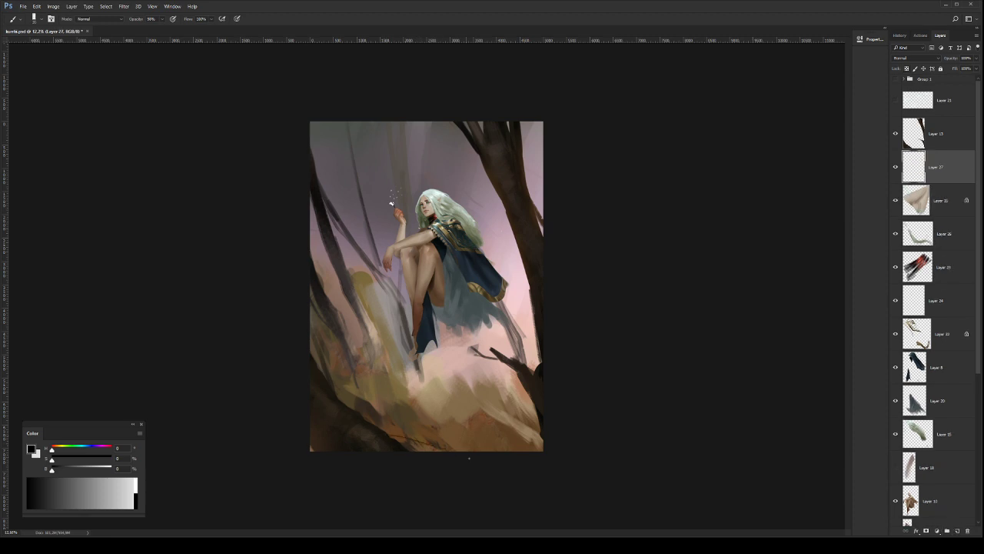
mouse_move(515, 419)
left_mouse_down()
mouse_move(538, 442)
mouse_move(483, 412)
mouse_move(531, 438)
mouse_move(471, 379)
left_mouse_up()
key("ctrl+z")
key("ctrl+z")
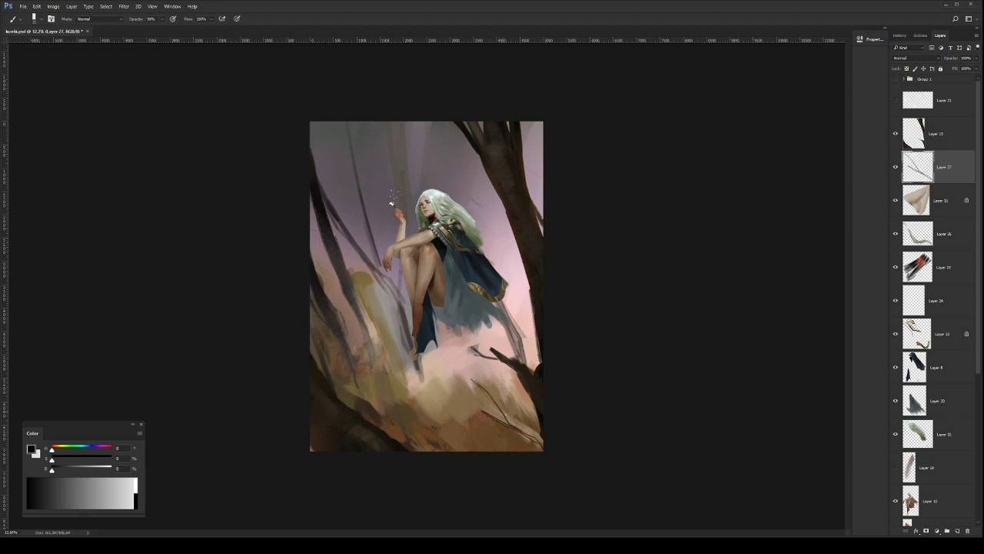
key("ctrl+z")
left_click_drag(506, 420, 503, 404)
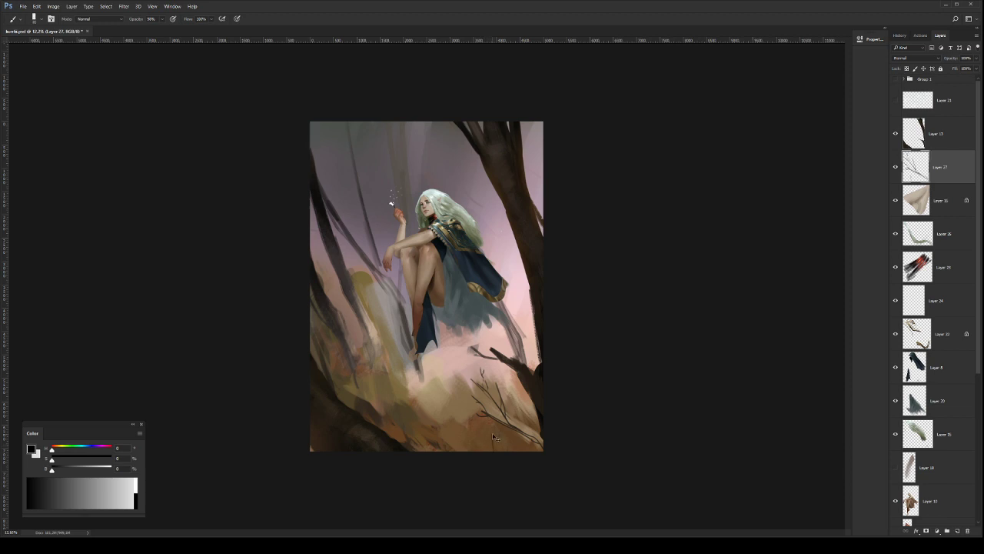
key("ctrl+z")
key("]")
left_click_drag(537, 441, 542, 451)
Step: Paint a bare, forked dark shrub rising from the bottom edge below the figure's feet
left_click_drag(412, 427, 417, 449)
key("ctrl+z")
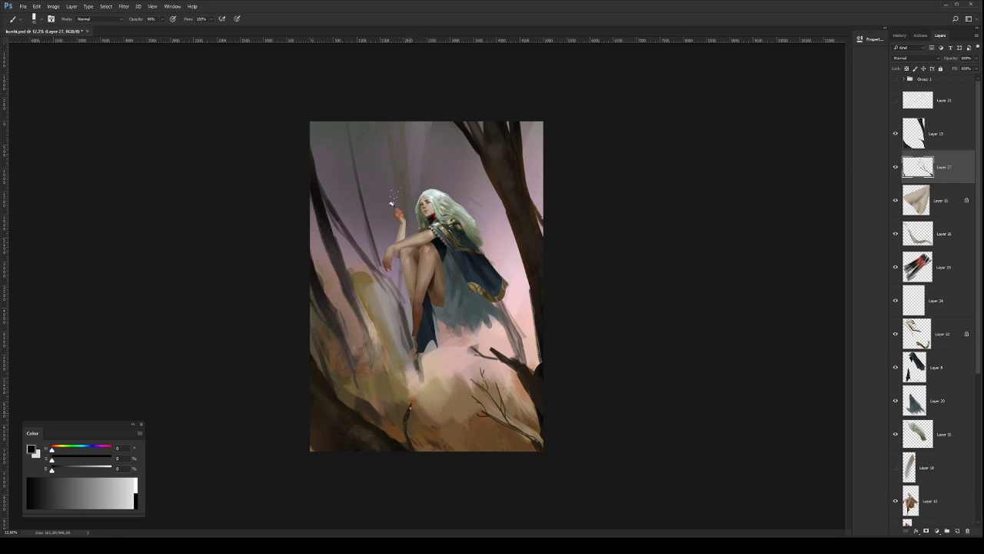
left_click_drag(407, 409, 422, 390)
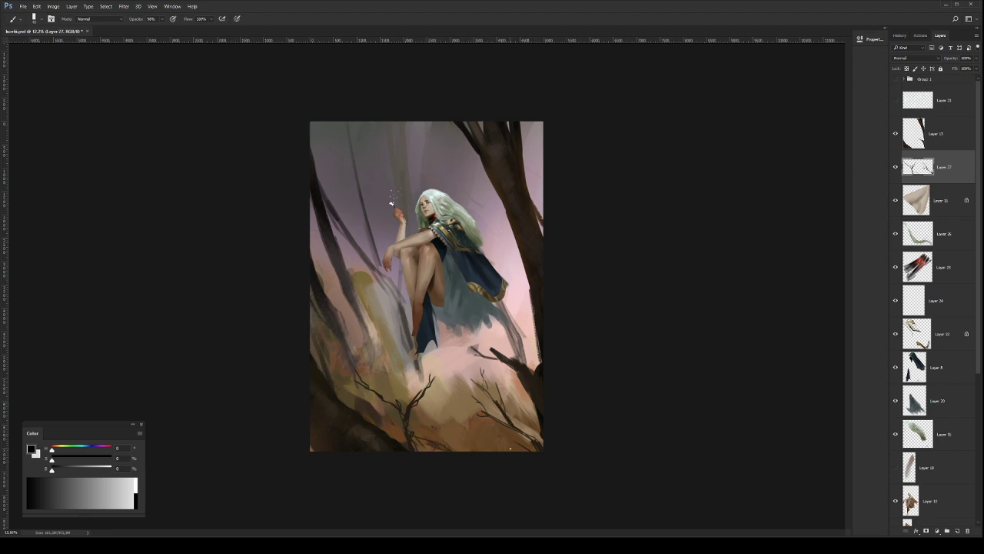
Step: Select the central shrub freehand and transform it so it becomes lower and leans toward the dark lower-left mass
key("l")
mouse_move(473, 453)
left_mouse_down()
mouse_move(373, 355)
mouse_move(337, 372)
mouse_move(408, 450)
mouse_move(493, 480)
left_mouse_up()
key("ctrl+t")
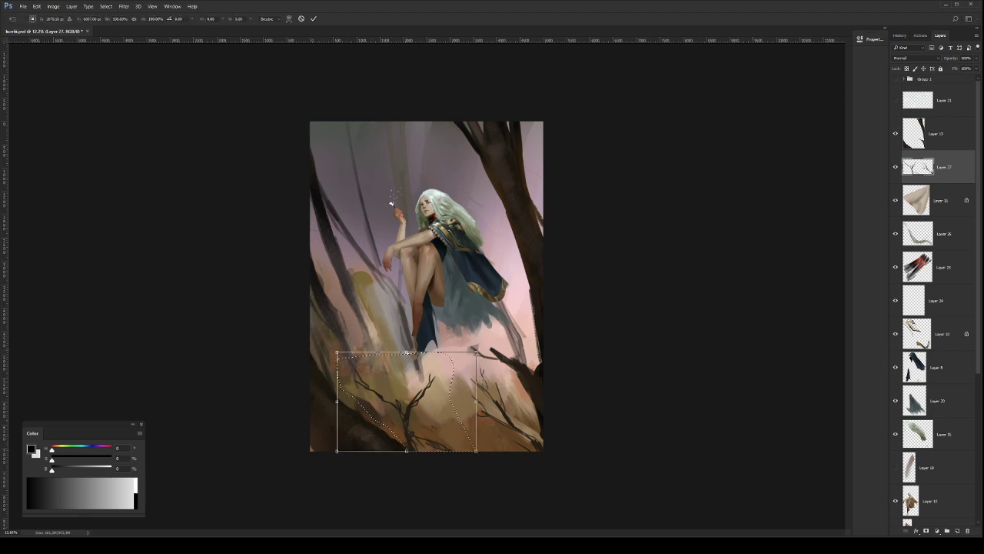
mouse_move(406, 352)
left_mouse_down()
mouse_move(455, 369)
mouse_move(373, 371)
mouse_move(382, 370)
left_mouse_up()
key("Return")
key("ctrl+d")
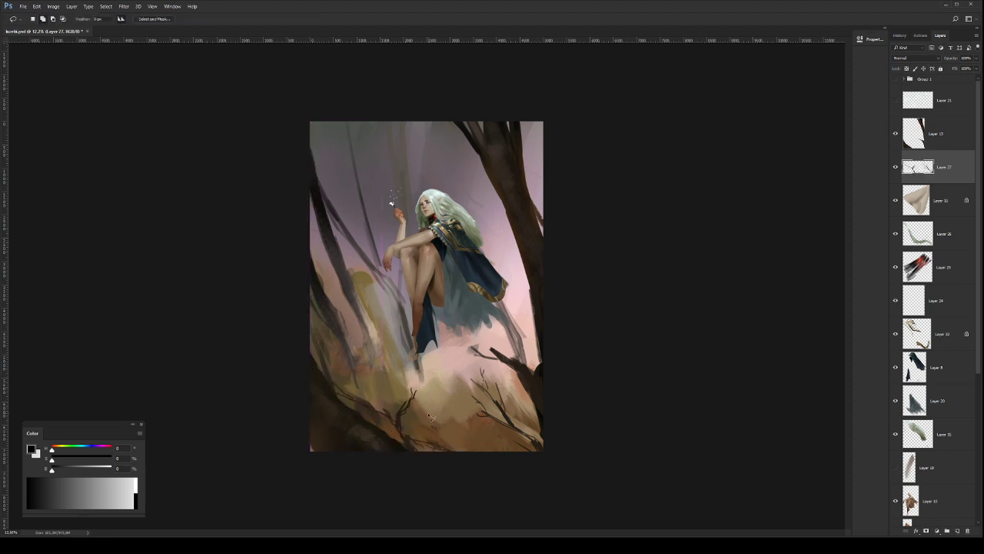
Step: Paint more thin twigs across the lower ground between the central and right-hand shrubs, and trim them with the Eraser
key("b")
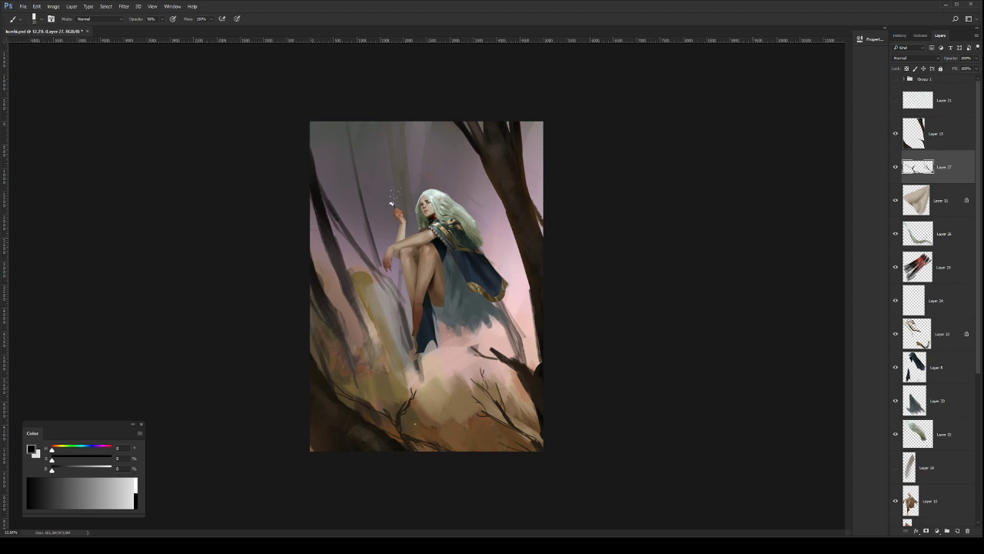
mouse_move(414, 422)
left_mouse_down()
mouse_move(472, 450)
mouse_move(423, 419)
mouse_move(477, 438)
left_mouse_up()
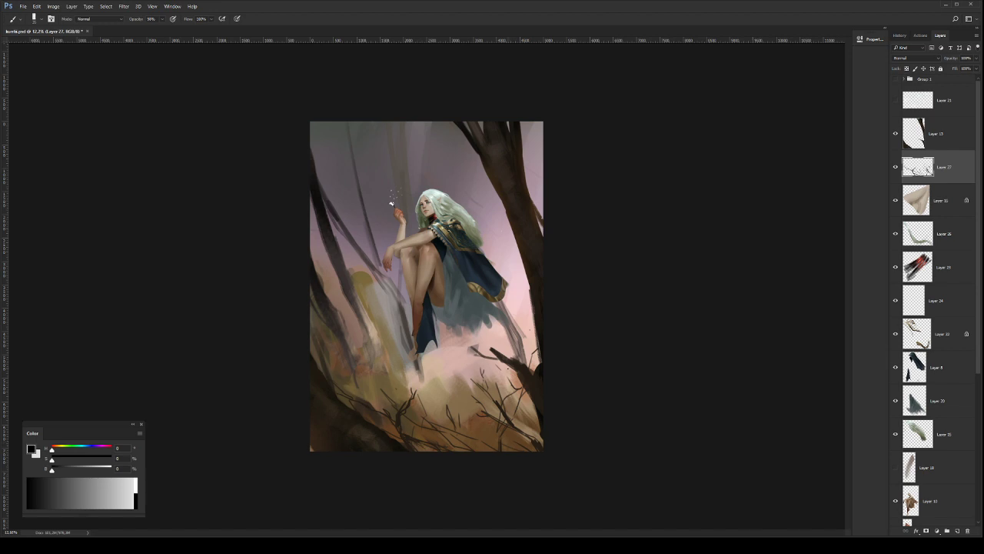
key("e")
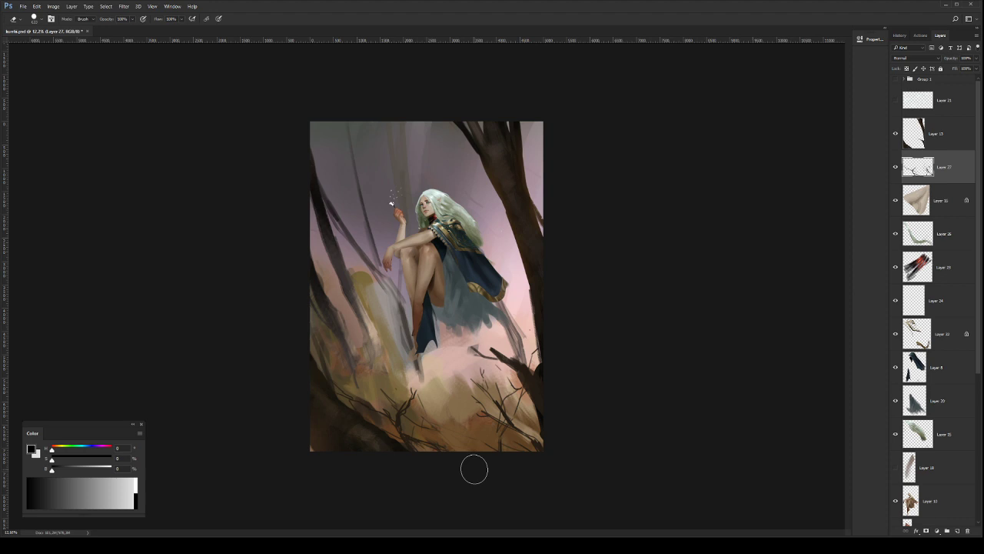
Step: Create a new layer directly above the Background layer for painting behind the figure
left_click_drag(977, 341, 977, 489)
left_click(948, 476)
left_click(947, 511)
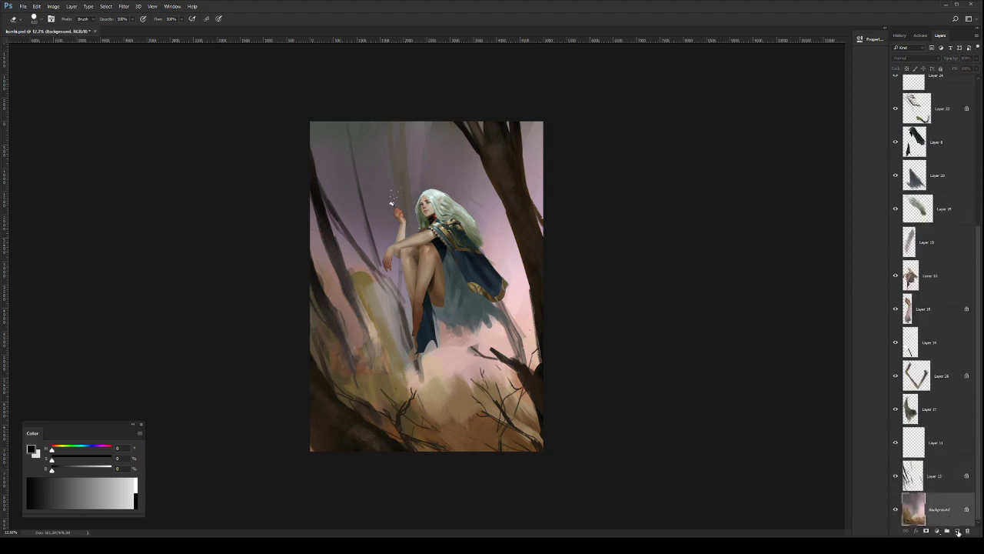
left_click(957, 531)
key("b")
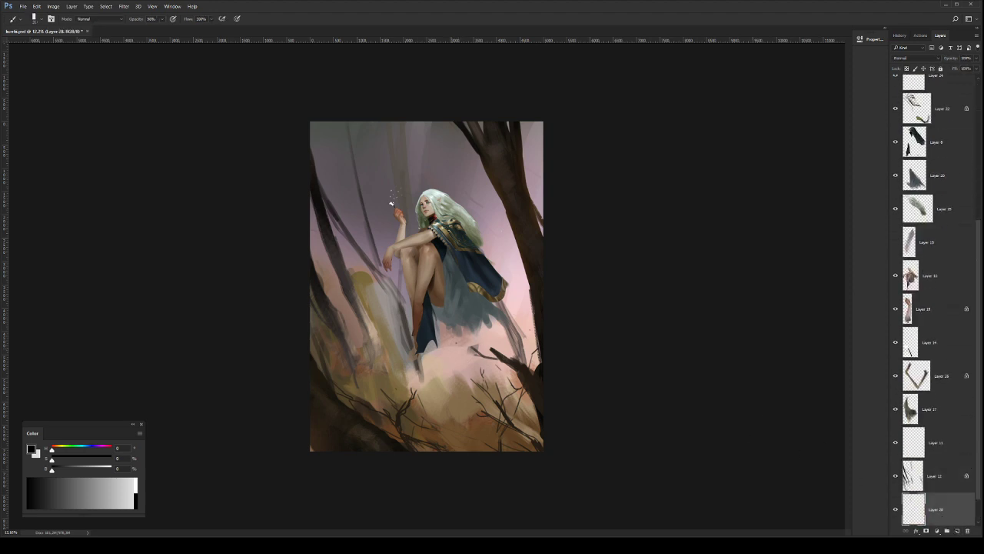
Step: Try to paint a broad diagonal pale pink band across the ground beneath the figure's feet
left_click(655, 352)
left_click(389, 401, "alt")
key("bracketright")
left_click_drag(373, 400, 357, 429)
key("ctrl+z")
key("bracketright")
left_click_drag(443, 369, 312, 444)
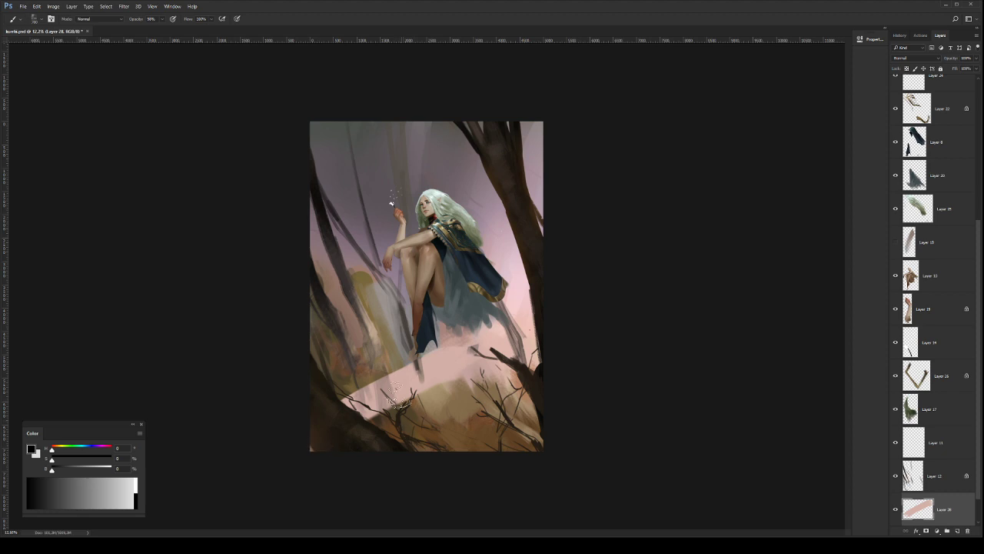
key("ctrl+z")
left_click_drag(442, 371, 308, 413)
key("ctrl+z")
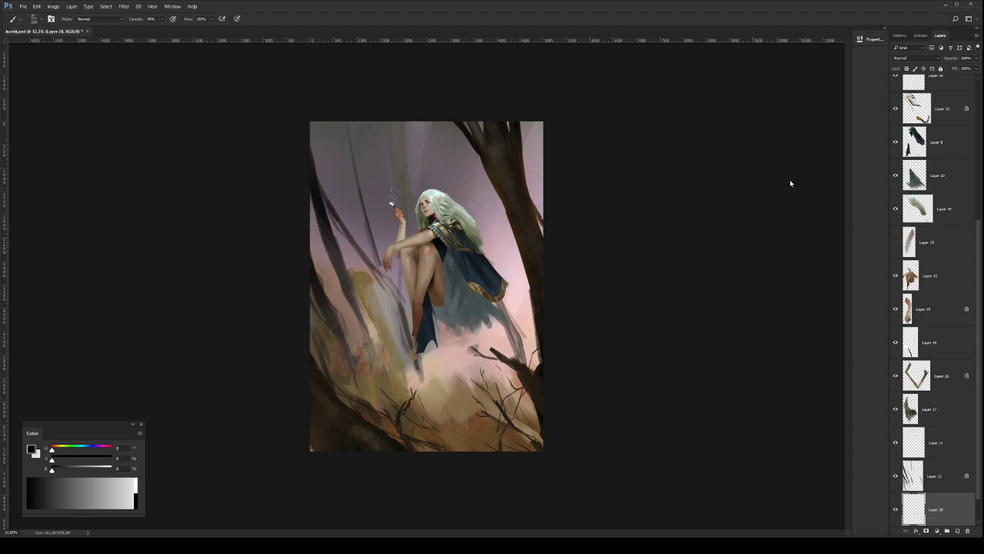
Step: Paint a broad pale bluish-white band sloping from beneath the figure's feet down to the dark lower-left mass
mouse_move(433, 372)
left_mouse_down()
mouse_move(304, 466)
mouse_move(416, 398)
mouse_move(313, 465)
left_mouse_up()
key("ctrl+z")
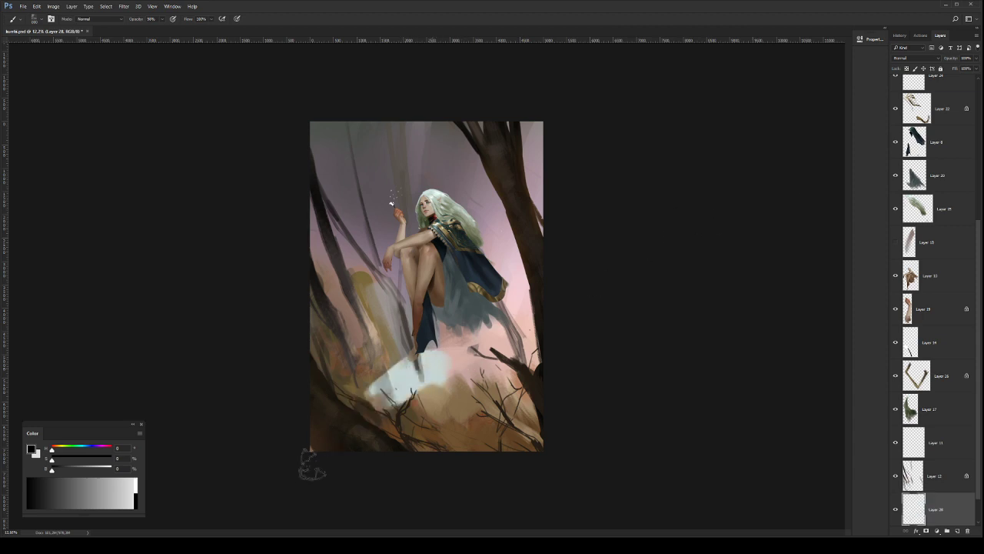
key("ctrl+z")
left_click_drag(427, 377, 308, 433)
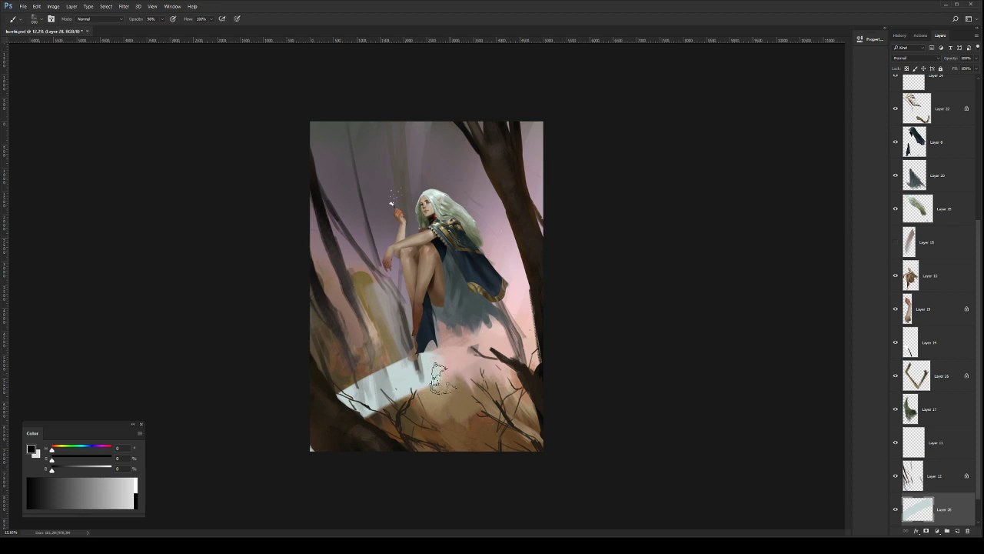
Step: Extend the bluish-white ground patch toward the right-hand shrub, and carve it back into diagonal streaks with the Eraser
left_click_drag(444, 382, 376, 459)
mouse_move(487, 372)
left_mouse_down()
mouse_move(407, 457)
mouse_move(458, 393)
left_mouse_up()
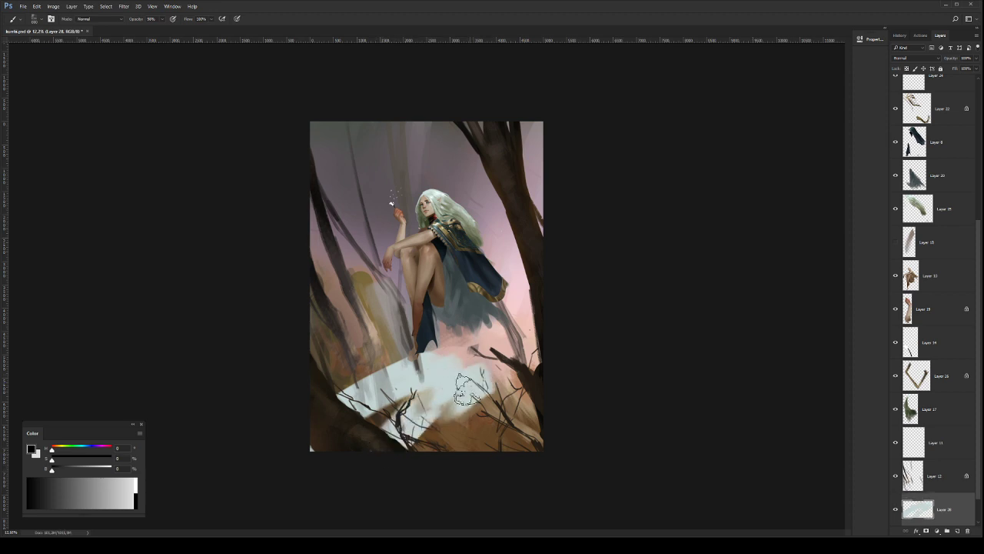
key("e")
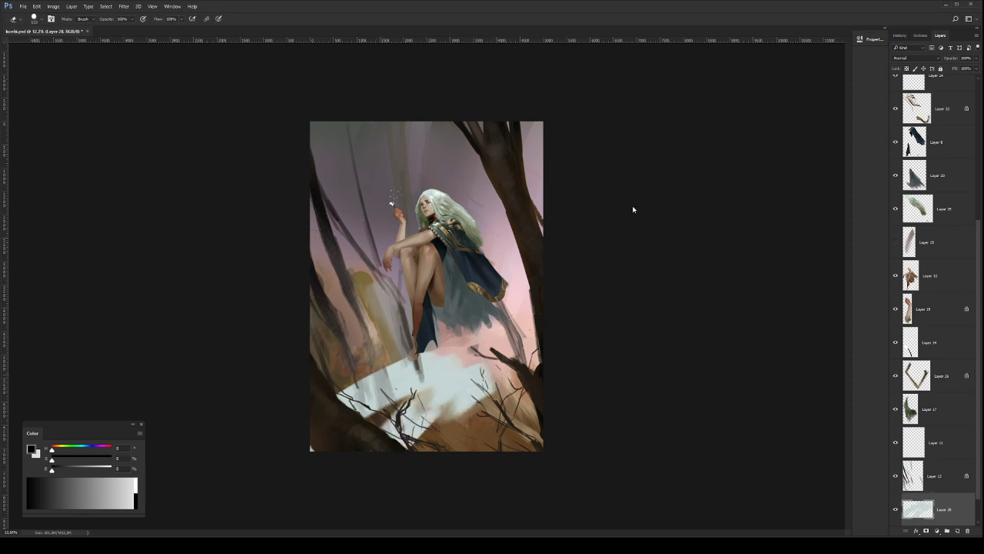
left_click(662, 361)
mouse_move(490, 384)
left_mouse_down()
mouse_move(452, 433)
mouse_move(496, 372)
mouse_move(415, 449)
left_mouse_up()
left_click_drag(446, 406, 408, 447)
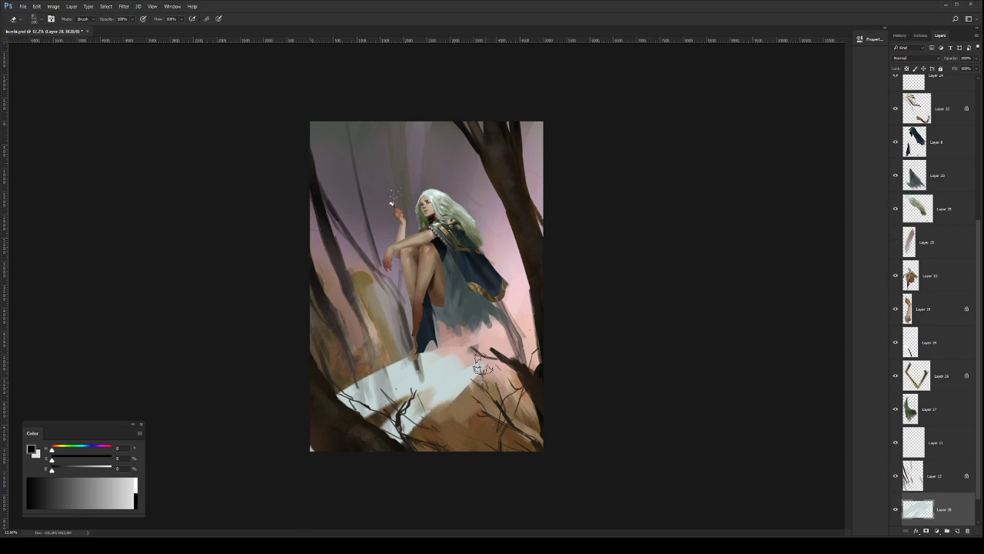
left_click_drag(478, 361, 413, 393)
left_click_drag(439, 359, 387, 388)
mouse_move(481, 368)
left_mouse_down()
mouse_move(436, 418)
mouse_move(428, 446)
mouse_move(419, 443)
left_mouse_up()
Step: Paint bluish-white patches with a smaller brush at the ground's far left and lower right, and trim them with the Eraser
key("b")
key("bracketleft")
key("bracketleft")
key("bracketleft")
key("bracketleft")
mouse_move(333, 375)
left_mouse_down()
mouse_move(347, 380)
mouse_move(405, 358)
left_mouse_up()
mouse_move(485, 446)
left_mouse_down()
mouse_move(532, 437)
mouse_move(518, 448)
mouse_move(430, 454)
mouse_move(564, 409)
left_mouse_up()
key("e")
mouse_move(544, 412)
left_mouse_down()
mouse_move(514, 436)
mouse_move(493, 432)
left_mouse_up()
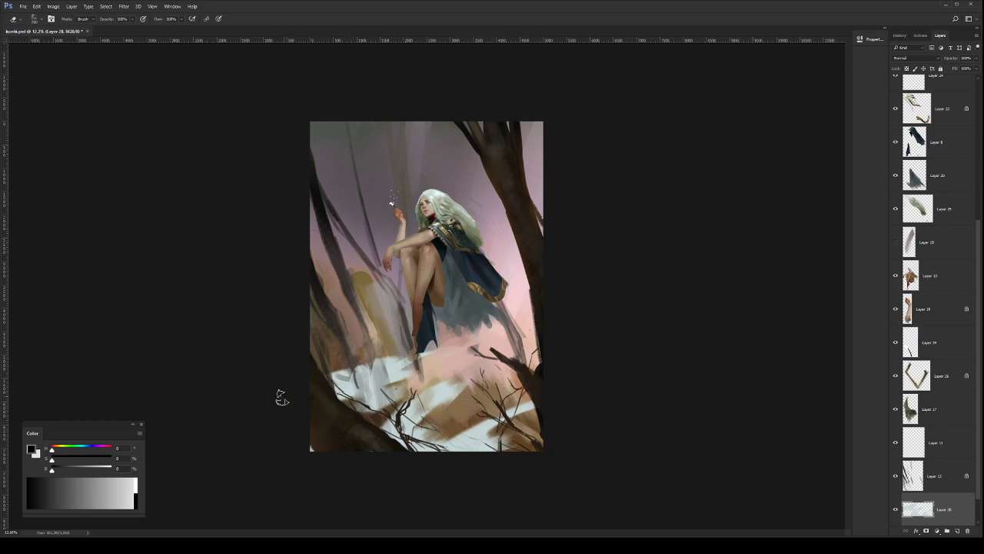
Step: Move the pale ground layer above the background tree-trunk layer, skew its left side downward and lower its top edge
left_click_drag(912, 506, 904, 461)
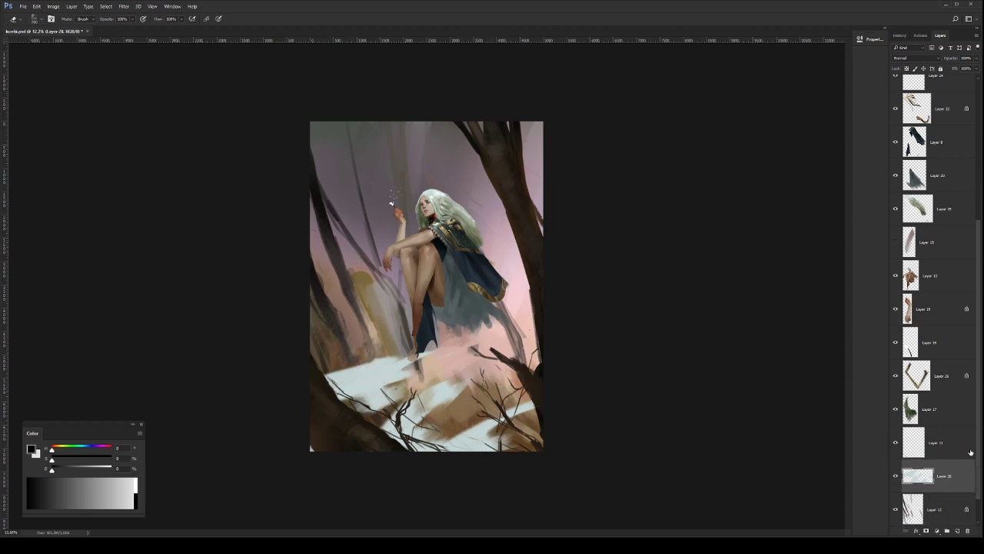
key("ctrl+t")
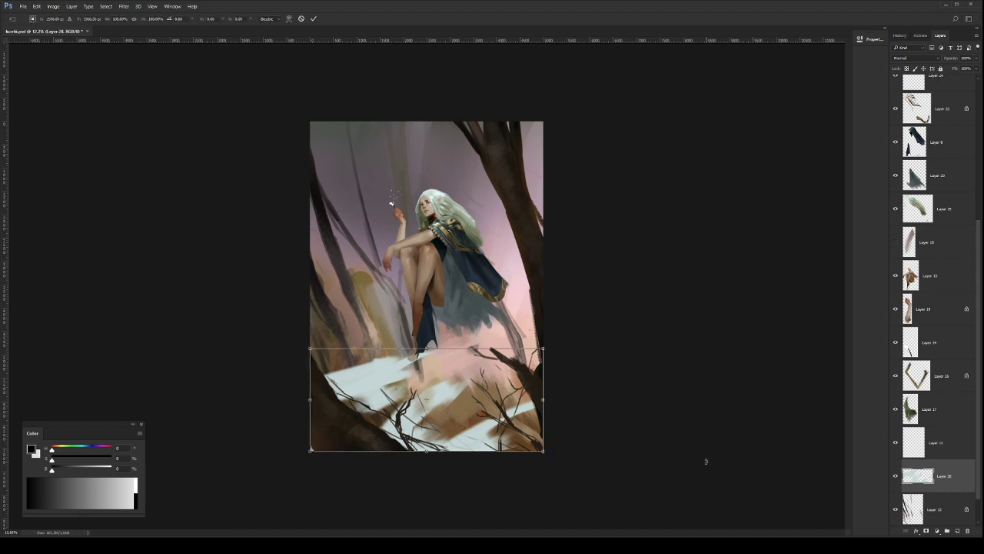
left_click_drag(309, 401, 309, 424)
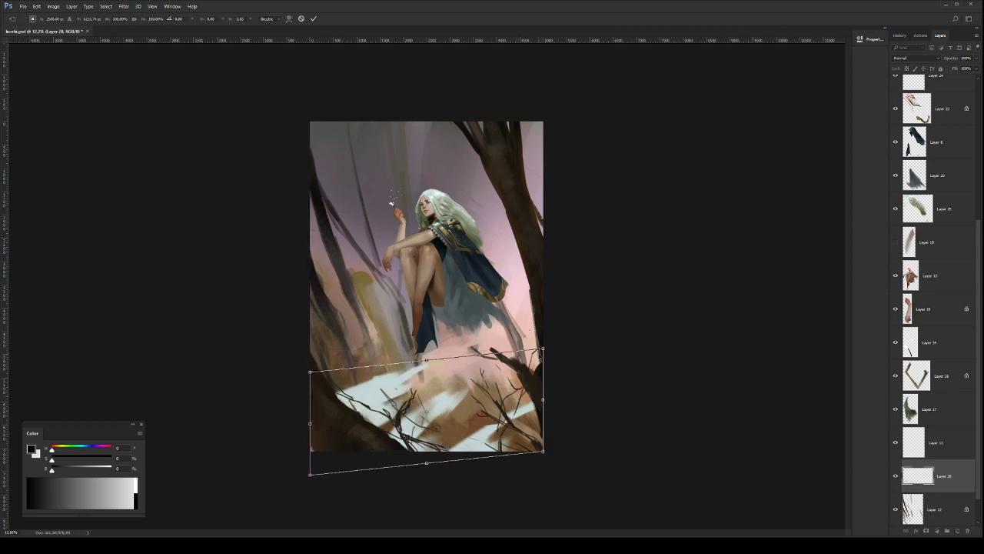
left_click_drag(426, 359, 426, 367)
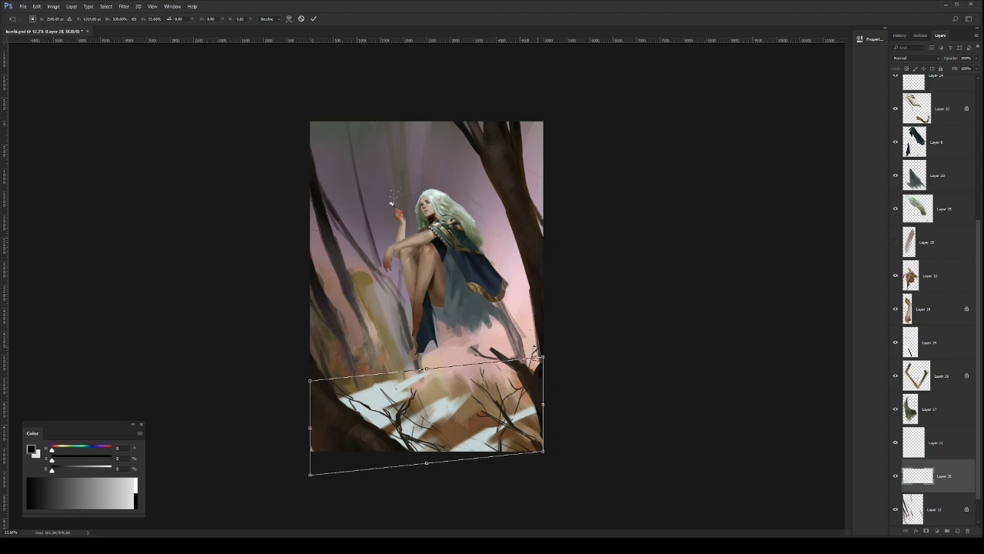
key("Return")
Step: Sample the pale ground colour and refine the light streaks beneath the figure with the Brush and Eraser
key("b")
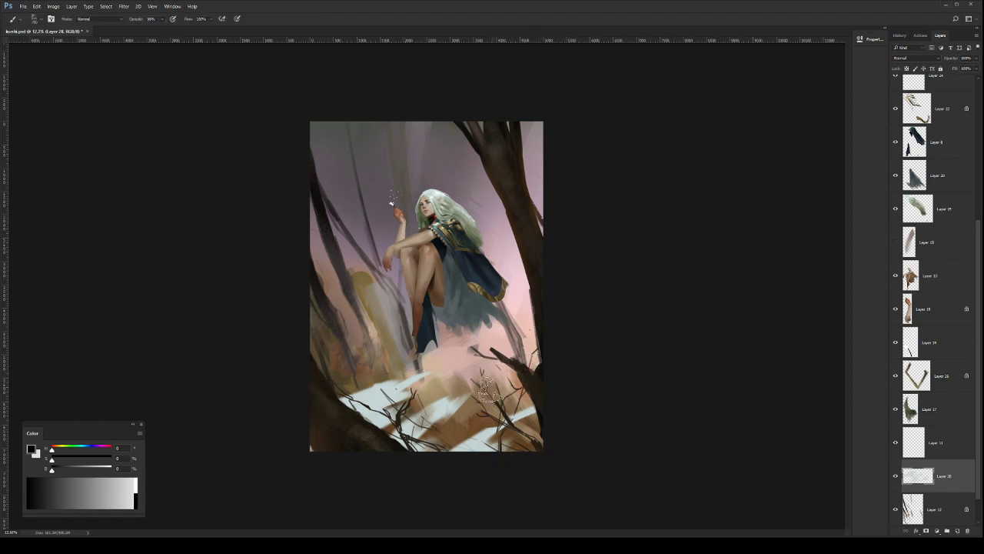
left_click(371, 395, "alt")
key("e")
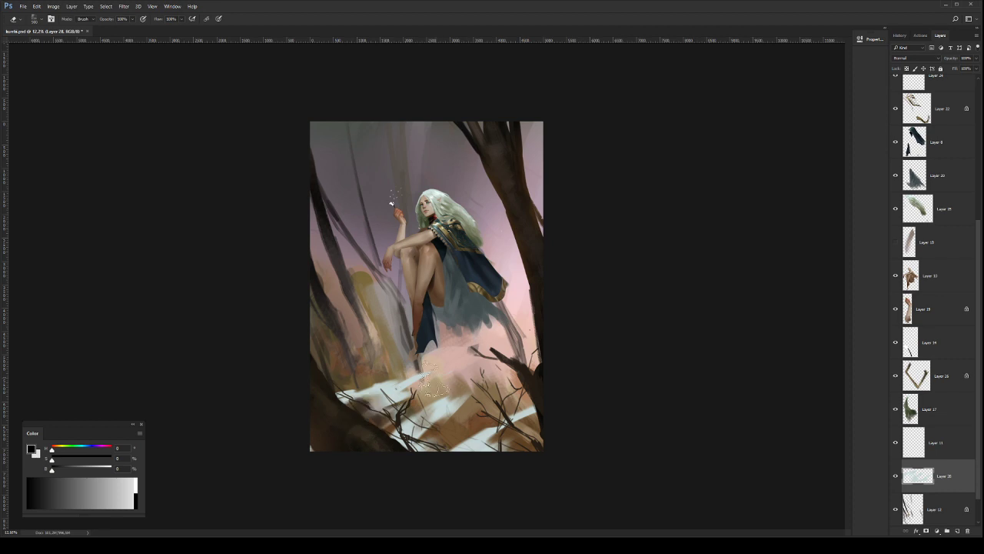
key("b")
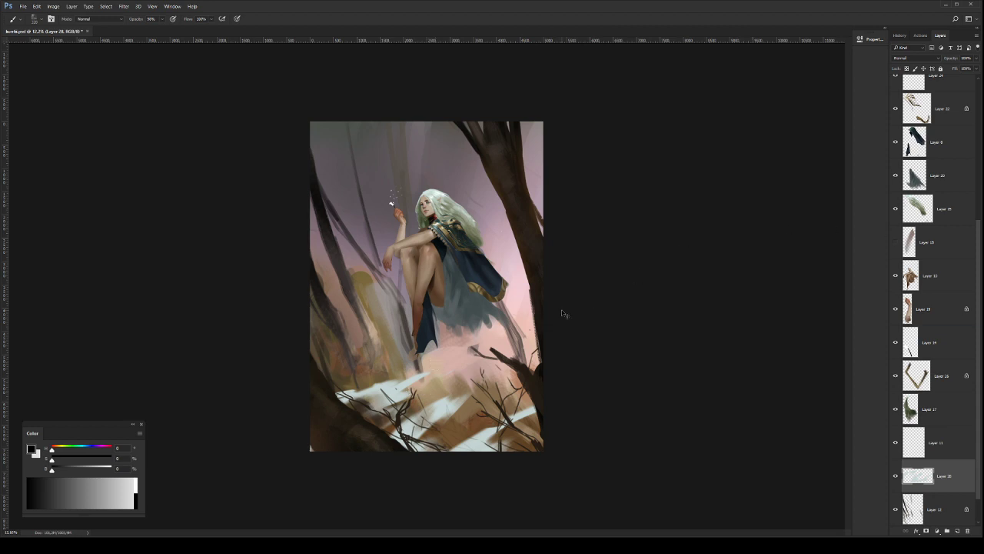
Step: Transform the pale ground layer: rotate it slightly clockwise, flatten it vertically and stretch its lower edge past the canvas bottom
key("ctrl+t")
mouse_move(426, 367)
left_mouse_down()
mouse_move(431, 402)
mouse_move(436, 383)
left_mouse_up()
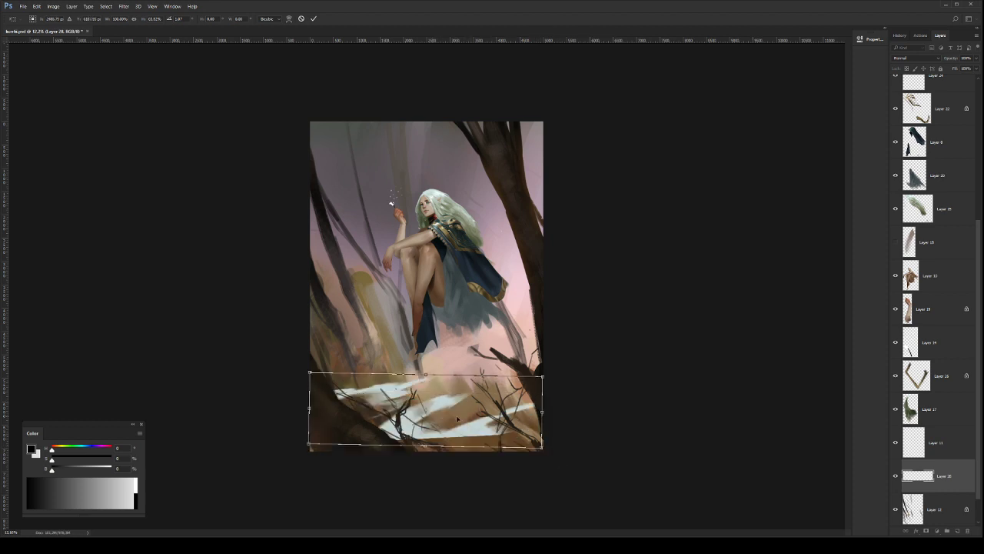
left_click_drag(423, 445, 425, 460)
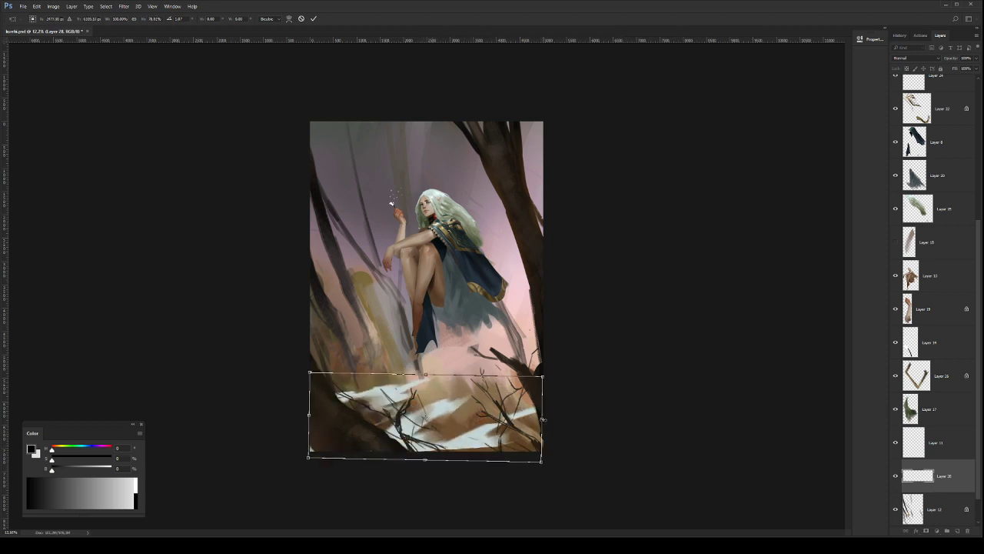
left_click_drag(543, 419, 543, 420)
key("Return")
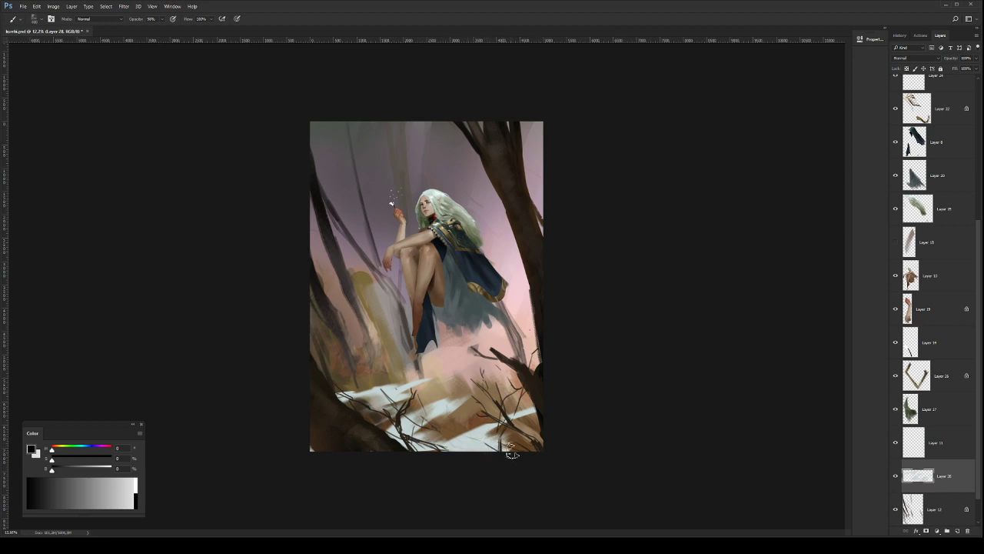
Step: Lasso the snowy ground area and brush a soft pale haze along its far edge, clearing the selection
key("l")
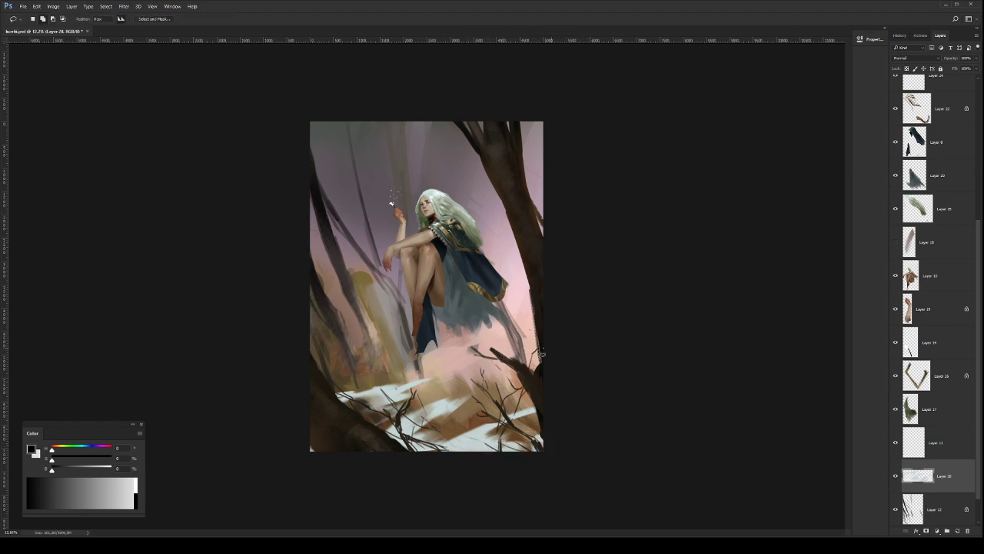
left_click_drag(541, 350, 375, 387)
mouse_move(350, 392)
left_mouse_down()
mouse_move(279, 457)
mouse_move(639, 359)
left_mouse_up()
key("b")
right_click(492, 361)
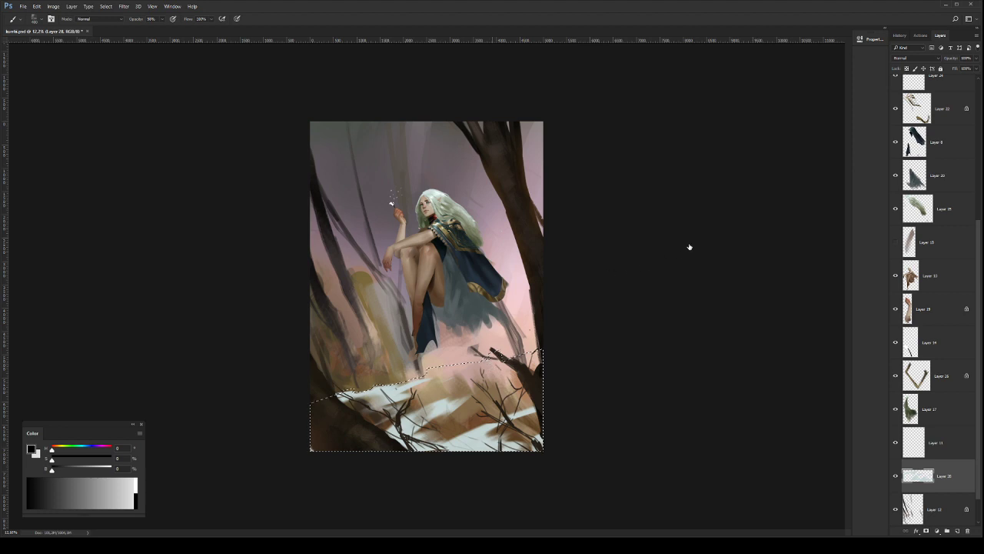
left_click(636, 333)
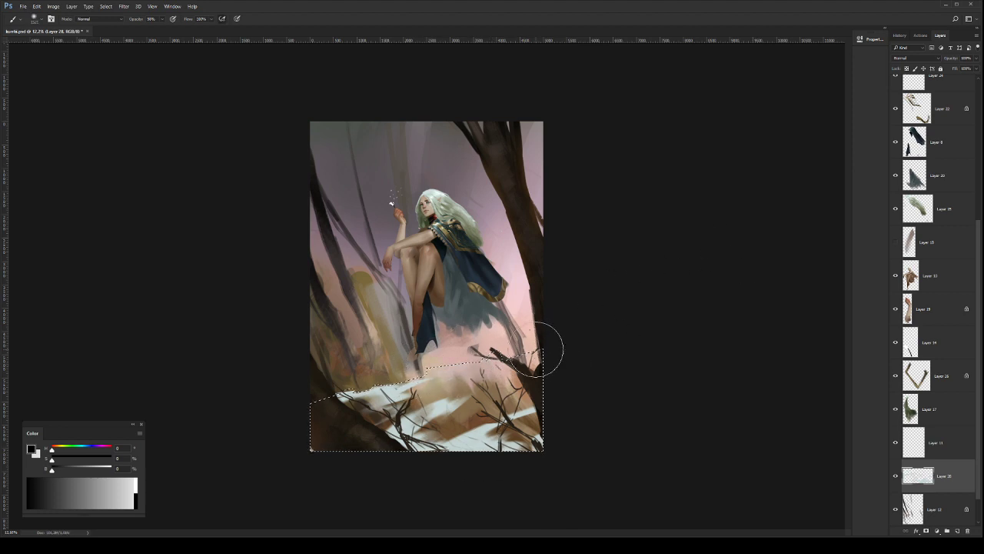
key("ctrl+d")
Step: Erase parts of the pale haze along the far edge of the snowy ground with a textured eraser
key("e")
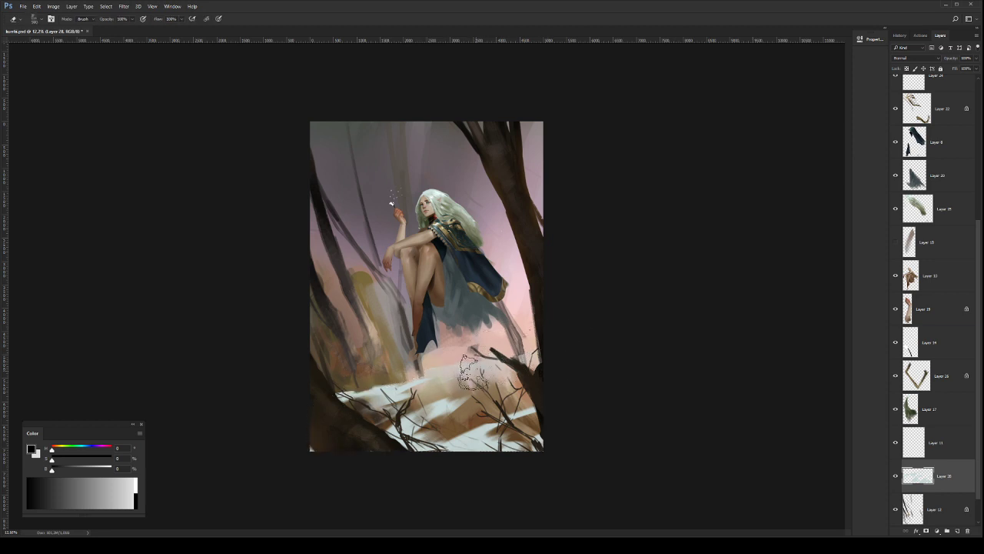
mouse_move(467, 364)
left_mouse_down()
mouse_move(487, 361)
mouse_move(466, 372)
left_mouse_up()
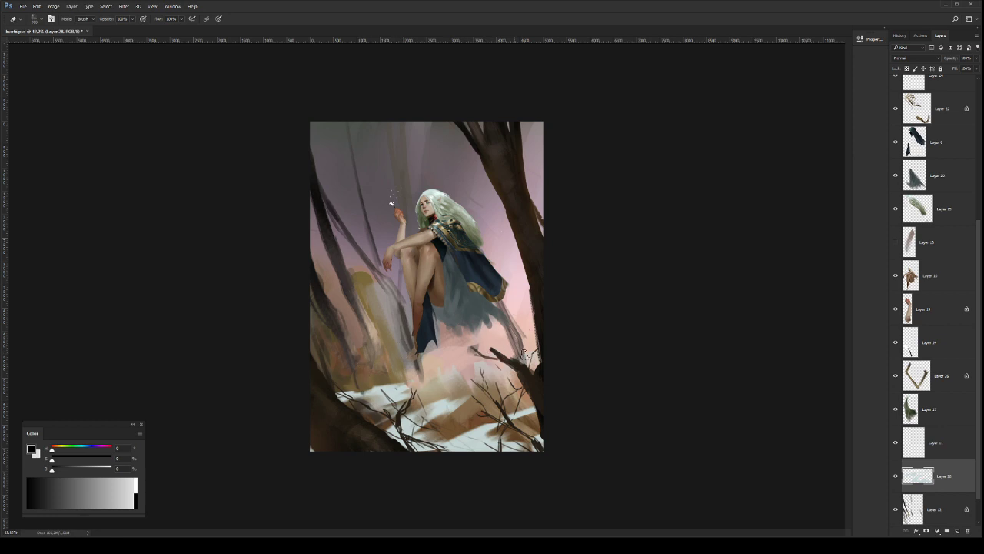
key("b")
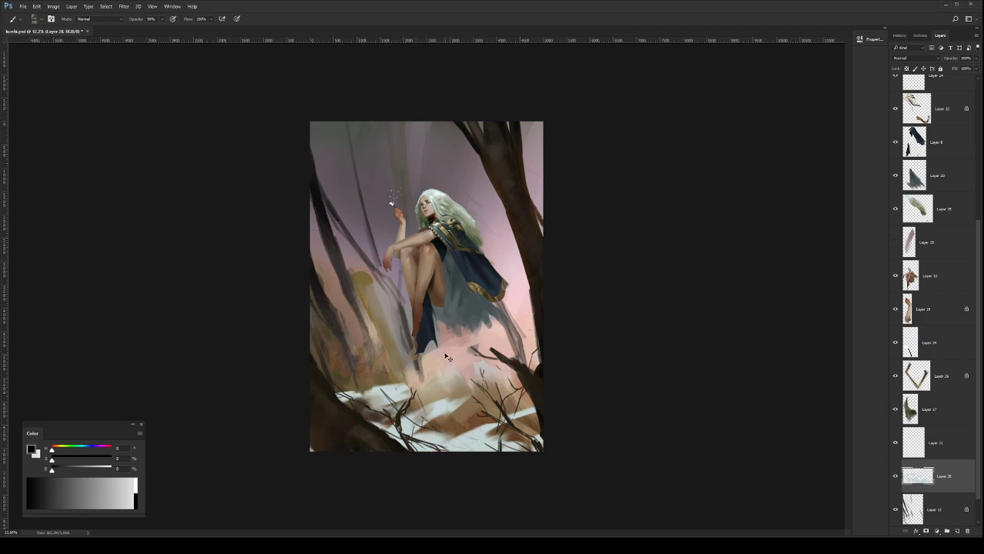
Step: Paint short dark bases of distant trees along the far edge of the snow on the background trees layer
key("l")
mouse_move(310, 283)
left_mouse_down()
mouse_move(324, 326)
mouse_move(350, 360)
left_mouse_up()
left_click(938, 508)
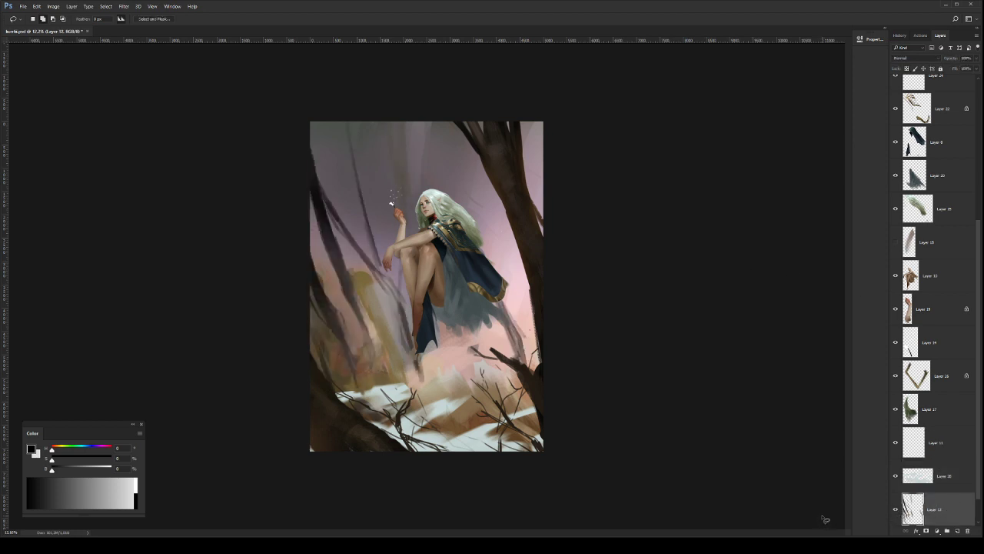
key("b")
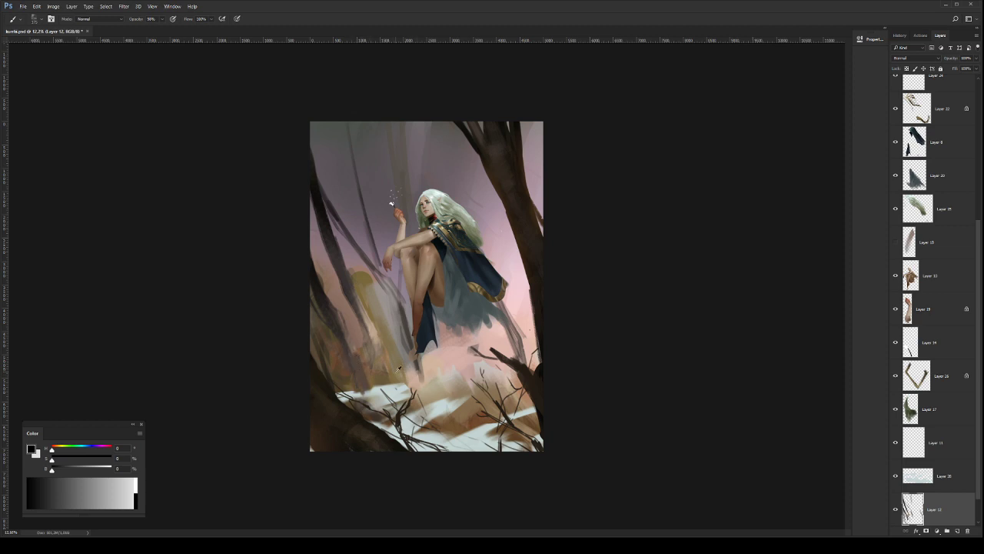
left_click_drag(377, 349, 383, 381)
left_click_drag(448, 362, 449, 371)
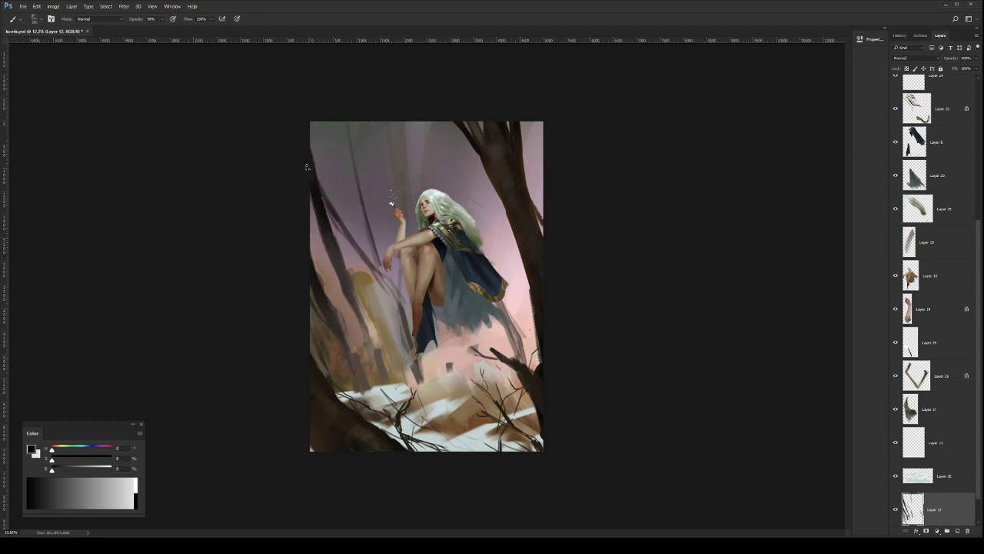
Step: Paint a dark branch off the left-edge trunk and a grey branch descending from the canvas top, sampling tones from the picture
left_click_drag(306, 167, 345, 230)
mouse_move(322, 116)
left_mouse_down()
mouse_move(359, 202)
mouse_move(355, 157)
left_mouse_up()
key("ctrl+z")
left_click(399, 157, "alt")
key("bracketright")
key("ctrl+z")
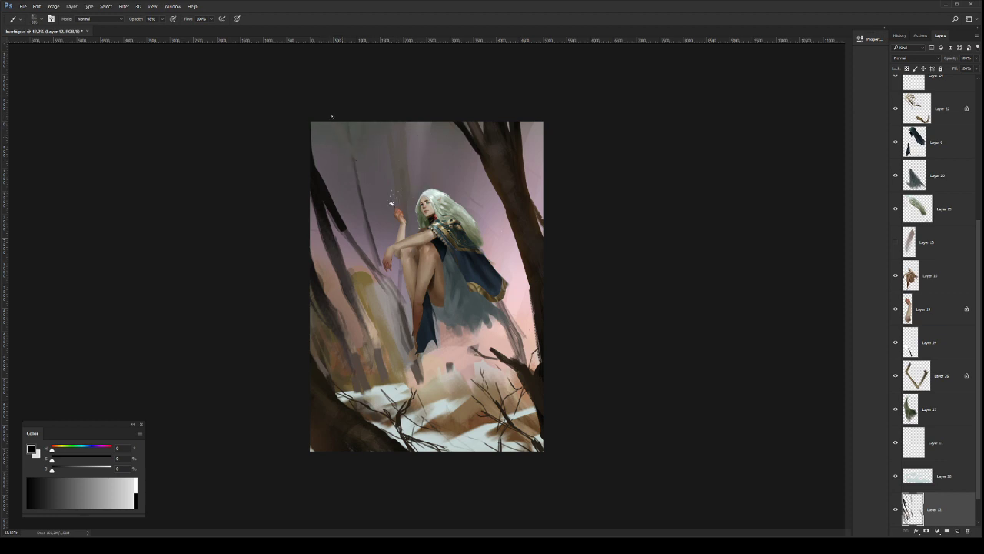
key("ctrl+z")
left_click_drag(356, 158, 344, 143)
key("ctrl+z")
left_click(372, 239, "alt")
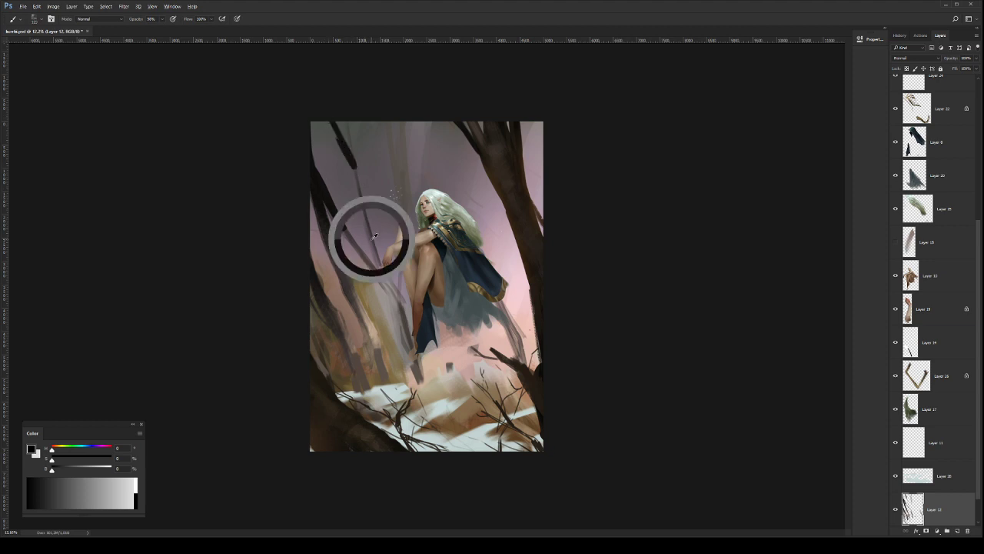
key("ctrl+z")
left_click_drag(351, 158, 332, 123)
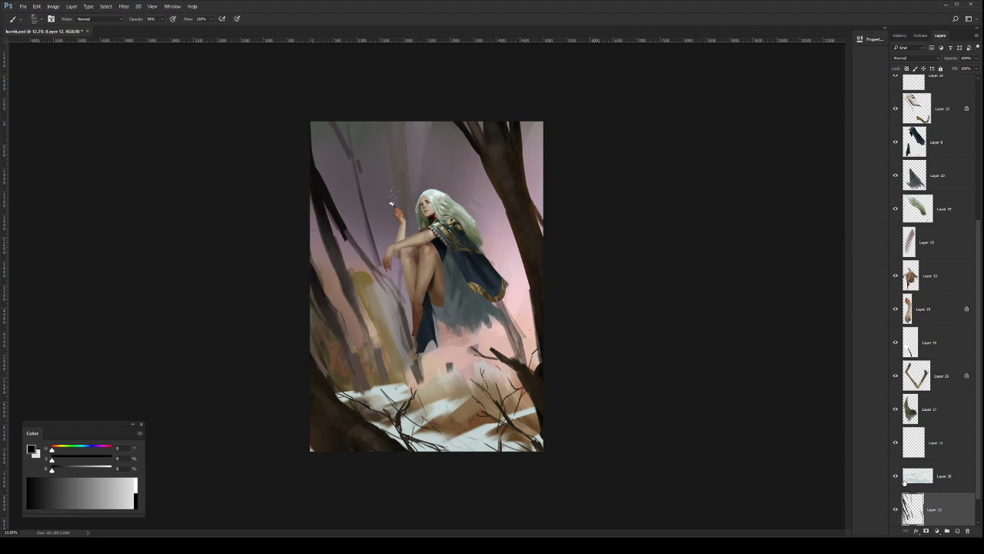
Step: Extend the snow's far edge between the left-hand trunks with brush strokes on the snow layer
left_click(895, 481)
key("alt+bracketright")
key("v")
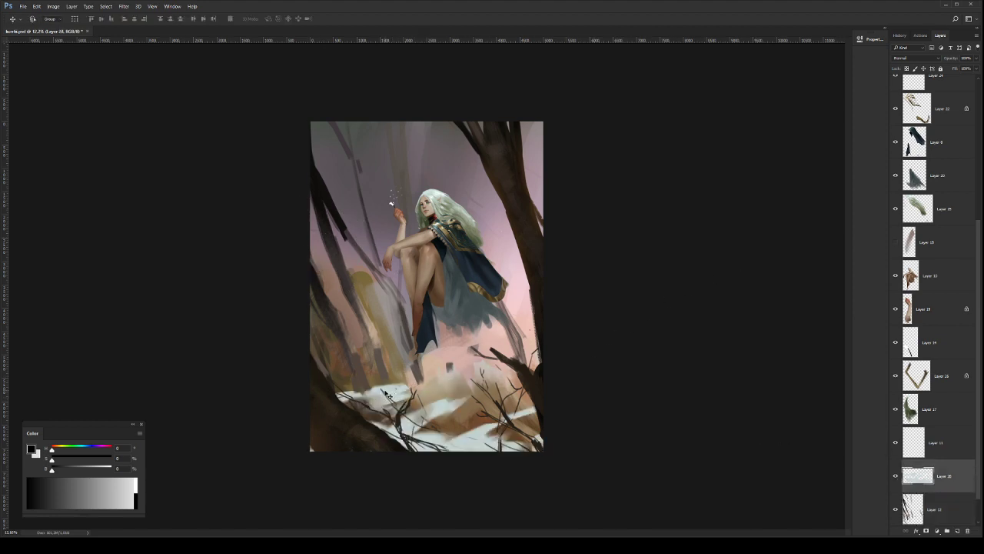
key("b")
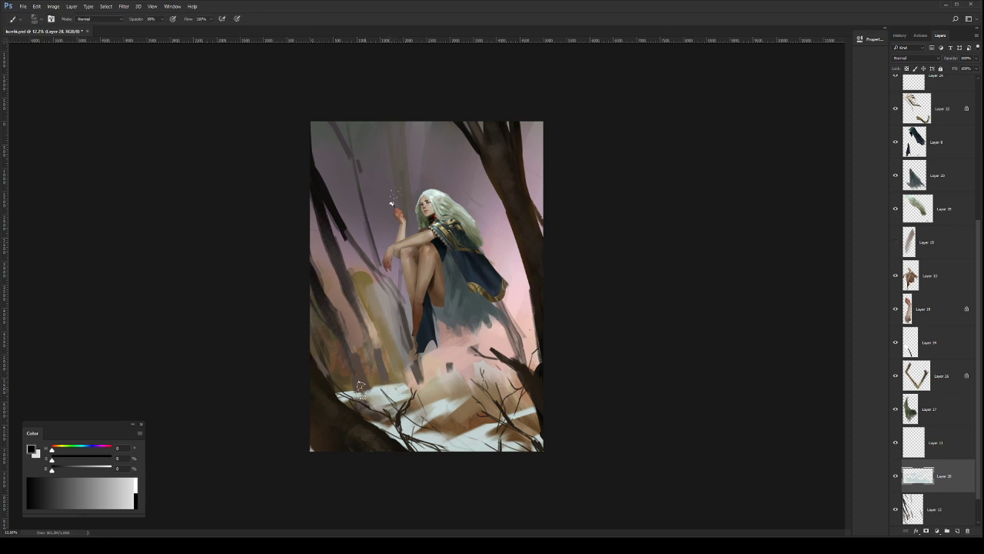
key("bracketleft")
key("bracketleft")
key("bracketleft")
key("bracketleft")
mouse_move(346, 398)
left_mouse_down()
mouse_move(391, 378)
mouse_move(378, 385)
left_mouse_up()
key("ctrl+z")
key("bracketright")
key("bracketright")
key("bracketright")
key("bracketright")
key("bracketright")
key("bracketright")
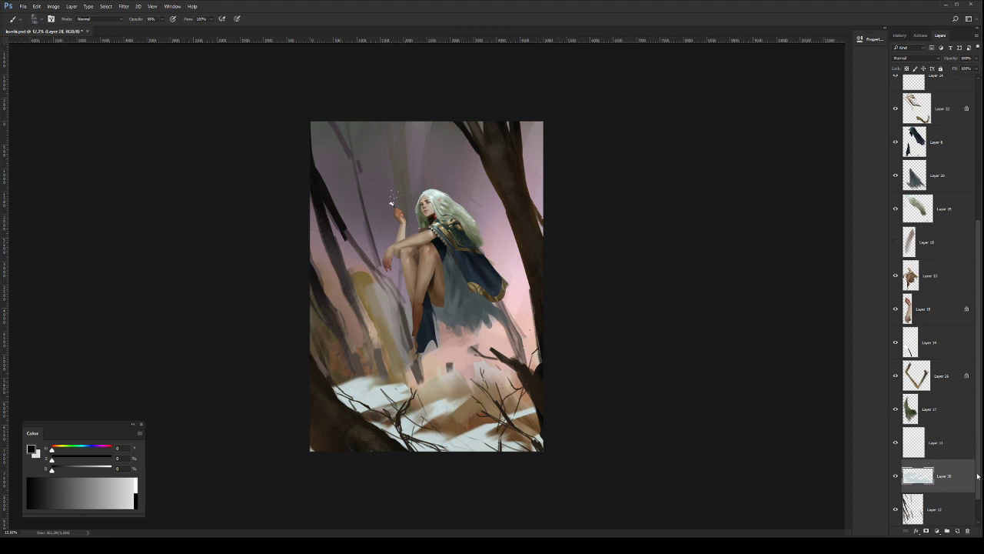
Step: Add a new layer above the snow layer and try a brush stroke between the left-hand trunks
scroll(977, 477, "down", 1)
left_click(958, 531)
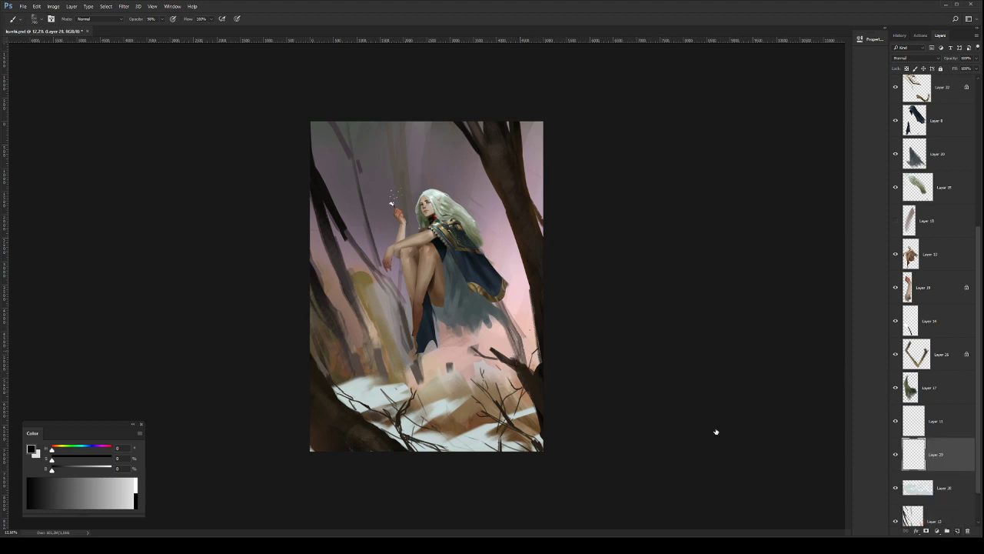
left_click(792, 474)
mouse_move(376, 326)
left_mouse_down()
mouse_move(401, 337)
mouse_move(400, 346)
left_mouse_up()
key("ctrl+z")
key("ctrl+z")
Step: Paint muted tan-pink haze behind the figure and above the snow on the Background layer, using sampled colours
left_click(390, 344, "alt")
scroll(953, 500, "down", 3)
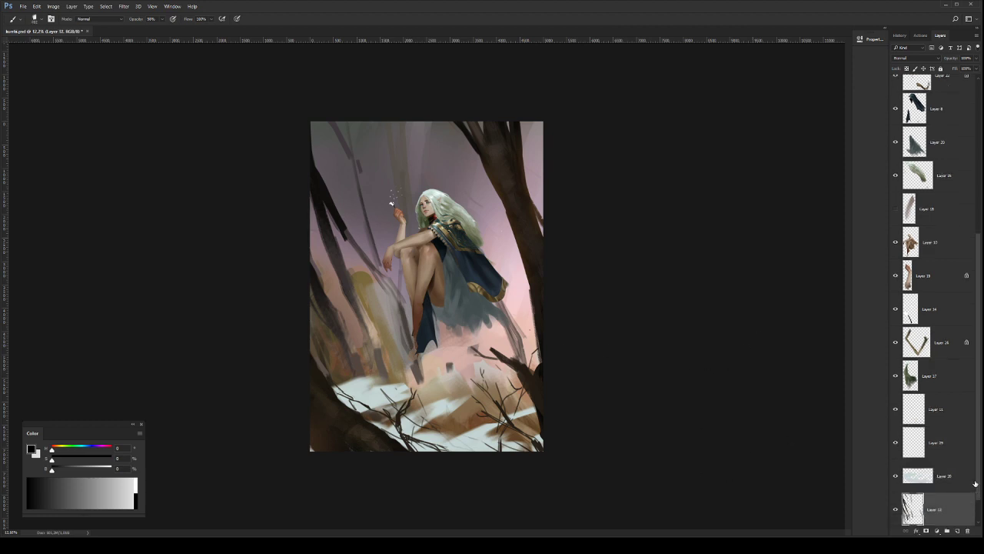
left_click(948, 509)
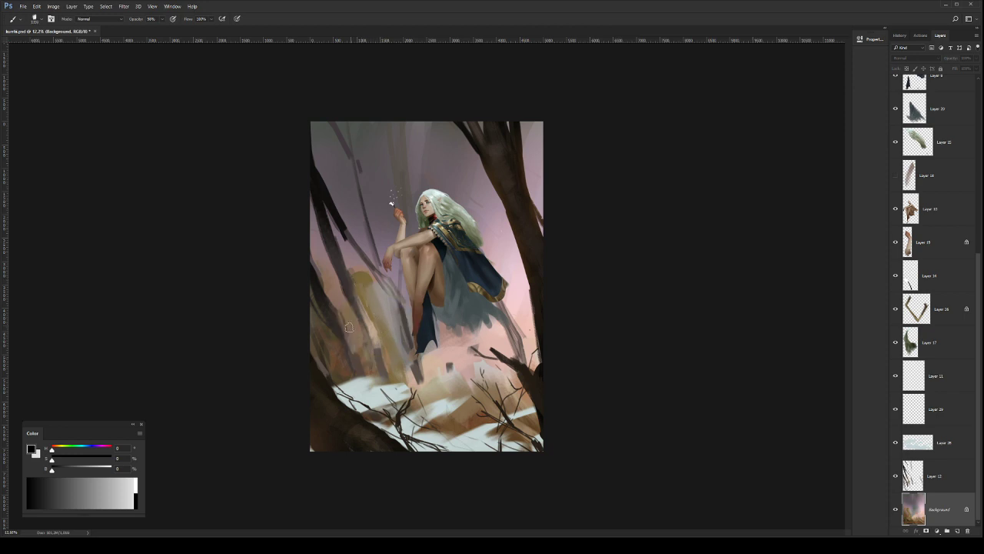
mouse_move(390, 377)
left_mouse_down()
mouse_move(451, 342)
mouse_move(450, 352)
mouse_move(513, 374)
mouse_move(532, 321)
mouse_move(490, 369)
mouse_move(529, 342)
left_mouse_up()
mouse_move(517, 307)
left_mouse_down()
mouse_move(523, 319)
mouse_move(496, 346)
mouse_move(479, 344)
mouse_move(529, 329)
mouse_move(500, 354)
mouse_move(466, 350)
mouse_move(472, 338)
mouse_move(438, 350)
mouse_move(413, 336)
left_mouse_up()
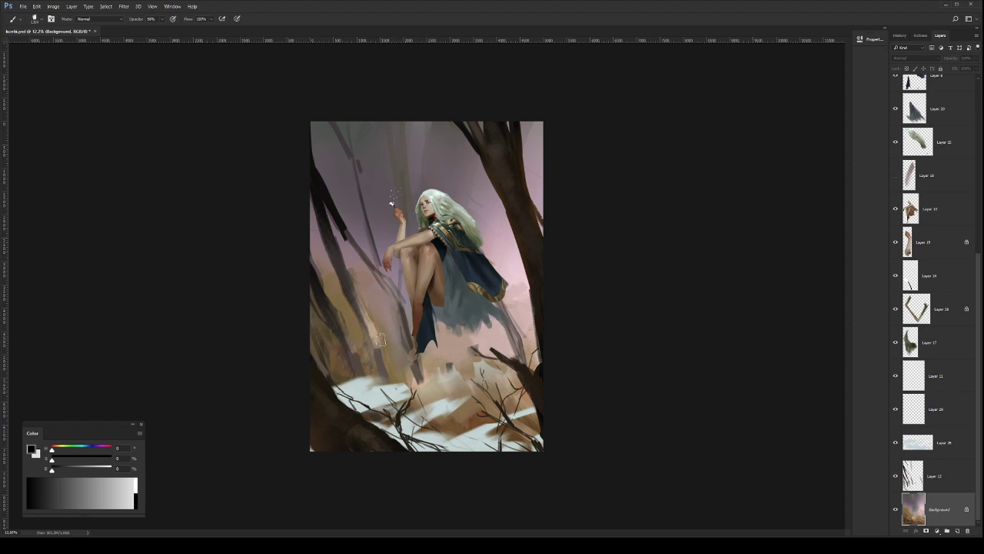
left_click(470, 355, "alt")
left_click_drag(485, 359, 493, 377)
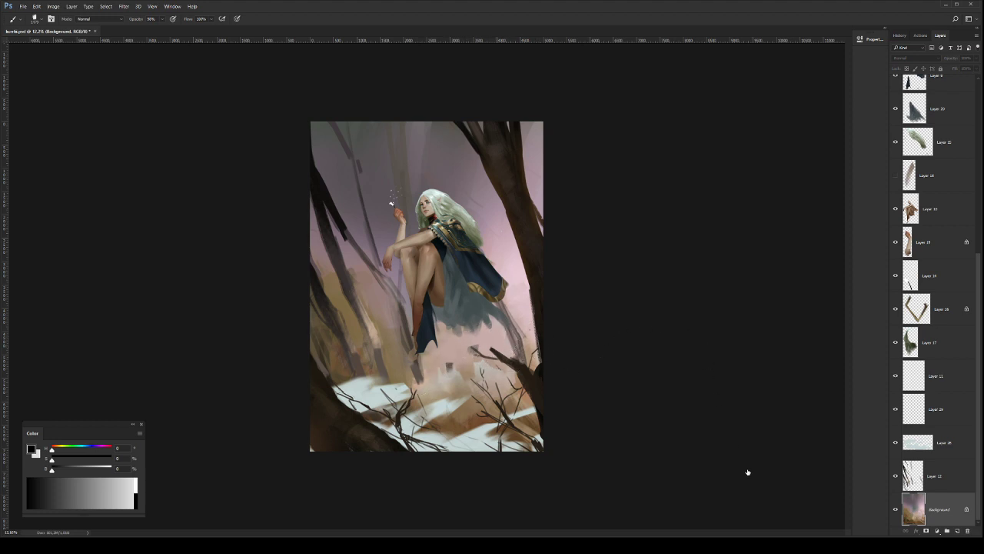
Step: Soften the ochre patches behind the left-hand trunks with muted pink brushwork on the Background layer
left_click(746, 500)
left_click(488, 204, "alt")
left_click(803, 476)
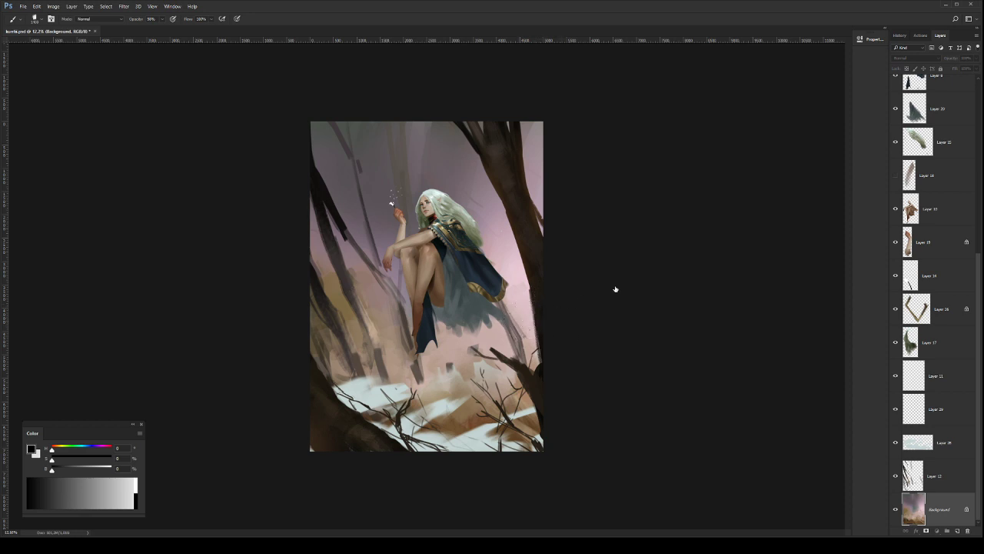
Step: Darken the upper sky behind the trees with a large soft brush on the Background layer
key(".")
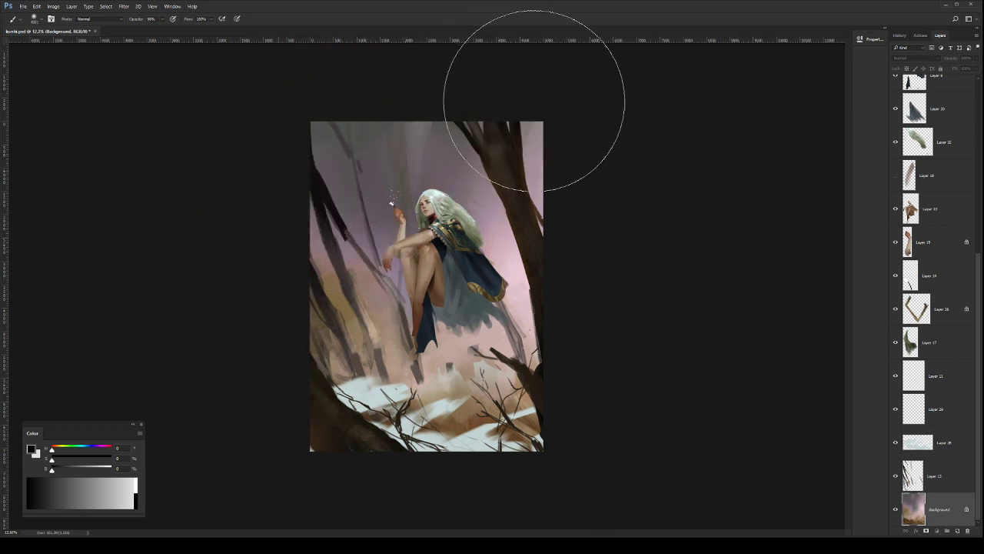
mouse_move(294, 202)
left_mouse_down()
mouse_move(465, 117)
mouse_move(474, 139)
left_mouse_up()
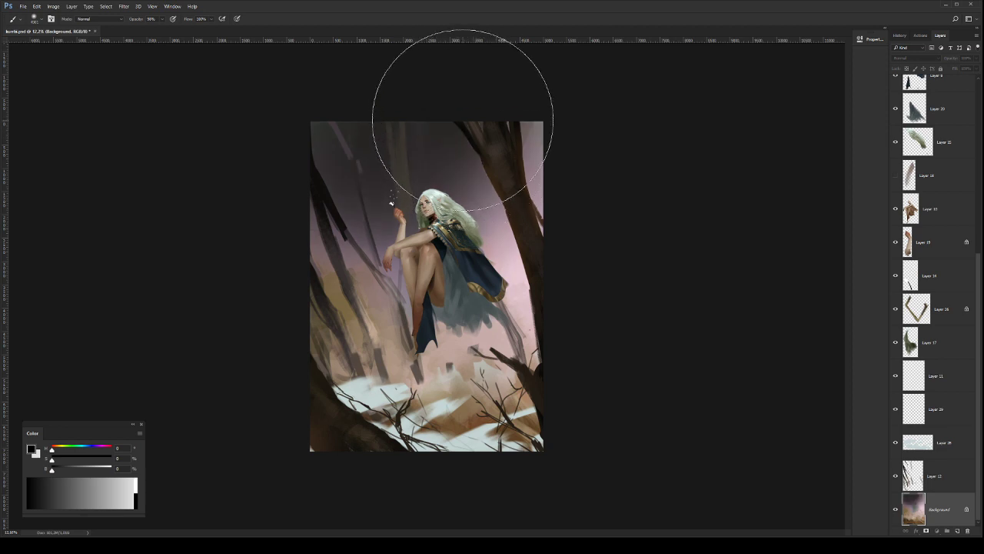
key("bracketleft")
key("ctrl+z")
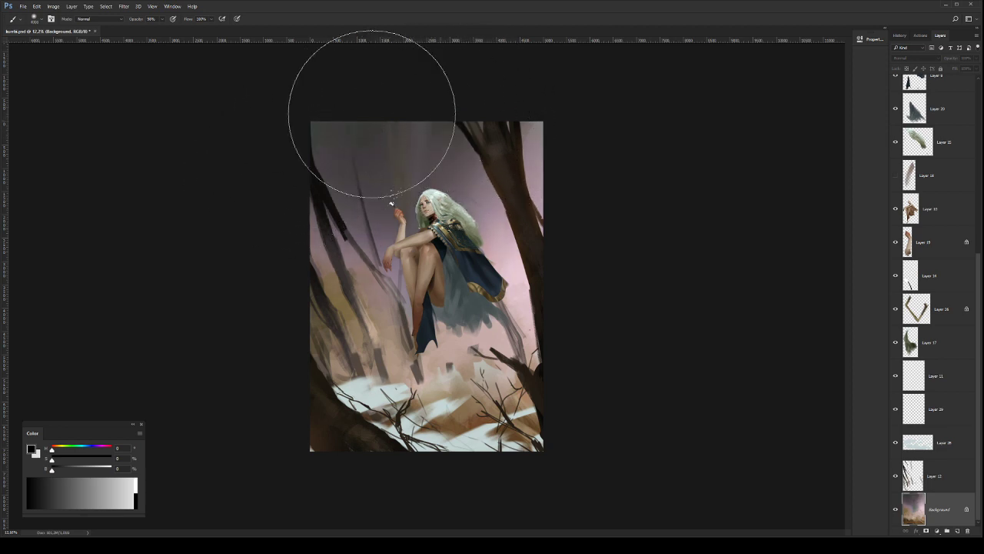
key("bracketleft")
key("bracketleft")
left_click_drag(362, 107, 351, 112)
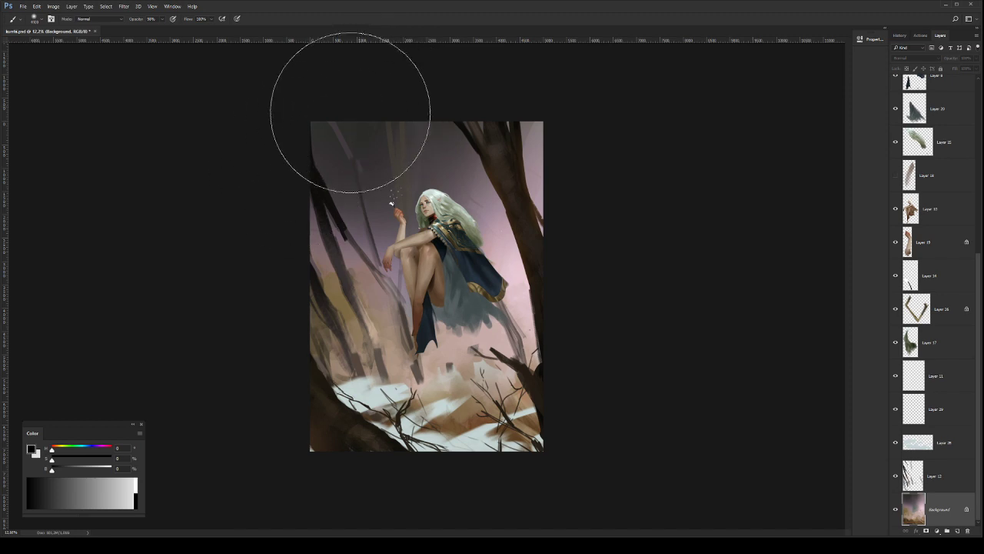
key("bracketleft")
key("bracketleft")
key("bracketright")
left_click_drag(390, 137, 428, 127)
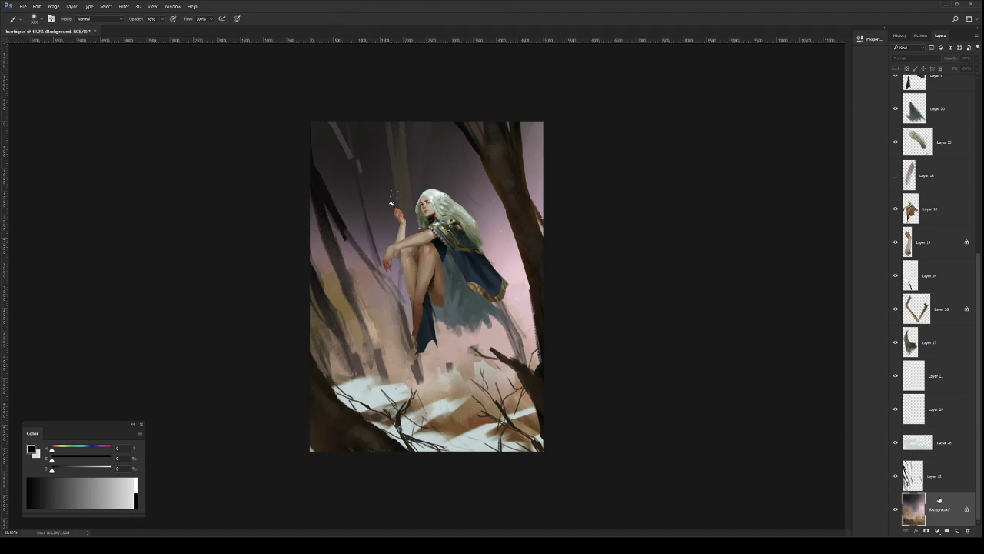
Step: Shift the Background layer's colours from purple toward a cooler, greener grey
key("i")
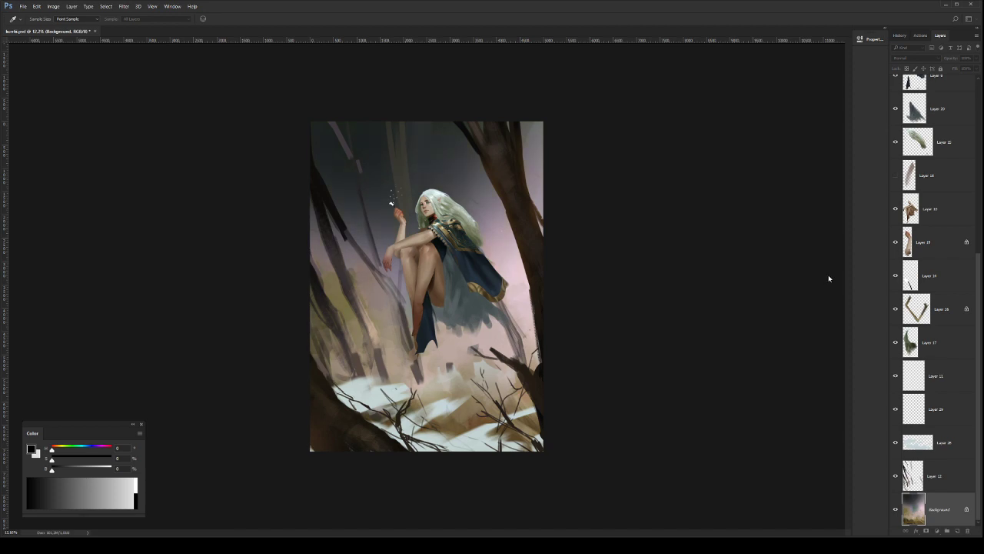
key("b")
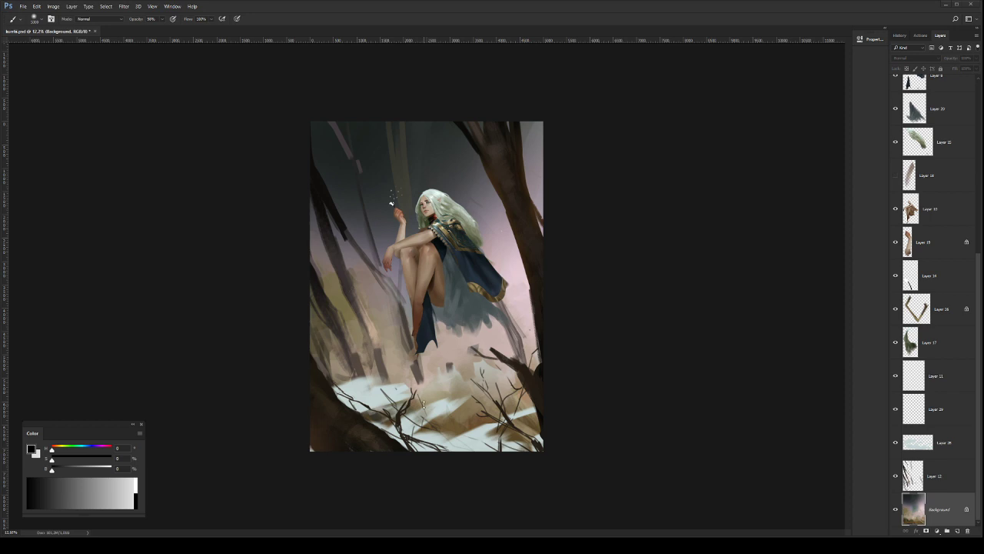
key("bracketright")
key("bracketright")
key("bracketright")
key("bracketright")
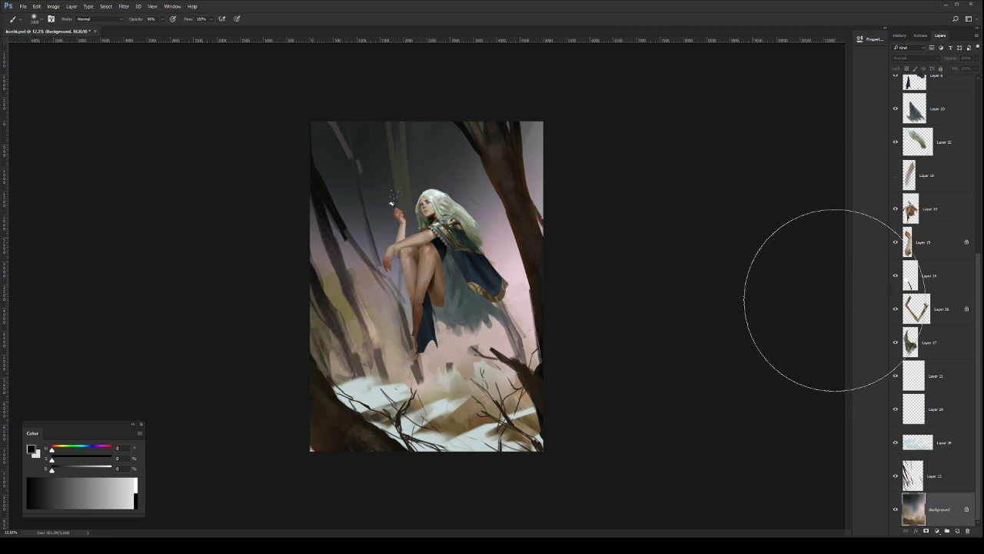
left_click(948, 486)
left_click(946, 505)
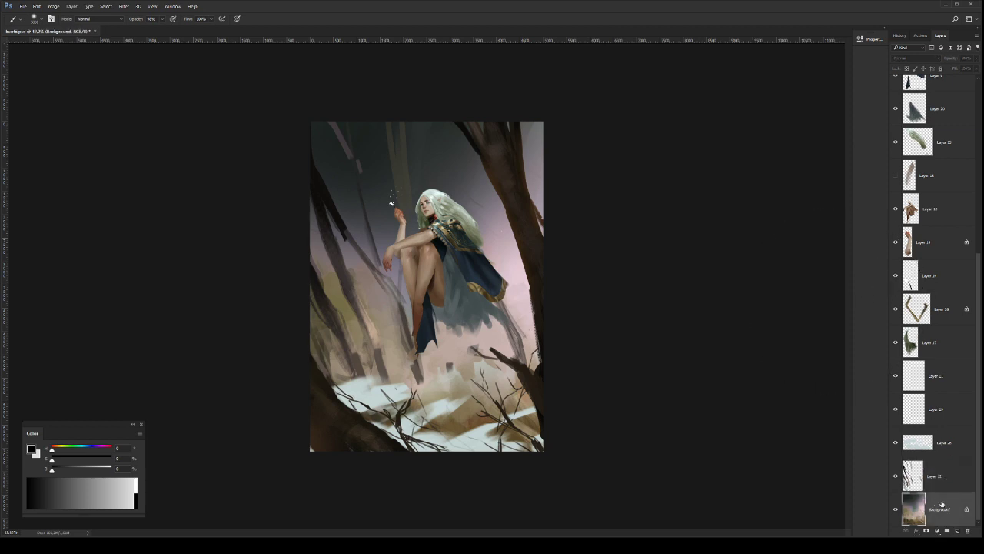
Step: Paint additional dark leaning trunks behind the snow at the lower left of the picture on the background trees layer
left_click(949, 482)
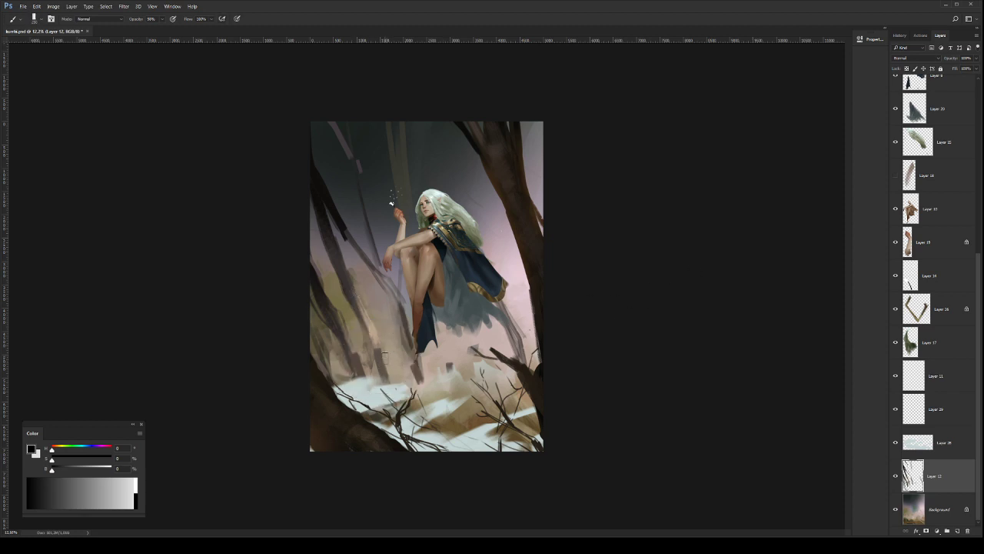
left_click_drag(388, 380, 392, 305)
left_click(328, 316, "alt")
key("bracketright")
key("bracketright")
mouse_move(337, 337)
left_mouse_down()
mouse_move(349, 383)
mouse_move(330, 371)
mouse_move(334, 381)
left_mouse_up()
left_click_drag(314, 304, 314, 319)
key("bracketleft")
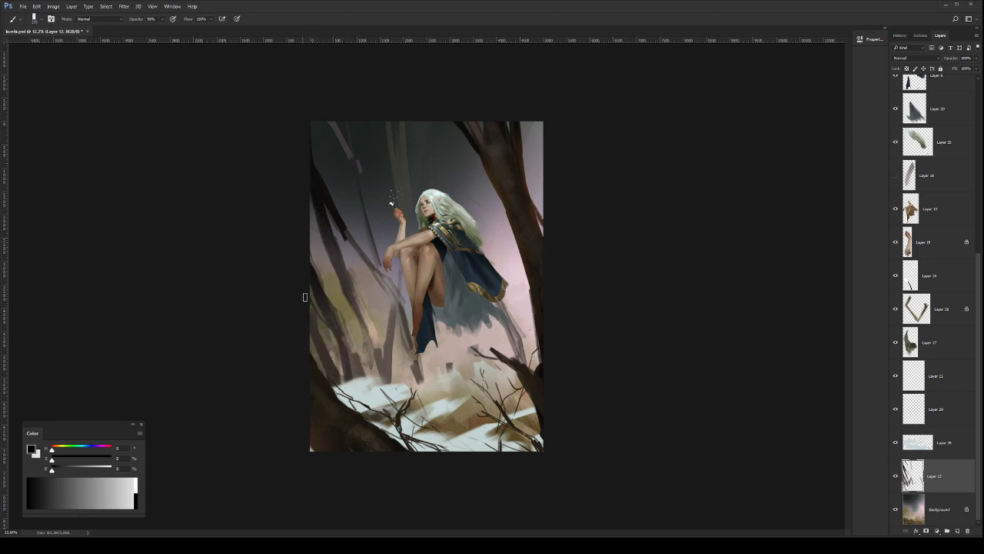
left_click_drag(342, 389, 338, 360)
left_click(322, 285)
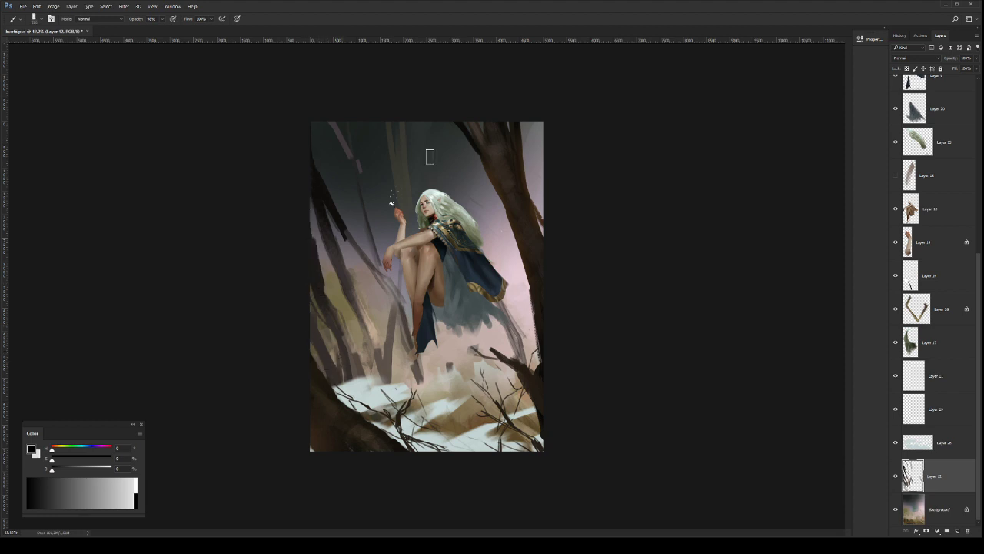
left_click(326, 202)
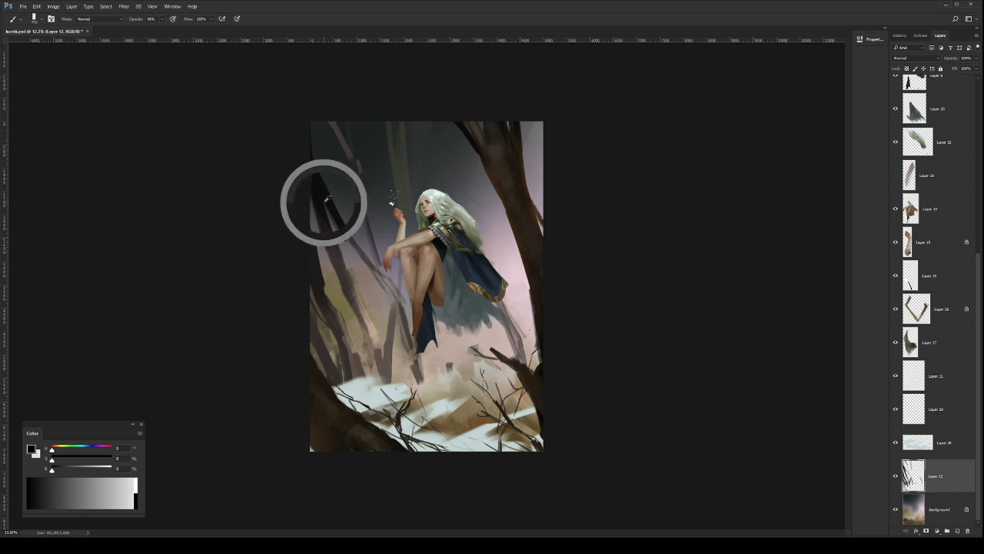
mouse_move(396, 192)
left_mouse_down()
mouse_move(398, 162)
mouse_move(396, 206)
left_mouse_up()
key("ctrl+z")
key("bracketleft")
key("bracketleft")
key("bracketleft")
mouse_move(400, 142)
left_mouse_down()
mouse_move(406, 238)
mouse_move(404, 228)
left_mouse_up()
key("ctrl+z")
key("ctrl+z")
mouse_move(400, 117)
left_mouse_down()
mouse_move(403, 237)
mouse_move(400, 123)
left_mouse_up()
key("ctrl+z")
key("ctrl+z")
mouse_move(398, 123)
left_mouse_down()
mouse_move(402, 238)
mouse_move(399, 127)
mouse_move(400, 226)
left_mouse_up()
key("ctrl+z")
key("ctrl+z")
key("ctrl+z")
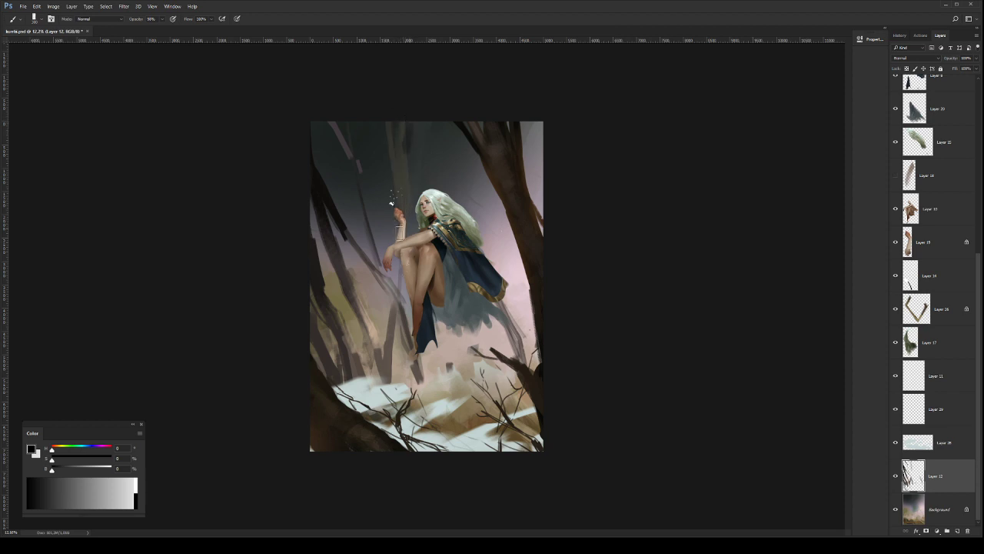
Step: Darken the upright trunk behind the woman's raised hand with long brush strokes on the background trees layer
left_click_drag(403, 150, 394, 300)
left_click_drag(369, 262, 412, 350)
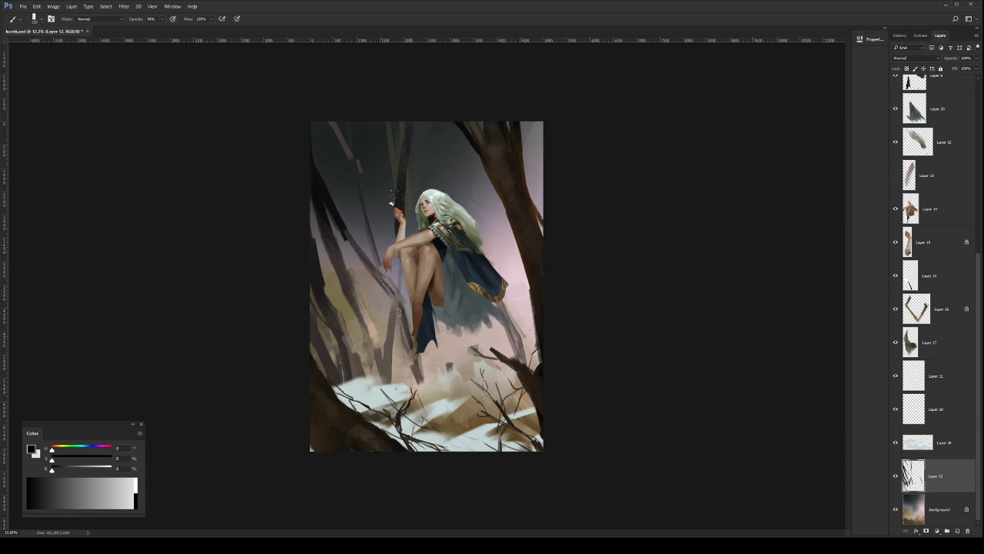
left_click_drag(393, 290, 416, 376)
key("ctrl+z")
Step: Extend the central trunk down past the woman's feet and break up the trunk bases with larger speckled brush marks
key("bracketright")
key("bracketright")
key("bracketright")
key("bracketright")
key("bracketright")
key("bracketright")
left_click_drag(396, 296, 420, 374)
left_click_drag(406, 320, 419, 375)
mouse_move(405, 339)
left_mouse_down()
mouse_move(416, 378)
mouse_move(415, 346)
left_mouse_up()
key("bracketleft")
key("bracketleft")
key("bracketleft")
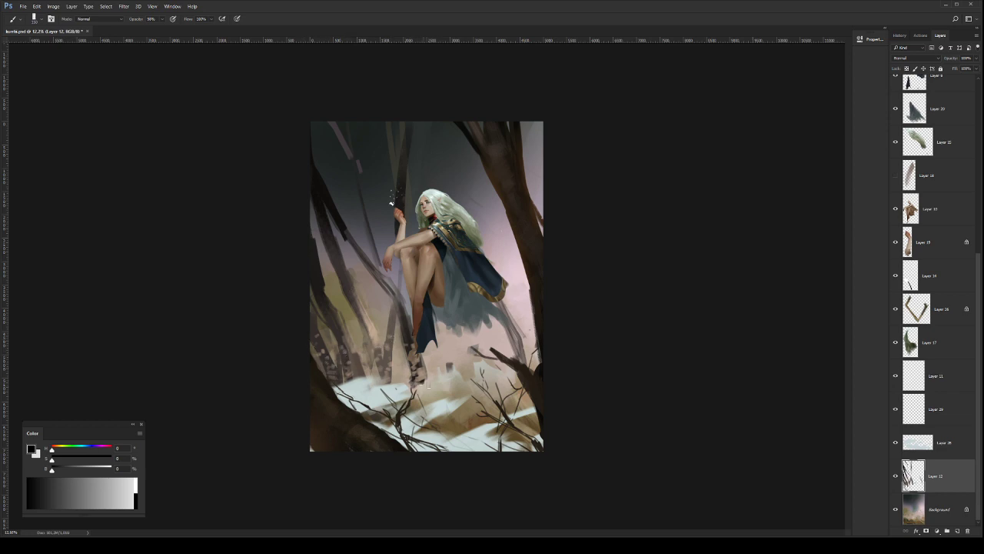
Step: Make the snow layer active and flip the whole picture horizontally
left_click(925, 438)
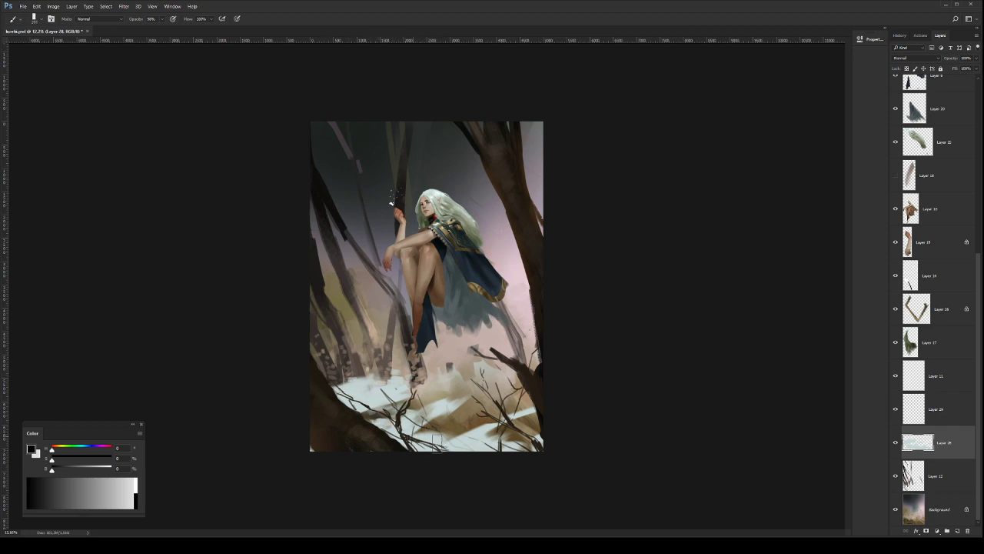
key("z")
left_click_drag(514, 361, 495, 359)
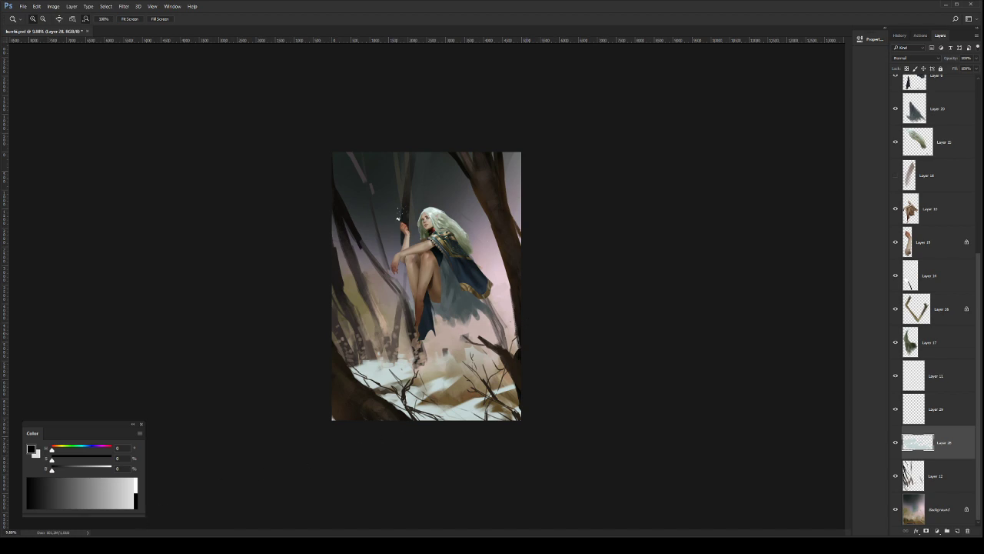
key("ctrl+shift+h")
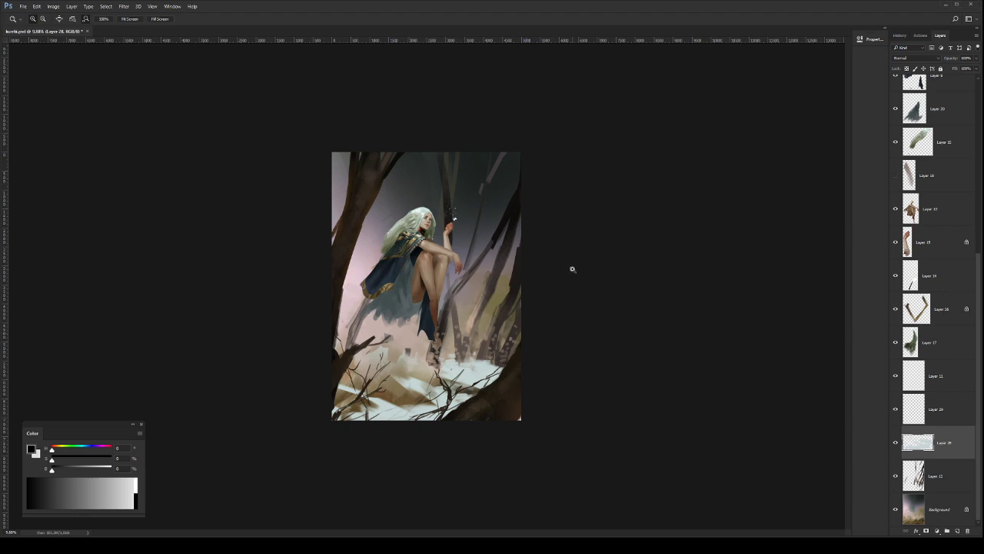
left_click_drag(454, 344, 548, 292)
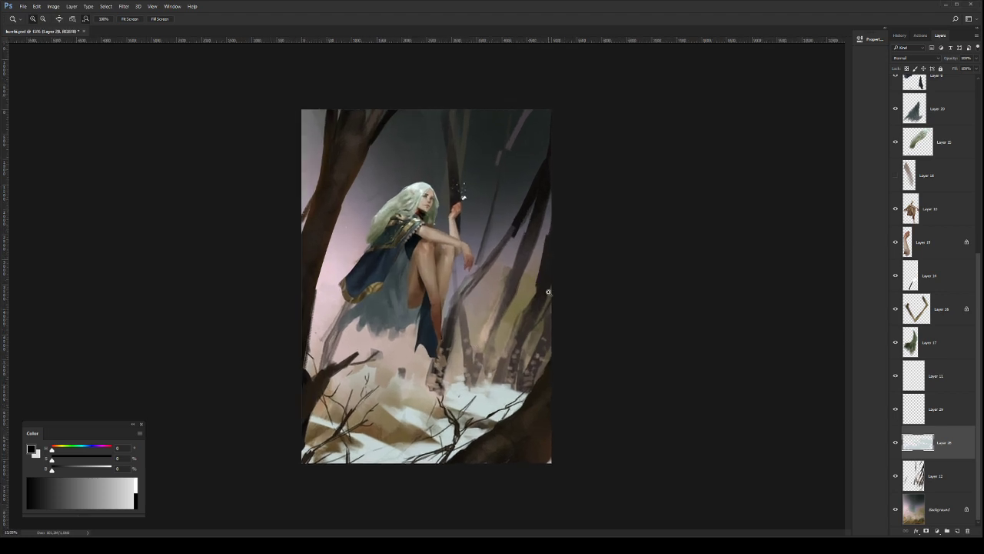
Step: Add a new layer beneath the background trees layer and paint thin, faint grey trunks among the trees at the picture's upper right
left_click(947, 478)
key("b")
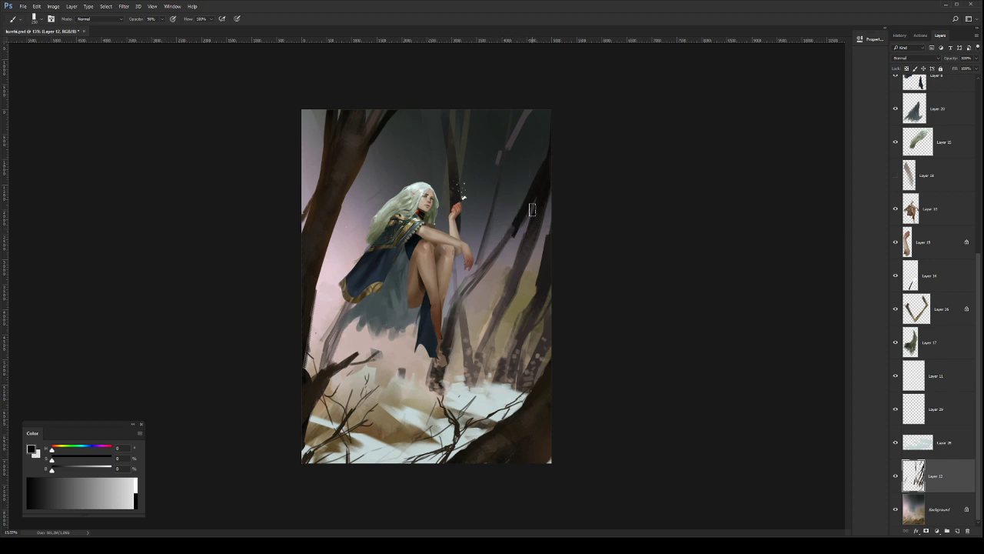
left_click(957, 530, "ctrl")
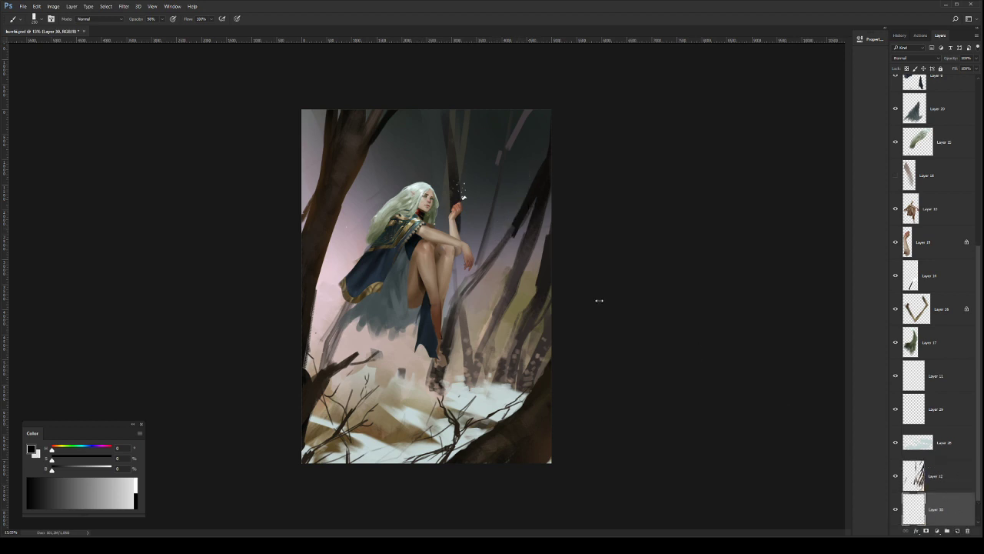
key("bracketleft")
key("bracketleft")
key("bracketleft")
key("bracketleft")
key("bracketleft")
key("ctrl+z")
left_click_drag(547, 152, 491, 268)
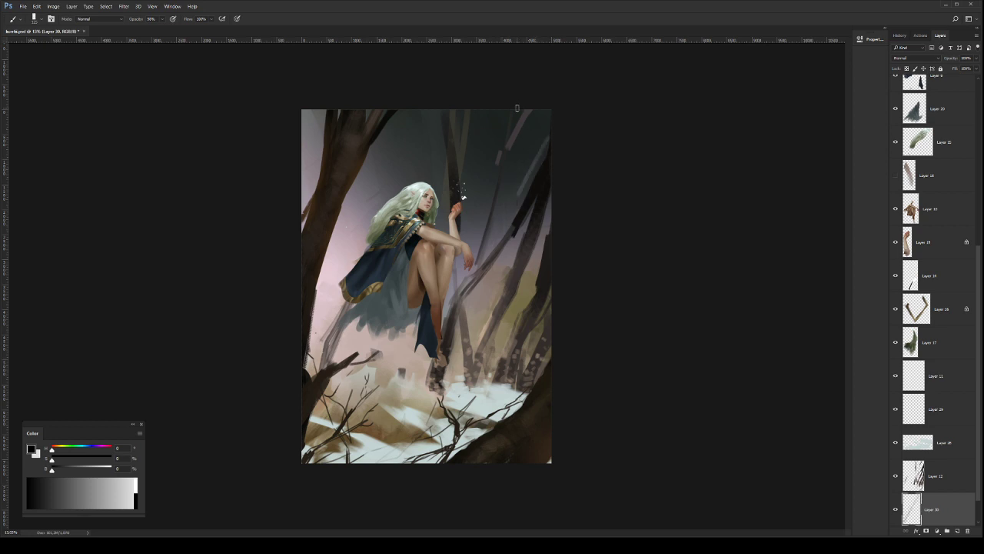
left_click_drag(516, 123, 502, 231)
key("ctrl+z")
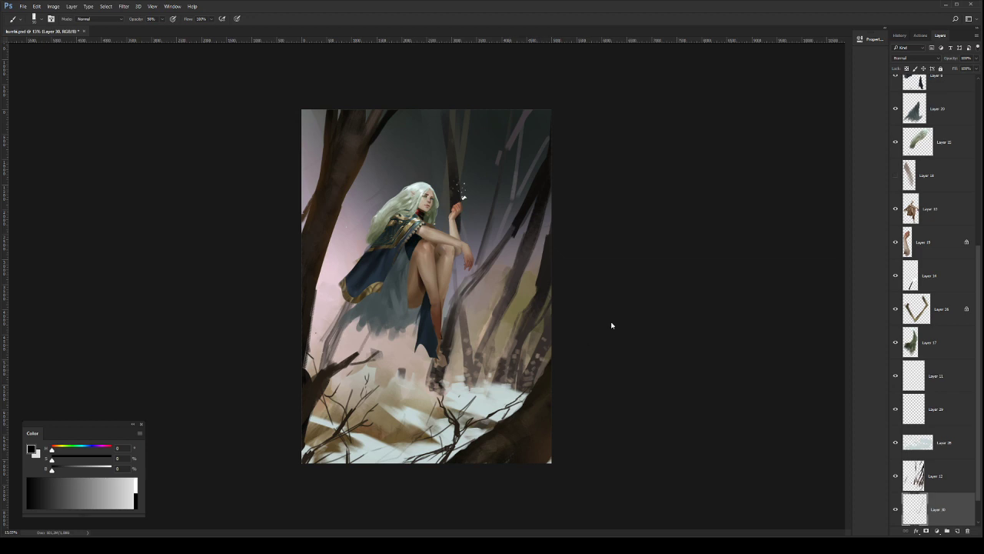
Step: Lock the background trees layer's transparent pixels and fade the lower-right trunks with blue-grey haze using a large soft brush
left_click(952, 482)
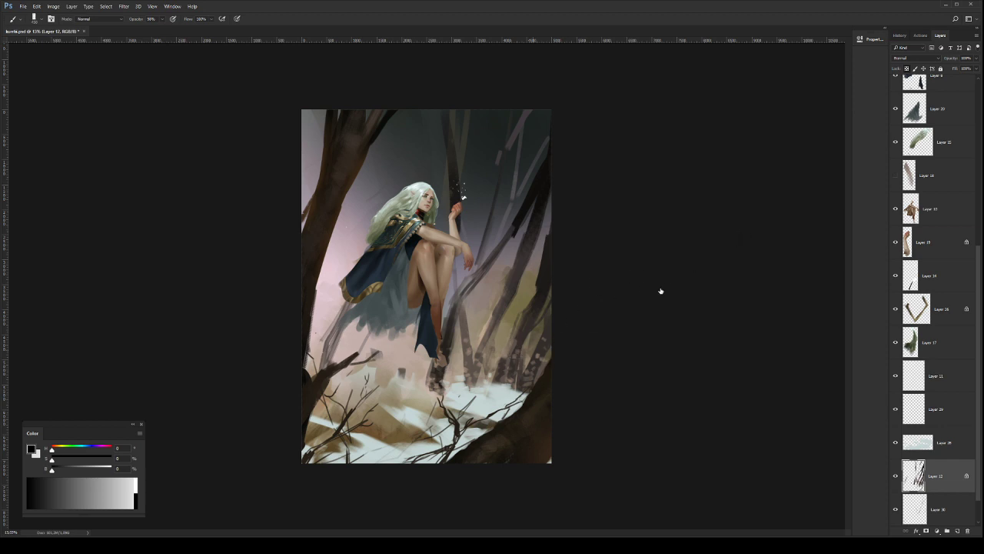
key("period")
mouse_move(497, 387)
left_mouse_down()
mouse_move(509, 417)
mouse_move(580, 248)
left_mouse_up()
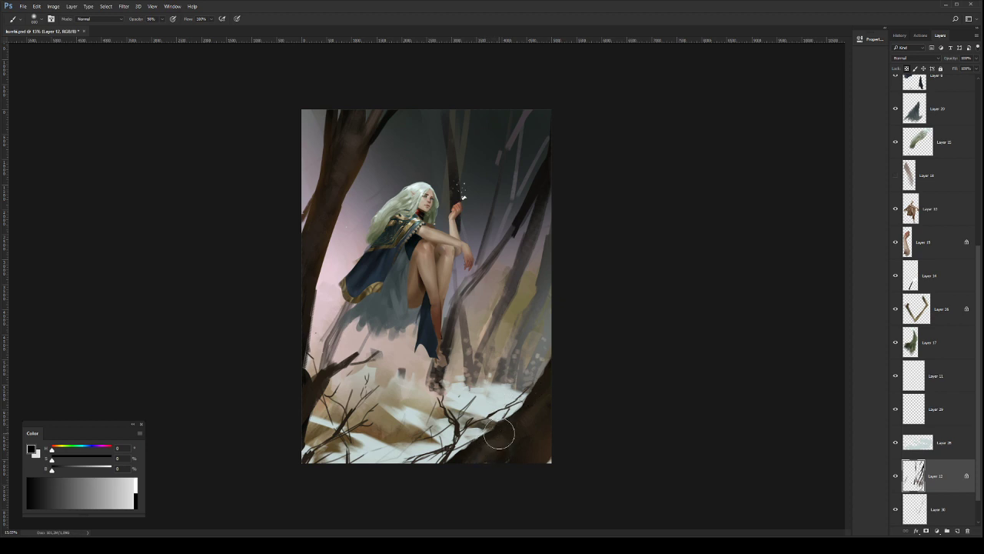
key("z")
left_click_drag(553, 387, 547, 386)
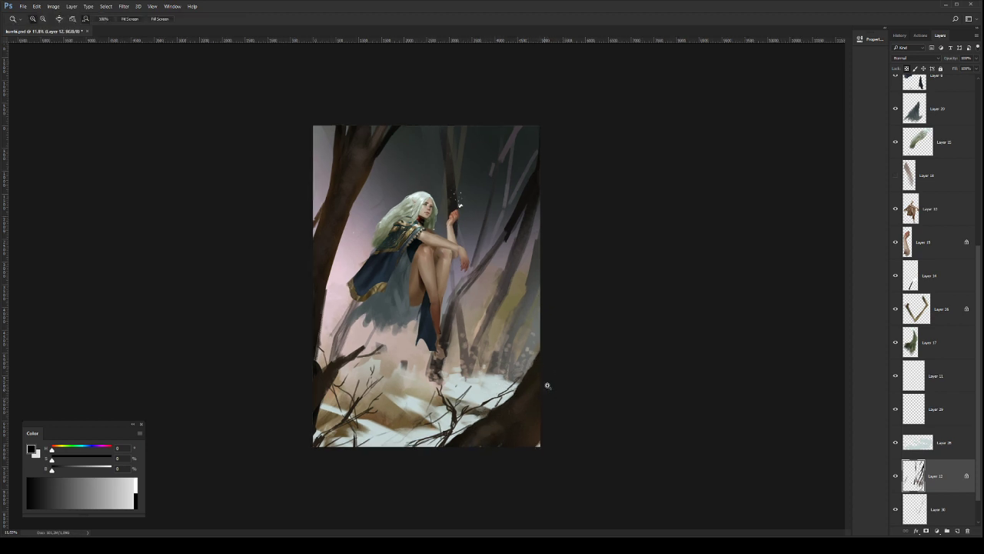
key("e")
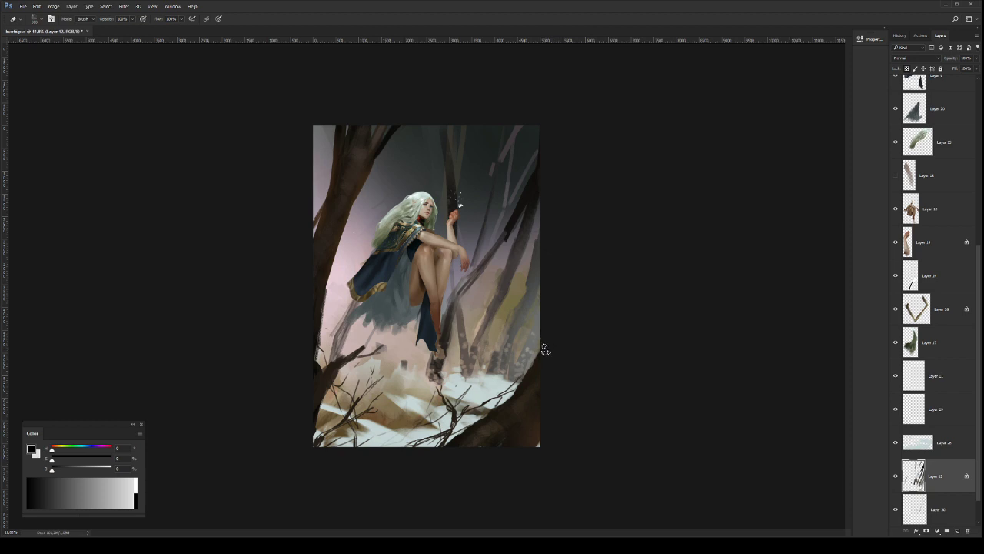
key("l")
mouse_move(541, 301)
left_mouse_down()
mouse_move(517, 361)
mouse_move(516, 339)
mouse_move(568, 246)
left_mouse_up()
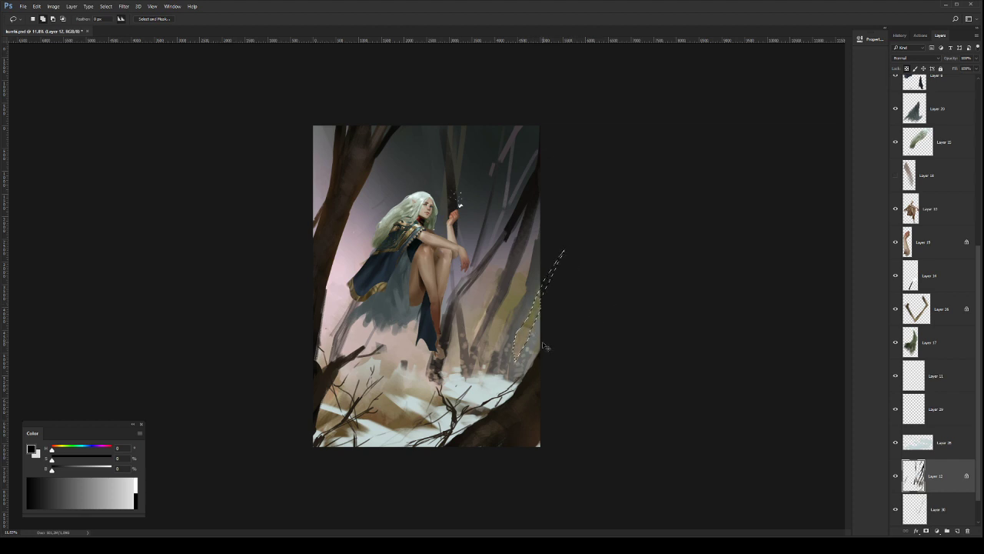
key("ctrl+z")
Step: Flip the picture horizontally again and unlock the transparent pixels of the background trees layer
mouse_move(541, 334)
left_mouse_down()
mouse_move(525, 376)
mouse_move(560, 315)
mouse_move(564, 339)
mouse_move(543, 300)
mouse_move(535, 345)
left_mouse_up()
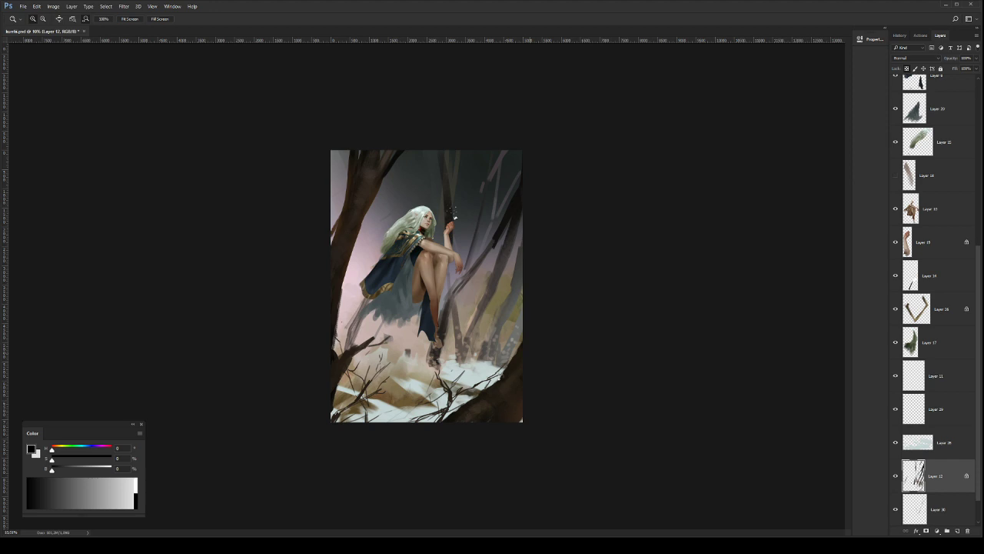
key("ctrl+shift+h")
left_click_drag(451, 305, 538, 377)
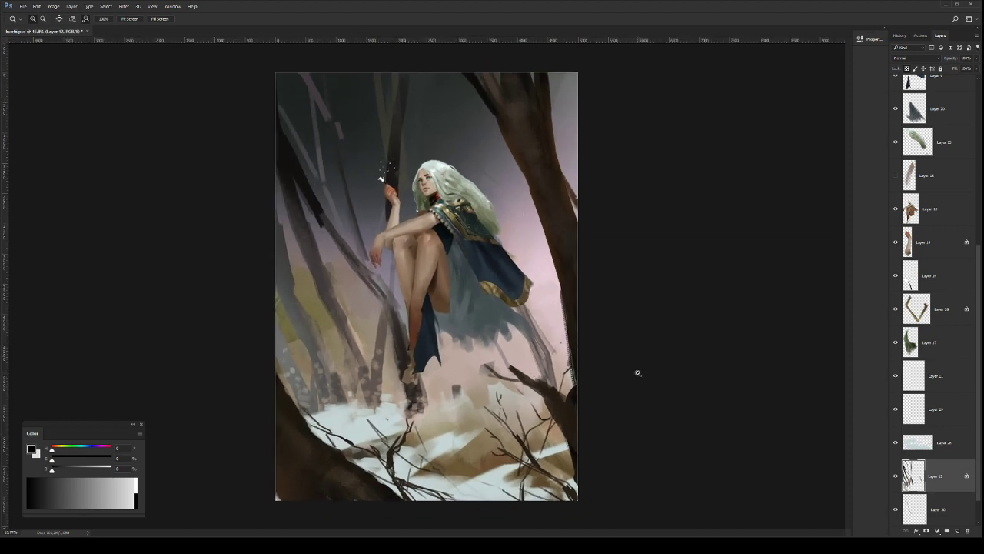
key("slash")
left_click_drag(417, 352, 334, 339)
key("b")
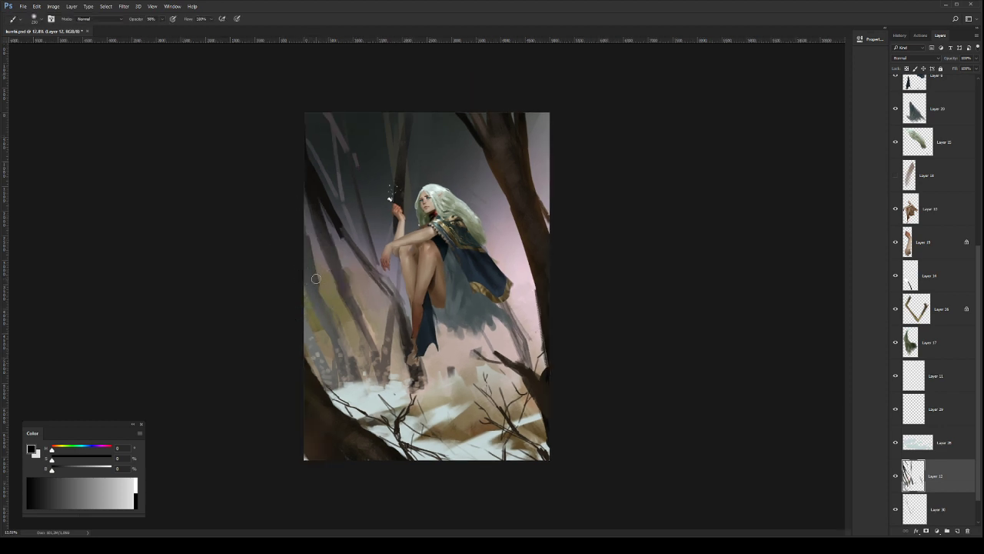
left_click(520, 284)
Step: Paint pale snow-coloured mist behind the trunk bases and across the horizon on the layer beneath the background trees
left_click_drag(975, 449, 949, 462)
left_click(945, 507)
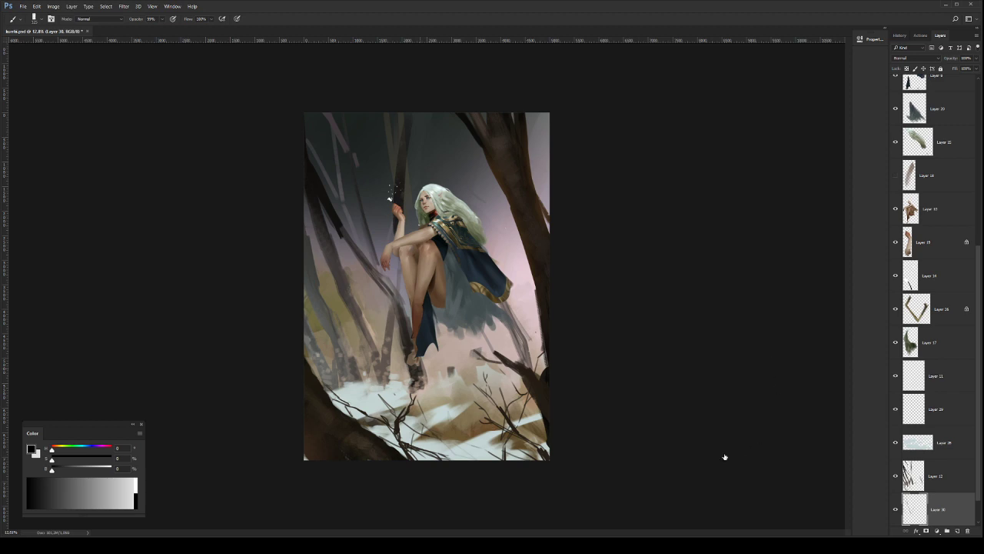
left_click(743, 470)
left_click(390, 393, "alt")
mouse_move(369, 352)
left_mouse_down()
mouse_move(355, 374)
mouse_move(340, 357)
mouse_move(346, 376)
mouse_move(350, 366)
mouse_move(317, 384)
left_mouse_up()
key("bracketright")
key("bracketright")
key("bracketright")
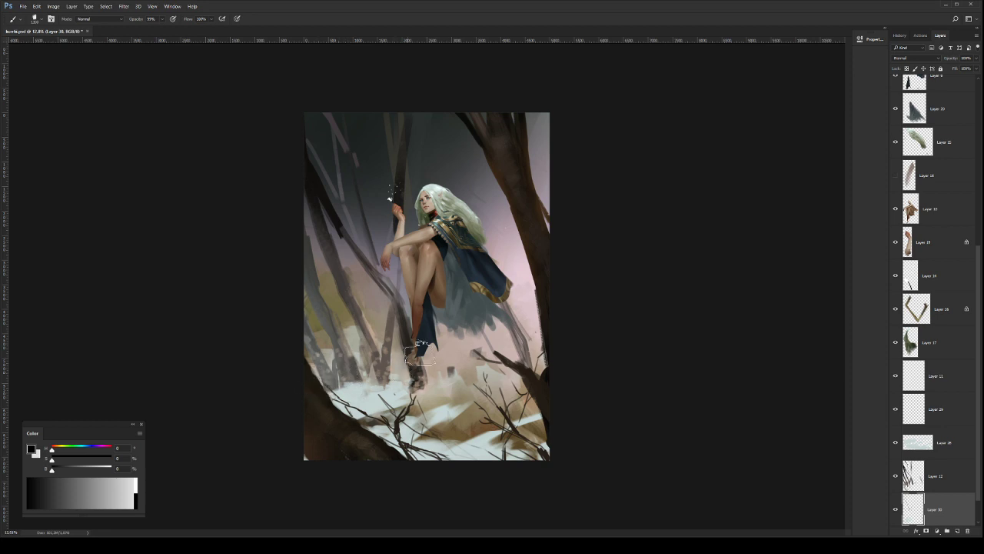
left_click_drag(416, 354, 423, 365)
left_click_drag(386, 335, 396, 351)
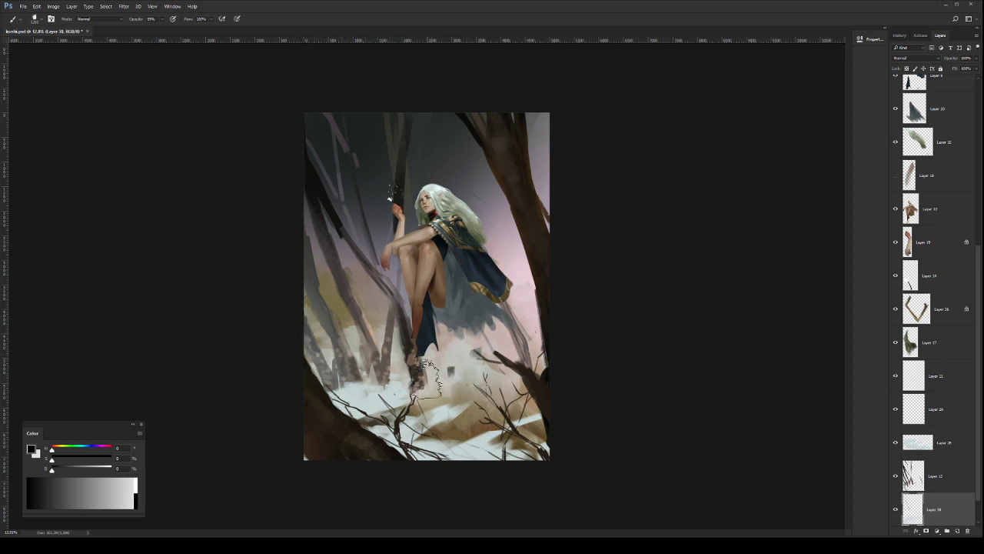
mouse_move(506, 382)
left_mouse_down()
mouse_move(517, 349)
mouse_move(540, 340)
left_mouse_up()
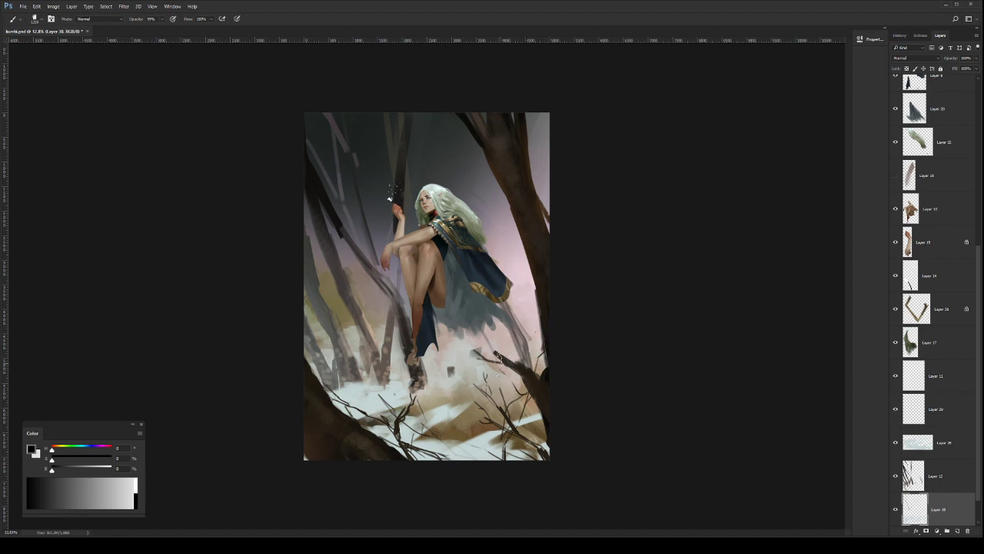
Step: Erase parts of the outermost trunks' bases on the background trees layer and mirror the picture horizontally
key("e")
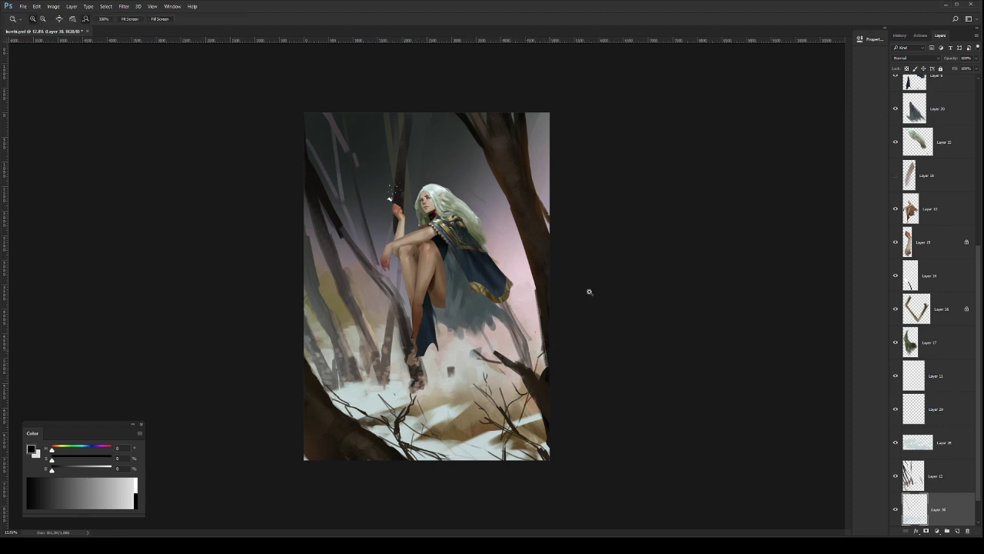
left_click(931, 477)
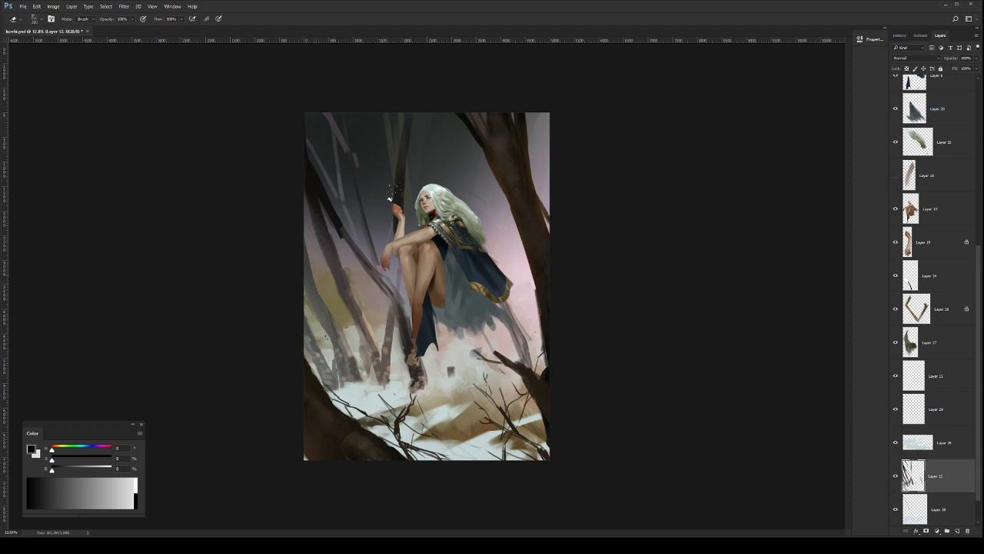
key("ctrl+space")
mouse_move(455, 248)
left_mouse_down()
mouse_move(505, 246)
mouse_move(474, 249)
mouse_move(504, 270)
left_mouse_up()
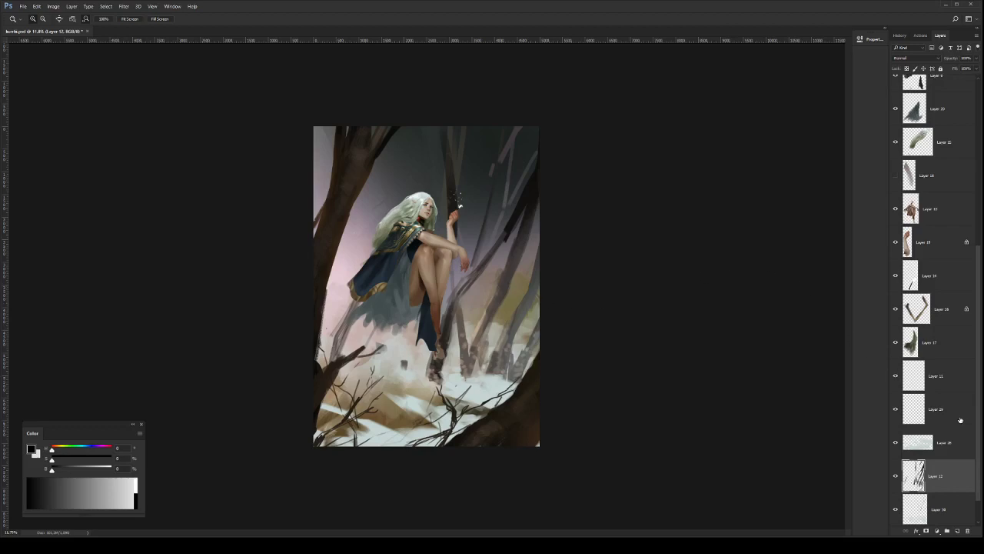
key("e")
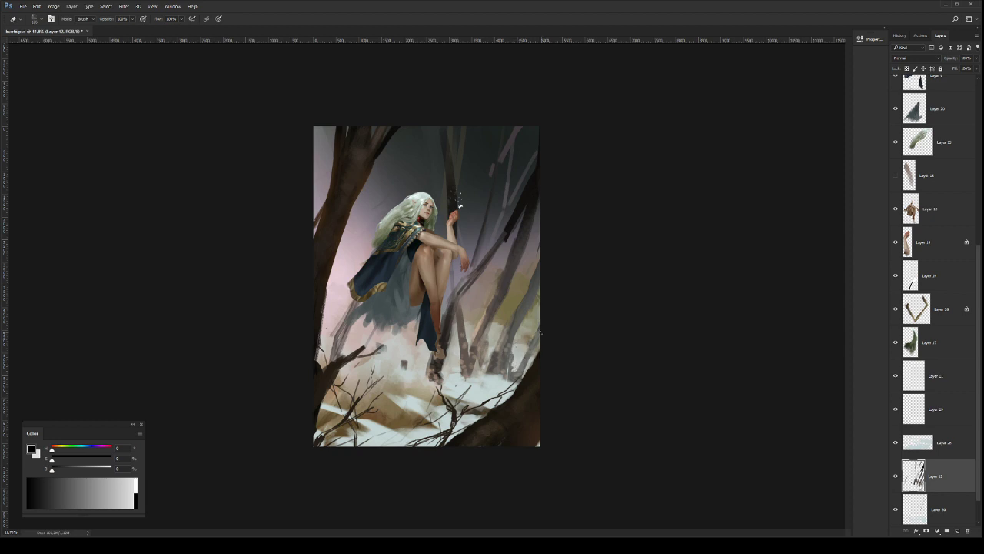
Step: Touch up the trunk bases along the snow line beside the woman's foot with the brush on the background trees layer
key("b")
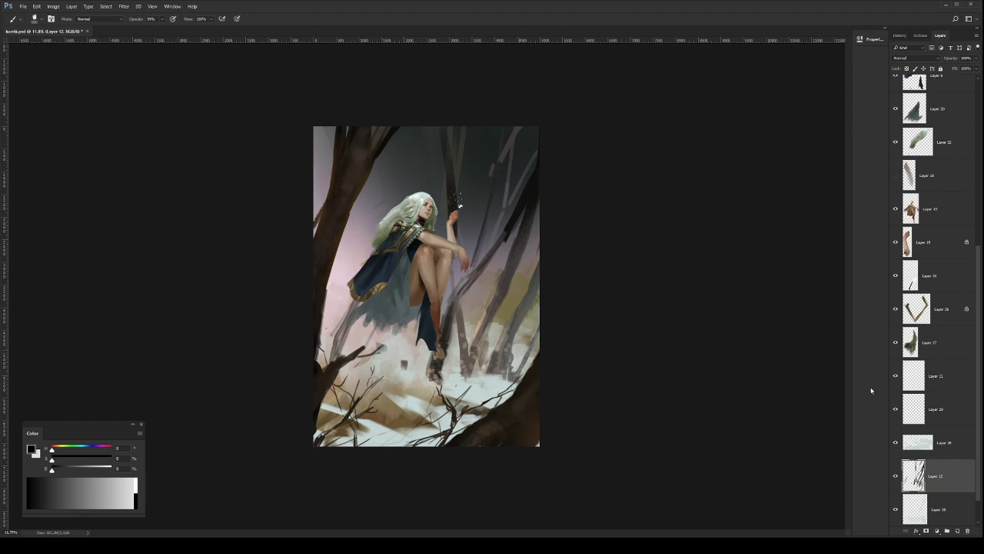
left_click(731, 274)
left_click_drag(510, 351, 512, 373)
left_click_drag(445, 377, 449, 362)
Step: Brush brighter snow over the brown ground at the lower left of the picture on the snow layer
left_click(940, 448)
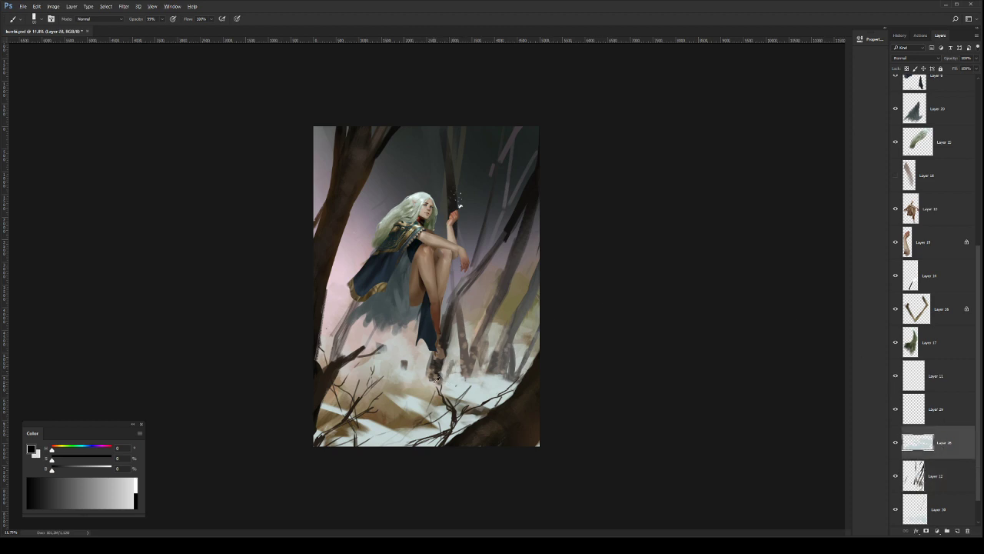
mouse_move(389, 372)
left_mouse_down()
mouse_move(434, 384)
mouse_move(454, 408)
mouse_move(338, 392)
mouse_move(385, 425)
left_mouse_up()
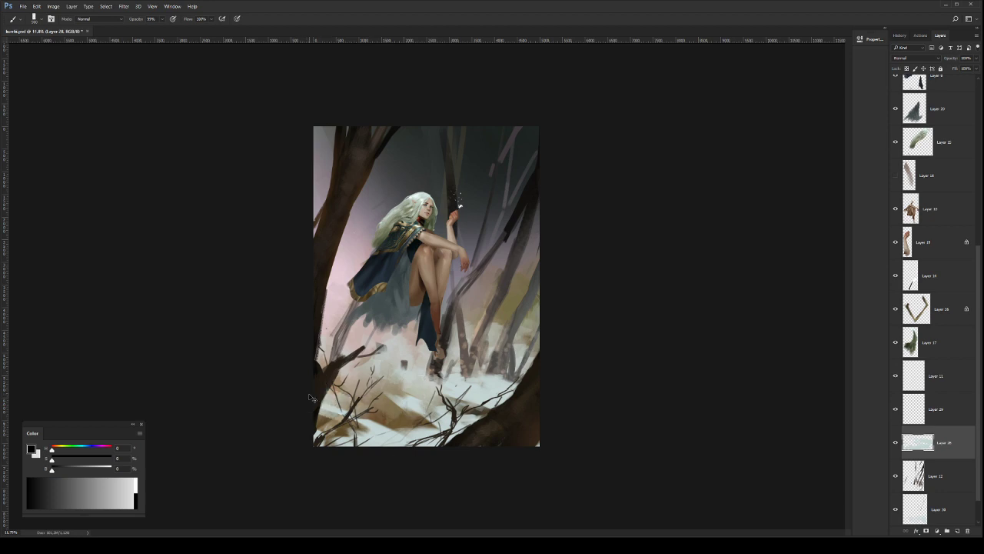
left_click_drag(308, 394, 377, 415)
mouse_move(309, 396)
left_mouse_down()
mouse_move(380, 419)
mouse_move(314, 376)
mouse_move(392, 390)
left_mouse_up()
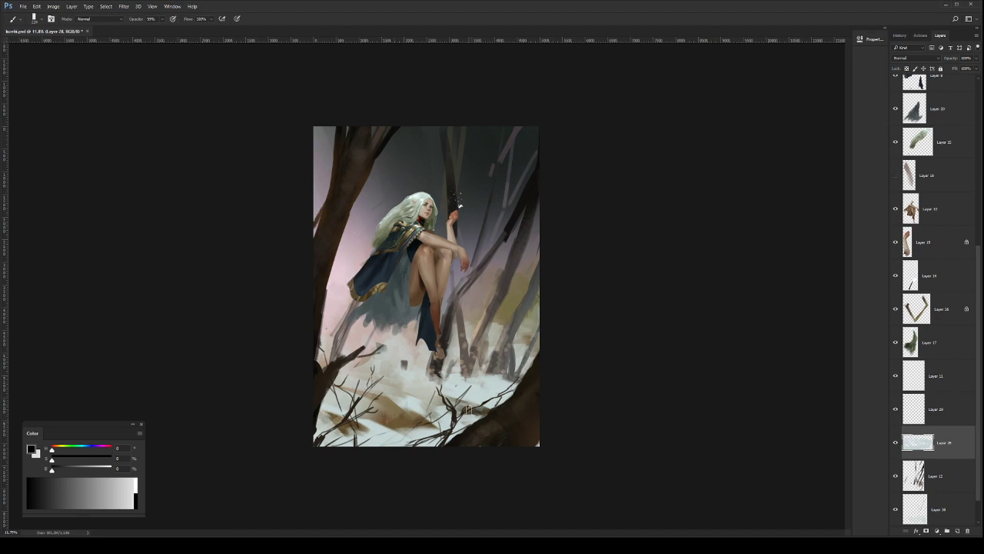
Step: Lock the snow layer's transparent pixels and tone the foreground snow with broad strokes of a very large soft brush
key("slash")
key("period")
left_click_drag(472, 311, 492, 308)
left_click_drag(480, 346, 517, 358)
mouse_move(573, 390)
left_mouse_down()
mouse_move(574, 406)
mouse_move(528, 432)
mouse_move(468, 426)
mouse_move(560, 420)
left_mouse_up()
key("ctrl+z")
right_click(406, 415, "alt")
left_click_drag(536, 436, 564, 431)
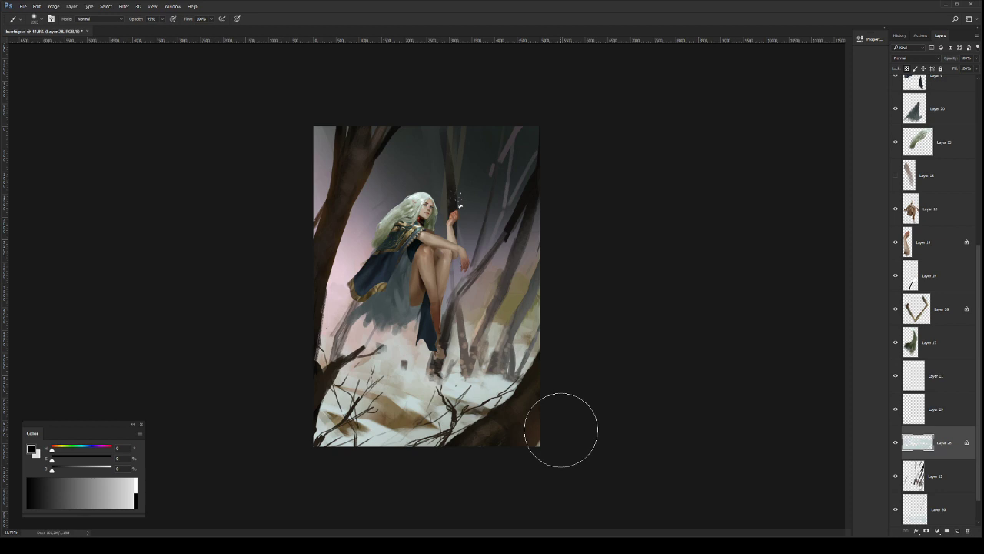
right_click(453, 454, "alt")
left_click_drag(402, 469, 576, 431)
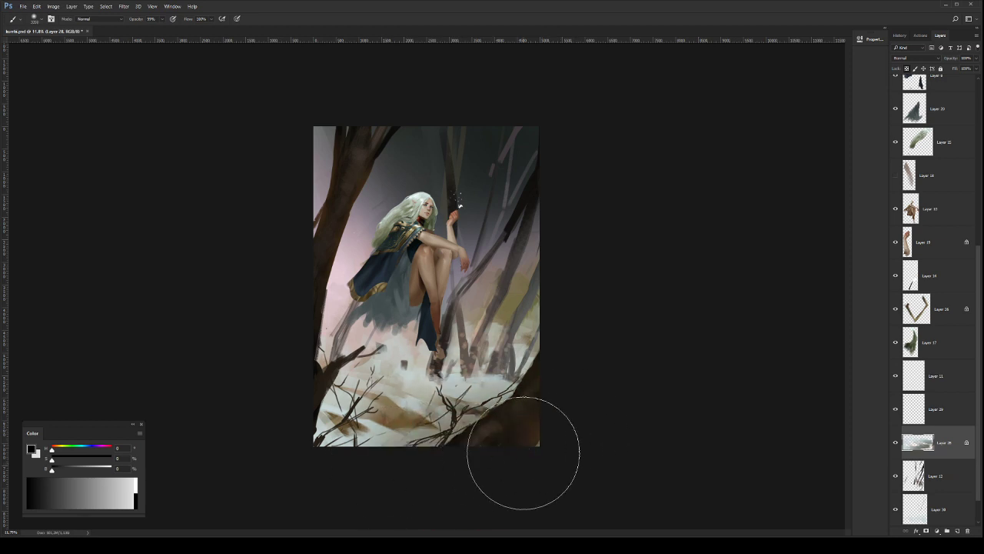
key("[")
left_click_drag(357, 449, 577, 432)
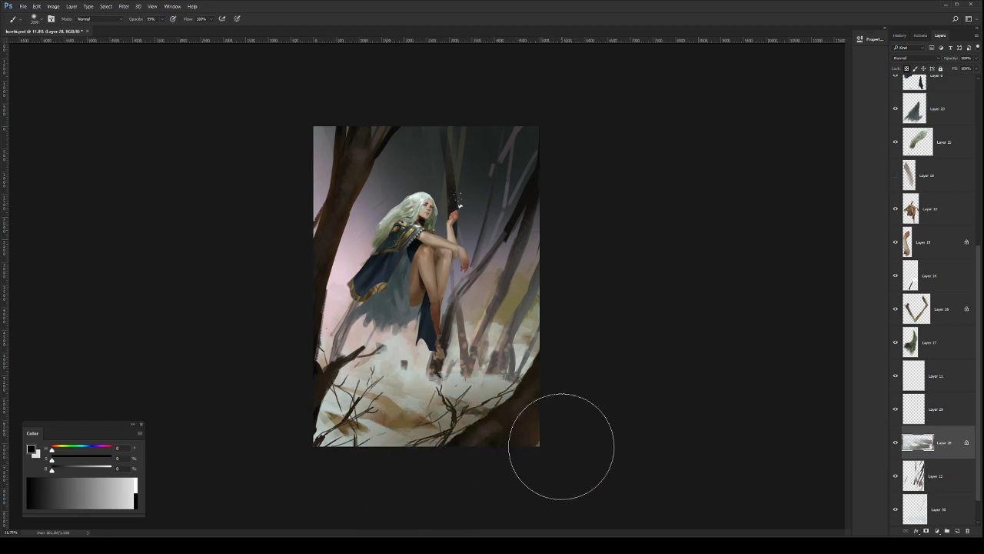
Step: Mirror the picture horizontally and select the Background layer
key("[")
key("[")
key("ctrl+shift+h")
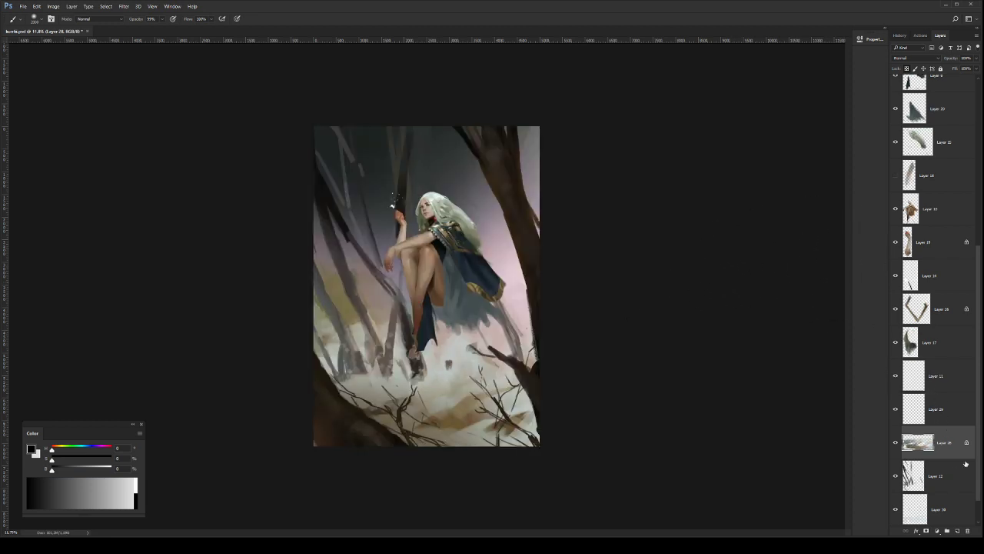
scroll(962, 469, "down", 1)
left_click(943, 509)
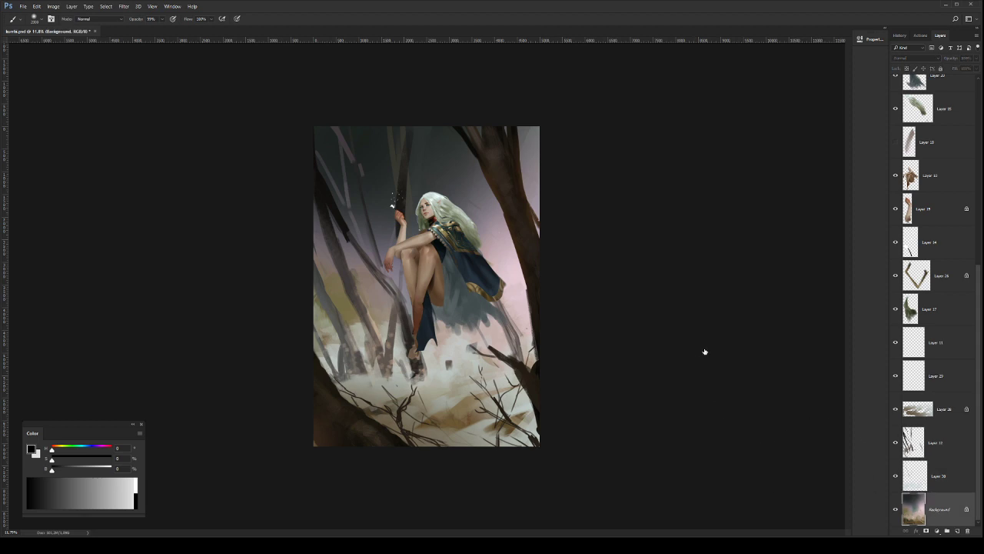
key("i")
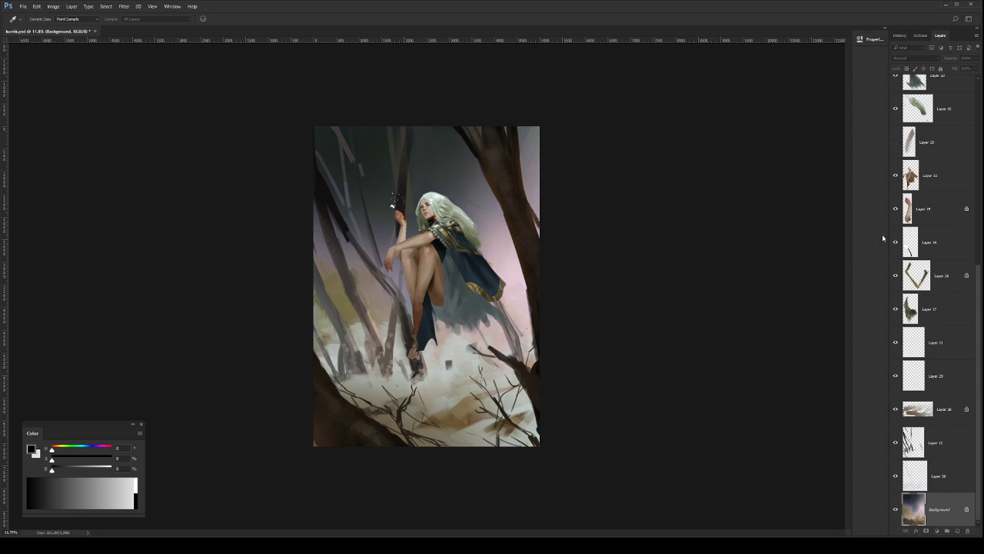
key("z")
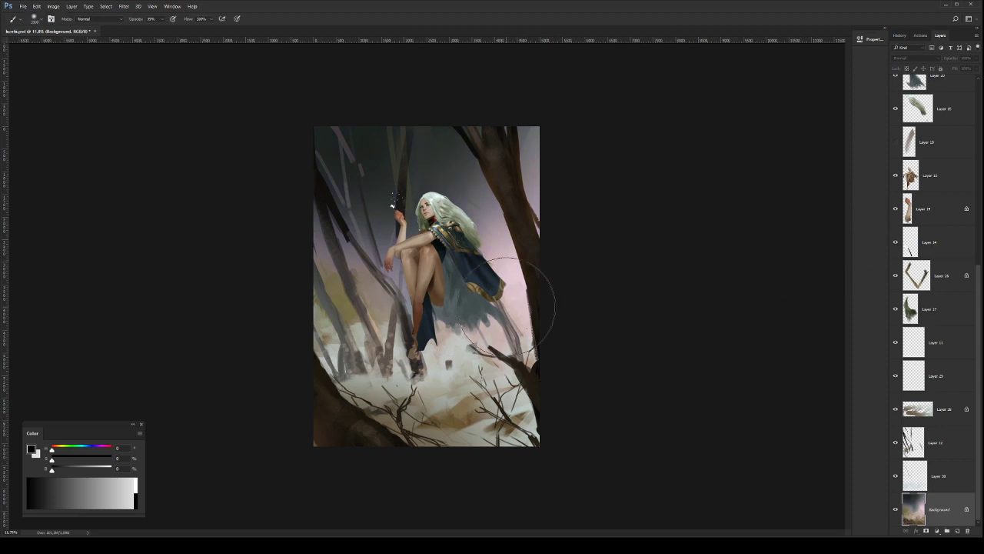
left_click_drag(480, 292, 523, 331)
left_click_drag(615, 363, 572, 359)
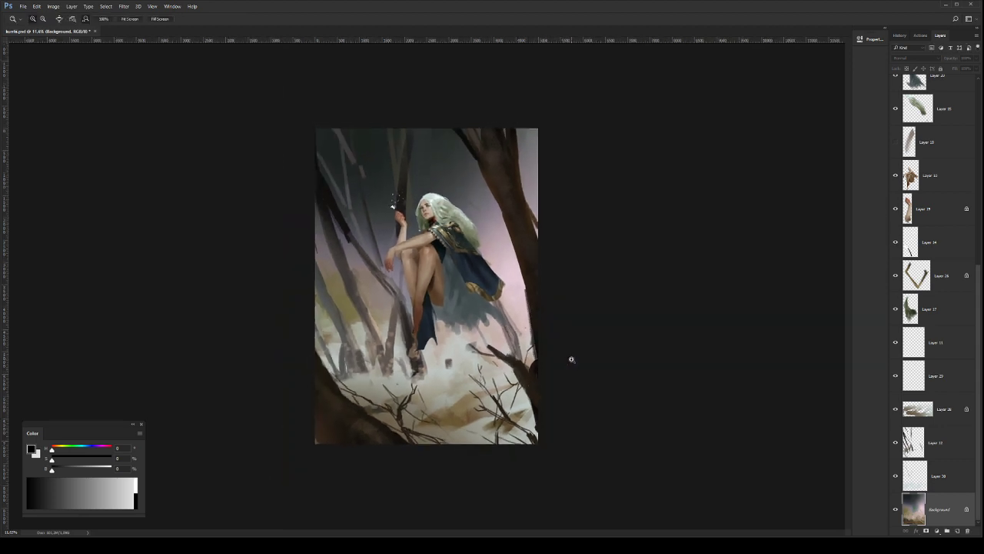
Step: Unlock the snow layer's transparent pixels and brush pale snow along the snow line and over the foreground ground
left_click(941, 422)
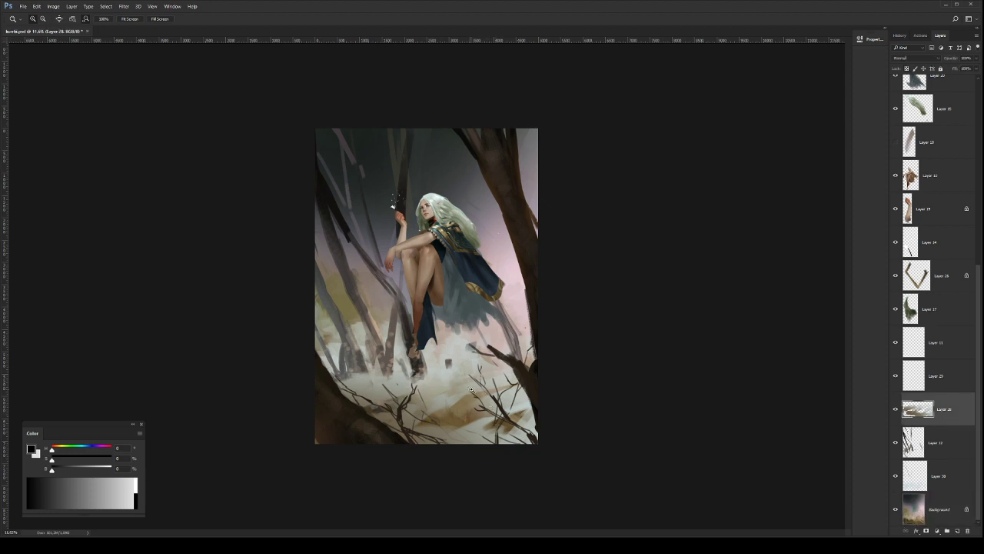
key("b")
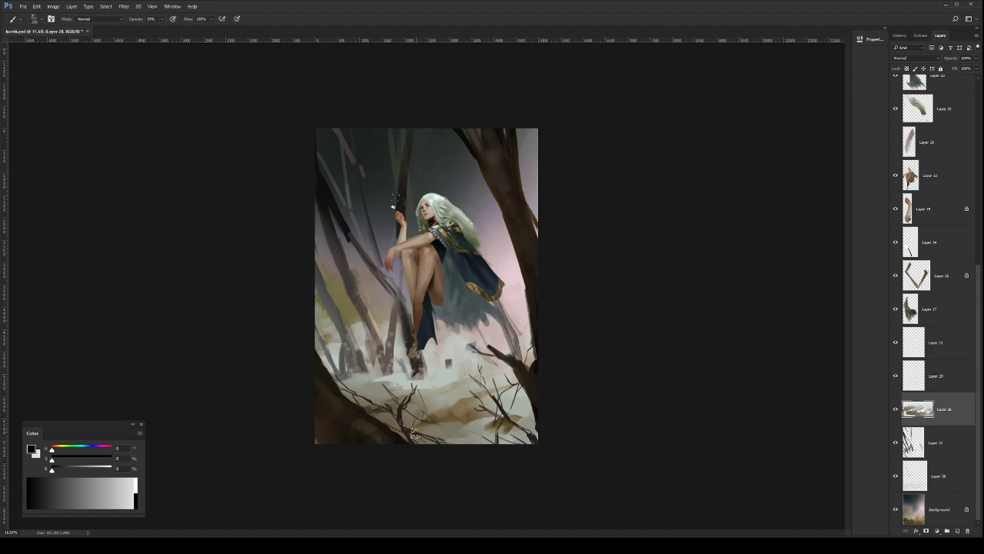
key("ctrl+space")
left_click_drag(579, 390, 579, 359)
Step: Select the snow layer, the background trees layer and the layer beneath them, and move all three slightly down
key("v")
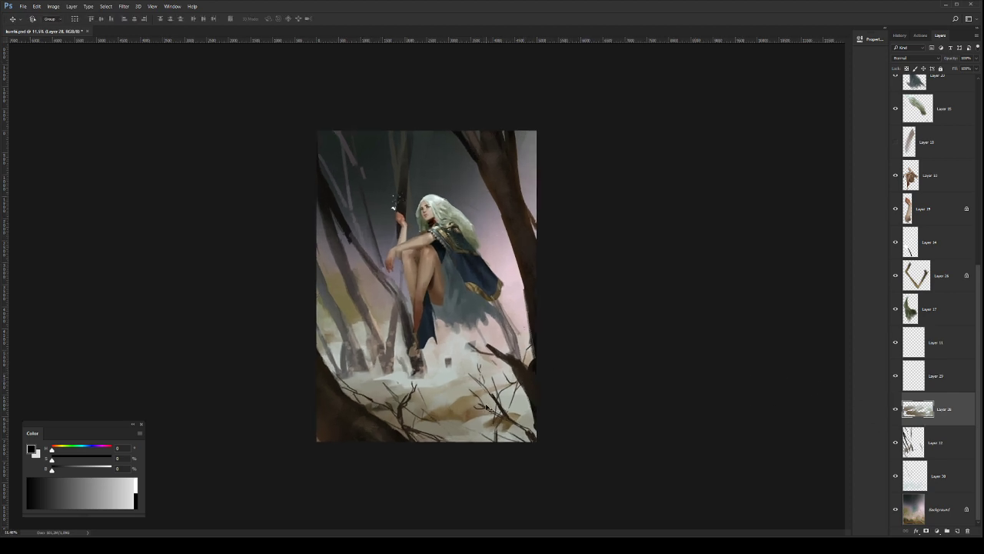
left_click_drag(476, 400, 510, 423)
key("ctrl+z")
left_click(936, 441)
left_click(941, 410, "ctrl")
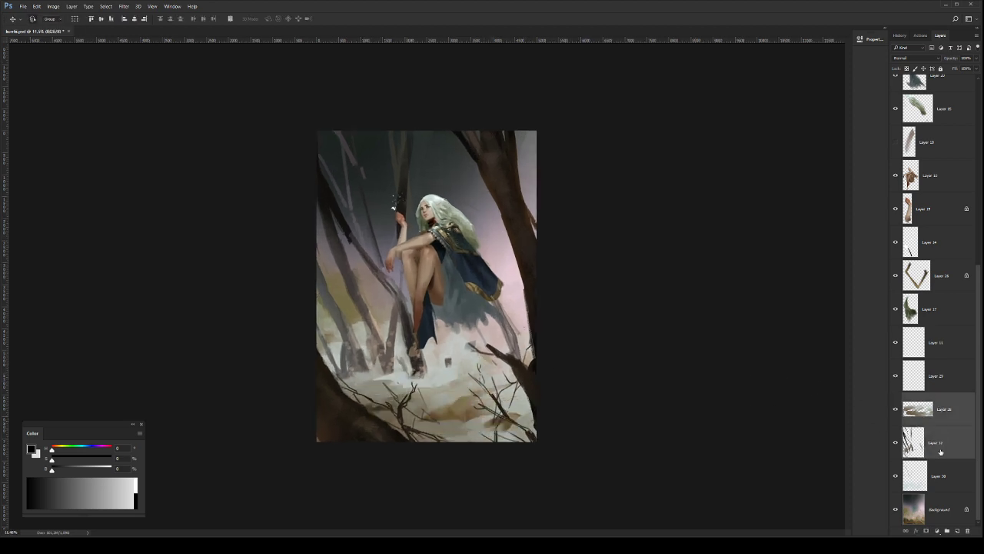
left_click(943, 474, "ctrl")
left_click_drag(509, 397, 512, 412)
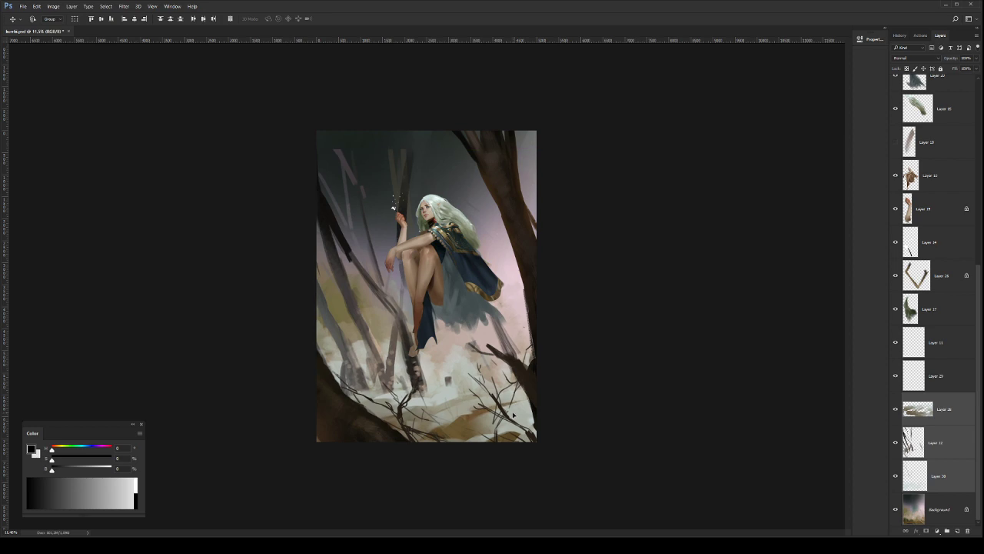
Step: Stretch the background trees layer upward past the canvas's top edge and skew it slightly to the left with Free Transform
left_click(932, 440)
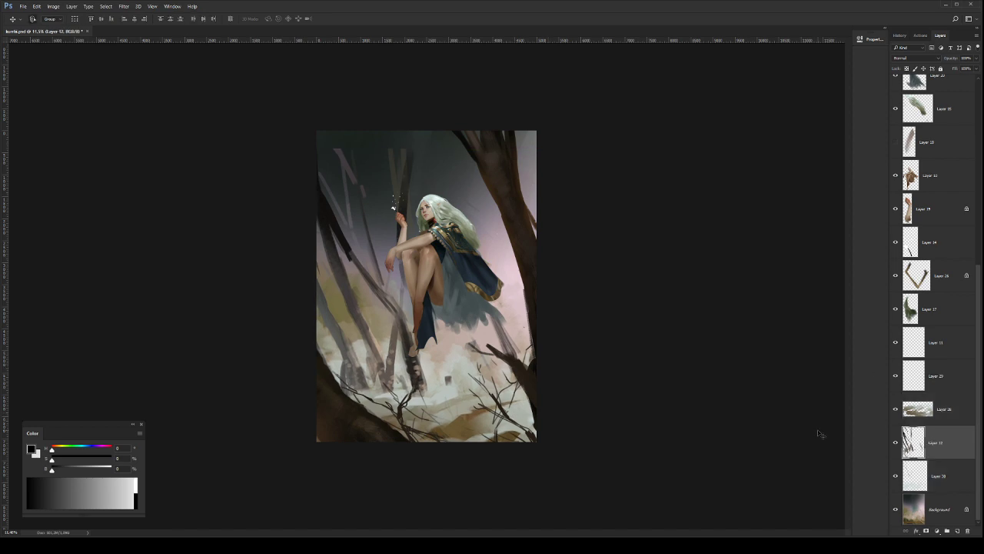
key("ctrl+t")
left_click_drag(426, 149, 434, 118)
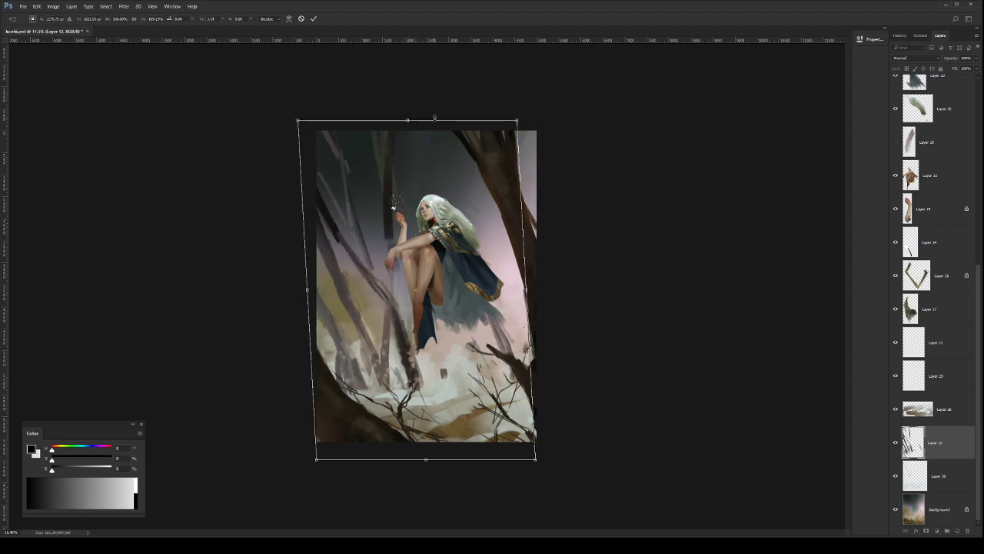
key("Return")
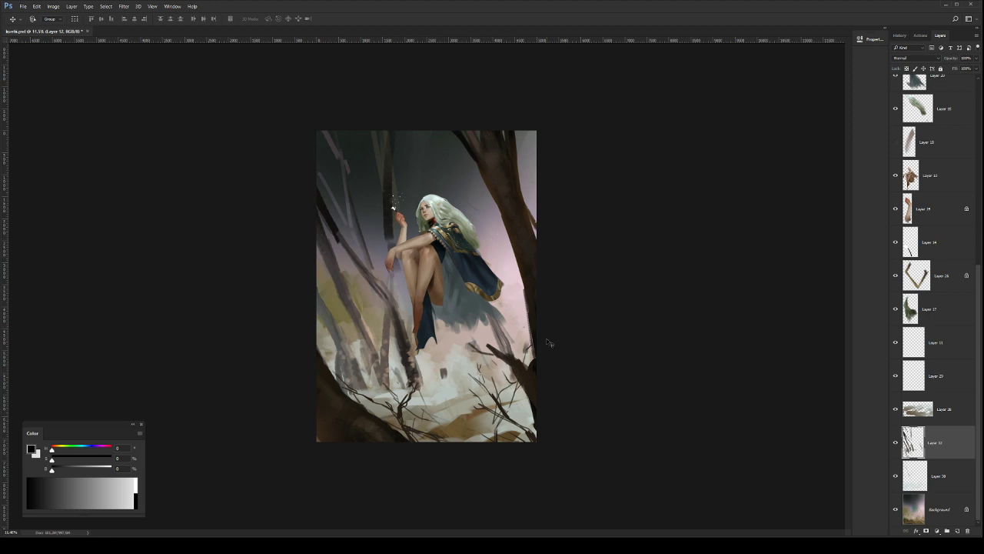
Step: Erase parts of the outermost upper trunks on the background trees layer and mirror the picture horizontally
key("e")
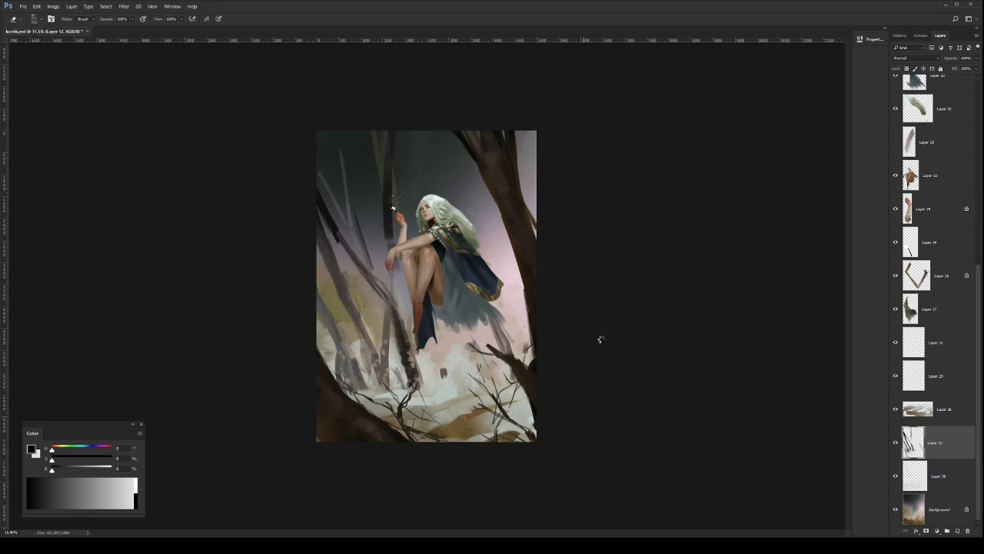
key("h")
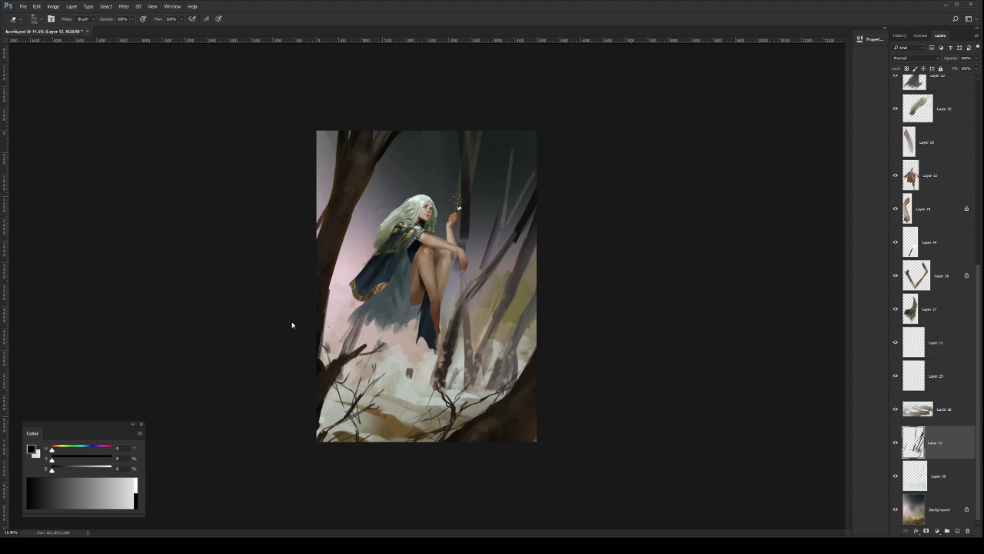
Step: Crop the canvas slightly narrower, trimming mainly the side with the background trees and keeping the full height
key("g")
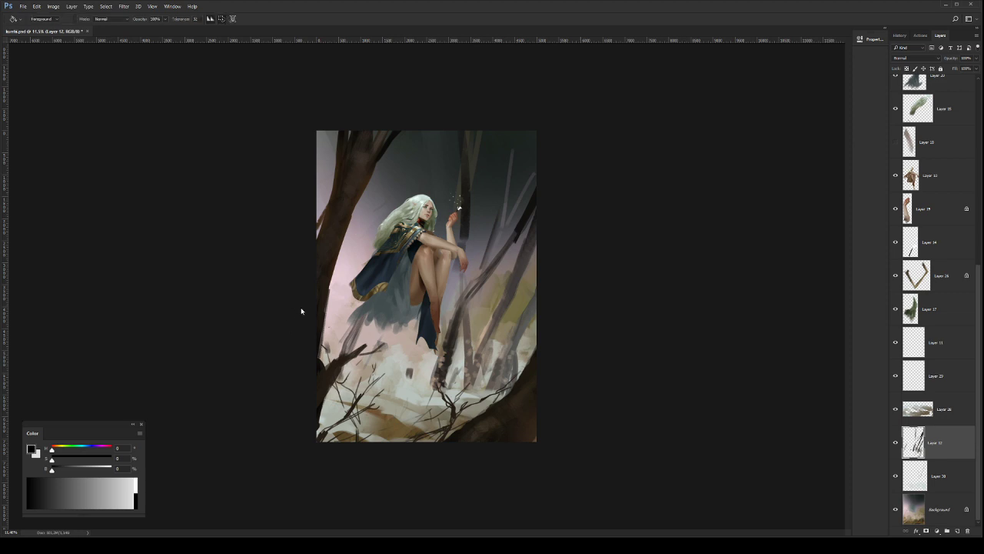
key("c")
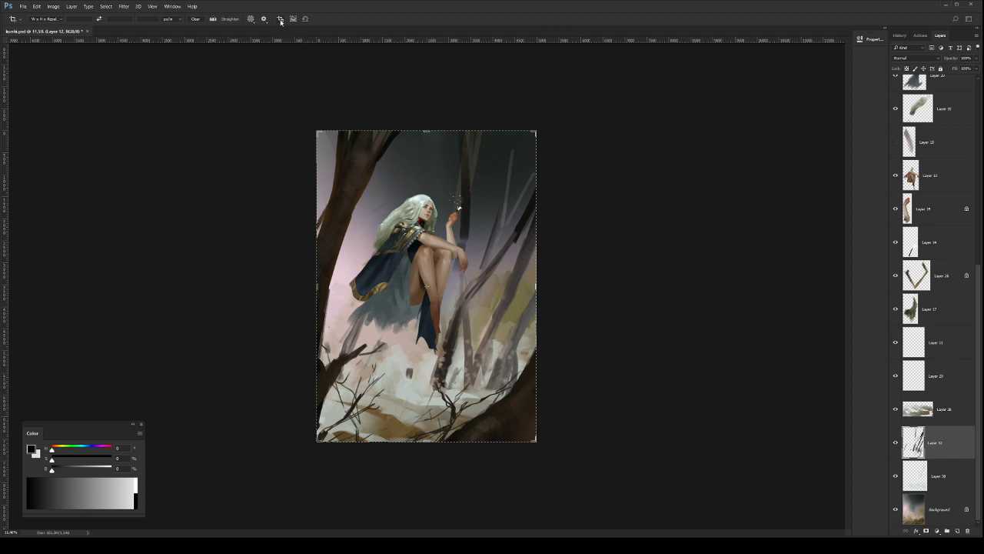
left_click_drag(536, 287, 526, 286)
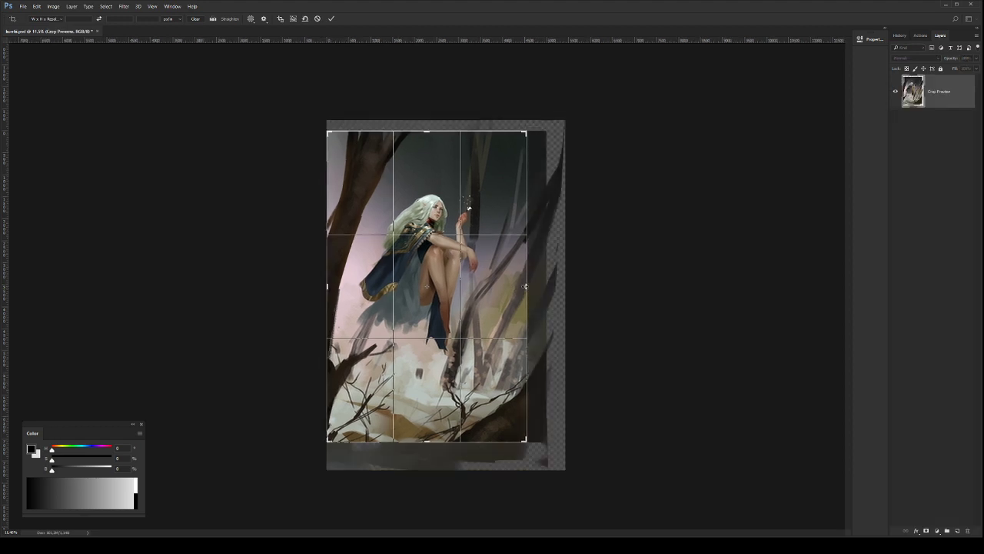
left_click_drag(328, 286, 327, 281)
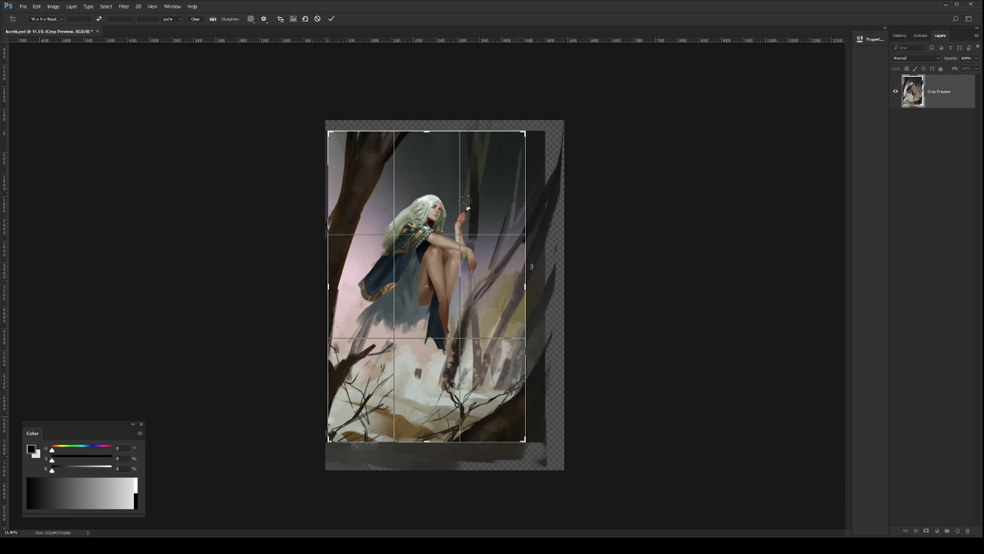
left_click_drag(525, 286, 525, 286)
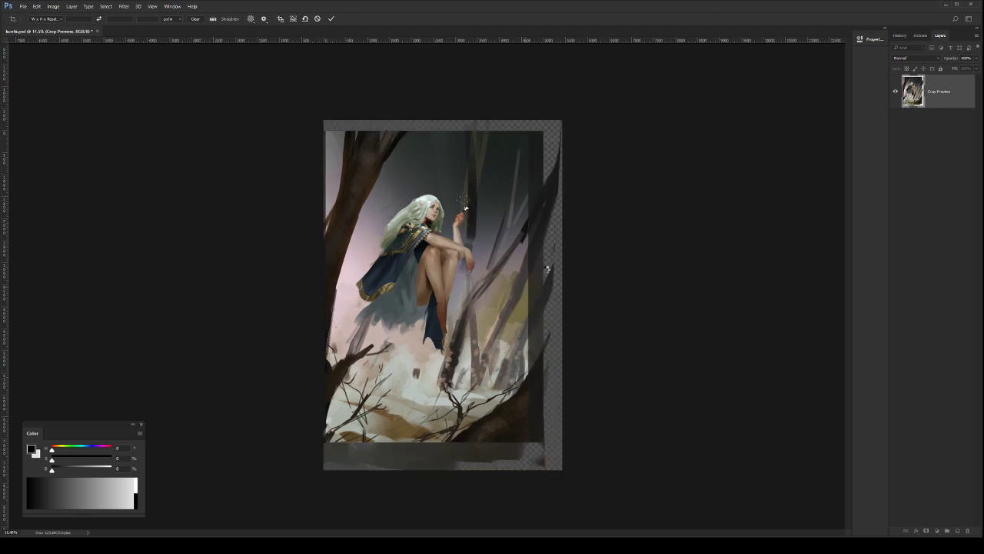
key("Return")
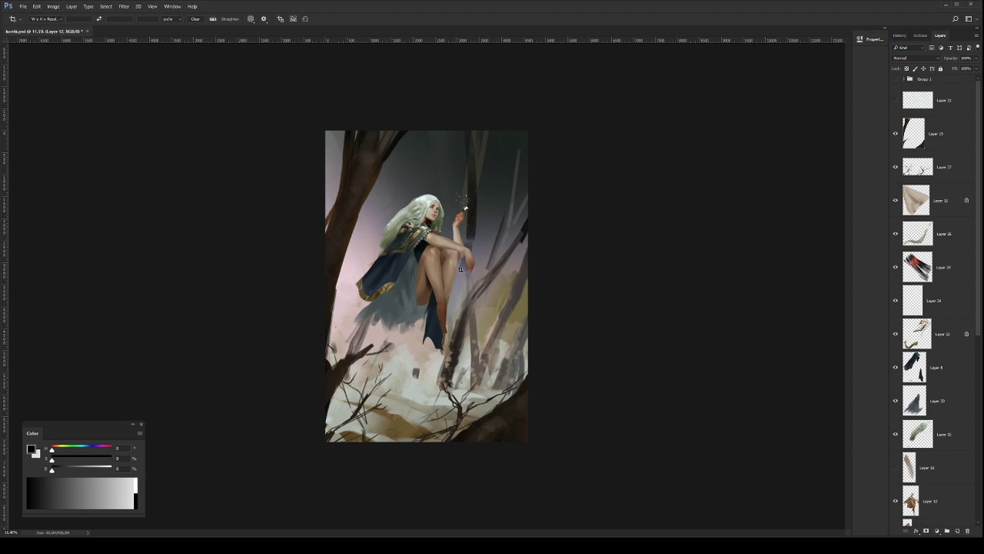
Step: Select the background trees layer and switch its visibility off and on to check its contents
key("z")
left_click_drag(451, 229, 463, 231)
key("ctrl+minus")
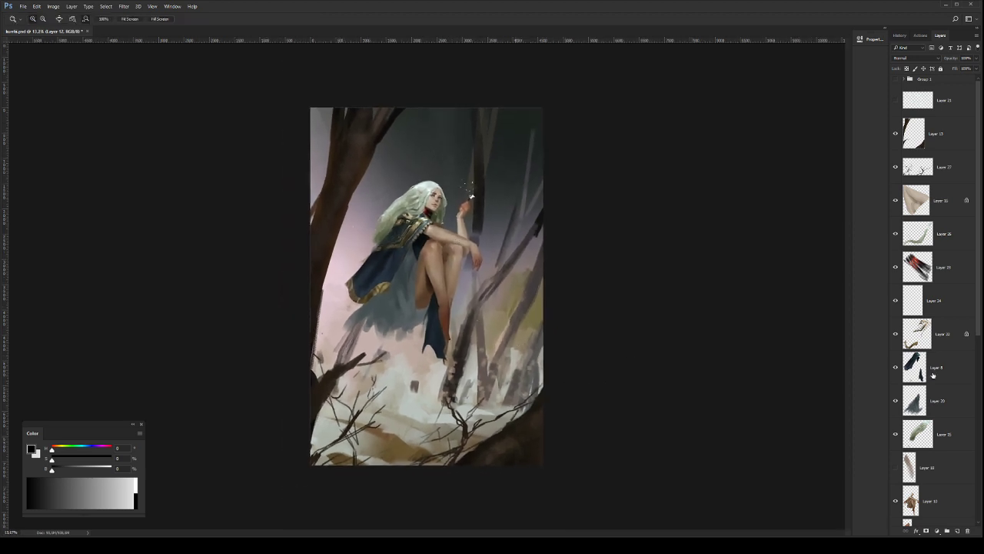
left_click(951, 346)
left_click_drag(974, 329, 977, 520)
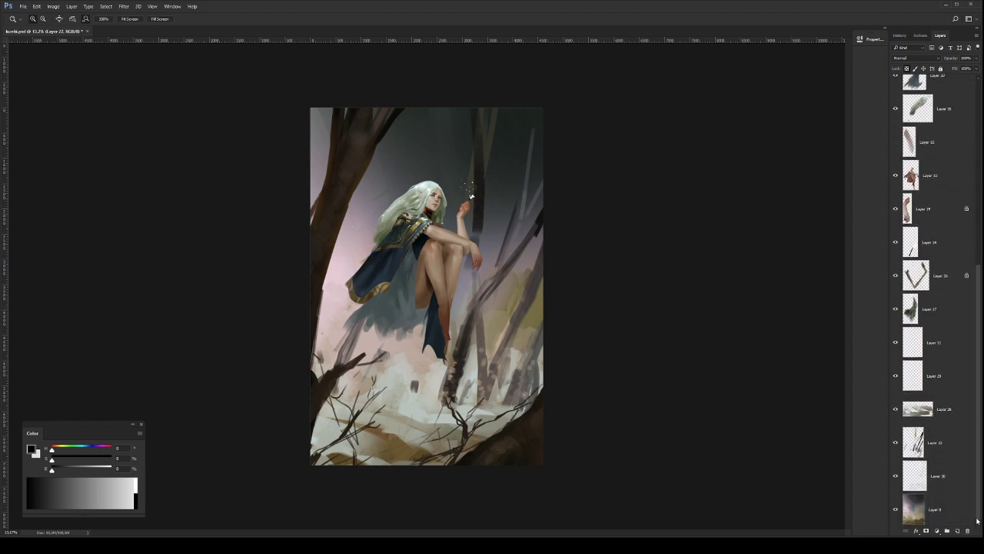
left_click(951, 443)
left_click(895, 443)
left_click(895, 444)
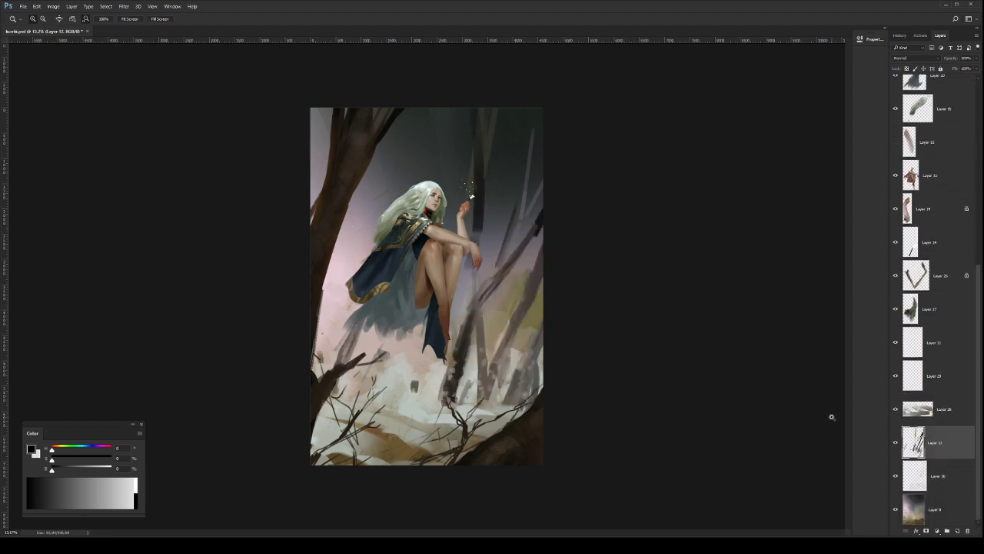
Step: Paint over the diagonal trunk and darken the upright trunk behind the woman's hand so they join in a fork
key("b")
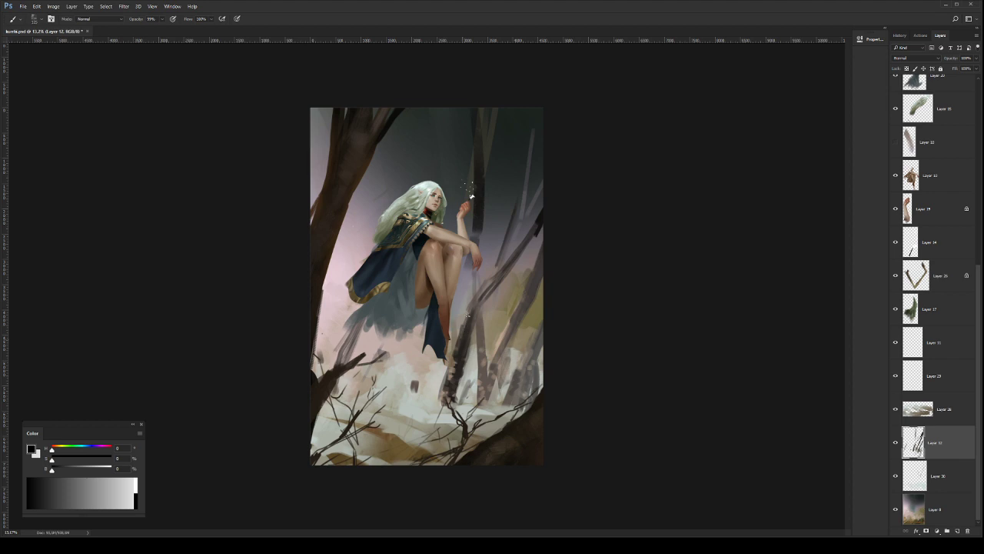
left_click_drag(469, 309, 476, 297)
left_click_drag(502, 266, 471, 312)
left_click(475, 303, "alt")
left_click(730, 291)
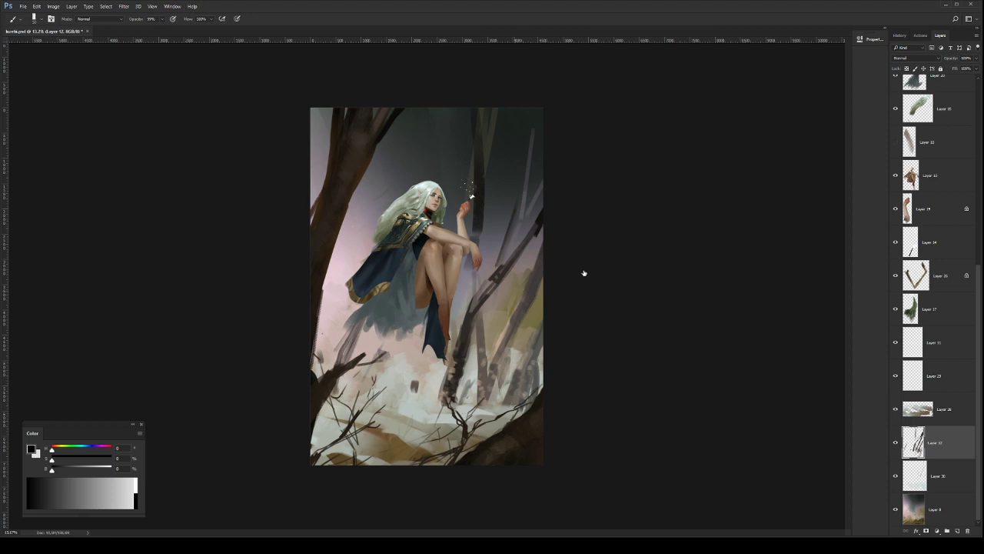
left_click_drag(497, 277, 505, 269)
left_click_drag(538, 232, 474, 300)
left_click_drag(479, 214, 480, 304)
left_click_drag(479, 266, 475, 315)
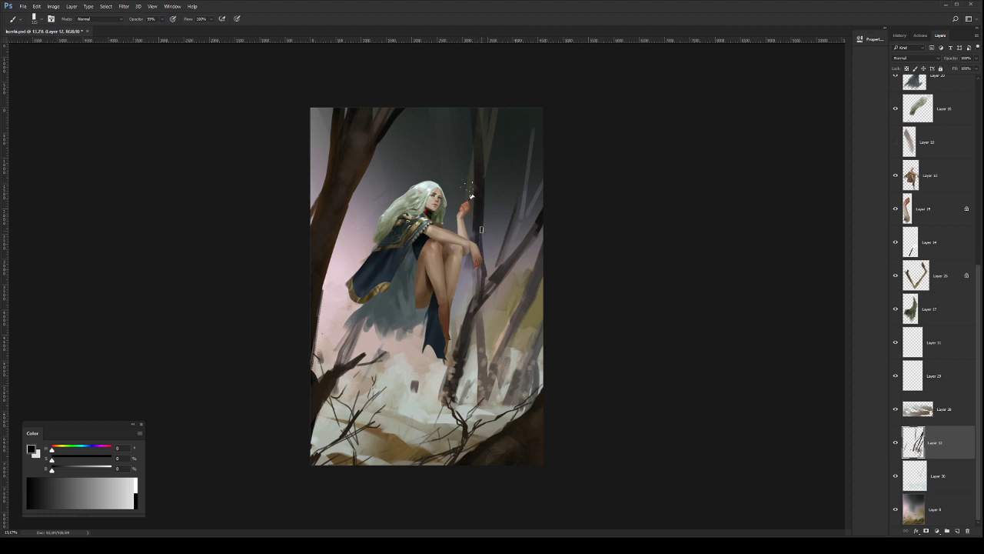
Step: Paint thin branches off the upright and diagonal trunks with a smaller brush and touch up the trunk base beside the foot
left_click(473, 183, "alt")
key("bracketleft")
left_click_drag(477, 190, 455, 111)
left_click_drag(498, 275, 482, 298)
left_click_drag(525, 238, 513, 258)
left_click_drag(444, 393, 440, 409)
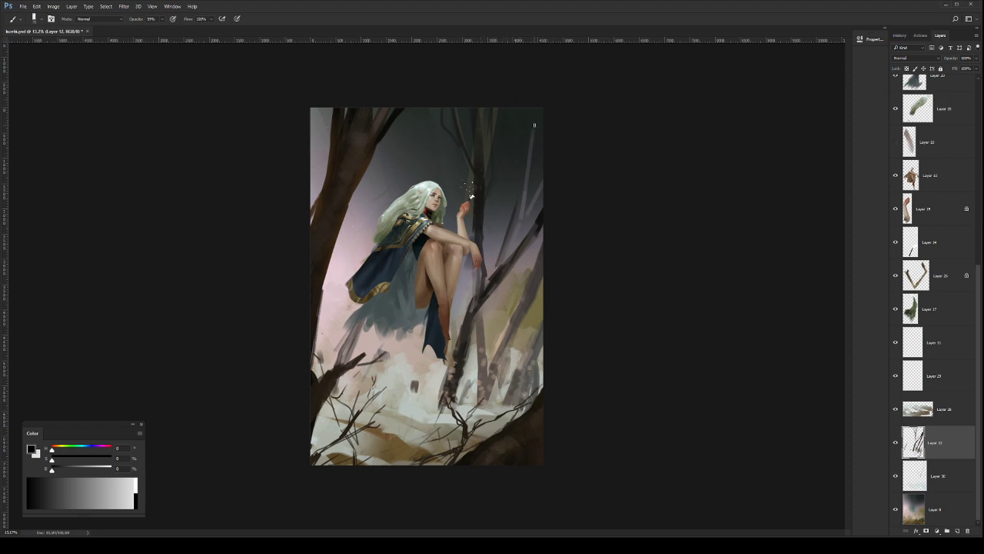
left_click_drag(523, 249, 554, 160)
Step: Paint sampled olive haze up into the dark sky between the trees on the bottom layer with a textured brush
left_click(925, 504)
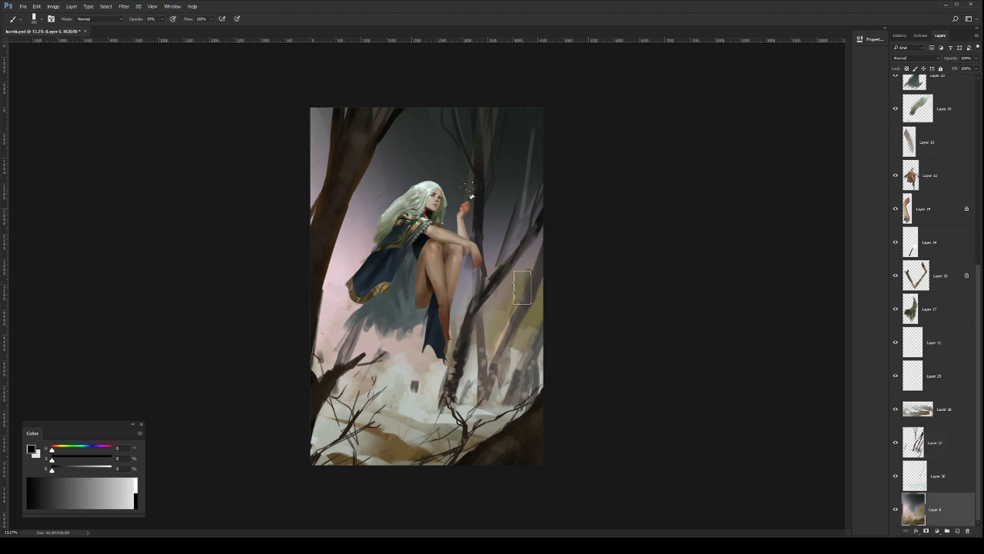
key(".")
key(".")
key(".")
key(".")
key(".")
key(".")
left_click(530, 262, "alt")
left_click(539, 307, "alt")
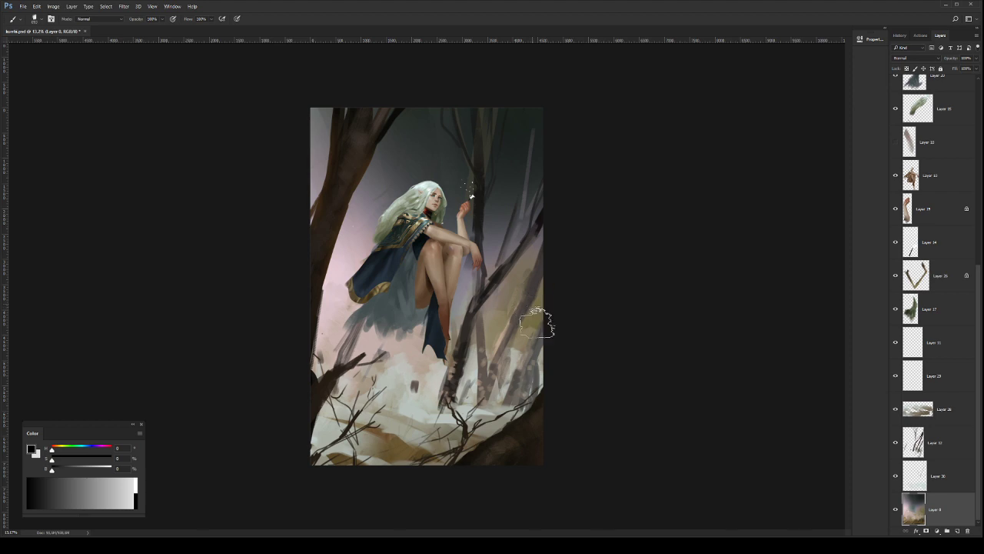
left_click_drag(536, 323, 514, 292)
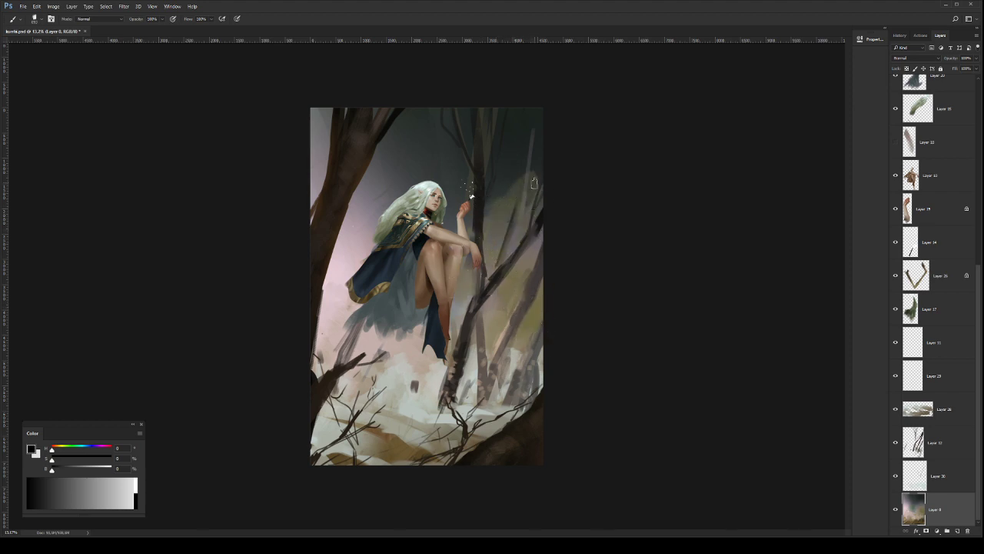
left_click(510, 191, "alt")
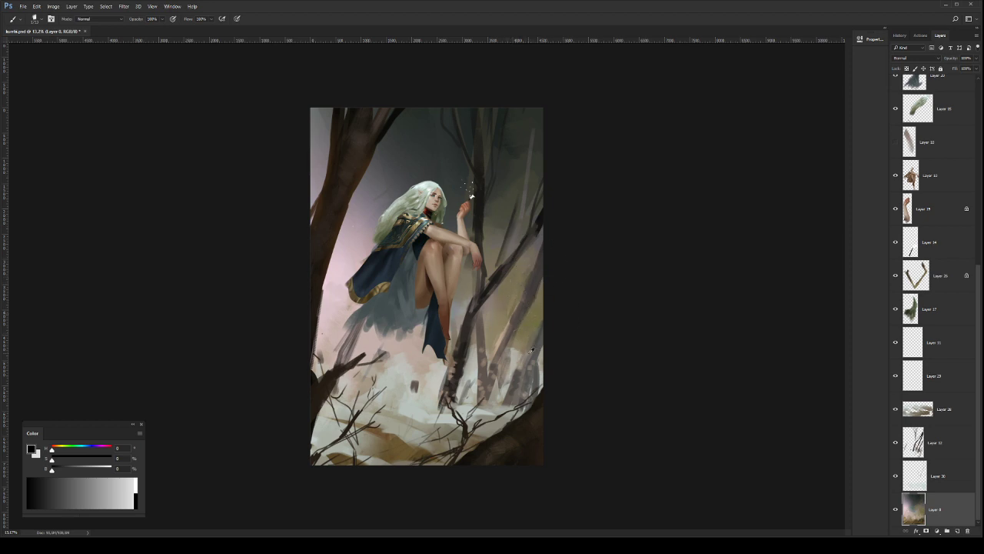
Step: Reduce the brush size and paint lighter mist between the lower trunks above the snow line on the bottom layer
key("bracketleft")
key("bracketleft")
key("bracketleft")
key("bracketleft")
key("bracketleft")
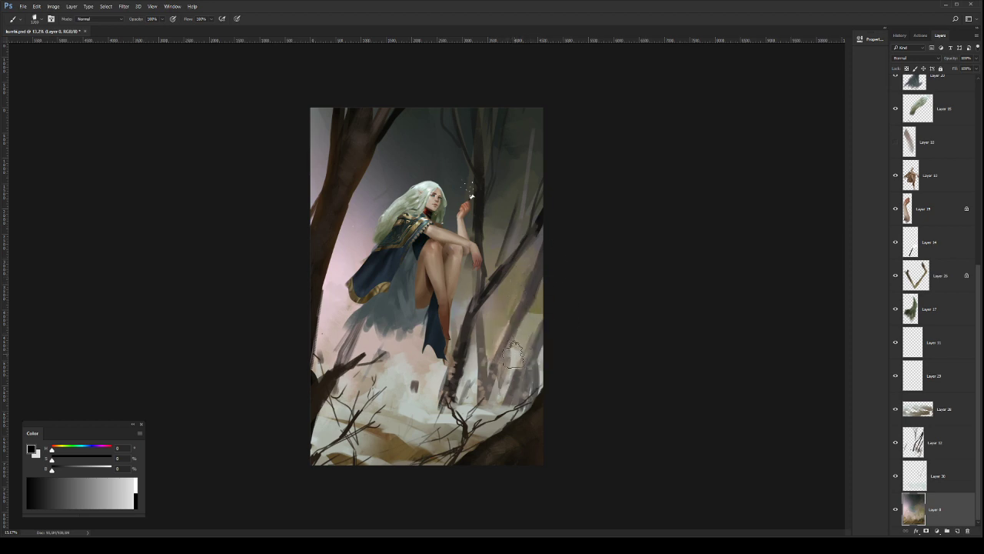
mouse_move(531, 326)
left_mouse_down()
mouse_move(523, 354)
mouse_move(530, 319)
left_mouse_up()
Step: Brush sampled lilac-grey cloud texture into the sky behind the woman's hair and undo the last stroke
right_click(325, 260, "alt")
left_click(379, 185, "alt")
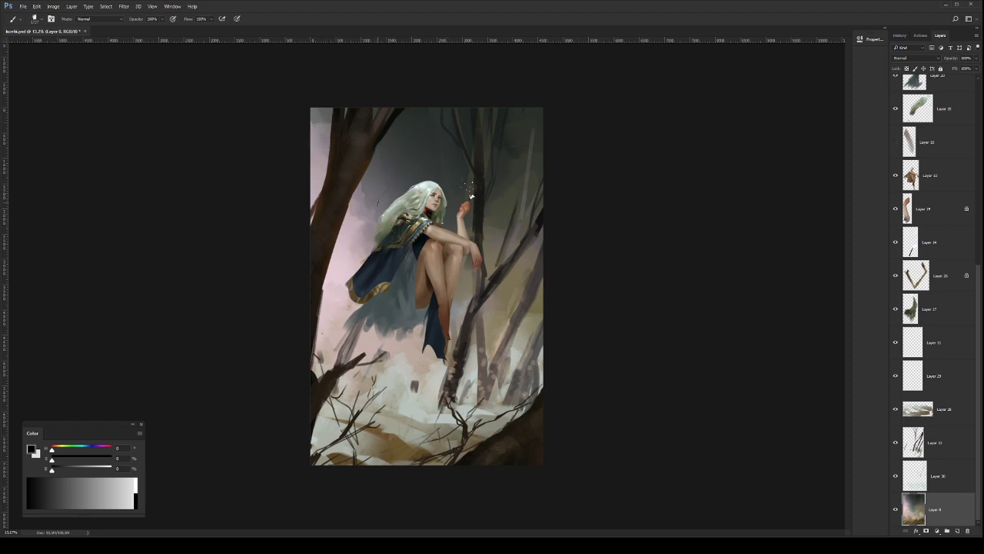
left_click(371, 197, "alt")
mouse_move(388, 185)
left_mouse_down()
mouse_move(402, 194)
mouse_move(403, 176)
mouse_move(433, 151)
left_mouse_up()
key("ctrl+z")
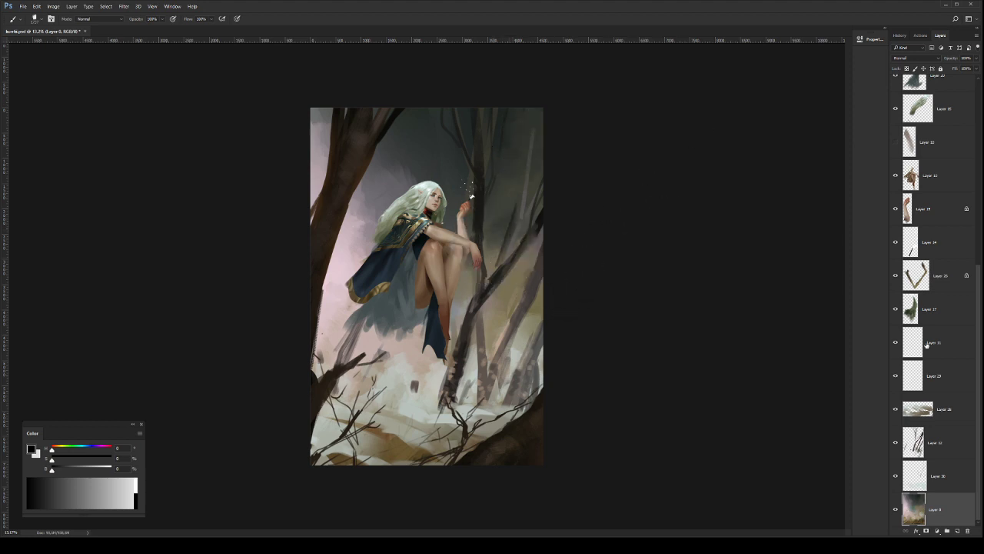
Step: On the trunk layer, switch brushes and build up the upright trunk and leaning stems behind the foot with sampled mauve-grey tones
left_click(939, 451)
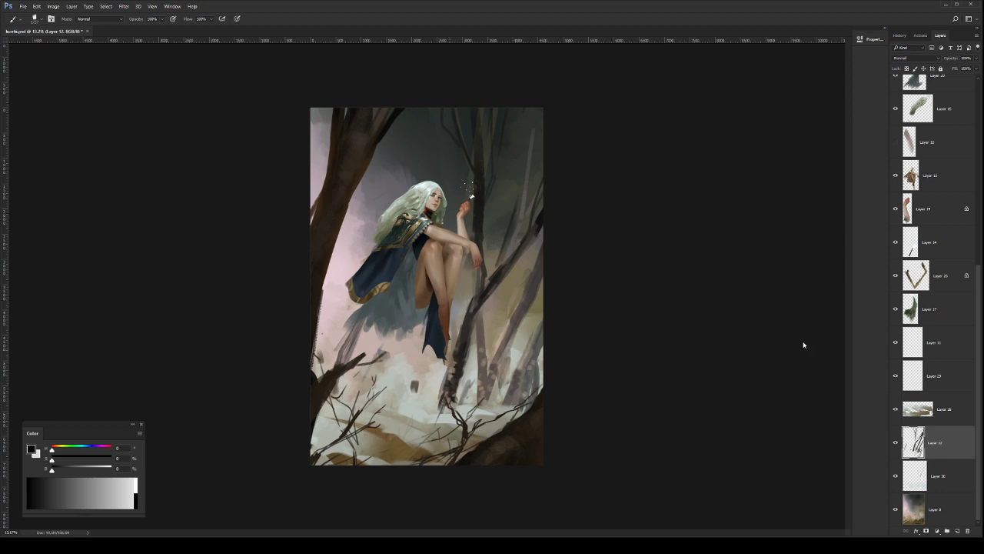
key("period")
left_click_drag(513, 316, 488, 363)
left_click(487, 384, "alt")
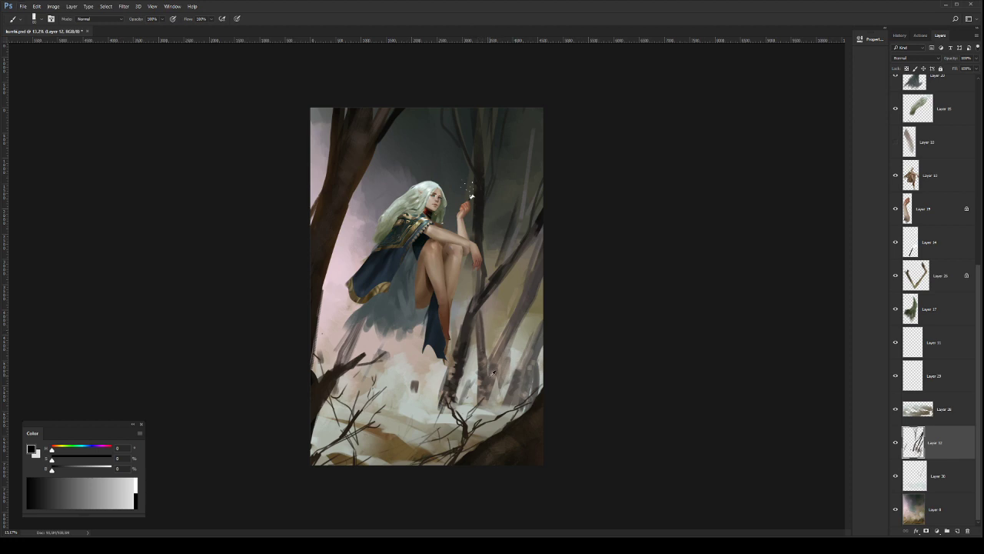
left_click(509, 340, "alt")
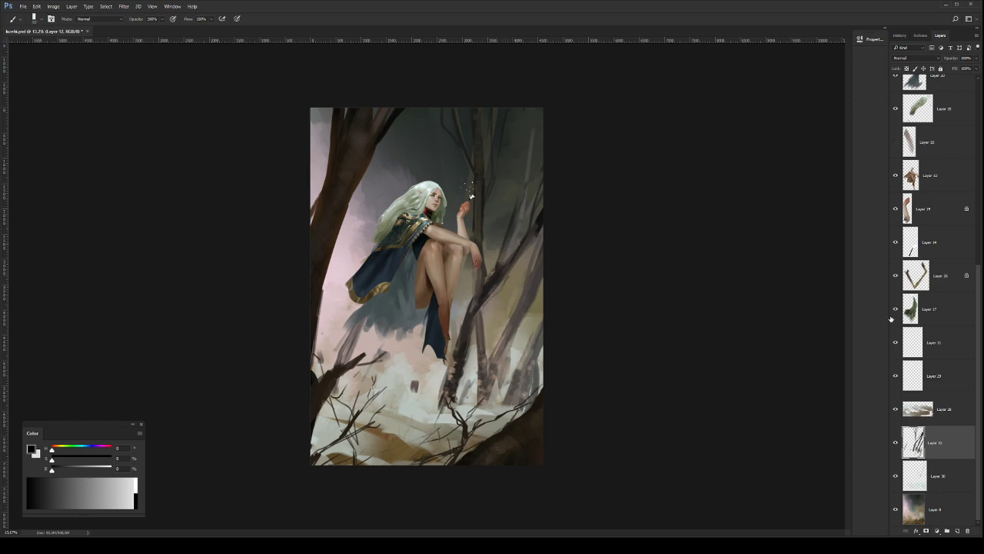
Step: Dab light snow clumps around the lower trunks on the layer beneath them, and touch up the snow on the ground layer
left_click(952, 478)
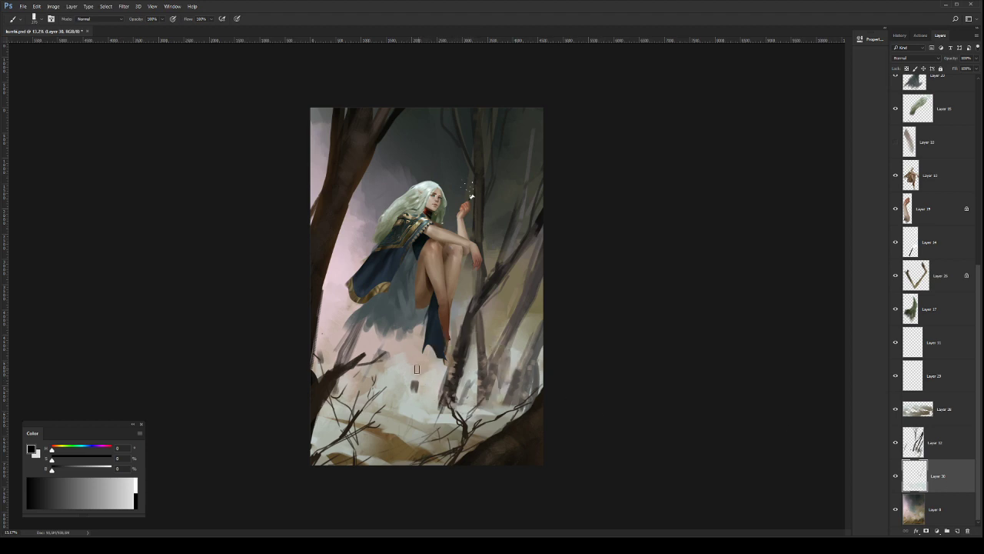
left_click_drag(487, 335, 489, 340)
left_click(935, 382)
left_click(932, 417)
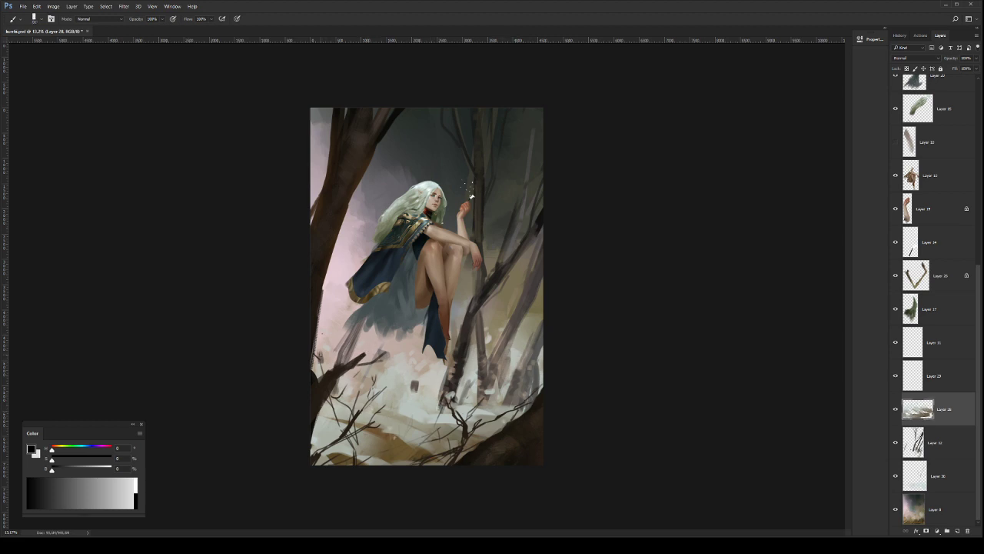
left_click_drag(325, 352, 323, 325)
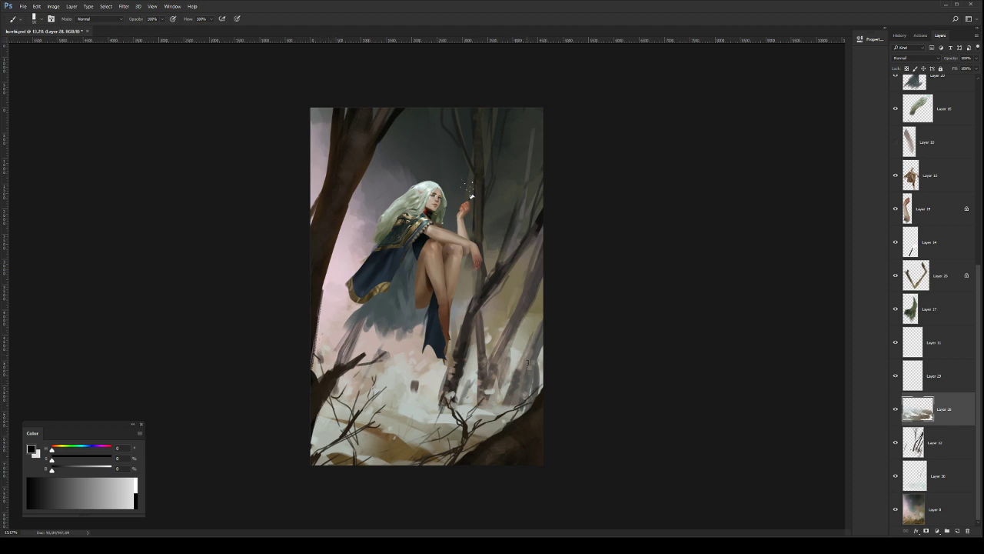
Step: Add a new layer above the snow ground layer and paint small ochre grass tufts across the foreground snow with a textured brush
left_click(957, 531)
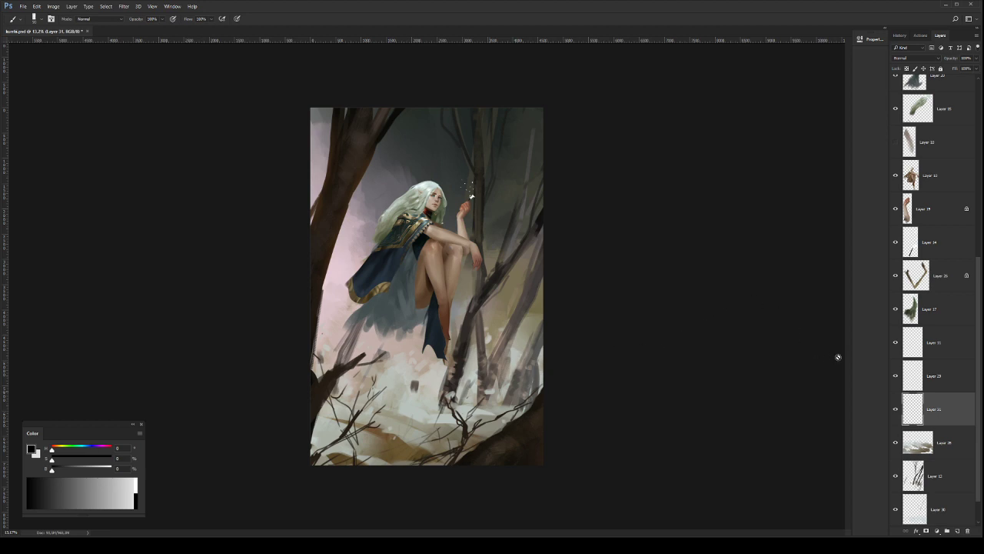
key(".")
key("[")
left_click_drag(491, 434, 509, 416)
left_click_drag(488, 447, 502, 438)
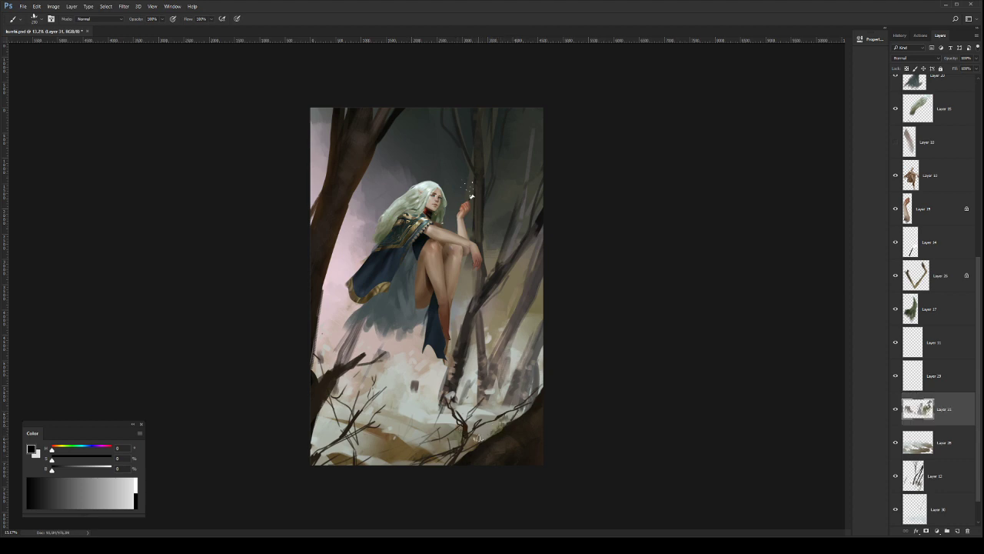
key("[")
mouse_move(417, 453)
left_mouse_down()
mouse_move(440, 444)
mouse_move(418, 451)
mouse_move(399, 438)
mouse_move(416, 439)
left_mouse_up()
Step: Enlarge the brush and paint sampled ochre undergrowth along the lower-left edge of the foreground snow
key("]")
key("]")
key("]")
key("]")
key("]")
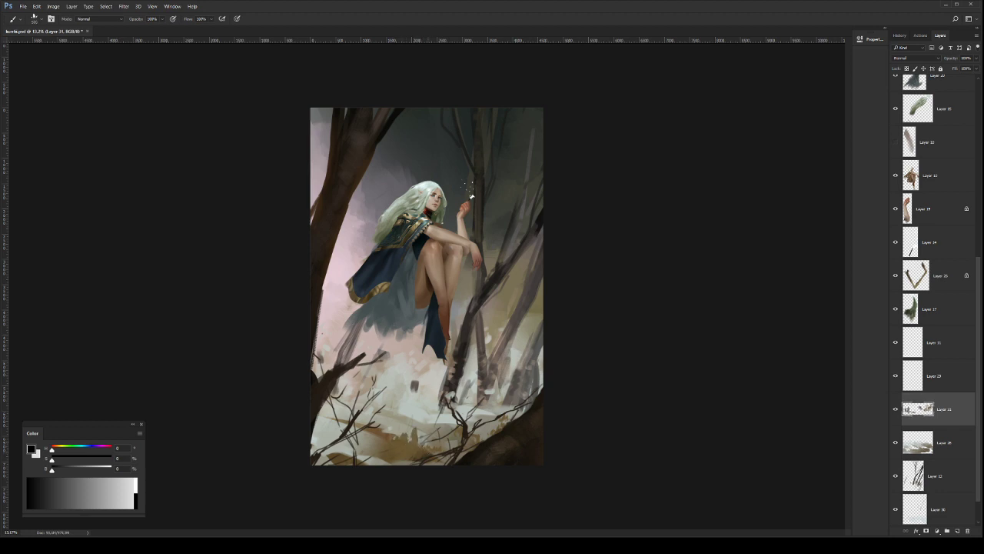
left_click_drag(338, 467, 333, 449)
left_click(342, 456, "alt")
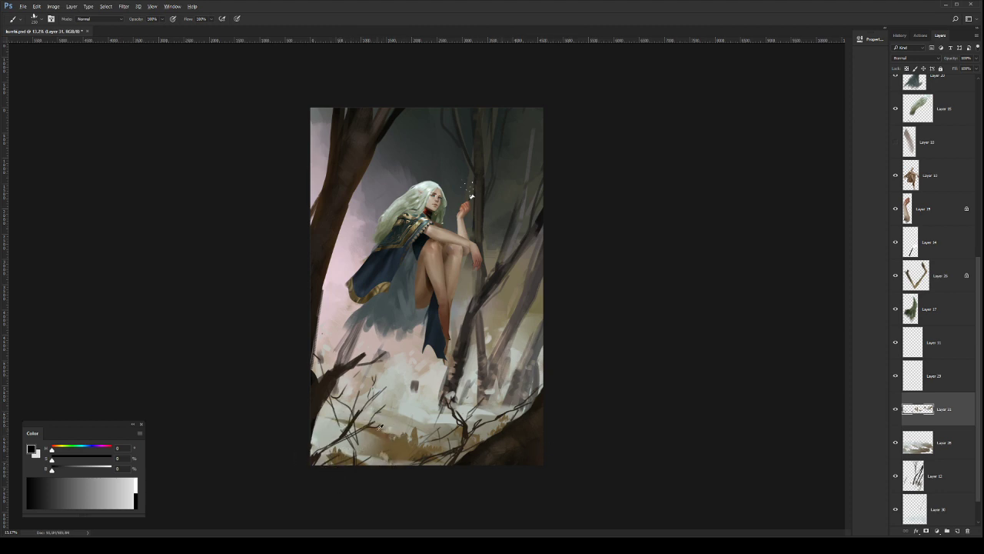
Step: Add more ragged ochre and snow tufts across the middle and lower-left ground, trimming stray marks with the eraser
left_click_drag(379, 426, 362, 419)
key("e")
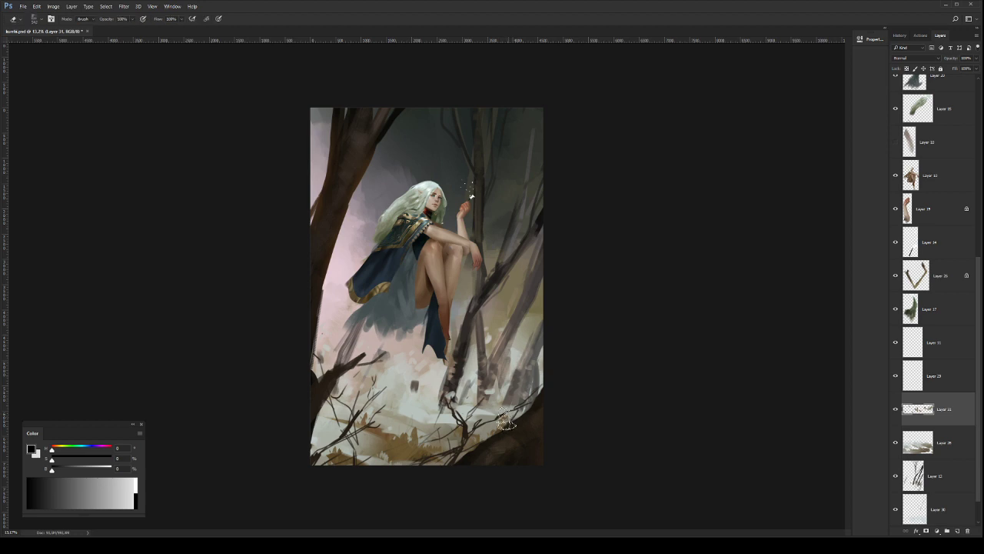
key("b")
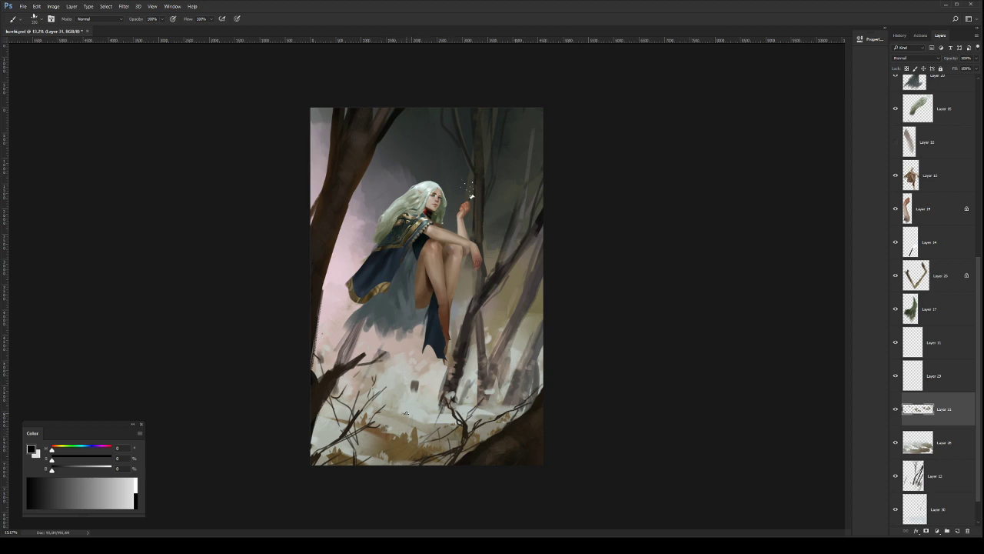
left_click_drag(406, 413, 429, 415)
left_click(508, 419)
key("e")
key("b")
key("]")
left_click_drag(339, 454, 328, 456)
Step: Paint pale slanting trunk strokes among the trees beside the foot on the trunk layer and save the document
left_click(944, 474)
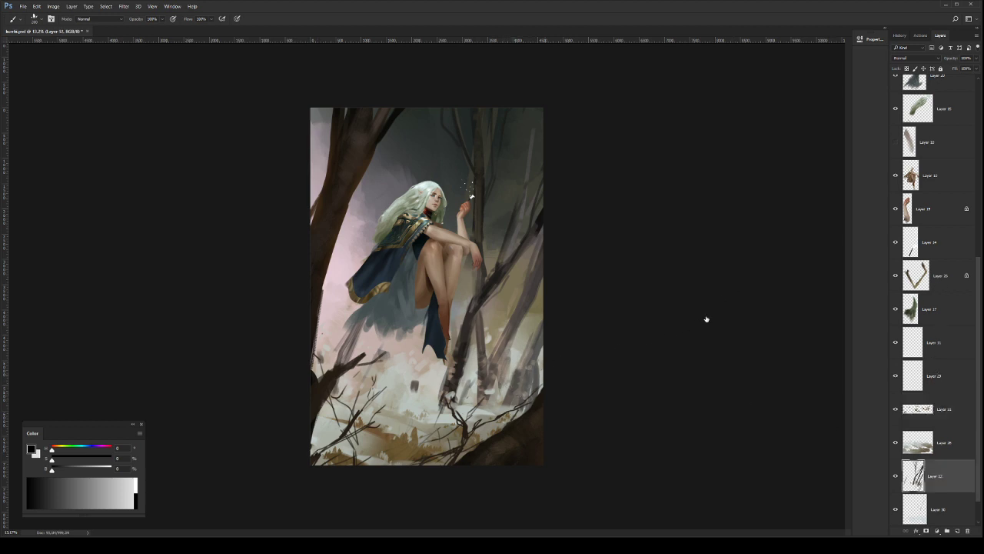
left_click(732, 286)
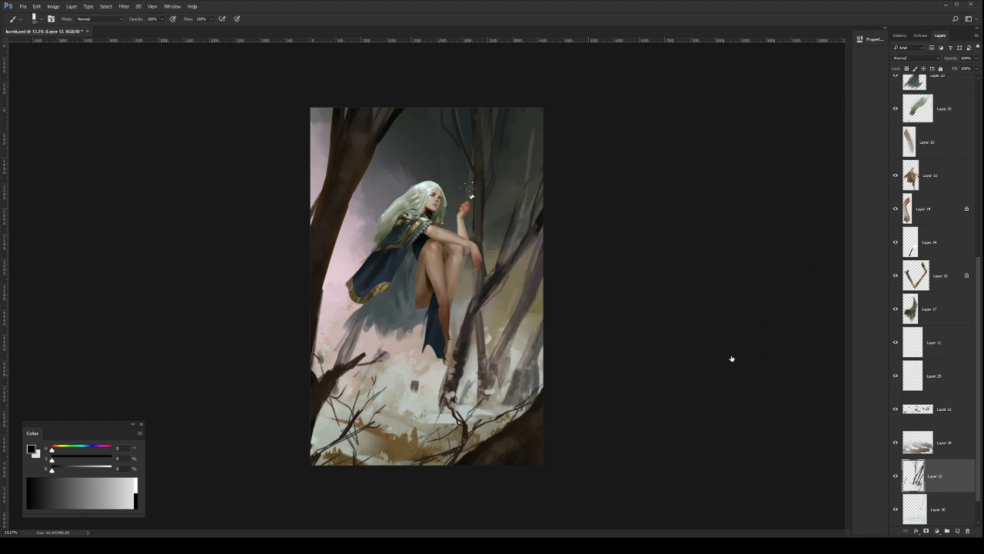
left_click(484, 365, "alt")
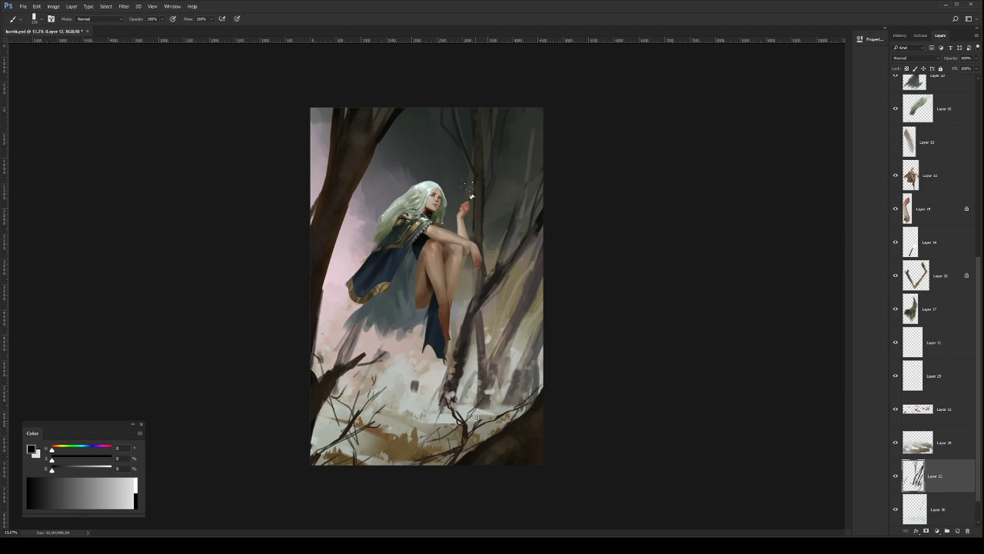
key("z")
left_click_drag(544, 346, 533, 345)
key("ctrl+s")
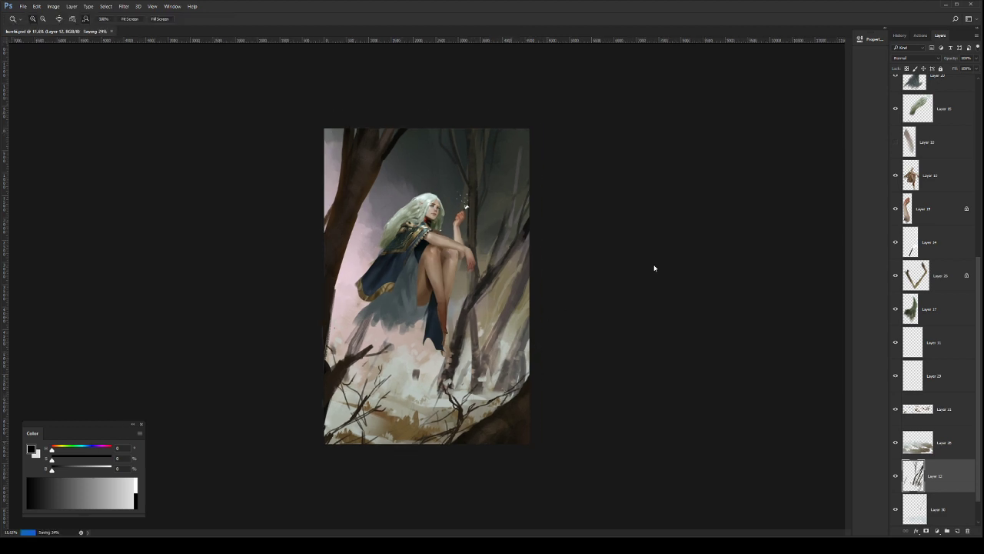
Step: Delete the layer holding the old foreground twigs
scroll(948, 365, "up", 5)
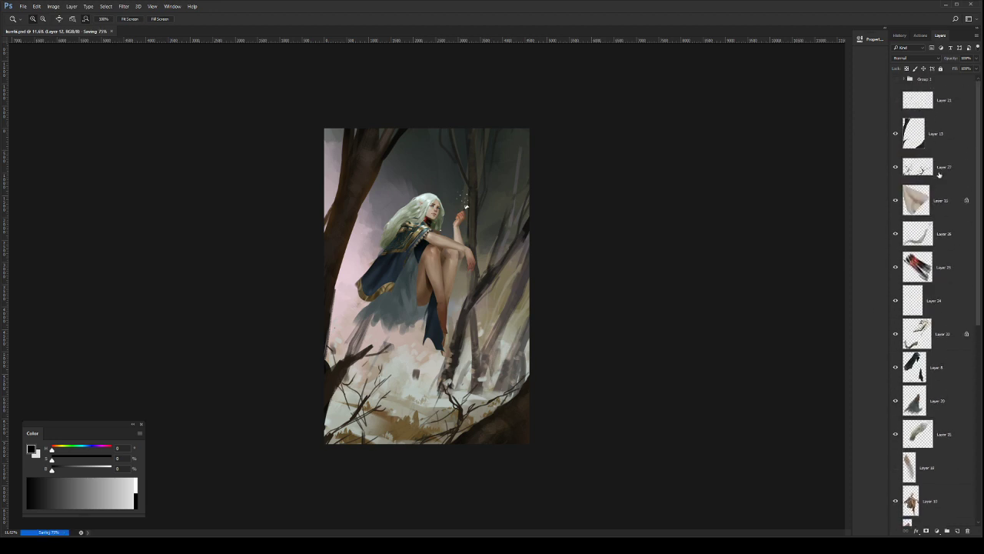
left_click(939, 174)
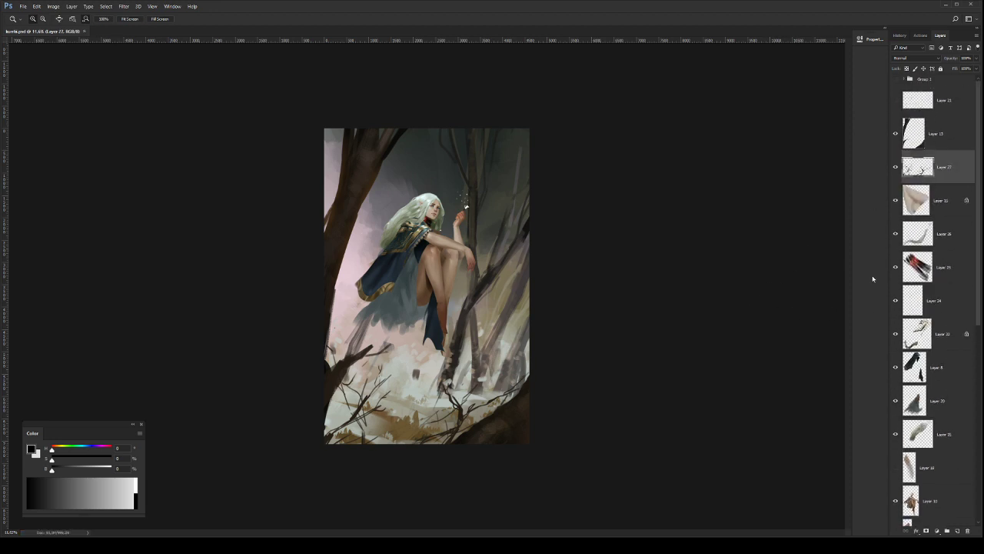
key("Delete")
Step: Unlock the transparent pixels of the layer beneath and paint thin dark twigs rising beside the brown mound, undoing unwanted strokes
key("b")
left_click(511, 400)
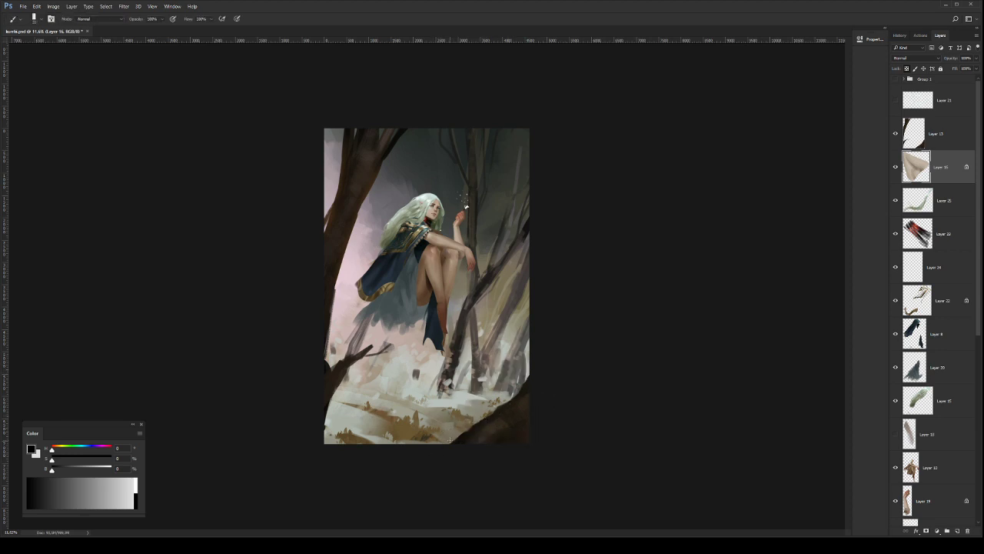
left_click(482, 422)
key("slash")
left_click_drag(445, 444, 455, 427)
mouse_move(452, 430)
left_mouse_down()
mouse_move(482, 415)
mouse_move(486, 382)
mouse_move(488, 396)
left_mouse_up()
key("ctrl+z")
key("ctrl+z")
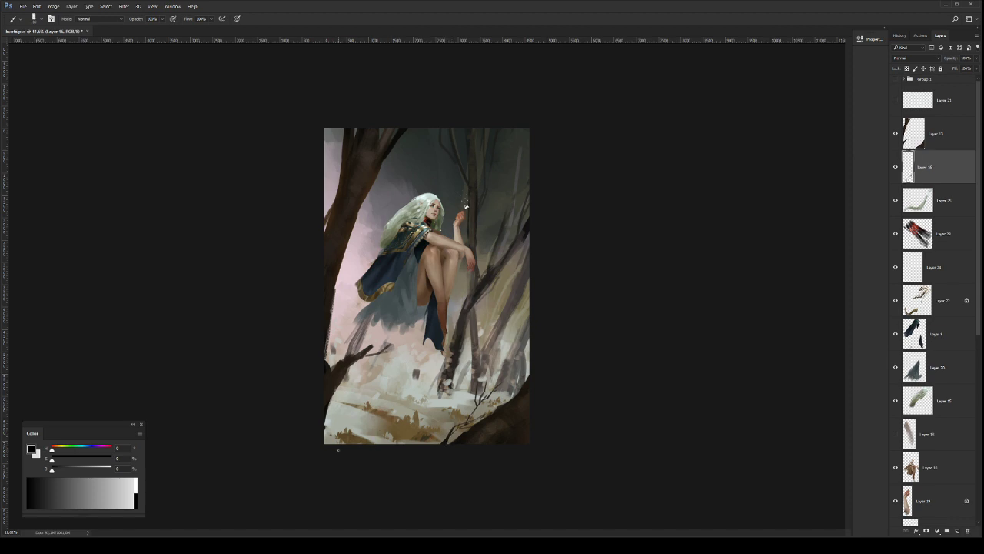
Step: Paint dark branching twigs in the lower-left snow and along the canvas edge, undoing misplaced strokes
mouse_move(359, 424)
left_mouse_down()
mouse_move(340, 443)
mouse_move(363, 431)
mouse_move(354, 444)
mouse_move(375, 406)
mouse_move(367, 418)
mouse_move(391, 401)
left_mouse_up()
key("ctrl+z")
key("ctrl+z")
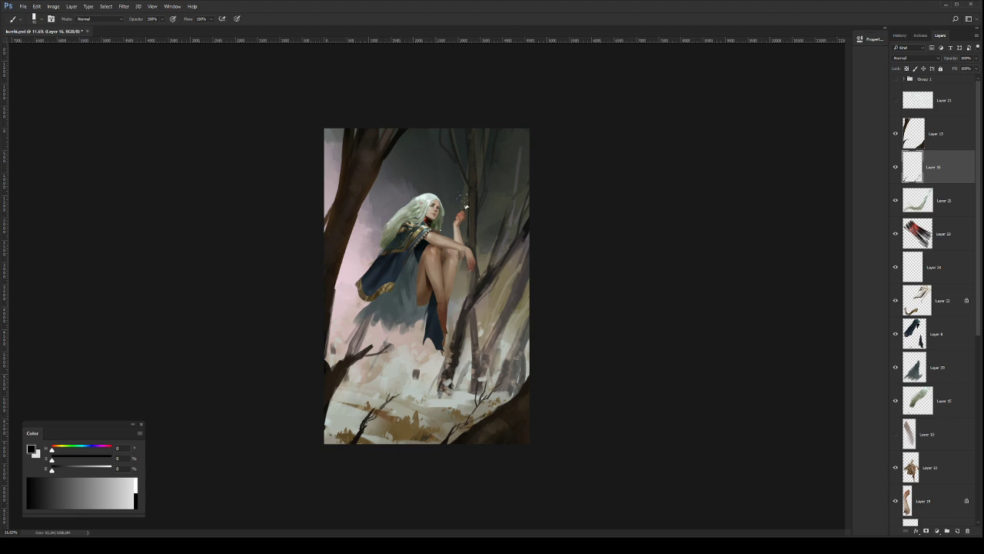
left_click_drag(324, 432, 357, 382)
key("ctrl+z")
key("ctrl+z")
left_click_drag(329, 426, 325, 443)
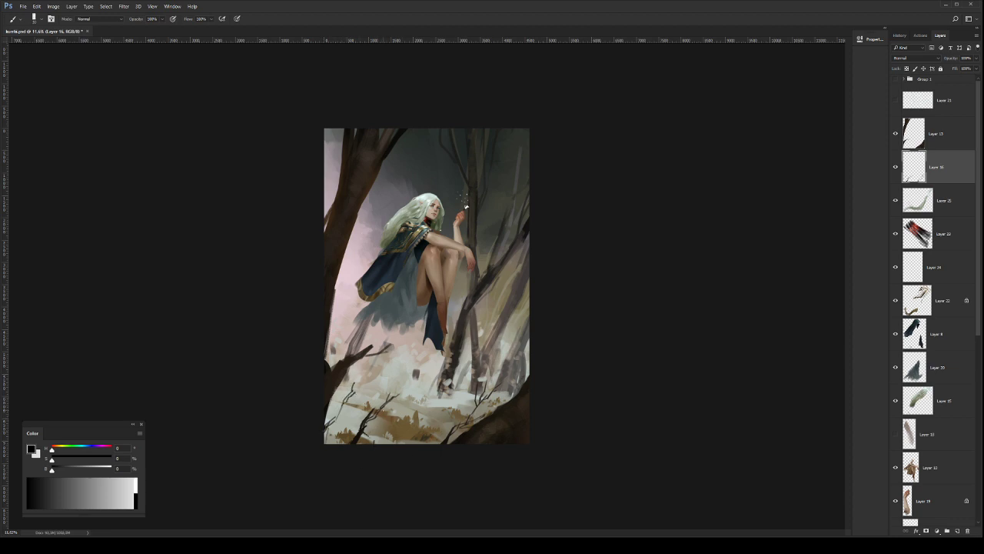
mouse_move(383, 409)
left_mouse_down()
mouse_move(410, 388)
mouse_move(388, 379)
left_mouse_up()
key("ctrl+z")
Step: Duplicate the lower-left twigs, rotate, flatten and warp the copy to thicken the cluster, and merge it down
mouse_move(367, 437)
left_mouse_down()
mouse_move(366, 373)
mouse_move(358, 469)
mouse_move(400, 462)
left_mouse_up()
key("l")
key("ctrl+t")
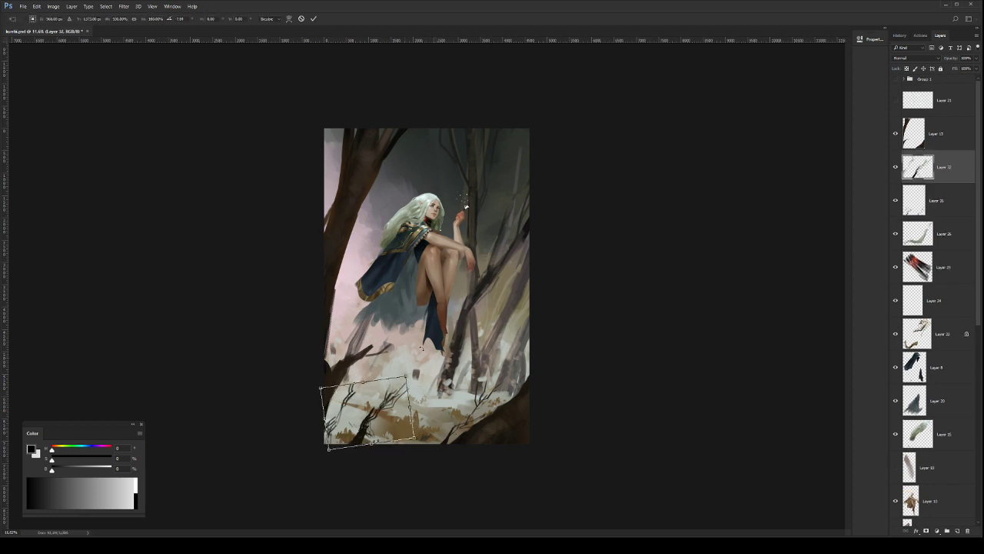
mouse_move(415, 378)
left_mouse_down()
mouse_move(367, 414)
mouse_move(407, 406)
mouse_move(425, 384)
left_mouse_up()
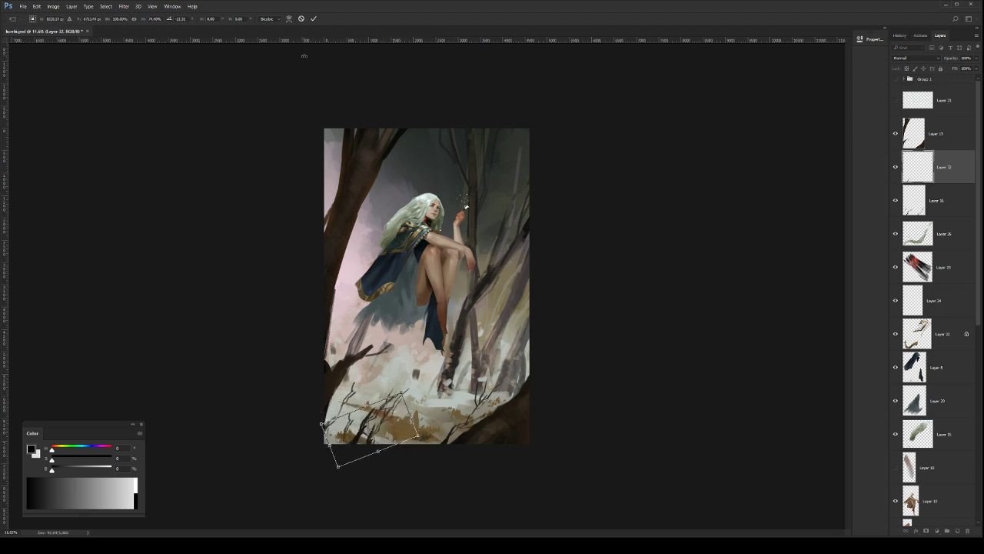
left_click(289, 18)
left_click_drag(398, 432, 379, 426)
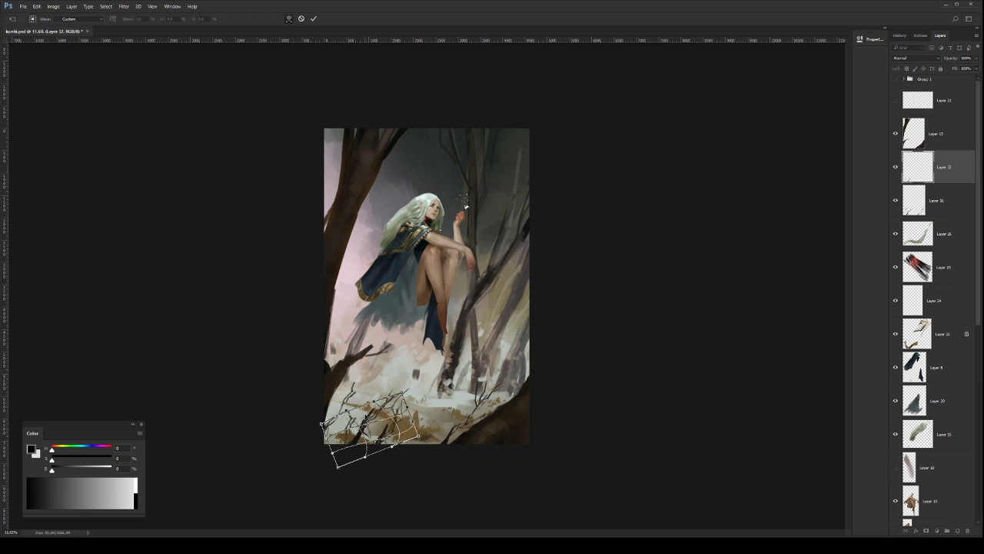
key("Return")
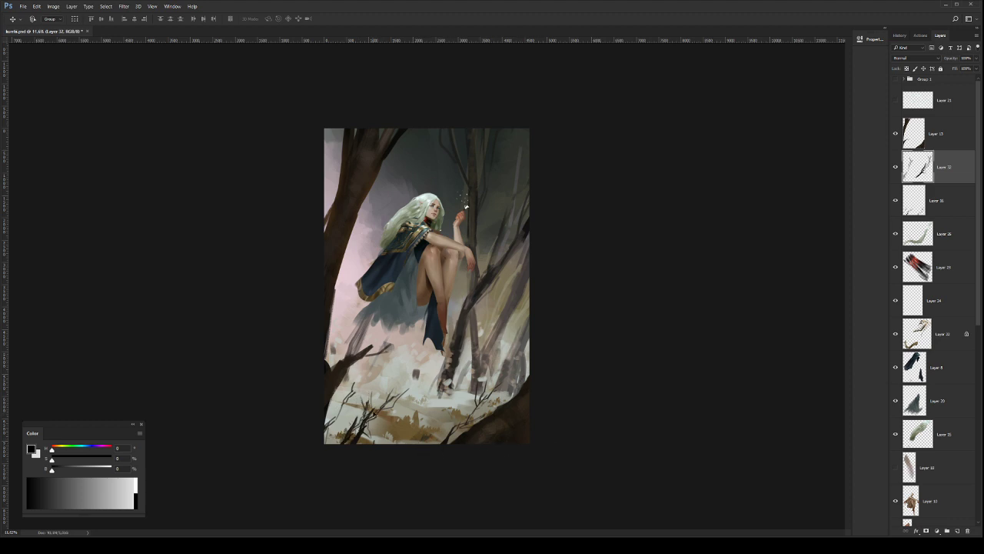
key("l")
key("ctrl+e")
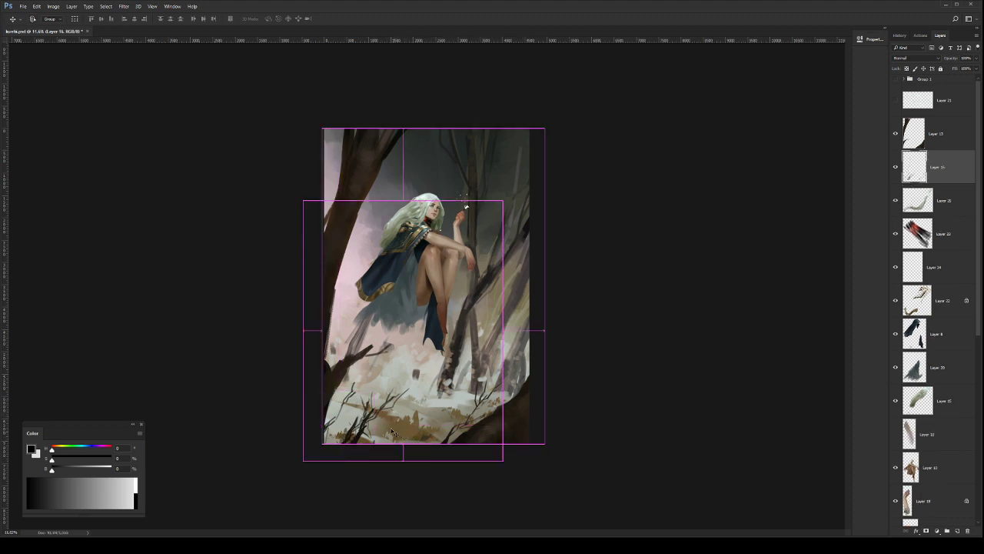
Step: Copy part of the lower-left twig cluster, rotate and lower the copy, and merge it into the twig layer
mouse_move(387, 389)
left_mouse_down()
mouse_move(339, 437)
mouse_move(415, 428)
left_mouse_up()
key("ctrl+j")
key("ctrl+t")
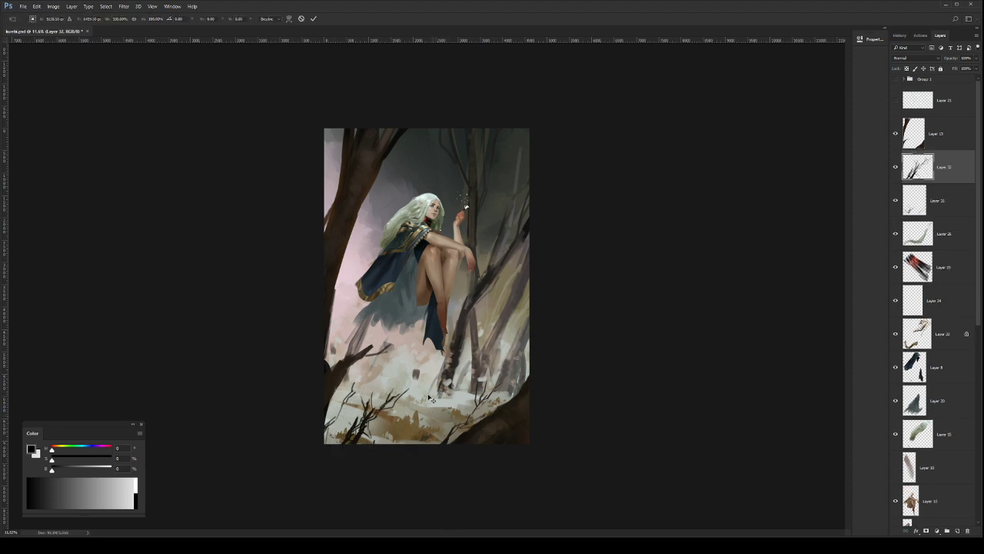
left_click_drag(422, 377, 409, 362)
left_click_drag(389, 404, 384, 429)
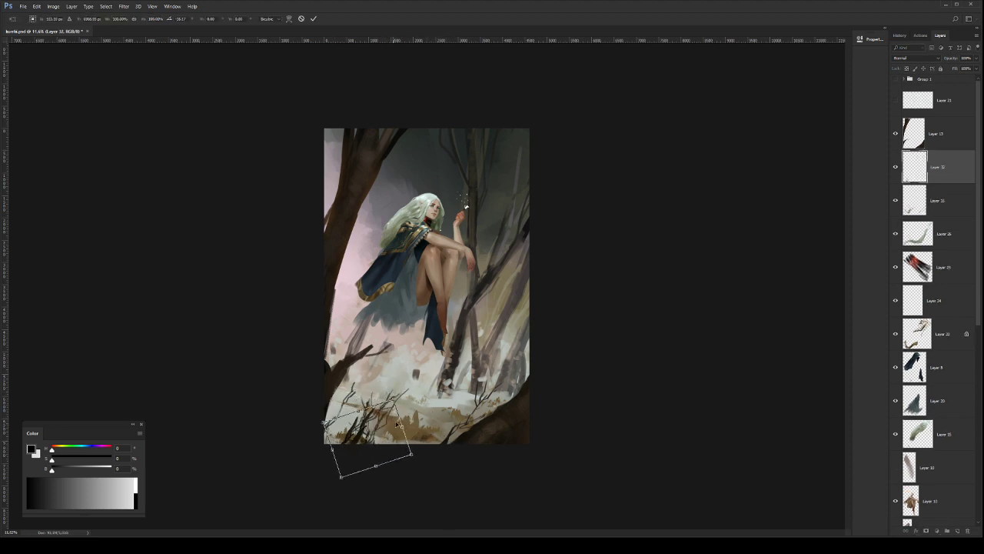
key("Return")
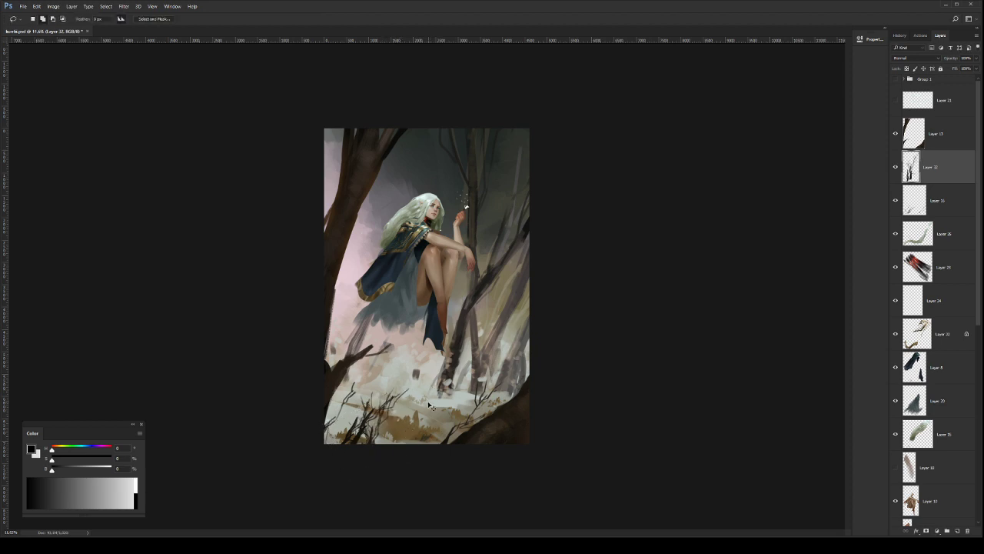
key("ctrl+e")
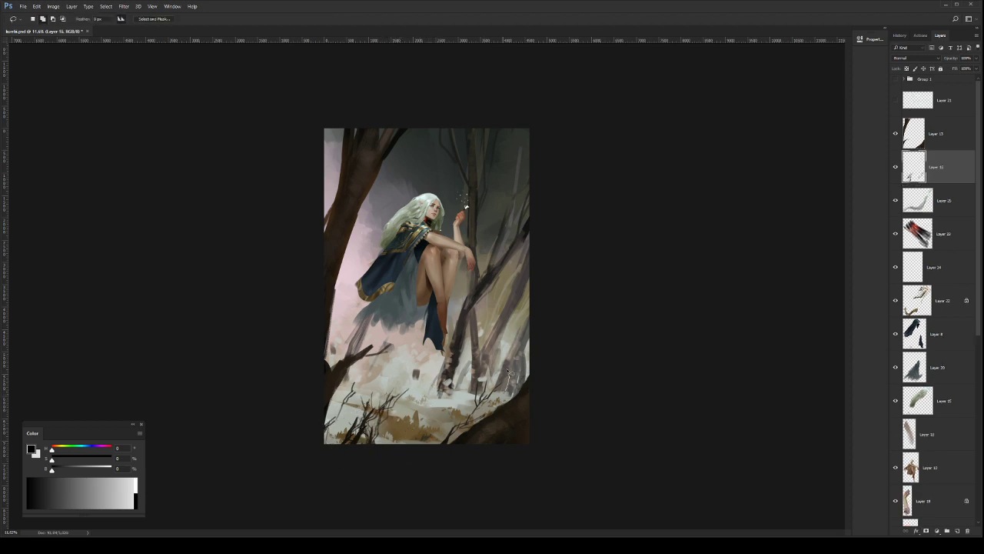
Step: Place a copy of the twigs growing by the brown mound farther along its slope and rotate it clockwise
key("ctrl+z")
key("v")
left_click_drag(489, 401, 428, 411)
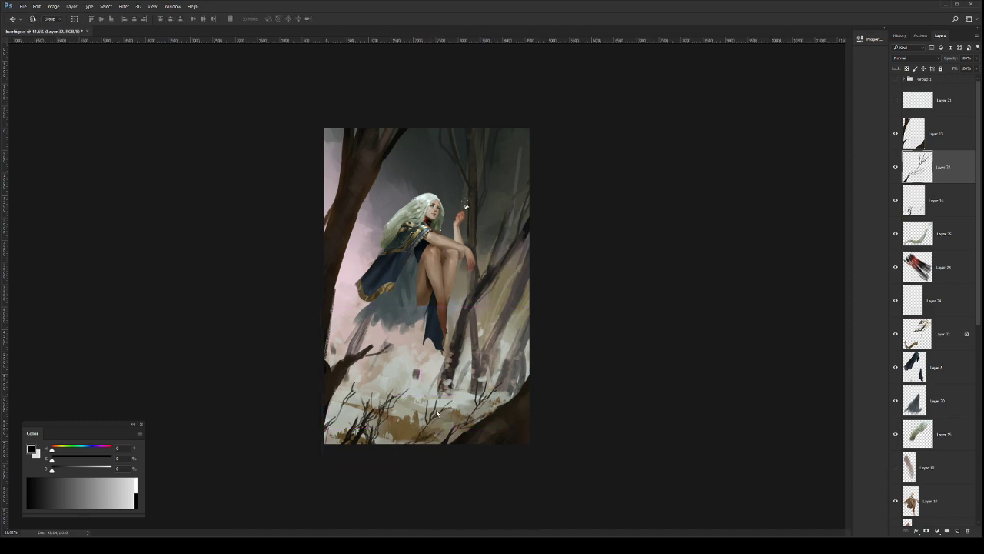
key("ctrl+t")
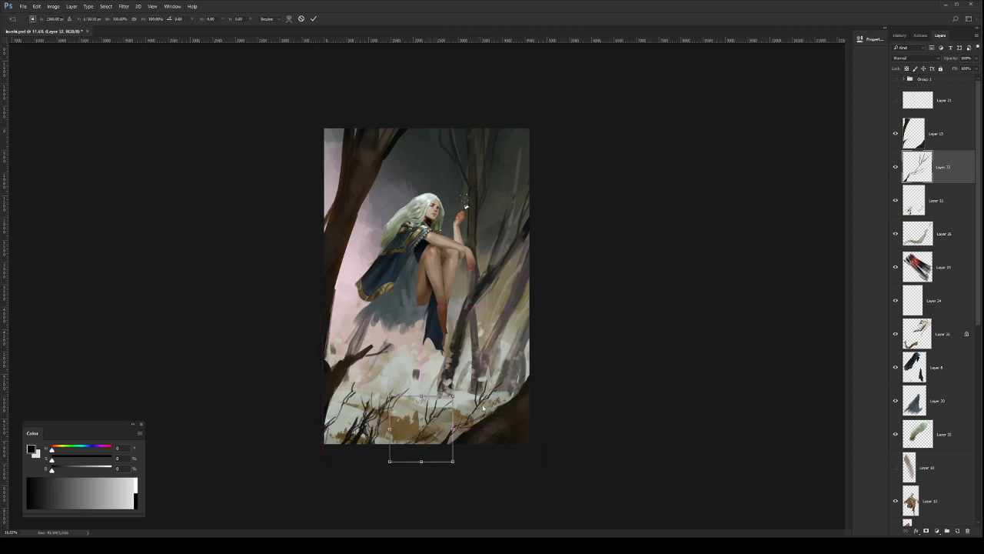
left_click_drag(434, 421, 471, 423)
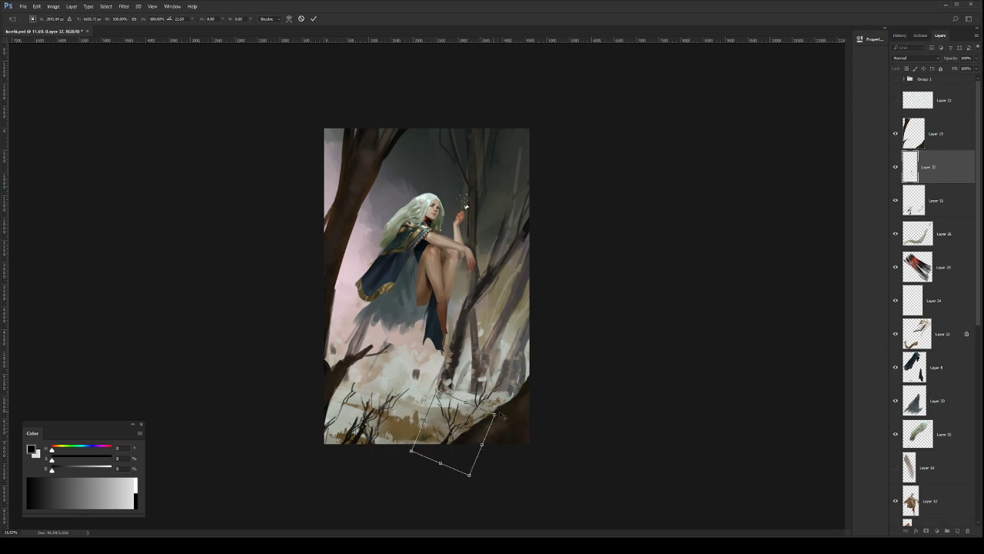
key("Return")
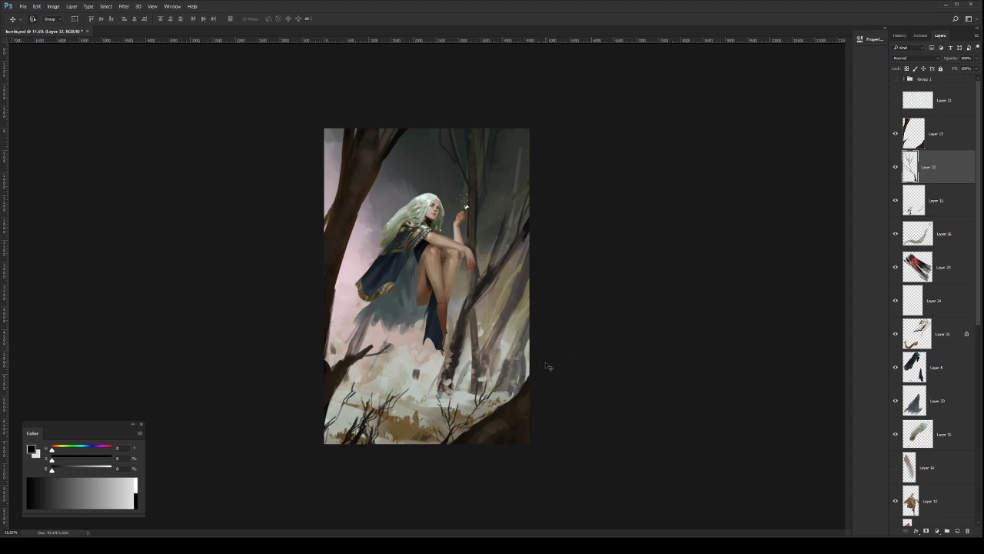
Step: Merge the mound twigs down, then copy part of them toward the middle of the lower snow and merge that copy too
key("ctrl+e")
key("l")
mouse_move(511, 368)
left_mouse_down()
mouse_move(431, 384)
mouse_move(529, 416)
mouse_move(358, 421)
mouse_move(369, 409)
mouse_move(359, 400)
mouse_move(415, 423)
mouse_move(436, 395)
left_mouse_up()
key("ctrl+j")
key("v")
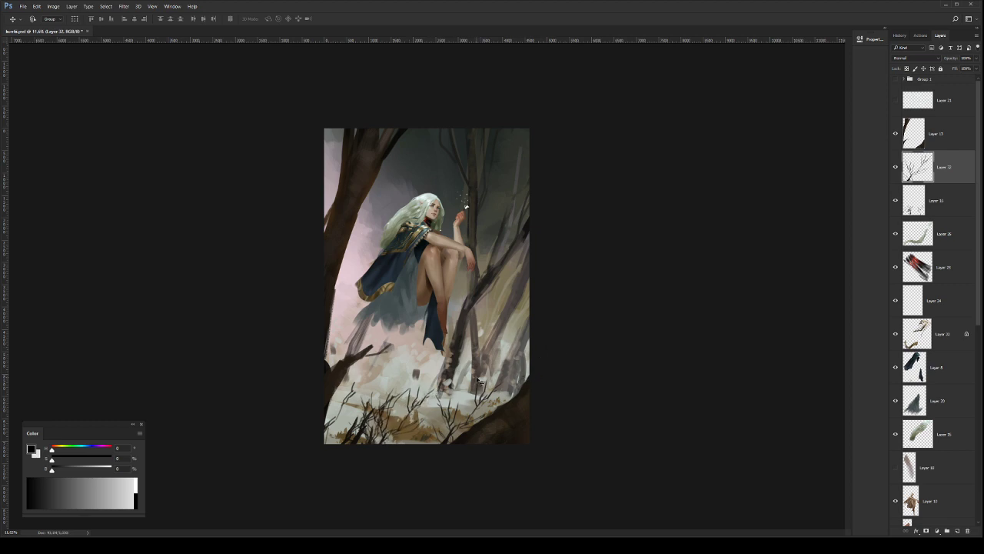
key("ctrl+e")
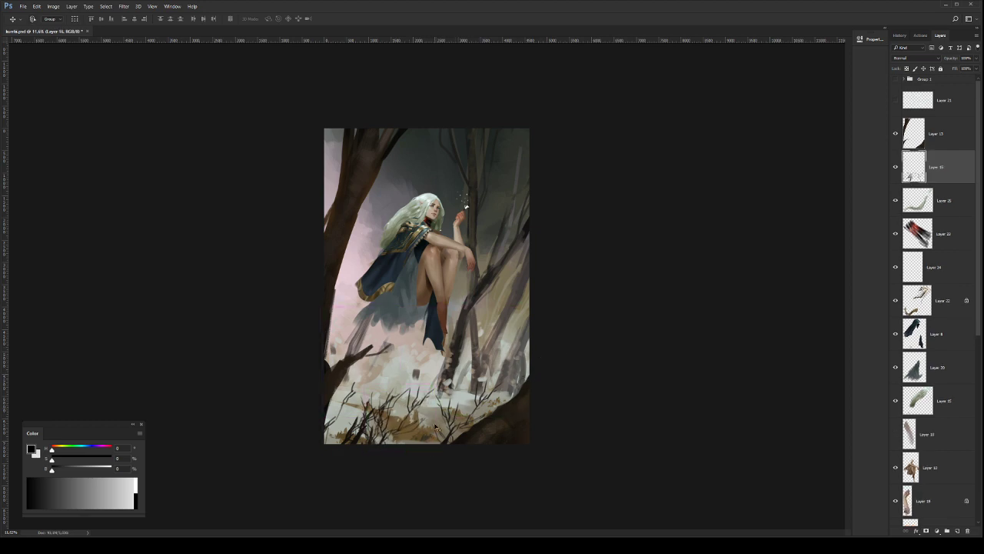
Step: Duplicate the lower-left twig cluster and shift the copy toward the painting's left edge
key("l")
mouse_move(418, 458)
left_mouse_down()
mouse_move(431, 390)
mouse_move(367, 383)
mouse_move(324, 449)
mouse_move(459, 466)
left_mouse_up()
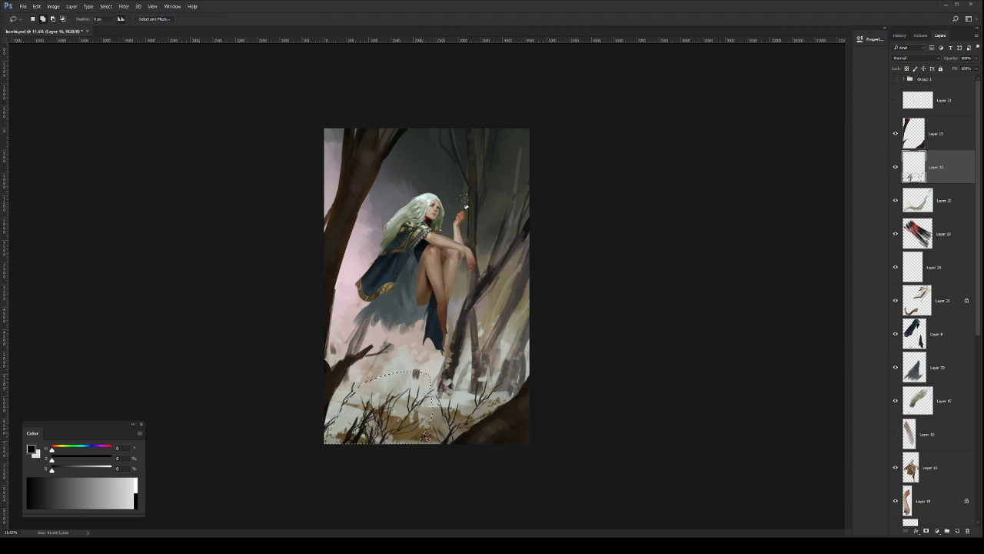
key("ctrl+j")
key("v")
left_click_drag(415, 421, 375, 418)
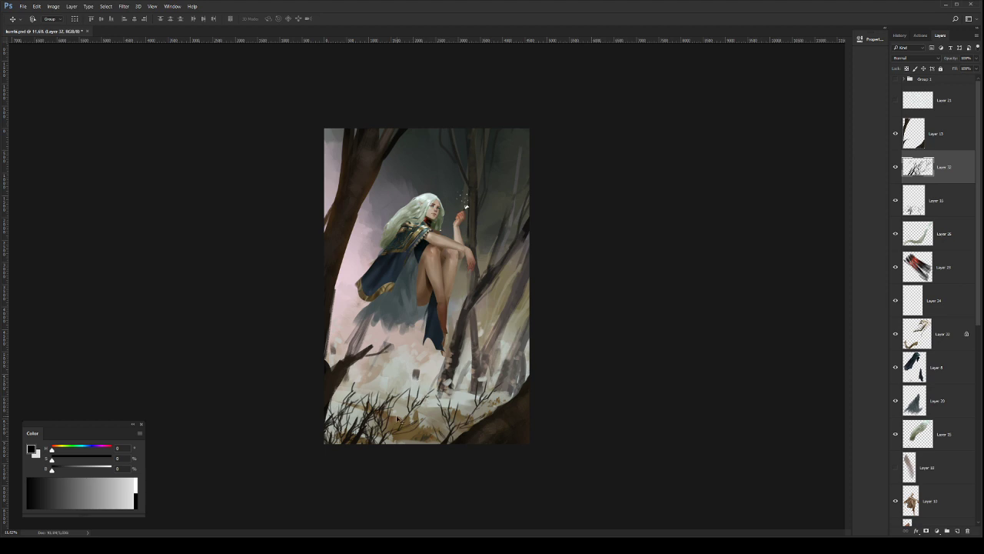
Step: Rotate and reshape the copied lower-left twigs so they rise higher over the snow, and merge them into the twig layer
key("ctrl+t")
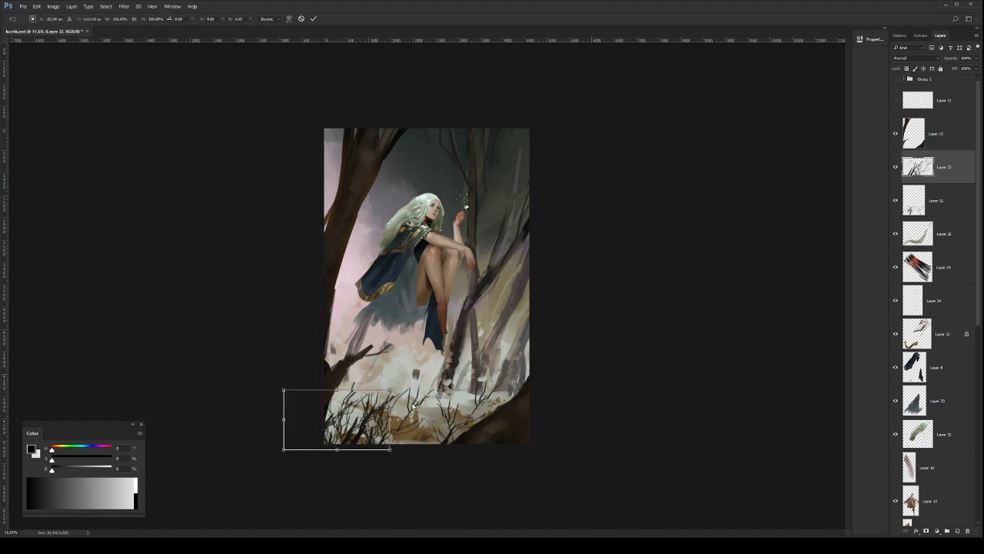
left_click_drag(375, 414, 397, 414)
left_click_drag(425, 411, 424, 426)
mouse_move(395, 422)
left_mouse_down()
mouse_move(399, 432)
mouse_move(405, 422)
left_mouse_up()
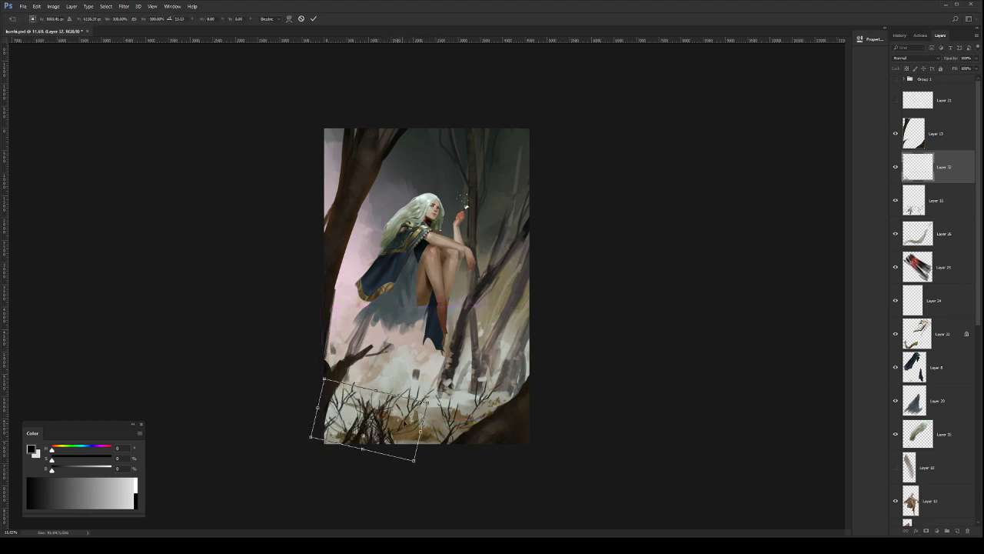
key("ctrl+shift+h")
left_click_drag(415, 380, 382, 382)
left_click_drag(411, 353, 422, 341)
left_click_drag(403, 375, 387, 387)
mouse_move(407, 349)
left_mouse_down()
mouse_move(413, 355)
mouse_move(399, 366)
left_mouse_up()
key("Return")
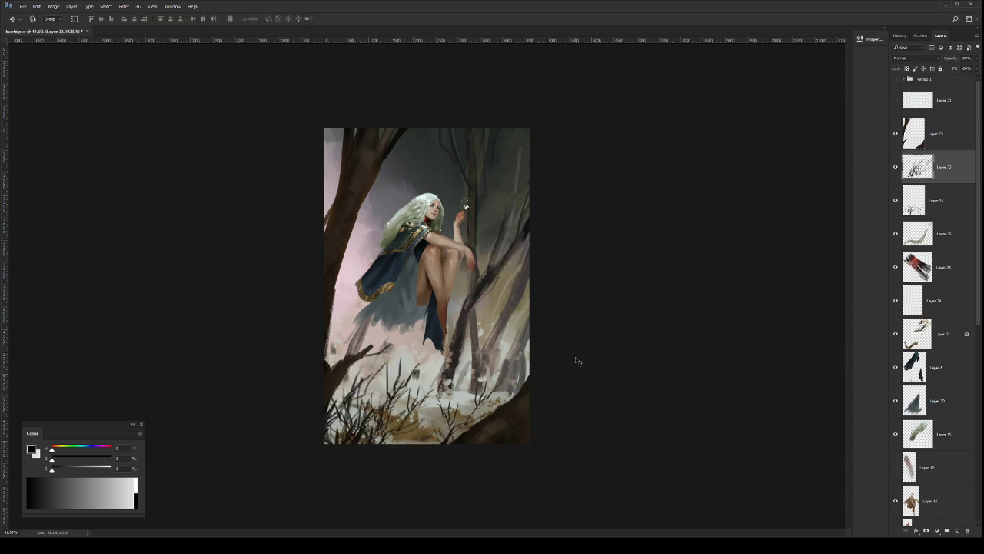
key("ctrl+e")
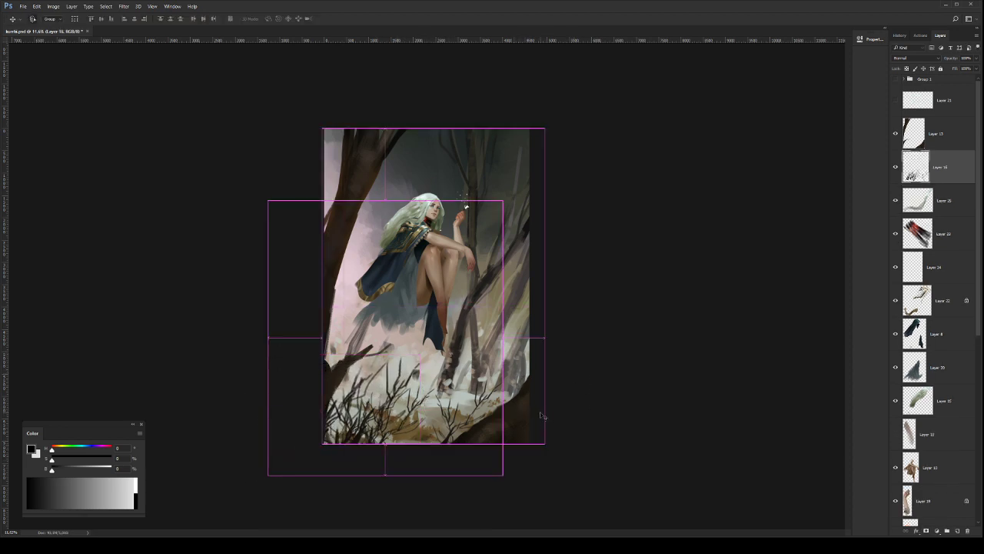
Step: Duplicate the twig layer twice and merge the copies together to darken the foreground twigs
key("ctrl+j")
key("ctrl+j")
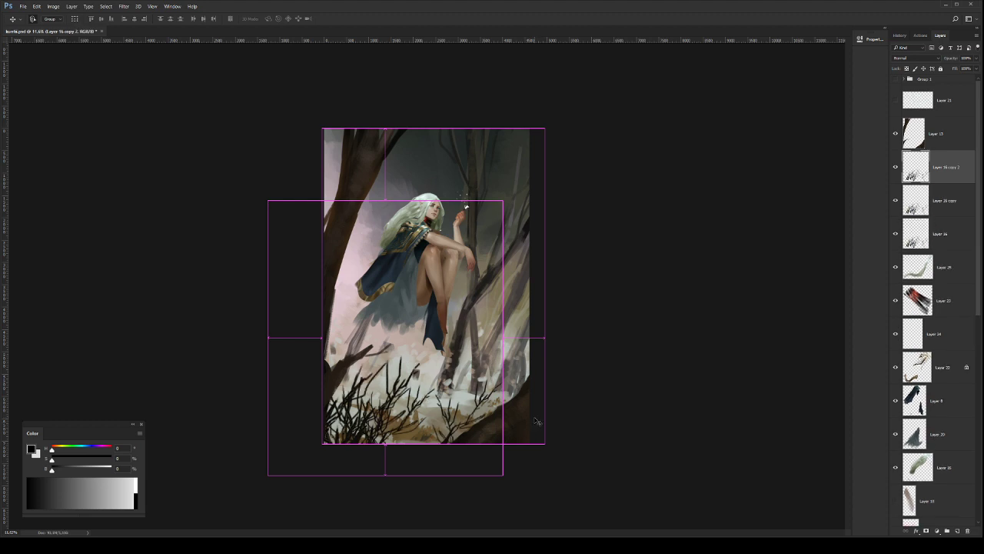
key("ctrl+alt+z")
key("ctrl+alt+z")
Step: Erase stray twig tips in the snow between the lower-left cluster and the brown mound
key("e")
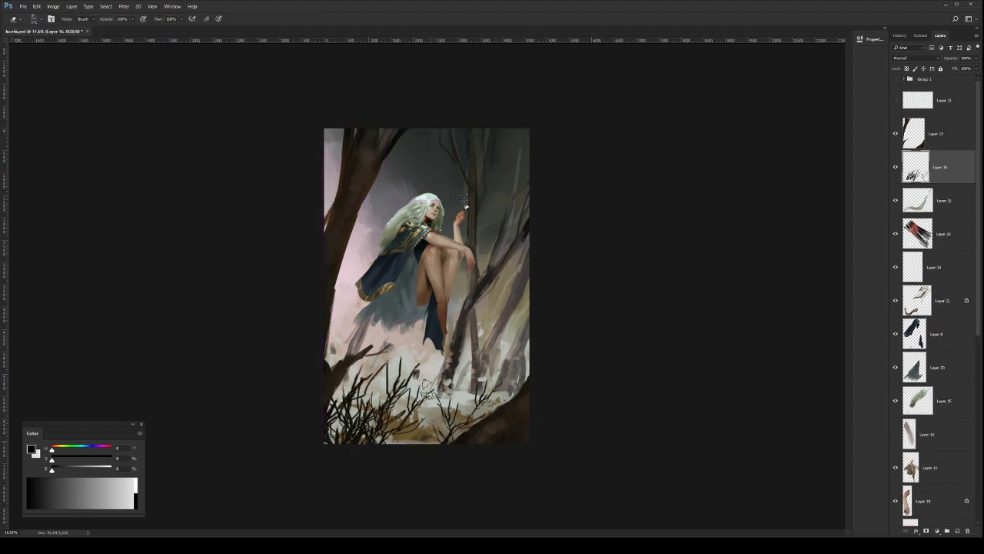
mouse_move(414, 396)
left_mouse_down()
mouse_move(408, 409)
mouse_move(432, 391)
mouse_move(407, 391)
left_mouse_up()
key("v")
left_click_drag(492, 411, 493, 419)
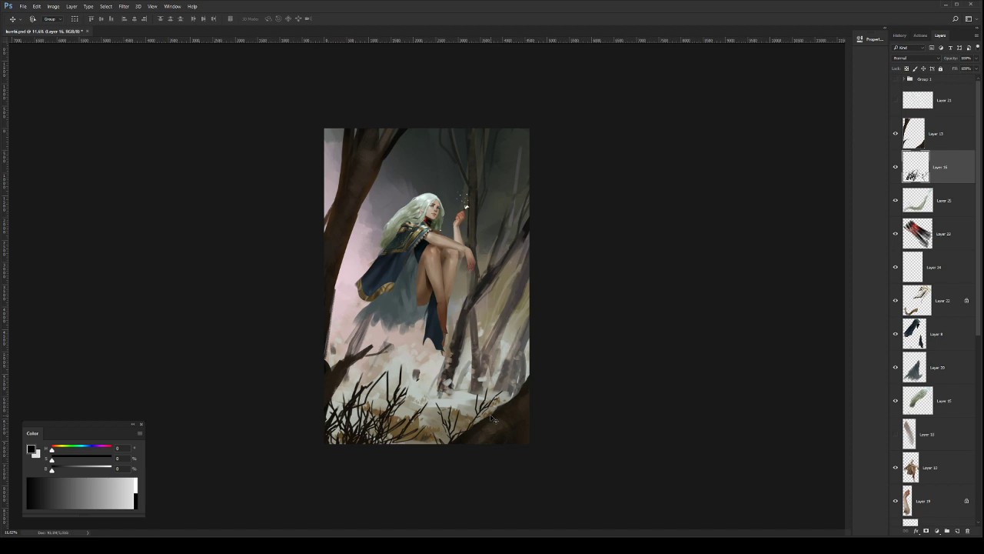
key("b")
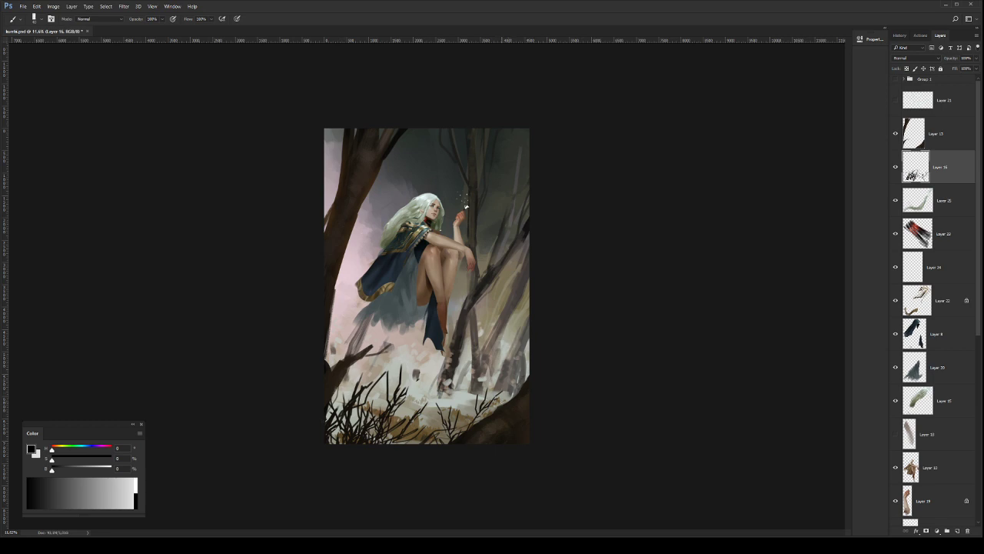
left_click_drag(501, 405, 523, 382)
key("ctrl+z")
Step: Lock the twig layer's transparency and tint the lower parts of the twigs ochre with a large soft brush
key("slash")
key("period")
mouse_move(386, 372)
left_mouse_down()
mouse_move(356, 374)
mouse_move(510, 328)
mouse_move(366, 373)
left_mouse_up()
key("ctrl+z")
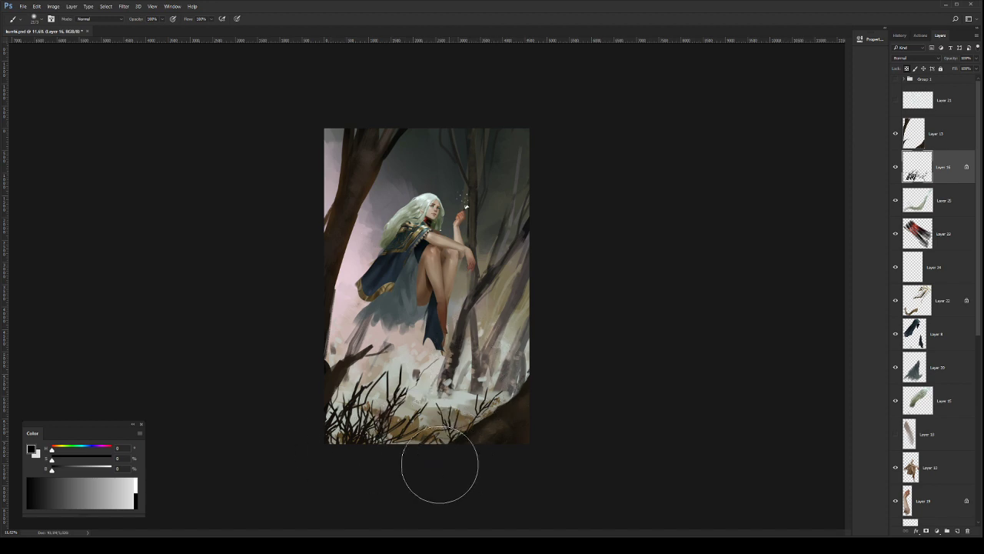
mouse_move(398, 426)
left_mouse_down()
mouse_move(353, 433)
mouse_move(446, 472)
mouse_move(422, 444)
mouse_move(322, 421)
mouse_move(462, 486)
mouse_move(452, 478)
mouse_move(469, 475)
mouse_move(357, 432)
mouse_move(332, 410)
mouse_move(418, 488)
mouse_move(417, 448)
mouse_move(384, 437)
mouse_move(440, 451)
mouse_move(448, 443)
mouse_move(420, 436)
mouse_move(482, 433)
left_mouse_up()
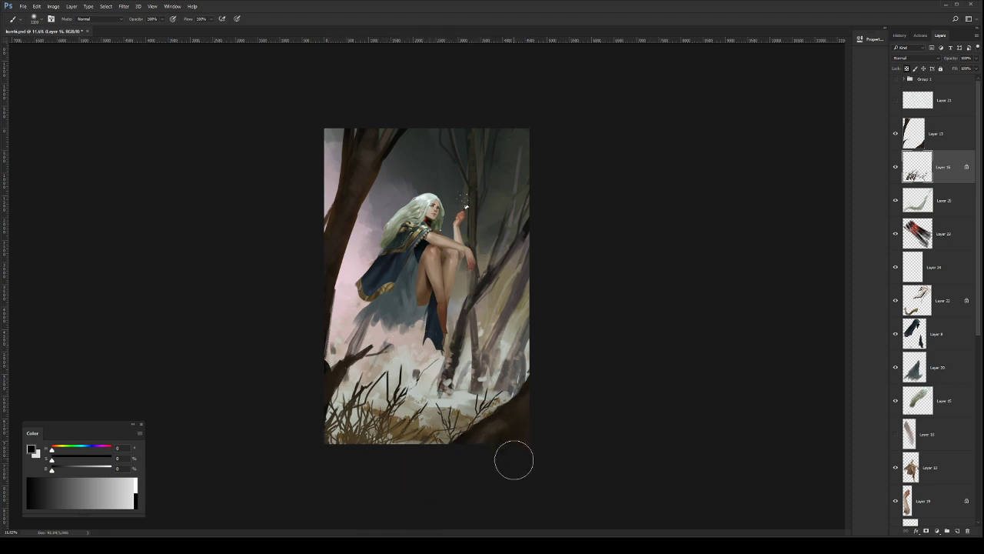
Step: Save the painting and check the tinted twigs against the whole composition
left_click_drag(493, 341, 477, 338)
key("ctrl+s")
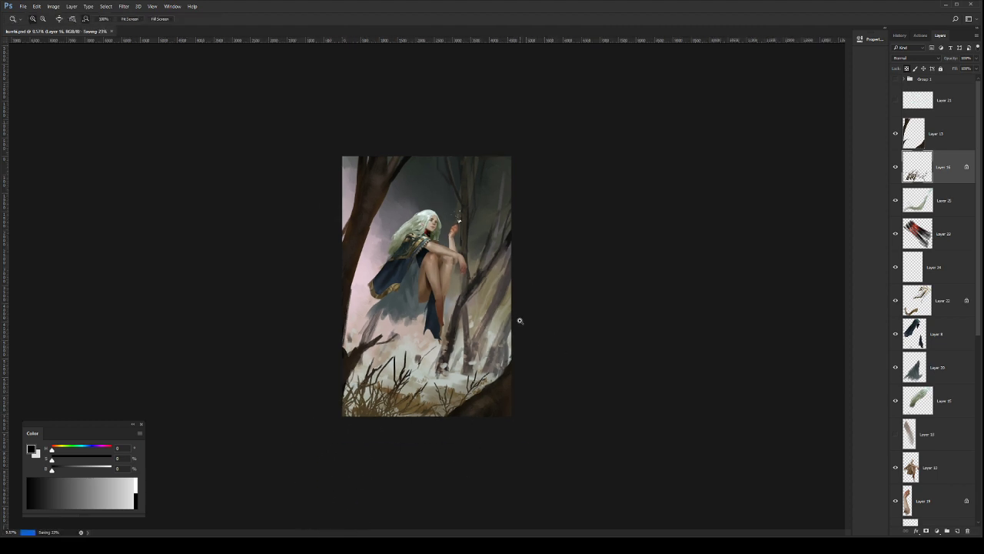
scroll(485, 329, "up", 2)
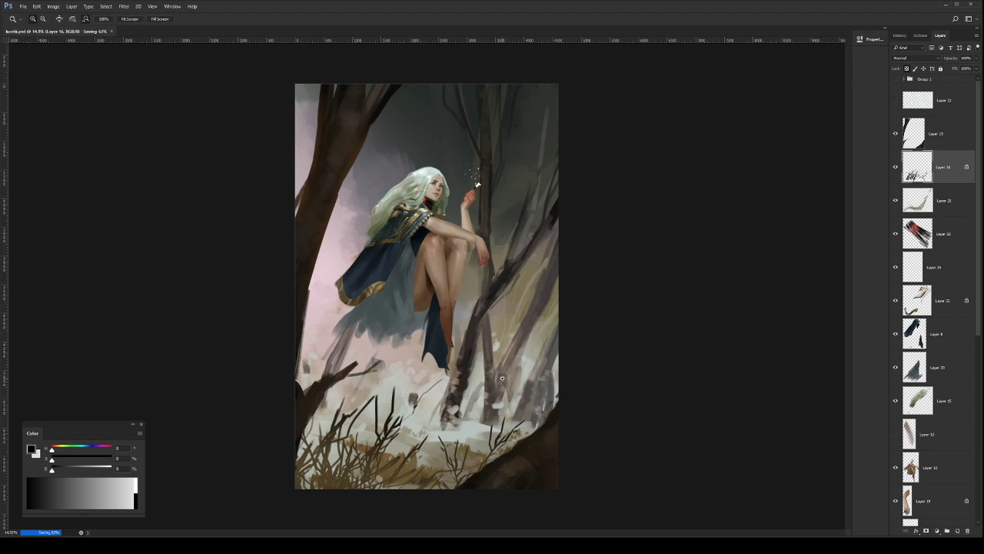
scroll(488, 369, "down", 1)
Step: Unlock the twig layer's transparency and erase into the dark upper tips of the lower-left twigs
key("e")
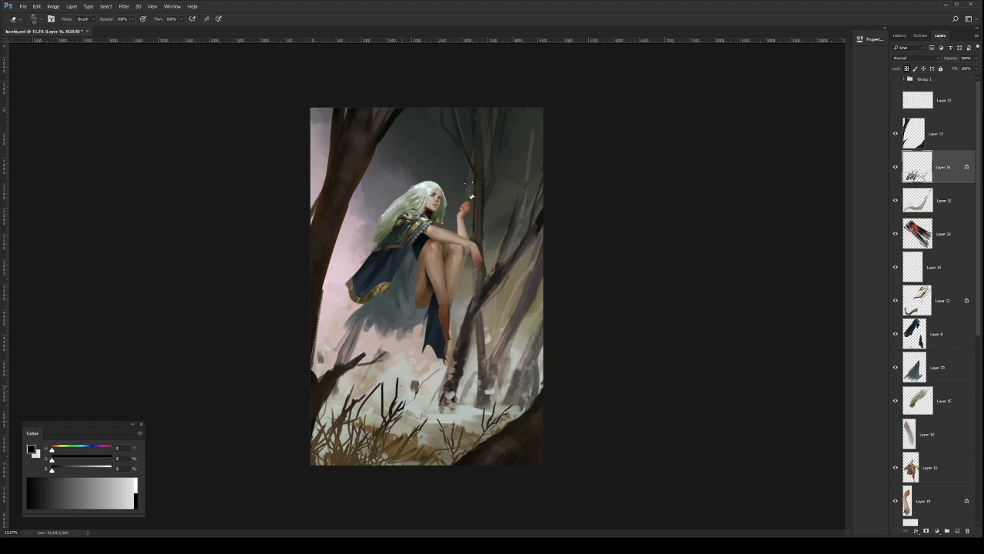
key("slash")
left_click_drag(384, 375, 382, 412)
key("z")
left_click_drag(529, 360, 506, 361)
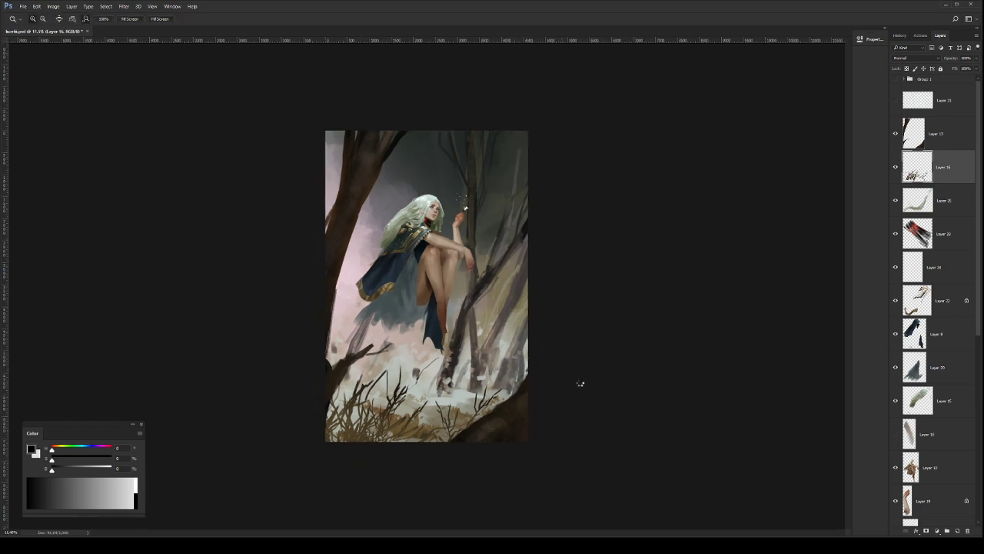
Step: Flip the canvas horizontally, then skew the background trunk layer upward on its right side
key("ctrl+shift+h")
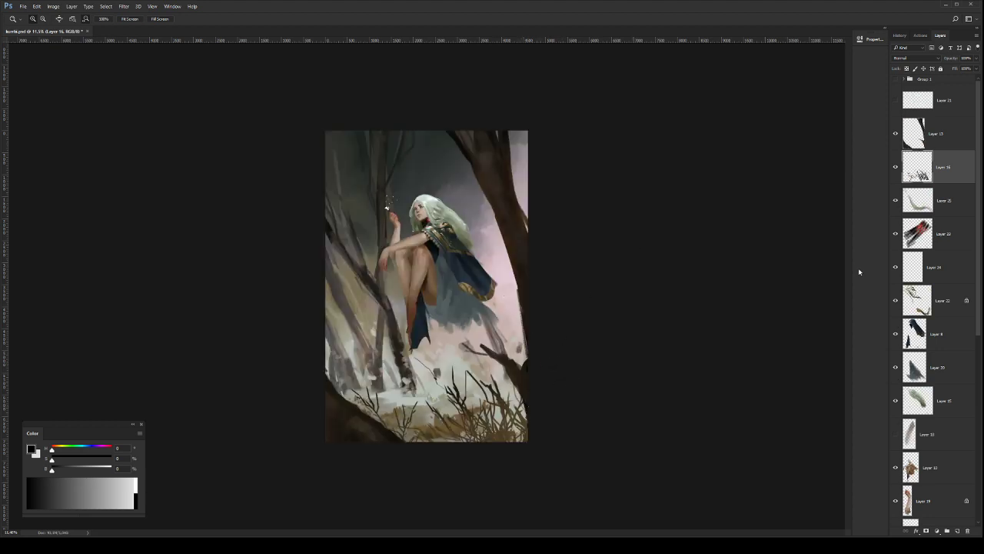
scroll(979, 312, "down", 5)
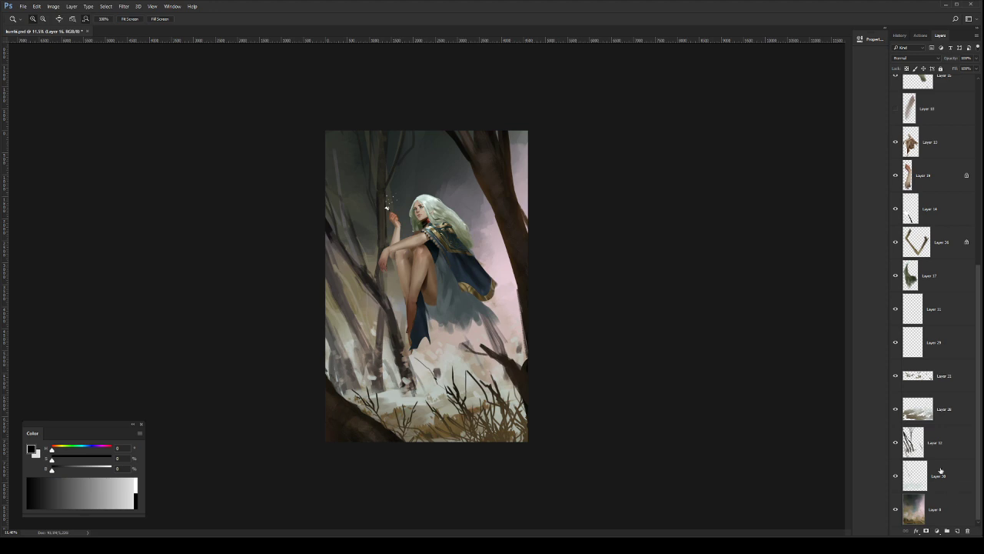
left_click(944, 432)
key("ctrl+t")
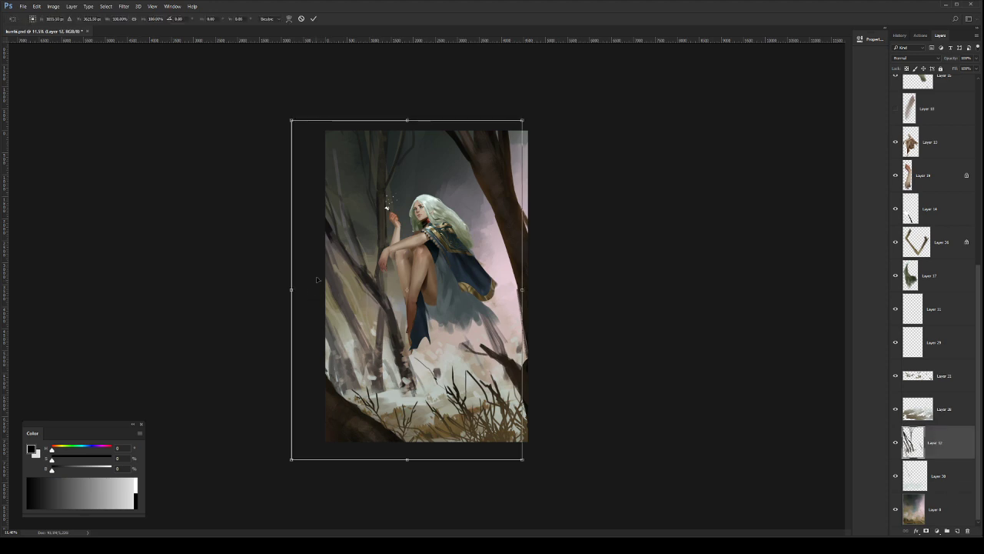
left_click_drag(289, 292, 291, 310)
left_click_drag(523, 291, 498, 264)
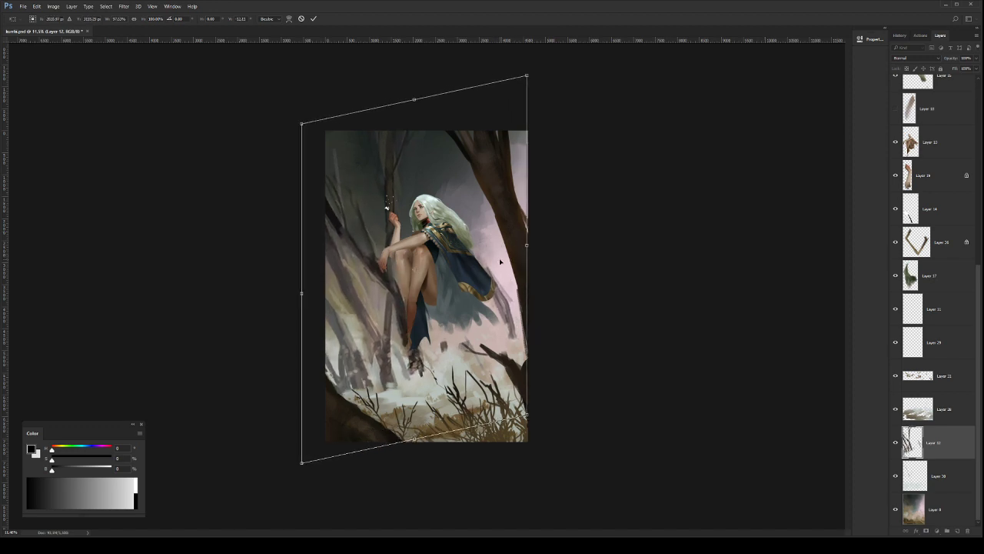
key("Return")
Step: Shift the background trunks slightly to the right in the mirrored painting
key("l")
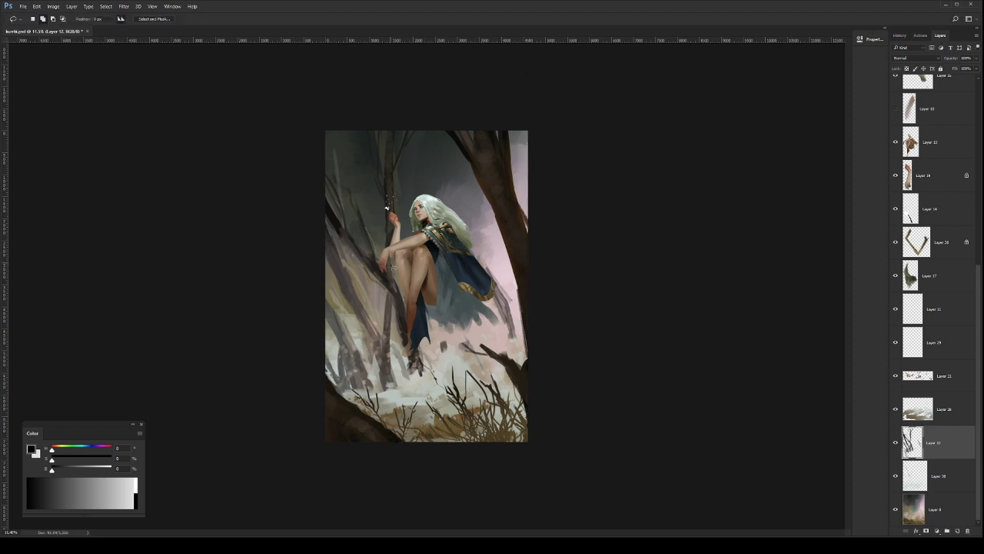
mouse_move(306, 218)
left_mouse_down()
mouse_move(319, 277)
mouse_move(335, 293)
mouse_move(381, 316)
left_mouse_up()
key("v")
Step: Select the pale trunks behind the mound, scale them down, narrow them and place them near the canvas's left edge
key("l")
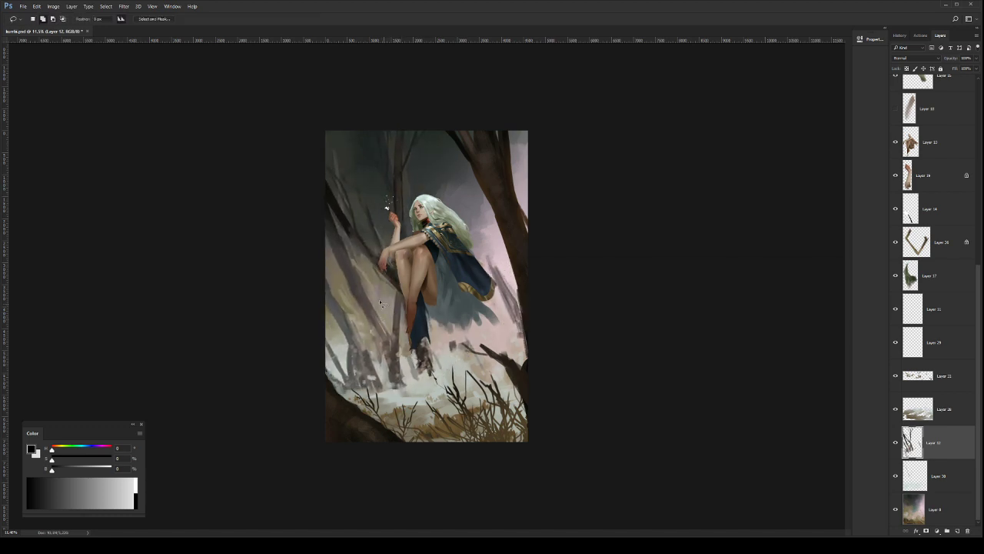
mouse_move(325, 216)
left_mouse_down()
mouse_move(326, 243)
mouse_move(361, 320)
mouse_move(367, 435)
mouse_move(296, 422)
left_mouse_up()
key("ctrl+t")
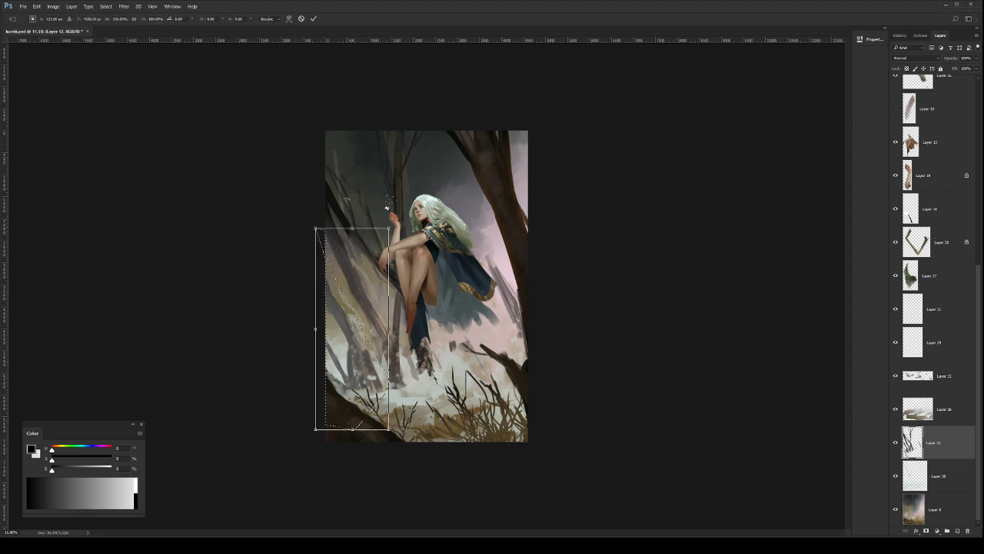
left_click_drag(329, 252, 332, 260)
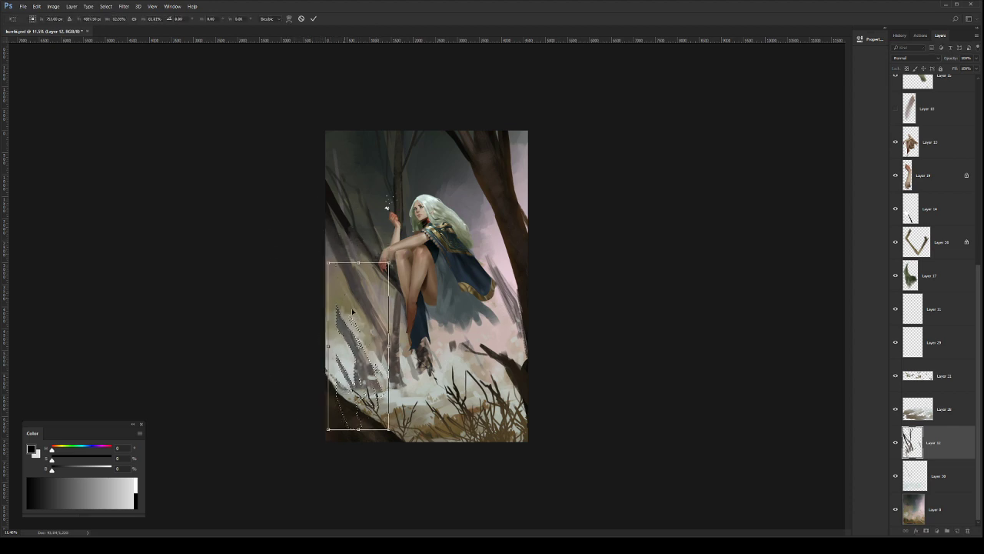
left_click_drag(356, 338, 342, 323)
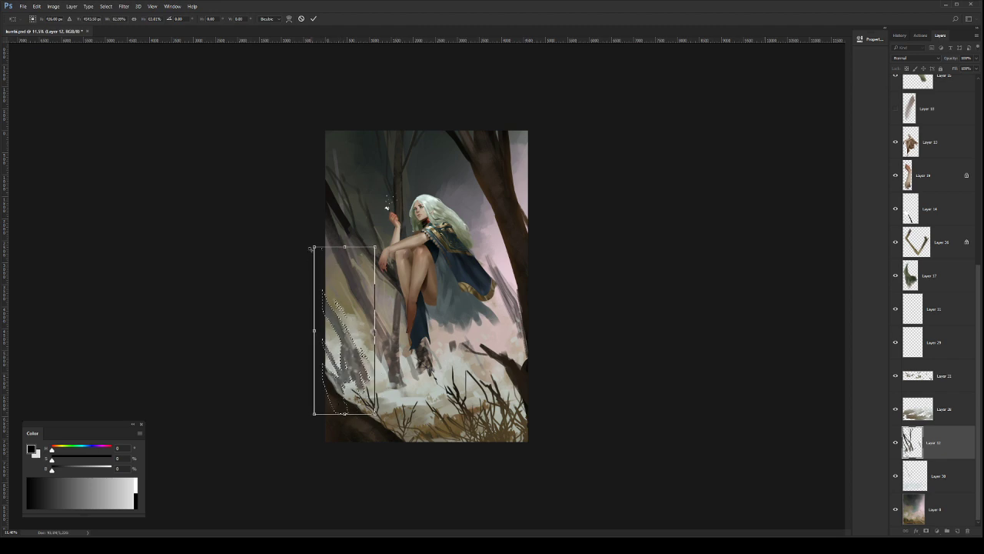
left_click_drag(315, 247, 321, 267)
mouse_move(360, 306)
left_mouse_down()
mouse_move(362, 322)
mouse_move(356, 316)
left_mouse_up()
left_click_drag(348, 267, 348, 252)
left_click_drag(321, 337, 312, 335)
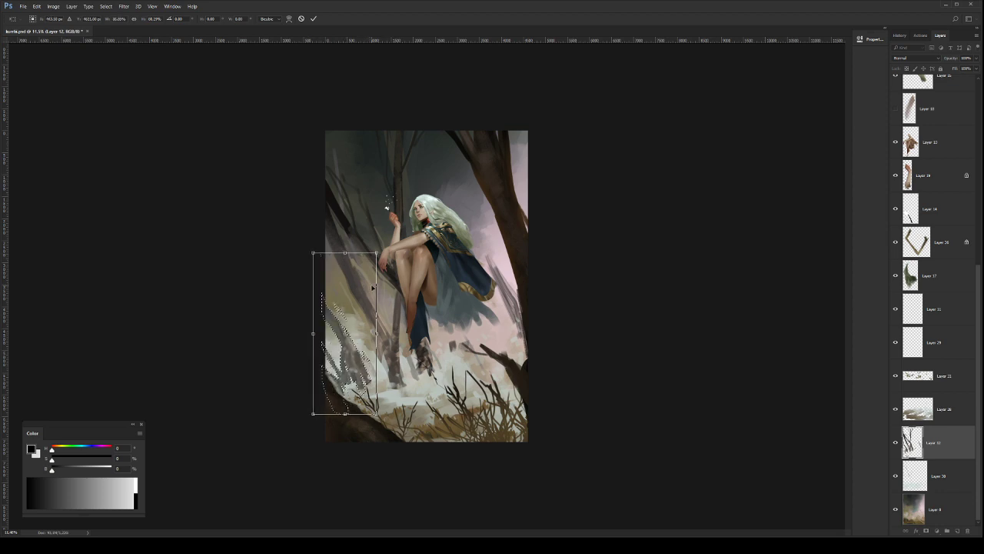
left_click_drag(377, 335, 355, 341)
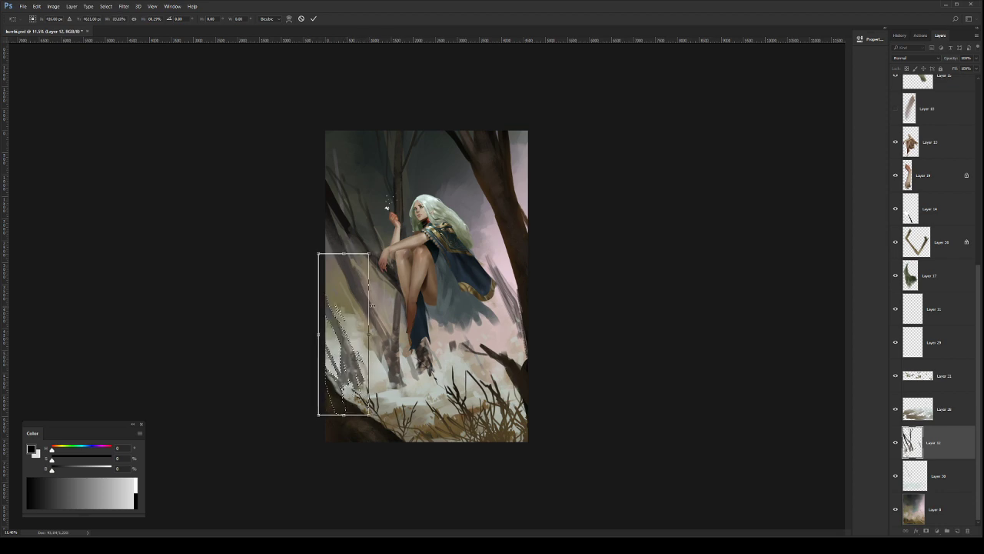
key("Return")
Step: Flip the canvas back to its original orientation
key("z")
left_click(462, 324, "alt")
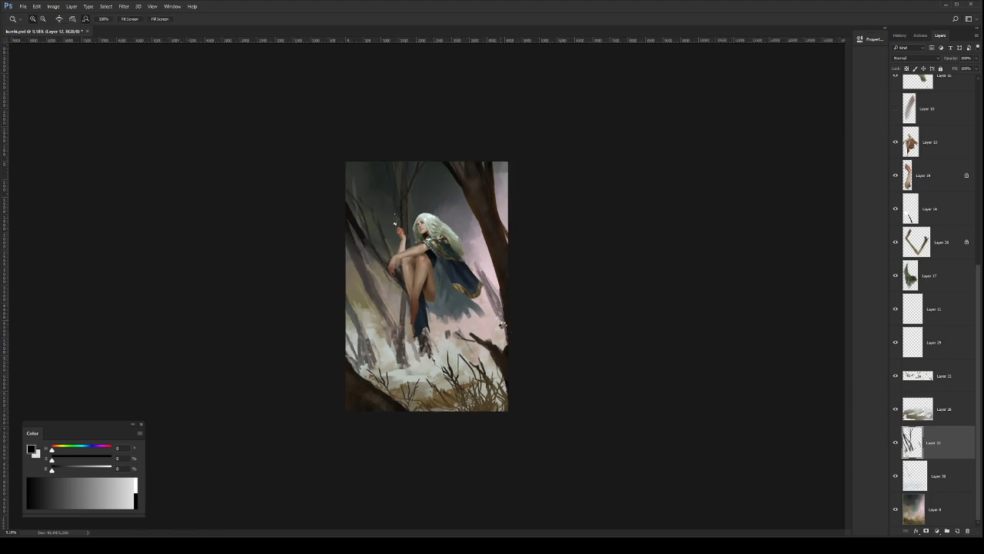
key("F2")
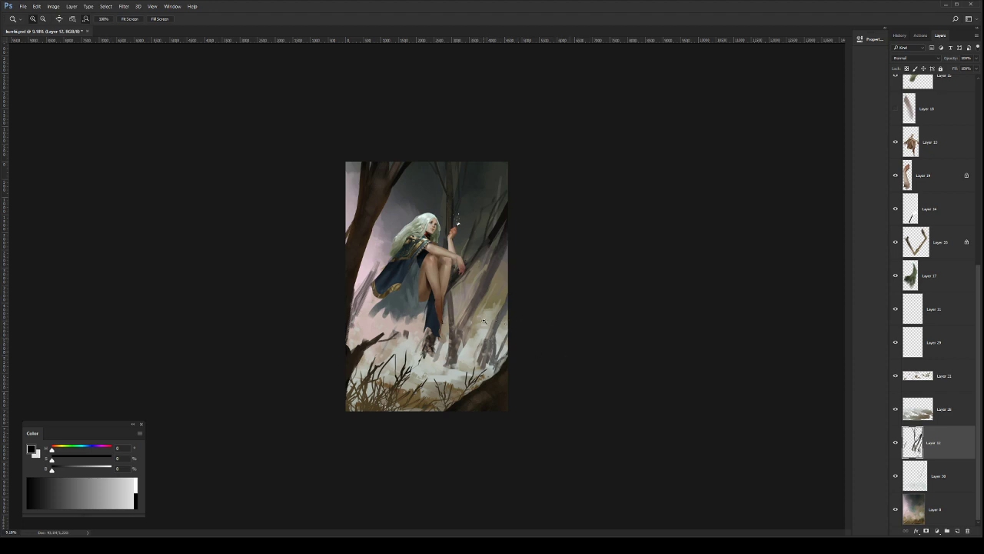
Step: Copy the small trunks behind the brown mound onto their own layer, and nudge the original trunk layer
mouse_move(485, 304)
left_mouse_down()
mouse_move(518, 307)
mouse_move(497, 391)
left_mouse_up()
key("l")
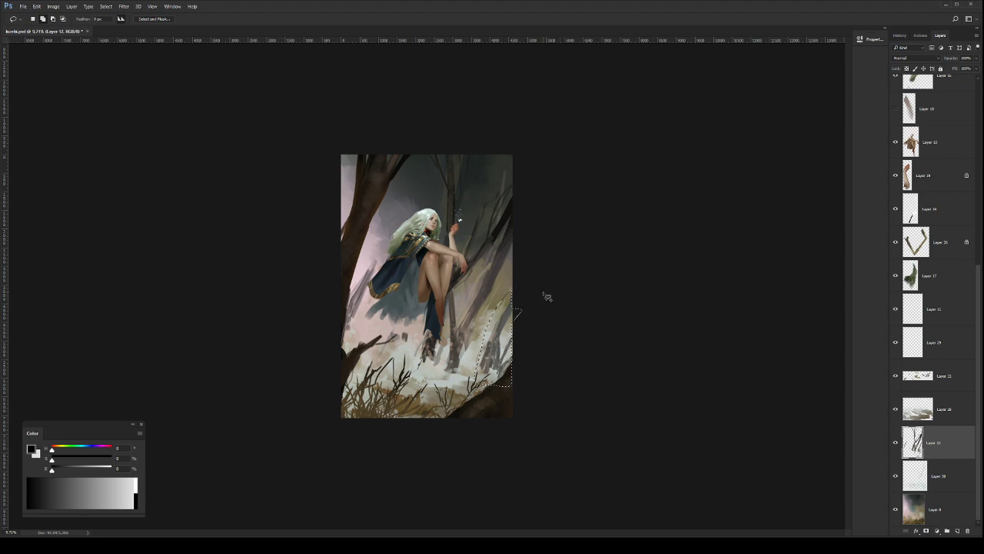
key("ctrl+j")
left_click(950, 478)
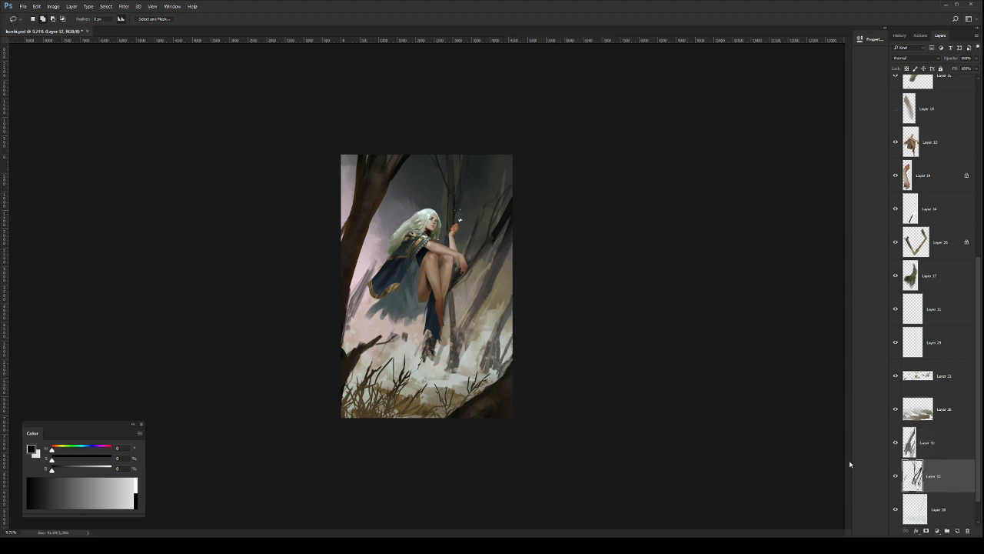
key("v")
mouse_move(508, 338)
left_mouse_down()
mouse_move(482, 334)
mouse_move(562, 330)
left_mouse_up()
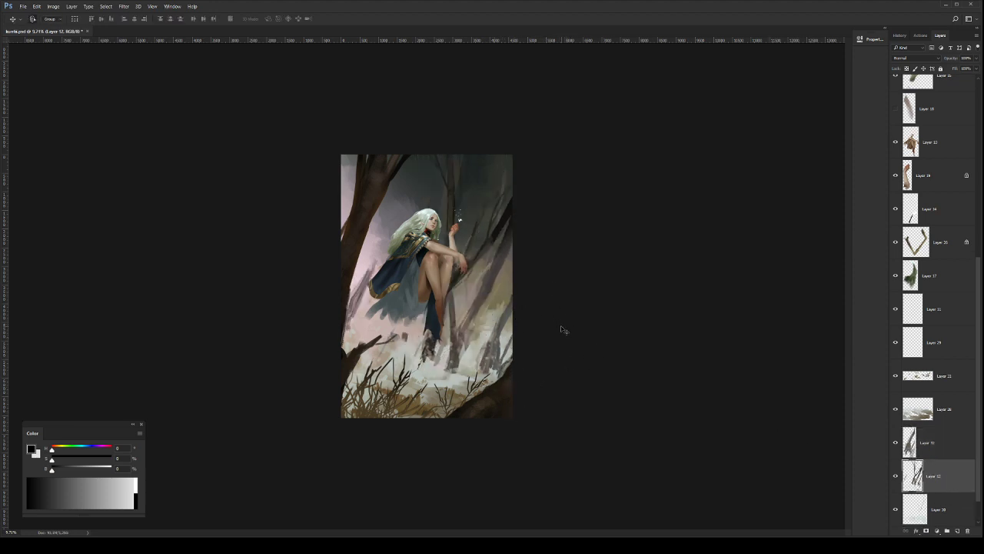
Step: Scale the copied small trunks down to about 63%, place them behind the brown mound and move their layer beneath the other trunk layer
left_click(933, 446)
left_click_drag(480, 339, 479, 343)
key("ctrl+t")
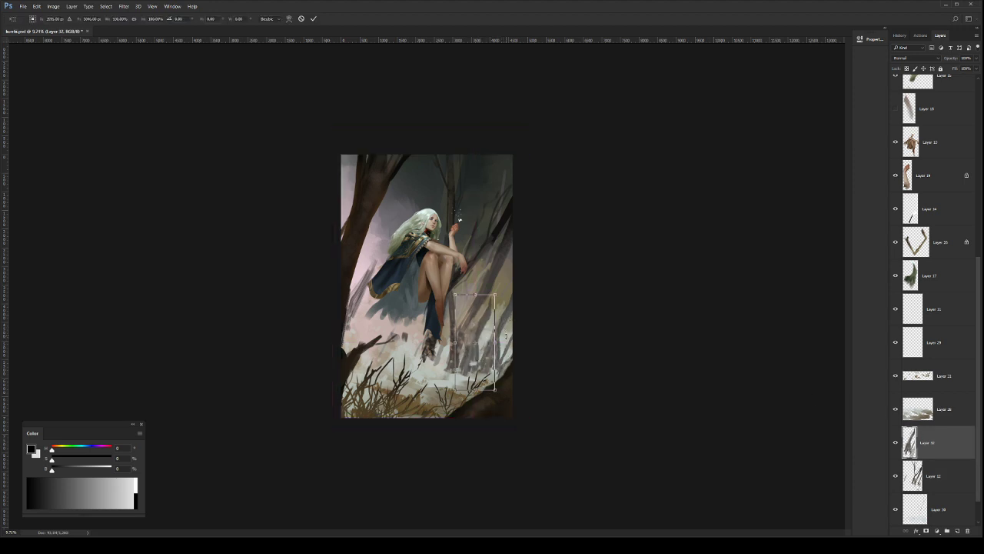
left_click_drag(473, 343, 477, 335)
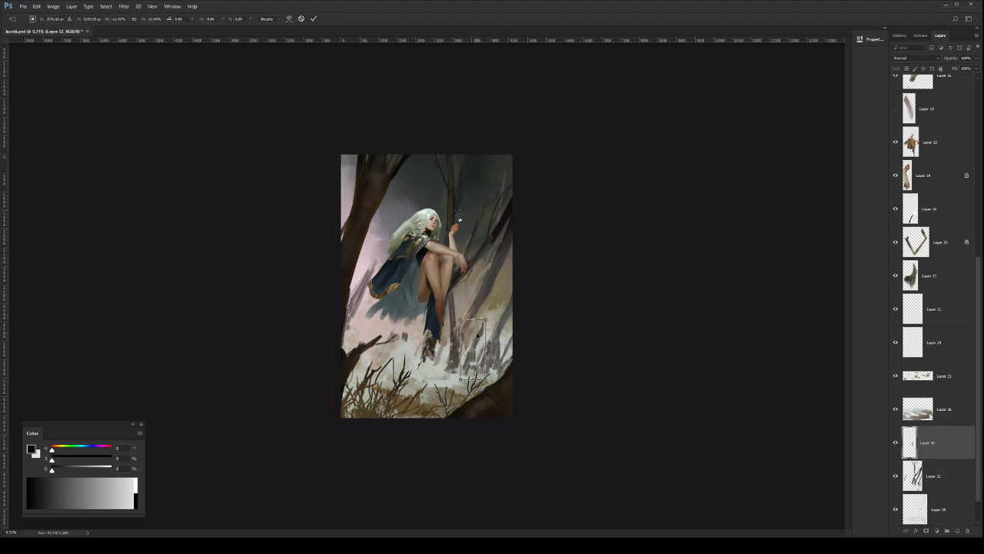
key("Return")
left_click_drag(943, 451, 944, 492)
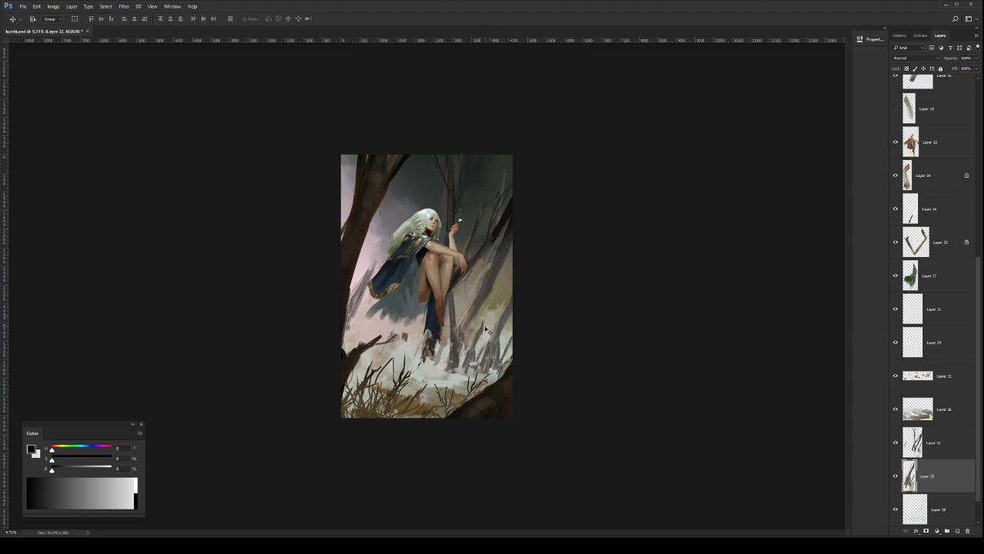
Step: Paint extra thin slanting trunks on the copied trunk layer behind the mound, undo the unwanted strokes and save the painting
key("b")
left_click(482, 329, "alt")
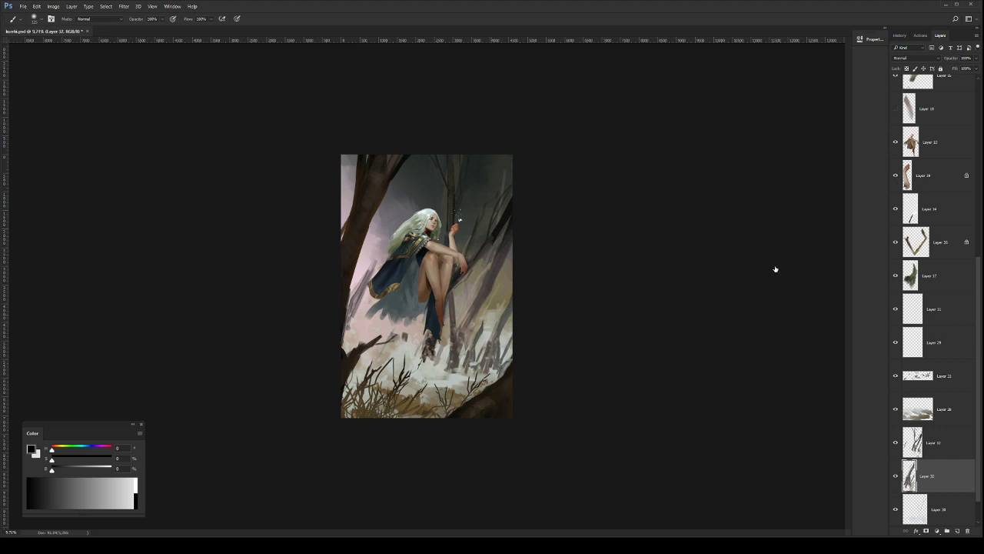
key("period")
left_click_drag(496, 300, 488, 316)
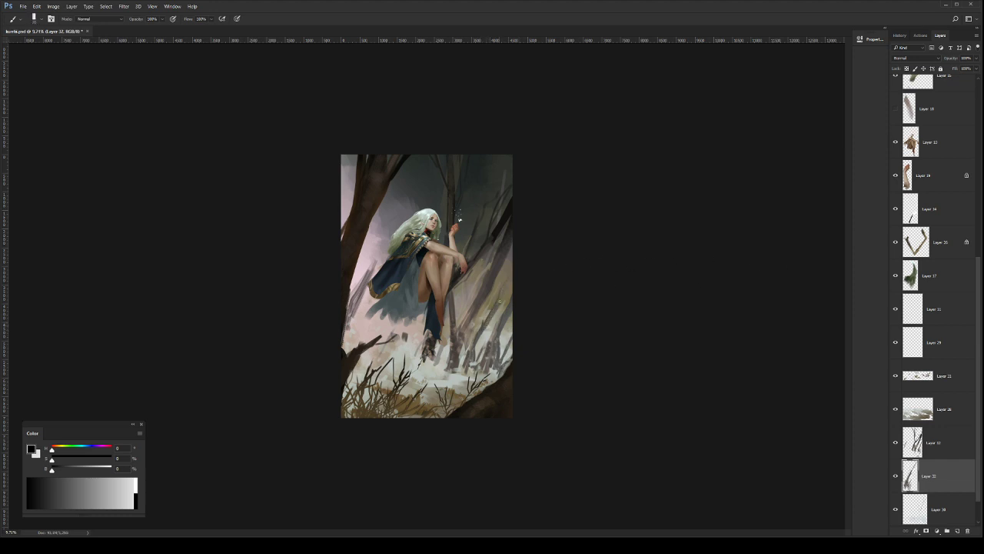
key("e")
mouse_move(476, 355)
left_mouse_down()
mouse_move(471, 371)
mouse_move(473, 359)
left_mouse_up()
key("ctrl+z")
key("ctrl+z")
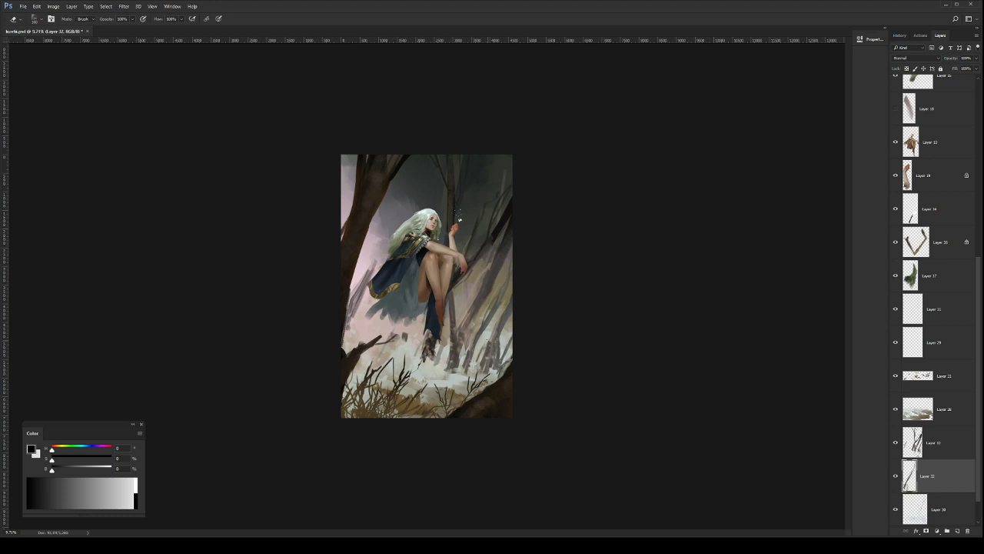
key("b")
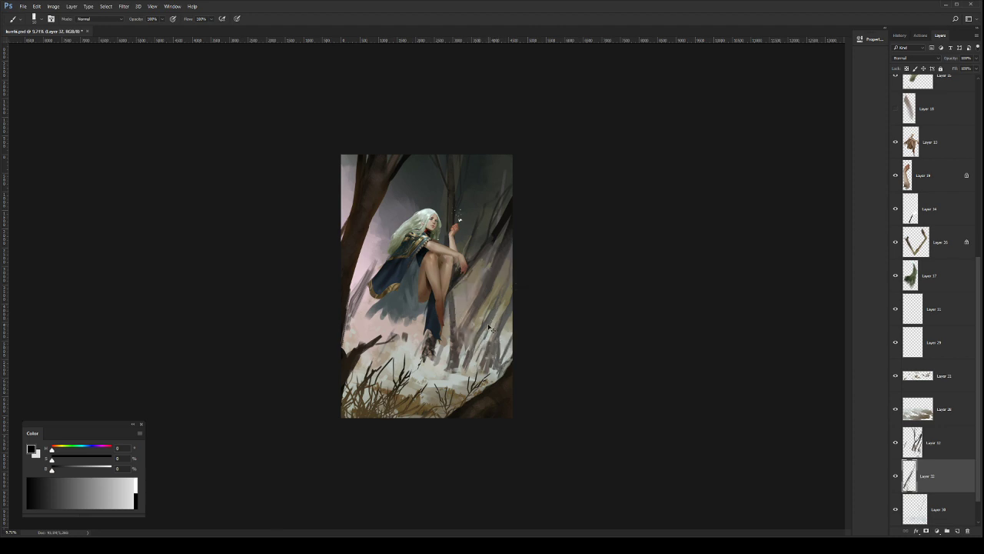
key("ctrl+z")
key("ctrl+s")
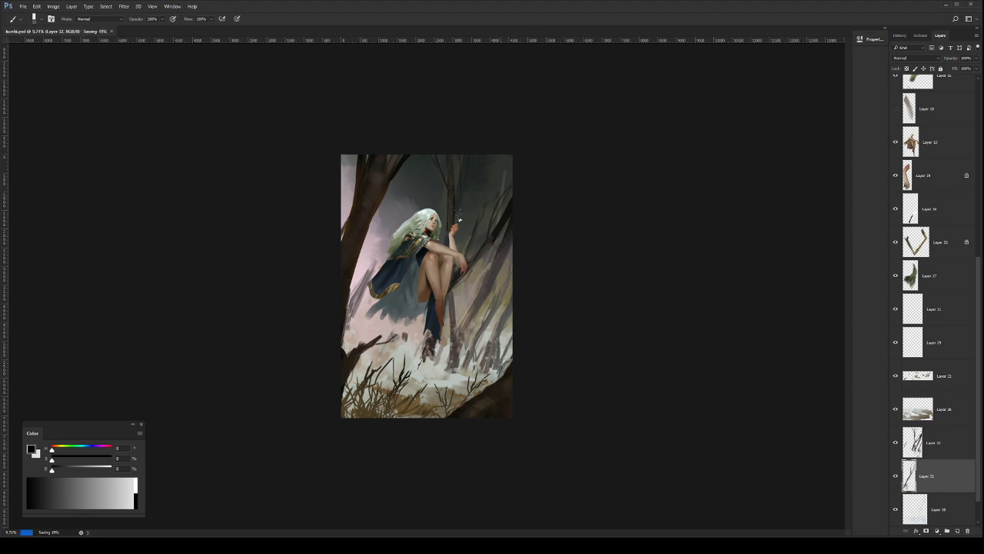
Step: Shrink the small trunk layer from its upper corner, shift it slightly, lock its transparency and brush over the trunks
key("ctrl+t")
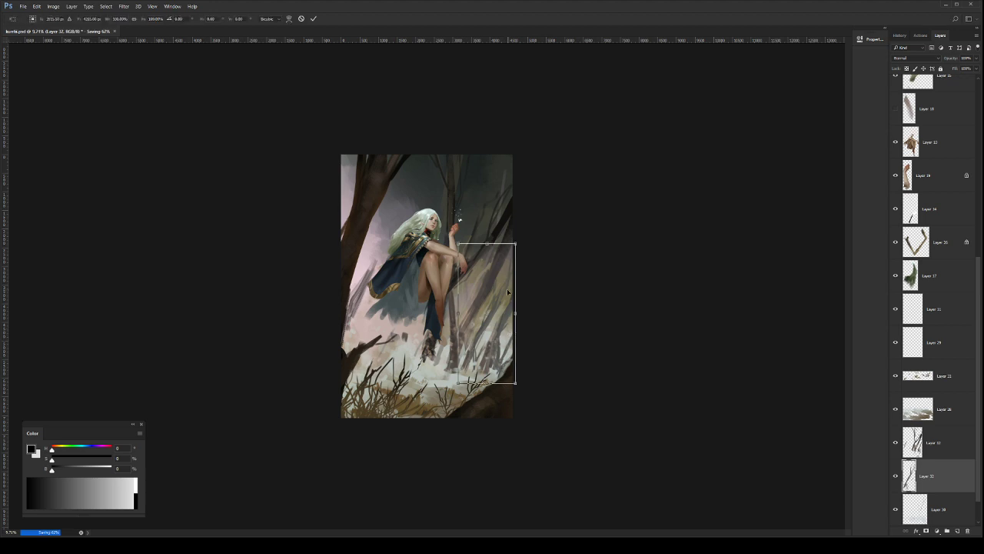
left_click_drag(461, 250, 464, 281)
left_click_drag(488, 322, 490, 322)
key("Return")
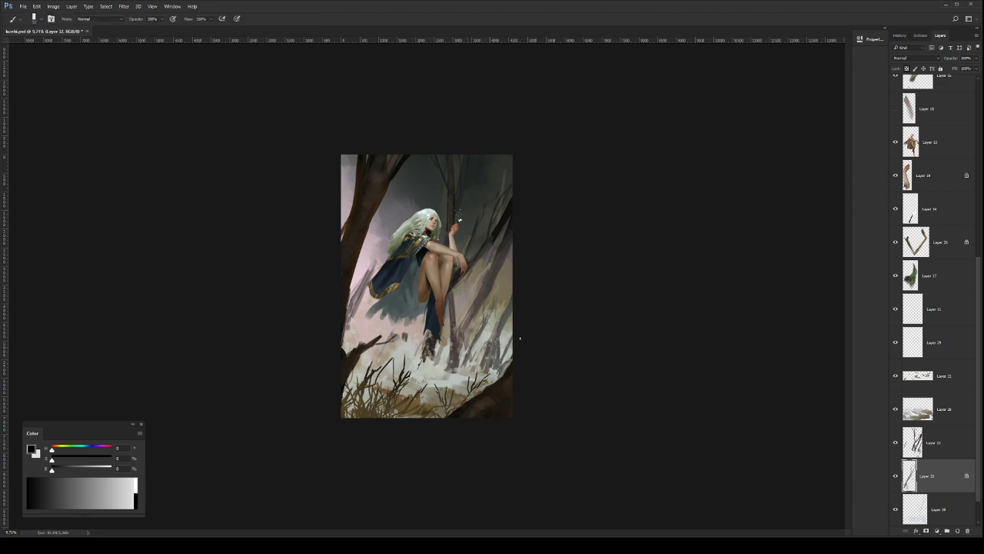
left_click(792, 256)
mouse_move(476, 352)
left_mouse_down()
mouse_move(486, 352)
mouse_move(492, 309)
left_mouse_up()
left_click_drag(477, 357, 491, 307)
Step: Merge the small trunks with the larger background trunk layer and flip the canvas horizontally
left_click(935, 444)
key("ctrl+e")
key("z")
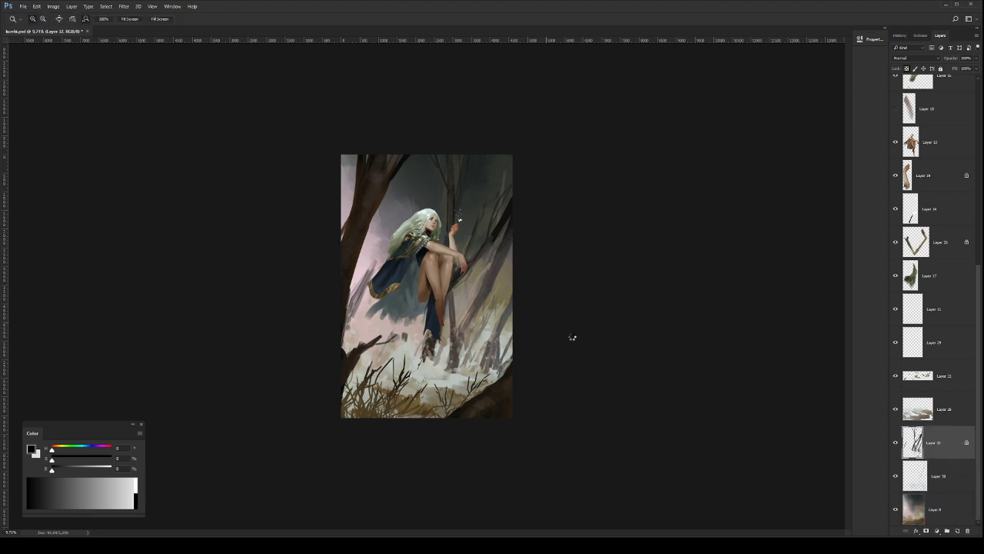
key("ctrl+shift+h")
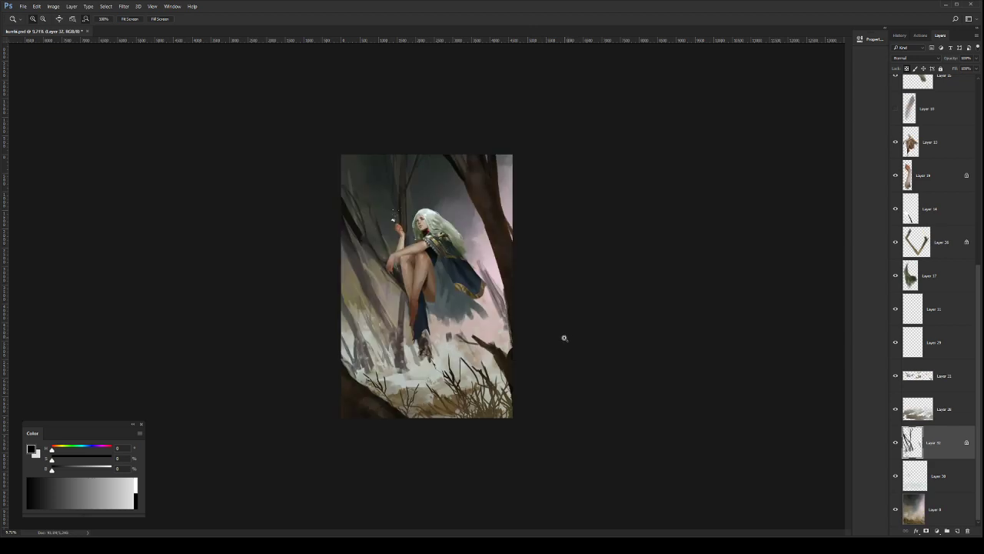
Step: On the large foreground tree's layer, widen its leaning upper trunk and erase the lower stretch along the canvas edge beside the cape
key("b")
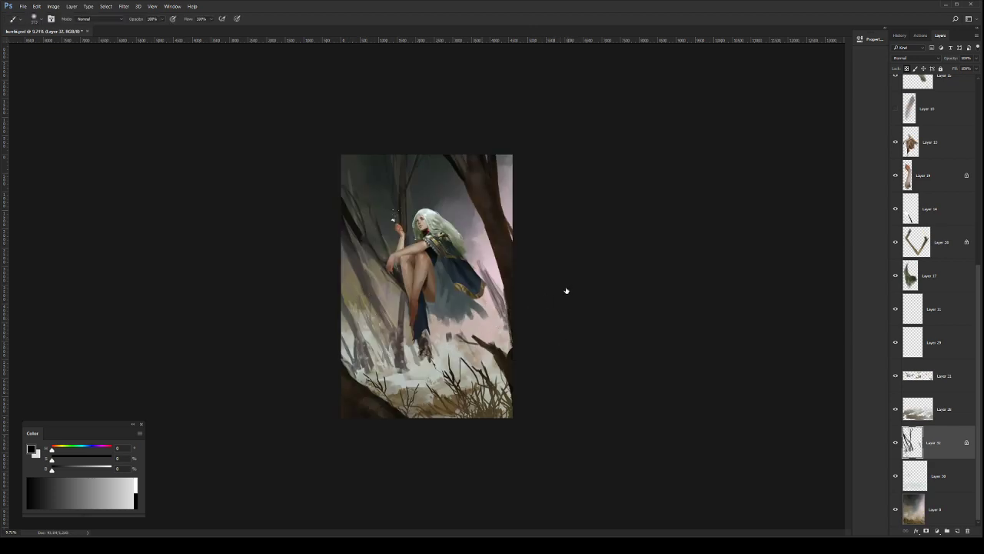
key("period")
left_click(952, 274)
left_click_drag(981, 254, 981, 86)
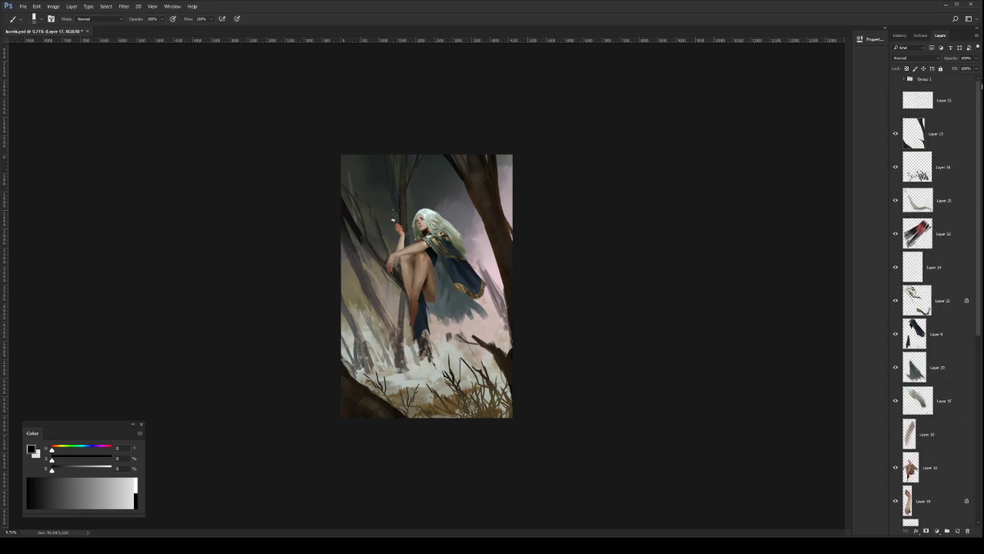
left_click(939, 123)
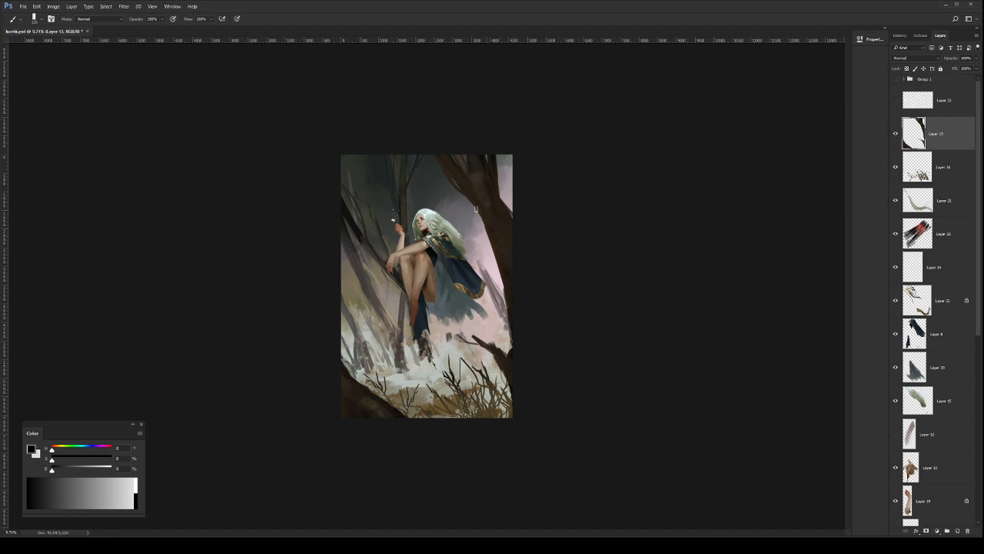
left_click_drag(496, 186, 516, 219)
key("e")
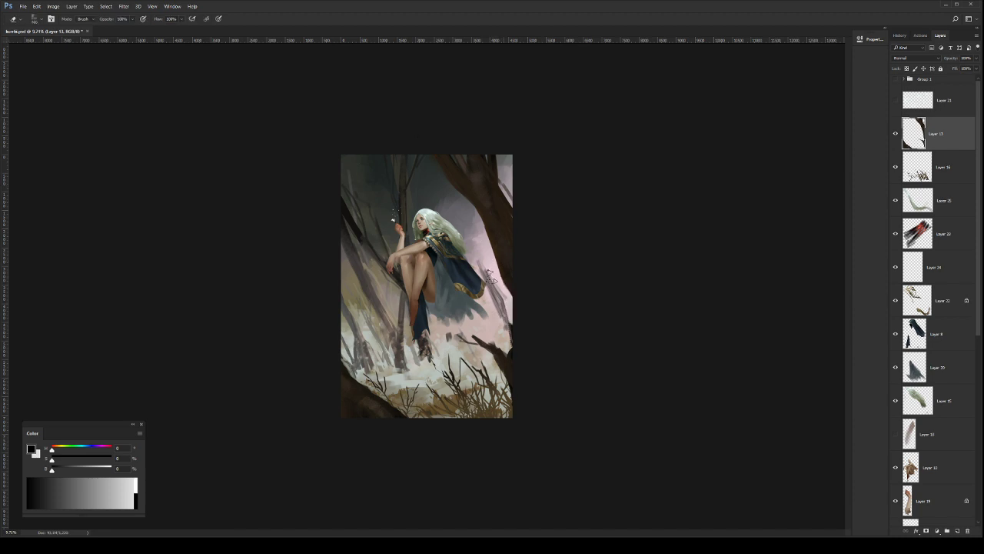
mouse_move(487, 250)
left_mouse_down()
mouse_move(516, 299)
mouse_move(501, 286)
mouse_move(517, 350)
left_mouse_up()
key("b")
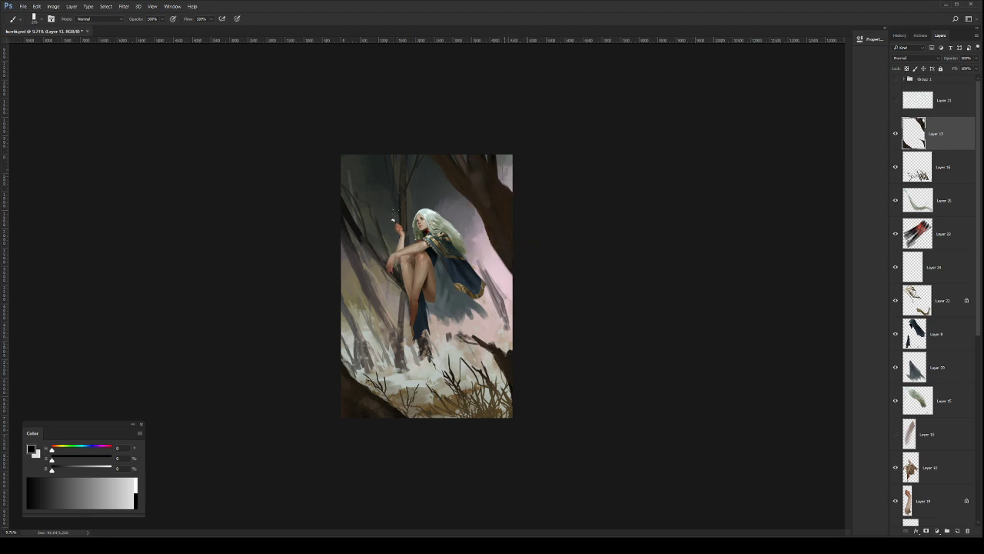
key("e")
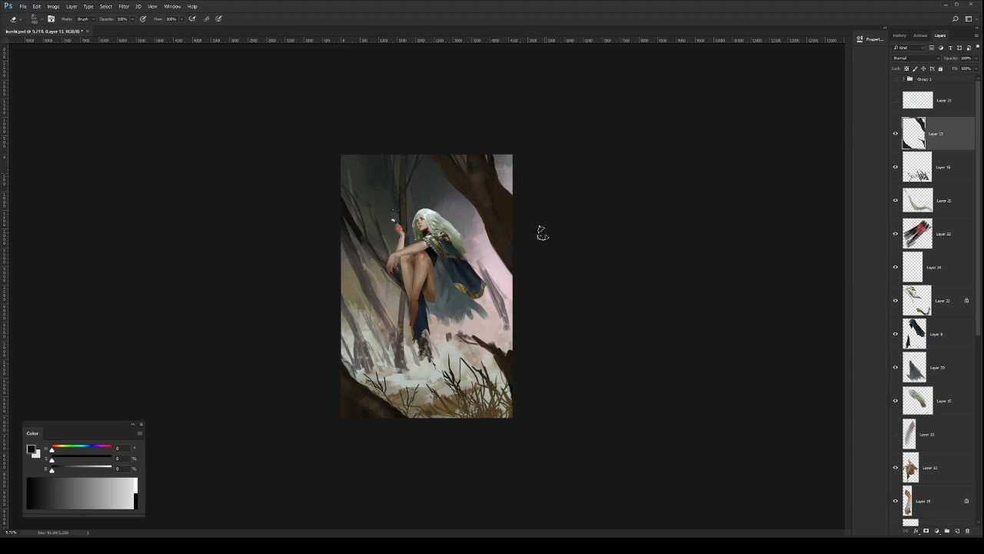
key("b")
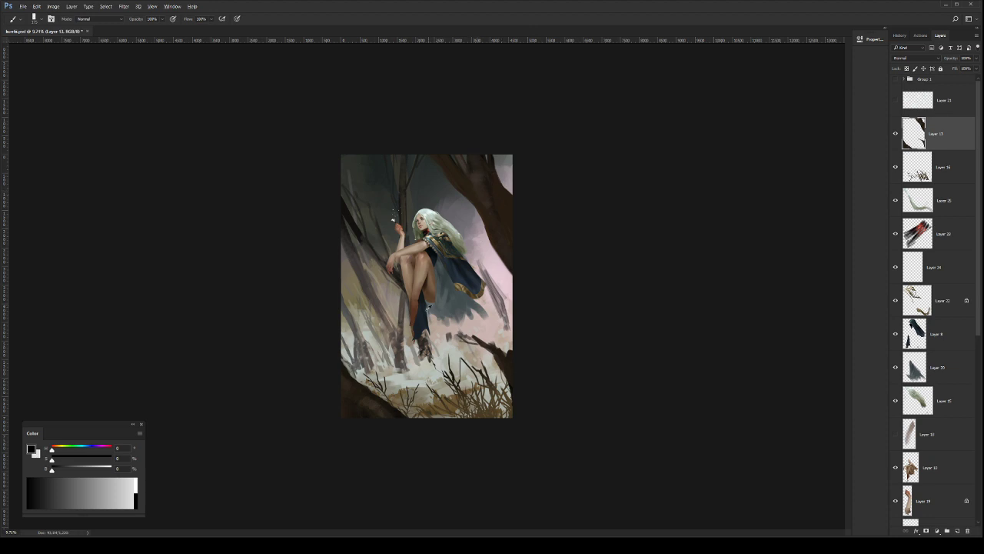
Step: Brush over the large foreground trunk with a dark brown sampled from the mound
left_click(372, 405, "alt")
key("bracketright")
left_click(500, 193)
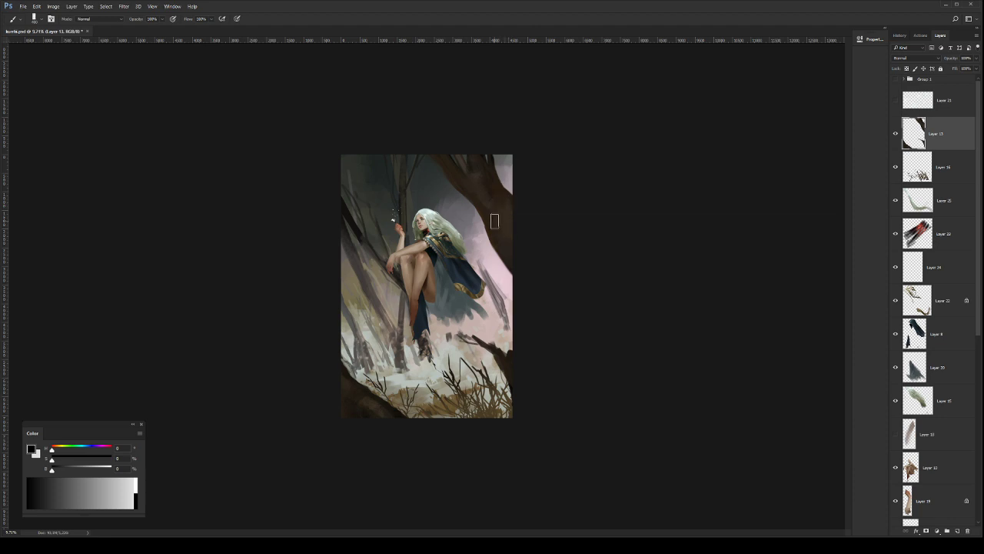
left_click(482, 208)
left_click(497, 241)
Step: Select the small trunks beside the cape on the background trunk layer and shift them toward the canvas edge
left_click(973, 335)
scroll(954, 338, "down", 5)
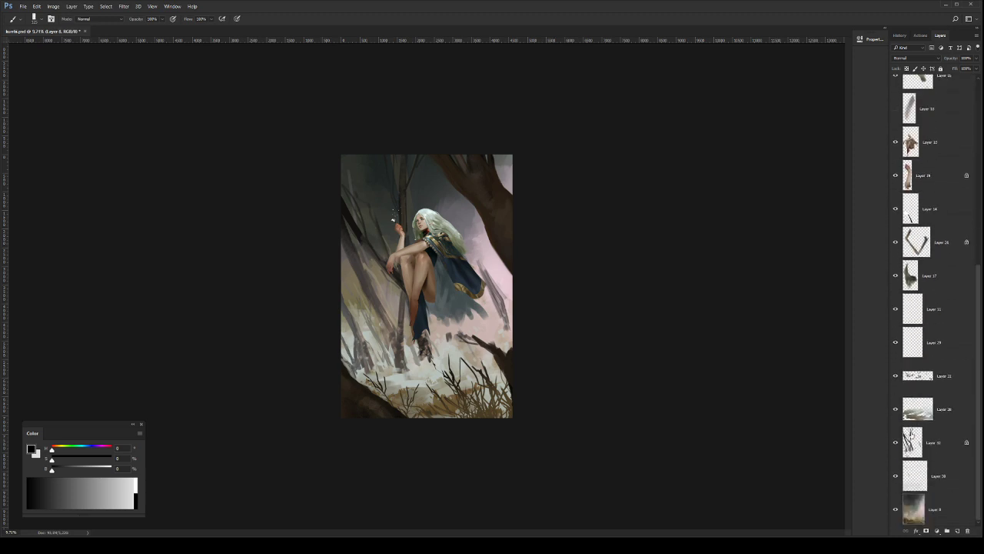
left_click(895, 442)
left_click(895, 442)
left_click(958, 448)
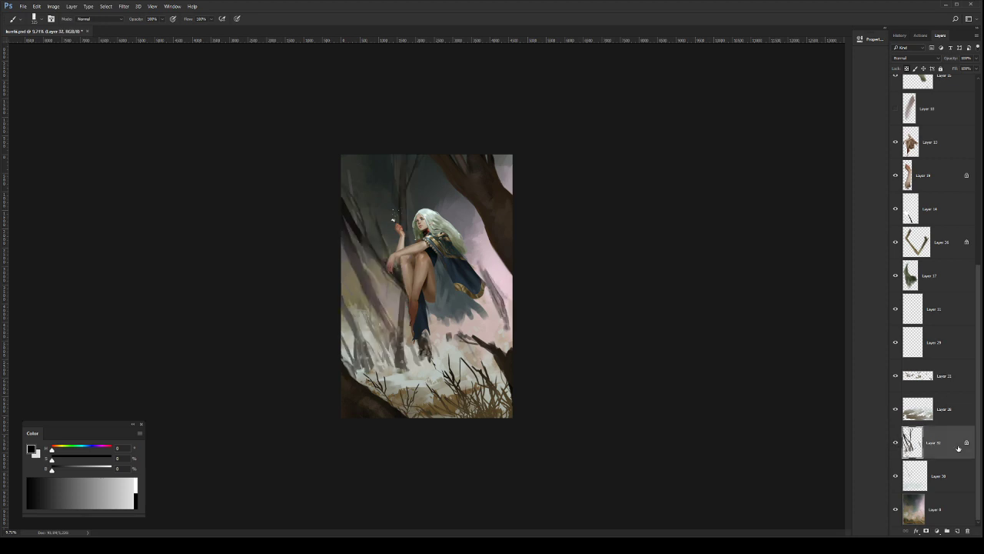
key("l")
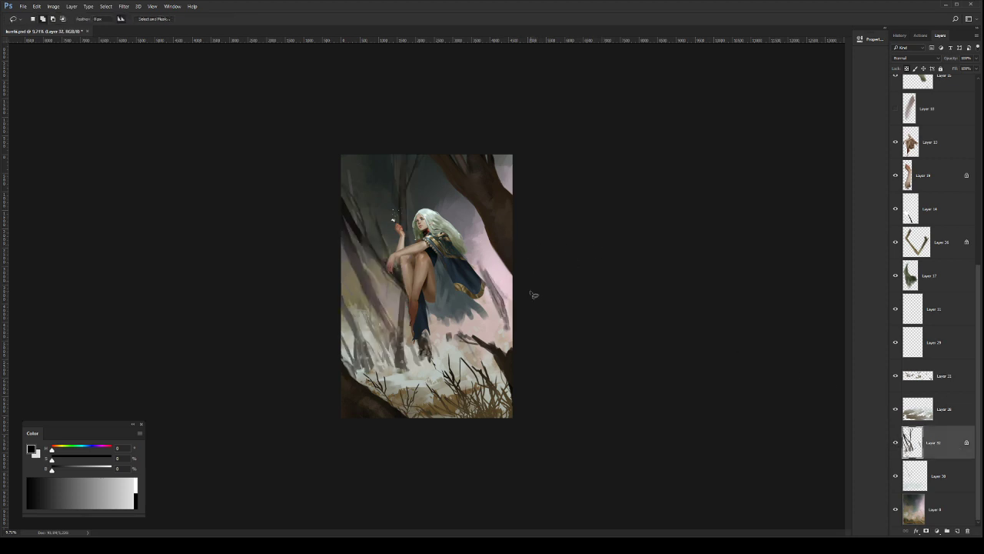
mouse_move(532, 289)
left_mouse_down()
mouse_move(466, 298)
mouse_move(455, 369)
mouse_move(526, 346)
left_mouse_up()
key("v")
mouse_move(503, 314)
left_mouse_down()
mouse_move(511, 337)
mouse_move(539, 323)
left_mouse_up()
key("ctrl+d")
Step: Paint thin bare branches rising from the small trunk beside the cape and into the grey sky, and save the painting
key("z")
scroll(539, 323, "up", 1)
key("b")
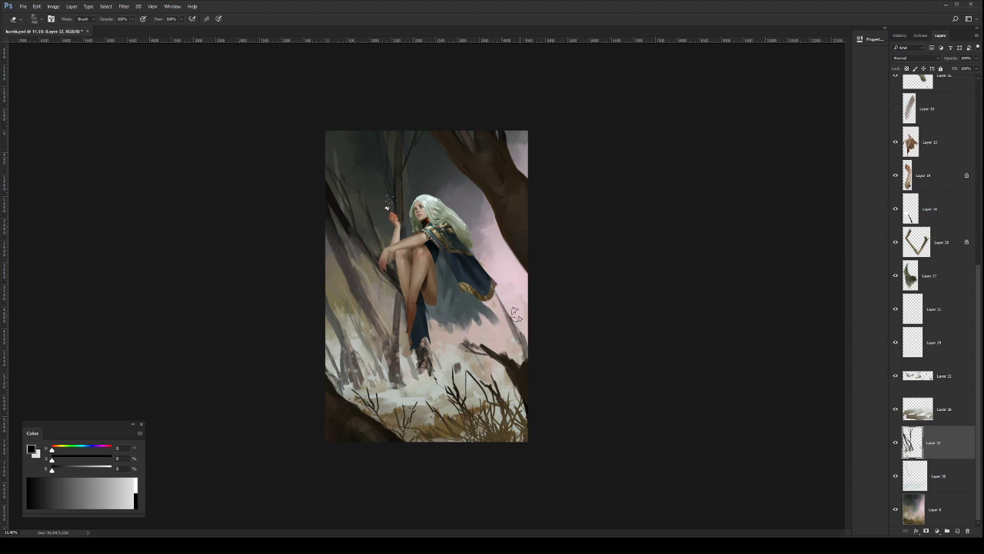
key("b")
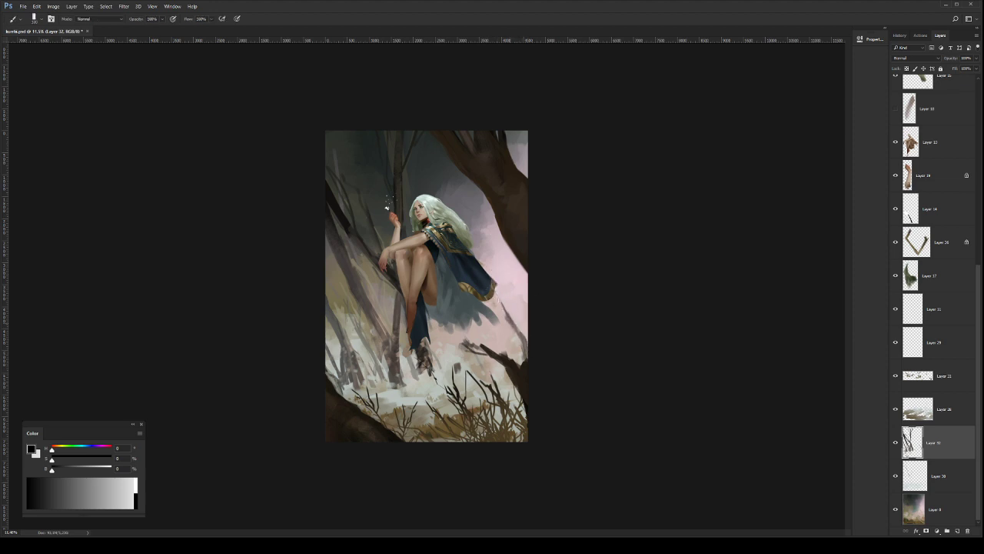
mouse_move(504, 314)
left_mouse_down()
mouse_move(494, 295)
mouse_move(508, 287)
mouse_move(508, 245)
left_mouse_up()
mouse_move(509, 247)
left_mouse_down()
mouse_move(508, 290)
mouse_move(511, 250)
left_mouse_up()
key("e")
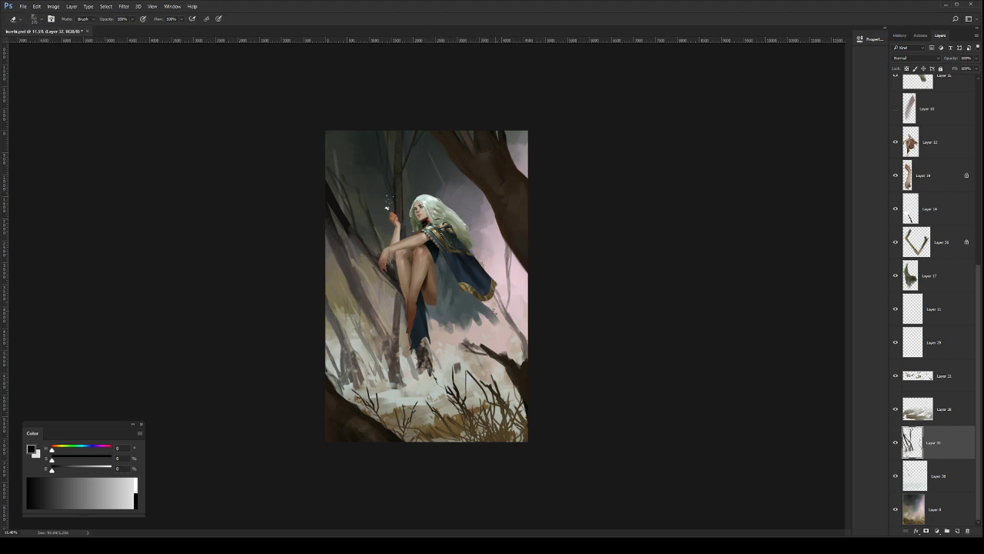
key("z")
left_click_drag(534, 351, 529, 245)
key("ctrl+s")
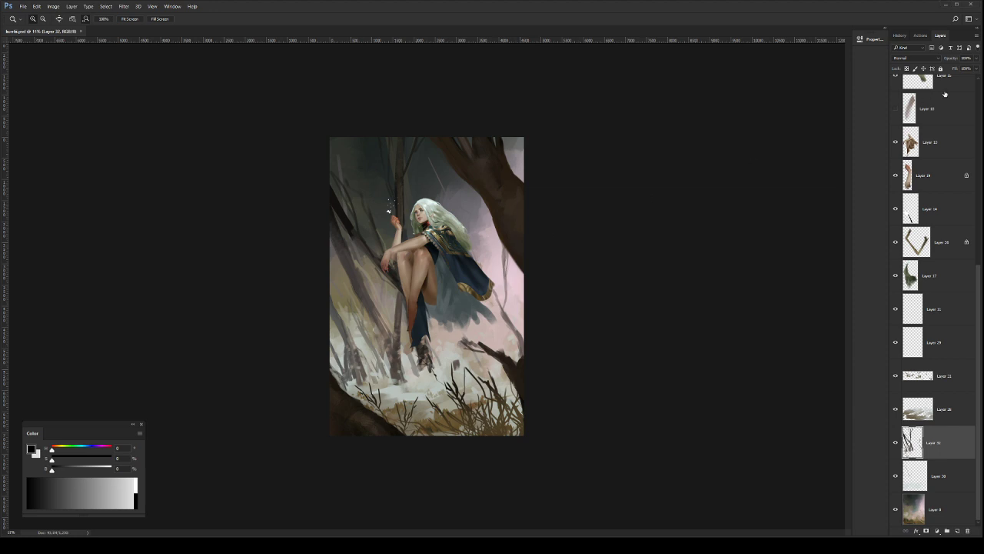
Step: Touch up the slim background trunk at the canvas edge below the cape with a colour sampled from it
key("ctrl+plus")
key("ctrl+plus")
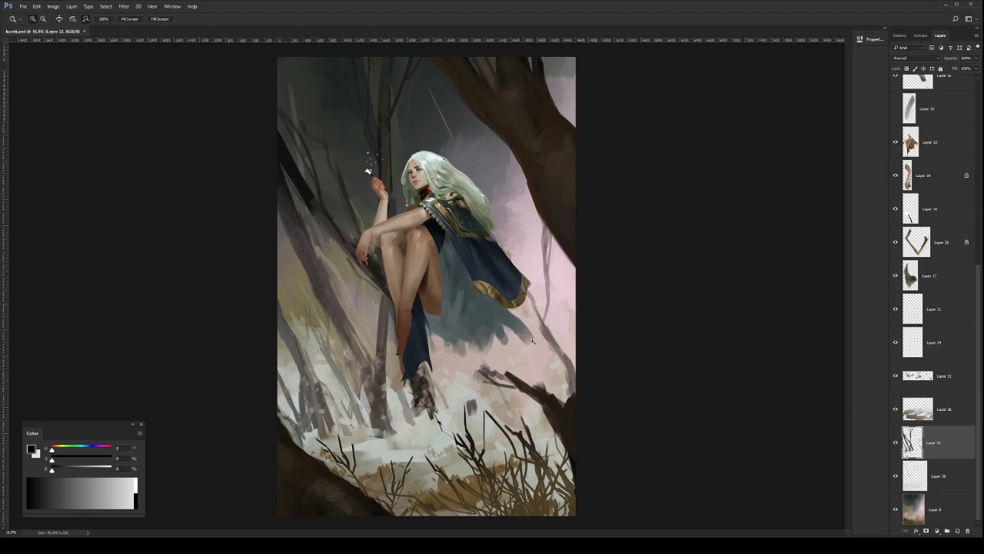
key("ctrl+minus")
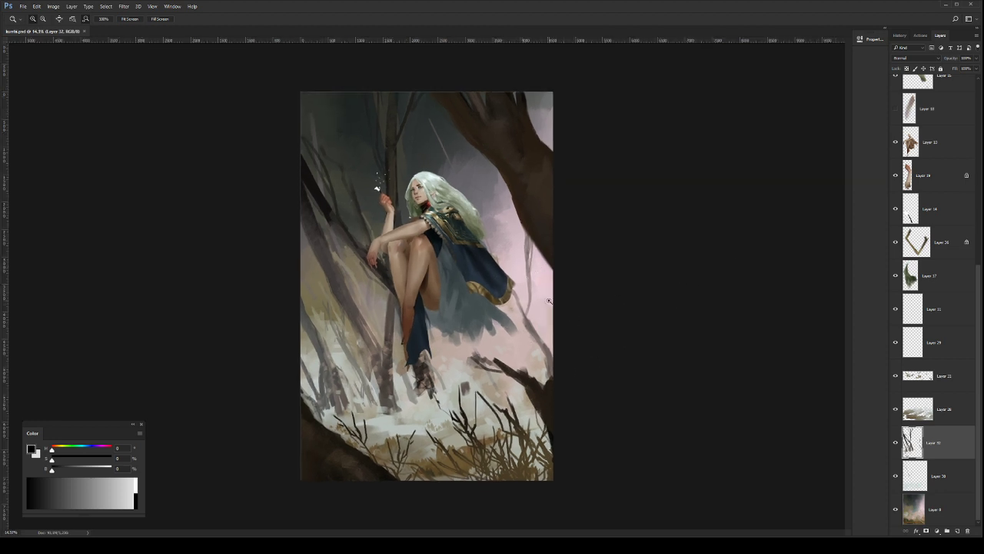
key("ctrl+minus")
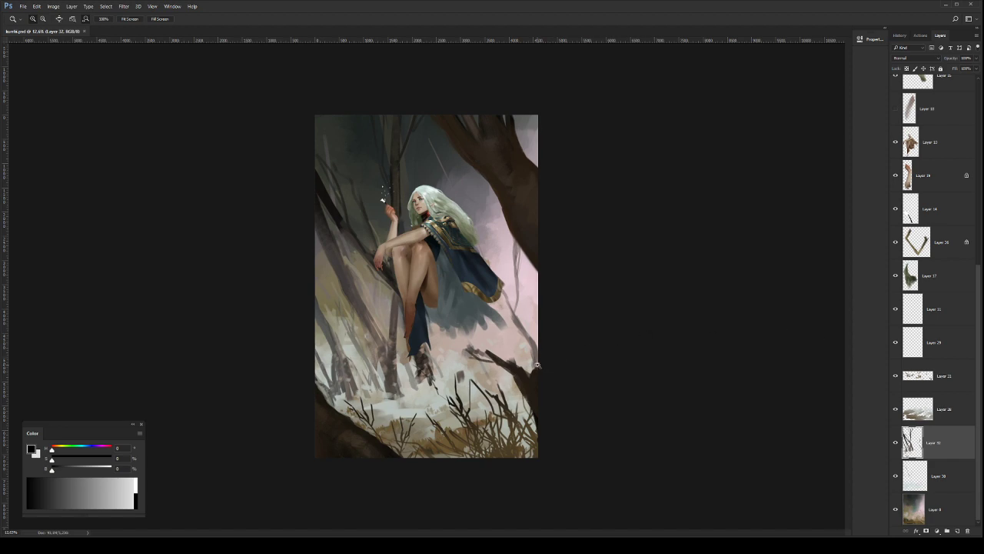
left_click_drag(538, 365, 535, 365)
key("b")
left_click(529, 340, "alt")
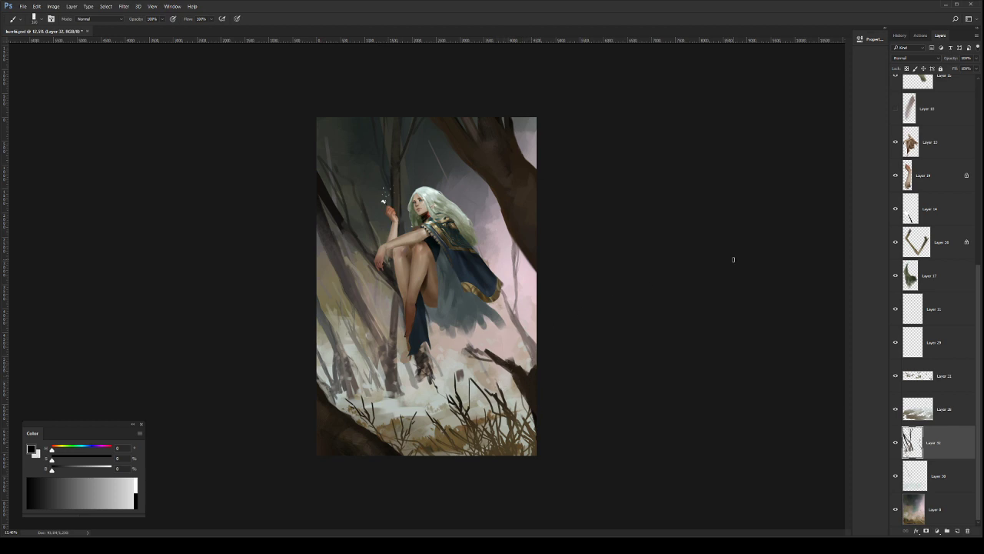
Step: On the foreground trunk layer, rework the low branch beneath the cape with thin twigs in its own dark brown, and save the painting
left_click_drag(973, 264, 972, 109)
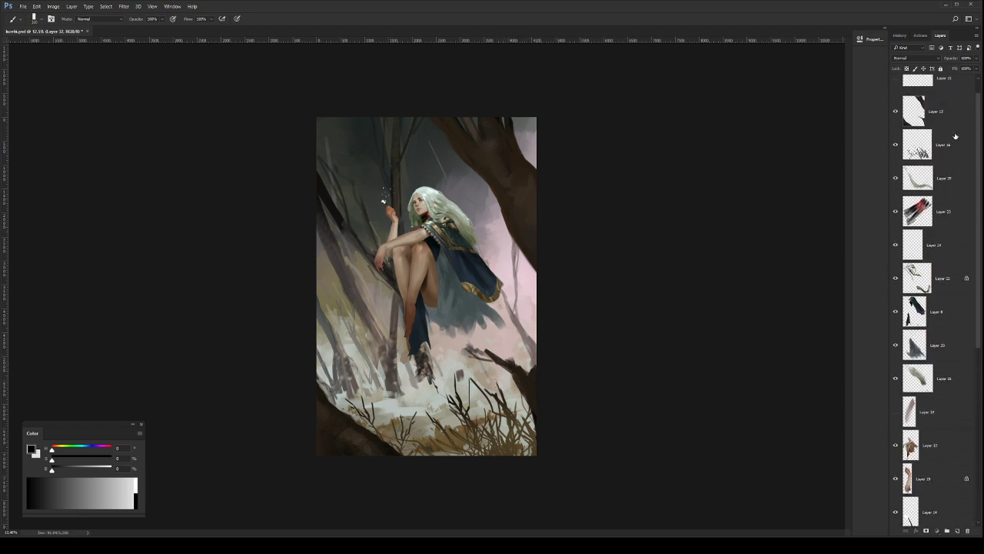
left_click(955, 136)
left_click(956, 115)
left_click(959, 180)
left_click_drag(978, 160, 974, 119)
left_click(958, 130)
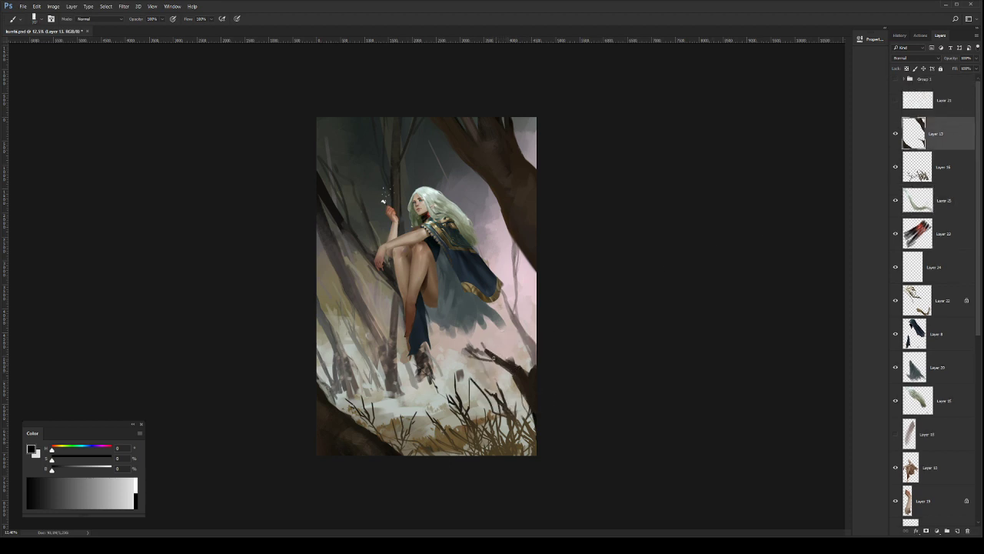
key("e")
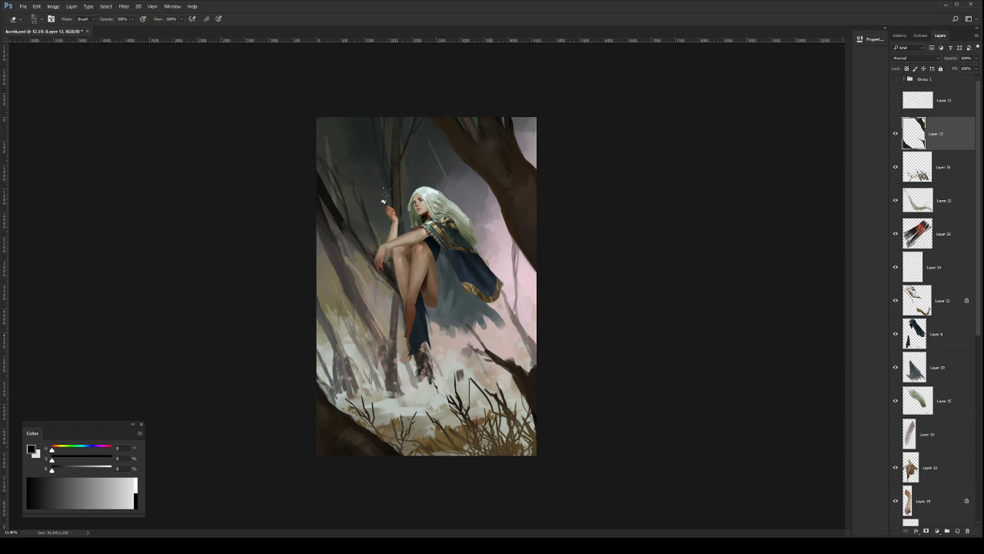
key("b")
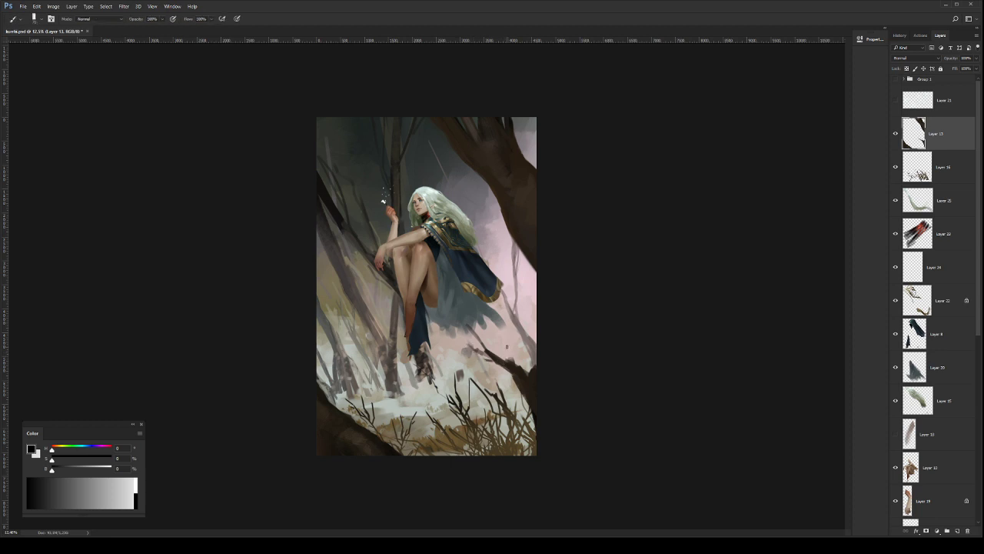
left_click(505, 366, "alt")
mouse_move(483, 357)
left_mouse_down()
mouse_move(450, 335)
mouse_move(464, 321)
left_mouse_up()
key("ctrl+z")
key("z")
key("ctrl+minus")
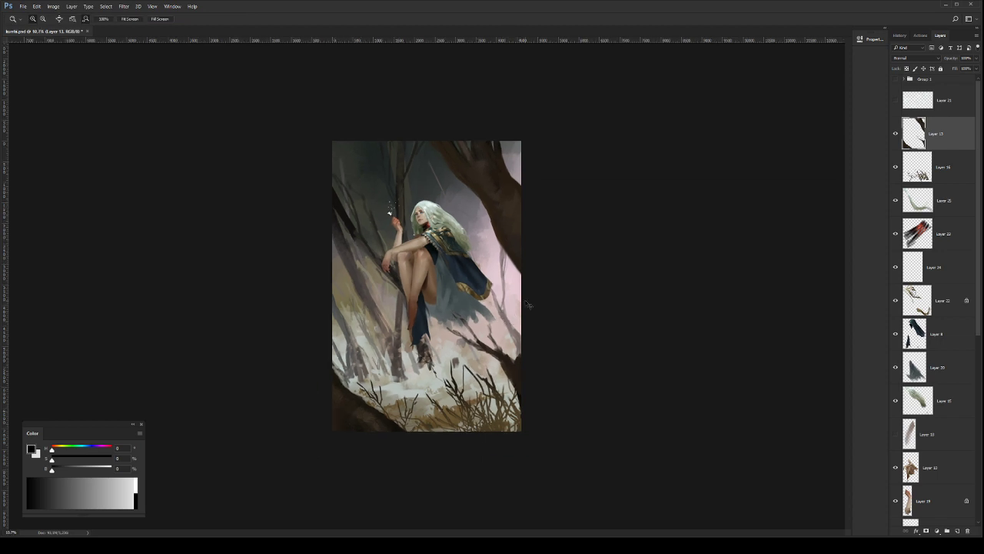
key("ctrl+s")
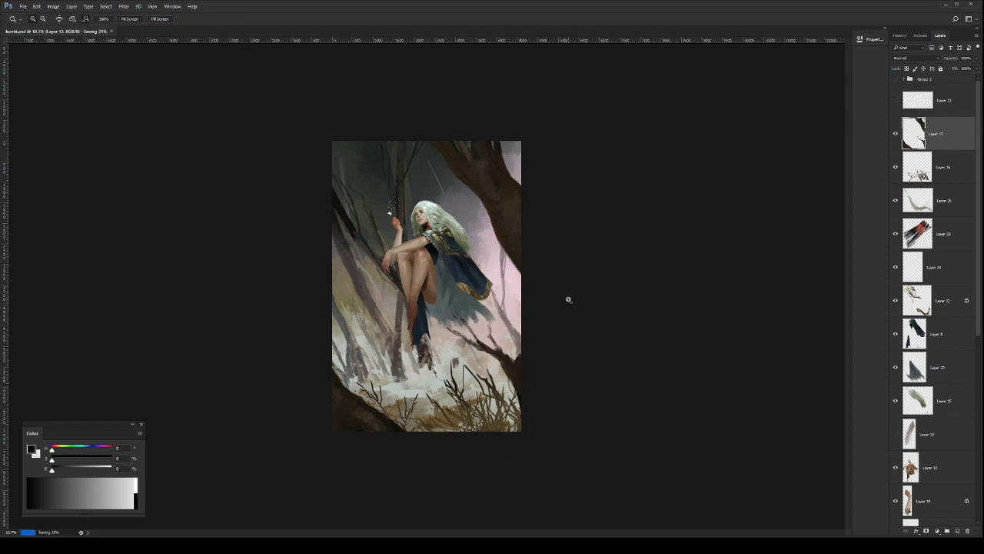
Step: Add a new layer and paint thin branches across the top of the large foreground trunk with a brown sampled from it
key("e")
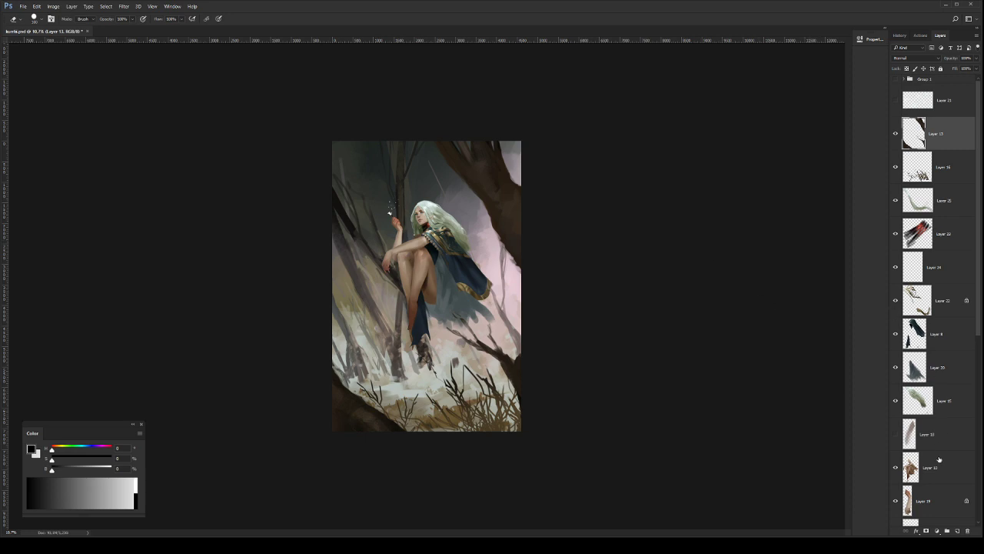
left_click(957, 530)
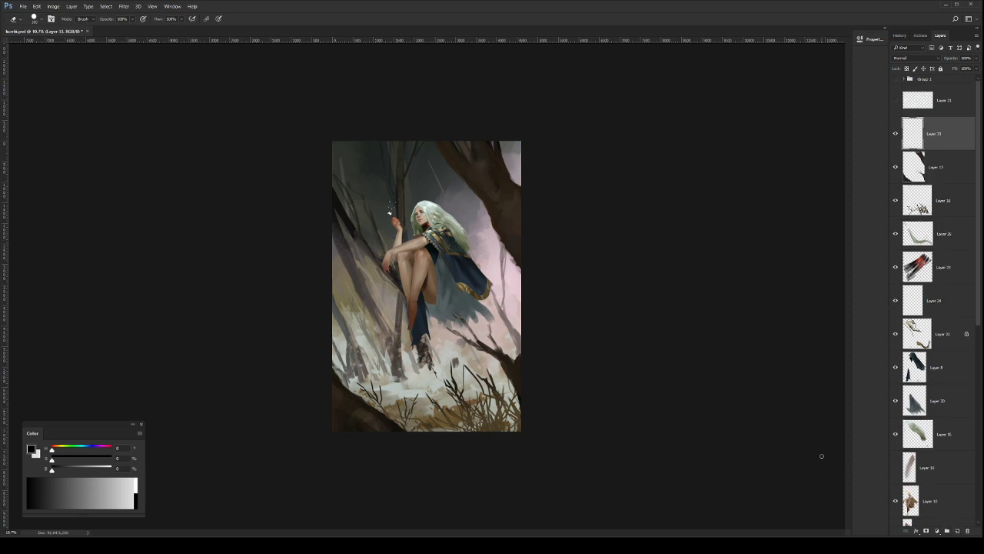
key("b")
left_click(513, 170, "alt")
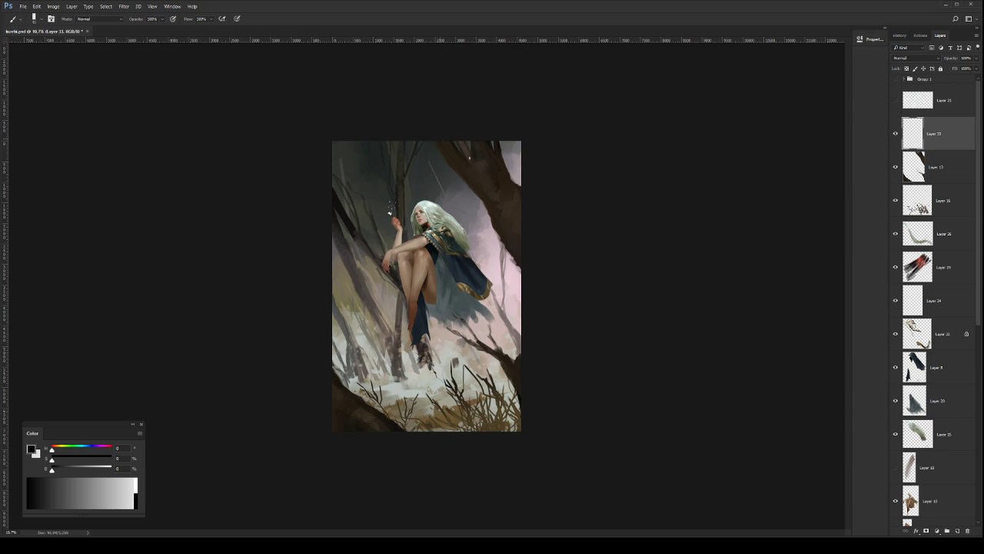
left_click_drag(448, 145, 495, 173)
key("ctrl+z")
left_click(486, 170, "alt")
left_click(466, 150, "alt")
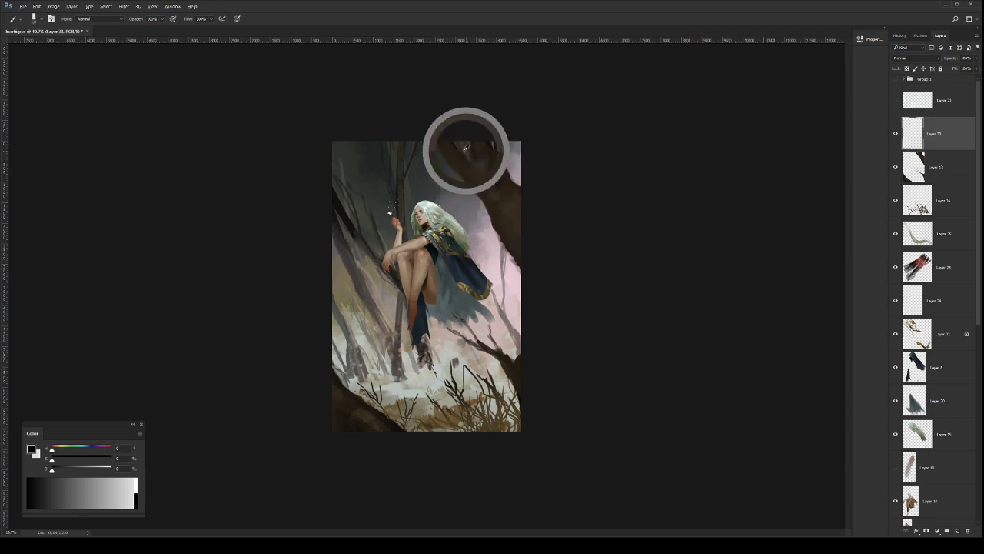
left_click_drag(429, 143, 527, 174)
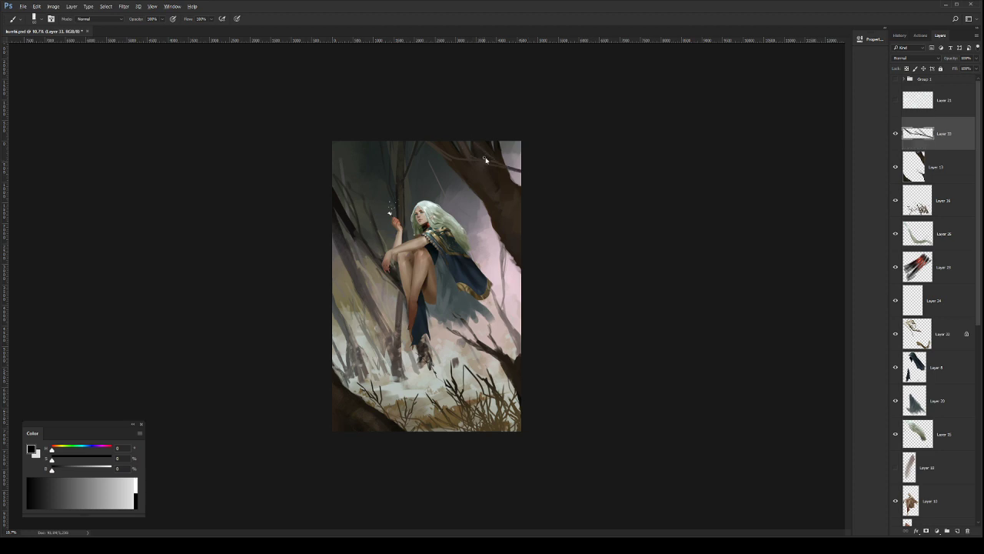
Step: Add further thin branches across the upper trunk and the pale sky corner beside it, using a smaller brush for the finer ones
left_click_drag(477, 144, 525, 175)
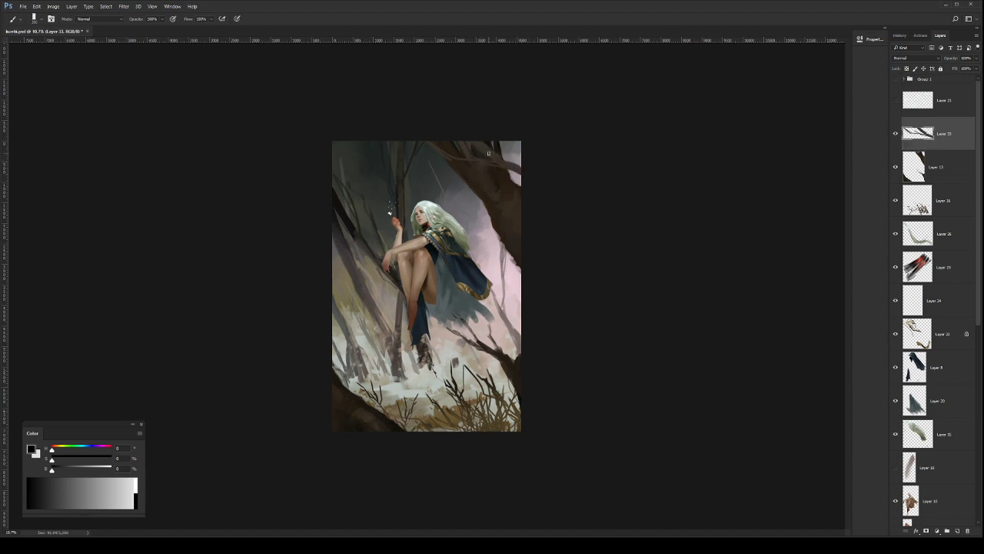
key("bracketleft")
key("bracketleft")
key("bracketleft")
key("bracketleft")
left_click_drag(451, 159, 521, 182)
mouse_move(501, 149)
left_mouse_down()
mouse_move(524, 184)
mouse_move(514, 156)
left_mouse_up()
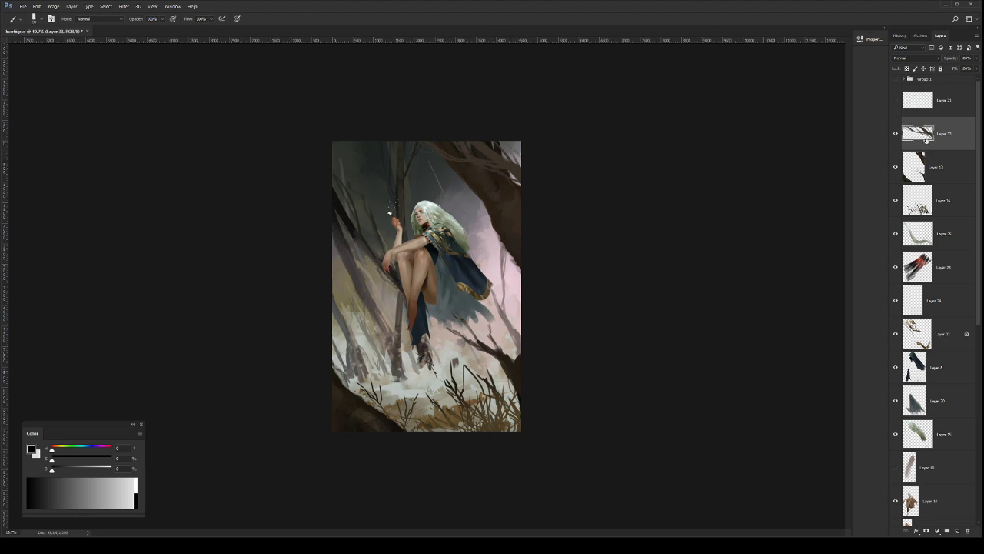
Step: Move the new branch layer beneath the foreground trunk layer and nudge the branches slightly up and inward
key("ctrl+bracketleft")
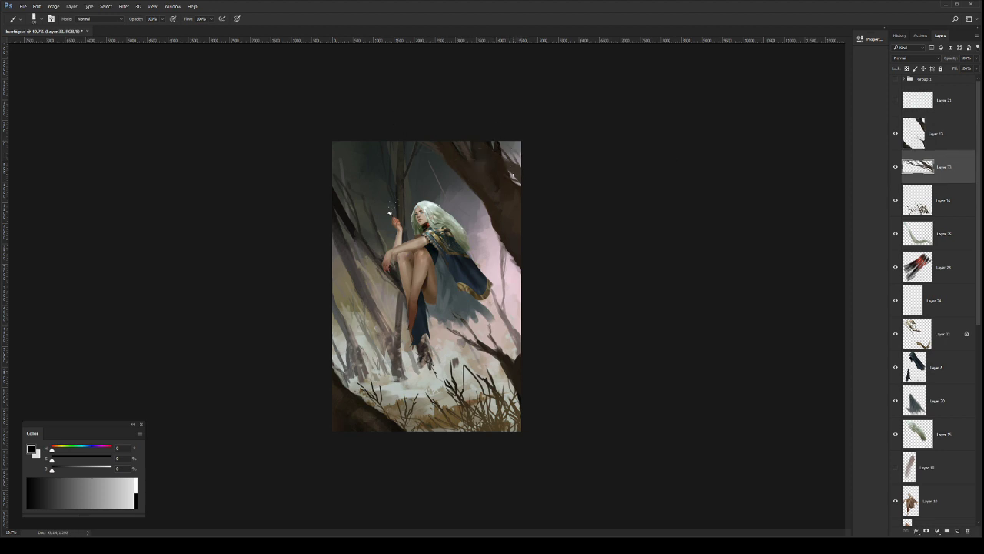
key("v")
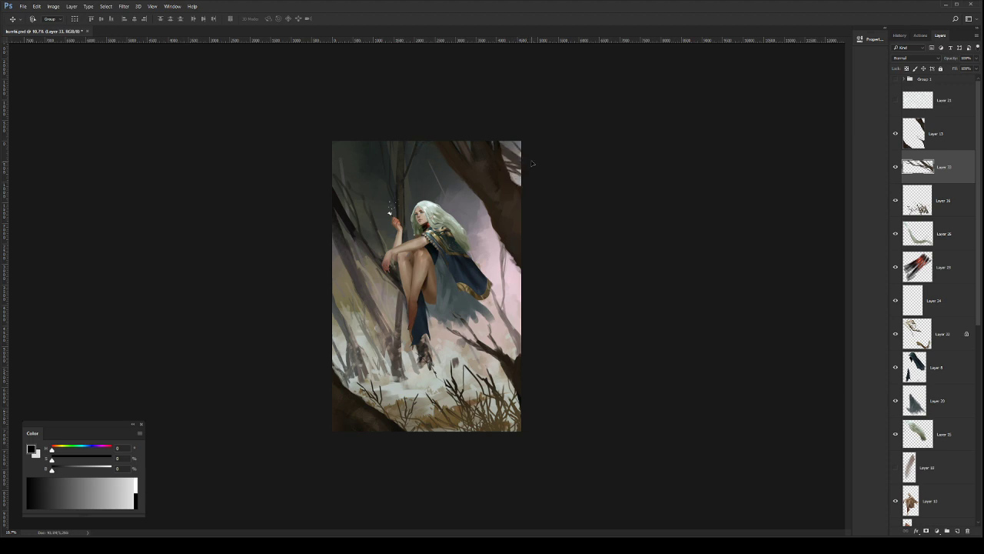
left_click_drag(532, 164, 525, 159)
Step: Touch up the thin branches in the sky corner beside the large trunk and save the painting
key("r")
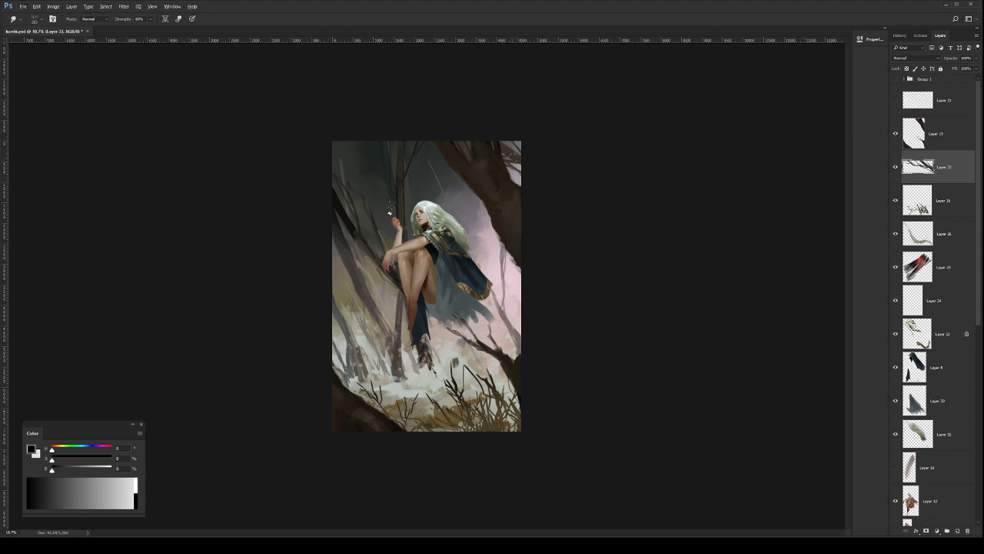
key("b")
left_click_drag(510, 166, 523, 178)
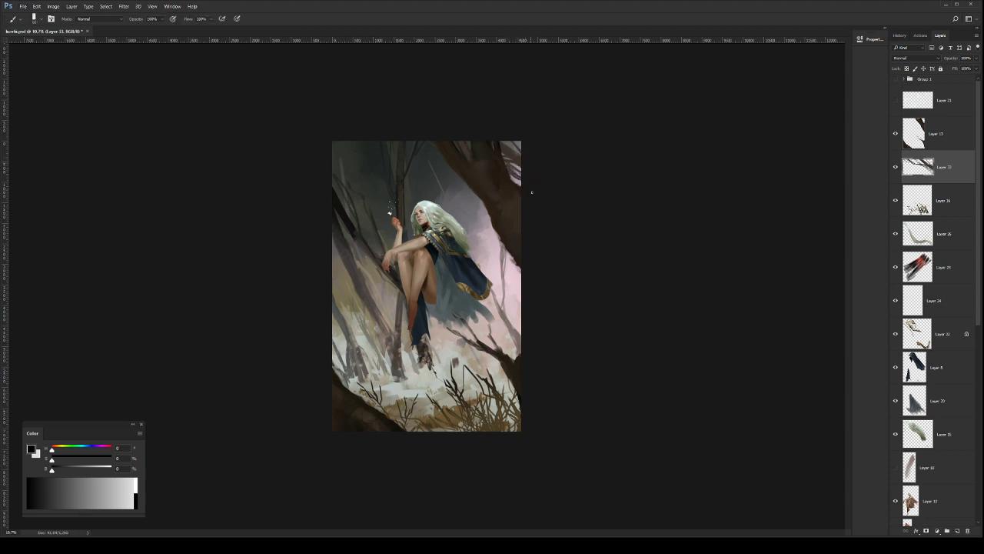
key("z")
key("ctrl+s")
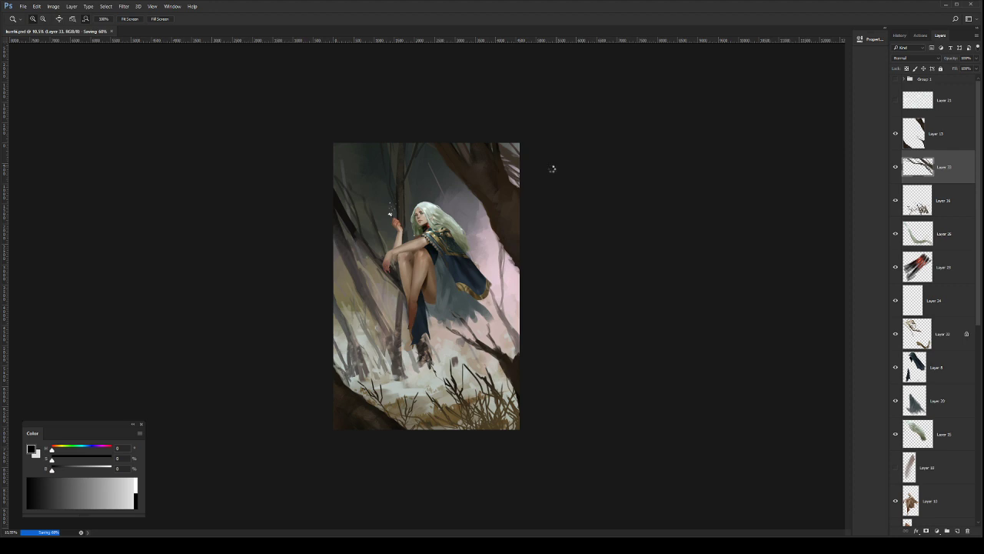
Step: Flip the canvas horizontally and paint more thin branches on both sides of the large trunk's upper end
key("ctrl+shift+h")
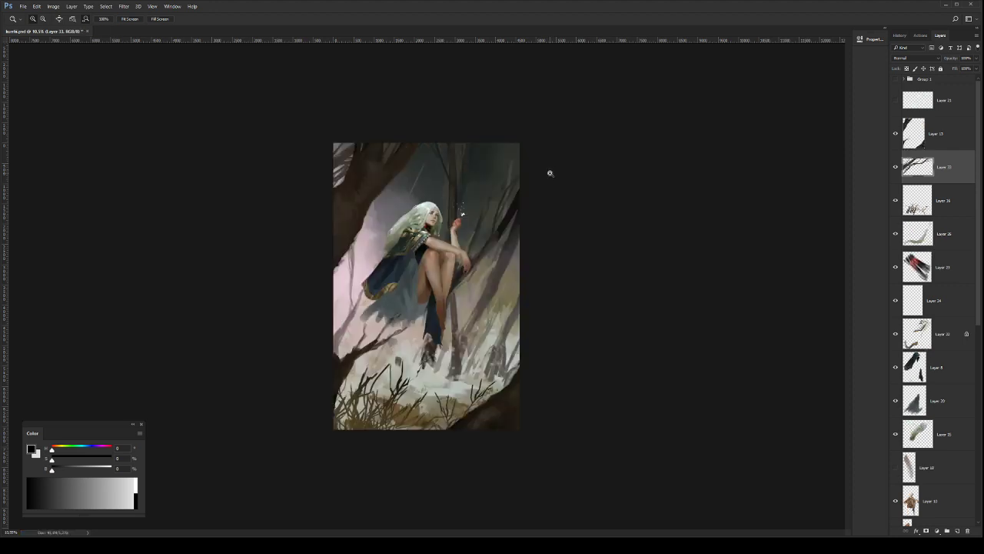
key("b")
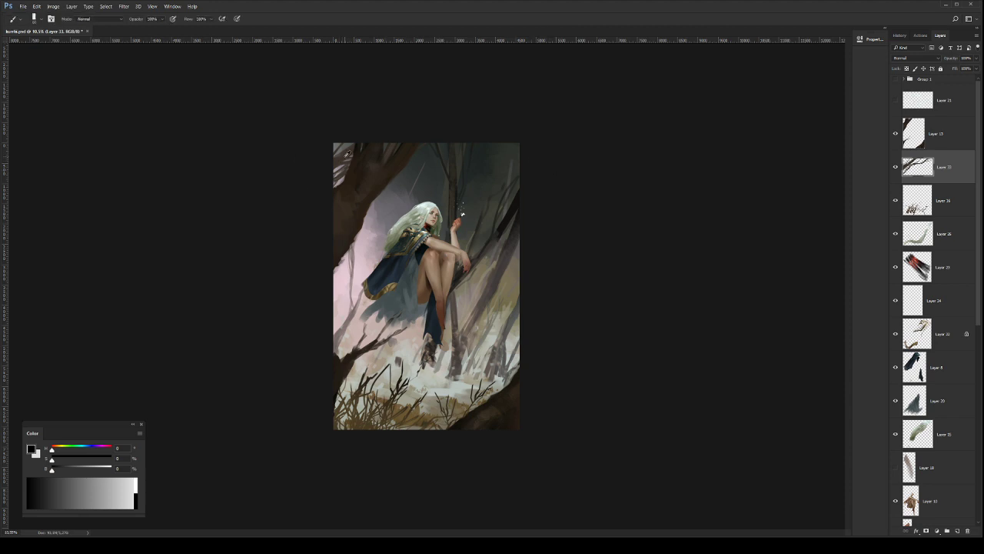
left_click_drag(404, 163, 441, 152)
mouse_move(338, 156)
left_mouse_down()
mouse_move(356, 142)
mouse_move(352, 155)
left_mouse_up()
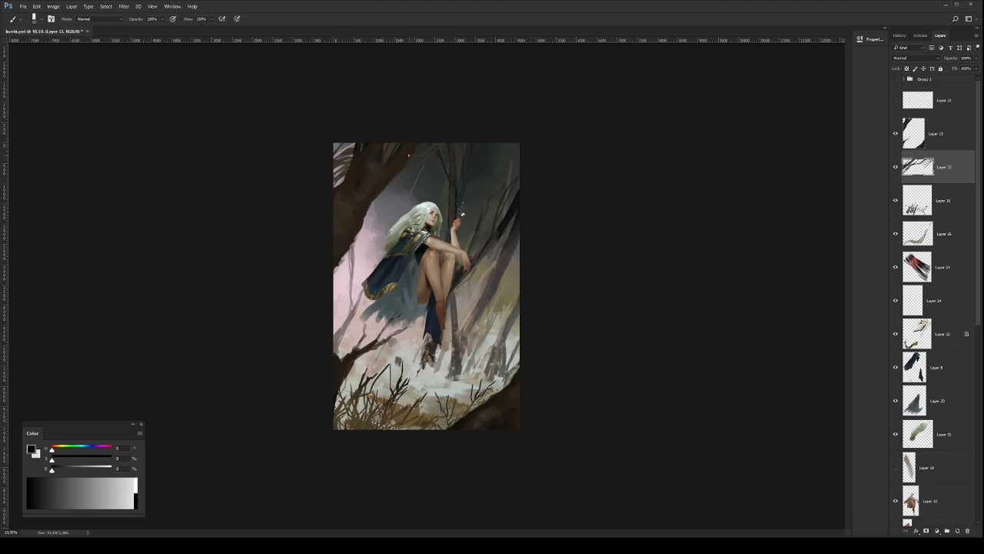
left_click_drag(412, 154, 438, 143)
Step: Lock the foreground trunk layer's transparent pixels and brush bark patches onto the upper trunk with tones sampled from it
left_click(946, 129)
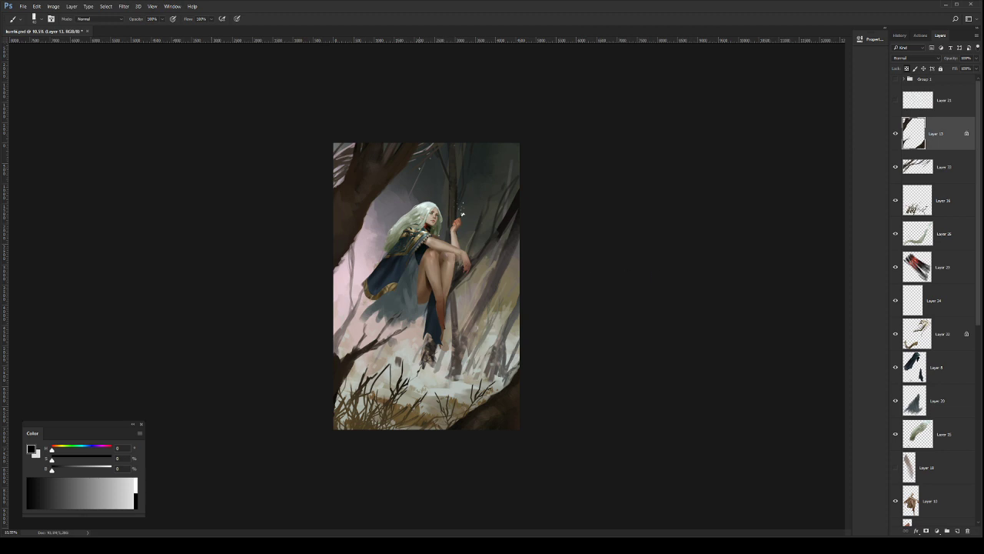
left_click(359, 171, "alt")
mouse_move(356, 185)
left_mouse_down()
mouse_move(352, 202)
mouse_move(341, 198)
left_mouse_up()
left_click(346, 185, "alt")
left_click(349, 174, "alt")
left_click(341, 200, "alt")
key("e")
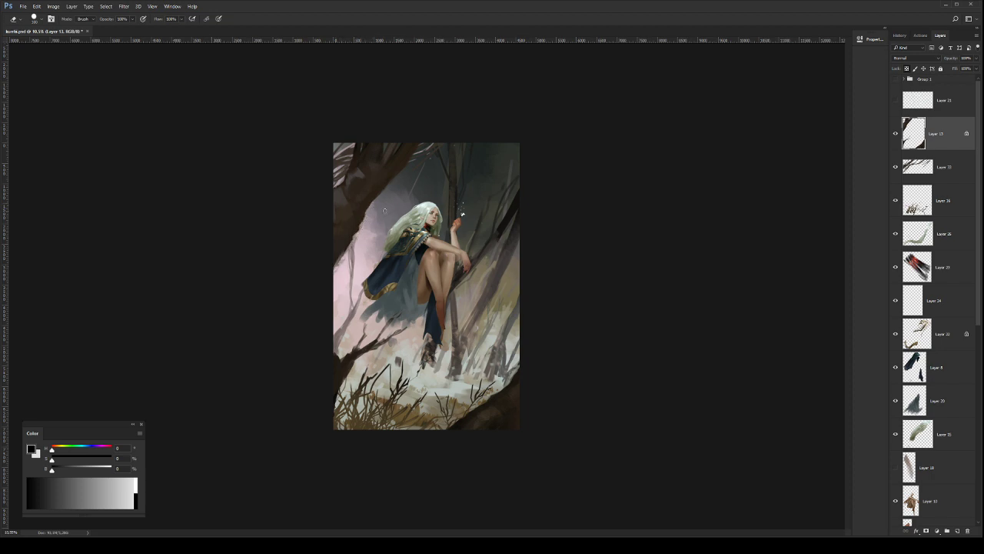
left_click_drag(400, 179, 415, 144)
key("ctrl+z")
Step: Flip the canvas back horizontally and save the painting
key("z")
left_click_drag(426, 159, 419, 157)
key("ctrl+s")
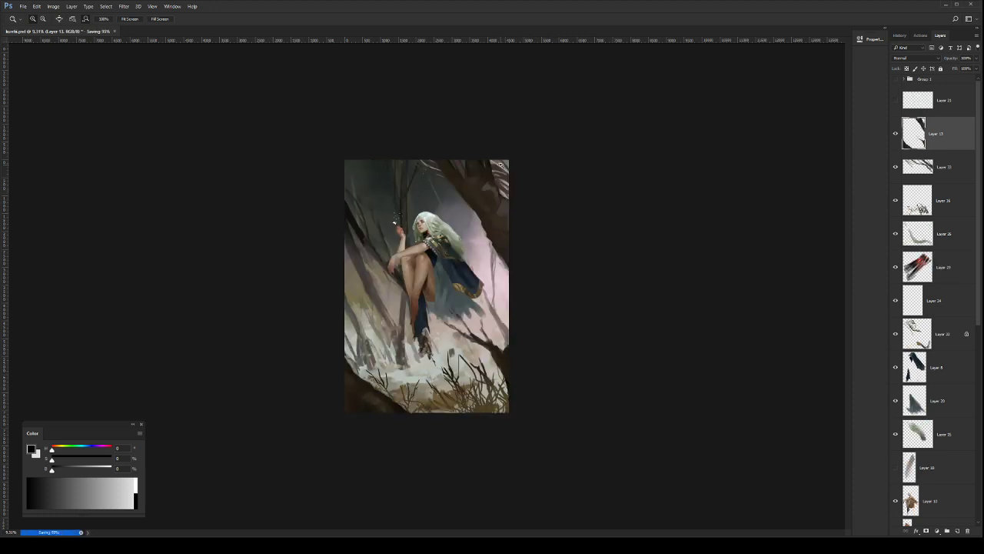
Step: Refine the lighter bark patches on the upper part of the large trunk with brown tones sampled around them
scroll(501, 164, "up", 2)
key("b")
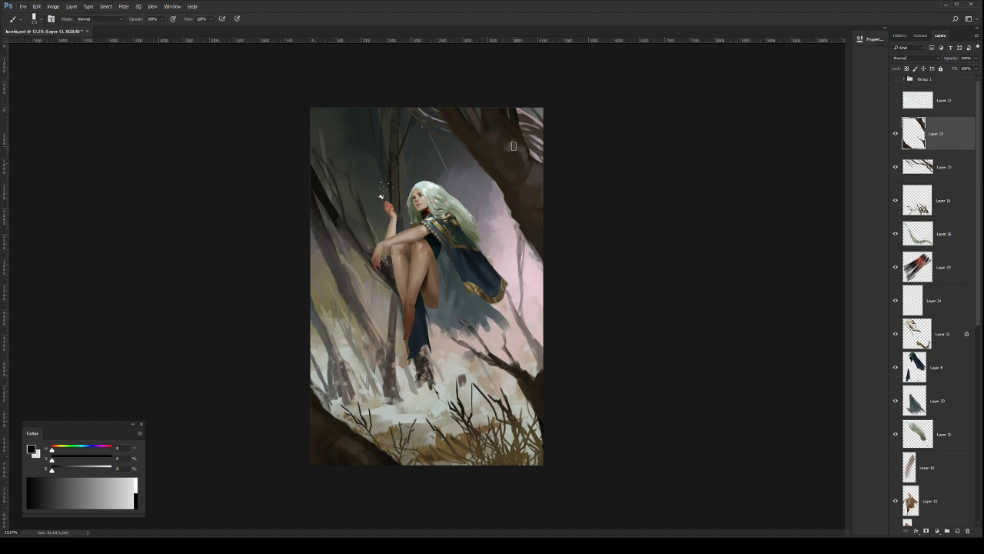
left_click(510, 141, "alt")
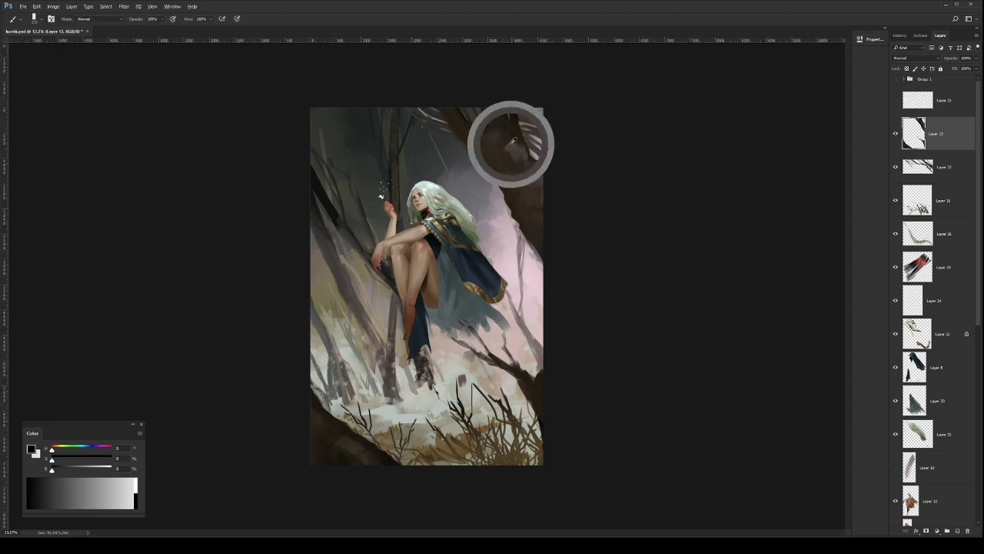
left_click(501, 122, "alt")
left_click(501, 135, "alt")
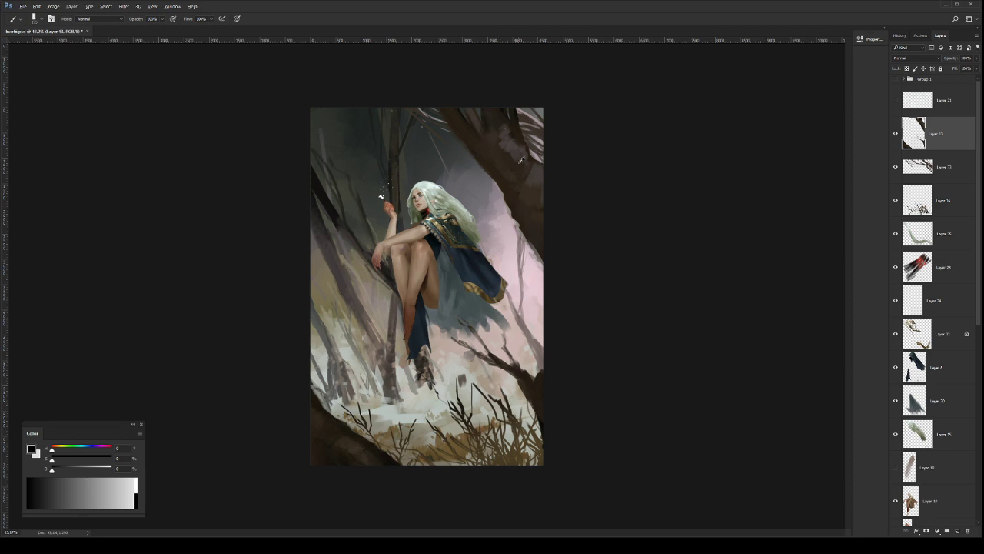
Step: Paint lighter accents on the low foreground branch where it meets the canvas edge, using tones sampled nearby
key("z")
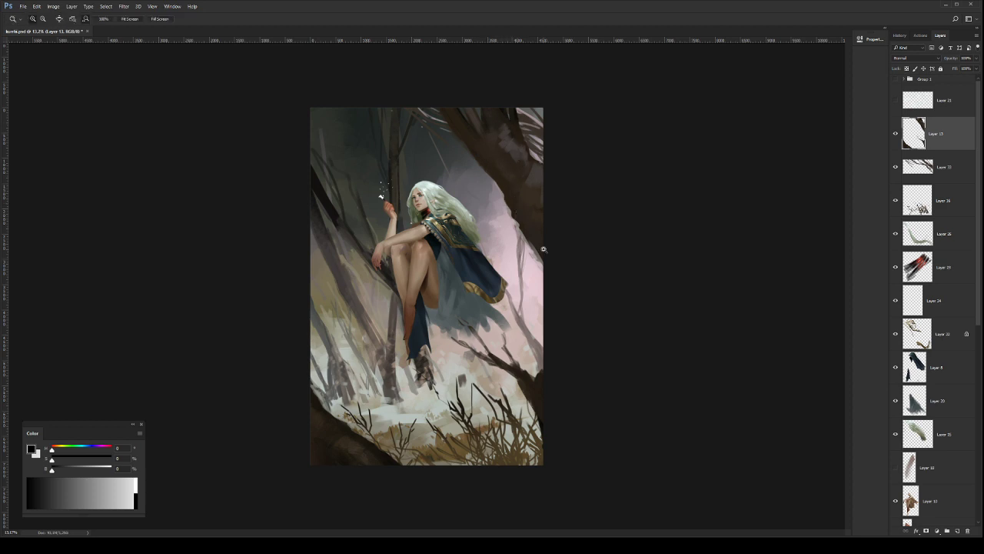
mouse_move(514, 205)
left_mouse_down()
mouse_move(539, 195)
mouse_move(517, 238)
left_mouse_up()
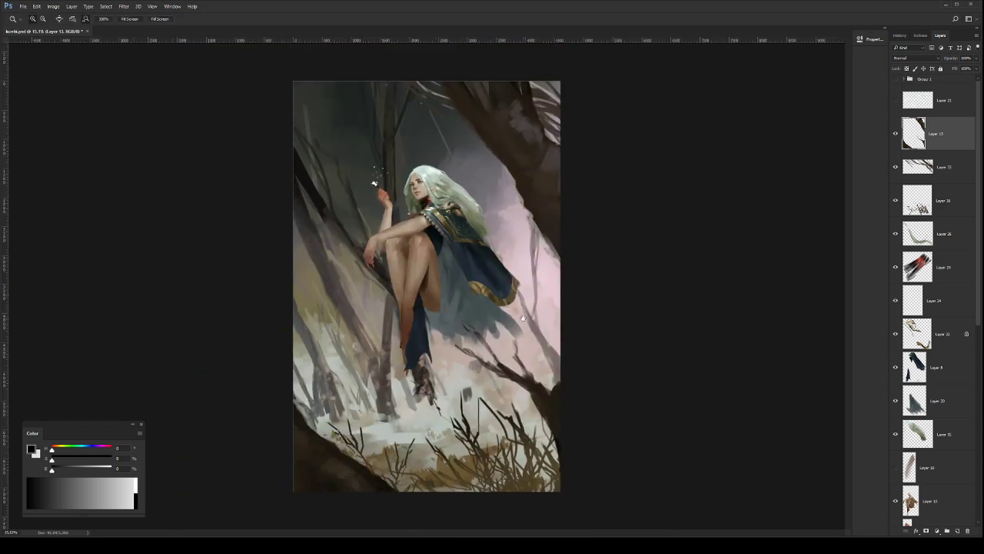
key("b")
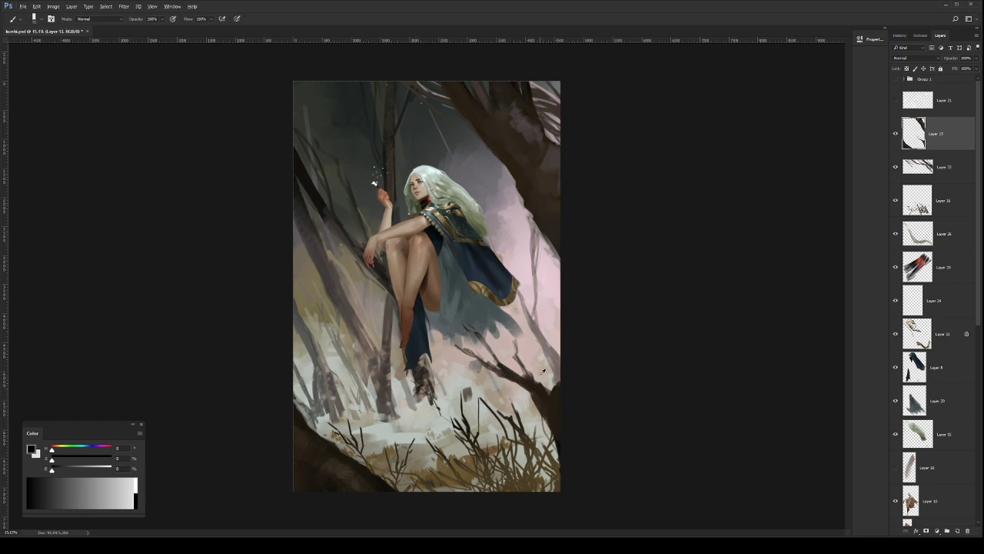
left_click(542, 356, "alt")
left_click_drag(539, 392, 551, 409)
left_click(544, 394, "alt")
left_click(558, 401)
left_click_drag(557, 401, 555, 415)
Step: Save the painting and compare the composition with the foreground trunk layer hidden and shown
key("z")
left_click(503, 342, "alt")
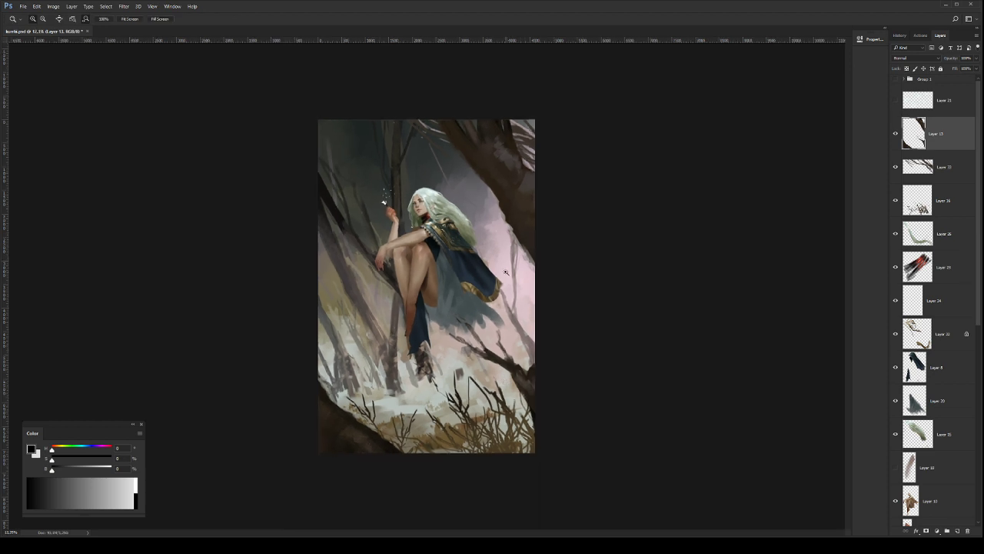
left_click(489, 238)
left_click(486, 244)
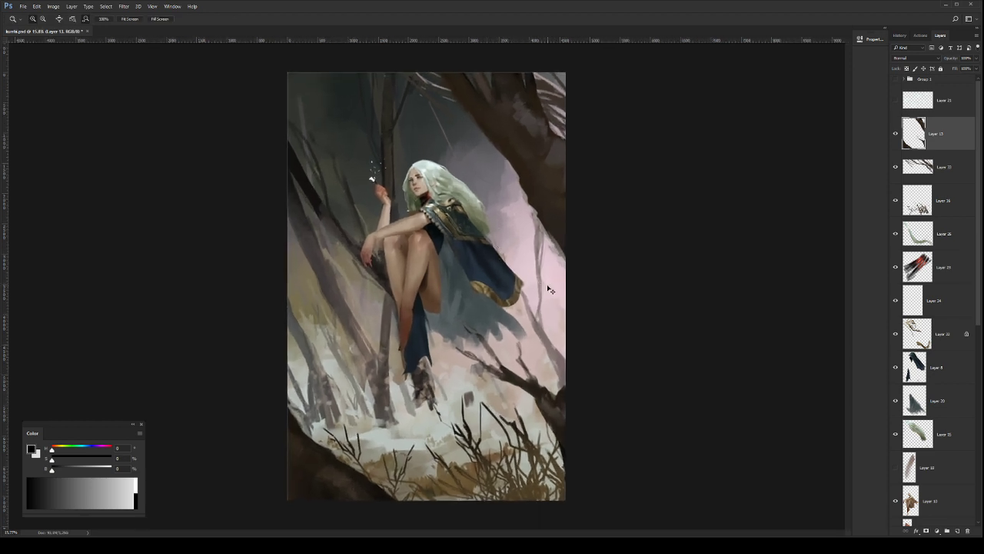
key("ctrl+s")
left_click(895, 134)
left_click(895, 134)
Step: Lock the transparent pixels of the foreground trunk layer
key("b")
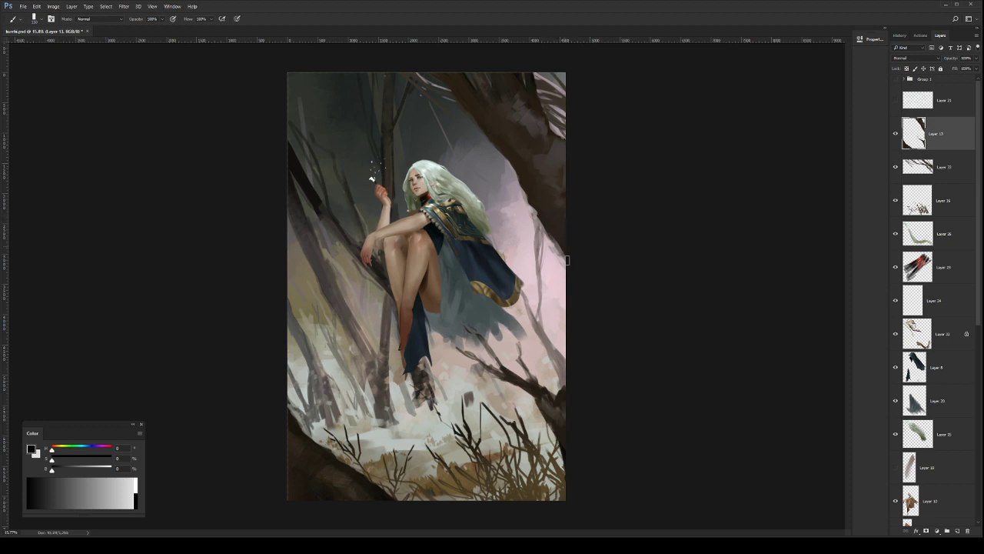
key("z")
left_click_drag(473, 302, 463, 303)
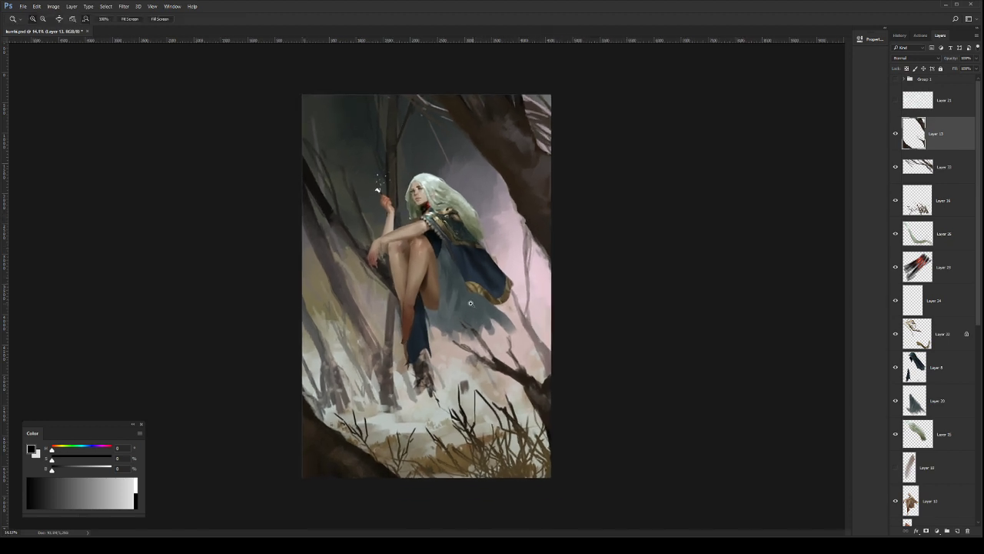
key("slash")
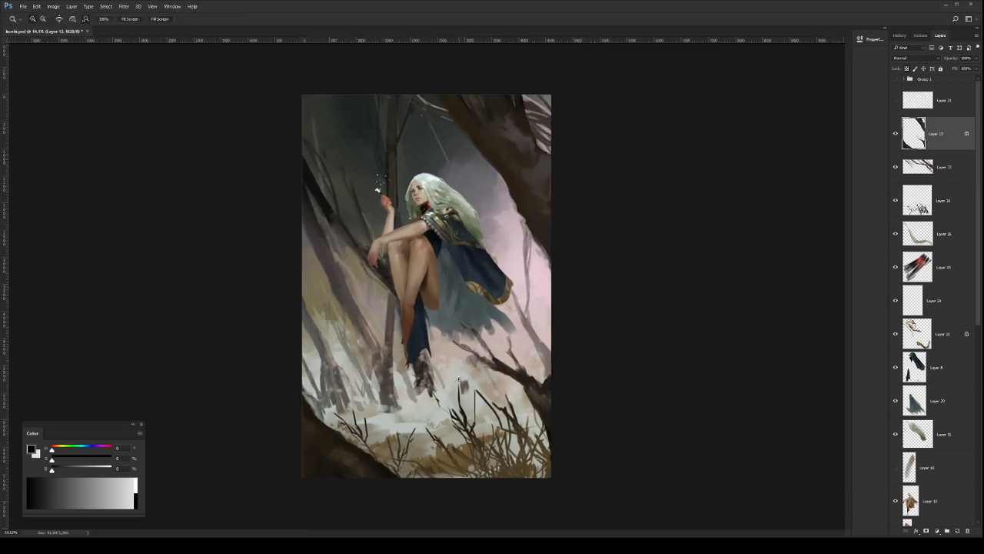
Step: Brighten the upper part of the large foreground trunk near the canvas edge with a soft brush in Color Dodge mode
key("b")
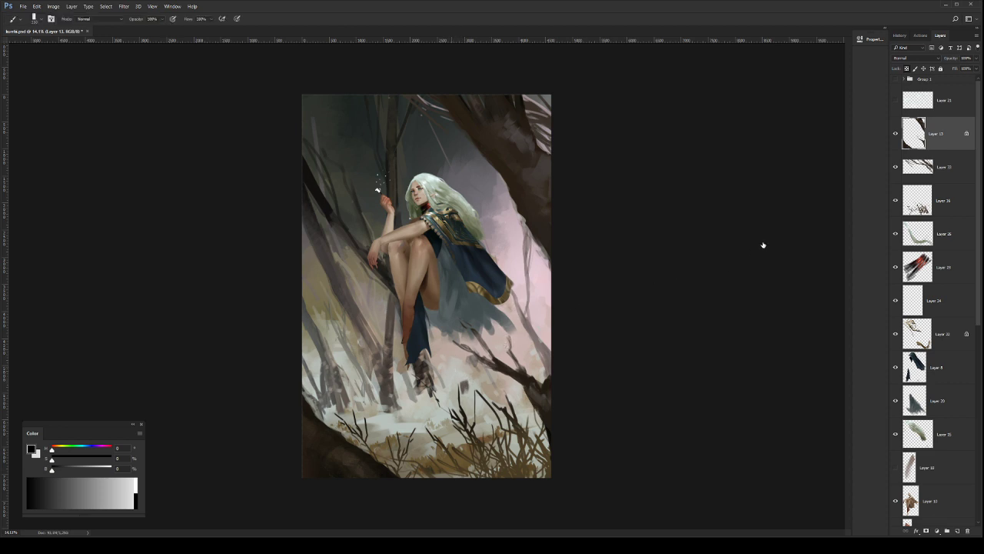
key("period")
key("shift+alt+d")
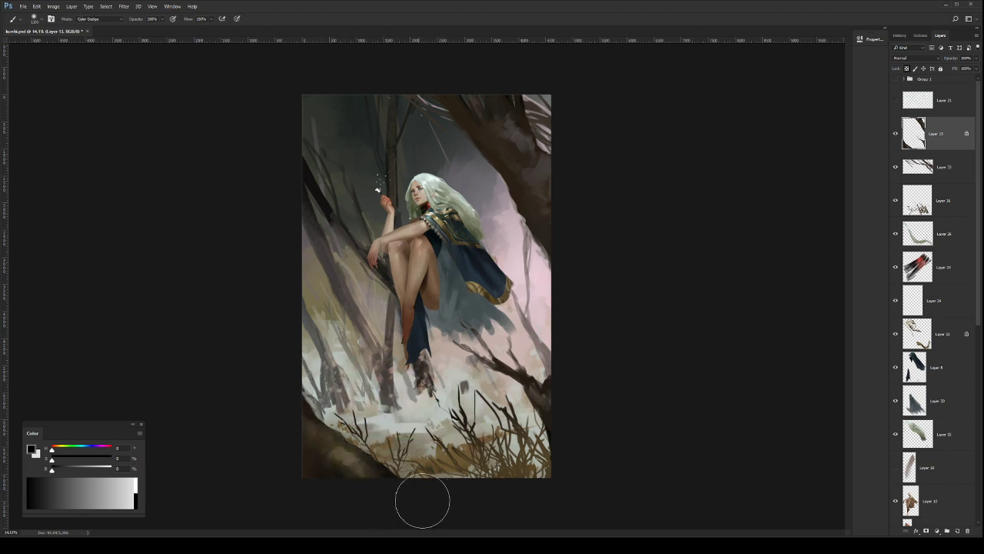
mouse_move(546, 156)
left_mouse_down()
mouse_move(504, 103)
mouse_move(584, 225)
mouse_move(536, 123)
mouse_move(594, 208)
mouse_move(548, 93)
left_mouse_up()
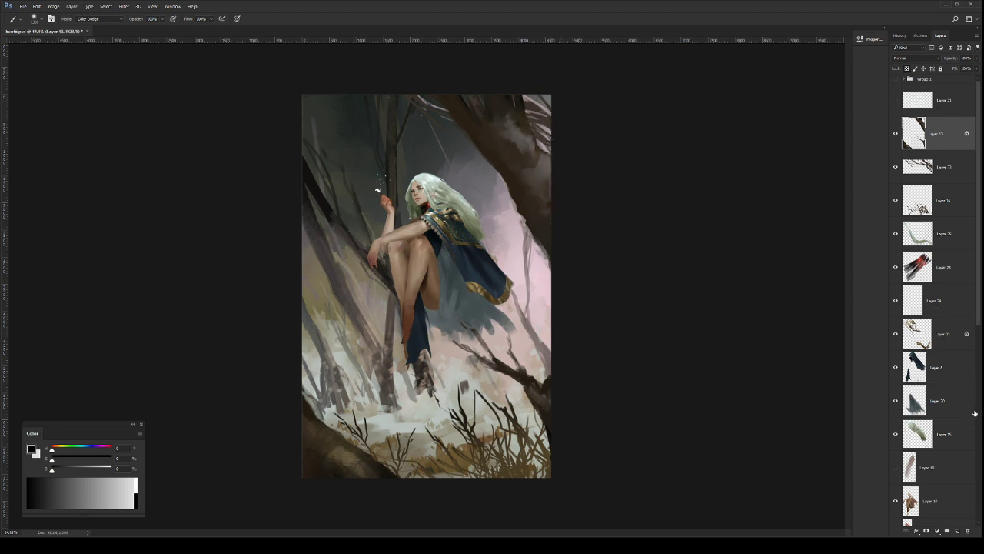
Step: Try brightening the snowy ground with Color Dodge strokes on the snow layer, and undo the strokes
scroll(969, 483, "down", 8)
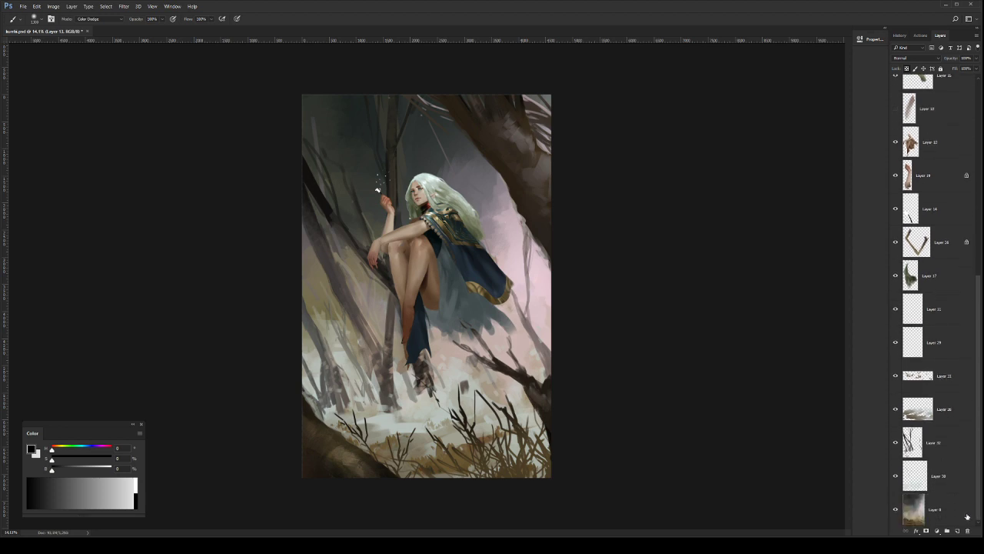
left_click(944, 412)
left_click(895, 409)
left_click(895, 409)
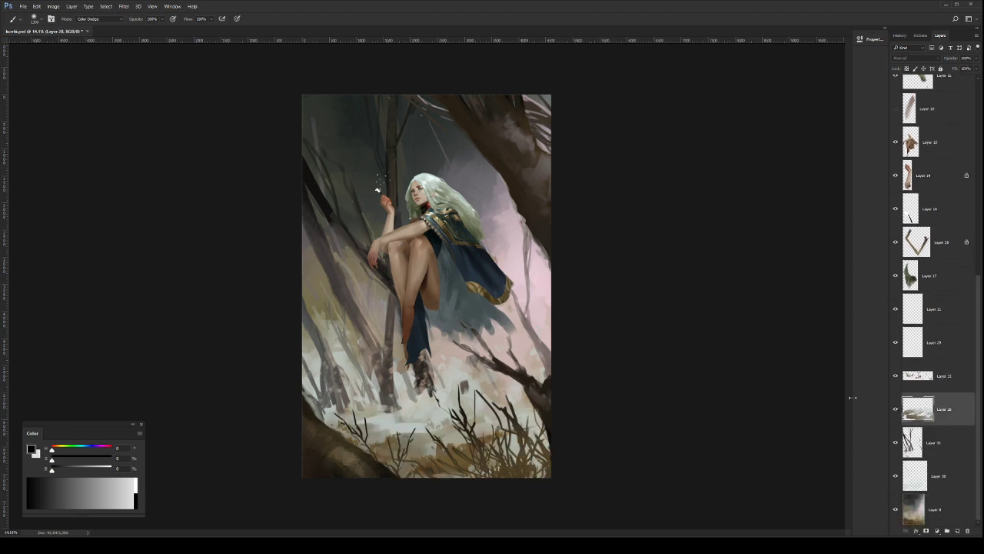
mouse_move(461, 473)
left_mouse_down()
mouse_move(500, 313)
mouse_move(501, 354)
left_mouse_up()
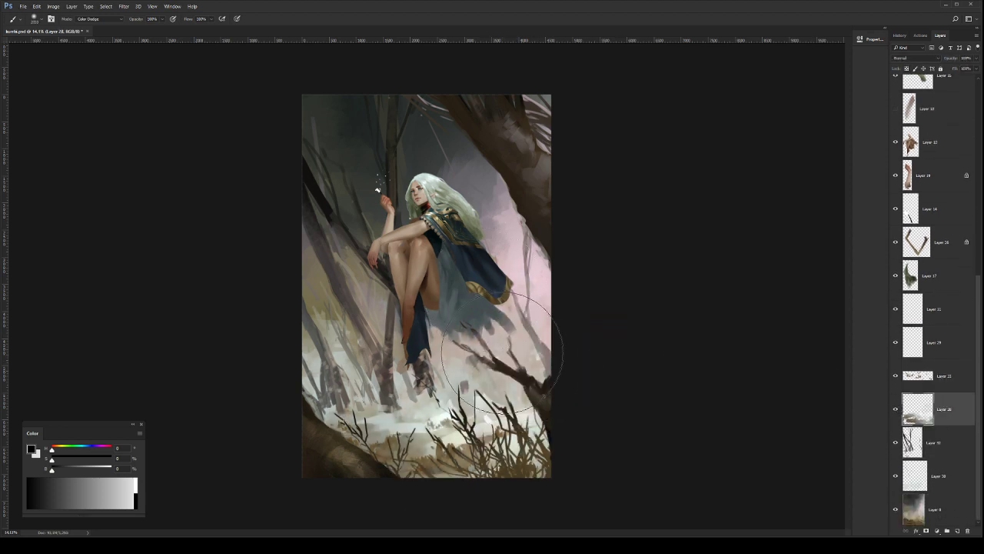
key("ctrl+alt+z")
key("ctrl+alt+z")
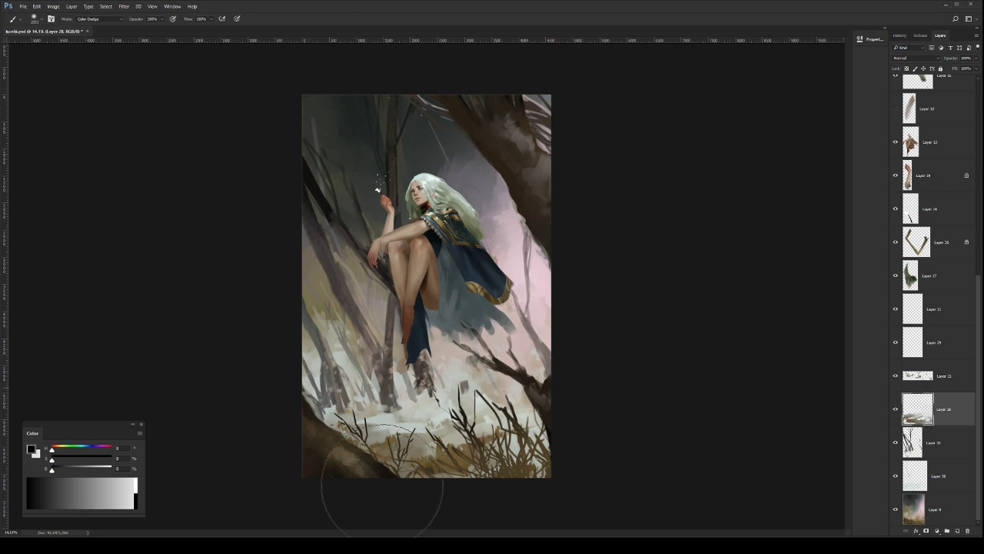
left_click(405, 410)
key("ctrl+alt+z")
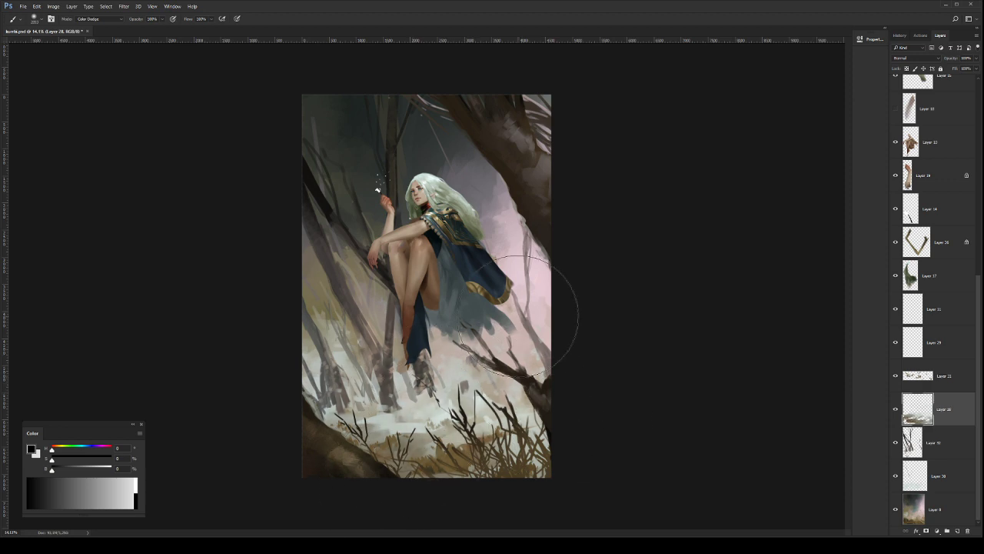
Step: Lasso the dark leaning trunk beside the woman's raised hand on the background tree layer
key("z")
left_click_drag(507, 306, 471, 305)
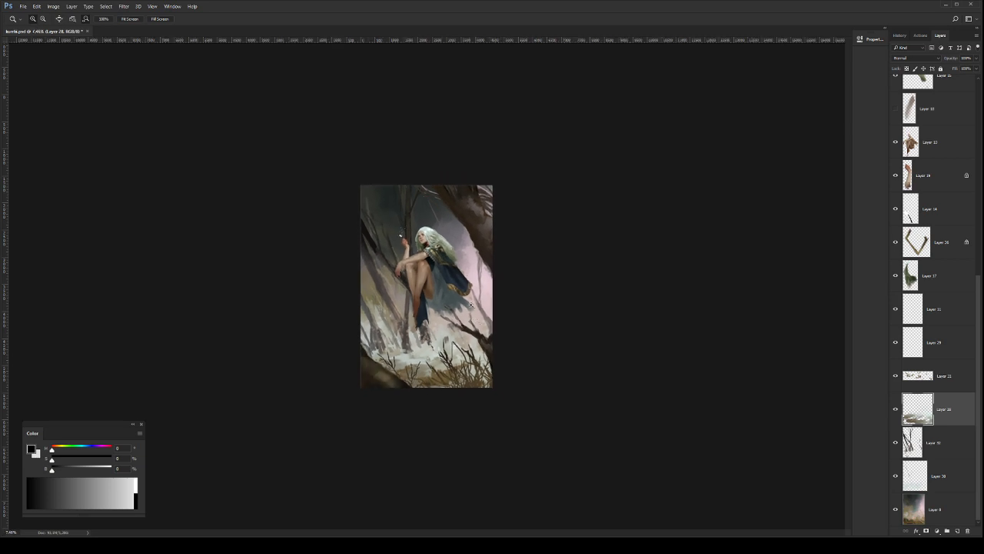
left_click_drag(462, 251, 498, 239)
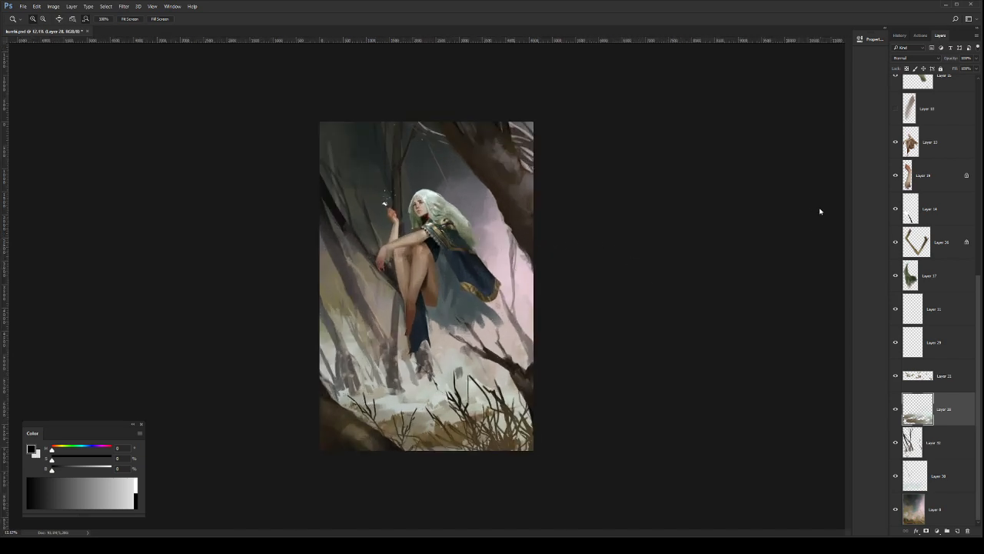
left_click(895, 443)
left_click(895, 443)
left_click(913, 442)
key("l")
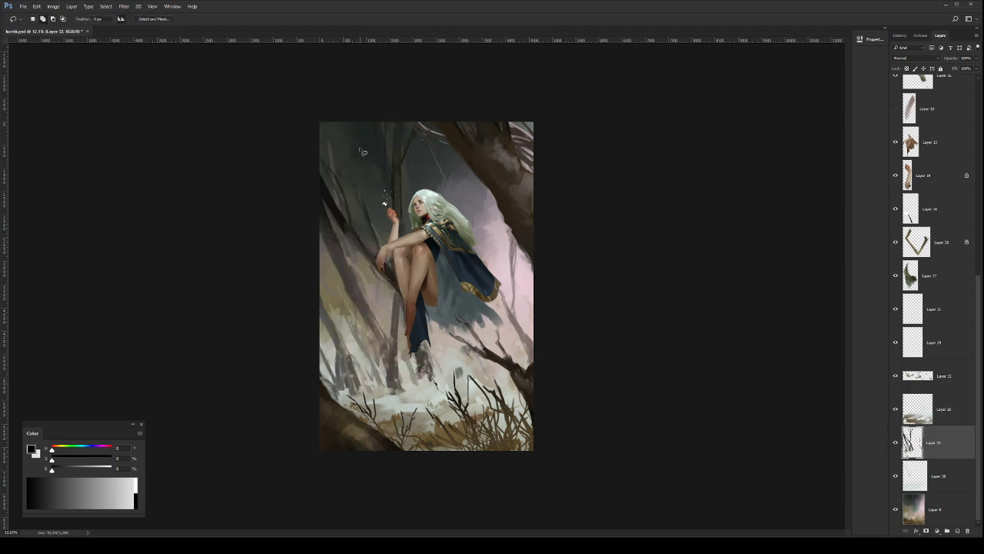
mouse_move(359, 142)
left_mouse_down()
mouse_move(408, 316)
mouse_move(348, 243)
mouse_move(323, 123)
mouse_move(329, 105)
left_mouse_up()
key("ctrl+t")
mouse_move(354, 312)
left_mouse_down()
mouse_move(346, 335)
mouse_move(373, 310)
left_mouse_up()
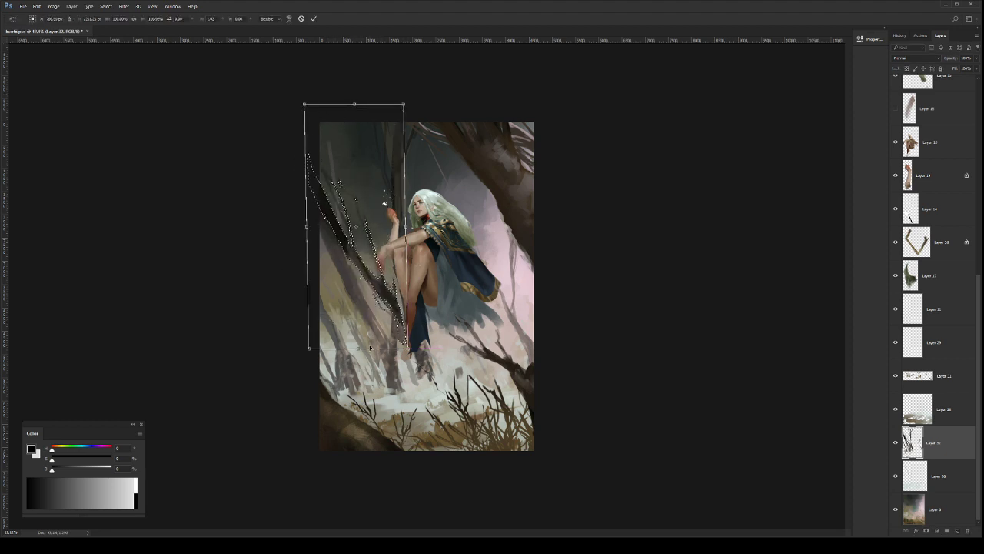
left_click_drag(370, 347, 375, 396)
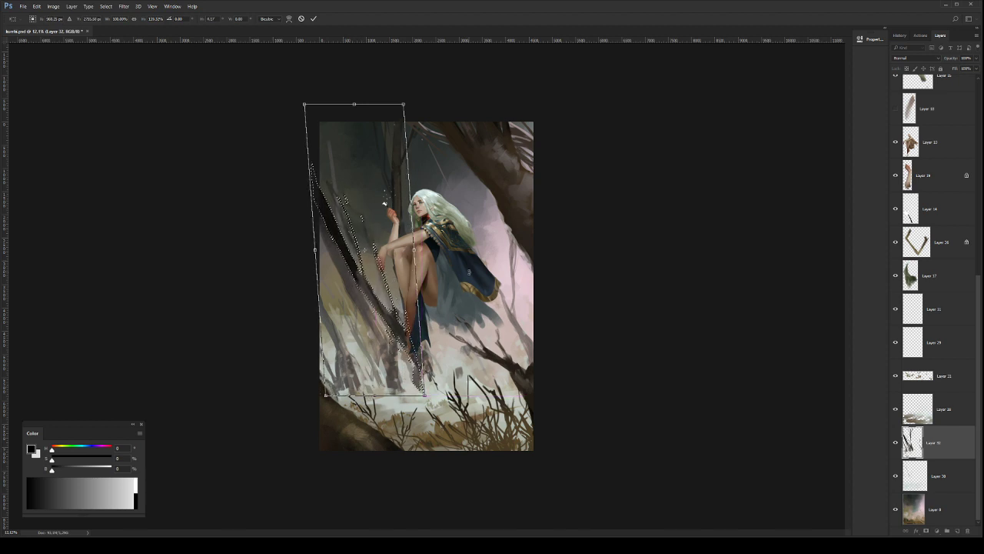
mouse_move(353, 104)
left_mouse_down()
mouse_move(362, 54)
mouse_move(344, 38)
mouse_move(392, 3)
mouse_move(424, 4)
mouse_move(395, 60)
mouse_move(408, 168)
mouse_move(389, 193)
mouse_move(329, 185)
mouse_move(385, 94)
left_mouse_up()
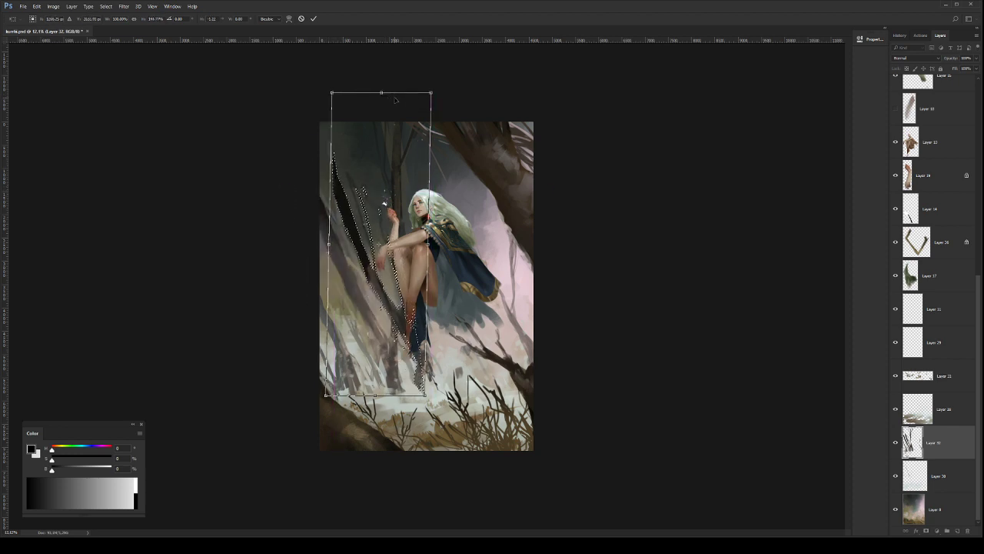
key("Return")
key("ctrl+d")
left_click_drag(402, 311, 400, 309)
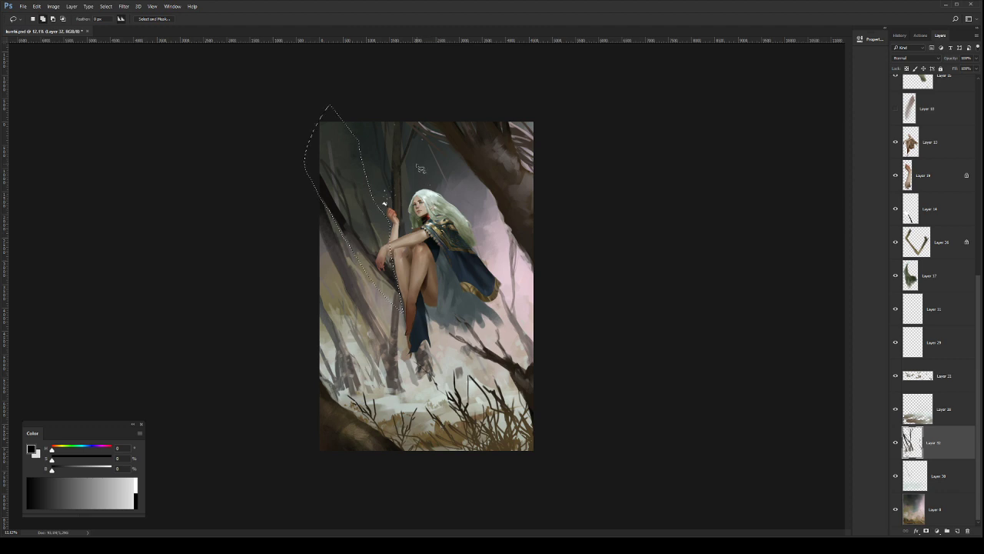
Step: Rotate the selected dark trunk more upright and move it closer to the woman
key("ctrl+t")
left_click_drag(385, 90, 388, 93)
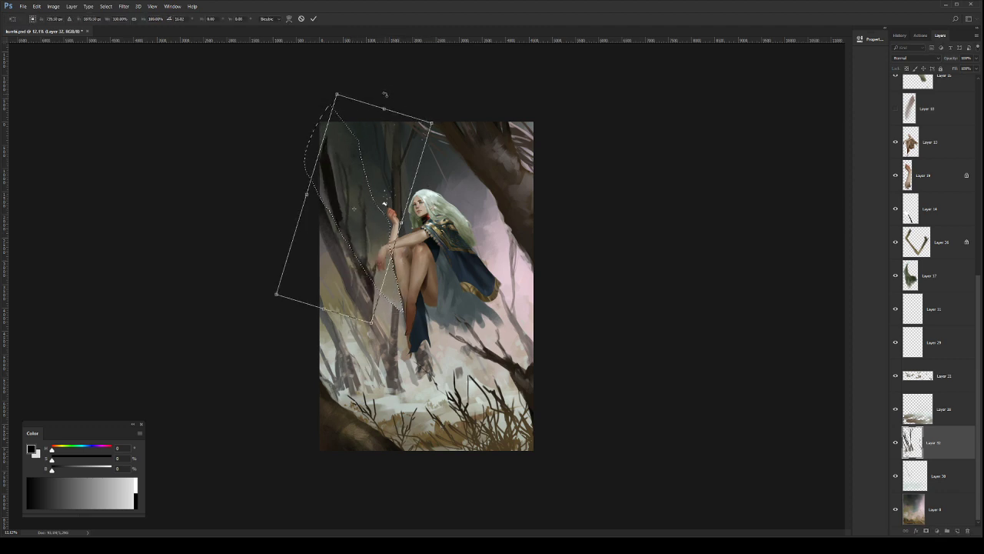
left_click_drag(385, 158, 403, 216)
key("Return")
key("ctrl+d")
Step: Select the upper section of the moved trunk and transform it to extend towards the upper canvas edge
mouse_move(361, 171)
left_mouse_down()
mouse_move(343, 192)
mouse_move(366, 177)
mouse_move(354, 55)
left_mouse_up()
key("ctrl+t")
key("Return")
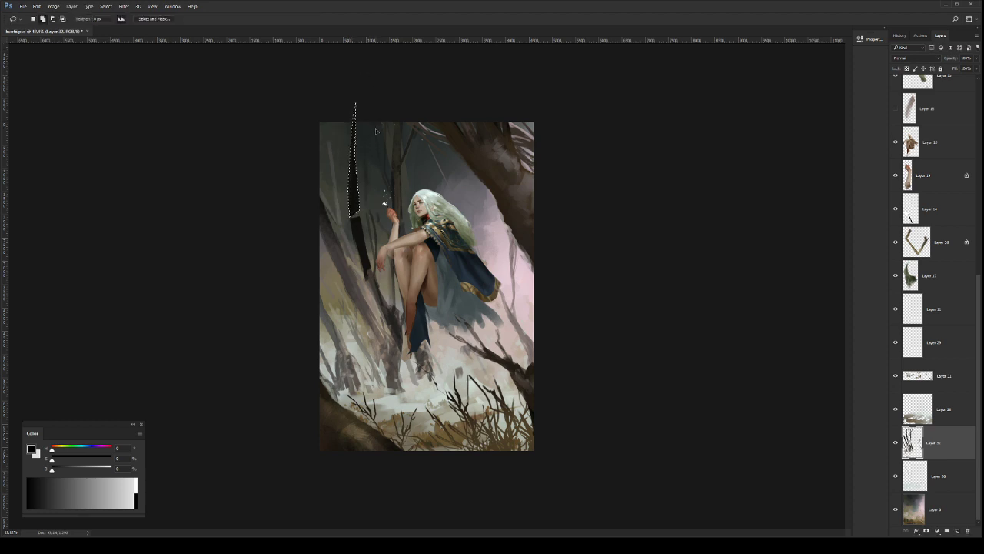
key("ctrl+d")
Step: Paint the missing parts and side branches of the dark trunk with a tone sampled from it
key("b")
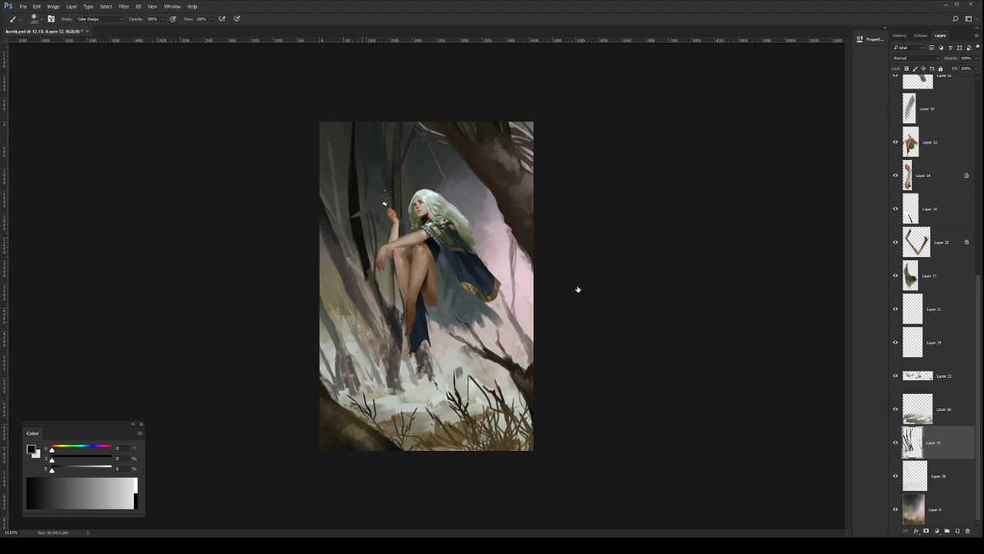
key("period")
left_click(370, 280, "alt")
mouse_move(397, 317)
left_mouse_down()
mouse_move(399, 303)
mouse_move(403, 315)
left_mouse_up()
Step: Lighten the dark trunk with tones sampled around it while the background tree layer's transparent pixels are locked
key("/")
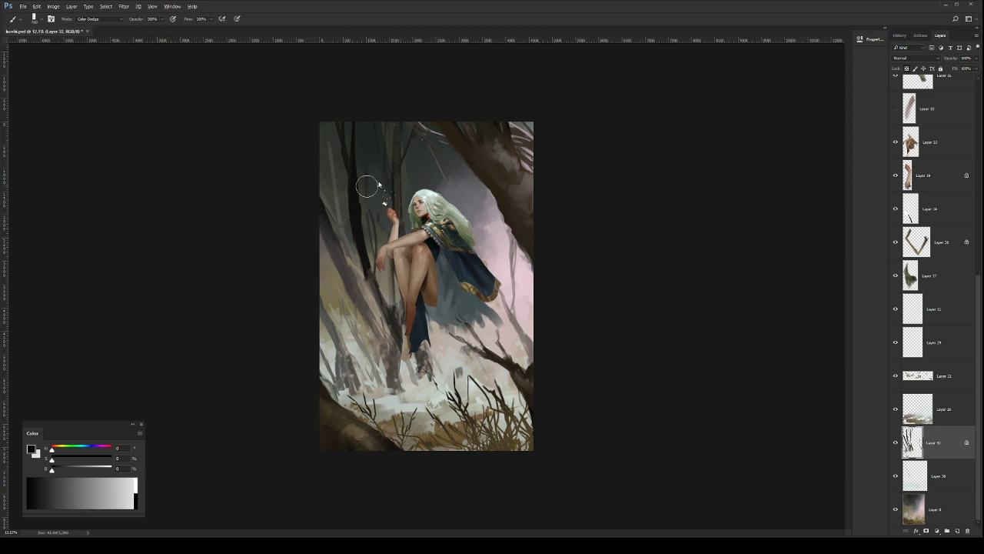
left_click(357, 164, "alt")
left_click_drag(371, 239, 356, 157)
key("alt+shift+n")
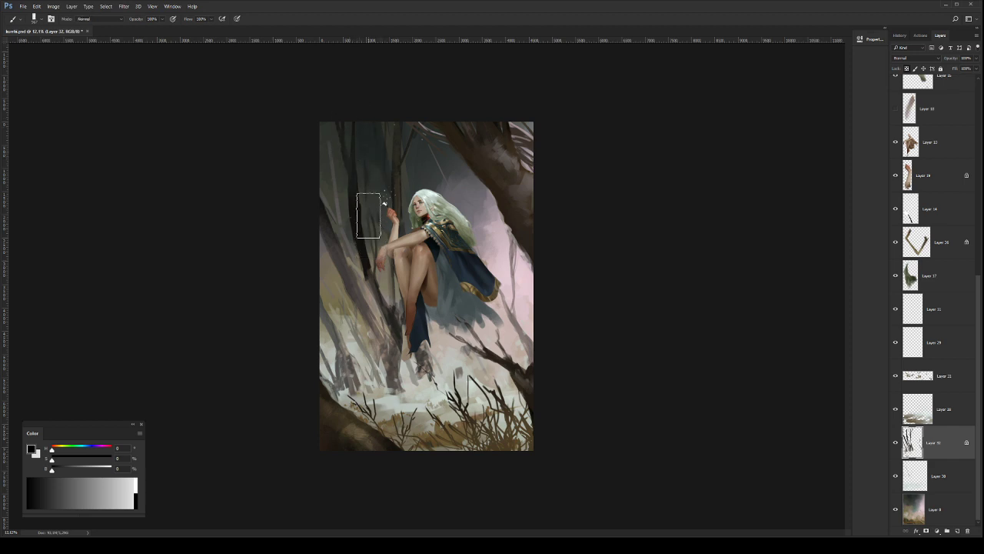
key("bracketleft")
key("bracketleft")
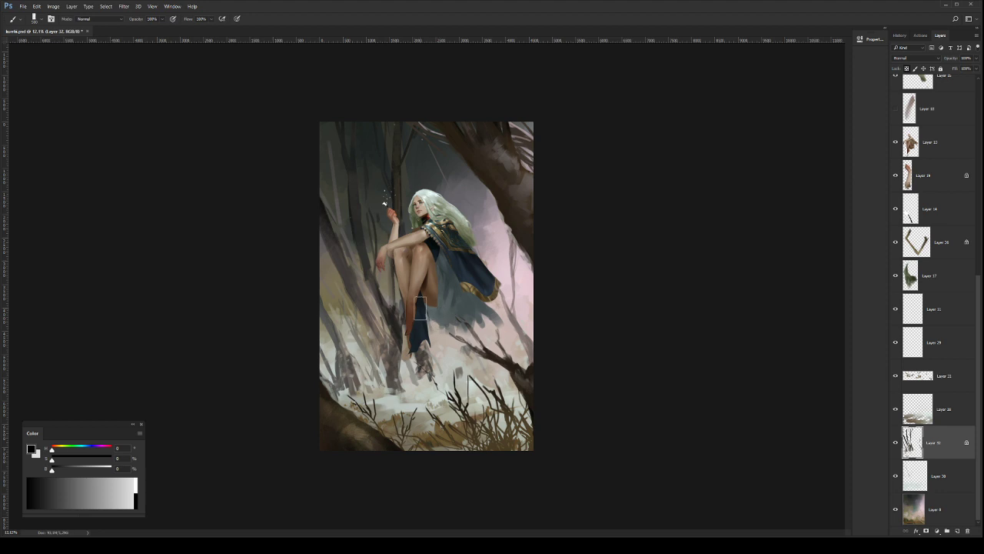
key("slash")
Step: Save the painting and flip the canvas horizontally
key("bracketleft")
key("bracketleft")
key("bracketleft")
left_click_drag(539, 252, 523, 249)
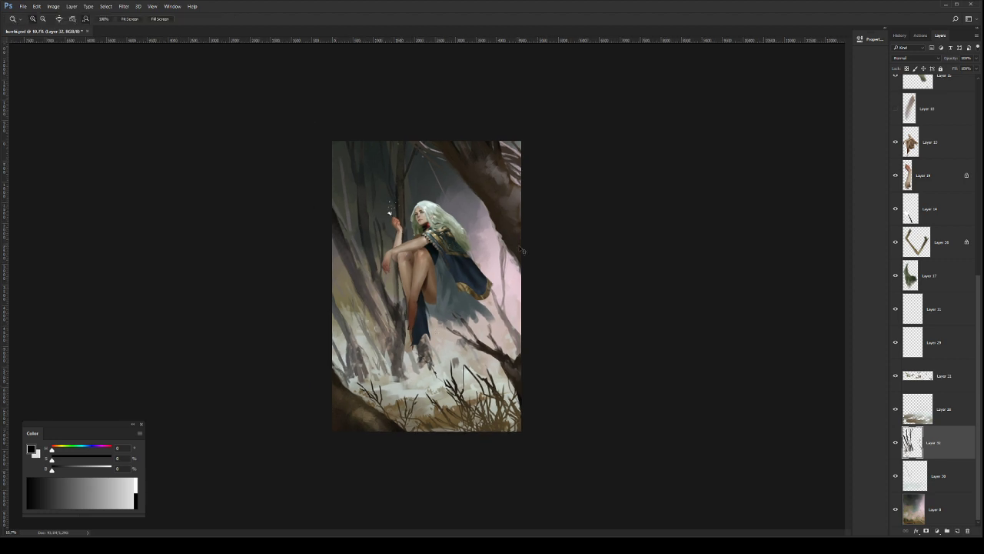
key("ctrl+s")
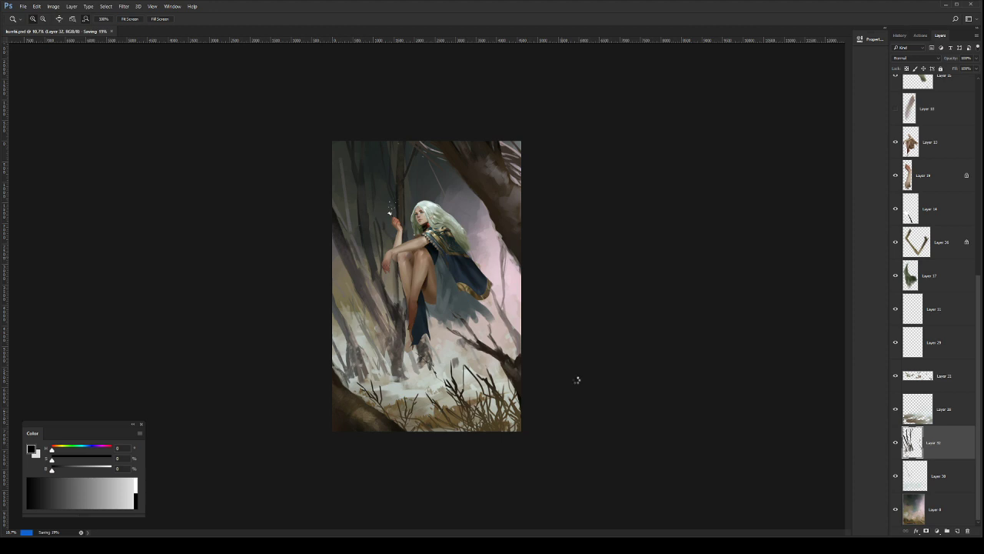
key("h")
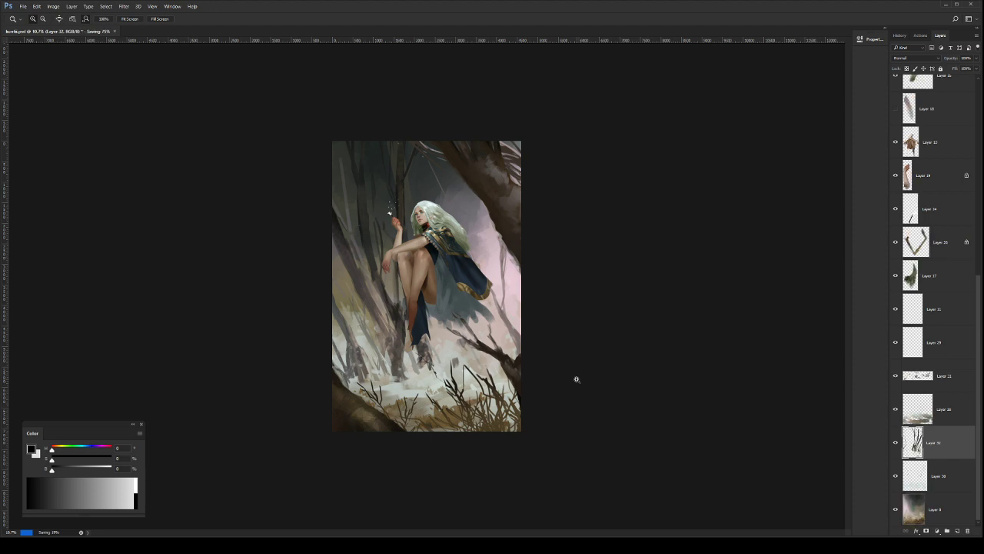
Step: Lasso the upper background branches at the canvas edge and slant and shorten them with a free transform
key("l")
mouse_move(531, 130)
left_mouse_down()
mouse_move(488, 156)
mouse_move(483, 240)
mouse_move(531, 139)
mouse_move(531, 151)
left_mouse_up()
key("ctrl+t")
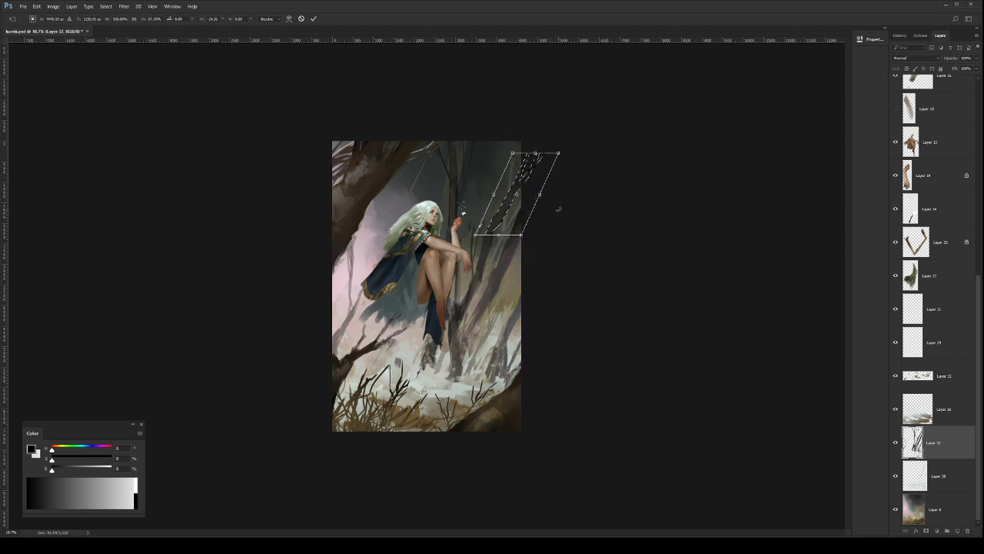
key("Return")
key("ctrl+d")
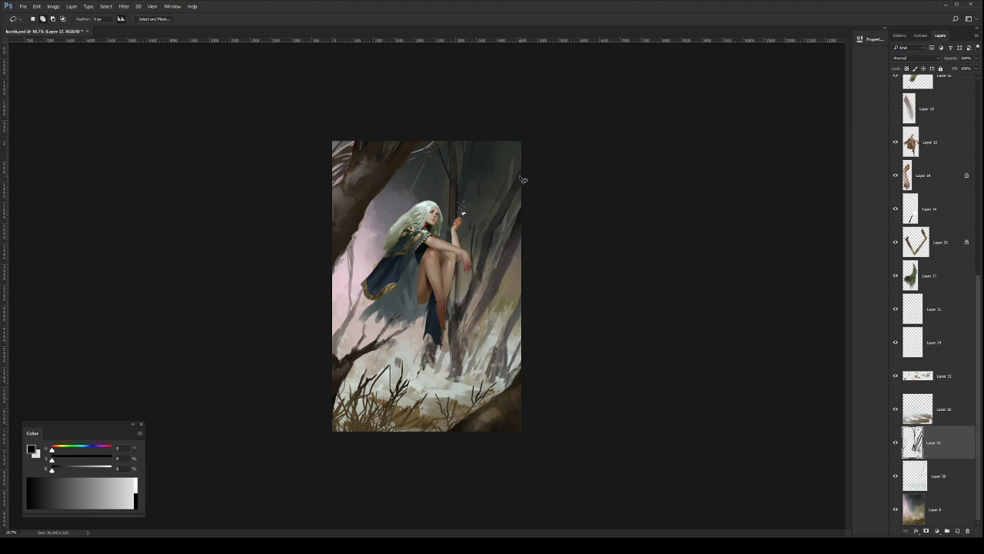
Step: Rescale and reposition the leaning background trunk near the canvas edge, and adjust the tip of its stem
mouse_move(531, 220)
left_mouse_down()
mouse_move(538, 248)
mouse_move(469, 359)
mouse_move(466, 331)
mouse_move(494, 261)
mouse_move(549, 170)
mouse_move(511, 241)
mouse_move(522, 217)
left_mouse_up()
key("ctrl+t")
mouse_move(502, 254)
left_mouse_down()
mouse_move(504, 273)
mouse_move(503, 258)
left_mouse_up()
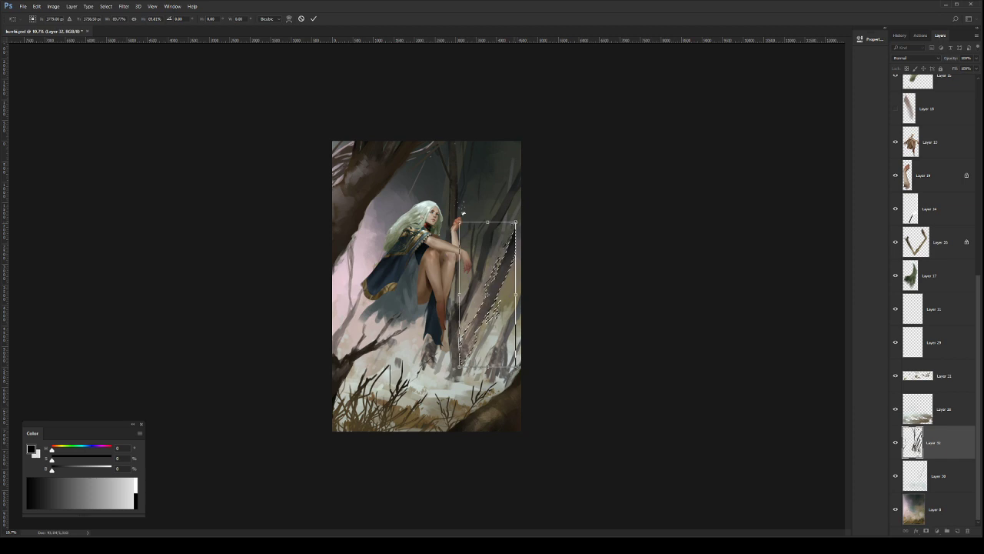
mouse_move(516, 222)
left_mouse_down()
mouse_move(500, 265)
mouse_move(542, 259)
mouse_move(541, 190)
left_mouse_up()
key("Return")
key("ctrl+d")
key("ctrl+t")
key("ctrl+z")
key("Return")
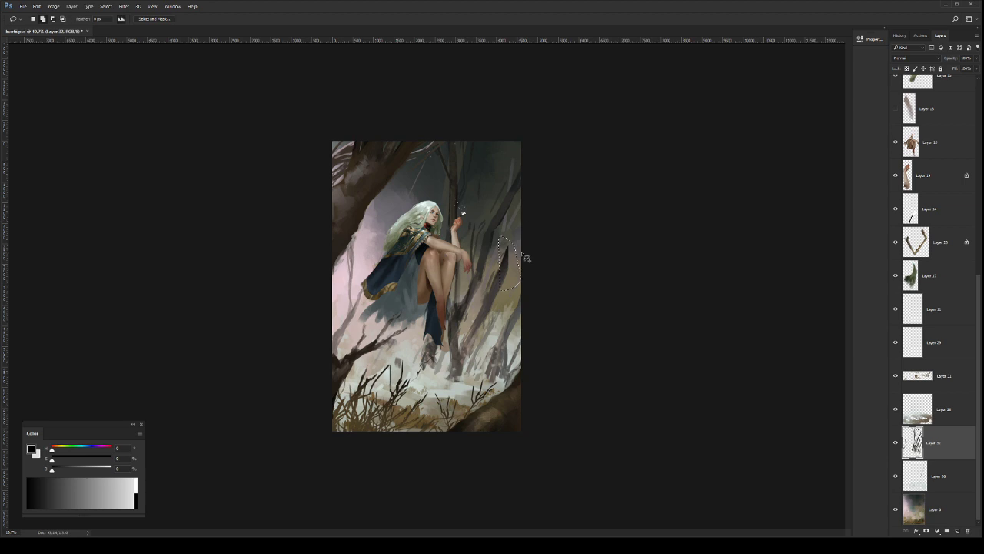
key("ctrl+d")
Step: Paint thin strokes to blend and extend the upper end of the reworked background trunk
key("b")
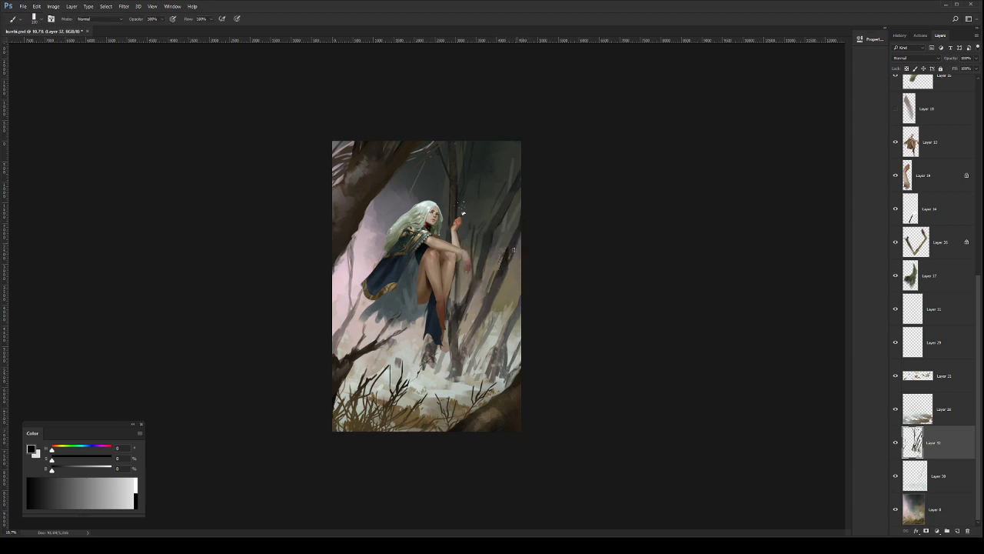
left_click_drag(508, 264, 520, 243)
left_click_drag(519, 258, 506, 276)
Step: Sample a colour from the trunks behind the figure's legs and touch up the background trees there
key("z")
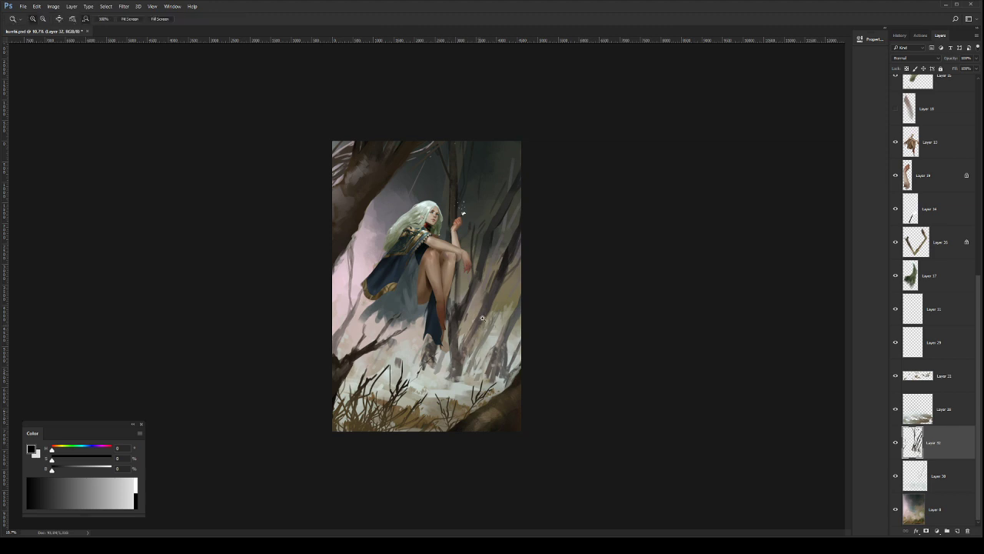
left_click_drag(482, 215, 460, 218)
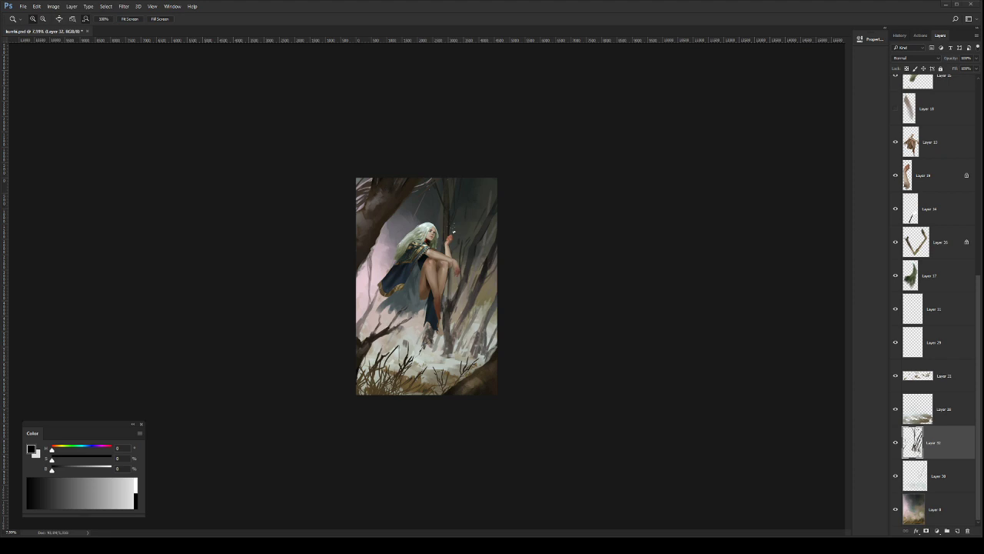
left_click_drag(476, 270, 499, 269)
key("b")
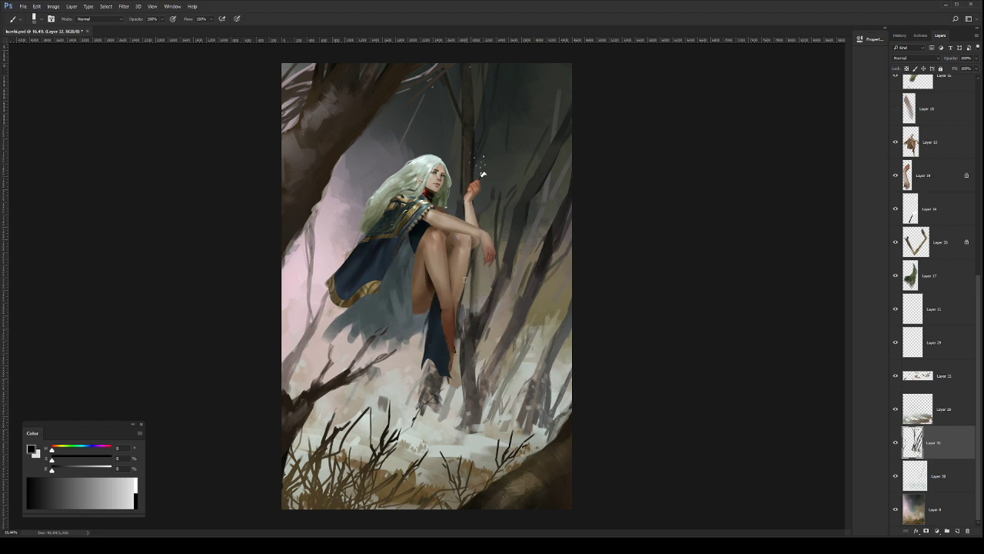
left_click(476, 329, "alt")
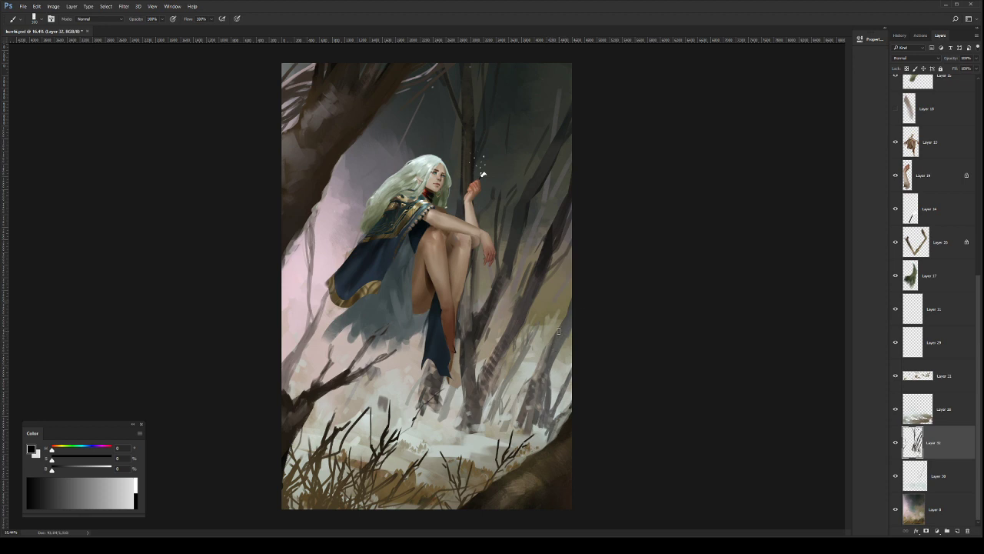
key("z")
left_click(501, 336, "alt")
left_click(517, 337)
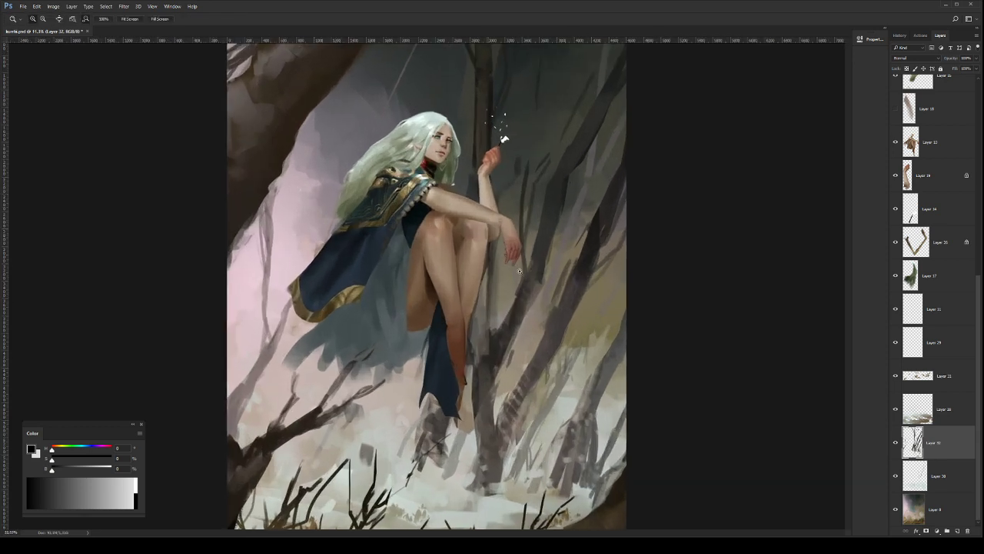
key("b")
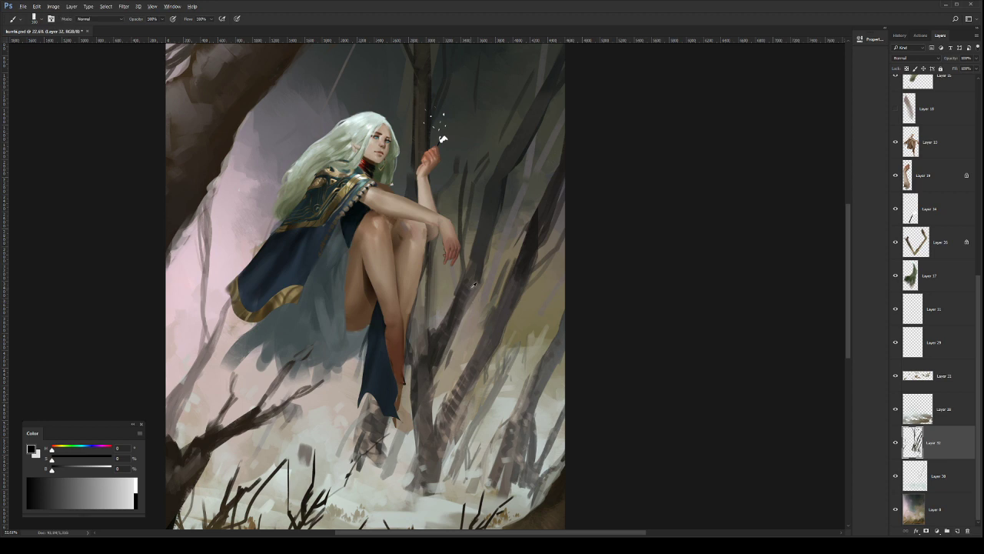
Step: Duplicate the background tree layer five times to strengthen its semi-transparent strokes
key("z")
key("ctrl+j")
key("ctrl+j")
key("ctrl+j")
key("ctrl+j")
key("ctrl+j")
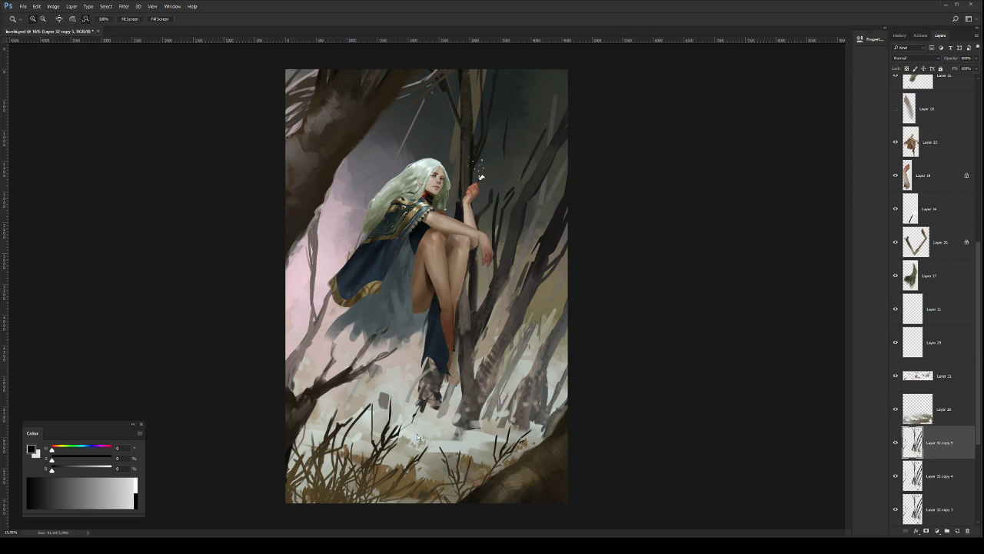
Step: Save the painting with the stacked tree copies
key("ctrl+w")
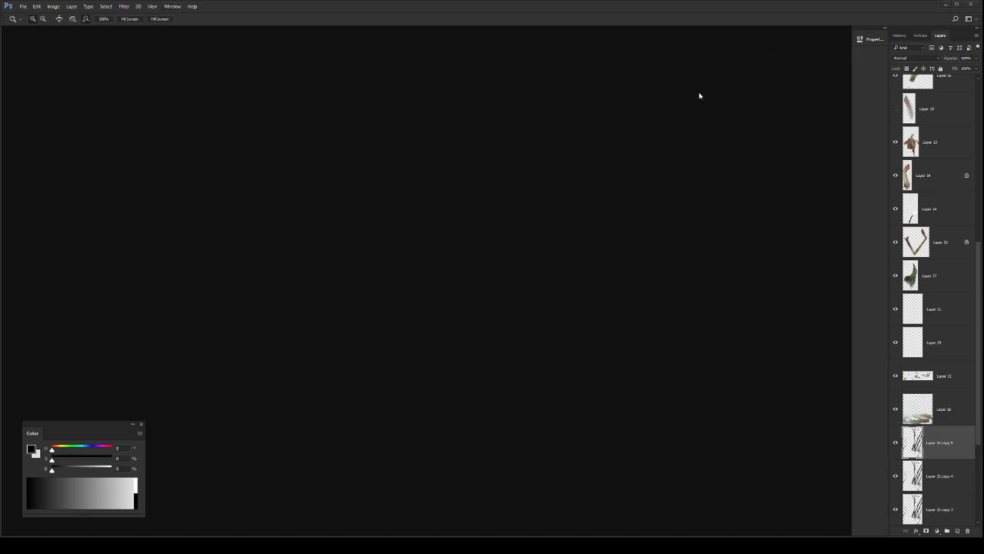
left_click_drag(537, 33, 538, 34)
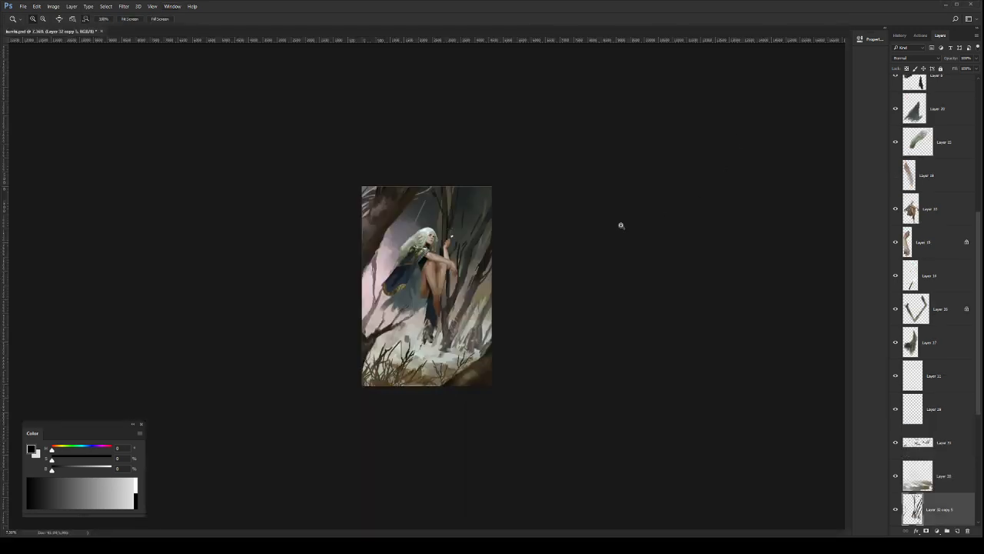
left_click_drag(457, 273, 483, 262)
key("ctrl+s")
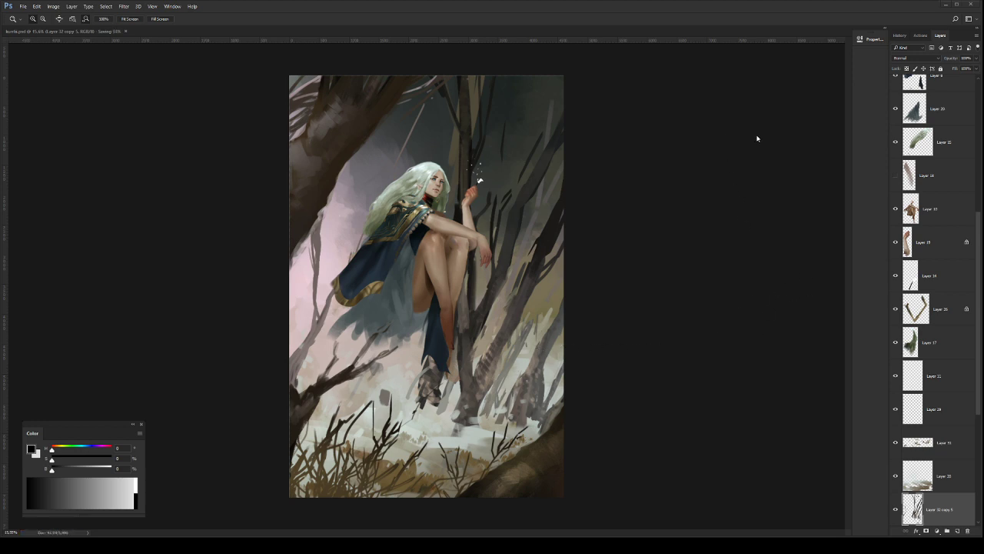
Step: Merge the five tree copies down into the original background tree layer
scroll(968, 368, "down", 5)
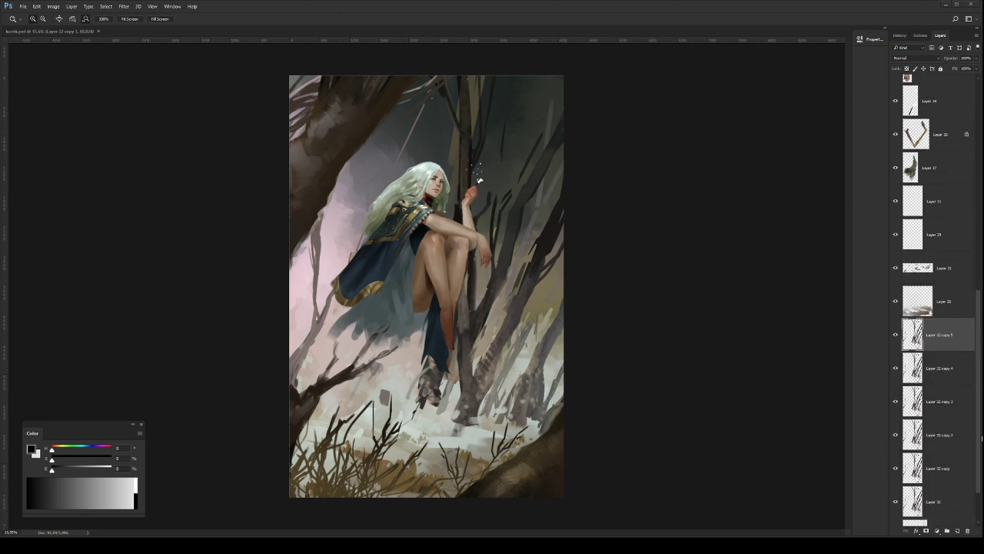
key("ctrl+e")
key("ctrl+e")
key("ctrl+e")
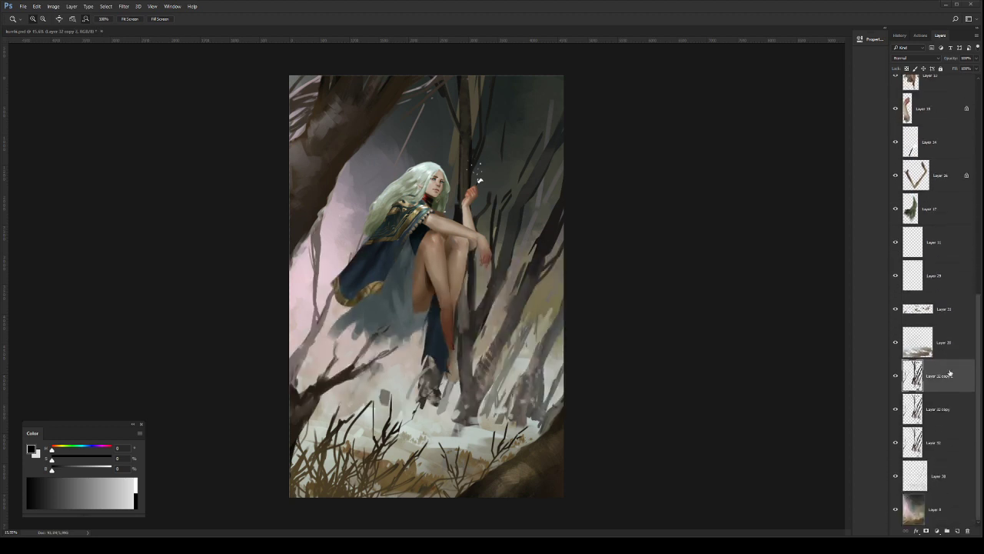
key("ctrl+e")
key("ctrl+e")
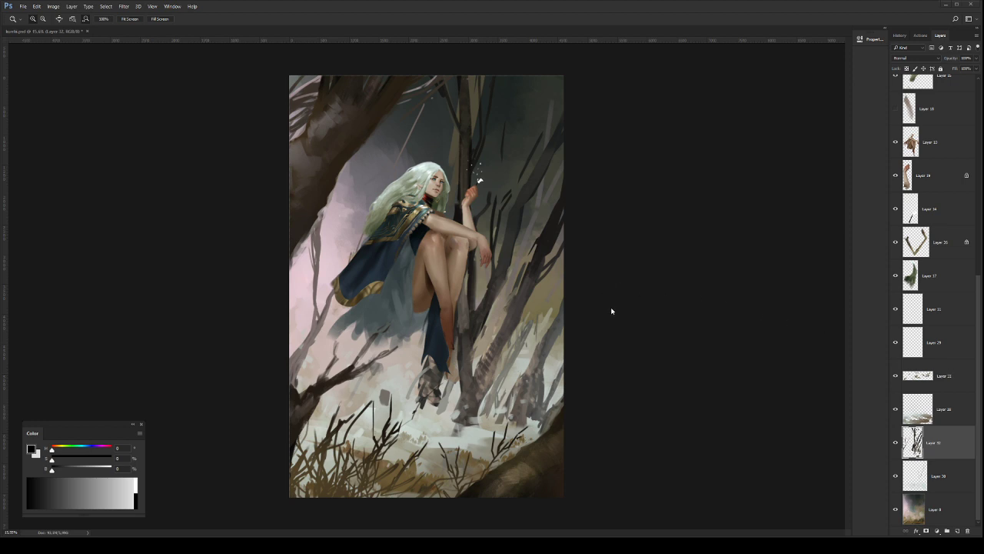
Step: Lock the tree layer's transparent pixels and fade the leaning background trunks into haze with a large soft brush
key("b")
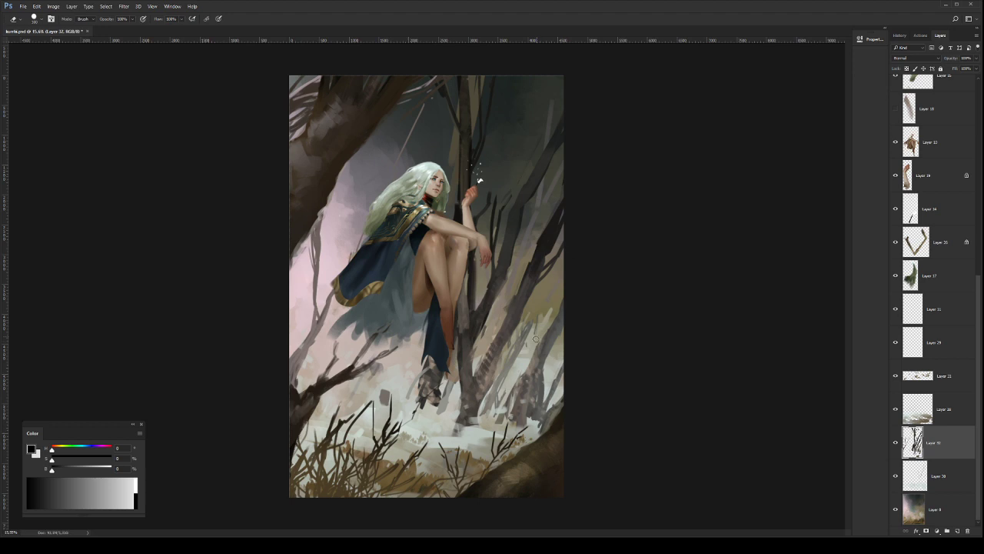
key("z")
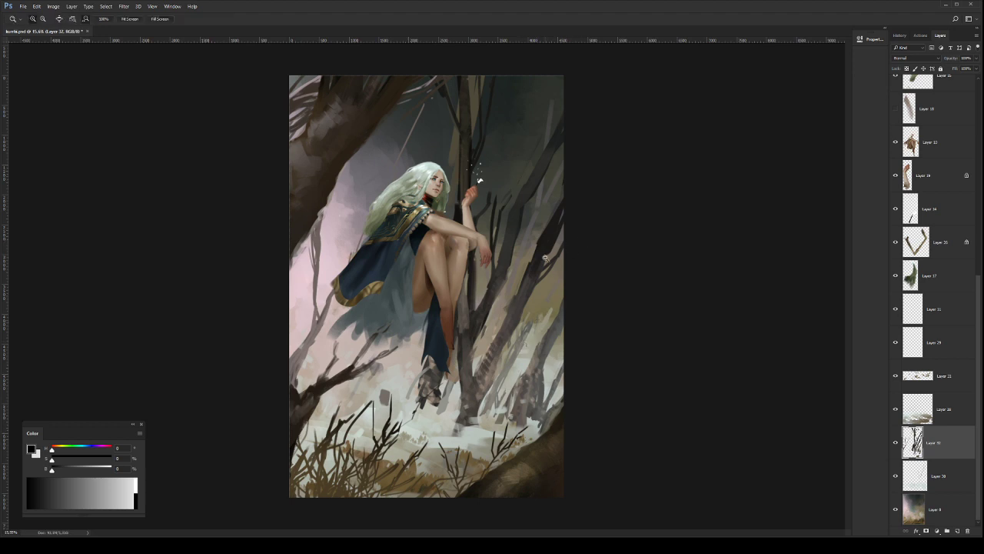
left_click_drag(583, 242, 564, 235)
key("slash")
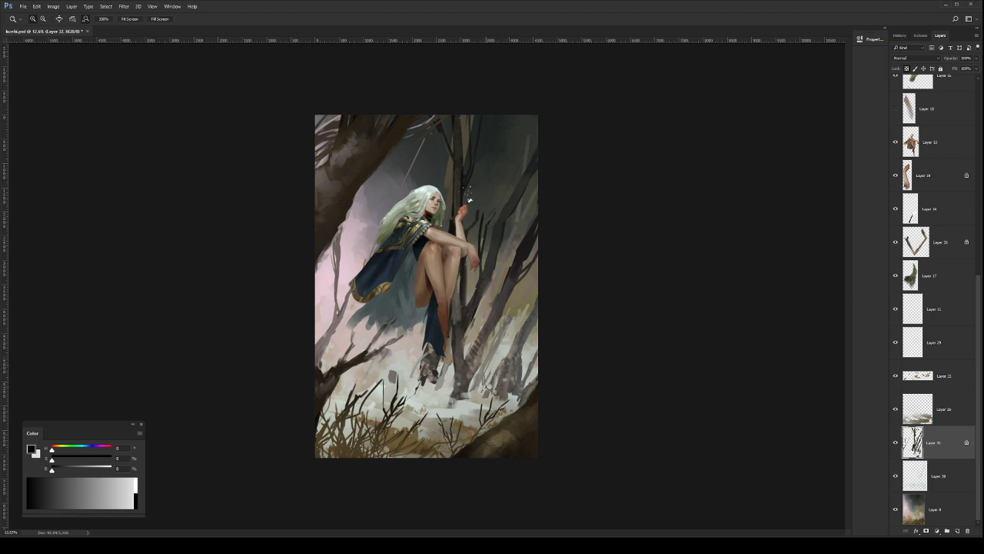
key("b")
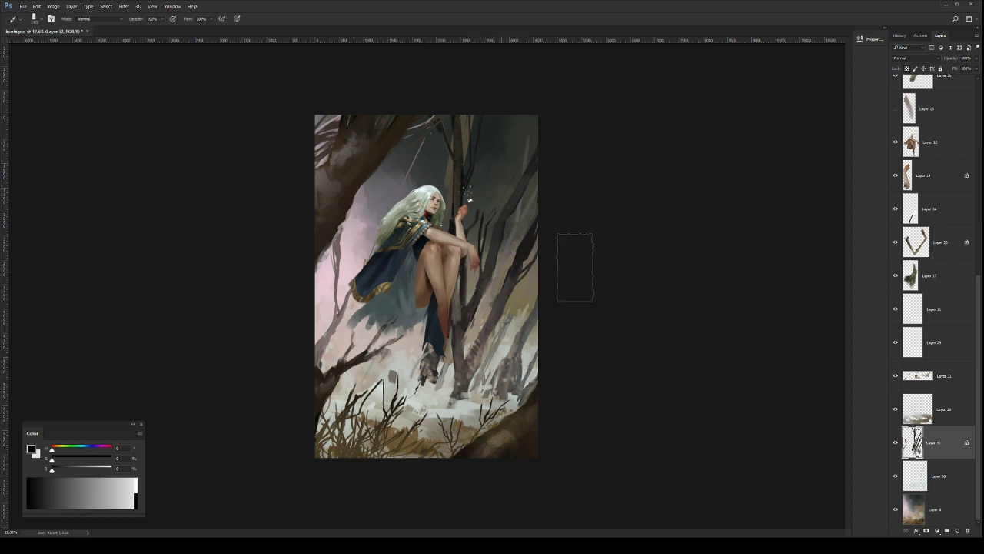
left_click(816, 262)
left_click_drag(500, 357, 536, 365)
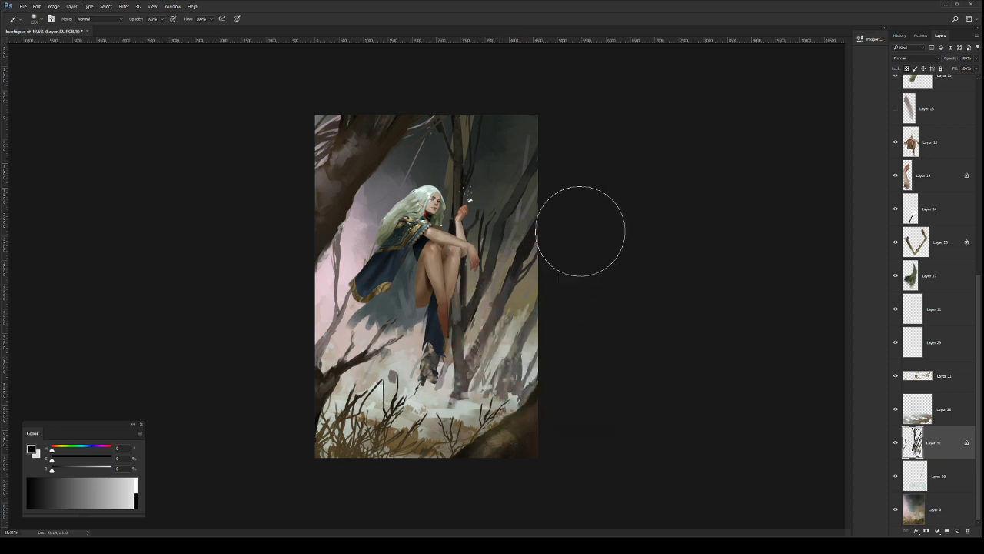
left_click_drag(502, 302, 511, 318)
mouse_move(542, 136)
left_mouse_down()
mouse_move(551, 244)
mouse_move(508, 262)
left_mouse_up()
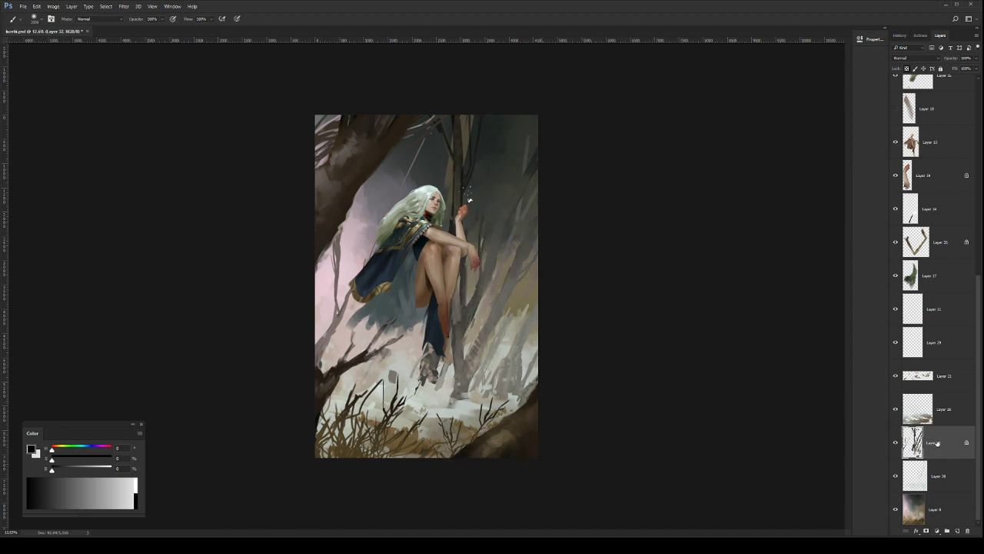
Step: Stretch the background tree layer vertically and shift it upward with a free transform
key("ctrl+t")
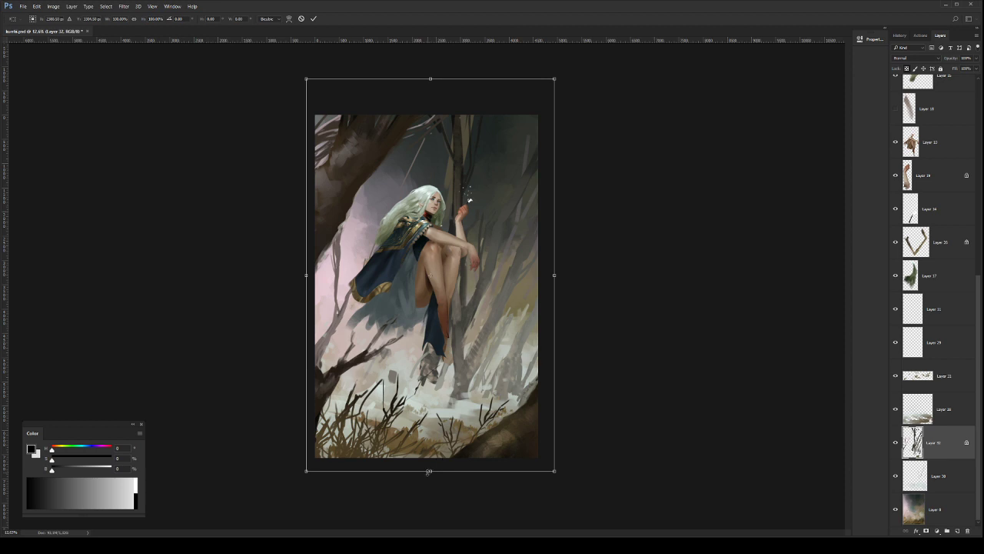
left_click_drag(429, 471, 424, 504)
left_click_drag(482, 347, 488, 308)
key("Return")
Step: Soften the lower tree area, unlock the layer's transparent pixels and paint over the stump below the figure's foot
key("b")
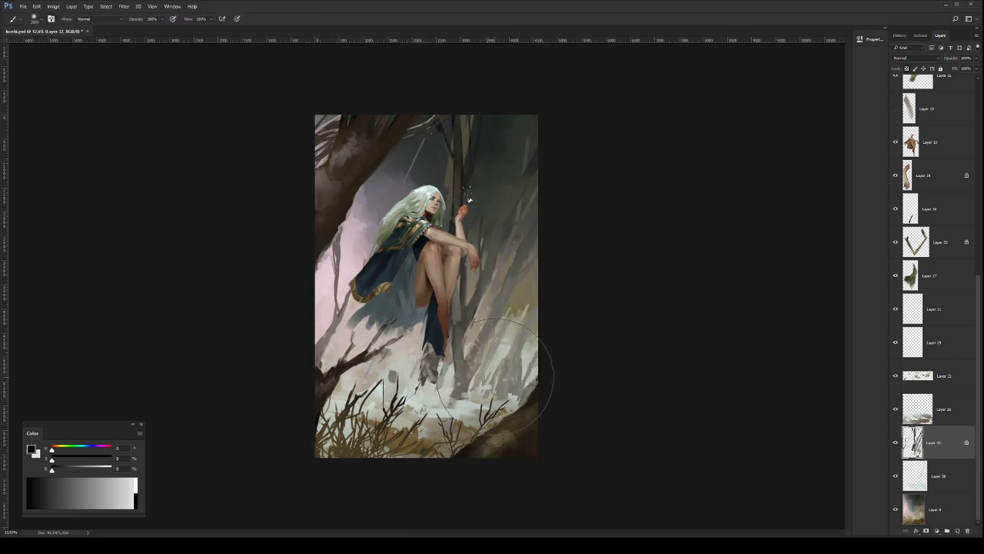
key("e")
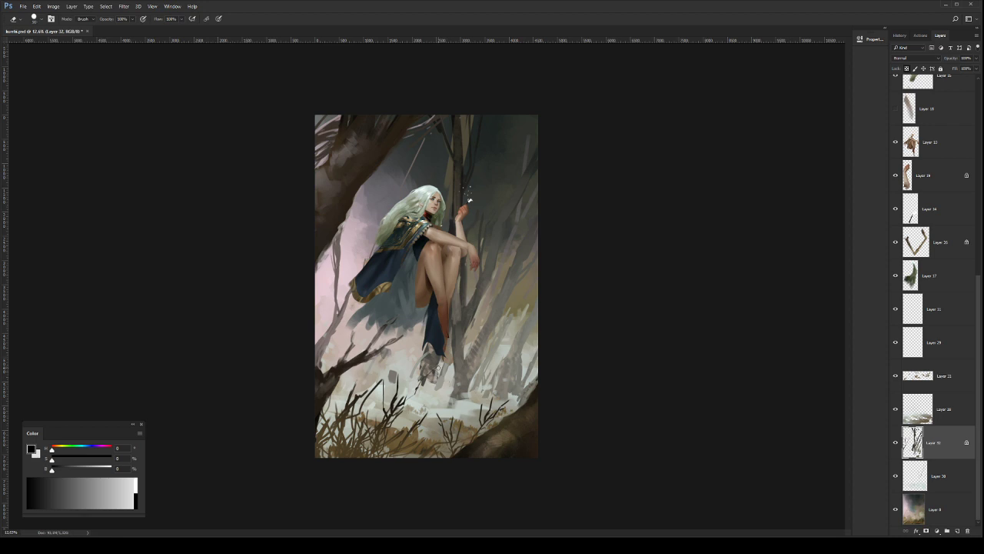
key("slash")
key("b")
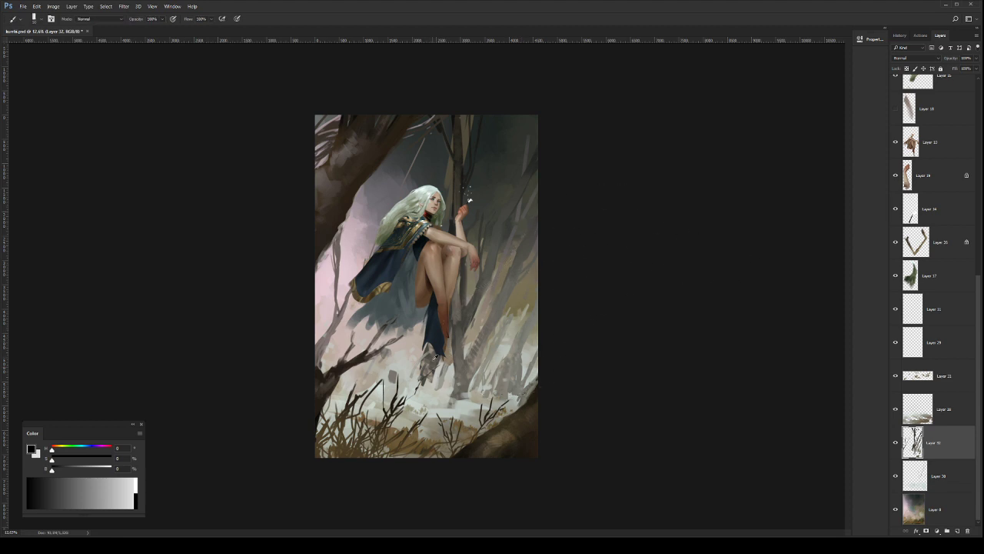
mouse_move(423, 358)
left_mouse_down()
mouse_move(421, 397)
mouse_move(424, 372)
left_mouse_up()
Step: Erase parts of the background trunks where their bases meet the snow
key("z")
mouse_move(546, 364)
left_mouse_down()
mouse_move(513, 391)
mouse_move(518, 363)
mouse_move(512, 393)
left_mouse_up()
left_click(540, 365)
key("e")
mouse_move(520, 369)
left_mouse_down()
mouse_move(511, 395)
mouse_move(514, 380)
left_mouse_up()
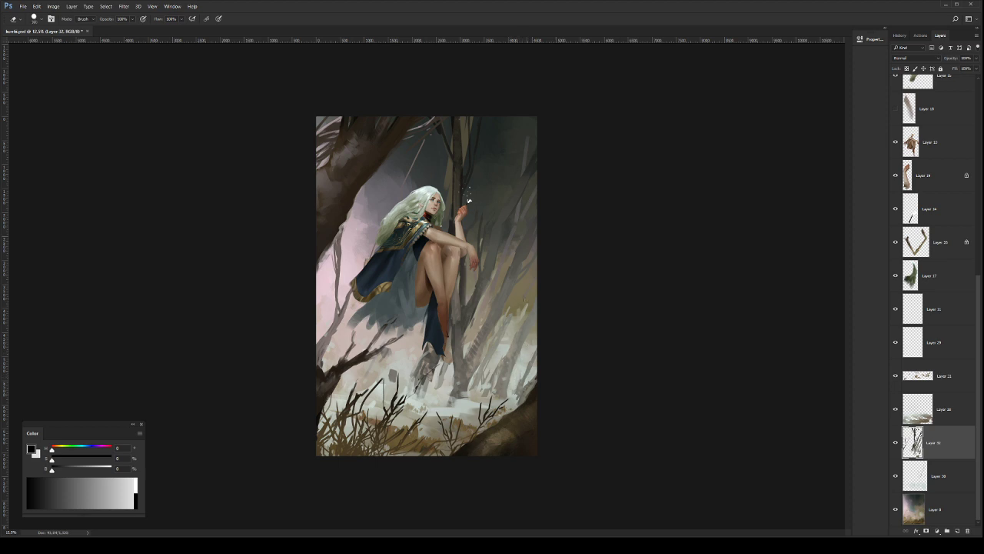
Step: Smudge the bottom background layer behind the leaning trunks and save the painting
left_click(895, 480)
left_click(895, 480)
left_click(895, 480)
left_click(895, 480)
left_click(936, 504)
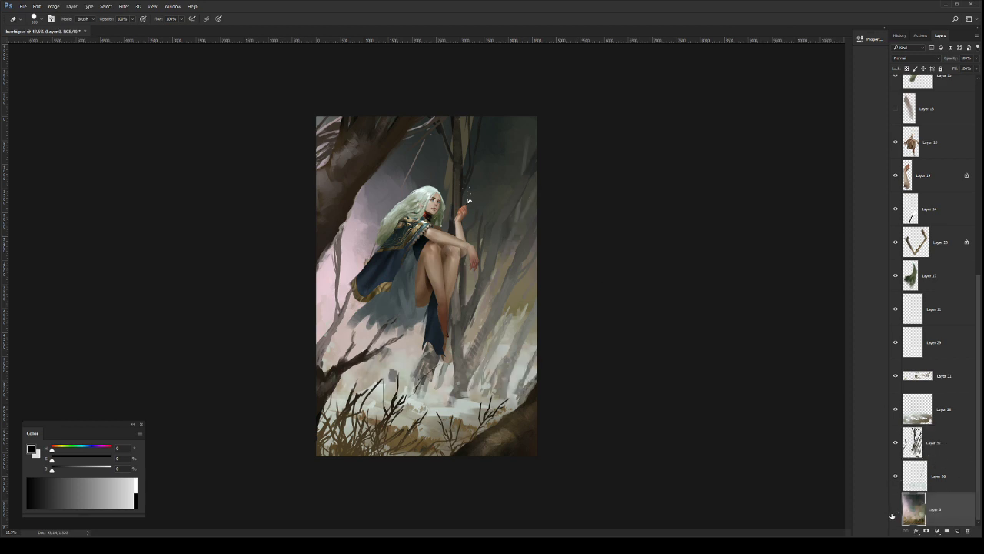
key("r")
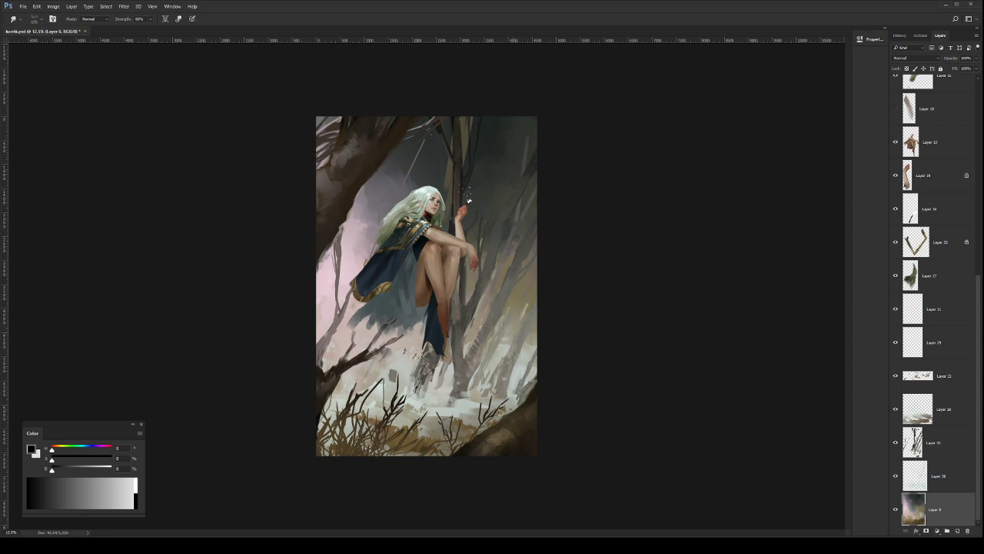
key("z")
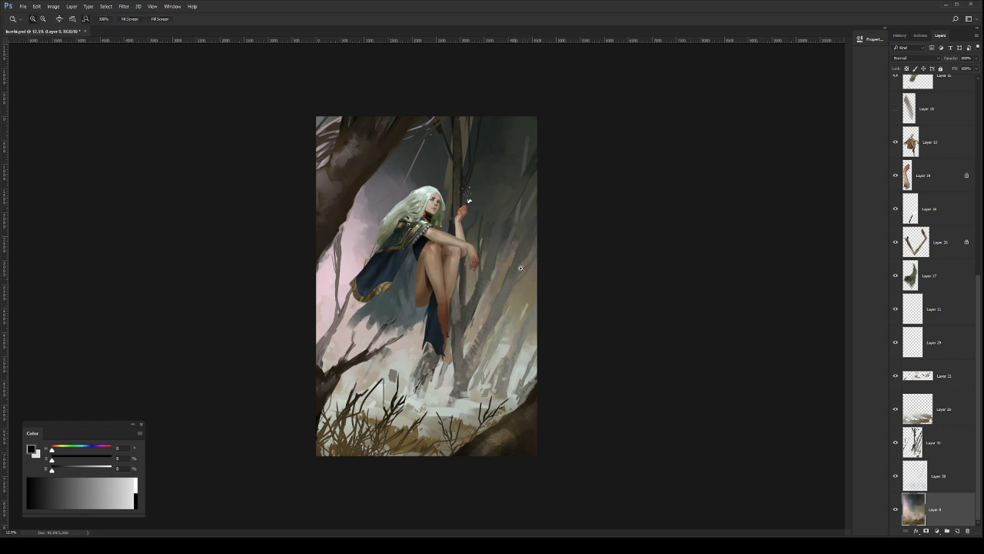
mouse_move(521, 268)
left_mouse_down()
mouse_move(508, 274)
mouse_move(525, 283)
left_mouse_up()
key("ctrl+s")
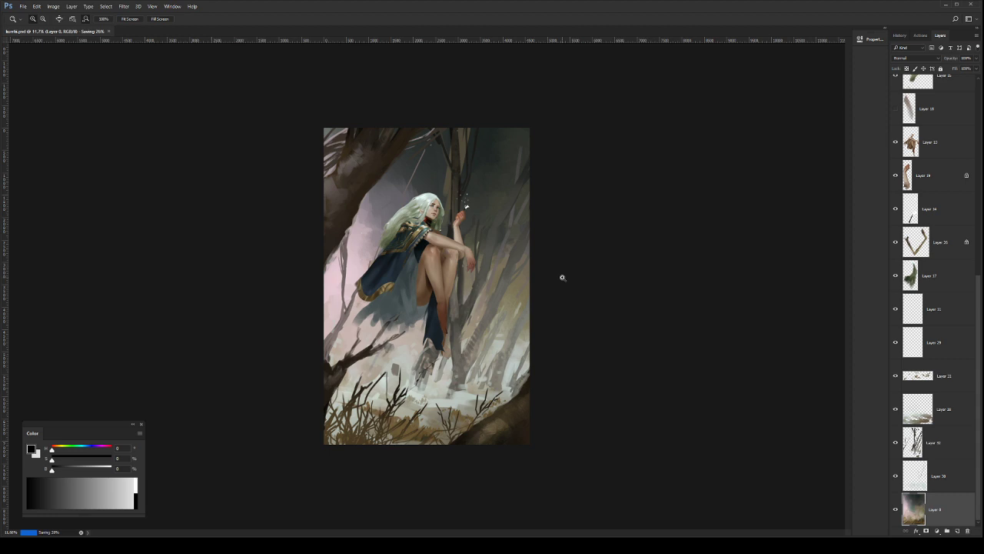
Step: Inspect the figure up close and flip the canvas horizontally
left_click(429, 224)
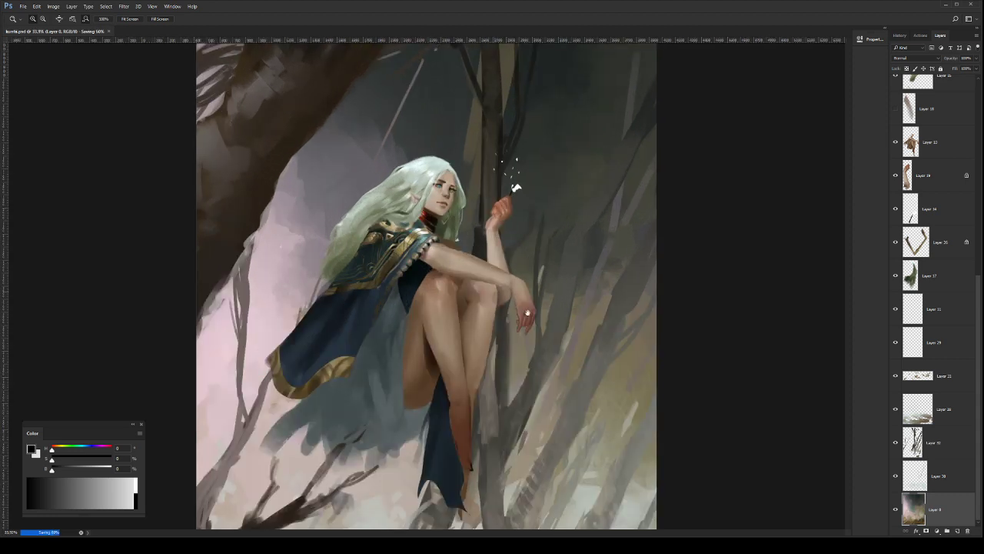
left_click(455, 305)
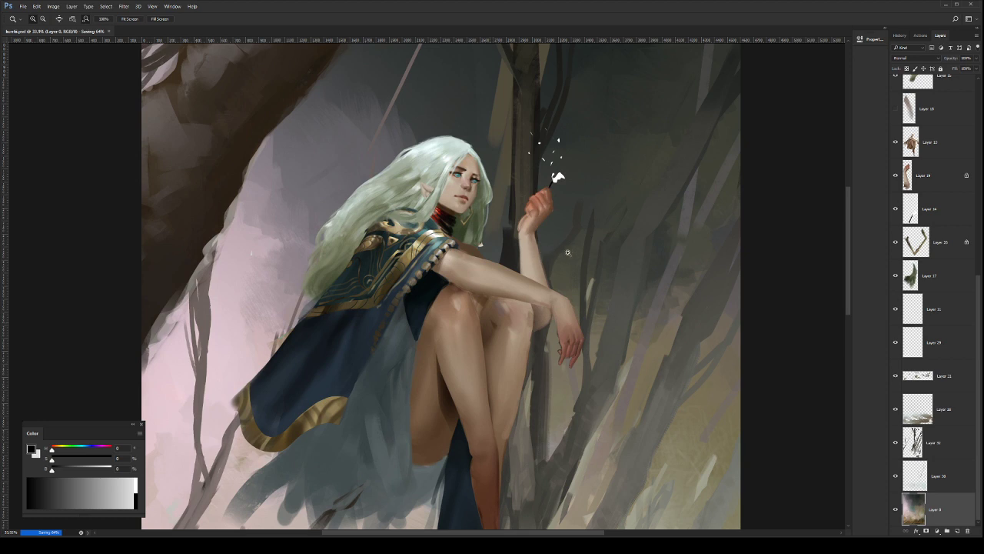
left_click_drag(543, 241, 561, 293)
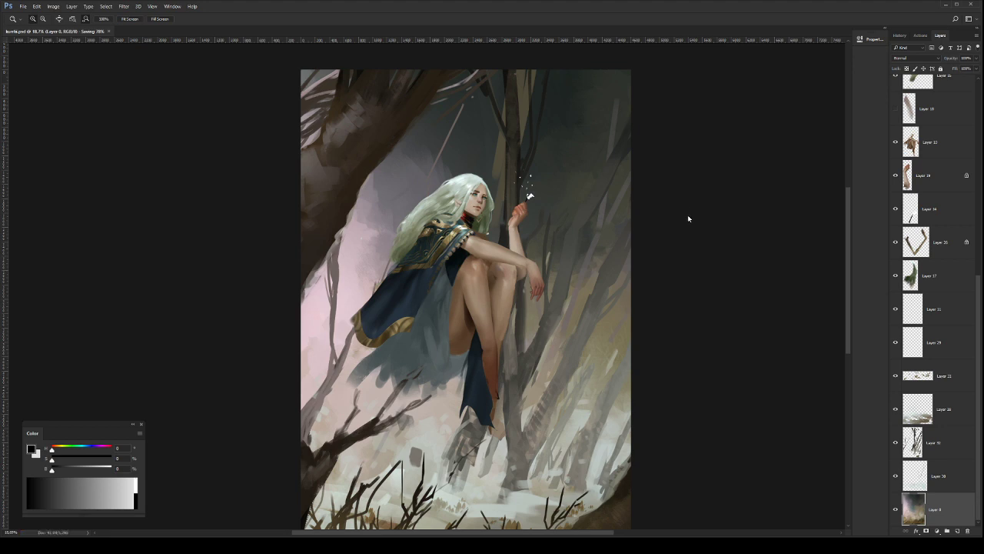
key("ctrl+shift+h")
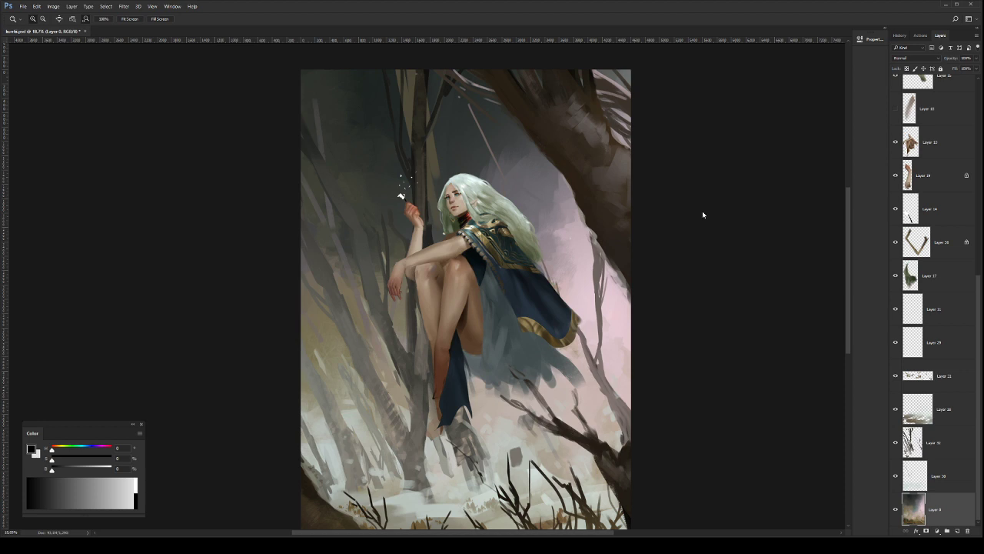
Step: Select the figure's lower hand on the skin layer, shift it slightly inward toward the knees, and clear the selection
left_click(972, 303)
left_click_drag(978, 312, 971, 251)
left_click(946, 260)
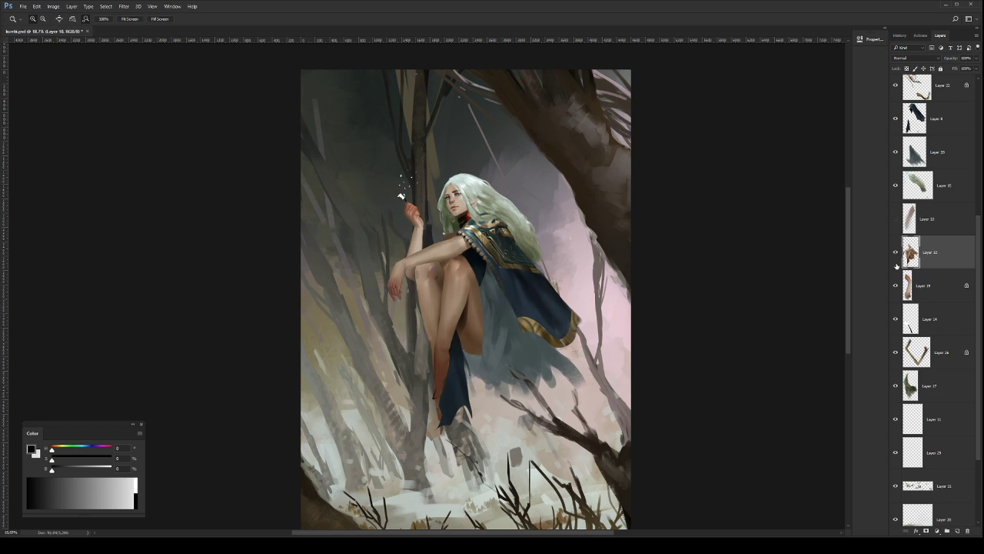
left_click_drag(416, 259, 475, 260)
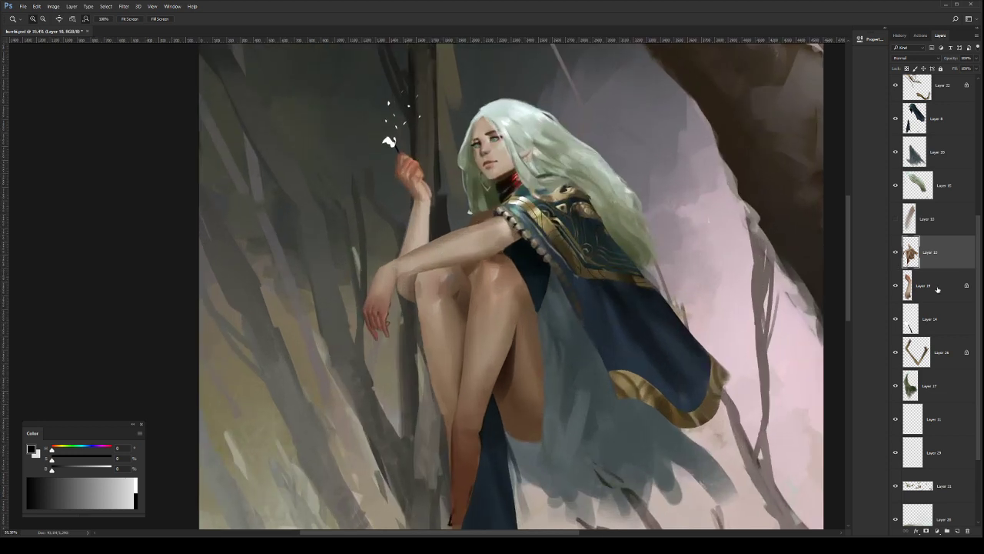
left_click(895, 253)
left_click(896, 252)
key("l")
mouse_move(390, 258)
left_mouse_down()
mouse_move(364, 359)
mouse_move(390, 255)
left_mouse_up()
key("v")
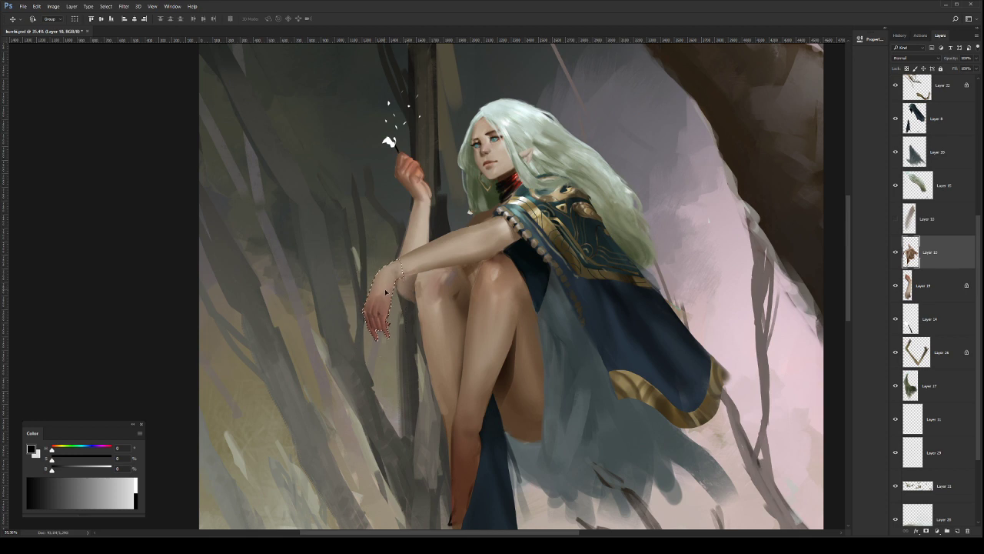
left_click_drag(384, 290, 396, 291)
key("ctrl+d")
Step: Touch up the join around the moved hand, lock the skin layer's transparent pixels and save the painting
key("z")
left_click_drag(511, 290, 459, 294)
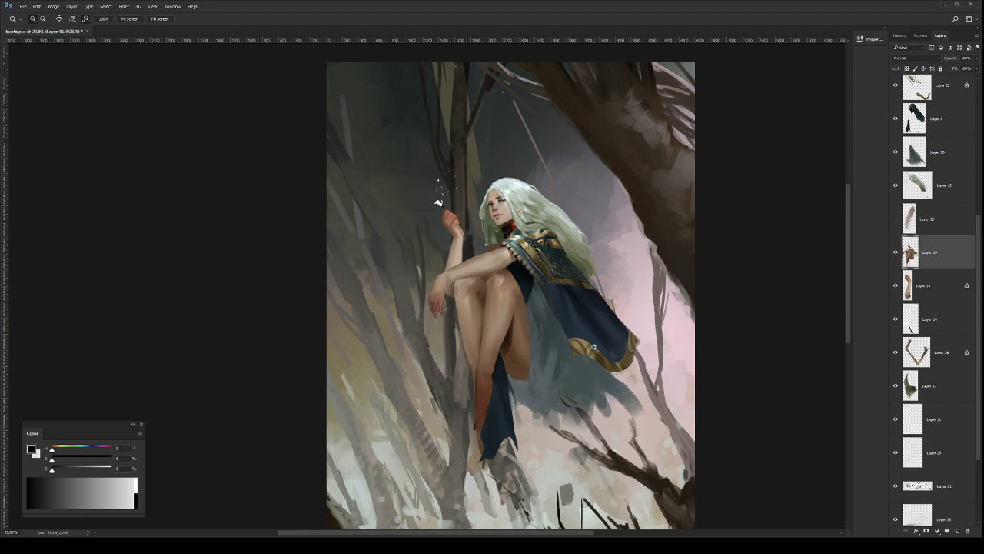
left_click_drag(533, 262, 555, 263)
left_click_drag(549, 314, 541, 325)
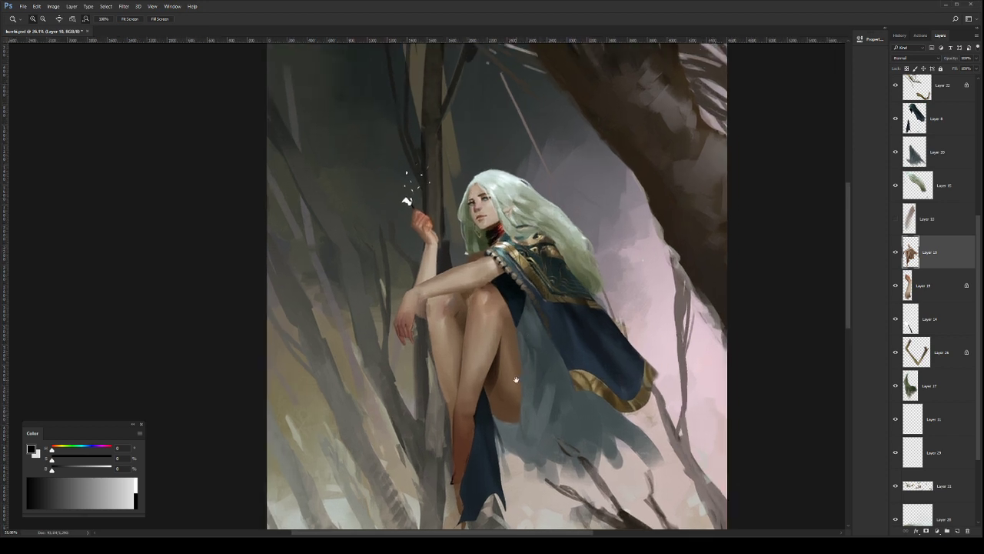
mouse_move(483, 290)
left_mouse_down()
mouse_move(541, 334)
mouse_move(536, 318)
left_mouse_up()
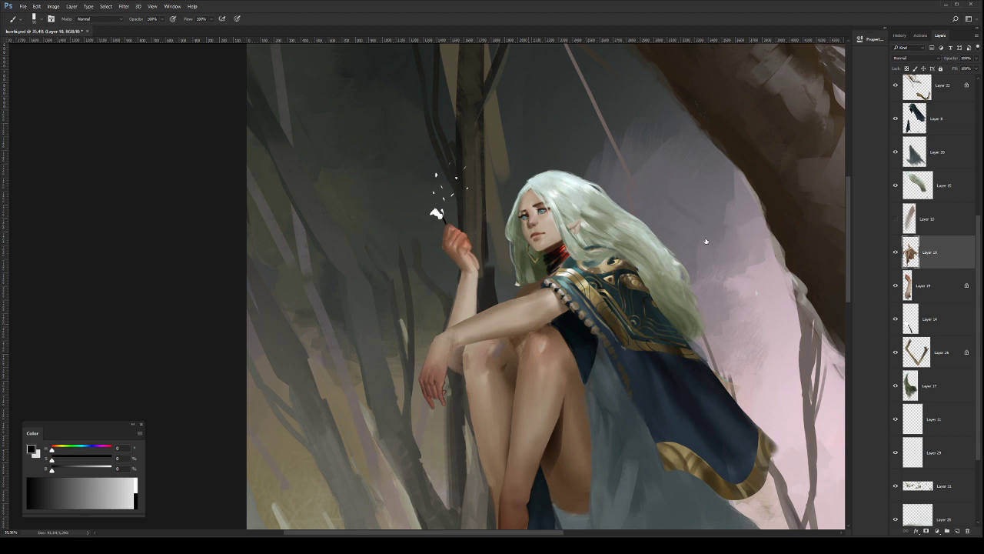
left_click(631, 281)
mouse_move(476, 340)
left_mouse_down()
mouse_move(505, 351)
mouse_move(513, 323)
mouse_move(494, 327)
left_mouse_up()
key("slash")
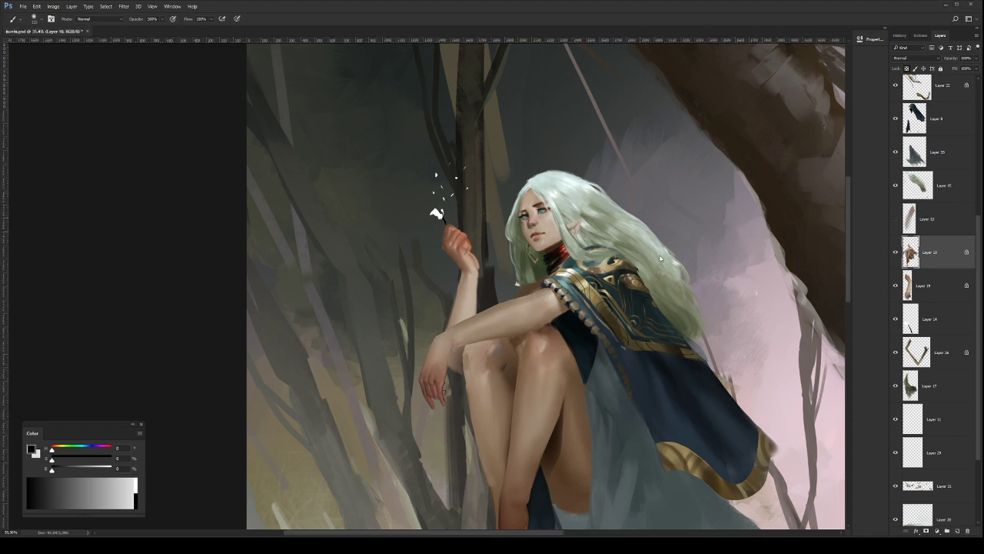
key("z")
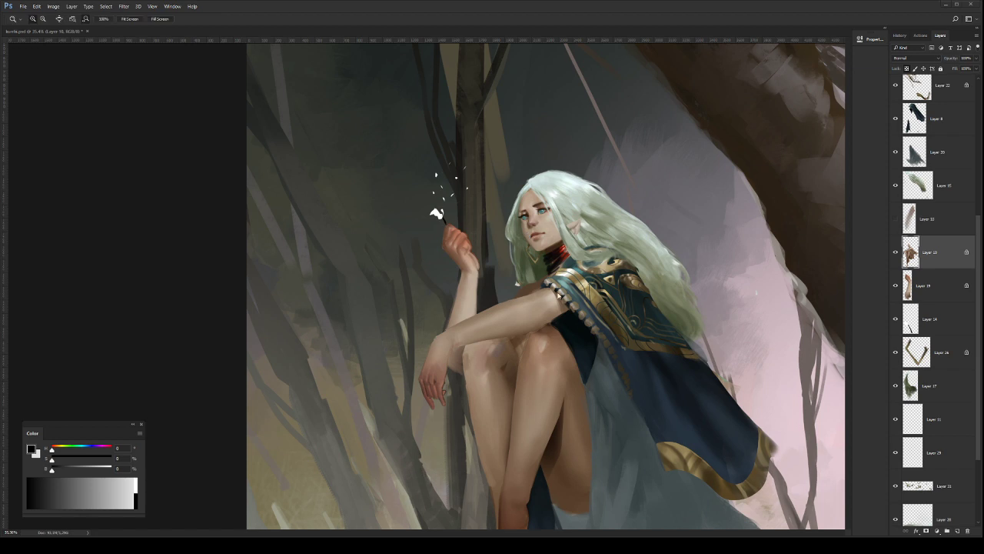
mouse_move(553, 338)
left_mouse_down()
mouse_move(563, 316)
mouse_move(539, 318)
mouse_move(588, 292)
left_mouse_up()
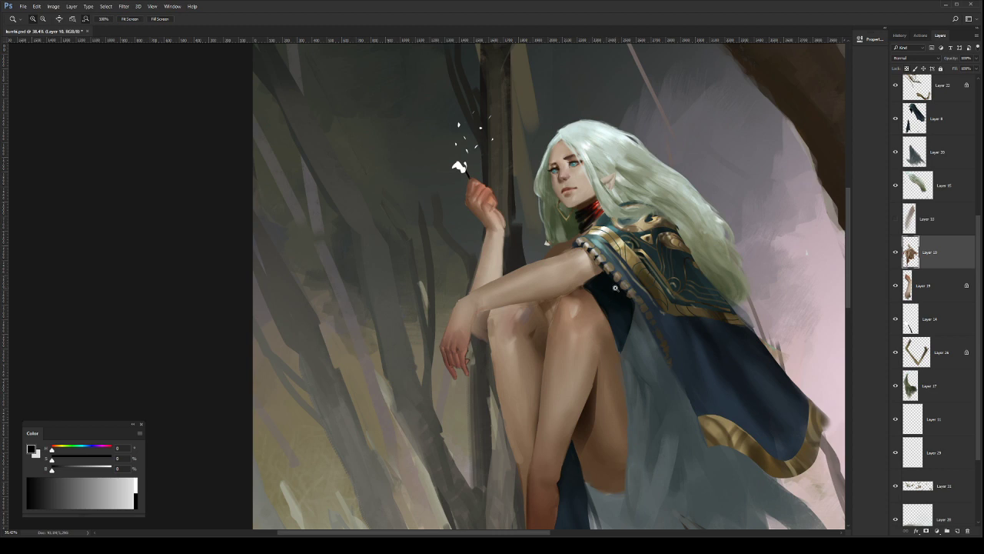
key("ctrl+s")
Step: Retouch the figure's eye and cheek using skin colour sampled from the face
left_click_drag(582, 331, 579, 369)
left_click_drag(565, 230, 598, 270)
left_click_drag(596, 279, 593, 323)
key("ctrl+z")
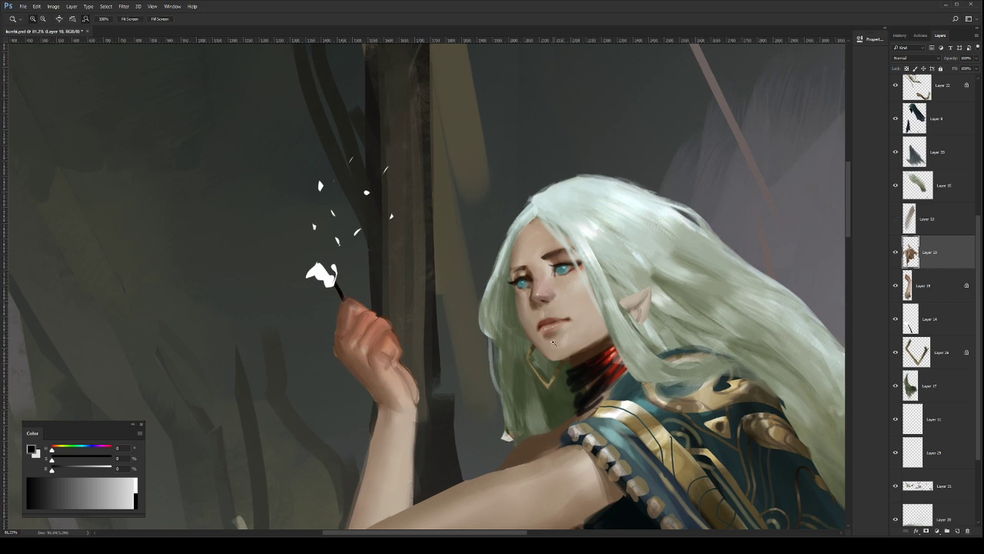
key("b")
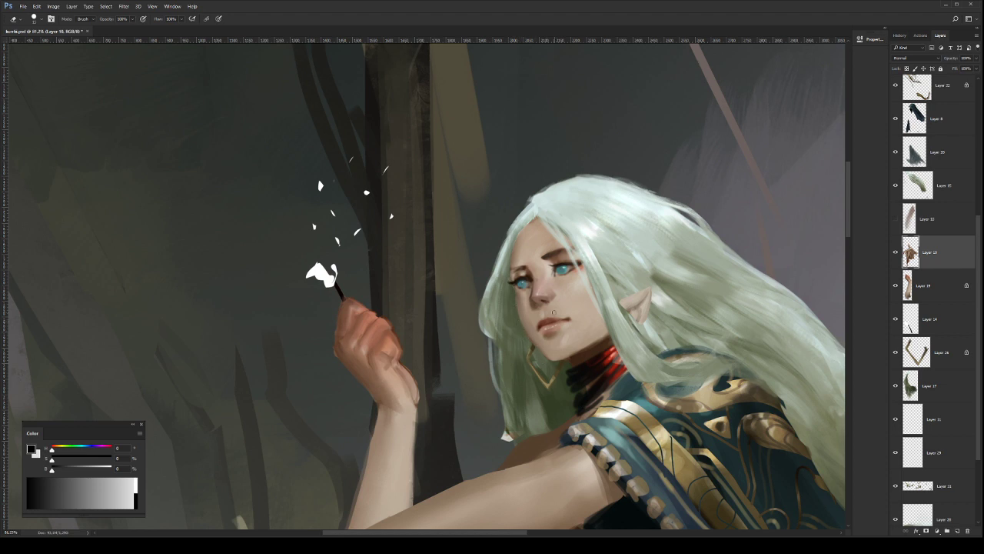
key("b")
mouse_move(575, 271)
left_mouse_down()
mouse_move(582, 286)
mouse_move(558, 282)
left_mouse_up()
left_click(585, 301, "alt")
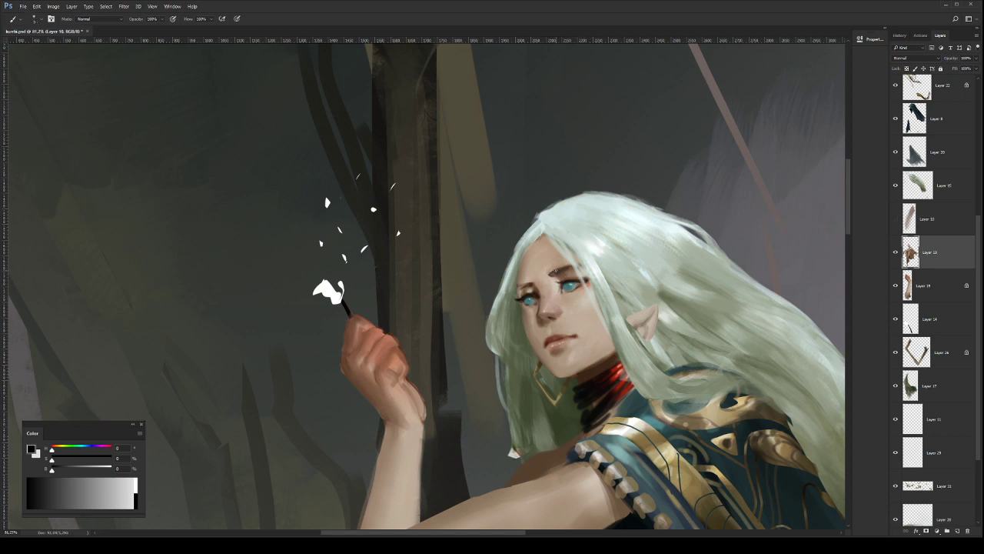
Step: Check what the skin and hair layers contain by switching each one's visibility off and on
key("z")
left_click_drag(638, 261, 645, 269)
left_click_drag(979, 246, 971, 186)
left_click(895, 359)
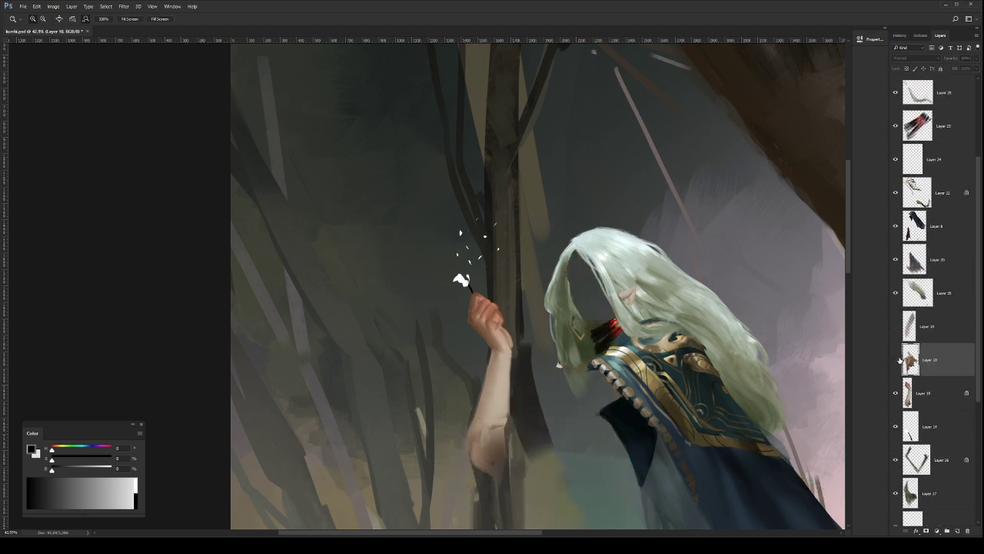
left_click(895, 359)
left_click(895, 359)
left_click(895, 359)
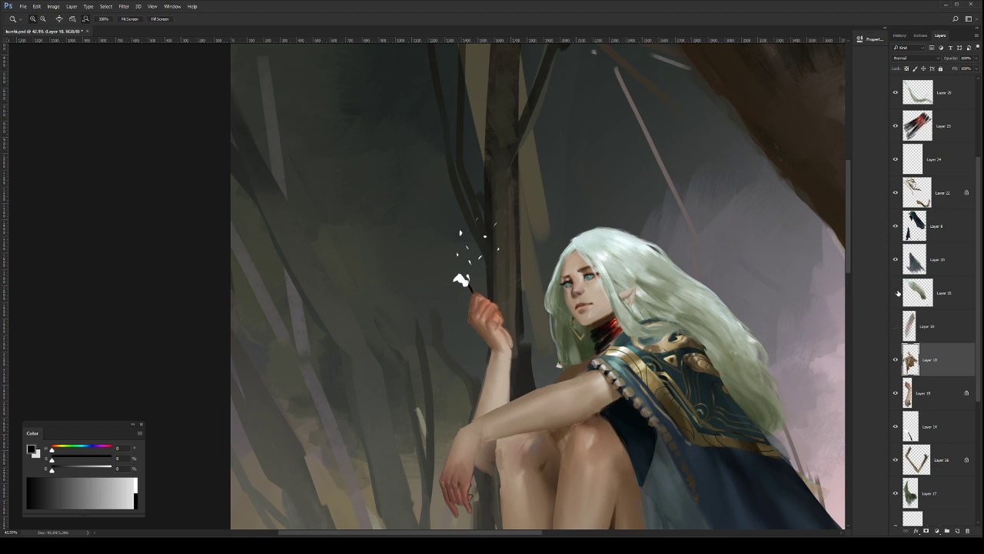
left_click(895, 292)
left_click(895, 293)
left_click(895, 292)
left_click(895, 292)
left_click_drag(974, 241, 981, 177)
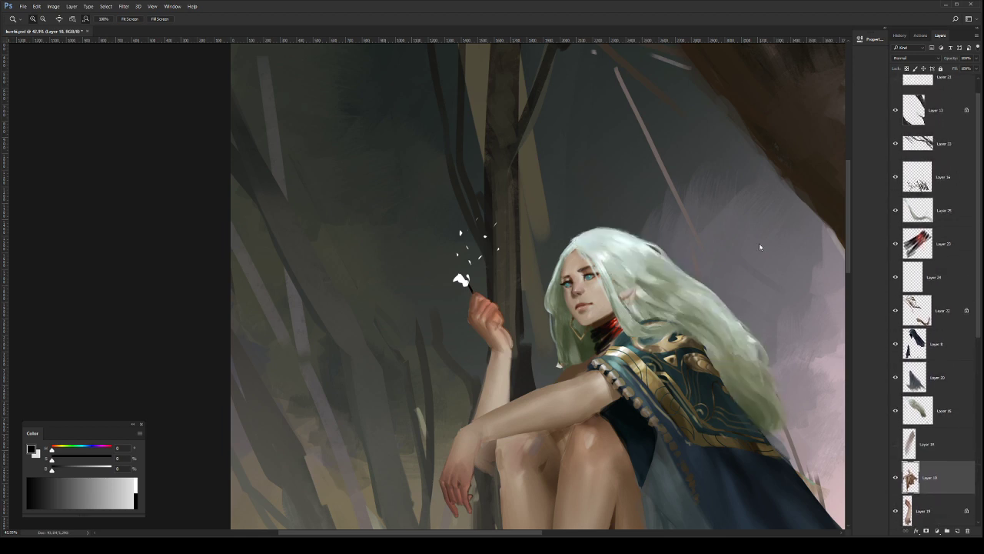
Step: Select the pointed ear, place it on its own layer and move it higher on the head
left_click(935, 345)
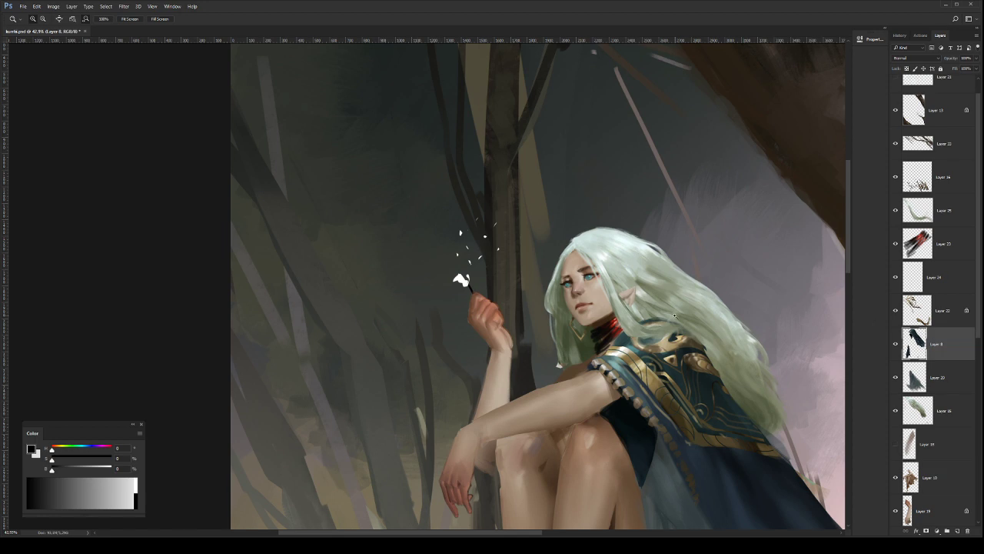
left_click(632, 298, "ctrl")
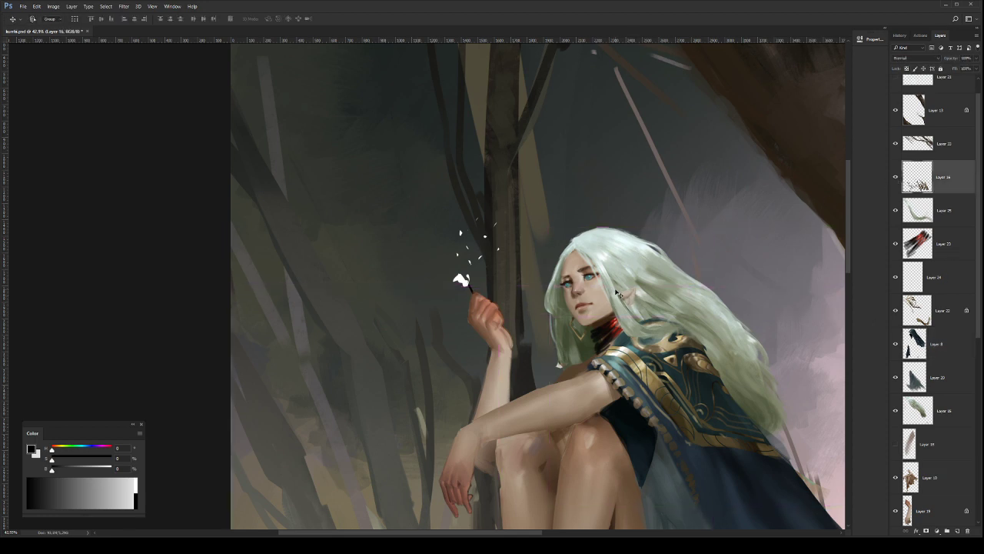
key("l")
left_click_drag(655, 271, 658, 273)
key("ctrl+j")
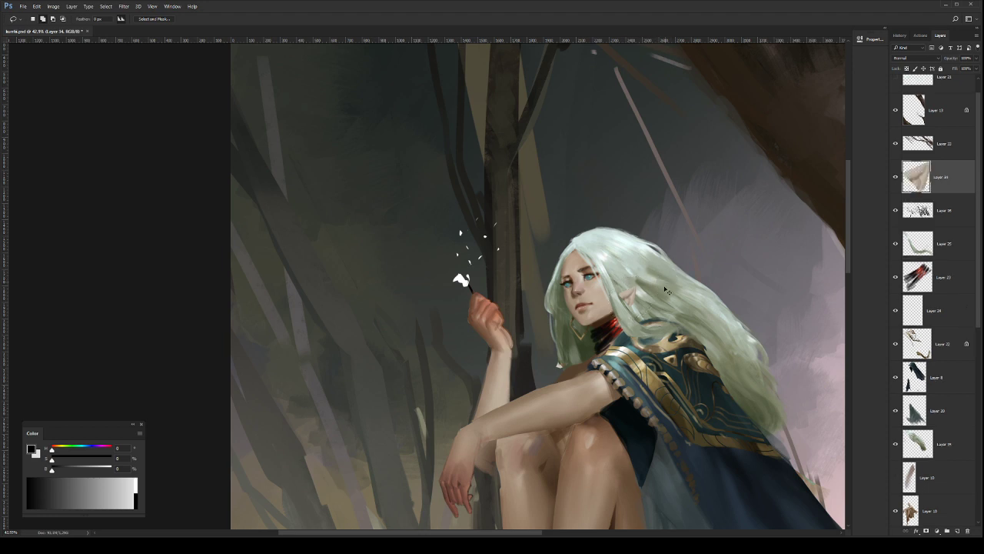
key("v")
left_click_drag(635, 304, 634, 269)
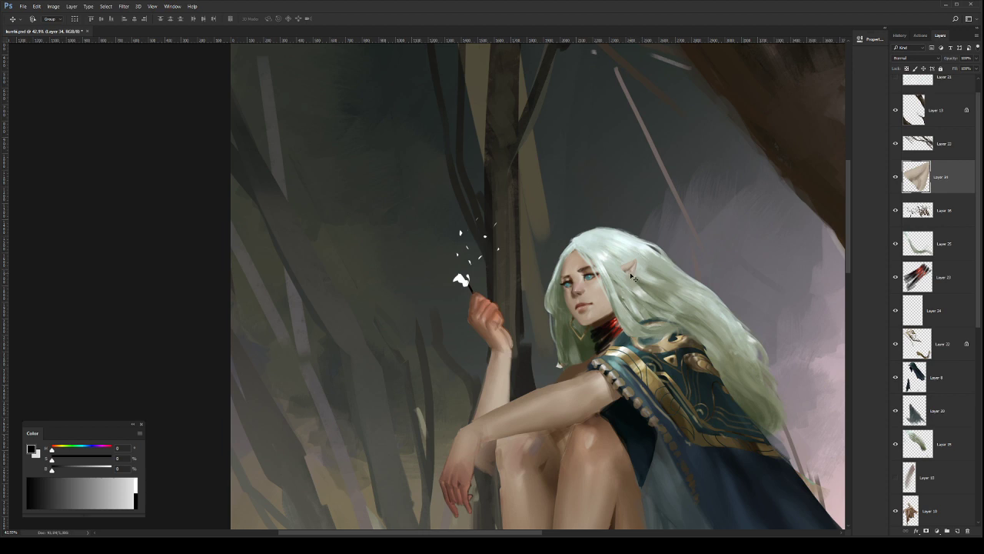
key("z")
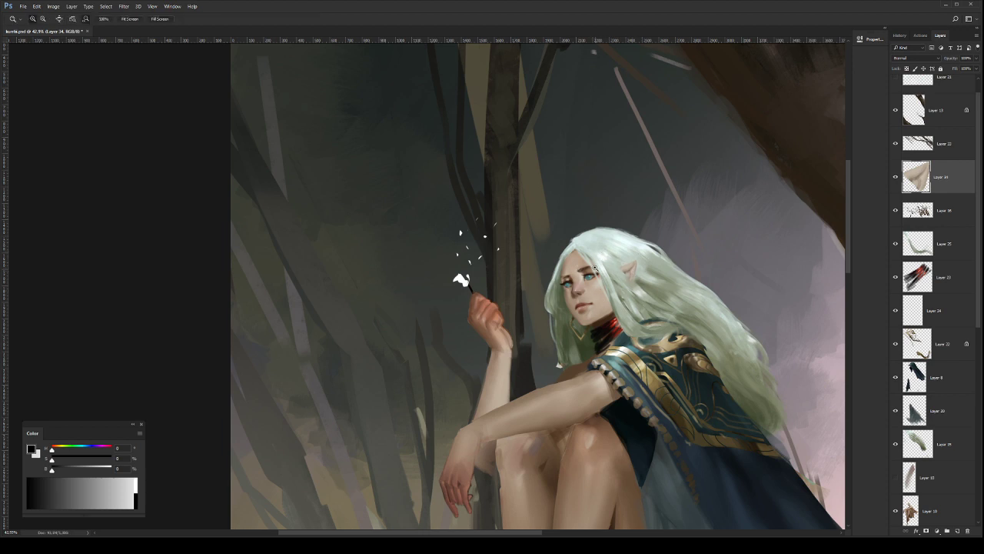
Step: Refine the lids and lashes of both eyes on the skin layer with colours sampled from the face
left_click(595, 270)
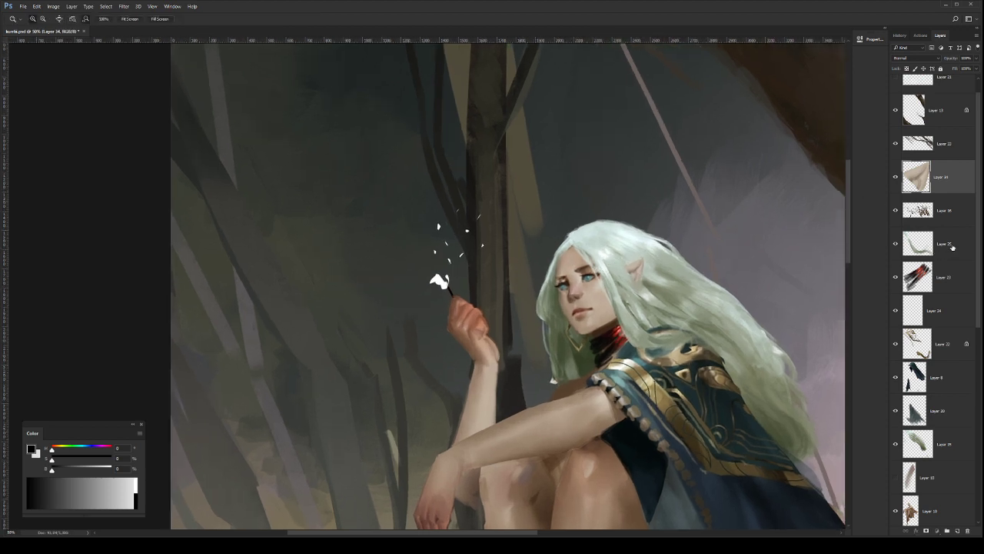
left_click(953, 246)
mouse_move(646, 287)
left_mouse_down()
mouse_move(622, 286)
mouse_move(636, 282)
left_mouse_up()
left_click(650, 285)
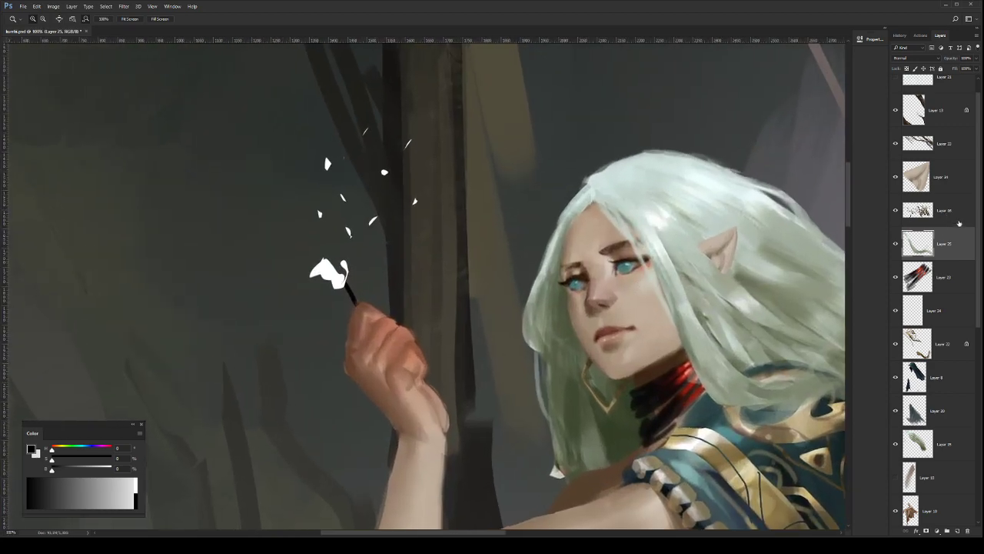
scroll(973, 222, "down", 5)
left_click(954, 346)
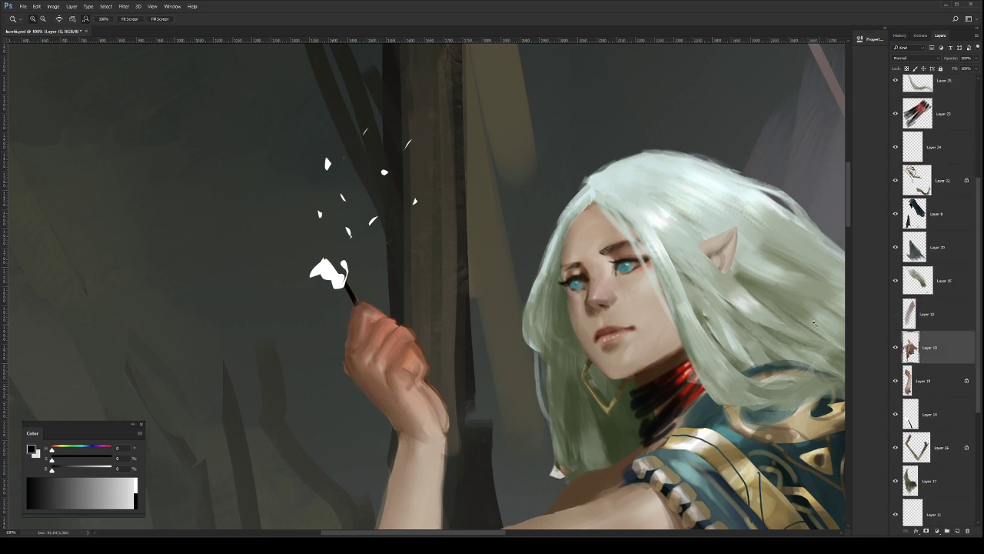
key("b")
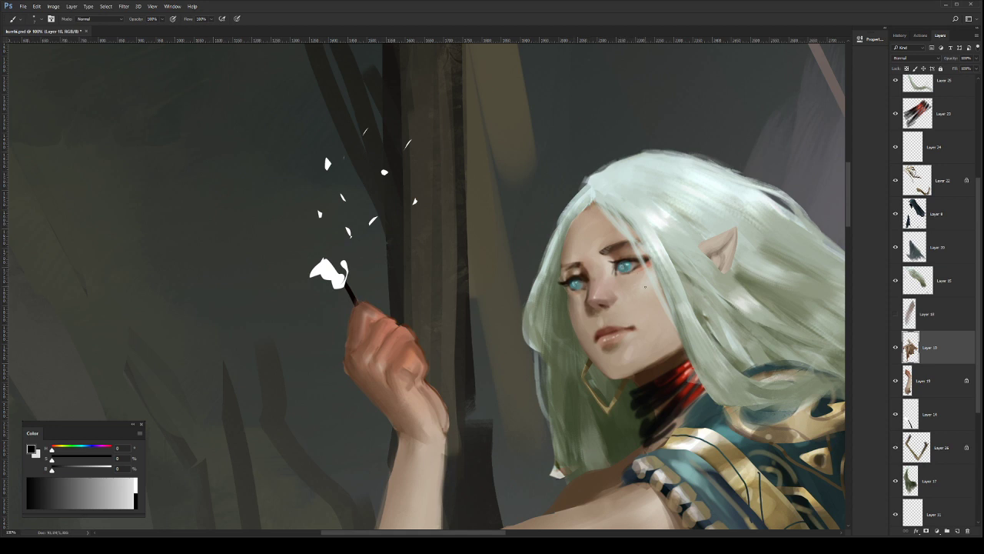
key("z")
mouse_move(647, 288)
left_mouse_down()
mouse_move(611, 282)
mouse_move(665, 287)
mouse_move(663, 267)
mouse_move(682, 269)
mouse_move(667, 296)
left_mouse_up()
key("b")
key("z")
key("b")
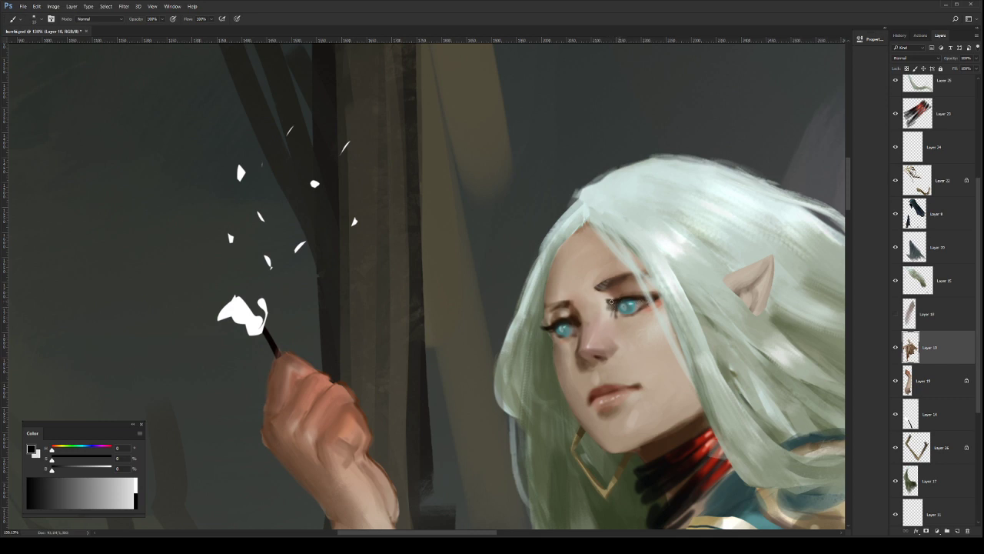
left_click(627, 297, "alt")
left_click(553, 326, "alt")
left_click_drag(683, 272, 669, 260)
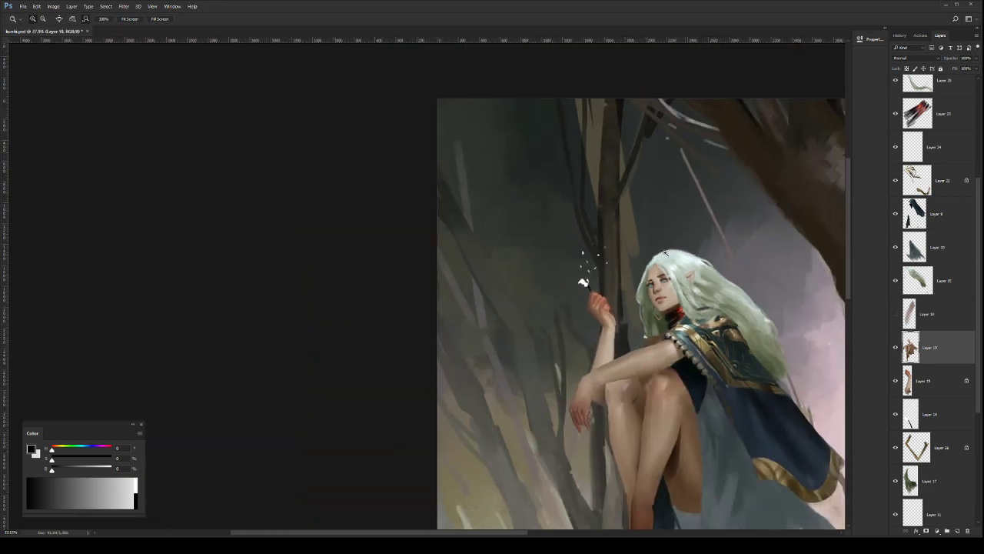
left_click_drag(677, 226, 638, 226)
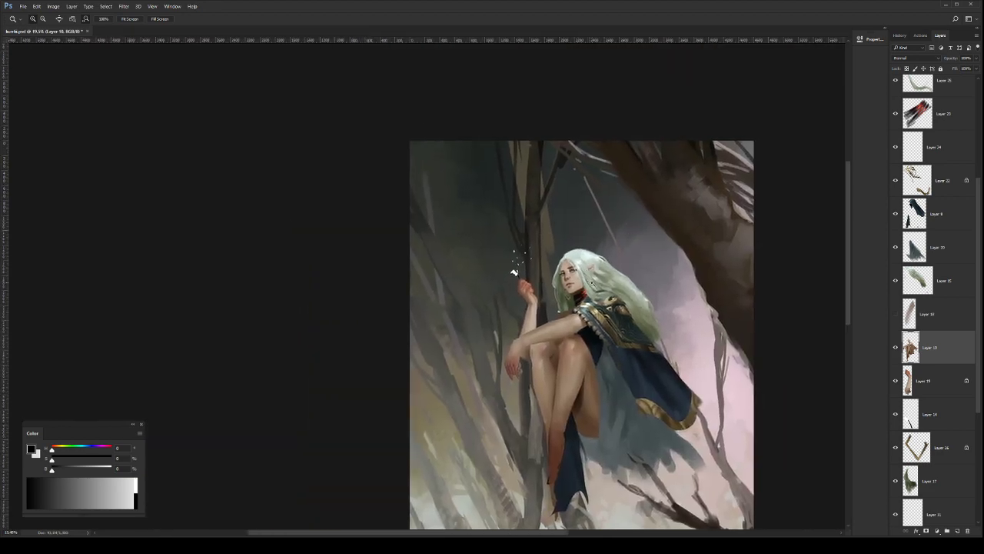
left_click_drag(592, 284, 624, 298)
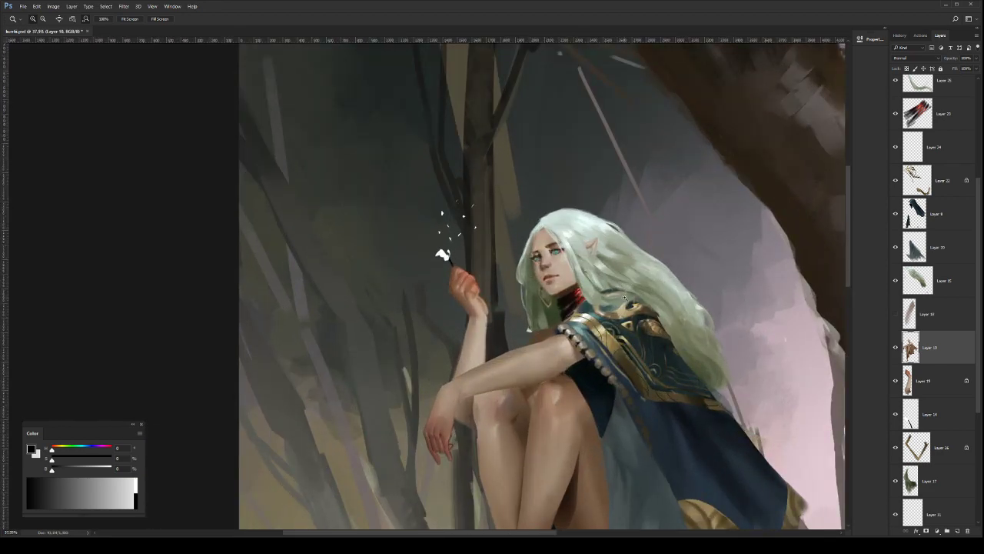
Step: Compare the cape with and without its gold ornament layer, and unlock that layer's transparent pixels
left_click(948, 201)
left_click(941, 184)
left_click(895, 183)
left_click(895, 183)
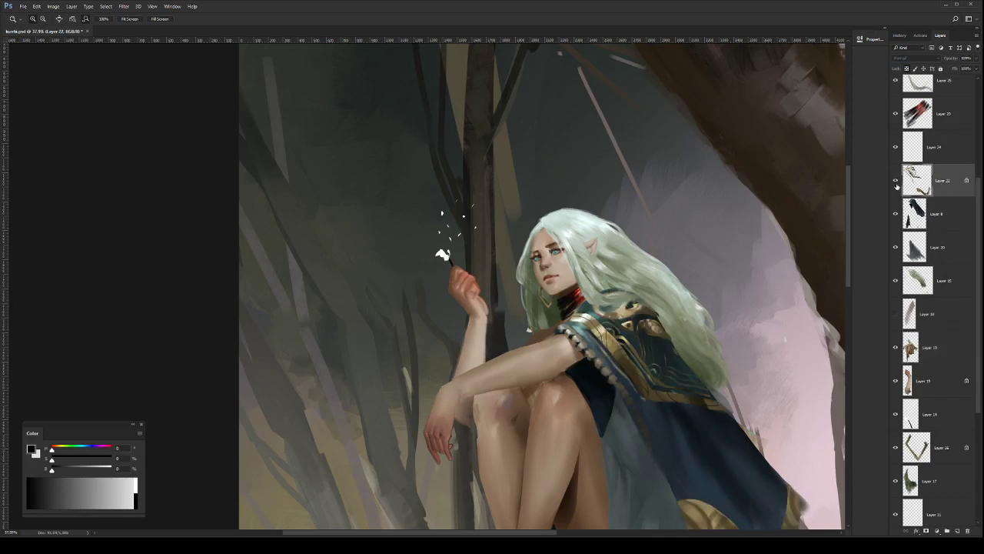
left_click(895, 183)
left_click(895, 183)
left_click(895, 183)
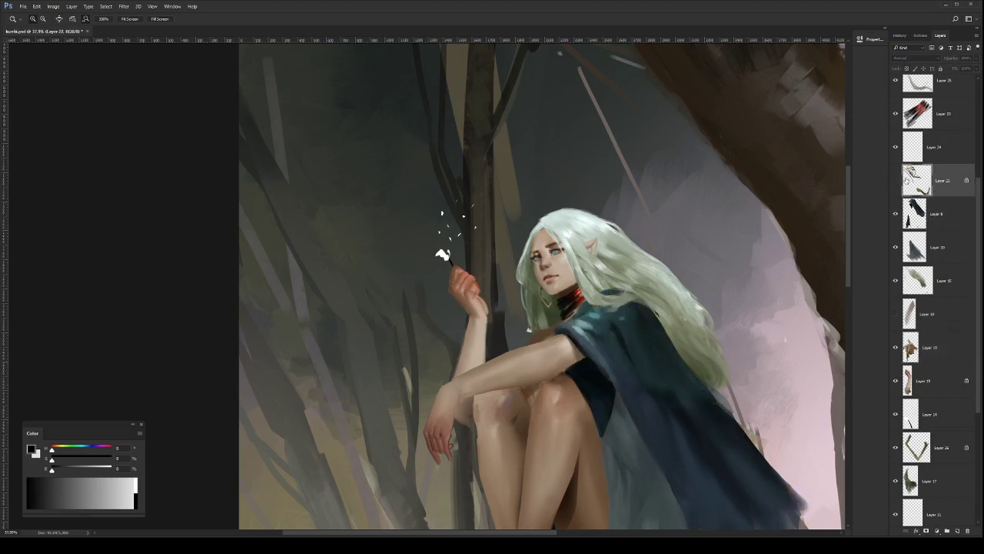
left_click(895, 182)
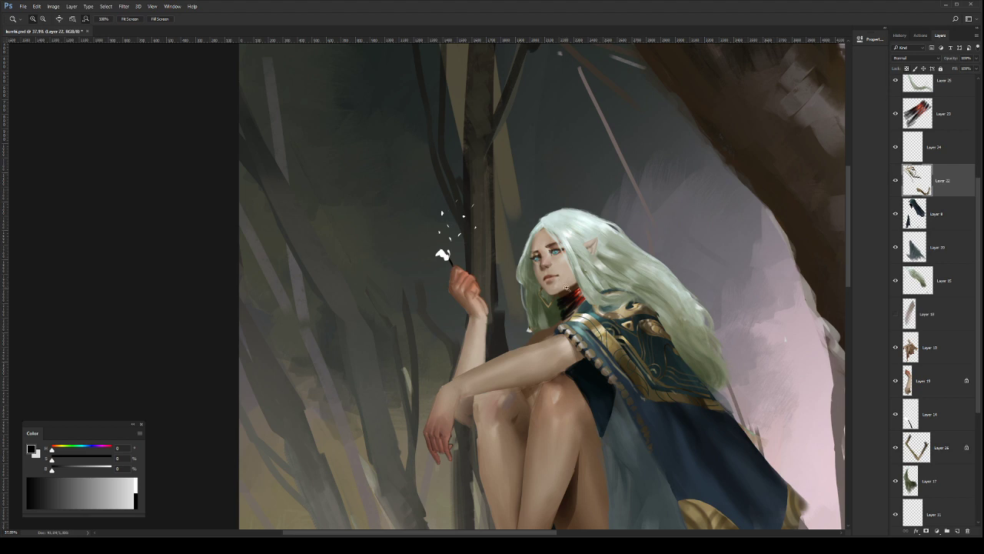
left_click_drag(583, 306, 621, 306)
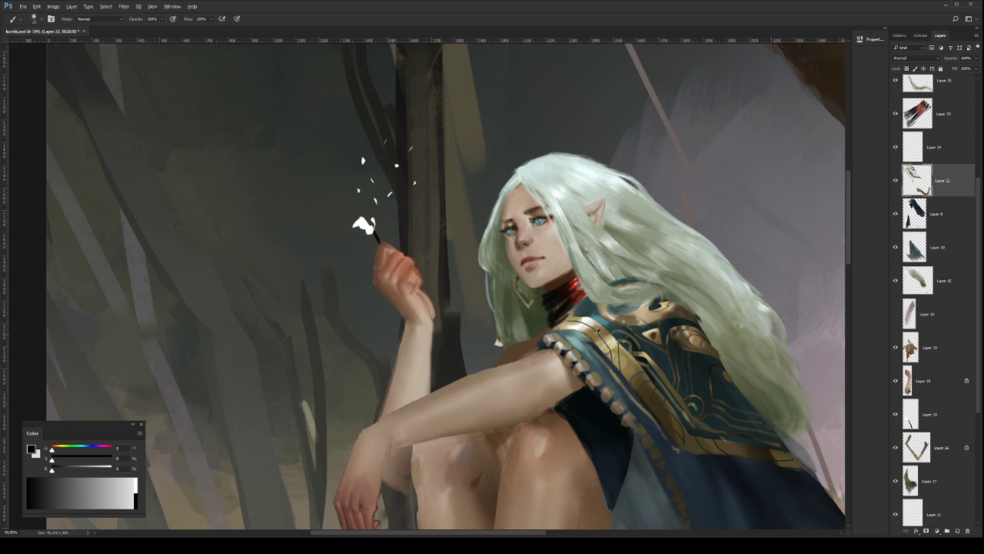
left_click_drag(633, 328, 570, 327)
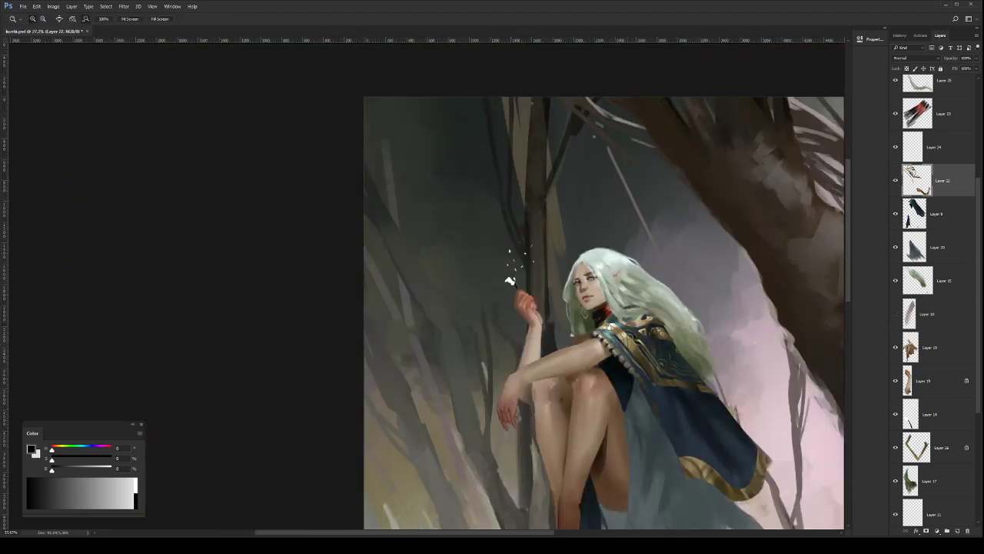
left_click_drag(687, 358, 604, 316)
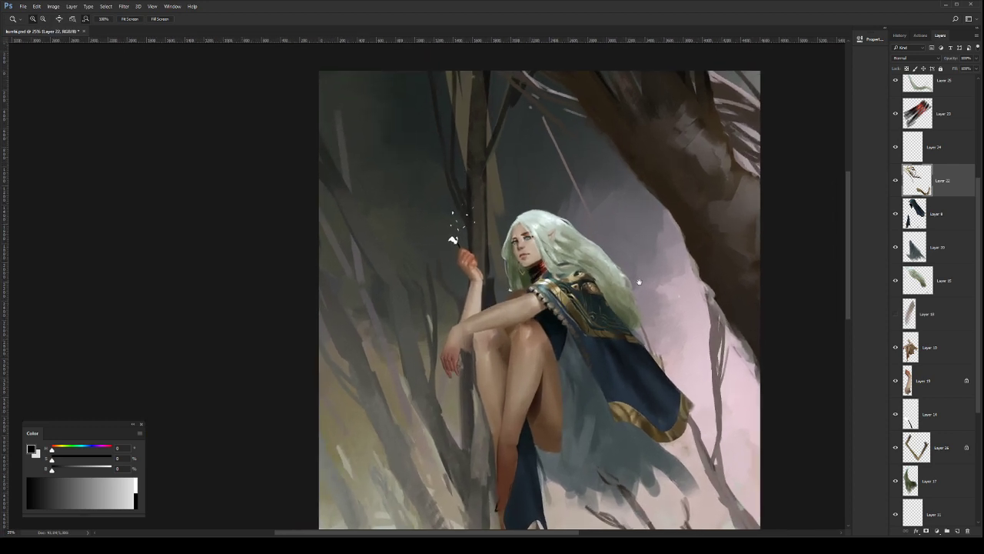
left_click_drag(639, 288, 624, 285)
left_click_drag(671, 263, 668, 262)
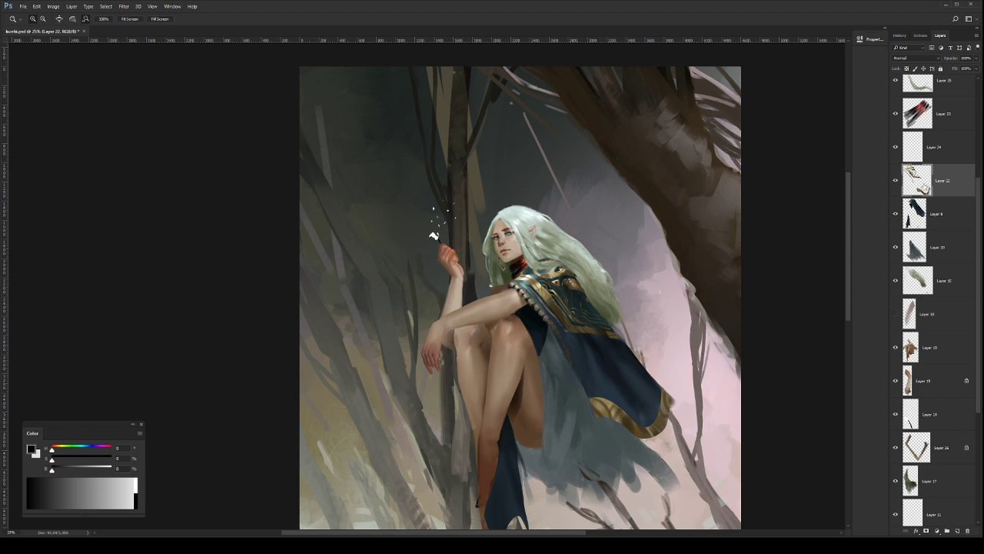
Step: Erase the dark tip at the lower end of the front foot on the skin layer
left_click_drag(599, 361, 594, 299)
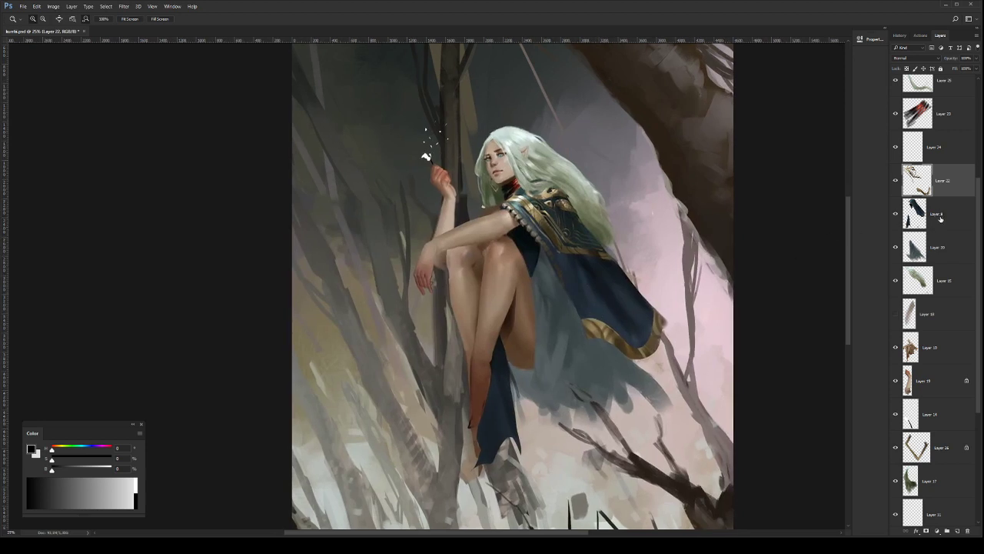
left_click(938, 339)
left_click_drag(485, 384, 547, 372)
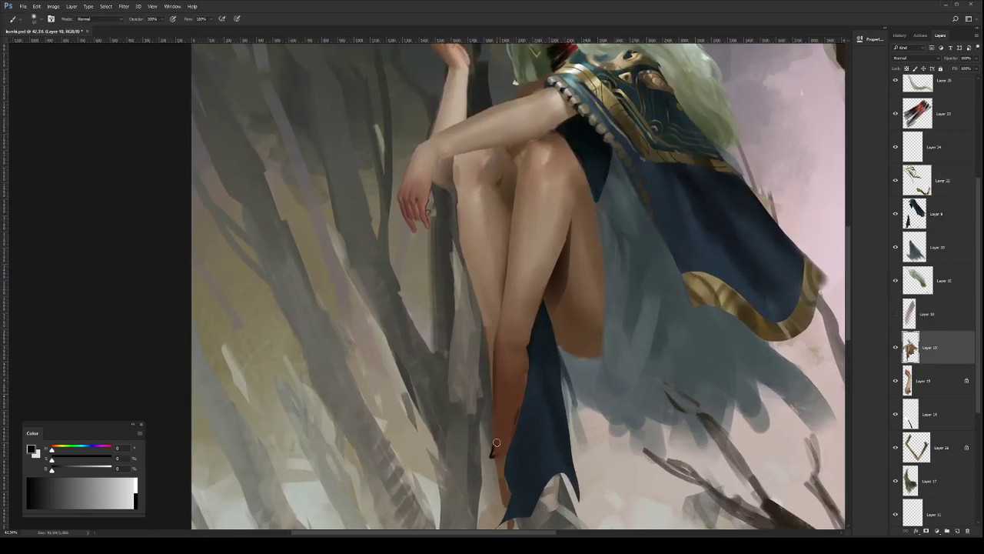
key("e")
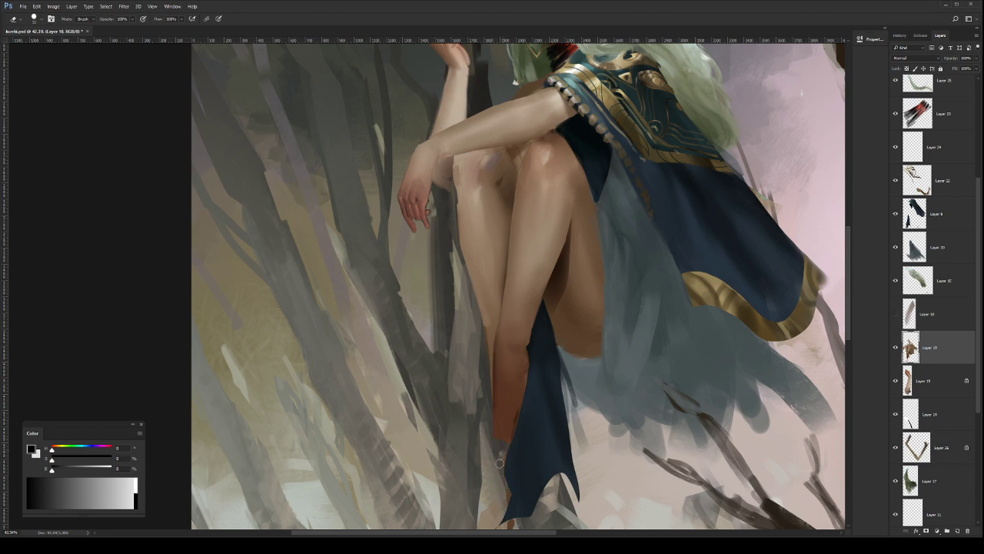
left_click_drag(583, 424, 607, 449)
key("b")
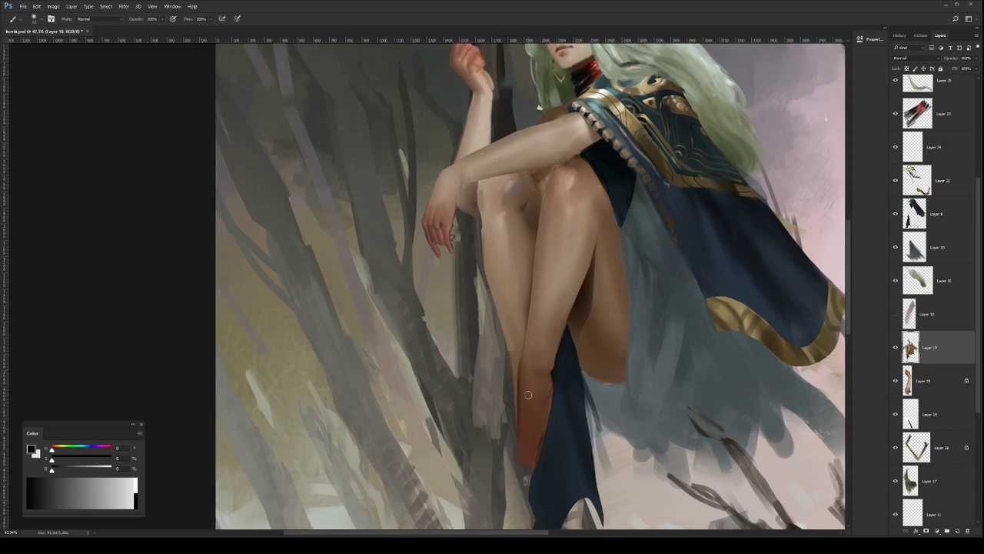
Step: Extend the front foot's toes with reddish skin colour sampled from the foot, and compare the figure with the blue cloth layer hidden and shown
left_click(520, 393, "alt")
left_click_drag(549, 267, 555, 266)
left_click(564, 300)
left_click(567, 283)
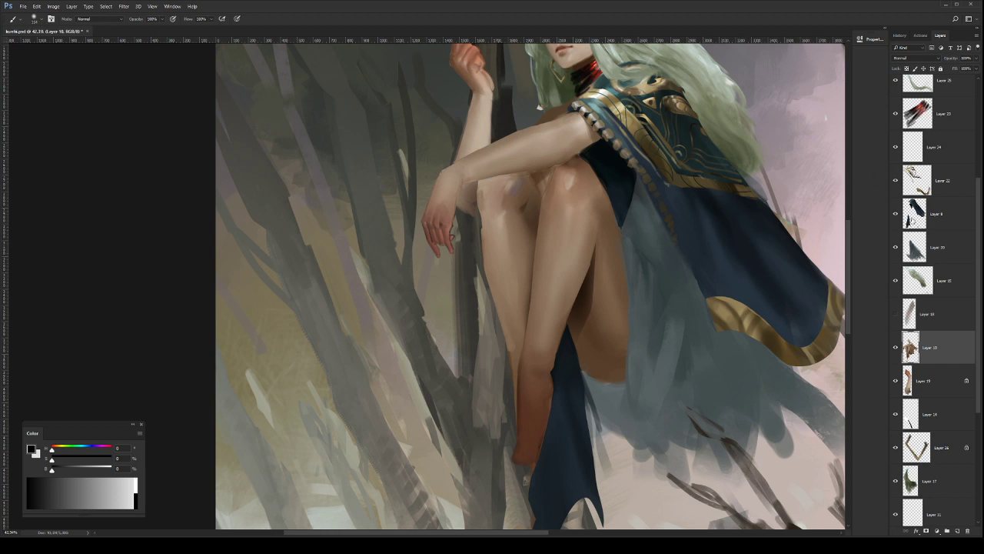
left_click(895, 215)
left_click(896, 215)
left_click(896, 215)
left_click(896, 215)
Step: Shape the front ankle and lower foot on the skin layer with reddish-brown colours sampled from the foot
key("z")
left_click_drag(597, 346, 582, 380)
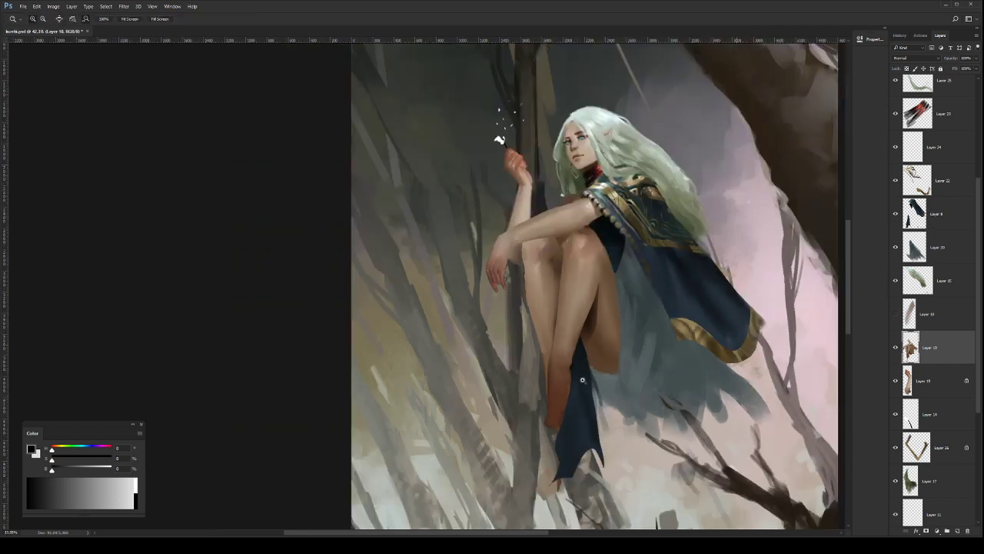
left_click(582, 380)
key("b")
left_click(552, 382)
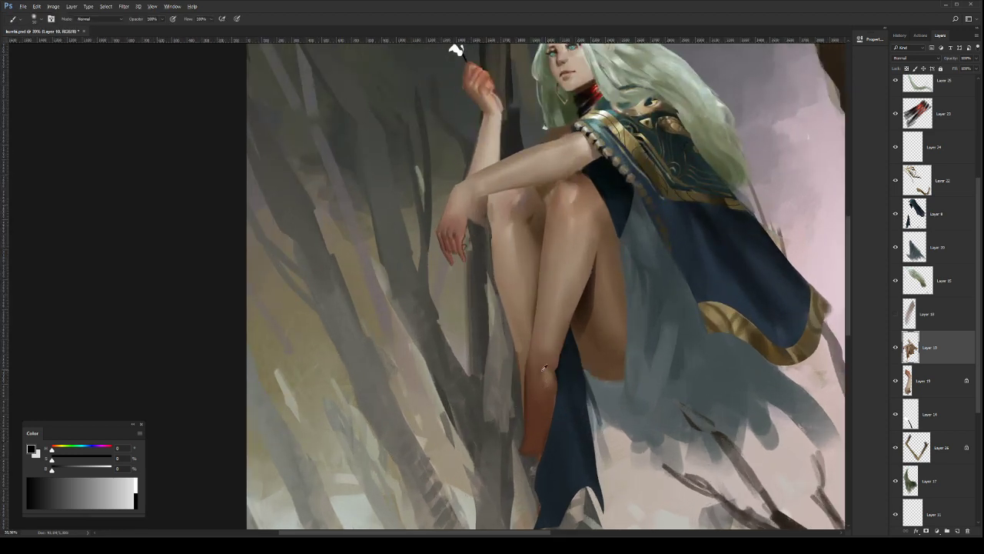
left_click(544, 390)
left_click(533, 435, "alt")
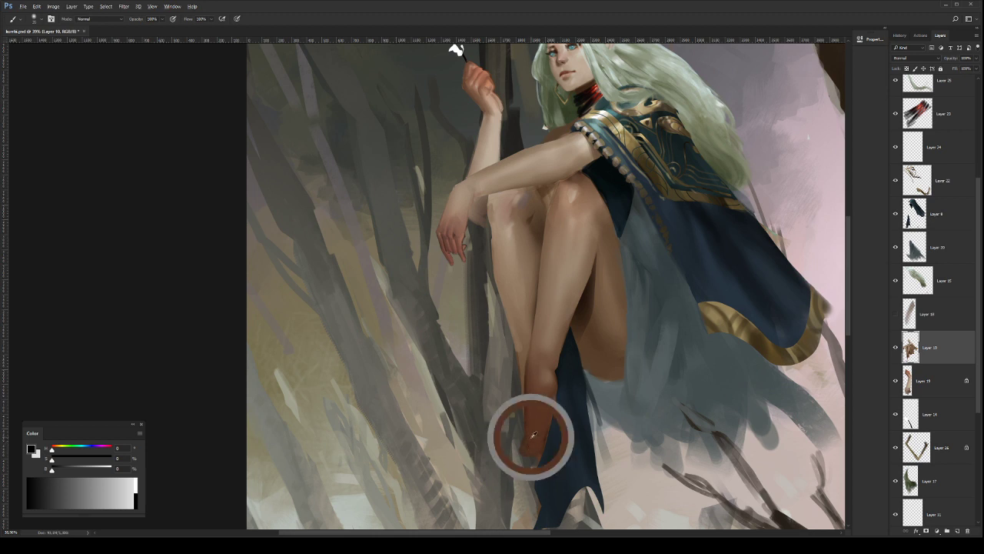
left_click(531, 439, "alt")
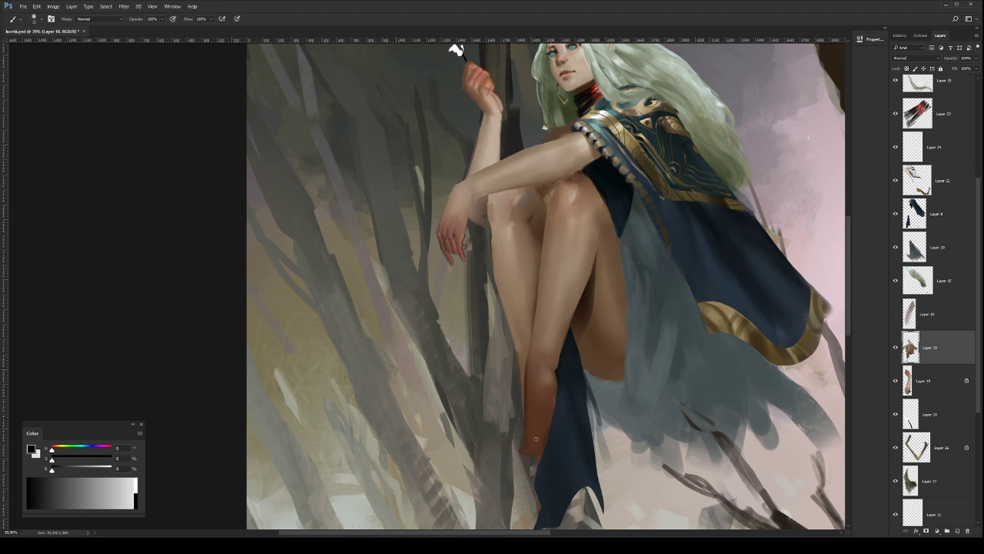
Step: Smudge the shading on the underside of the thigh and clean up the blue cloth's edge beneath it with the Eraser
key("ctrl+space")
mouse_move(588, 356)
left_mouse_down()
mouse_move(559, 404)
mouse_move(596, 394)
mouse_move(579, 441)
left_mouse_up()
key("b")
key("r")
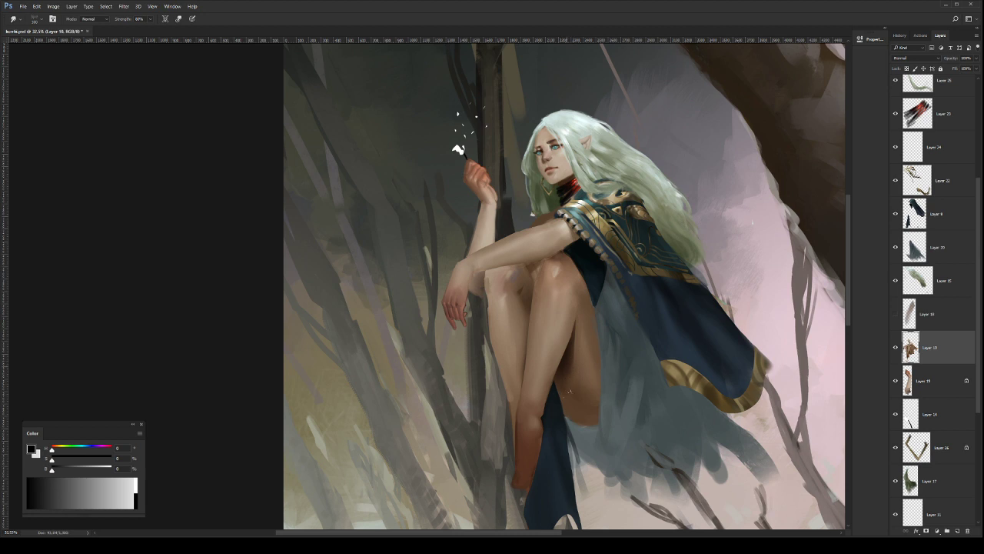
key("z")
left_click_drag(613, 380, 583, 383)
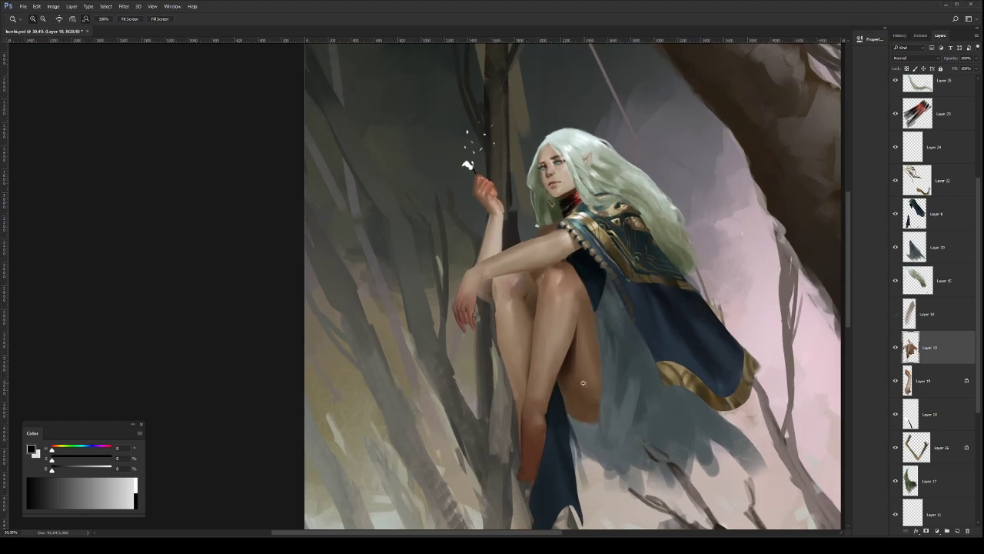
left_click(948, 213)
key("b")
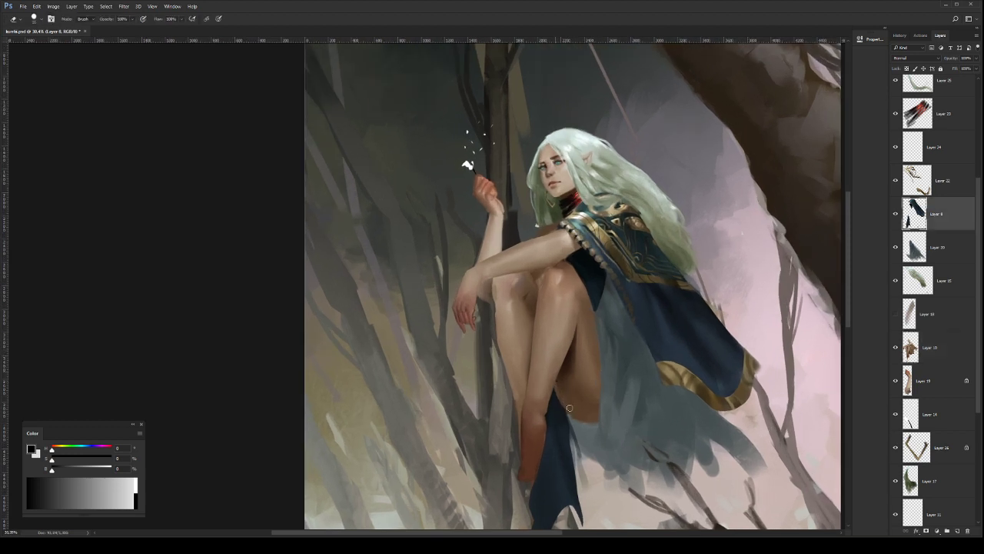
left_click(927, 346)
key("b")
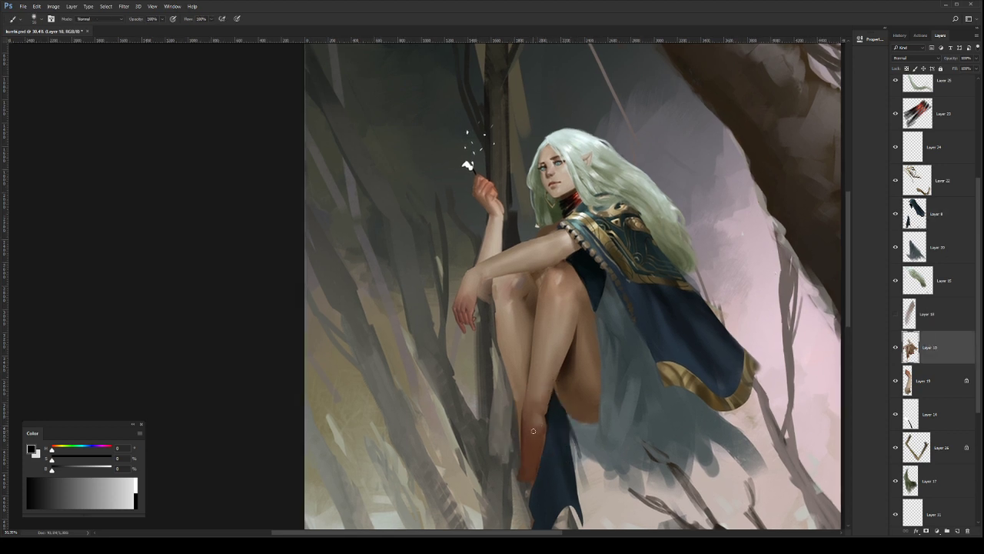
Step: Model the front foot's ankle and toes on the skin layer with colours sampled from the leg and foot
left_click(564, 380, "alt")
left_click(525, 466, "alt")
left_click(532, 467, "alt")
left_click_drag(577, 407, 542, 502)
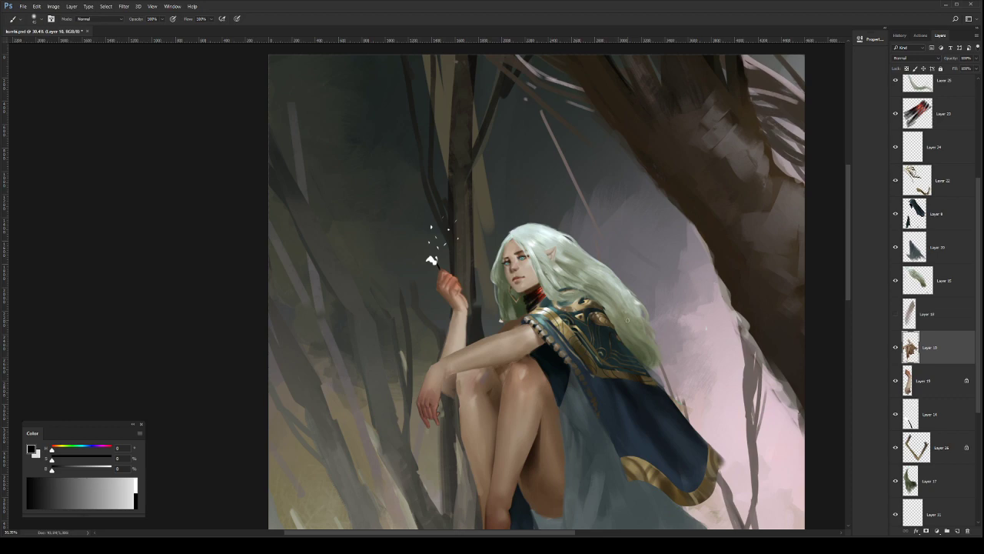
left_click_drag(630, 293, 947, 225)
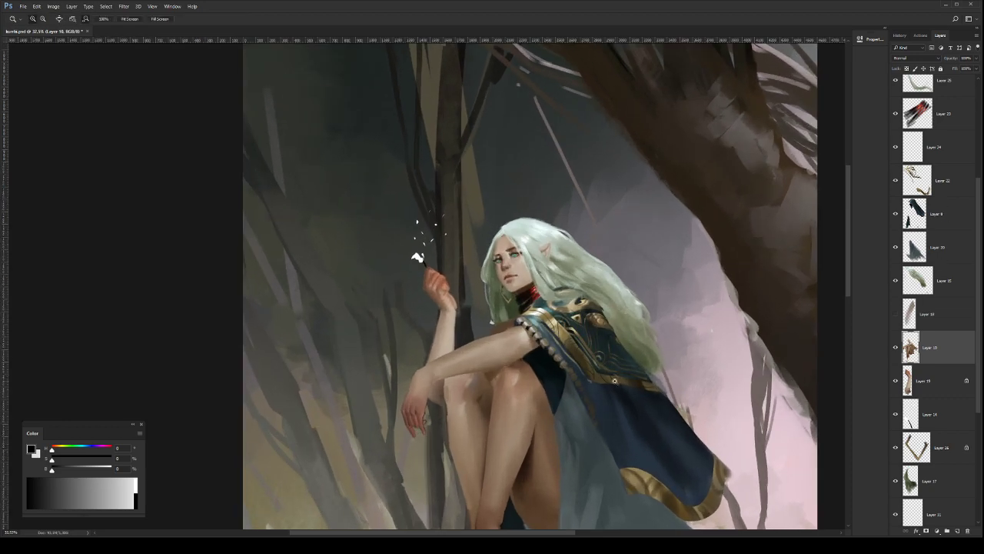
left_click_drag(614, 381, 604, 400)
left_click_drag(582, 459, 593, 349)
left_click_drag(511, 443, 543, 432)
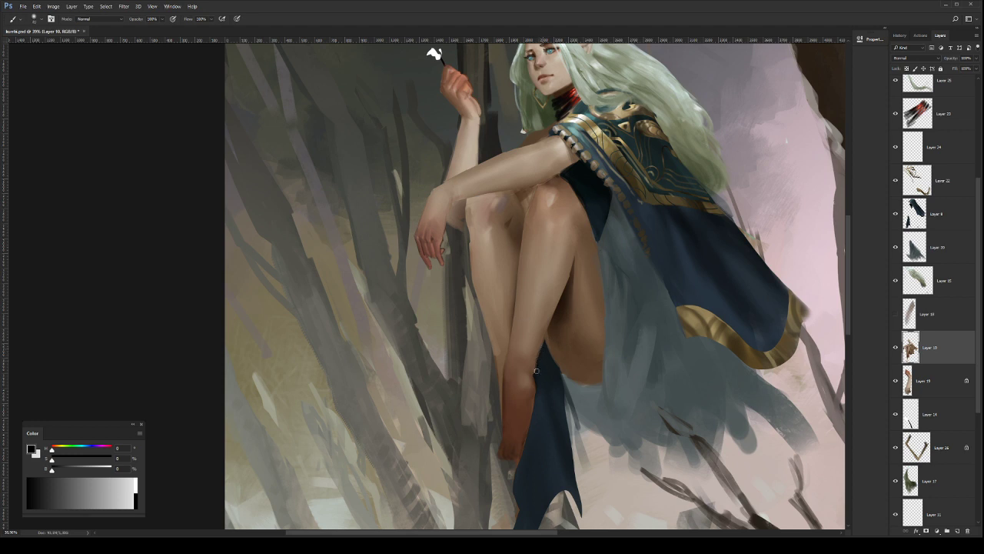
Step: Touch up the top of the hanging blue cloth between shin and thigh on the cloth layer, and reselect the skin layer
left_click(540, 350, "ctrl")
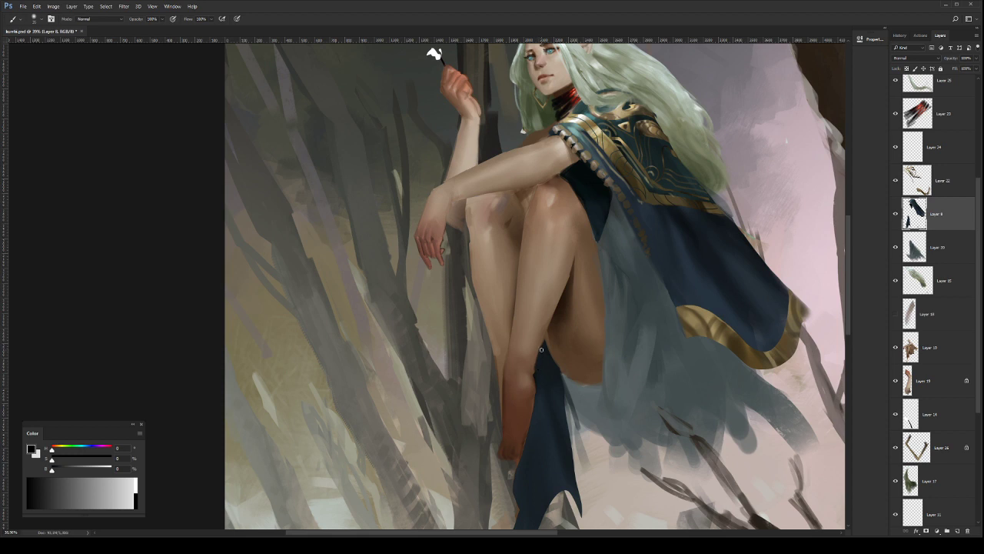
left_click_drag(543, 343, 540, 351)
left_click(944, 188)
left_click(941, 352)
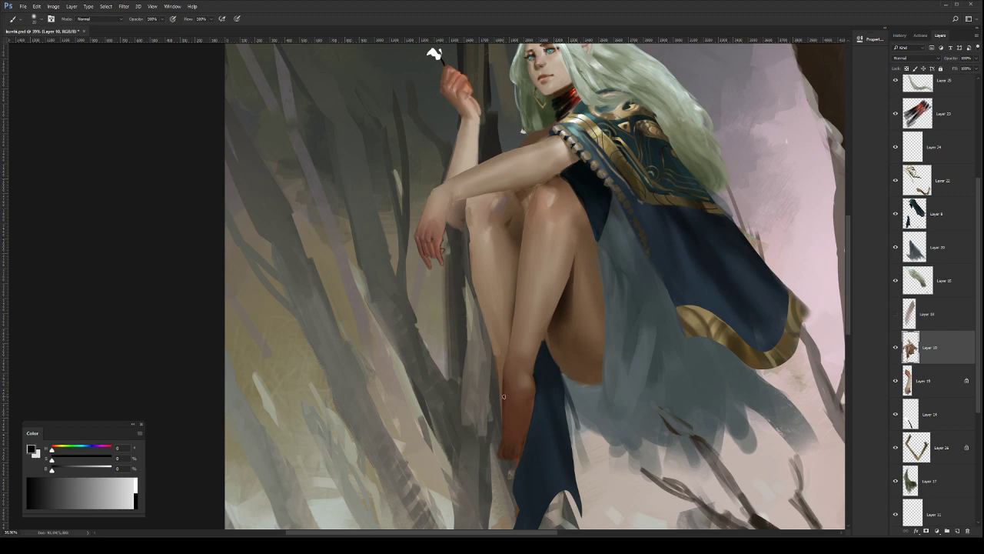
Step: View the whole painting and save the document
key("z")
key("ctrl+0")
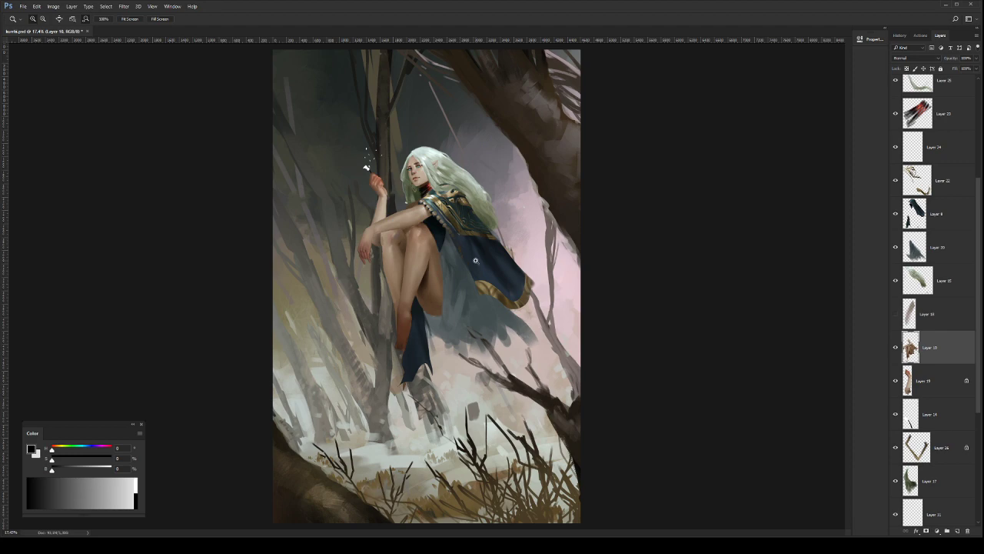
left_click_drag(474, 255, 489, 269)
key("ctrl+s")
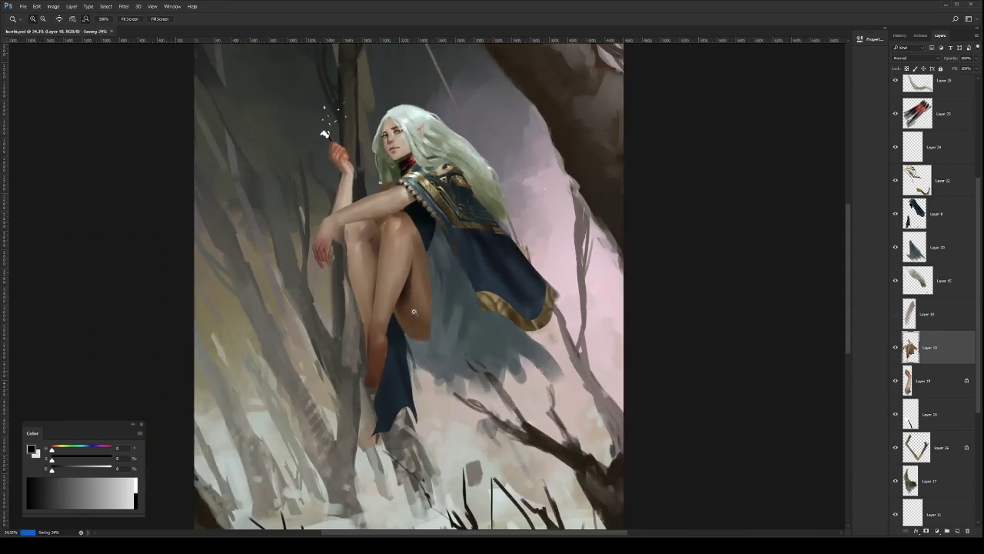
Step: Flip the canvas horizontally to check the figure's pose and proportions in mirror view
left_click_drag(414, 311, 539, 306)
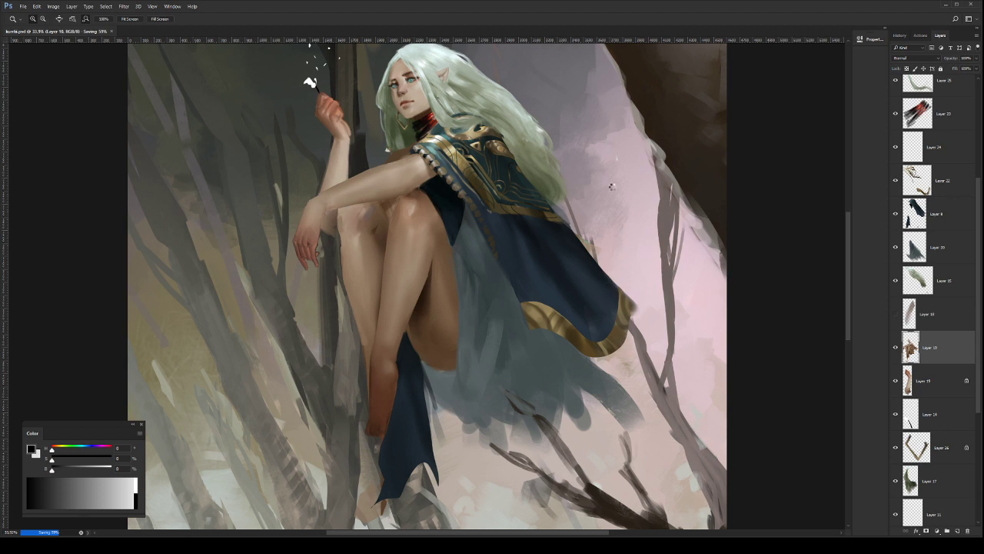
key("ctrl+shift+h")
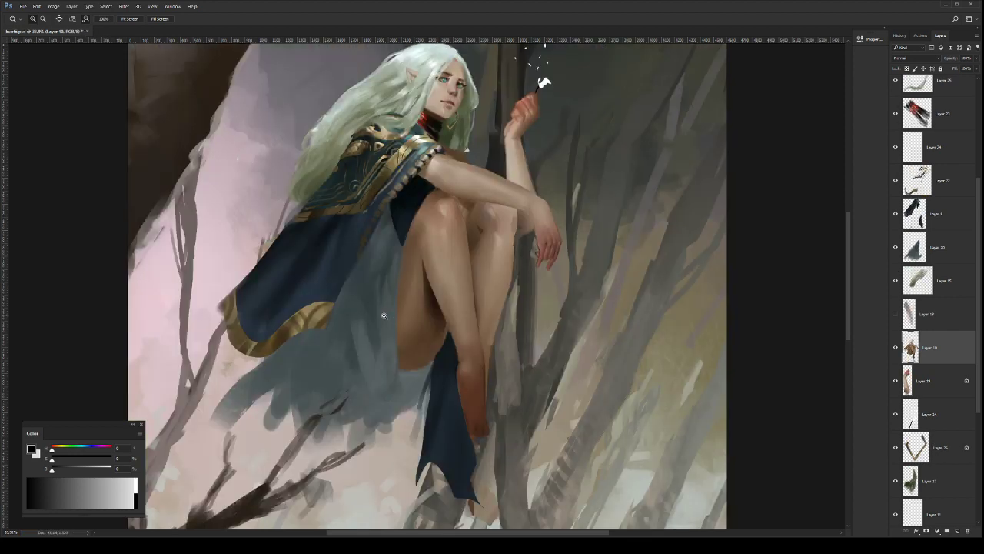
left_click_drag(433, 230, 416, 232)
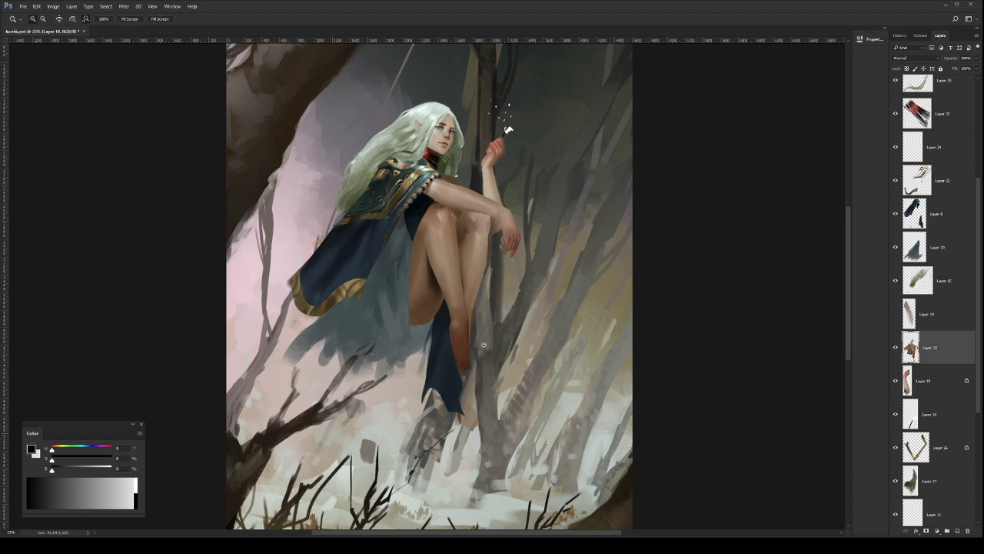
left_click_drag(502, 355, 529, 377)
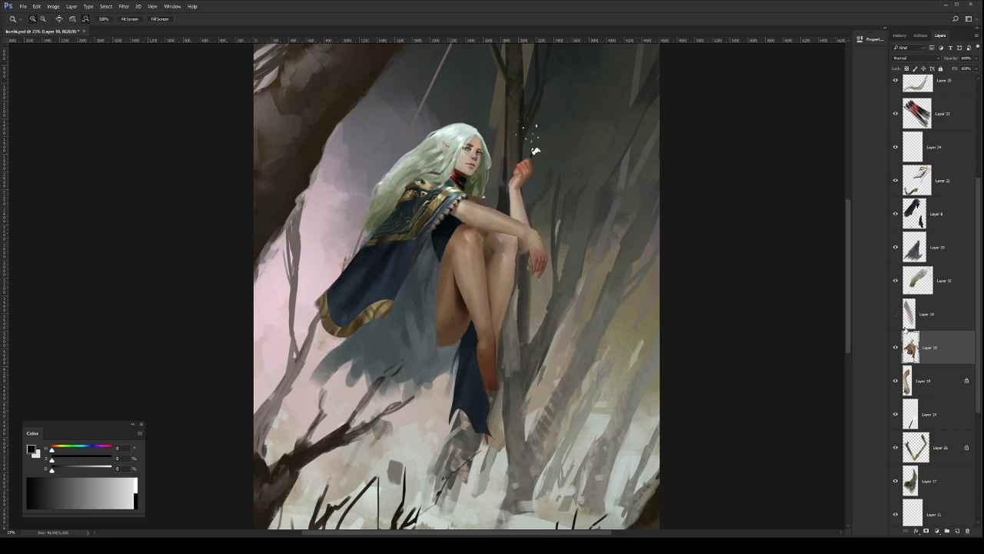
left_click_drag(495, 359, 469, 349)
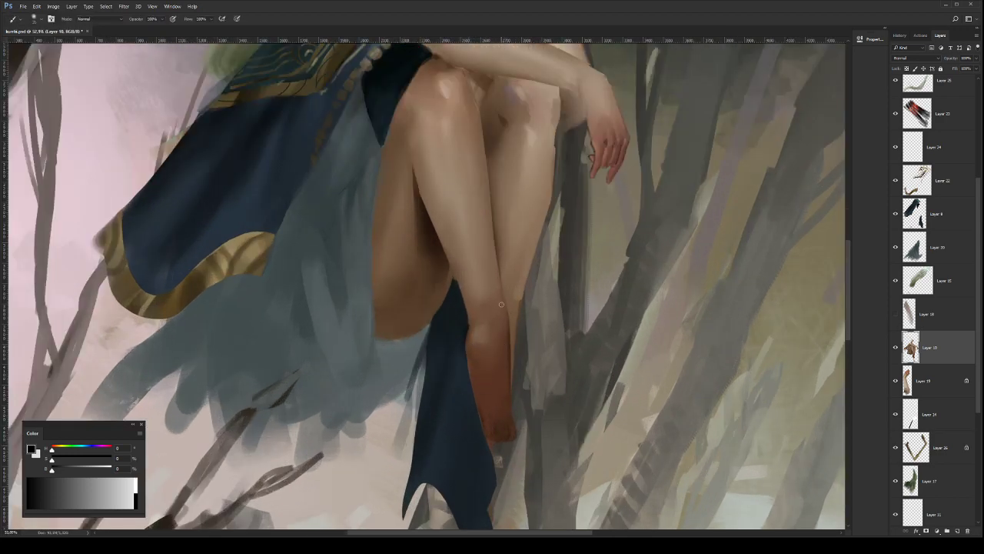
Step: Refine the ankle bone and the transition from shin to foot on the skin layer with colours sampled around the ankle
left_click(472, 340, "alt")
left_click(508, 351)
left_click(486, 335, "ctrl")
left_click(937, 353)
left_click(484, 332)
left_click(477, 338)
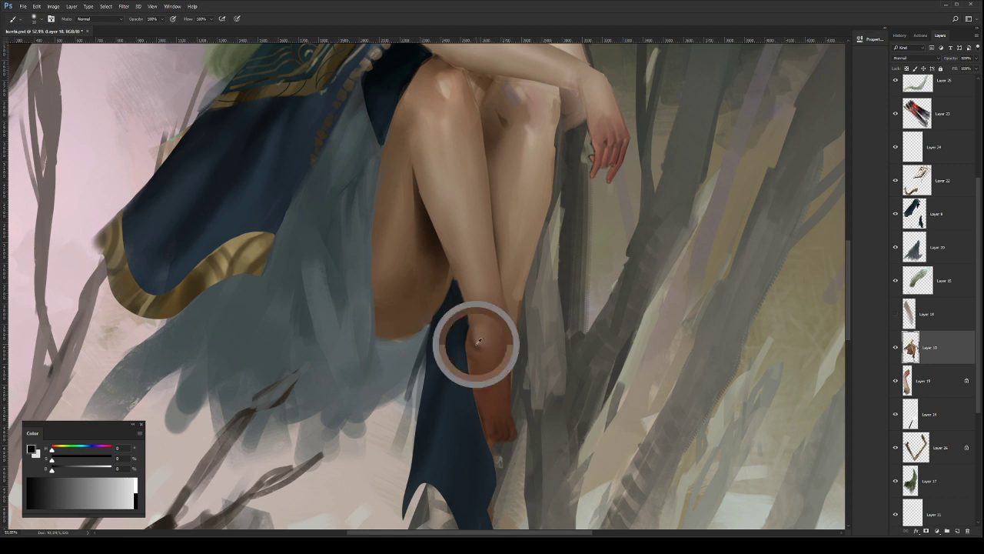
left_click(475, 341)
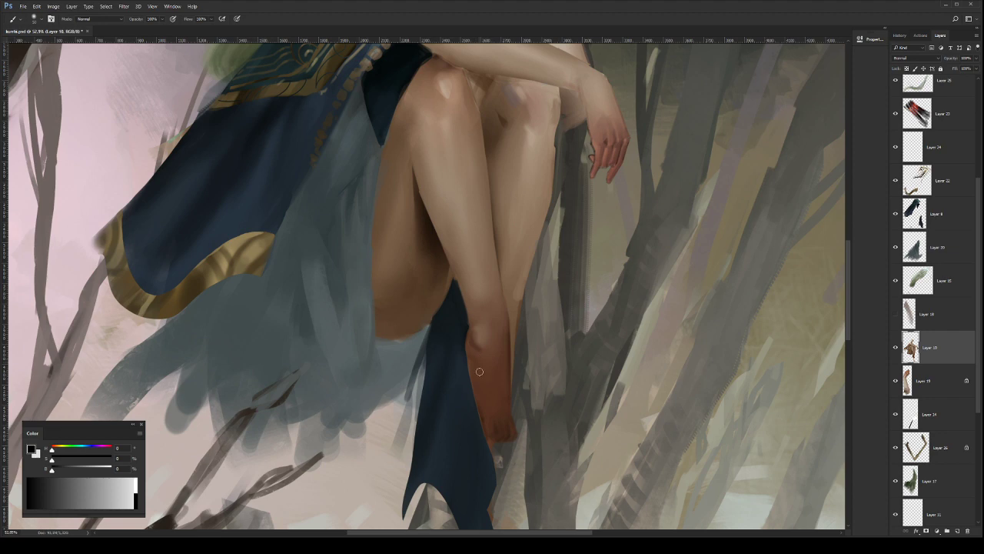
Step: On the dark blue garment layer, lasso the hanging cloth's edge beside the shin, paint inside it, and clear the selection
key("z")
mouse_move(521, 357)
left_mouse_down()
mouse_move(479, 359)
mouse_move(514, 346)
left_mouse_up()
left_click(937, 216)
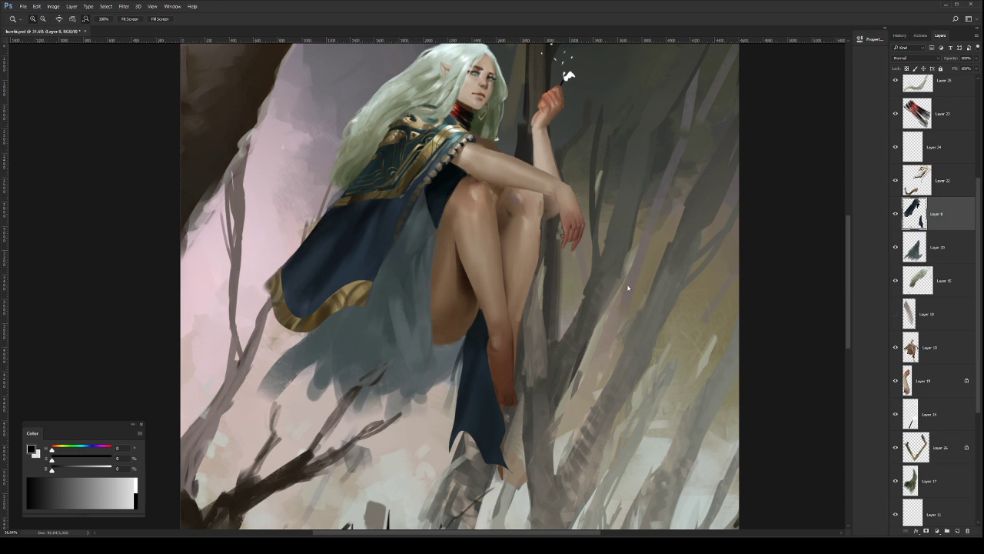
key("l")
mouse_move(491, 343)
left_mouse_down()
mouse_move(511, 416)
mouse_move(506, 458)
mouse_move(482, 386)
left_mouse_up()
key("b")
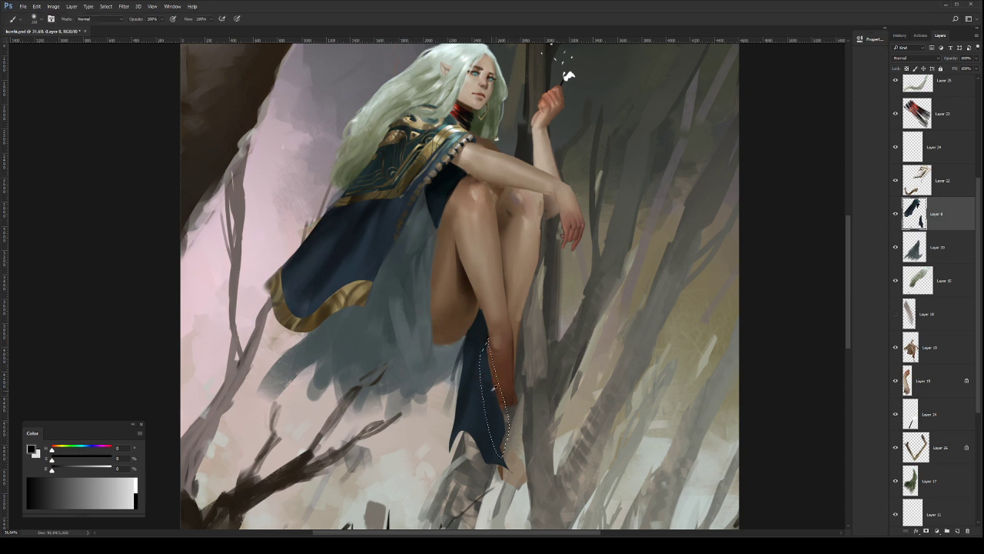
key("ctrl+d")
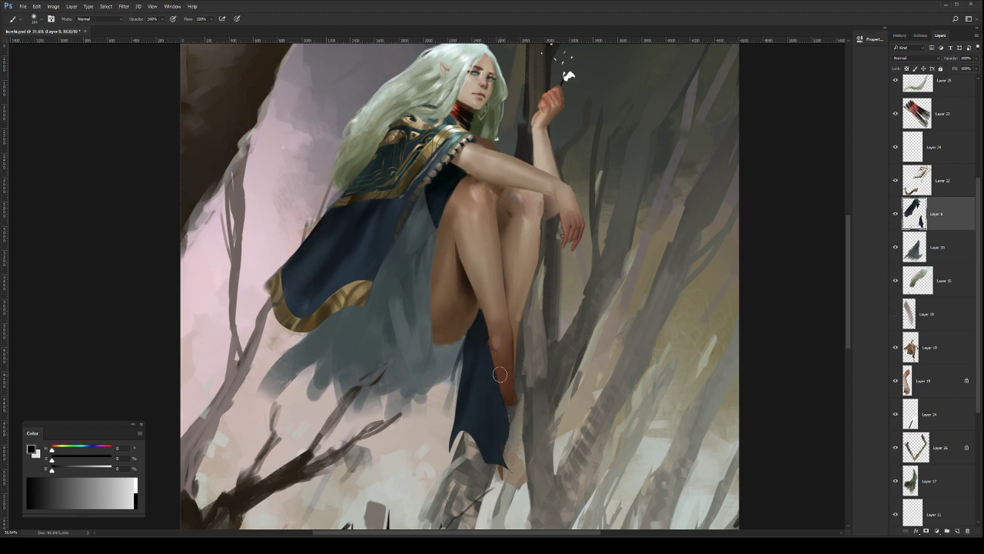
Step: Touch up the hanging blue cloth beside the shin with a smaller brush and a blue sampled from it
key("[")
key("[")
key("[")
key("[")
left_click(487, 365, "alt")
Step: On the skin layer, lasso the underside of the thigh, rework its lower edge, clear the selection, and save the painting
left_click(935, 347)
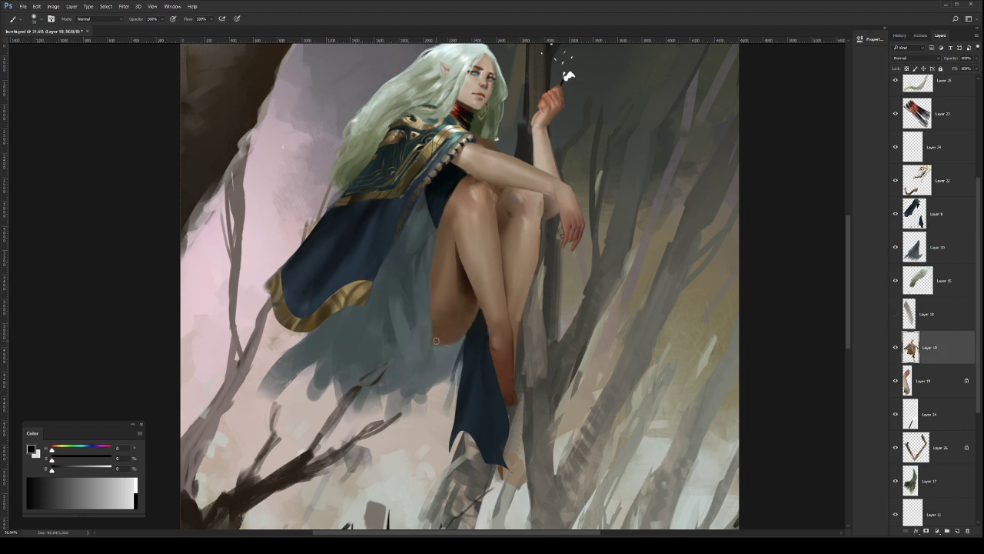
key("l")
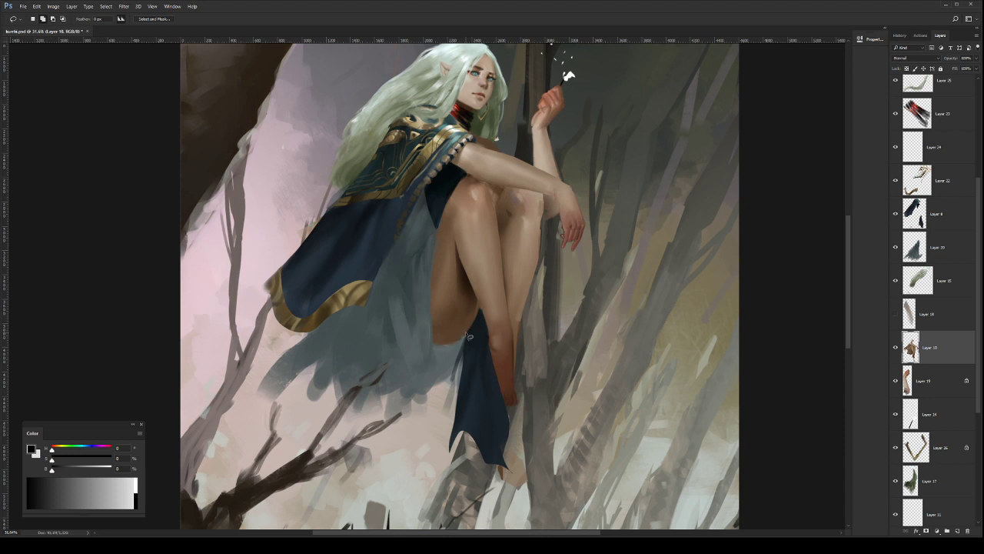
mouse_move(473, 333)
left_mouse_down()
mouse_move(434, 346)
mouse_move(448, 366)
mouse_move(471, 333)
left_mouse_up()
key("ctrl+d")
key("z")
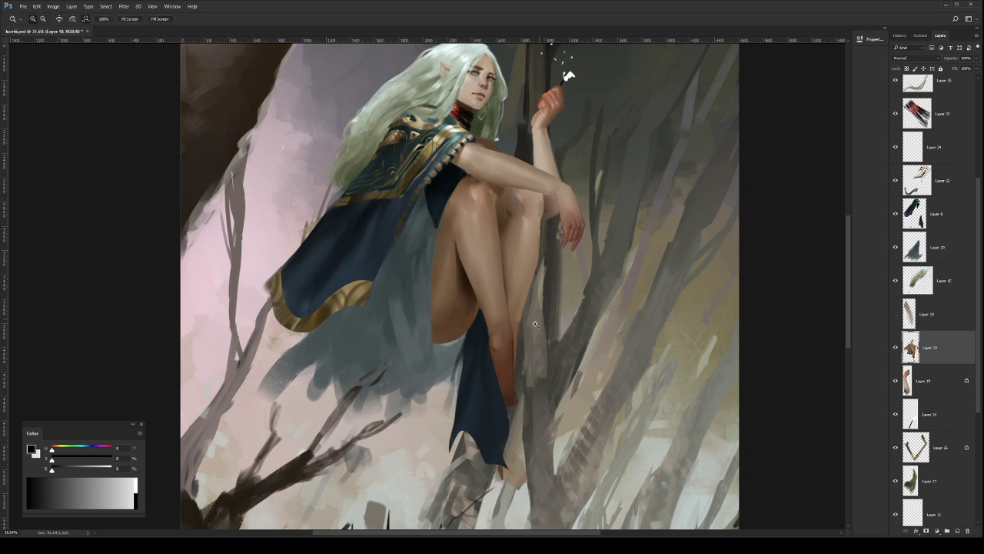
left_click_drag(542, 319, 538, 319)
key("ctrl+s")
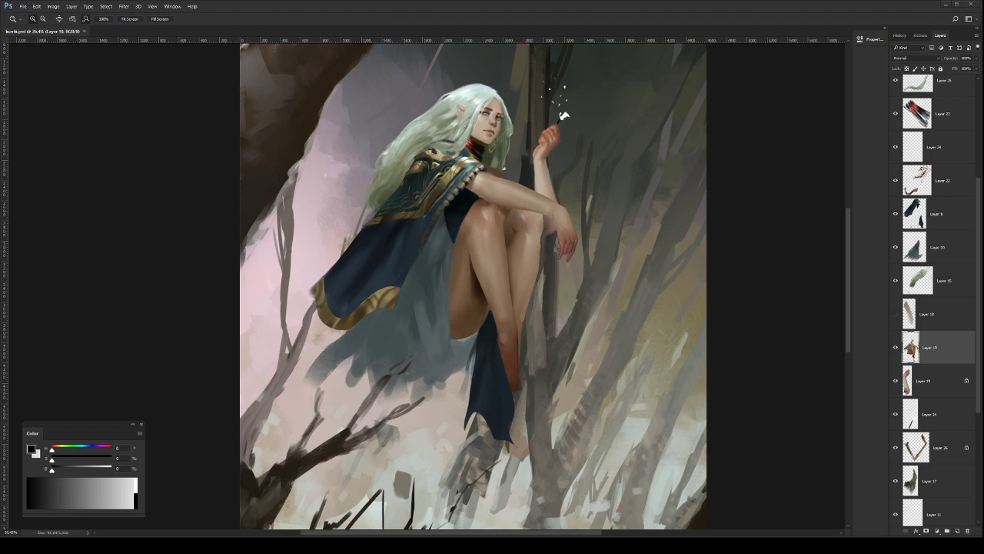
Step: Paint folds down the teal skirt beside the thigh on its own layer, using colours sampled from the cloth
left_click(536, 347, "alt")
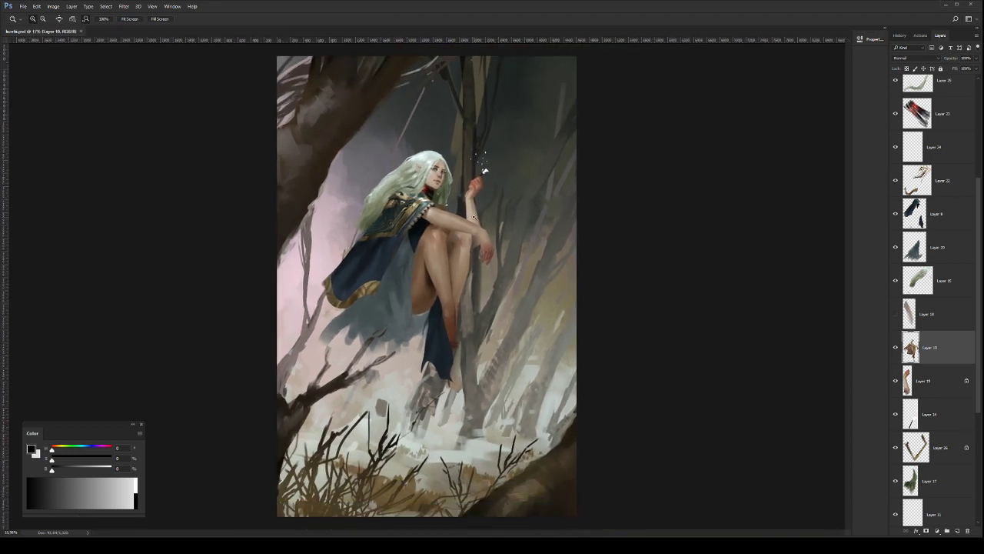
left_click(458, 212)
mouse_move(419, 236)
left_mouse_down()
mouse_move(504, 321)
mouse_move(501, 341)
mouse_move(525, 355)
left_mouse_up()
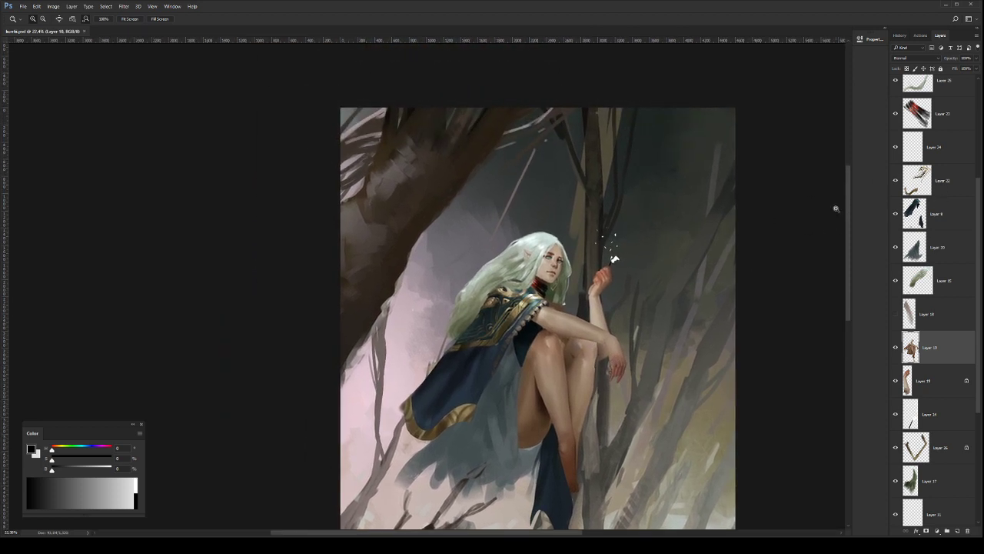
left_click_drag(569, 378, 554, 384)
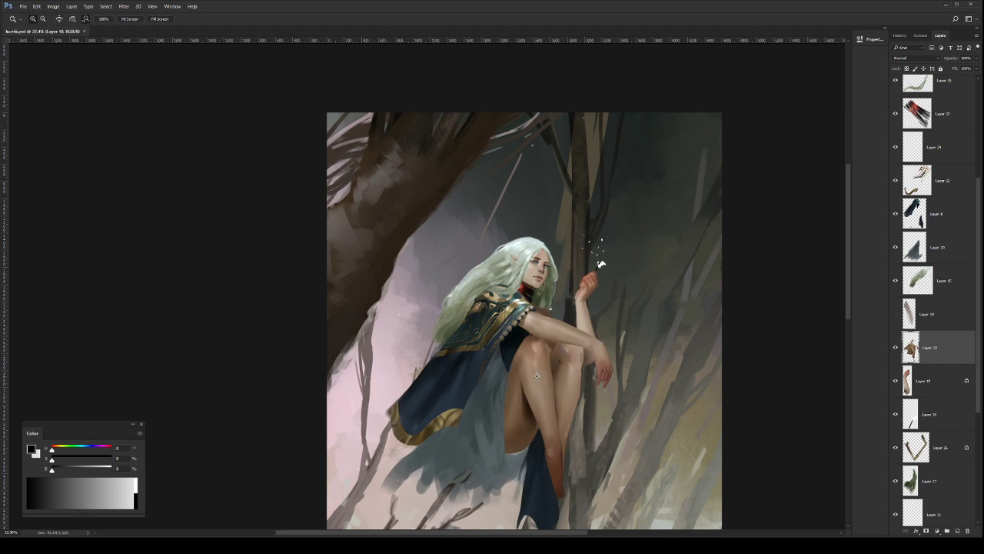
left_click(936, 248)
key("b")
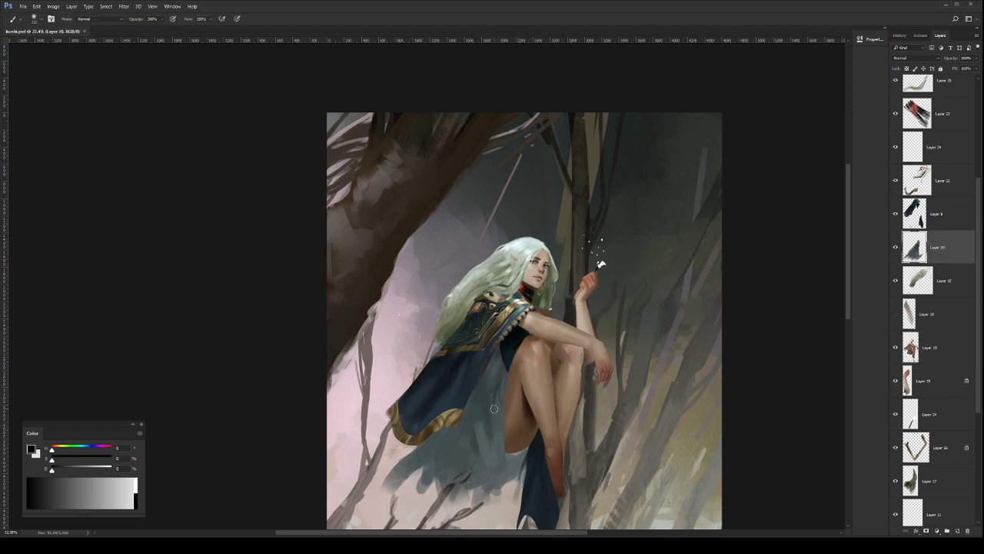
left_click_drag(494, 409, 497, 454)
left_click(493, 425, "alt")
left_click(489, 404, "alt")
left_click_drag(489, 401, 497, 436)
key("shift+alt+n")
left_click(484, 386)
left_click(488, 385, "alt")
Step: Lock the skirt layer's transparency, shade the skirt's upper part beneath the cape with a Multiply brush, and save the painting
key("bracketright")
key("shift+alt+m")
key("bracketleft")
key("bracketleft")
key("bracketleft")
key("bracketleft")
key("slash")
right_click(503, 346, "alt")
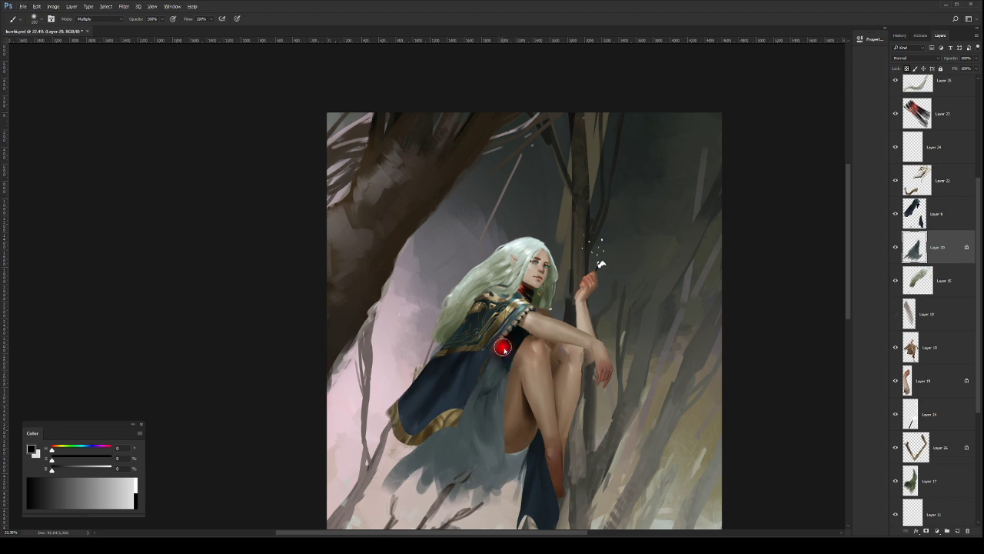
key("ctrl+space")
left_click_drag(550, 370, 531, 370)
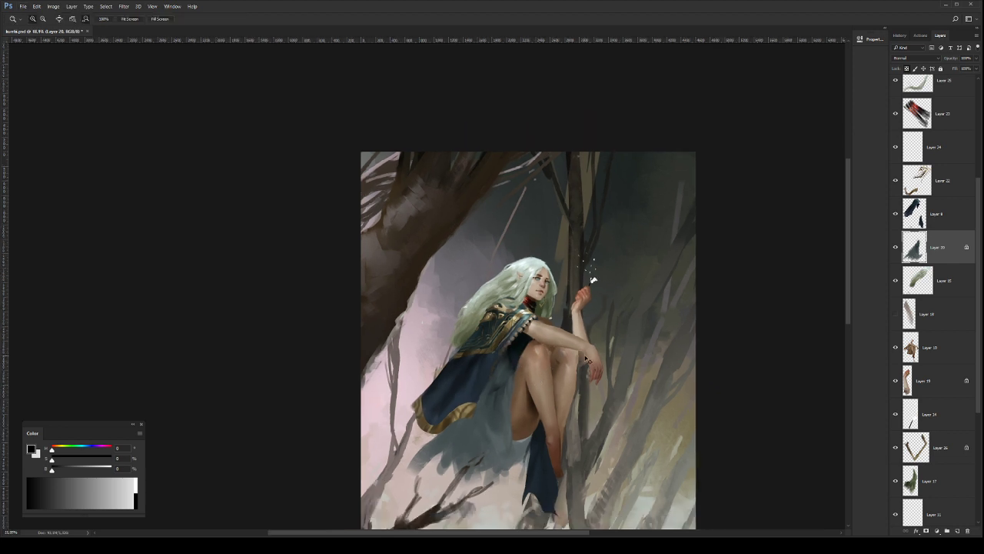
key("ctrl+s")
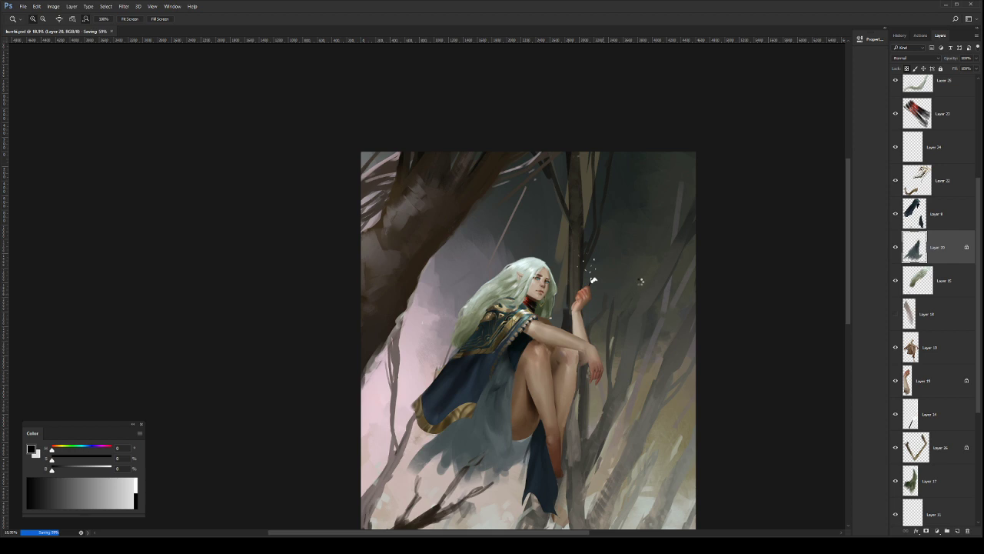
Step: Flip the canvas horizontally and refine the skirt's folds under the cape with a flat brush in Normal mode
key("ctrl+shift+h")
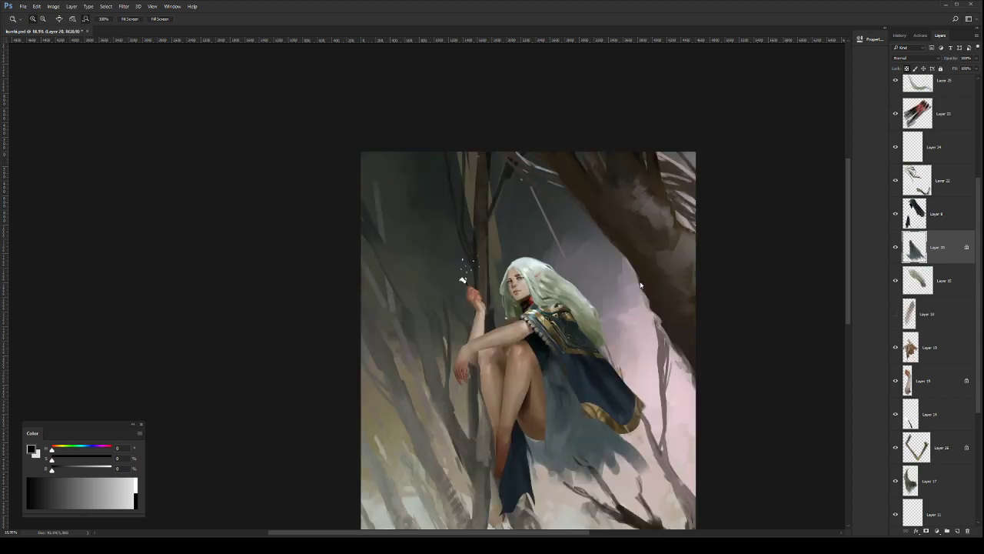
scroll(592, 352, "up", 3)
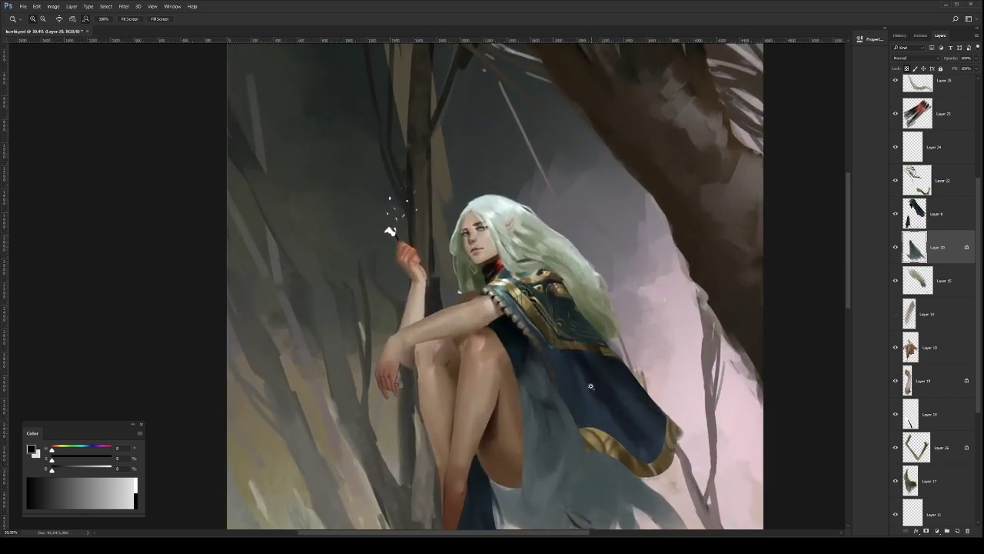
key("b")
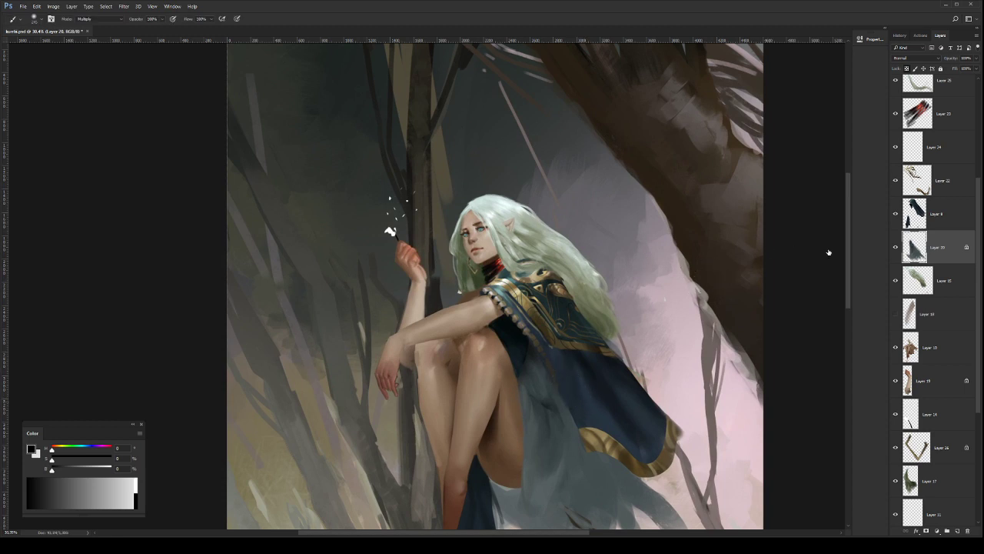
left_click(779, 291)
key("shift+alt+n")
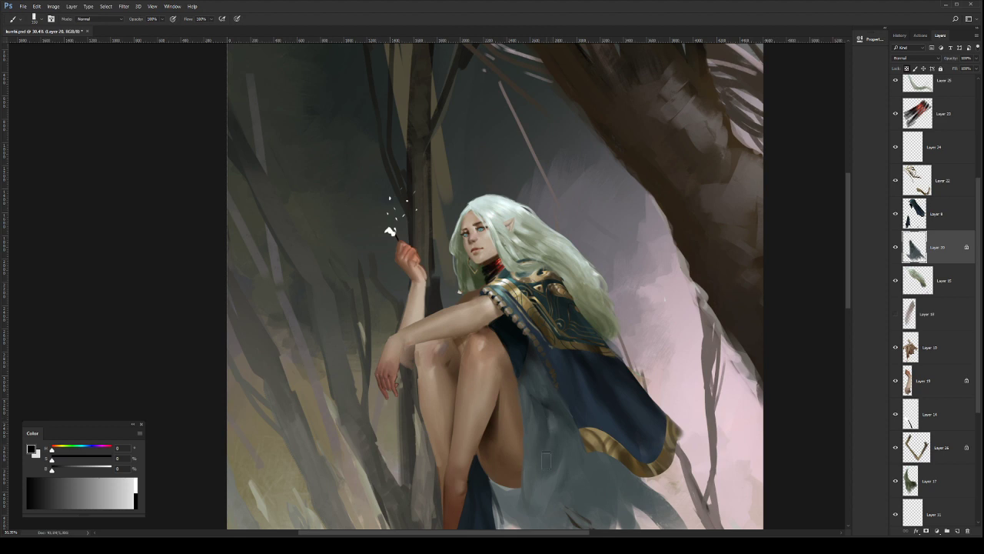
key("r")
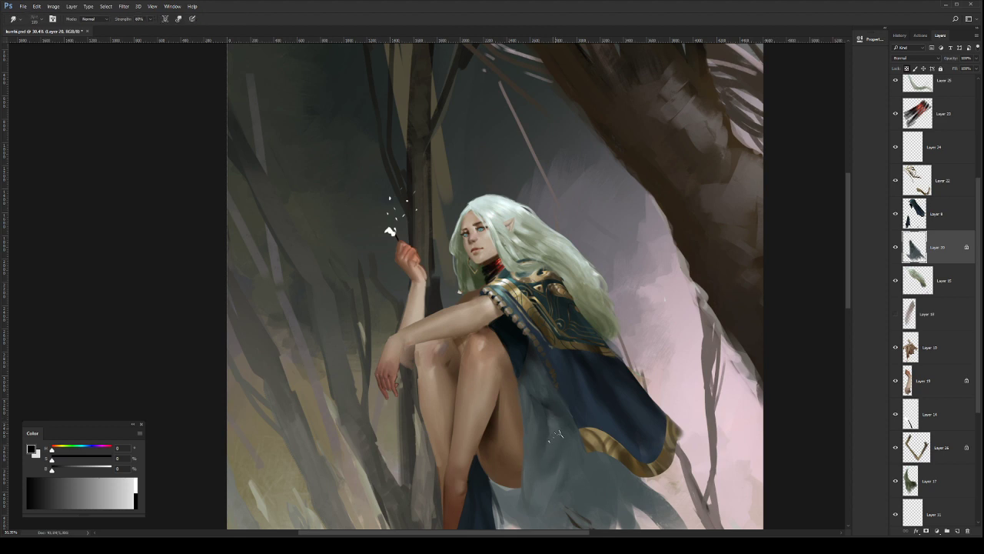
key("v")
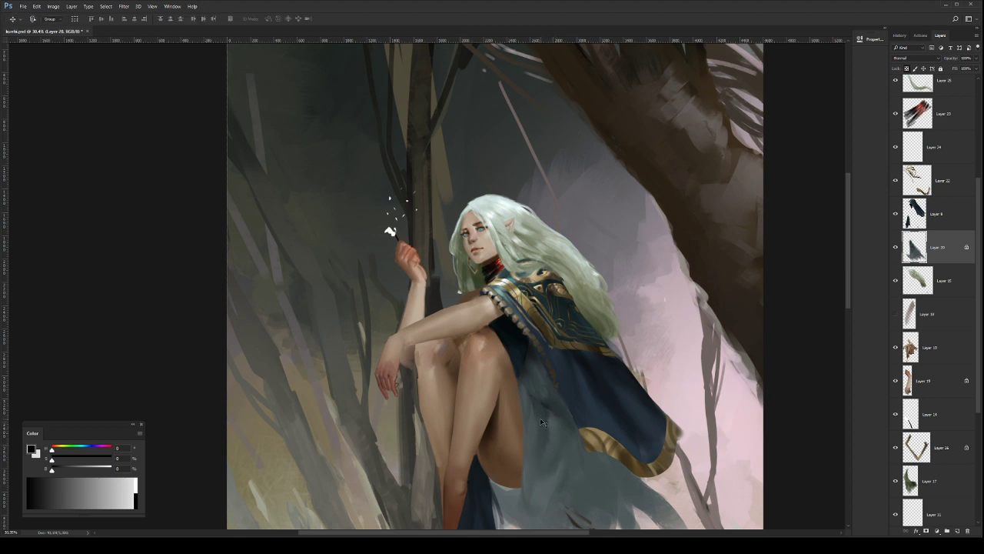
key("b")
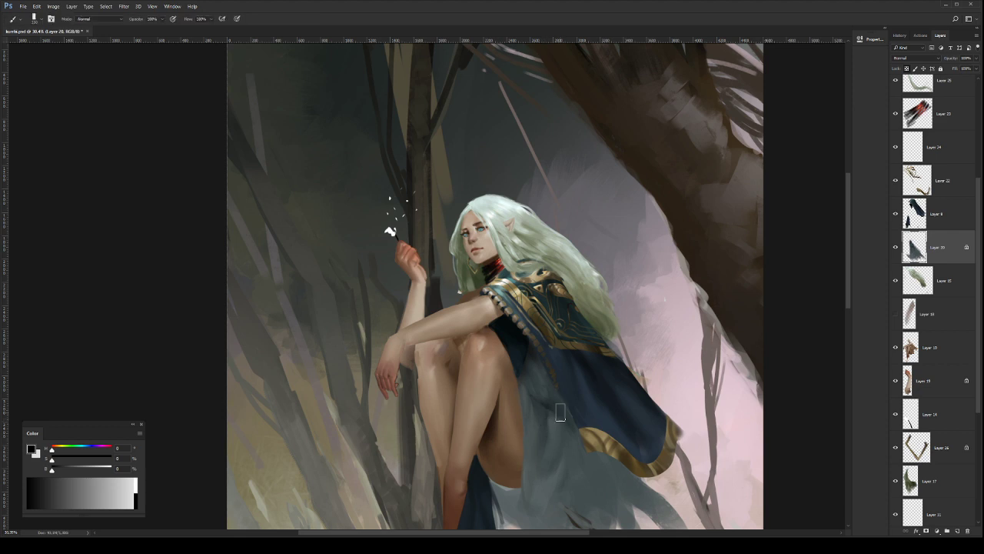
Step: Lasso the upper skirt between the thigh and the cape, and paint its shading with a smaller brush
key("bracketleft")
key("bracketleft")
key("bracketleft")
key("l")
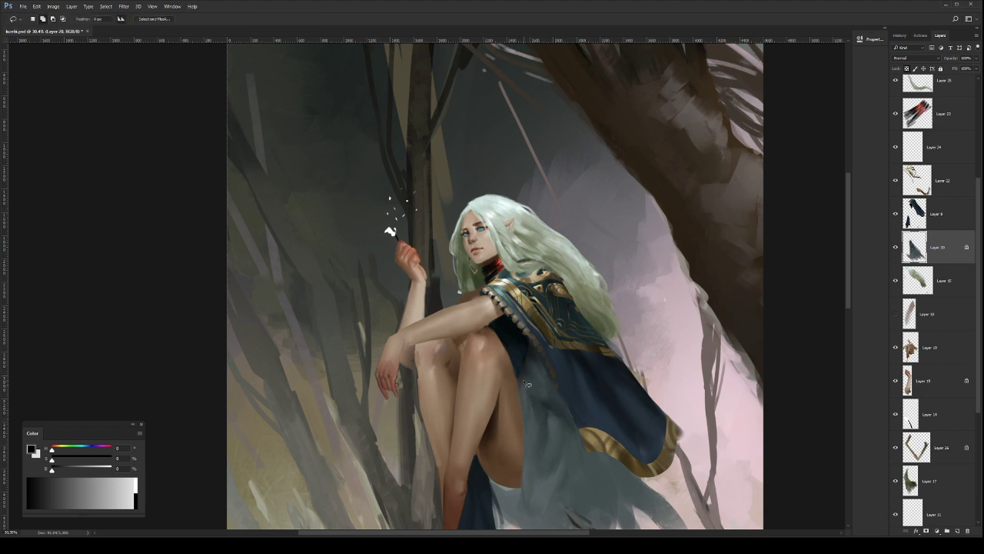
mouse_move(519, 380)
left_mouse_down()
mouse_move(552, 409)
mouse_move(562, 376)
mouse_move(522, 330)
mouse_move(513, 377)
left_mouse_up()
key("b")
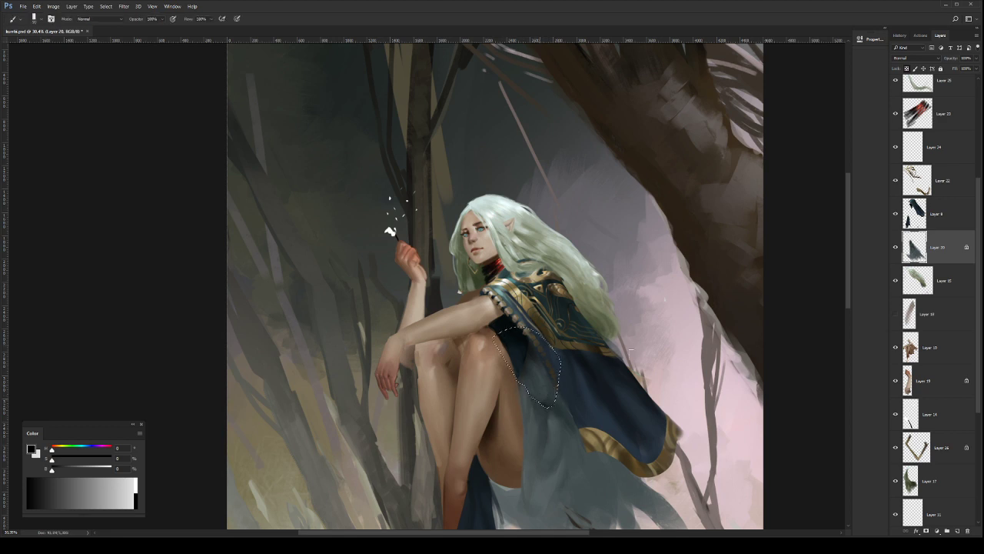
left_click(839, 261)
key("bracketleft")
key("bracketleft")
key("bracketleft")
key("bracketleft")
left_click_drag(565, 416, 550, 434)
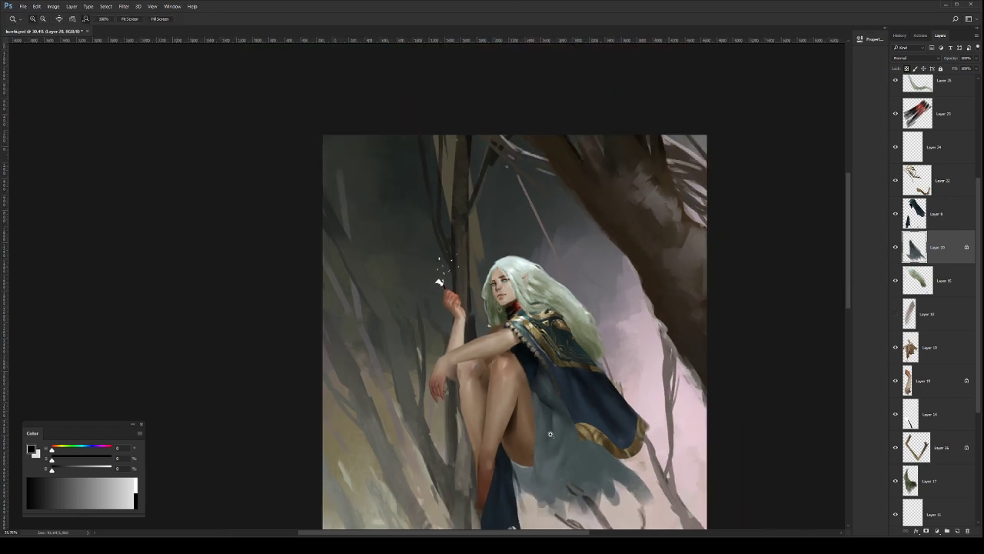
Step: Brush and smudge the teal skirt's folds along the cape's inner edge
left_click(543, 395)
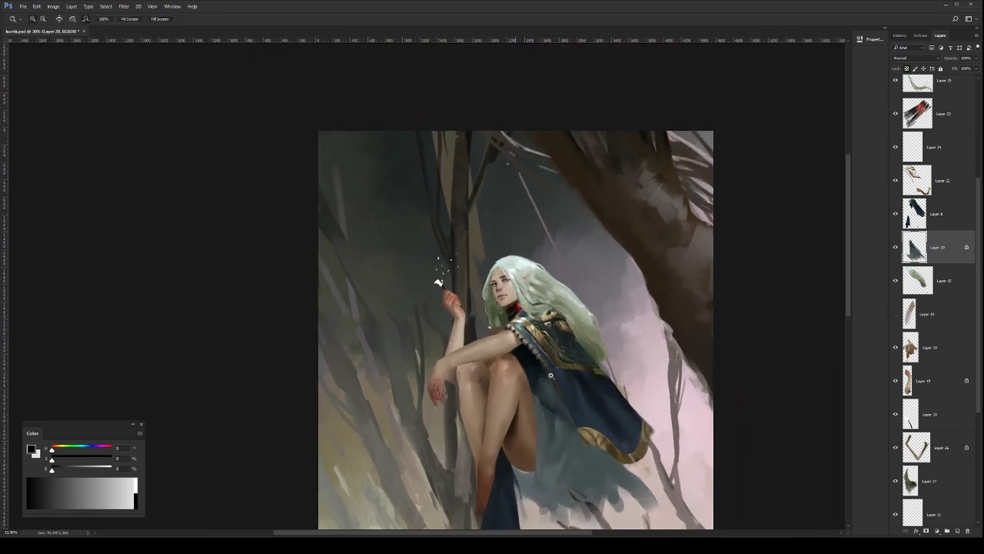
left_click(554, 368)
key("b")
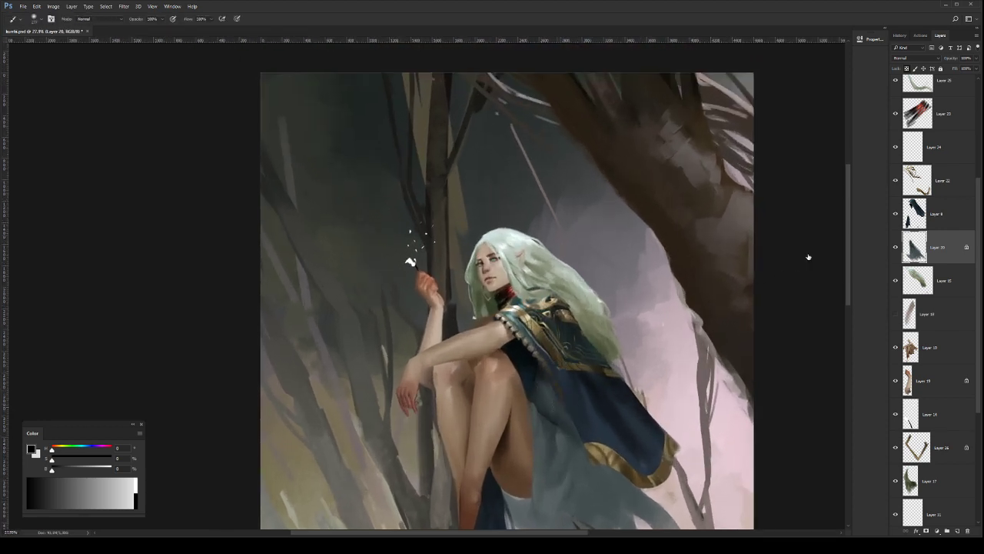
left_click(760, 276)
scroll(567, 442, "down", 1)
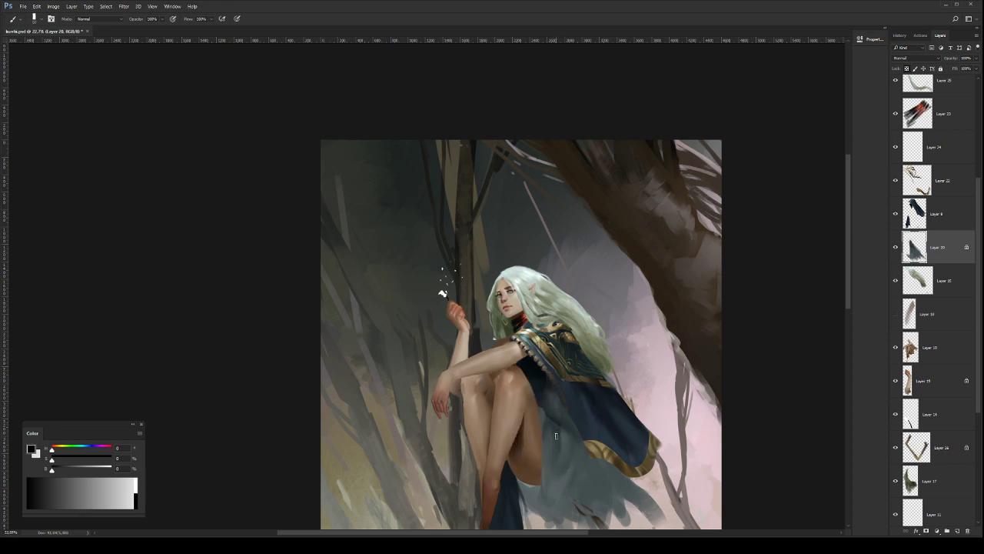
key("r")
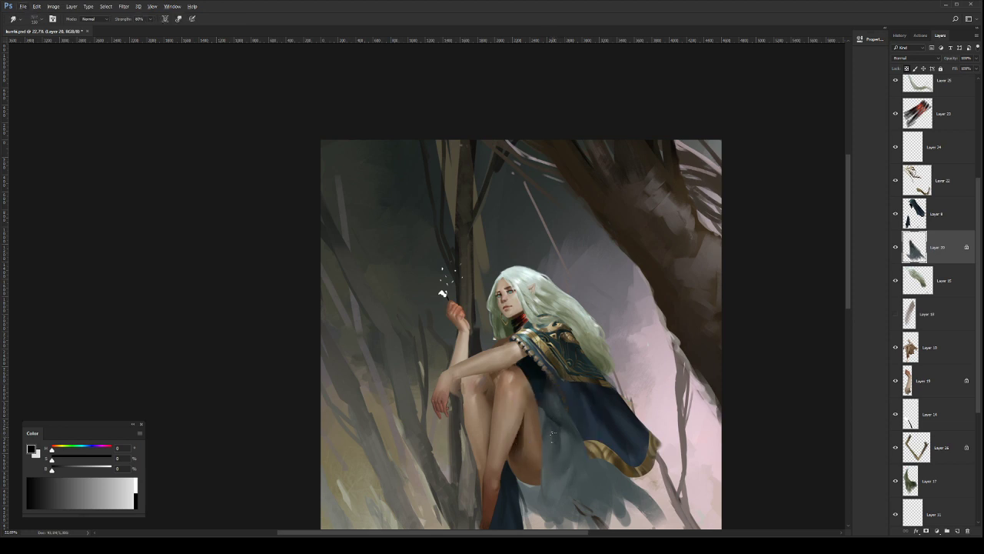
left_click_drag(571, 452, 541, 430)
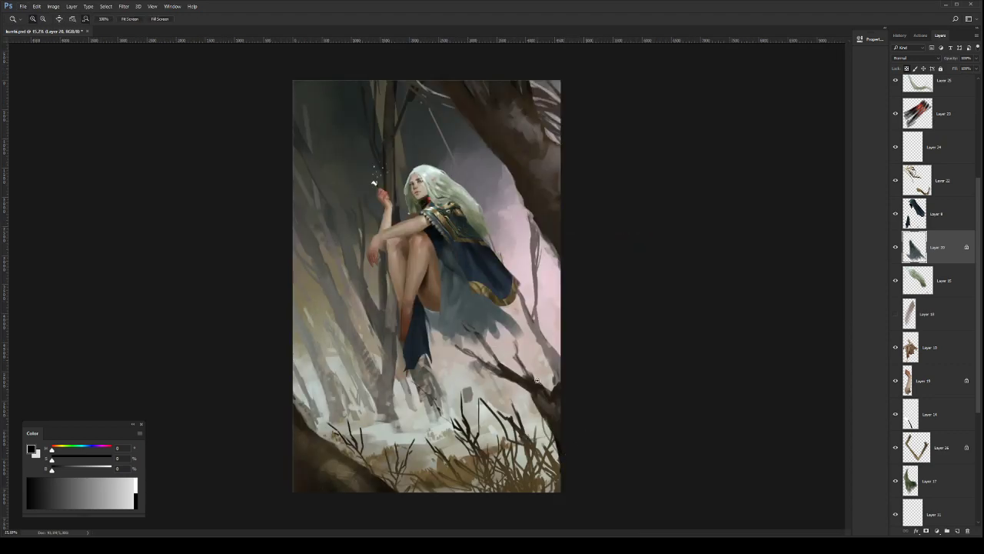
left_click_drag(462, 284, 476, 294)
mouse_move(476, 294)
left_mouse_down()
mouse_move(531, 363)
mouse_move(548, 335)
left_mouse_up()
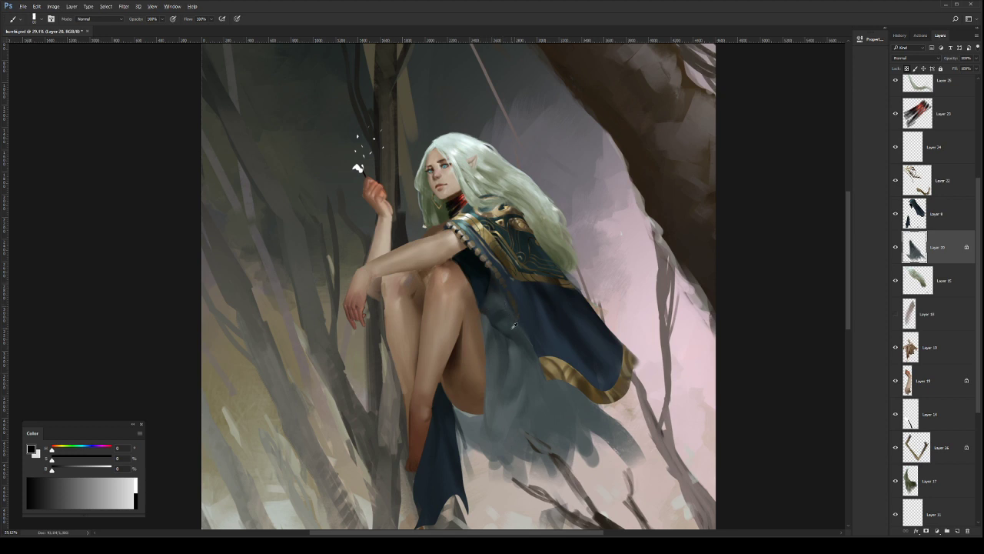
Step: Lighten the whole teal skirt layer to a paler blue with an image adjustment
key("z")
left_click_drag(560, 336, 539, 341)
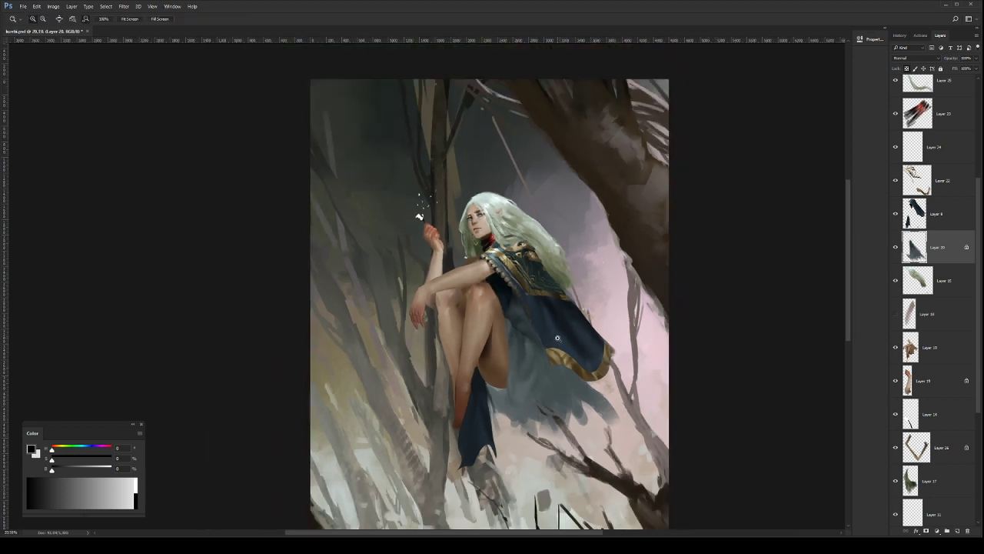
scroll(558, 331, "up", 1)
key("l")
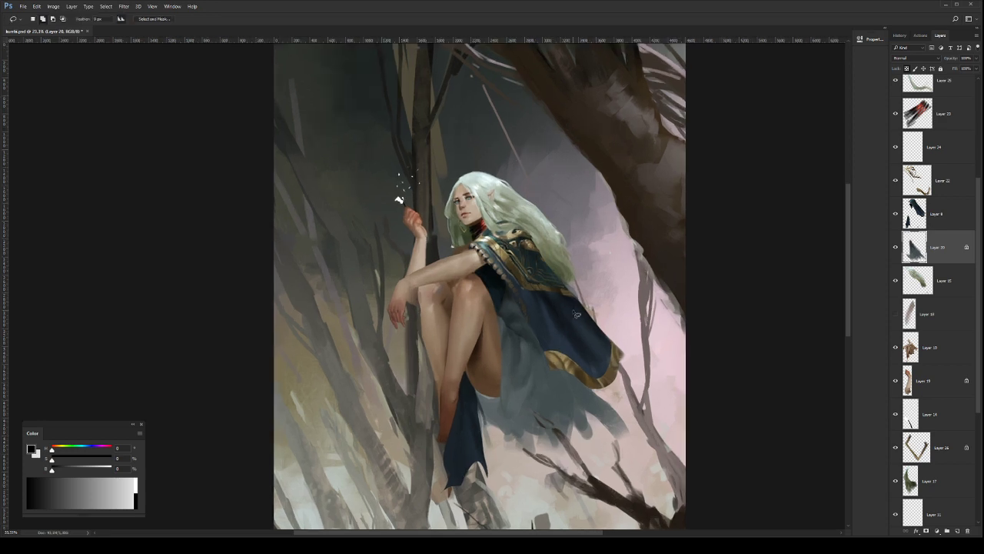
key("i")
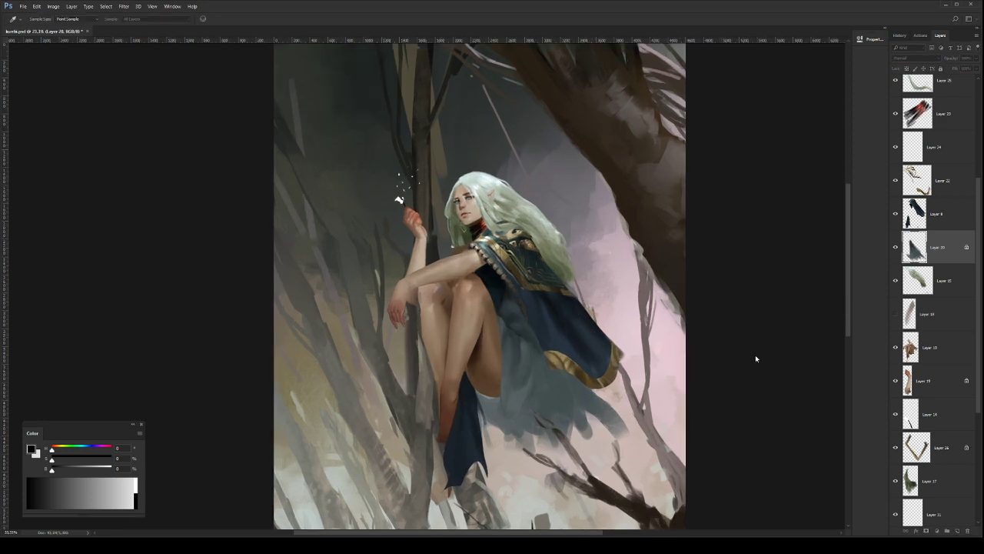
left_click(697, 366)
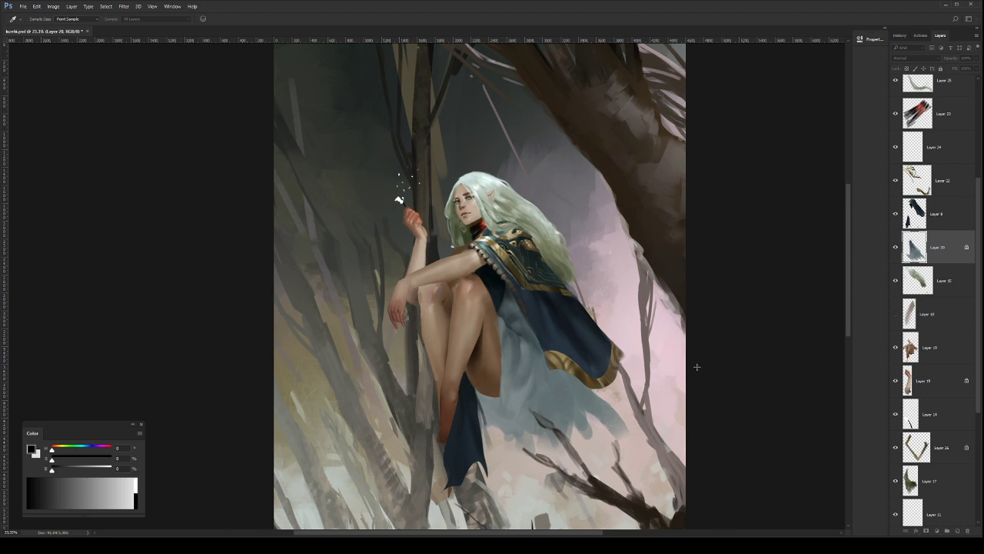
left_click(687, 358)
key("ctrl+shift+z")
key("l")
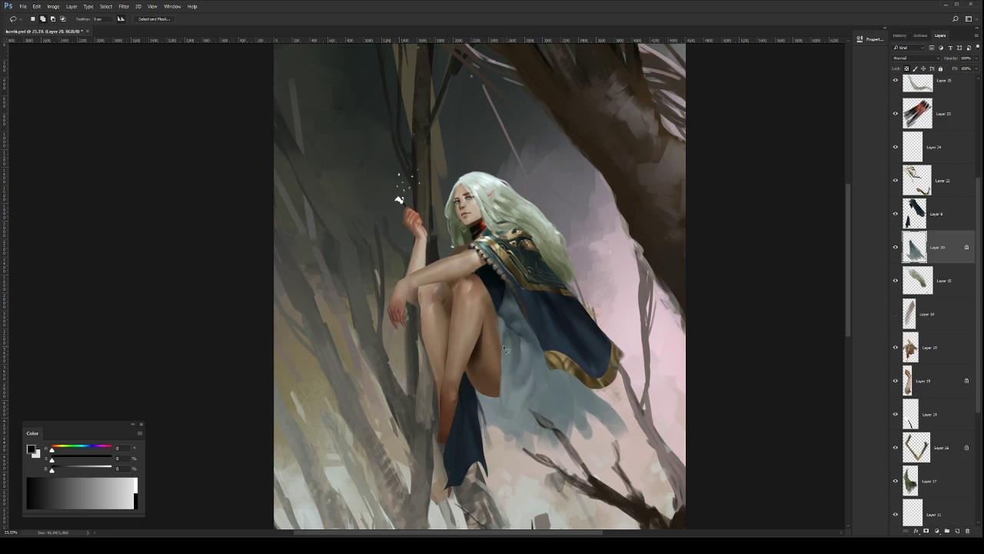
Step: Flip the canvas horizontally and make the elf's skin layer active
key("b")
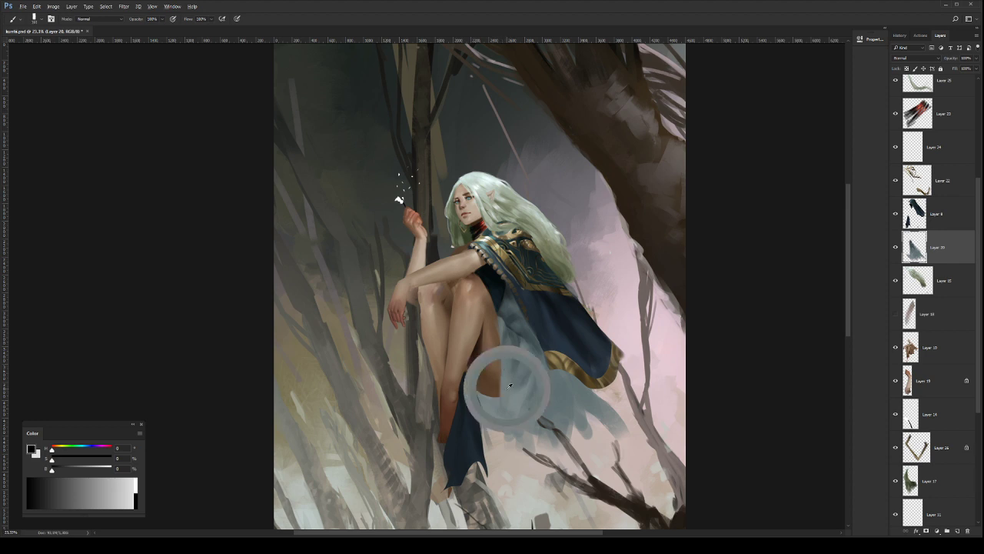
key("z")
mouse_move(571, 383)
left_mouse_down()
mouse_move(556, 398)
mouse_move(578, 350)
left_mouse_up()
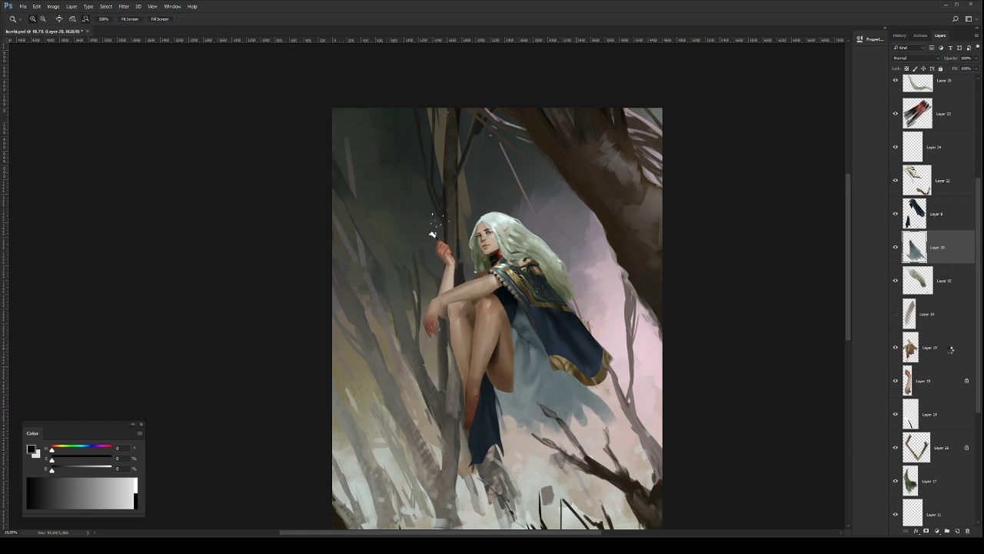
key("h")
left_click(942, 358)
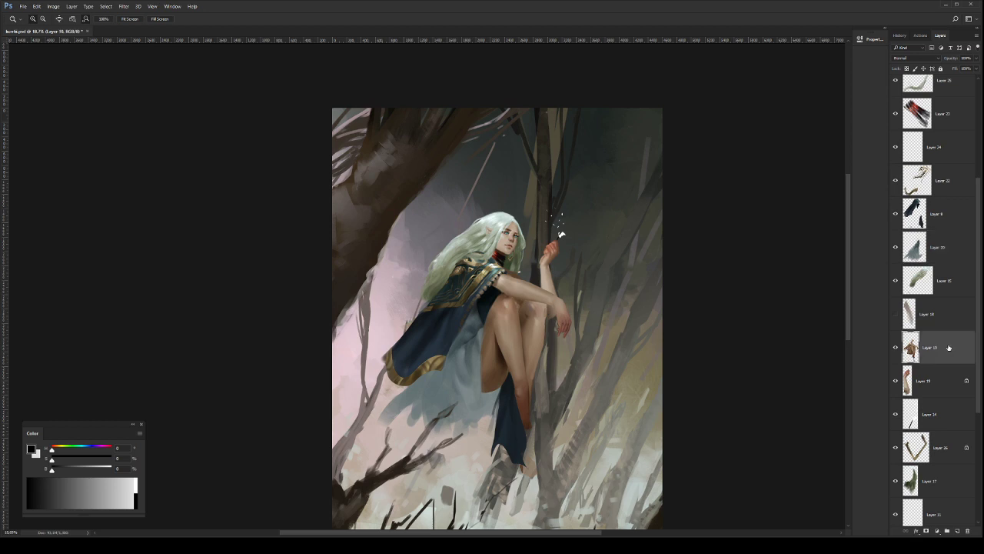
Step: Brush and erase the skin around the elf's far knee and resting hand
key("b")
scroll(550, 311, "up", 2)
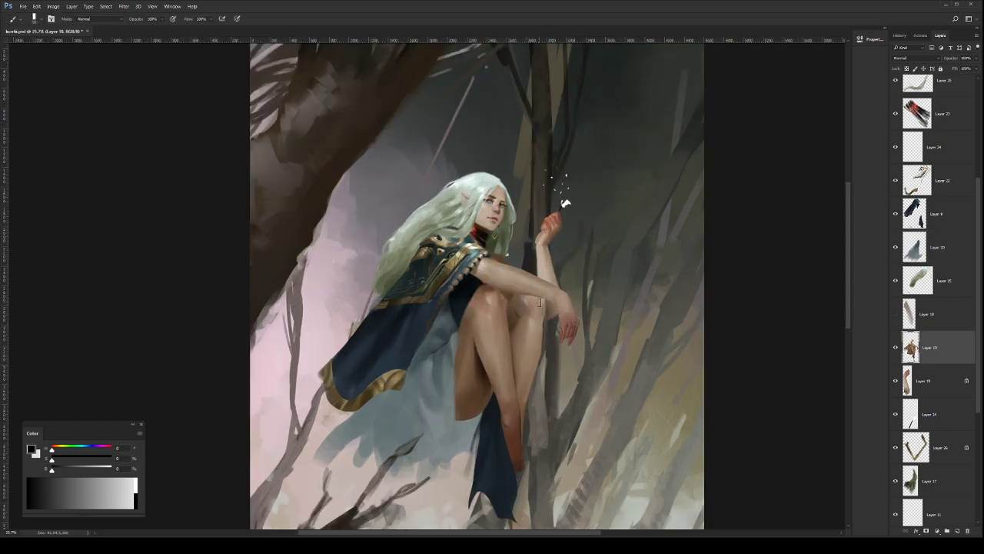
key("e")
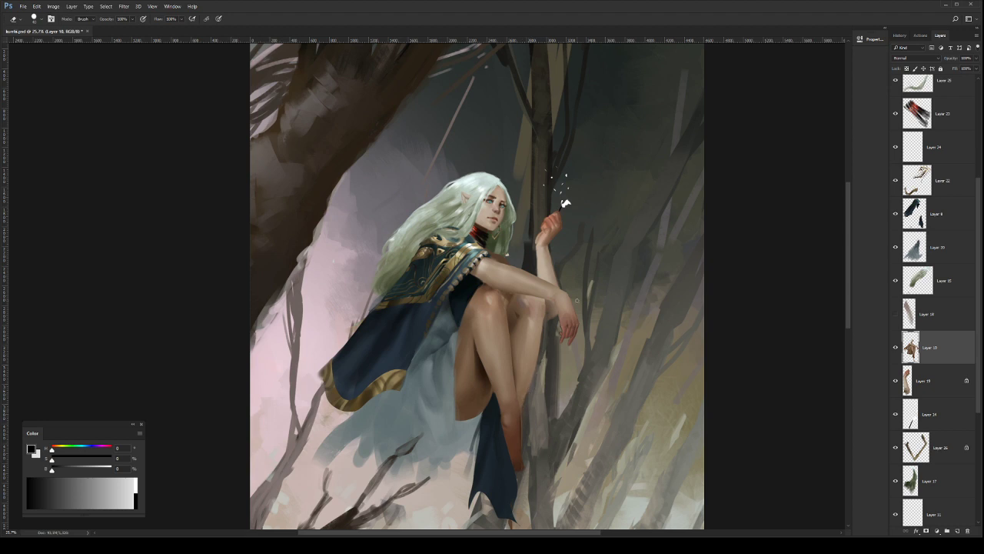
left_click_drag(572, 369, 615, 420)
key("b")
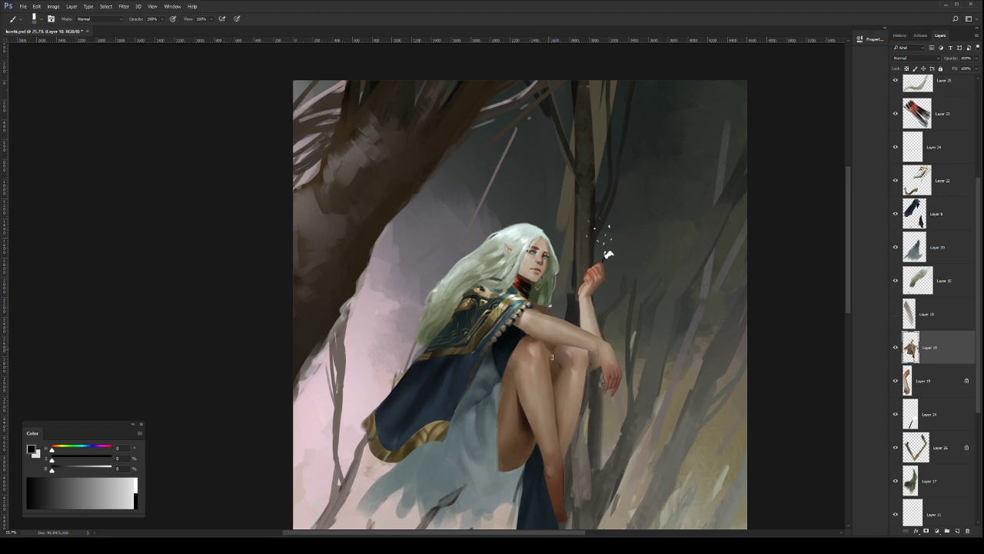
Step: Try shading the elf's upper arm with a smaller soft brush in Multiply mode
left_click(544, 356, "alt")
right_click(604, 358)
left_click(843, 266)
key("shift+alt+m")
key("bracketleft")
key("bracketleft")
left_click_drag(531, 322, 550, 329)
key("ctrl+z")
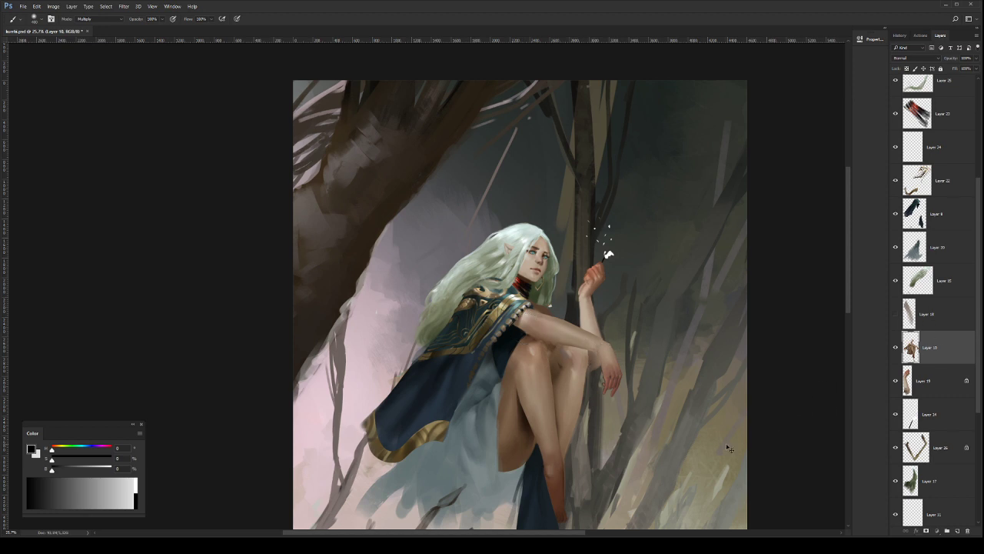
Step: Save the painting
key("ctrl+s")
key("ctrl+space")
left_click_drag(646, 365, 622, 369)
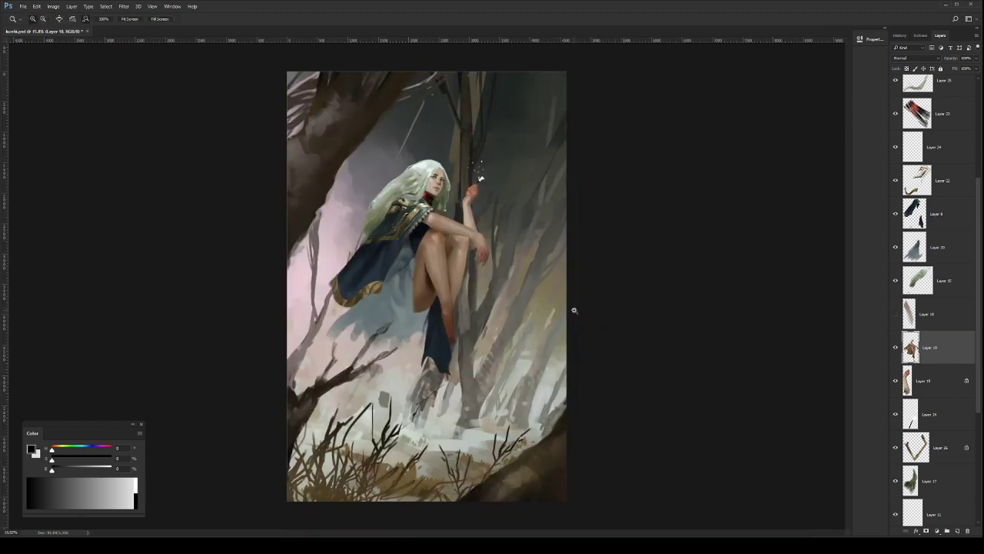
key("ctrl+s")
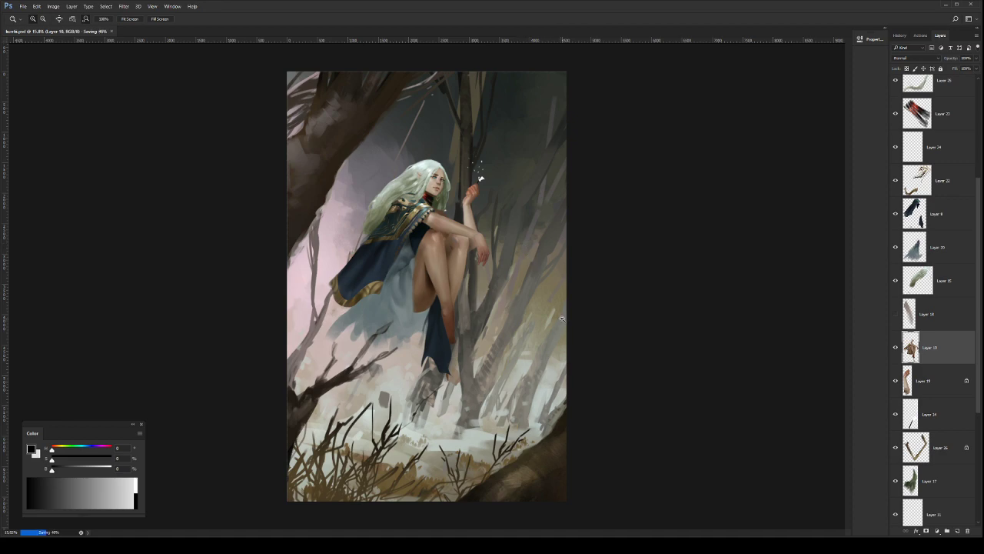
Step: Undo the last stroke and paint the elf's far eye in Normal mode with colours sampled around it
left_click_drag(487, 199, 529, 193)
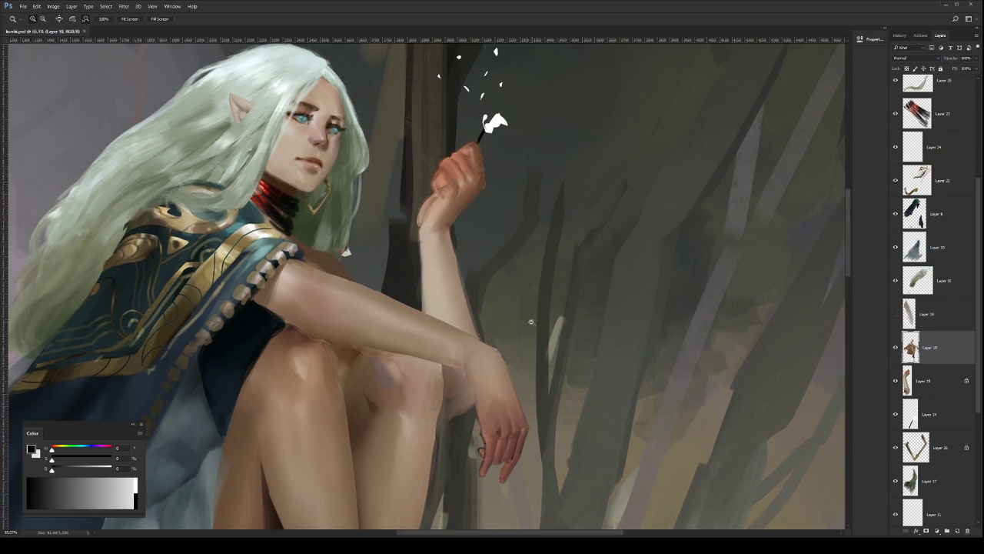
left_click_drag(531, 322, 500, 272)
left_click_drag(491, 258, 571, 376)
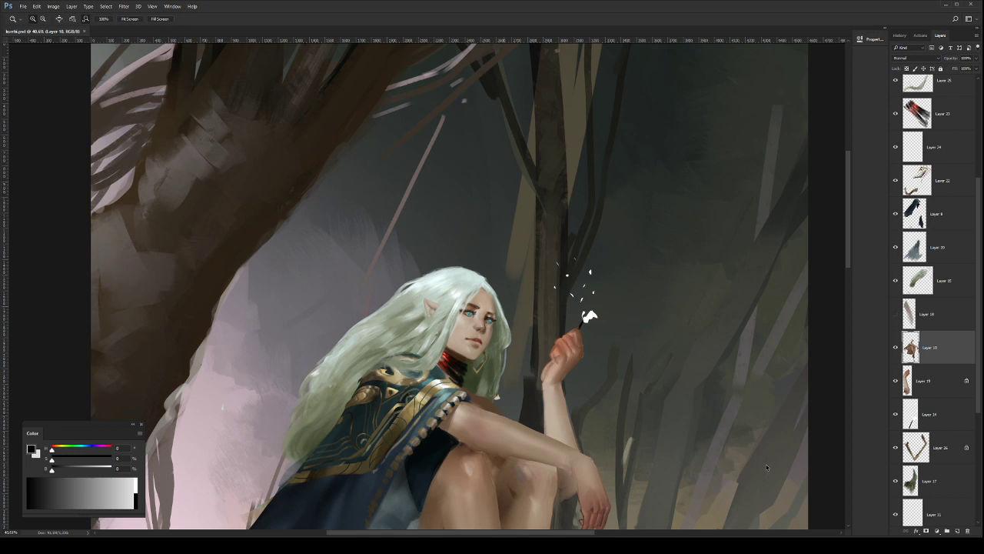
key("ctrl+z")
mouse_move(493, 310)
left_mouse_down()
mouse_move(541, 342)
mouse_move(523, 399)
left_mouse_up()
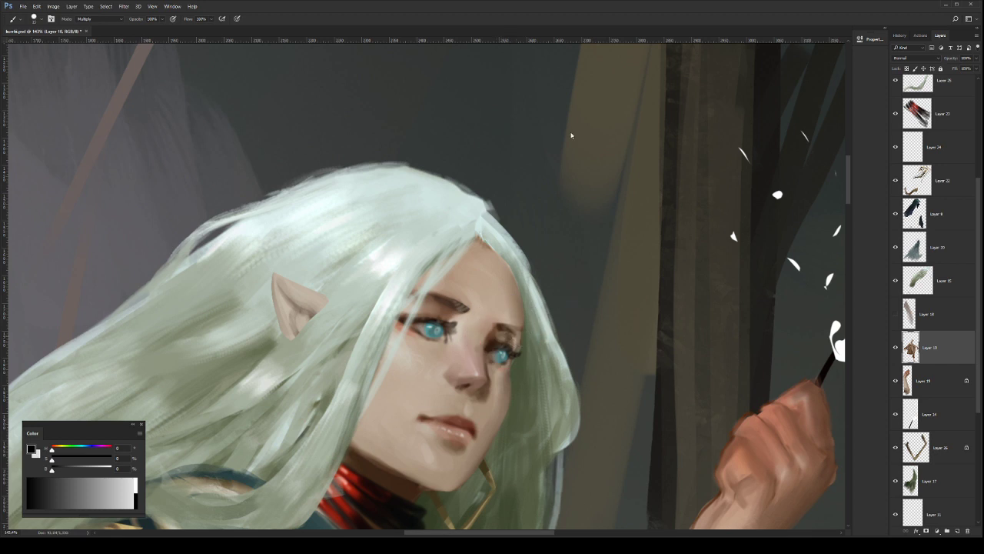
key("shift+alt+n")
left_click(502, 339, "alt")
left_click(501, 329, "alt")
Step: Paint the far eye's outer corner with a sampled colour and erase the excess
mouse_move(543, 347)
left_mouse_down()
mouse_move(462, 345)
mouse_move(600, 332)
left_mouse_up()
key("b")
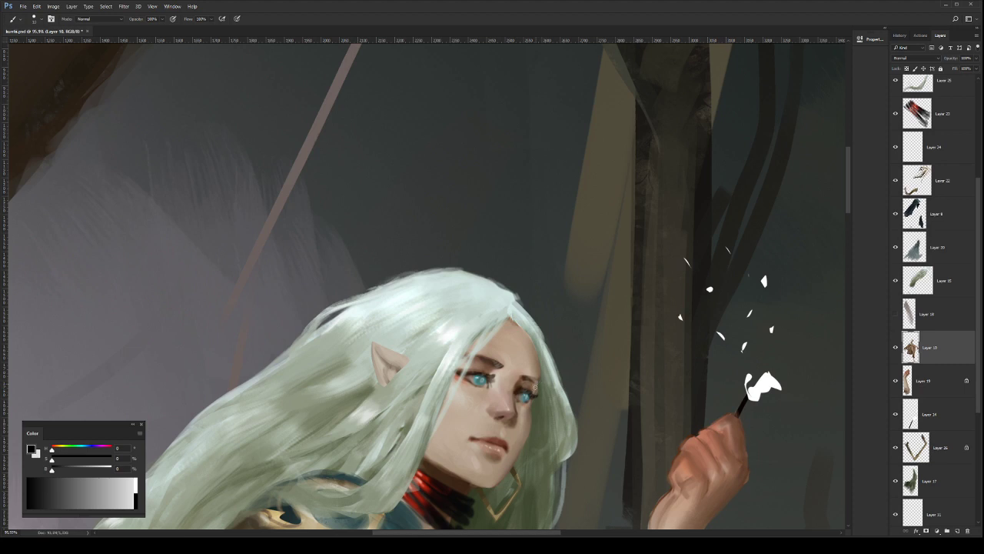
left_click(536, 384, "alt")
key("e")
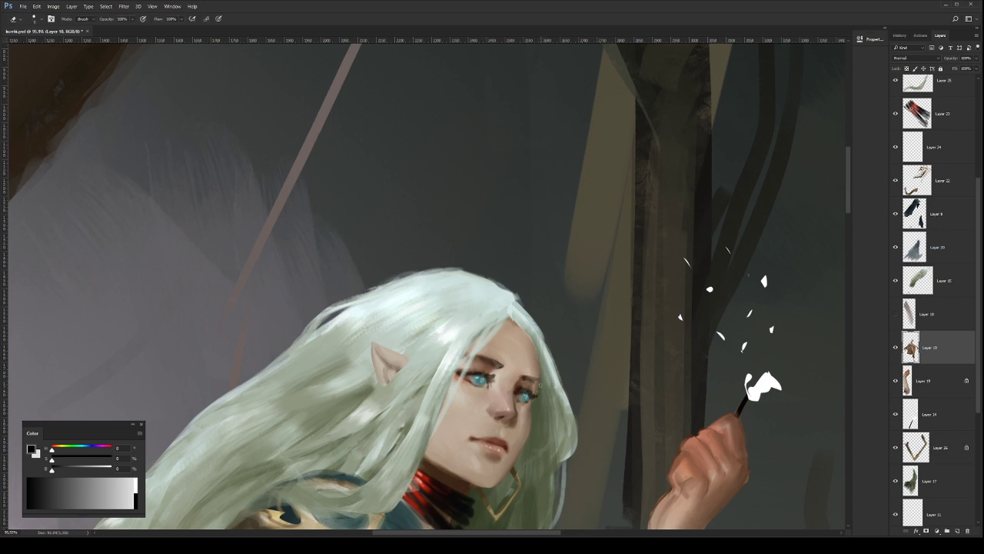
Step: Examine the whole composition and how the elf's face reads within it
key("z")
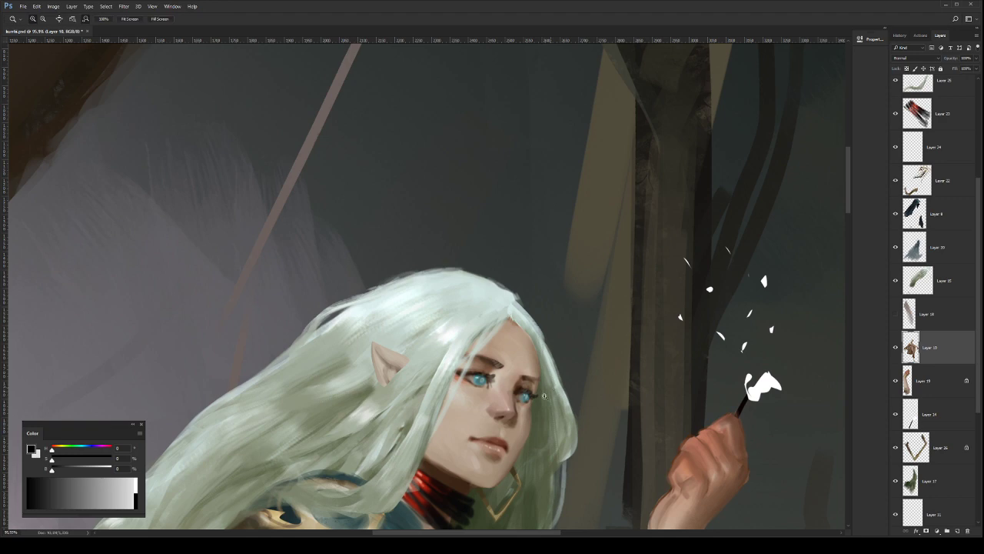
left_click_drag(549, 388, 501, 404)
scroll(561, 374, "down", 3)
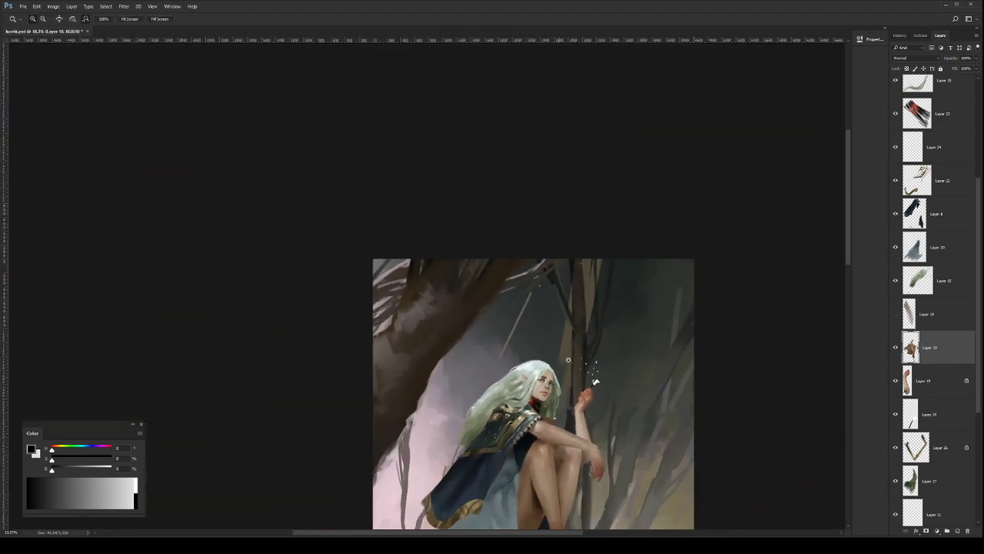
scroll(559, 357, "down", 2)
scroll(471, 247, "up", 1)
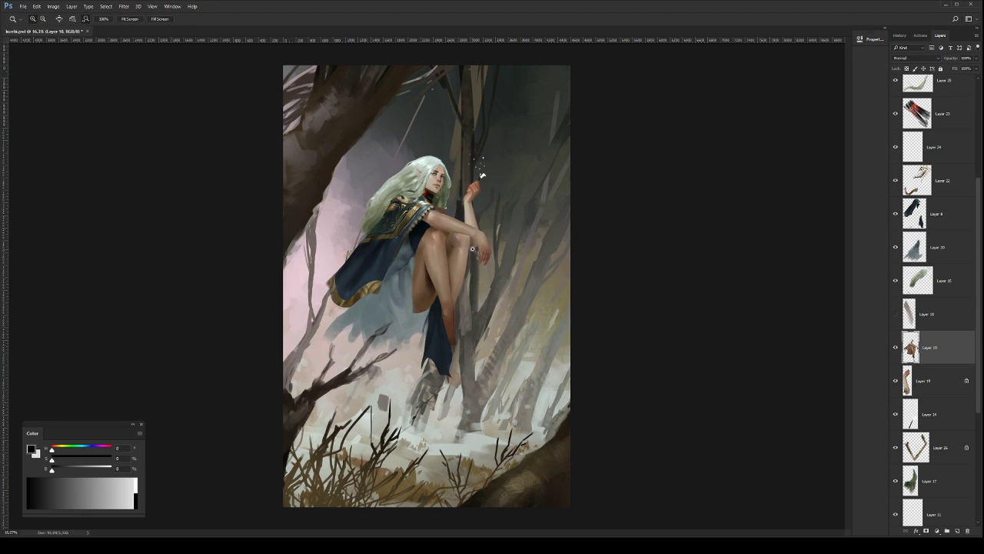
scroll(469, 246, "up", 2)
scroll(495, 244, "up", 1)
scroll(500, 261, "up", 3)
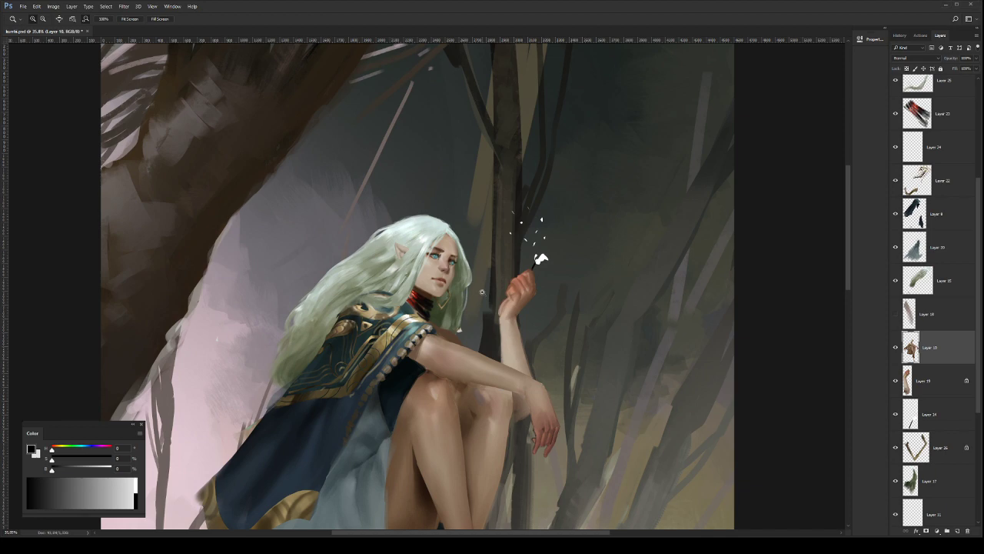
left_click_drag(470, 264, 550, 326)
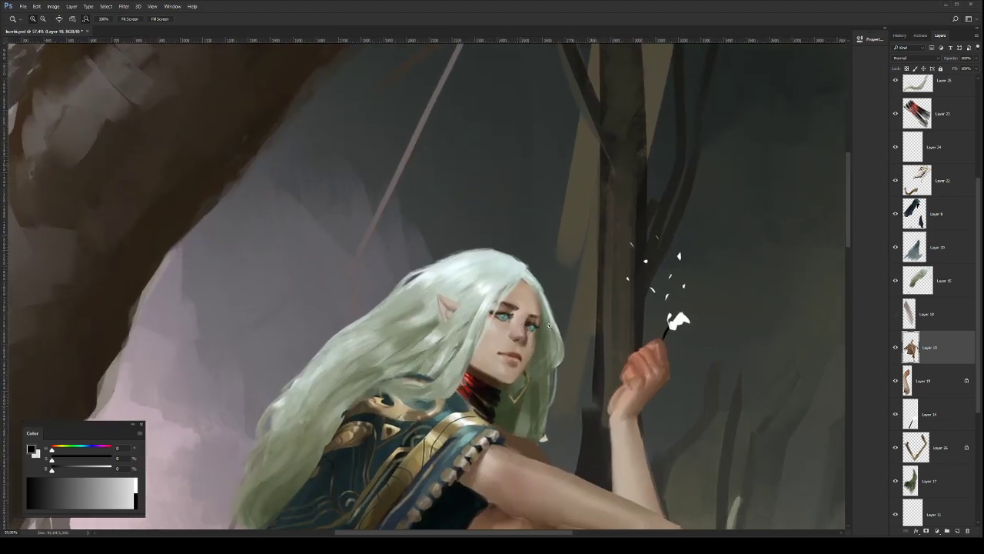
scroll(549, 326, "up", 2)
Step: Refine the elf's far cheek and the near jawline with sampled skin tones, adjusting the brush size
key("b")
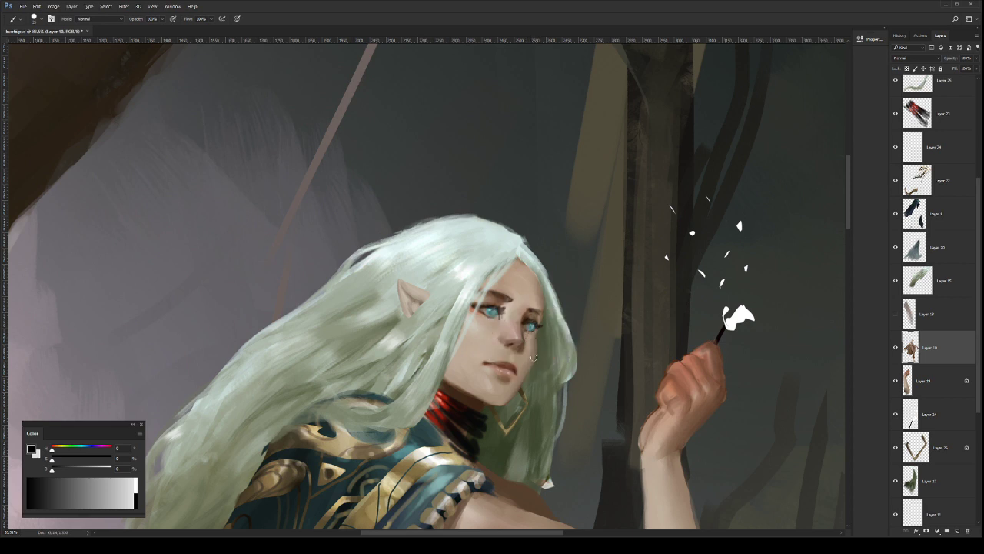
left_click(526, 336, "alt")
key("[")
right_click(528, 363, "alt")
left_click(533, 348, "alt")
key("bracketleft")
left_click(464, 383, "alt")
key("bracketright")
left_click_drag(455, 380, 480, 394)
Step: Smudge the jaw's shading smooth and touch up the far eye with a teal sampled from its iris
key("r")
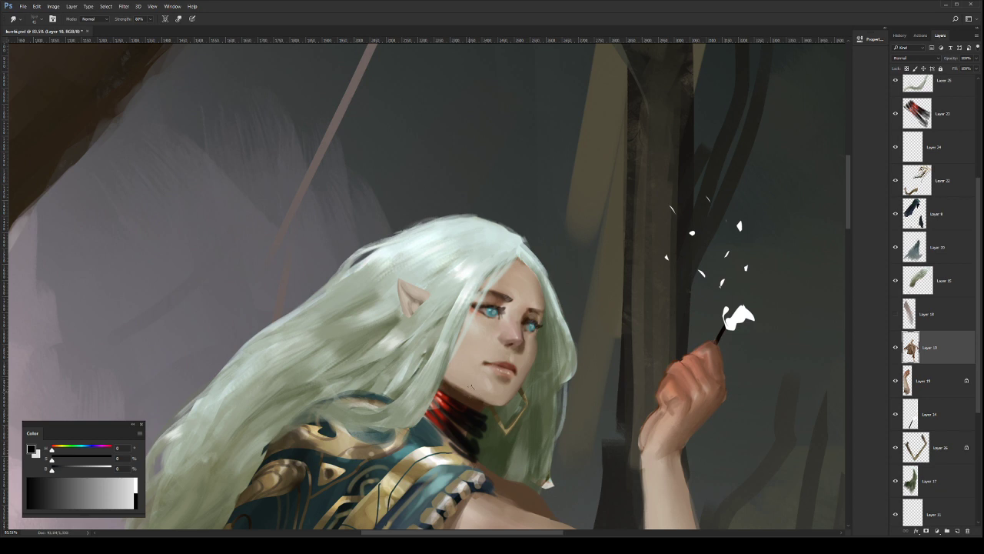
key("b")
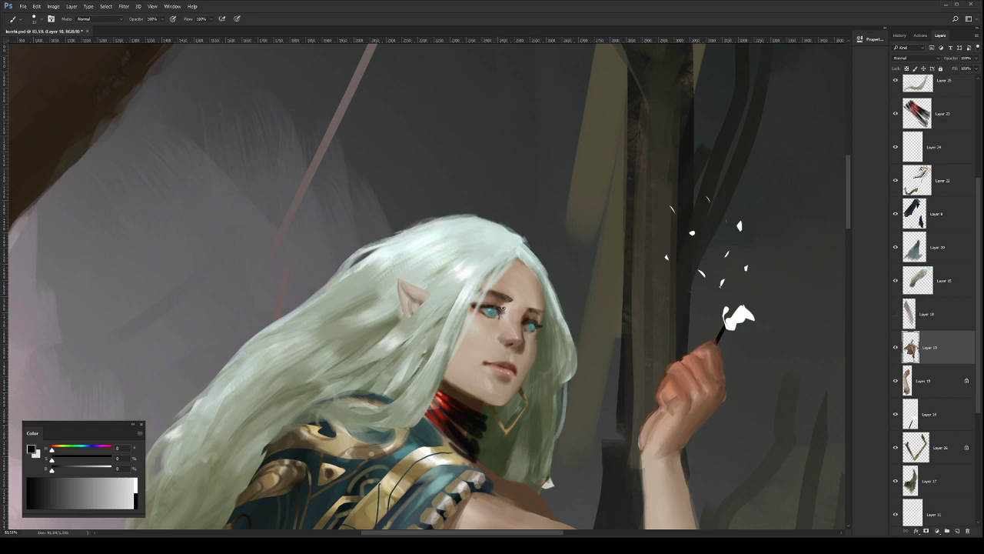
left_click(531, 327)
left_click(527, 326, "alt")
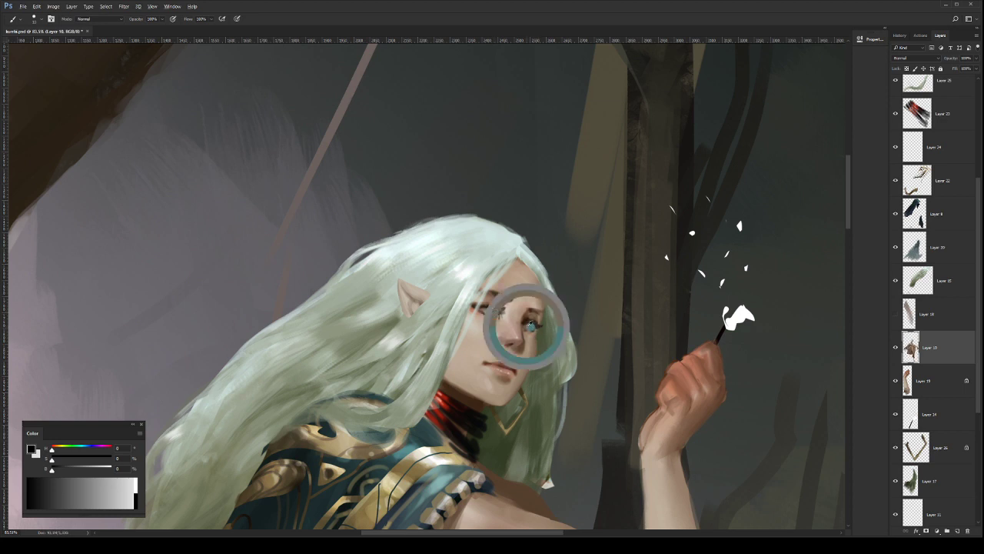
Step: Save the painting with the refined face
key("z")
left_click_drag(555, 370, 492, 369)
key("ctrl+s")
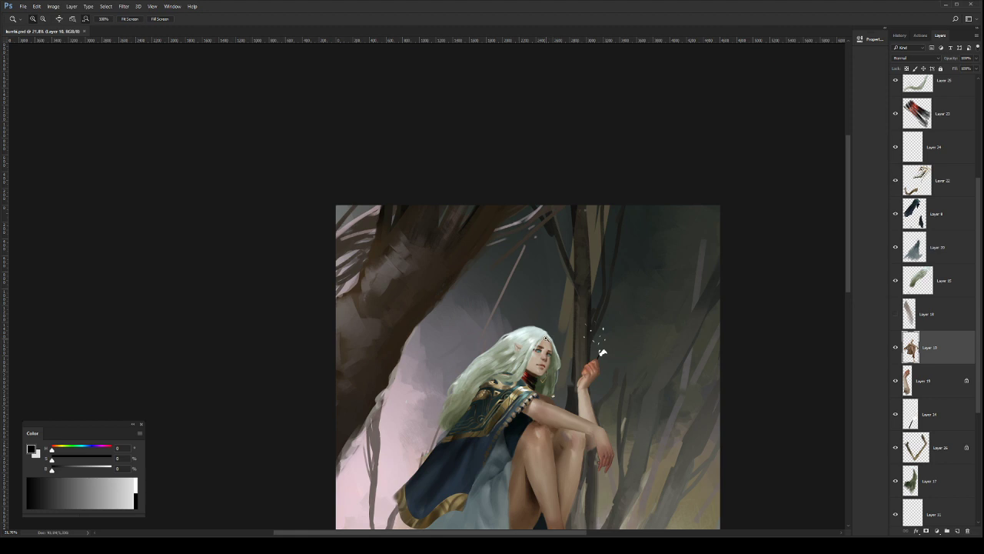
Step: Transform the layer with the hair behind the elf's face, skewing it slightly to fit the head
left_click_drag(550, 338, 596, 334)
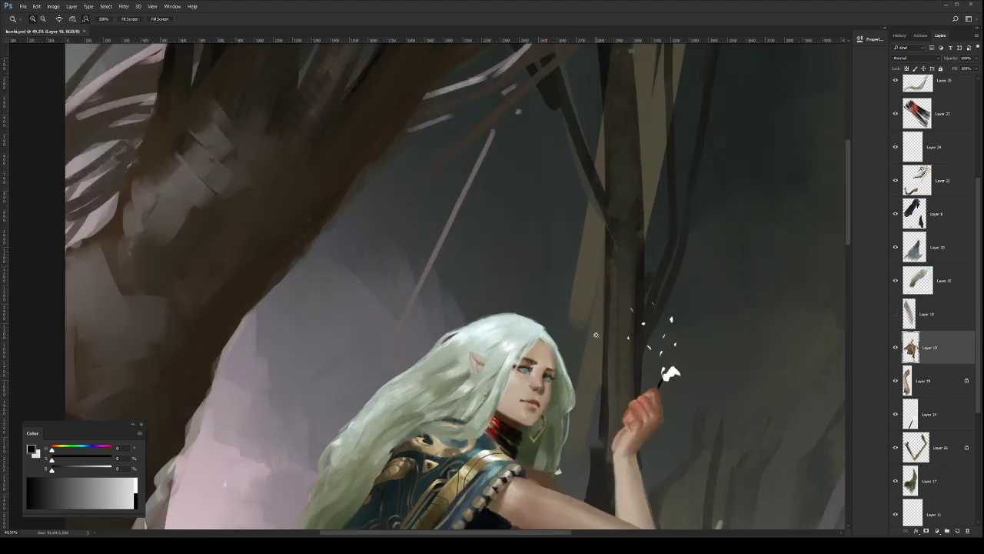
left_click(935, 202)
mouse_move(973, 234)
left_mouse_down()
mouse_move(977, 160)
mouse_move(976, 246)
left_mouse_up()
left_click(961, 247)
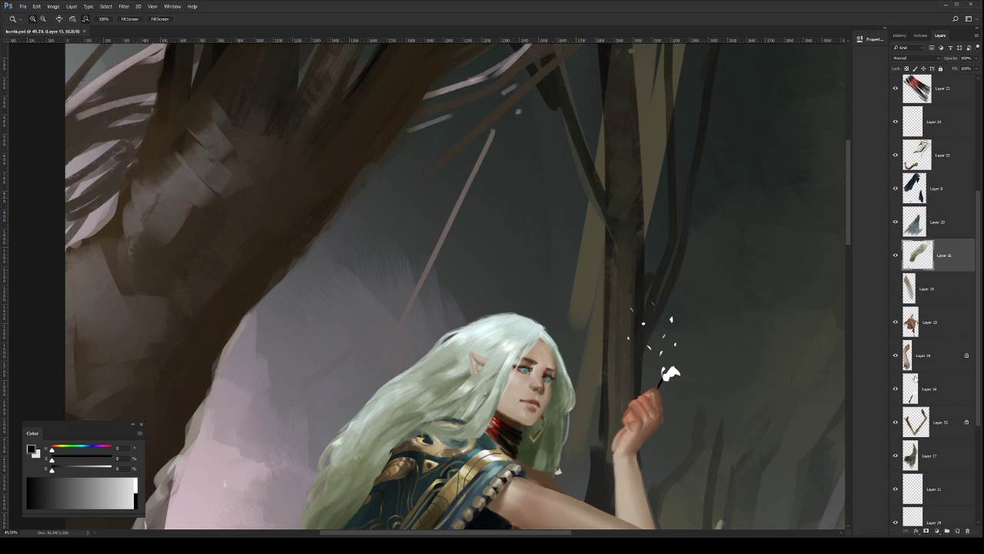
left_click(906, 460)
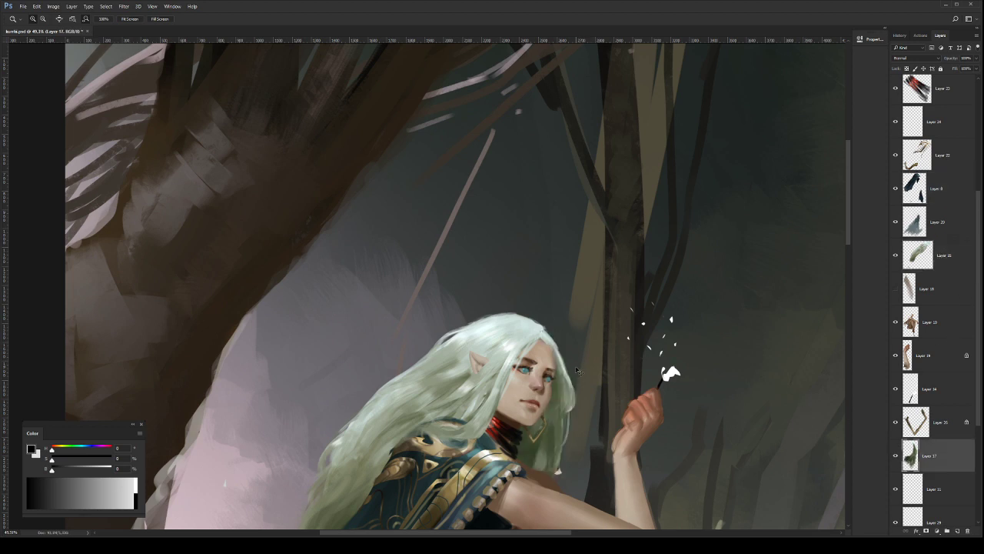
key("ctrl+t")
left_click_drag(530, 323, 549, 347)
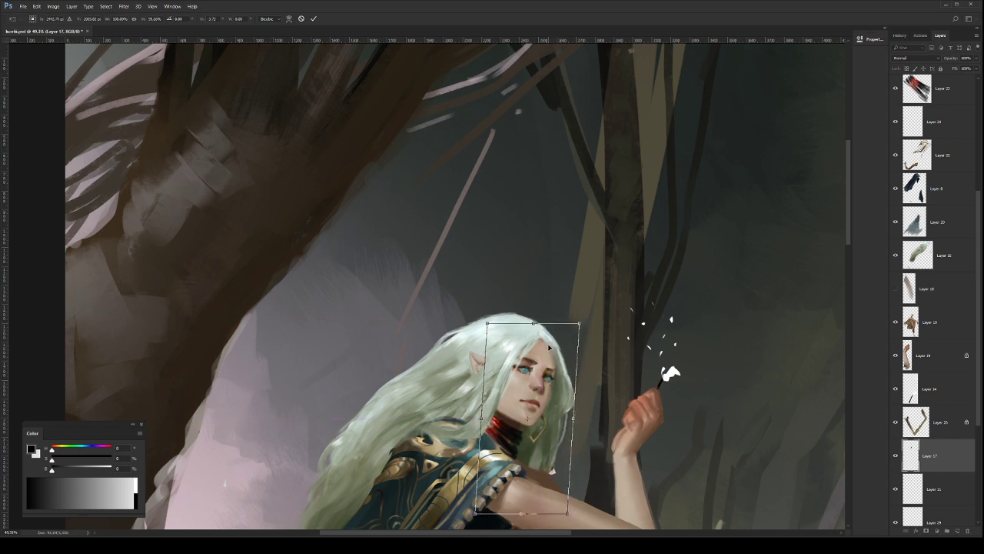
key("Return")
Step: Lasso the forehead on the skin layer, copy it to a new layer, rotate it slightly and merge it down
left_click(947, 329)
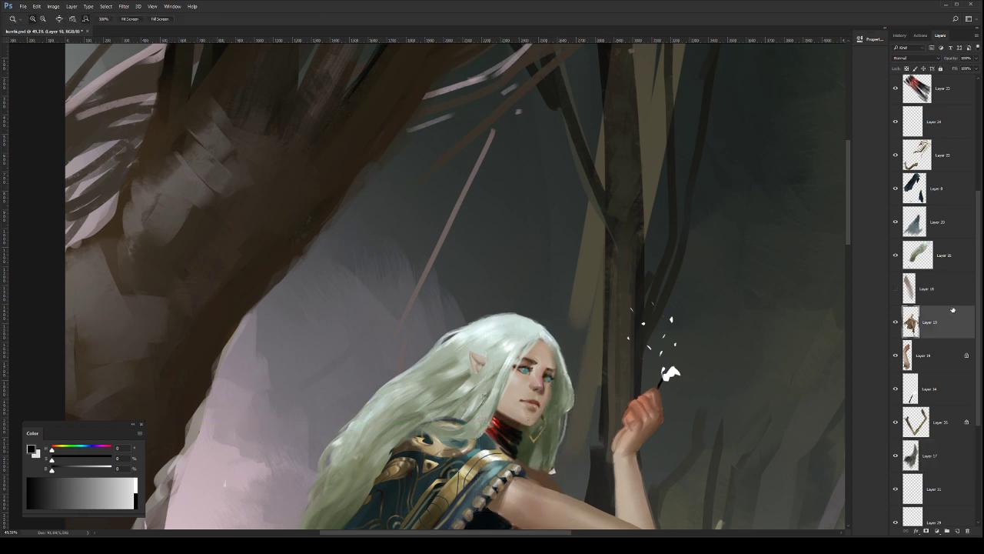
key("b")
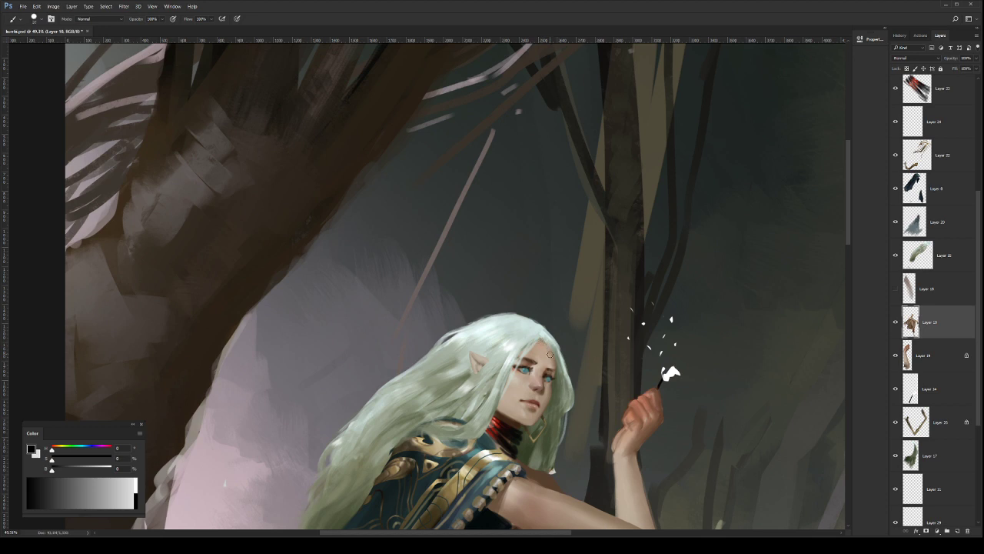
key("l")
mouse_move(557, 367)
left_mouse_down()
mouse_move(546, 336)
mouse_move(542, 349)
mouse_move(557, 368)
left_mouse_up()
key("ctrl+j")
key("ctrl+t")
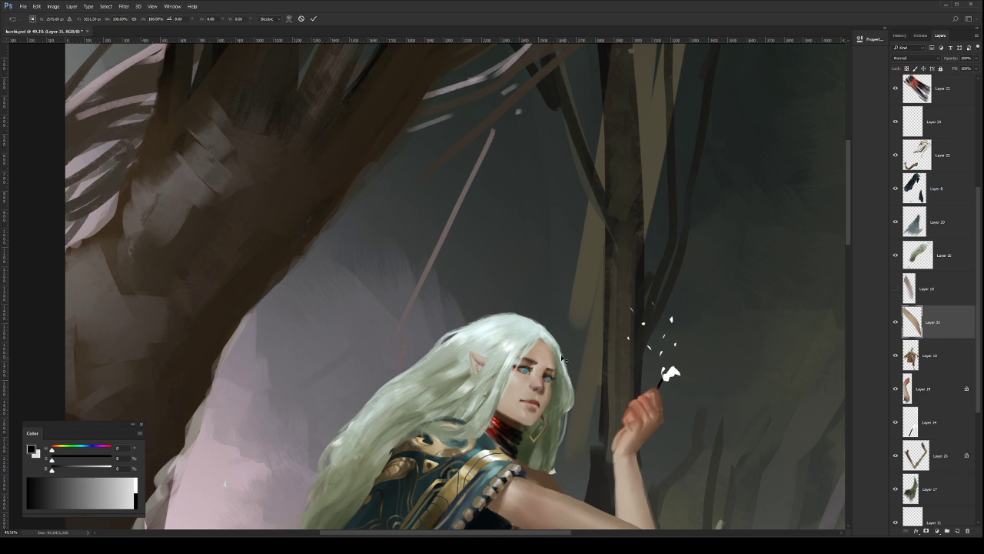
left_click_drag(547, 329, 551, 323)
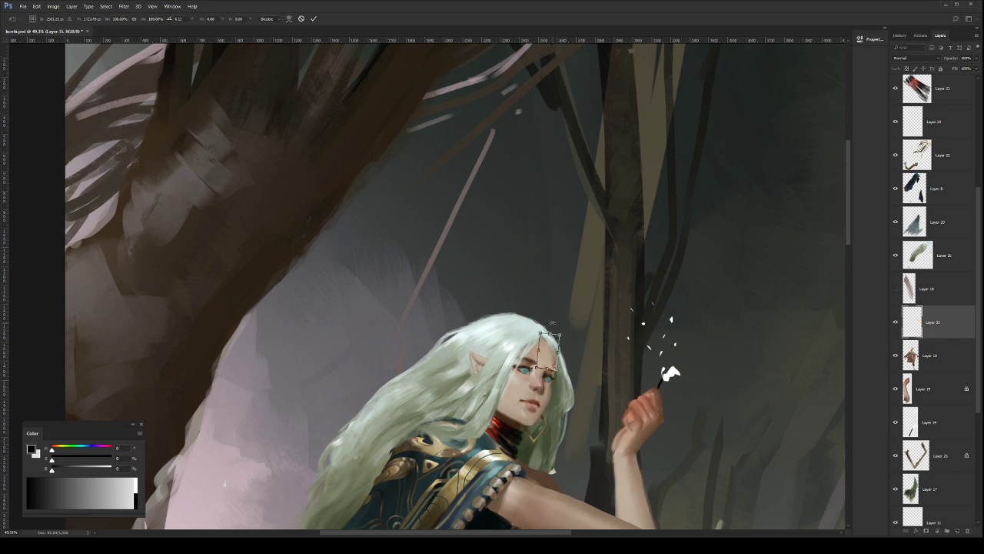
key("Return")
key("ctrl+e")
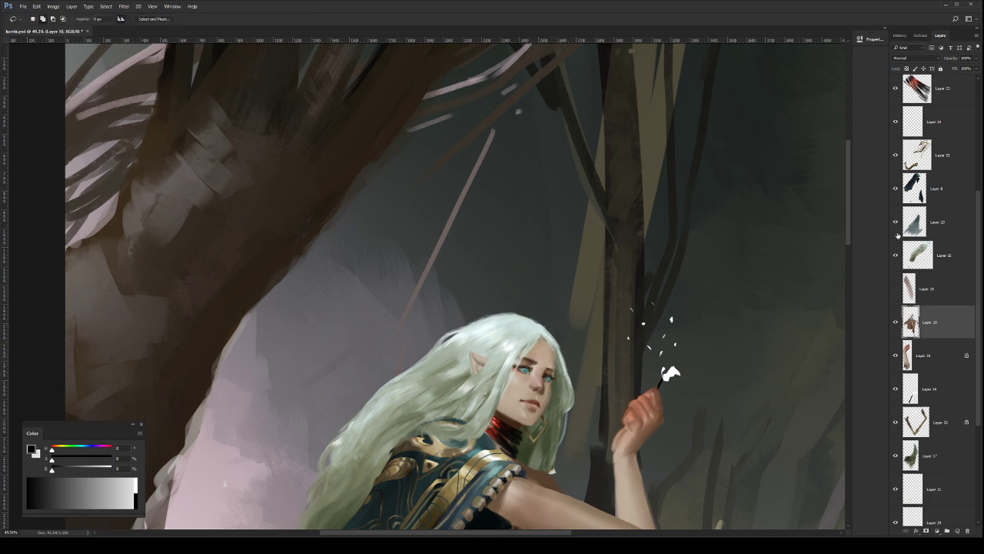
Step: Touch up the forehead at the hair parting with a sampled skin tone
key("b")
left_click(543, 340, "alt")
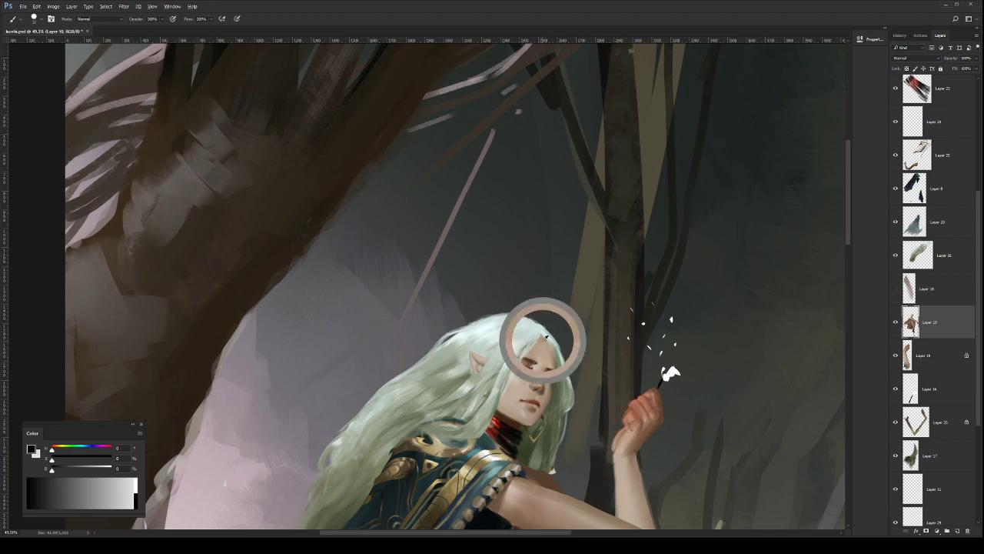
key("z")
mouse_move(594, 326)
left_mouse_down()
mouse_move(579, 298)
mouse_move(596, 325)
mouse_move(571, 328)
left_mouse_up()
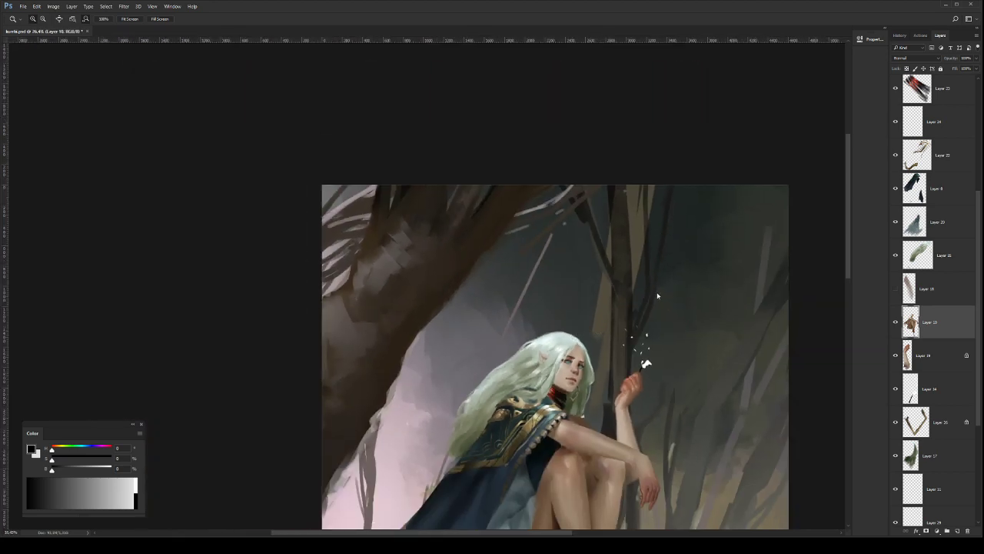
Step: Create a new layer above the hair layer, lasso an antler rising from the elf's head and fill it with brown
left_click(942, 258)
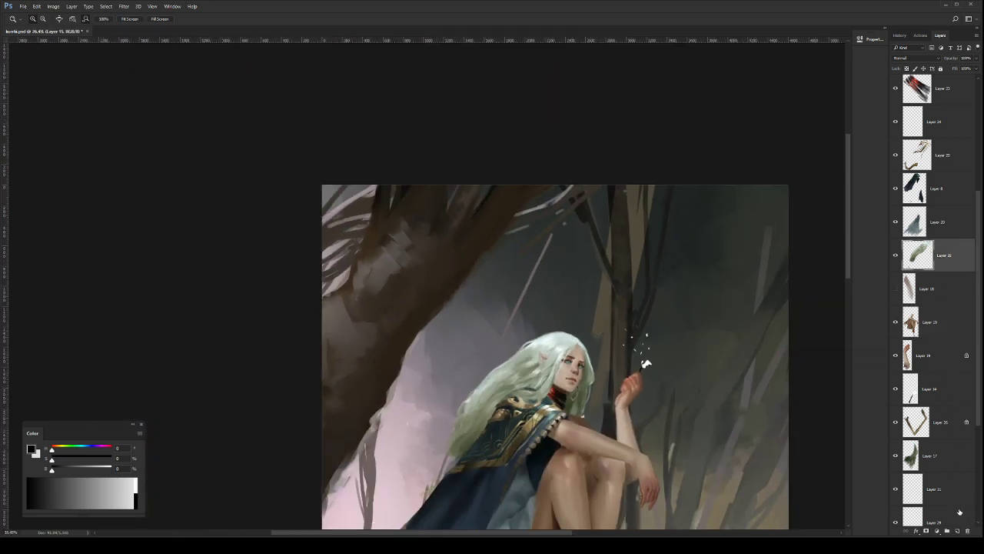
left_click(957, 532)
key("l")
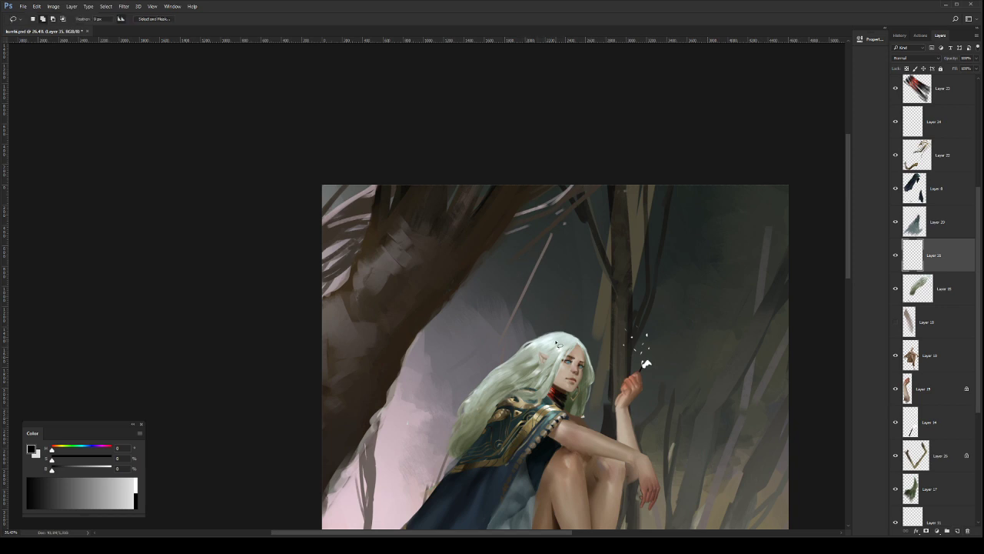
mouse_move(538, 327)
left_mouse_down()
mouse_move(513, 314)
mouse_move(530, 324)
mouse_move(527, 302)
mouse_move(529, 313)
mouse_move(530, 304)
mouse_move(544, 310)
mouse_move(604, 285)
mouse_move(543, 319)
left_mouse_up()
key("ctrl+d")
mouse_move(552, 341)
left_mouse_down()
mouse_move(536, 306)
mouse_move(548, 319)
mouse_move(548, 300)
mouse_move(555, 309)
mouse_move(567, 292)
mouse_move(575, 306)
mouse_move(612, 287)
mouse_move(601, 305)
mouse_move(556, 310)
mouse_move(553, 339)
left_mouse_up()
key("b")
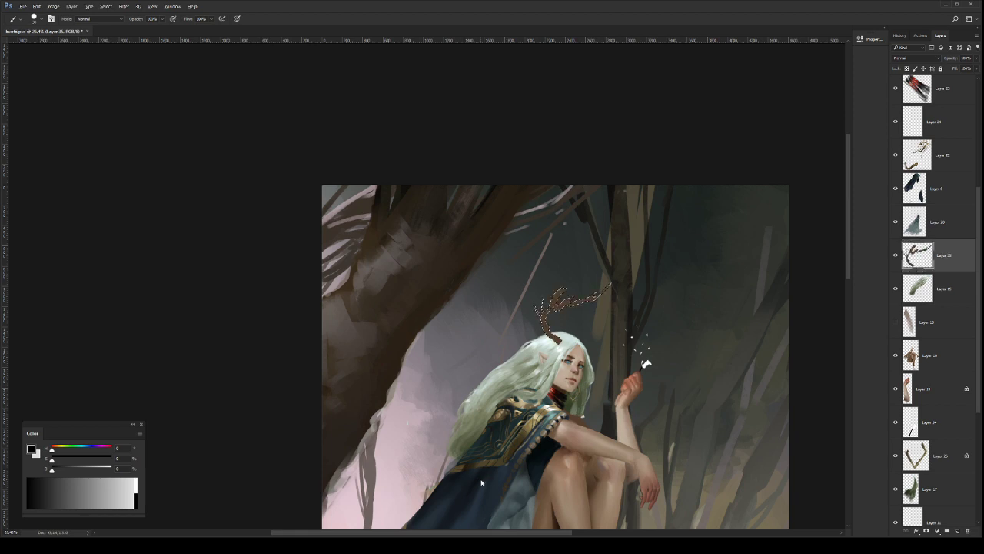
key("ctrl+d")
Step: Lock the antler layer's transparent pixels and shade the antler with darker brown strokes
key("z")
left_click_drag(588, 352, 526, 377)
mouse_move(550, 334)
left_mouse_down()
mouse_move(600, 338)
mouse_move(577, 344)
left_mouse_up()
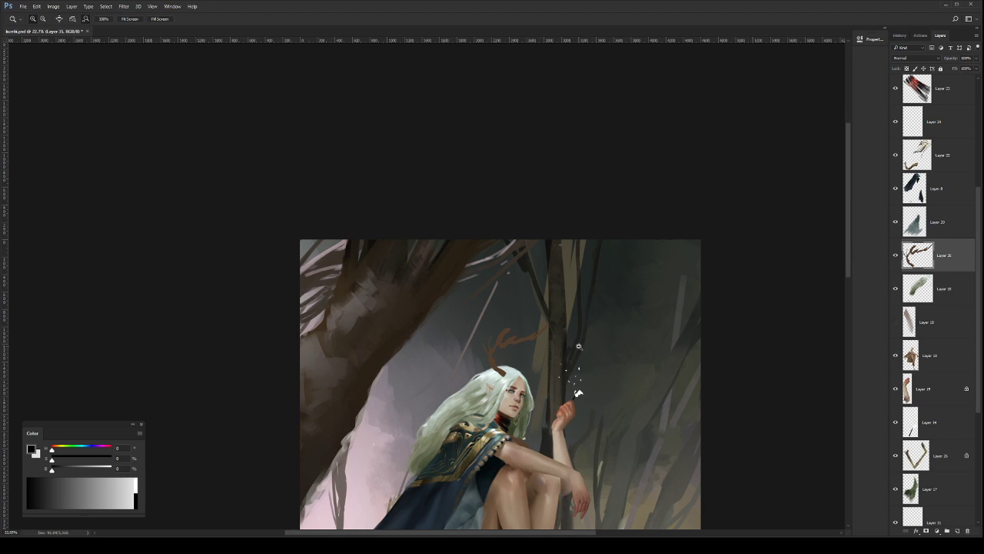
key("ctrl+0")
left_click_drag(462, 179, 482, 180)
left_click_drag(482, 180, 593, 368)
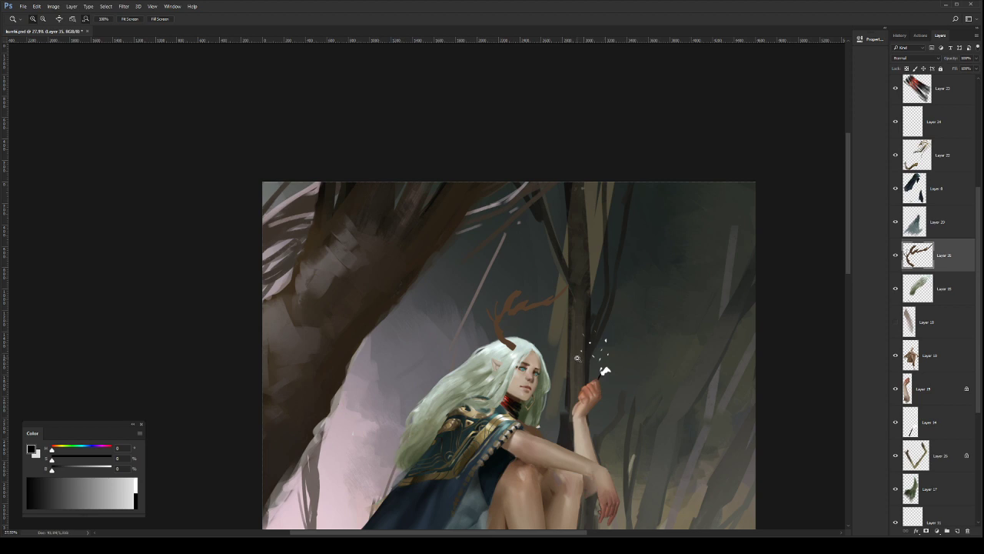
left_click(534, 343)
left_click_drag(569, 394, 625, 476)
key("slash")
left_click_drag(560, 411, 532, 412)
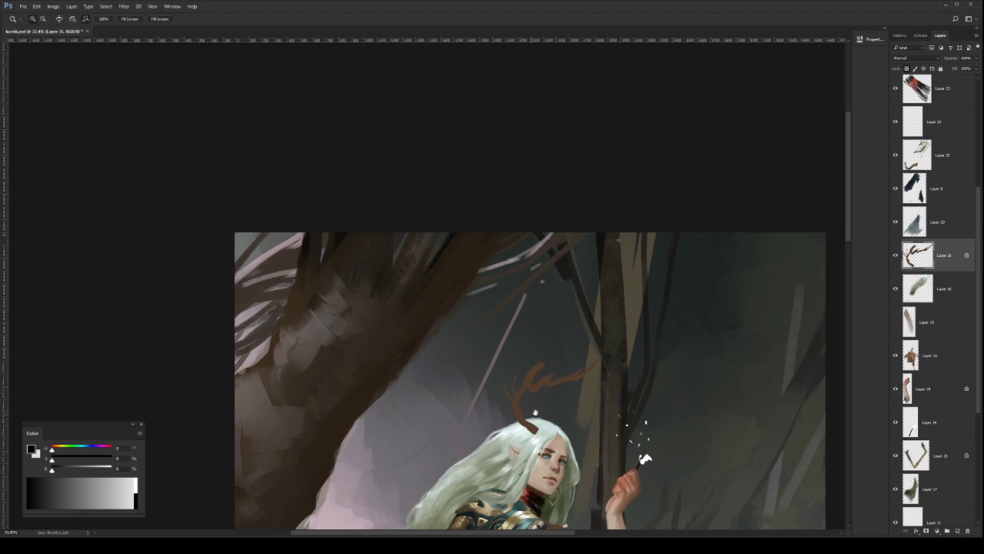
key("b")
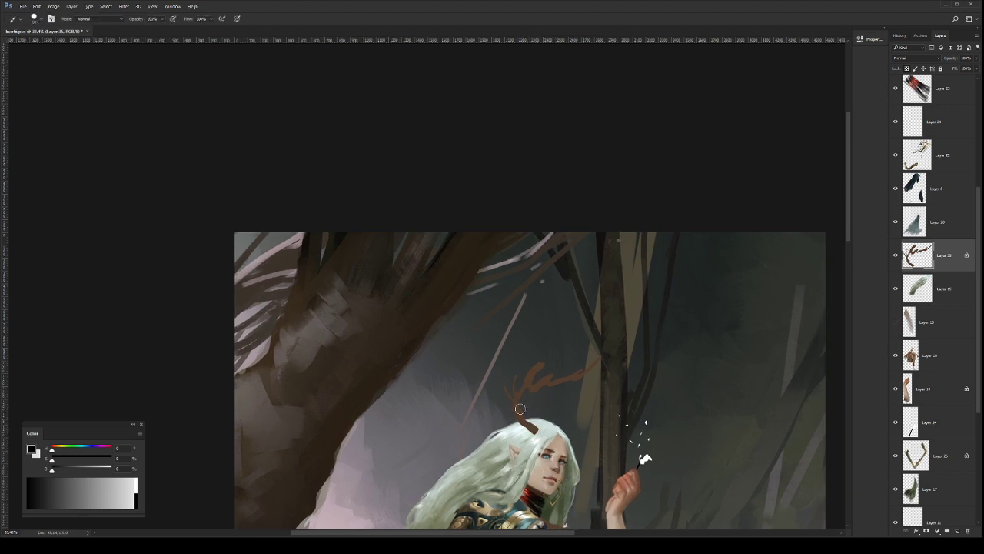
mouse_move(525, 393)
left_mouse_down()
mouse_move(540, 393)
mouse_move(541, 366)
mouse_move(542, 389)
mouse_move(603, 363)
left_mouse_up()
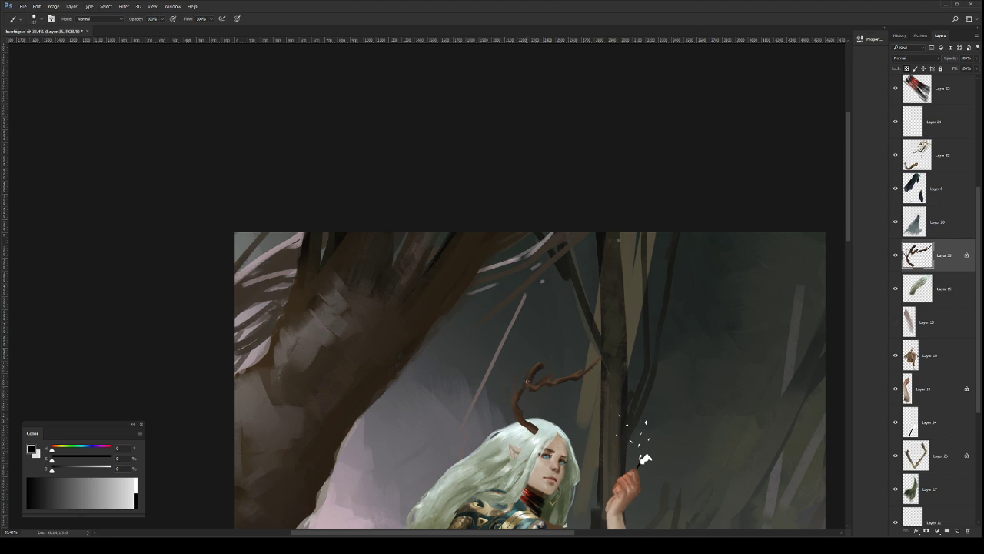
Step: Refine the shading along the antler's stem and branches with brown tones sampled from it
left_click_drag(529, 378, 533, 369)
left_click_drag(519, 419, 518, 414)
key("bracketright")
key("bracketright")
key("z")
left_click_drag(551, 426, 514, 428)
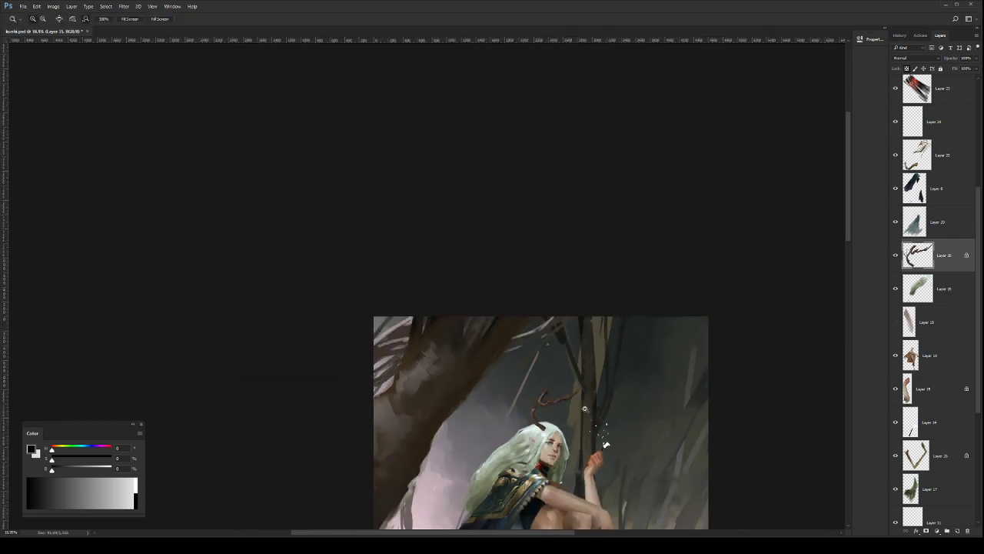
left_click_drag(567, 395, 604, 395)
key("b")
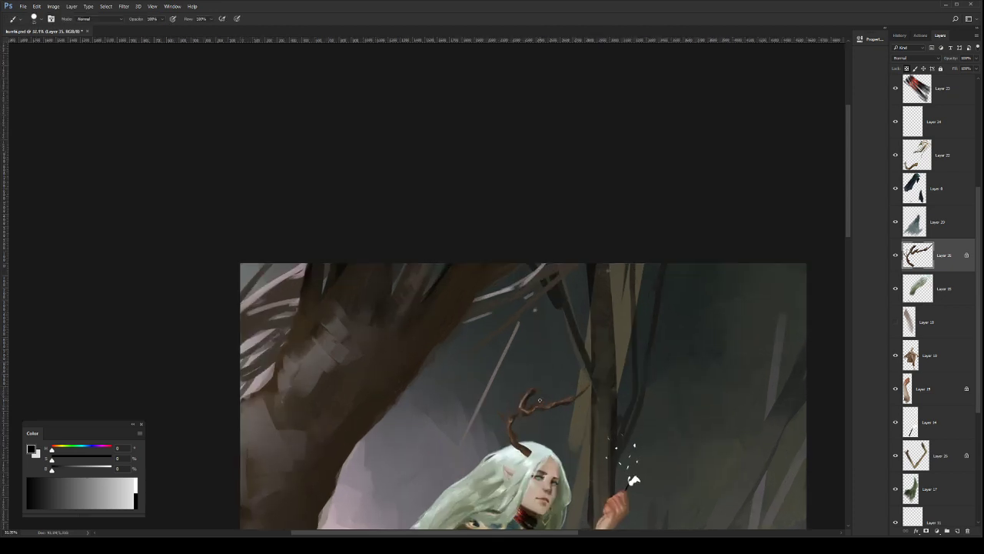
left_click(530, 393, "alt")
left_click(527, 396, "alt")
key("z")
left_click_drag(648, 364, 617, 366)
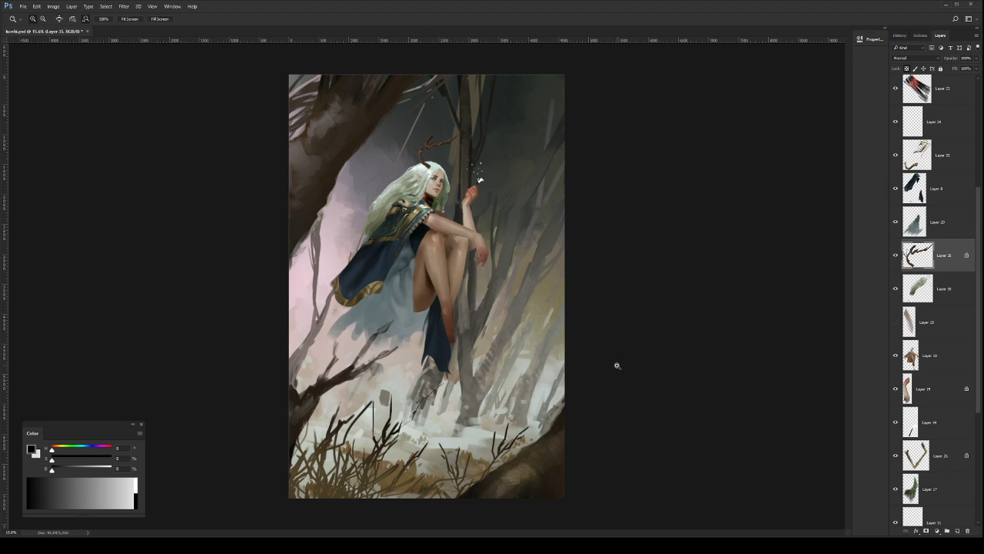
Step: Fade the antler's branches to pale grey with a large soft brush, and transform the antler to be wider and flatter
left_click_drag(494, 297, 513, 297)
left_click_drag(514, 298, 581, 438)
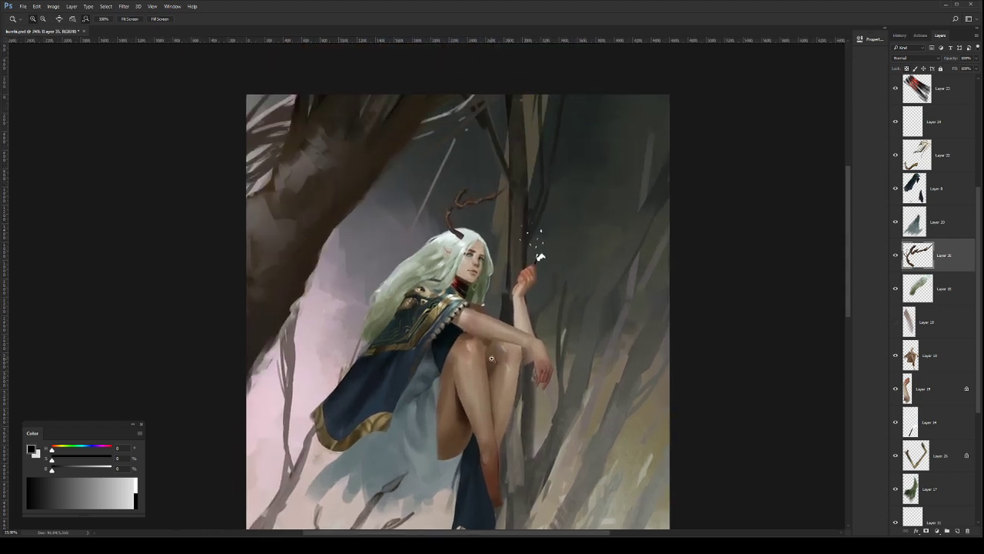
left_click_drag(520, 362, 518, 443)
key("b")
mouse_move(541, 391)
left_mouse_down()
mouse_move(555, 391)
mouse_move(543, 390)
left_mouse_up()
left_click(473, 315, "alt")
left_click_drag(508, 263, 452, 275)
key("ctrl+z")
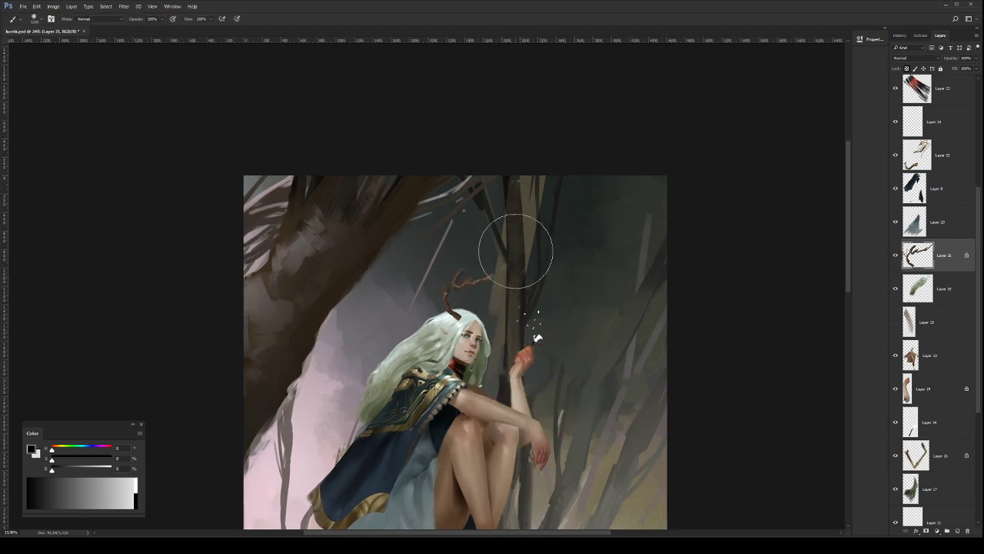
mouse_move(516, 253)
left_mouse_down()
mouse_move(505, 257)
mouse_move(510, 247)
mouse_move(492, 231)
mouse_move(509, 253)
mouse_move(500, 273)
mouse_move(471, 283)
left_mouse_up()
key("ctrl+t")
key("Return")
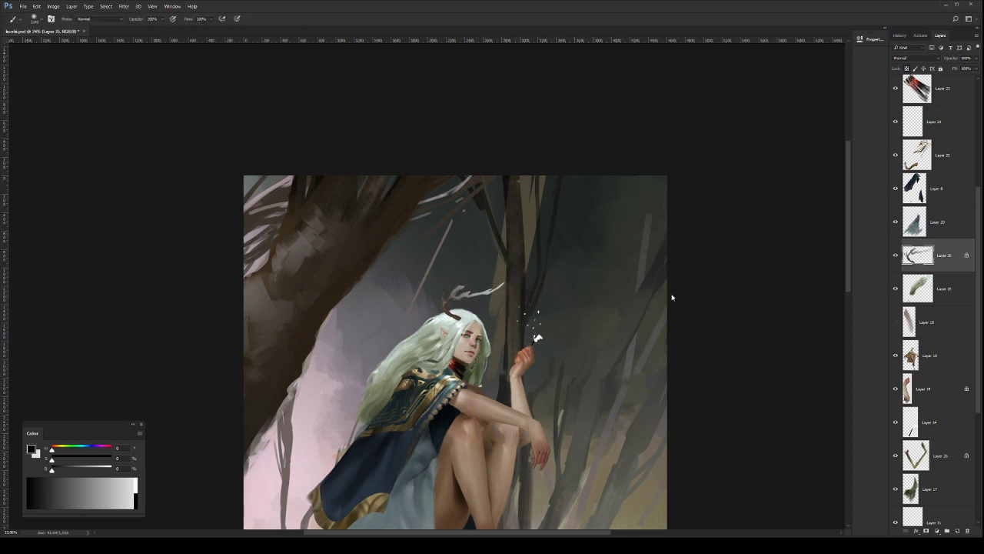
Step: Duplicate the antler layer, place the copy below the face layer and move it to the far side of the head
key("ctrl+j")
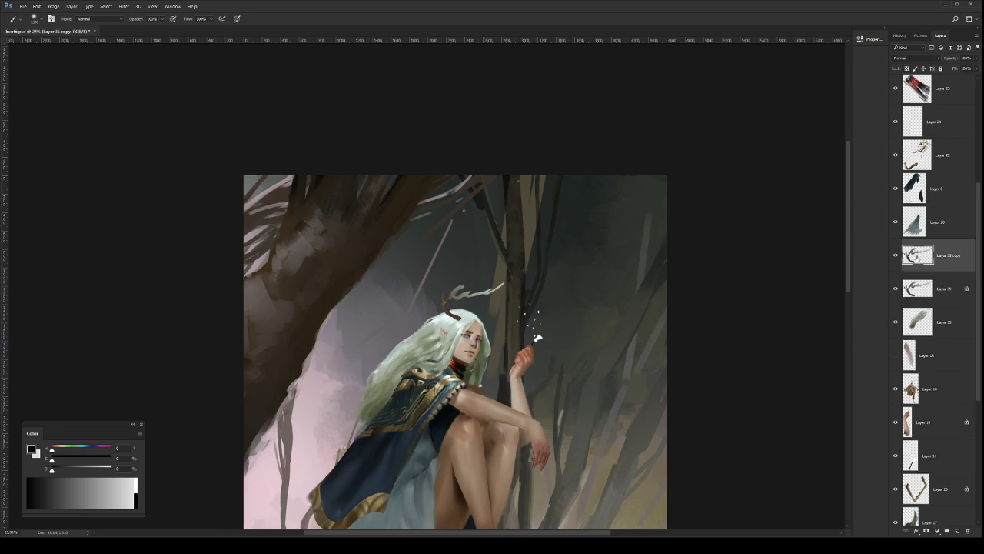
left_click_drag(951, 261, 963, 399)
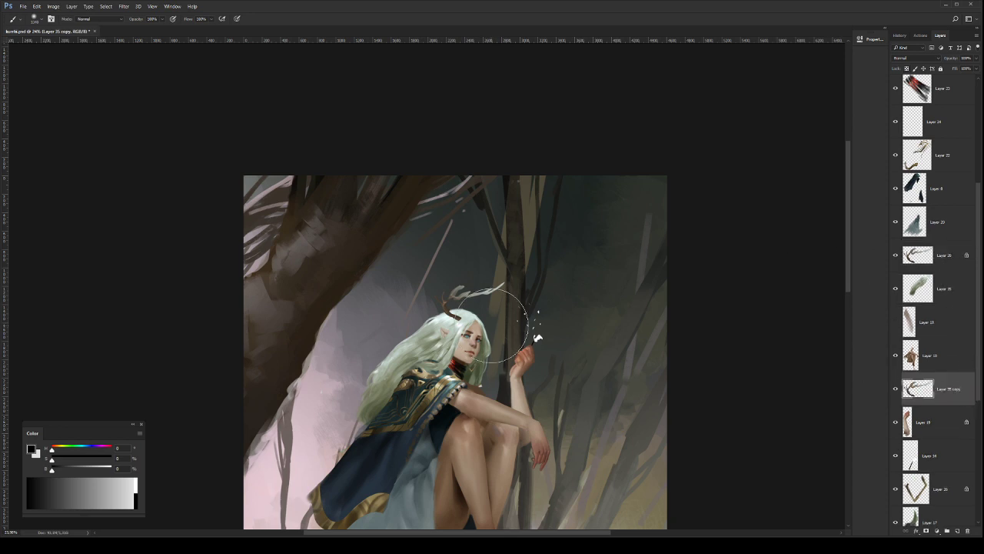
key("v")
left_click_drag(498, 299, 526, 316)
key("ctrl+t")
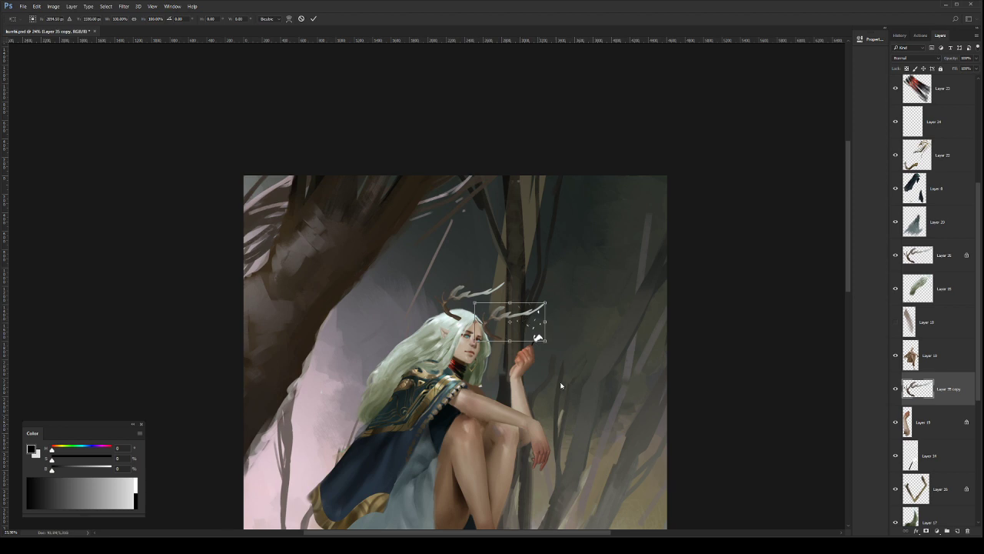
left_click_drag(560, 385, 487, 394)
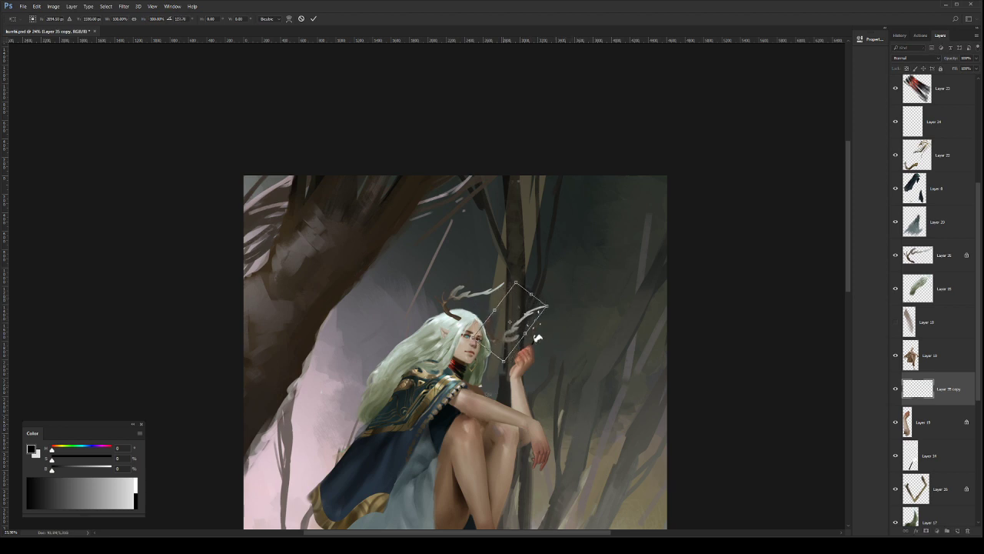
key("Return")
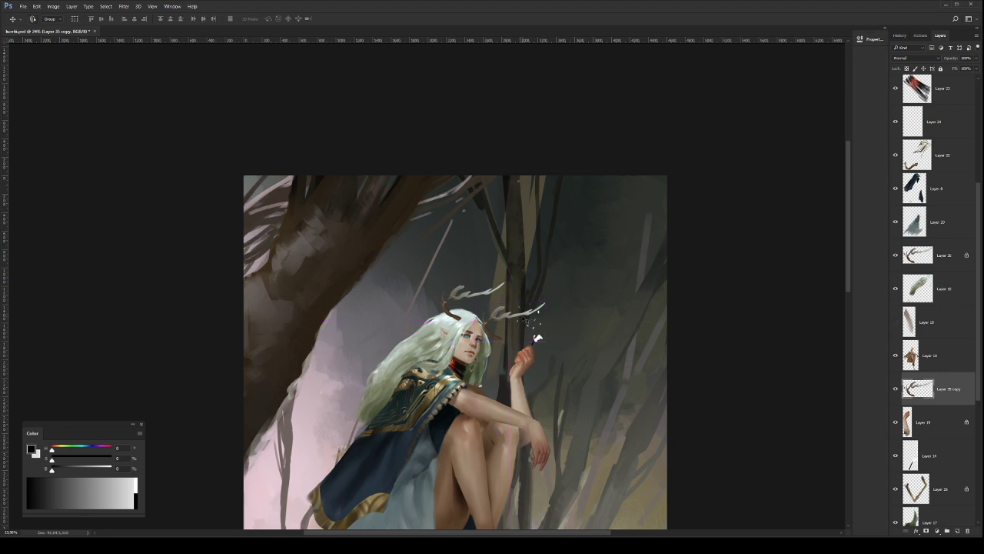
Step: Nudge the copied antler and erase its brown base beside the elf's face
mouse_move(526, 320)
left_mouse_down()
mouse_move(517, 317)
mouse_move(525, 318)
left_mouse_up()
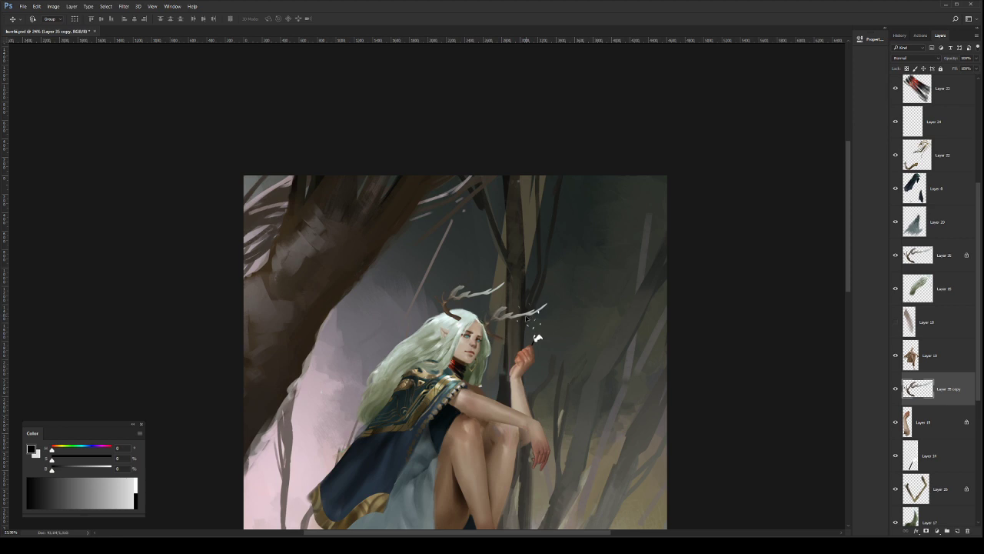
key("b")
scroll(499, 315, "up", 1)
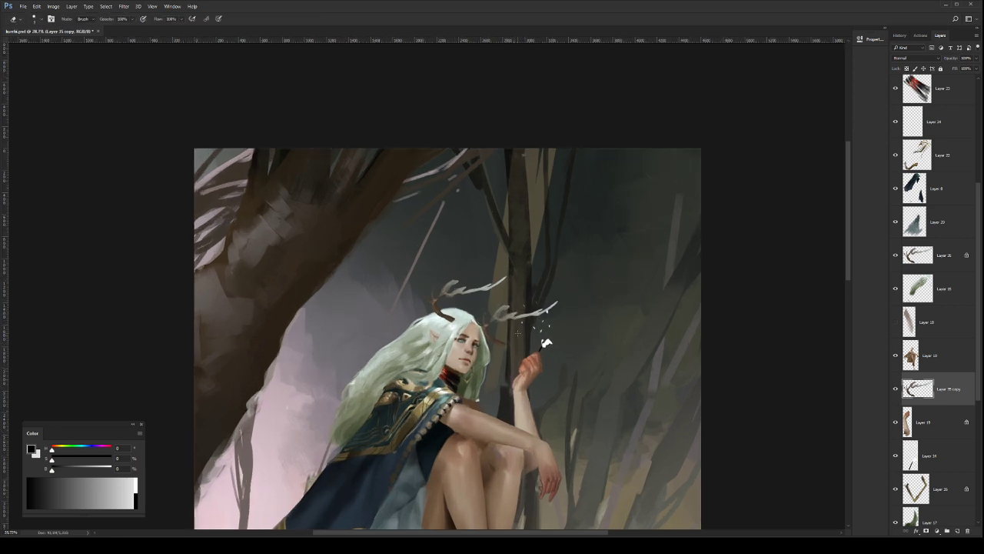
key("bracketright")
left_click_drag(488, 329, 497, 344)
Step: Lower the copied antler slightly and paint a thin grey base joining it to the hair with a much smaller brush
key("b")
key("bracketleft")
key("bracketleft")
key("bracketleft")
key("bracketleft")
key("bracketleft")
key("bracketleft")
key("bracketleft")
key("bracketleft")
key("bracketleft")
key("bracketleft")
key("bracketleft")
key("bracketleft")
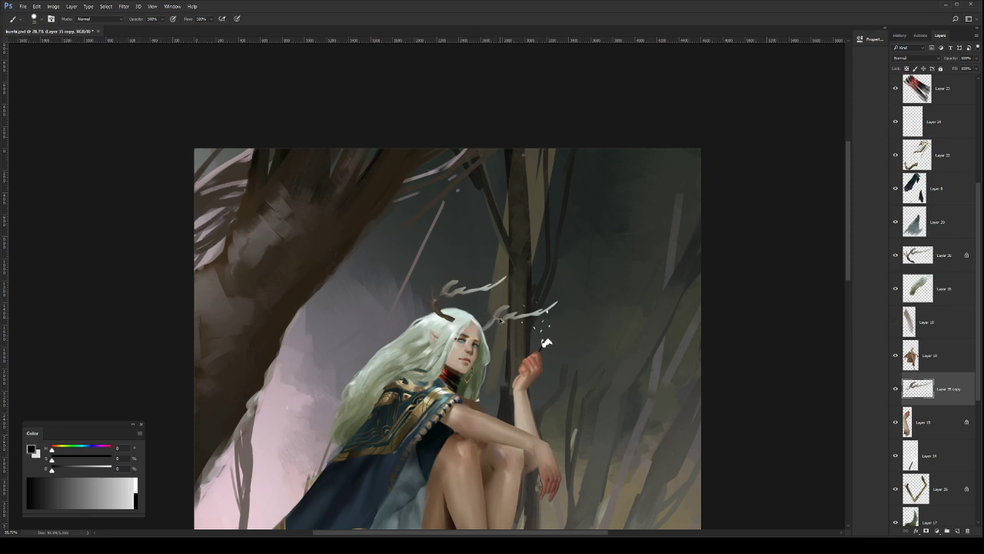
key("v")
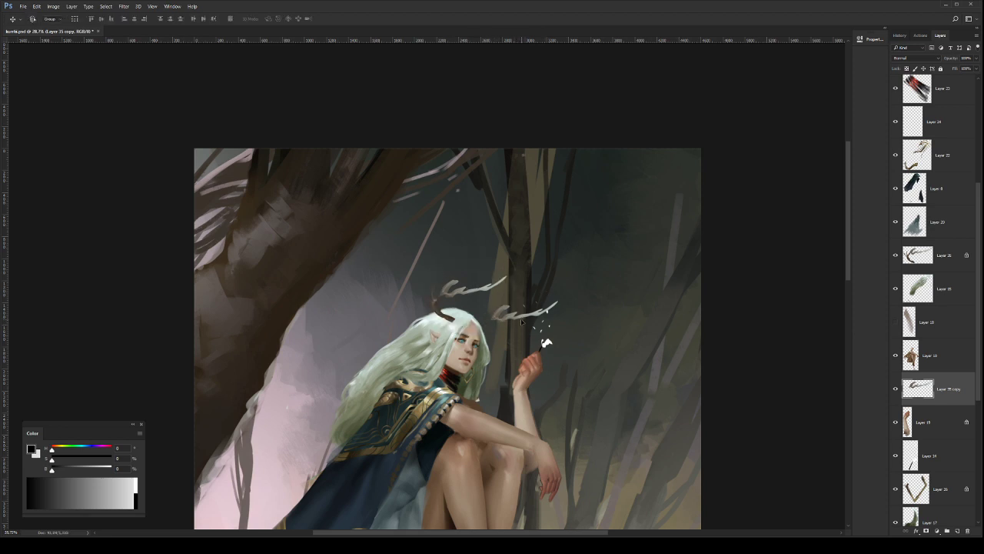
left_click_drag(519, 318, 520, 326)
key("b")
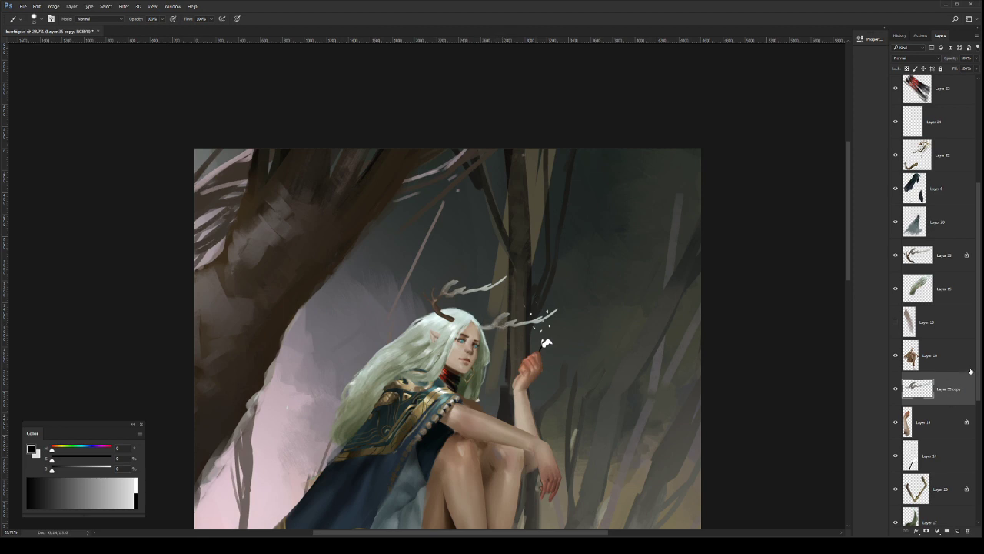
Step: Move the copied antler's layer beneath Layer 17 and save the painting
left_click_drag(977, 366, 975, 407)
left_click_drag(948, 317, 933, 448)
key("e")
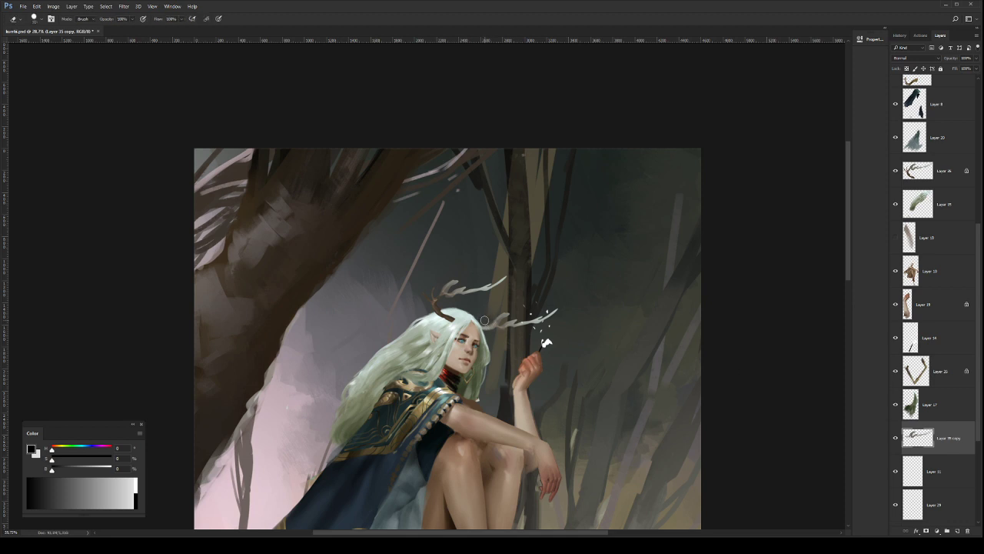
key("z")
left_click(568, 328, "alt")
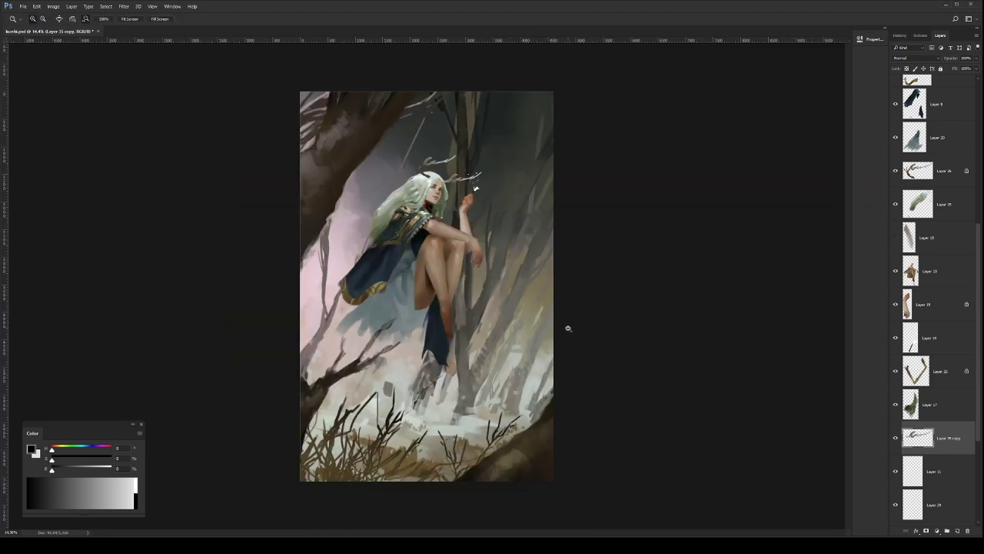
left_click(511, 200, "alt")
key("ctrl+s")
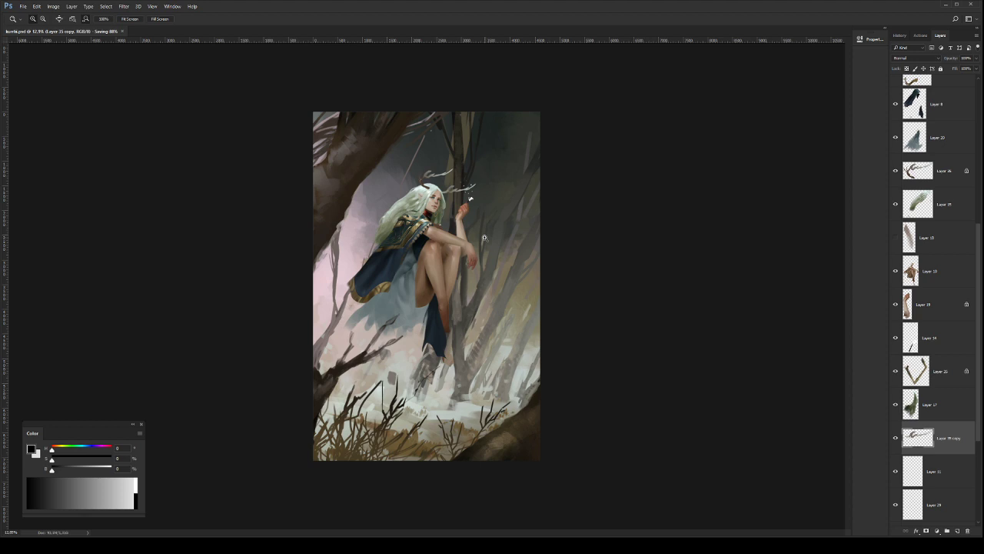
Step: Flip the canvas horizontally and check the antlers and figure in the mirrored composition
key("ctrl+shift+h")
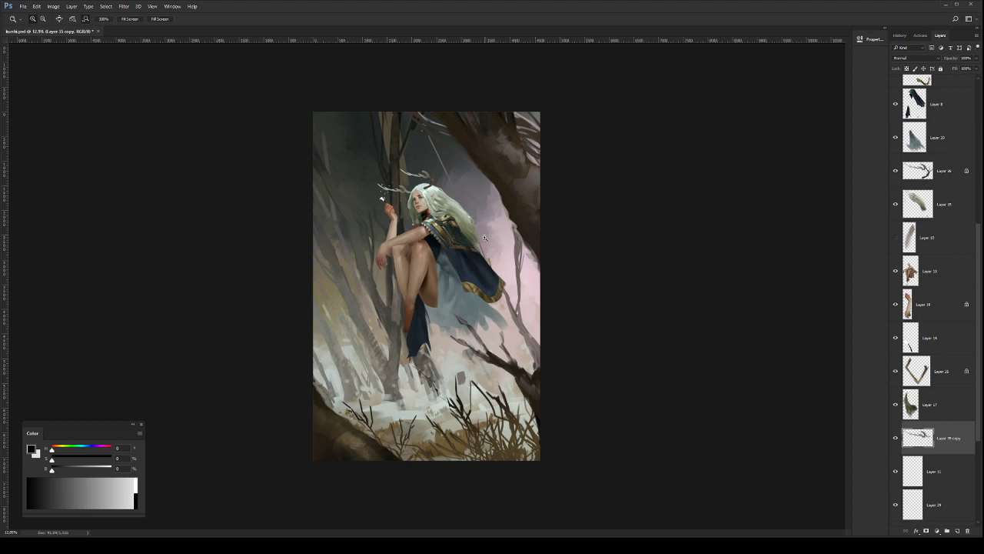
left_click_drag(433, 182, 492, 192)
left_click_drag(455, 238, 463, 273)
key("b")
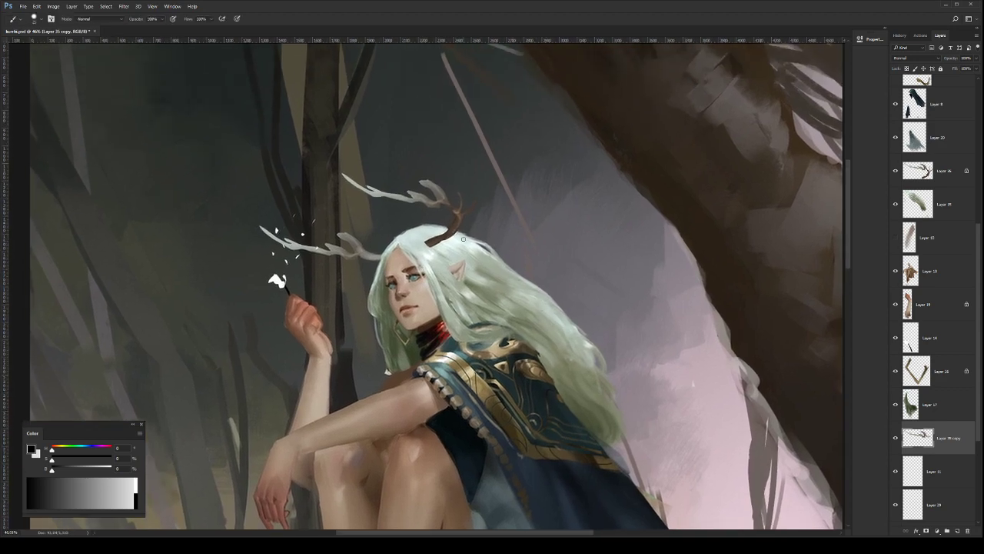
key("z")
scroll(536, 266, "down", 3)
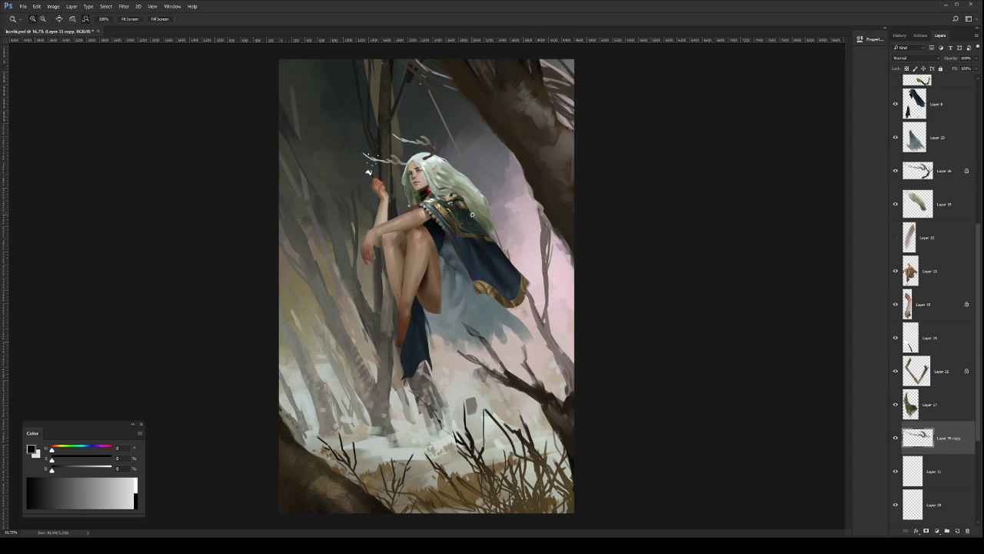
scroll(549, 278, "up", 3)
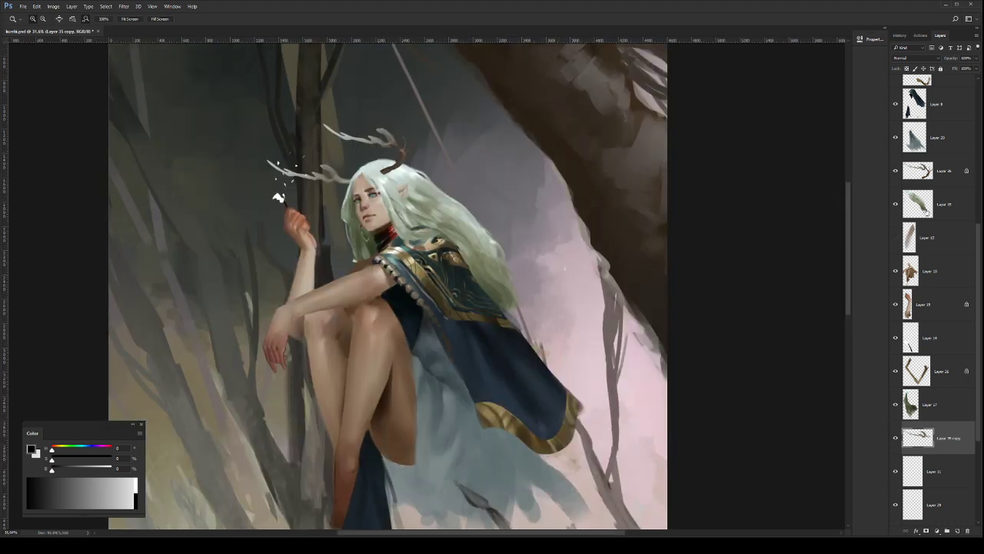
Step: Add a new empty layer directly above the cape's gold ornament layer
left_click(962, 278)
scroll(971, 275, "up", 1)
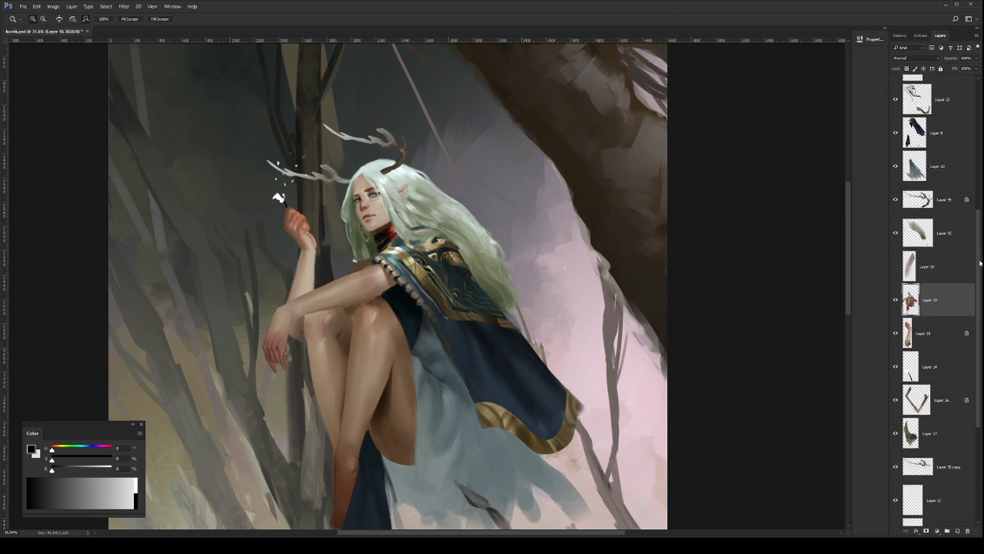
mouse_move(982, 267)
left_mouse_down()
mouse_move(982, 347)
mouse_move(982, 270)
left_mouse_up()
scroll(982, 270, "up", 4)
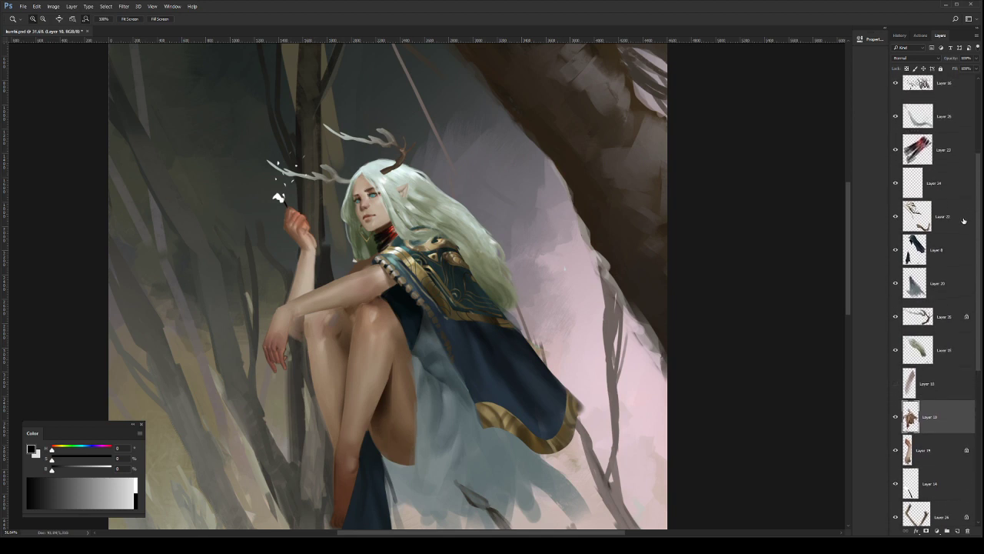
left_click(960, 227)
left_click(958, 531)
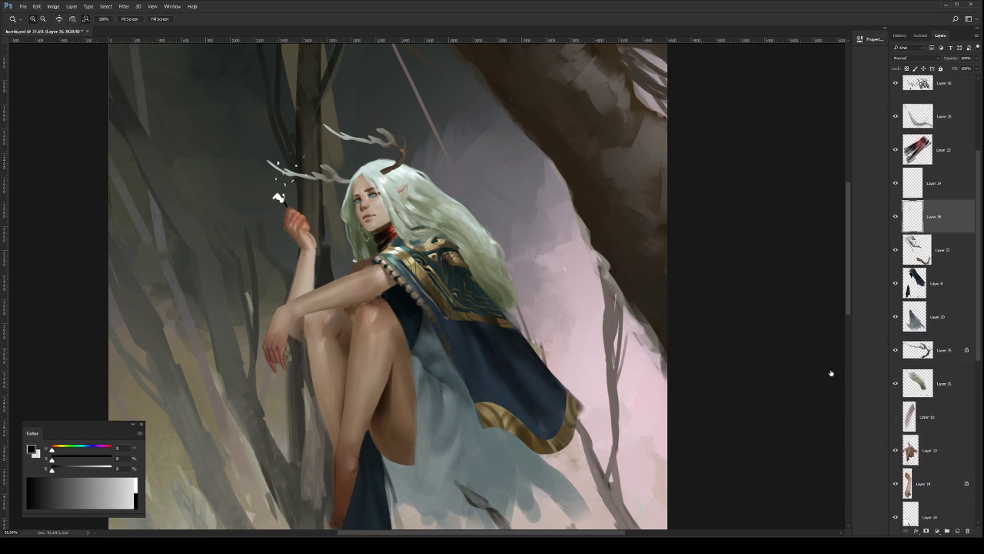
Step: Sample the pale hair colour and paint a fluffy white fur trim along the short cape's lower edge
key("l")
key("b")
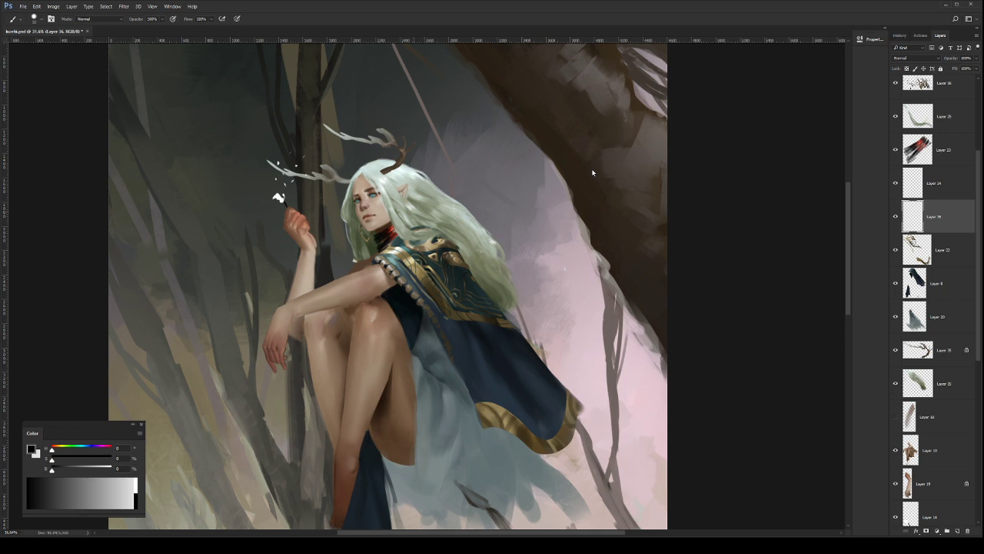
left_click(632, 285)
left_click_drag(399, 243, 399, 226)
left_click(403, 174, "alt")
left_click(398, 257)
left_click(400, 258)
left_click(402, 261)
left_click(403, 263)
left_click(405, 265)
left_click(406, 266)
left_click(411, 270)
mouse_move(412, 272)
left_mouse_down()
mouse_move(454, 320)
mouse_move(534, 330)
mouse_move(444, 312)
mouse_move(404, 262)
left_mouse_up()
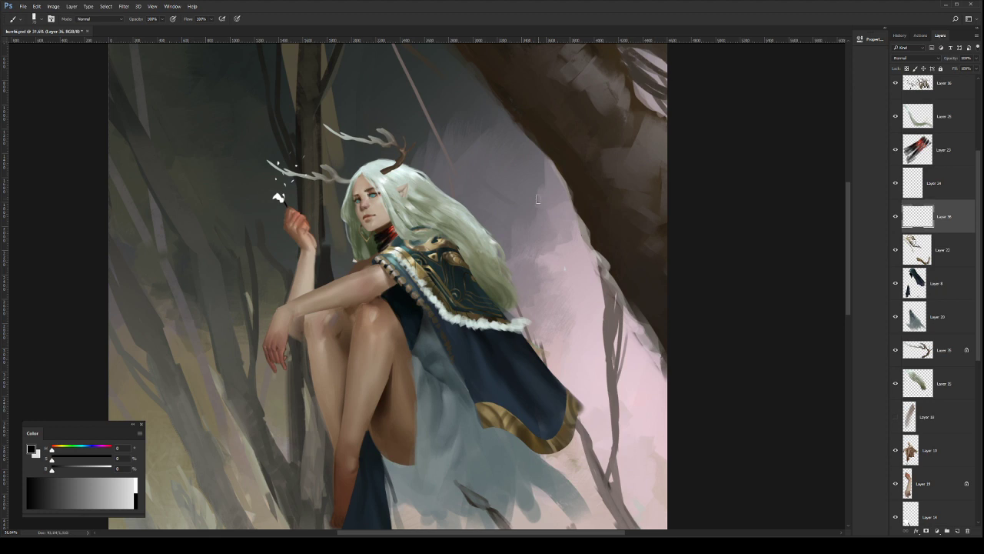
Step: Toggle the visibility of the blue-grey skirt layer to compare the figure with and without the skirt
left_click(895, 317)
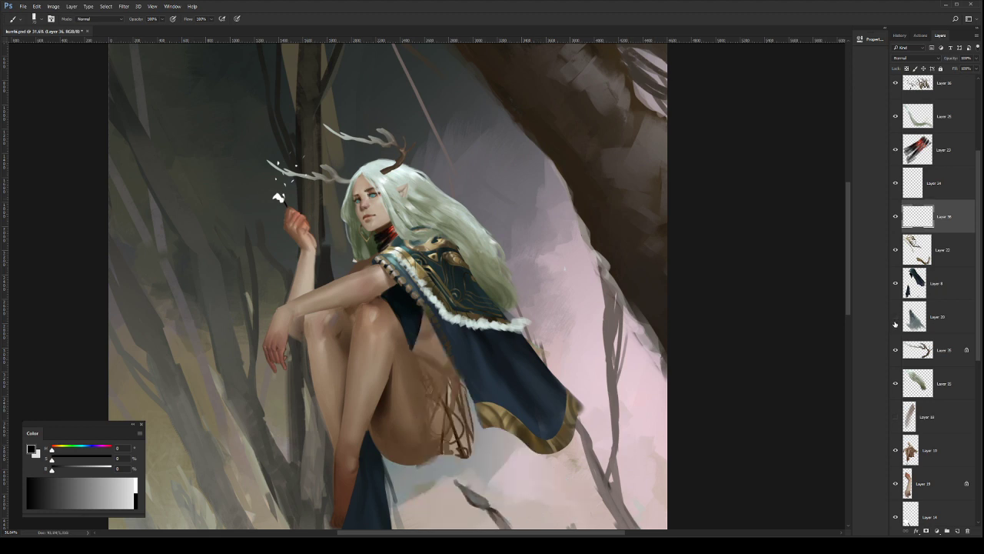
left_click(895, 324)
left_click(895, 325)
left_click(895, 326)
left_click(895, 327)
left_click(895, 327)
left_click(896, 328)
left_click(895, 328)
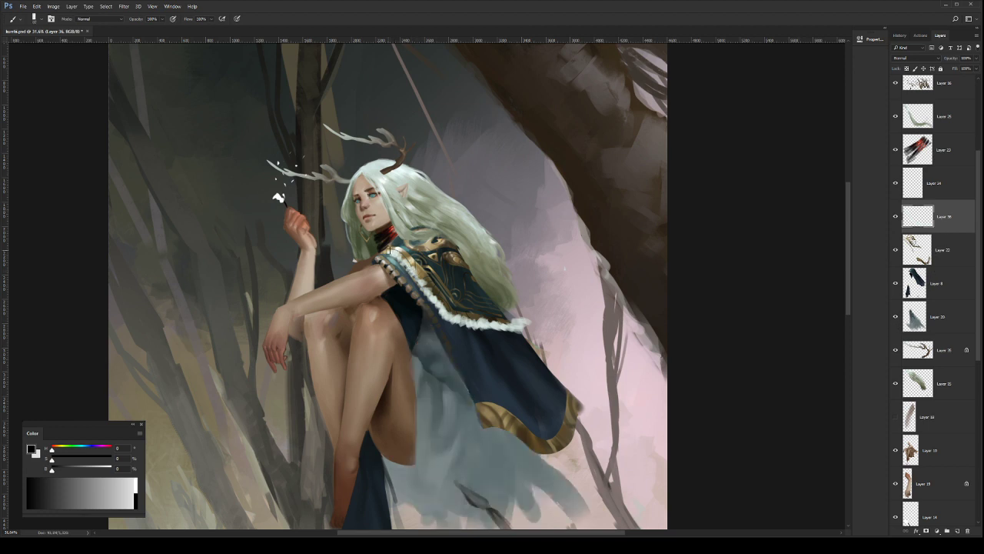
Step: Refine the white fur trim with extra strokes near the shoulder and check it against the whole figure
left_click_drag(390, 249, 399, 260)
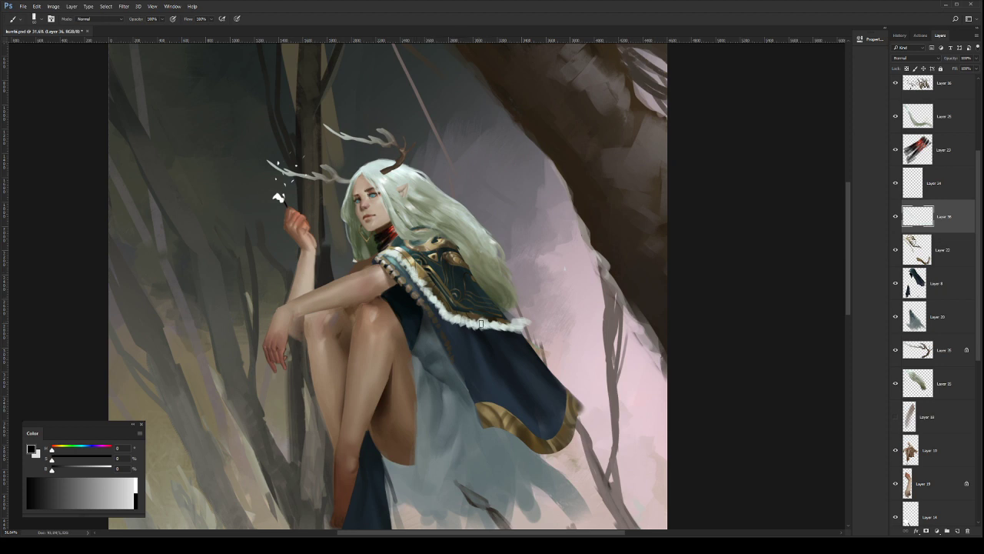
key("z")
mouse_move(523, 321)
left_mouse_down()
mouse_move(505, 308)
mouse_move(503, 266)
left_mouse_up()
mouse_move(468, 194)
left_mouse_down()
mouse_move(507, 265)
mouse_move(498, 270)
left_mouse_up()
key("b")
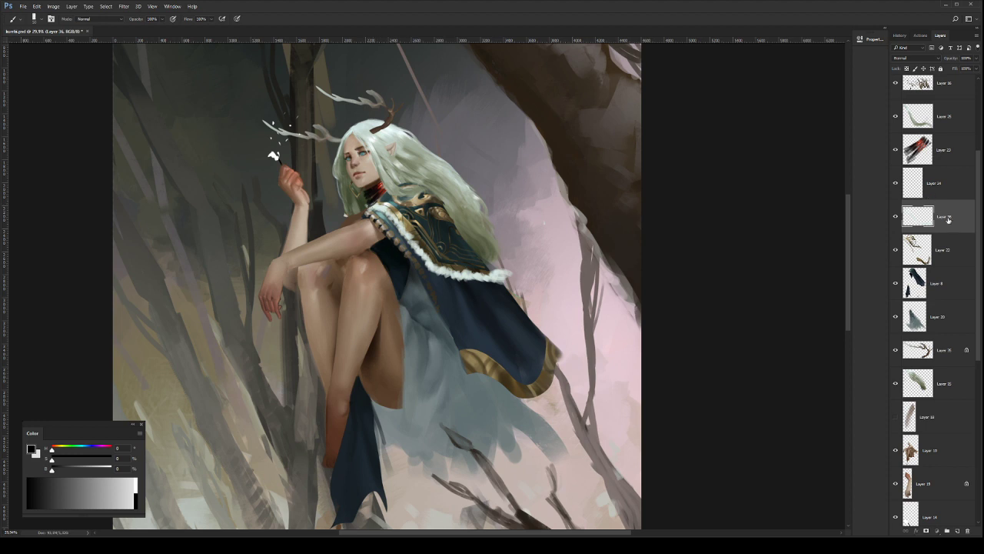
Step: Move Layer 23 between Layer 8 and Layer 20, check the whole composition, and save the painting
left_click_drag(949, 149, 943, 298)
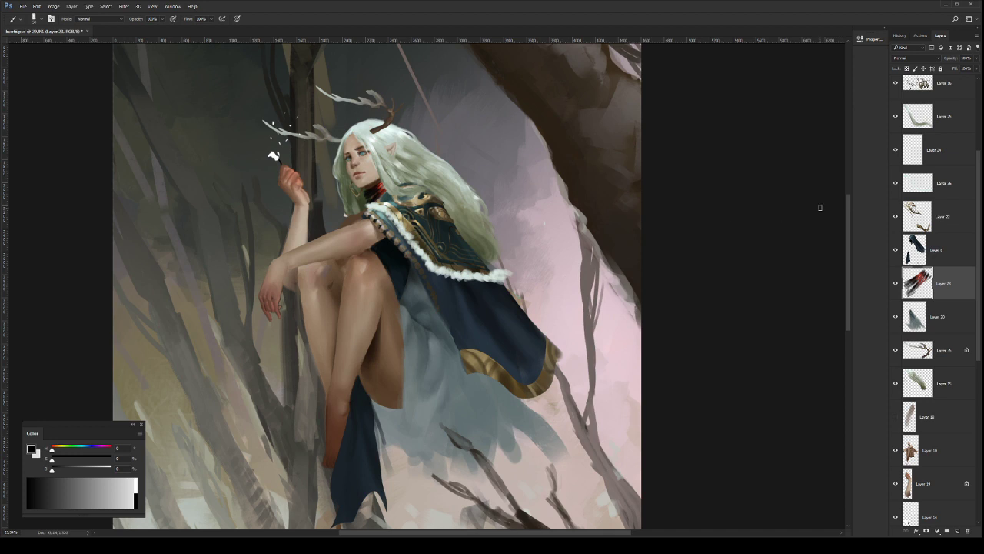
key("z")
left_click_drag(551, 288, 538, 283)
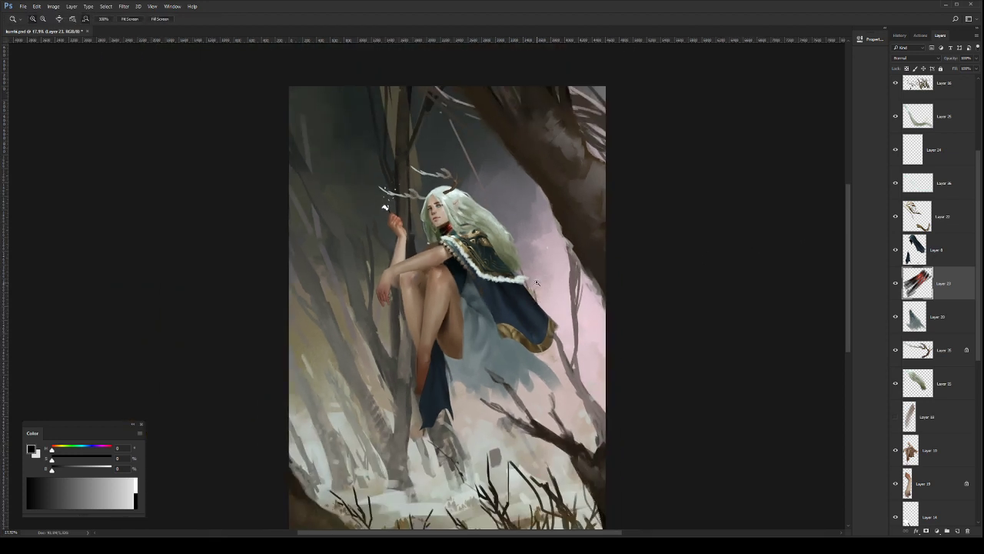
key("ctrl+s")
Step: Check the skirt layer's contents and add a new layer clipped to it
left_click(955, 314)
left_click(895, 317)
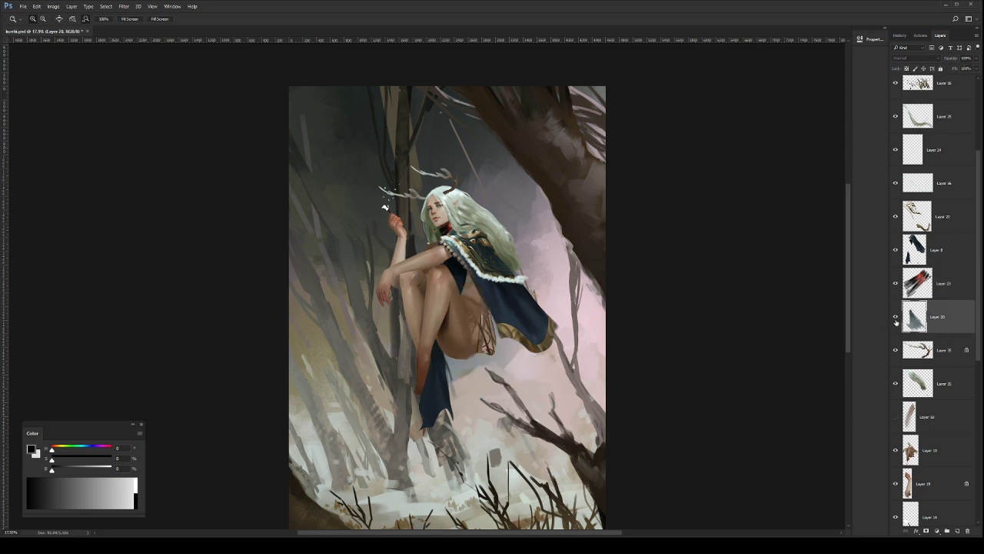
left_click(895, 317)
left_click(958, 531)
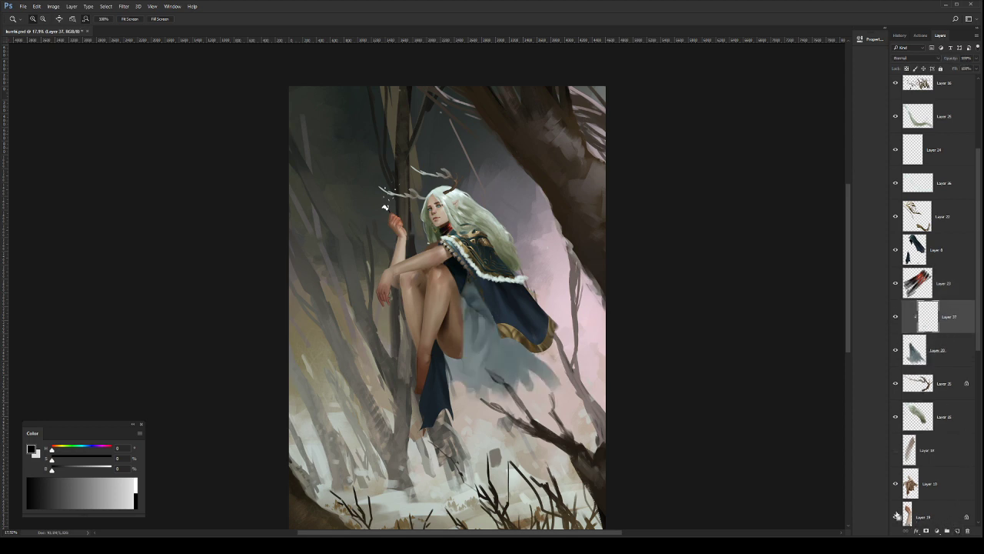
Step: Paint a soft pale glow over the lower skirt with a large soft brush, undoing the first strokes
key("b")
key("0")
key("1")
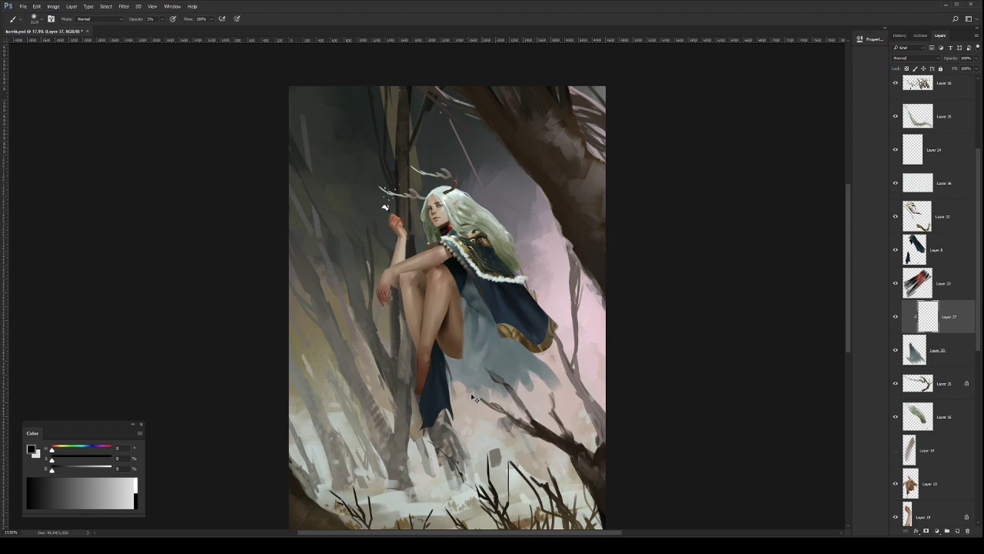
key("0")
left_click_drag(496, 393, 558, 332)
key("ctrl+z")
key("ctrl+z")
left_click_drag(510, 369, 495, 387)
Step: Erase the pale glow from the upper skirt beside the thigh and beneath the cape using a soft eraser
key("e")
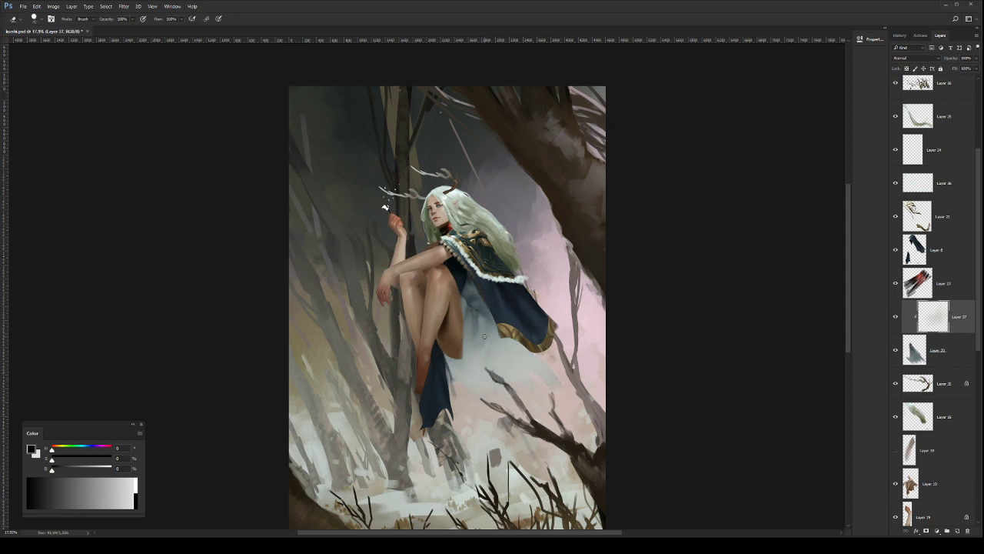
left_click_drag(462, 343, 492, 347)
left_click_drag(514, 305, 524, 425)
left_click_drag(472, 321, 473, 379)
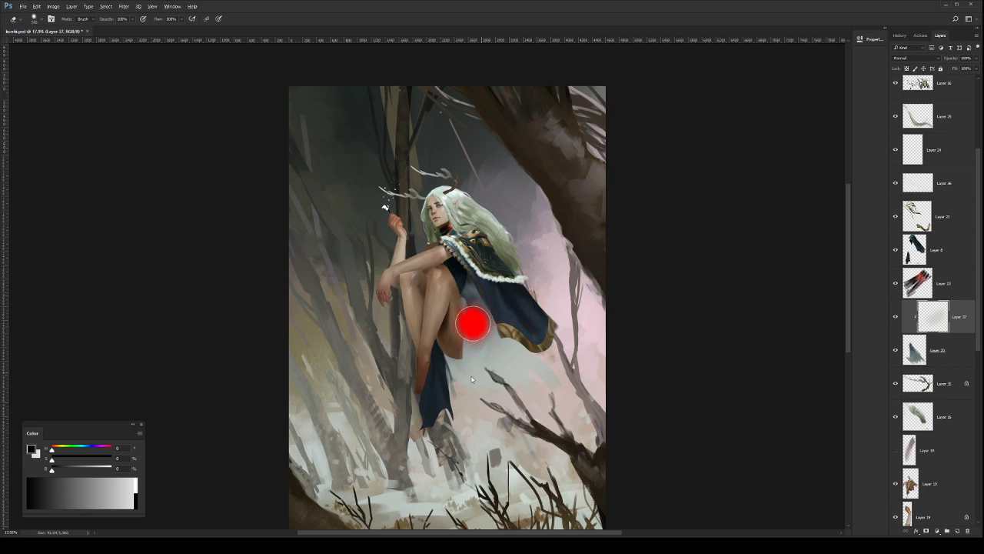
left_click_drag(449, 346, 480, 336)
mouse_move(493, 298)
left_mouse_down()
mouse_move(448, 344)
mouse_move(499, 303)
mouse_move(454, 338)
mouse_move(494, 294)
mouse_move(452, 343)
mouse_move(483, 336)
mouse_move(469, 349)
mouse_move(468, 340)
mouse_move(473, 346)
mouse_move(493, 303)
mouse_move(478, 347)
mouse_move(496, 309)
mouse_move(466, 347)
mouse_move(490, 330)
left_mouse_up()
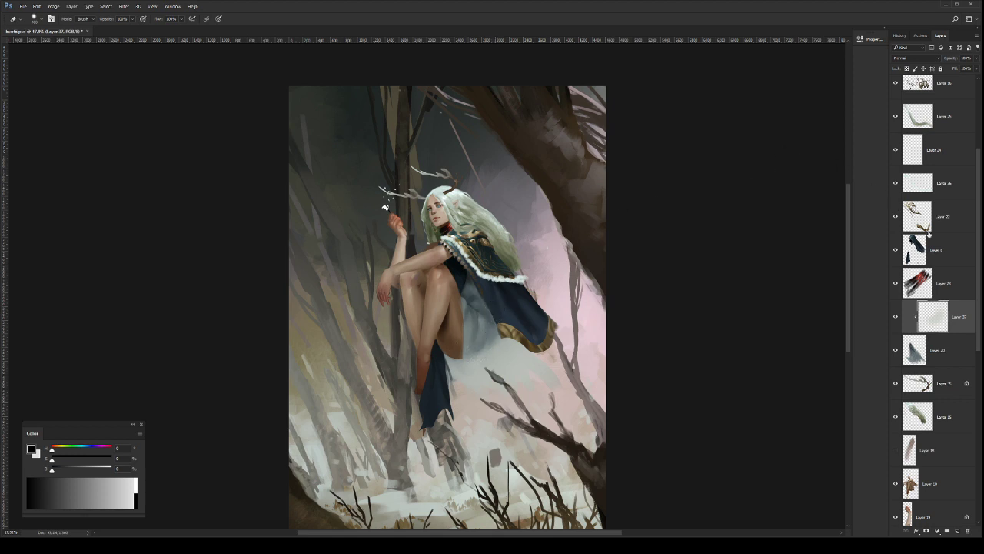
Step: Set the clipped glow layer's blend mode to Linear Dodge (Add) and adjust its blending options
left_click(929, 59)
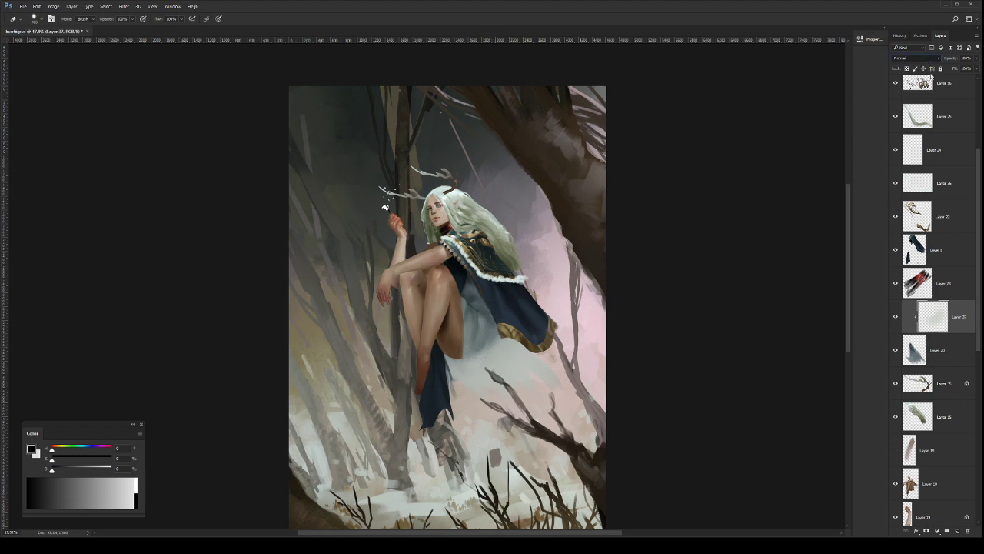
left_click(927, 129)
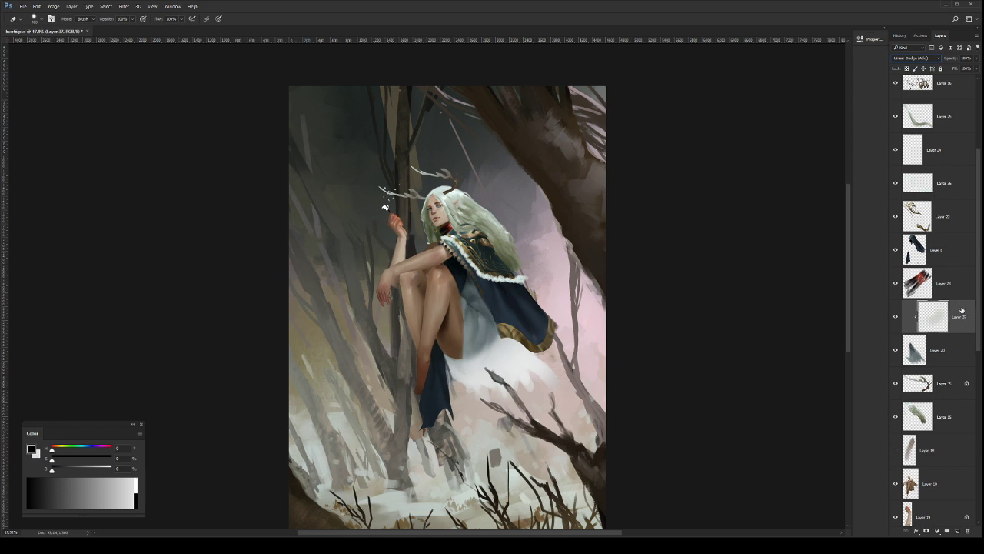
key("space")
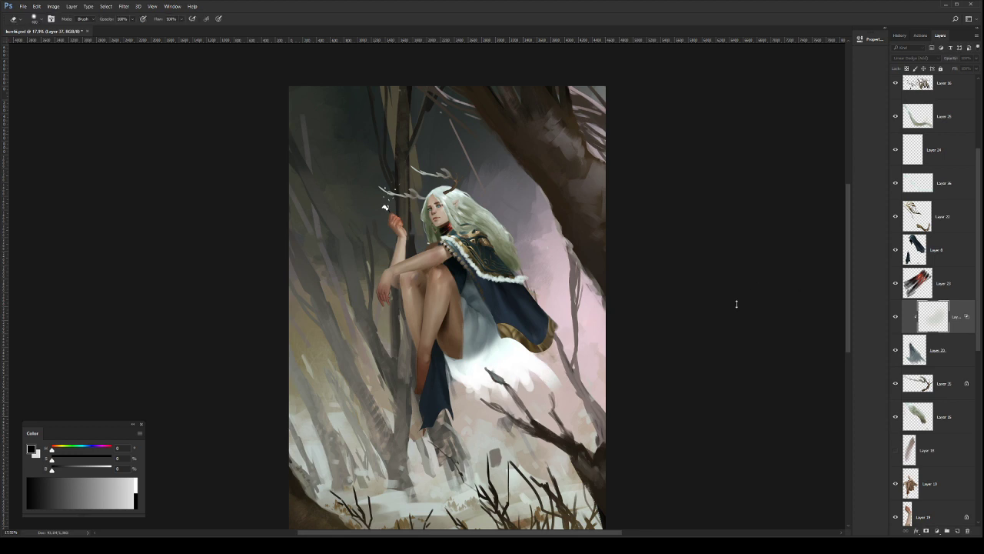
Step: Soften the glow below the cape's gold hem with the eraser and save the painting
left_click(504, 331)
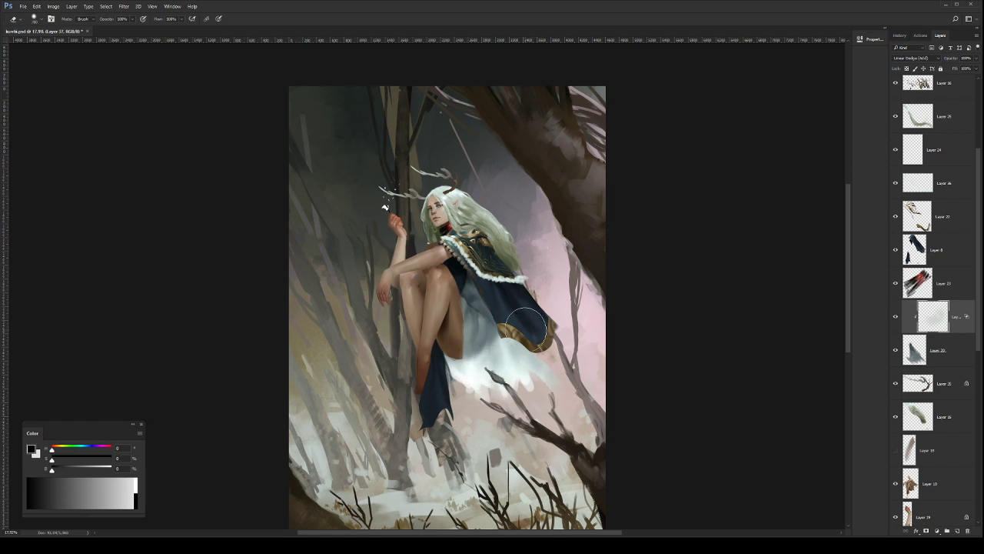
left_click_drag(520, 347, 529, 355)
key("ctrl+space")
mouse_move(529, 299)
left_mouse_down()
mouse_move(496, 298)
mouse_move(578, 254)
left_mouse_up()
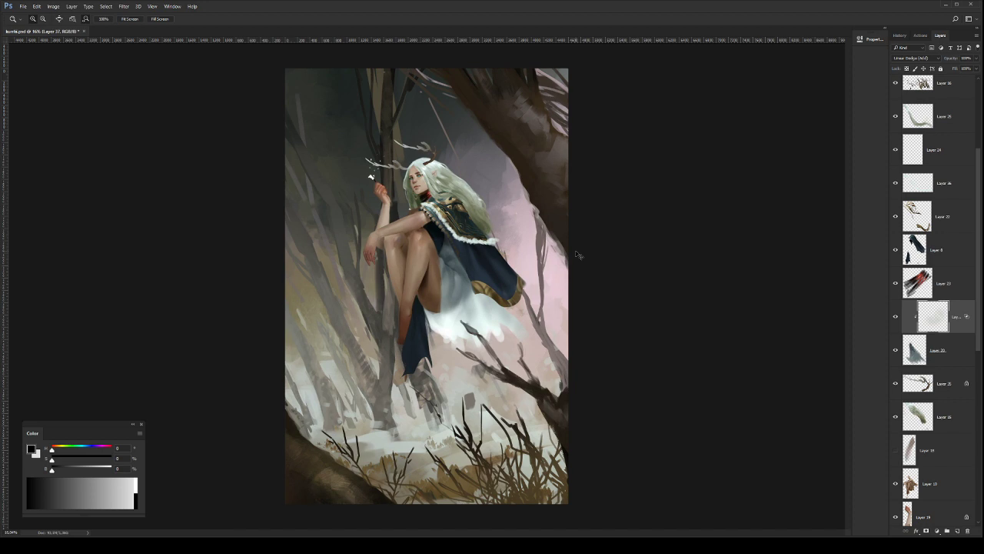
key("ctrl+s")
Step: Compare the skirt with and without its glow layer and save the painting
left_click_drag(483, 276, 534, 287)
left_click_drag(533, 287, 561, 357)
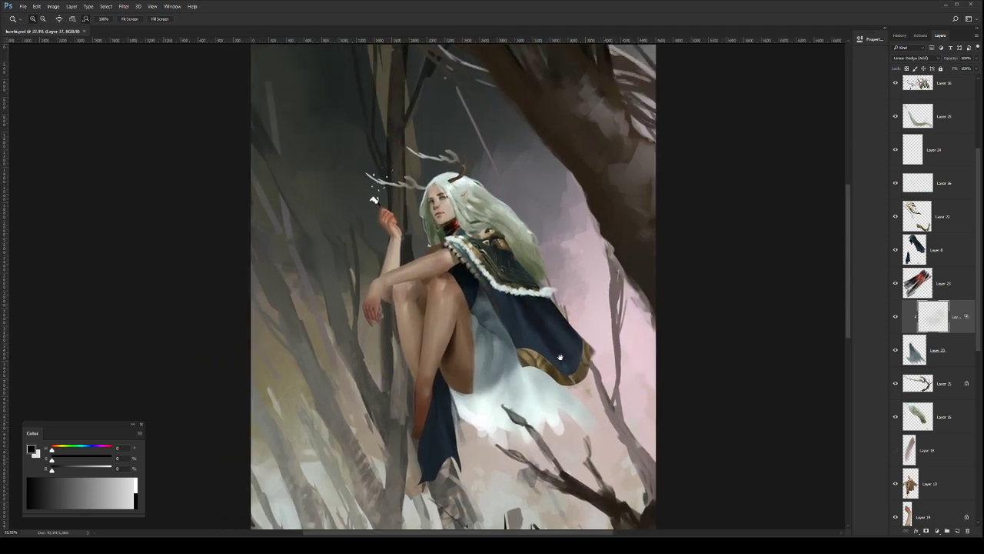
left_click(895, 317)
left_click(895, 317)
left_click(895, 319)
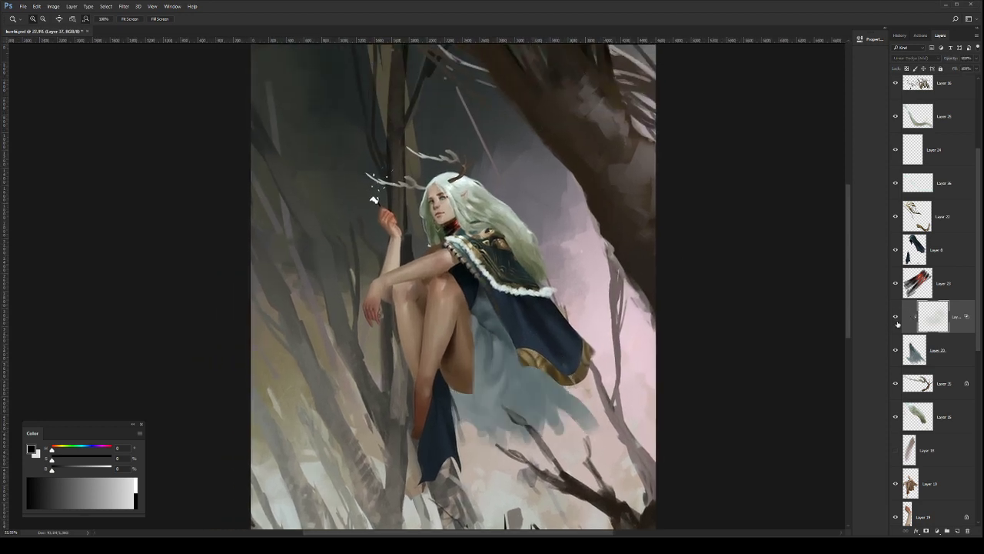
left_click(895, 316)
key("b")
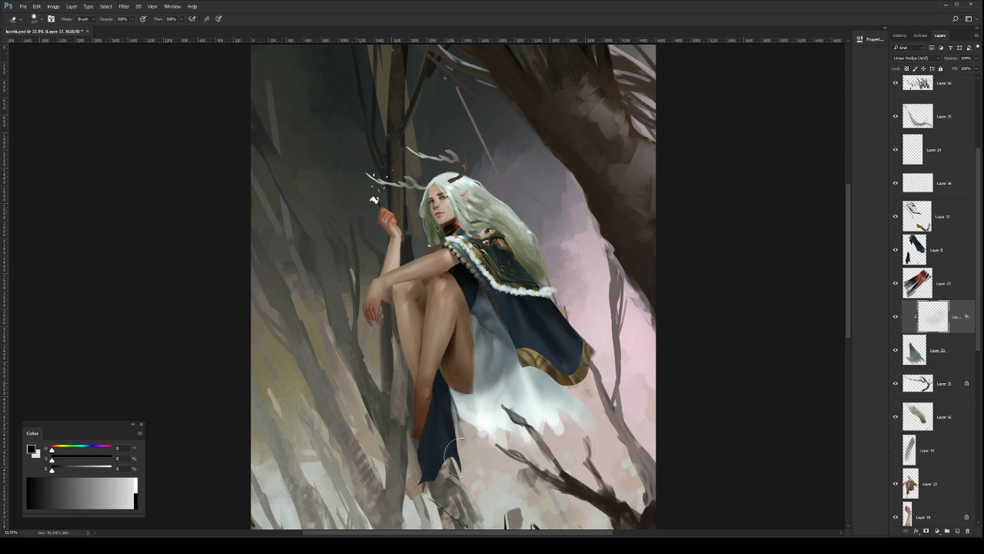
key("z")
left_click_drag(564, 307, 530, 260)
key("ctrl+s")
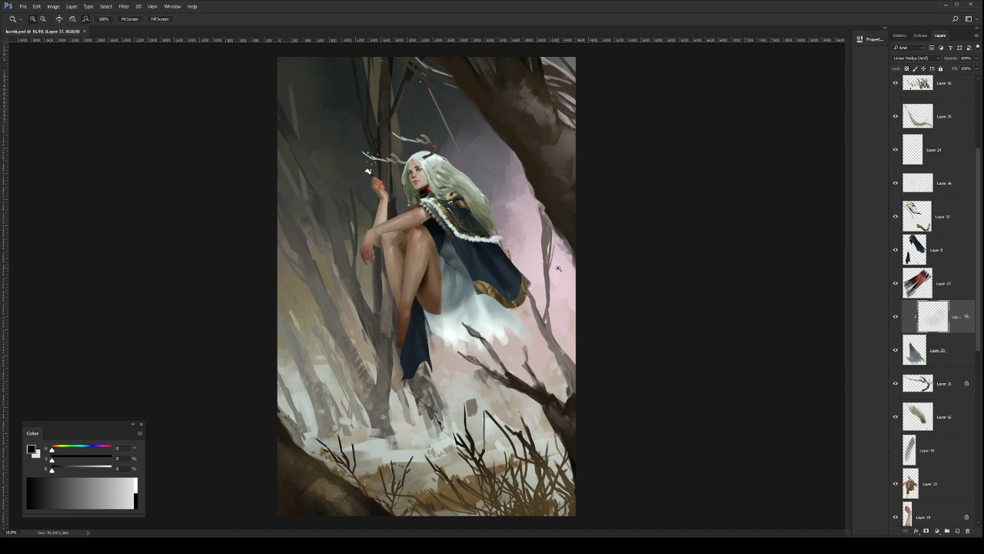
Step: Hide the clipped glow layer and make the blue-grey skirt layer active
left_click(486, 312)
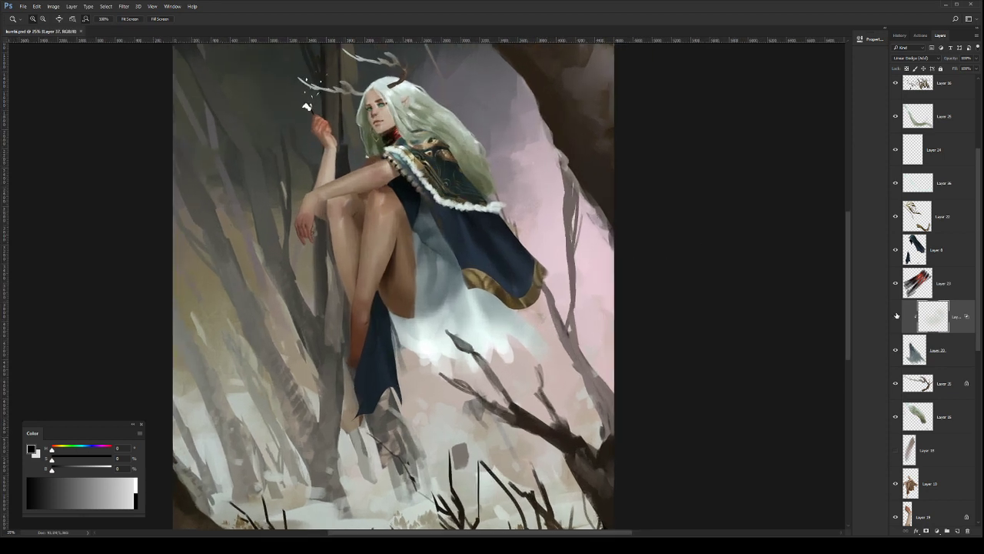
left_click(896, 316)
left_click(896, 315)
left_click(896, 316)
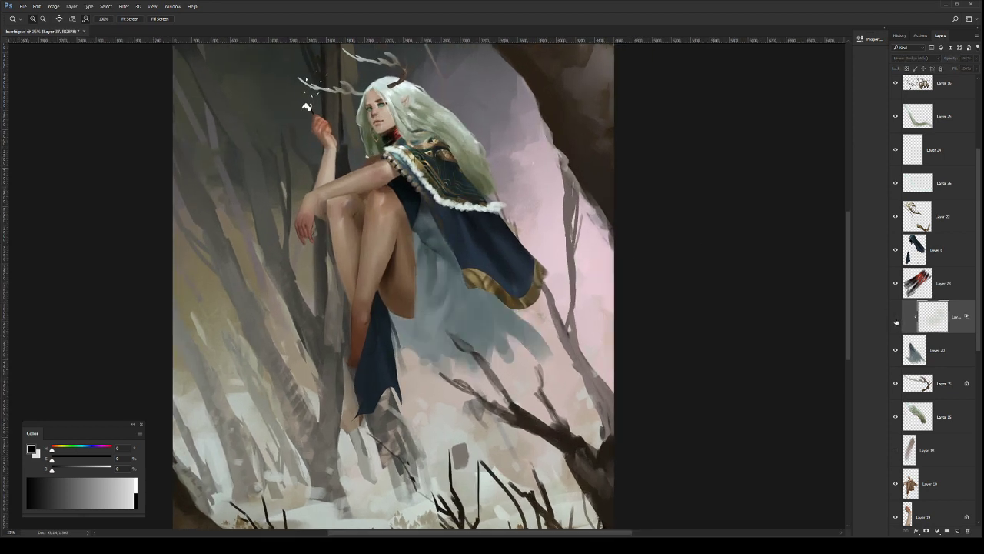
left_click(936, 352)
Step: Choose a flat rectangular brush and extend the skirt's ragged hem outward and downward in blue-grey
left_click_drag(524, 343, 567, 376)
key("b")
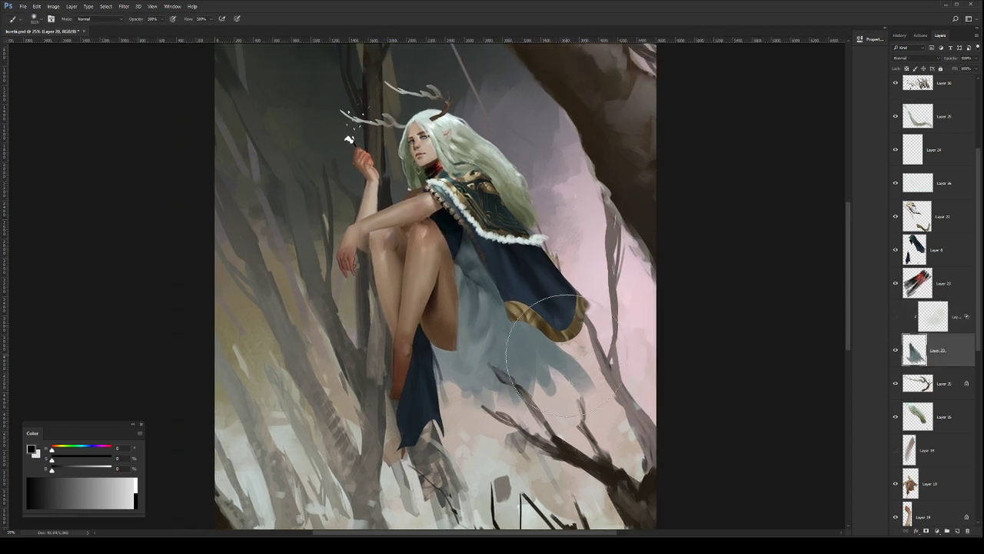
right_click(597, 325)
left_click(776, 283)
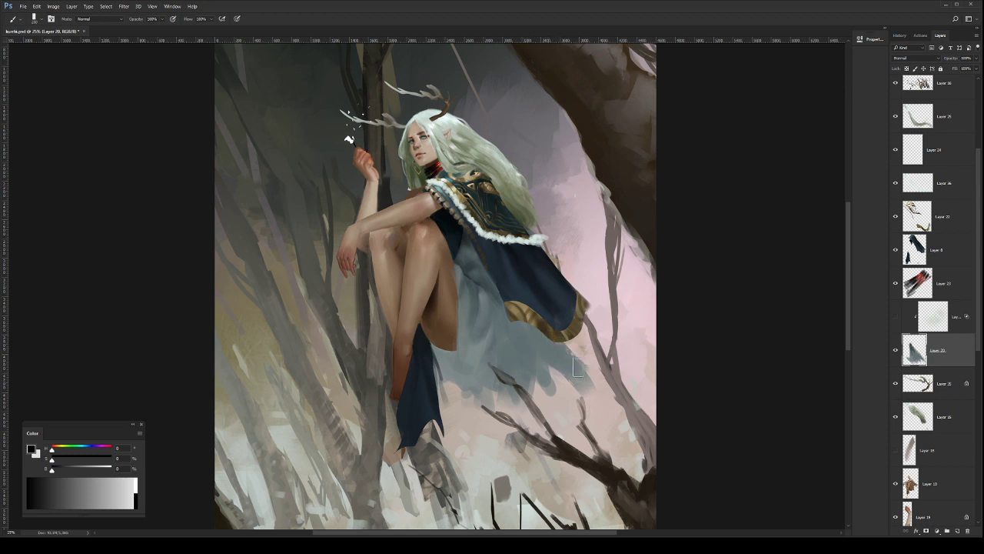
left_click_drag(578, 367, 596, 384)
left_click_drag(546, 353, 571, 386)
key("[")
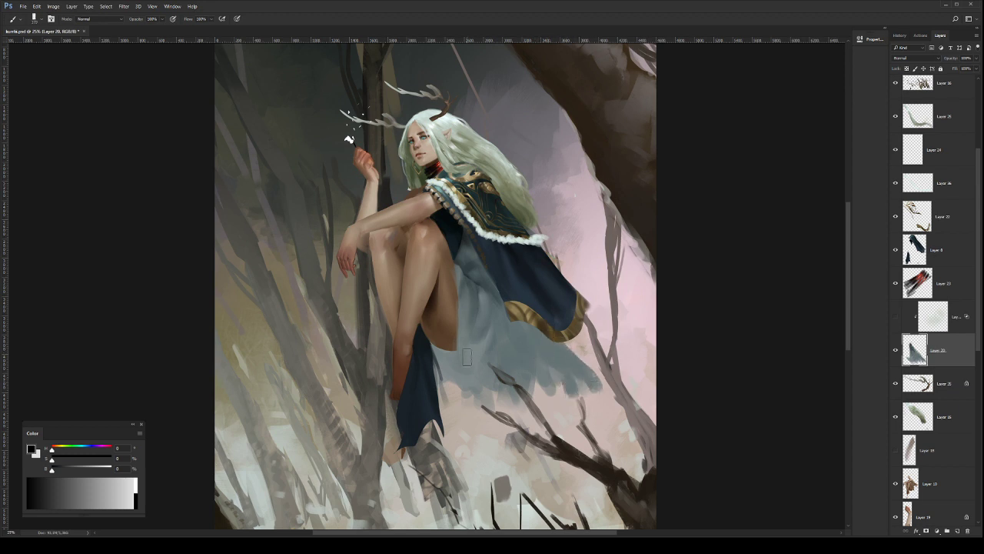
mouse_move(469, 408)
left_mouse_down()
mouse_move(467, 365)
mouse_move(471, 404)
left_mouse_up()
key("]")
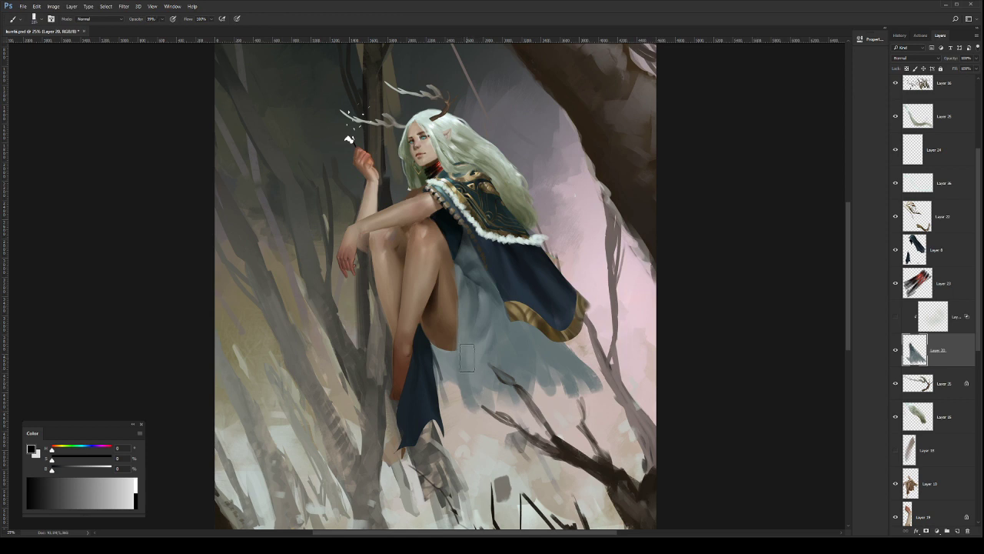
Step: Lasso a wider shape for the lower skirt and fill it with blue-grey brush strokes
key("l")
mouse_move(457, 348)
left_mouse_down()
mouse_move(463, 384)
mouse_move(550, 413)
mouse_move(607, 398)
mouse_move(552, 345)
mouse_move(481, 335)
left_mouse_up()
key("b")
key("]")
mouse_move(475, 369)
left_mouse_down()
mouse_move(470, 401)
mouse_move(474, 354)
mouse_move(473, 373)
mouse_move(487, 364)
mouse_move(513, 398)
mouse_move(539, 363)
mouse_move(583, 418)
mouse_move(506, 416)
left_mouse_up()
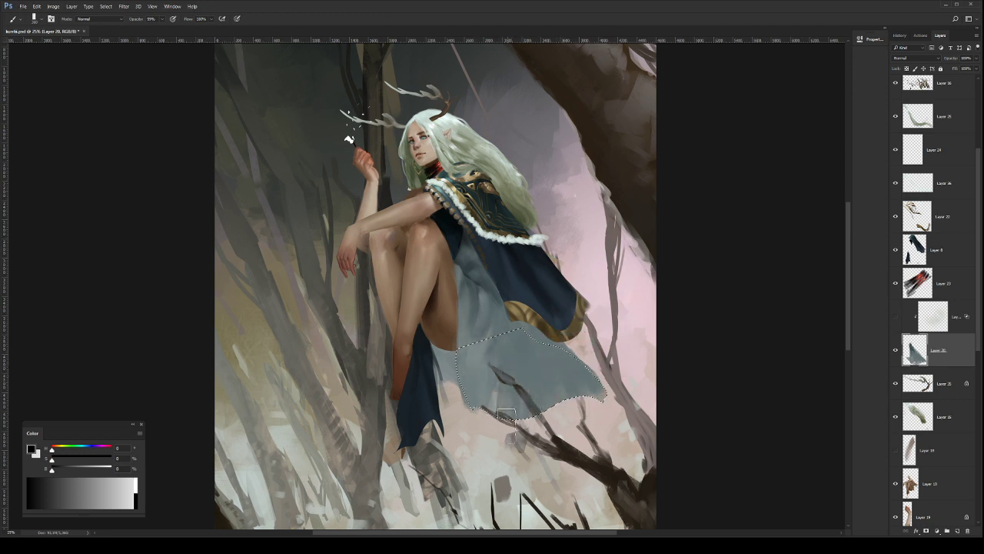
Step: Blend sampled blue-grey tones across the selected lower skirt and clear the selection
left_click(473, 383, "alt")
left_click_drag(501, 360, 503, 406)
left_click(476, 361, "alt")
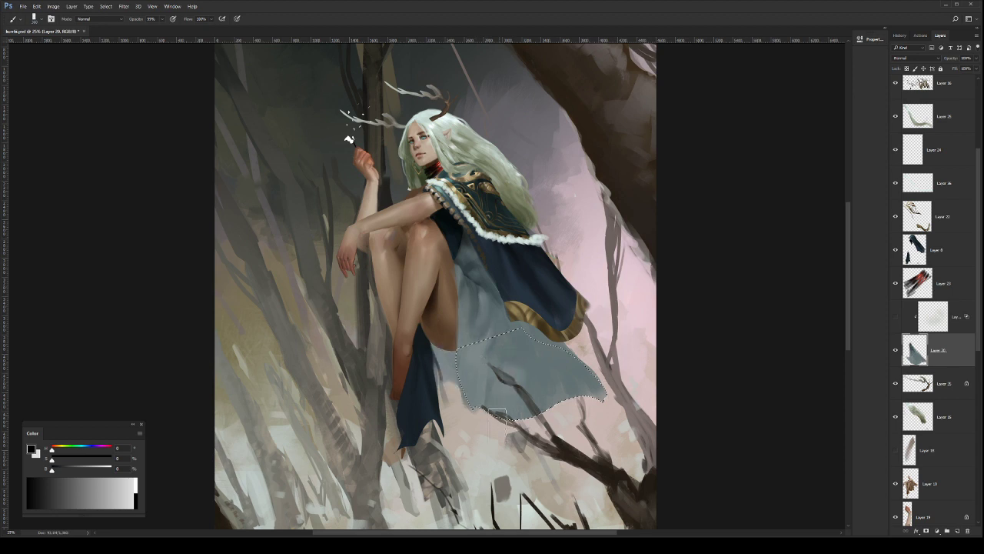
mouse_move(520, 350)
left_mouse_down()
mouse_move(534, 395)
mouse_move(538, 386)
left_mouse_up()
key("ctrl+d")
key("ctrl+z")
left_click(524, 366, "alt")
left_click_drag(527, 375, 506, 352)
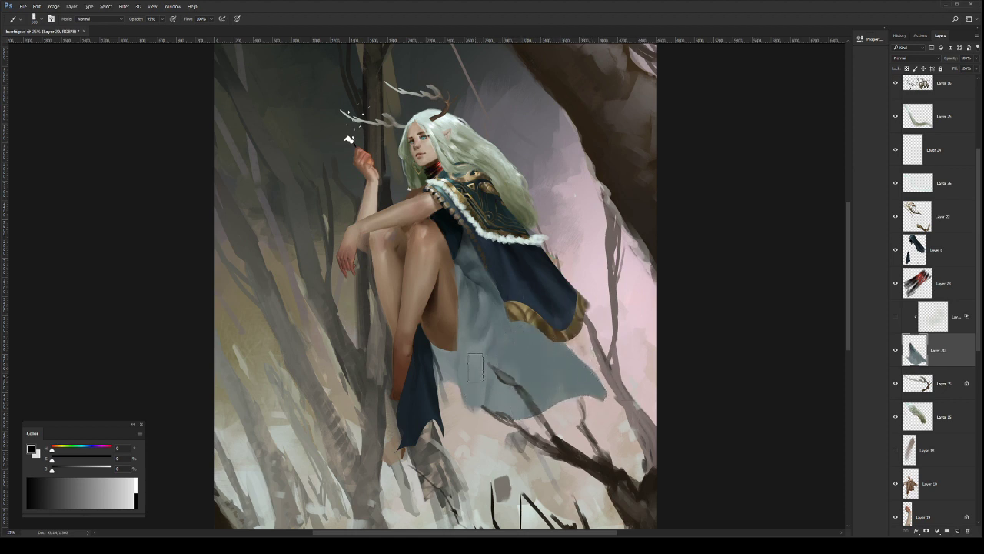
Step: Create a new layer beneath the skirt layer, lasso the lower skirt area and fill it with grey-blue brush strokes
key("ctrl+d")
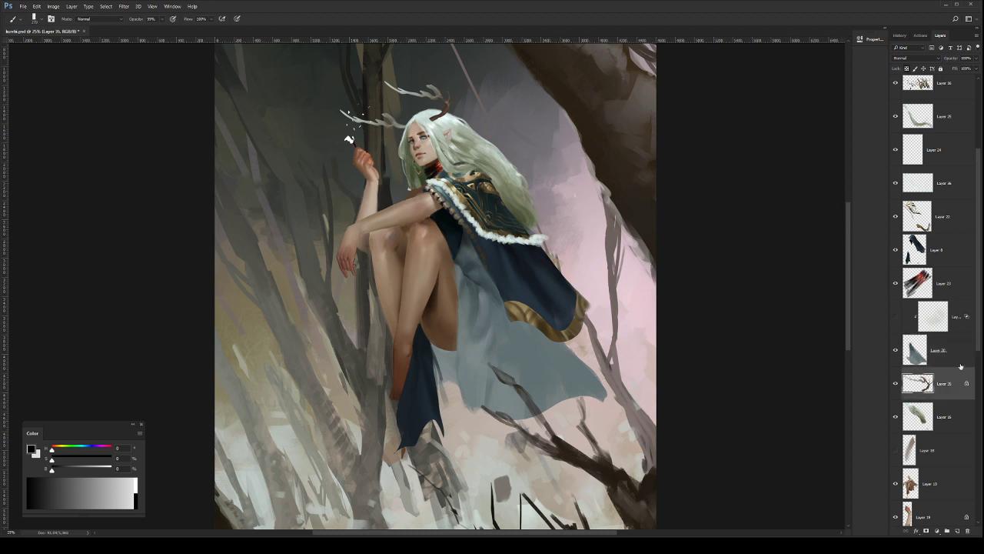
left_click(951, 379)
left_click(958, 530)
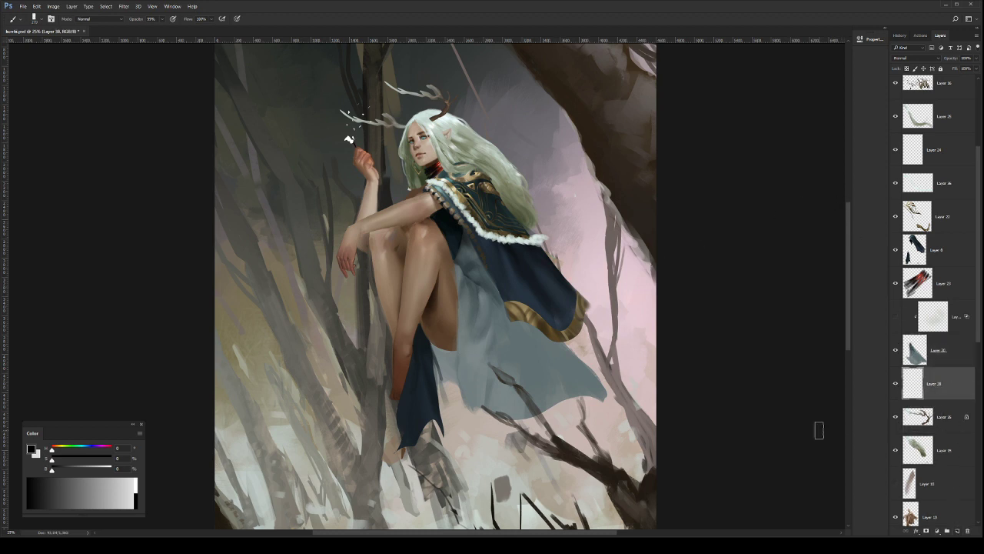
key("l")
mouse_move(550, 372)
left_mouse_down()
mouse_move(504, 420)
mouse_move(490, 419)
mouse_move(511, 420)
mouse_move(446, 452)
mouse_move(425, 370)
mouse_move(492, 352)
left_mouse_up()
key("b")
mouse_move(443, 382)
left_mouse_down()
mouse_move(444, 441)
mouse_move(482, 428)
mouse_move(519, 441)
mouse_move(440, 376)
mouse_move(518, 422)
left_mouse_up()
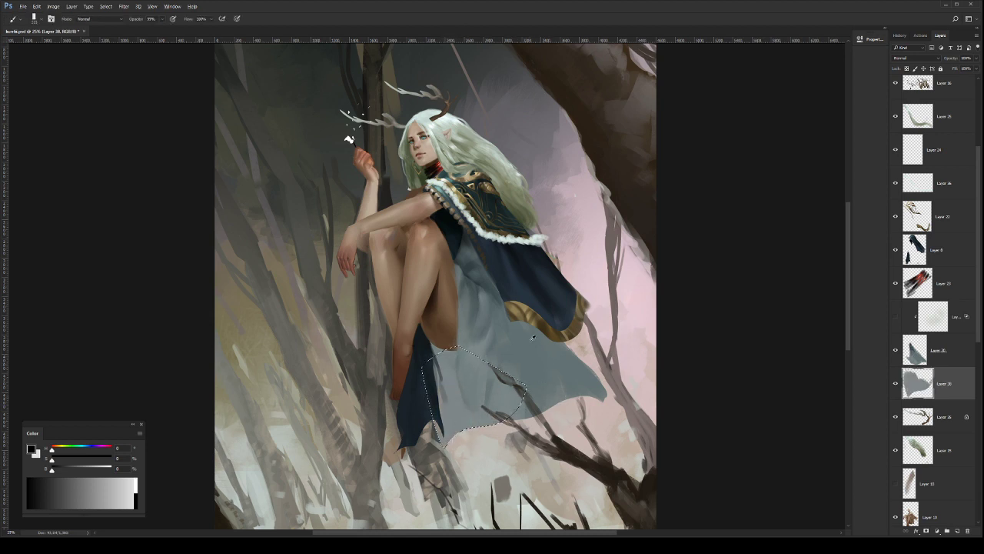
Step: Paint the underskirt layer with a larger brush, clear the selection and refine the skirt folds with smaller strokes
key("bracketright")
key("bracketright")
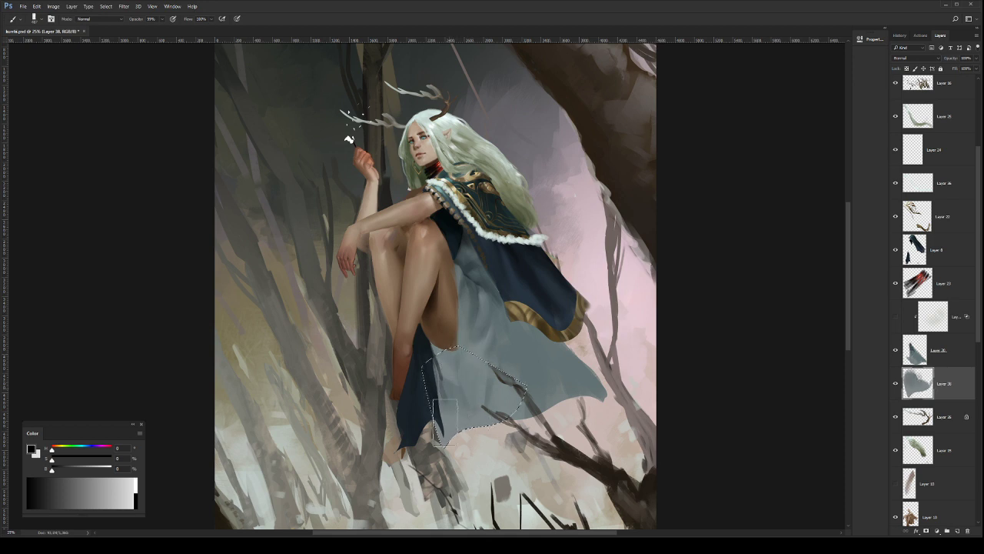
key("ctrl+d")
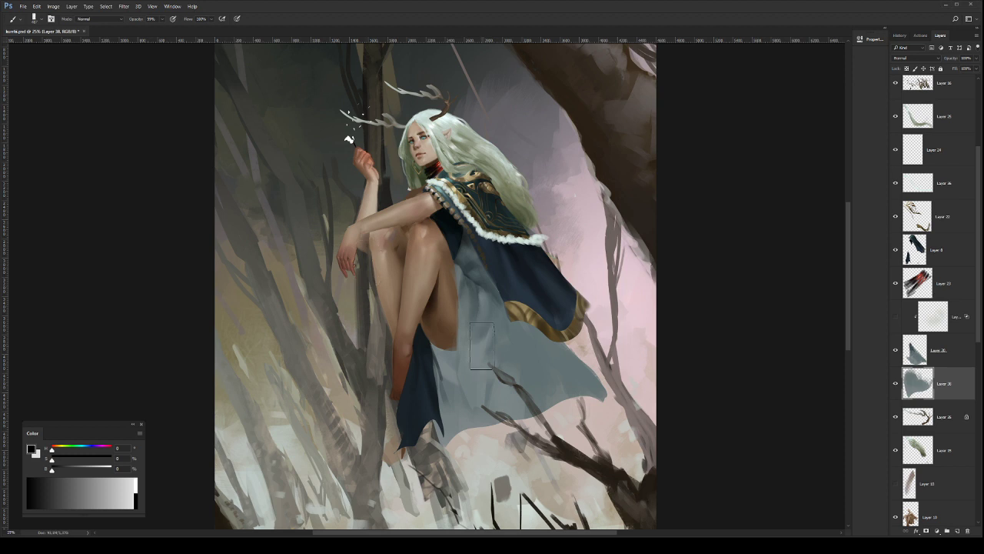
key("bracketleft")
key("bracketleft")
key("bracketleft")
left_click_drag(472, 298, 467, 350)
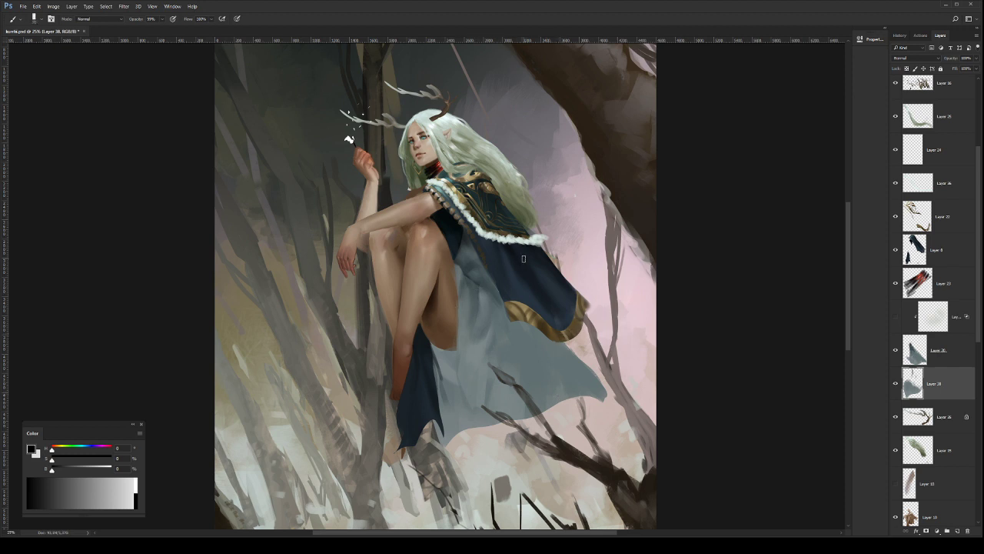
Step: Add a new layer above the clipped glow layer and sketch a narrower, rounded skirt outline with thin lines
left_click(936, 349)
left_click(950, 322)
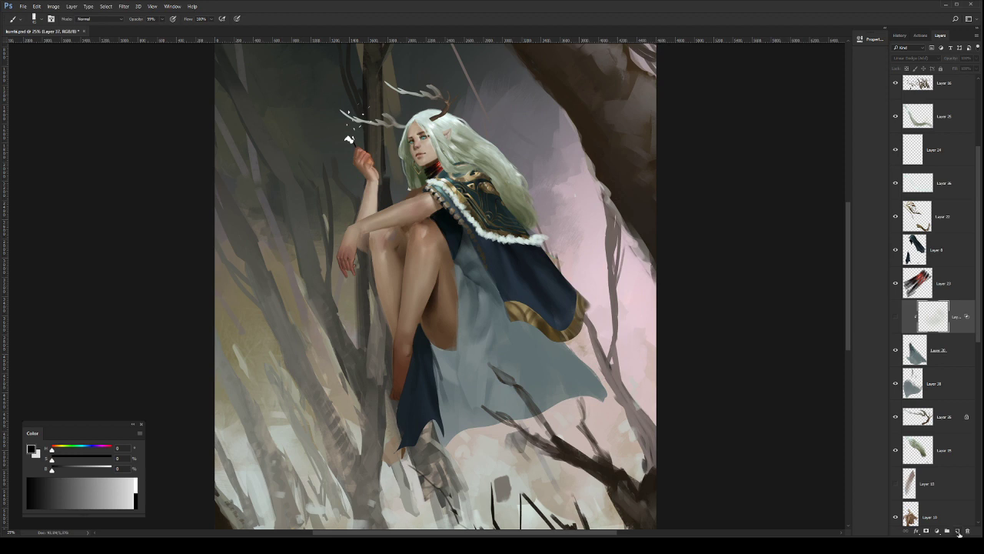
scroll(940, 496, "right", 1)
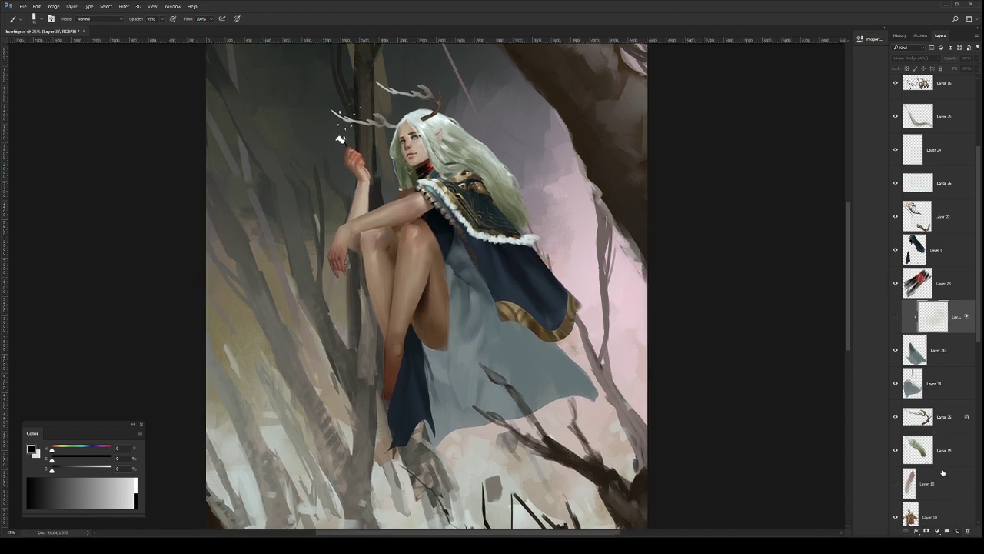
left_click(957, 532)
left_click(895, 349)
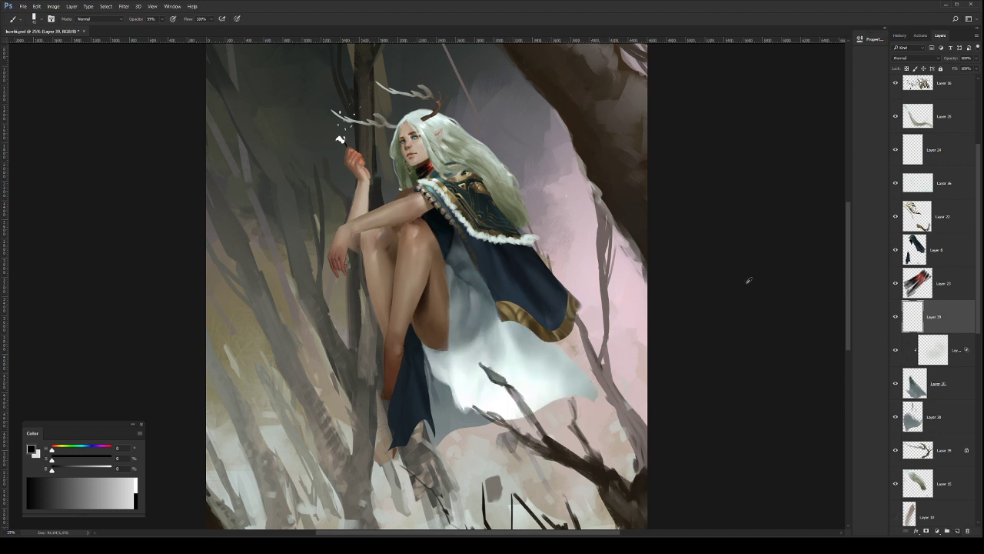
left_click(895, 348)
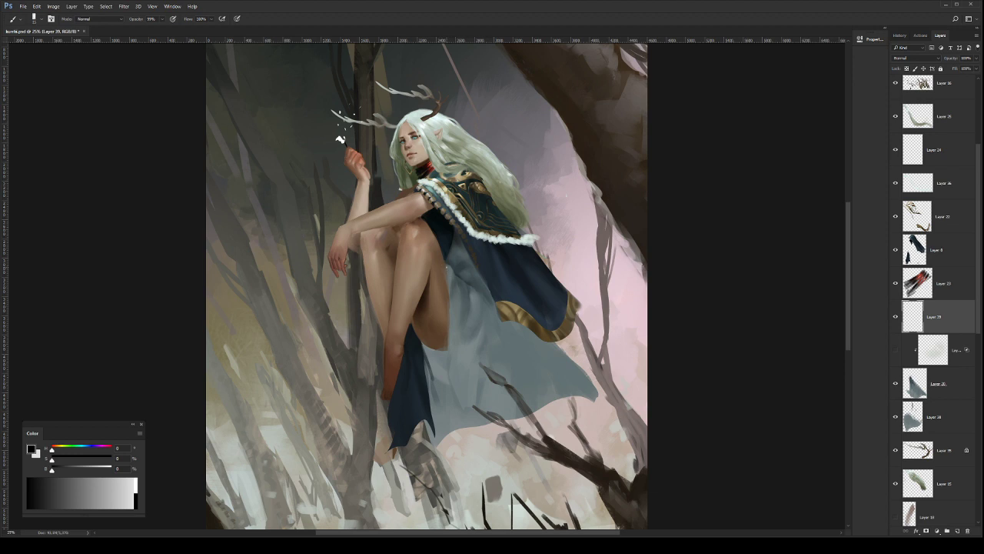
mouse_move(455, 337)
left_mouse_down()
mouse_move(497, 400)
mouse_move(517, 402)
left_mouse_up()
Step: Remove the flared skirt fabric beneath the cape's gold hem on the skirt layer, following the sketched outline
left_click(928, 382)
left_click(896, 384)
left_click(896, 384)
key("e")
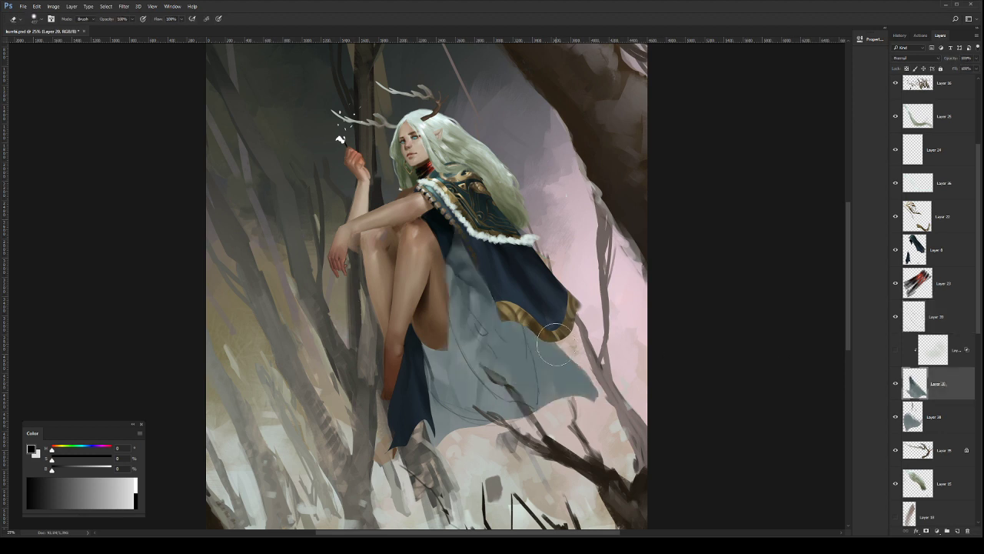
left_click_drag(582, 382, 568, 348)
key("l")
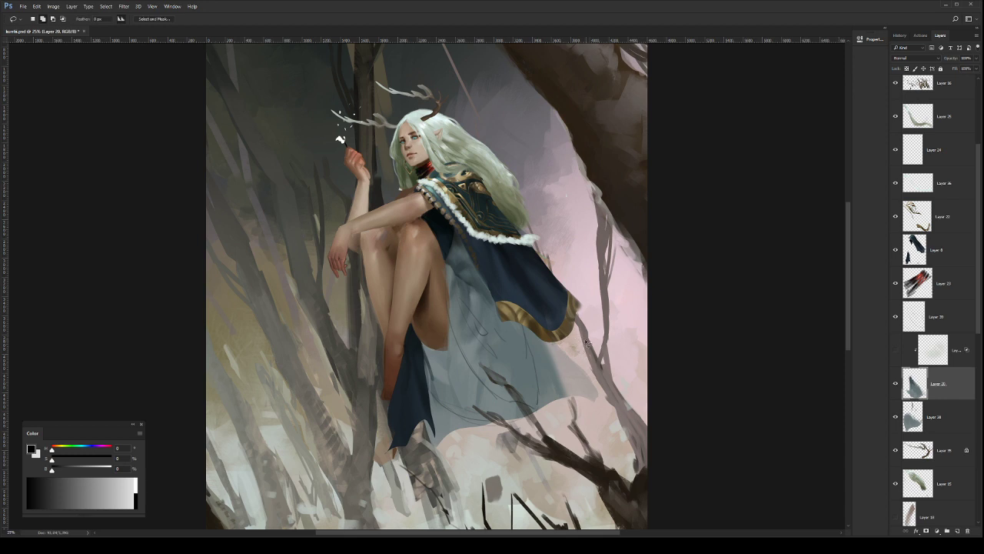
mouse_move(575, 308)
left_mouse_down()
mouse_move(528, 326)
mouse_move(539, 394)
mouse_move(615, 423)
mouse_move(584, 319)
left_mouse_up()
key("Delete")
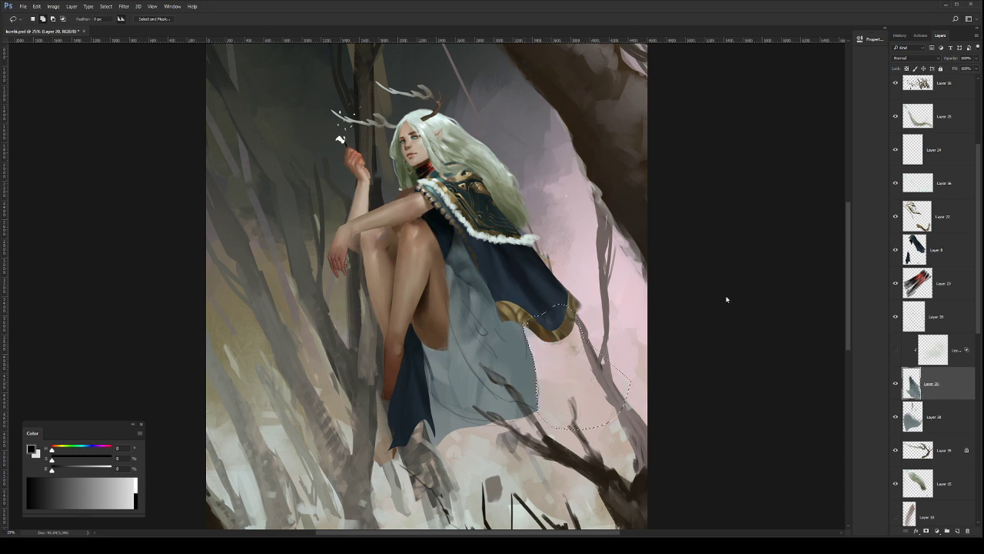
key("ctrl+d")
Step: Lasso the ragged fabric below the sketched hem and delete it from the underskirt layer
mouse_move(433, 399)
left_mouse_down()
mouse_move(452, 417)
mouse_move(518, 426)
mouse_move(456, 472)
mouse_move(427, 394)
left_mouse_up()
left_click(933, 417)
key("Delete")
Step: Merge the skirt layer with the underskirt layer and clip the glow layer onto the merged skirt
left_click(895, 351)
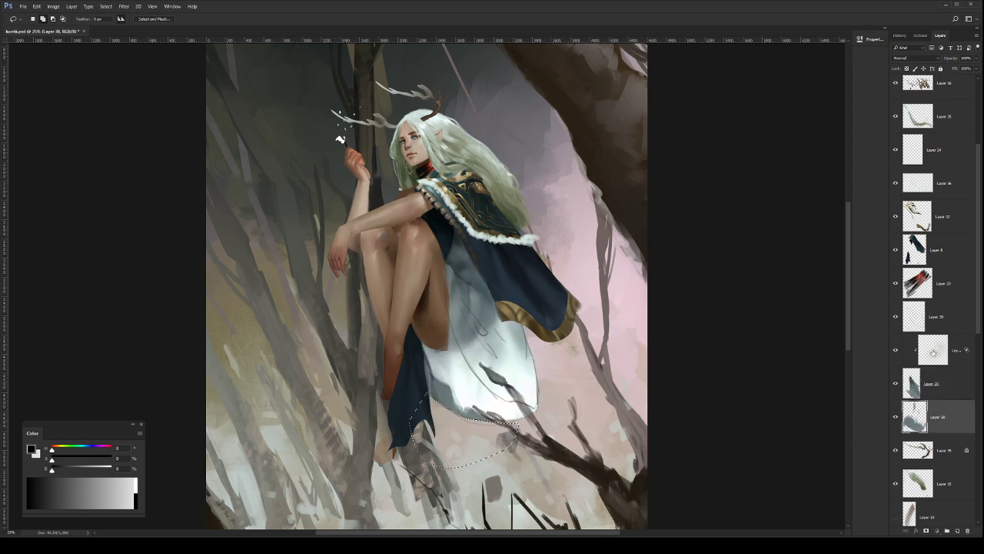
left_click(934, 353)
key("ctrl+alt+g")
key("ctrl+d")
left_click(937, 384)
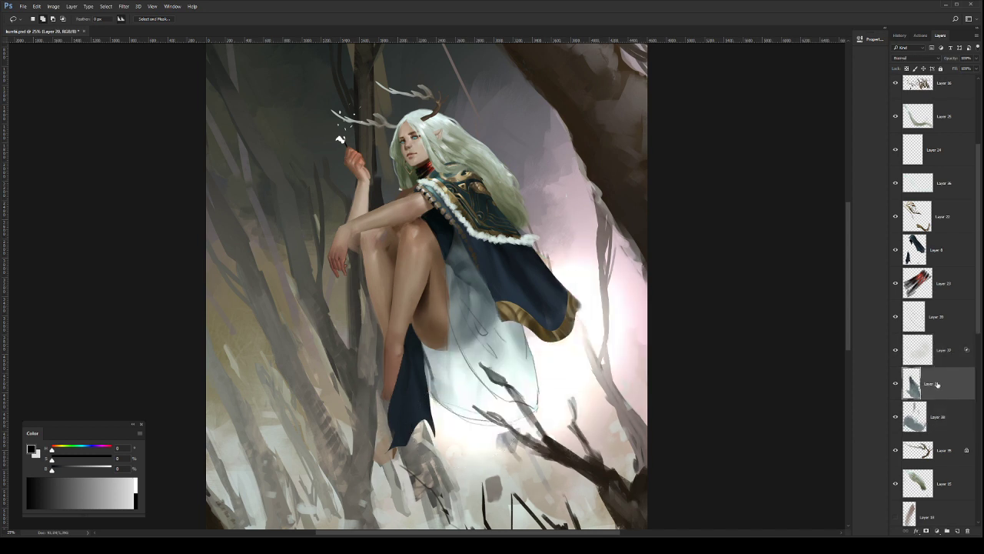
key("ctrl+e")
left_click(932, 349)
key("ctrl+alt+g")
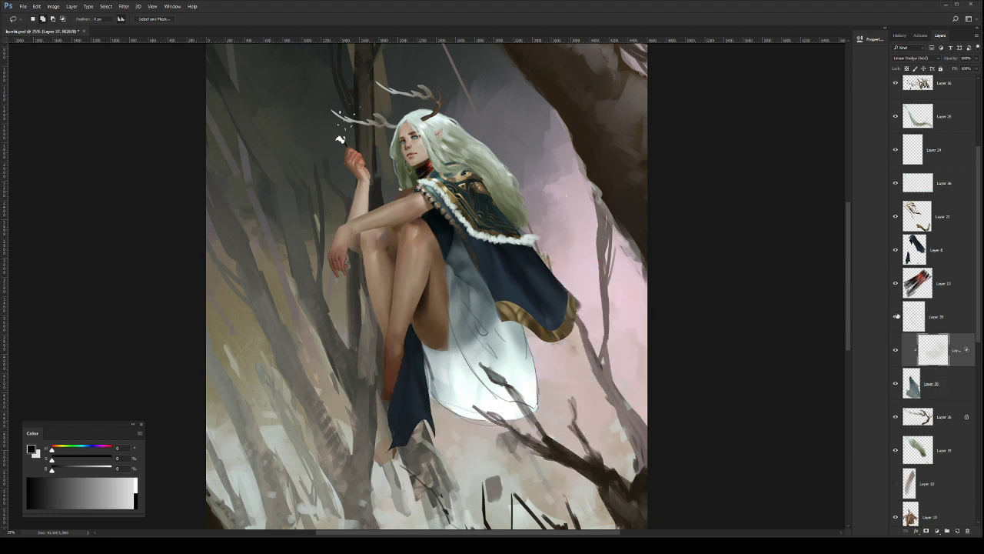
Step: Hide the glow layer and brush blue-grey tones over the folds of the merged skirt
left_click(895, 351)
left_click(896, 352)
left_click(895, 351)
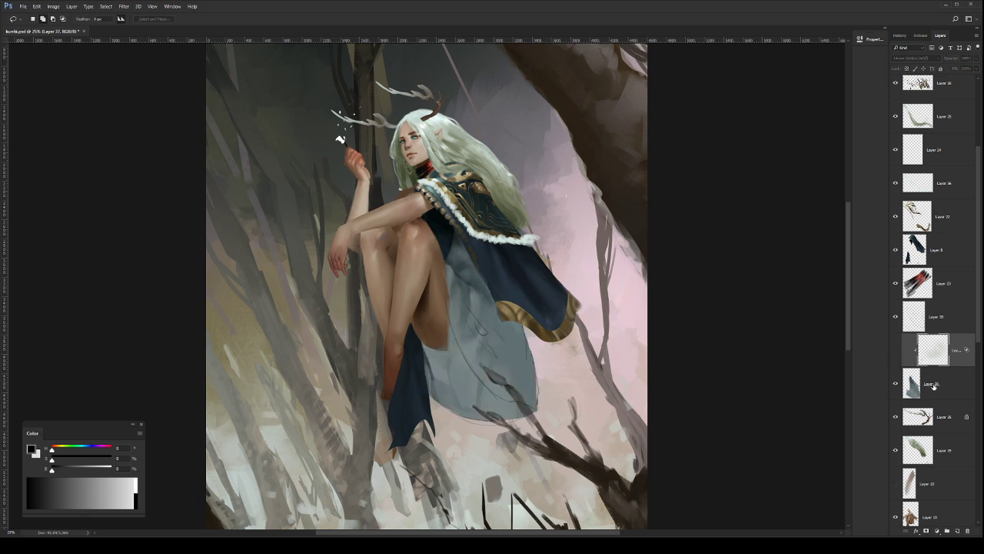
left_click(938, 389)
key("b")
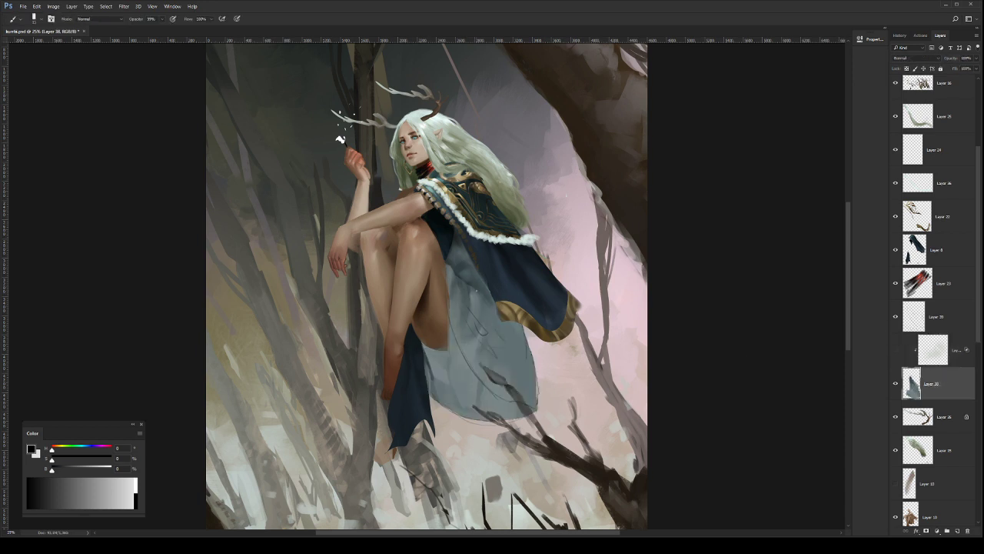
left_click_drag(454, 298, 476, 358)
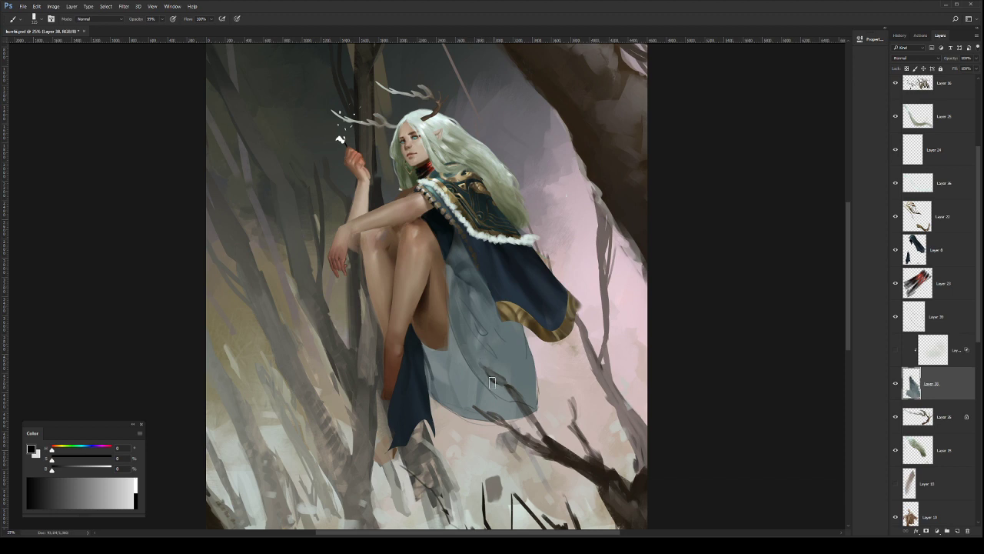
Step: Lasso the skirt fabric overlapping the underside of the elf's thigh and delete it from the skirt layer
left_click(937, 283)
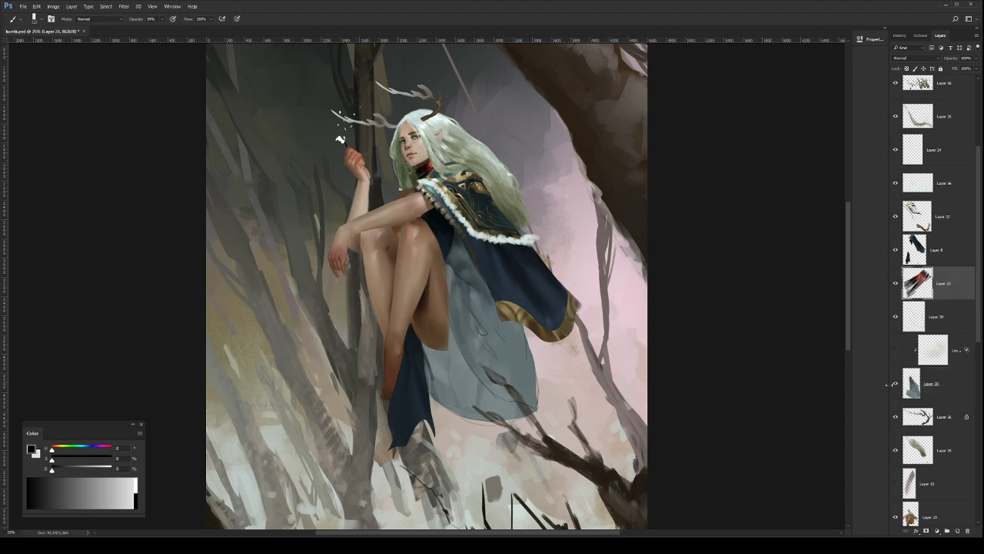
left_click(894, 386)
left_click(894, 388)
left_click(919, 388)
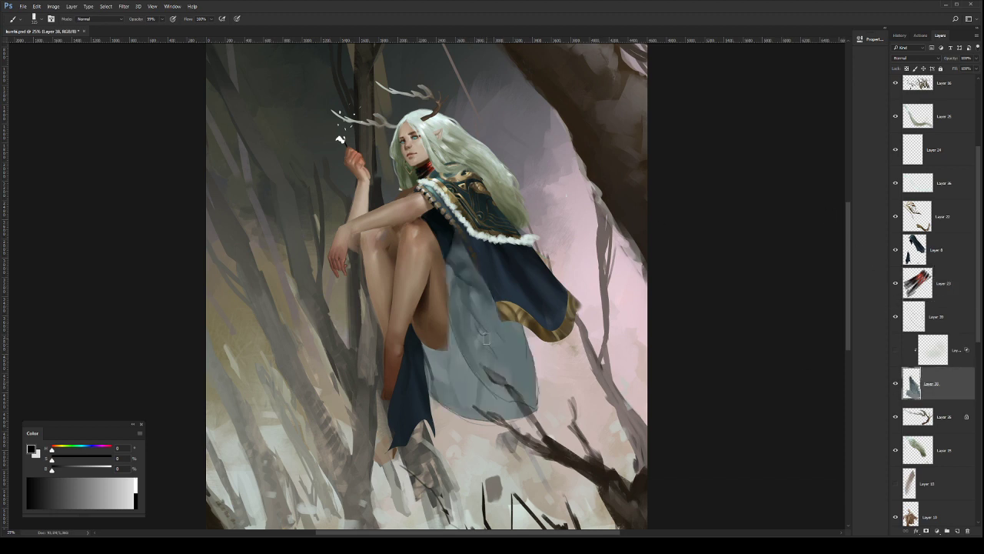
key("e")
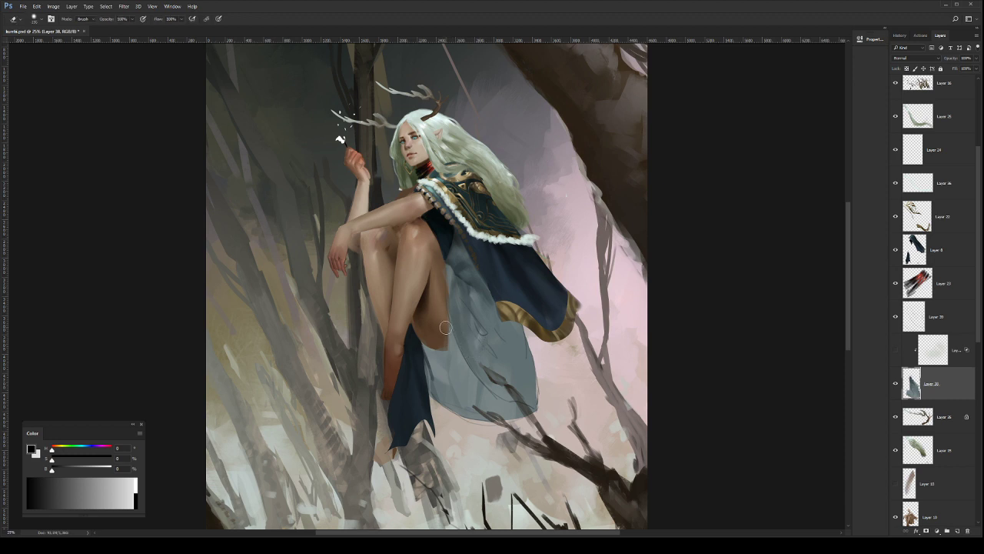
key("l")
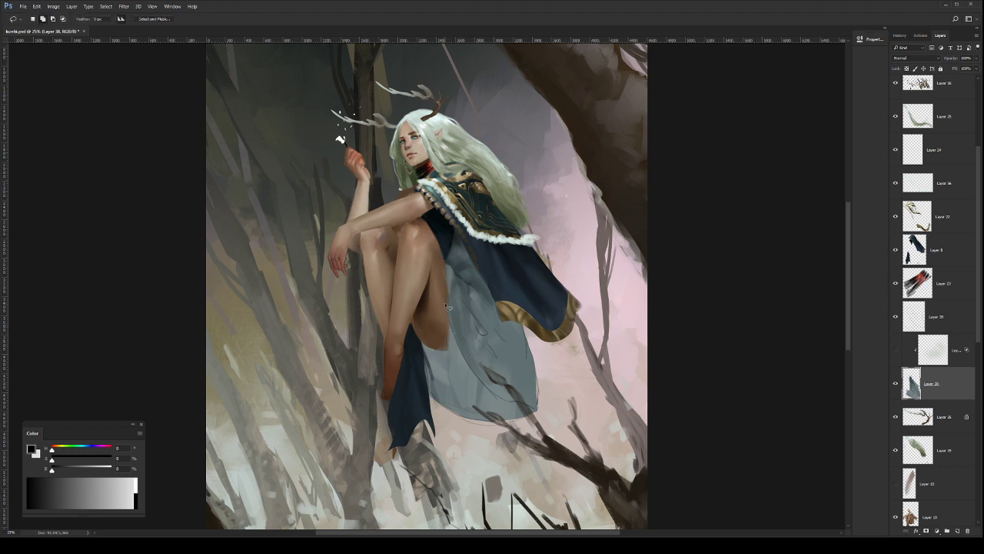
mouse_move(447, 305)
left_mouse_down()
mouse_move(455, 352)
mouse_move(437, 350)
mouse_move(418, 304)
mouse_move(423, 327)
left_mouse_up()
key("Delete")
key("ctrl+d")
key("b")
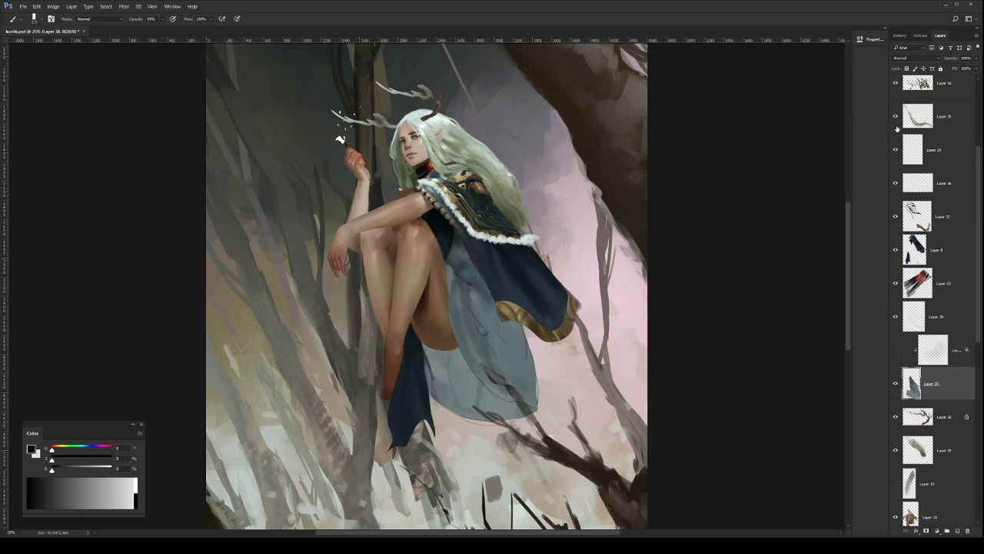
Step: Make the clipped glow layer visible over the reshaped skirt
left_click(909, 359)
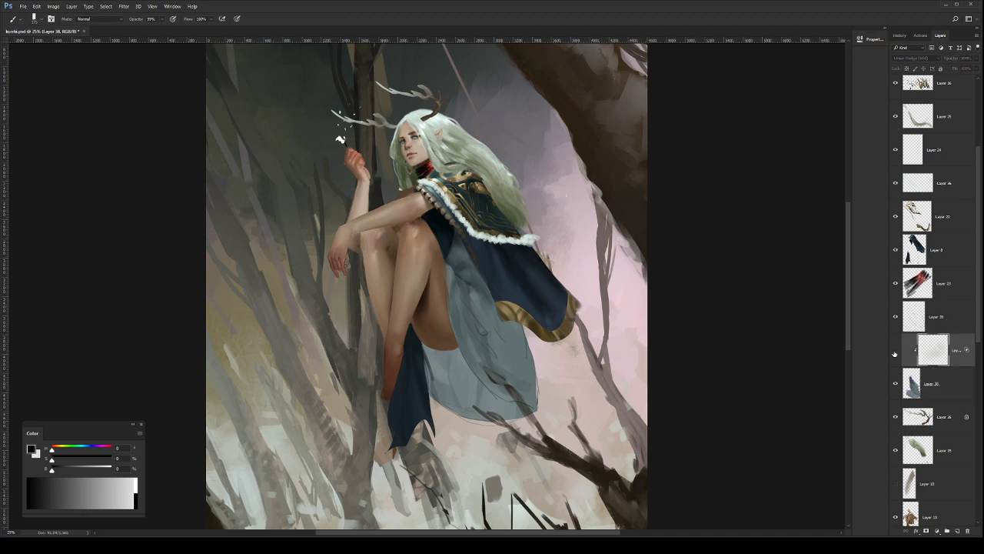
left_click(895, 351)
left_click(895, 350)
left_click(895, 351)
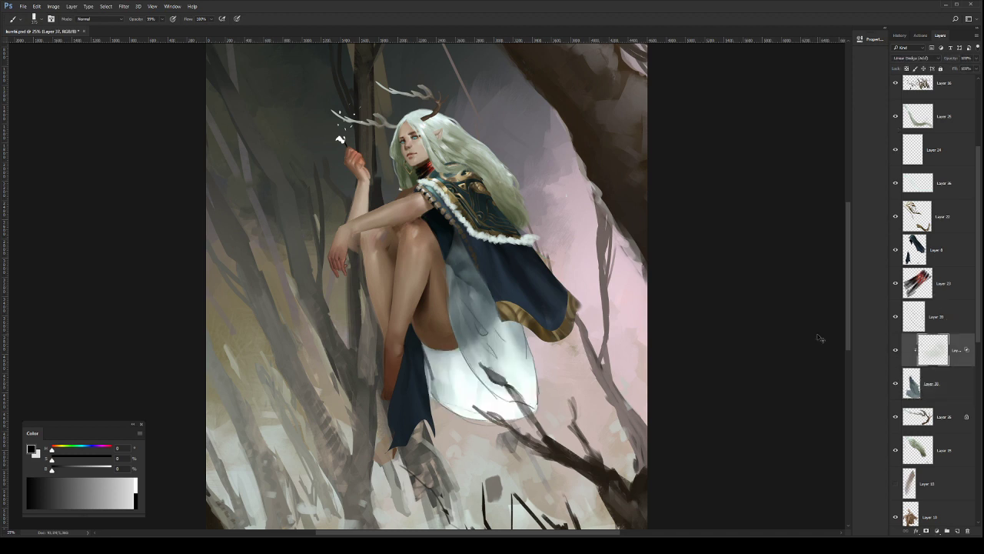
Step: Move the sketch layer beneath the glow layer, clipped to the skirt, and merge it into the skirt layer
left_click(913, 320)
key("i")
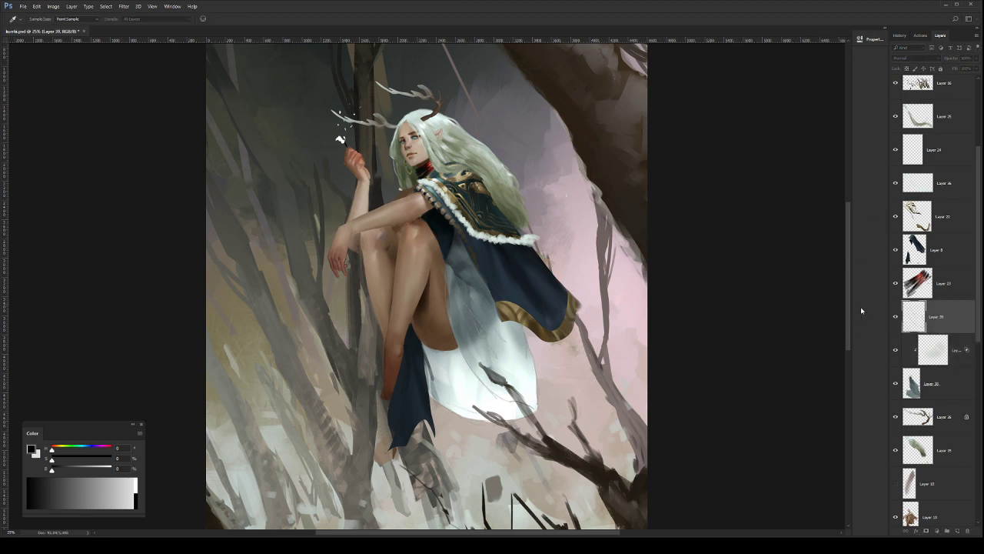
key("b")
left_click_drag(943, 318, 956, 372)
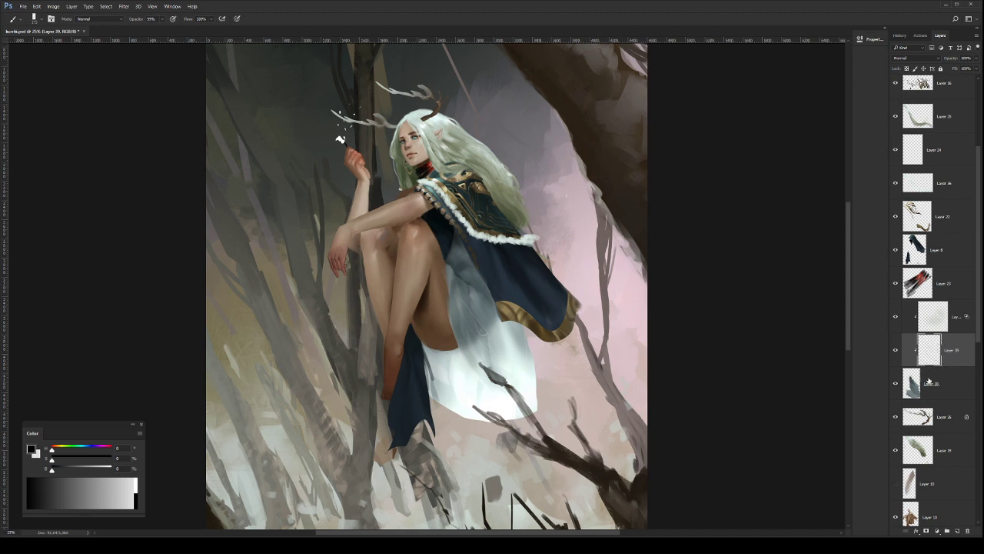
left_click(915, 390, "ctrl")
key("ctrl+e")
Step: Clear the selection and smudge the skirt's blue-grey tones with the glow layer temporarily hidden
left_click(895, 317)
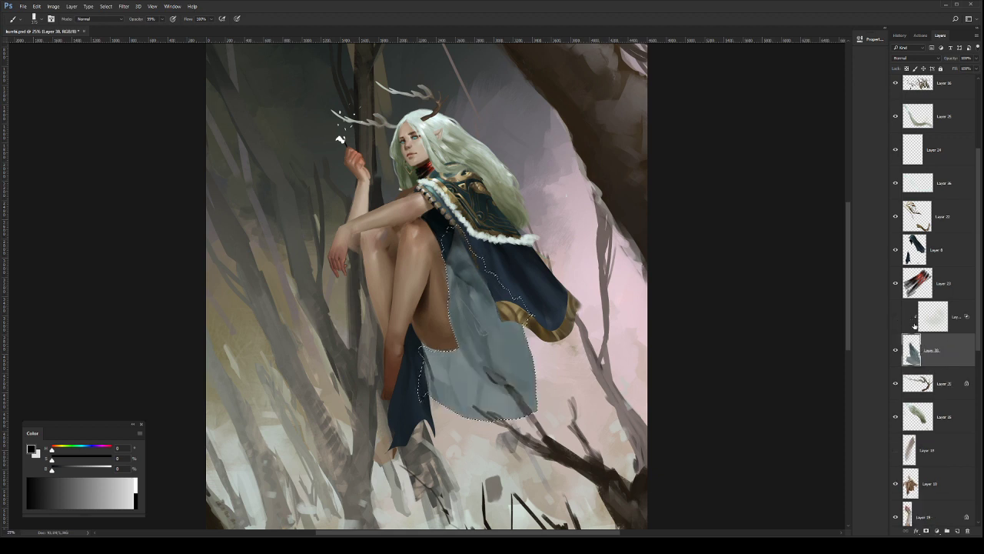
key("ctrl+d")
key("r")
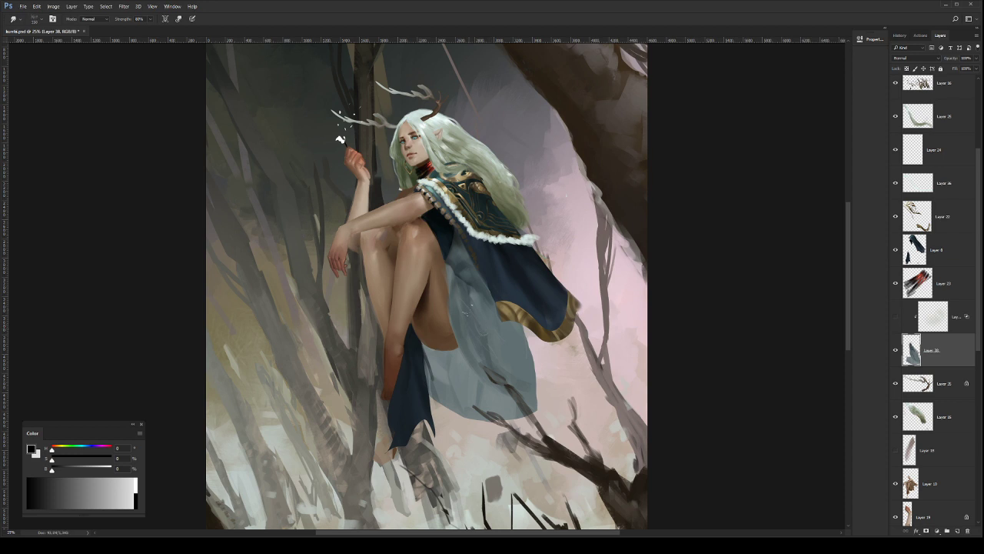
left_click(895, 316)
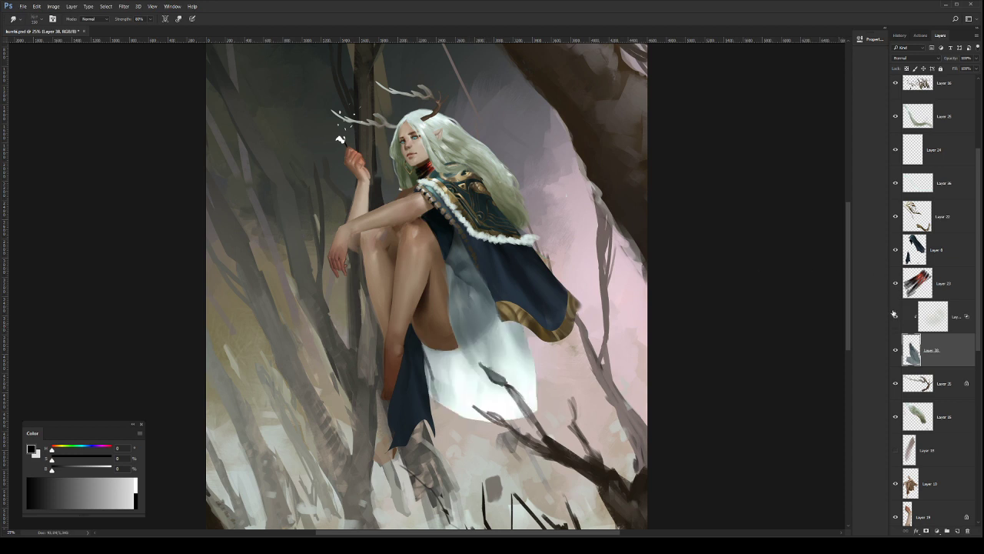
Step: Lasso the skirt's outer side below the cape and fade the glow there with a large soft eraser
key("z")
left_click(531, 350)
left_click_drag(531, 350, 528, 351)
key("l")
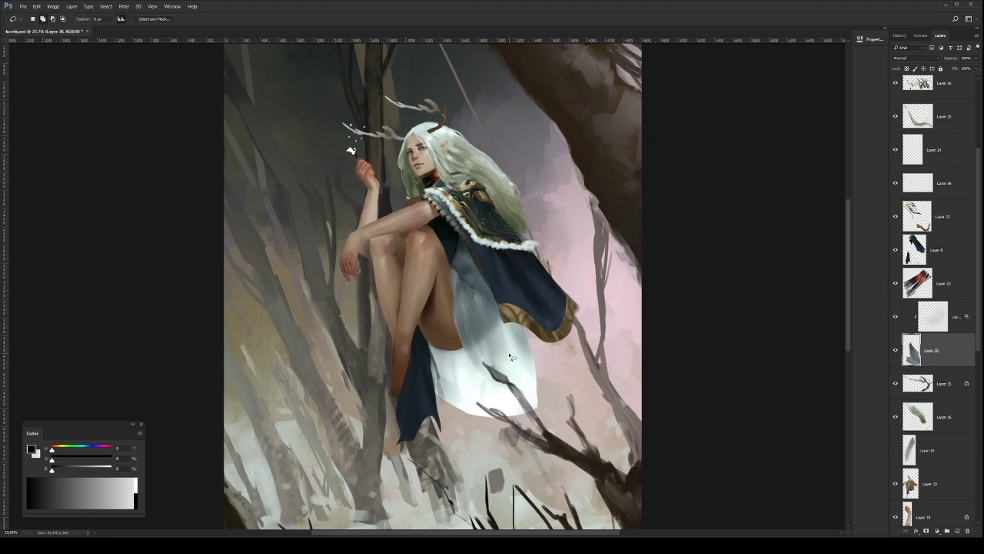
mouse_move(464, 344)
left_mouse_down()
mouse_move(498, 393)
mouse_move(541, 406)
mouse_move(555, 256)
mouse_move(516, 227)
left_mouse_up()
key("b")
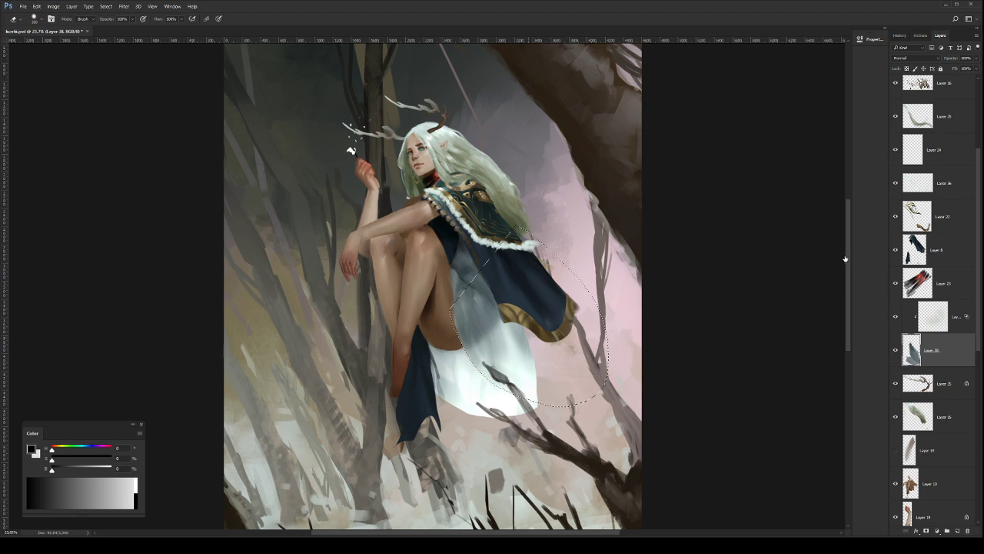
mouse_move(513, 340)
left_mouse_down()
mouse_move(532, 339)
mouse_move(539, 391)
left_mouse_up()
key("alt+bracketright")
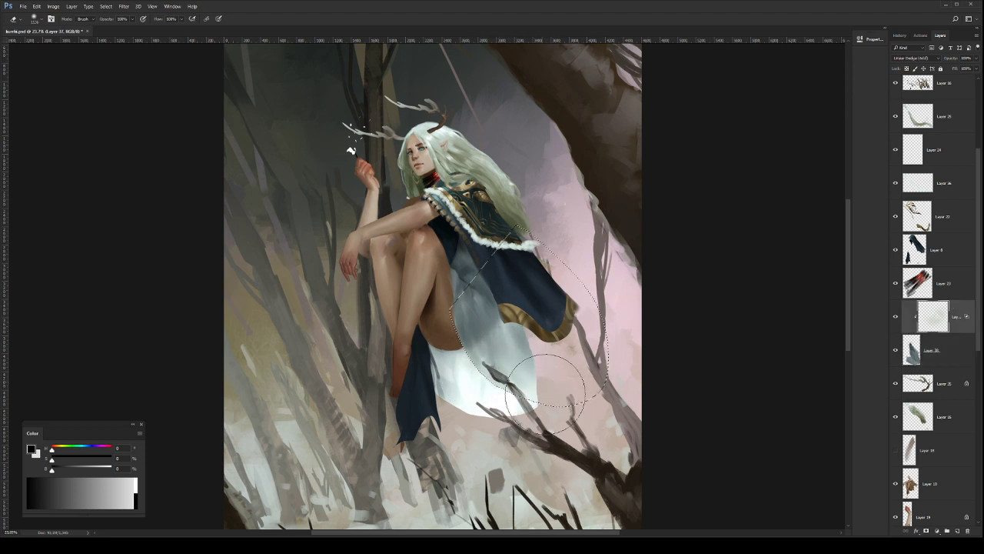
Step: Clear the selection and save the painting
key("z")
key("ctrl+d")
left_click_drag(550, 374, 514, 369)
key("ctrl+s")
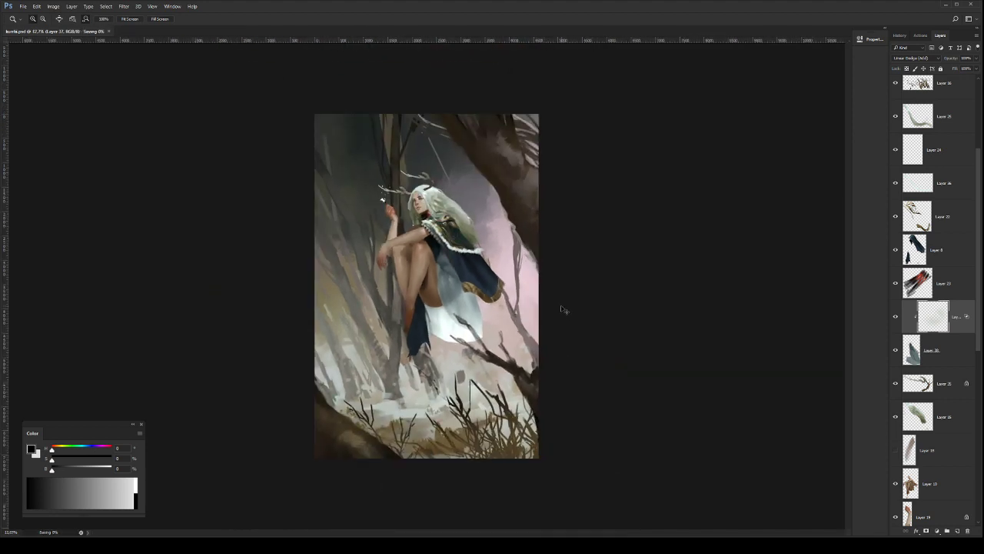
Step: Flip the canvas horizontally and examine the seated figure's pose and skirt in the mirrored view
left_click(479, 291)
left_click_drag(472, 245, 485, 245)
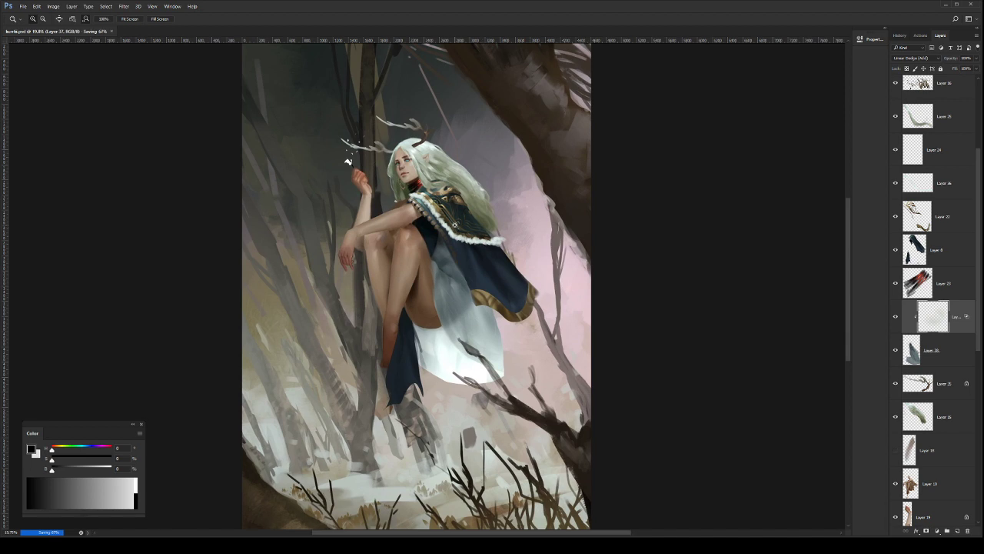
left_click_drag(451, 214, 461, 214)
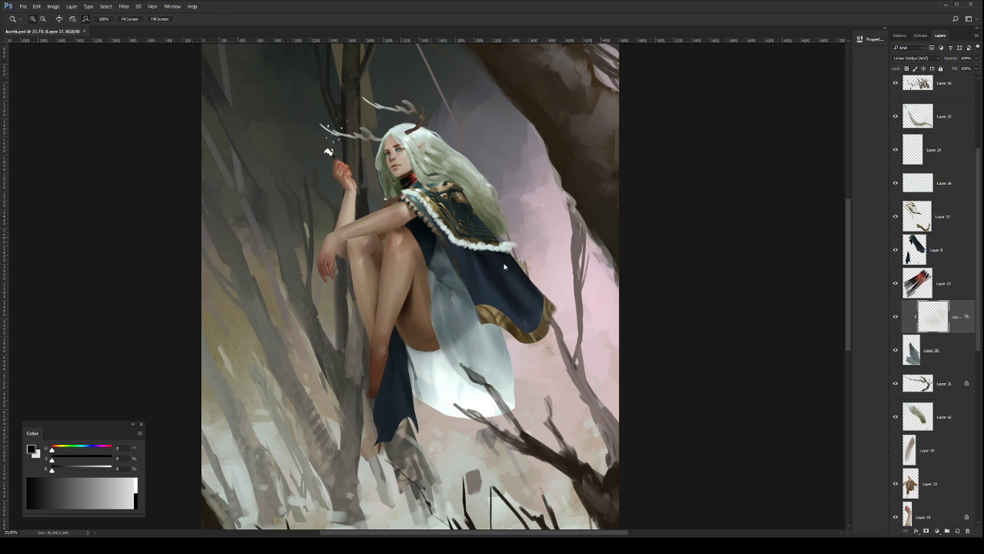
key("ctrl+shift+h")
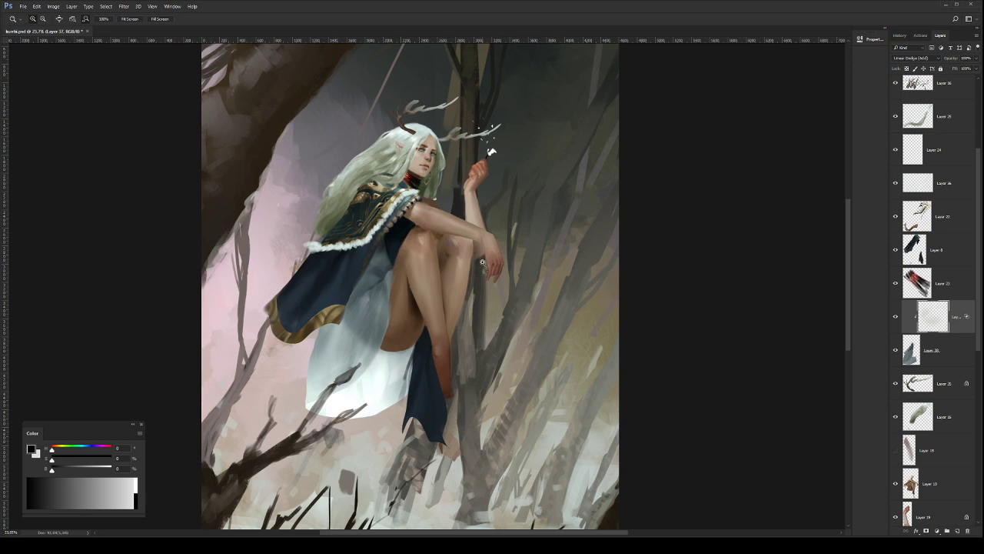
scroll(385, 307, "up", 2)
scroll(400, 308, "down", 1)
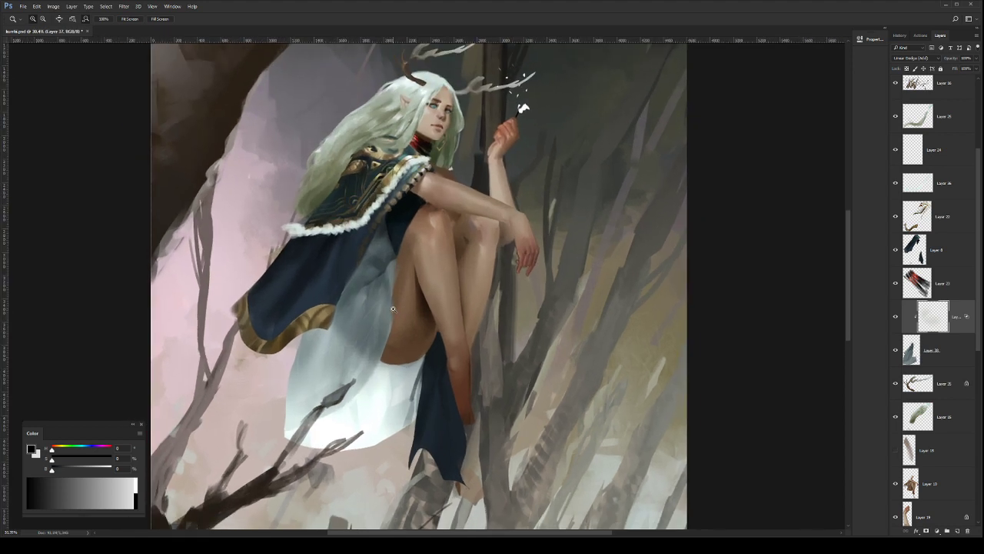
left_click_drag(483, 390, 590, 413)
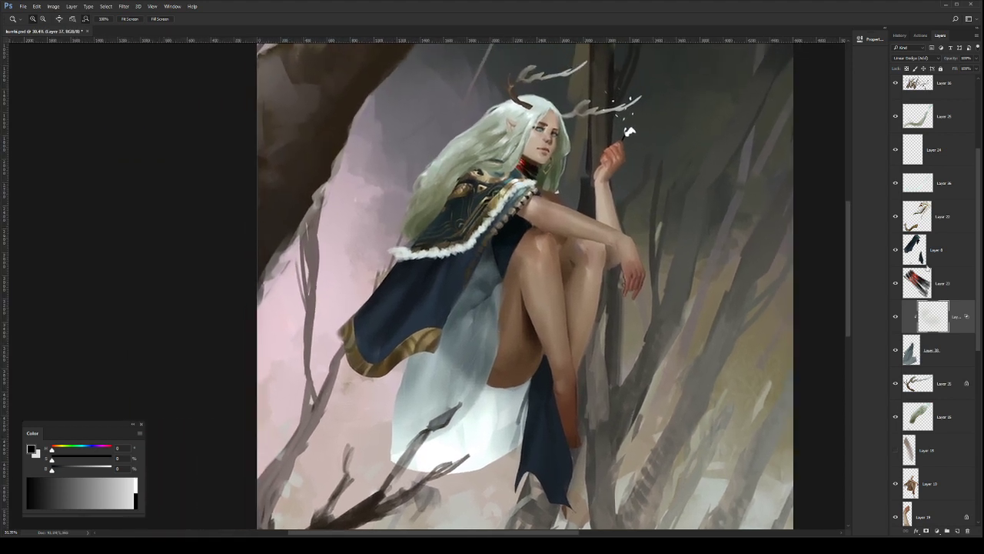
Step: Compare the skirt with and without its glow layer, and erase the glow near the thigh with a large soft eraser
left_click(894, 318)
left_click(894, 317)
left_click(894, 318)
left_click(894, 317)
key("b")
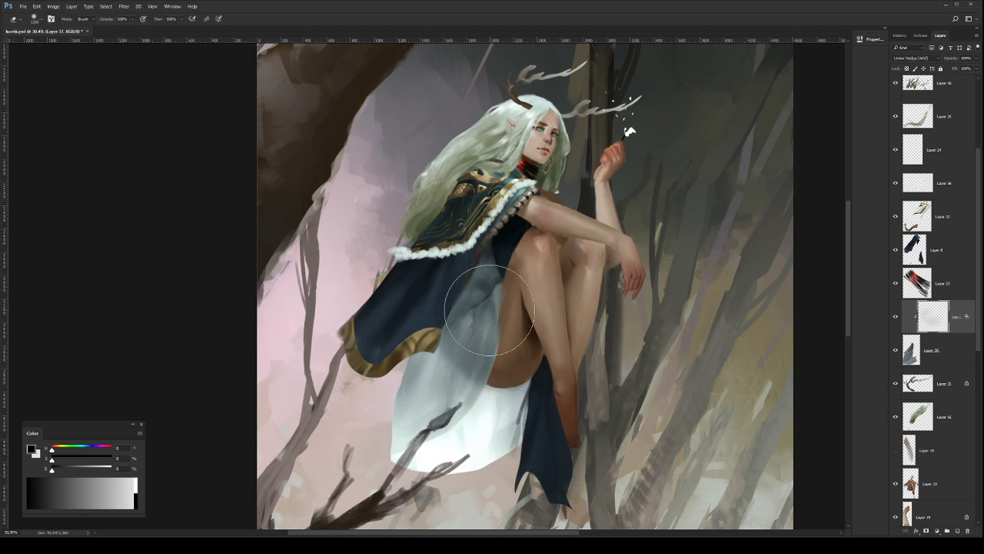
mouse_move(496, 321)
left_mouse_down()
mouse_move(488, 307)
mouse_move(509, 342)
left_mouse_up()
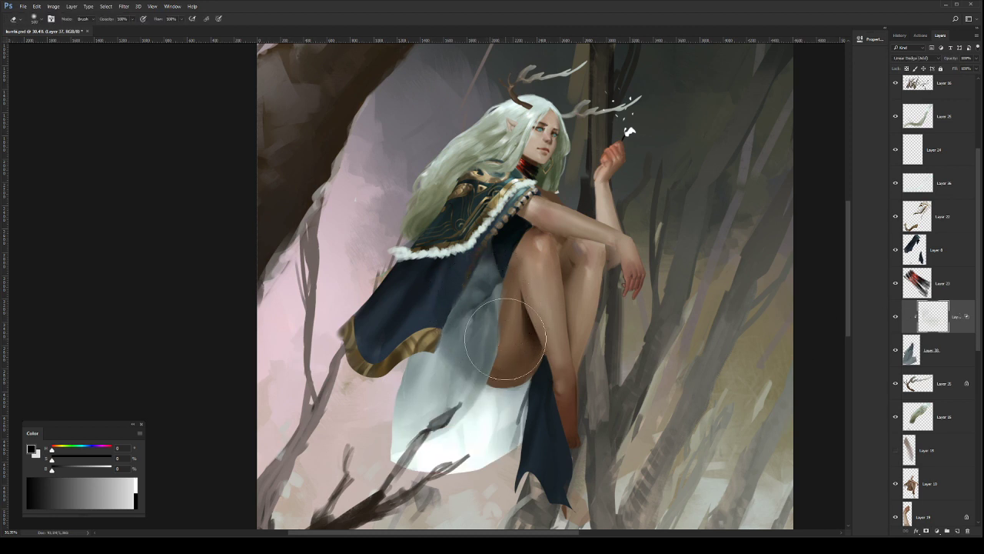
Step: Save the painting and flip the canvas back to its original orientation
key("z")
mouse_move(569, 301)
left_mouse_down()
mouse_move(543, 294)
mouse_move(538, 262)
left_mouse_up()
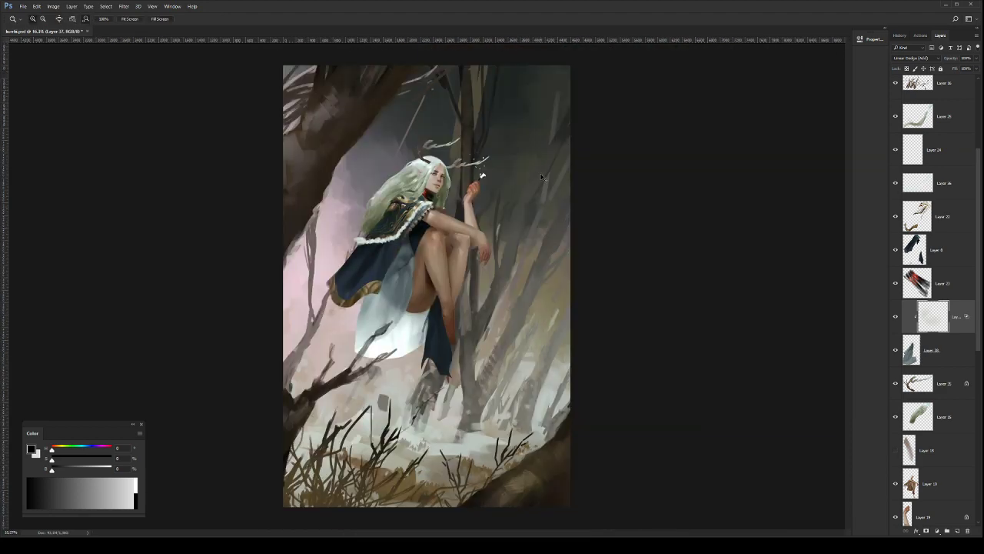
key("ctrl+s")
key("ctrl+shift+h")
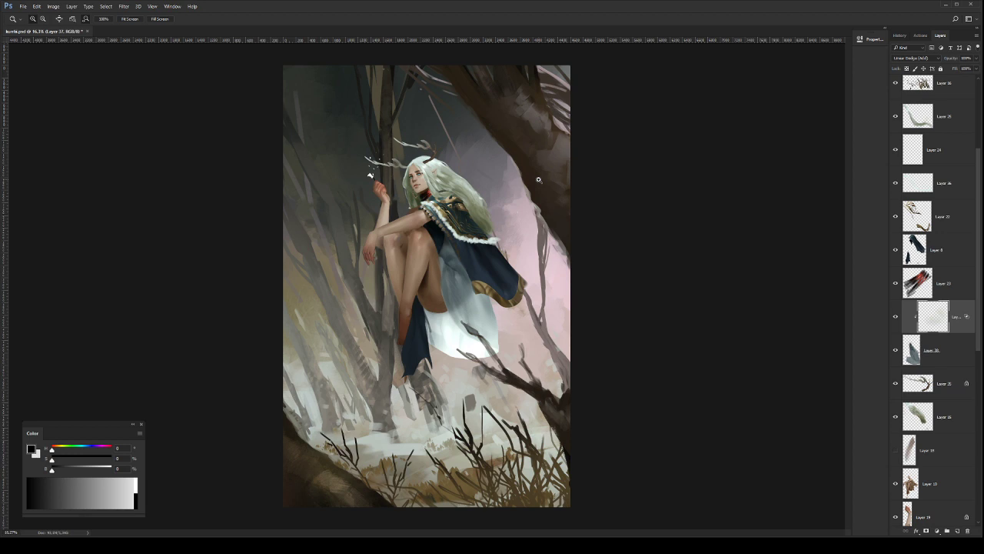
Step: Lasso the background trees behind the cape on the tree layer, blur them with a filter, and clear the selection
scroll(980, 348, "down", 5)
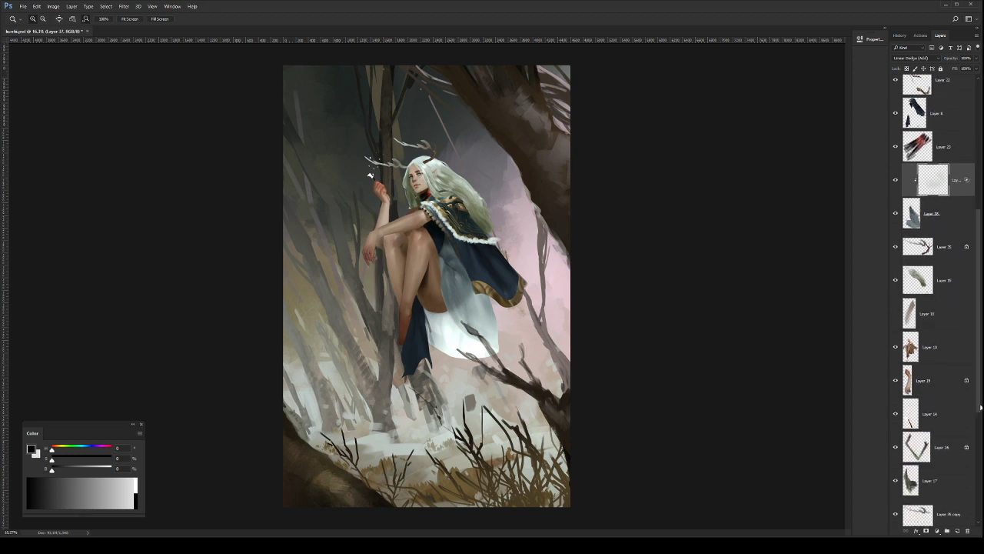
left_click(934, 442)
left_click(895, 442)
left_click(895, 442)
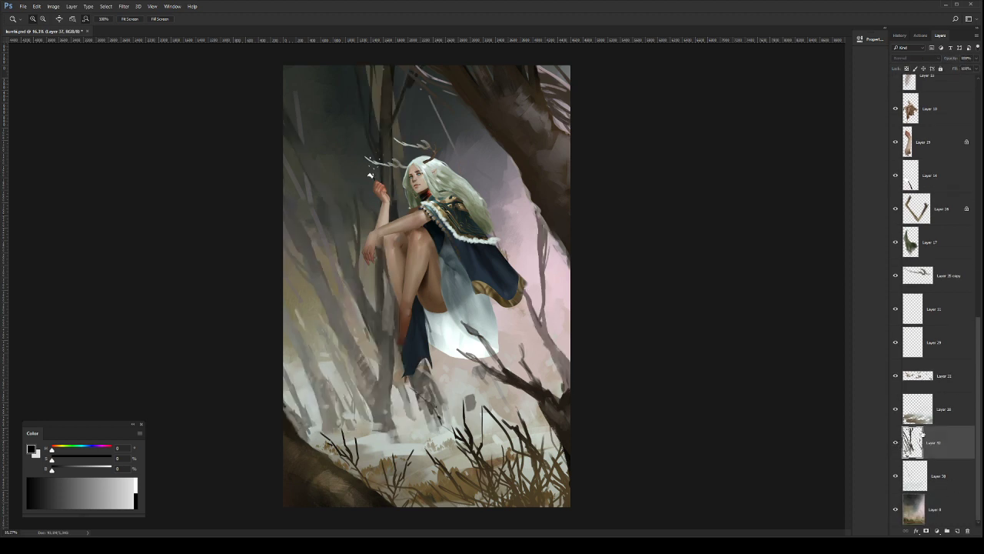
key("l")
mouse_move(590, 292)
left_mouse_down()
mouse_move(581, 164)
mouse_move(552, 79)
mouse_move(452, 79)
mouse_move(412, 113)
mouse_move(492, 379)
mouse_move(650, 428)
left_mouse_up()
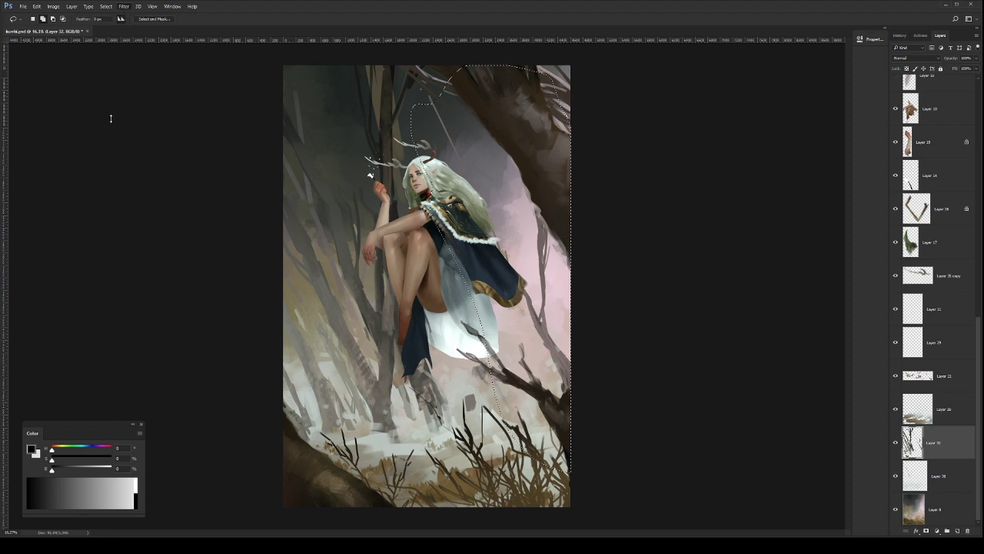
key("h")
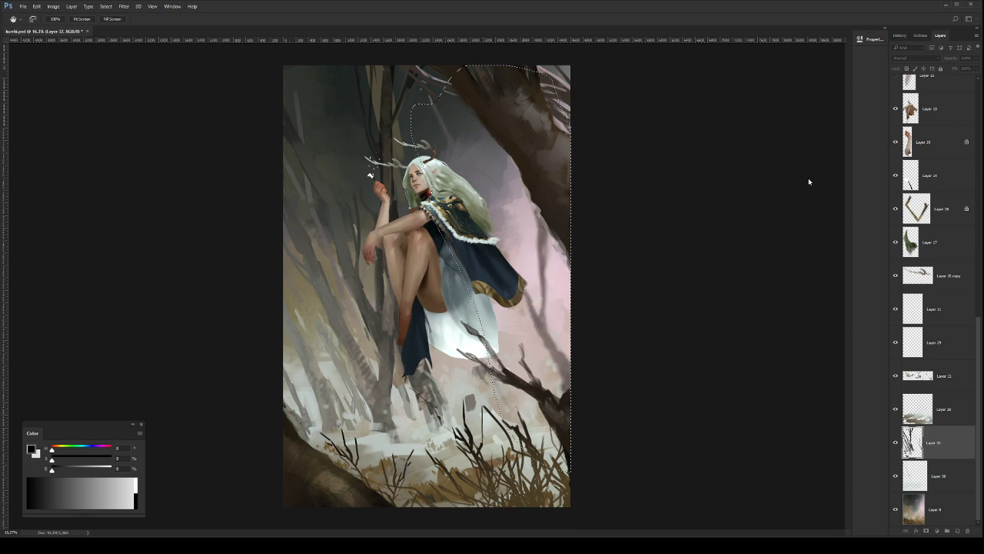
key("l")
key("ctrl+d")
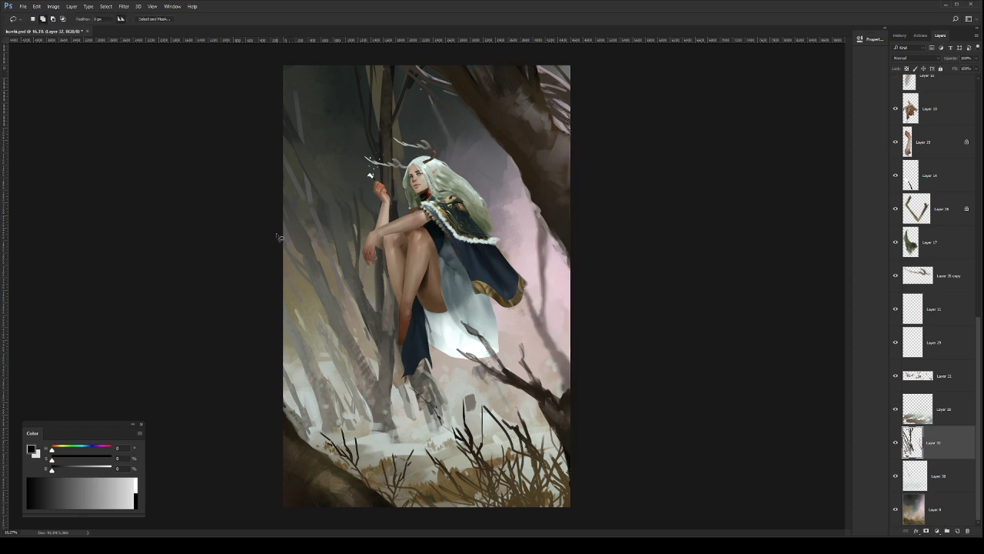
Step: Lasso groups of background trees on the side away from the cape, soften them, and save the painting
mouse_move(282, 225)
left_mouse_down()
mouse_move(289, 284)
mouse_move(318, 310)
mouse_move(357, 384)
mouse_move(367, 438)
mouse_move(270, 273)
mouse_move(300, 280)
mouse_move(367, 409)
left_mouse_up()
mouse_move(336, 440)
left_mouse_down()
mouse_move(264, 374)
mouse_move(269, 271)
left_mouse_up()
key("space")
left_click_drag(359, 465, 271, 432)
key("space")
left_click_drag(277, 276, 358, 493)
key("space")
left_click_drag(540, 360, 526, 357)
key("ctrl+s")
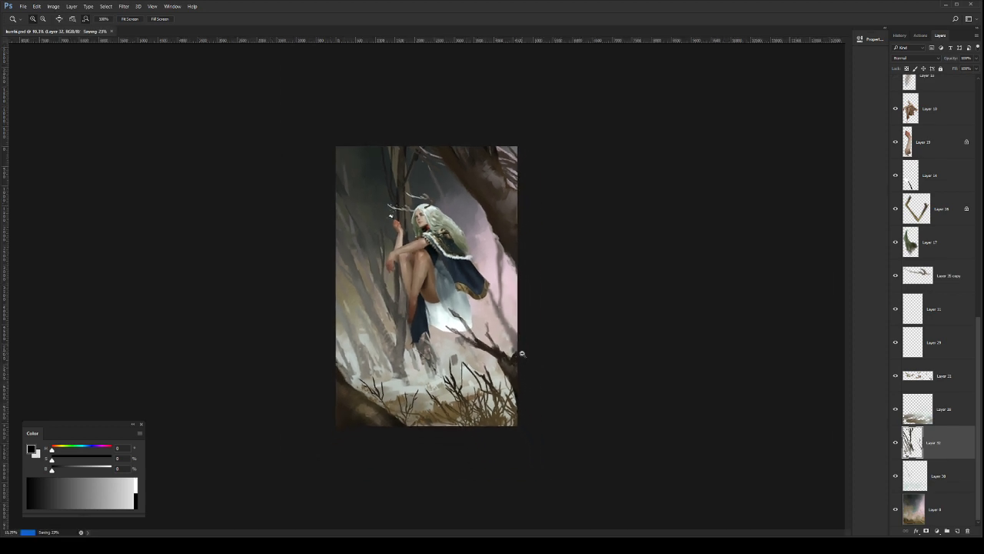
Step: Adjust the colour balance of the bottom background layer, shifting the pink and yellow areas towards a cool blue-green
left_click(943, 510)
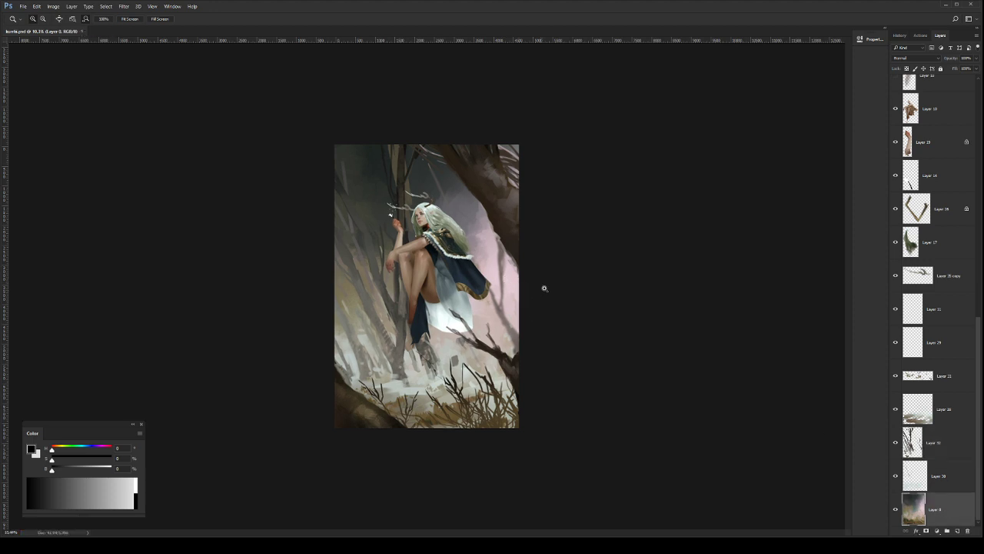
scroll(538, 296, "up", 1)
key("i")
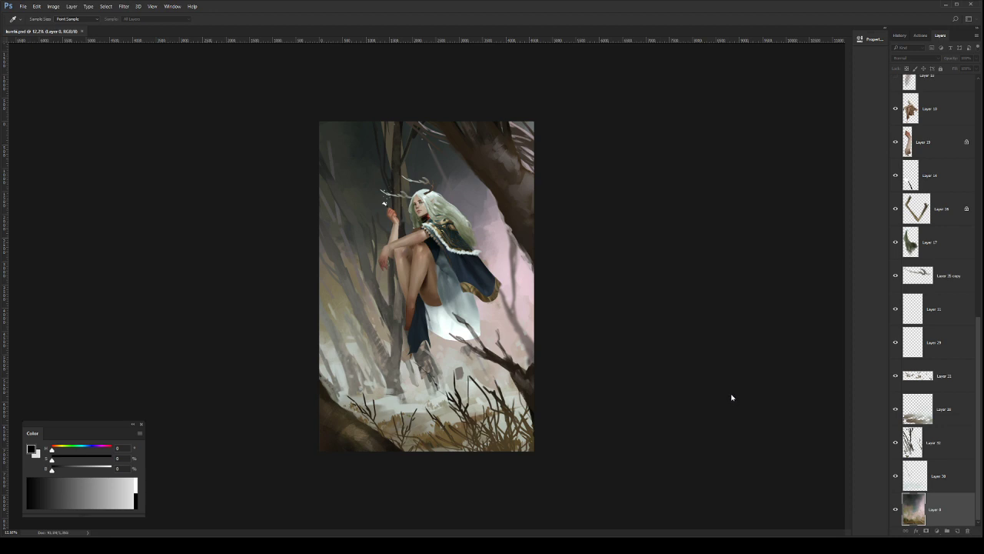
mouse_move(732, 397)
left_mouse_down()
mouse_move(773, 393)
mouse_move(718, 398)
left_mouse_up()
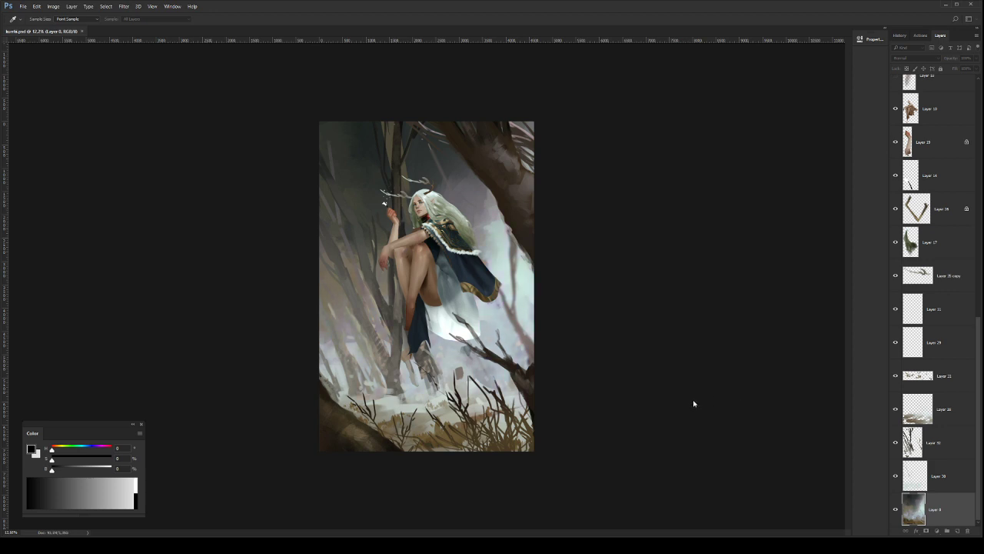
key("ctrl+z")
key("ctrl+z")
key("ctrl+z")
key("ctrl+z")
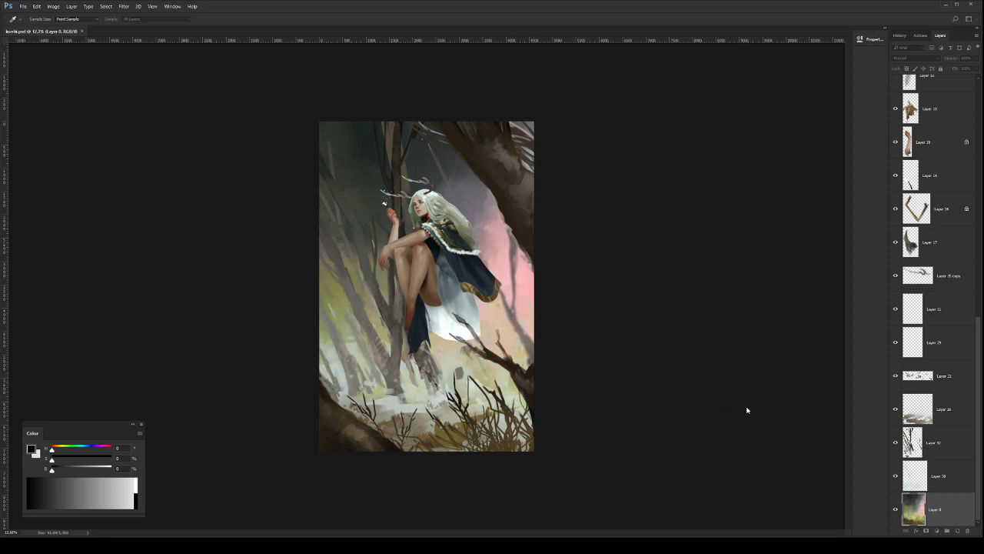
key("ctrl+z")
key("ctrl+z")
key("ctrl+z")
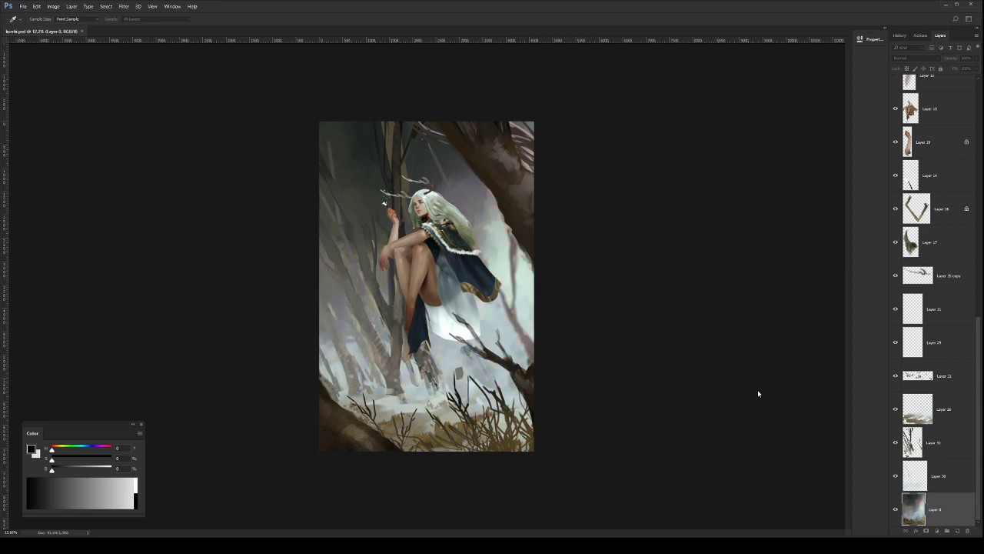
key("ctrl+z")
Step: Adjust the background layer's colours again, giving the light behind the cape a pink tint and the forest a neutral grey
key("z")
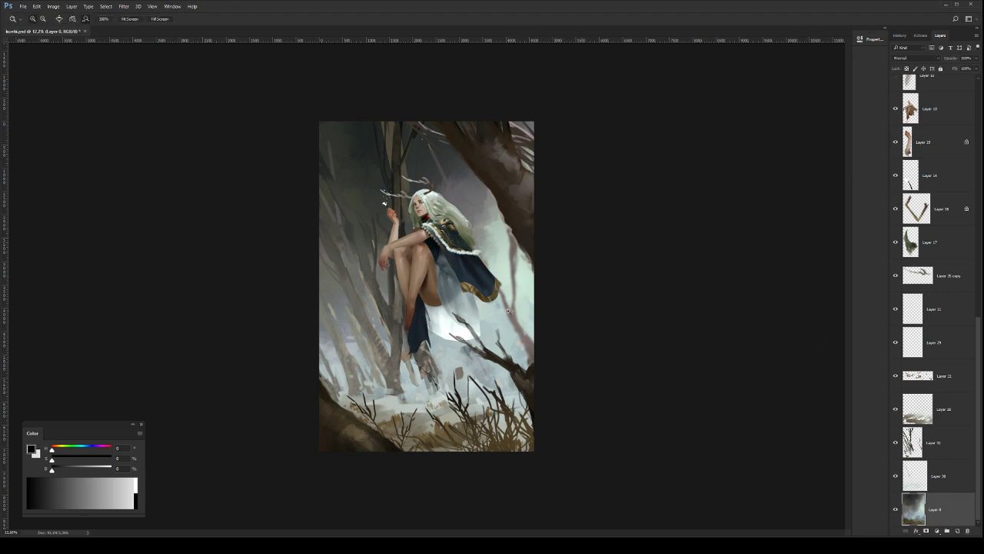
left_click_drag(509, 321, 559, 320)
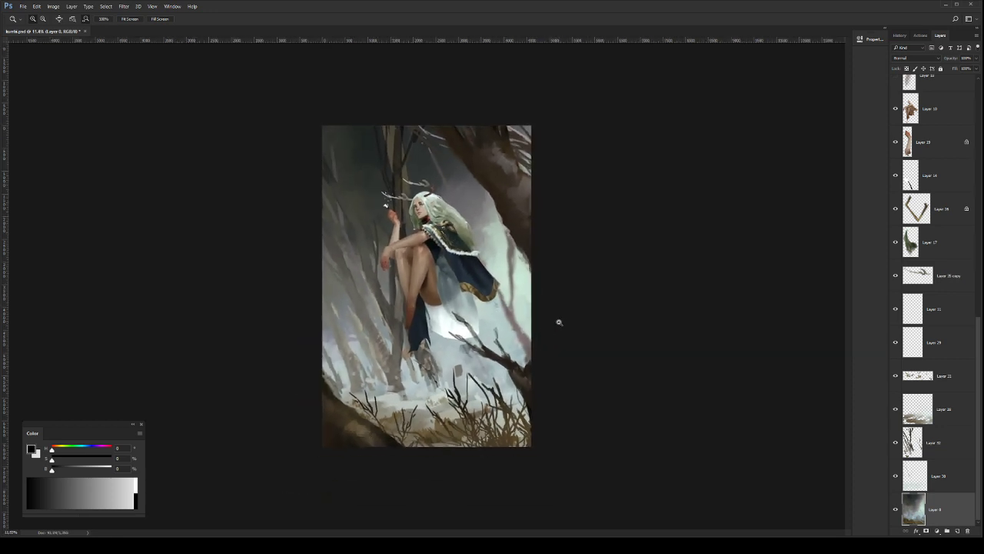
key("i")
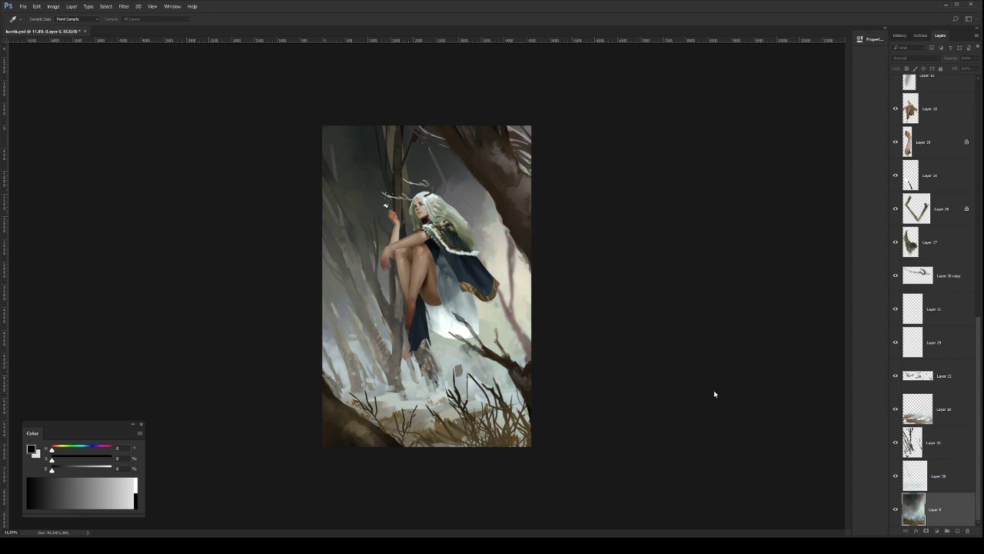
left_click_drag(715, 393, 696, 394)
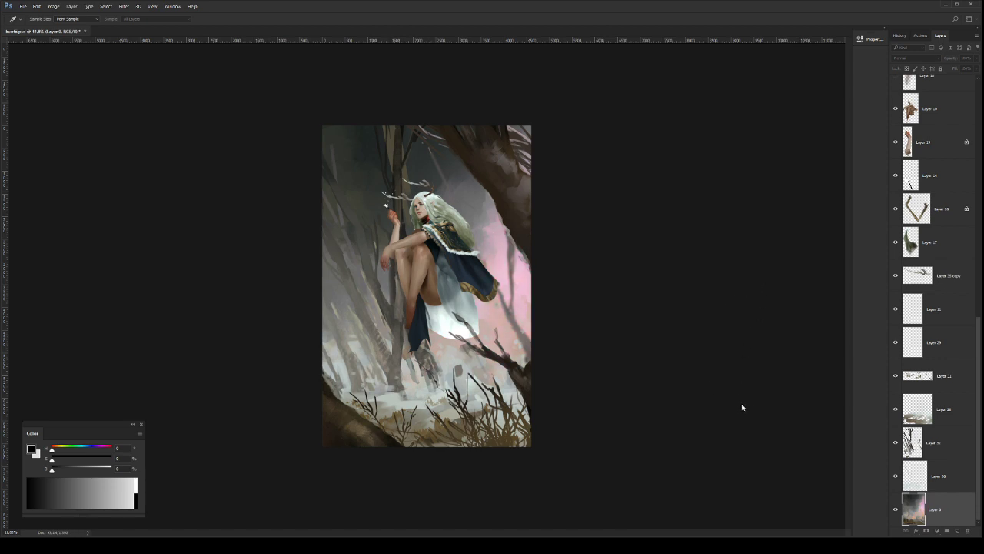
key("z")
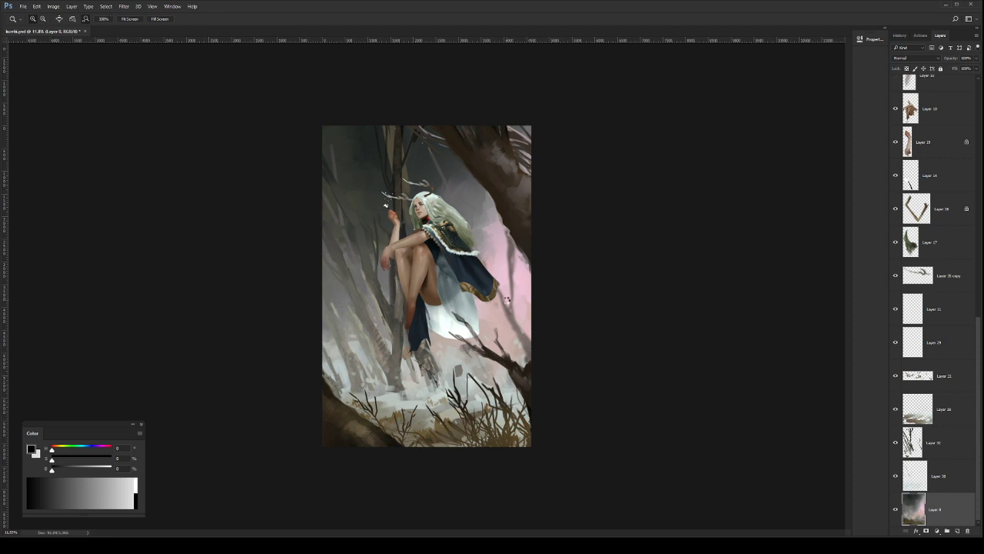
Step: Flip the canvas horizontally to check the recoloured background, and flip it back to its original orientation
key("ctrl+shift+h")
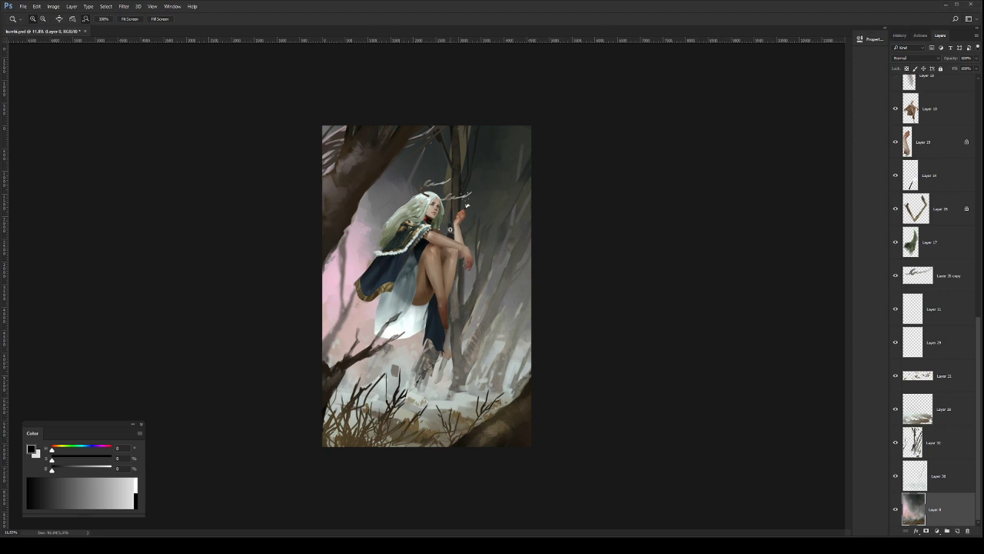
left_click_drag(451, 230, 473, 229)
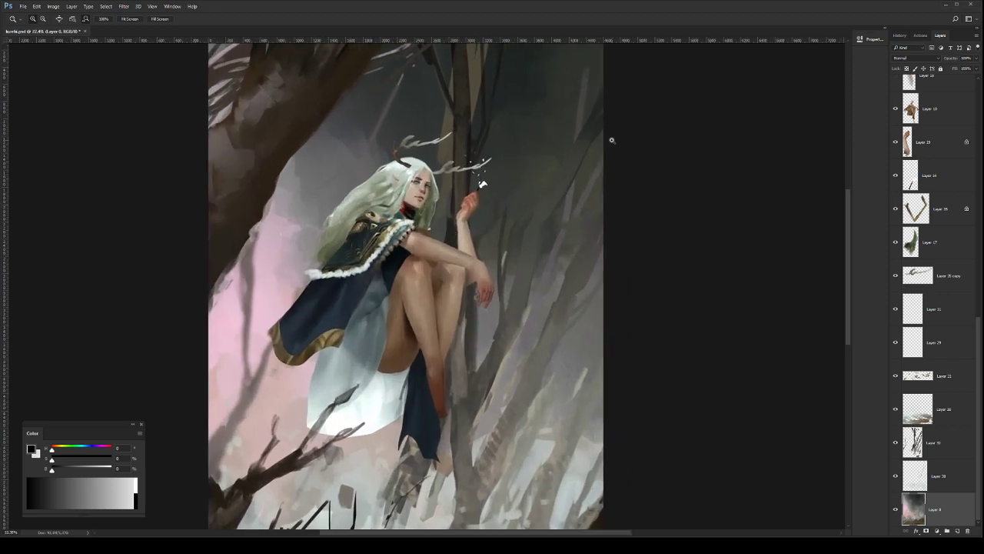
left_click_drag(536, 244, 525, 244)
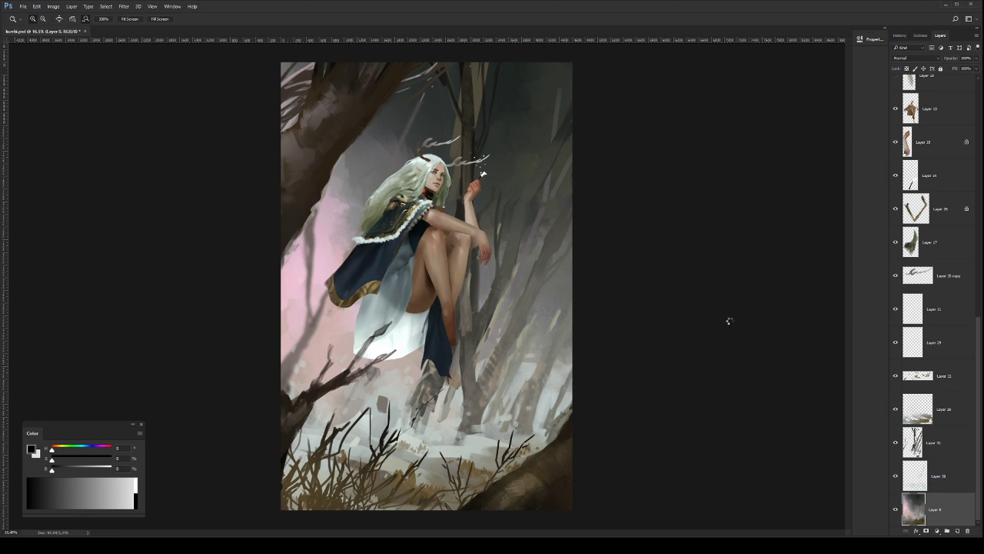
key("ctrl+shift+h")
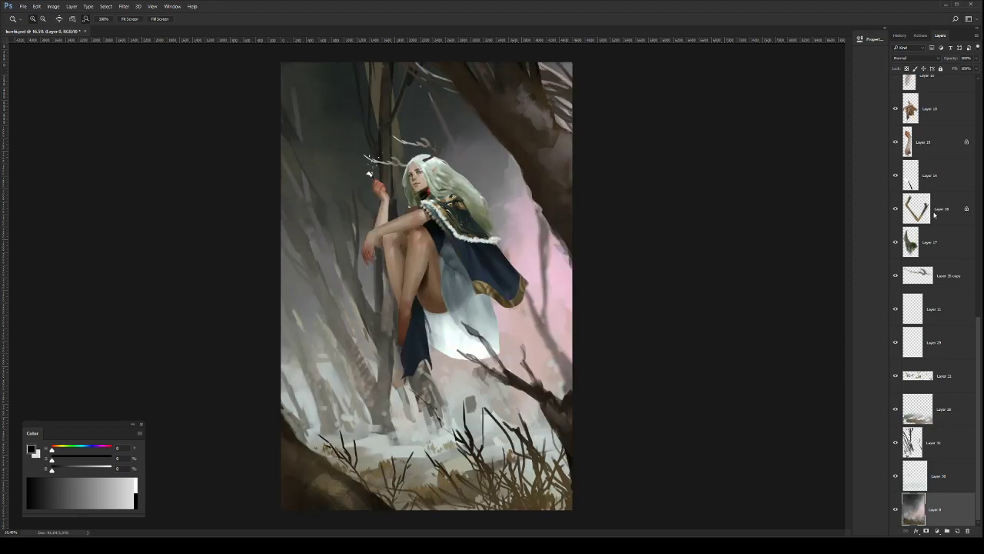
Step: Try painting a dark patch on Layer 25 over the hair beside the elf's cheek
left_click_drag(439, 162, 532, 154)
left_click_drag(975, 322, 978, 136)
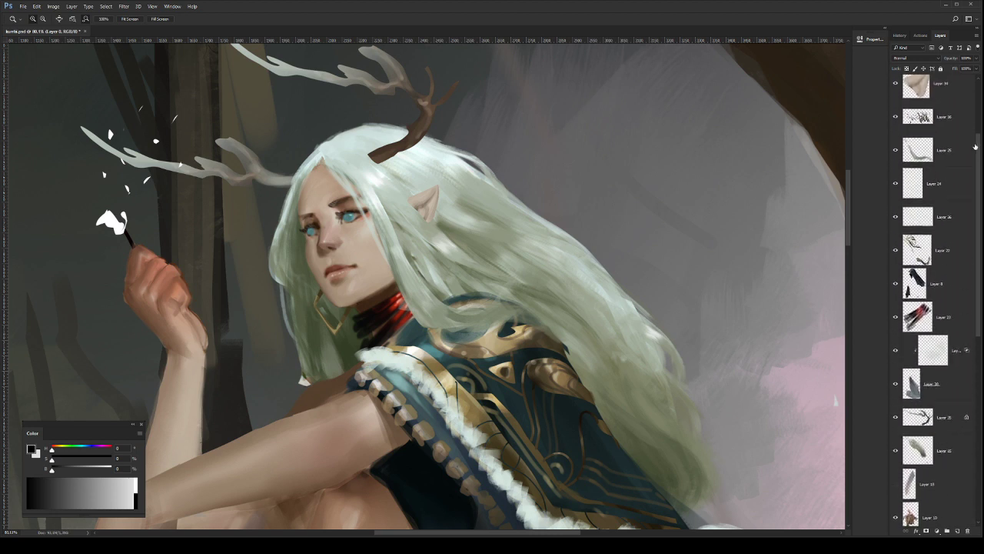
left_click(950, 154)
key("l")
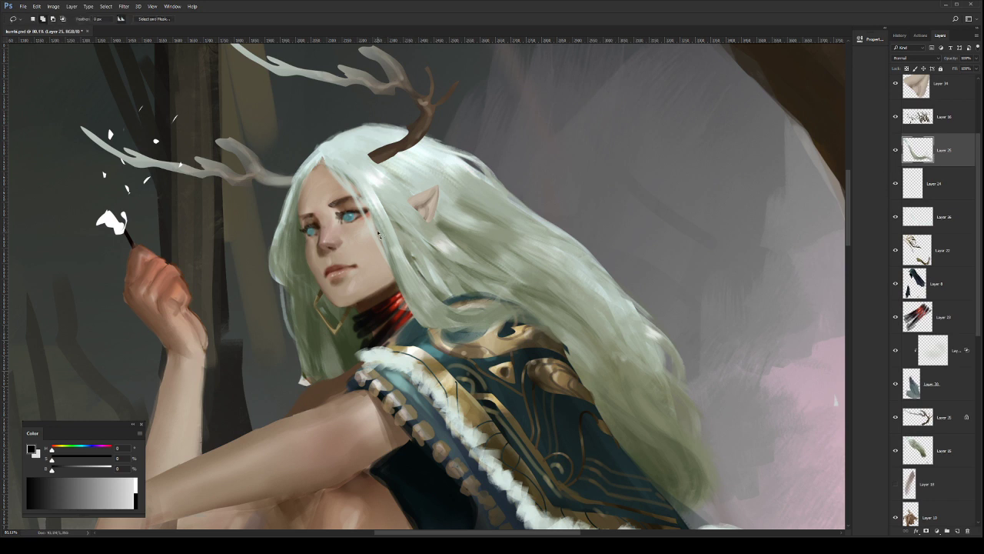
mouse_move(379, 238)
left_mouse_down()
mouse_move(392, 273)
mouse_move(416, 274)
mouse_move(400, 239)
mouse_move(385, 235)
mouse_move(386, 260)
mouse_move(396, 272)
mouse_move(412, 269)
mouse_move(384, 243)
left_mouse_up()
key("b")
left_click_drag(410, 283, 470, 295)
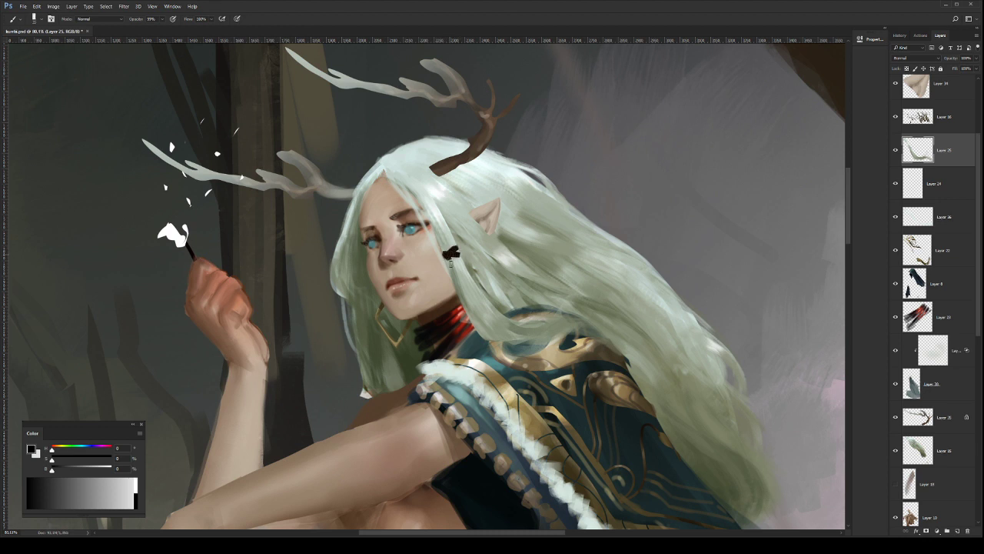
mouse_move(449, 256)
left_mouse_down()
mouse_move(453, 277)
mouse_move(466, 277)
mouse_move(451, 268)
mouse_move(460, 286)
mouse_move(471, 276)
left_mouse_up()
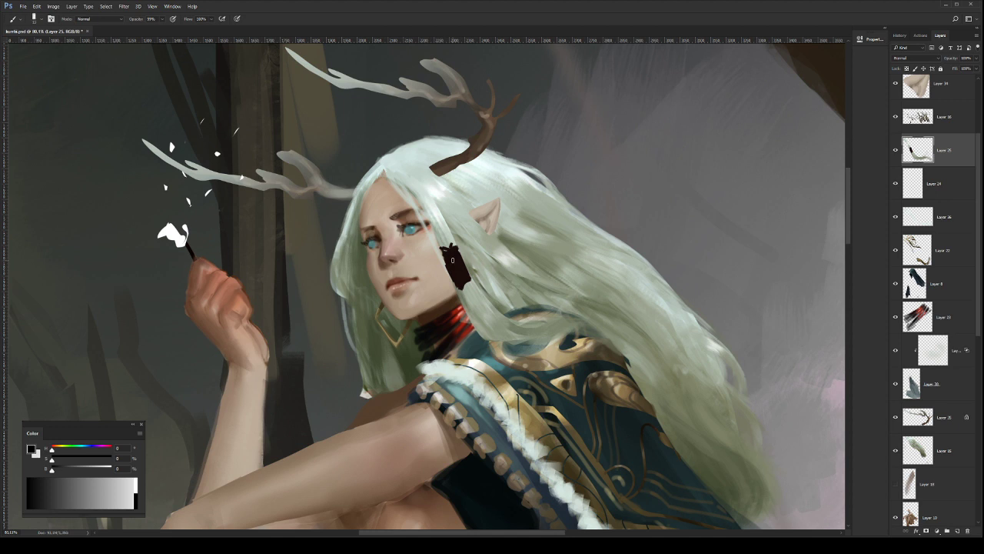
Step: Reduce the eraser size and undo the dark strokes over the hair beside the cheek
key("e")
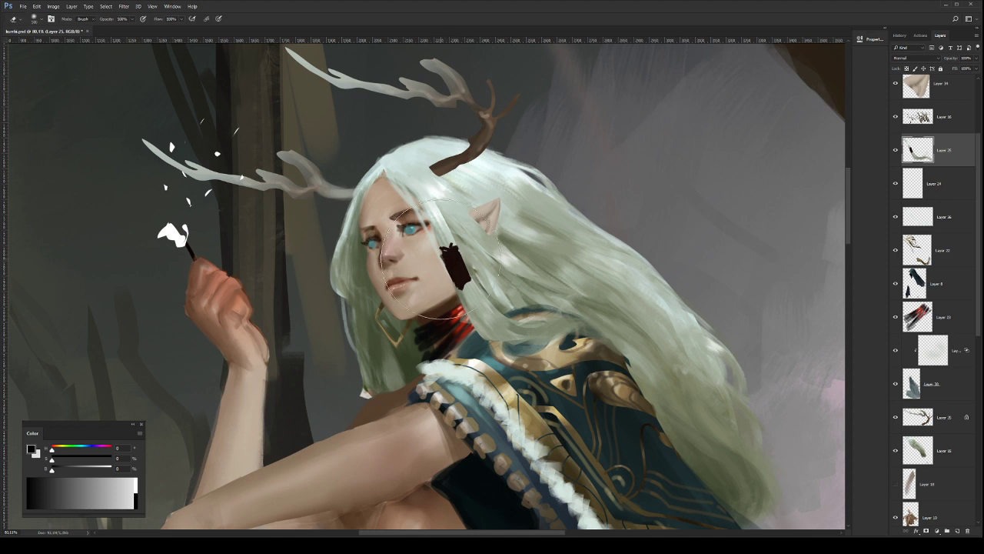
key("bracketleft")
key("bracketleft")
key("bracketleft")
key("bracketleft")
key("bracketleft")
key("bracketleft")
key("bracketleft")
key("bracketleft")
key("bracketleft")
key("bracketleft")
key("ctrl+alt+z")
key("ctrl+alt+z")
key("ctrl+alt+z")
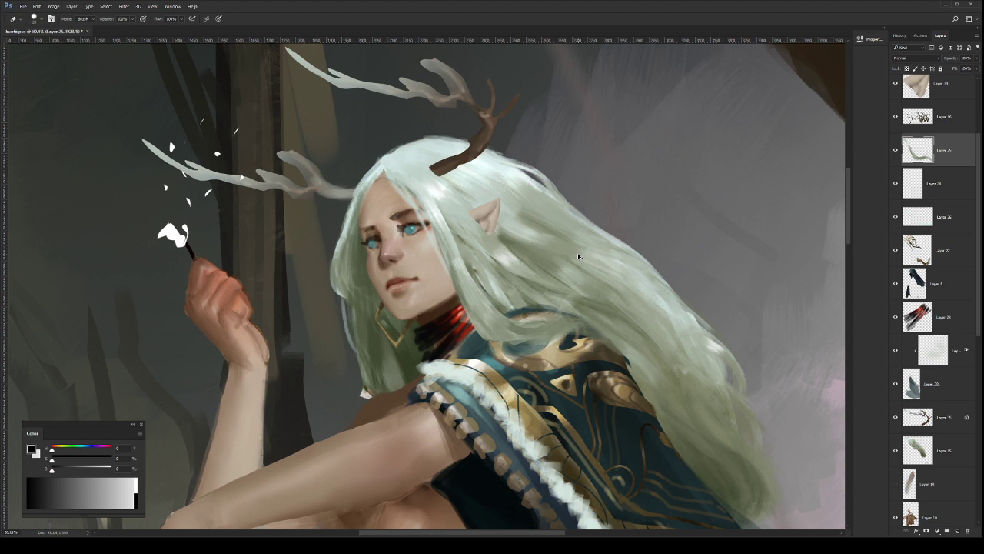
Step: Paint a dark cylindrical hair bead on a new layer over the strand beside the cheek and erase its rough edges
left_click(957, 530)
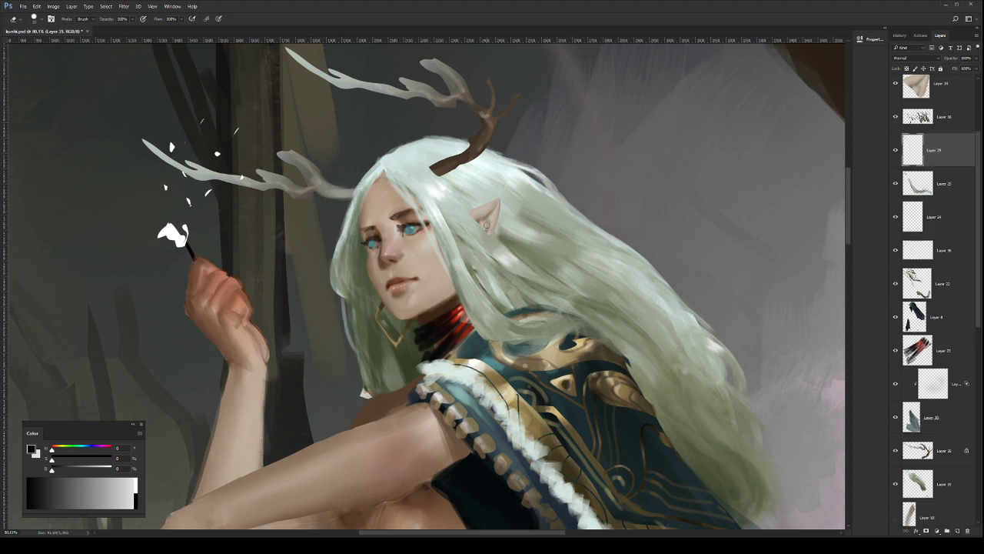
key("b")
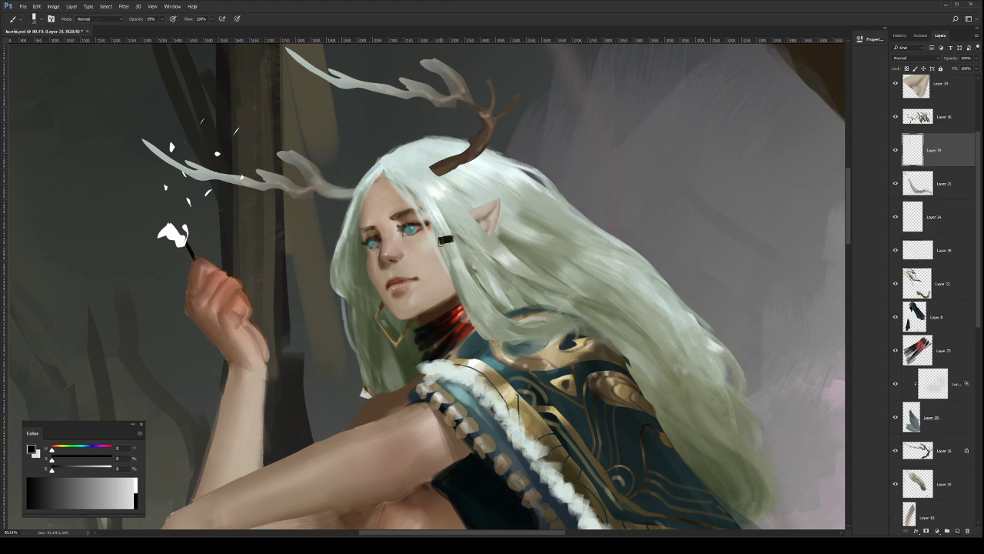
mouse_move(443, 241)
left_mouse_down()
mouse_move(458, 277)
mouse_move(440, 240)
mouse_move(452, 237)
mouse_move(438, 240)
mouse_move(457, 240)
mouse_move(439, 263)
mouse_move(454, 278)
left_mouse_up()
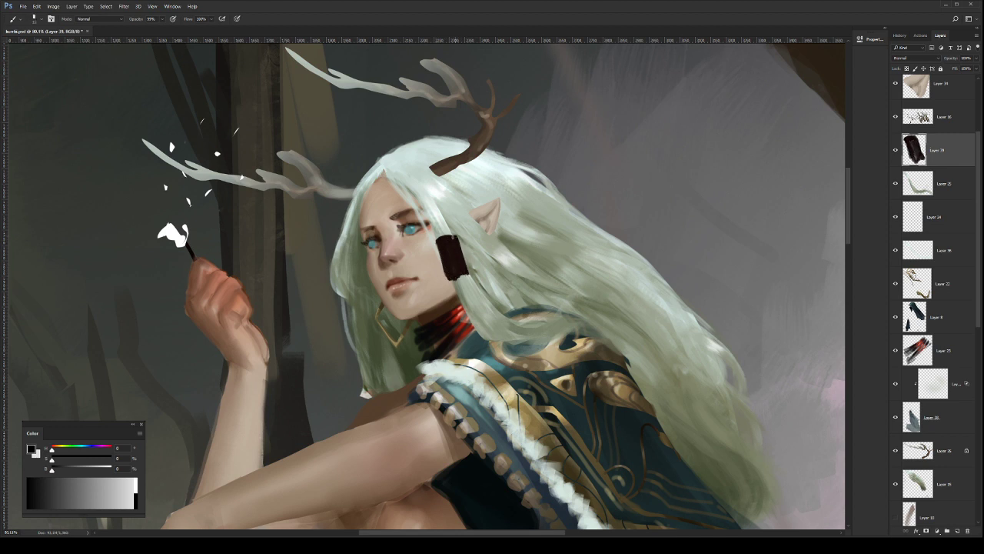
key("e")
mouse_move(436, 243)
left_mouse_down()
mouse_move(441, 265)
mouse_move(438, 255)
mouse_move(463, 277)
left_mouse_up()
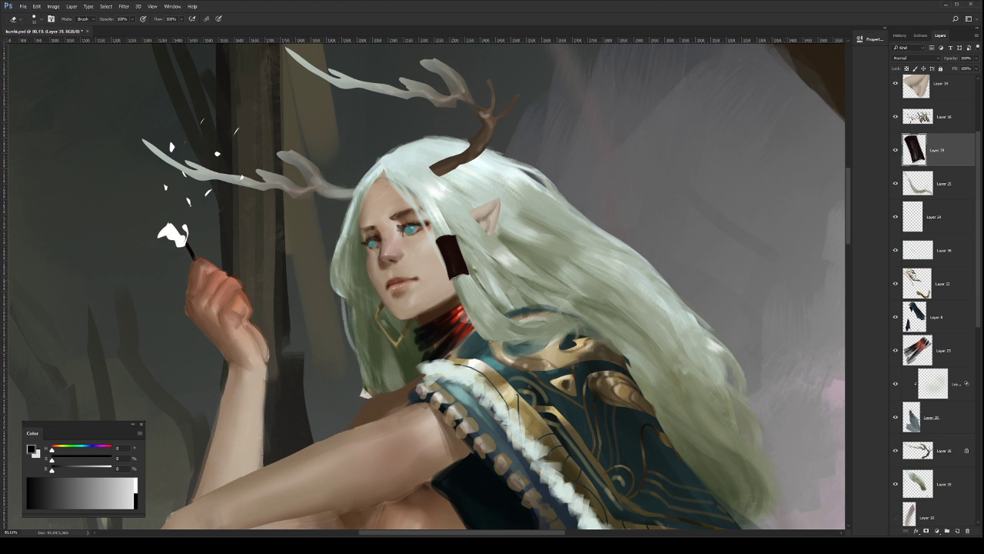
Step: Lock the hair bead layer's transparent pixels and paint a tan base colour over the dark shape
key("slash")
key("b")
key("ctrl+z")
left_click_drag(446, 238, 464, 273)
left_click_drag(447, 239, 458, 278)
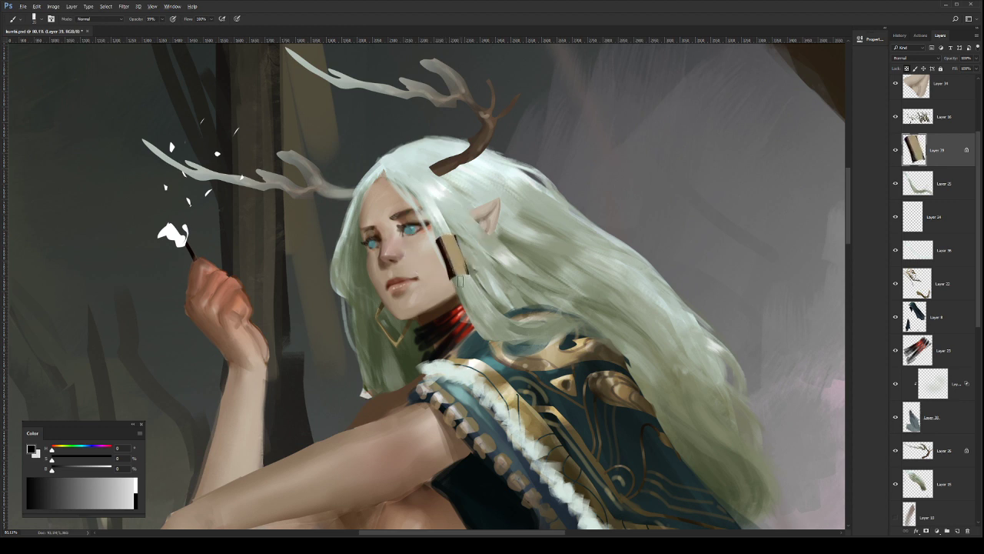
Step: Extend the tan across the hair bead using colours sampled from it, leaving a dark border around the edges
left_click(445, 245, "alt")
mouse_move(442, 242)
left_mouse_down()
mouse_move(455, 279)
mouse_move(450, 268)
mouse_move(464, 274)
left_mouse_up()
mouse_move(453, 239)
left_mouse_down()
mouse_move(465, 275)
mouse_move(456, 274)
mouse_move(468, 274)
left_mouse_up()
left_click(451, 248, "alt")
left_click(447, 248, "alt")
left_click(452, 276, "alt")
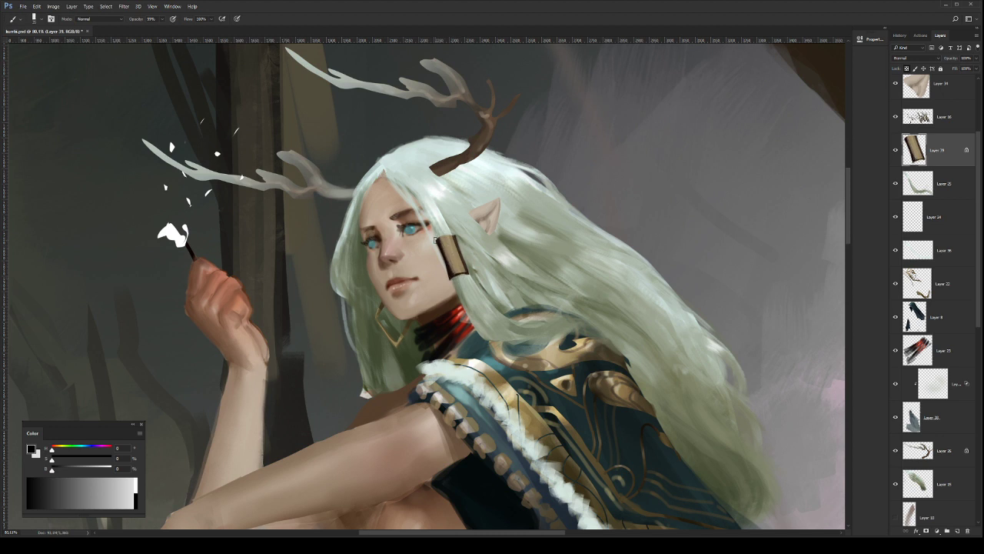
Step: Detail the hair bead with rims, gold highlights and a diagonal pattern using a smaller brush
left_click_drag(438, 239, 458, 237)
key("bracketleft")
key("bracketleft")
key("ctrl+space")
left_click_drag(505, 262, 485, 242)
scroll(484, 240, "down", 1)
scroll(484, 241, "up", 5)
key("b")
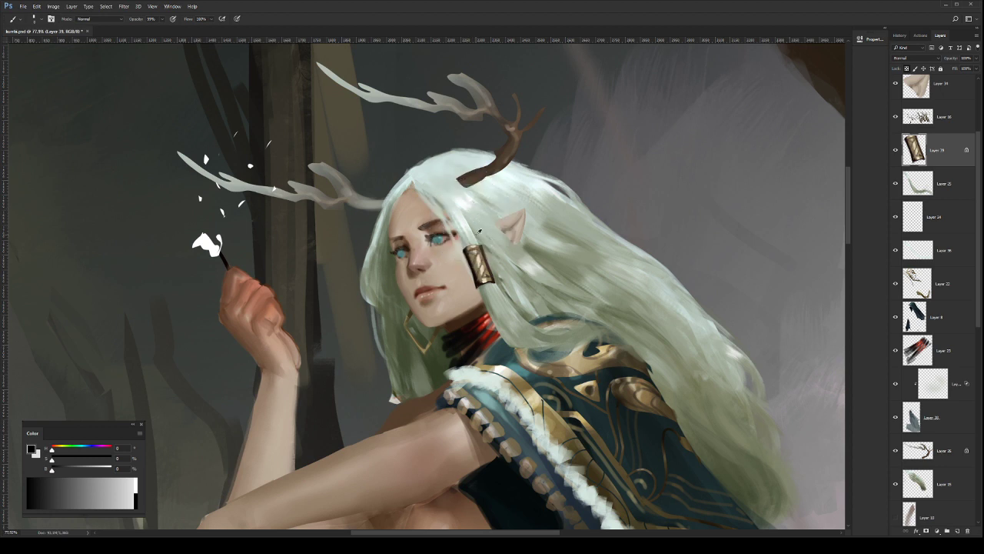
Step: Try extra strokes along both sides of the hair bead and undo them
key("]")
key("ctrl+z")
left_click_drag(487, 246, 493, 281)
left_click_drag(465, 250, 477, 289)
key("ctrl+z")
key("ctrl+z")
key("z")
mouse_move(527, 270)
left_mouse_down()
mouse_move(470, 273)
mouse_move(537, 259)
mouse_move(518, 259)
left_mouse_up()
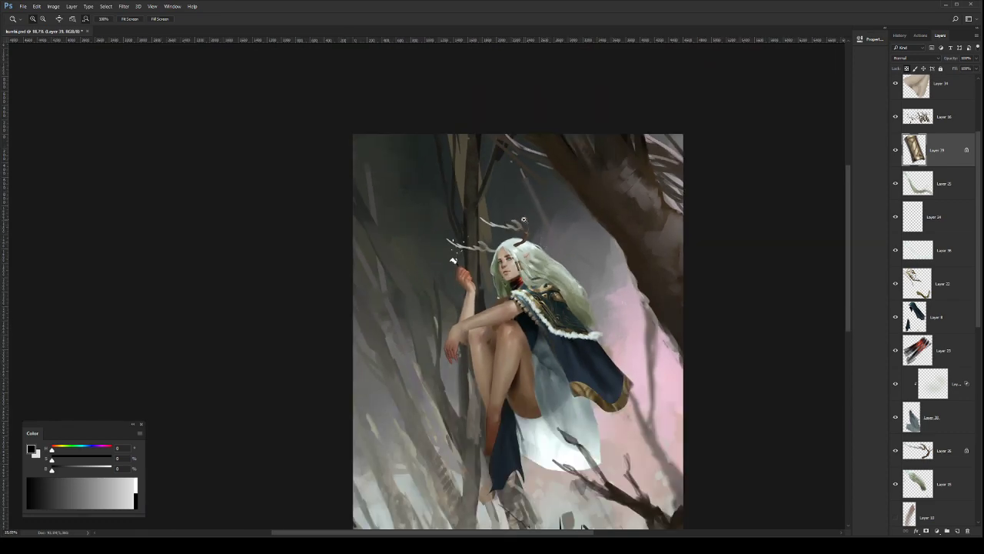
Step: Select the layer holding the elf's ear and paint softer inner shading on the ear with its own sampled colour
scroll(542, 244, "up", 5)
scroll(546, 243, "up", 2)
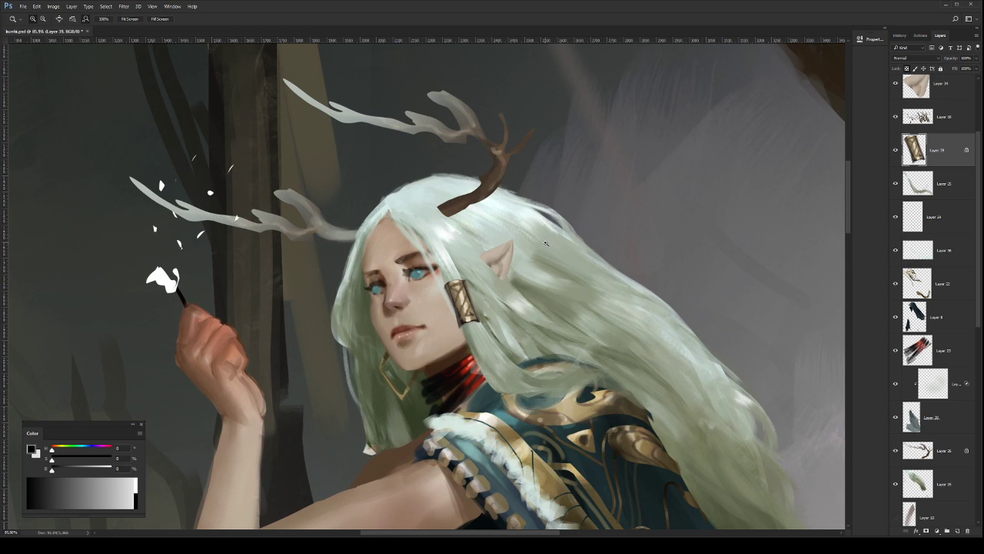
scroll(546, 244, "up", 2)
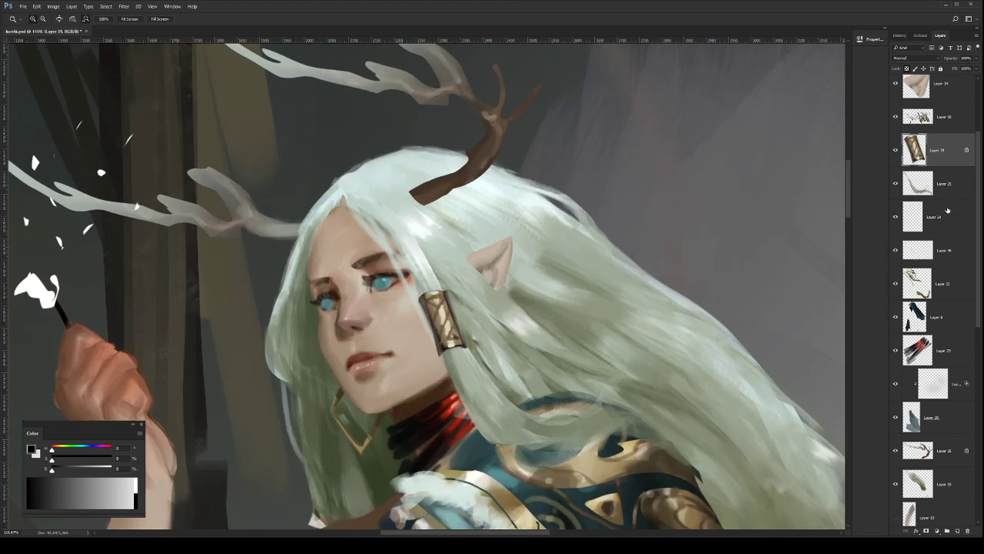
left_click_drag(583, 350, 568, 379)
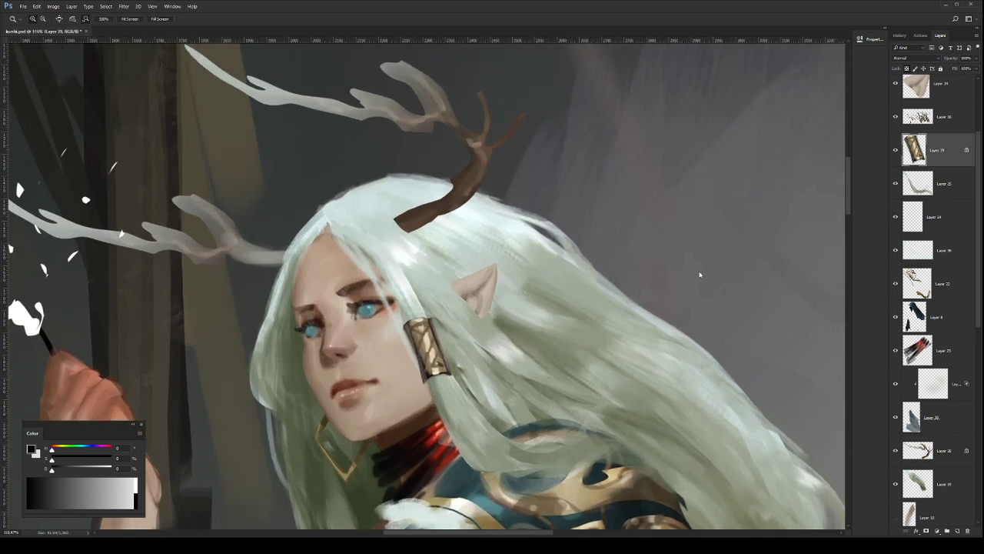
left_click_drag(978, 181, 978, 164)
left_click(951, 125)
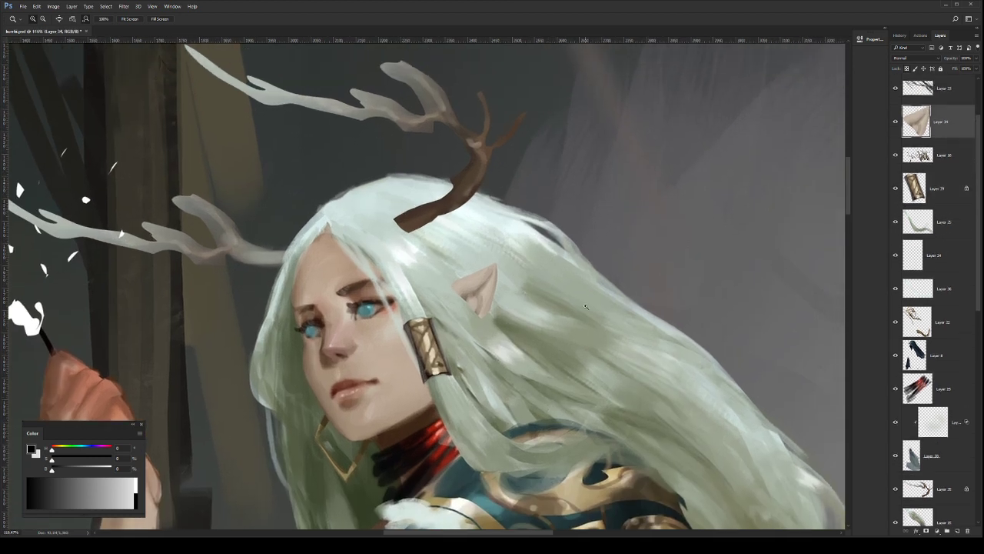
scroll(528, 334, "down", 1)
scroll(542, 342, "down", 1)
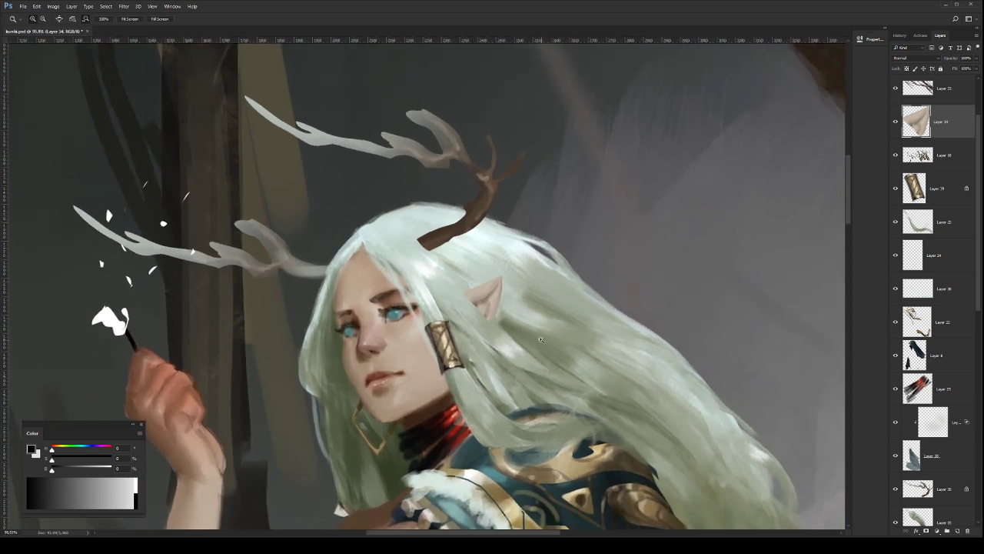
key("b")
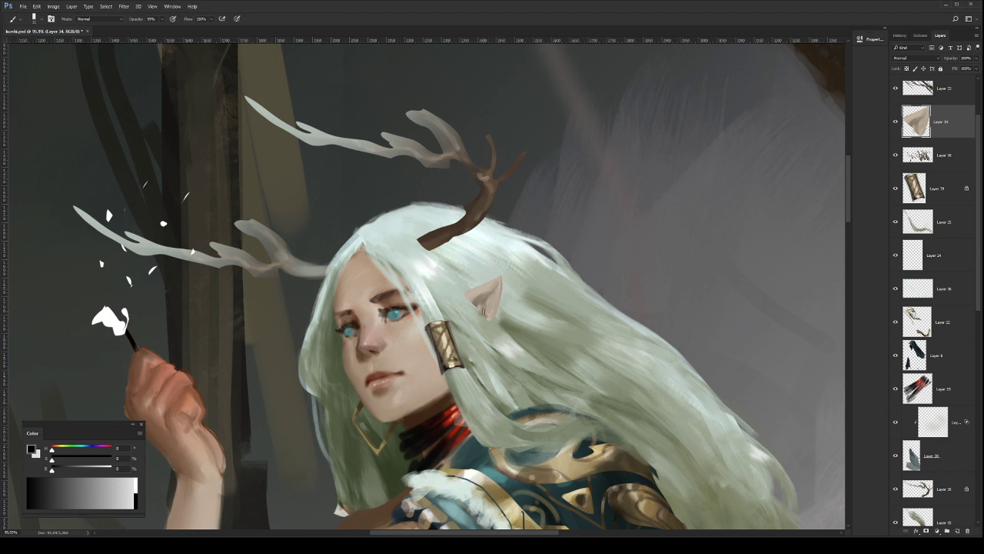
key("e")
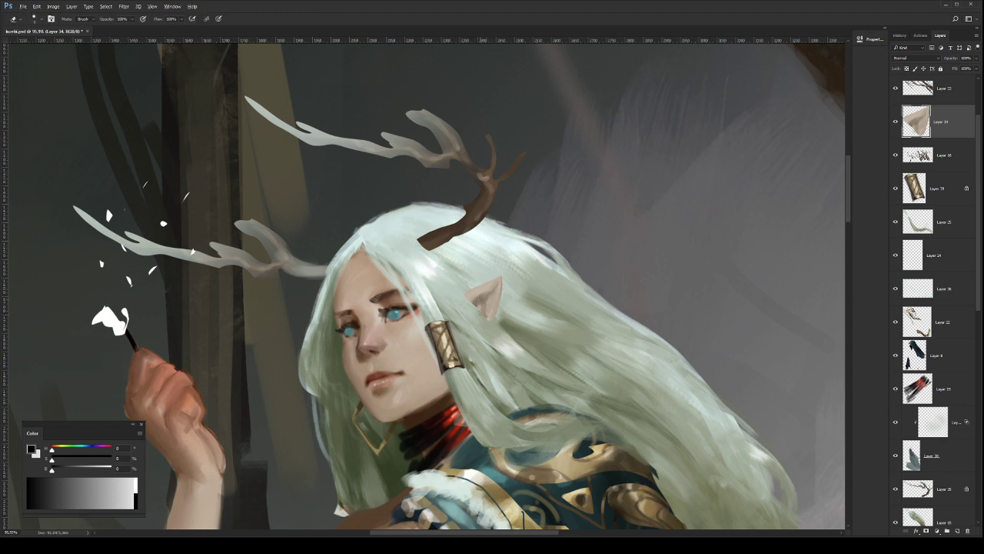
key("b")
left_click(483, 296, "alt")
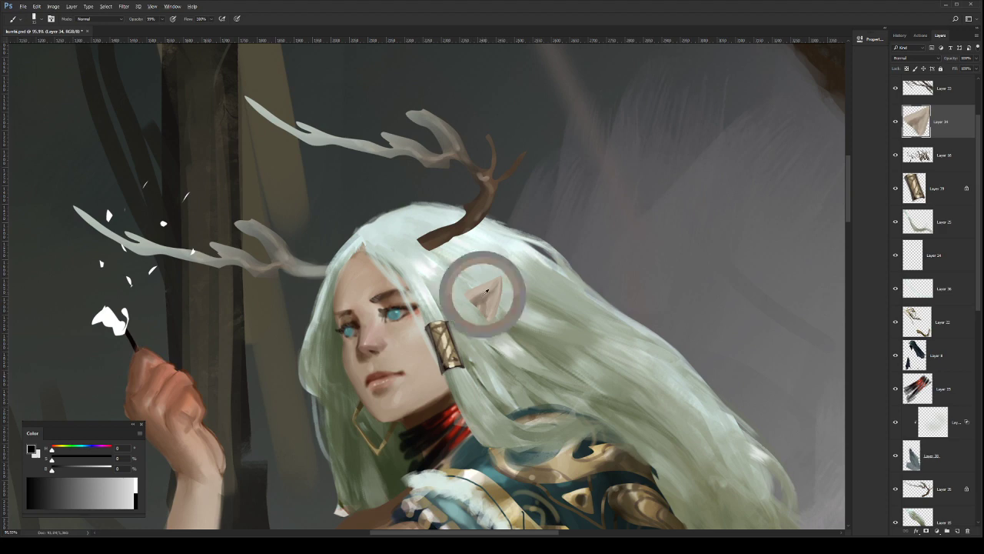
Step: Examine how the new hair bead and the ear read within the wider composition
key("z")
left_click_drag(517, 298, 494, 335)
left_click(494, 334, "alt")
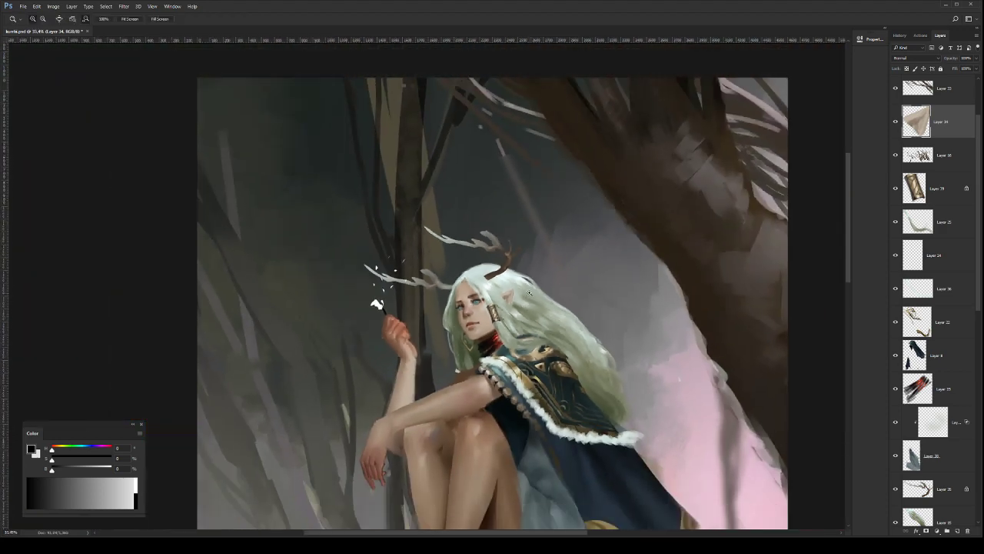
left_click(540, 261)
left_click(542, 262)
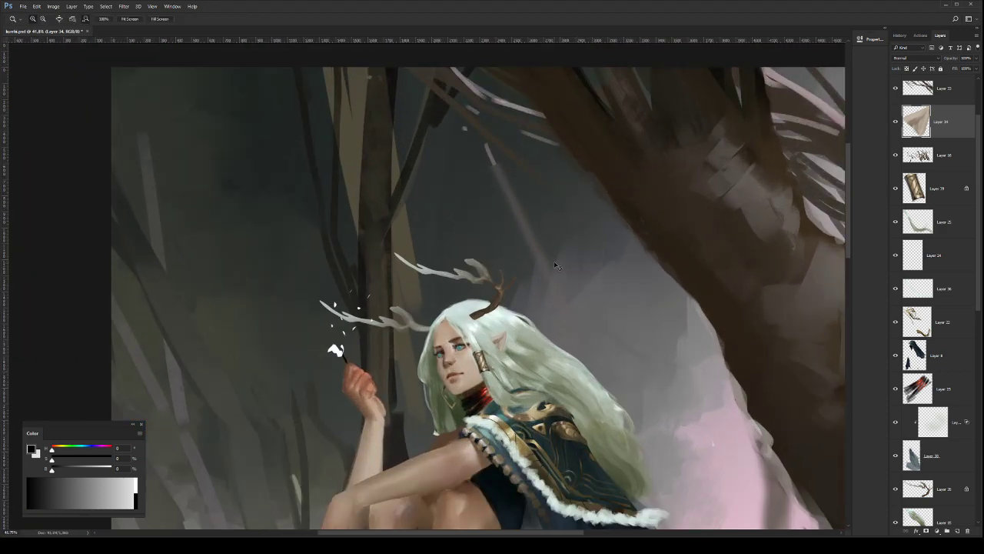
left_click(537, 266)
left_click_drag(535, 294, 507, 306)
left_click_drag(427, 182, 469, 198)
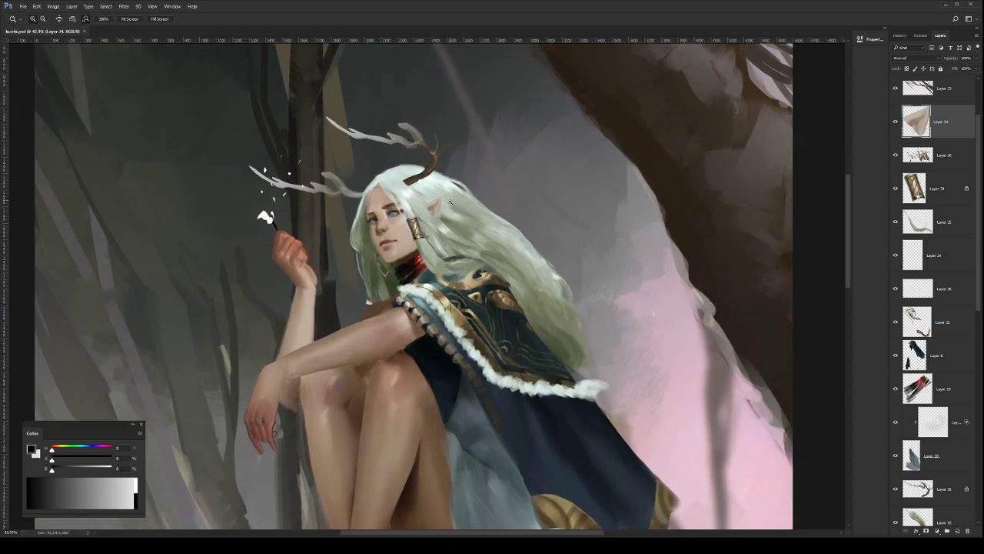
mouse_move(437, 202)
left_mouse_down()
mouse_move(458, 201)
mouse_move(455, 208)
left_mouse_up()
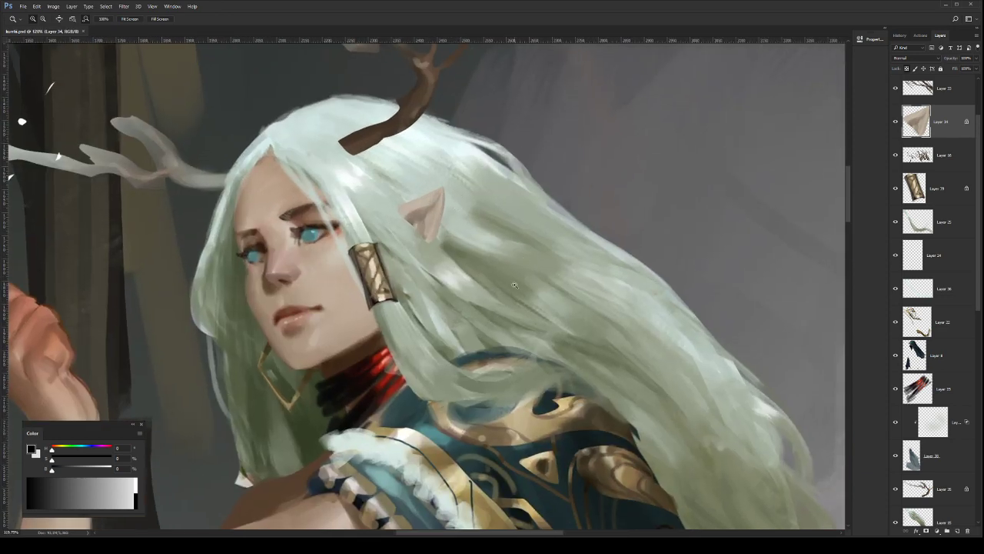
Step: Lock the ear layer's transparency, set the brush to Overlay with a sampled colour, and undo a darkening stroke over the ear
key("slash")
key("b")
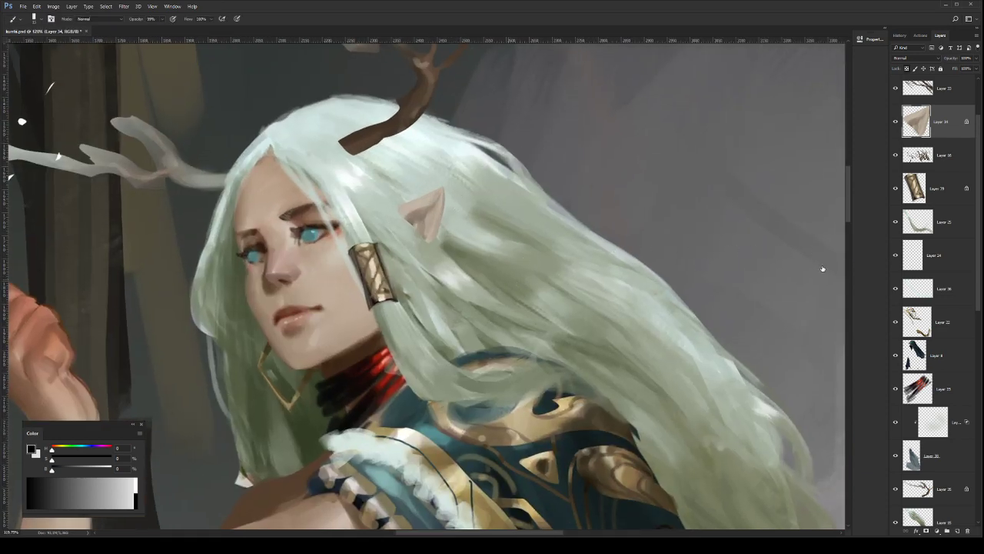
key("comma")
left_click_drag(436, 215, 454, 216)
key("bracketleft")
key("bracketleft")
key("bracketleft")
key("bracketleft")
key("bracketleft")
left_click(374, 377, "alt")
key("shift+alt+o")
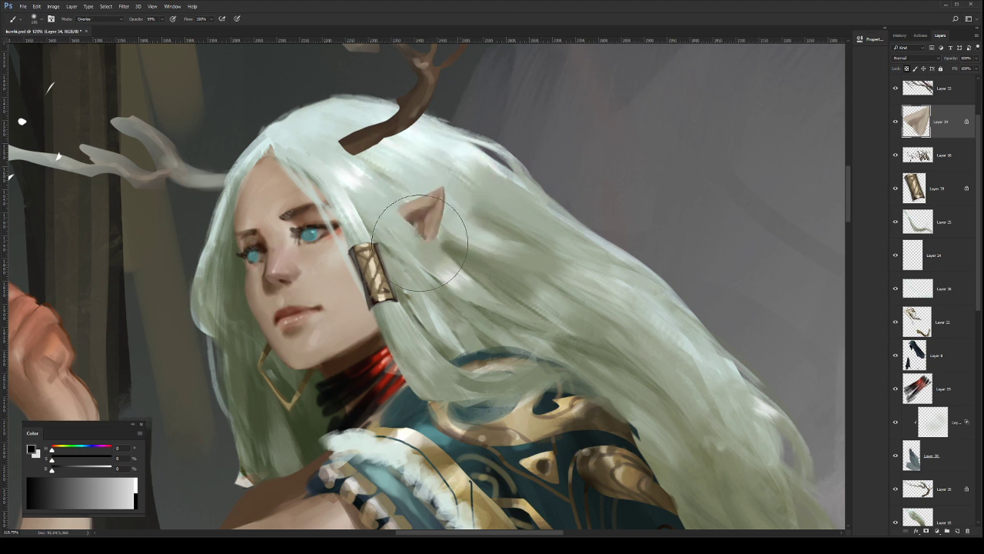
key("ctrl+z")
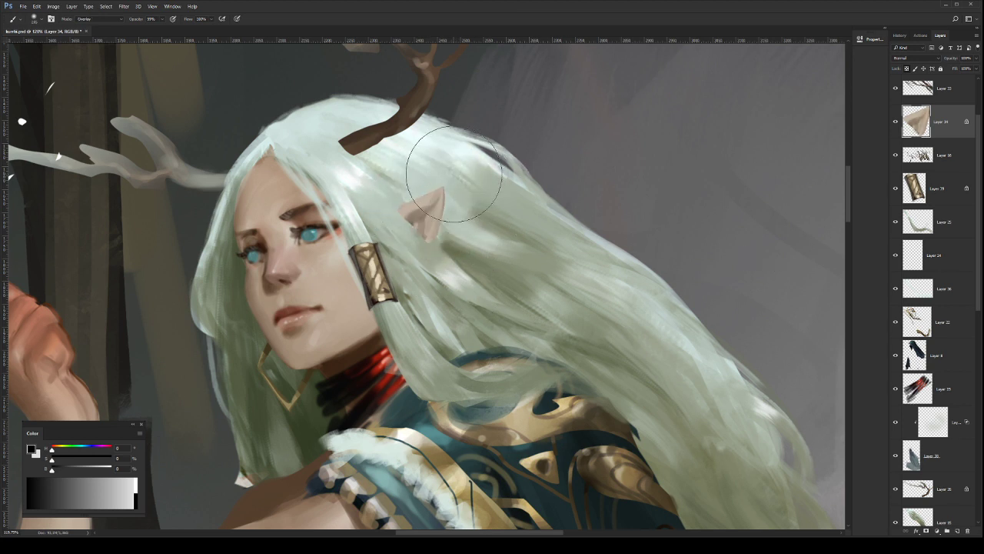
Step: Rework the Overlay glaze on the ear, giving it a warm reddish-orange skin tone
mouse_move(455, 175)
left_mouse_down()
mouse_move(432, 212)
mouse_move(464, 176)
mouse_move(439, 167)
mouse_move(384, 207)
mouse_move(460, 182)
mouse_move(456, 219)
mouse_move(431, 263)
left_mouse_up()
key("ctrl+z")
key("ctrl+alt+z")
key("ctrl+alt+z")
key("ctrl+alt+z")
left_click_drag(470, 286, 494, 316)
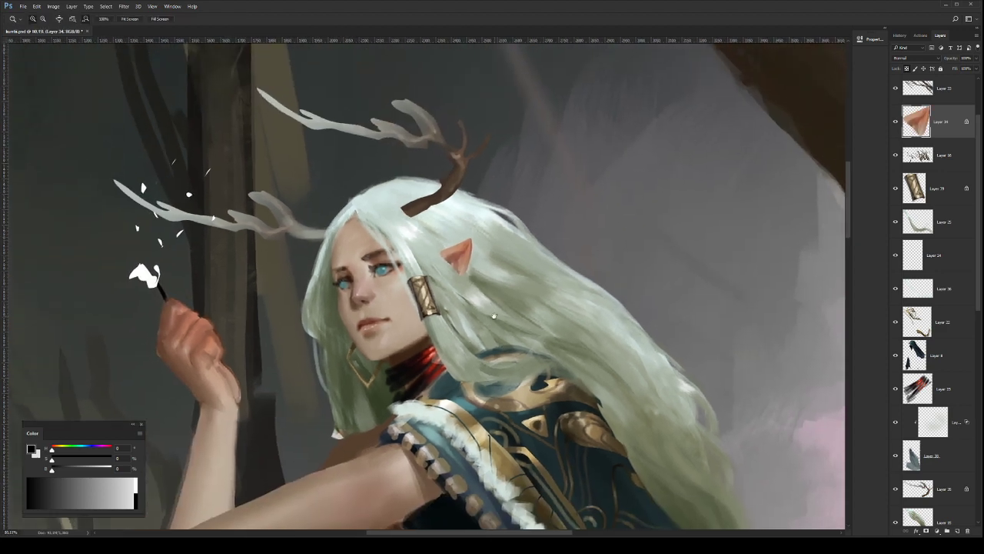
left_click_drag(480, 255, 491, 251)
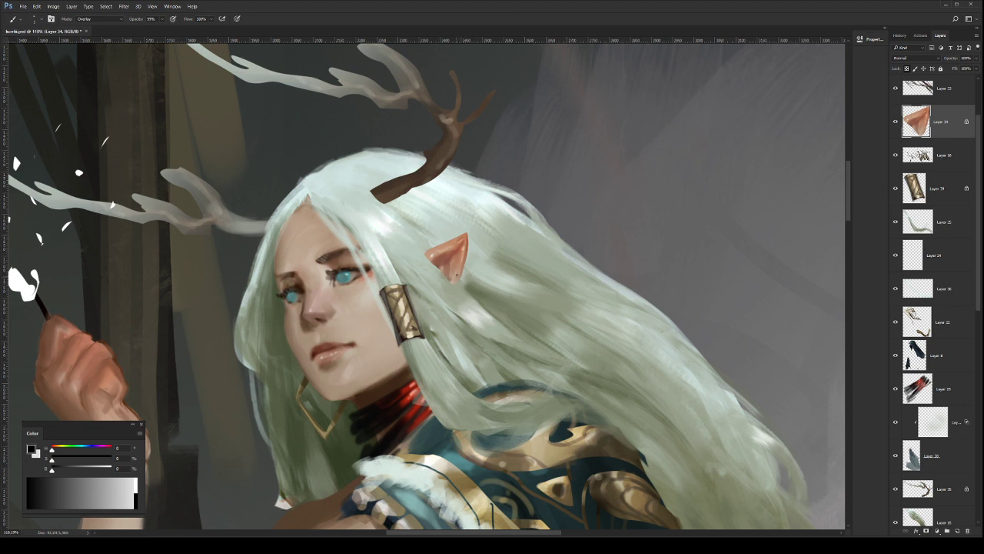
Step: Set the brush back to Normal mode and refine the ear's folds and edges with sampled warm skin tones
key("ctrl+space")
mouse_move(492, 274)
left_mouse_down()
mouse_move(407, 274)
mouse_move(492, 274)
left_mouse_up()
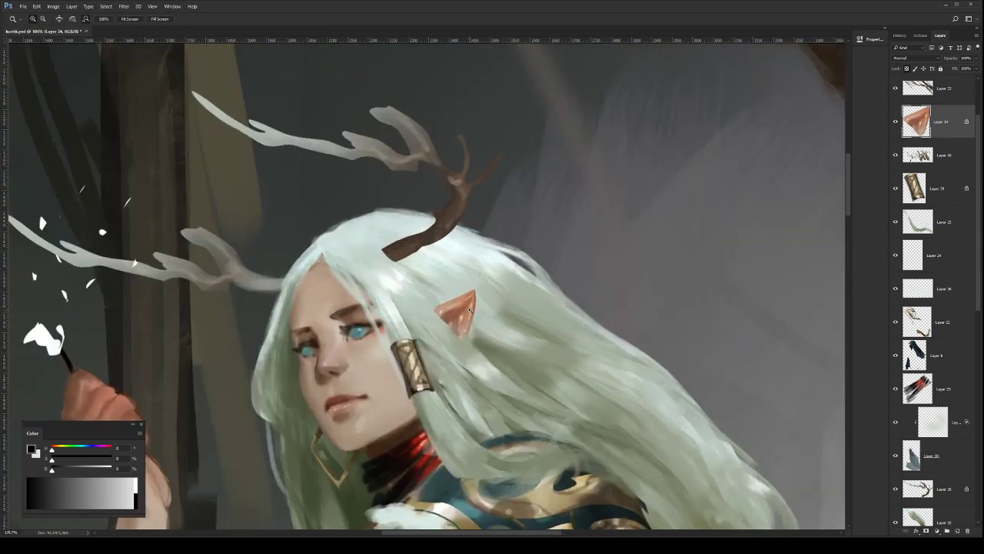
key("b")
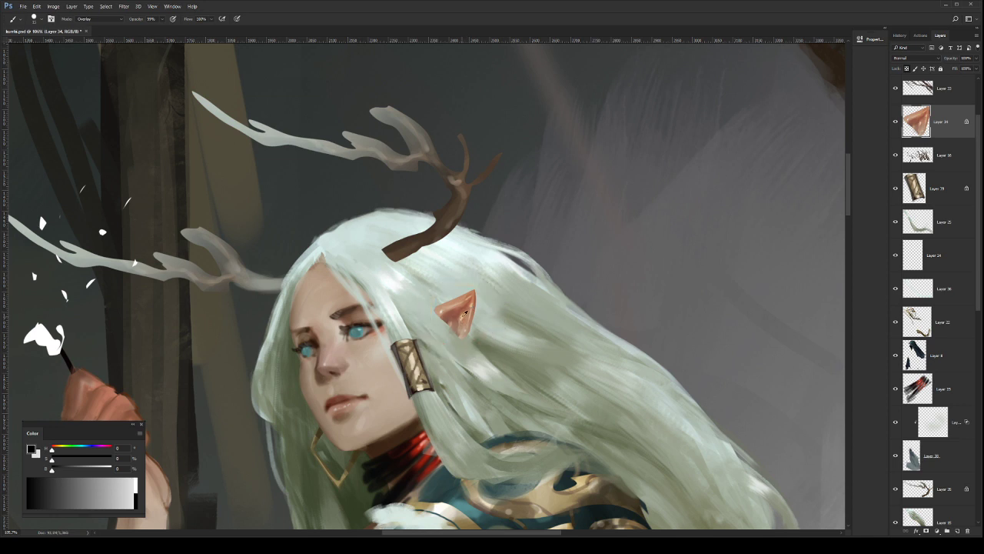
key("shift+alt+n")
left_click(471, 311, "alt")
left_click(441, 311, "alt")
left_click(446, 305, "alt")
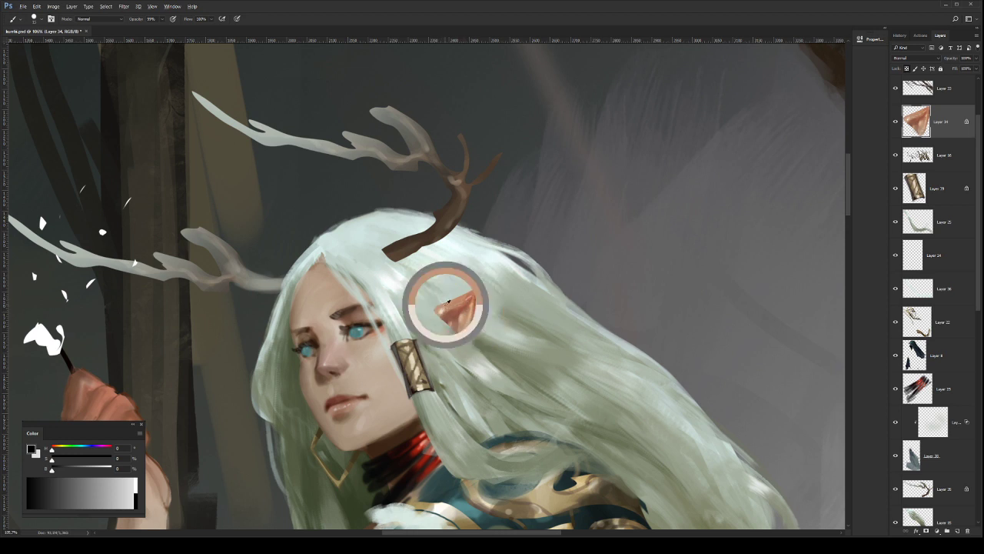
left_click_drag(443, 311, 453, 310)
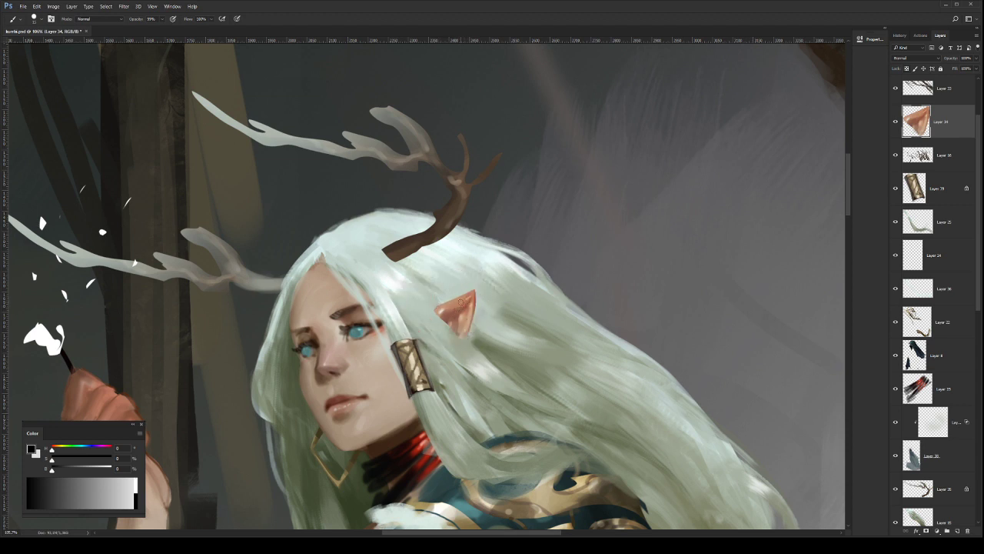
key("e")
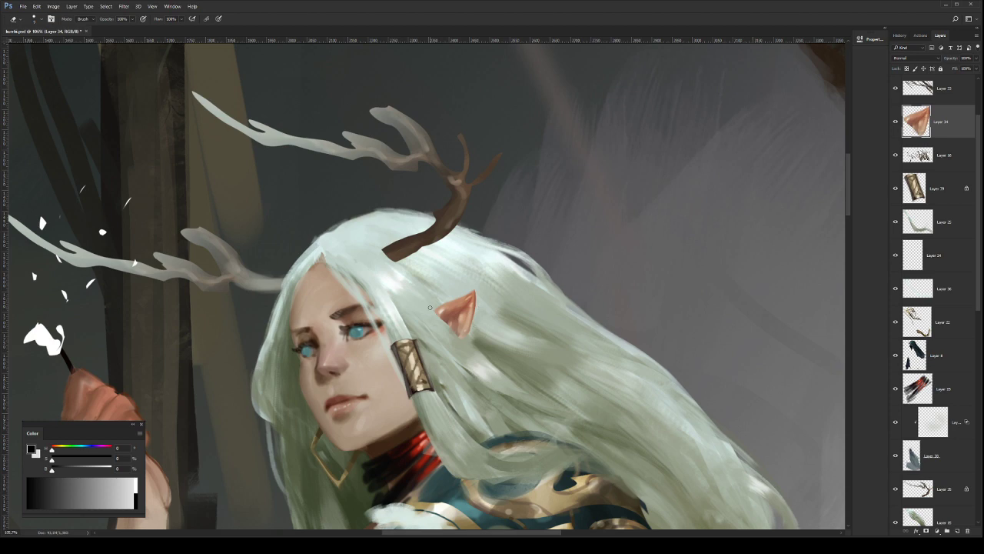
Step: Review the recoloured ear against the whole canvas and save the painting
key("z")
left_click_drag(507, 330, 446, 316)
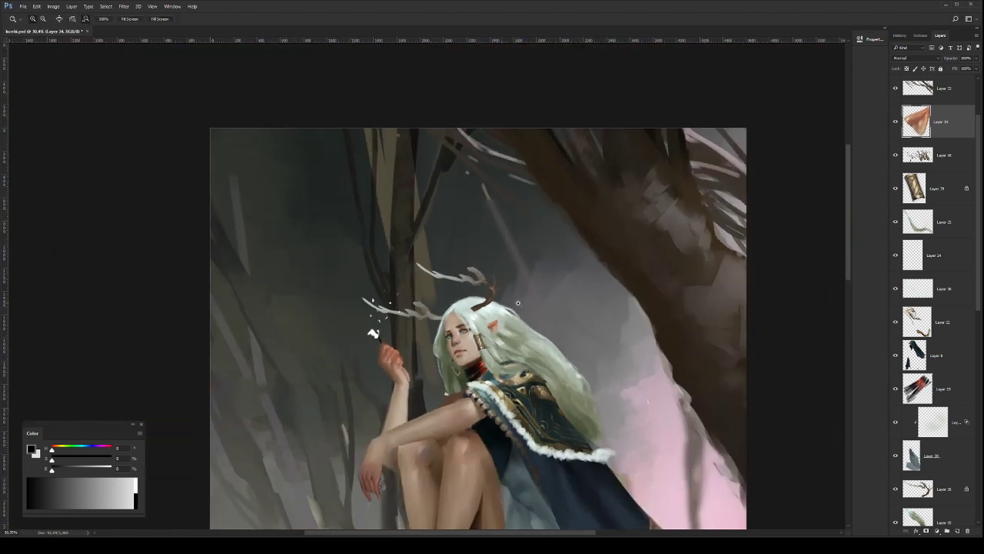
left_click_drag(518, 303, 509, 298)
key("ctrl+0")
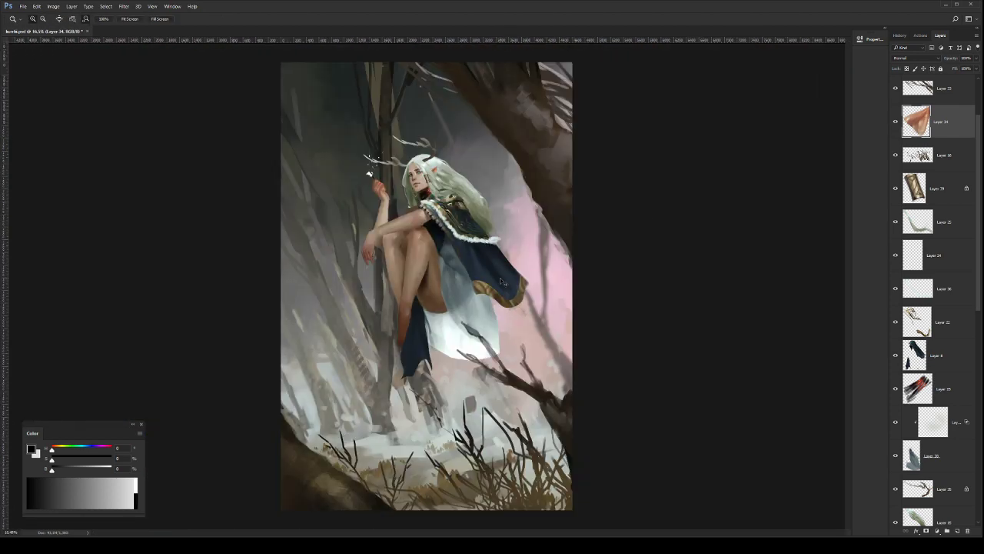
key("ctrl+s")
Step: Transform the ear so it stretches wider with a longer pointed tip, and save the painting
left_click(453, 206)
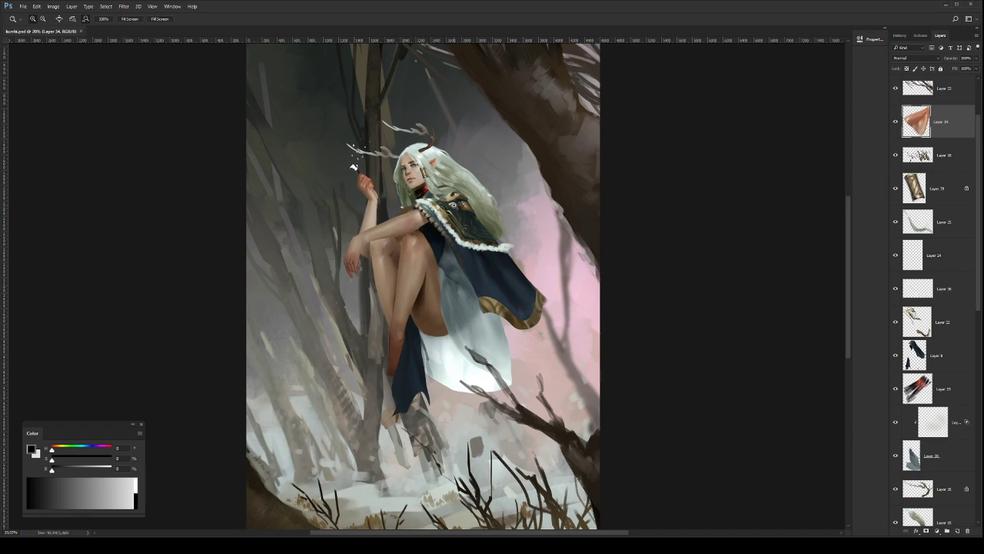
left_click_drag(453, 205, 438, 231)
key("ctrl+t")
key("ctrl+z")
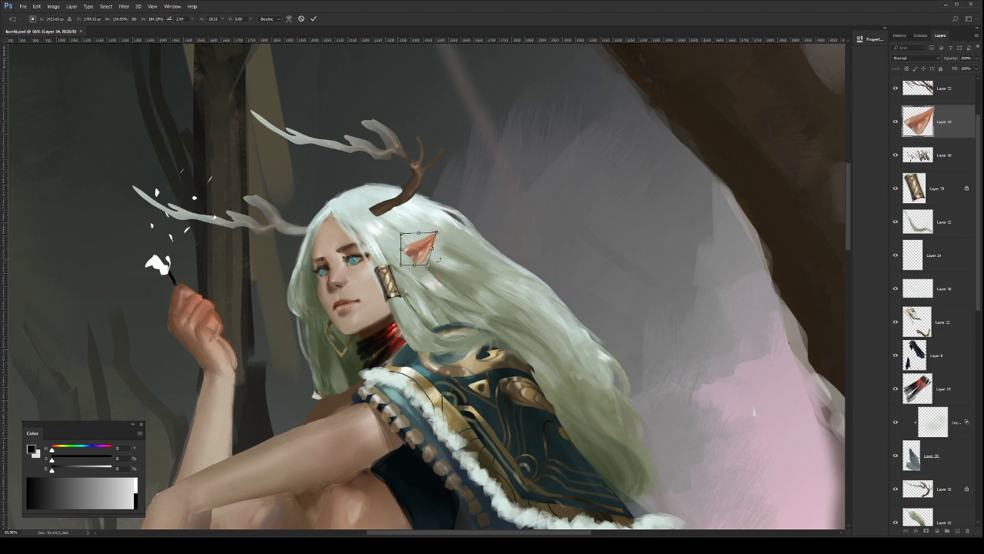
key("Return")
left_click_drag(420, 251, 457, 271)
key("ctrl+s")
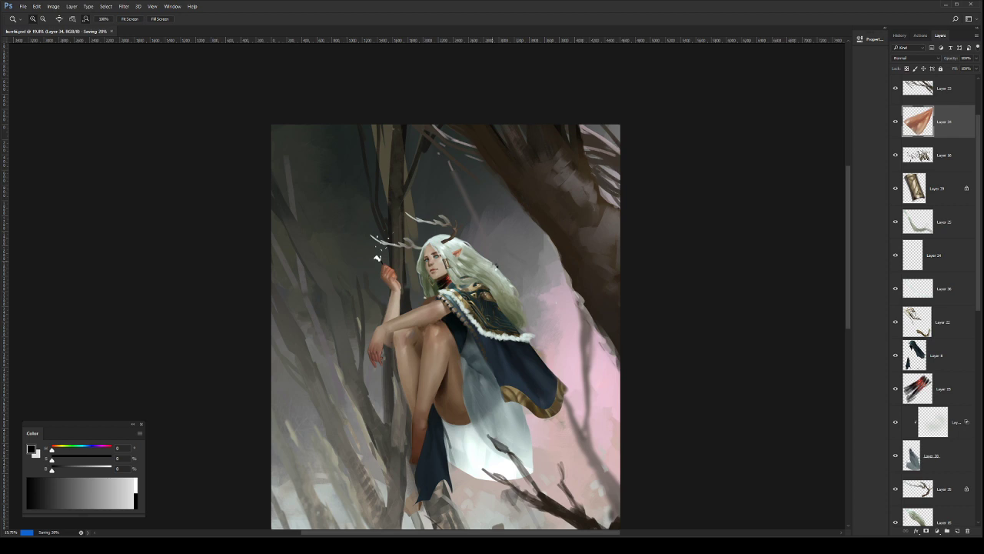
Step: Review the whole painting mirrored and unmirrored at several magnifications, checking the reshaped ear against the figure and background
key("ctrl+shift+h")
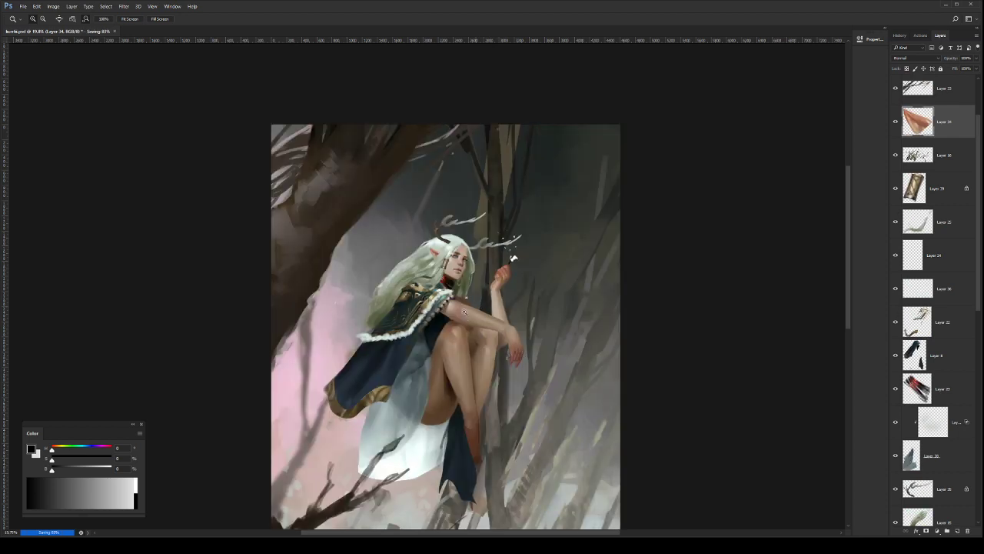
left_click_drag(489, 308, 462, 323)
left_click_drag(427, 295, 432, 296)
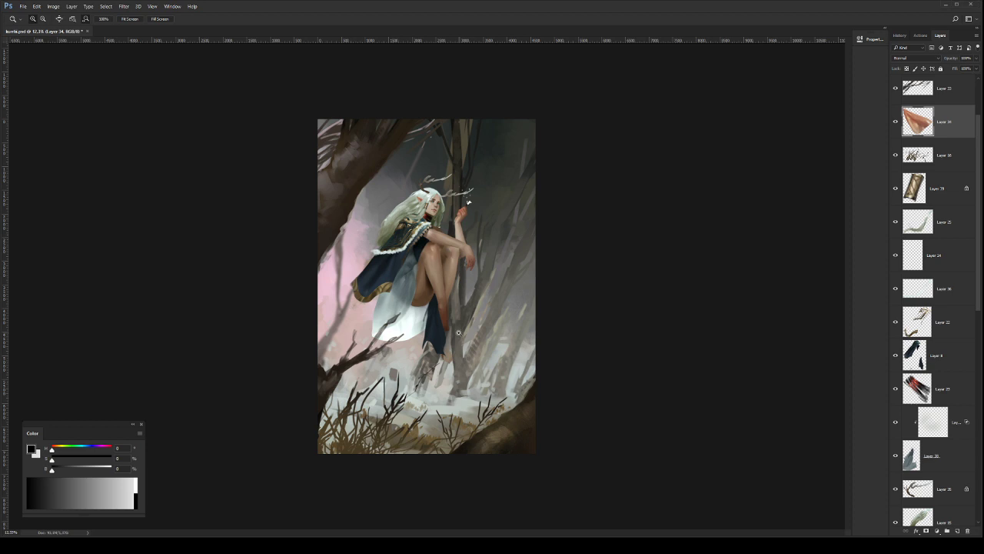
mouse_move(450, 162)
left_mouse_down()
mouse_move(438, 160)
mouse_move(465, 157)
left_mouse_up()
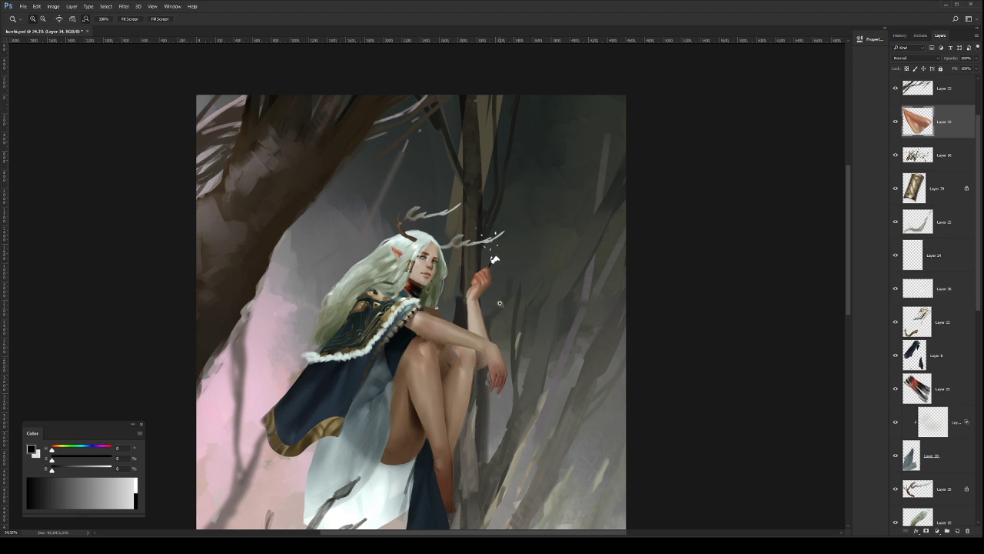
left_click(944, 218)
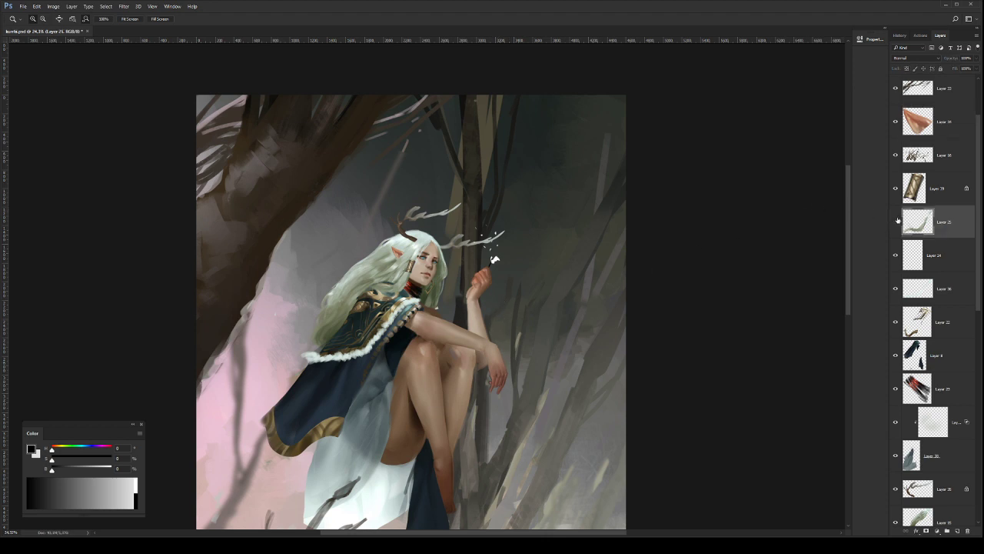
left_click_drag(975, 212, 972, 158)
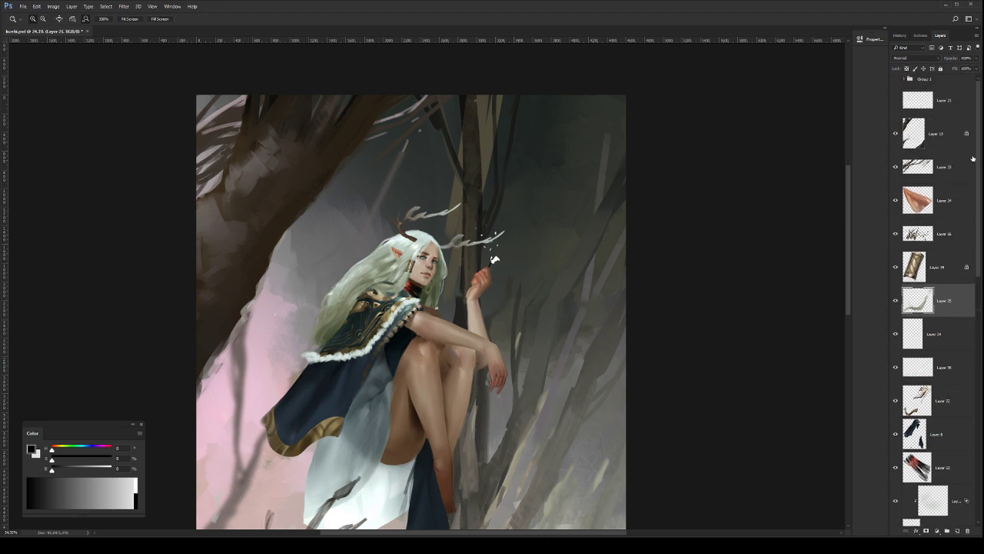
scroll(508, 286, "down", 3)
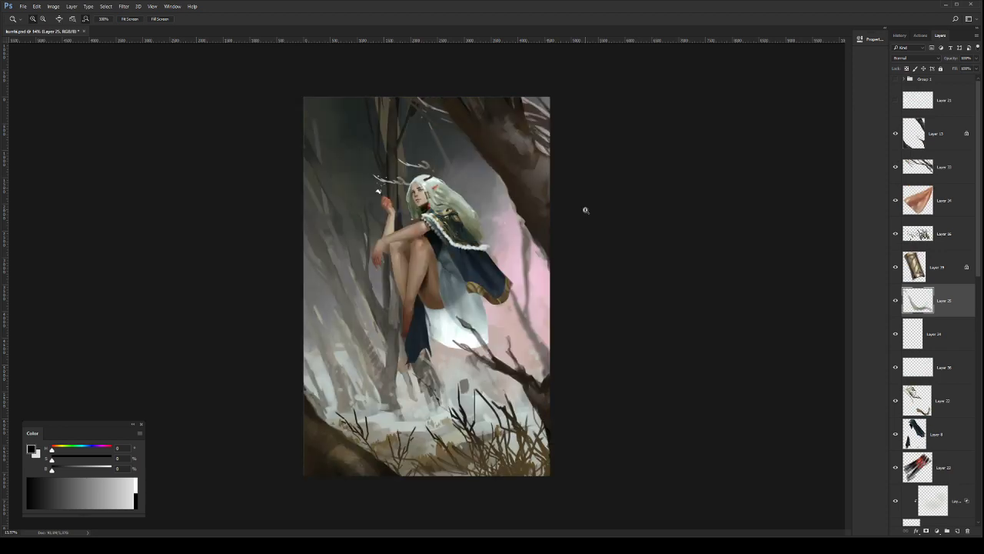
left_click_drag(444, 218, 470, 218)
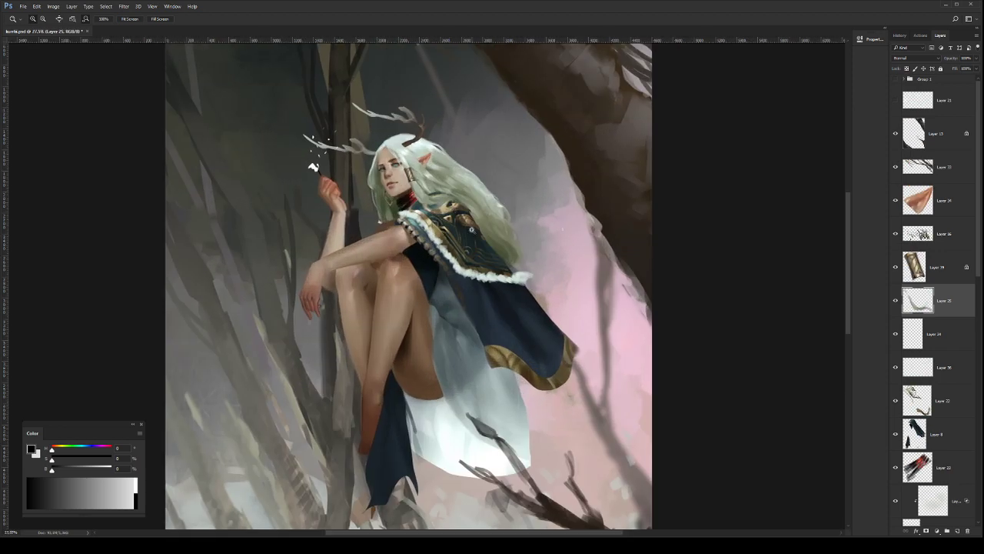
left_click(454, 191)
mouse_move(460, 184)
left_mouse_down()
mouse_move(430, 190)
mouse_move(470, 195)
mouse_move(454, 222)
left_mouse_up()
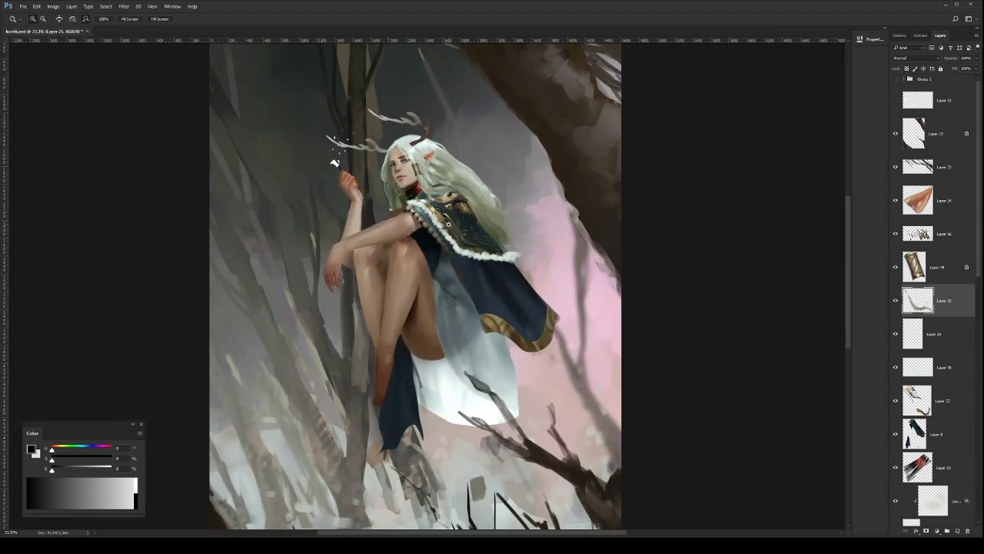
left_click_drag(416, 187, 449, 188)
left_click_drag(448, 187, 421, 193)
key("ctrl+0")
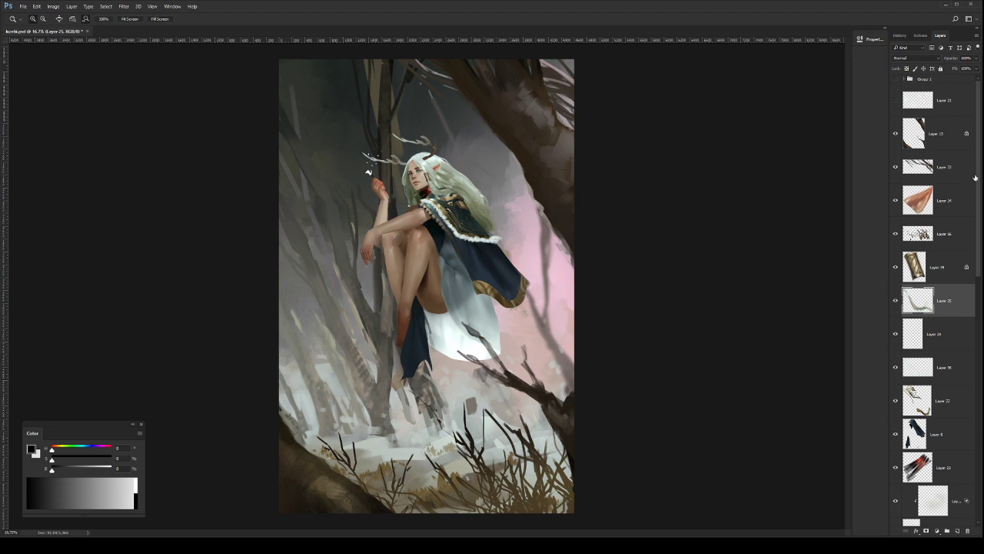
Step: Create a new layer directly above the locked foreground tree-trunk layer for painting
left_click(940, 129)
left_click(896, 134)
left_click(896, 134)
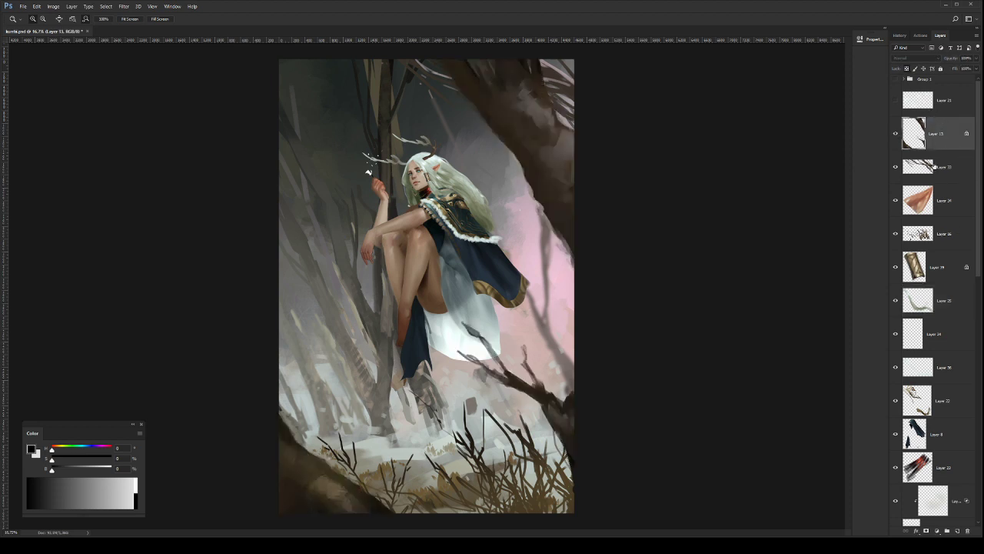
left_click(958, 530)
key("b")
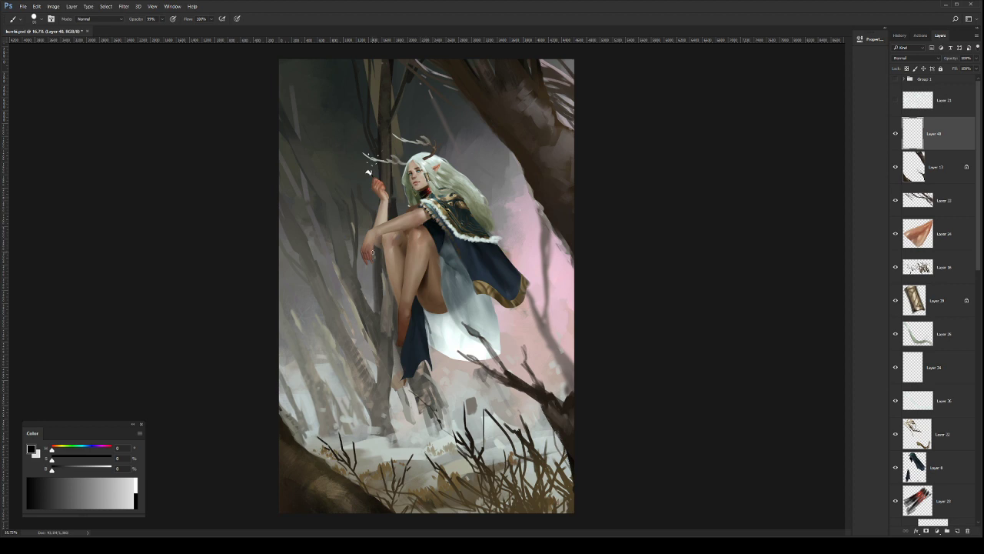
Step: Sketch a thin dark stem running down from her lowered hand past the legs, and move its layer directly below Group 1
left_click_drag(373, 256, 383, 293)
key("ctrl+z")
mouse_move(362, 256)
left_mouse_down()
mouse_move(371, 282)
mouse_move(373, 257)
mouse_move(407, 315)
left_mouse_up()
key("ctrl+z")
left_click_drag(383, 278, 405, 323)
left_click_drag(973, 135, 953, 97)
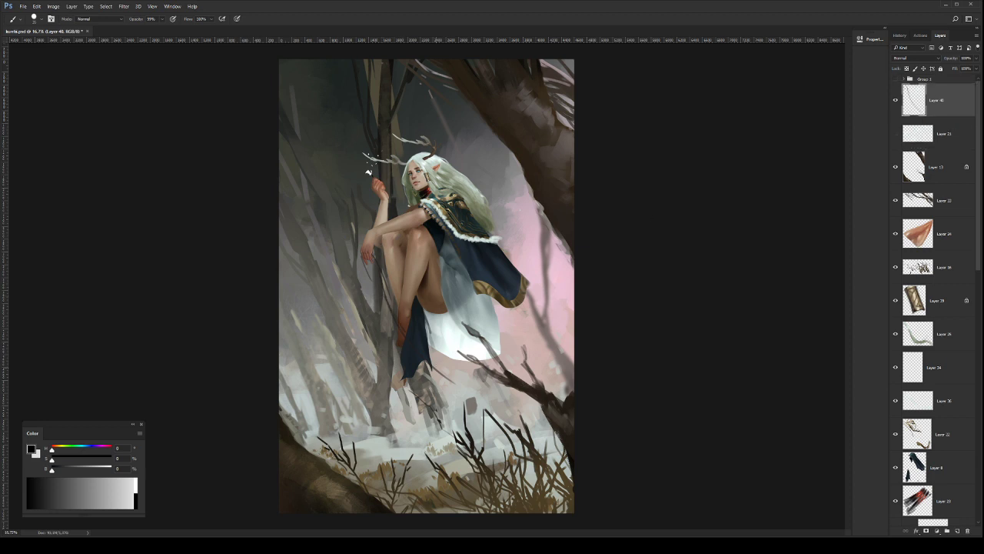
Step: Rework the thin dark stem with the eraser and brush, extending it past the legs towards the ground branches
key("e")
left_click_drag(402, 325, 440, 373)
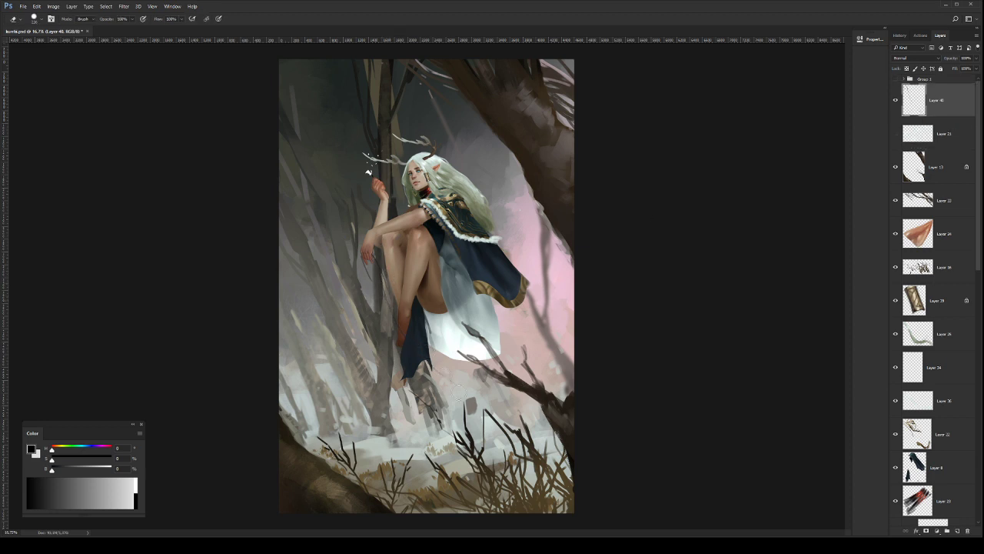
key("b")
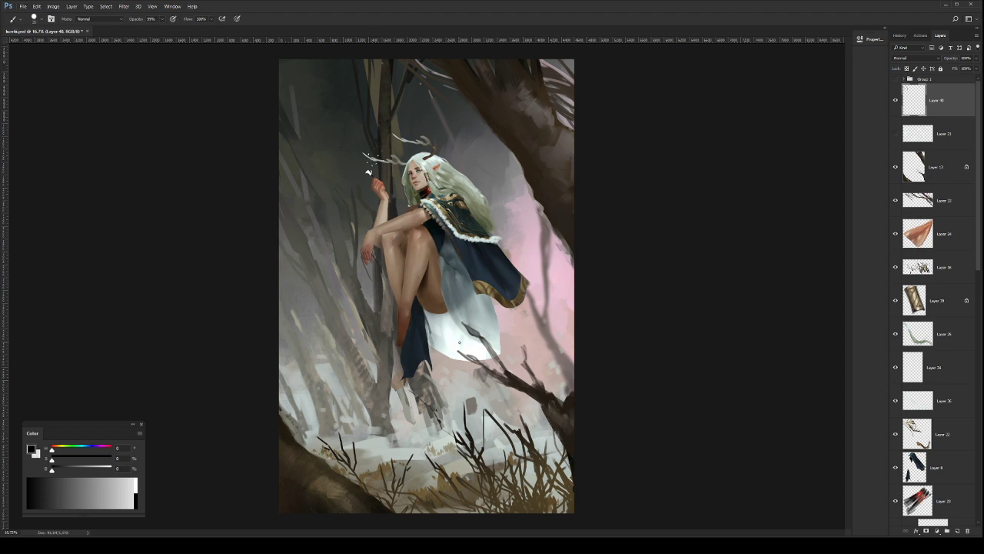
key("ctrl+z")
mouse_move(381, 272)
left_mouse_down()
mouse_move(529, 446)
mouse_move(413, 346)
left_mouse_up()
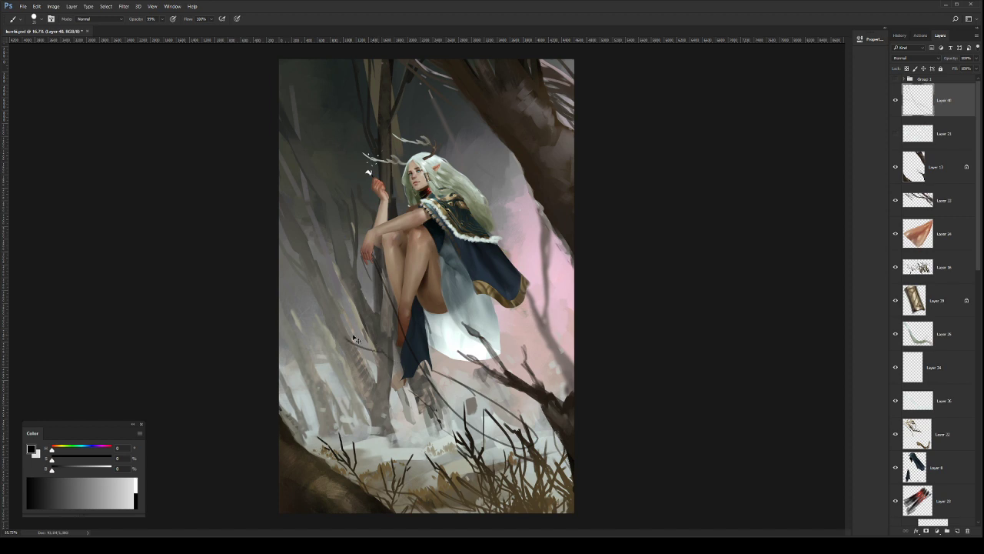
Step: Outline pointed petal shapes with the Lasso beside the lower legs and fill them with black
key("l")
mouse_move(382, 356)
left_mouse_down()
mouse_move(336, 343)
mouse_move(388, 349)
mouse_move(323, 339)
mouse_move(329, 320)
mouse_move(361, 299)
mouse_move(339, 343)
mouse_move(368, 308)
mouse_move(369, 334)
mouse_move(380, 289)
left_mouse_up()
key("b")
key("ctrl+d")
key("e")
key("l")
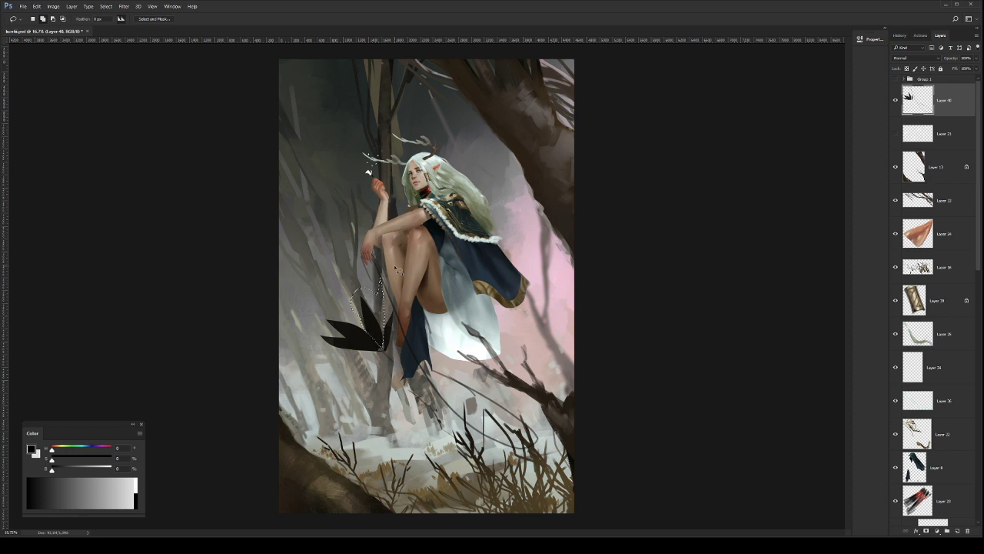
Step: Delete the lassoed upright petal area and clear the selection
key("Delete")
key("ctrl+d")
key("b")
Step: Sample the petals' black and paint a narrow upright petal beside the shin with a much smaller brush
left_click(389, 328, "alt")
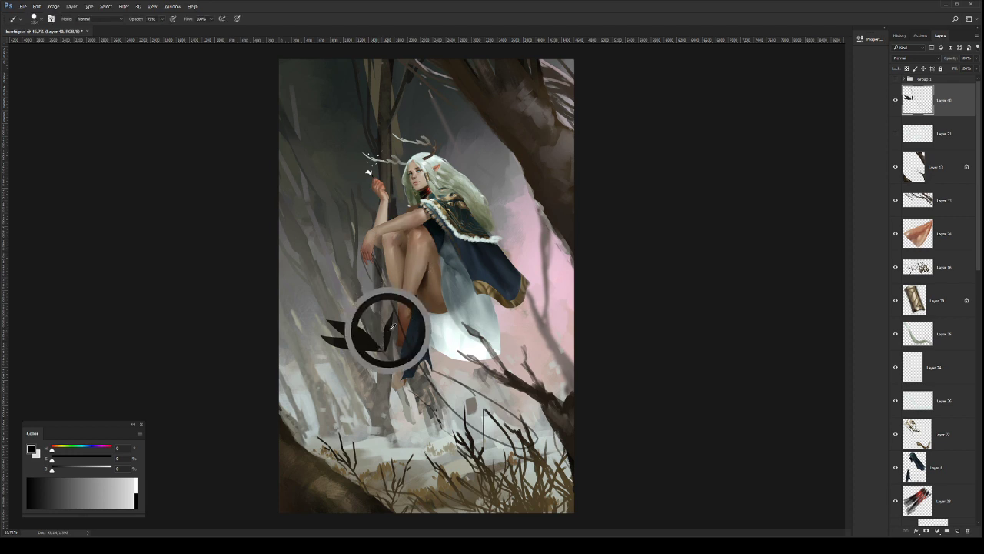
key("bracketleft")
key("bracketleft")
key("bracketleft")
key("bracketleft")
key("bracketleft")
key("bracketleft")
key("bracketleft")
key("bracketleft")
key("bracketleft")
key("bracketleft")
key("bracketleft")
key("bracketleft")
key("bracketleft")
key("bracketleft")
key("bracketleft")
mouse_move(389, 316)
left_mouse_down()
mouse_move(382, 342)
mouse_move(398, 301)
left_mouse_up()
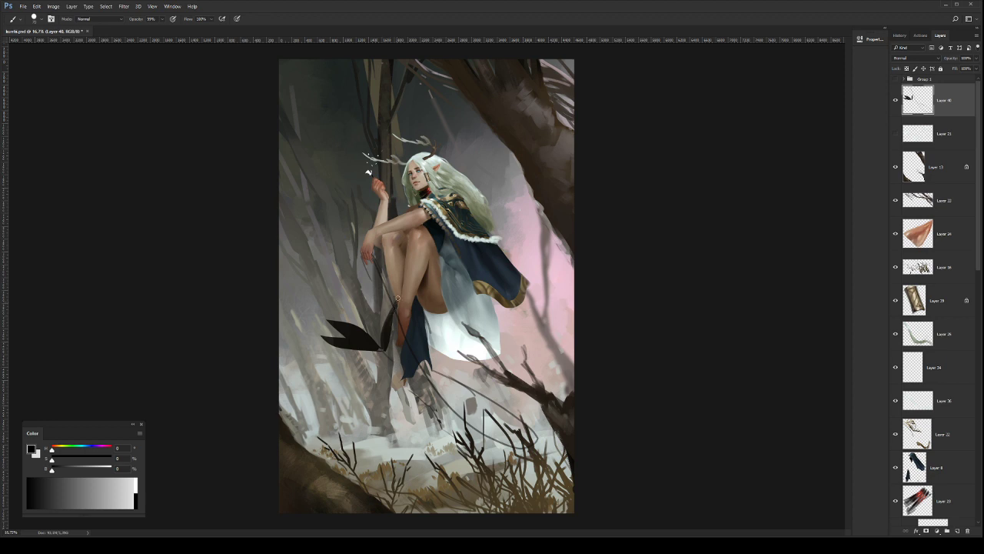
key("ctrl+z")
mouse_move(384, 347)
left_mouse_down()
mouse_move(306, 359)
mouse_move(380, 367)
mouse_move(399, 324)
mouse_move(379, 293)
left_mouse_up()
Step: Separate the black petals onto their own layer and move it down the stack to just above the locked leg layer
key("l")
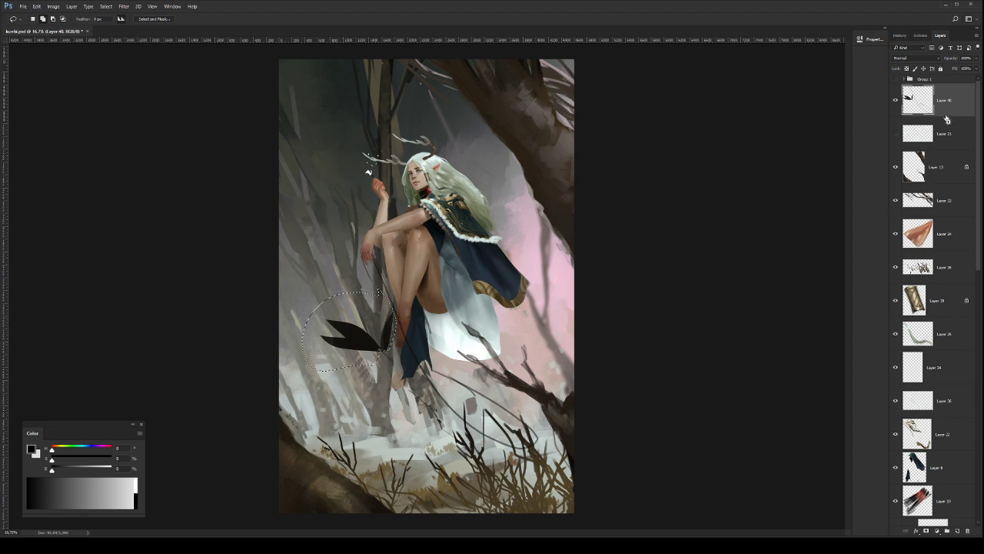
key("ctrl+j")
left_click_drag(947, 102, 952, 289)
scroll(972, 249, "down", 3)
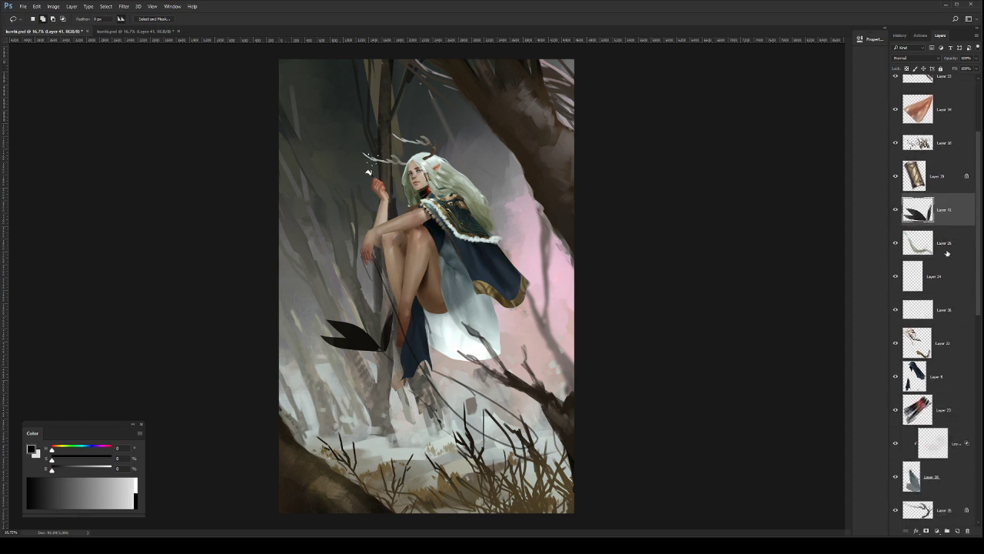
left_click_drag(956, 210, 952, 371)
scroll(952, 251, "down", 3)
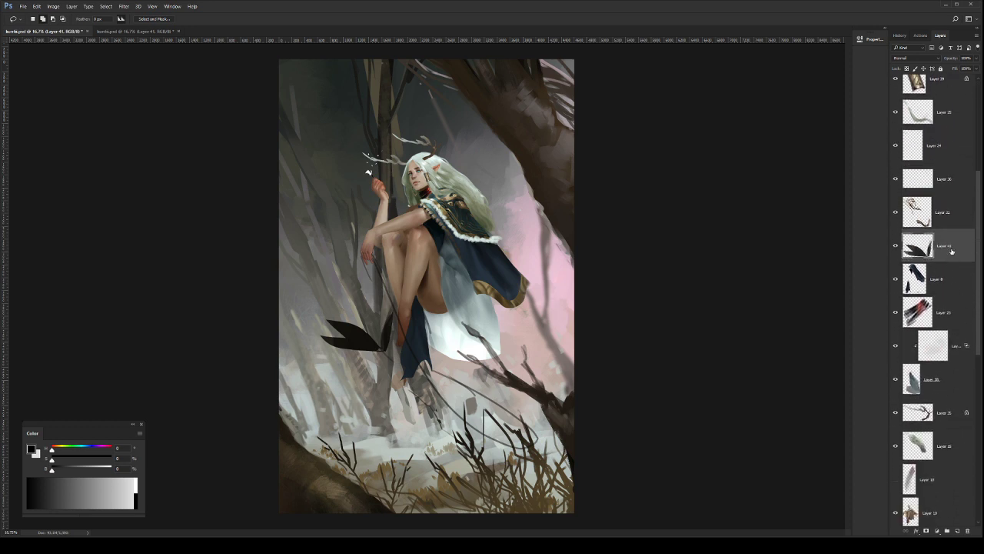
left_click_drag(952, 252, 953, 429)
scroll(958, 300, "down", 3)
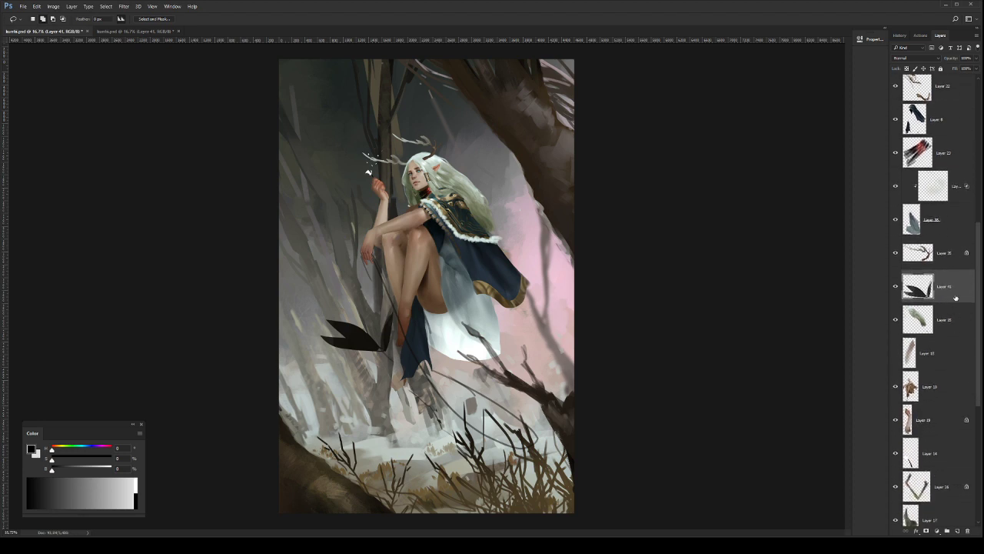
left_click_drag(956, 298, 956, 422)
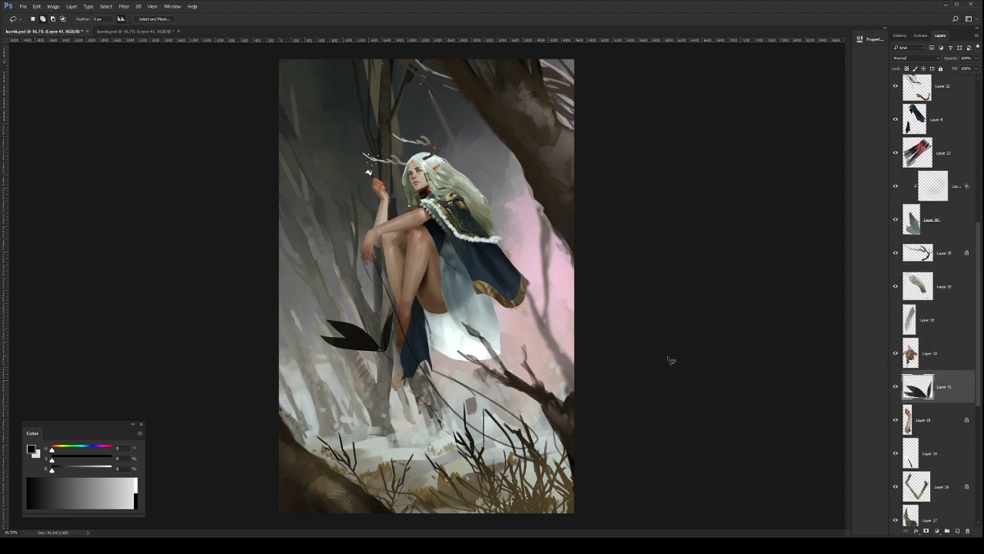
Step: Fill the gaps between the petals with sampled black, joining them into one broad flower silhouette
key("b")
mouse_move(387, 336)
left_mouse_down()
mouse_move(395, 309)
mouse_move(386, 339)
left_mouse_up()
left_click(386, 338, "alt")
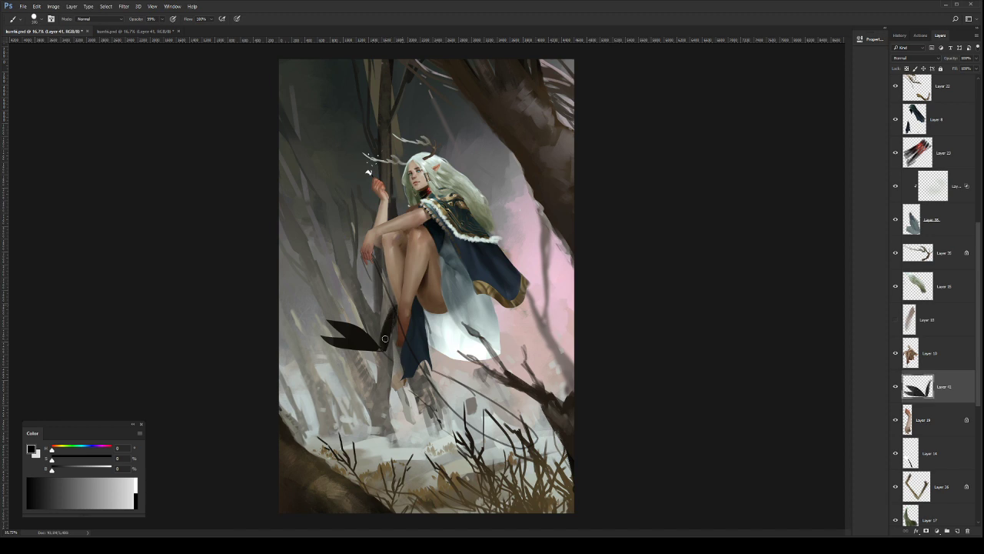
mouse_move(400, 306)
left_mouse_down()
mouse_move(379, 348)
mouse_move(389, 323)
mouse_move(381, 329)
mouse_move(393, 308)
mouse_move(382, 350)
mouse_move(338, 330)
mouse_move(353, 341)
mouse_move(330, 340)
mouse_move(382, 336)
mouse_move(348, 333)
mouse_move(357, 339)
mouse_move(320, 321)
left_mouse_up()
key("bracketleft")
key("bracketleft")
key("bracketleft")
key("bracketleft")
Step: Undo the last rough strokes and repaint the outer petals with a smaller brush, giving them longer, curved tips
key("ctrl+z")
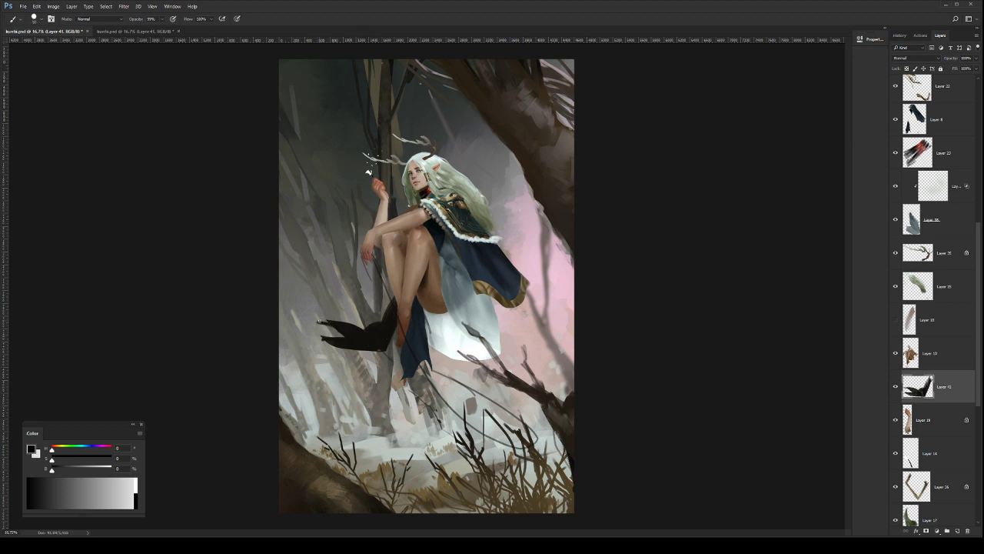
key("ctrl+z")
key("ctrl+z")
key("bracketleft")
mouse_move(345, 337)
left_mouse_down()
mouse_move(314, 338)
mouse_move(348, 337)
mouse_move(330, 333)
left_mouse_up()
key("ctrl+z")
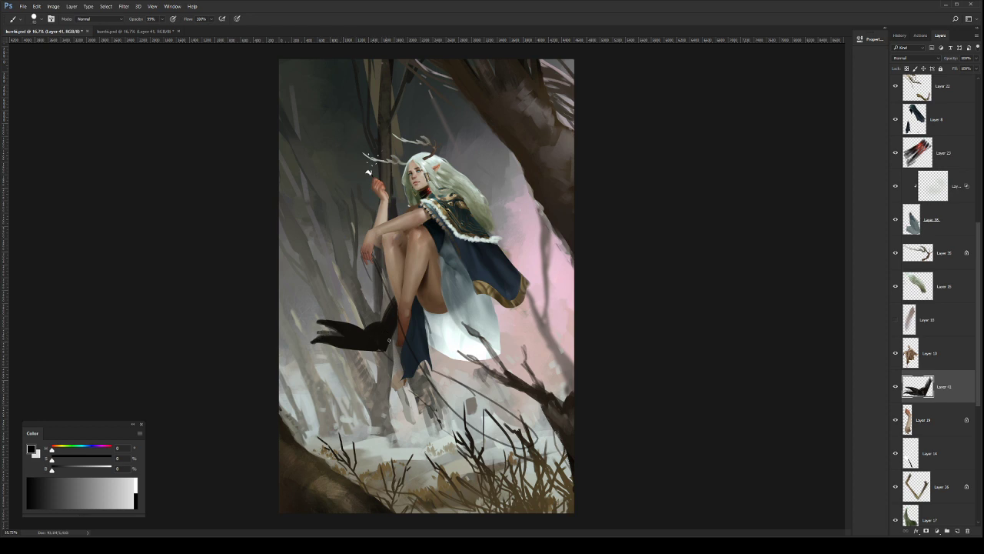
Step: Shift the black flower silhouette slightly away from the leg and adjust it with Free Transform
key("v")
mouse_move(388, 316)
left_mouse_down()
mouse_move(384, 299)
mouse_move(383, 311)
mouse_move(412, 297)
mouse_move(378, 315)
left_mouse_up()
key("ctrl+t")
key("Return")
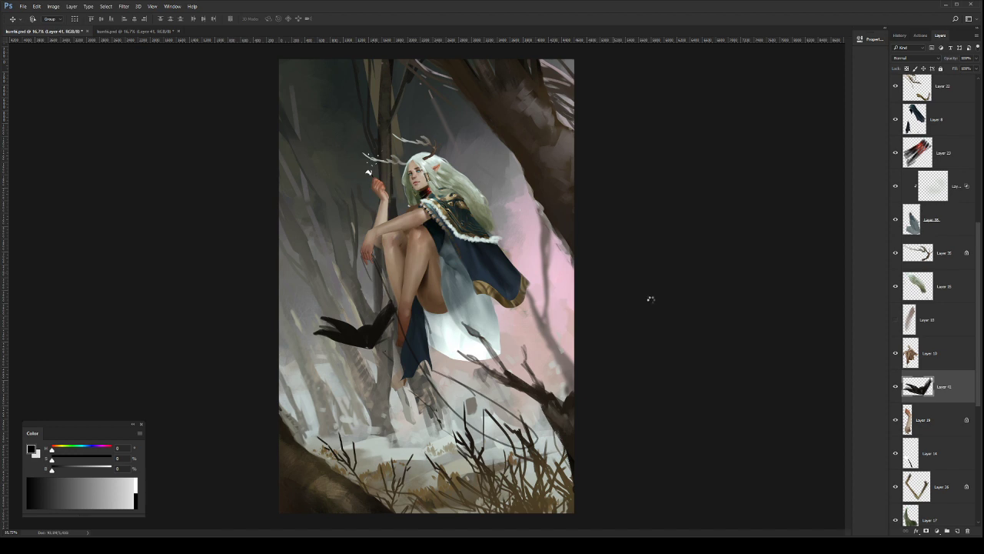
Step: Mirror the canvas and paint extra black petals along the flower's underside and beside the leg
key("ctrl+shift+h")
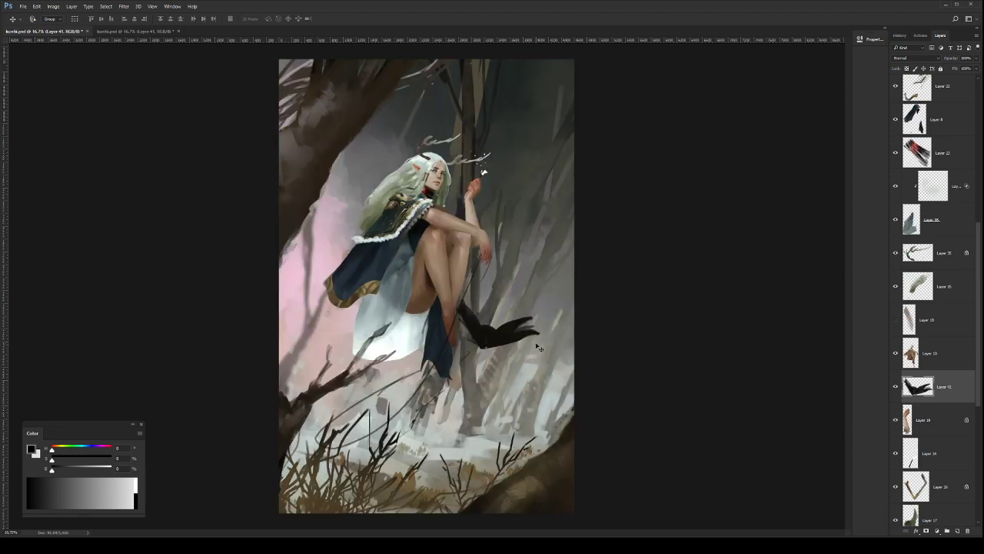
key("b")
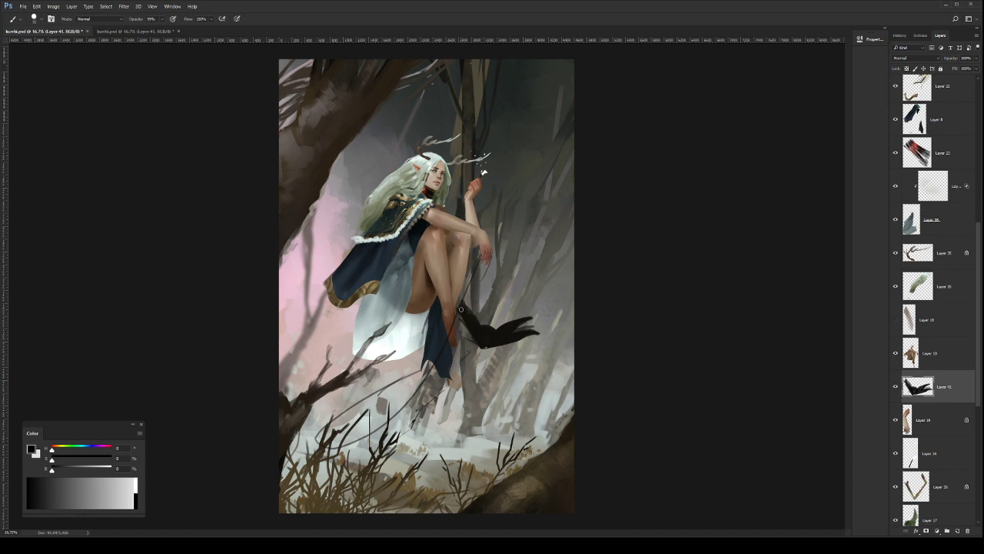
left_click_drag(461, 315, 470, 333)
left_click_drag(471, 314, 458, 300)
mouse_move(490, 346)
left_mouse_down()
mouse_move(523, 351)
mouse_move(493, 349)
left_mouse_up()
key("ctrl+alt+z")
key("ctrl+alt+z")
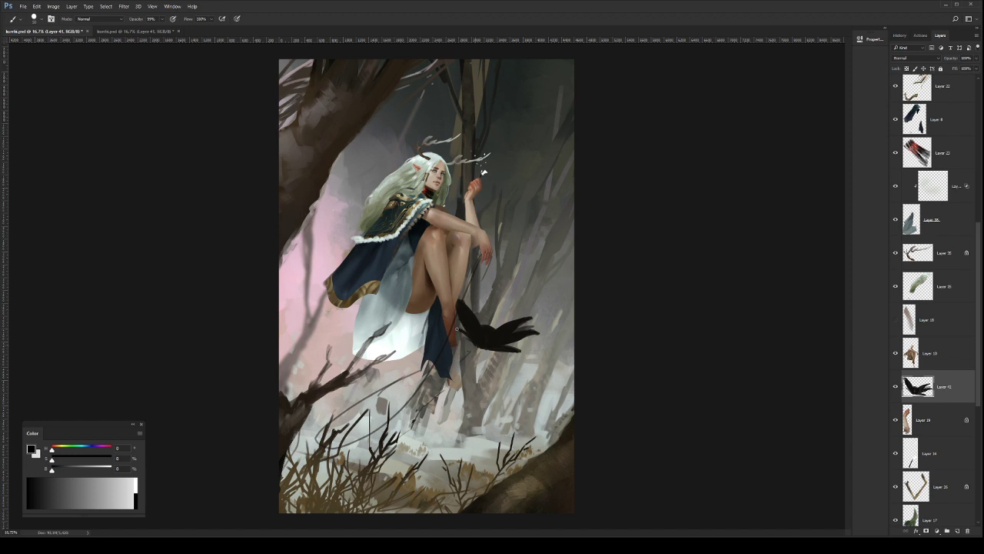
left_click_drag(471, 343, 455, 326)
left_click_drag(533, 331, 508, 345)
key("ctrl+z")
Step: Add a layer beneath the black petals and fill a lassoed bud shape behind them with pale blue-grey
left_click(957, 530)
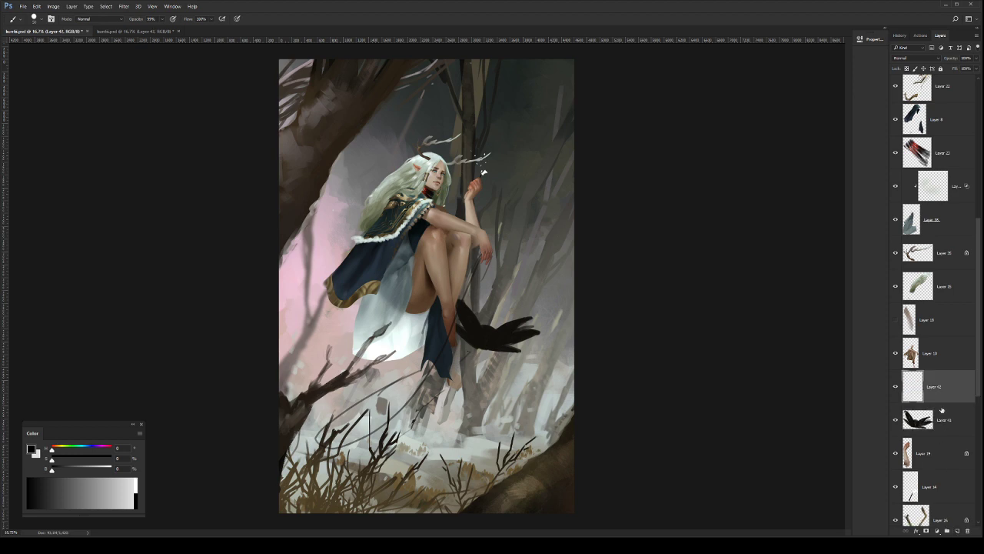
left_click_drag(942, 389, 944, 425)
key("l")
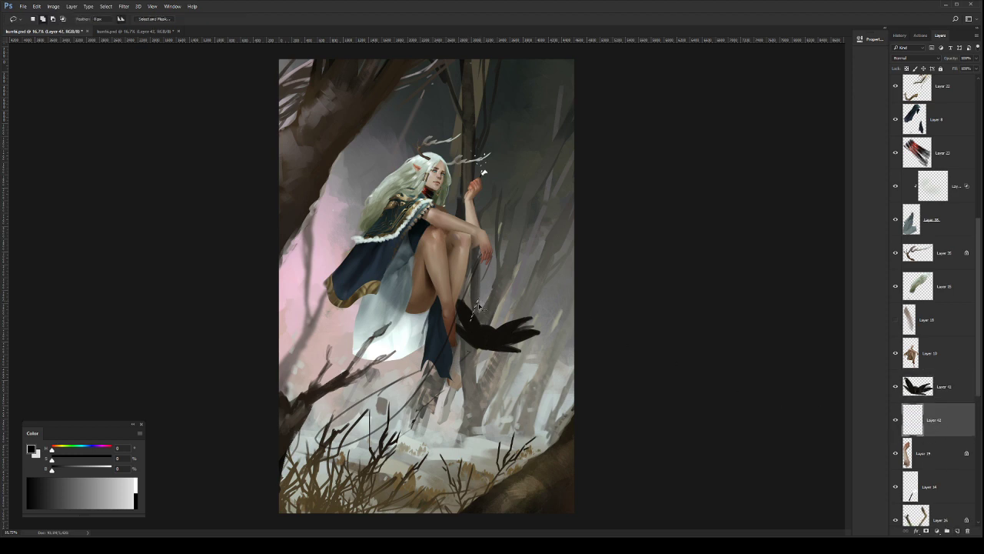
mouse_move(475, 315)
left_mouse_down()
mouse_move(511, 308)
mouse_move(518, 339)
mouse_move(491, 341)
mouse_move(475, 317)
left_mouse_up()
mouse_move(473, 318)
left_mouse_down()
mouse_move(497, 303)
mouse_move(515, 338)
mouse_move(466, 321)
mouse_move(508, 304)
mouse_move(499, 315)
mouse_move(505, 307)
mouse_move(510, 347)
mouse_move(526, 342)
left_mouse_up()
key("b")
key("ctrl+d")
Step: Check the new flower against the whole painting, save the file, and flip the canvas back to its original orientation
key("z")
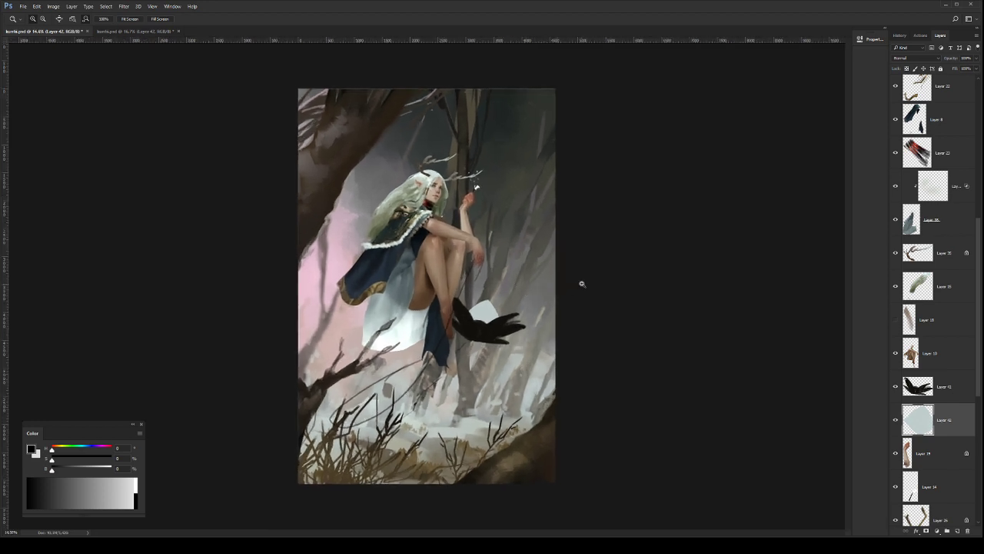
key("ctrl+s")
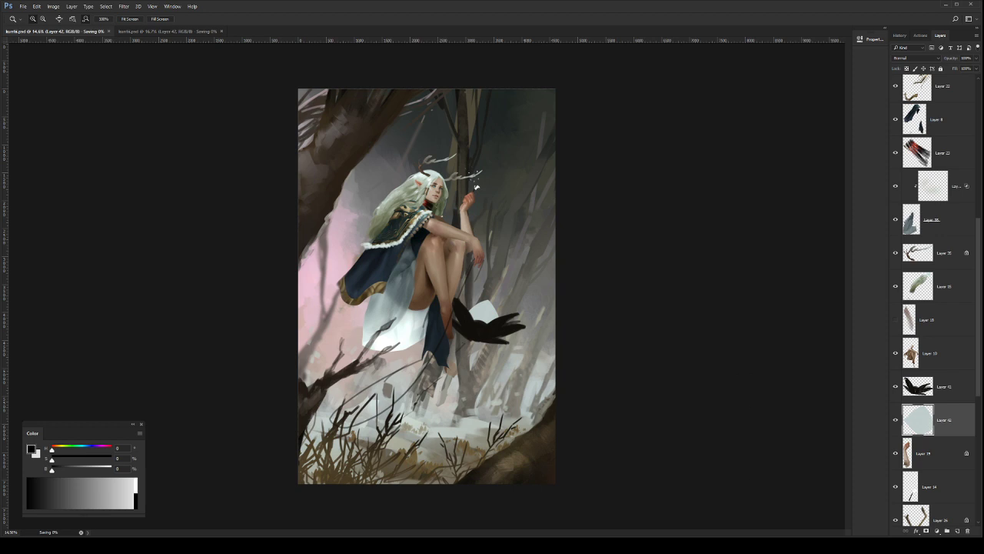
key("ctrl+shift+h")
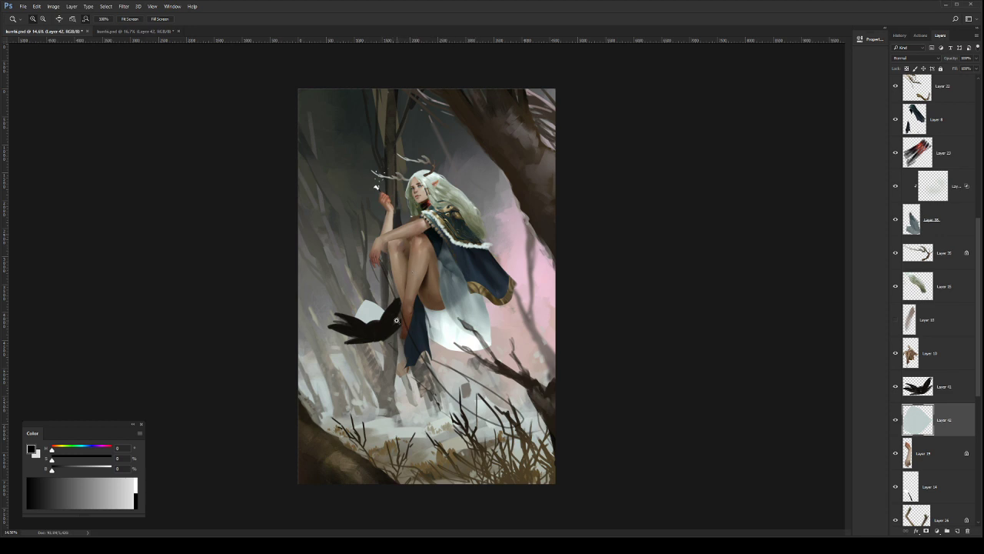
Step: Select the black petal layer and paint the flower's outer petals into longer, pointed tips
left_click_drag(398, 320, 417, 322)
left_click_drag(274, 361, 354, 407)
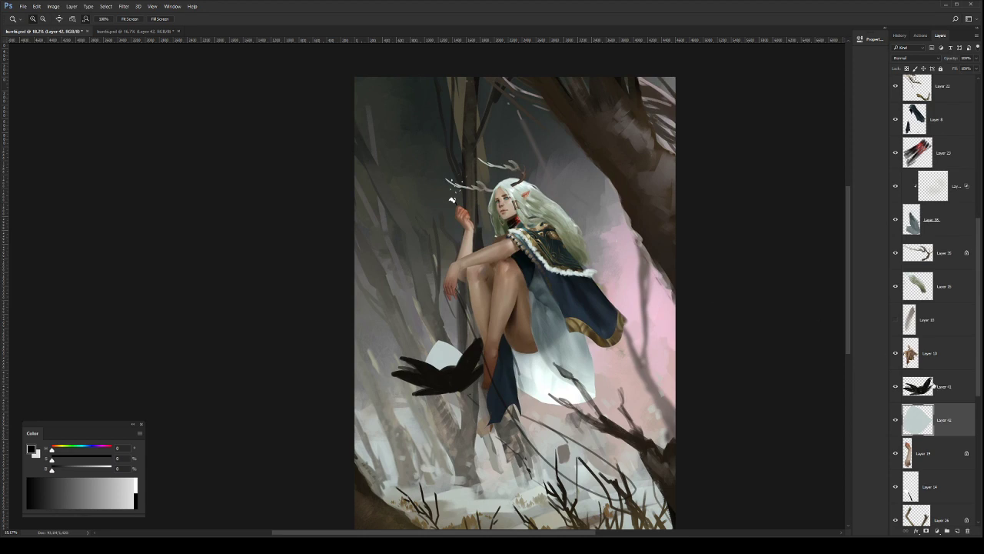
left_click(933, 385)
key("b")
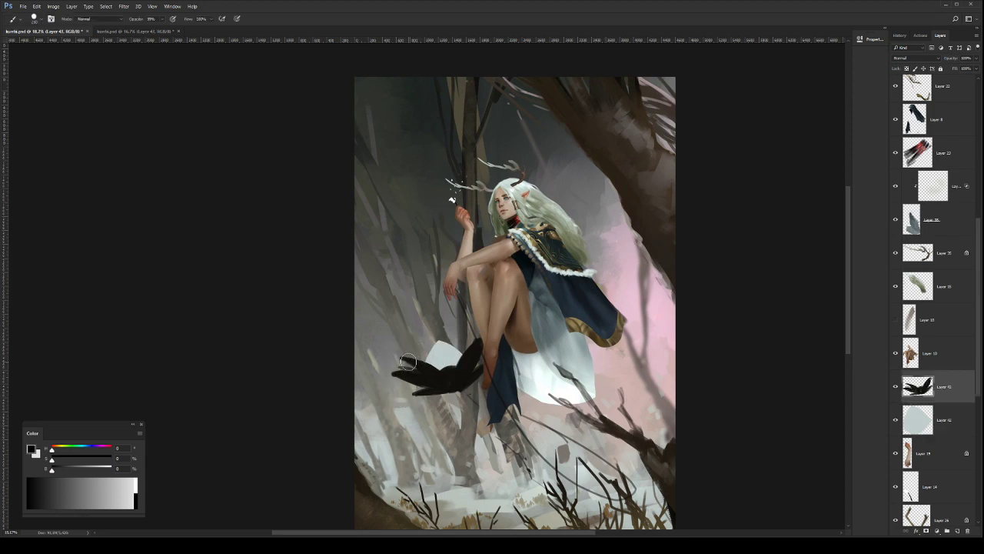
mouse_move(407, 362)
left_mouse_down()
mouse_move(417, 371)
mouse_move(406, 360)
left_mouse_up()
left_click_drag(394, 356, 426, 376)
left_click_drag(420, 390, 411, 396)
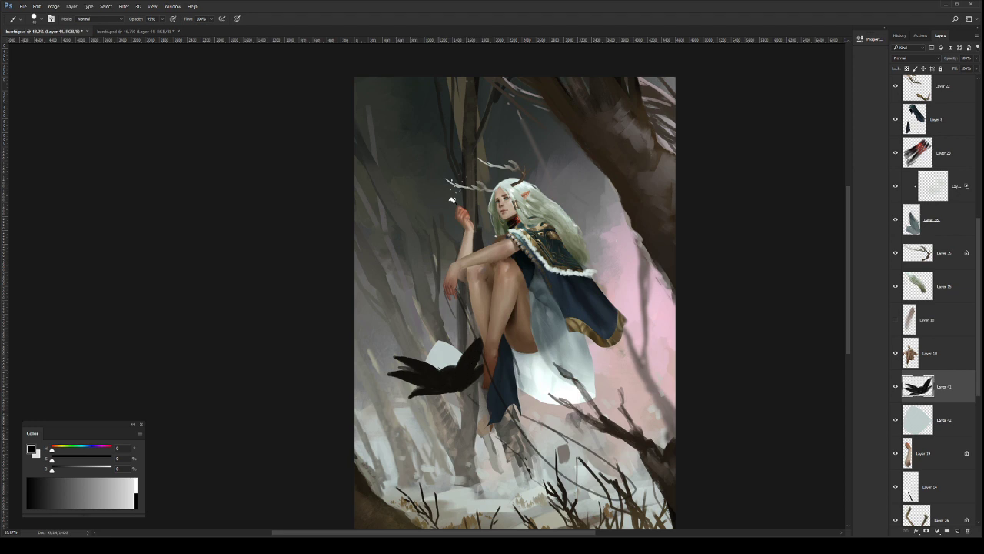
Step: Undo the last petal stroke and paint additional upright black petals in front of the pale bud using a smaller brush
key("ctrl+z")
mouse_move(439, 370)
left_mouse_down()
mouse_move(455, 339)
mouse_move(453, 369)
mouse_move(451, 346)
left_mouse_up()
mouse_move(454, 343)
left_mouse_down()
mouse_move(433, 400)
mouse_move(441, 374)
mouse_move(456, 369)
mouse_move(458, 382)
mouse_move(442, 383)
mouse_move(464, 336)
left_mouse_up()
key("l")
key("b")
key("ctrl+d")
key("bracketleft")
key("bracketleft")
key("bracketleft")
key("bracketleft")
key("bracketleft")
key("bracketleft")
key("bracketleft")
key("bracketleft")
key("bracketleft")
key("bracketleft")
key("bracketleft")
key("bracketleft")
left_click_drag(457, 337, 458, 371)
Step: Trim the petals into separate pointed tips by deleting a lassoed area along their upper edge, and touch up the petal beside the bud
key("l")
mouse_move(482, 340)
left_mouse_down()
mouse_move(460, 370)
mouse_move(462, 344)
mouse_move(441, 373)
mouse_move(396, 358)
mouse_move(426, 383)
mouse_move(405, 373)
mouse_move(390, 380)
mouse_move(392, 326)
mouse_move(475, 305)
mouse_move(499, 314)
left_mouse_up()
key("Delete")
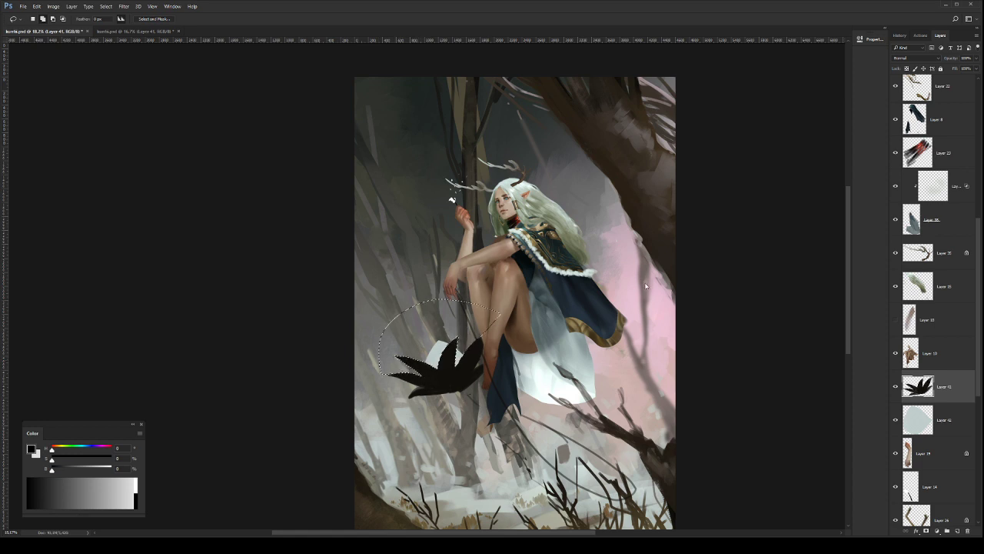
key("ctrl+d")
left_click_drag(586, 325, 501, 333)
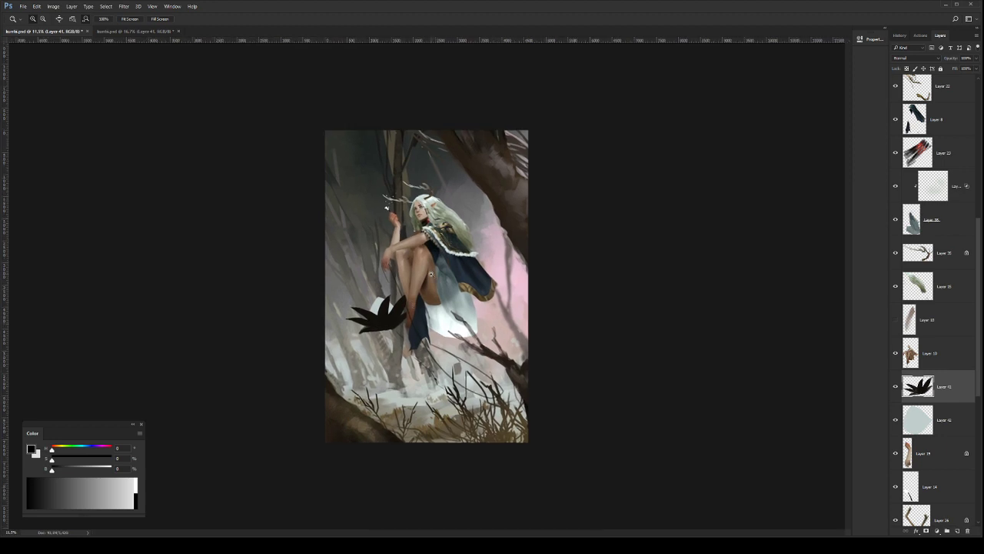
left_click_drag(431, 274, 476, 311)
left_click_drag(422, 341, 455, 340)
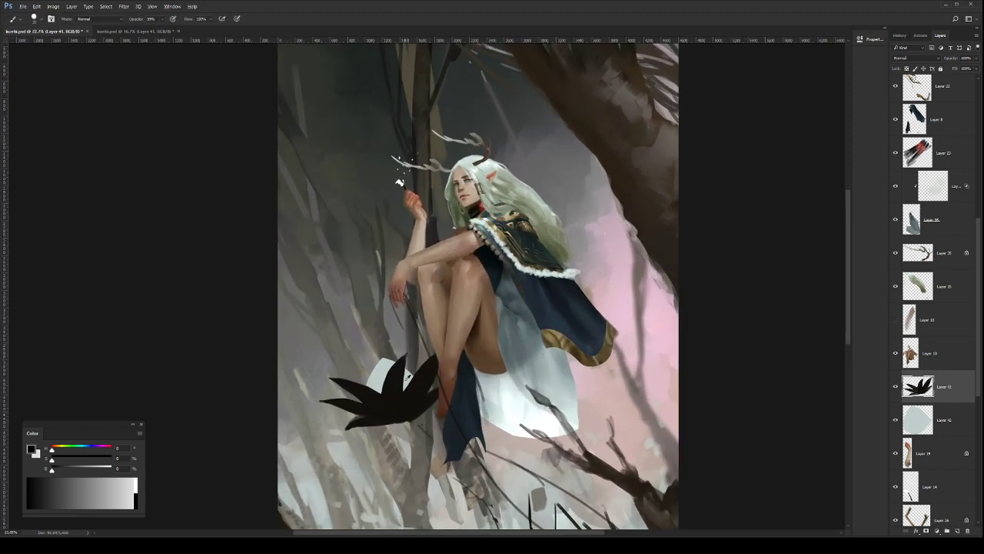
left_click(399, 380, "alt")
left_click_drag(403, 374, 405, 389)
key("z")
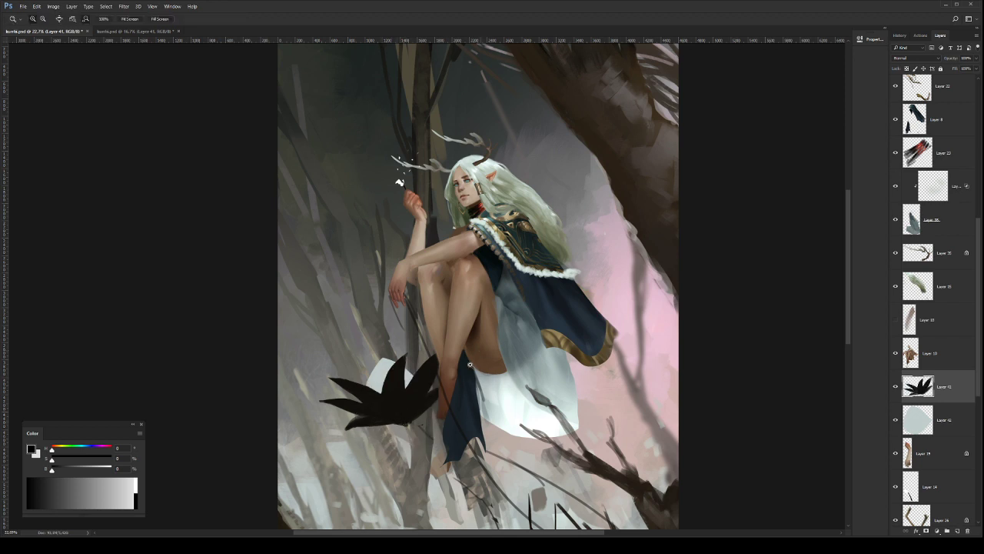
Step: Compare the painting with and without the black petals and examine the flower within the whole composition
left_click_drag(524, 350, 482, 346)
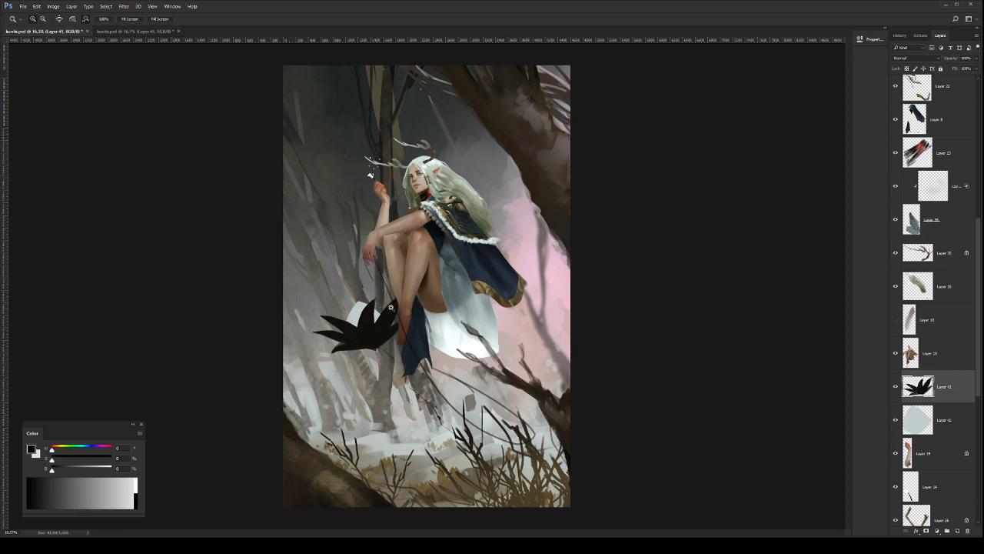
left_click(895, 388)
left_click(895, 387)
left_click_drag(419, 209, 517, 340)
mouse_move(514, 285)
left_mouse_down()
mouse_move(505, 304)
mouse_move(488, 269)
left_mouse_up()
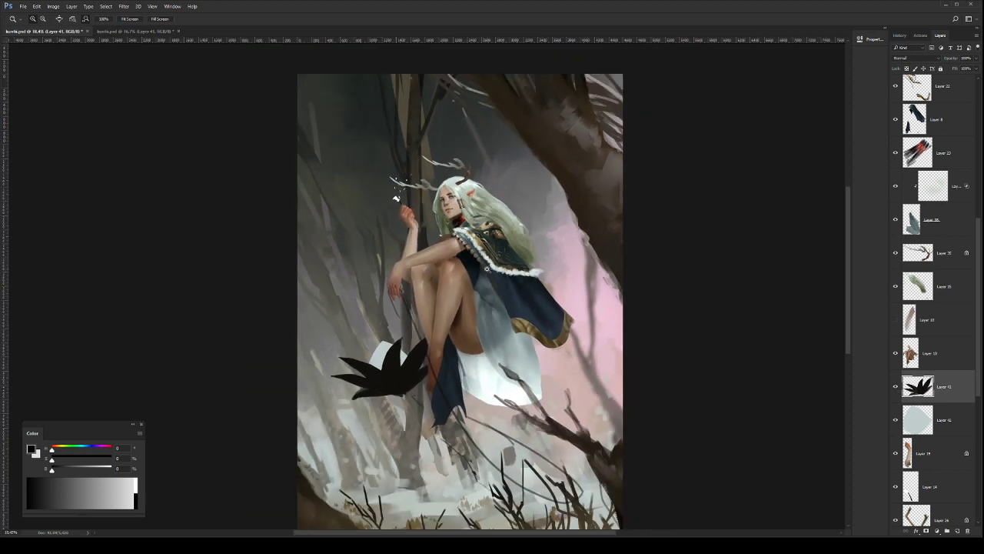
left_click_drag(484, 323, 465, 229)
left_click(465, 228)
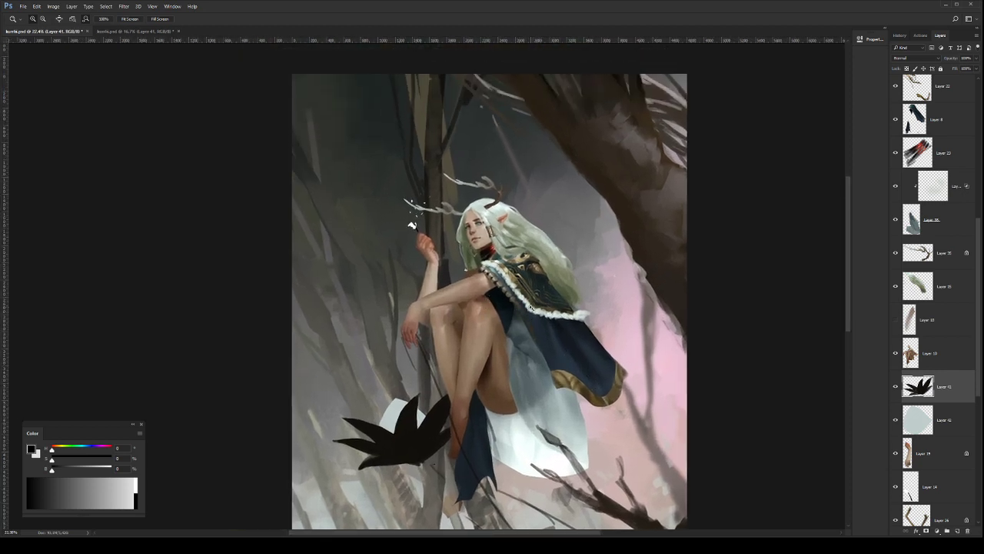
mouse_move(531, 308)
left_mouse_down()
mouse_move(555, 324)
mouse_move(559, 296)
mouse_move(477, 287)
left_mouse_up()
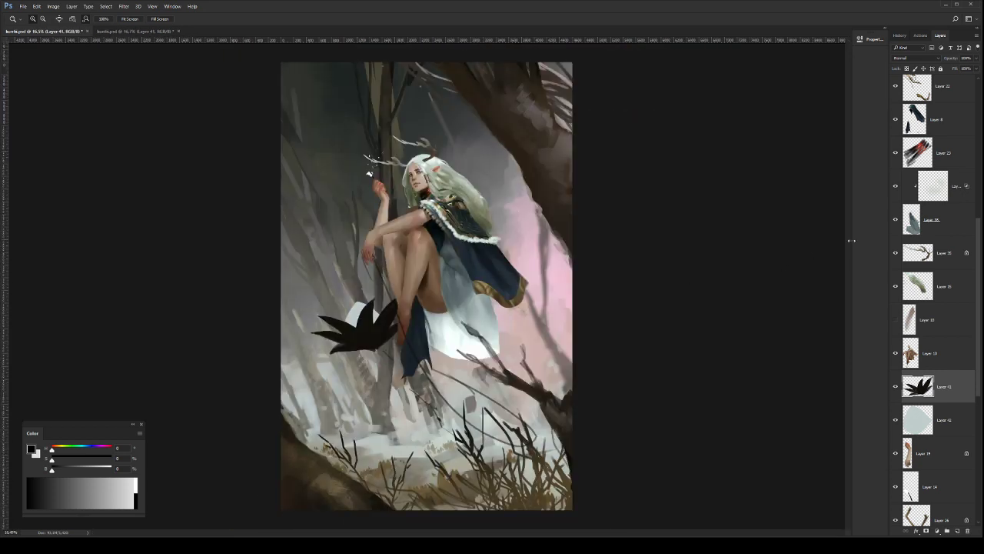
Step: Select Layer 40 and paint a thin dark tendril hanging below the elf's resting hand
left_click_drag(979, 229, 978, 90)
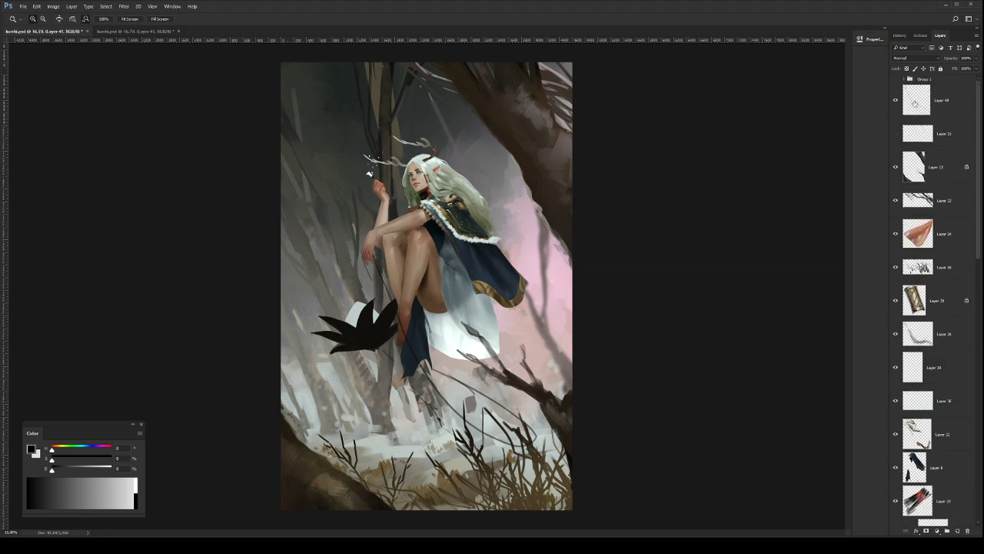
left_click(896, 101)
left_click(896, 101)
left_click(920, 102)
scroll(361, 246, "up", 3)
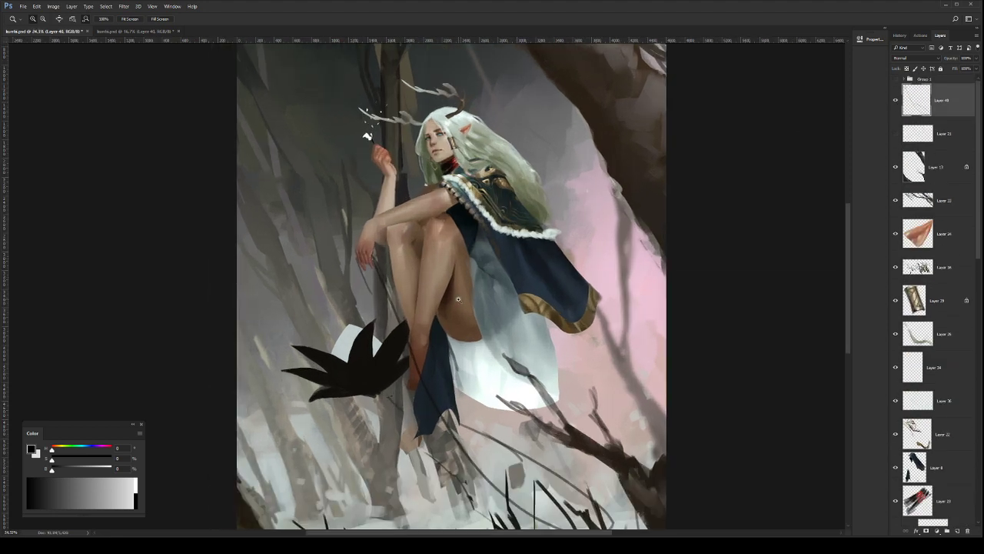
key("b")
left_click(394, 352, "alt")
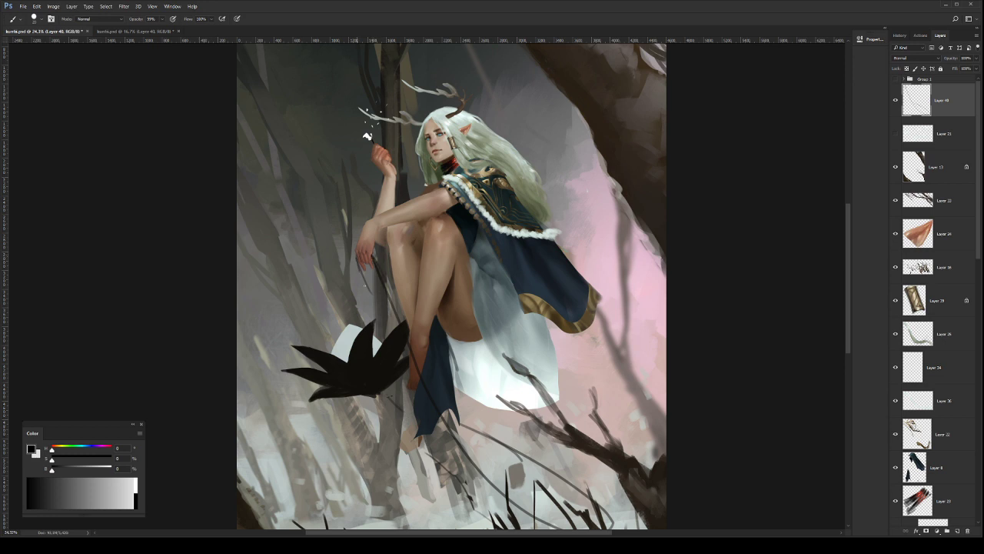
left_click_drag(355, 256, 363, 281)
key("e")
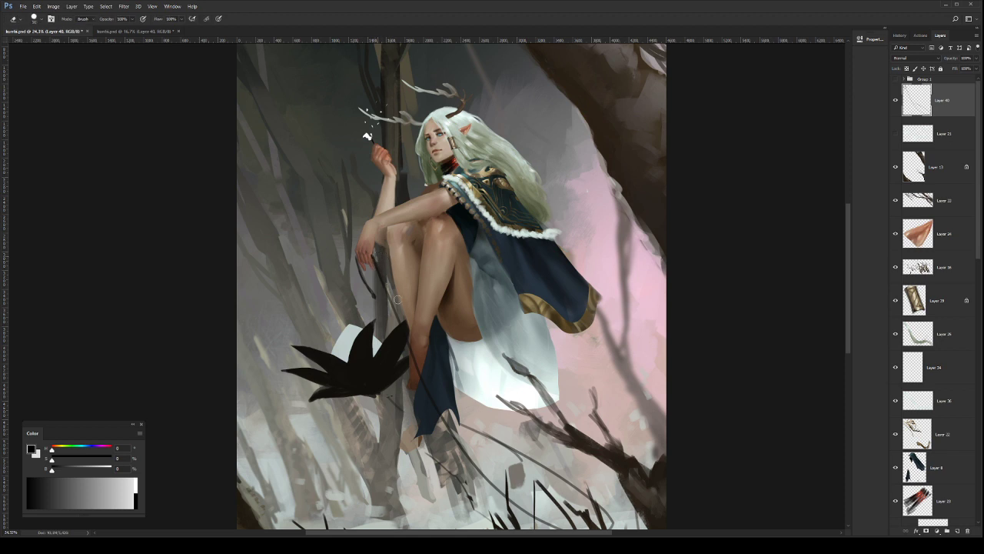
Step: Review the whole painting, save the file, and look at the figure more closely
key("z")
left_click_drag(494, 313, 453, 313)
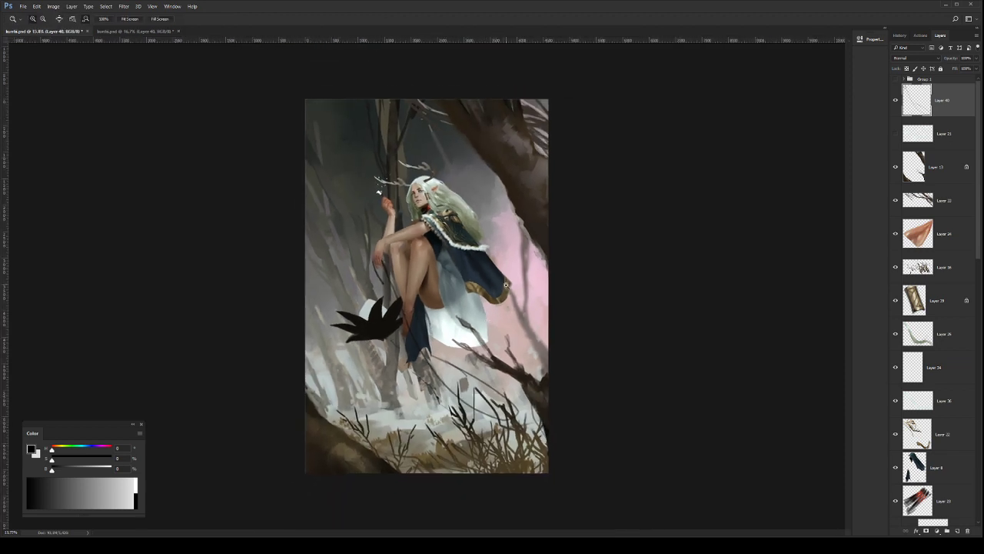
key("ctrl+s")
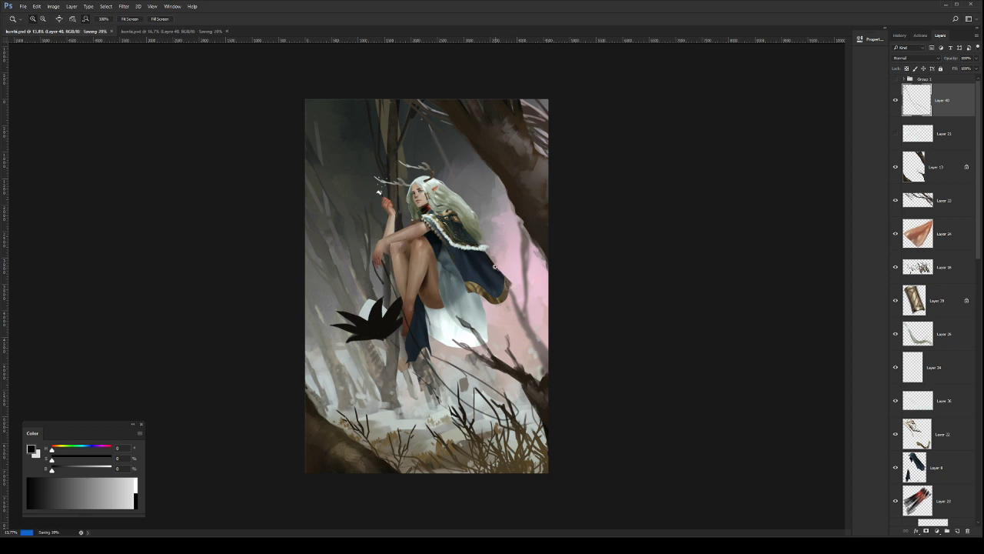
left_click(431, 174)
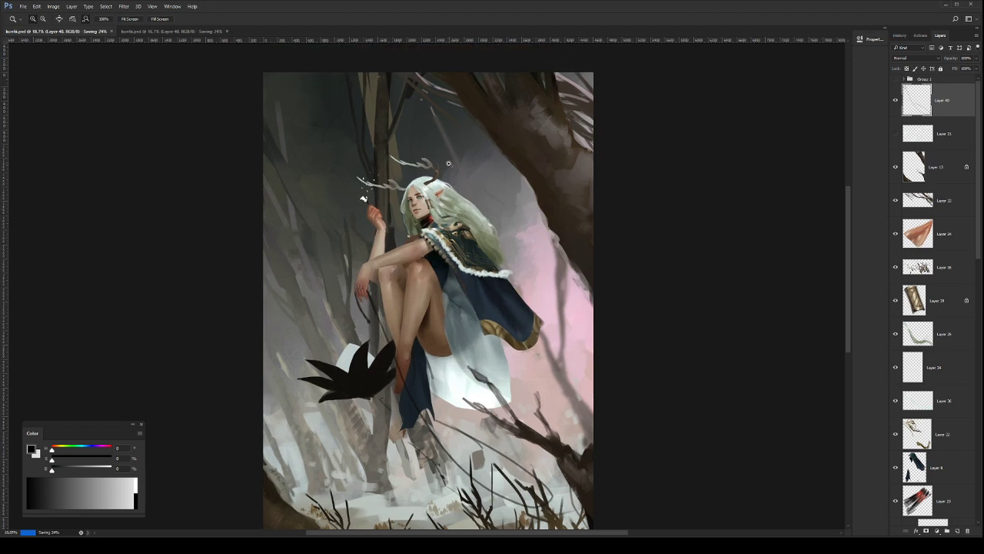
left_click(430, 183)
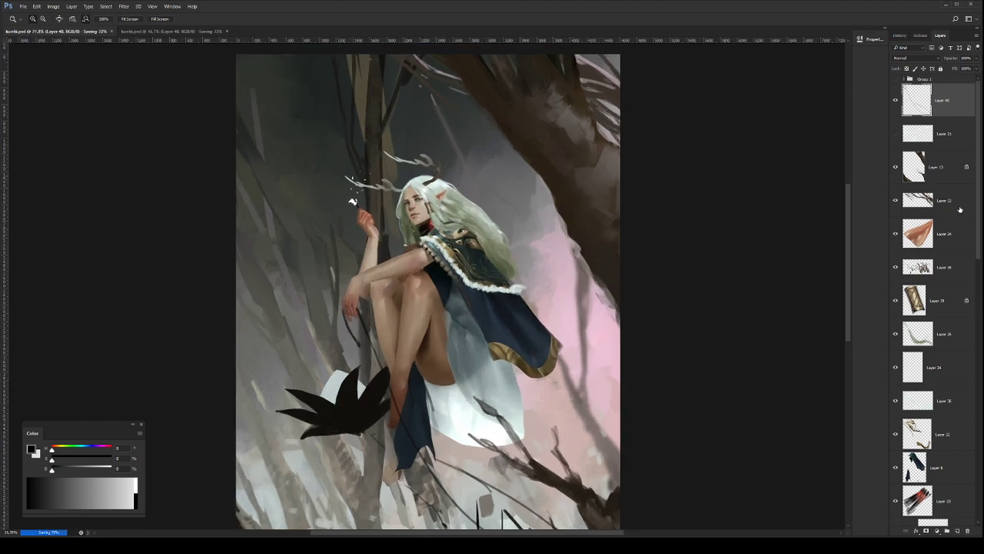
Step: Lock the transparency of the cape's fur trim layer, shade the trim with a blue-grey sampled from the dress, and save the file
scroll(900, 279, "down", 3)
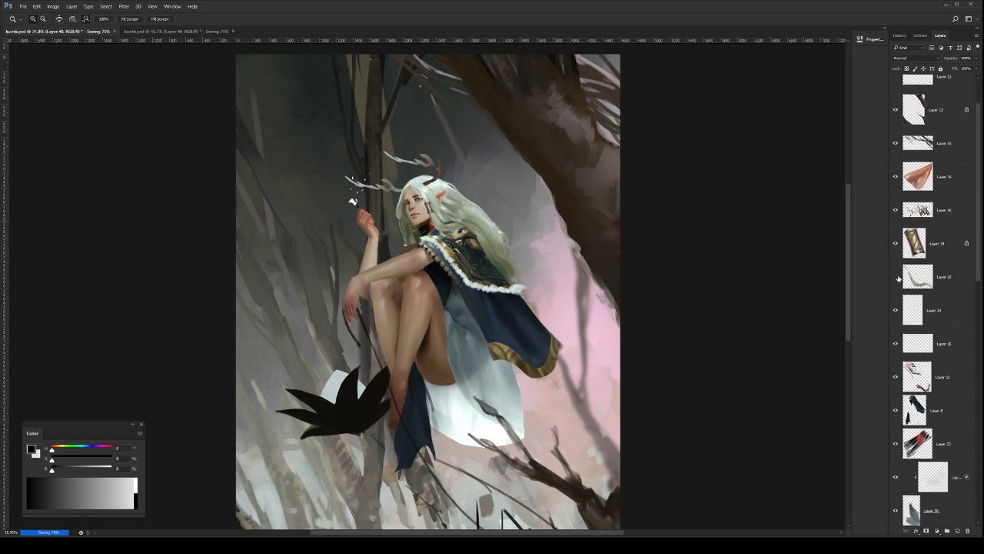
left_click_drag(977, 228, 973, 274)
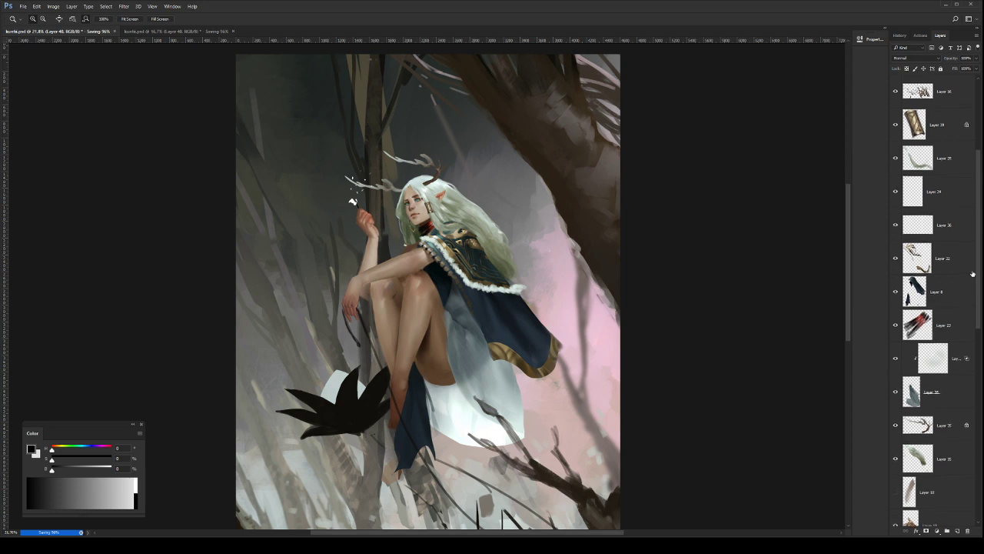
left_click_drag(973, 275, 973, 299)
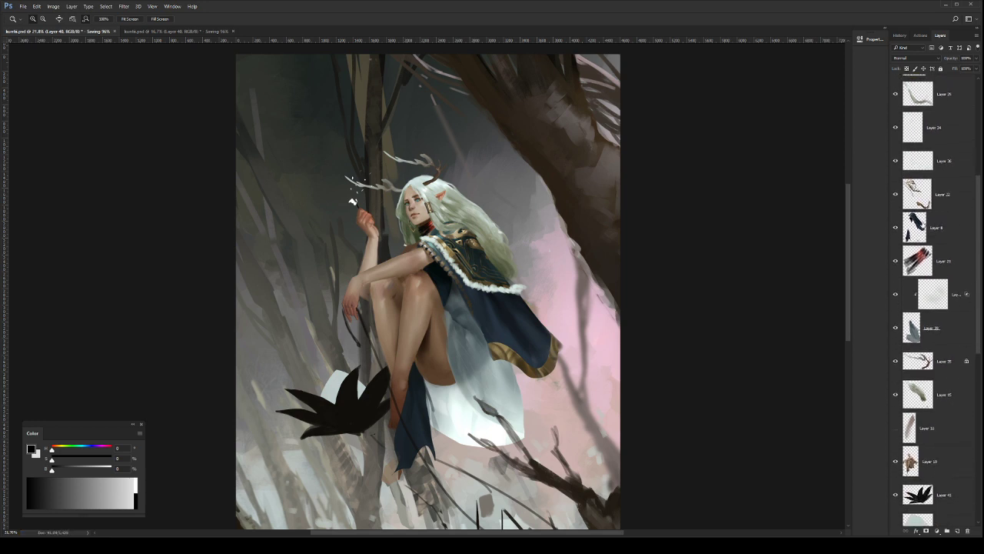
left_click(895, 160)
left_click(896, 161)
left_click(939, 165)
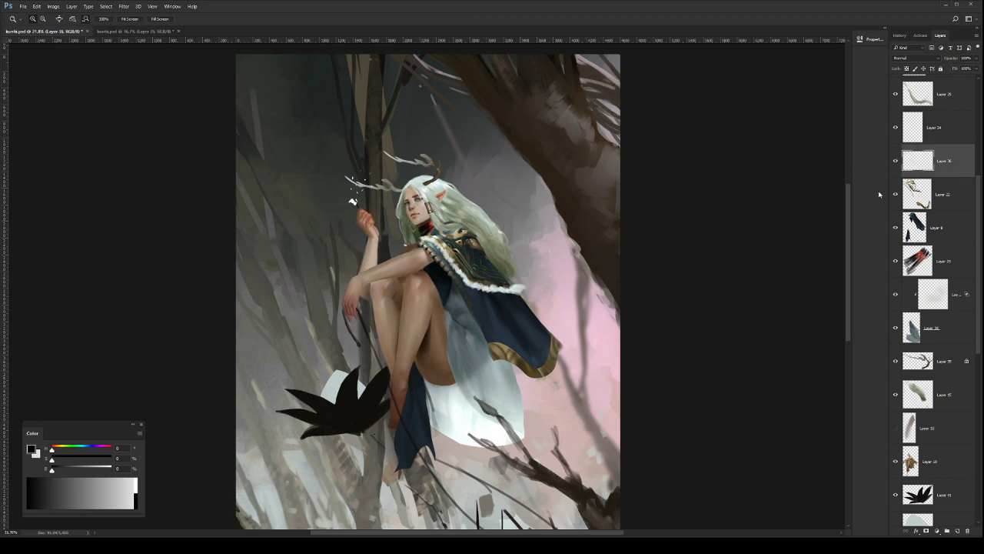
key("slash")
key("b")
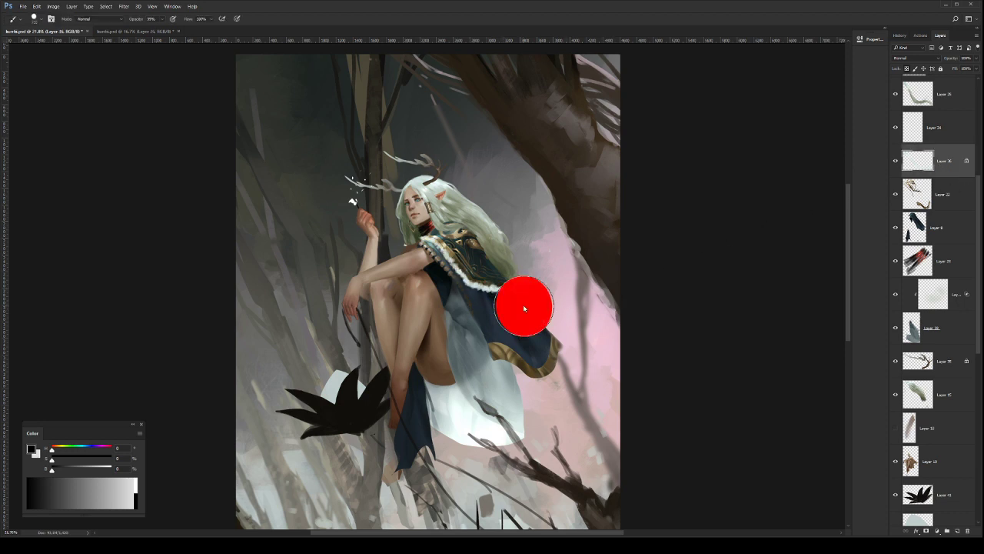
left_click(469, 338, "alt")
mouse_move(544, 278)
left_mouse_down()
mouse_move(517, 284)
mouse_move(541, 287)
mouse_move(534, 312)
mouse_move(538, 284)
left_mouse_up()
key("z")
key("ctrl+s")
left_click(461, 206)
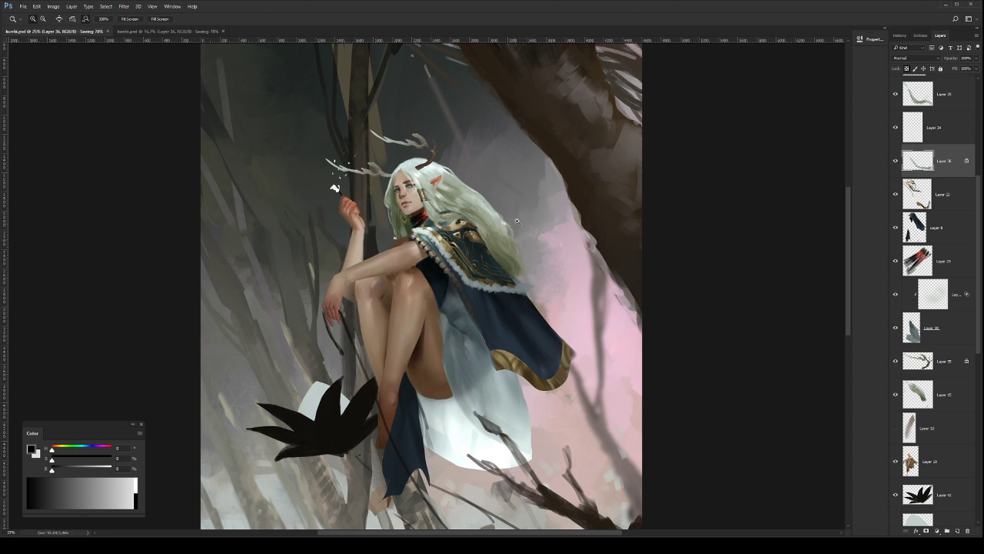
Step: Mirror the canvas and delete a lassoed area of the black petals, cutting the spiky tips down to a scalloped upper edge
key("ctrl+shift+h")
left_click_drag(536, 249, 505, 263)
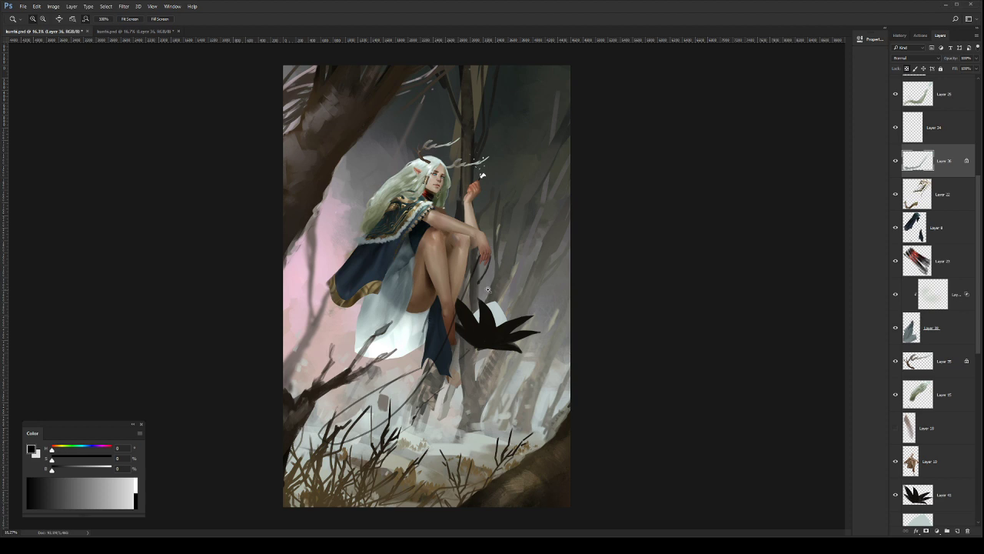
left_click_drag(975, 190, 960, 105)
left_click_drag(978, 142, 978, 311)
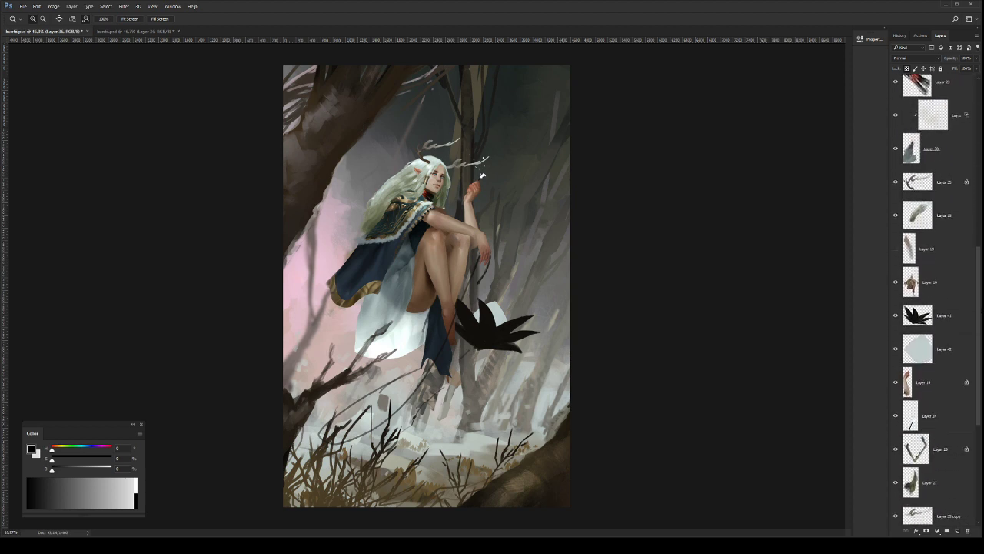
left_click(960, 307)
left_click(479, 306)
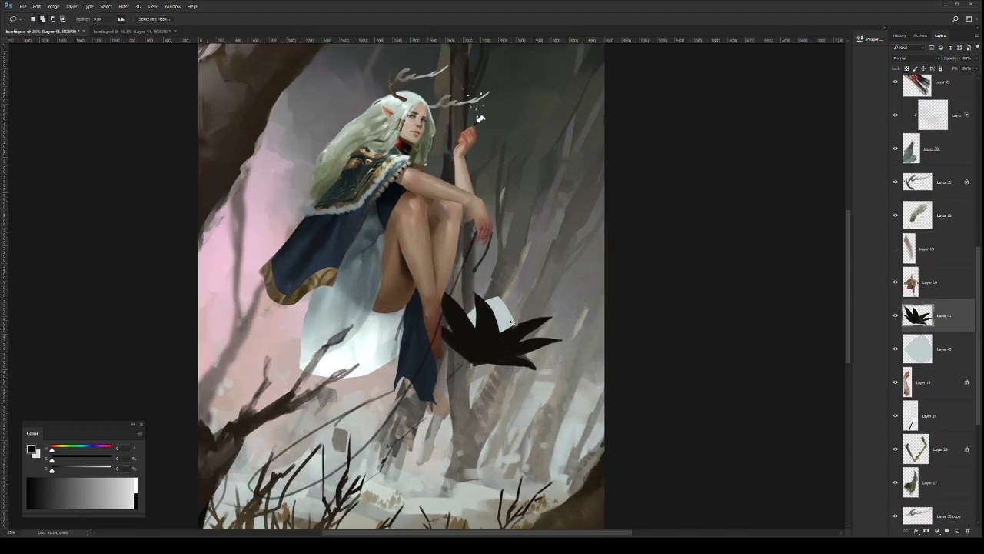
key("l")
mouse_move(454, 329)
left_mouse_down()
mouse_move(521, 338)
mouse_move(529, 363)
mouse_move(547, 292)
mouse_move(419, 304)
left_mouse_up()
key("Delete")
key("ctrl+d")
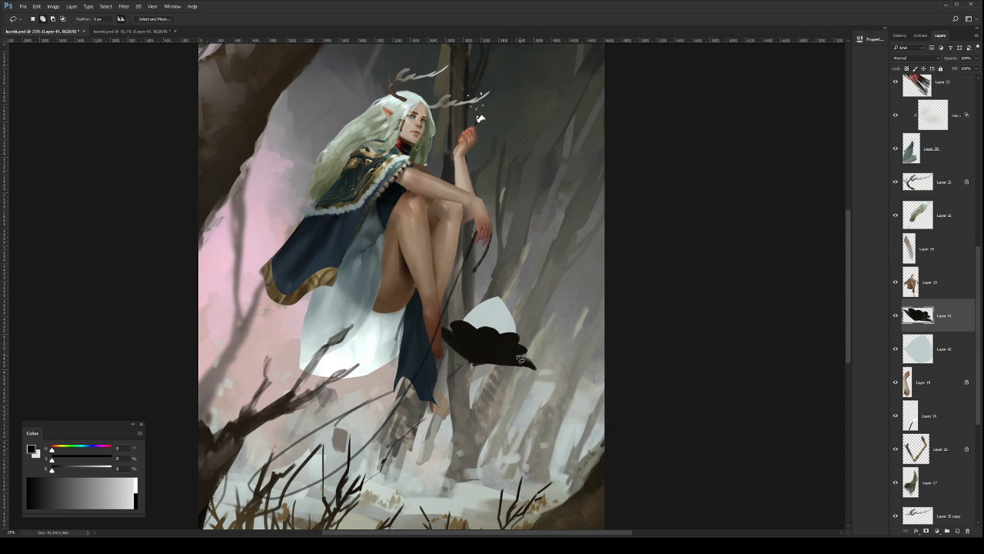
Step: Repaint the scalloped black flower shape in a flat salmon red
key("b")
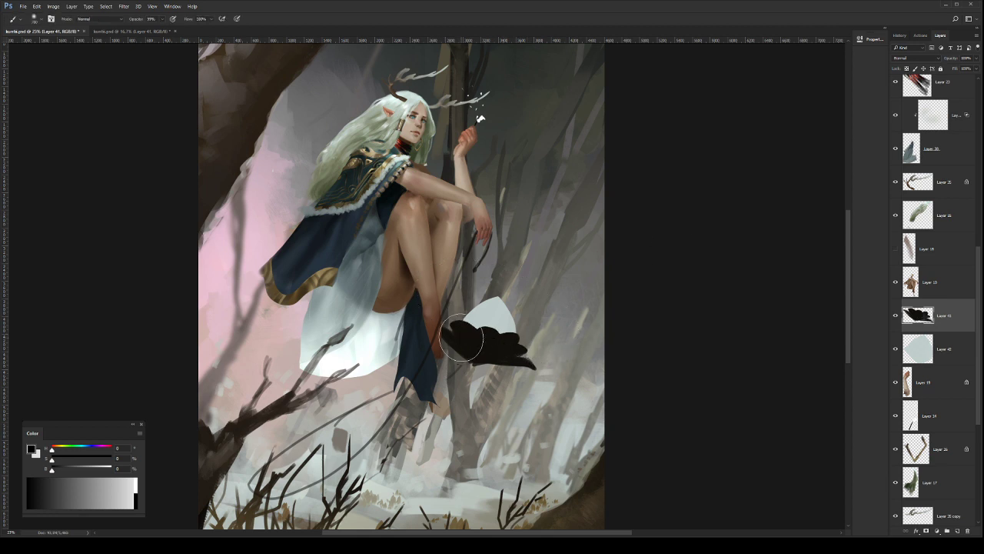
mouse_move(467, 333)
left_mouse_down()
mouse_move(464, 346)
mouse_move(443, 327)
left_mouse_up()
left_click_drag(505, 357, 542, 346)
left_click_drag(455, 343, 506, 346)
key("ctrl+z")
key("bracketleft")
key("bracketleft")
left_click_drag(464, 311, 515, 352)
mouse_move(449, 315)
left_mouse_down()
mouse_move(456, 352)
mouse_move(528, 363)
left_mouse_up()
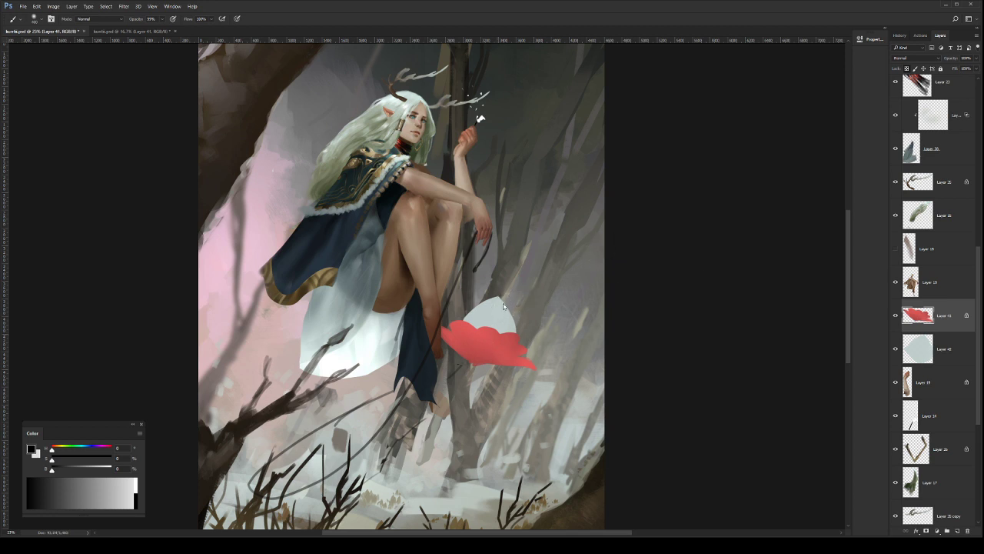
left_click(600, 290)
Step: Lasso the rounded petal nearest the leg, shade it with darker red, and clear the selection
key("l")
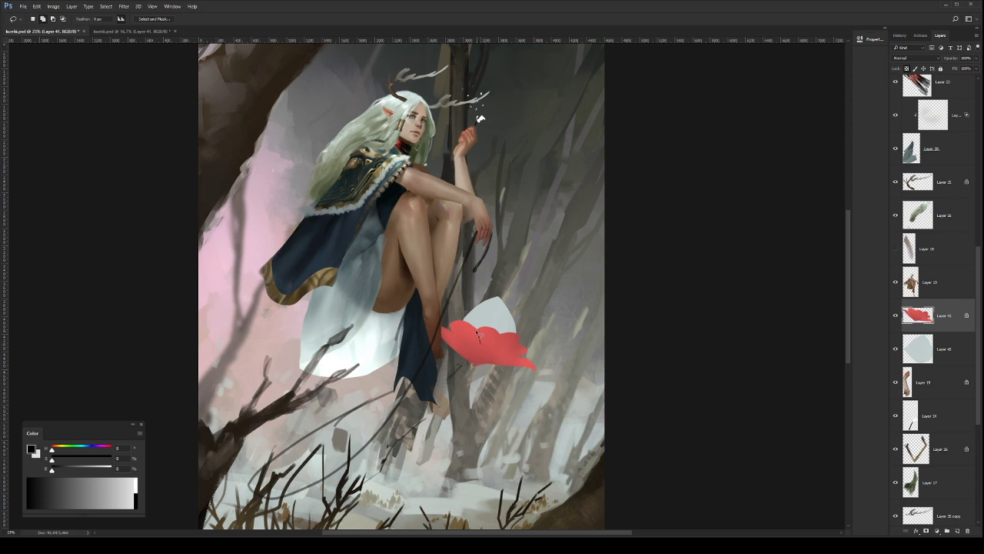
left_click_drag(477, 351, 489, 347)
key("b")
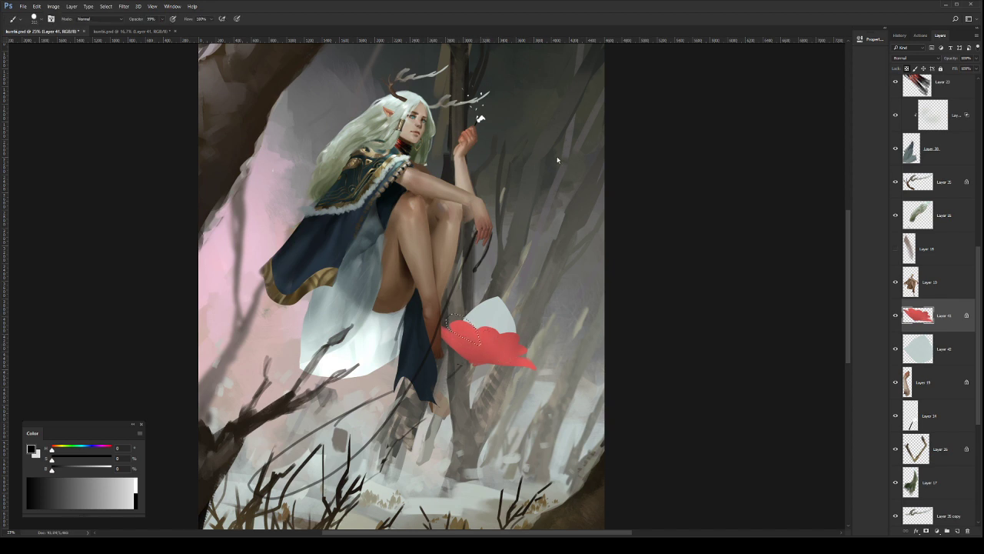
left_click(594, 478, "alt")
left_click_drag(489, 360, 478, 324)
left_click_drag(514, 371, 559, 113)
key("shift+alt+n")
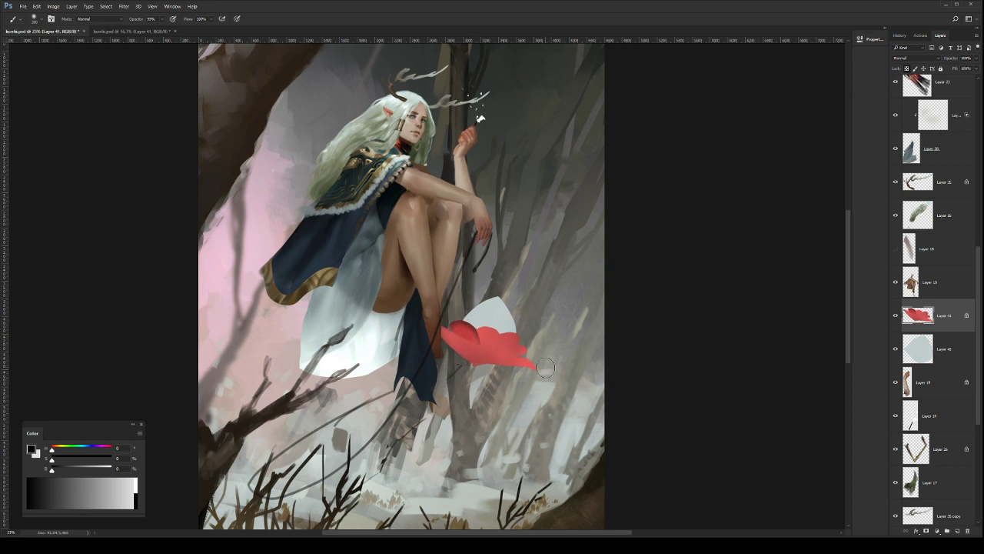
key("ctrl+d")
Step: Lasso the petals along the flower's outer upper edge one after another, shade them with a sampled darker red, and clear the selection
key("l")
mouse_move(480, 331)
left_mouse_down()
mouse_move(529, 361)
mouse_move(522, 349)
mouse_move(501, 355)
mouse_move(526, 349)
left_mouse_up()
key("b")
left_click(457, 321, "alt")
key("[")
key("[")
key("l")
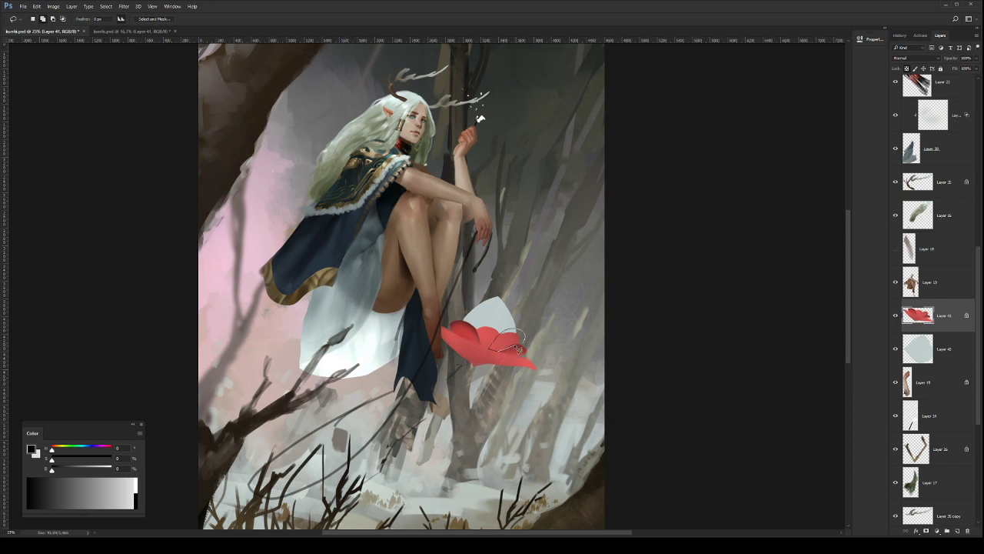
mouse_move(519, 348)
left_mouse_down()
mouse_move(539, 333)
mouse_move(491, 345)
mouse_move(511, 332)
mouse_move(496, 338)
mouse_move(525, 346)
mouse_move(501, 344)
mouse_move(518, 350)
mouse_move(495, 345)
mouse_move(510, 338)
mouse_move(486, 338)
mouse_move(494, 351)
mouse_move(521, 343)
left_mouse_up()
key("b")
key("ctrl+d")
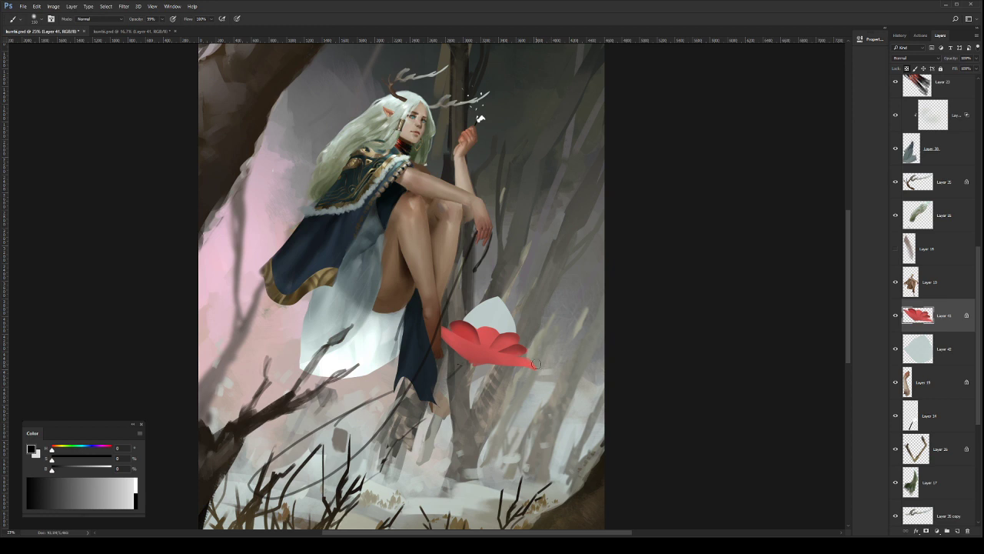
Step: Lasso the flower's central petal and shade it with reds sampled from the neighbouring petals
key("l")
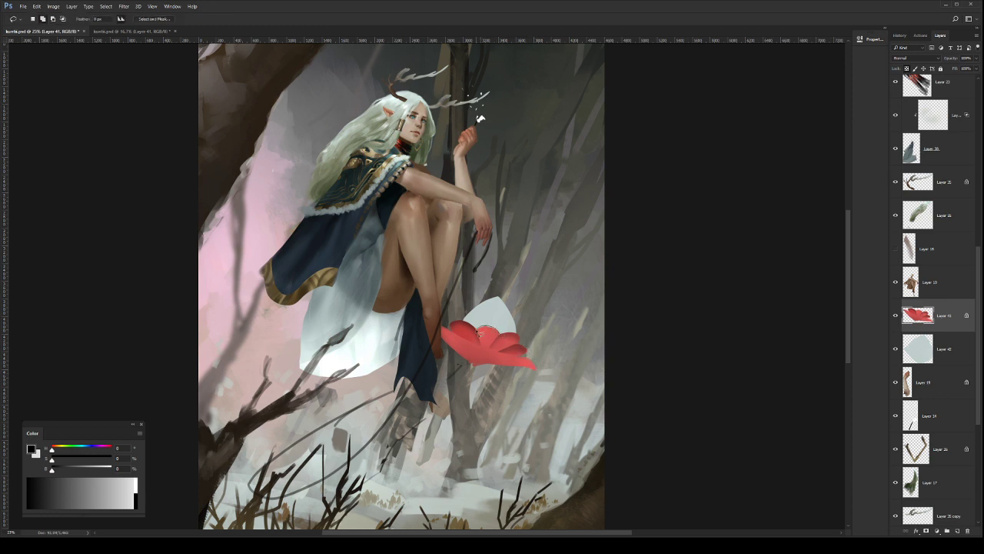
mouse_move(483, 332)
left_mouse_down()
mouse_move(480, 354)
mouse_move(496, 358)
mouse_move(500, 346)
mouse_move(481, 332)
mouse_move(478, 345)
mouse_move(496, 333)
mouse_move(477, 333)
left_mouse_up()
key("b")
key("bracketright")
key("bracketright")
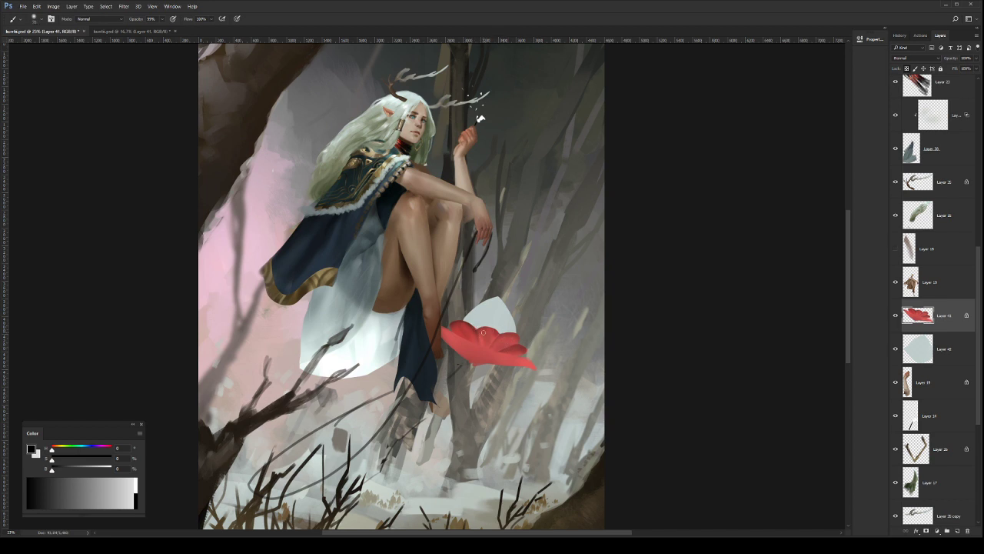
left_click(476, 330, "alt")
left_click(508, 339, "alt")
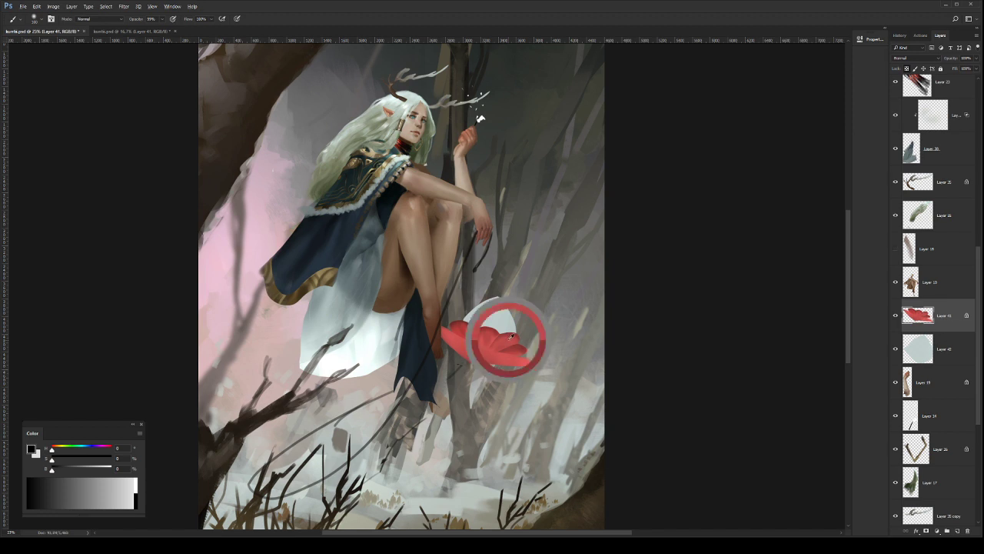
Step: Mirror the canvas and duplicate the red petals' layer
key("z")
left_click_drag(568, 334, 538, 333)
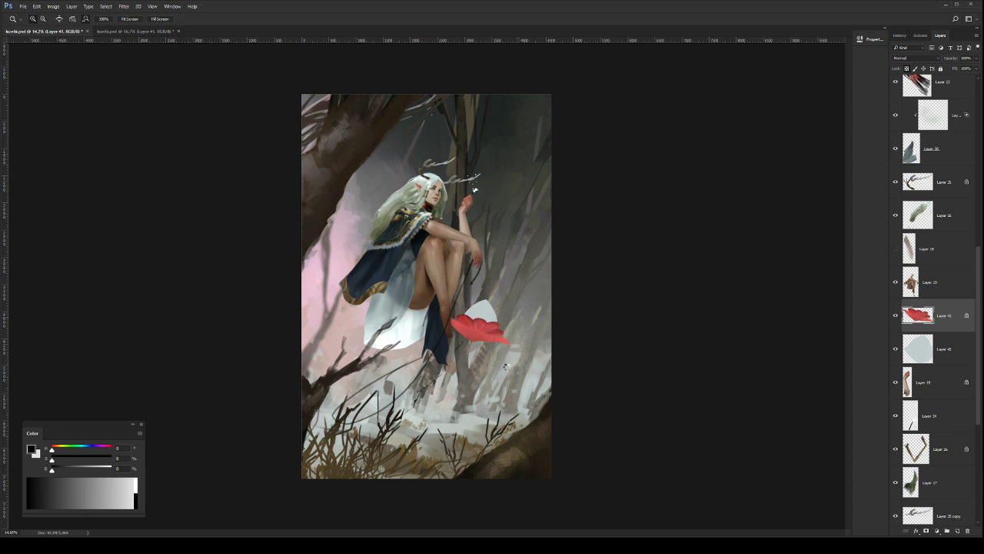
key("ctrl+shift+h")
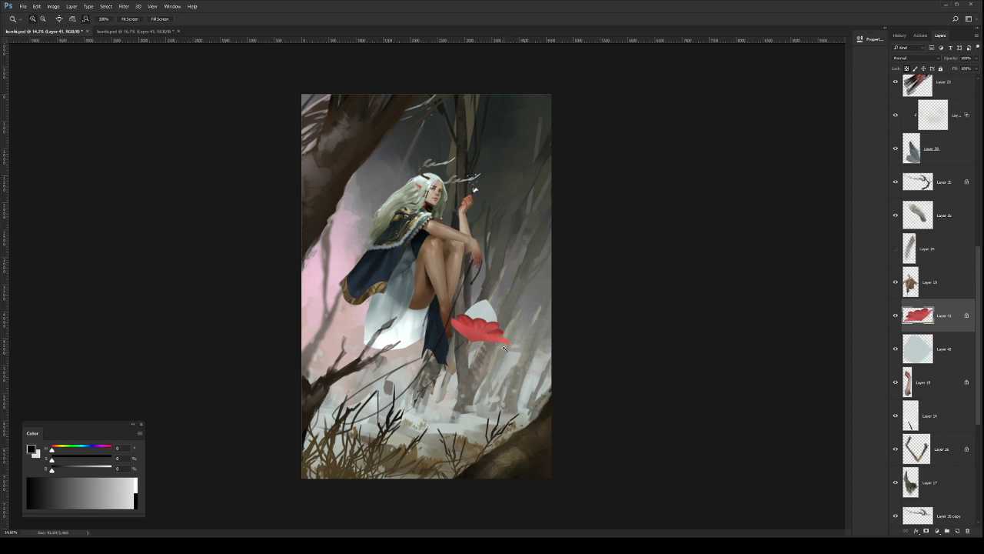
scroll(402, 295, "up", 1)
left_click_drag(401, 295, 435, 324)
mouse_move(435, 324)
left_mouse_down()
mouse_move(534, 343)
mouse_move(407, 363)
mouse_move(500, 422)
mouse_move(527, 338)
left_mouse_up()
key("l")
key("ctrl+j")
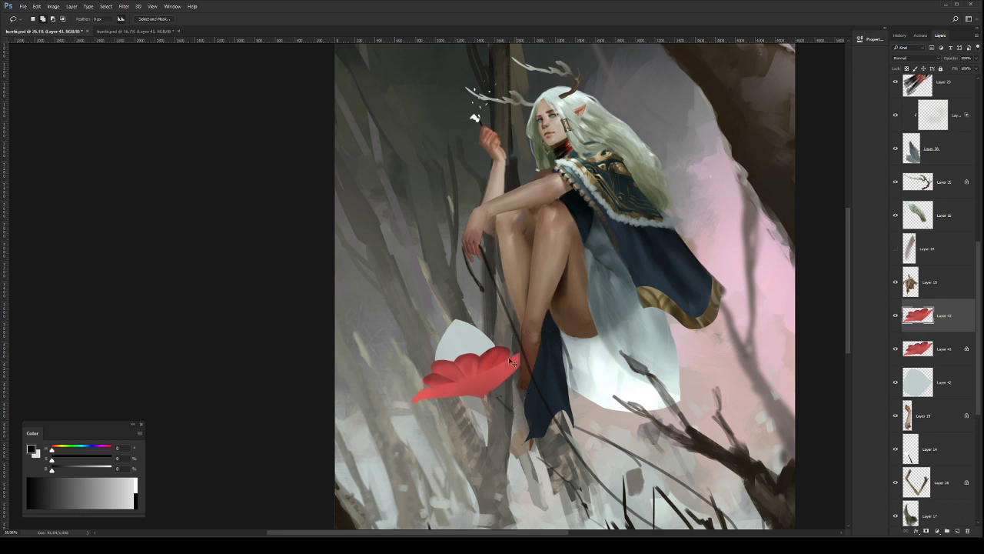
Step: Flip the duplicated petals horizontally, rotate them to match the flower's slant, and place the copy beneath the original petals' layer
key("ctrl+t")
left_click(543, 476)
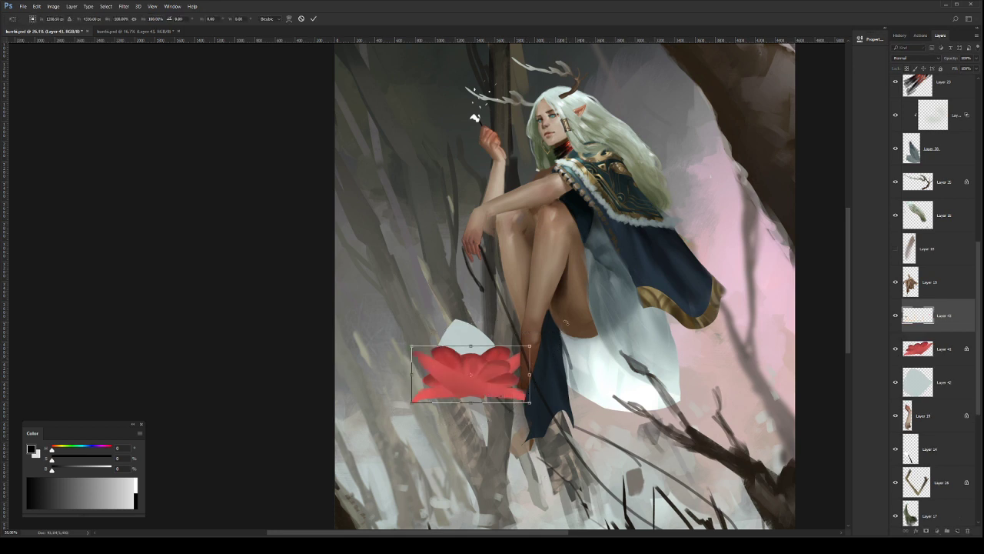
left_click_drag(565, 323, 515, 276)
key("Return")
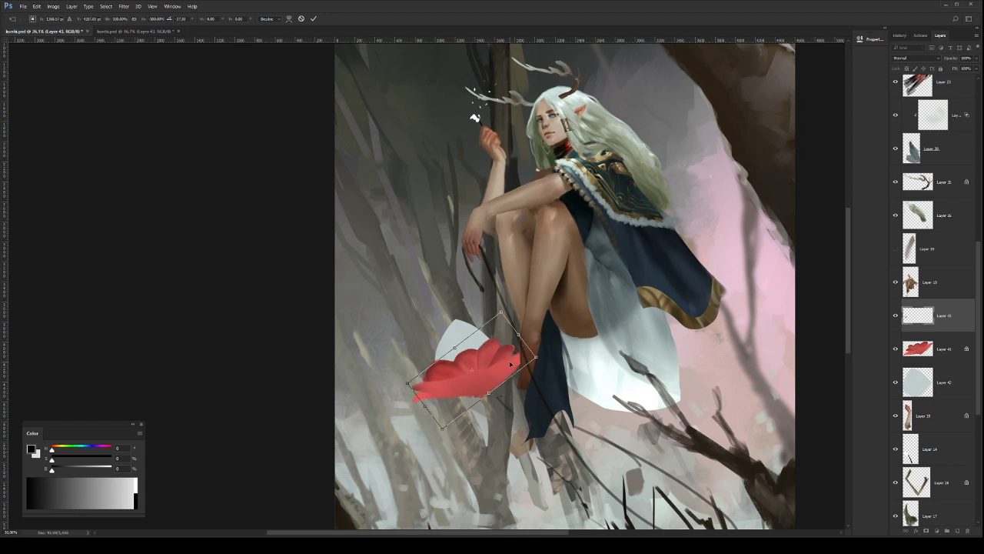
key("l")
left_click_drag(931, 316, 953, 350)
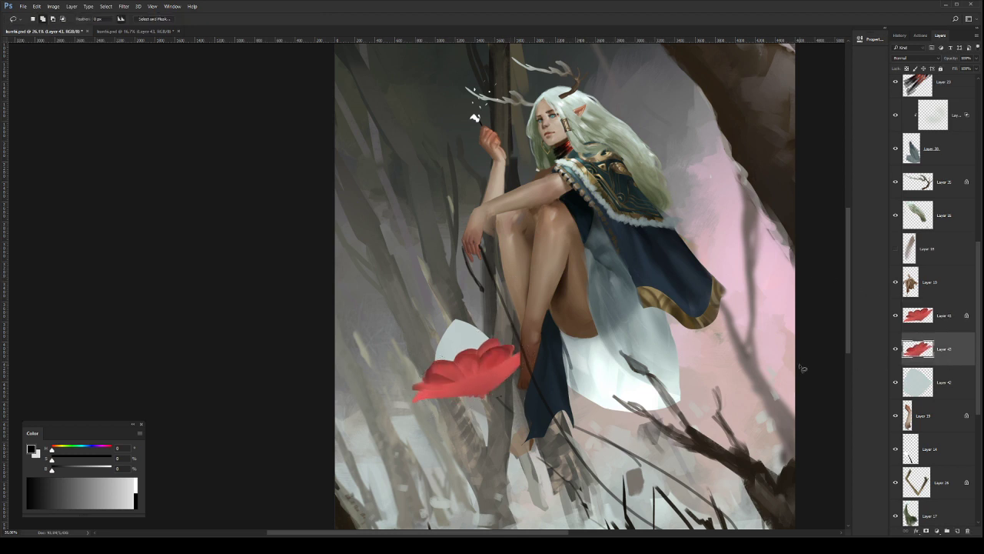
Step: Shift the duplicated petals up toward the leg and merge them with the original petals' layer
key("v")
left_click_drag(509, 354, 533, 337)
key("ctrl+t")
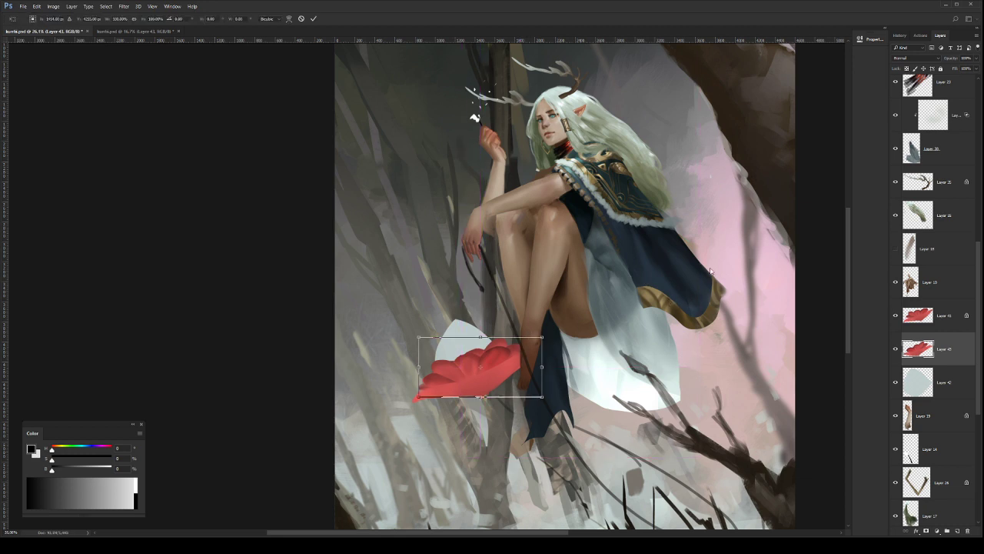
key("Return")
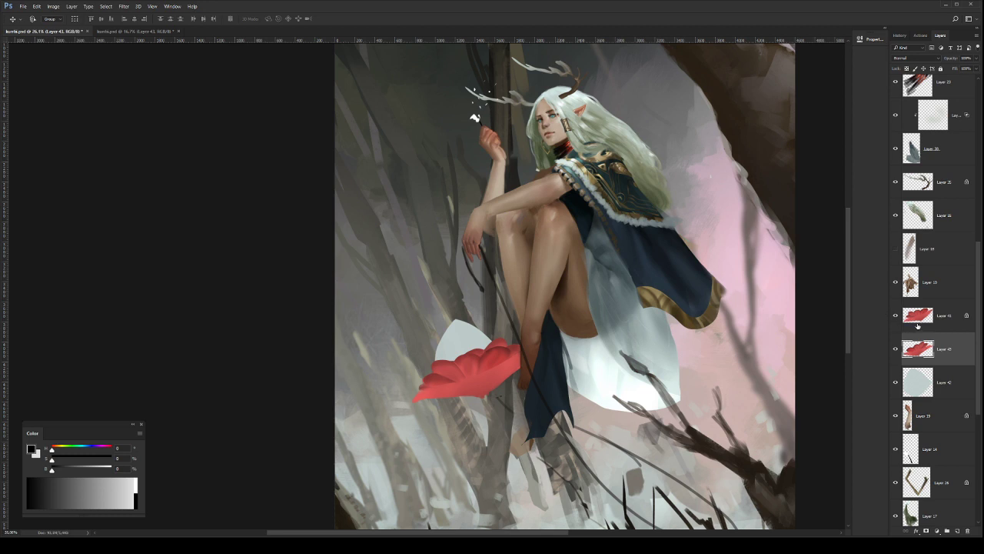
left_click(917, 325, "shift")
key("ctrl+e")
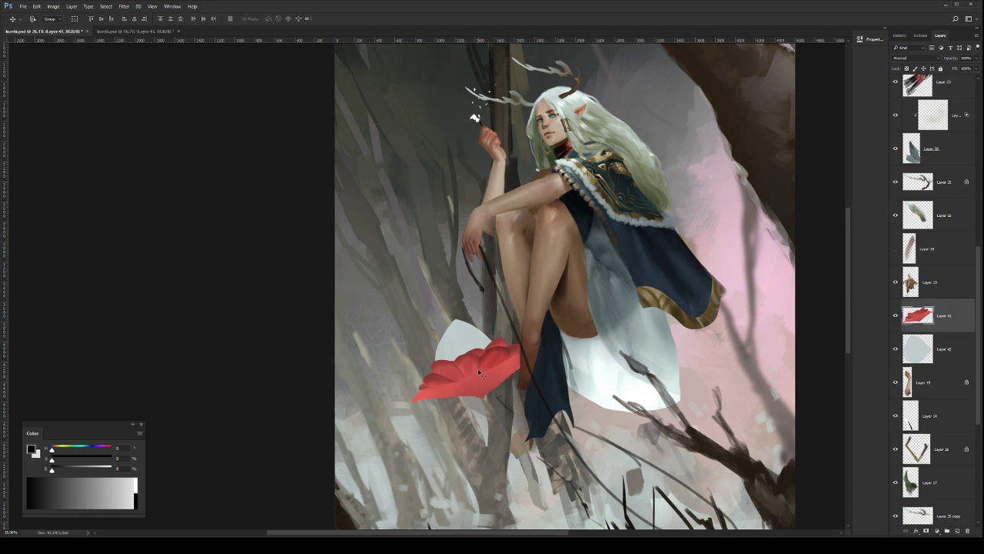
Step: Erase the outer tips of the merged red petals and touch up their lower edge with the brush
key("e")
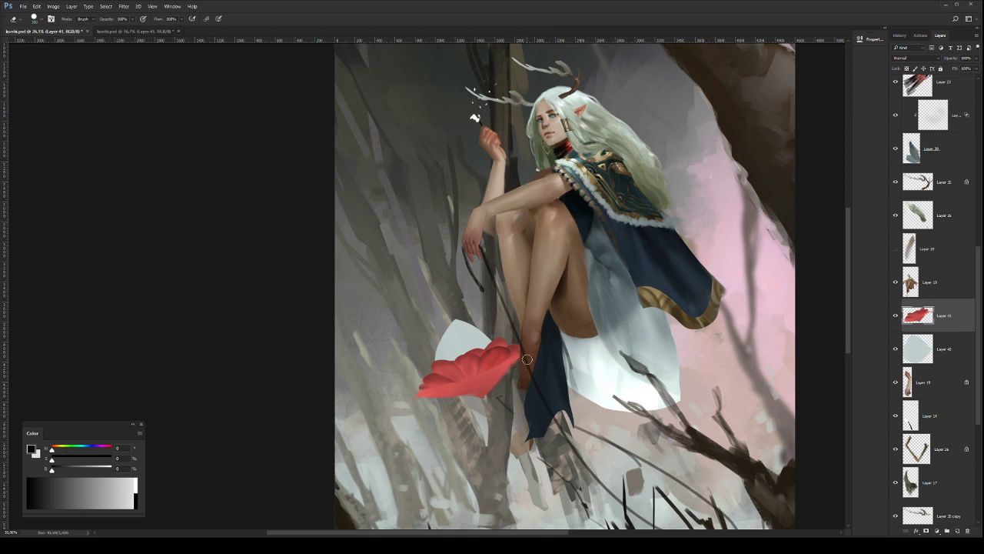
key("b")
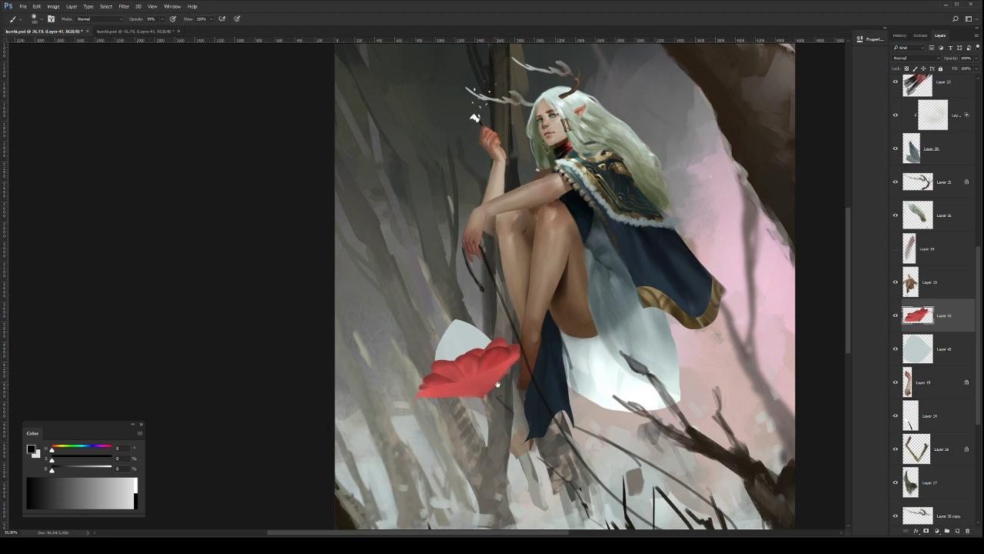
left_click_drag(496, 384, 488, 392)
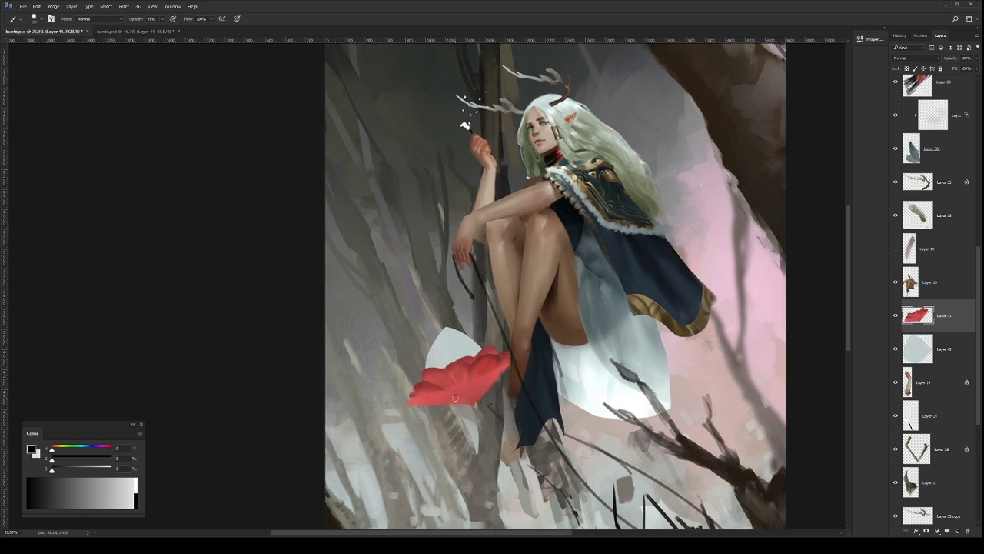
Step: Select the pale bud's layer and transform the bud so that it sits lower behind the red petals
key("z")
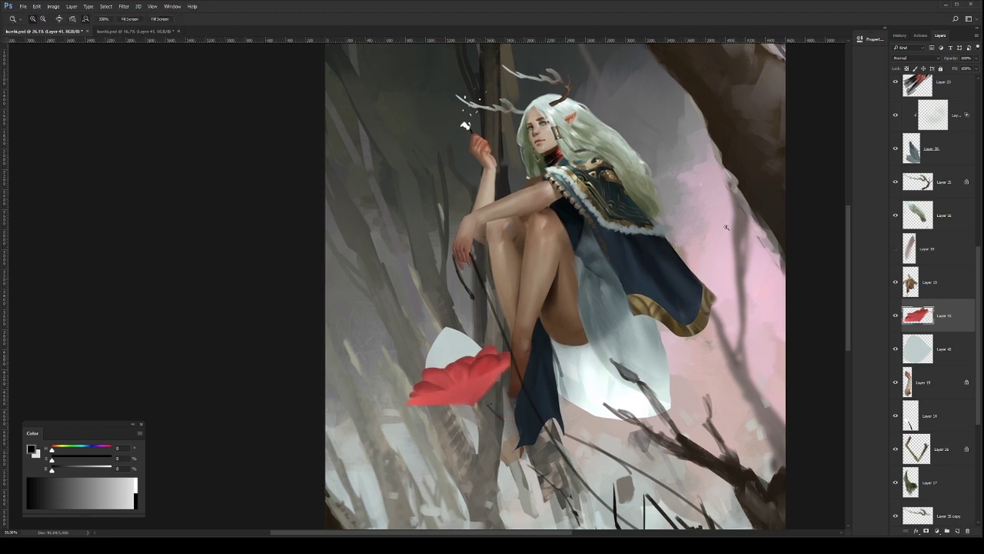
key("alt+bracketleft")
key("ctrl+t")
left_click_drag(461, 328, 478, 350)
key("Return")
scroll(536, 356, "down", 3)
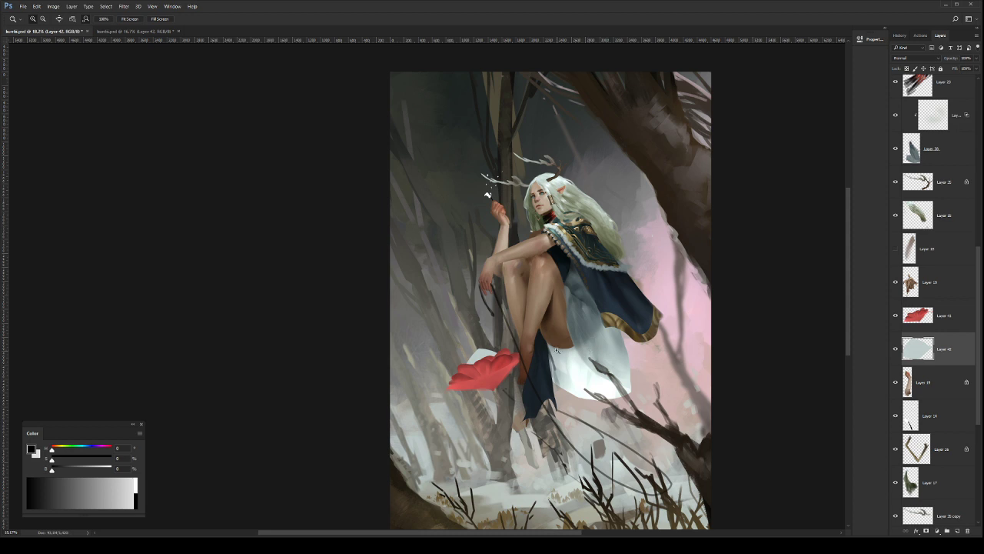
Step: Lasso a wedge on the flower's underside and paint it on the petals' layer with a dark olive brown sampled from the cape
left_click_drag(492, 379, 524, 379)
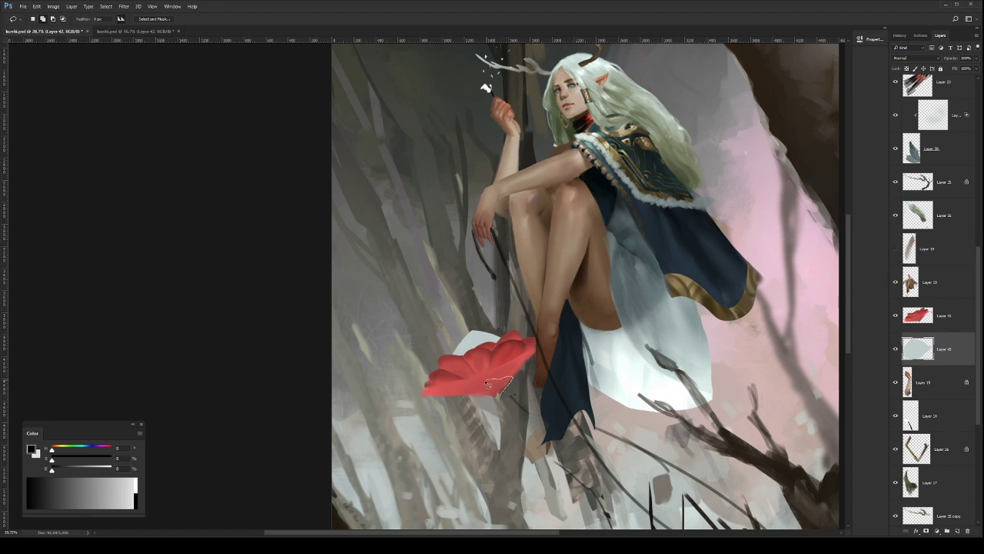
left_click_drag(487, 383, 470, 390)
key("b")
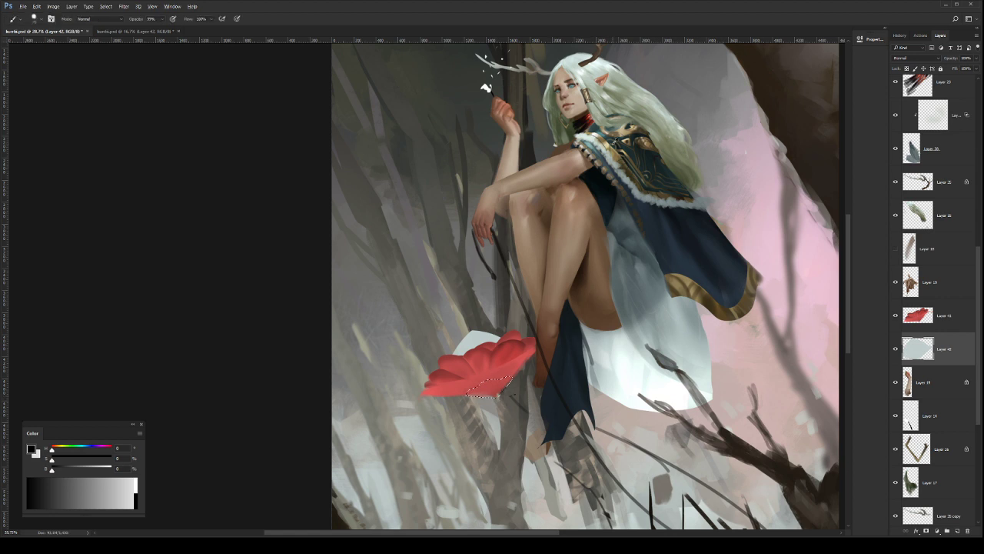
left_click(601, 142, "alt")
left_click_drag(448, 352, 534, 350)
mouse_move(497, 383)
left_mouse_down()
mouse_move(486, 393)
mouse_move(530, 372)
mouse_move(494, 383)
left_mouse_up()
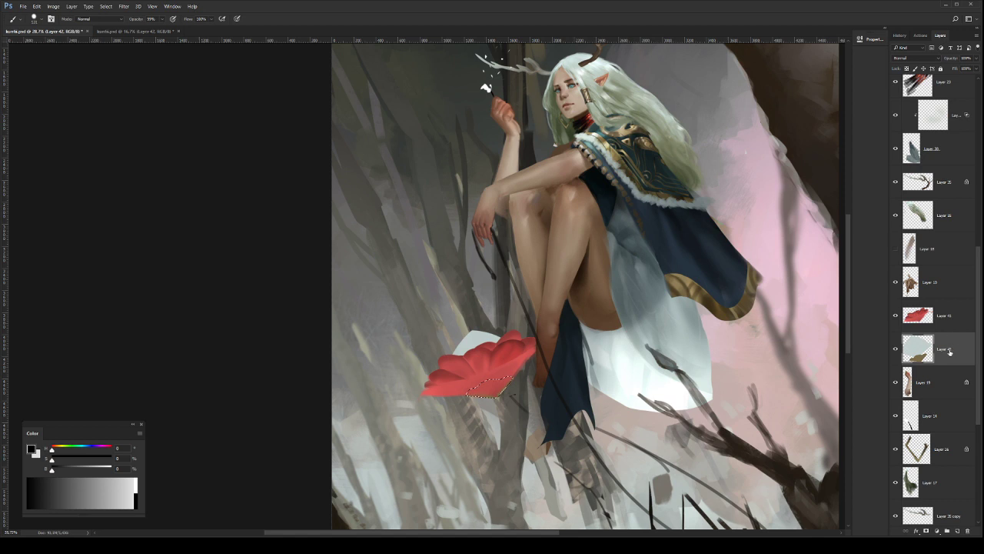
left_click(951, 311)
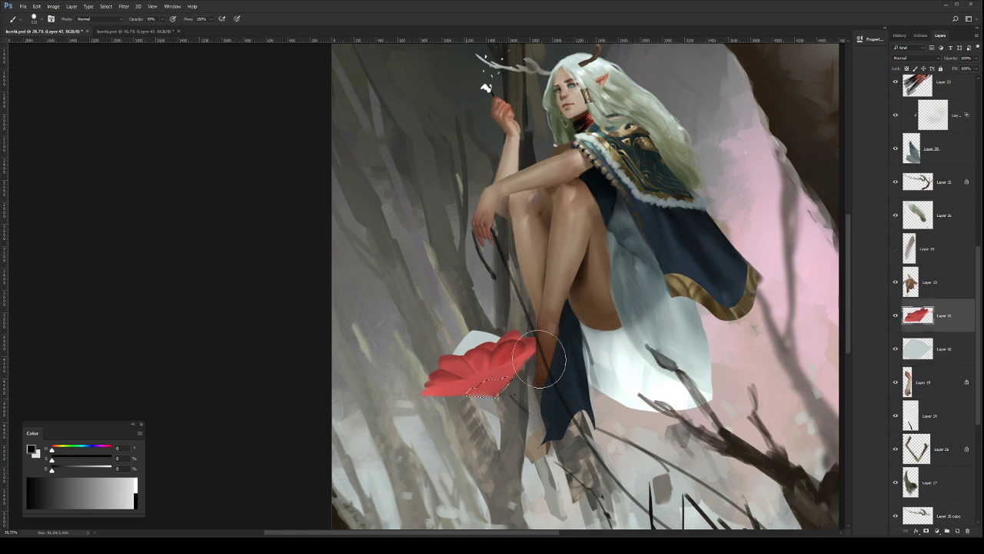
left_click_drag(504, 373, 525, 375)
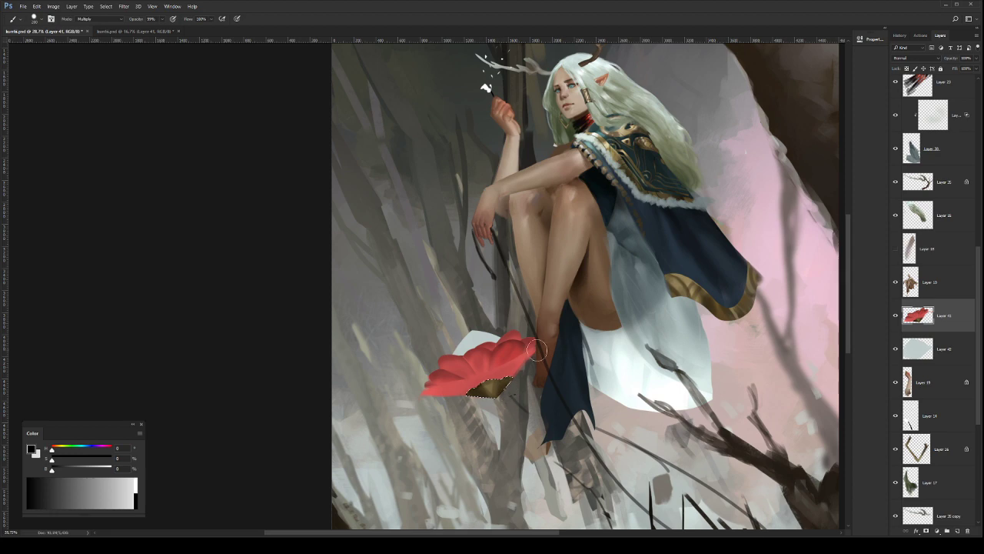
Step: Cut the olive-brown flower base onto its own layer and place it beneath the red petals' layer
key("z")
left_click_drag(525, 371, 466, 369)
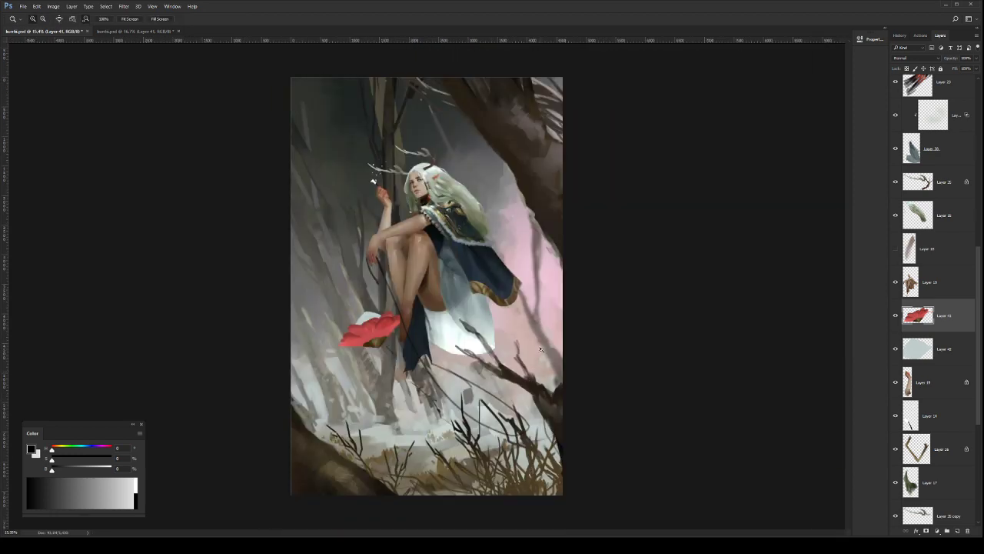
left_click(373, 181)
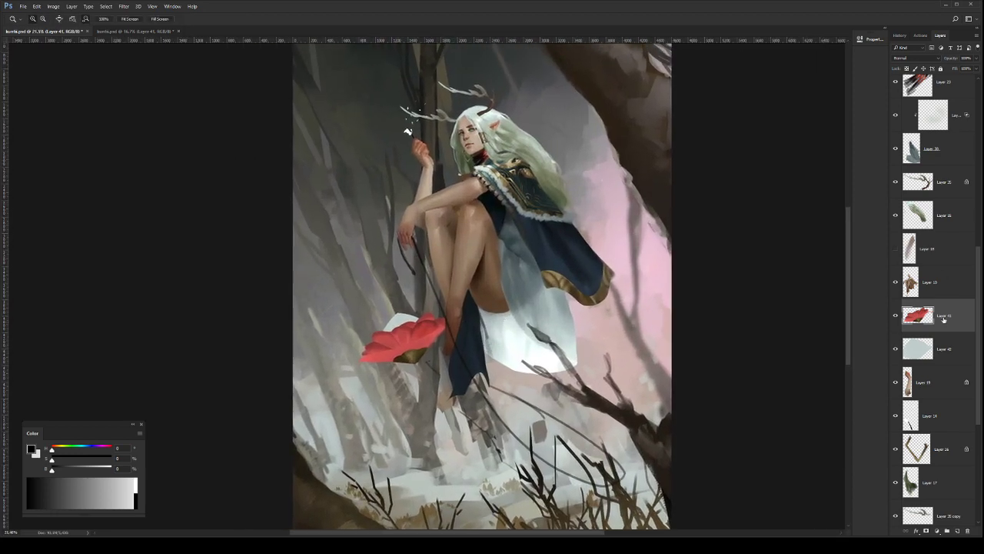
key("ctrl+h")
key("ctrl+d")
key("ctrl+h")
key("ctrl+shift+j")
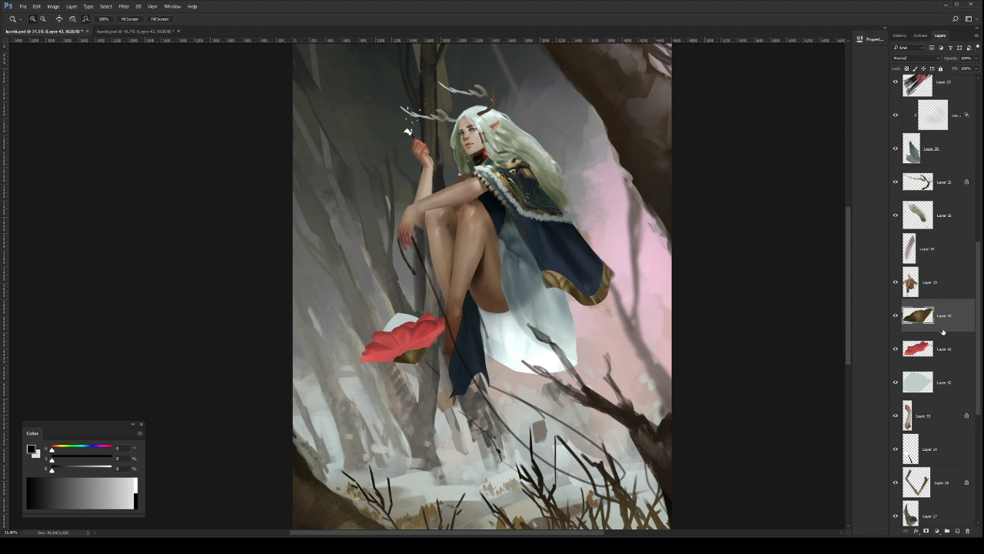
left_click_drag(943, 331, 945, 363)
left_click(944, 324)
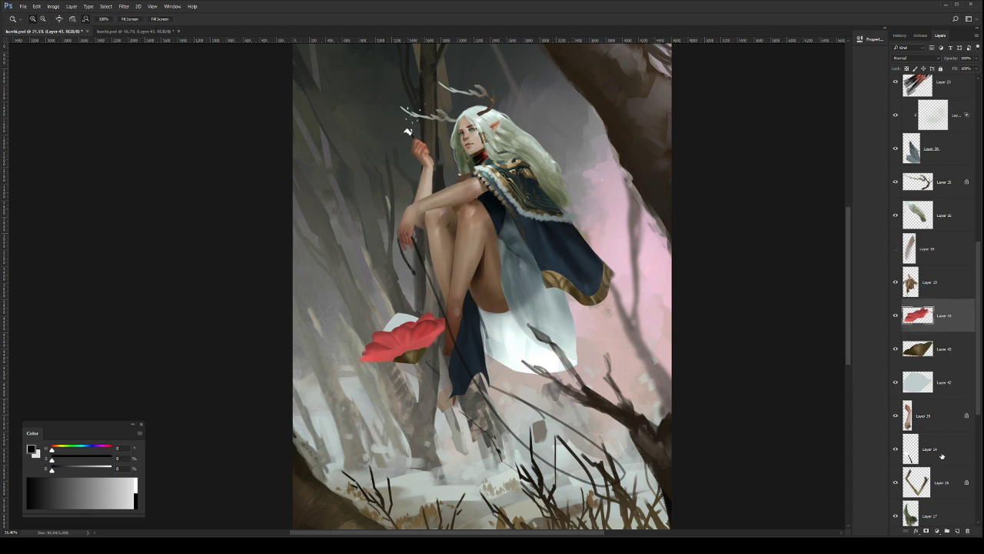
Step: Add a new layer between the petals and the brown base, lasso pointed leaves fanning from the base, and paint them green
left_click(957, 531)
left_click_drag(955, 319, 952, 364)
left_click_drag(416, 351, 435, 344)
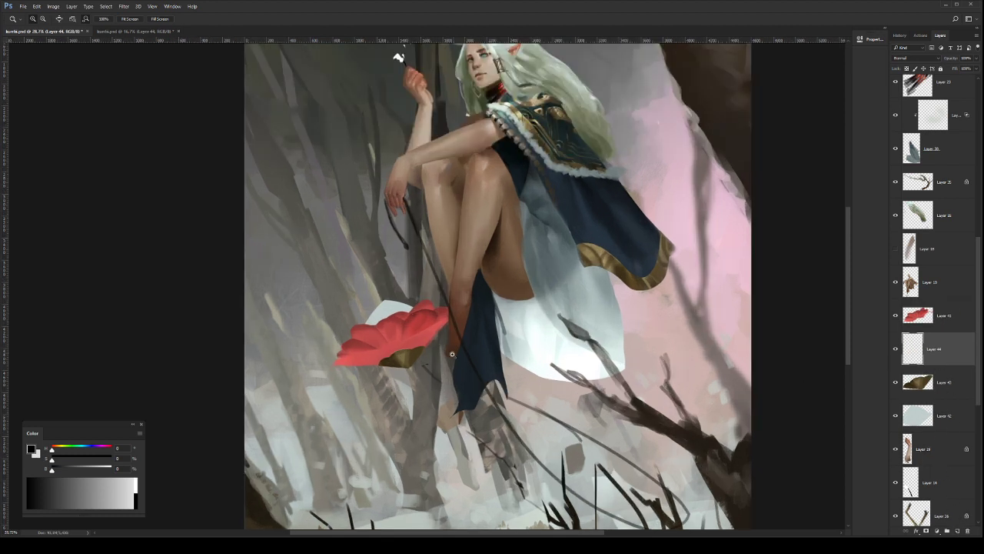
key("l")
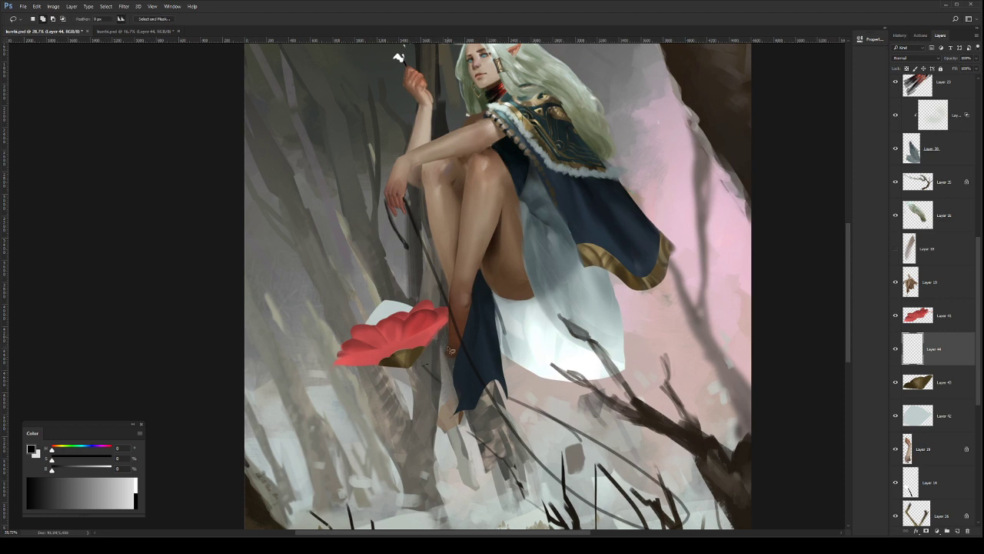
mouse_move(427, 357)
left_mouse_down()
mouse_move(471, 325)
mouse_move(460, 321)
mouse_move(418, 348)
mouse_move(415, 332)
mouse_move(418, 359)
mouse_move(423, 307)
mouse_move(417, 351)
mouse_move(409, 300)
mouse_move(392, 329)
mouse_move(390, 362)
mouse_move(423, 354)
mouse_move(415, 299)
mouse_move(397, 329)
mouse_move(411, 301)
mouse_move(419, 359)
mouse_move(417, 300)
mouse_move(395, 333)
mouse_move(394, 363)
mouse_move(437, 338)
mouse_move(417, 298)
mouse_move(423, 364)
mouse_move(339, 328)
mouse_move(398, 367)
mouse_move(334, 370)
mouse_move(424, 363)
mouse_move(335, 373)
mouse_move(395, 358)
left_mouse_up()
key("ctrl+z")
key("b")
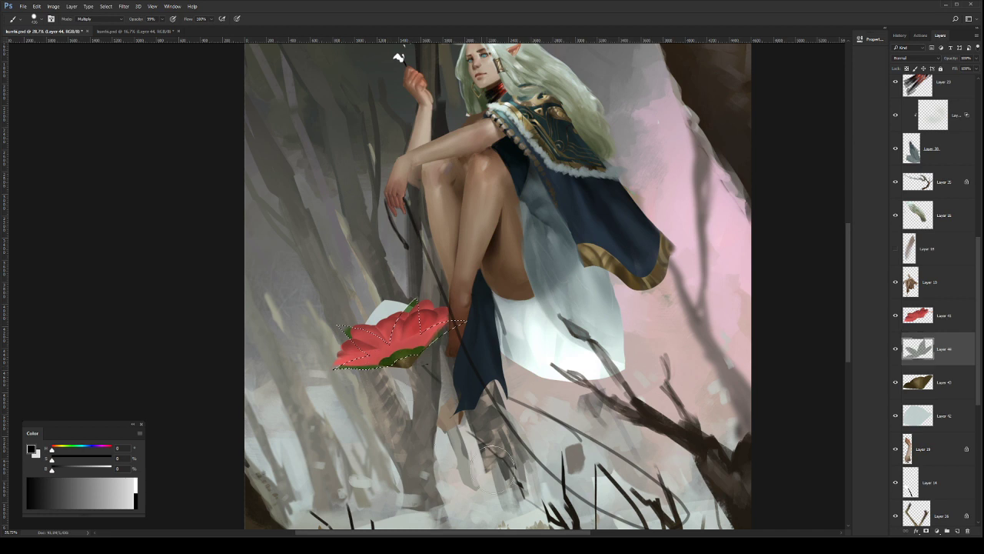
Step: Move the leaves' layer above the red petals, fill the leaf selection with flat dark green, and clear the selection
left_click_drag(927, 350, 937, 310)
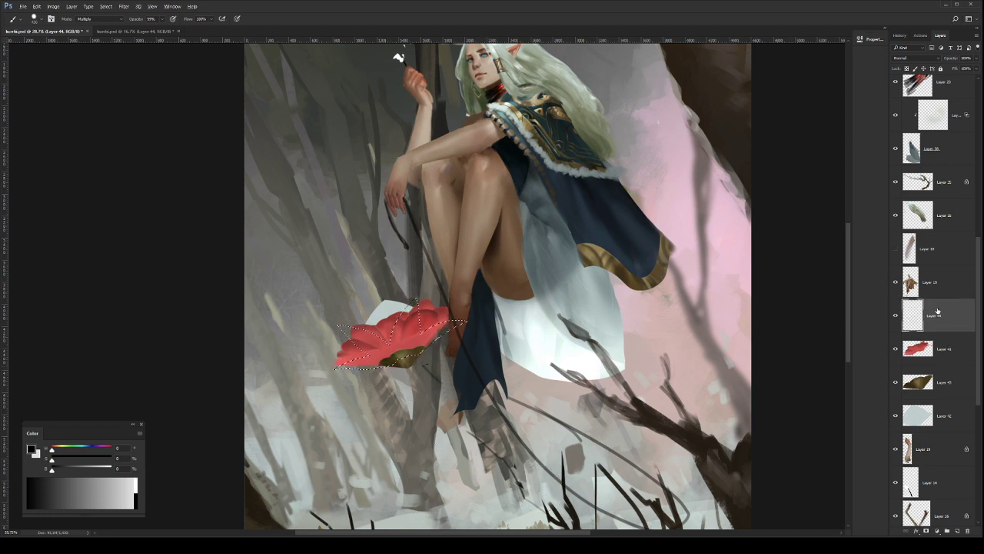
key("alt+BackSpace")
key("ctrl+d")
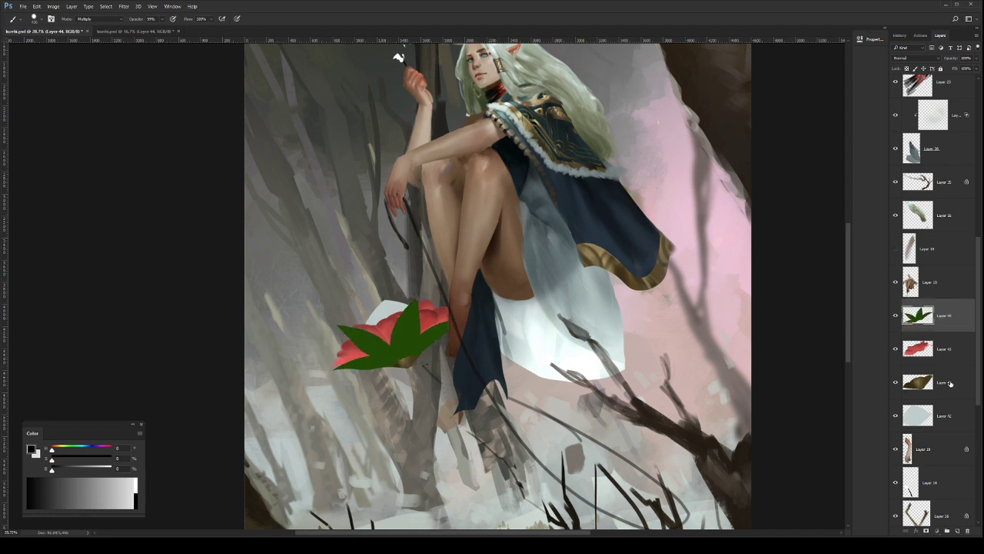
Step: Move the olive-brown base layer above the red petals and hide the green leaves' layer
left_click_drag(951, 382, 953, 347)
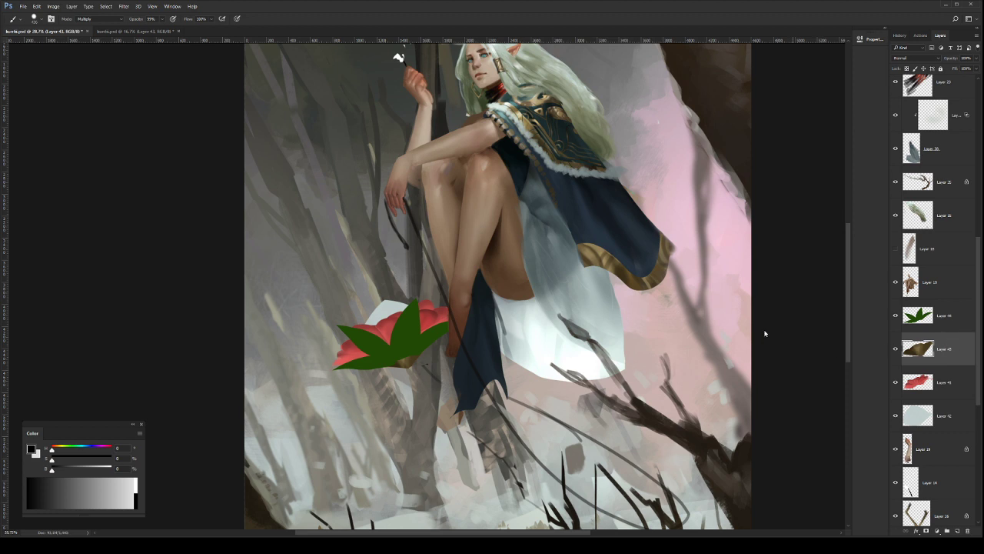
key("z")
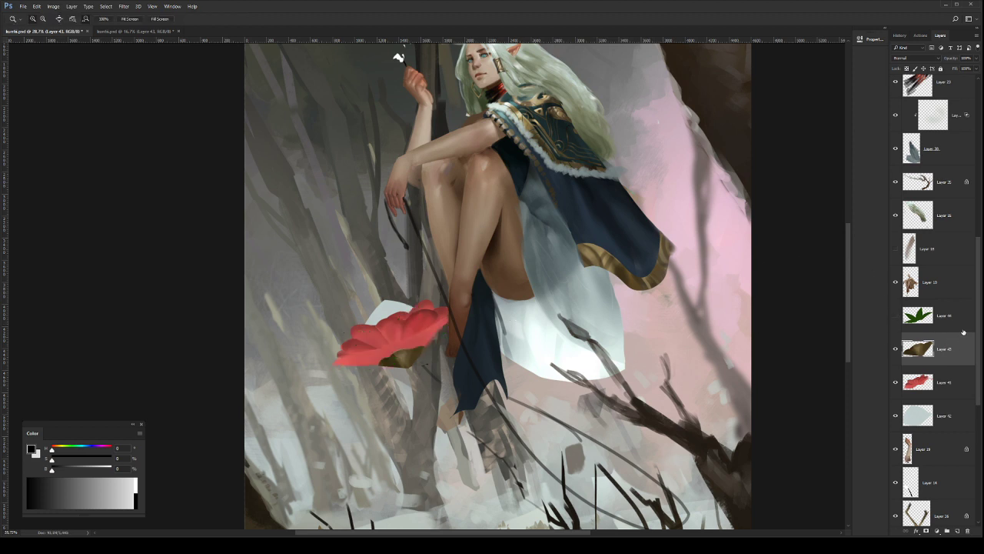
Step: Toggle the green leaves' layer to compare the flower with and without it, leaving it hidden
left_click(940, 328)
left_click(895, 316)
left_click(895, 315)
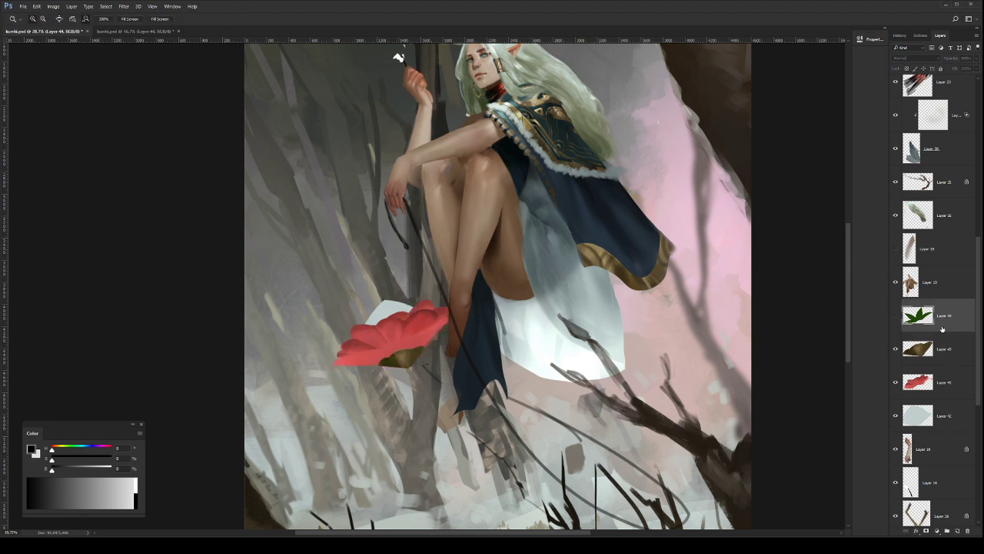
Step: Copy the lassoed red petals onto their own layer and place the copy beneath the original petals
left_click(945, 345)
left_click(950, 383)
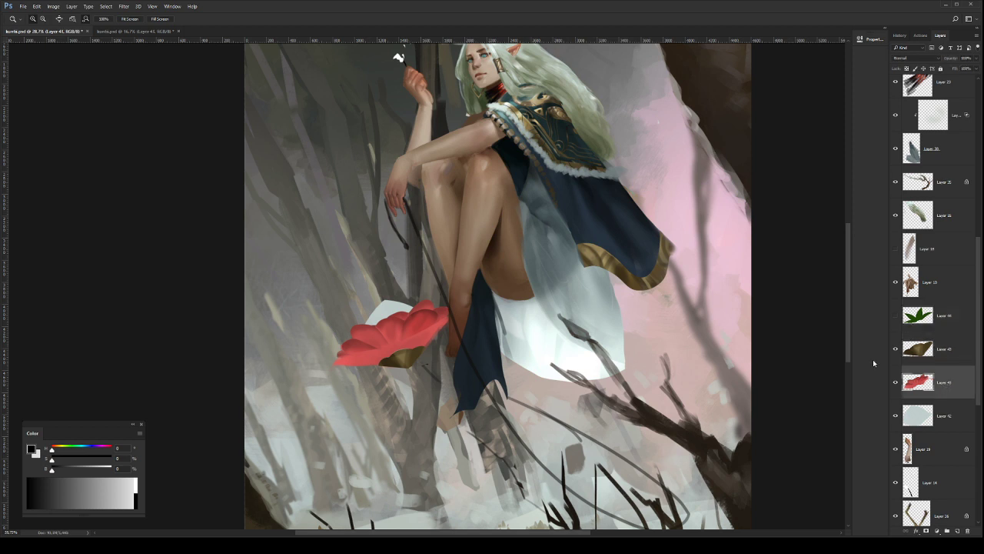
key("b")
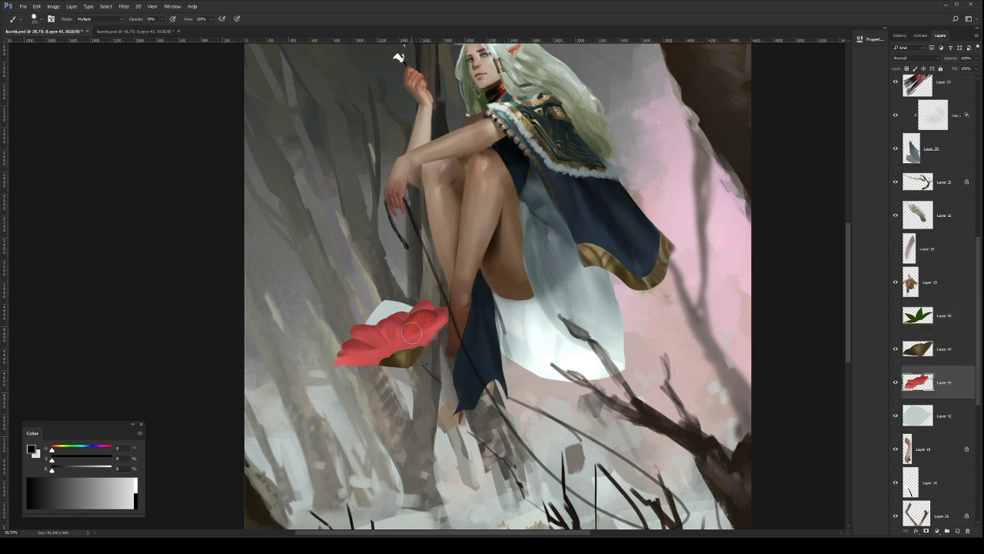
key("l")
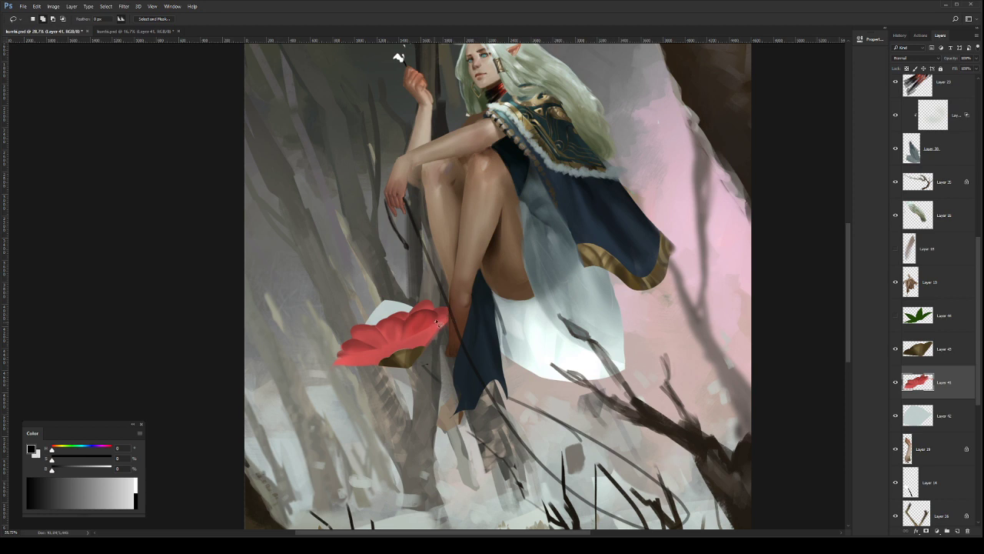
mouse_move(436, 323)
left_mouse_down()
mouse_move(363, 317)
mouse_move(342, 350)
mouse_move(353, 358)
mouse_move(417, 339)
left_mouse_up()
key("ctrl+j")
left_click_drag(940, 388, 942, 429)
Step: Move the copied petals above the originals, then shrink and rotate them into a front row around the brown base
key("ctrl+t")
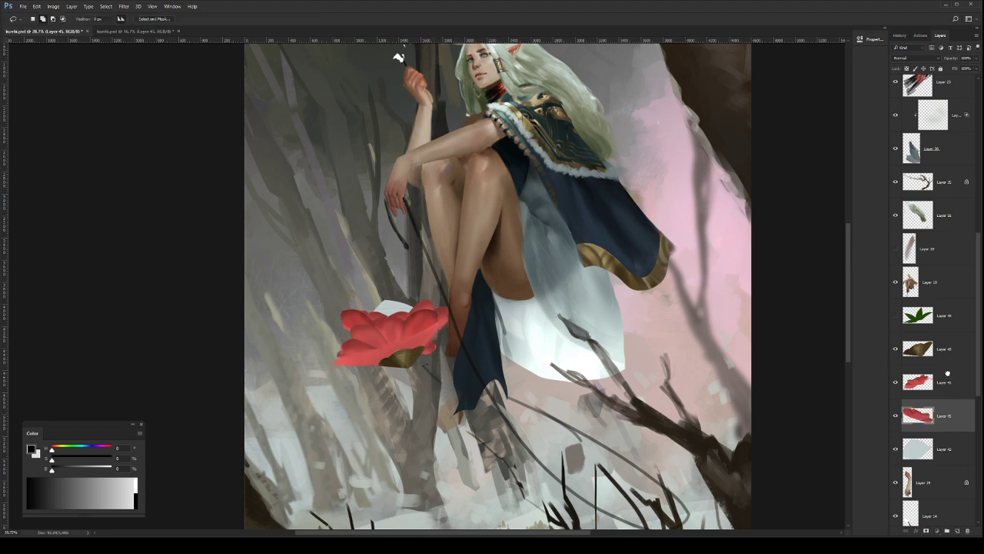
key("ctrl+bracketright")
left_click_drag(445, 293, 410, 267)
left_click_drag(404, 326, 432, 339)
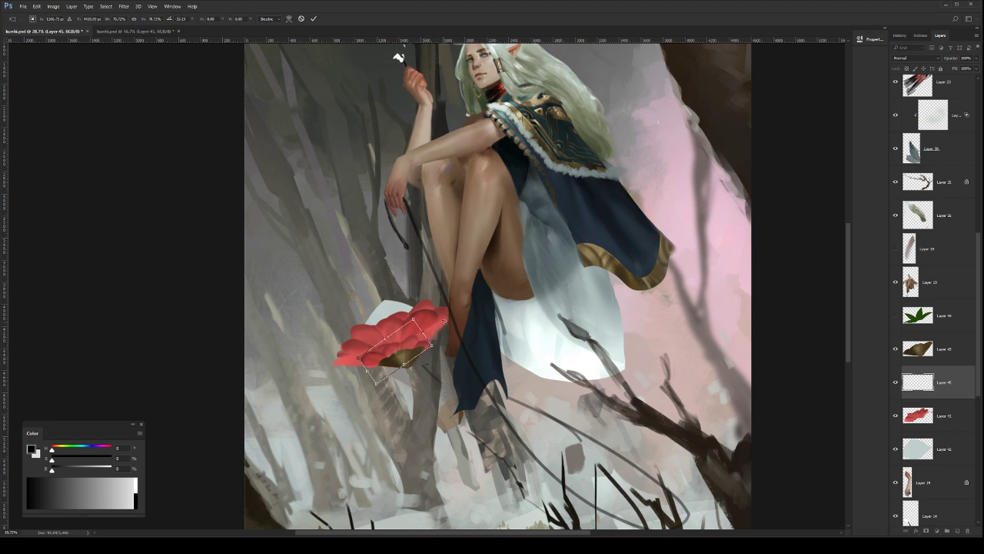
key("Return")
Step: Duplicate the front petal row, rotate and shift the copy toward the flower's upper right, and place its layer beneath the first row
key("ctrl+alt+t")
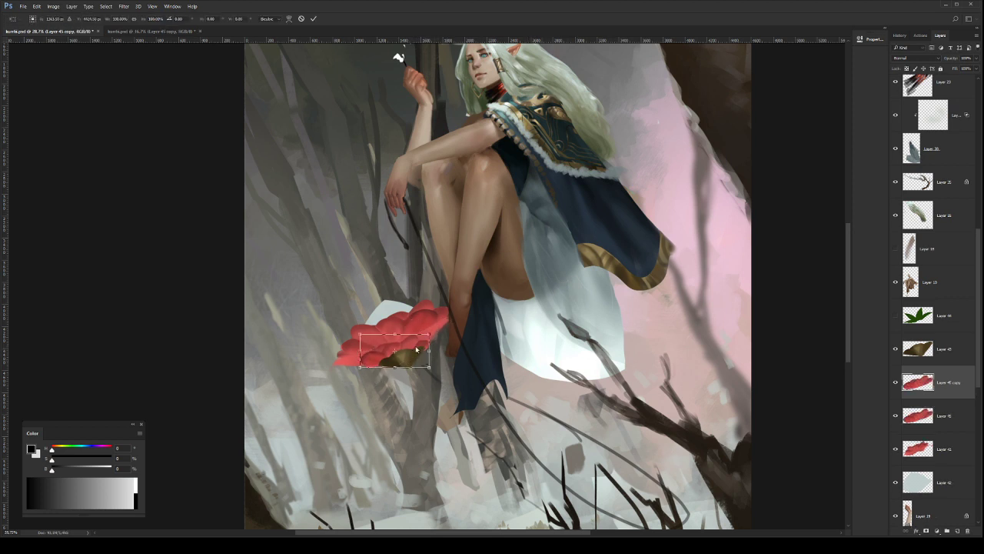
mouse_move(416, 349)
left_mouse_down()
mouse_move(413, 286)
mouse_move(431, 337)
left_mouse_up()
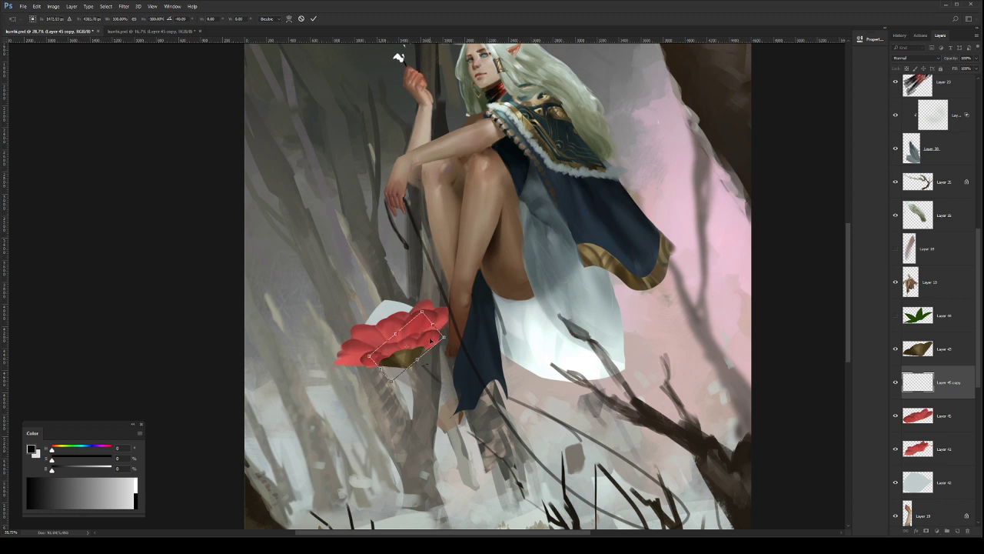
key("Return")
left_click_drag(949, 385, 952, 430)
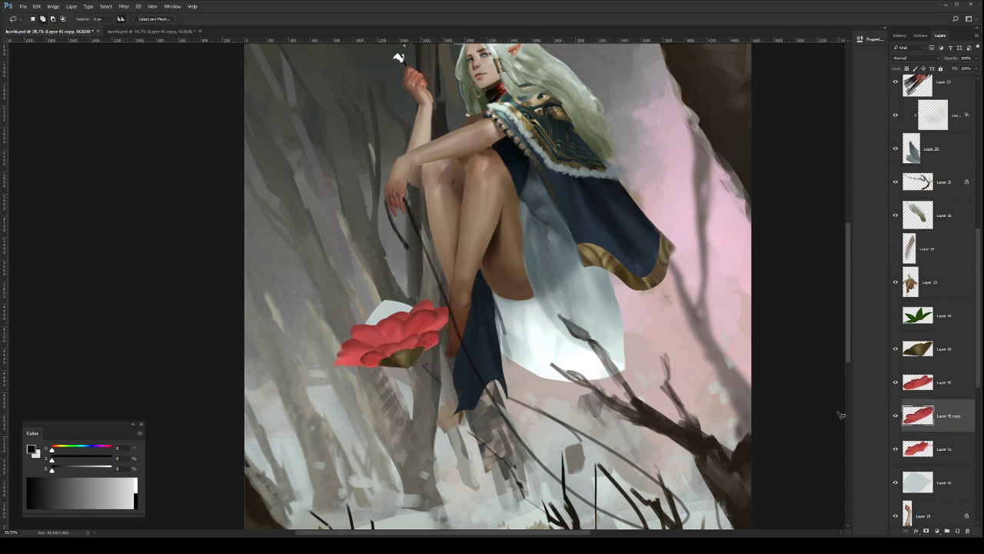
Step: Merge the two front petal row layers, then slightly enlarge and tilt the merged row to fill the flower's lower front
left_click(946, 390, "ctrl")
key("ctrl+e")
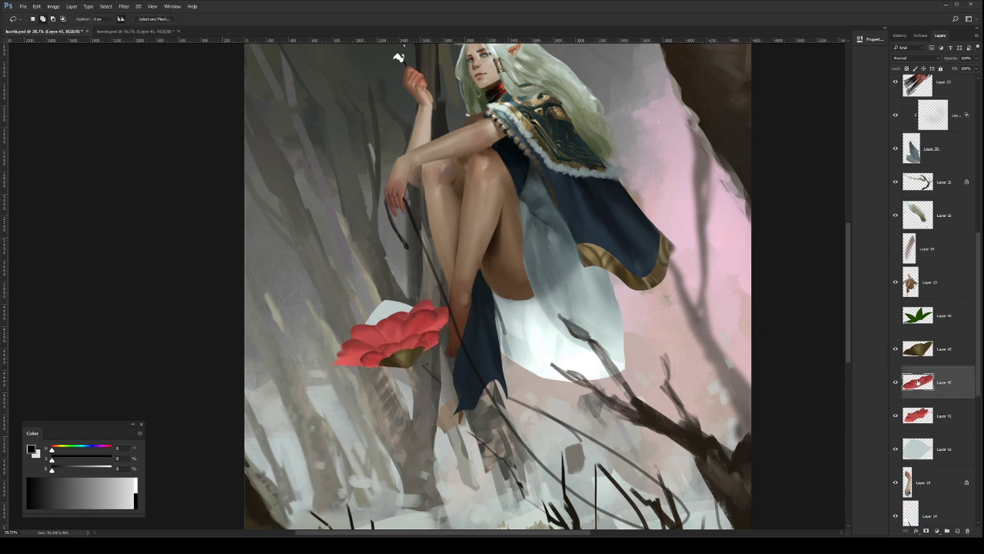
key("ctrl+t")
mouse_move(437, 334)
left_mouse_down()
mouse_move(446, 319)
mouse_move(443, 329)
left_mouse_up()
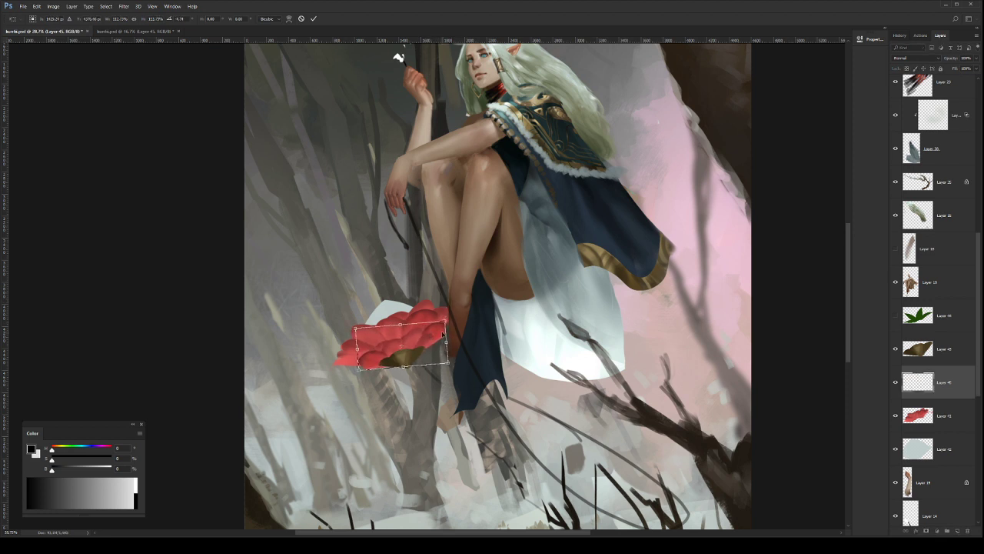
key("Return")
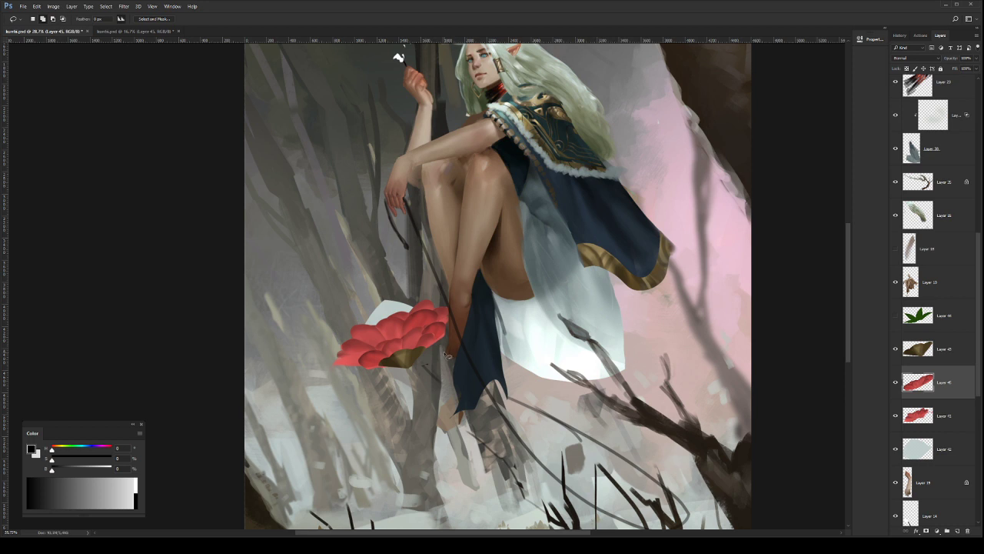
key("ctrl+t")
key("Return")
Step: Save the painting and make the original red petals' layer active
key("ctrl+space")
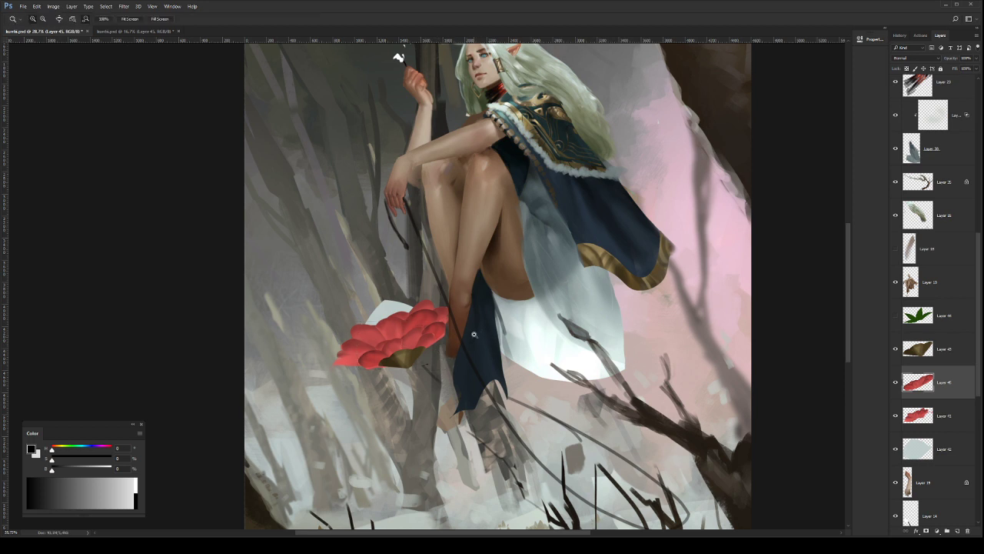
left_click_drag(475, 331, 450, 305)
key("ctrl+s")
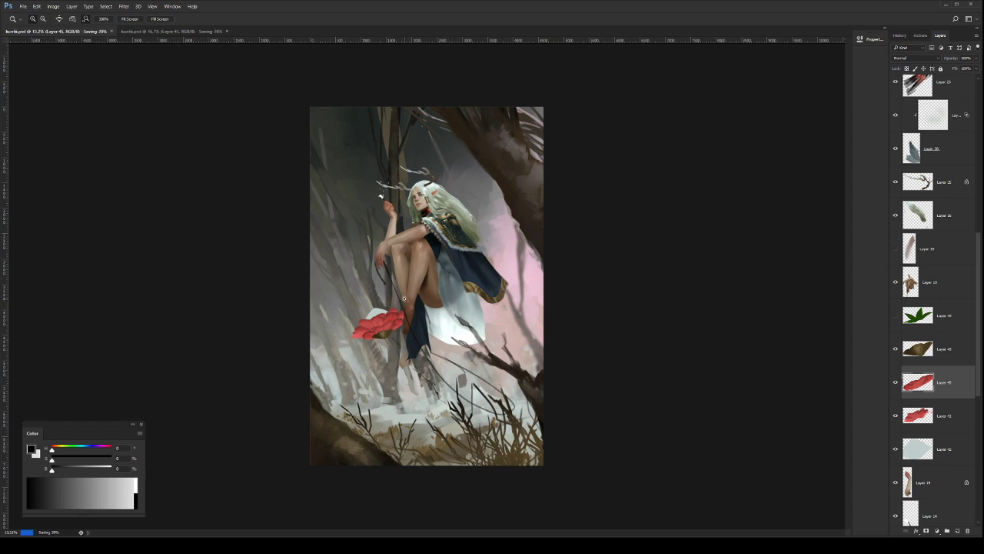
left_click(403, 298)
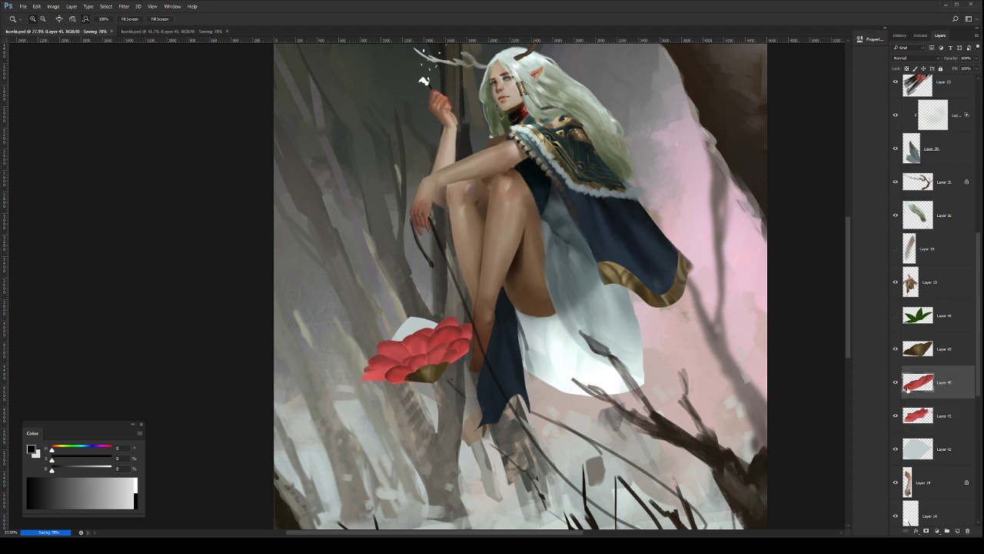
left_click(903, 415)
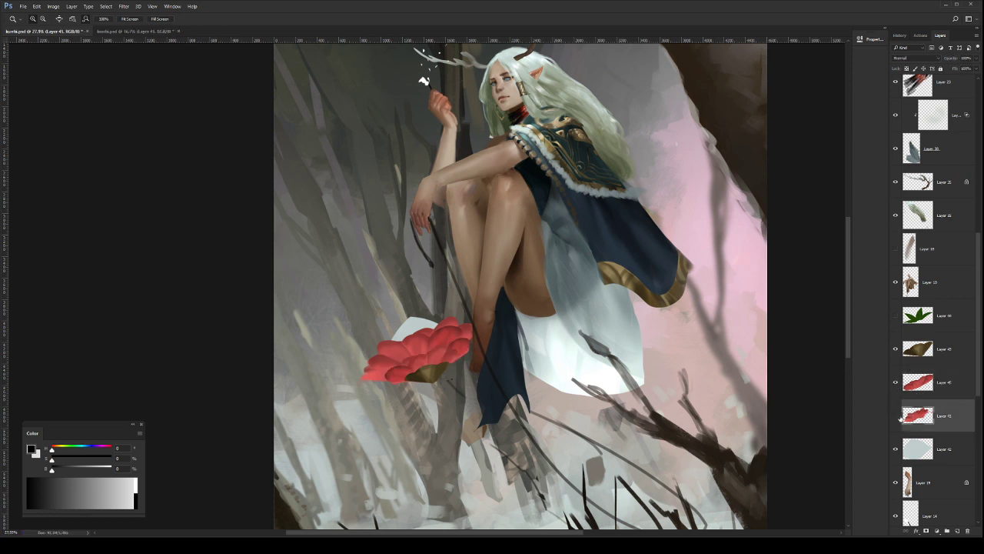
Step: Select the rear petal layer of the red flower and shift it slightly beneath the front petals
scroll(432, 332, "up", 1)
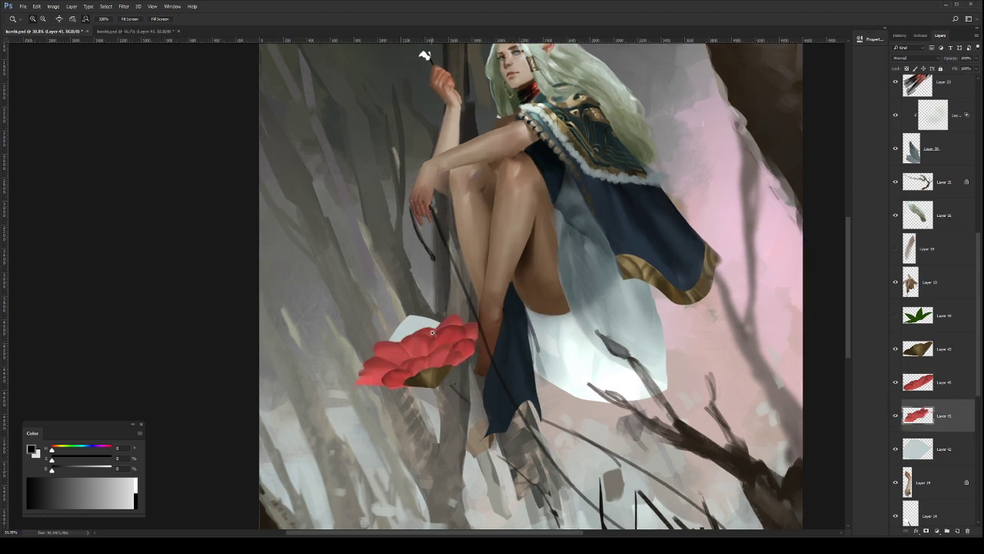
key("b")
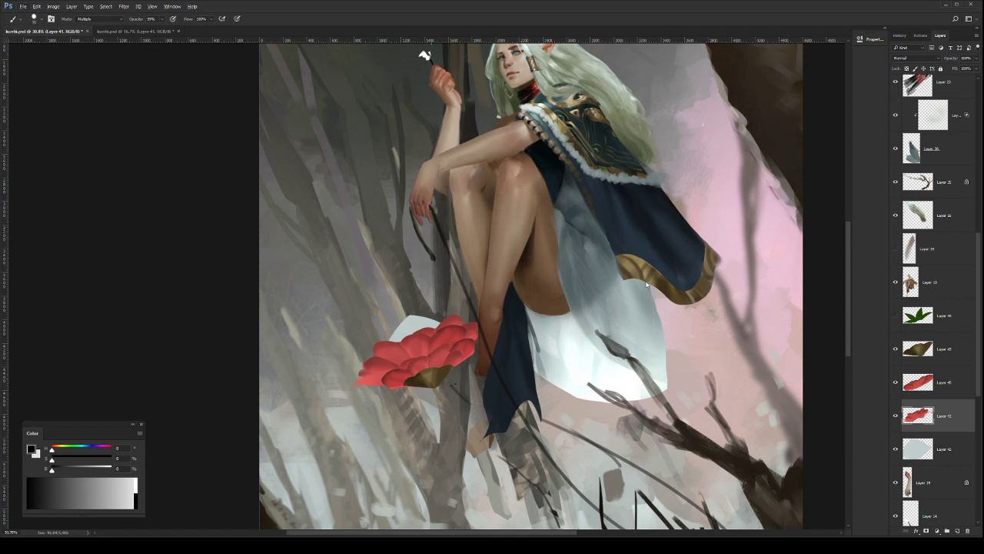
key("z")
scroll(477, 308, "down", 2)
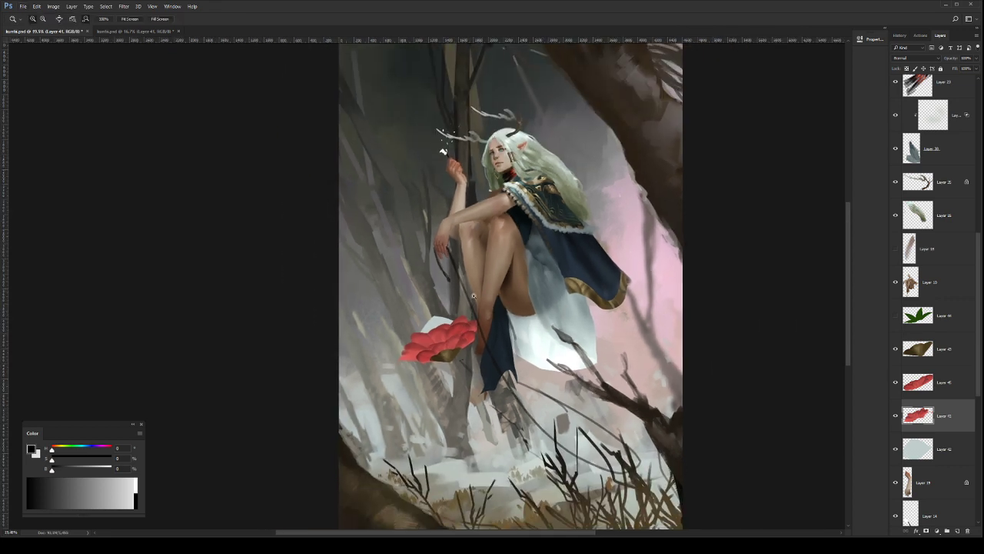
mouse_move(474, 295)
left_mouse_down()
mouse_move(460, 296)
mouse_move(471, 297)
left_mouse_up()
left_click(933, 379)
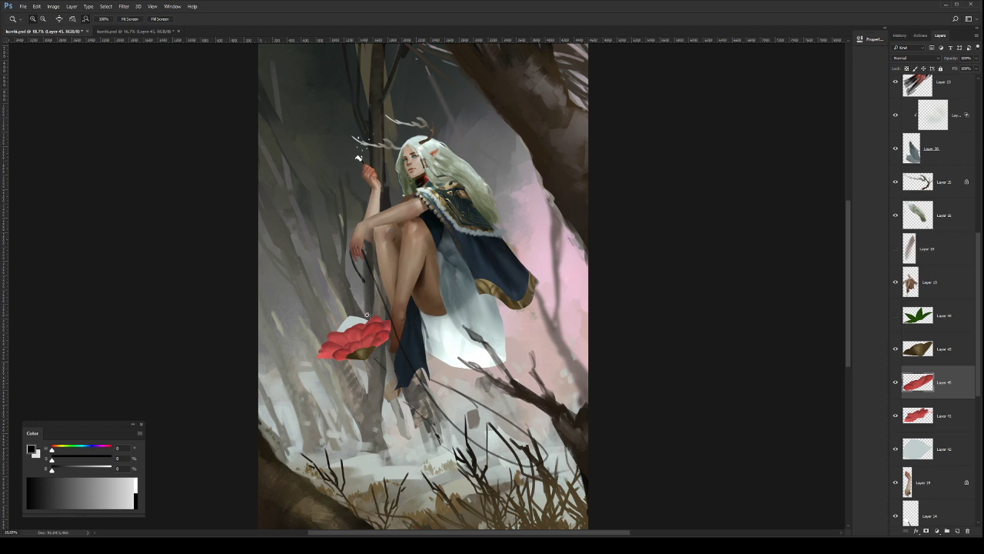
scroll(367, 315, "up", 1)
key("v")
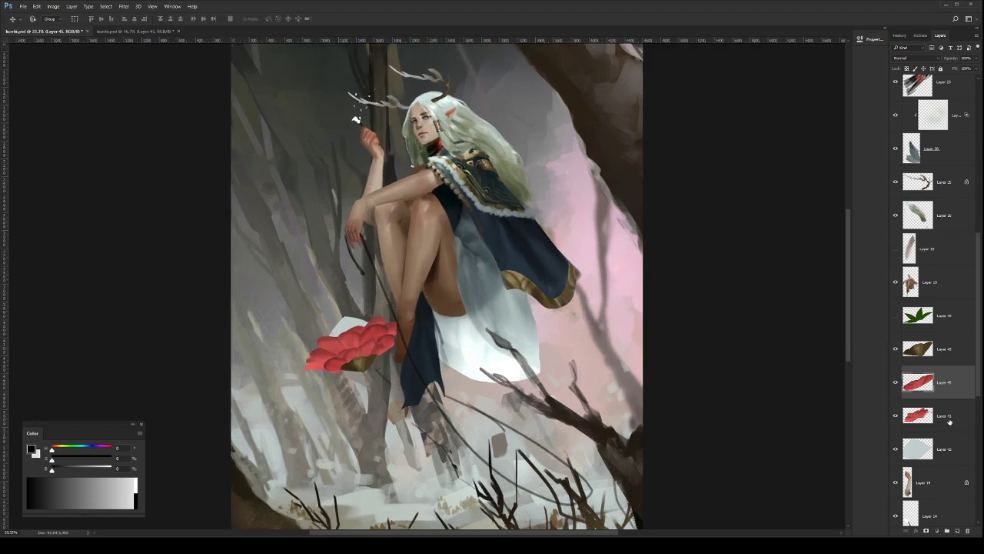
left_click(946, 416)
left_click_drag(375, 331, 397, 333)
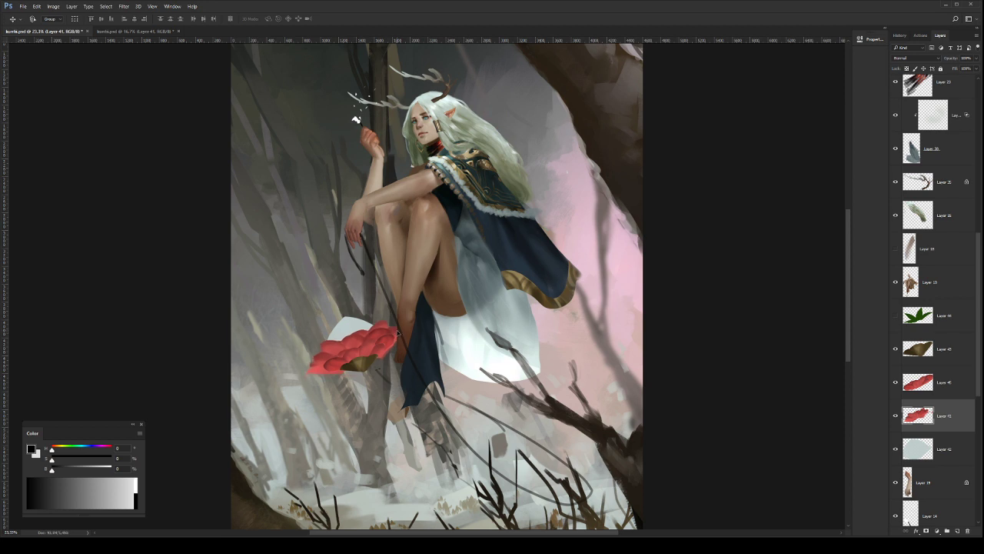
Step: Touch up the petals beside the flower's base with a Multiply brush, set the brush mode to Normal, and select the front petal layer
key("b")
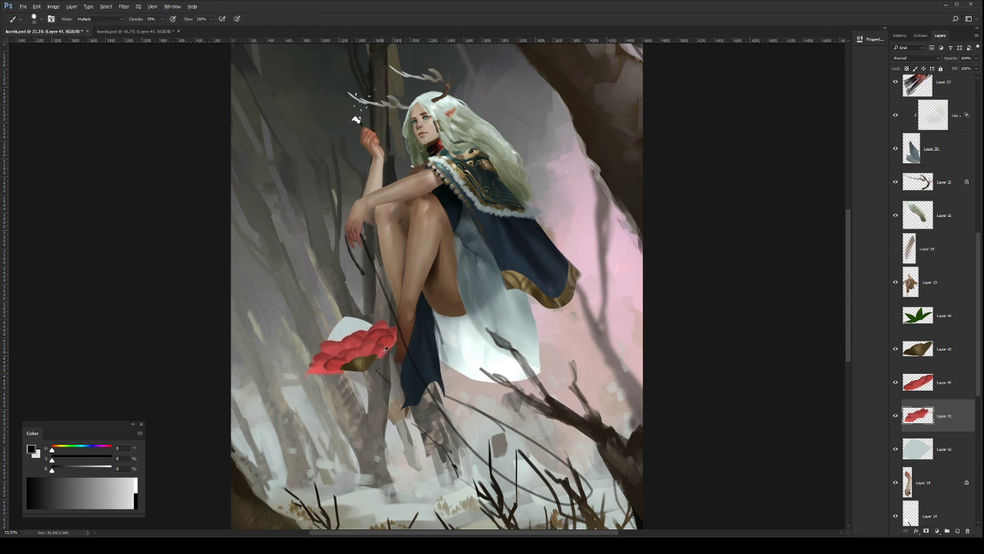
left_click_drag(381, 355, 370, 357)
key("[")
key("shift+alt+n")
left_click(932, 378)
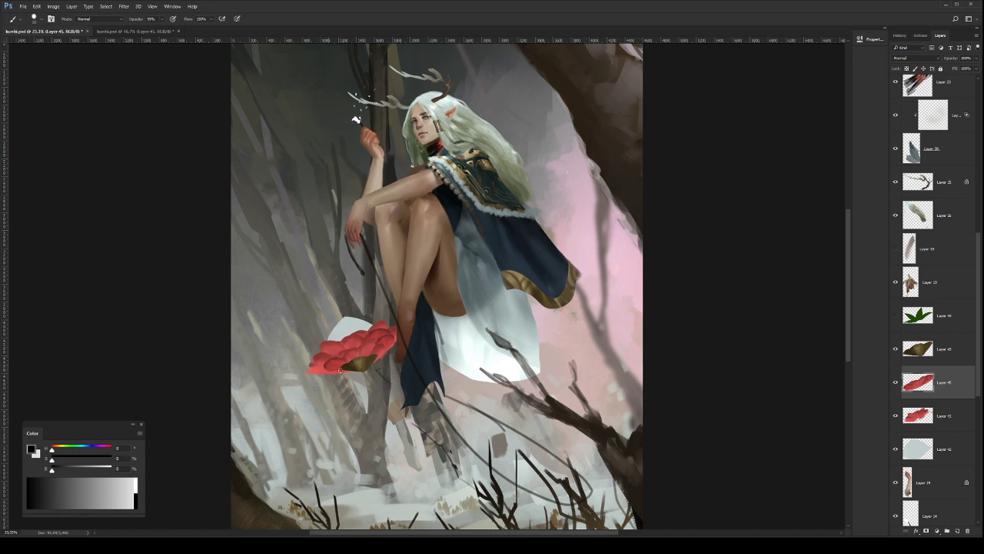
Step: Save the painting with the adjusted red flower
key("z")
left_click_drag(434, 326, 403, 321)
key("ctrl+s")
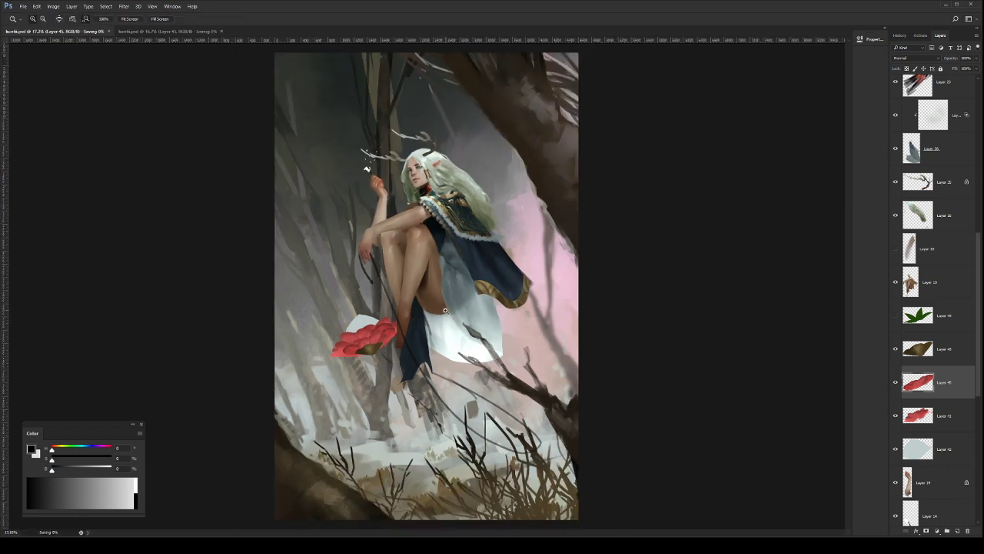
left_click(432, 290)
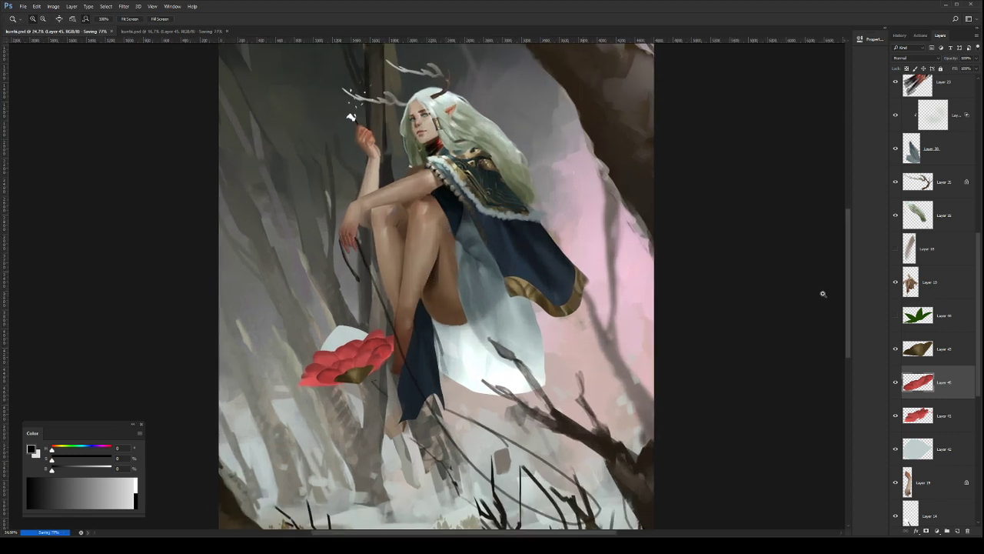
Step: Reshape the pale form behind the red petals with Free Transform and round off its upper edge with the Eraser
left_click(944, 420)
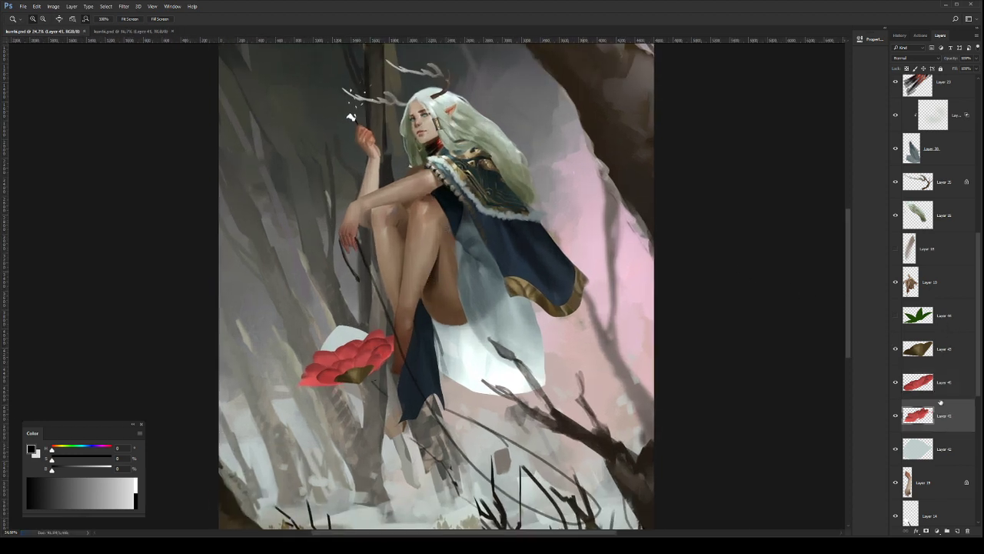
left_click(940, 394)
left_click(946, 411, "shift")
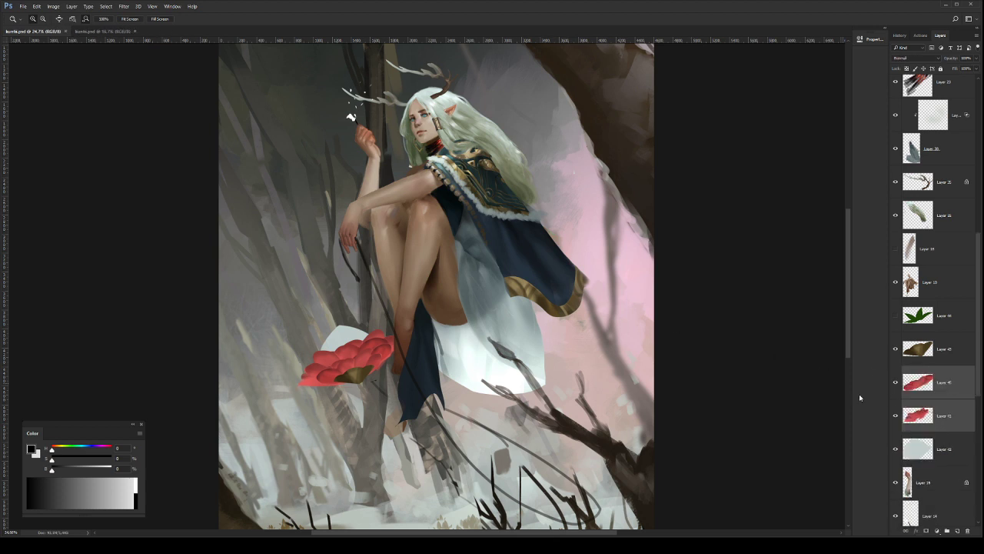
left_click(937, 444)
key("ctrl+t")
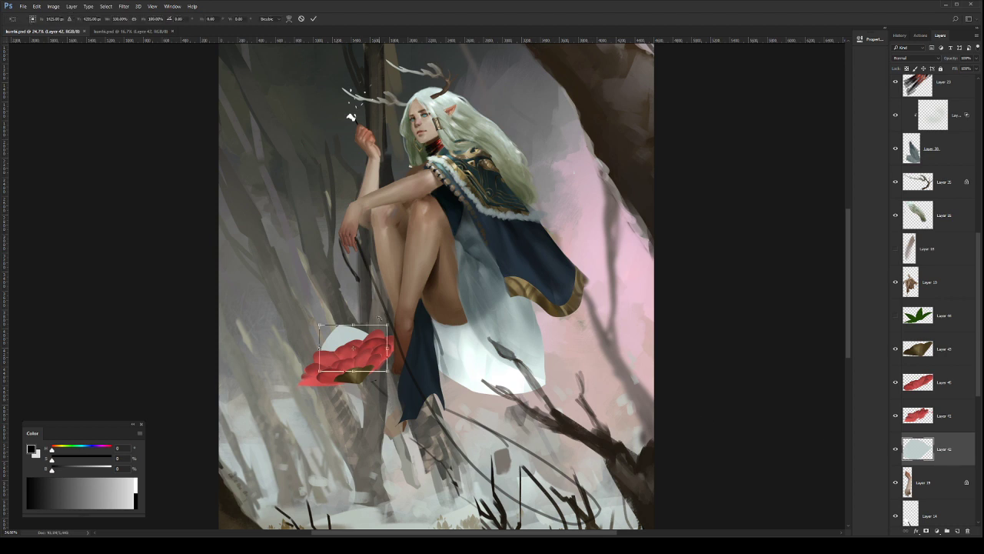
left_click_drag(382, 326, 363, 336)
key("Return")
key("b")
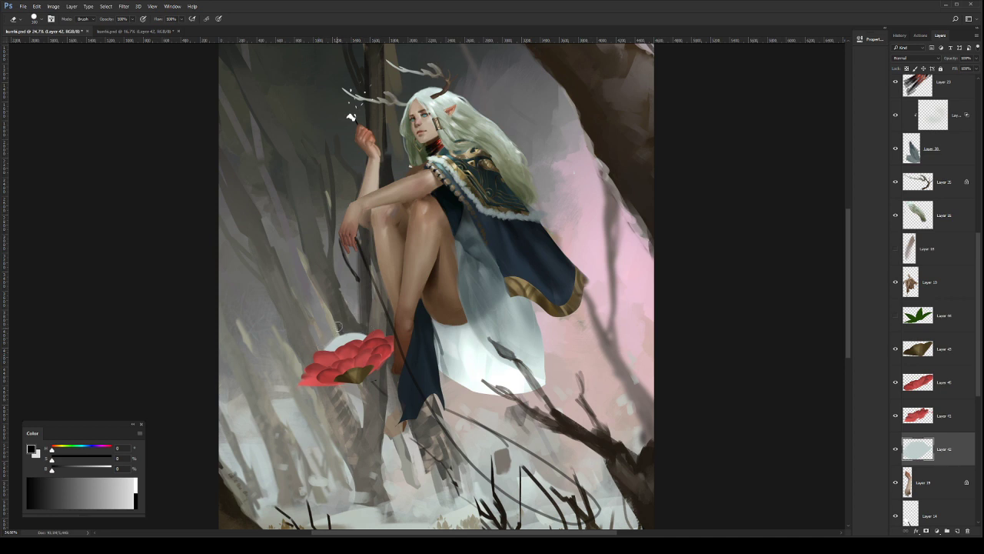
left_click_drag(359, 326, 332, 337)
Step: Flip the whole canvas horizontally
key("z")
left_click_drag(638, 292, 559, 286)
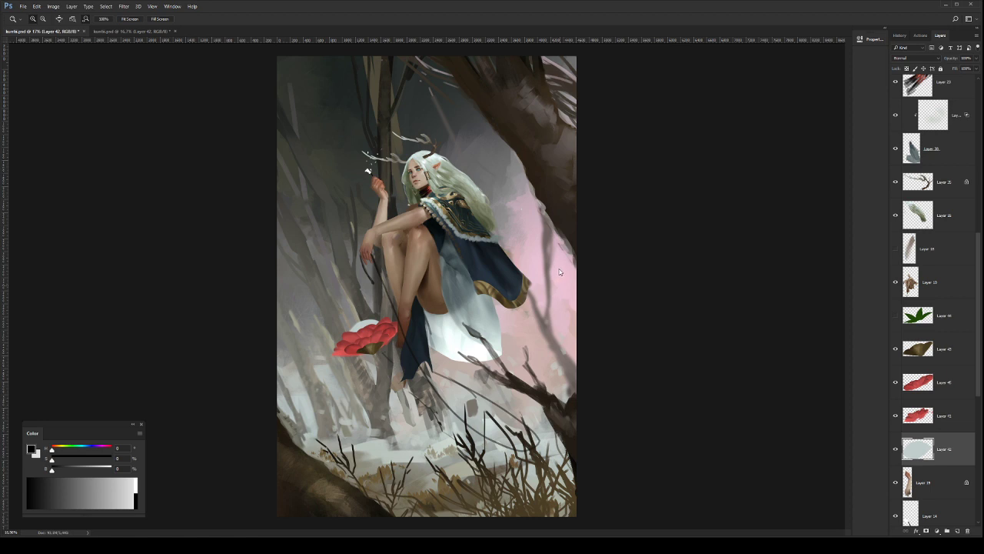
key("ctrl+shift+h")
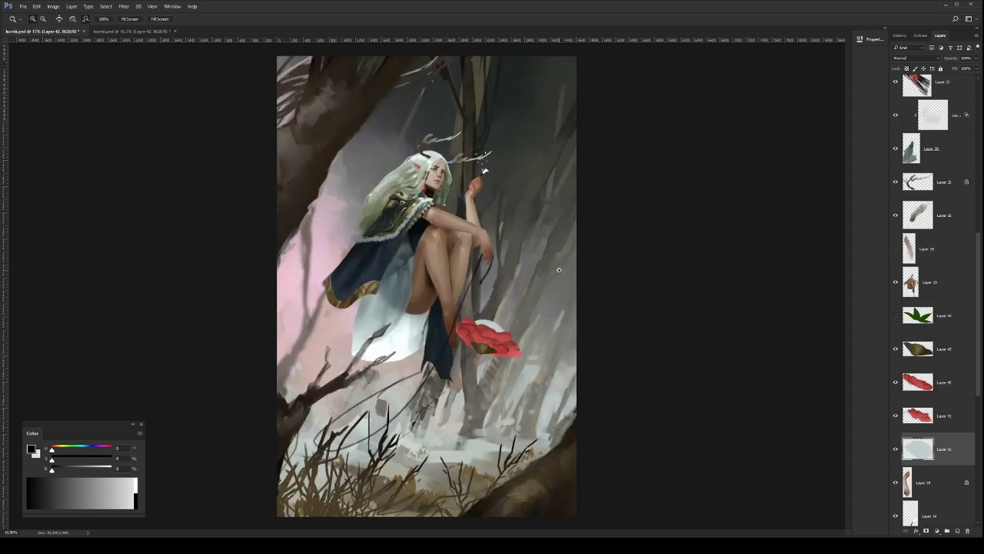
left_click_drag(514, 281, 525, 270)
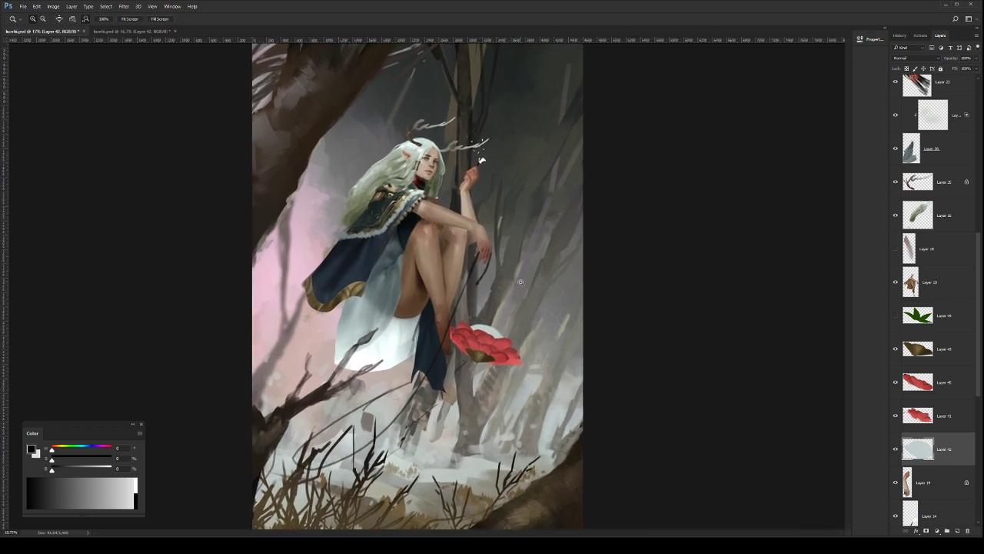
Step: Group the flower's base, both petal layers and the pale inner shape, and name the group Lanterka
left_click(939, 388)
left_click(952, 354)
left_click(953, 446, "shift")
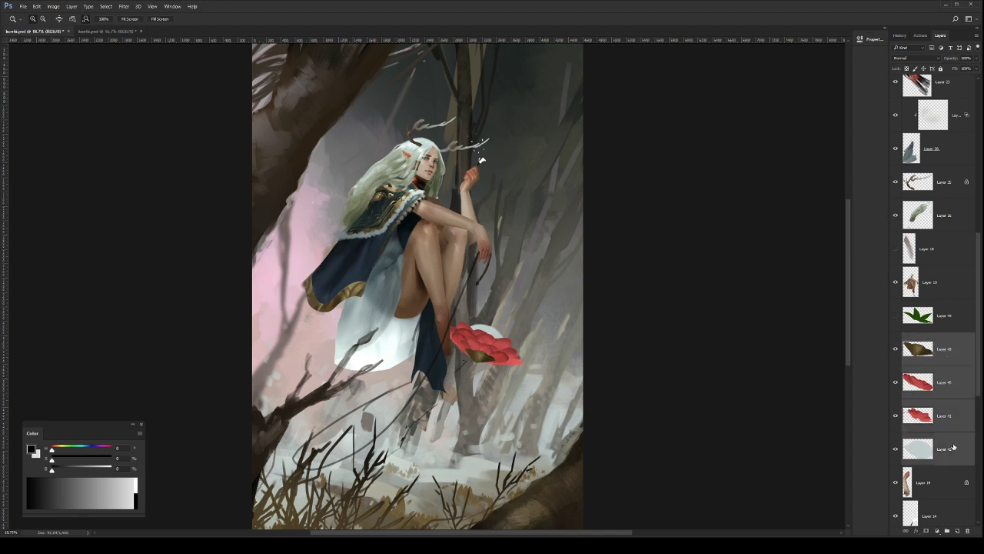
key("ctrl+g")
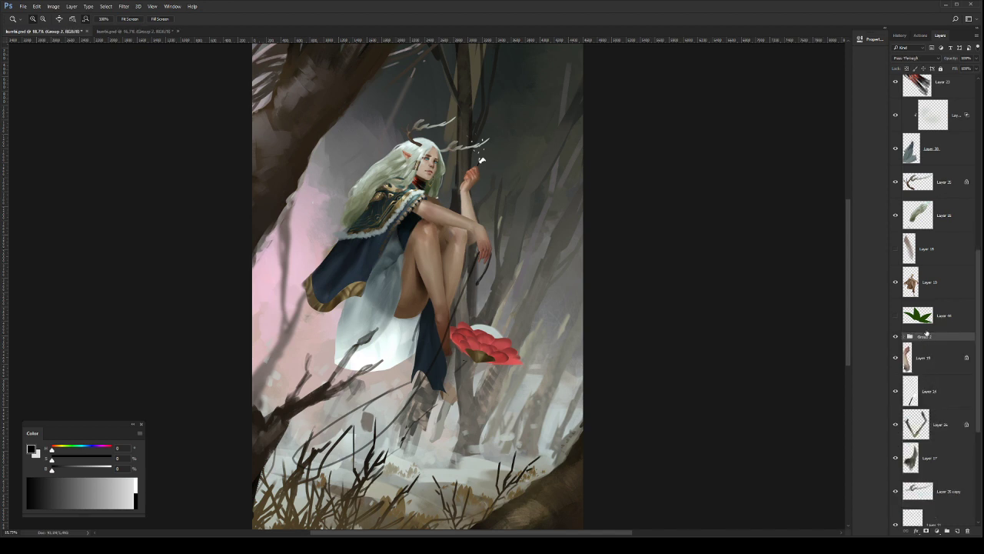
double_click(926, 338)
type("lLanfartha")
key("Return")
Step: Rotate the Lanterka group slightly counterclockwise with Free Transform and nudge it into place beside the leg
key("ctrl+t")
left_click_drag(531, 326, 547, 312)
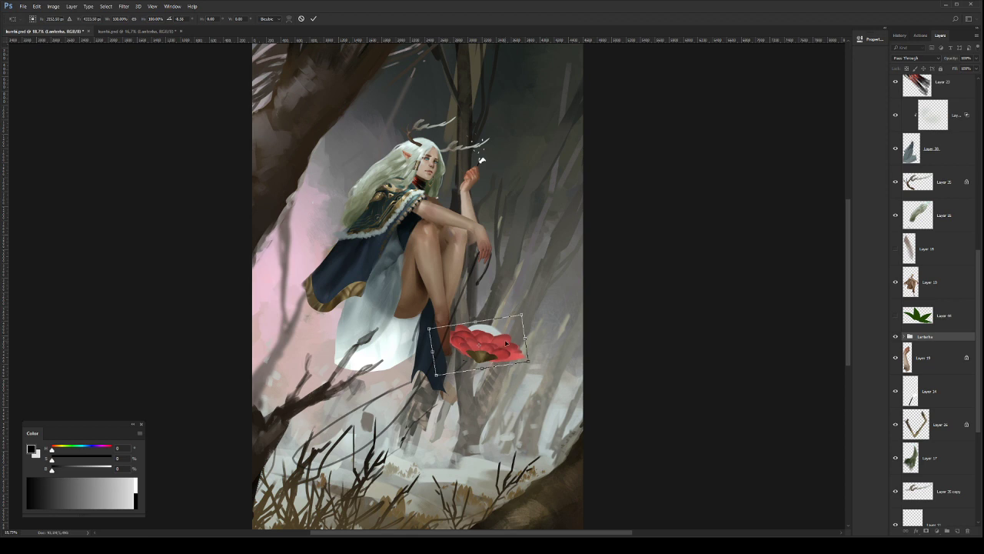
mouse_move(508, 348)
left_mouse_down()
mouse_move(508, 359)
mouse_move(504, 350)
left_mouse_up()
key("Return")
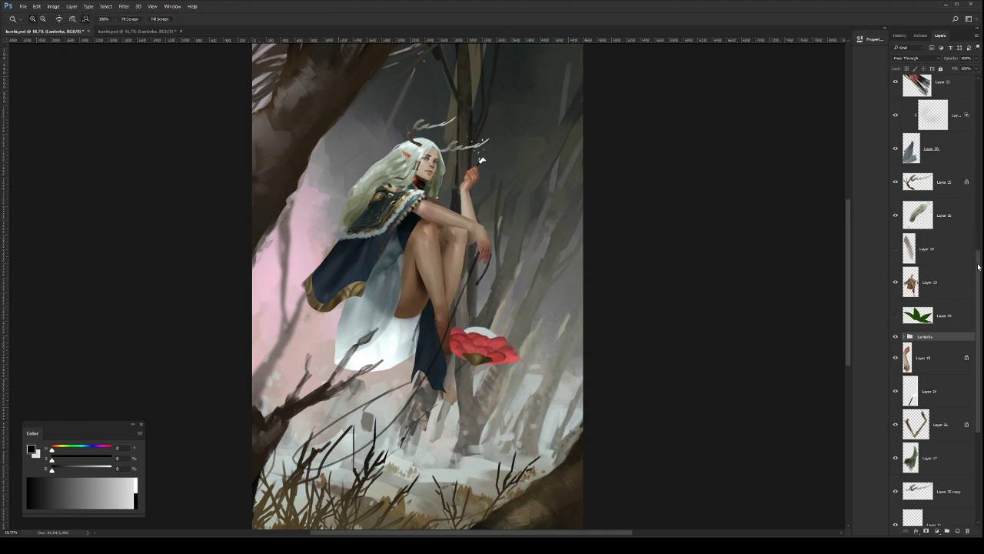
Step: Make Layer 40 near the top of the stack active for brush work and save the painting
left_click_drag(979, 268, 978, 96)
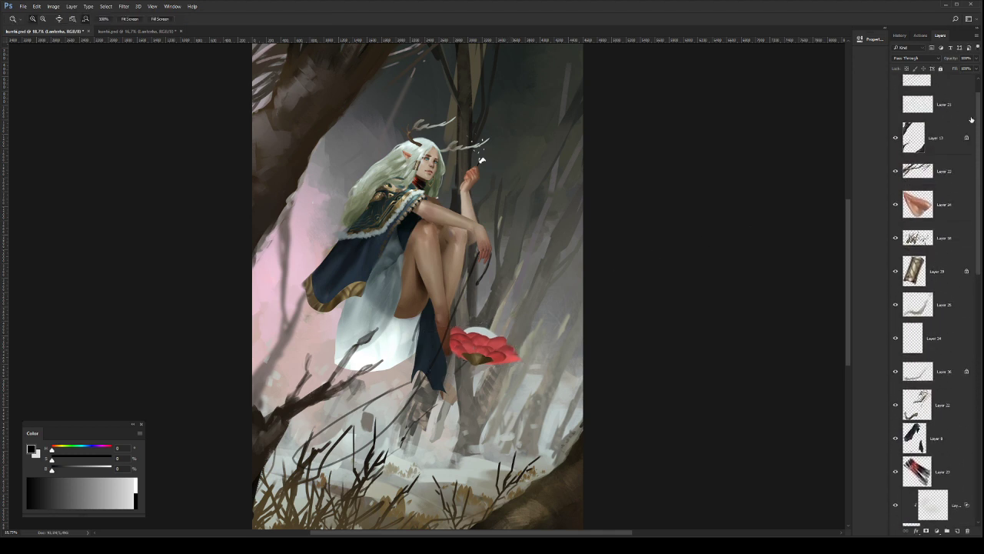
left_click(912, 107)
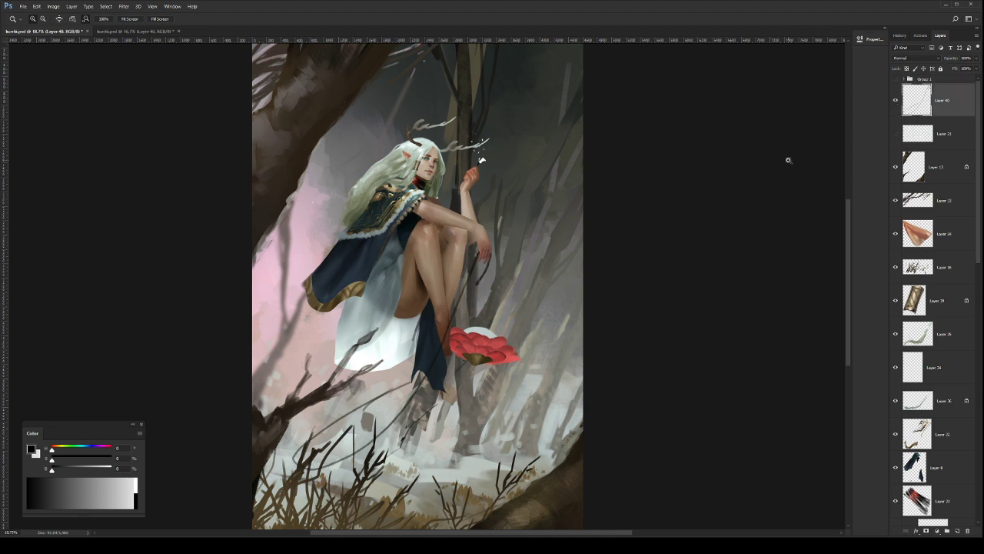
key("b")
key("b")
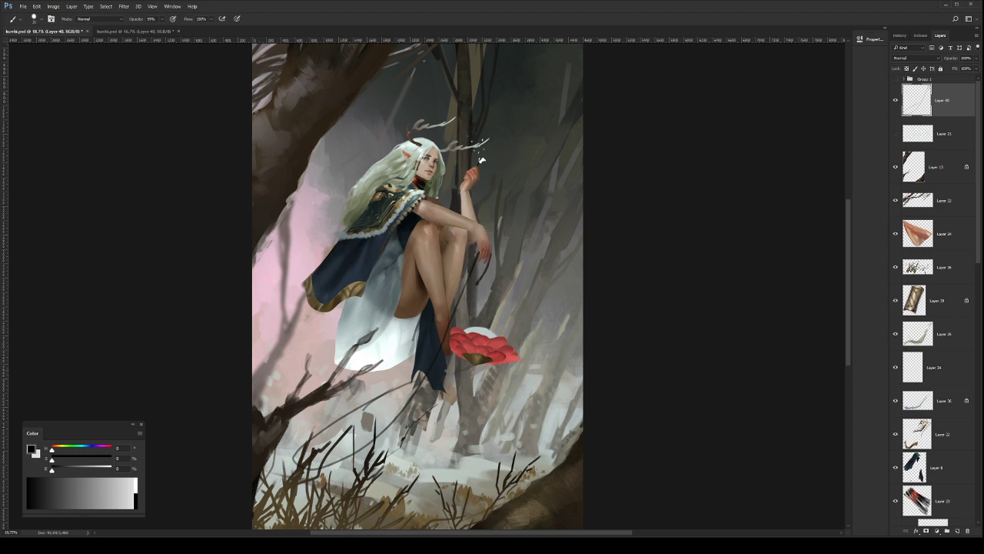
key("z")
left_click_drag(513, 322, 485, 321)
key("ctrl+s")
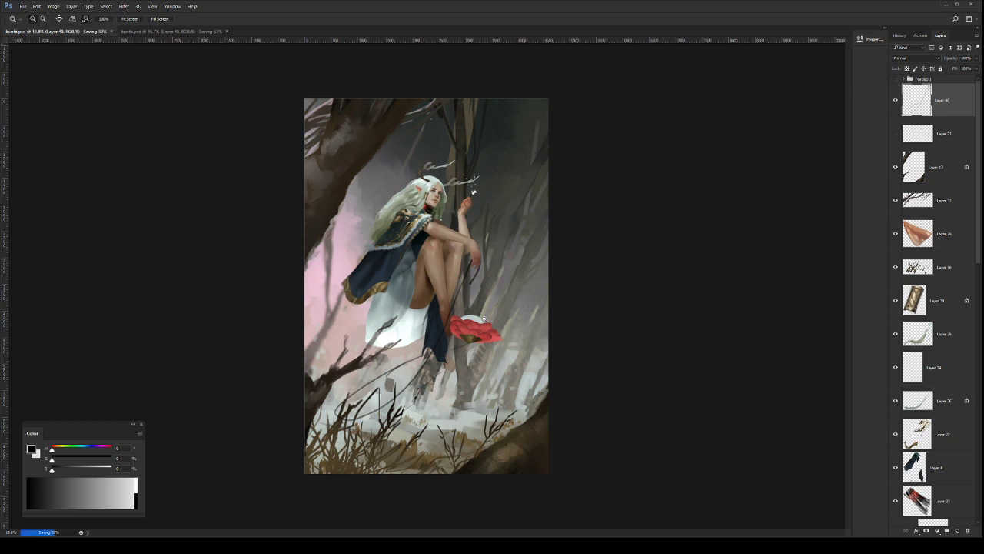
Step: Switch Layer 40 off and on to compare its thin lines, and save the painting again
scroll(458, 312, "up", 1)
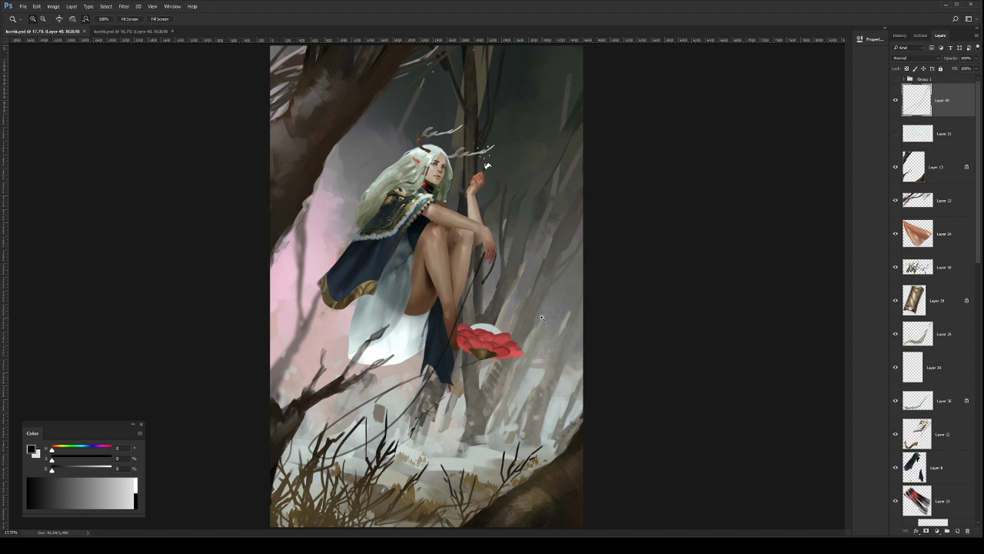
left_click(895, 99)
left_click(896, 99)
key("b")
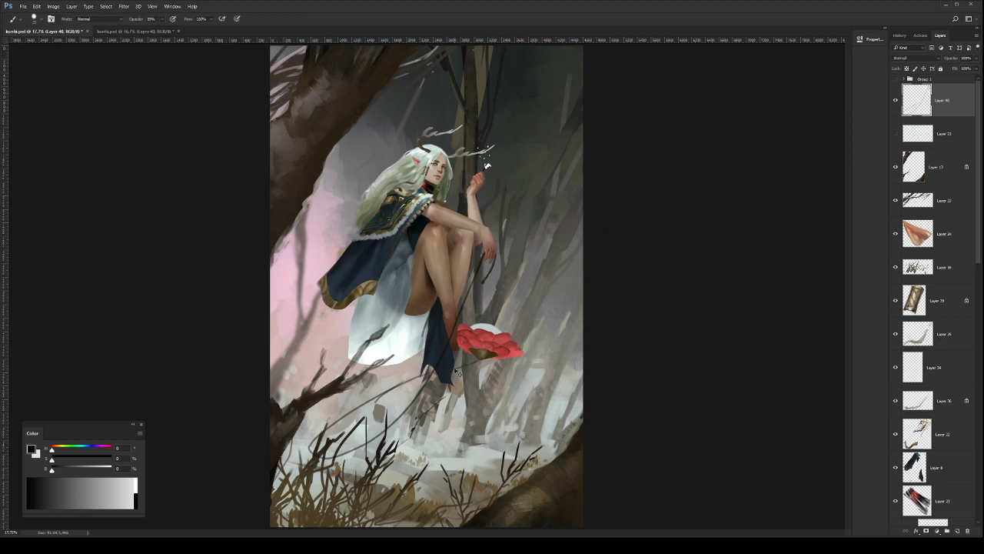
key("z")
left_click_drag(538, 310, 529, 306)
key("ctrl+s")
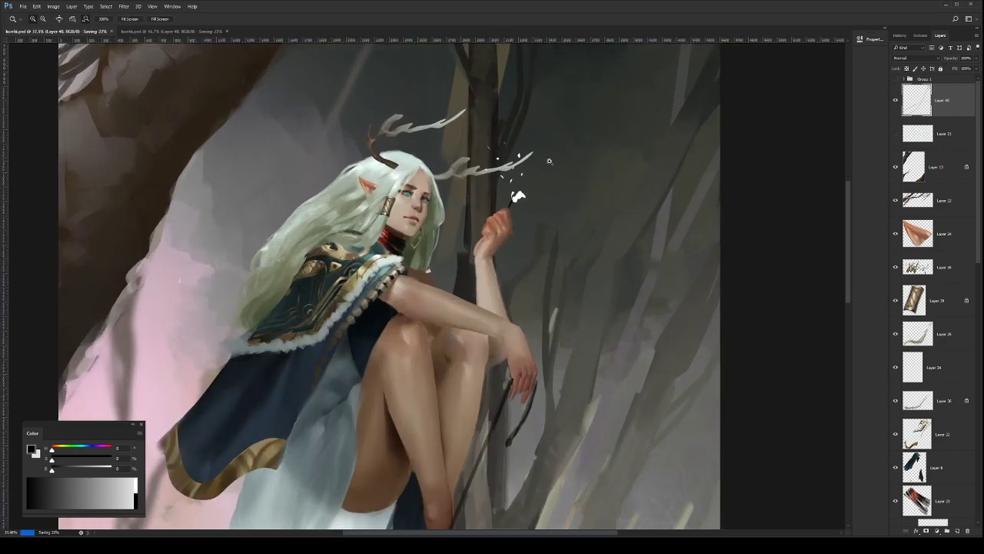
Step: Make the back hair layer, Layer 17, active and examine the hair around the face and shoulder up close
left_click_drag(978, 206, 982, 312)
scroll(982, 310, "down", 5)
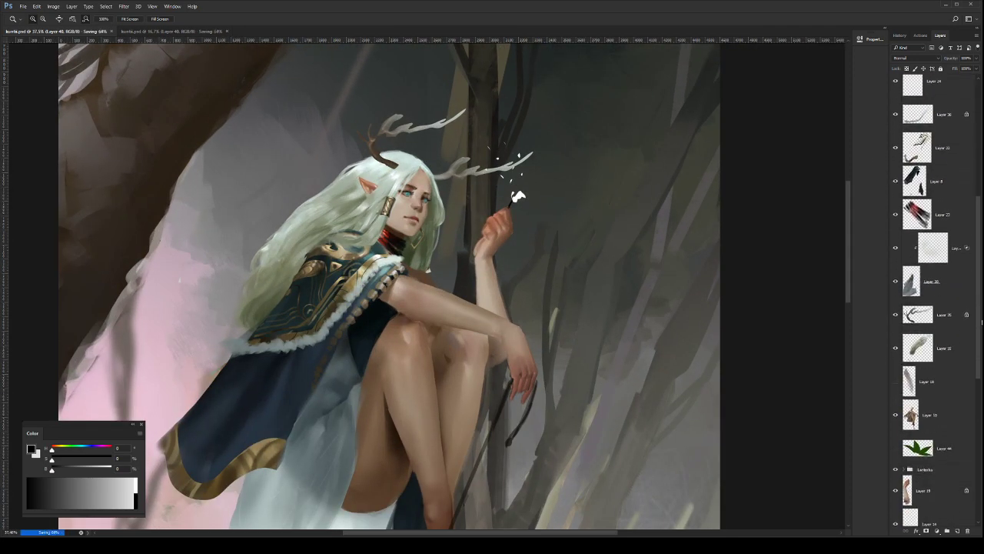
scroll(979, 344, "down", 5)
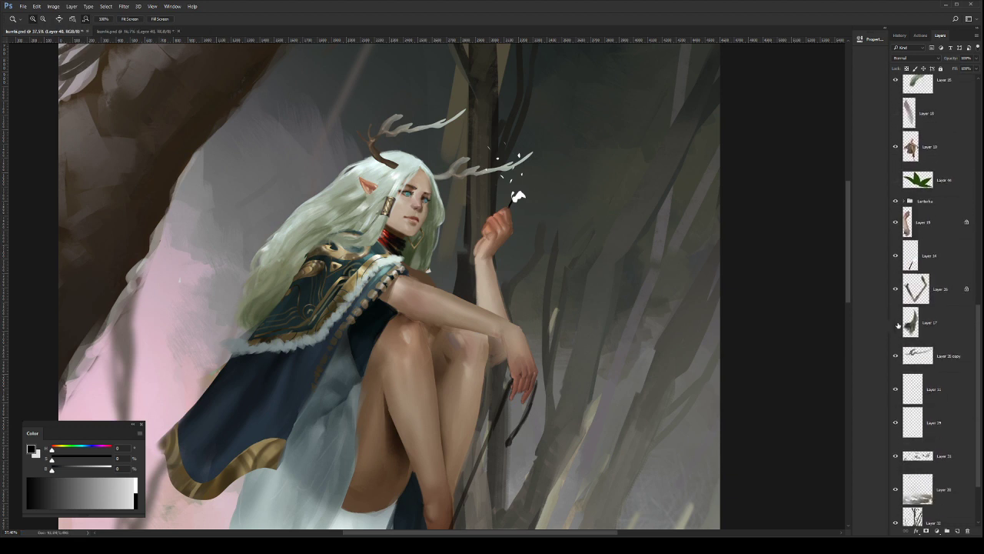
left_click(907, 324)
left_click_drag(499, 254, 542, 303)
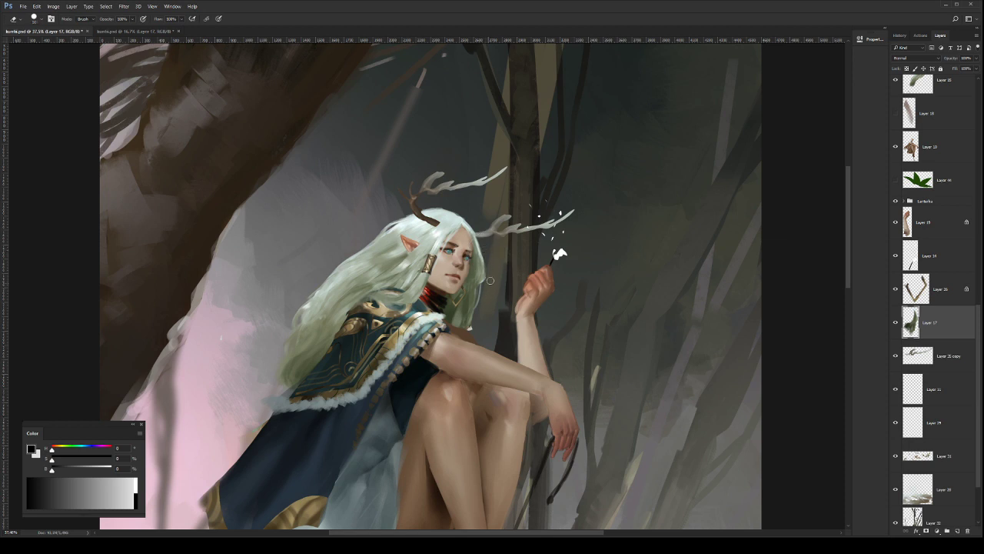
key("z")
left_click(500, 270, "alt")
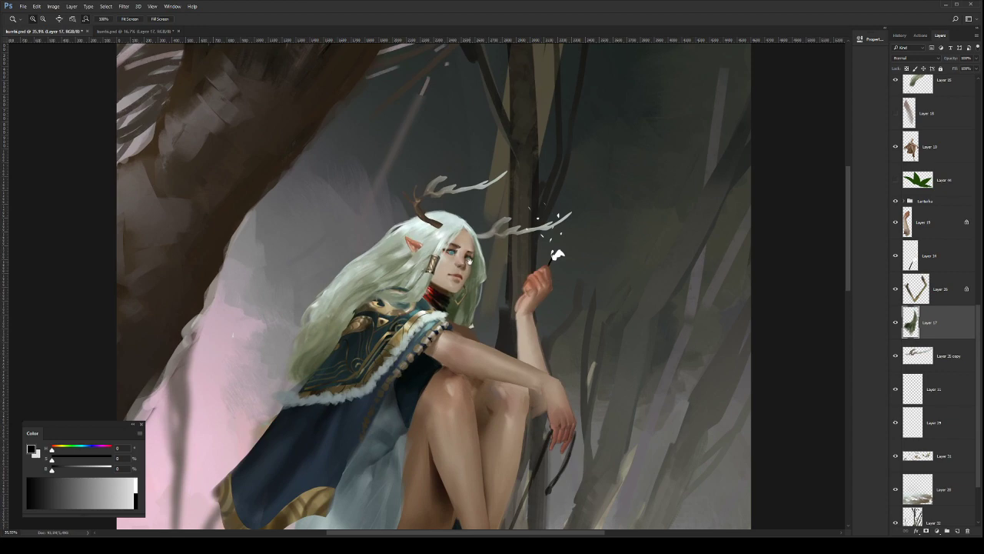
left_click_drag(458, 248, 487, 282)
left_click(492, 247, "alt")
left_click_drag(552, 306, 528, 300)
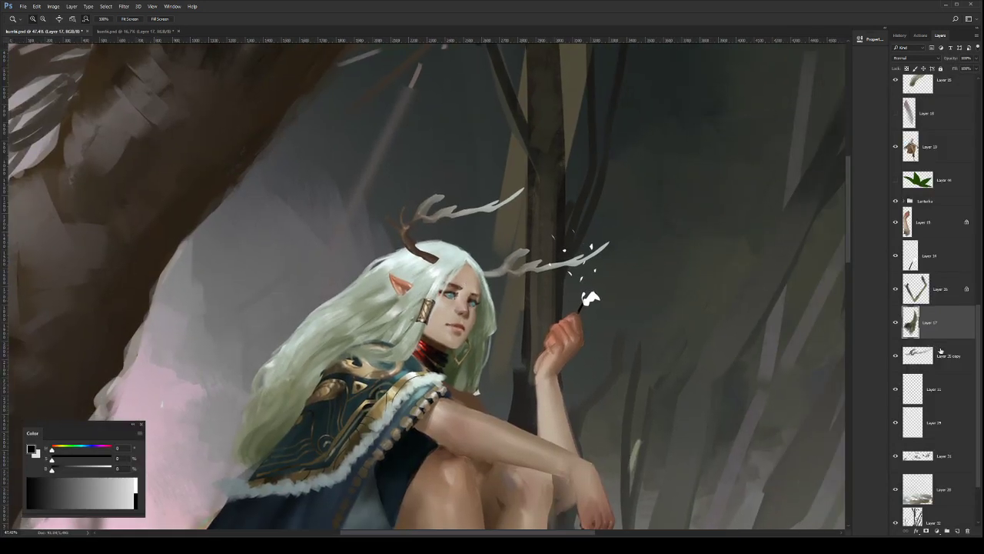
Step: Make the raised arm's layer, Layer 19, active and ready the brush for touching up its wrist
scroll(976, 369, "down", 2)
scroll(942, 269, "up", 3)
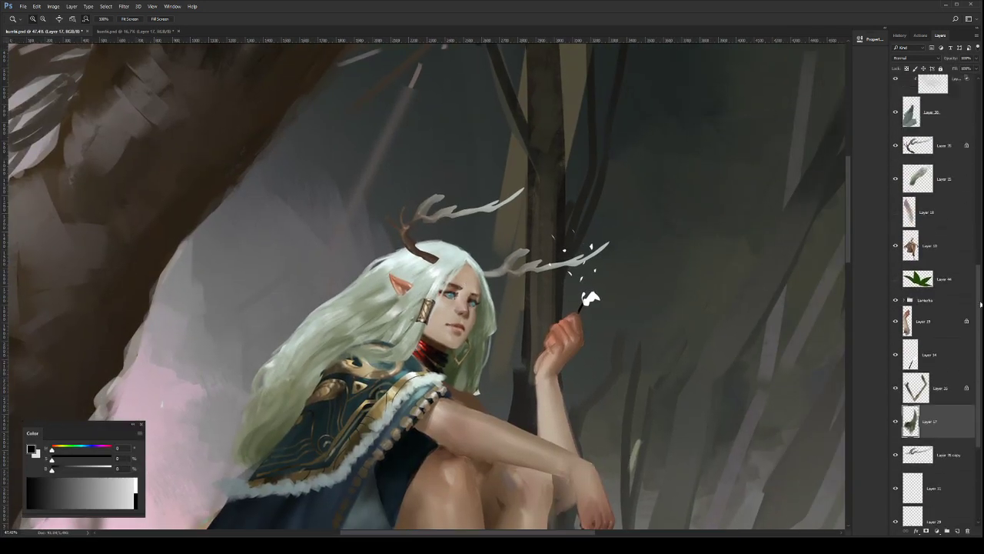
left_click(933, 325)
scroll(503, 319, "up", 1)
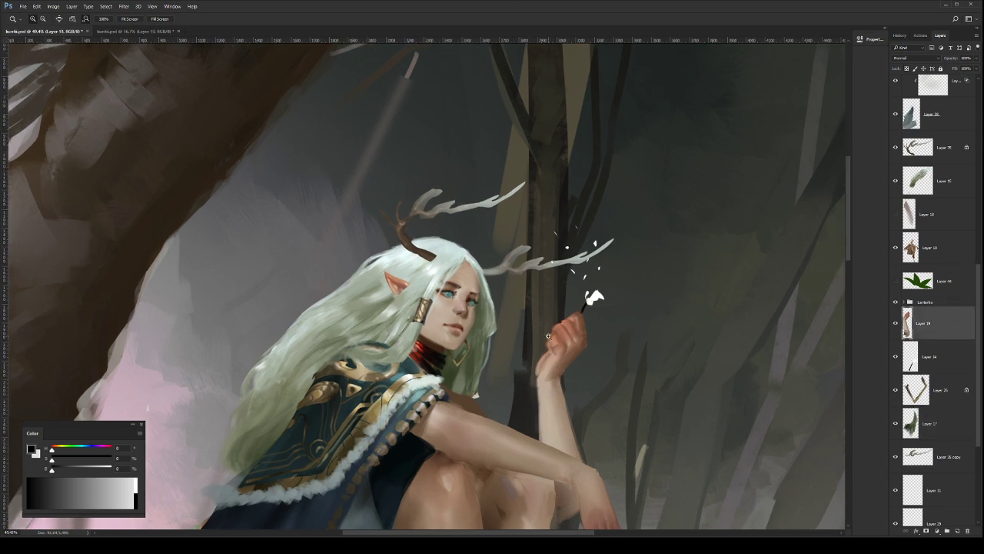
scroll(560, 351, "up", 1)
key("b")
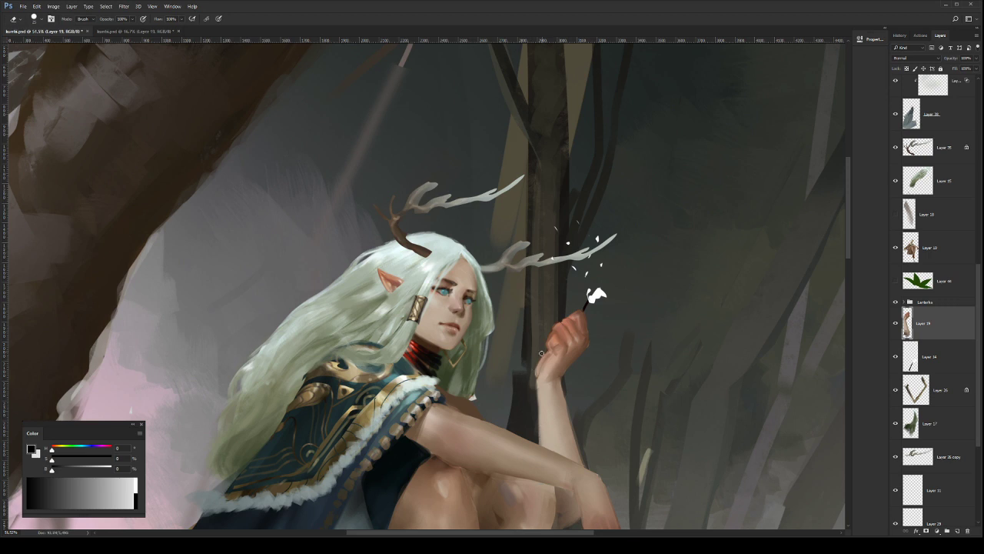
key("b")
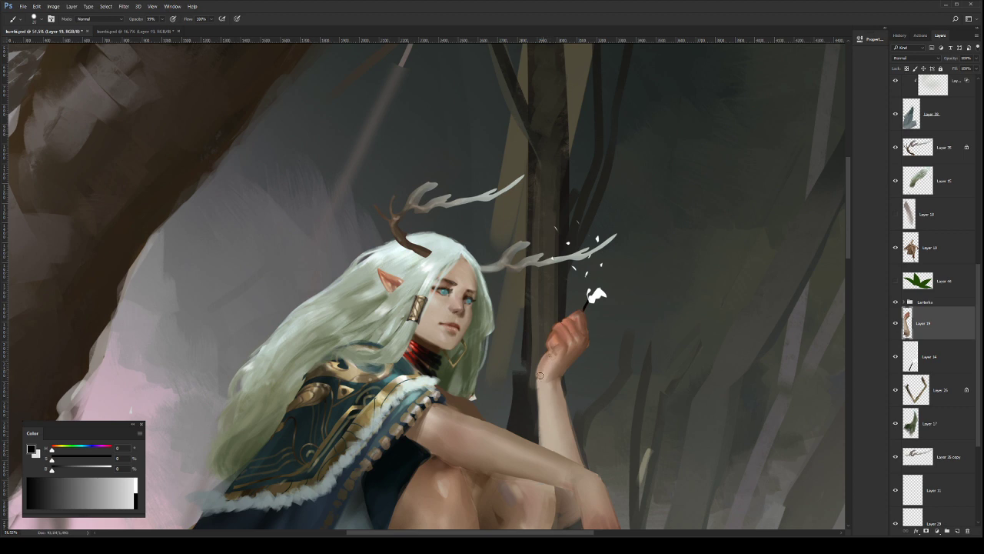
Step: Refine the contour of the raised fist and wrist using the sampled skin colour and the eraser, and save the painting
left_click(555, 355, "alt")
key("z")
left_click(577, 364, "alt")
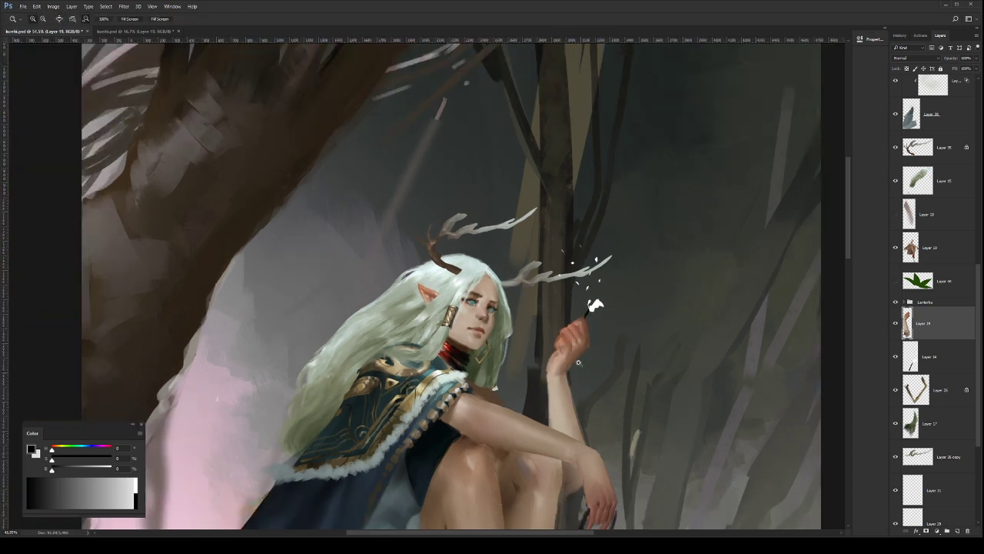
left_click(577, 365)
key("b")
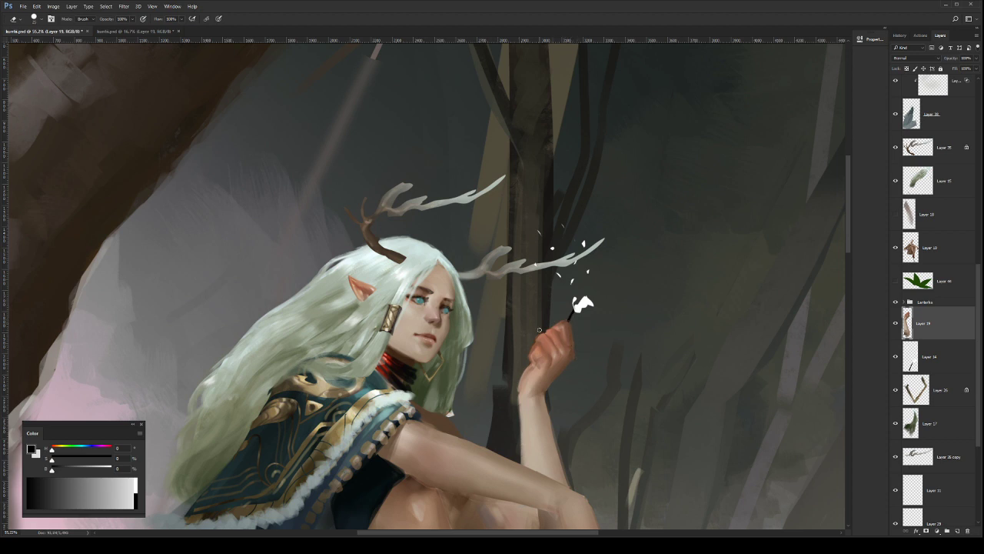
mouse_move(535, 339)
left_mouse_down()
mouse_move(529, 348)
mouse_move(480, 342)
left_mouse_up()
key("ctrl+space")
scroll(580, 313, "down", 1)
key("ctrl+s")
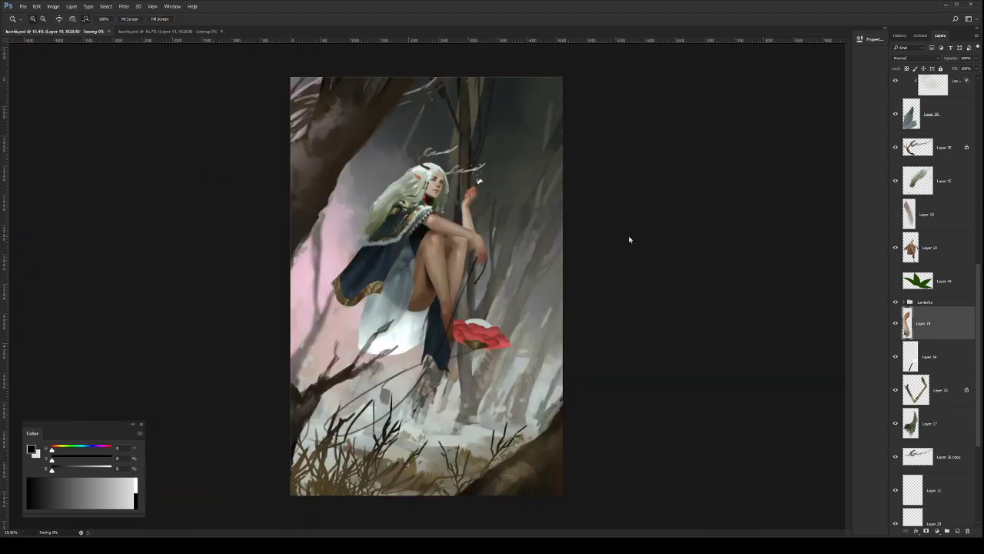
Step: Add a new layer directly above Layer 19 and sketch thin dark cords wrapping around the raised wrist and forearm
scroll(477, 197, "up", 1)
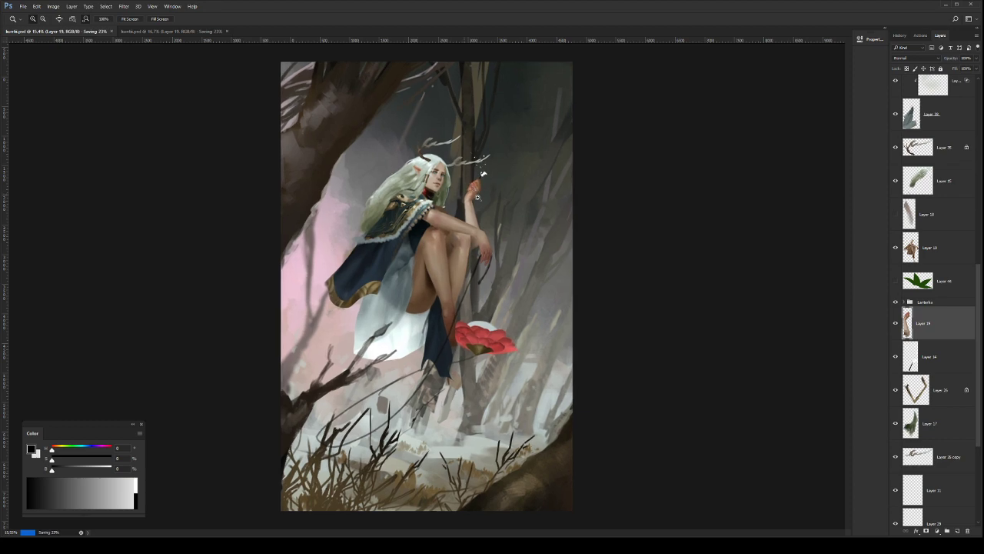
scroll(477, 196, "up", 4)
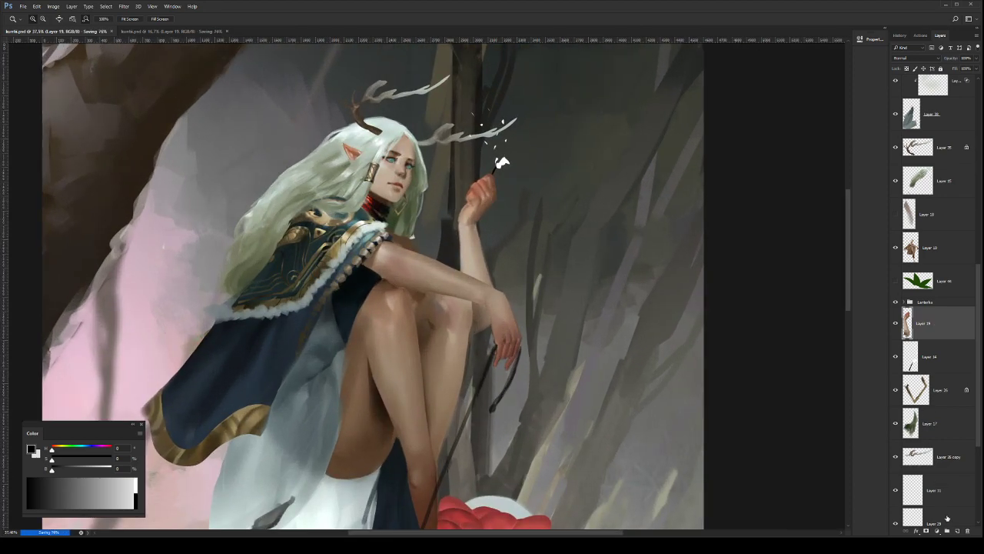
left_click(957, 530)
scroll(516, 233, "up", 2)
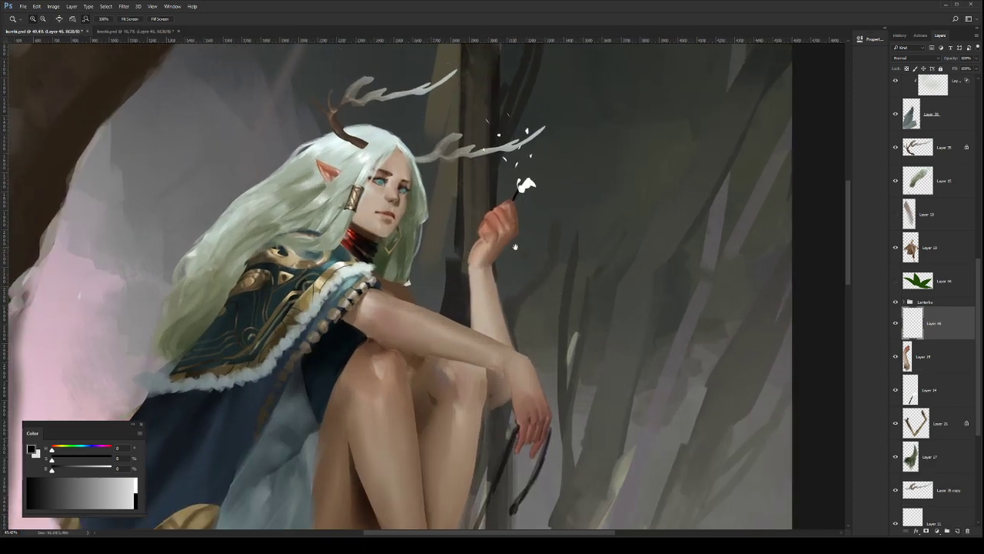
left_click_drag(516, 247, 525, 229)
left_click_drag(415, 298, 430, 315)
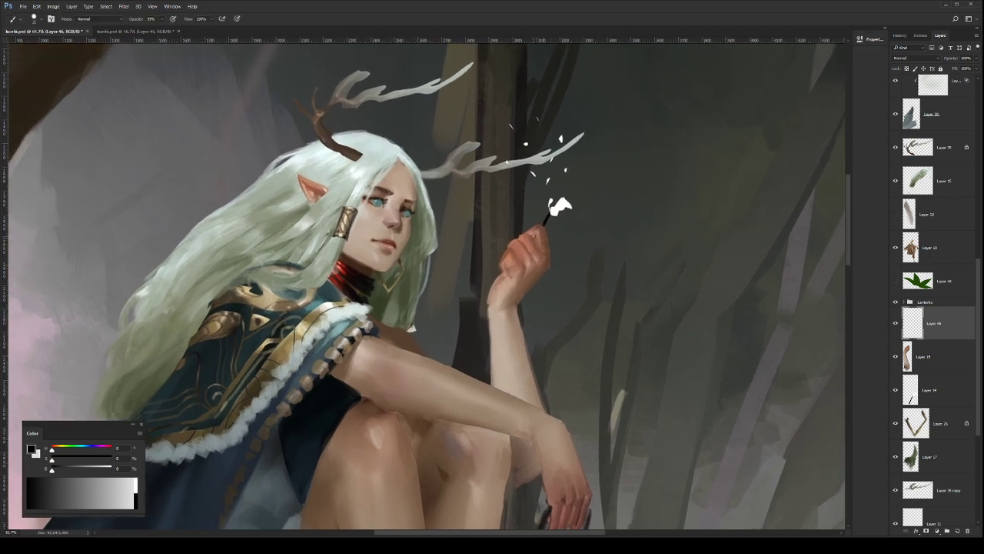
mouse_move(547, 248)
left_mouse_down()
mouse_move(555, 255)
mouse_move(521, 267)
mouse_move(542, 275)
mouse_move(503, 280)
mouse_move(503, 296)
mouse_move(539, 288)
mouse_move(501, 286)
mouse_move(494, 320)
mouse_move(487, 302)
mouse_move(512, 308)
mouse_move(489, 322)
mouse_move(524, 348)
mouse_move(504, 359)
mouse_move(533, 372)
left_mouse_up()
key("bracketright")
key("bracketleft")
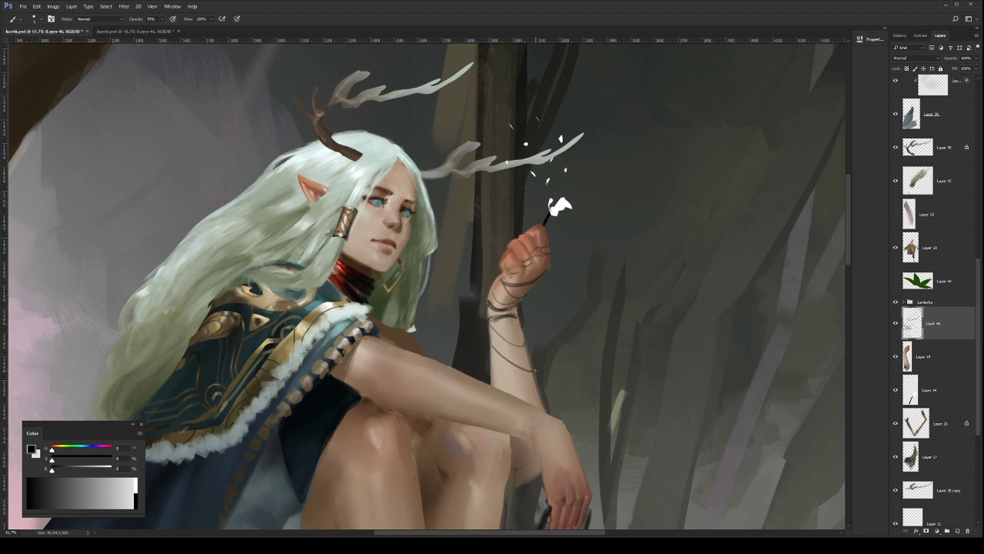
Step: Undo the last cord stroke, redraw it lower on the forearm, and add more curved loops around the wrist and hand
key("ctrl+z")
left_click_drag(491, 348, 534, 375)
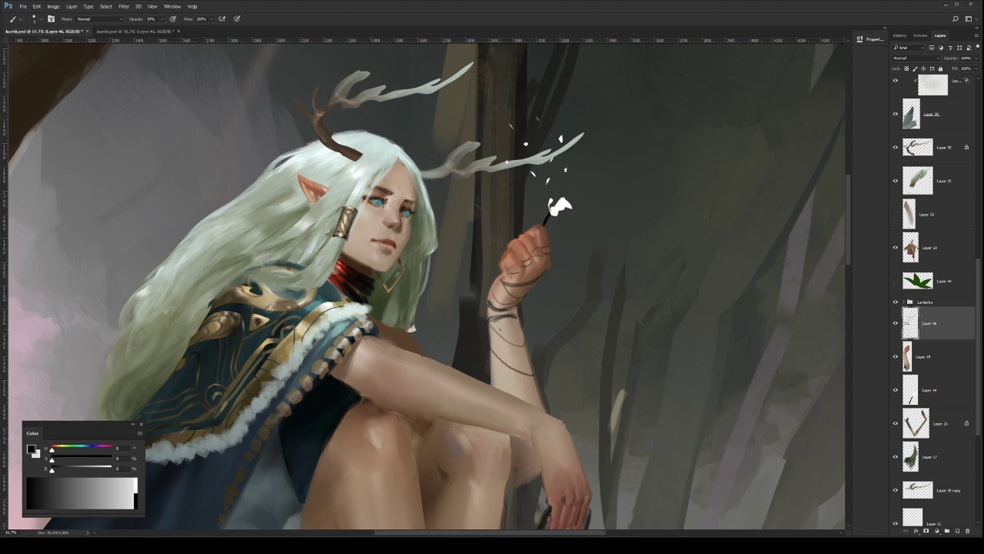
left_click_drag(495, 333, 529, 351)
key("e")
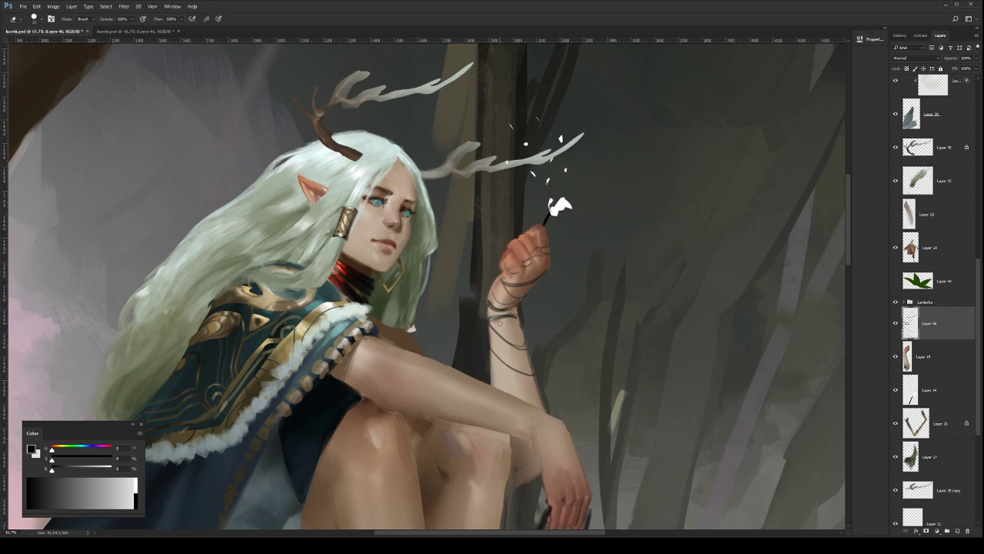
key("b")
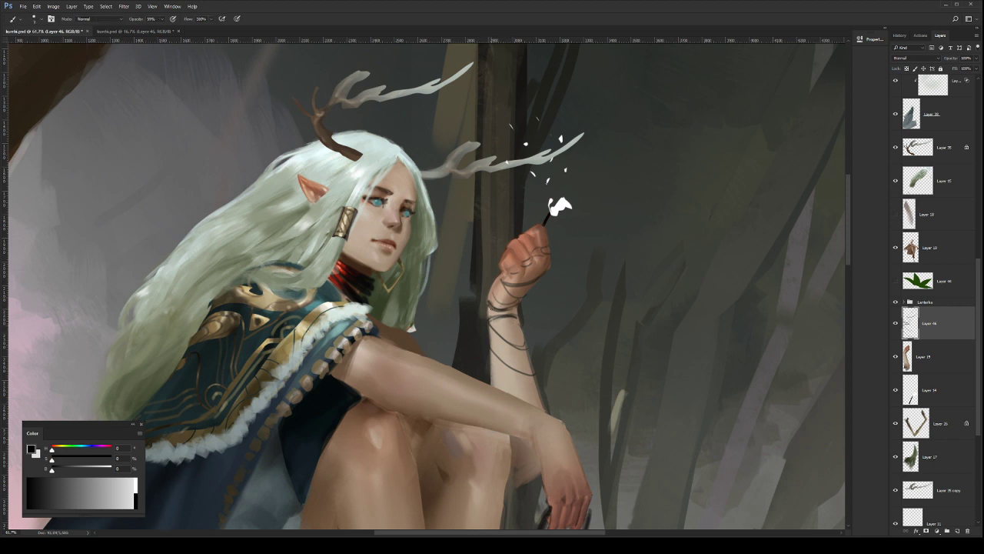
mouse_move(491, 315)
left_mouse_down()
mouse_move(528, 363)
mouse_move(508, 376)
mouse_move(536, 376)
left_mouse_up()
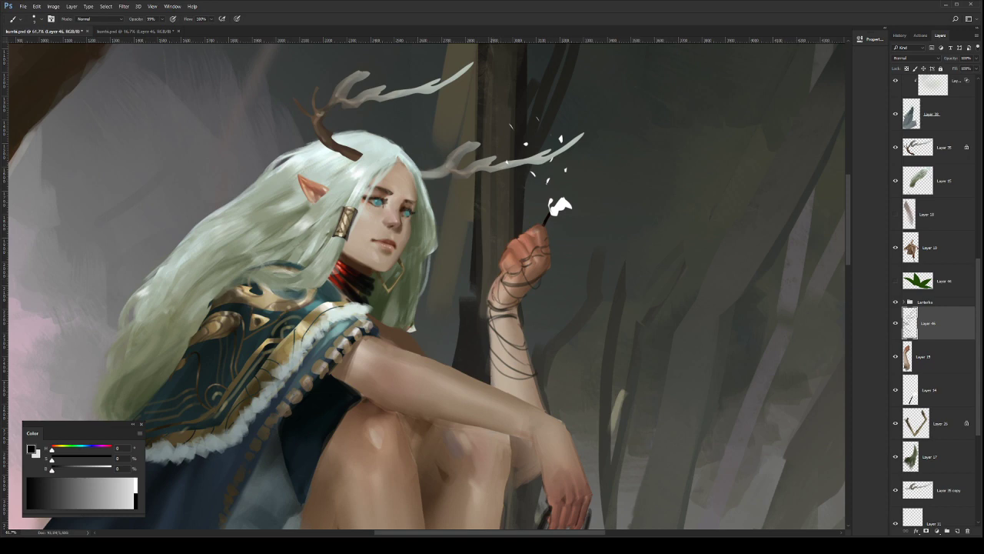
Step: Make Layer 19 active again and refine the knuckles and finger edges of the raised fist
key("z")
left_click_drag(545, 317, 496, 321)
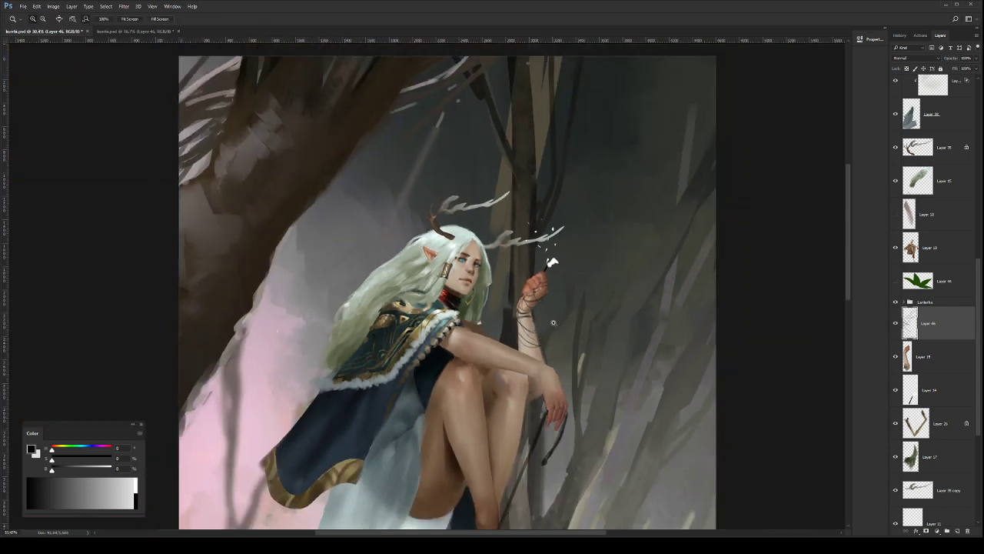
scroll(544, 287, "up", 5)
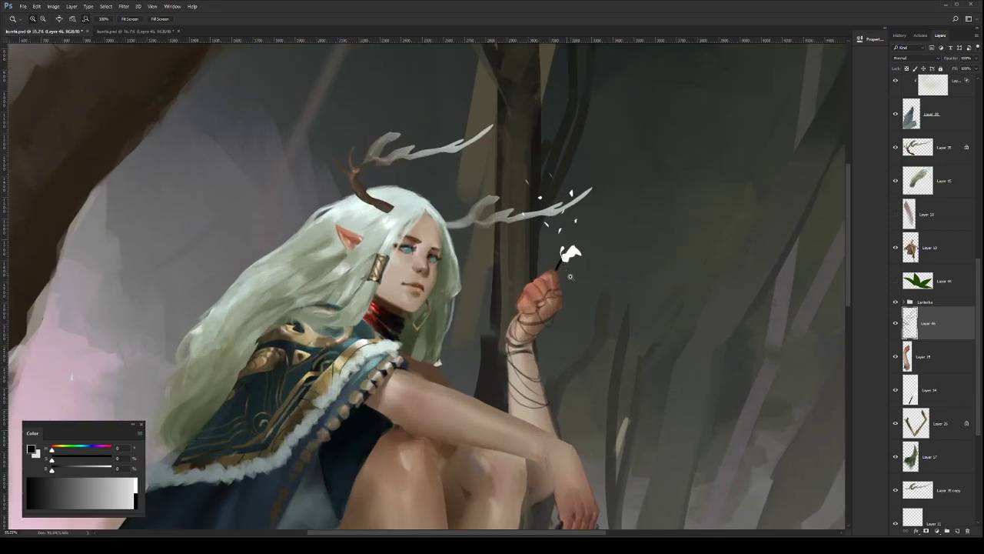
key("b")
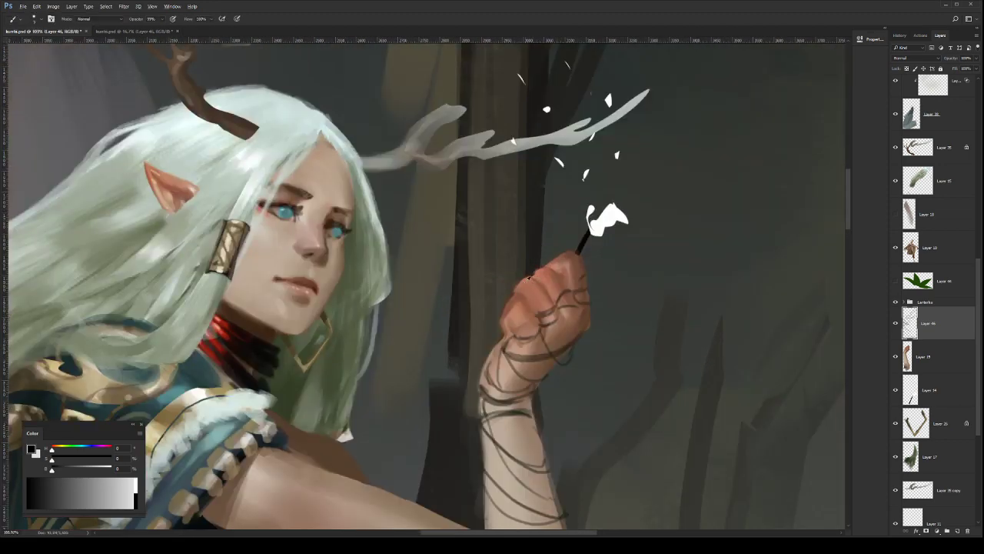
left_click(937, 370)
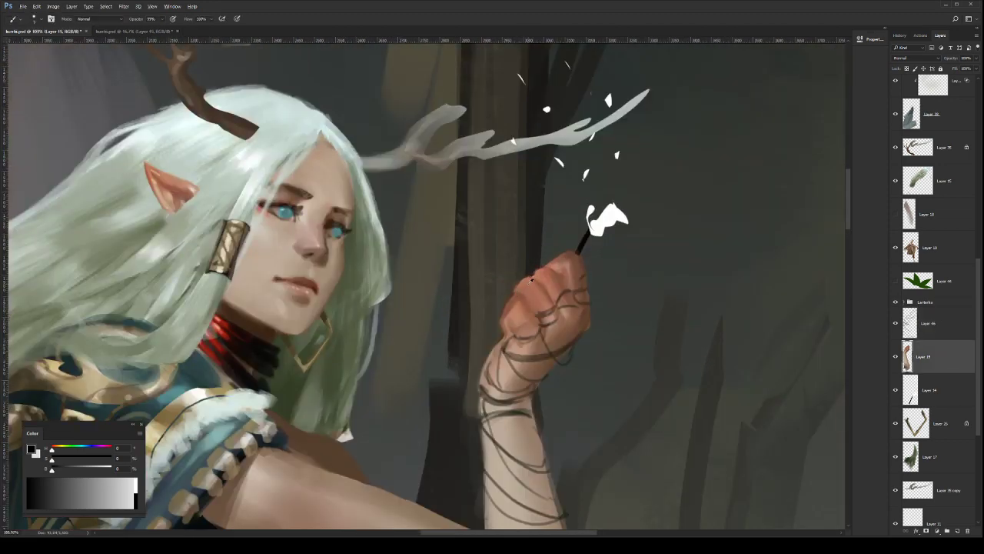
key("z")
scroll(542, 300, "down", 4)
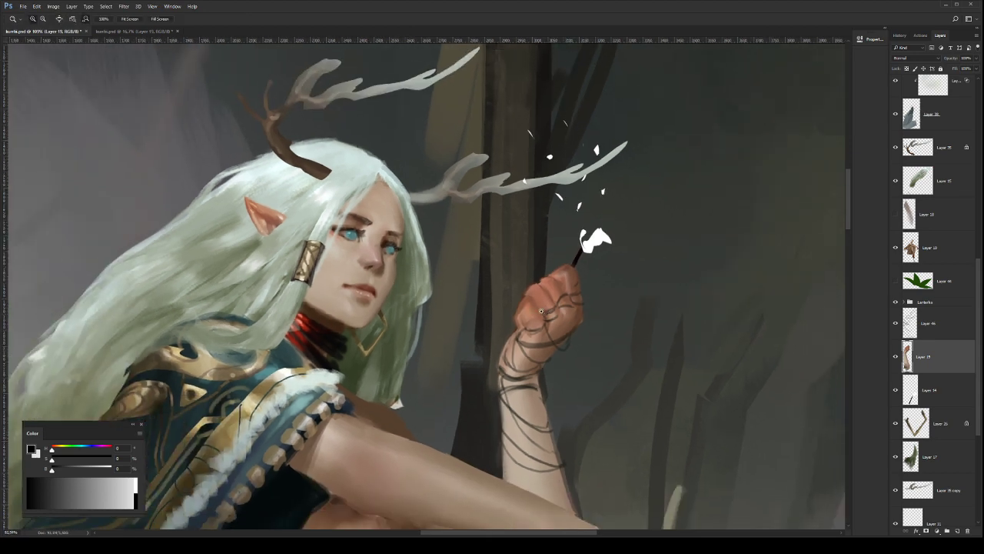
scroll(543, 306, "down", 1)
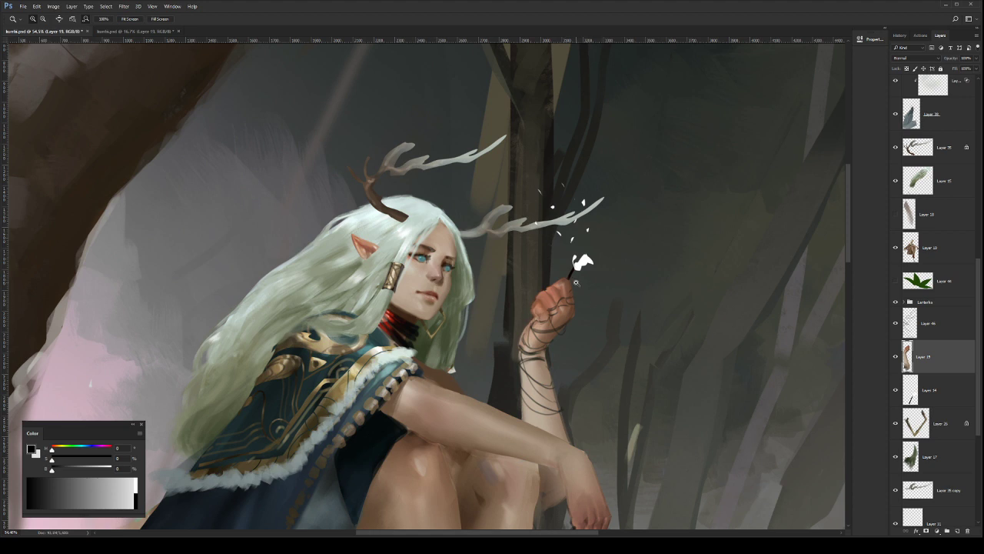
left_click_drag(553, 296, 563, 293)
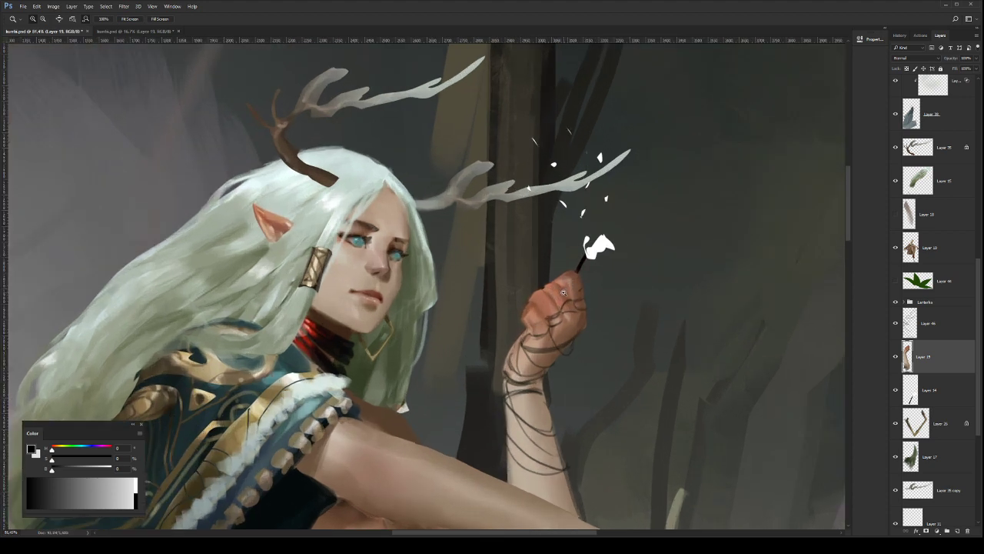
key("b")
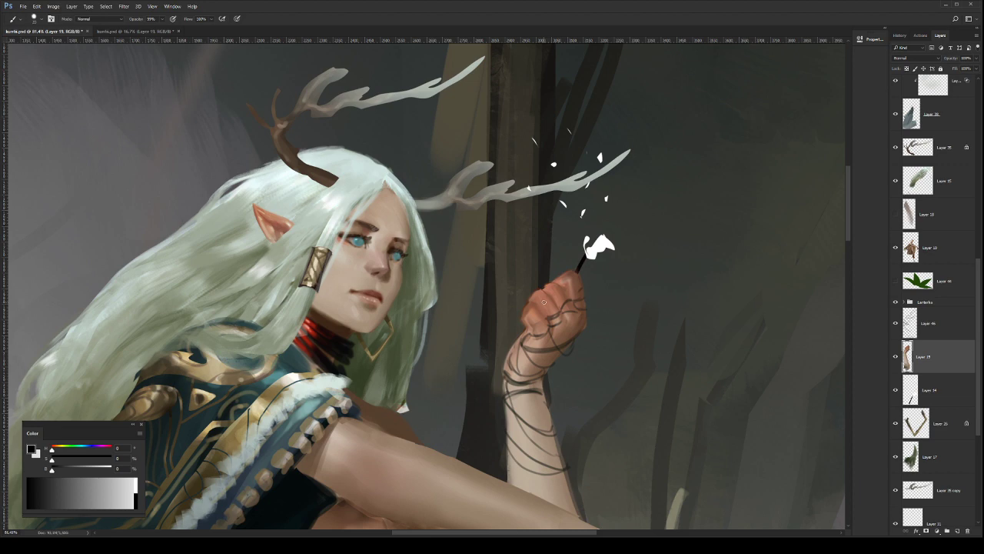
key("z")
mouse_move(569, 330)
left_mouse_down()
mouse_move(582, 322)
mouse_move(568, 304)
left_mouse_up()
Step: Return to Layer 46 and paint additional fine cord loops around the raised wrist and forearm with a smaller brush
left_click(927, 324)
key("b")
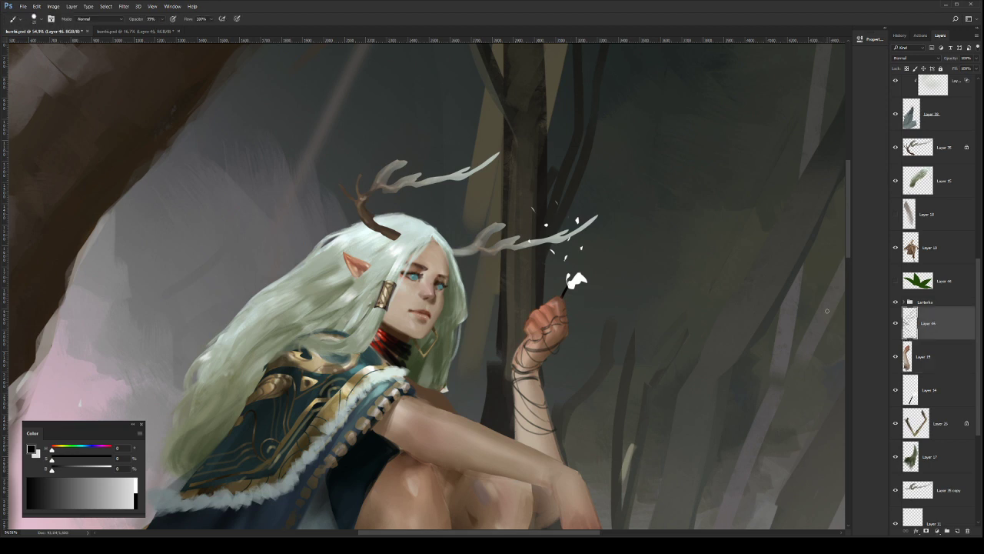
left_click(526, 373, "alt")
key("bracketleft")
left_click_drag(516, 376, 537, 377)
left_click_drag(555, 363, 539, 389)
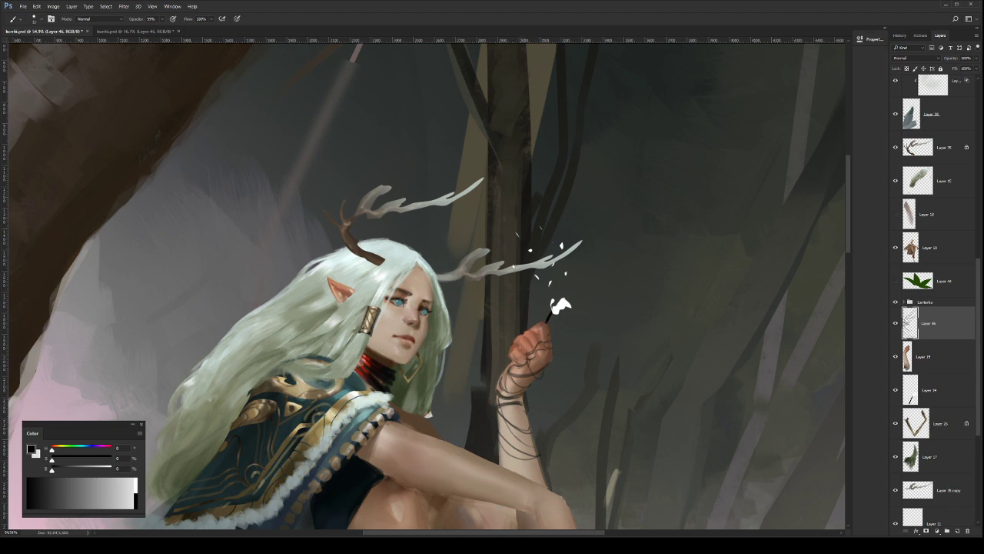
left_click_drag(503, 409, 527, 423)
left_click_drag(536, 383, 576, 380)
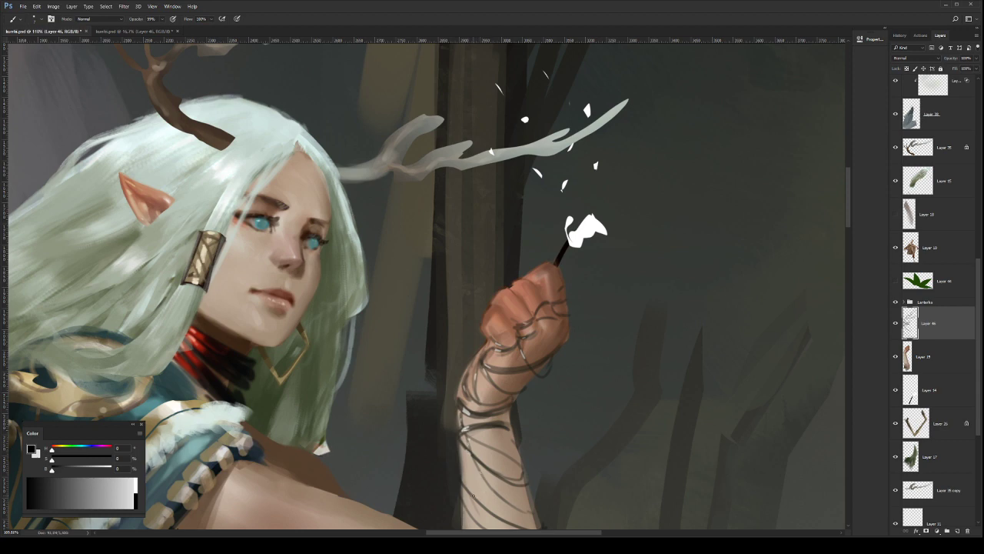
Step: Check the wrapped forearm against the whole composition and save the painting
key("z")
left_click_drag(535, 385, 480, 386)
left_click_drag(562, 353, 513, 353)
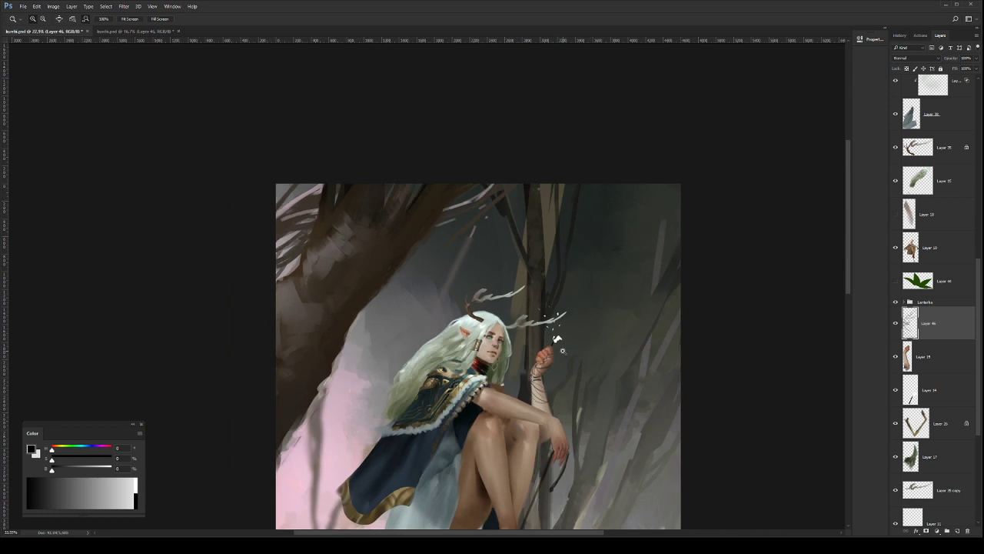
scroll(562, 350, "down", 1)
key("ctrl+s")
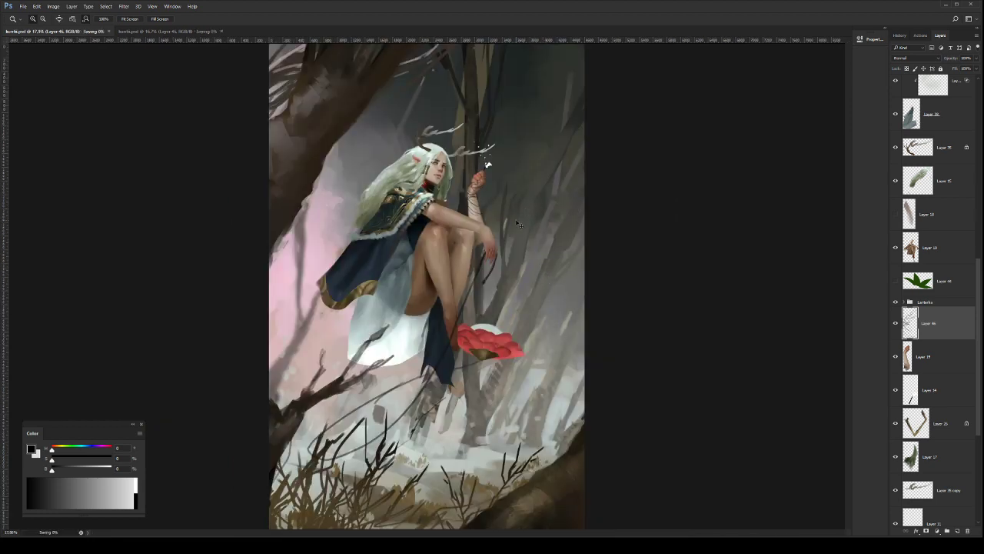
Step: Flip the whole painting horizontally and check the figure's wrapped arm in the mirrored view
scroll(507, 230, "down", 2)
scroll(492, 247, "up", 1)
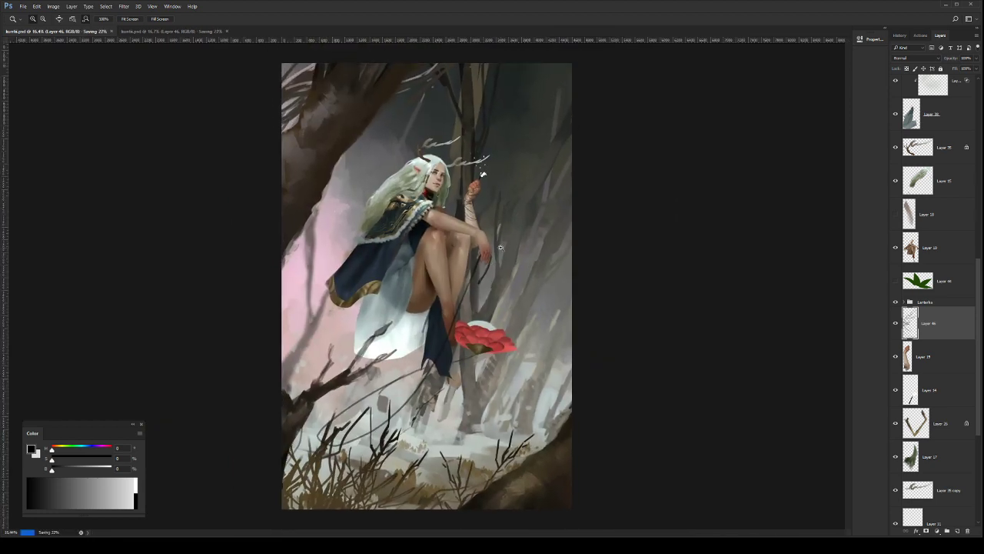
scroll(482, 220, "up", 2)
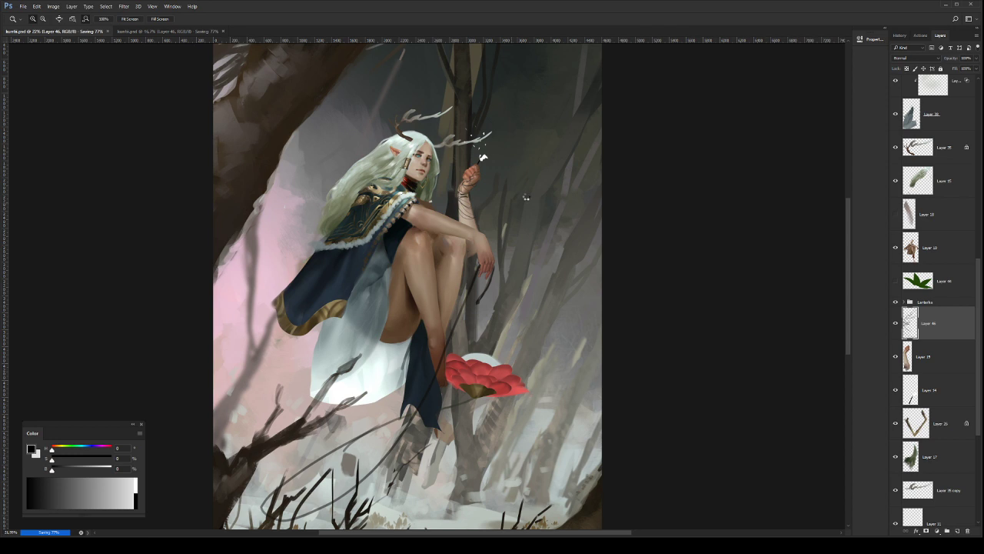
key("ctrl+shift+h")
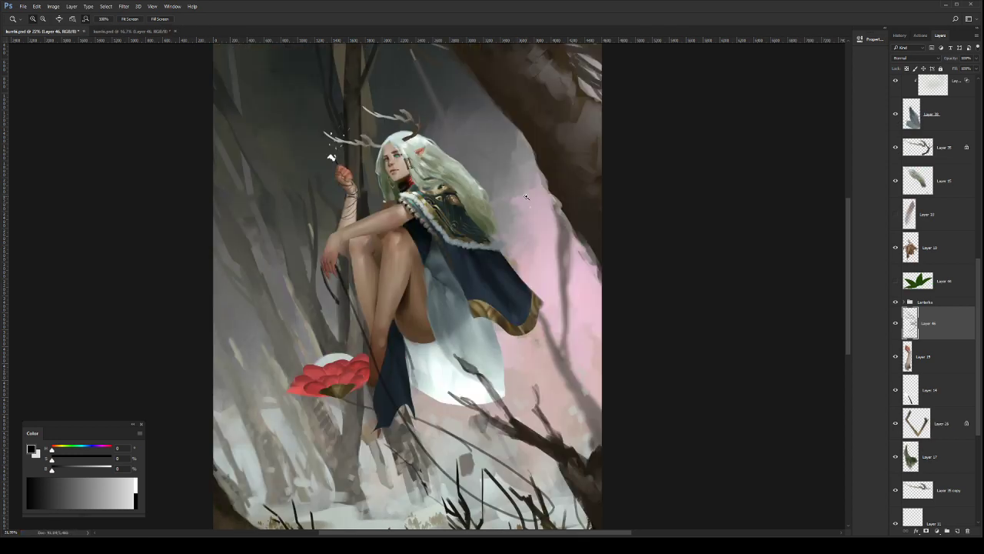
left_click_drag(368, 183, 403, 183)
left_click_drag(404, 183, 480, 258)
Step: Turn the dark cord lines on Layer 46 white with a Hue/Saturation adjustment
key("ctrl+u")
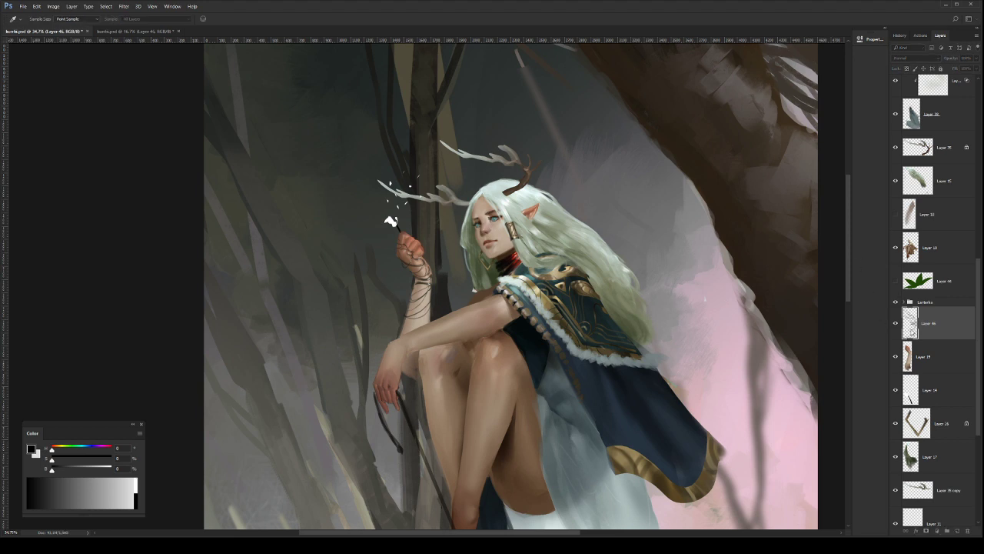
left_click(894, 323)
left_click(895, 324)
left_click(894, 324)
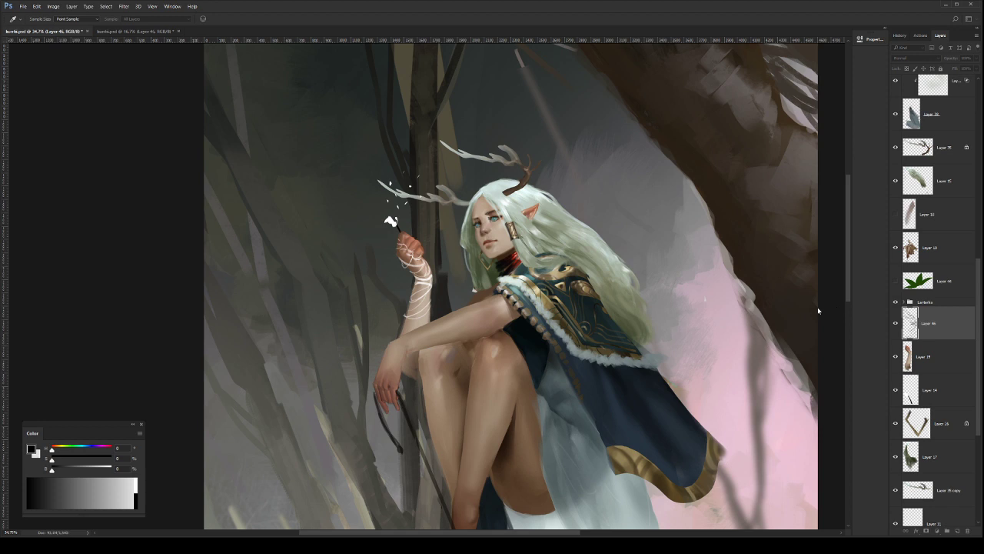
mouse_move(869, 327)
left_mouse_down()
mouse_move(838, 325)
mouse_move(853, 324)
left_mouse_up()
key("ctrl+z")
key("z")
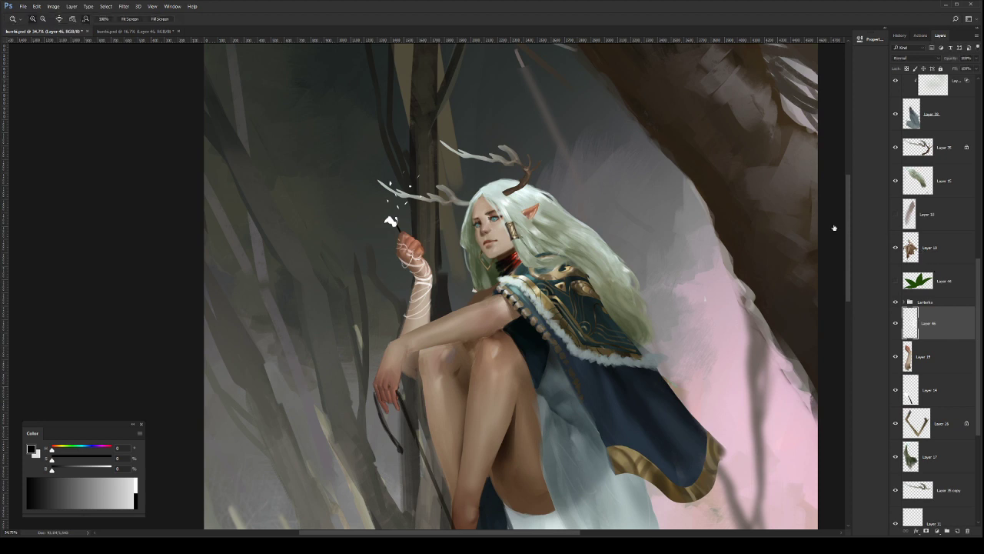
Step: Move the raised arm on Layer 19 down slightly together with its white cord wrapping on Layer 46
left_click(935, 357, "shift")
key("v")
left_click_drag(472, 331, 470, 346)
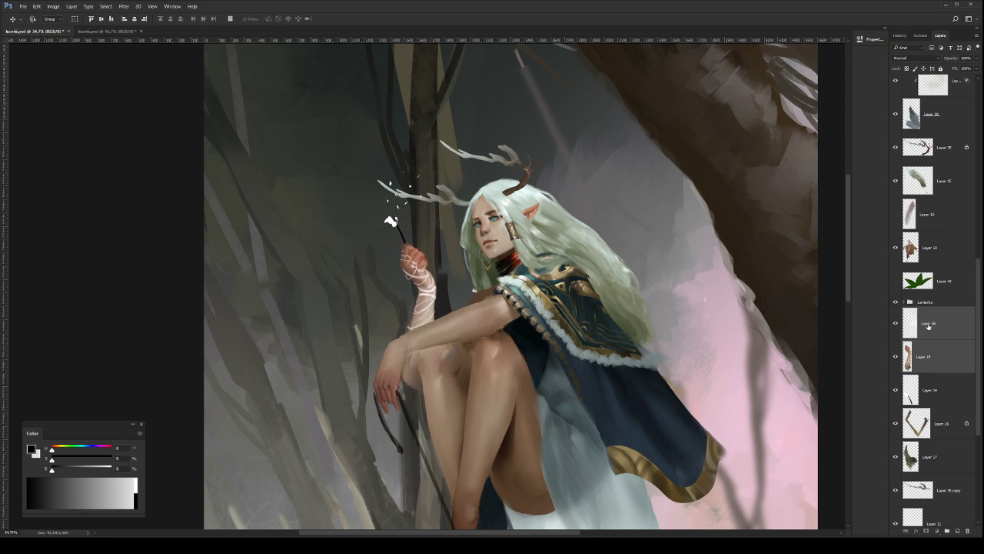
left_click(931, 324)
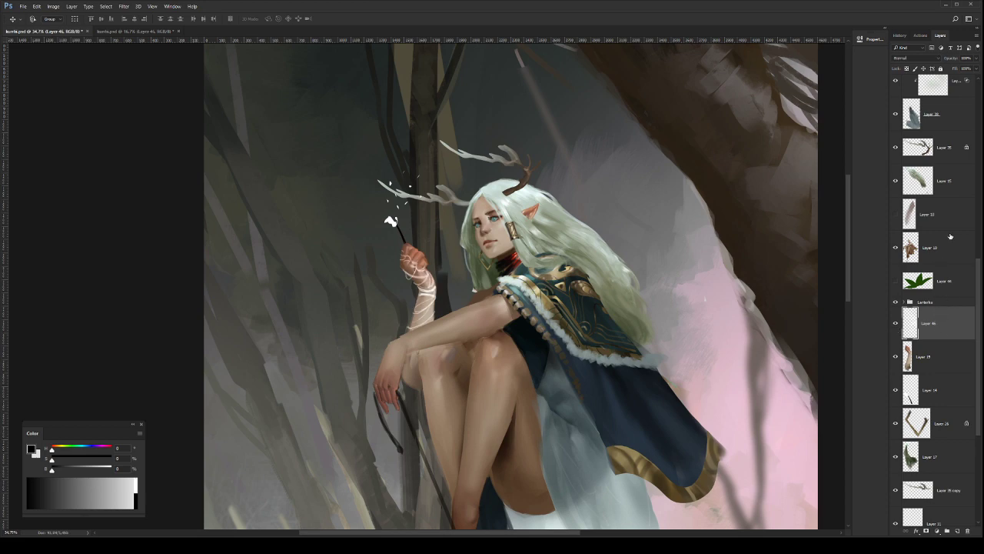
Step: Locate the flower stem on Layer 14 and shift it down slightly so it sits in the raised hand
left_click_drag(979, 267, 979, 287)
left_click(895, 348)
left_click(895, 349)
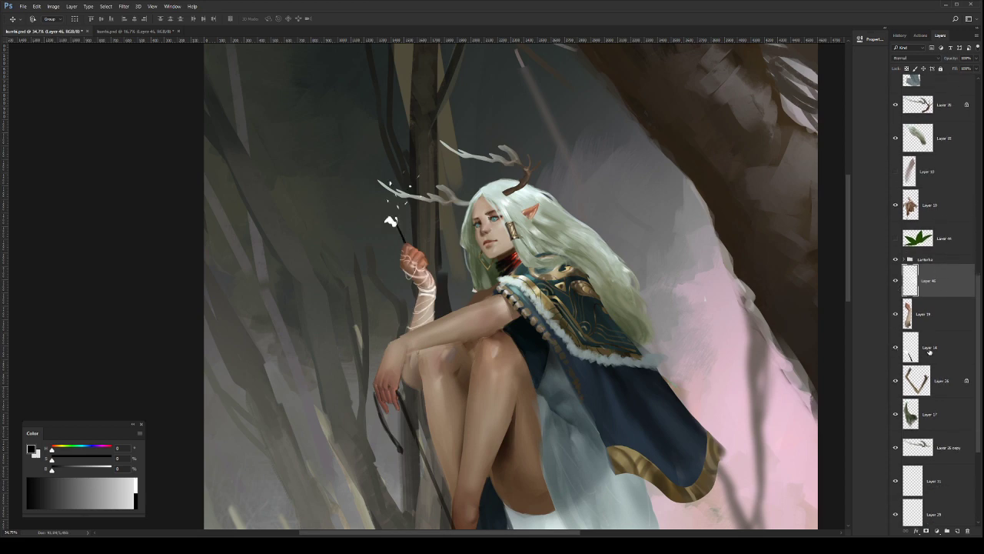
left_click(930, 352)
key("z")
left_click_drag(397, 216, 454, 205)
key("v")
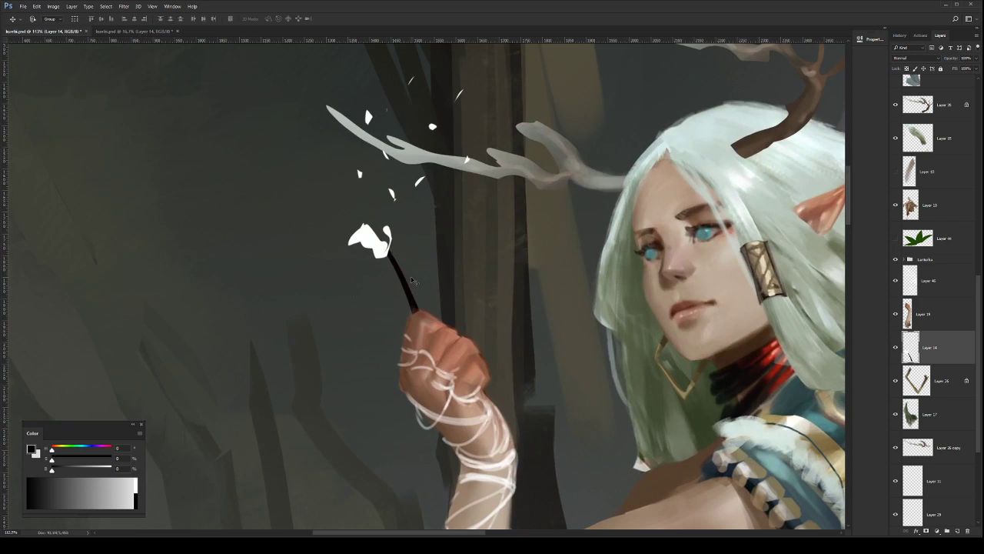
left_click_drag(409, 274, 412, 286)
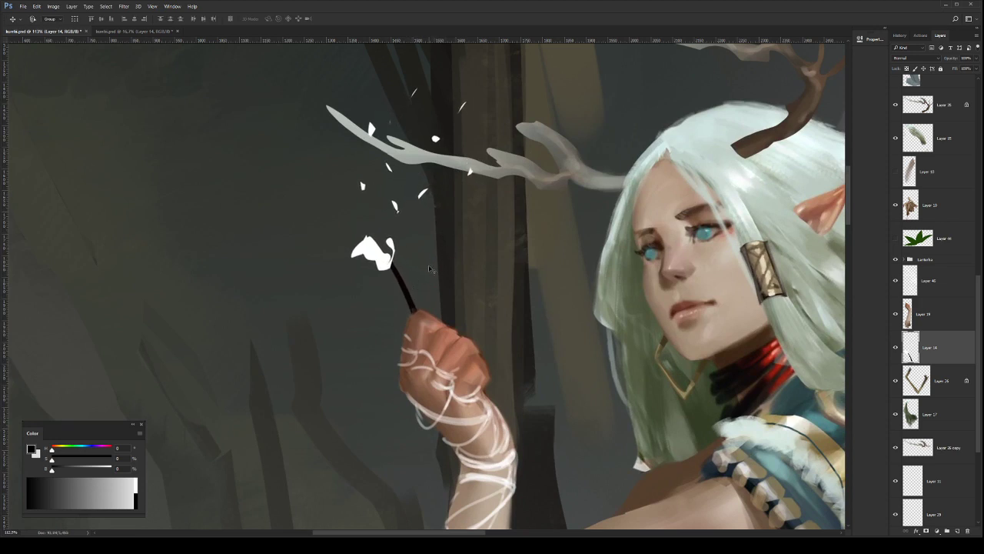
Step: Lasso the white blossom and scattered petals above the stem on Layer 14 and delete them
key("e")
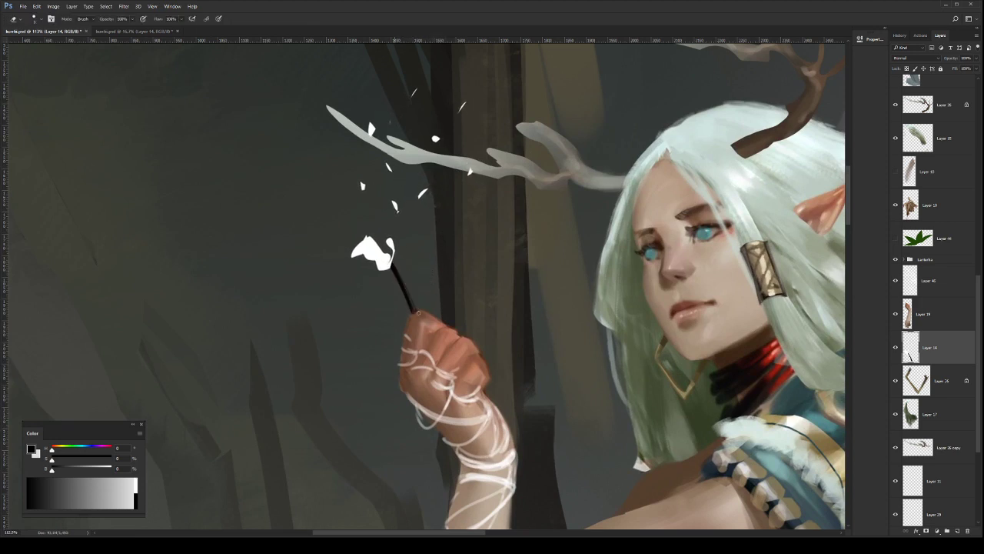
mouse_move(464, 202)
left_mouse_down()
mouse_move(504, 271)
mouse_move(485, 273)
left_mouse_up()
key("l")
mouse_move(555, 143)
left_mouse_down()
mouse_move(515, 121)
mouse_move(434, 346)
mouse_move(449, 319)
mouse_move(574, 289)
left_mouse_up()
key("Delete")
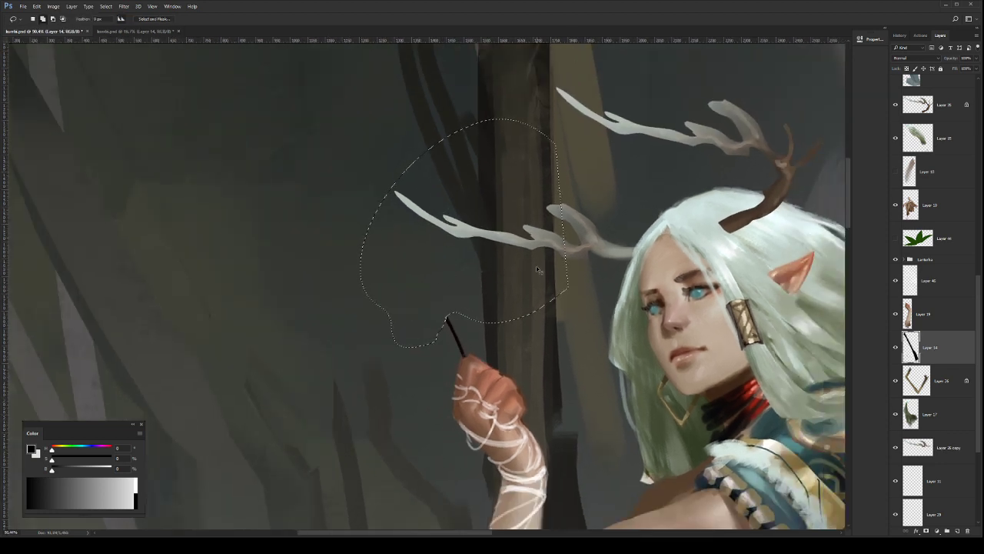
key("ctrl+d")
Step: Paint a round dandelion head of fine pale radiating strokes at the tip of the held stem on Layer 14
key("z")
key("b")
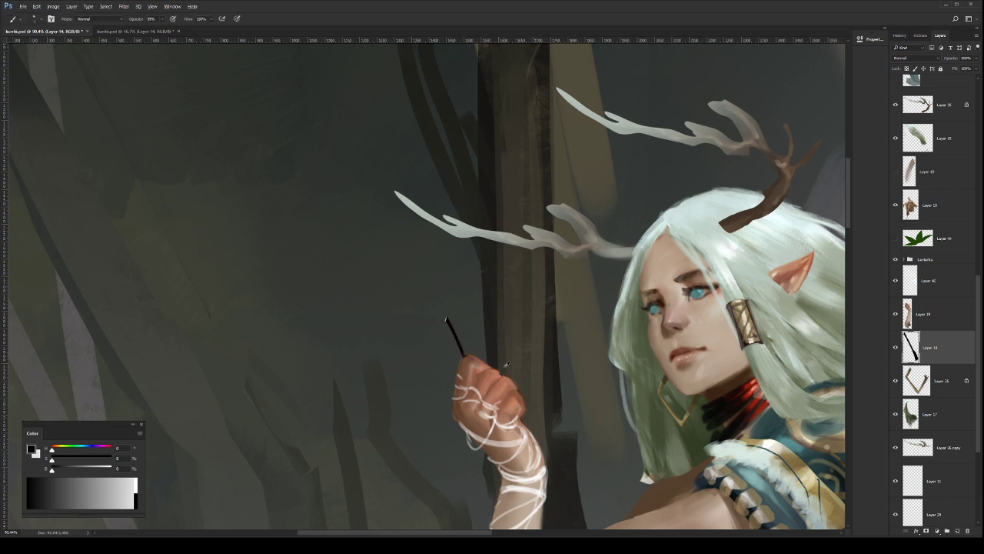
mouse_move(446, 316)
left_mouse_down()
mouse_move(418, 309)
mouse_move(444, 294)
mouse_move(426, 316)
mouse_move(452, 295)
mouse_move(446, 285)
mouse_move(425, 300)
left_mouse_up()
key("ctrl+z")
key("ctrl+z")
left_click_drag(440, 323, 425, 326)
mouse_move(432, 322)
left_mouse_down()
mouse_move(420, 323)
mouse_move(429, 330)
mouse_move(419, 316)
mouse_move(441, 340)
mouse_move(469, 315)
mouse_move(460, 299)
left_mouse_up()
mouse_move(448, 320)
left_mouse_down()
mouse_move(465, 326)
mouse_move(433, 344)
mouse_move(417, 324)
left_mouse_up()
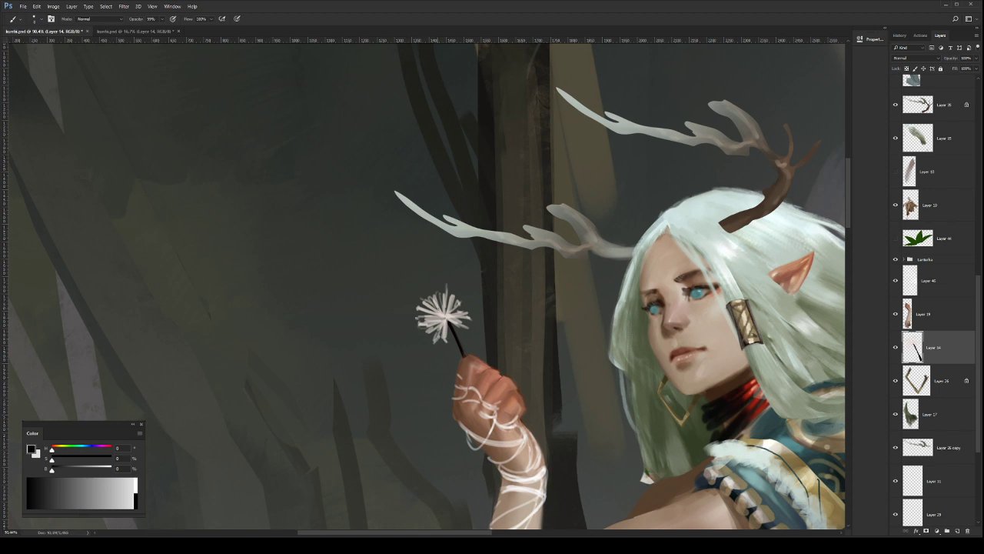
mouse_move(446, 269)
left_mouse_down()
mouse_move(450, 258)
mouse_move(472, 280)
mouse_move(452, 307)
mouse_move(428, 303)
left_mouse_up()
key("e")
Step: Flip the whole painting horizontally and check the held dandelion in the mirrored composition
left_click_drag(528, 287, 473, 286)
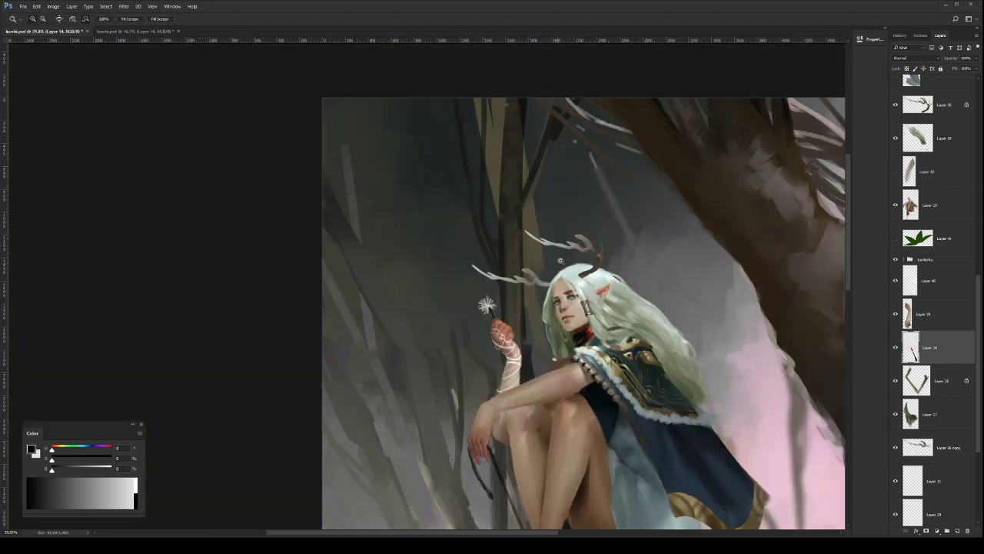
left_click_drag(542, 257, 470, 267)
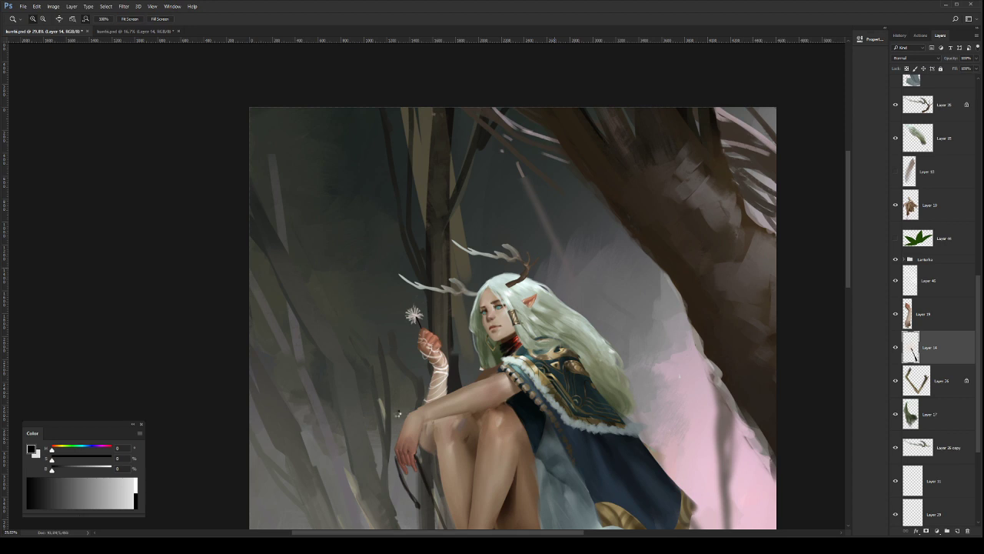
key("F2")
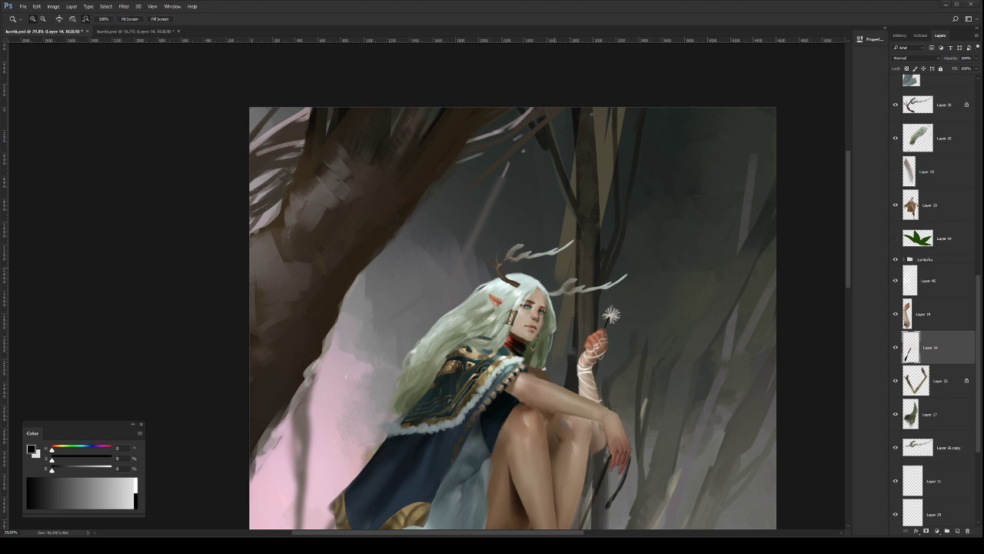
left_click_drag(602, 346, 622, 340)
left_click_drag(600, 361, 538, 452)
Step: Refine the dandelion's edge and dab small loose seeds floating above it on Layer 14
key("b")
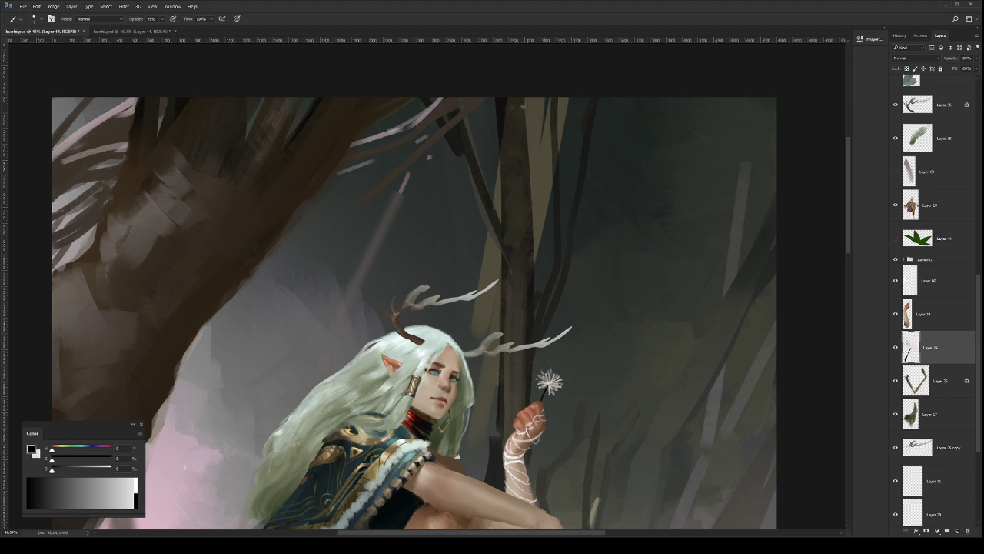
key("e")
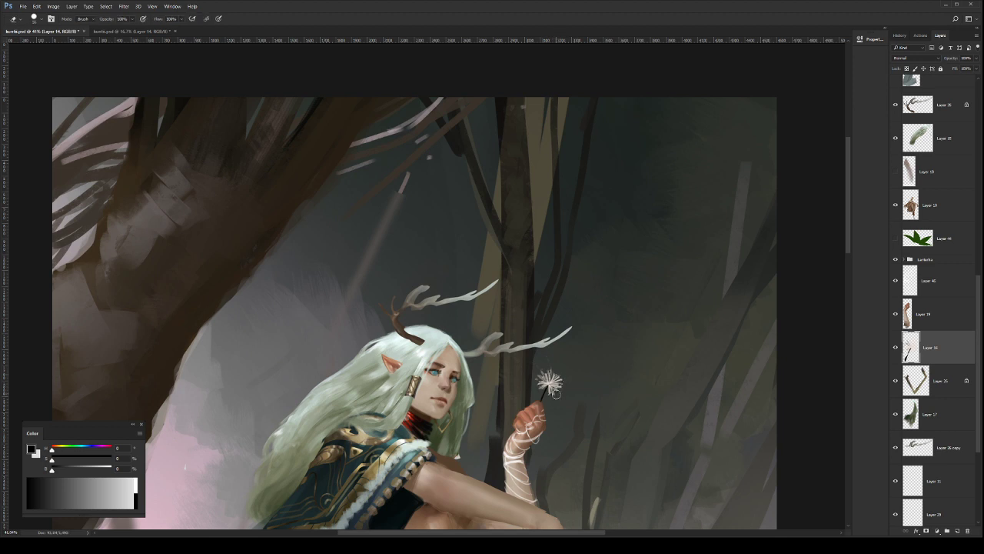
key("b")
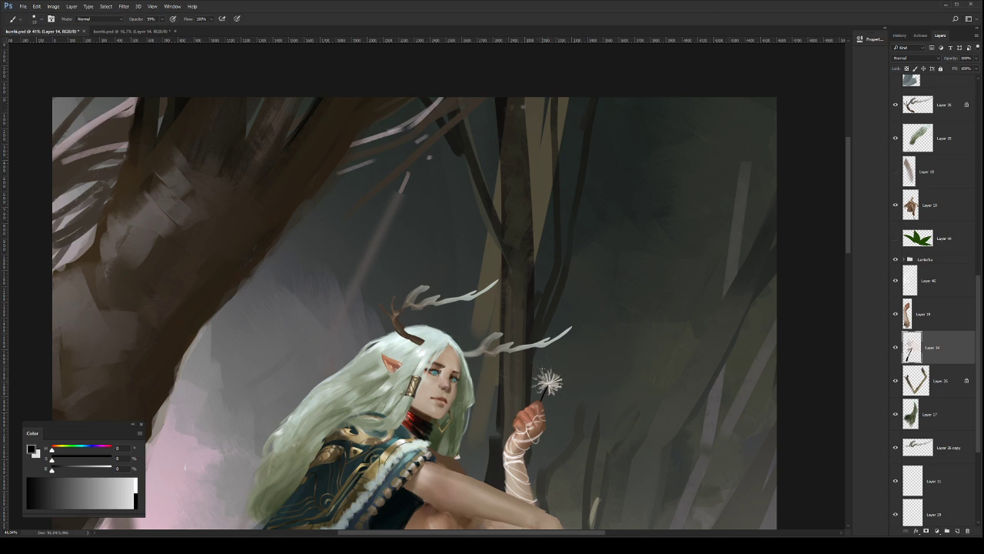
key("]")
key("[")
left_click(548, 359)
left_click(542, 334)
left_click(553, 345)
Step: Lasso the dandelion head and adjust its shape in two passes with the Warp transform
key("v")
key("l")
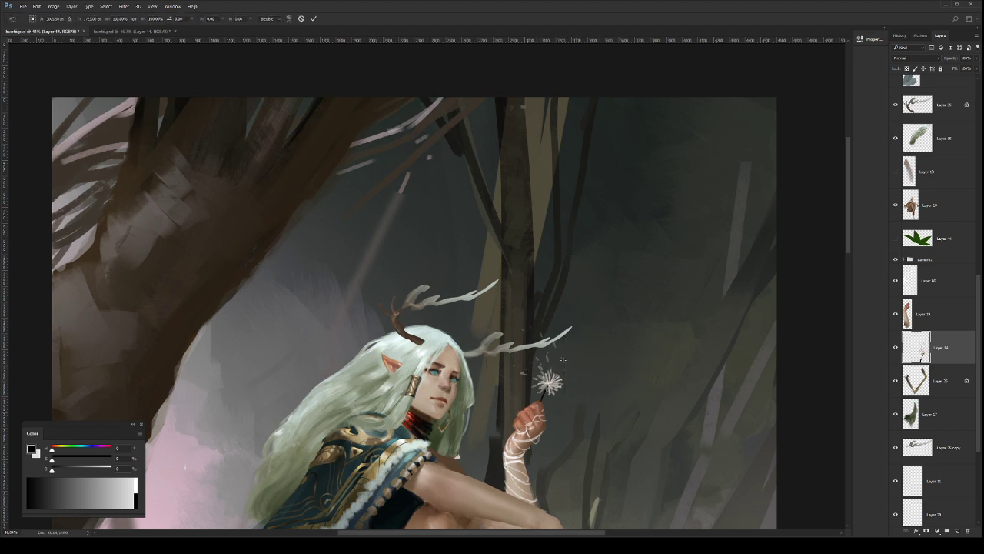
mouse_move(577, 380)
left_mouse_down()
mouse_move(557, 366)
mouse_move(536, 392)
mouse_move(552, 402)
mouse_move(576, 384)
left_mouse_up()
key("ctrl+t")
left_click(290, 19)
left_click_drag(550, 383, 543, 379)
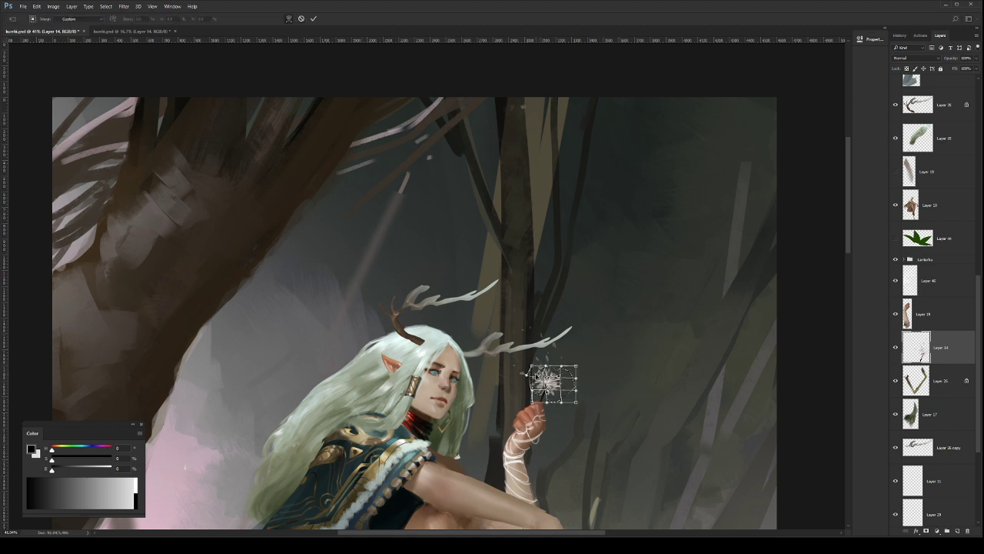
key("Return")
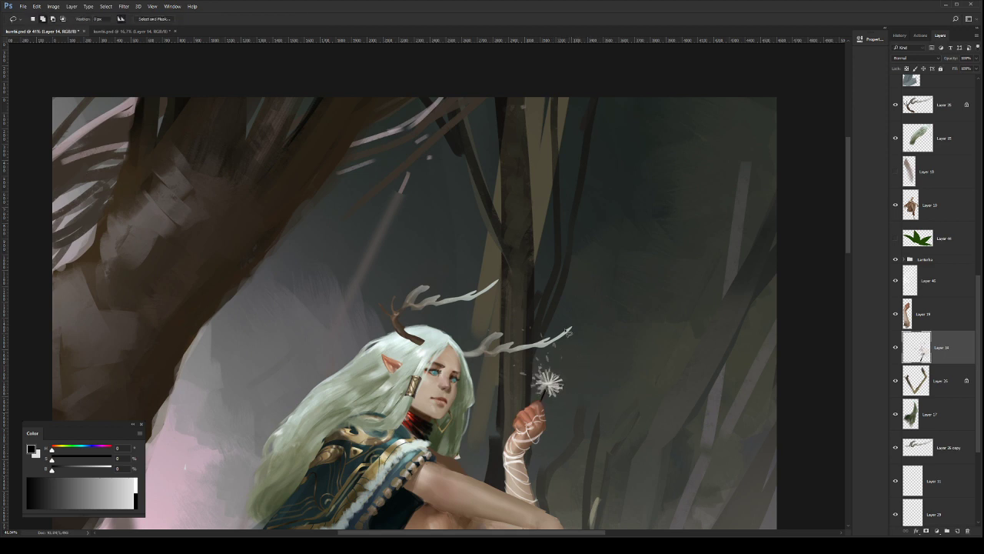
mouse_move(578, 384)
left_mouse_down()
mouse_move(541, 358)
mouse_move(536, 403)
mouse_move(575, 400)
mouse_move(579, 386)
left_mouse_up()
key("ctrl+t")
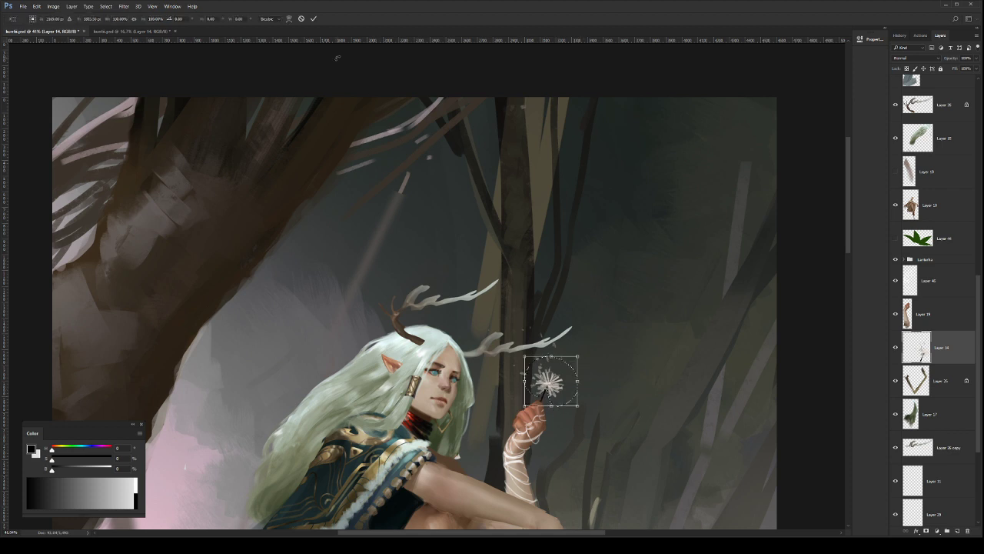
left_click(289, 19)
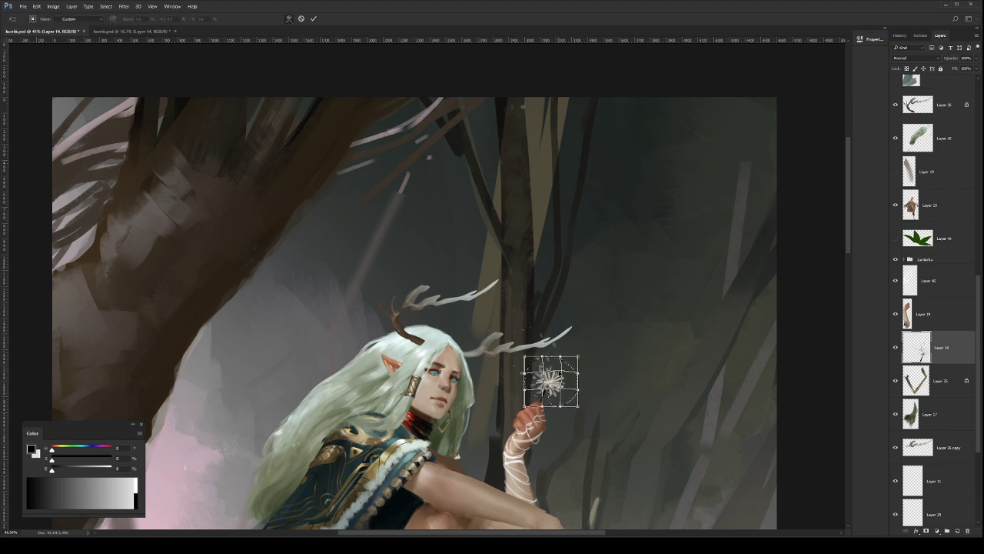
key("Return")
Step: Check the dandelion against the whole composition and save the painting
key("z")
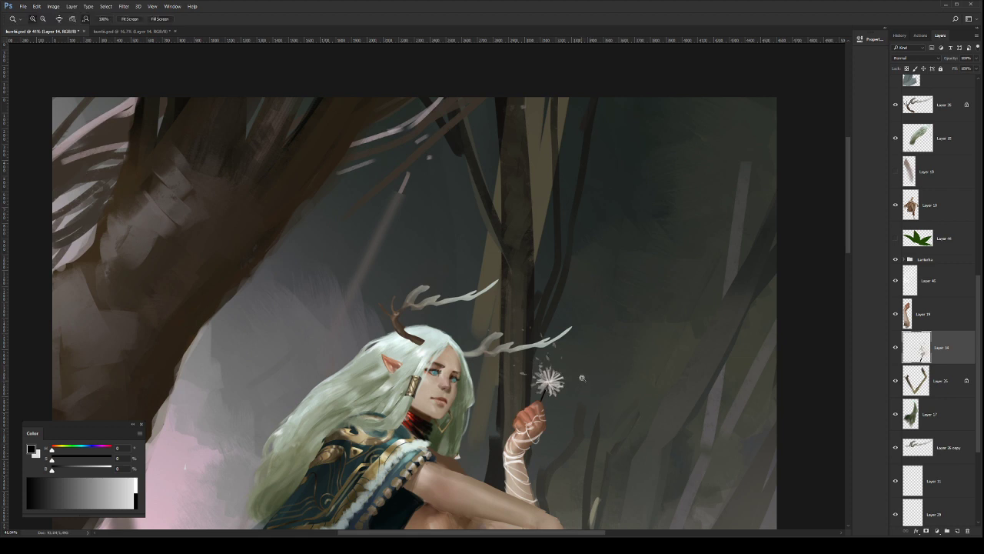
mouse_move(584, 377)
left_mouse_down()
mouse_move(552, 377)
mouse_move(583, 371)
mouse_move(575, 365)
mouse_move(555, 394)
mouse_move(578, 369)
mouse_move(560, 305)
mouse_move(556, 324)
left_mouse_up()
key("v")
key("z")
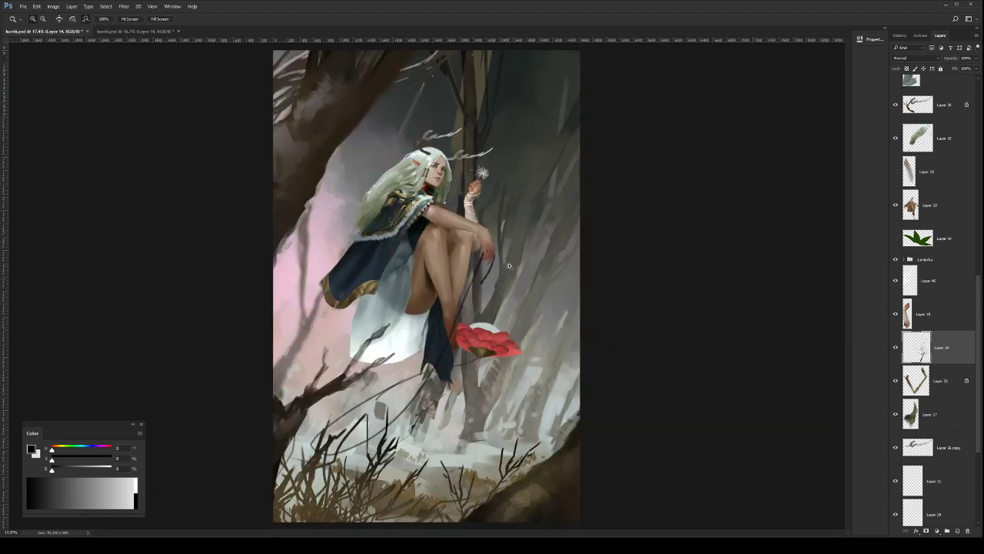
scroll(510, 246, "up", 1)
key("ctrl+s")
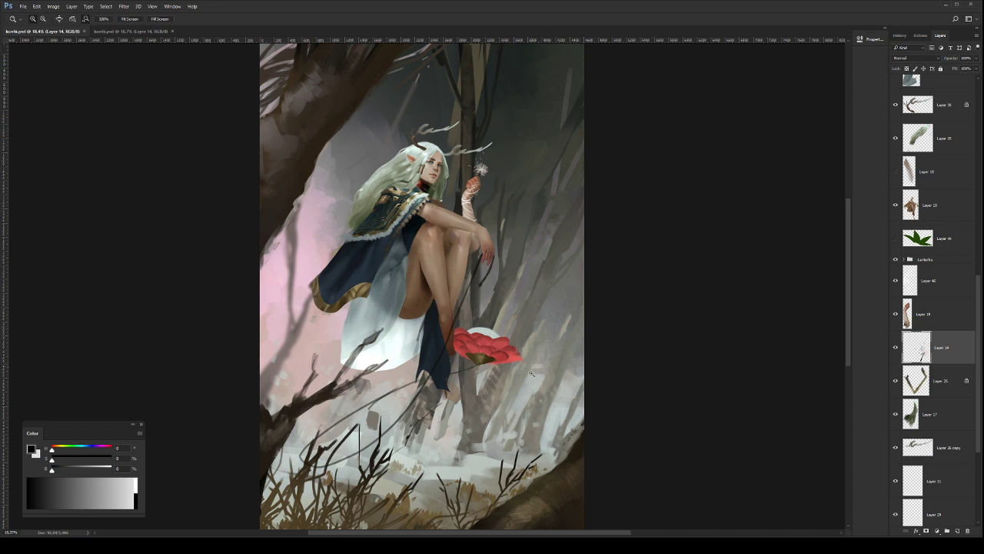
Step: Erase the excess of the raised arm on Layer 19 beside the resting wrist
left_click_drag(532, 383, 527, 391)
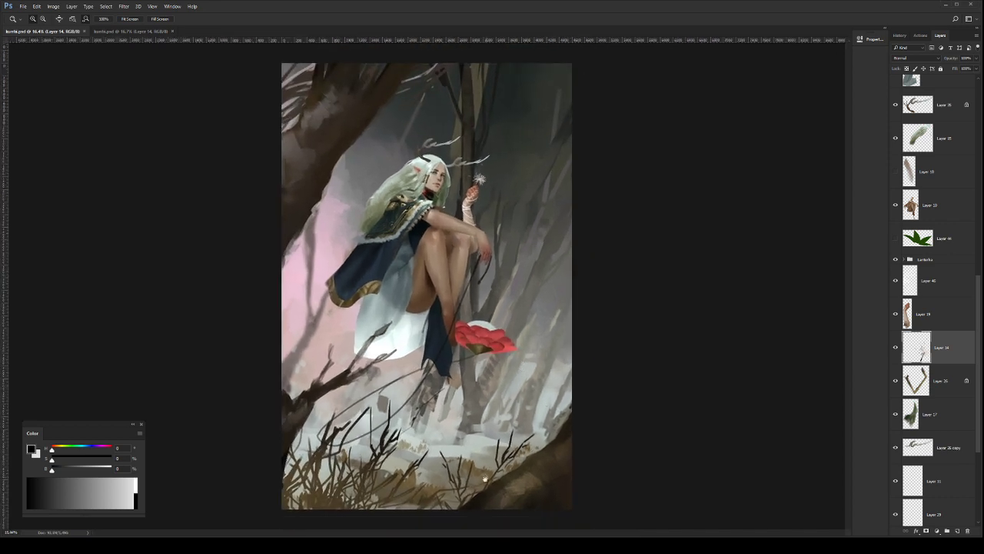
left_click_drag(488, 318, 518, 347)
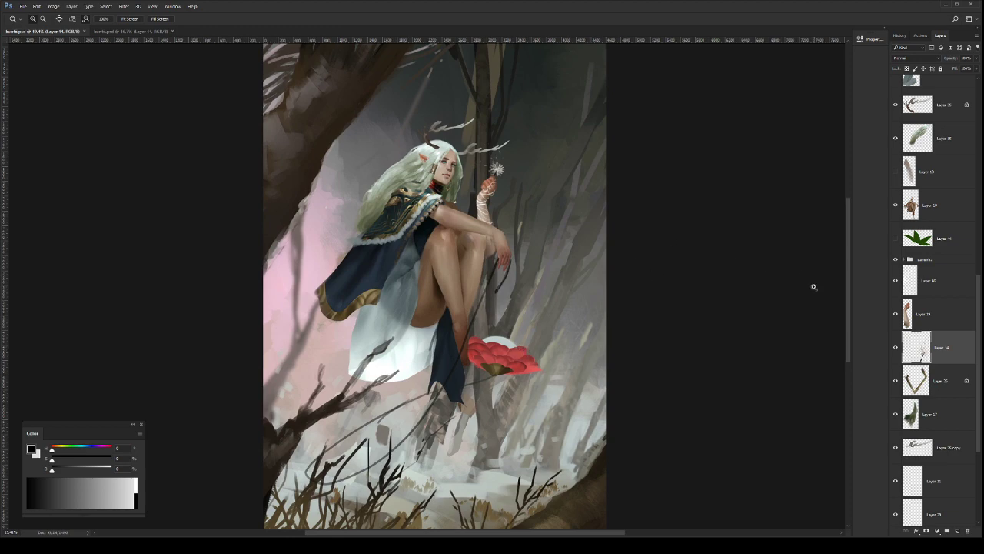
left_click_drag(520, 179, 506, 214)
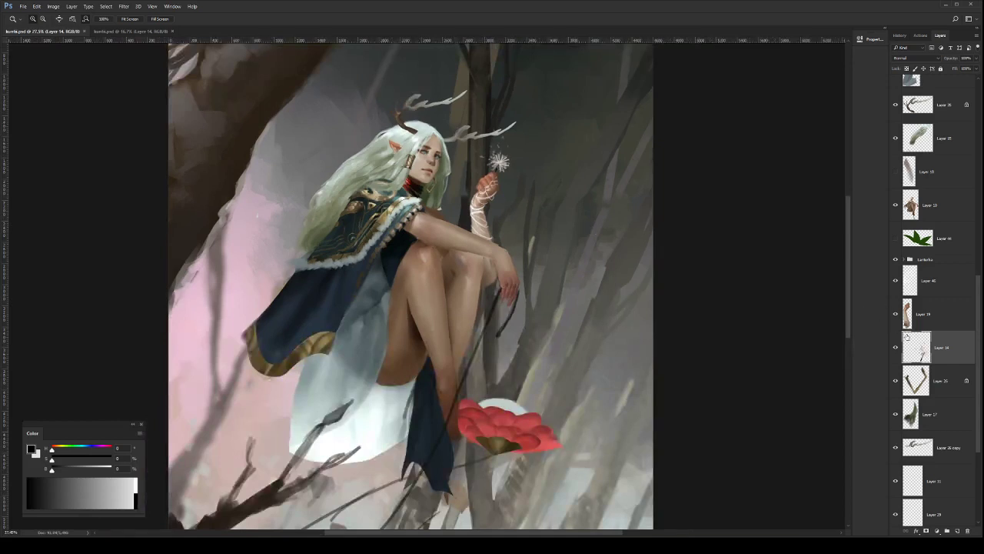
left_click(937, 314)
key("b")
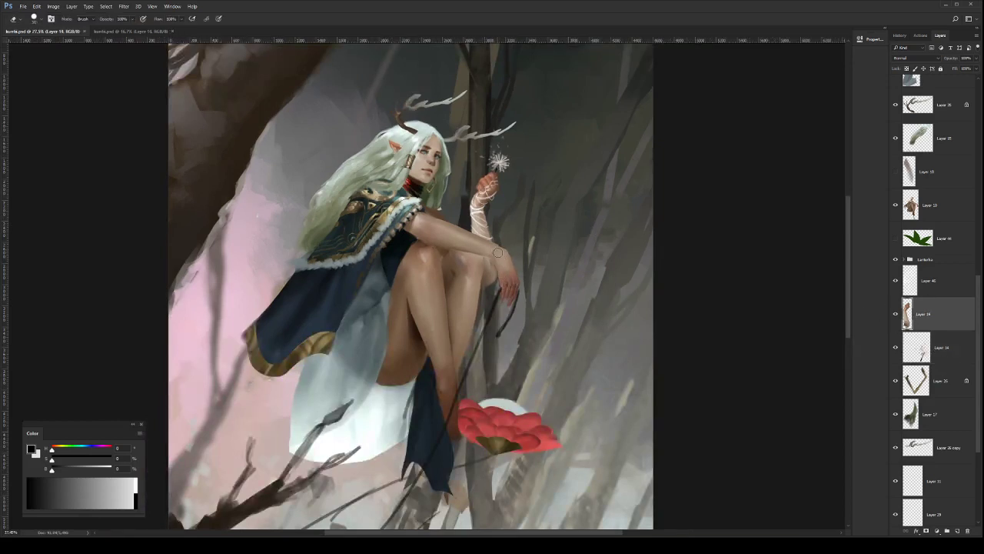
left_click_drag(498, 255, 498, 278)
key("z")
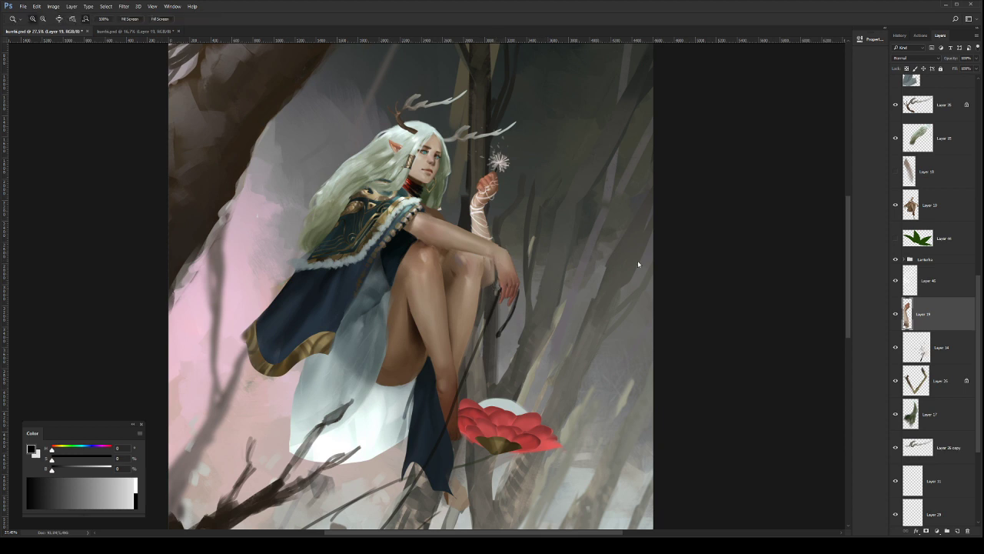
Step: Add a new Multiply layer above Layer 10 and show the leg shading on Layer 18
left_click(975, 283)
left_click_drag(978, 286, 971, 241)
left_click(930, 315)
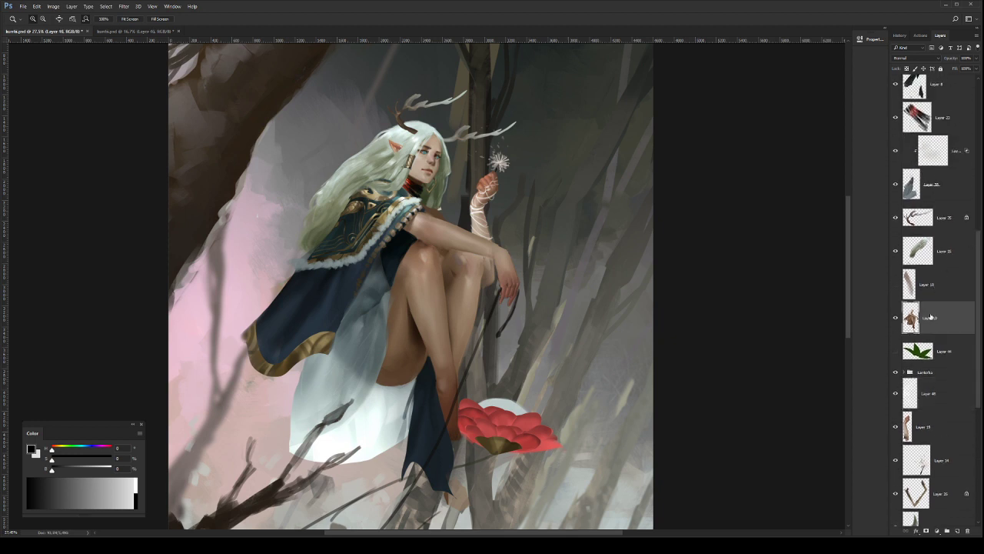
left_click(895, 318)
left_click(895, 317)
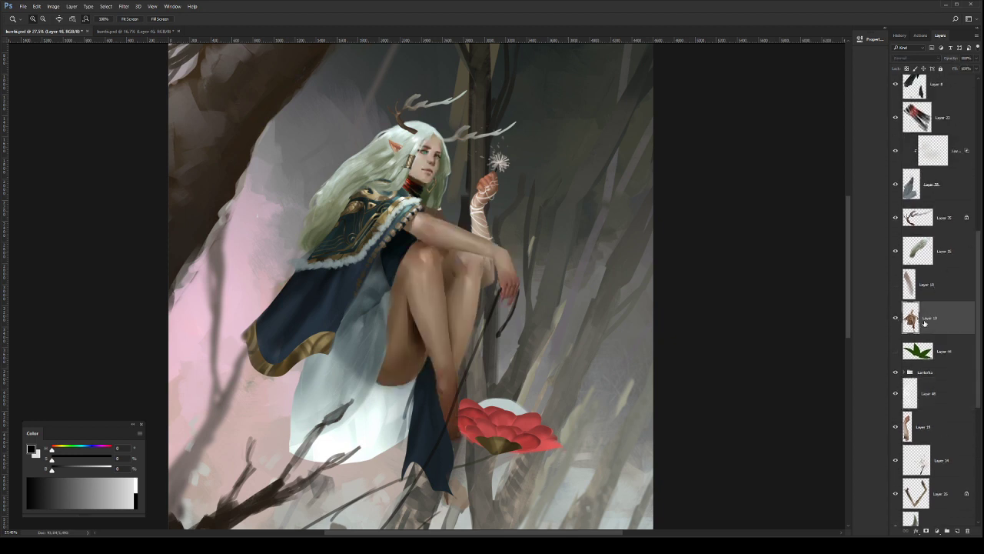
left_click(957, 531)
key("shift+alt+m")
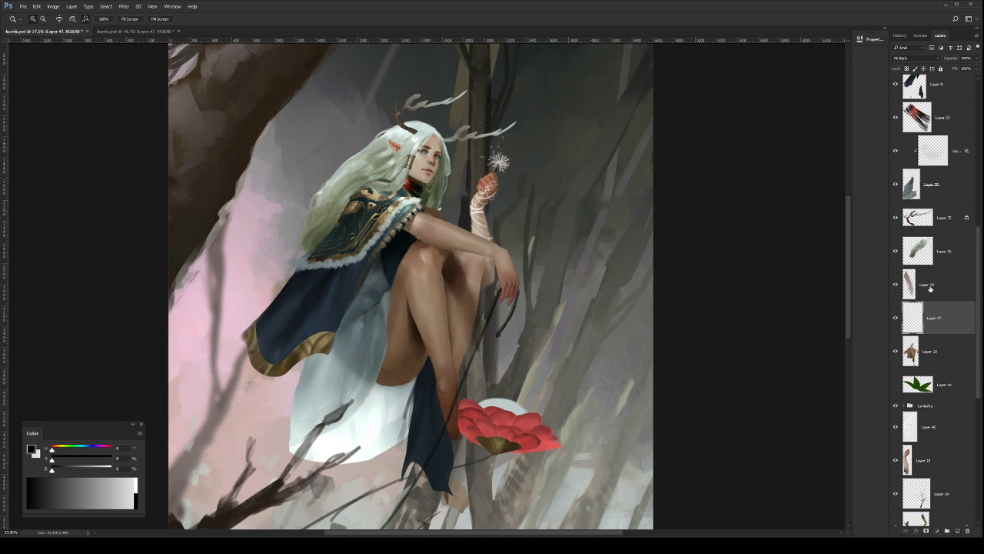
Step: Erase excess shading along the far lower leg on Layer 18 with a smaller eraser
left_click(926, 285)
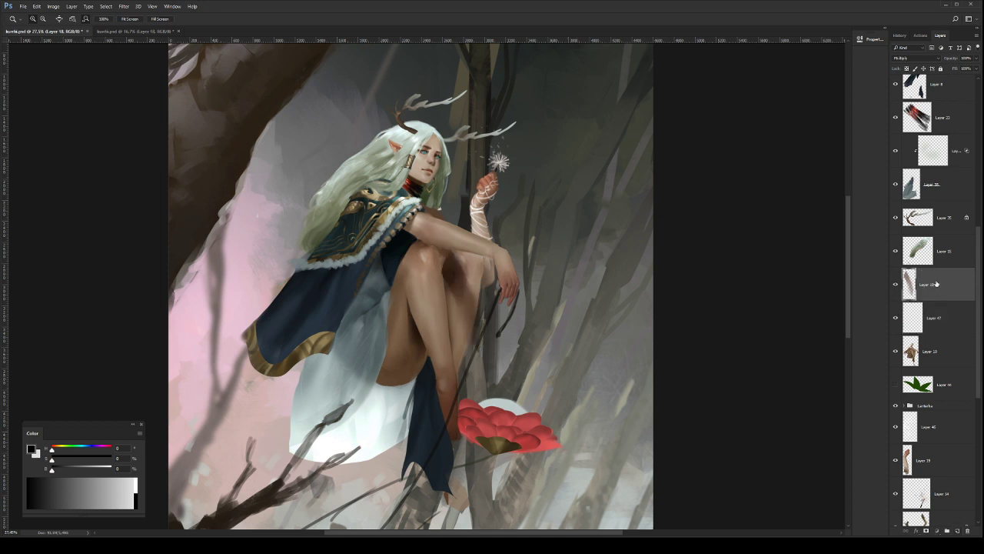
key("e")
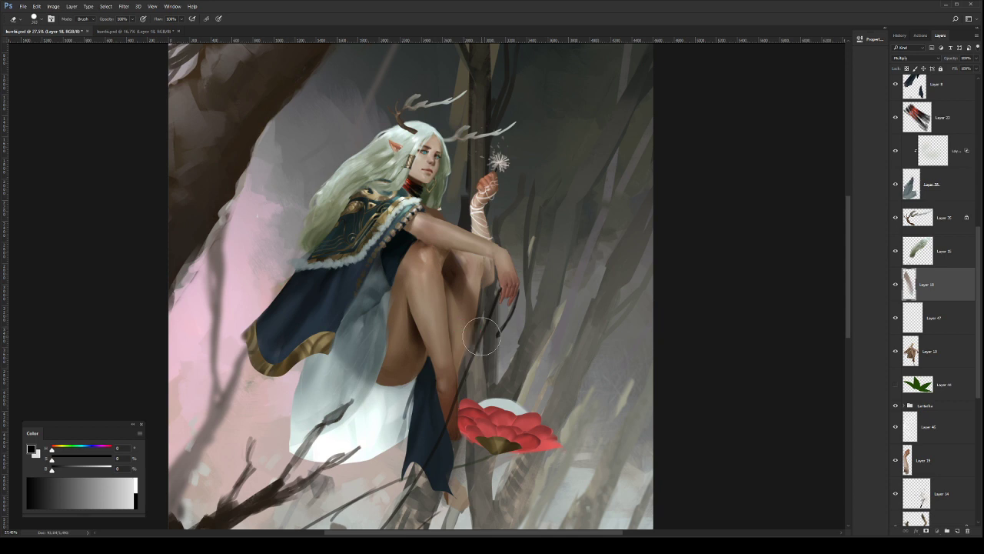
key("bracketleft")
key("bracketleft")
key("bracketleft")
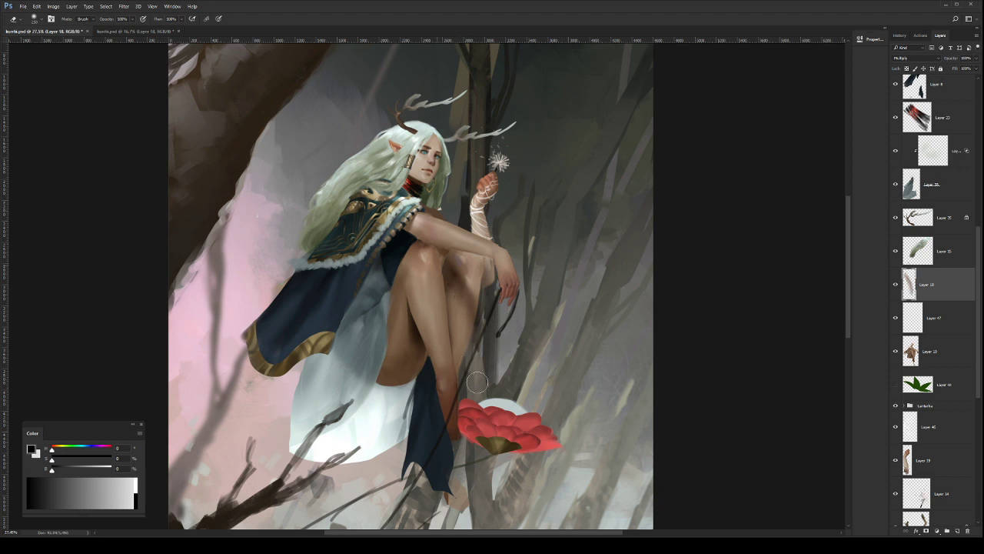
Step: Try a few brush strokes across the resting wrist on Layer 10 and undo them
left_click(942, 355)
left_click(913, 317)
key("ctrl+space")
left_click_drag(486, 242, 572, 281)
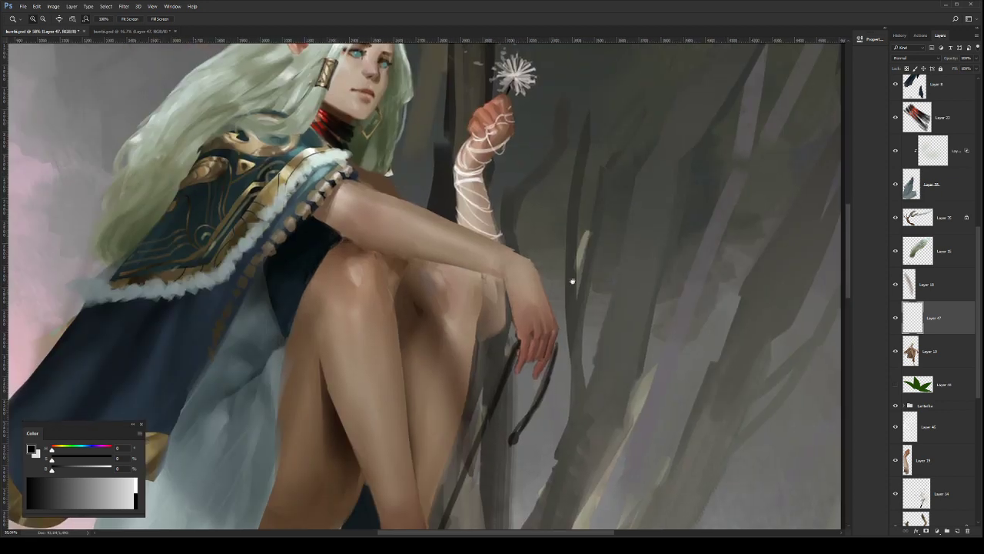
left_click(932, 351)
key("b")
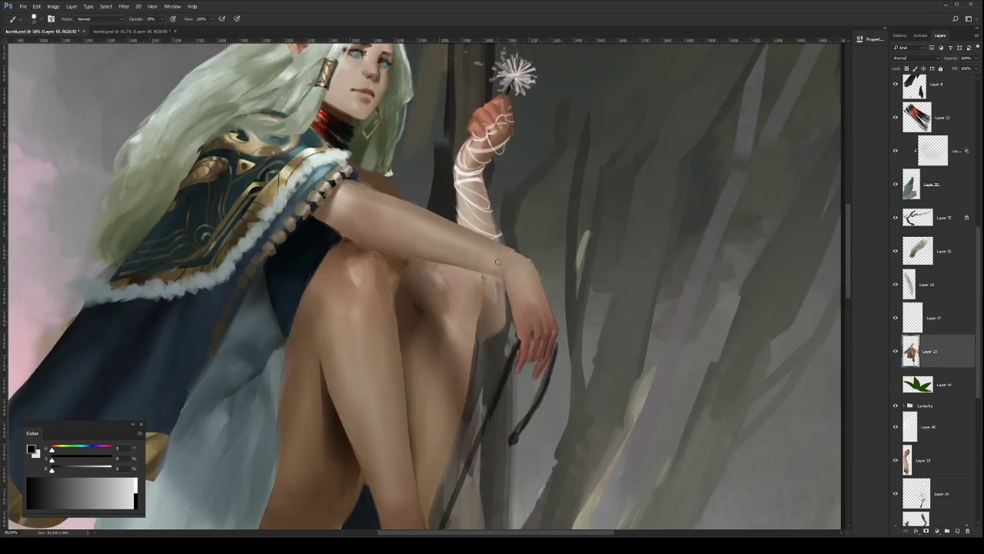
mouse_move(538, 305)
left_mouse_down()
mouse_move(554, 334)
mouse_move(520, 308)
left_mouse_up()
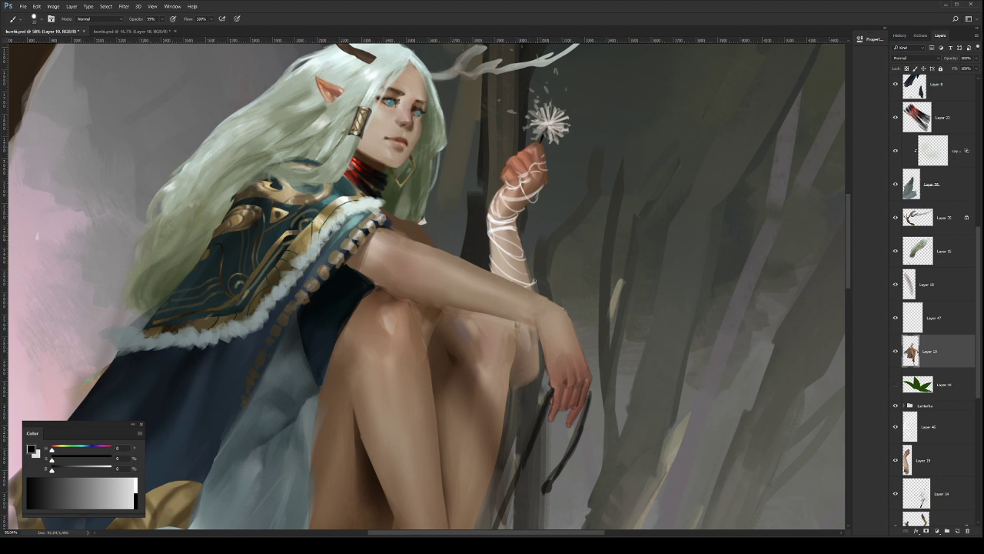
mouse_move(506, 315)
left_mouse_down()
mouse_move(540, 303)
mouse_move(530, 293)
mouse_move(508, 318)
left_mouse_up()
key("ctrl+z")
key("ctrl+z")
Step: Try painting a dark twisted band around the resting wrist on Layer 10 and undo it
left_click_drag(532, 293, 510, 313)
key("shift+]")
key("e")
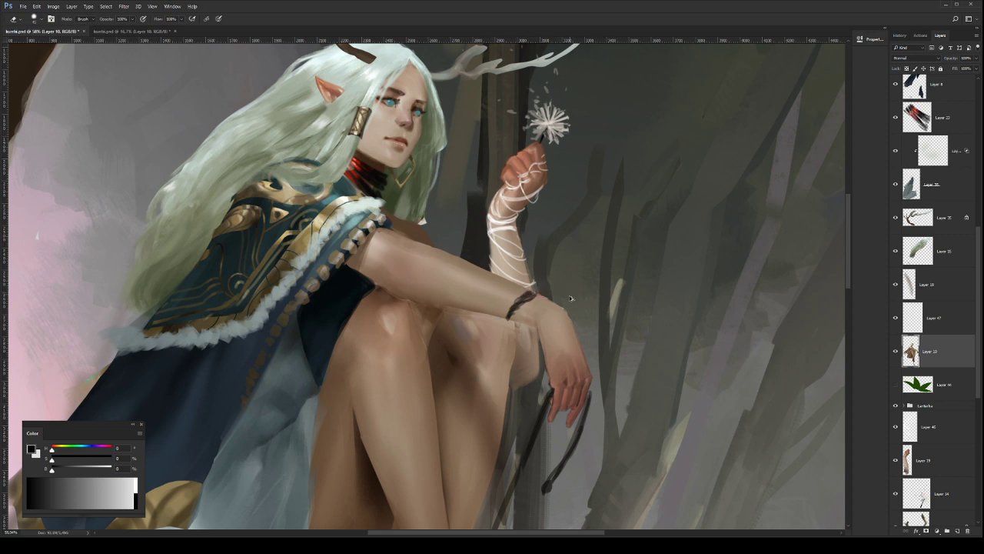
key("ctrl+alt+z")
key("ctrl+alt+z")
key("ctrl+alt+z")
key("b")
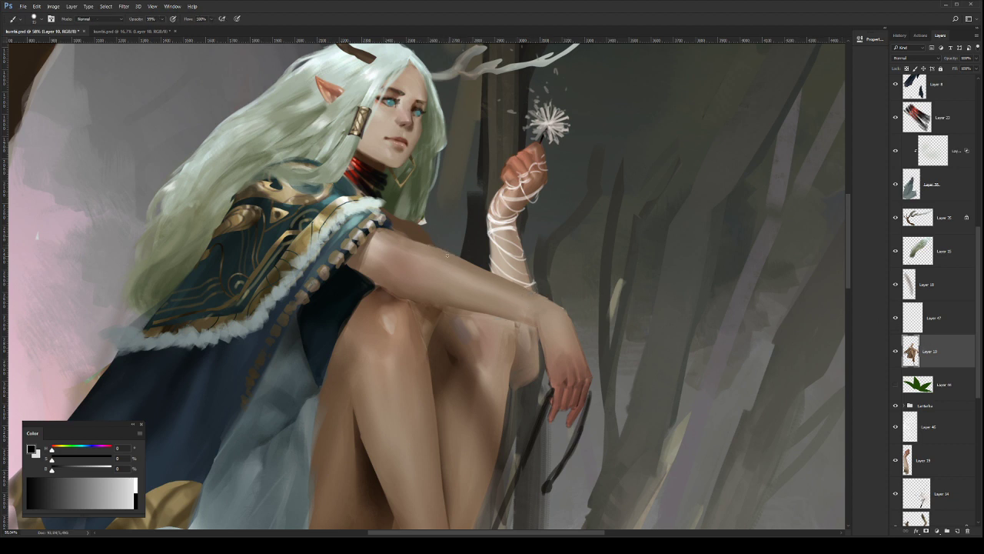
Step: Save the painting and check the resting arm against the whole figure
key("bracketleft")
left_click_drag(546, 276, 519, 238)
key("ctrl+s")
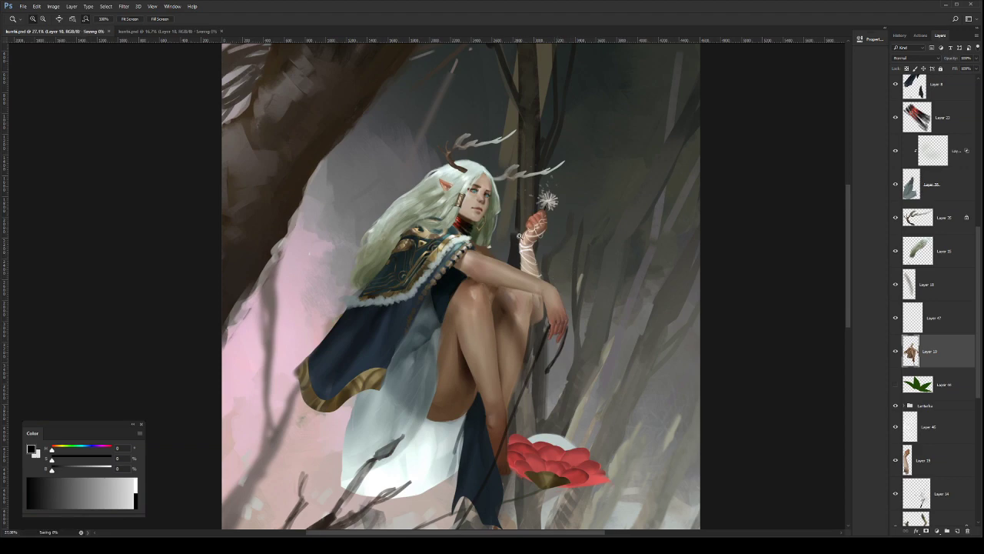
scroll(520, 236, "up", 2)
scroll(496, 229, "up", 2)
key("b")
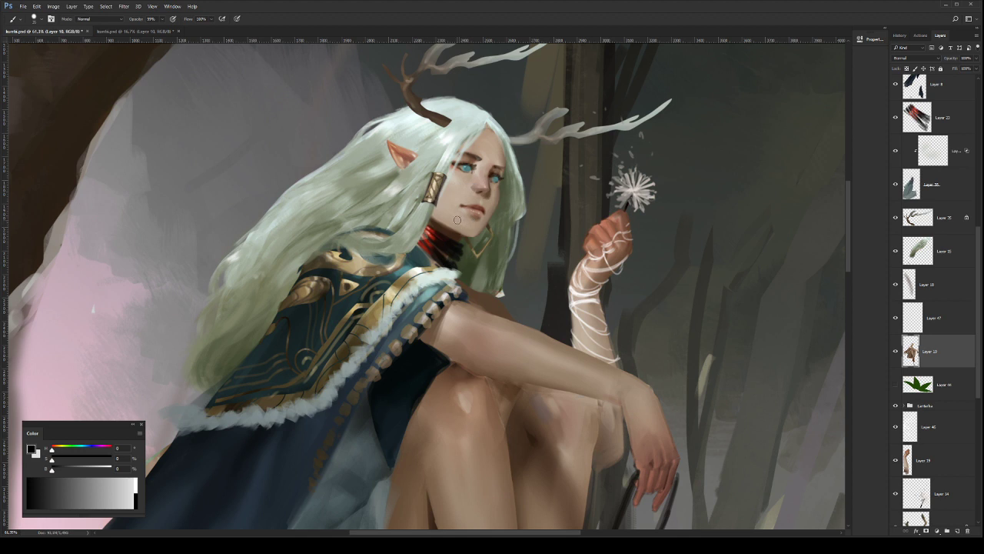
scroll(492, 230, "down", 3)
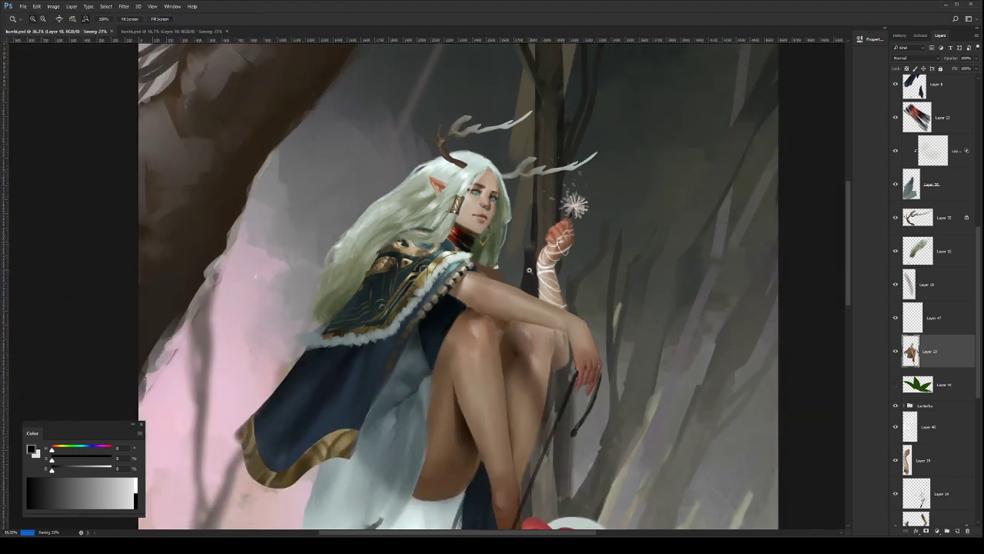
scroll(638, 285, "up", 2)
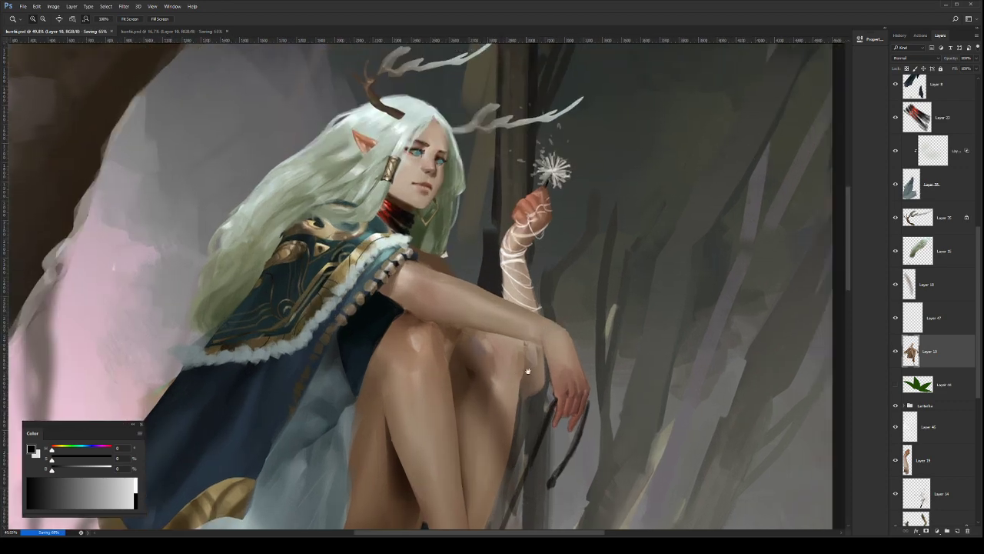
Step: Try a thin dark guide stroke across the resting wrist on Layer 47 and undo it
left_click(929, 321)
scroll(550, 332, "up", 2)
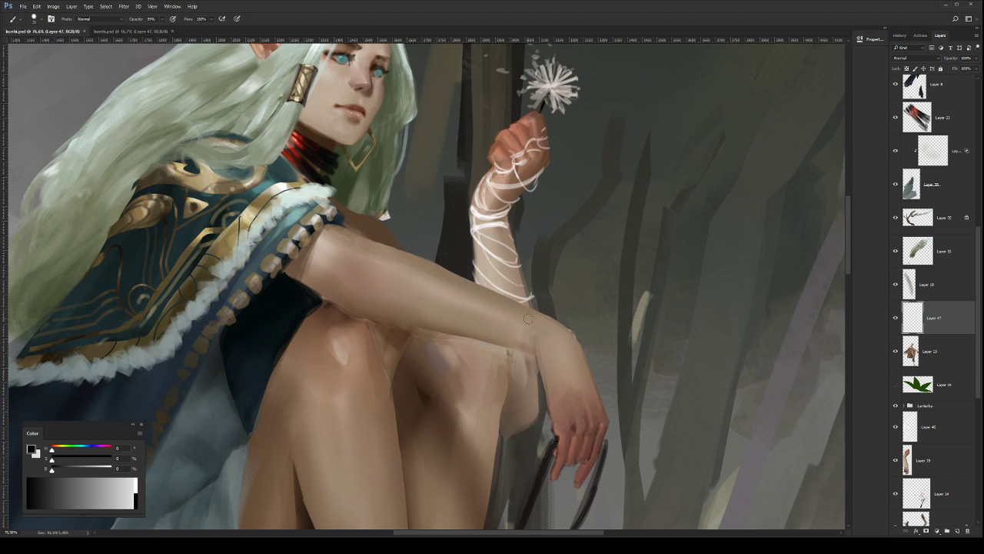
key("b")
left_click_drag(517, 306, 524, 347)
key("ctrl+z")
left_click_drag(516, 304, 523, 349)
key("ctrl+z")
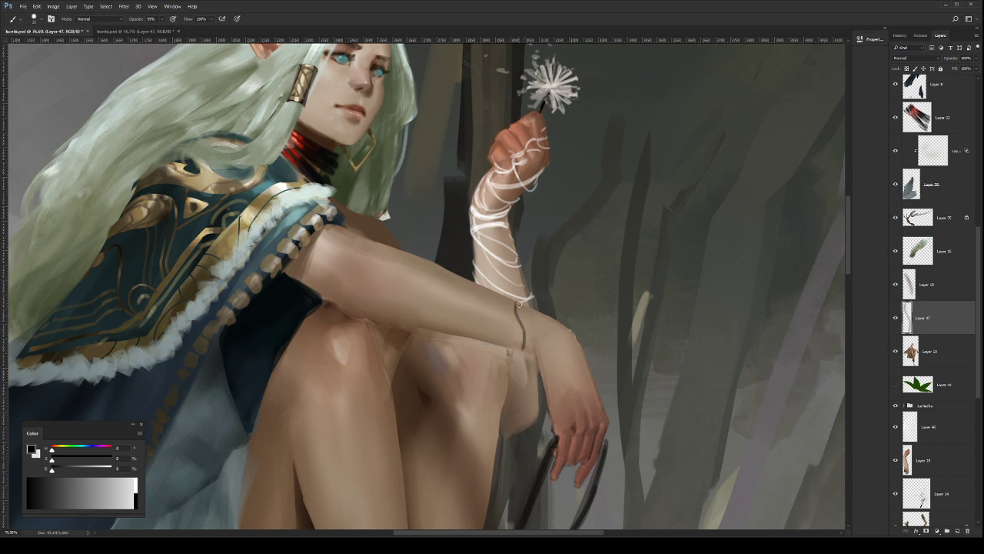
Step: Paint a dark braided bracelet around the resting wrist on Layer 47
mouse_move(515, 302)
left_mouse_down()
mouse_move(523, 351)
mouse_move(513, 325)
mouse_move(516, 348)
mouse_move(538, 326)
left_mouse_up()
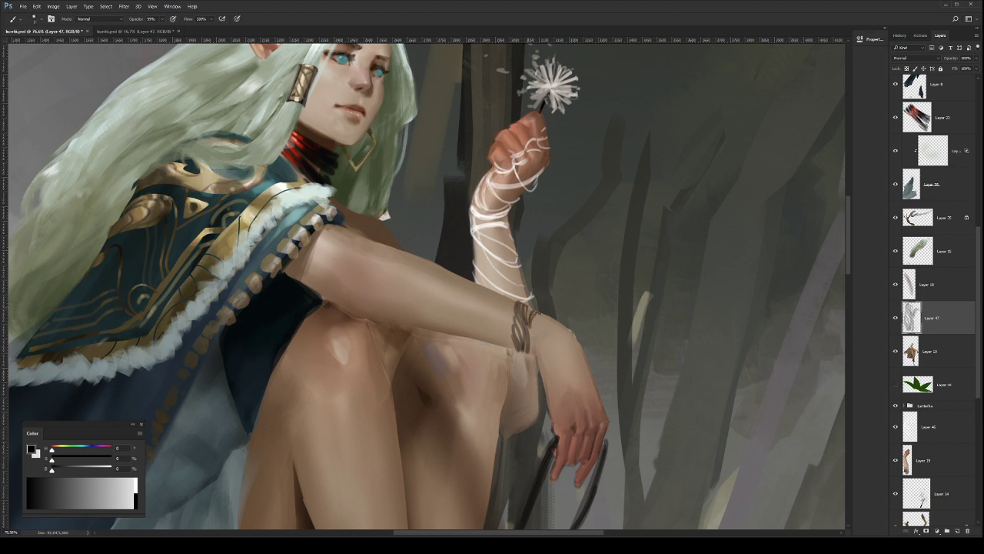
mouse_move(512, 335)
left_mouse_down()
mouse_move(527, 350)
mouse_move(514, 350)
mouse_move(583, 326)
left_mouse_up()
key("z")
scroll(582, 326, "up", 1)
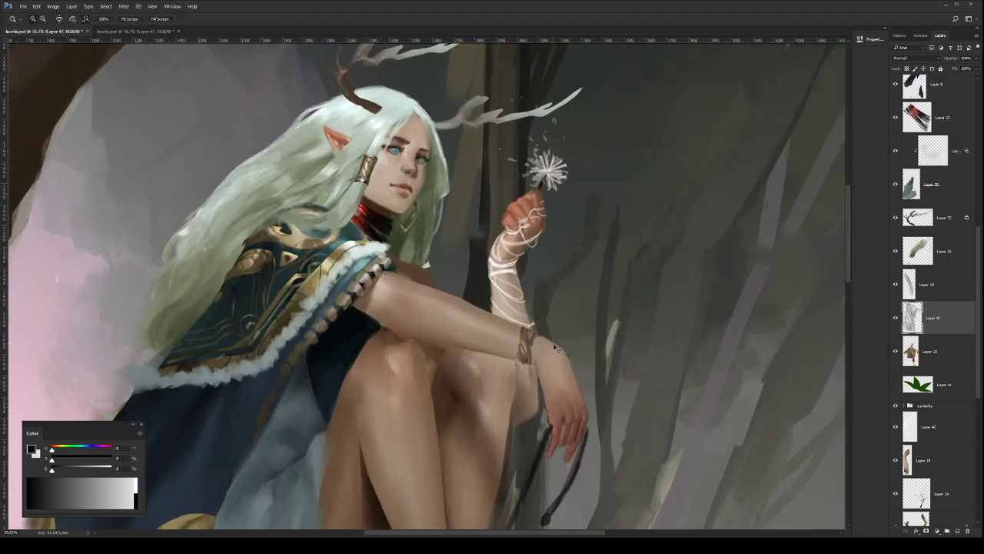
Step: Warp the braided bracelet on Layer 47 to follow the curve of the wrist
key("ctrl+t")
left_click(288, 18)
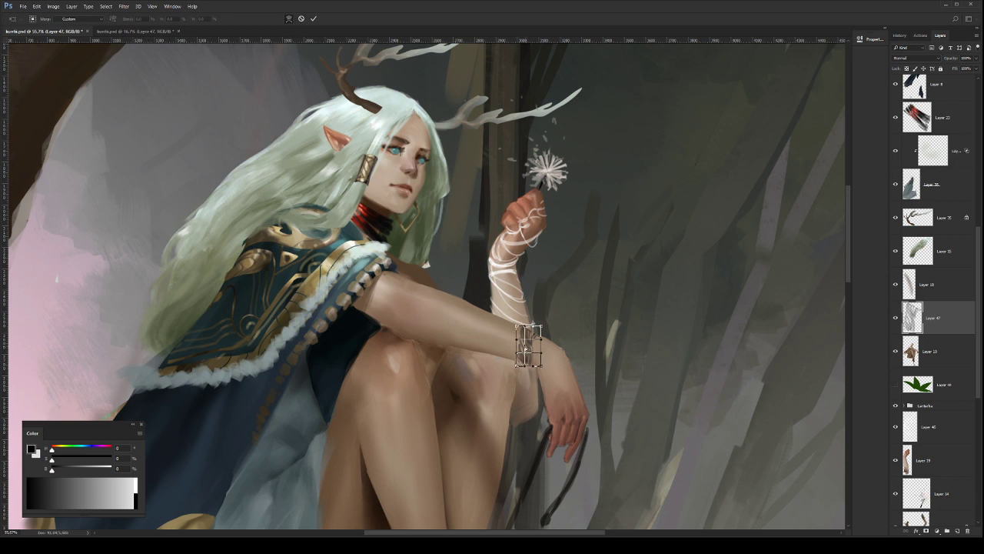
left_click_drag(526, 351, 533, 357)
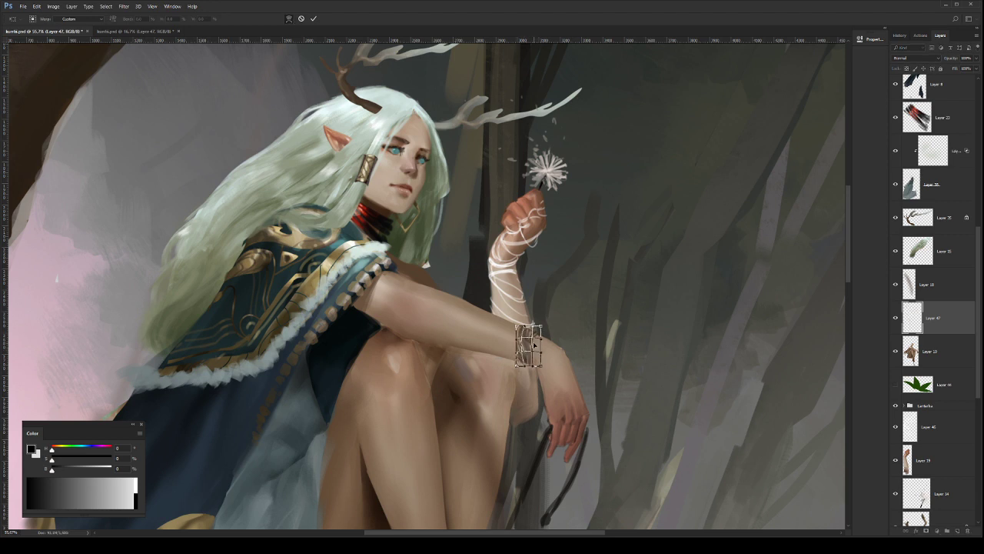
key("Return")
key("z")
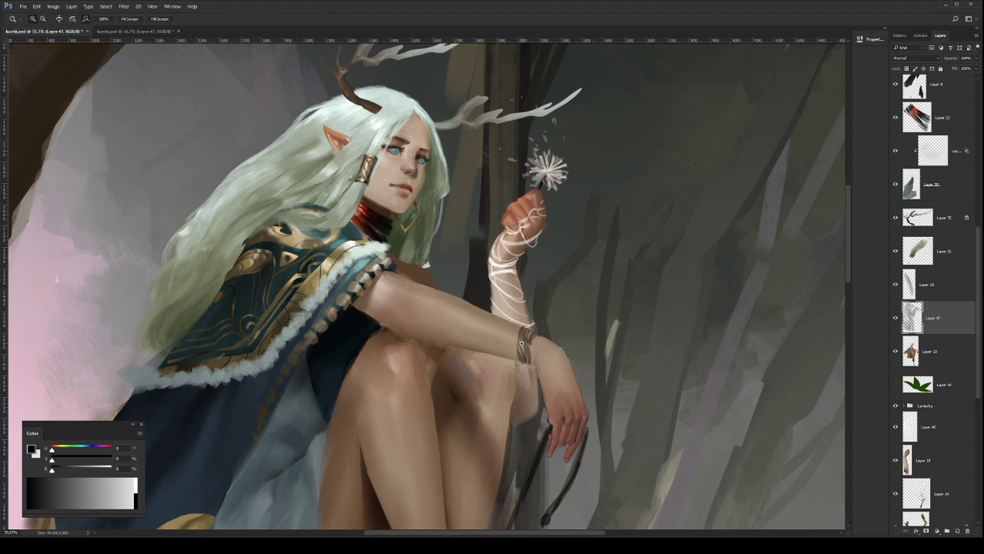
left_click(522, 343)
key("b")
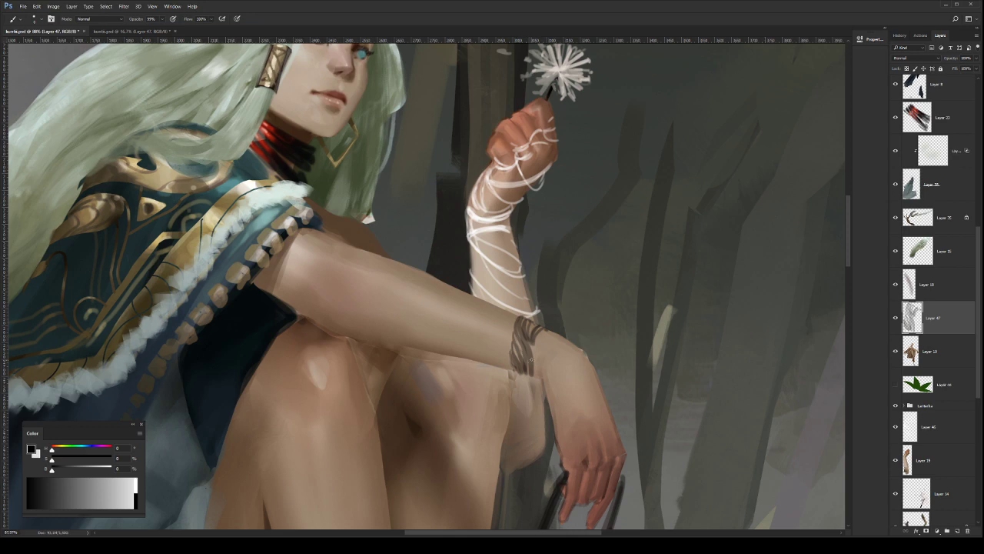
Step: Judge the bracelet against the whole composition and remove it together with Layer 47
key("z")
left_click_drag(567, 320, 517, 326)
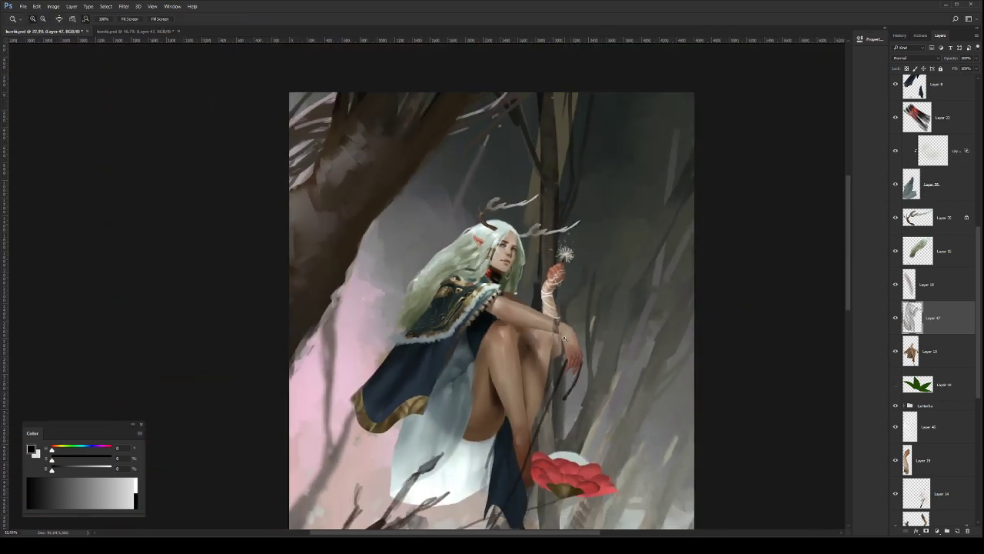
scroll(586, 355, "up", 4)
scroll(577, 330, "down", 2)
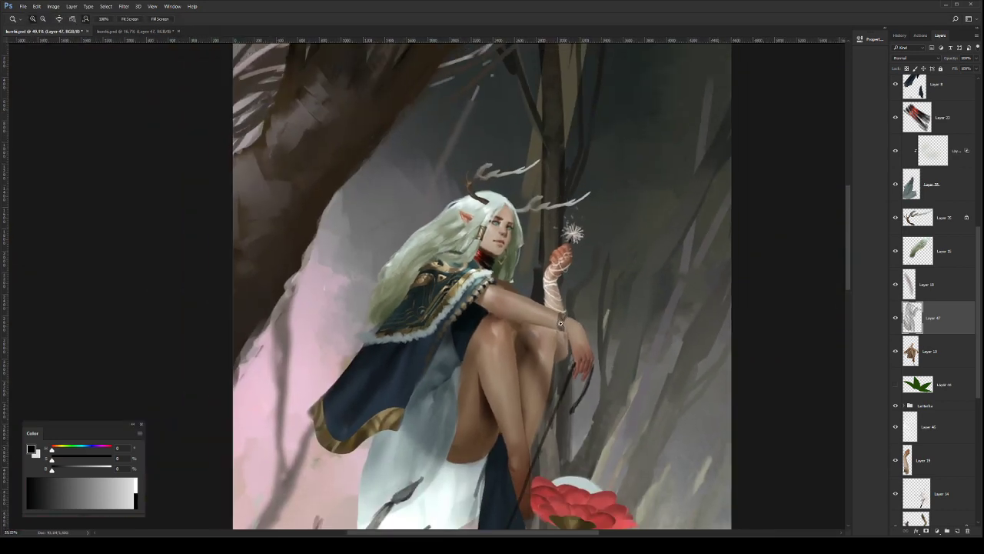
scroll(572, 318, "up", 3)
scroll(573, 318, "down", 3)
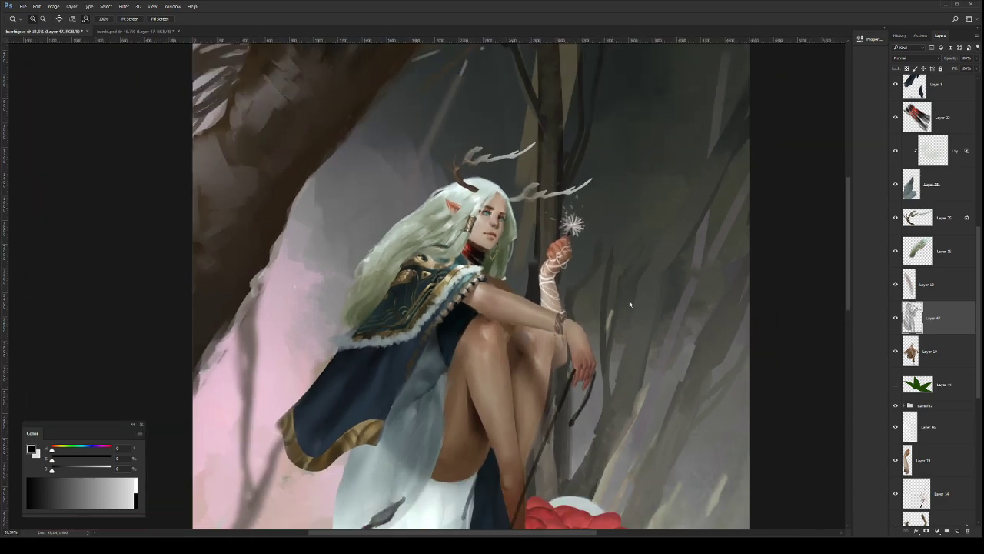
key("ctrl+e")
scroll(539, 308, "down", 2)
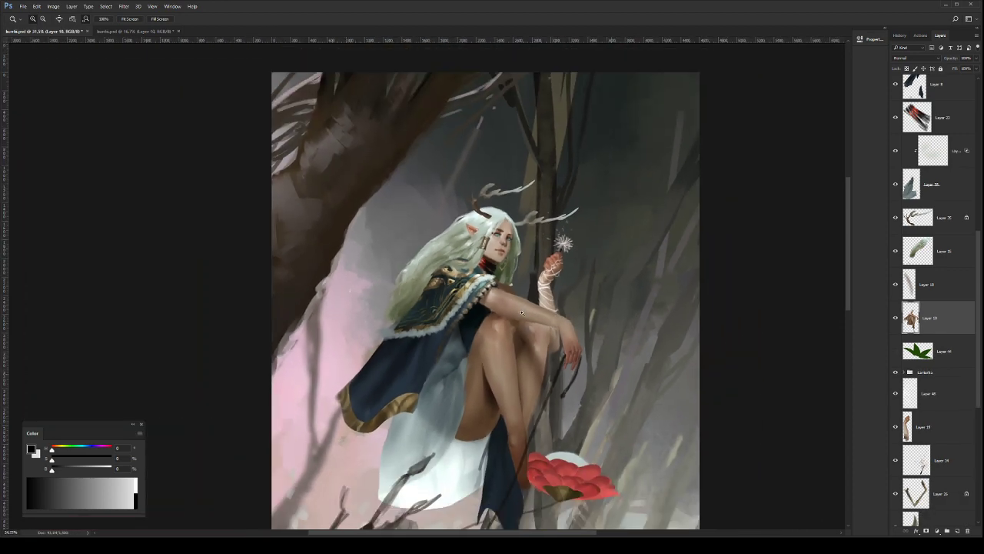
Step: Identify the blue cloak's layer by toggling its visibility and make Layer 8 active for erasing
scroll(558, 325, "up", 3)
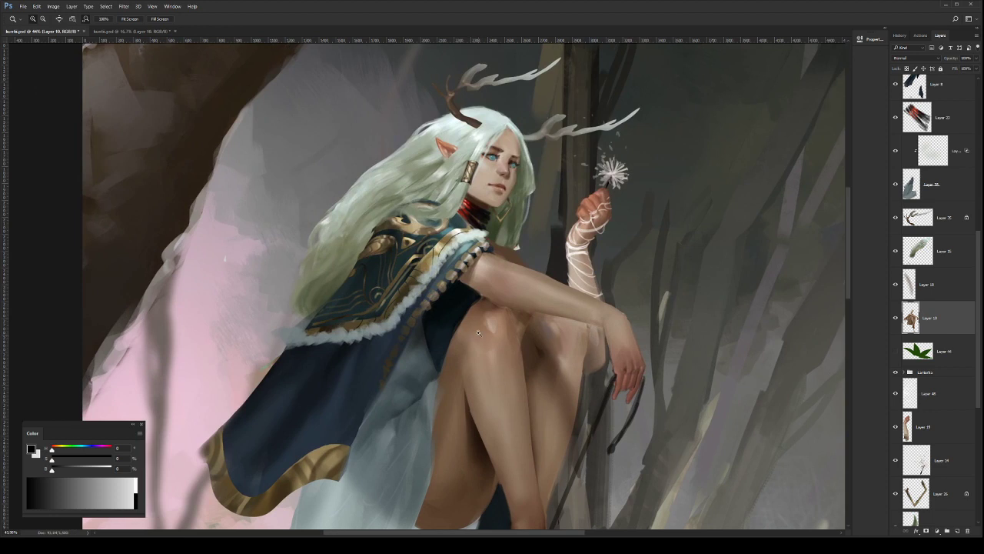
key("b")
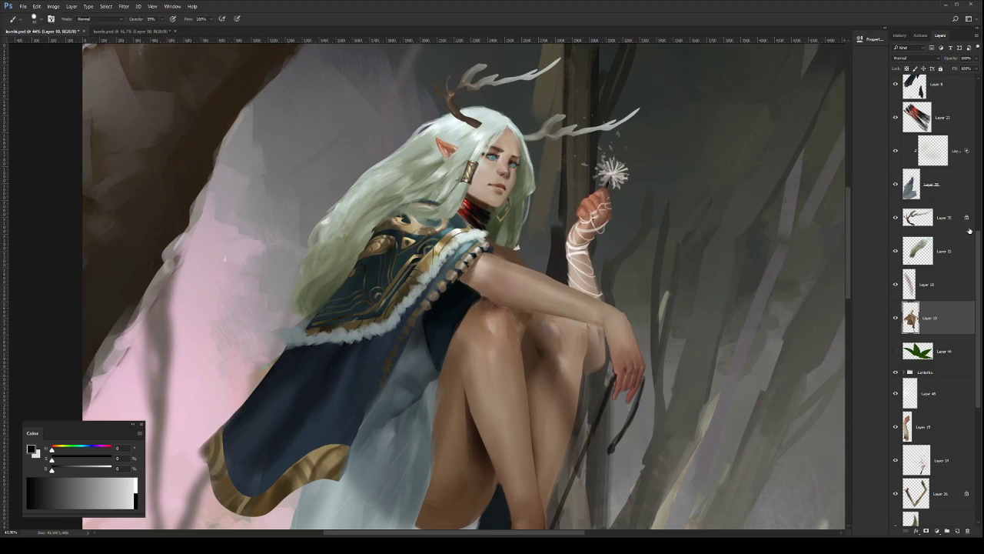
left_click_drag(979, 243, 980, 217)
left_click(896, 149)
left_click(896, 149)
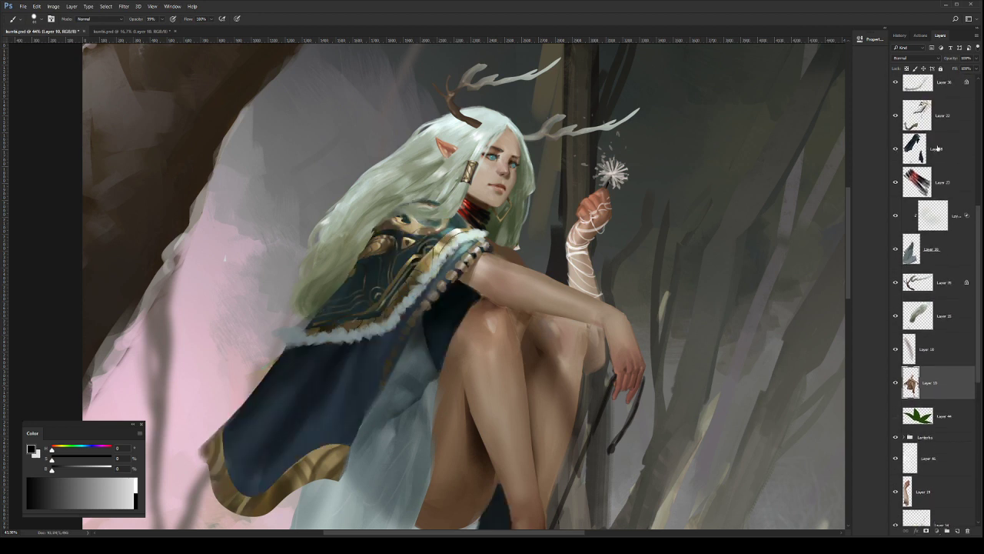
left_click(936, 150)
key("e")
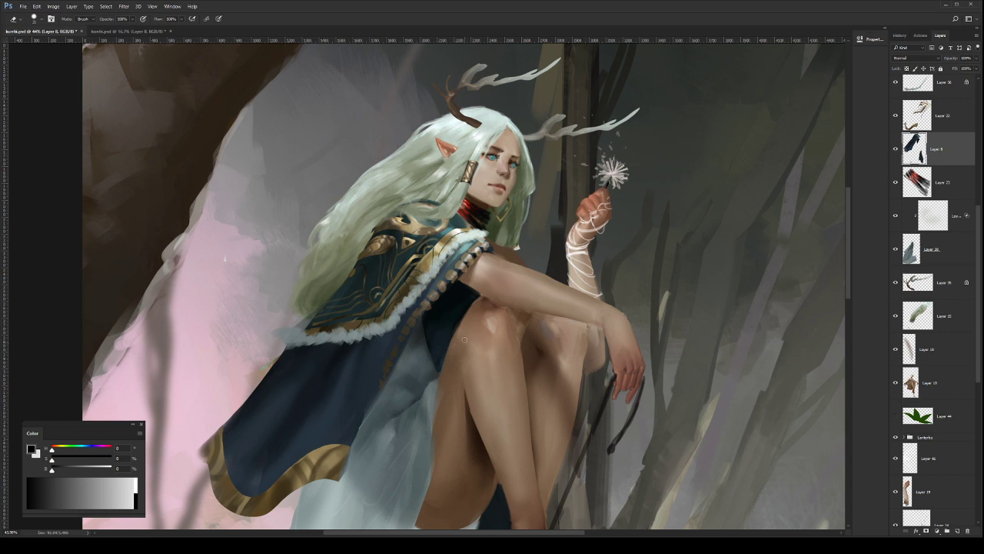
Step: Erase the cloak's edge under the resting upper arm, beside the beaded trim, on Layer 8
key("z")
mouse_move(548, 314)
left_mouse_down()
mouse_move(518, 318)
mouse_move(541, 319)
left_mouse_up()
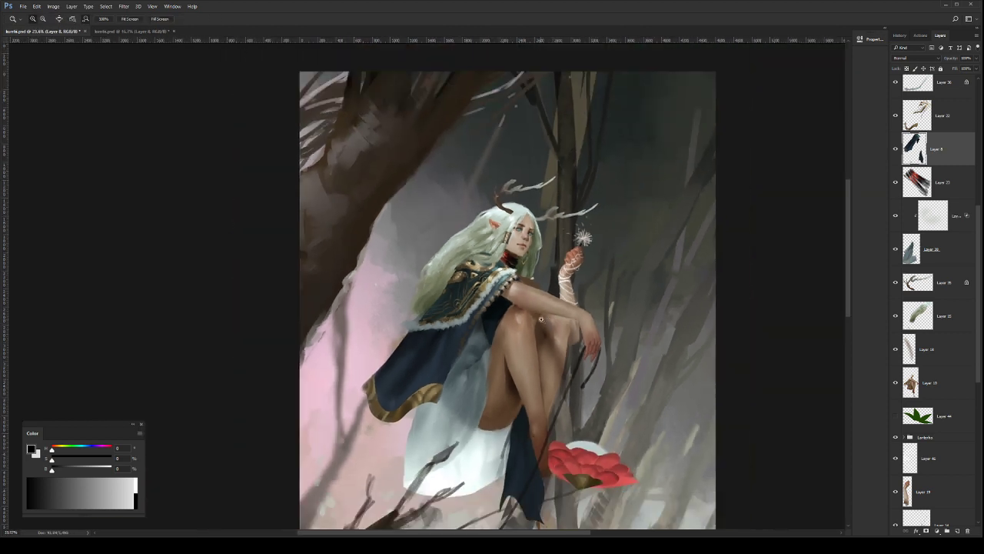
left_click(438, 380)
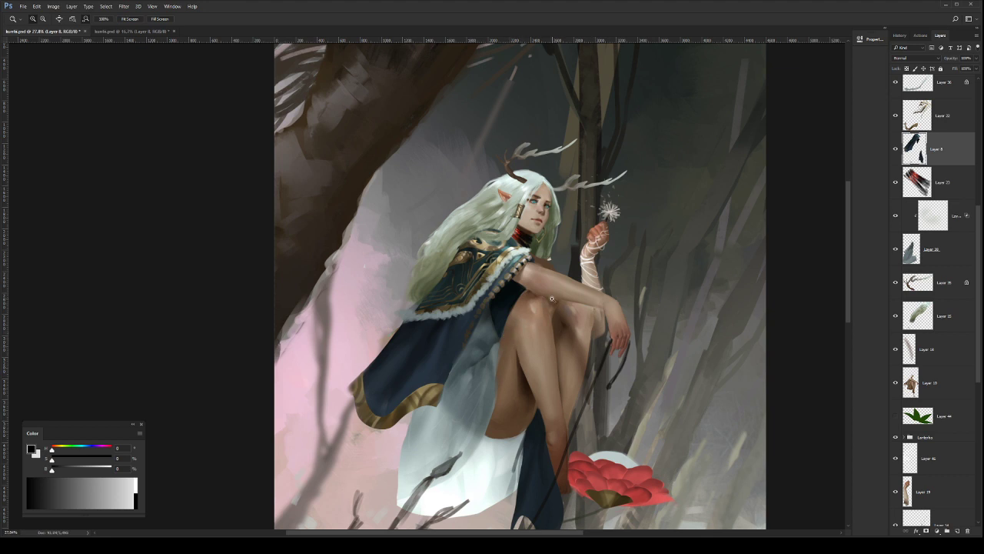
left_click(585, 286)
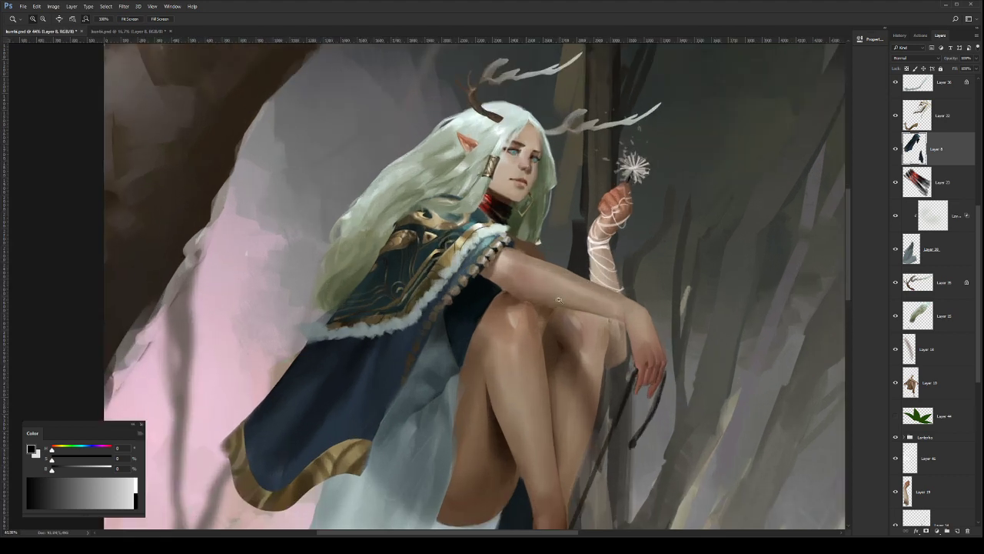
left_click(489, 271)
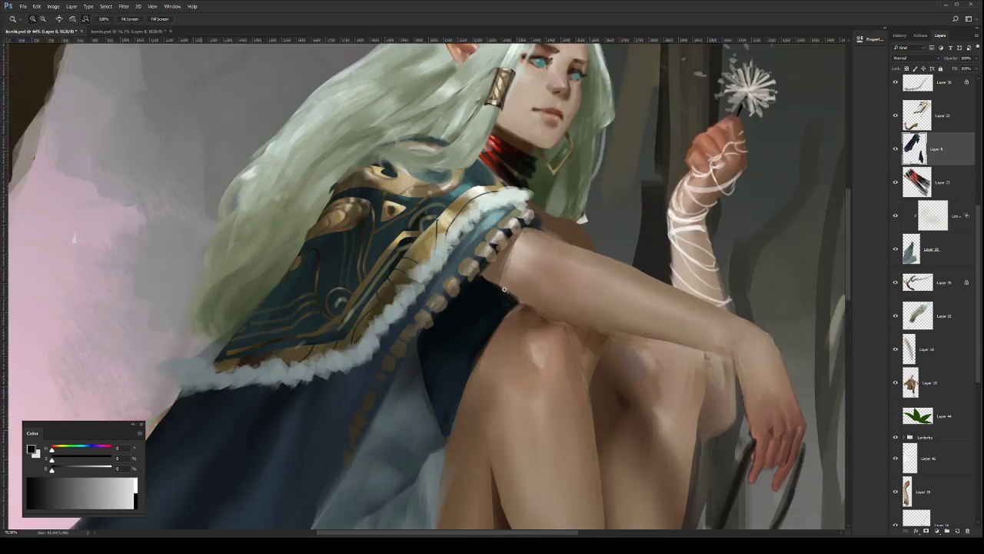
key("b")
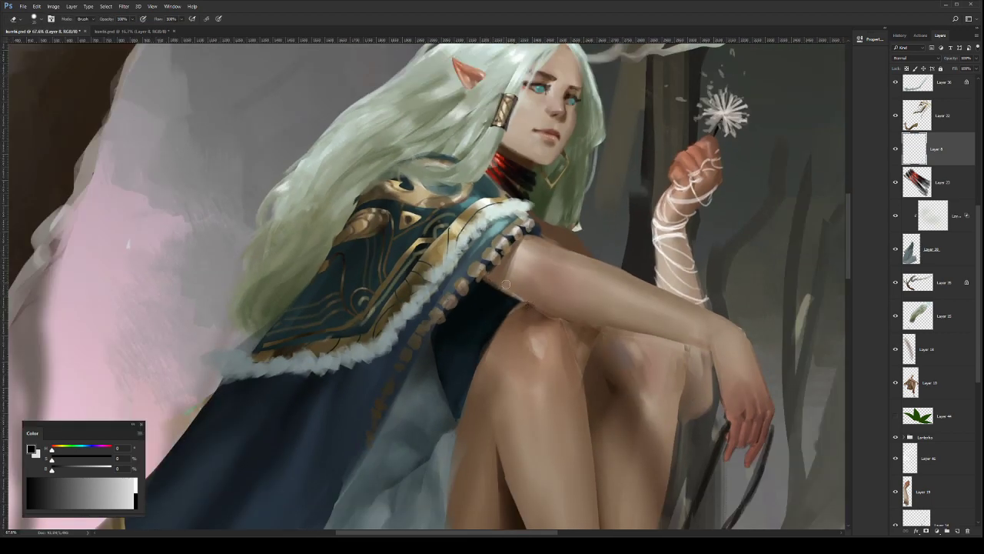
Step: Retouch the underarm skin next to the beaded trim on Layer 10 with sampled skin tones
left_click(924, 377)
key("b")
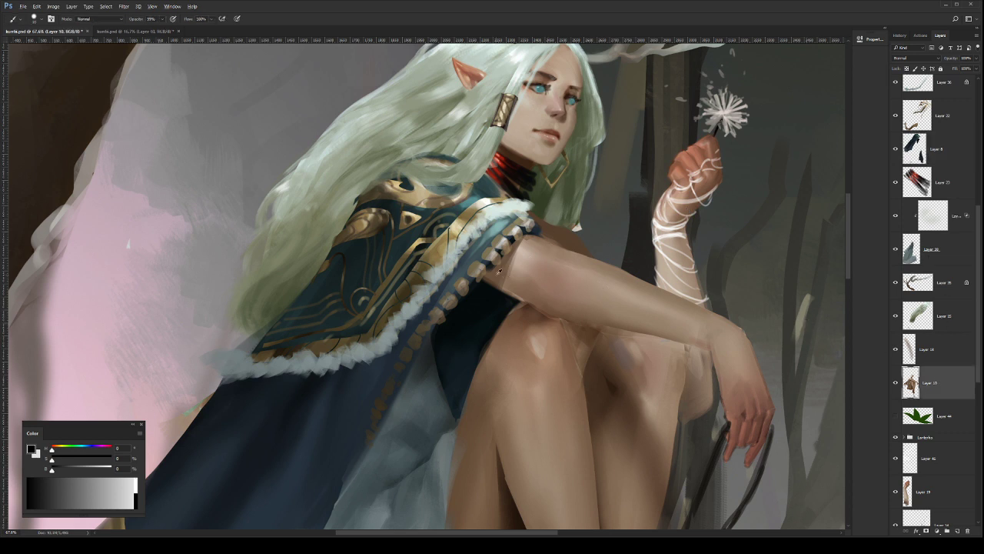
left_click_drag(498, 273, 490, 279)
left_click(513, 285, "alt")
Step: Check the retouched arm against the full composition and save the painting
key("z")
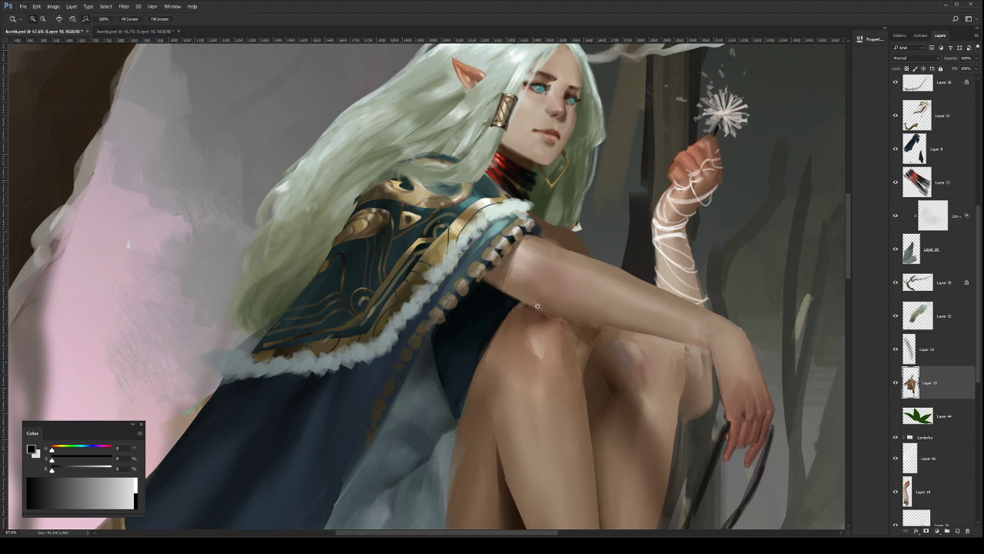
left_click_drag(537, 307, 461, 309)
left_click_drag(553, 290, 549, 303)
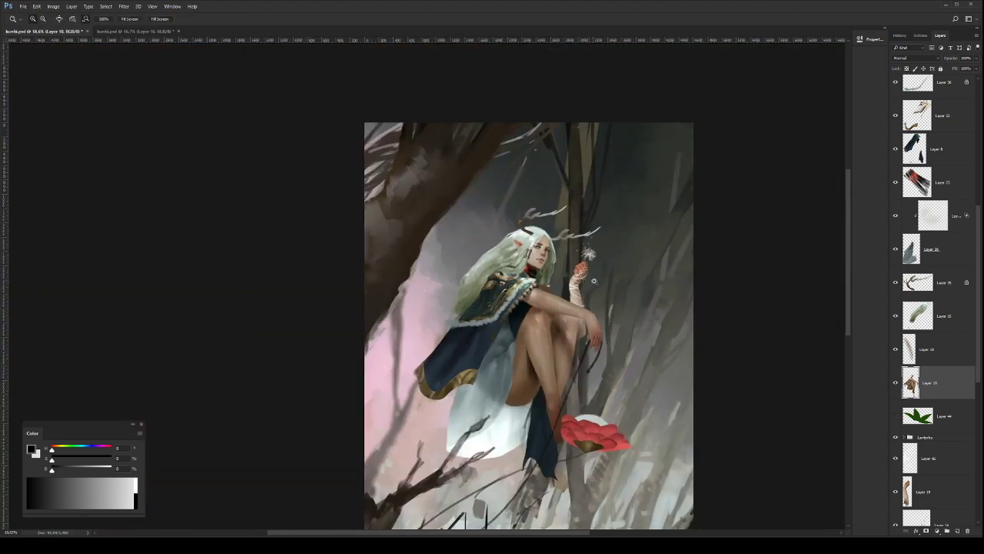
key("ctrl+s")
scroll(576, 249, "down", 1)
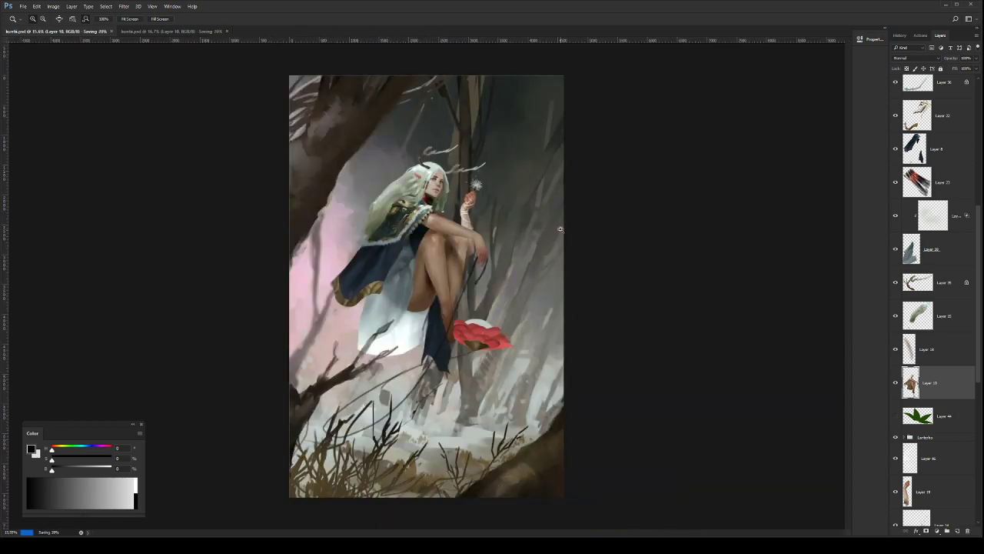
left_click_drag(418, 309, 445, 295)
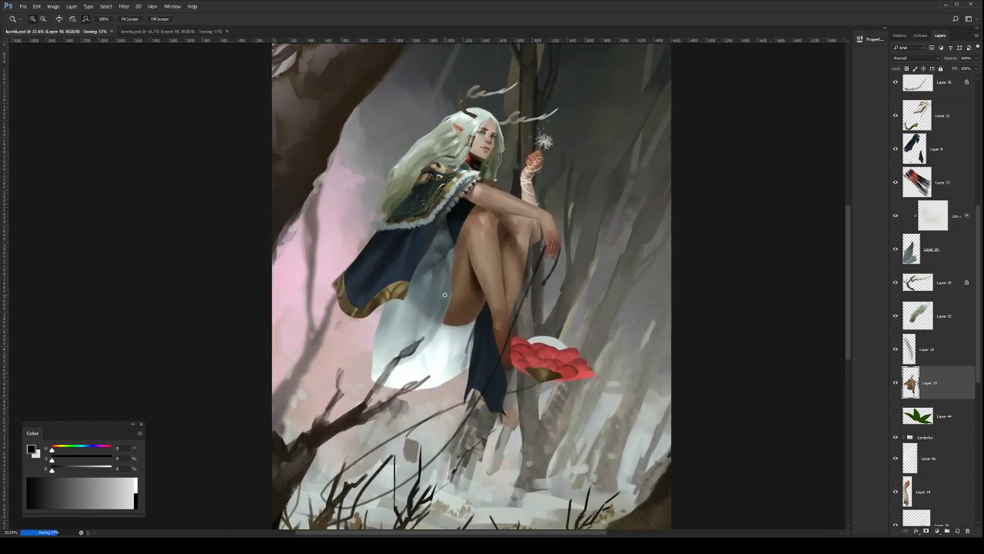
Step: Add a new clipped layer above the pale dress's Linear Dodge (Add) layer and set its blending mode to Overlay
left_click(445, 295)
left_click(945, 282)
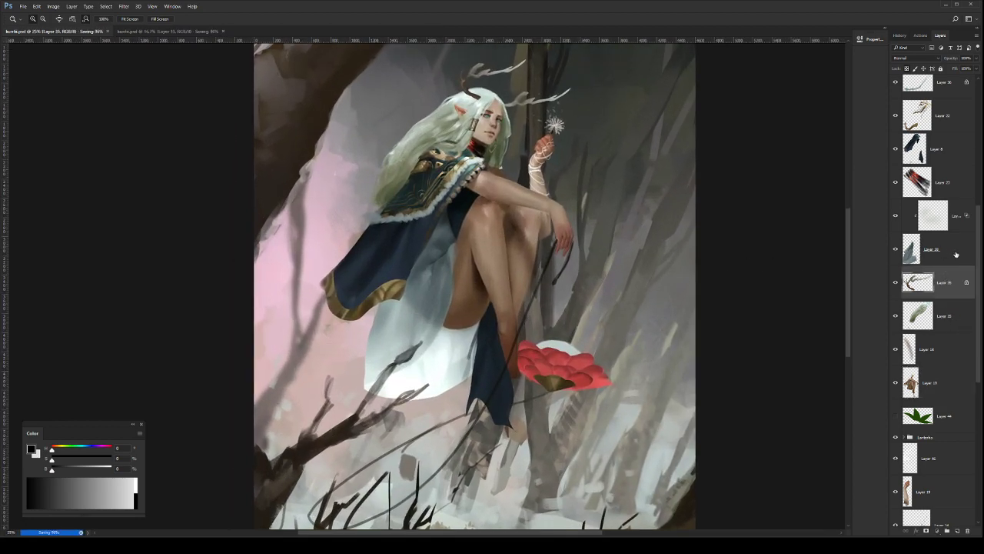
left_click(955, 253)
left_click(951, 219)
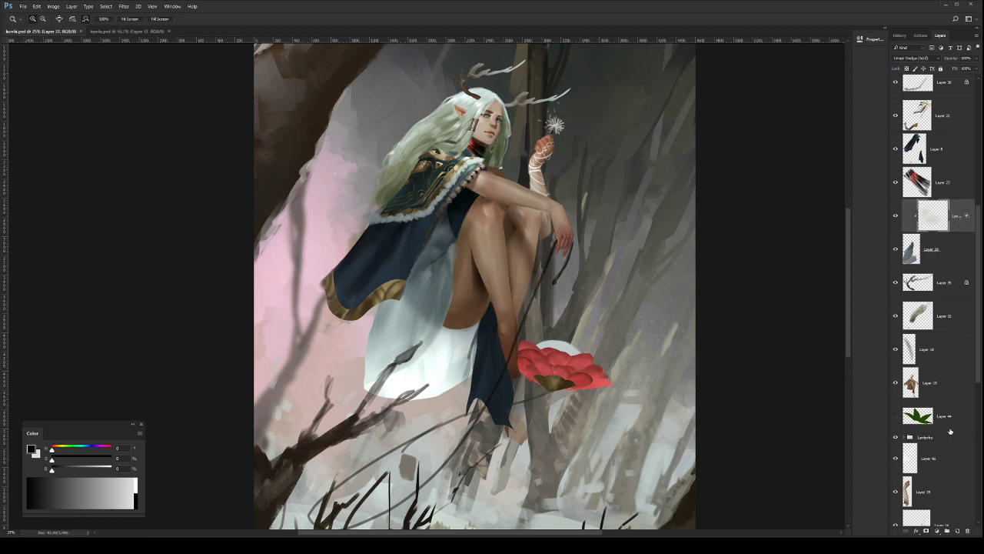
left_click(957, 530)
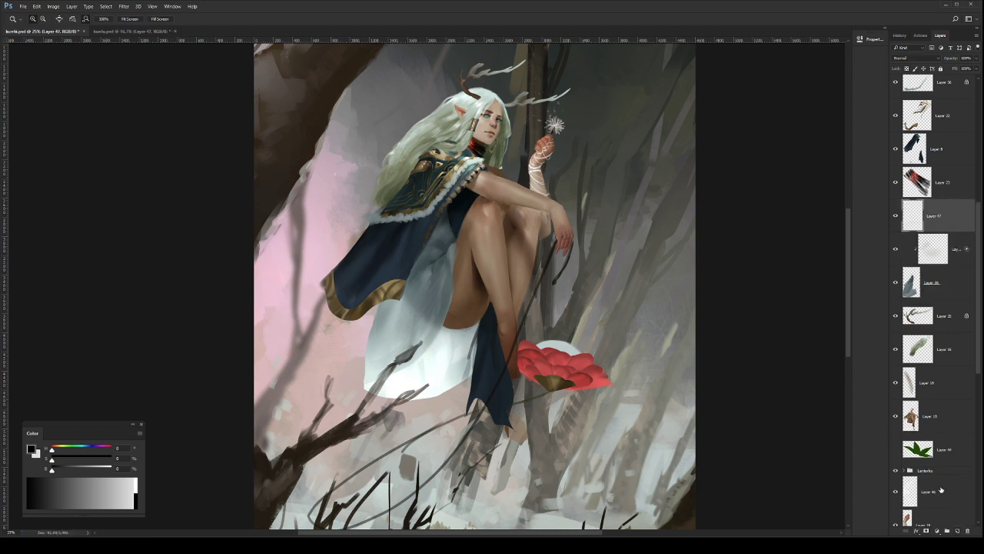
left_click(444, 272)
left_click_drag(453, 263, 533, 280)
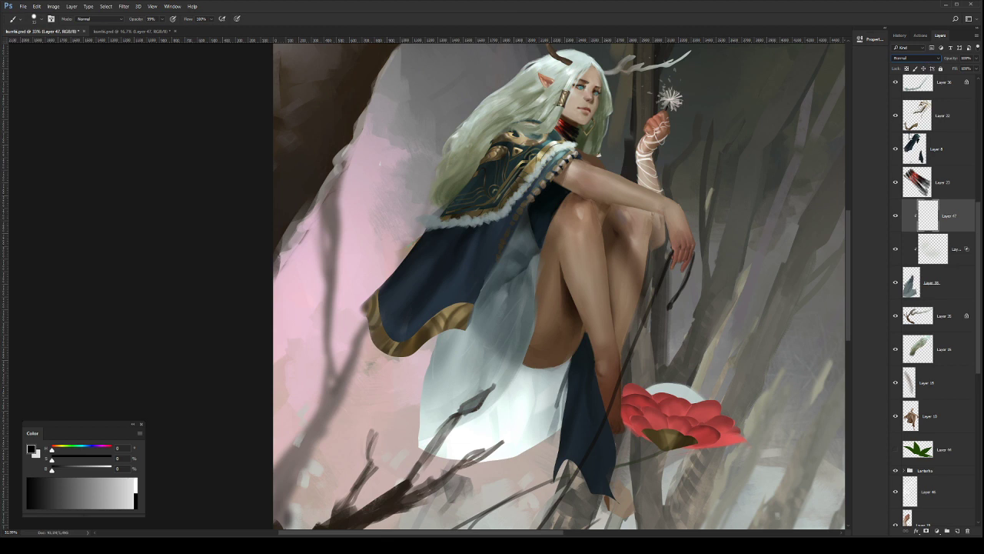
left_click(910, 147)
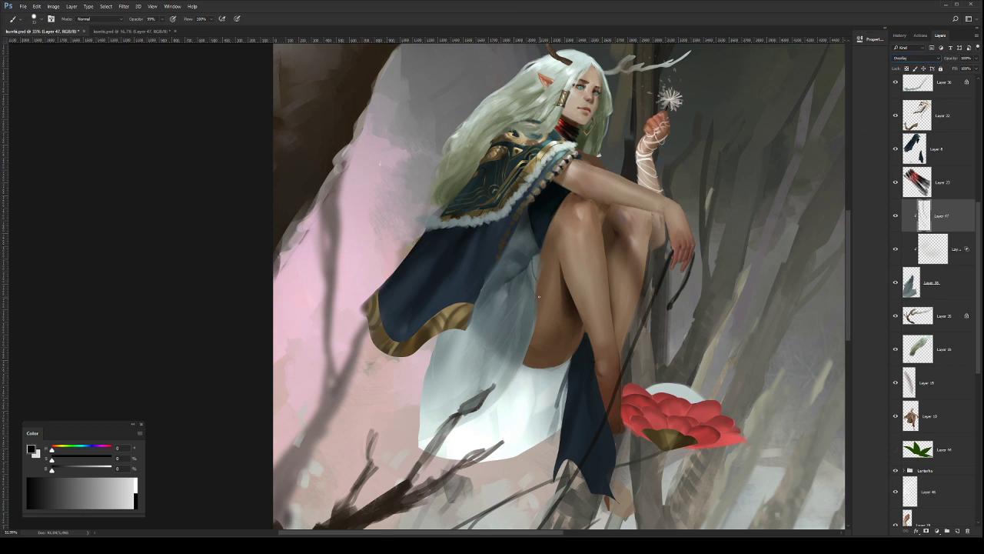
Step: Paint a fine dark ornamental trim along the pale dress's edge beside the thigh on the Overlay layer and save the painting
mouse_move(529, 278)
left_mouse_down()
mouse_move(534, 319)
mouse_move(499, 398)
left_mouse_up()
key("ctrl+z")
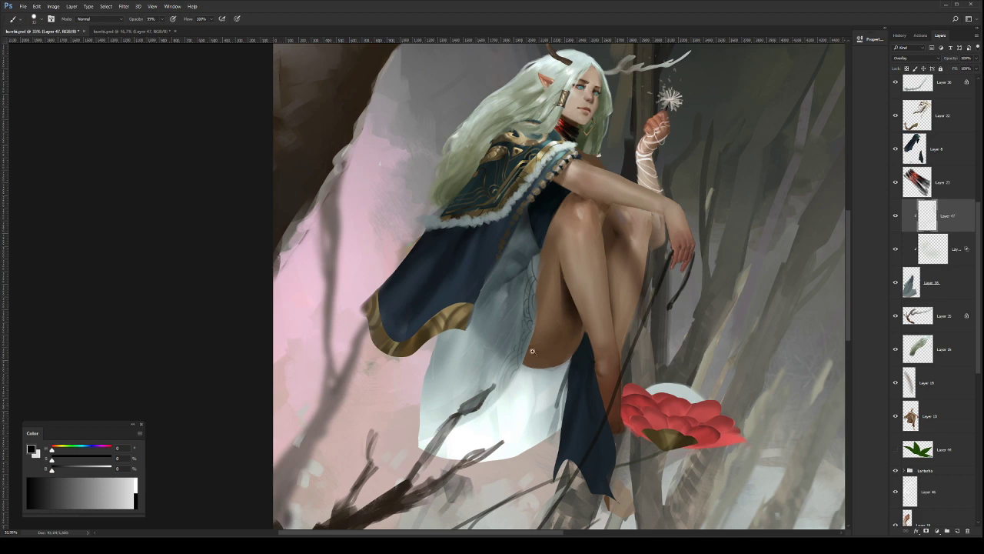
left_click_drag(554, 335, 530, 327)
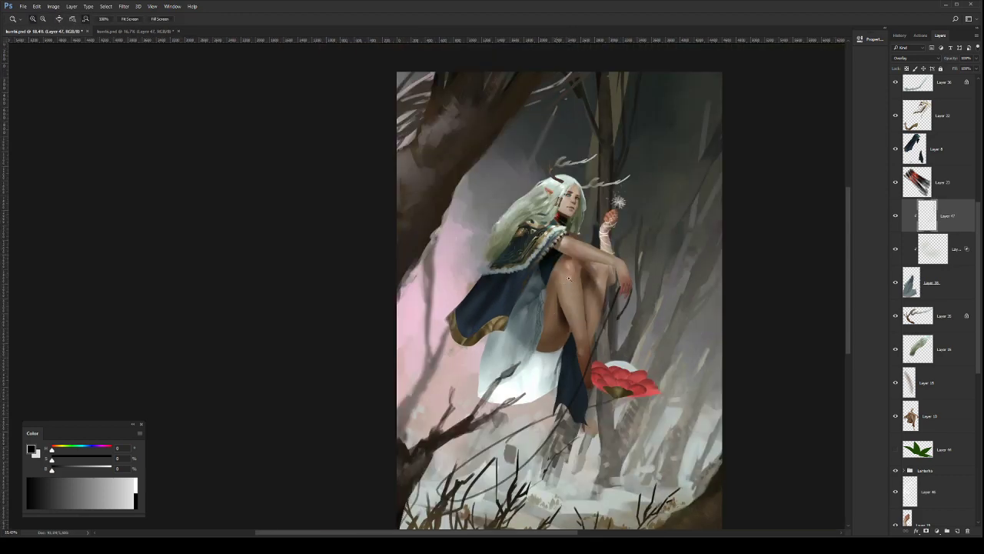
left_click(565, 283)
key("b")
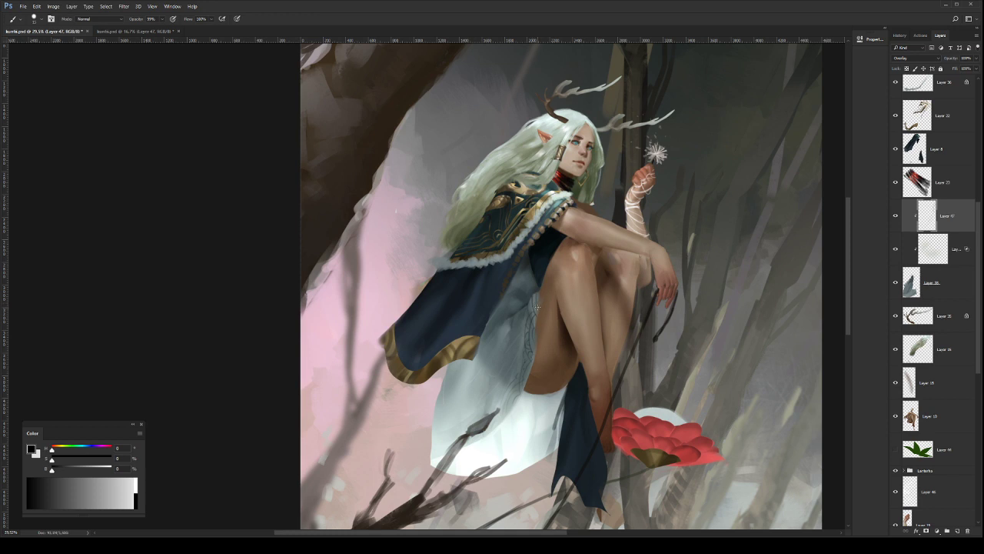
key("z")
left_click(537, 308, "alt")
key("ctrl+s")
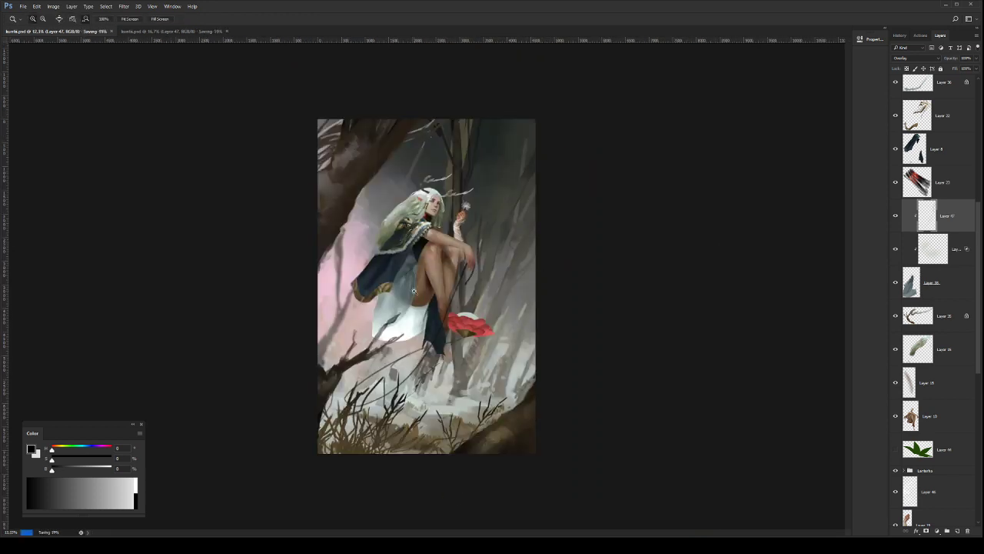
Step: Flip the canvas horizontally and inspect the mirrored figure from the full composition up to the face
left_click_drag(472, 239, 479, 238)
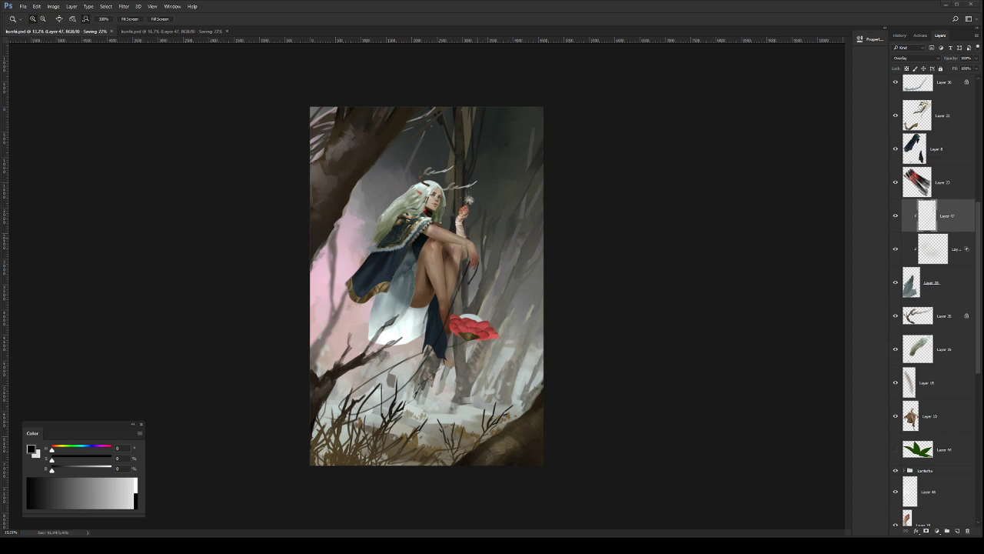
key("ctrl+shift+h")
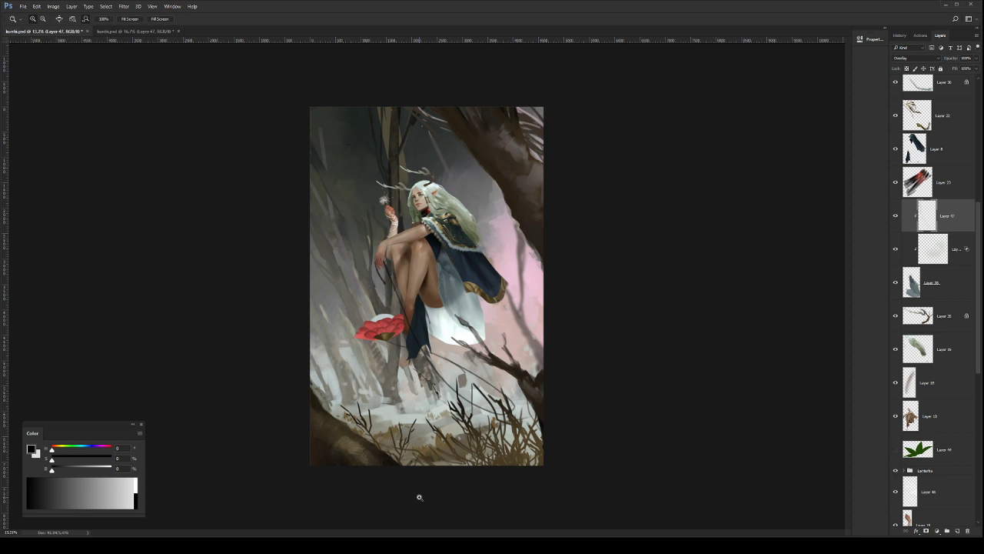
left_click_drag(469, 260, 552, 351)
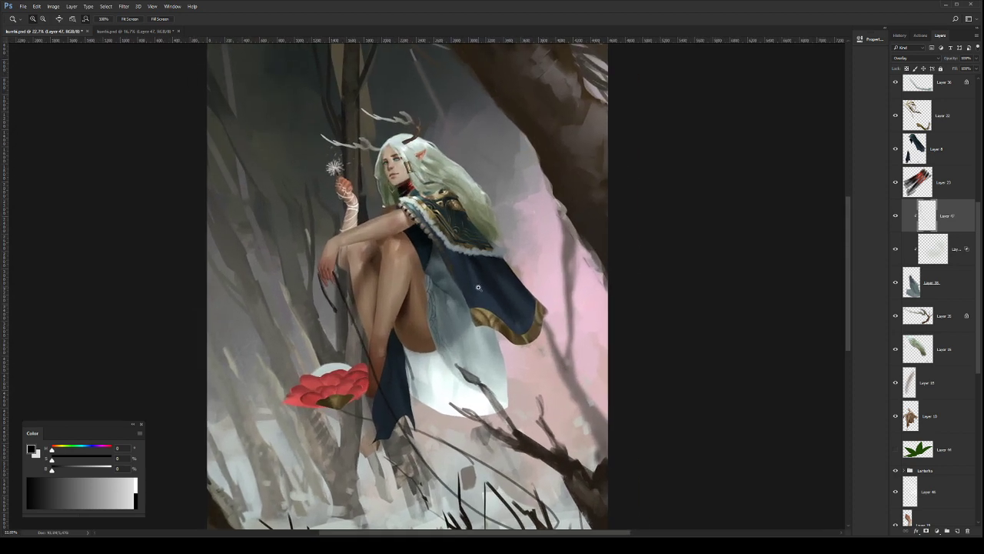
left_click_drag(471, 287, 508, 295)
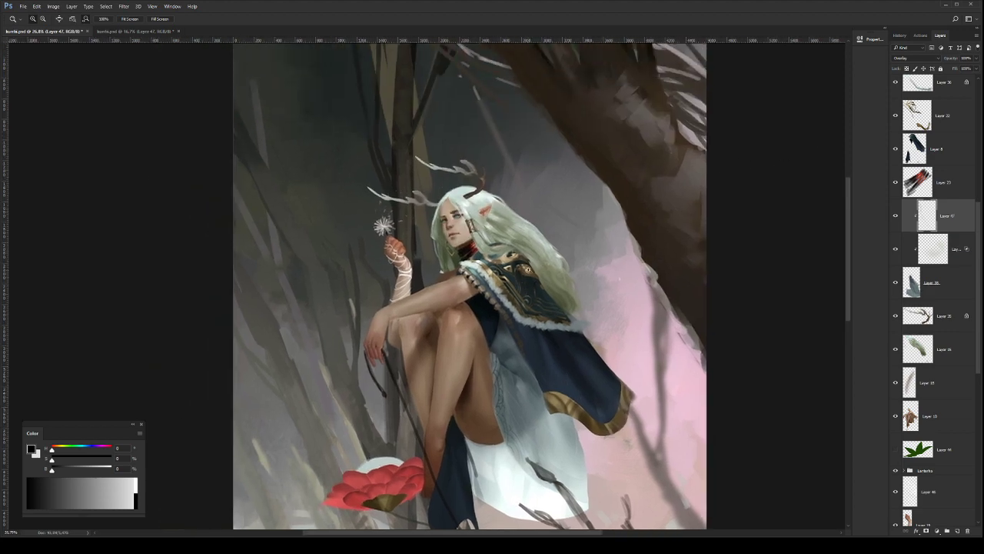
left_click_drag(457, 215, 497, 230)
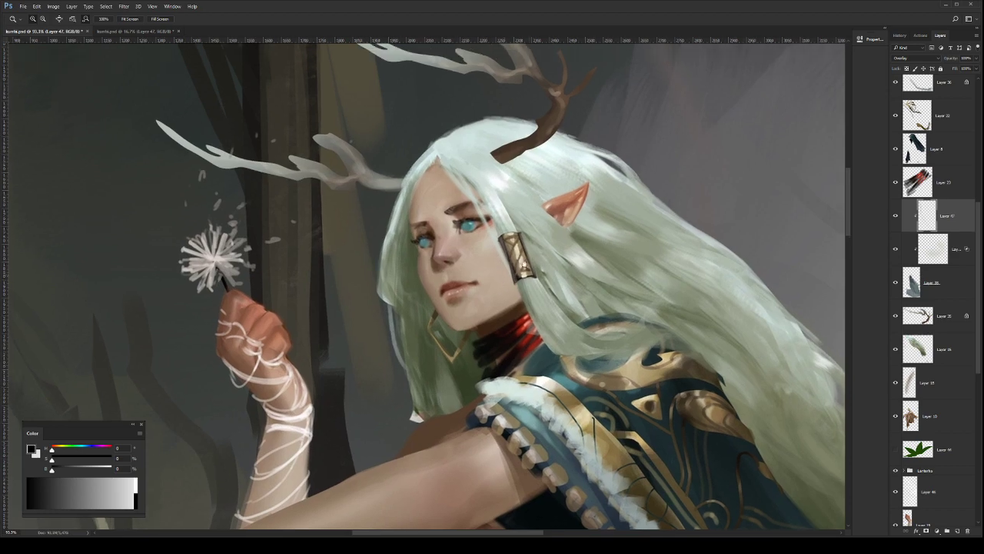
Step: Make Layer 10 active and retouch the skin around the outer corner of the eye nearer the ear with sampled tones
scroll(920, 163, "down", 5)
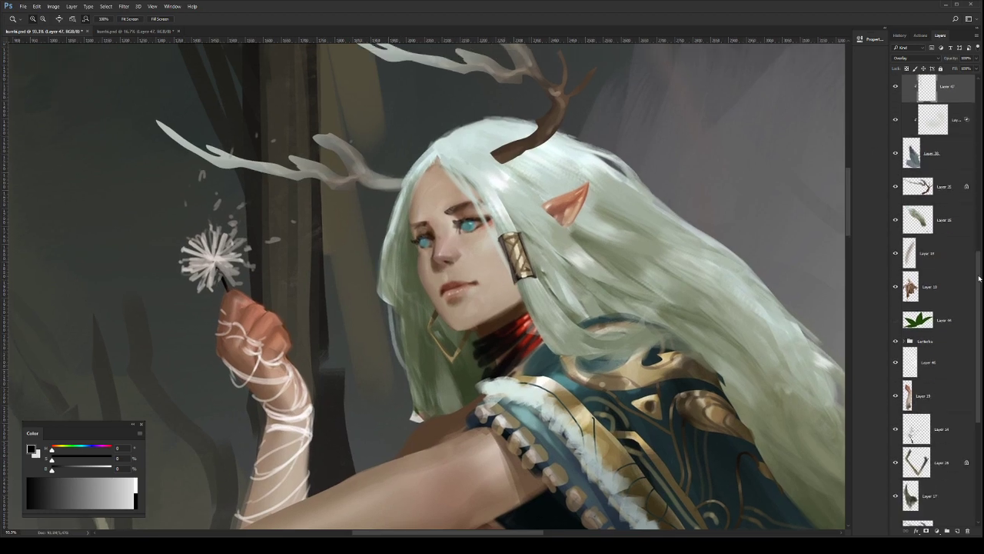
left_click(932, 287)
left_click_drag(447, 219, 467, 219)
key("b")
left_click_drag(513, 271, 560, 310)
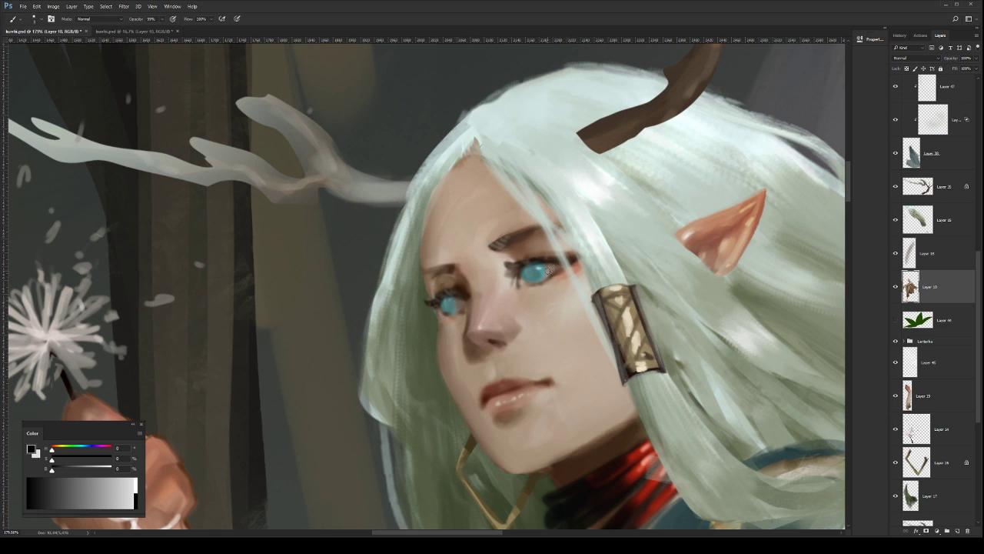
left_click(573, 297, "alt")
key("ctrl+space")
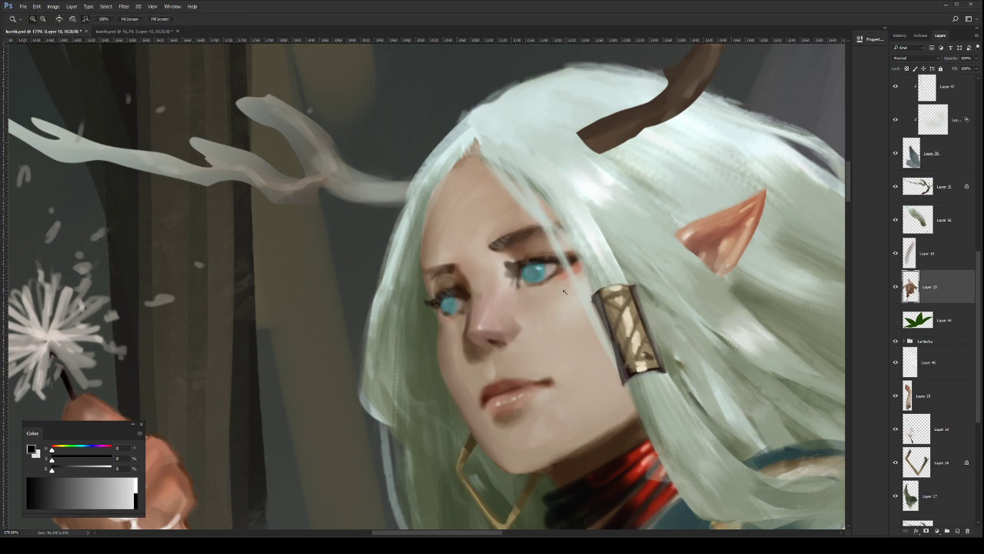
mouse_move(564, 290)
left_mouse_down()
mouse_move(572, 293)
mouse_move(578, 261)
mouse_move(565, 290)
mouse_move(543, 285)
left_mouse_up()
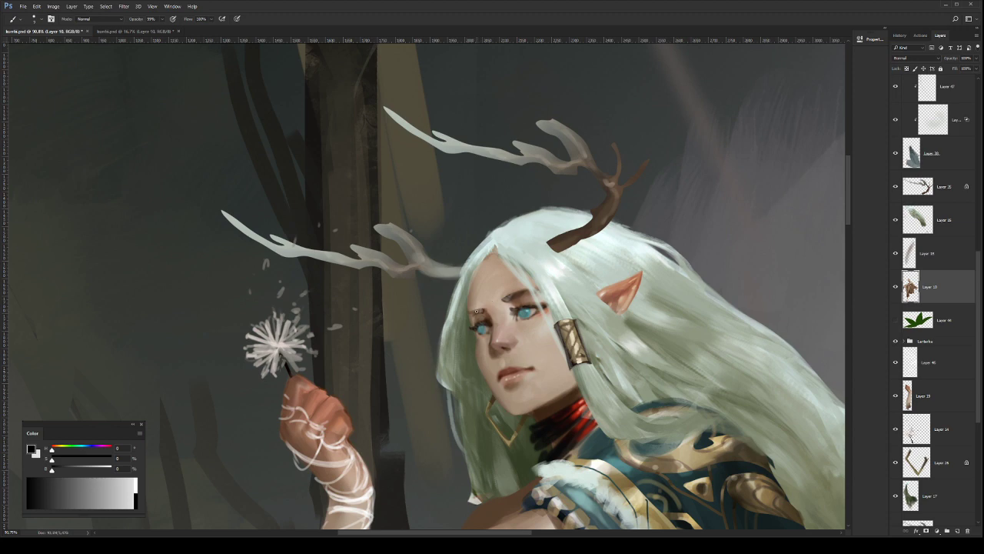
Step: Save the painting and check the retouched face both up close and against the full mirrored composition
left_click_drag(559, 283, 484, 284)
left_click_drag(573, 281, 530, 278)
key("ctrl+s")
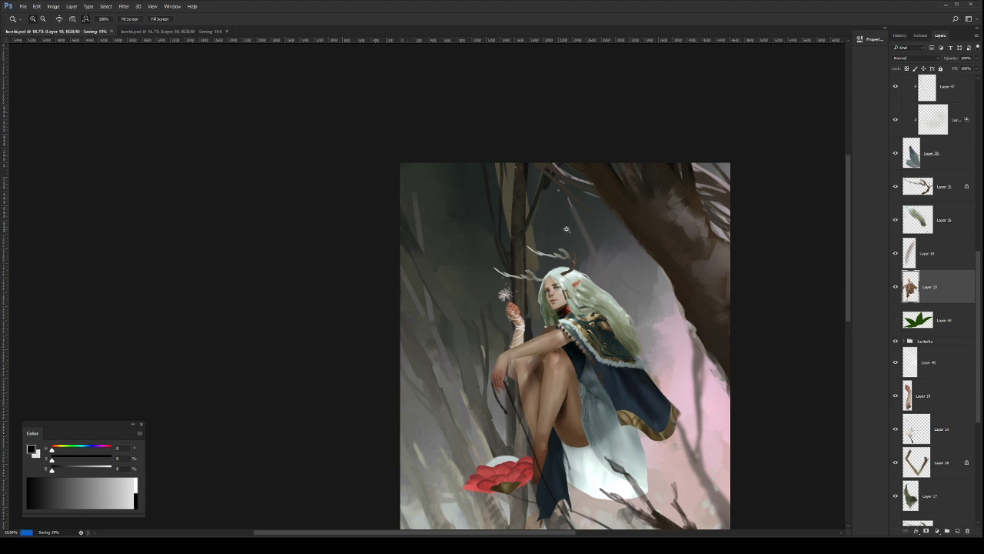
scroll(580, 294, "up", 2)
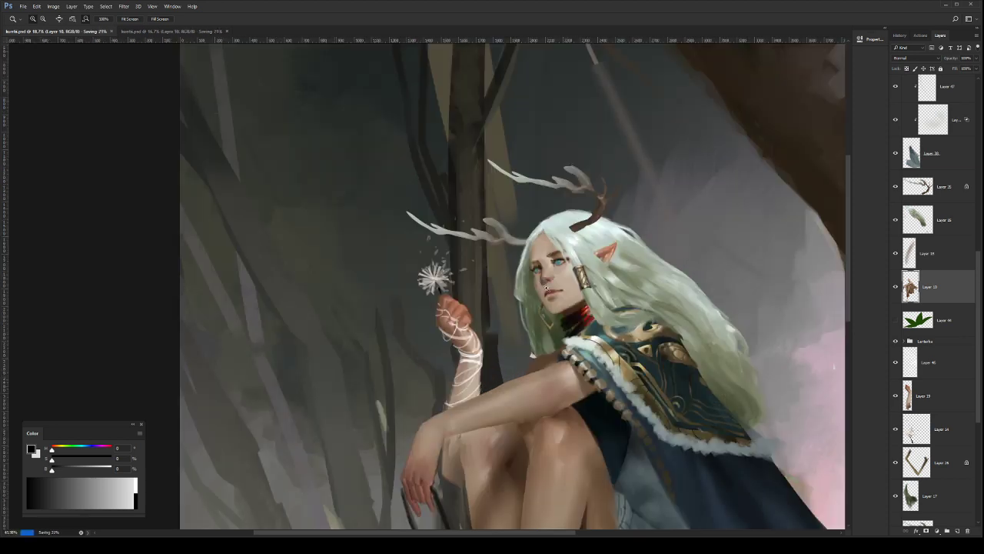
scroll(548, 313, "up", 3)
scroll(548, 314, "down", 2)
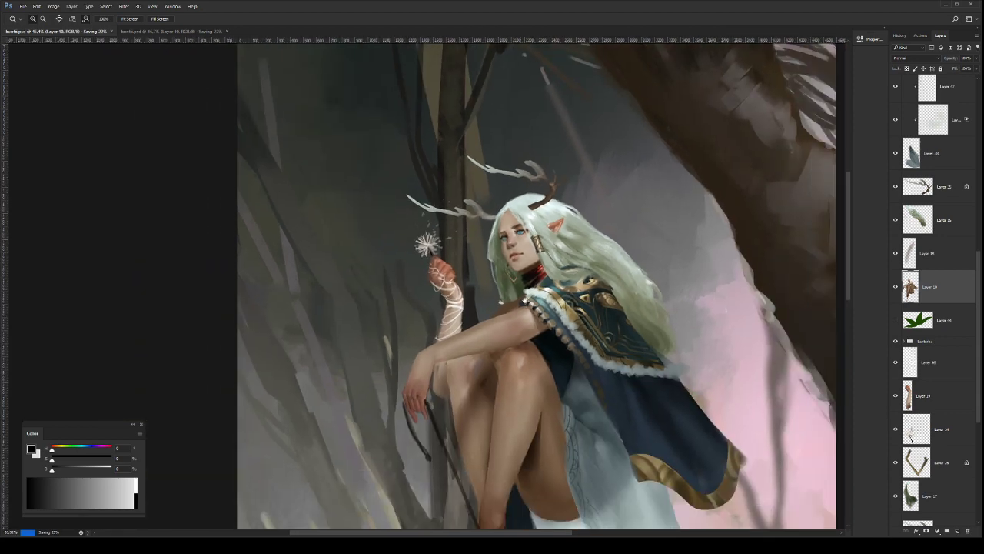
scroll(492, 343, "down", 3)
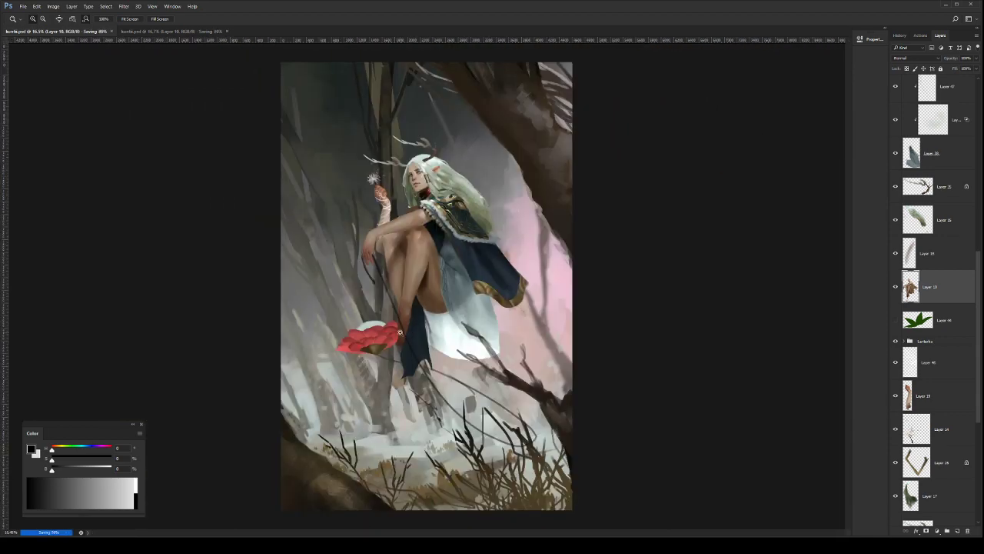
scroll(396, 326, "up", 3)
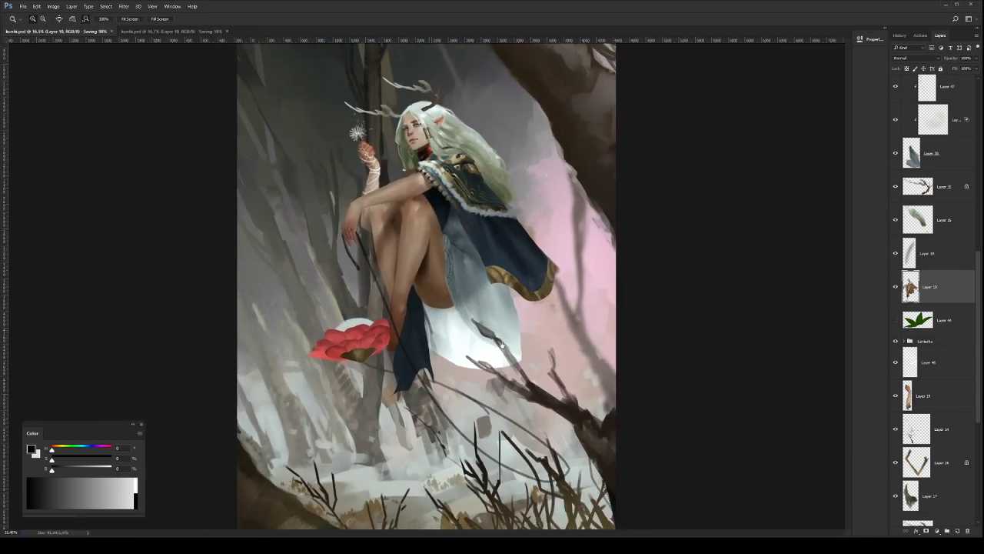
Step: Expand the red flower lantern's layer group and add a new layer above the layer of its olive base
left_click_drag(977, 290, 979, 361)
left_click(949, 314)
left_click(940, 365)
left_click(950, 308)
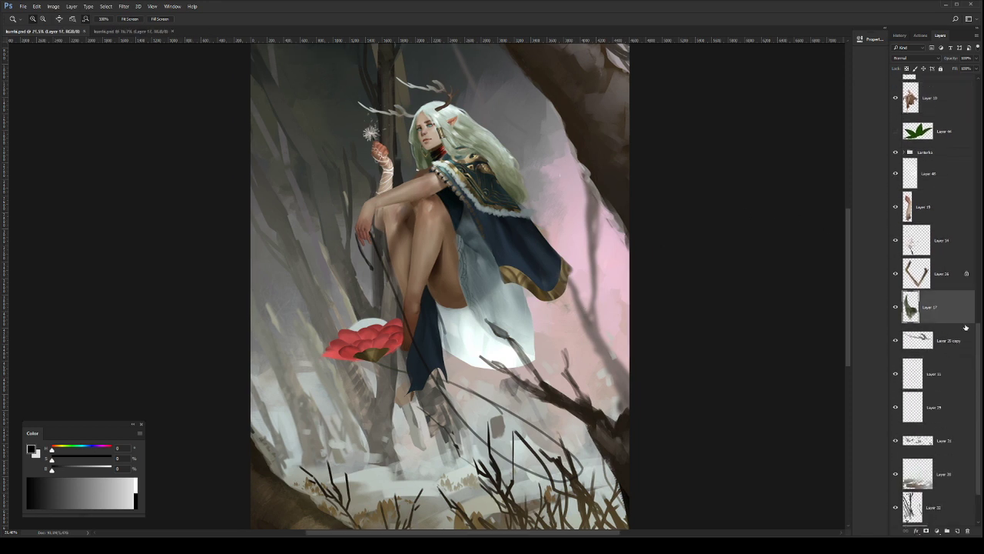
scroll(974, 335, "up", 3)
mouse_move(979, 292)
left_mouse_down()
mouse_move(969, 185)
mouse_move(980, 293)
left_mouse_up()
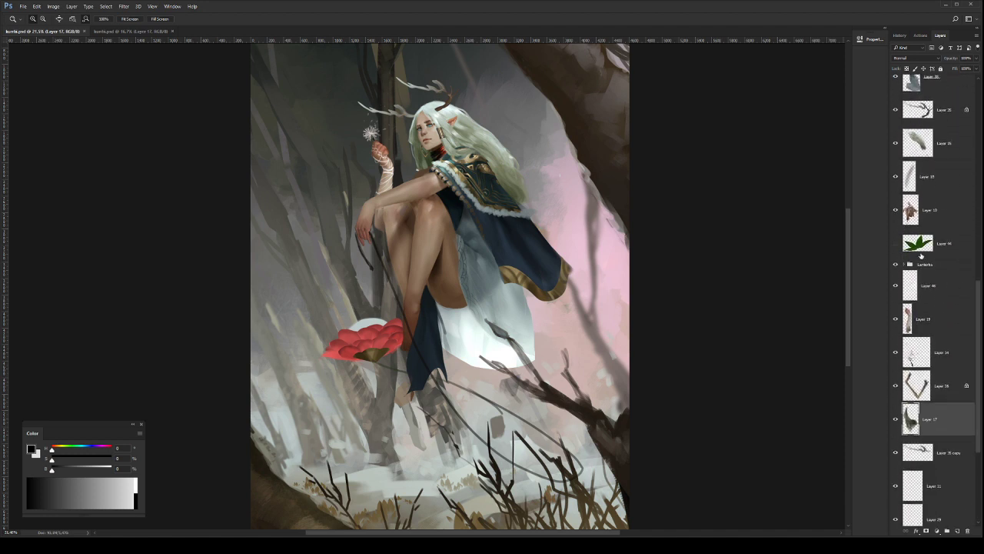
left_click(906, 264)
left_click(958, 292)
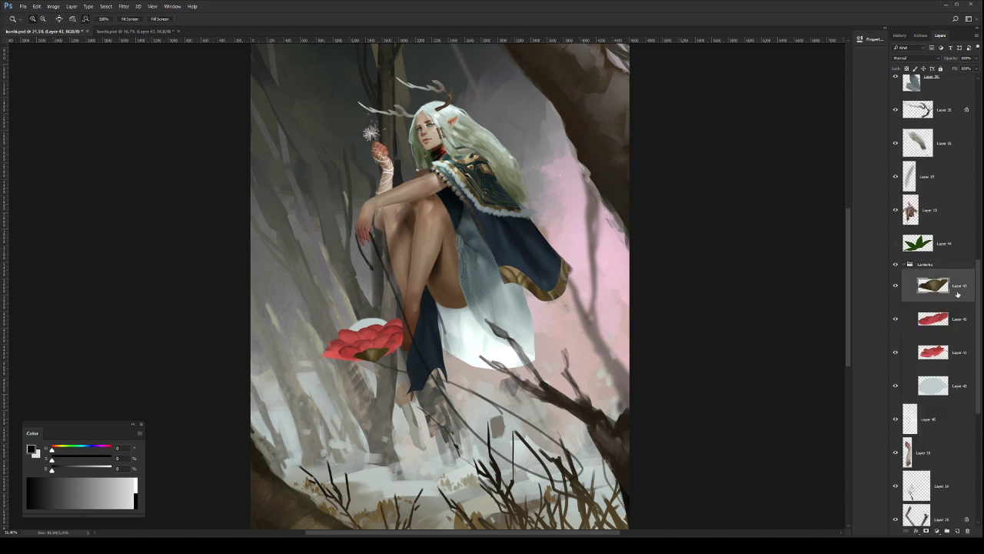
left_click(958, 531)
scroll(389, 300, "up", 2)
left_click_drag(394, 308, 423, 316)
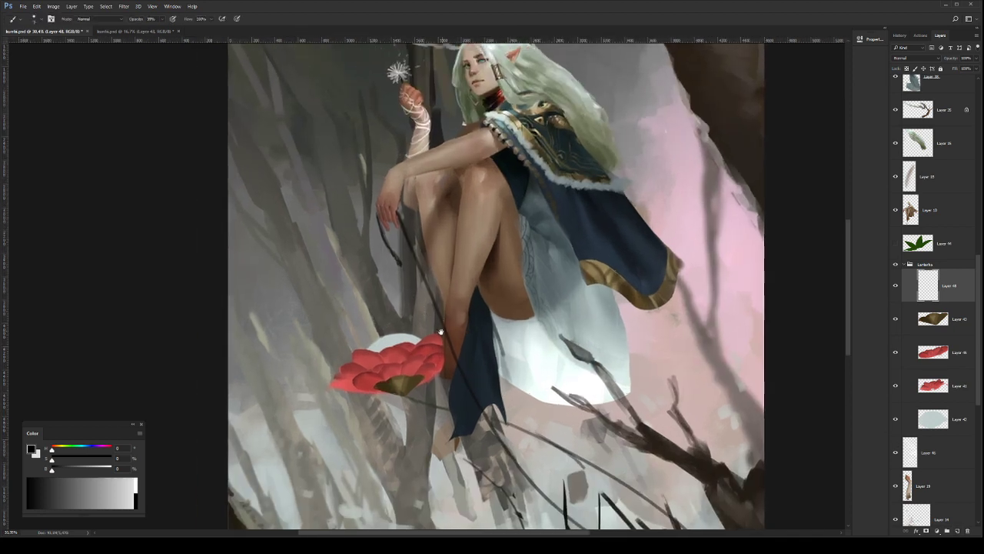
Step: Move the new layer beneath the lantern's red petal layers, just above its pale disc, and try a handle stroke
left_click(412, 384, "alt")
left_click_drag(357, 348, 353, 323)
left_click_drag(929, 285, 951, 383)
left_click(387, 386, "alt")
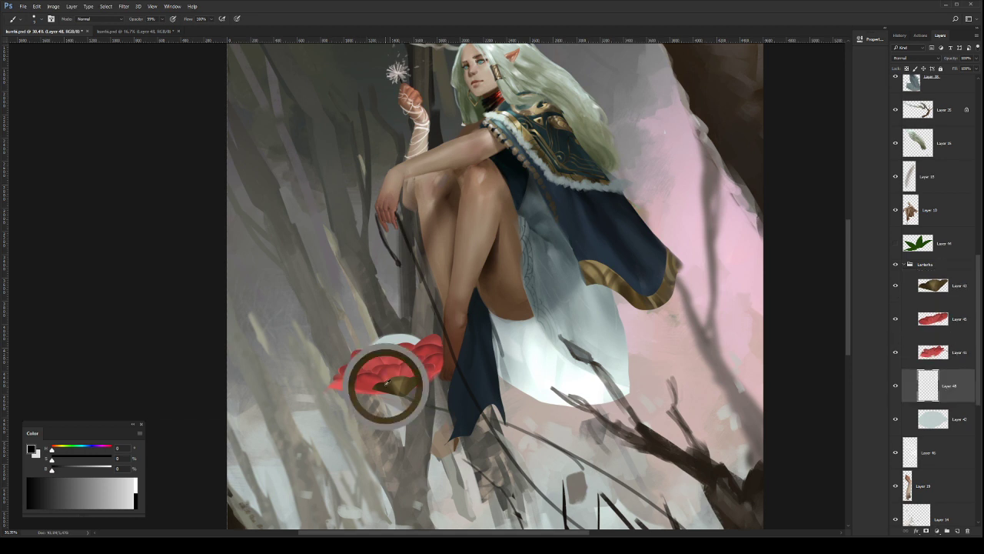
left_click_drag(355, 348, 360, 306)
key("ctrl+z")
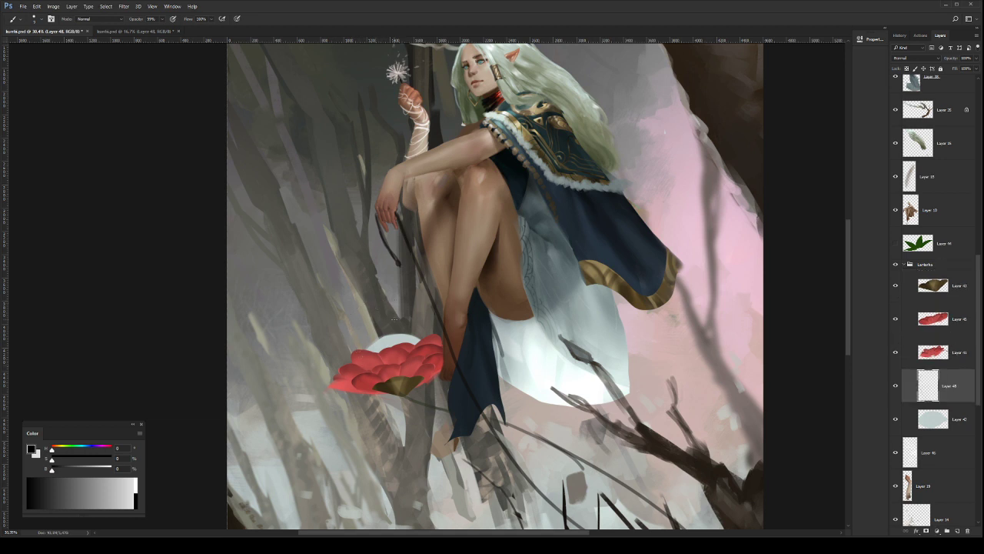
Step: Paint a curved handle arm rising from the outer side of the flower lantern in sampled dark olive with an enlarged brush
left_click(383, 388, "alt")
key("bracketright")
key("bracketright")
left_click_drag(354, 351, 362, 322)
key("ctrl+z")
mouse_move(350, 356)
left_mouse_down()
mouse_move(343, 329)
mouse_move(361, 296)
mouse_move(346, 312)
mouse_move(343, 352)
left_mouse_up()
key("ctrl+z")
key("ctrl+z")
key("ctrl+z")
mouse_move(360, 294)
left_mouse_down()
mouse_move(344, 325)
mouse_move(345, 355)
left_mouse_up()
key("ctrl+z")
mouse_move(369, 293)
left_mouse_down()
mouse_move(347, 325)
mouse_move(351, 355)
left_mouse_up()
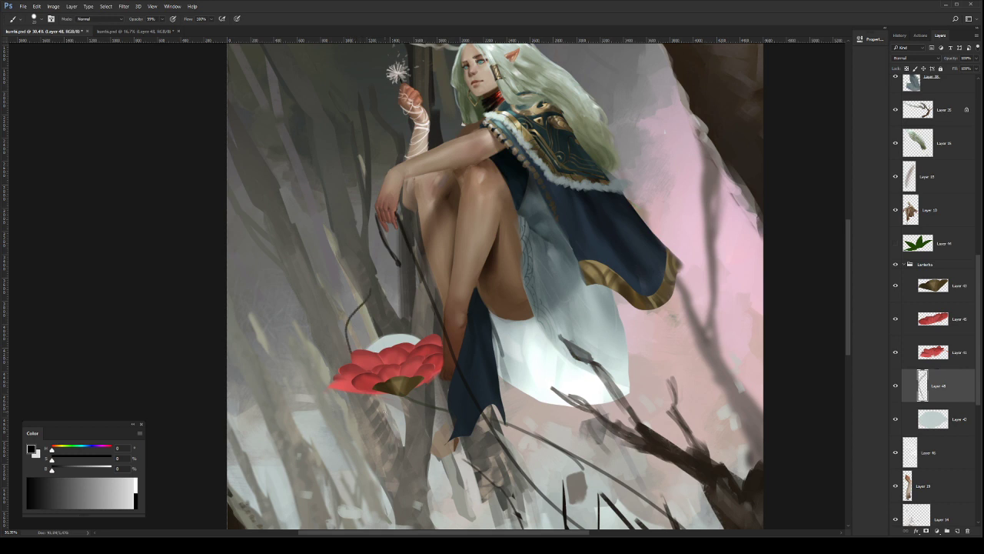
Step: Duplicate the handle arm's layer and rotate and place the copy as the lantern's opposite handle arm, meeting the original at the top
key("ctrl+j")
key("ctrl+t")
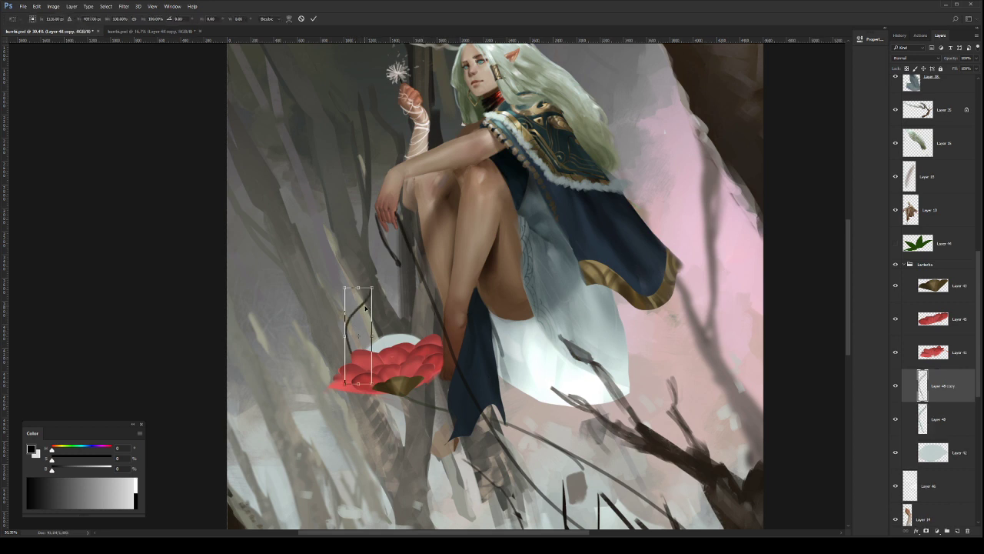
left_click(413, 394)
left_click_drag(416, 287, 390, 269)
left_click_drag(360, 328, 416, 277)
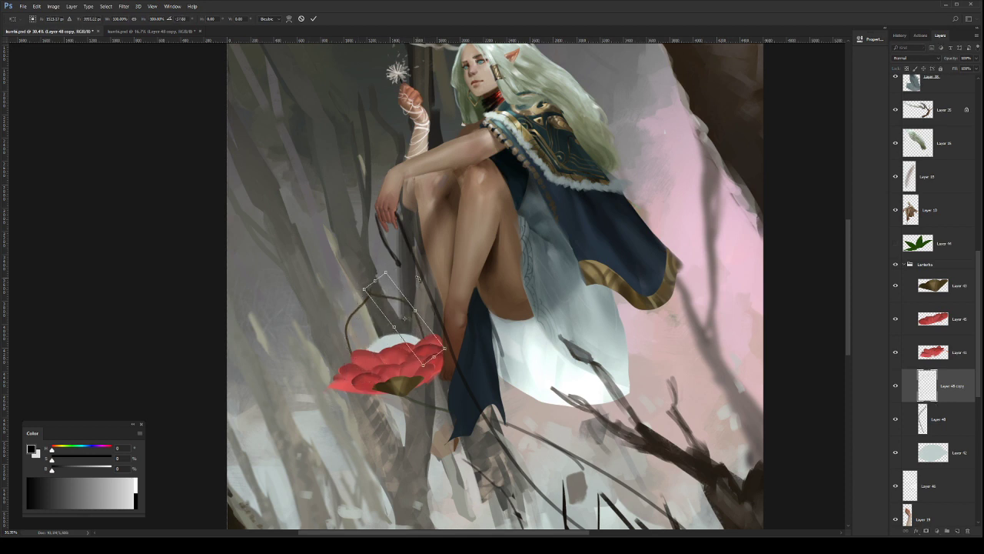
left_click_drag(398, 313, 404, 314)
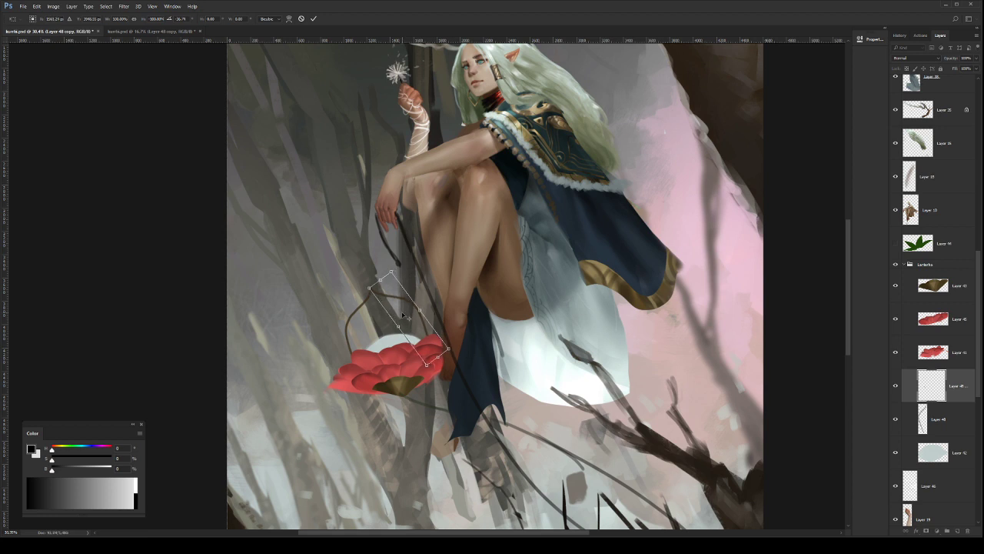
key("Return")
key("b")
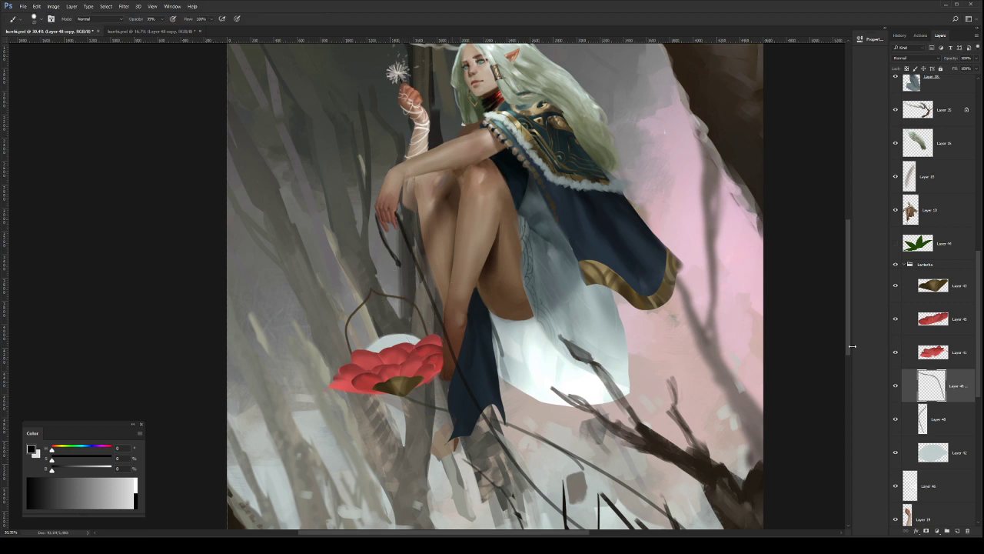
Step: Merge the two handle arms into a single layer and nudge the joined handle into place on the flower lantern
key("ctrl+e")
key("v")
left_click_drag(437, 339, 434, 341)
Step: Duplicate the handle layer and narrow, rotate and place the copy inside it as an inner pair of handle arms
key("ctrl+j")
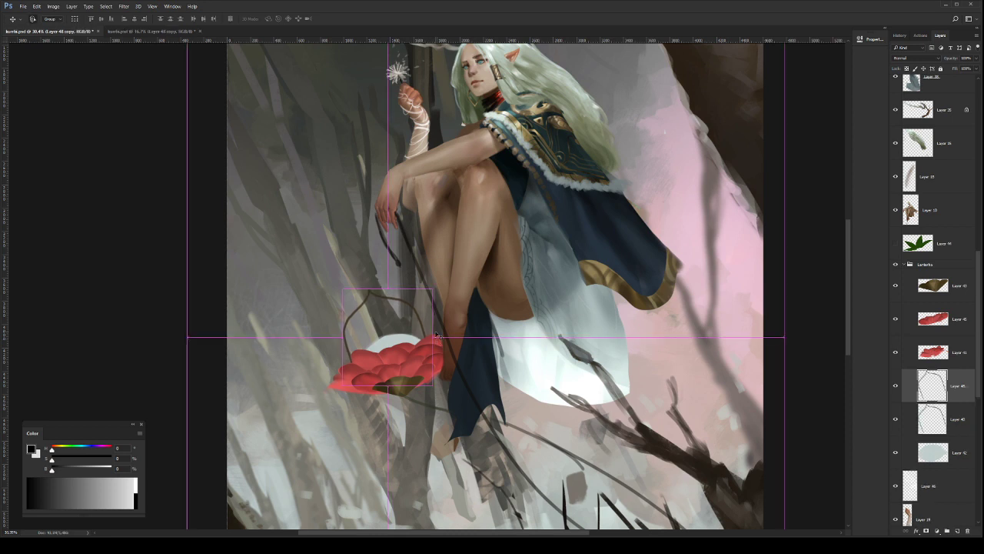
key("ctrl+t")
left_click_drag(432, 344, 392, 337)
left_click_drag(413, 281, 400, 276)
left_click_drag(387, 314, 398, 308)
left_click_drag(417, 379, 392, 382)
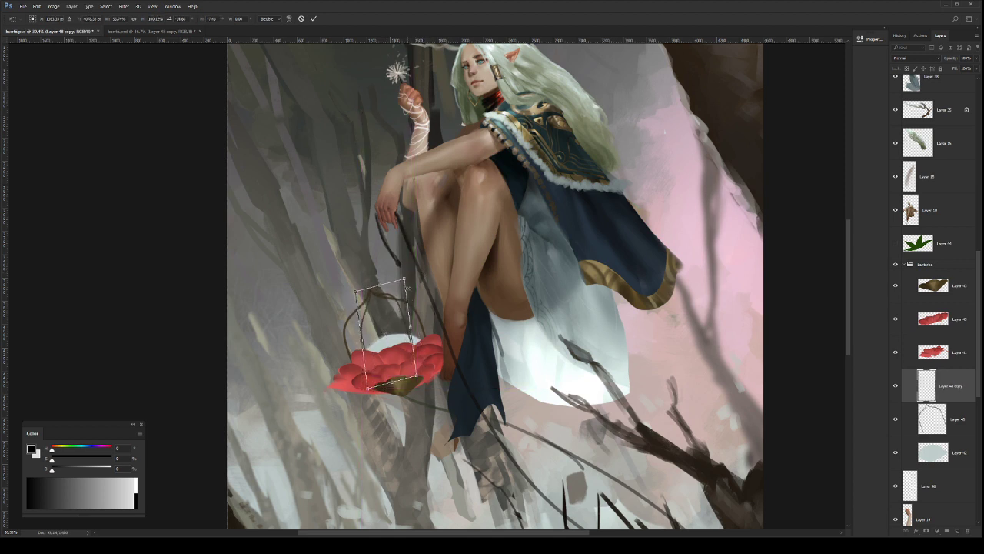
left_click_drag(408, 325, 385, 326)
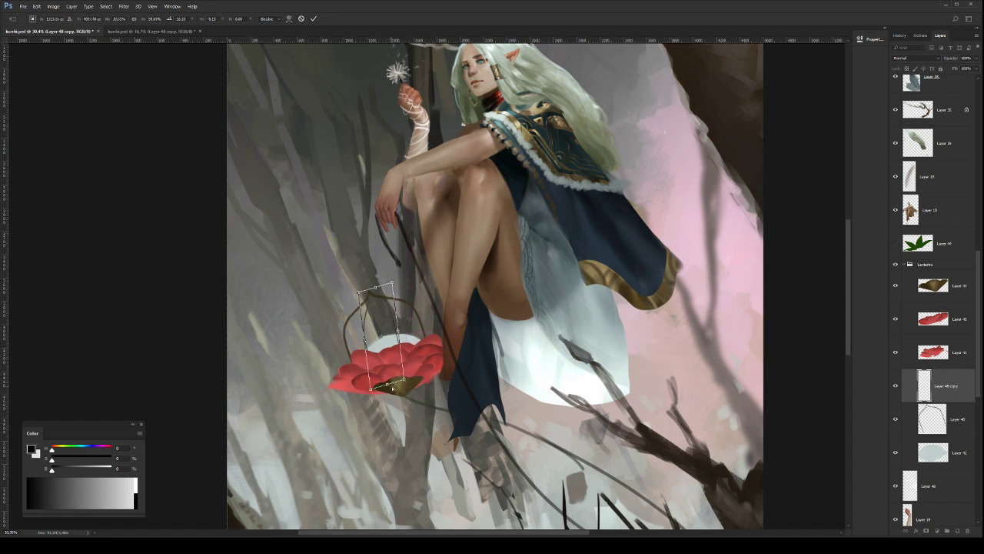
left_click_drag(388, 384, 393, 382)
left_click_drag(376, 291, 375, 289)
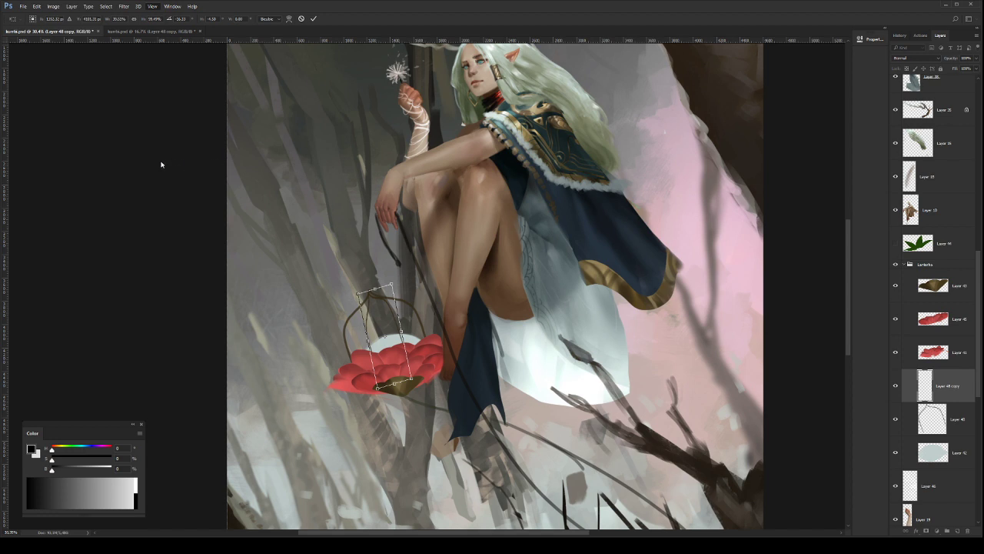
left_click_drag(377, 291, 380, 290)
key("Return")
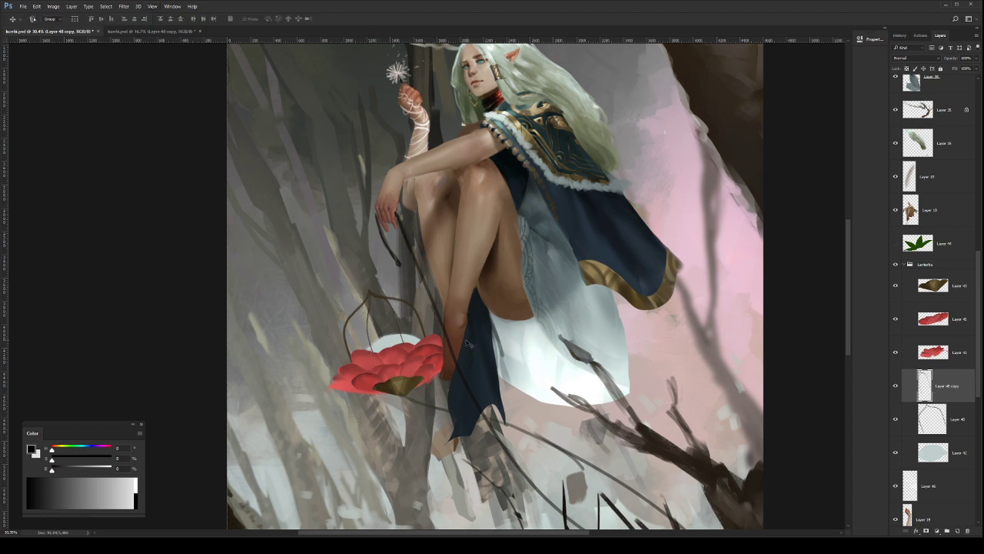
Step: Thicken and touch up the lines of the inner handle arms with a resized brush
key("b")
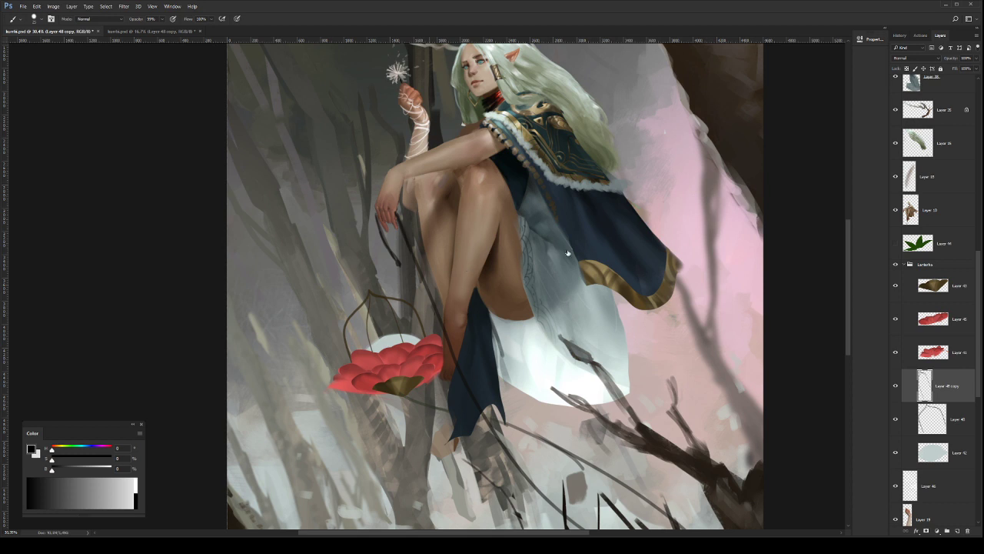
key("bracketright")
key("bracketleft")
left_click_drag(368, 301, 372, 350)
key("ctrl+z")
key("ctrl+z")
key("bracketright")
key("e")
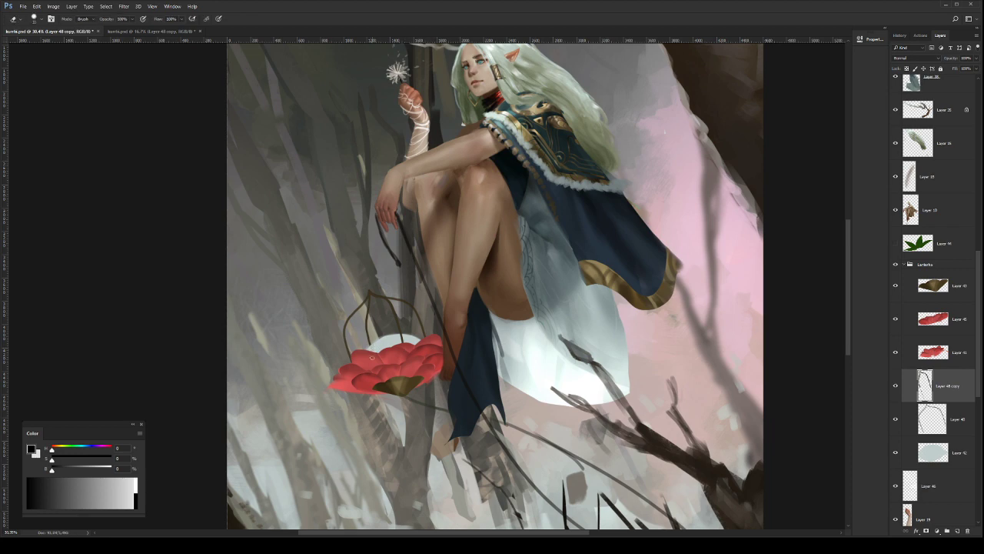
key("z")
left_click_drag(466, 326, 440, 346)
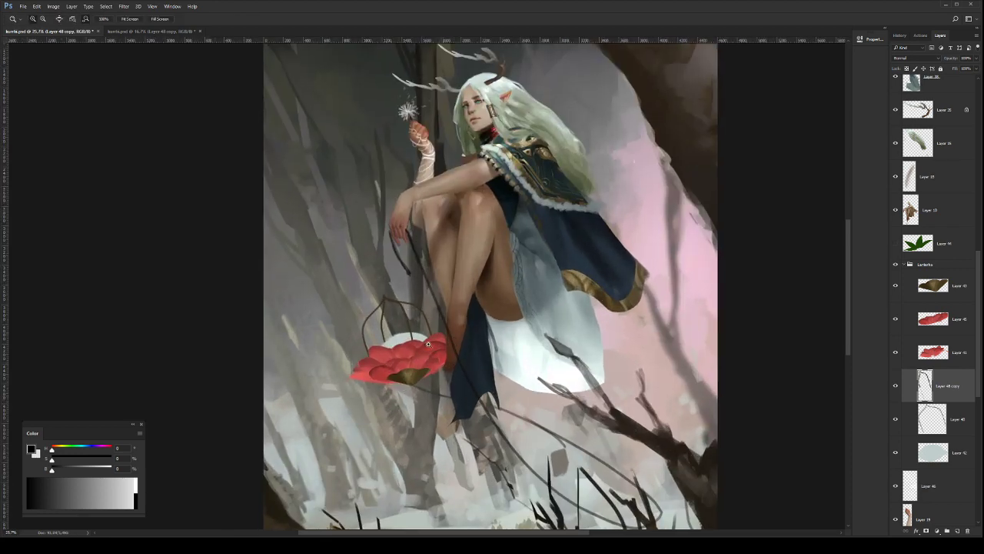
key("ctrl+t")
key("Return")
key("b")
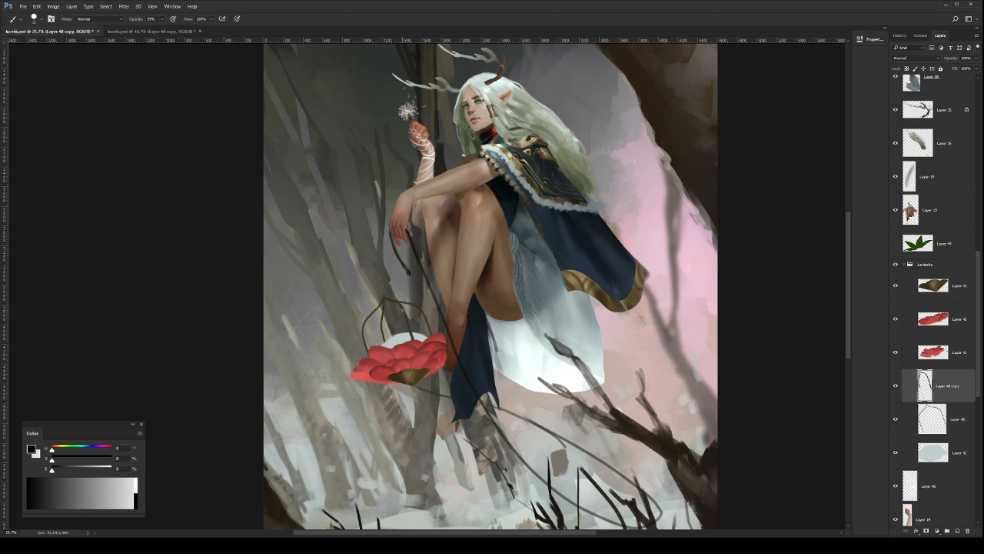
key("e")
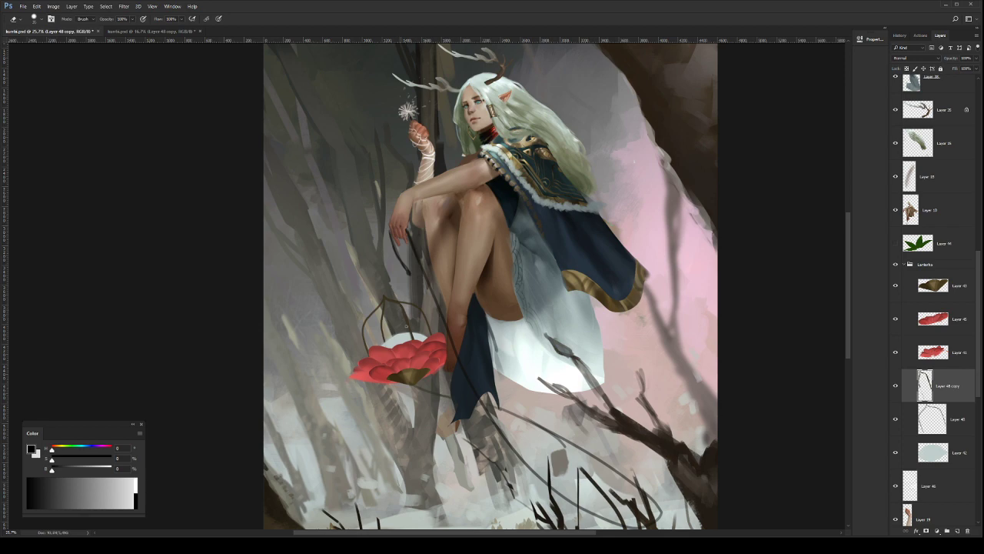
key("z")
left_click_drag(440, 339, 412, 308)
left_click_drag(364, 278, 369, 311)
key("b")
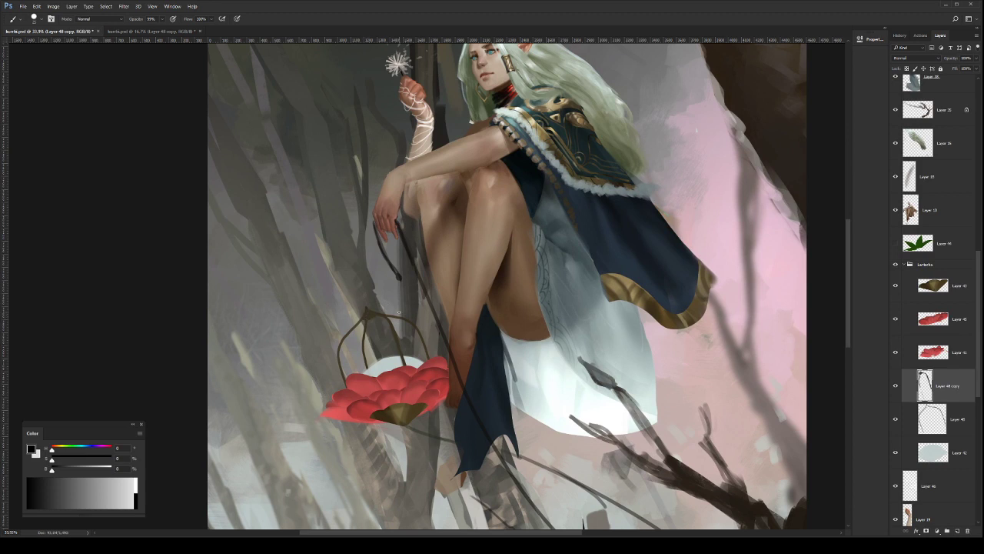
Step: Flip the canvas horizontally to judge the flower lantern in mirrored view
key("z")
left_click_drag(432, 314, 421, 312)
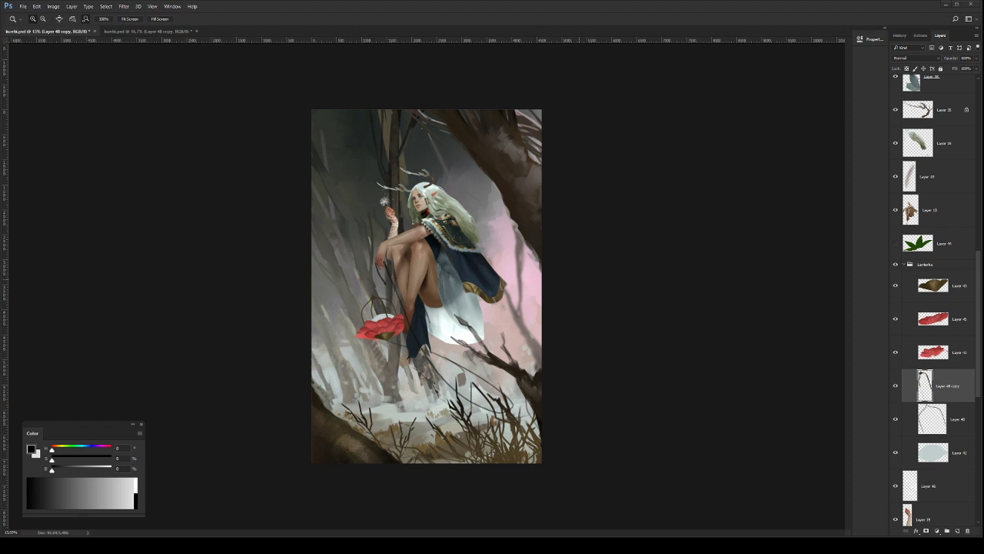
key("ctrl+shift+h")
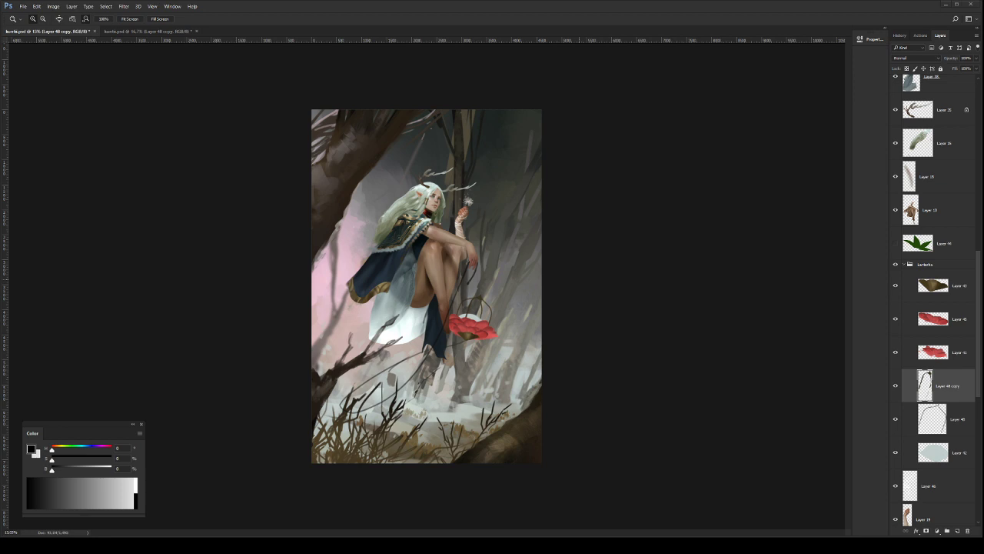
mouse_move(485, 295)
left_mouse_down()
mouse_move(514, 306)
mouse_move(492, 291)
left_mouse_up()
Step: Try shifting, narrowing and tilting the inner handle arms over two transforms, and remove their layer
key("ctrl+t")
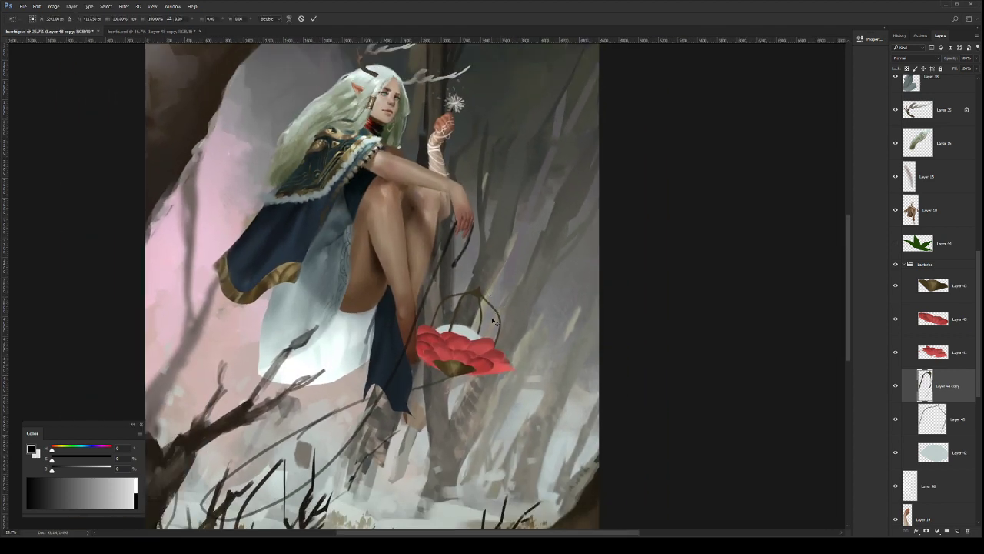
left_click_drag(465, 369, 460, 368)
left_click_drag(471, 316, 474, 317)
key("Return")
key("ctrl+t")
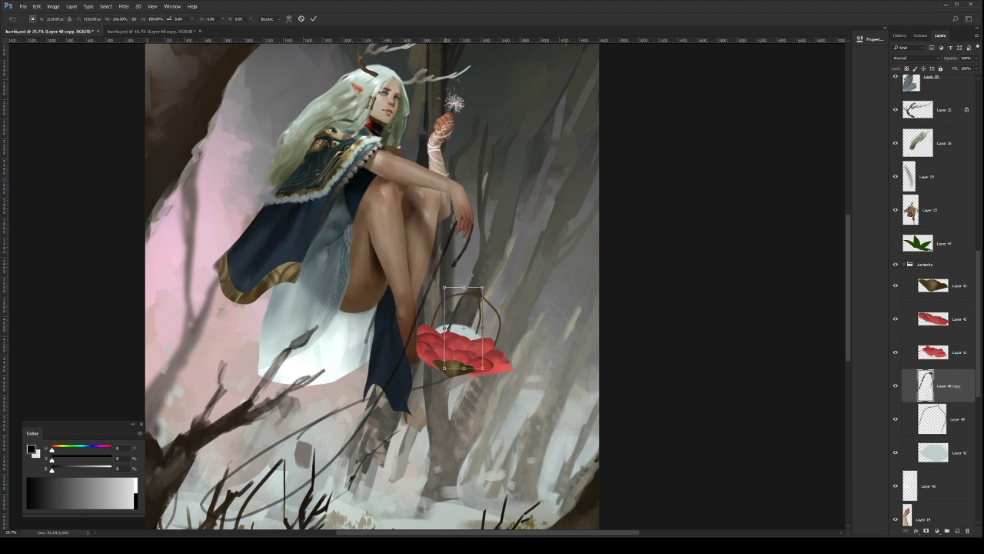
left_click_drag(445, 327, 451, 328)
left_click_drag(467, 369, 465, 369)
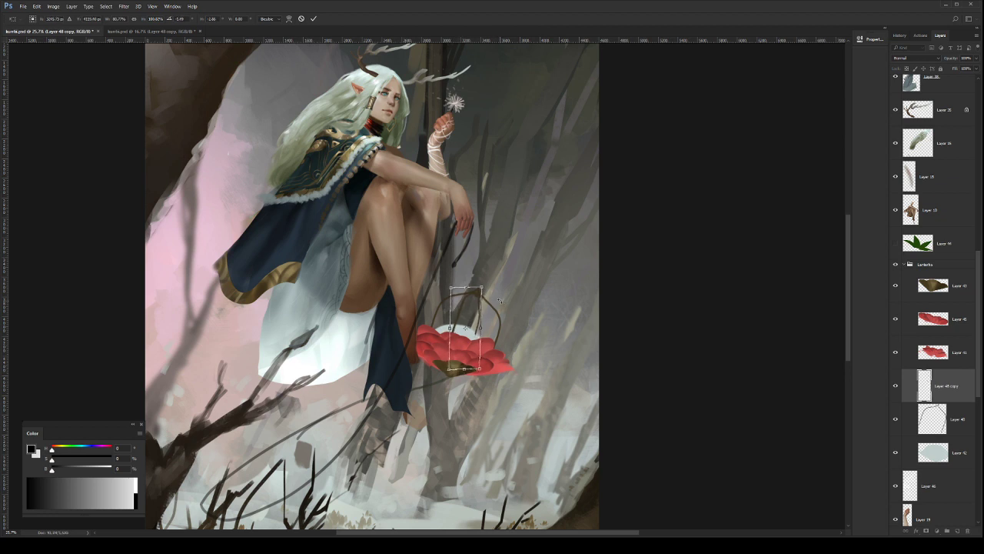
key("Return")
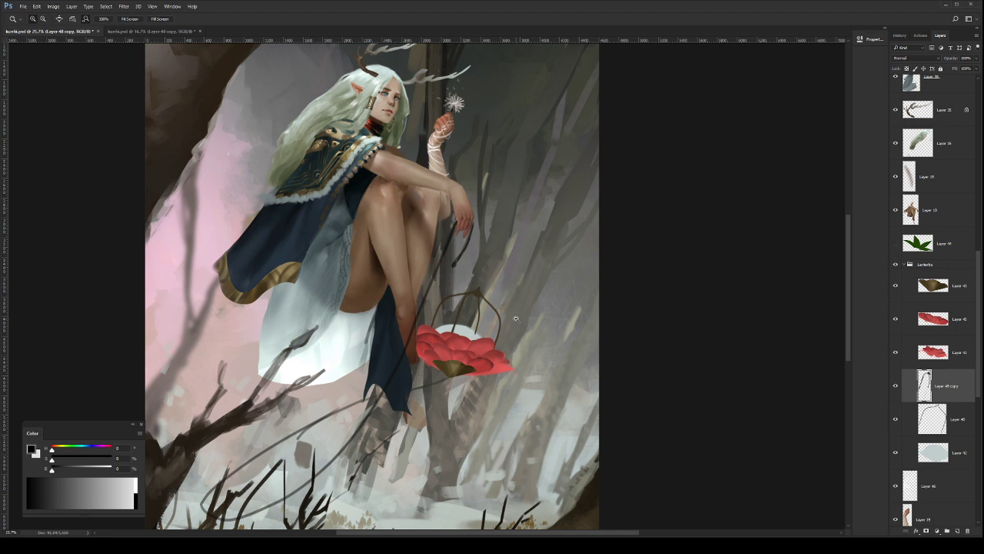
key("ctrl+e")
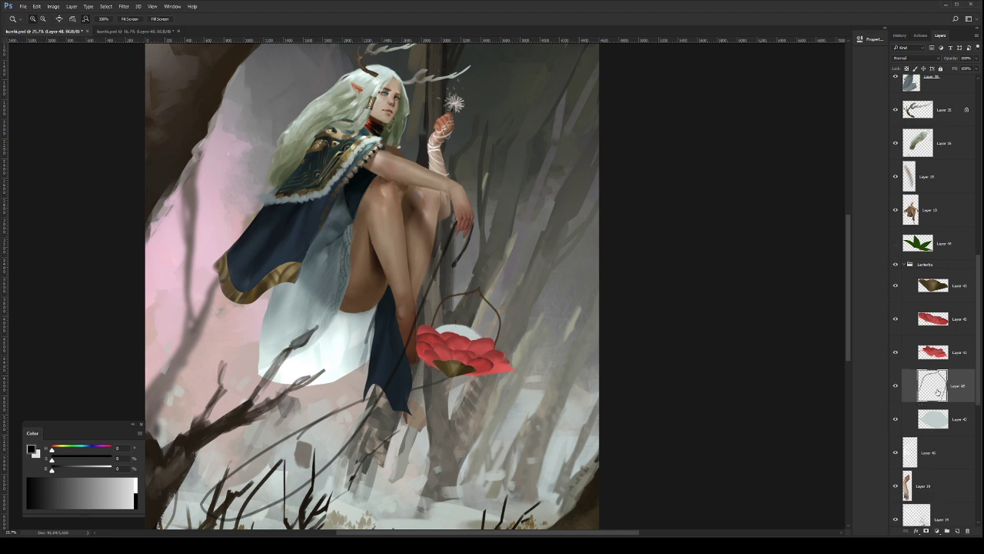
Step: Reposition and slightly rotate the remaining outer handle so it sits evenly over the flower lantern
key("v")
left_click_drag(489, 339, 495, 337)
key("ctrl+t")
left_click_drag(510, 280, 505, 273)
left_click_drag(479, 310, 477, 313)
key("Return")
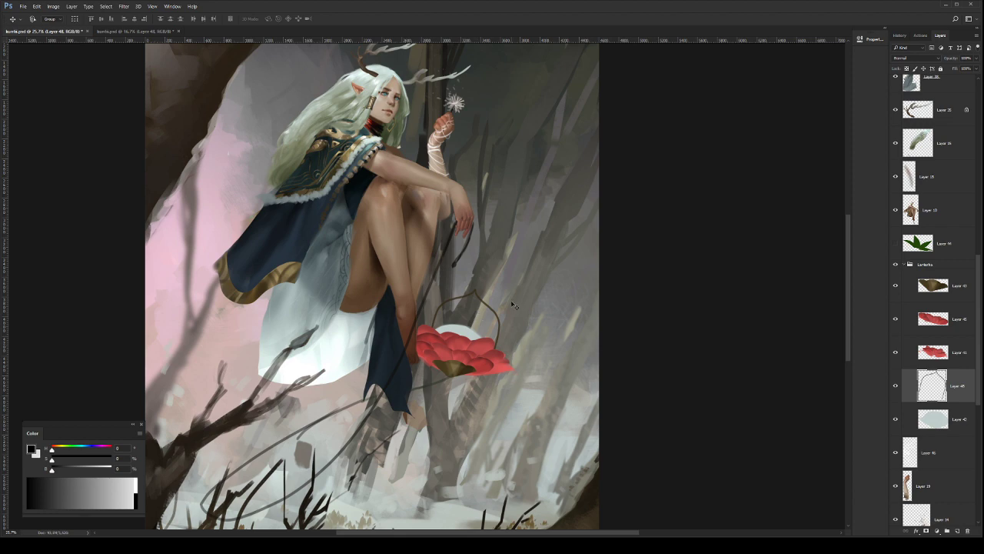
Step: Duplicate the outer handle's layer and strongly narrow and tilt the copy as inner arms meeting at the handle's peak
key("z")
scroll(480, 323, "down", 3)
scroll(483, 341, "up", 3)
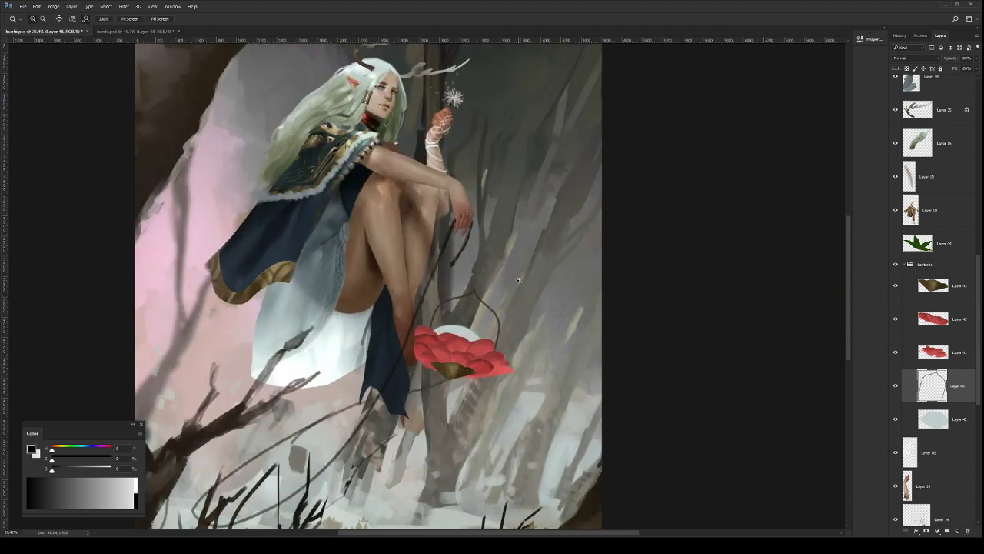
key("ctrl+j")
key("ctrl+t")
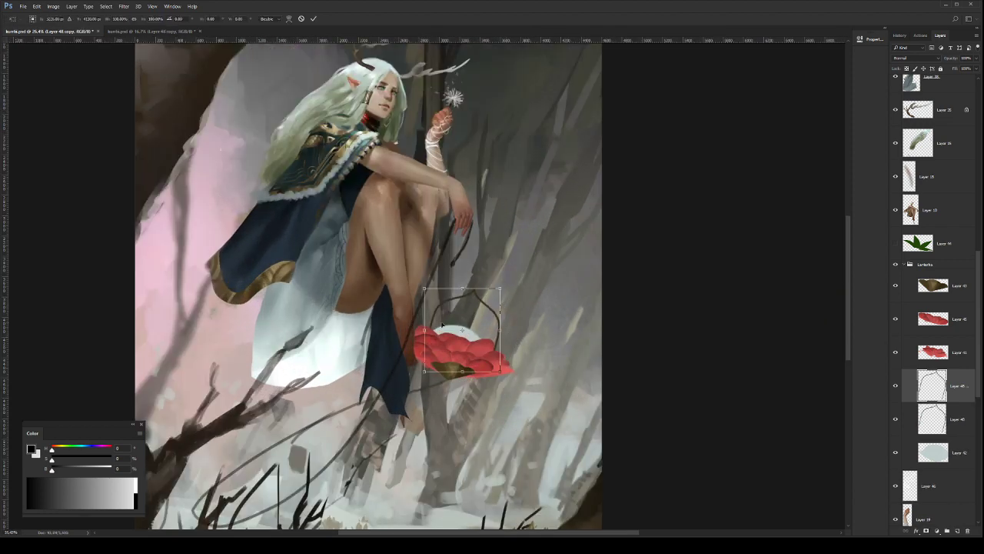
left_click_drag(502, 336, 484, 335)
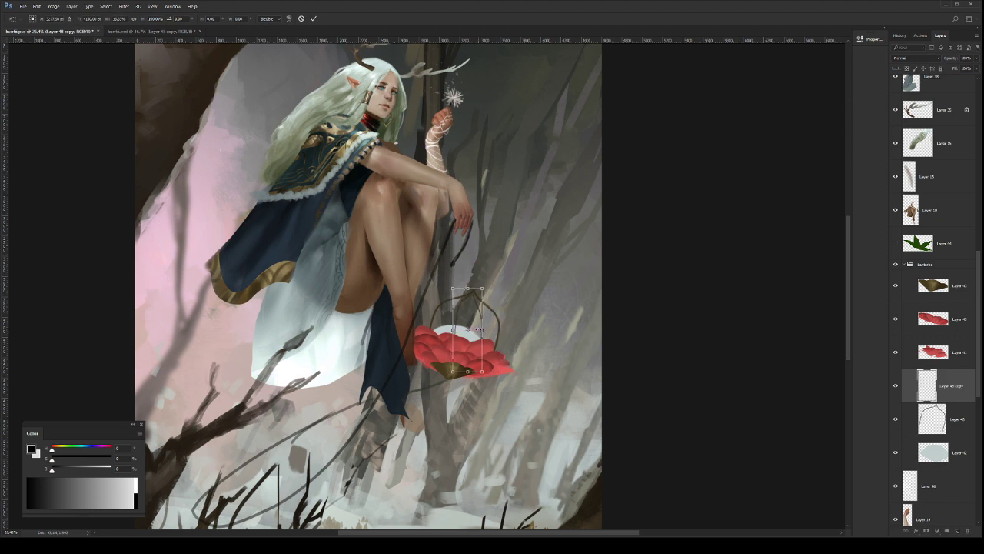
left_click_drag(494, 289, 501, 302)
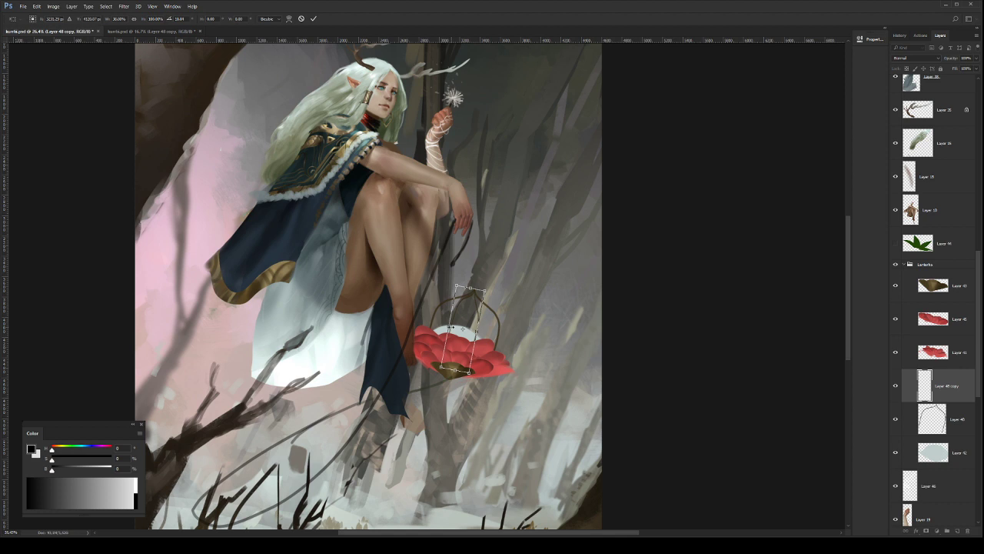
left_click_drag(450, 328, 472, 331)
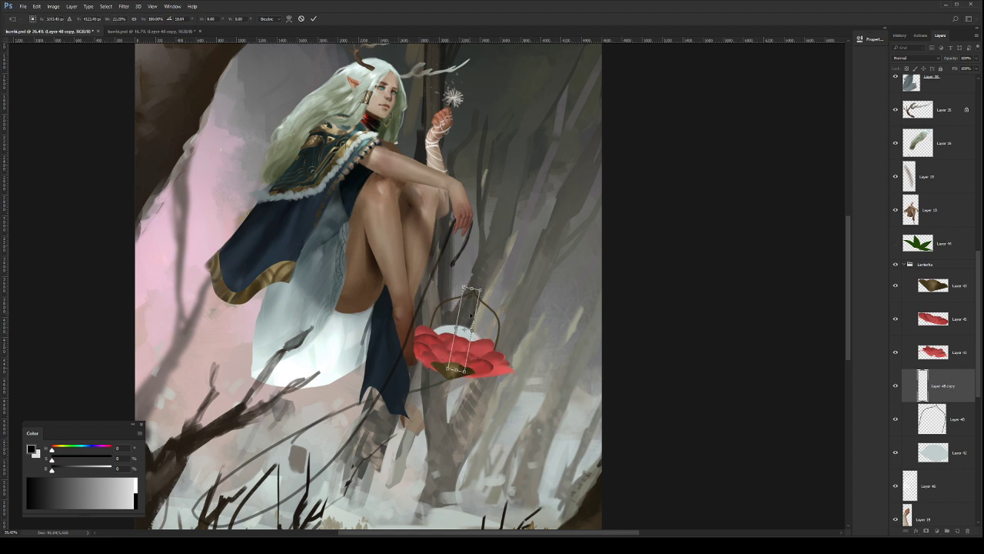
key("Return")
Step: Thicken the inner handle arms with a Stroke effect, separate the effect into its own layer and merge the two layers
key("z")
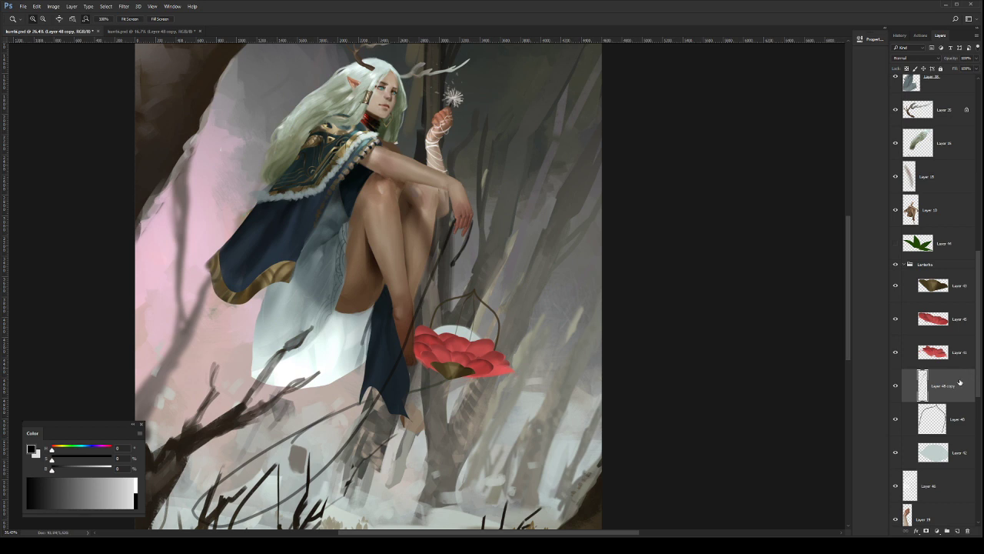
key("space")
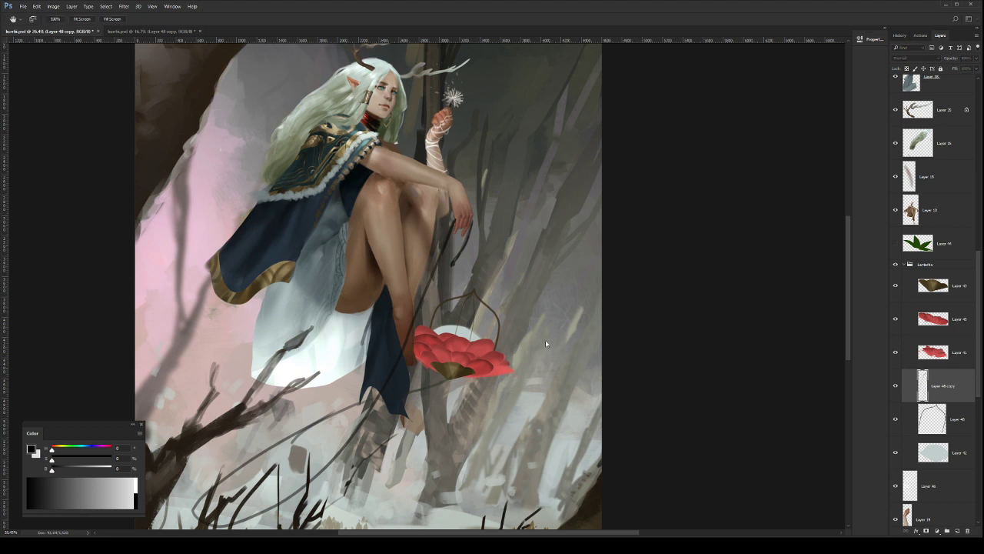
left_click(546, 340)
left_click_drag(687, 305, 666, 301)
key("b")
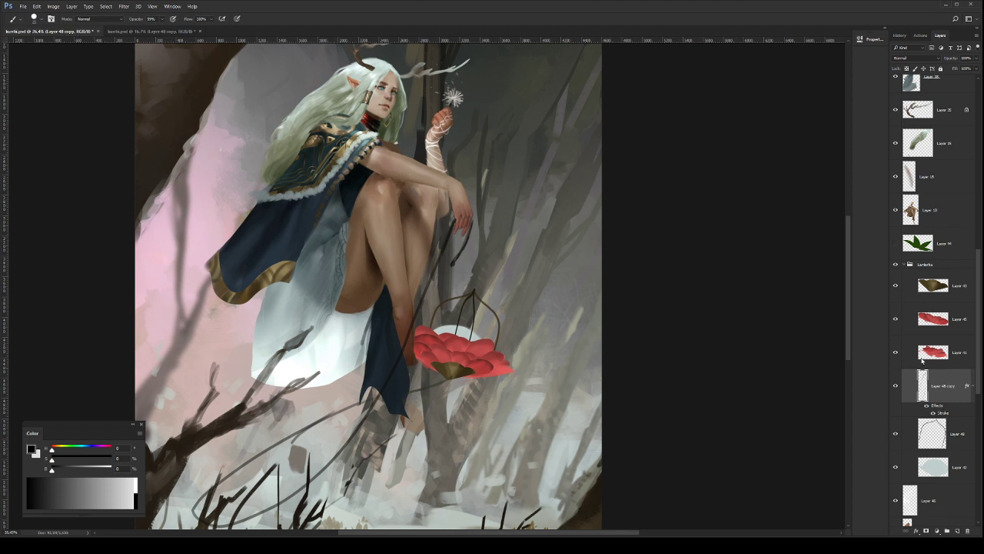
left_click(925, 385)
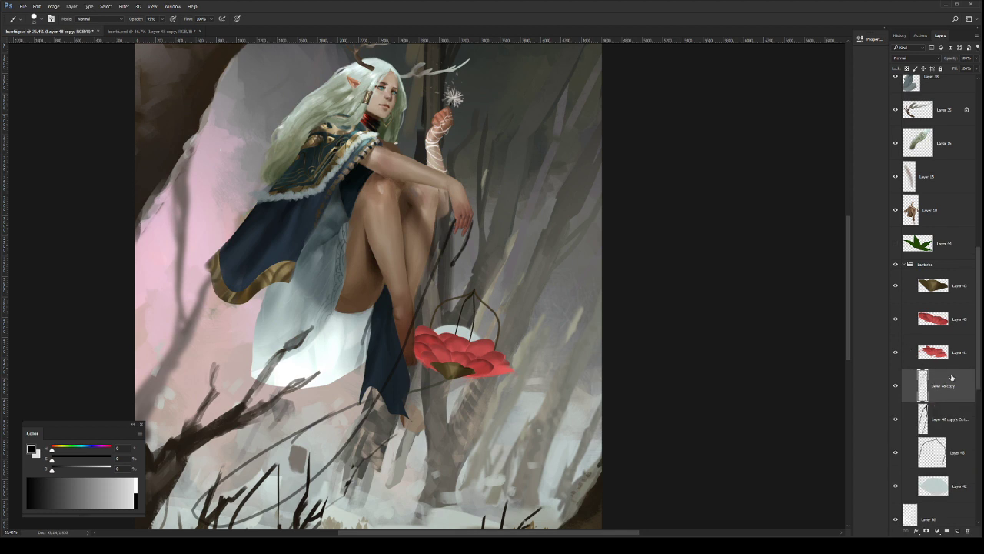
key("ctrl+e")
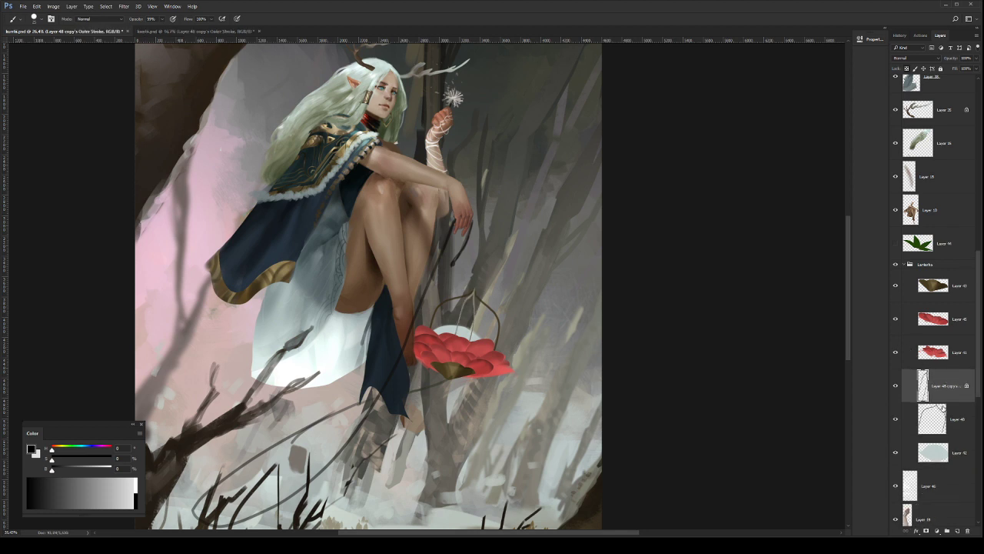
Step: Repaint the inner handle arms in dark olive sampled from the outer handle, with the layer's transparency locked
left_click(486, 302, "alt")
key("e")
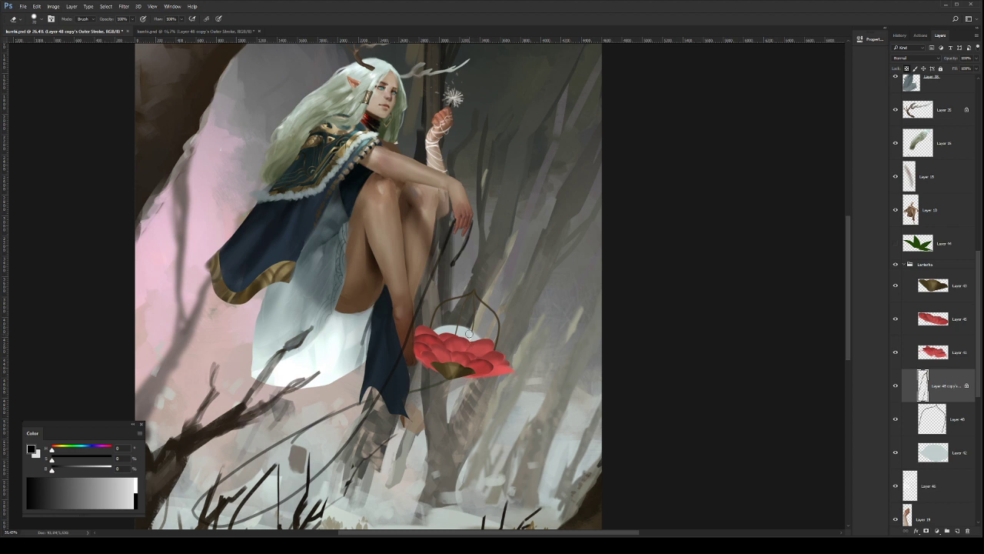
key("i")
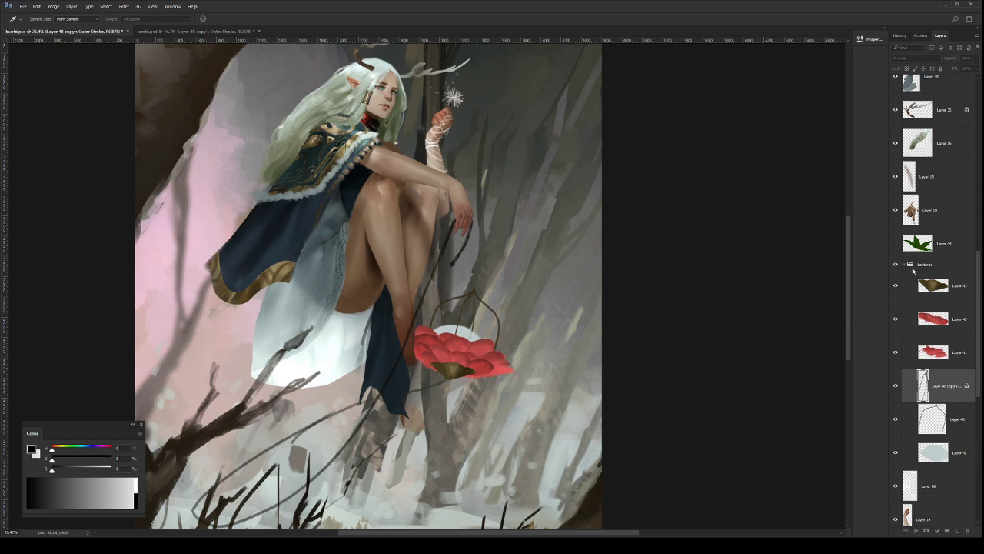
key("b")
left_click_drag(468, 336, 525, 323)
Step: Save the painting and flip the canvas horizontally back to its original orientation
key("ctrl+space")
left_click(525, 323, "alt")
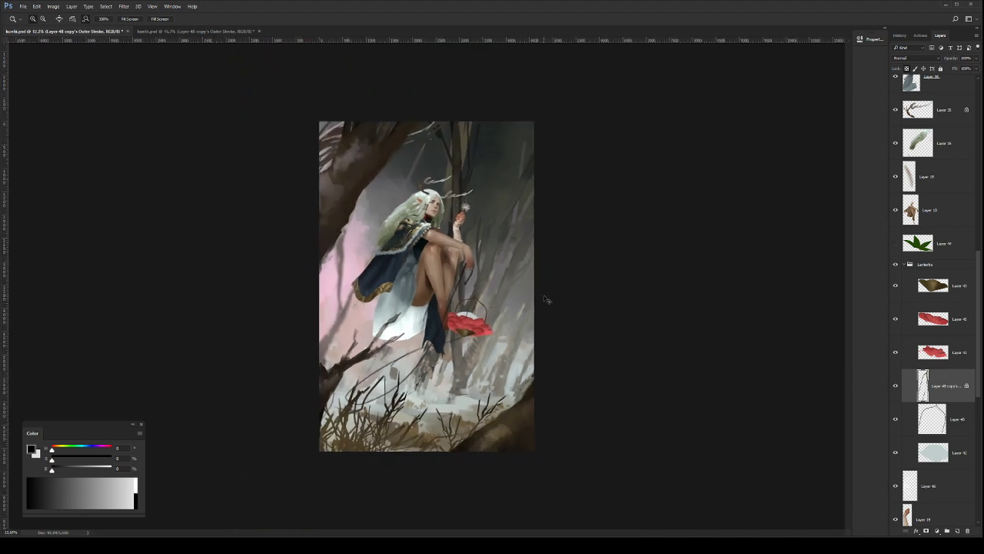
key("ctrl+s")
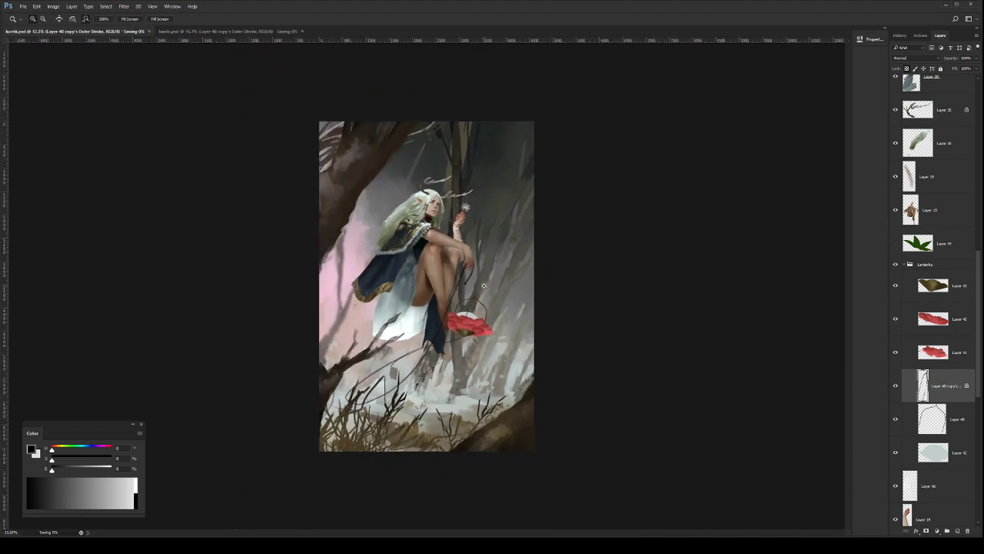
left_click(482, 285)
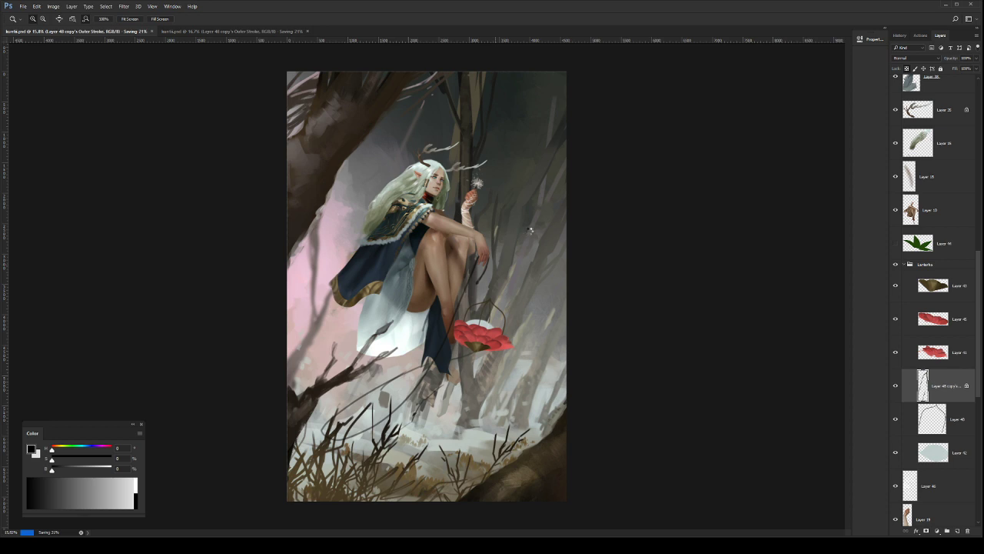
key("ctrl+shift+h")
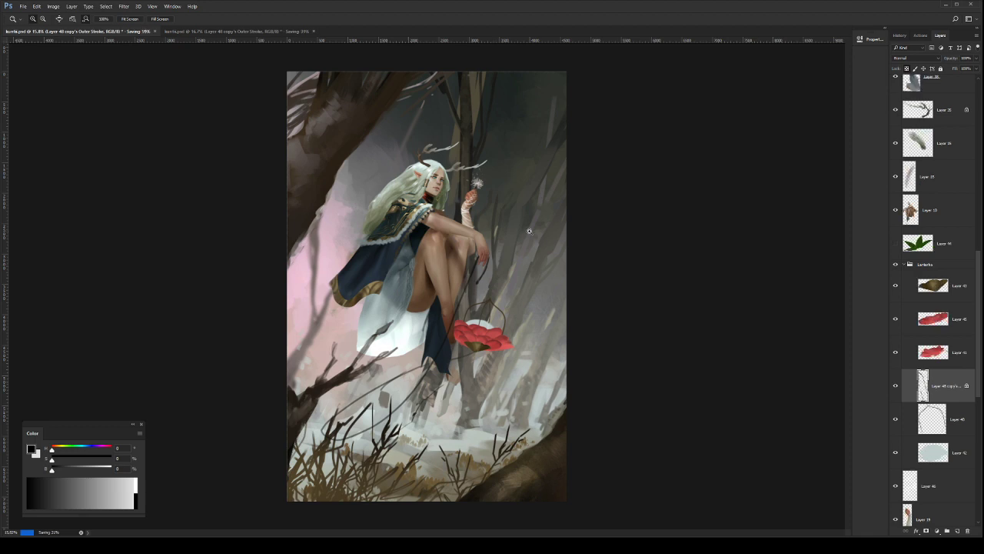
Step: Thicken the two inner arms of the lantern's handle by painting over them with the layer's transparency unlocked
left_click(364, 307)
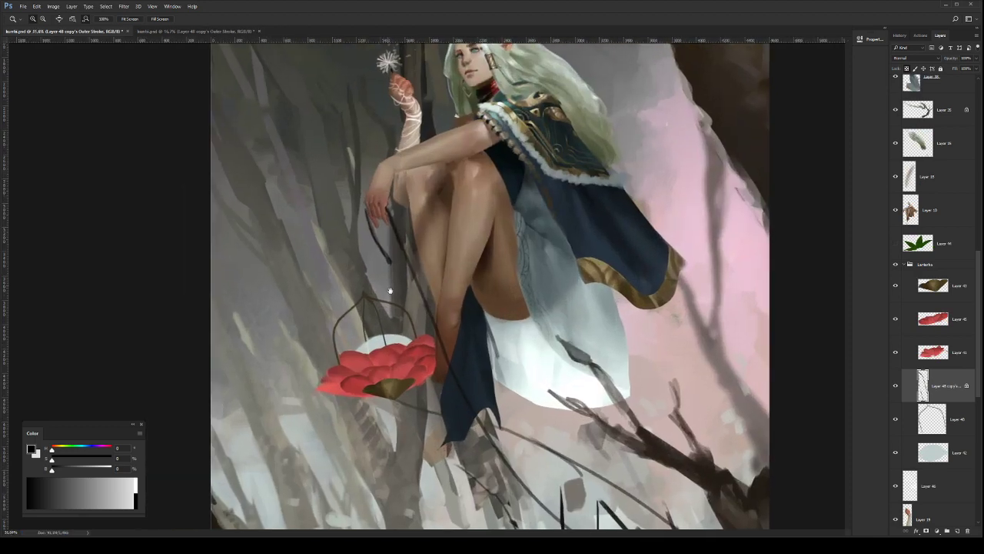
left_click_drag(413, 293, 436, 285)
key("b")
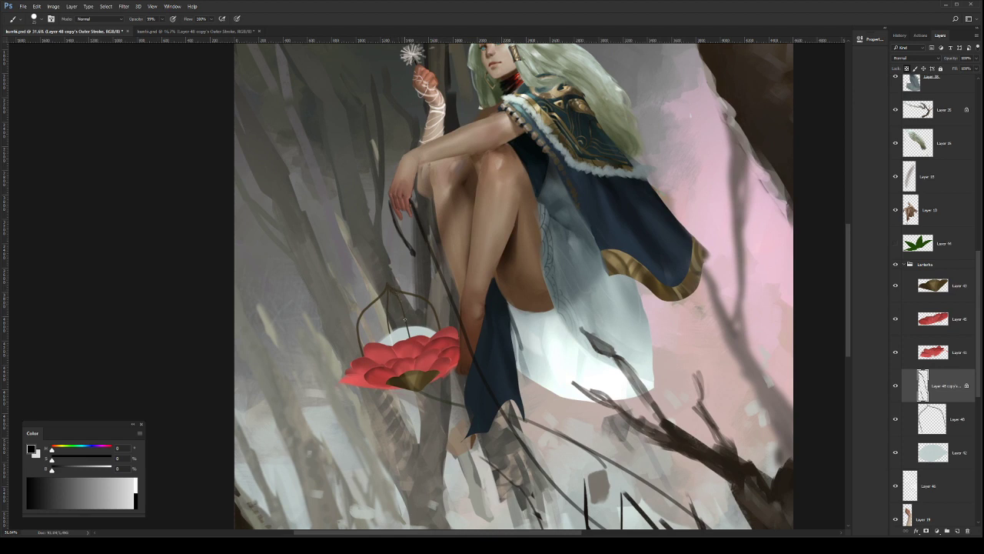
key("slash")
key("z")
left_click_drag(411, 291, 428, 280)
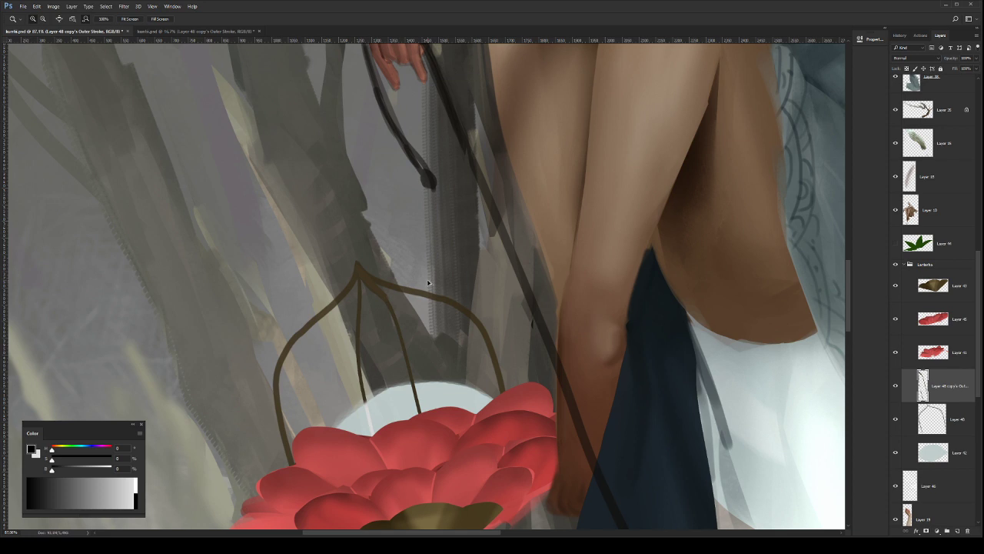
key("slash")
key("b")
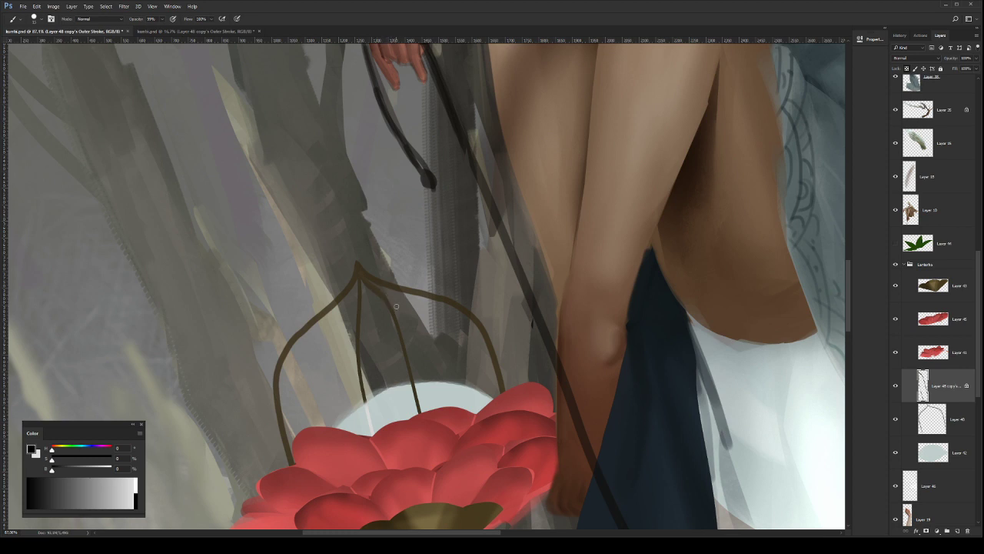
key("slash")
left_click(394, 307, "shift")
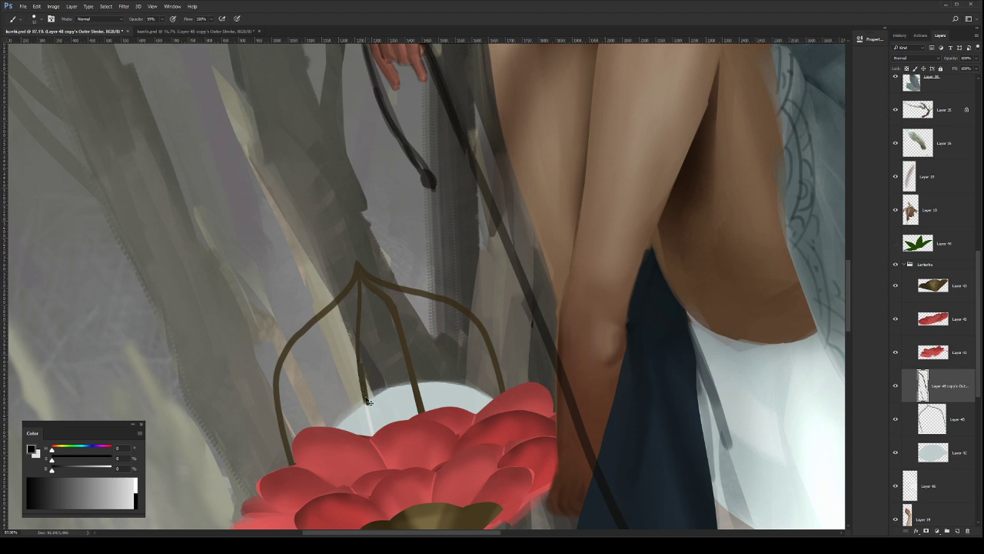
mouse_move(363, 373)
left_mouse_down()
mouse_move(366, 401)
mouse_move(359, 363)
left_mouse_up()
mouse_move(362, 318)
left_mouse_down()
mouse_move(362, 335)
mouse_move(360, 293)
left_mouse_up()
Step: Lock the inner arms' layer transparency again and merge that layer into the outer handle's layer
key("e")
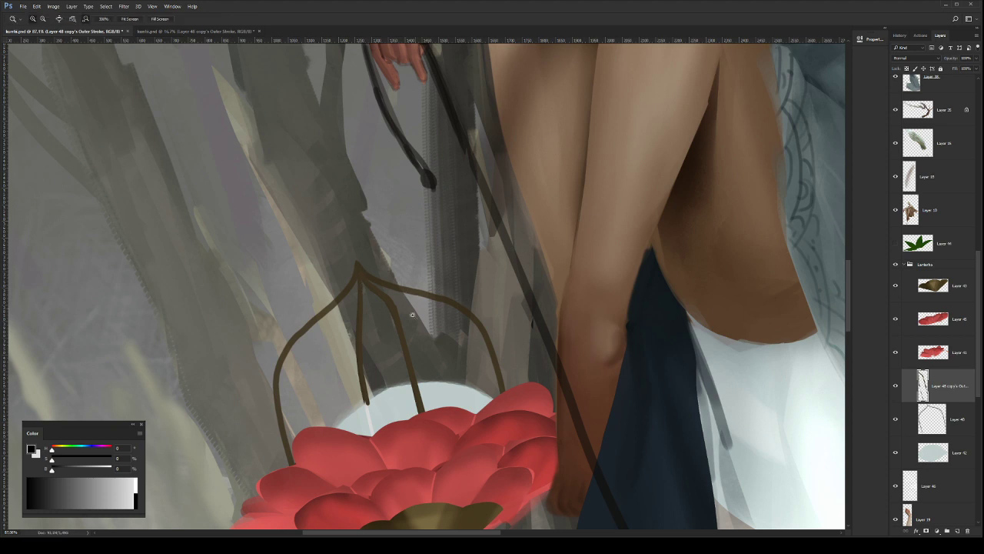
scroll(358, 269, "down", 3)
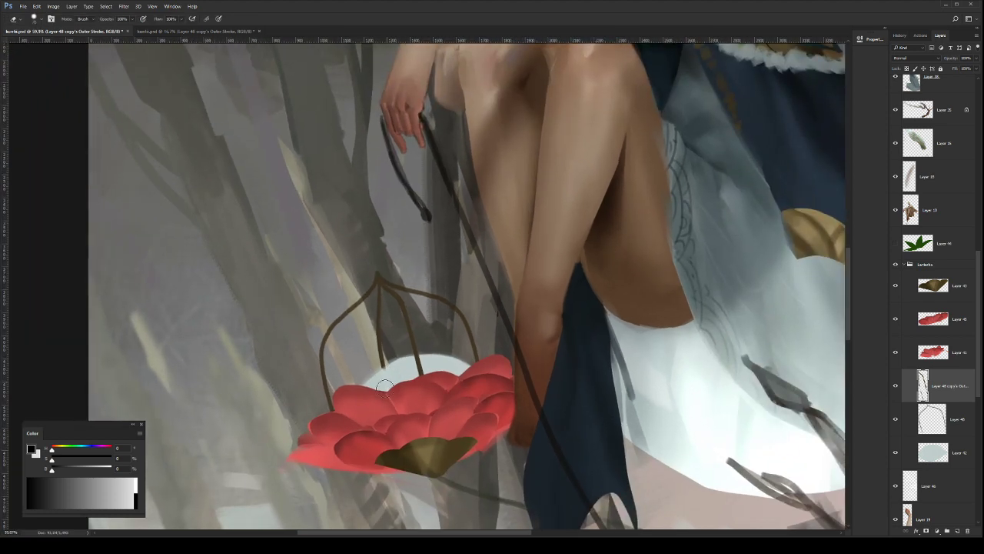
key("slash")
key("z")
scroll(491, 250, "down", 5)
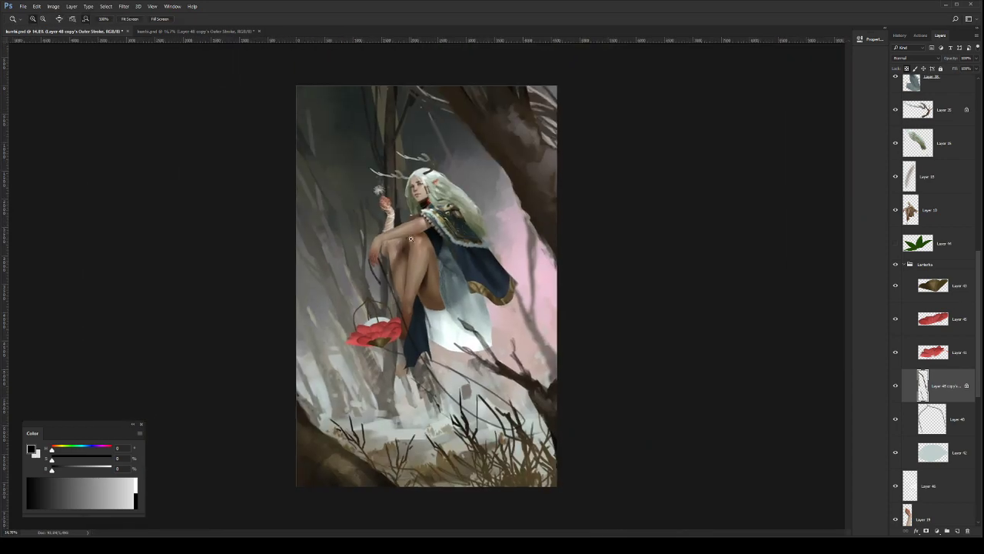
scroll(378, 276, "up", 1)
scroll(379, 275, "up", 7)
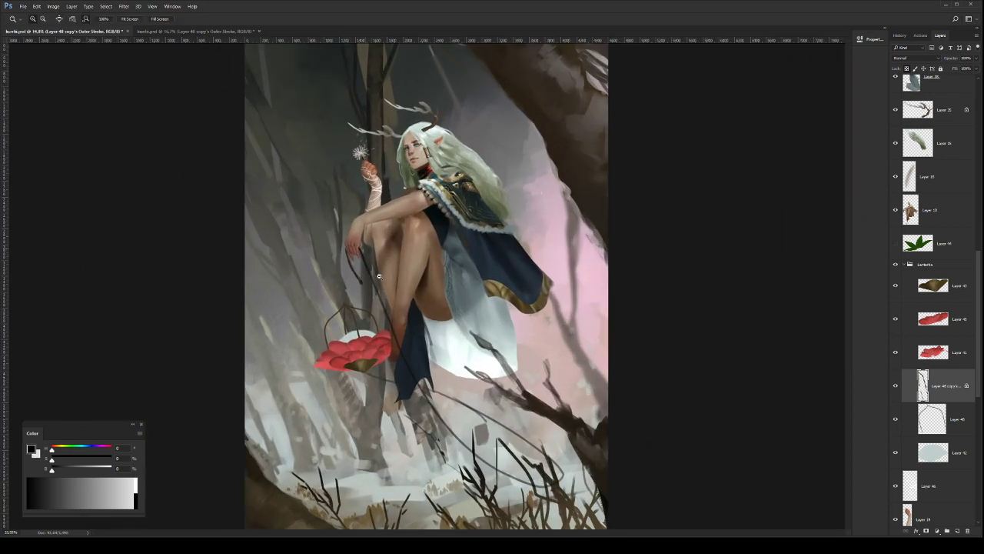
key("b")
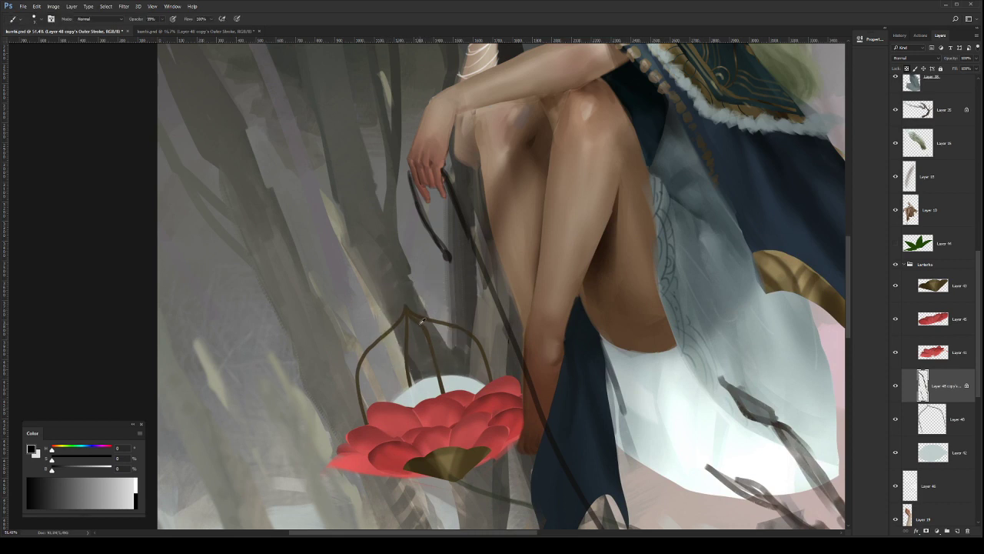
key("ctrl+e")
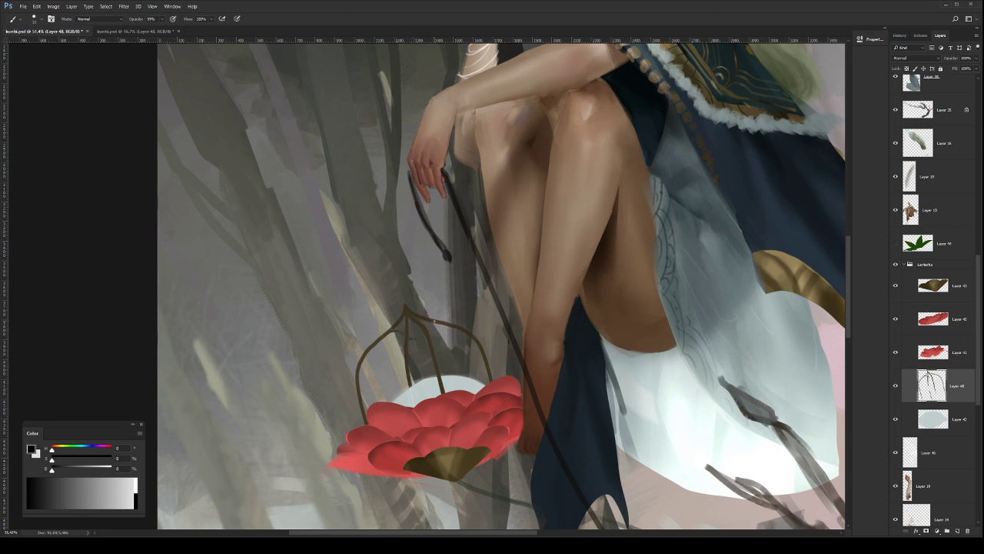
Step: Paint small ornamental curls below the handle's peak and on its outer arm in a colour sampled from the handle
key("ctrl+z")
left_click(425, 326, "alt")
key("]")
left_click_drag(413, 338, 432, 320)
key("ctrl+z")
key("[")
scroll(468, 320, "down", 5)
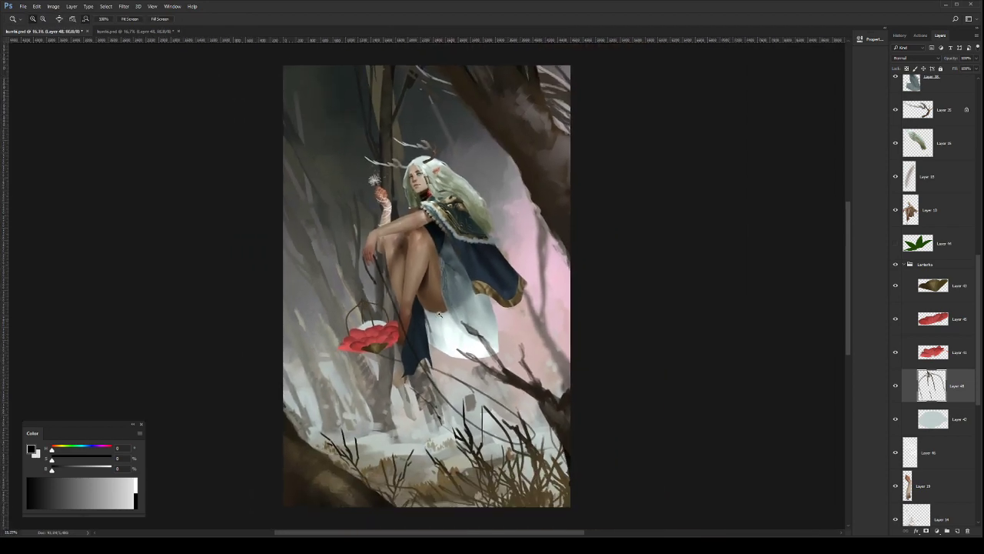
scroll(437, 310, "up", 5)
left_click_drag(439, 309, 519, 334)
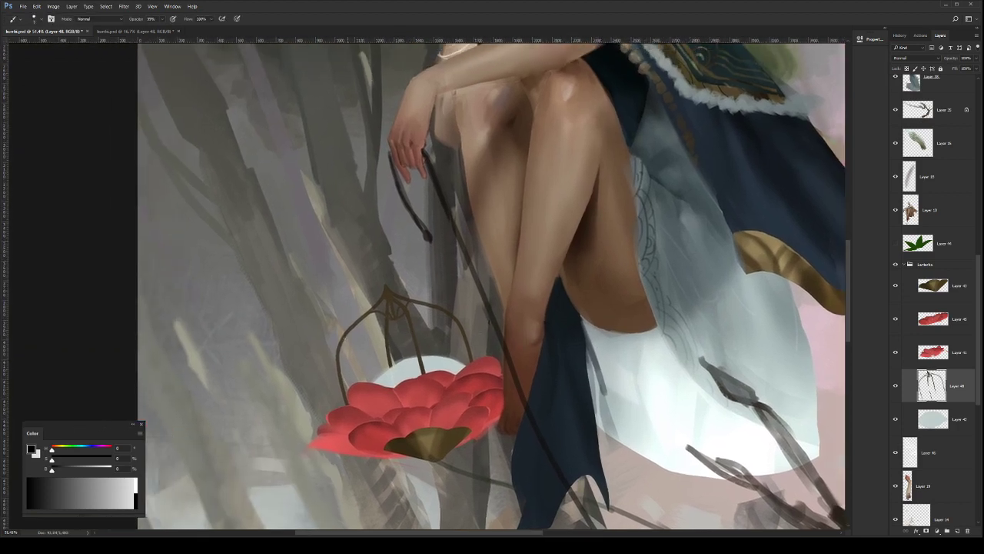
mouse_move(345, 338)
left_mouse_down()
mouse_move(340, 355)
mouse_move(344, 348)
left_mouse_up()
key("ctrl+alt+z")
key("ctrl+alt+z")
Step: Create a new empty layer above the merged handle layer
key("z")
left_click_drag(468, 324, 442, 304)
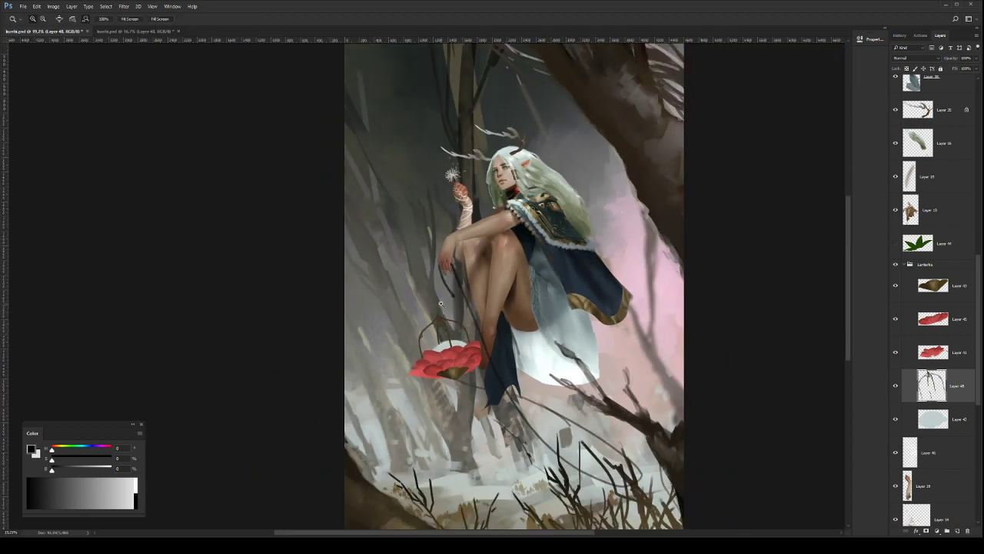
scroll(441, 304, "down", 3)
scroll(369, 291, "up", 2)
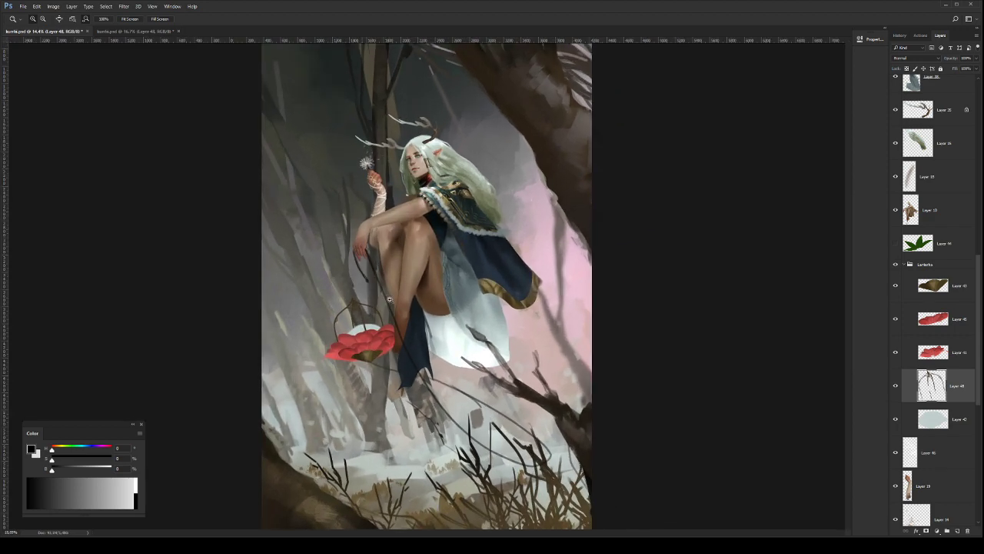
scroll(389, 298, "up", 2)
scroll(443, 327, "up", 2)
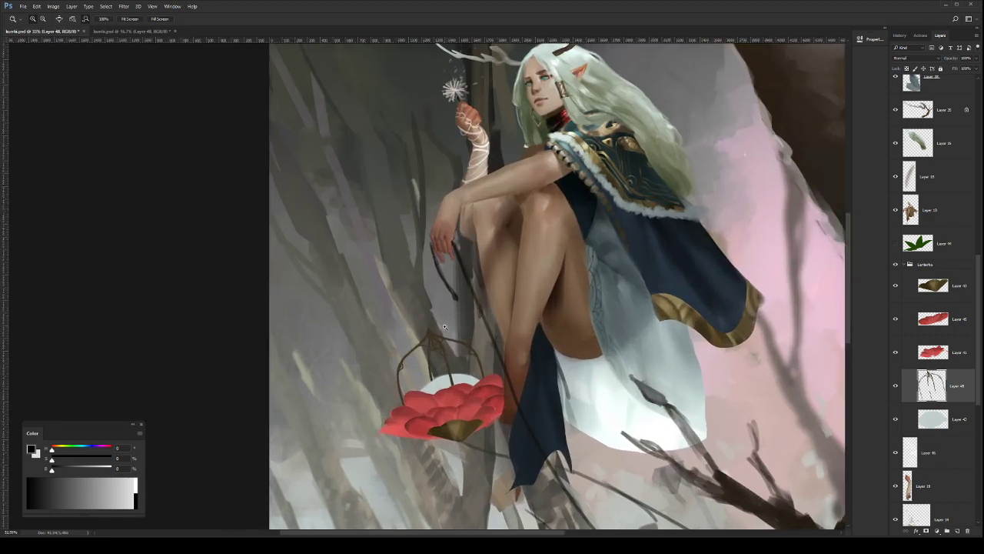
key("b")
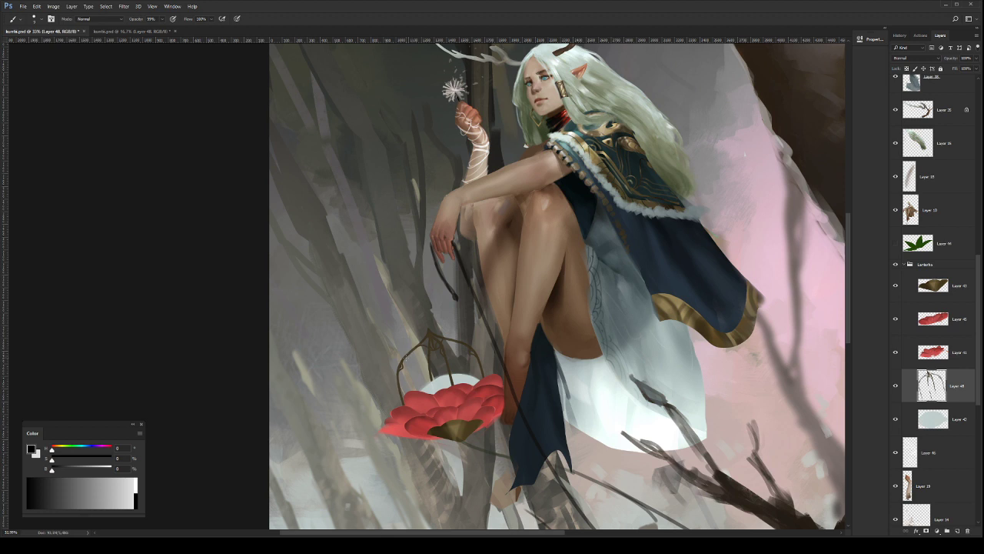
left_click(956, 531)
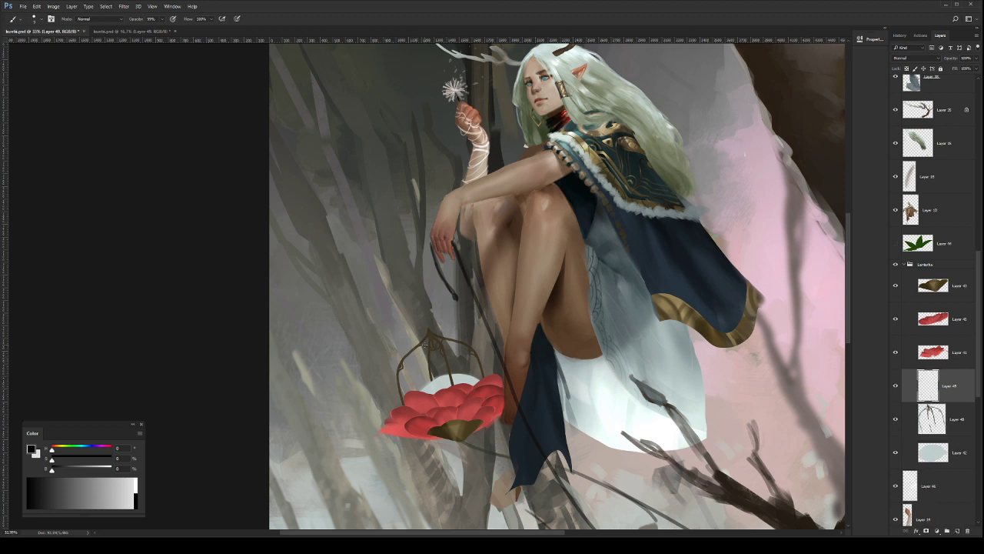
Step: Try to paint a horizontal ring freehand across the handle's arms on the new layer
mouse_move(402, 363)
left_mouse_down()
mouse_move(469, 350)
mouse_move(401, 367)
mouse_move(430, 371)
mouse_move(403, 360)
left_mouse_up()
key("ctrl+alt+z")
key("ctrl+alt+z")
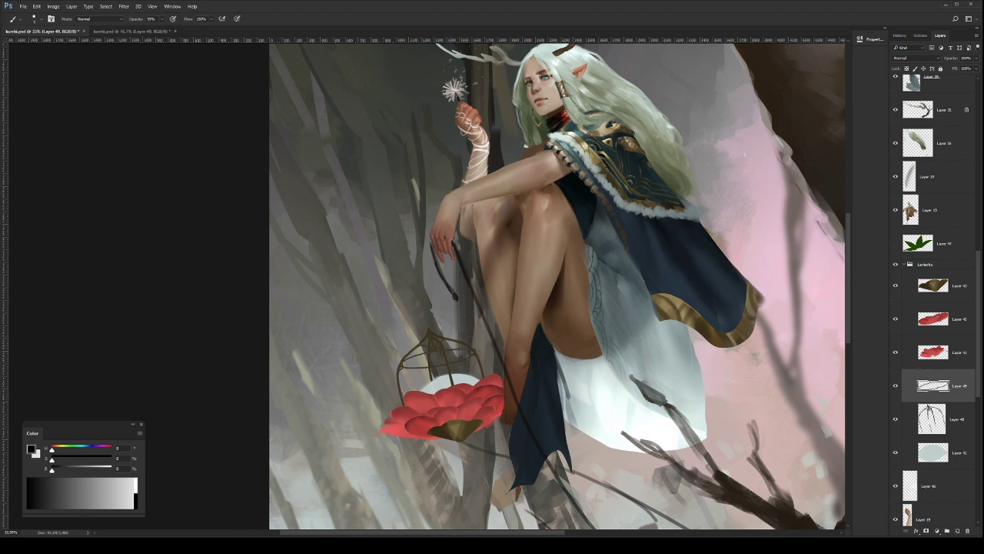
key("ctrl+alt+z")
key("ctrl+alt+z")
key("ctrl+alt+z")
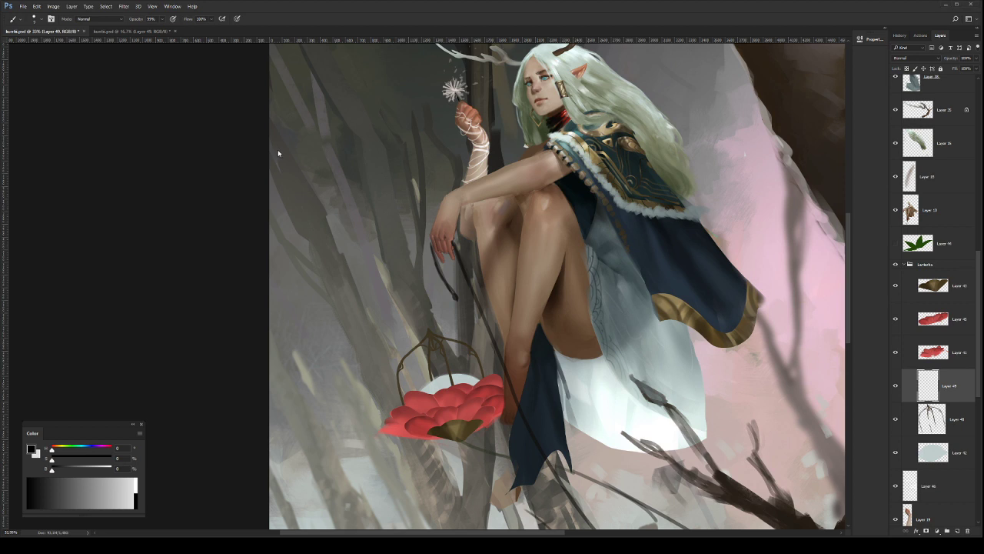
Step: Make a wide, flat elliptical selection above the lantern and outline it with a dark stroke on the new layer
key("m")
key("shift+m")
left_click_drag(335, 233, 416, 257)
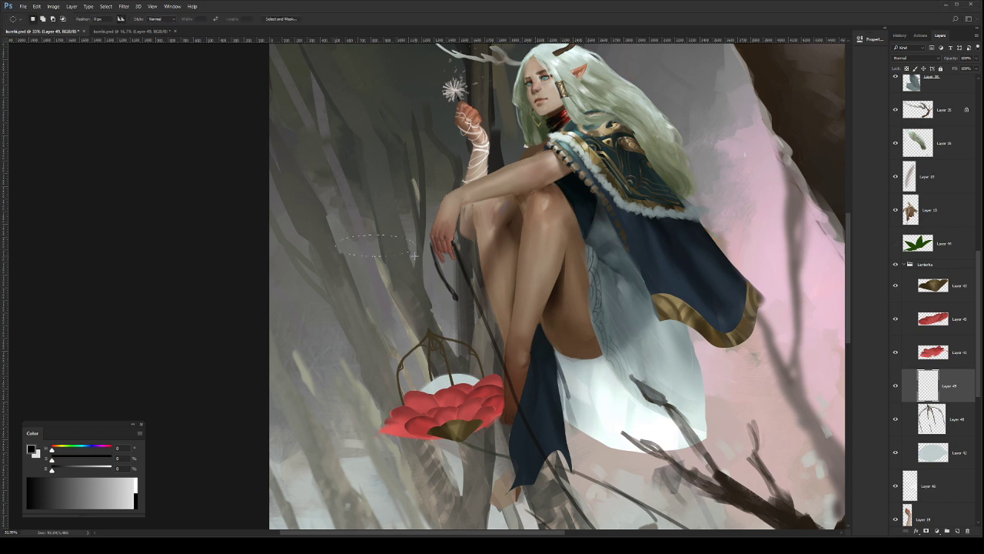
right_click(386, 242)
left_click(422, 359)
left_click(527, 272)
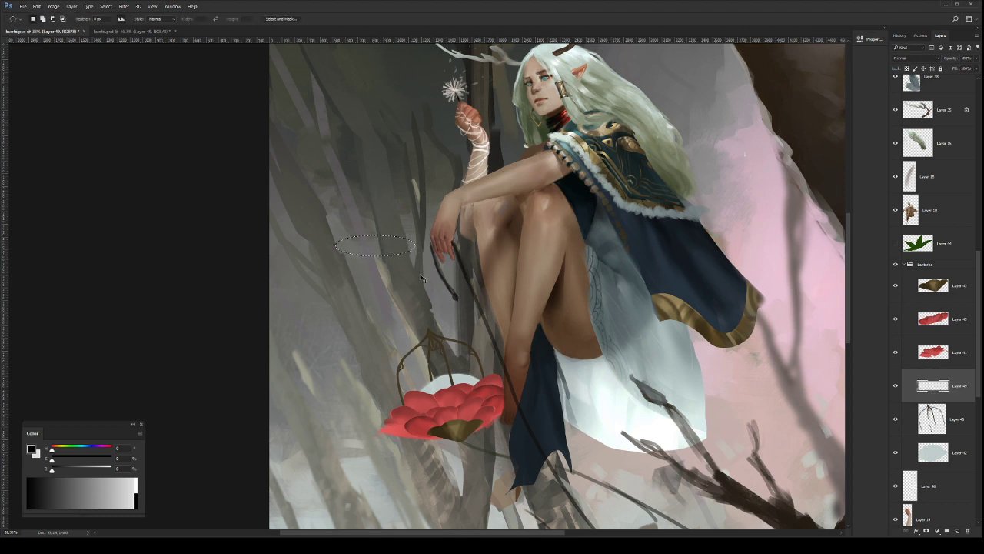
key("i")
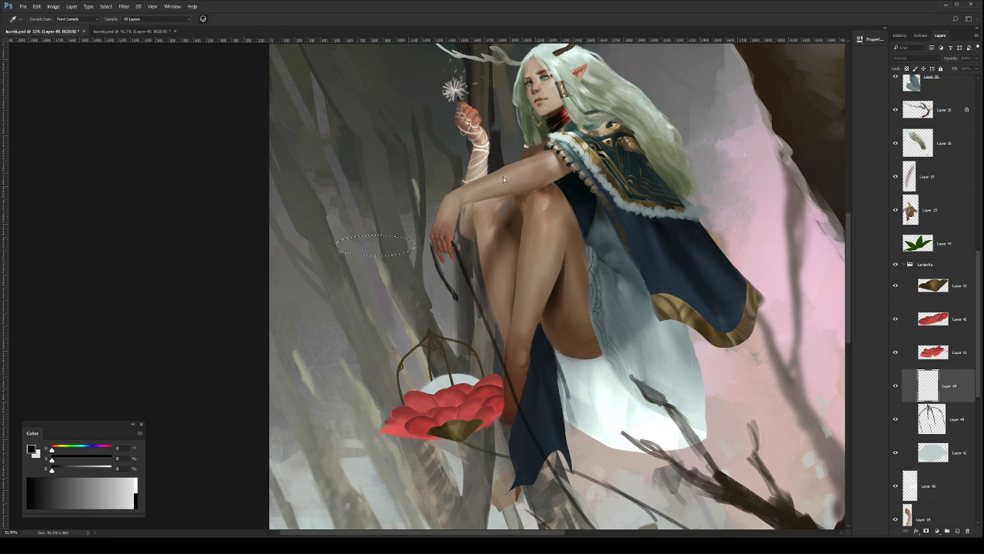
key("alt+BackSpace")
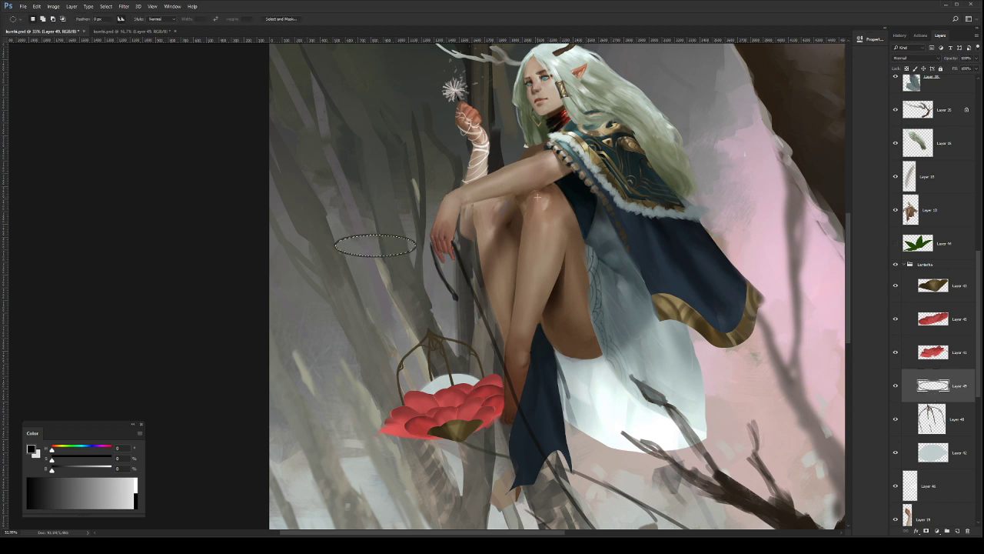
Step: Rotate and shrink the outlined ellipse and place it across the handle's arms as a crossing ring
key("ctrl+t")
left_click_drag(432, 216, 422, 201)
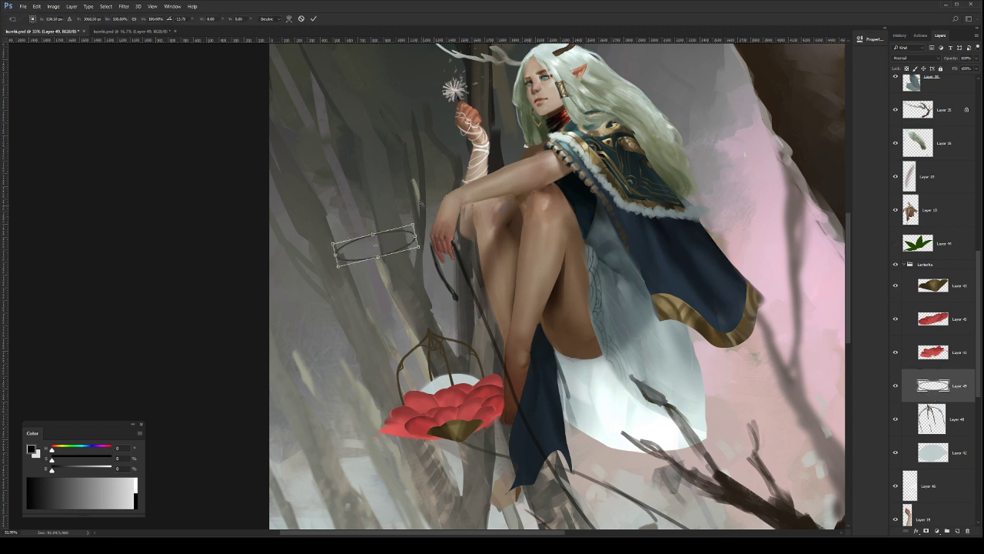
left_click_drag(399, 242, 438, 365)
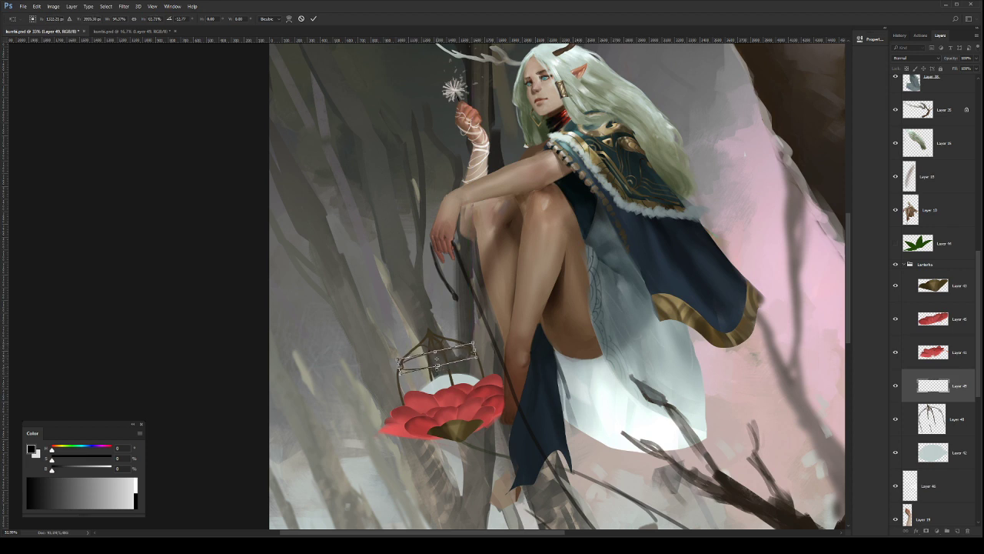
key("Return")
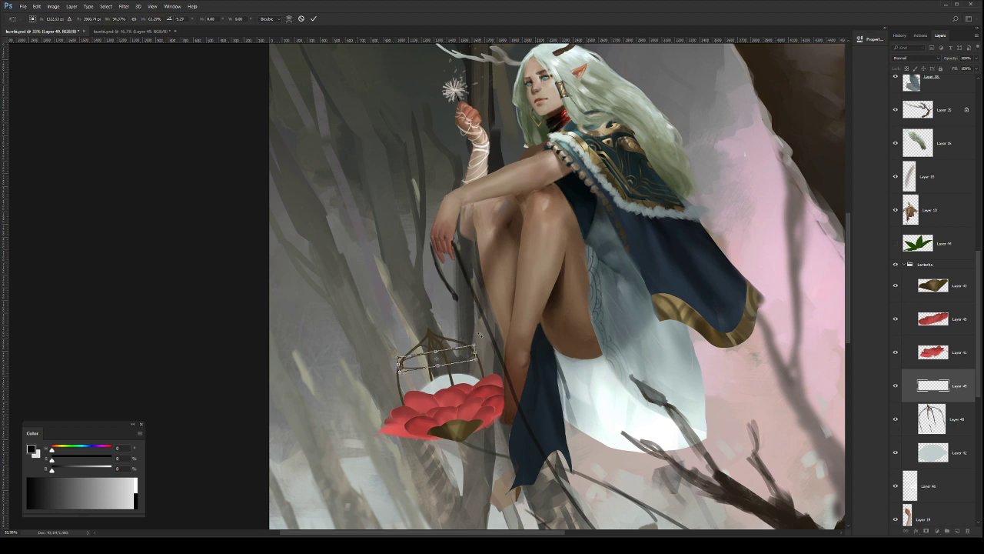
key("m")
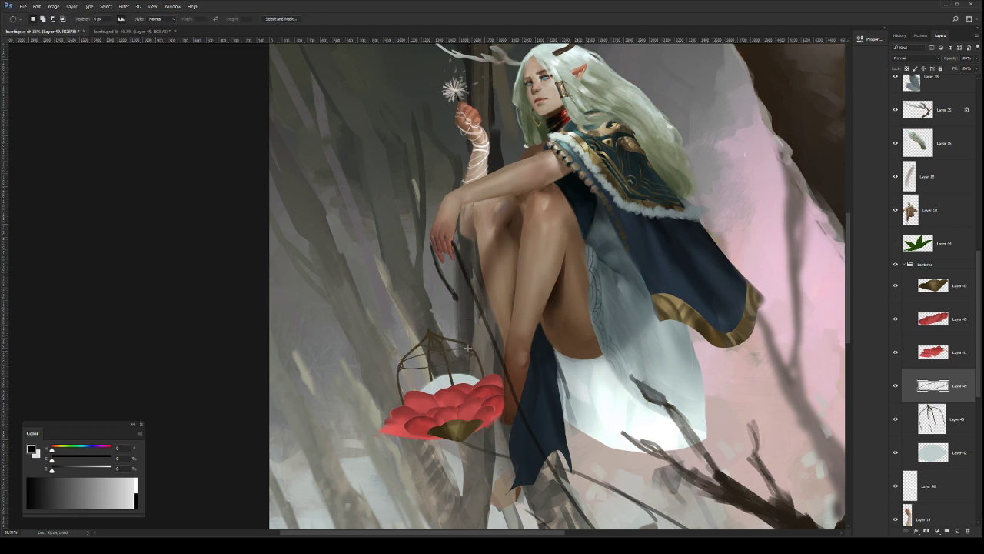
Step: Nudge the ring into line with the handle's arms and fine-tune its tilt
key("v")
left_click_drag(466, 356, 467, 349)
key("ctrl+t")
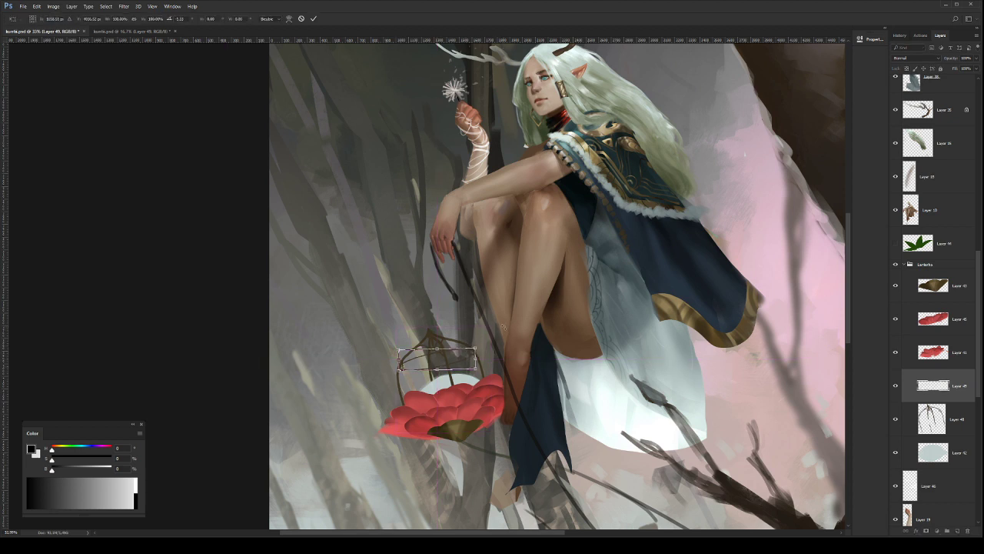
key("Return")
key("z")
key("ctrl+0")
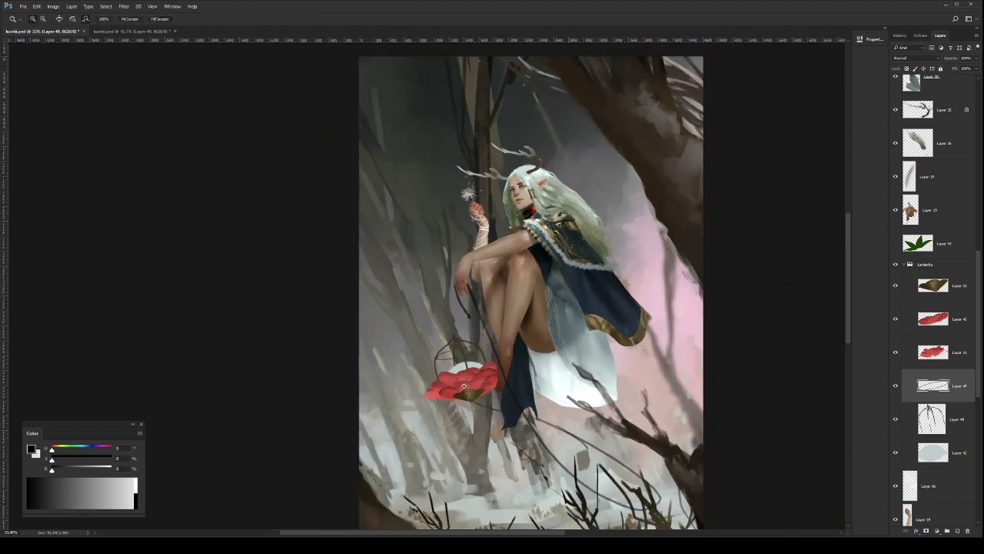
left_click(945, 416, "ctrl")
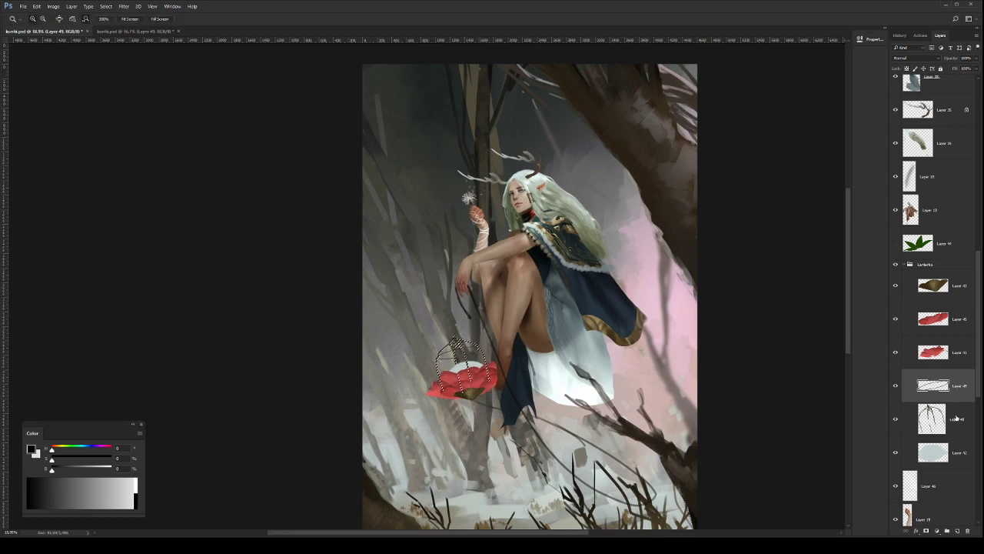
key("ctrl+d")
left_click(953, 450)
key("ctrl+t")
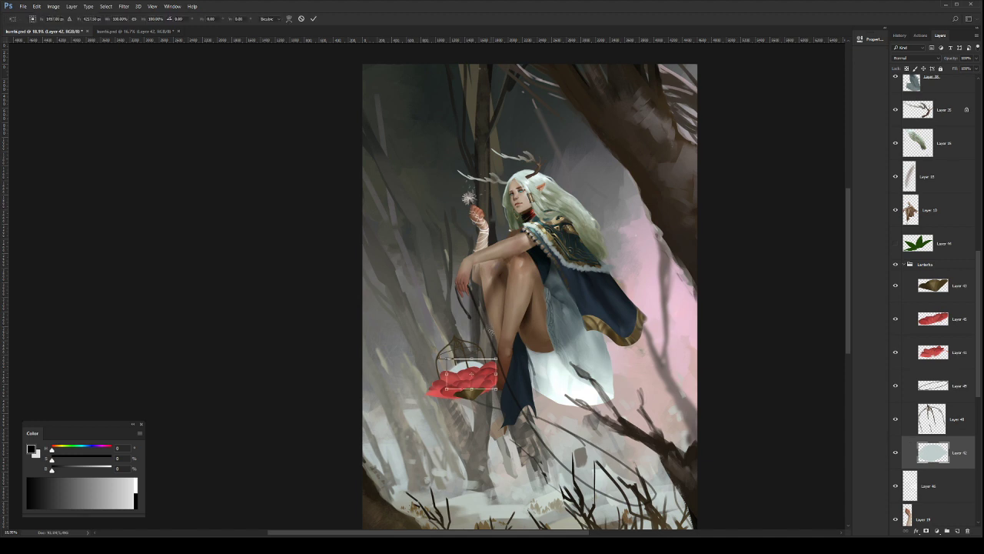
key("Return")
Step: Merge the ring and handle layers and tilt the merged handle slightly with Free Transform
left_click(958, 420)
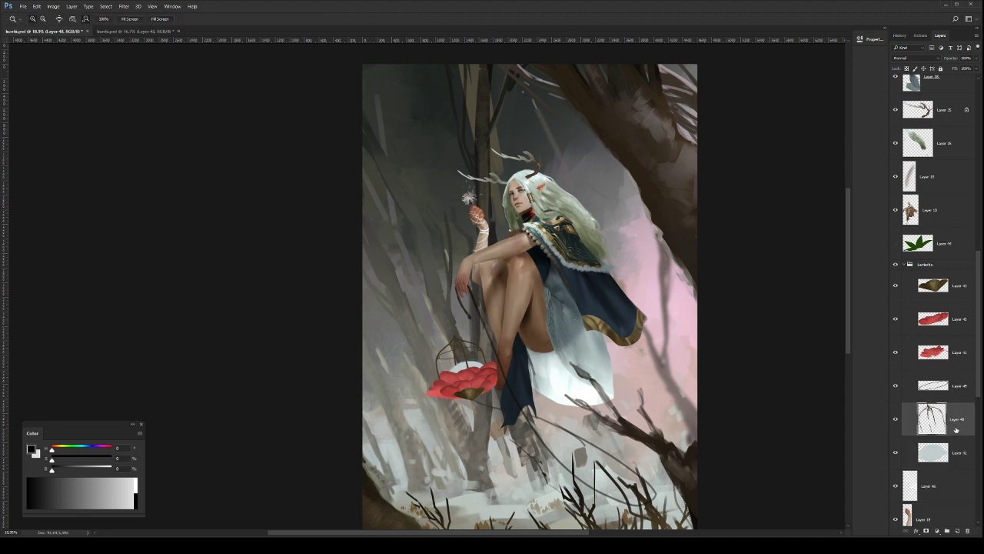
left_click(952, 392, "shift")
key("ctrl+e")
key("ctrl+t")
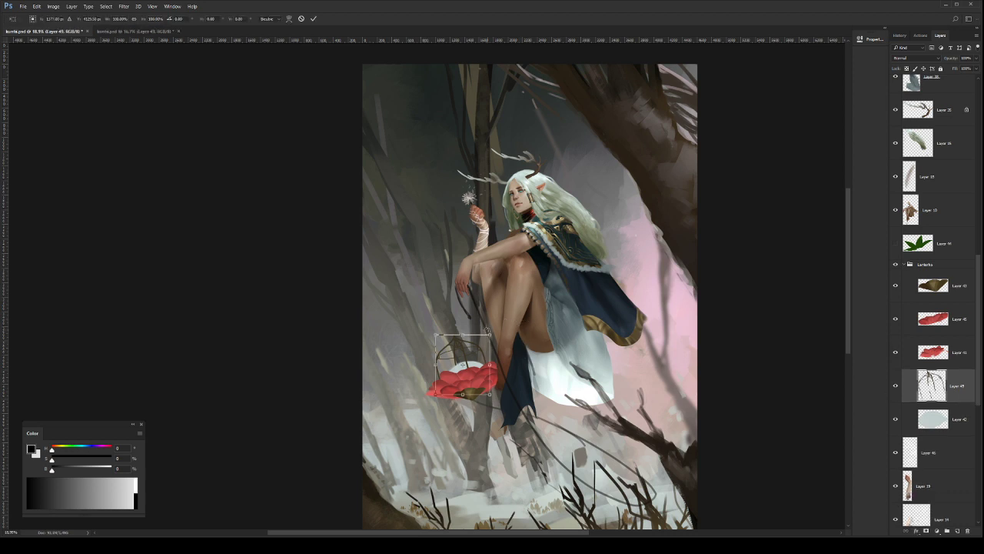
mouse_move(490, 334)
left_mouse_down()
mouse_move(481, 351)
mouse_move(489, 320)
left_mouse_up()
key("Return")
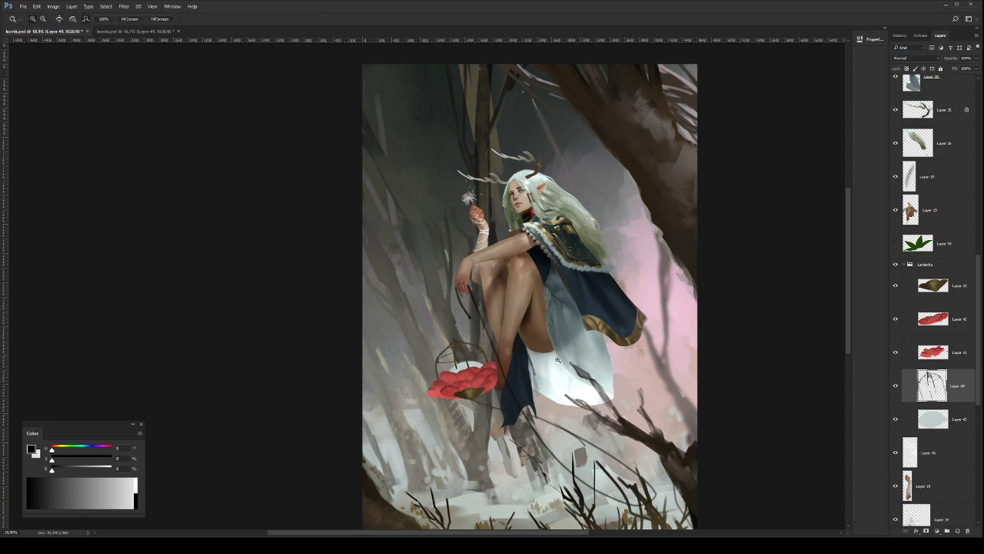
Step: Check the lantern's handle up close and save the painting
scroll(461, 359, "up", 3)
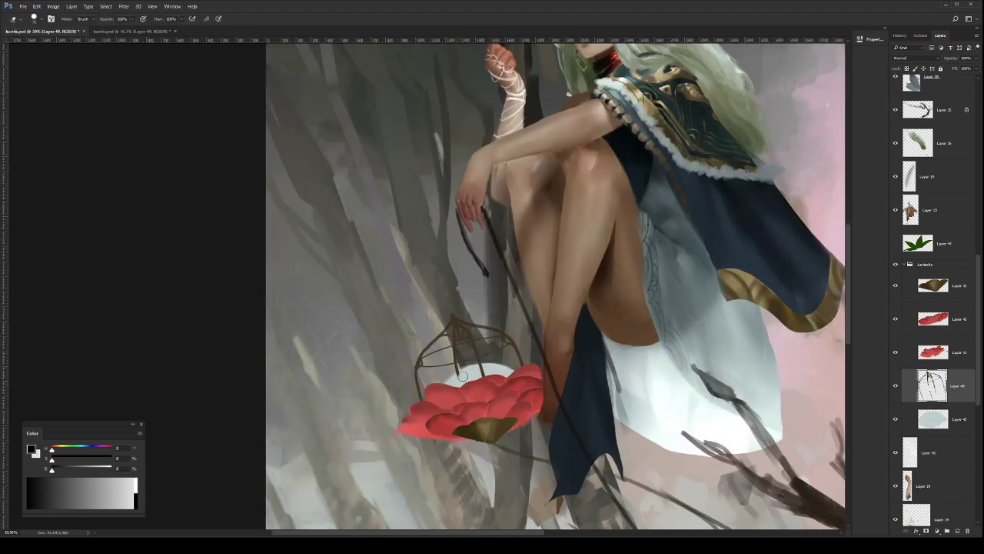
left_click_drag(612, 376, 543, 376)
key("ctrl+s")
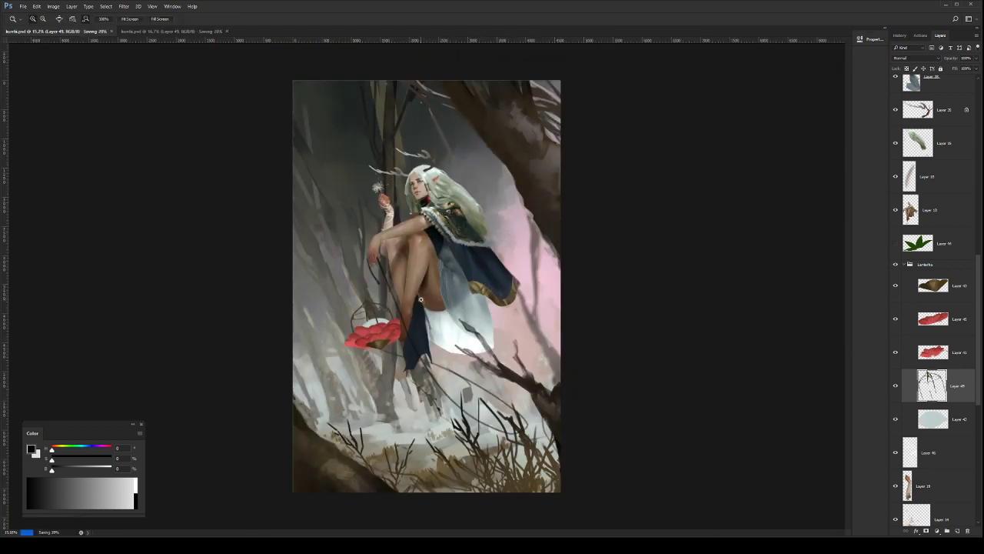
Step: Select Layer 40 and paint a short stroke at the lower tip of the lantern's base with a colour sampled from the lantern
scroll(423, 302, "up", 2)
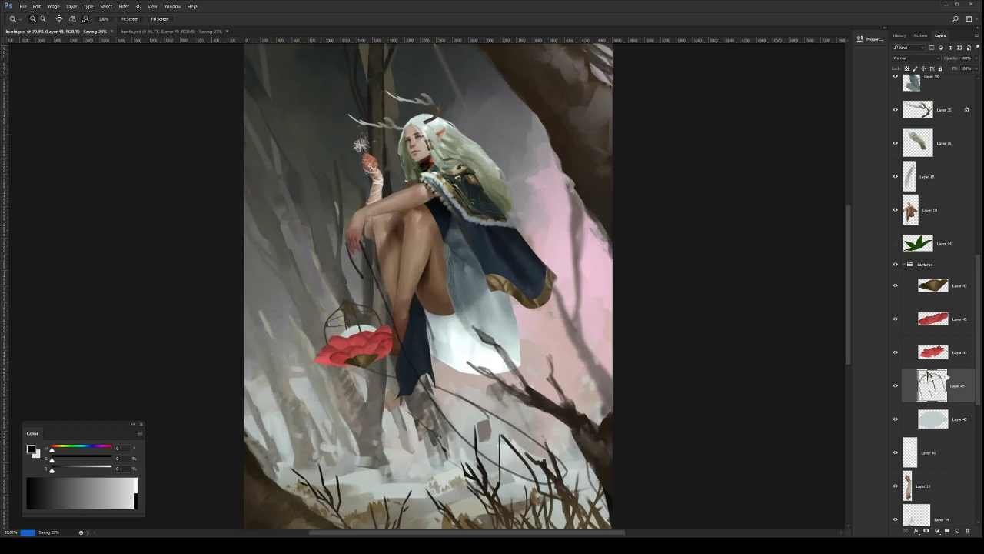
scroll(954, 300, "up", 10)
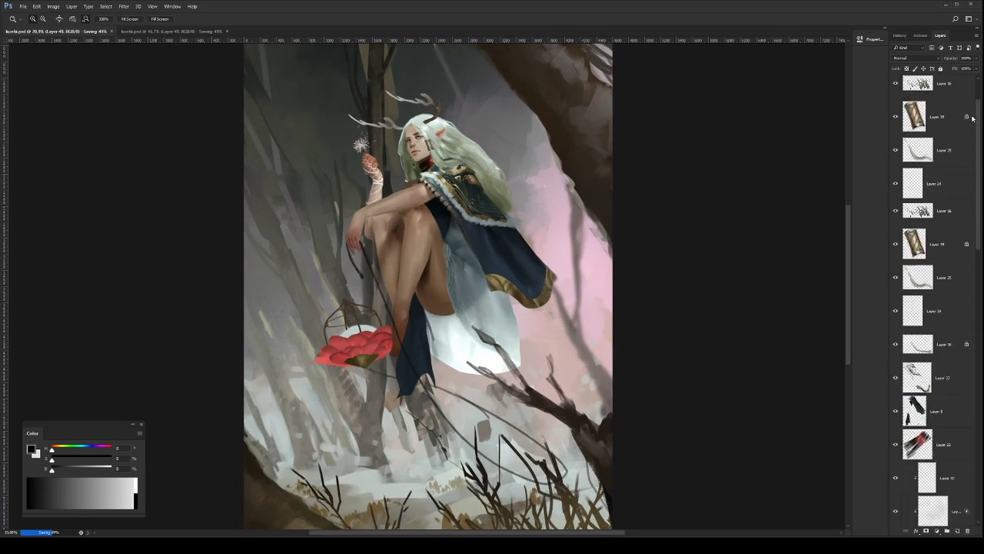
left_click(945, 101)
key("b")
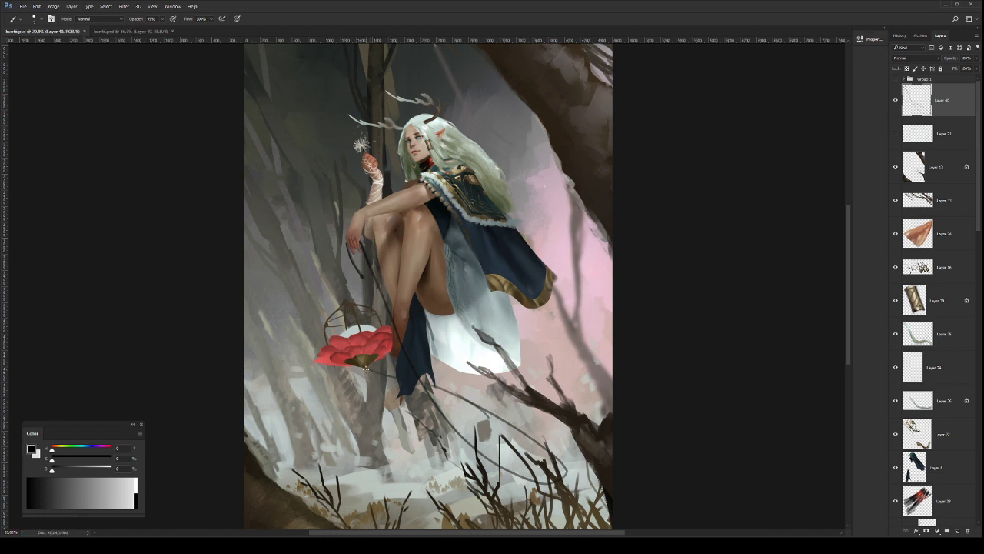
key("]")
key("]")
key("]")
key("]")
left_click(353, 362, "alt")
left_click_drag(367, 369, 367, 372)
key("[")
Step: Save the painting and flip the whole canvas horizontally
key("z")
left_click_drag(459, 281, 450, 285)
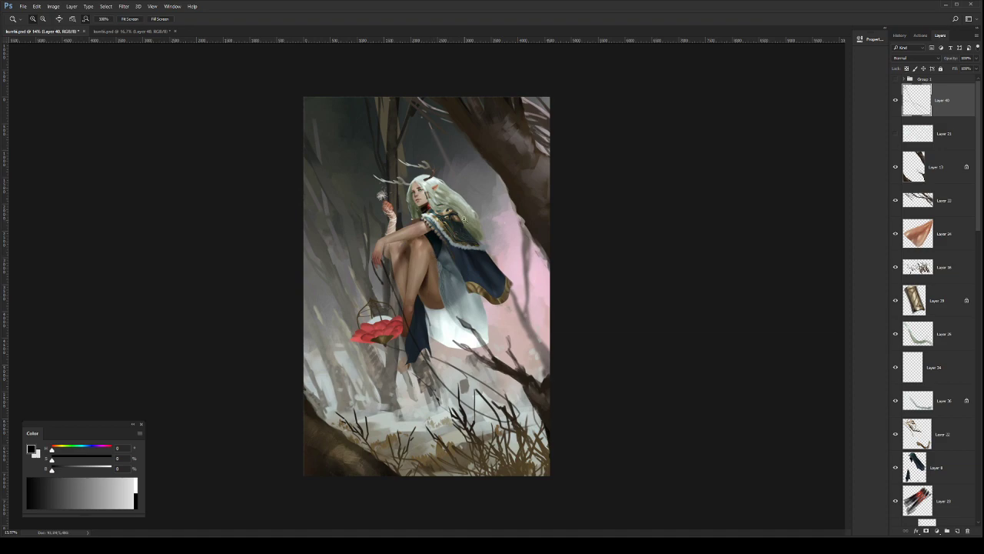
left_click_drag(463, 219, 503, 270)
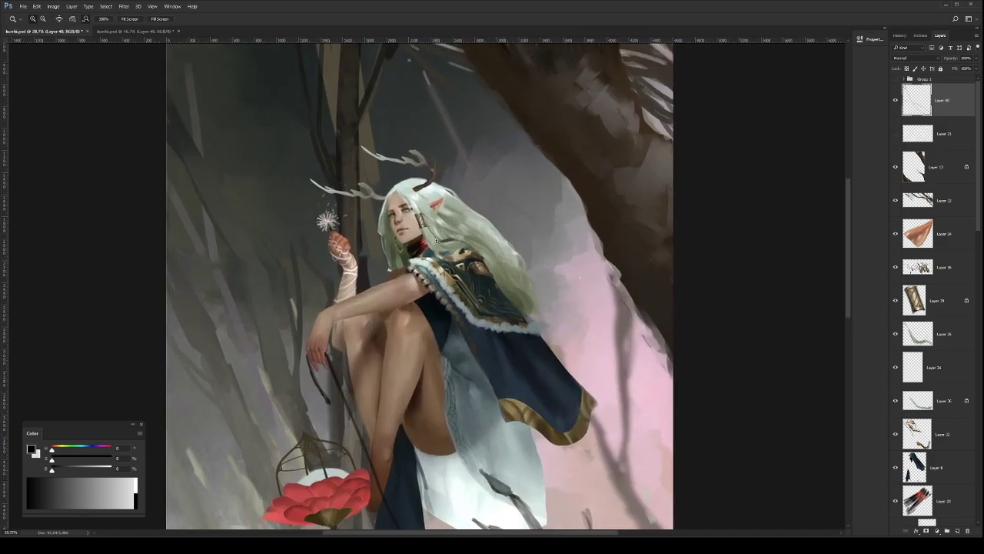
left_click_drag(438, 239, 474, 269)
key("ctrl+s")
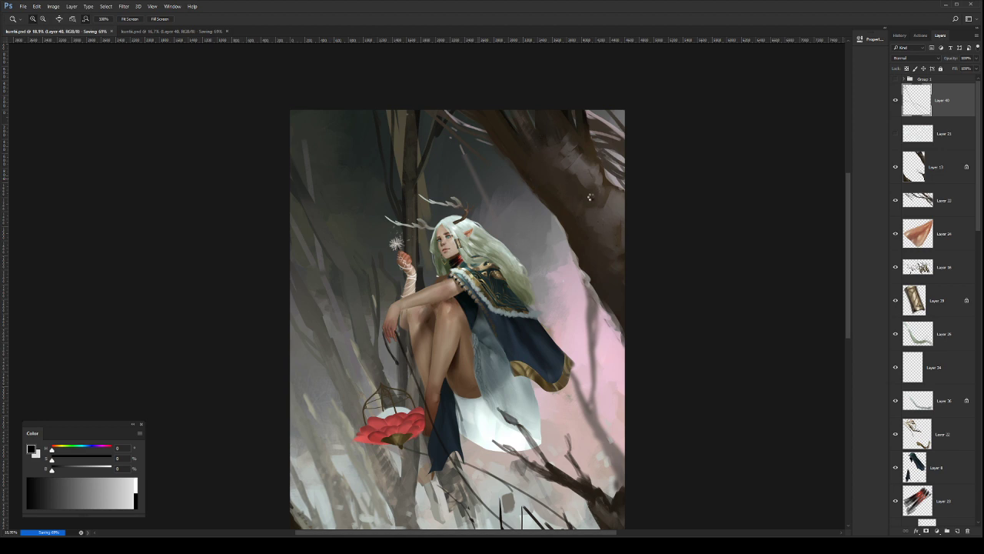
key("ctrl+shift+h")
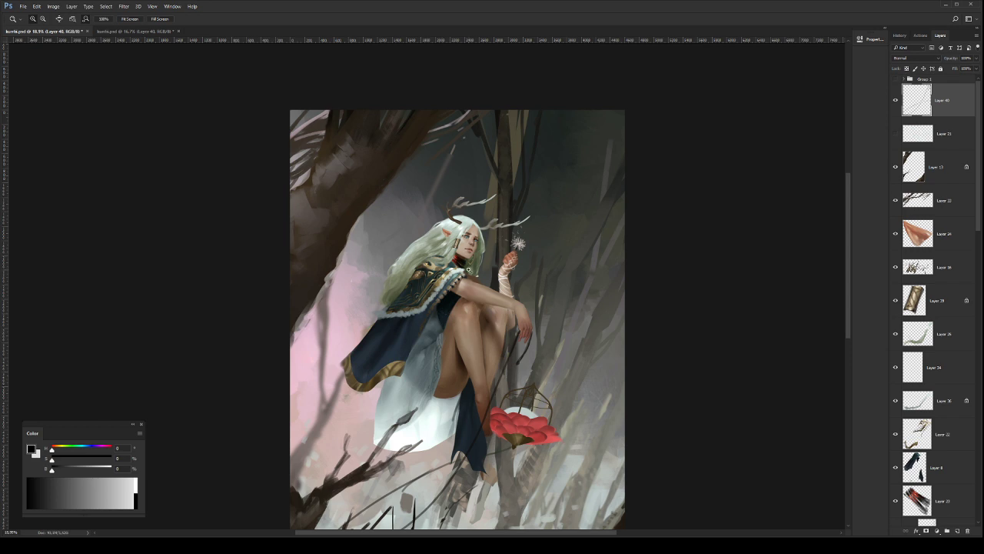
Step: On Layer 14, lasso small drifting seed shapes around the dandelion and brush them in with a pale tone
left_click_drag(531, 260, 557, 312)
scroll(557, 308, "up", 4)
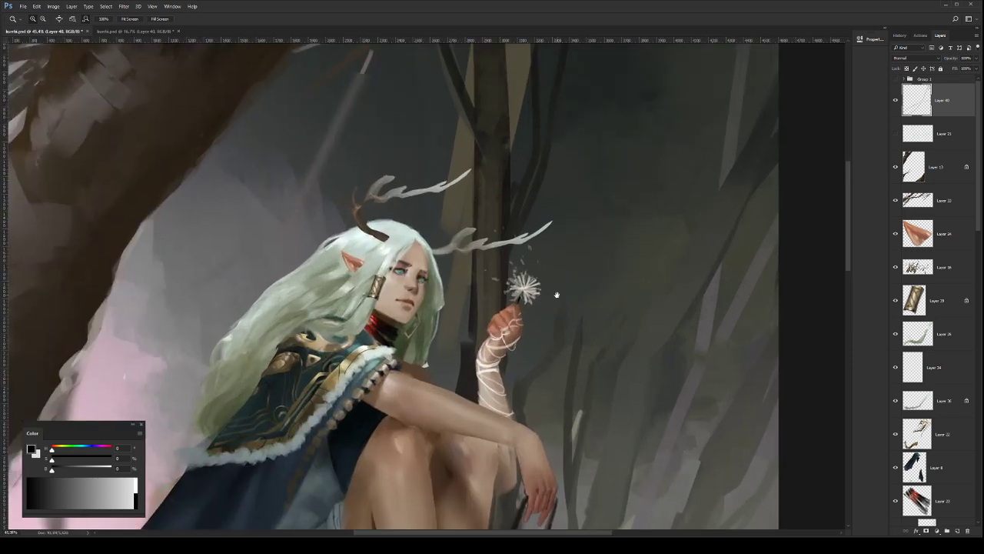
scroll(977, 203, "down", 3)
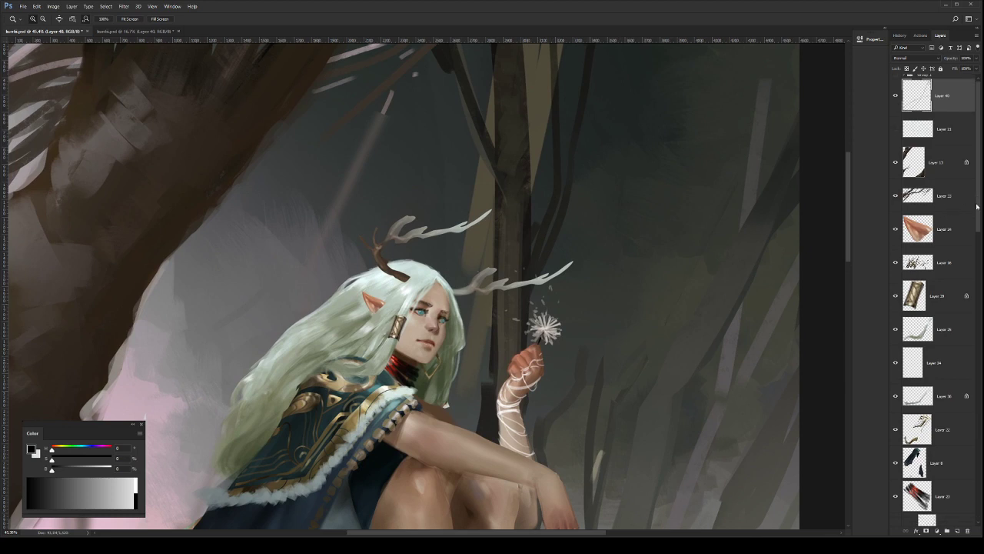
left_click_drag(973, 236, 973, 402)
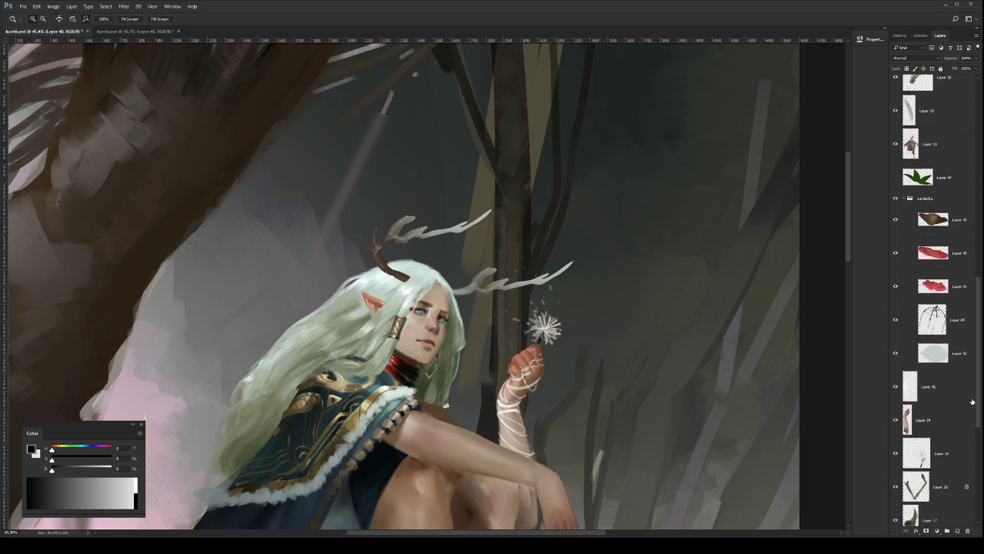
left_click(922, 458)
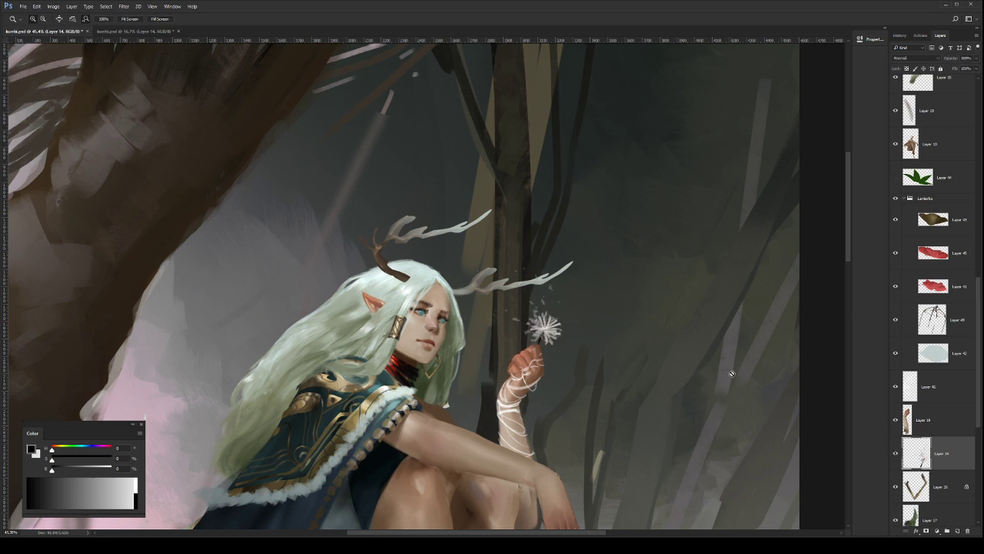
key("l")
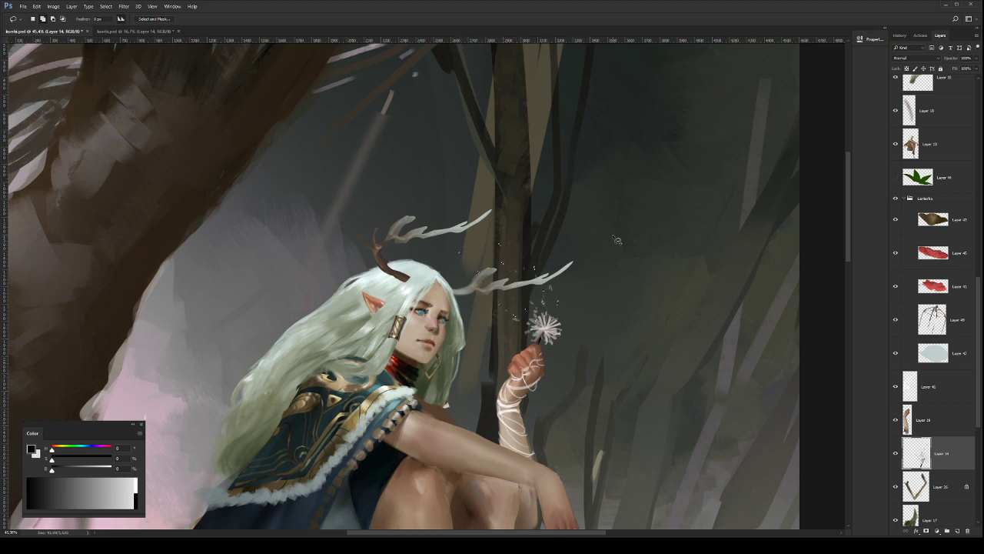
key("b")
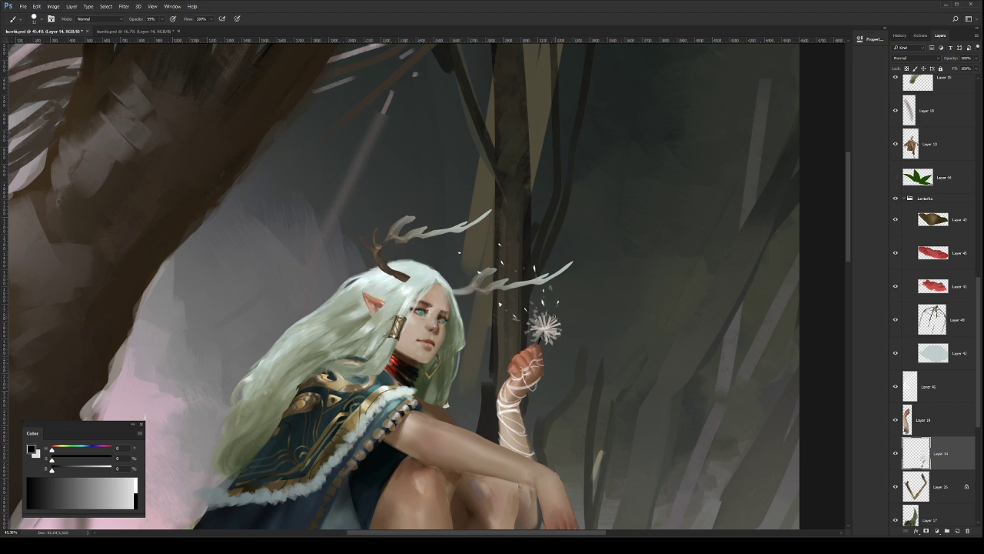
key("l")
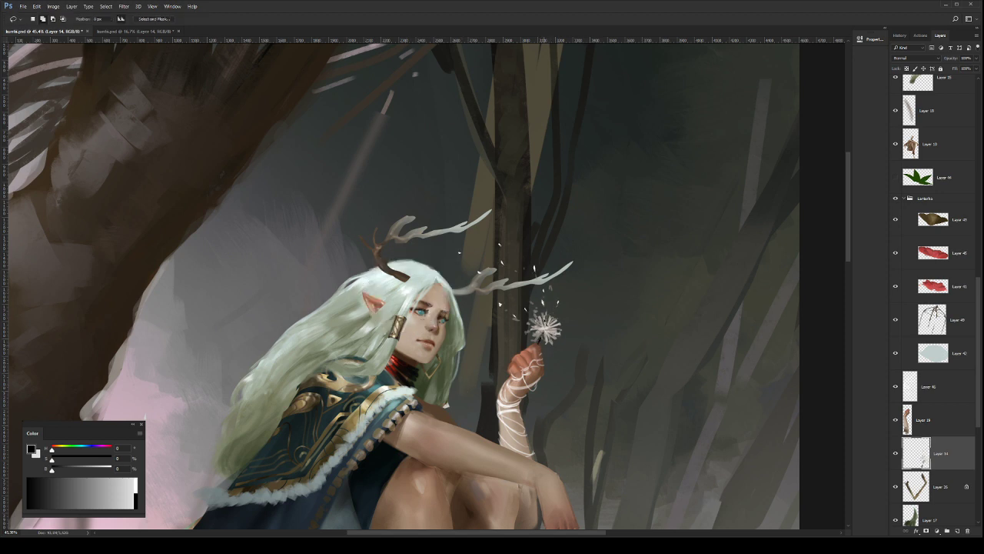
mouse_move(546, 326)
left_mouse_down()
mouse_move(551, 337)
mouse_move(559, 324)
left_mouse_up()
mouse_move(567, 332)
left_mouse_down()
mouse_move(546, 332)
mouse_move(547, 357)
mouse_move(569, 338)
left_mouse_up()
key("b")
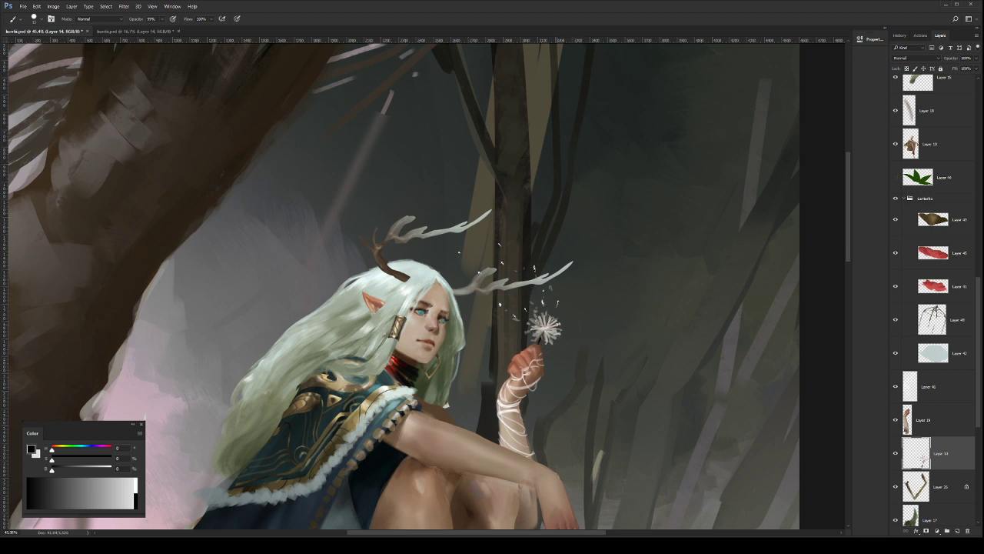
key("l")
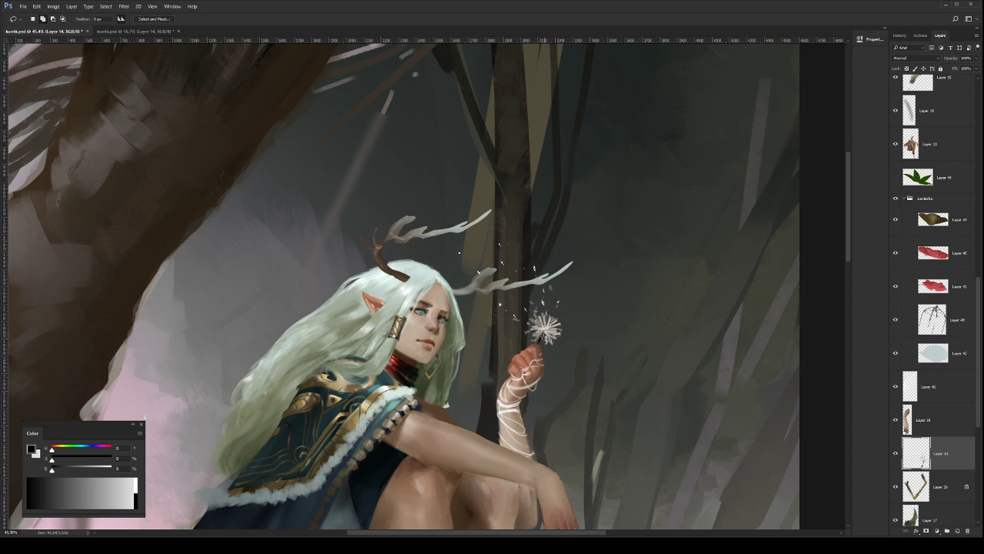
Step: Lasso and delete the lower part of the dandelion head, deselect, and retouch its lower edge with a smaller brush
left_click_drag(561, 339, 544, 332)
key("Delete")
key("ctrl+d")
key("b")
key("bracketleft")
key("bracketleft")
left_click_drag(554, 329, 546, 336)
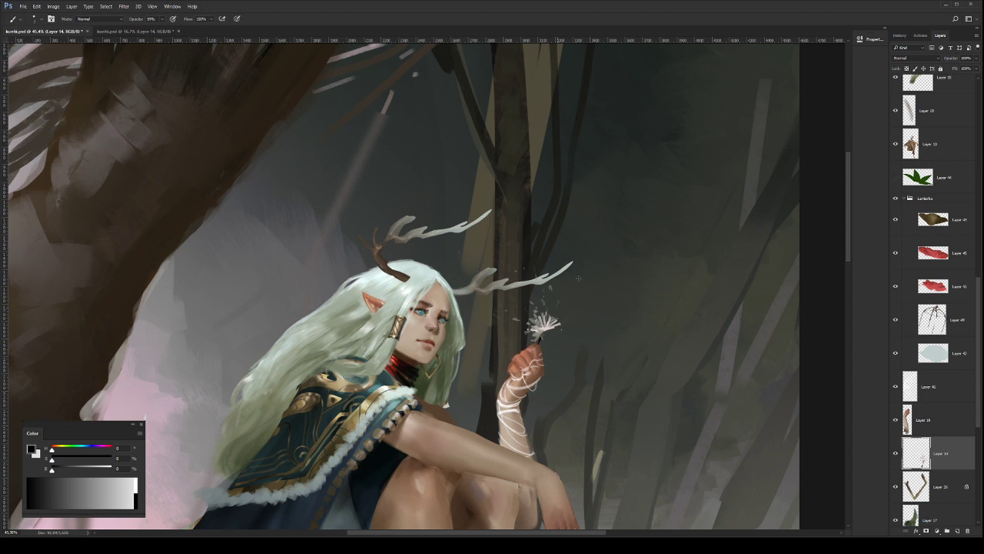
Step: Sample the dandelion's pale colour, add a small seed beside its stem and tidy the flower head's edge
key("bracketright")
key("bracketright")
left_click(543, 323, "alt")
key("bracketleft")
key("bracketright")
left_click(529, 332)
key("e")
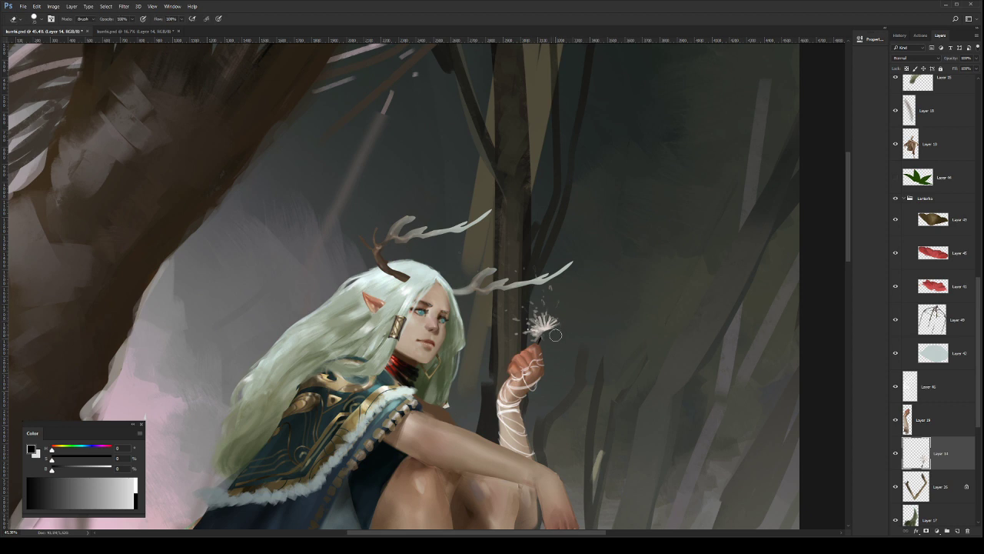
key("b")
Step: Save the painting with the reshaped dandelion
key("z")
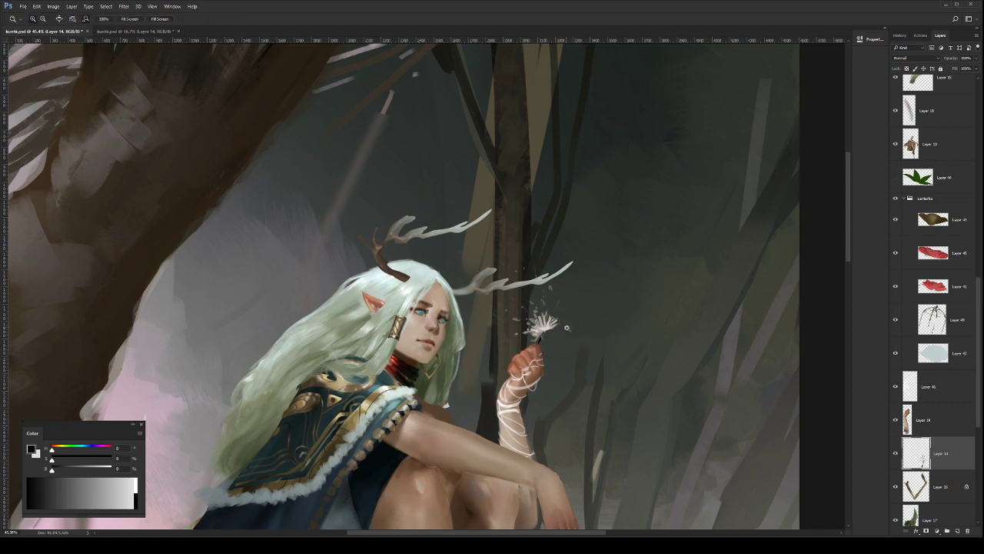
left_click_drag(568, 331, 556, 331)
left_click_drag(553, 293, 546, 283)
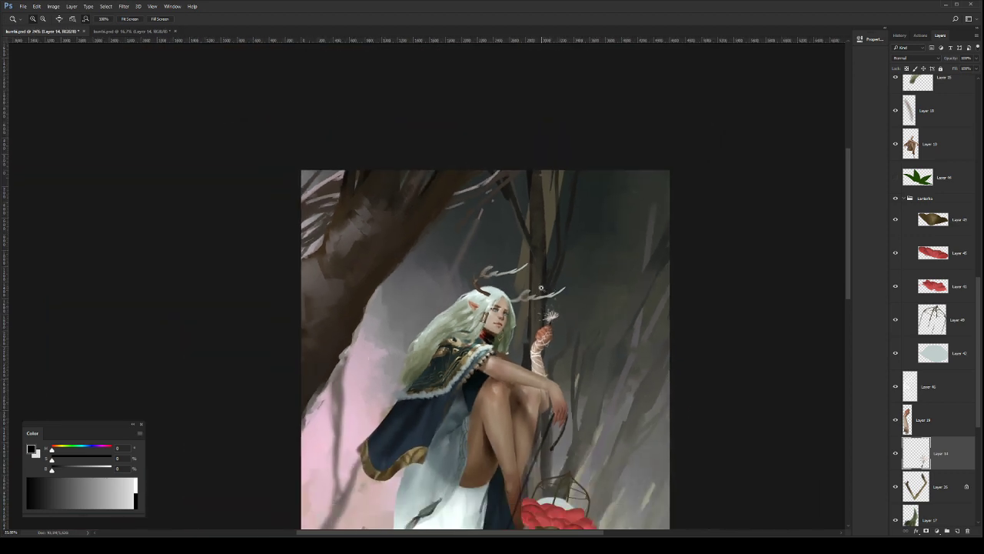
key("ctrl+s")
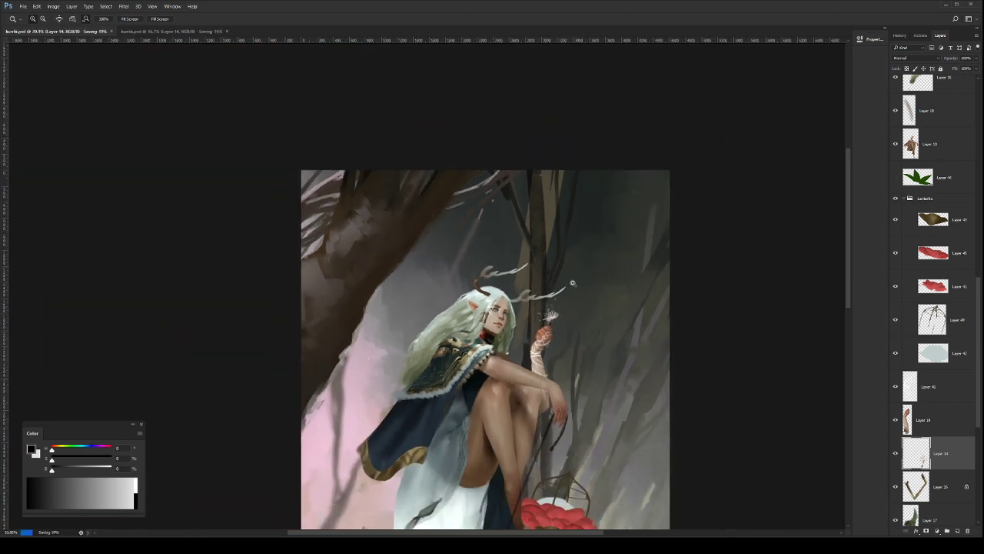
left_click_drag(529, 369, 537, 370)
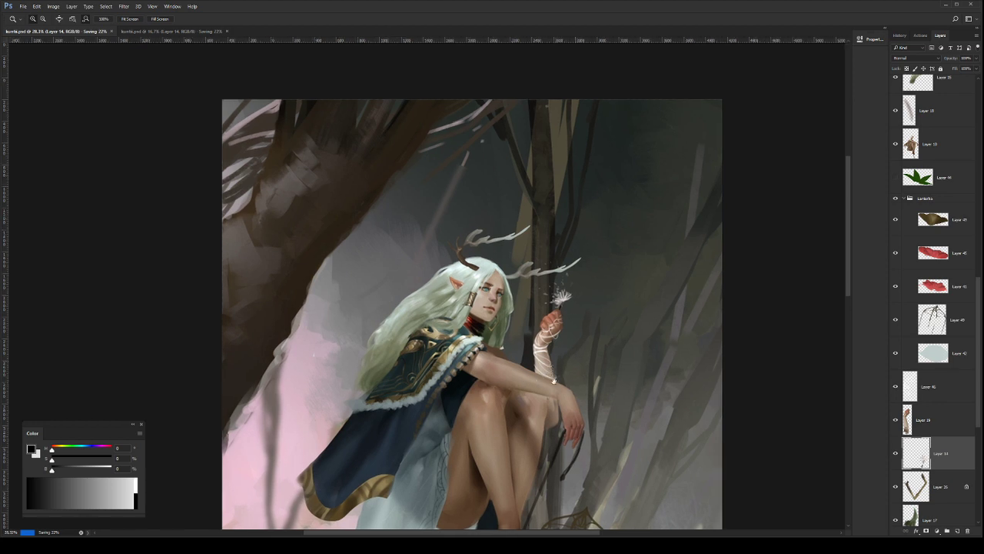
left_click_drag(542, 409, 592, 388)
left_click_drag(625, 435, 572, 393)
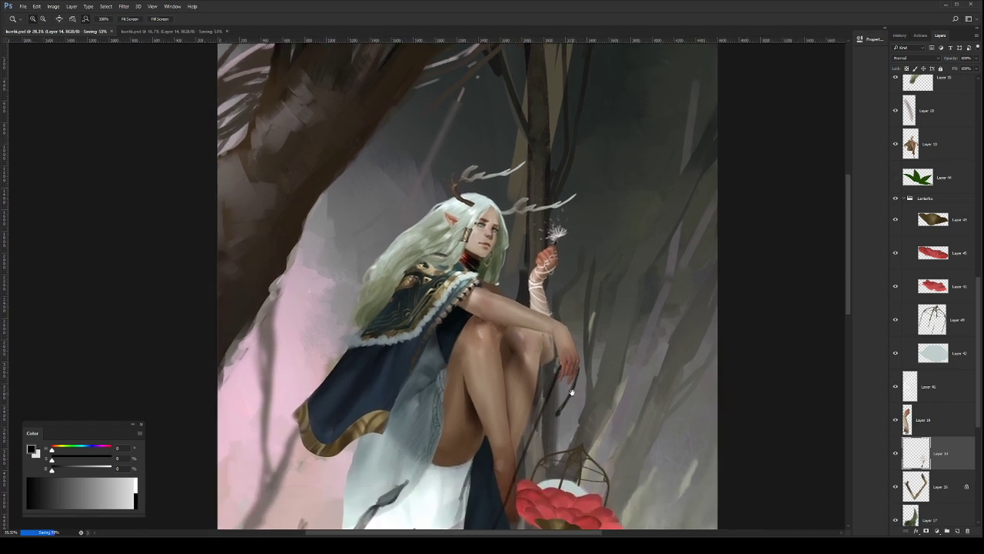
scroll(592, 336, "up", 1)
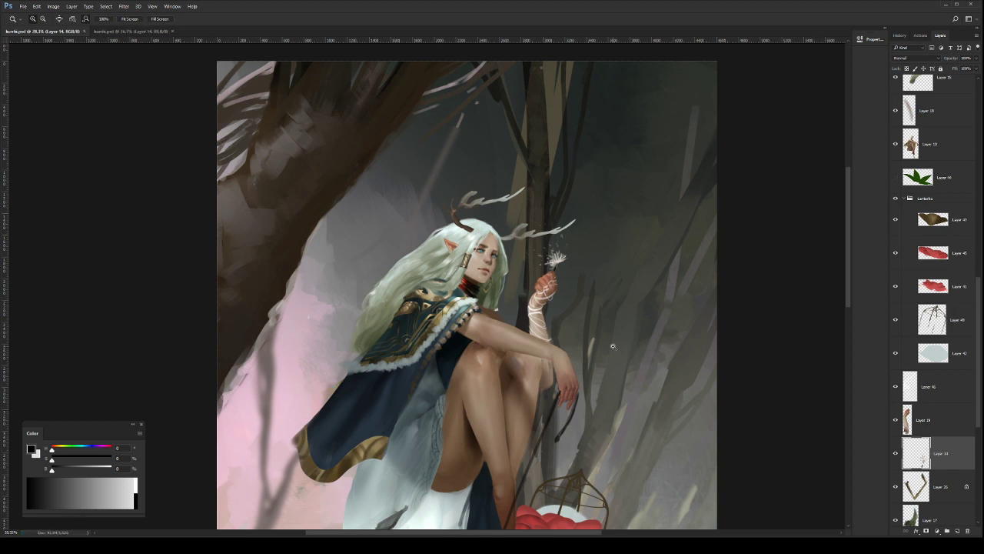
Step: Select the raised arm's wrapping layer, Layer 46, and move it above the lantern group in the layer order
left_click_drag(547, 345, 582, 329)
left_click(549, 295, "ctrl")
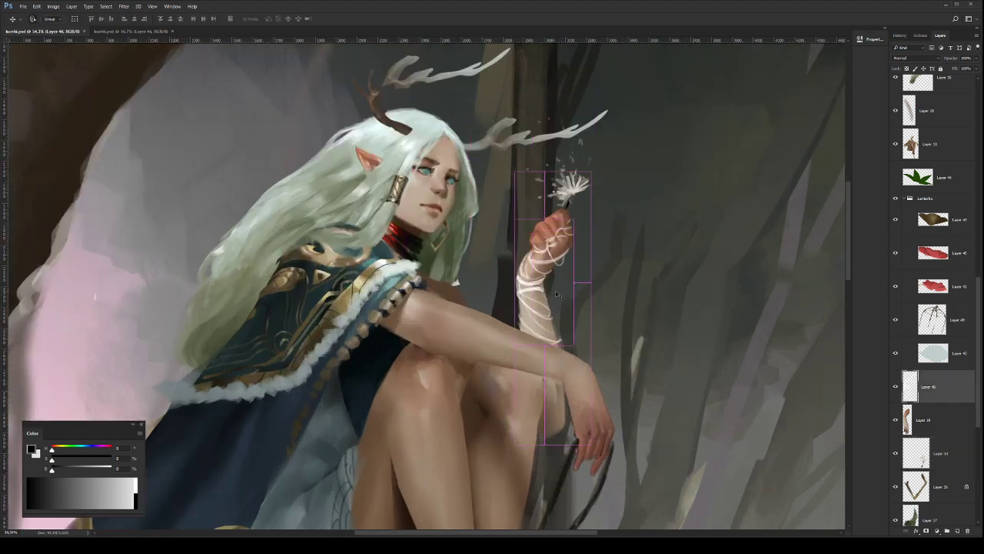
left_click(895, 387)
left_click(895, 387)
key("b")
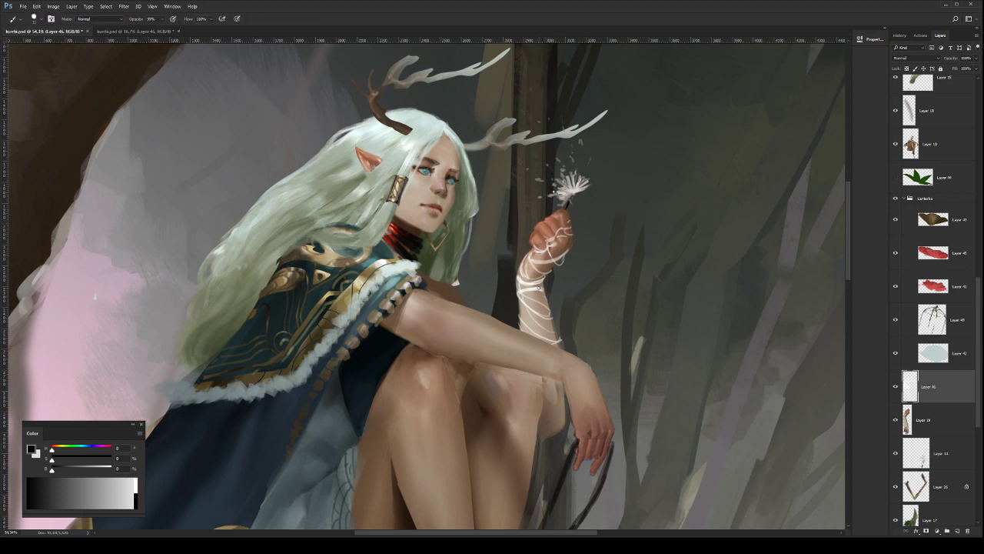
key("bracketleft")
key("bracketleft")
left_click_drag(957, 392, 938, 134)
left_click(895, 210)
Step: Clean up the raised arm's wrapping where the resting arm crosses it, and paint thin crisscross wraps over the resting hand
key("e")
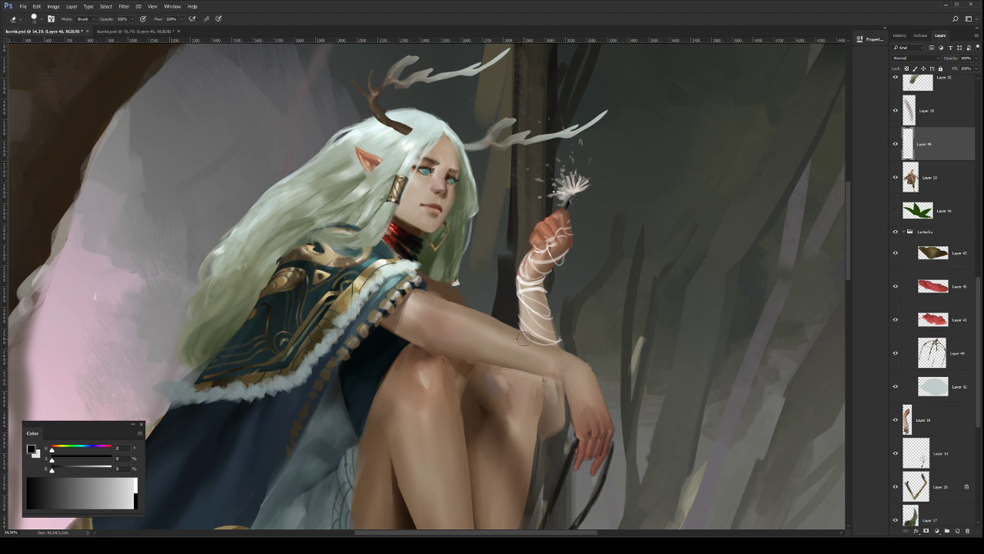
key("b")
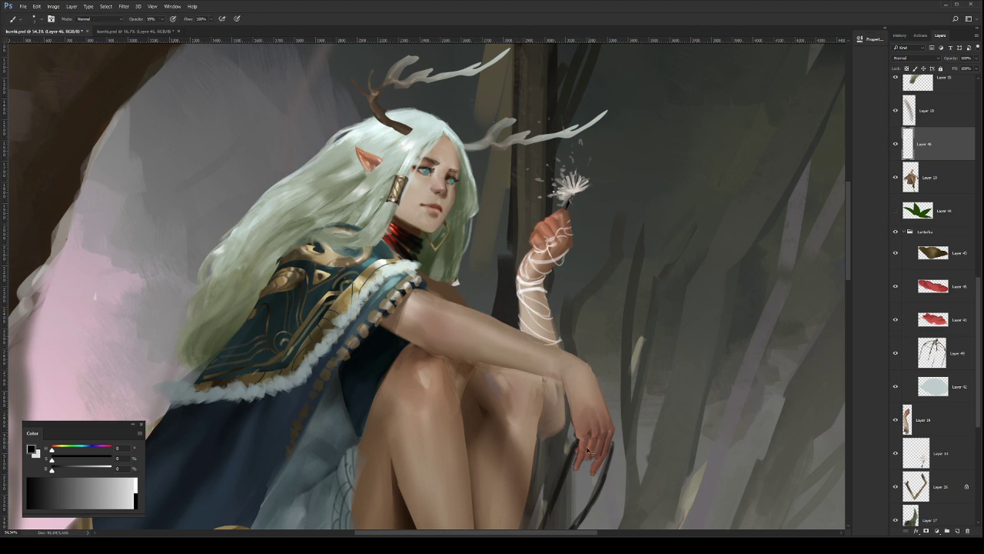
left_click_drag(581, 444, 606, 443)
Step: Lasso the new wraps on the resting hand, brighten them with Hue/Saturation, and deselect
key("l")
mouse_move(621, 421)
left_mouse_down()
mouse_move(564, 472)
mouse_move(647, 459)
left_mouse_up()
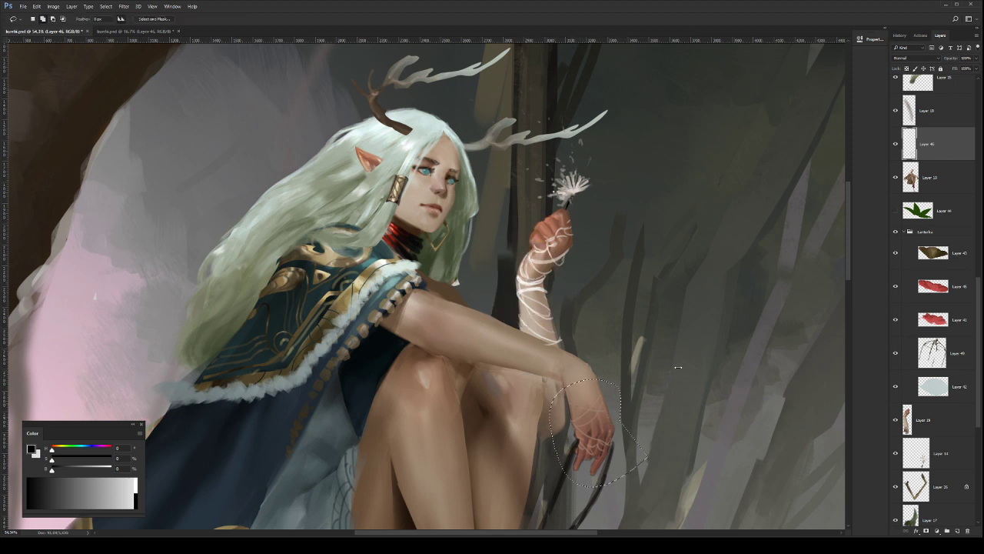
key("ctrl+u")
left_click_drag(839, 328, 938, 309)
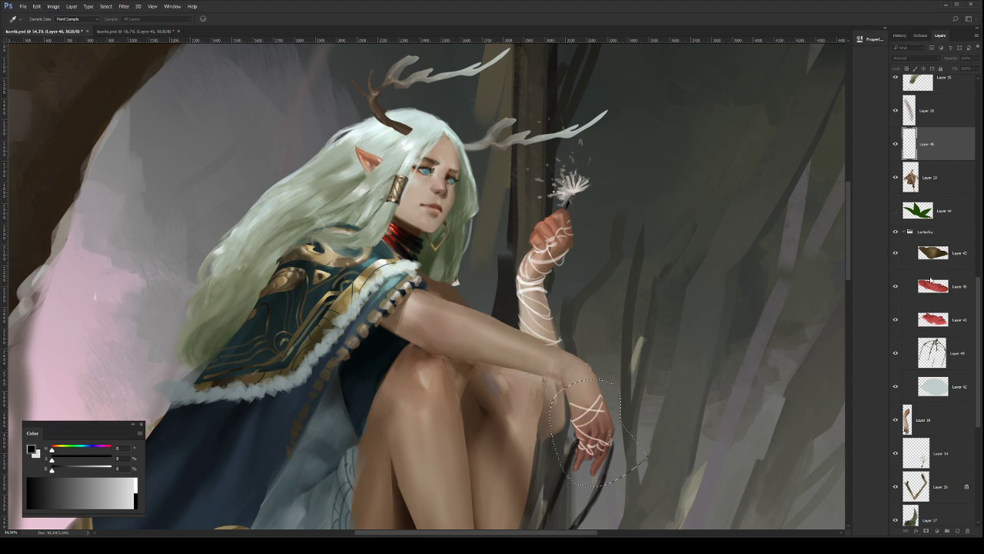
left_click(915, 281)
key("l")
key("ctrl+d")
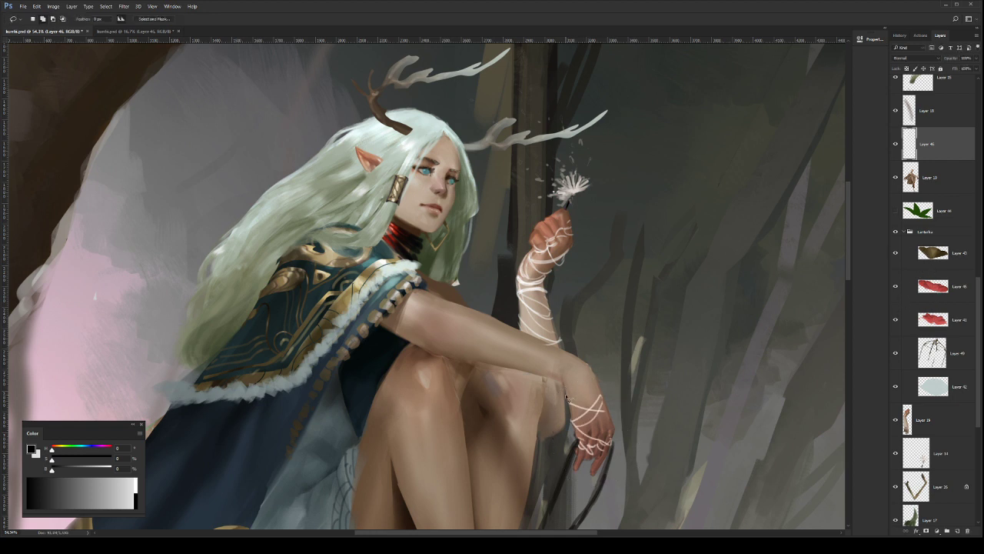
Step: Continue the thin white wraps from the resting hand over the wrist and onto the forearm, redoing misplaced strokes
key("b")
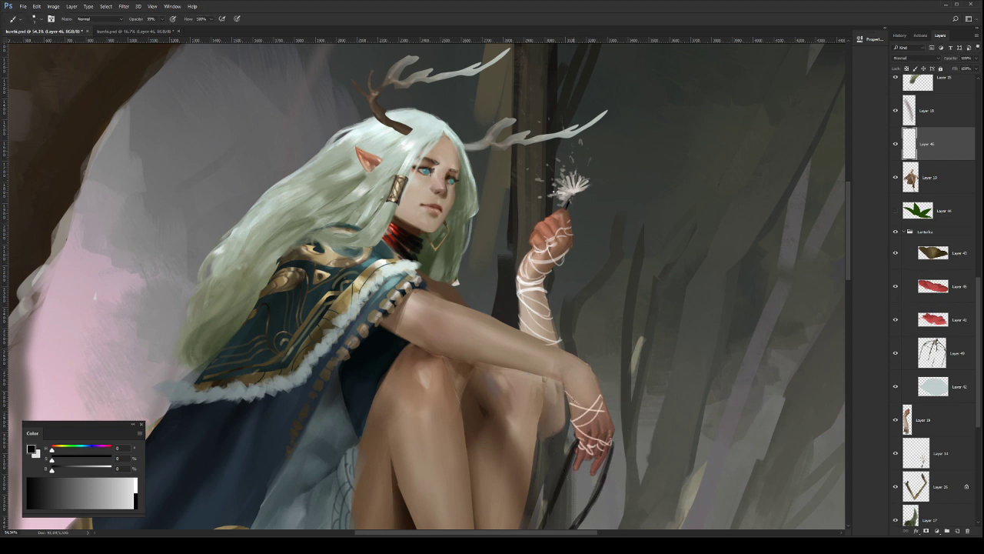
key("ctrl+z")
mouse_move(573, 399)
left_mouse_down()
mouse_move(607, 416)
mouse_move(589, 364)
mouse_move(563, 373)
mouse_move(572, 357)
left_mouse_up()
left_click_drag(557, 379, 560, 384)
left_click_drag(556, 350, 547, 374)
key("ctrl+z")
left_click_drag(533, 336, 546, 374)
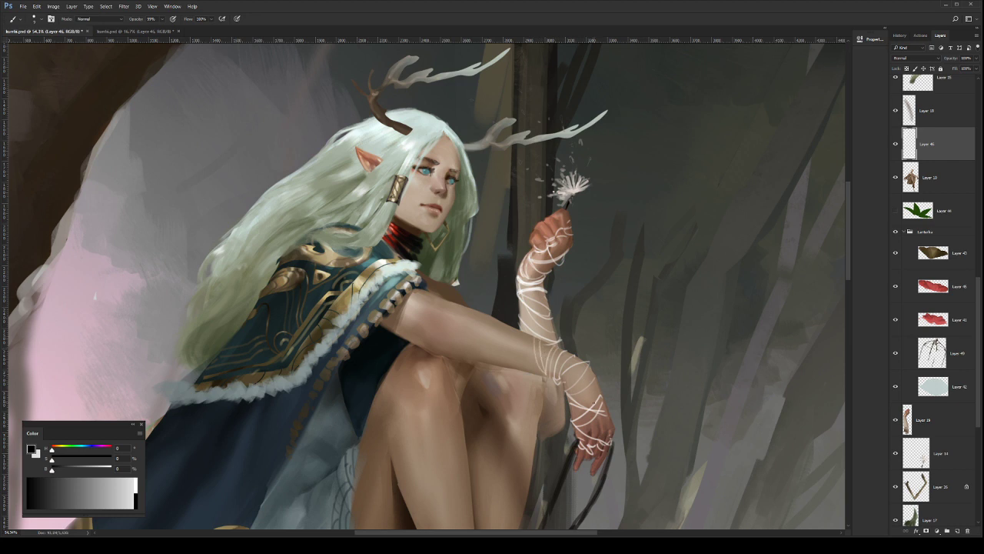
Step: Add the remaining thin white wrap strokes across the resting hand's fingers and wrist, and save the painting
left_click_drag(577, 432, 612, 429)
left_click_drag(532, 371, 541, 364)
key("ctrl+space")
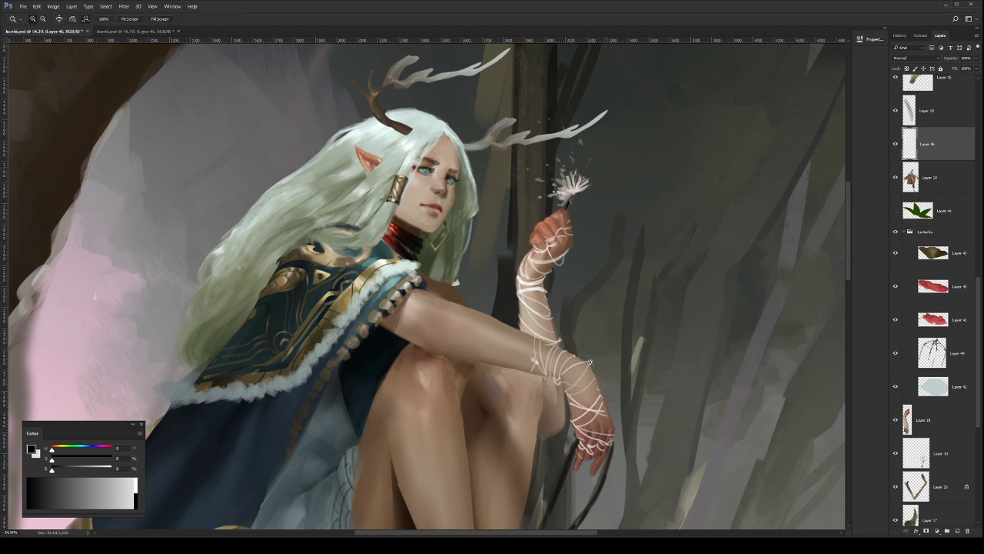
left_click_drag(598, 377, 578, 309)
key("ctrl+s")
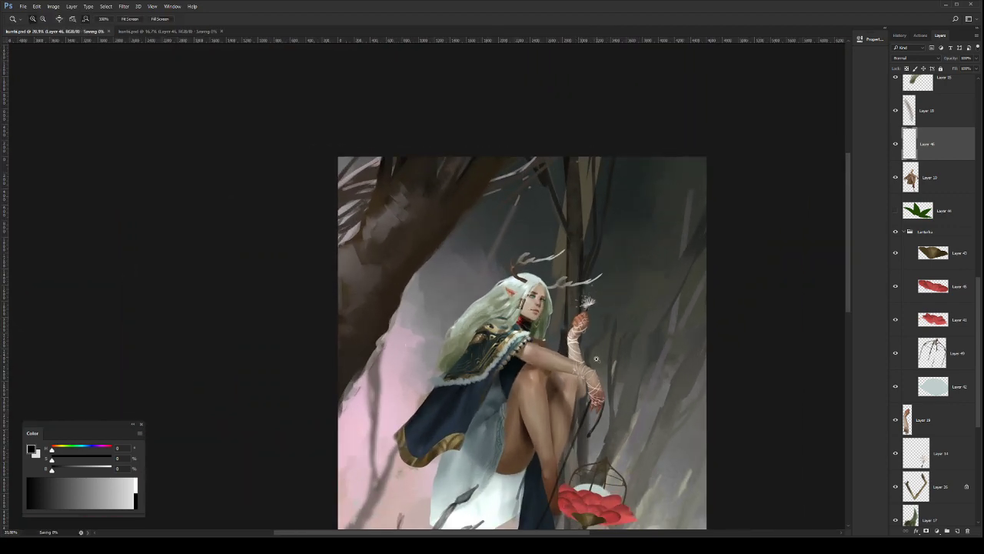
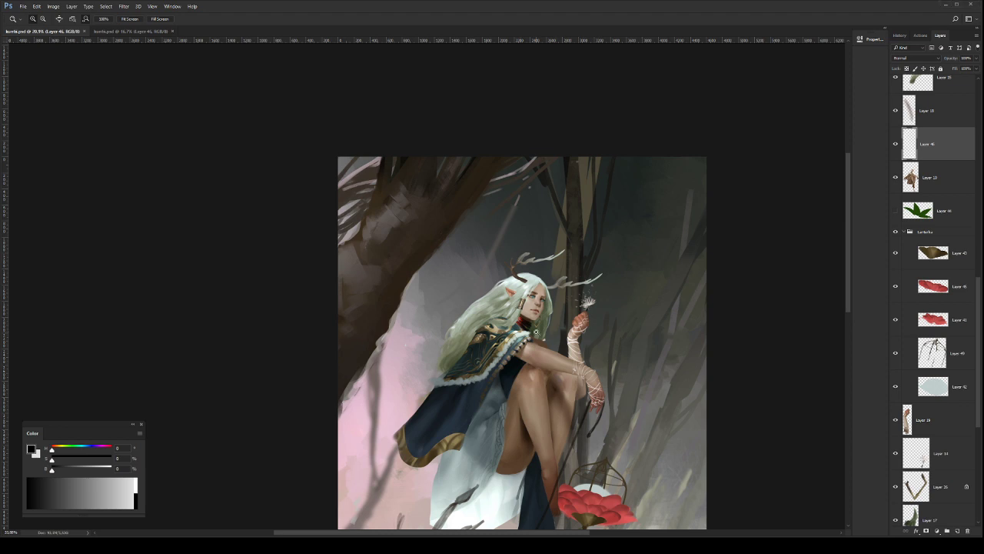
Step: Select the gold trim layer, Layer 22, lock its transparent pixels, and sample a color from the cape's hem for painting
left_click_drag(529, 332, 577, 403)
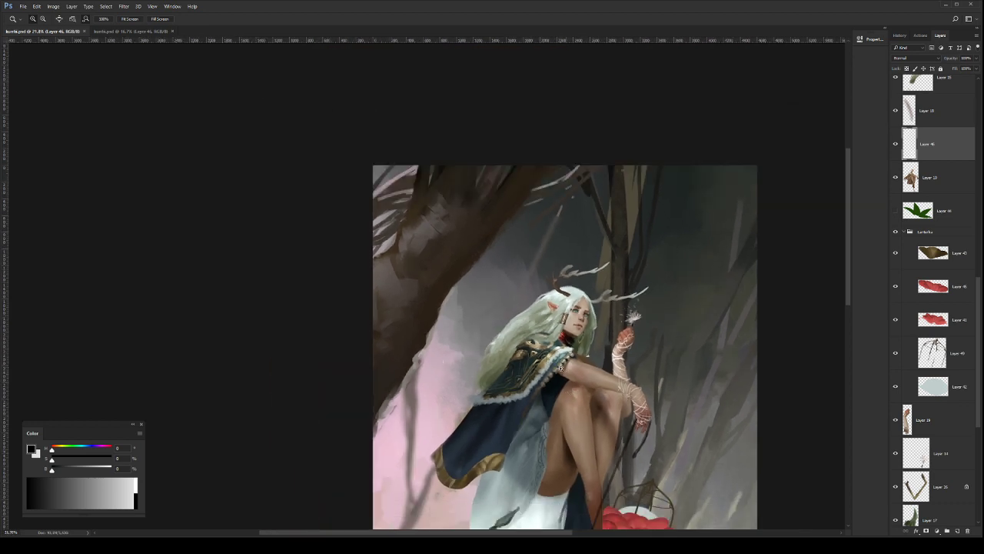
scroll(570, 368, "down", 1)
left_click_drag(981, 292, 976, 294)
scroll(973, 294, "up", 10)
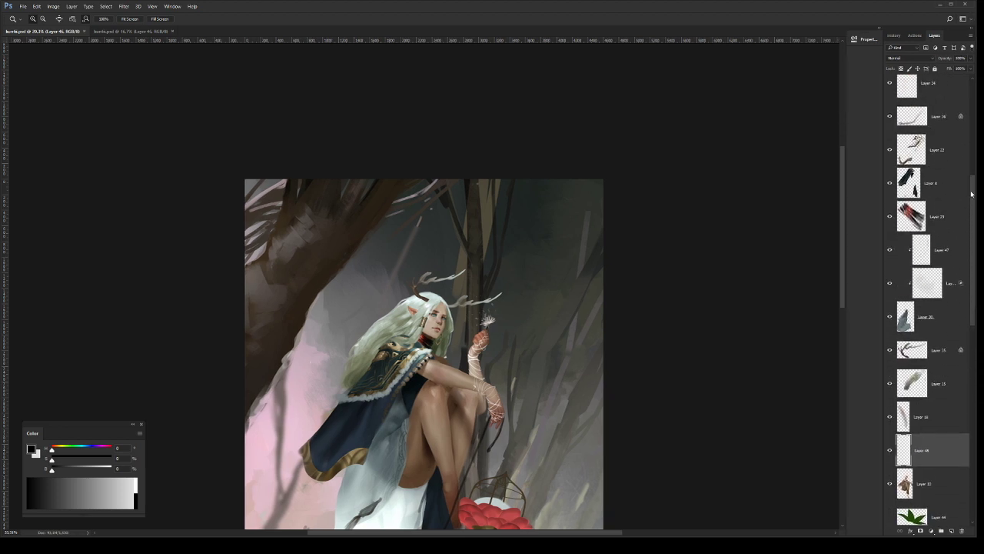
left_click(938, 243)
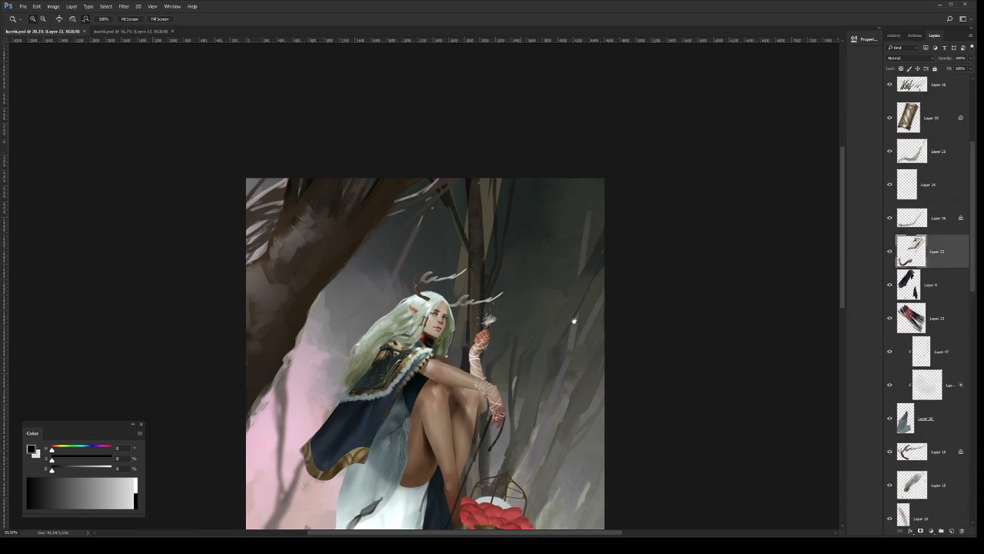
left_click_drag(503, 364, 595, 310)
key("b")
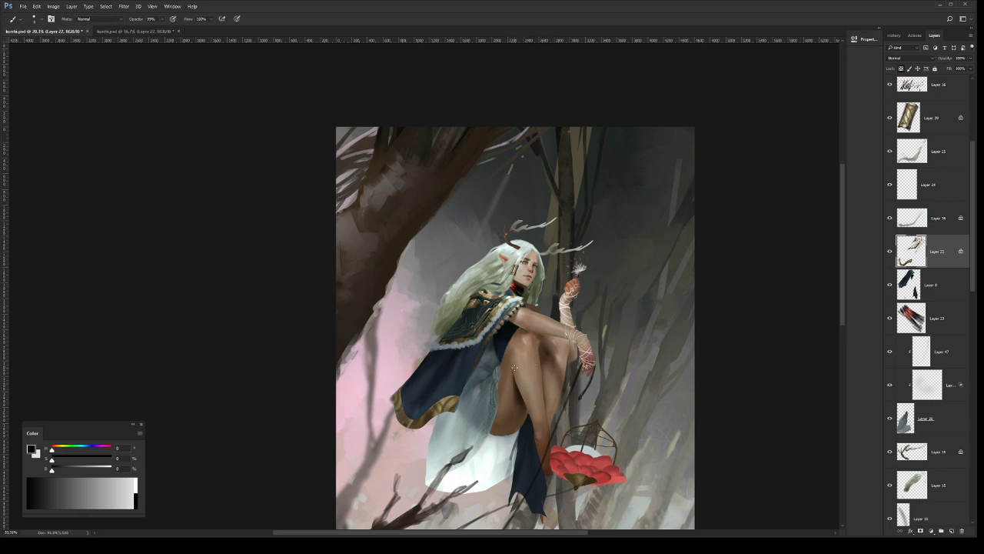
mouse_move(461, 393)
left_mouse_down()
mouse_move(504, 388)
mouse_move(472, 408)
left_mouse_up()
left_click(474, 402, "alt")
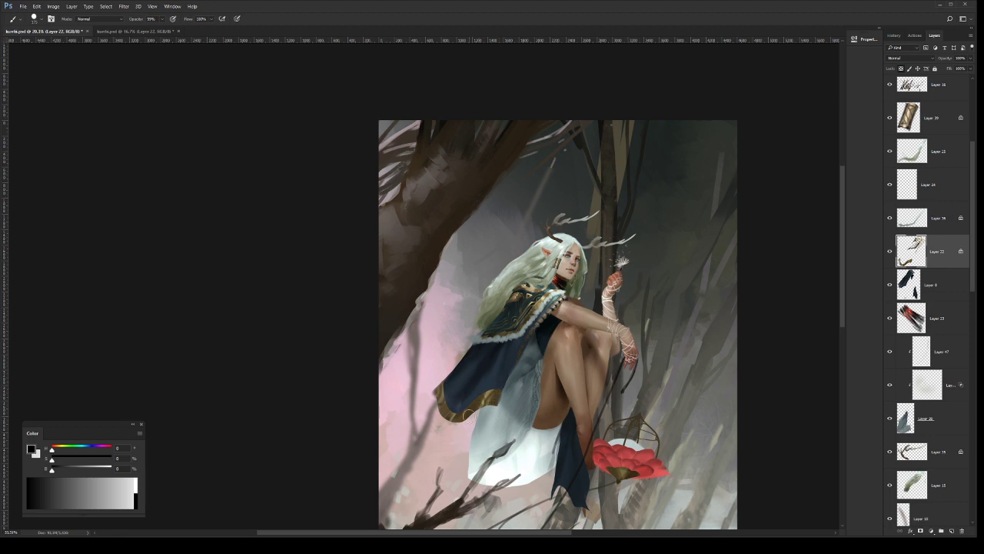
Step: Flip the whole canvas horizontally
key("z")
left_click_drag(567, 300, 552, 301)
left_click(479, 336)
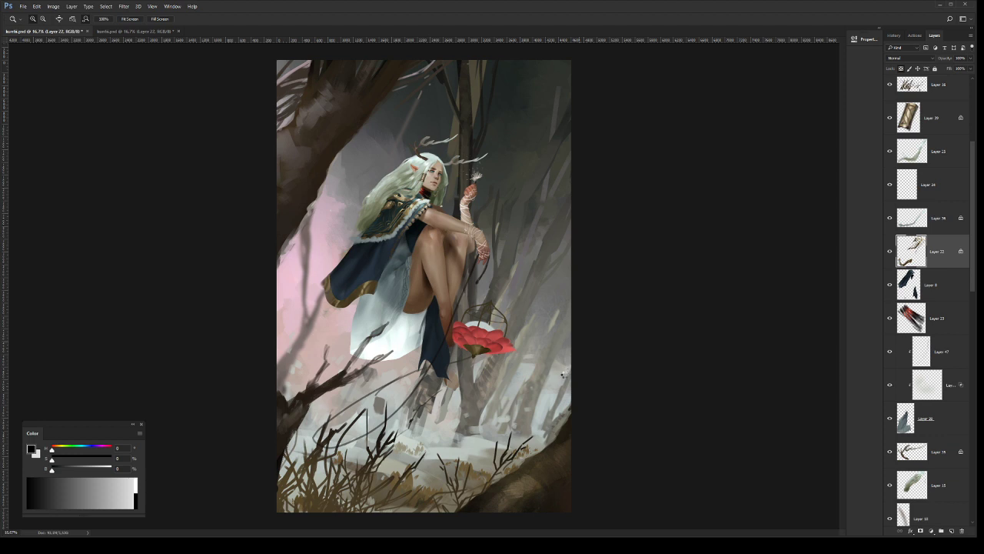
key("ctrl+shift+h")
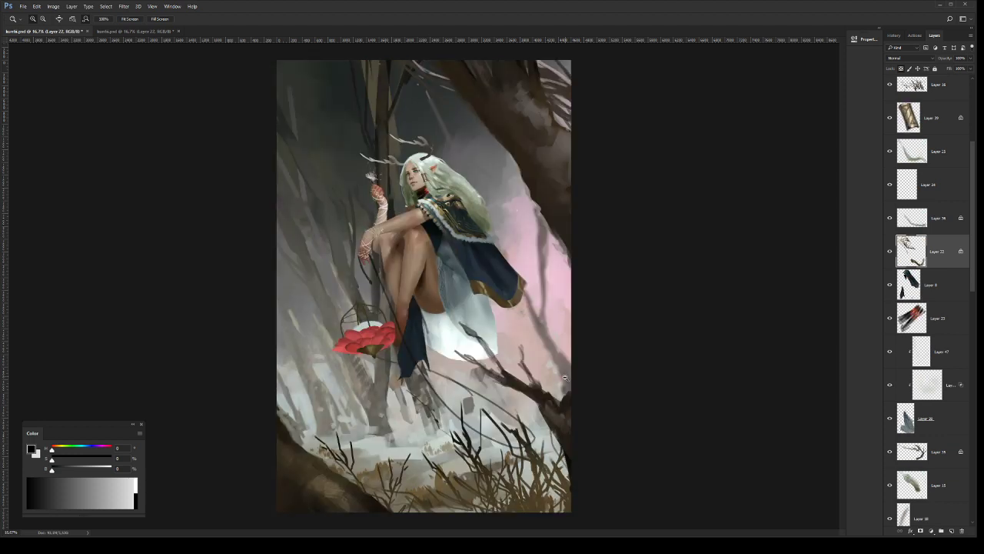
Step: Paint highlights along the cape's gold hem and darken its folds with the brush in Multiply mode
left_click(537, 300)
left_click(537, 300)
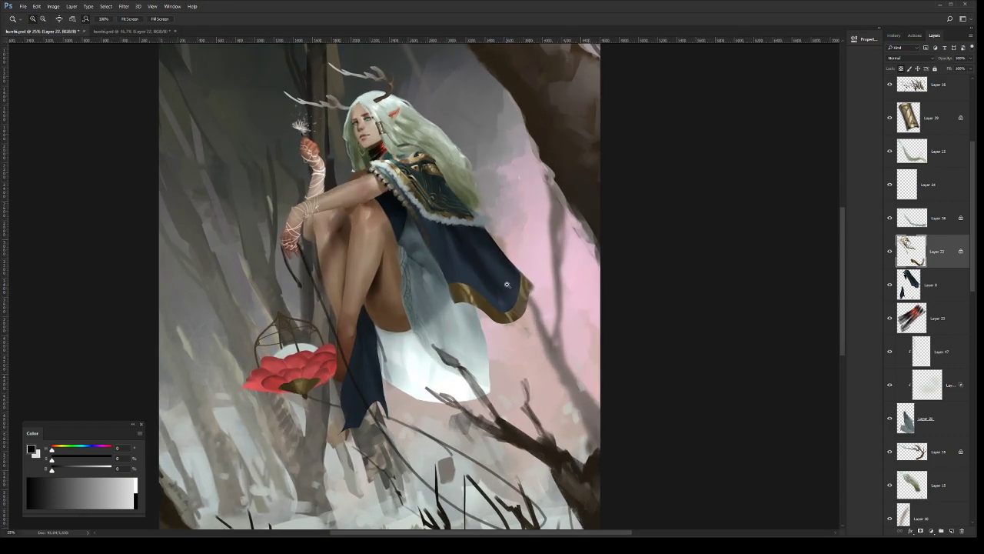
left_click(509, 289)
left_click_drag(519, 309, 492, 286)
key("b")
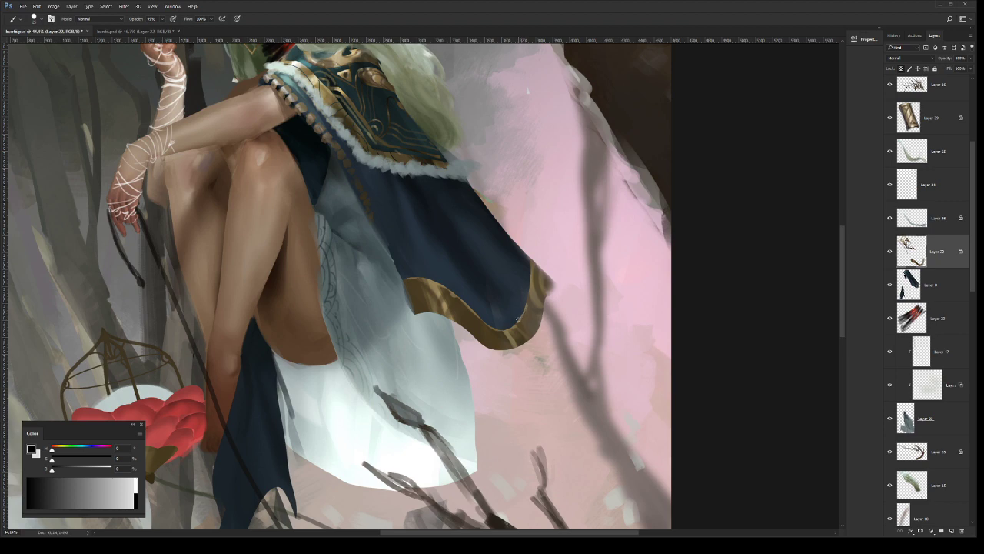
left_click(443, 302, "alt")
left_click(448, 299, "alt")
left_click_drag(508, 303, 471, 297)
left_click(471, 297)
key("b")
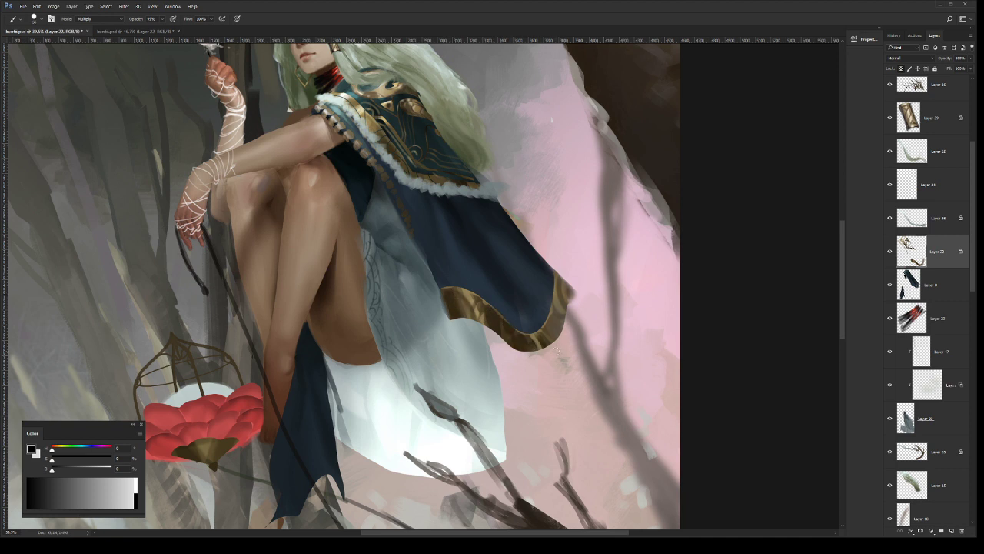
Step: Save the painting and review the whole mirrored composition
key("z")
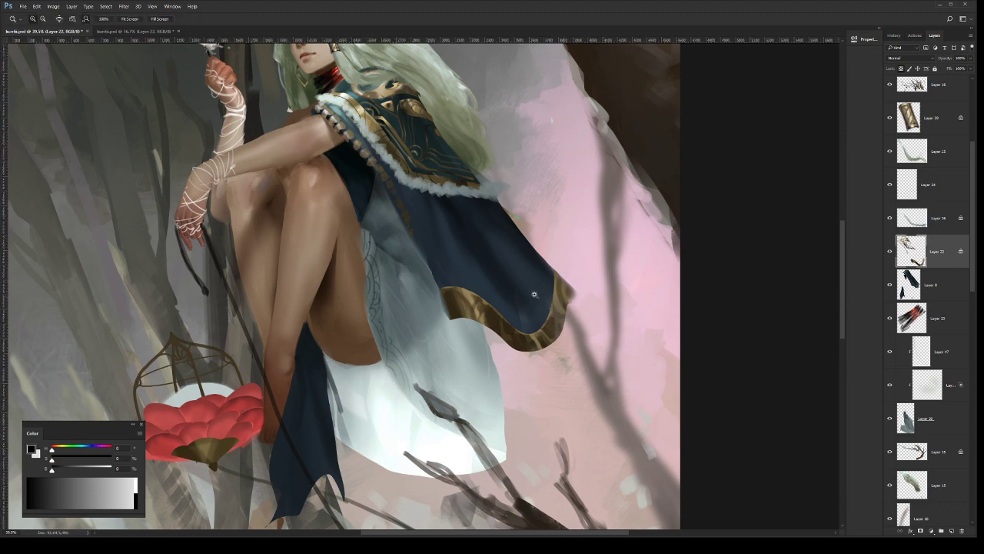
scroll(534, 294, "down", 2)
key("ctrl+s")
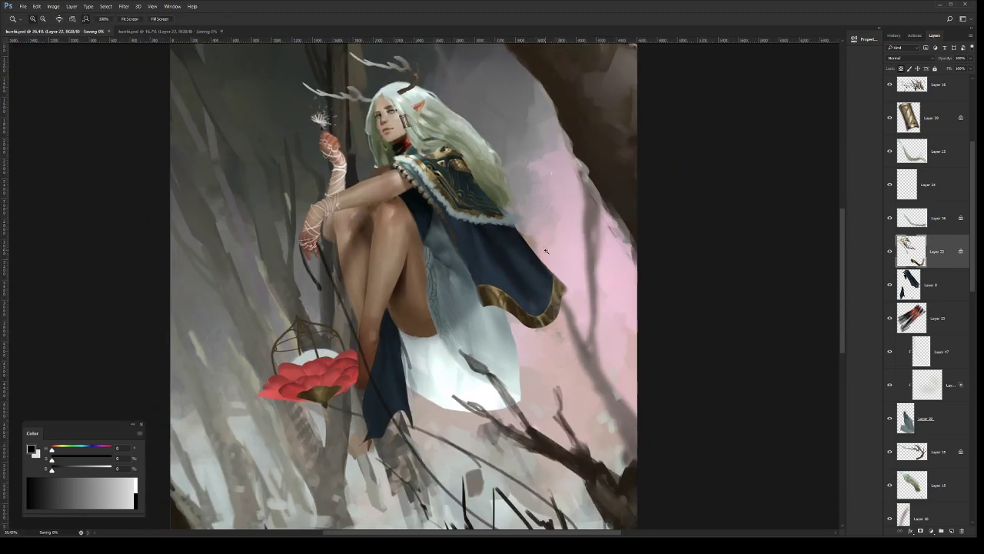
left_click_drag(546, 251, 543, 225)
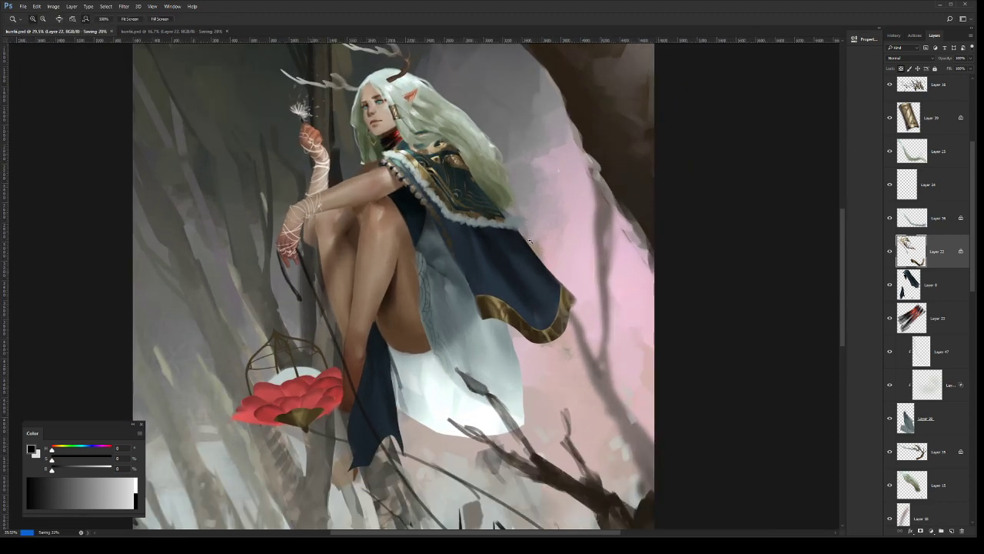
scroll(530, 242, "down", 3)
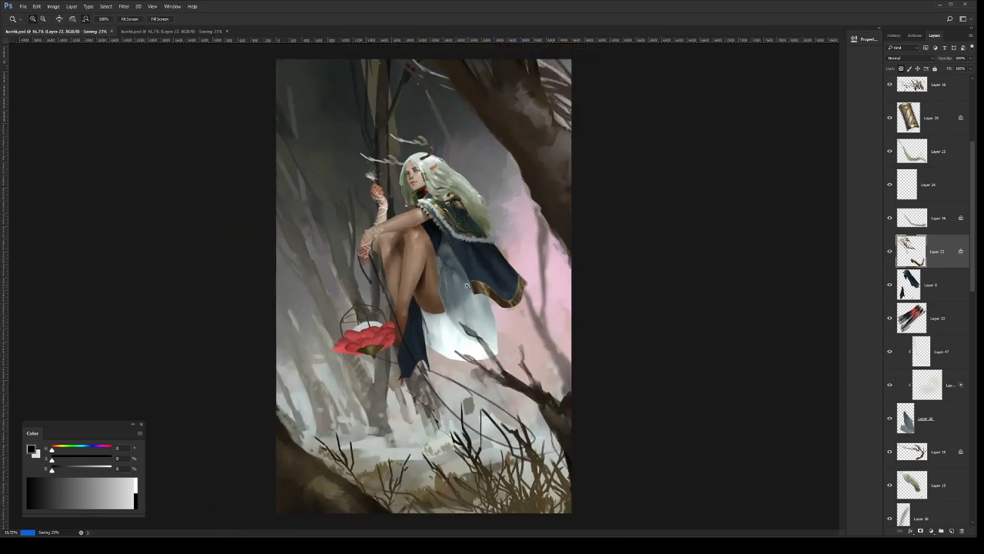
scroll(466, 285, "up", 1)
scroll(514, 320, "down", 1)
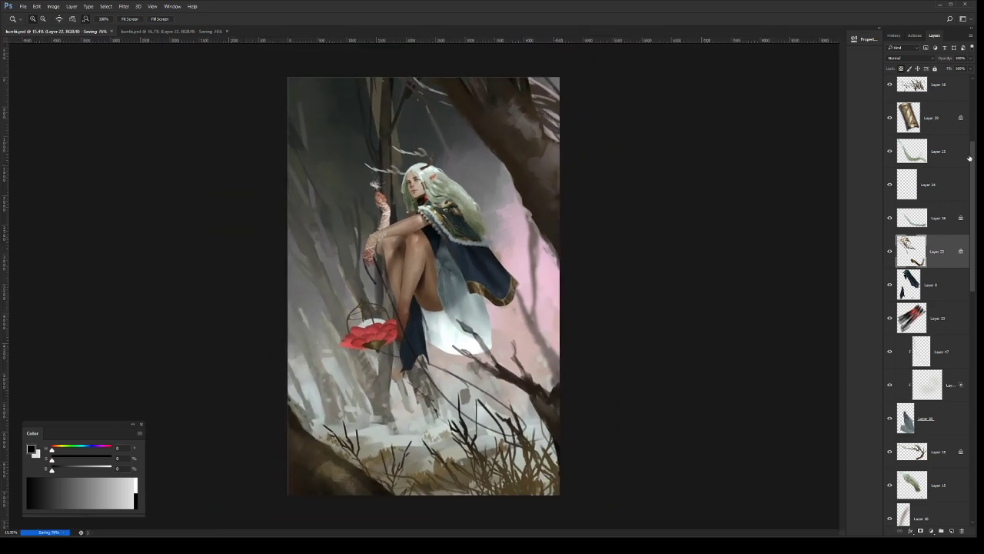
Step: Duplicate the thin foreground branches layer, Layer 16, hide the original, and blur the copy
scroll(942, 139, "up", 5)
left_click(940, 101)
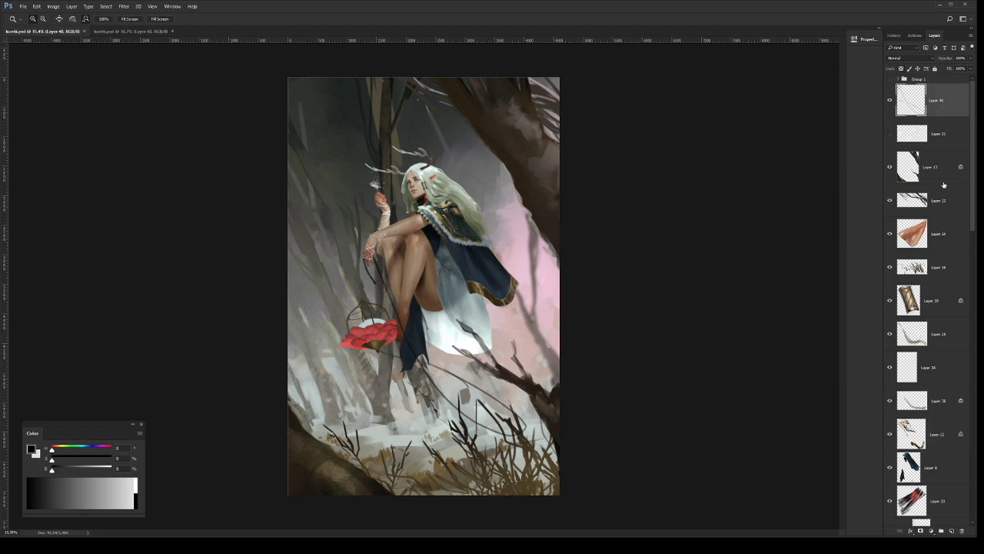
left_click(948, 194)
left_click(938, 267)
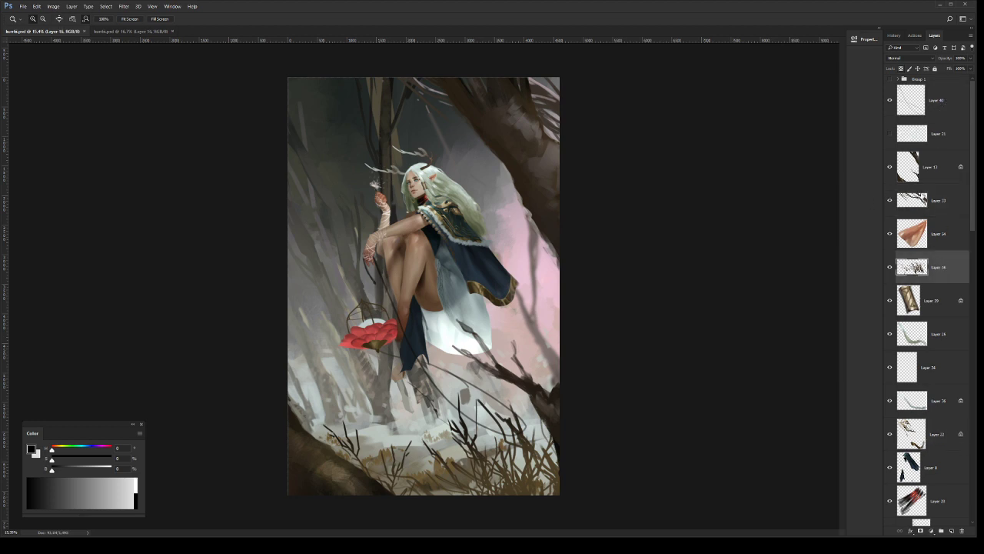
key("ctrl+j")
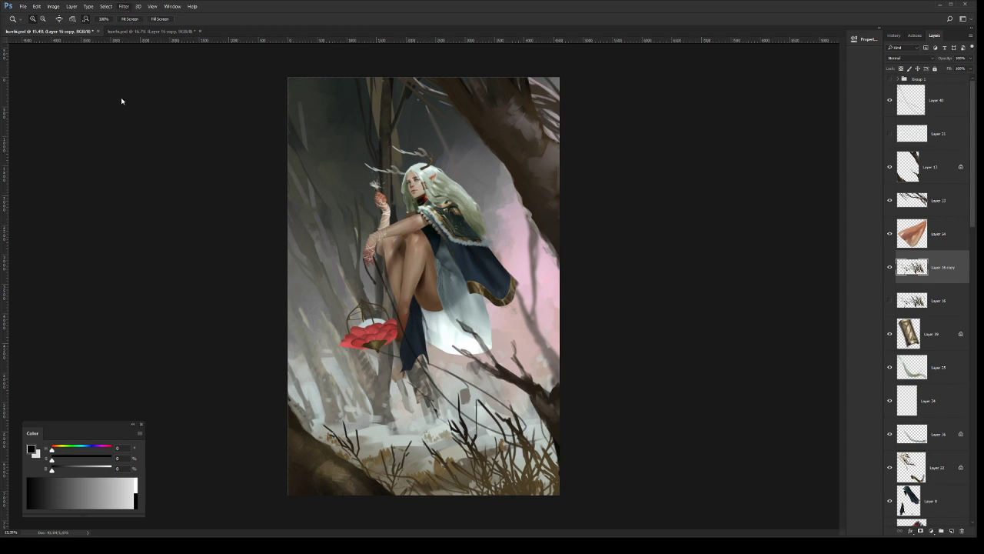
key("h")
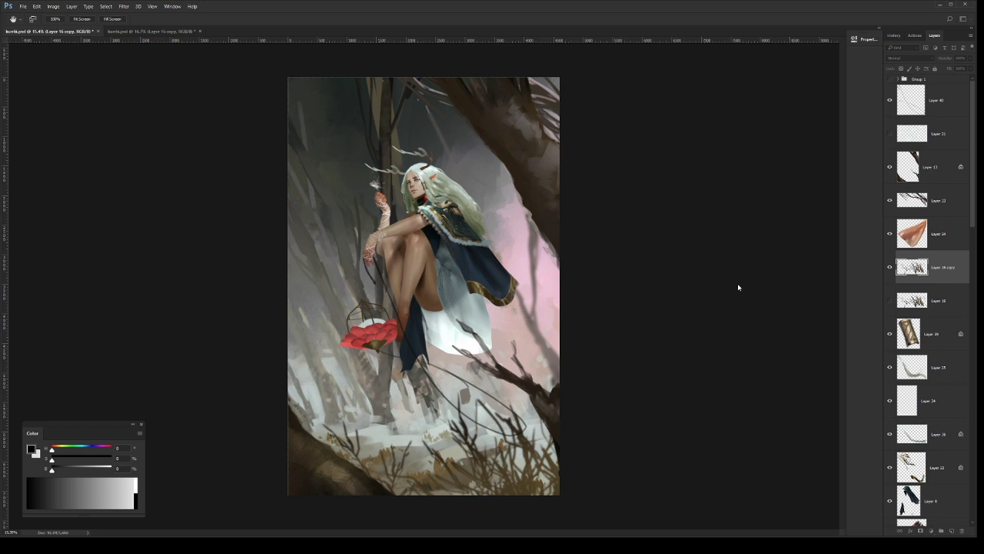
key("z")
Step: Duplicate the foreground tree layer, Layer 13, hide the original, and blur the copy
left_click(928, 180)
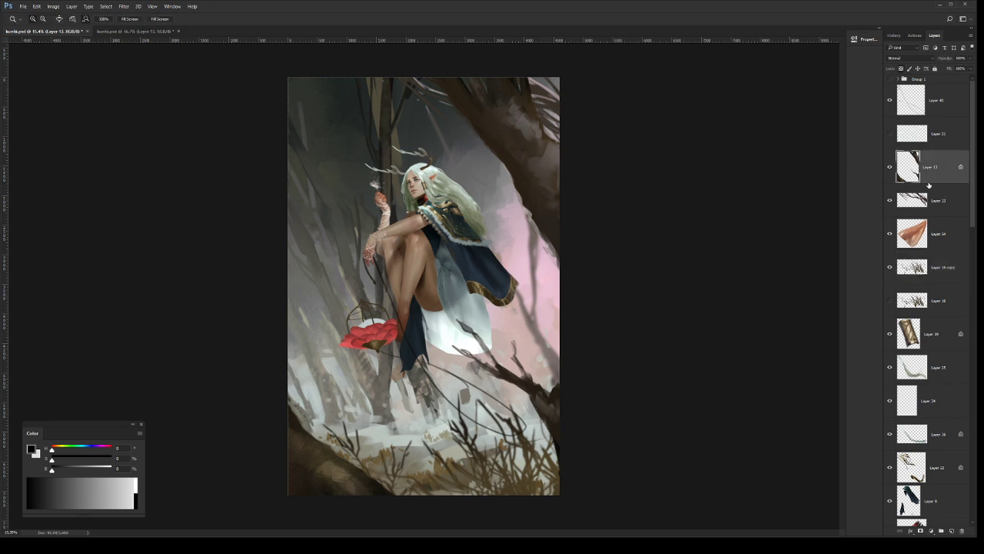
key("ctrl+j")
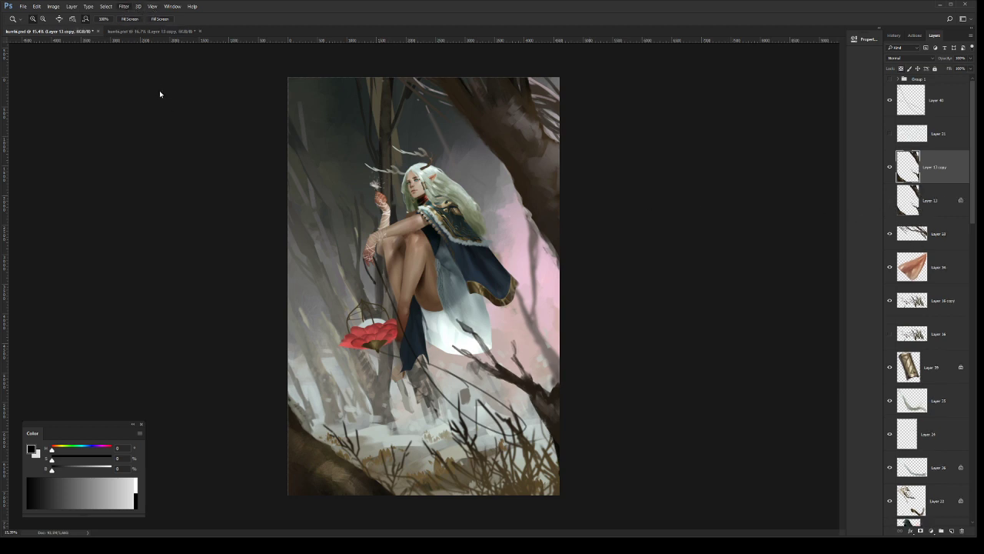
key("h")
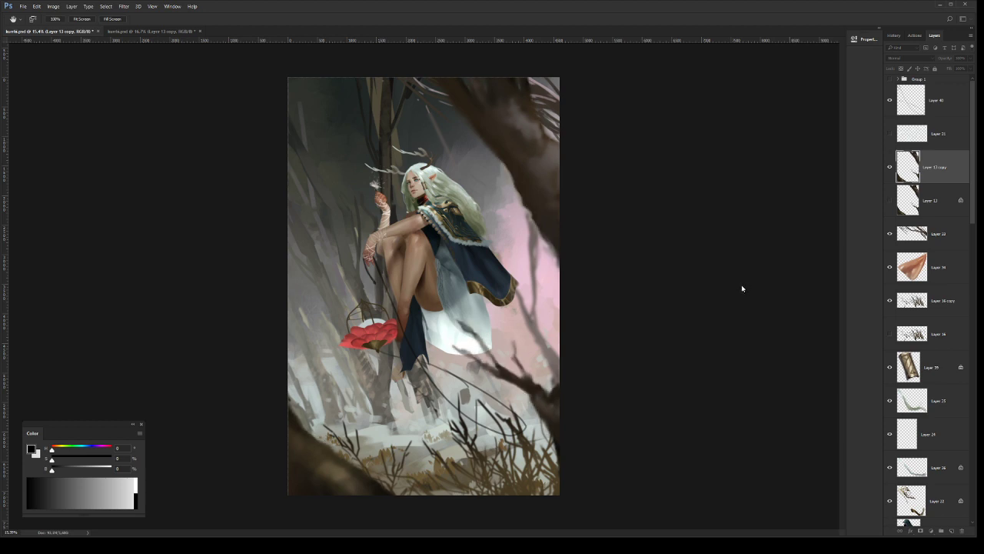
key("z")
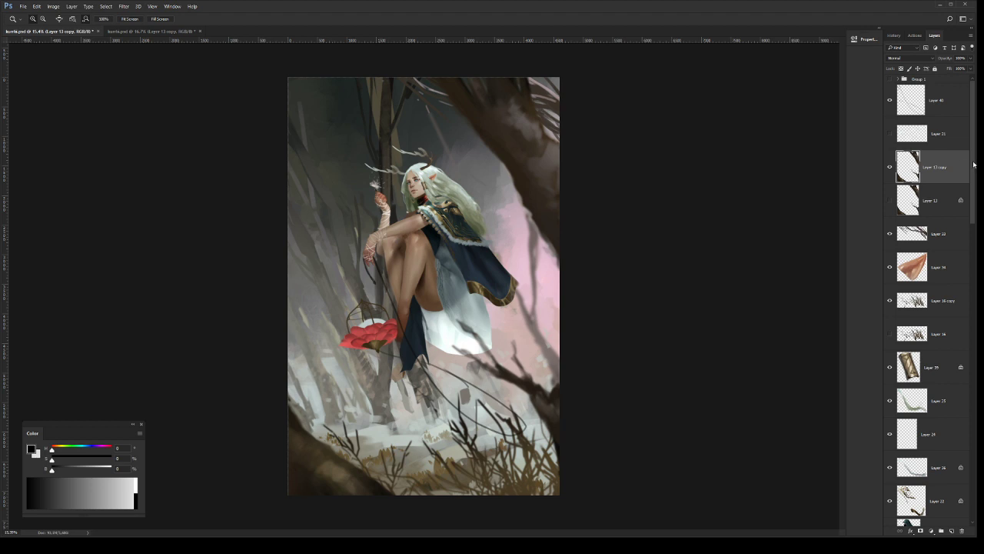
Step: Show the hidden layer with the "BE RIGHT BACK" lettering, erase its contents, and deselect
left_click(915, 134)
left_click(890, 133)
left_click(889, 134)
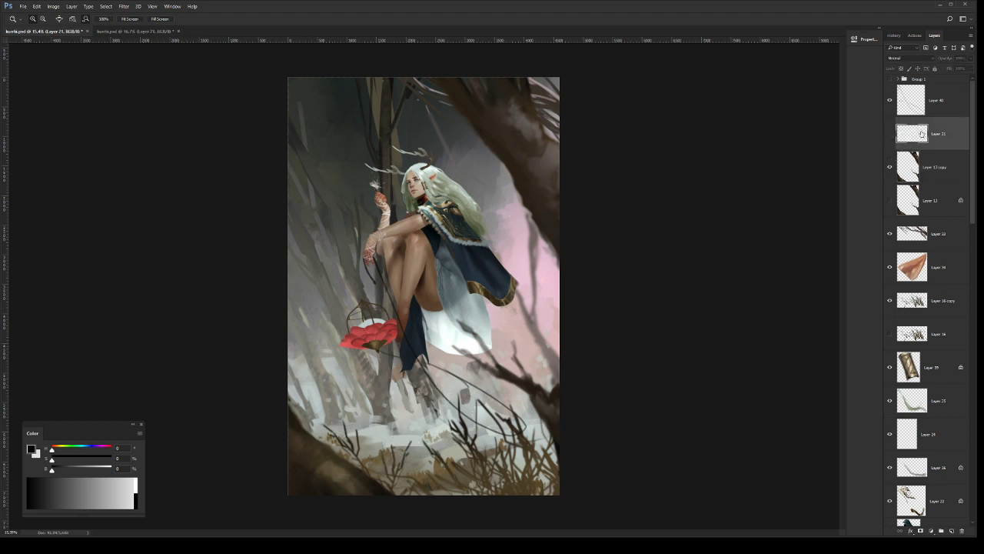
left_click(890, 133)
left_click(912, 139, "ctrl")
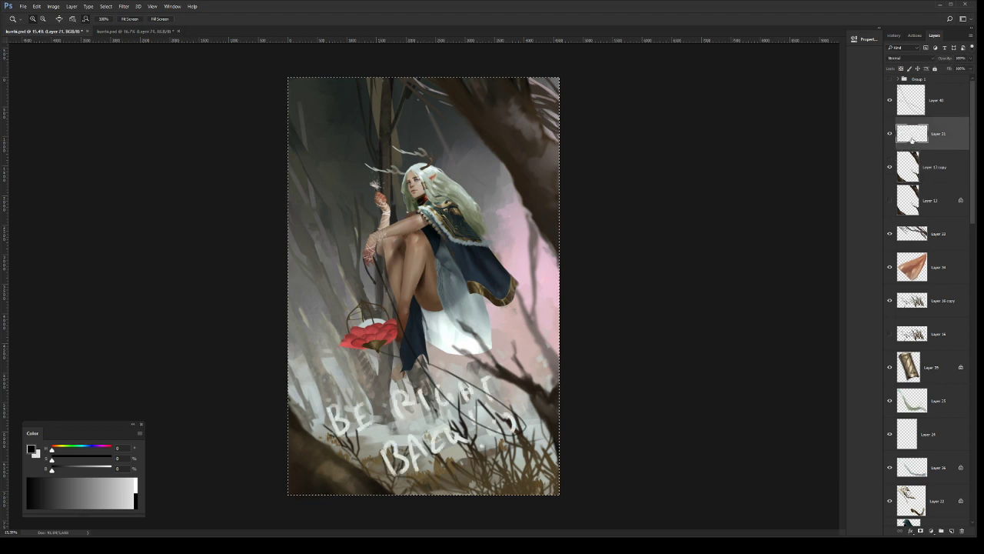
key("Delete")
key("ctrl+d")
key("l")
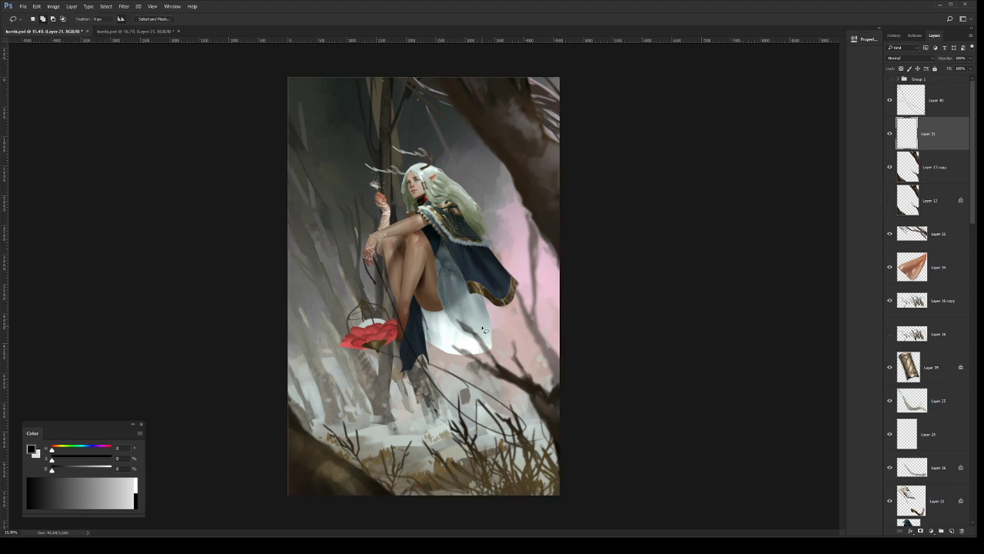
Step: Switch to a speckled brush, undo a test stroke, and add an empty layer directly beneath the blurred foreground tree copy
key("b")
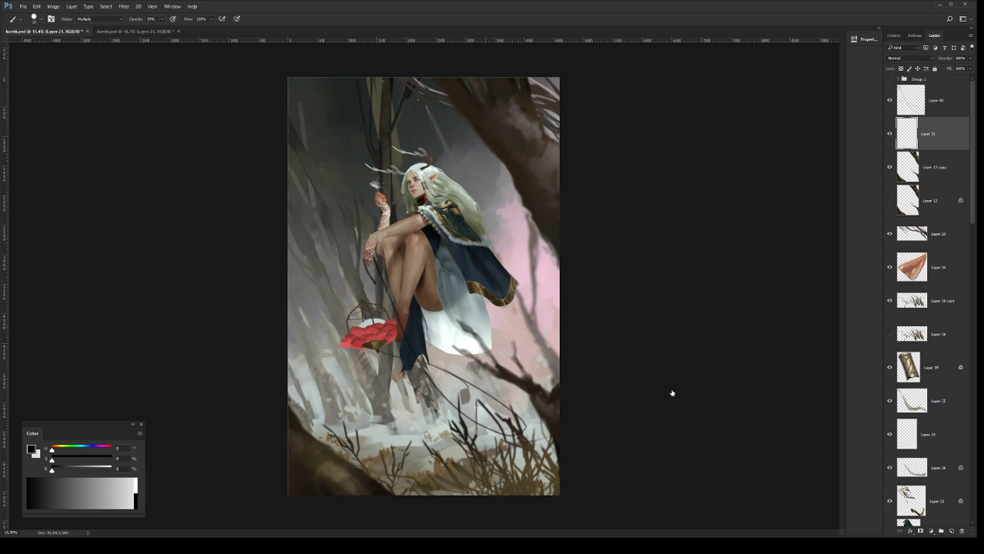
key("period")
left_click_drag(489, 341, 532, 347)
key("ctrl+z")
left_click(951, 167)
left_click(942, 201)
left_click(951, 530)
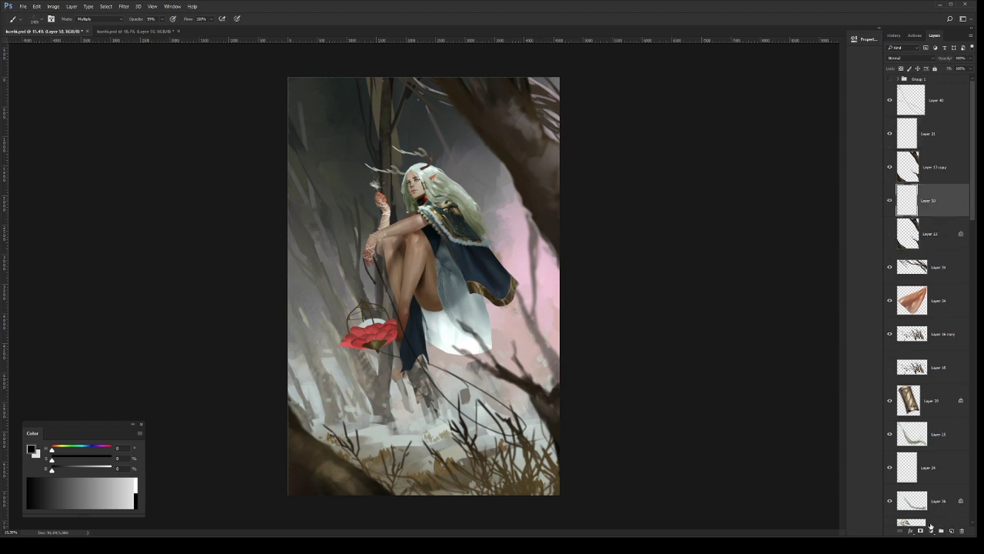
Step: Scatter white snow specks over the left-hand trees and the pink background, undoing the unwanted stamps
left_click(308, 338)
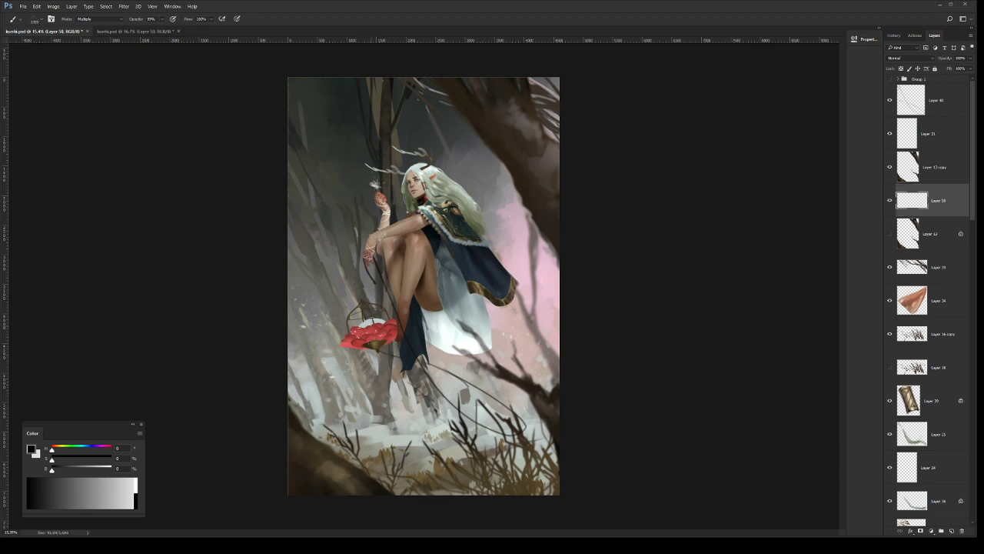
left_click(323, 202)
key("ctrl+z")
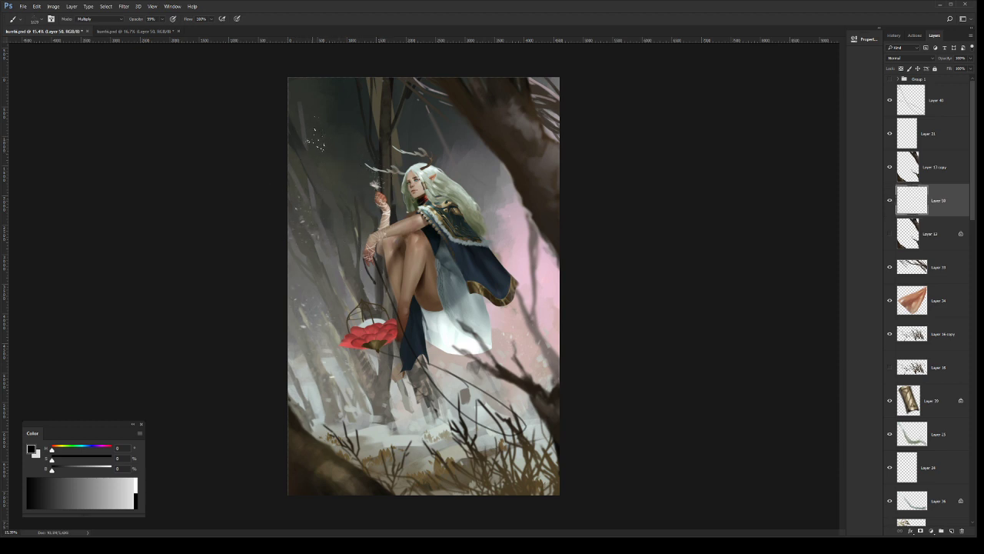
left_click(317, 160)
left_click(351, 98)
key("ctrl+alt+z")
key("ctrl+alt+z")
key("ctrl+alt+z")
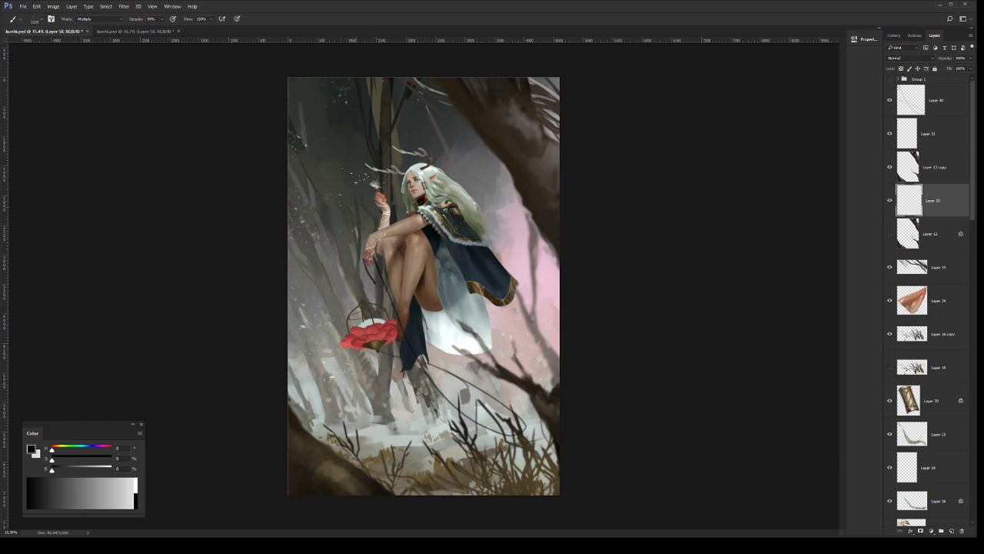
key("ctrl+alt+z")
key("ctrl+alt+z")
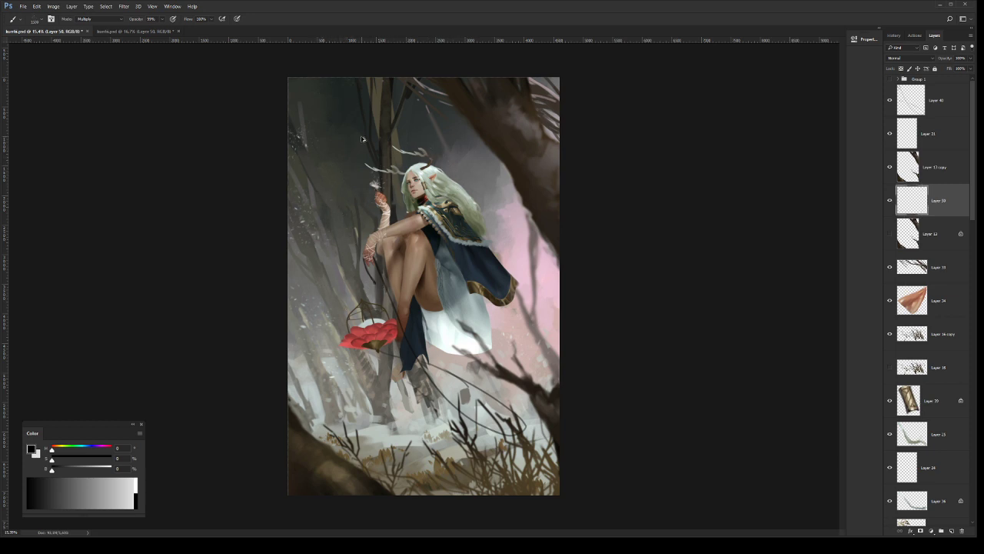
Step: Try a large snow stamp near the treetops, undo it, and scatter smaller flakes over the branches, cape and lower woods
left_click(357, 106)
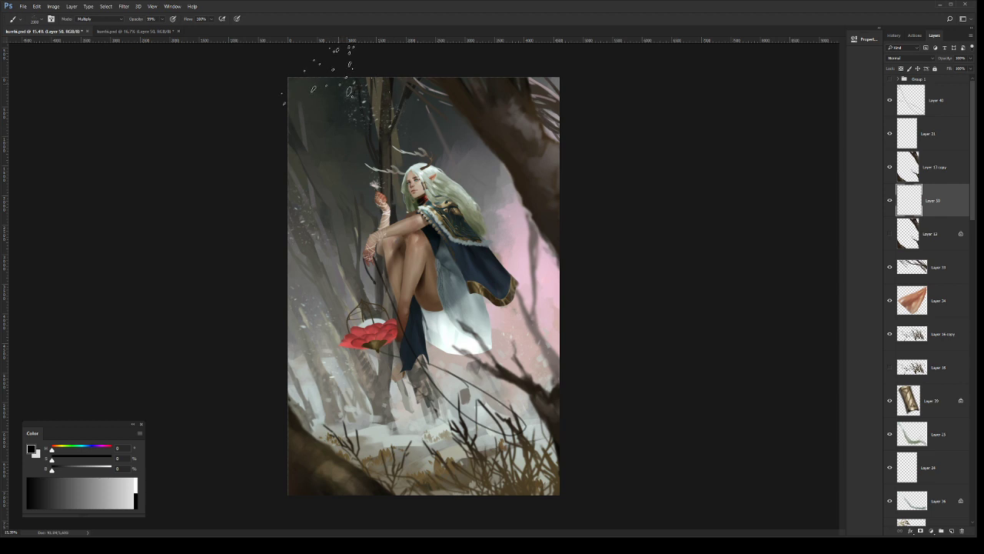
key("ctrl+alt+z")
key("ctrl+alt+z")
left_click(286, 378)
left_click(374, 454)
left_click(503, 207)
mouse_move(478, 255)
left_mouse_down()
mouse_move(497, 262)
mouse_move(479, 266)
left_mouse_up()
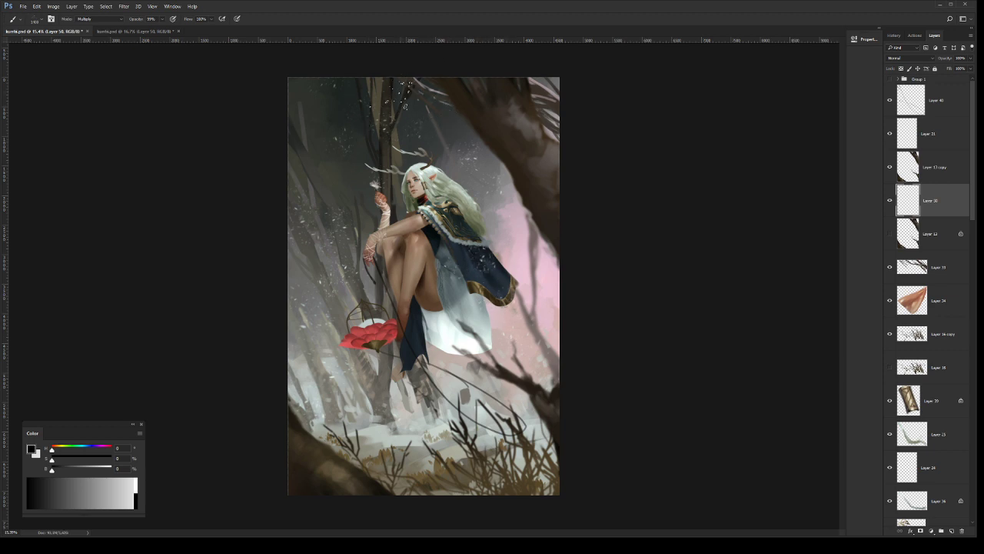
left_click_drag(395, 93, 348, 120)
left_click(296, 108)
left_click_drag(454, 326, 465, 345)
Step: Thin out the dense snow specks around the treetops, the upper forest and the figure with a round eraser
key("e")
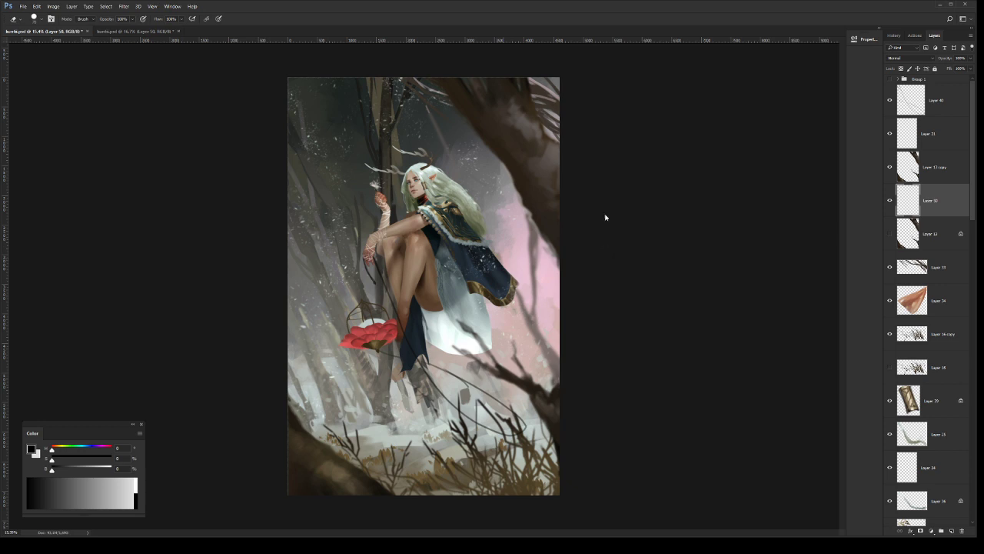
key("period")
left_click(304, 98)
left_click_drag(358, 171, 401, 163)
left_click_drag(341, 145, 359, 187)
left_click_drag(414, 151, 416, 108)
Step: Add larger individual white snowflakes across the scene by outlining small freehand selections and painting them white
key("l")
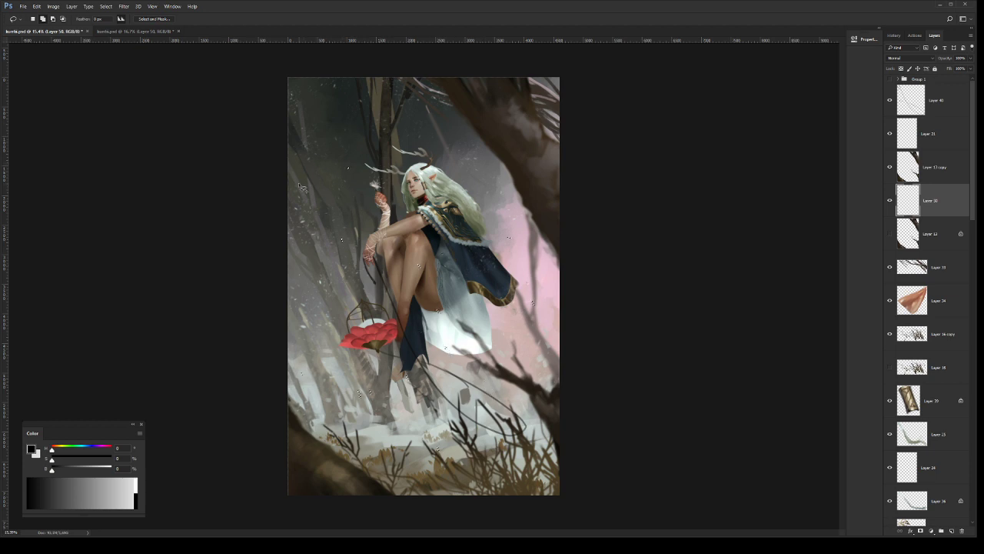
key("b")
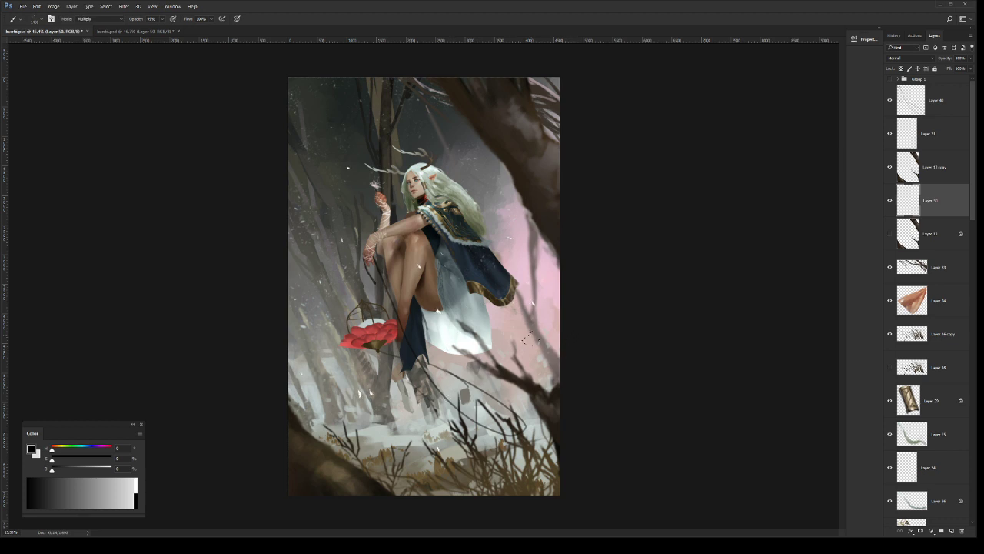
key("l")
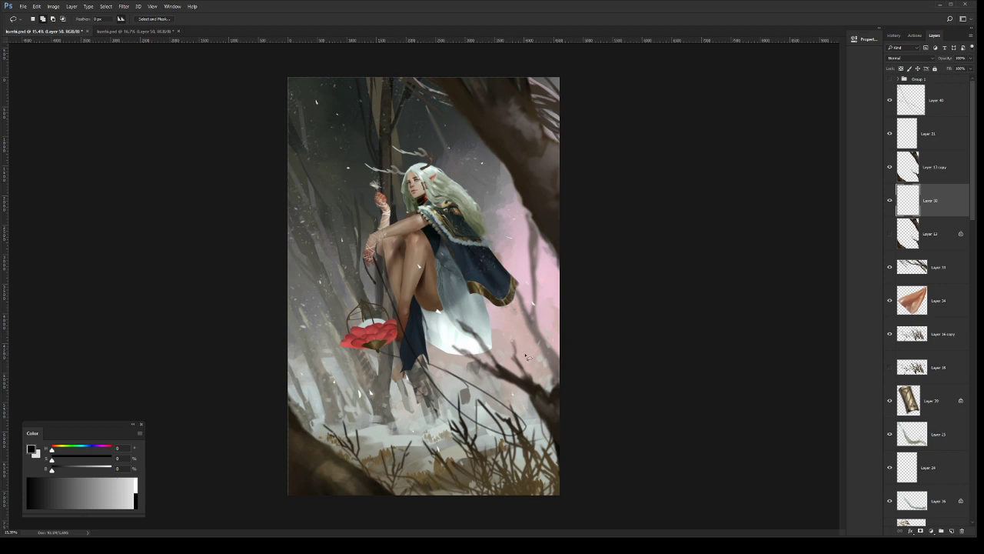
key("z")
mouse_move(592, 359)
left_mouse_down()
mouse_move(566, 359)
mouse_move(582, 359)
left_mouse_up()
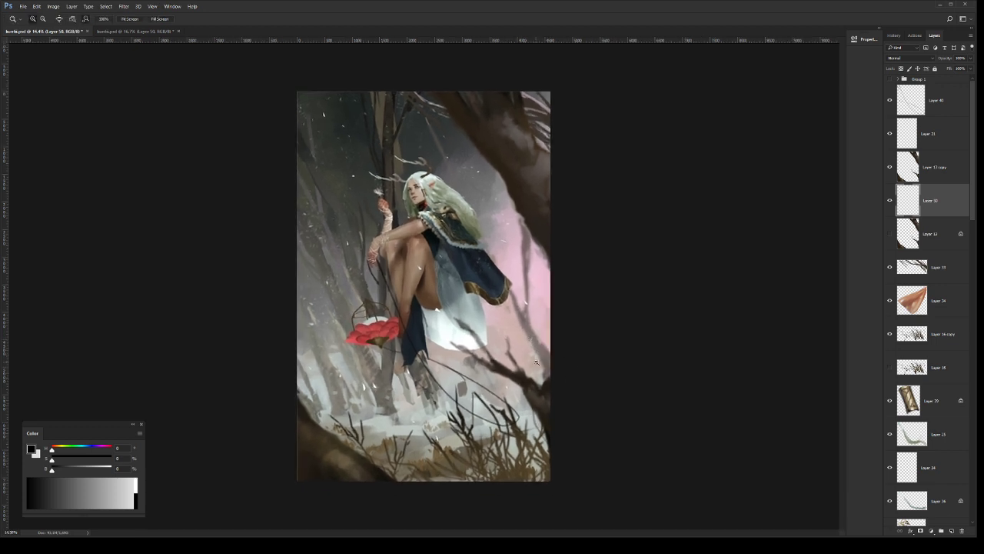
Step: Clear the selection and apply a filter to the whole falling-snow layer
key("l")
mouse_move(552, 289)
left_mouse_down()
mouse_move(440, 135)
mouse_move(408, 293)
mouse_move(329, 394)
mouse_move(460, 470)
left_mouse_up()
key("ctrl+d")
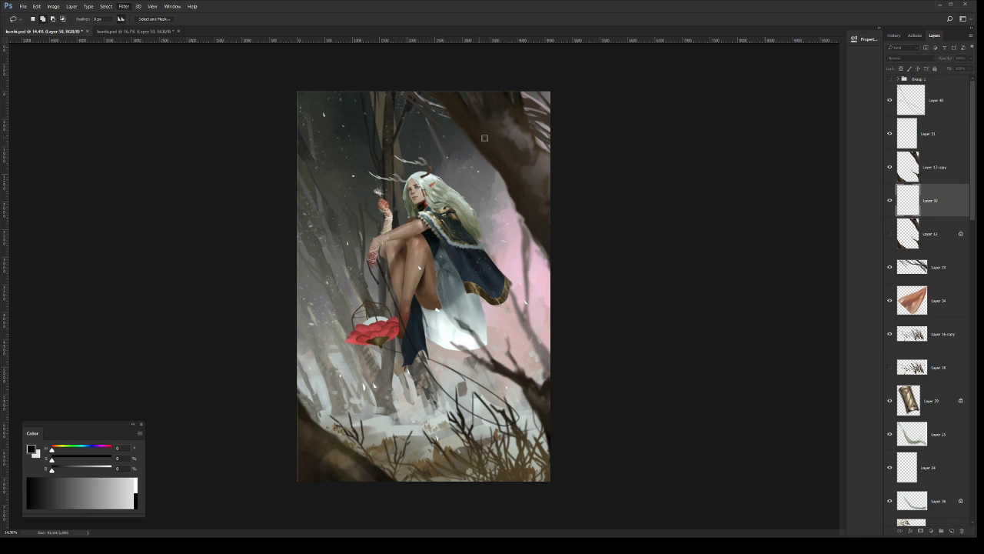
key("h")
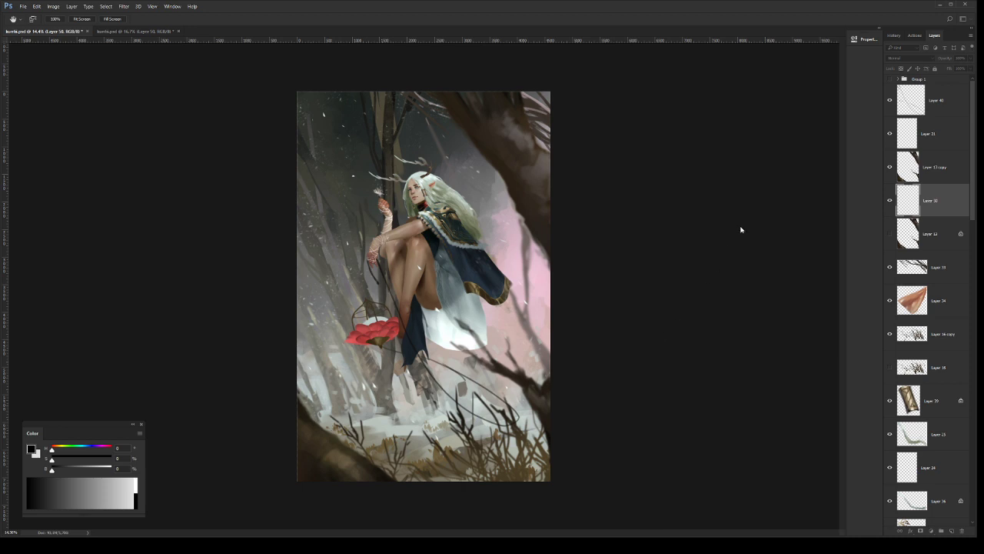
key("l")
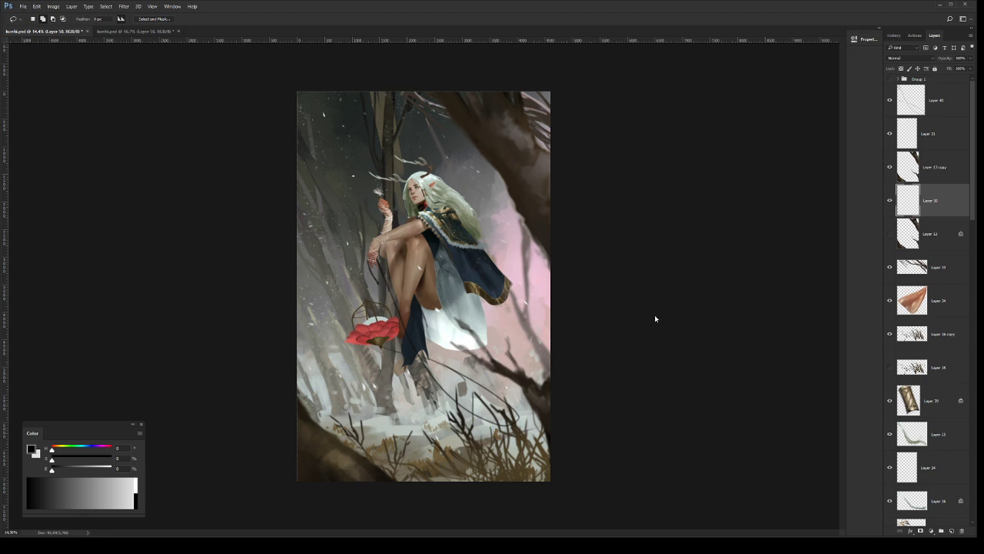
Step: Save the painting and review the falling snow across the whole composition and around the elf
key("z")
left_click(501, 286, "alt")
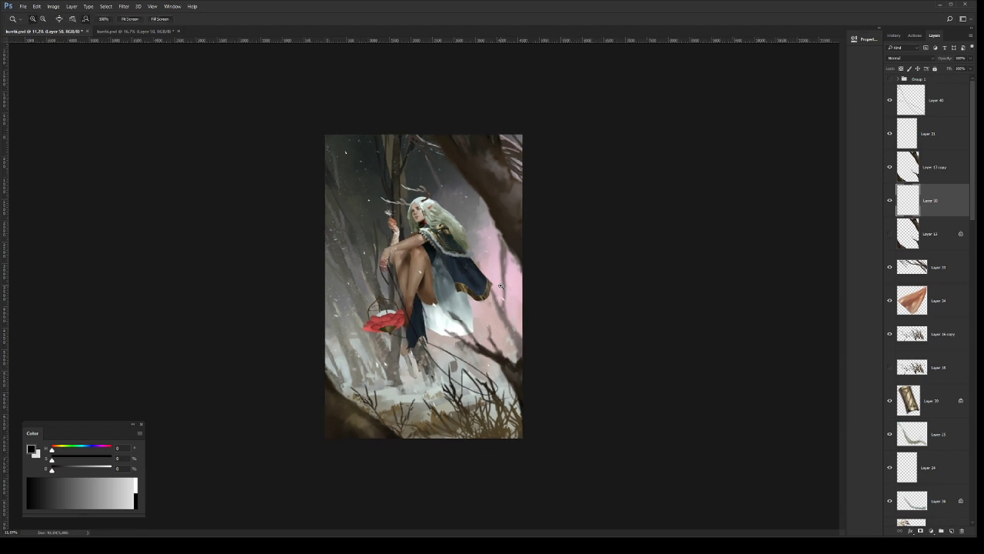
left_click_drag(437, 212, 459, 230)
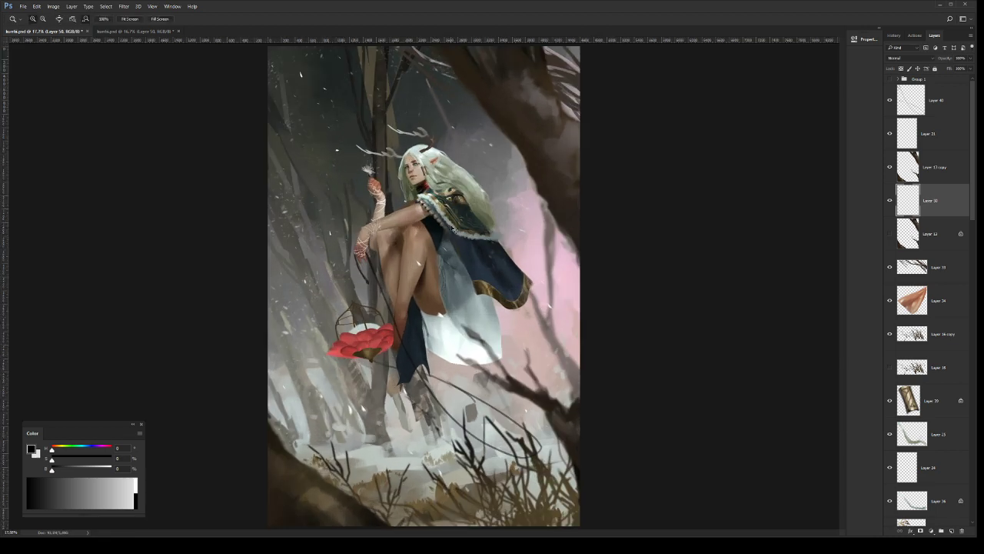
key("ctrl+s")
left_click_drag(474, 185, 462, 250)
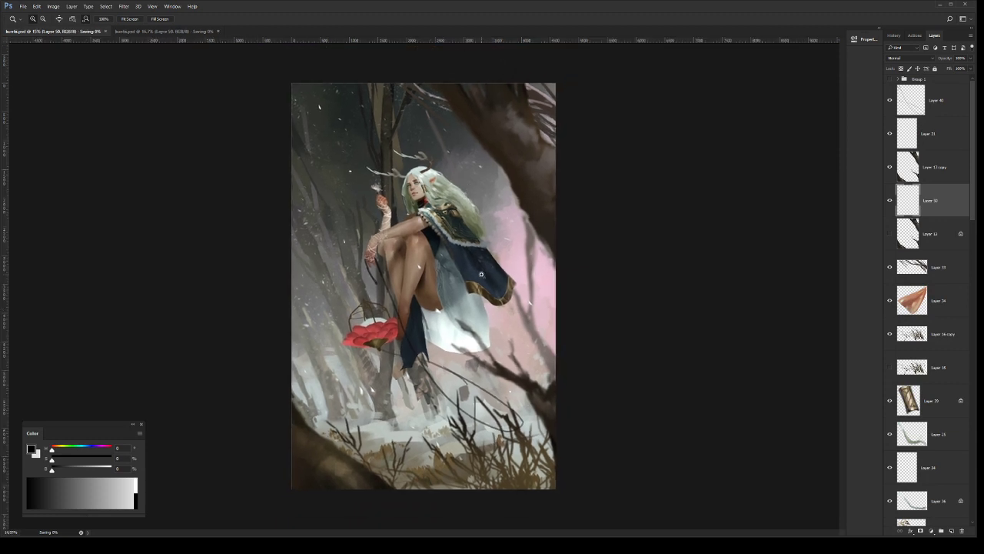
left_click(464, 235, "alt")
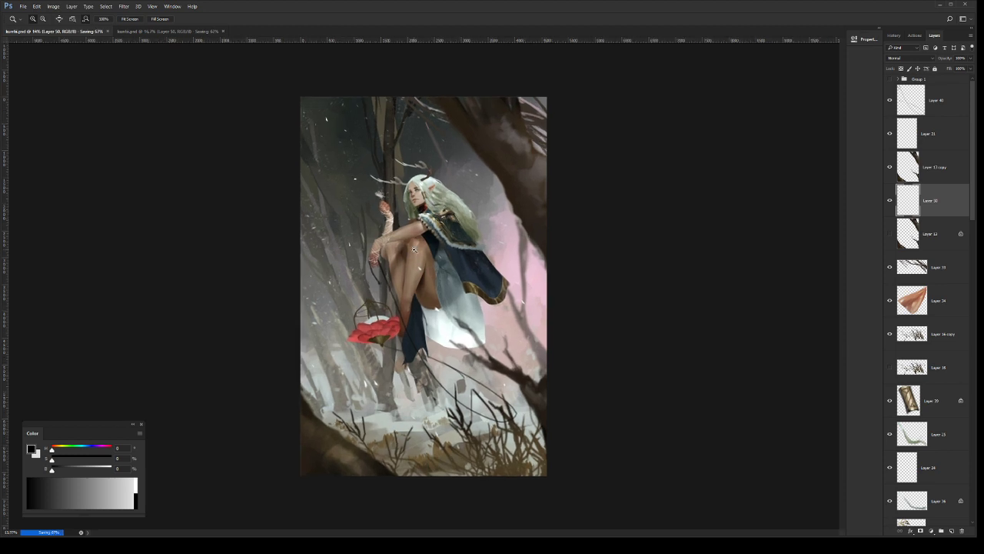
left_click(426, 182)
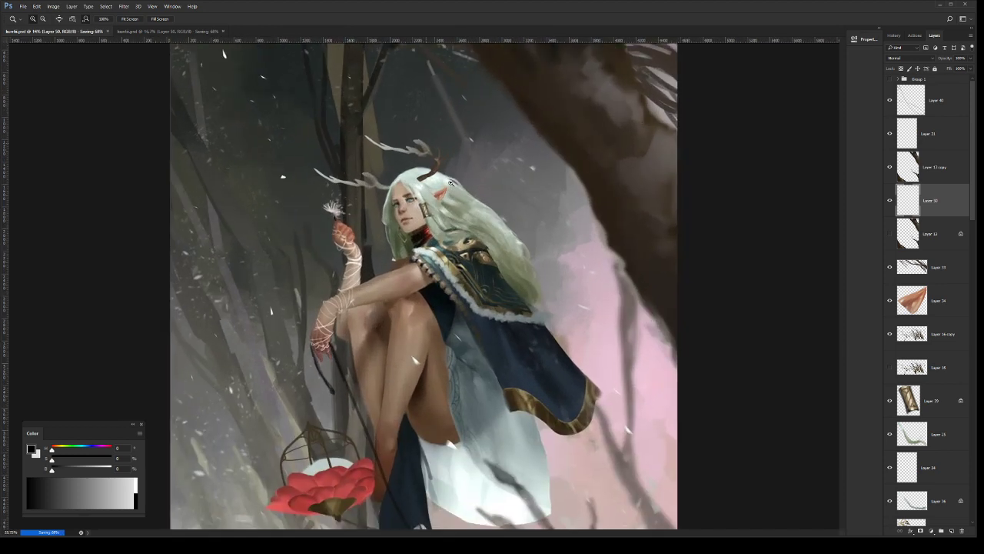
left_click(443, 185, "alt")
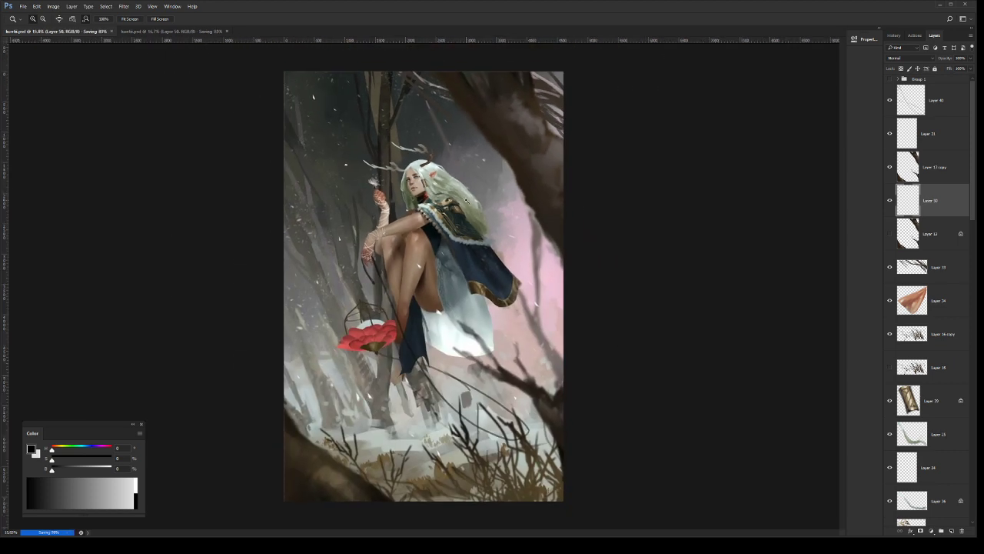
left_click_drag(403, 227, 427, 272)
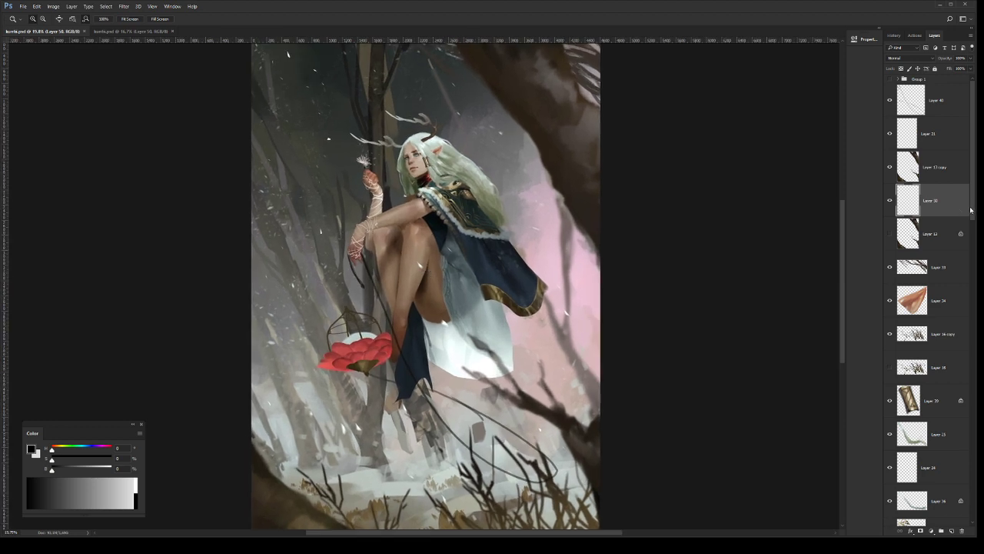
Step: Select the navy cape and cloth layer, Layer 8, and lock its transparent pixels
scroll(970, 209, "down", 5)
left_click(970, 304)
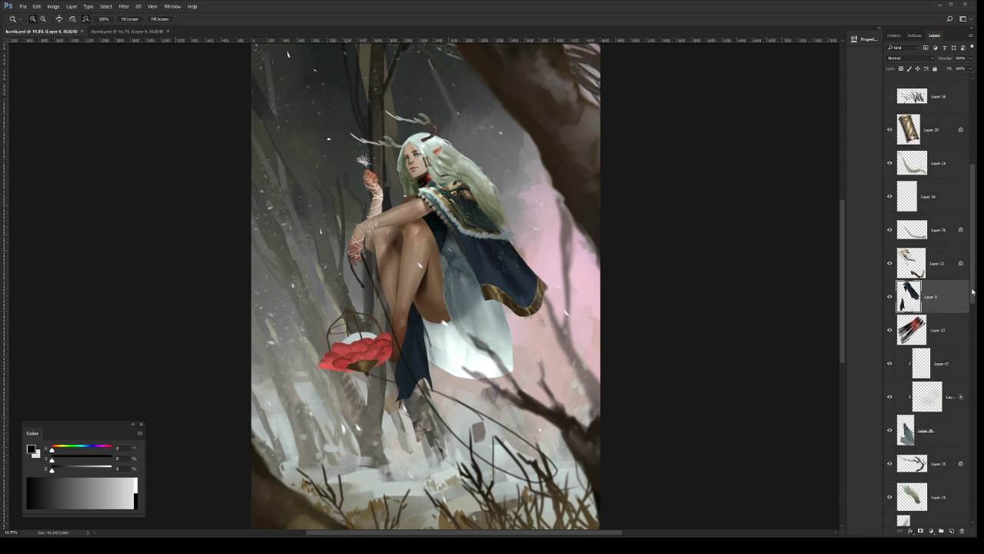
left_click_drag(972, 292, 962, 249)
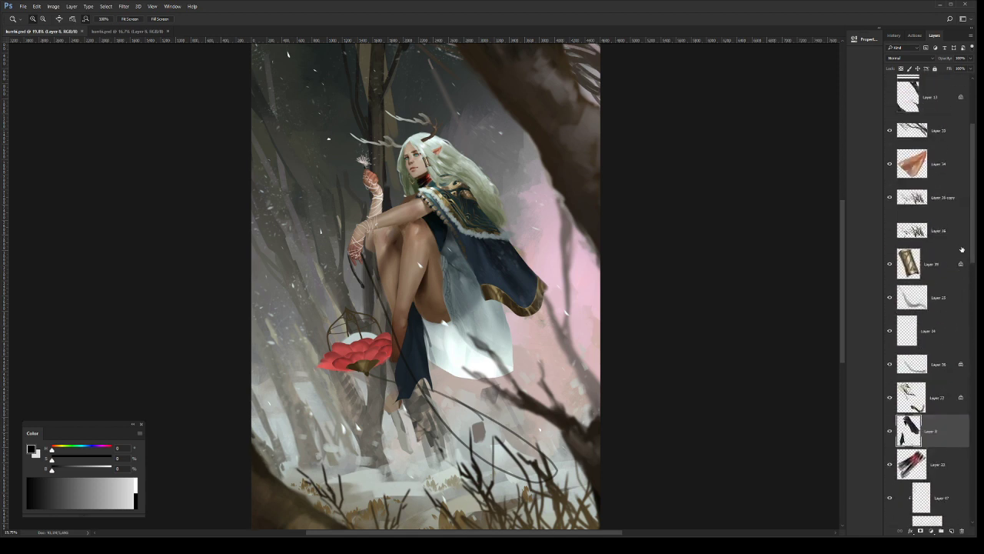
scroll(961, 249, "down", 6)
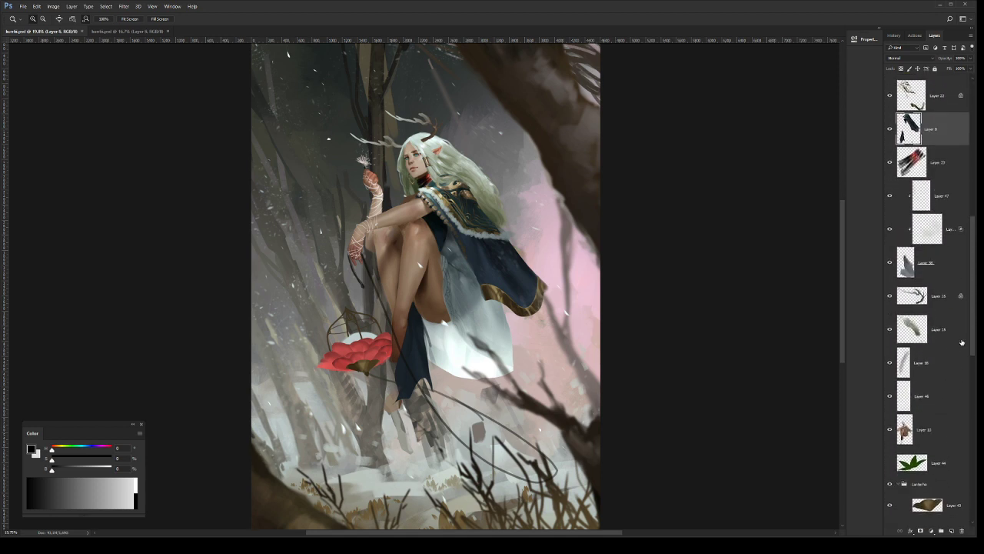
left_click_drag(962, 342, 961, 340)
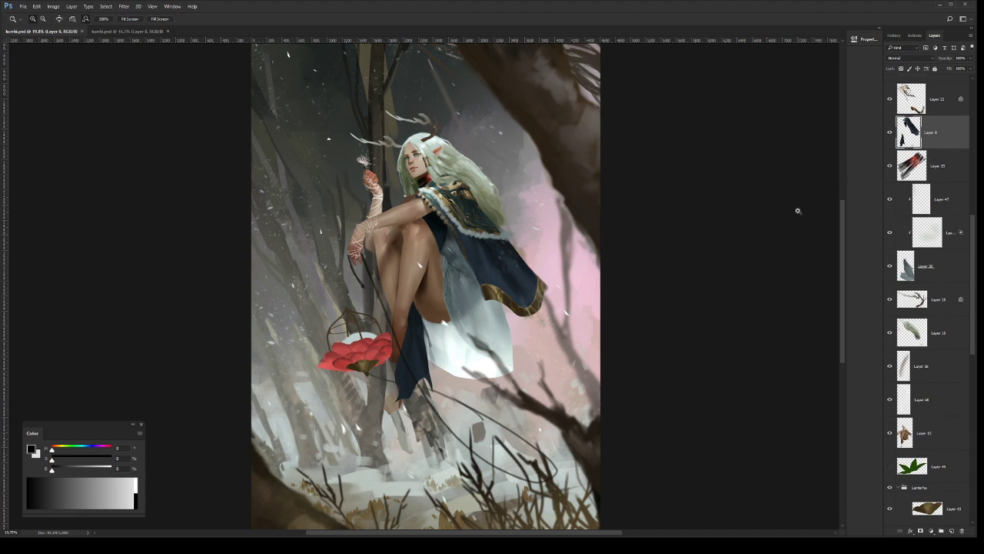
key("slash")
Step: Unlock the navy cloth layer's transparency and paint the hanging cloth below the legs with a Normal-mode round brush and sampled blue
left_click_drag(432, 363, 495, 347)
key("b")
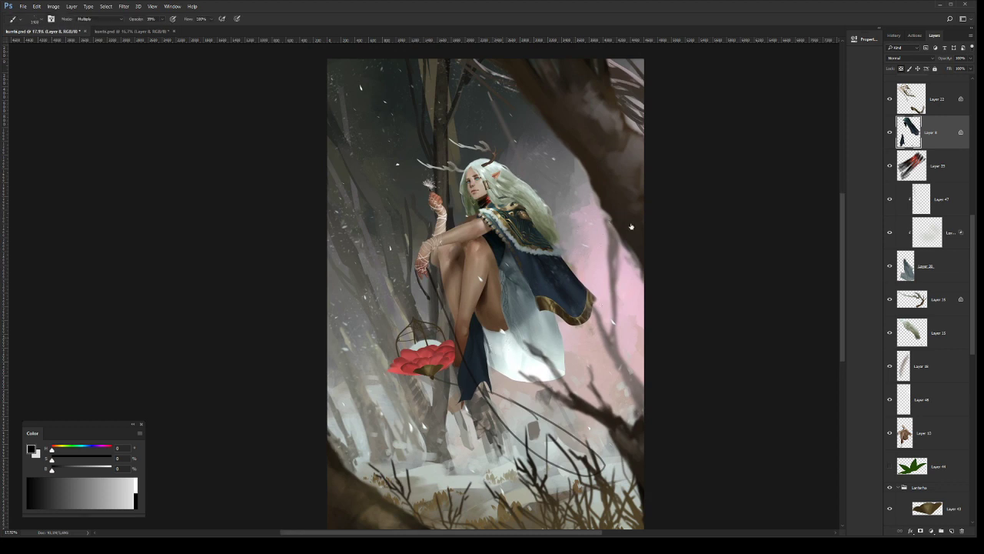
key("period")
left_click(547, 287, "alt")
key("shift+alt+d")
left_click_drag(462, 356, 470, 412)
key("bracketright")
key("bracketright")
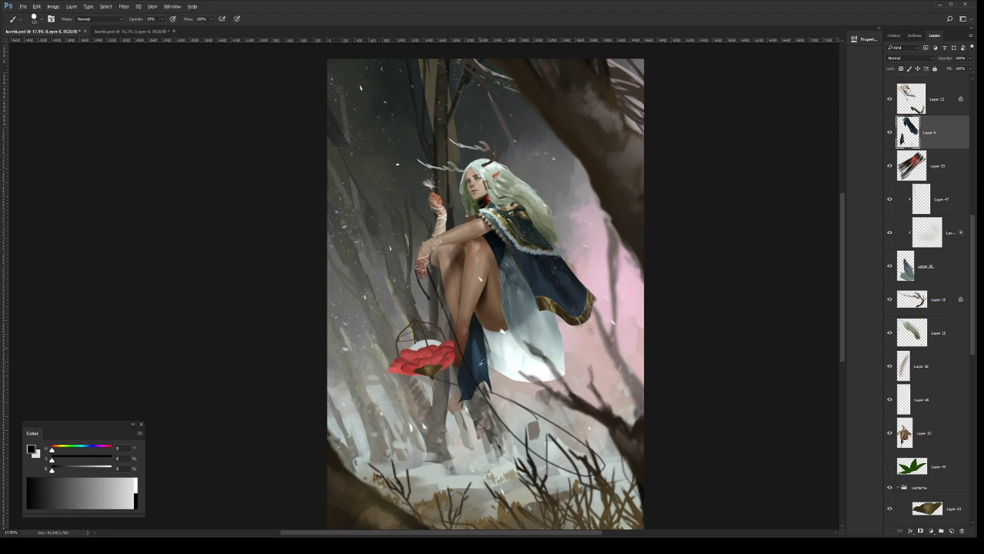
Step: Clean up the edge of the hanging navy cloth with a much smaller eraser
key("e")
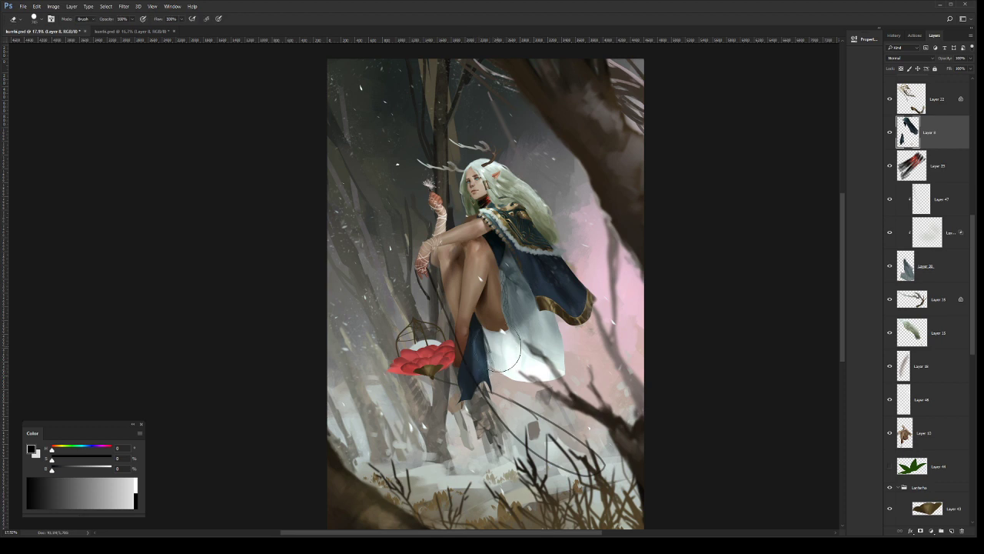
key("[")
key("[")
key("[")
key("[")
key("[")
key("[")
key("[")
key("[")
Step: Refine the hanging navy cloth's folds and lower edge with sampled blues, alternating painting and erasing
key("b")
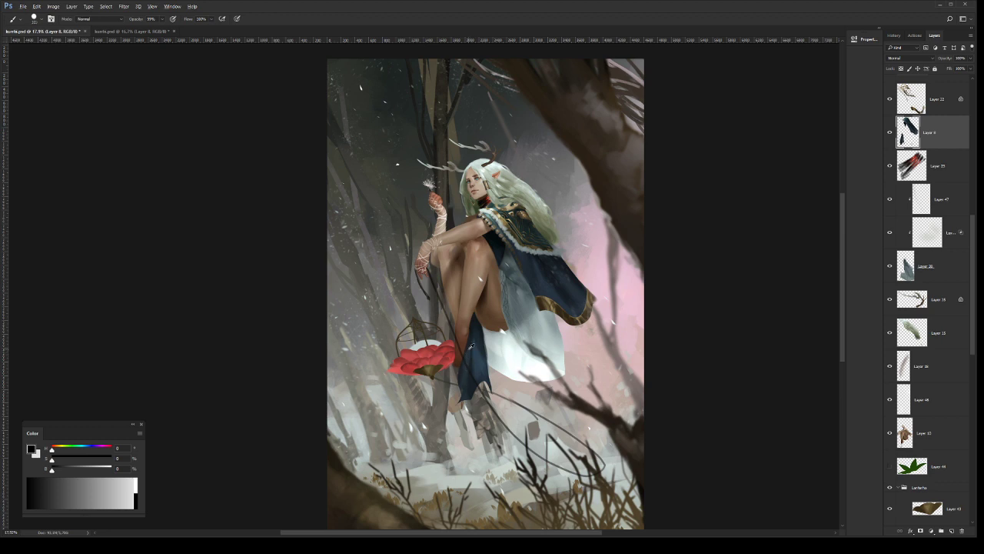
left_click(462, 376, "alt")
left_click(474, 326, "alt")
key("e")
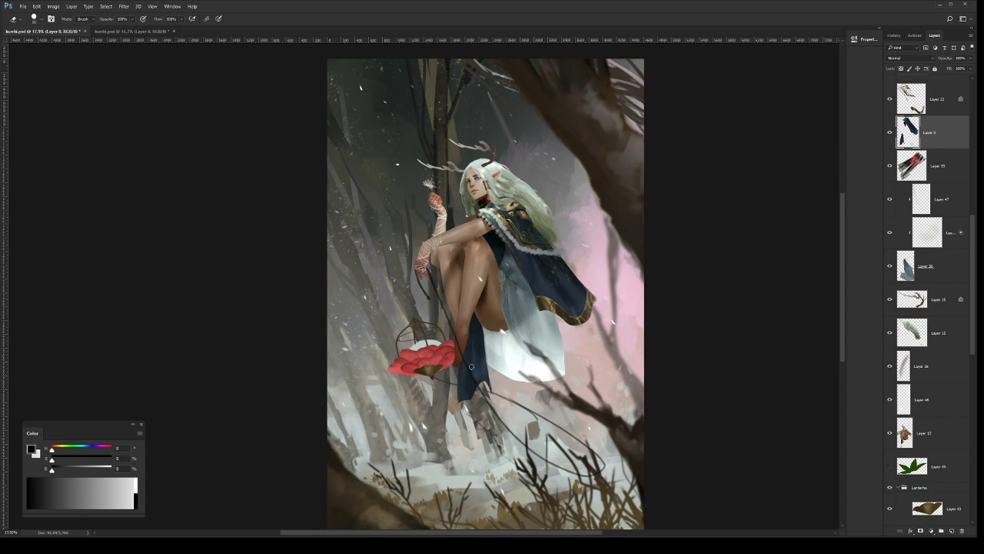
key("b")
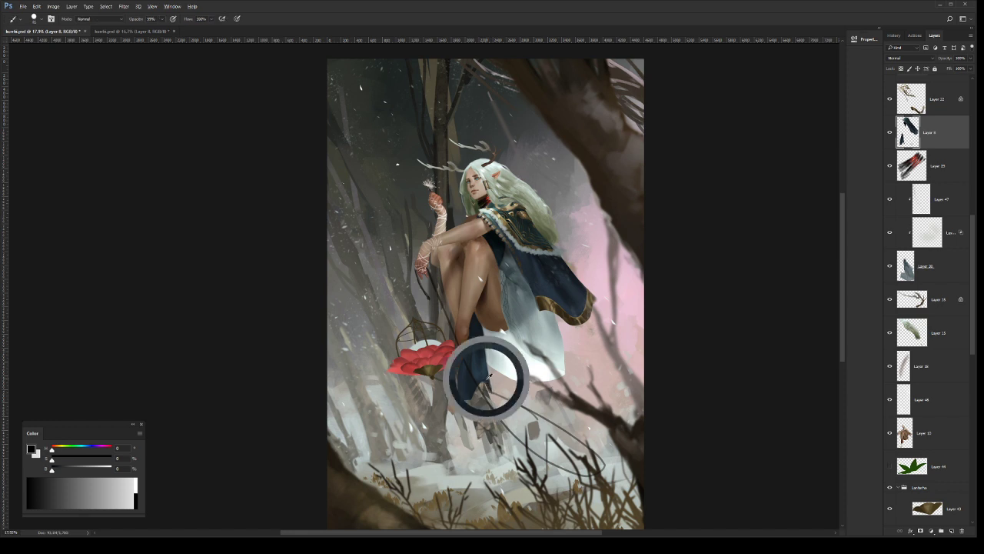
Step: Save the painting and check the reshaped navy cloth within the full composition
key("z")
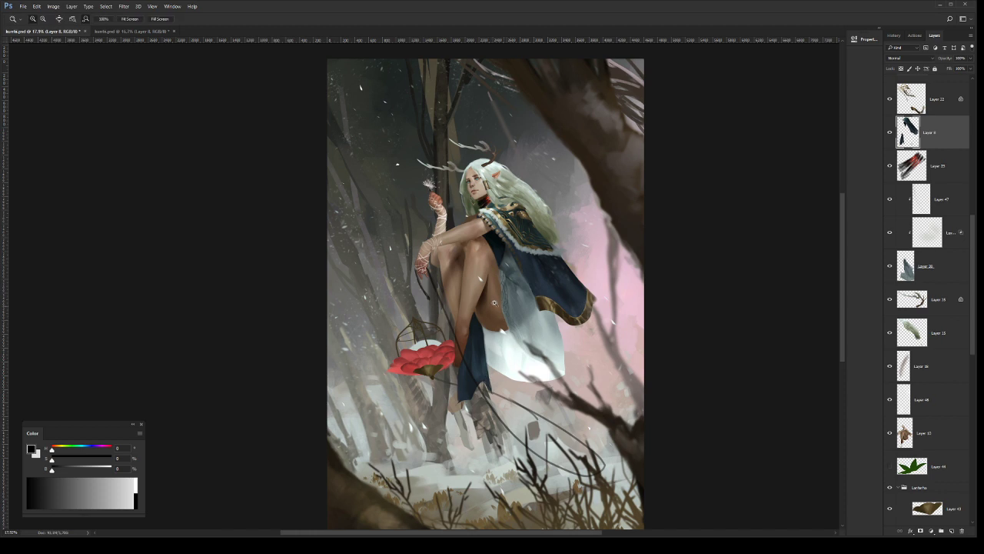
key("ctrl+s")
mouse_move(540, 270)
left_mouse_down()
mouse_move(496, 270)
mouse_move(538, 268)
left_mouse_up()
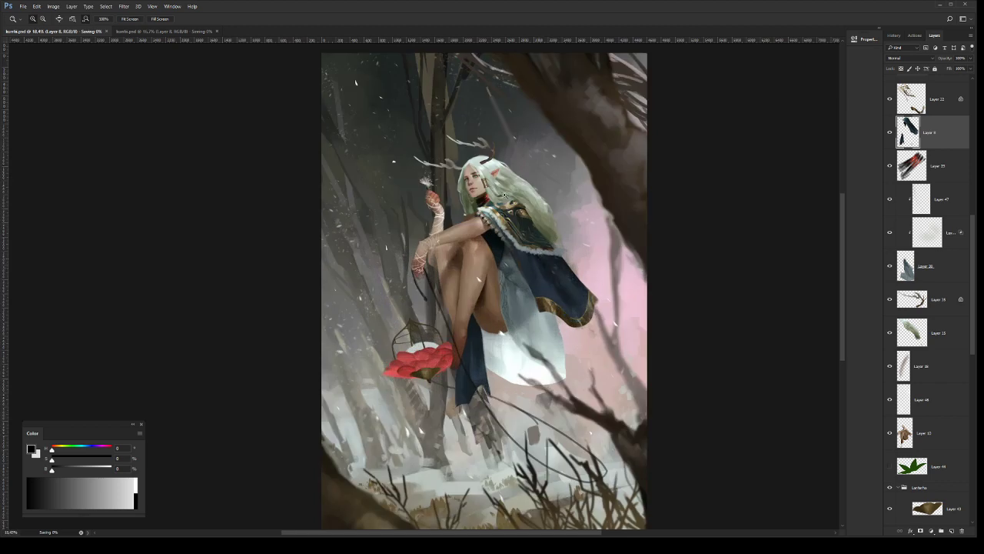
mouse_move(486, 223)
left_mouse_down()
mouse_move(466, 181)
mouse_move(460, 191)
mouse_move(473, 195)
mouse_move(439, 206)
mouse_move(436, 195)
mouse_move(419, 199)
mouse_move(507, 200)
left_mouse_up()
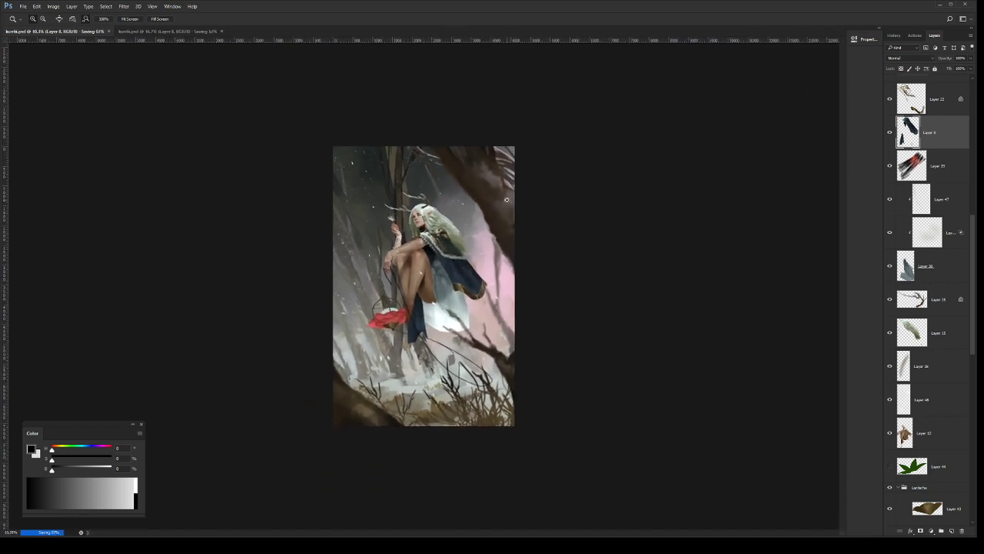
left_click_drag(420, 191, 424, 186)
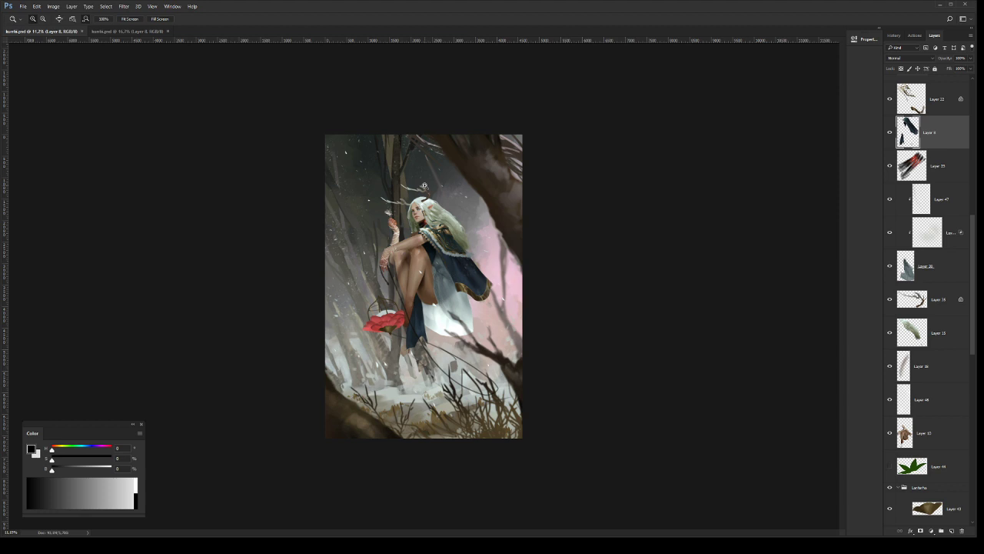
Step: Collapse the lantern layer group and add a new layer above it, clipped to the group
left_click_drag(424, 185, 443, 188)
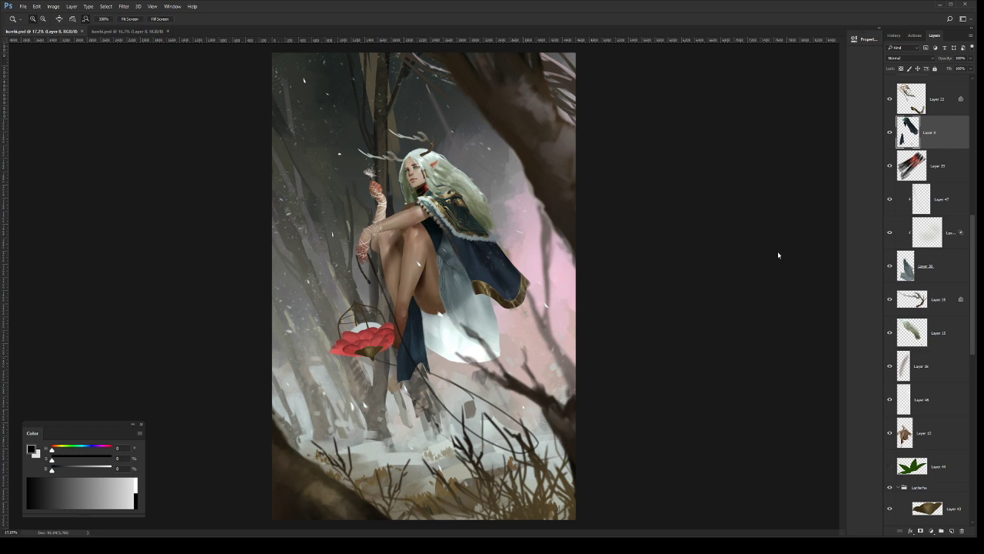
key("b")
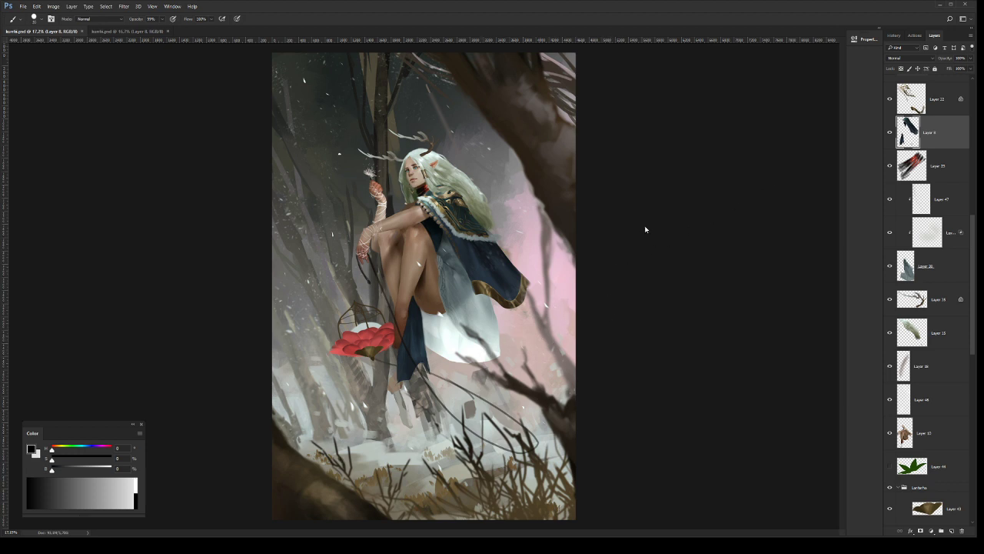
scroll(945, 346, "down", 5)
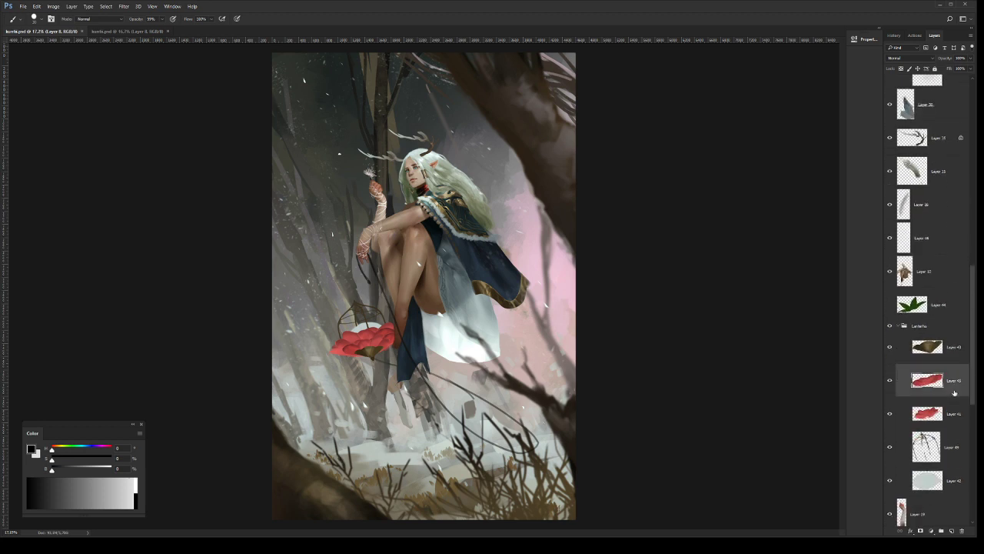
left_click(952, 345)
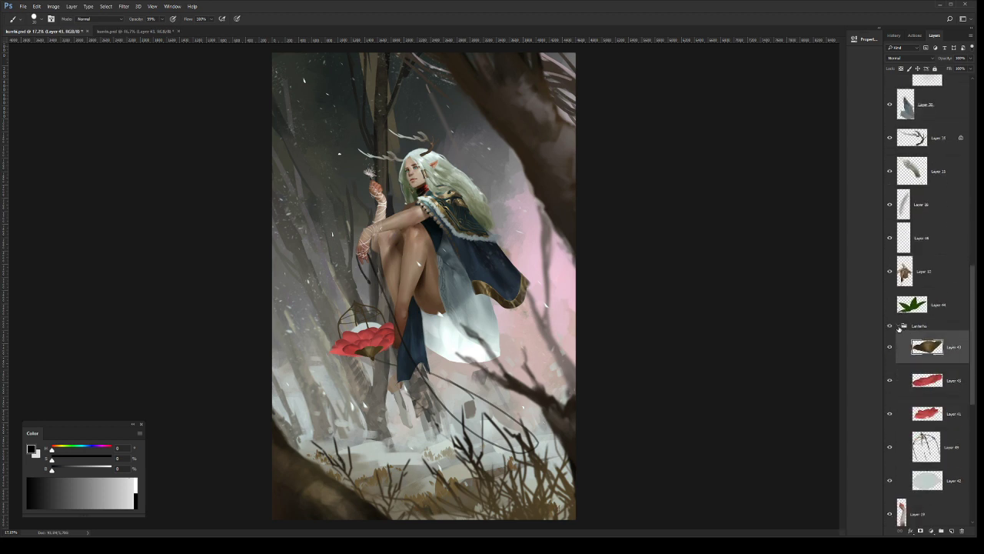
left_click(899, 328)
left_click(952, 530)
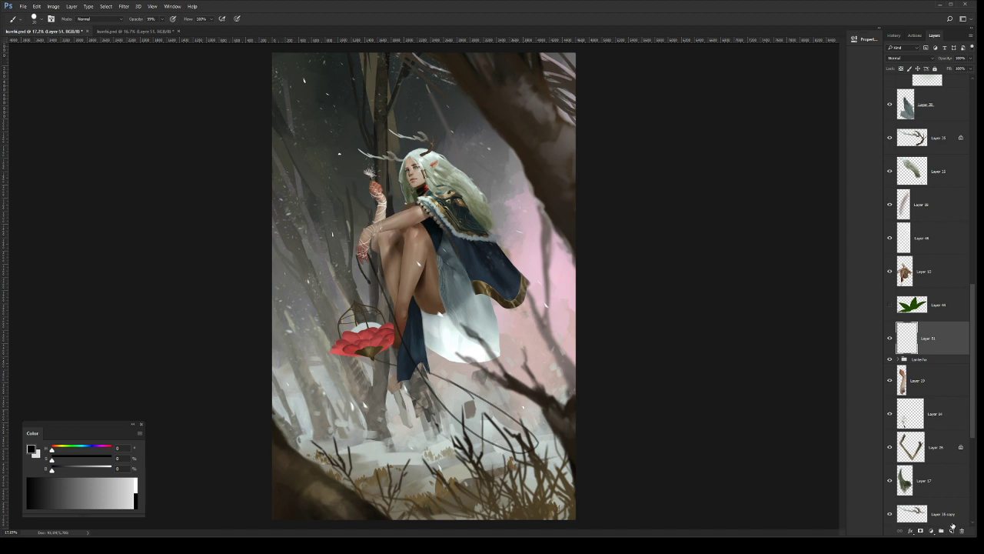
key("ctrl+alt+g")
Step: Brush a pale haze over the red flower lantern with a large soft brush, undoing trial strokes and repainting
mouse_move(422, 298)
left_mouse_down()
mouse_move(466, 290)
mouse_move(480, 268)
left_mouse_up()
left_click_drag(426, 294, 408, 308)
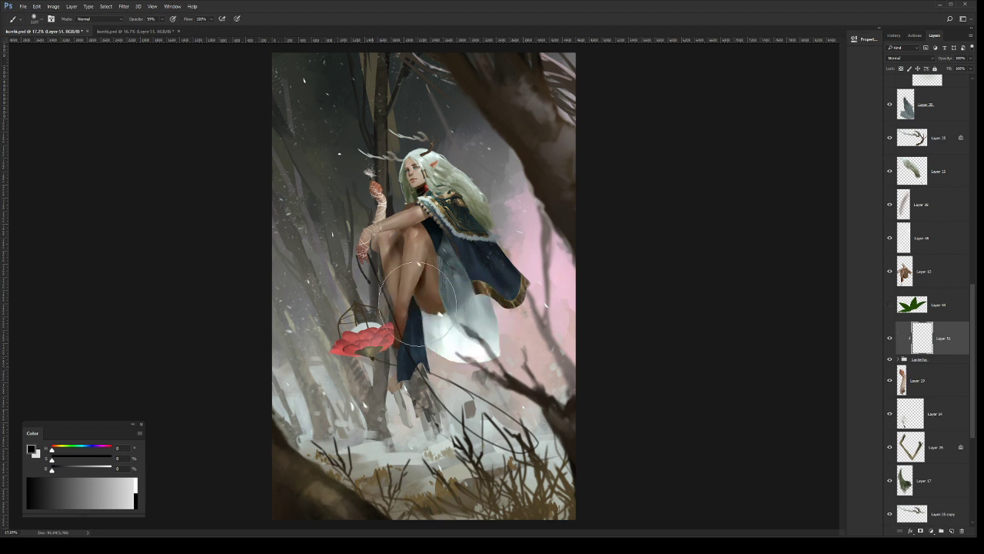
key("ctrl+z")
mouse_move(423, 345)
left_mouse_down()
mouse_move(403, 347)
mouse_move(399, 361)
left_mouse_up()
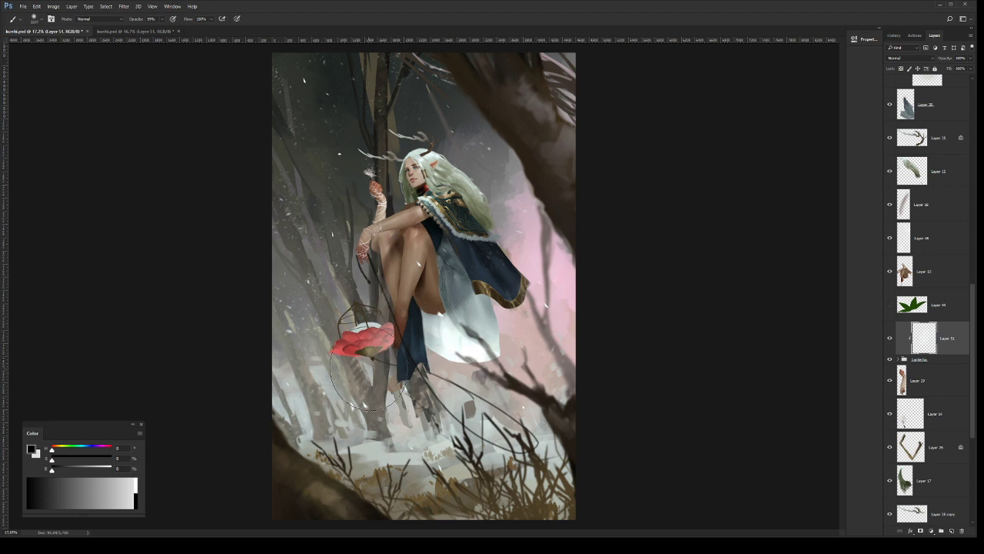
key("ctrl+z")
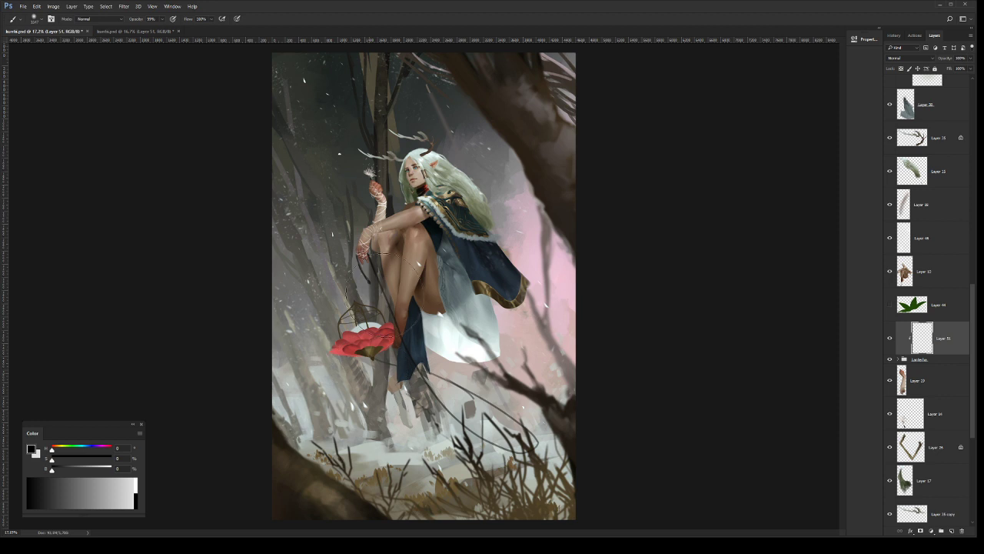
mouse_move(370, 358)
left_mouse_down()
mouse_move(385, 322)
mouse_move(397, 346)
mouse_move(397, 306)
mouse_move(390, 328)
left_mouse_up()
key("ctrl+z")
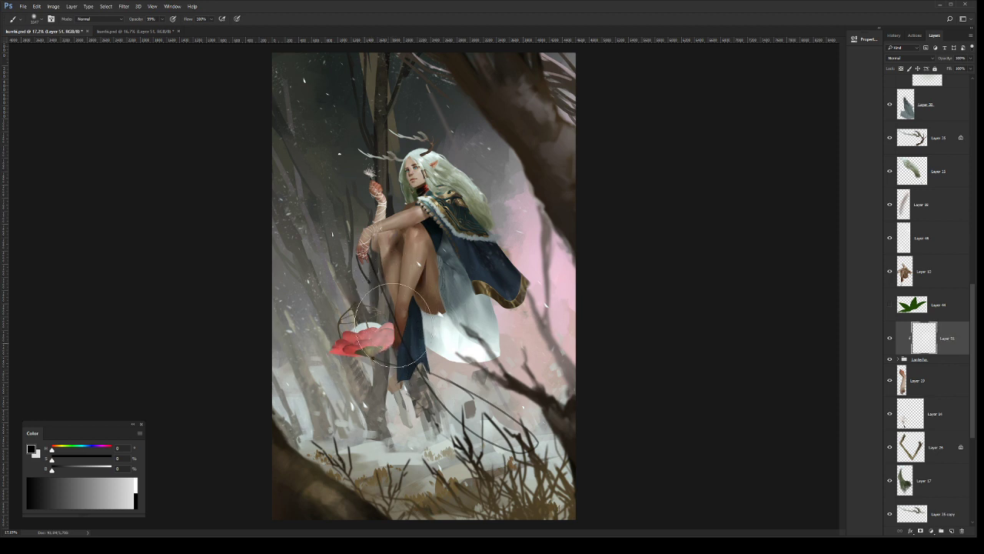
key("ctrl+z")
mouse_move(389, 294)
left_mouse_down()
mouse_move(406, 295)
mouse_move(388, 324)
mouse_move(388, 295)
mouse_move(386, 331)
mouse_move(385, 318)
left_mouse_up()
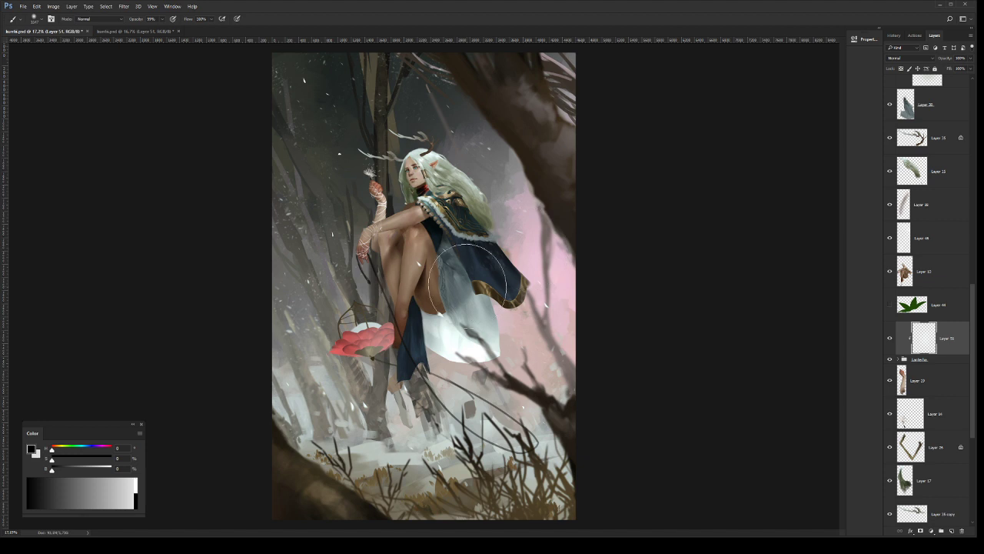
Step: Erase part of the pale haze over the lantern's red petals
key("z")
left_click_drag(467, 269, 474, 268)
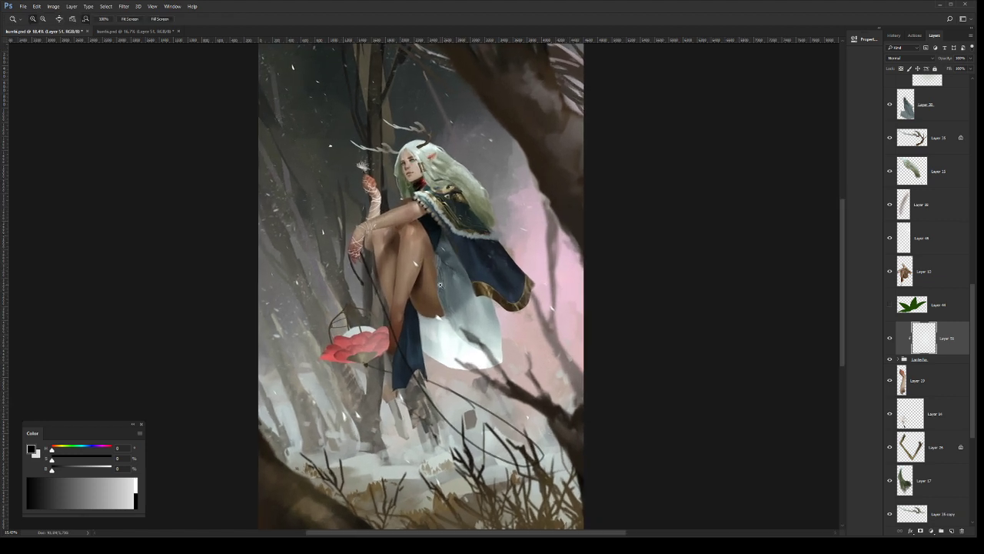
key("e")
left_click_drag(357, 341, 352, 355)
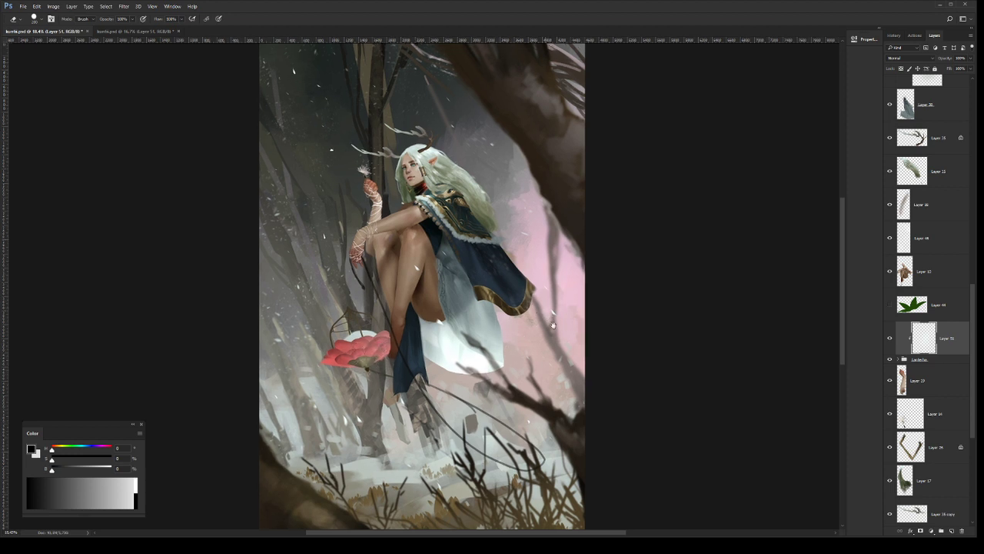
Step: Add a new layer above the topmost painting layer, directly beneath Group 1
mouse_move(553, 325)
left_mouse_down()
mouse_move(564, 360)
mouse_move(585, 378)
left_mouse_up()
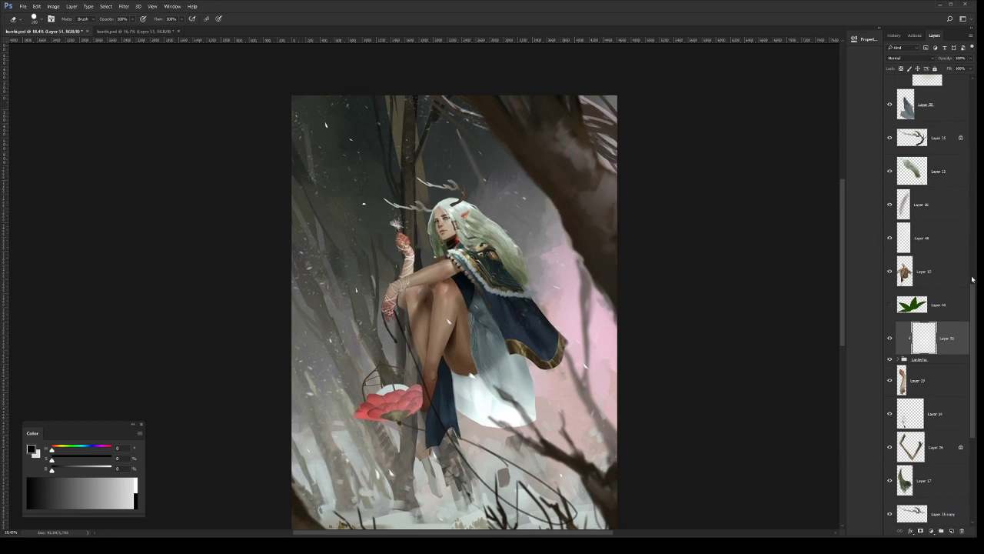
left_click_drag(974, 282, 974, 80)
left_click(948, 97)
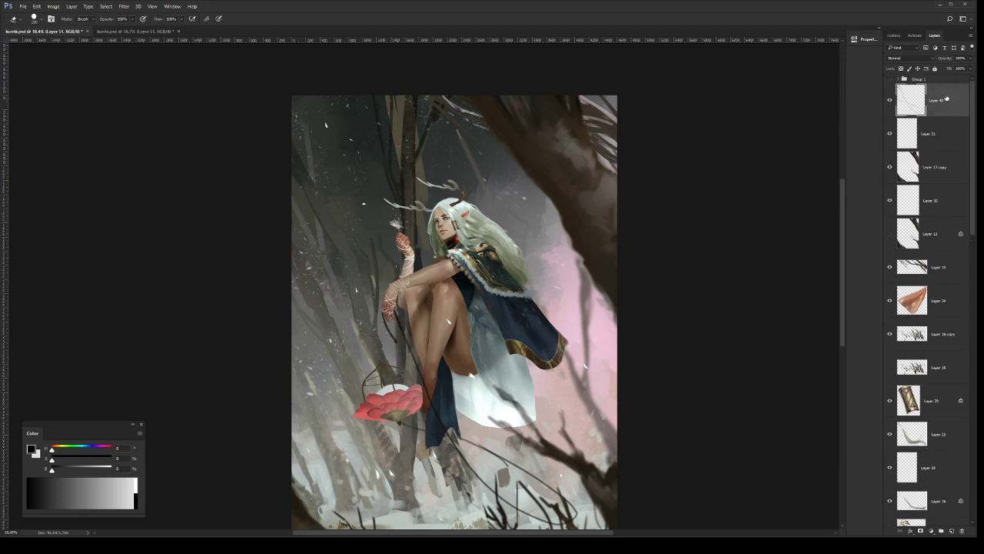
left_click(952, 530)
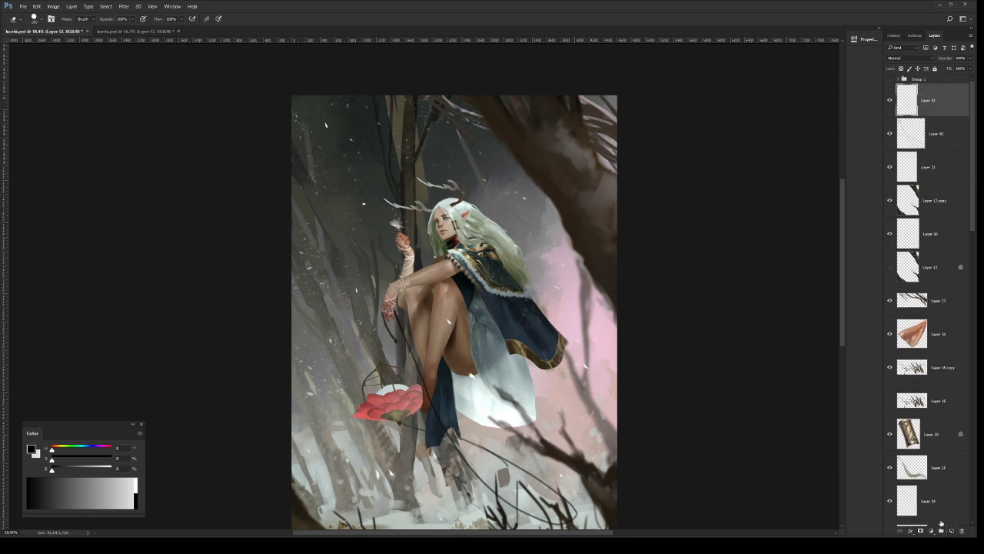
Step: Handwrite "DONE!!" in yellow-orange across the dark trees above the elf with a small brush, undoing misplaced strokes
key("b")
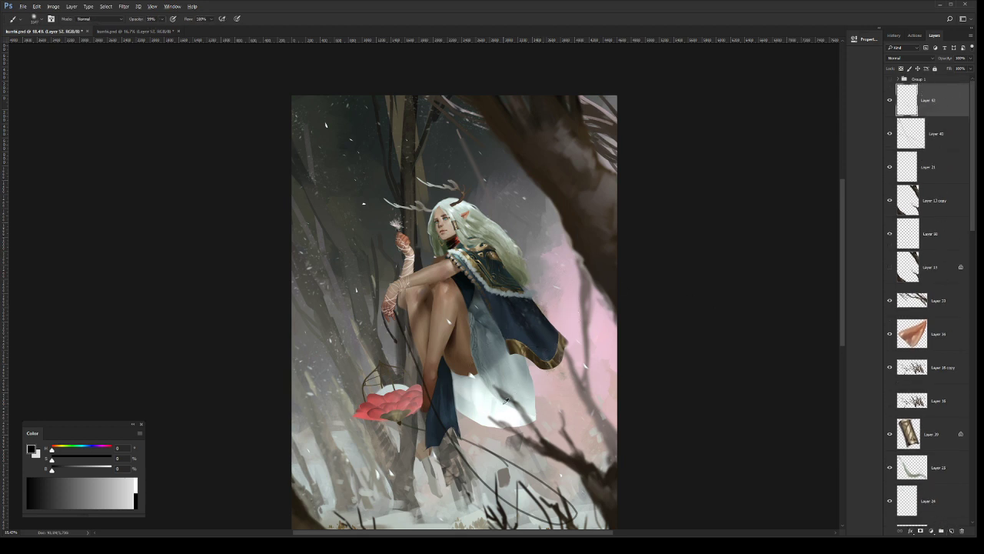
left_click_drag(552, 348, 583, 514)
mouse_move(334, 168)
left_mouse_down()
mouse_move(326, 139)
mouse_move(336, 169)
left_mouse_up()
key("ctrl+z")
mouse_move(321, 142)
left_mouse_down()
mouse_move(336, 184)
mouse_move(327, 161)
left_mouse_up()
key("ctrl+z")
left_click_drag(354, 130, 419, 117)
mouse_move(406, 131)
left_mouse_down()
mouse_move(421, 129)
mouse_move(428, 143)
left_mouse_up()
left_click_drag(434, 103, 436, 130)
left_click_drag(445, 99, 446, 127)
left_click(436, 142)
left_click(446, 139)
Step: Handwrite "(ALMOST :P)" in smaller yellow-orange letters beneath the "DONE!!" note
mouse_move(327, 170)
left_mouse_down()
mouse_move(323, 186)
mouse_move(338, 171)
left_mouse_up()
left_click_drag(338, 171, 343, 178)
mouse_move(348, 168)
left_mouse_down()
mouse_move(355, 181)
mouse_move(372, 168)
mouse_move(378, 175)
left_mouse_up()
mouse_move(391, 163)
left_mouse_down()
mouse_move(392, 176)
mouse_move(397, 159)
mouse_move(423, 167)
left_mouse_up()
left_click_drag(423, 154, 445, 167)
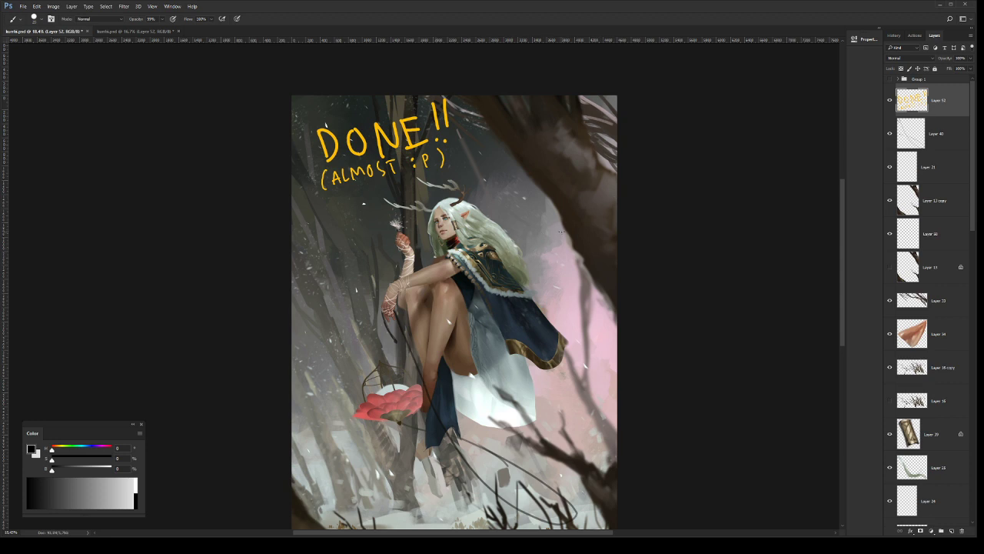
Step: Check the annotated painting within the full composition and save the file
key("z")
left_click_drag(510, 246, 500, 247)
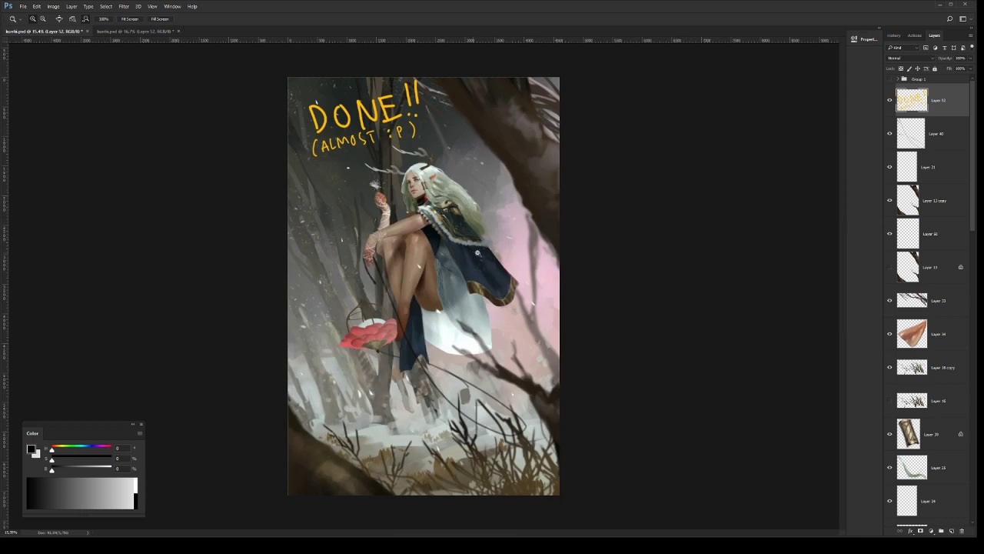
key("ctrl+plus")
key("ctrl+s")
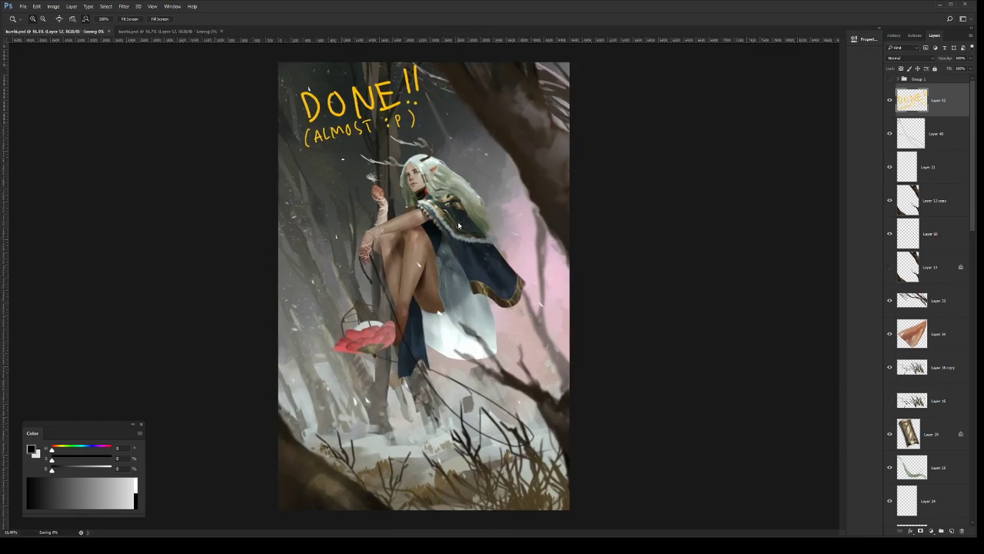